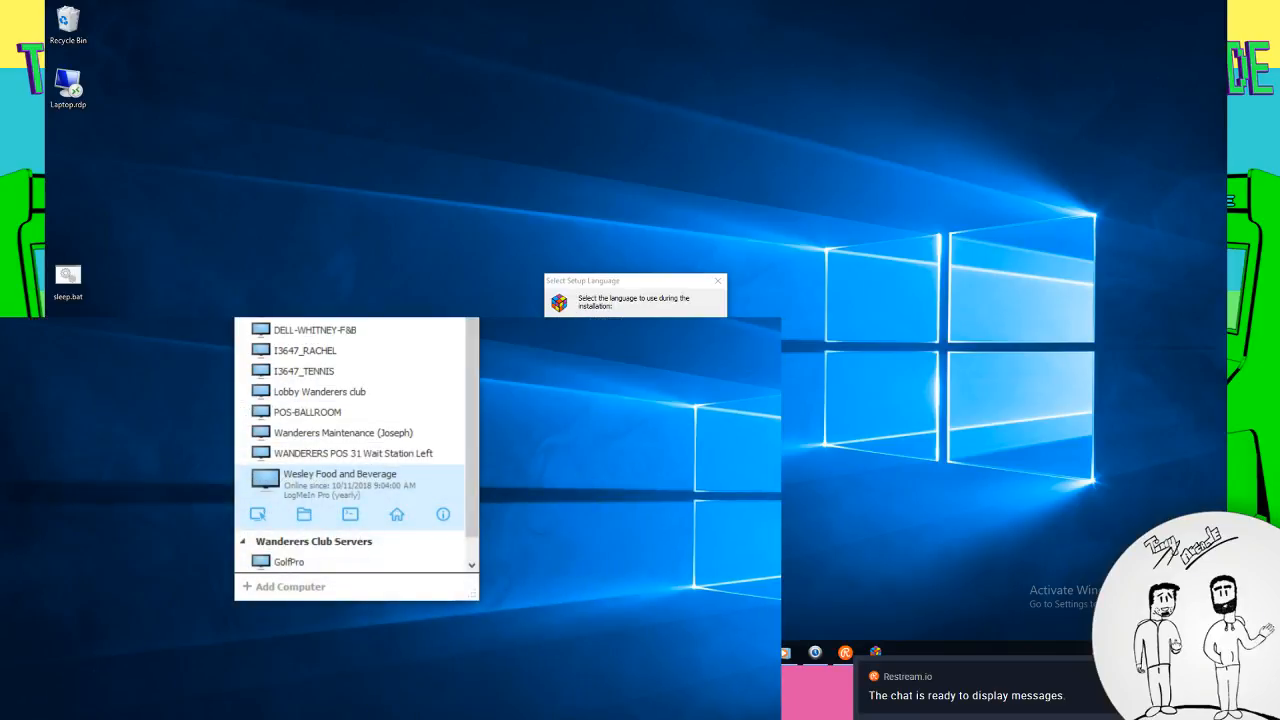
Close the Firefox window with all its tabs, and close LogMeIn Client while leaving it running in the system tray
{"action": "mouse_move", "coordinate": [204, 719]}
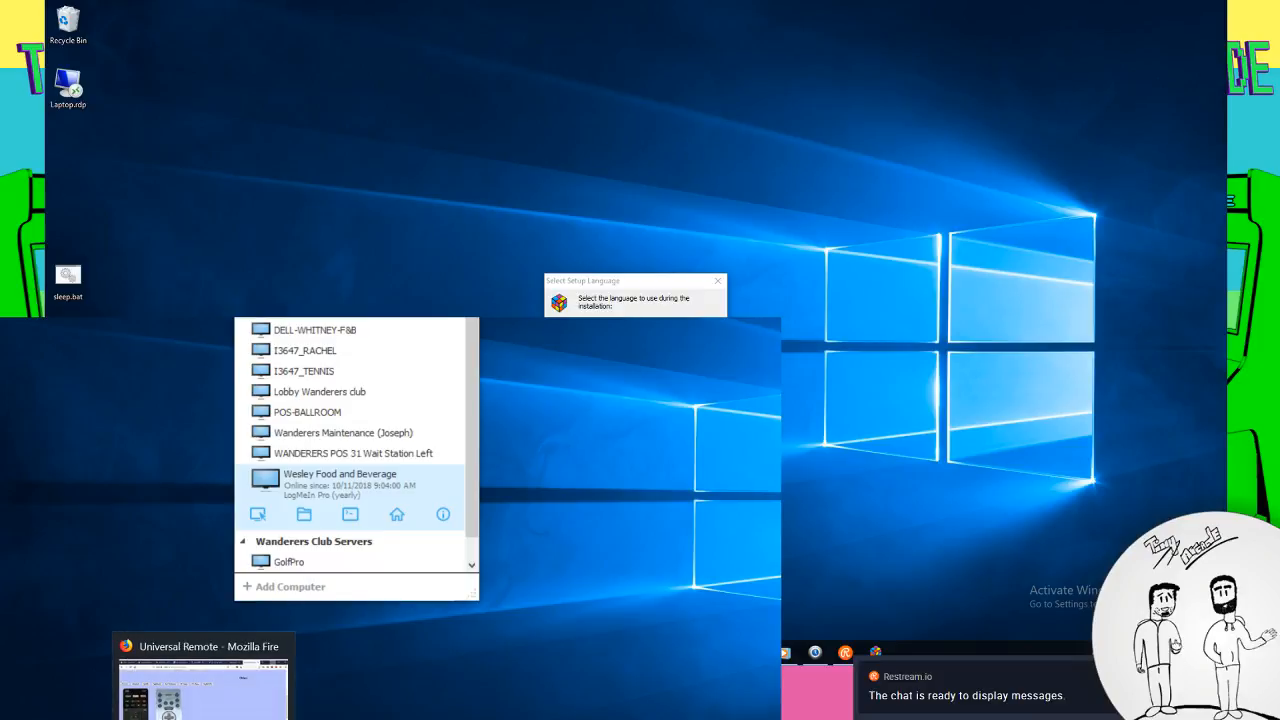
{"action": "right_click", "coordinate": [204, 719]}
{"action": "left_click", "coordinate": [220, 719]}
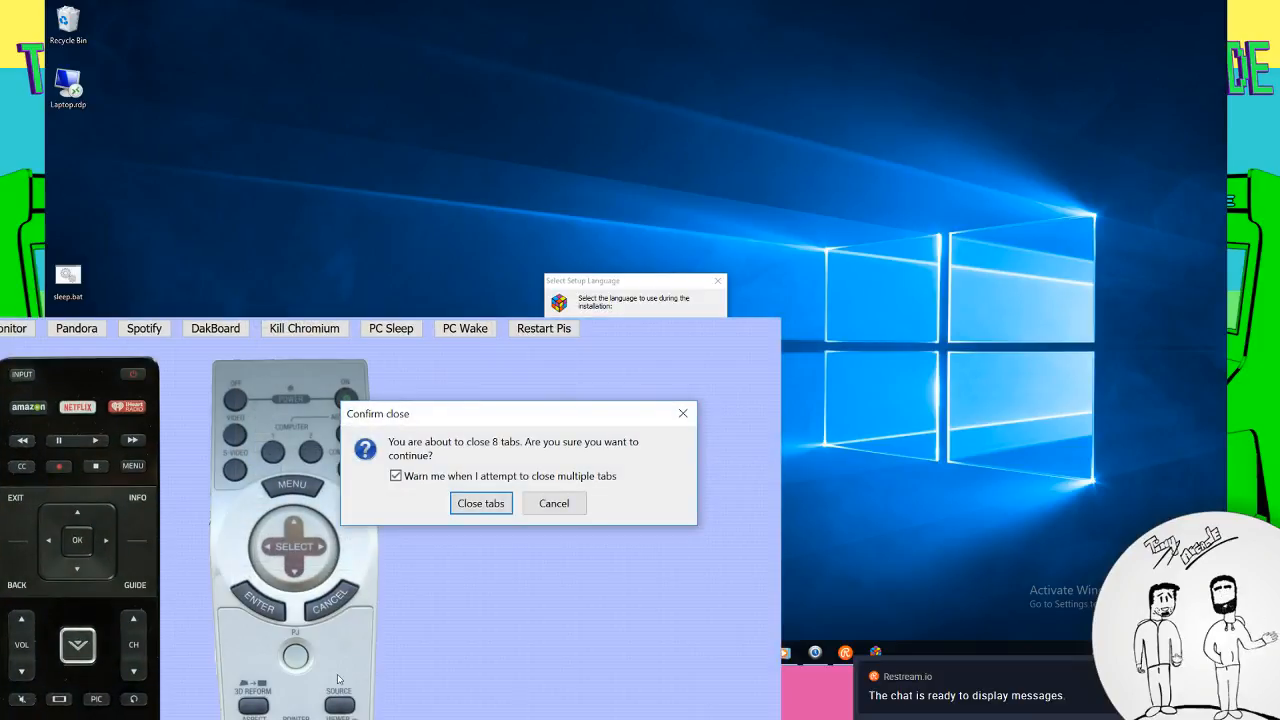
{"action": "left_click", "coordinate": [481, 503]}
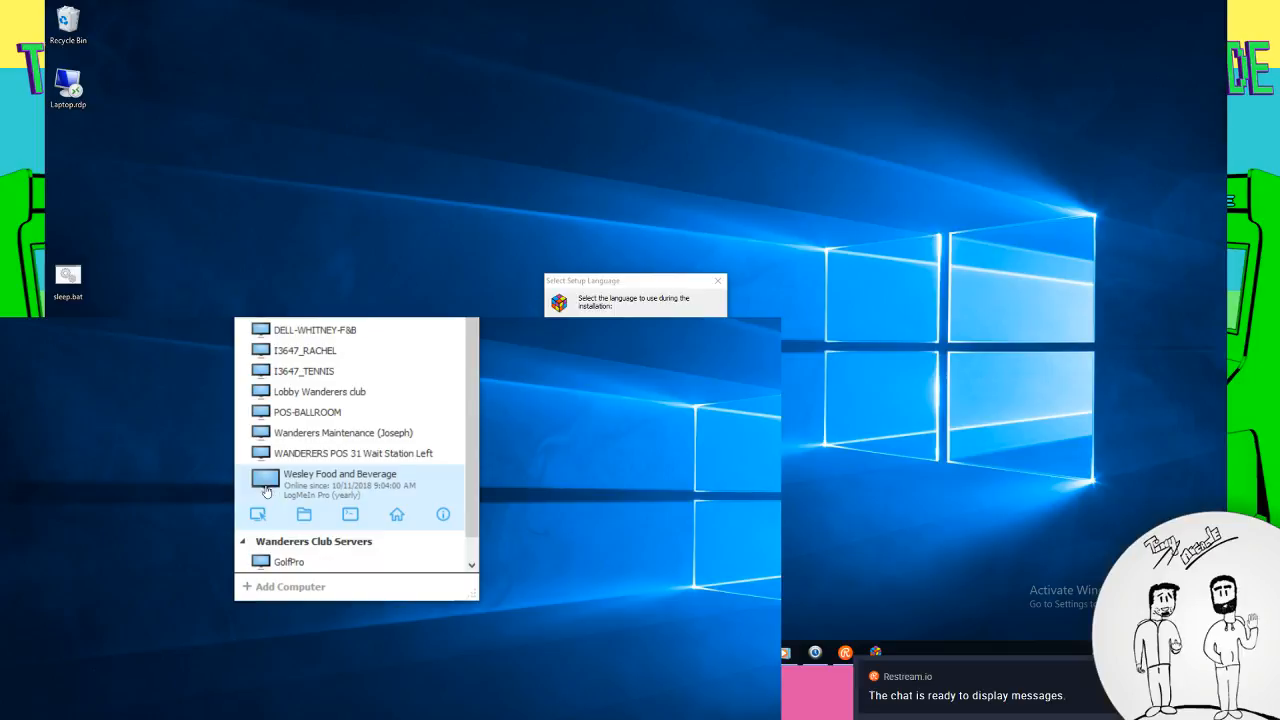
{"action": "left_click", "coordinate": [468, 318]}
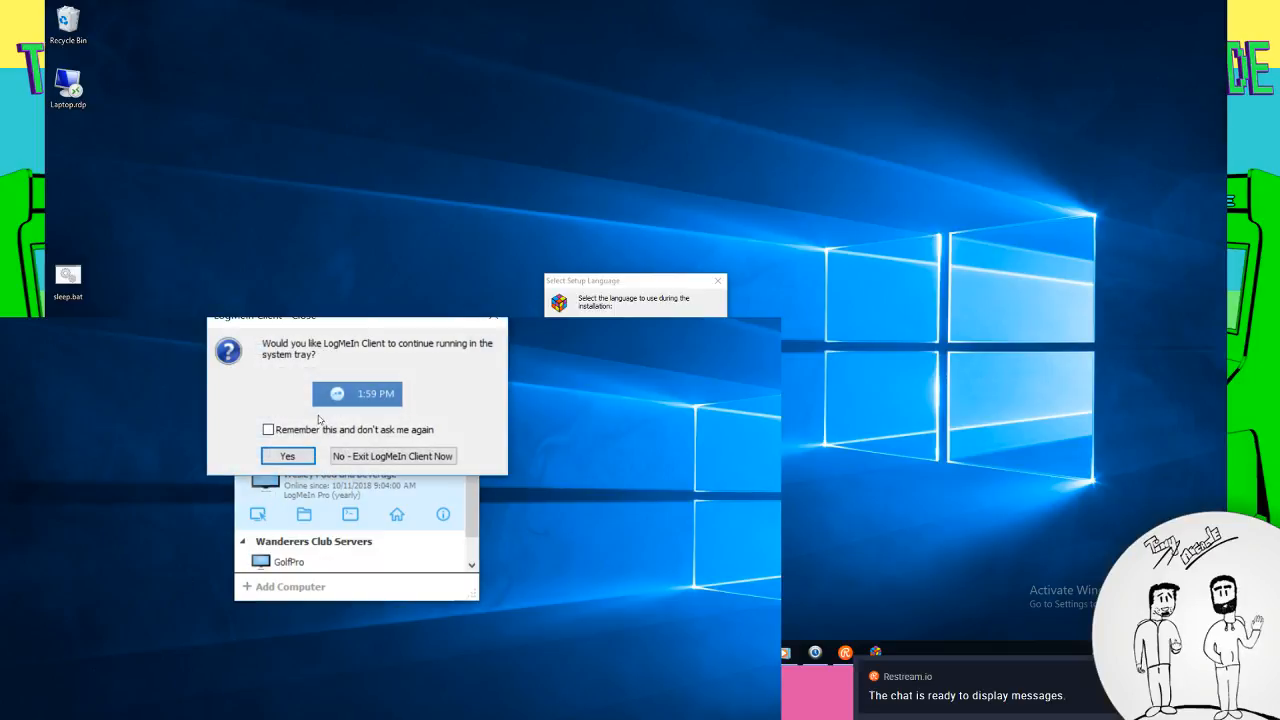
{"action": "left_click", "coordinate": [286, 456]}
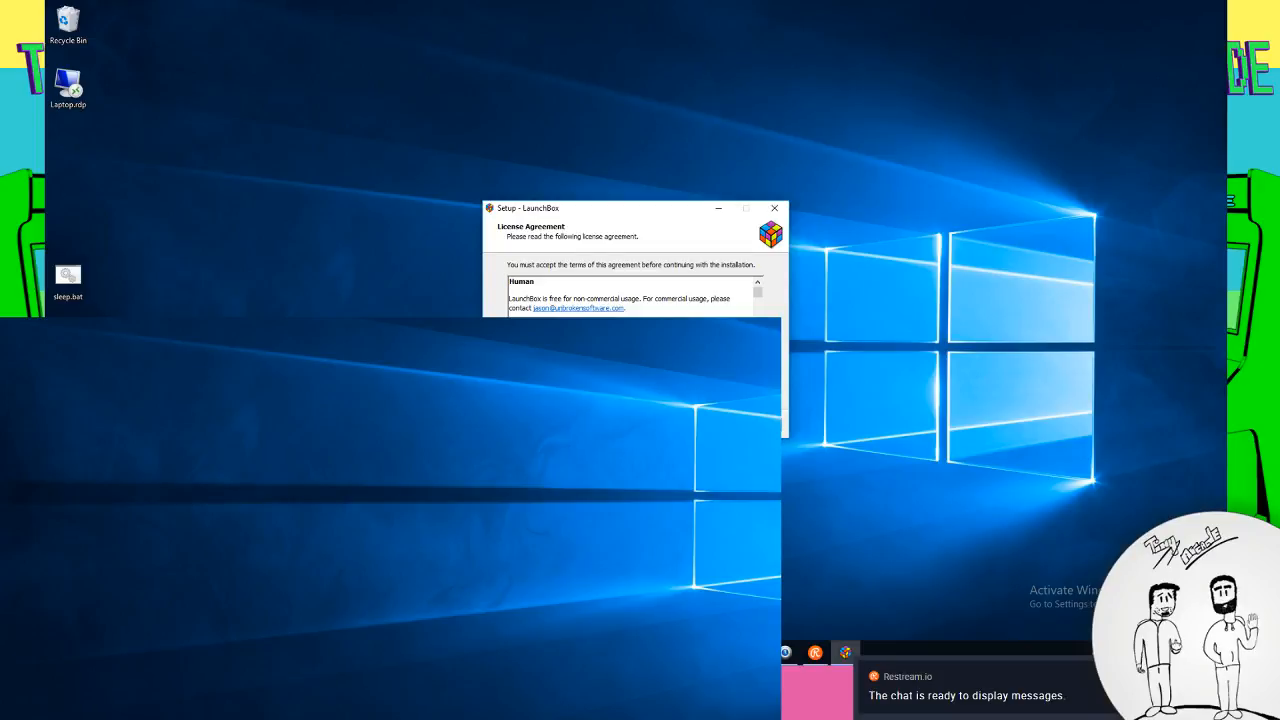
Accept the LaunchBox license agreement and install the program with the default destination and Start menu folder
{"action": "key", "text": "Return"}
{"action": "key", "text": "Return"}
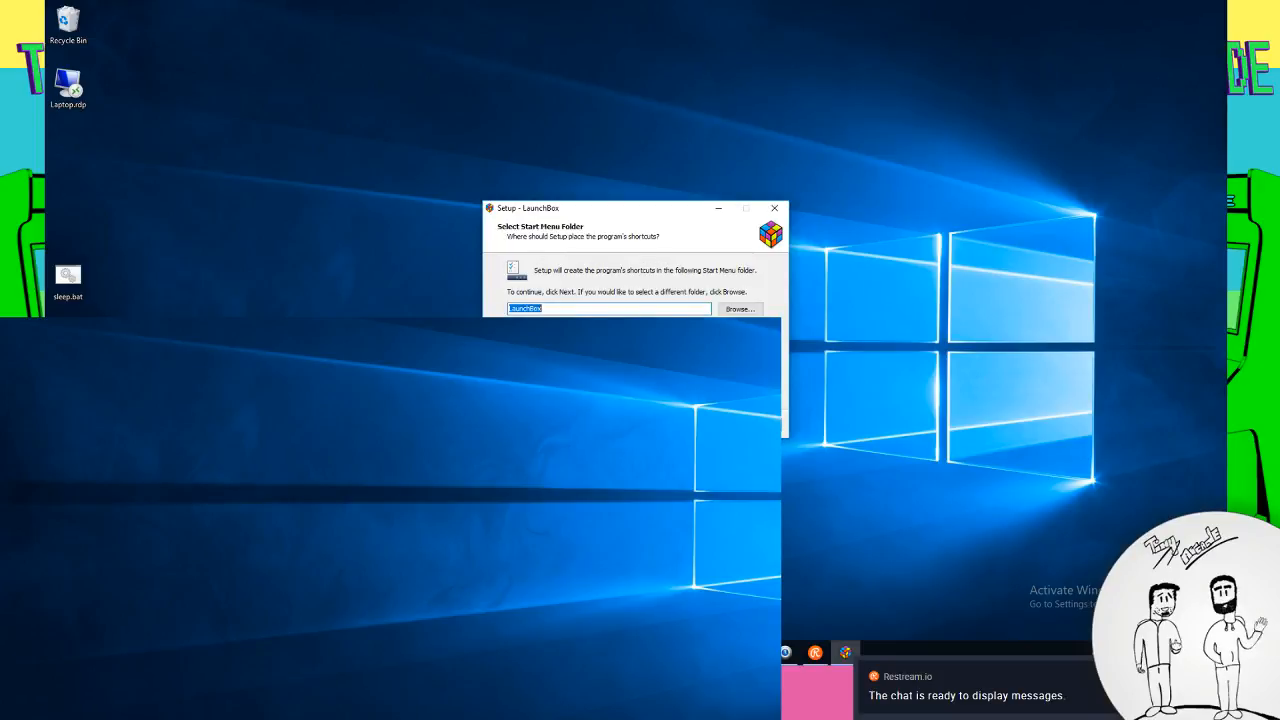
{"action": "key", "text": "Return"}
{"action": "key", "text": "Return"}
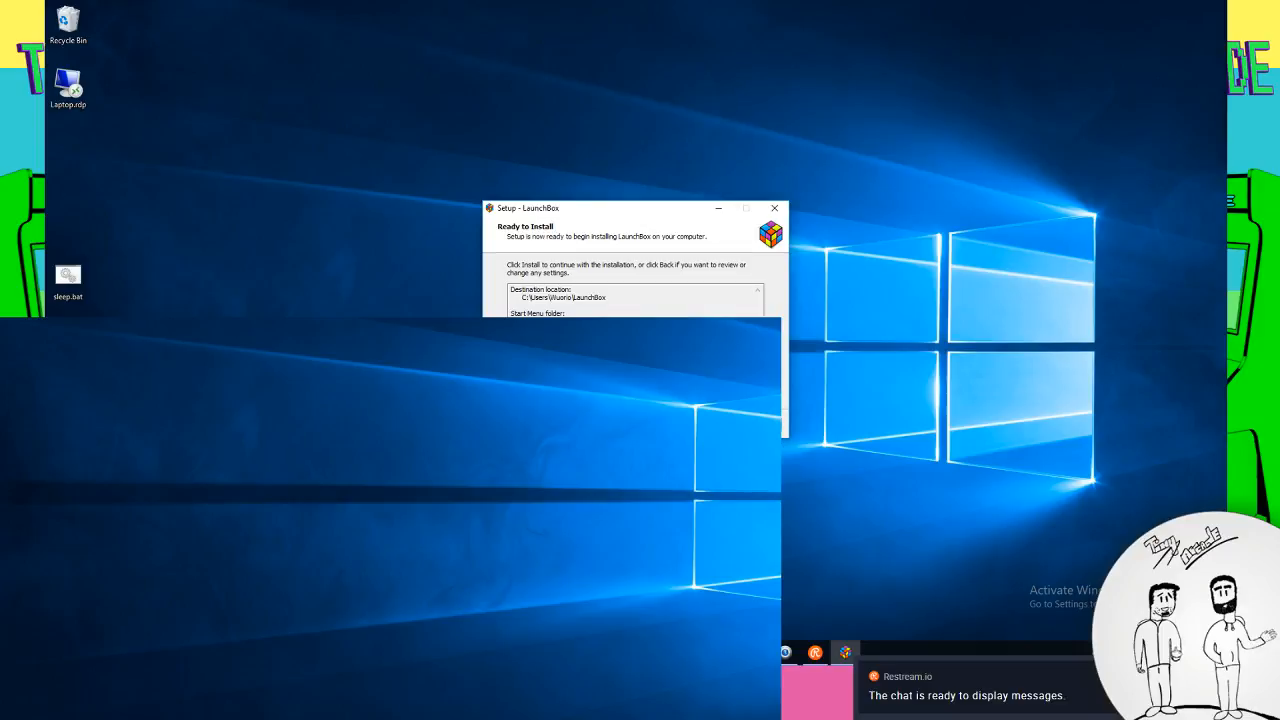
{"action": "key", "text": "Return"}
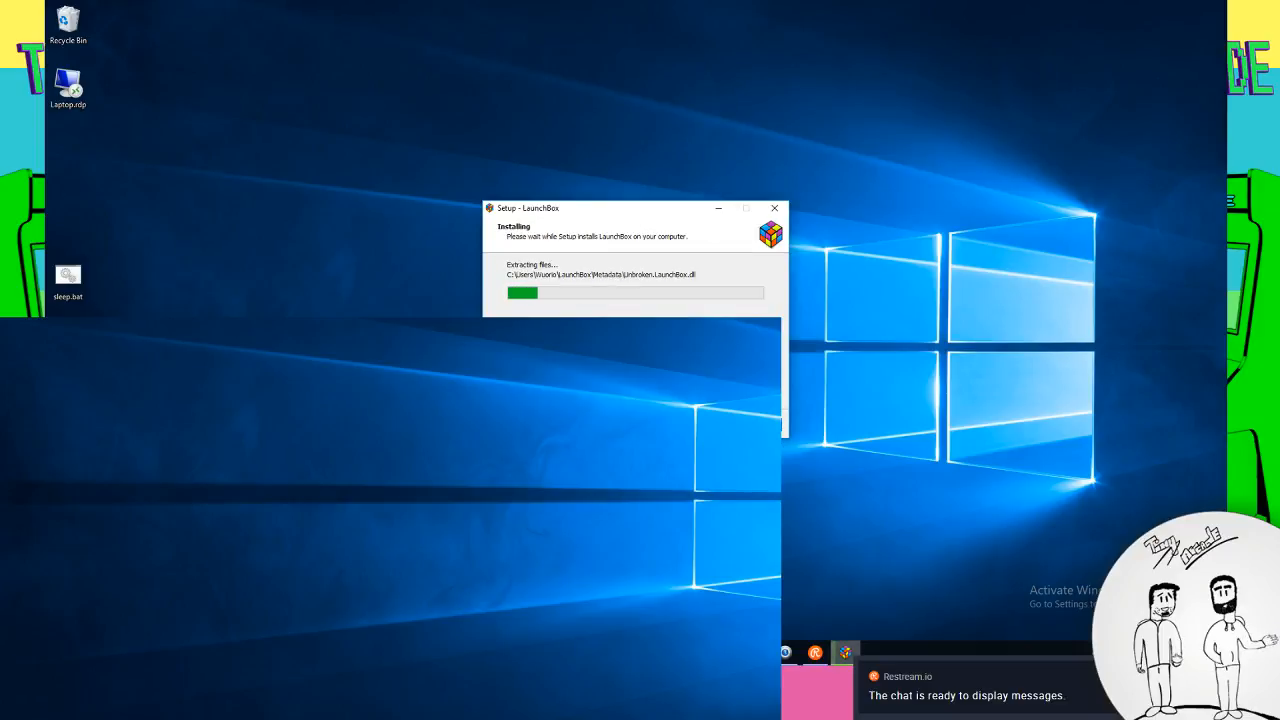
{"action": "left_click_drag", "start_coordinate": [641, 208], "coordinate": [650, 124]}
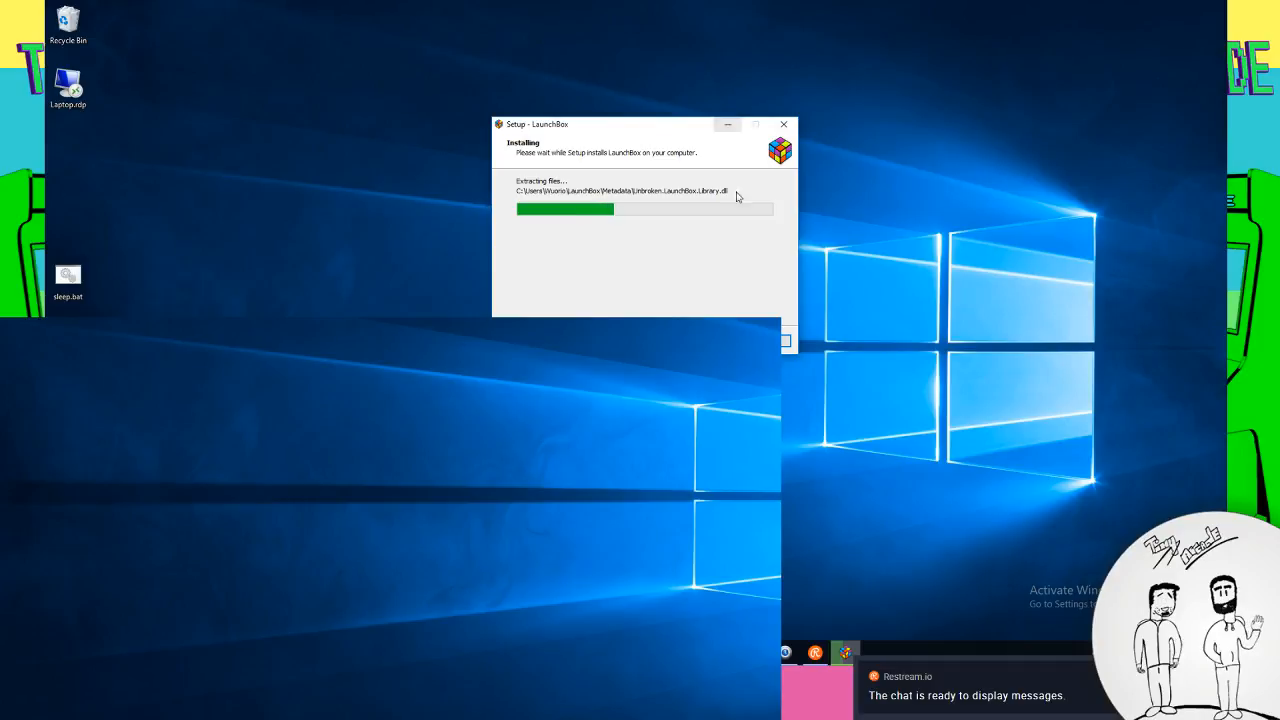
Switch to File Explorer, open the Seagate Backup Plus Drive (D:), and move the window to the other display
{"action": "key", "text": "alt+Tab"}
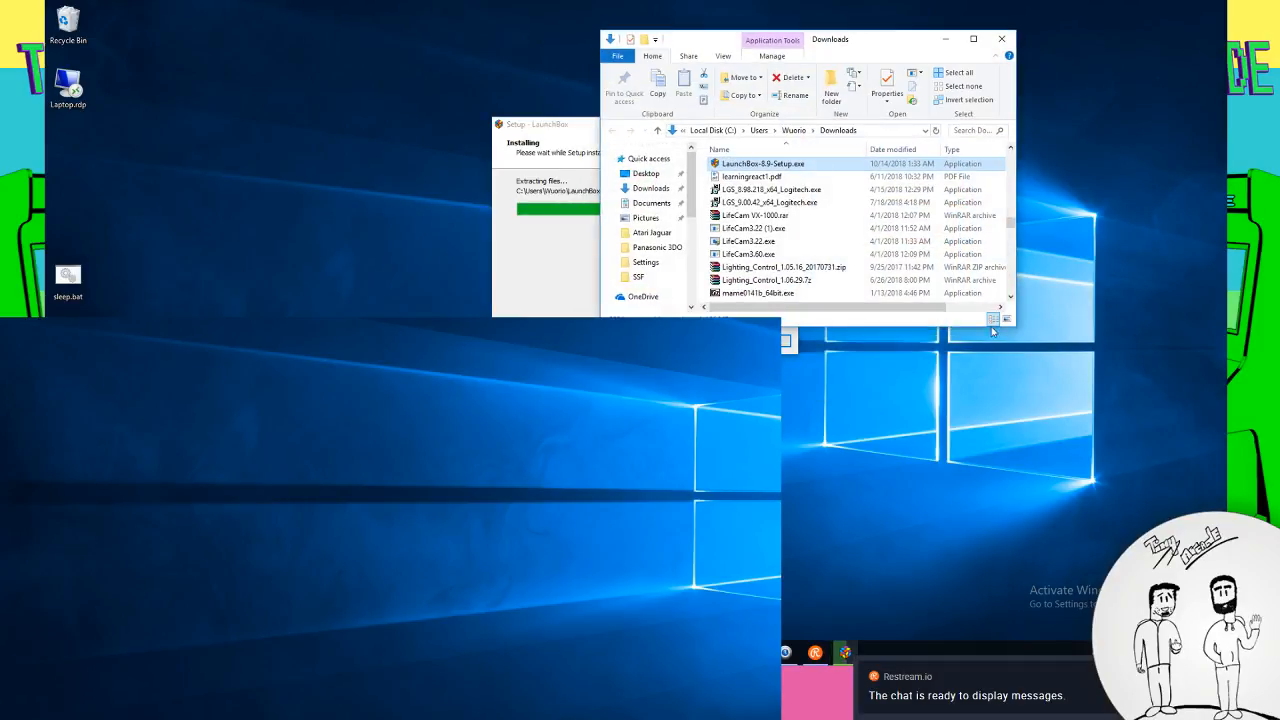
{"action": "scroll", "coordinate": [622, 247], "scroll_direction": "down", "scroll_amount": 5}
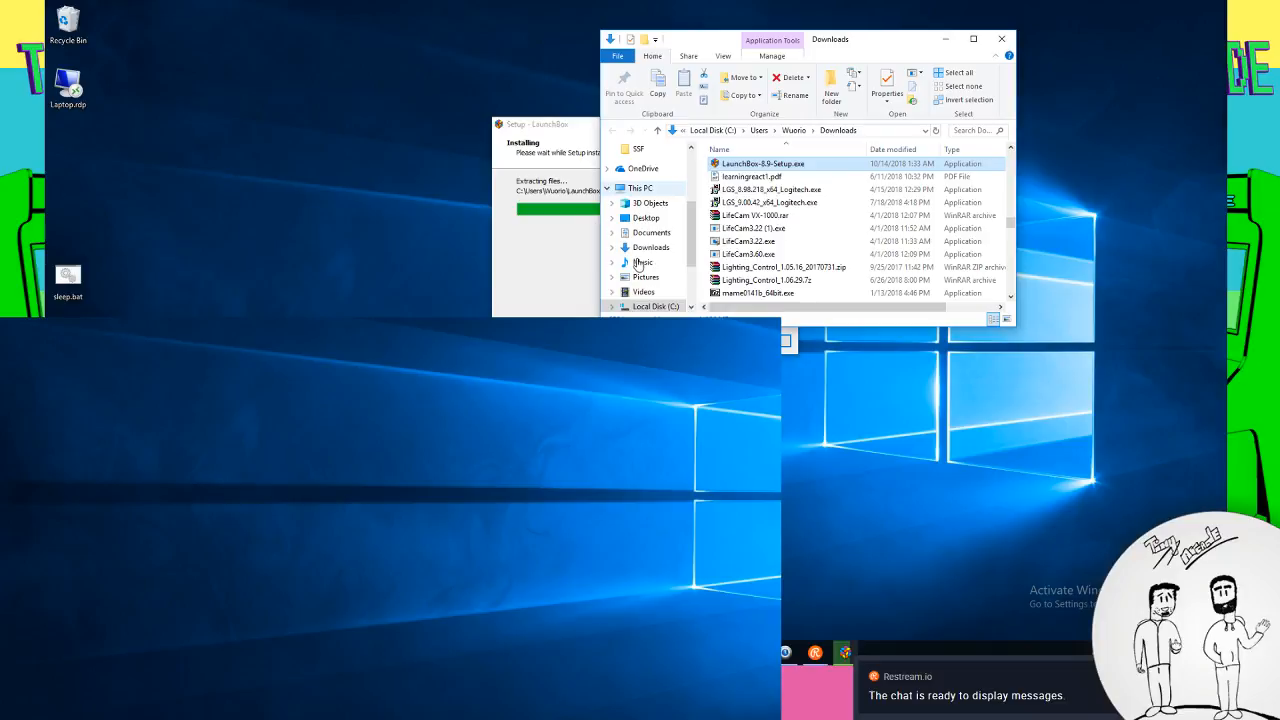
{"action": "left_click", "coordinate": [652, 250]}
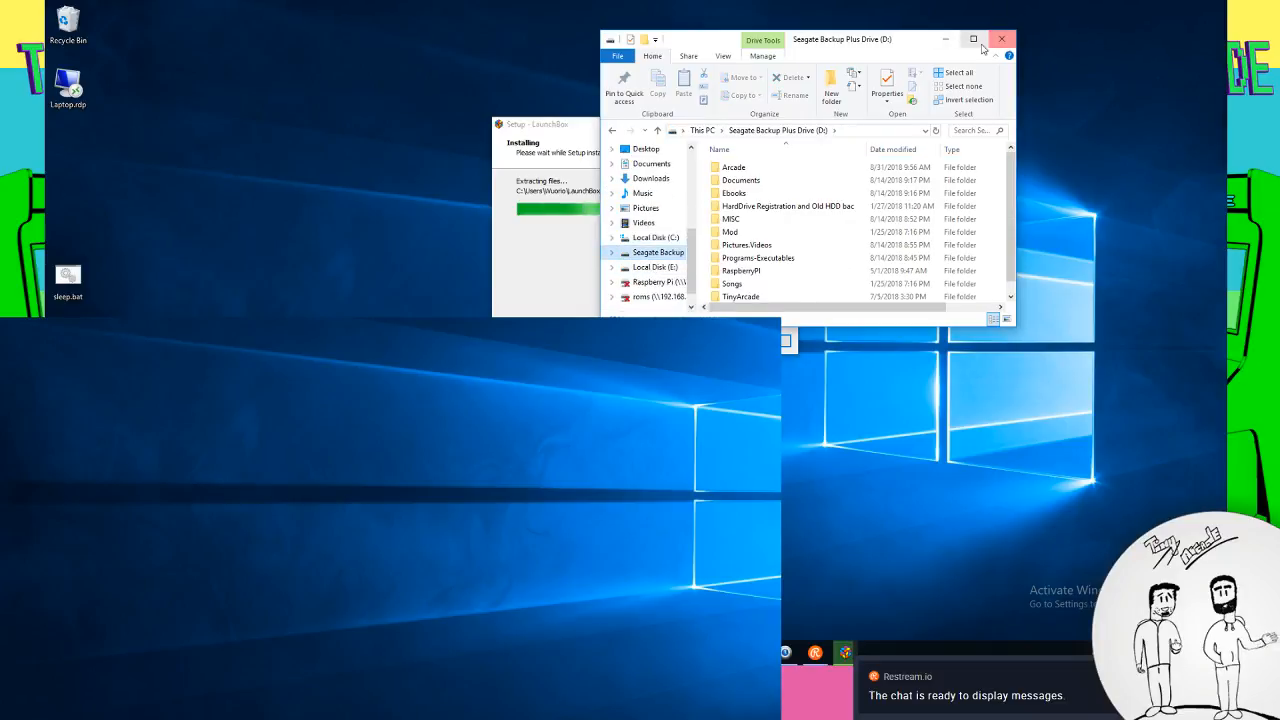
{"action": "left_click", "coordinate": [982, 45]}
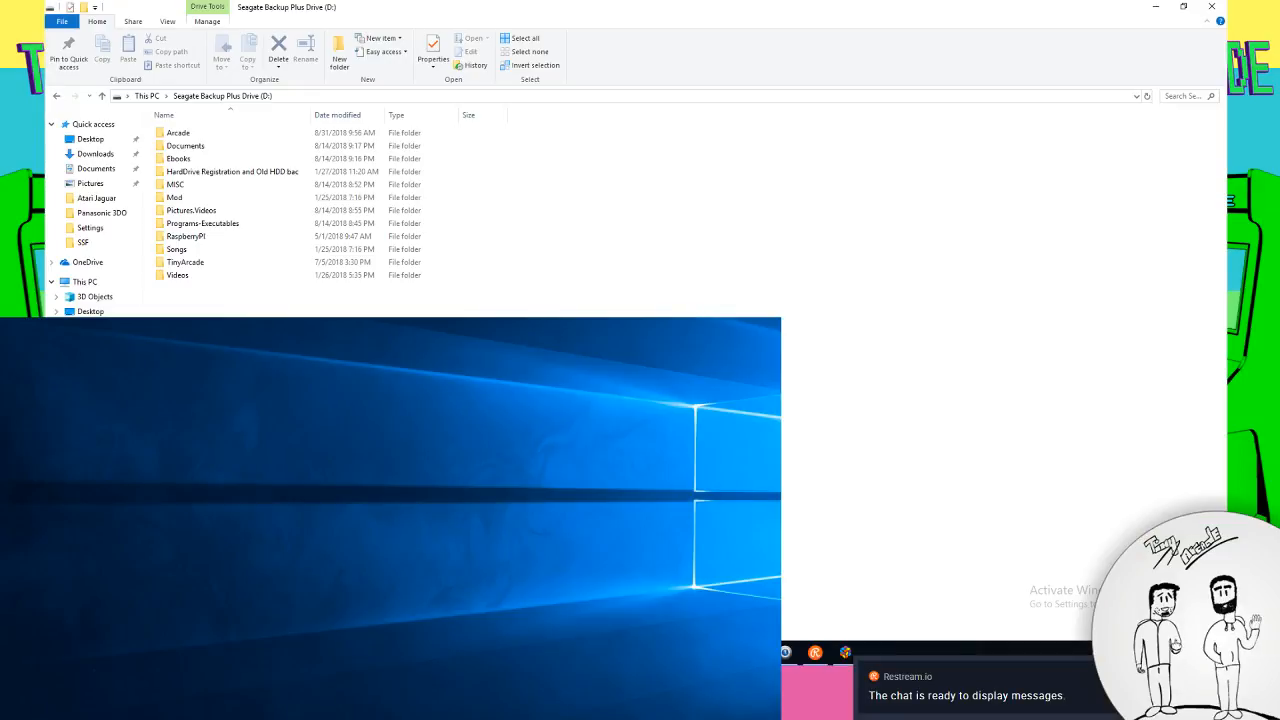
{"action": "left_click", "coordinate": [1146, 9]}
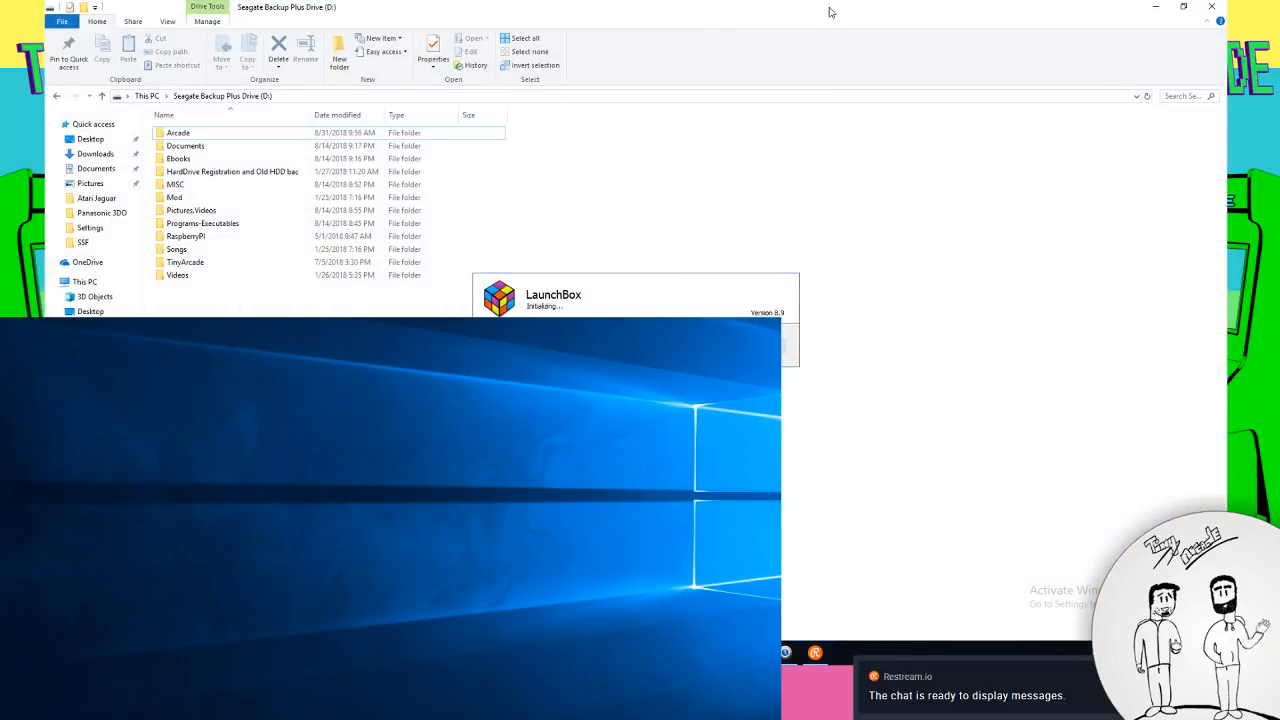
{"action": "left_click_drag", "start_coordinate": [831, 12], "coordinate": [670, 175]}
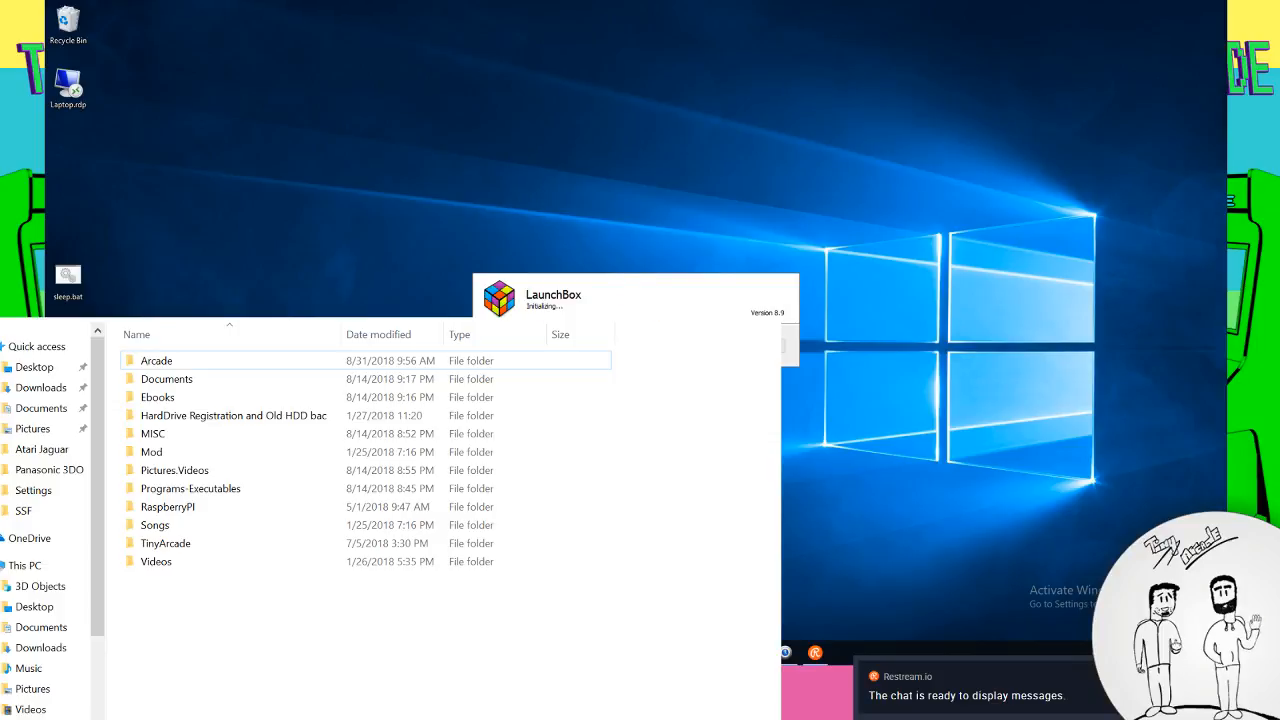
Look through the Program Files (x86) folder on Local Disk (C:) and return to the Seagate Backup Plus Drive
{"action": "scroll", "coordinate": [55, 597], "scroll_direction": "down", "scroll_amount": 2}
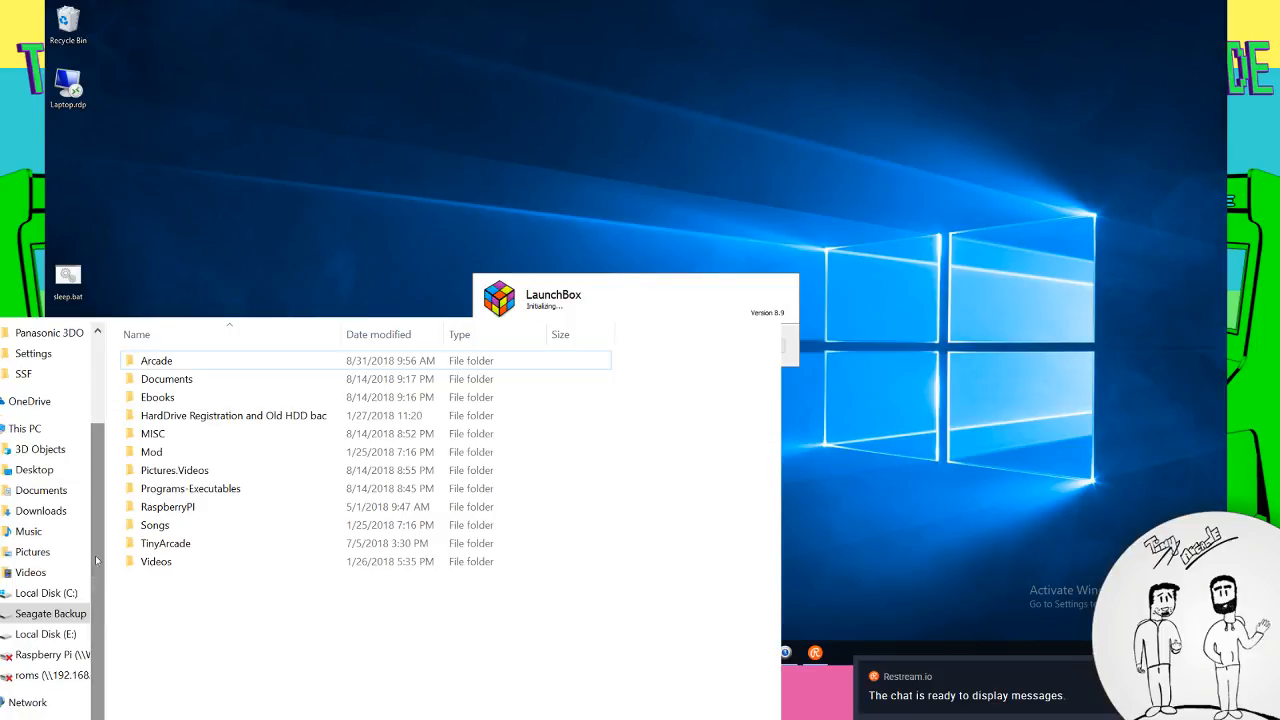
{"action": "left_click", "coordinate": [55, 597]}
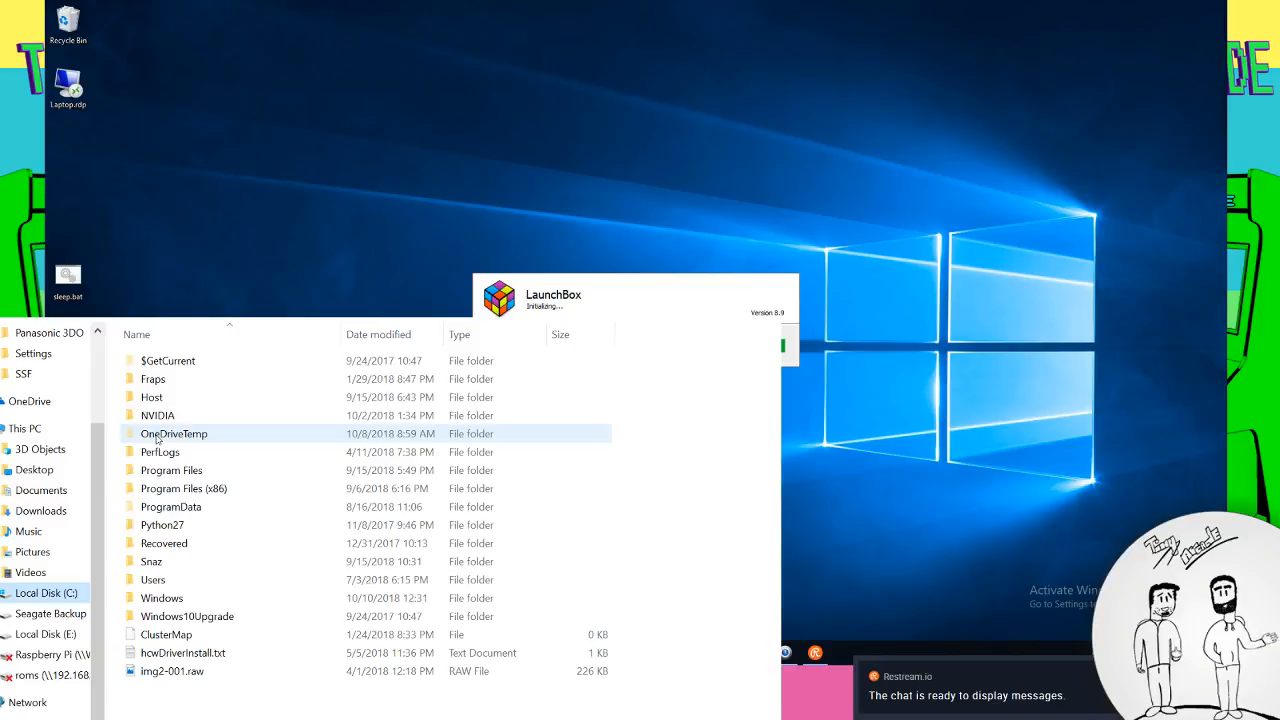
{"action": "double_click", "coordinate": [183, 490]}
{"action": "scroll", "coordinate": [201, 488], "scroll_direction": "down", "scroll_amount": 1}
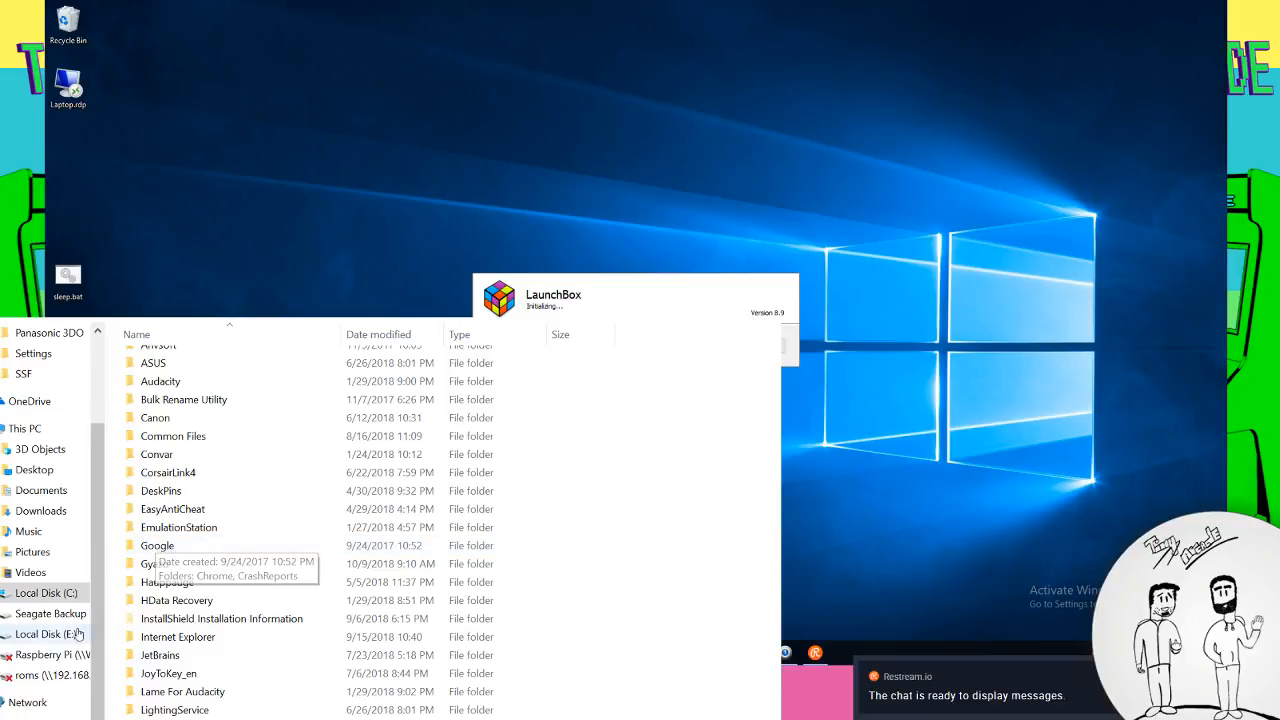
{"action": "left_click", "coordinate": [50, 612]}
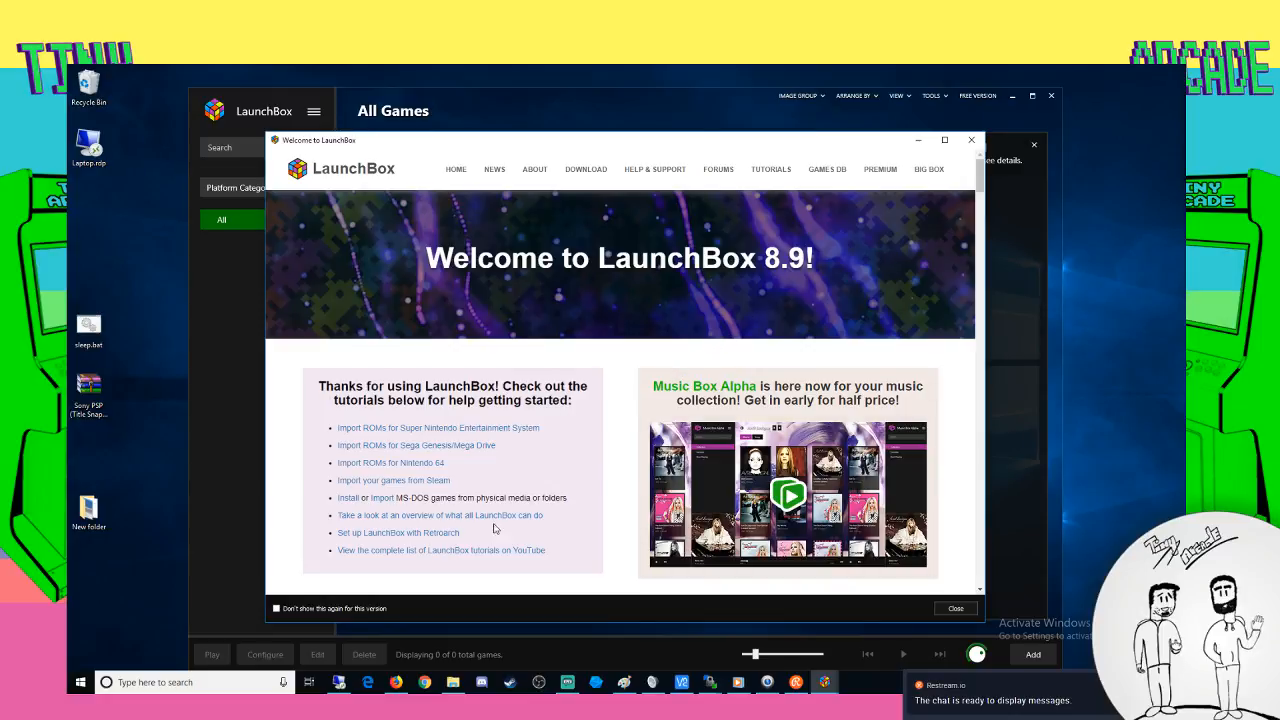
Open the tutorial on importing Super Nintendo ROMs and close the LaunchBox welcome window
{"action": "left_click", "coordinate": [447, 430]}
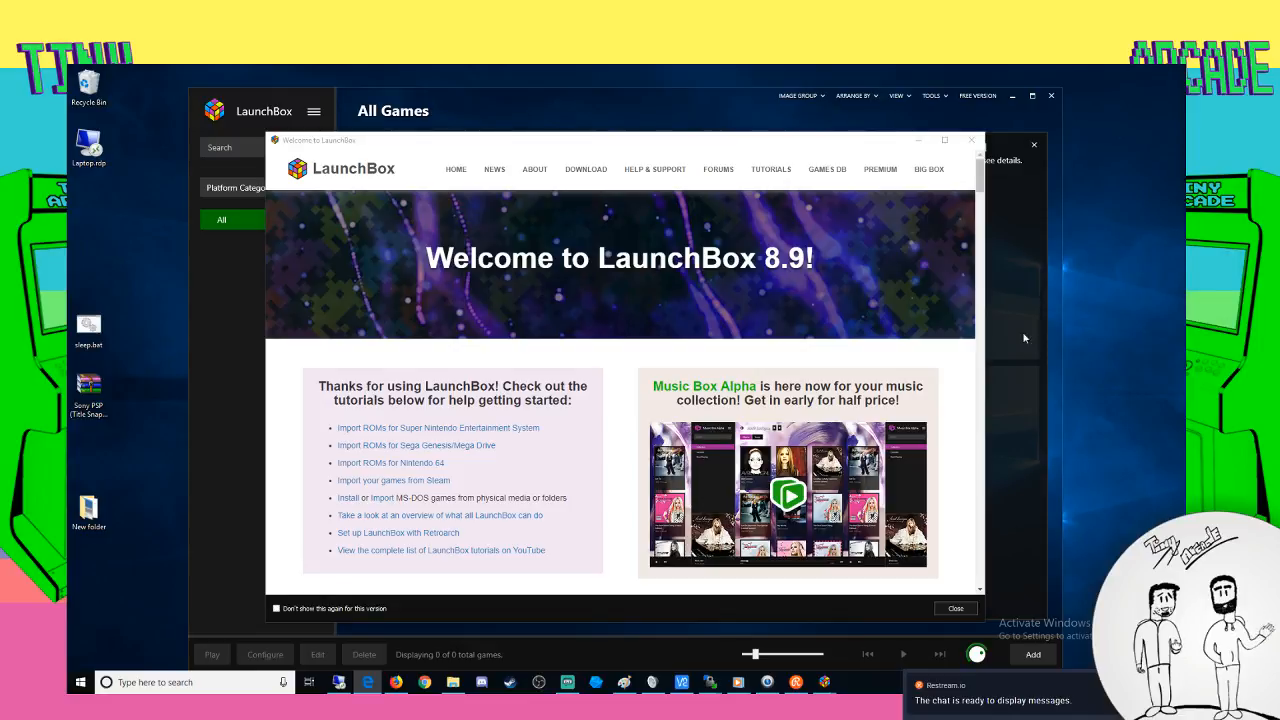
{"action": "left_click", "coordinate": [971, 140]}
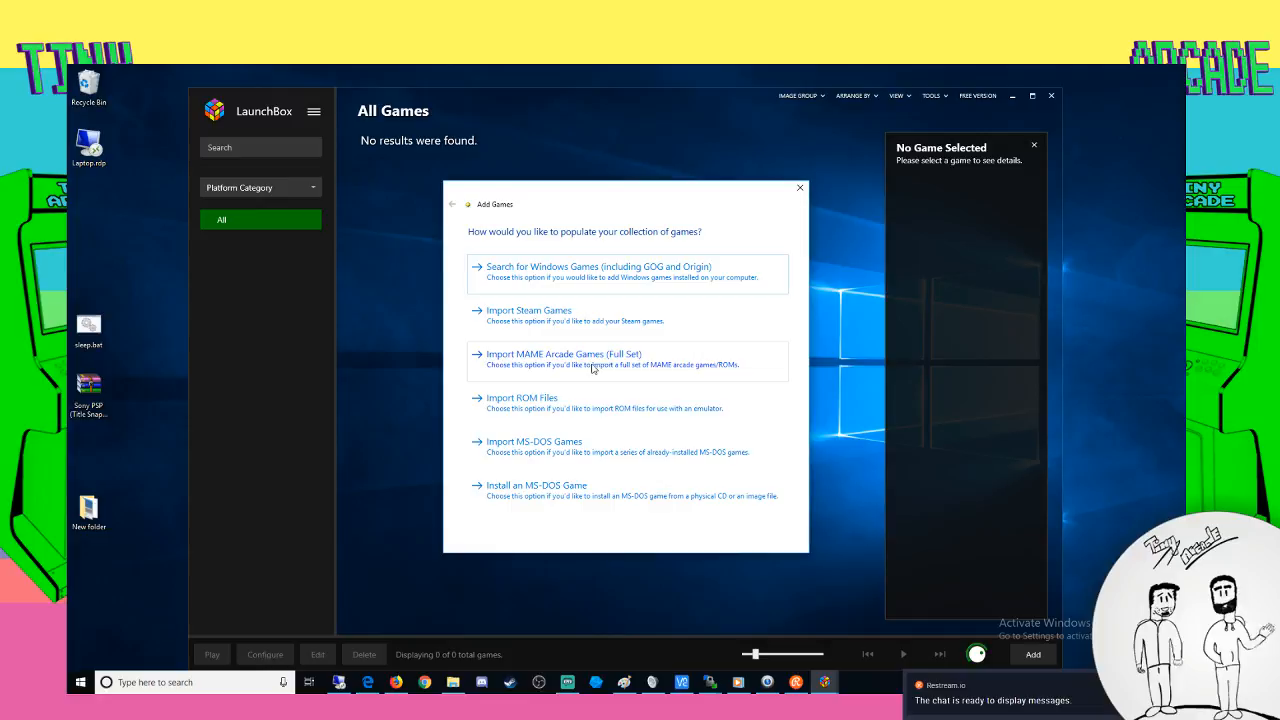
Start importing a full set of MAME arcade games and name the platform MAME
{"action": "left_click", "coordinate": [656, 374]}
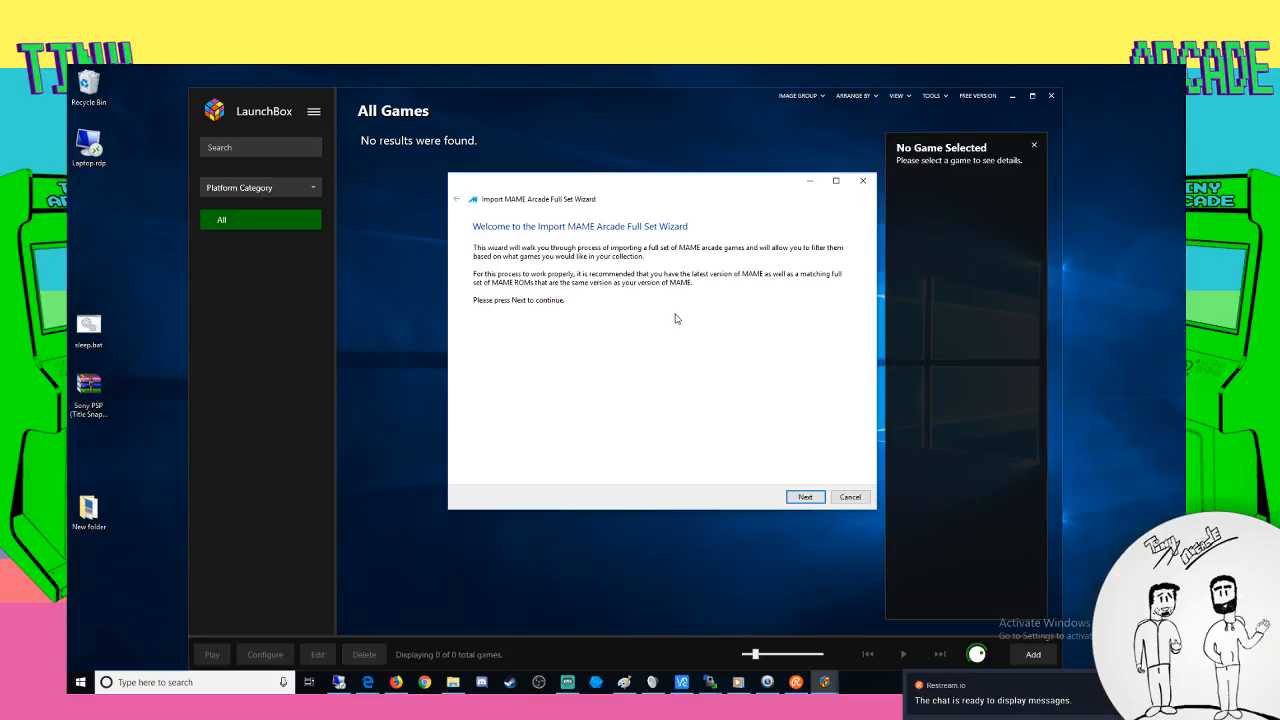
{"action": "left_click", "coordinate": [807, 496]}
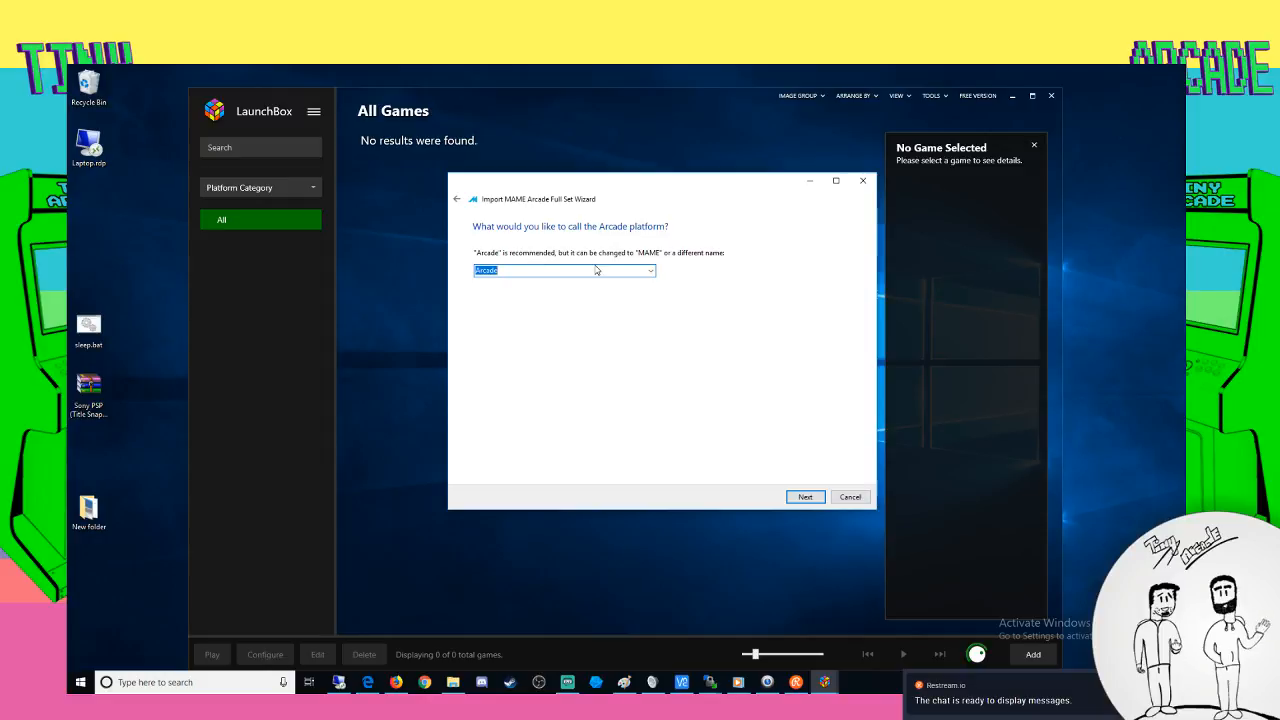
{"action": "type", "text": "MAME"}
{"action": "left_click", "coordinate": [805, 497]}
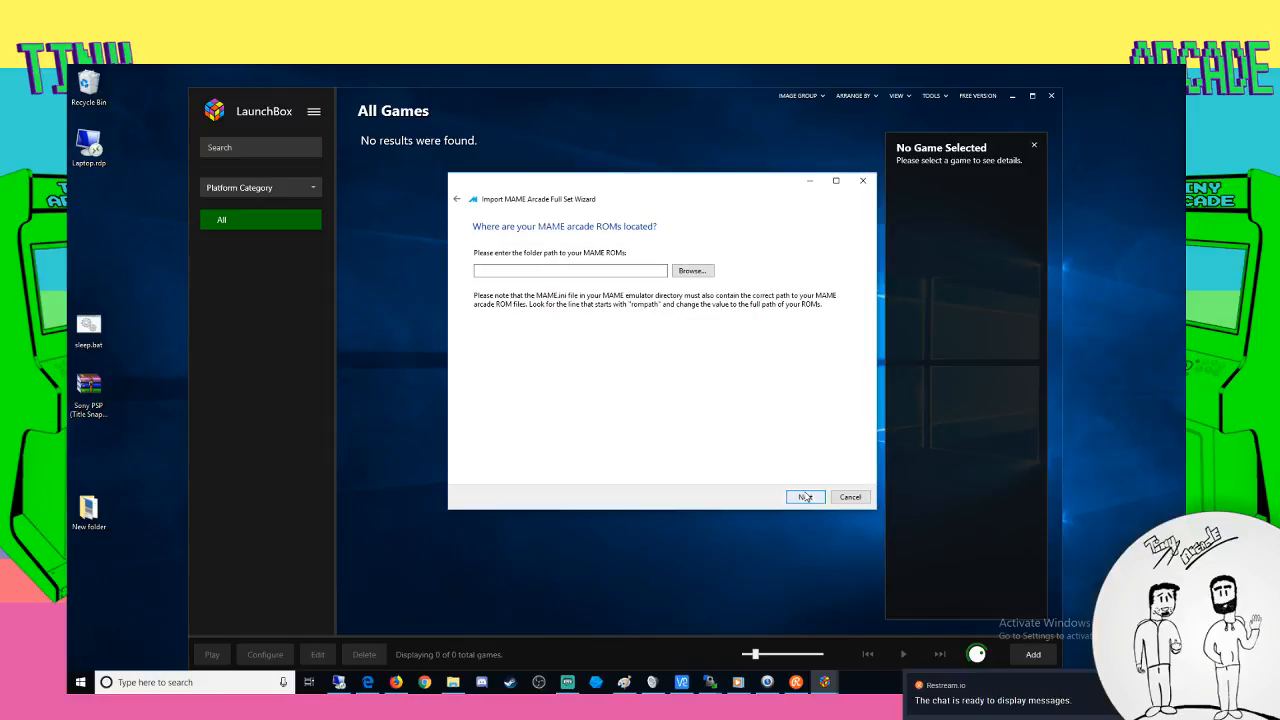
Browse for the MAME ROMs folder and expand the Arcade folder on the Seagate Backup Plus Drive (D:)
{"action": "left_click", "coordinate": [701, 277]}
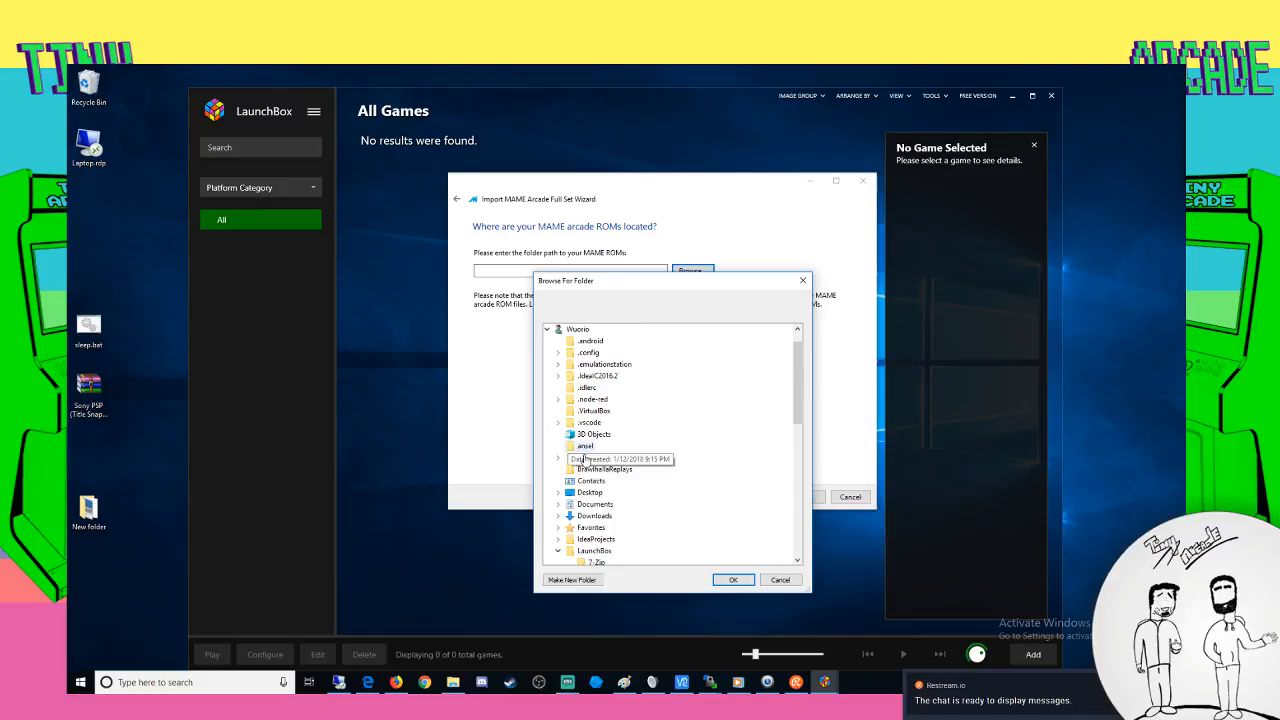
{"action": "scroll", "coordinate": [611, 515], "scroll_direction": "down", "scroll_amount": 4}
{"action": "scroll", "coordinate": [610, 515], "scroll_direction": "down", "scroll_amount": 5}
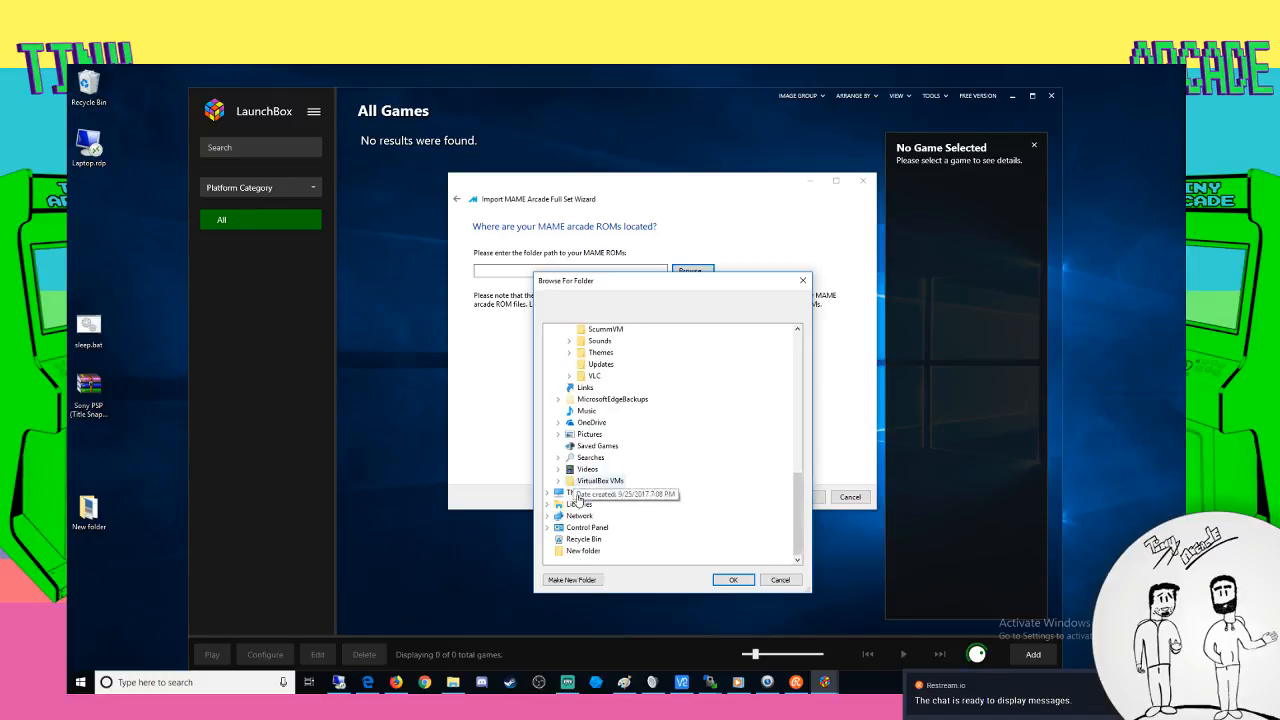
{"action": "double_click", "coordinate": [576, 528]}
{"action": "scroll", "coordinate": [600, 470], "scroll_direction": "down", "scroll_amount": 2}
{"action": "double_click", "coordinate": [600, 457]}
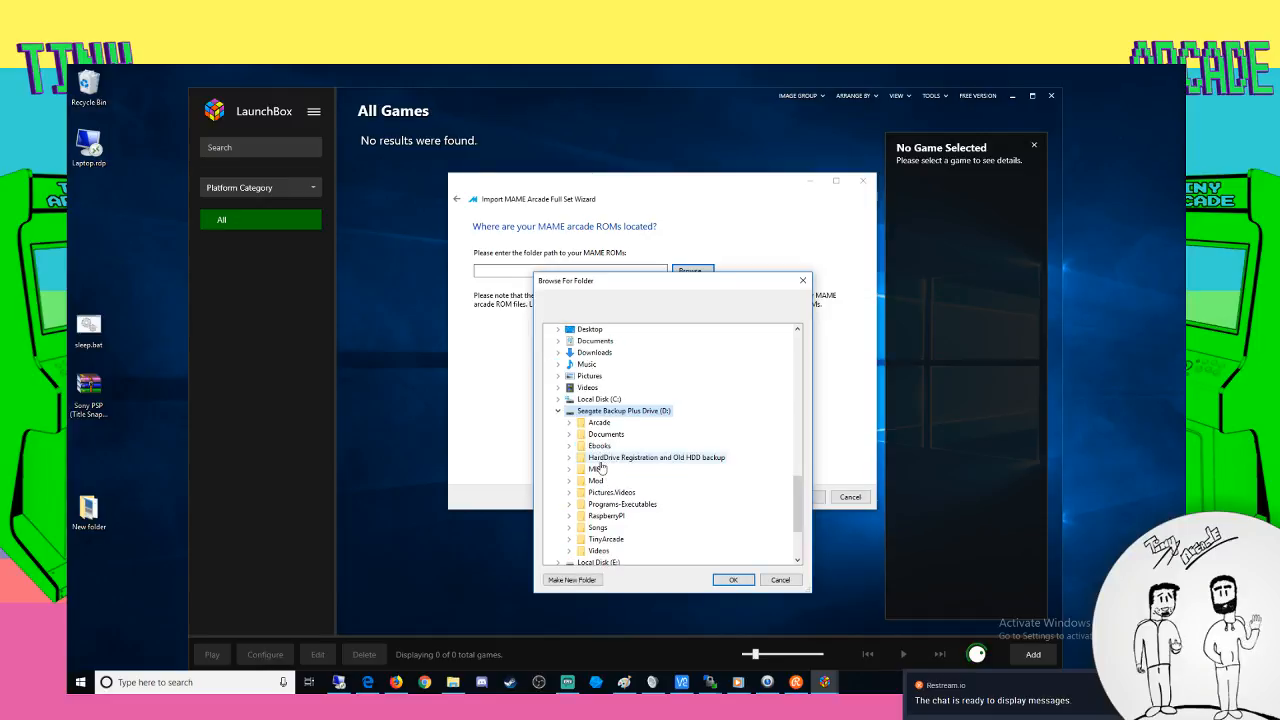
{"action": "left_click", "coordinate": [599, 422]}
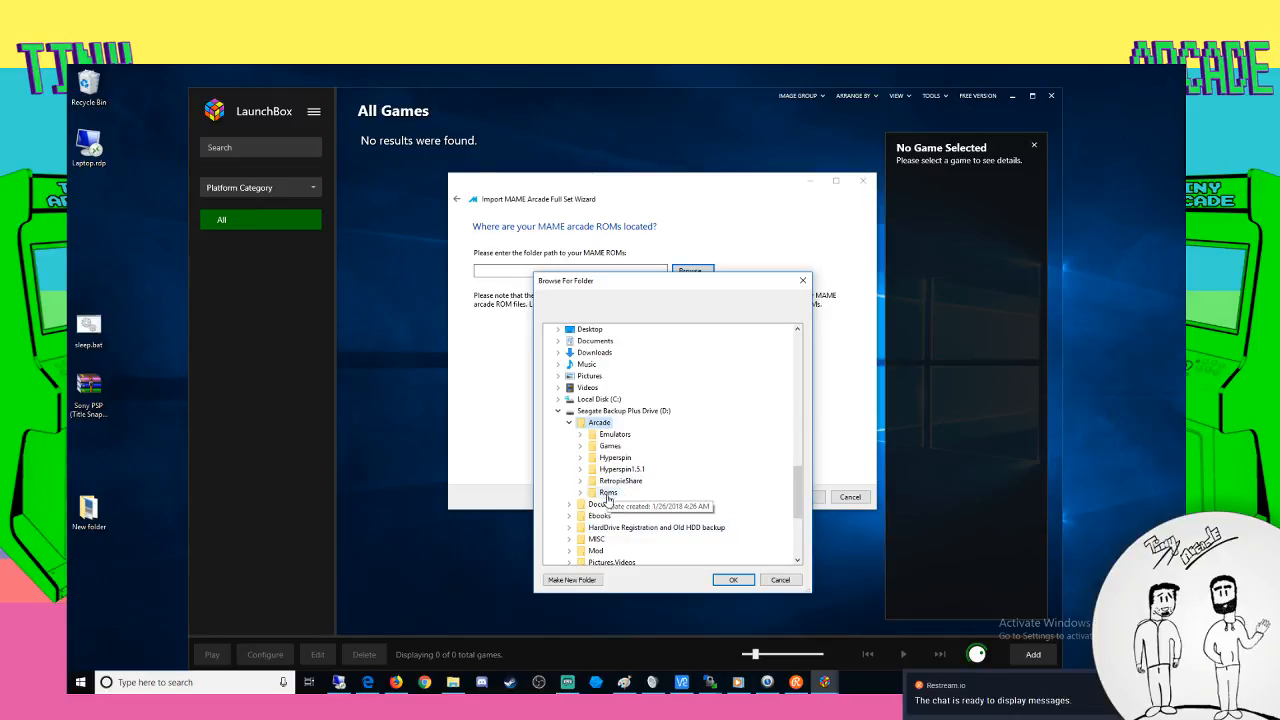
Look through the subfolders of the Arcade drive folder Roms for a MAME set
{"action": "double_click", "coordinate": [613, 503]}
{"action": "scroll", "coordinate": [613, 503], "scroll_direction": "down", "scroll_amount": 4}
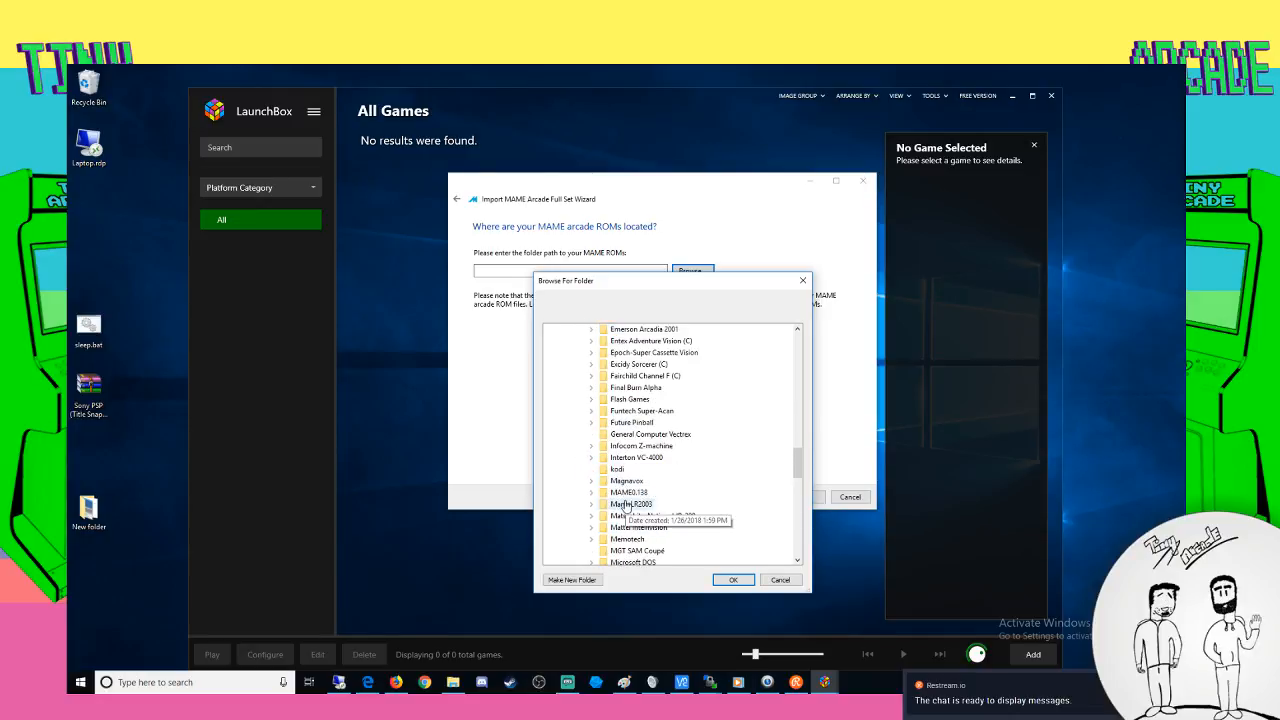
{"action": "scroll", "coordinate": [630, 504], "scroll_direction": "up", "scroll_amount": 6}
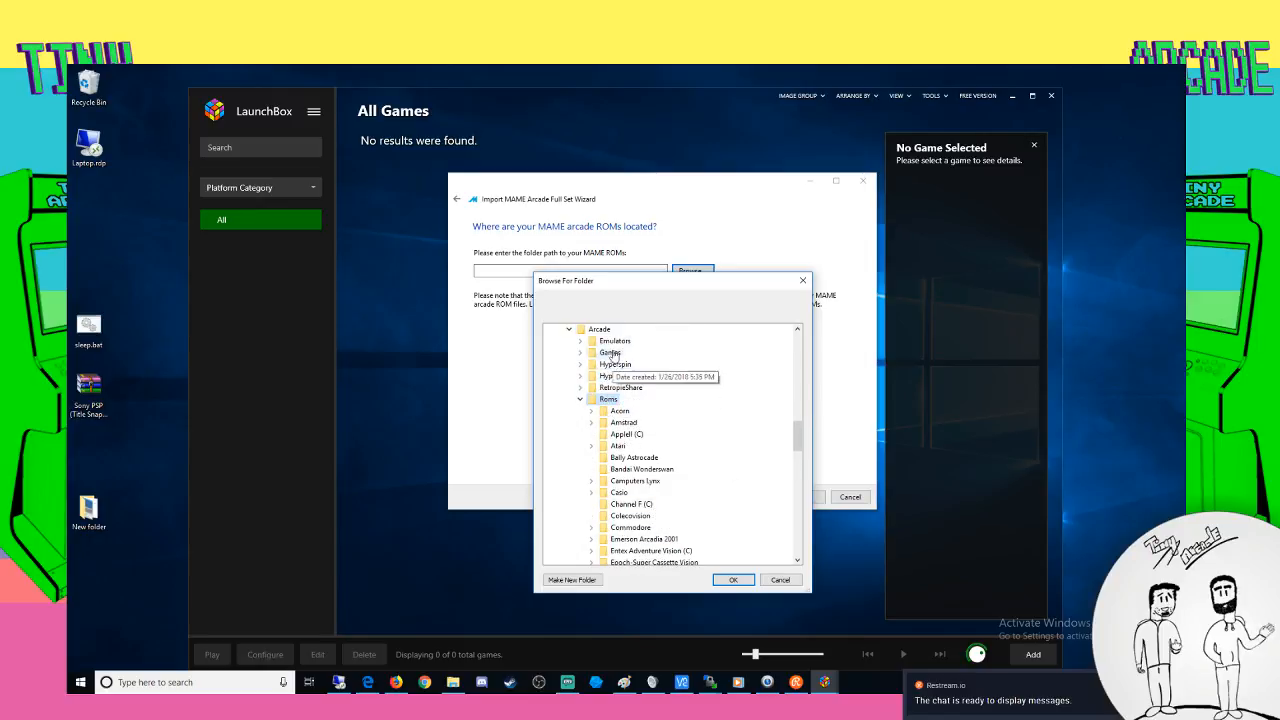
Set the roms folder inside Emulators > MAME as the MAME ROM location and continue to the emulator choice
{"action": "double_click", "coordinate": [612, 352]}
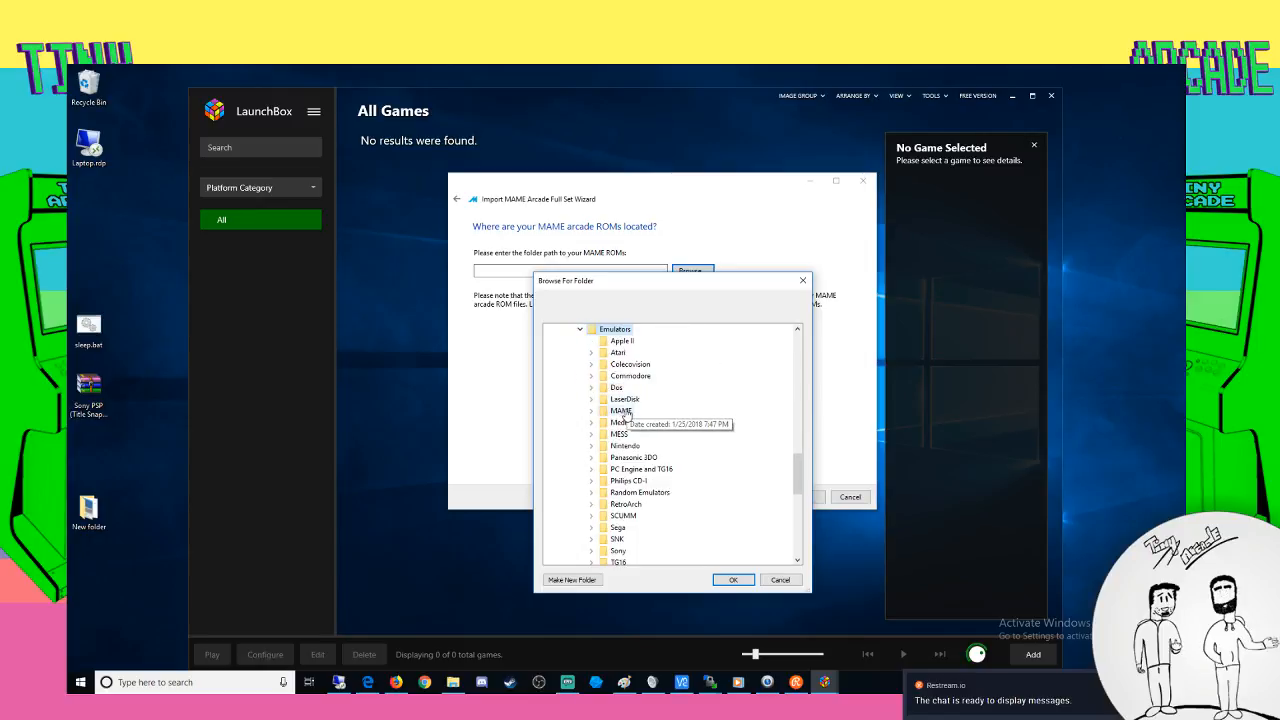
{"action": "double_click", "coordinate": [630, 418]}
{"action": "scroll", "coordinate": [640, 505], "scroll_direction": "down", "scroll_amount": 3}
{"action": "scroll", "coordinate": [640, 518], "scroll_direction": "down", "scroll_amount": 2}
{"action": "scroll", "coordinate": [640, 518], "scroll_direction": "down", "scroll_amount": 7}
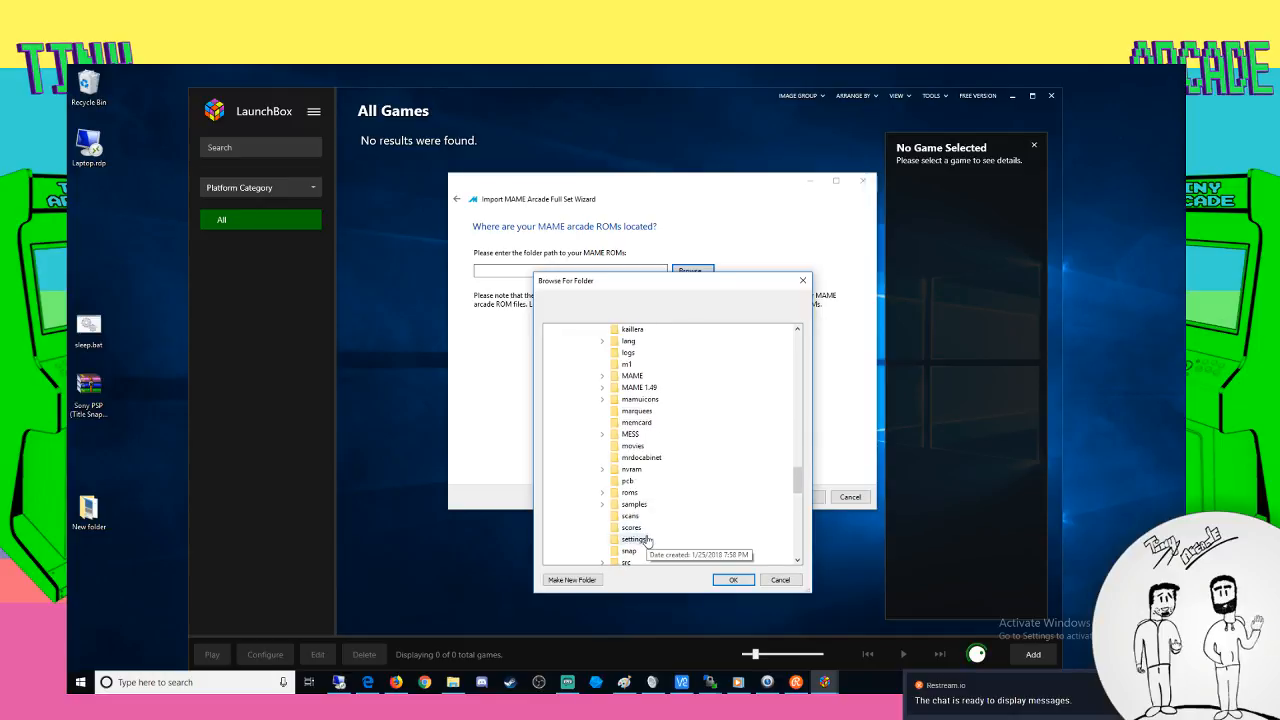
{"action": "left_click", "coordinate": [630, 492]}
{"action": "left_click", "coordinate": [733, 580]}
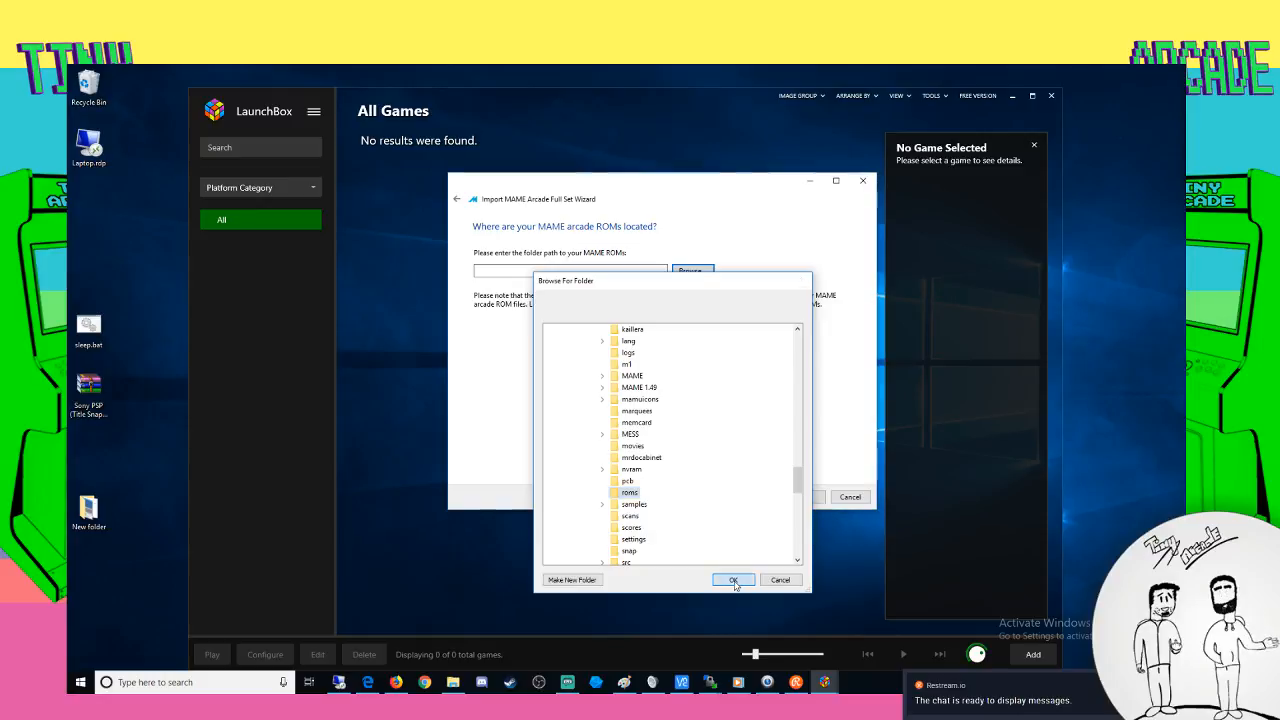
{"action": "left_click", "coordinate": [805, 497]}
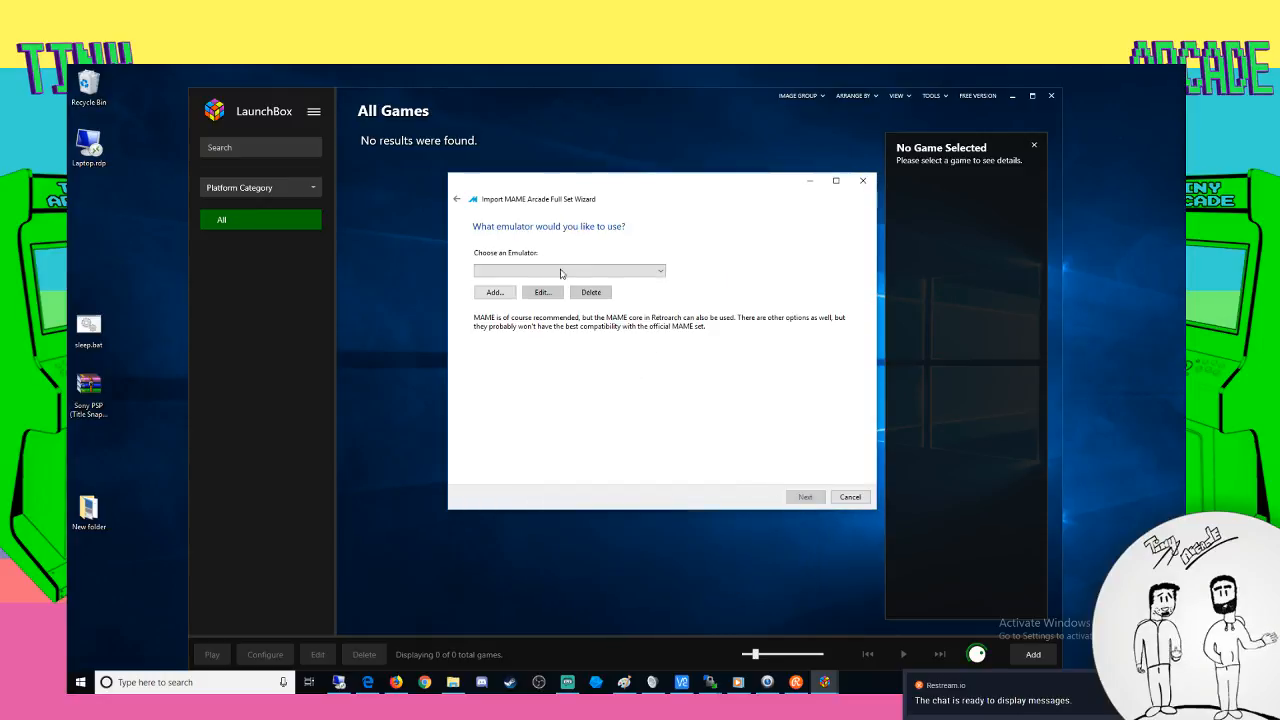
Add a MAME emulator and browse for its application in Arcade > Emulators > MAME on the Seagate Backup Plus Drive (D:)
{"action": "left_click", "coordinate": [495, 292]}
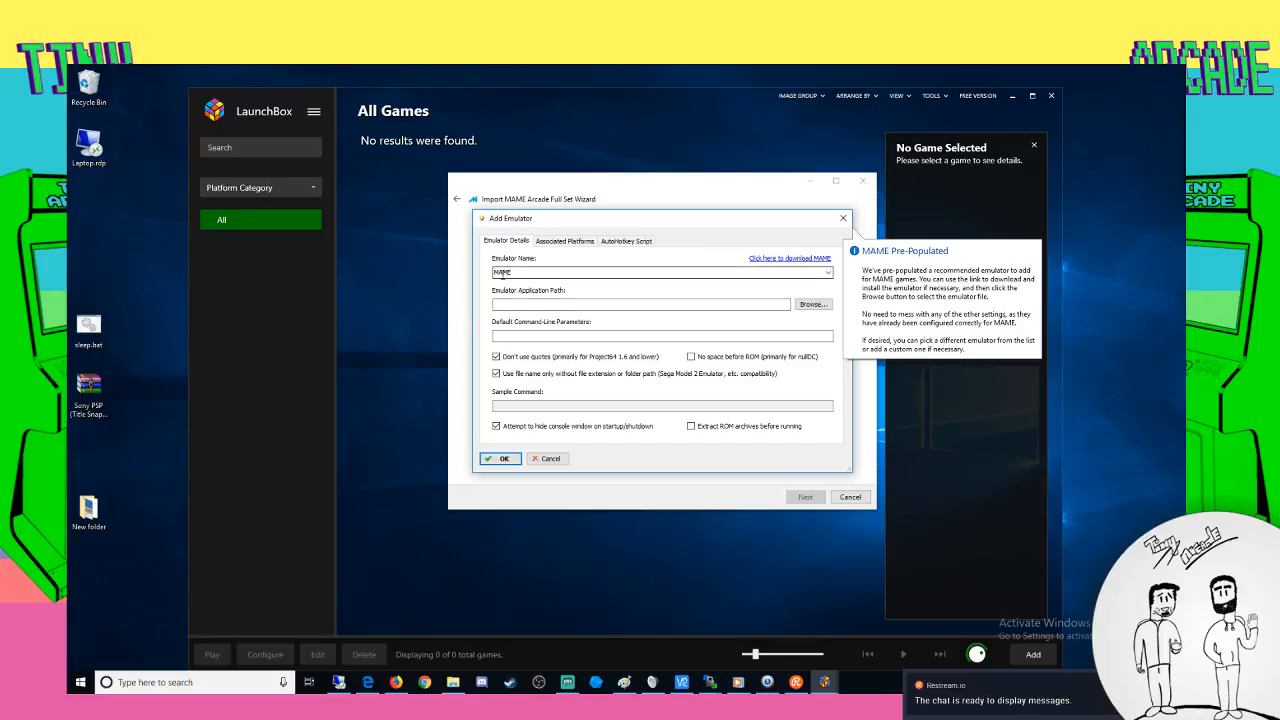
{"action": "left_click", "coordinate": [811, 304]}
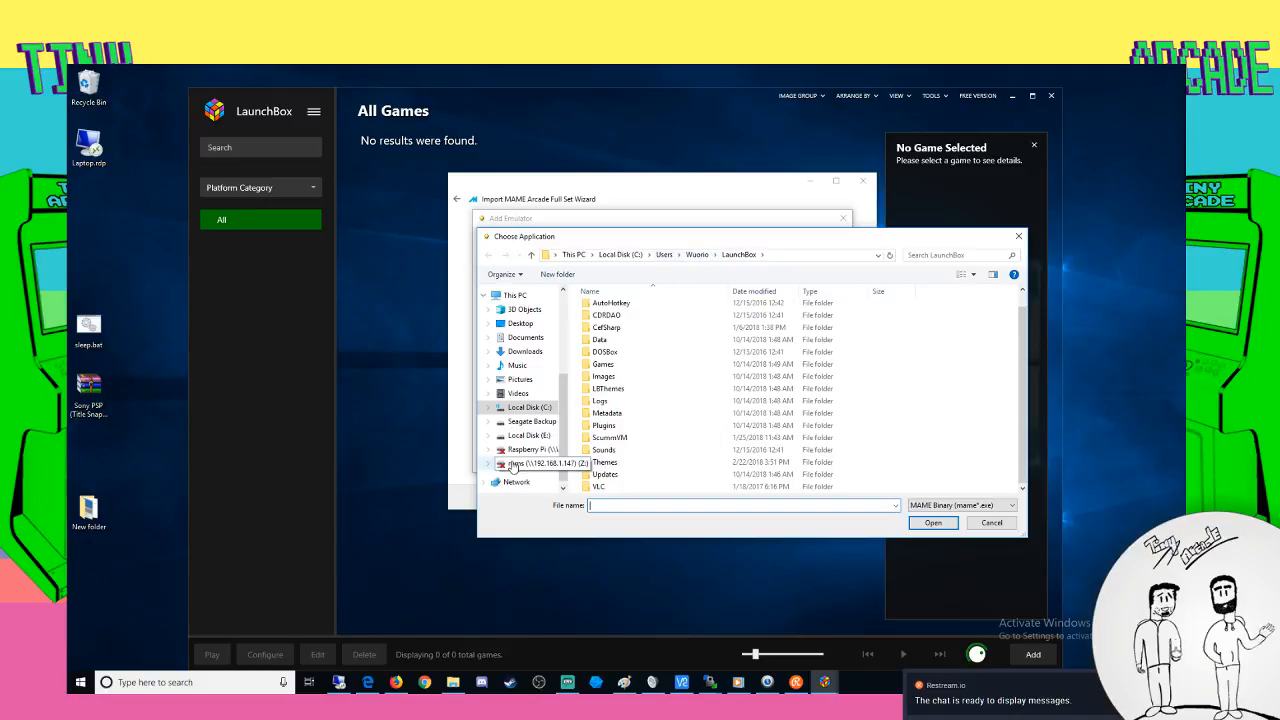
{"action": "left_click", "coordinate": [533, 422]}
{"action": "double_click", "coordinate": [604, 308]}
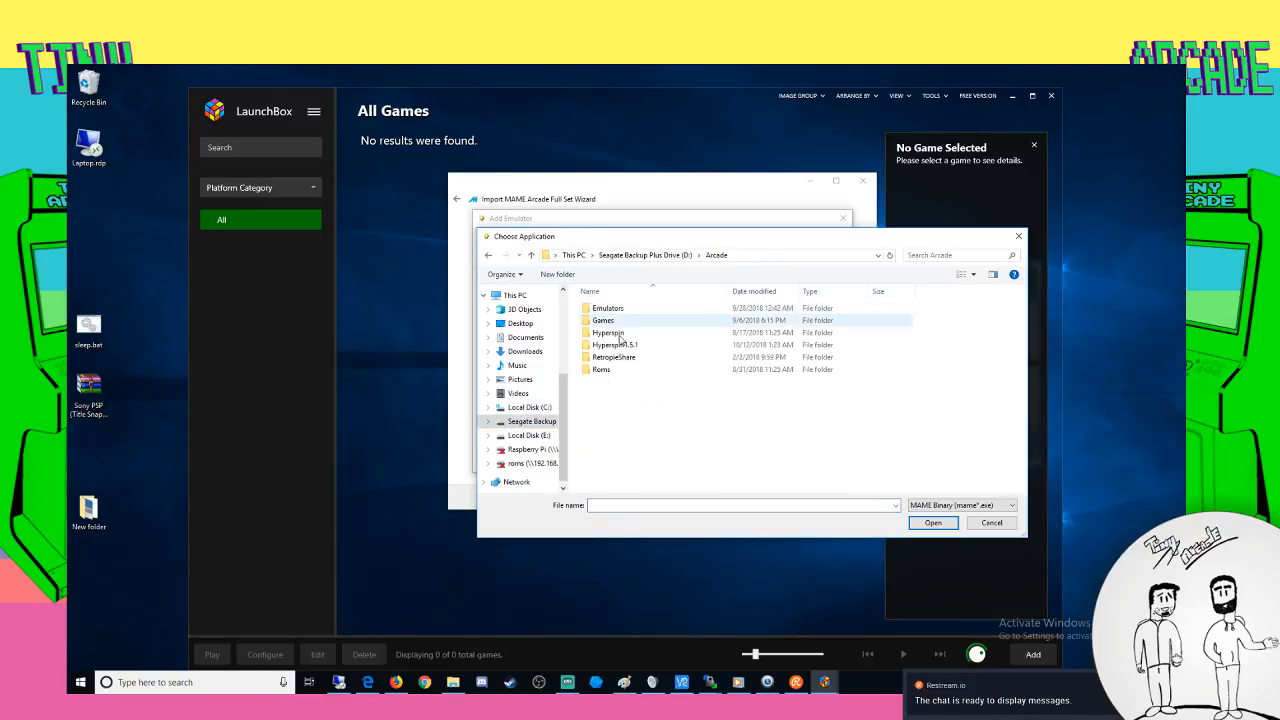
{"action": "double_click", "coordinate": [612, 308]}
{"action": "scroll", "coordinate": [615, 395], "scroll_direction": "down", "scroll_amount": 2}
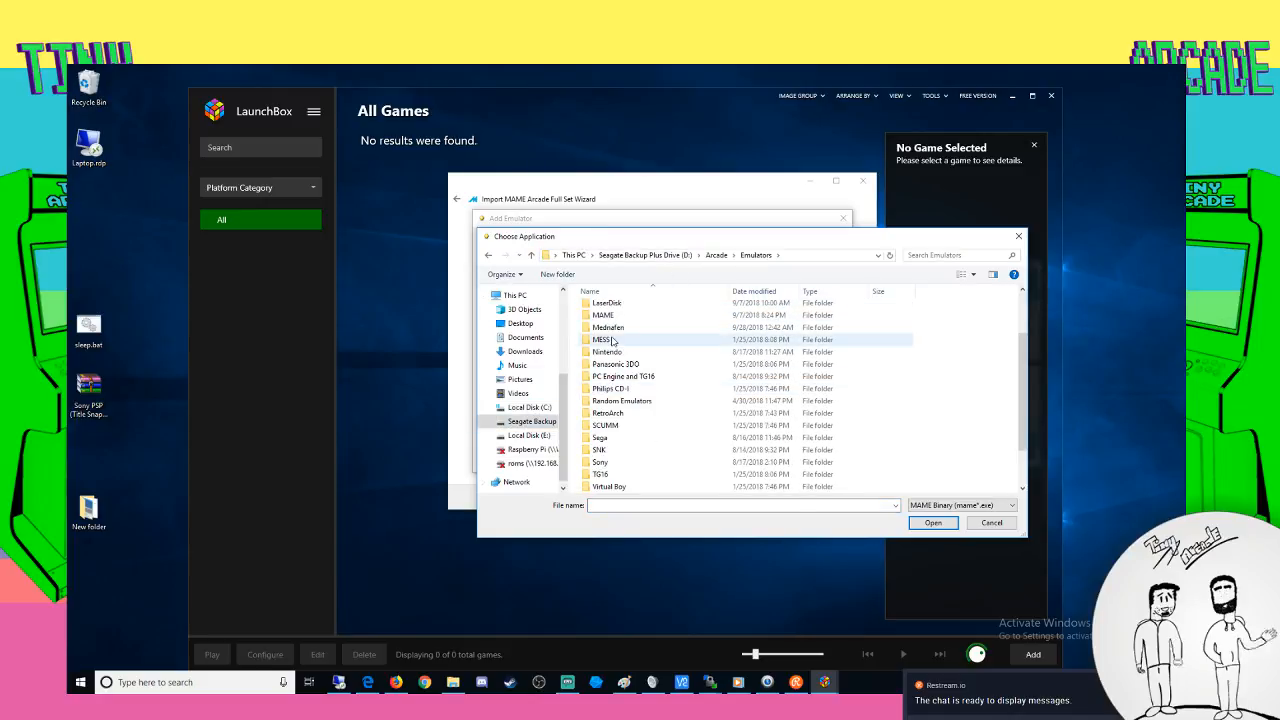
{"action": "left_click", "coordinate": [612, 316]}
{"action": "double_click", "coordinate": [612, 316]}
Choose mame.exe as the emulator application, save the MAME emulator and continue with it selected
{"action": "scroll", "coordinate": [635, 420], "scroll_direction": "down", "scroll_amount": 2}
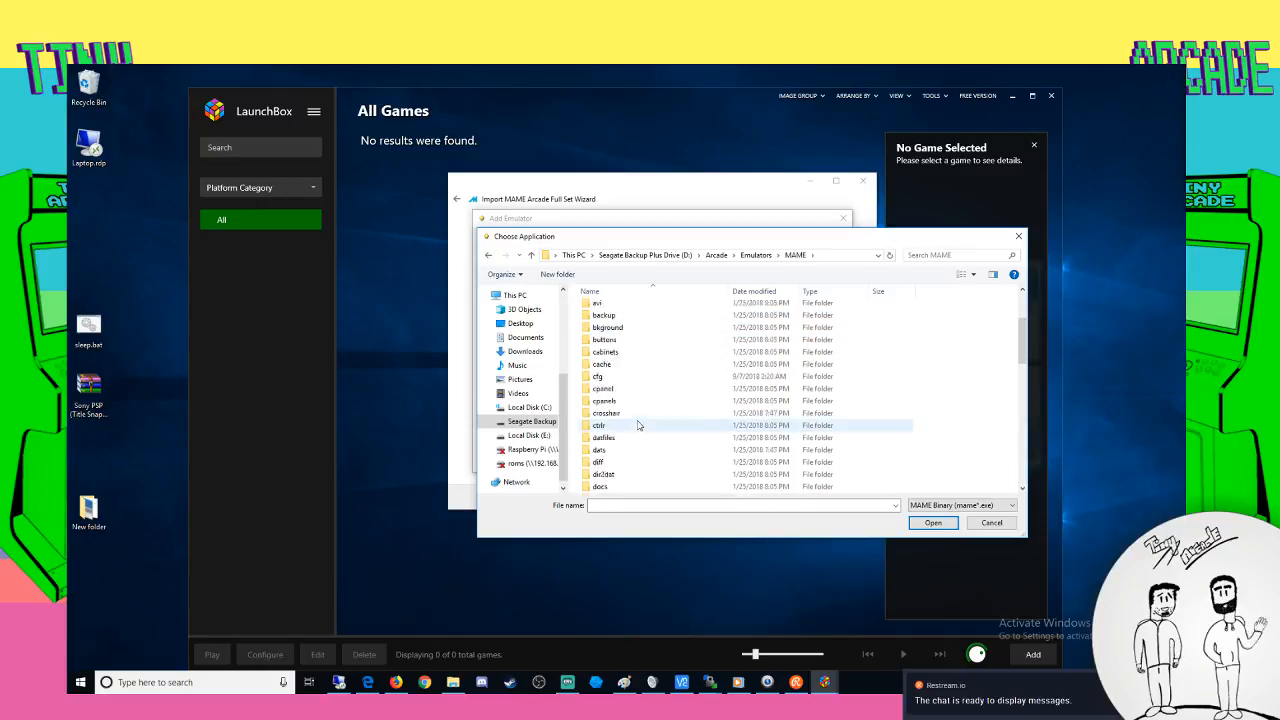
{"action": "scroll", "coordinate": [638, 415], "scroll_direction": "down", "scroll_amount": 5}
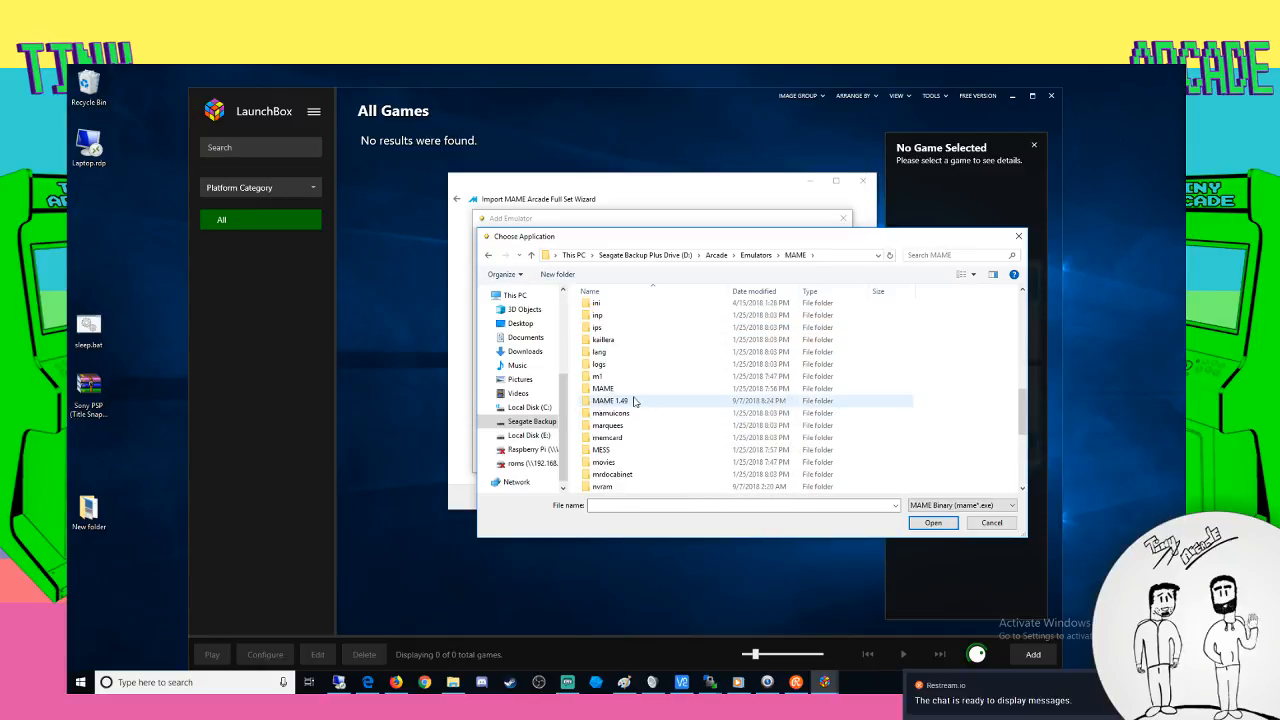
{"action": "scroll", "coordinate": [617, 452], "scroll_direction": "down", "scroll_amount": 6}
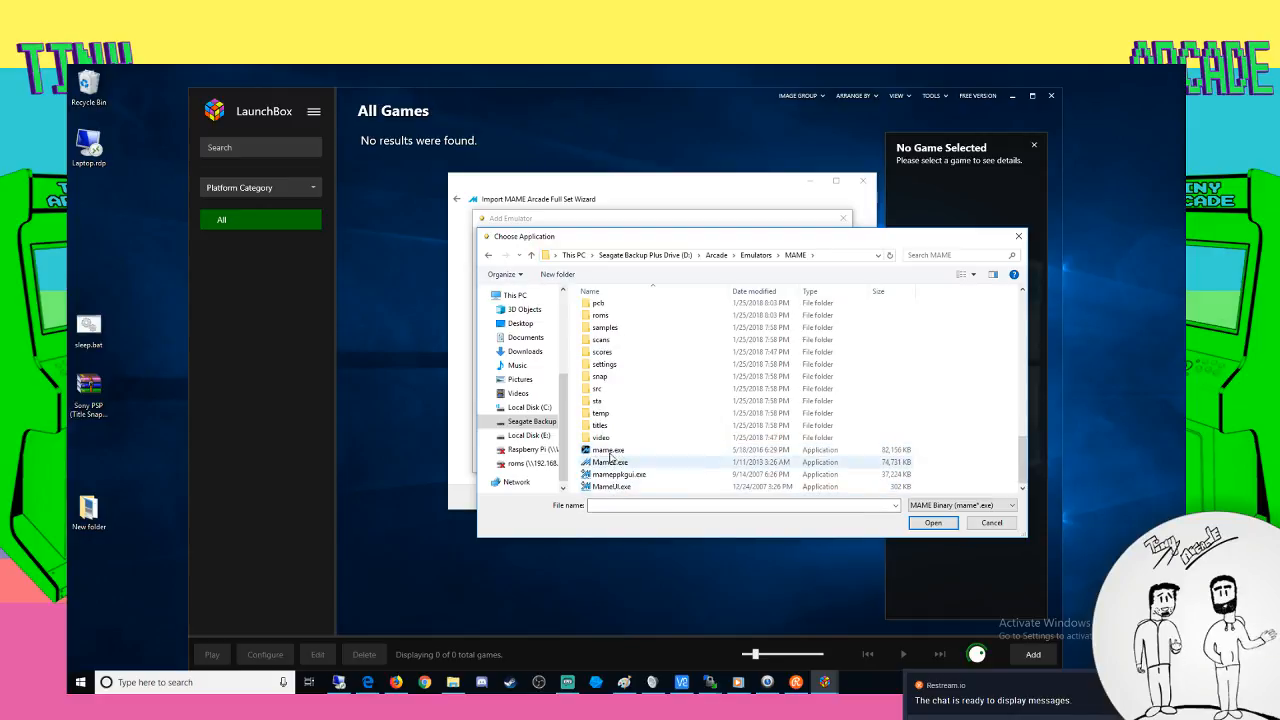
{"action": "double_click", "coordinate": [613, 452]}
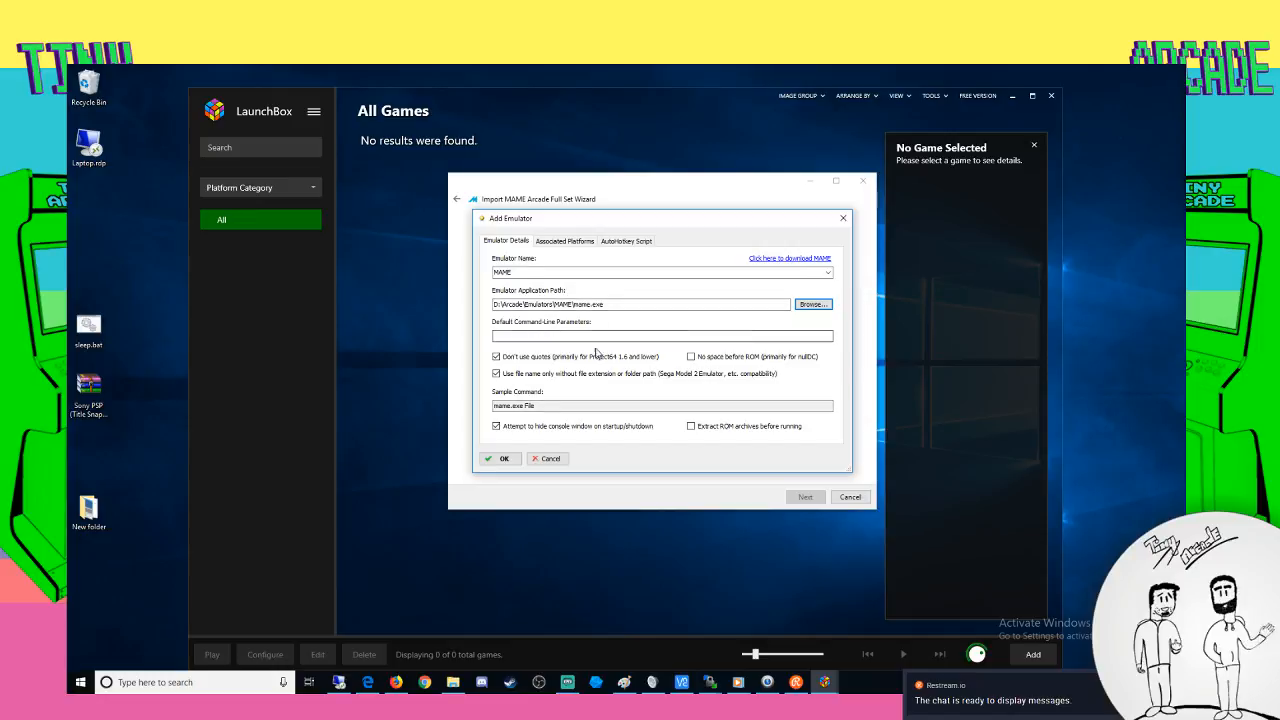
{"action": "left_click", "coordinate": [503, 459]}
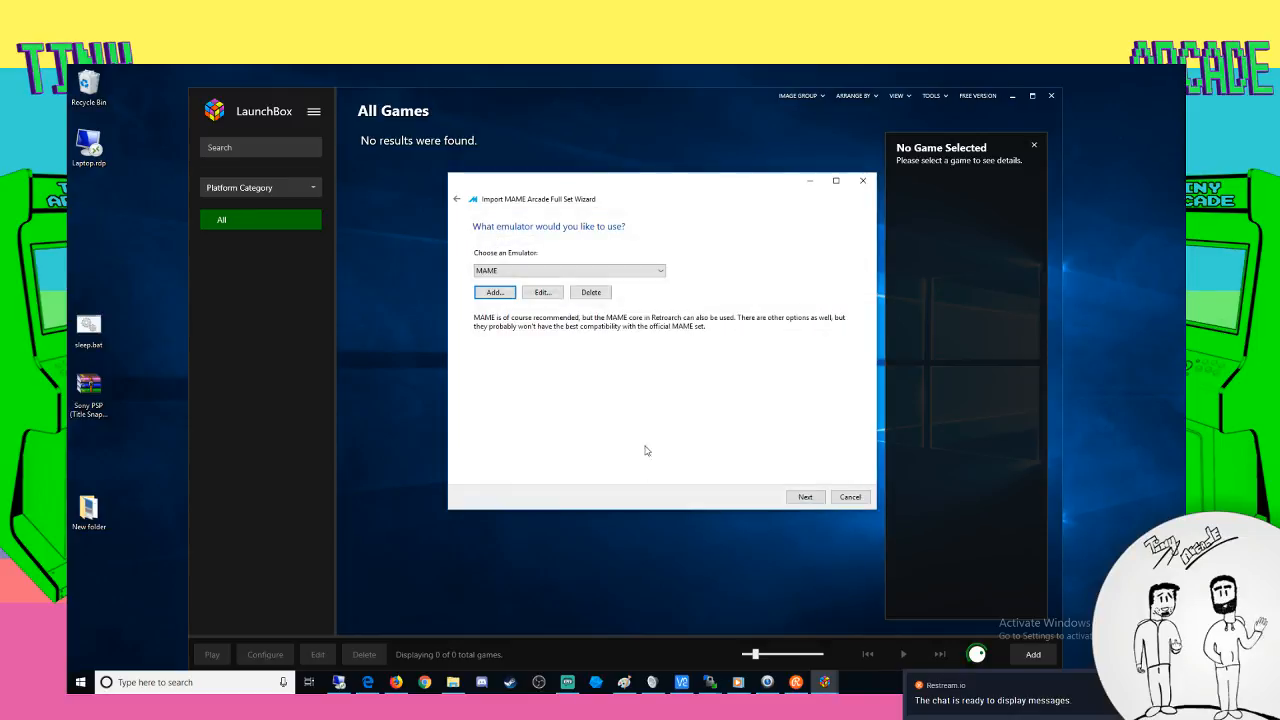
{"action": "left_click", "coordinate": [805, 497]}
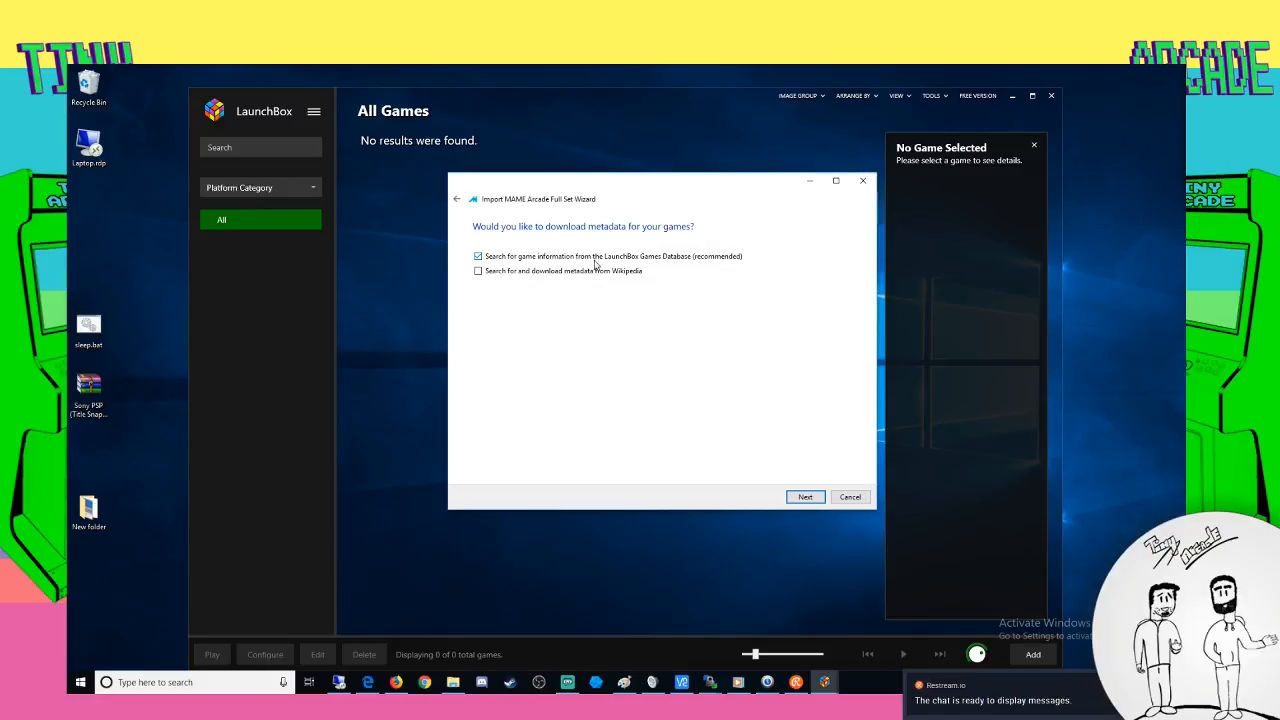
Accept game information from the LaunchBox Games Database only and exclude every image type from the download
{"action": "left_click", "coordinate": [805, 497]}
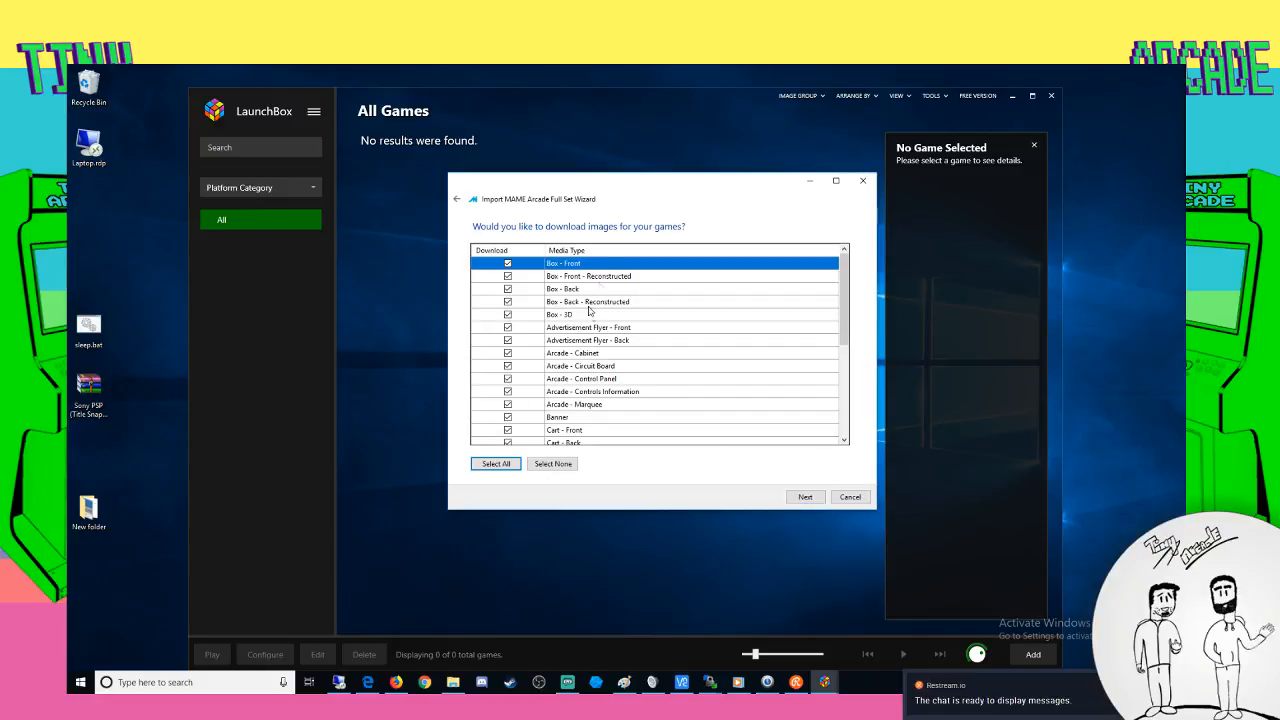
{"action": "scroll", "coordinate": [609, 280], "scroll_direction": "down", "scroll_amount": 5}
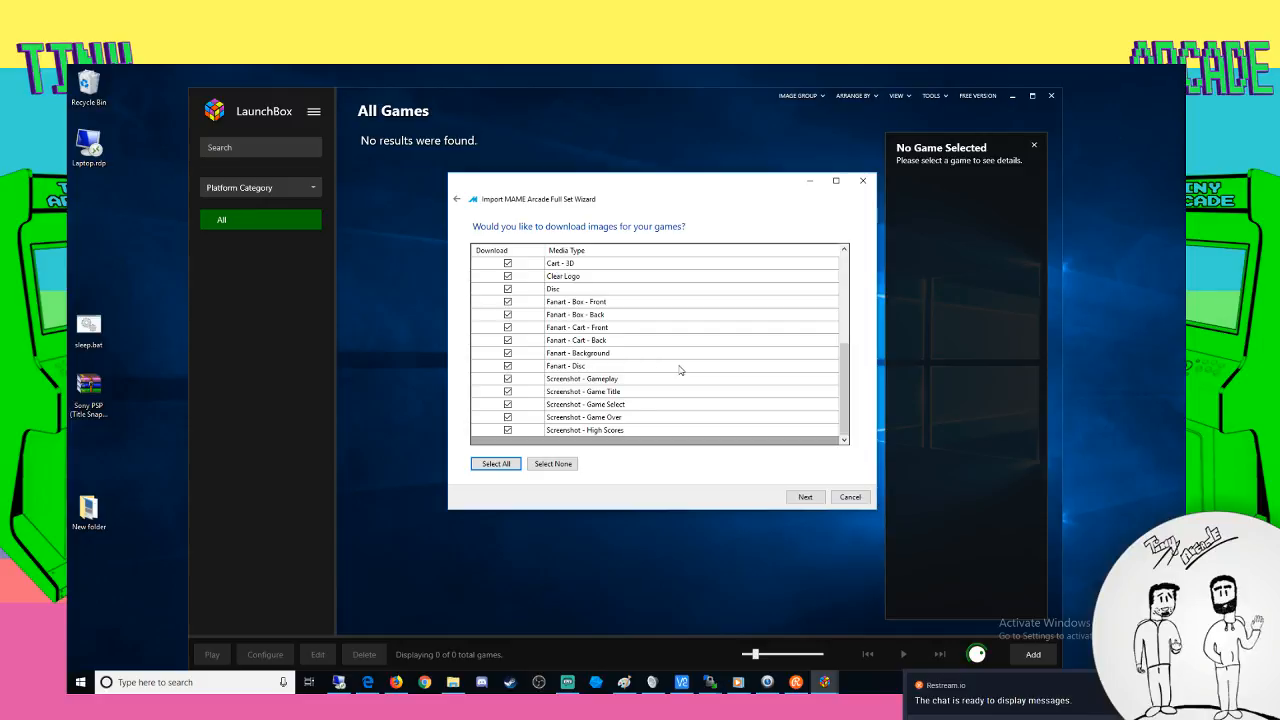
{"action": "scroll", "coordinate": [535, 400], "scroll_direction": "up", "scroll_amount": 5}
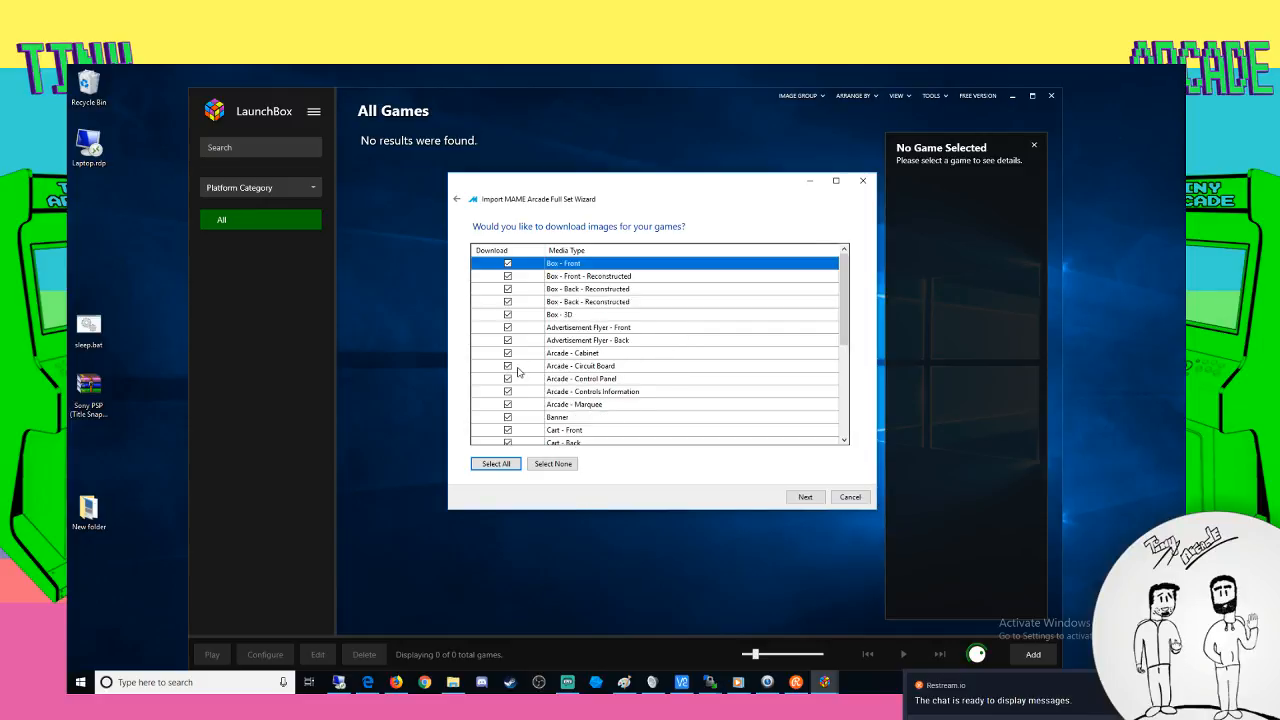
{"action": "left_click", "coordinate": [535, 466]}
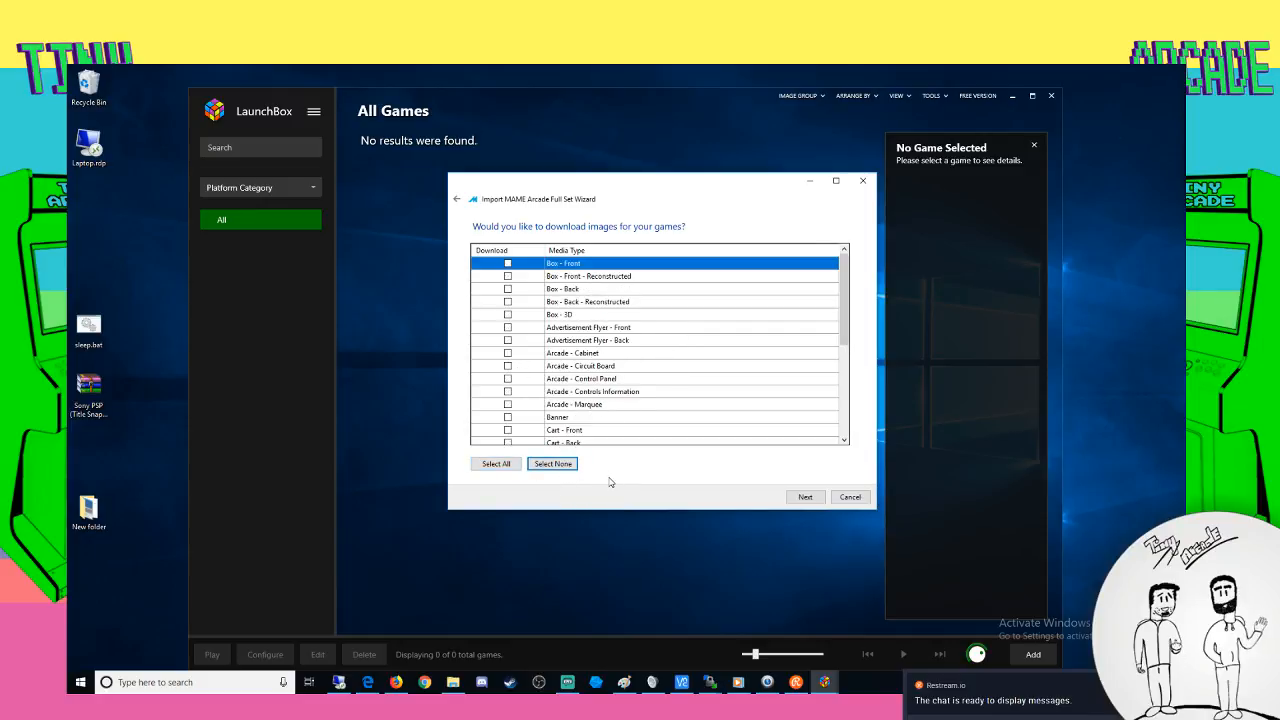
{"action": "left_click", "coordinate": [805, 497]}
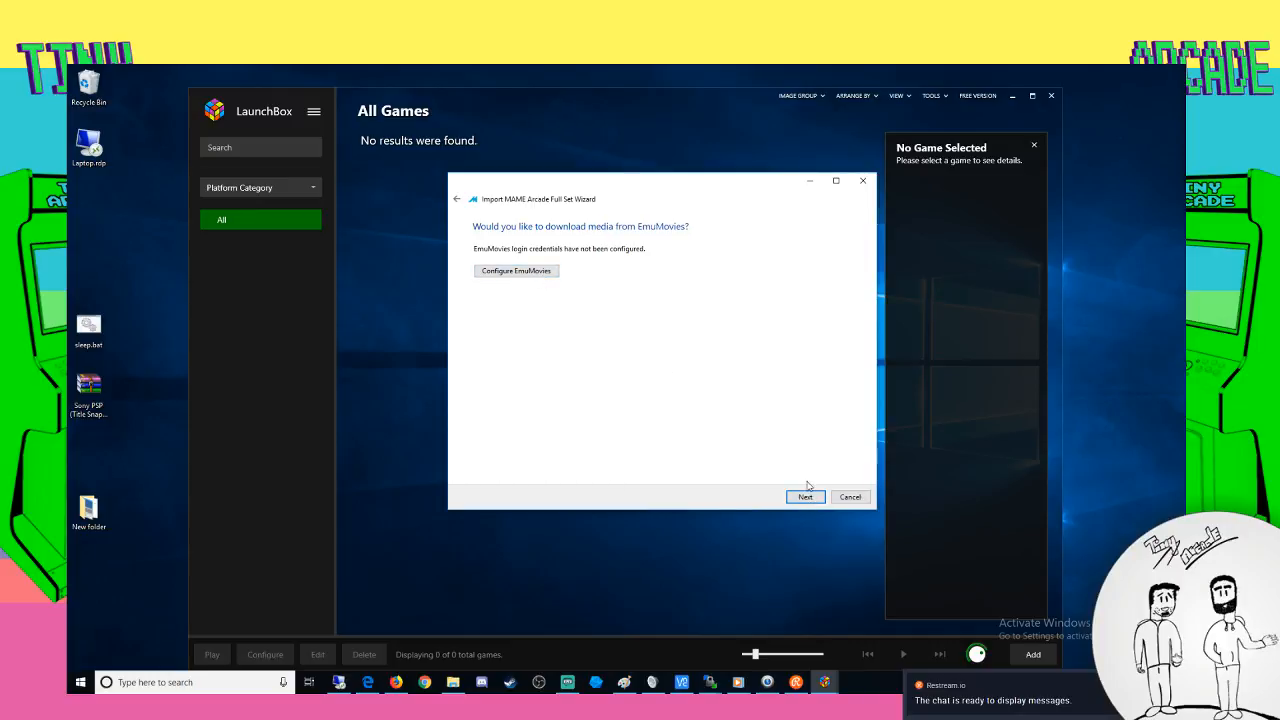
Configure EmuMovies with the account's user ID and password, and exclude all its media types from the download
{"action": "left_click", "coordinate": [522, 272]}
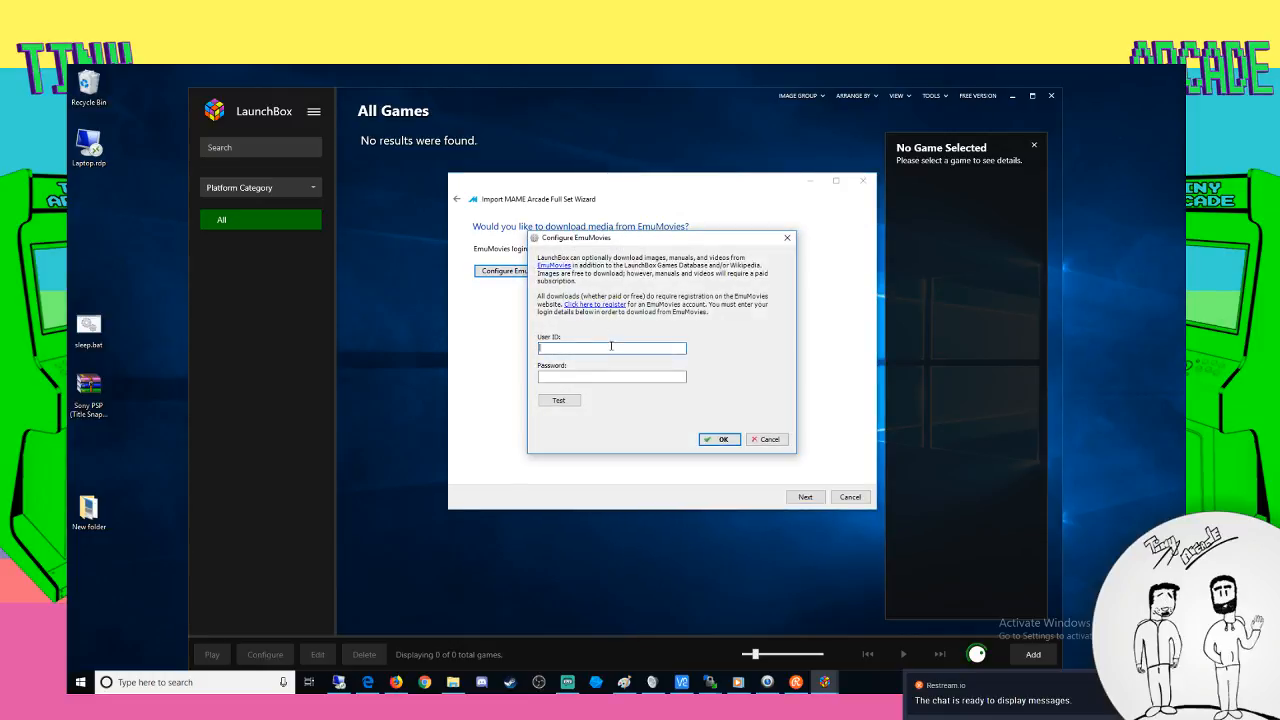
{"action": "left_click_drag", "start_coordinate": [611, 242], "coordinate": [230, 694]}
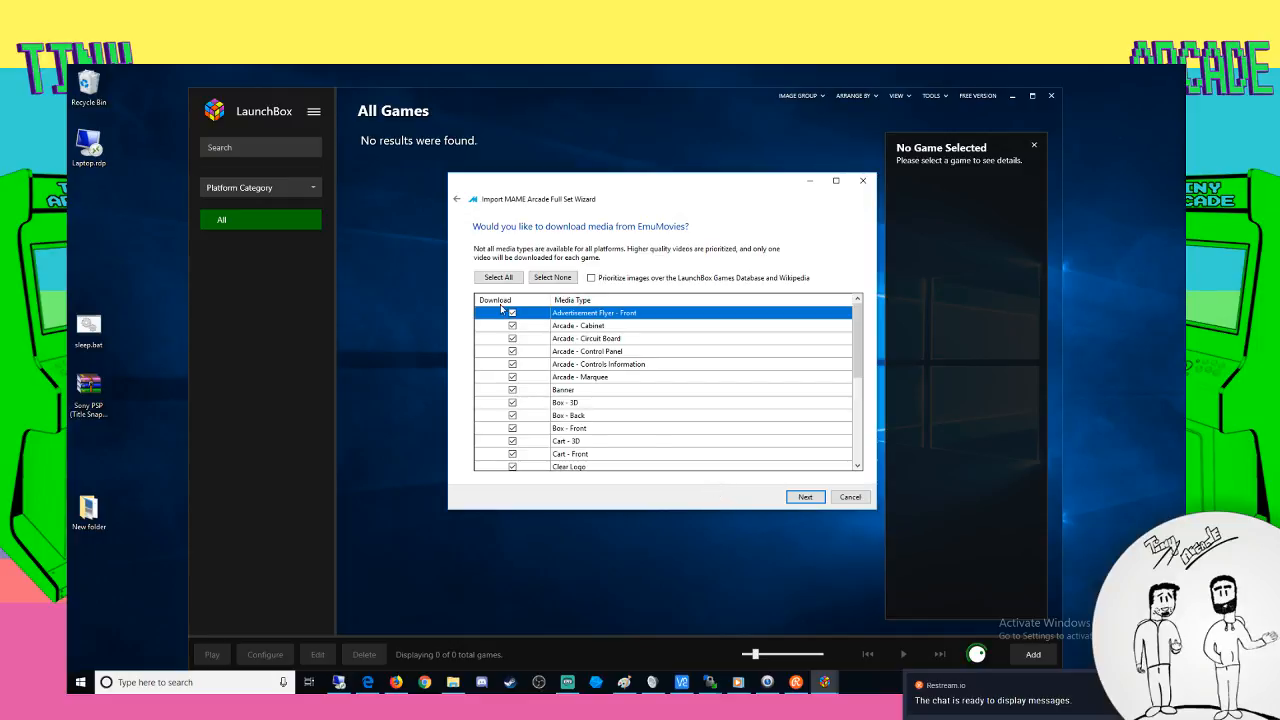
{"action": "left_click", "coordinate": [552, 277]}
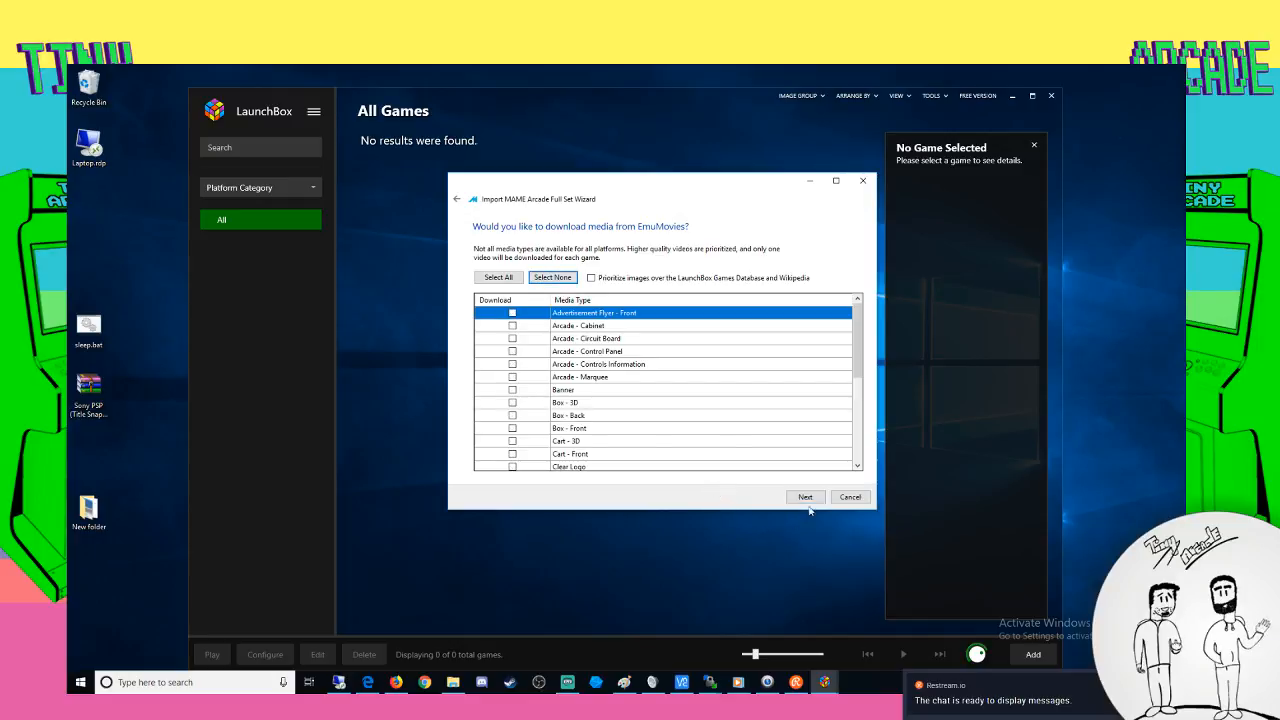
{"action": "left_click", "coordinate": [805, 497]}
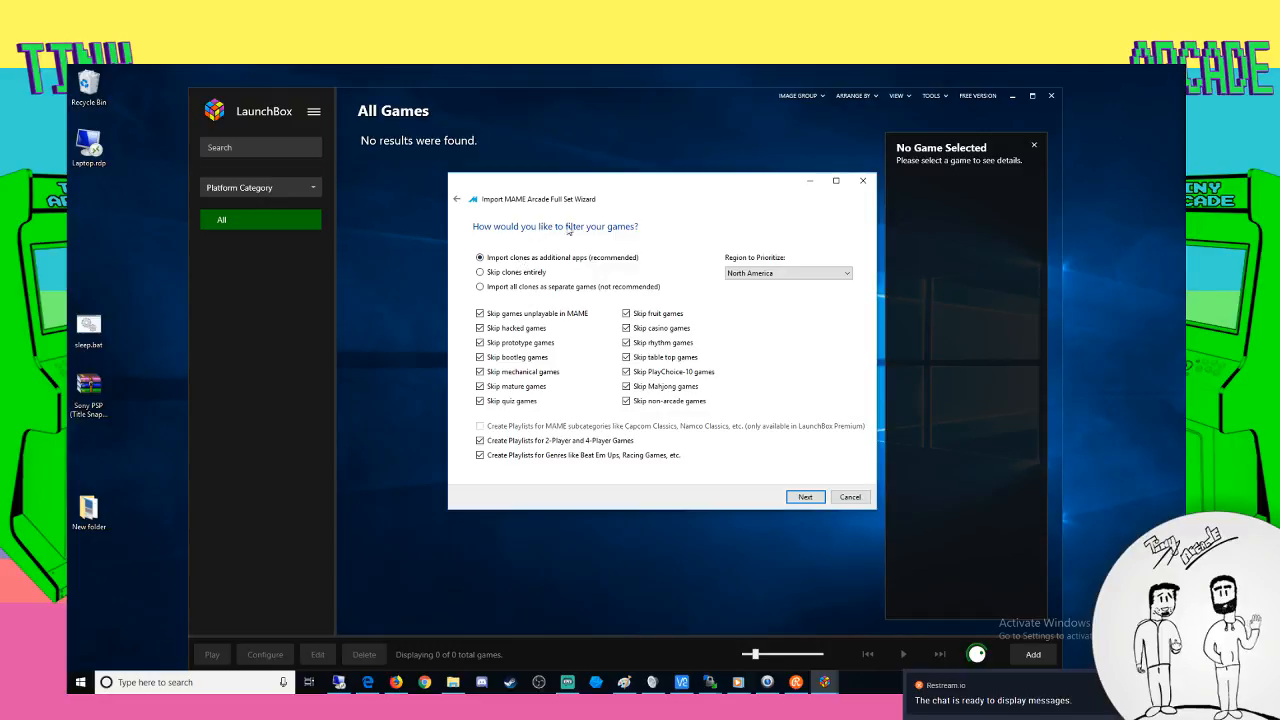
Filter the games to skip clones entirely, leaving the other filters and North America region as set, and continue
{"action": "left_click", "coordinate": [525, 273]}
{"action": "left_click", "coordinate": [541, 259]}
{"action": "left_click", "coordinate": [530, 274]}
{"action": "left_click", "coordinate": [807, 497]}
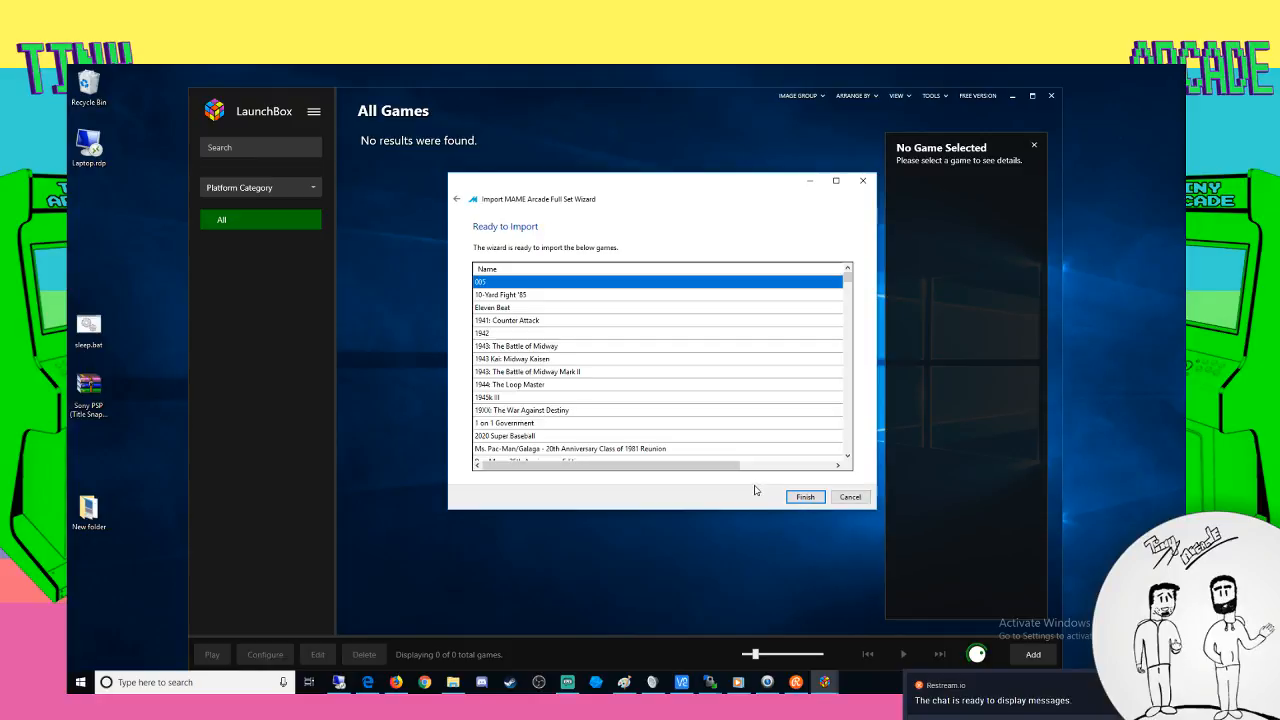
Review the list of games ready to import down to its end and run the MAME import
{"action": "scroll", "coordinate": [568, 390], "scroll_direction": "down", "scroll_amount": 10}
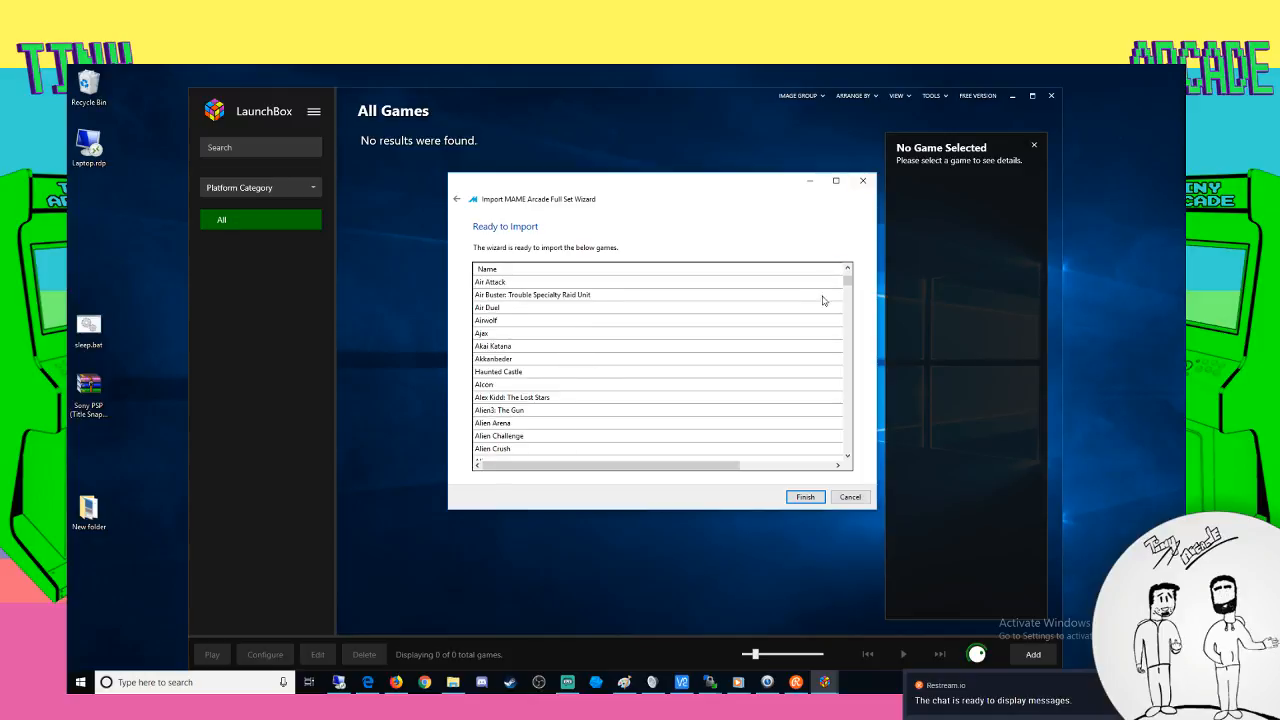
{"action": "left_click_drag", "start_coordinate": [847, 283], "coordinate": [833, 480]}
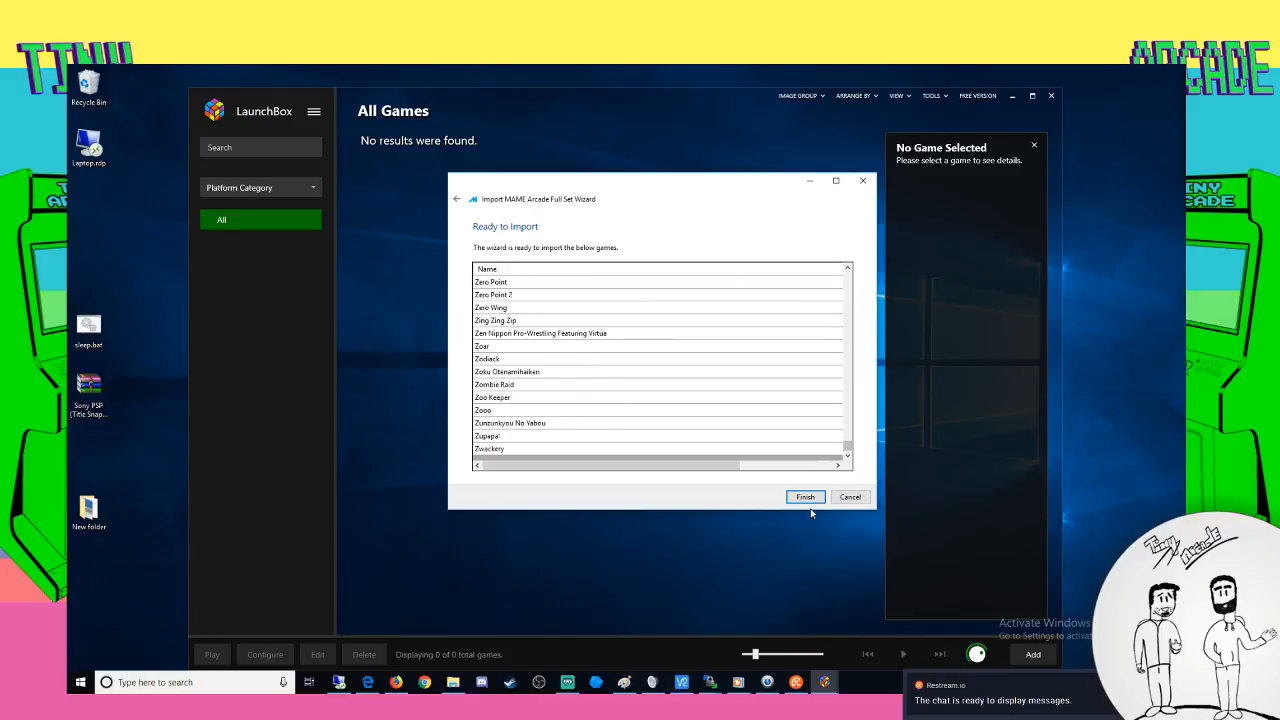
{"action": "left_click", "coordinate": [805, 501]}
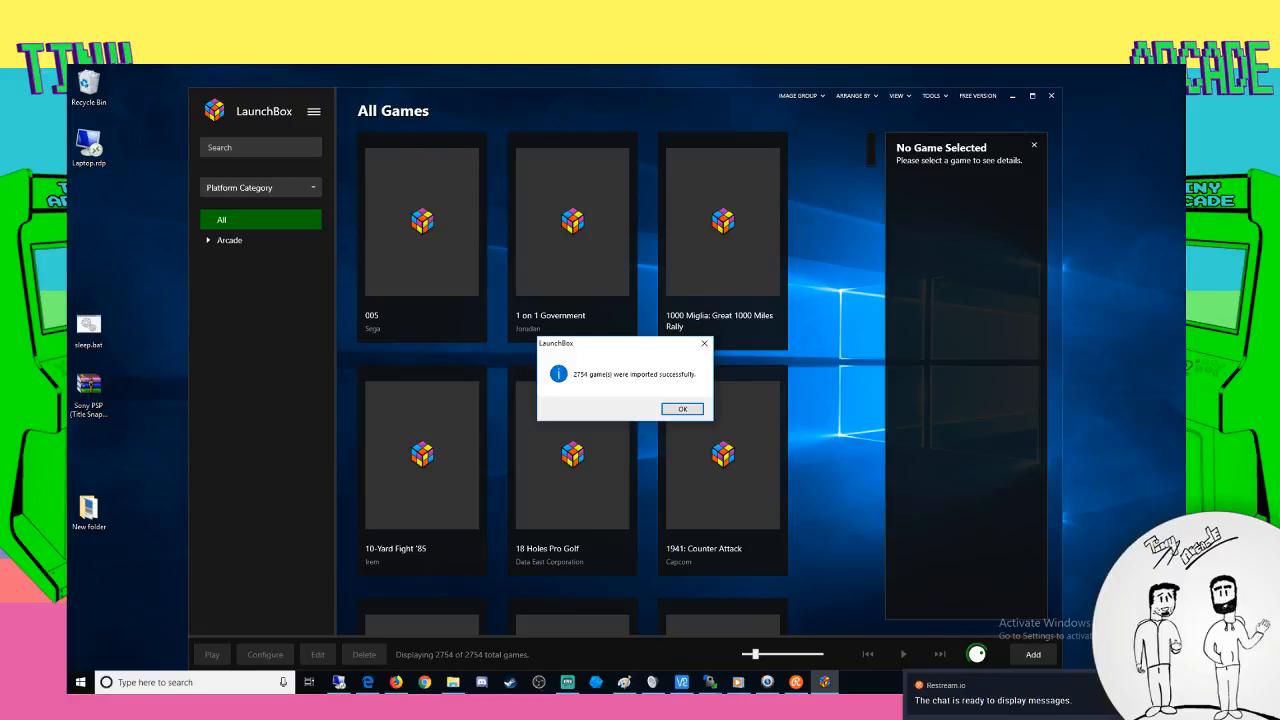
{"action": "key", "text": "alt+Tab"}
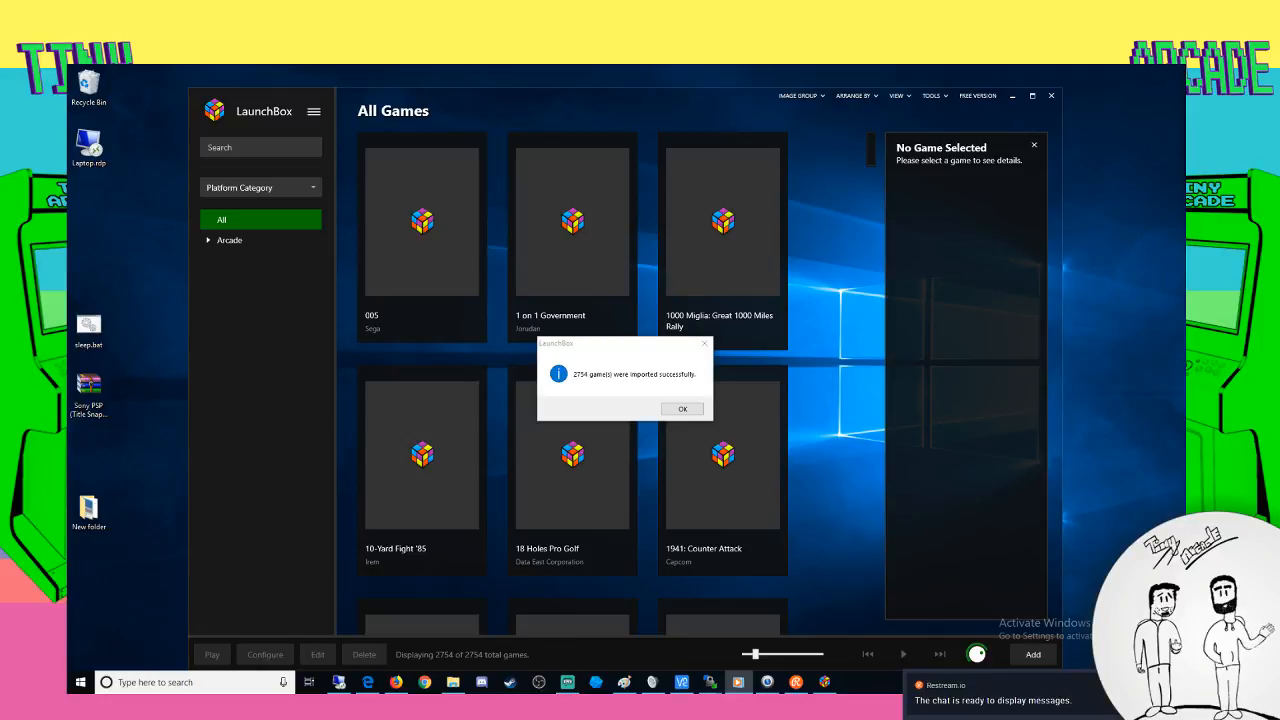
{"action": "key", "text": "alt+Tab"}
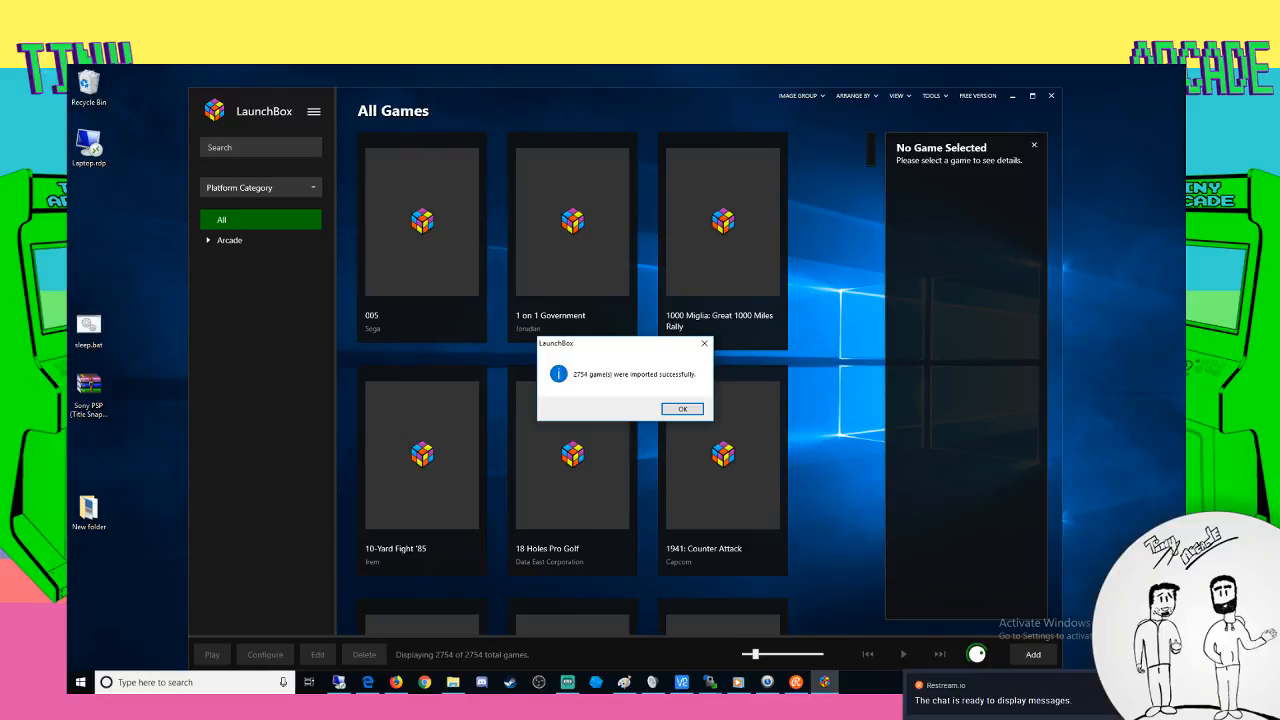
{"action": "key", "text": "alt+Tab"}
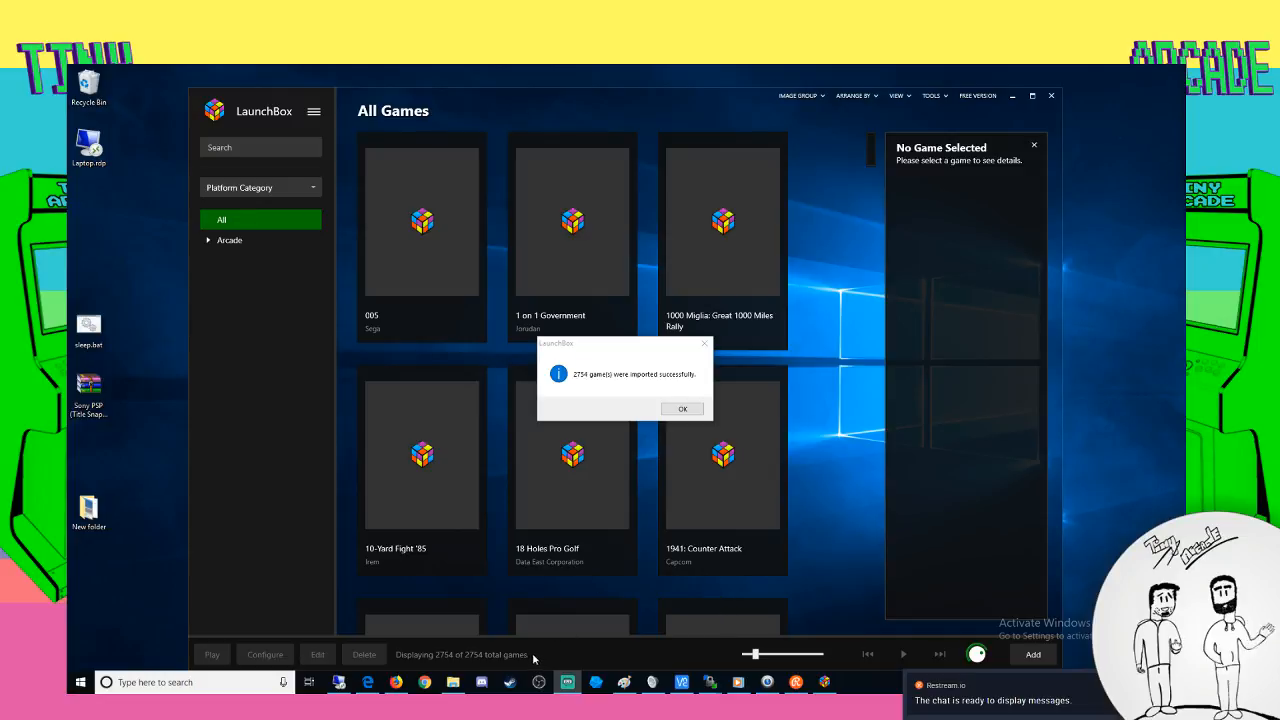
Dismiss the import message and look through the imported games in All Games
{"action": "left_click", "coordinate": [678, 409]}
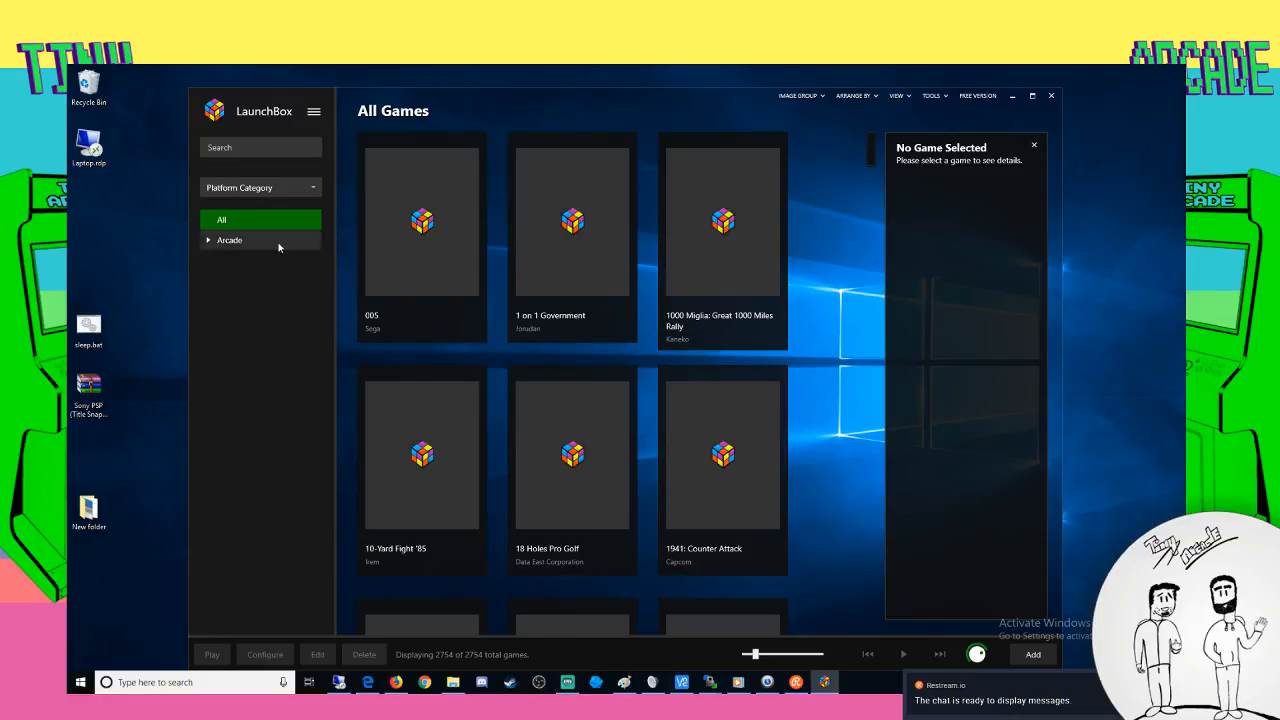
{"action": "scroll", "coordinate": [535, 260], "scroll_direction": "down", "scroll_amount": 10}
{"action": "scroll", "coordinate": [536, 261], "scroll_direction": "down", "scroll_amount": 8}
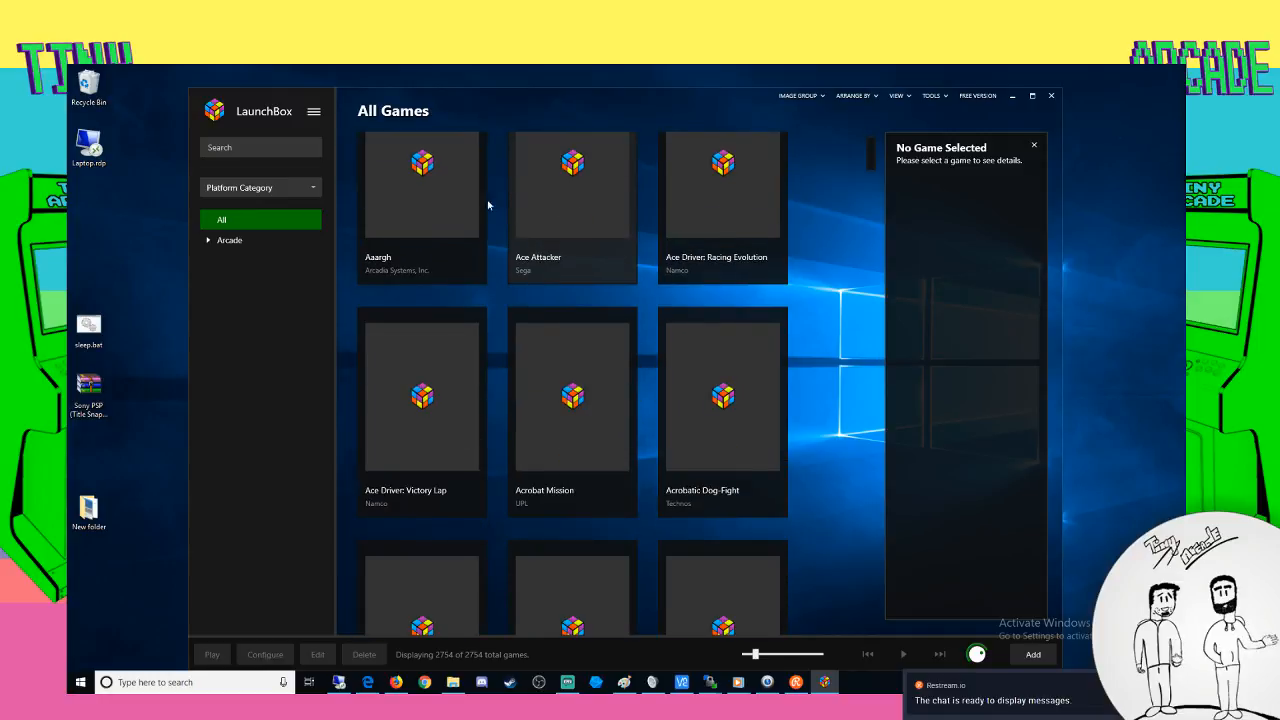
{"action": "left_click", "coordinate": [311, 111]}
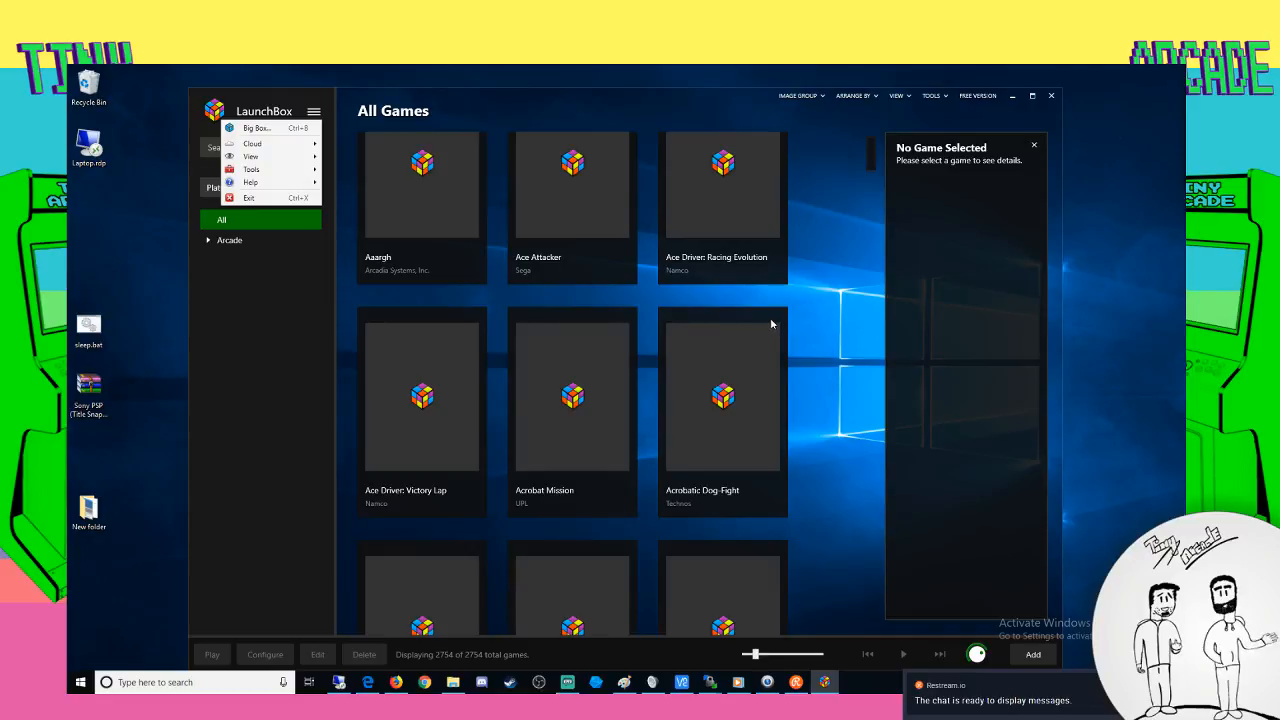
{"action": "left_click", "coordinate": [811, 301]}
{"action": "scroll", "coordinate": [811, 301], "scroll_direction": "up", "scroll_amount": 5}
{"action": "scroll", "coordinate": [811, 297], "scroll_direction": "down", "scroll_amount": 5}
{"action": "scroll", "coordinate": [812, 290], "scroll_direction": "up", "scroll_amount": 2}
{"action": "left_click", "coordinate": [906, 97]}
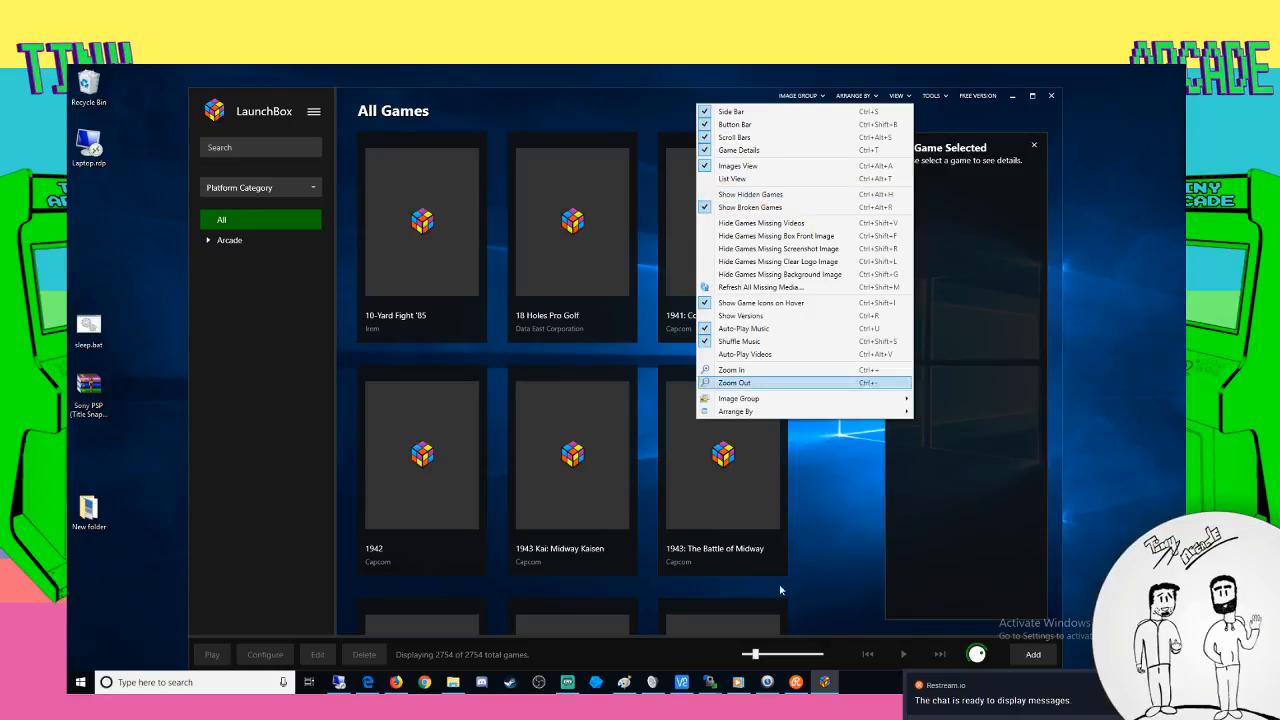
{"action": "left_click", "coordinate": [368, 682]}
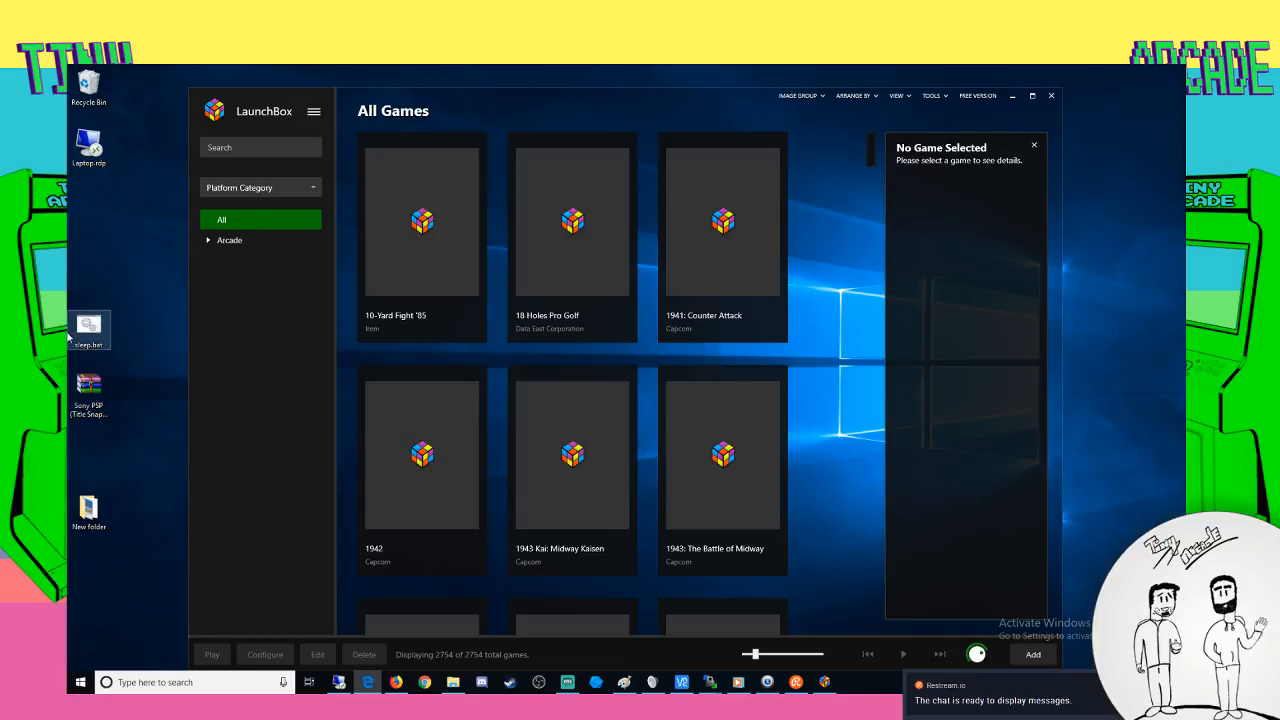
View the Arcade category, return to All Games and show the details of the game 005
{"action": "left_click", "coordinate": [226, 240]}
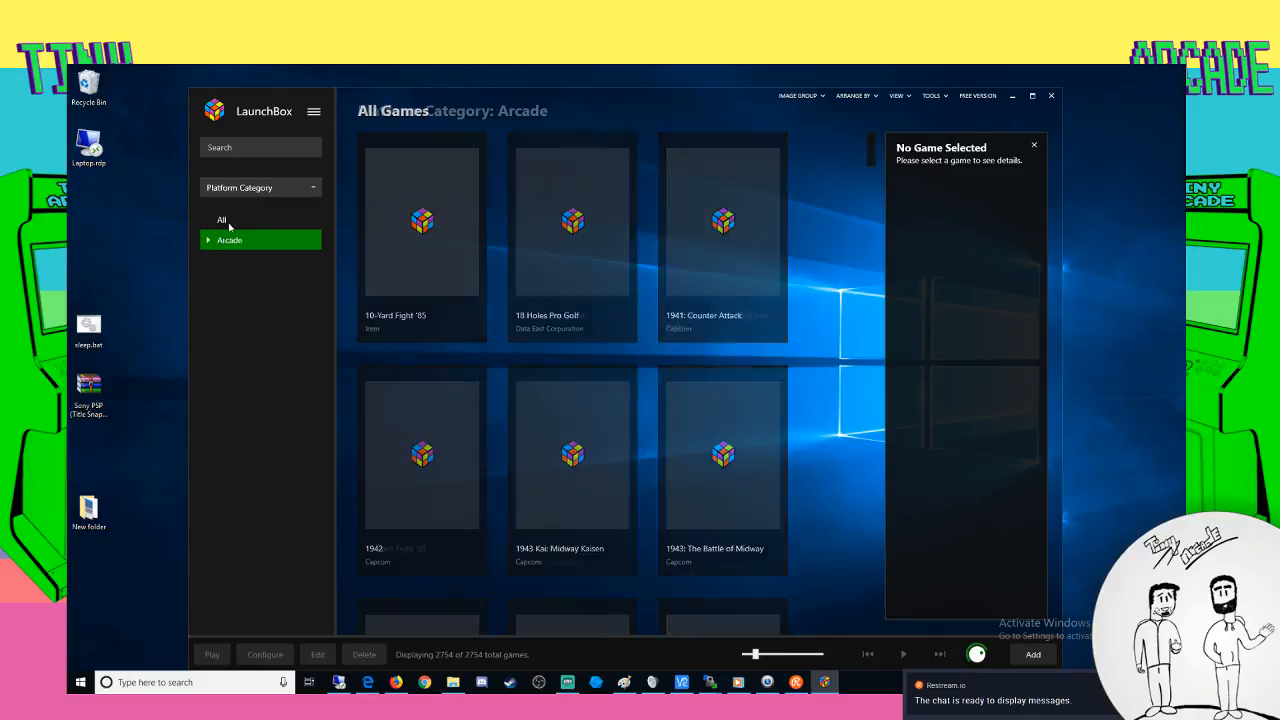
{"action": "mouse_move", "coordinate": [452, 194]}
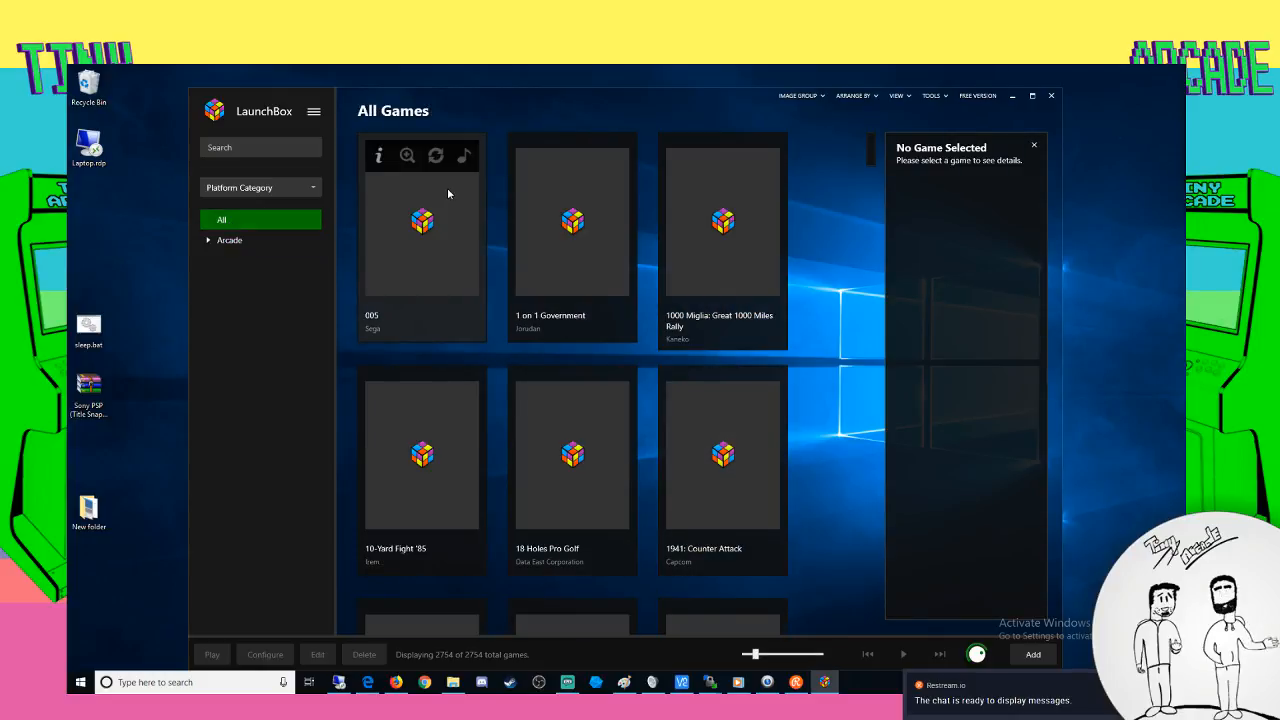
{"action": "left_click", "coordinate": [378, 163]}
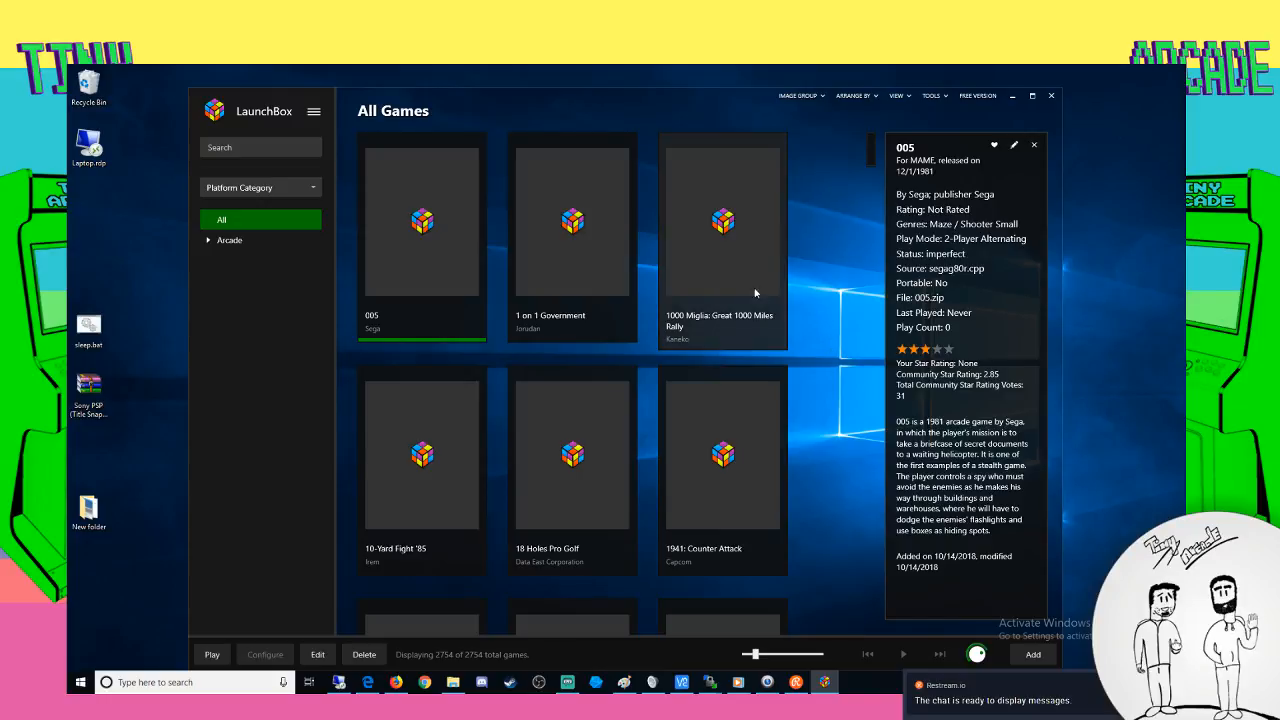
{"action": "left_click", "coordinate": [313, 111]}
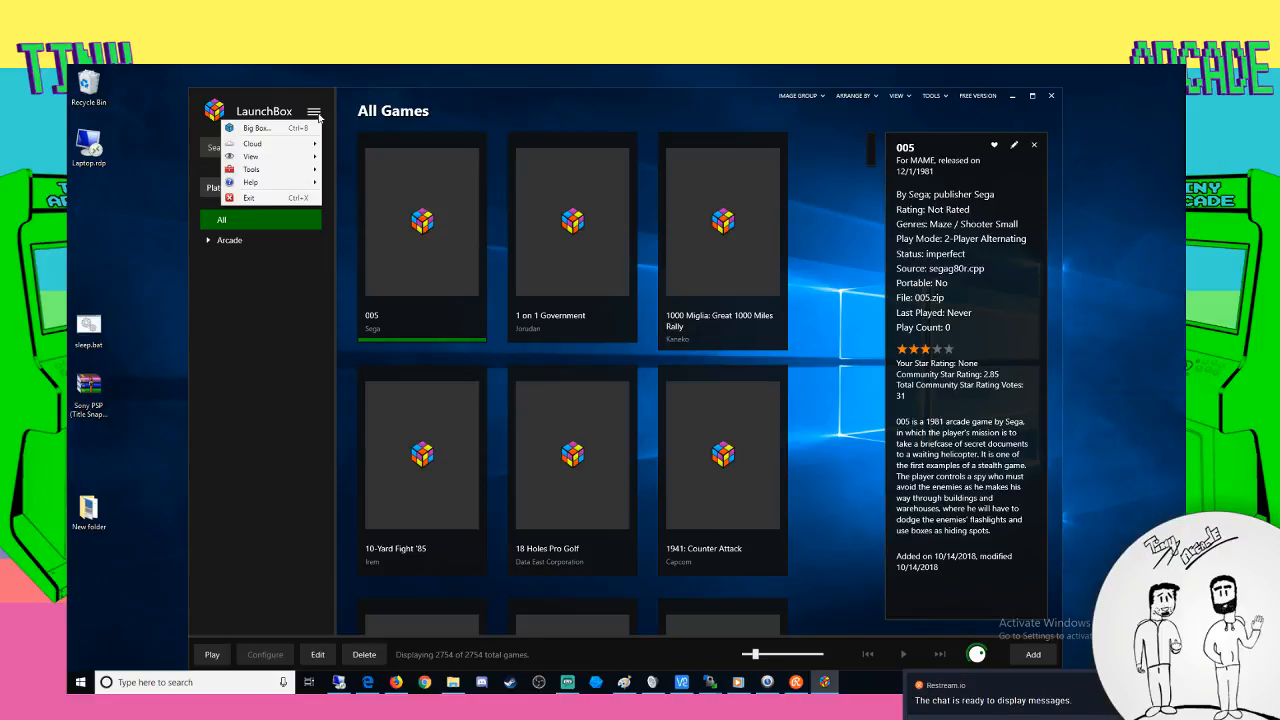
{"action": "mouse_move", "coordinate": [281, 163]}
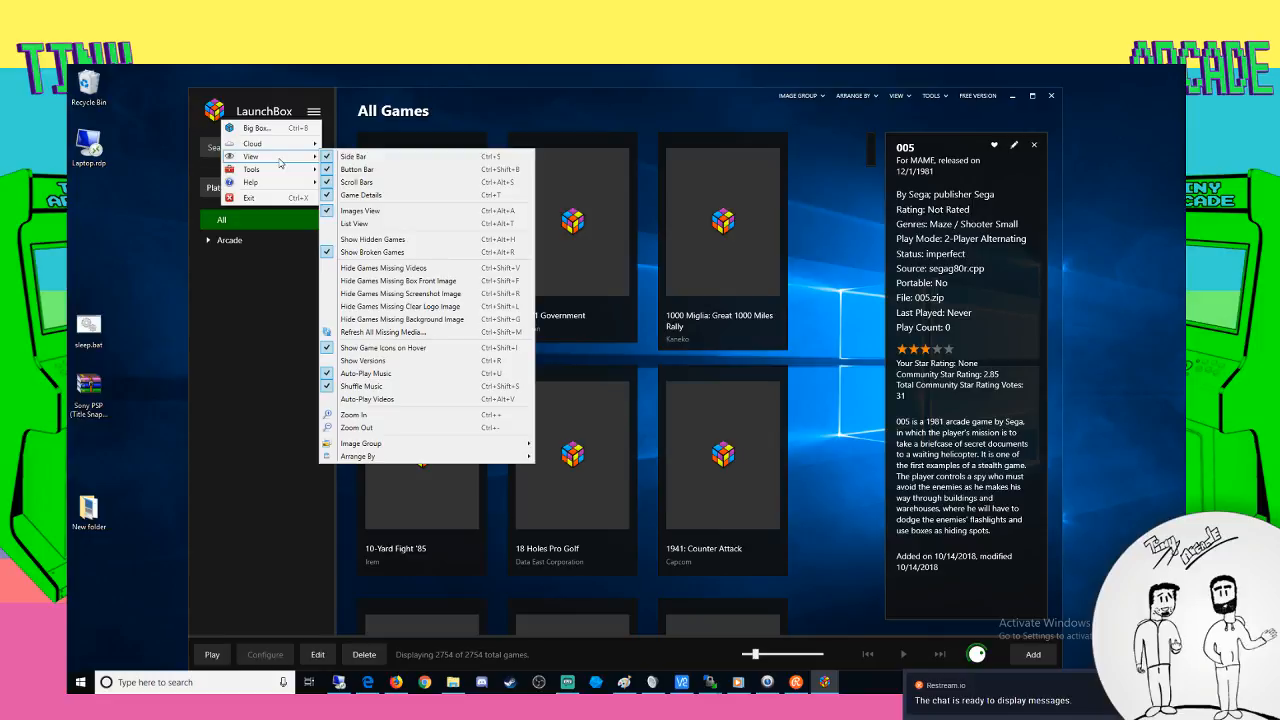
{"action": "left_click", "coordinate": [265, 300]}
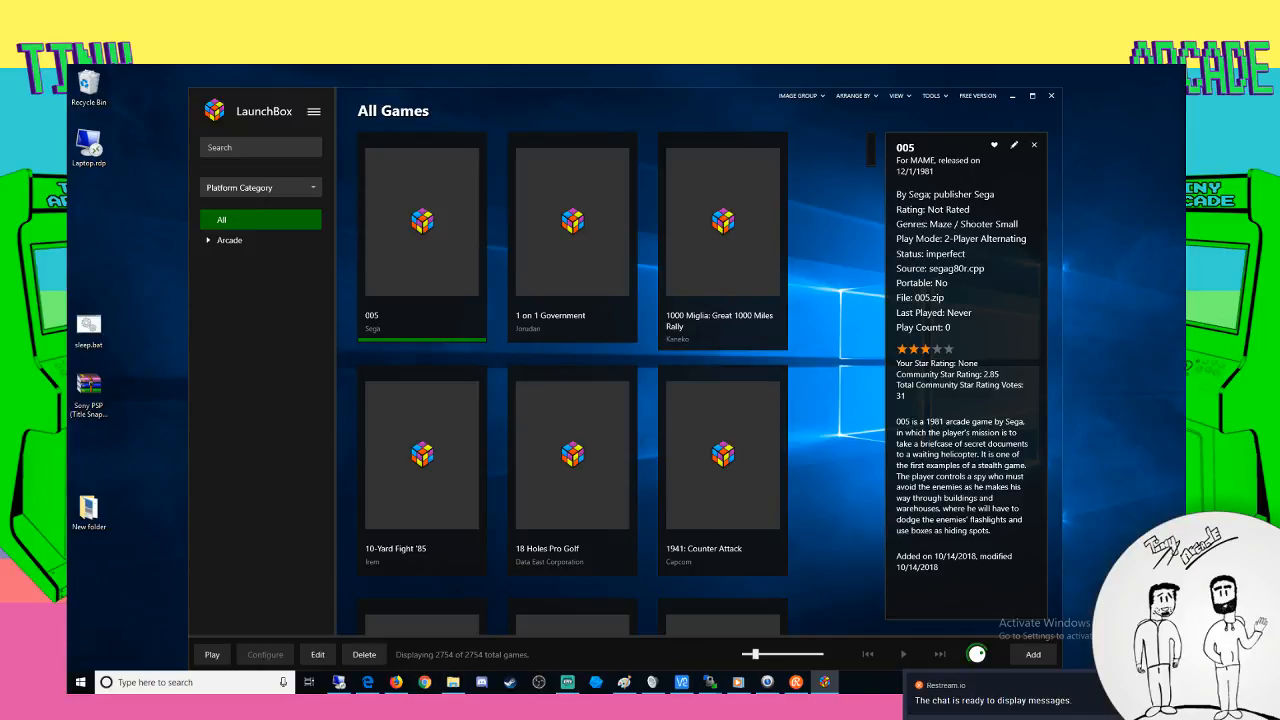
{"action": "mouse_move", "coordinate": [797, 680]}
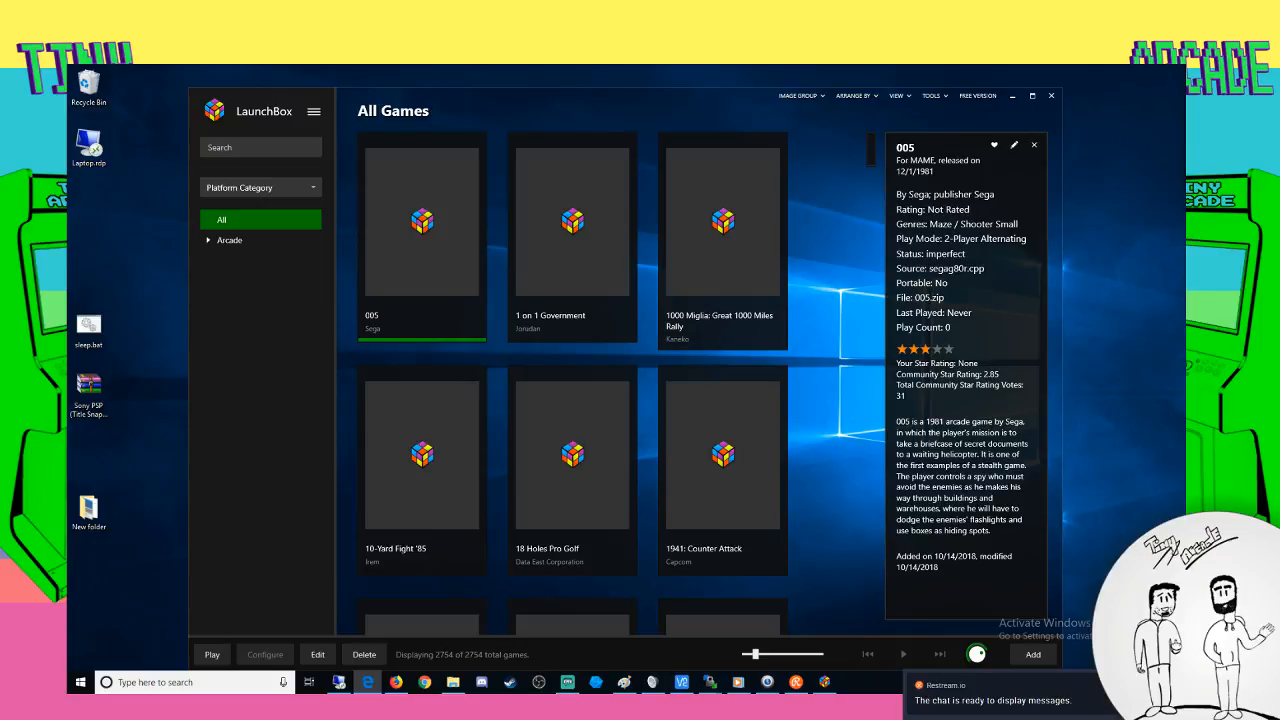
{"action": "left_click", "coordinate": [297, 383]}
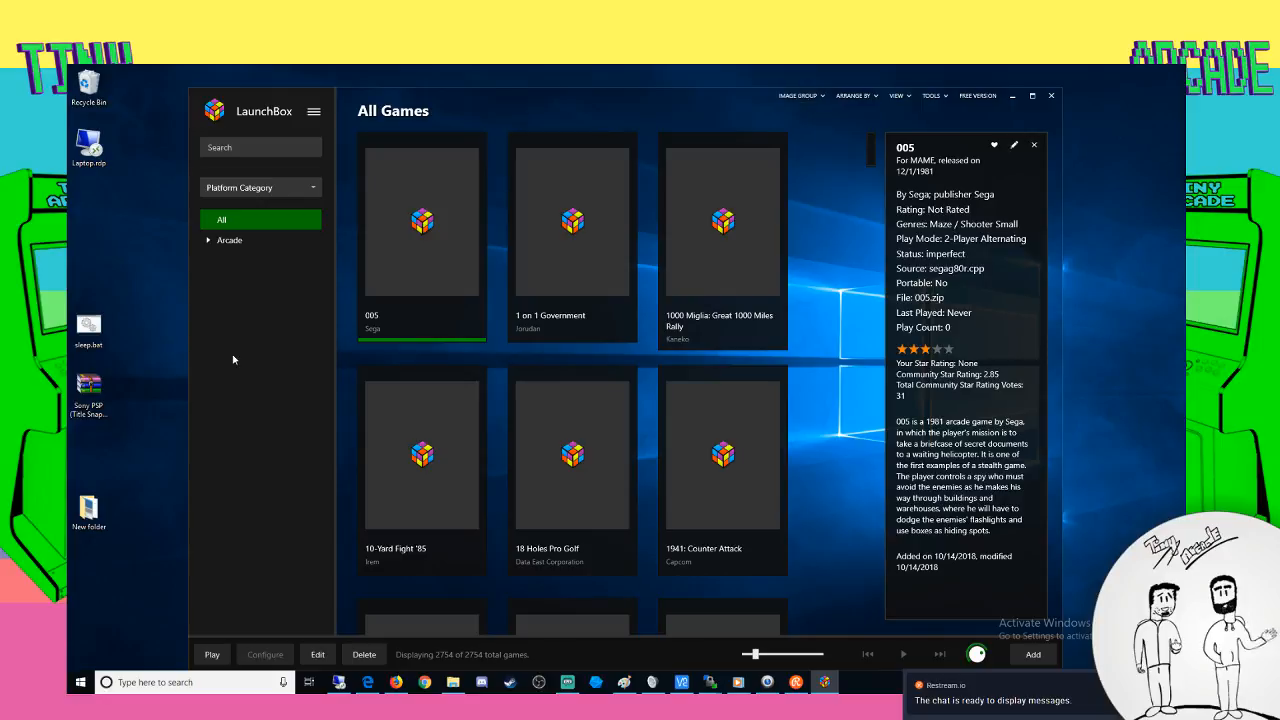
Try to switch to Big Box mode and decline the offer to learn more about LaunchBox Premium
{"action": "left_click", "coordinate": [313, 111]}
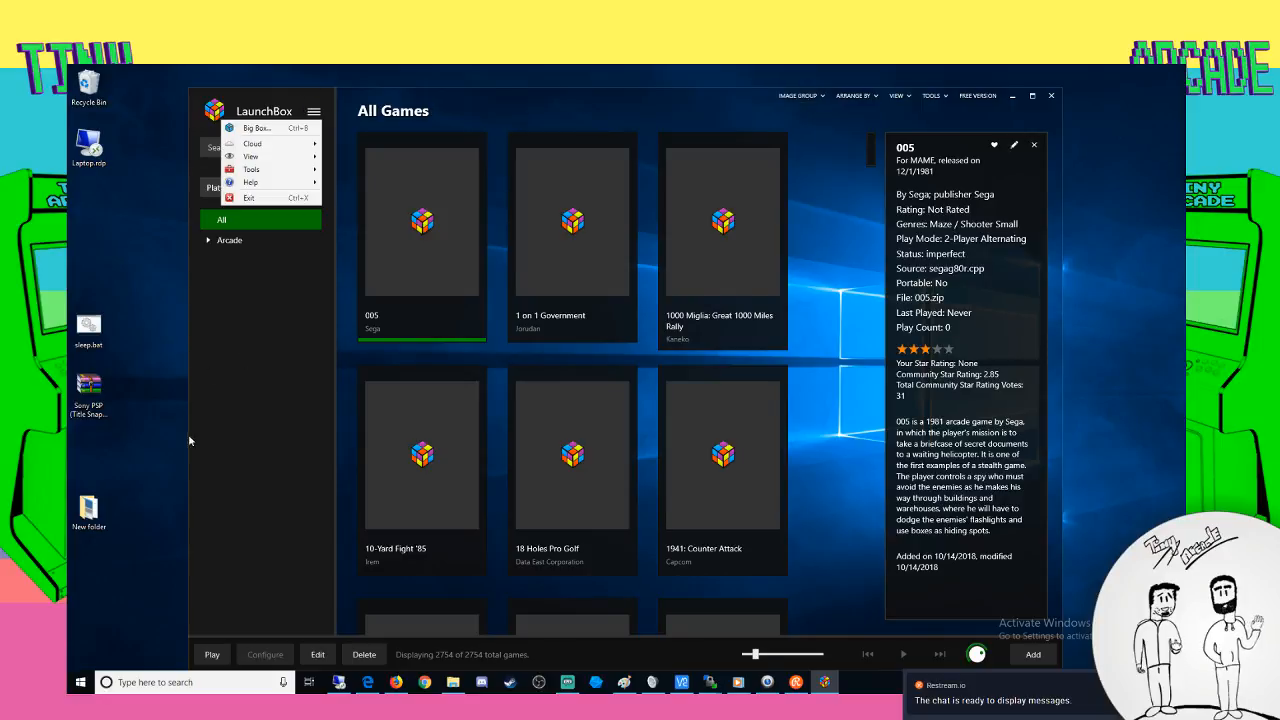
{"action": "mouse_move", "coordinate": [257, 184]}
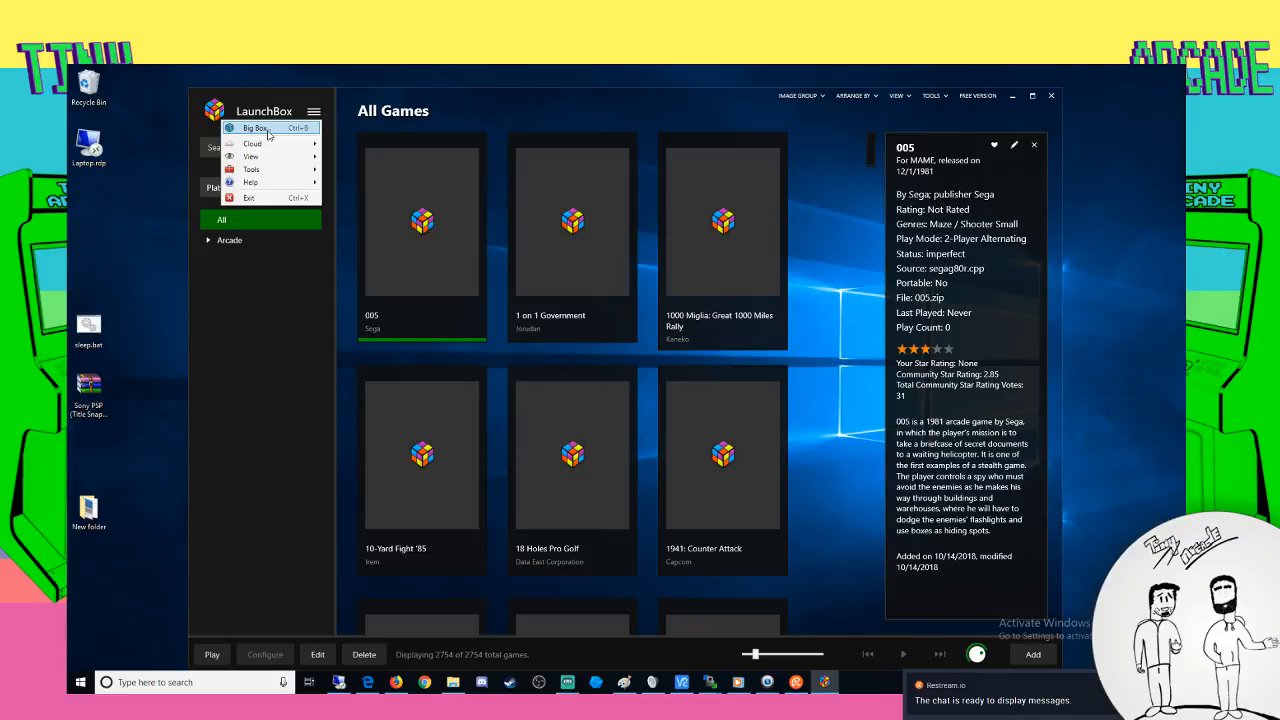
{"action": "left_click", "coordinate": [268, 134]}
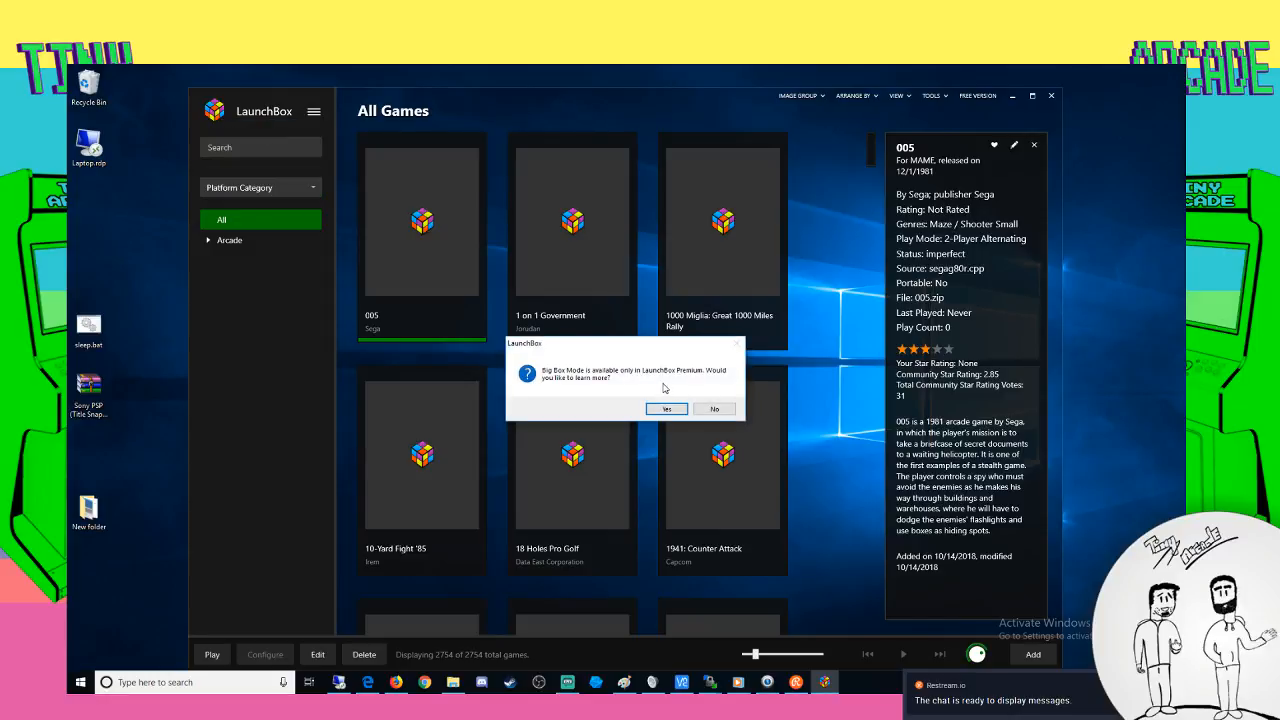
{"action": "left_click", "coordinate": [707, 409]}
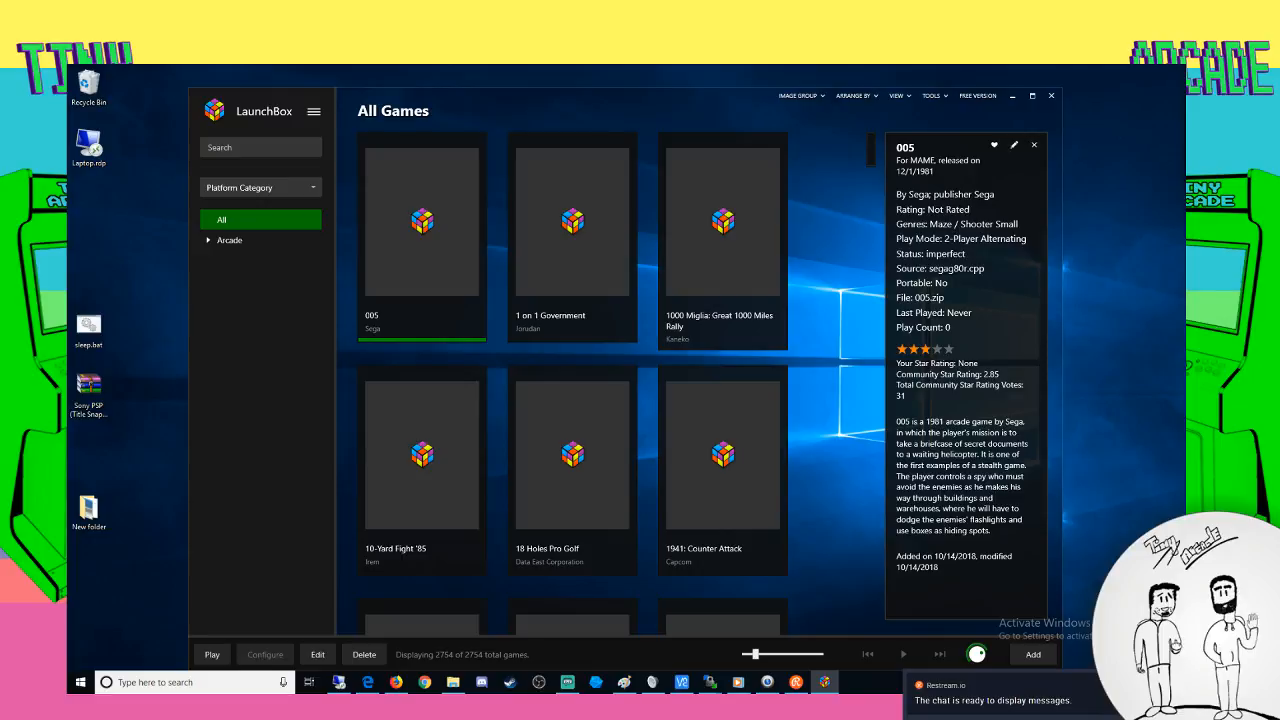
{"action": "key", "text": "alt+Tab"}
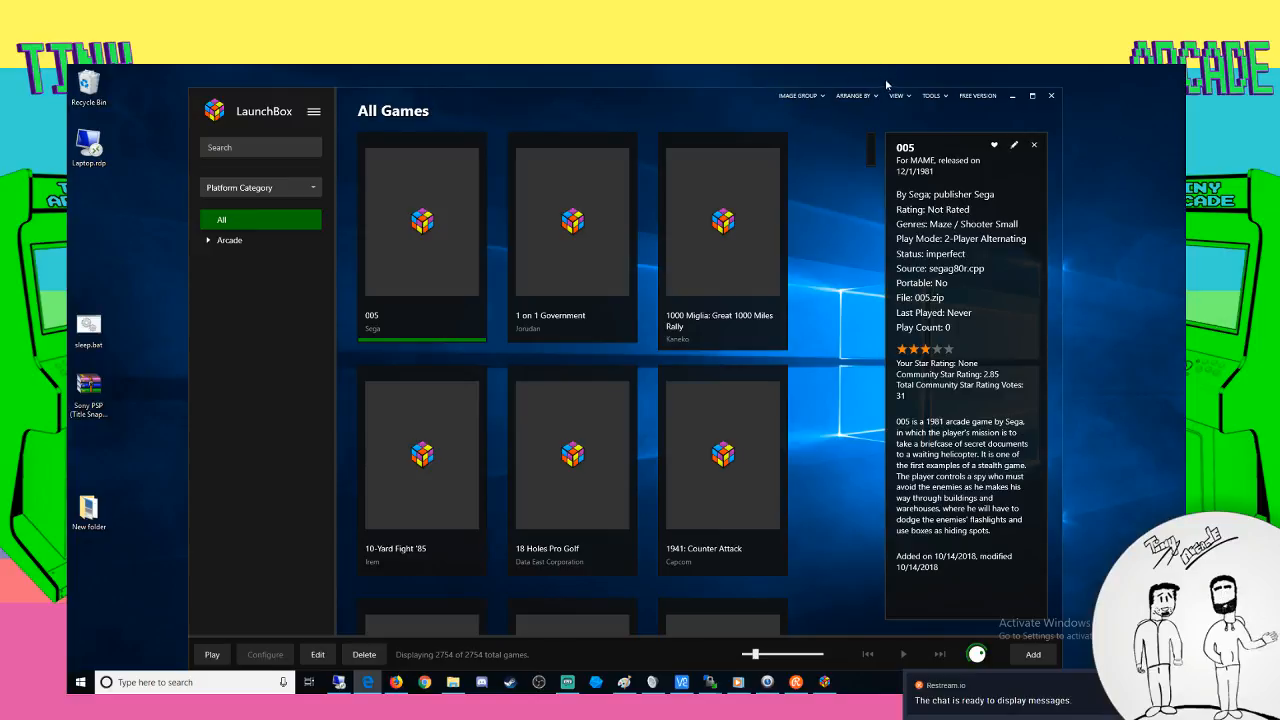
{"action": "left_click", "coordinate": [930, 96]}
{"action": "left_click", "coordinate": [930, 97]}
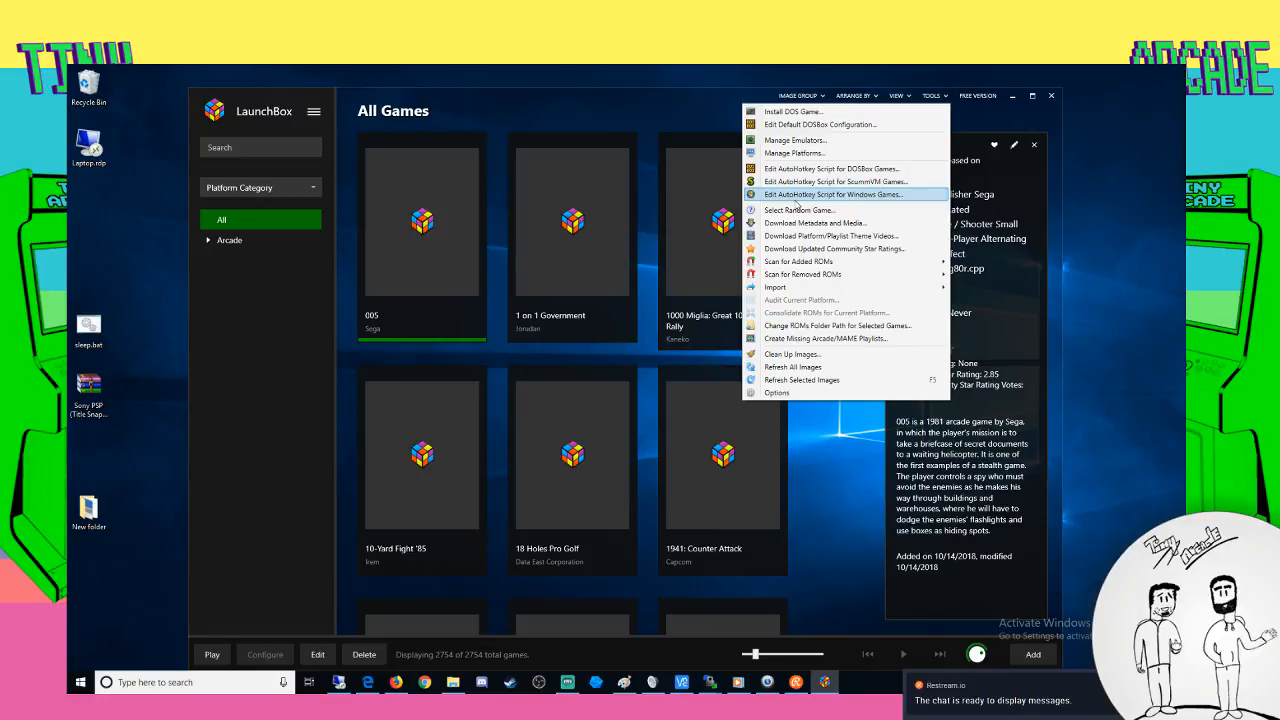
{"action": "left_click", "coordinate": [250, 420]}
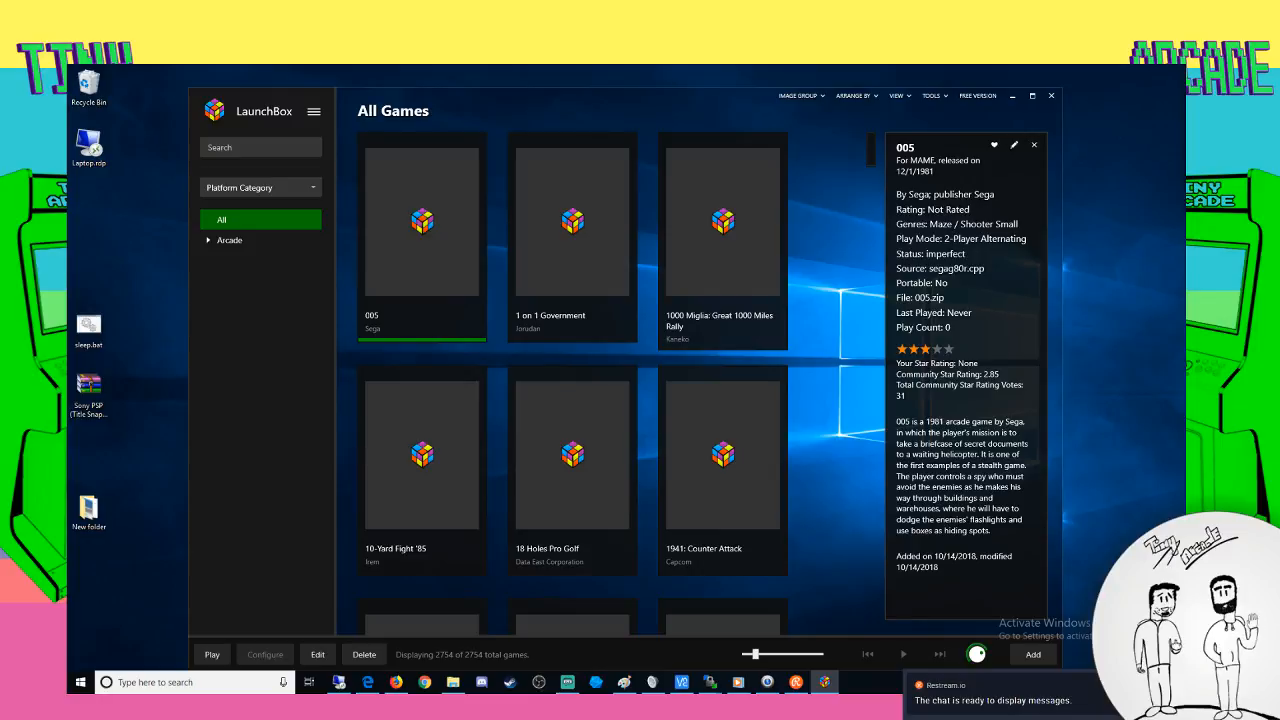
View the form for adding a single game and its application path file chooser, closing both without adding anything
{"action": "left_click", "coordinate": [1042, 654]}
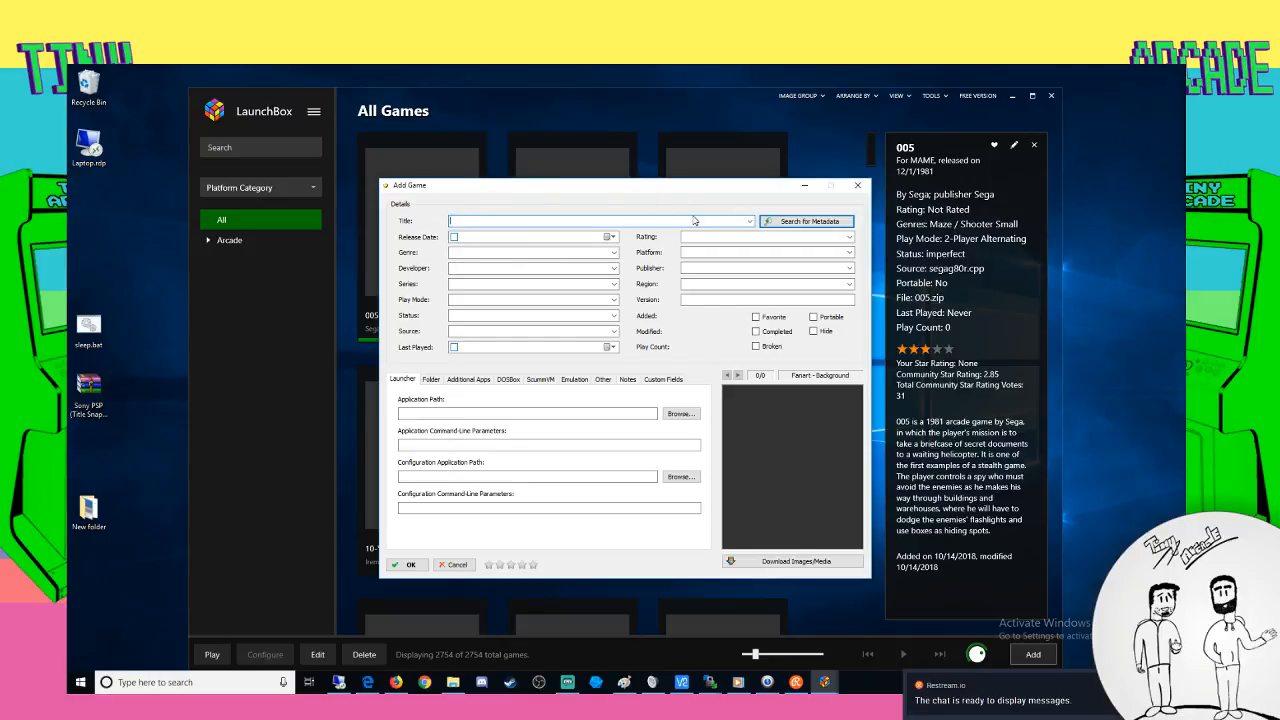
{"action": "left_click", "coordinate": [683, 415]}
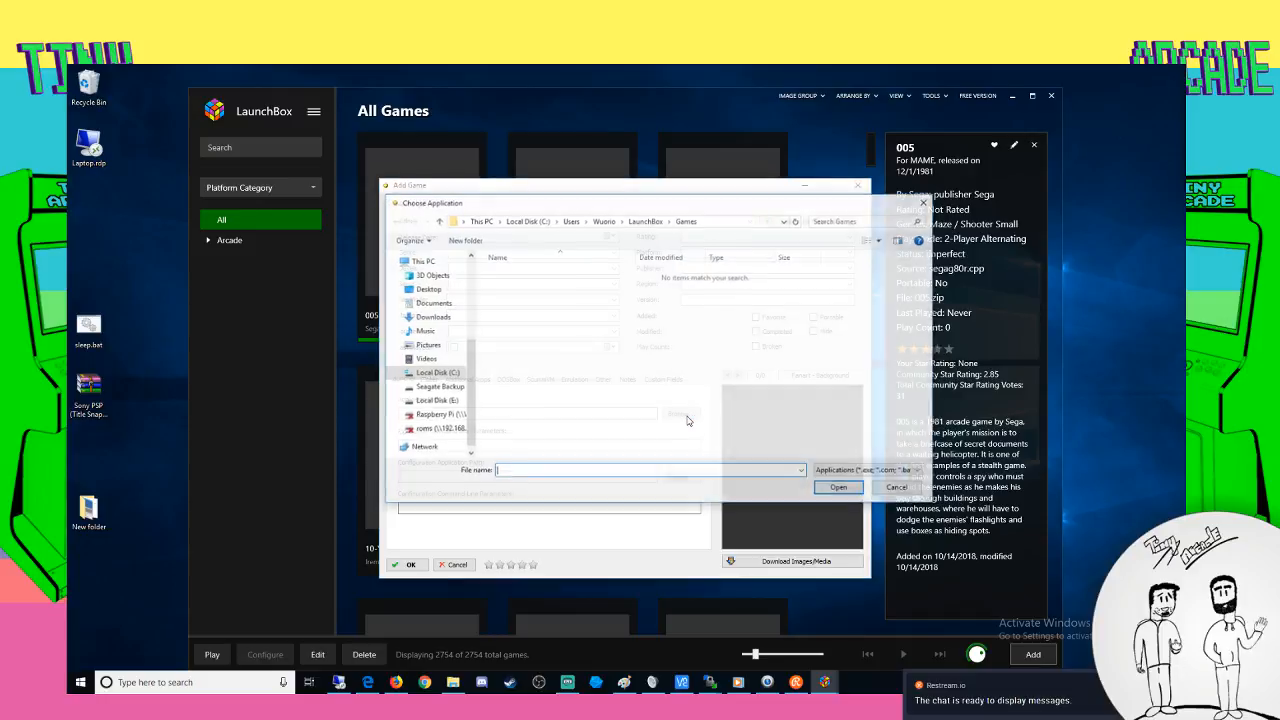
{"action": "left_click", "coordinate": [927, 203]}
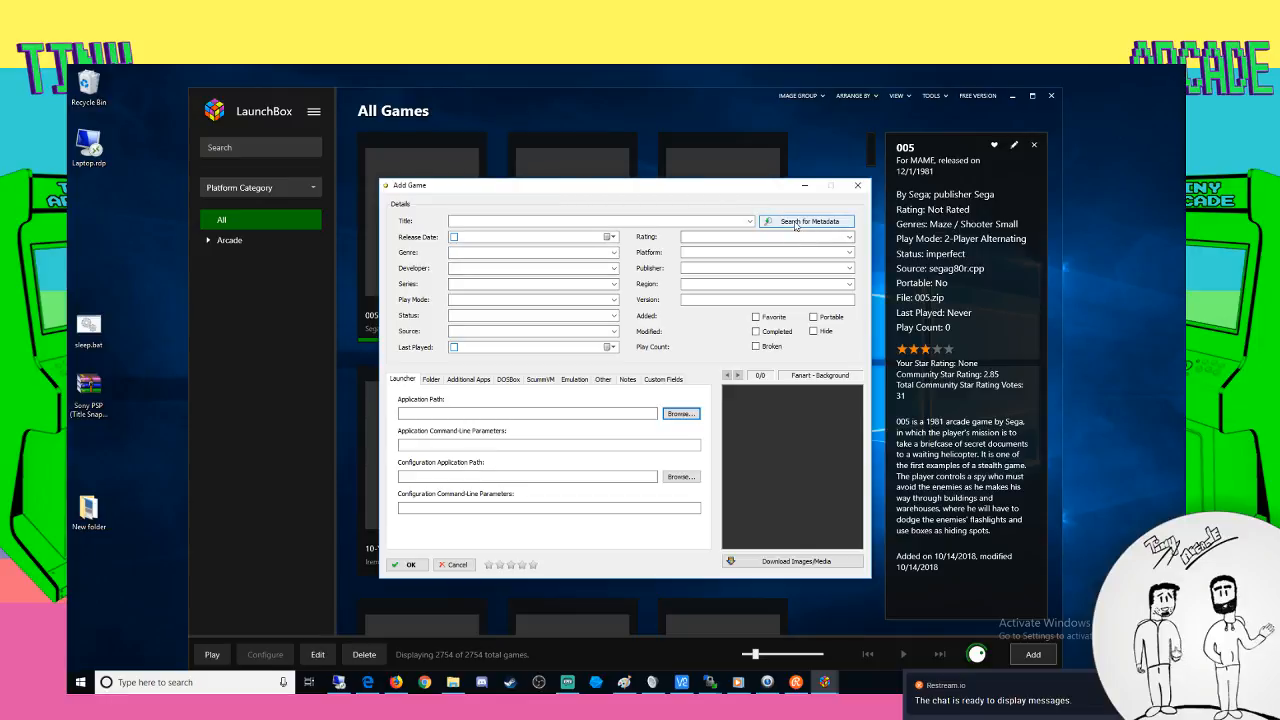
{"action": "left_click", "coordinate": [853, 189]}
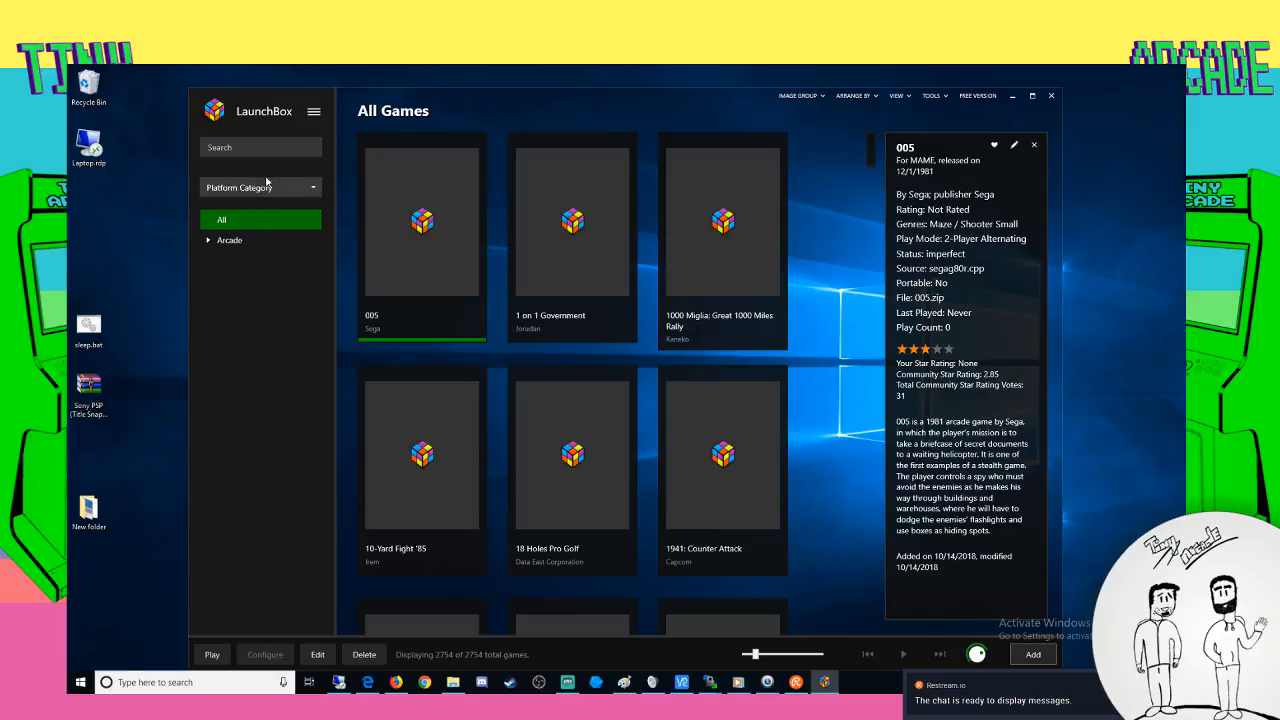
{"action": "left_click", "coordinate": [312, 113]}
{"action": "mouse_move", "coordinate": [276, 172]}
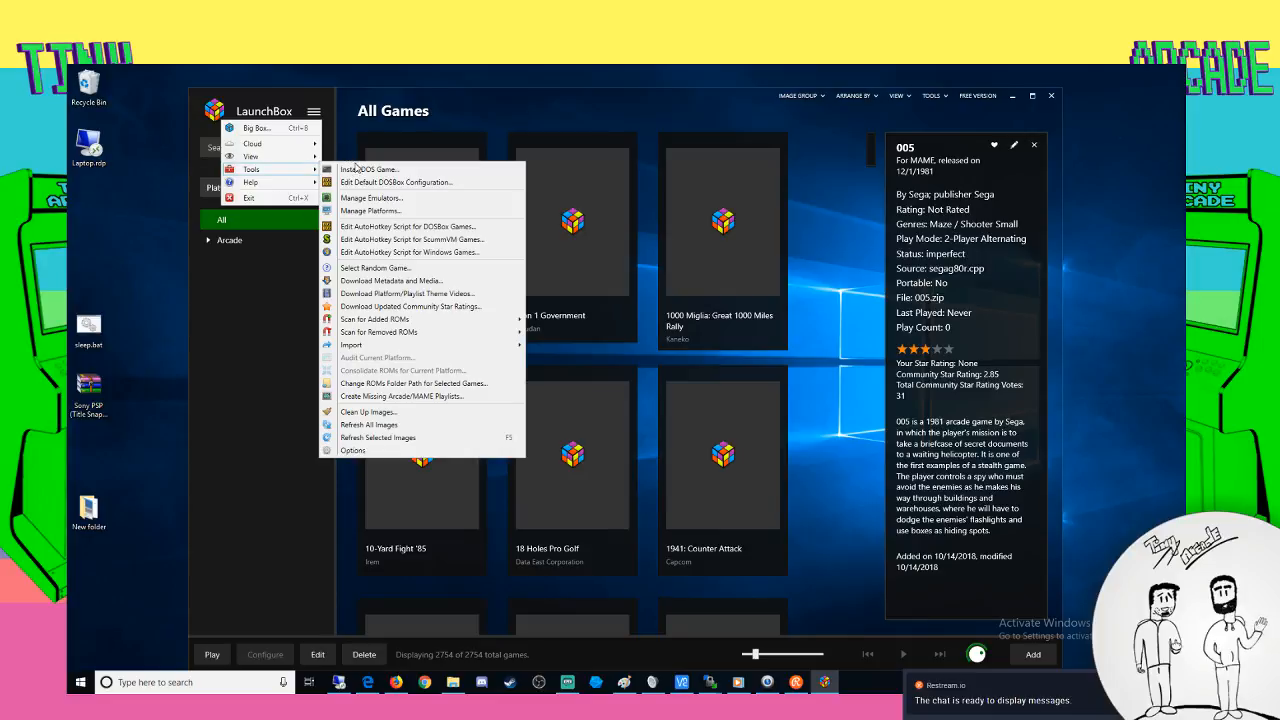
{"action": "mouse_move", "coordinate": [366, 324]}
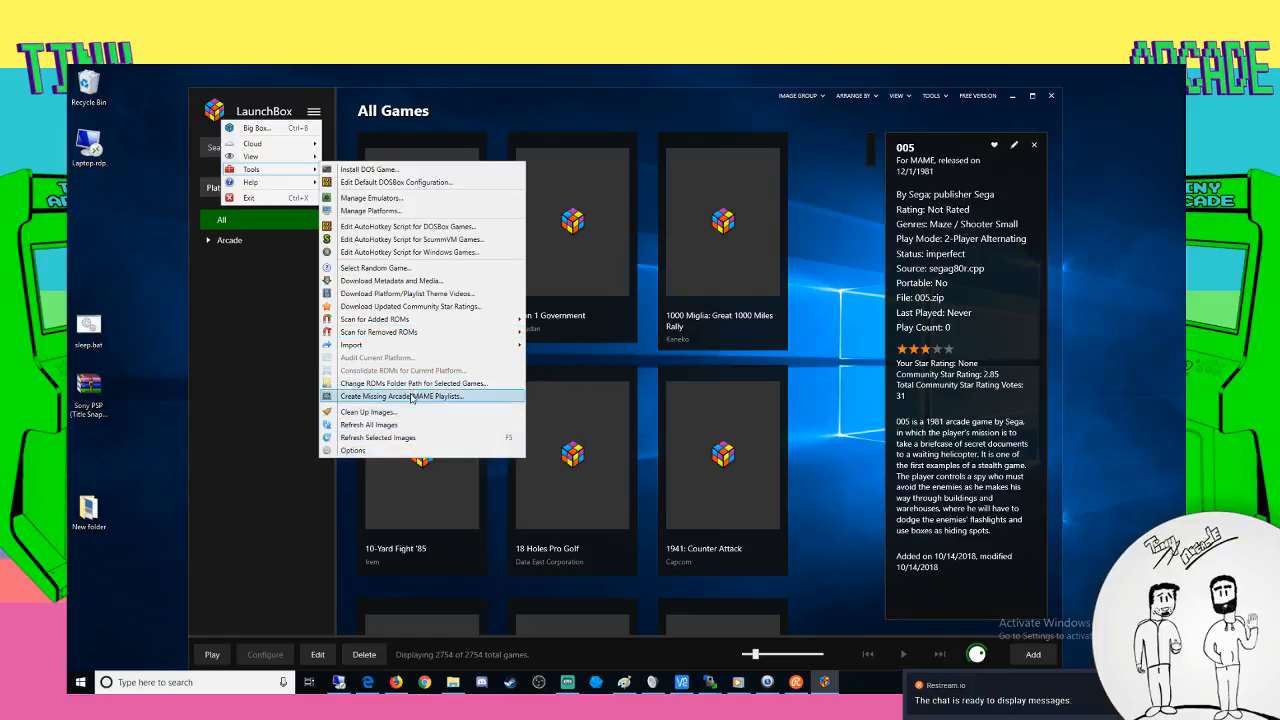
{"action": "left_click", "coordinate": [314, 404]}
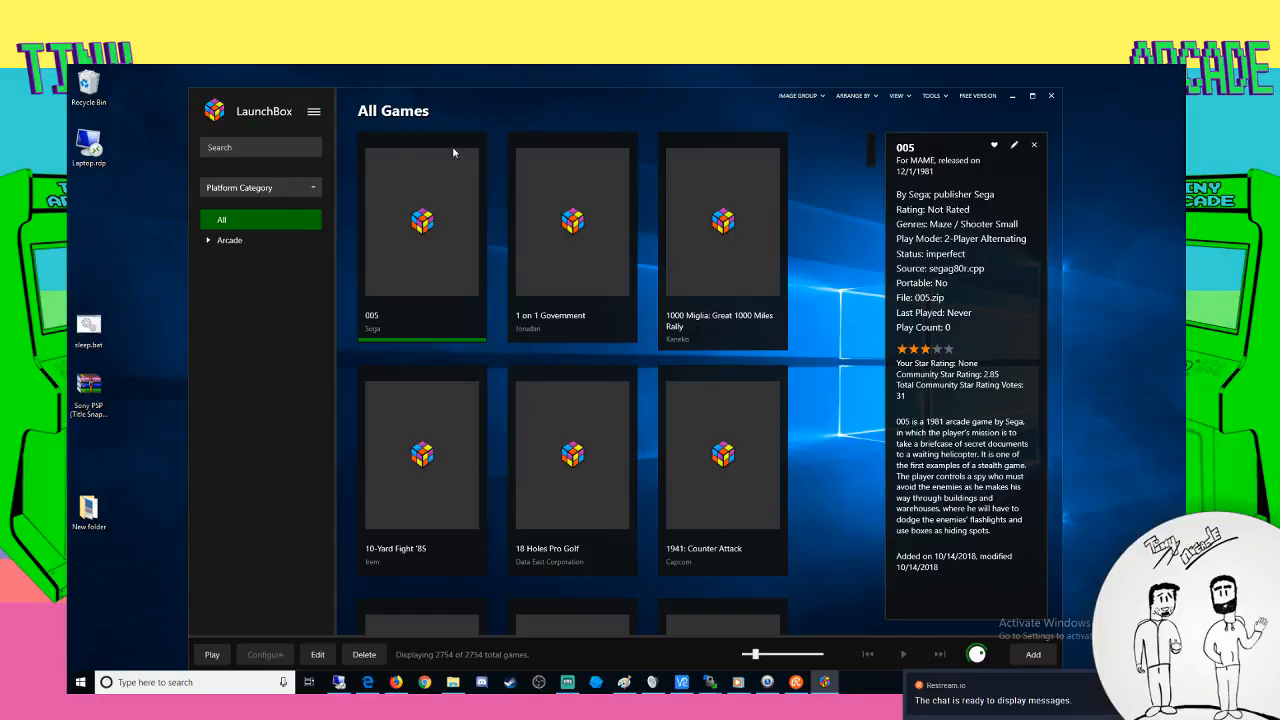
Expand the Arcade category and show the games of the MAME platform
{"action": "left_click", "coordinate": [211, 248]}
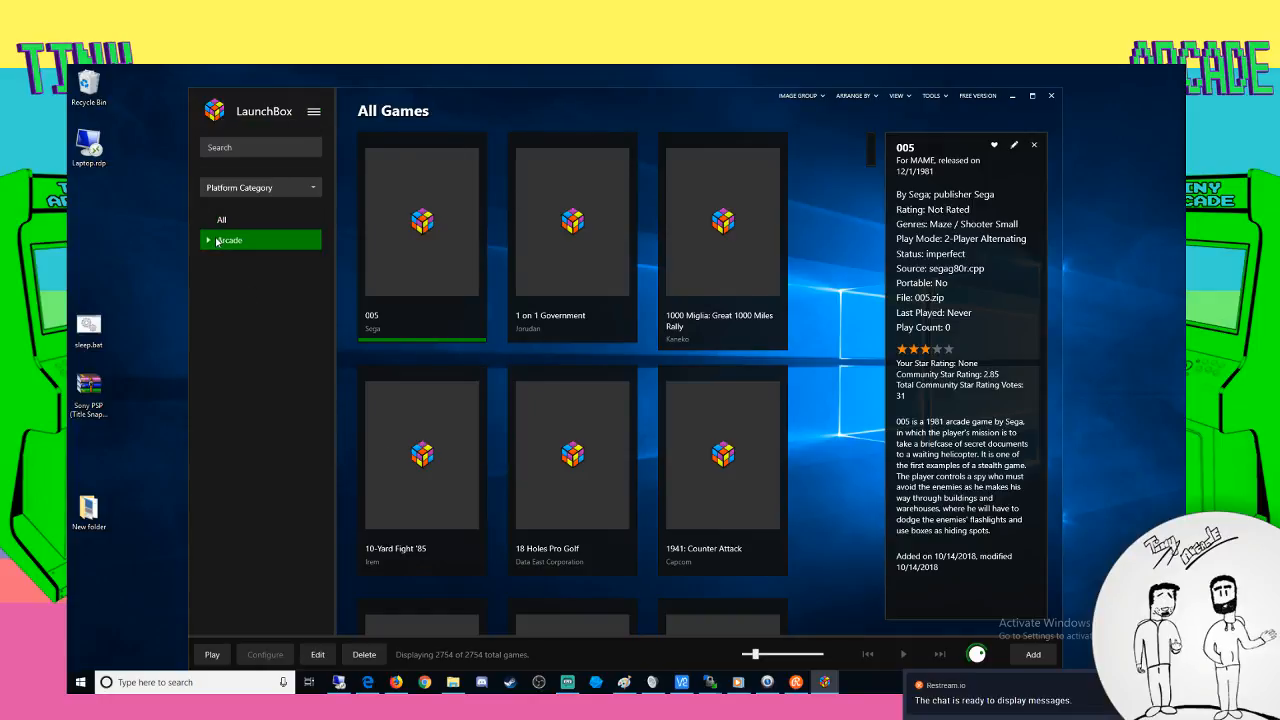
{"action": "left_click", "coordinate": [204, 245]}
{"action": "left_click", "coordinate": [218, 259]}
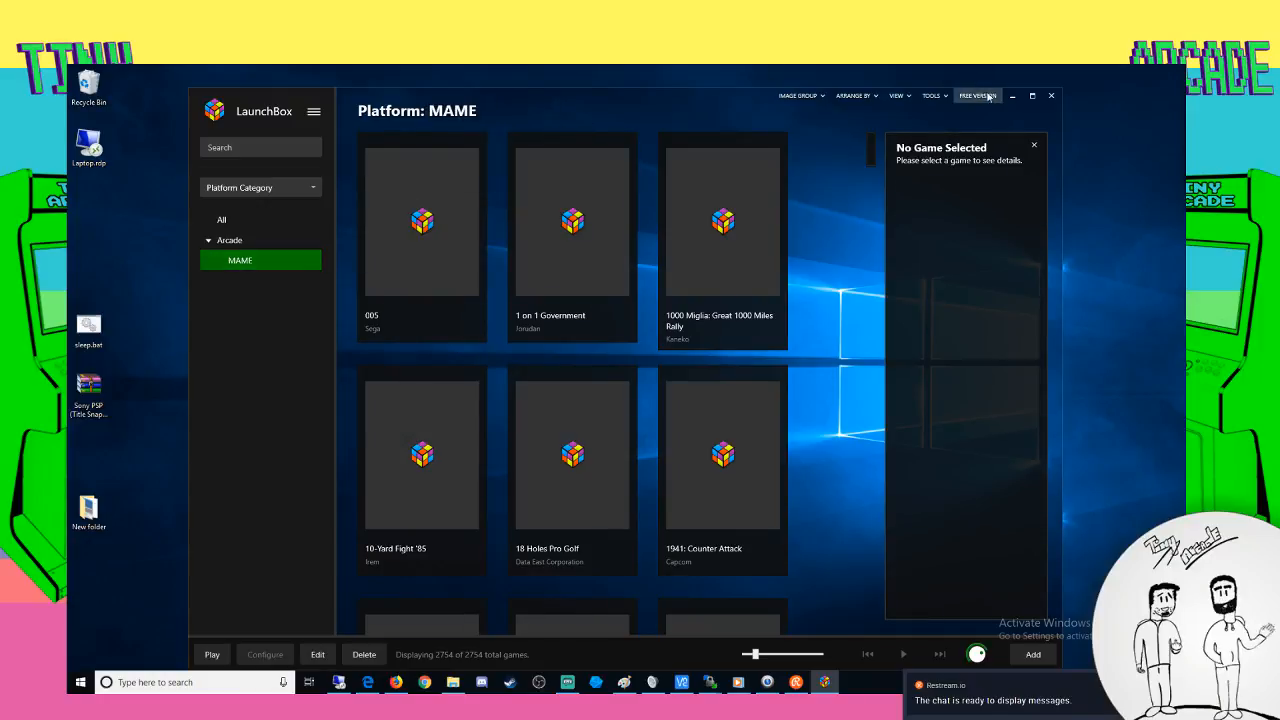
Open the platform manager, examine the details and folders settings for a new platform, and close that form without adding one
{"action": "left_click", "coordinate": [934, 96]}
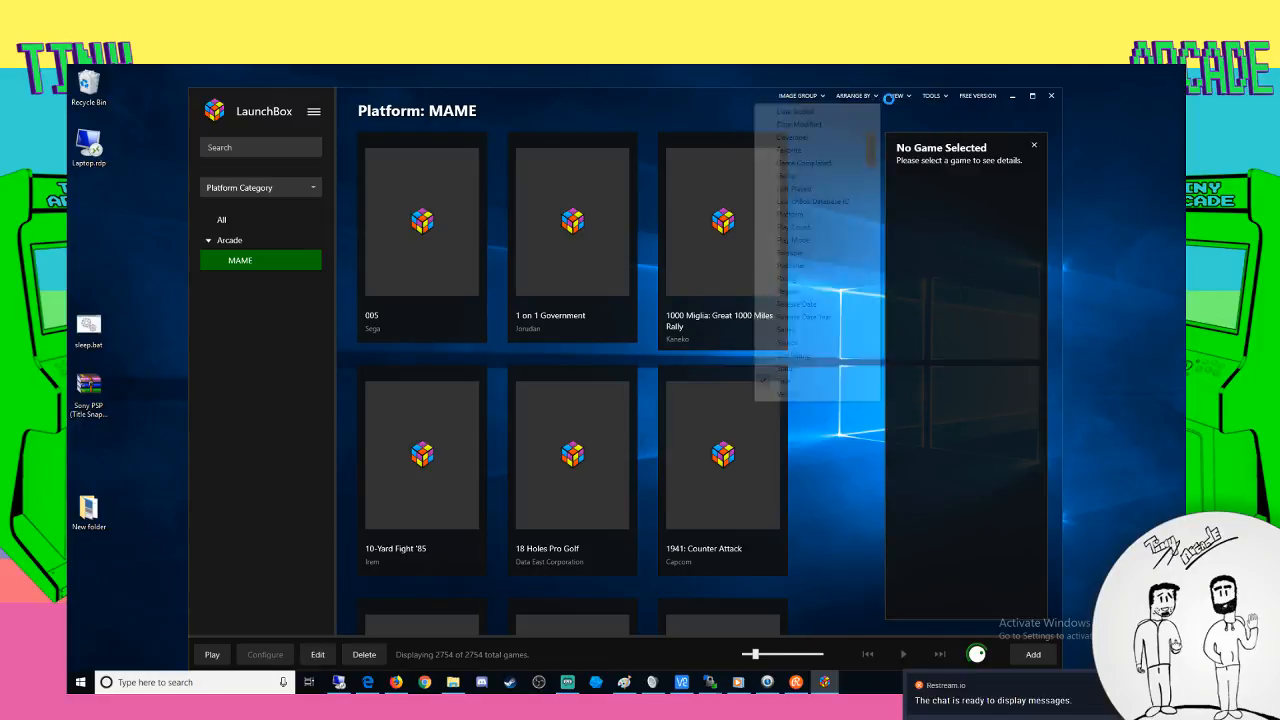
{"action": "mouse_move", "coordinate": [890, 102]}
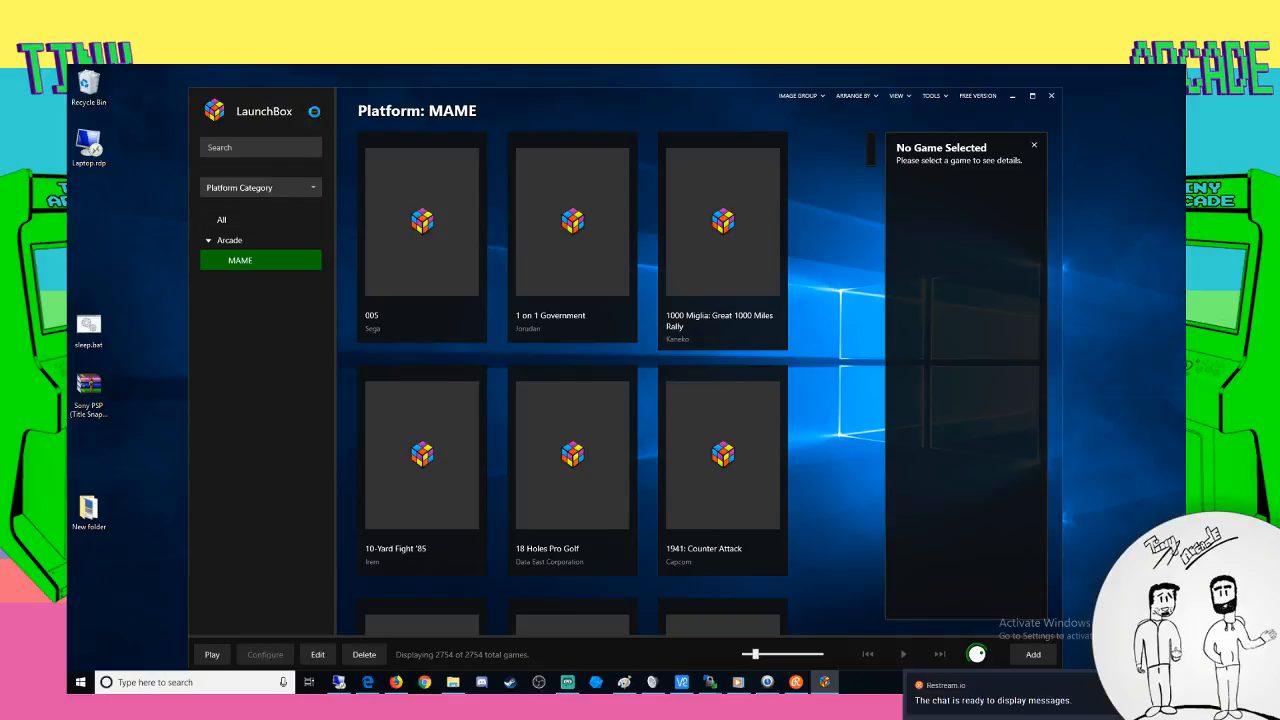
{"action": "left_click", "coordinate": [314, 112]}
{"action": "mouse_move", "coordinate": [277, 175]}
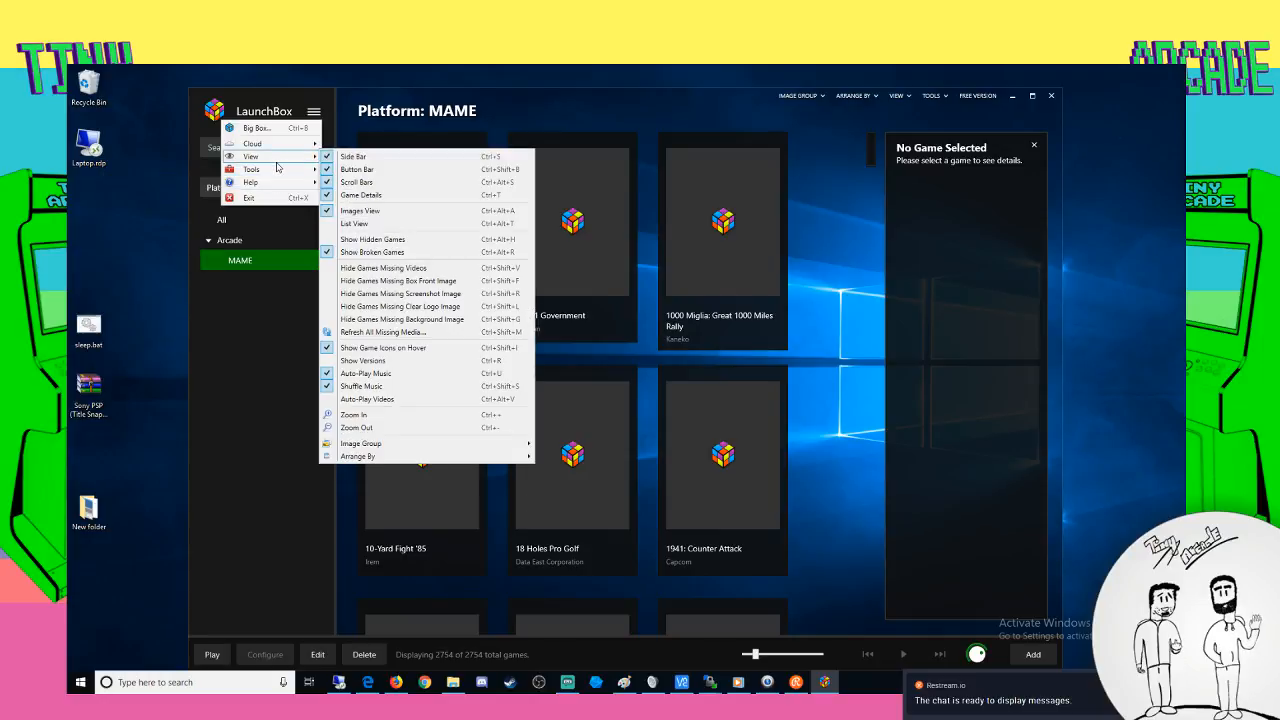
{"action": "left_click", "coordinate": [384, 217]}
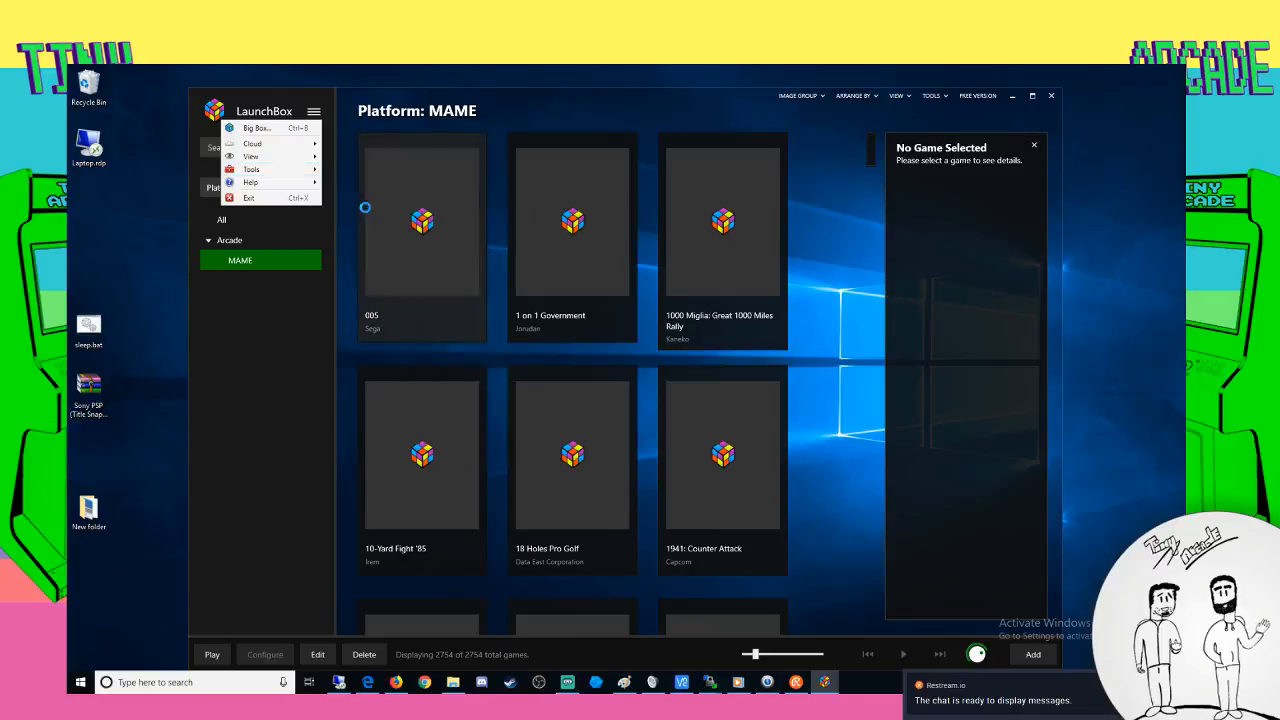
{"action": "left_click", "coordinate": [447, 480]}
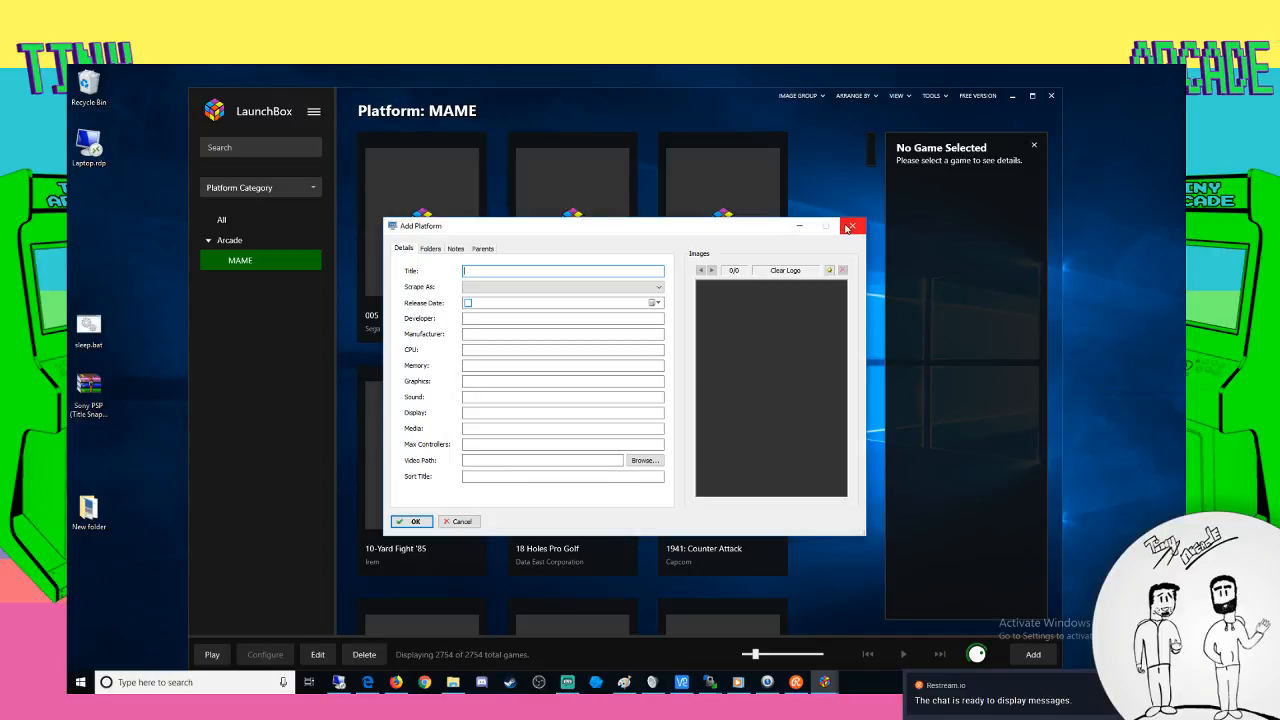
{"action": "left_click", "coordinate": [434, 250]}
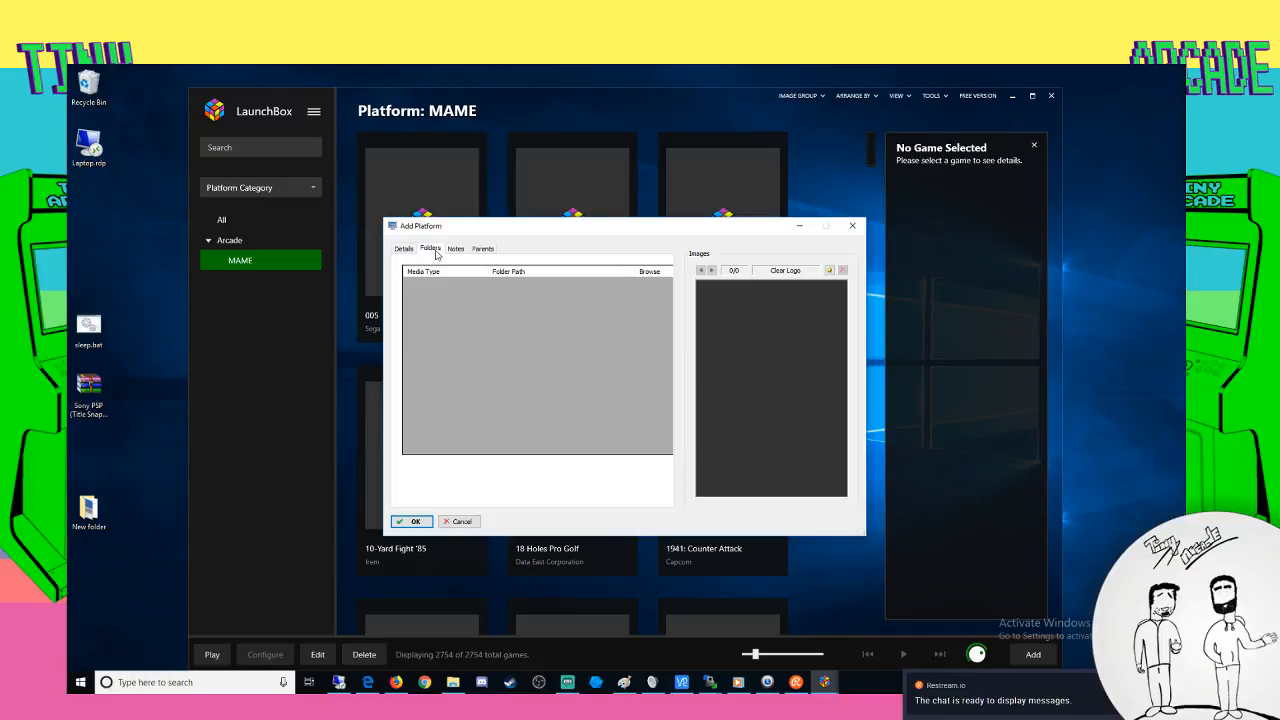
{"action": "left_click", "coordinate": [403, 249]}
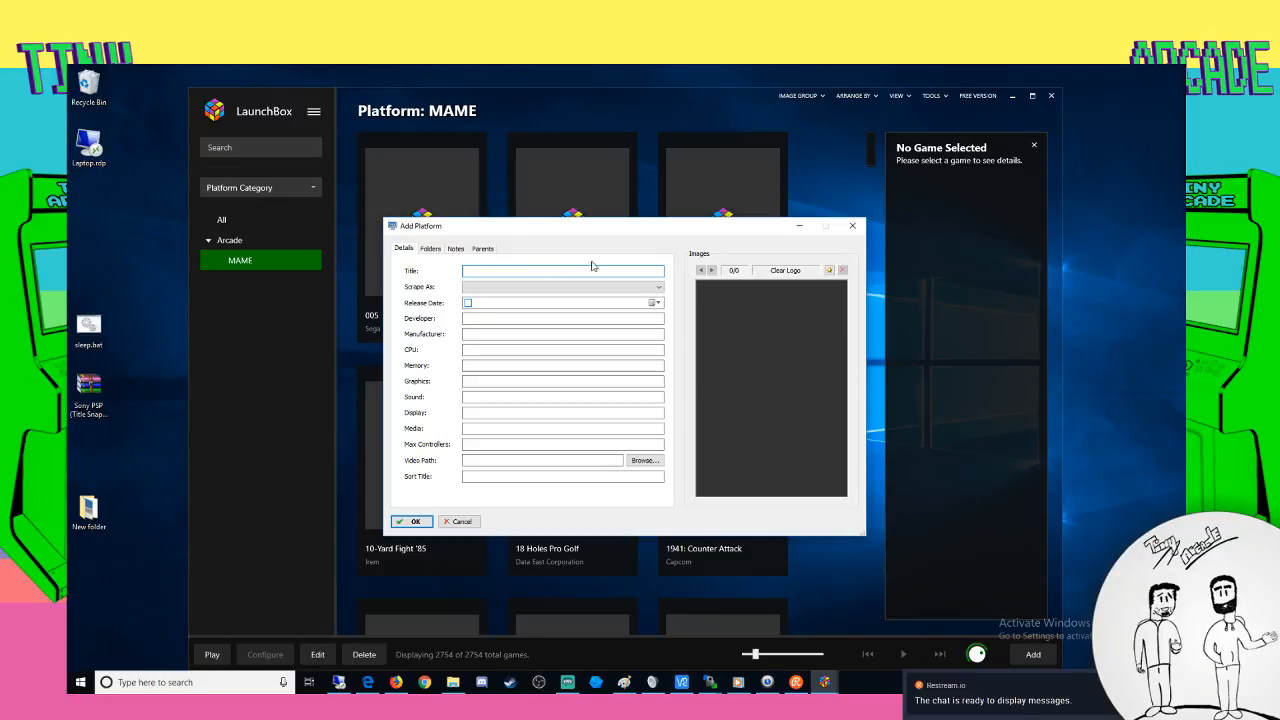
{"action": "left_click", "coordinate": [851, 228]}
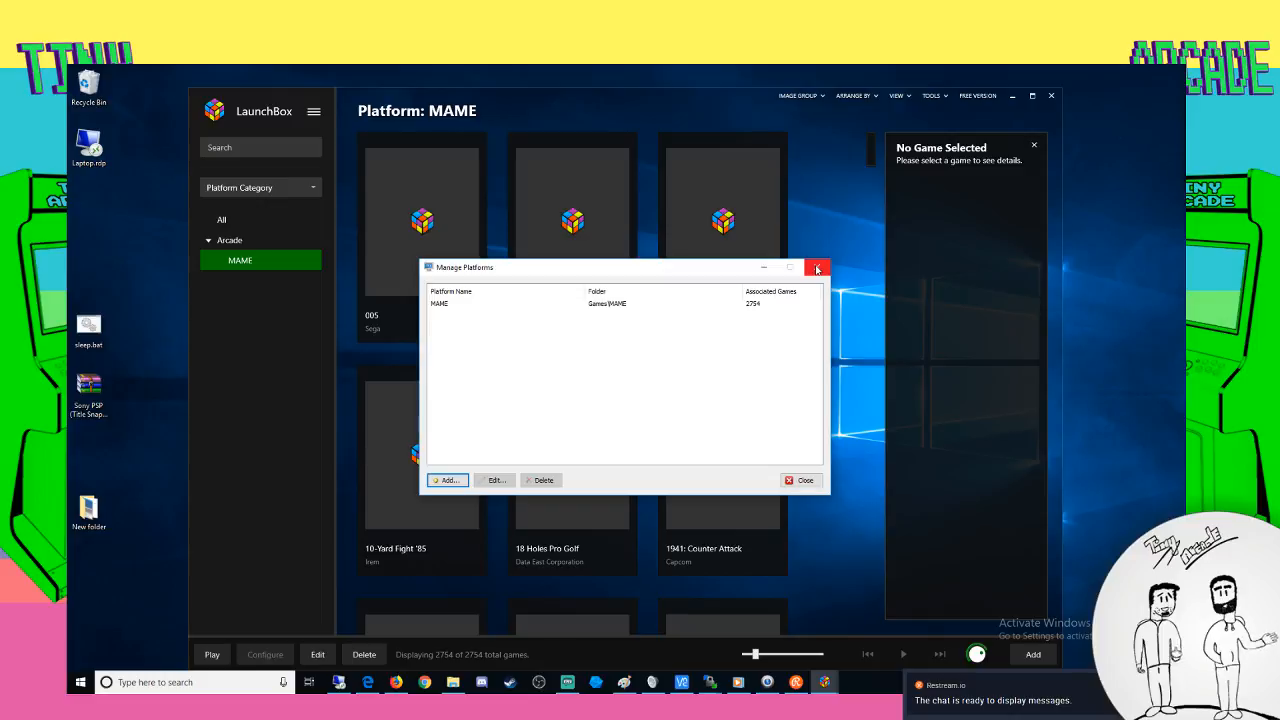
Review the folders, parents and details settings of the new-platform form again, and close it and the platform manager without adding a platform
{"action": "left_click", "coordinate": [447, 480]}
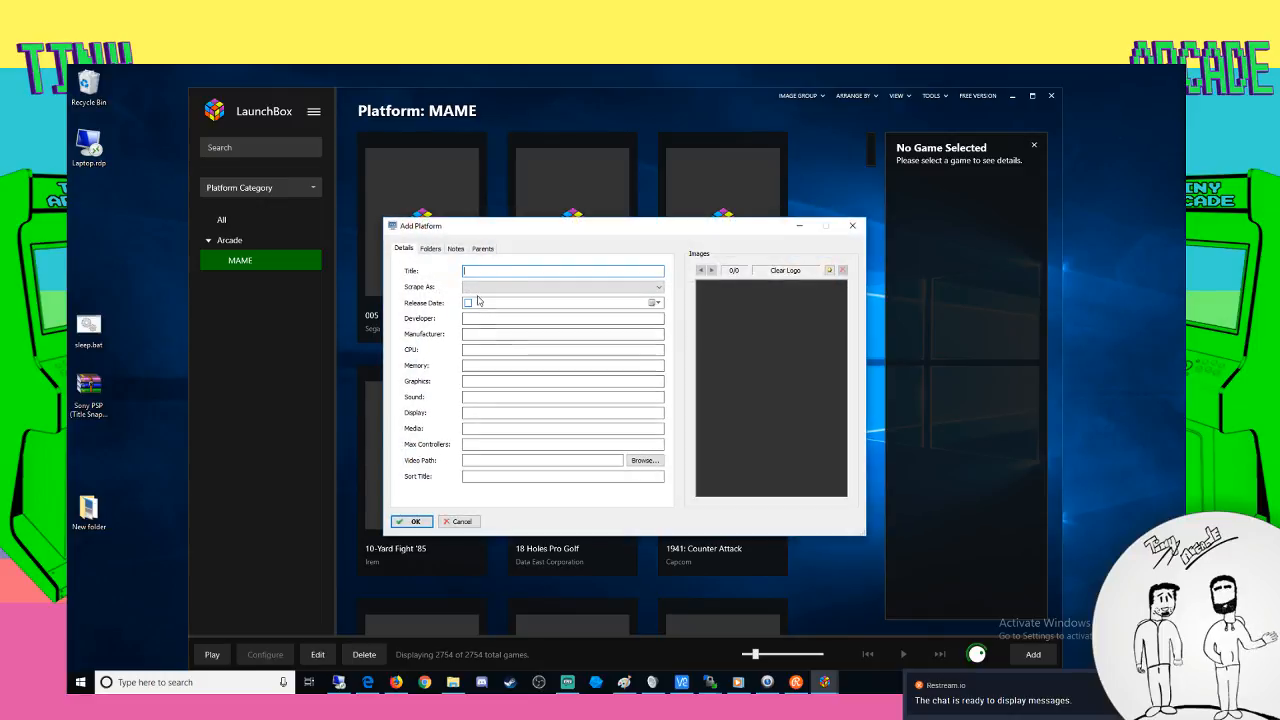
{"action": "left_click", "coordinate": [431, 249]}
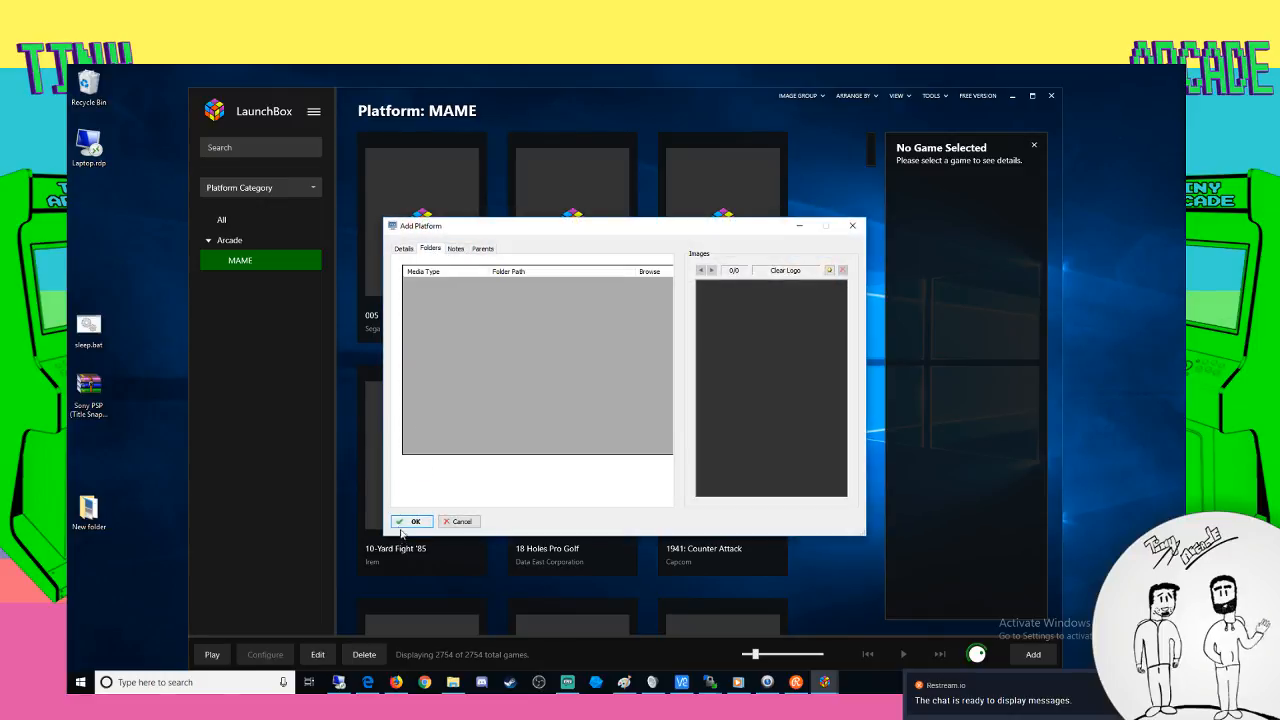
{"action": "left_click", "coordinate": [483, 248]}
{"action": "left_click", "coordinate": [403, 248]}
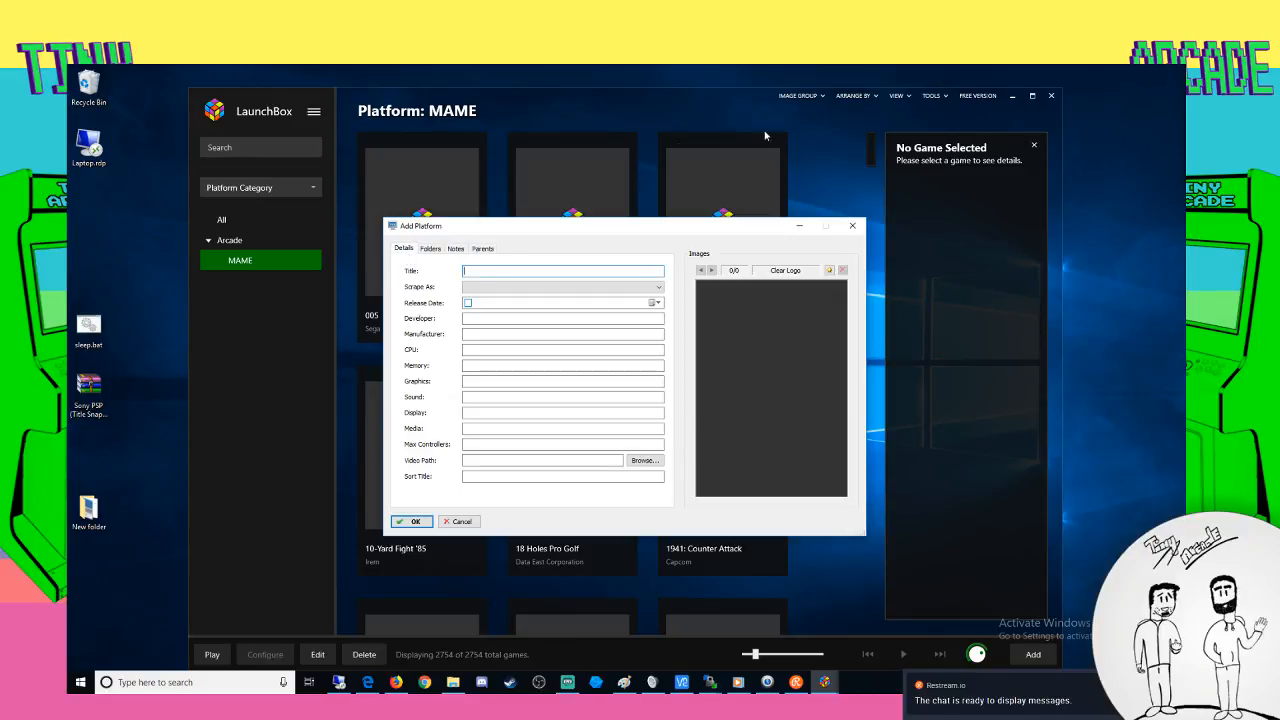
{"action": "left_click", "coordinate": [852, 225]}
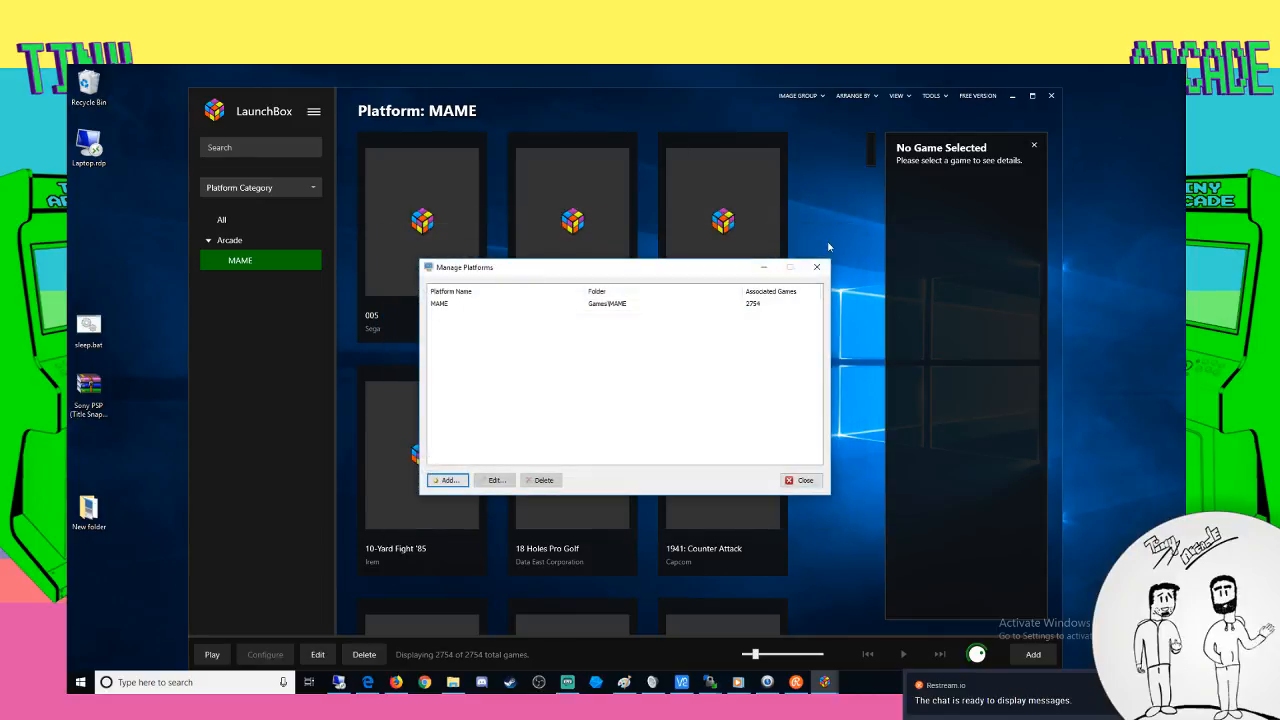
{"action": "left_click", "coordinate": [817, 267]}
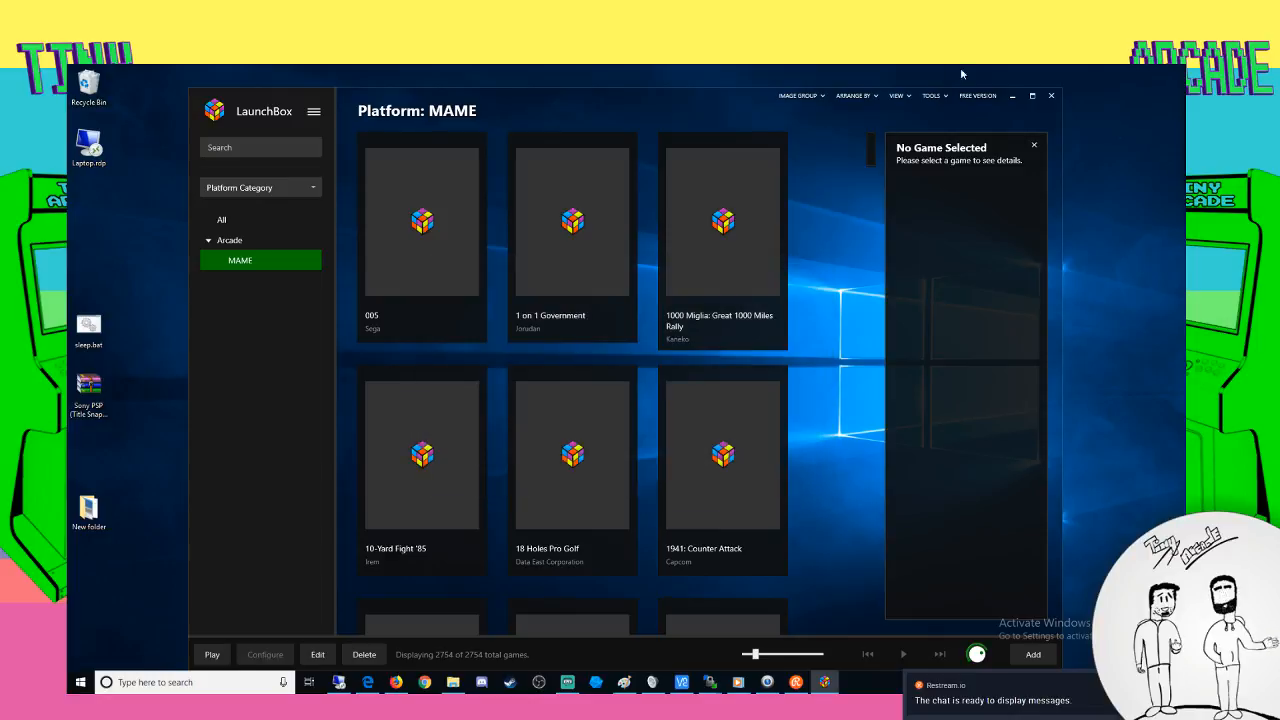
{"action": "left_click", "coordinate": [945, 99]}
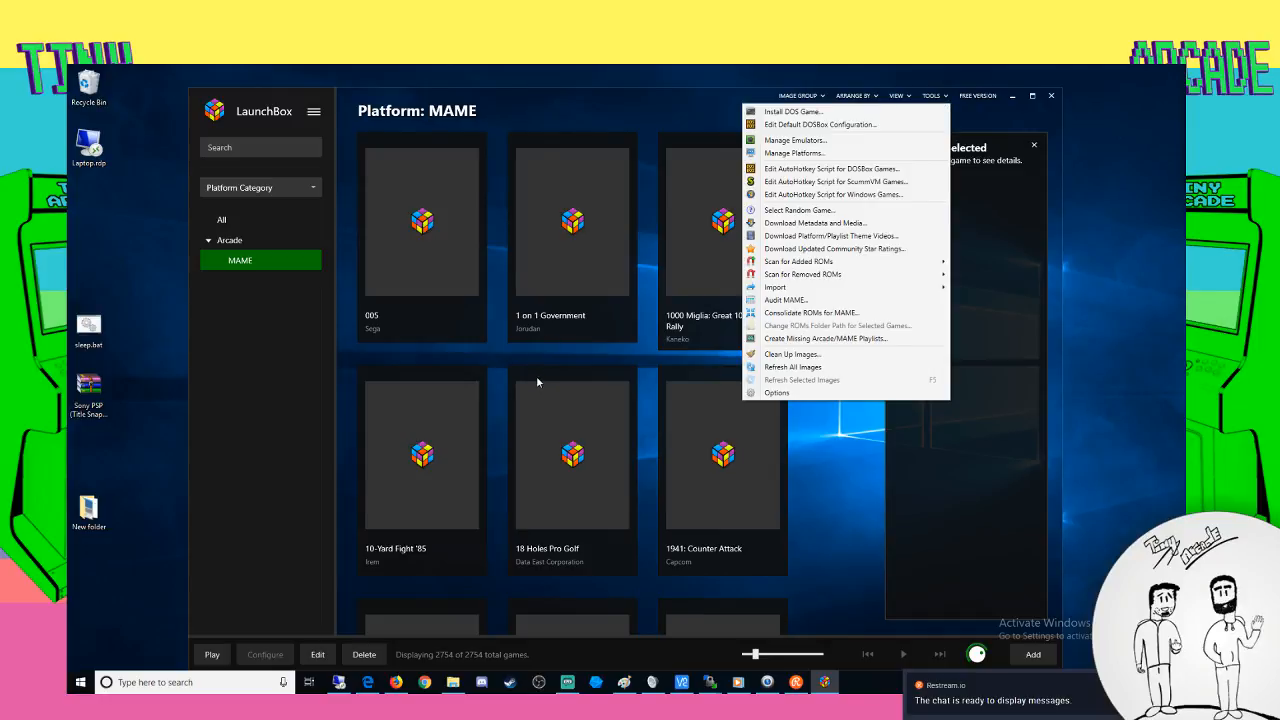
Open the form for adding a single game to the MAME platform and close it without adding anything
{"action": "left_click", "coordinate": [222, 420]}
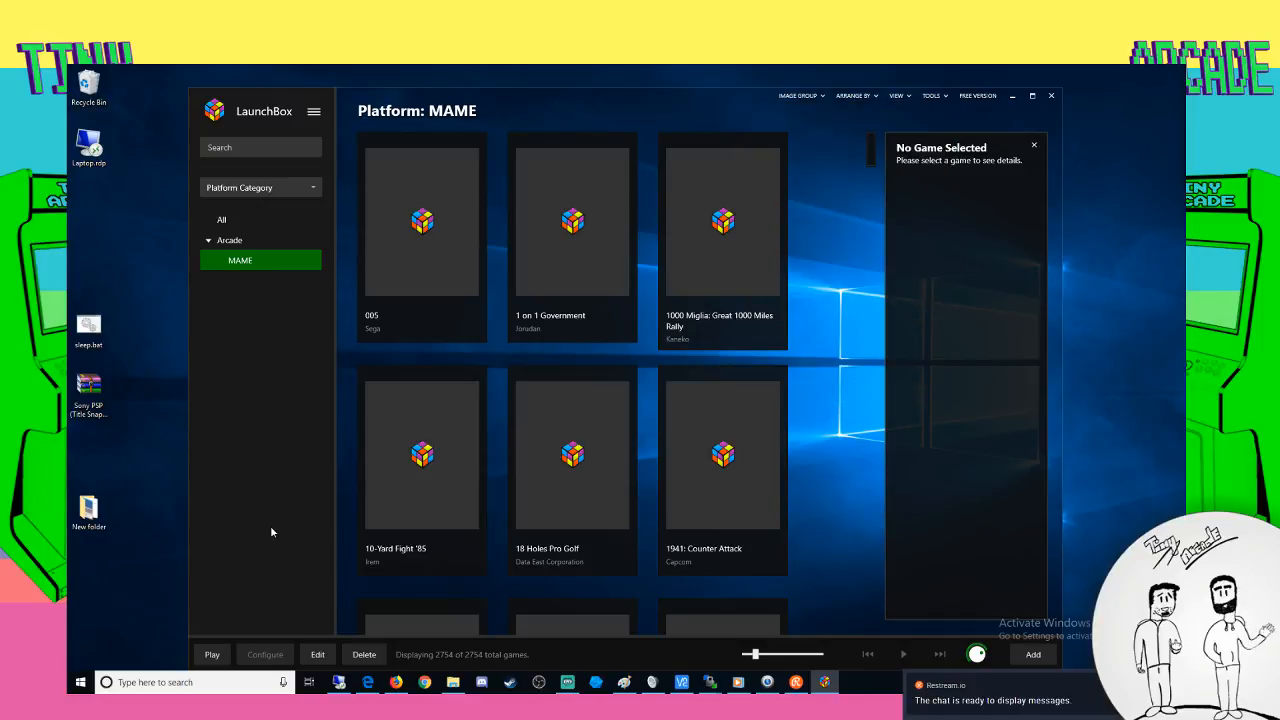
{"action": "left_click", "coordinate": [1033, 648]}
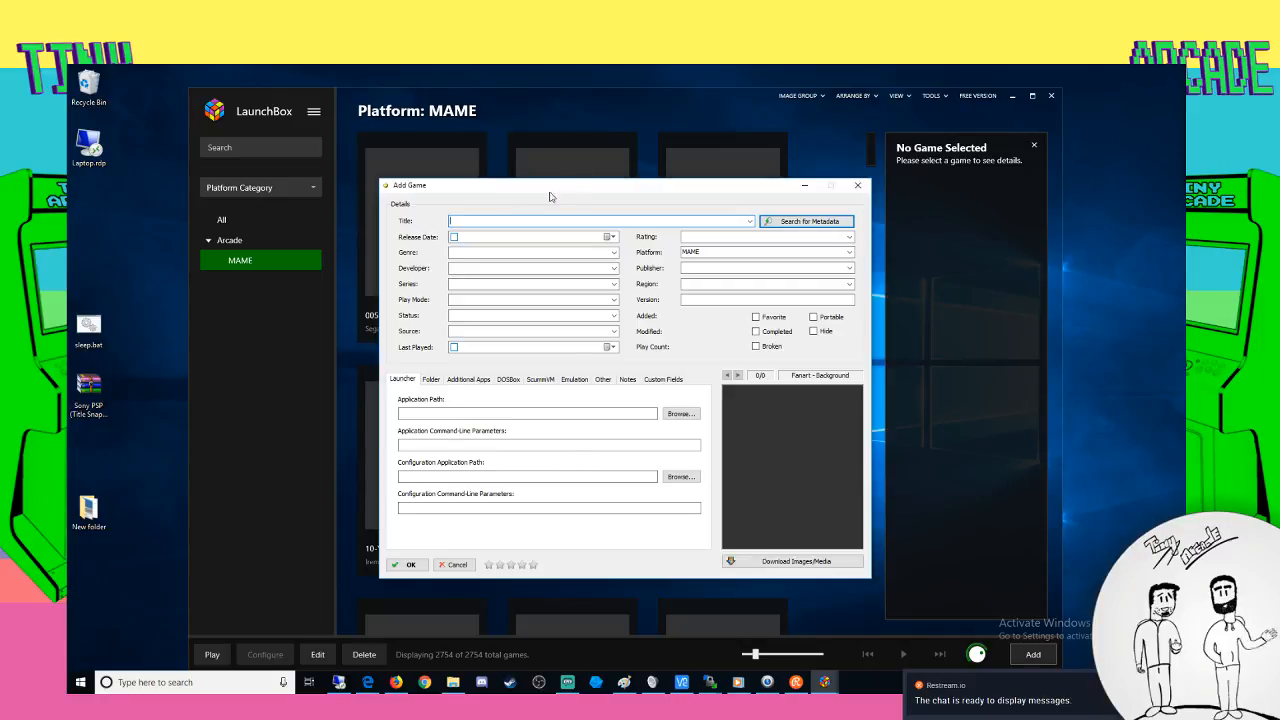
{"action": "left_click", "coordinate": [857, 185]}
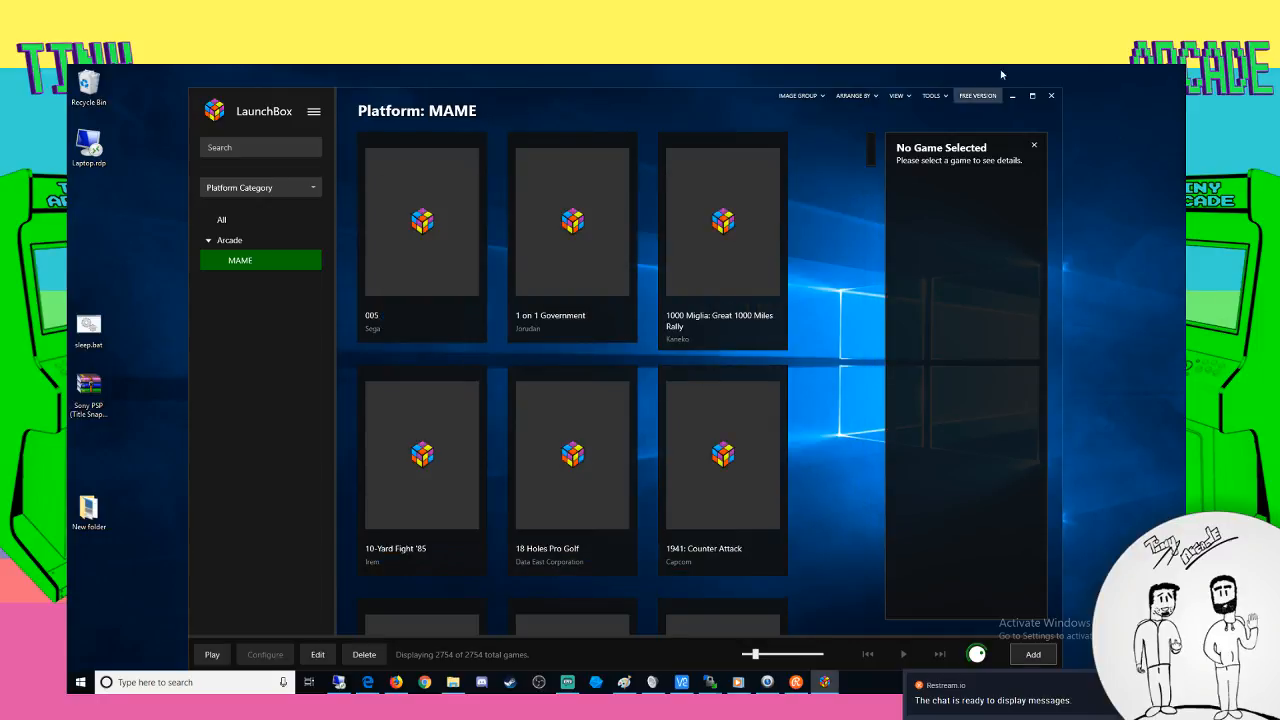
Start a new platform in the platform manager and title it Wii U
{"action": "left_click", "coordinate": [931, 95]}
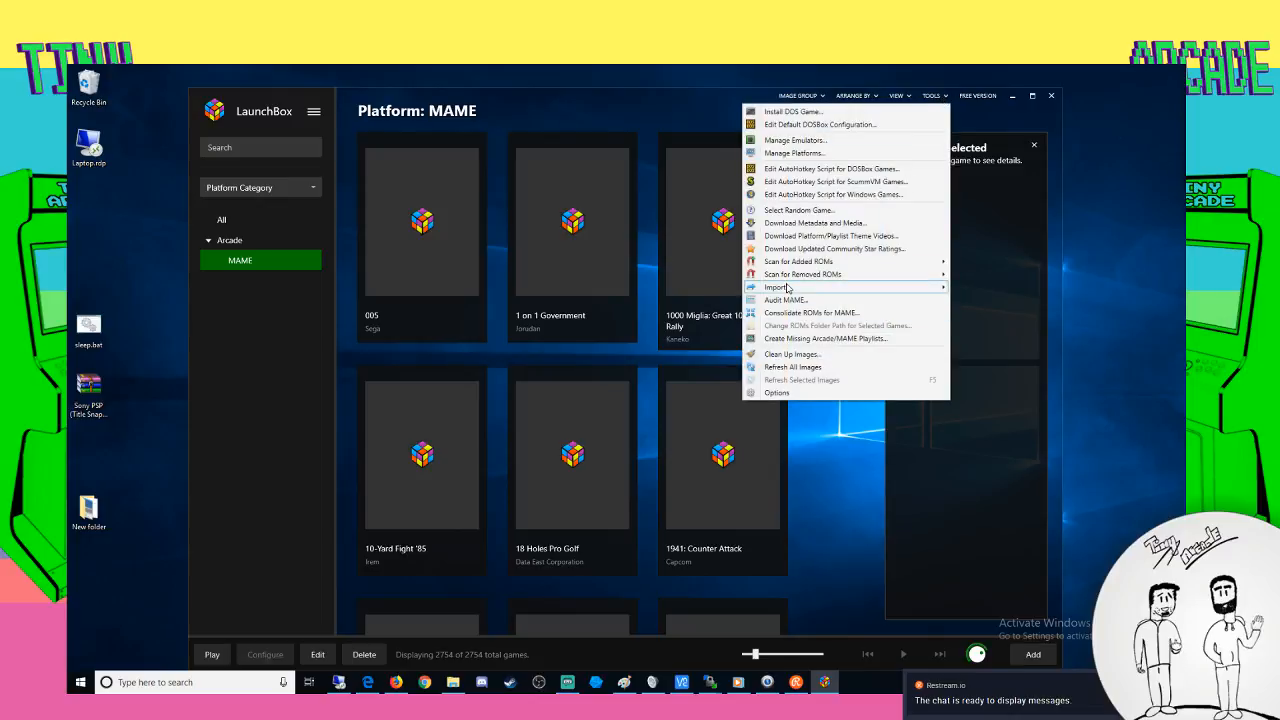
{"action": "mouse_move", "coordinate": [797, 262]}
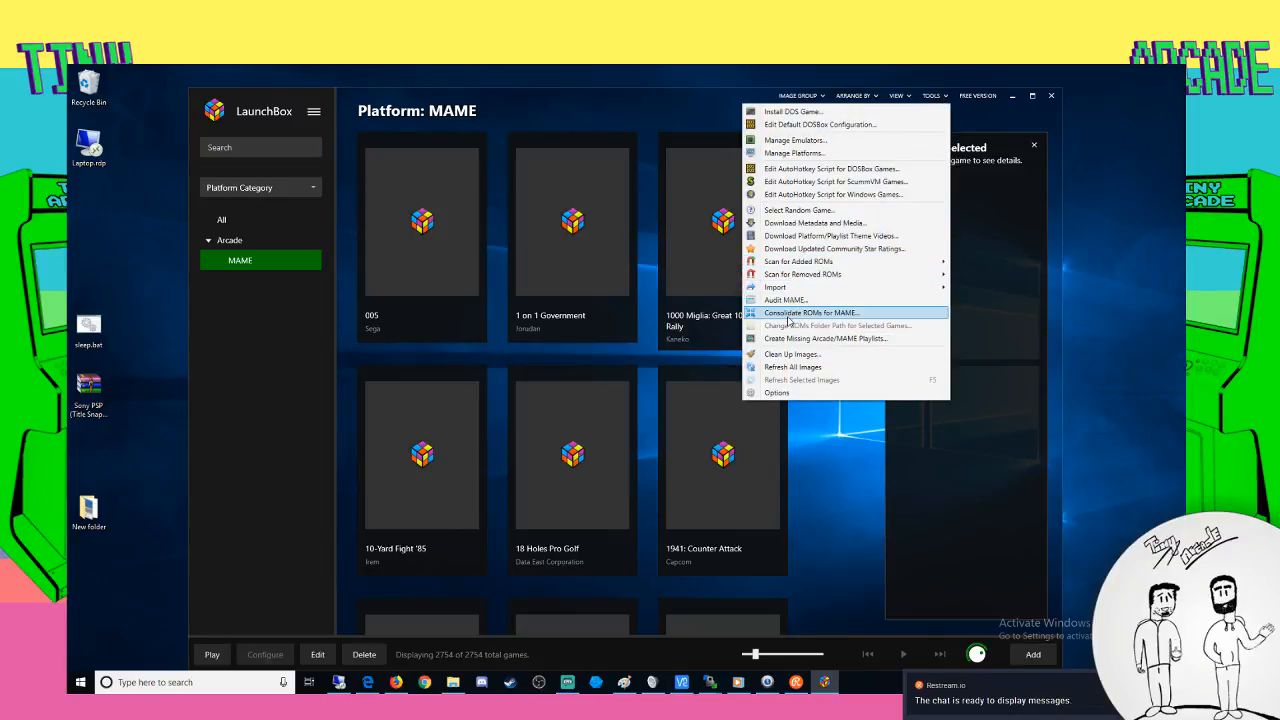
{"action": "left_click", "coordinate": [818, 155]}
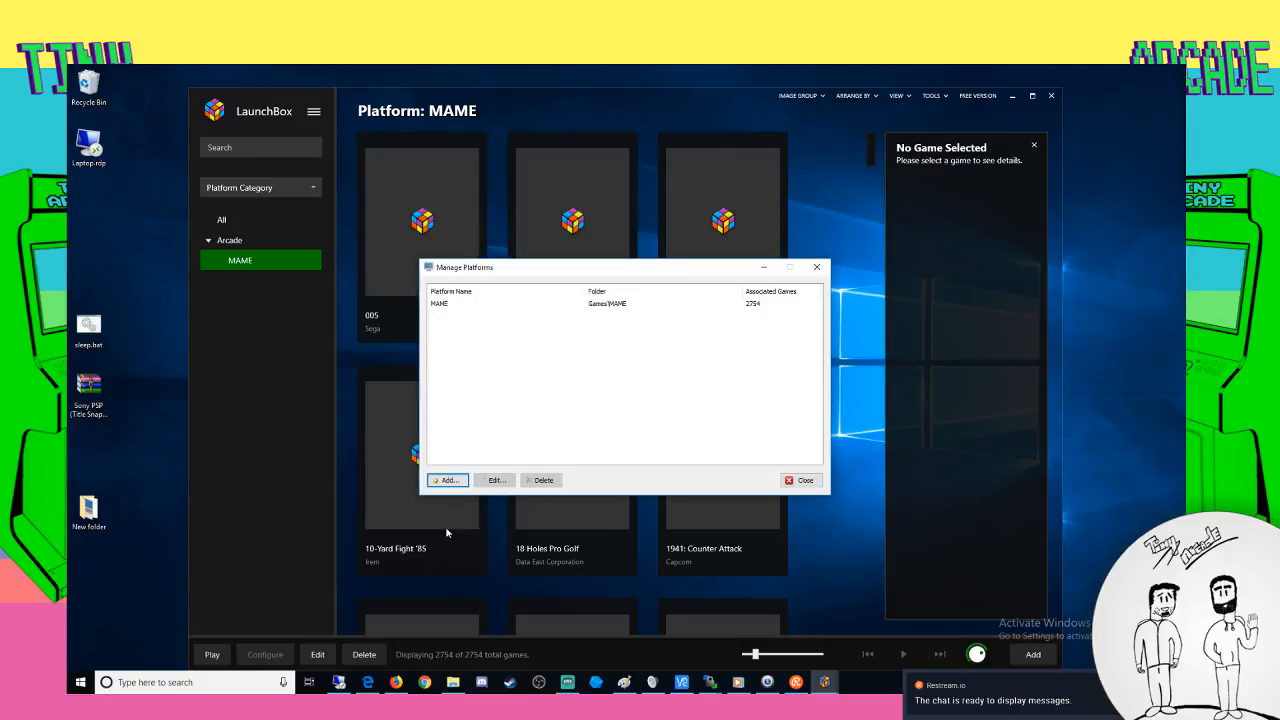
{"action": "left_click", "coordinate": [448, 481]}
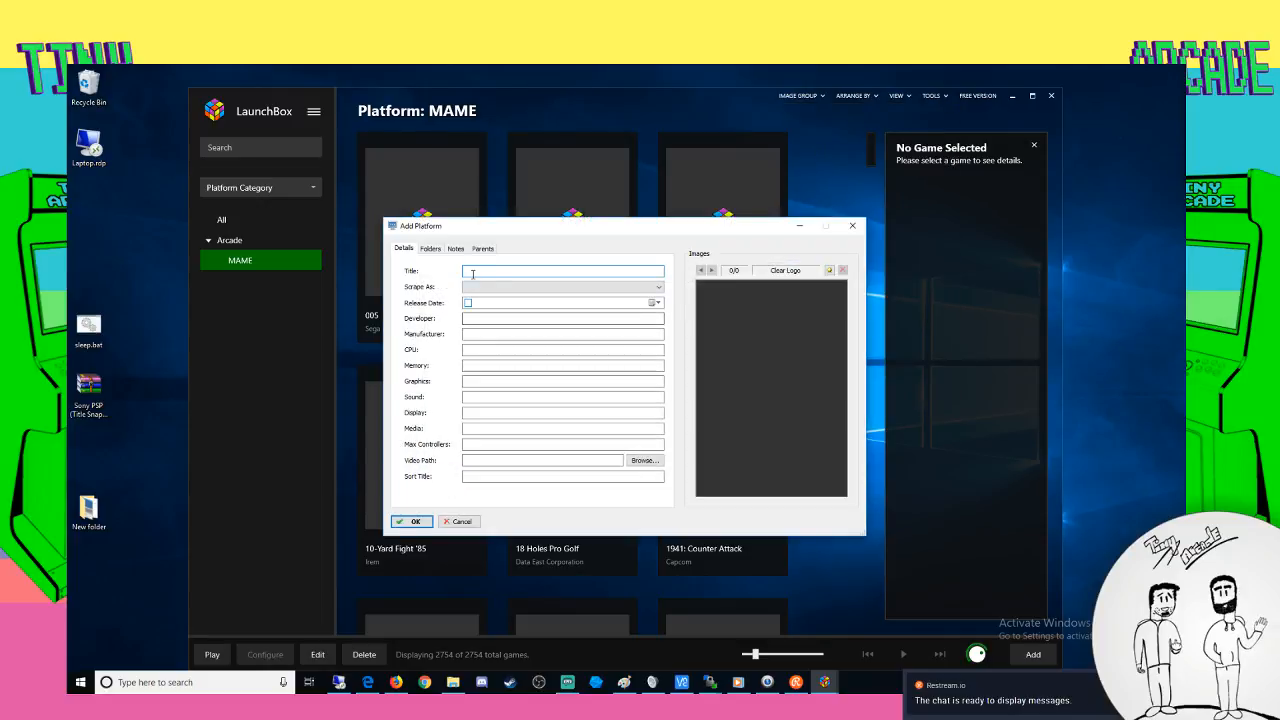
{"action": "type", "text": "Wa"}
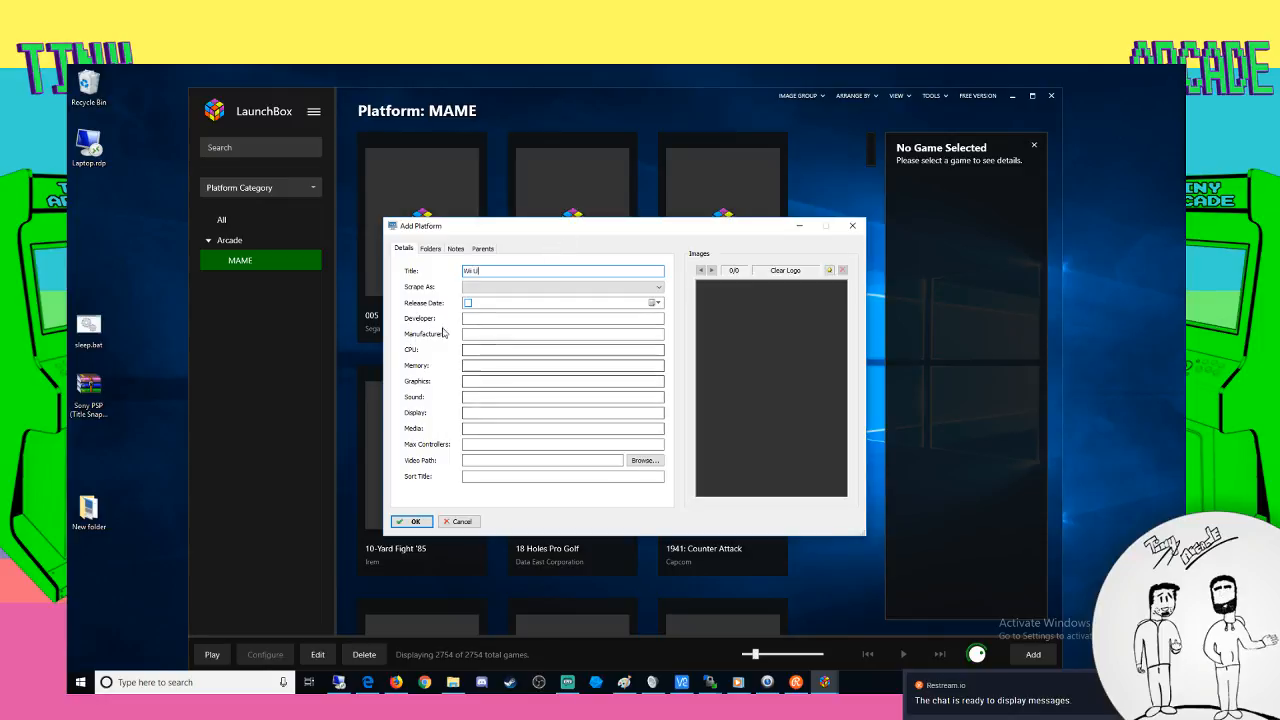
Review the folders, notes and parents settings of the new Wii U platform and return to its details
{"action": "left_click", "coordinate": [428, 248]}
{"action": "left_click", "coordinate": [460, 273]}
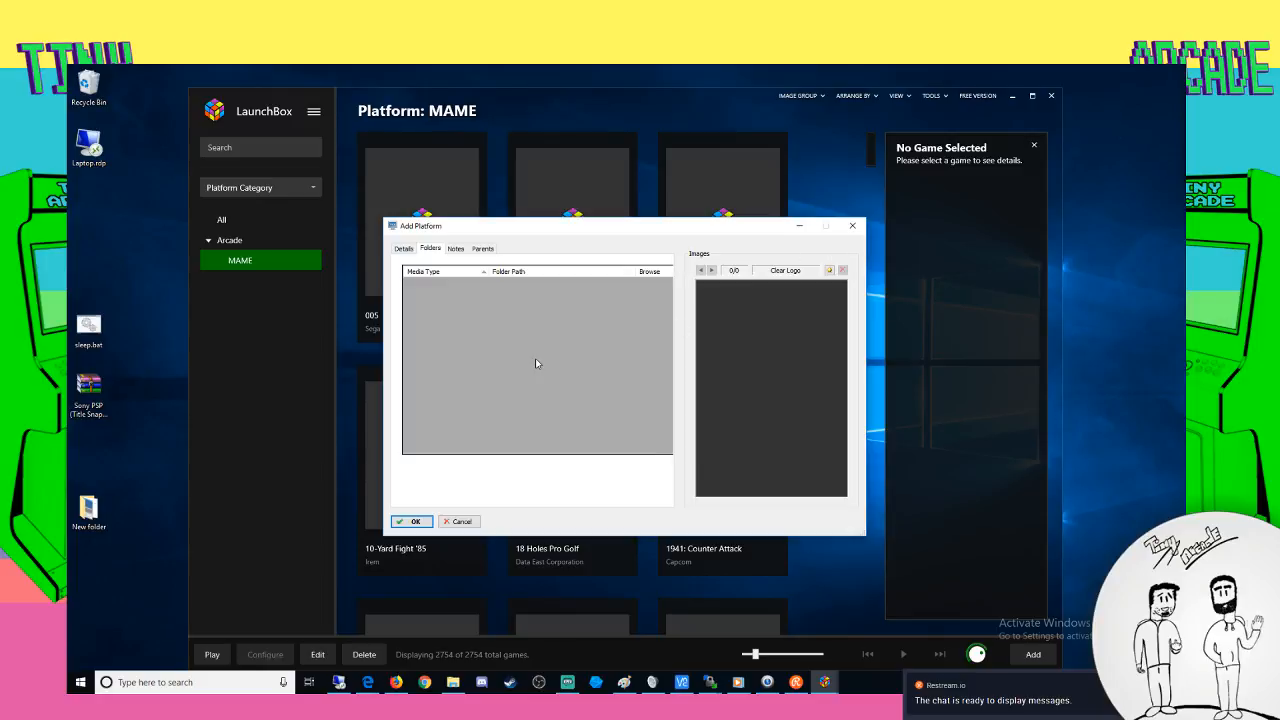
{"action": "left_click", "coordinate": [455, 248]}
{"action": "left_click", "coordinate": [482, 248]}
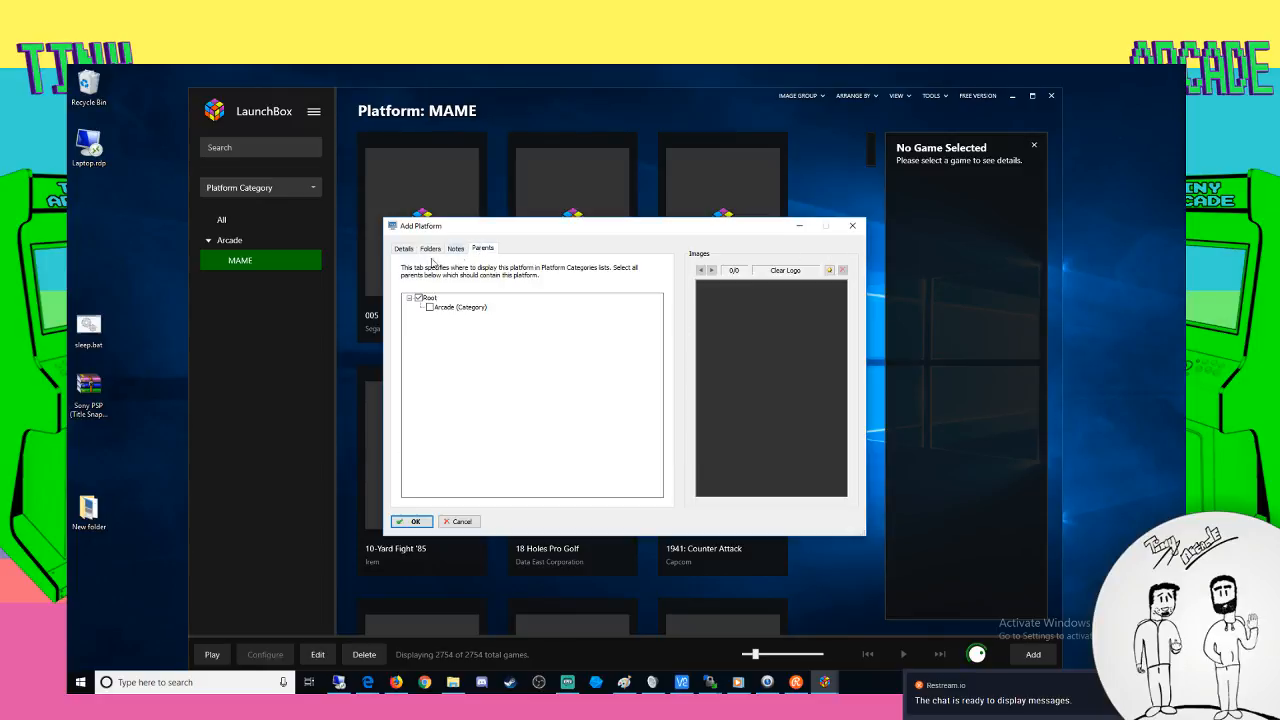
{"action": "left_click", "coordinate": [404, 249]}
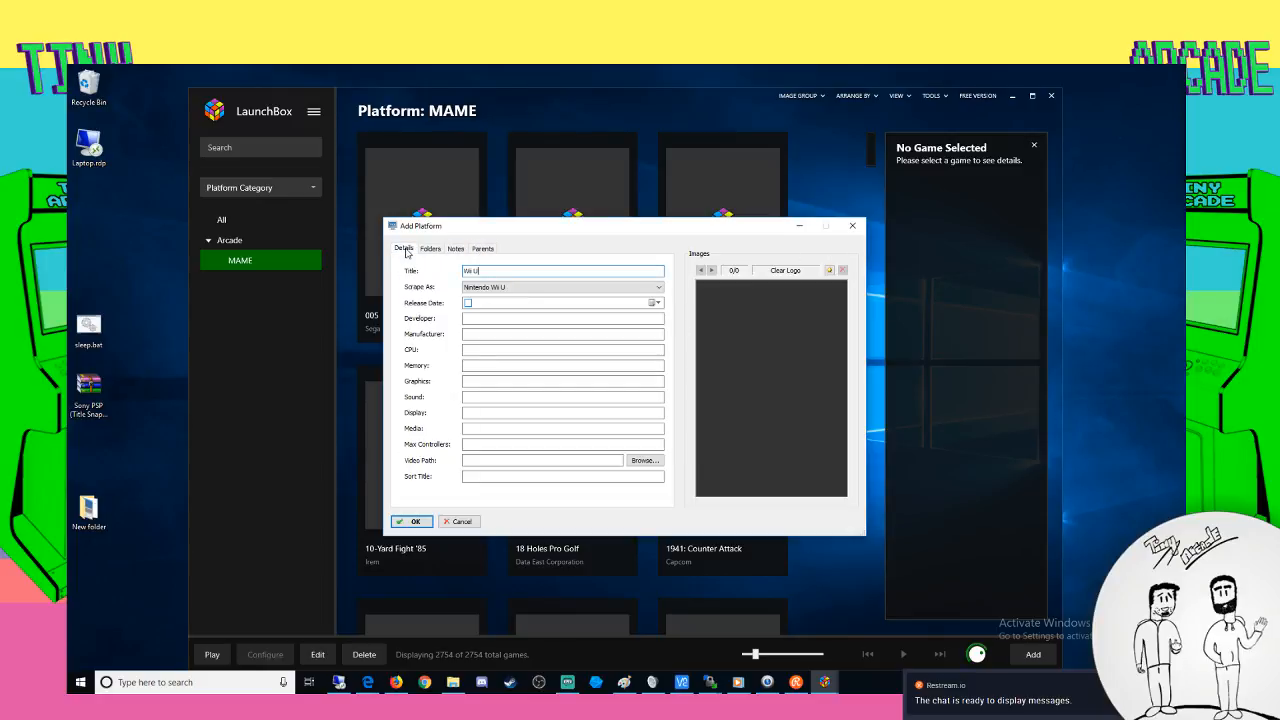
Set the new platform to scrape as Nintendo Wii U
{"action": "left_click", "coordinate": [533, 288]}
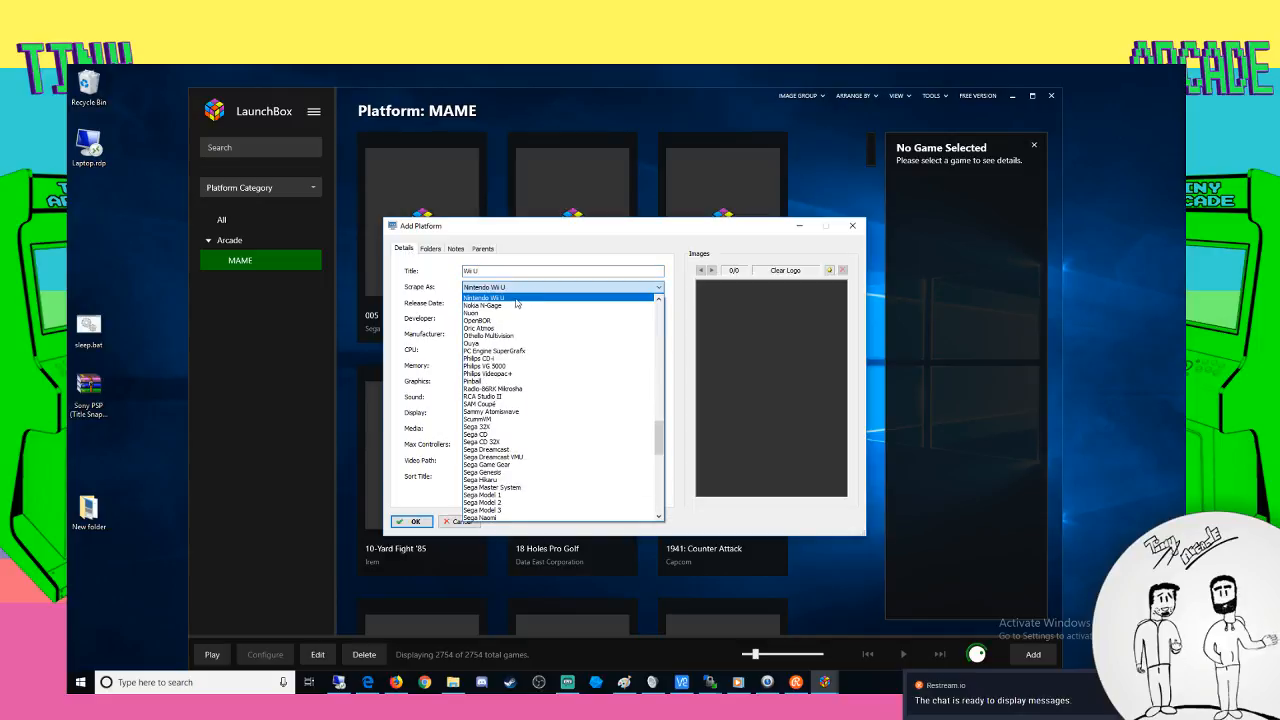
{"action": "left_click", "coordinate": [516, 299]}
{"action": "left_click", "coordinate": [502, 288]}
{"action": "scroll", "coordinate": [520, 339], "scroll_direction": "up", "scroll_amount": 1}
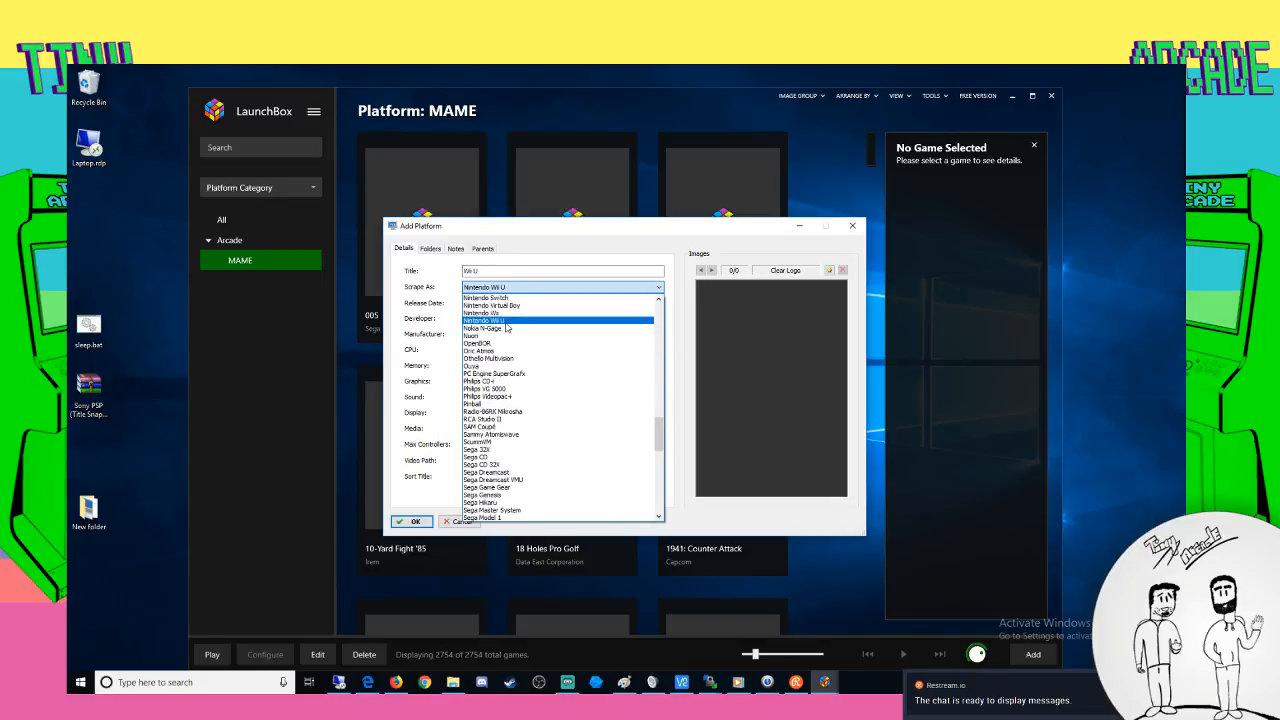
{"action": "left_click", "coordinate": [507, 321]}
Extend the new platform's title to Nintendo Wii U, save it, and close the platform manager
{"action": "left_click", "coordinate": [464, 271]}
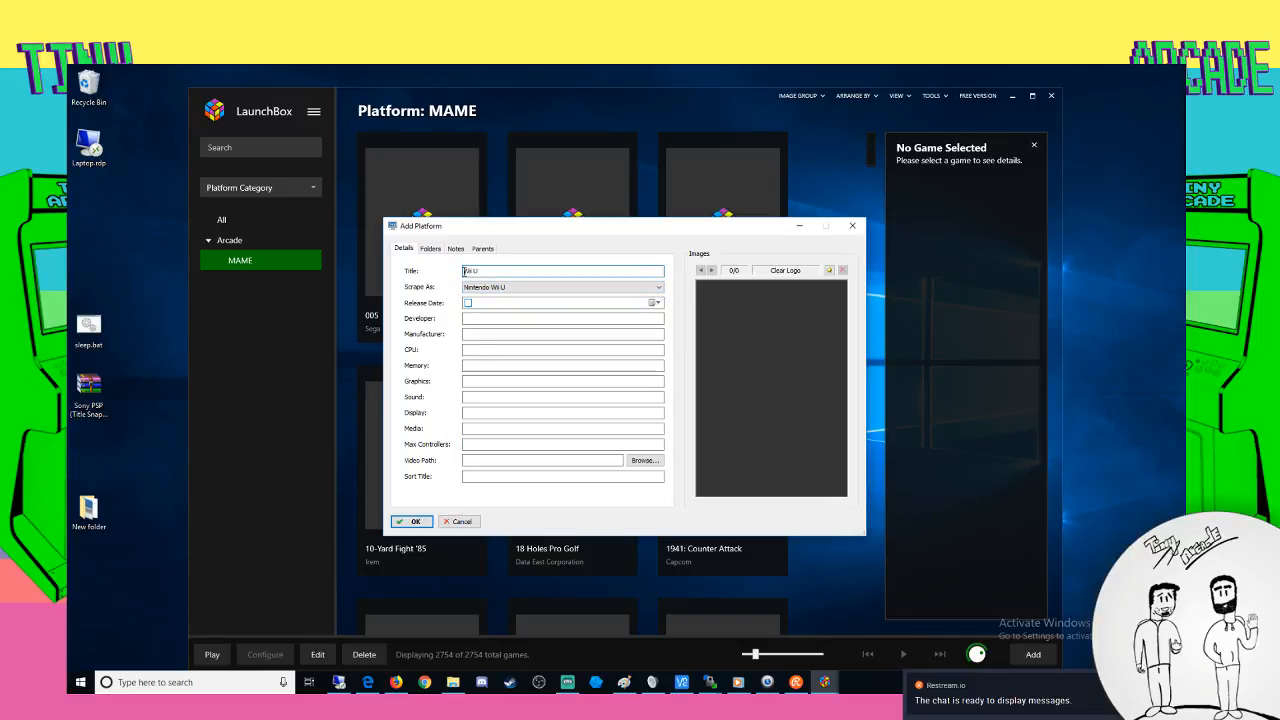
{"action": "type", "text": "Nintendo"}
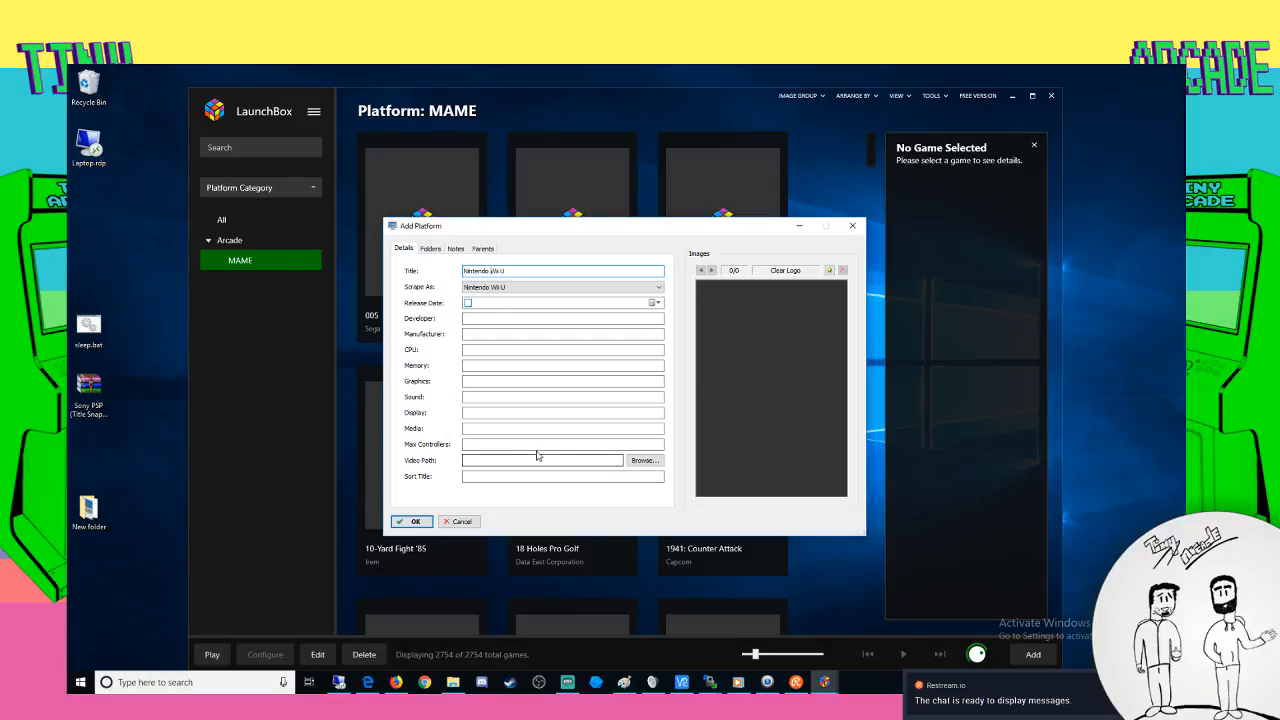
{"action": "left_click", "coordinate": [411, 521]}
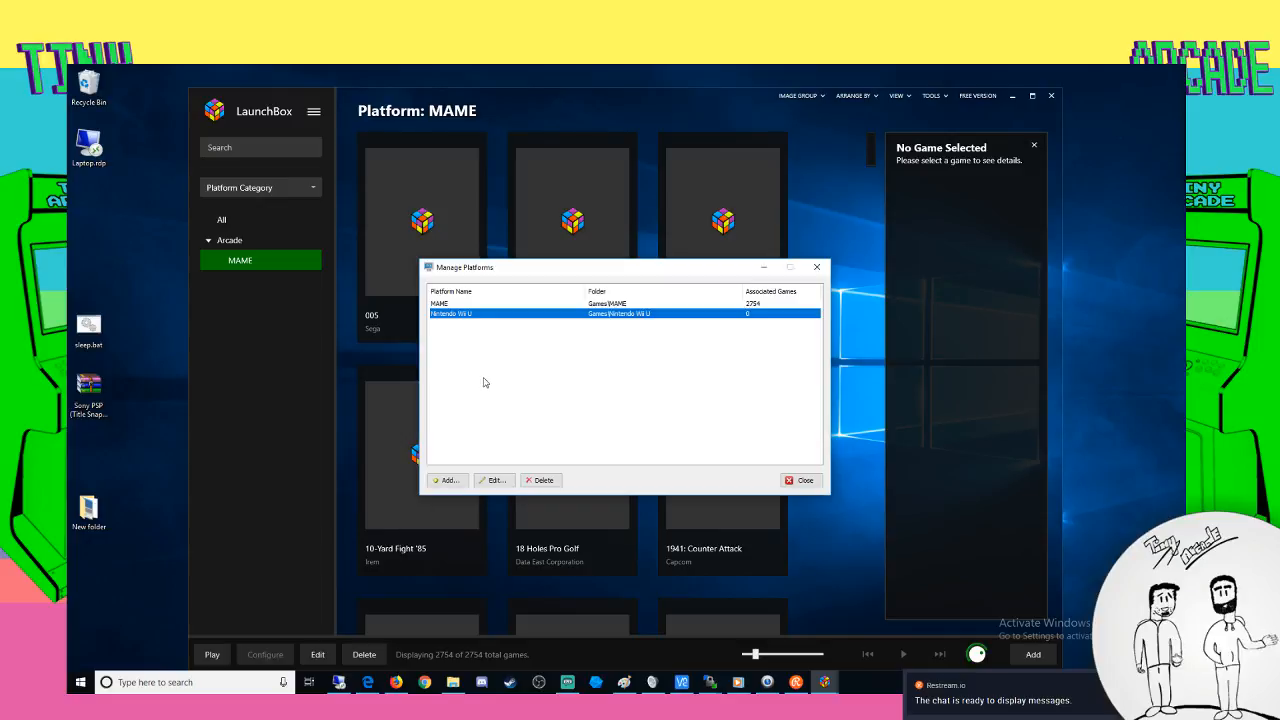
{"action": "left_click", "coordinate": [803, 480]}
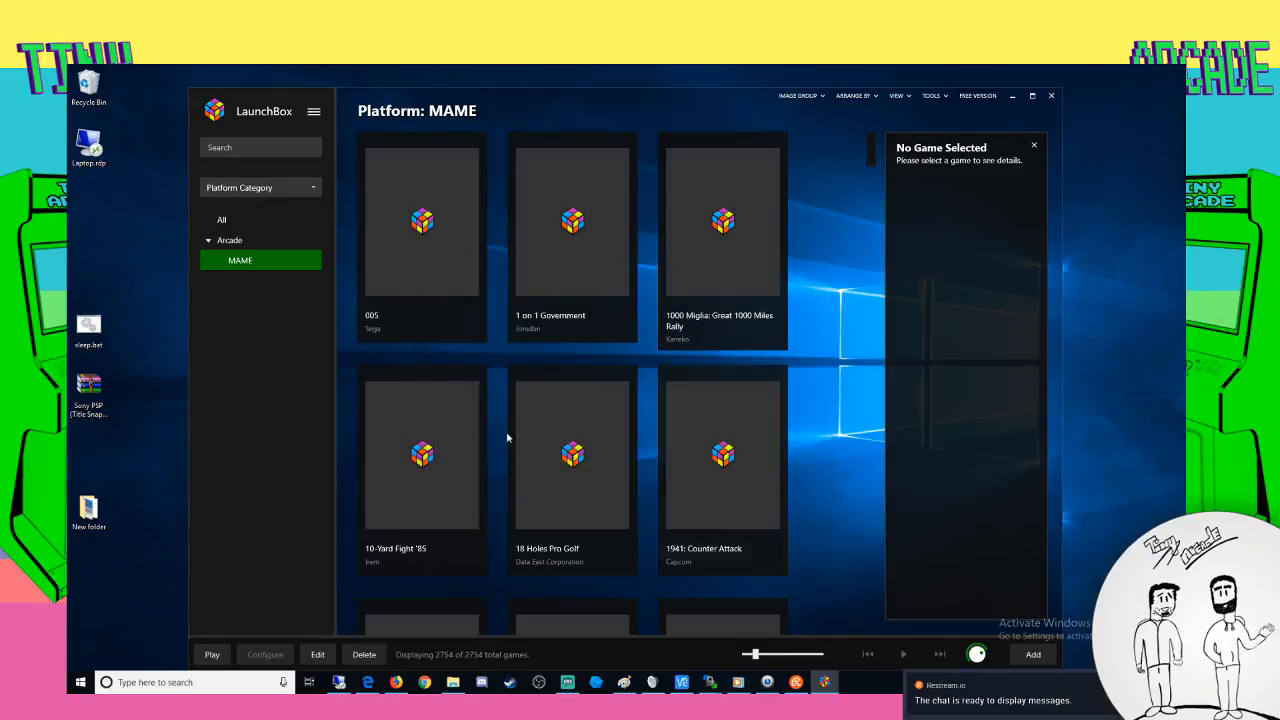
Show all games in the library and group the sidebar list by Publisher
{"action": "left_click", "coordinate": [210, 246]}
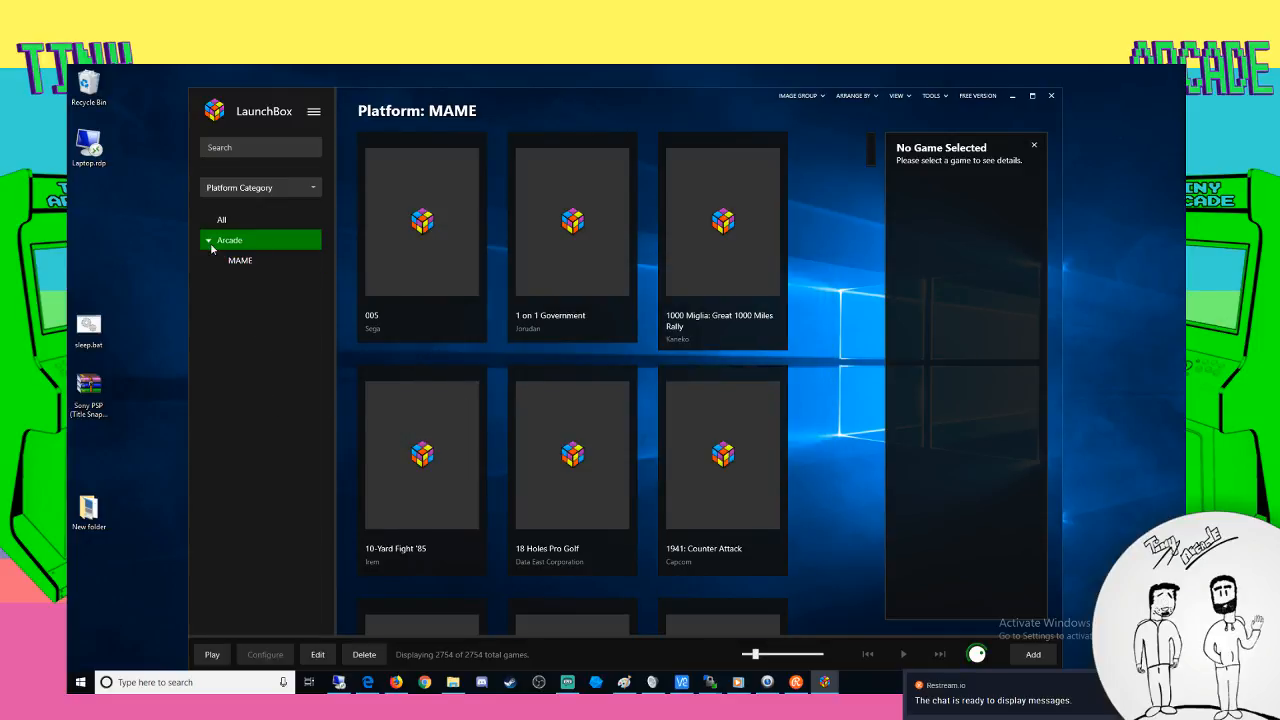
{"action": "left_click", "coordinate": [226, 224]}
{"action": "left_click", "coordinate": [270, 187]}
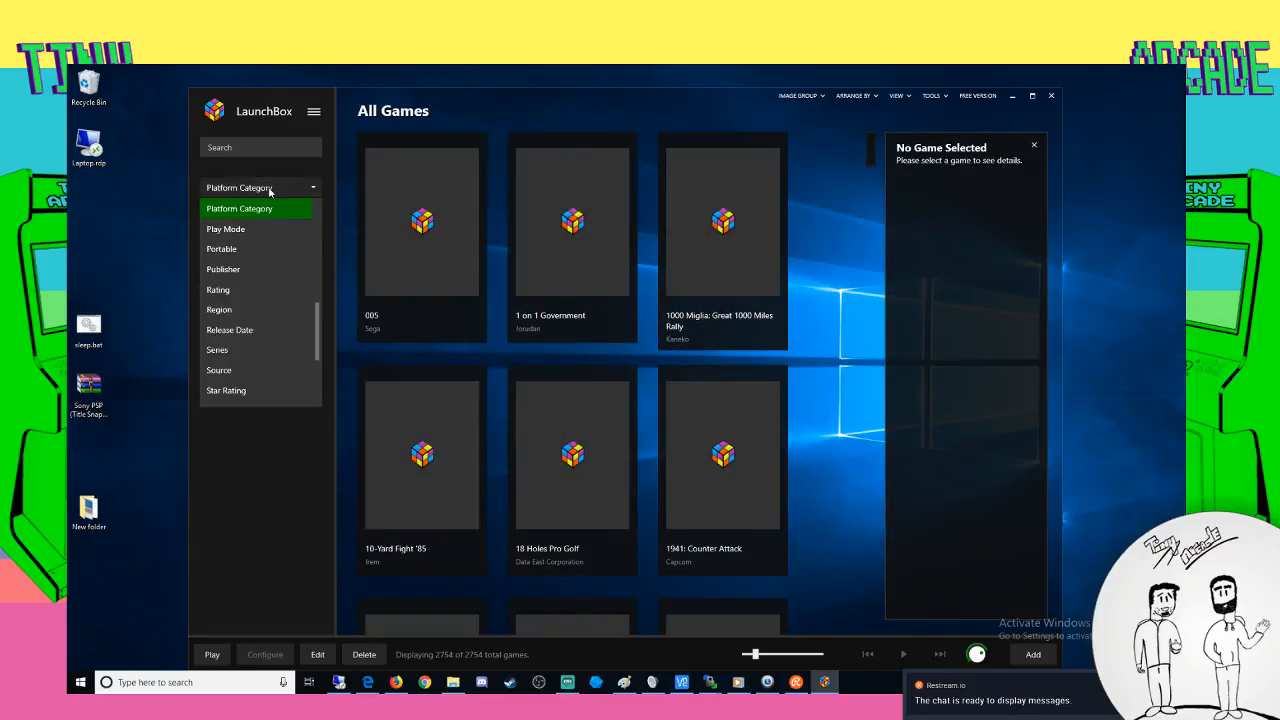
{"action": "left_click", "coordinate": [253, 216]}
{"action": "left_click", "coordinate": [253, 189]}
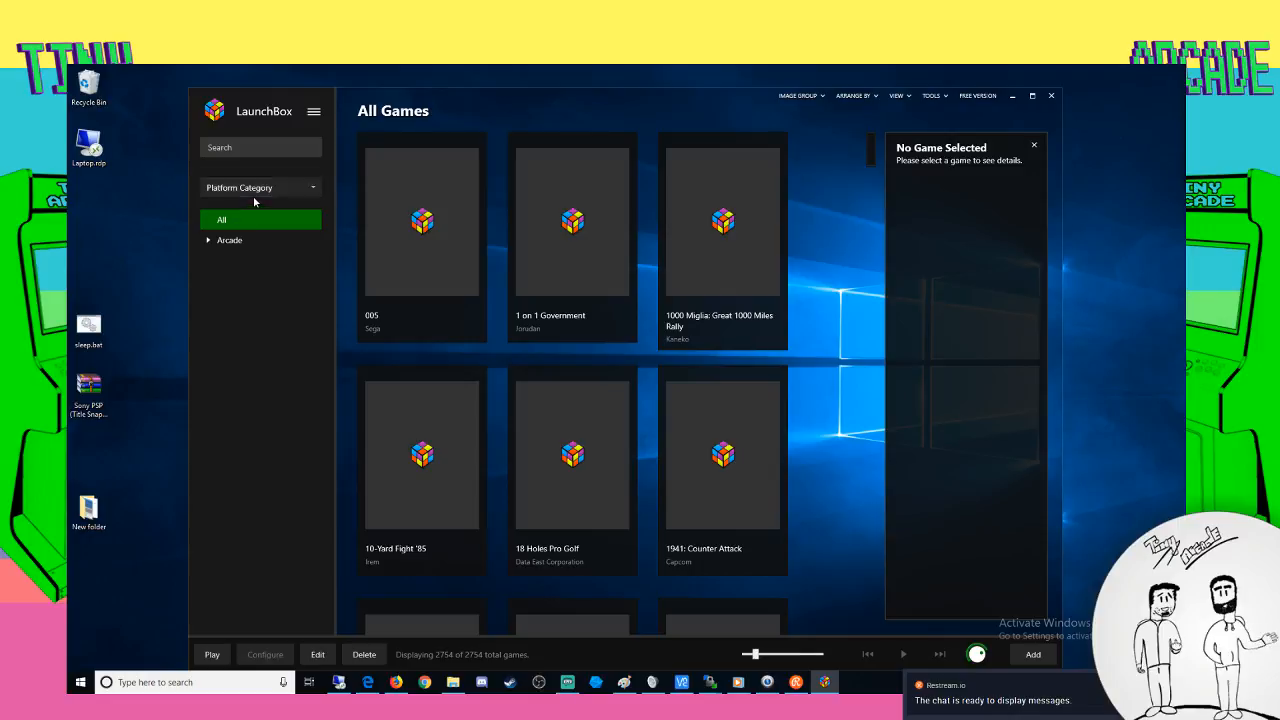
{"action": "left_click", "coordinate": [245, 269]}
Group the sidebar list by Complete, look through the other grouping options, and switch back to Platform Category
{"action": "left_click", "coordinate": [258, 190]}
{"action": "scroll", "coordinate": [250, 210], "scroll_direction": "up", "scroll_amount": 4}
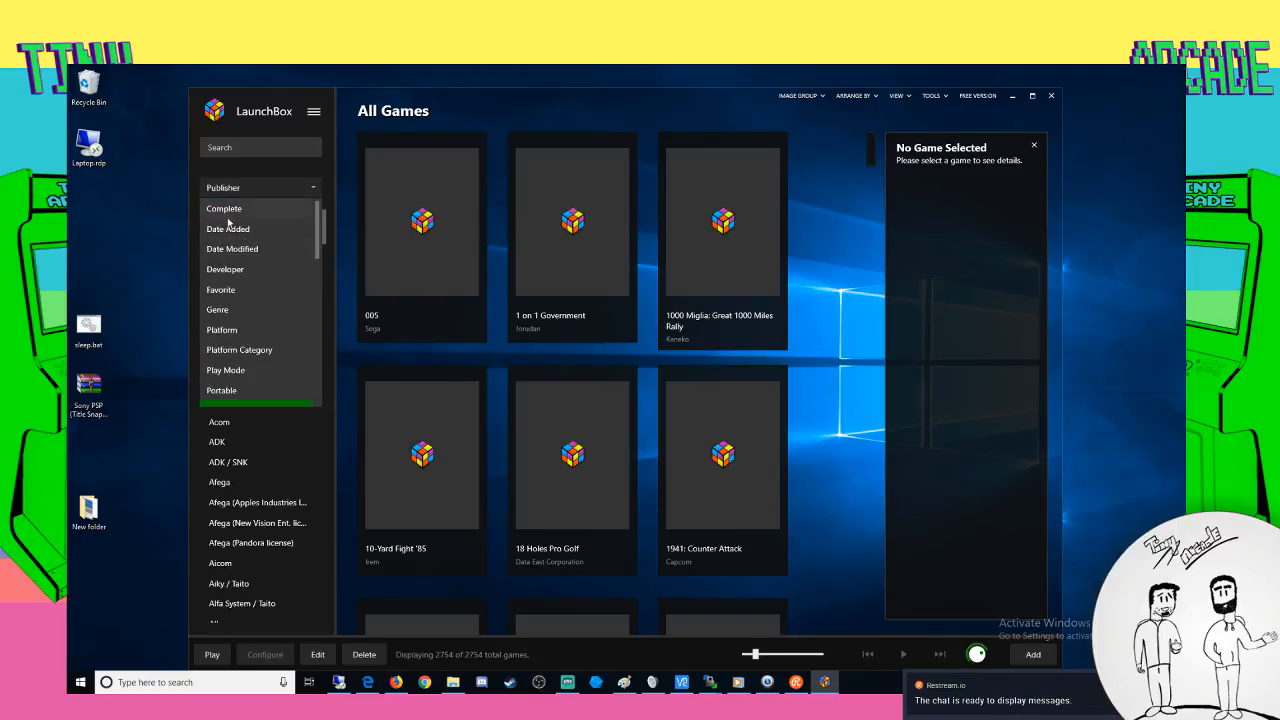
{"action": "left_click", "coordinate": [242, 207]}
{"action": "left_click", "coordinate": [251, 188]}
{"action": "scroll", "coordinate": [259, 279], "scroll_direction": "down", "scroll_amount": 5}
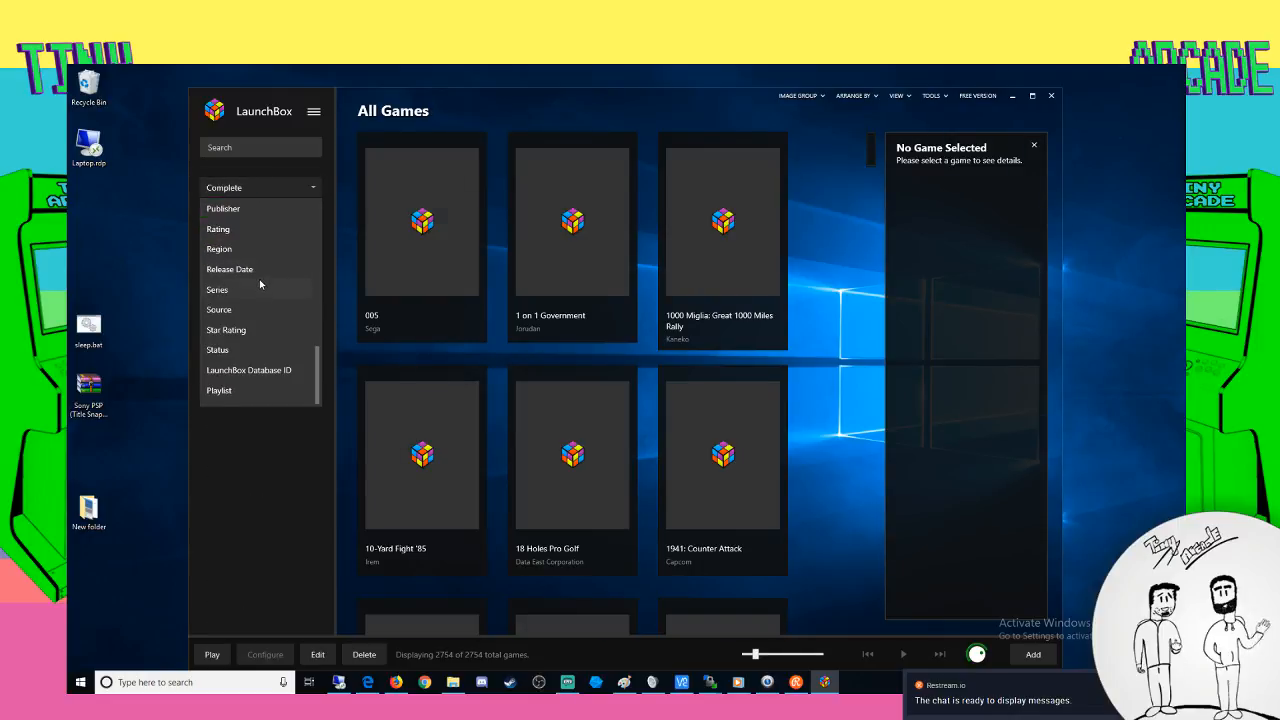
{"action": "scroll", "coordinate": [240, 285], "scroll_direction": "up", "scroll_amount": 2}
{"action": "left_click", "coordinate": [244, 270]}
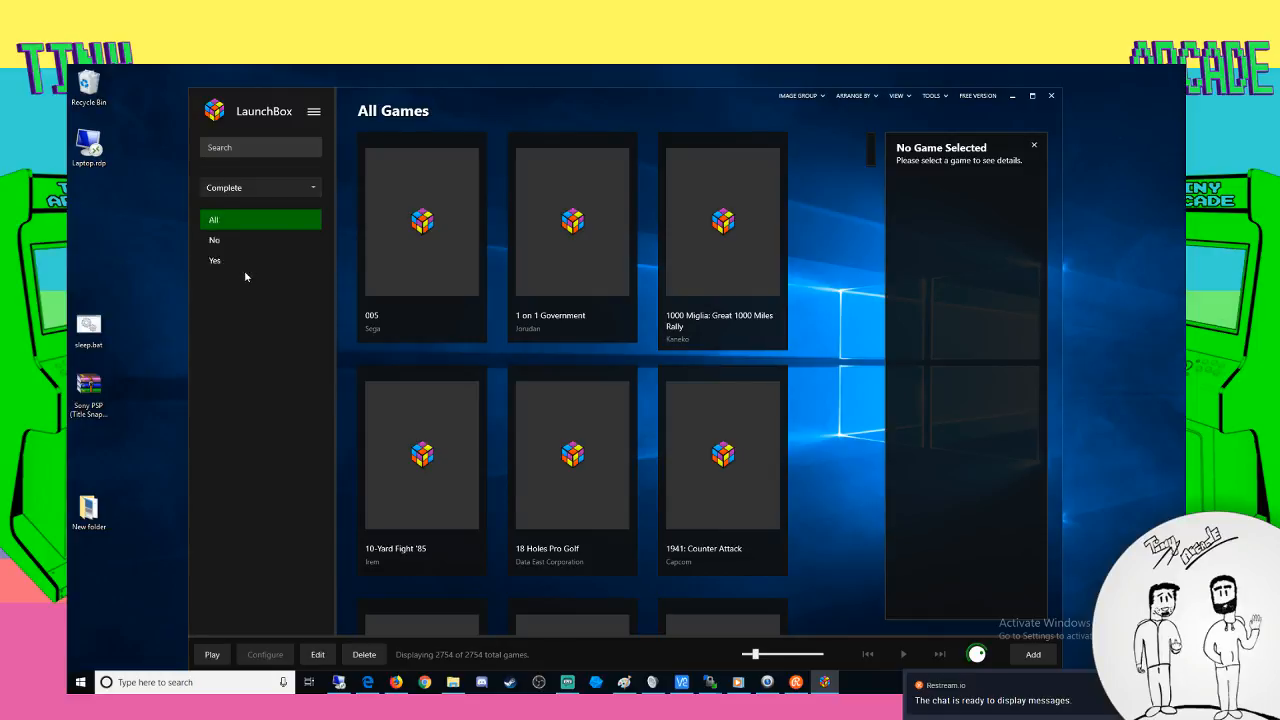
Expand the Arcade category and display the games of its MAME platform
{"action": "left_click", "coordinate": [209, 244]}
{"action": "left_click", "coordinate": [236, 248]}
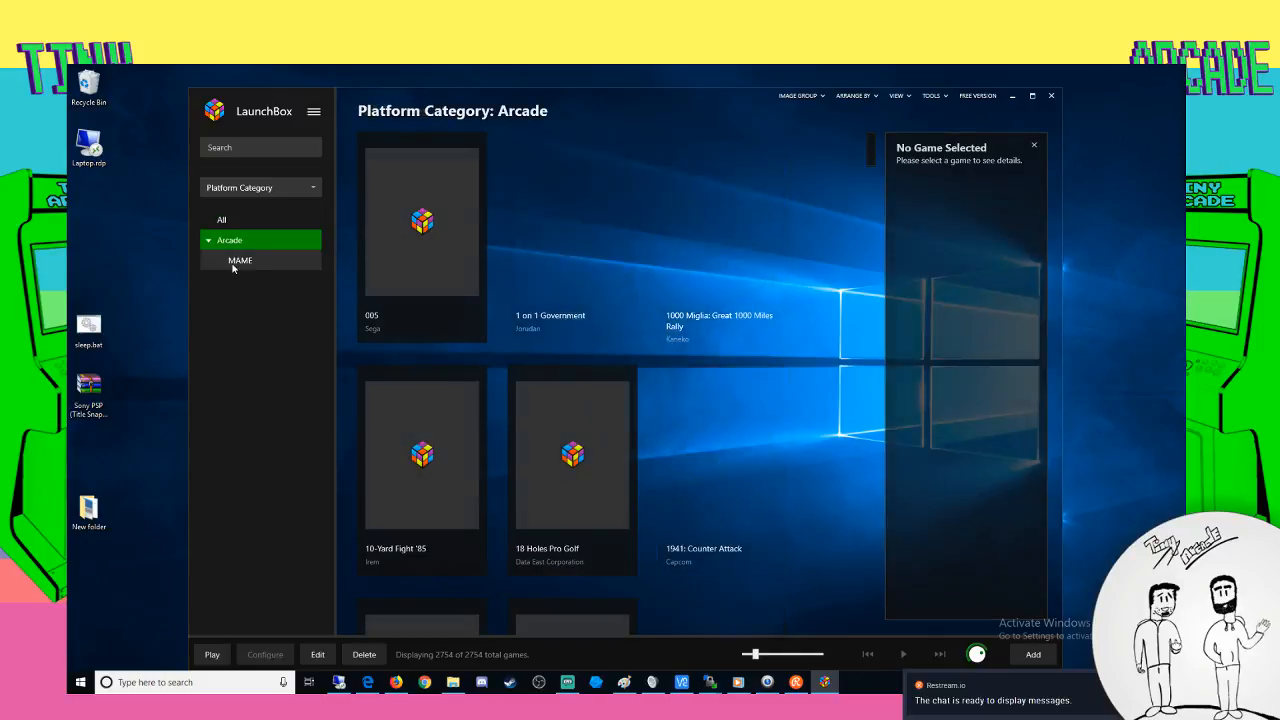
{"action": "left_click", "coordinate": [240, 260]}
Add a platform titled Nintendo Wii U in the platform manager, check its folders and details, save it, and close the manager
{"action": "left_click", "coordinate": [901, 96]}
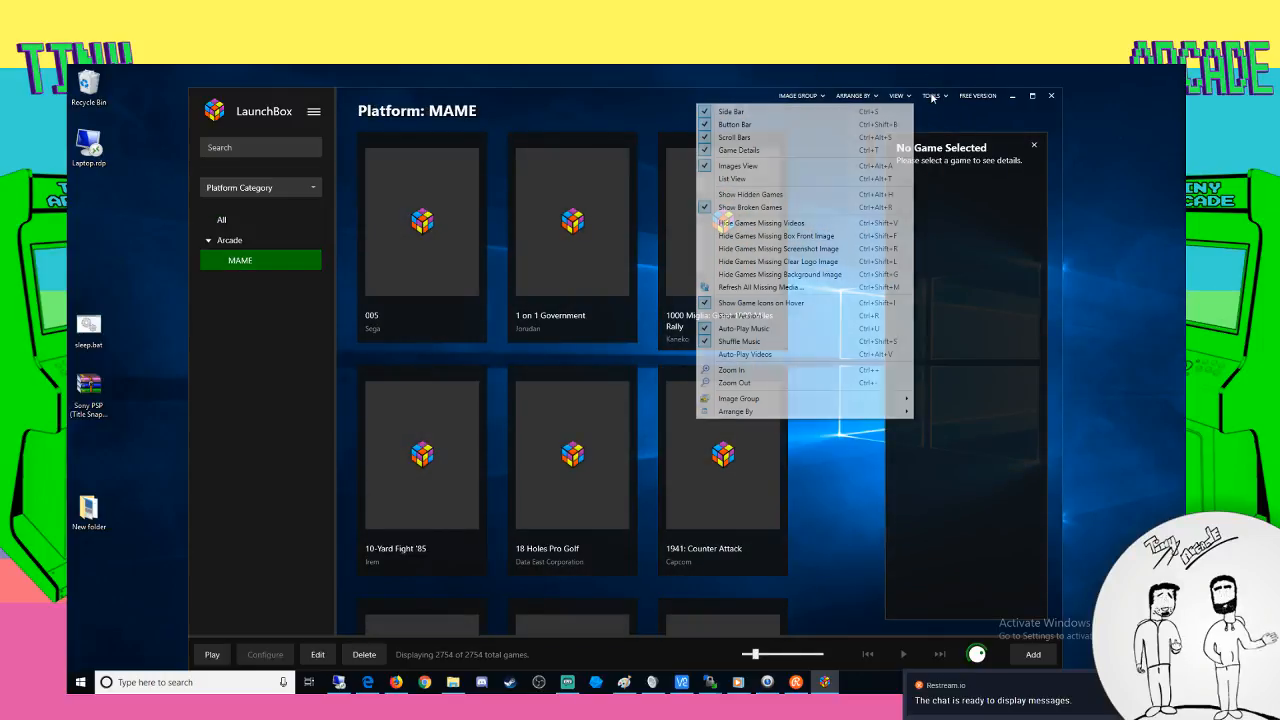
{"action": "left_click", "coordinate": [931, 96]}
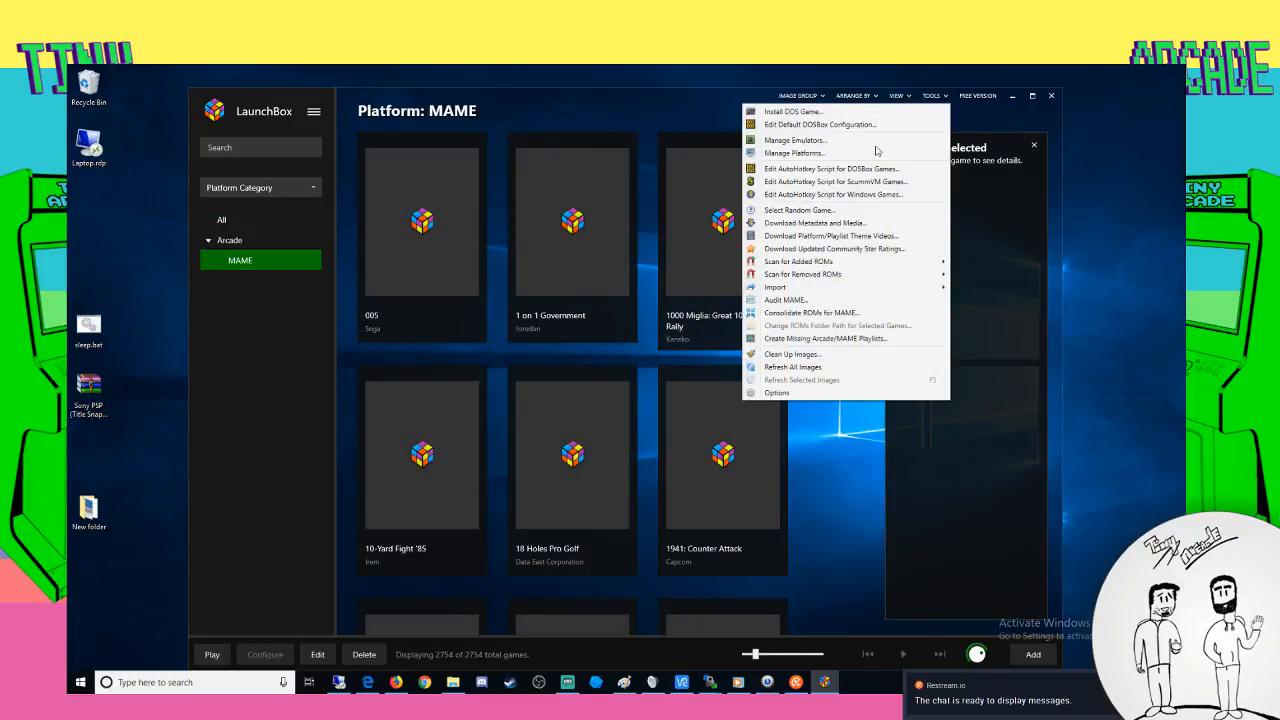
{"action": "left_click", "coordinate": [790, 154]}
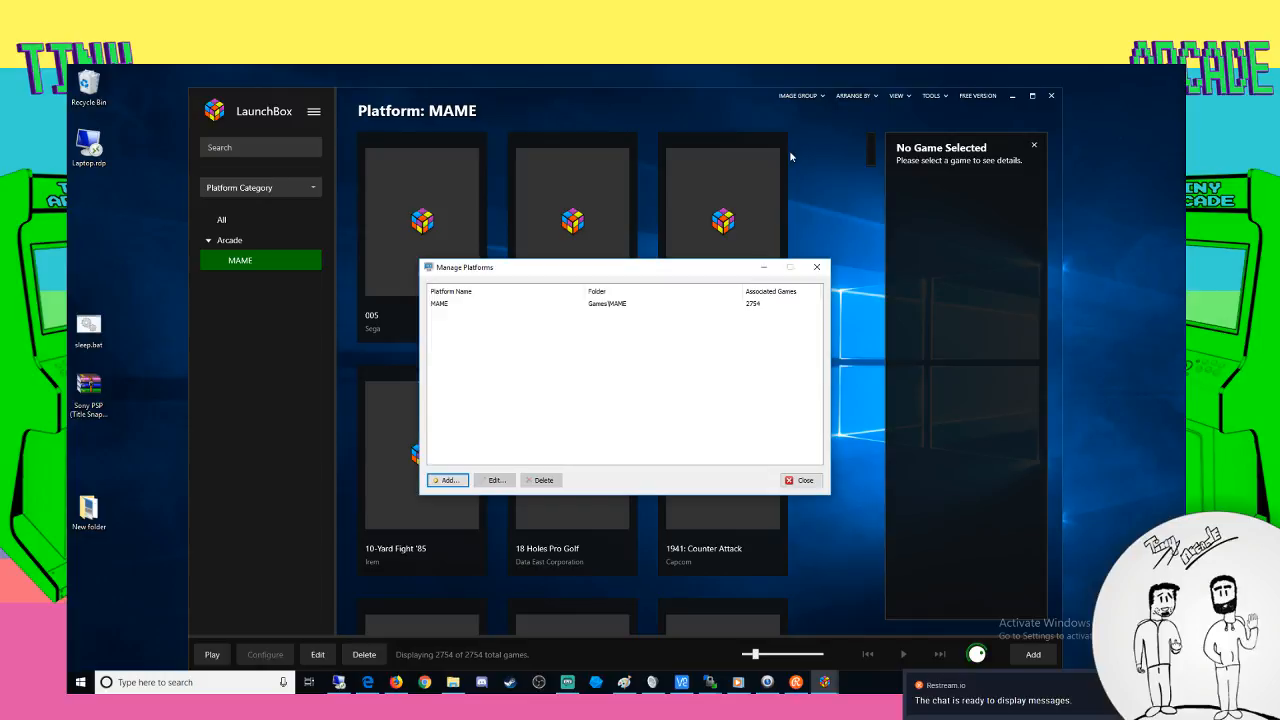
{"action": "left_click", "coordinate": [449, 480]}
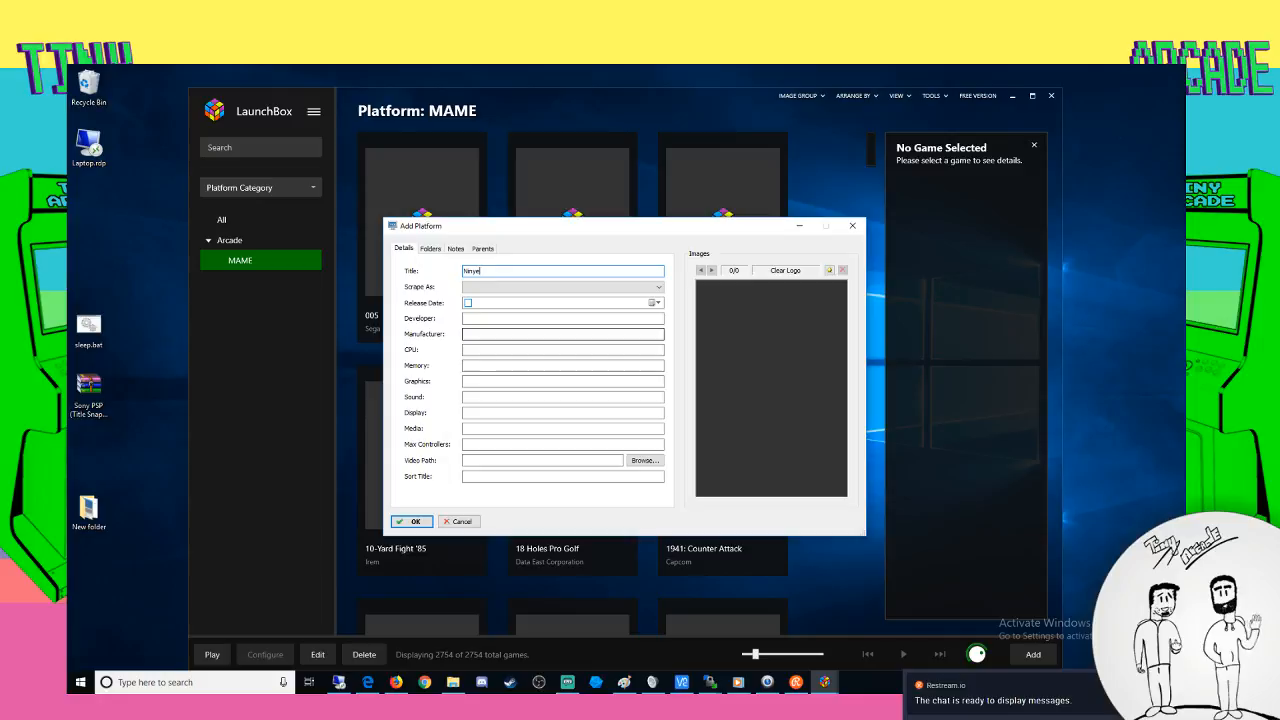
{"action": "type", "text": "Nintendo Wii U"}
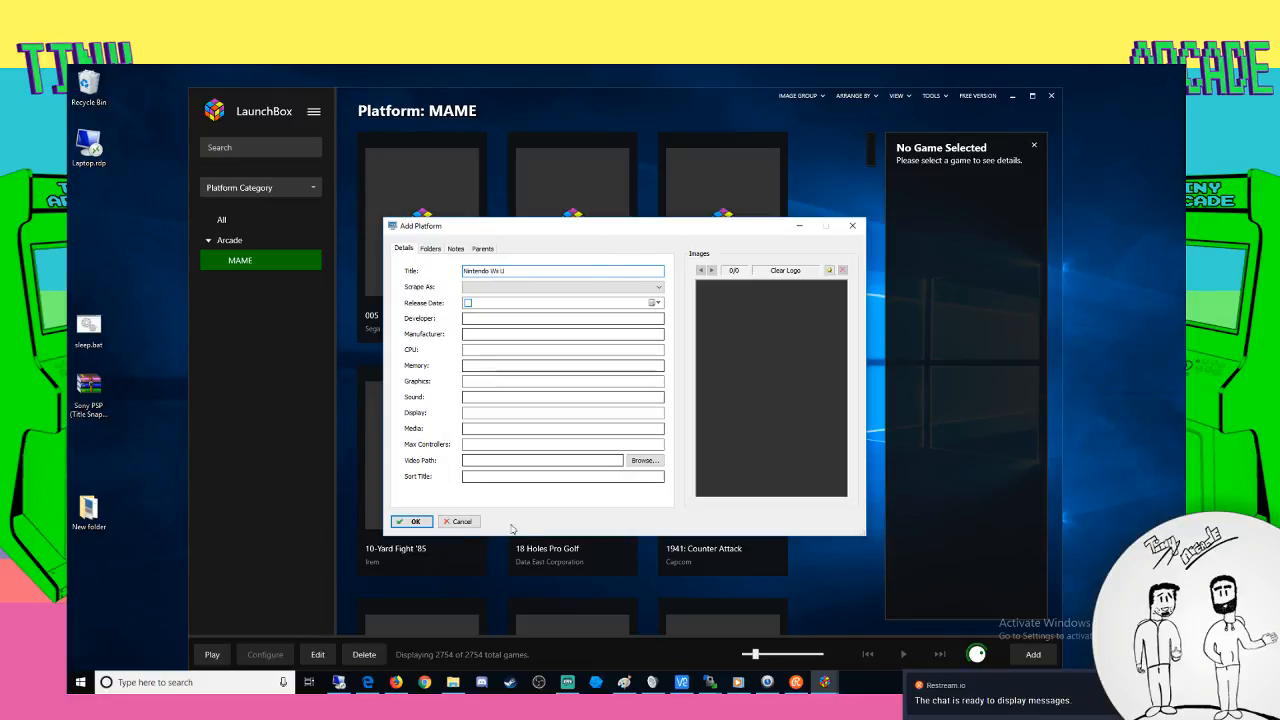
{"action": "left_click", "coordinate": [432, 252]}
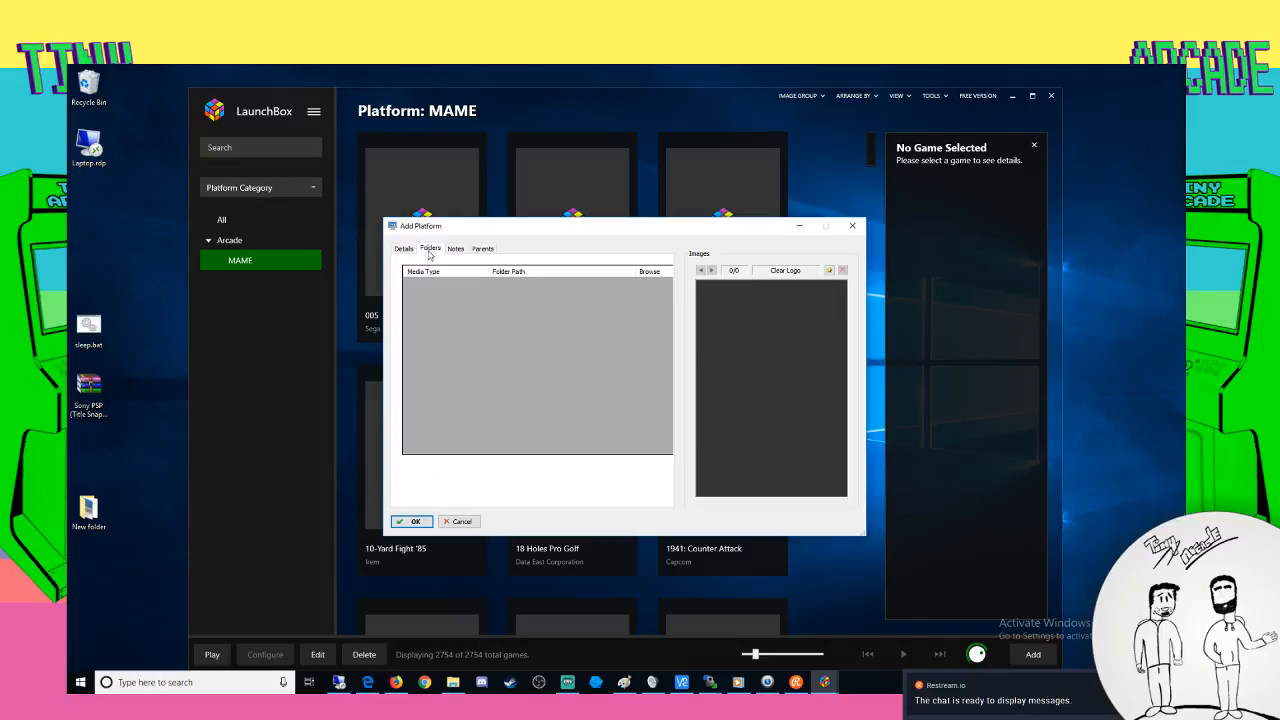
{"action": "left_click", "coordinate": [408, 252]}
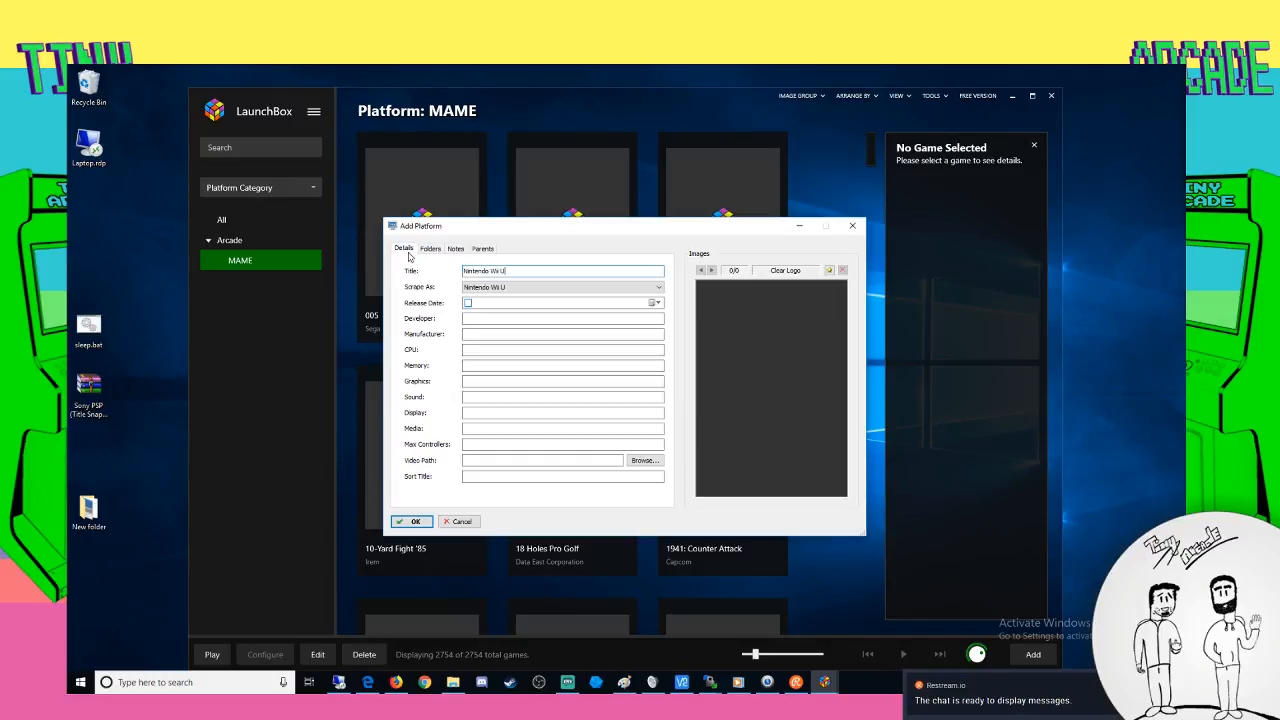
{"action": "left_click", "coordinate": [413, 522]}
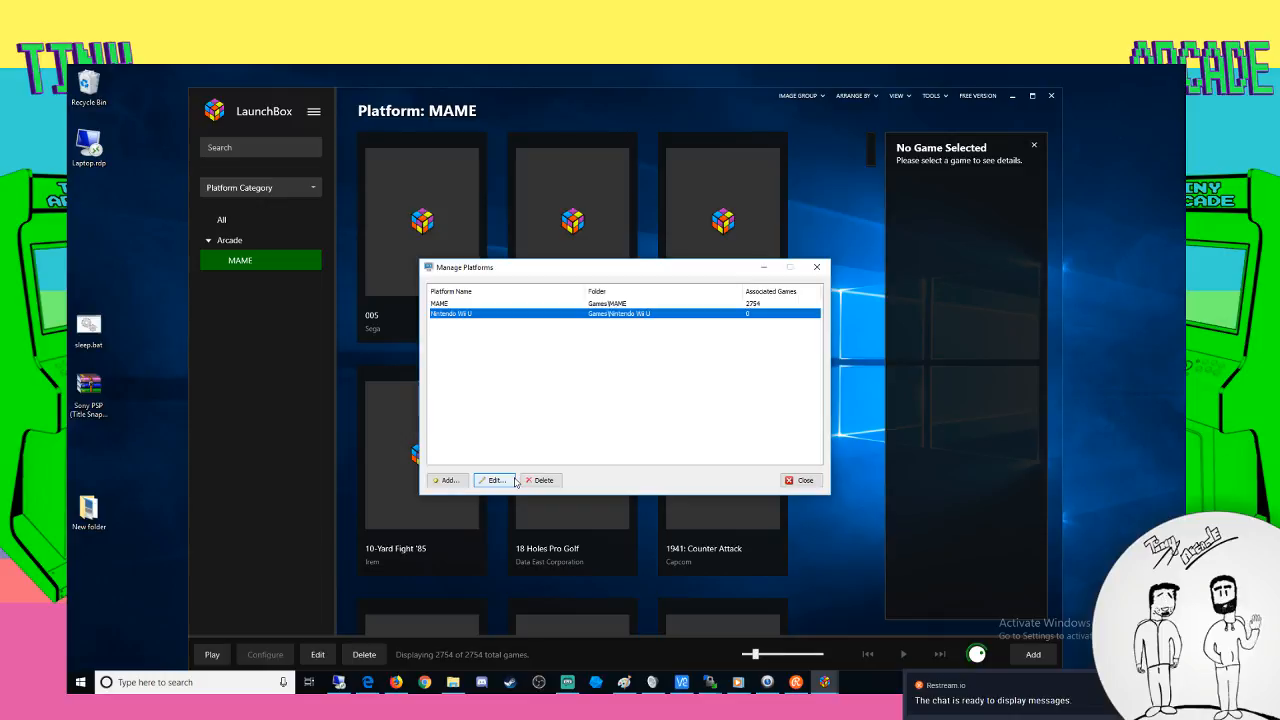
{"action": "left_click", "coordinate": [805, 481]}
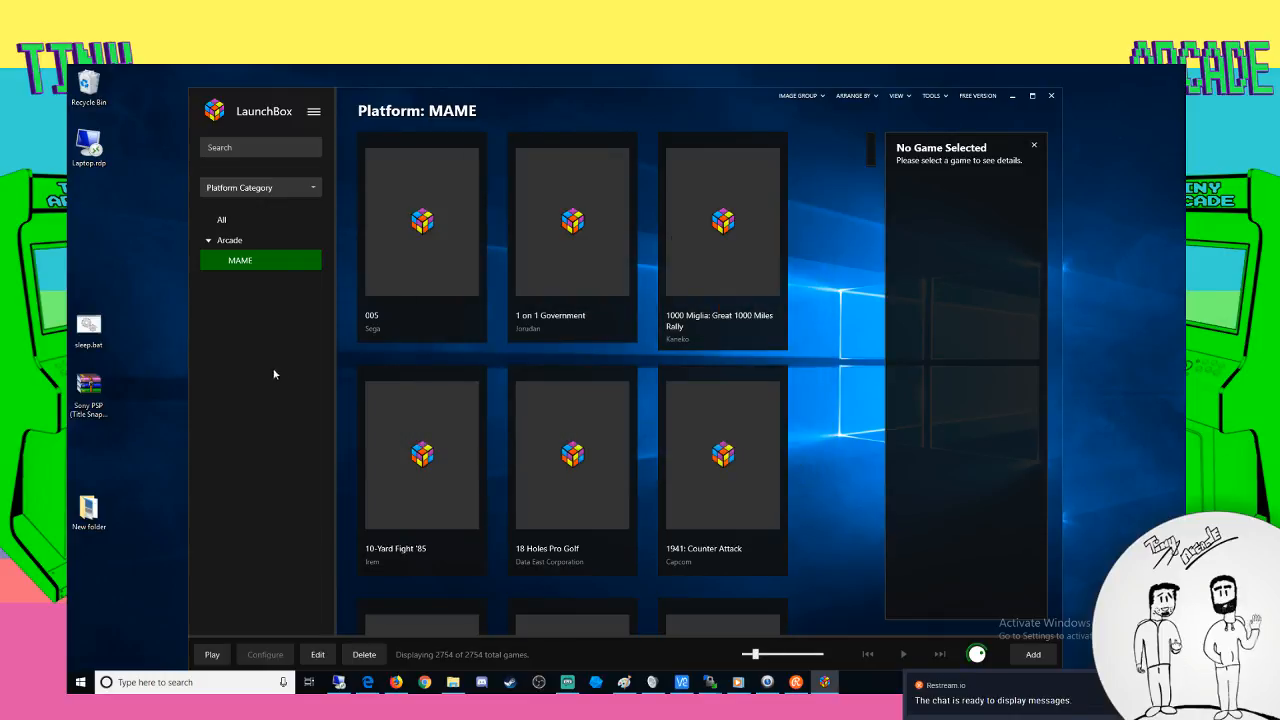
Display the Arcade category's games and check the Nintendo Wii U entry in the platform manager
{"action": "left_click", "coordinate": [229, 240]}
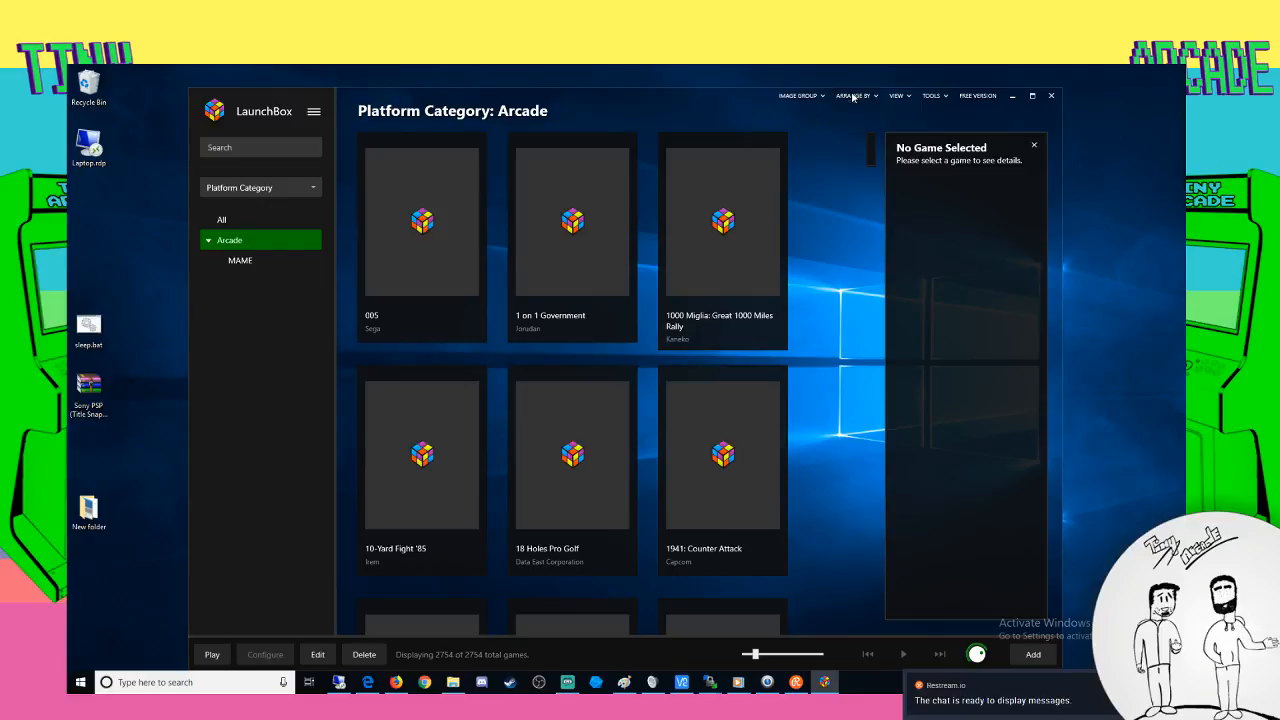
{"action": "left_click", "coordinate": [855, 96]}
{"action": "left_click", "coordinate": [896, 96]}
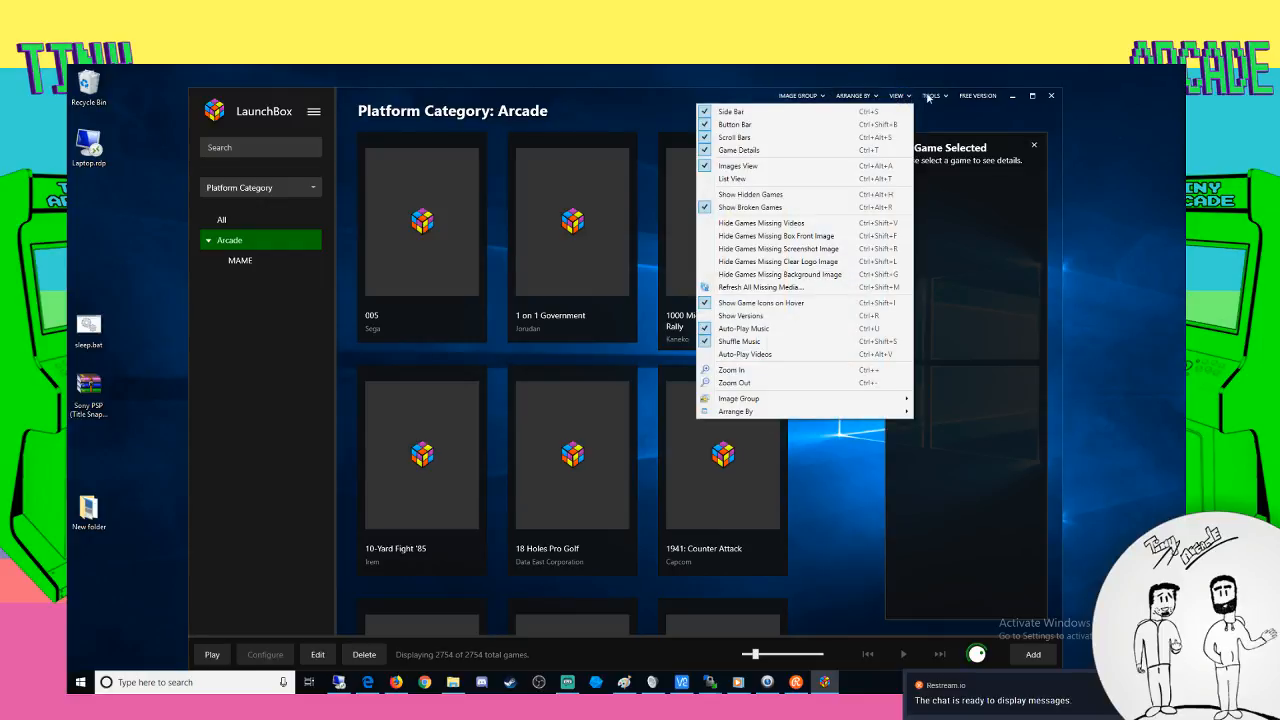
{"action": "left_click", "coordinate": [930, 96]}
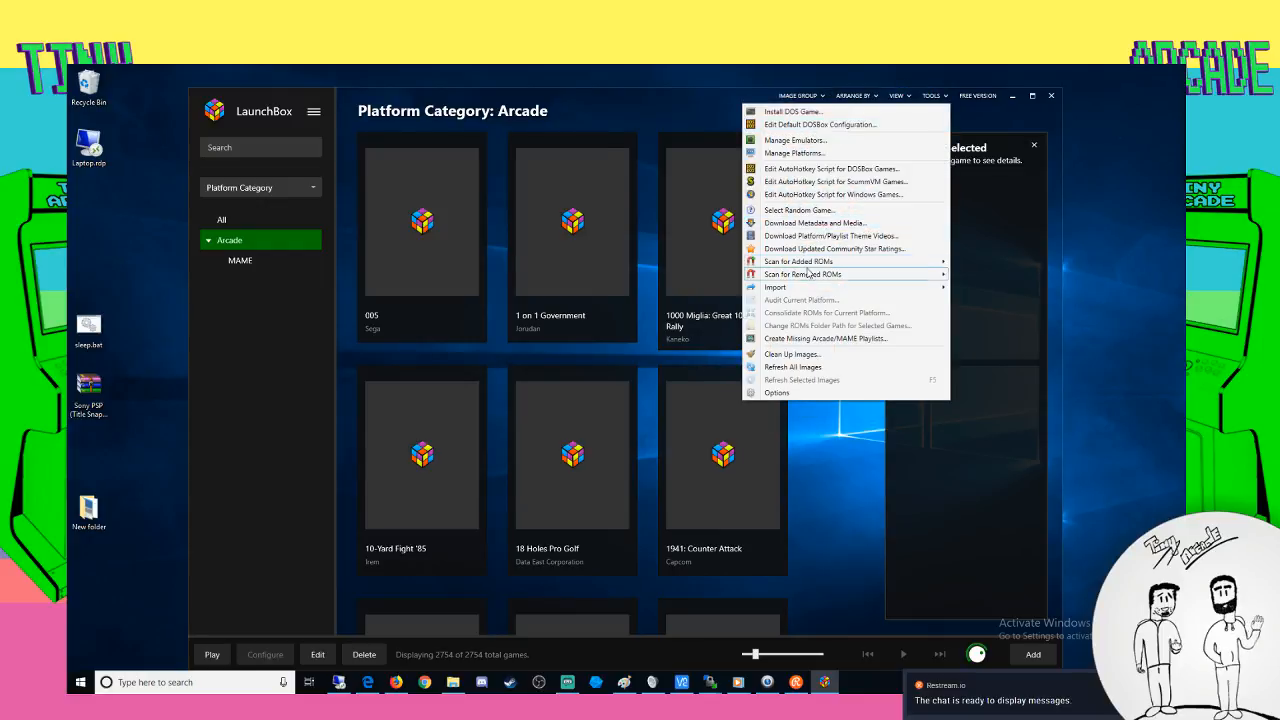
{"action": "left_click", "coordinate": [825, 153]}
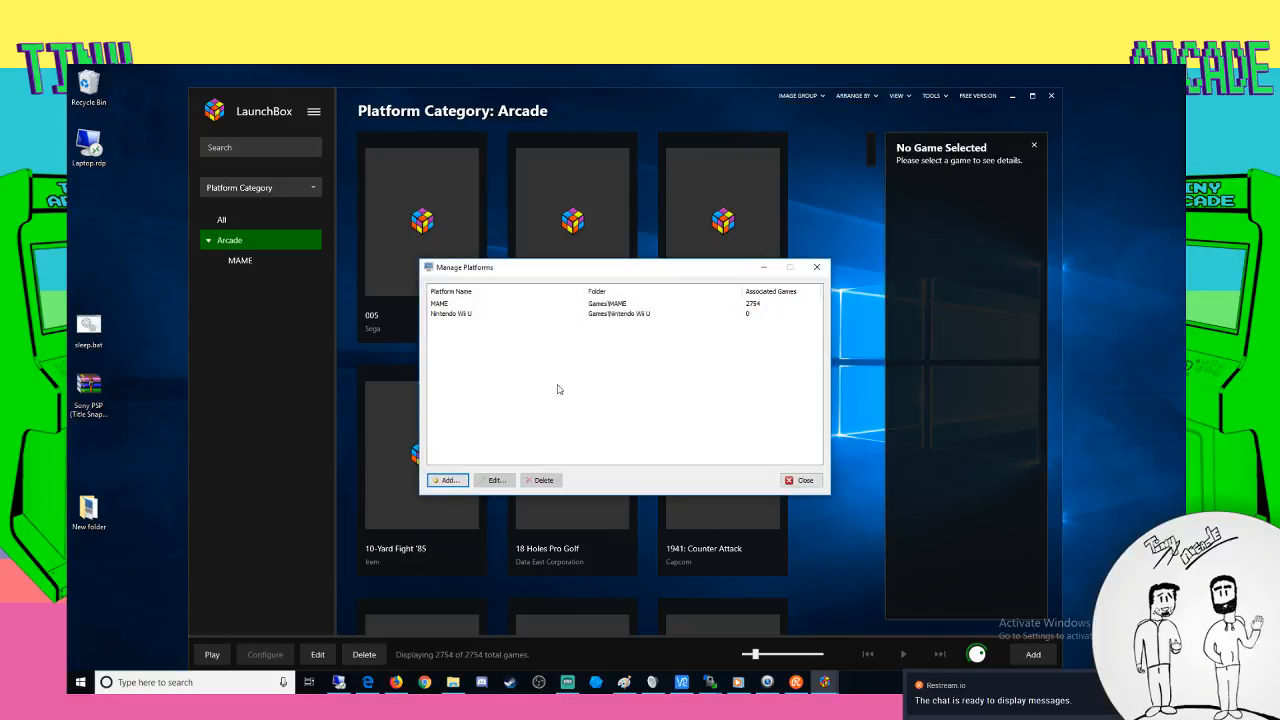
{"action": "left_click", "coordinate": [472, 316]}
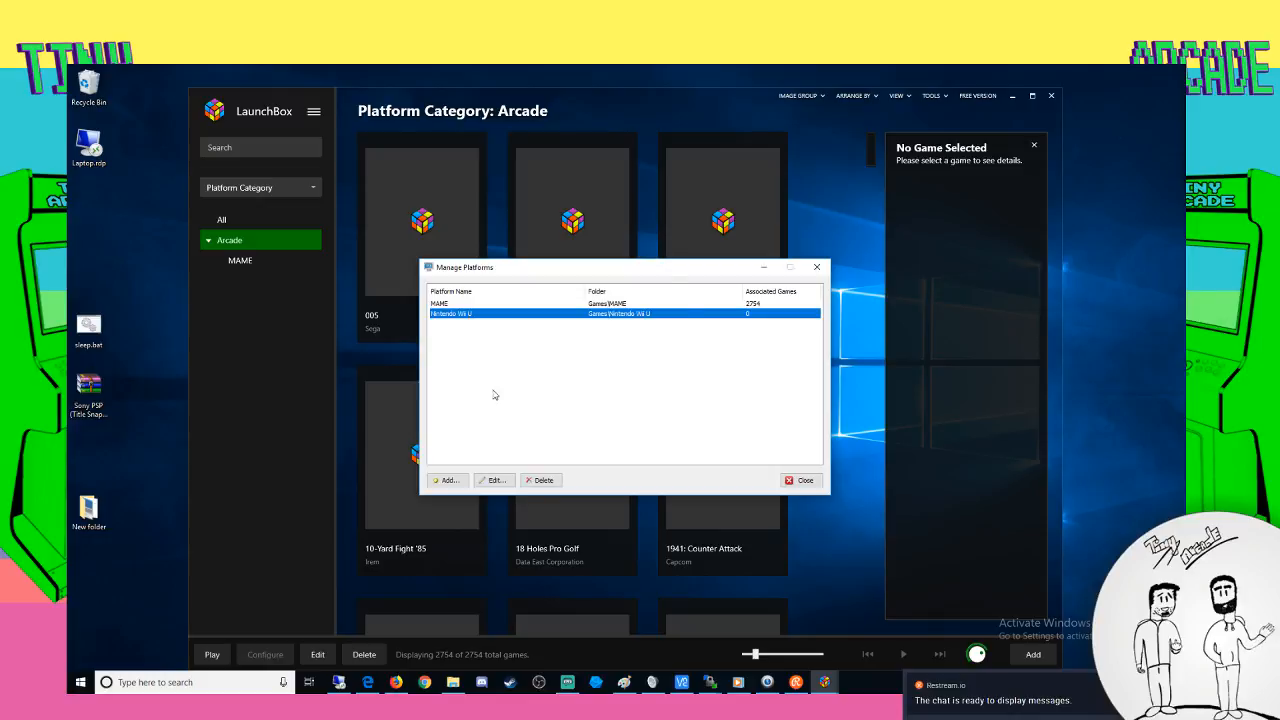
{"action": "left_click", "coordinate": [817, 267]}
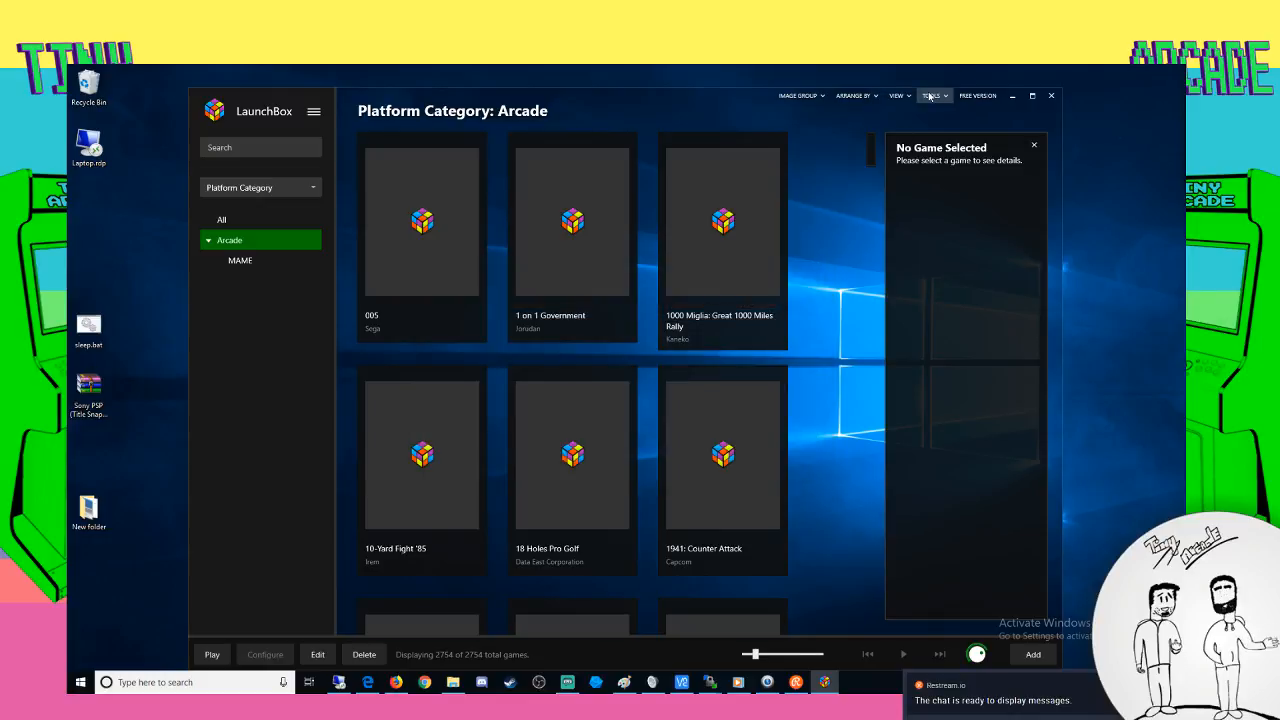
Start adding an emulator in the emulator manager, look through the predefined emulator names, and name it Cemu
{"action": "left_click", "coordinate": [933, 95]}
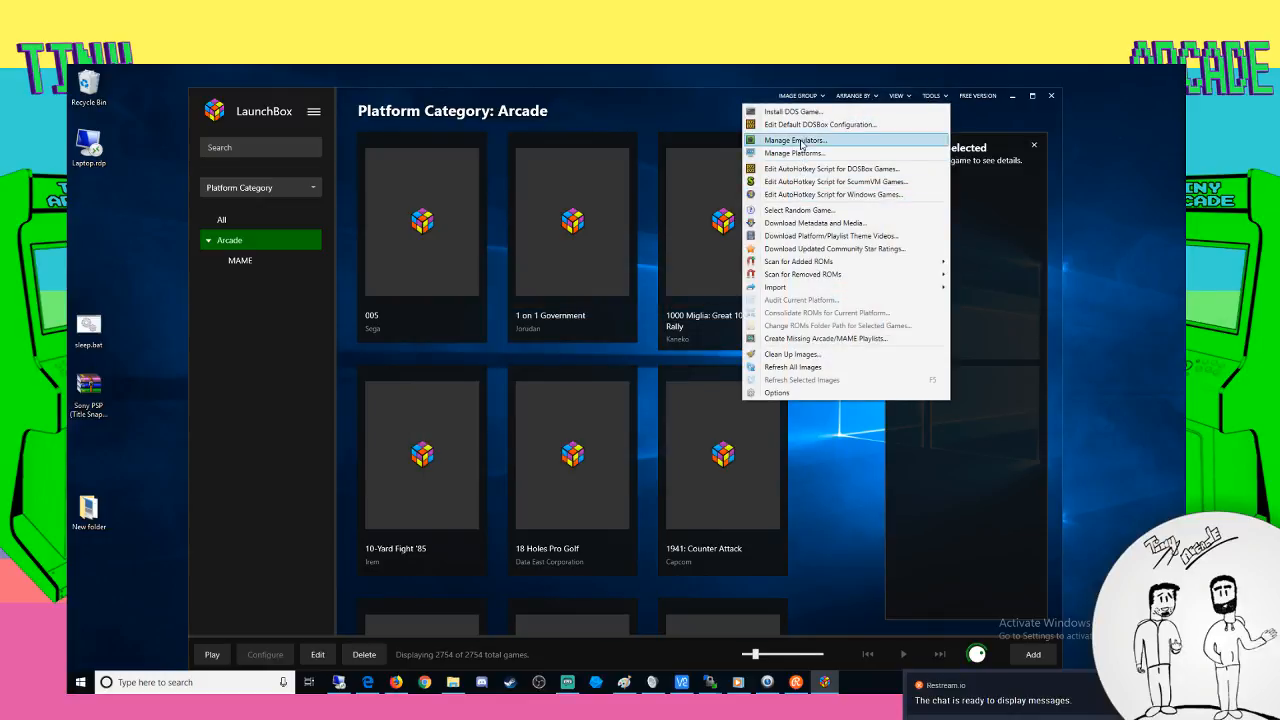
{"action": "left_click", "coordinate": [800, 141]}
{"action": "left_click", "coordinate": [447, 480]}
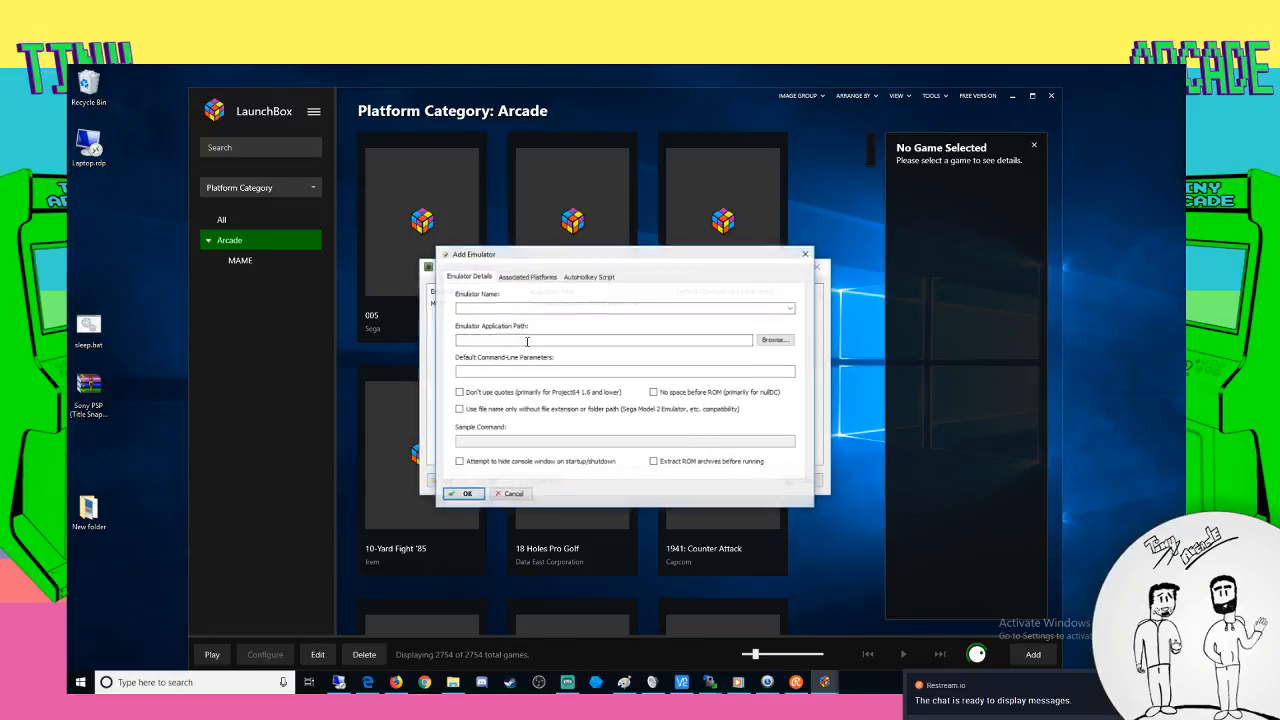
{"action": "left_click", "coordinate": [788, 308]}
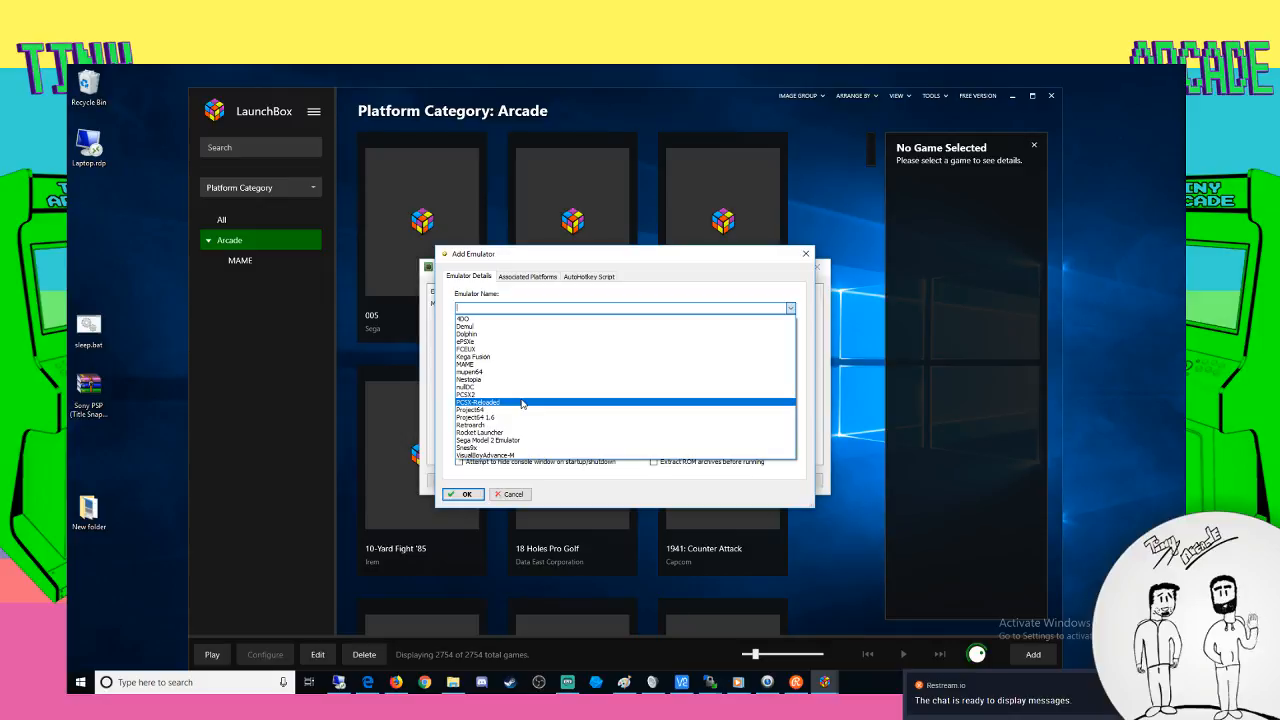
{"action": "left_click", "coordinate": [545, 280]}
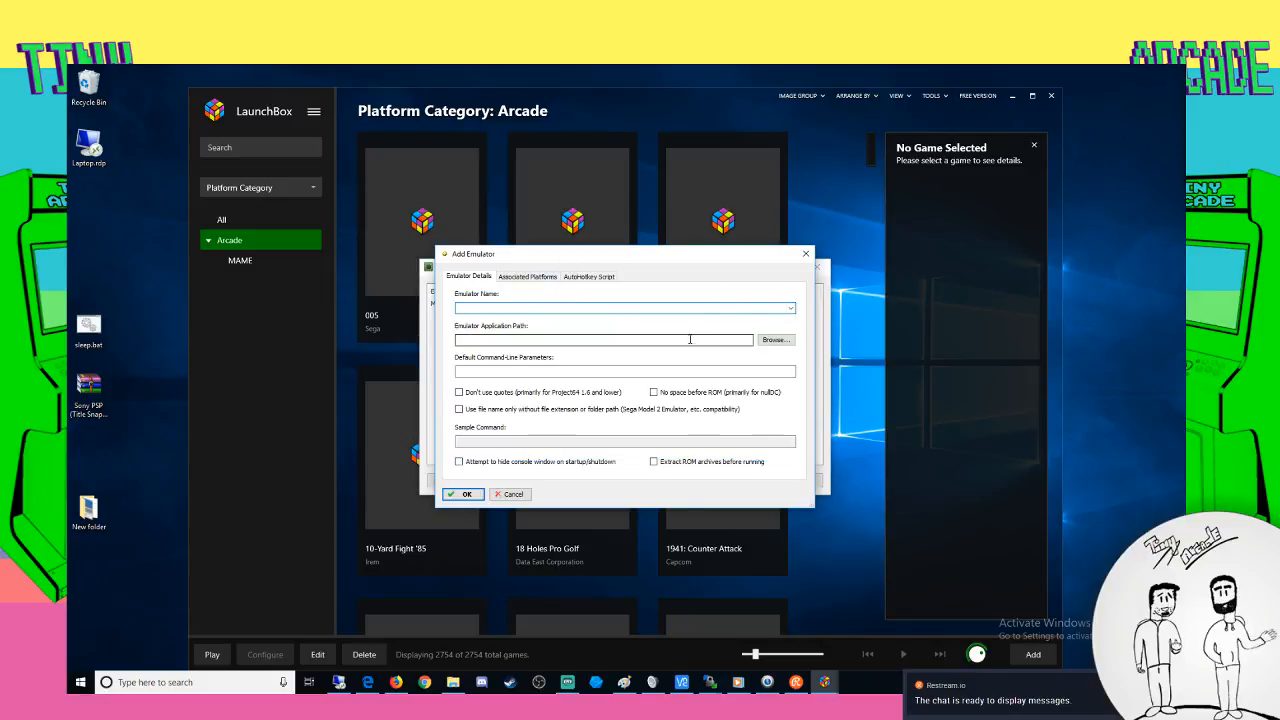
{"action": "left_click", "coordinate": [790, 310]}
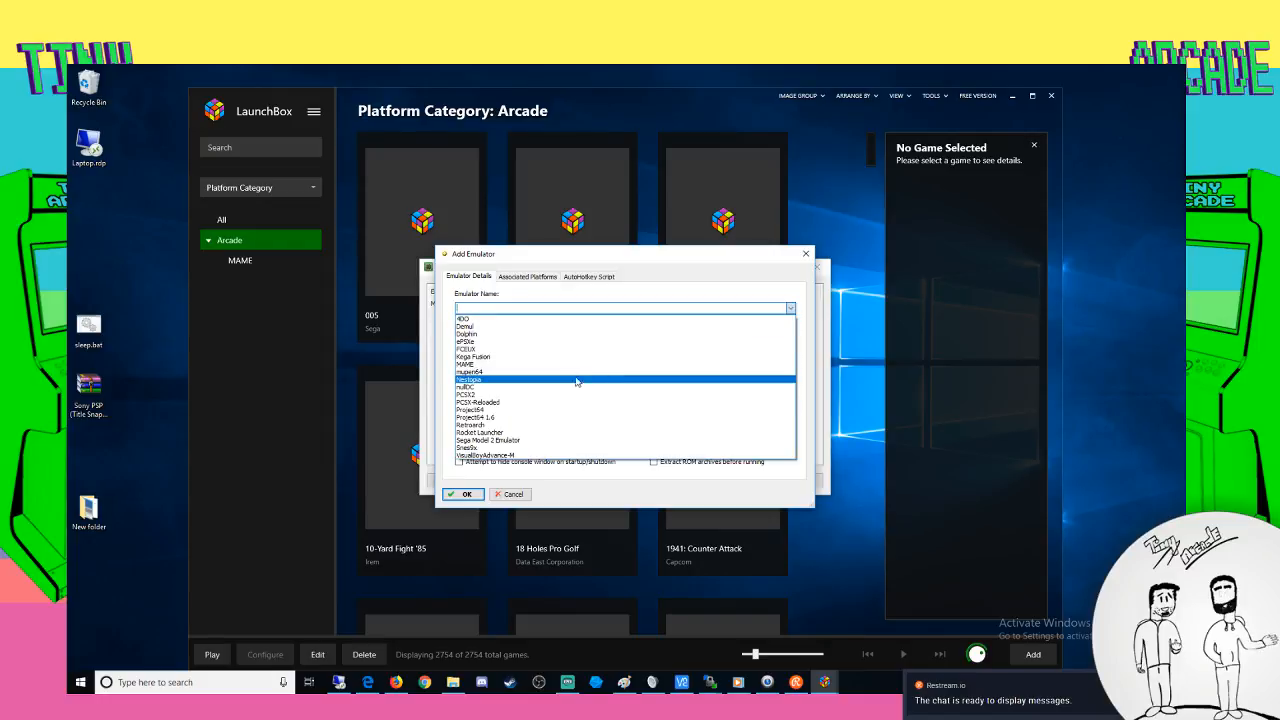
{"action": "left_click", "coordinate": [531, 308]}
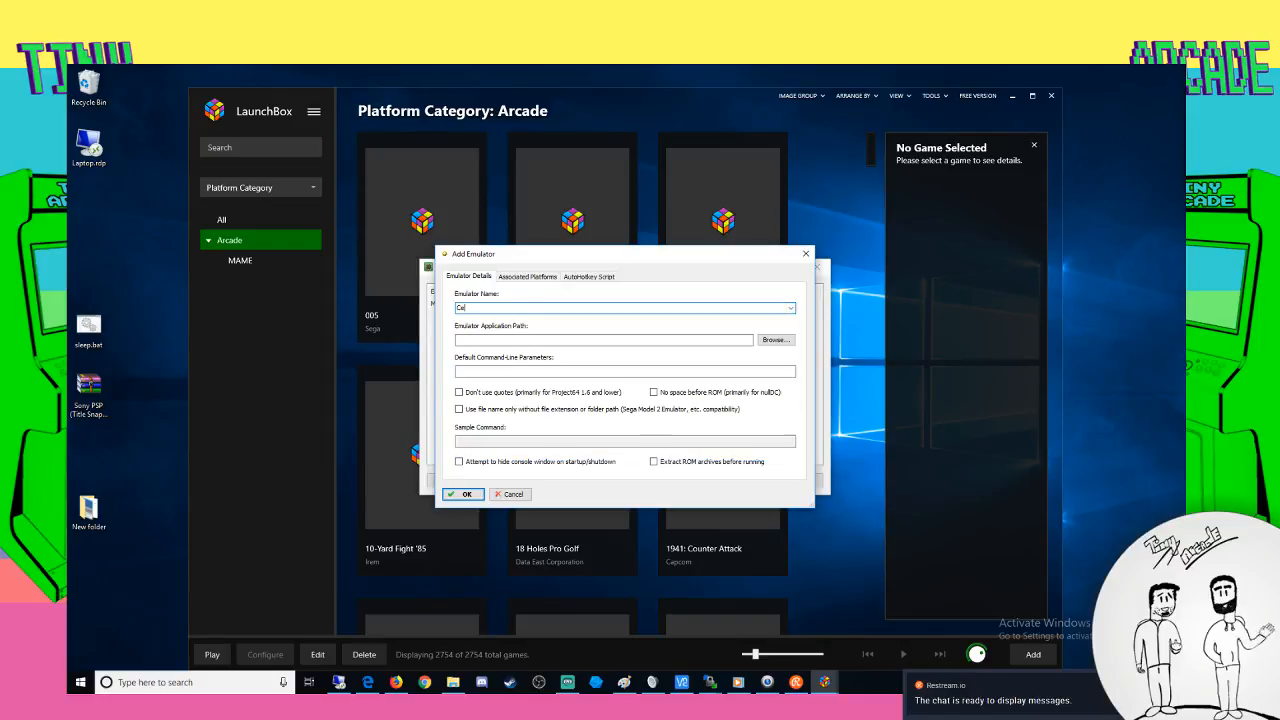
Set the emulator's application path to Cemu.exe in D:\Arcade\Emulators\Nintendo\Nintendo Wii U\cemu1.11.2
{"action": "left_click", "coordinate": [776, 340]}
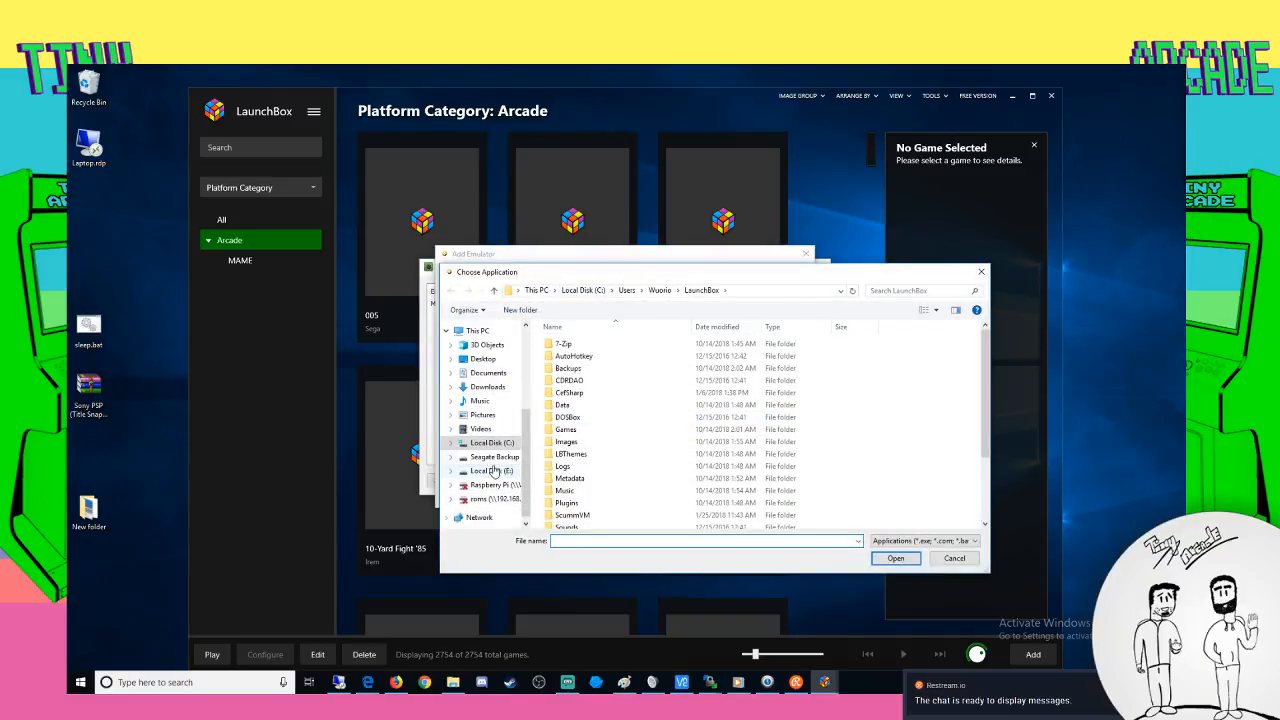
{"action": "left_click", "coordinate": [492, 456]}
{"action": "double_click", "coordinate": [566, 344]}
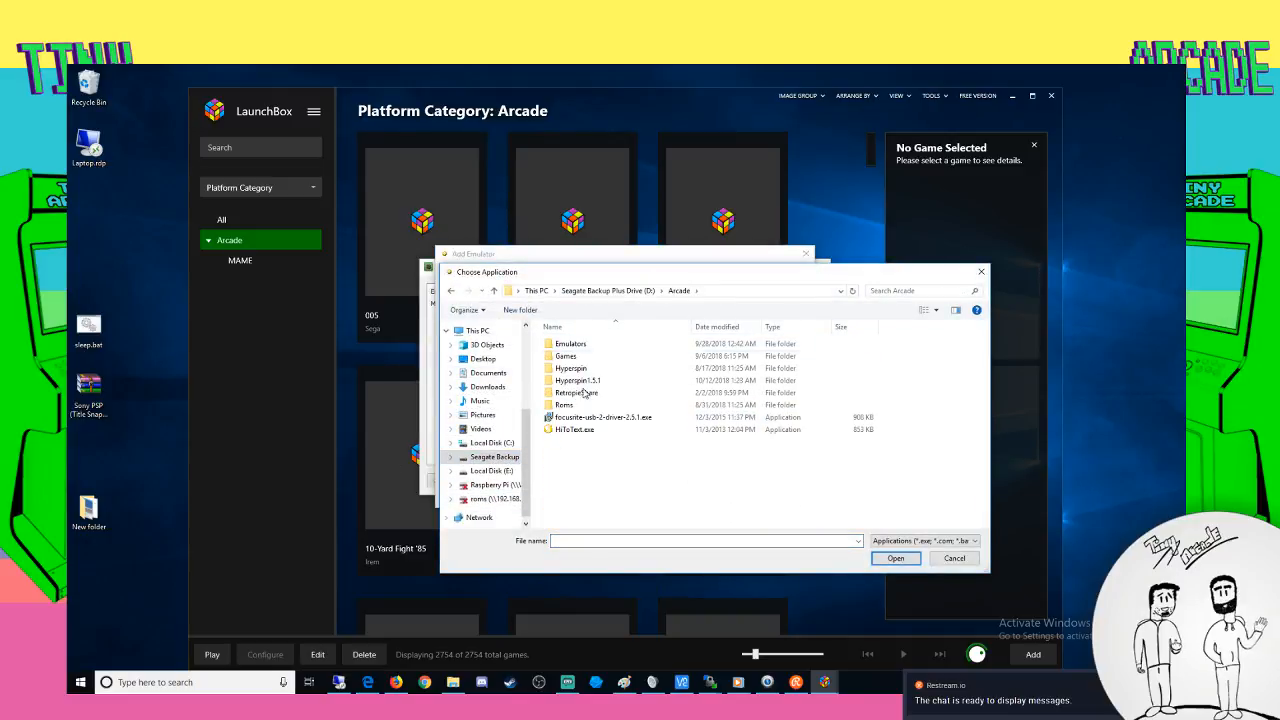
{"action": "double_click", "coordinate": [570, 344]}
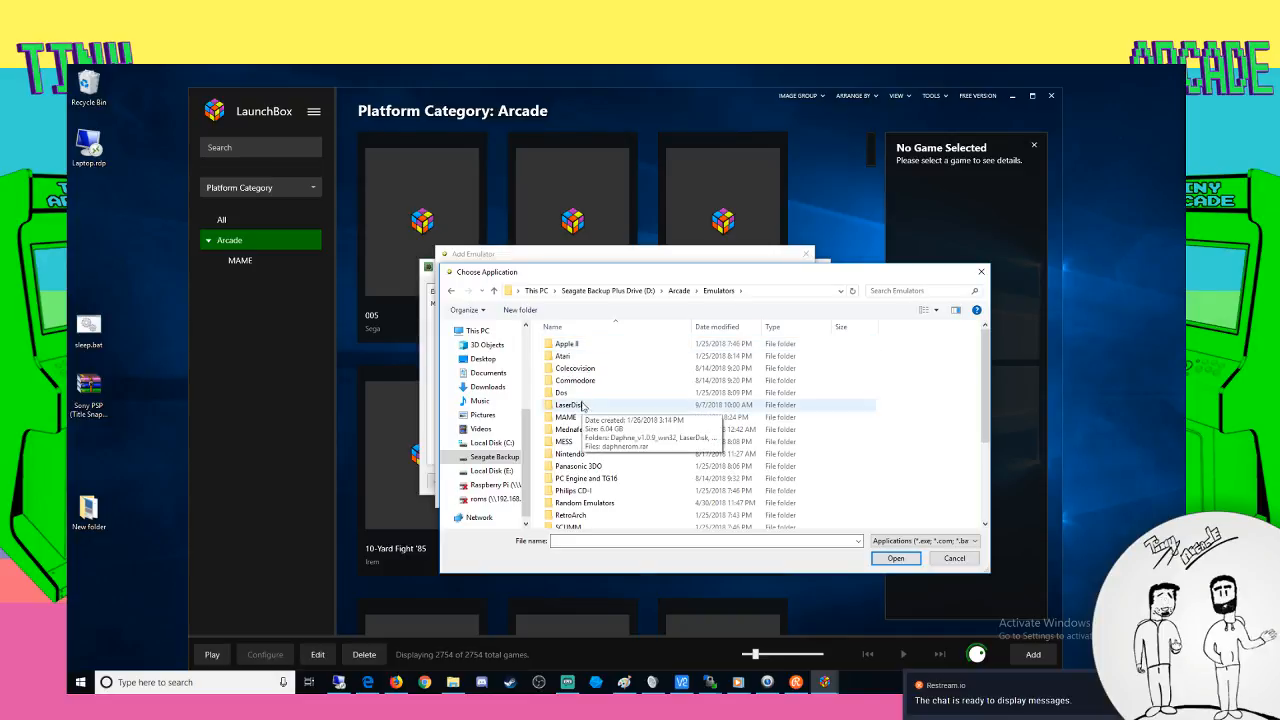
{"action": "scroll", "coordinate": [575, 414], "scroll_direction": "down", "scroll_amount": 5}
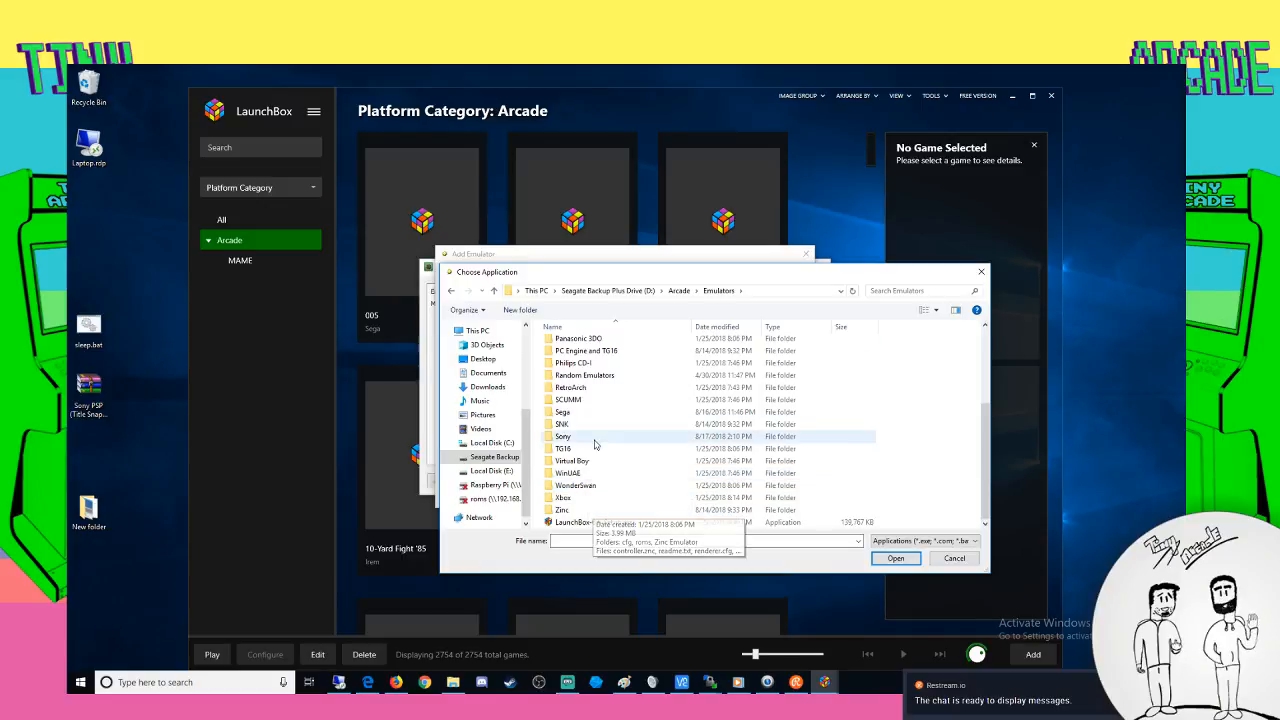
{"action": "scroll", "coordinate": [575, 420], "scroll_direction": "up", "scroll_amount": 2}
{"action": "left_click", "coordinate": [572, 390]}
{"action": "double_click", "coordinate": [574, 393]}
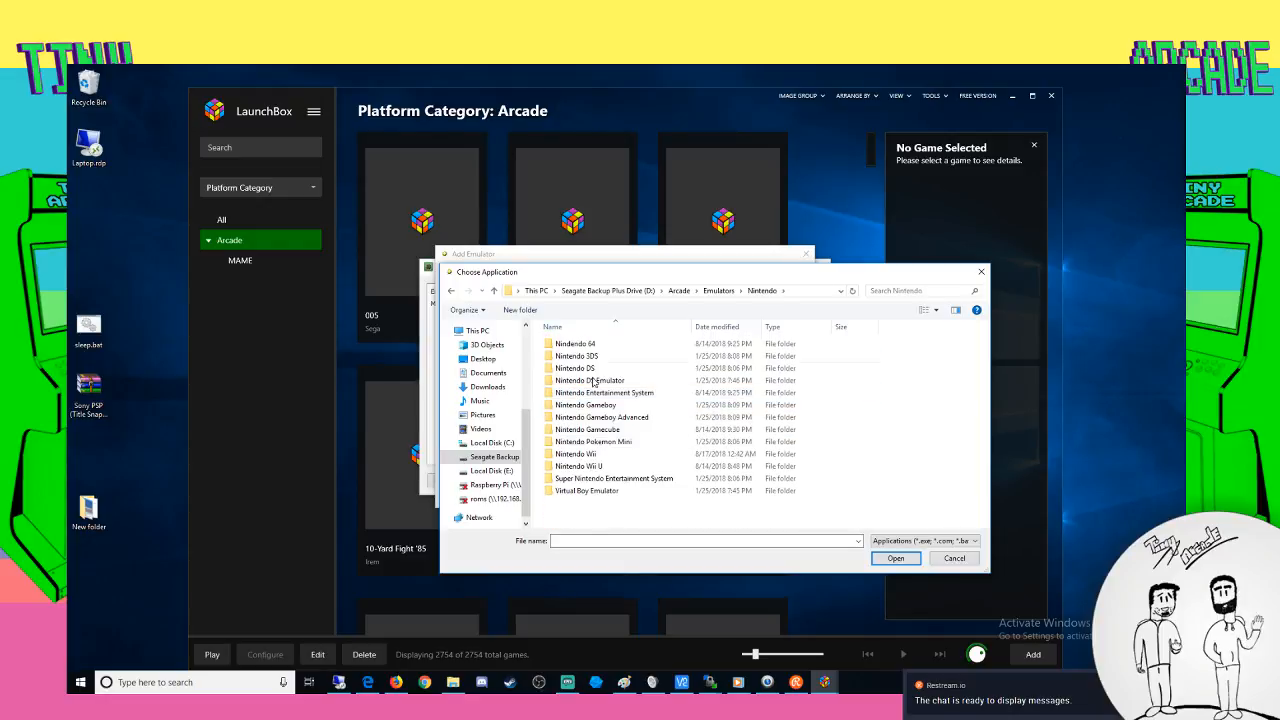
{"action": "double_click", "coordinate": [593, 467]}
{"action": "double_click", "coordinate": [594, 370]}
{"action": "left_click", "coordinate": [571, 456]}
{"action": "double_click", "coordinate": [571, 456]}
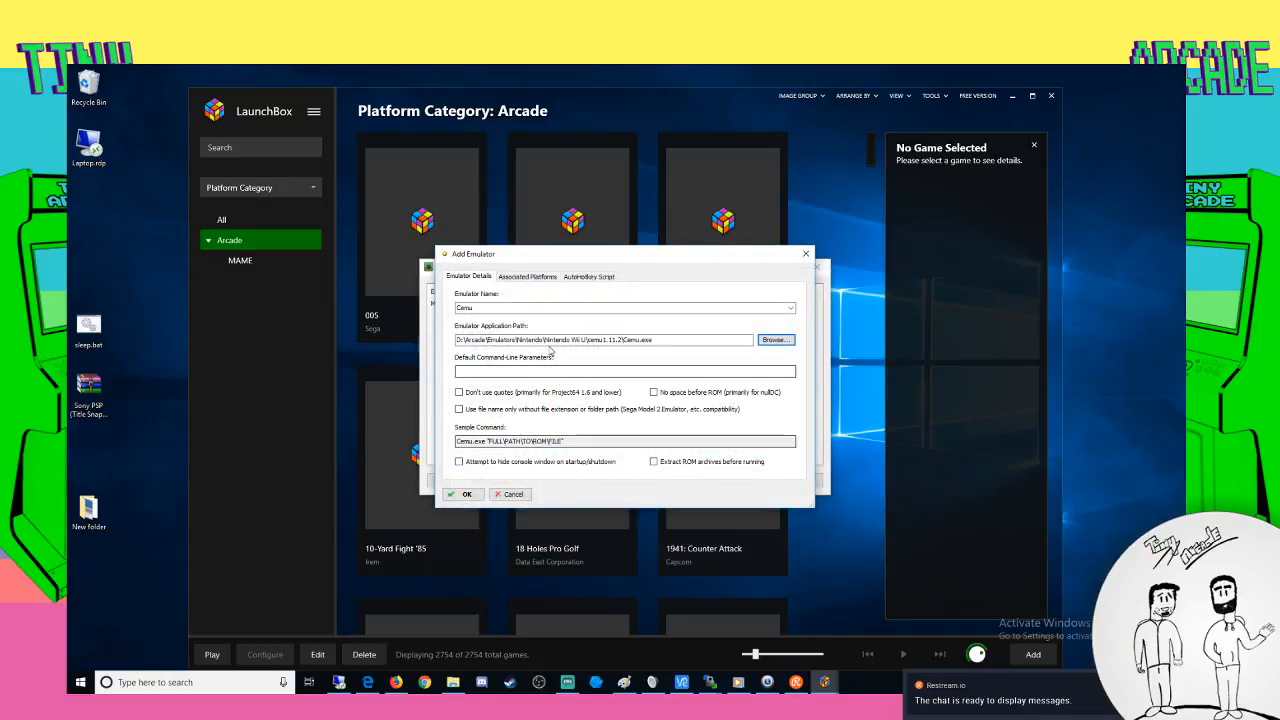
Look over the Cemu emulator's associated platforms and AutoHotkey script, and try to save it without a platform
{"action": "left_click", "coordinate": [527, 283]}
{"action": "left_click", "coordinate": [588, 276]}
{"action": "left_click", "coordinate": [469, 276]}
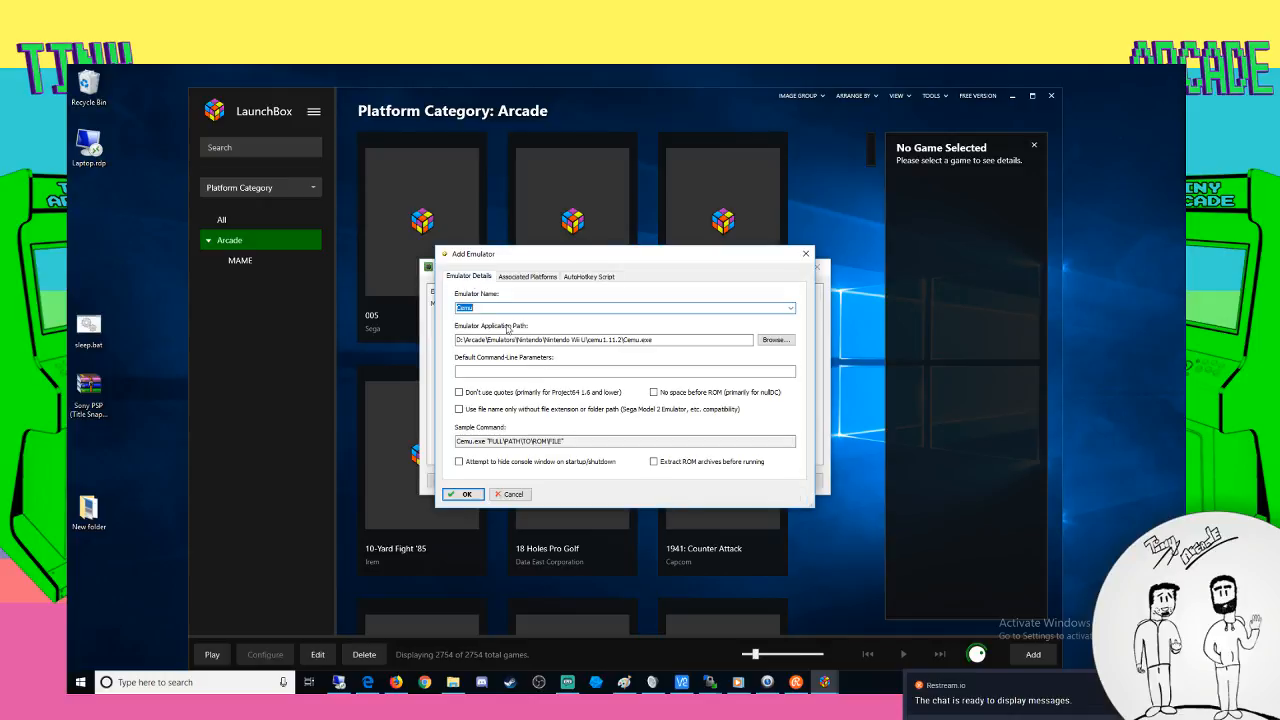
{"action": "left_click", "coordinate": [463, 494]}
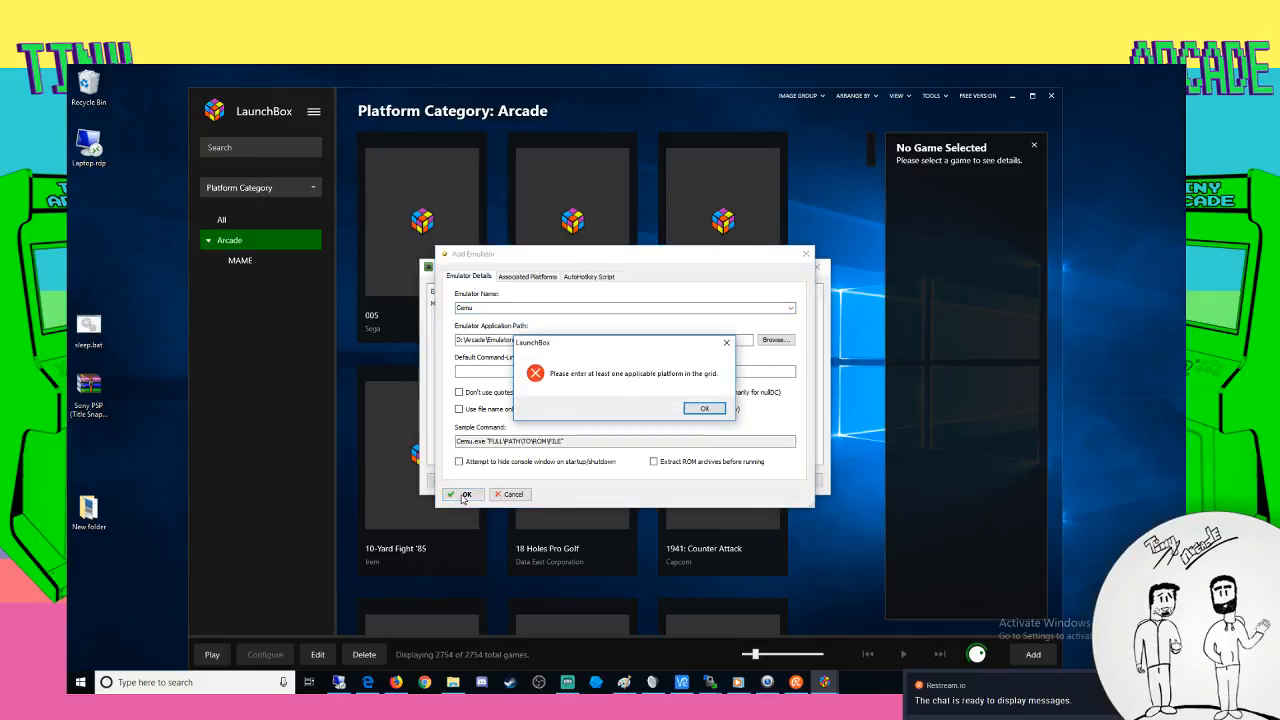
{"action": "left_click", "coordinate": [705, 409]}
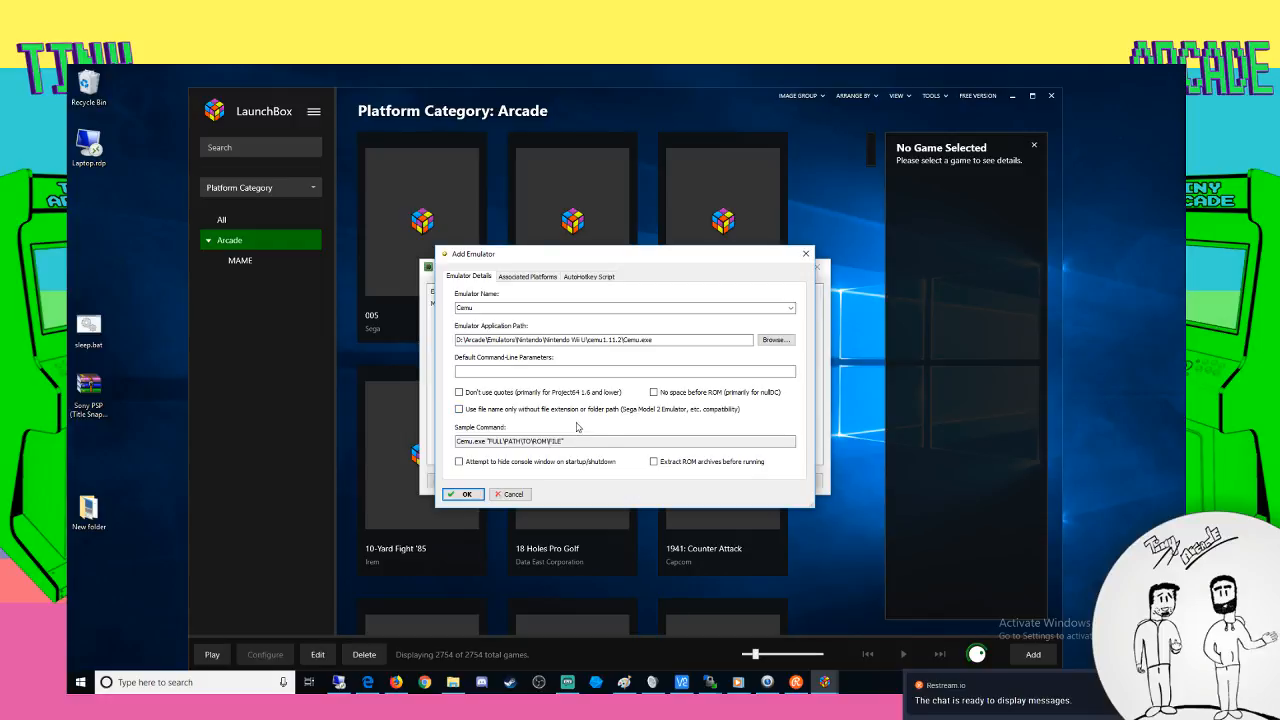
Associate the Cemu emulator with the Nintendo Wii U platform, save it, and close the emulator manager
{"action": "left_click", "coordinate": [547, 278]}
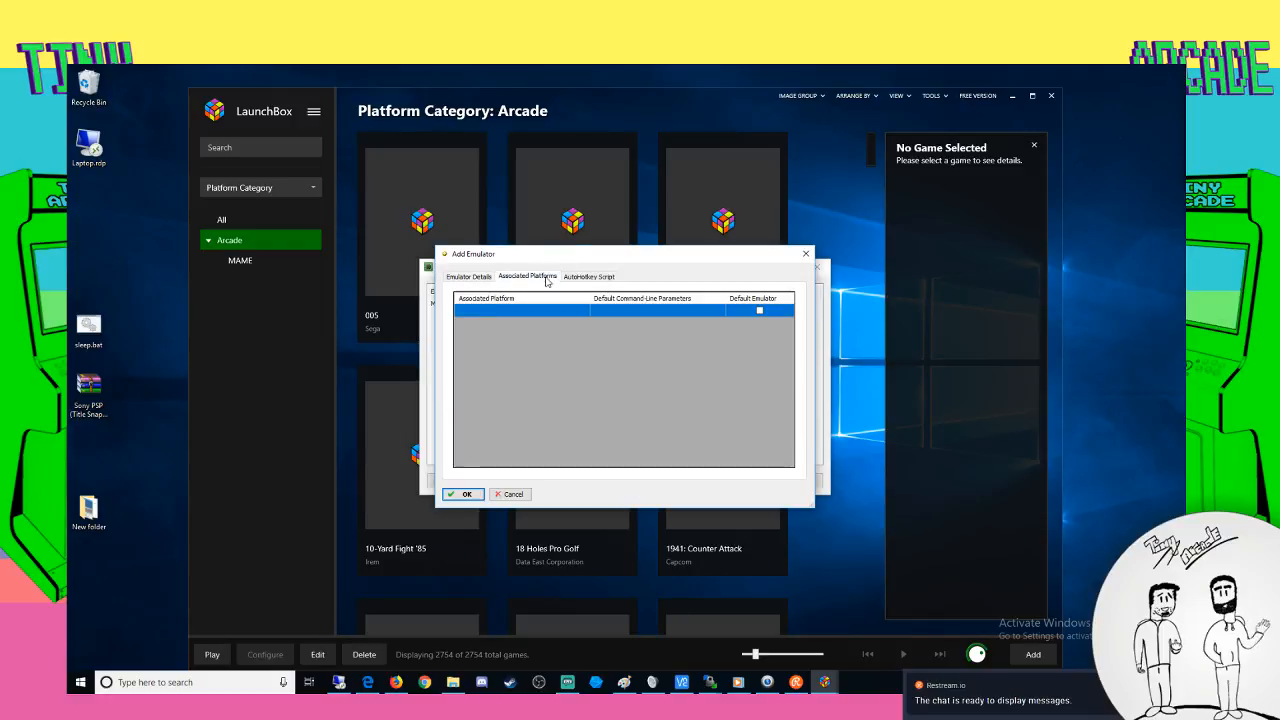
{"action": "left_click", "coordinate": [470, 277]}
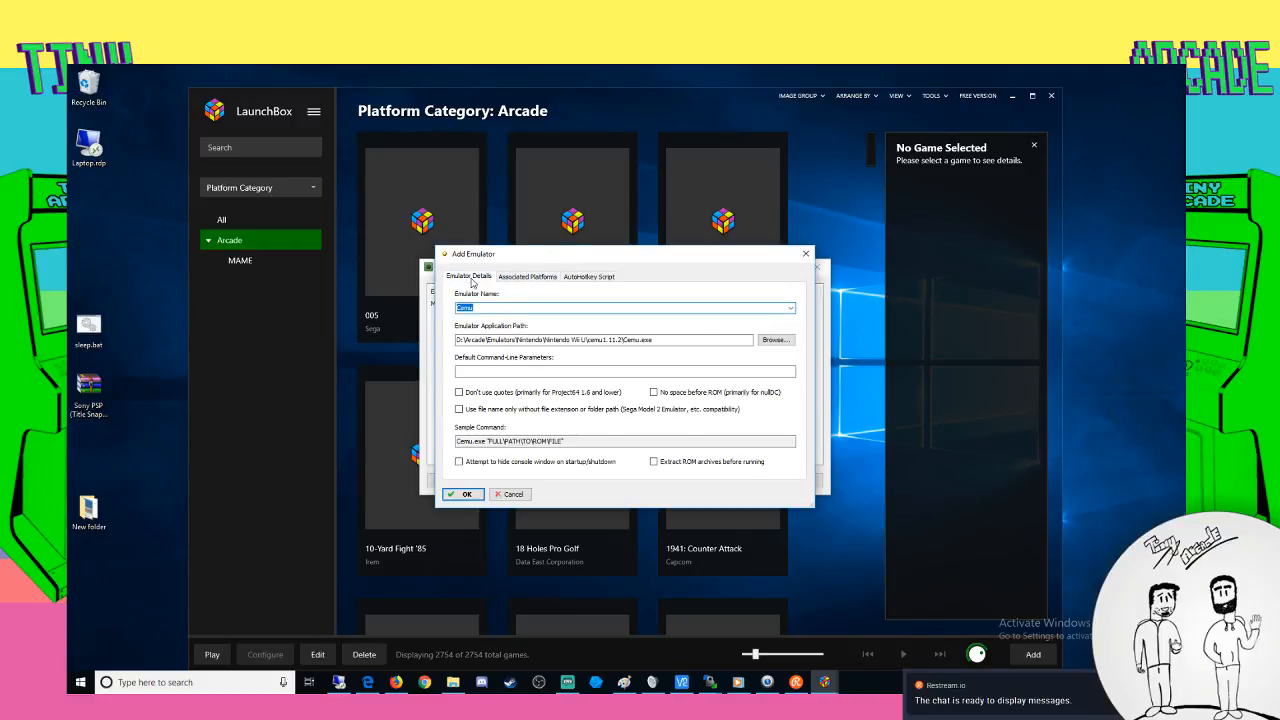
{"action": "left_click", "coordinate": [589, 277]}
{"action": "left_click", "coordinate": [470, 277]}
{"action": "left_click", "coordinate": [528, 277]}
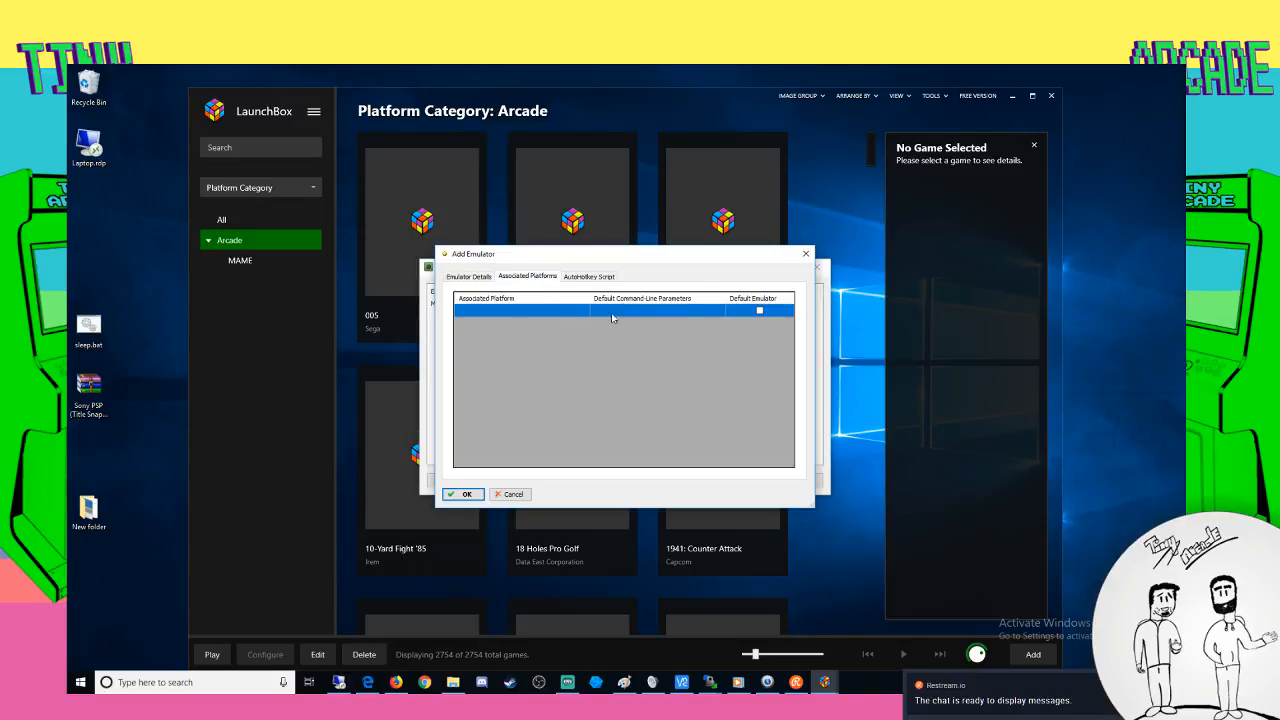
{"action": "left_click", "coordinate": [543, 315]}
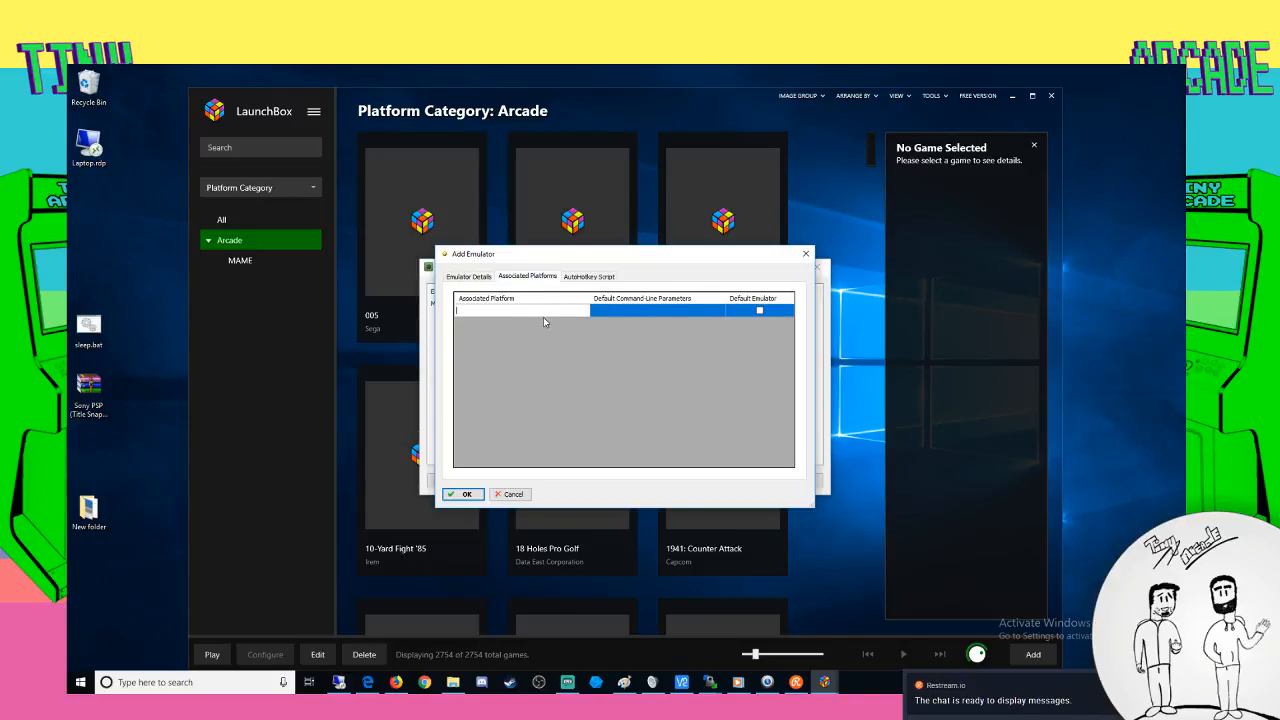
{"action": "type", "text": "Nintendo Wii U"}
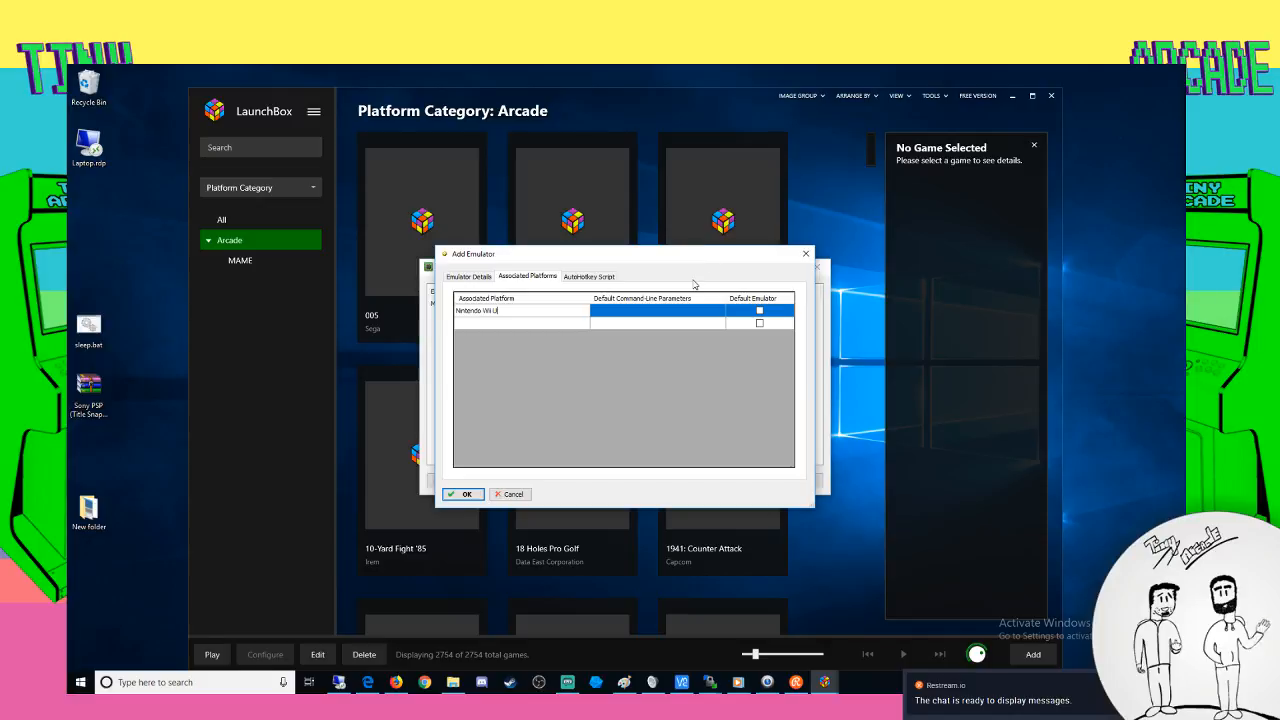
{"action": "left_click", "coordinate": [464, 494]}
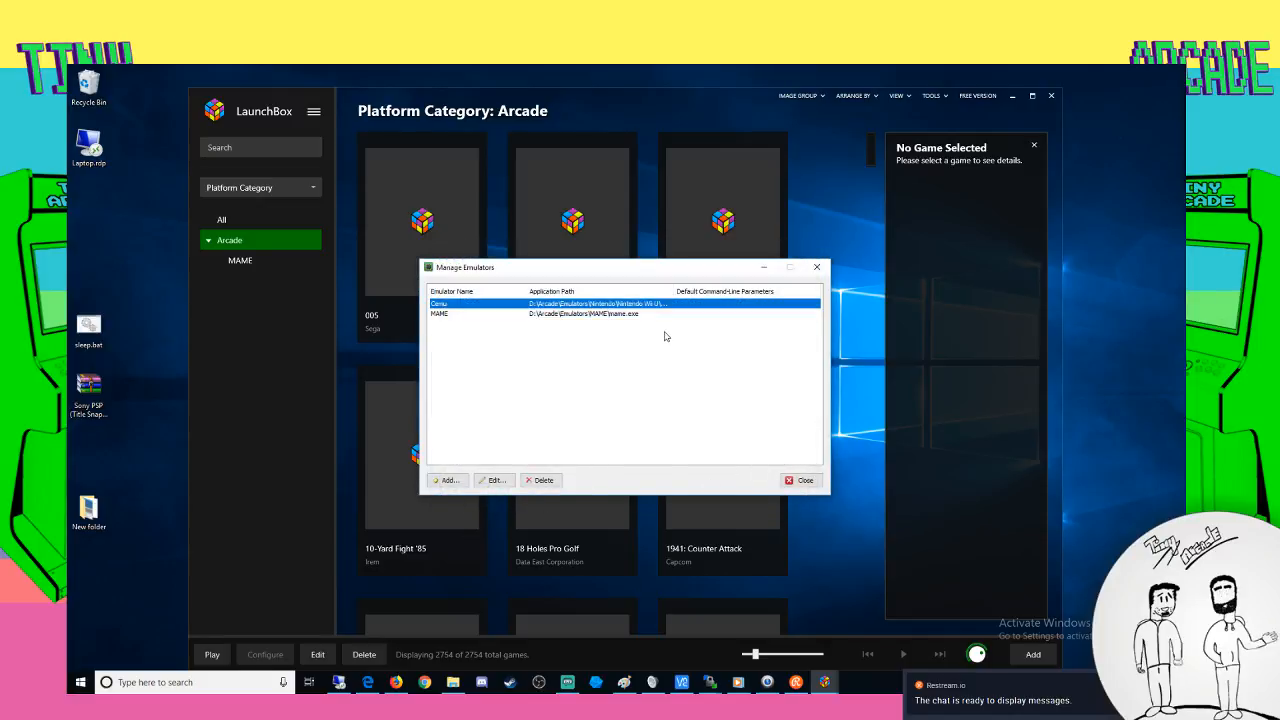
{"action": "left_click", "coordinate": [806, 481]}
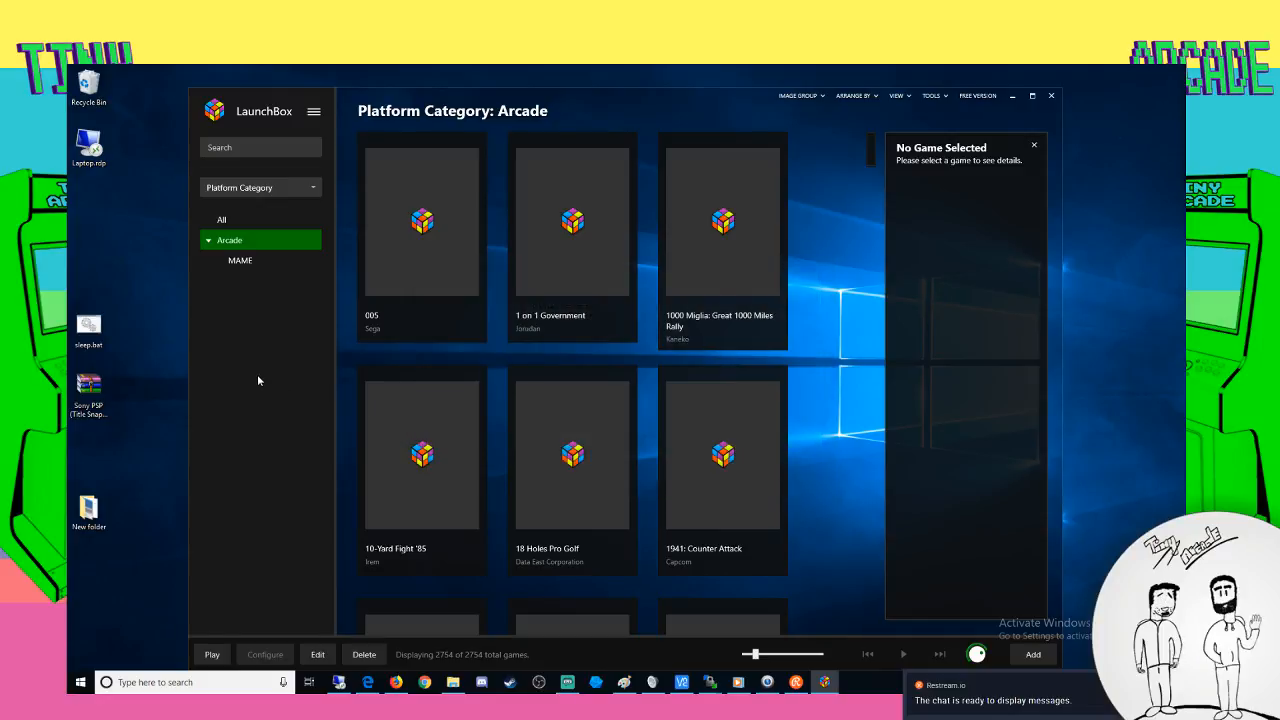
Collapse the Arcade category, display all games in the library, and check the sidebar grouping options
{"action": "left_click", "coordinate": [208, 240]}
{"action": "left_click", "coordinate": [217, 224]}
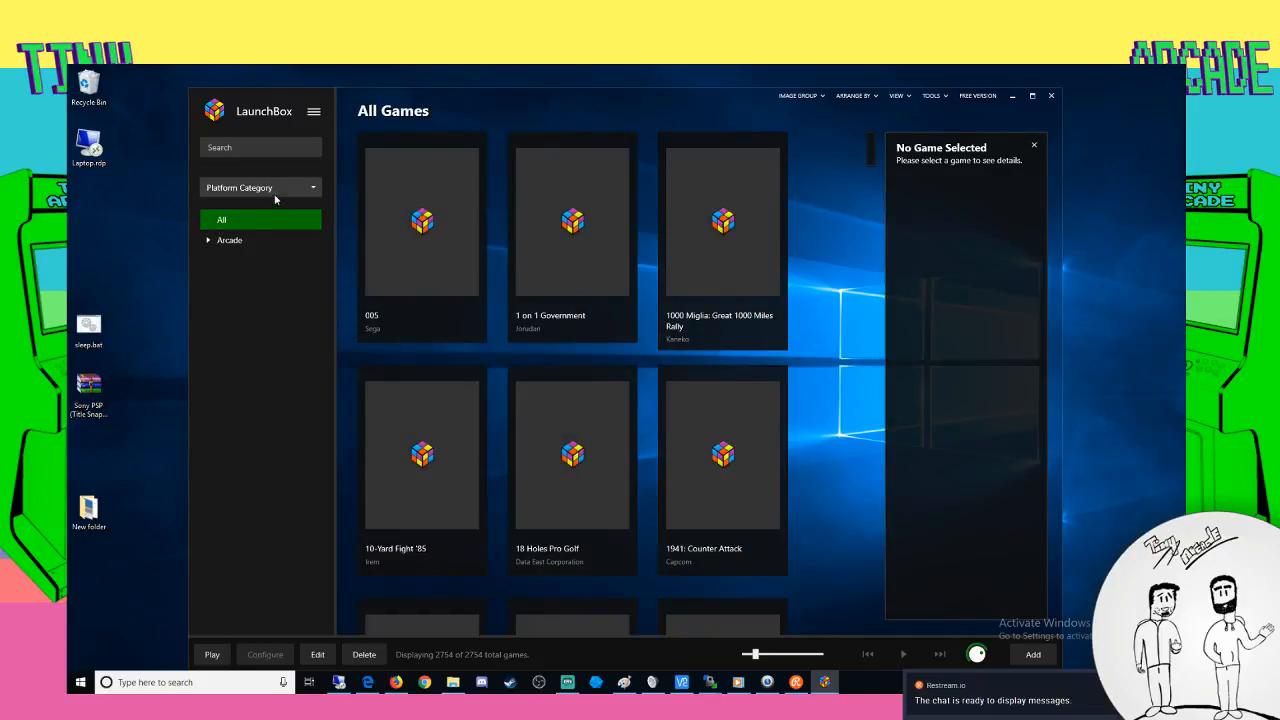
{"action": "left_click", "coordinate": [276, 189]}
{"action": "left_click", "coordinate": [277, 194]}
Open the Nintendo Wii U platform for editing and start browsing for a new Game folder path
{"action": "left_click", "coordinate": [931, 96]}
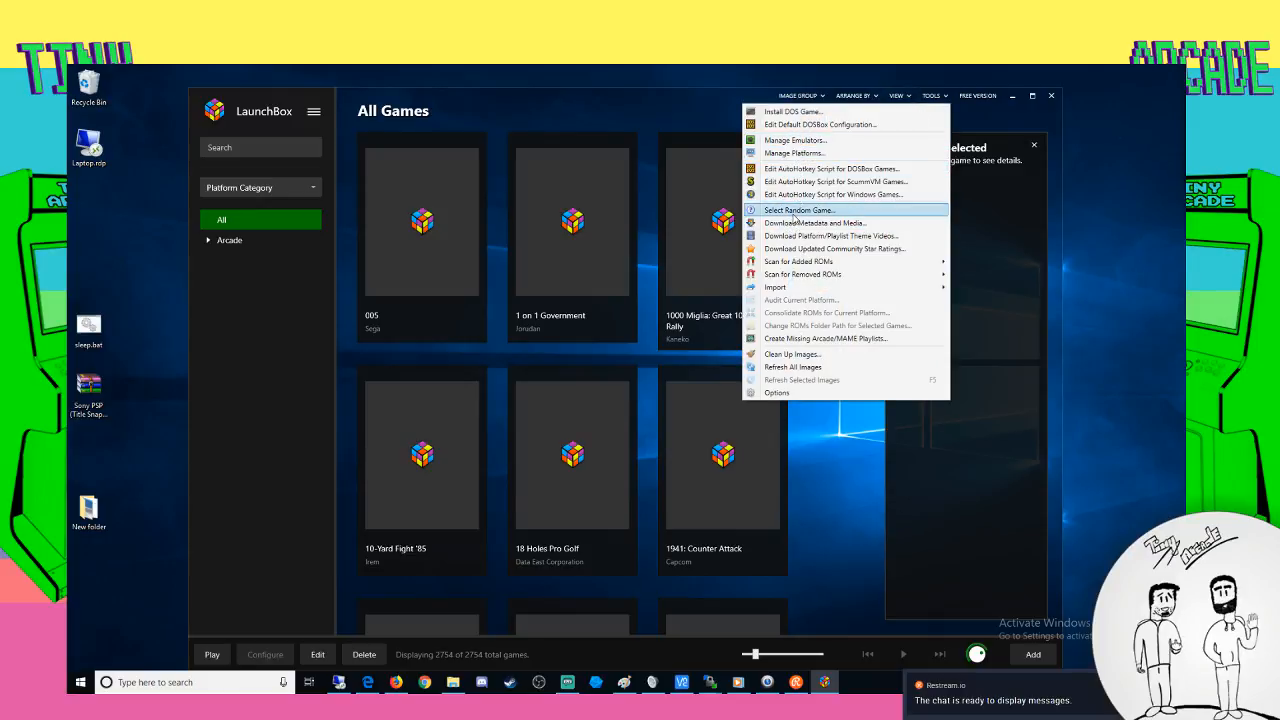
{"action": "mouse_move", "coordinate": [800, 262]}
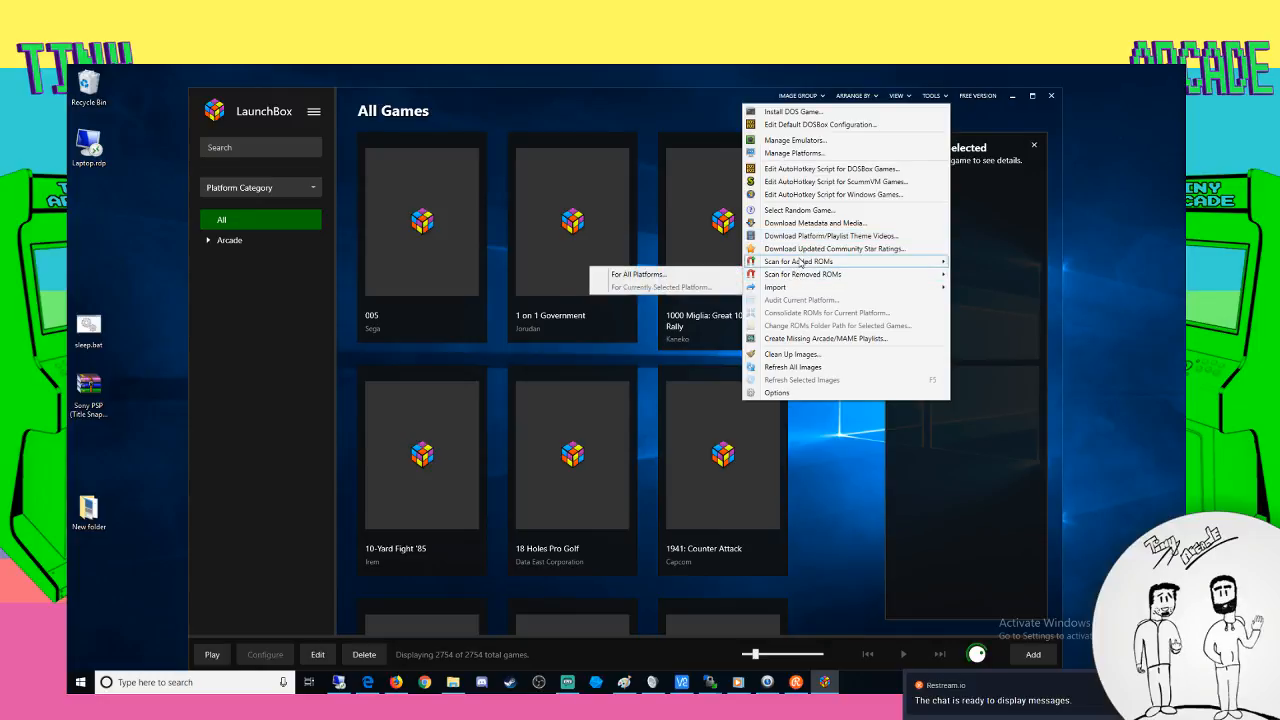
{"action": "left_click", "coordinate": [823, 154]}
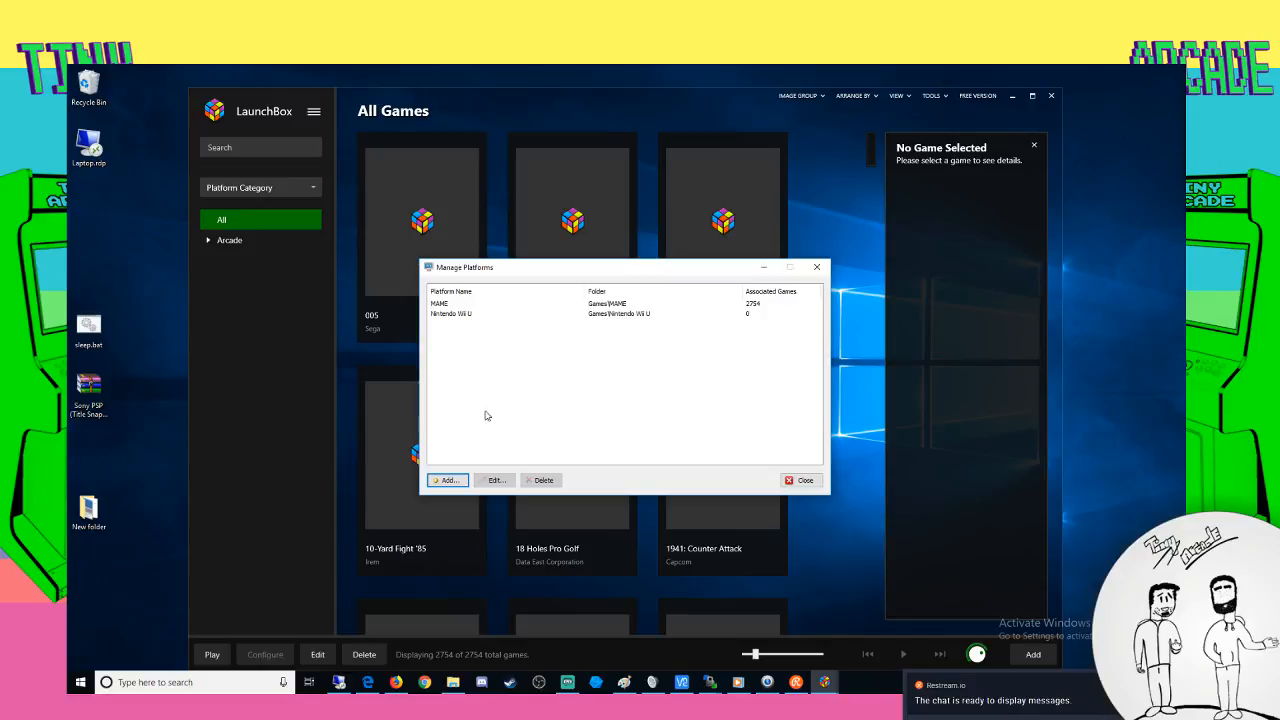
{"action": "left_click", "coordinate": [461, 314]}
{"action": "left_click", "coordinate": [495, 478]}
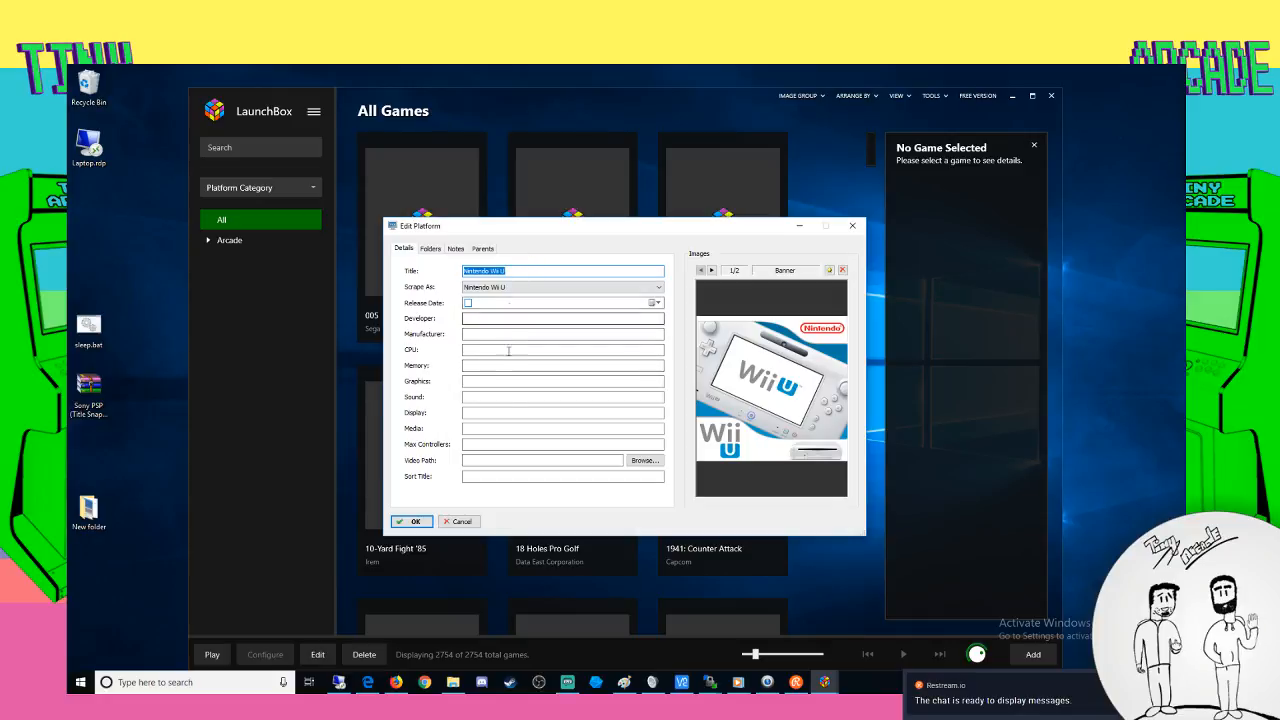
{"action": "left_click", "coordinate": [432, 250]}
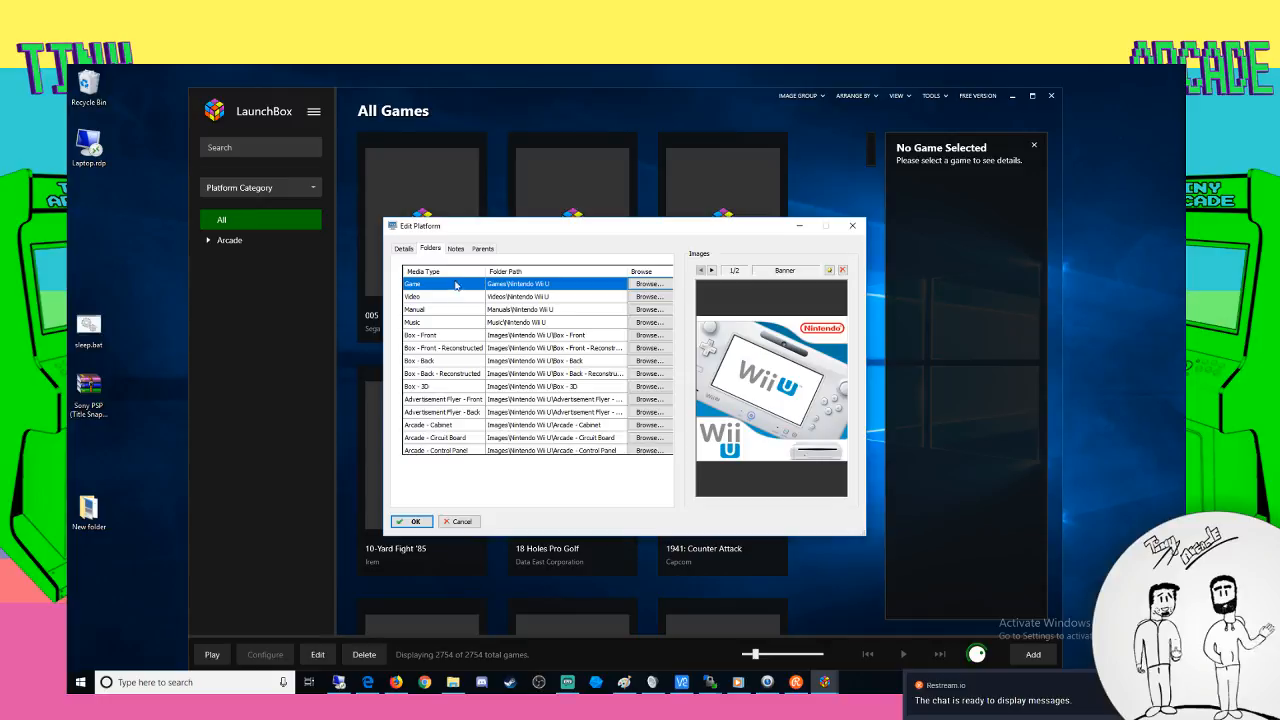
{"action": "left_click", "coordinate": [650, 284]}
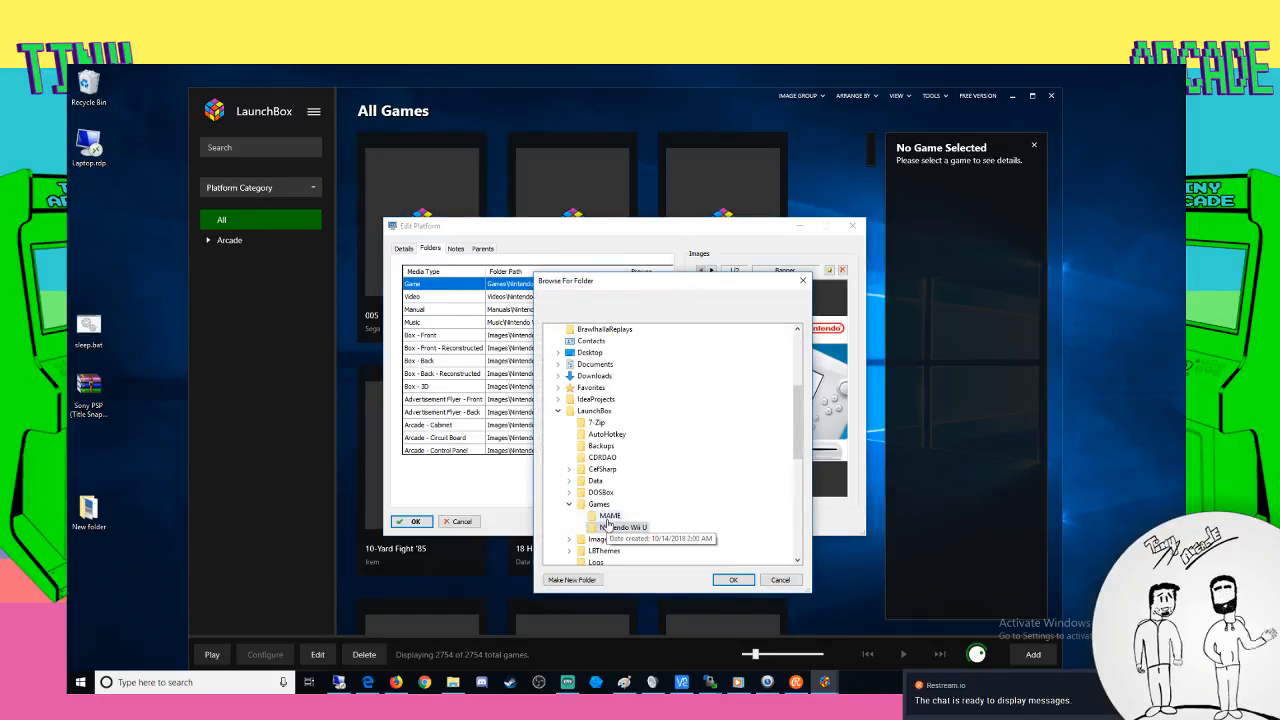
Look through the folder tree around the LaunchBox folder for the location of the Wii U games
{"action": "scroll", "coordinate": [592, 530], "scroll_direction": "down", "scroll_amount": 5}
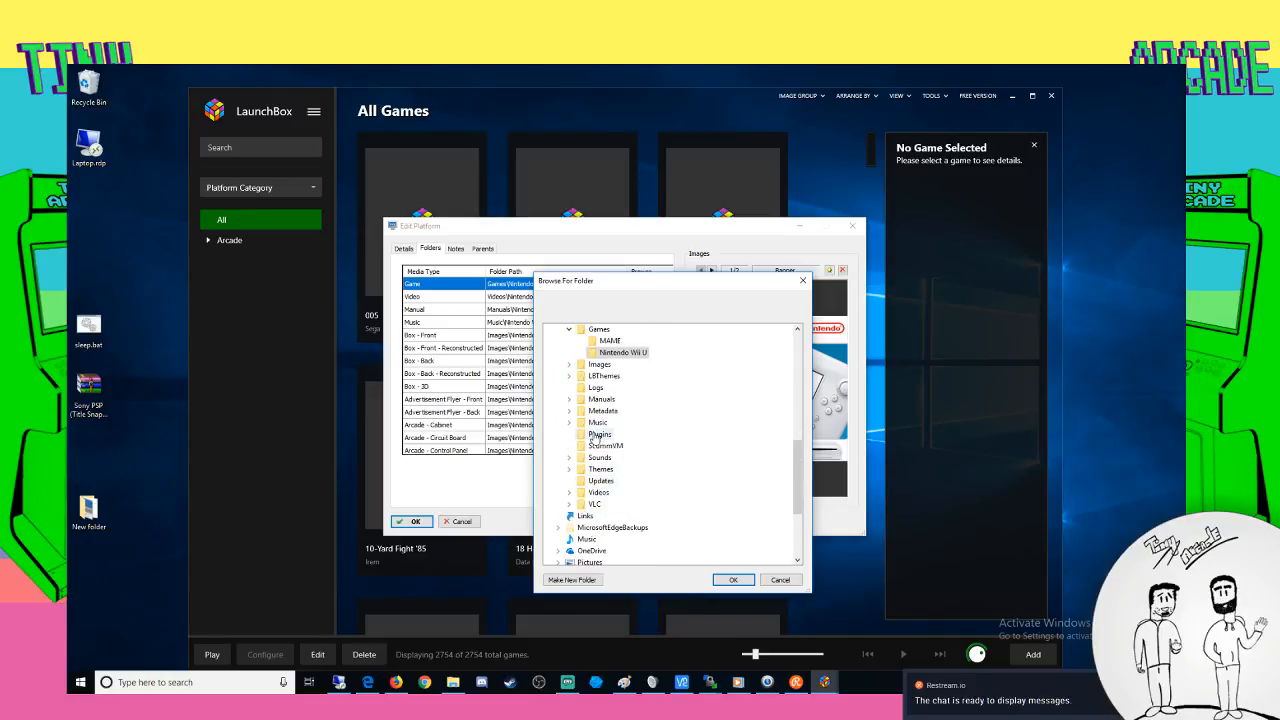
{"action": "scroll", "coordinate": [594, 490], "scroll_direction": "down", "scroll_amount": 3}
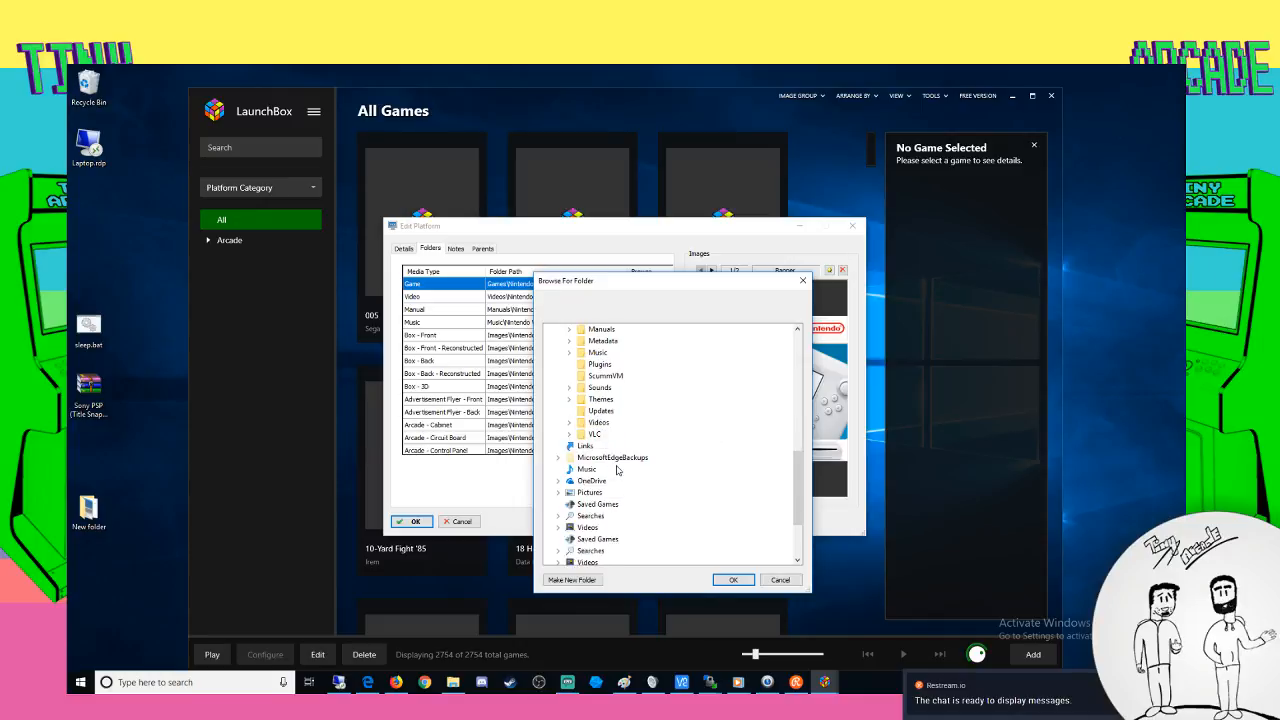
{"action": "scroll", "coordinate": [595, 527], "scroll_direction": "down", "scroll_amount": 1}
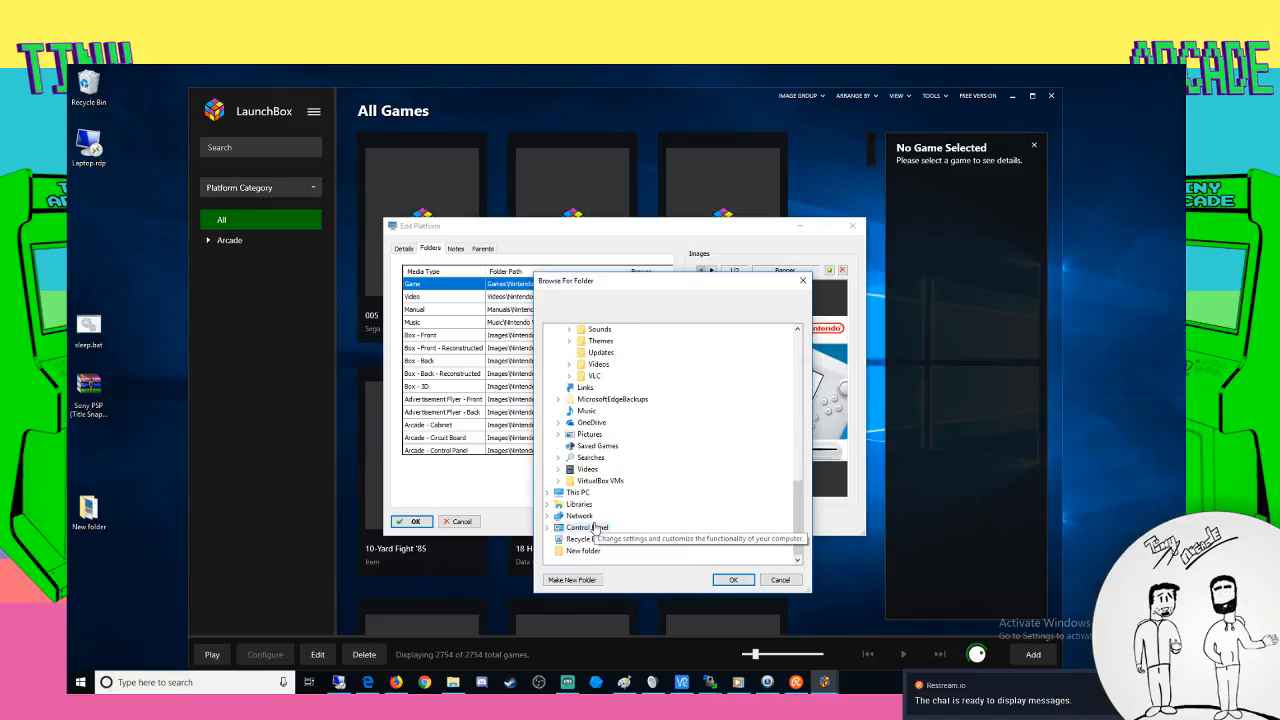
{"action": "scroll", "coordinate": [600, 480], "scroll_direction": "up", "scroll_amount": 7}
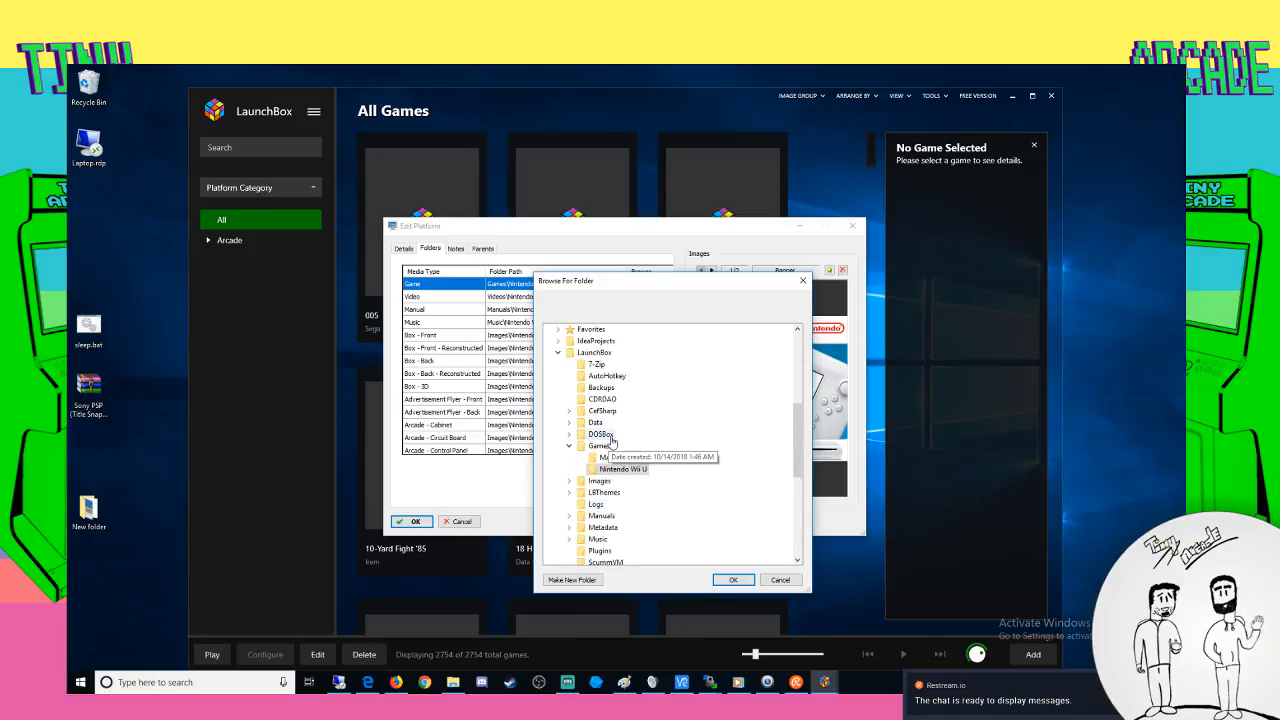
{"action": "scroll", "coordinate": [608, 448], "scroll_direction": "down", "scroll_amount": 2}
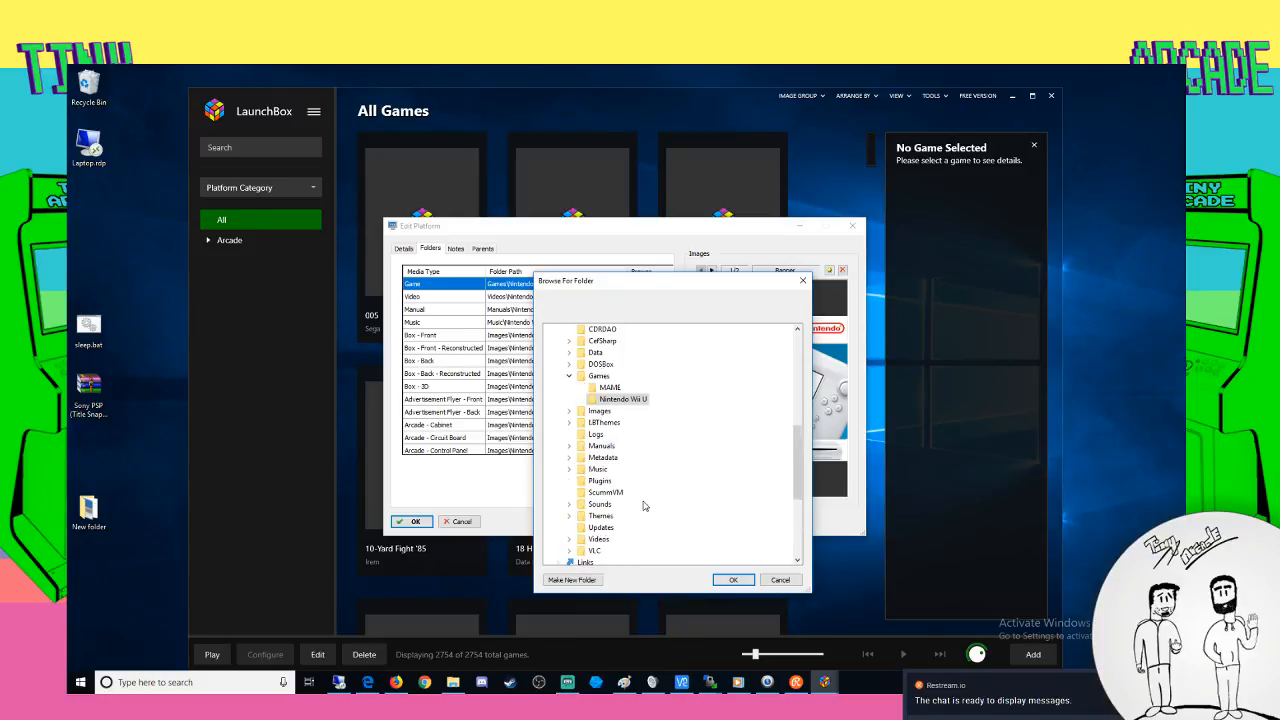
{"action": "scroll", "coordinate": [644, 506], "scroll_direction": "down", "scroll_amount": 3}
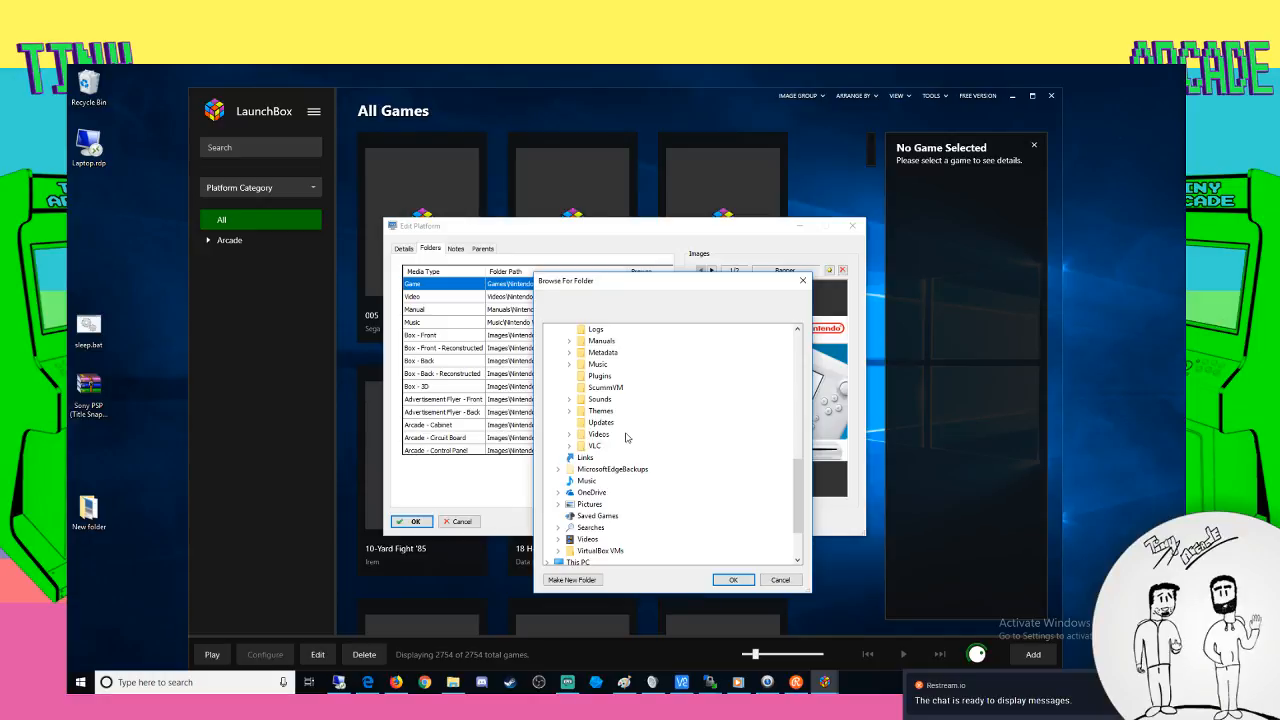
{"action": "scroll", "coordinate": [629, 468], "scroll_direction": "up", "scroll_amount": 2}
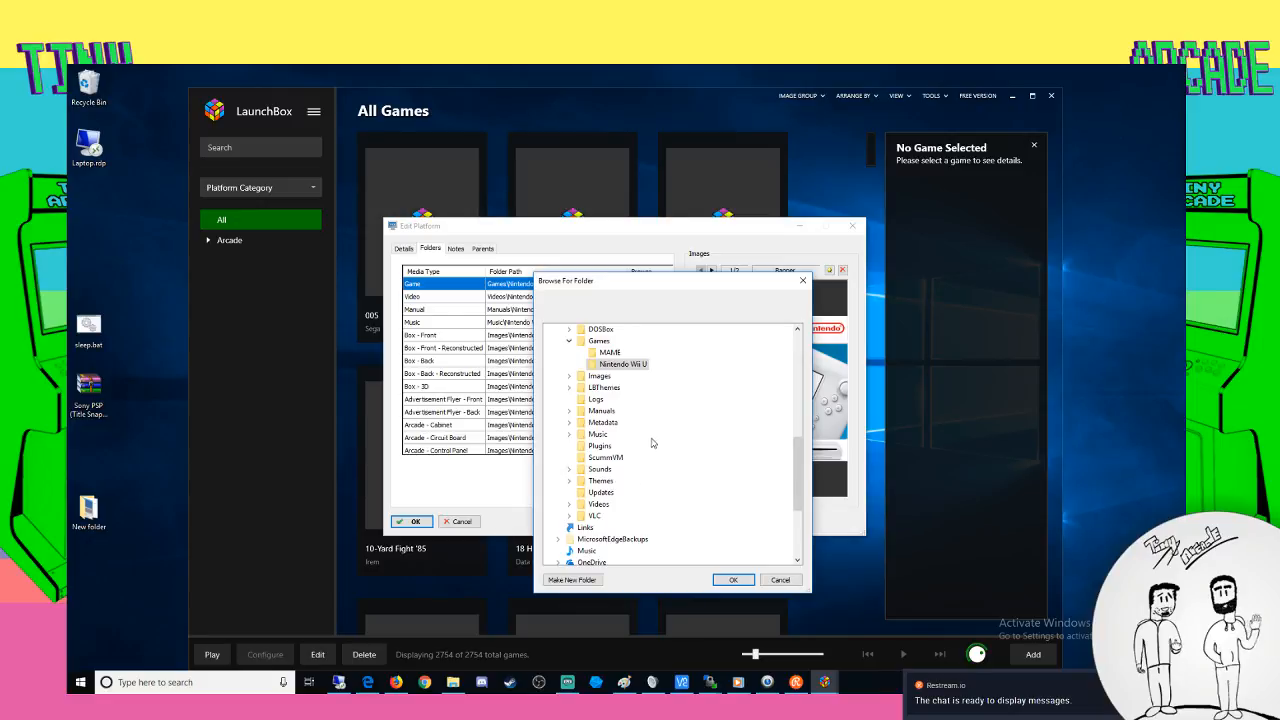
{"action": "scroll", "coordinate": [618, 453], "scroll_direction": "down", "scroll_amount": 1}
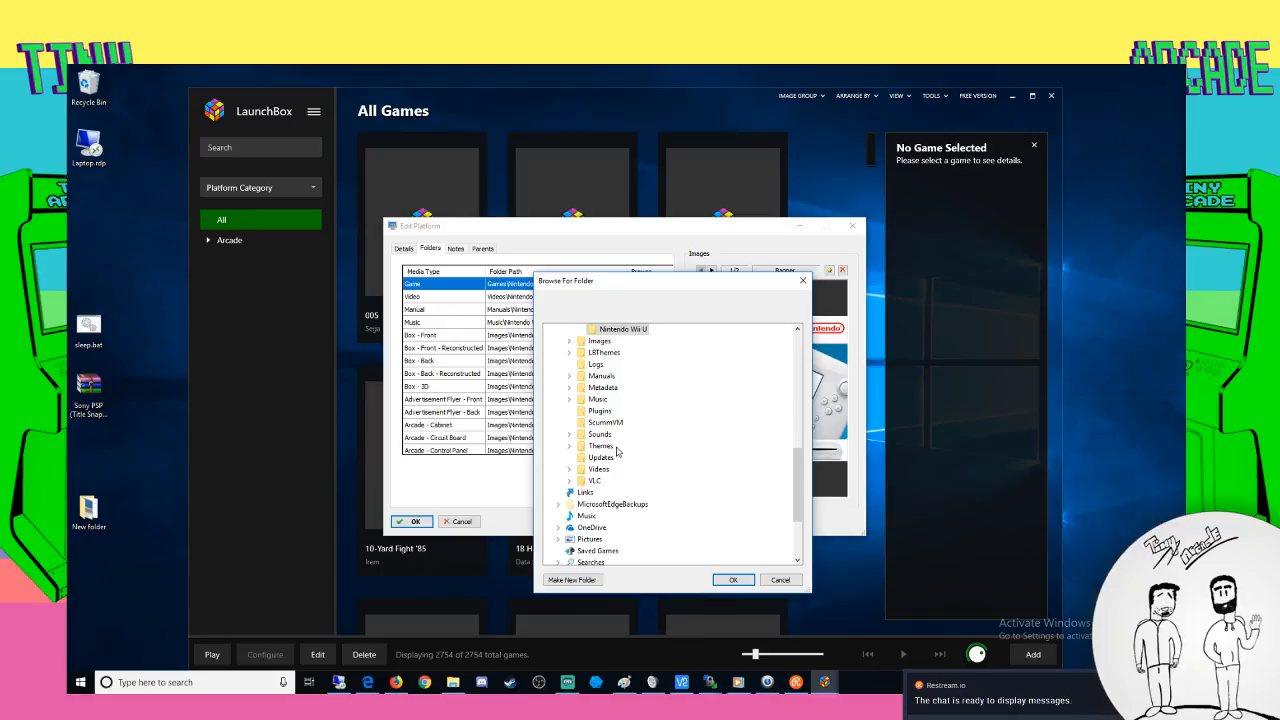
{"action": "scroll", "coordinate": [617, 452], "scroll_direction": "up", "scroll_amount": 1}
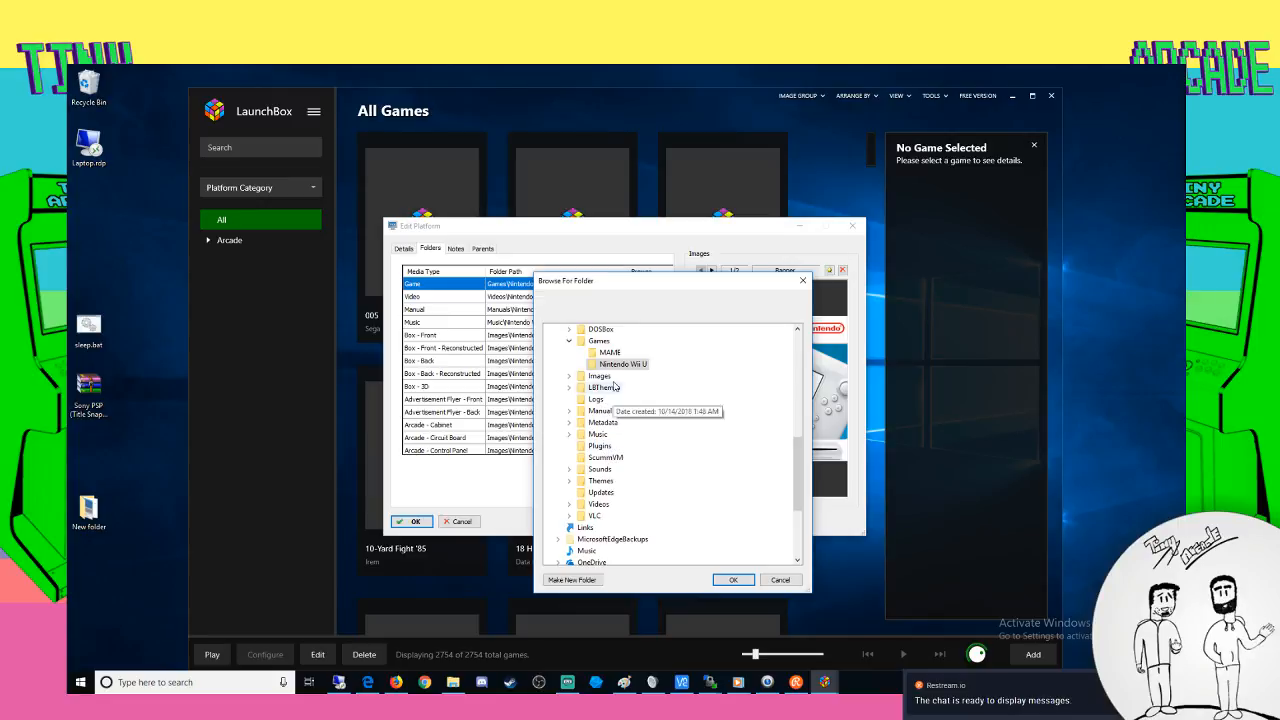
{"action": "scroll", "coordinate": [607, 400], "scroll_direction": "up", "scroll_amount": 1}
{"action": "scroll", "coordinate": [568, 532], "scroll_direction": "down", "scroll_amount": 5}
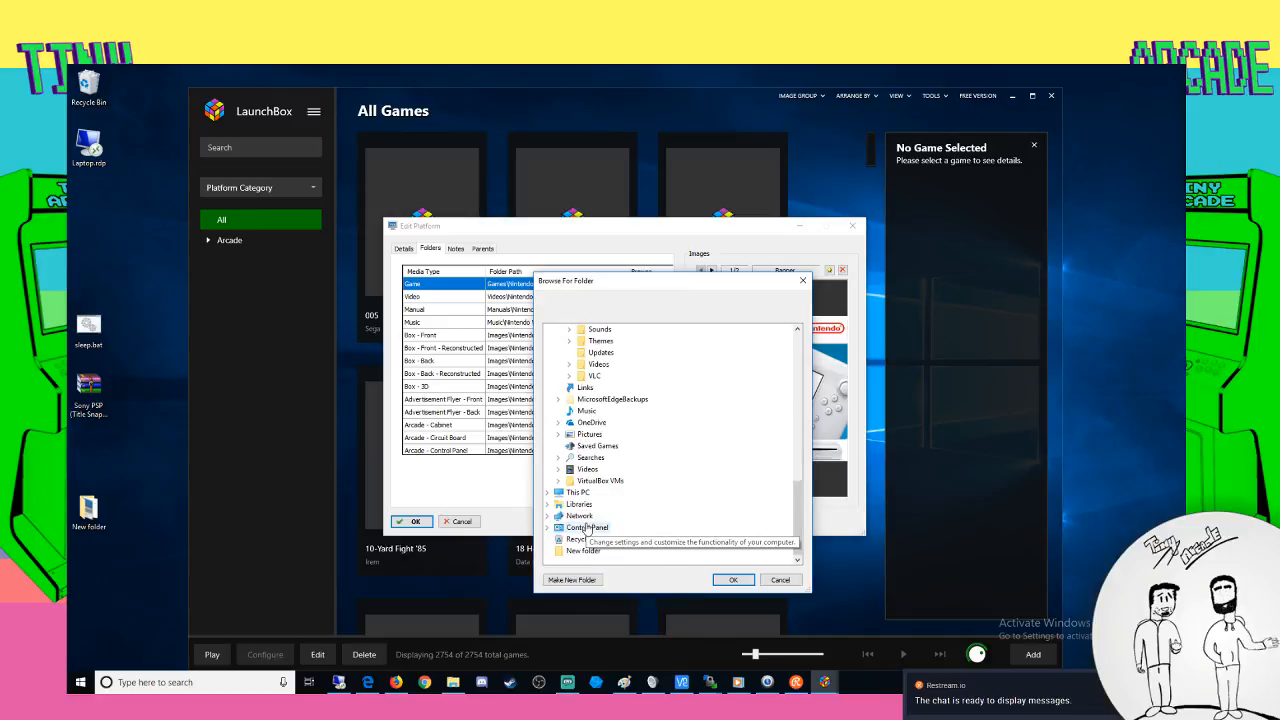
{"action": "scroll", "coordinate": [566, 532], "scroll_direction": "up", "scroll_amount": 15}
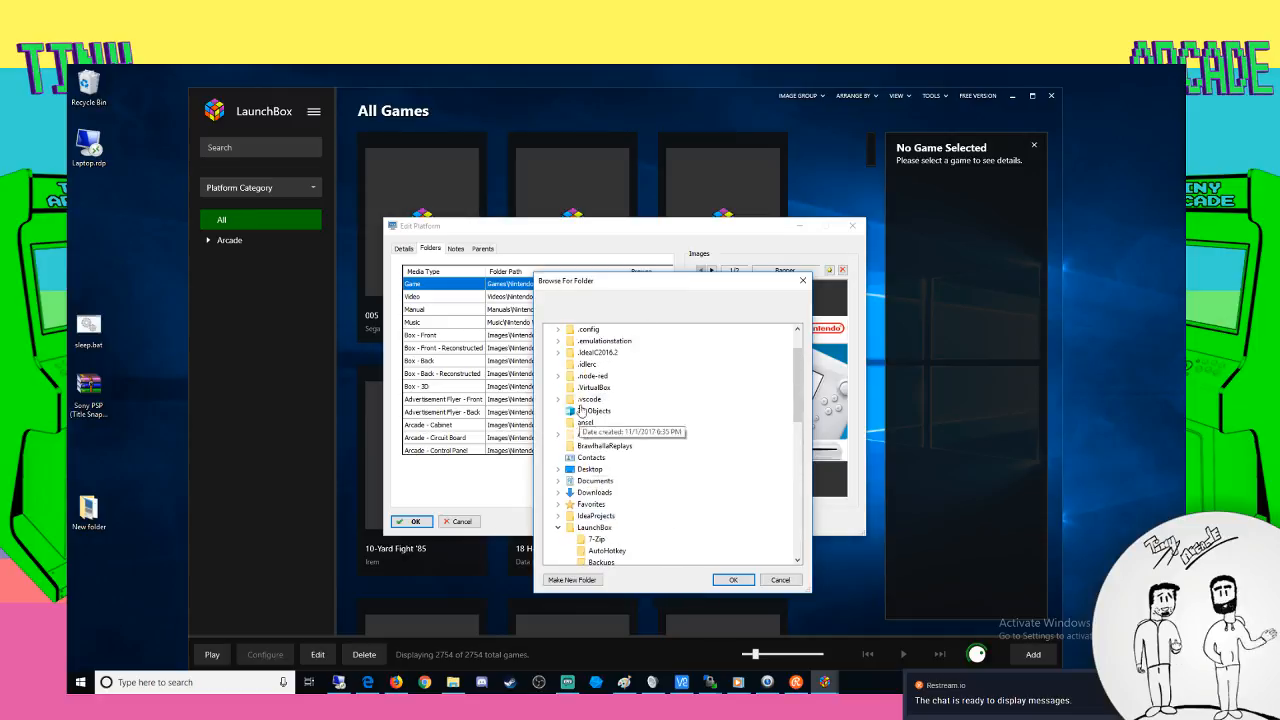
{"action": "scroll", "coordinate": [605, 505], "scroll_direction": "down", "scroll_amount": 15}
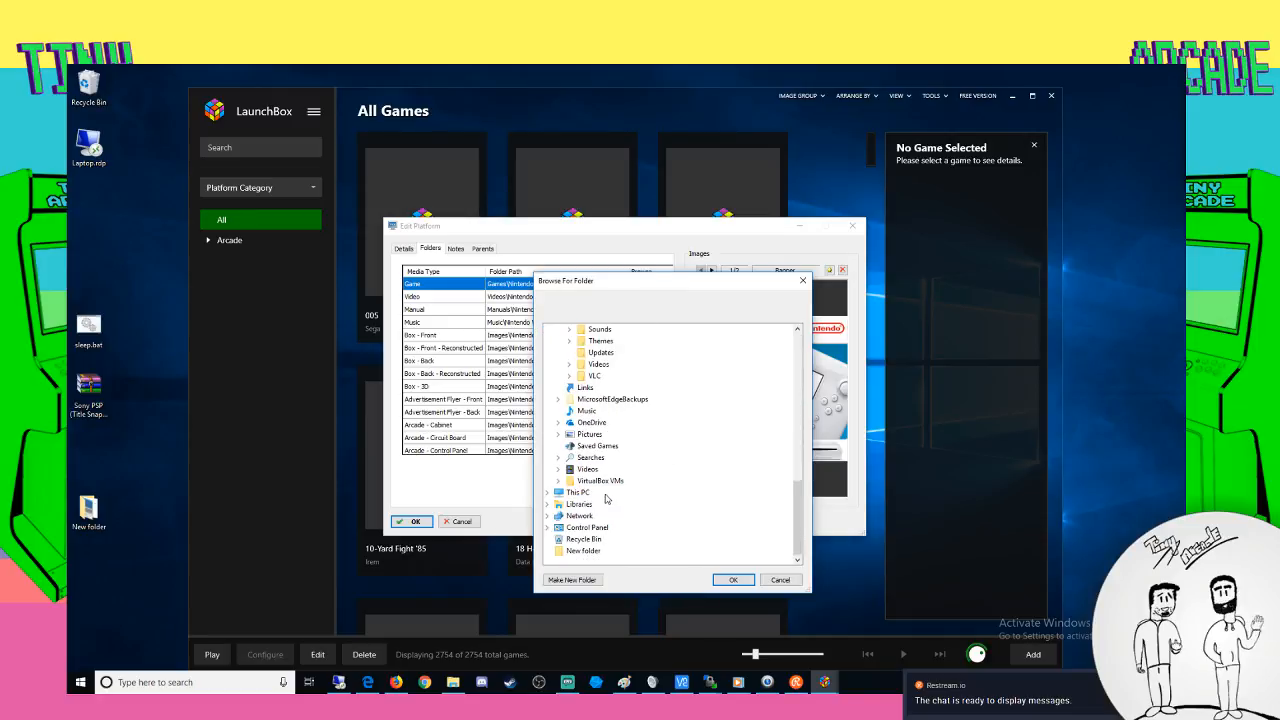
Expand the Arcade folder on Seagate Backup Plus Drive (D:) and check its Hyperspin1.5.1 and Emulators subfolders
{"action": "left_click", "coordinate": [548, 492]}
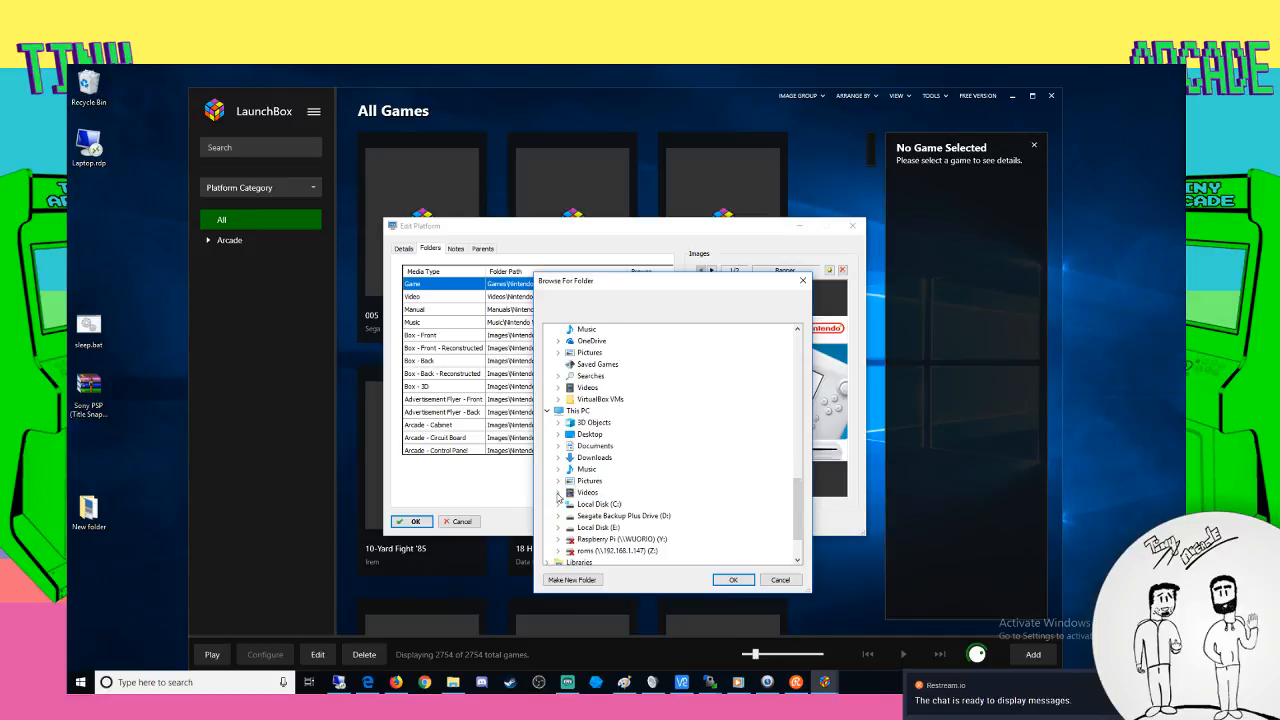
{"action": "left_click", "coordinate": [558, 516]}
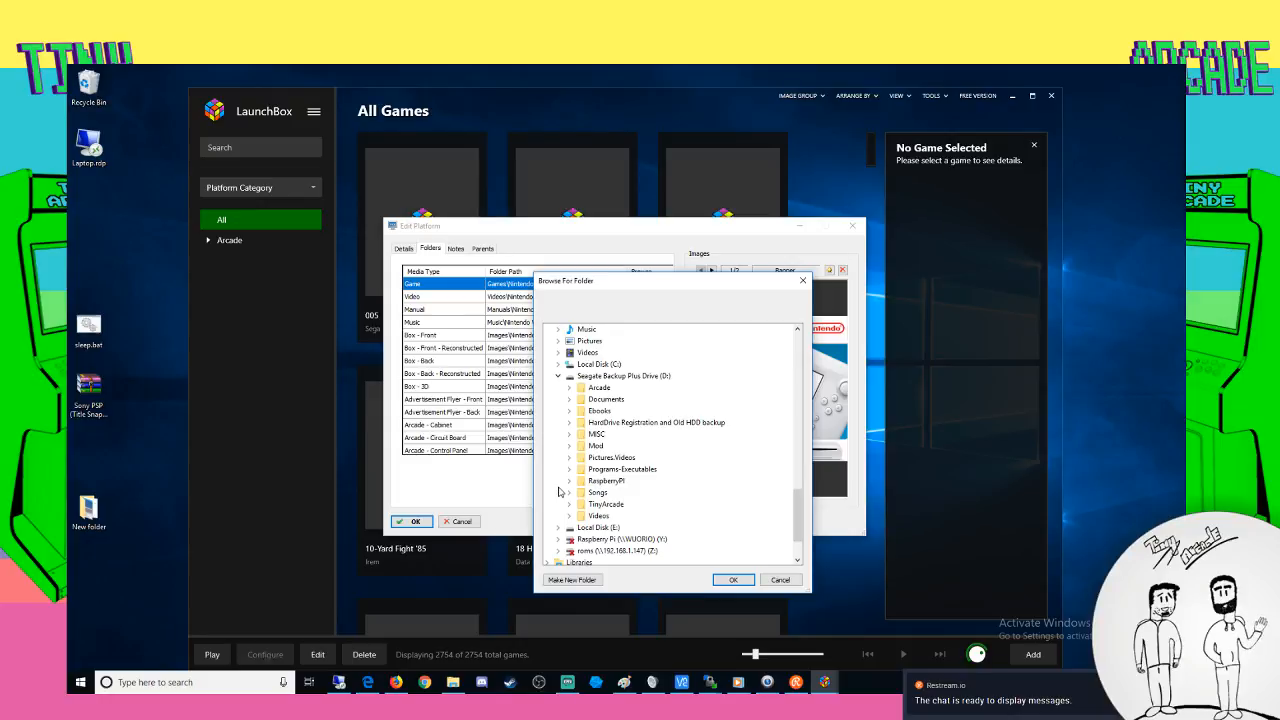
{"action": "left_click", "coordinate": [569, 387]}
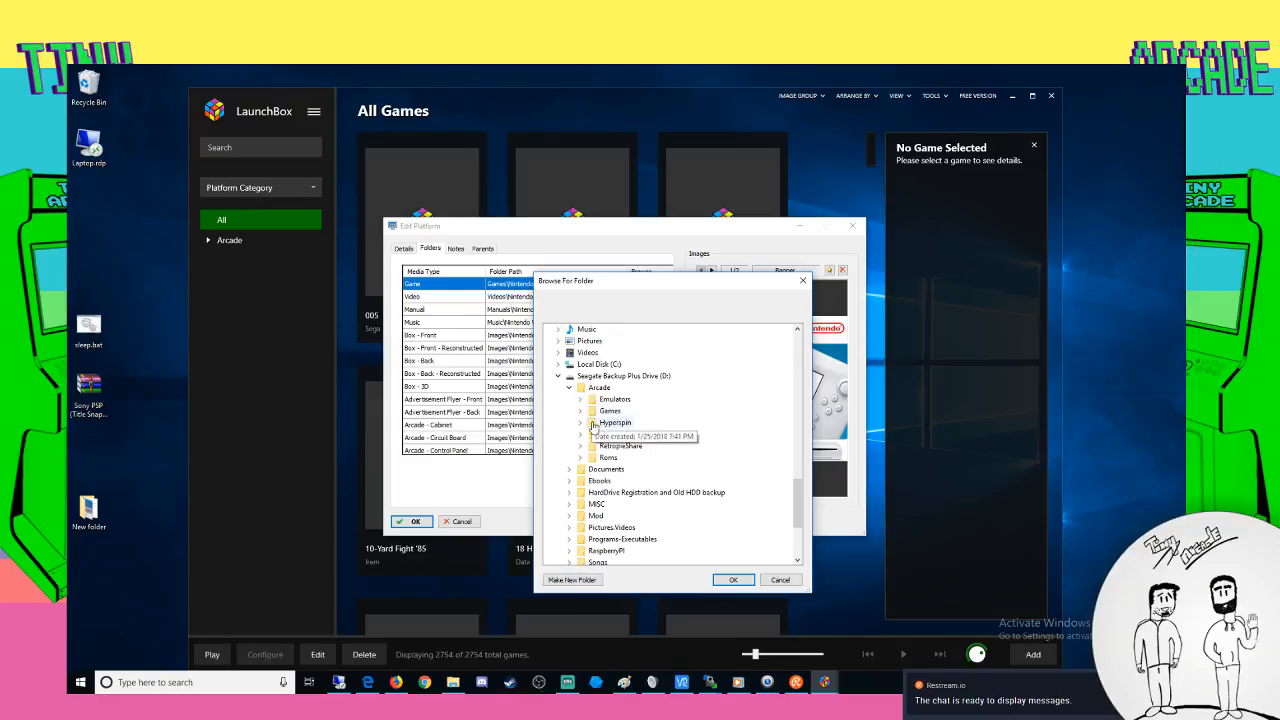
{"action": "double_click", "coordinate": [620, 434]}
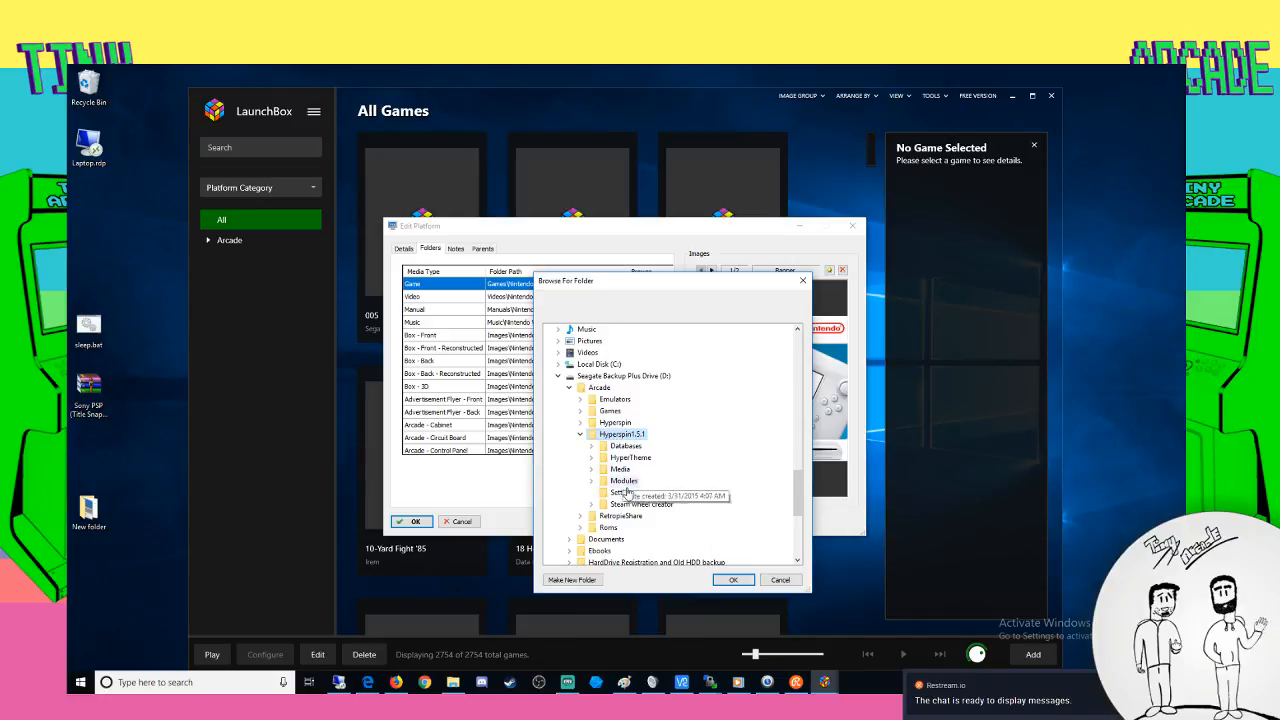
{"action": "left_click", "coordinate": [581, 434]}
{"action": "double_click", "coordinate": [612, 399]}
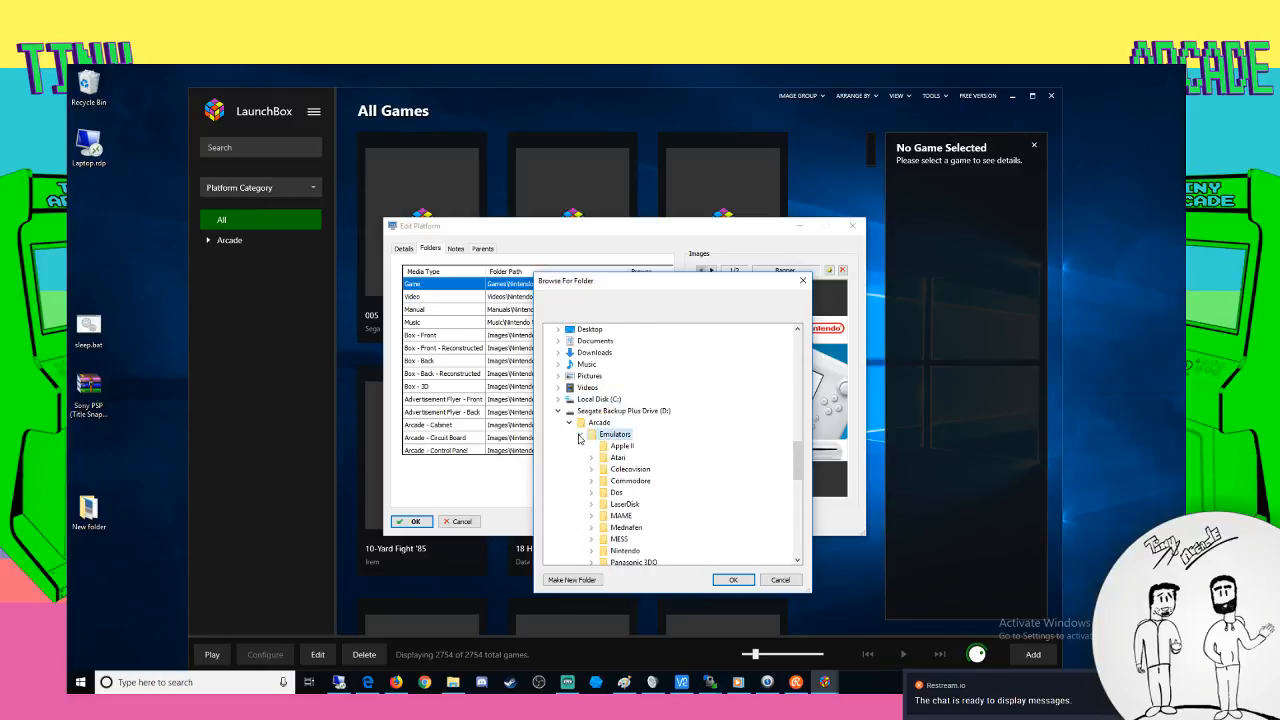
{"action": "left_click", "coordinate": [581, 435]}
Set the Wii U platform's Game folder to D:\Arcade\Roms\Nintendo\Nintendo WiiU, save the platform, and close the platform manager
{"action": "left_click", "coordinate": [581, 493]}
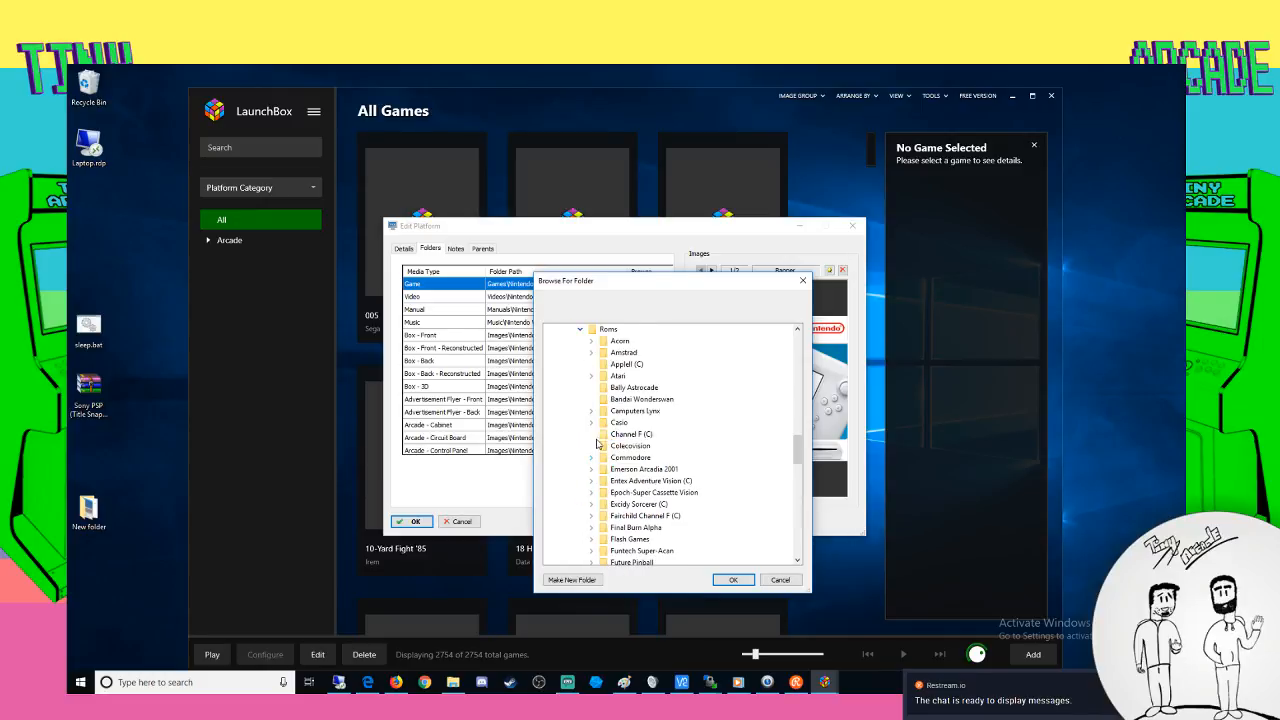
{"action": "scroll", "coordinate": [604, 399], "scroll_direction": "down", "scroll_amount": 15}
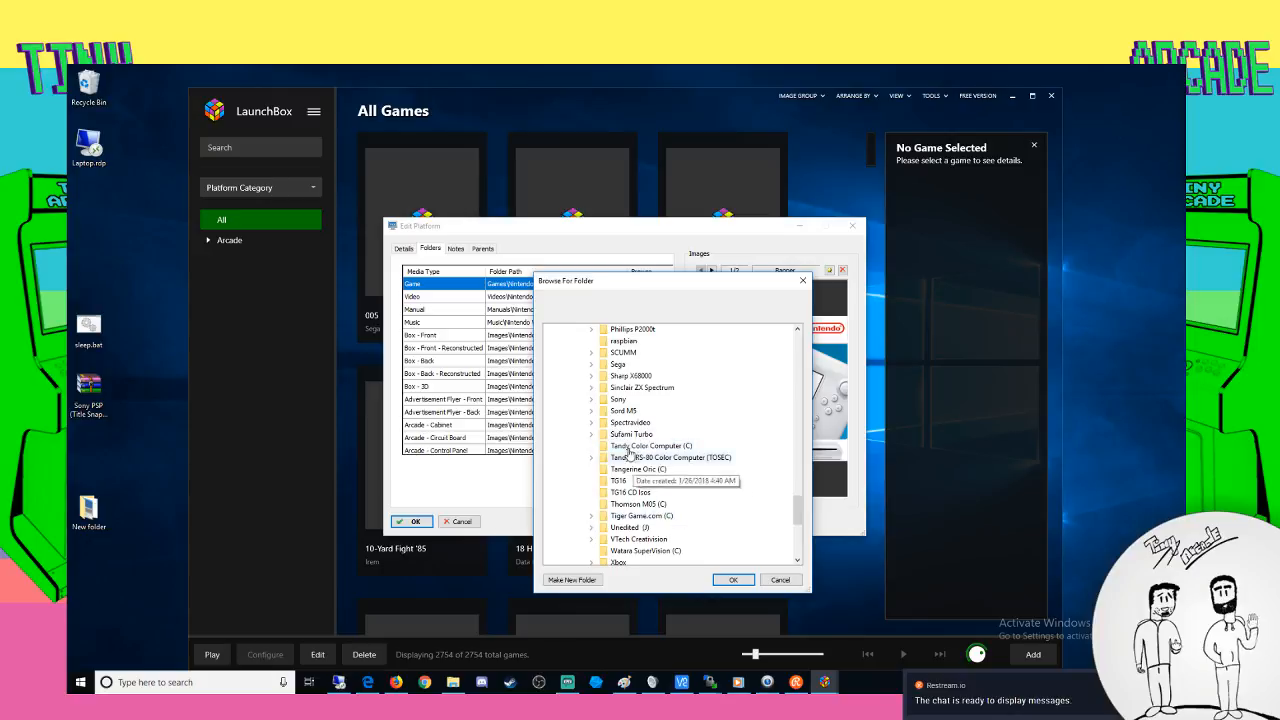
{"action": "double_click", "coordinate": [624, 341]}
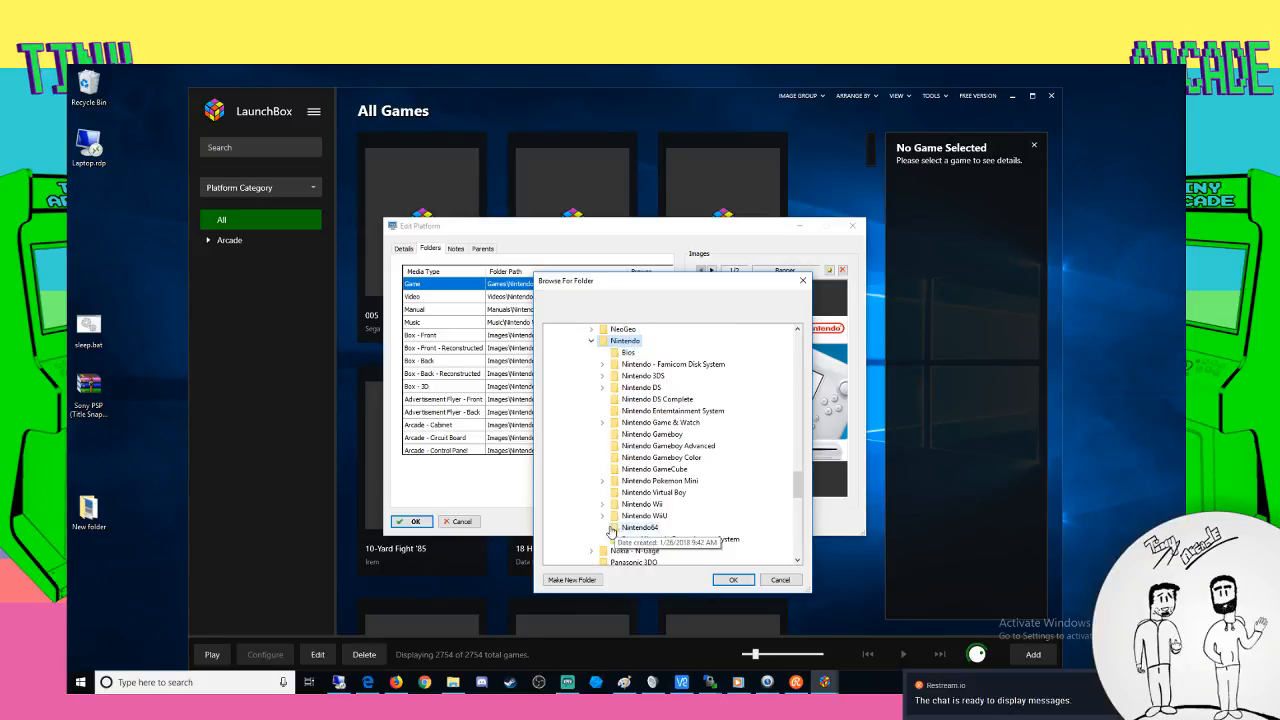
{"action": "double_click", "coordinate": [645, 515]}
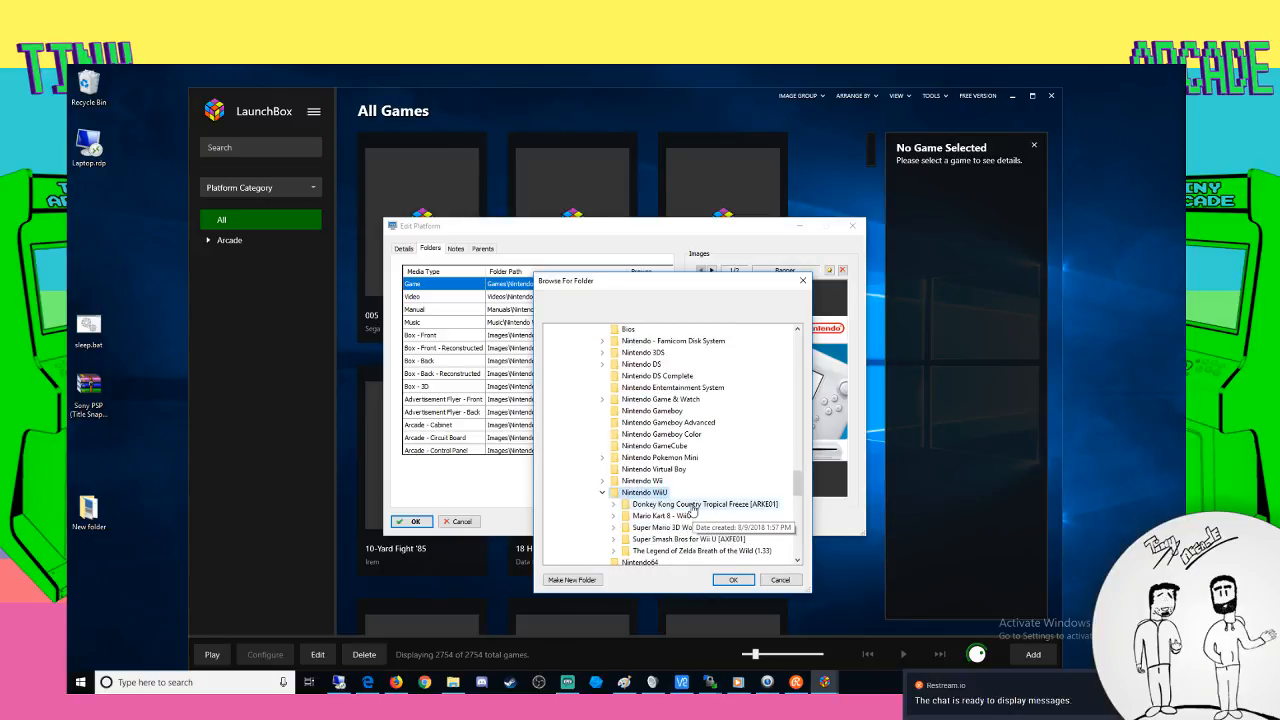
{"action": "left_click", "coordinate": [733, 580]}
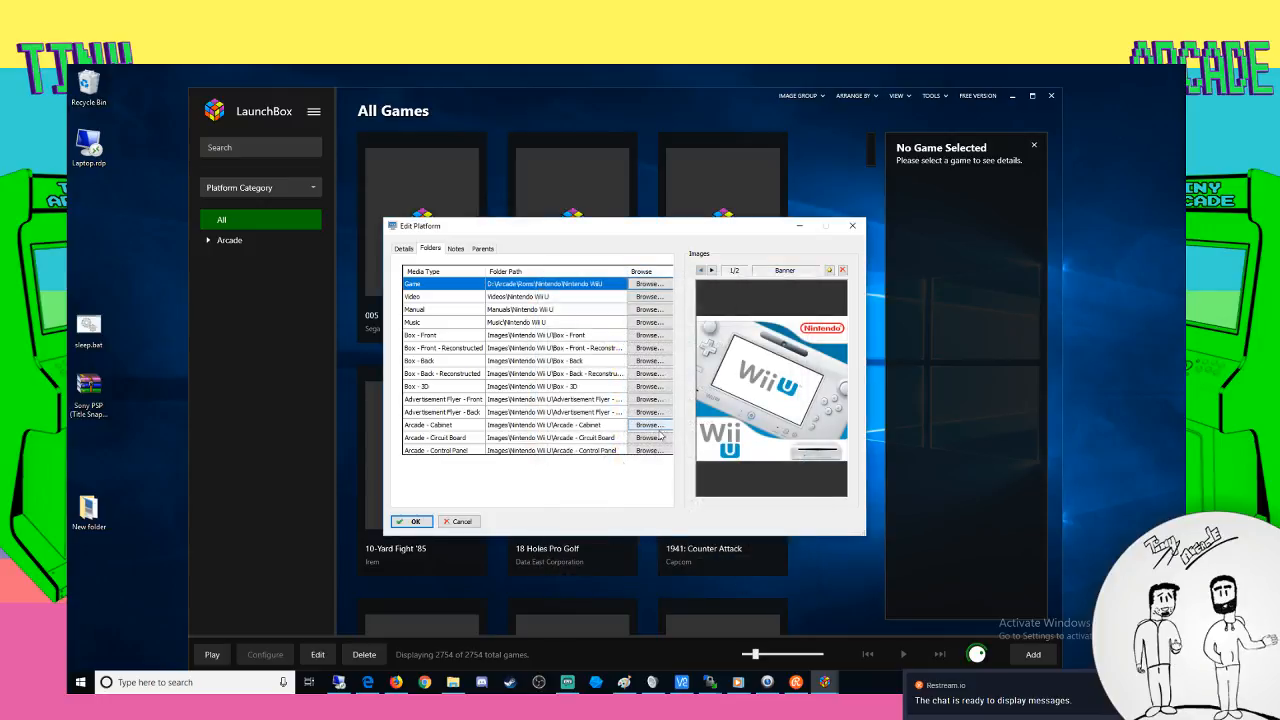
{"action": "left_click", "coordinate": [430, 526]}
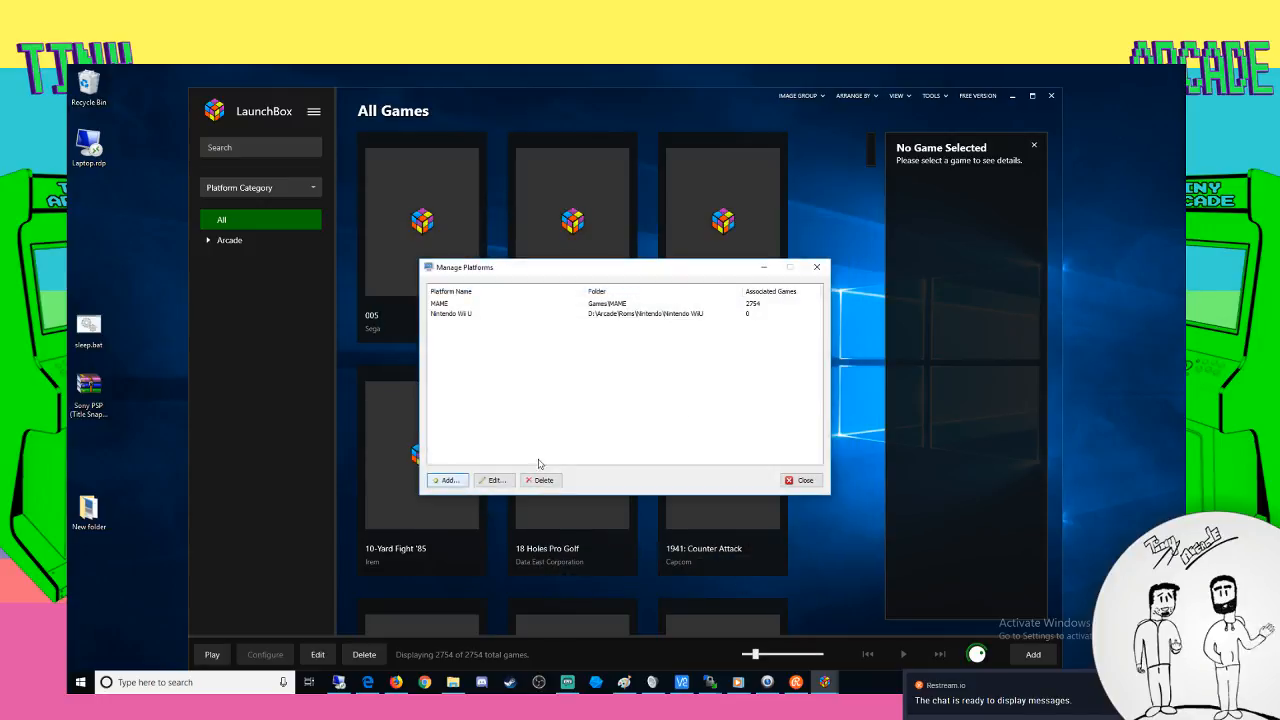
{"action": "left_click", "coordinate": [801, 480]}
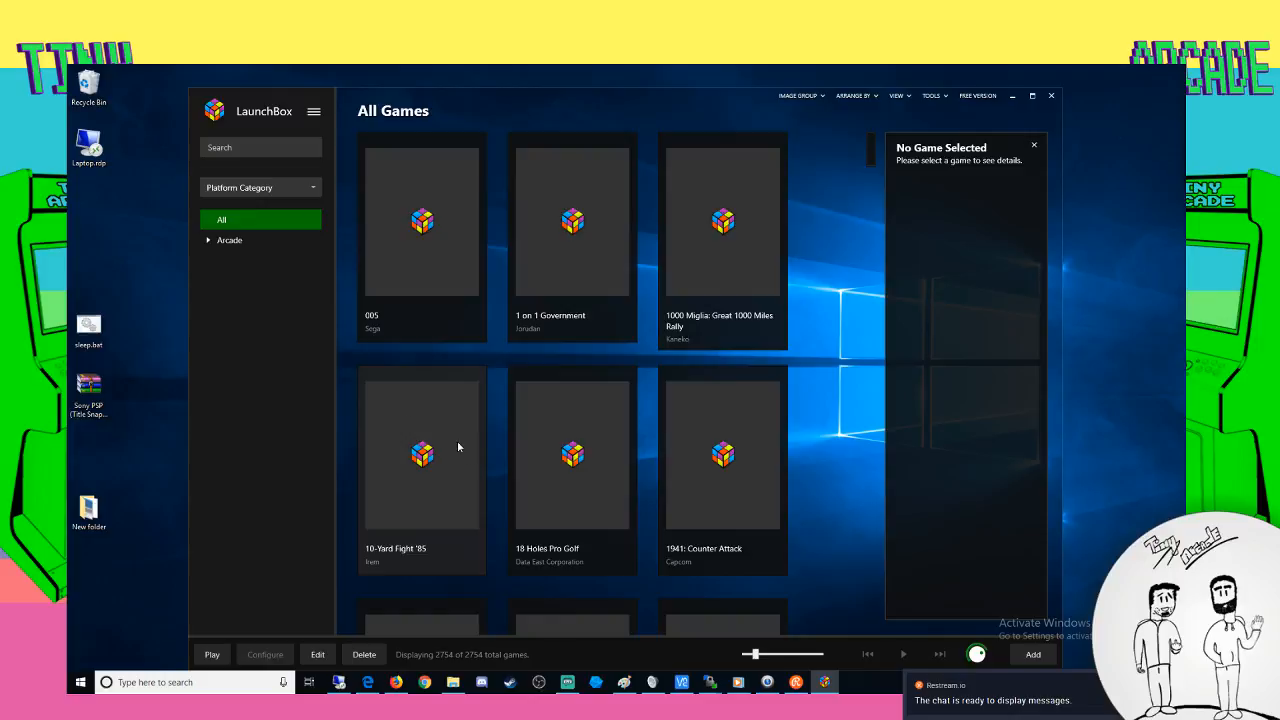
{"action": "left_click", "coordinate": [255, 241]}
{"action": "right_click", "coordinate": [255, 243]}
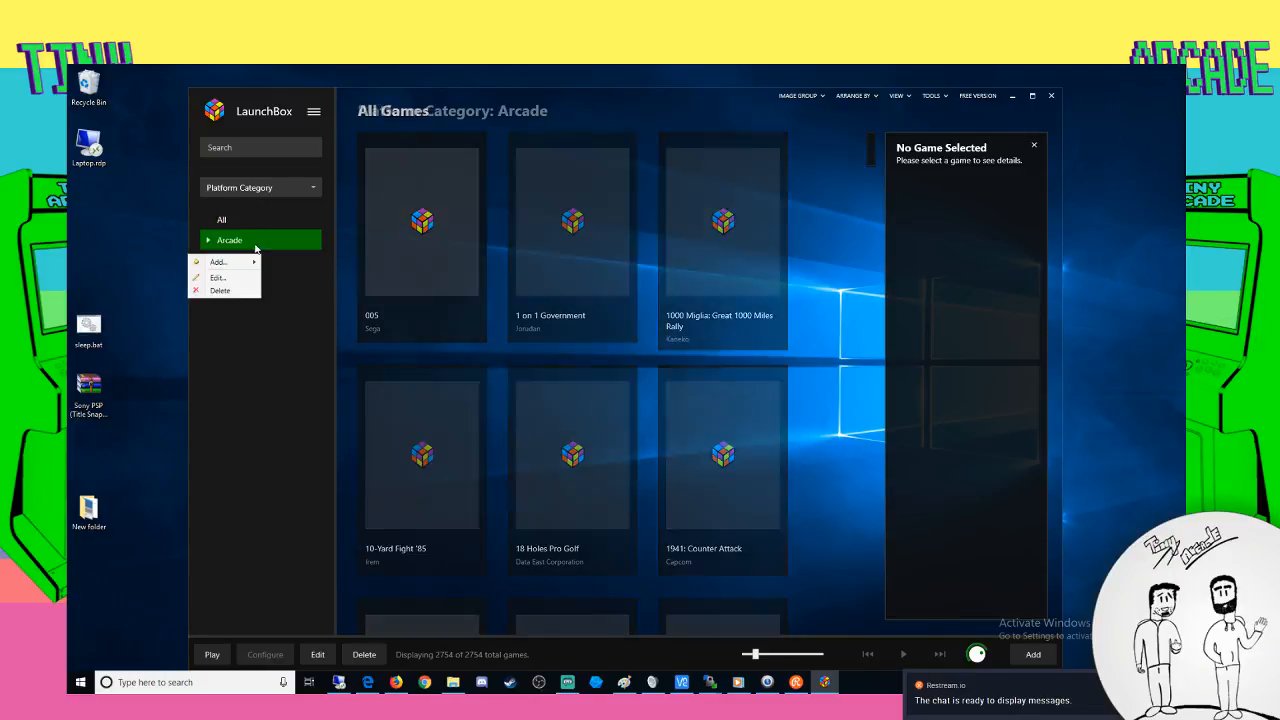
{"action": "mouse_move", "coordinate": [222, 262]}
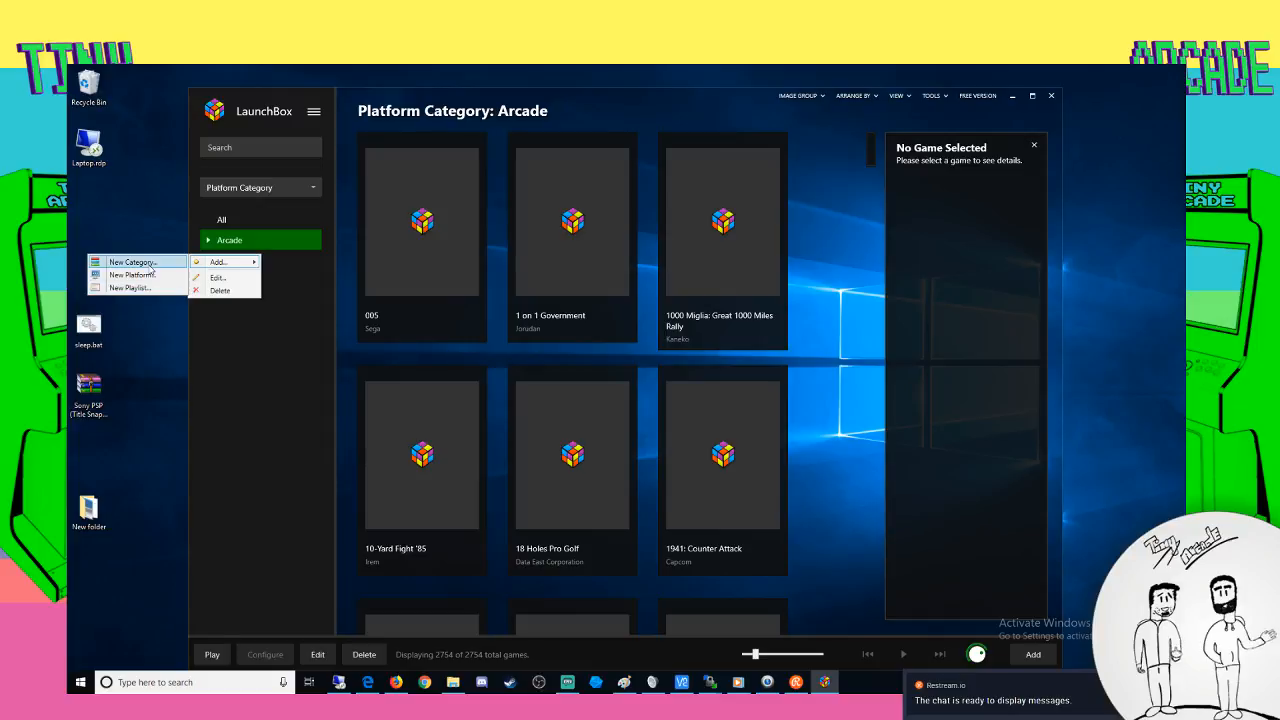
{"action": "left_click", "coordinate": [146, 275]}
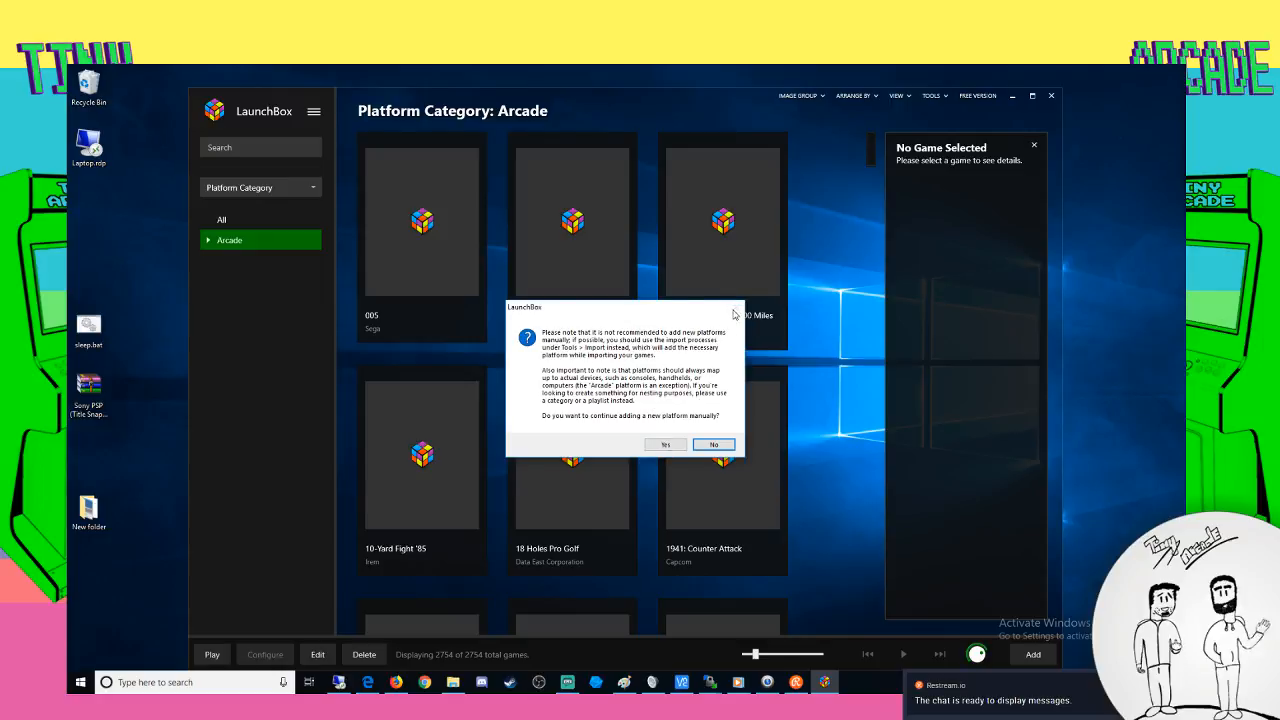
{"action": "left_click", "coordinate": [698, 448]}
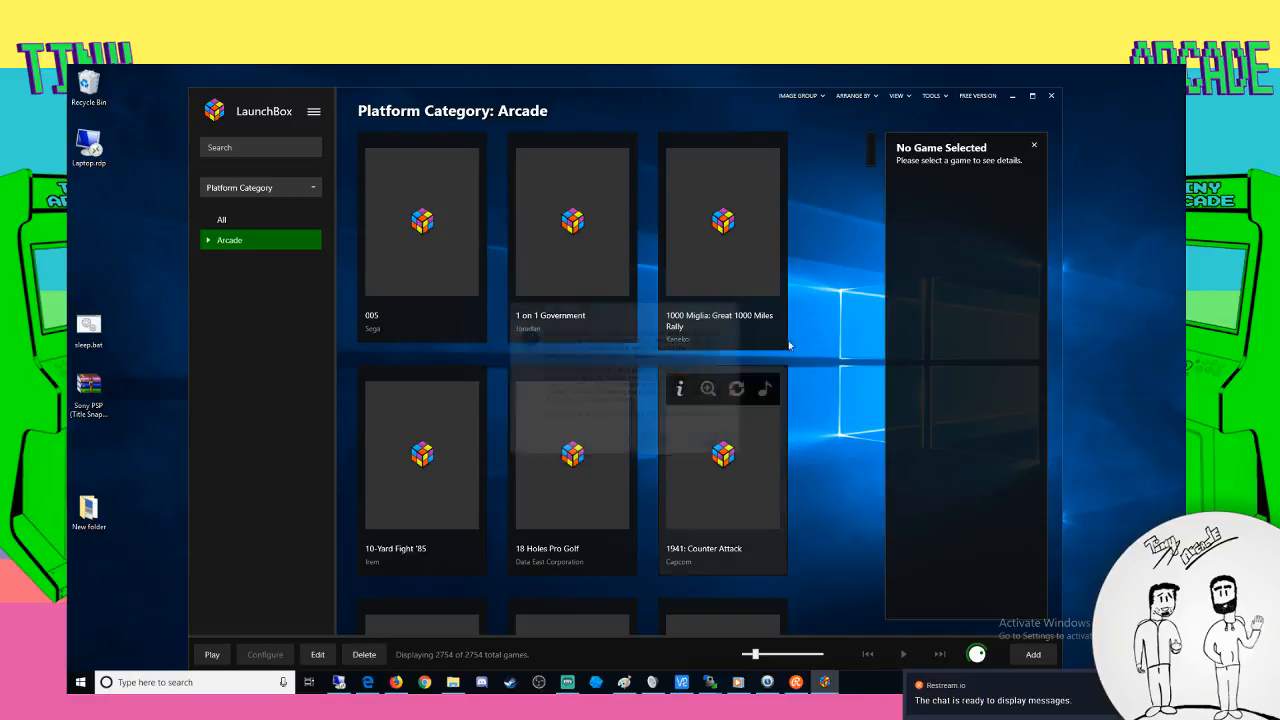
{"action": "left_click", "coordinate": [938, 97]}
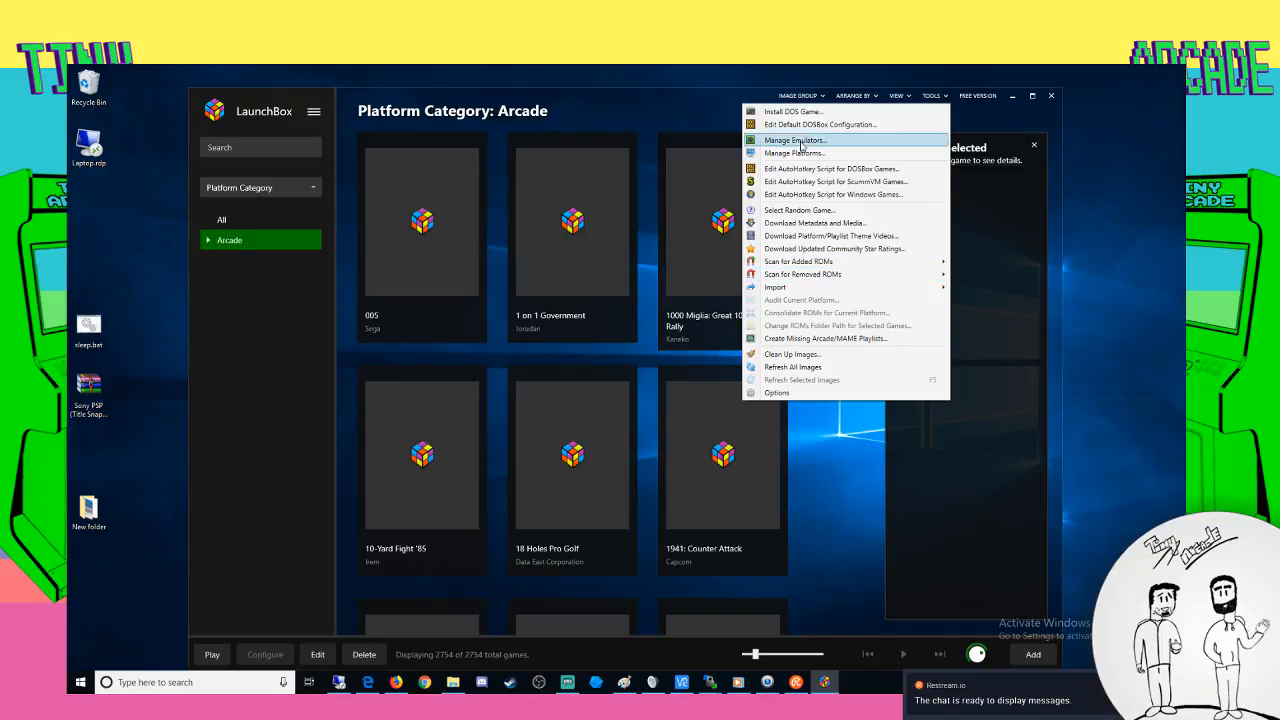
{"action": "mouse_move", "coordinate": [808, 288]}
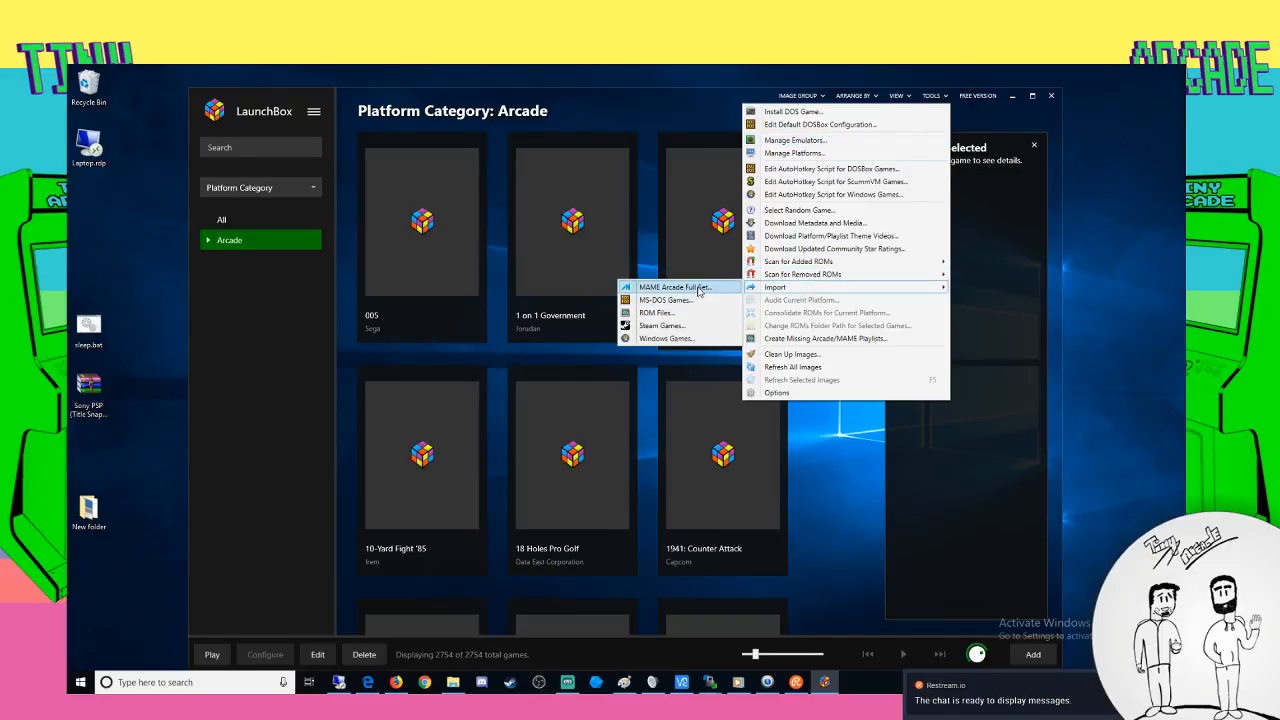
{"action": "left_click", "coordinate": [682, 315]}
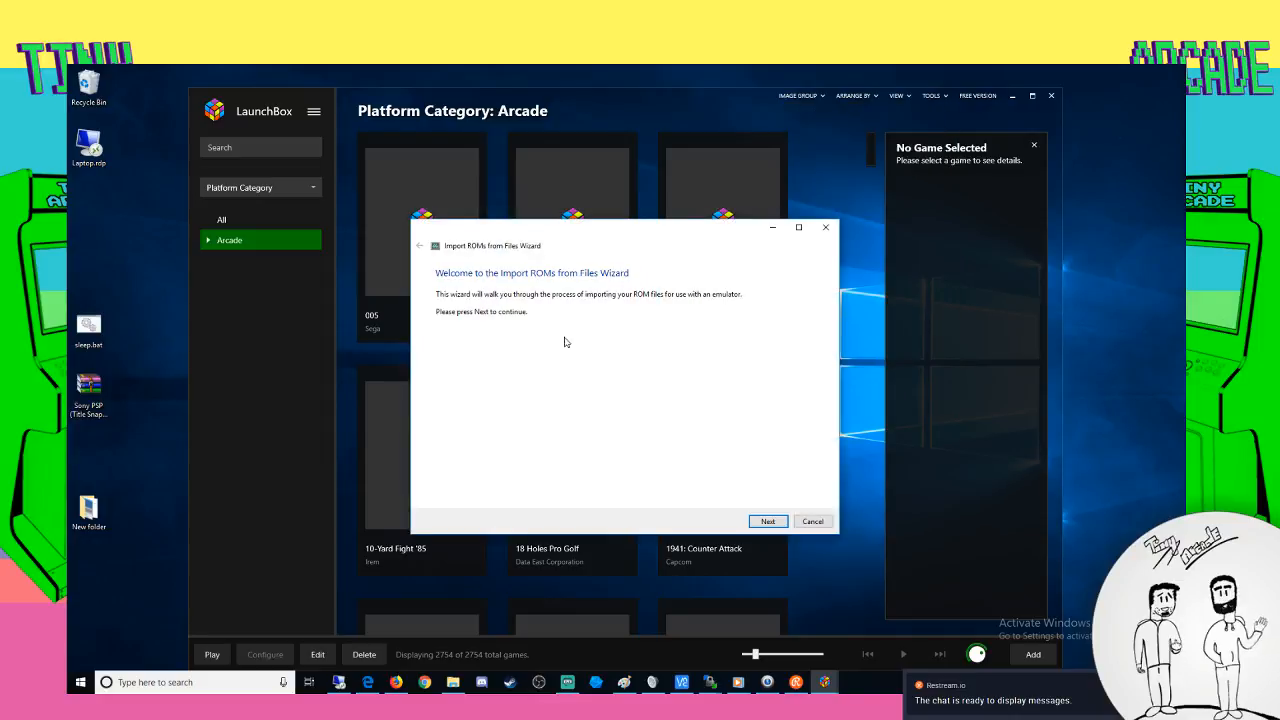
{"action": "left_click", "coordinate": [767, 522]}
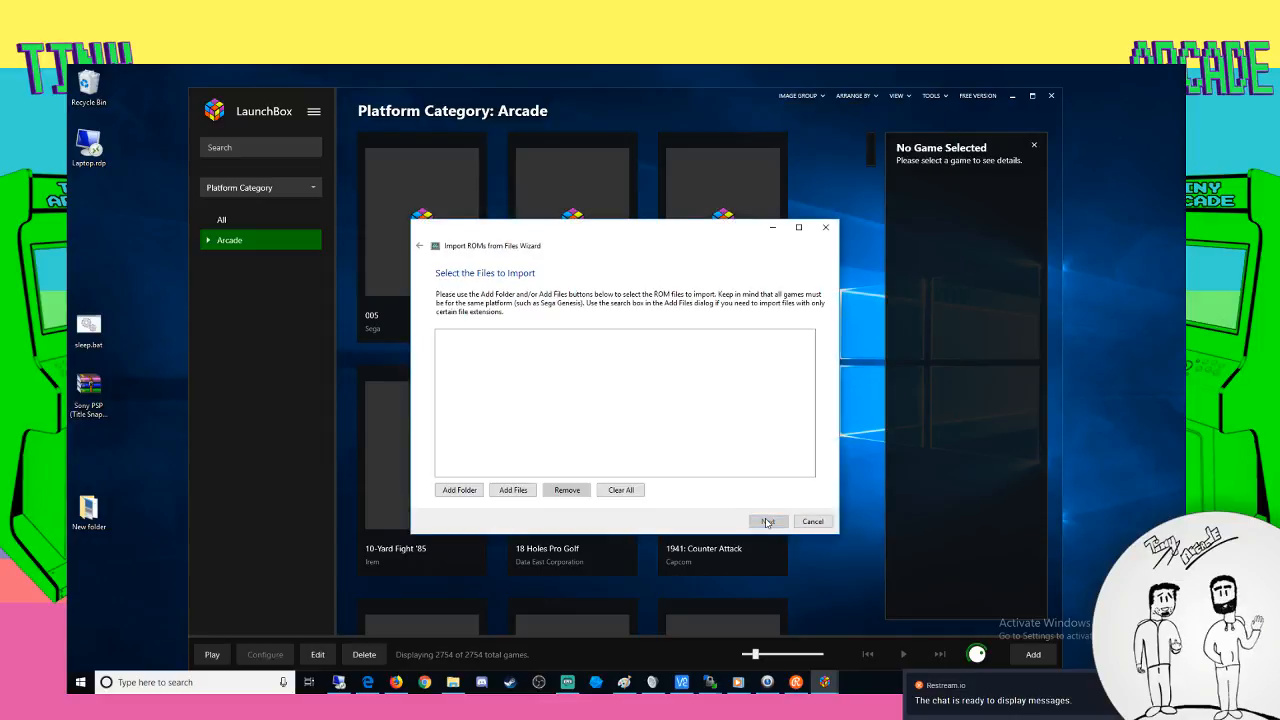
{"action": "left_click", "coordinate": [463, 491]}
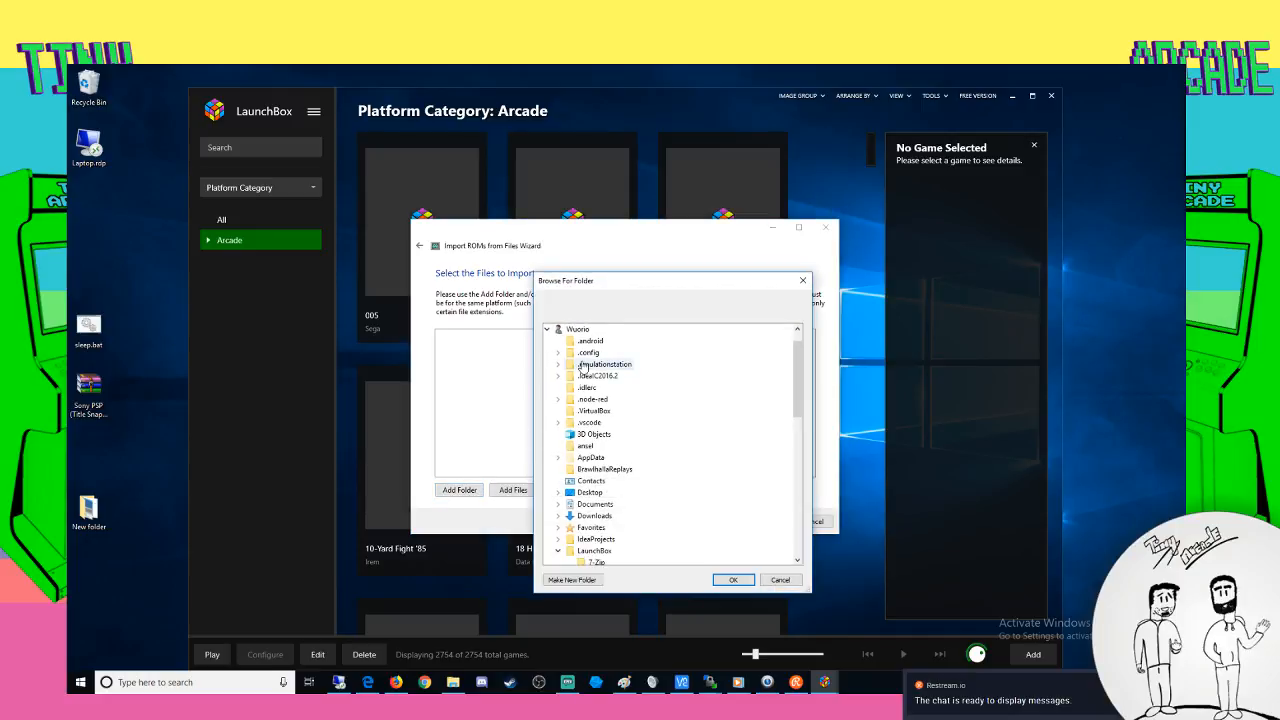
{"action": "left_click_drag", "start_coordinate": [698, 296], "coordinate": [696, 357]}
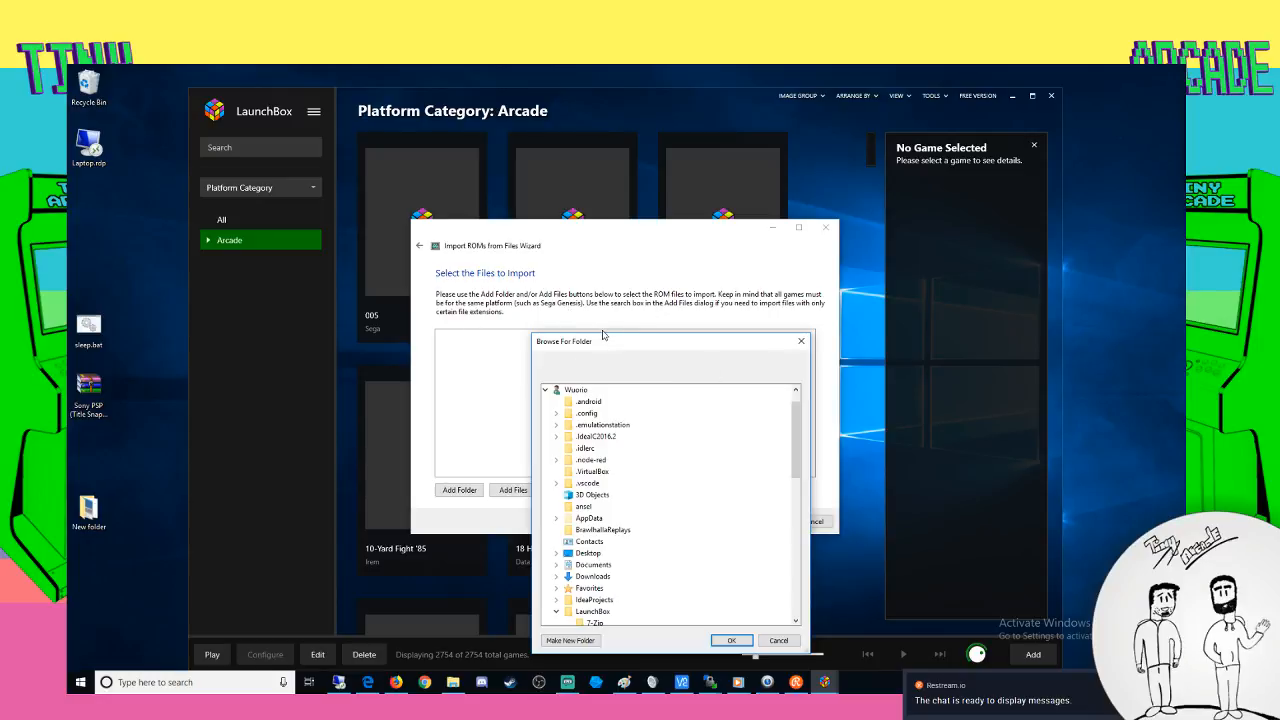
{"action": "left_click", "coordinate": [802, 343]}
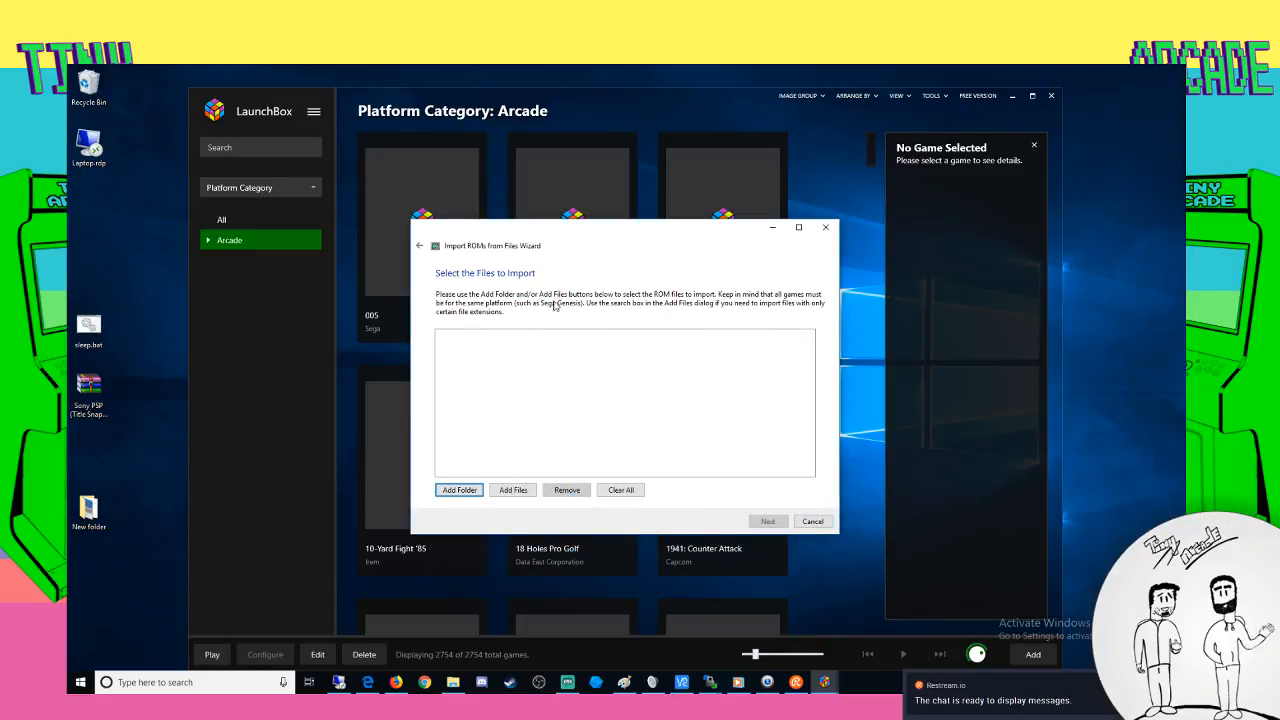
{"action": "left_click", "coordinate": [825, 227]}
Add a platform category with the unique name Nintendo Wii U, keeping it under Root
{"action": "left_click", "coordinate": [209, 242]}
{"action": "left_click", "coordinate": [209, 242]}
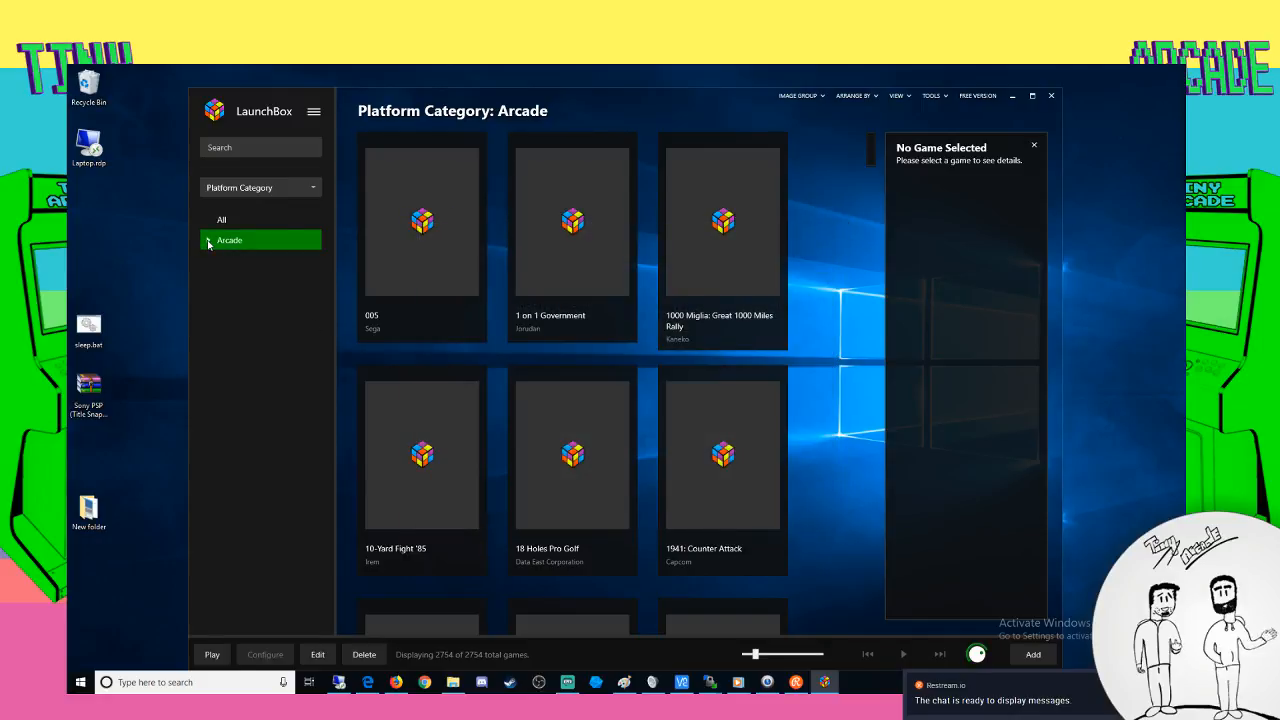
{"action": "mouse_move", "coordinate": [517, 146]}
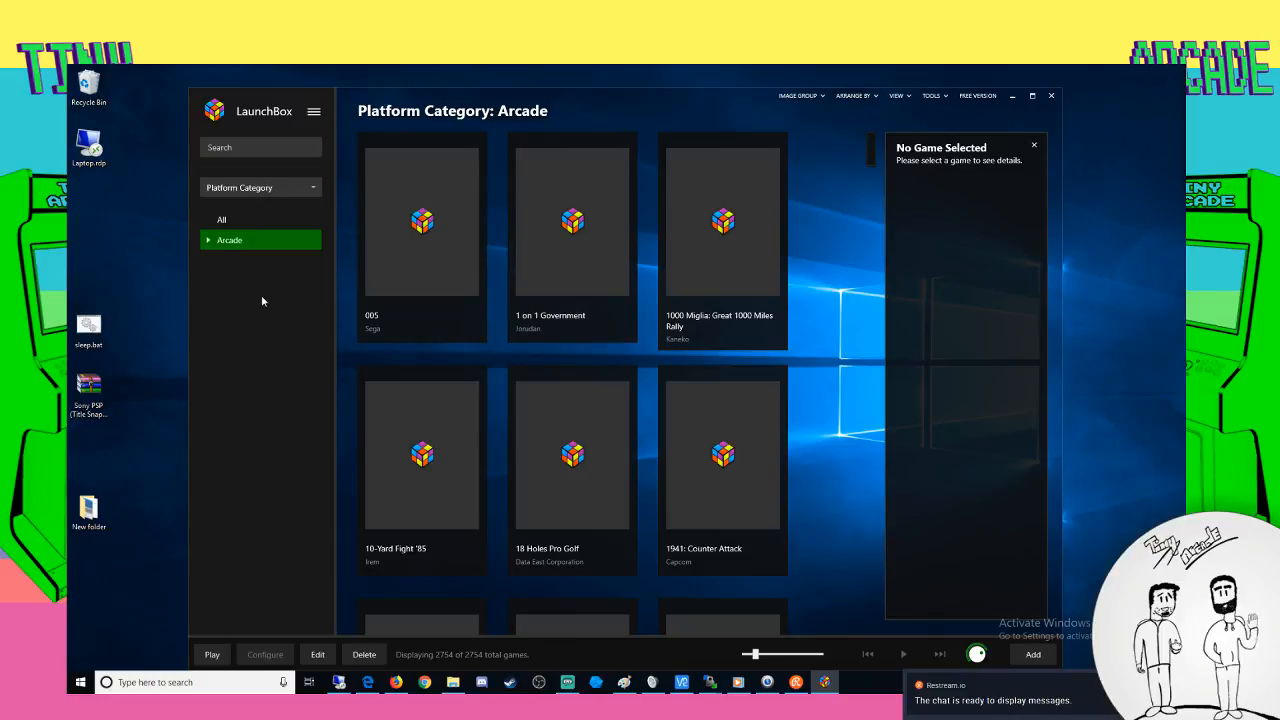
{"action": "right_click", "coordinate": [232, 246]}
{"action": "right_click", "coordinate": [221, 230]}
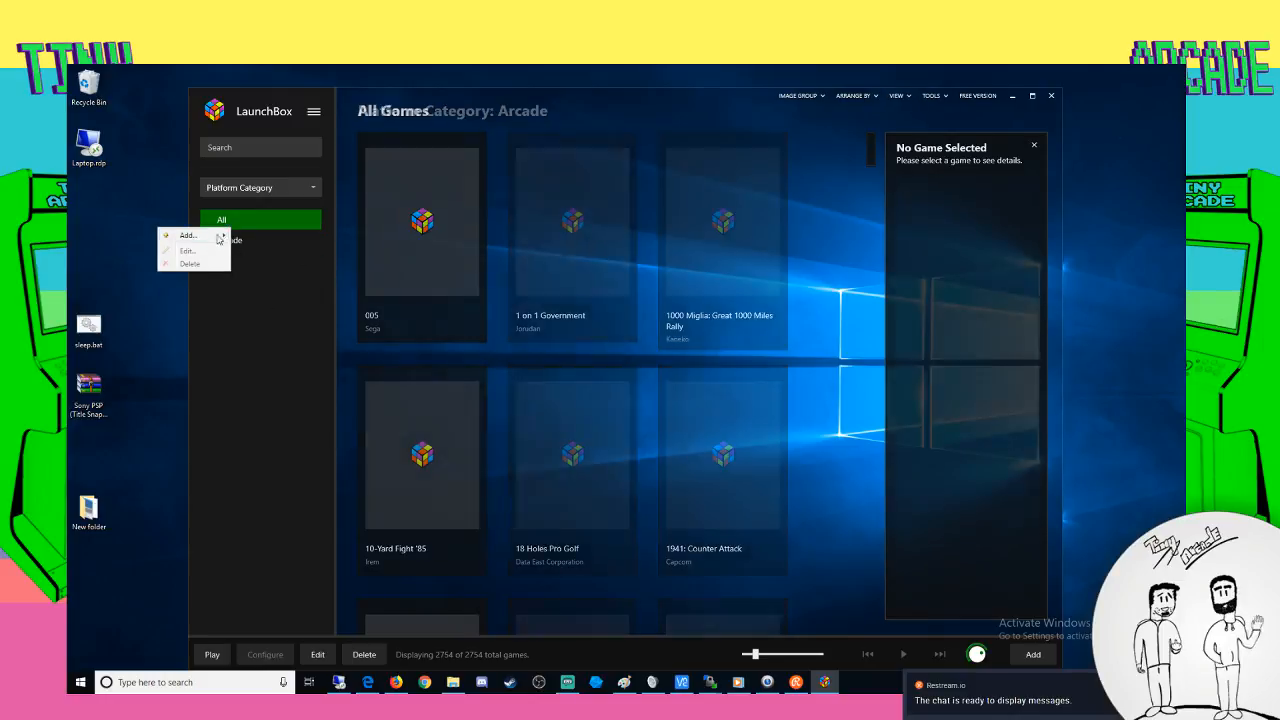
{"action": "mouse_move", "coordinate": [221, 236]}
{"action": "left_click", "coordinate": [270, 233]}
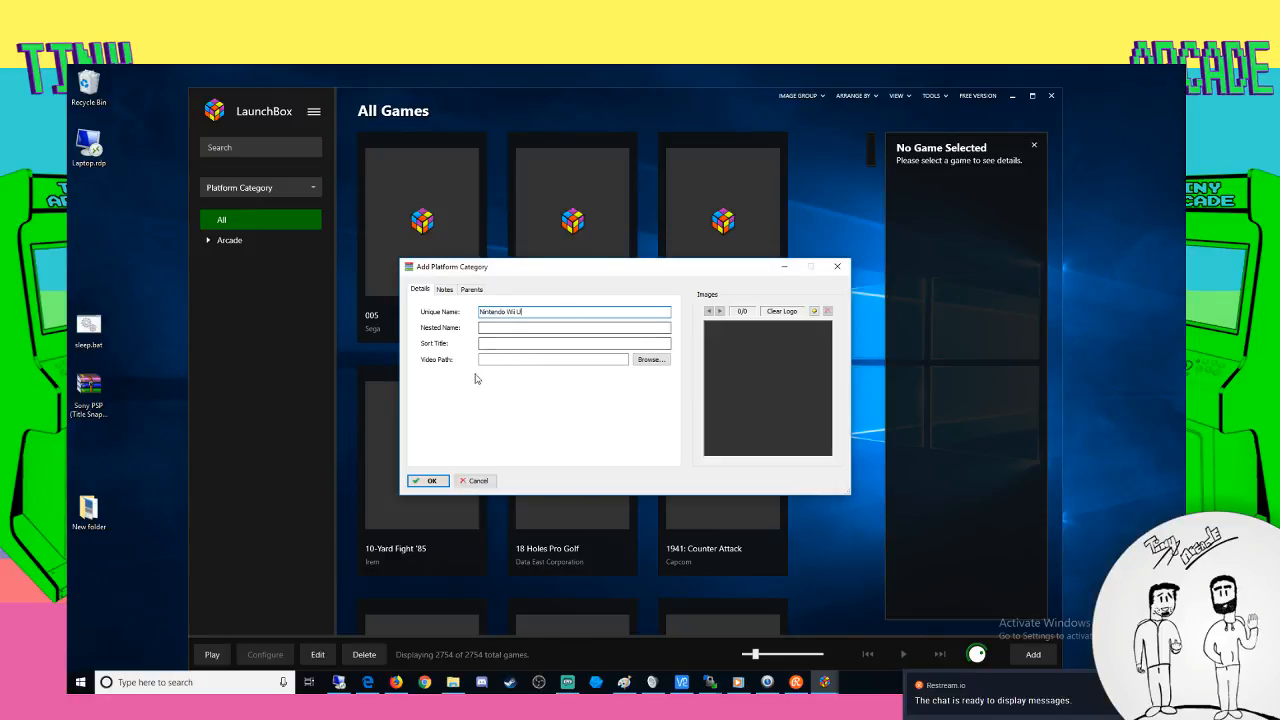
{"action": "left_click", "coordinate": [450, 291]}
{"action": "left_click", "coordinate": [469, 292]}
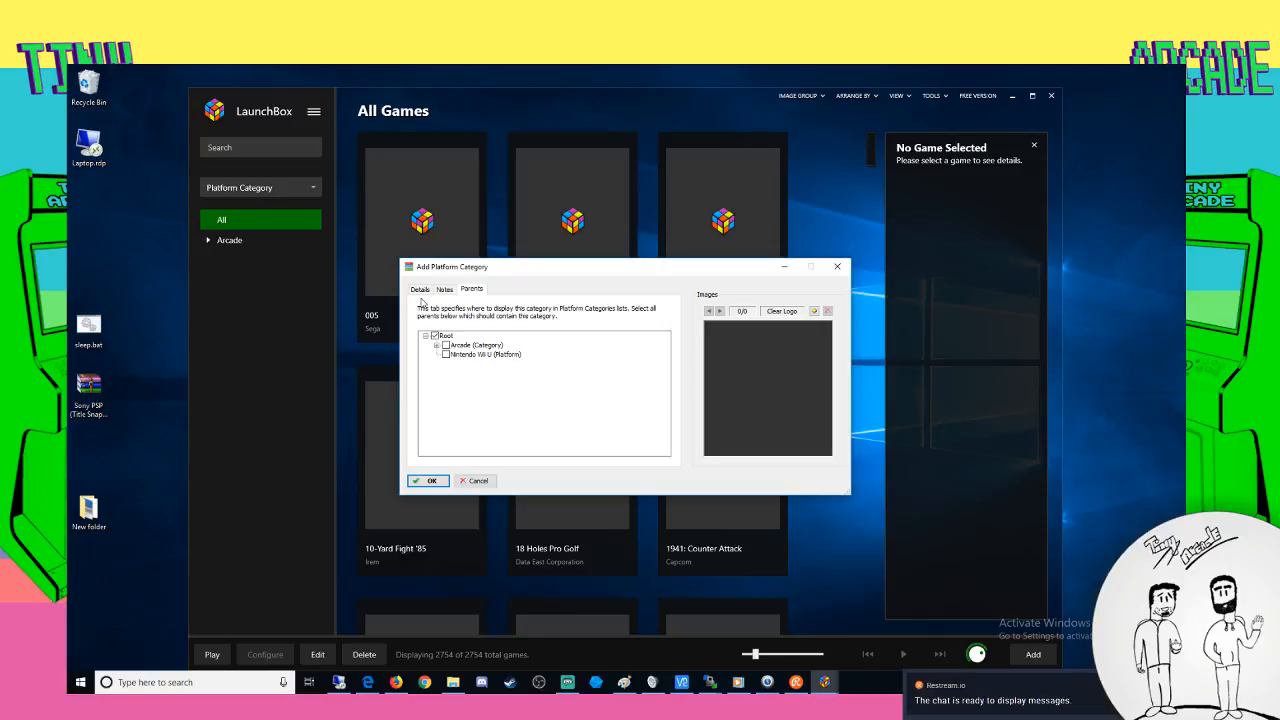
{"action": "left_click", "coordinate": [420, 290]}
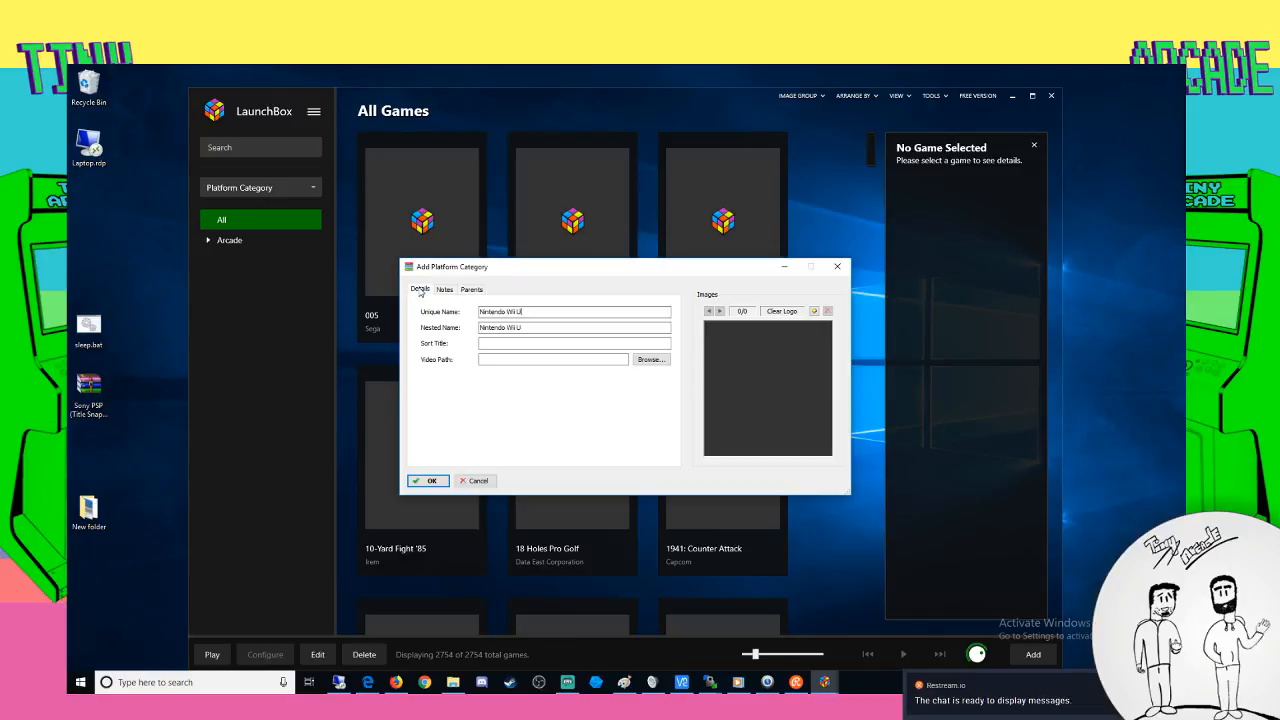
{"action": "left_click", "coordinate": [428, 481]}
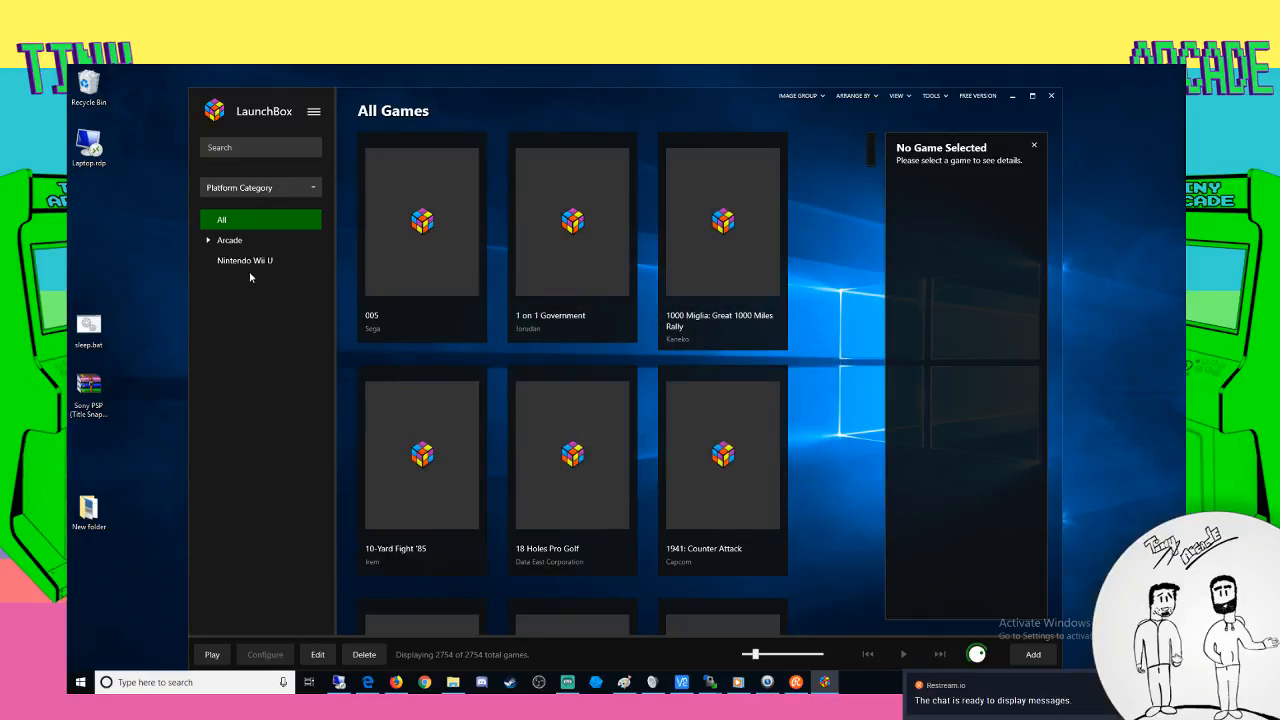
Show the new Nintendo Wii U category and start a ROM files import, advancing to the file selection page
{"action": "left_click", "coordinate": [249, 261]}
{"action": "right_click", "coordinate": [256, 268]}
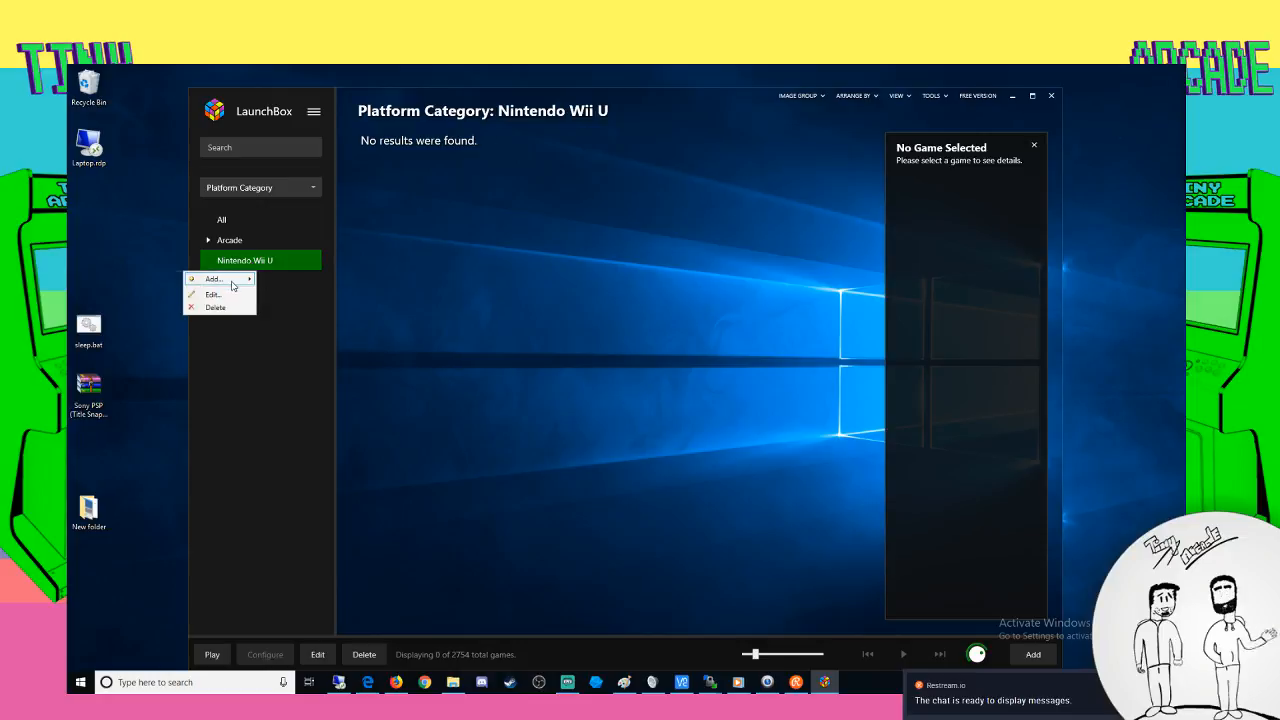
{"action": "left_click", "coordinate": [936, 95]}
{"action": "left_click", "coordinate": [936, 95]}
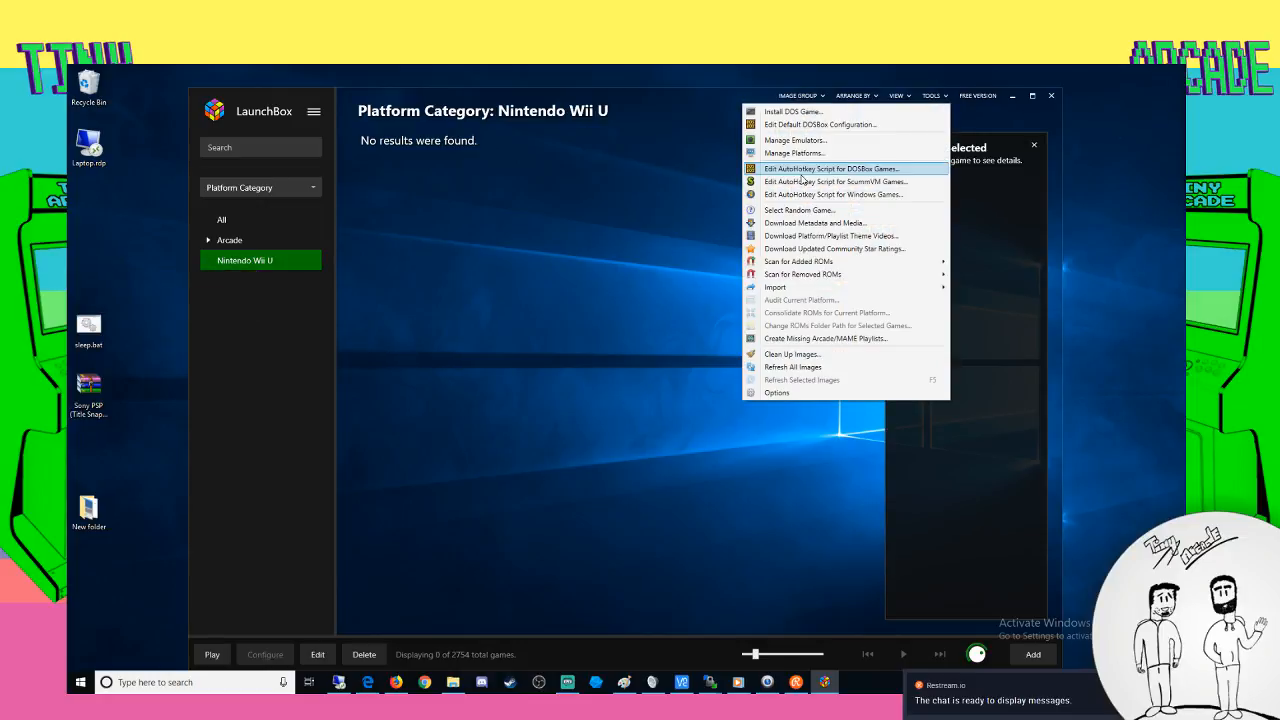
{"action": "mouse_move", "coordinate": [783, 290]}
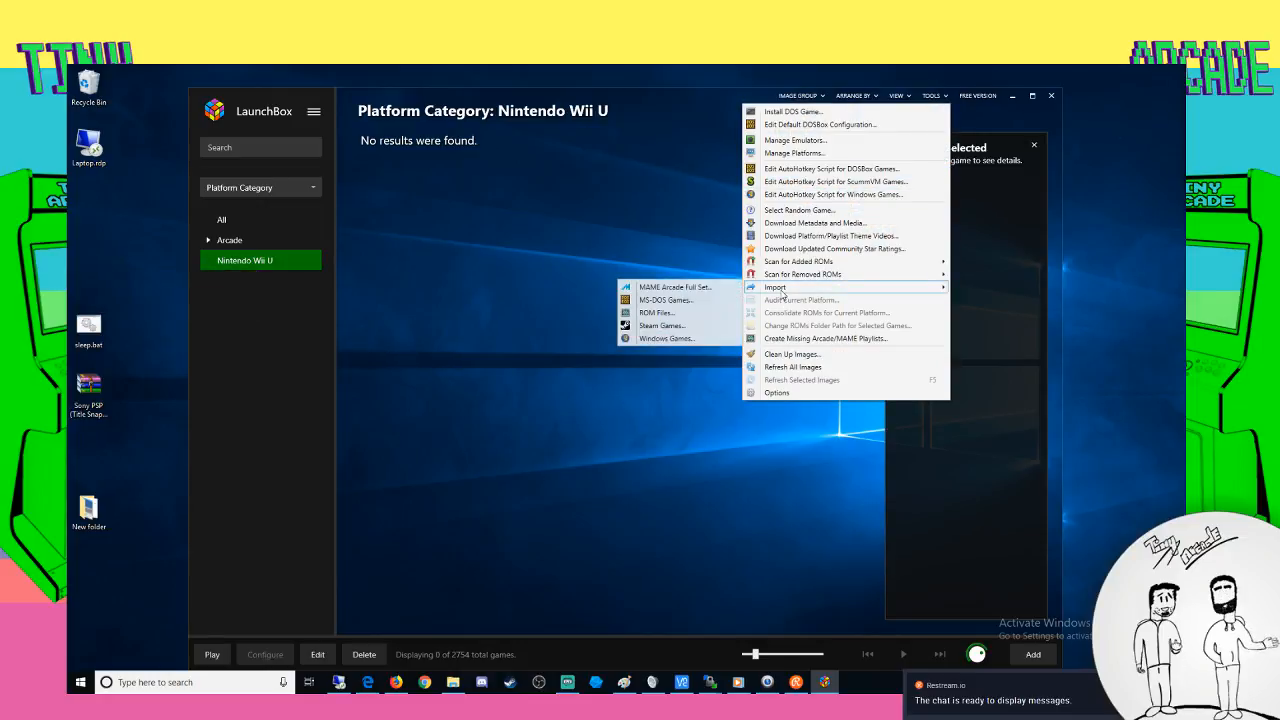
{"action": "left_click", "coordinate": [658, 312]}
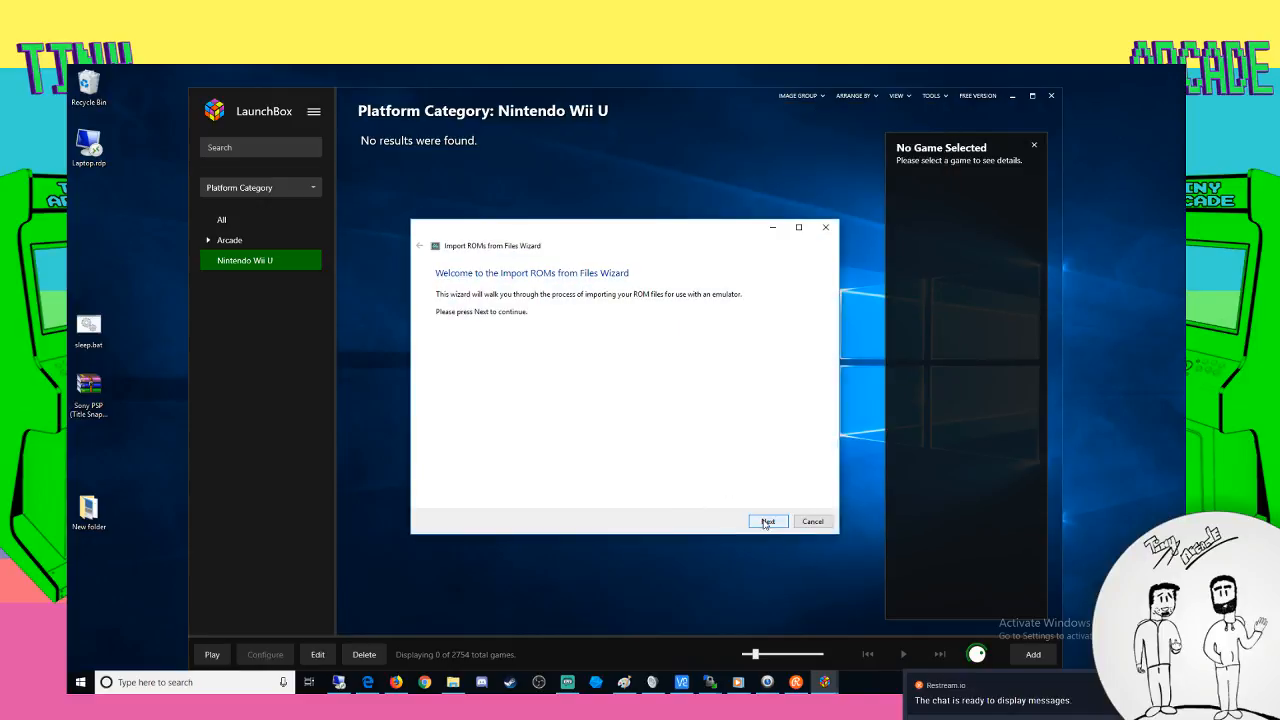
{"action": "left_click", "coordinate": [762, 521]}
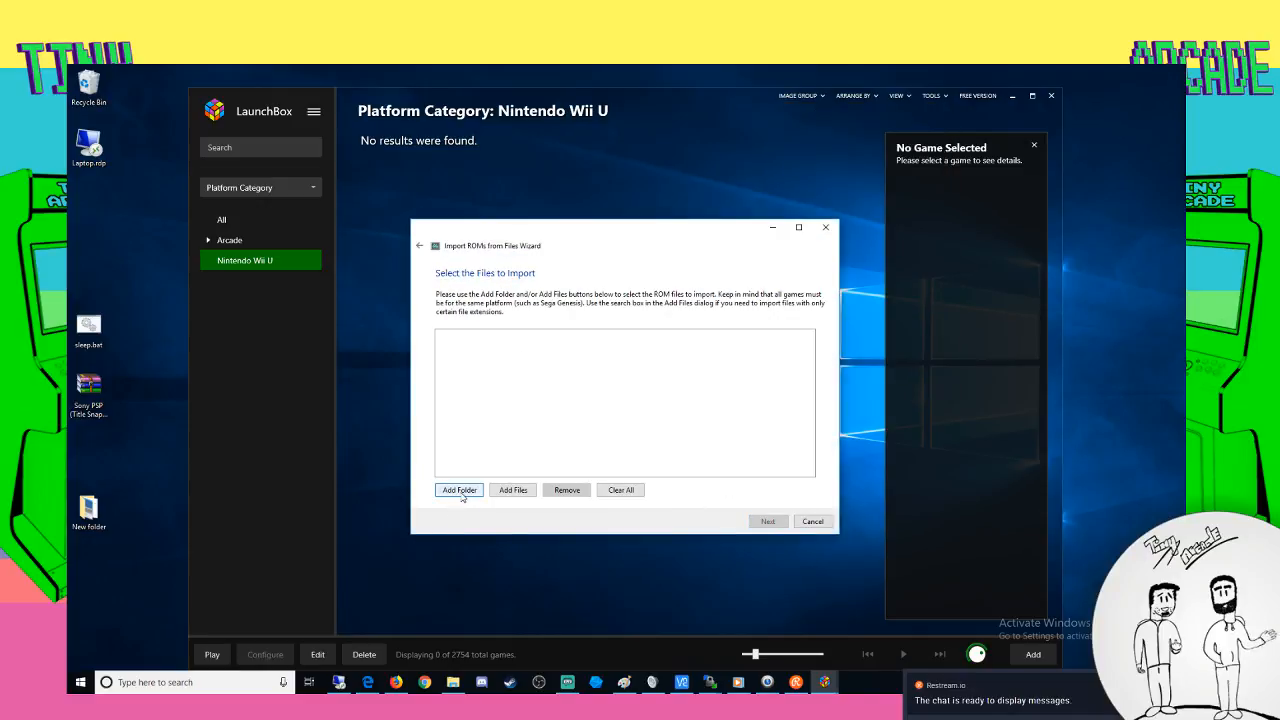
Add the folder D:\Arcade\Roms\Nintendo\Nintendo WiiU to the import and continue to the platform choice
{"action": "left_click", "coordinate": [513, 490]}
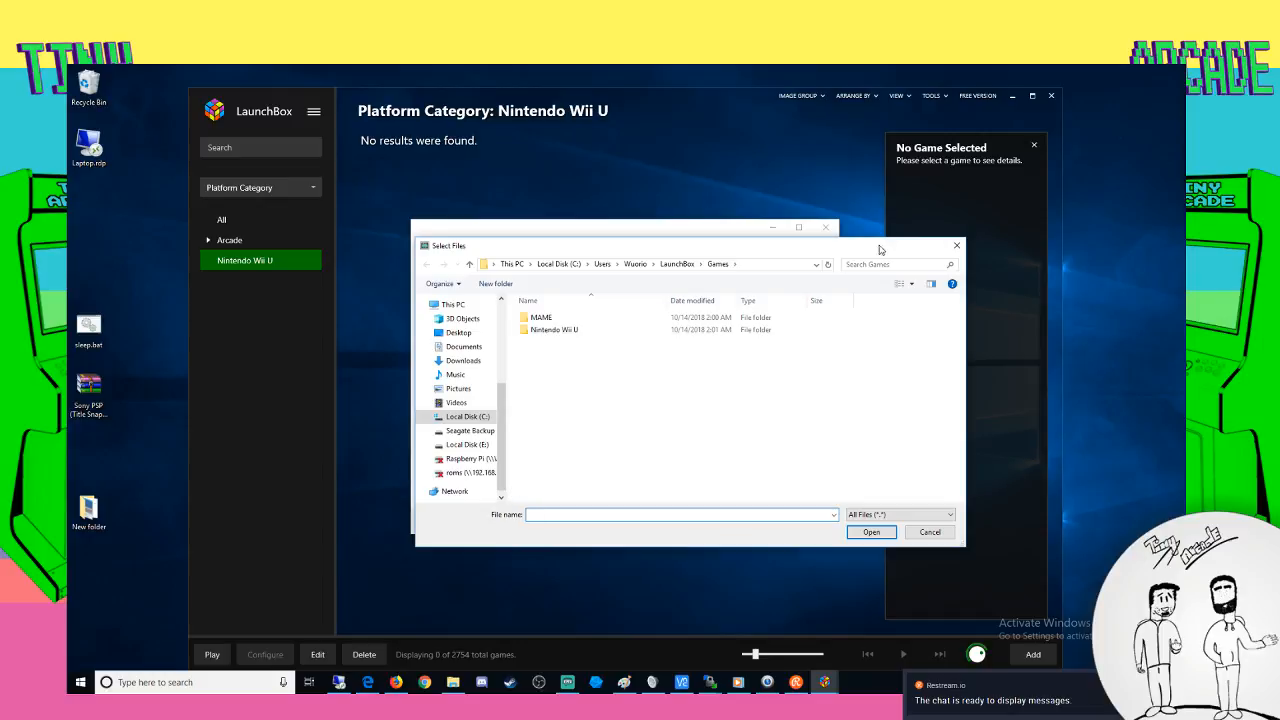
{"action": "left_click", "coordinate": [957, 245]}
{"action": "left_click", "coordinate": [458, 490]}
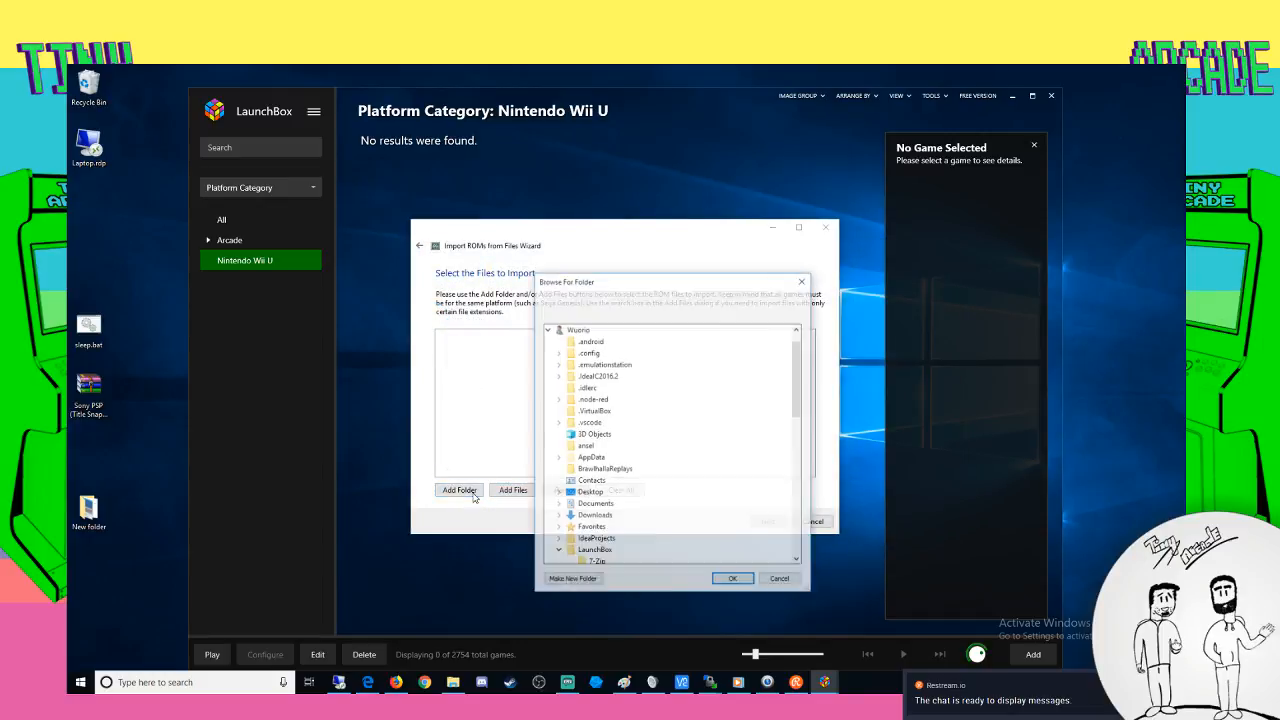
{"action": "scroll", "coordinate": [607, 474], "scroll_direction": "down", "scroll_amount": 10}
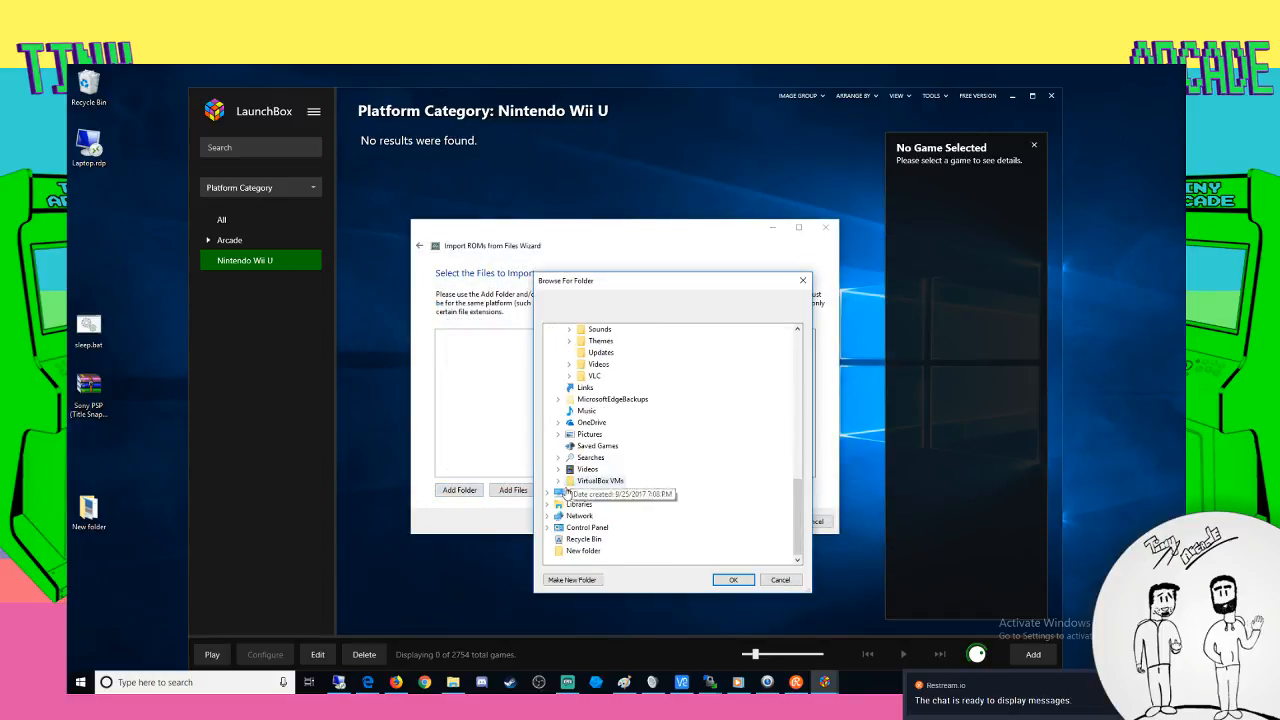
{"action": "left_click", "coordinate": [547, 492]}
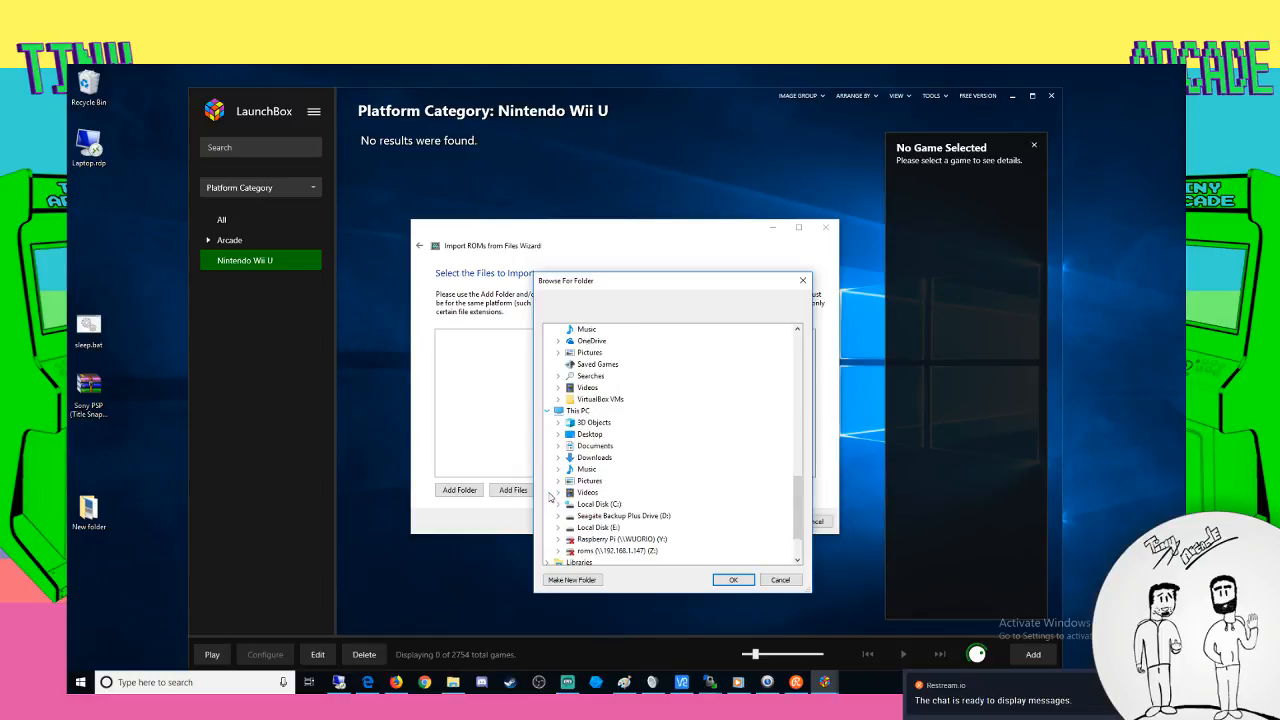
{"action": "double_click", "coordinate": [595, 516]}
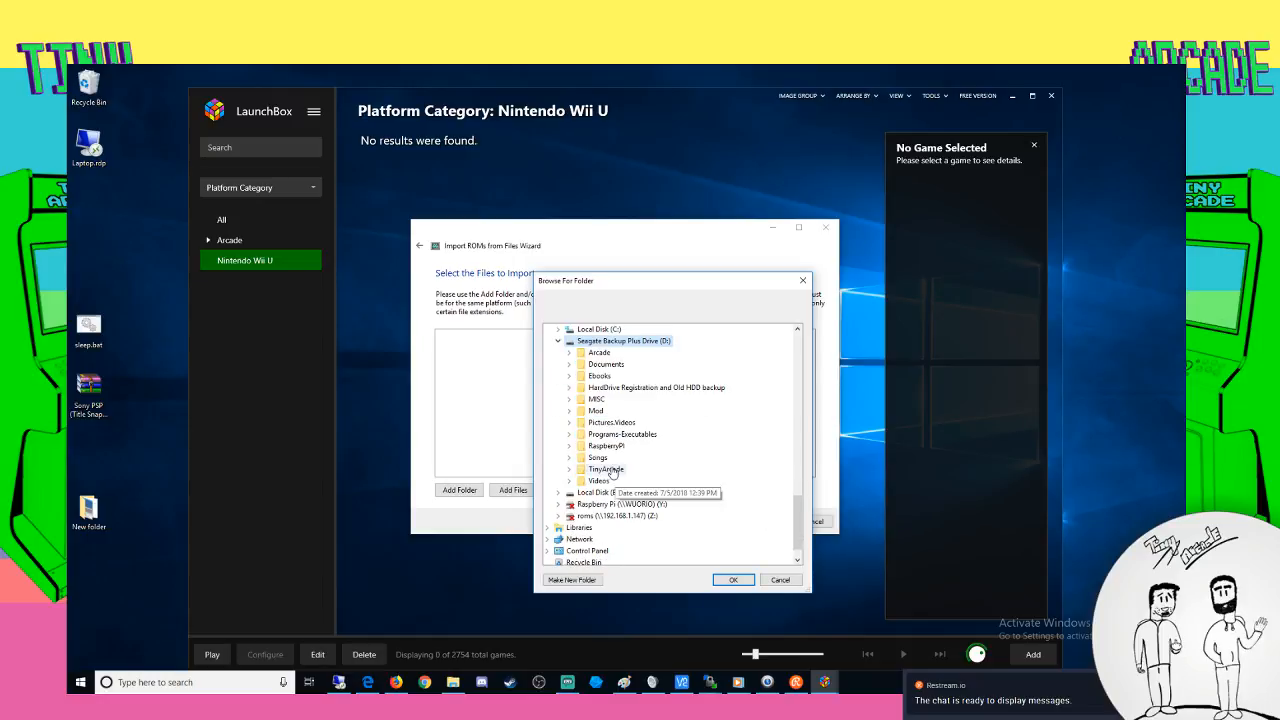
{"action": "double_click", "coordinate": [600, 387]}
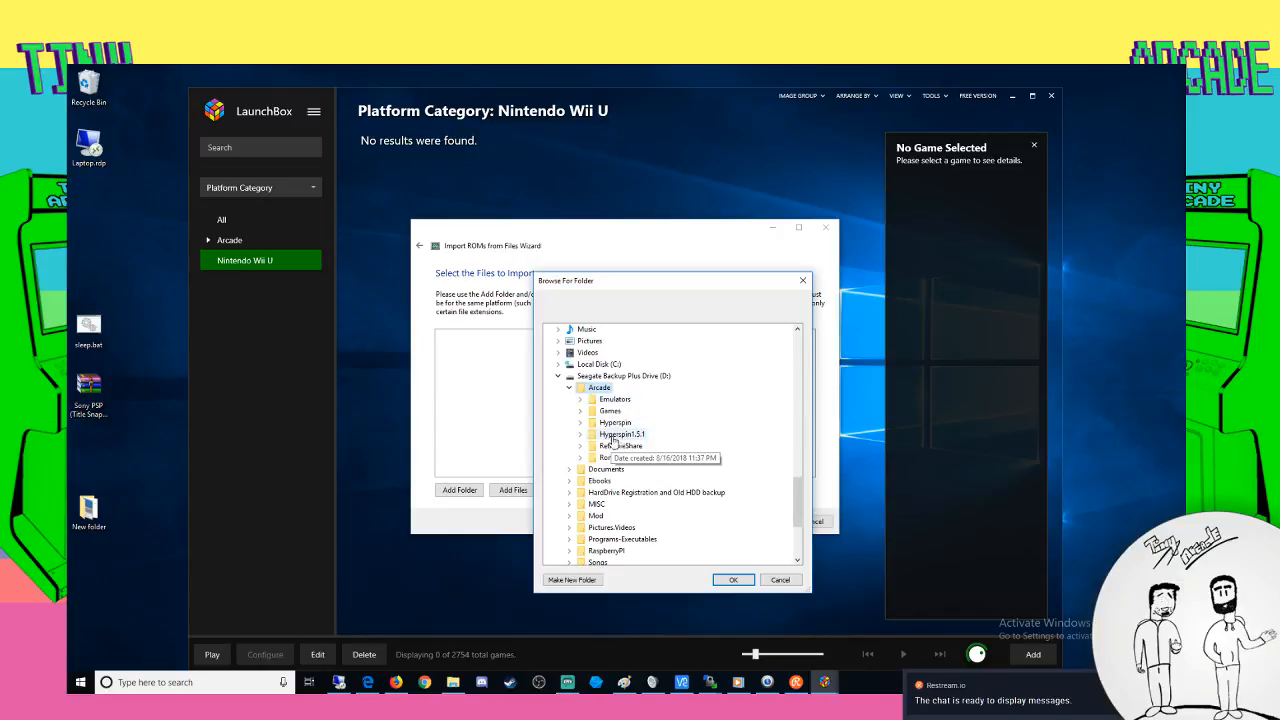
{"action": "double_click", "coordinate": [608, 457]}
{"action": "scroll", "coordinate": [615, 452], "scroll_direction": "down", "scroll_amount": 10}
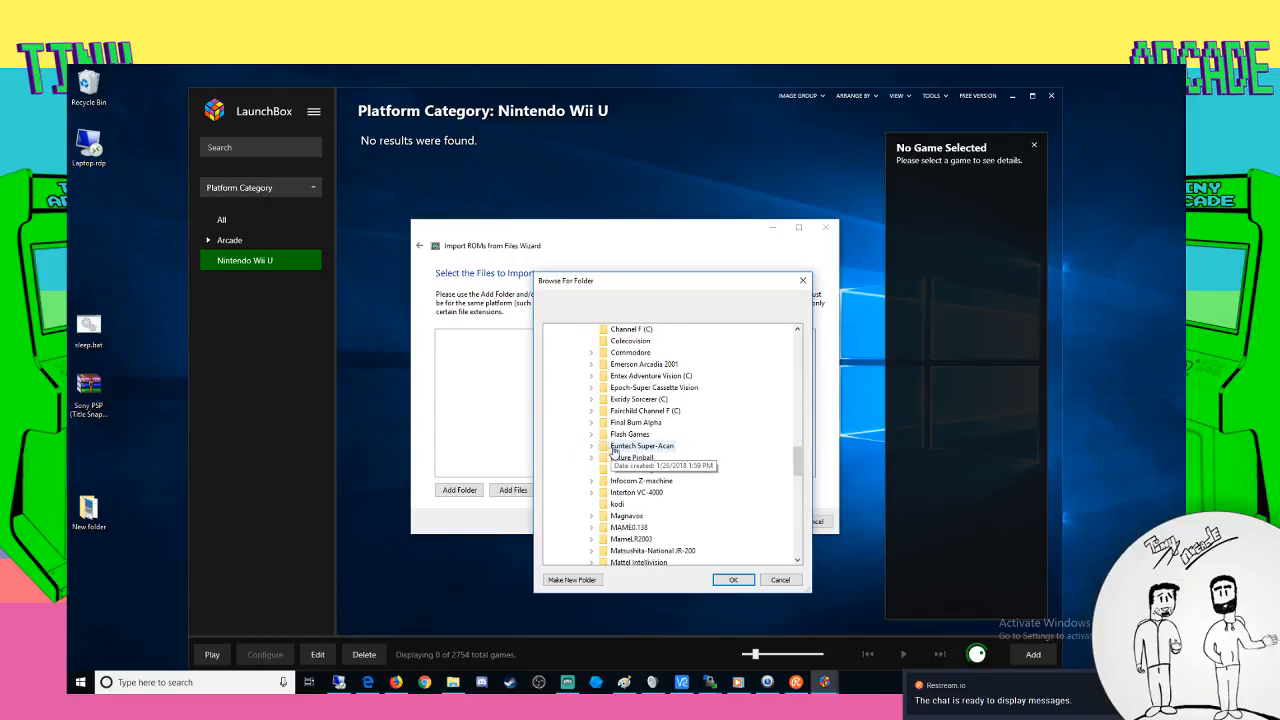
{"action": "scroll", "coordinate": [615, 452], "scroll_direction": "up", "scroll_amount": 4}
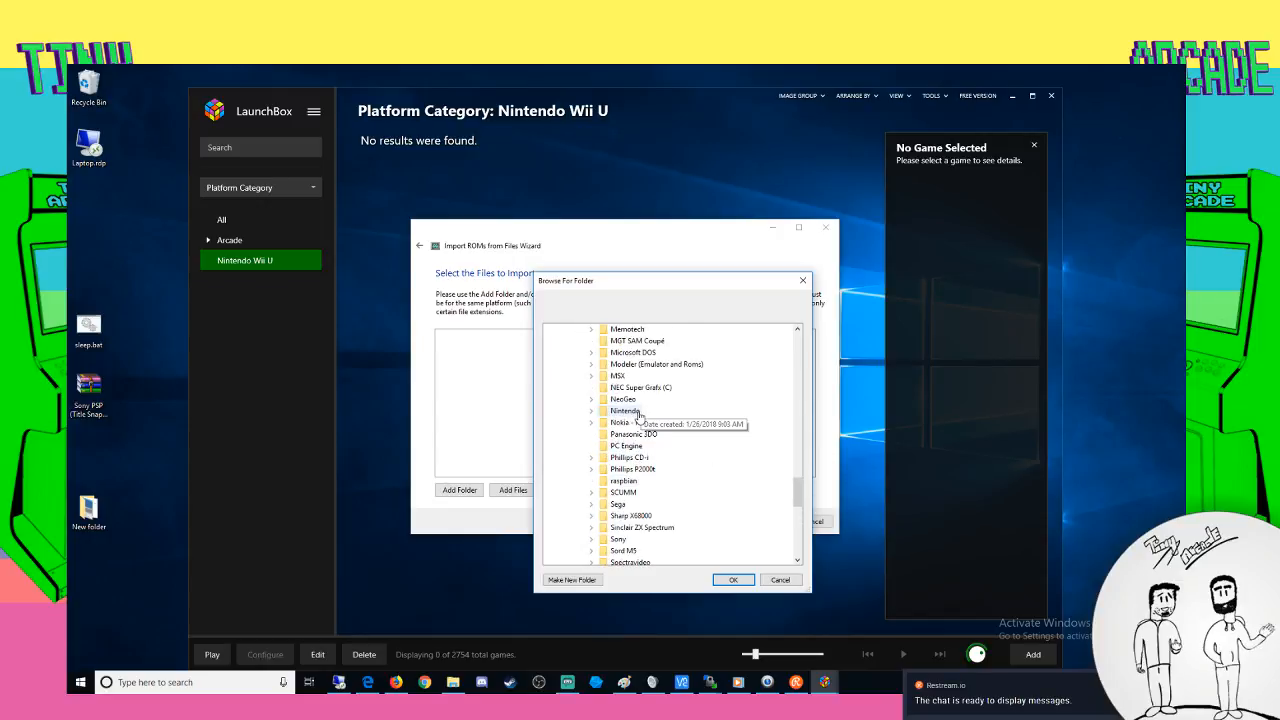
{"action": "double_click", "coordinate": [628, 410]}
{"action": "scroll", "coordinate": [646, 500], "scroll_direction": "down", "scroll_amount": 3}
{"action": "double_click", "coordinate": [662, 422]}
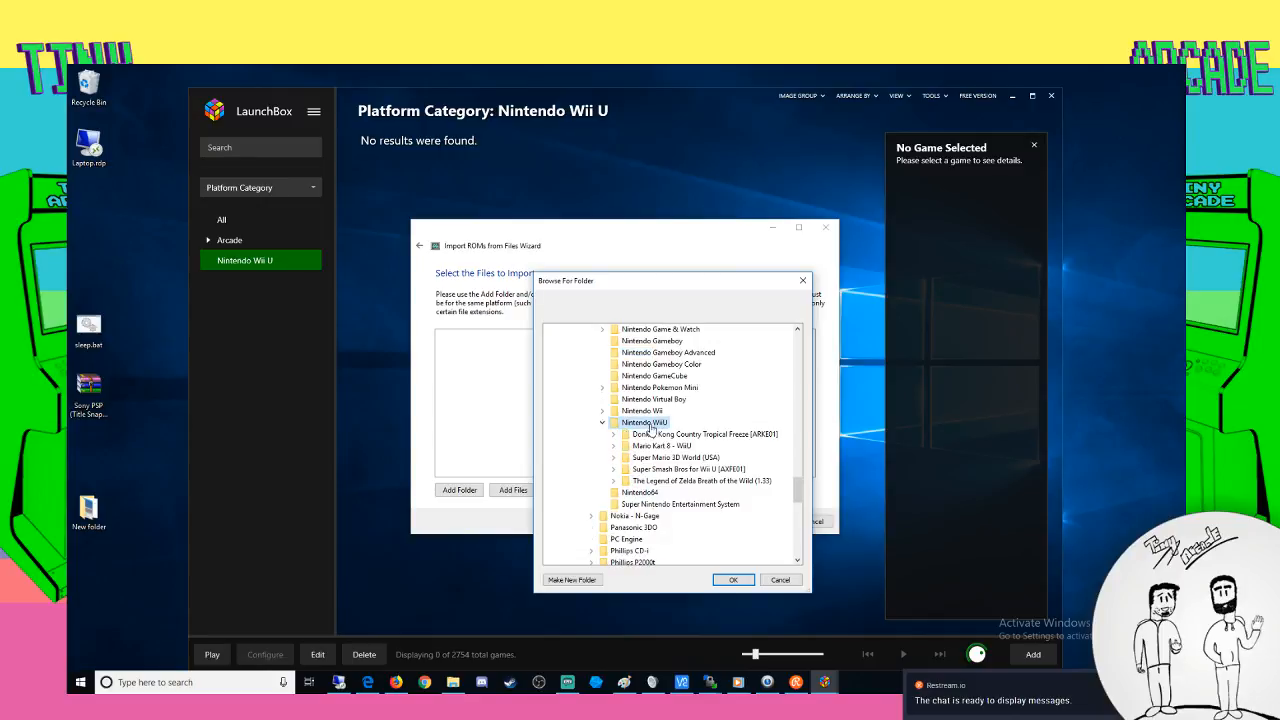
{"action": "left_click", "coordinate": [731, 579]}
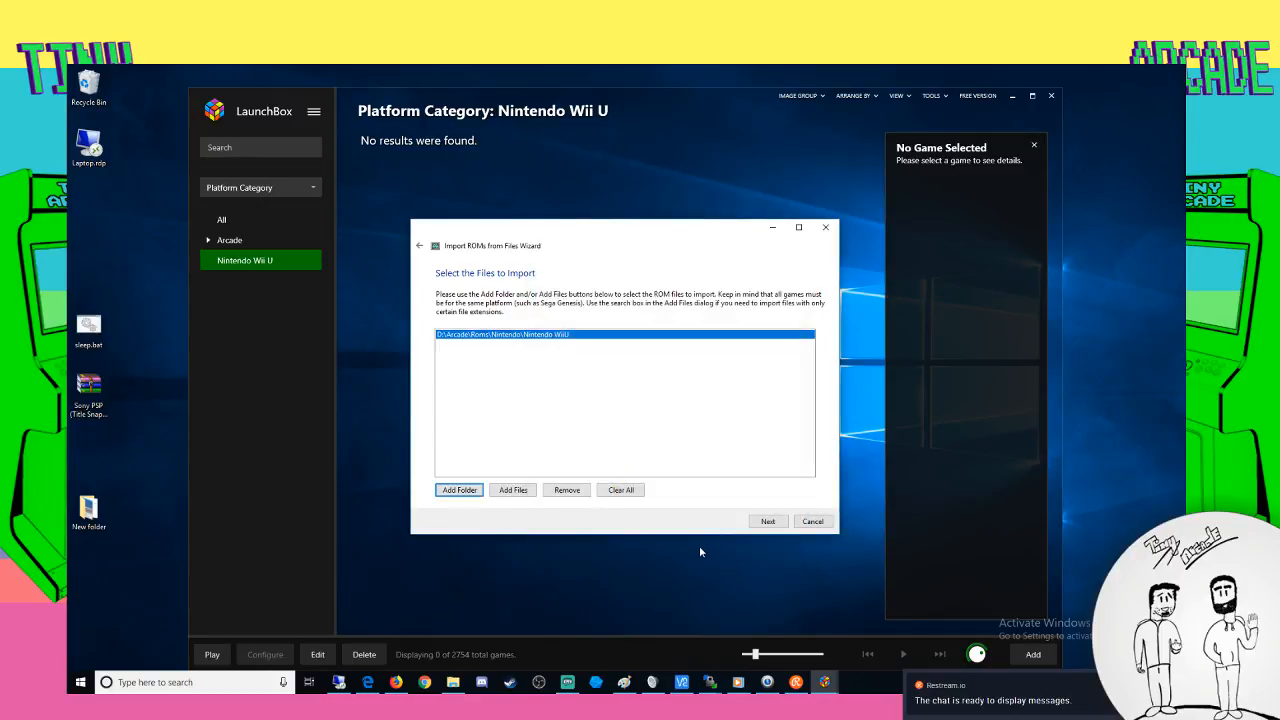
{"action": "left_click", "coordinate": [767, 521]}
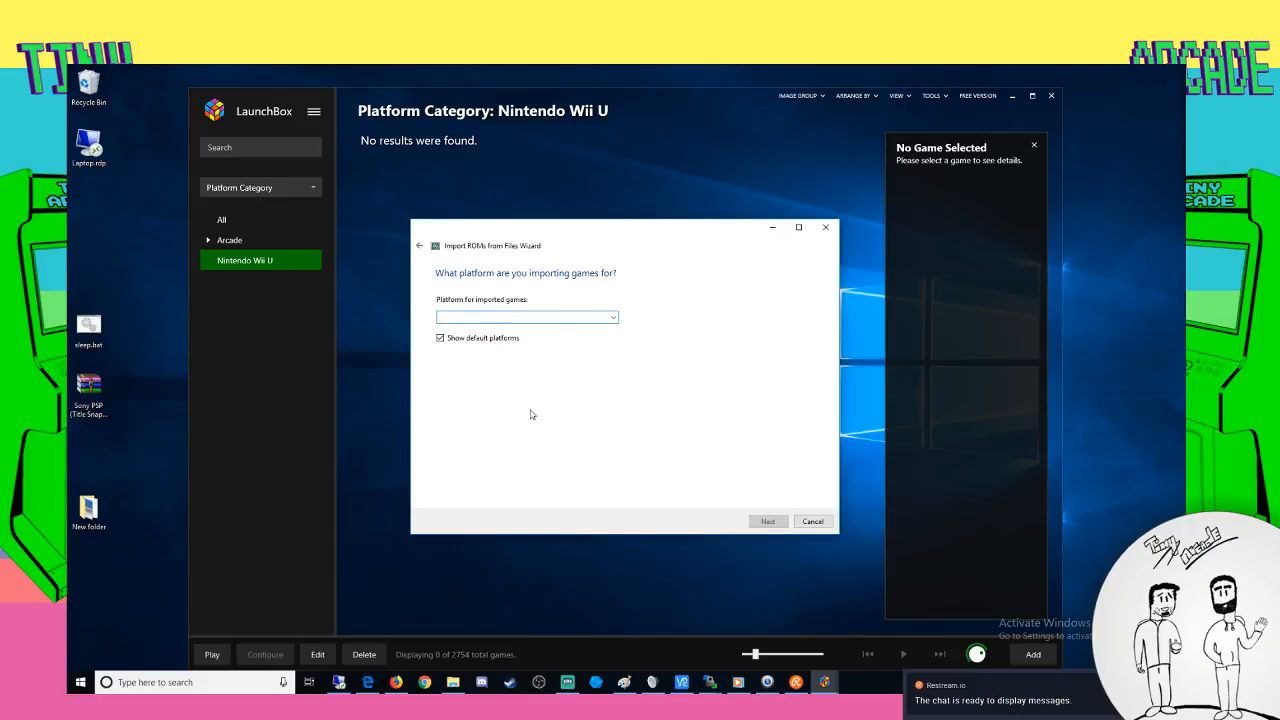
Set the platform for the imported games to Nintendo Wii U and choose Cemu as the emulator
{"action": "left_click", "coordinate": [613, 317]}
{"action": "scroll", "coordinate": [574, 429], "scroll_direction": "down", "scroll_amount": 20}
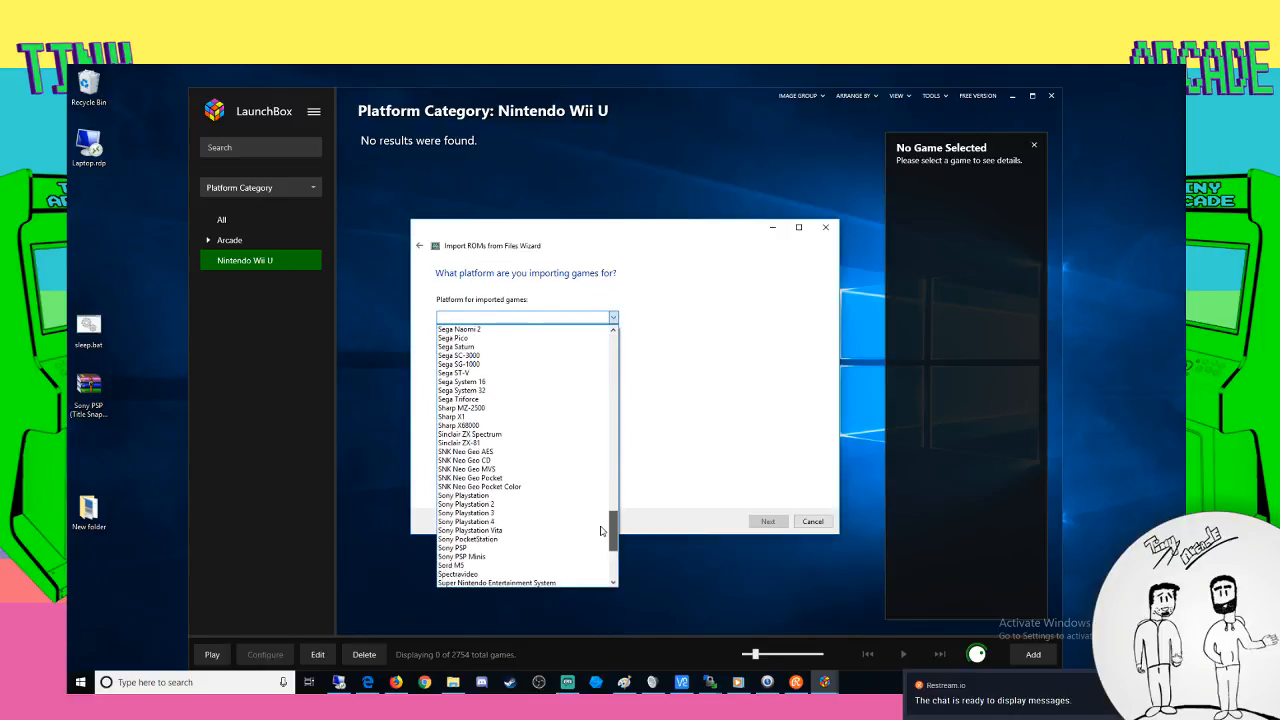
{"action": "scroll", "coordinate": [603, 530], "scroll_direction": "up", "scroll_amount": 13}
{"action": "left_click", "coordinate": [506, 399]}
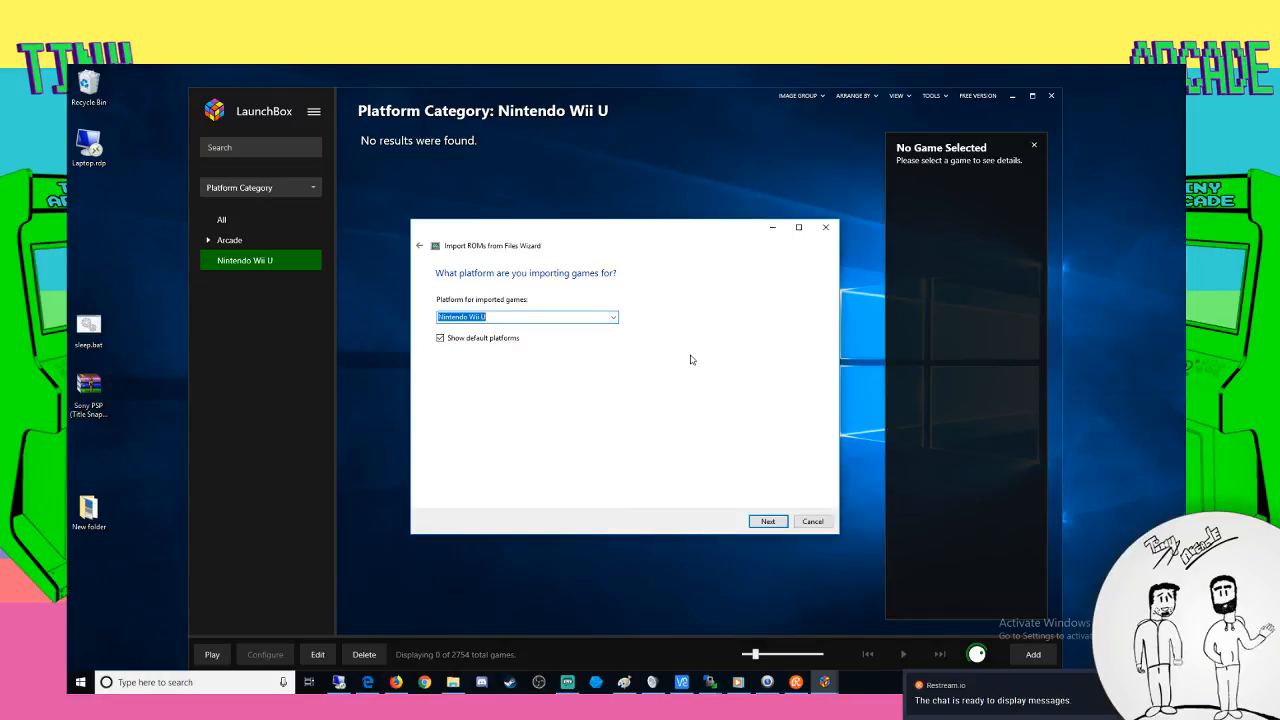
{"action": "left_click", "coordinate": [768, 521]}
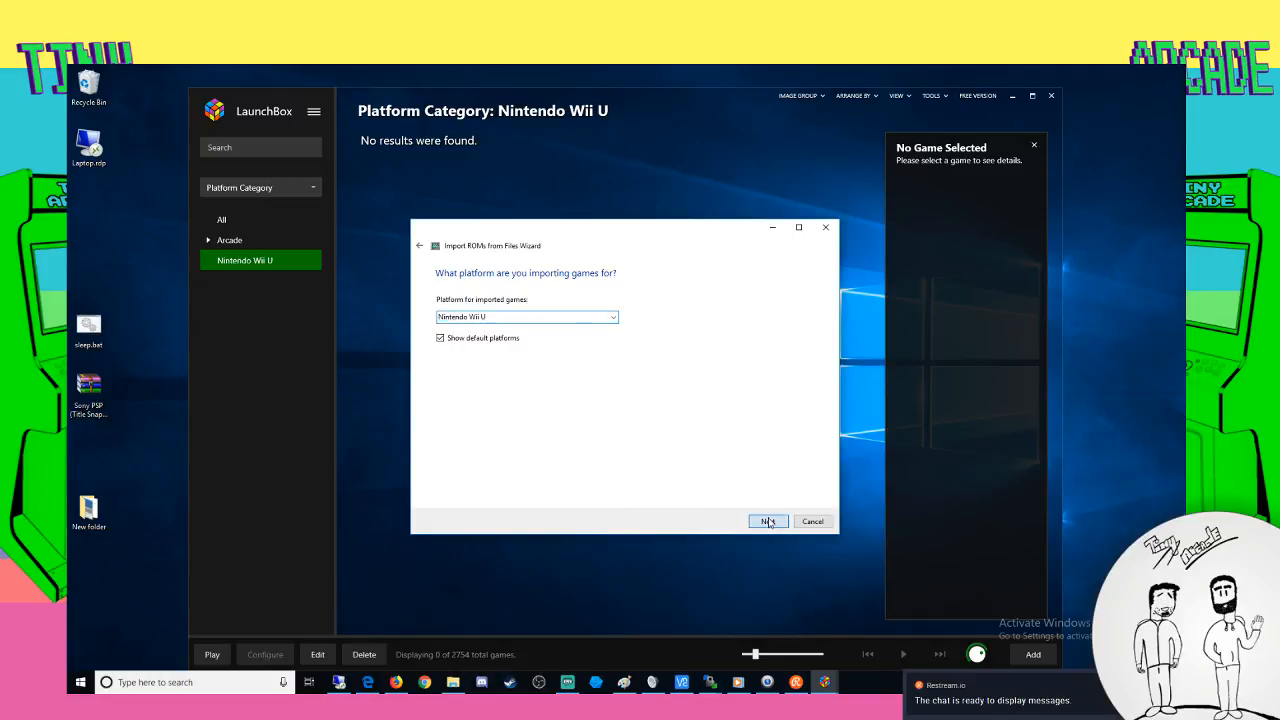
{"action": "left_click", "coordinate": [557, 320]}
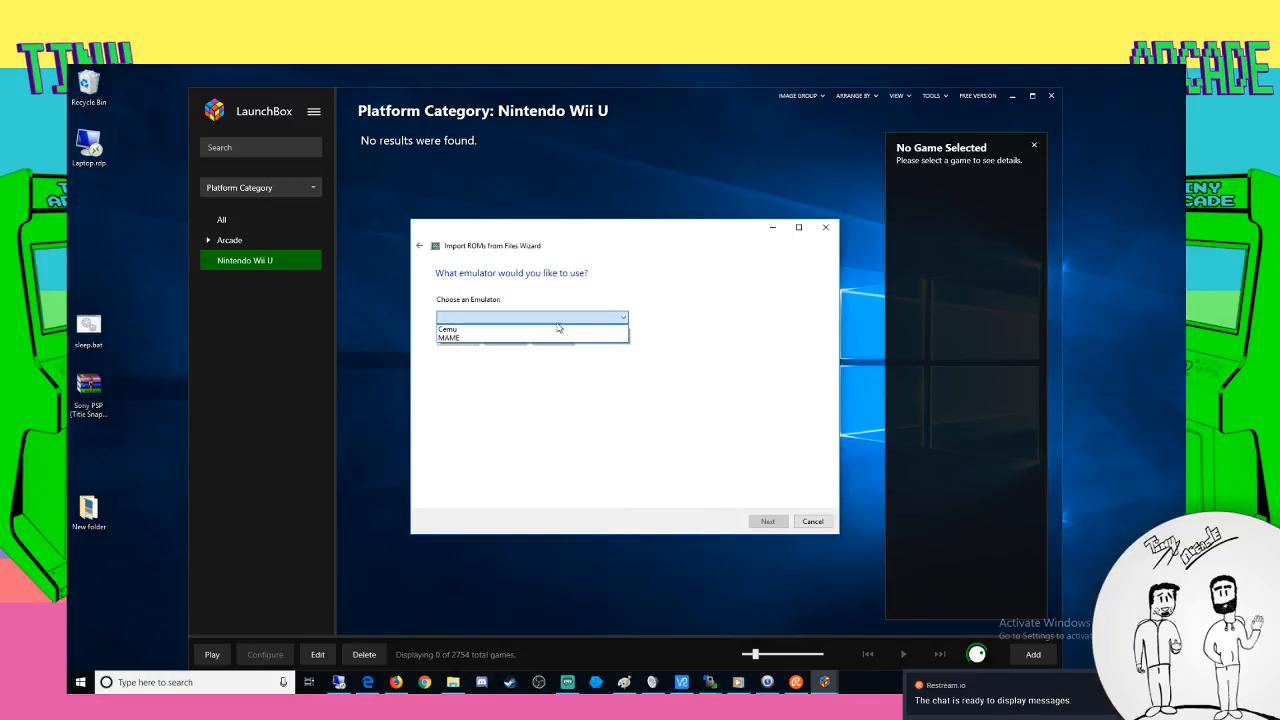
{"action": "left_click", "coordinate": [491, 333]}
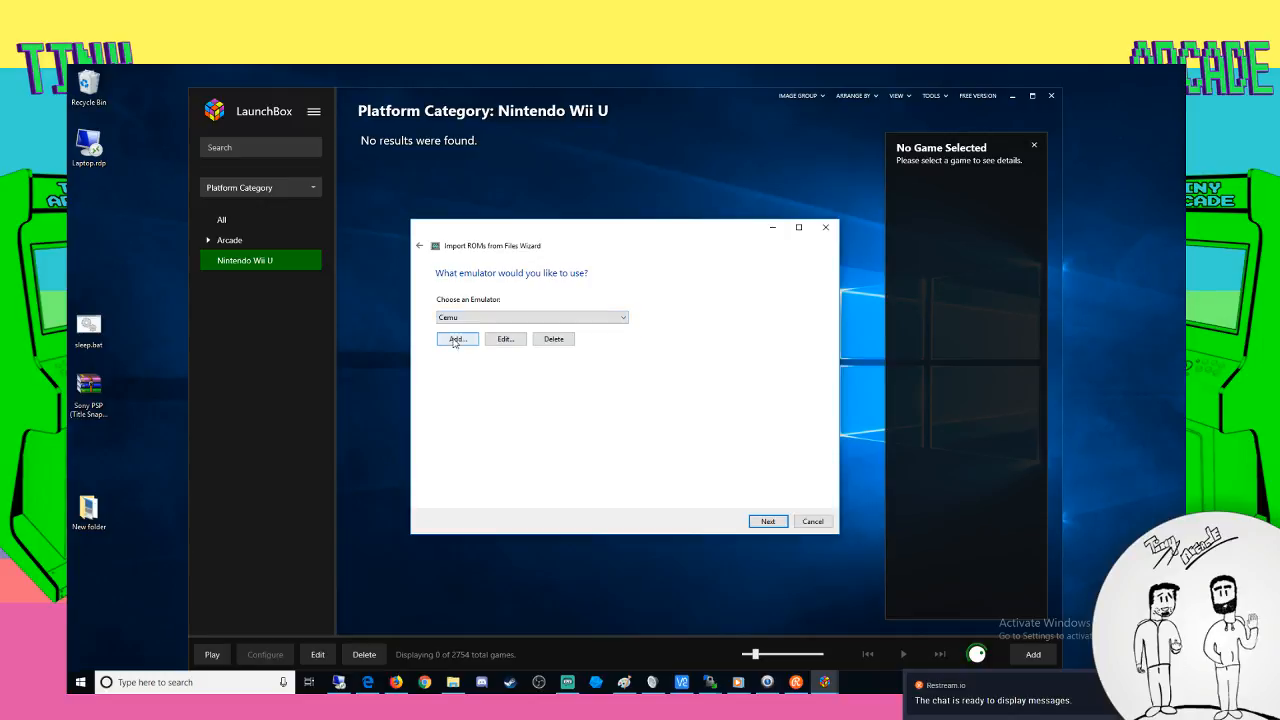
Keep Cemu as the emulator, use the files in their current location, and retain the LaunchBox Games Database search and all image types
{"action": "left_click", "coordinate": [767, 521]}
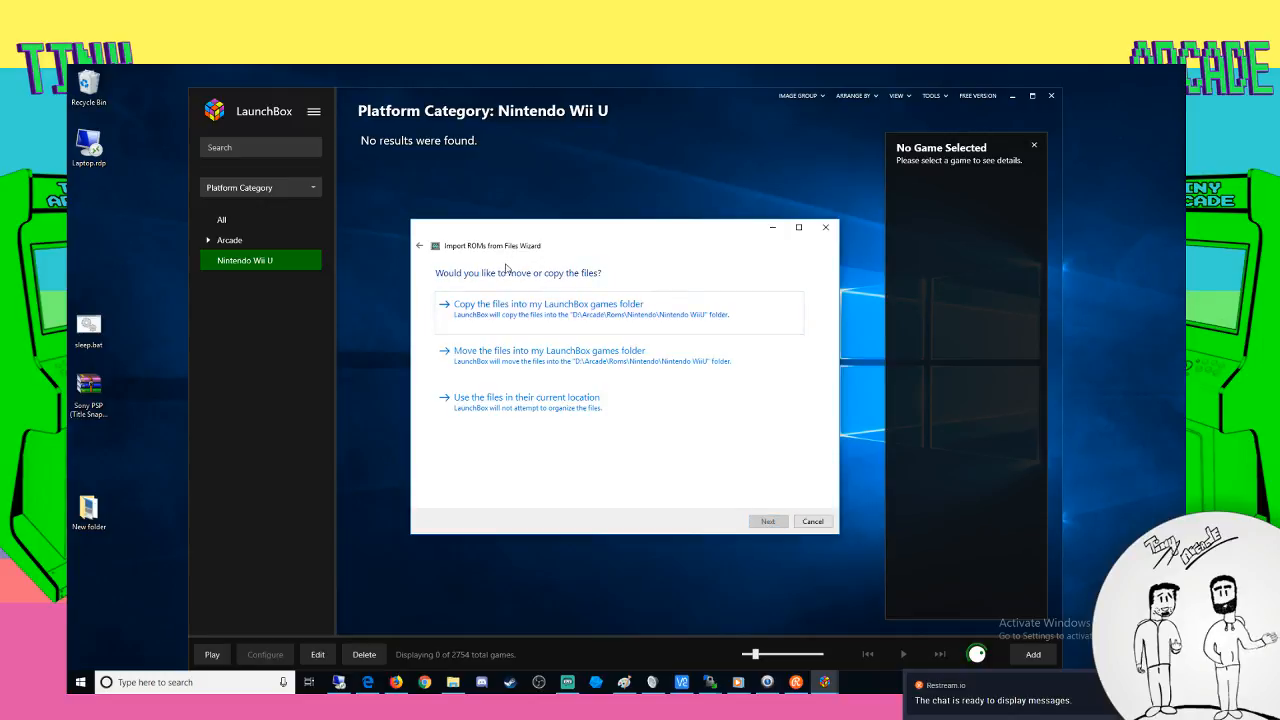
{"action": "left_click", "coordinate": [512, 410]}
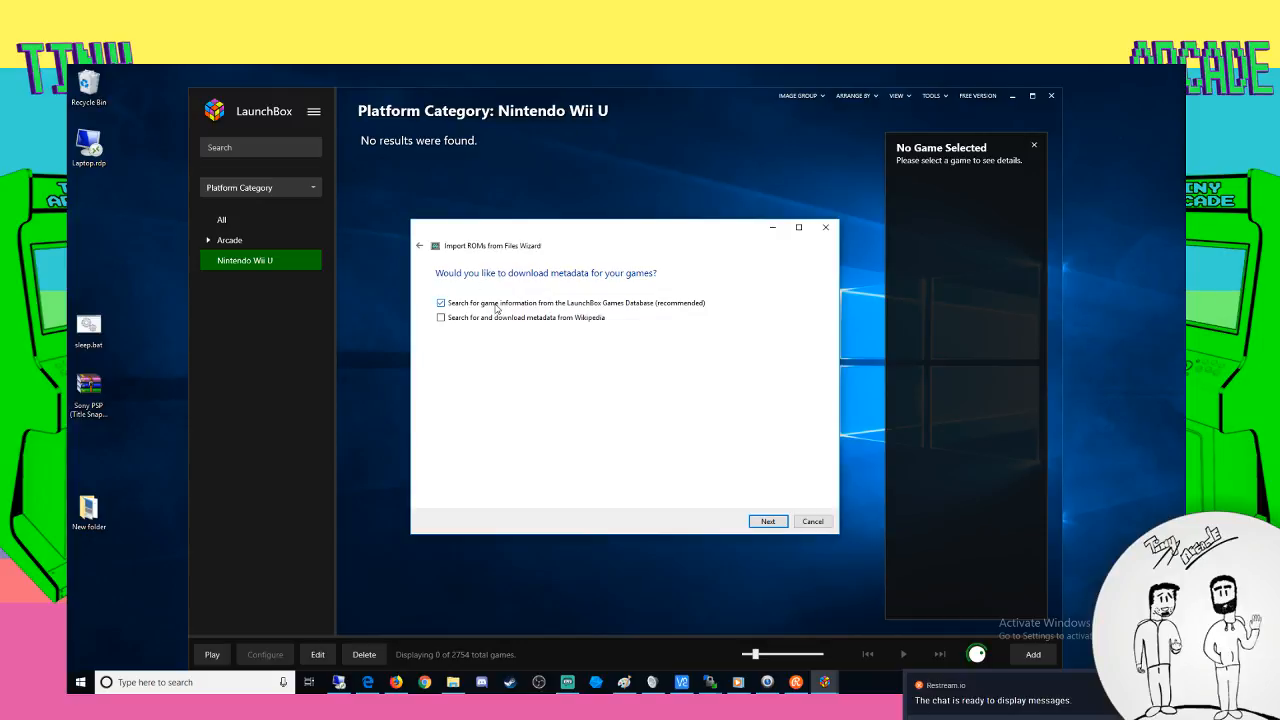
{"action": "left_click", "coordinate": [766, 521]}
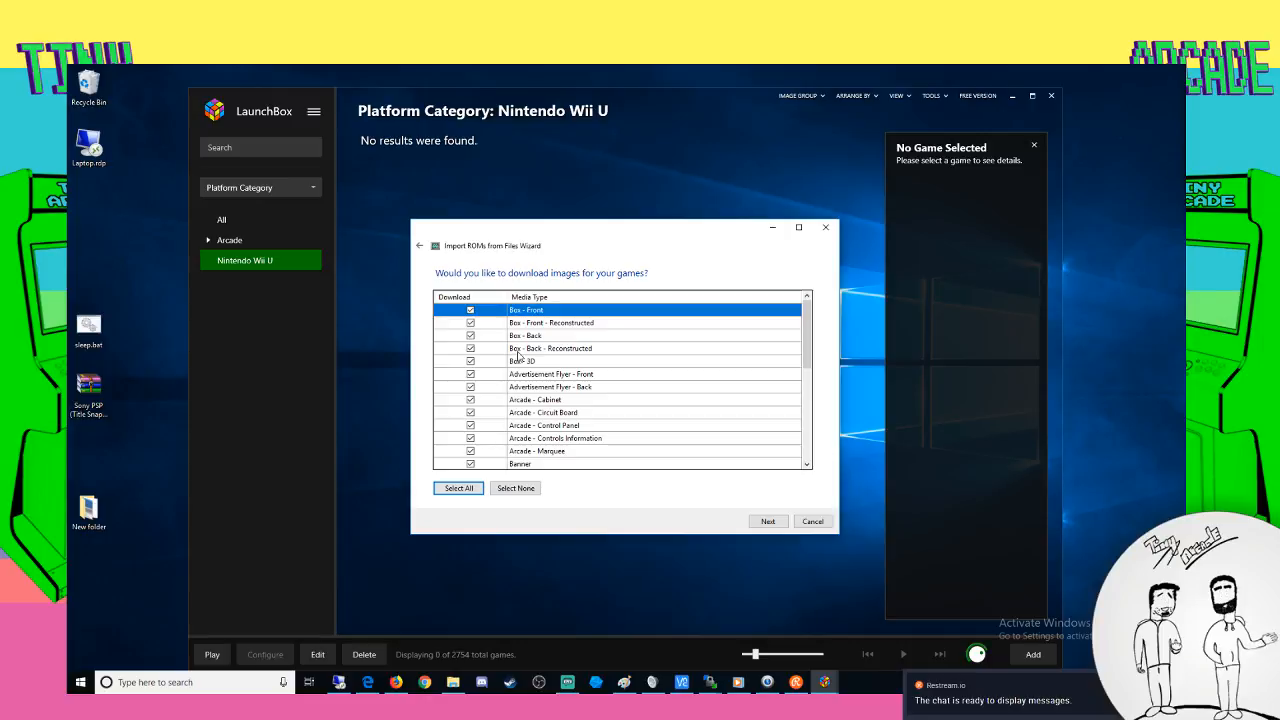
{"action": "left_click", "coordinate": [762, 524]}
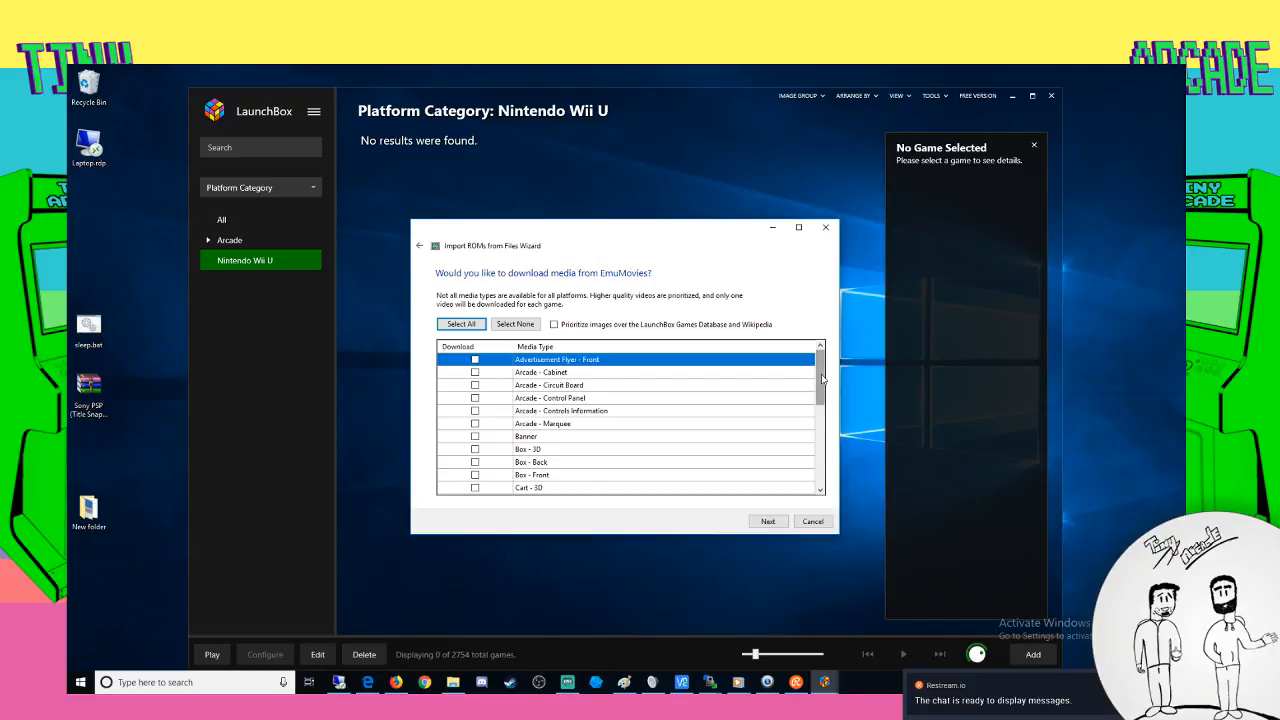
Select all EmuMovies media types for download and parse the Wii U files with the default custom options
{"action": "left_click_drag", "start_coordinate": [820, 375], "coordinate": [837, 293]}
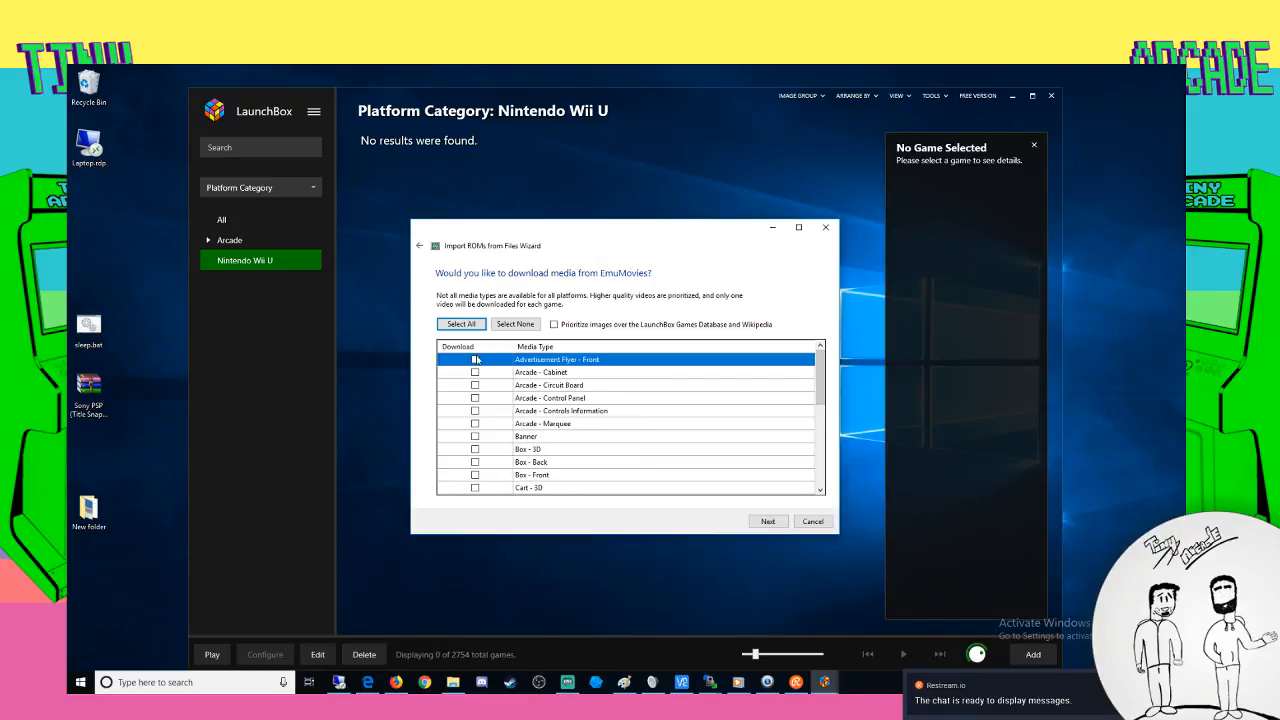
{"action": "left_click", "coordinate": [476, 328]}
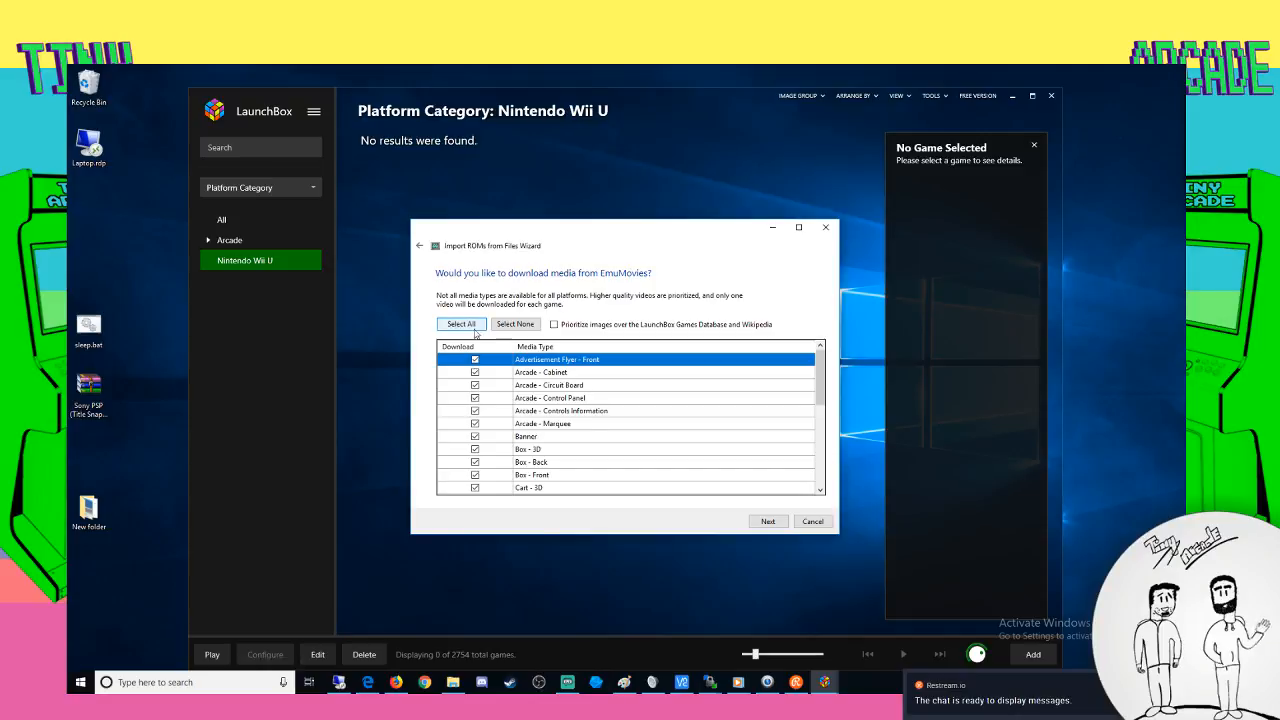
{"action": "left_click", "coordinate": [765, 523]}
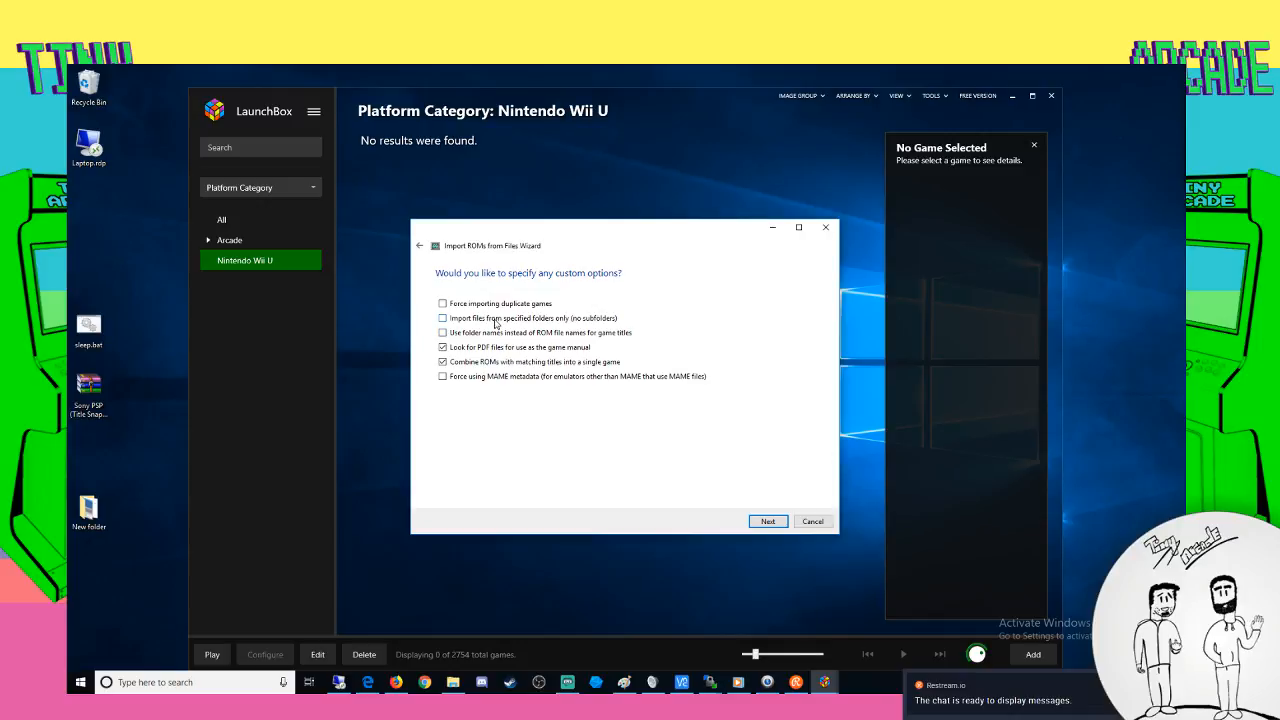
{"action": "left_click", "coordinate": [772, 522]}
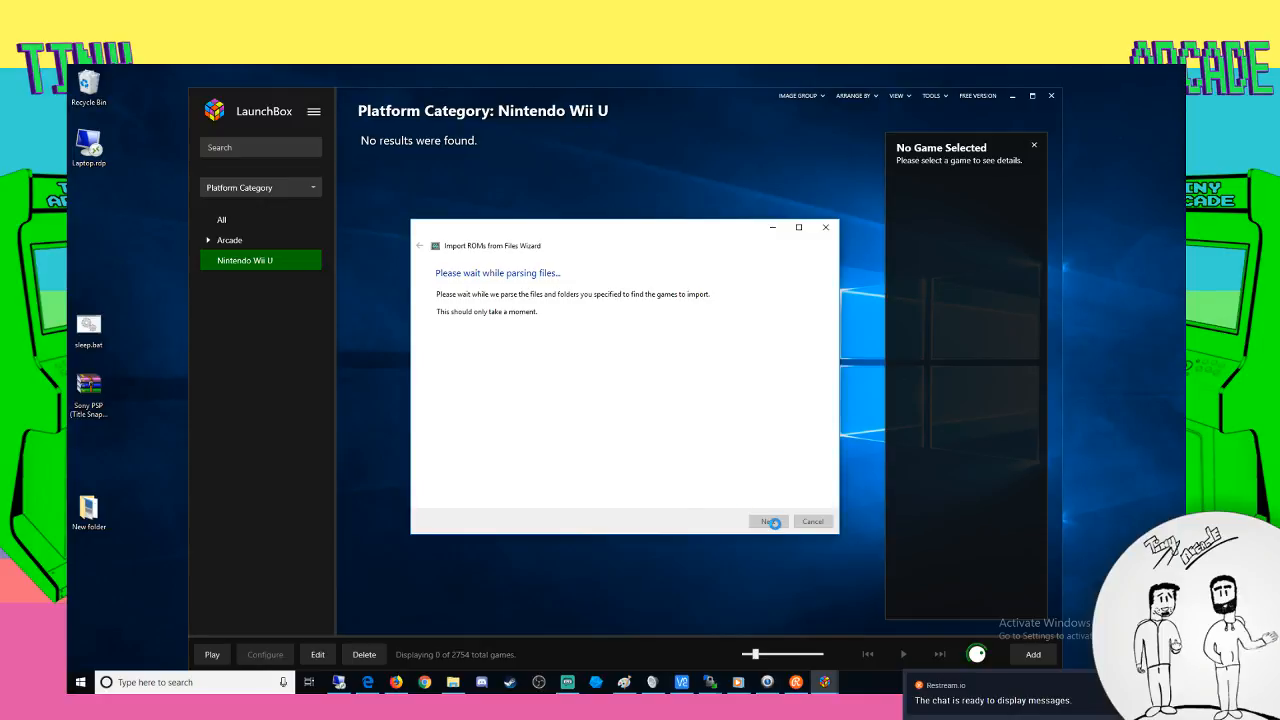
Review the names and file paths in the list of games ready to import
{"action": "left_click", "coordinate": [453, 682]}
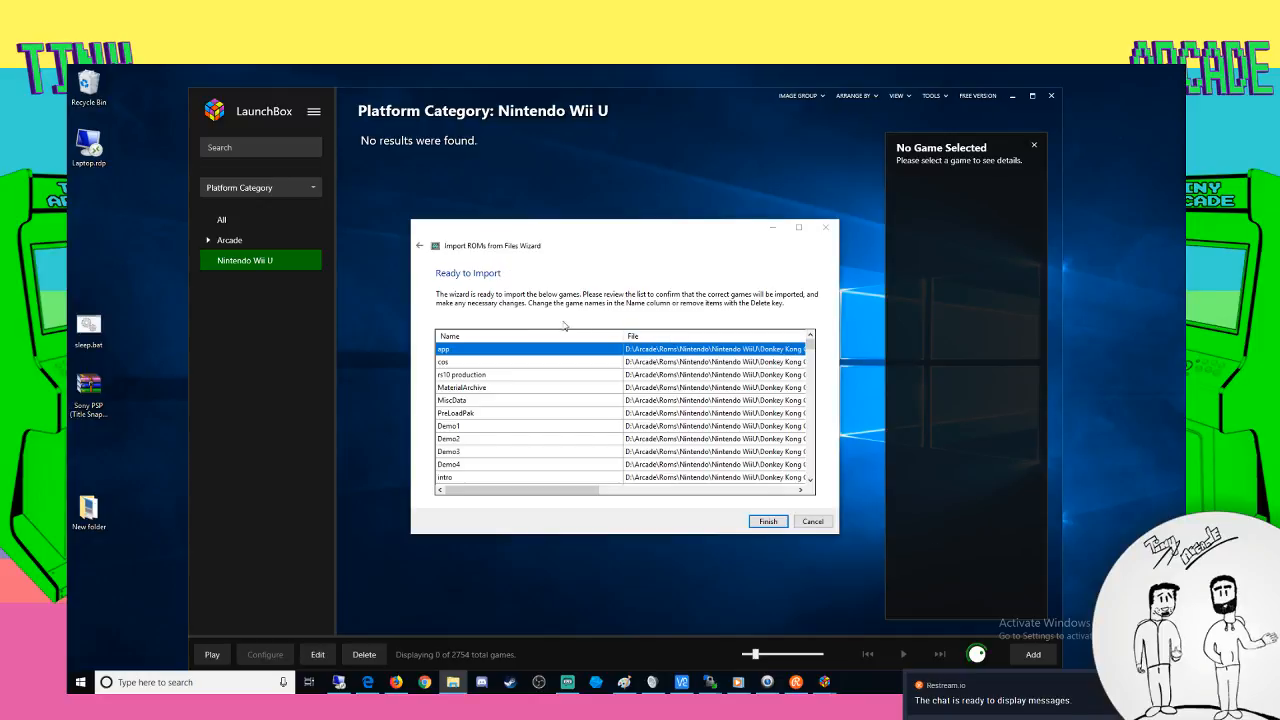
{"action": "scroll", "coordinate": [495, 430], "scroll_direction": "down", "scroll_amount": 10}
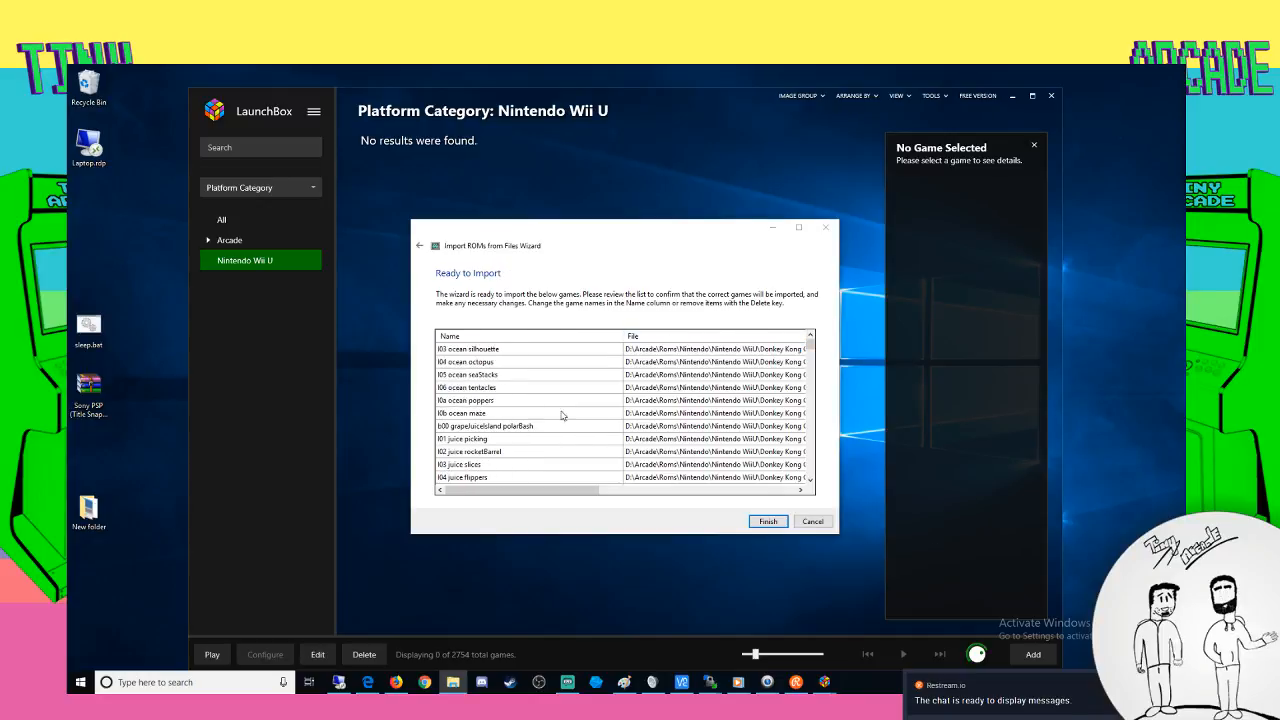
{"action": "scroll", "coordinate": [512, 435], "scroll_direction": "down", "scroll_amount": 15}
{"action": "left_click_drag", "start_coordinate": [781, 491], "coordinate": [820, 326]}
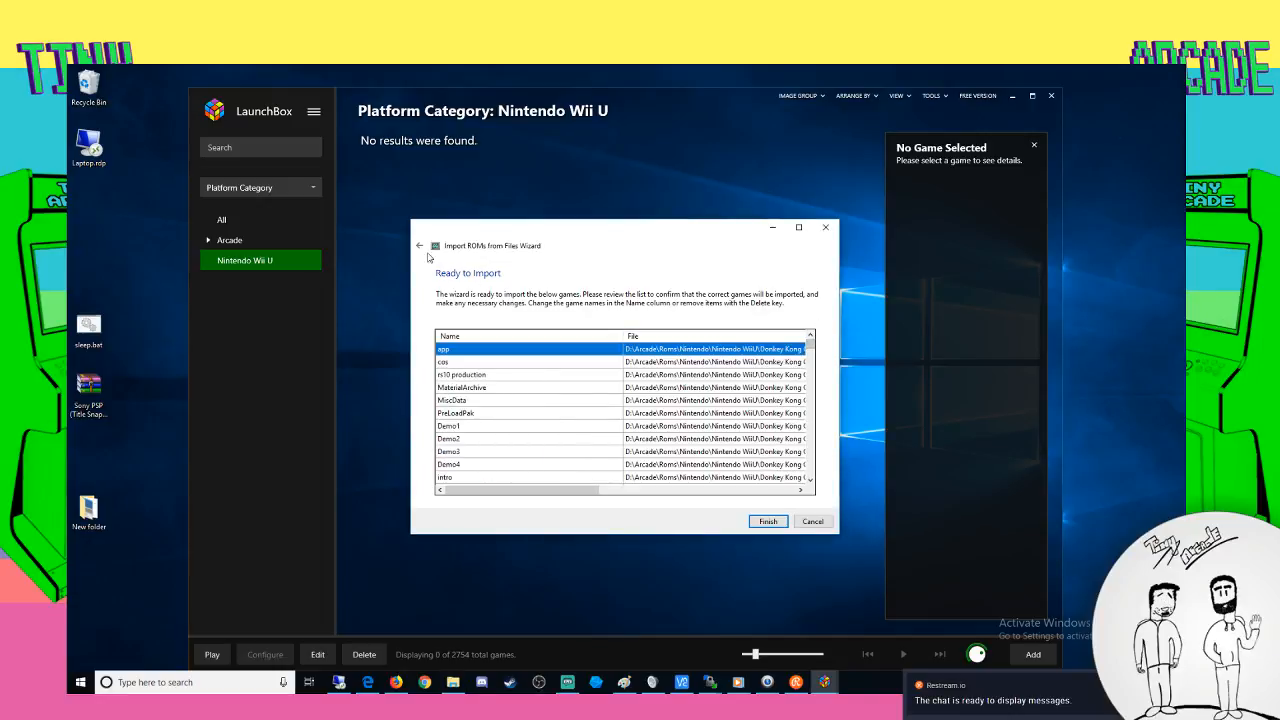
Return to the custom options, enable using folder names instead of ROM file names for game titles, and parse the files again
{"action": "left_click", "coordinate": [420, 246]}
{"action": "left_click", "coordinate": [420, 246]}
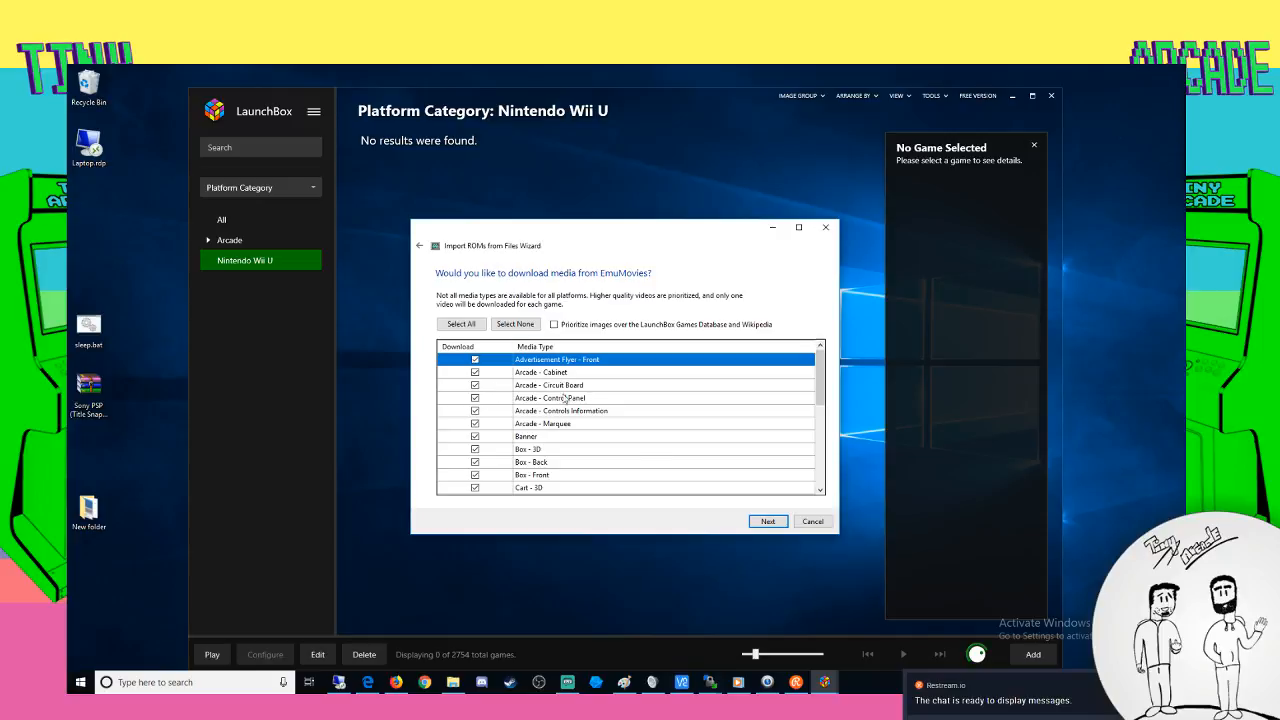
{"action": "left_click", "coordinate": [752, 516]}
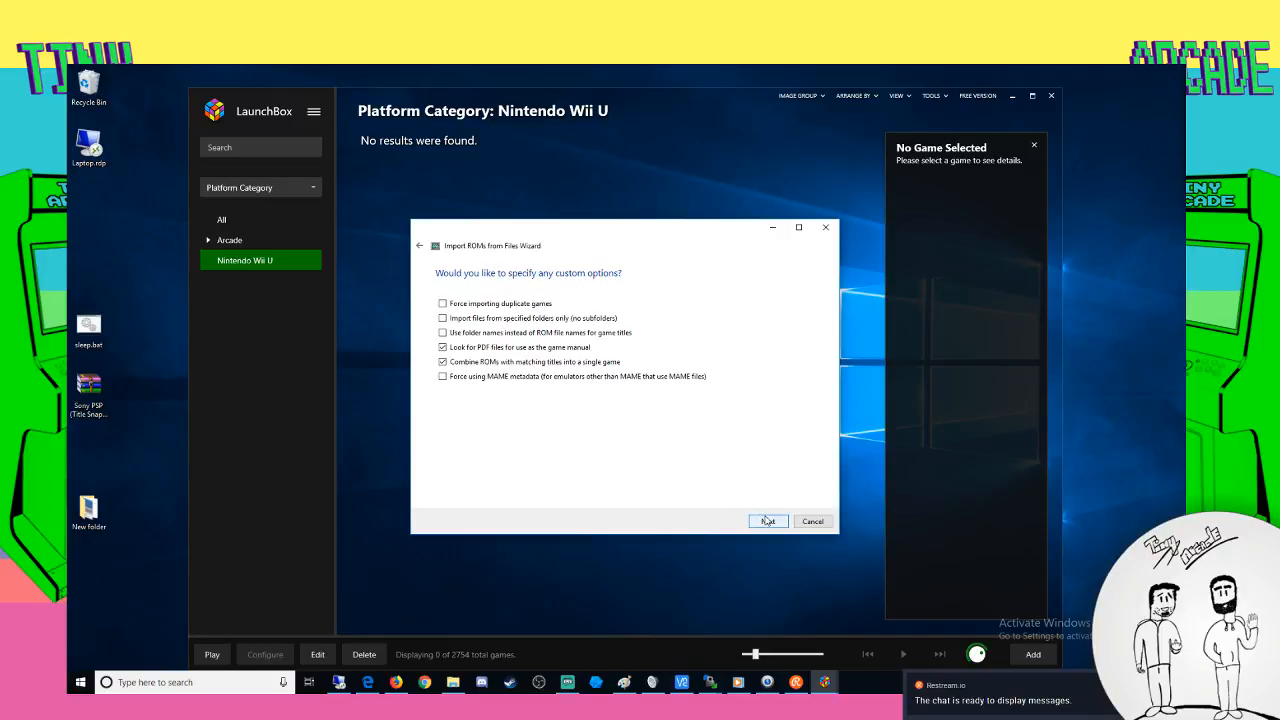
{"action": "left_click", "coordinate": [469, 336]}
{"action": "left_click", "coordinate": [767, 521]}
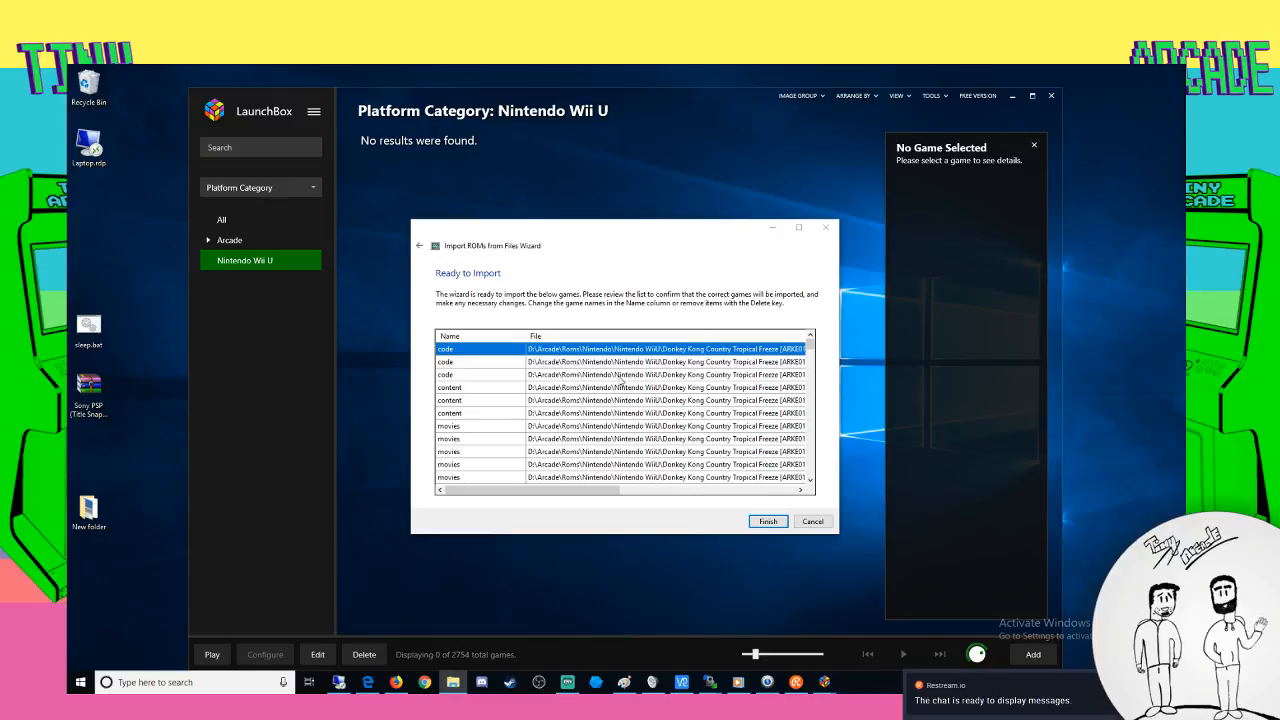
Check the folder-named entries through the end of the import list, then go back to the custom options
{"action": "scroll", "coordinate": [508, 410], "scroll_direction": "down", "scroll_amount": 5}
{"action": "scroll", "coordinate": [508, 414], "scroll_direction": "down", "scroll_amount": 10}
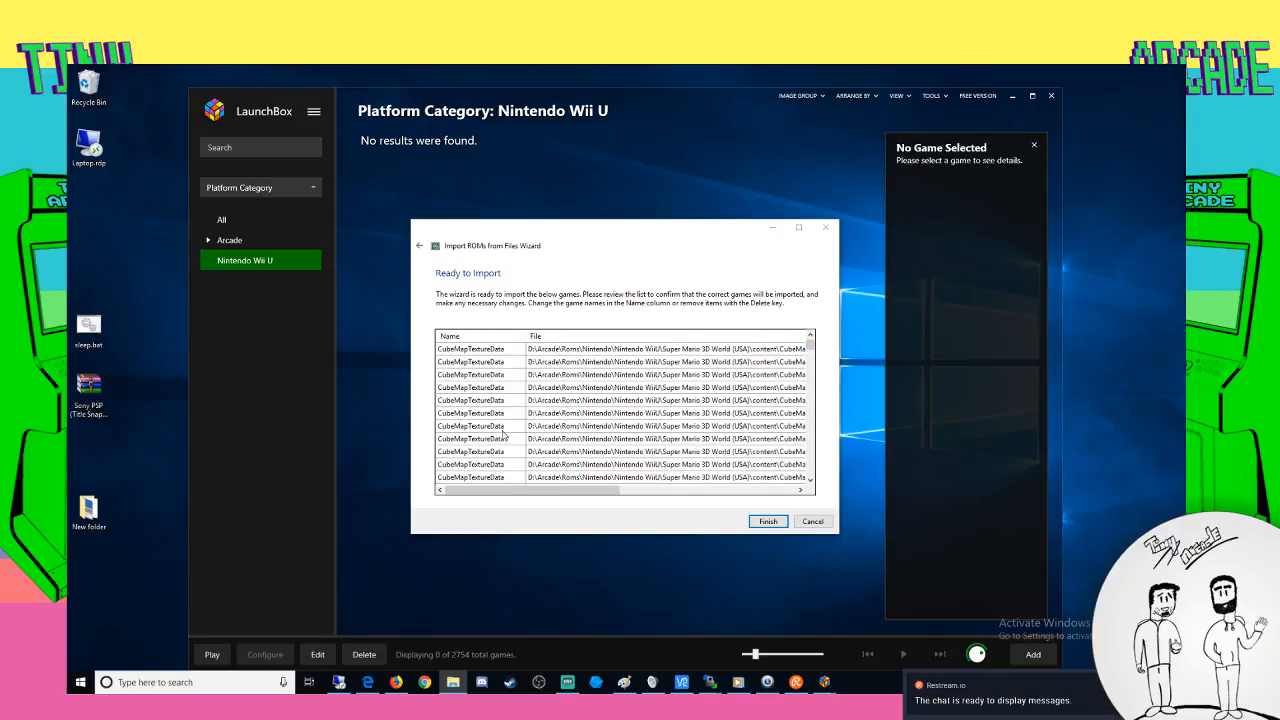
{"action": "left_click_drag", "start_coordinate": [809, 348], "coordinate": [808, 466]}
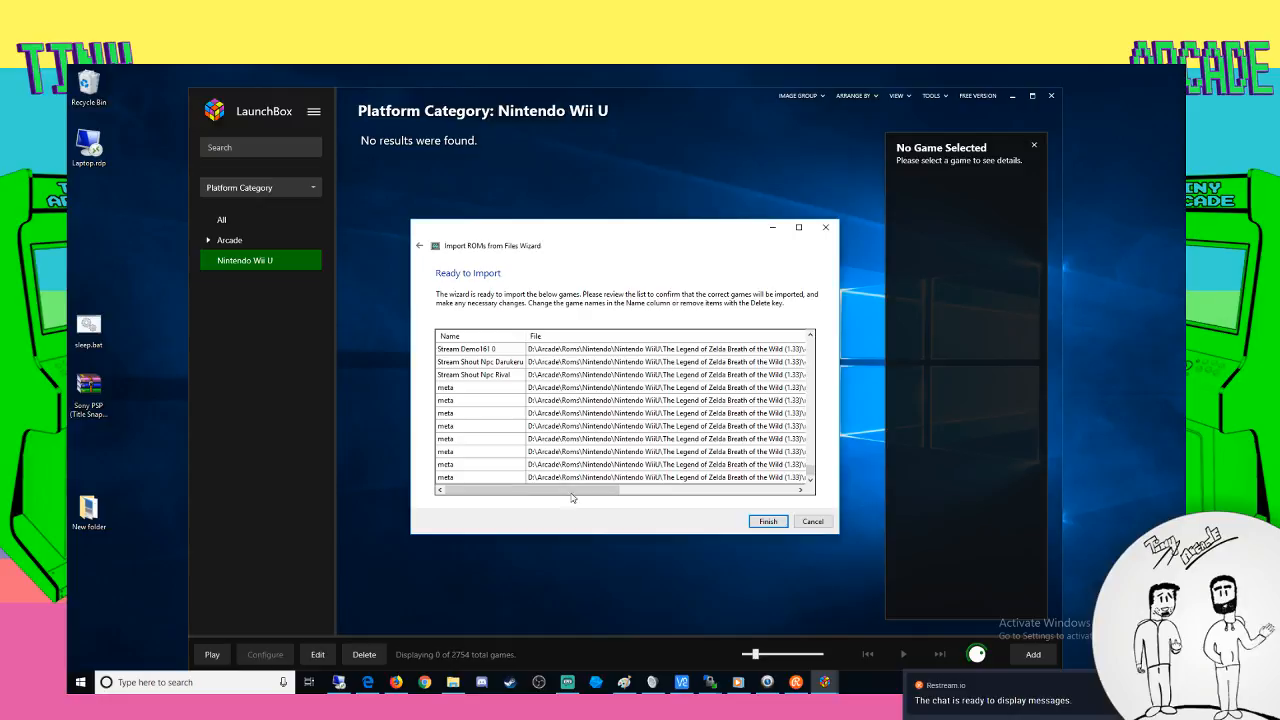
{"action": "left_click", "coordinate": [512, 427]}
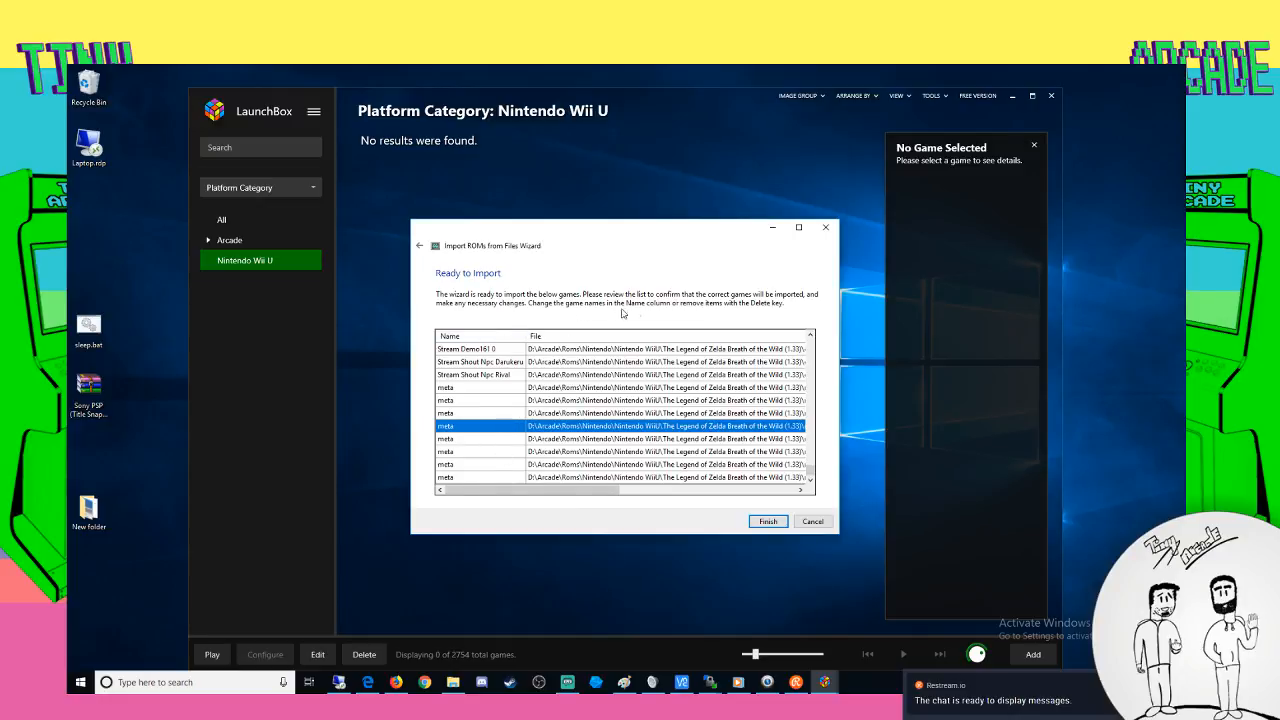
{"action": "left_click", "coordinate": [420, 246]}
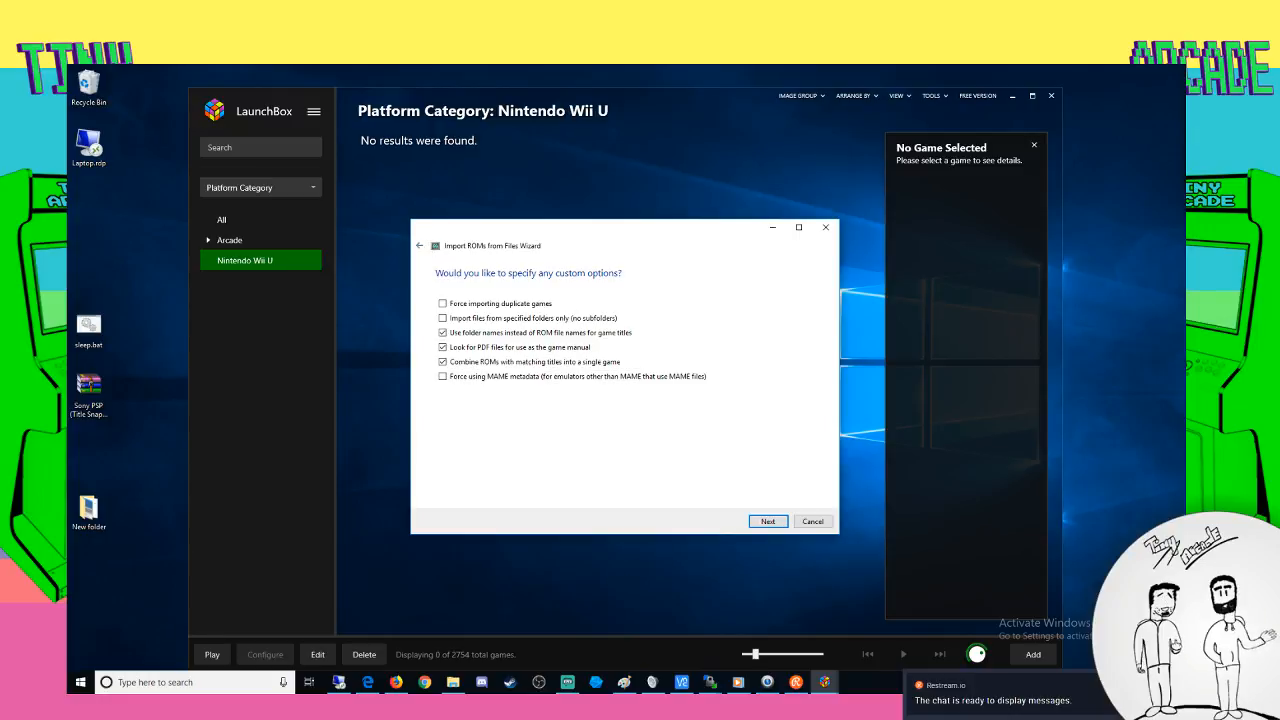
{"action": "key", "text": "alt+Tab"}
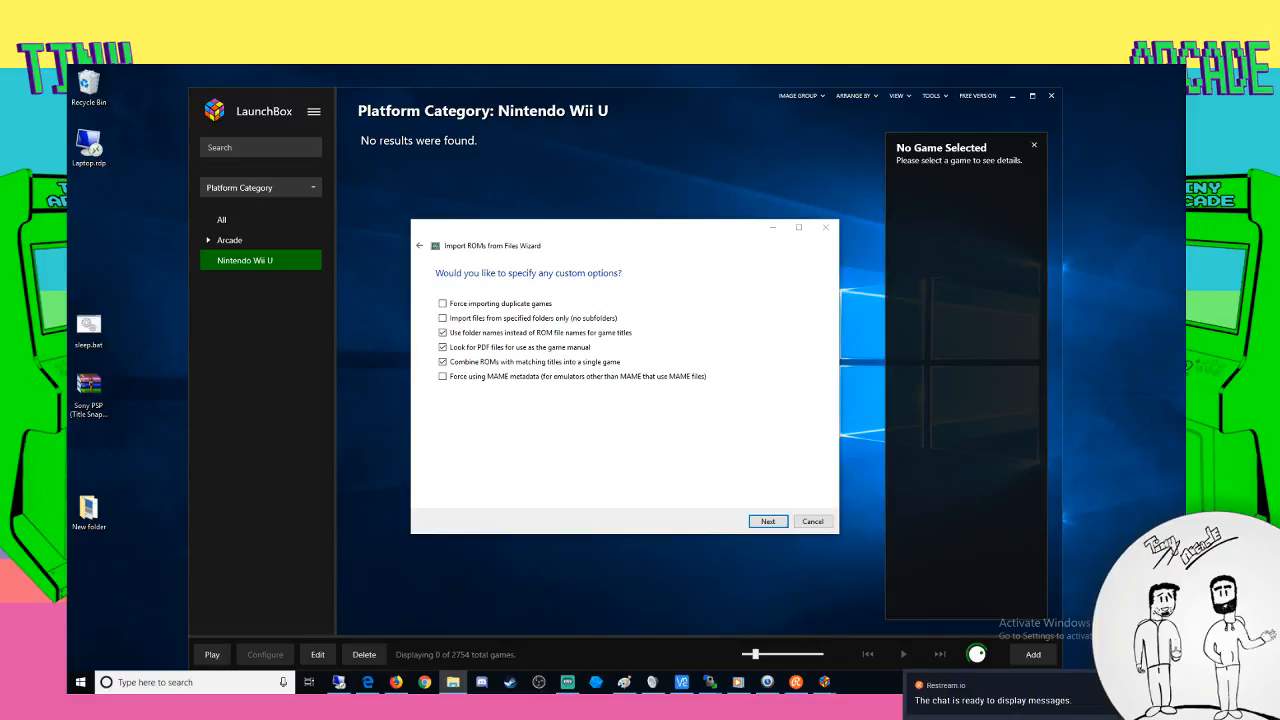
{"action": "left_click", "coordinate": [667, 408]}
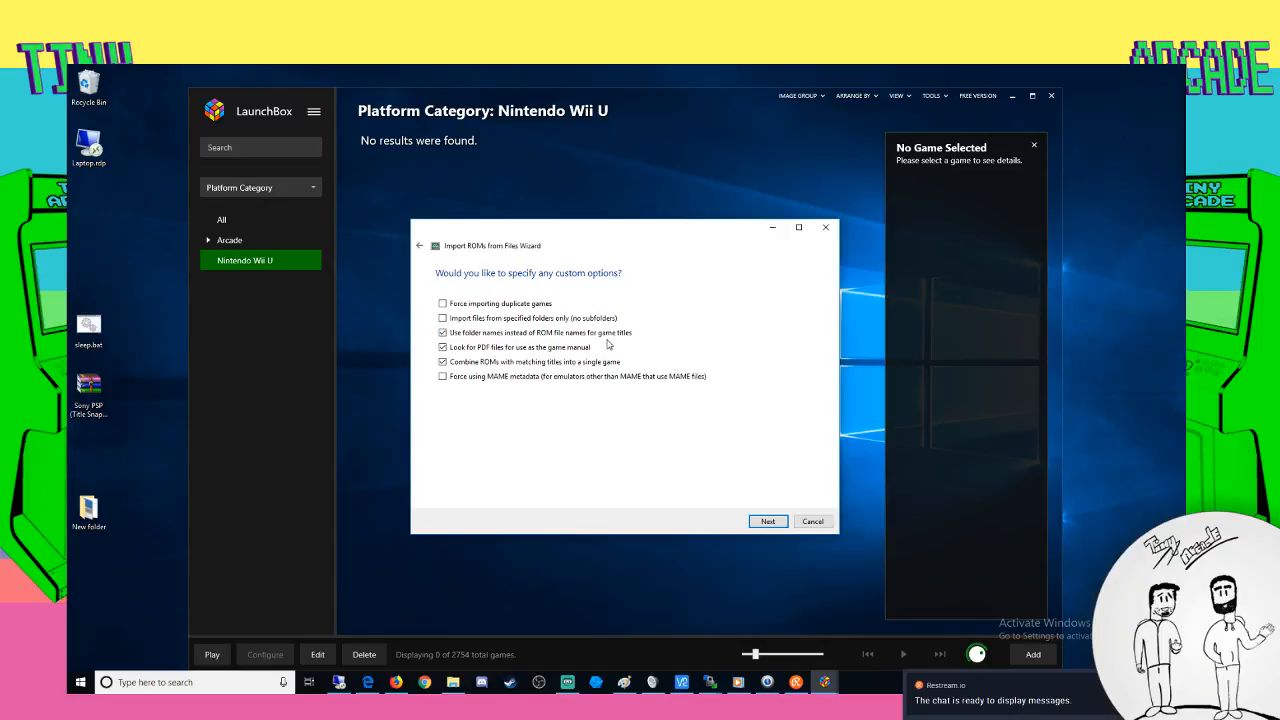
Go back through the import wizard's media, metadata, file location, emulator and platform pages to the file selection
{"action": "left_click", "coordinate": [420, 247]}
{"action": "left_click", "coordinate": [420, 247]}
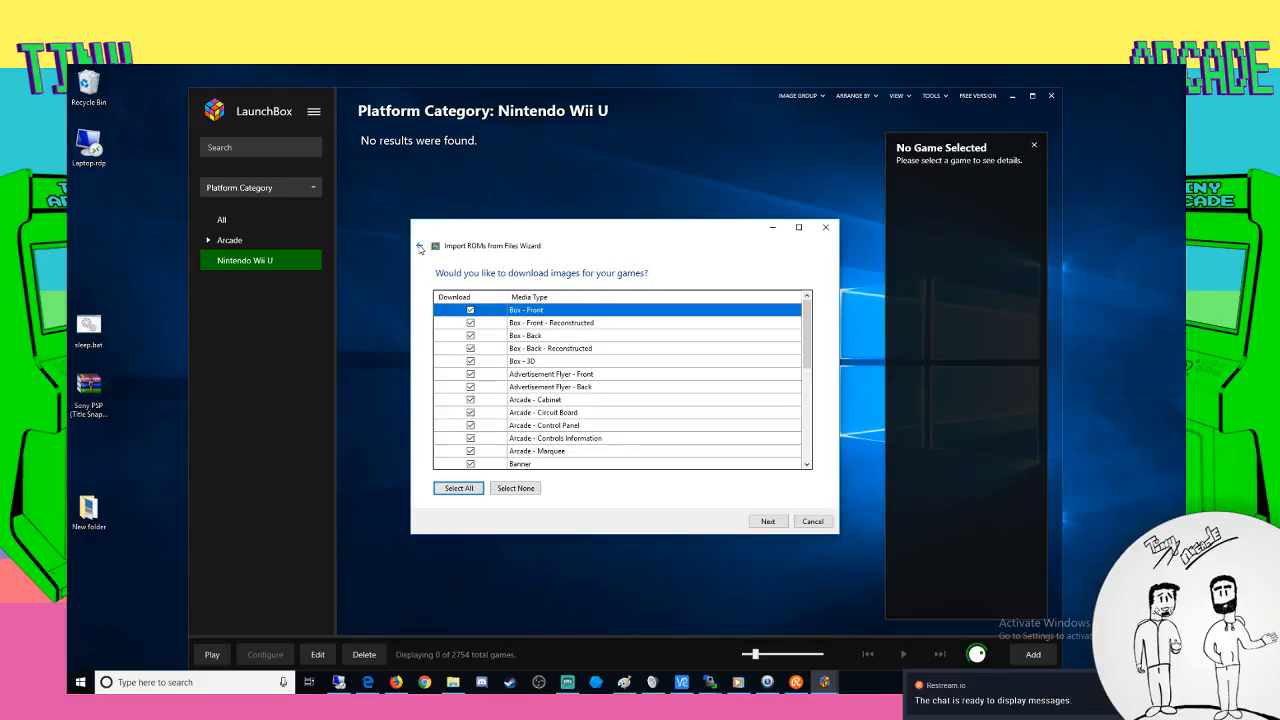
{"action": "left_click", "coordinate": [420, 247]}
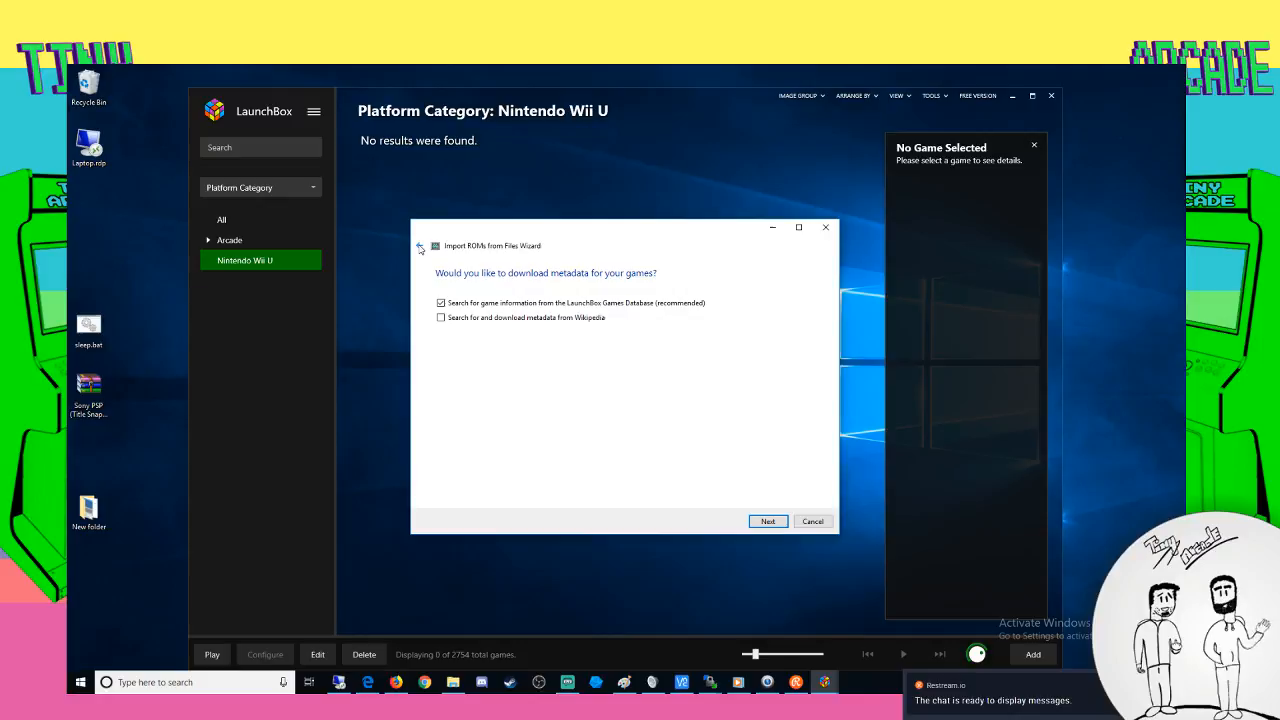
{"action": "left_click", "coordinate": [420, 247]}
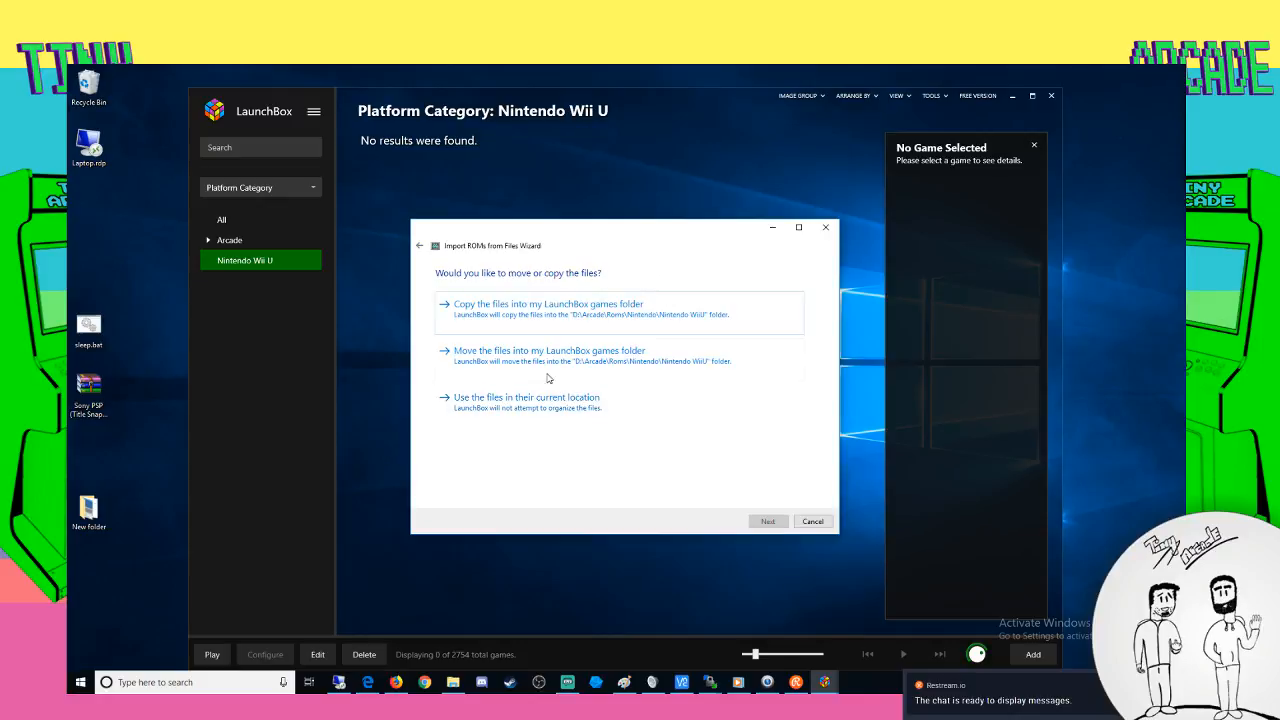
{"action": "left_click", "coordinate": [535, 413]}
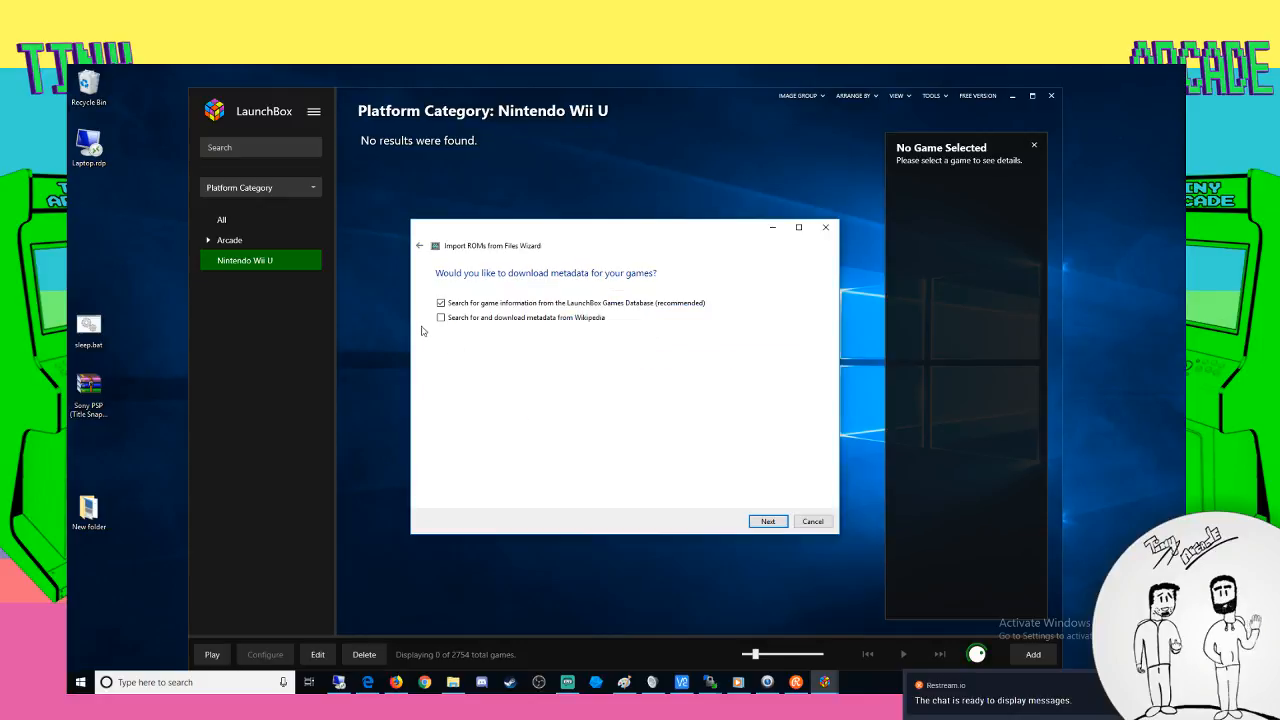
{"action": "left_click", "coordinate": [420, 247]}
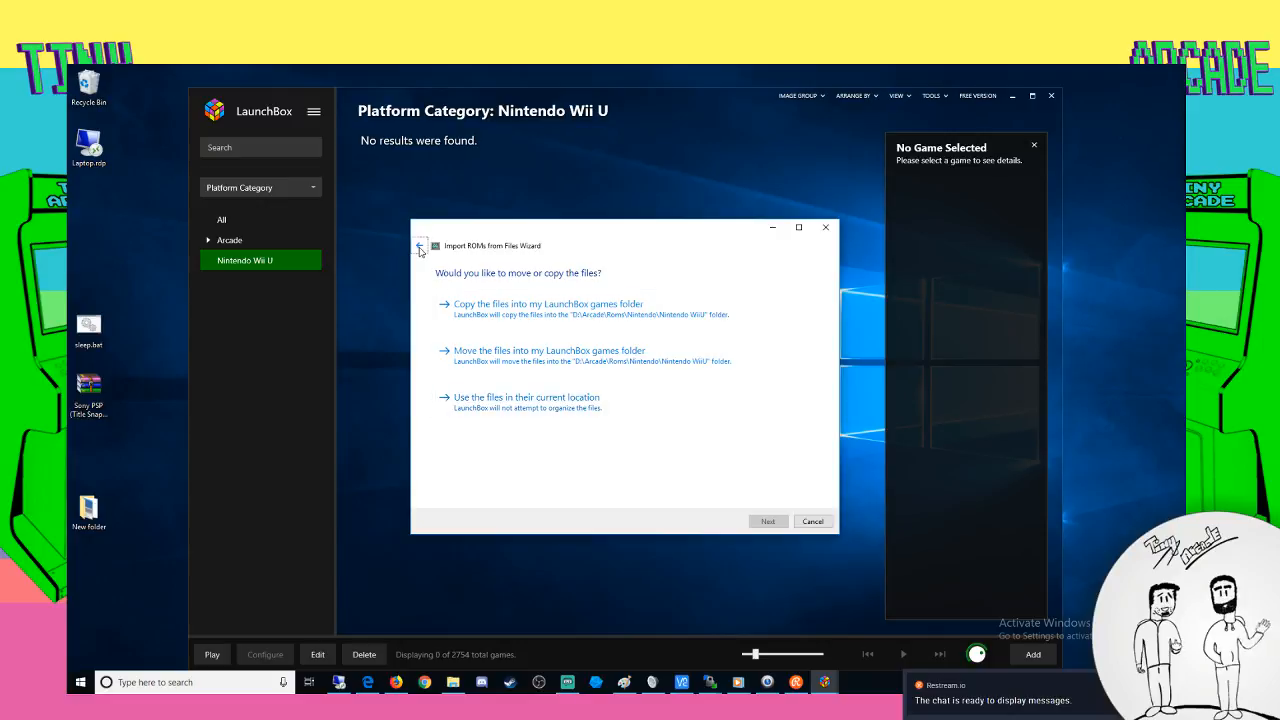
{"action": "left_click", "coordinate": [420, 247]}
{"action": "left_click", "coordinate": [420, 247]}
{"action": "left_click", "coordinate": [420, 247]}
Step forward to the custom options again, using the files in their current location with the same metadata and media choices, and cancel the import
{"action": "left_click", "coordinate": [769, 521]}
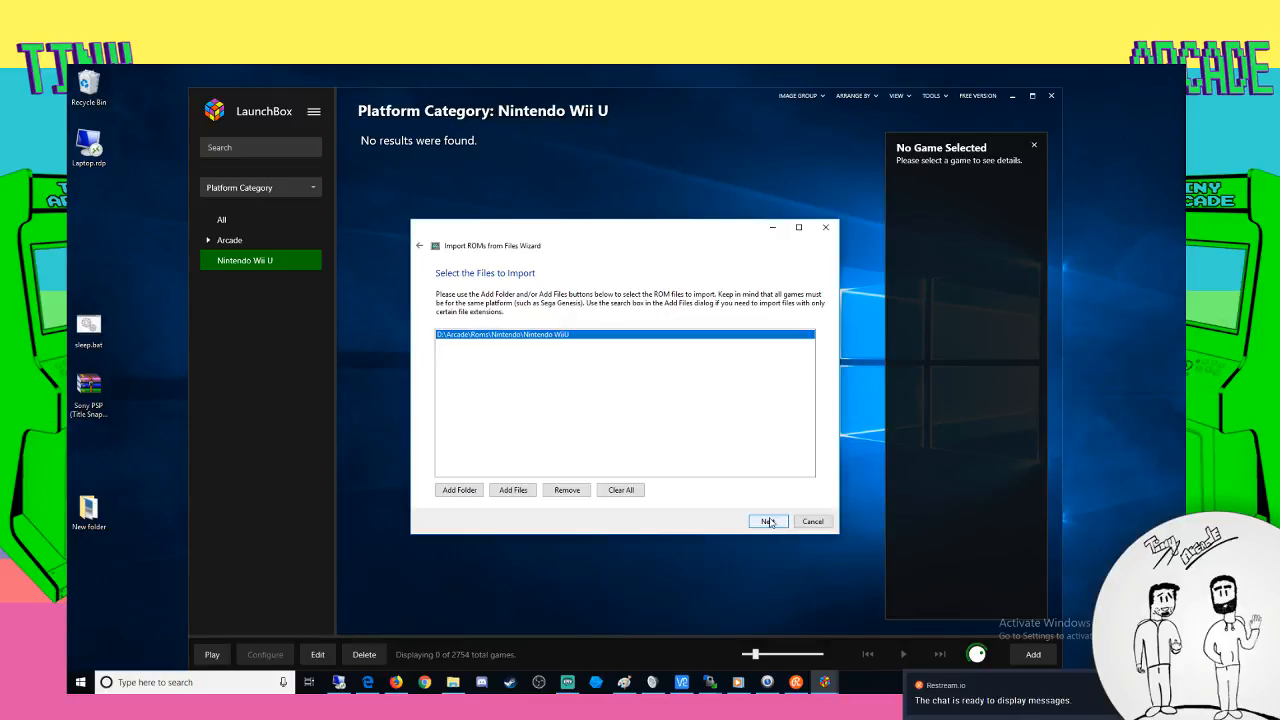
{"action": "left_click", "coordinate": [769, 521]}
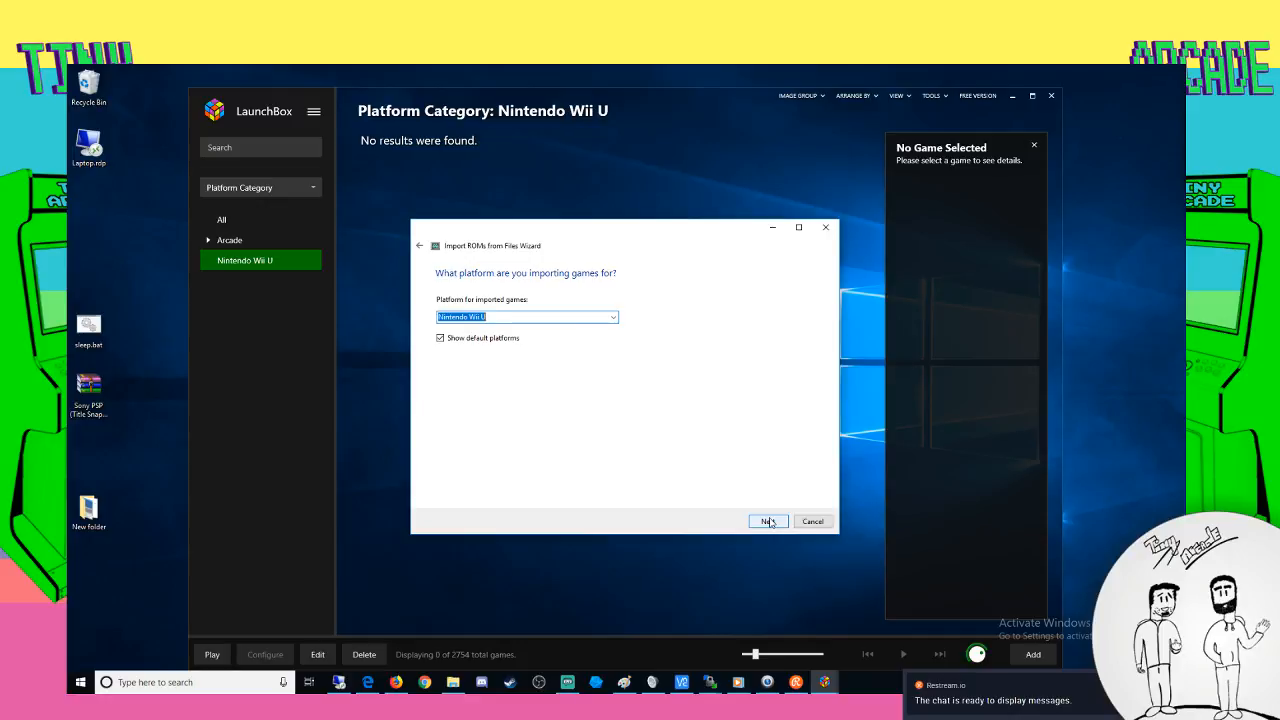
{"action": "left_click", "coordinate": [769, 521]}
{"action": "left_click", "coordinate": [769, 521]}
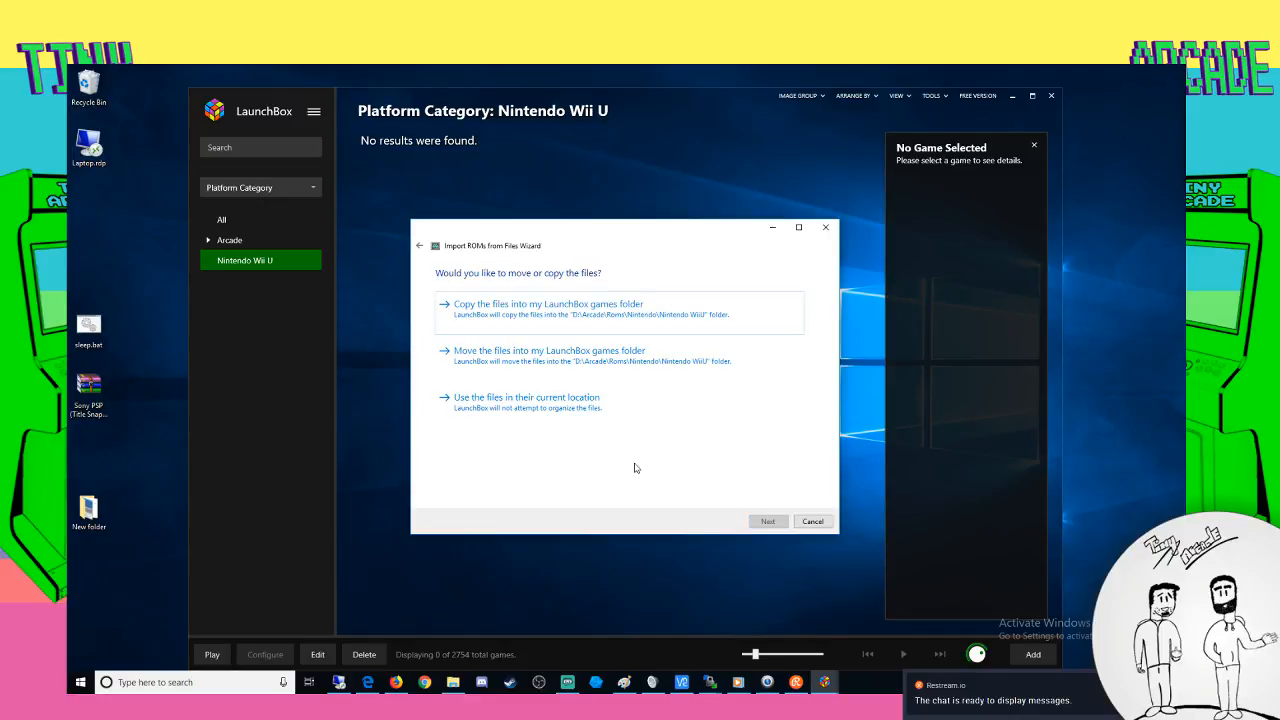
{"action": "left_click", "coordinate": [547, 409]}
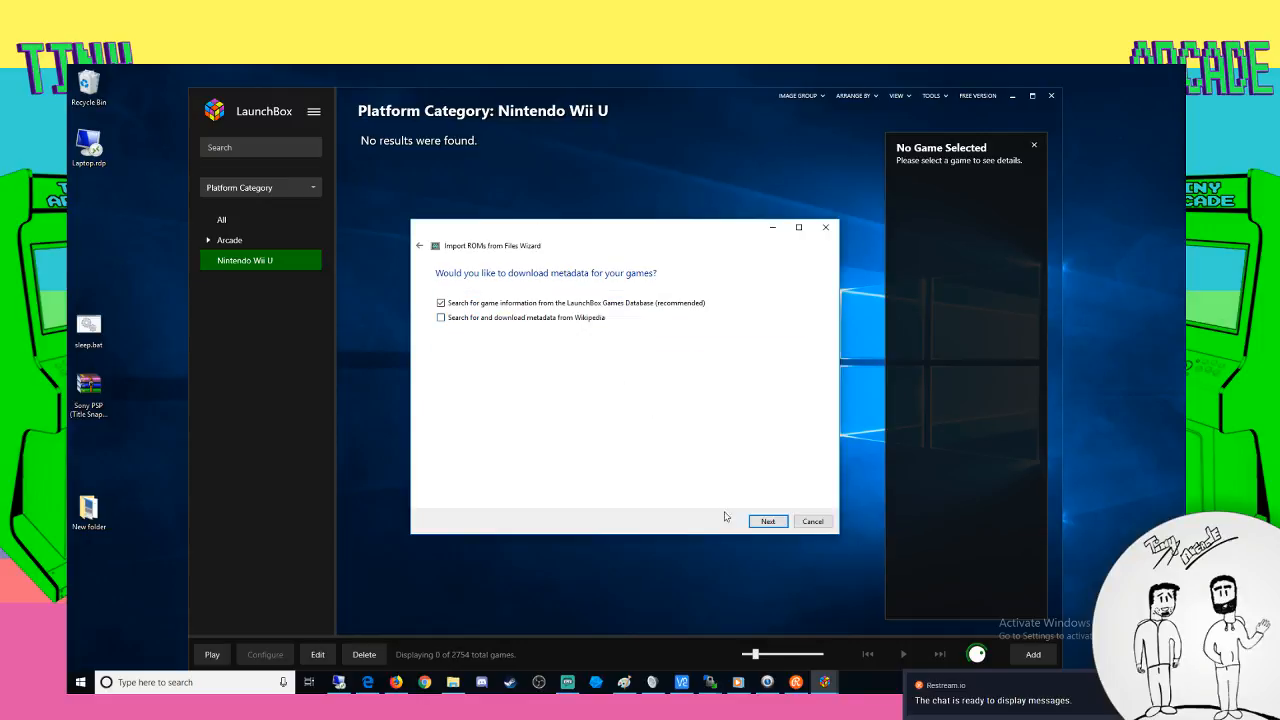
{"action": "left_click", "coordinate": [768, 522]}
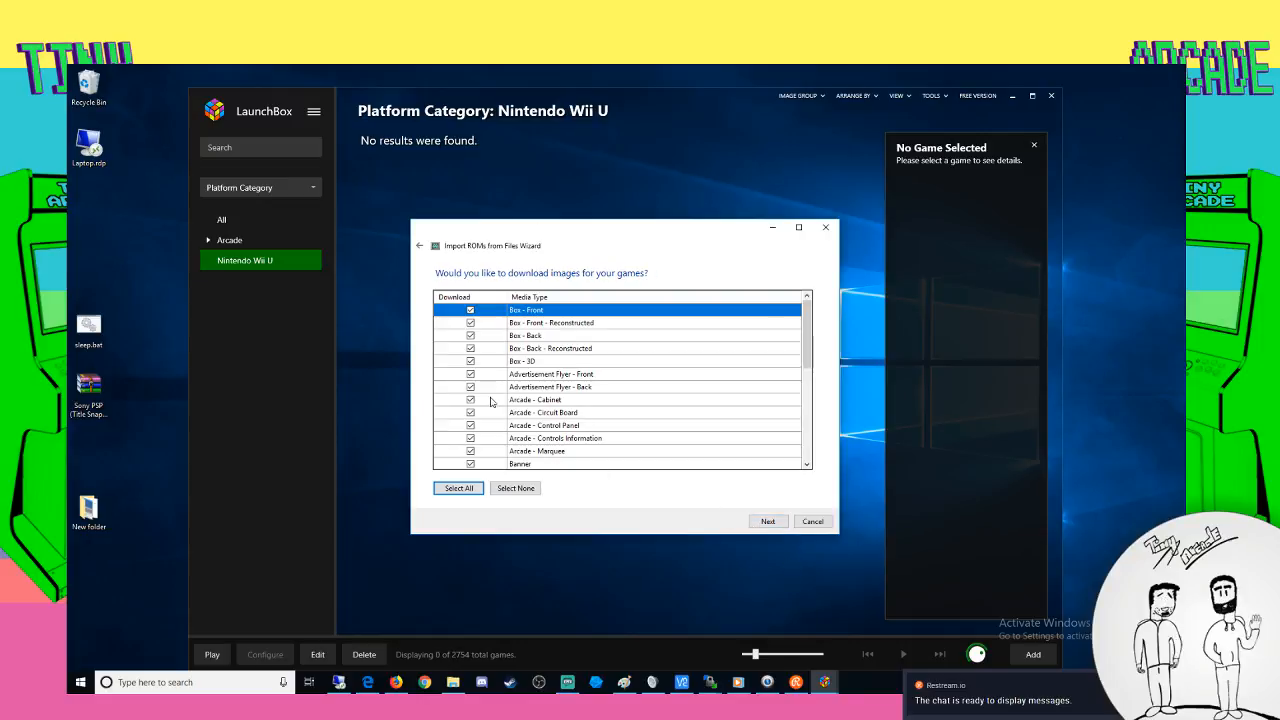
{"action": "left_click", "coordinate": [772, 524]}
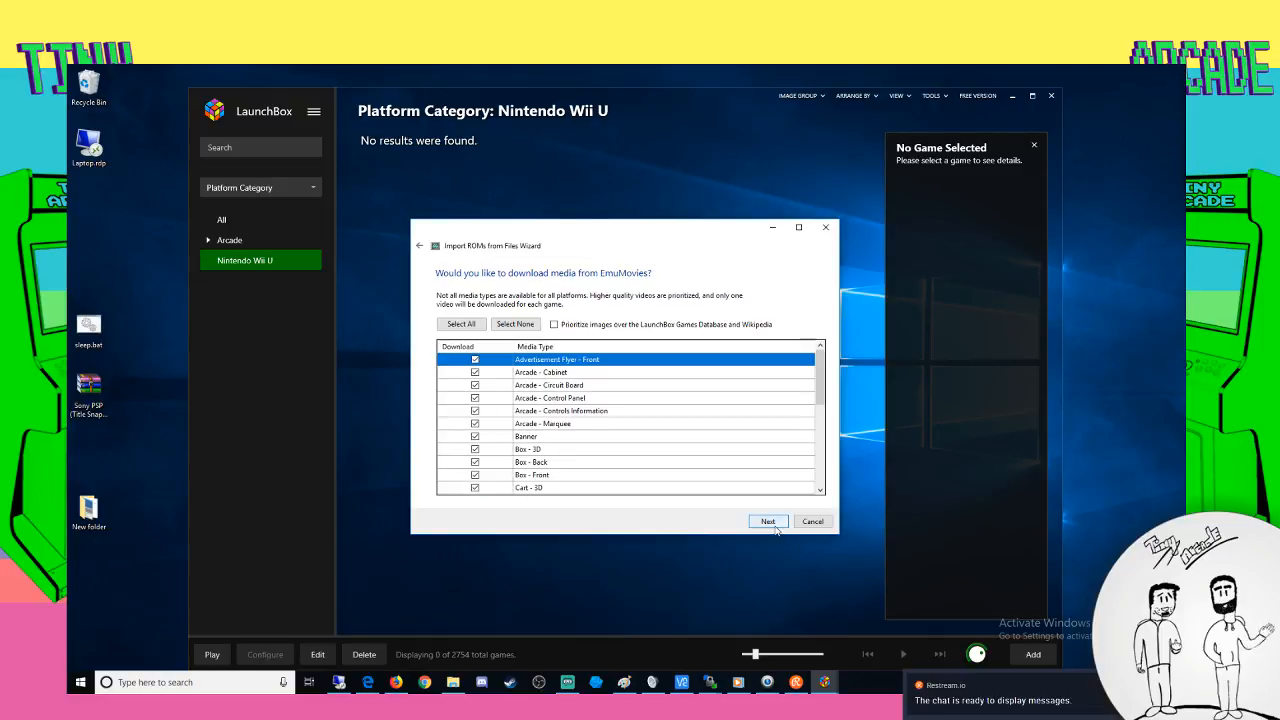
{"action": "left_click", "coordinate": [775, 527]}
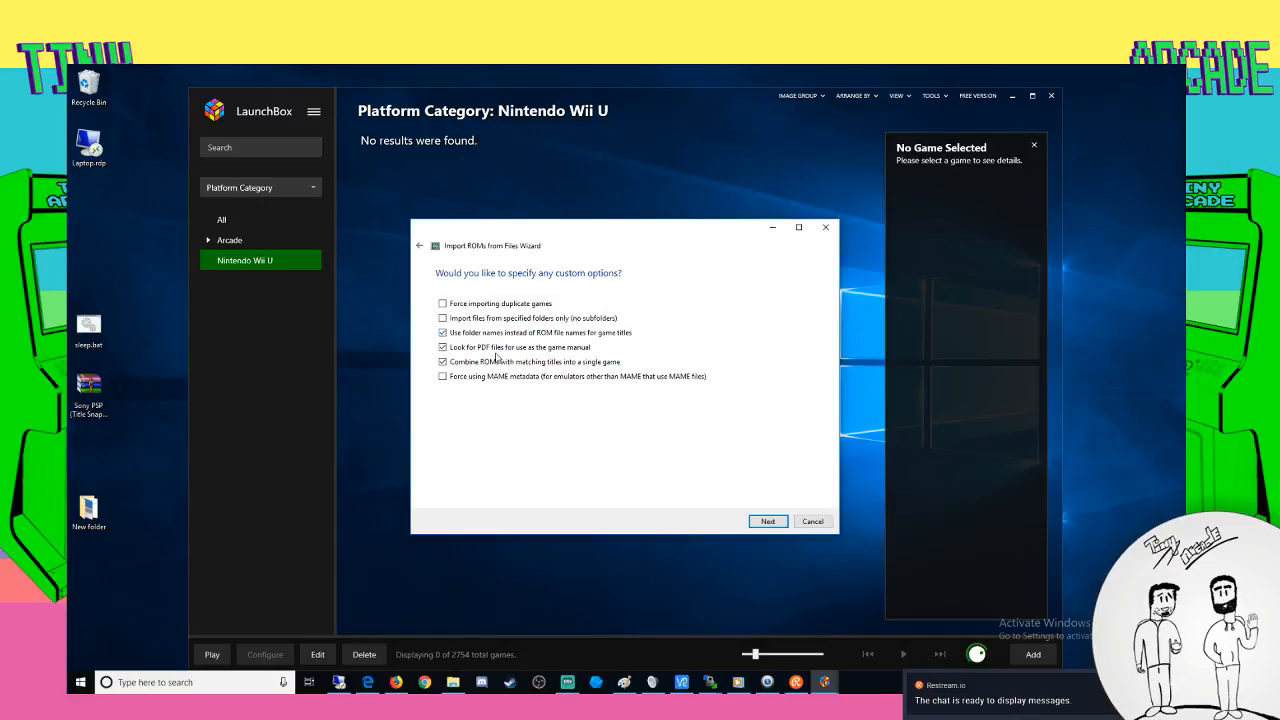
{"action": "left_click", "coordinate": [813, 523]}
{"action": "right_click", "coordinate": [258, 263]}
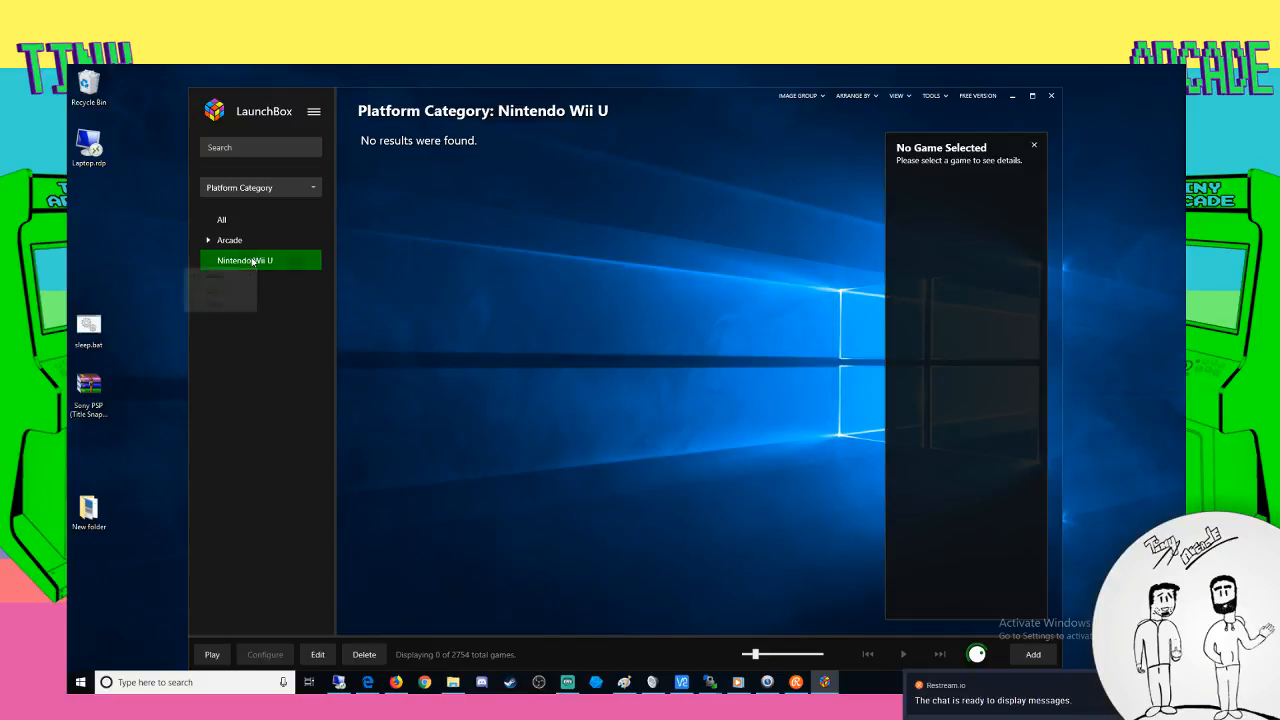
{"action": "mouse_move", "coordinate": [238, 276]}
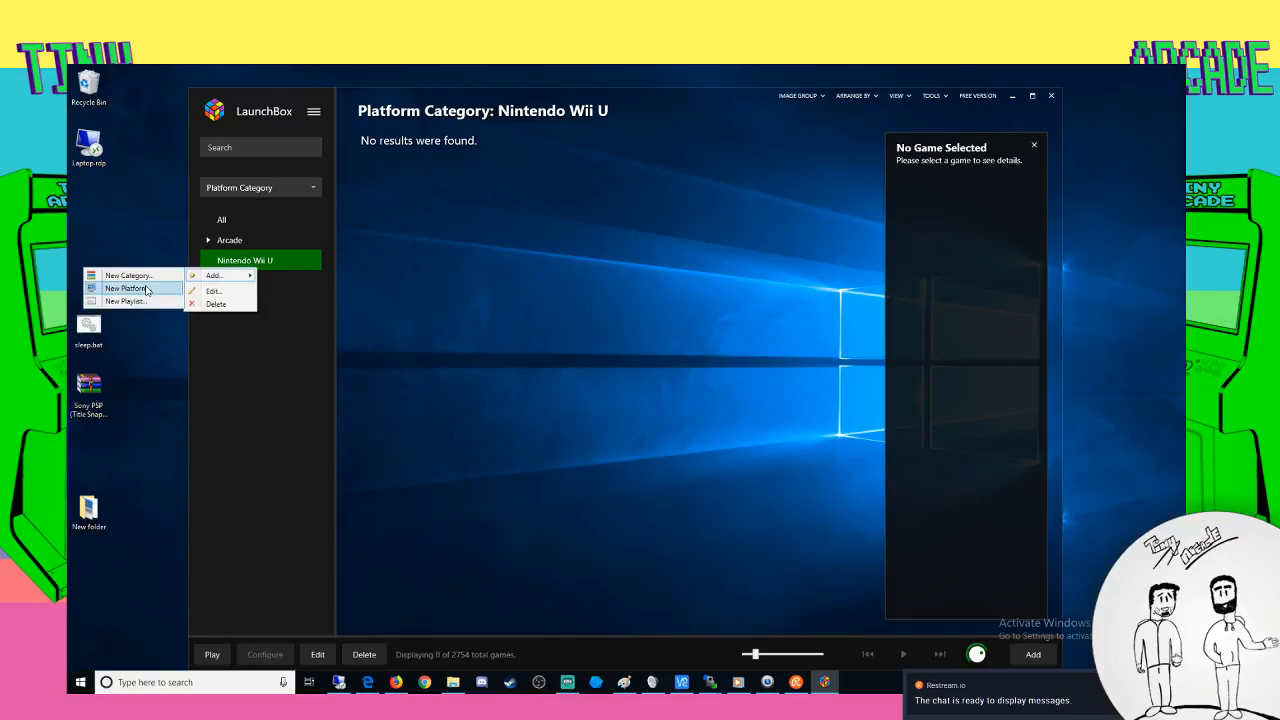
{"action": "left_click", "coordinate": [285, 454]}
{"action": "left_click", "coordinate": [904, 97]}
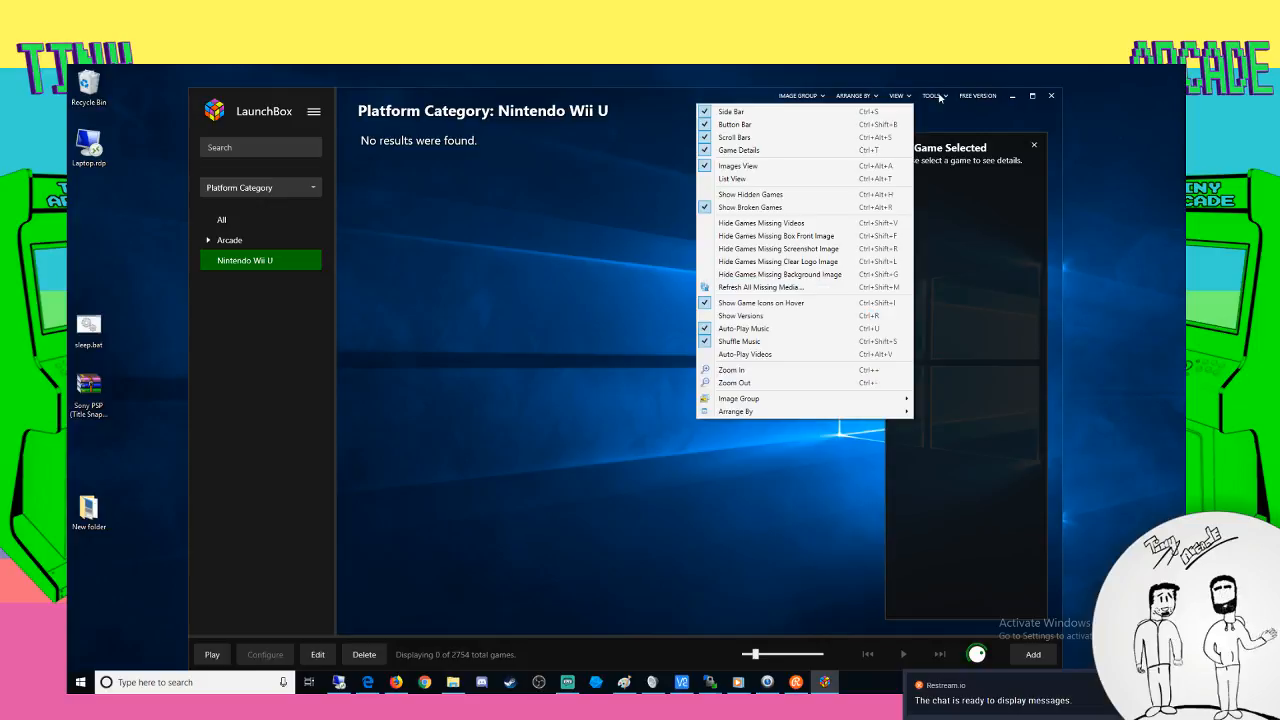
Start a new ROM files import and open the file picker for adding individual files
{"action": "left_click", "coordinate": [933, 96]}
{"action": "mouse_move", "coordinate": [792, 291]}
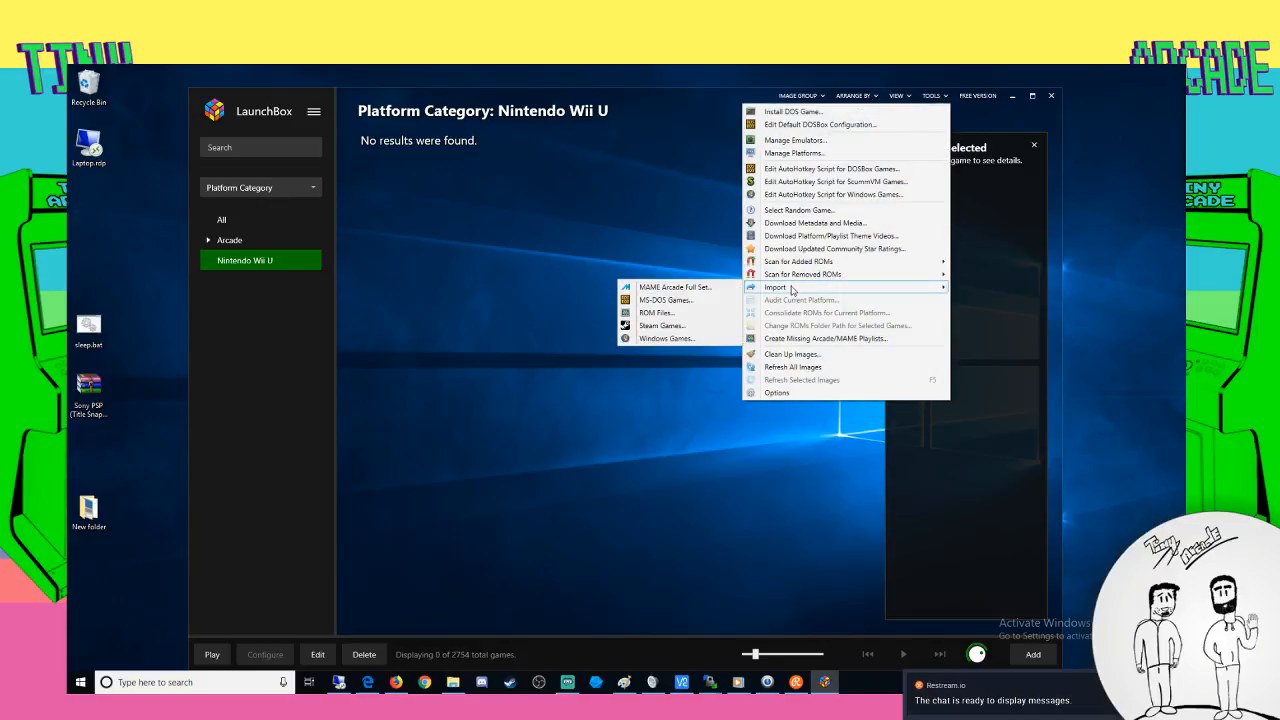
{"action": "left_click", "coordinate": [664, 313]}
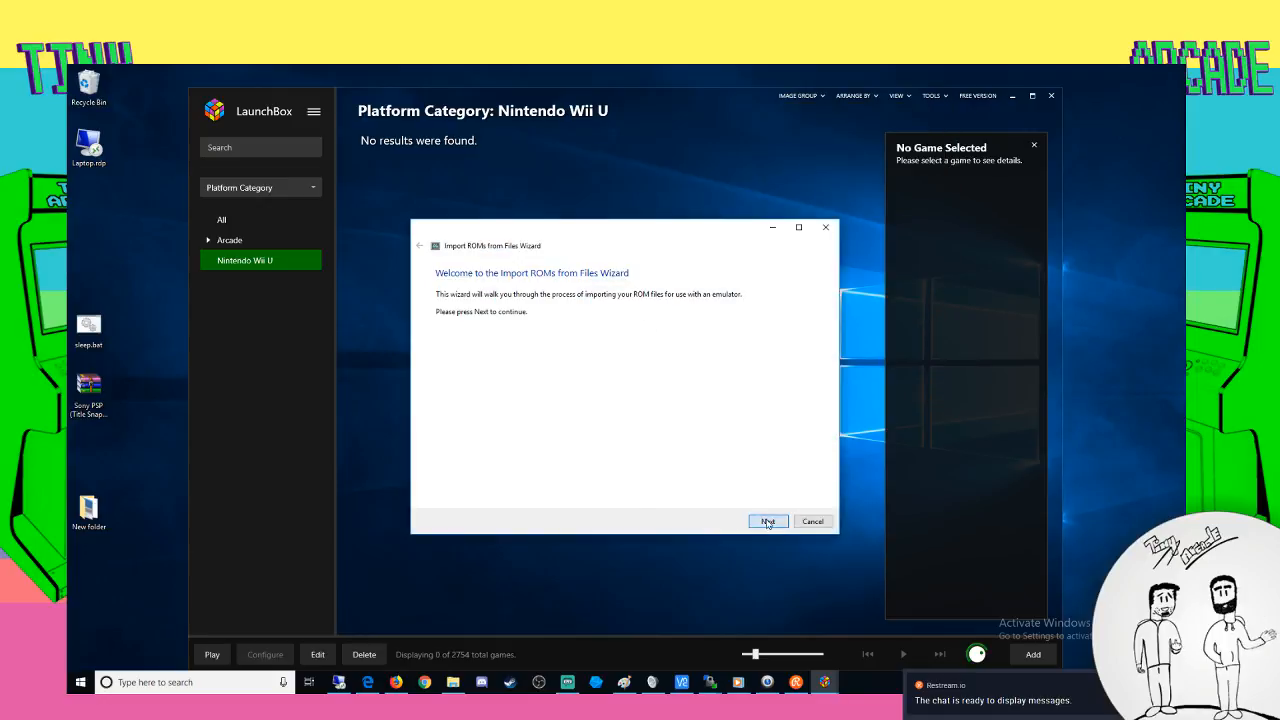
{"action": "left_click", "coordinate": [767, 521]}
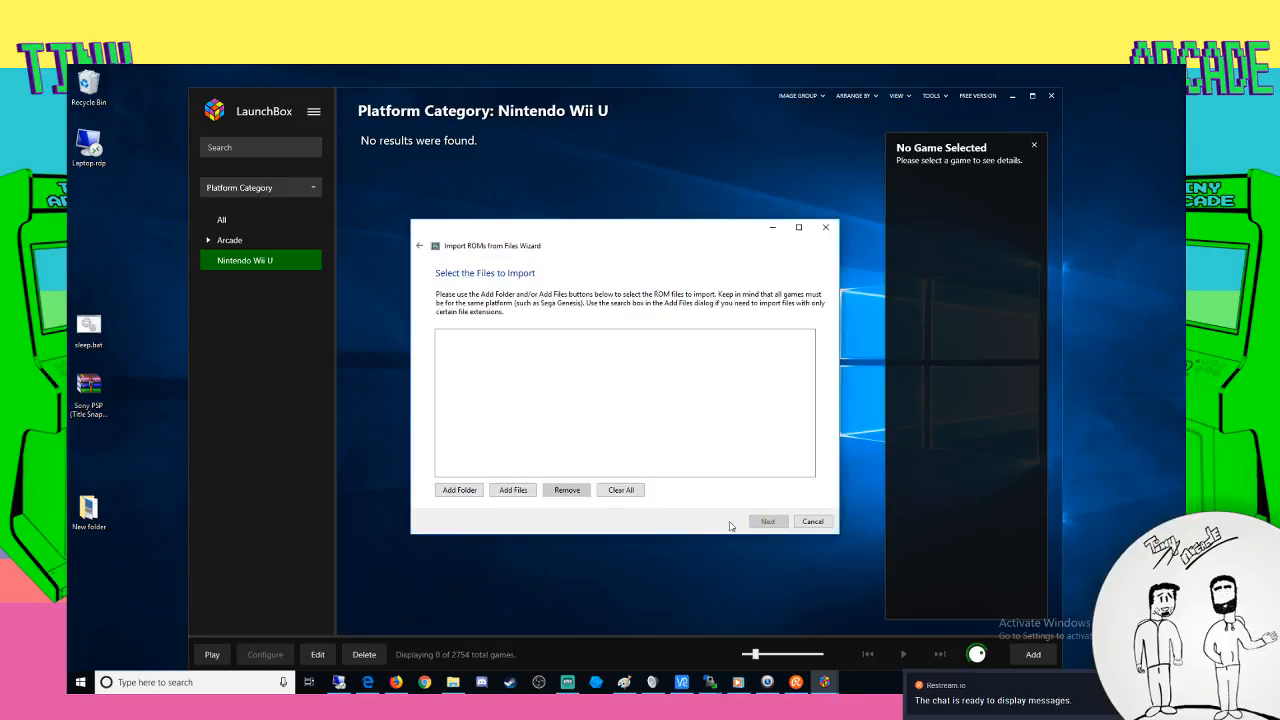
{"action": "left_click", "coordinate": [500, 492]}
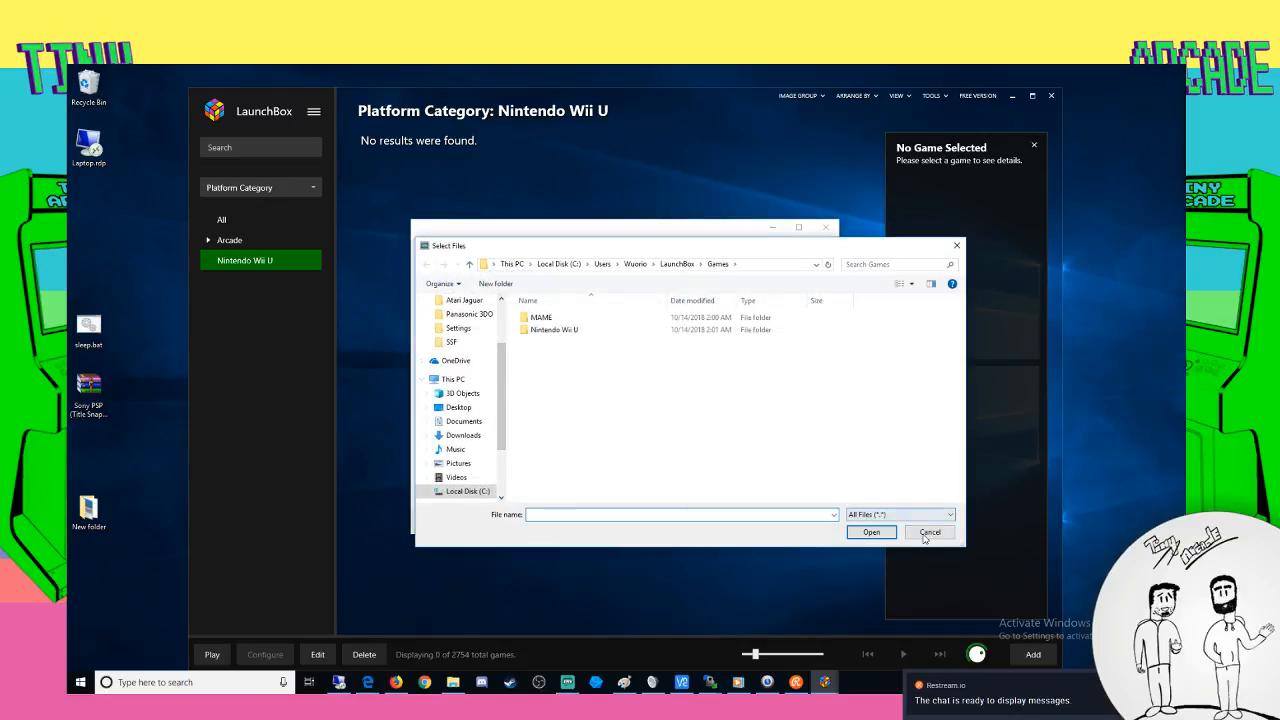
{"action": "left_click", "coordinate": [927, 533]}
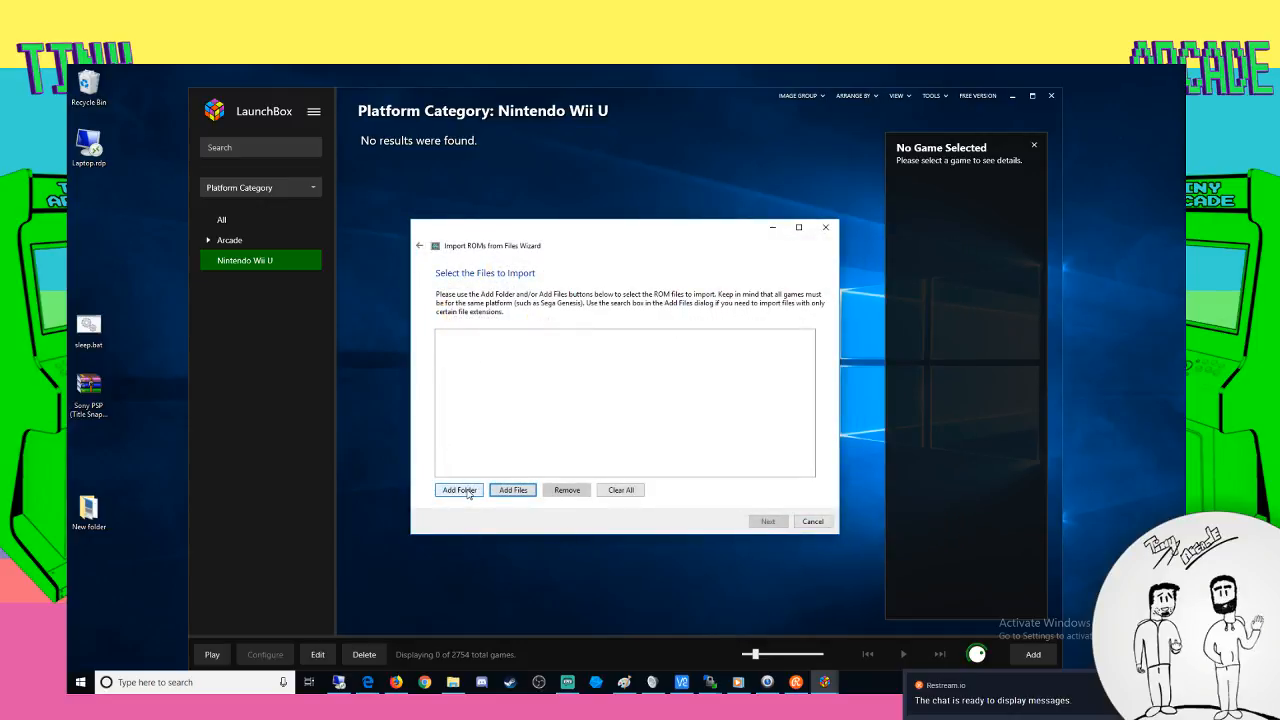
{"action": "left_click", "coordinate": [510, 491]}
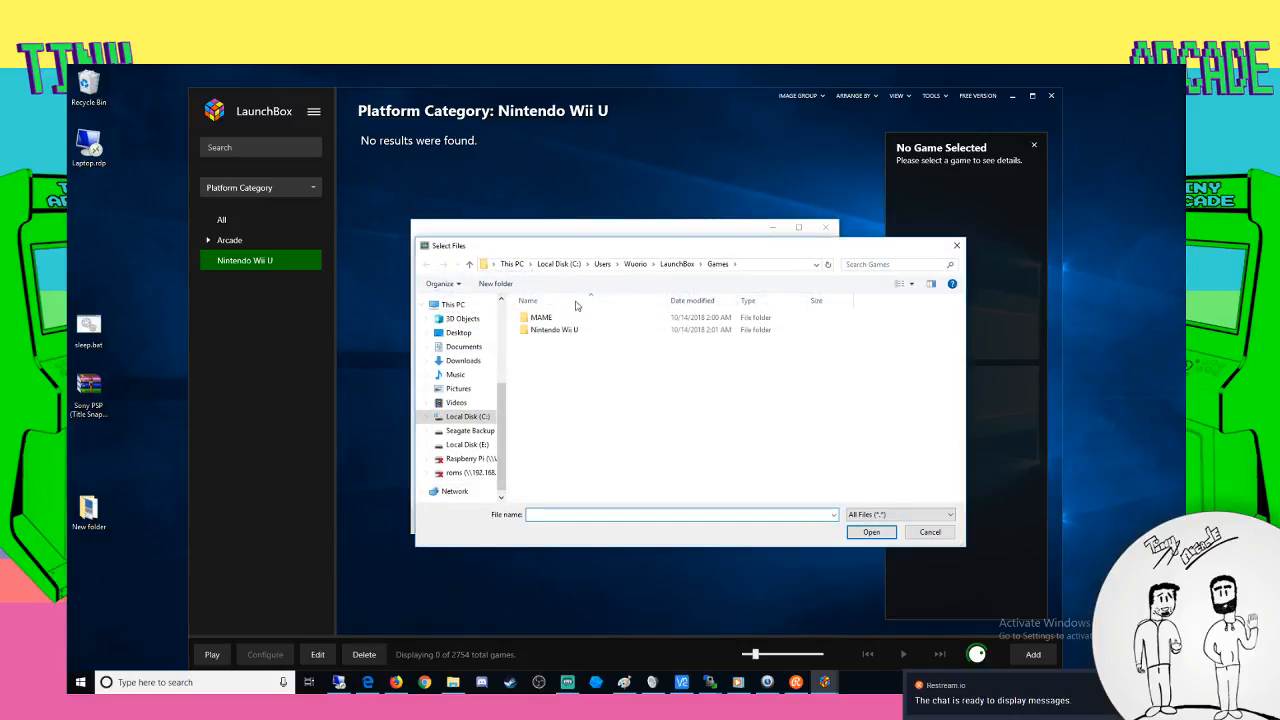
Browse to the Arcade\Roms folder on the Seagate Backup Plus drive
{"action": "double_click", "coordinate": [560, 332]}
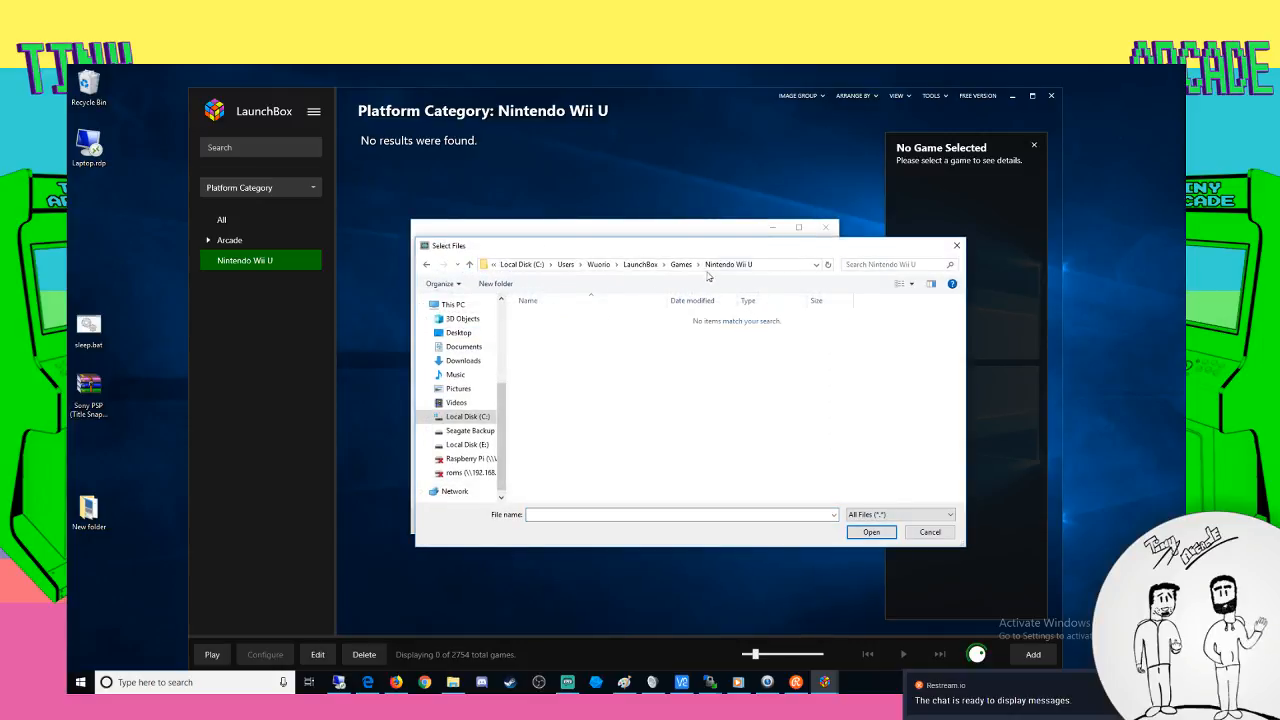
{"action": "left_click", "coordinate": [468, 430]}
{"action": "double_click", "coordinate": [560, 318]}
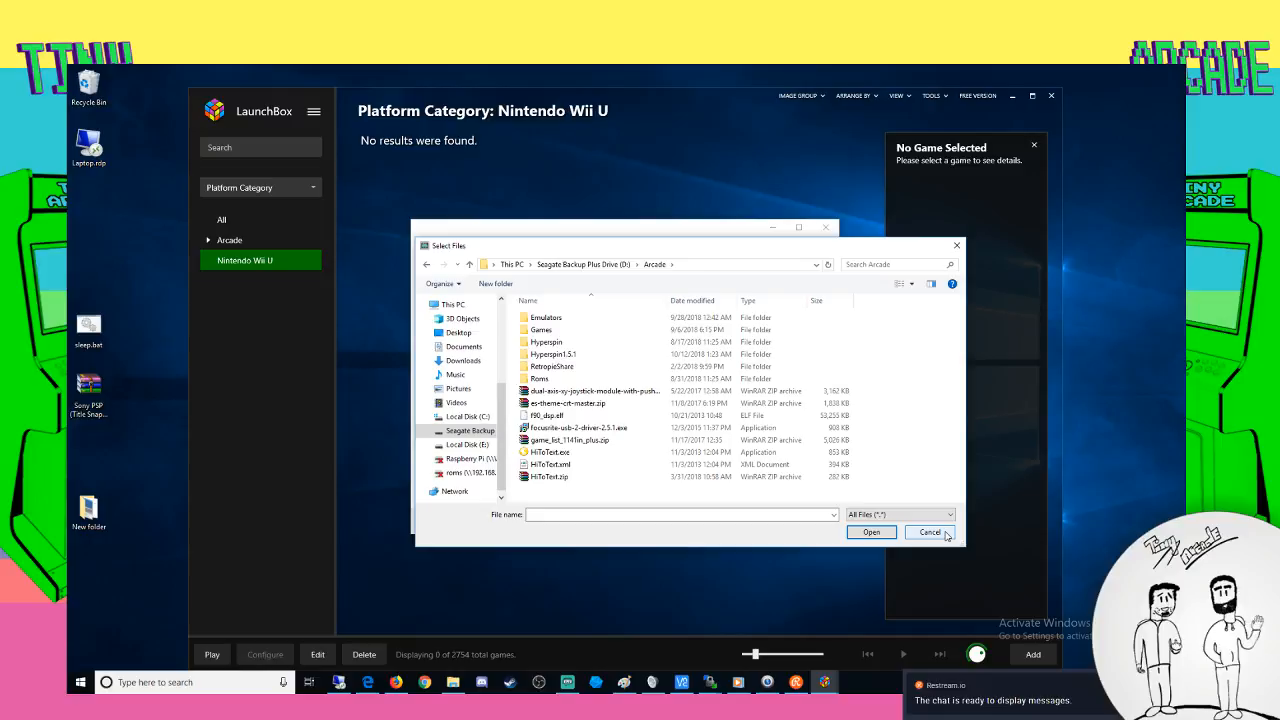
{"action": "left_click", "coordinate": [567, 358]}
{"action": "double_click", "coordinate": [550, 378]}
Find the Nintendo folder among the ROM folders and open its Nintendo WiiU subfolder
{"action": "scroll", "coordinate": [552, 378], "scroll_direction": "down", "scroll_amount": 5}
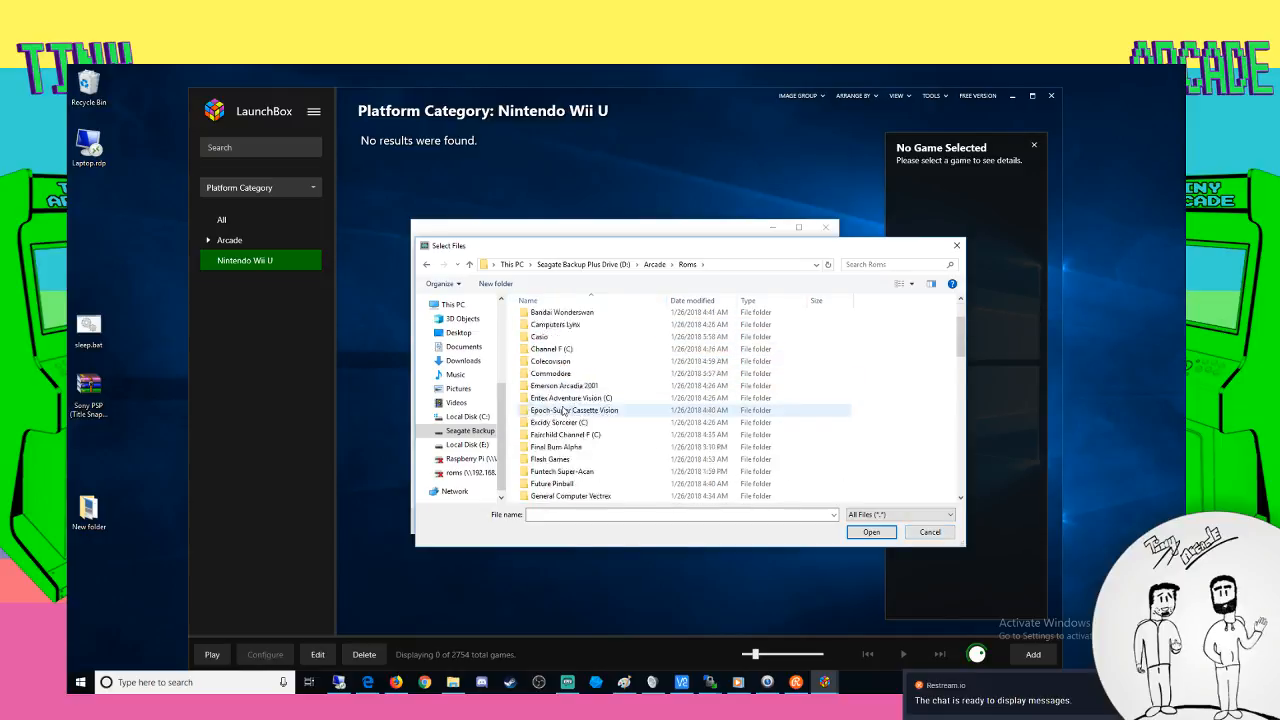
{"action": "scroll", "coordinate": [552, 378], "scroll_direction": "up", "scroll_amount": 2}
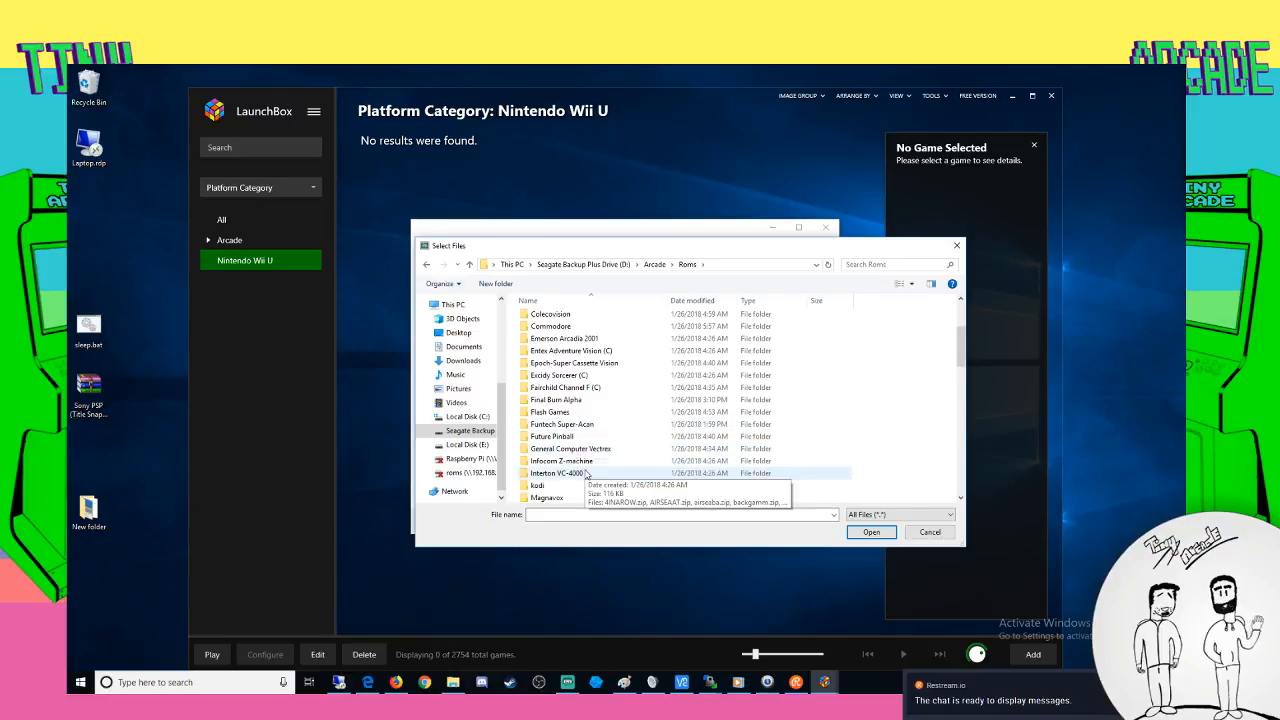
{"action": "scroll", "coordinate": [580, 462], "scroll_direction": "down", "scroll_amount": 7}
{"action": "scroll", "coordinate": [585, 474], "scroll_direction": "down", "scroll_amount": 4}
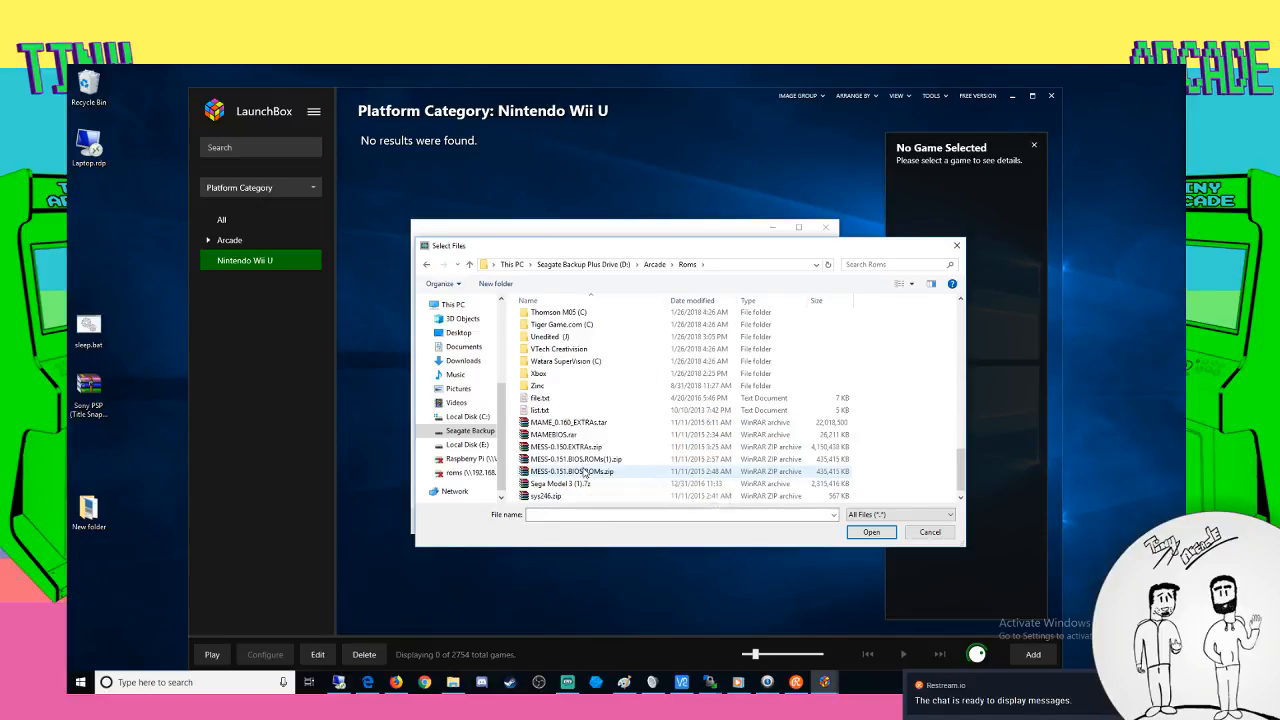
{"action": "scroll", "coordinate": [585, 472], "scroll_direction": "up", "scroll_amount": 5}
{"action": "scroll", "coordinate": [585, 472], "scroll_direction": "up", "scroll_amount": 6}
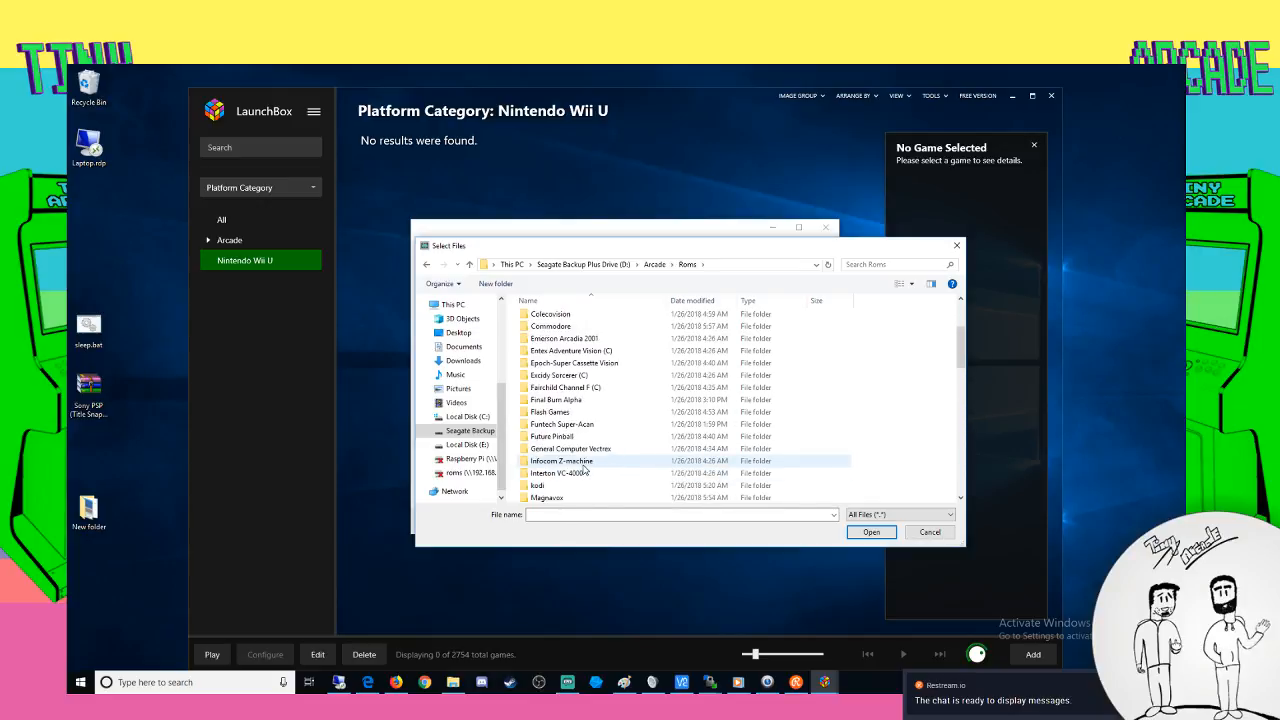
{"action": "scroll", "coordinate": [585, 470], "scroll_direction": "down", "scroll_amount": 5}
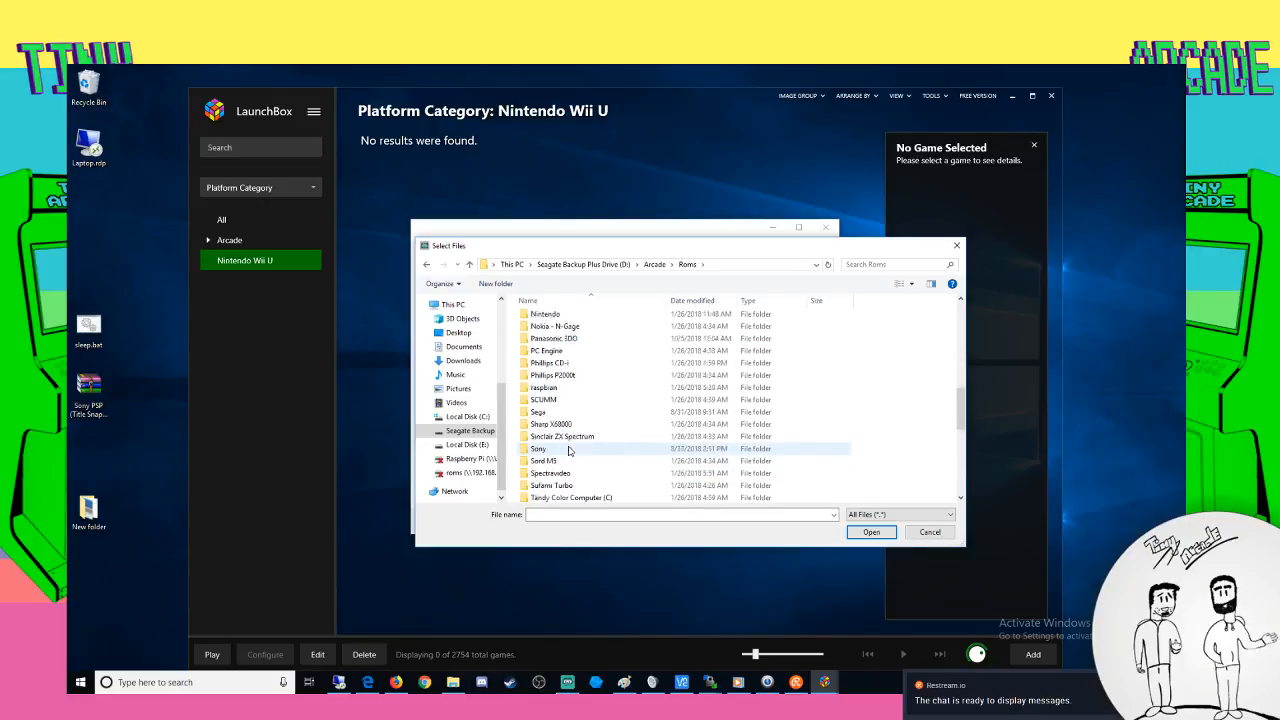
{"action": "double_click", "coordinate": [556, 388]}
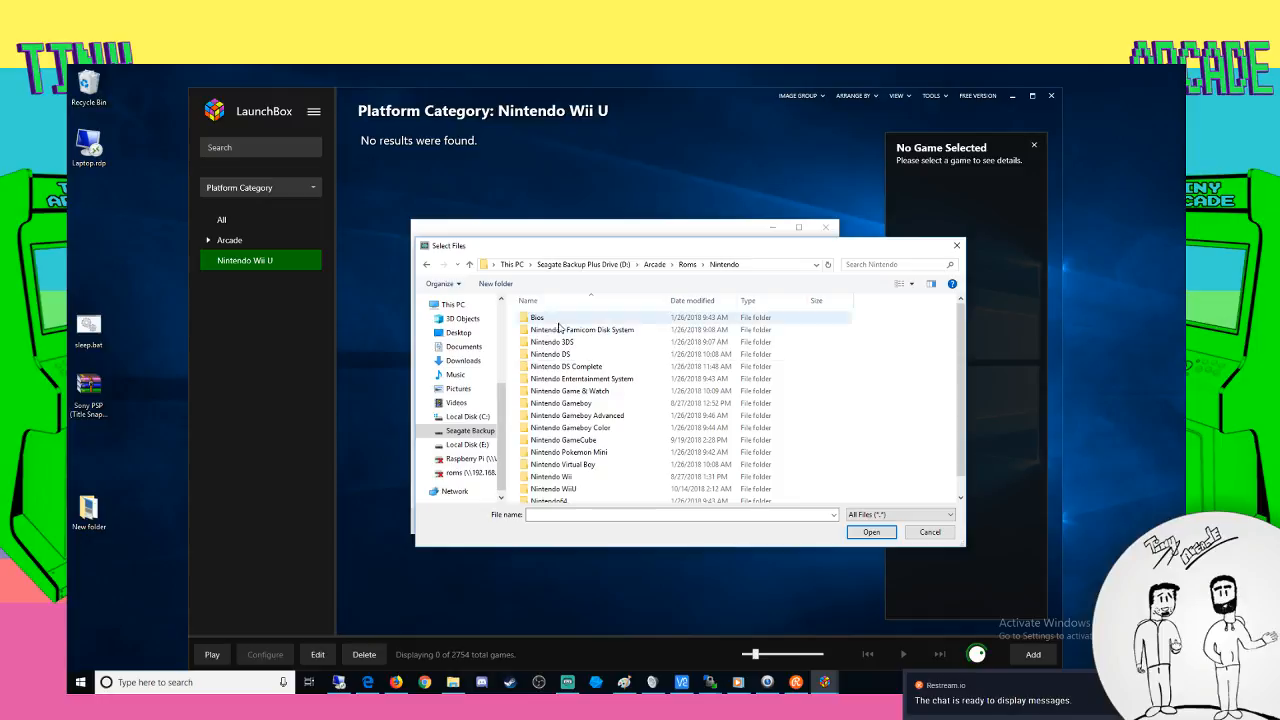
{"action": "double_click", "coordinate": [570, 489]}
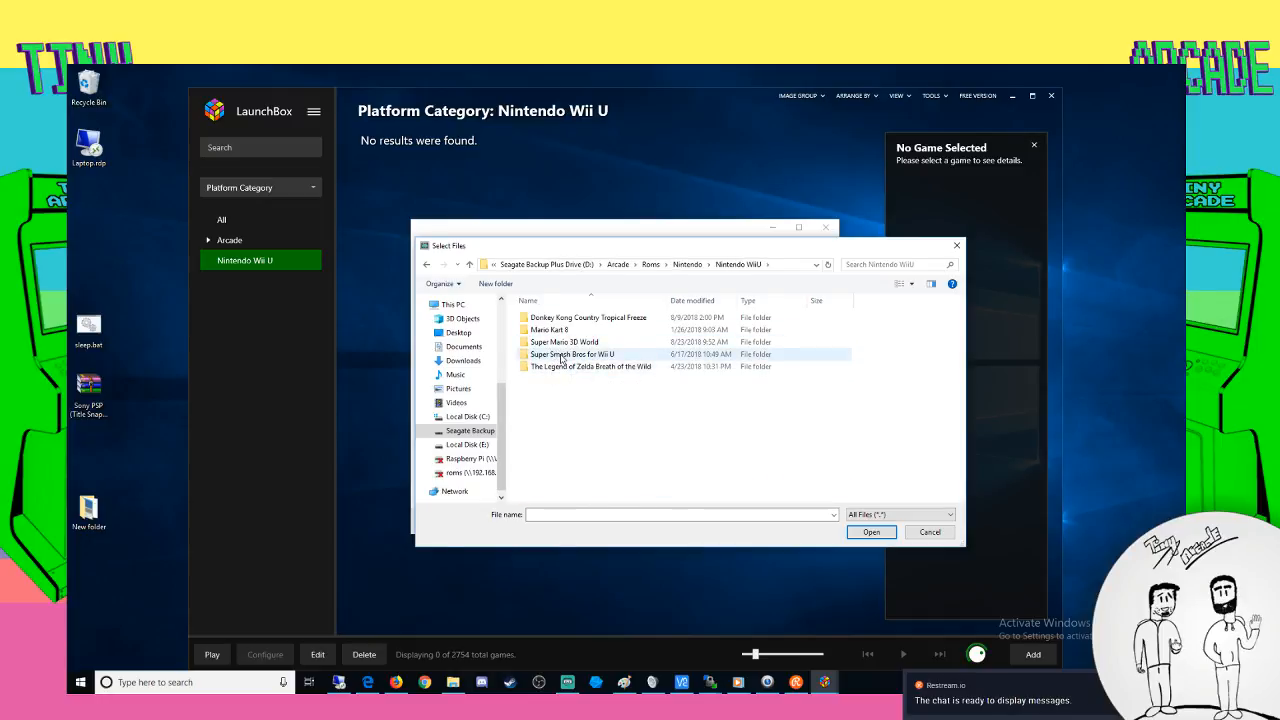
Examine the code and content folders of Donkey Kong Country Tropical Freeze, and return to the list of Wii U game folders
{"action": "double_click", "coordinate": [578, 318]}
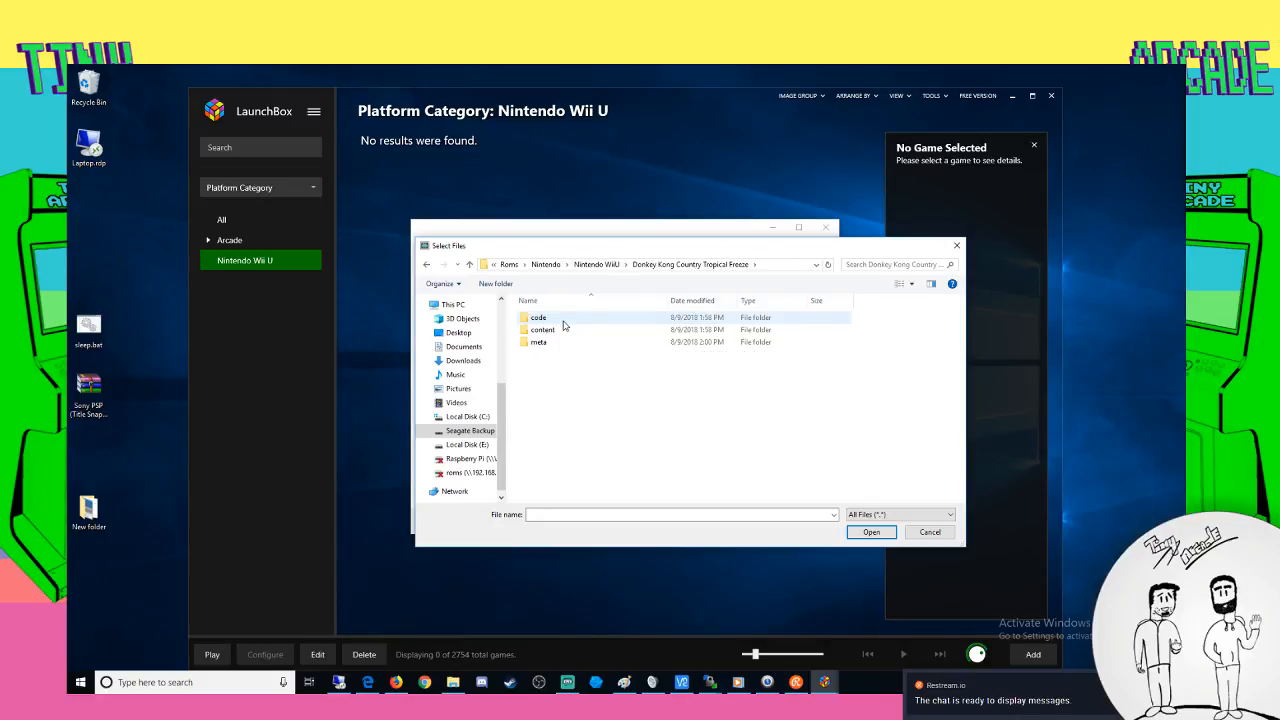
{"action": "double_click", "coordinate": [560, 318]}
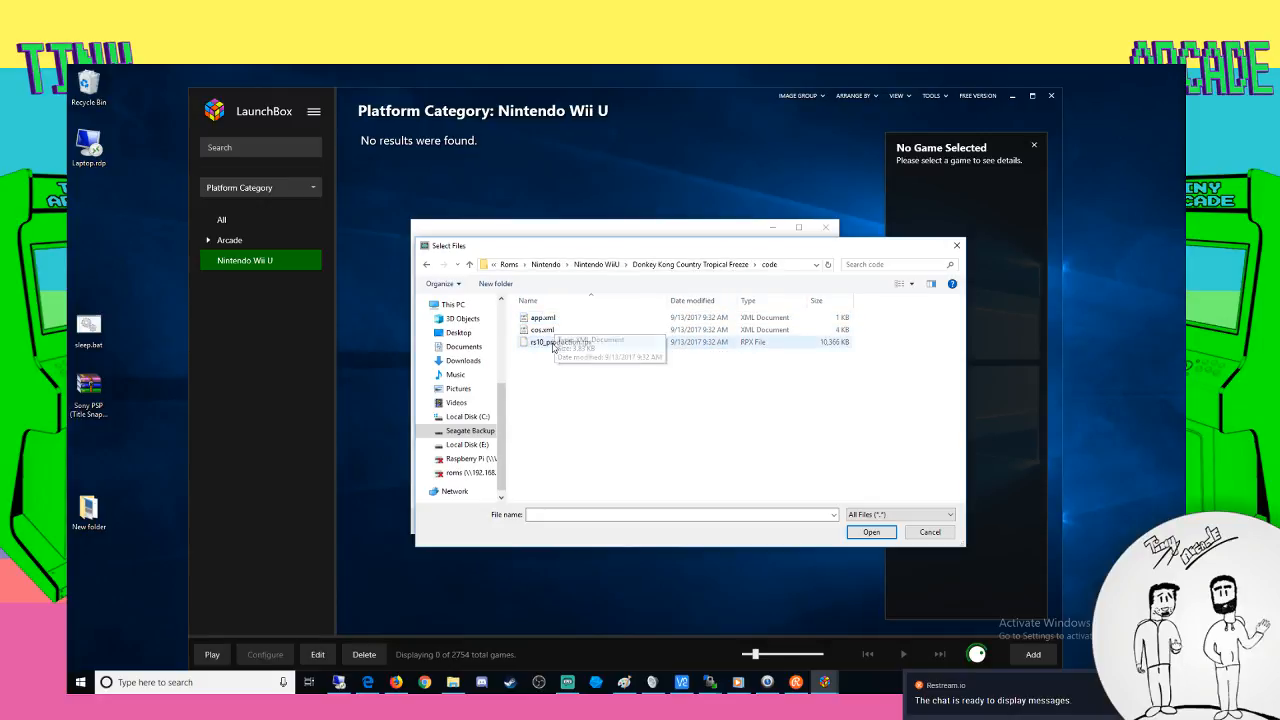
{"action": "key", "text": "BackSpace"}
{"action": "left_click", "coordinate": [549, 331]}
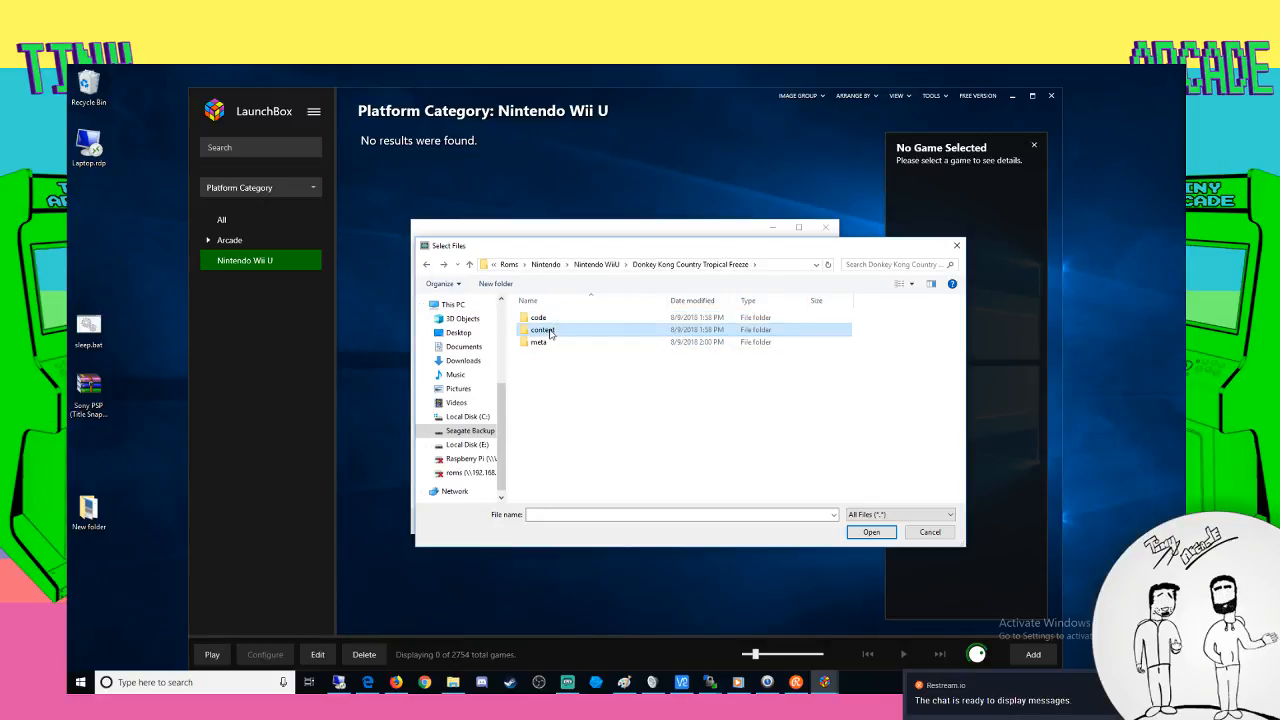
{"action": "double_click", "coordinate": [549, 331]}
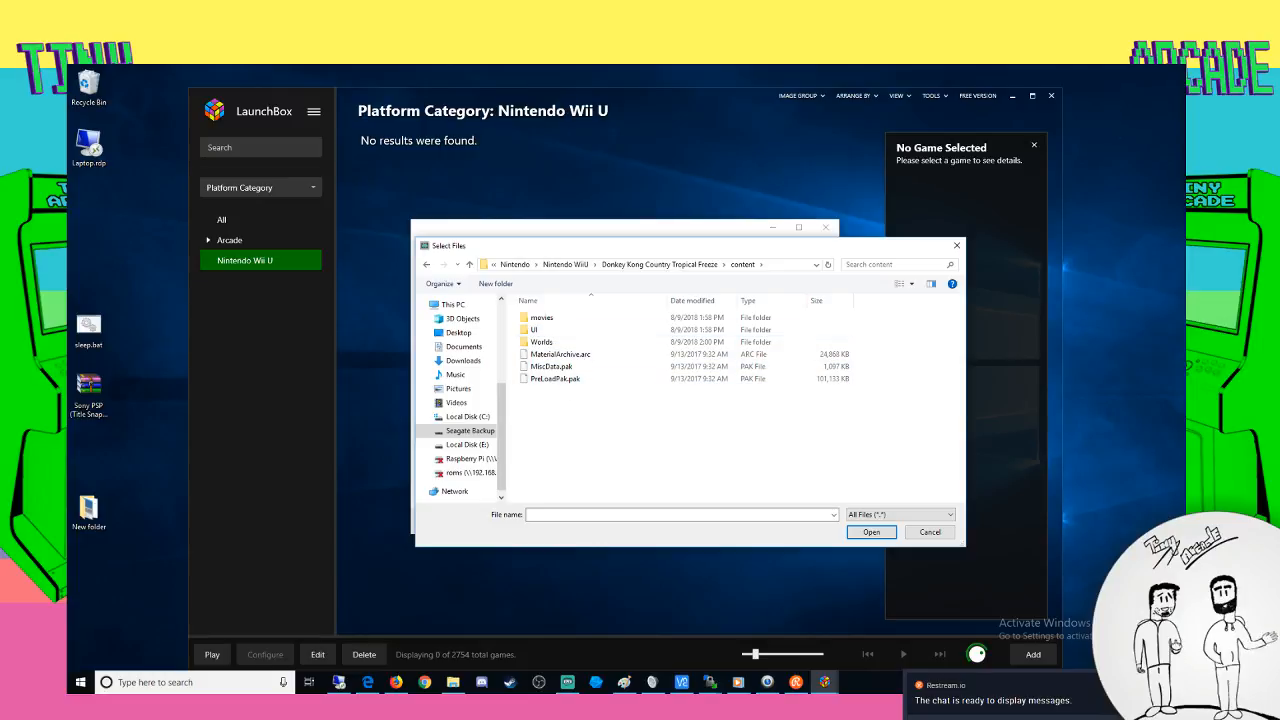
{"action": "left_click", "coordinate": [453, 682]}
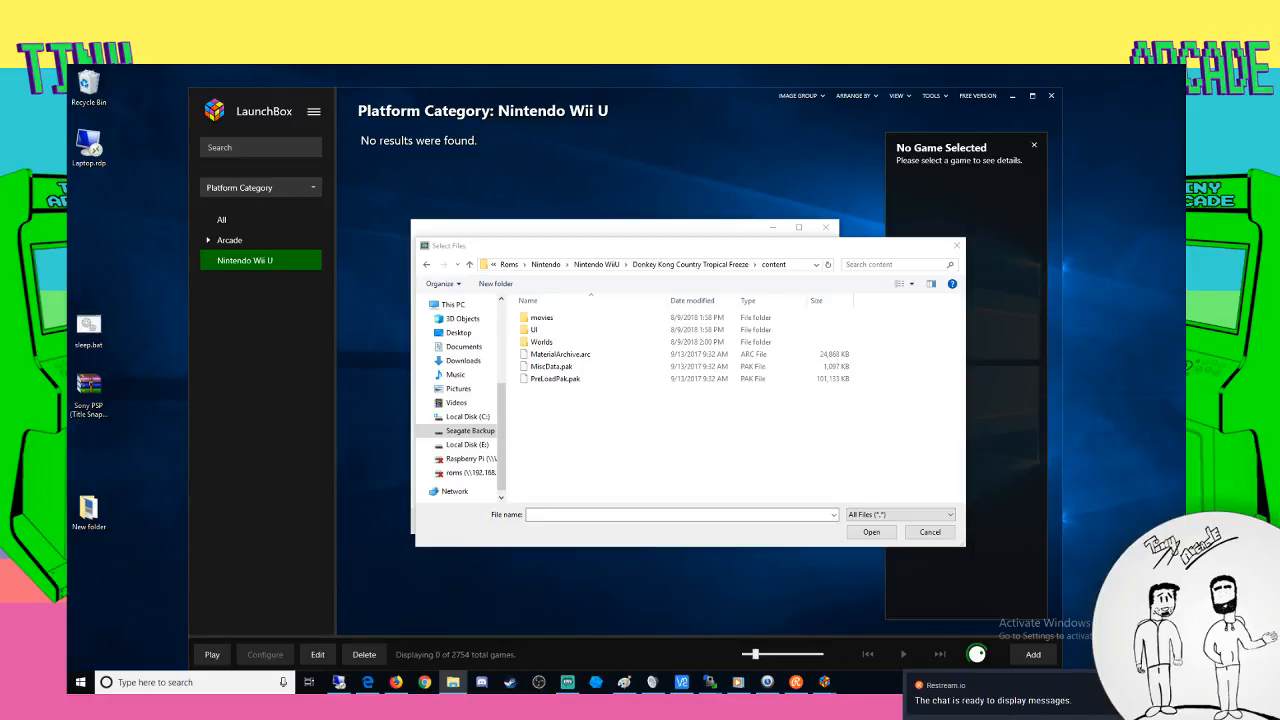
{"action": "left_click", "coordinate": [427, 265]}
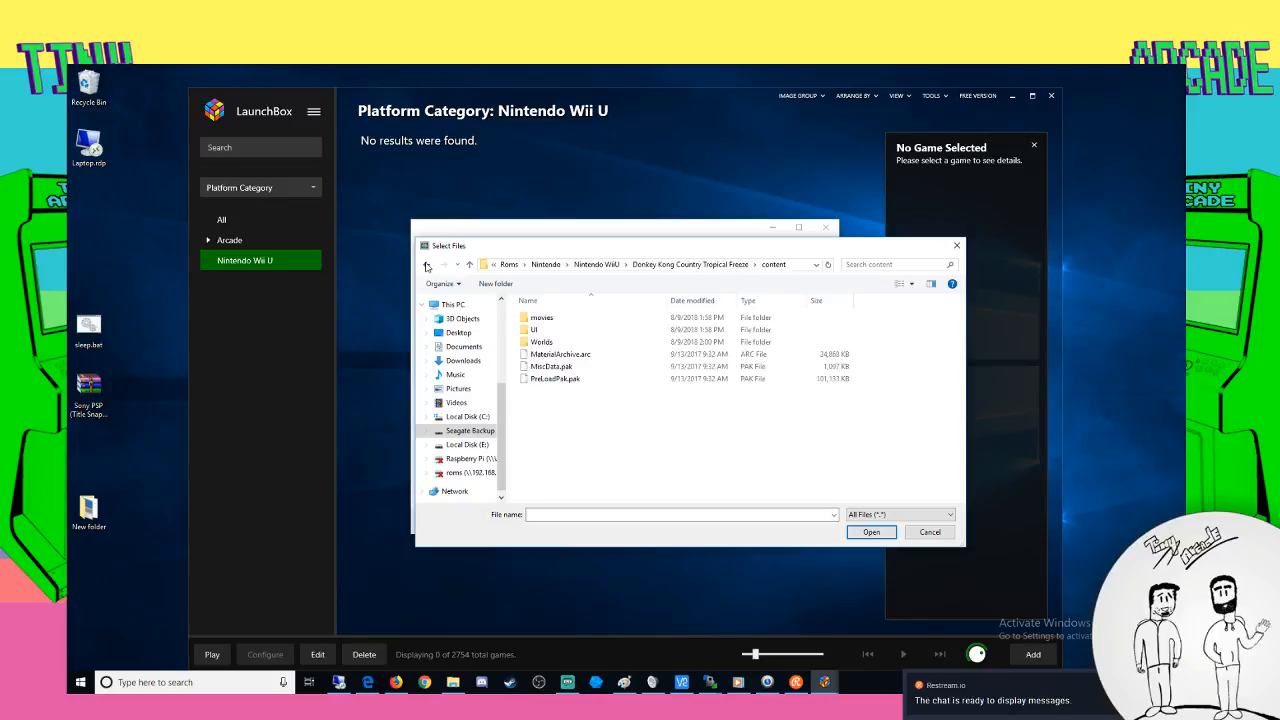
{"action": "left_click", "coordinate": [427, 265]}
Add U-King.rpx from the code folder of The Legend of Zelda Breath of the Wild and continue to the platform choice
{"action": "double_click", "coordinate": [560, 367]}
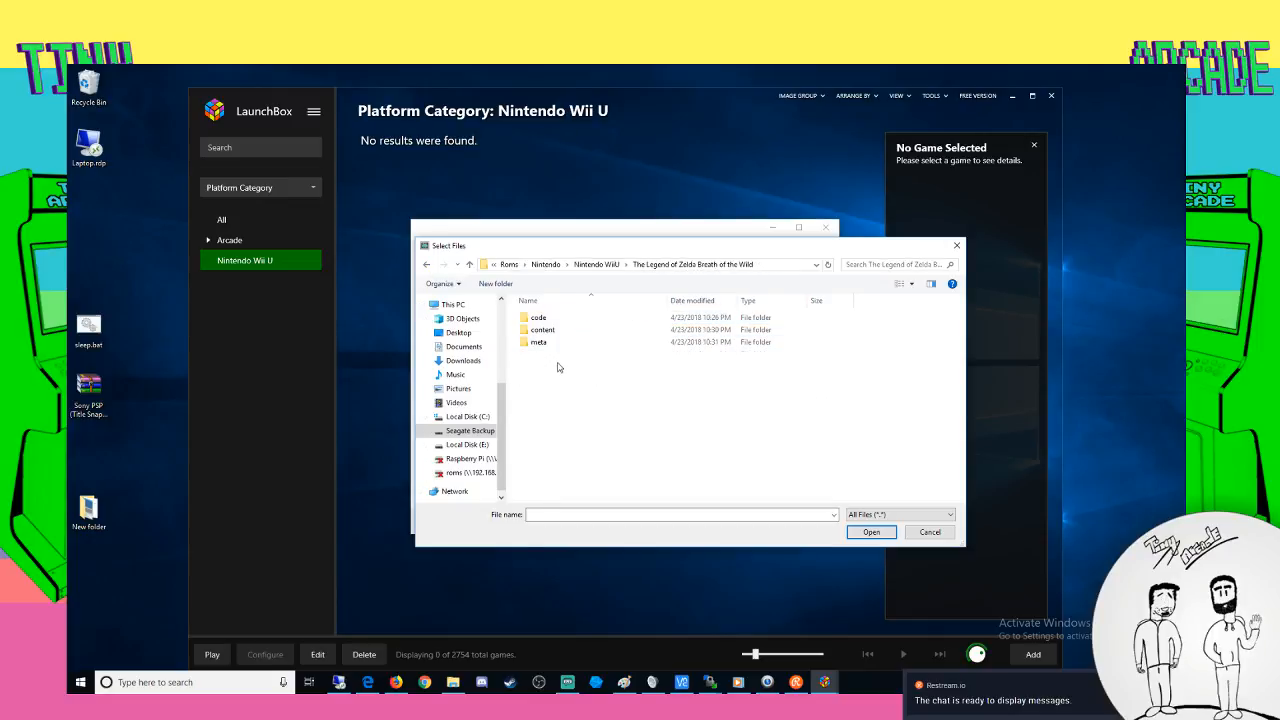
{"action": "double_click", "coordinate": [549, 317]}
{"action": "double_click", "coordinate": [551, 348]}
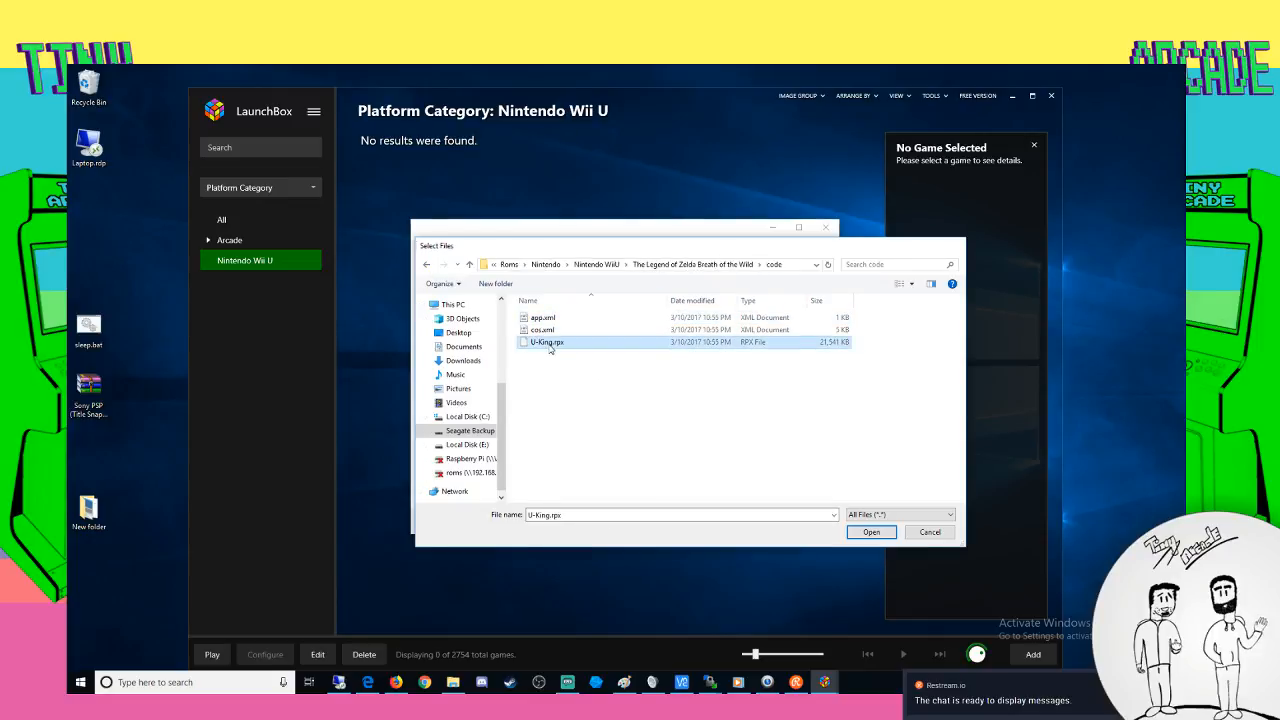
{"action": "left_click", "coordinate": [767, 521]}
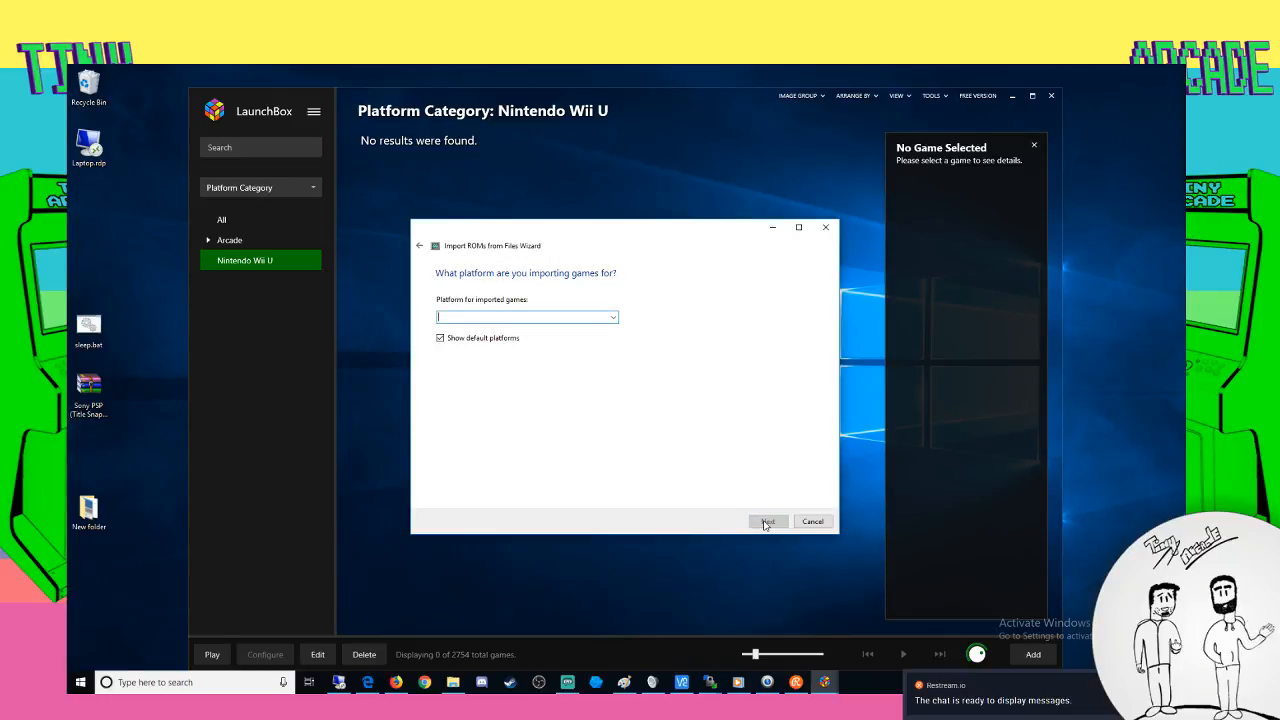
Set the platform for the imported games to Nintendo Wii U and the emulator to Cemu
{"action": "left_click", "coordinate": [613, 317]}
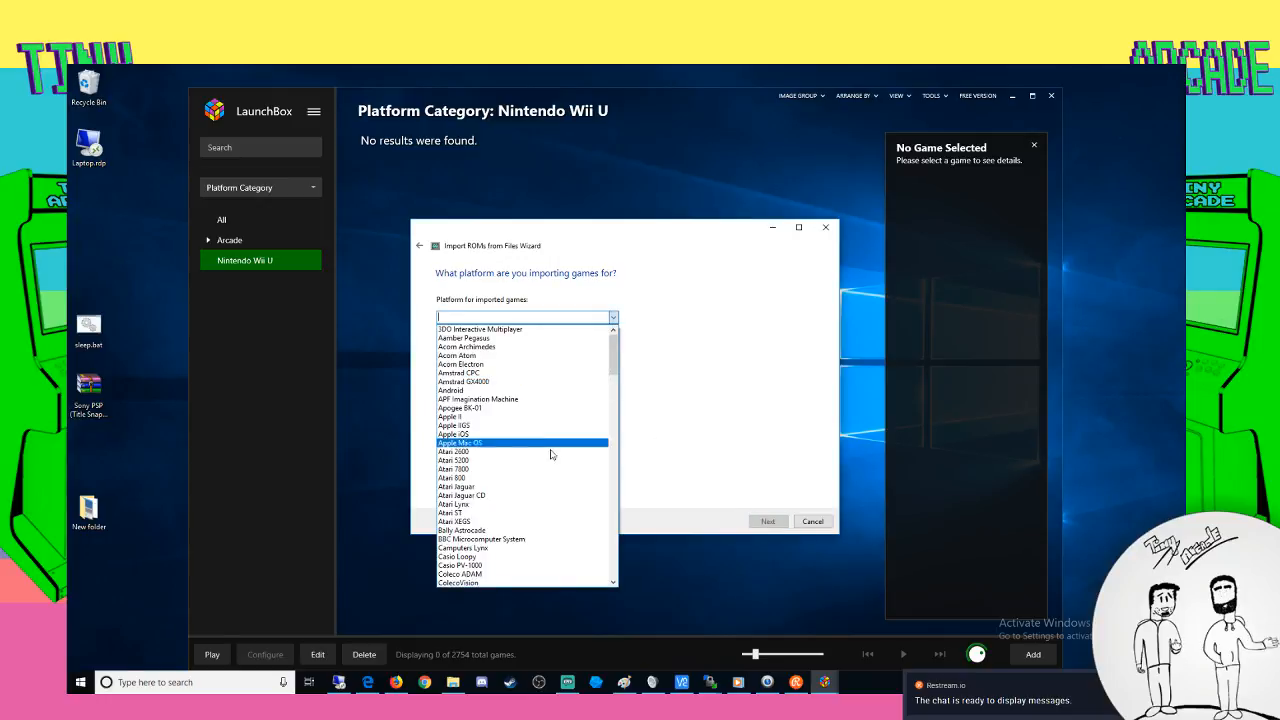
{"action": "scroll", "coordinate": [590, 440], "scroll_direction": "down", "scroll_amount": 3}
{"action": "left_click_drag", "start_coordinate": [611, 383], "coordinate": [598, 482]}
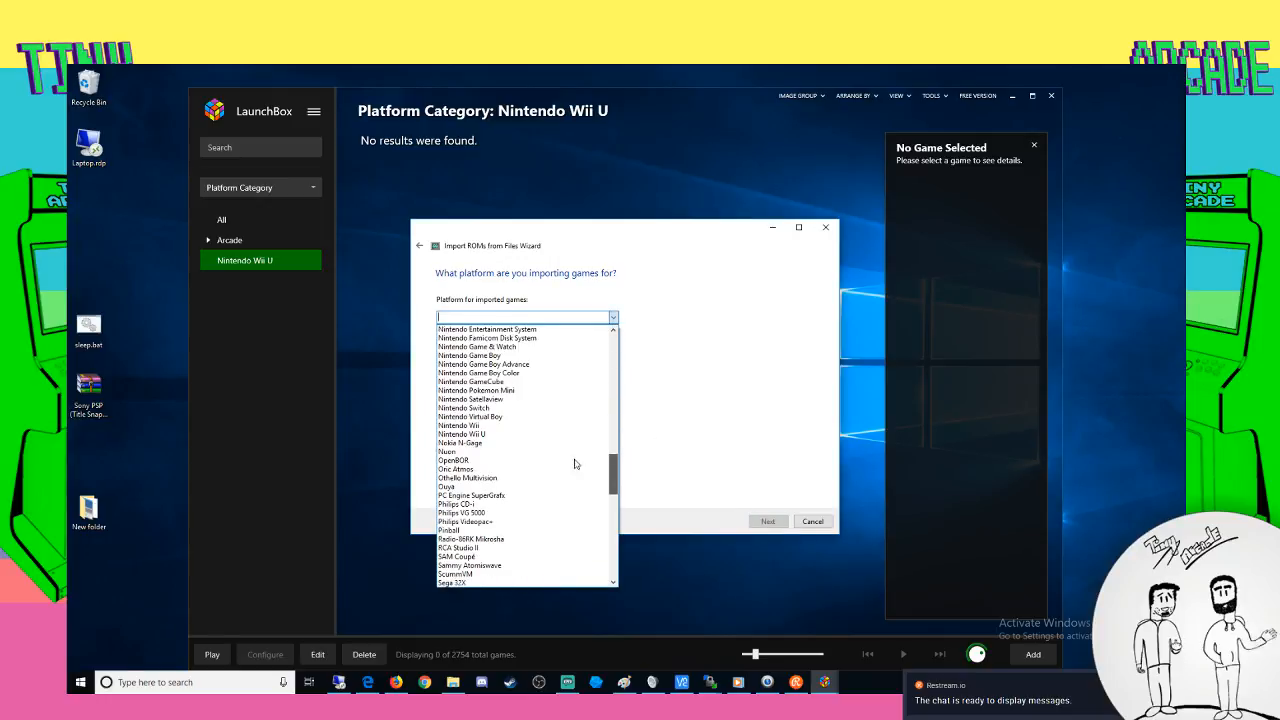
{"action": "left_click", "coordinate": [514, 434]}
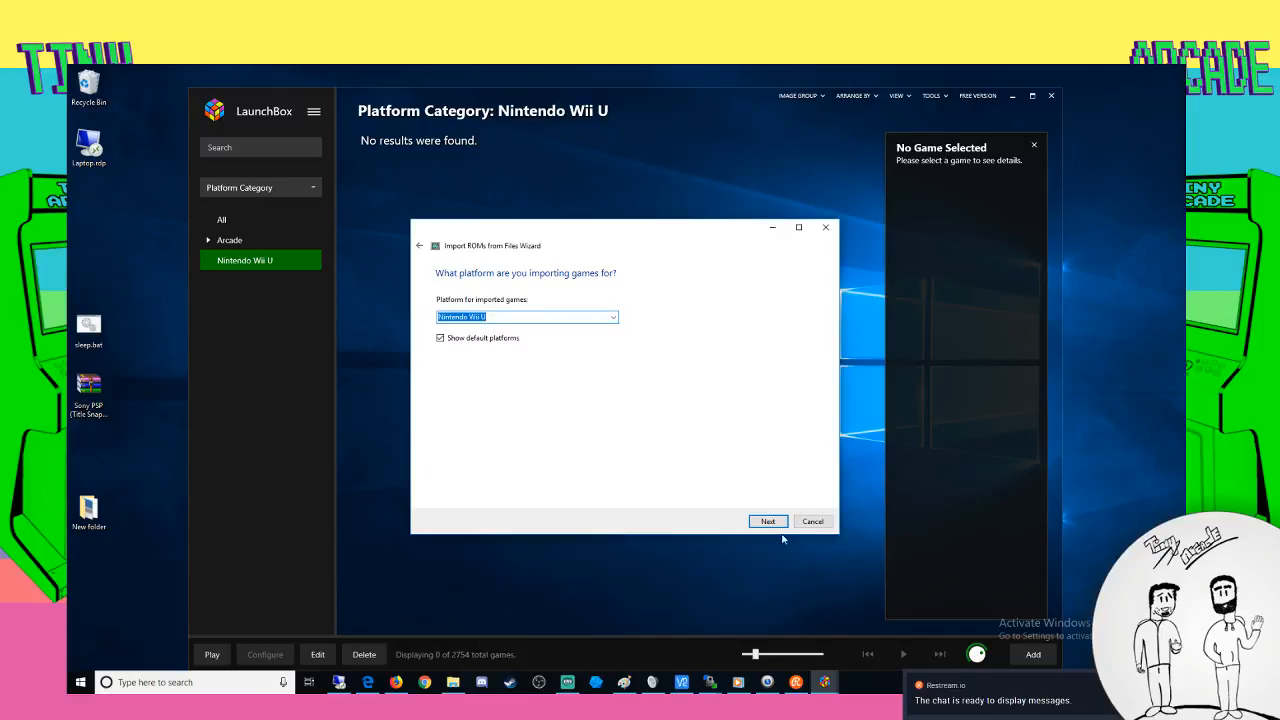
{"action": "left_click", "coordinate": [784, 524]}
{"action": "left_click", "coordinate": [572, 318]}
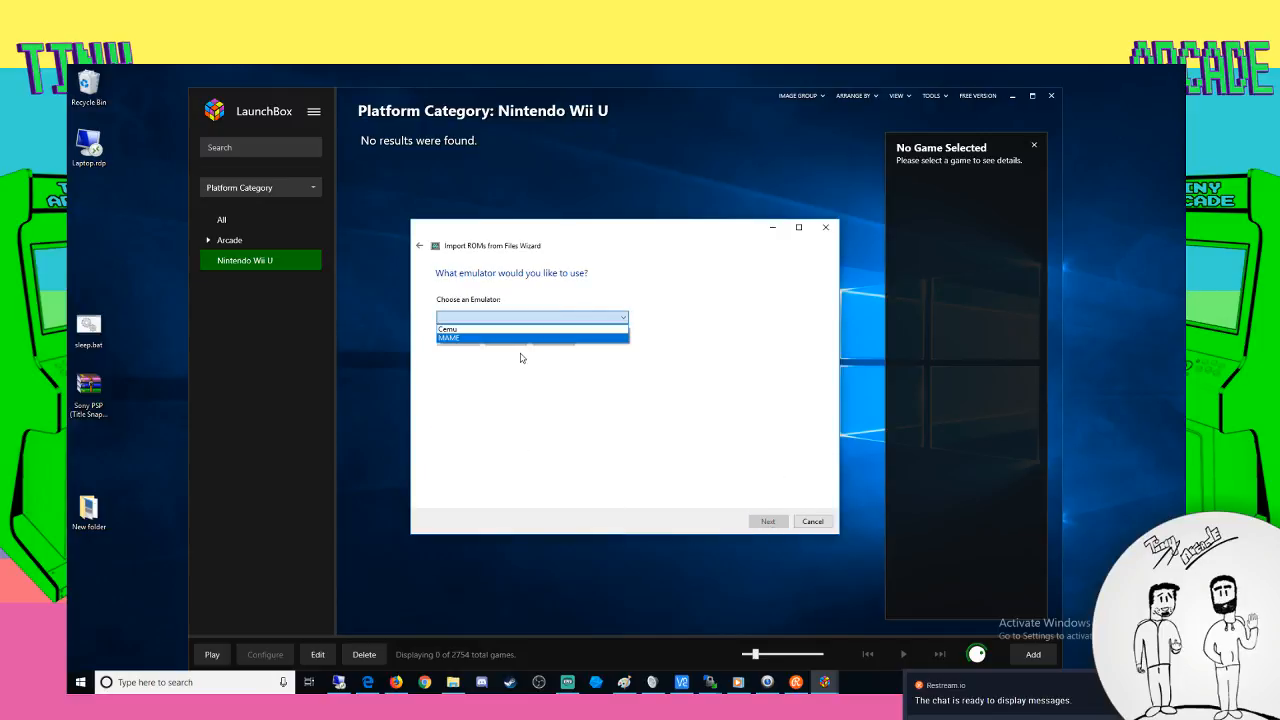
{"action": "left_click", "coordinate": [511, 329]}
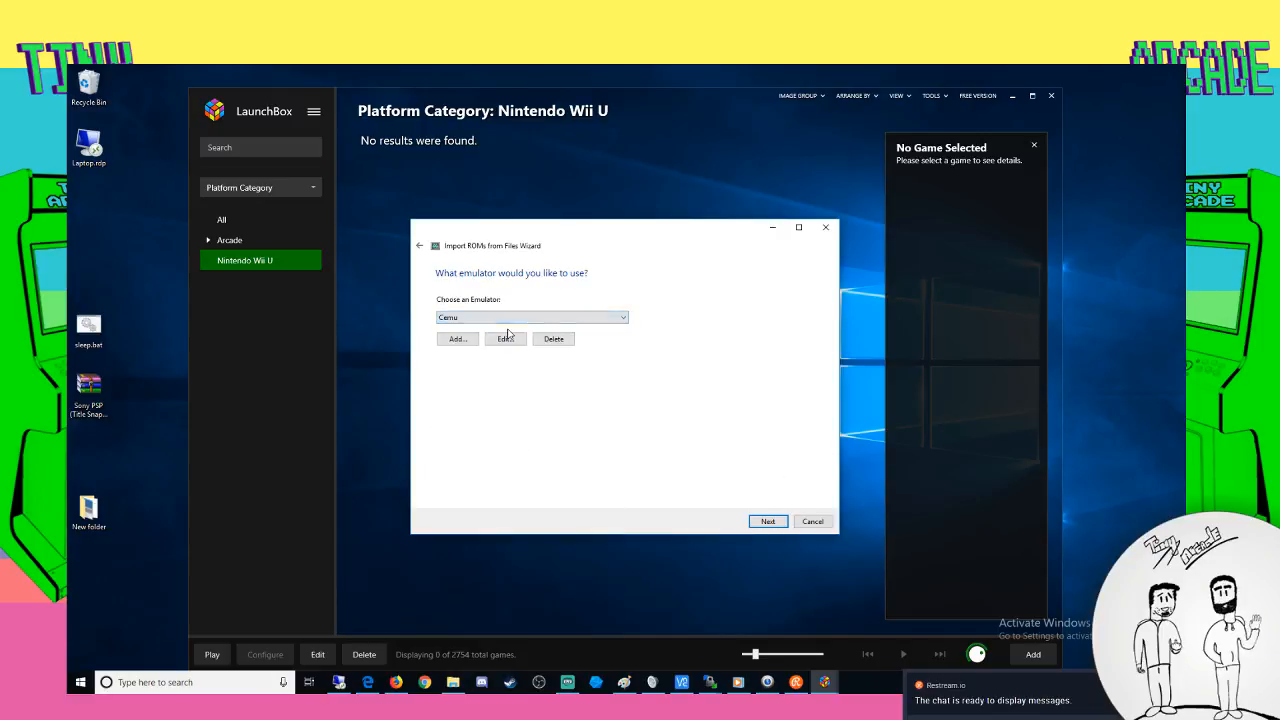
{"action": "left_click", "coordinate": [770, 521]}
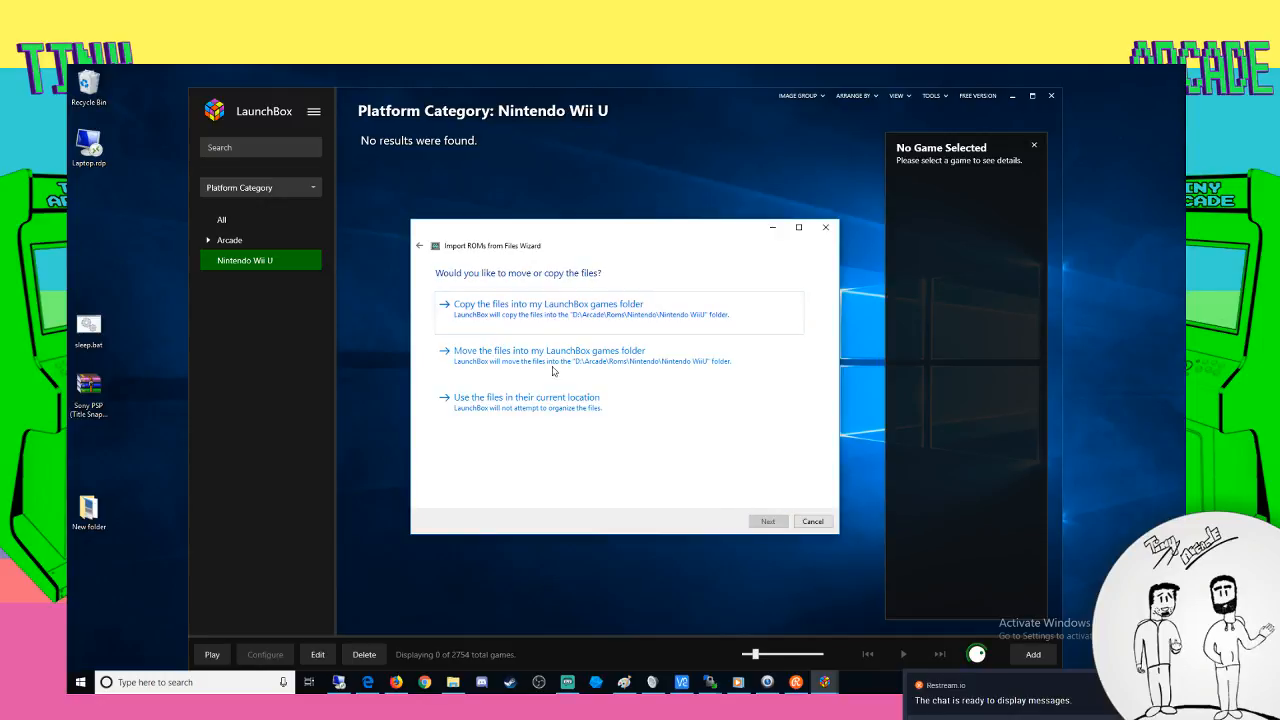
Use the files in their current location, with metadata from the LaunchBox Games Database and all listed image types
{"action": "left_click", "coordinate": [559, 403]}
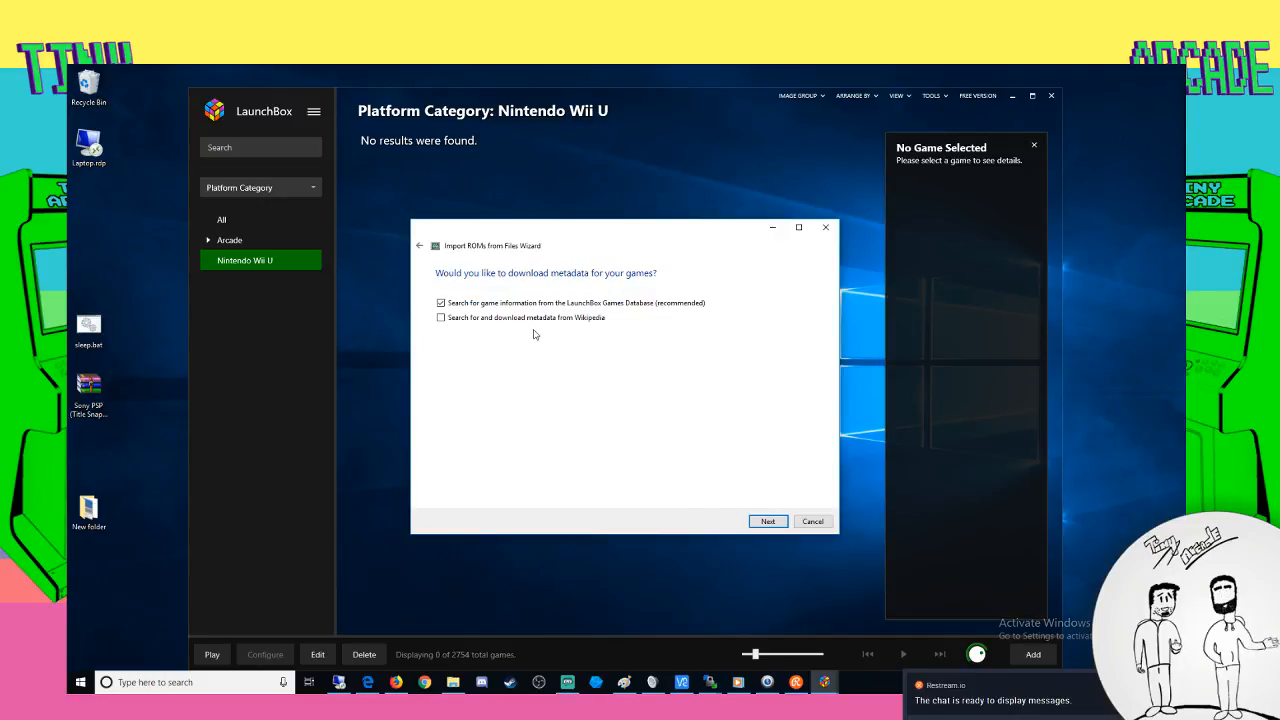
{"action": "left_click", "coordinate": [768, 521]}
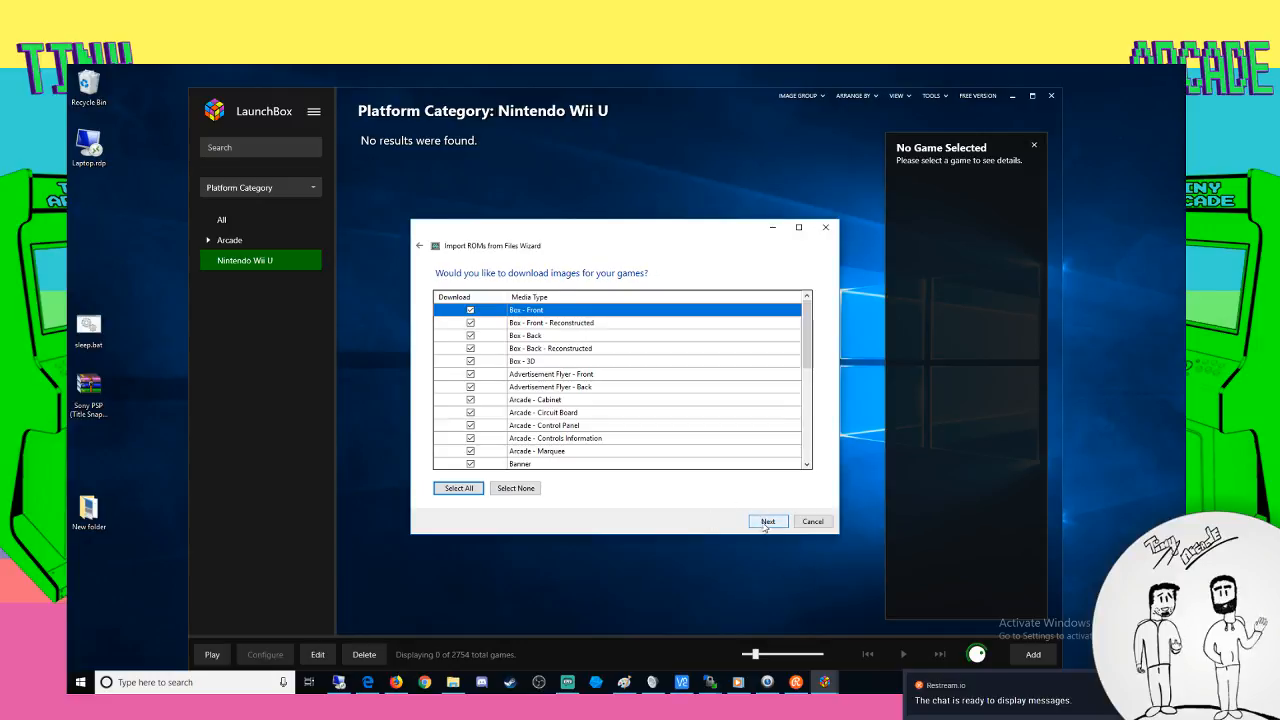
{"action": "left_click", "coordinate": [768, 521]}
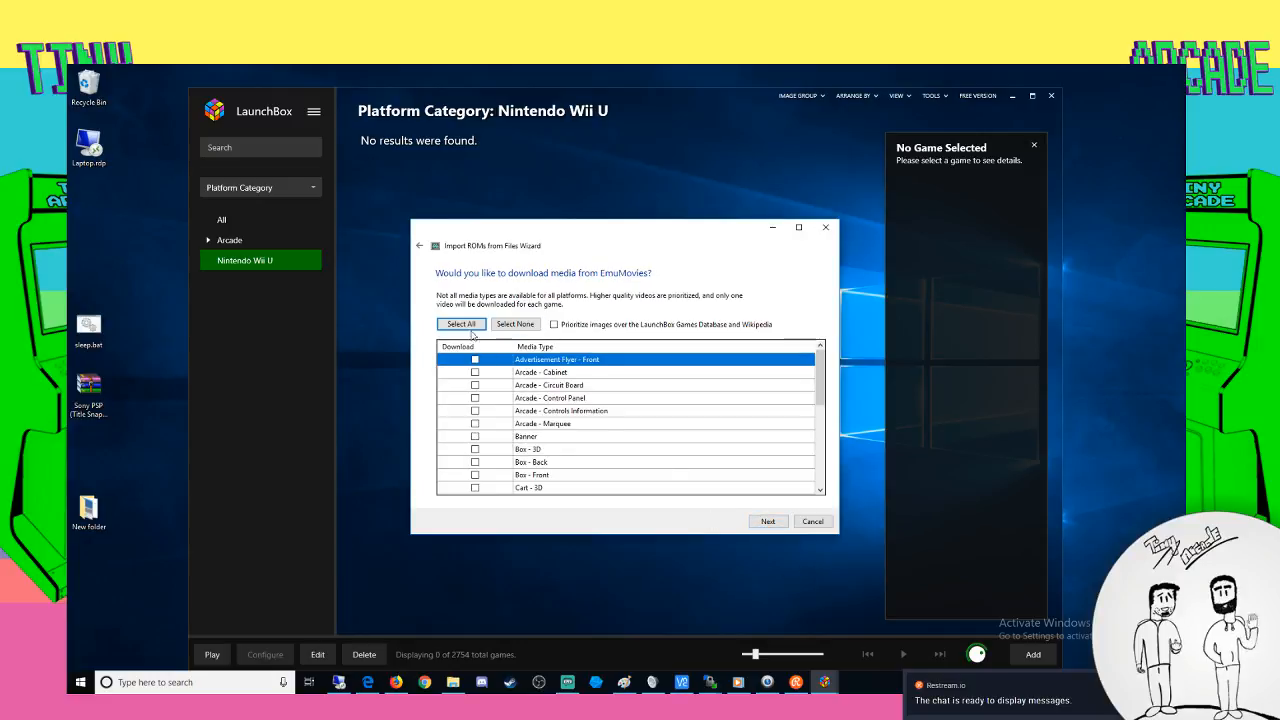
Continue without EmuMovies media, turn off looking for PDF game manuals, and proceed to the list of games ready to import
{"action": "left_click", "coordinate": [767, 521]}
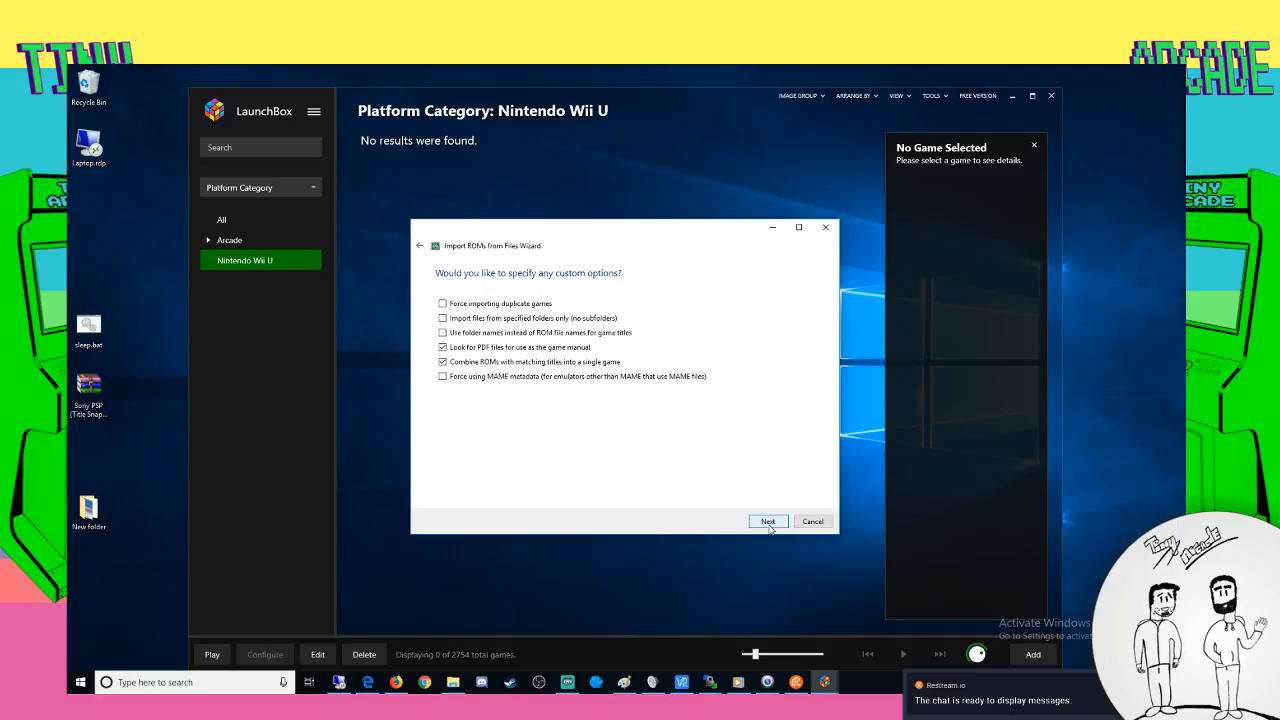
{"action": "left_click", "coordinate": [443, 348]}
{"action": "left_click", "coordinate": [767, 521]}
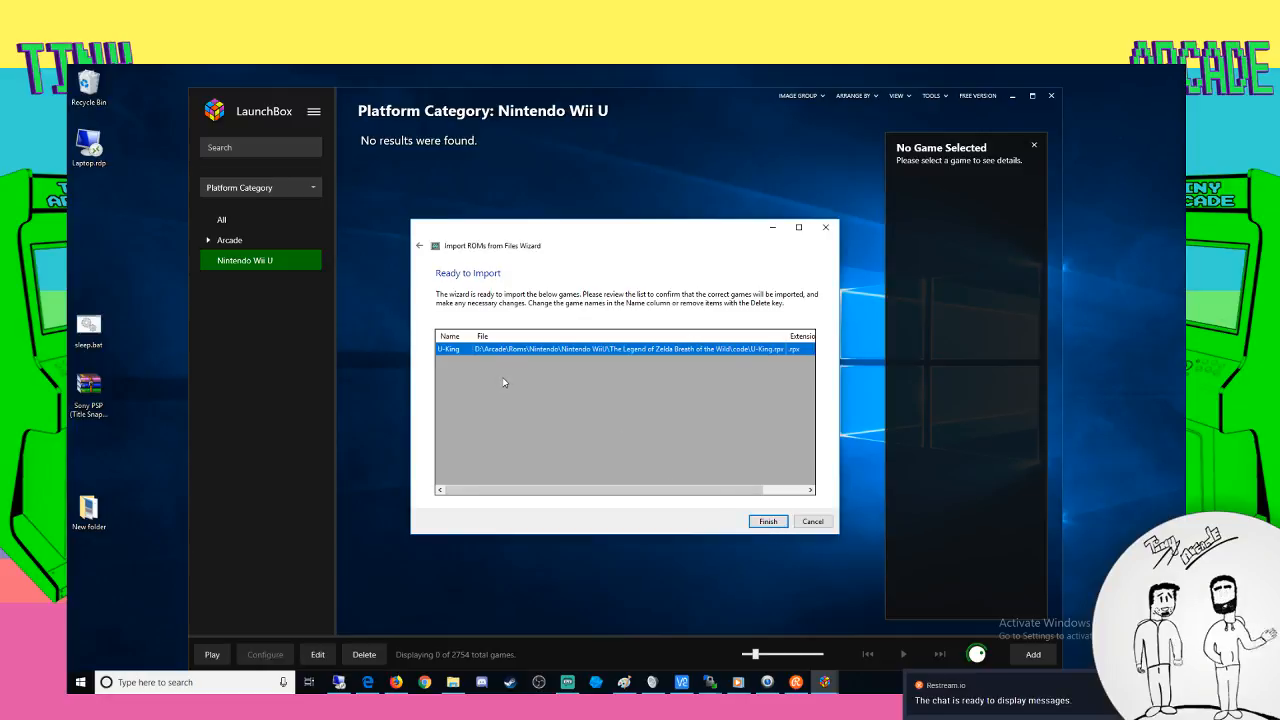
Finish importing U-King and show the games of the imported Nintendo Wii U platform
{"action": "left_click", "coordinate": [766, 526]}
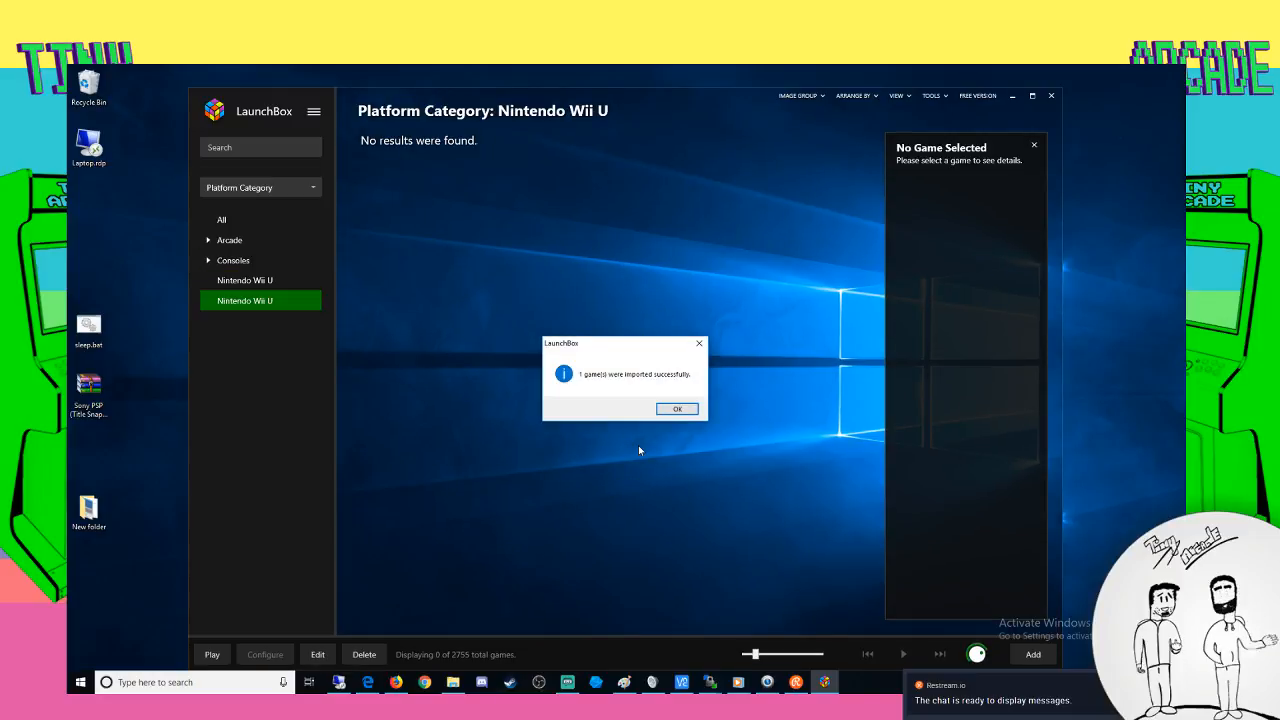
{"action": "left_click", "coordinate": [688, 408]}
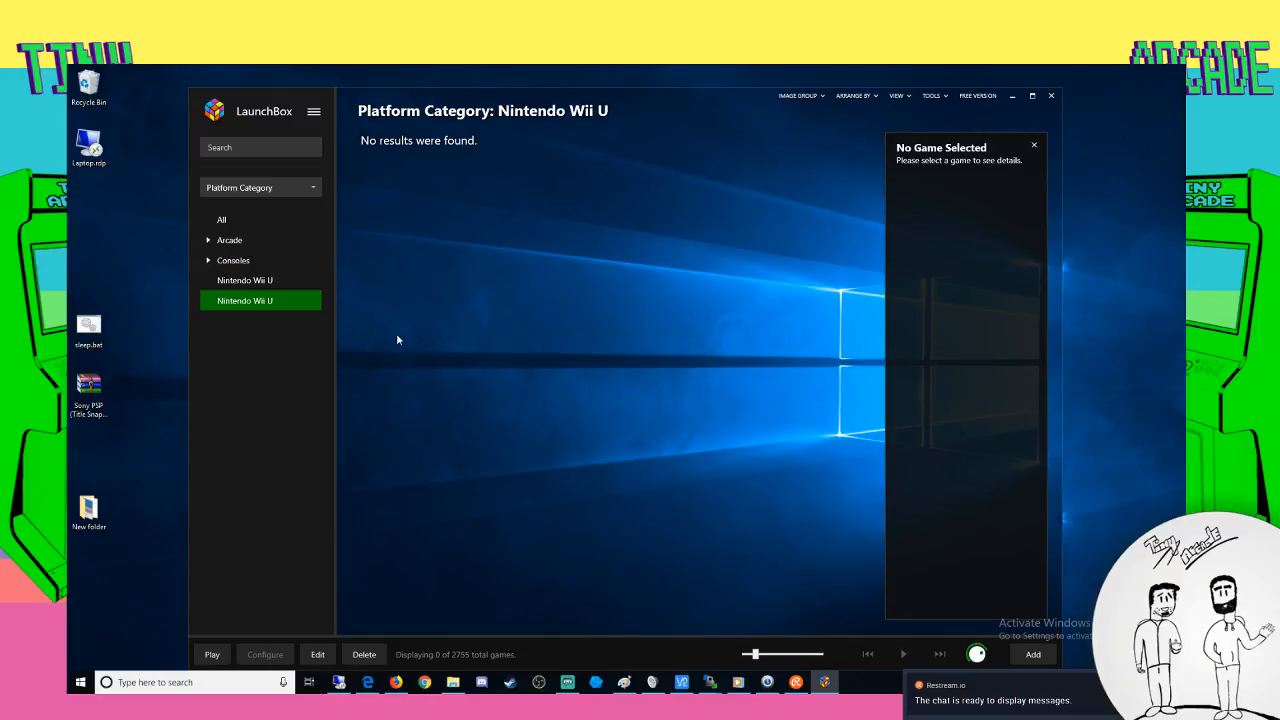
{"action": "left_click", "coordinate": [253, 281]}
{"action": "left_click", "coordinate": [261, 302]}
{"action": "left_click", "coordinate": [255, 281]}
Launch U-King from the Nintendo Wii U platform to test it in Cemu, and return to the LaunchBox library
{"action": "left_click", "coordinate": [425, 229]}
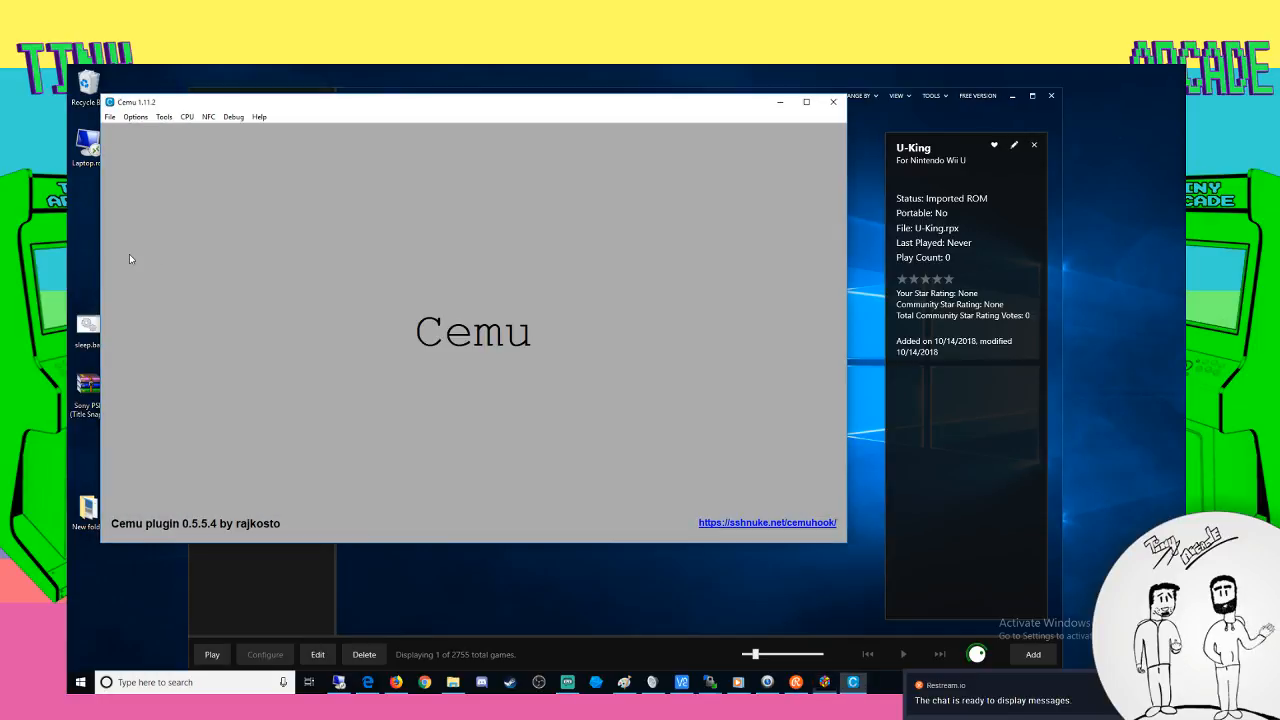
{"action": "left_click", "coordinate": [129, 257]}
{"action": "left_click", "coordinate": [243, 601]}
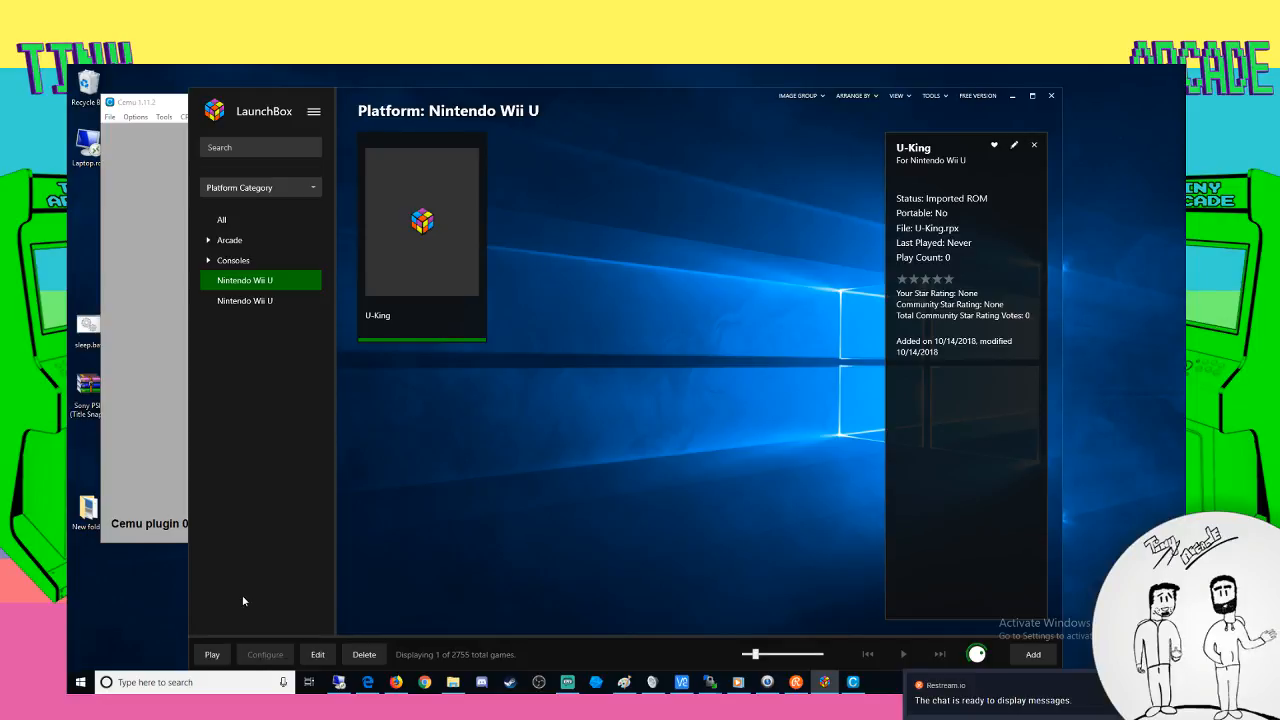
Try launching U-King with Cemu explicitly chosen as the emulator, and close both open Cemu windows
{"action": "right_click", "coordinate": [452, 186]}
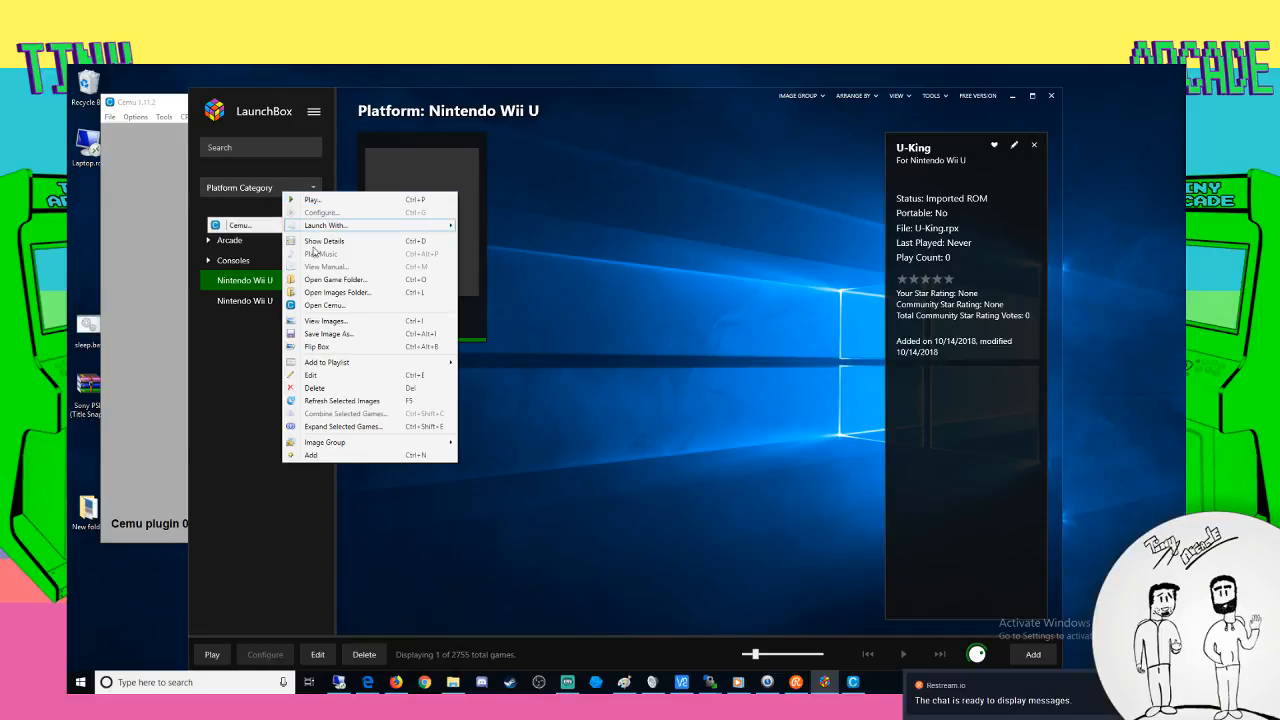
{"action": "mouse_move", "coordinate": [343, 228]}
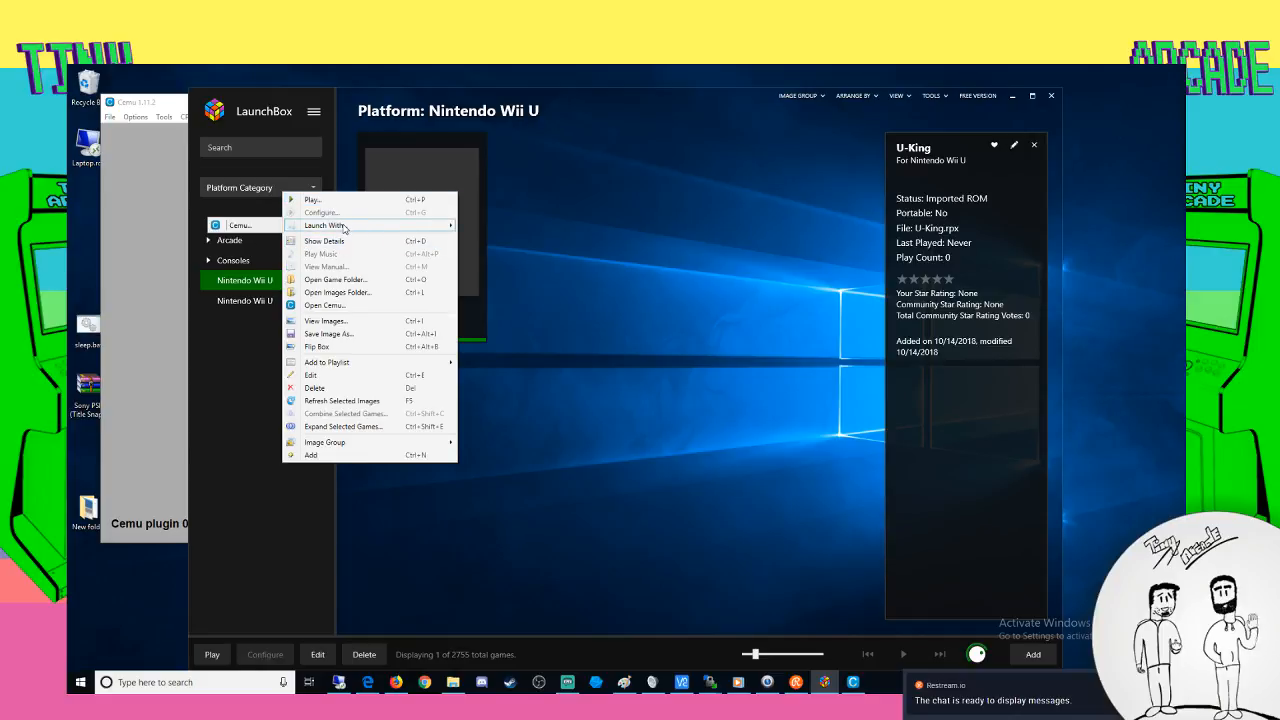
{"action": "left_click", "coordinate": [261, 229]}
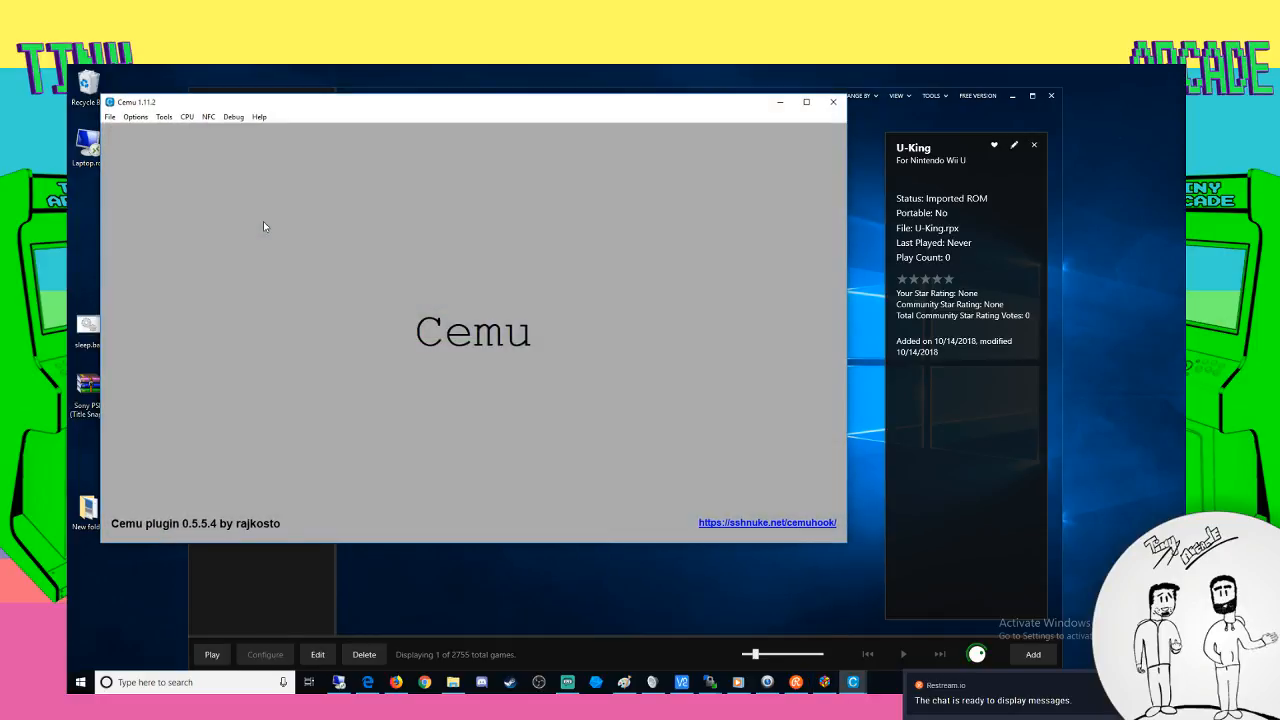
{"action": "left_click", "coordinate": [833, 104]}
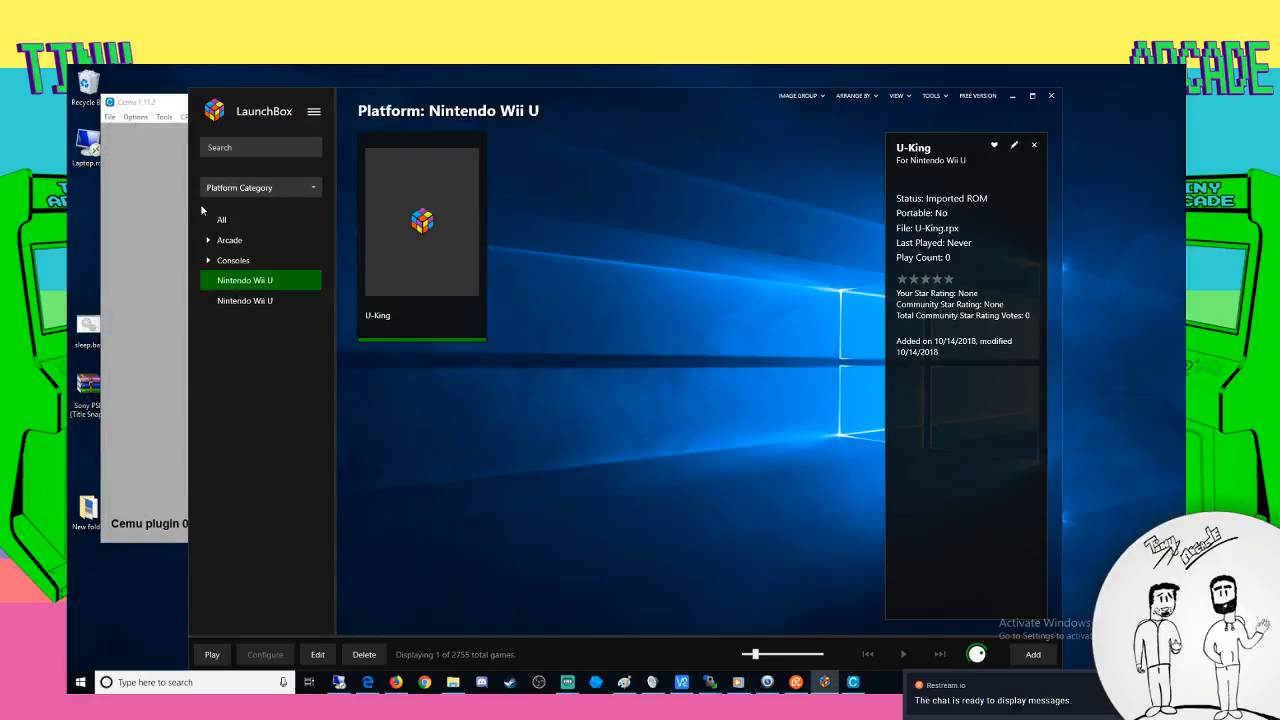
{"action": "left_click", "coordinate": [172, 214]}
{"action": "left_click", "coordinate": [834, 104]}
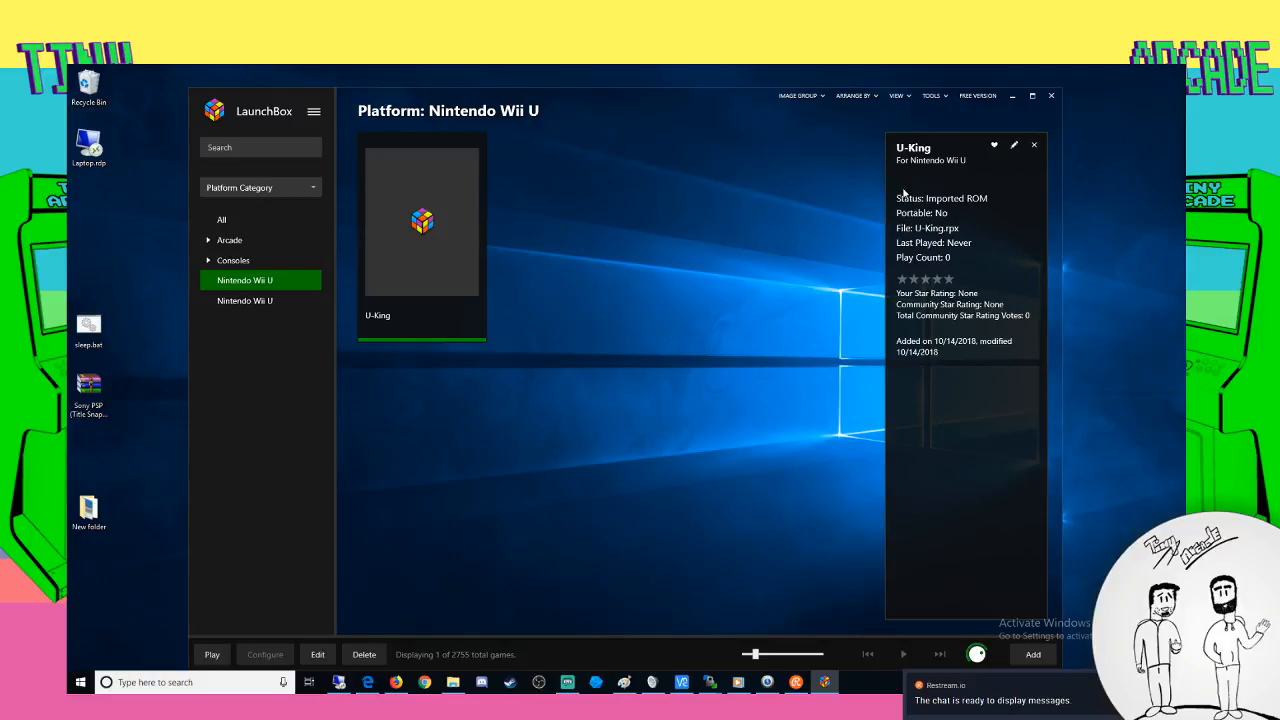
{"action": "left_click", "coordinate": [932, 96]}
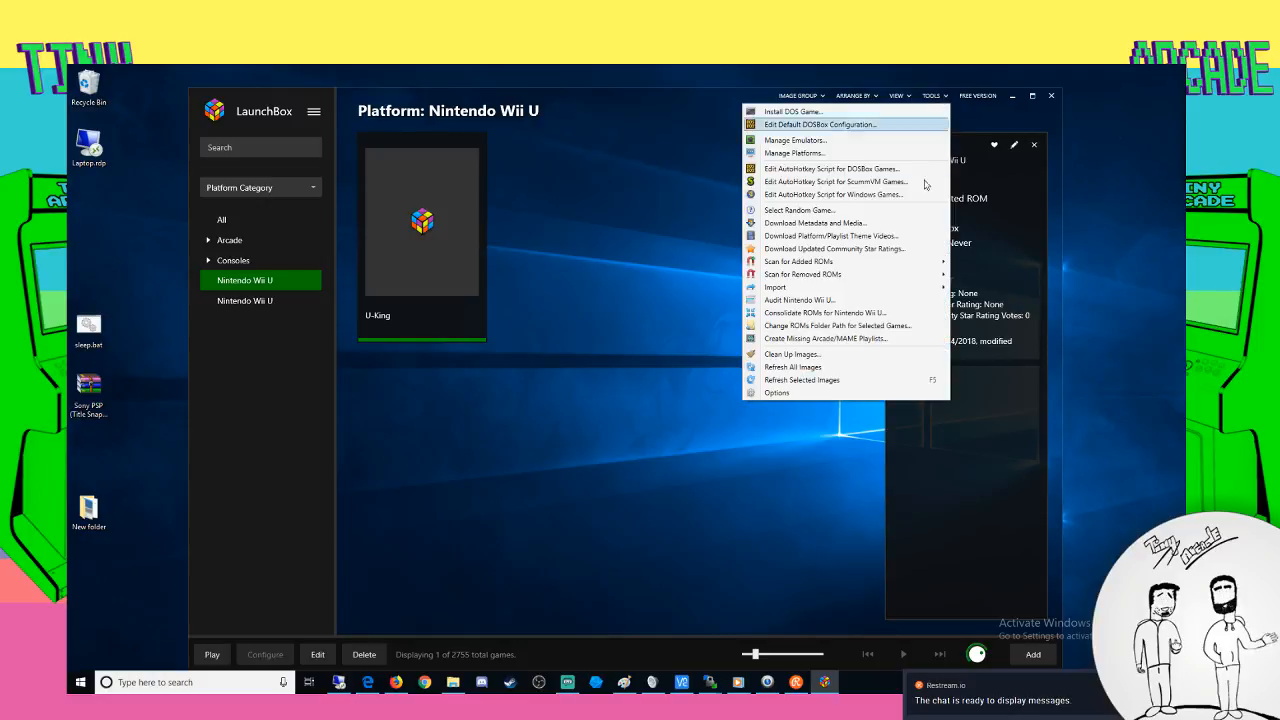
{"action": "mouse_move", "coordinate": [766, 291]}
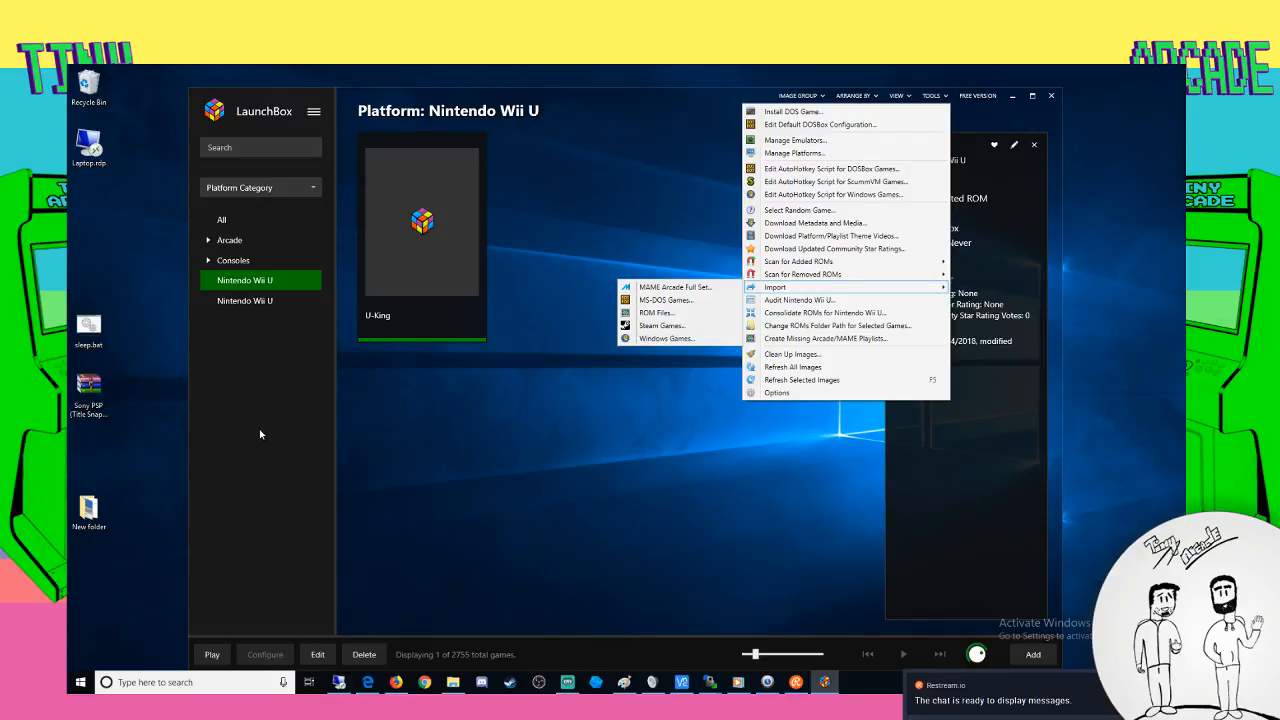
{"action": "left_click", "coordinate": [291, 430]}
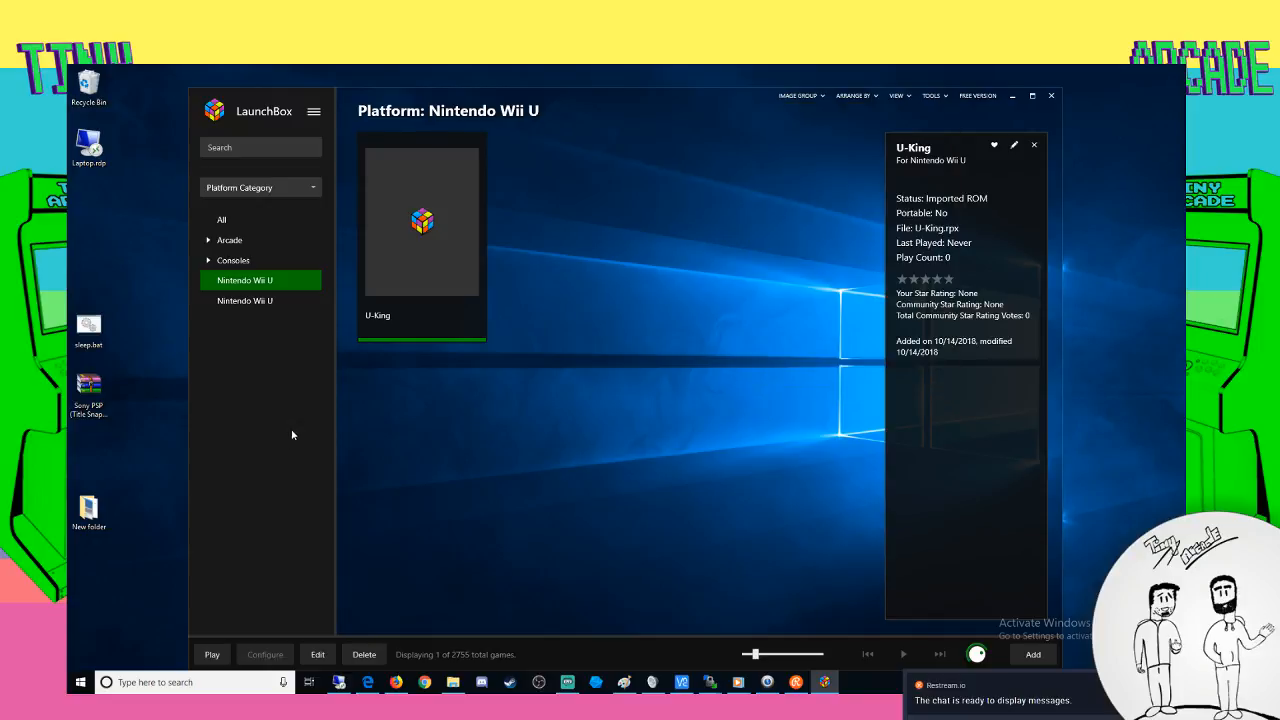
{"action": "right_click", "coordinate": [402, 216]}
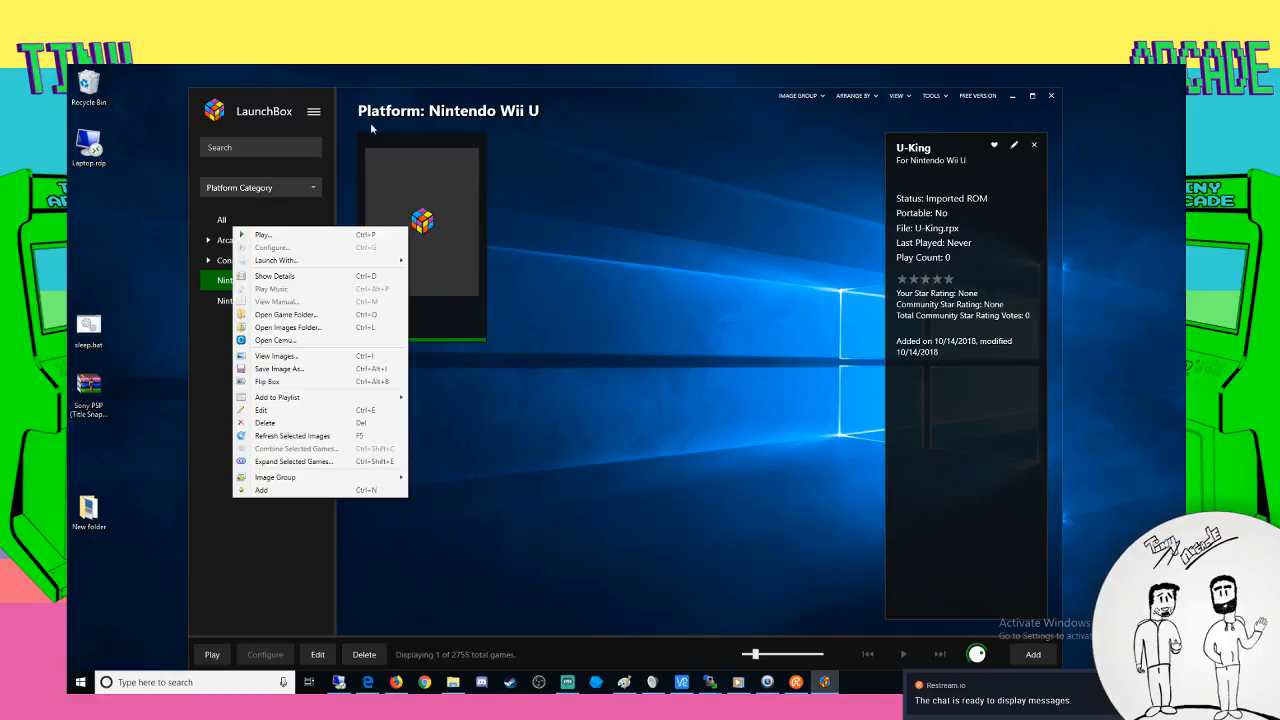
{"action": "left_click", "coordinate": [211, 366]}
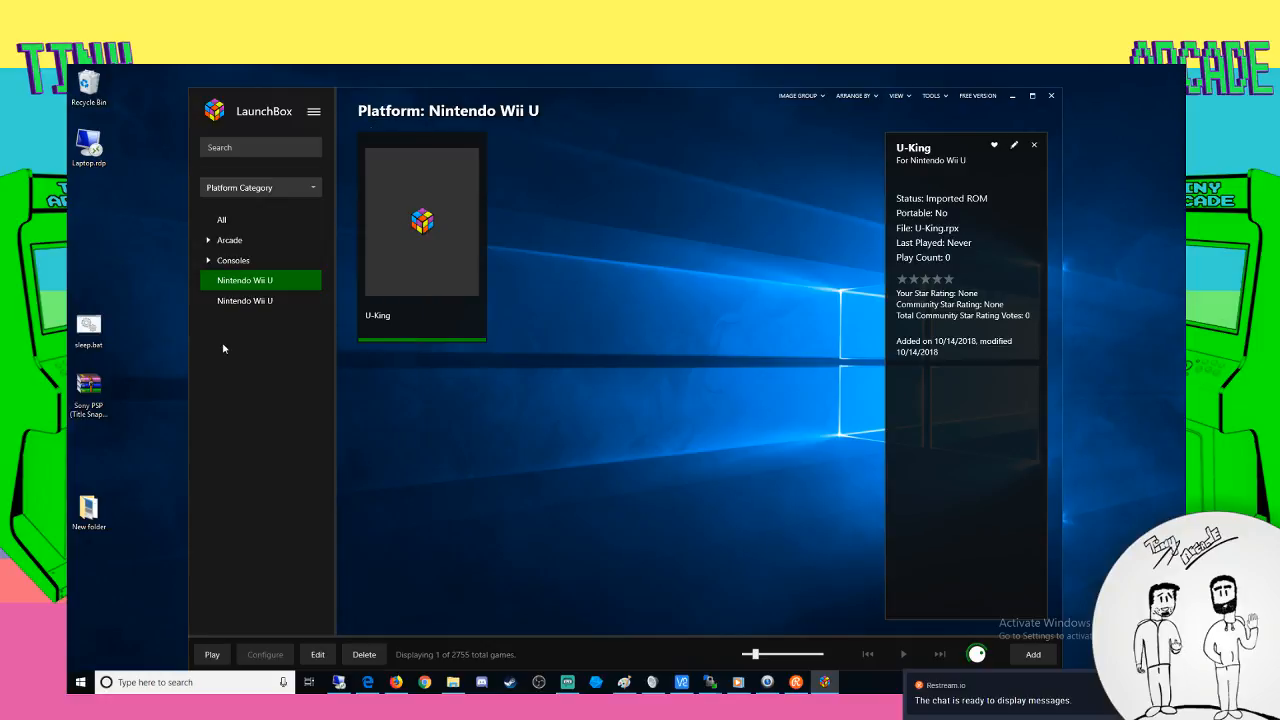
Delete the Nintendo Wii U platform that contains U-King, together with all its associated games
{"action": "left_click", "coordinate": [261, 305]}
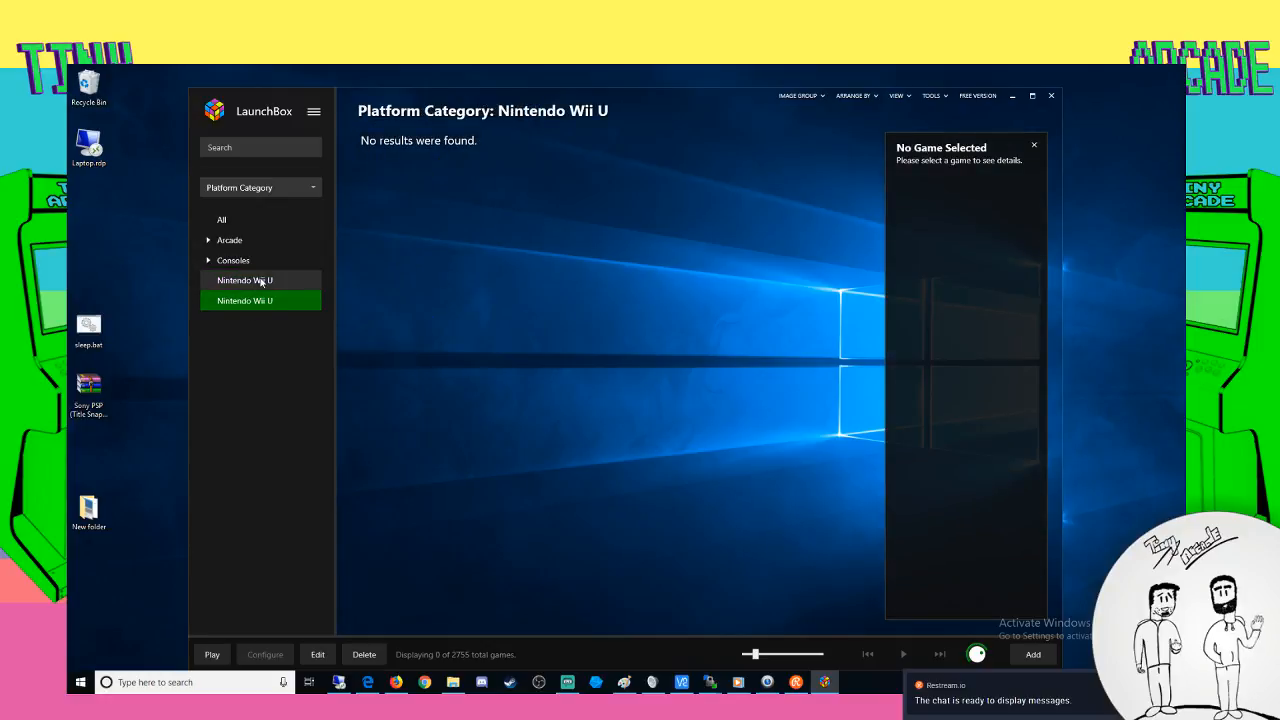
{"action": "right_click", "coordinate": [262, 283]}
{"action": "mouse_move", "coordinate": [241, 304]}
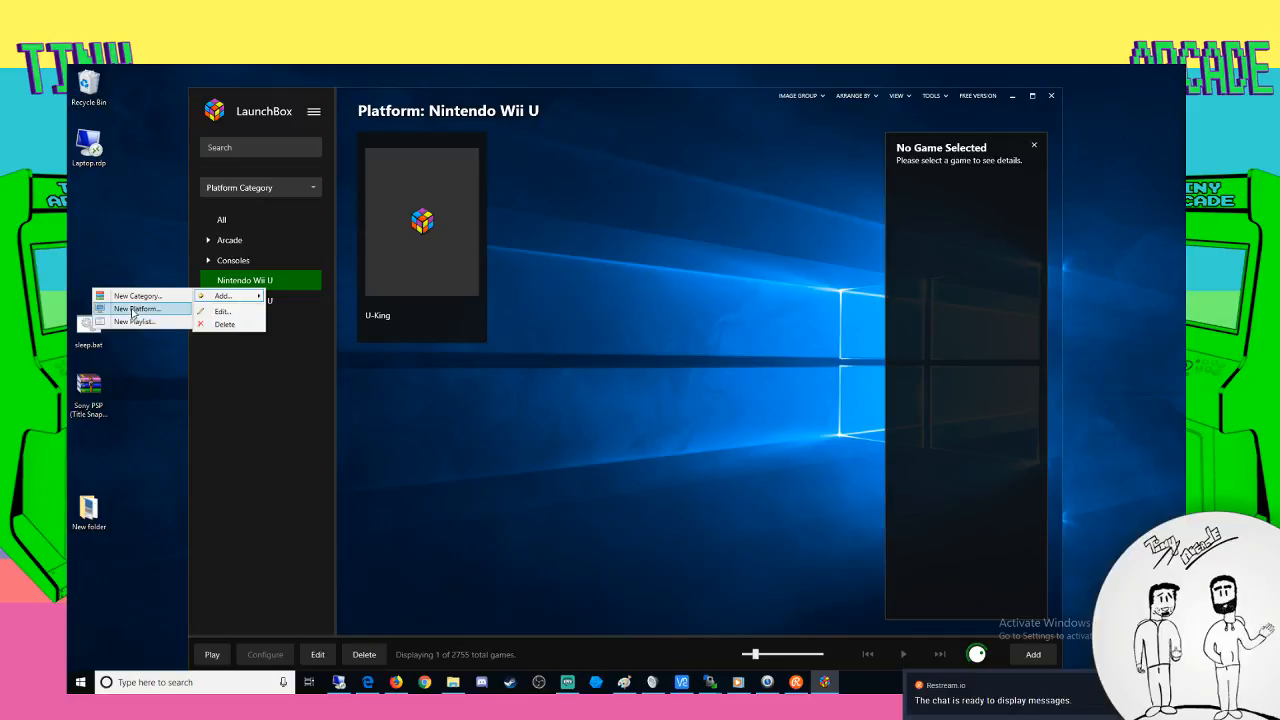
{"action": "left_click", "coordinate": [247, 289]}
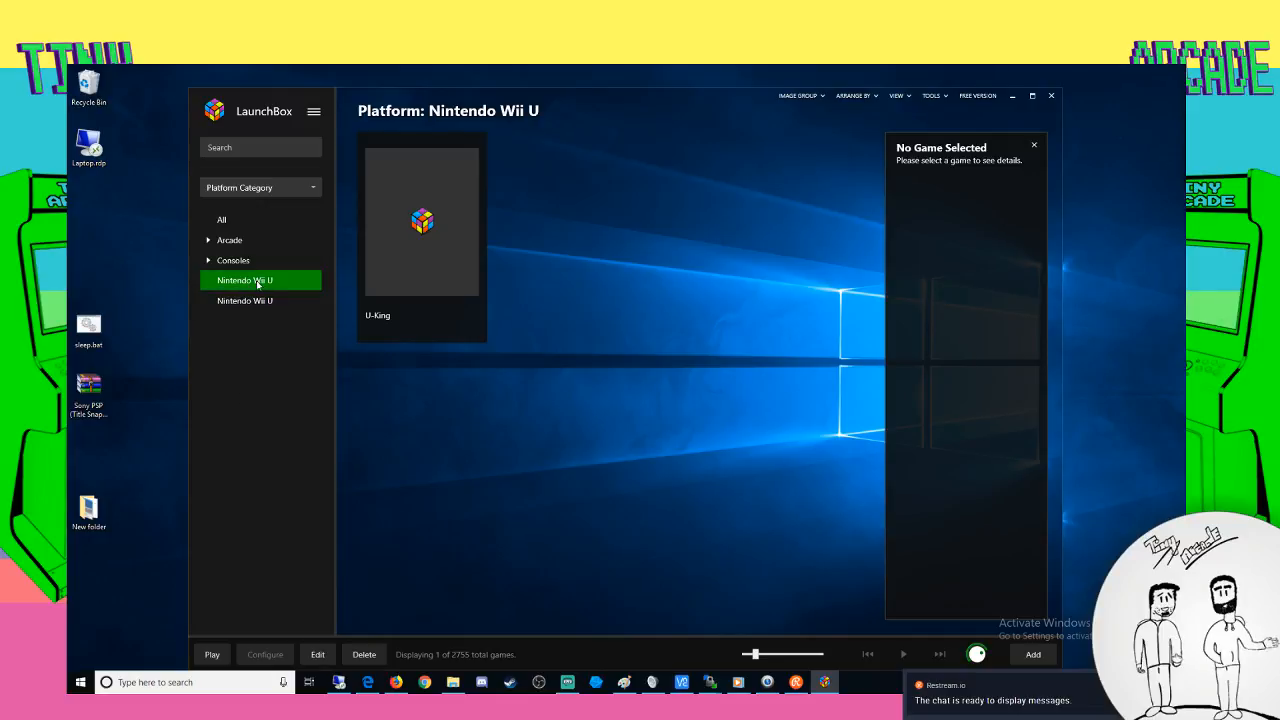
{"action": "right_click", "coordinate": [247, 289]}
{"action": "left_click", "coordinate": [244, 330]}
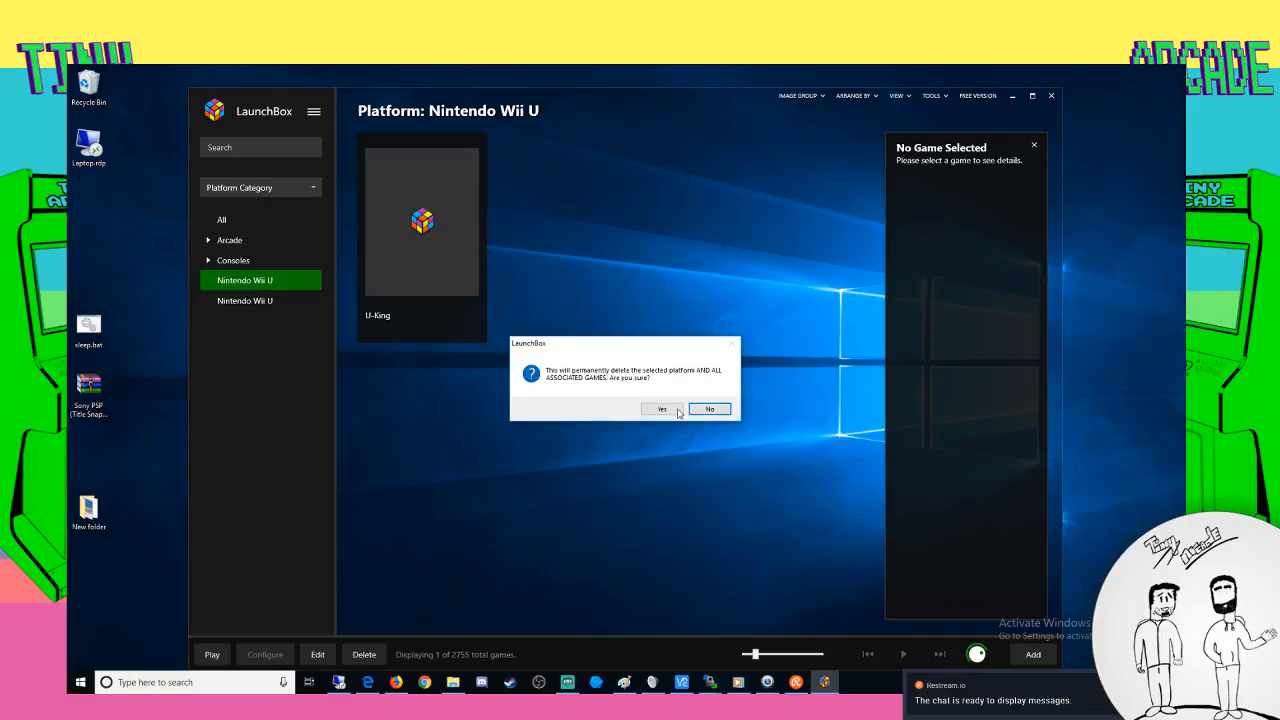
{"action": "left_click", "coordinate": [661, 409]}
Delete the empty Nintendo Wii U platform category
{"action": "left_click", "coordinate": [265, 281]}
{"action": "right_click", "coordinate": [265, 282]}
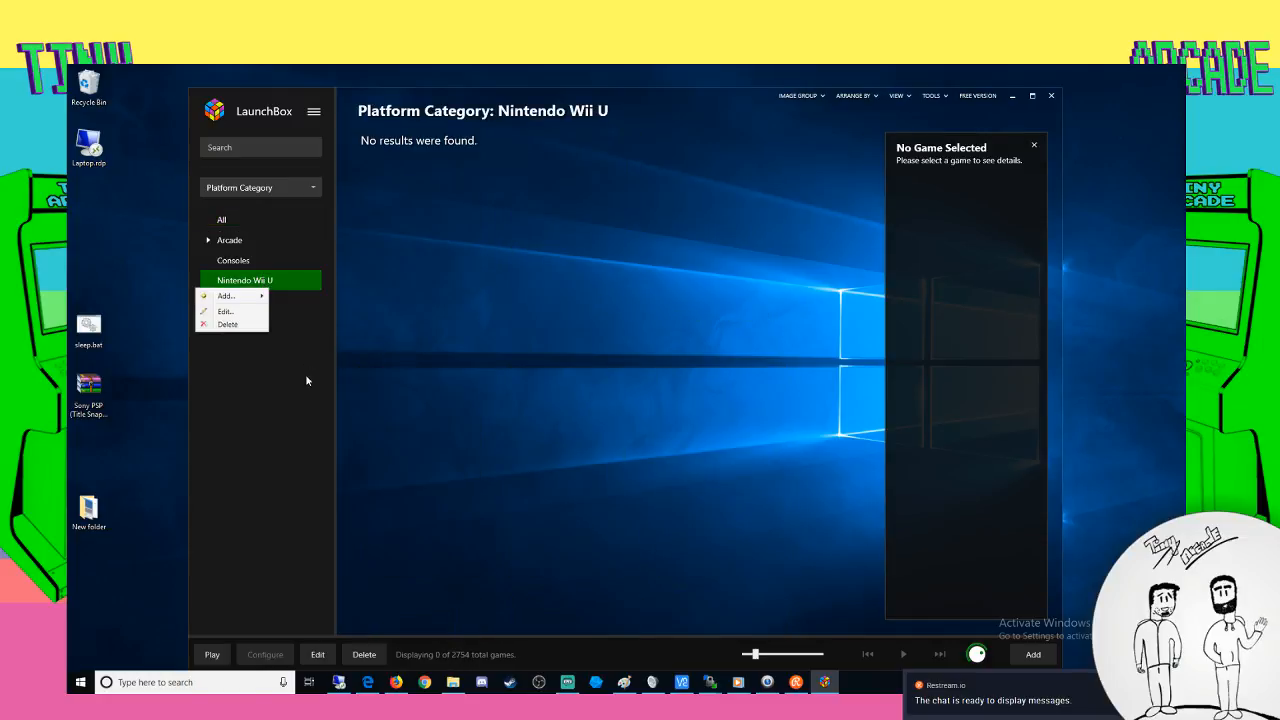
{"action": "left_click", "coordinate": [247, 326]}
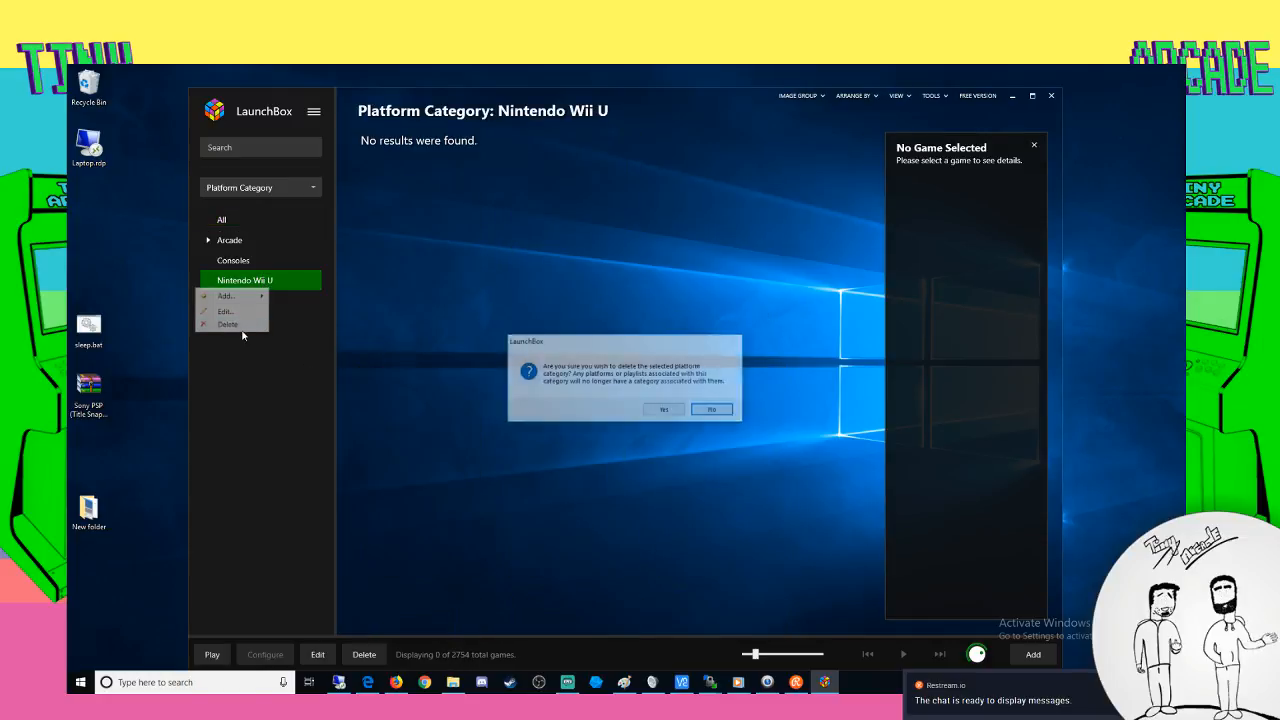
{"action": "left_click", "coordinate": [663, 409]}
{"action": "left_click", "coordinate": [924, 97]}
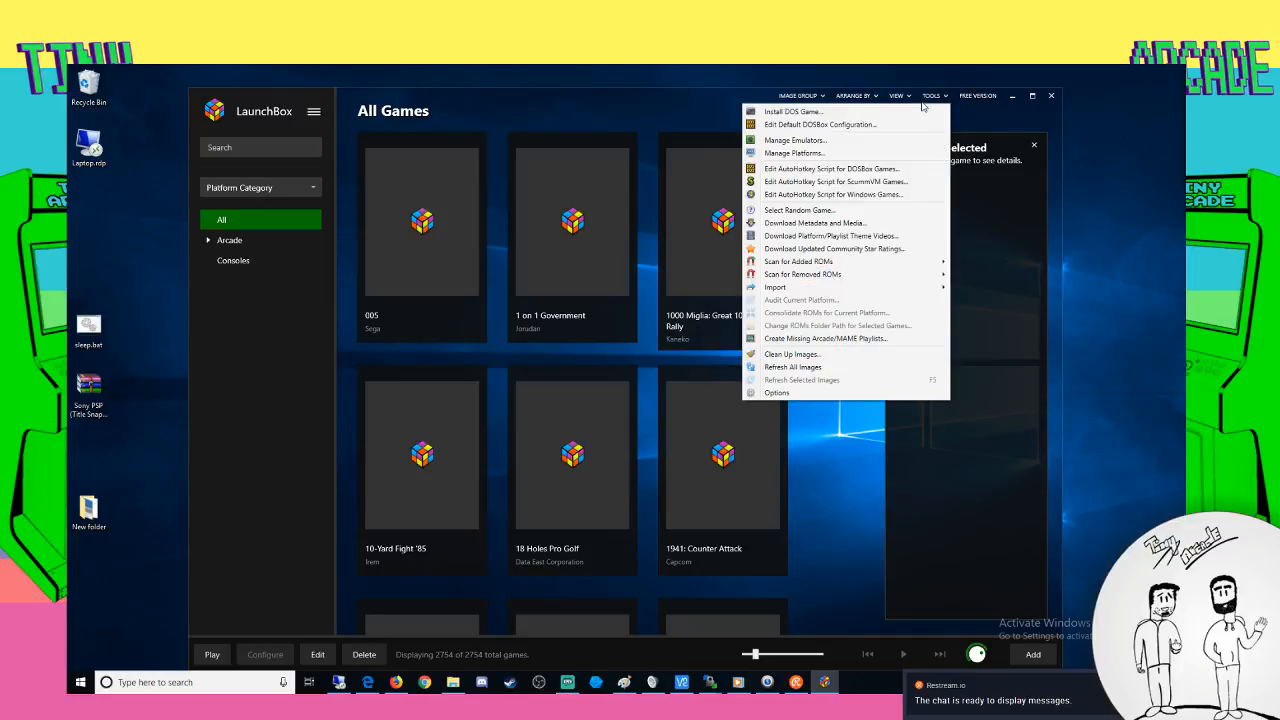
{"action": "mouse_move", "coordinate": [798, 262]}
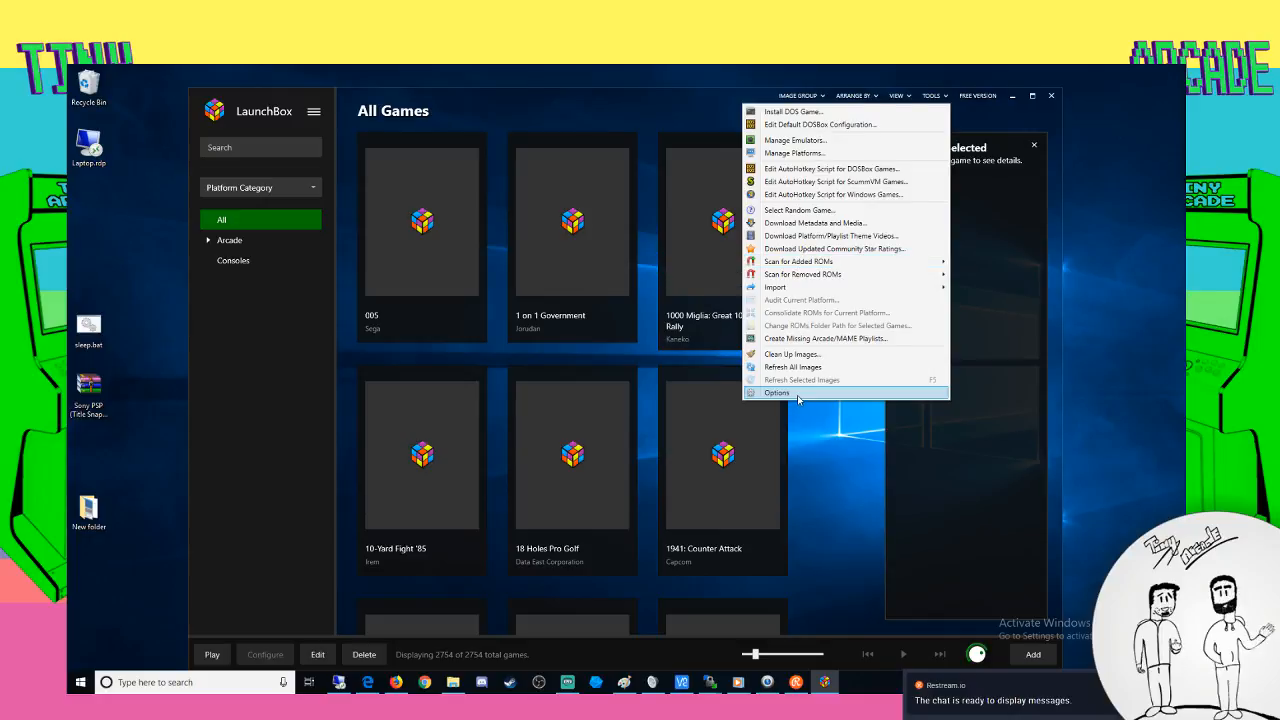
{"action": "left_click", "coordinate": [802, 344]}
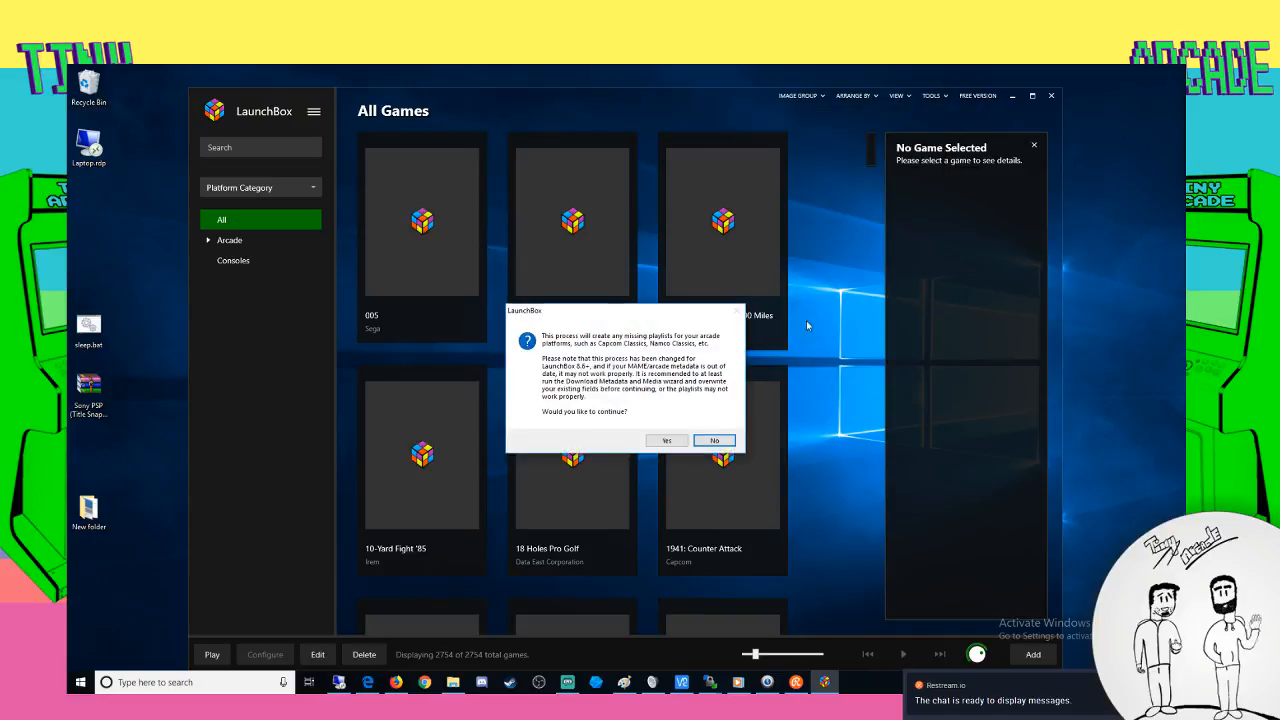
{"action": "left_click", "coordinate": [715, 438]}
Start a new import of ROM files and proceed to the selection of files to import
{"action": "left_click", "coordinate": [896, 95]}
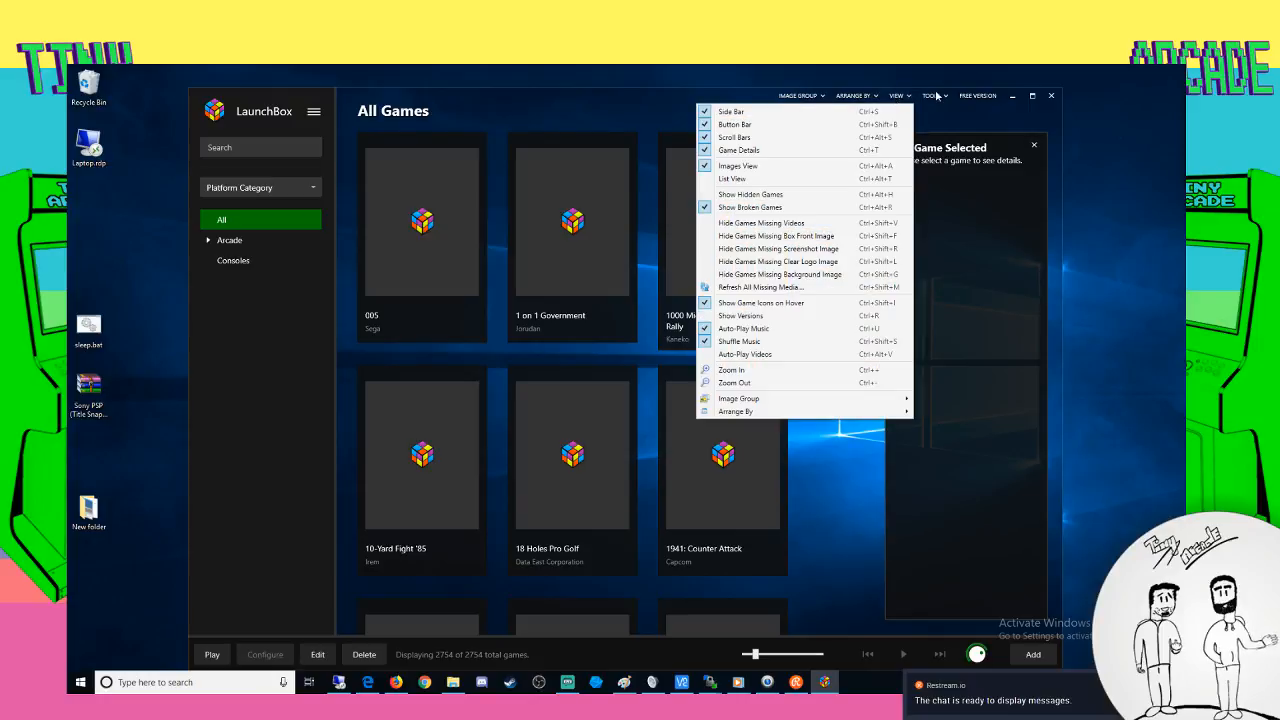
{"action": "mouse_move", "coordinate": [936, 95]}
{"action": "mouse_move", "coordinate": [755, 287]}
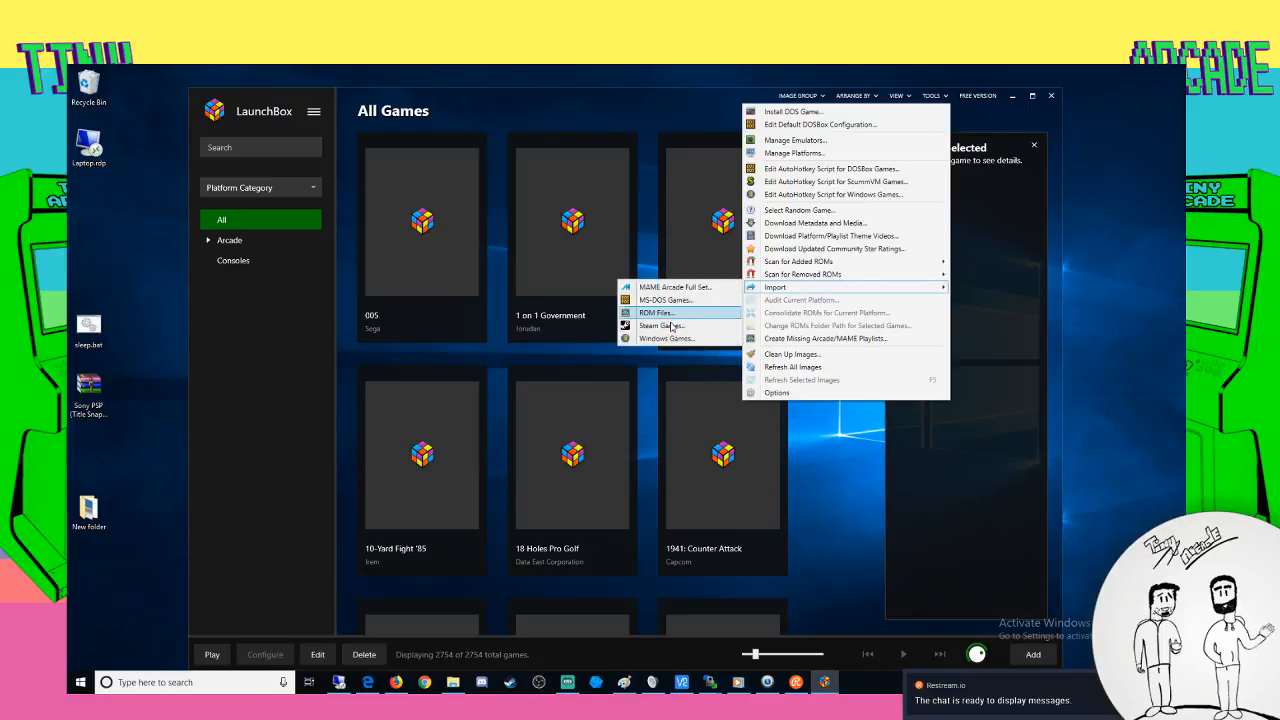
{"action": "left_click", "coordinate": [674, 318]}
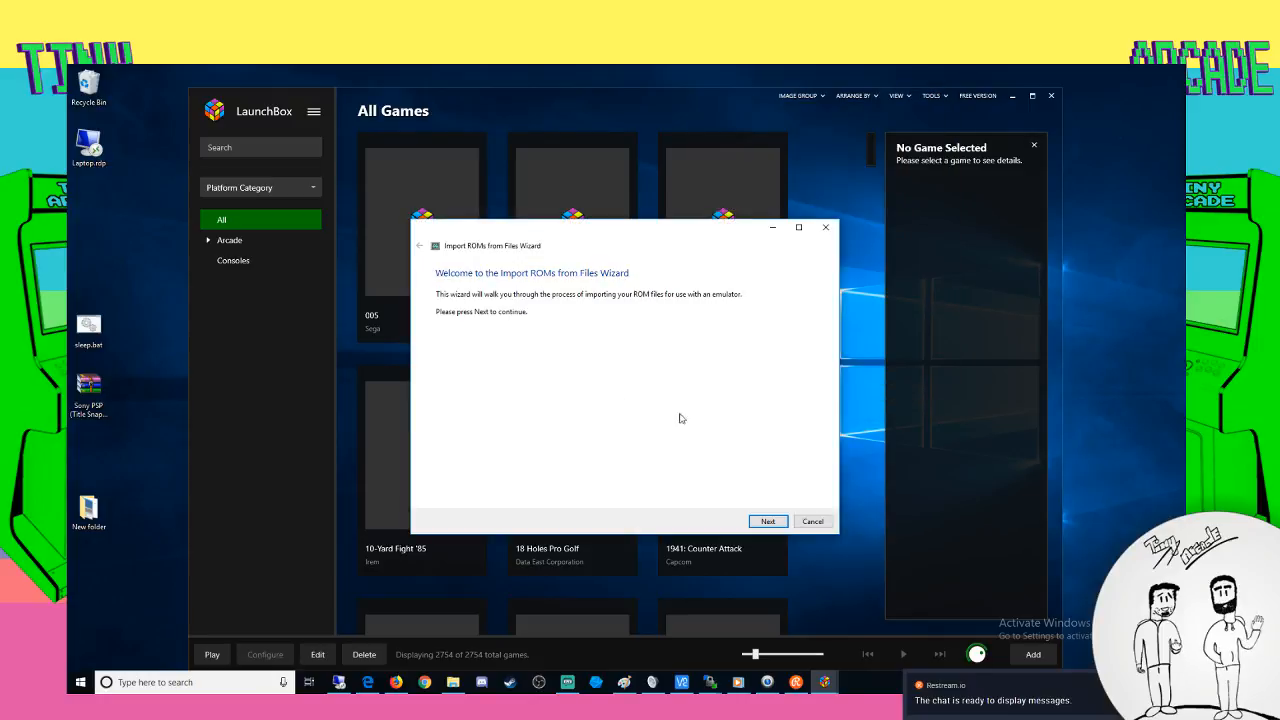
{"action": "left_click", "coordinate": [769, 521]}
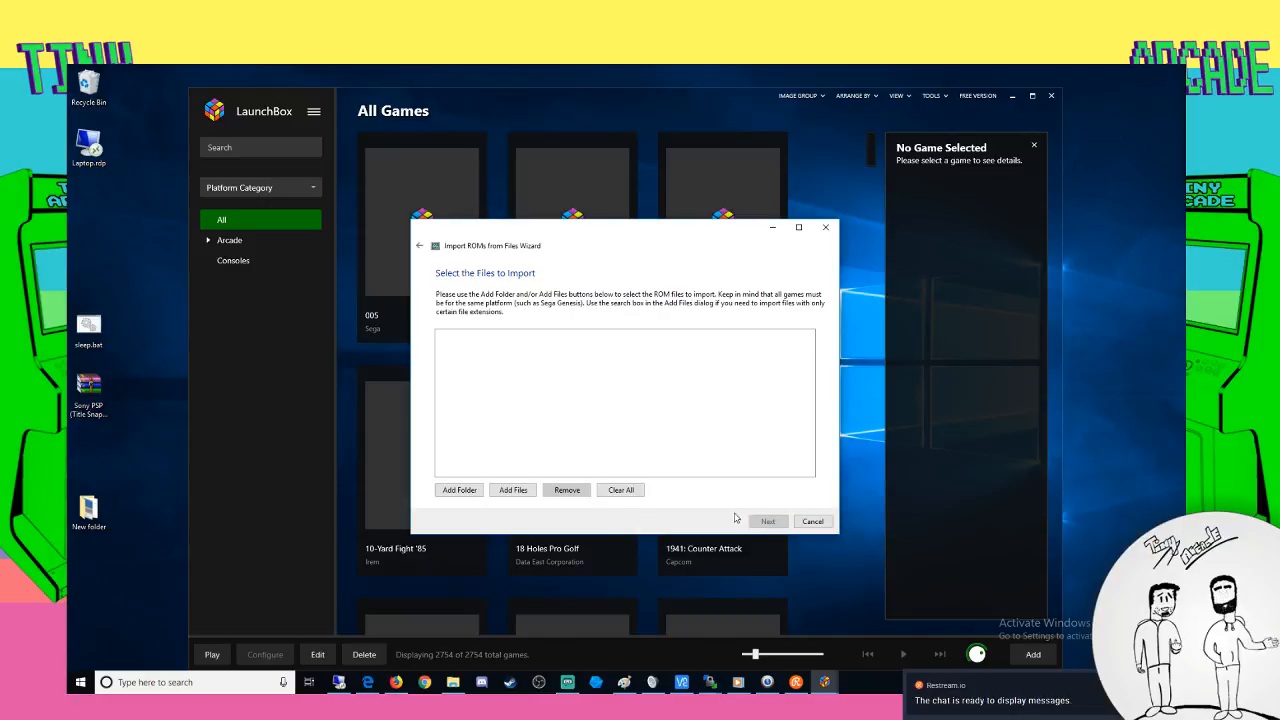
Start adding a folder to the import and look through the folder tree, including the subfolders of LaunchBox's Games folder
{"action": "left_click", "coordinate": [469, 492]}
{"action": "scroll", "coordinate": [617, 502], "scroll_direction": "down", "scroll_amount": 12}
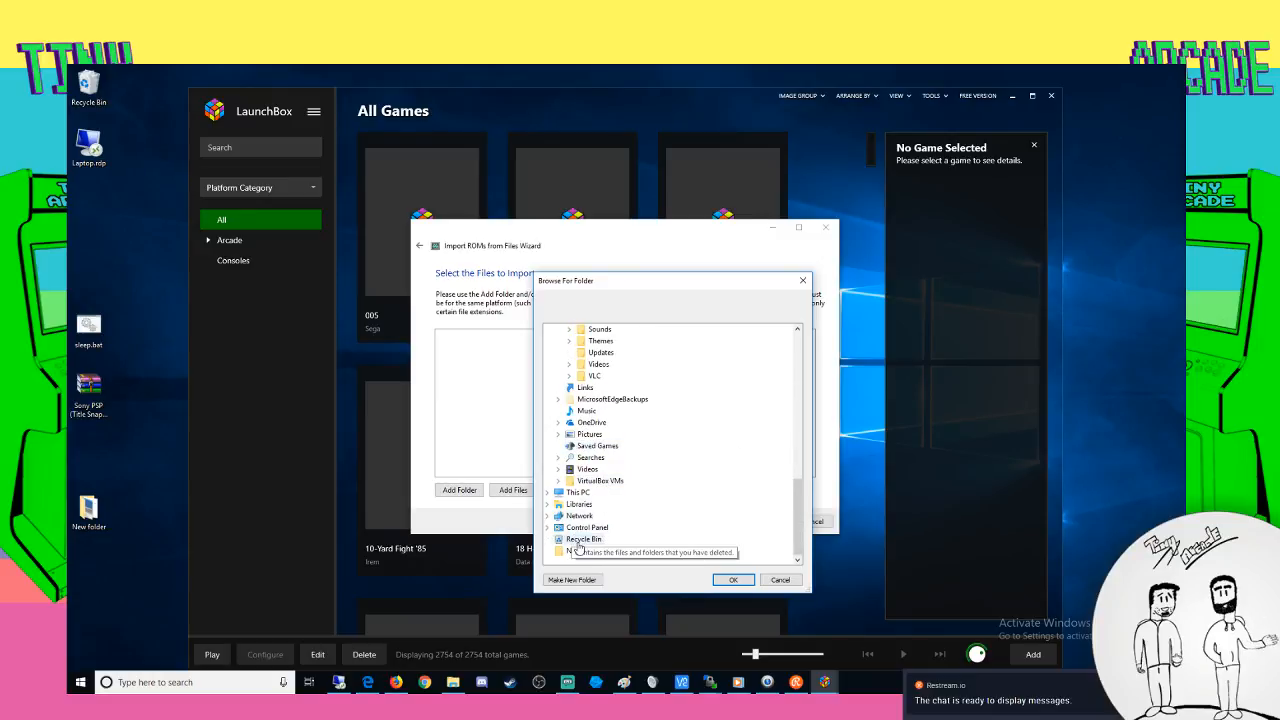
{"action": "scroll", "coordinate": [580, 535], "scroll_direction": "up", "scroll_amount": 5}
{"action": "scroll", "coordinate": [578, 541], "scroll_direction": "up", "scroll_amount": 1}
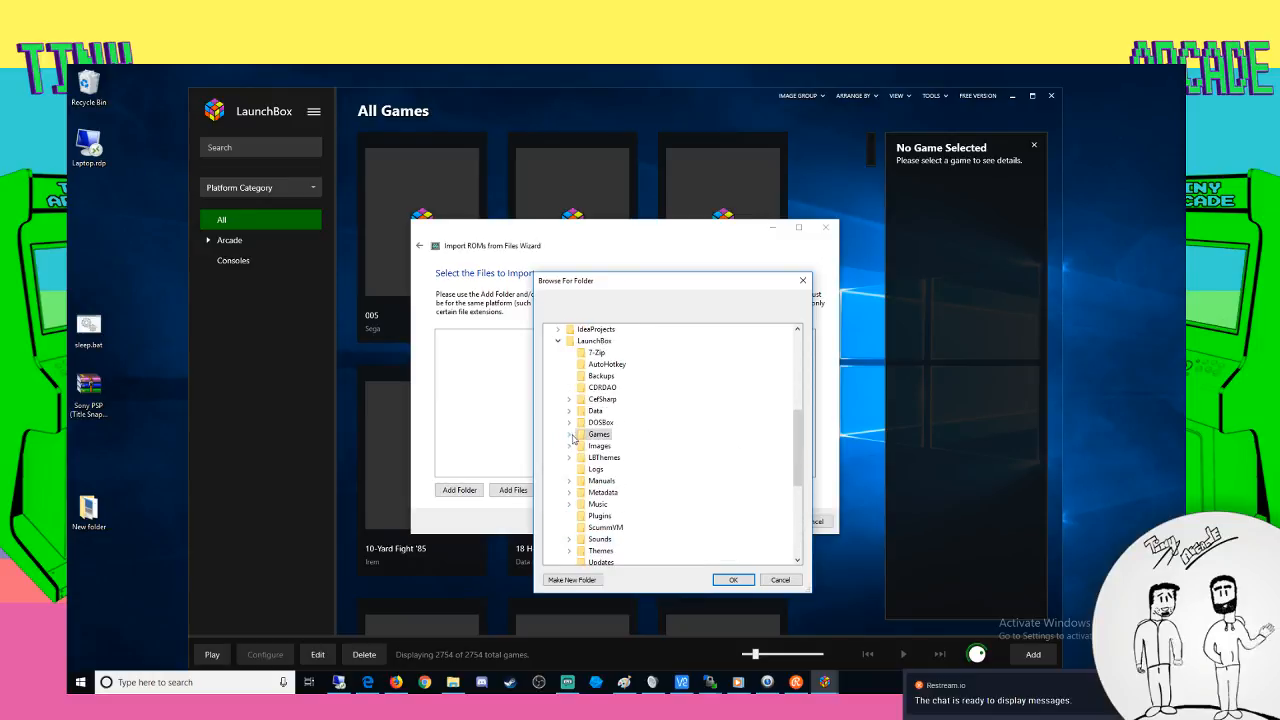
{"action": "left_click", "coordinate": [570, 435]}
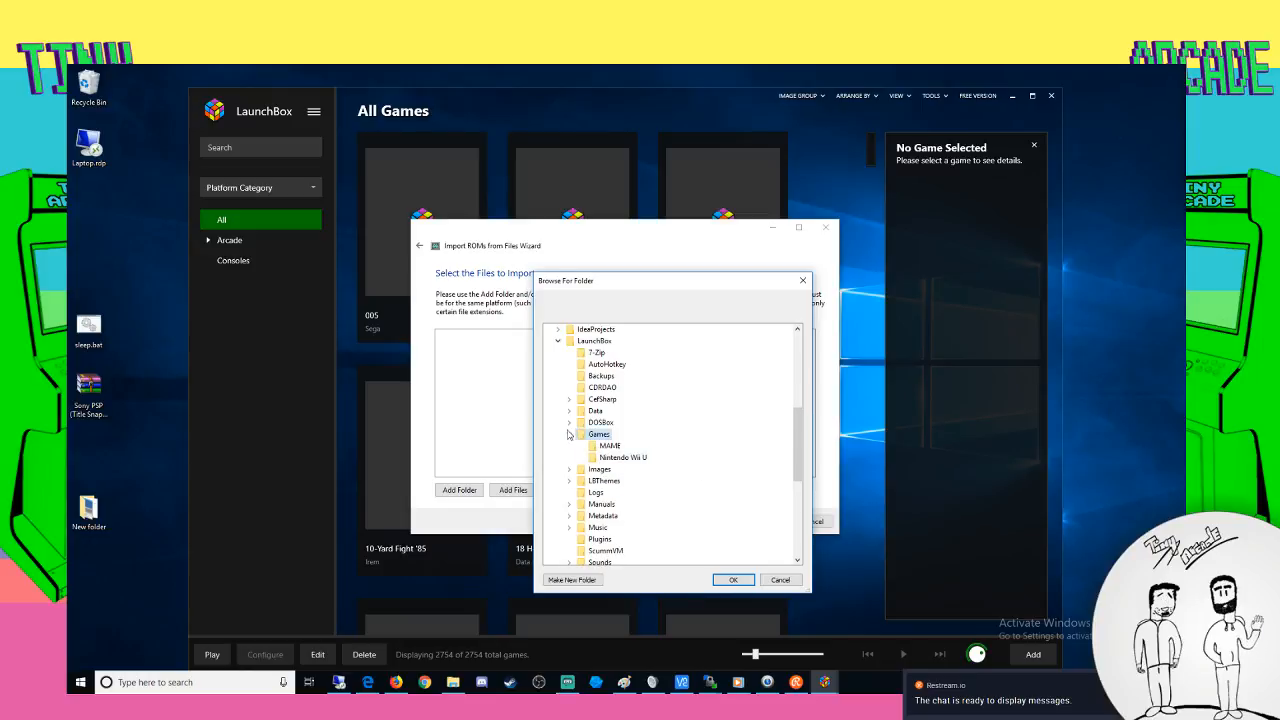
{"action": "scroll", "coordinate": [612, 495], "scroll_direction": "down", "scroll_amount": 4}
{"action": "scroll", "coordinate": [610, 505], "scroll_direction": "down", "scroll_amount": 3}
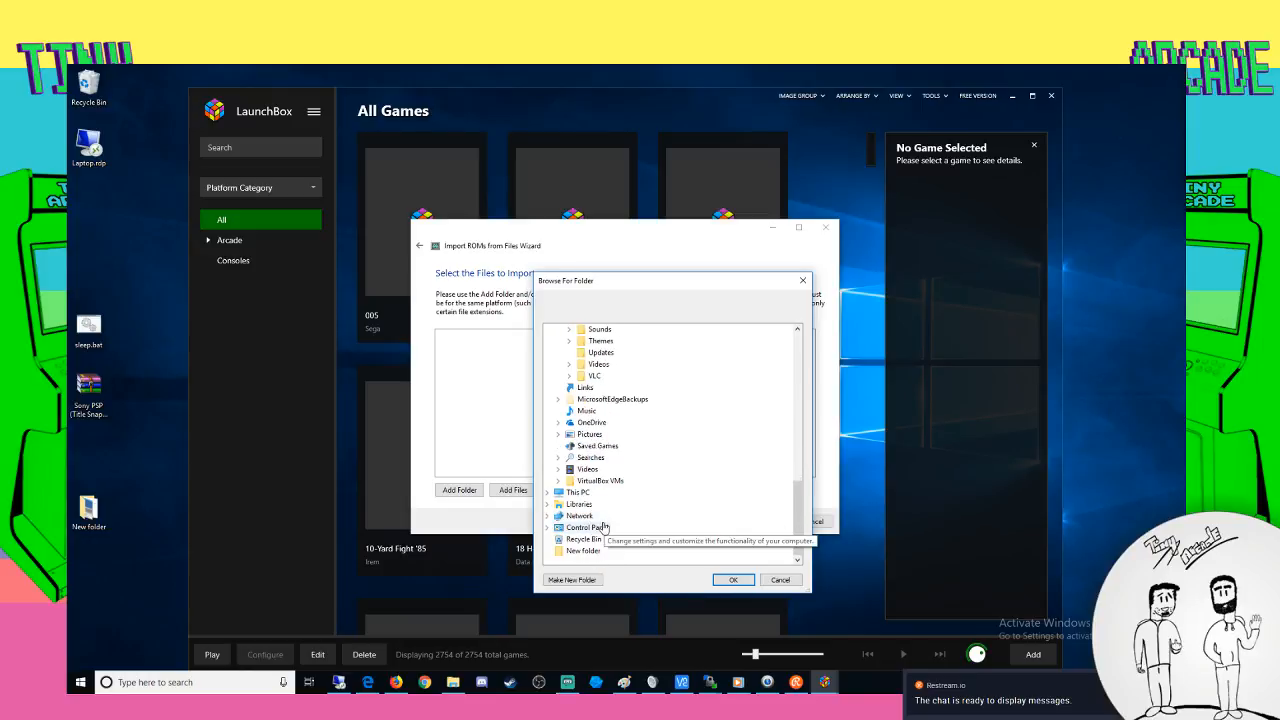
{"action": "scroll", "coordinate": [593, 522], "scroll_direction": "up", "scroll_amount": 10}
{"action": "scroll", "coordinate": [593, 522], "scroll_direction": "up", "scroll_amount": 2}
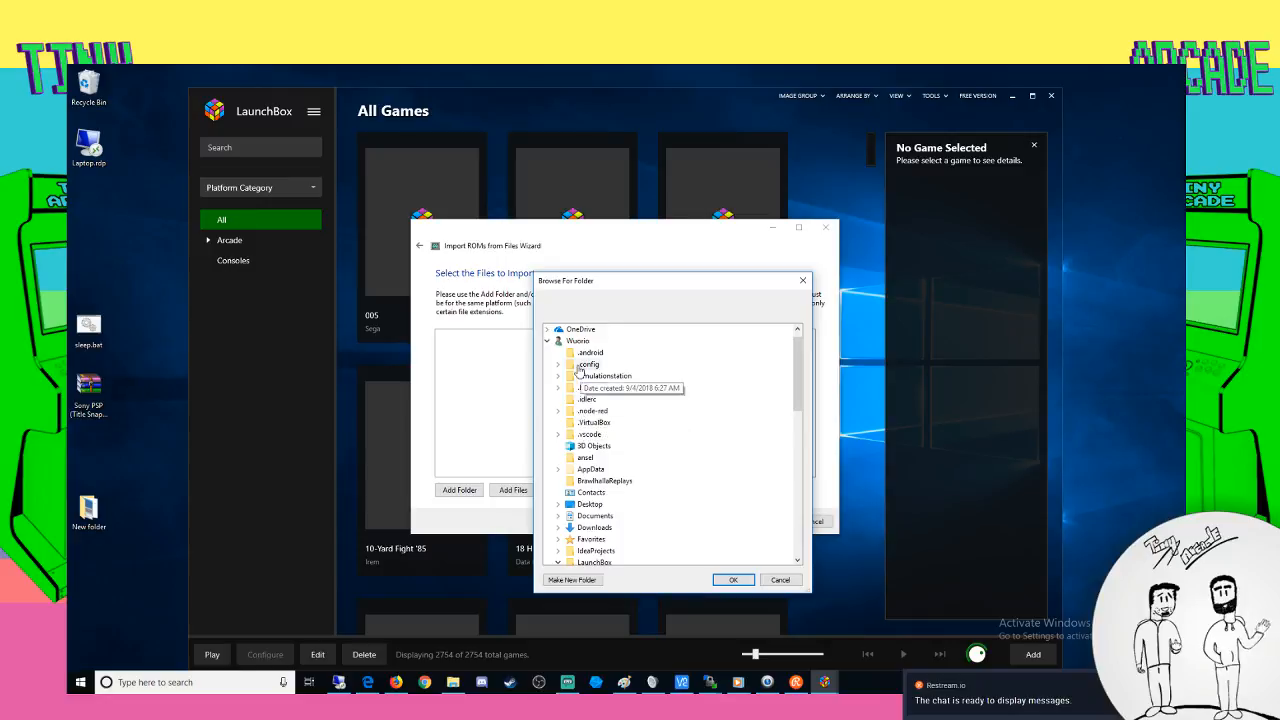
{"action": "scroll", "coordinate": [588, 490], "scroll_direction": "down", "scroll_amount": 4}
{"action": "scroll", "coordinate": [588, 495], "scroll_direction": "down", "scroll_amount": 10}
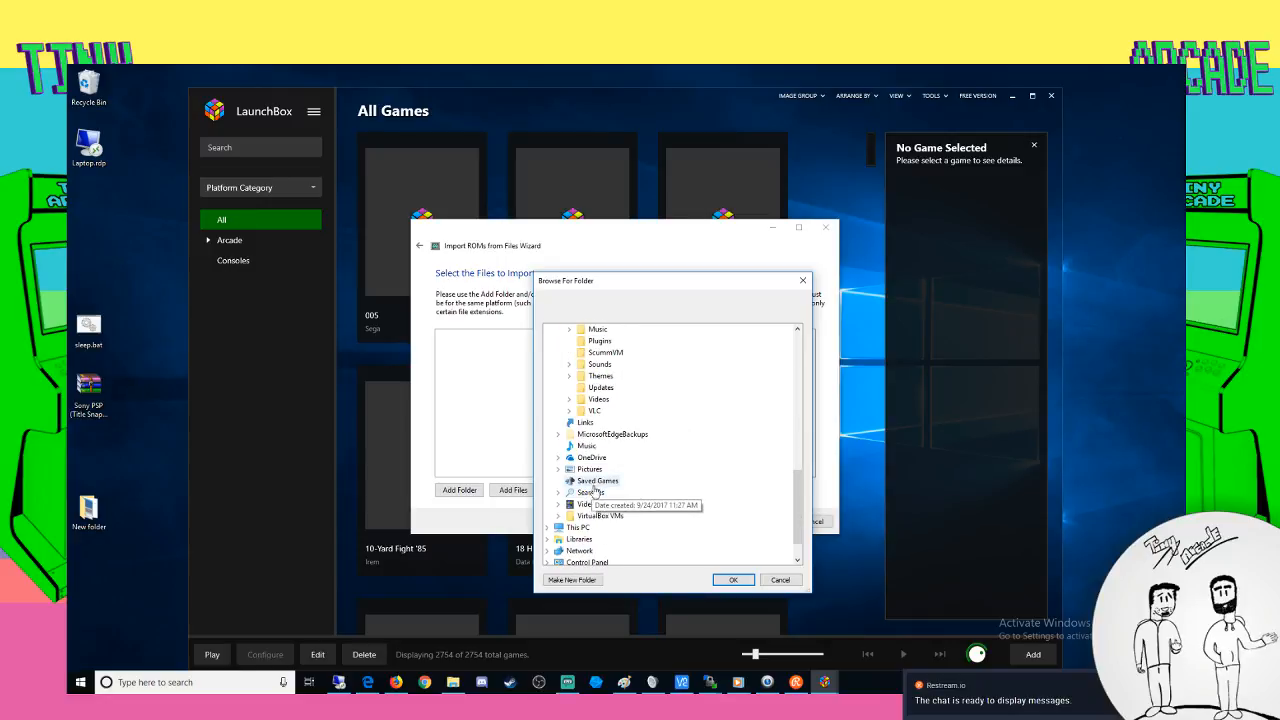
Add the folder D:\Arcade\Roms\Nintendo\Nintendo WiiU\The Legend of Zelda Breath of the Wild to the files to import
{"action": "left_click", "coordinate": [596, 514]}
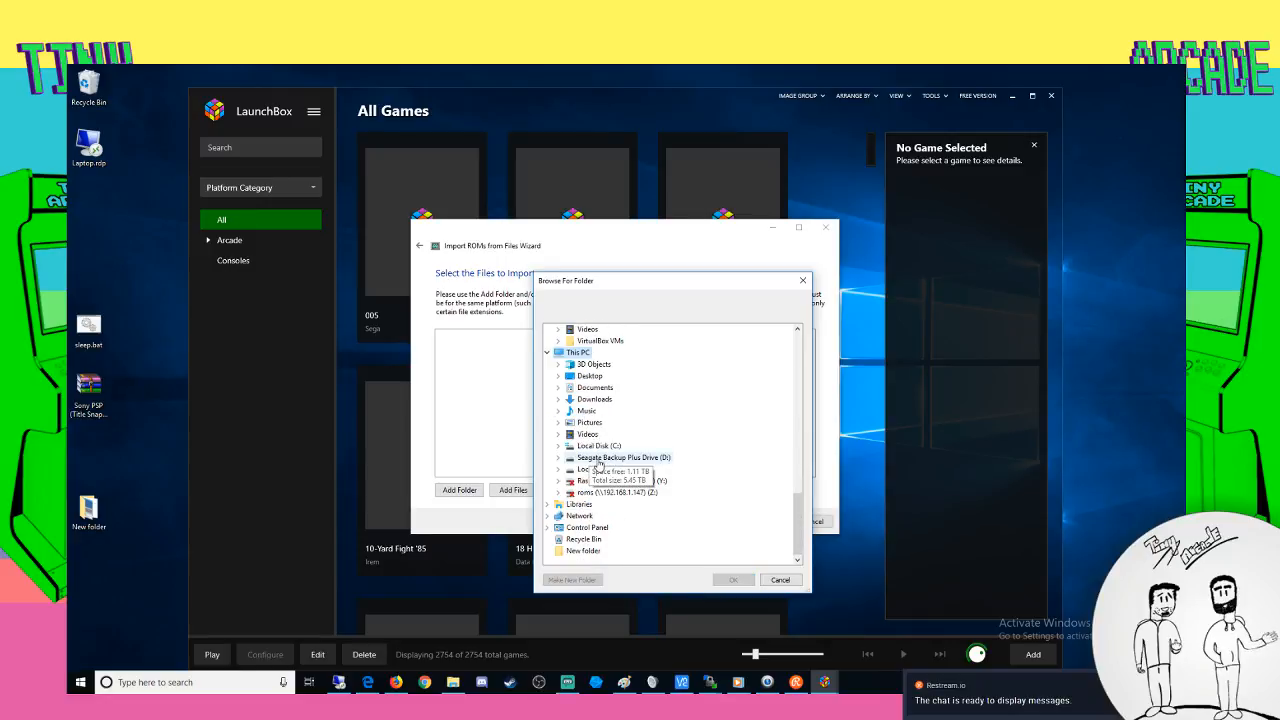
{"action": "left_click", "coordinate": [558, 516]}
{"action": "scroll", "coordinate": [575, 520], "scroll_direction": "down", "scroll_amount": 1}
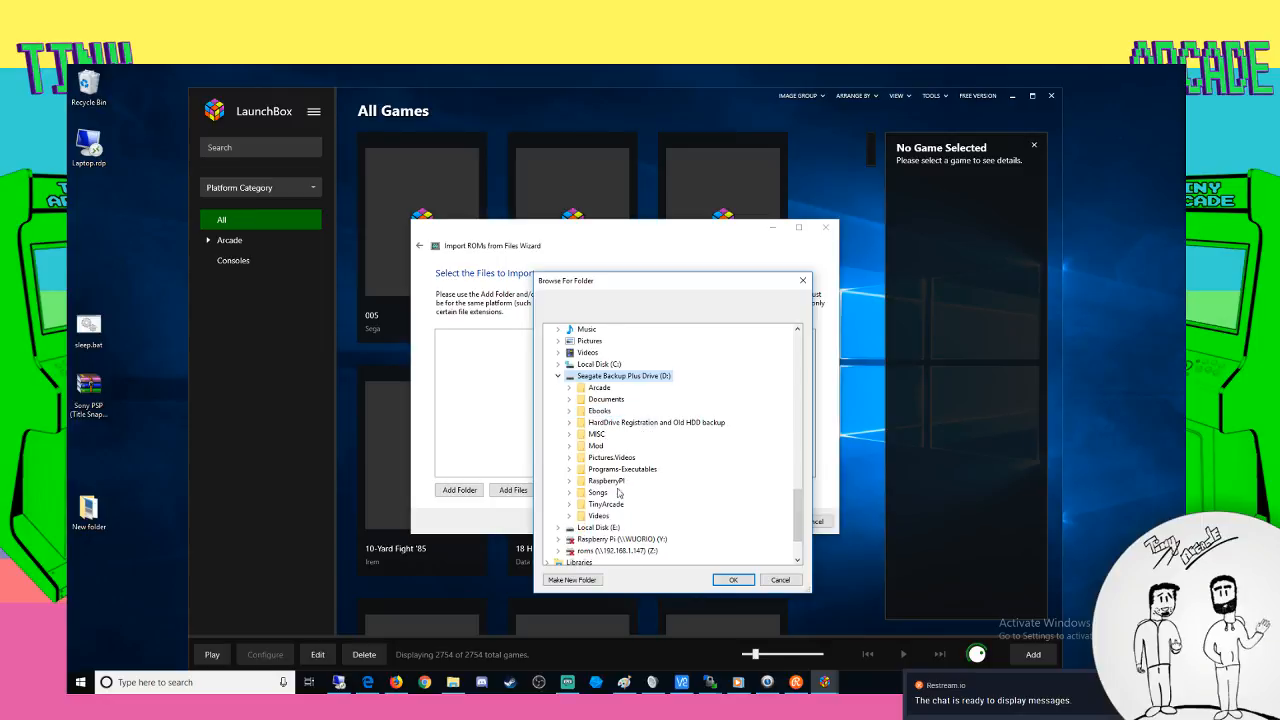
{"action": "double_click", "coordinate": [603, 389]}
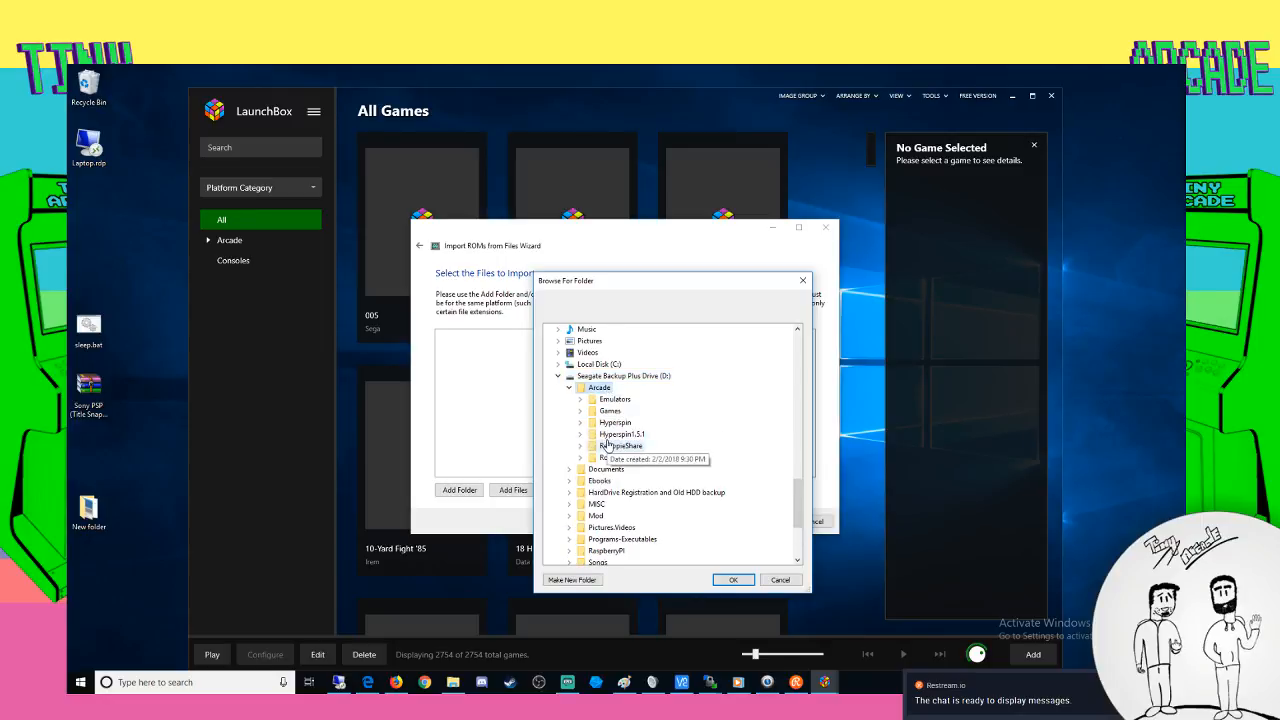
{"action": "double_click", "coordinate": [607, 457]}
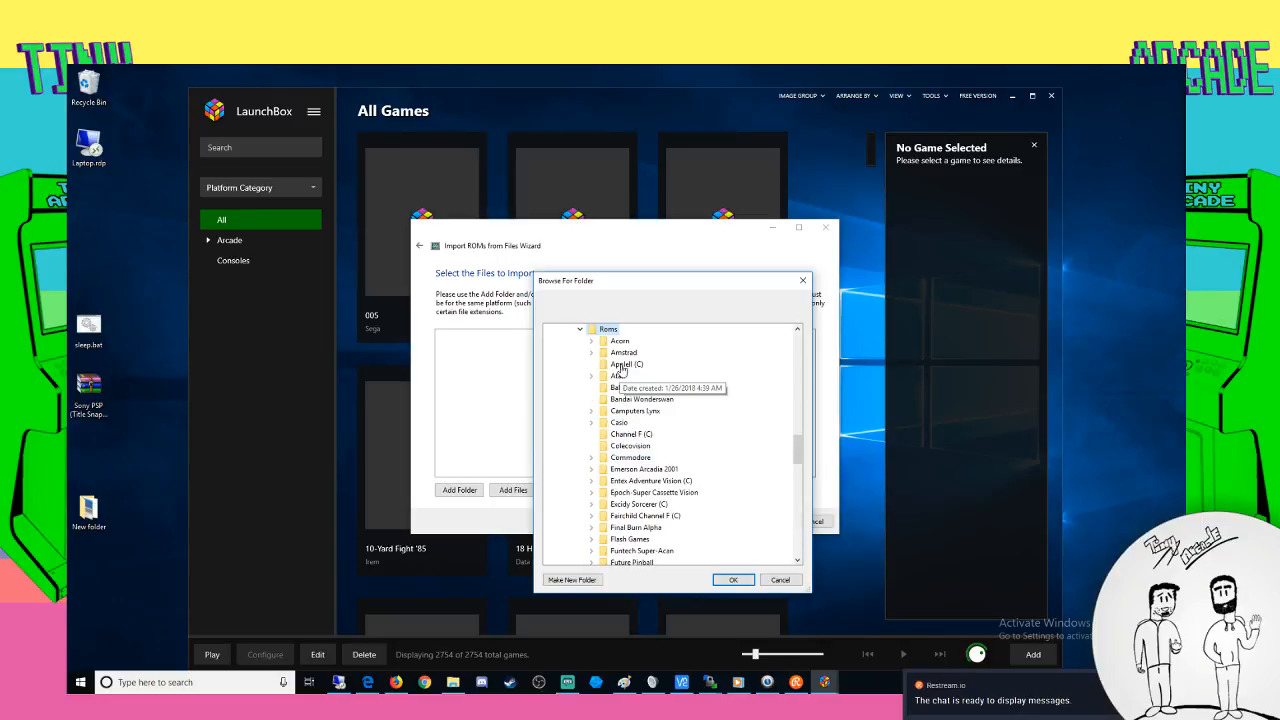
{"action": "scroll", "coordinate": [656, 460], "scroll_direction": "down", "scroll_amount": 8}
{"action": "scroll", "coordinate": [645, 450], "scroll_direction": "down", "scroll_amount": 3}
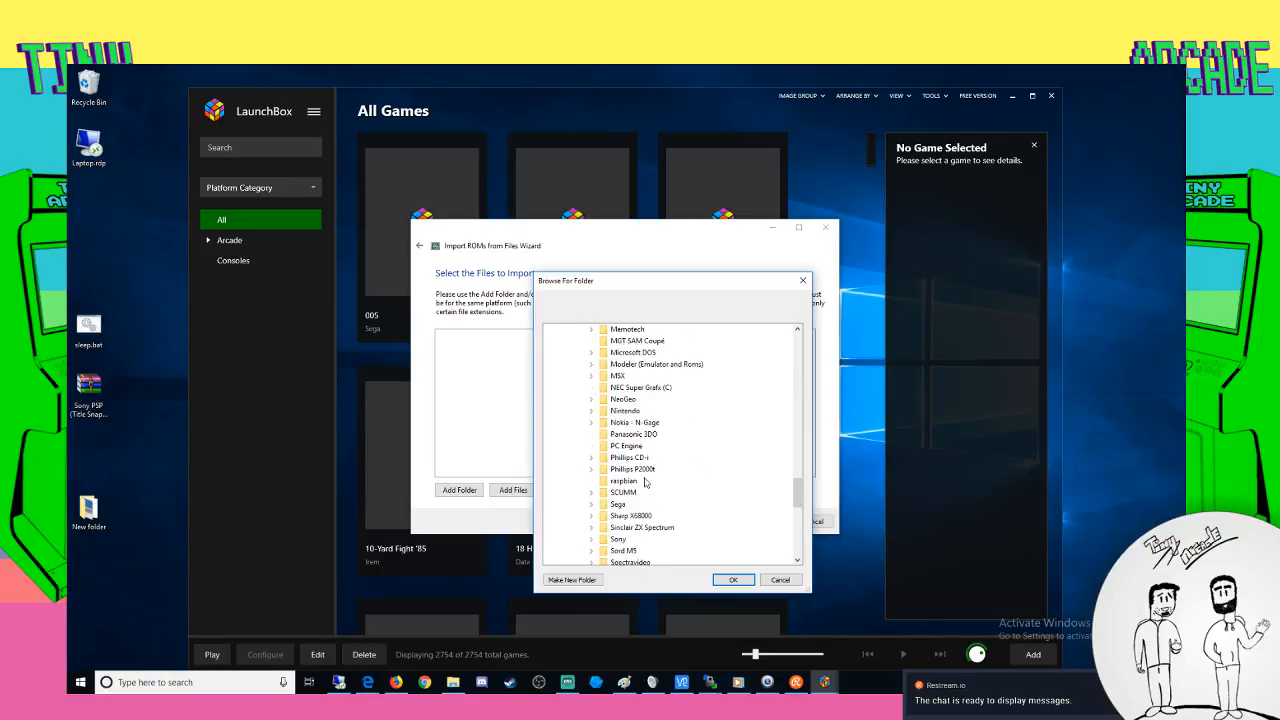
{"action": "double_click", "coordinate": [625, 409]}
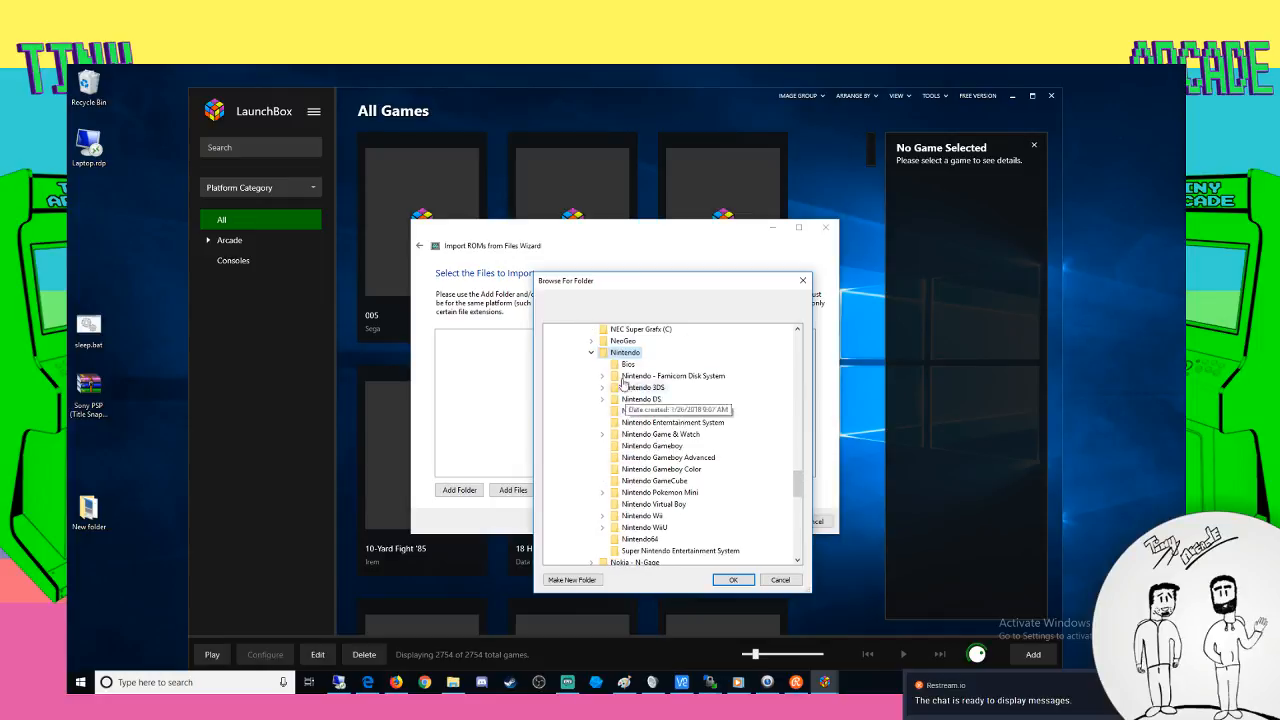
{"action": "double_click", "coordinate": [650, 527]}
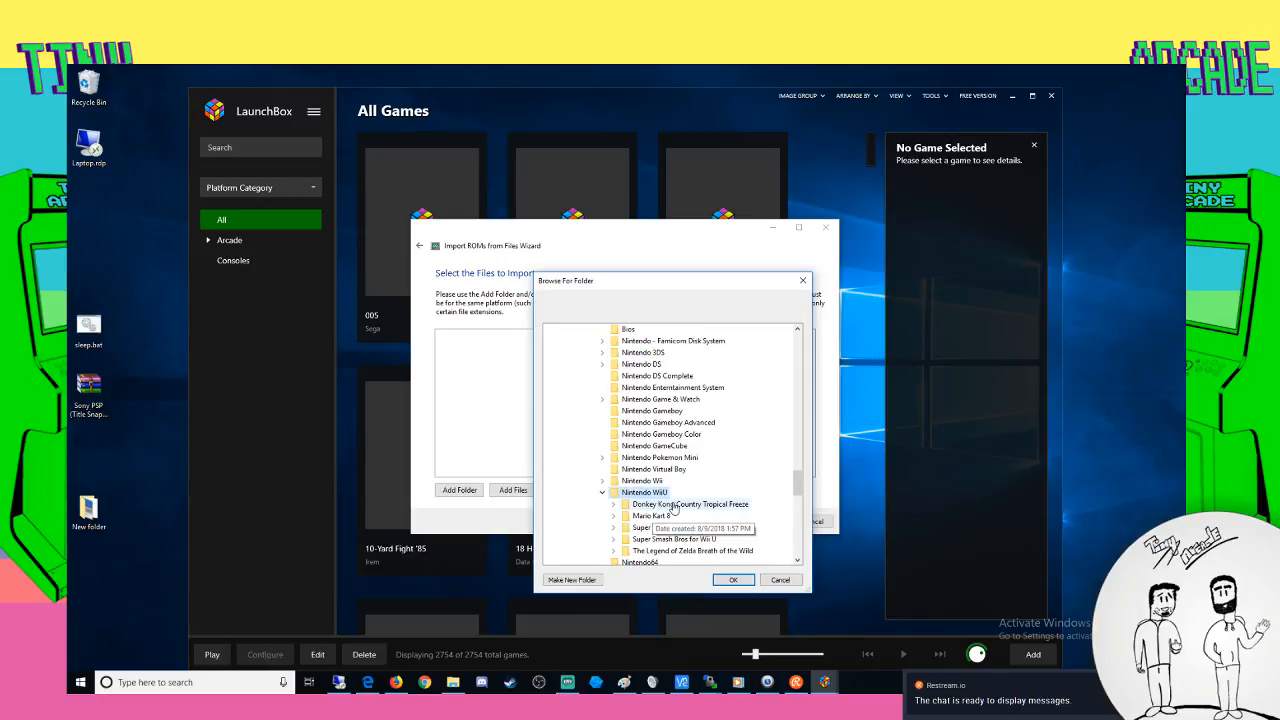
{"action": "double_click", "coordinate": [690, 550]}
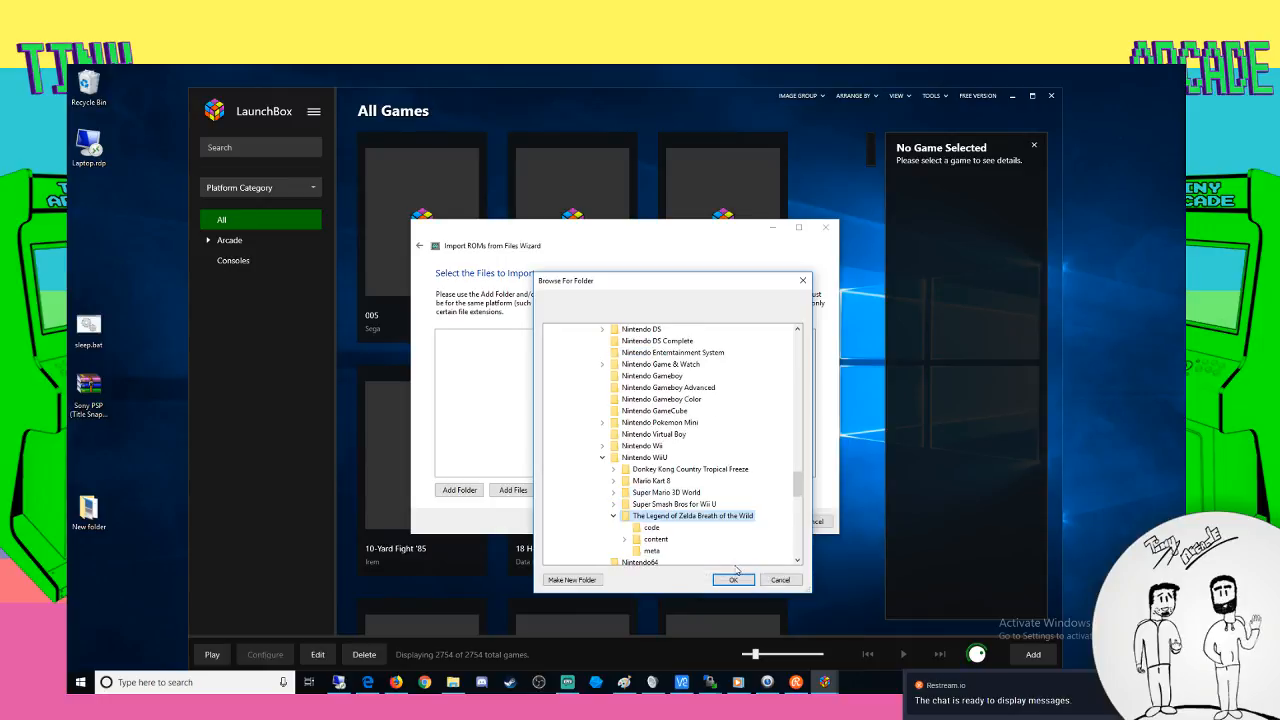
{"action": "left_click", "coordinate": [734, 581]}
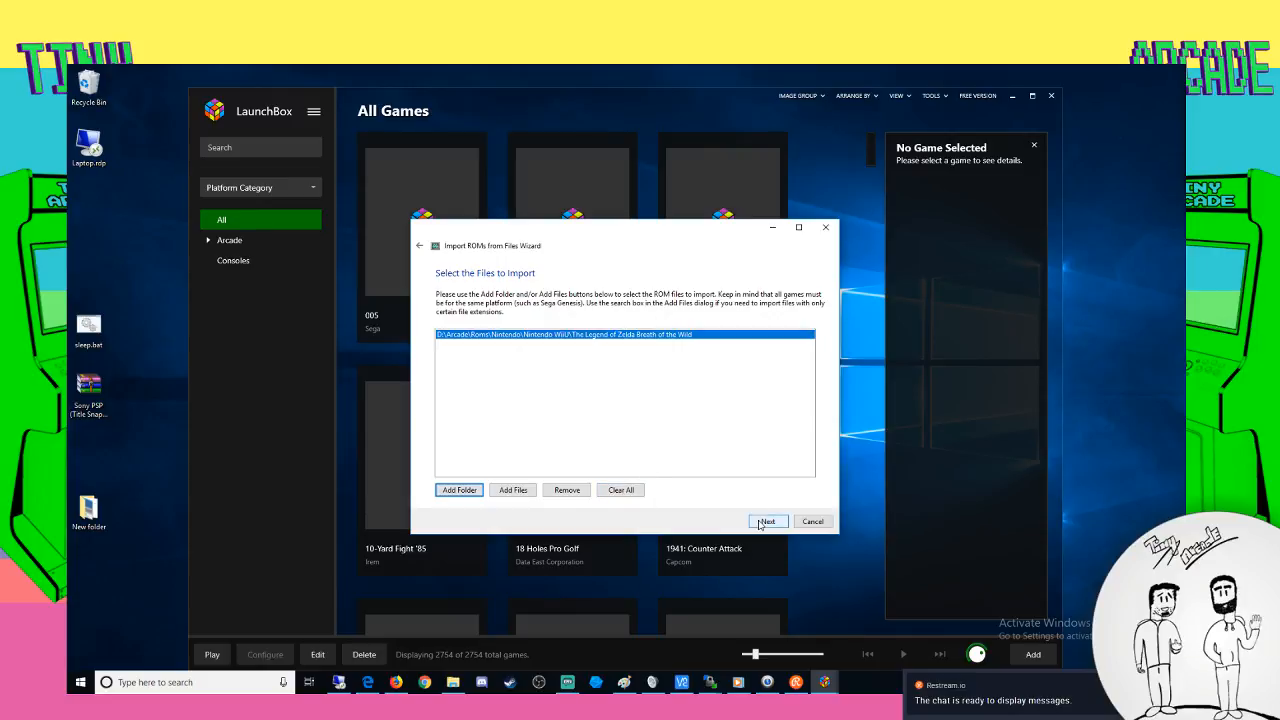
Proceed to the platform choice and set the platform for the imported games to Nintendo Wii U
{"action": "left_click", "coordinate": [765, 521]}
{"action": "left_click", "coordinate": [605, 317]}
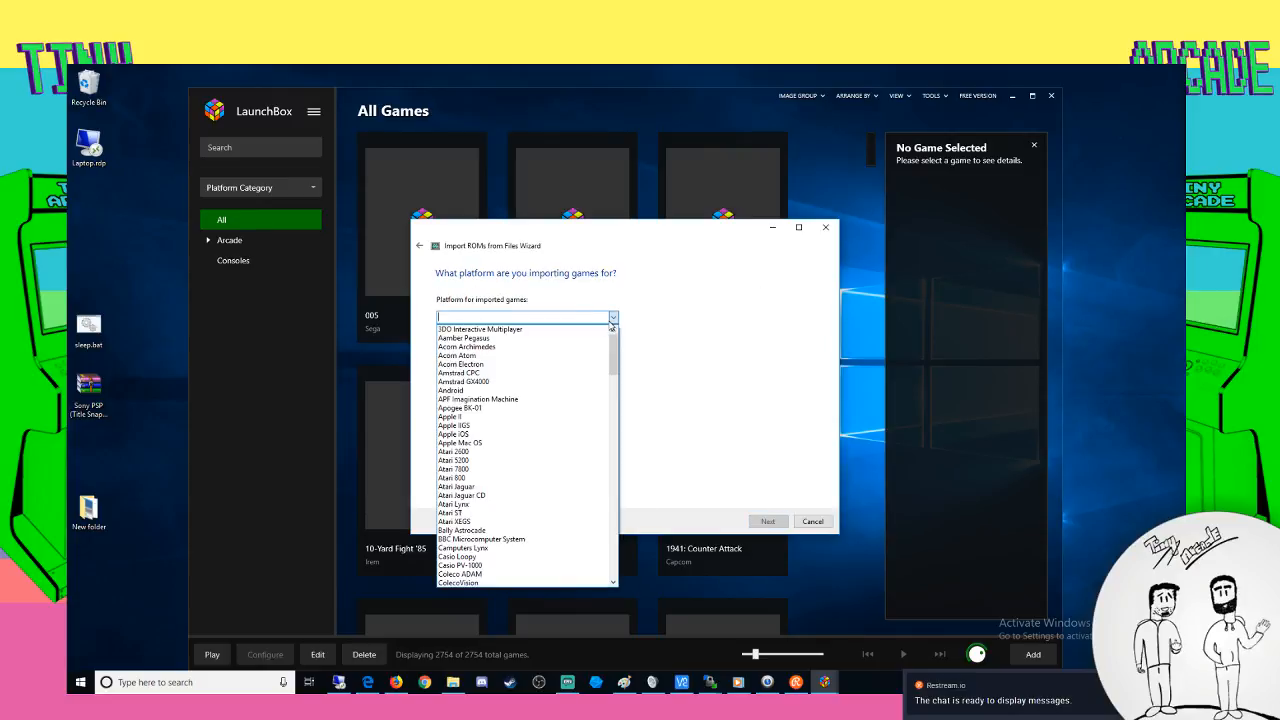
{"action": "left_click_drag", "start_coordinate": [615, 350], "coordinate": [597, 576]}
{"action": "scroll", "coordinate": [507, 530], "scroll_direction": "up", "scroll_amount": 12}
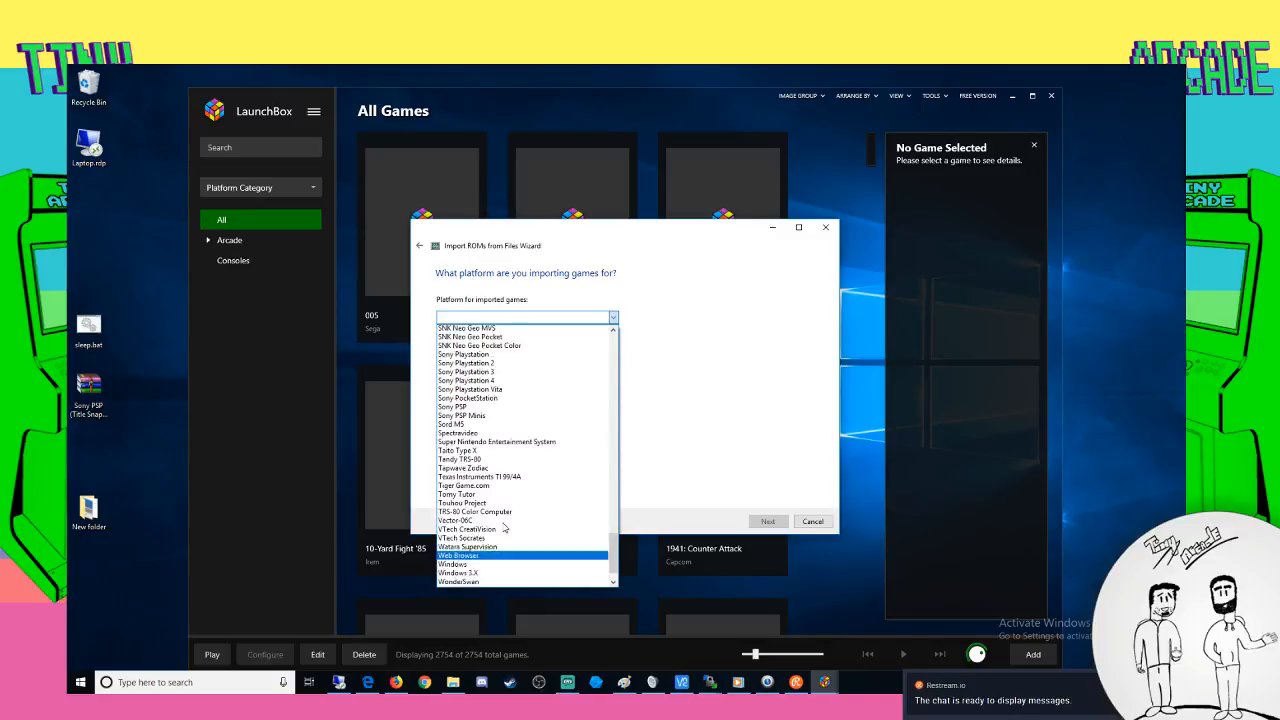
{"action": "scroll", "coordinate": [505, 528], "scroll_direction": "up", "scroll_amount": 7}
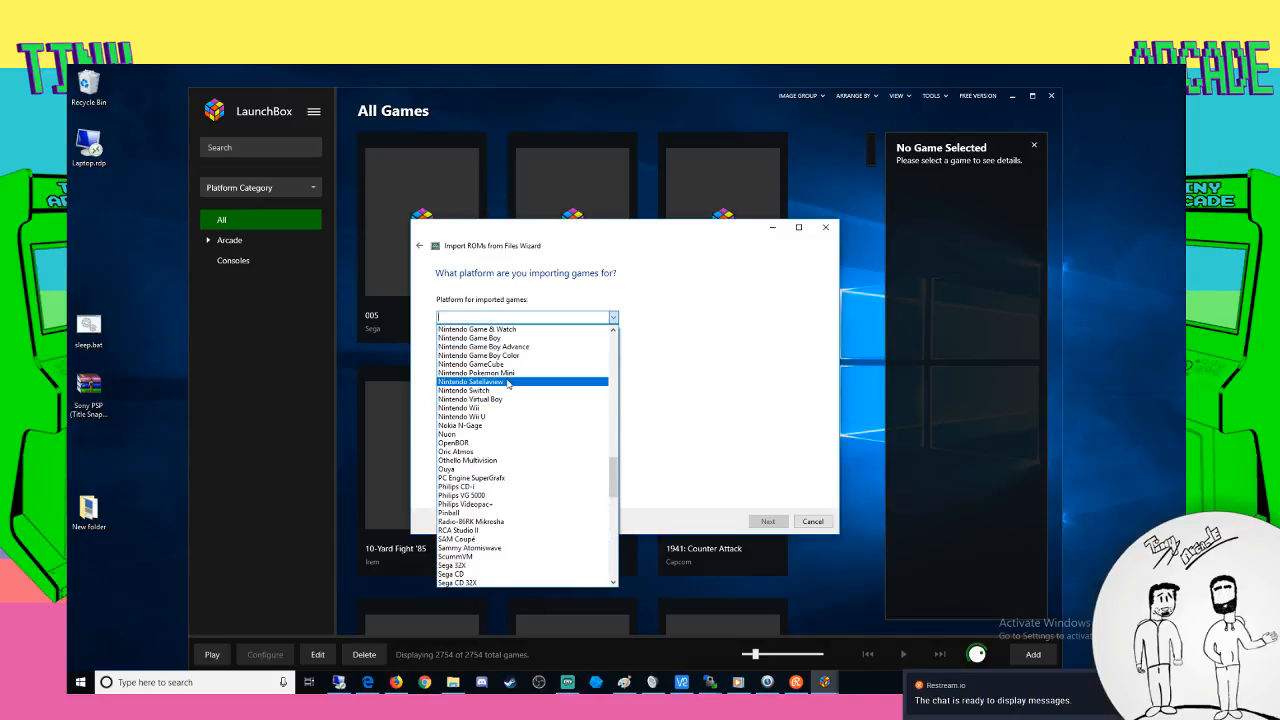
{"action": "left_click", "coordinate": [504, 417]}
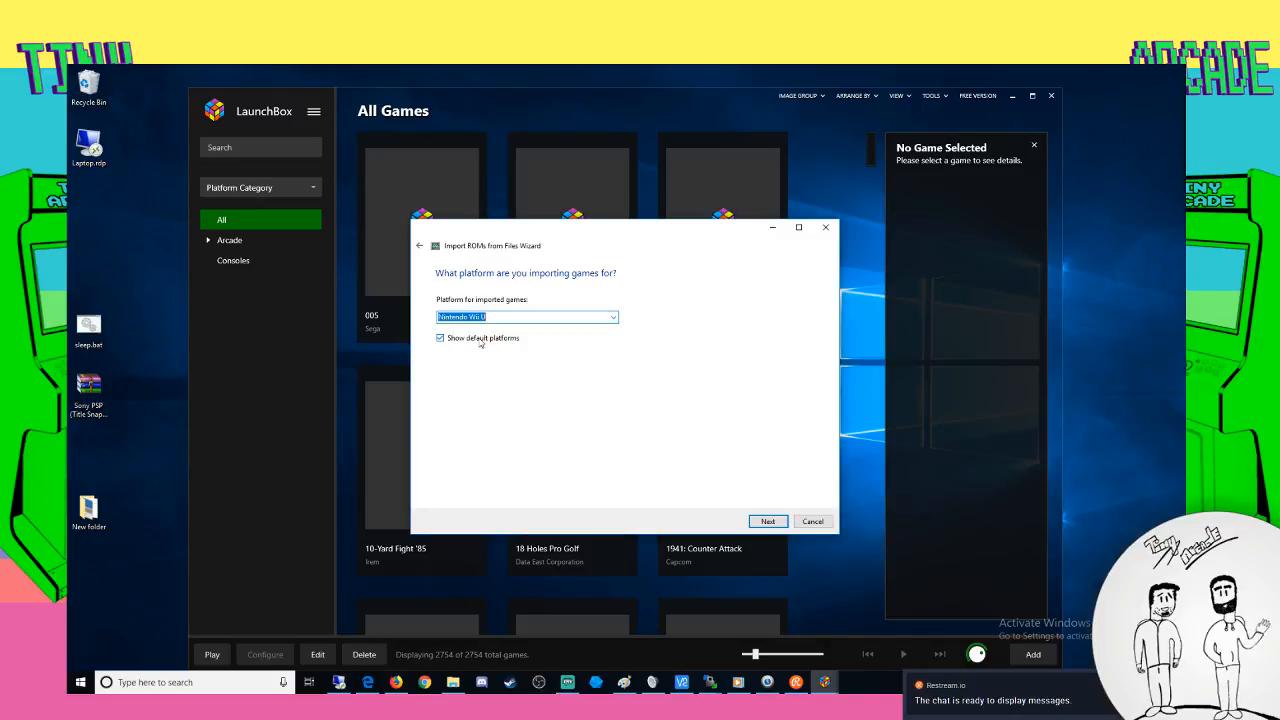
Accept Nintendo Wii U as the import platform with Cemu as the emulator, using the game files in their current location
{"action": "left_click", "coordinate": [767, 521]}
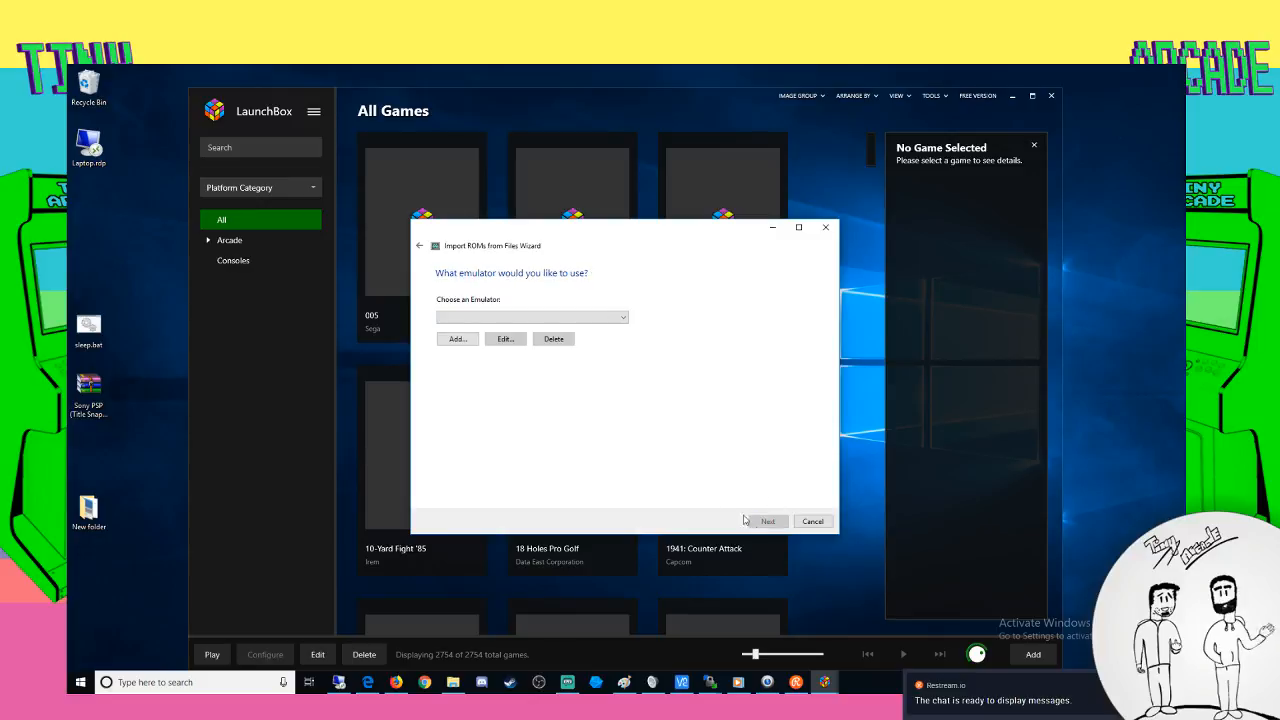
{"action": "left_click", "coordinate": [543, 319]}
{"action": "left_click", "coordinate": [505, 331]}
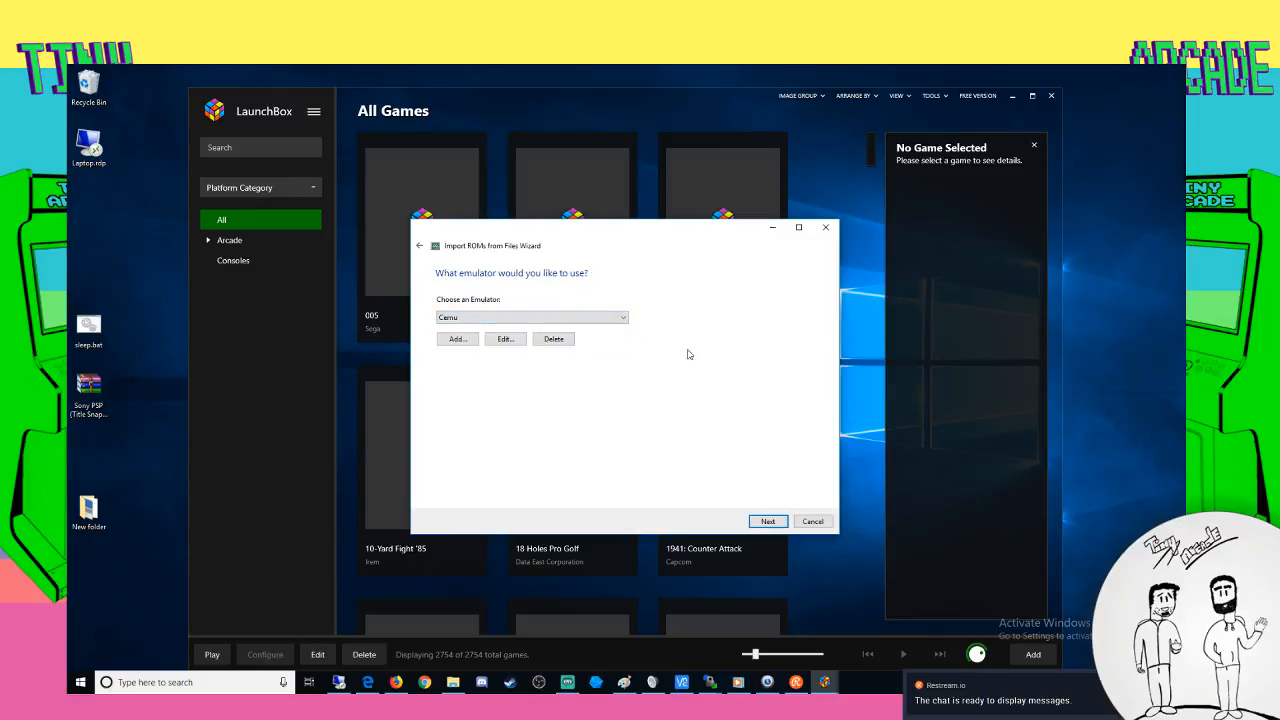
{"action": "left_click", "coordinate": [767, 521]}
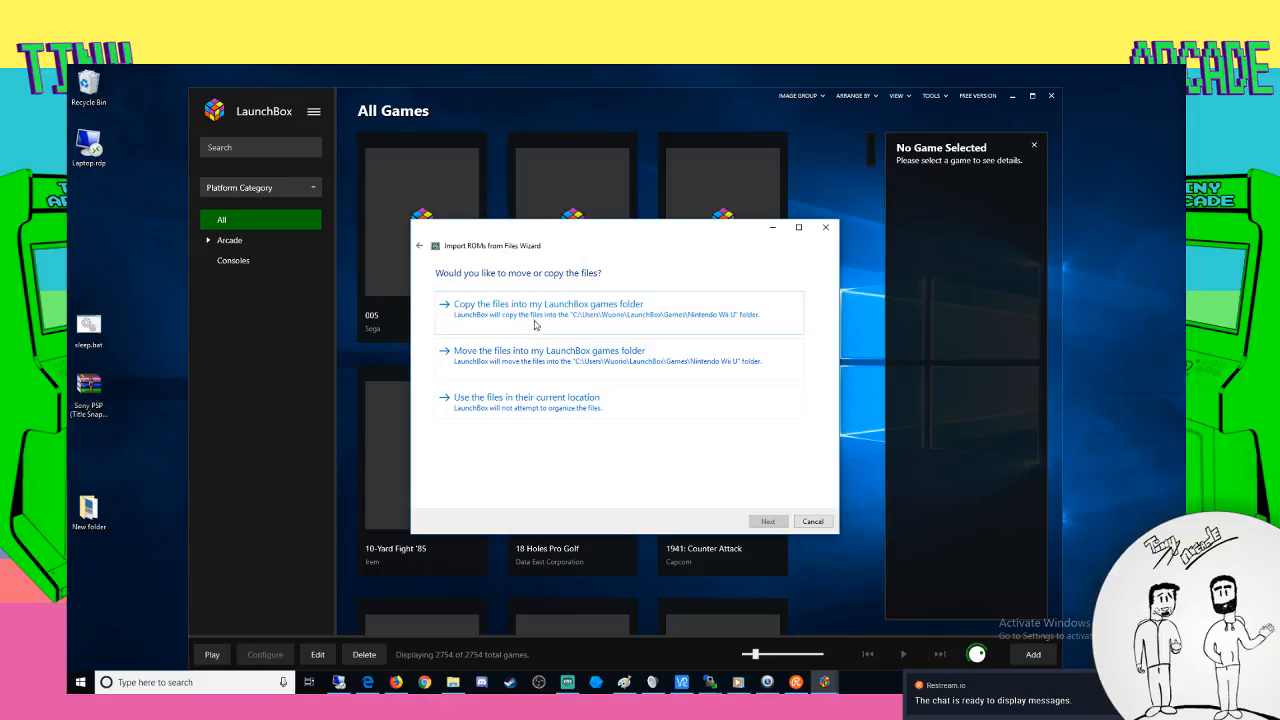
{"action": "left_click", "coordinate": [530, 402]}
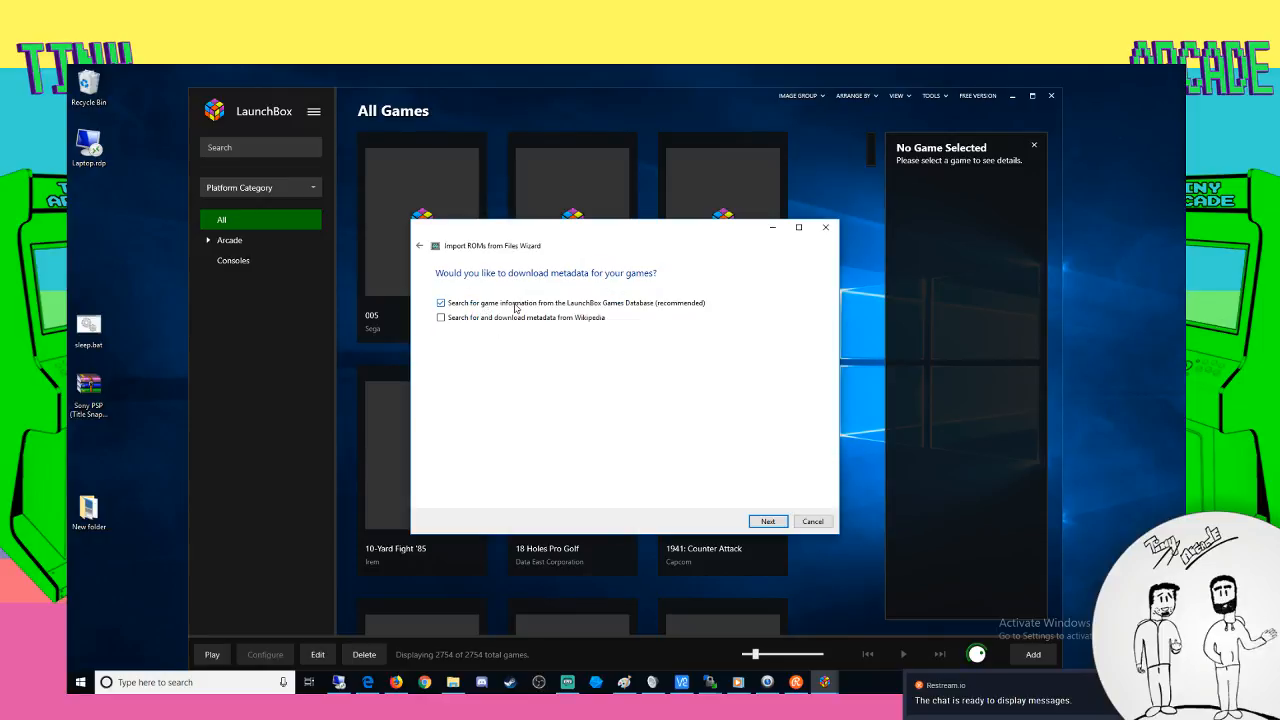
Keep the LaunchBox Games Database search for metadata and deselect every image type and EmuMovies media type for download
{"action": "left_click", "coordinate": [767, 521]}
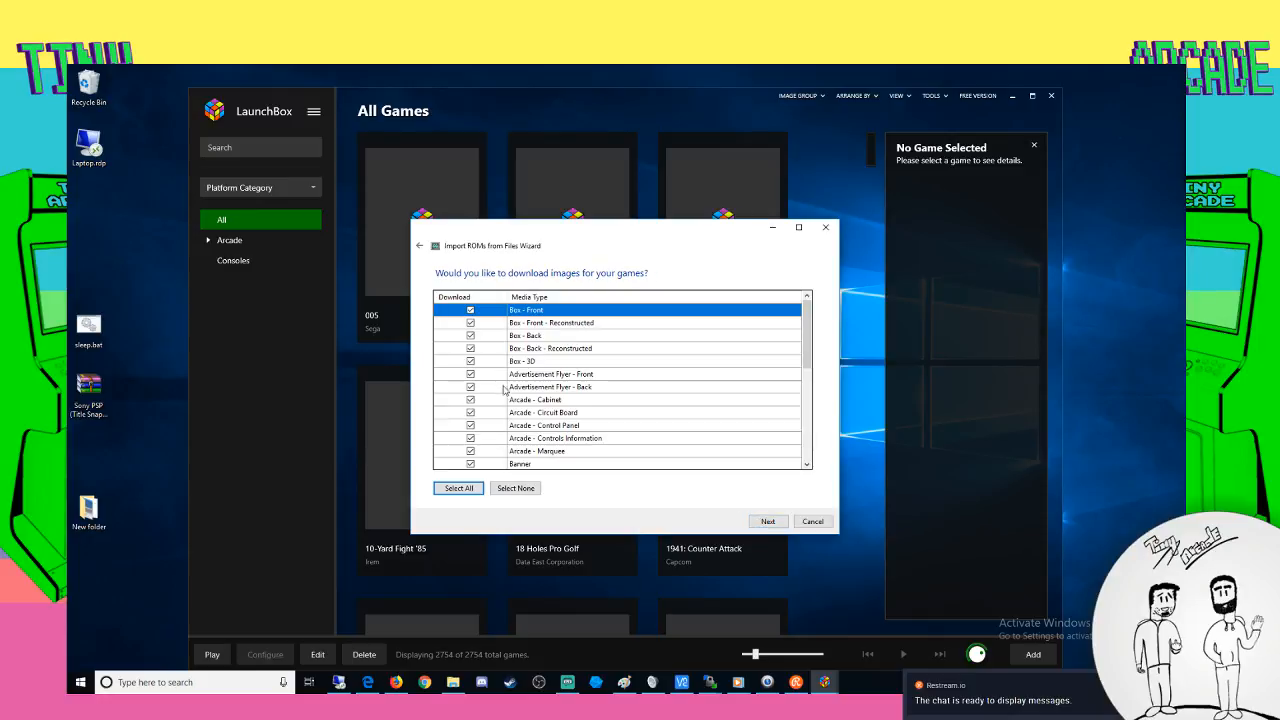
{"action": "left_click", "coordinate": [516, 488]}
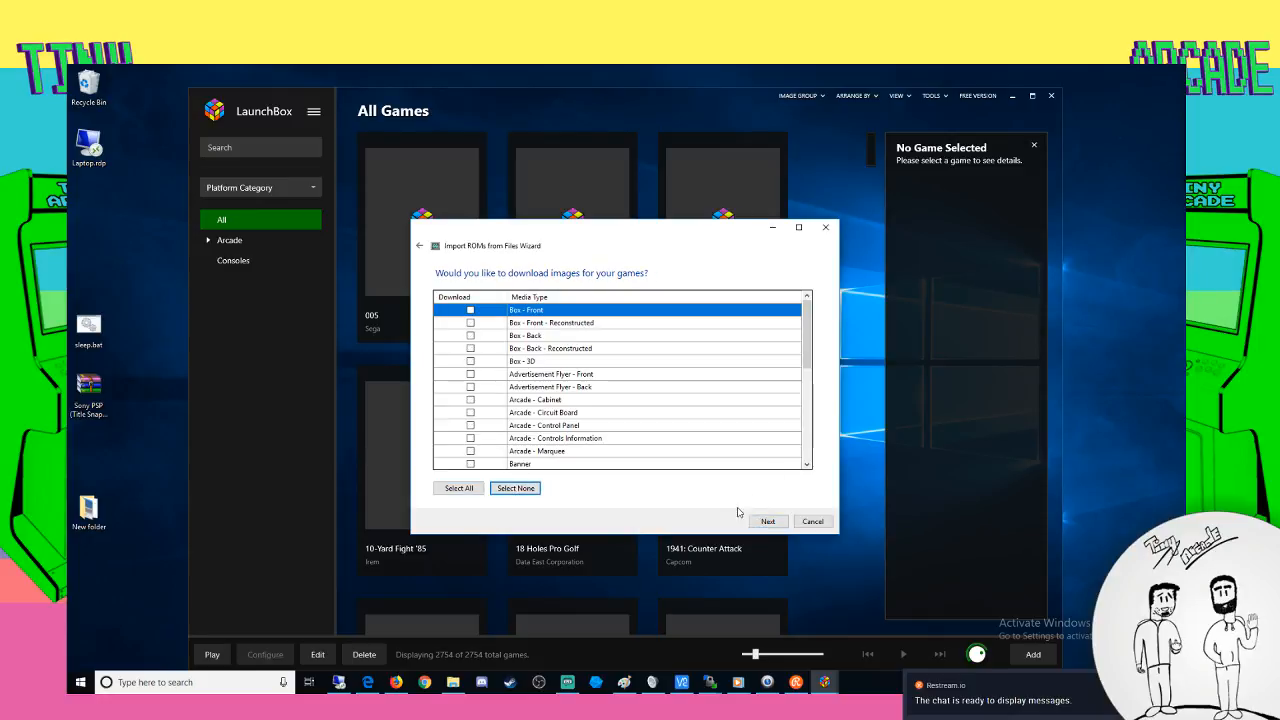
{"action": "left_click", "coordinate": [765, 521]}
{"action": "left_click", "coordinate": [515, 324]}
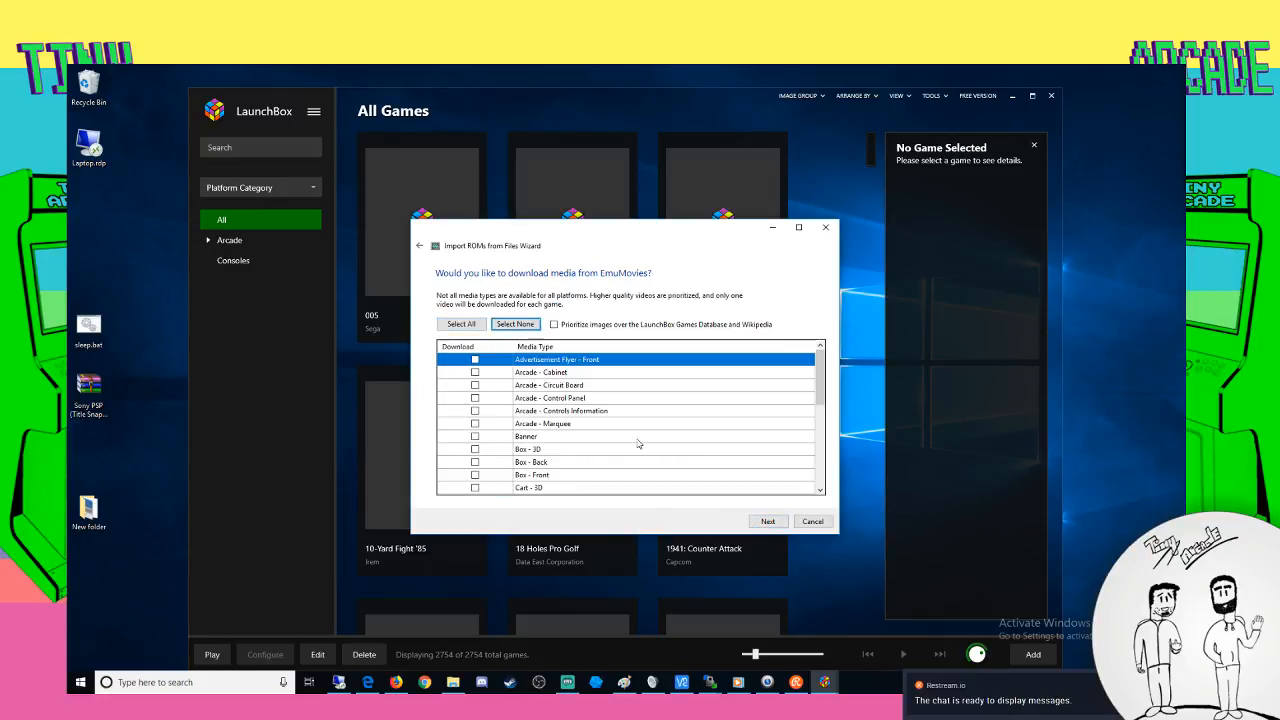
{"action": "left_click", "coordinate": [756, 525]}
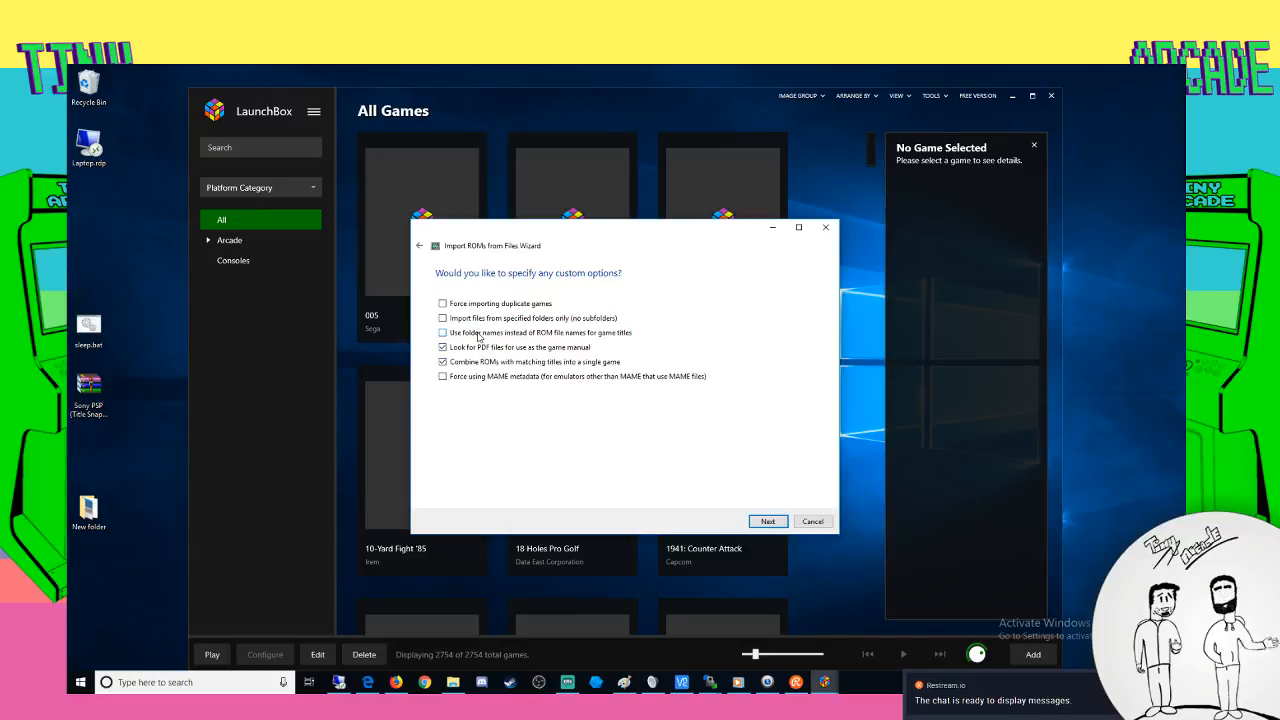
Accept the default custom options and import all the listed Wii U files as games
{"action": "left_click", "coordinate": [768, 522]}
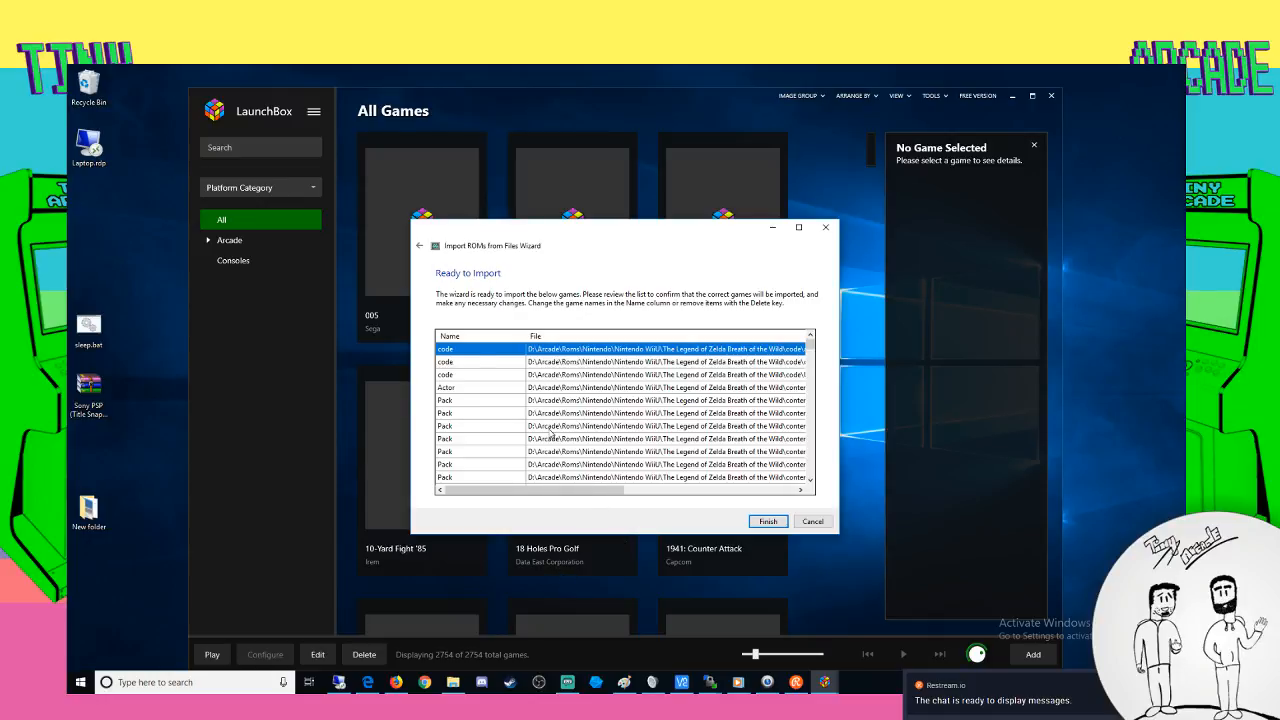
{"action": "scroll", "coordinate": [550, 438], "scroll_direction": "down", "scroll_amount": 2}
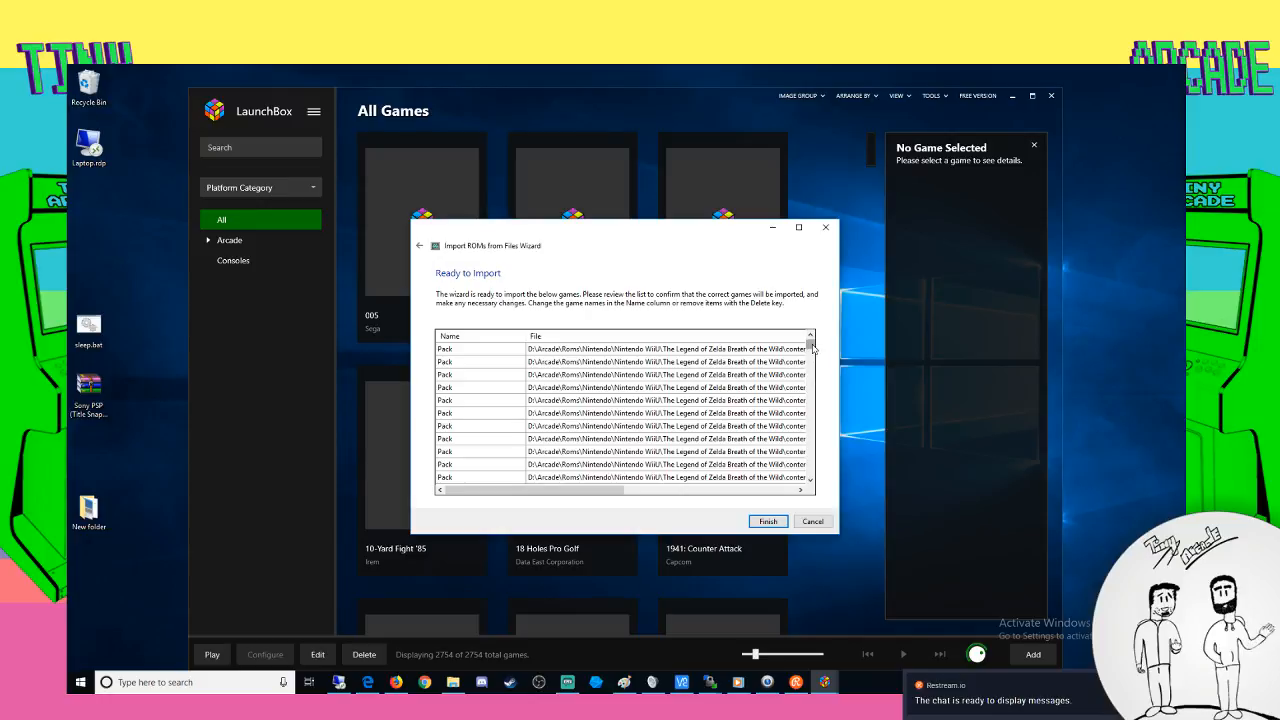
{"action": "left_click", "coordinate": [769, 521]}
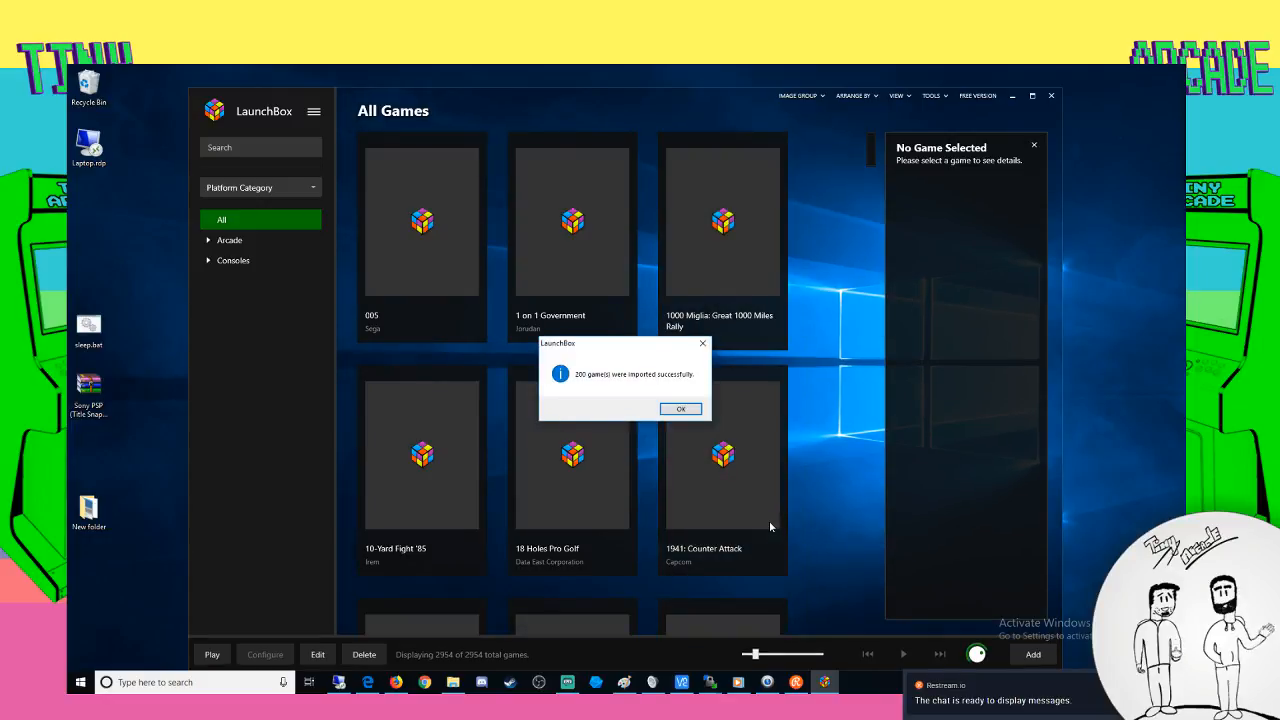
{"action": "left_click", "coordinate": [682, 410]}
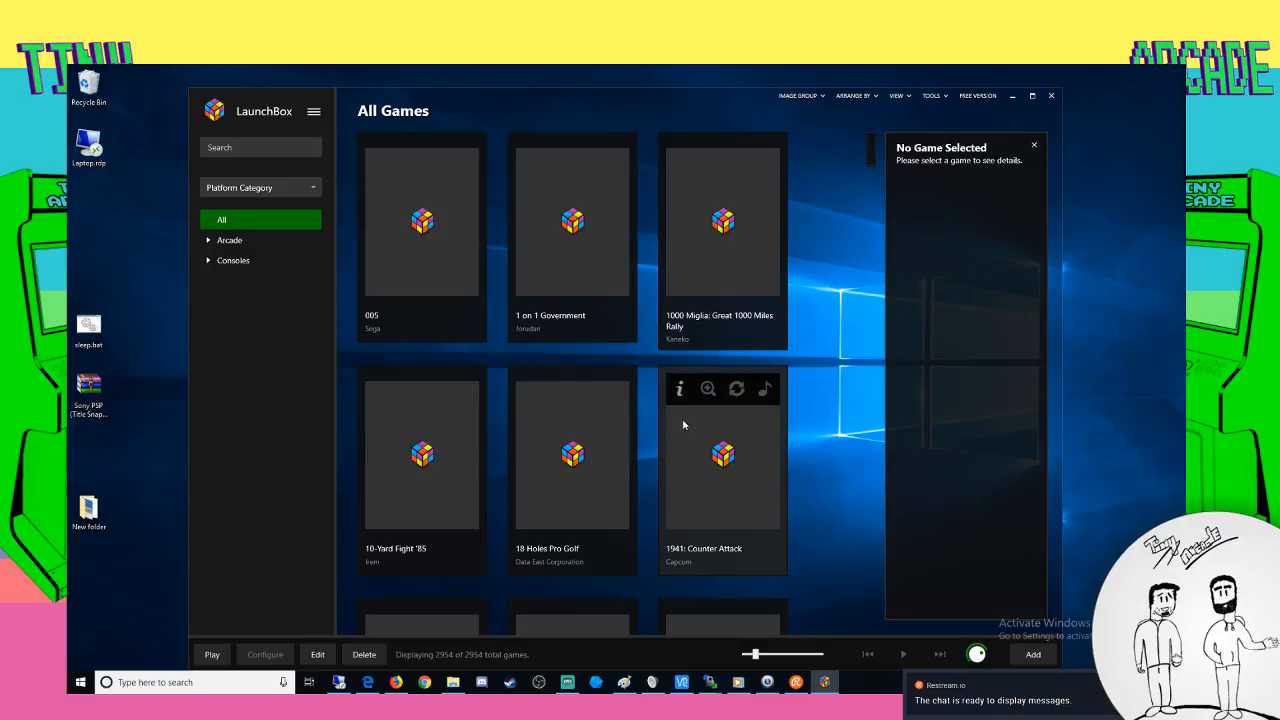
Open the Nintendo Wii U platform under Consoles and look through all of its imported entries
{"action": "left_click", "coordinate": [209, 260]}
{"action": "left_click", "coordinate": [236, 280]}
{"action": "scroll", "coordinate": [531, 280], "scroll_direction": "down", "scroll_amount": 5}
{"action": "scroll", "coordinate": [531, 287], "scroll_direction": "down", "scroll_amount": 5}
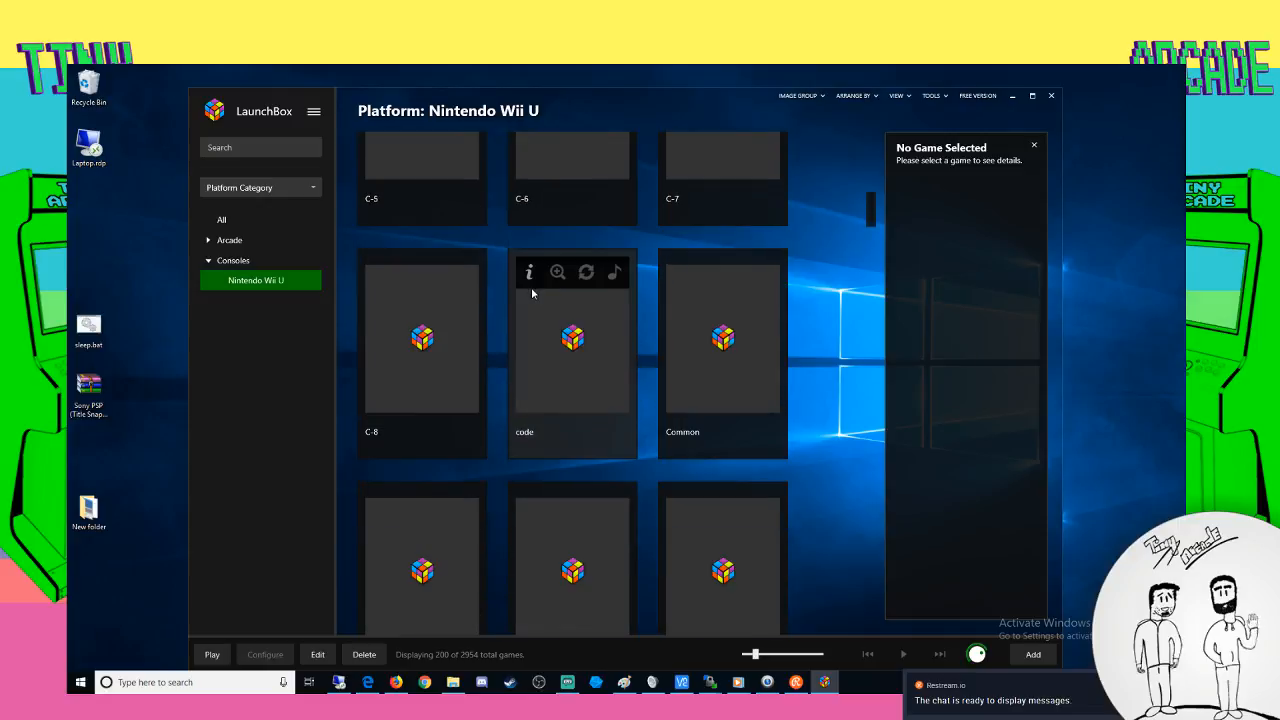
{"action": "scroll", "coordinate": [531, 290], "scroll_direction": "down", "scroll_amount": 1}
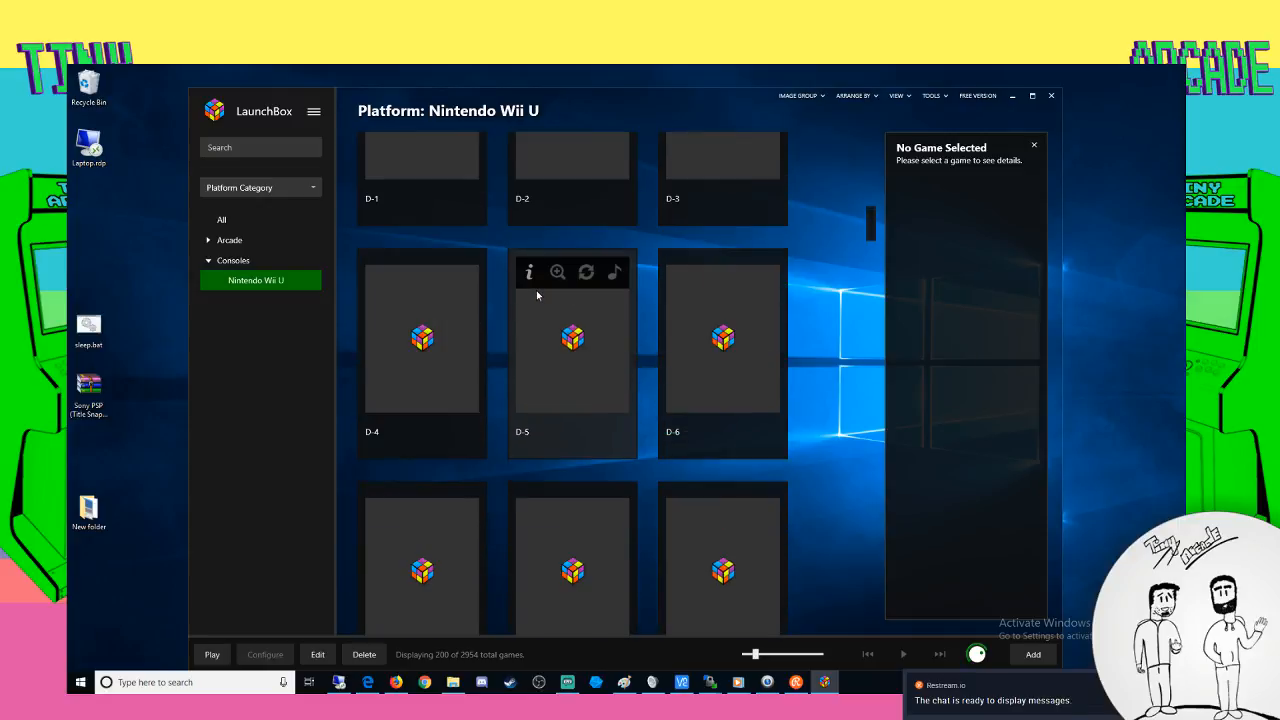
{"action": "scroll", "coordinate": [866, 282], "scroll_direction": "down", "scroll_amount": 3}
{"action": "left_click_drag", "start_coordinate": [866, 282], "coordinate": [877, 410]}
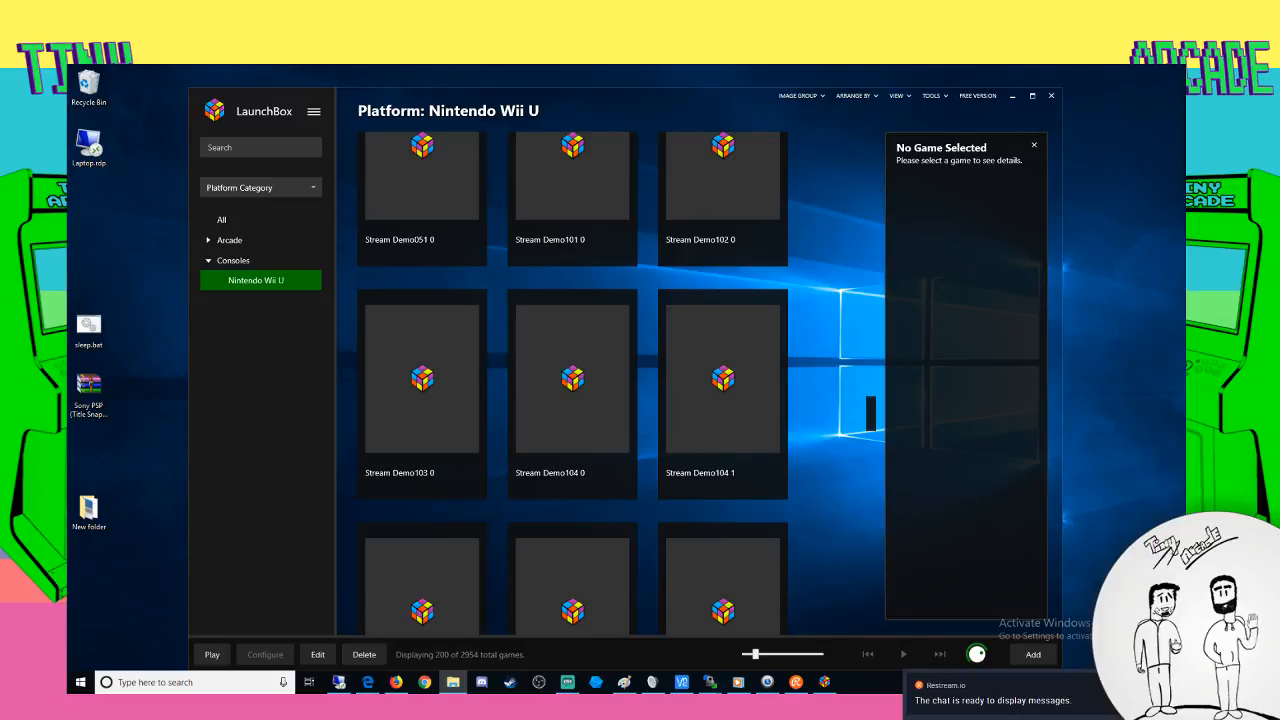
{"action": "left_click", "coordinate": [871, 418]}
{"action": "left_click_drag", "start_coordinate": [871, 418], "coordinate": [871, 610]}
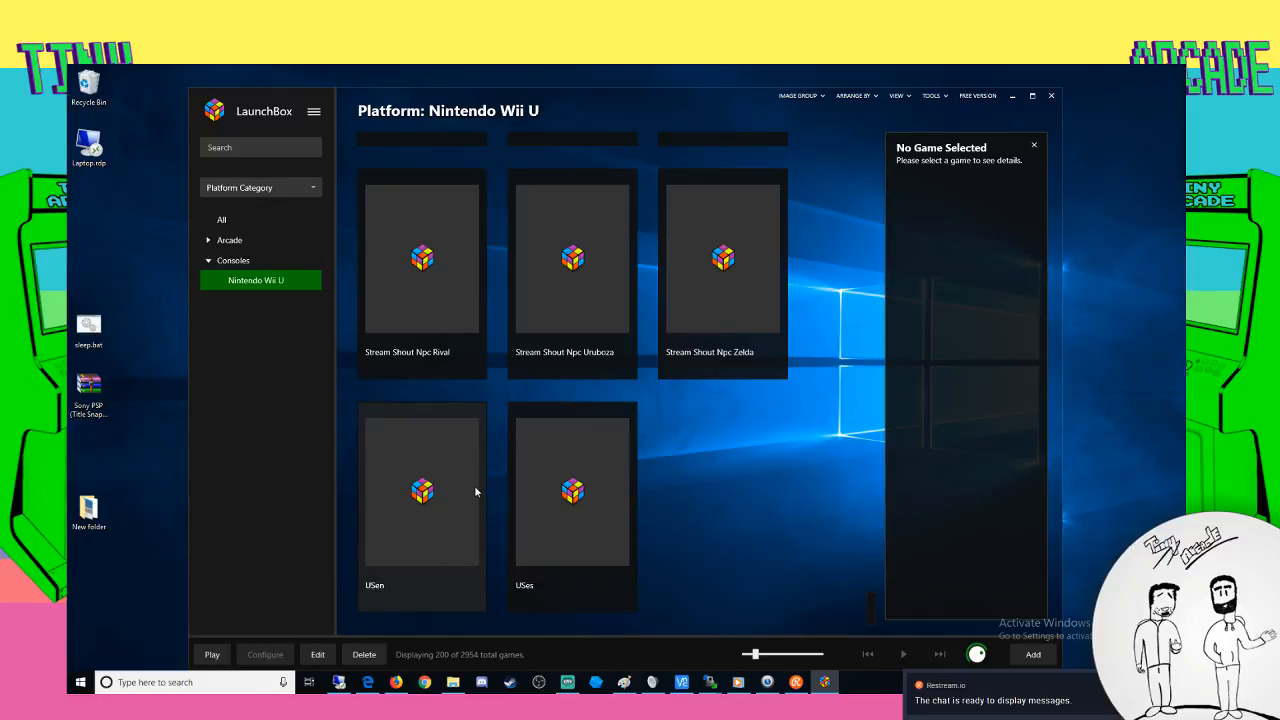
{"action": "scroll", "coordinate": [531, 521], "scroll_direction": "up", "scroll_amount": 2}
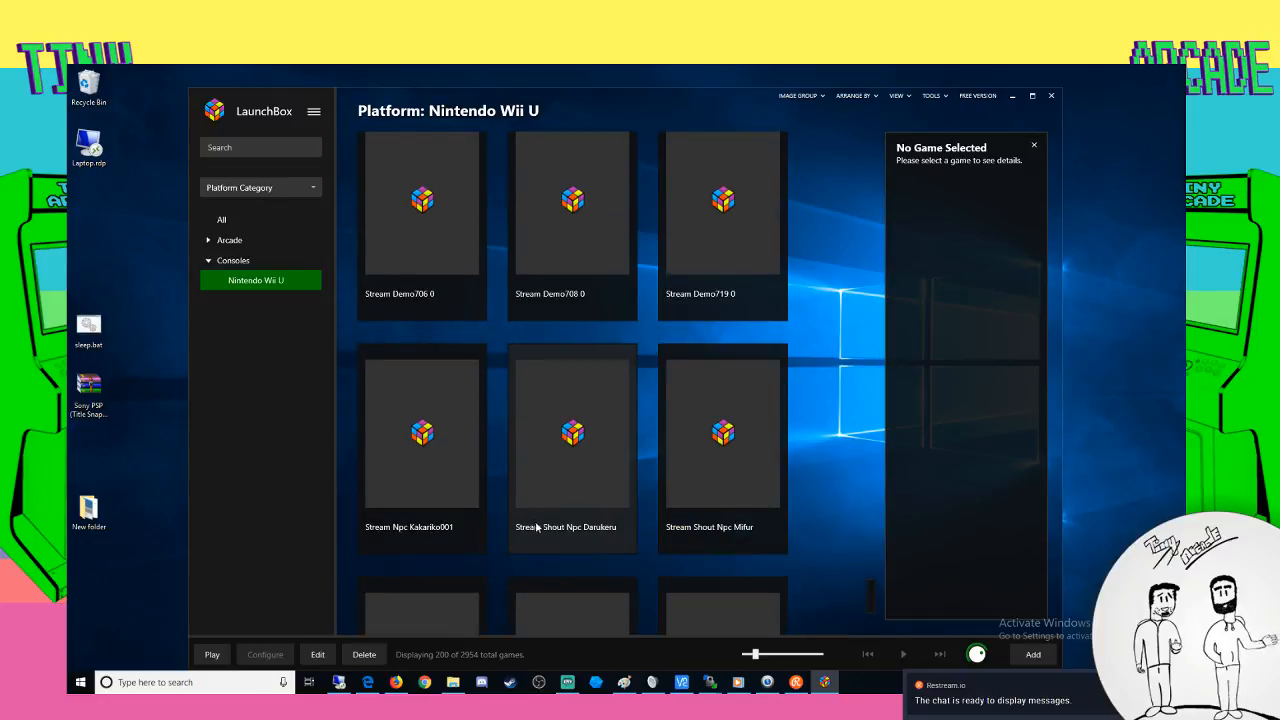
{"action": "scroll", "coordinate": [536, 520], "scroll_direction": "down", "scroll_amount": 2}
{"action": "scroll", "coordinate": [534, 528], "scroll_direction": "up", "scroll_amount": 10}
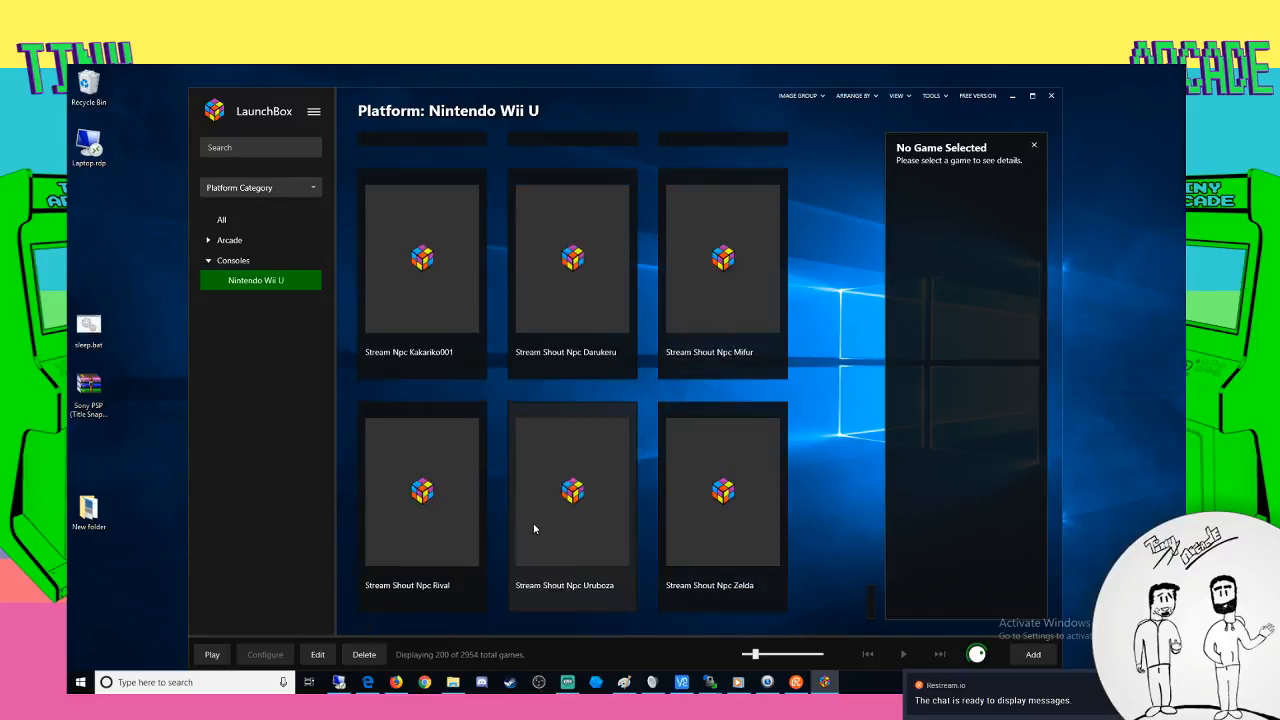
{"action": "scroll", "coordinate": [534, 528], "scroll_direction": "up", "scroll_amount": 8}
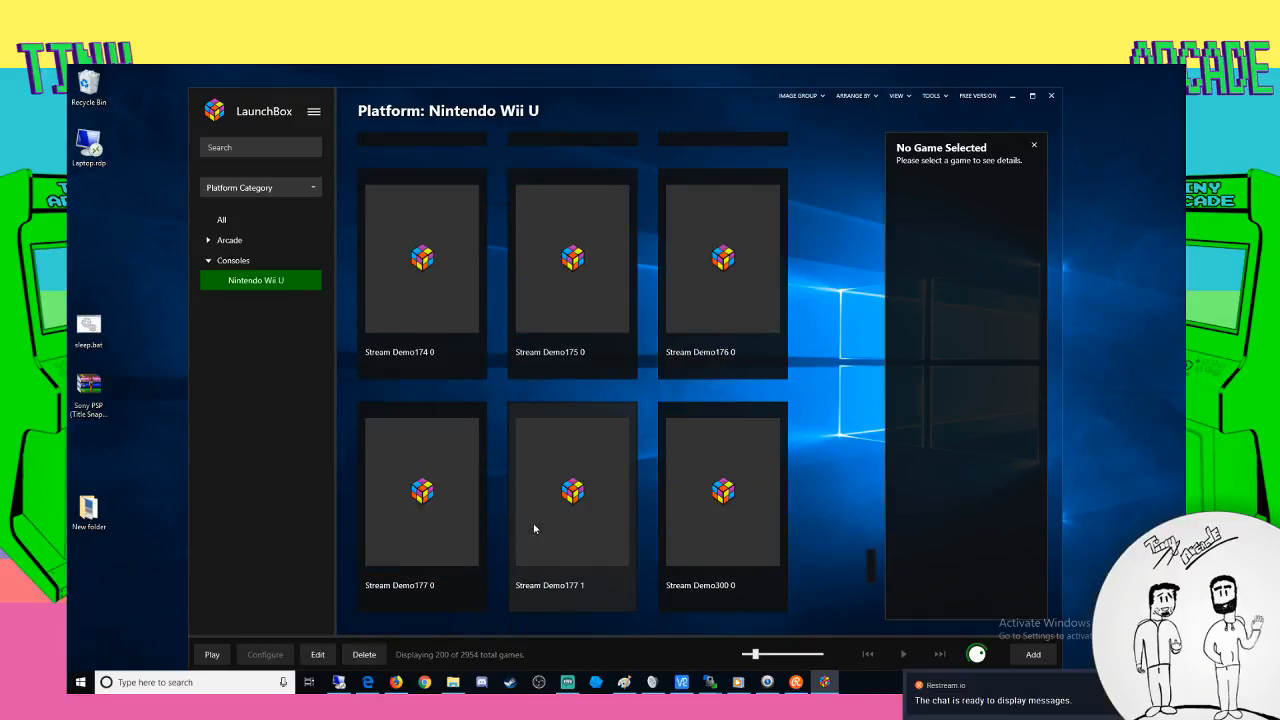
{"action": "scroll", "coordinate": [532, 522], "scroll_direction": "up", "scroll_amount": 4}
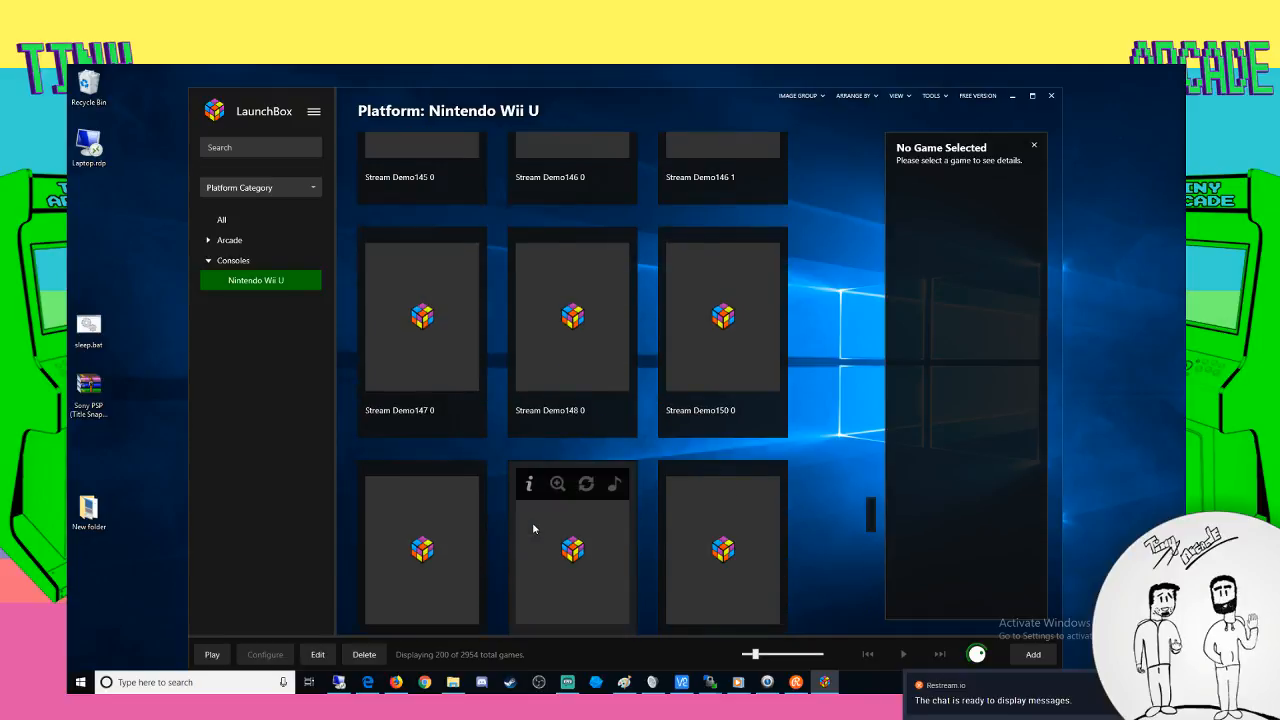
{"action": "left_click_drag", "start_coordinate": [866, 500], "coordinate": [926, 134]}
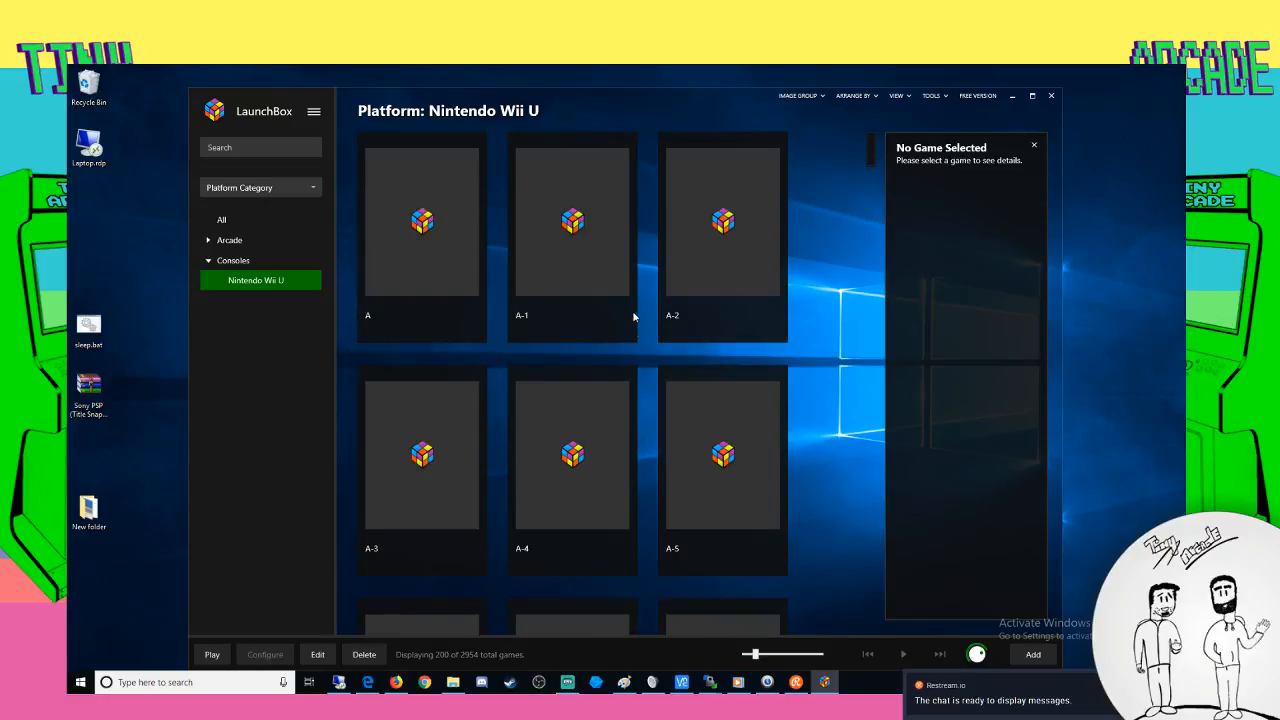
{"action": "left_click", "coordinate": [453, 682]}
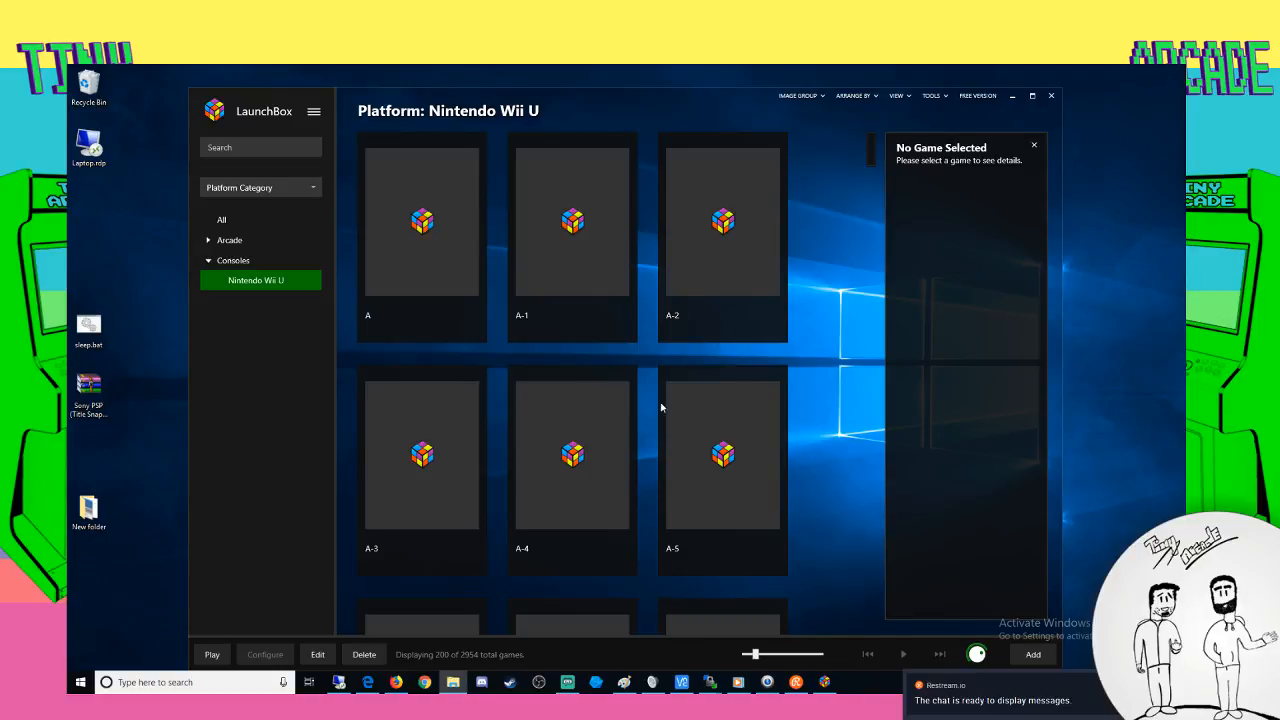
{"action": "scroll", "coordinate": [533, 553], "scroll_direction": "down", "scroll_amount": 3}
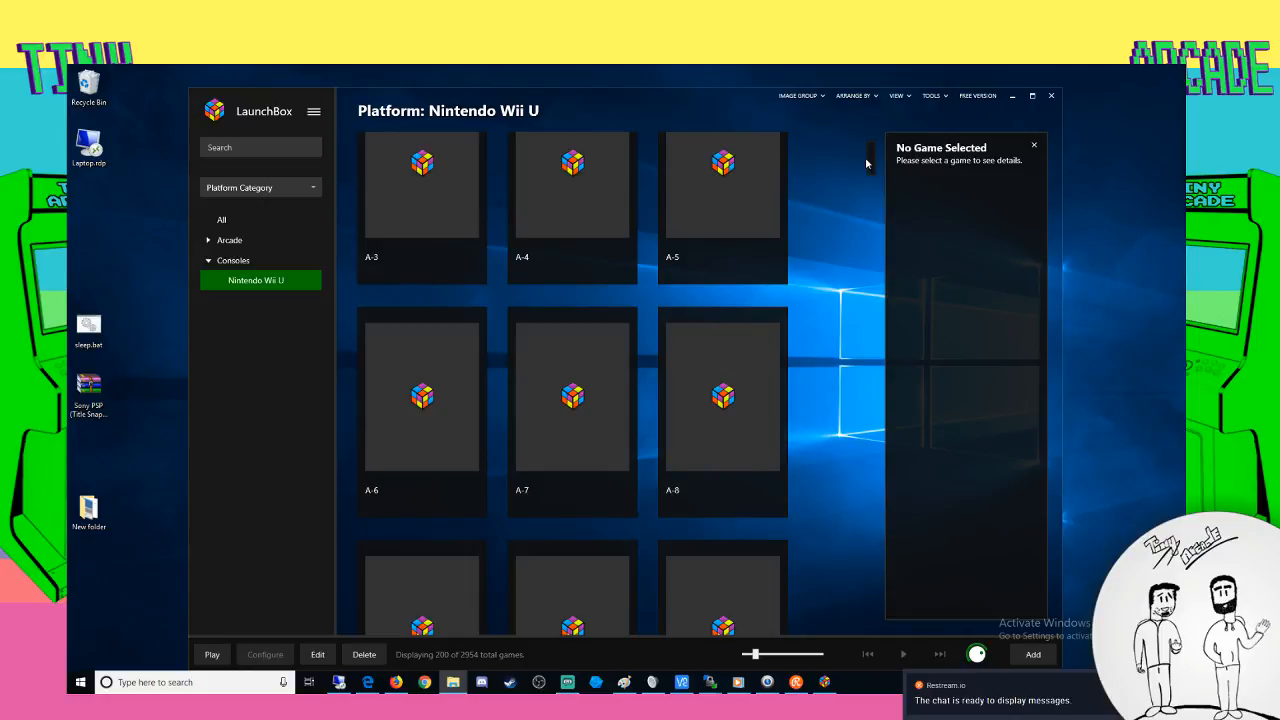
Delete the Nintendo Wii U platform together with all its associated games
{"action": "right_click", "coordinate": [243, 280]}
{"action": "left_click", "coordinate": [222, 338]}
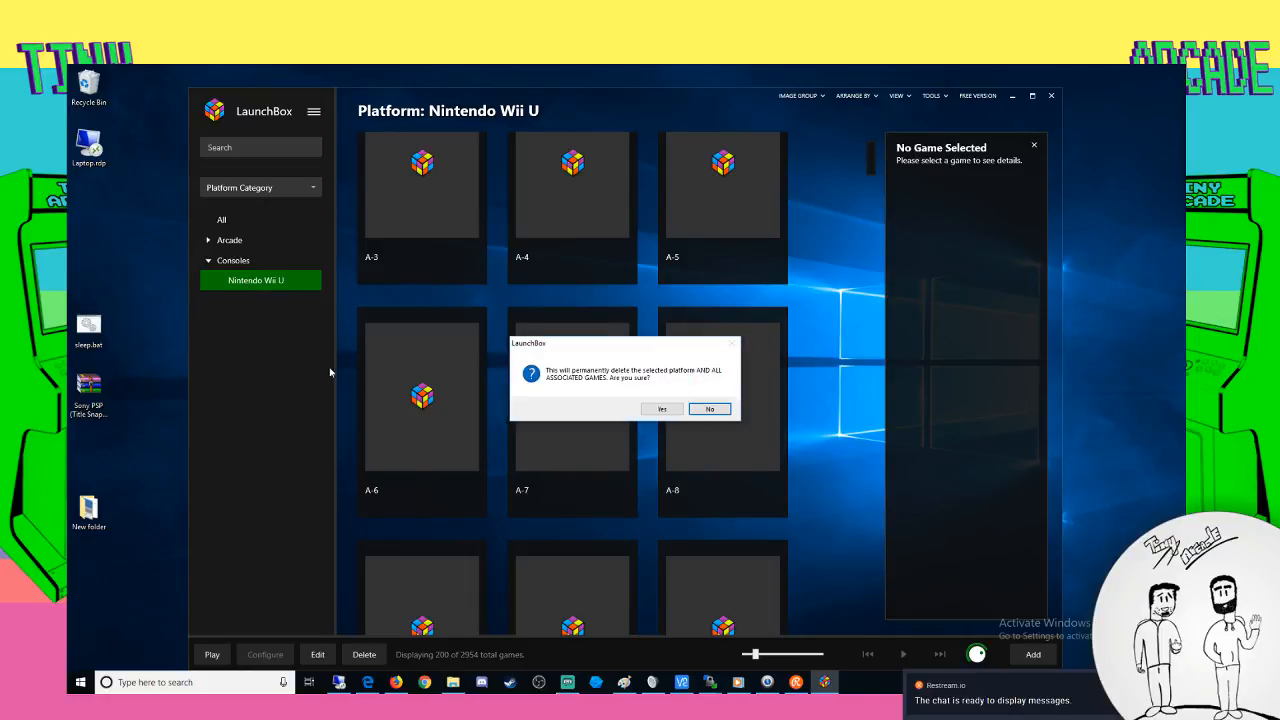
{"action": "left_click", "coordinate": [661, 408]}
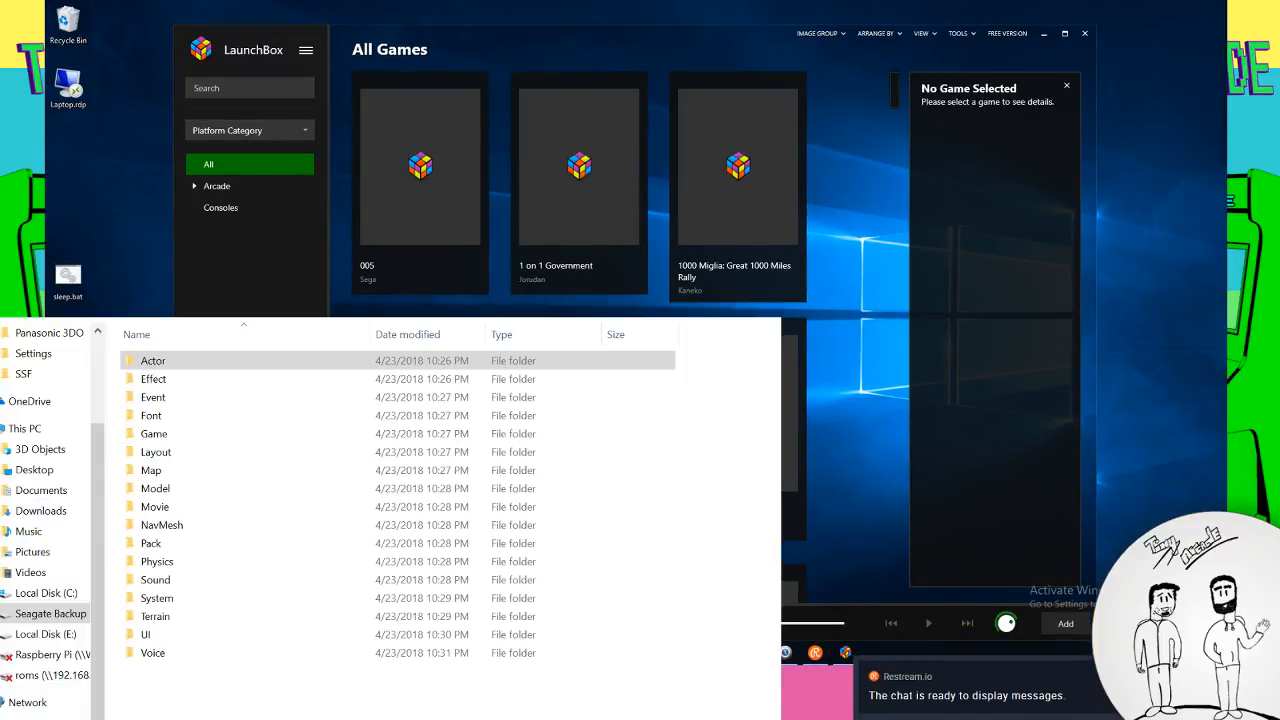
Switch to the browser, search YouTube for "launchbox cemu" and open the video "Emulating the Wii U with CEMU - LaunchBox Tutorials"
{"action": "key", "text": "alt+Tab"}
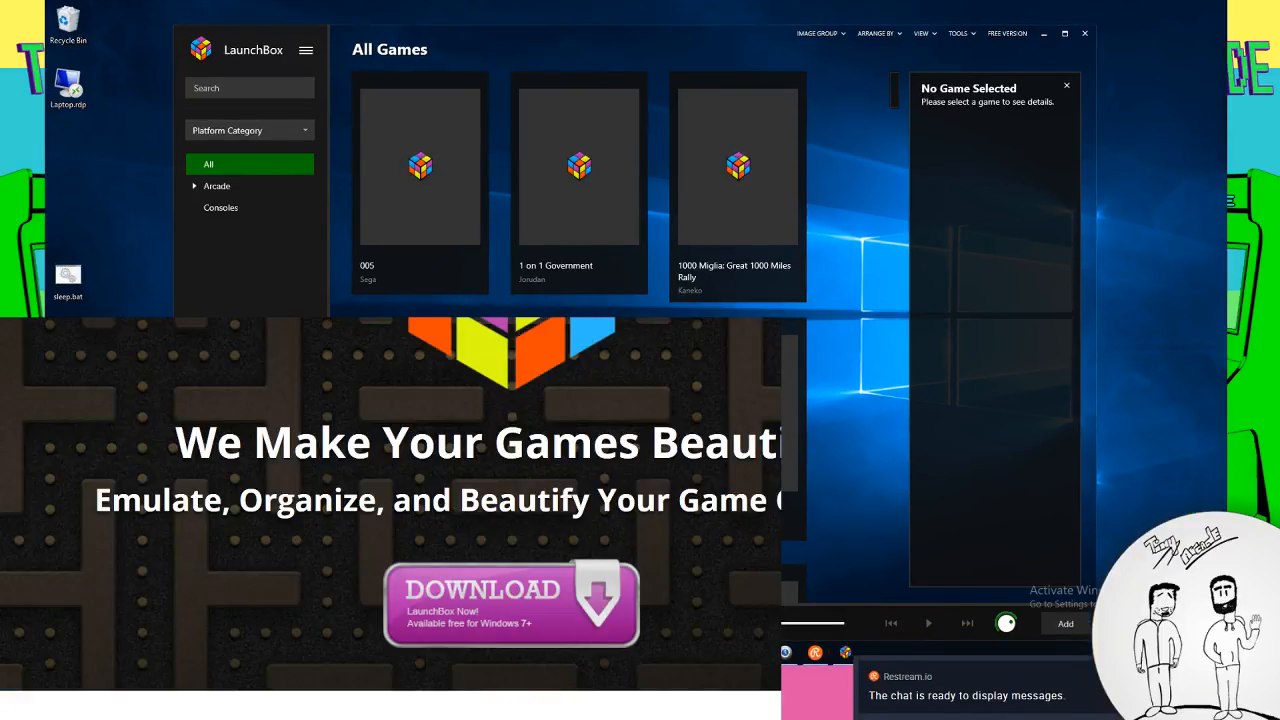
{"action": "key", "text": "ctrl+Tab"}
{"action": "left_click", "coordinate": [400, 262]}
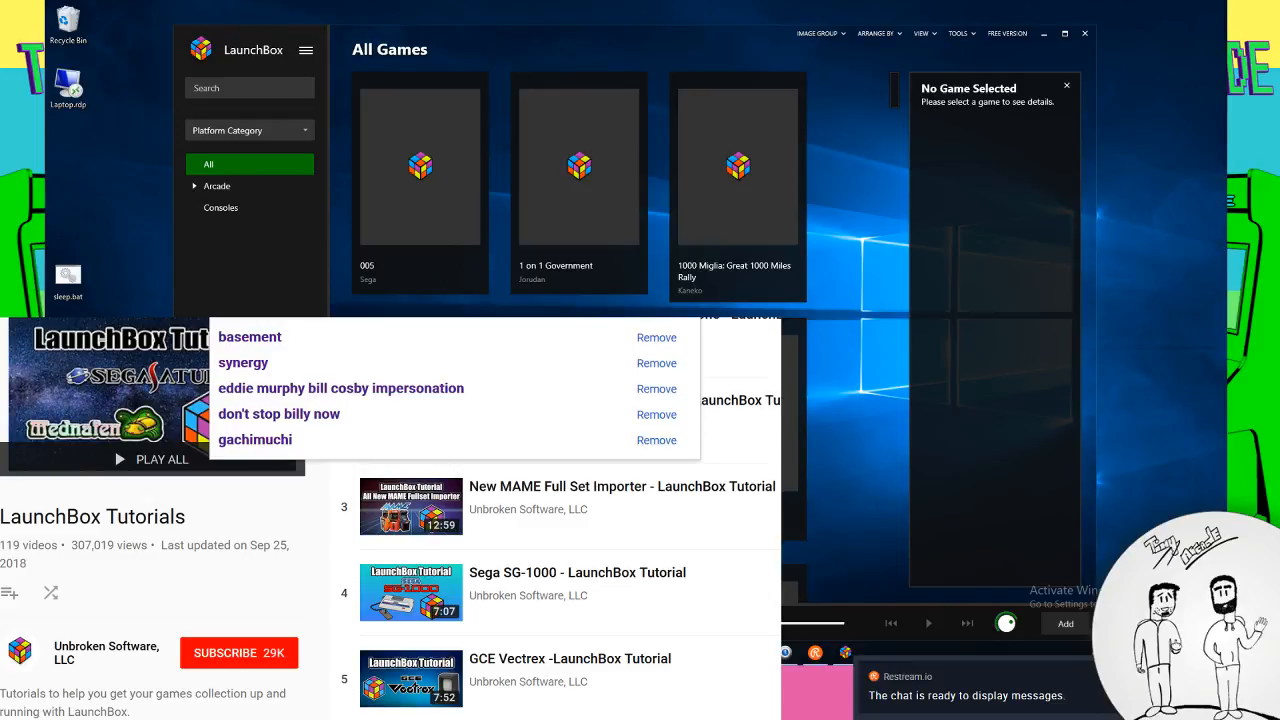
{"action": "type", "text": "launch"}
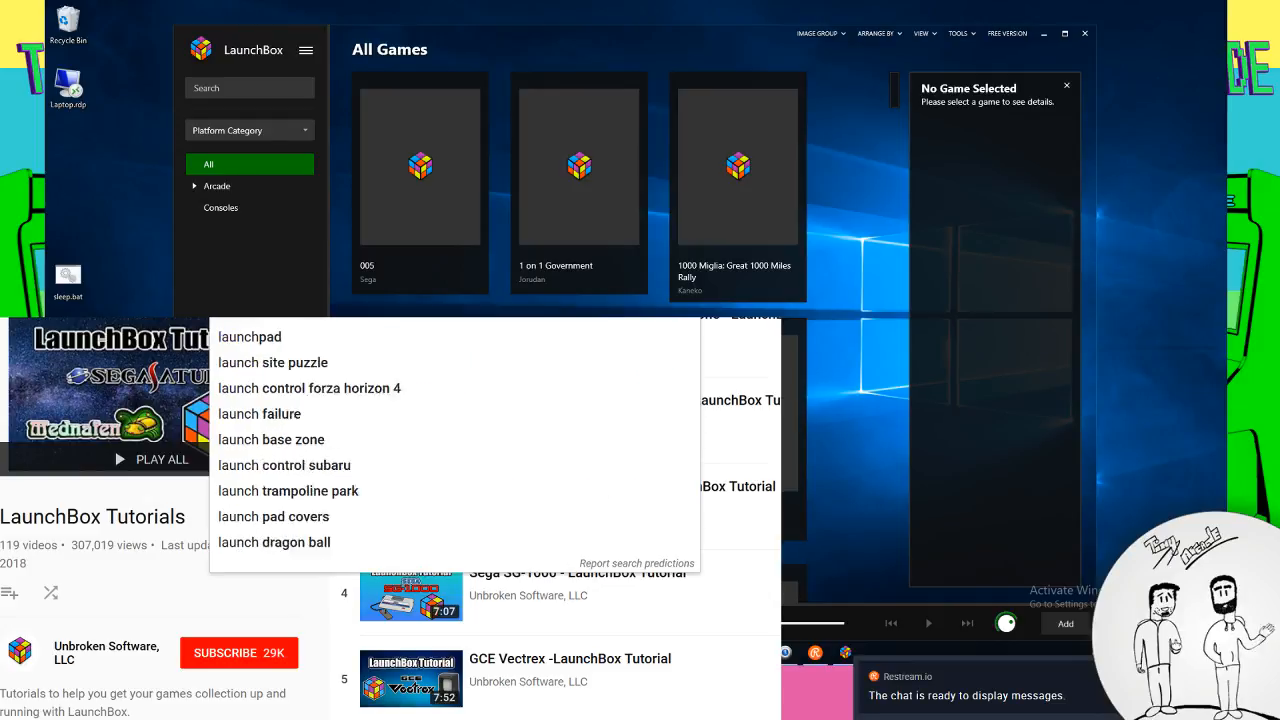
{"action": "type", "text": "box cemu"}
{"action": "key", "text": "Return"}
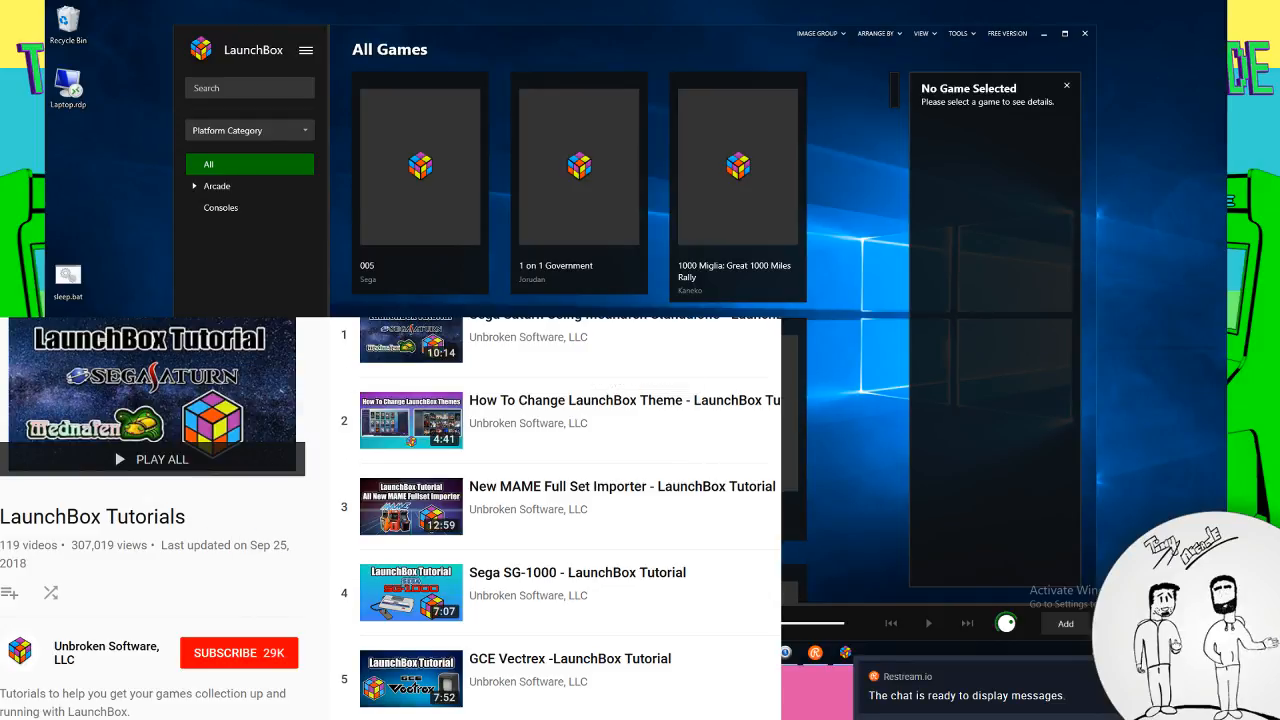
{"action": "left_click", "coordinate": [114, 420]}
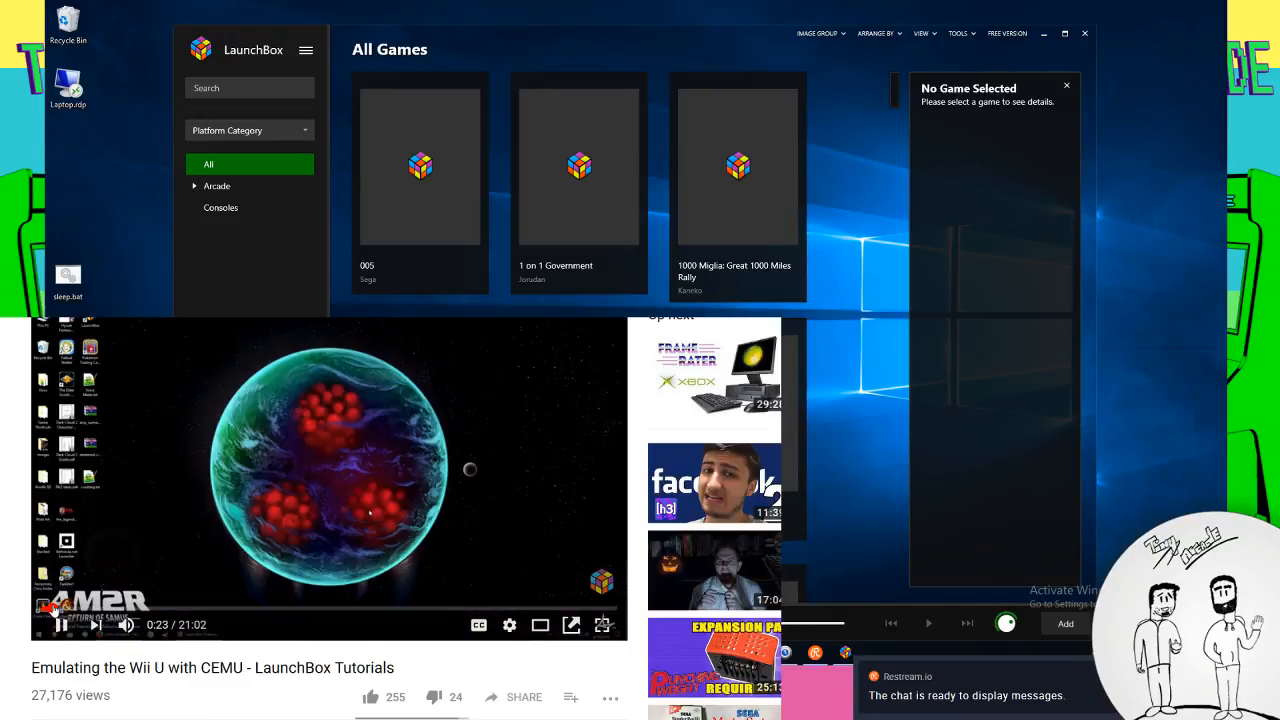
Skip ahead through the Cemu tutorial video to 5:01, examining how the Wii U game file and emulator are chosen
{"action": "left_click", "coordinate": [65, 608]}
{"action": "left_click", "coordinate": [78, 608]}
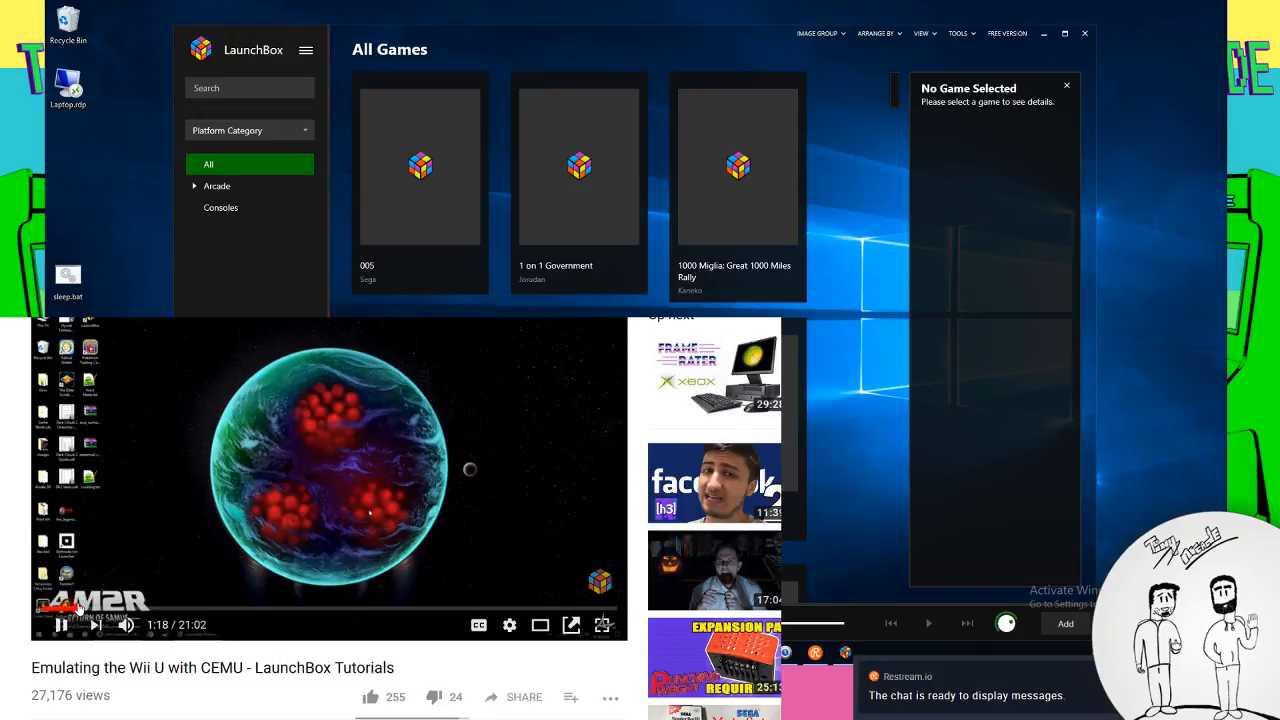
{"action": "left_click", "coordinate": [91, 607]}
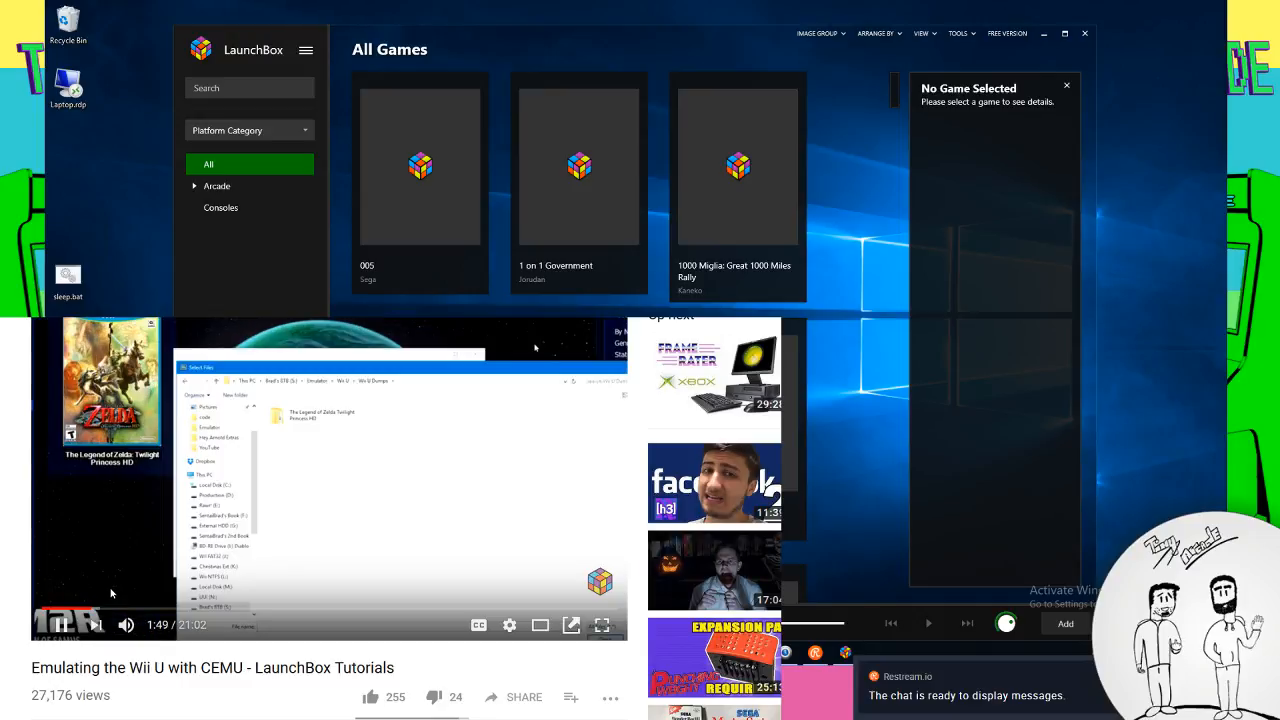
{"action": "left_click", "coordinate": [105, 608]}
{"action": "left_click", "coordinate": [119, 608]}
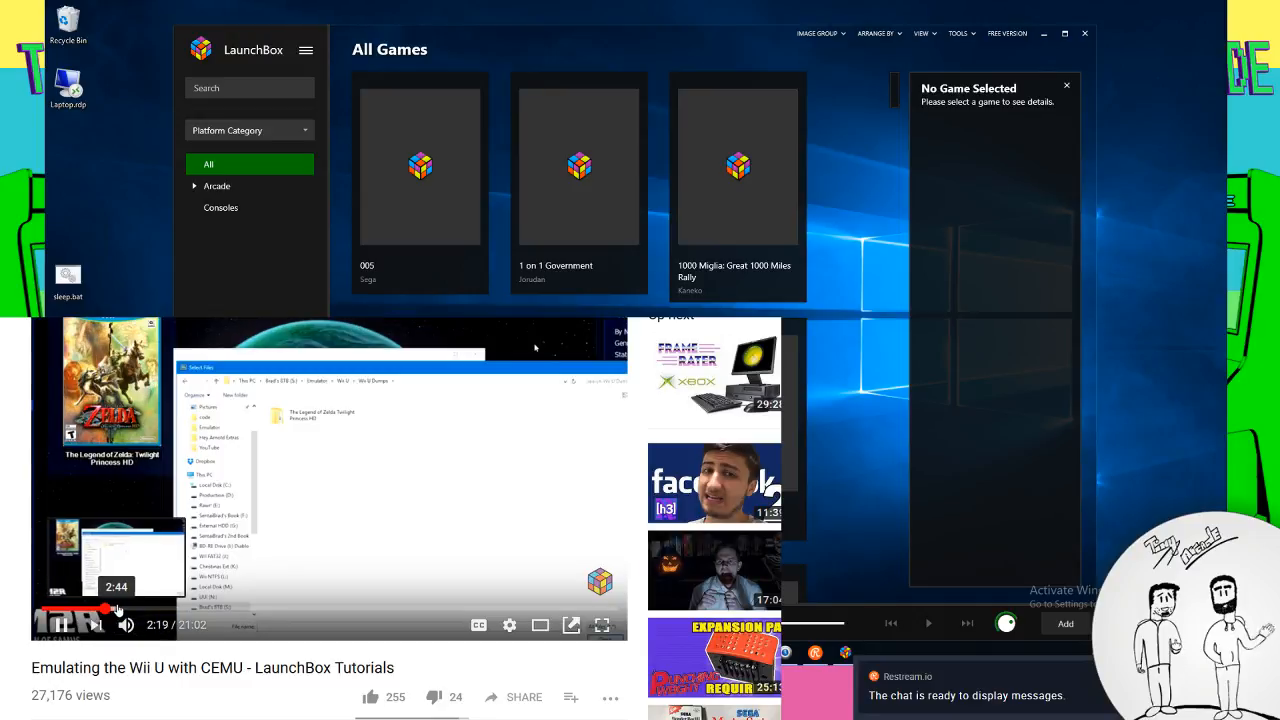
{"action": "left_click", "coordinate": [130, 607]}
{"action": "left_click", "coordinate": [141, 607]}
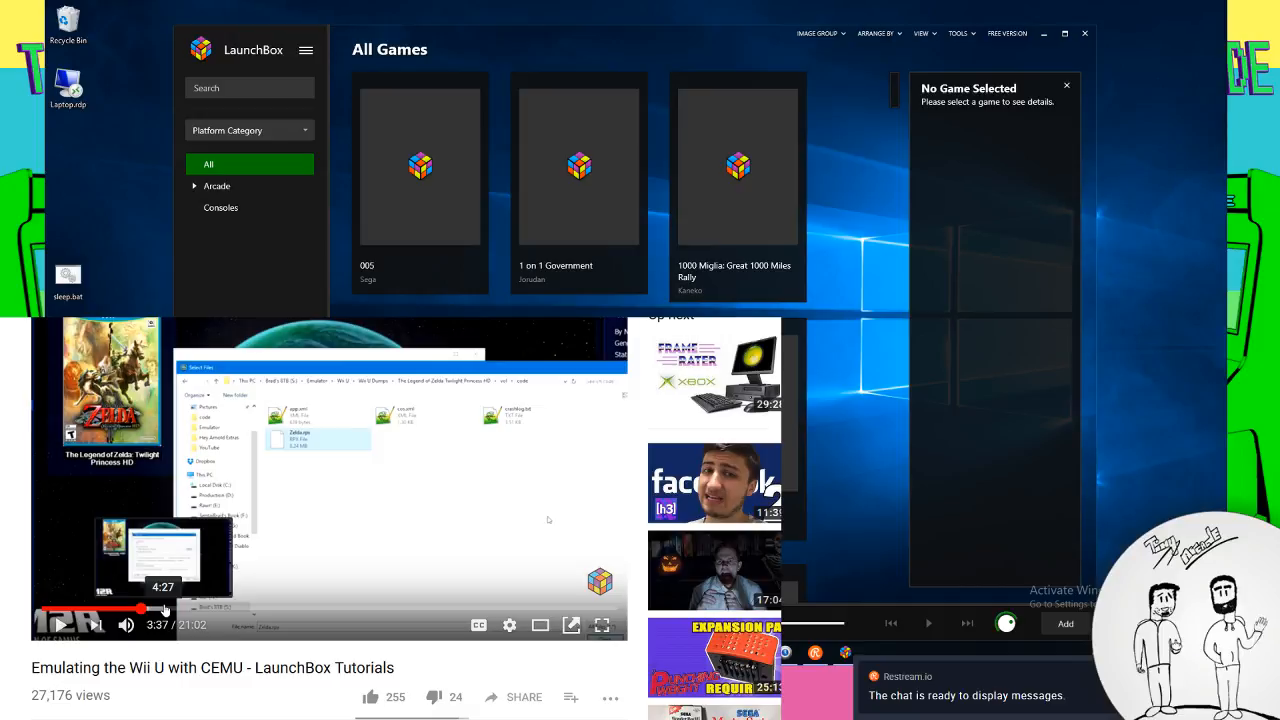
{"action": "left_click", "coordinate": [177, 608]}
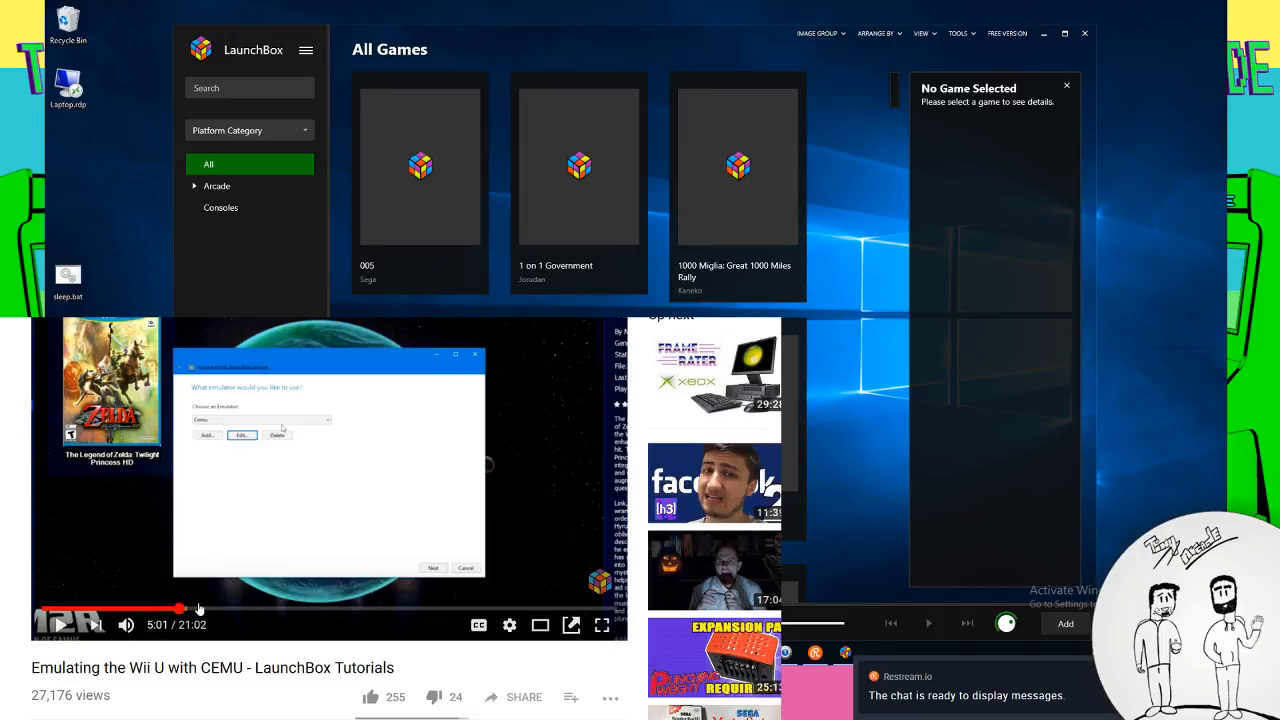
Rewatch the Cemu tutorial from 3:10 to 4:23 in theater mode, examining the game file selection and emulator settings, and pause it there
{"action": "left_click_drag", "start_coordinate": [199, 609], "coordinate": [130, 611]}
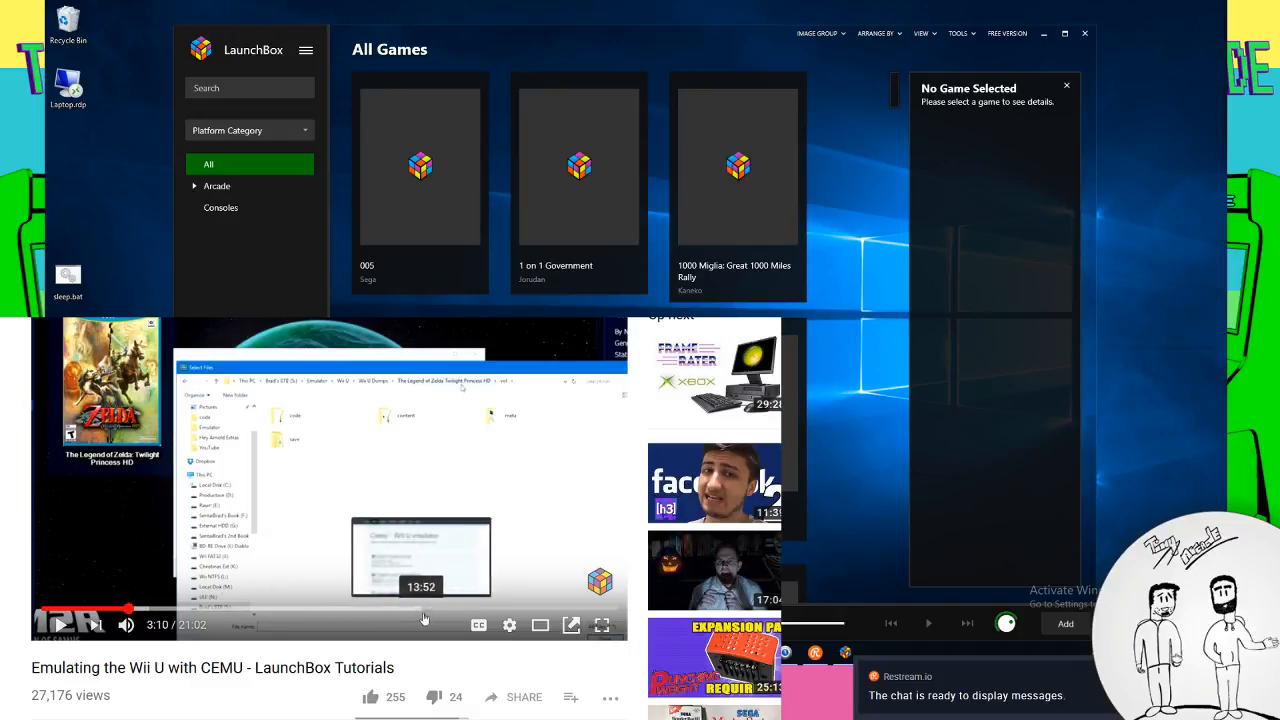
{"action": "key", "text": "t"}
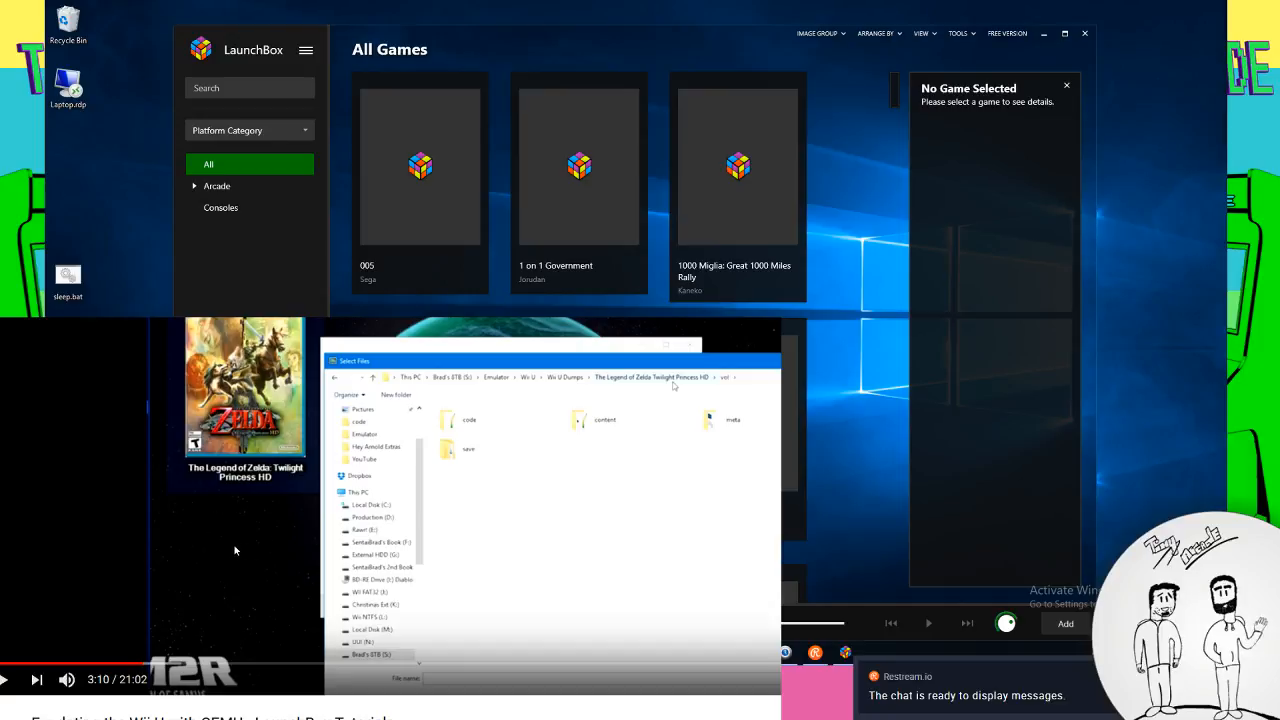
{"action": "left_click", "coordinate": [147, 571]}
{"action": "left_click", "coordinate": [156, 663]}
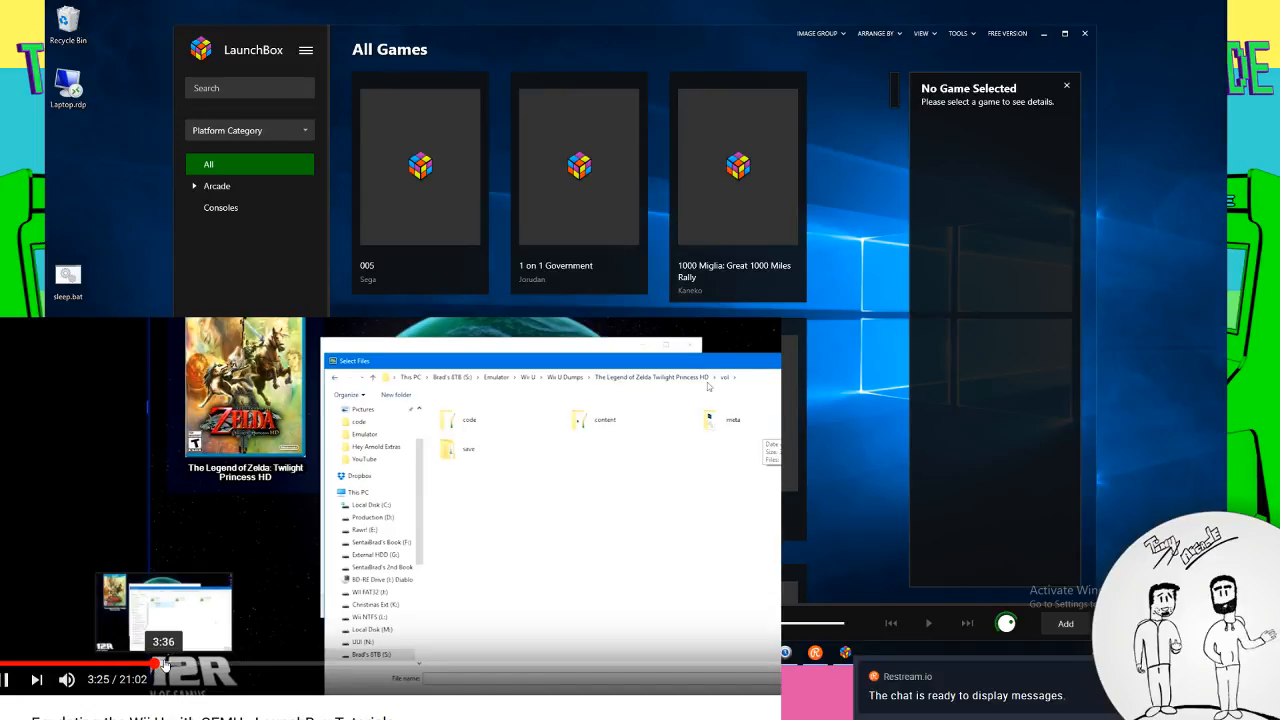
{"action": "left_click", "coordinate": [163, 663]}
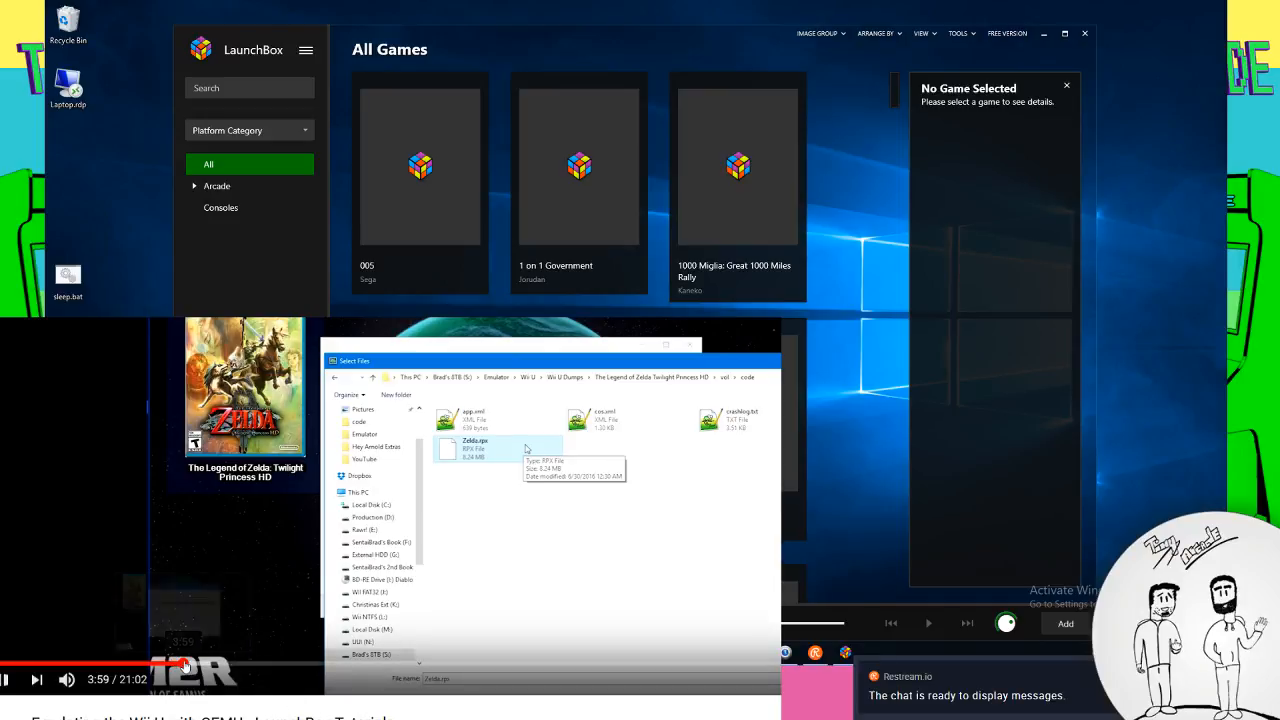
{"action": "left_click", "coordinate": [186, 663]}
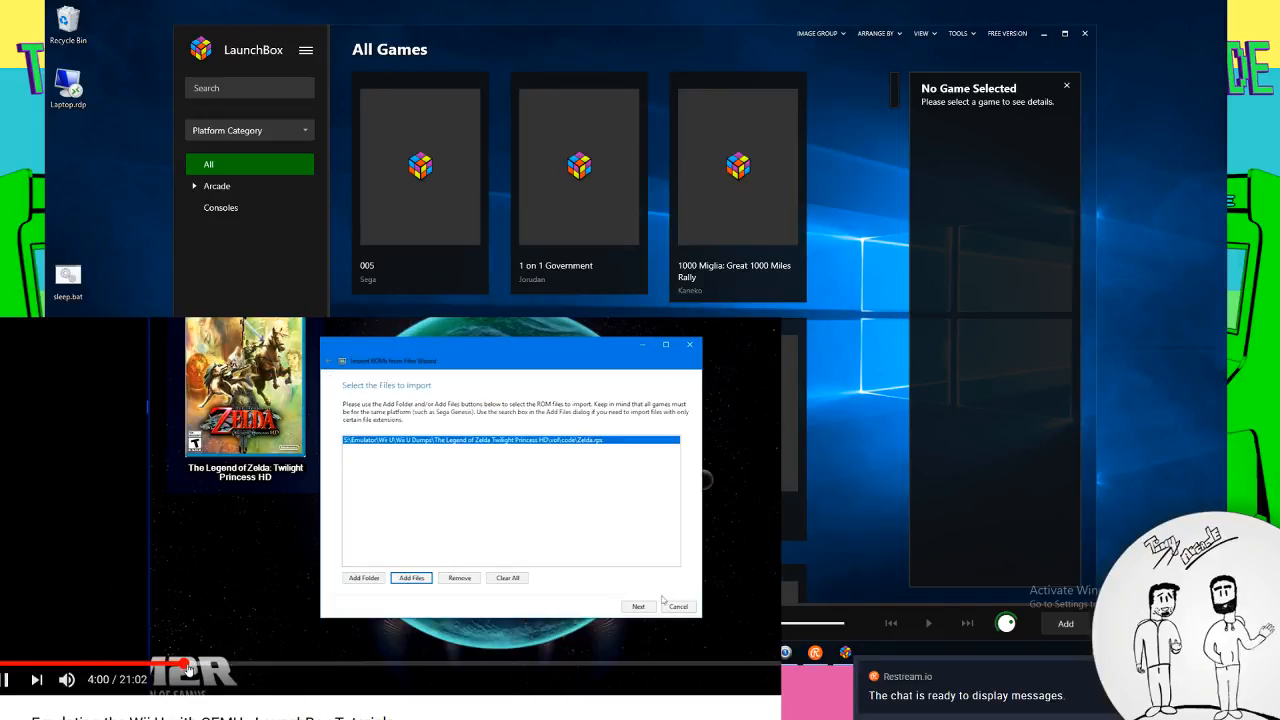
{"action": "left_click", "coordinate": [190, 663]}
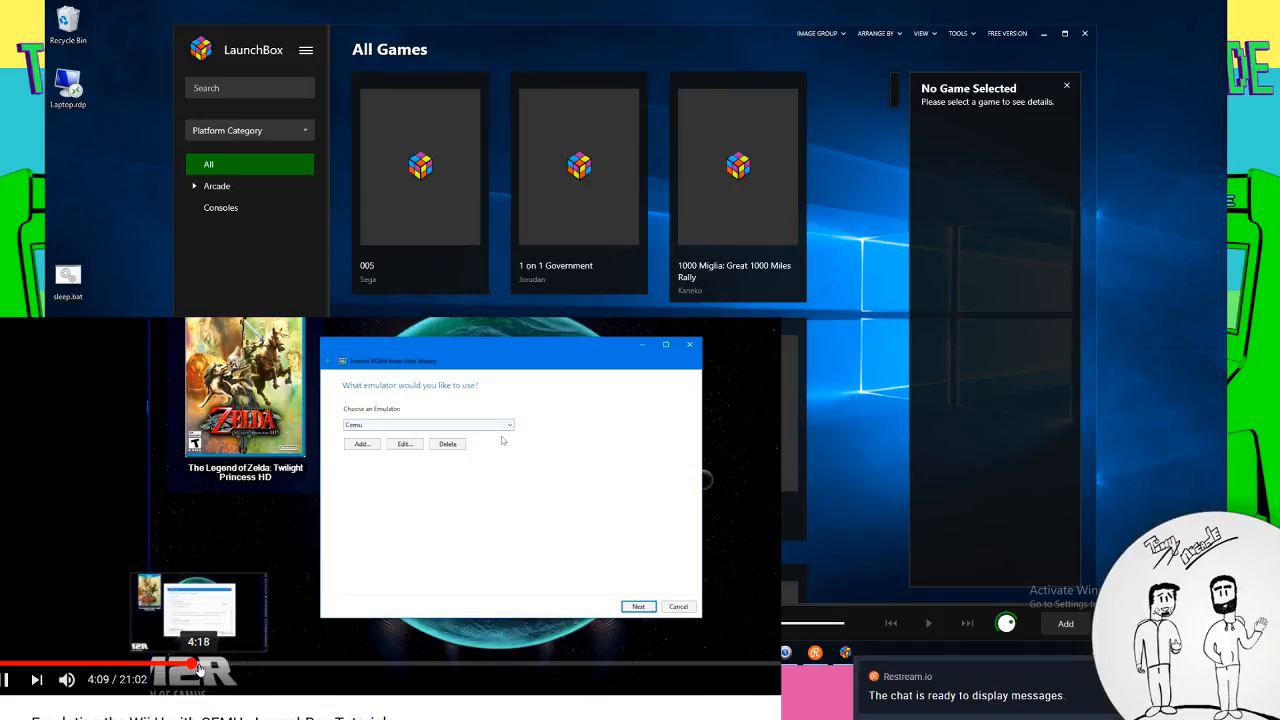
{"action": "left_click", "coordinate": [204, 663]}
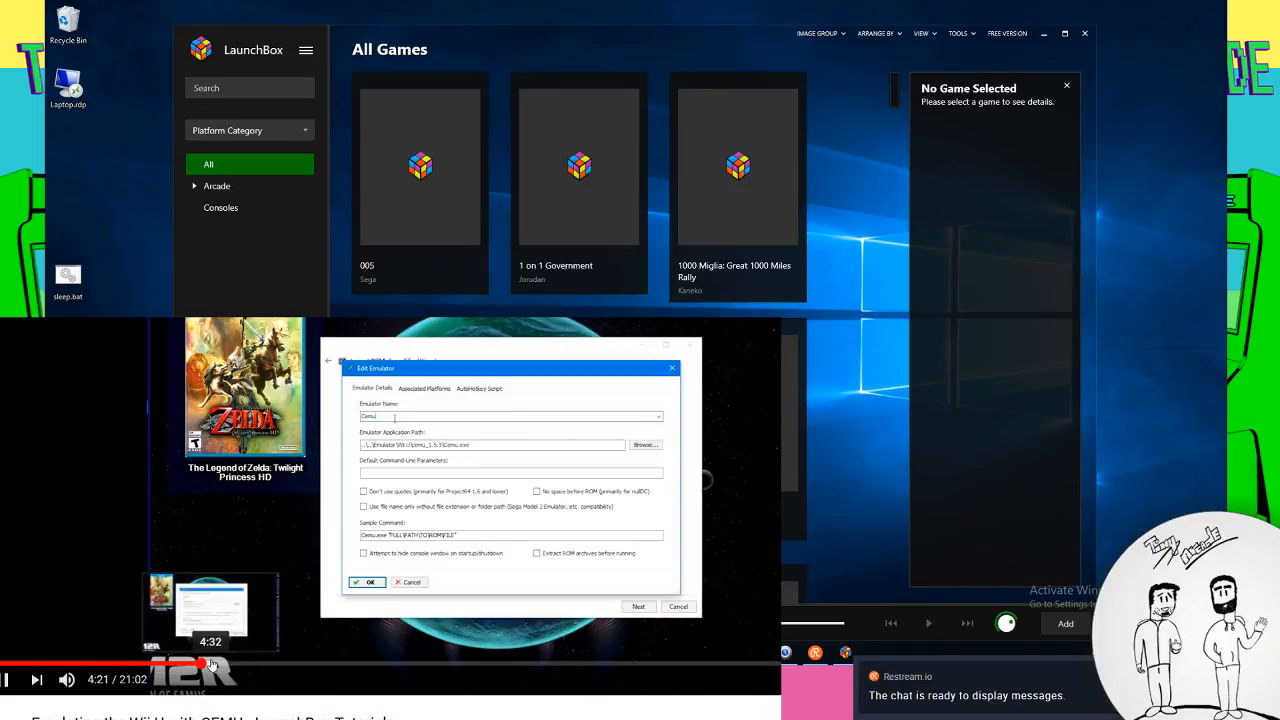
{"action": "left_click", "coordinate": [405, 535]}
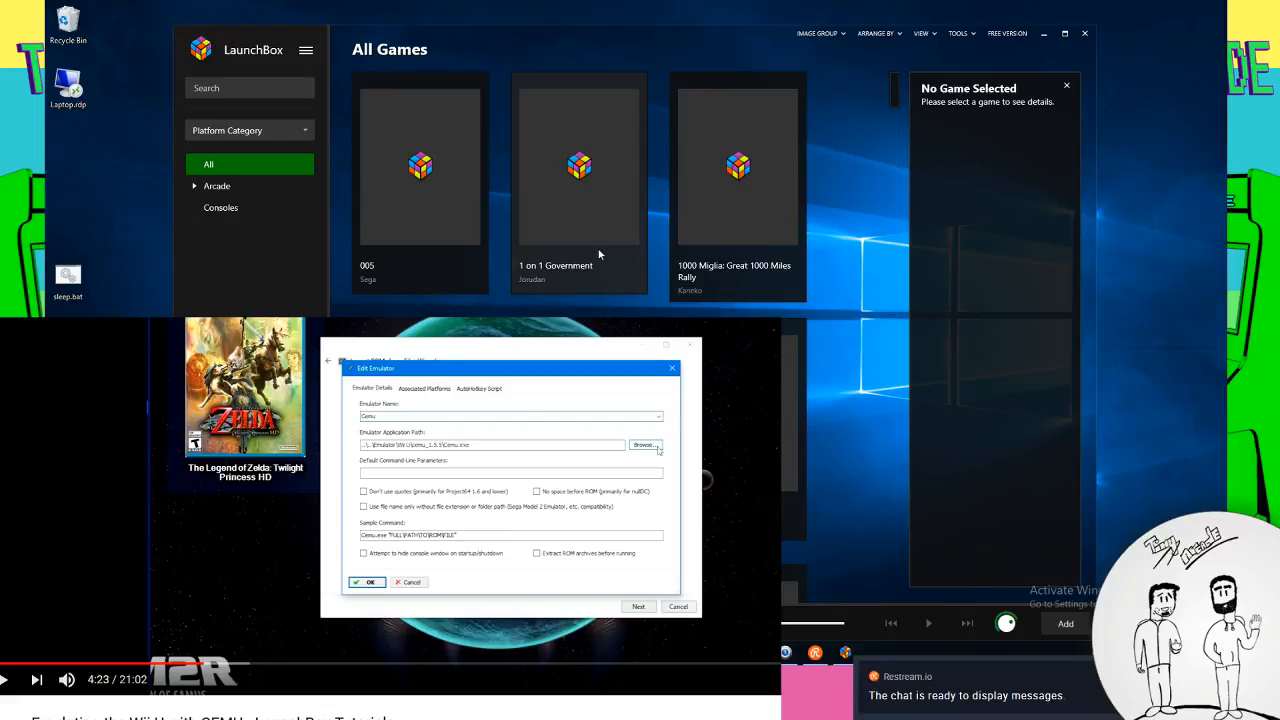
Switch to LaunchBox and look through the All, Arcade and Consoles categories, checking which platforms are nested under them
{"action": "left_click", "coordinate": [249, 205]}
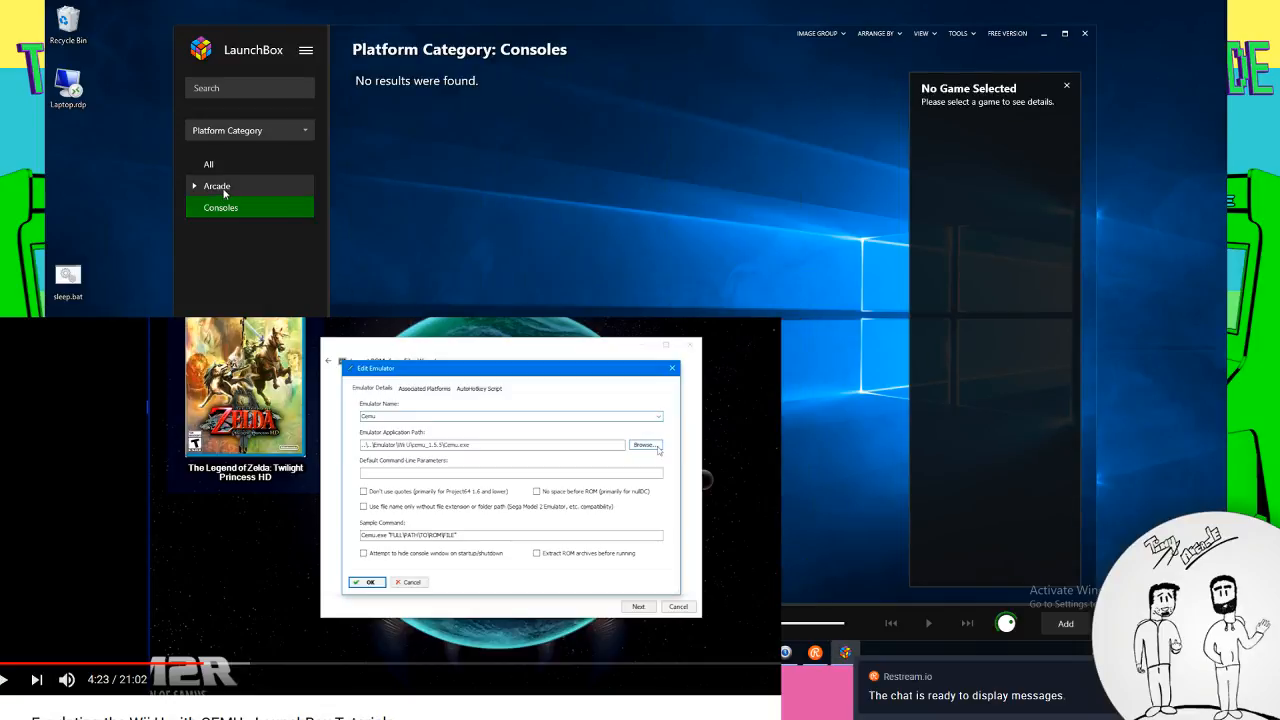
{"action": "left_click", "coordinate": [212, 185]}
{"action": "left_click", "coordinate": [222, 168]}
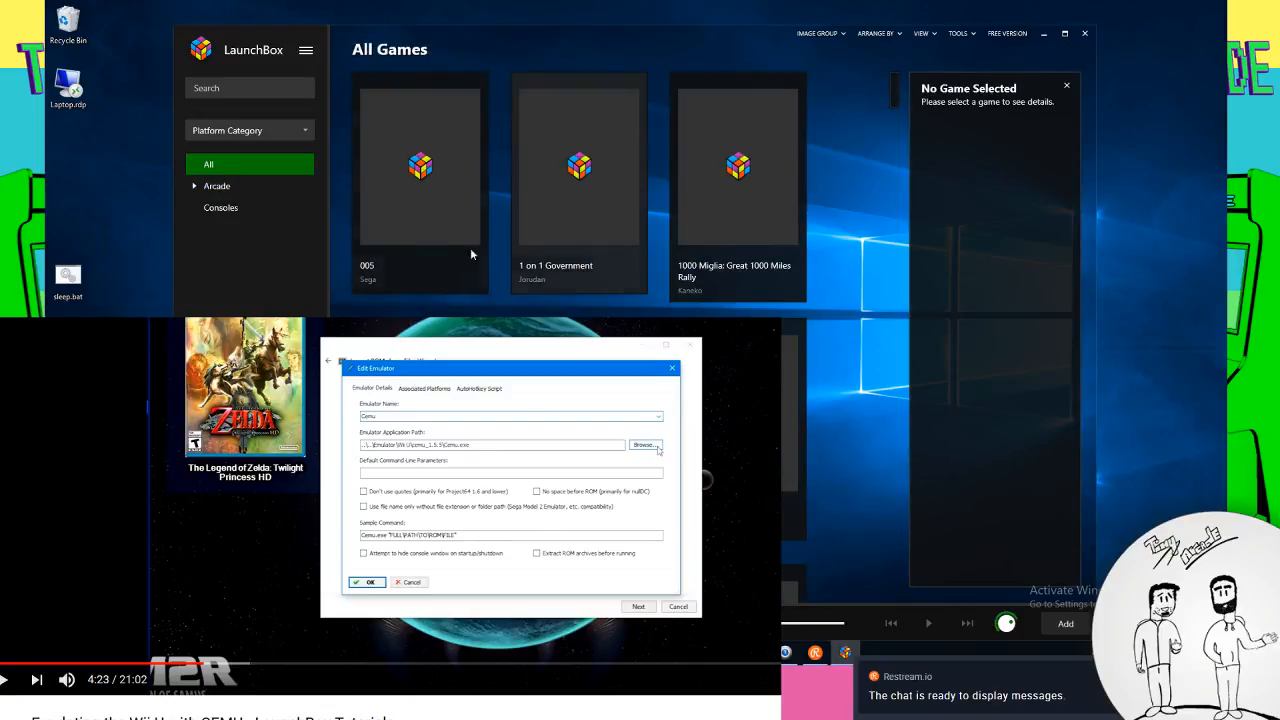
{"action": "double_click", "coordinate": [217, 190]}
{"action": "left_click", "coordinate": [236, 229]}
{"action": "left_click", "coordinate": [210, 167]}
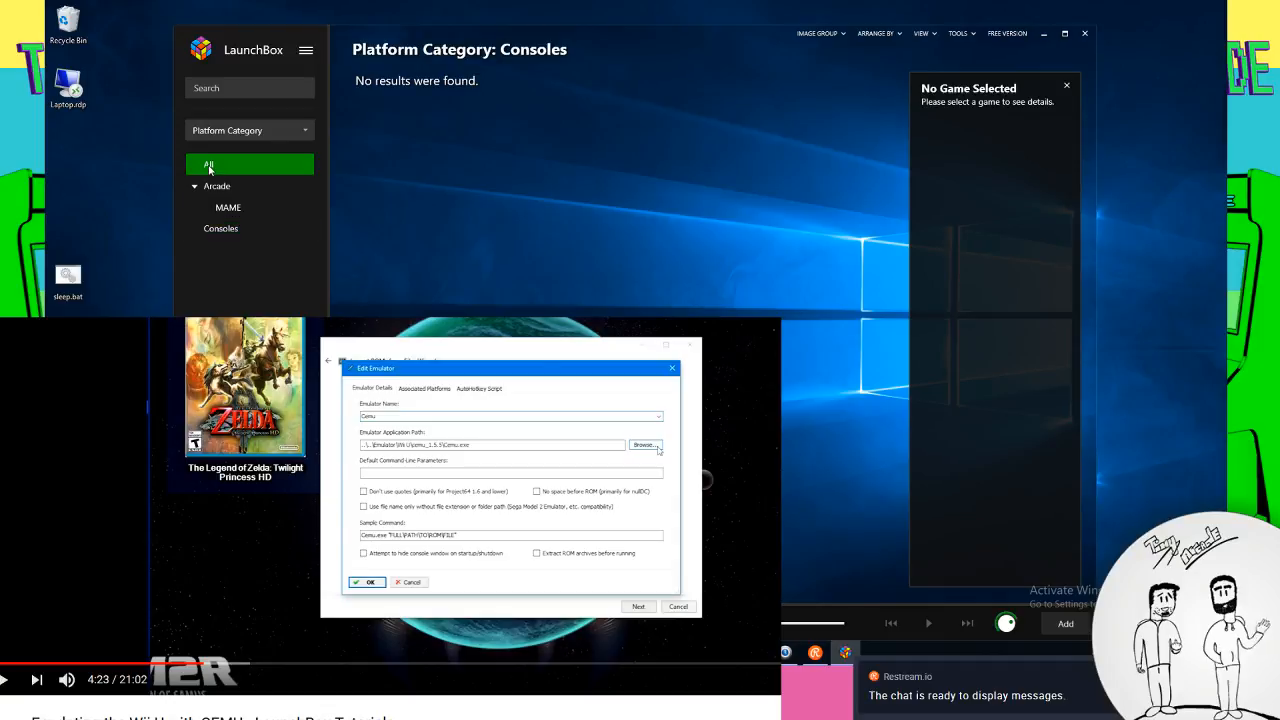
{"action": "left_click", "coordinate": [204, 187]}
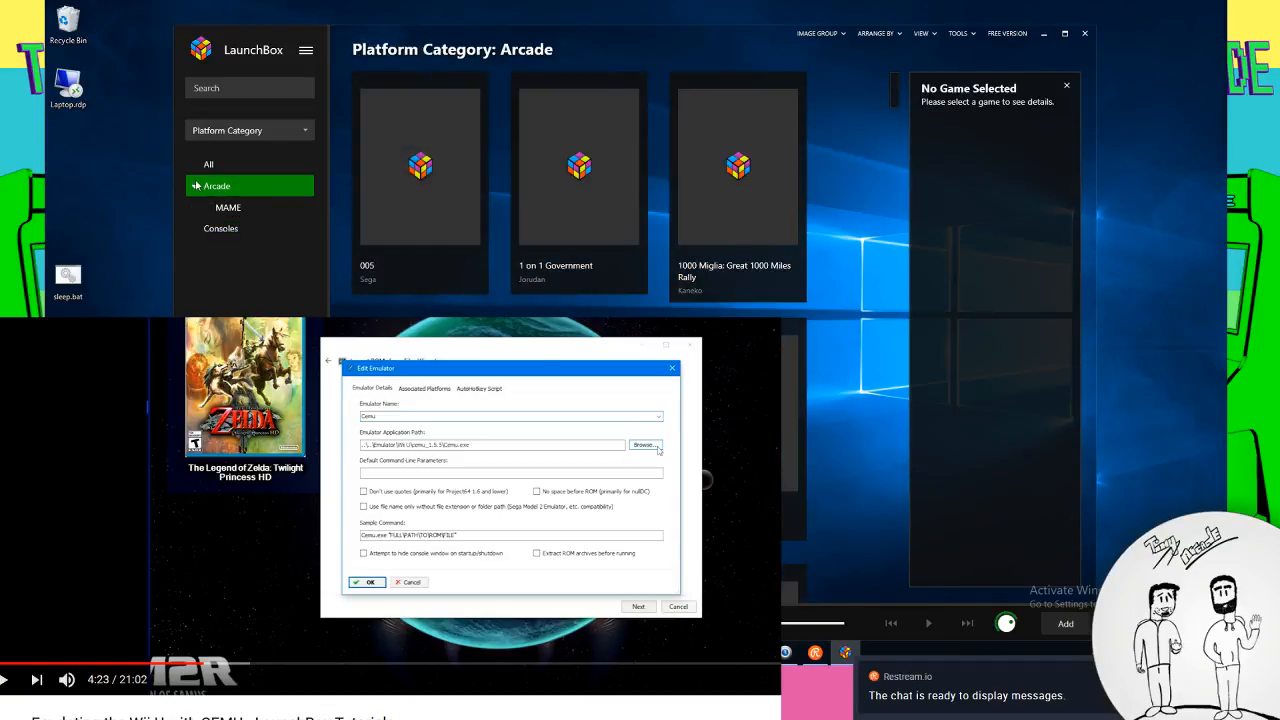
{"action": "left_click", "coordinate": [194, 188]}
Delete the Arcade platform category and confirm the deletion
{"action": "right_click", "coordinate": [211, 171]}
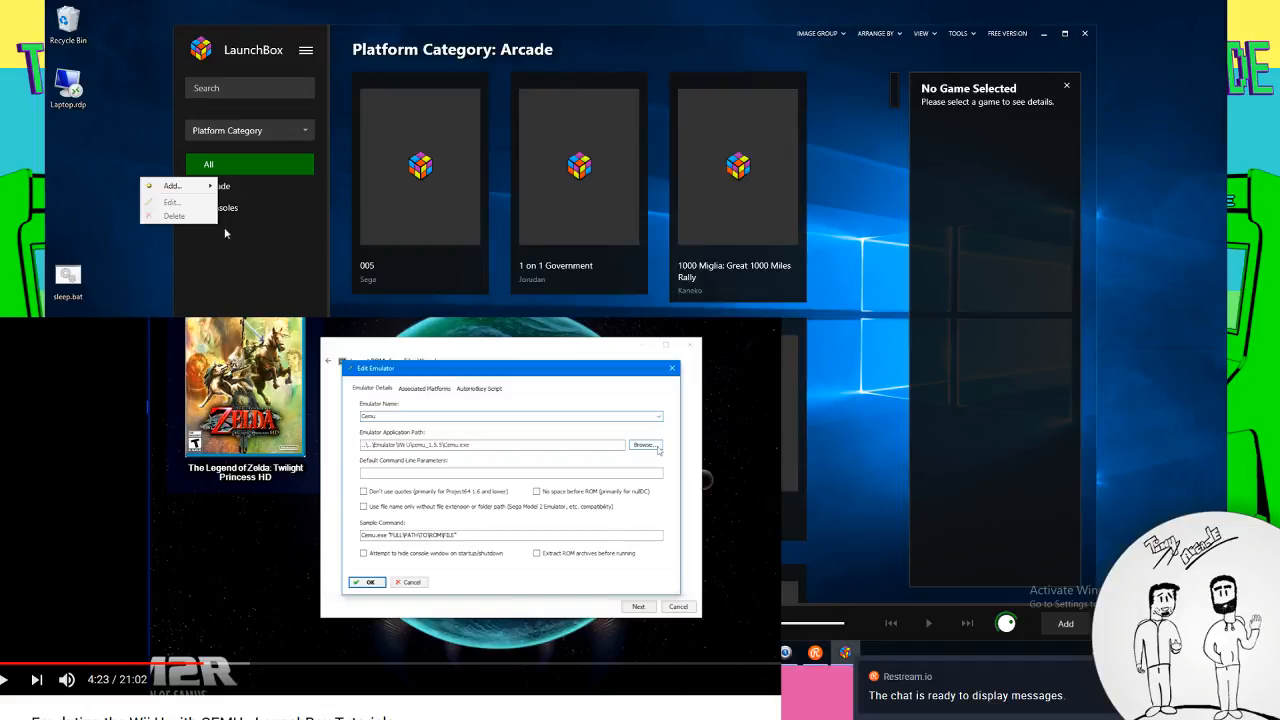
{"action": "left_click", "coordinate": [245, 190]}
{"action": "right_click", "coordinate": [243, 191]}
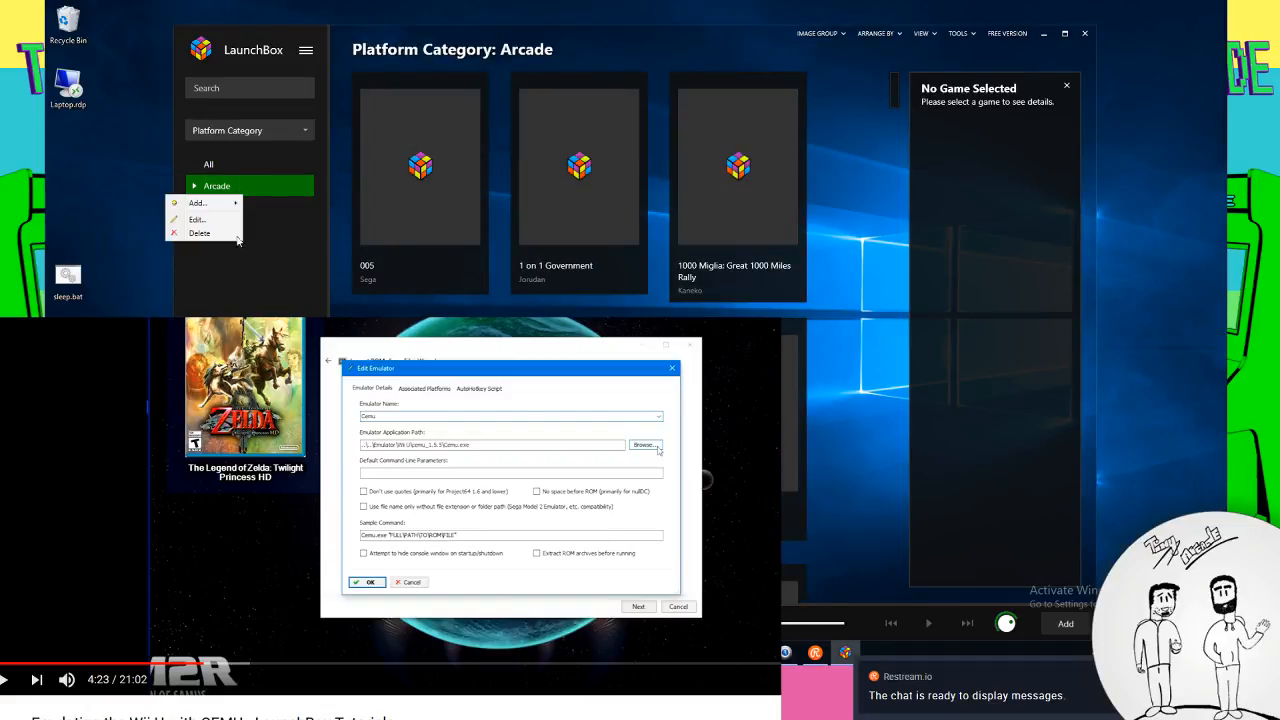
{"action": "left_click", "coordinate": [237, 234]}
{"action": "key", "text": "Return"}
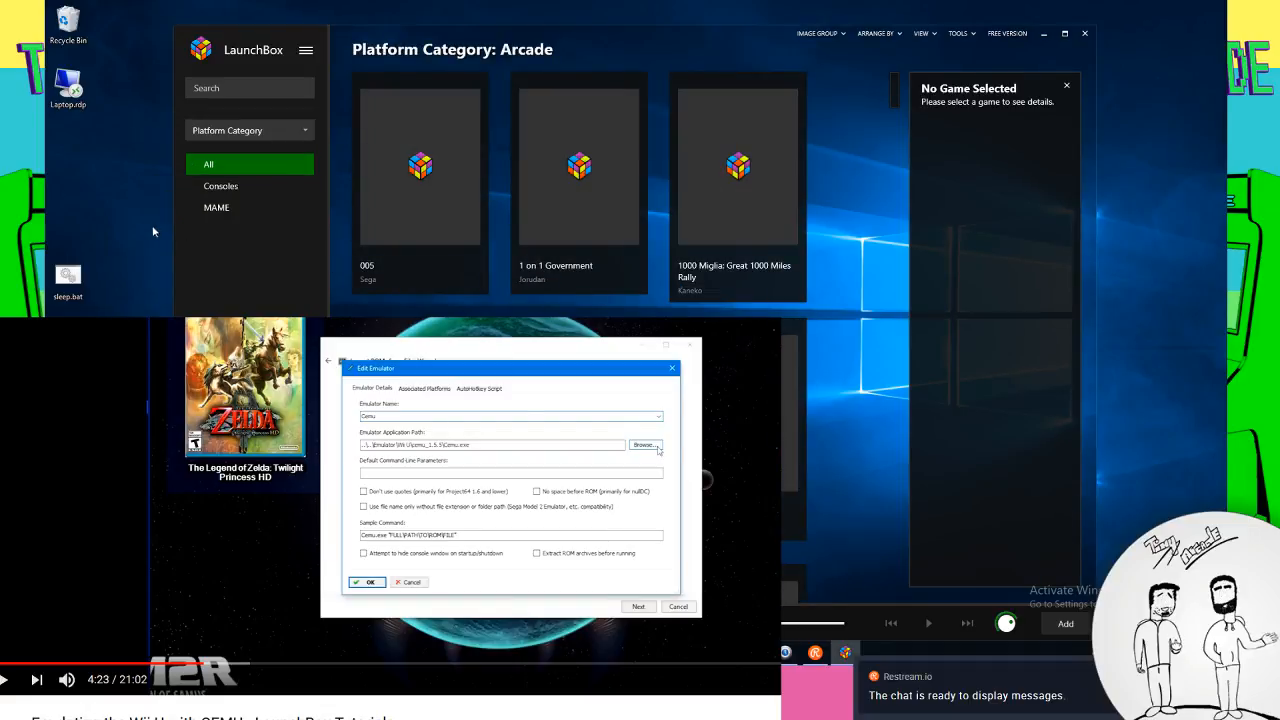
Check the Consoles and MAME entries, and look through the list of all games for leftover Wii U entries
{"action": "left_click", "coordinate": [208, 190]}
{"action": "left_click", "coordinate": [218, 208]}
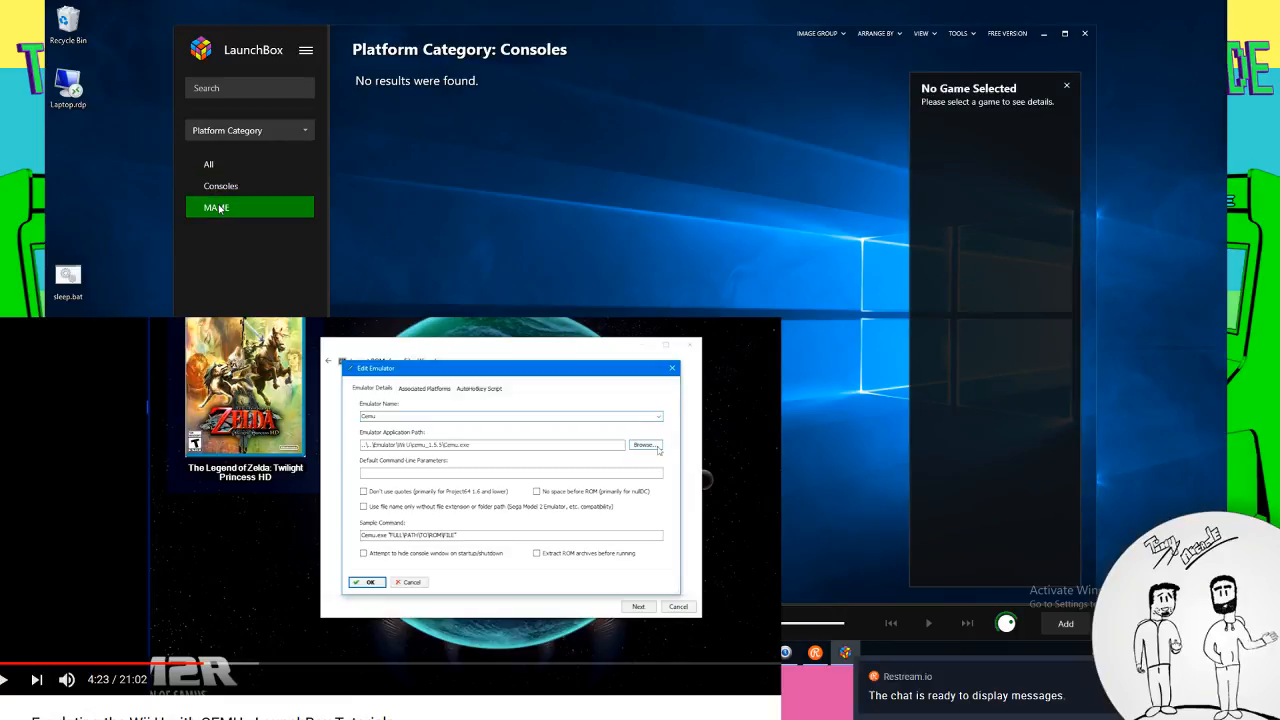
{"action": "left_click", "coordinate": [215, 170]}
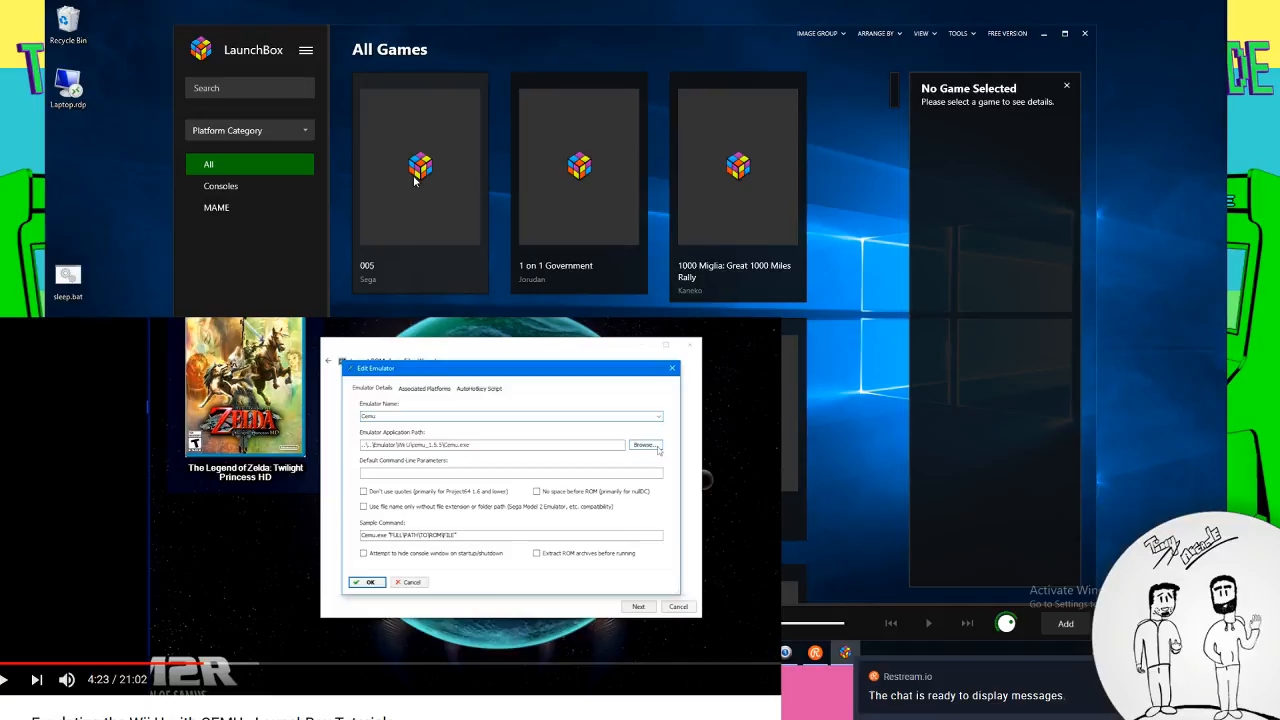
{"action": "scroll", "coordinate": [461, 193], "scroll_direction": "down", "scroll_amount": 1}
{"action": "scroll", "coordinate": [458, 190], "scroll_direction": "down", "scroll_amount": 5}
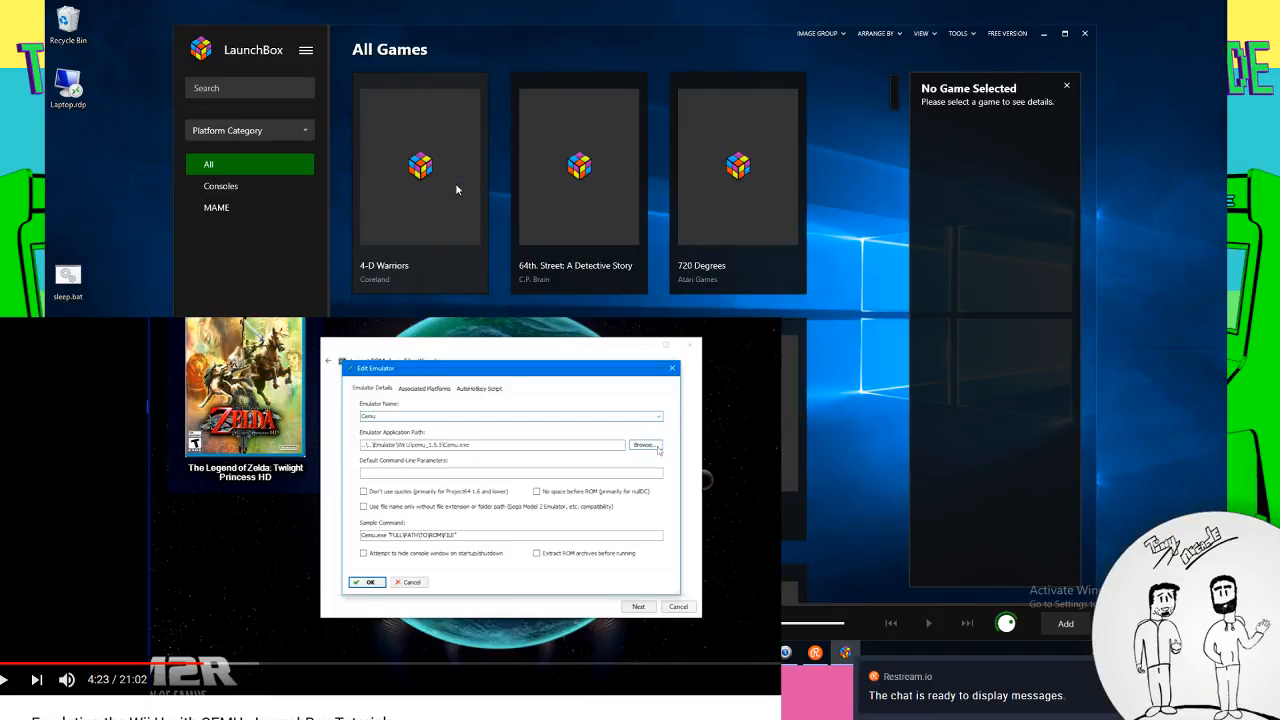
{"action": "scroll", "coordinate": [456, 189], "scroll_direction": "down", "scroll_amount": 4}
{"action": "scroll", "coordinate": [455, 183], "scroll_direction": "down", "scroll_amount": 4}
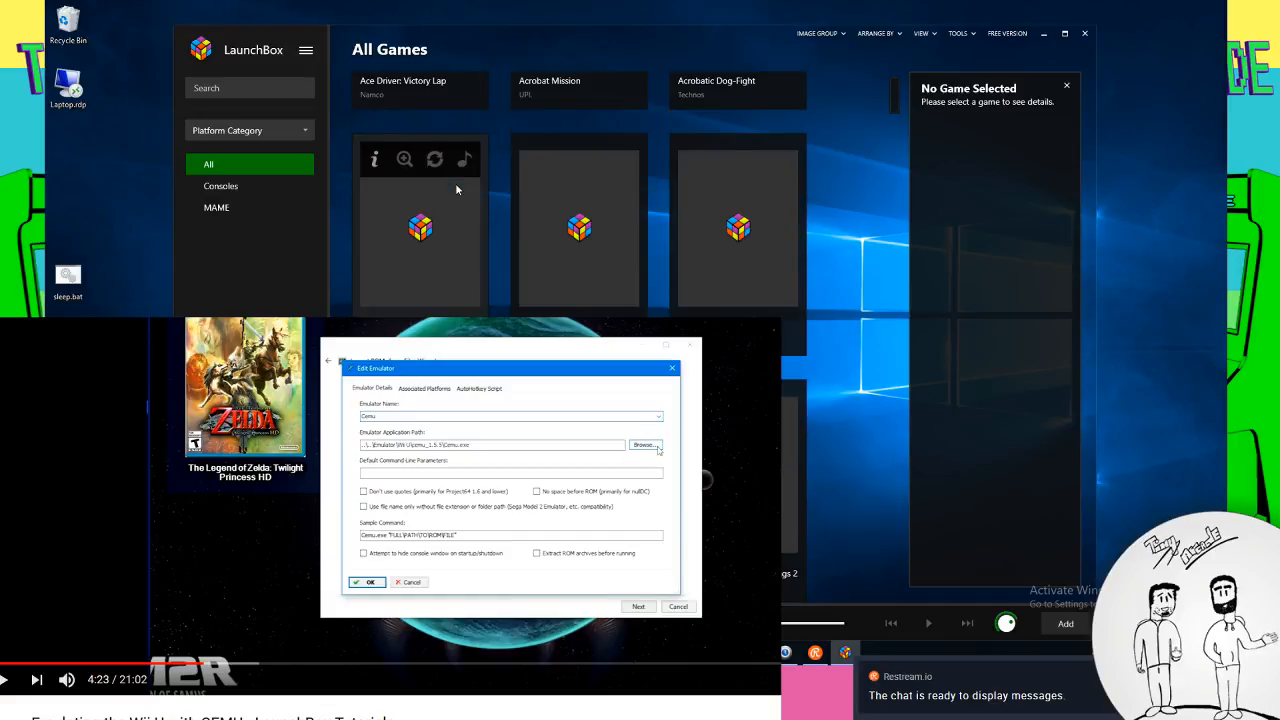
{"action": "scroll", "coordinate": [456, 189], "scroll_direction": "down", "scroll_amount": 4}
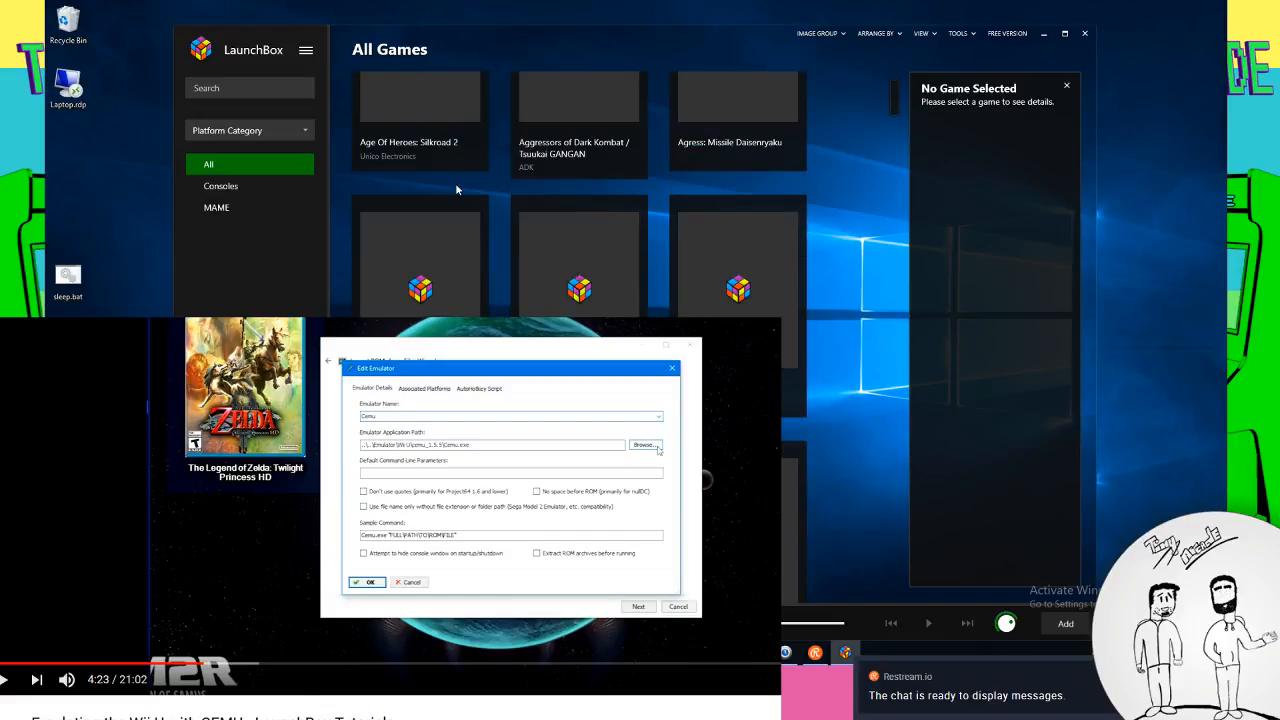
Delete the Consoles platform category and open the MAME platform
{"action": "left_click", "coordinate": [220, 186]}
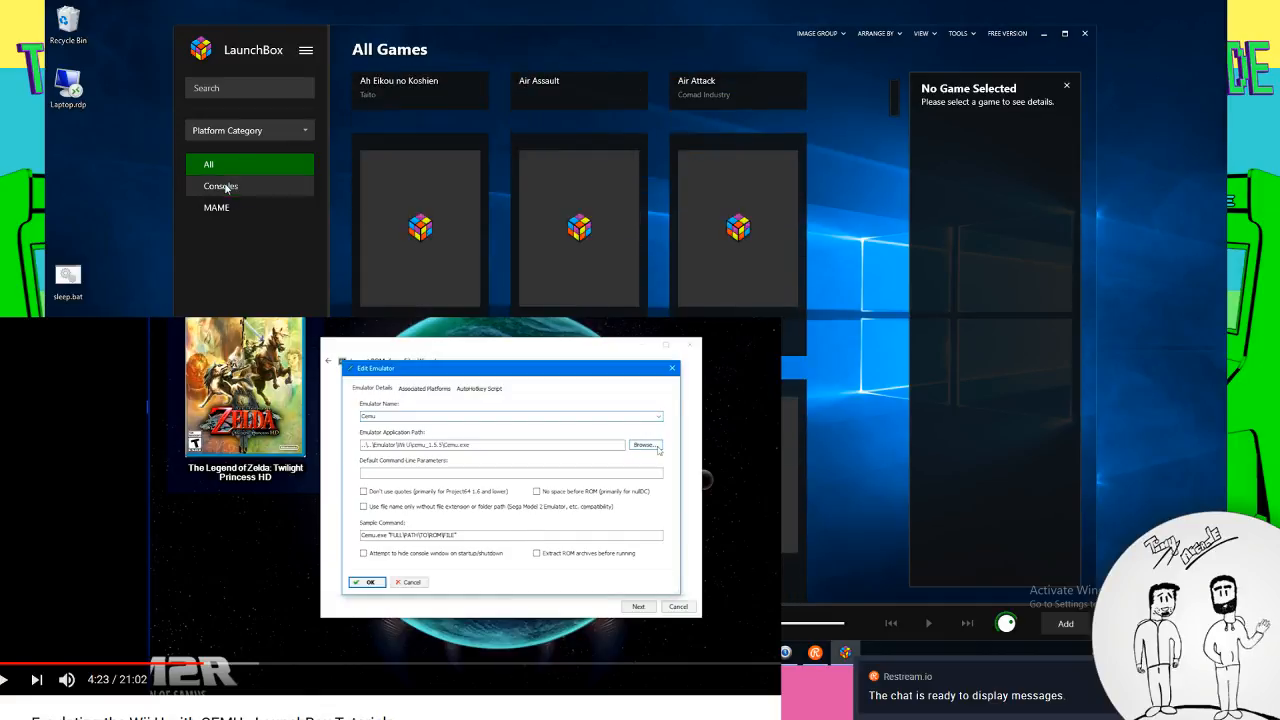
{"action": "right_click", "coordinate": [212, 189]}
{"action": "left_click", "coordinate": [187, 219]}
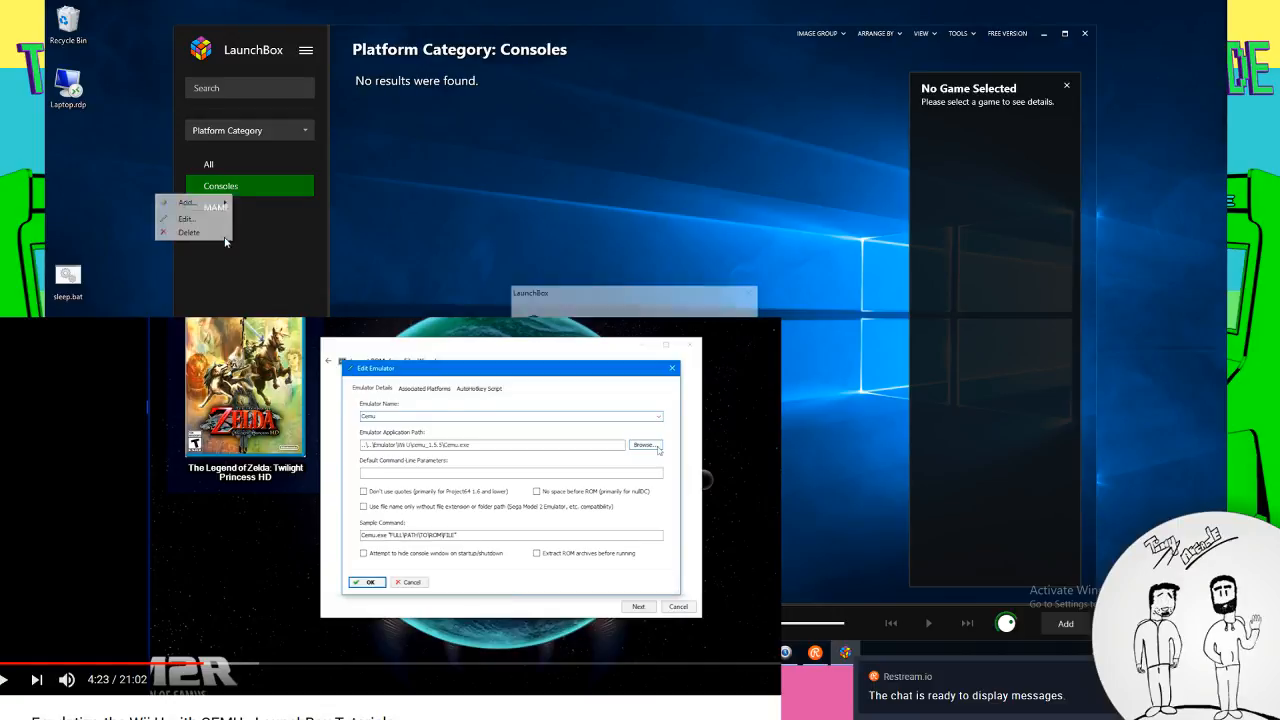
{"action": "left_click", "coordinate": [672, 367]}
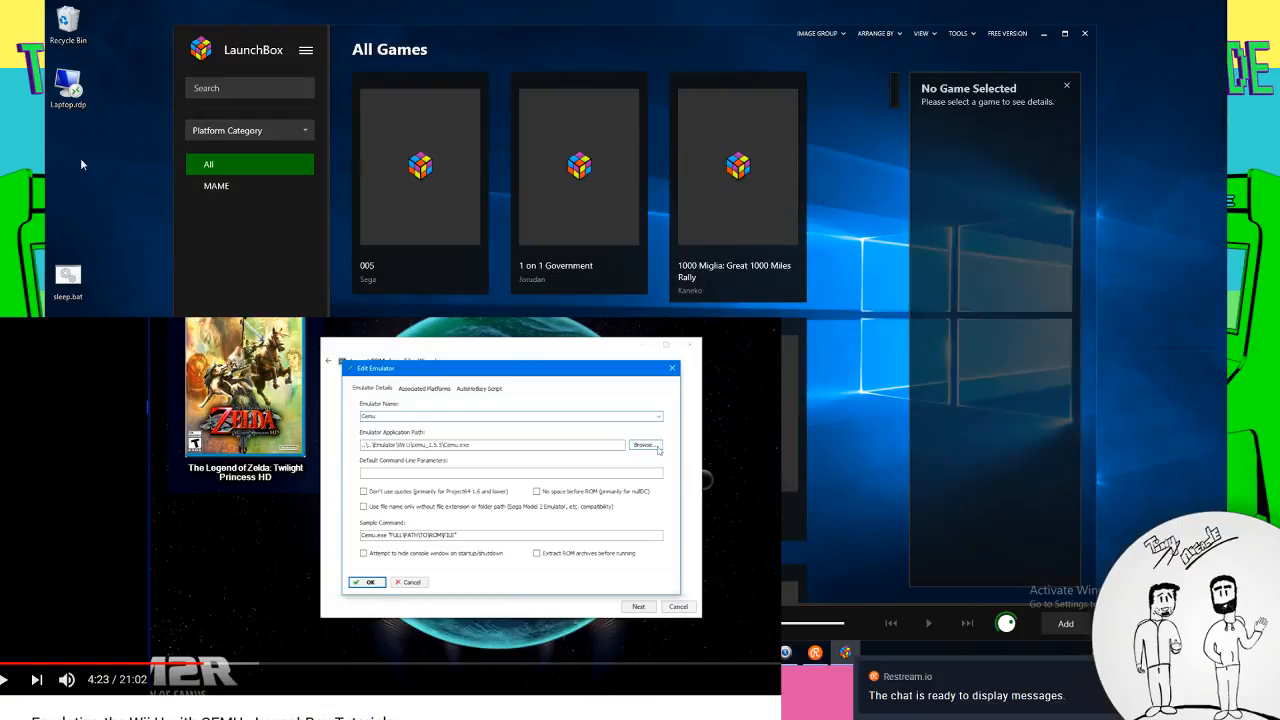
{"action": "left_click", "coordinate": [226, 182]}
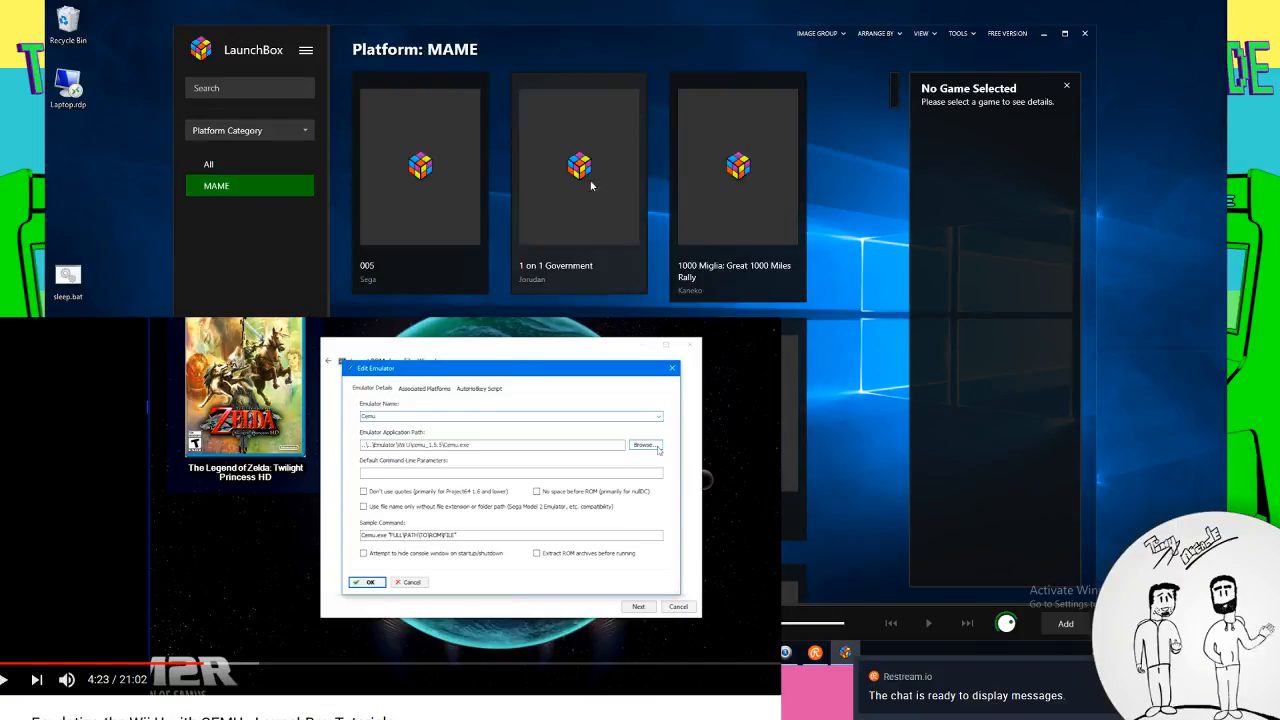
{"action": "left_click", "coordinate": [958, 33]}
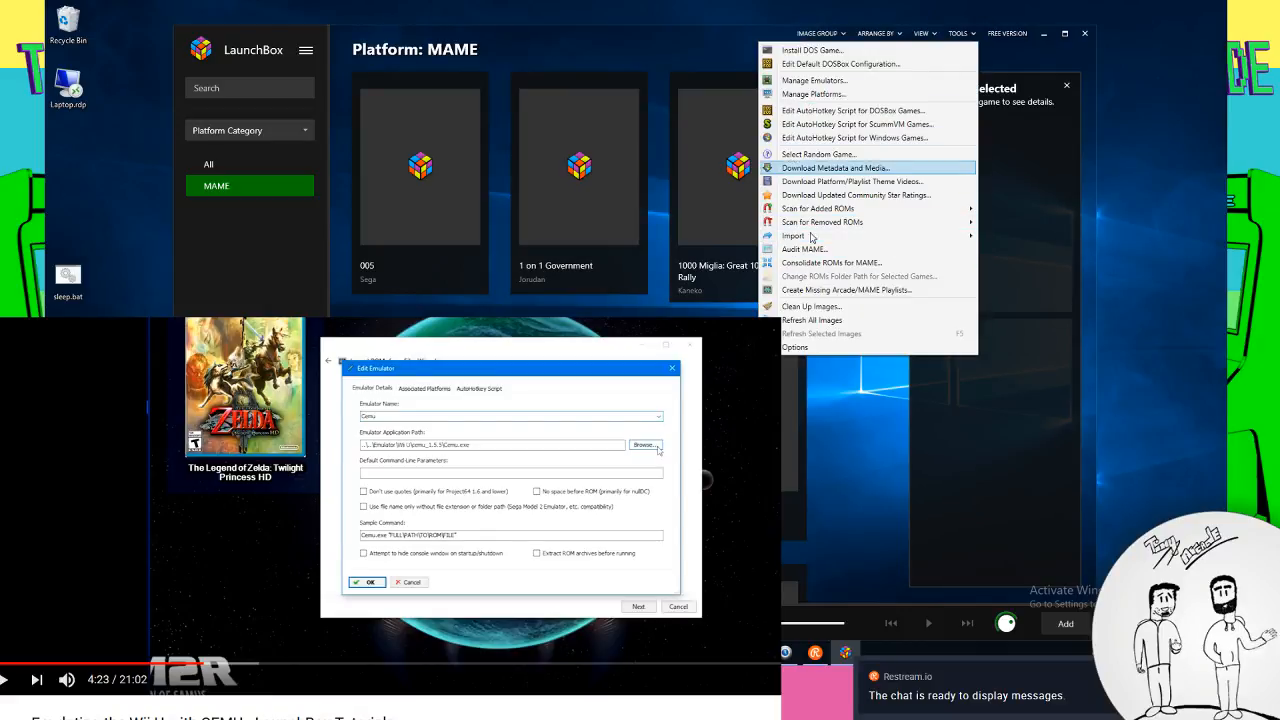
{"action": "mouse_move", "coordinate": [815, 240]}
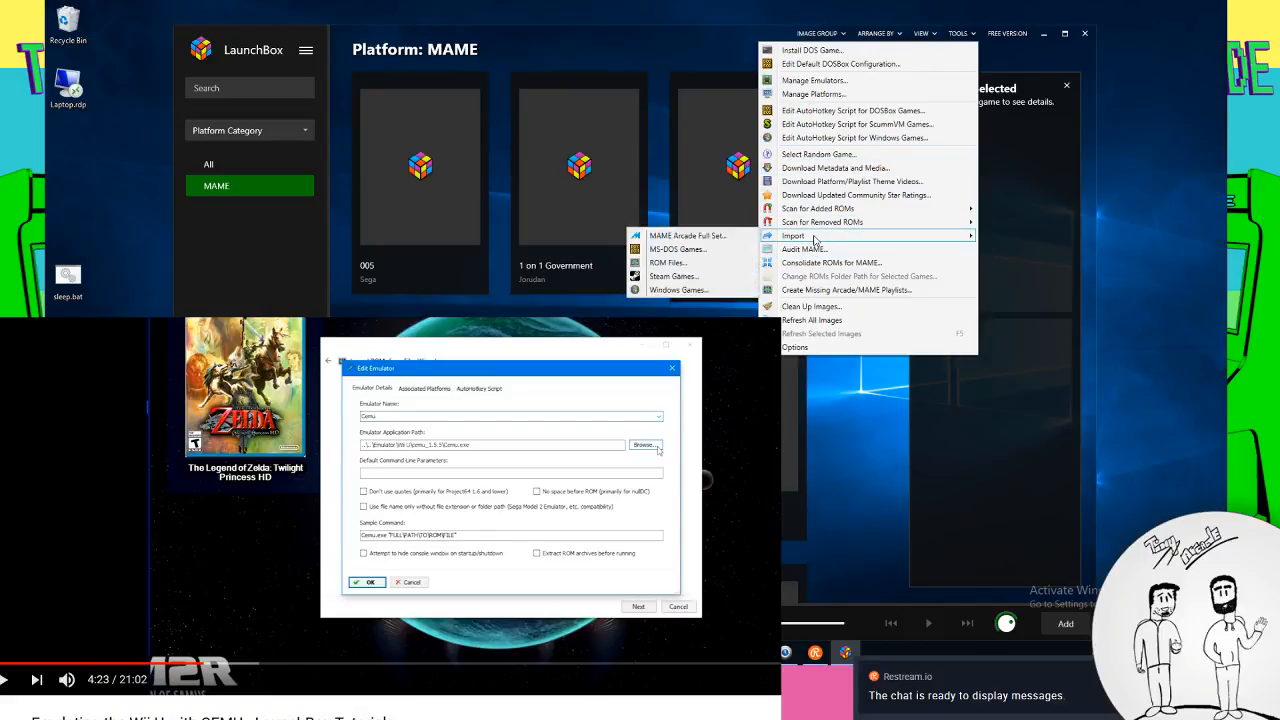
{"action": "left_click", "coordinate": [665, 263]}
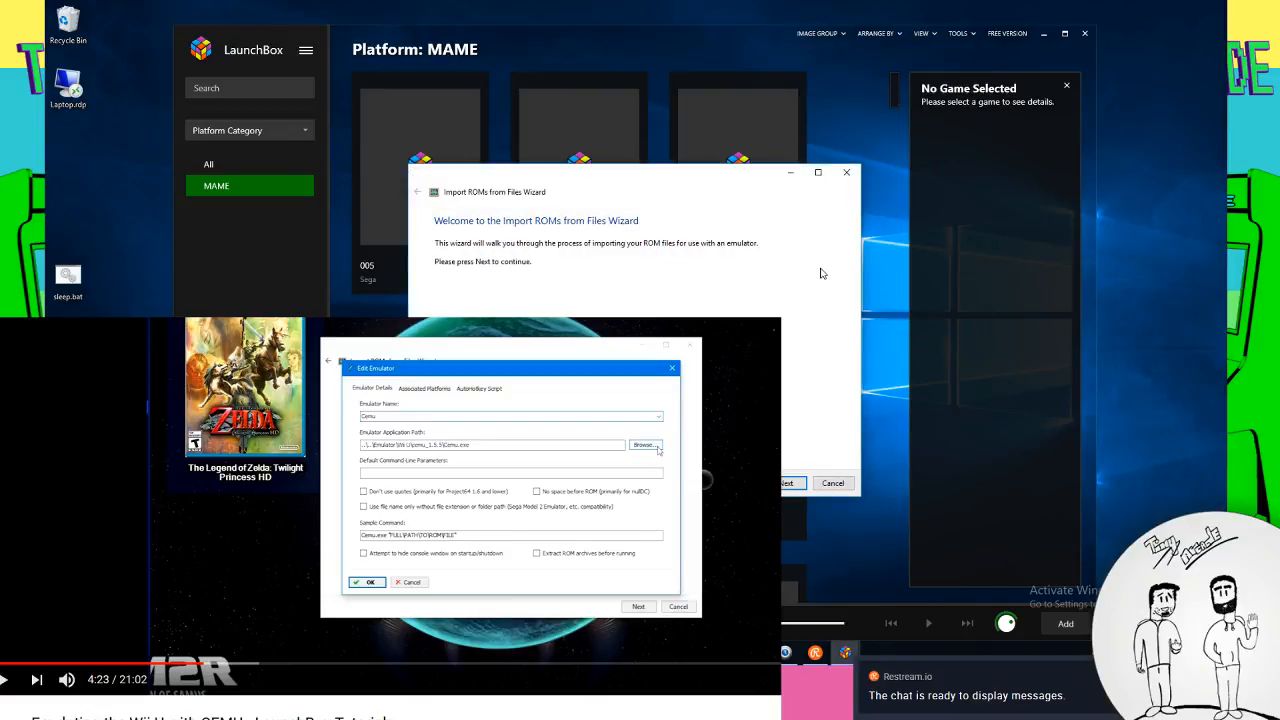
{"action": "left_click", "coordinate": [846, 172]}
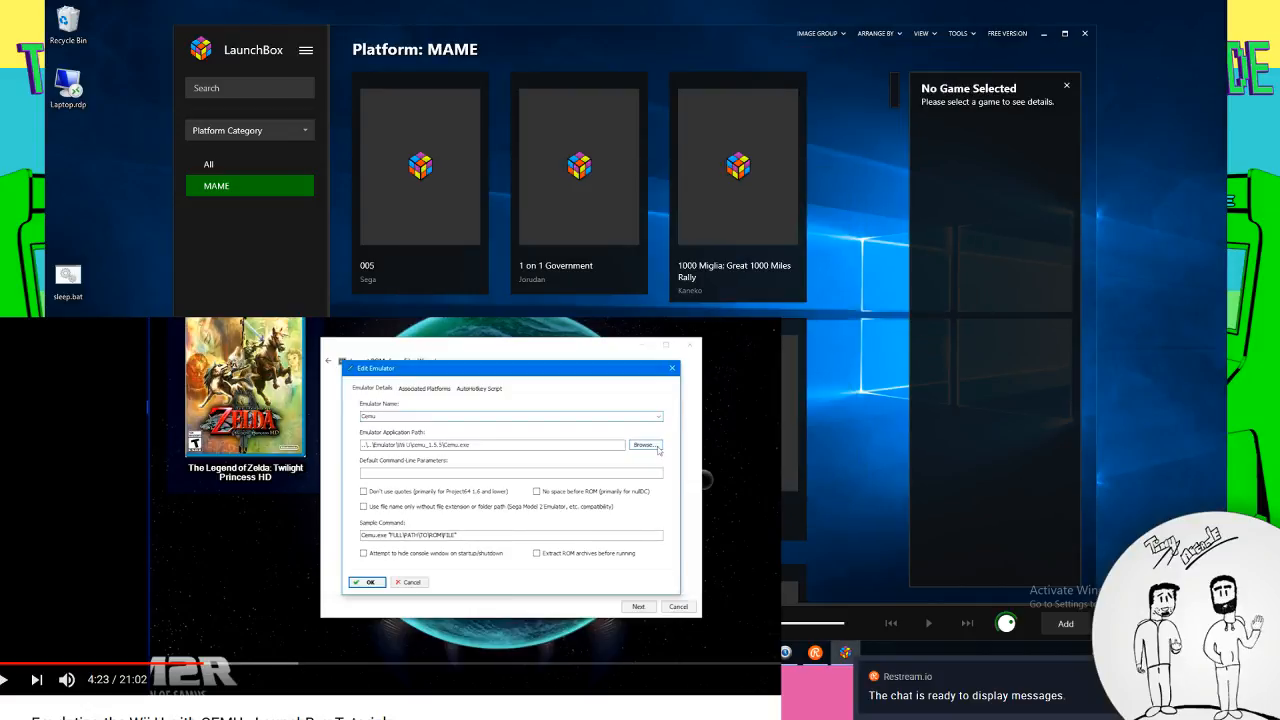
Add a new platform category with the unique name "Wii U" and save it
{"action": "right_click", "coordinate": [215, 166]}
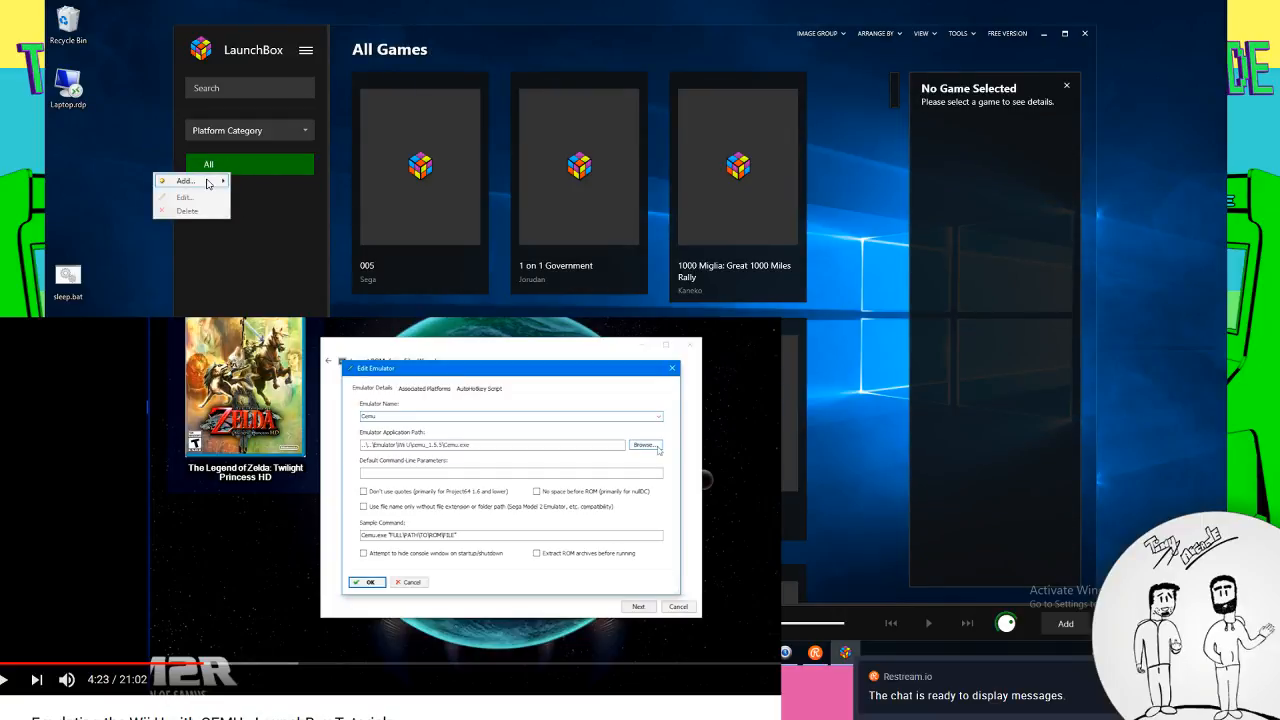
{"action": "mouse_move", "coordinate": [184, 188]}
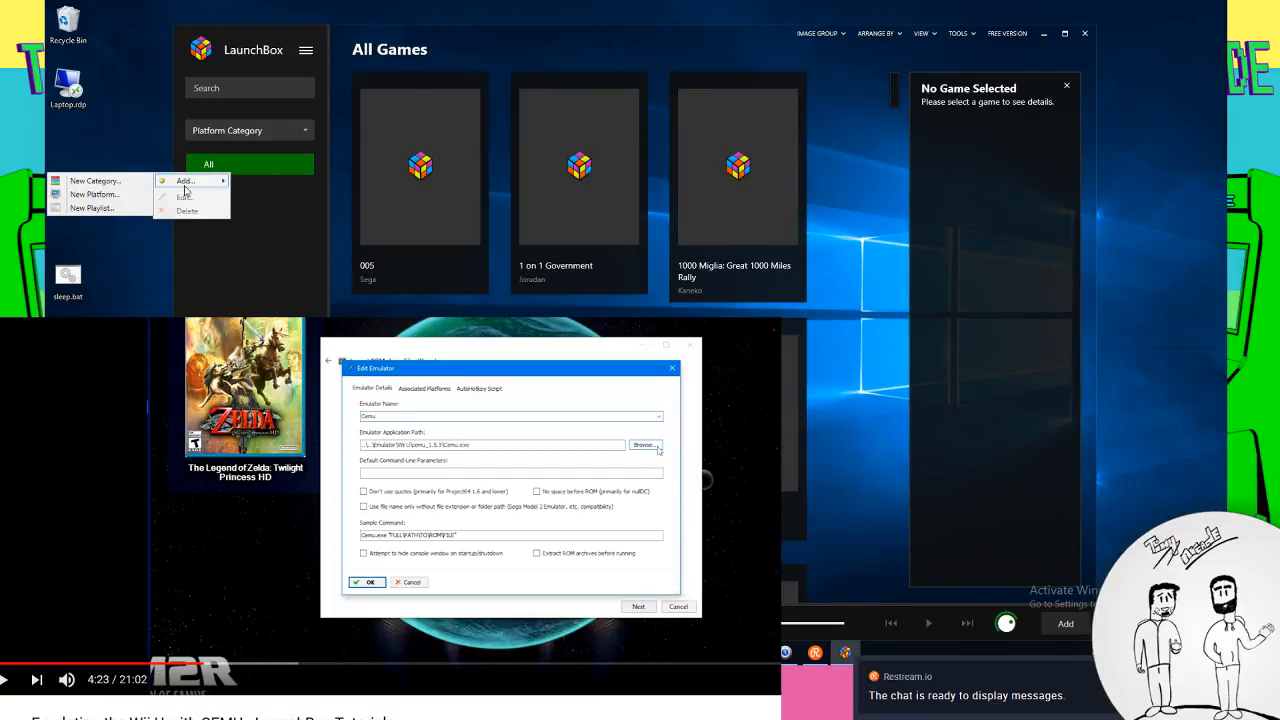
{"action": "left_click", "coordinate": [116, 181]}
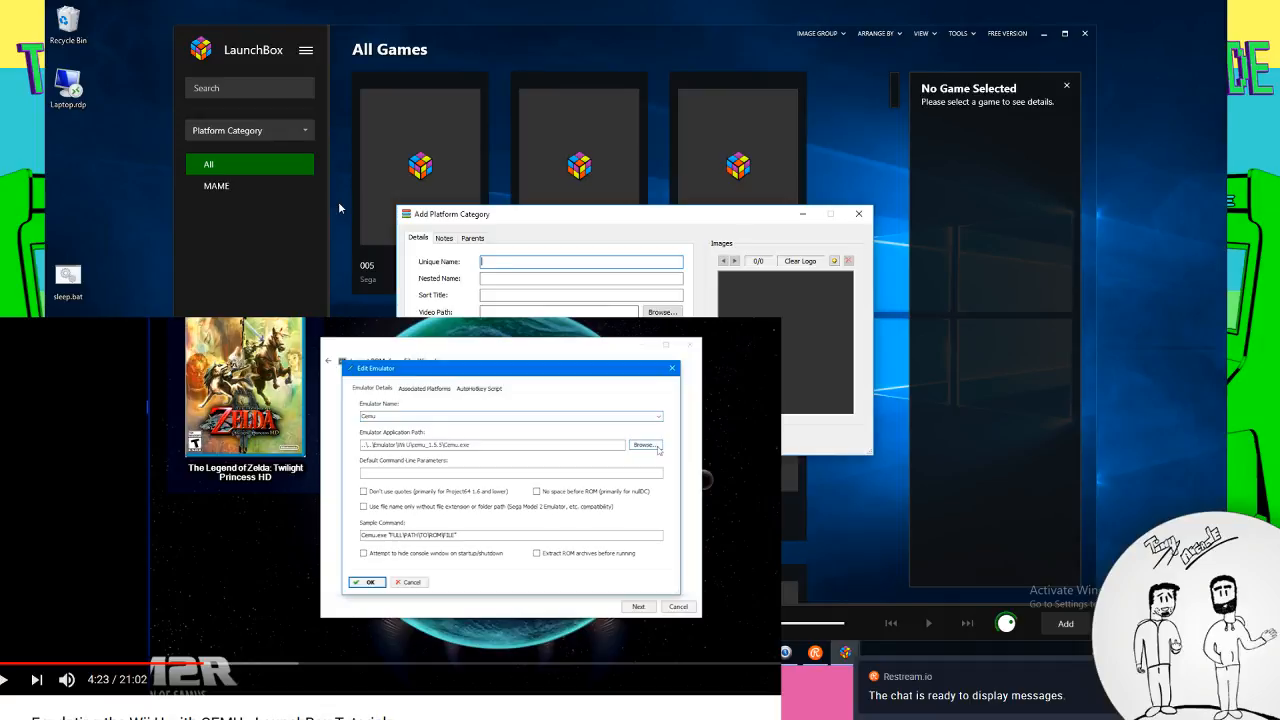
{"action": "type", "text": "Wii U"}
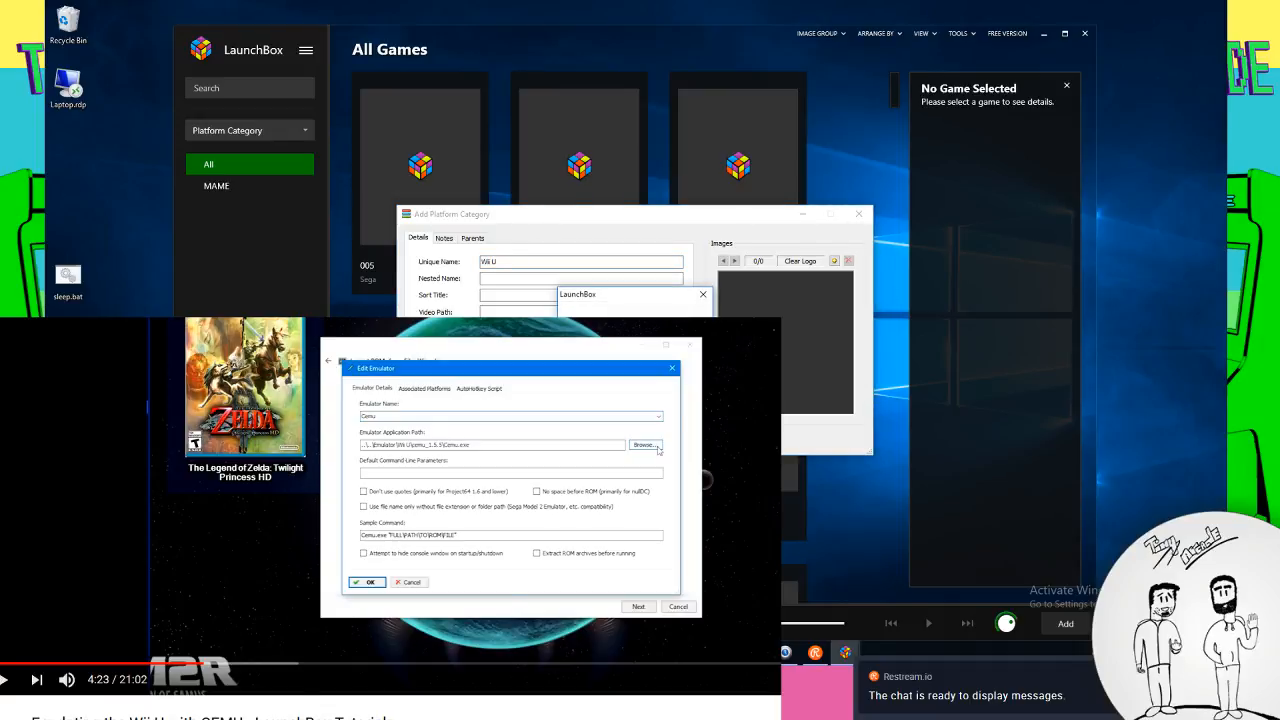
{"action": "key", "text": "Return"}
{"action": "key", "text": "Return"}
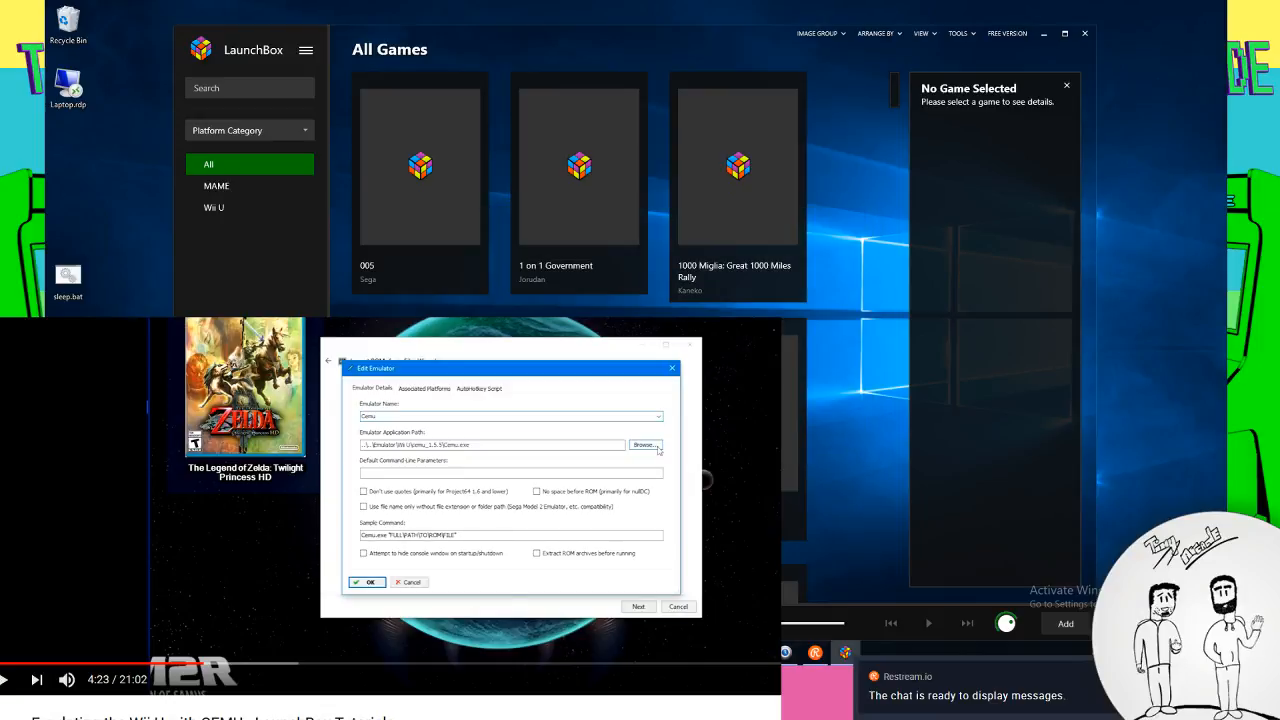
Start a ROM files import from the Wii U platform category, adding individual files instead of a folder
{"action": "left_click", "coordinate": [215, 212]}
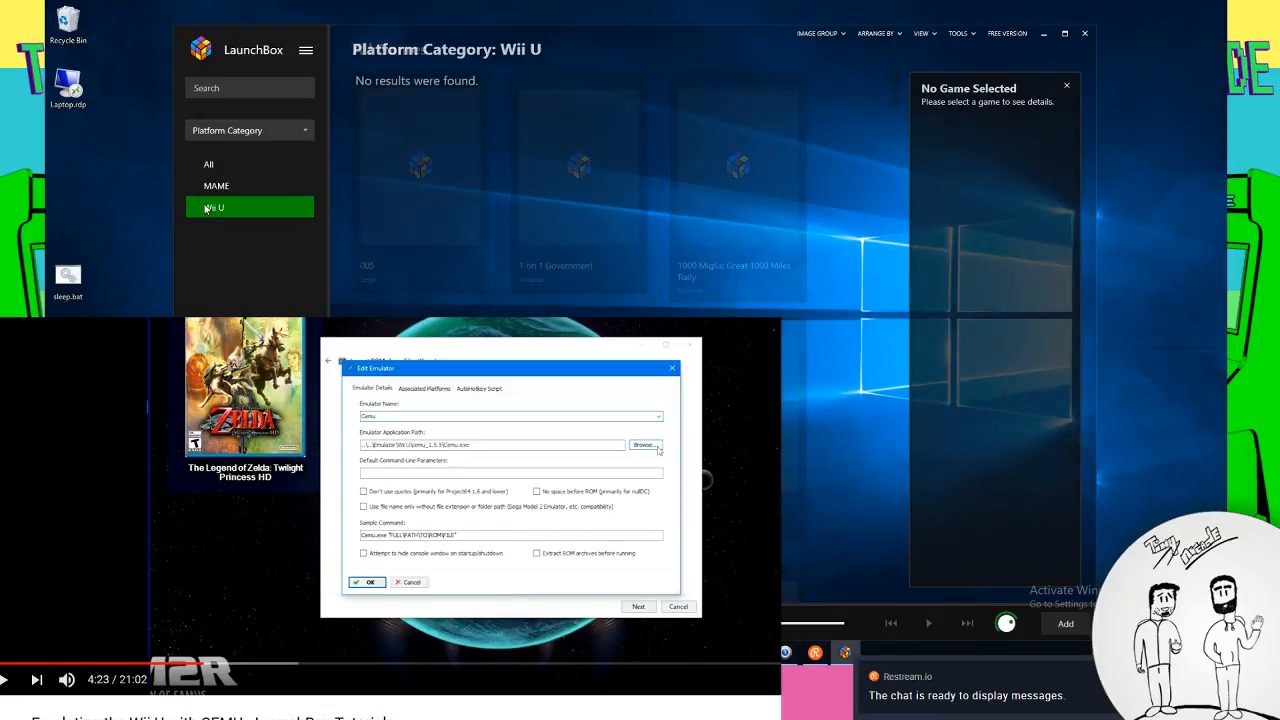
{"action": "left_click", "coordinate": [969, 33]}
{"action": "mouse_move", "coordinate": [815, 236]}
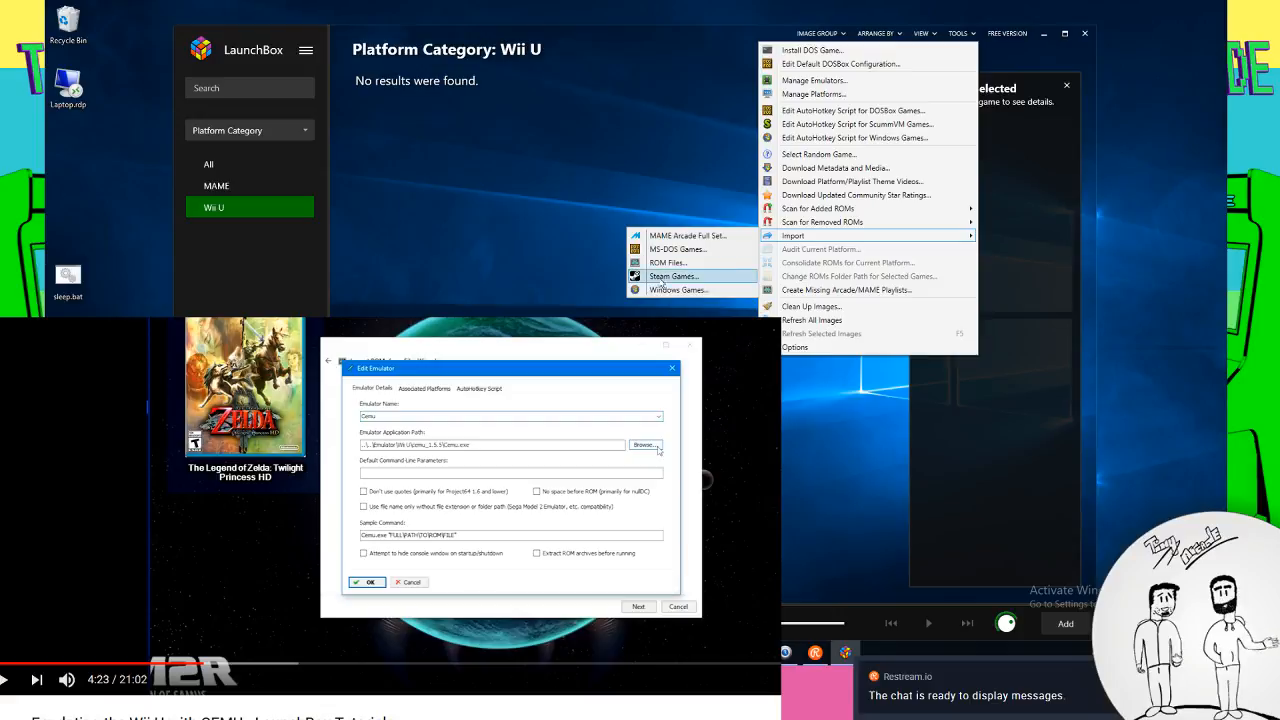
{"action": "left_click", "coordinate": [662, 262]}
{"action": "left_click", "coordinate": [787, 488]}
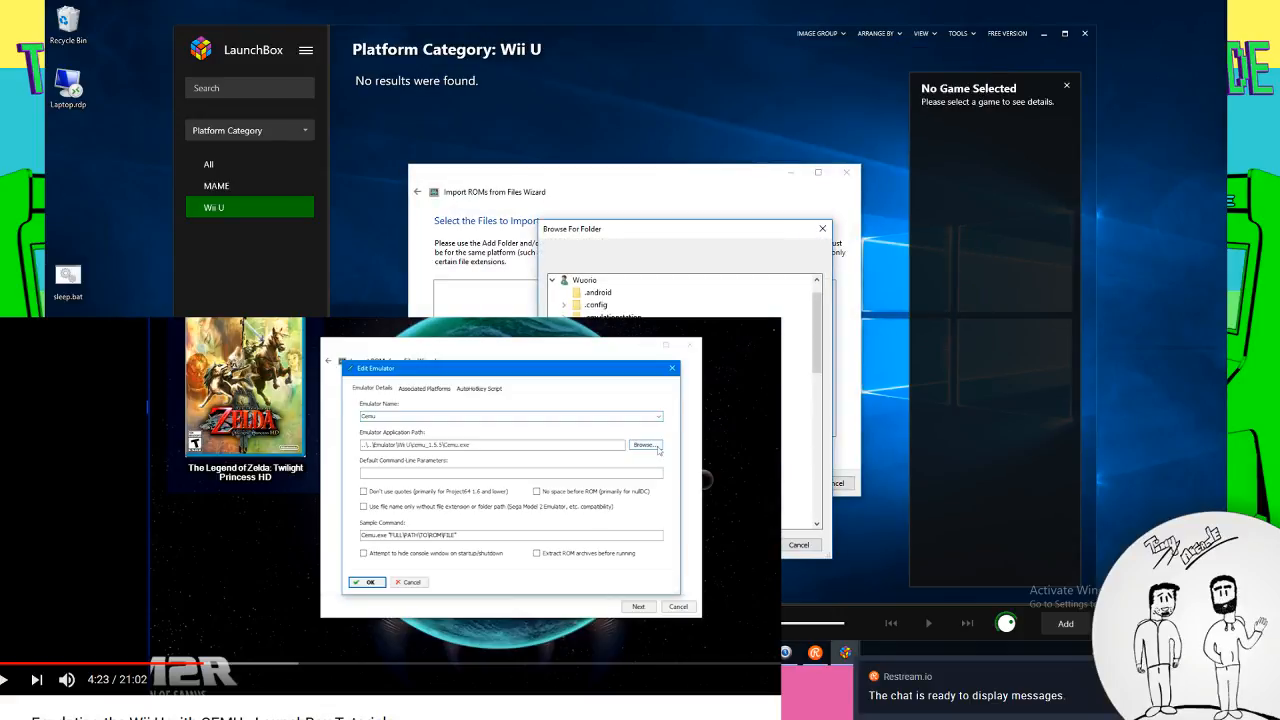
{"action": "left_click", "coordinate": [804, 544]}
{"action": "left_click", "coordinate": [530, 450]}
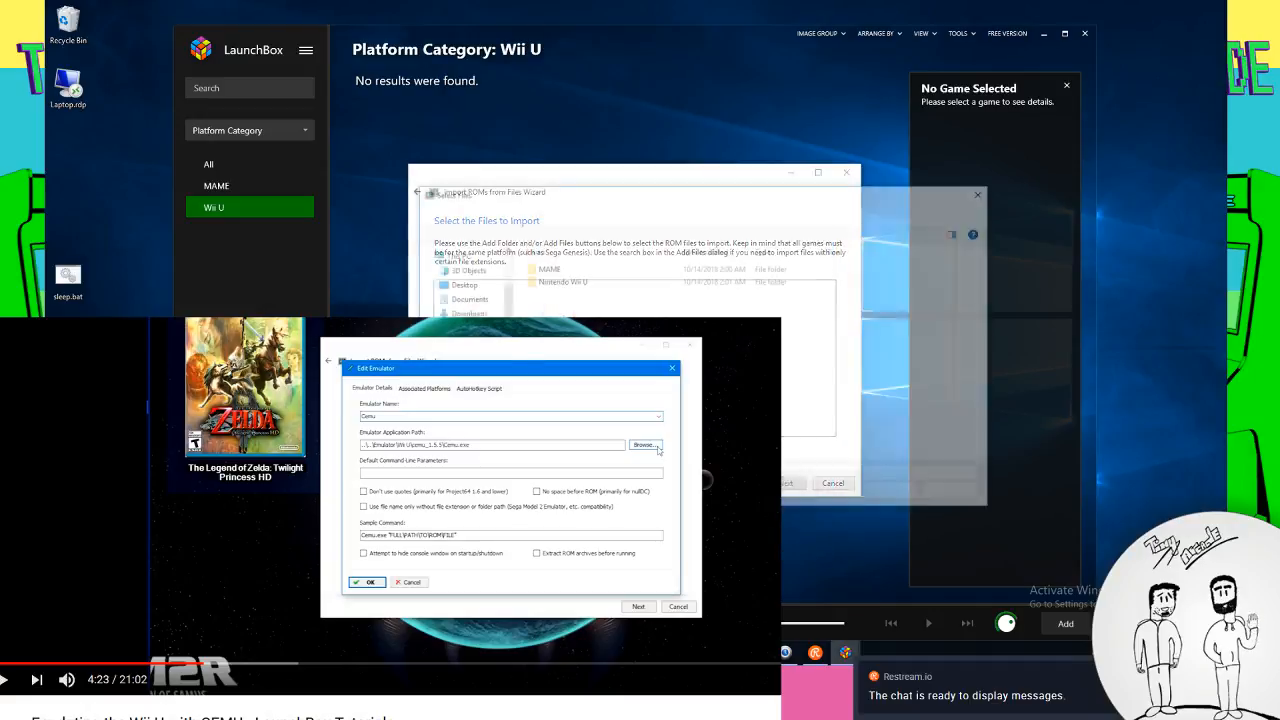
Browse to the Arcade\Roms folder on the Seagate Backup Plus Drive (D:) and locate the Nintendo folder
{"action": "double_click", "coordinate": [555, 282]}
{"action": "scroll", "coordinate": [462, 350], "scroll_direction": "down", "scroll_amount": 1}
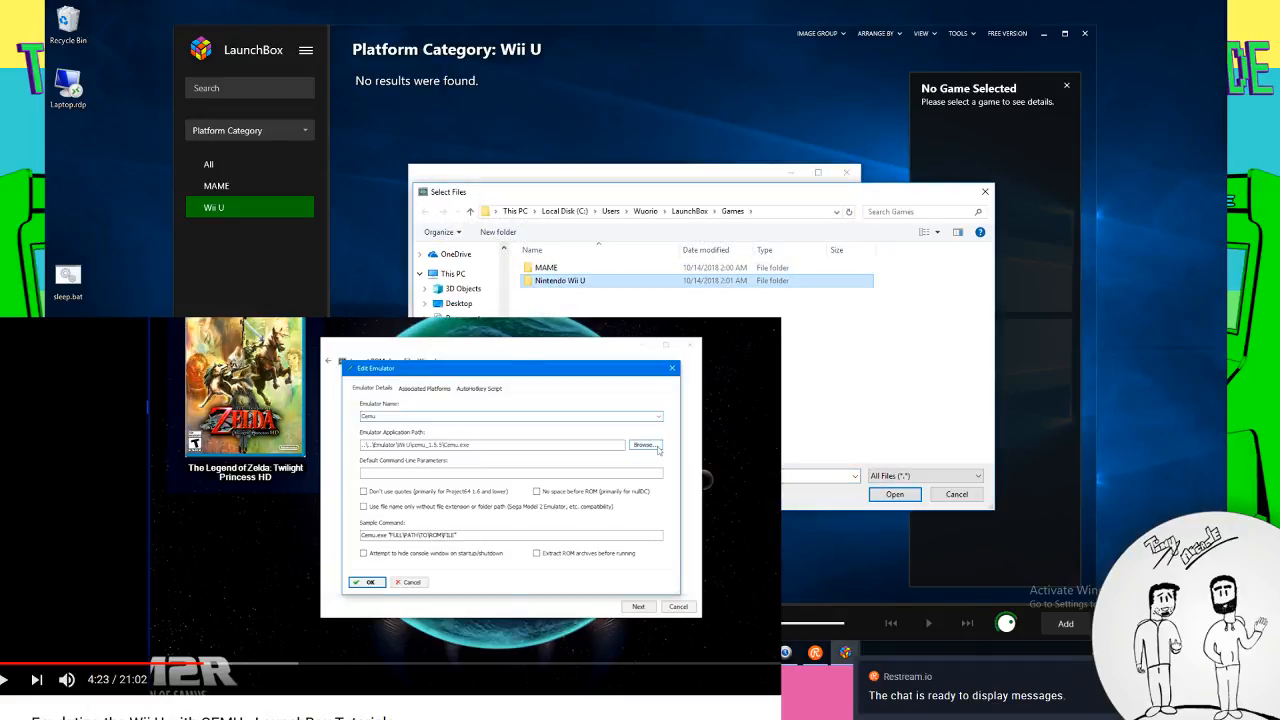
{"action": "left_click", "coordinate": [475, 406]}
{"action": "double_click", "coordinate": [561, 268]}
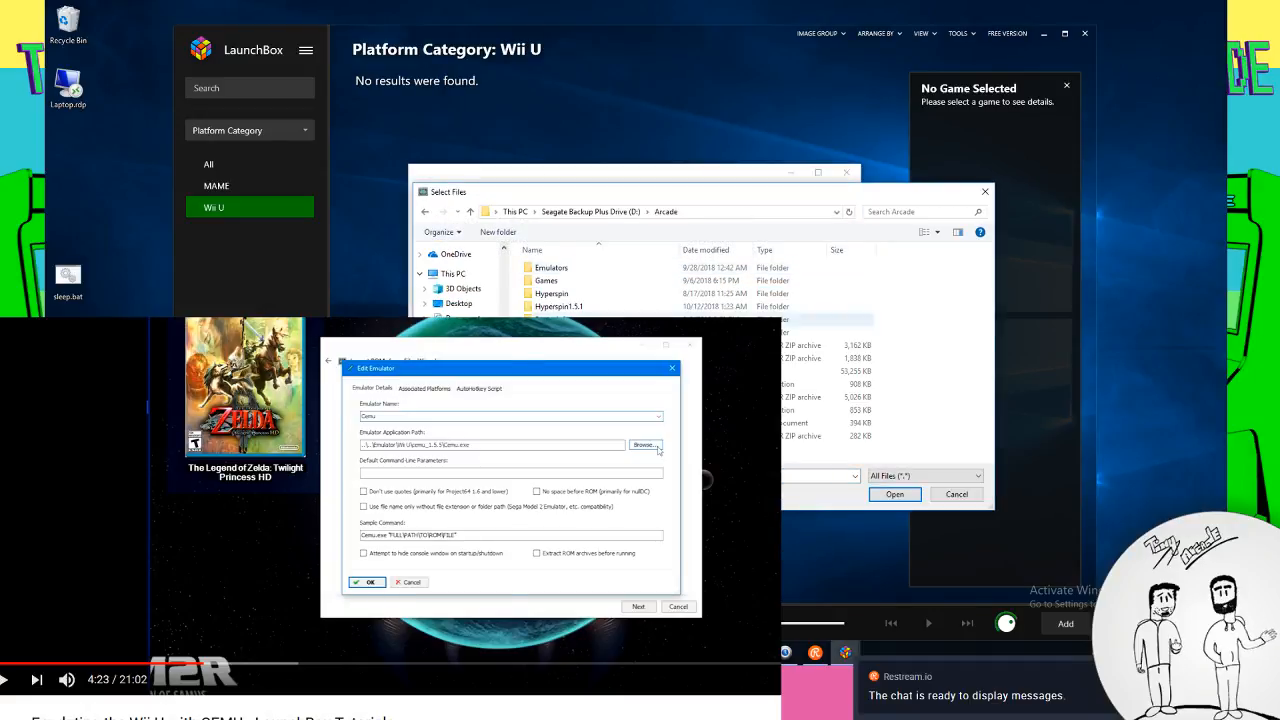
{"action": "double_click", "coordinate": [553, 332]}
{"action": "scroll", "coordinate": [553, 338], "scroll_direction": "down", "scroll_amount": 9}
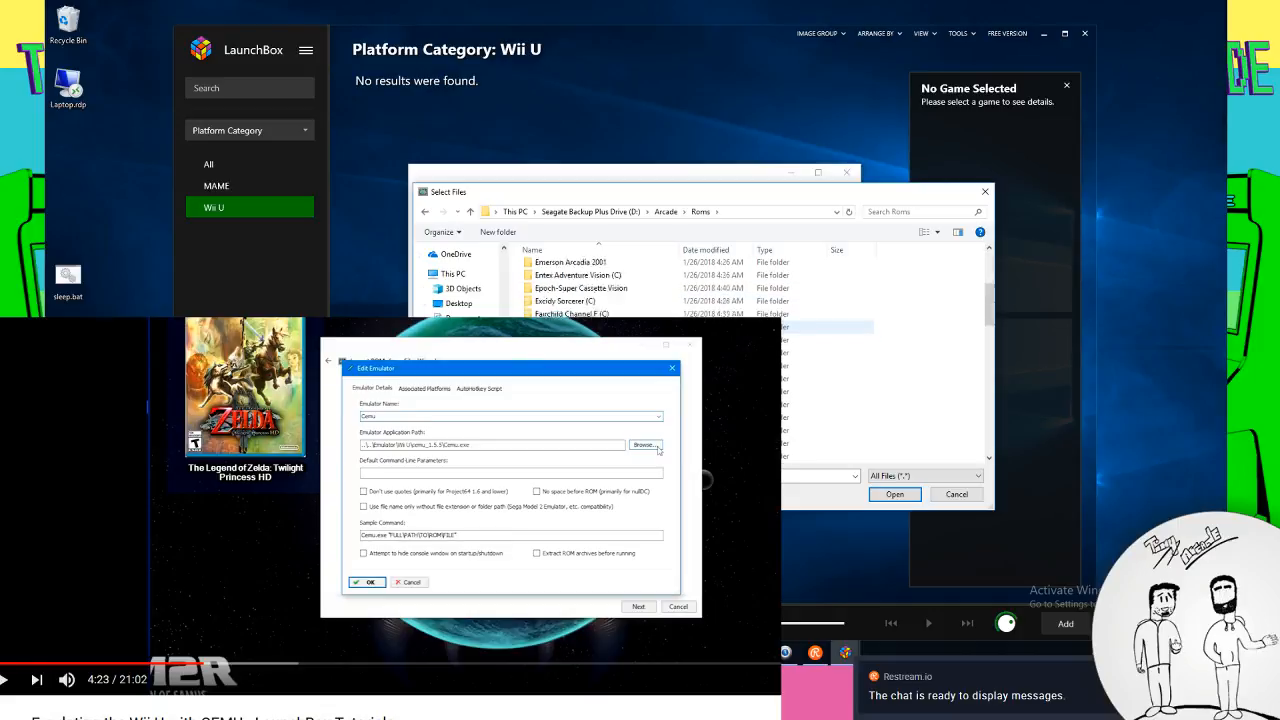
{"action": "scroll", "coordinate": [553, 339], "scroll_direction": "down", "scroll_amount": 8}
{"action": "scroll", "coordinate": [553, 339], "scroll_direction": "up", "scroll_amount": 5}
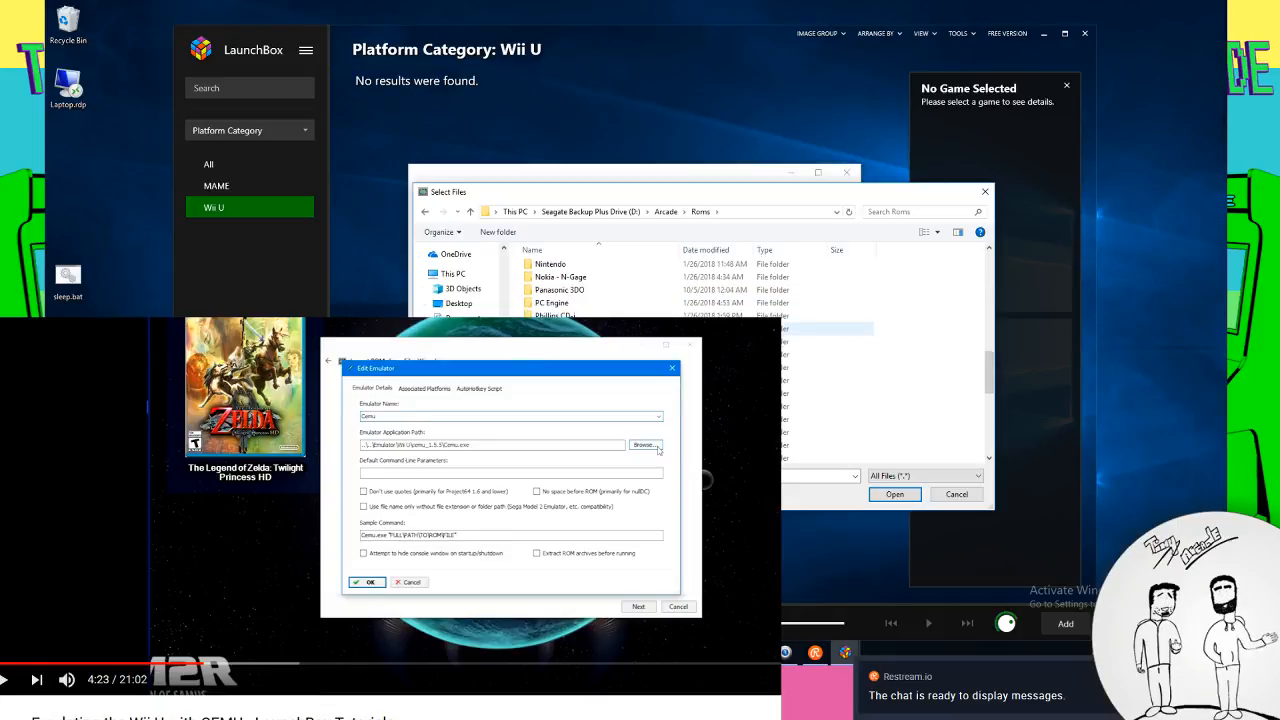
Add U-King.rpx from the code folder of The Legend of Zelda Breath of the Wild, under Nintendo\Nintendo WiiU, to the import
{"action": "double_click", "coordinate": [549, 266]}
{"action": "scroll", "coordinate": [562, 386], "scroll_direction": "down", "scroll_amount": 2}
{"action": "double_click", "coordinate": [565, 430]}
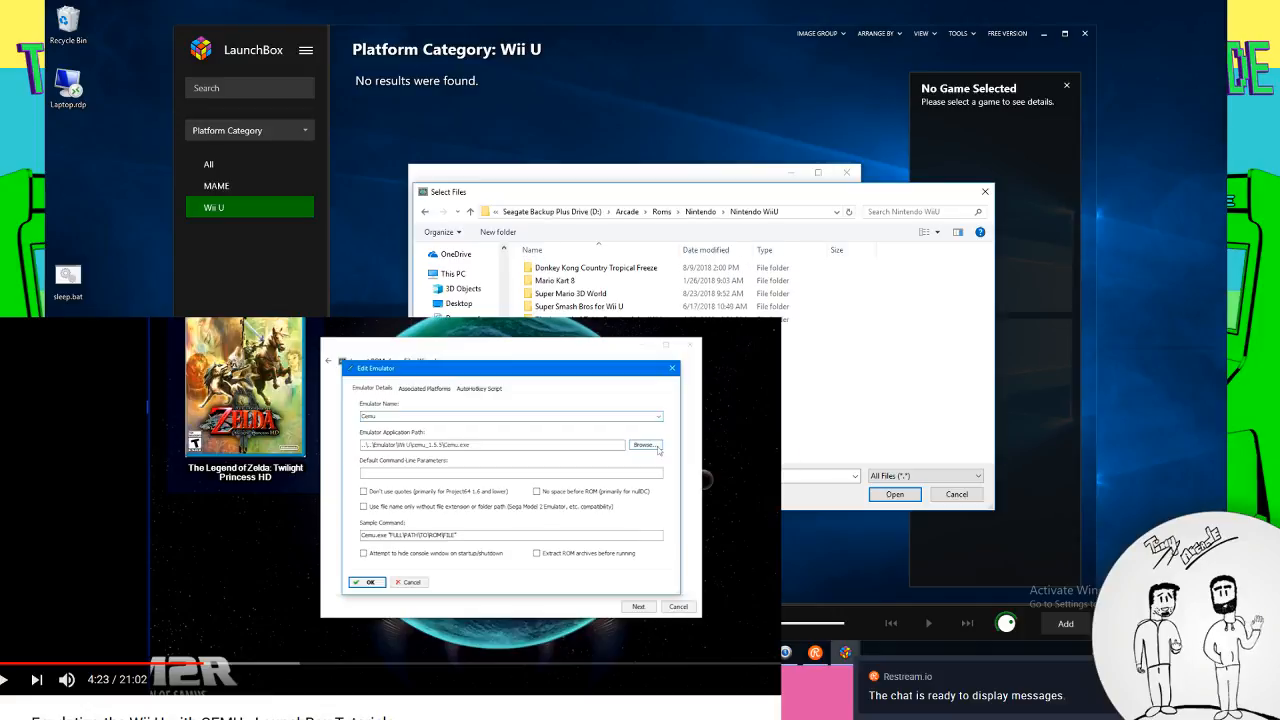
{"action": "left_click", "coordinate": [563, 320]}
{"action": "double_click", "coordinate": [563, 320]}
{"action": "double_click", "coordinate": [543, 268]}
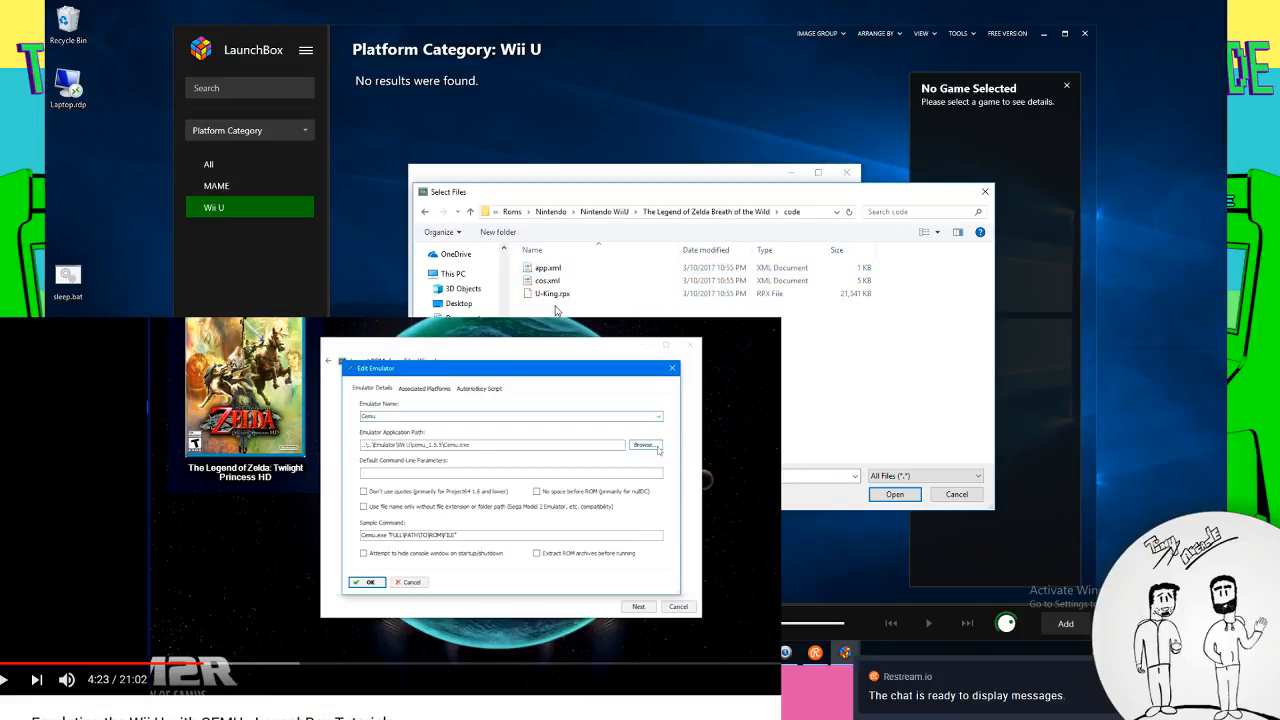
{"action": "double_click", "coordinate": [557, 296]}
{"action": "left_click", "coordinate": [789, 485]}
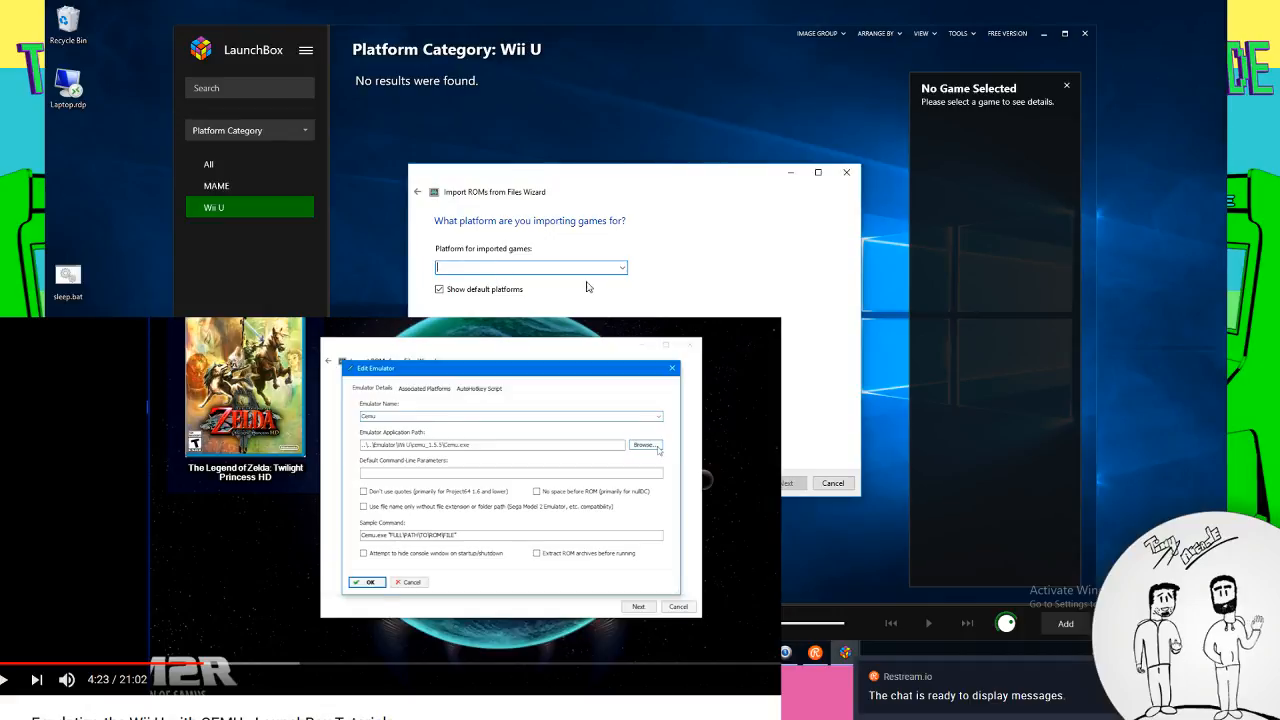
Set the platform for the imported games to Nintendo Wii U
{"action": "left_click", "coordinate": [621, 267]}
{"action": "left_click_drag", "start_coordinate": [622, 322], "coordinate": [622, 398]}
{"action": "left_click", "coordinate": [470, 510]}
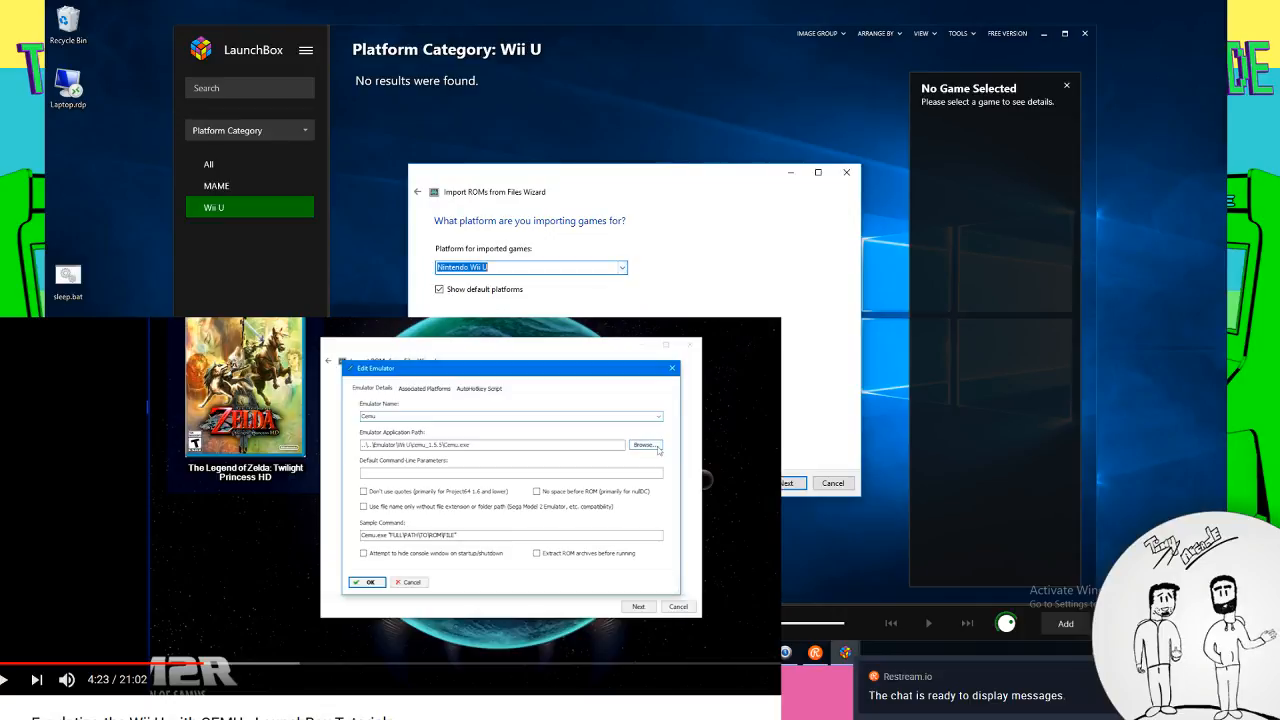
{"action": "left_click", "coordinate": [795, 483]}
Choose Cemu as the emulator and use the files in their current location, without downloading any metadata
{"action": "left_click", "coordinate": [536, 267]}
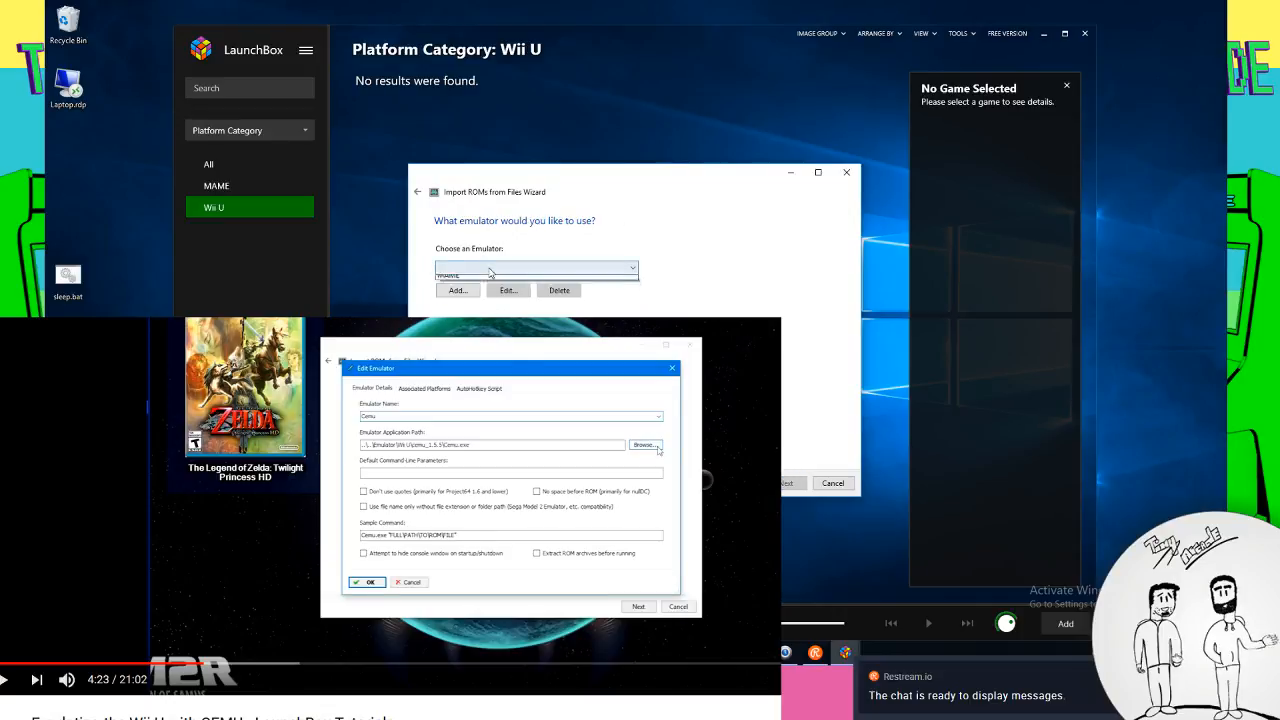
{"action": "left_click", "coordinate": [470, 280]}
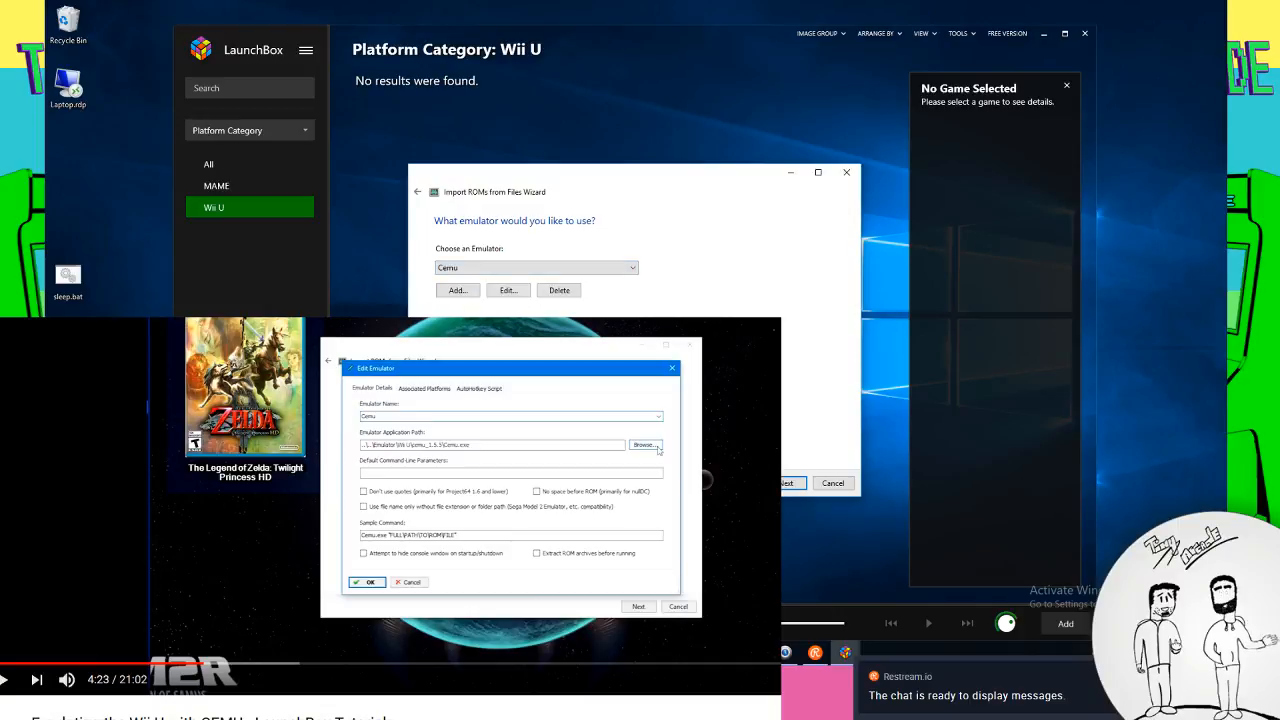
{"action": "left_click", "coordinate": [786, 483]}
{"action": "left_click", "coordinate": [560, 356]}
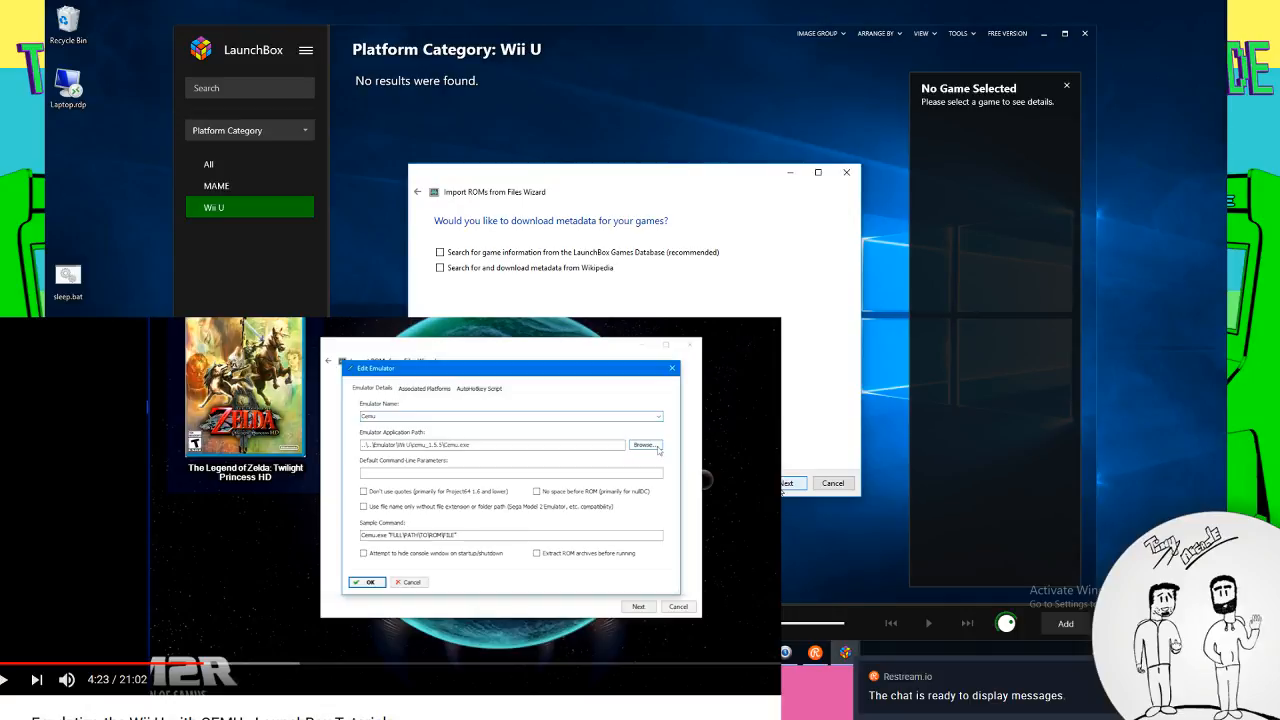
{"action": "left_click", "coordinate": [784, 484]}
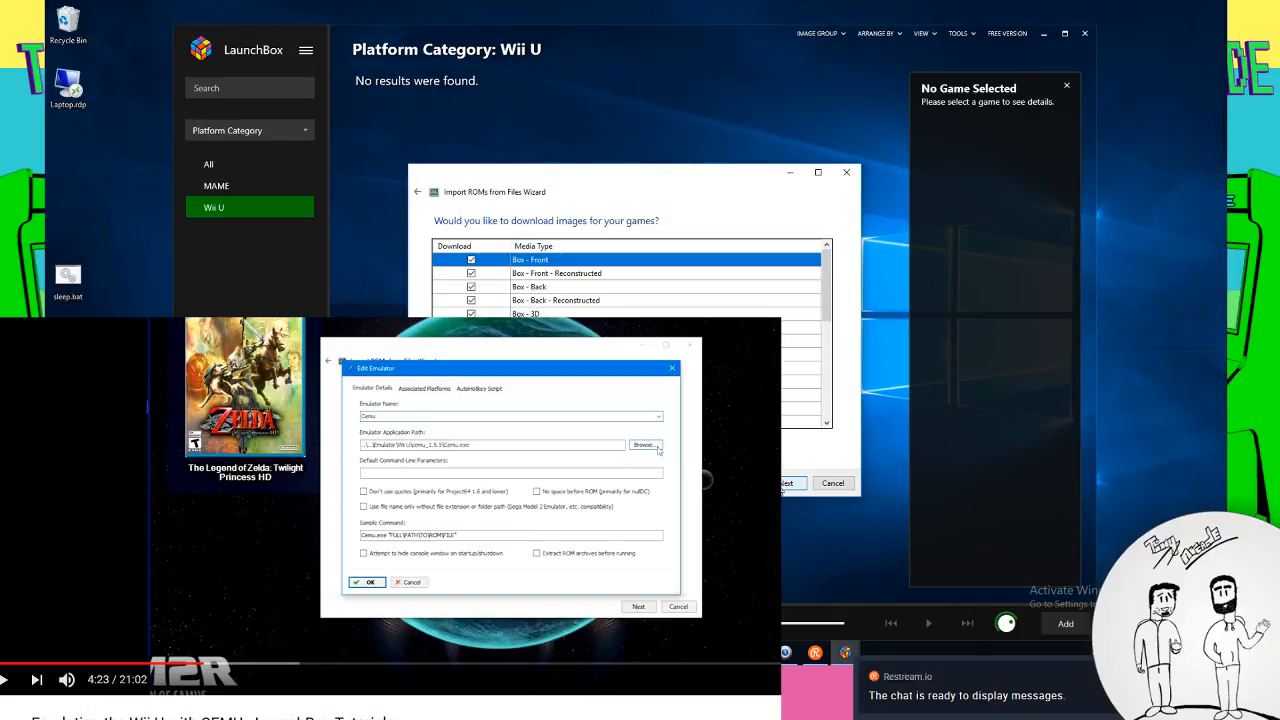
Skim the tutorial video for the Cemu emulator setup, ending at about 4:30 where the emulator is edited
{"action": "left_click", "coordinate": [183, 663]}
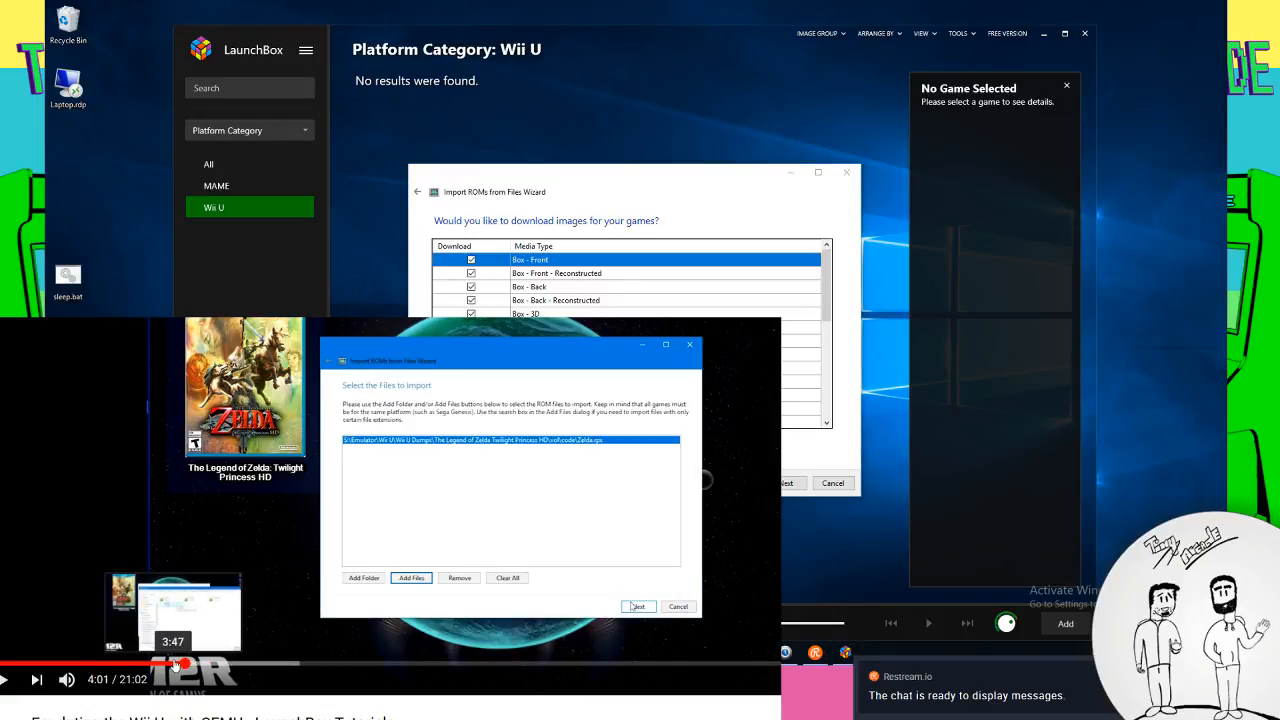
{"action": "left_click", "coordinate": [175, 663]}
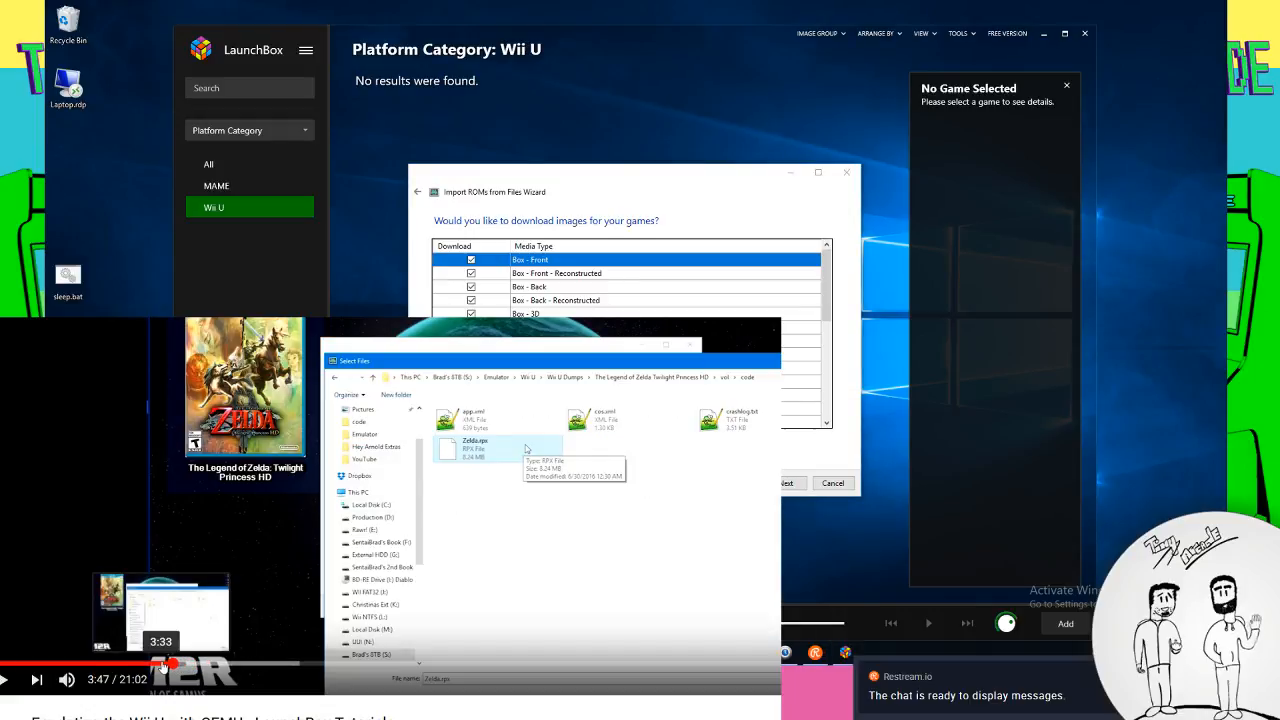
{"action": "left_click", "coordinate": [138, 663]}
{"action": "left_click", "coordinate": [43, 663]}
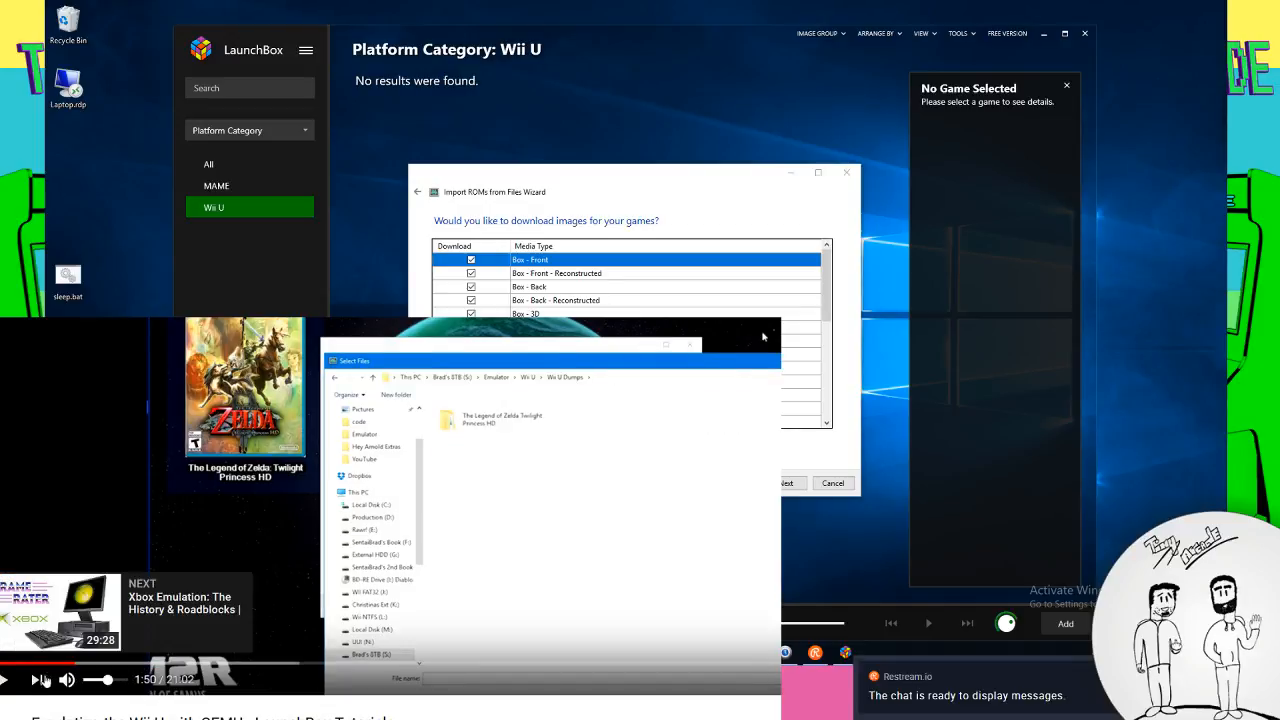
{"action": "left_click", "coordinate": [88, 663]}
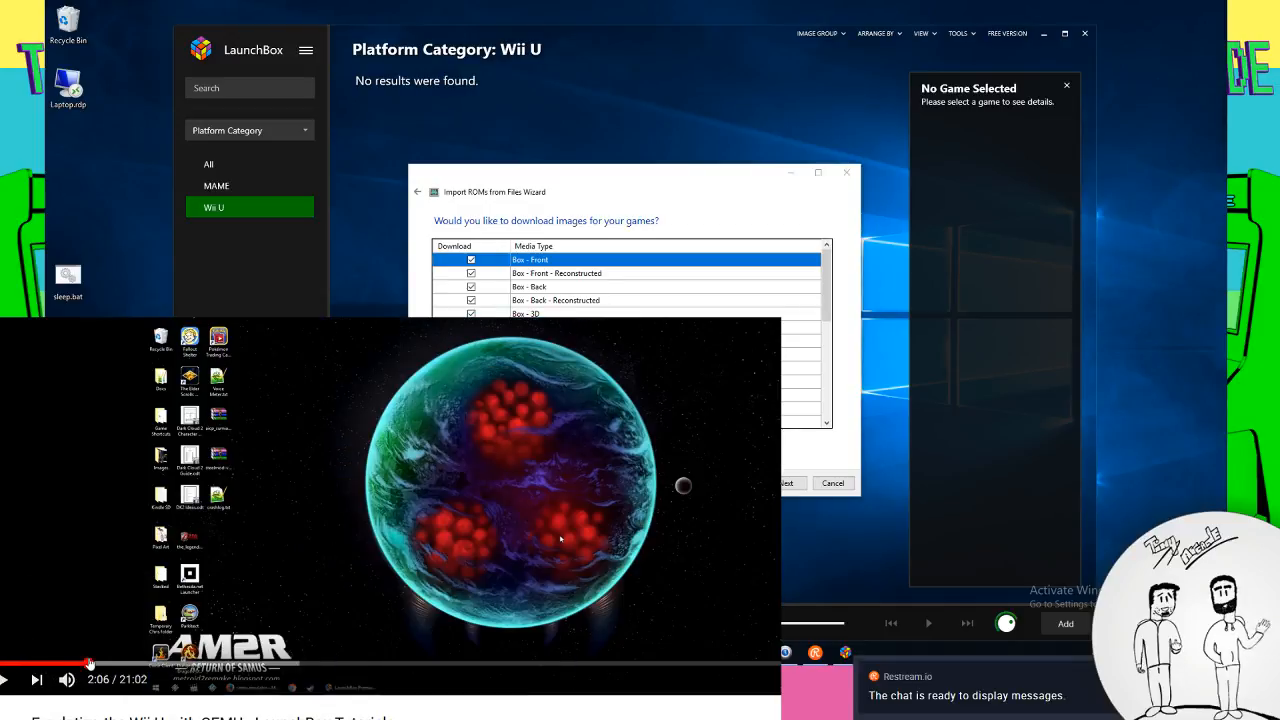
{"action": "left_click", "coordinate": [85, 664]}
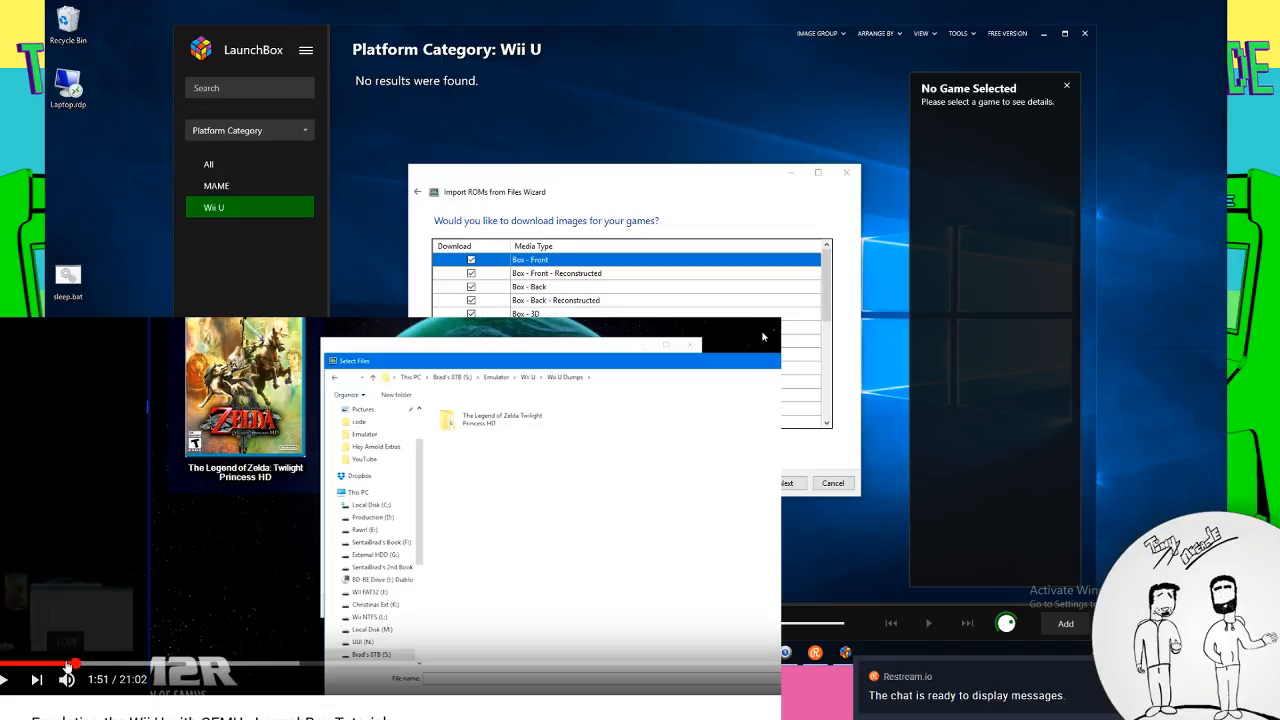
{"action": "left_click", "coordinate": [52, 664]}
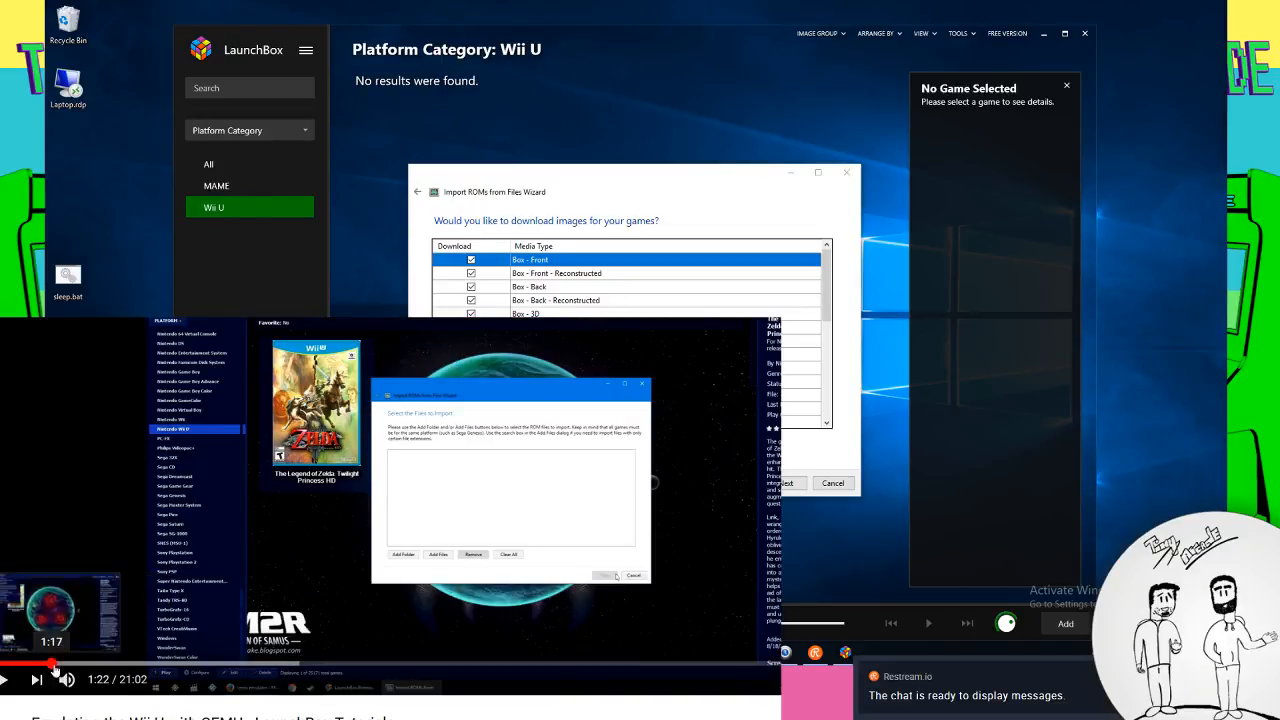
{"action": "left_click_drag", "start_coordinate": [62, 665], "coordinate": [218, 650]}
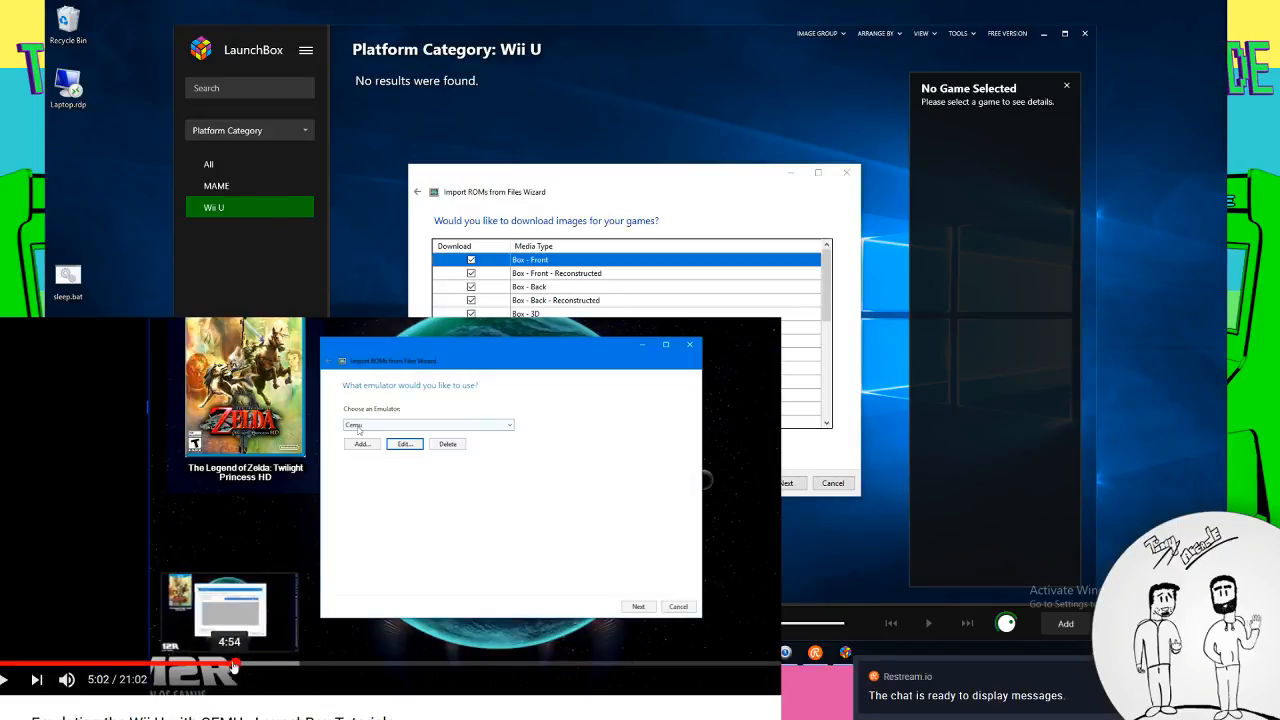
{"action": "left_click", "coordinate": [242, 664]}
{"action": "left_click", "coordinate": [228, 665]}
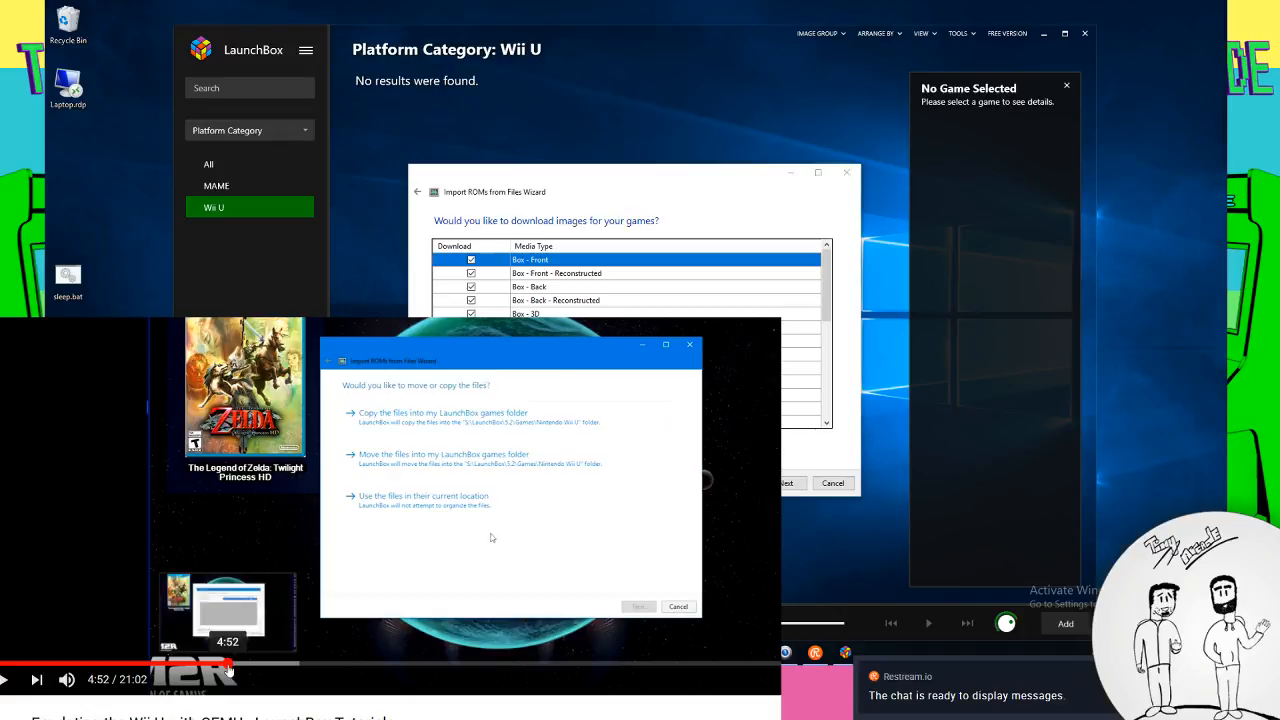
{"action": "left_click", "coordinate": [210, 665]}
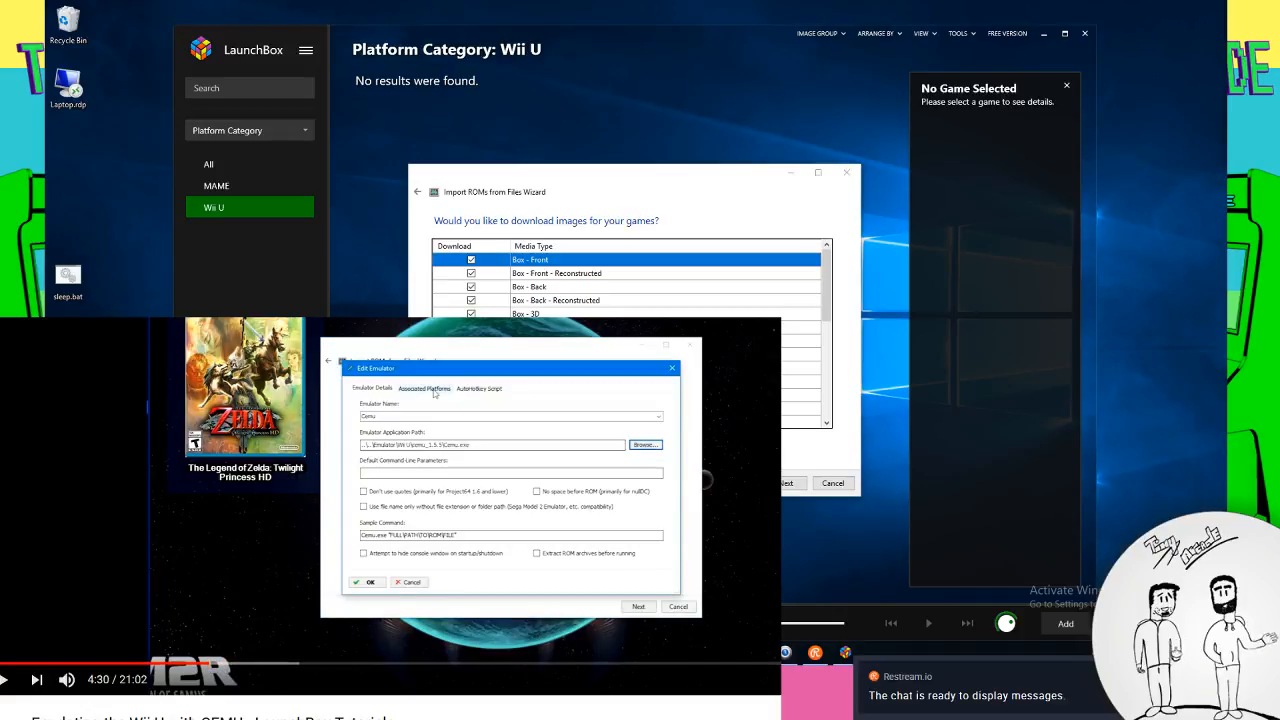
Go back to the emulator choice in the import wizard and open the Cemu emulator for editing
{"action": "left_click", "coordinate": [417, 192]}
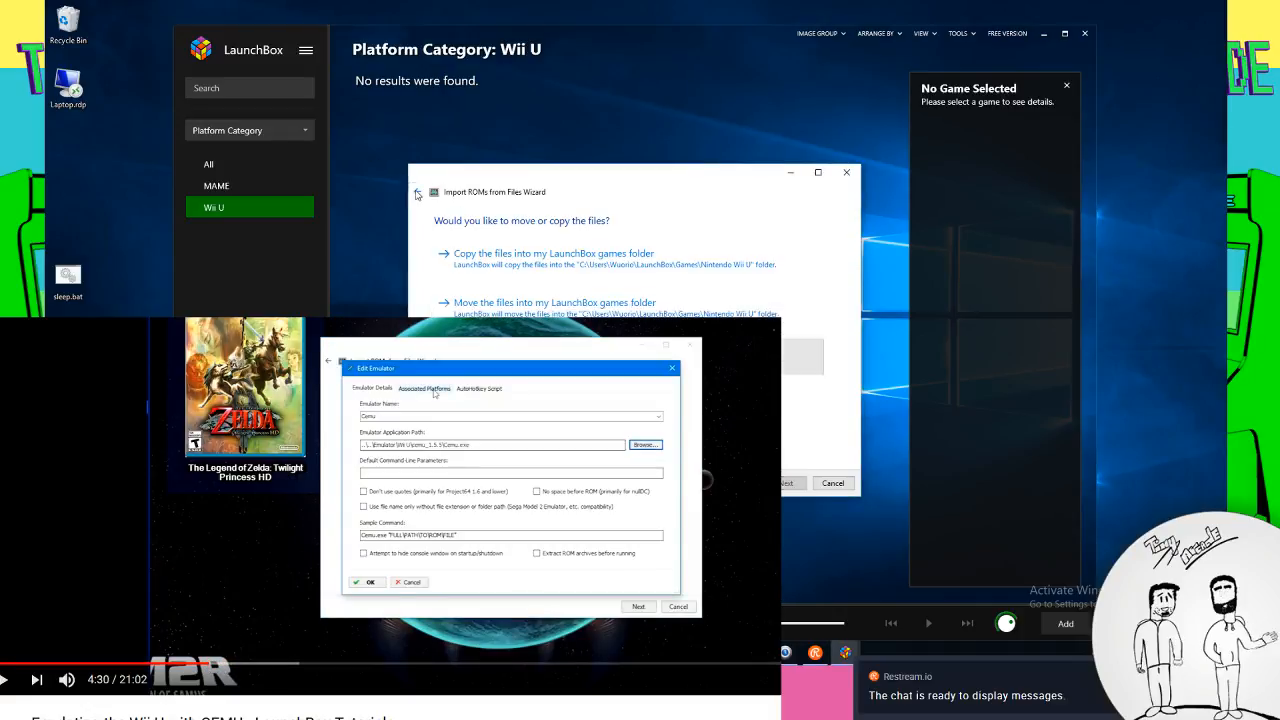
{"action": "left_click", "coordinate": [417, 192]}
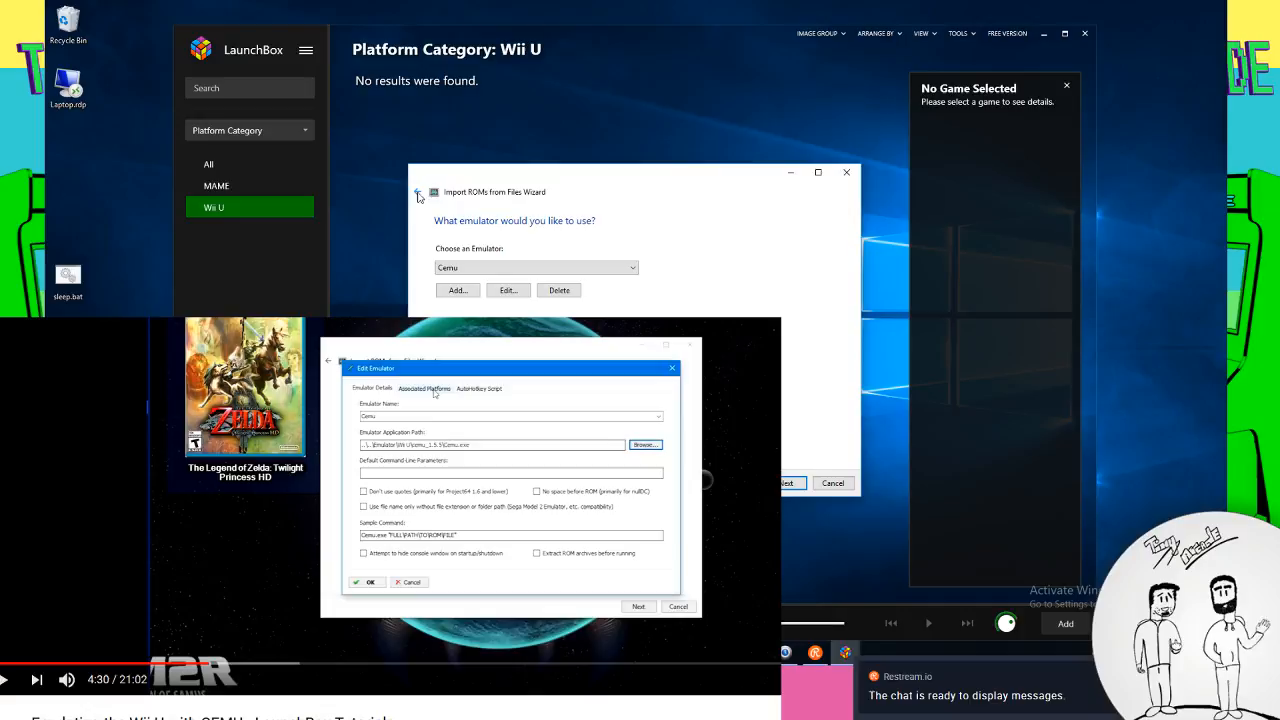
{"action": "left_click", "coordinate": [508, 291]}
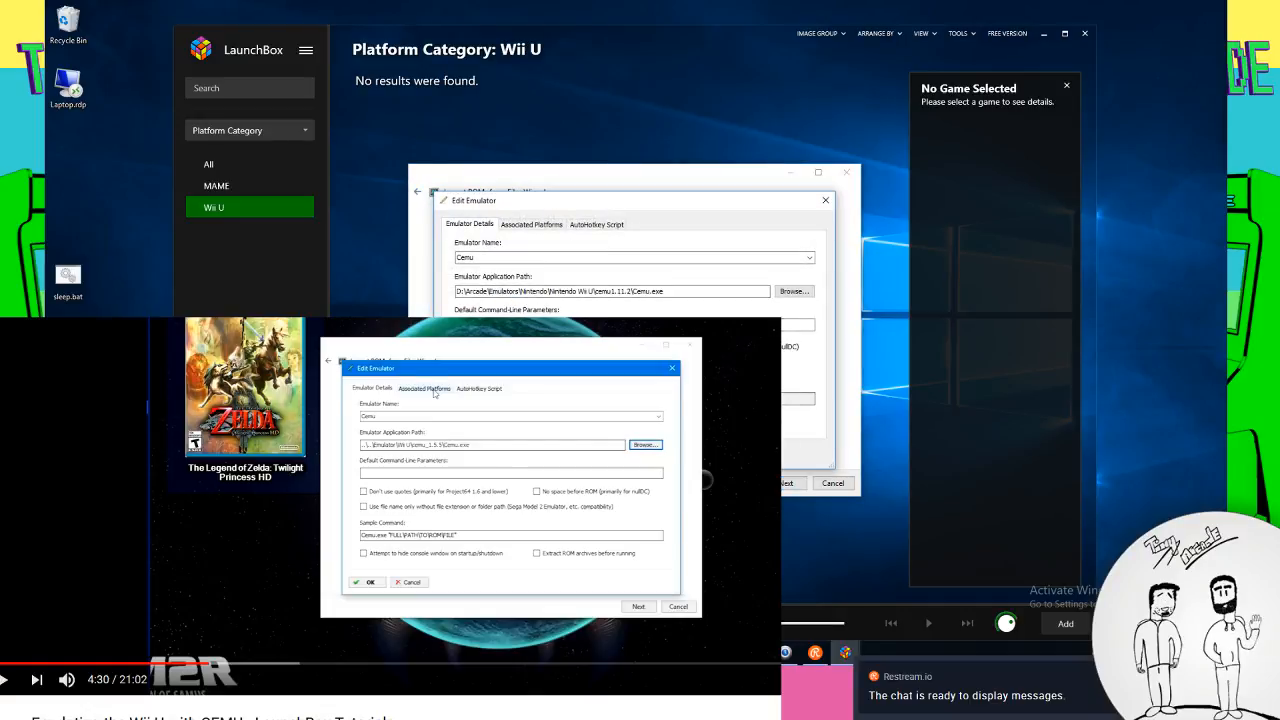
Play the tutorial up to its associated platforms page and check the associated platforms of Cemu against it
{"action": "left_click", "coordinate": [264, 549]}
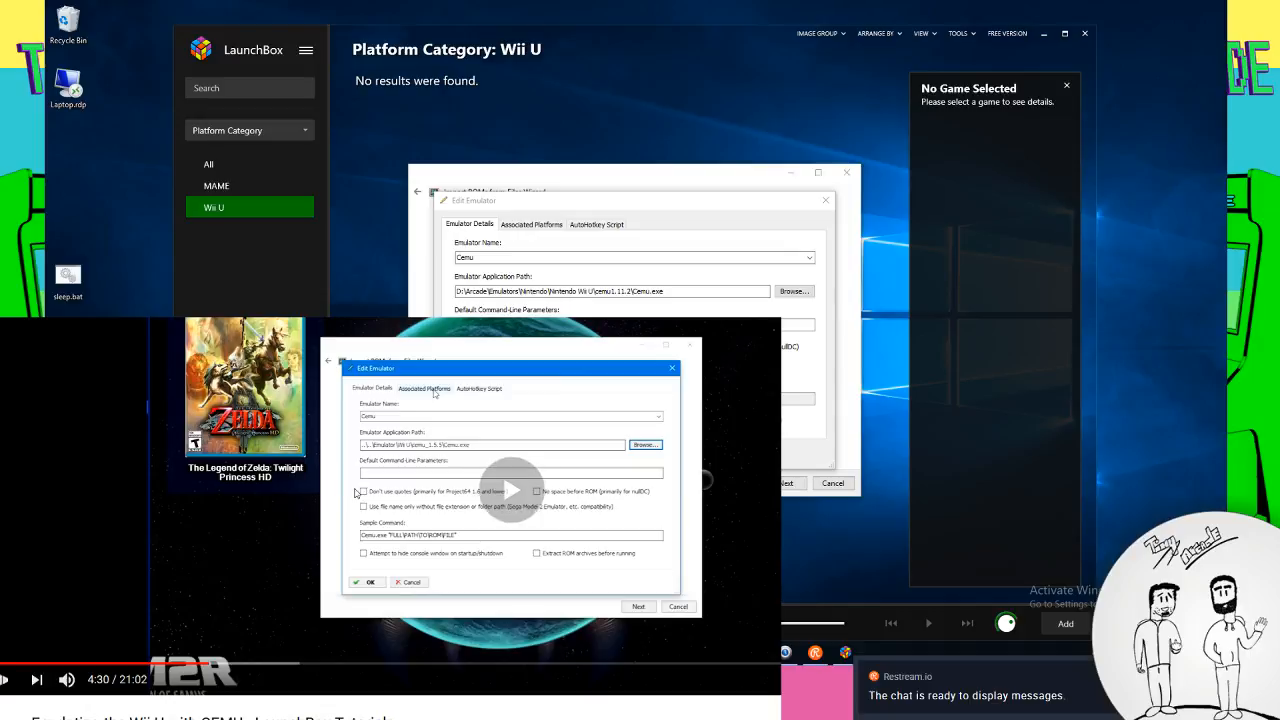
{"action": "left_click", "coordinate": [264, 549]}
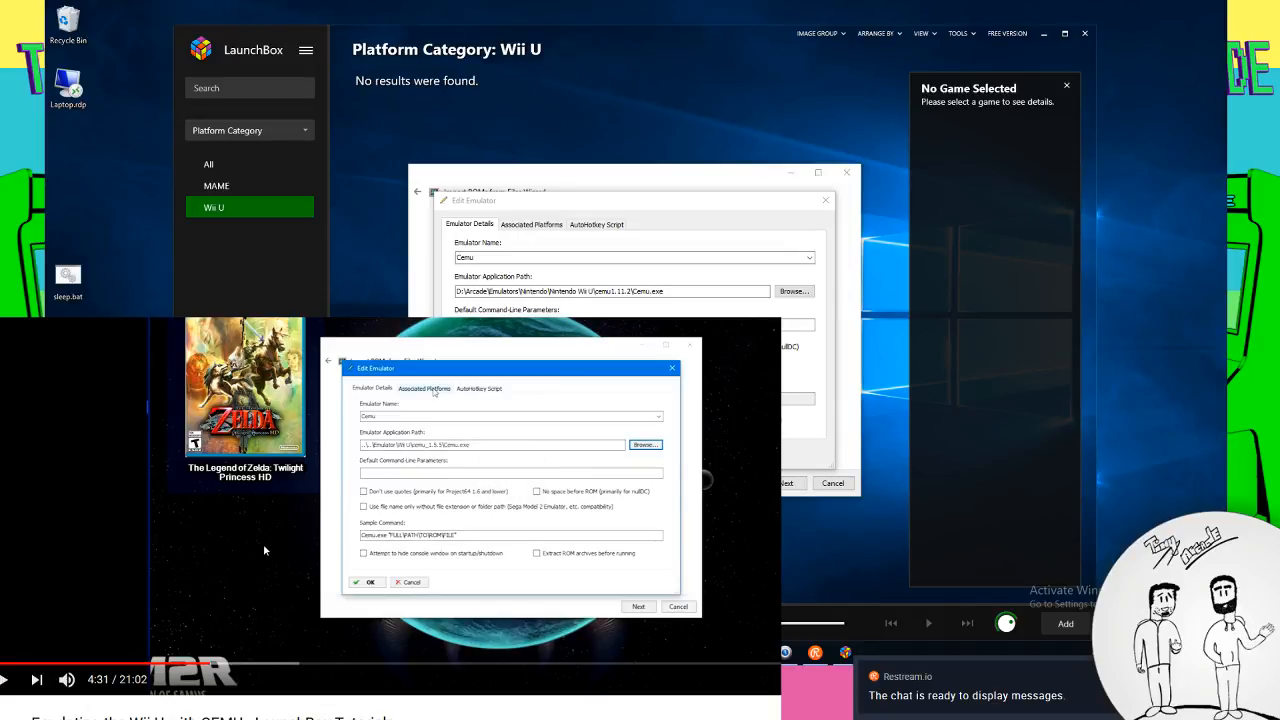
{"action": "left_click", "coordinate": [263, 543]}
{"action": "left_click", "coordinate": [268, 547]}
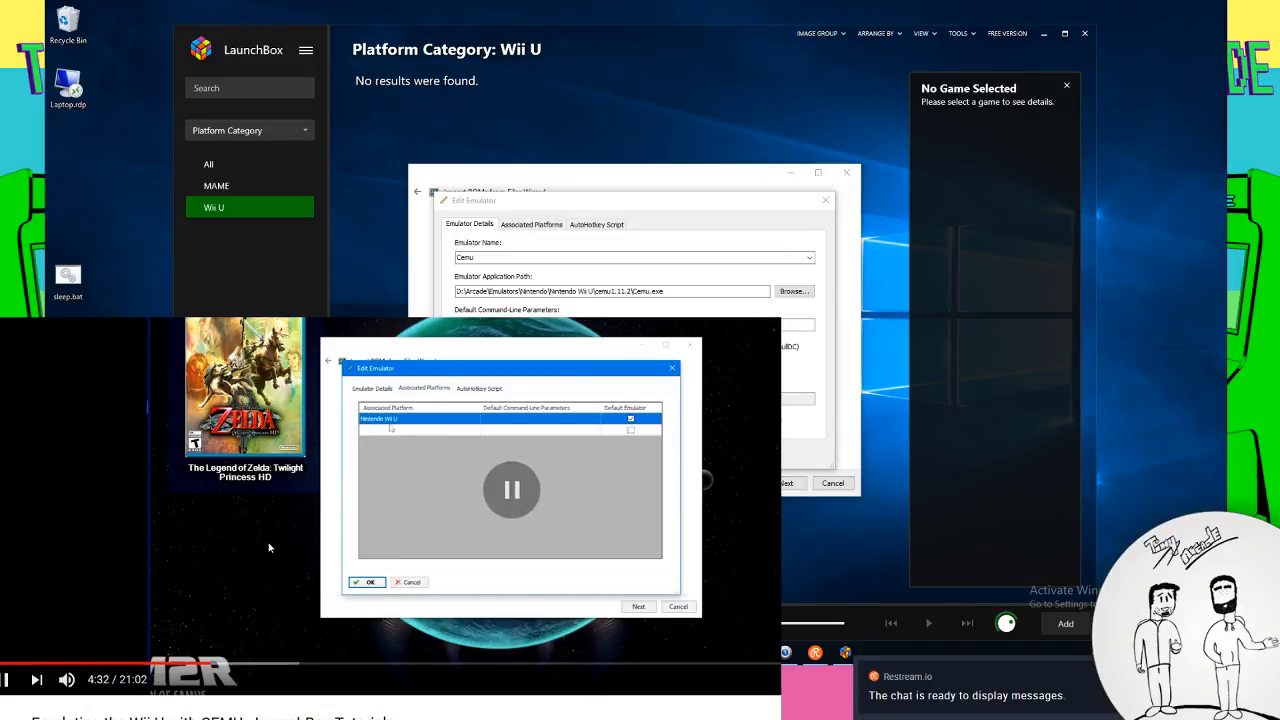
{"action": "left_click", "coordinate": [537, 225]}
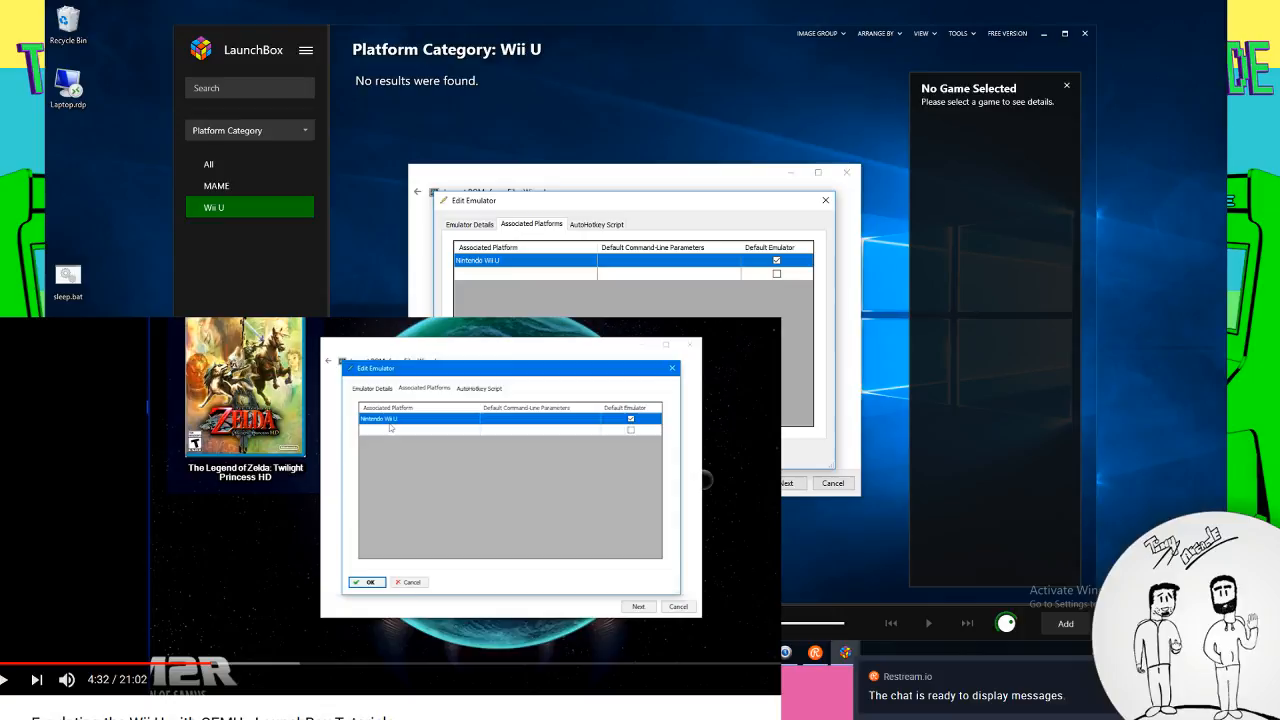
Continue the tutorial video and skip ahead to the choice of moving or copying the files
{"action": "left_click", "coordinate": [307, 534]}
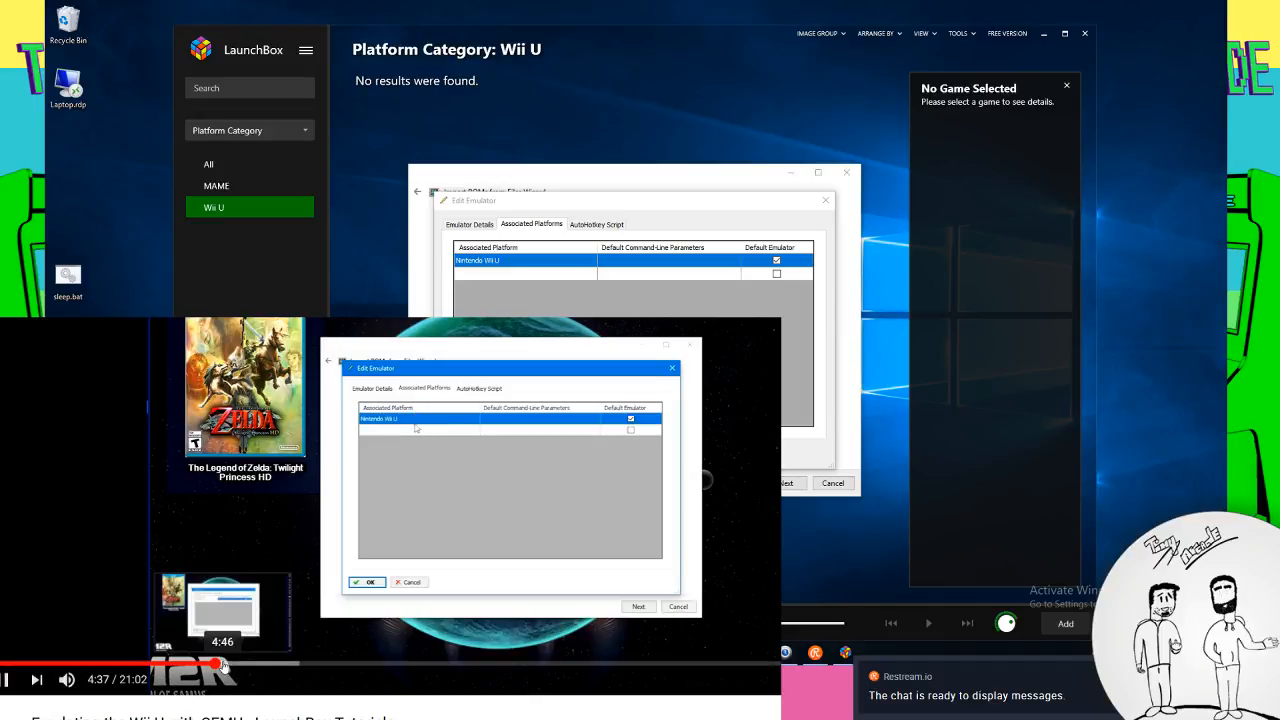
{"action": "left_click", "coordinate": [224, 664]}
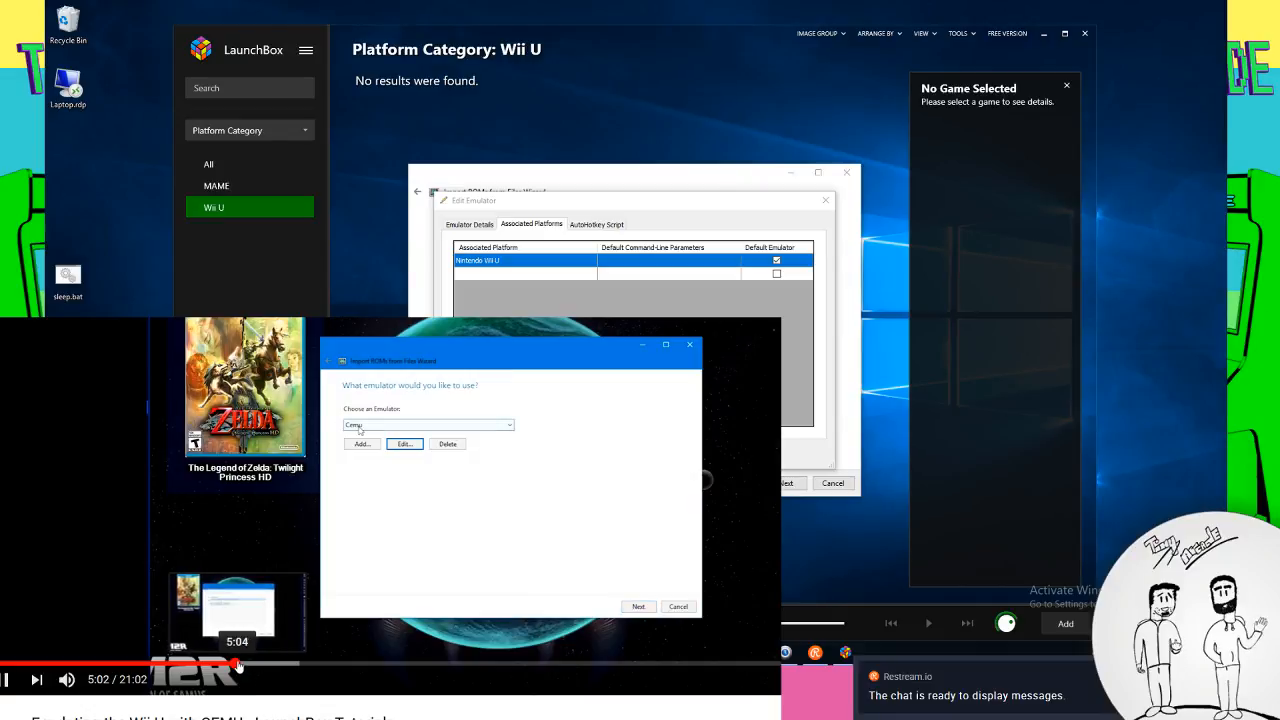
{"action": "left_click", "coordinate": [242, 665]}
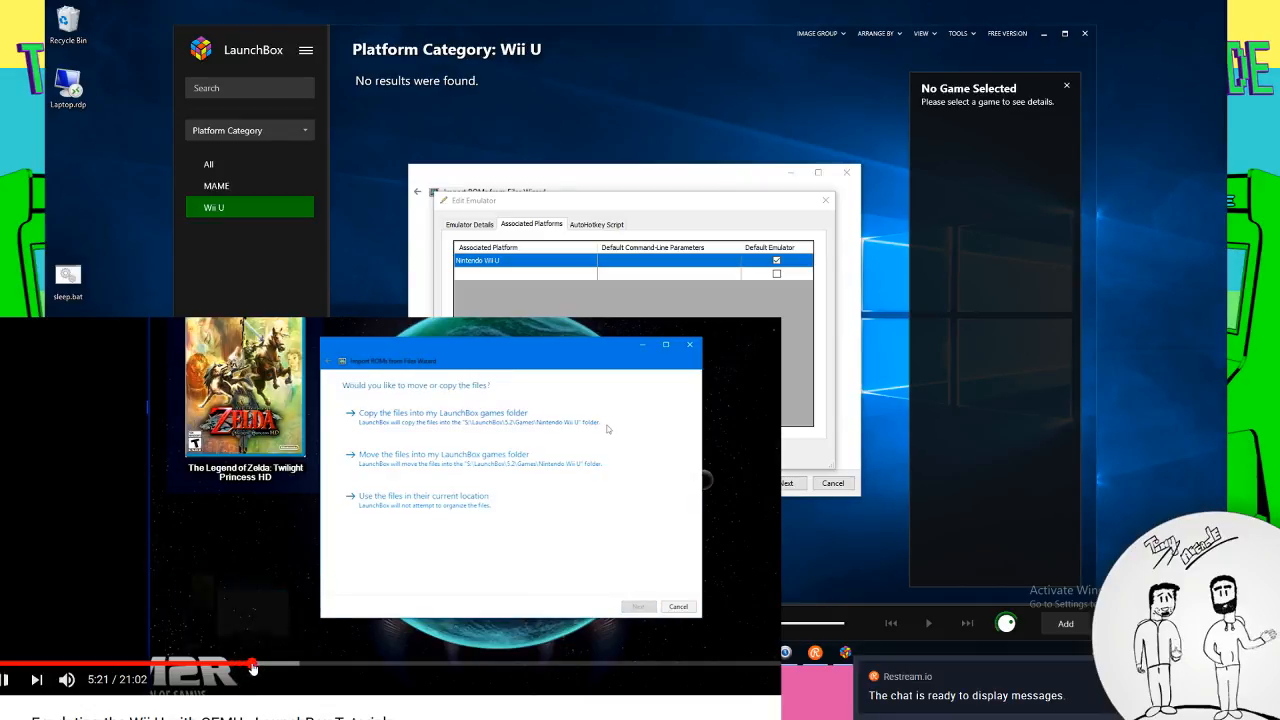
Skip ahead in the tutorial video from the move-or-copy choice, past the image downloads, to the Ready to Import page
{"action": "left_click", "coordinate": [256, 665]}
{"action": "left_click", "coordinate": [260, 666]}
{"action": "left_click", "coordinate": [265, 665]}
{"action": "left_click", "coordinate": [275, 664]}
{"action": "left_click", "coordinate": [283, 663]}
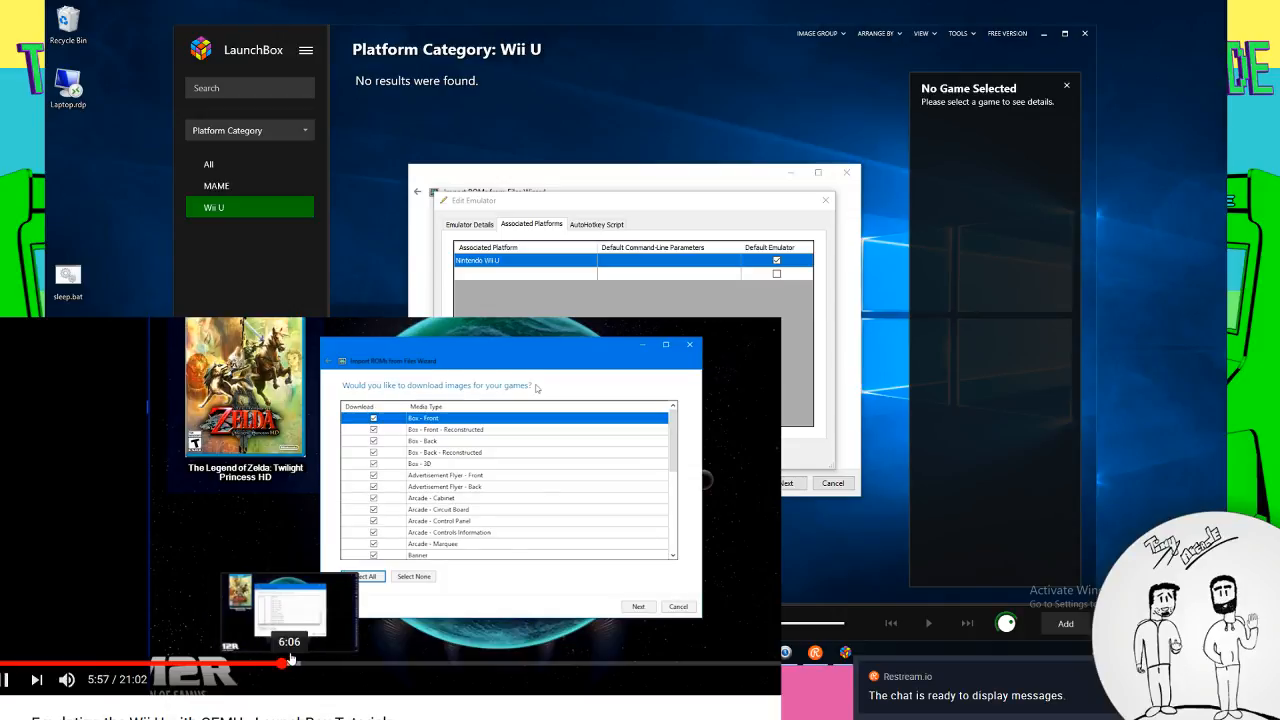
{"action": "left_click", "coordinate": [289, 662]}
{"action": "left_click", "coordinate": [298, 663]}
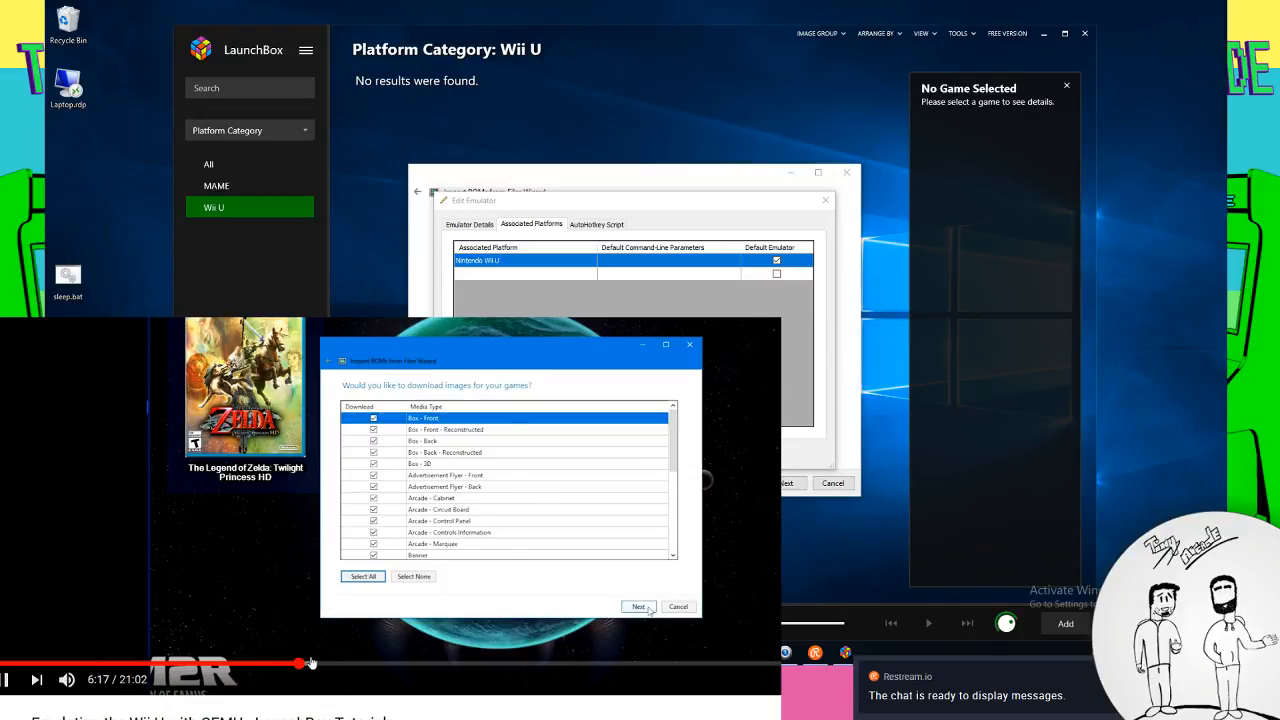
{"action": "left_click", "coordinate": [309, 664]}
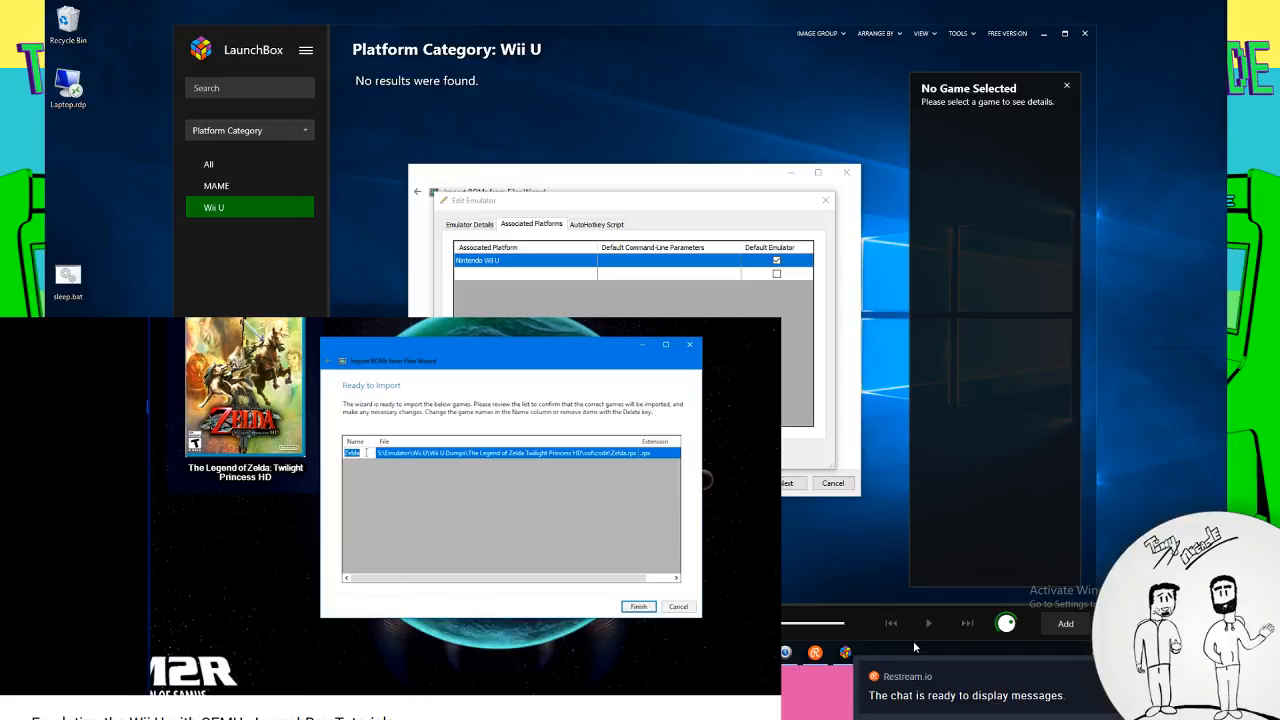
Close the emulator editor and advance the import wizard to its final review, using the files in their current location and leaving the remaining options unchanged
{"action": "key", "text": "Escape"}
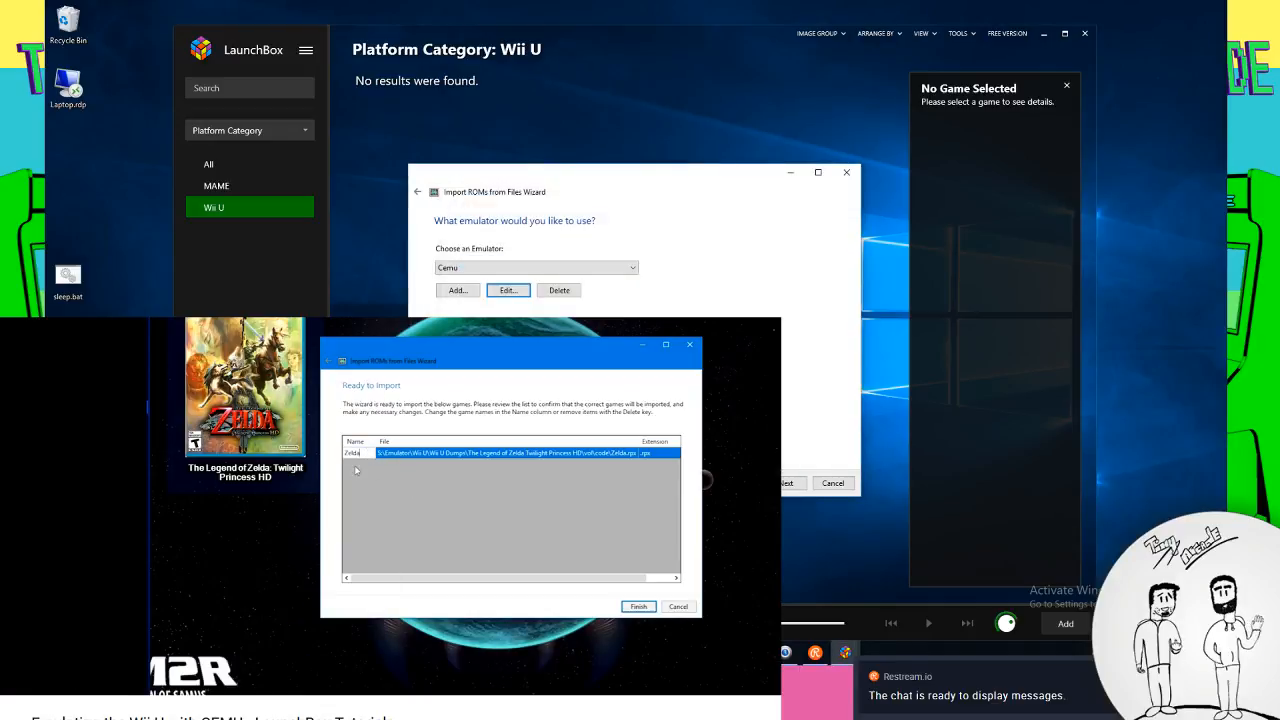
{"action": "left_click", "coordinate": [788, 483]}
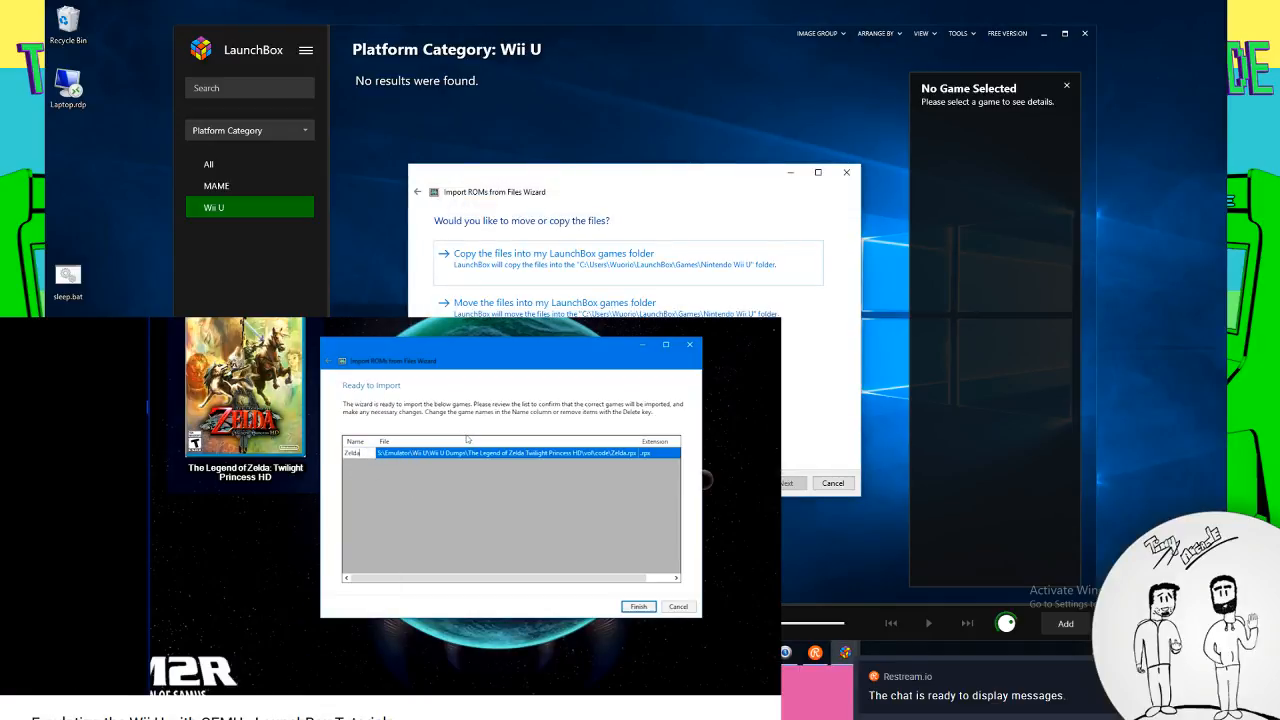
{"action": "left_click", "coordinate": [804, 357]}
{"action": "left_click", "coordinate": [790, 486]}
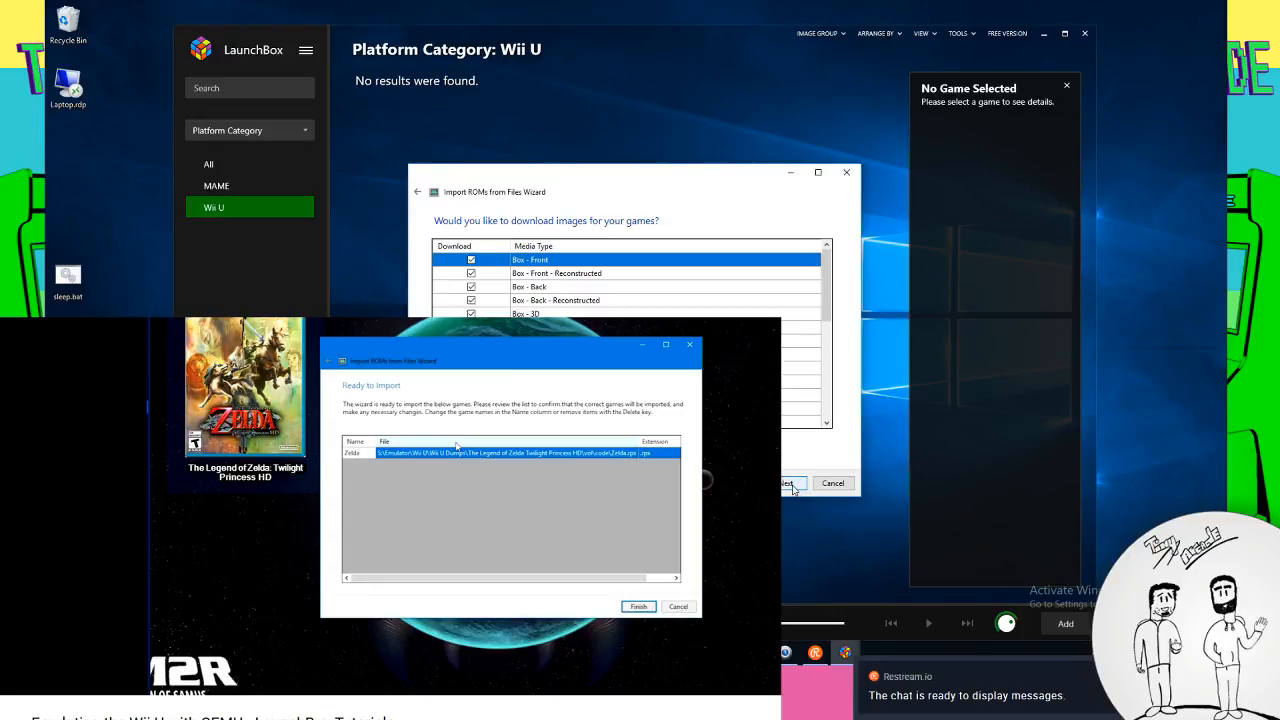
{"action": "key", "text": "Return"}
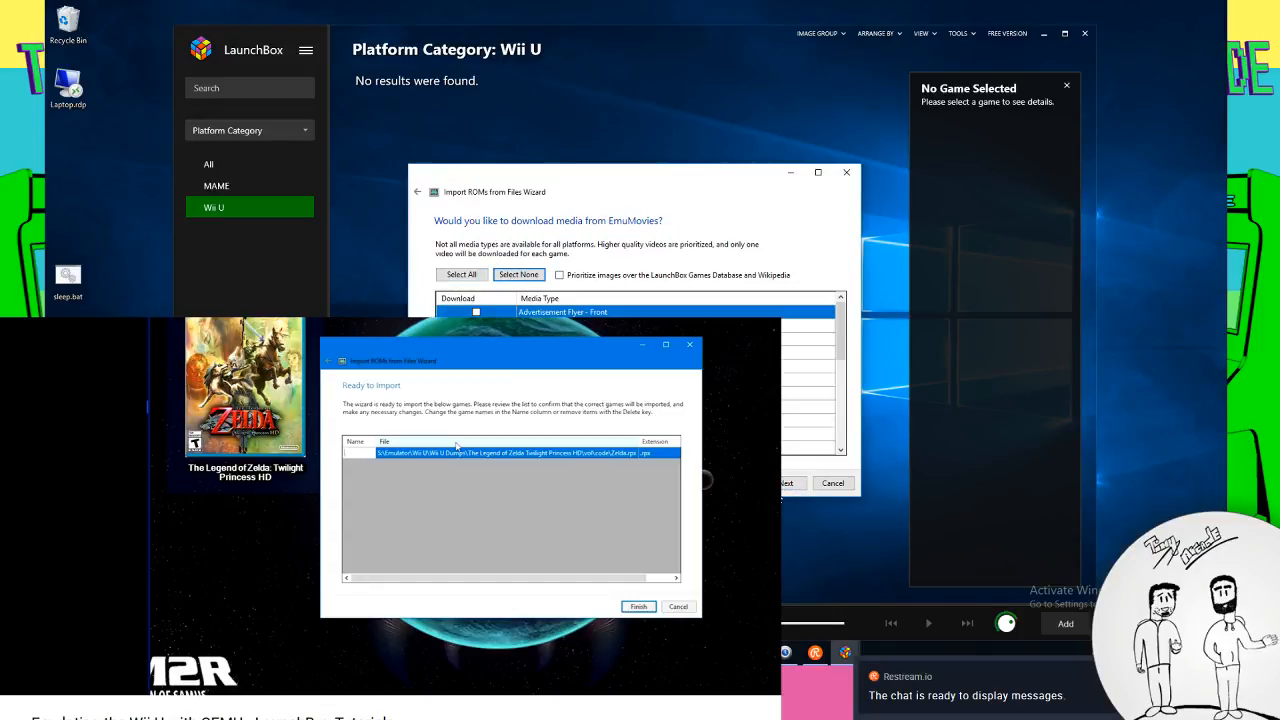
{"action": "key", "text": "Return"}
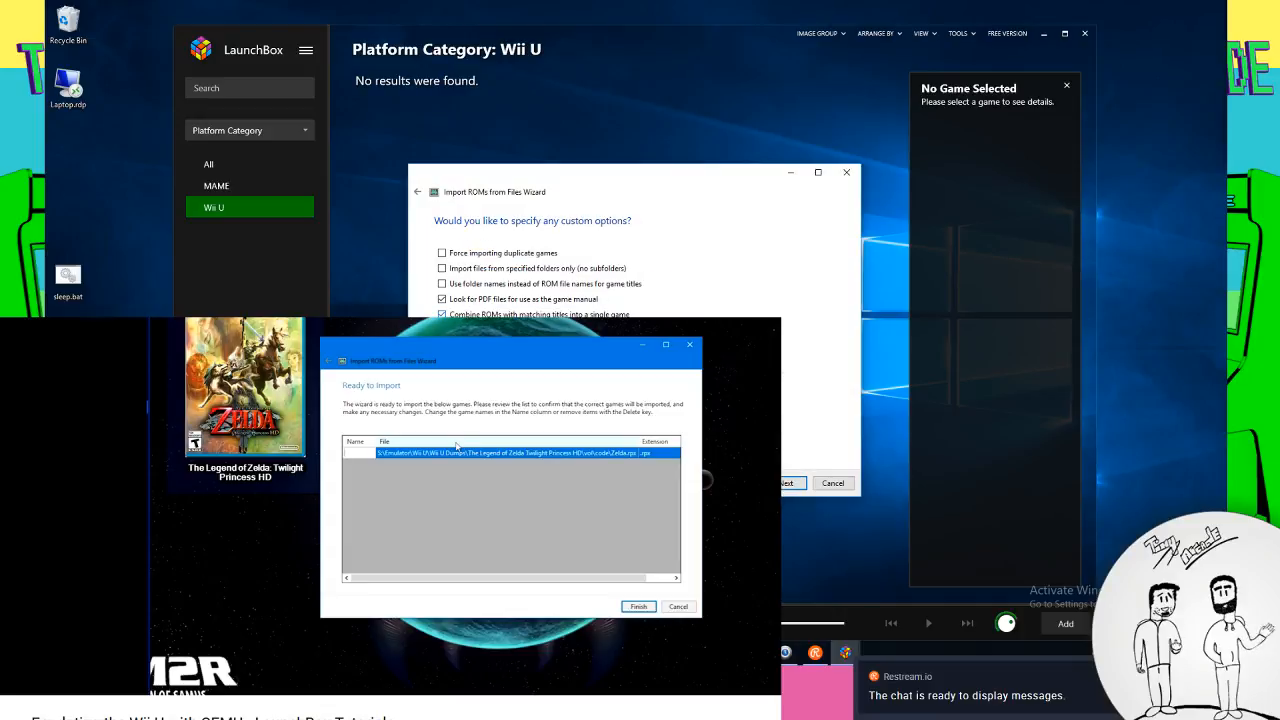
{"action": "key", "text": "Return"}
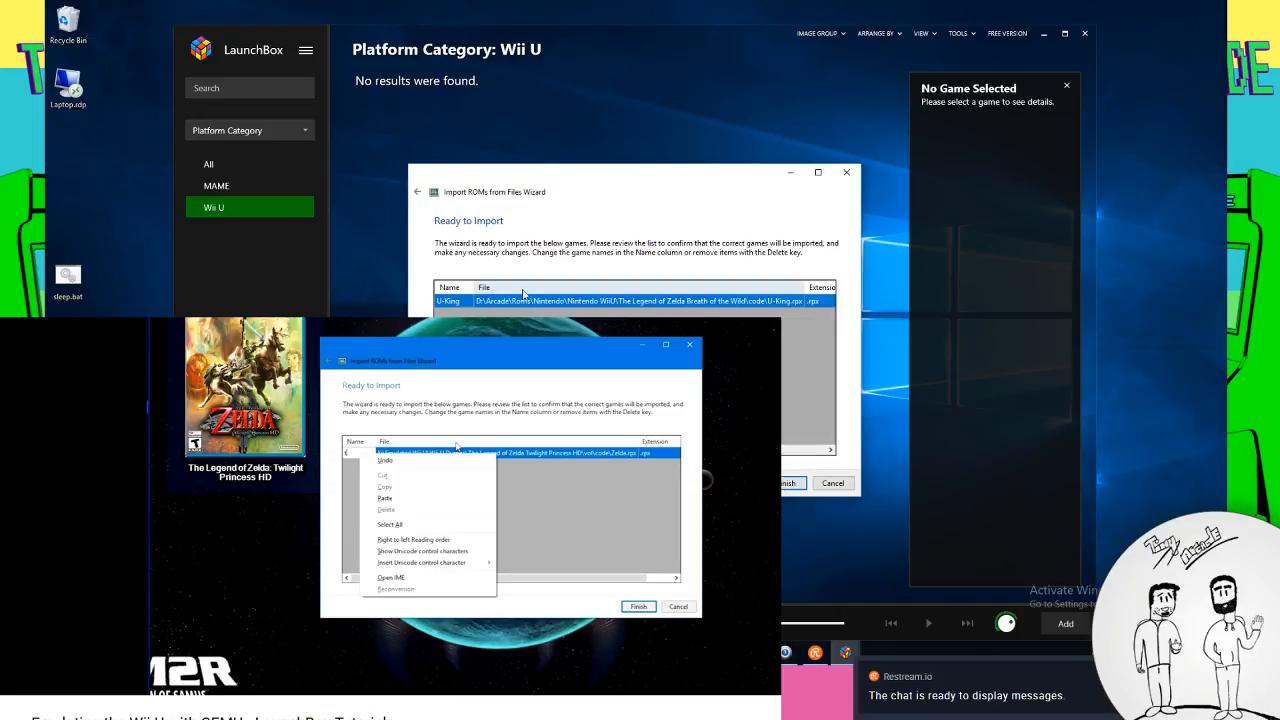
Rename the U-King entry in the import list to "The Legends Of Zelda - Breath of the Wild"
{"action": "left_click_drag", "start_coordinate": [460, 302], "coordinate": [370, 318]}
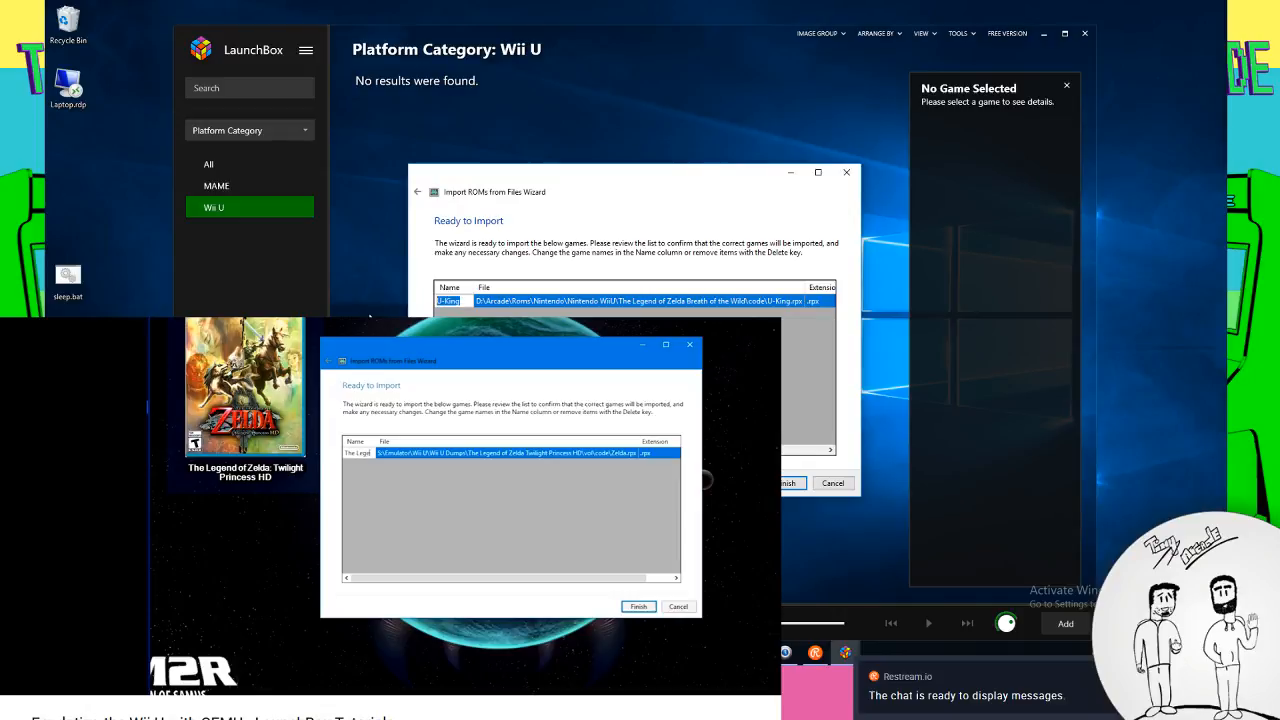
{"action": "type", "text": "The Leg"}
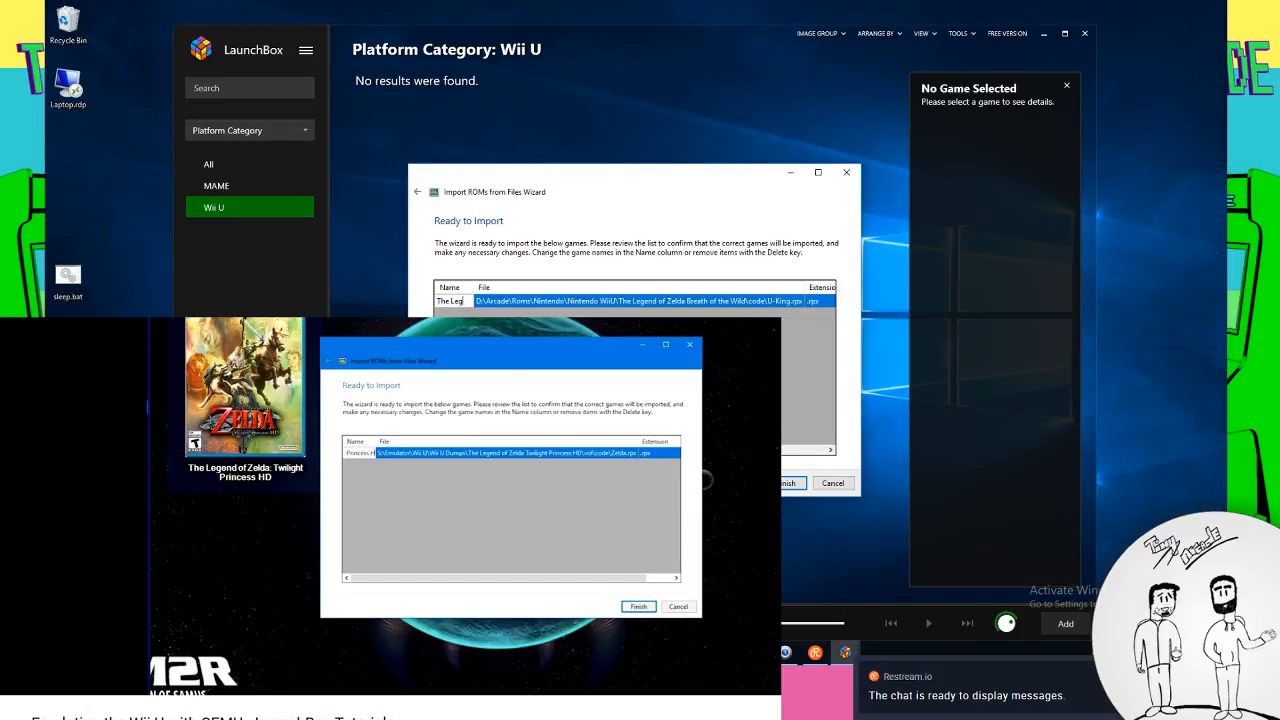
{"action": "type", "text": "end o Zeldn"}
{"action": "key", "text": "BackSpace"}
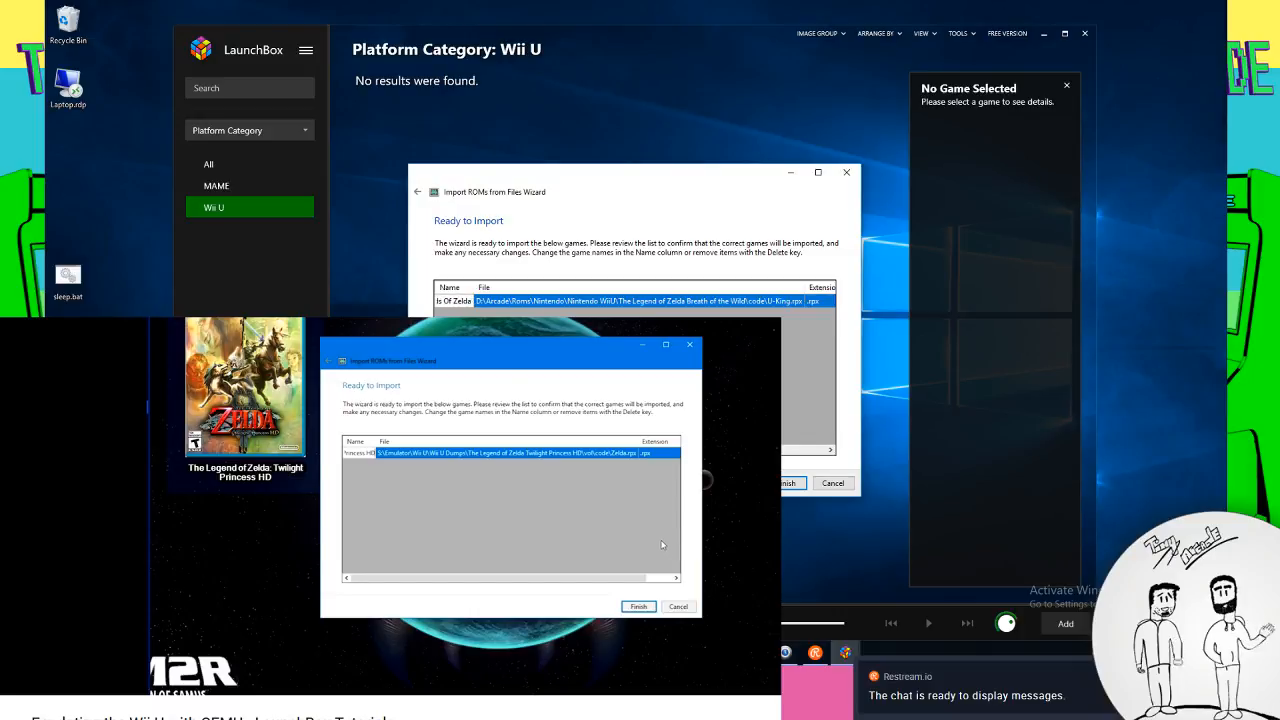
{"action": "type", "text": "a - Breath of the Wild"}
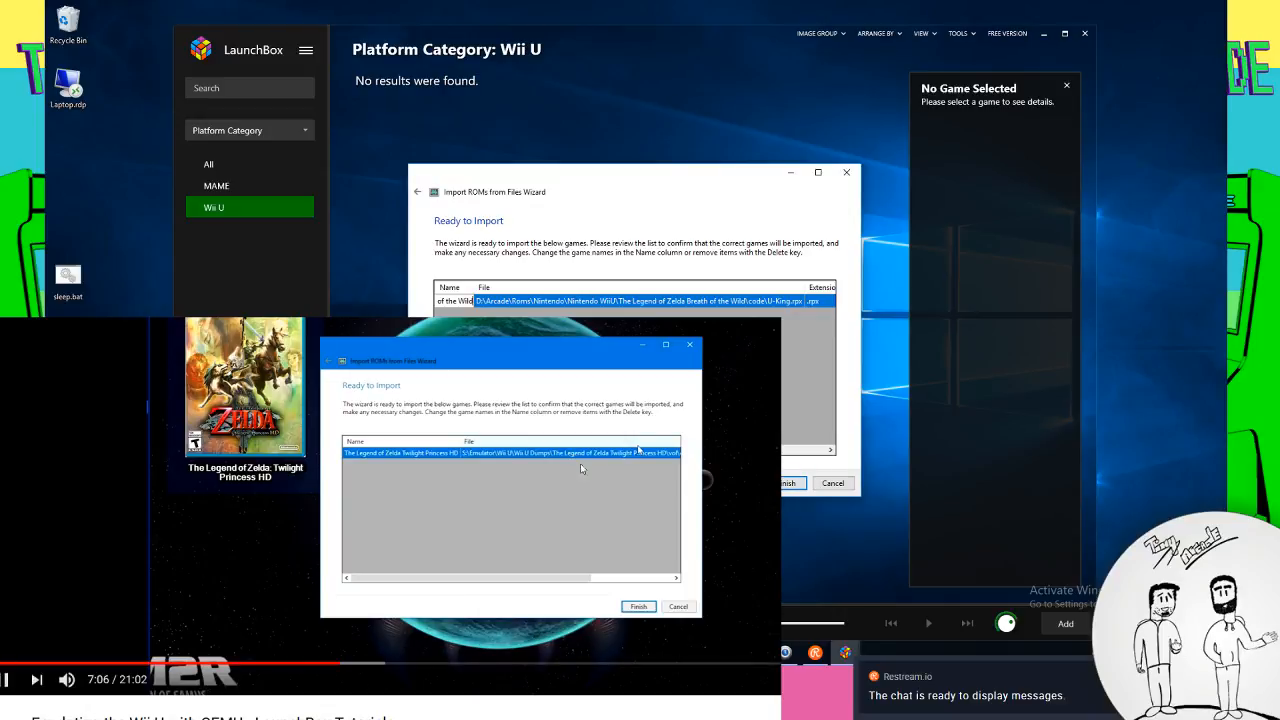
Skim the tutorial video past the Cemu website section, up to about 15:06 where the imported game is shown
{"action": "left_click", "coordinate": [356, 664]}
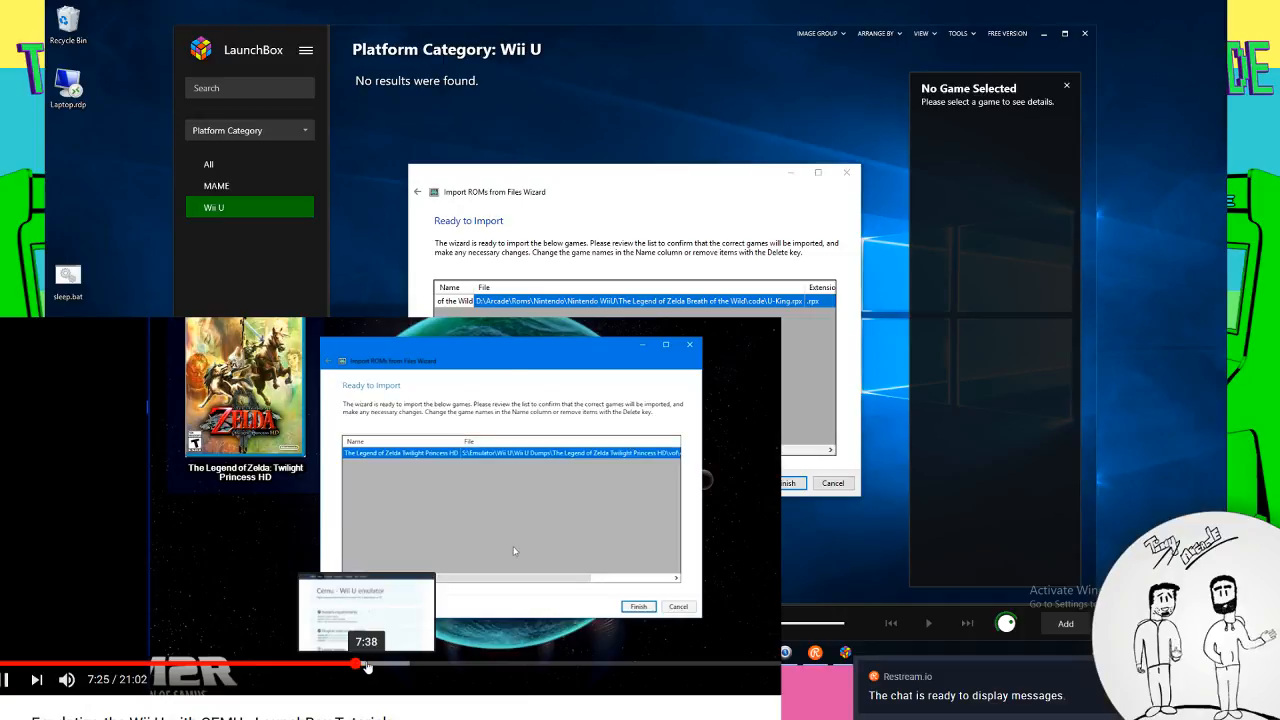
{"action": "left_click", "coordinate": [367, 664]}
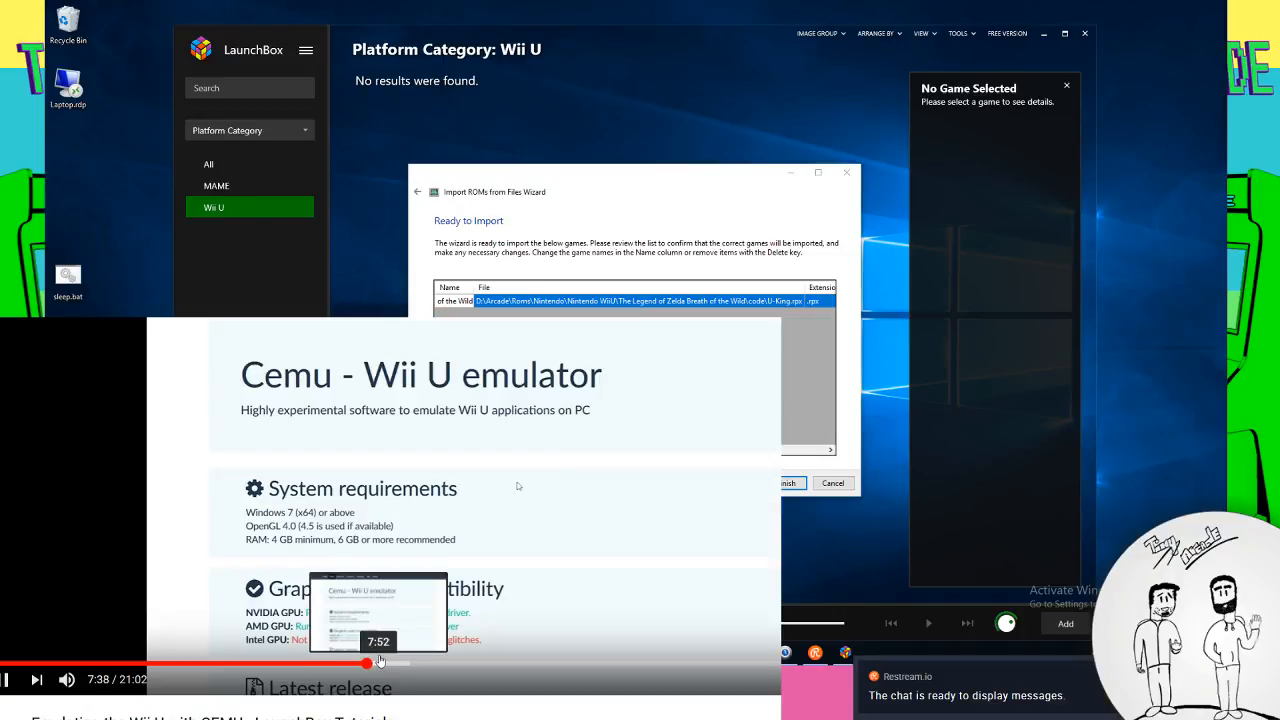
{"action": "left_click", "coordinate": [380, 661]}
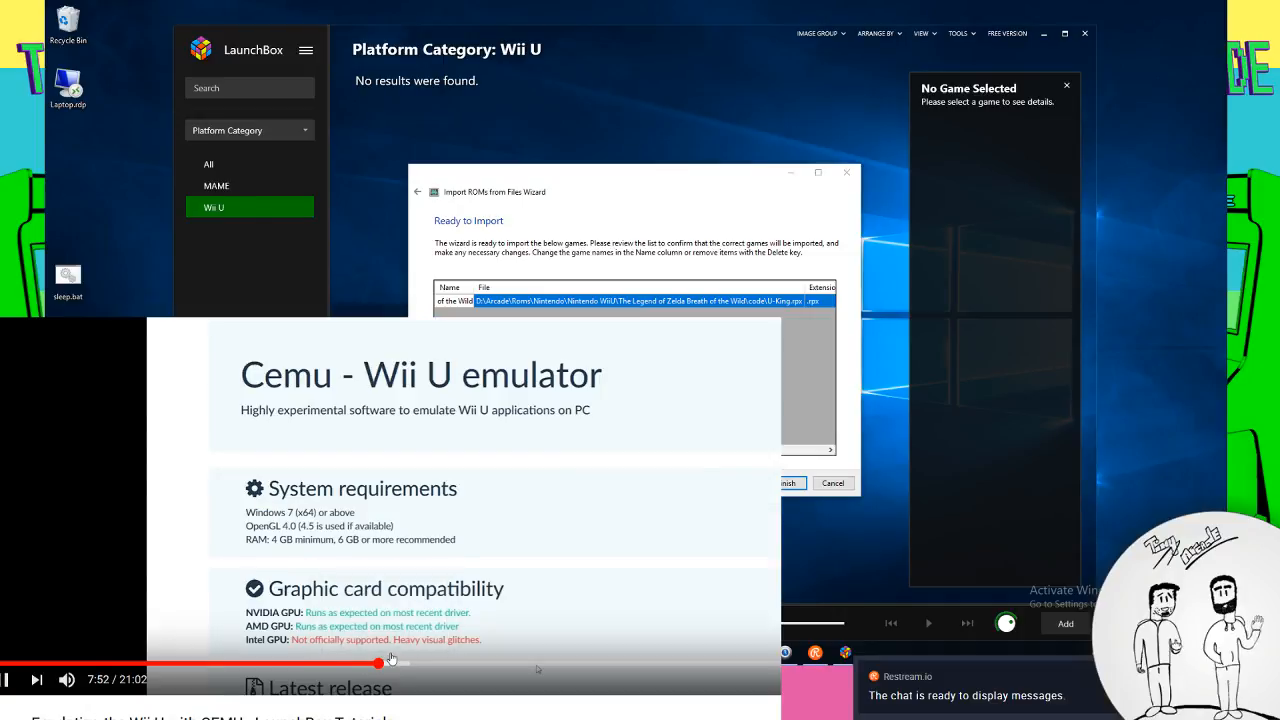
{"action": "left_click", "coordinate": [392, 663]}
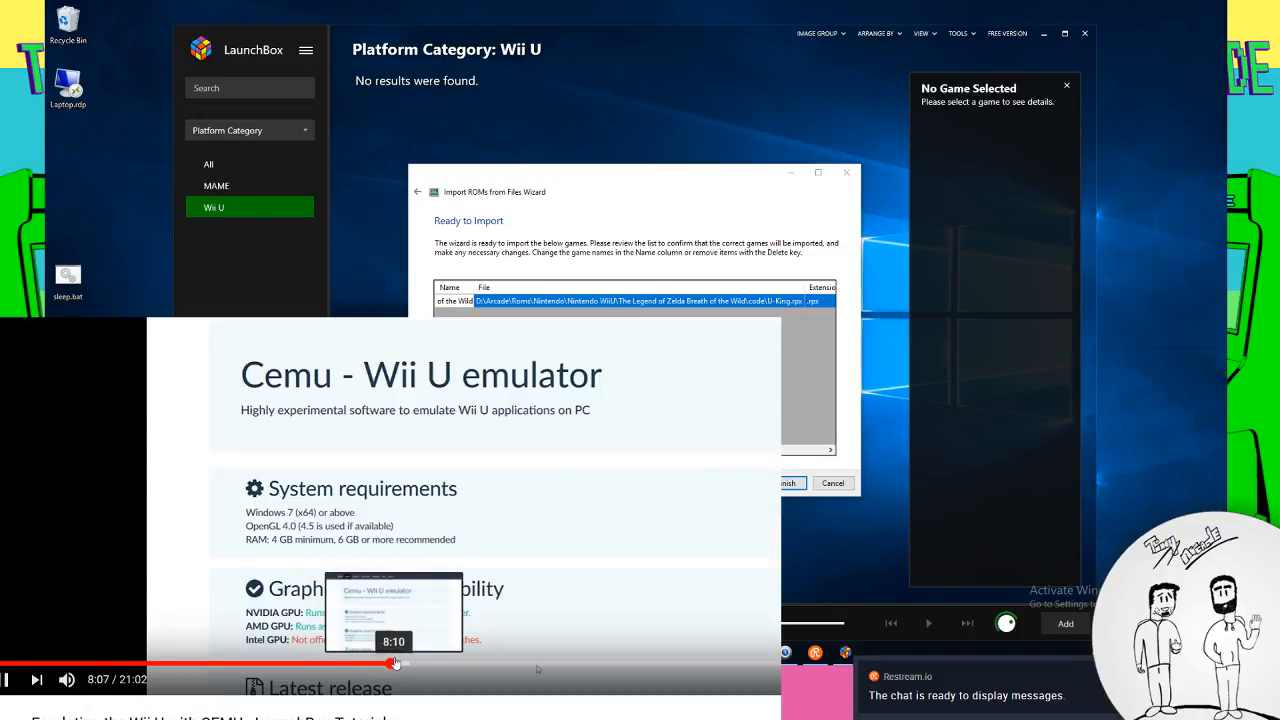
{"action": "left_click", "coordinate": [401, 663]}
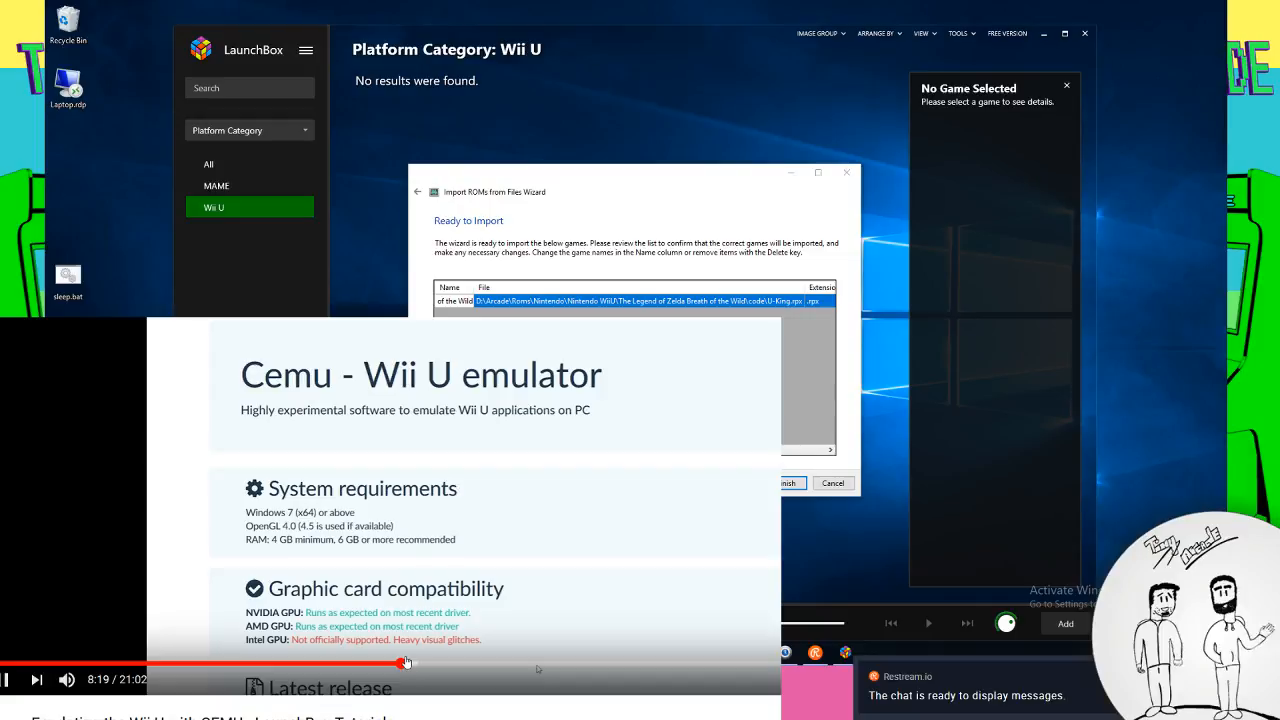
{"action": "left_click", "coordinate": [406, 664]}
{"action": "left_click", "coordinate": [411, 665]}
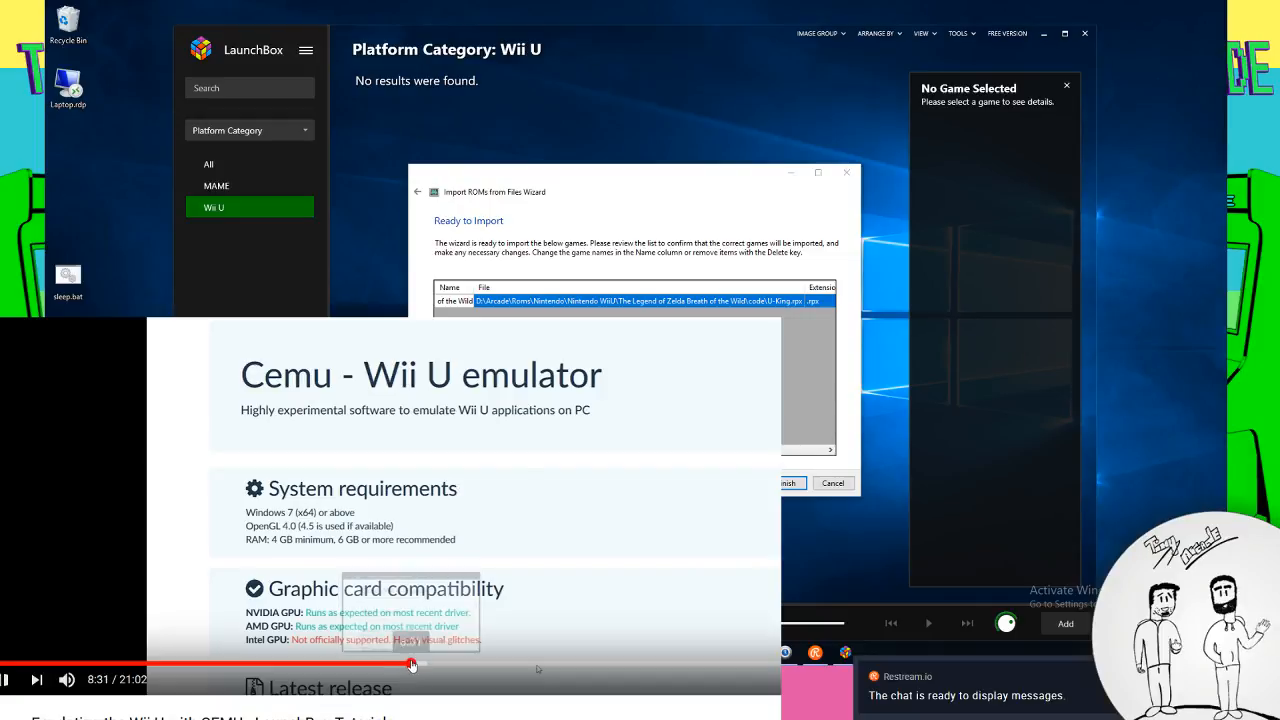
{"action": "left_click", "coordinate": [440, 663]}
{"action": "left_click", "coordinate": [456, 664]}
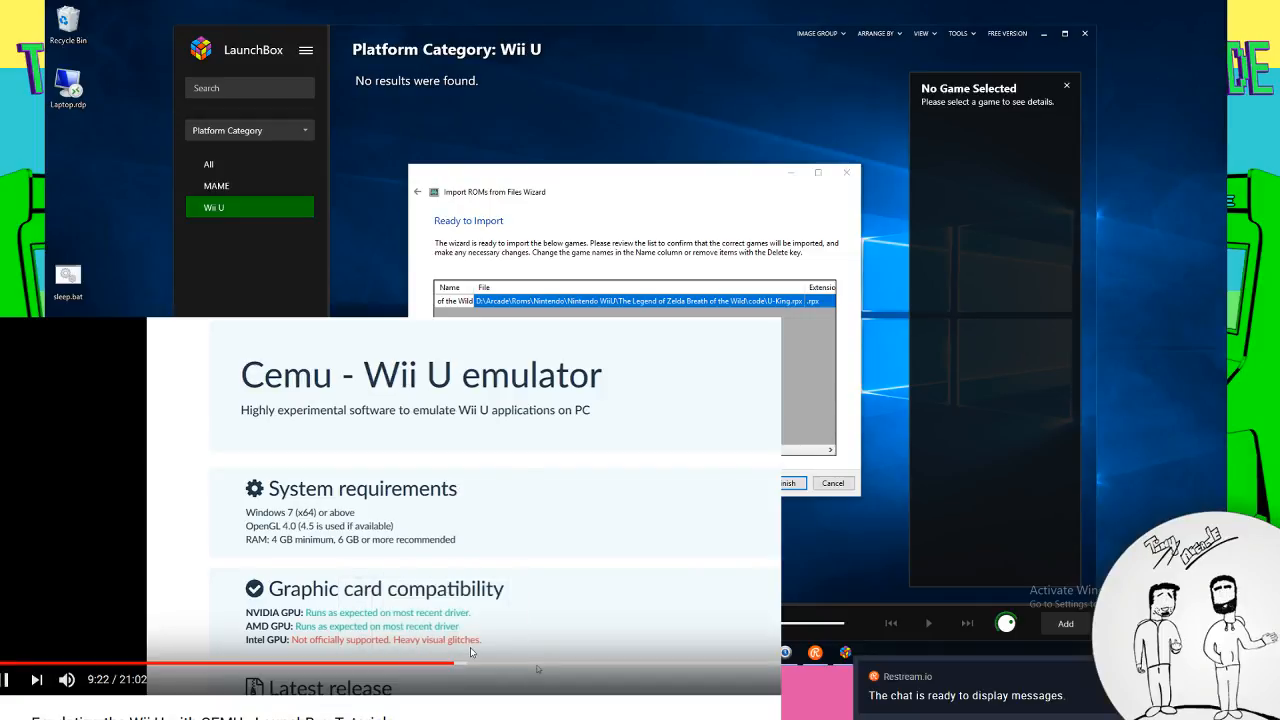
{"action": "left_click", "coordinate": [469, 664]}
{"action": "left_click", "coordinate": [475, 665]}
{"action": "left_click", "coordinate": [487, 666]}
{"action": "left_click", "coordinate": [493, 667]}
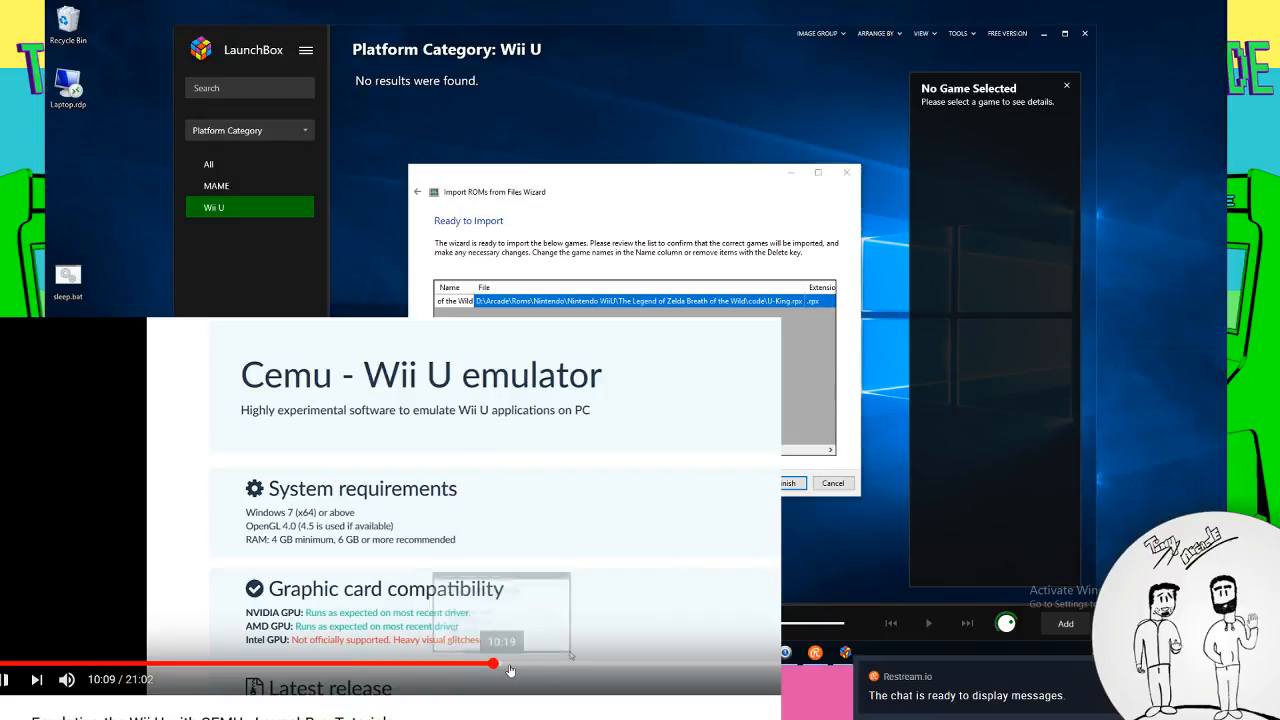
{"action": "left_click", "coordinate": [510, 667]}
{"action": "left_click", "coordinate": [516, 665]}
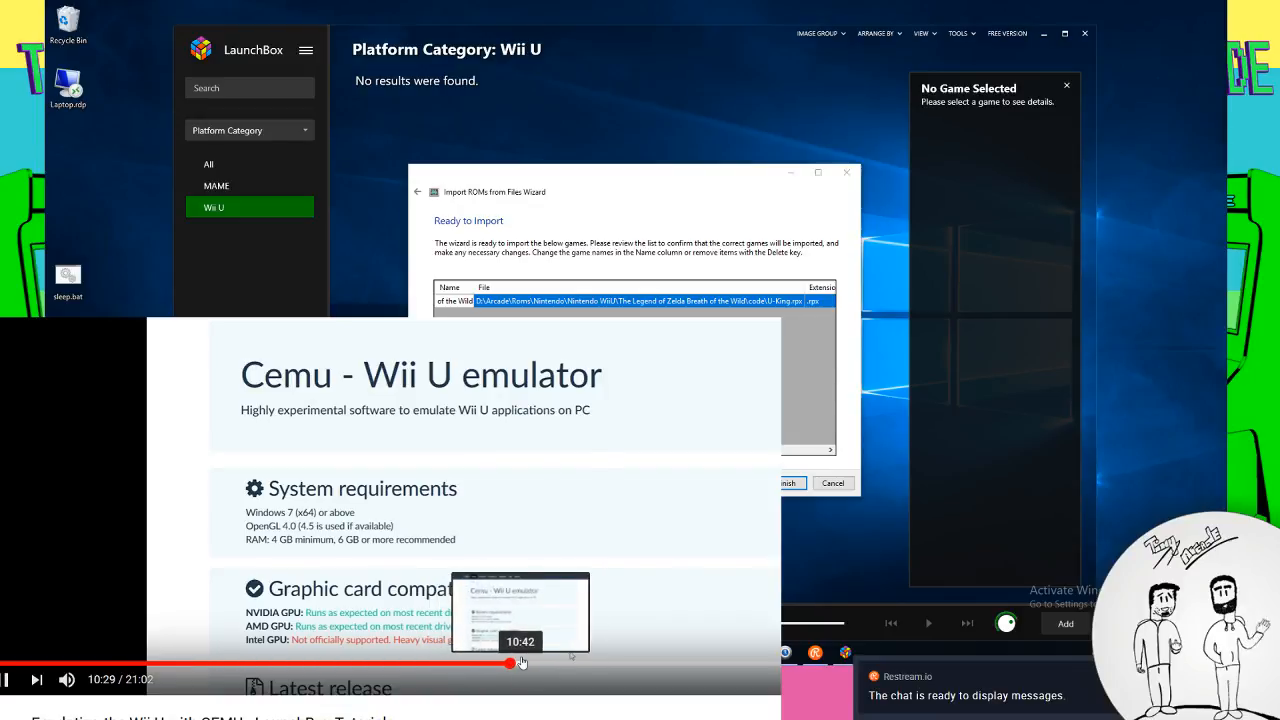
{"action": "left_click", "coordinate": [527, 665]}
{"action": "left_click", "coordinate": [537, 666]}
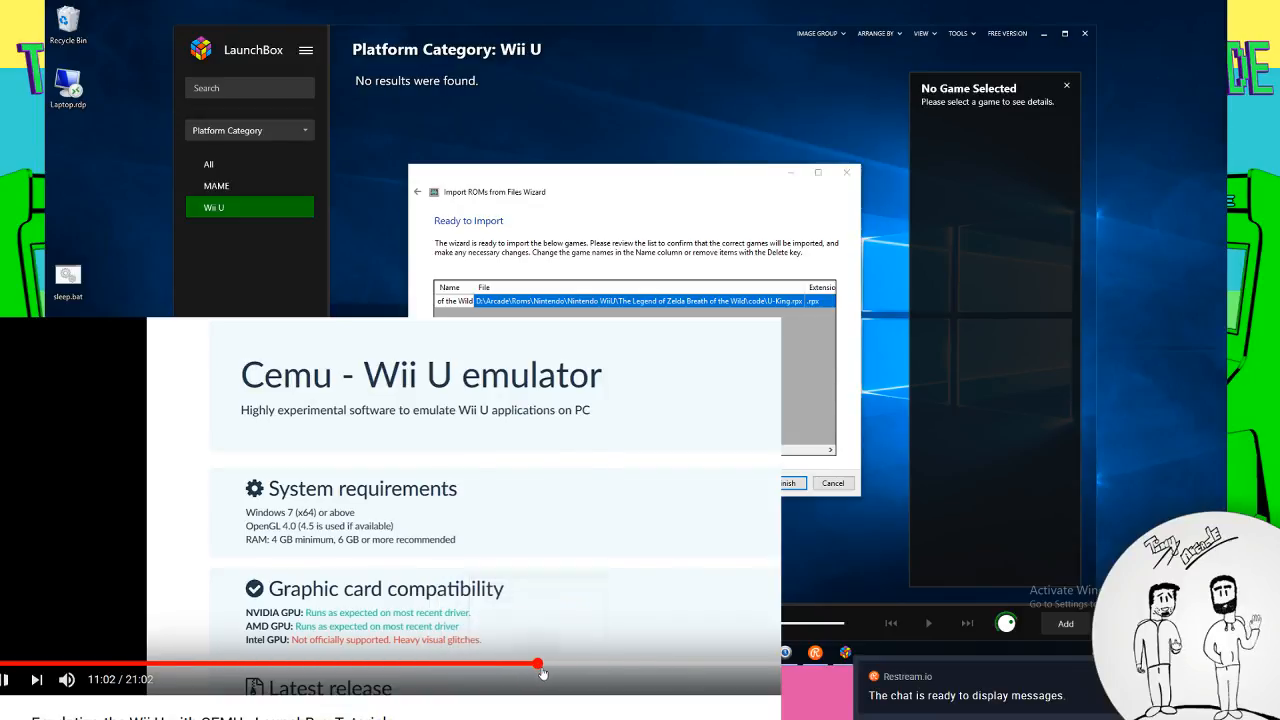
{"action": "left_click_drag", "start_coordinate": [553, 668], "coordinate": [743, 663]}
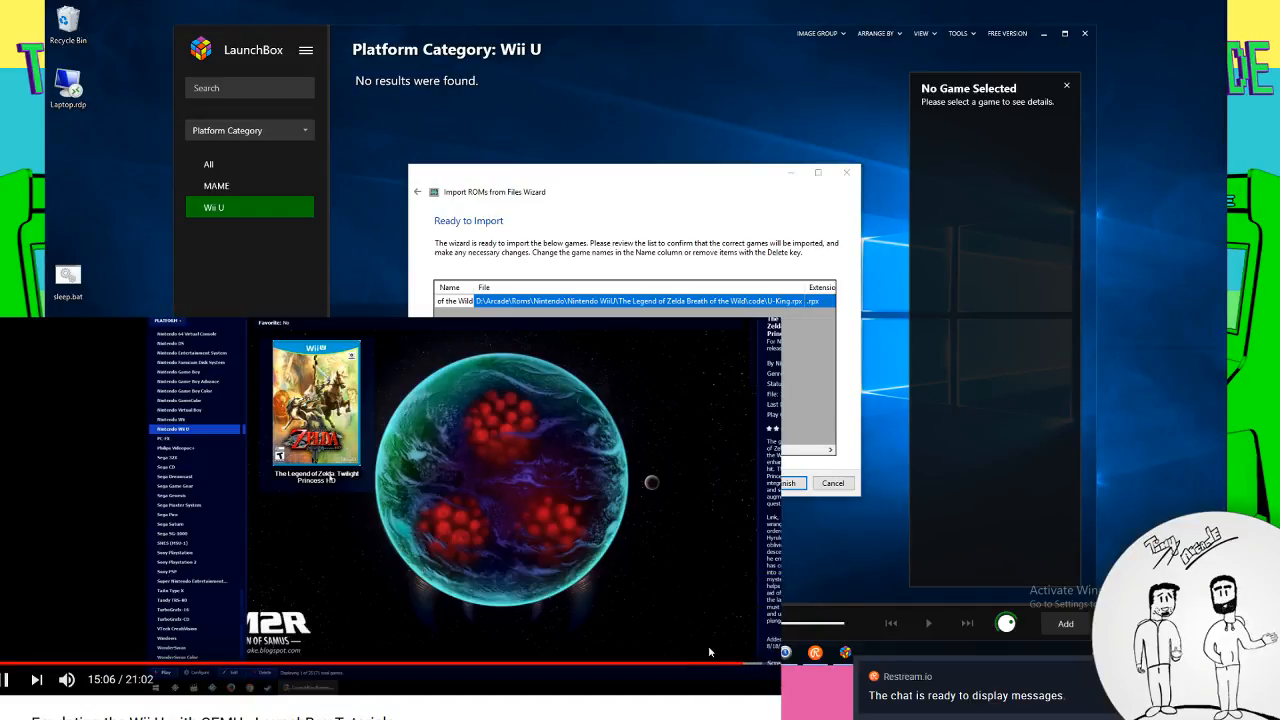
Examine the tutorial's Cemu controller input settings and skip ahead to the game running at about 17:00
{"action": "left_click", "coordinate": [750, 664]}
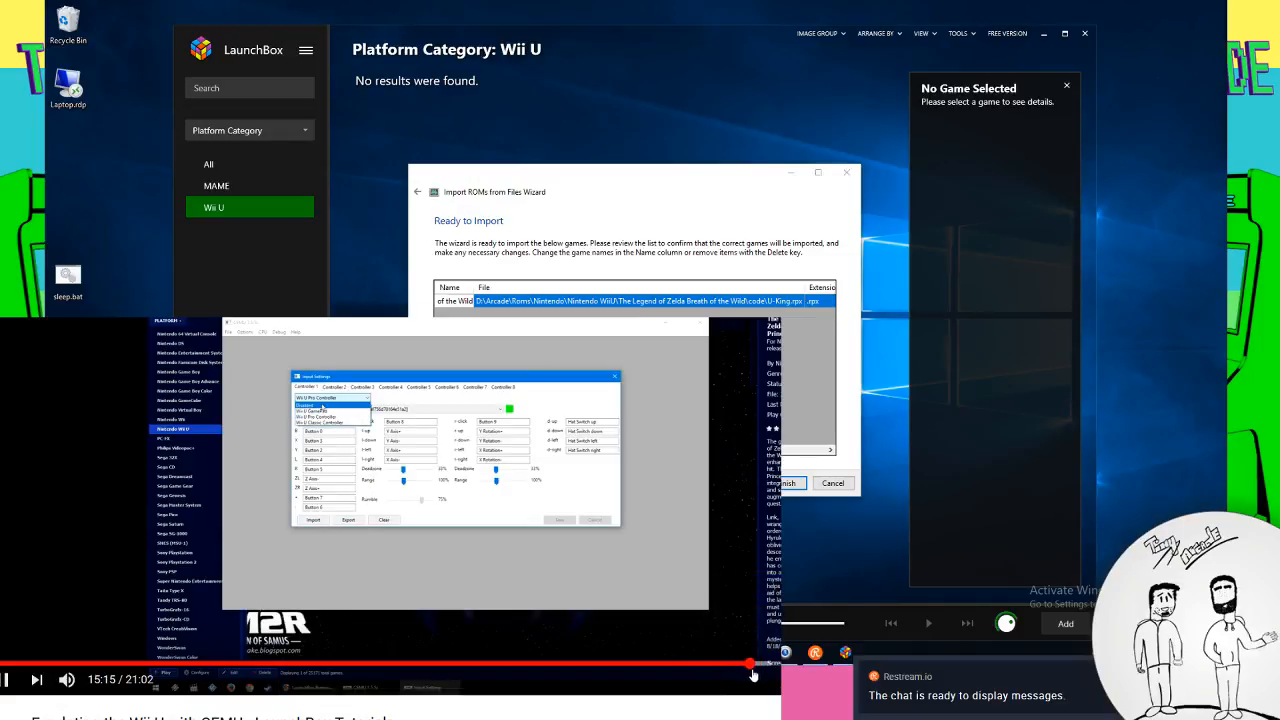
{"action": "left_click", "coordinate": [742, 668]}
{"action": "left_click", "coordinate": [749, 665]}
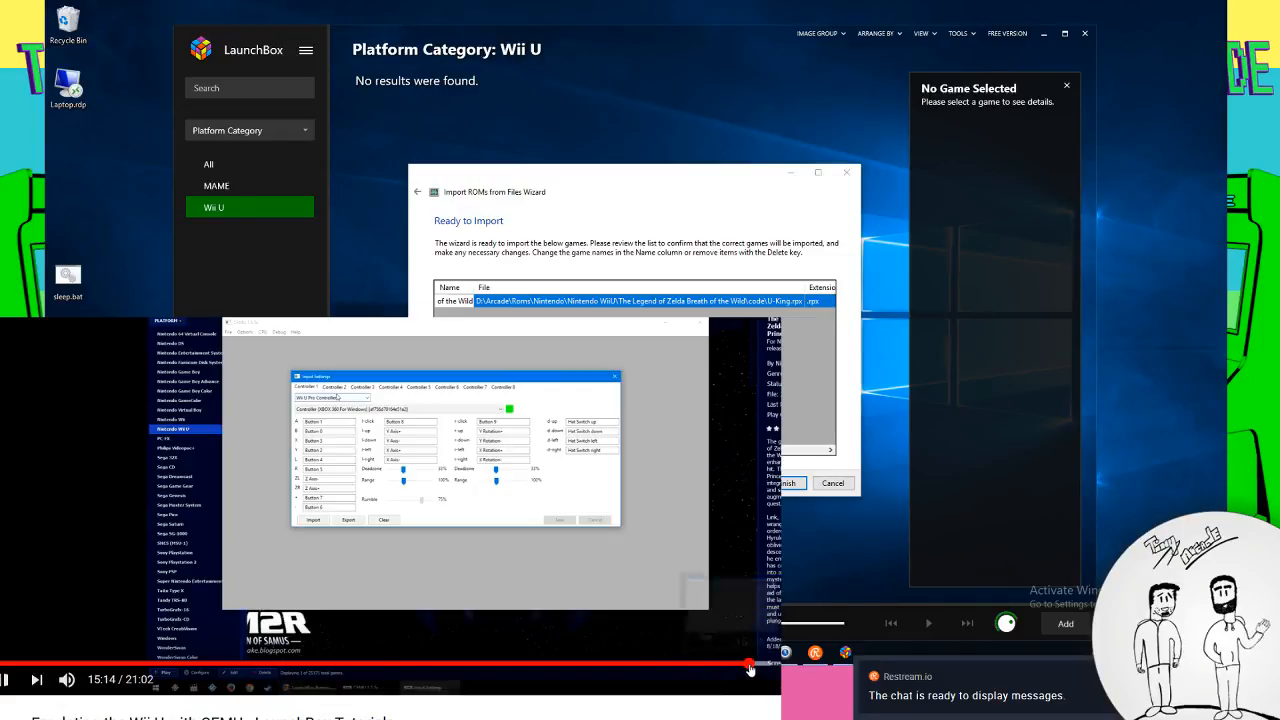
{"action": "left_click", "coordinate": [762, 666]}
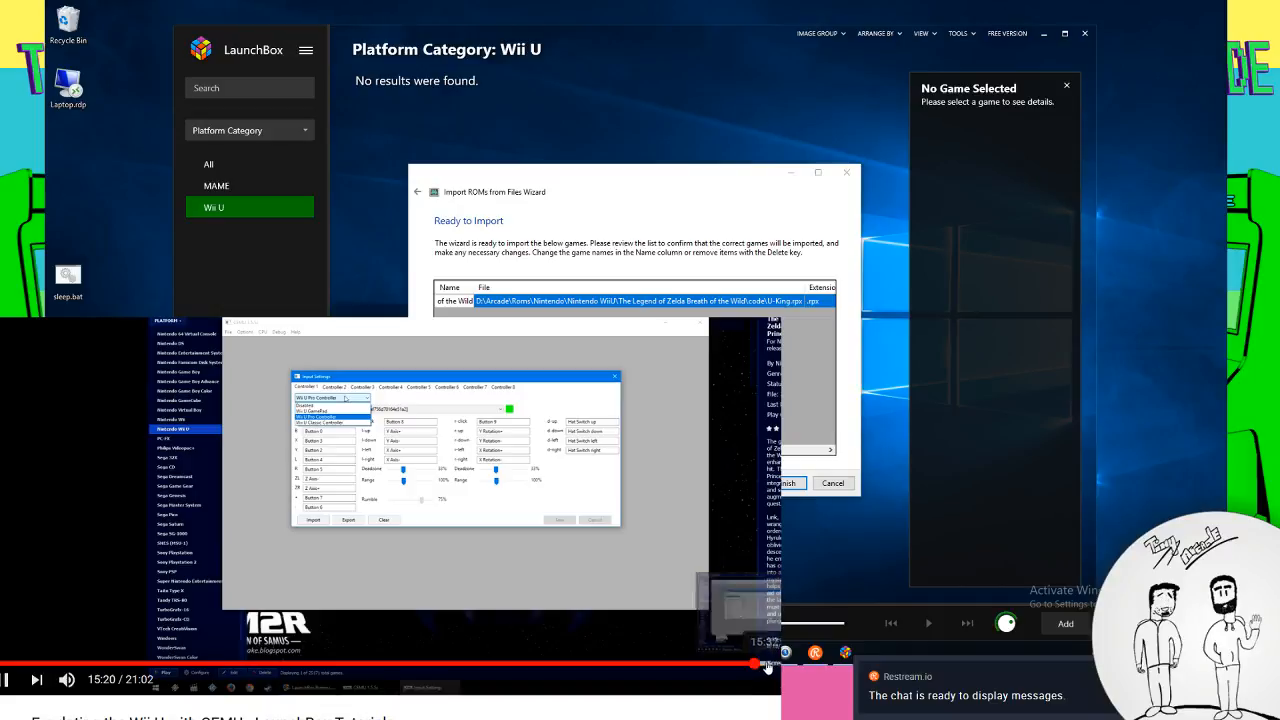
{"action": "left_click", "coordinate": [786, 665]}
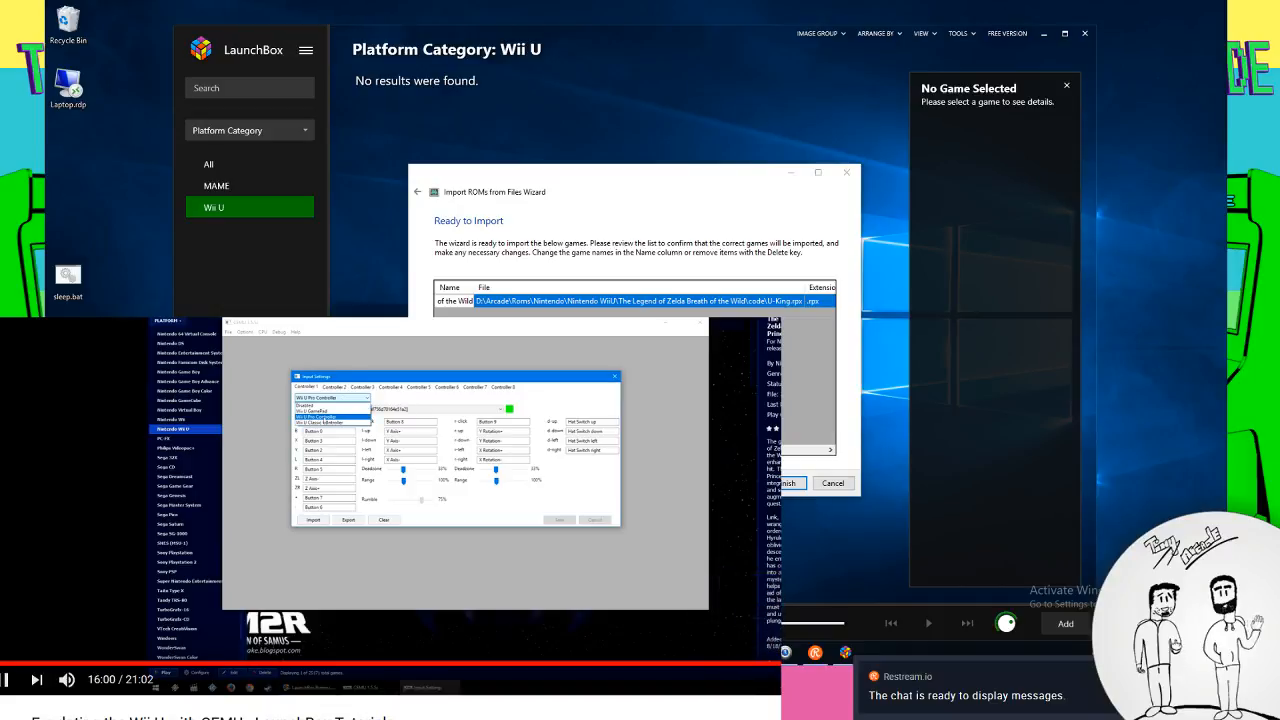
{"action": "left_click", "coordinate": [817, 665]}
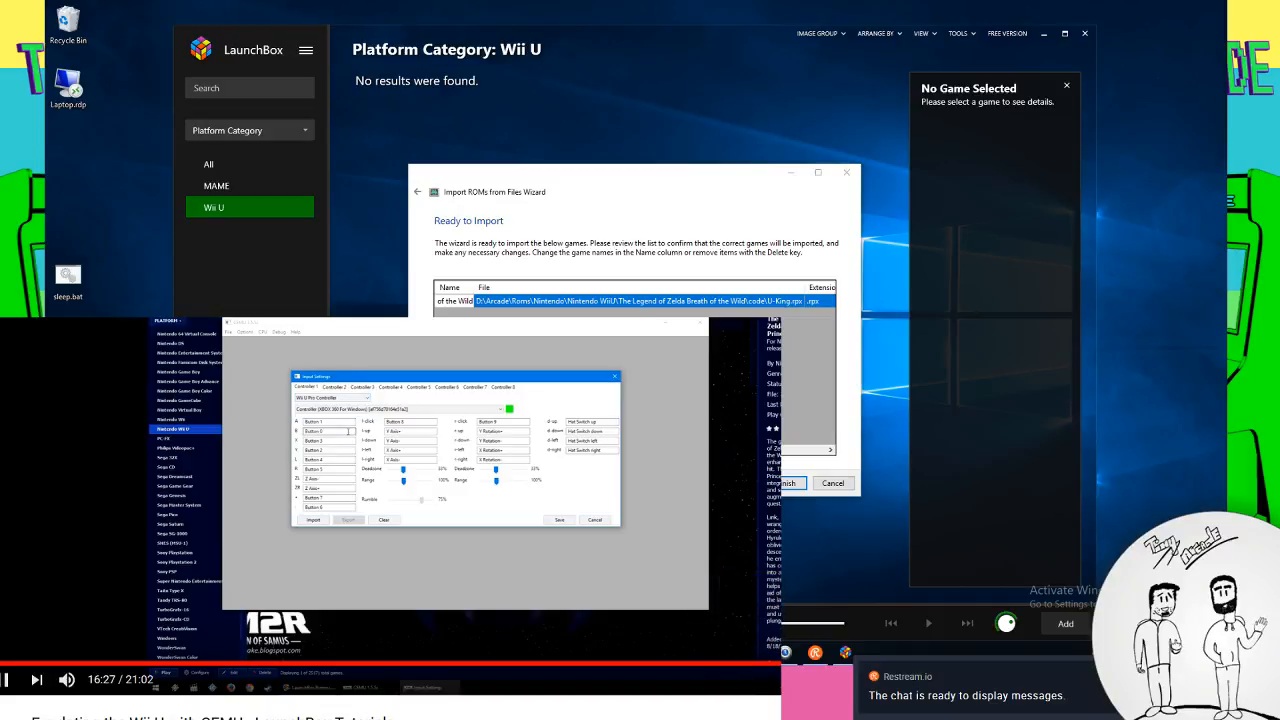
{"action": "left_click", "coordinate": [833, 665]}
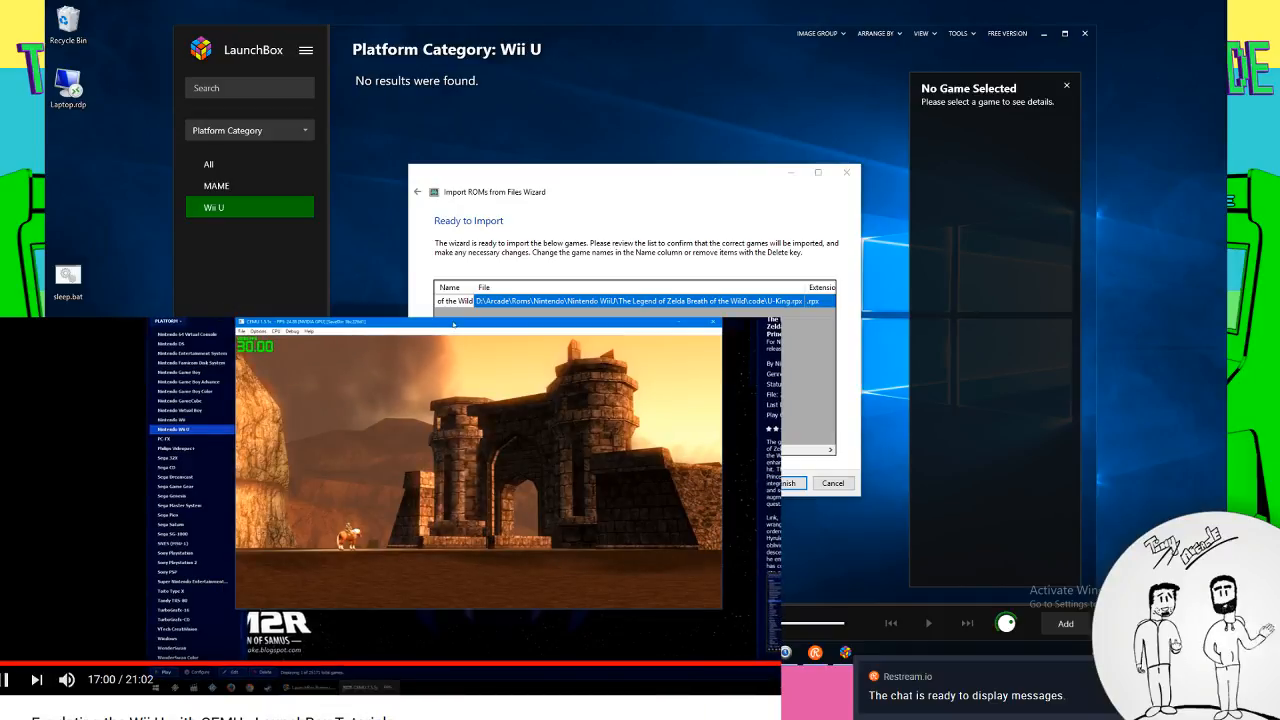
{"action": "left_click", "coordinate": [830, 665]}
{"action": "left_click", "coordinate": [826, 665]}
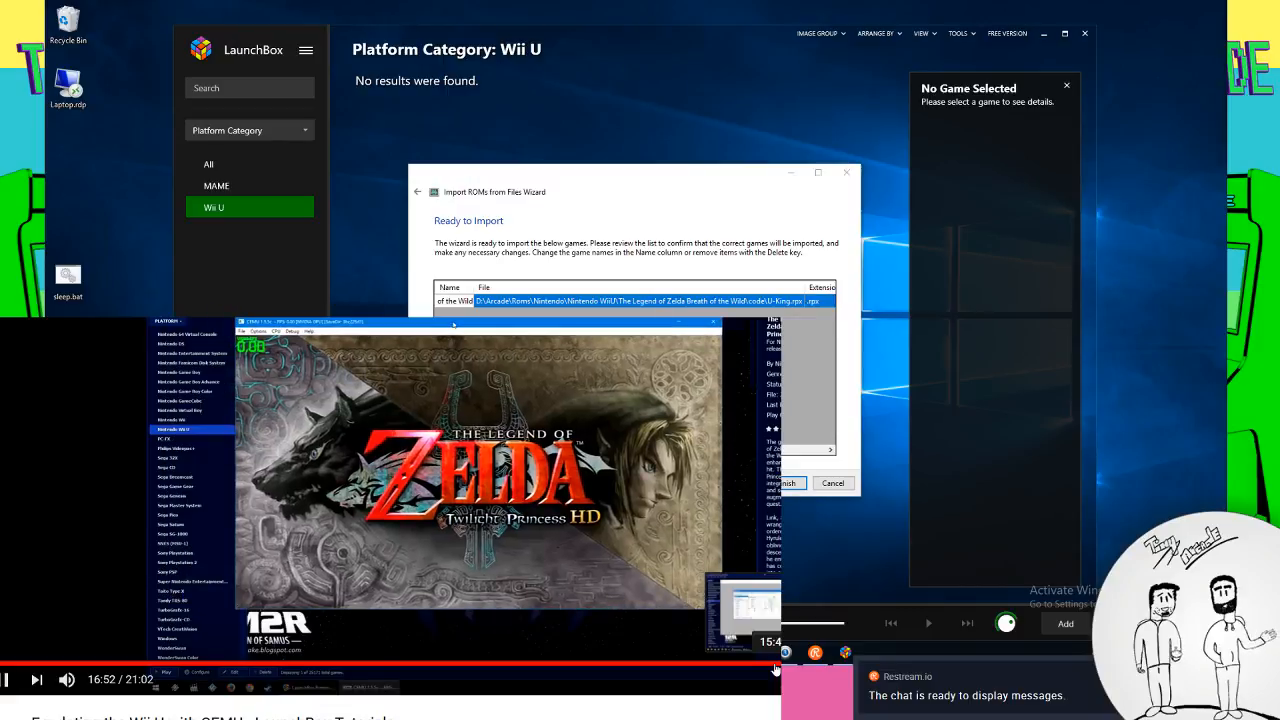
Go back in the tutorial video to review the controller input settings part, ending at about 15:45
{"action": "left_click", "coordinate": [772, 665]}
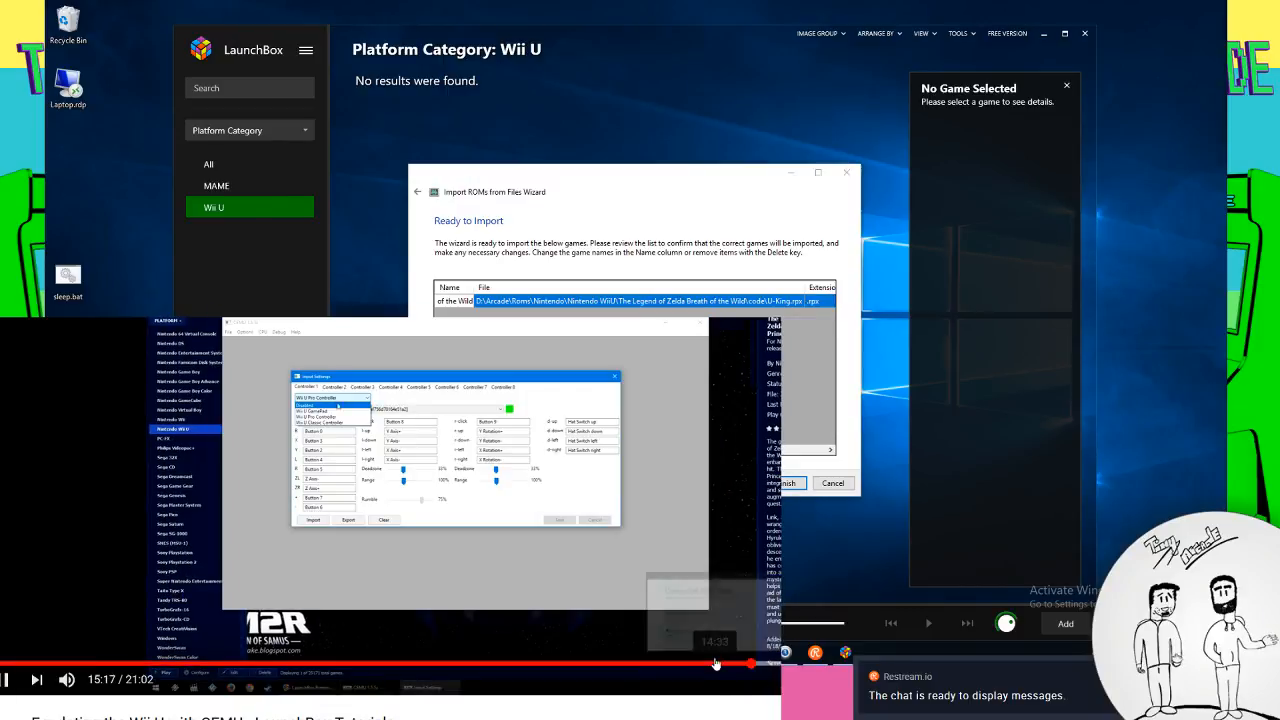
{"action": "left_click", "coordinate": [700, 665]}
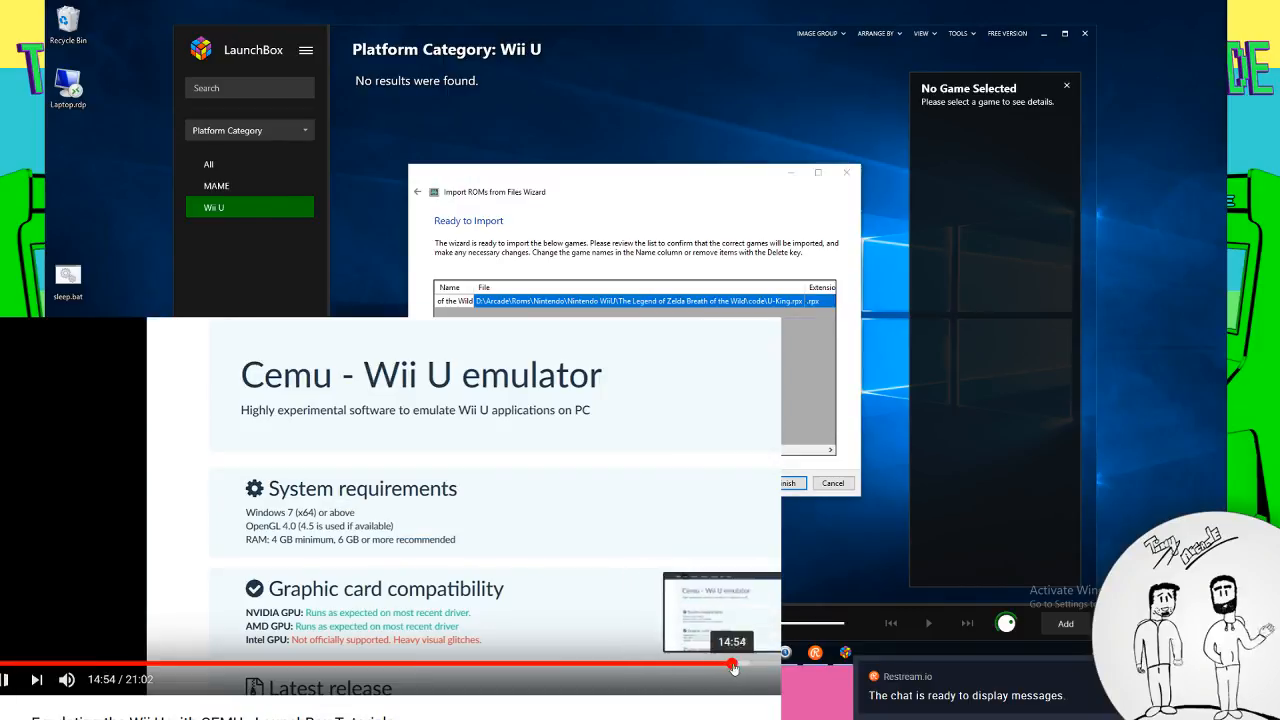
{"action": "left_click", "coordinate": [748, 665]}
{"action": "left_click", "coordinate": [757, 665]}
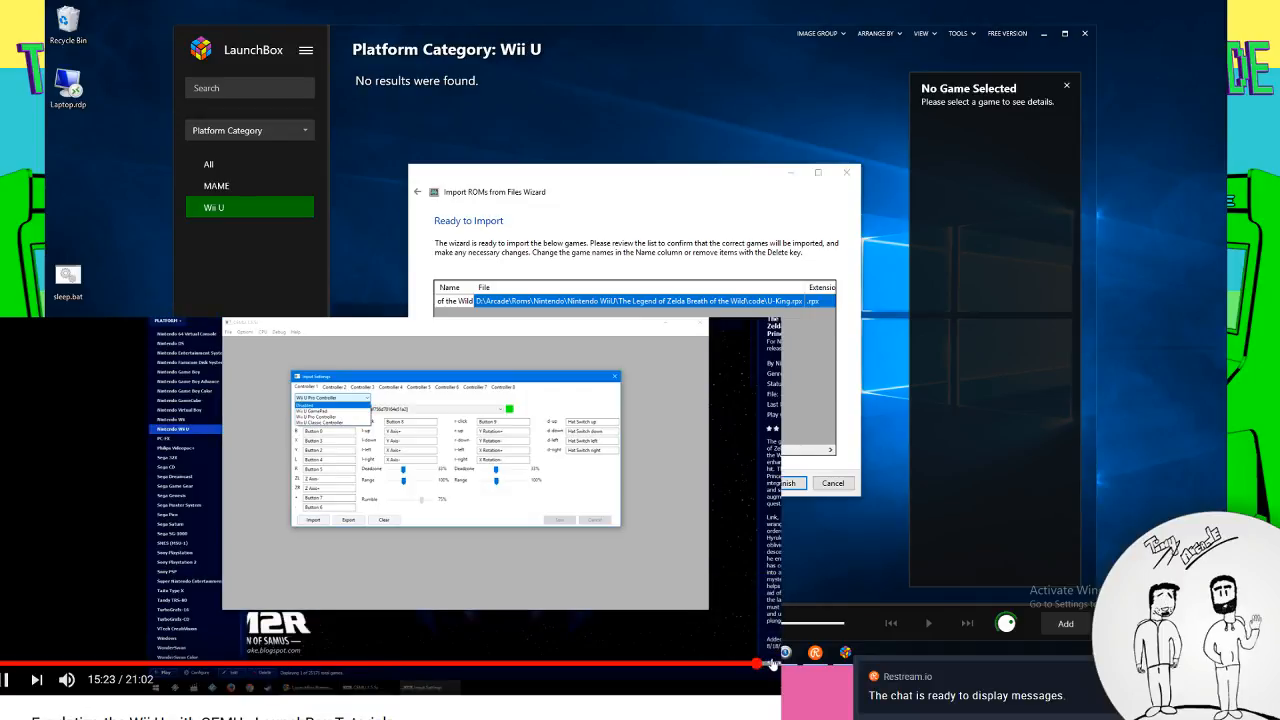
{"action": "left_click", "coordinate": [774, 664]}
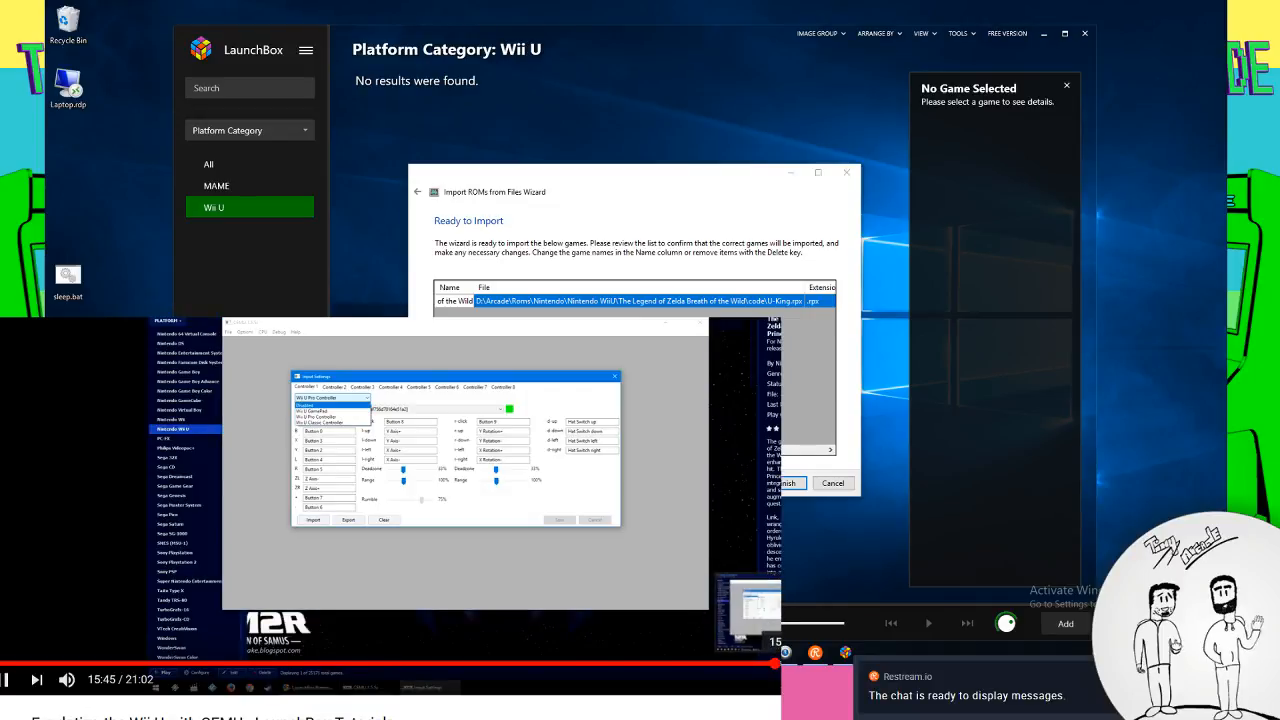
Skim the tutorial video from the controller input settings to the game launching at about 16:52 and pause it there
{"action": "left_click", "coordinate": [791, 664]}
{"action": "left_click", "coordinate": [798, 664]}
{"action": "left_click", "coordinate": [802, 664]}
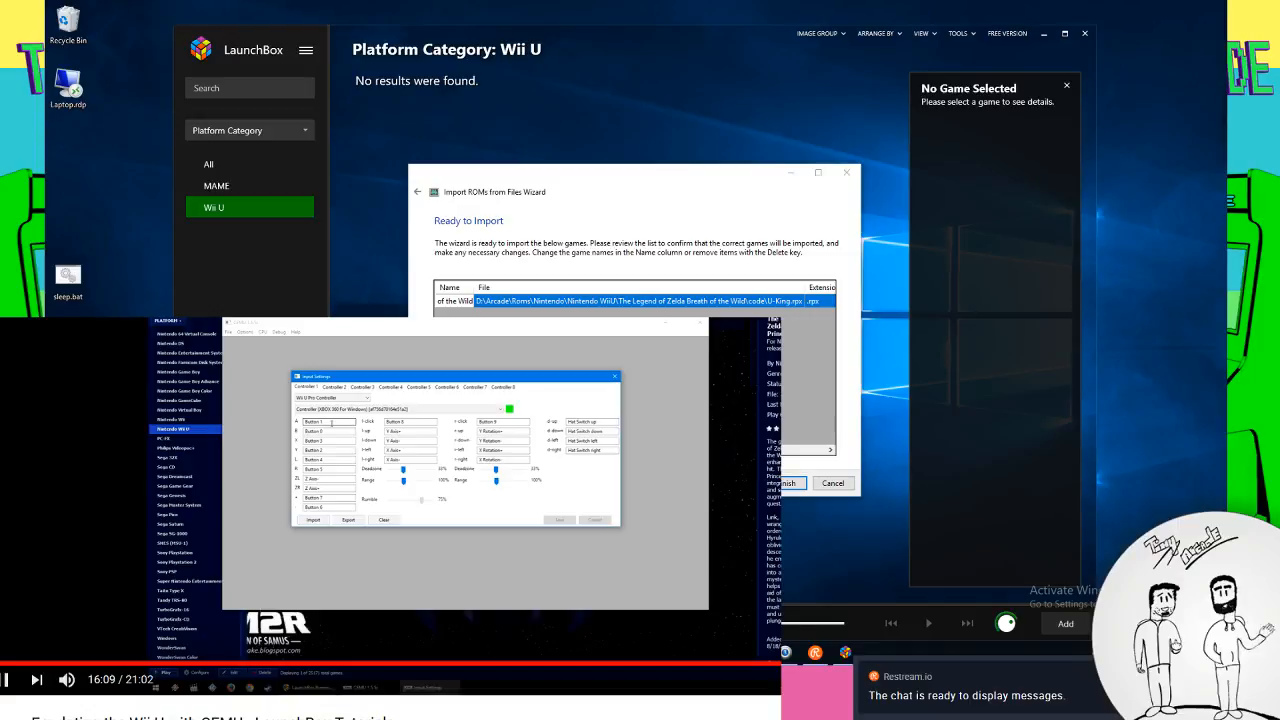
{"action": "left_click", "coordinate": [830, 664]}
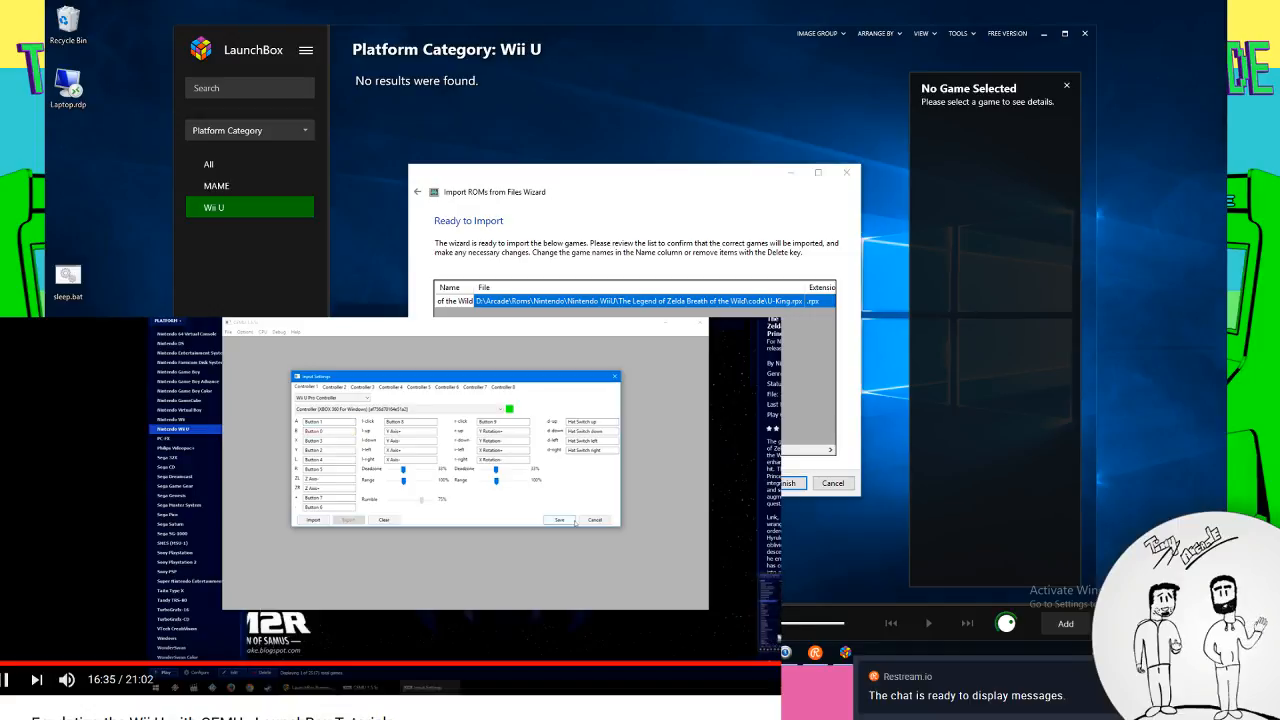
{"action": "left_click", "coordinate": [841, 664]}
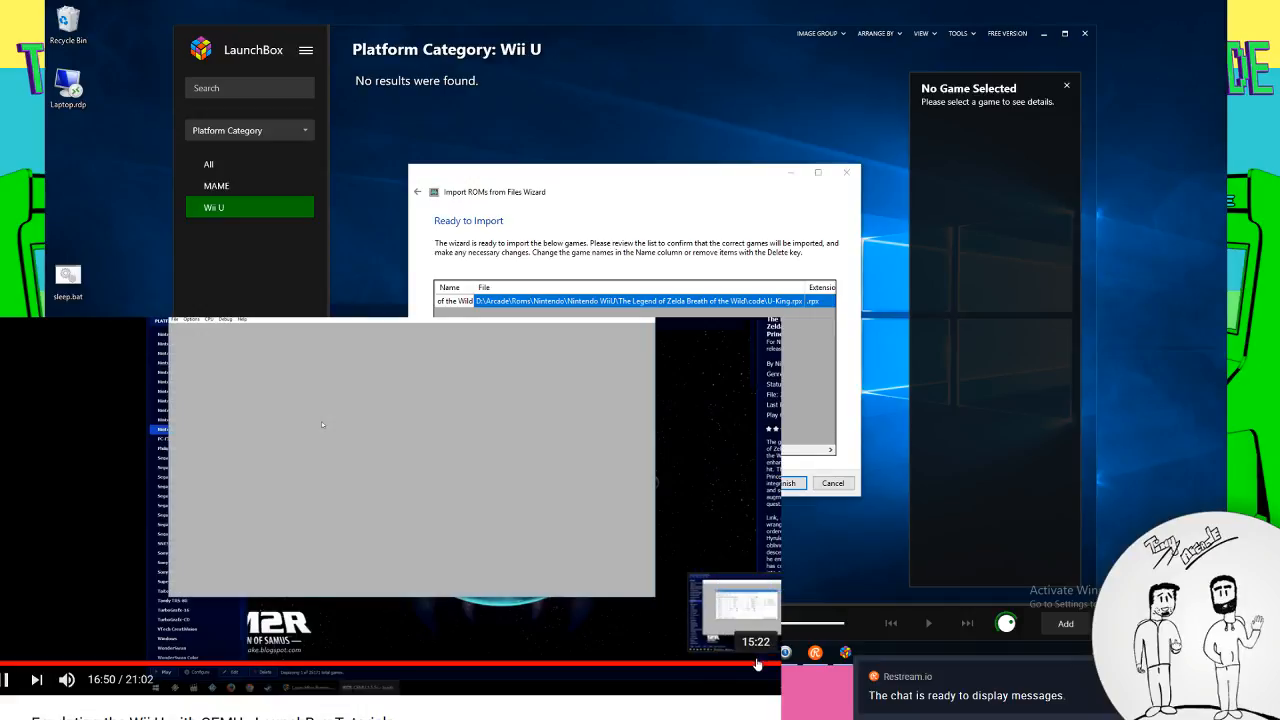
{"action": "left_click", "coordinate": [435, 517]}
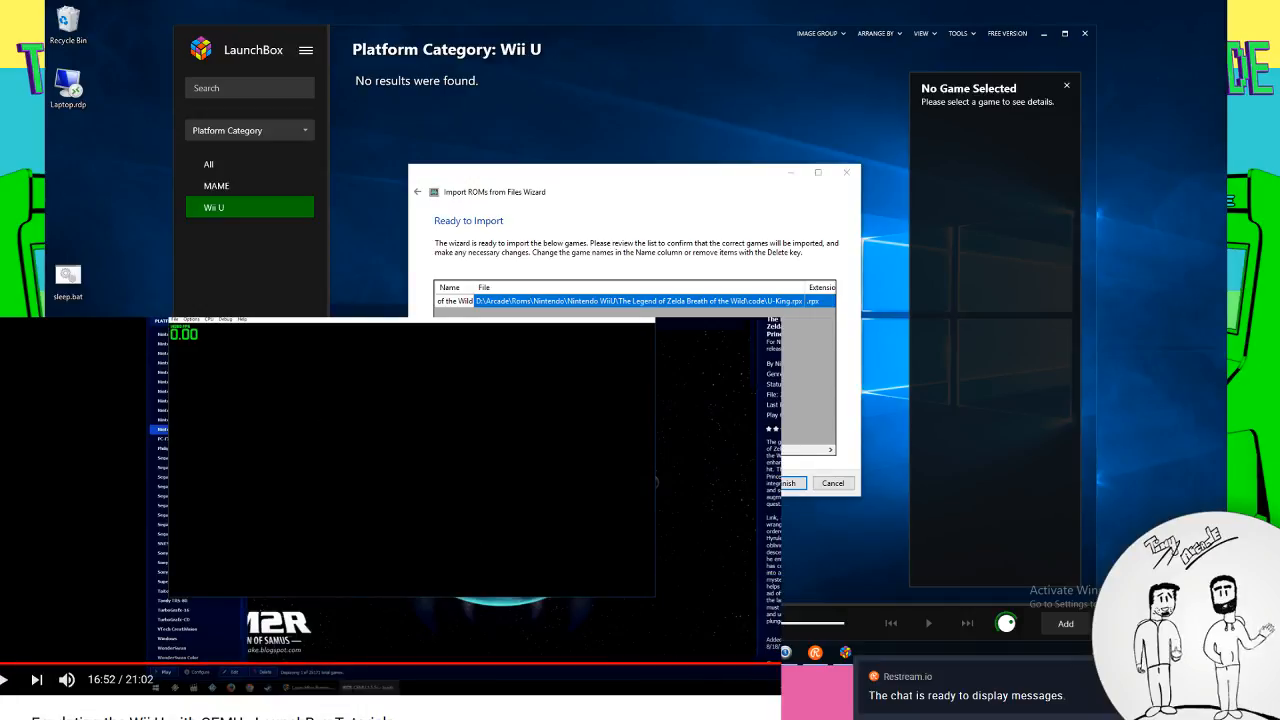
Finish the ROM import and launch The Legends Of Zelda: Breath of the Wild from the Nintendo Wii U platform under Consoles
{"action": "left_click", "coordinate": [786, 487]}
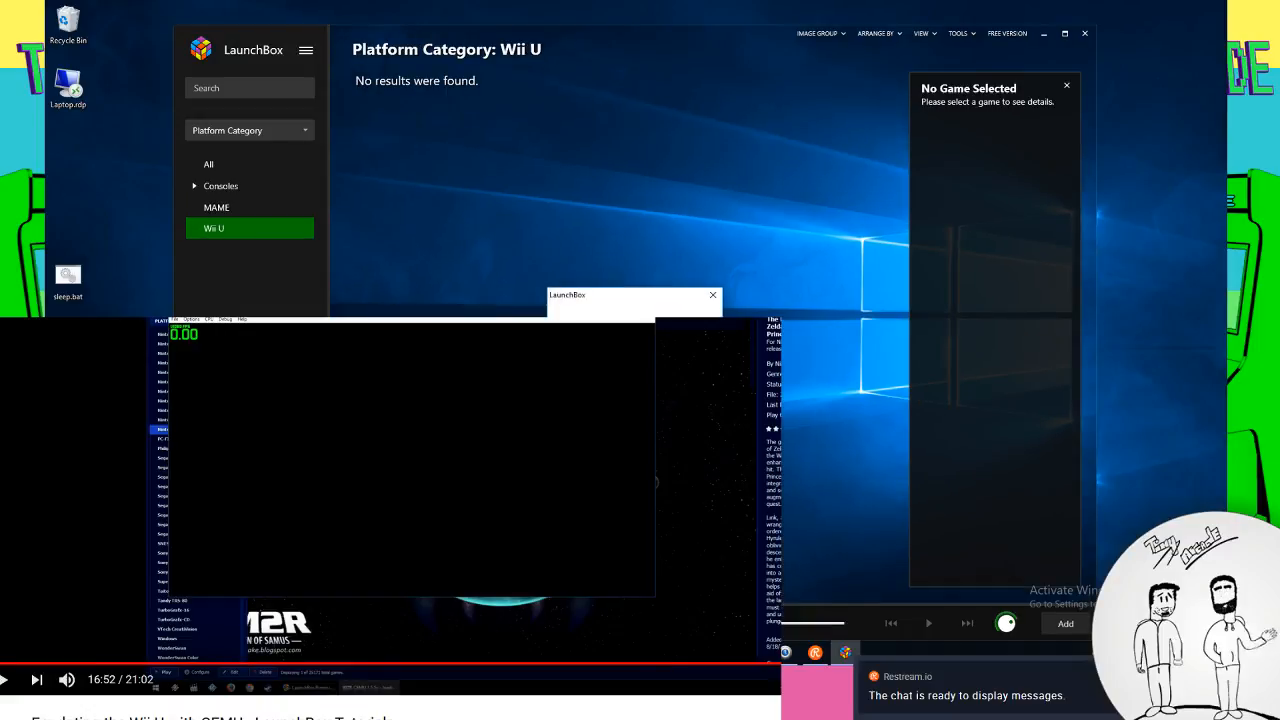
{"action": "left_click", "coordinate": [263, 208]}
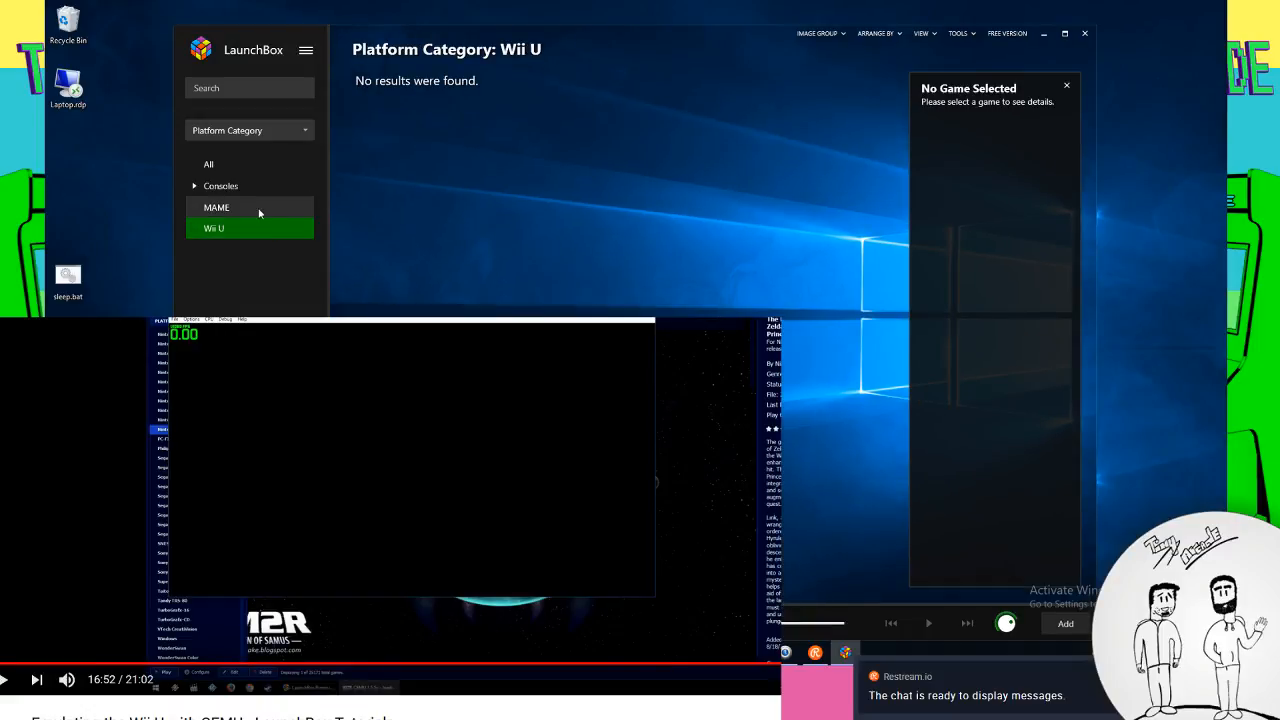
{"action": "left_click", "coordinate": [255, 231]}
{"action": "left_click", "coordinate": [201, 192]}
{"action": "left_click", "coordinate": [244, 207]}
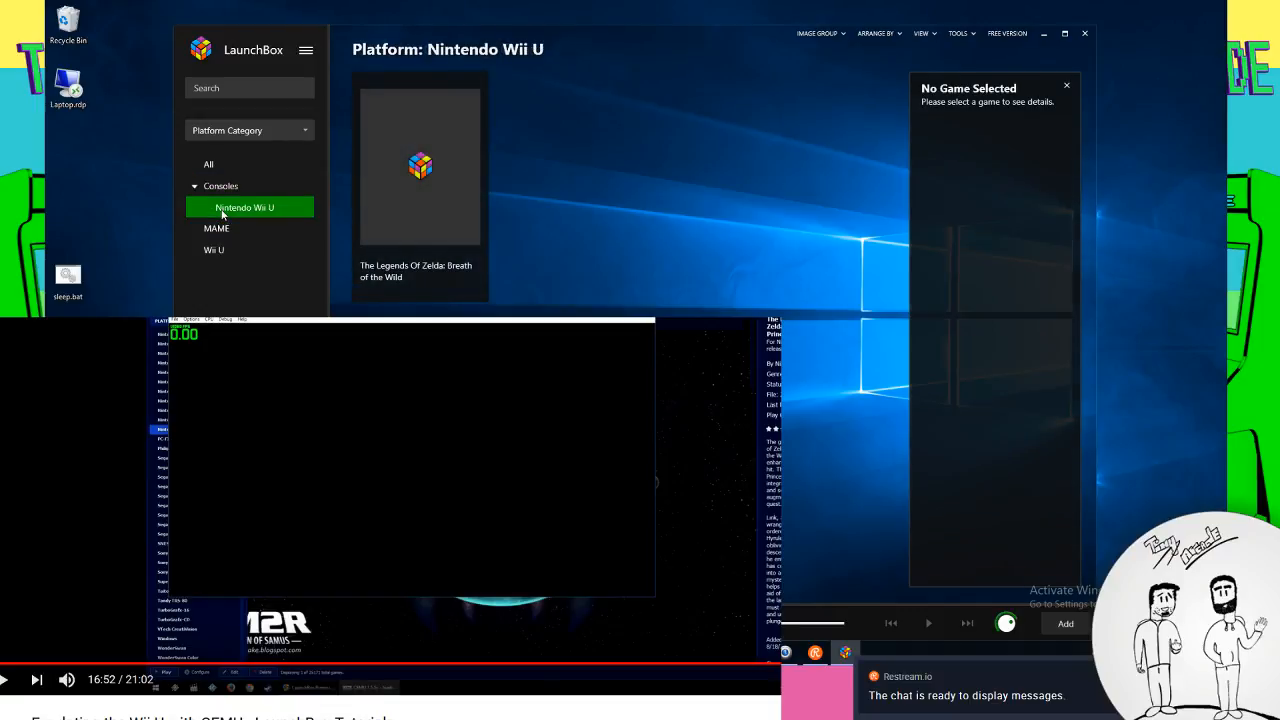
{"action": "left_click", "coordinate": [402, 245]}
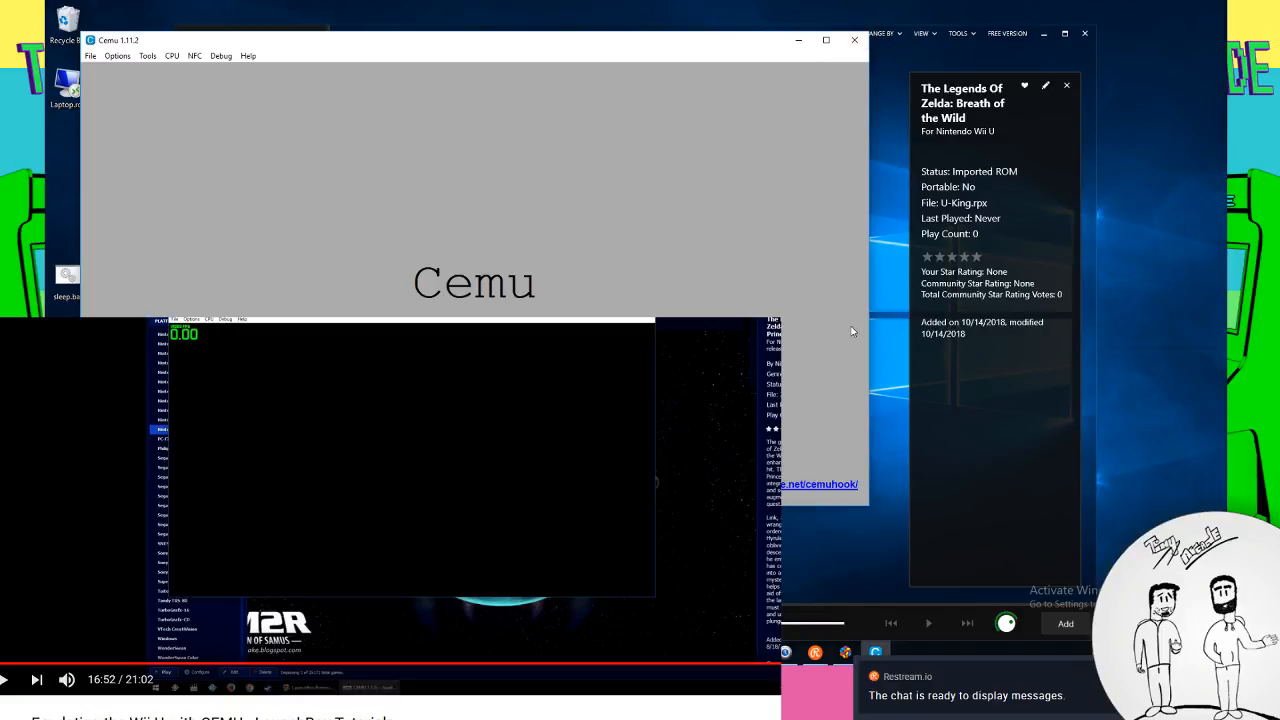
Resume the tutorial video and skip through the gameplay part to about 20:28
{"action": "left_click", "coordinate": [368, 507]}
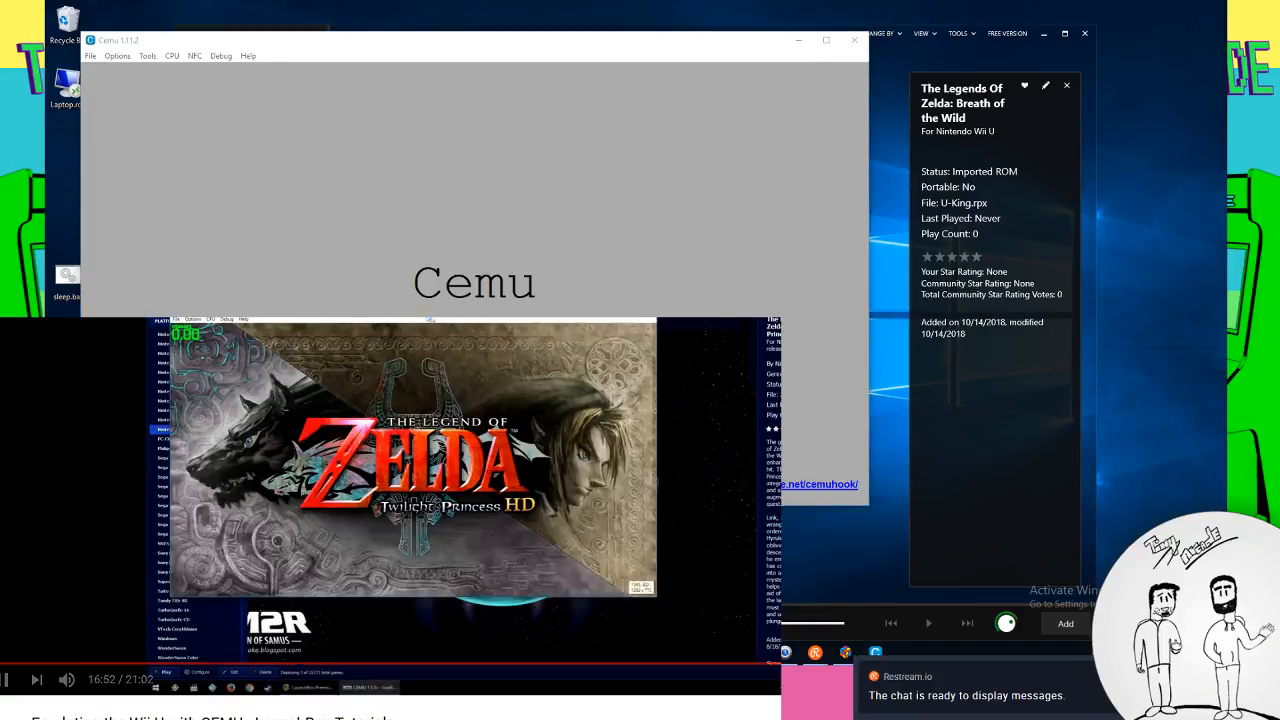
{"action": "key", "text": "Right"}
{"action": "key", "text": "Right"}
{"action": "key", "text": "Right"}
{"action": "key", "text": "Right"}
{"action": "key", "text": "Right"}
{"action": "key", "text": "Right"}
{"action": "key", "text": "Right"}
{"action": "key", "text": "Right"}
{"action": "key", "text": "Right"}
{"action": "key", "text": "Right"}
{"action": "key", "text": "Right"}
{"action": "key", "text": "Right"}
{"action": "key", "text": "Right"}
{"action": "key", "text": "Right"}
{"action": "key", "text": "Right"}
{"action": "key", "text": "Right"}
{"action": "key", "text": "Right"}
{"action": "key", "text": "Right"}
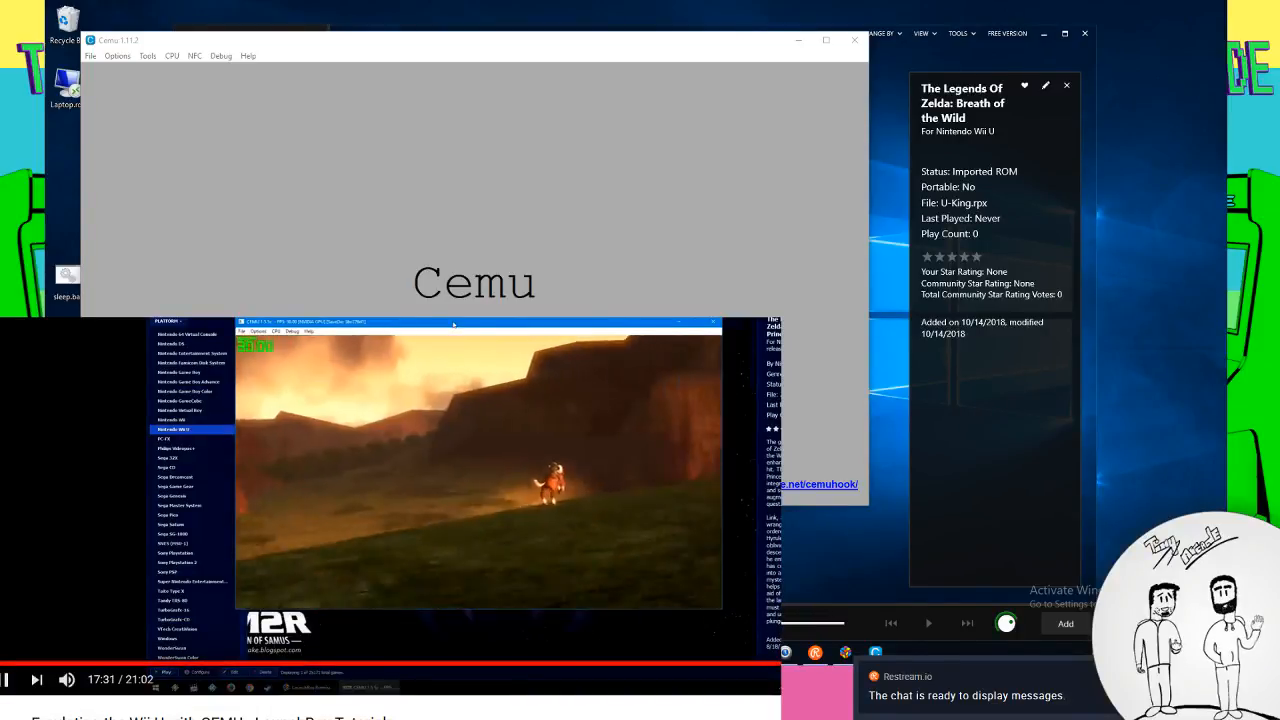
{"action": "key", "text": "Right"}
{"action": "key", "text": "Right"}
{"action": "key", "text": "Right"}
{"action": "key", "text": "Right"}
{"action": "key", "text": "Right"}
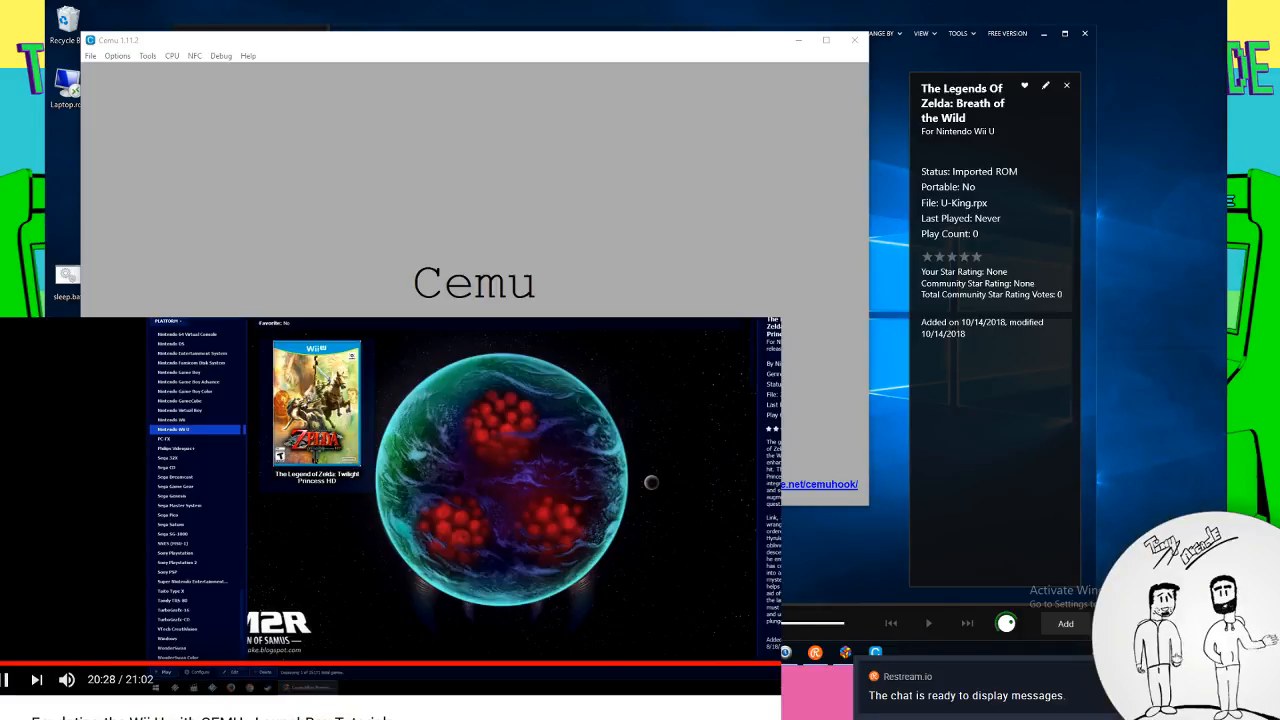
Go back through the tutorial video's import wizard part to the introduction at about 0:36
{"action": "left_click", "coordinate": [345, 661]}
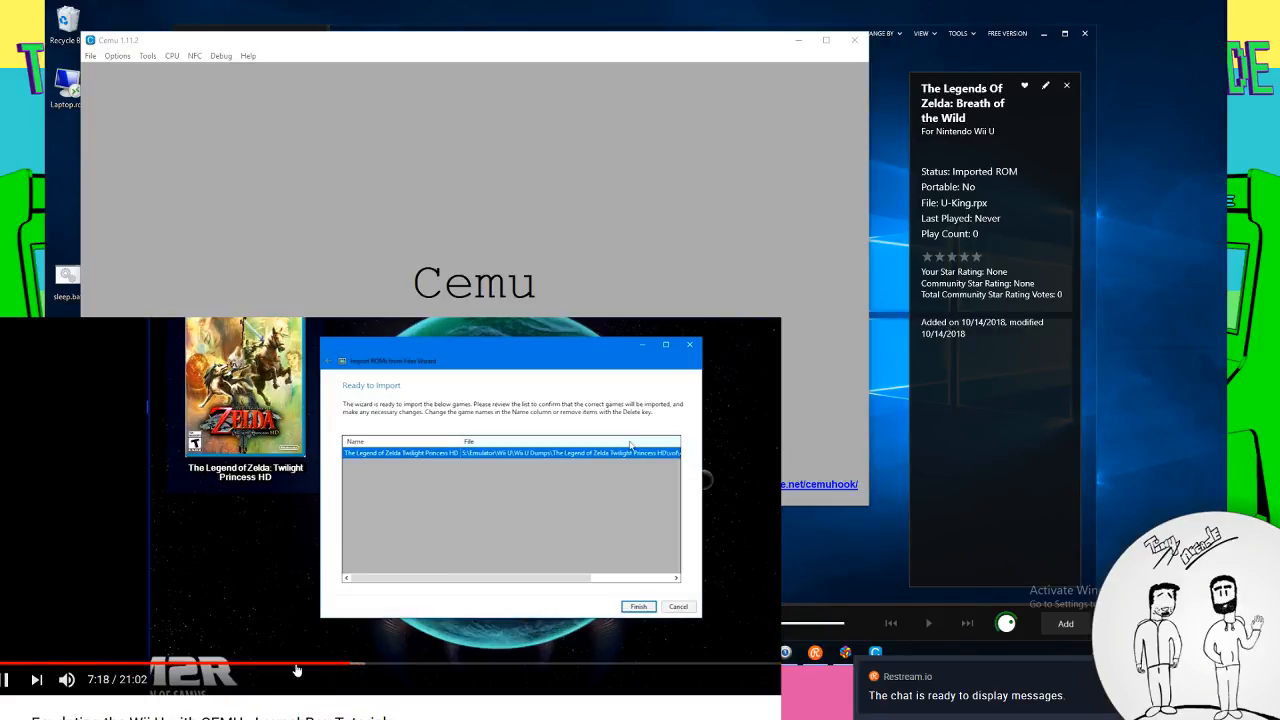
{"action": "left_click", "coordinate": [172, 663]}
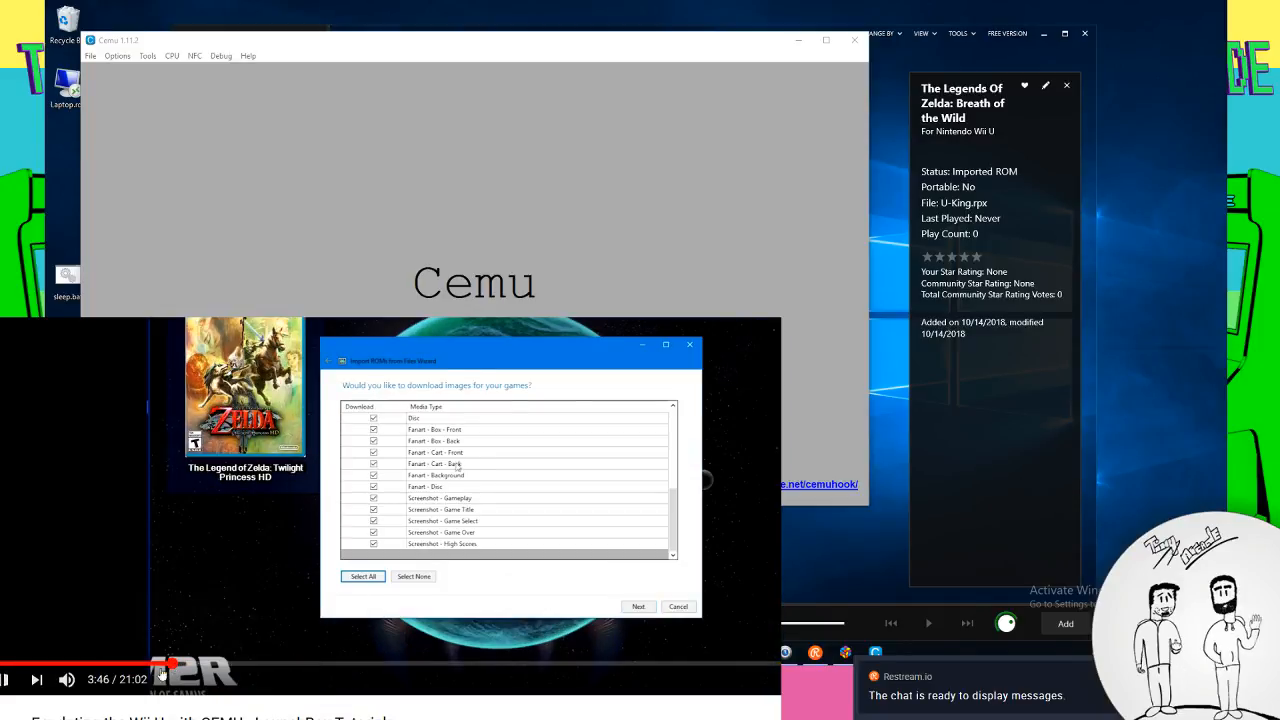
{"action": "left_click", "coordinate": [87, 663]}
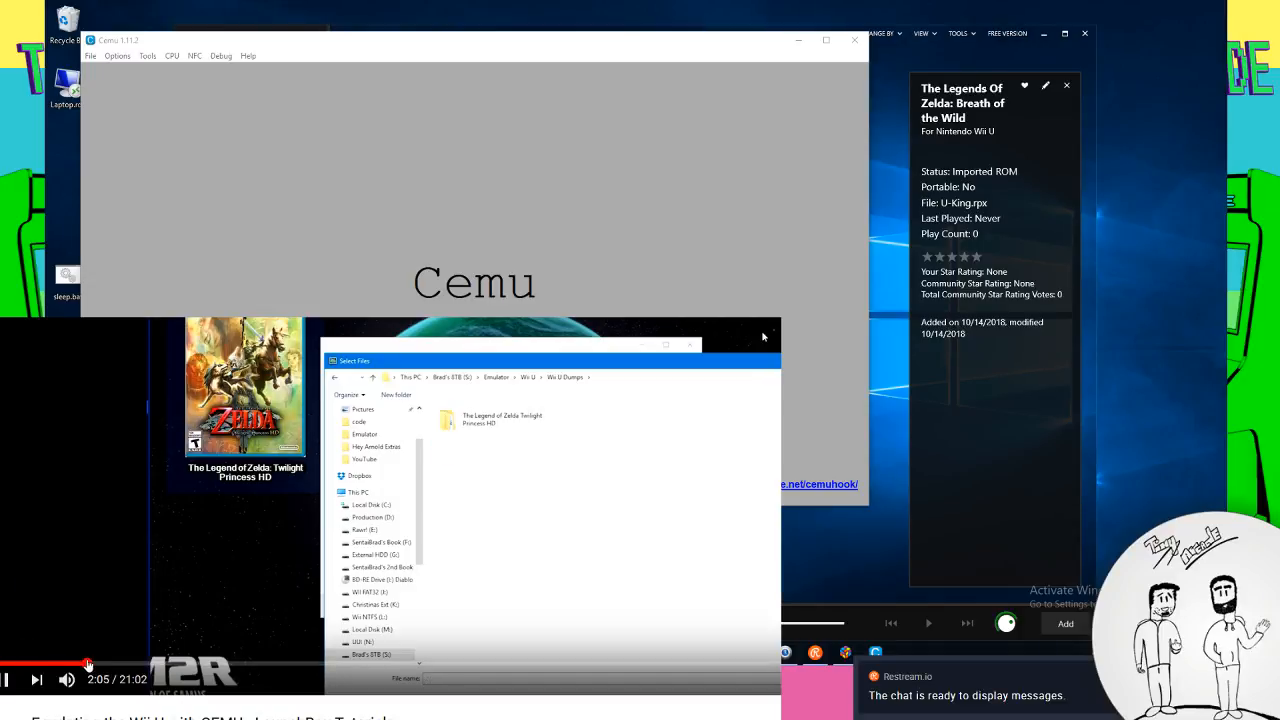
{"action": "left_click", "coordinate": [57, 664]}
{"action": "left_click", "coordinate": [29, 664]}
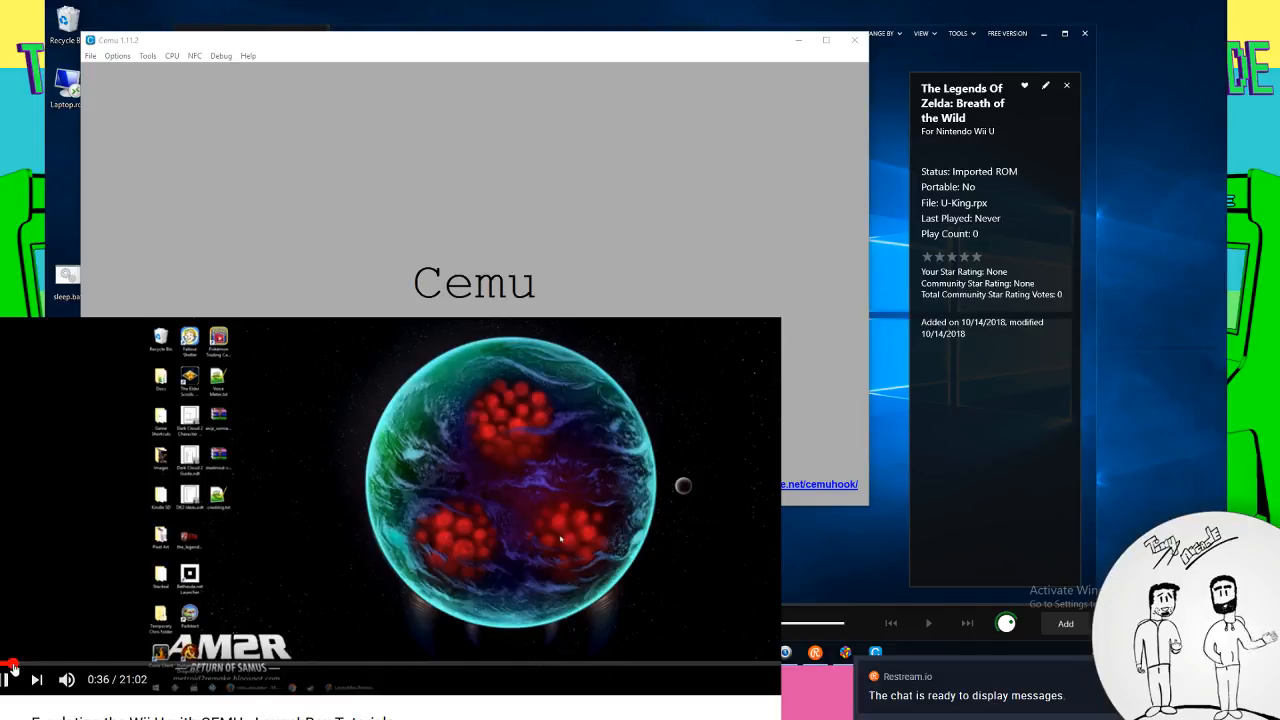
Skim the tutorial video forward from the introduction to the Cemu emulator setup and pause it at 4:18
{"action": "left_click", "coordinate": [19, 664]}
{"action": "left_click", "coordinate": [42, 664]}
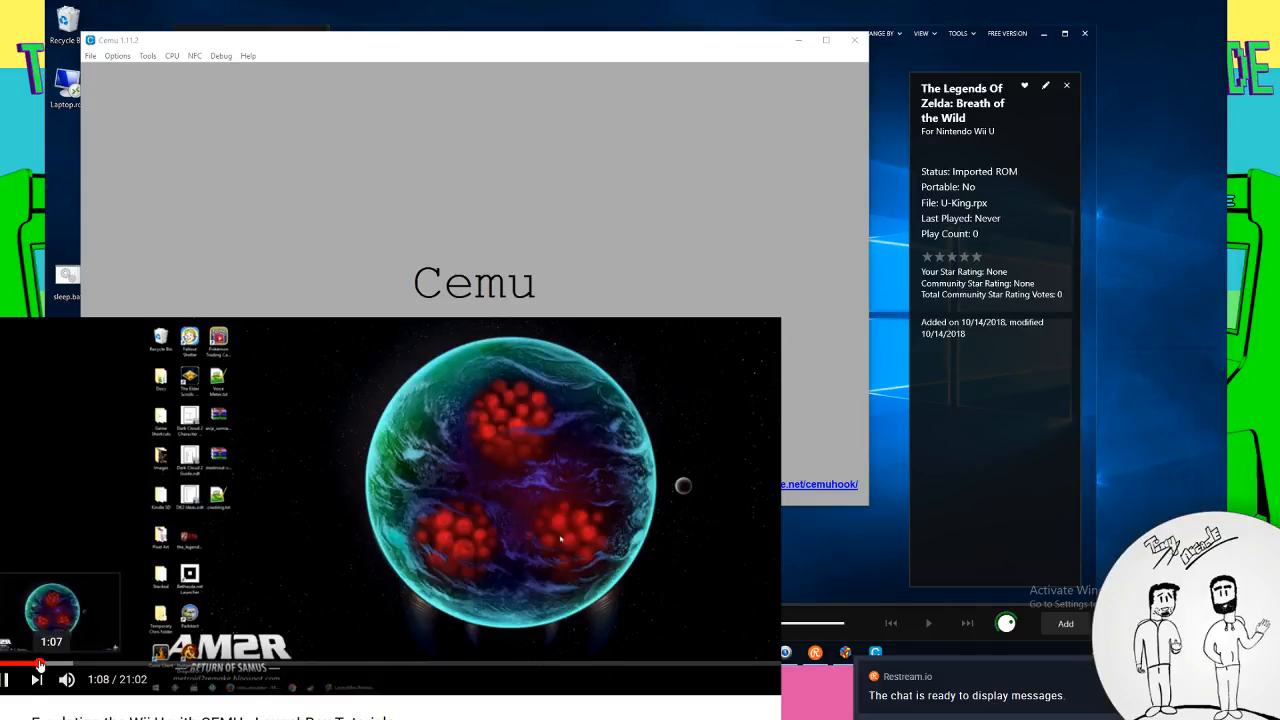
{"action": "left_click", "coordinate": [50, 664]}
{"action": "left_click", "coordinate": [82, 664]}
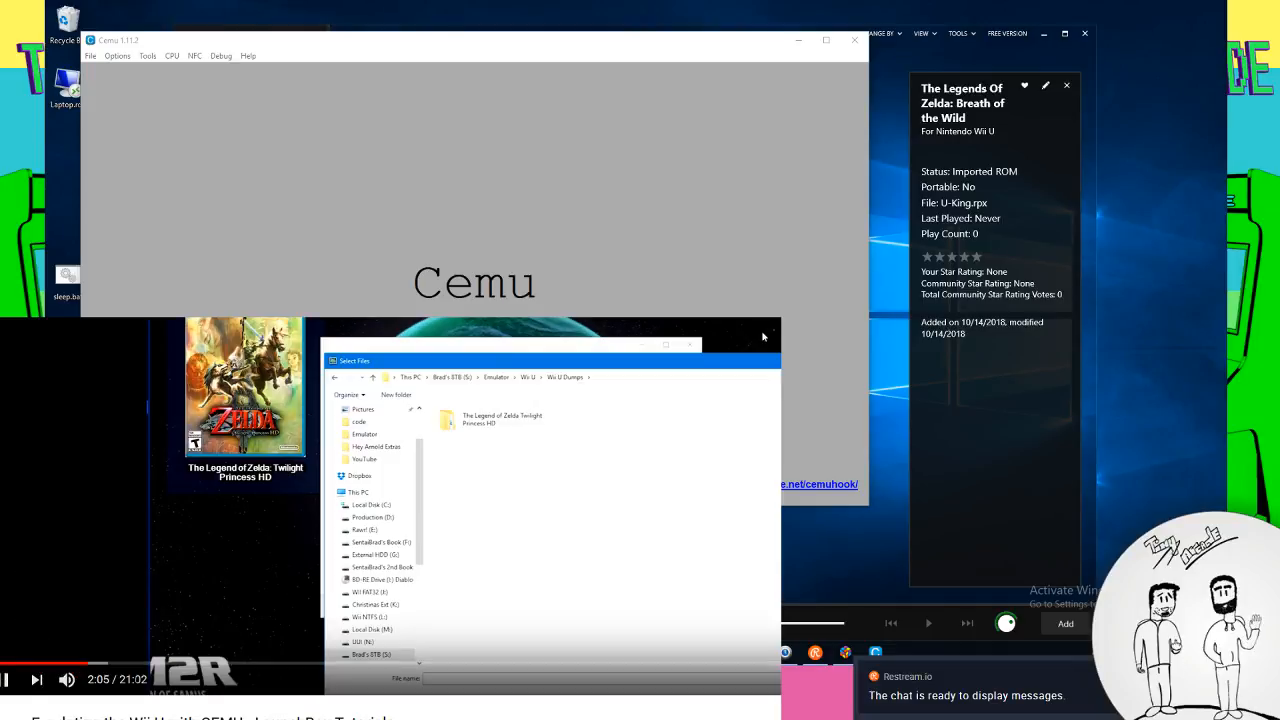
{"action": "left_click", "coordinate": [134, 666]}
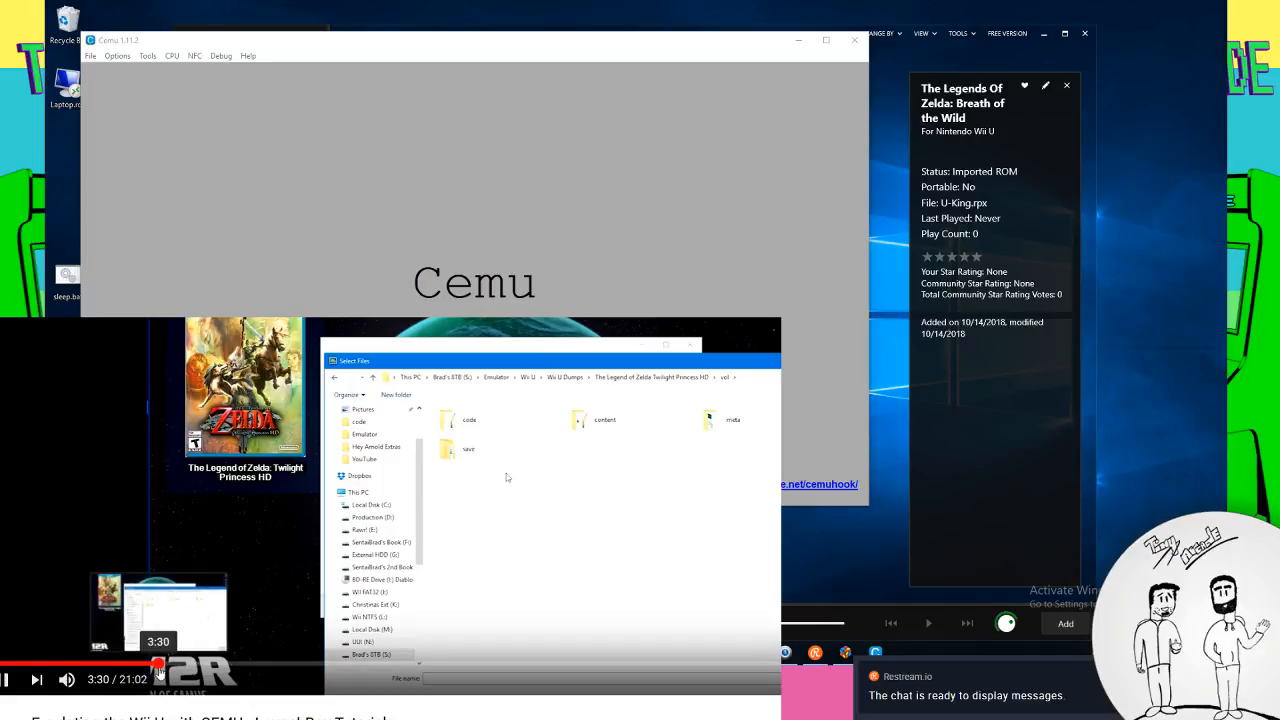
{"action": "left_click", "coordinate": [177, 666]}
{"action": "left_click", "coordinate": [185, 666]}
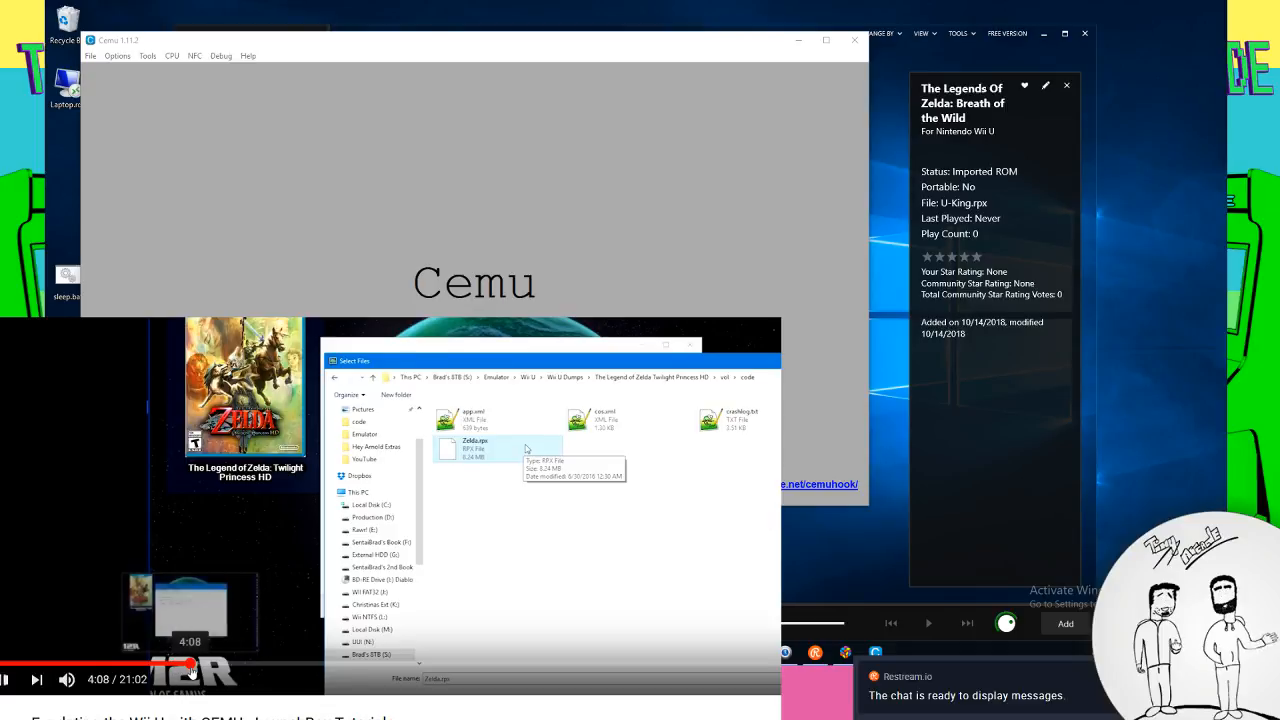
{"action": "left_click", "coordinate": [206, 666]}
{"action": "left_click", "coordinate": [215, 597]}
{"action": "left_click", "coordinate": [202, 665]}
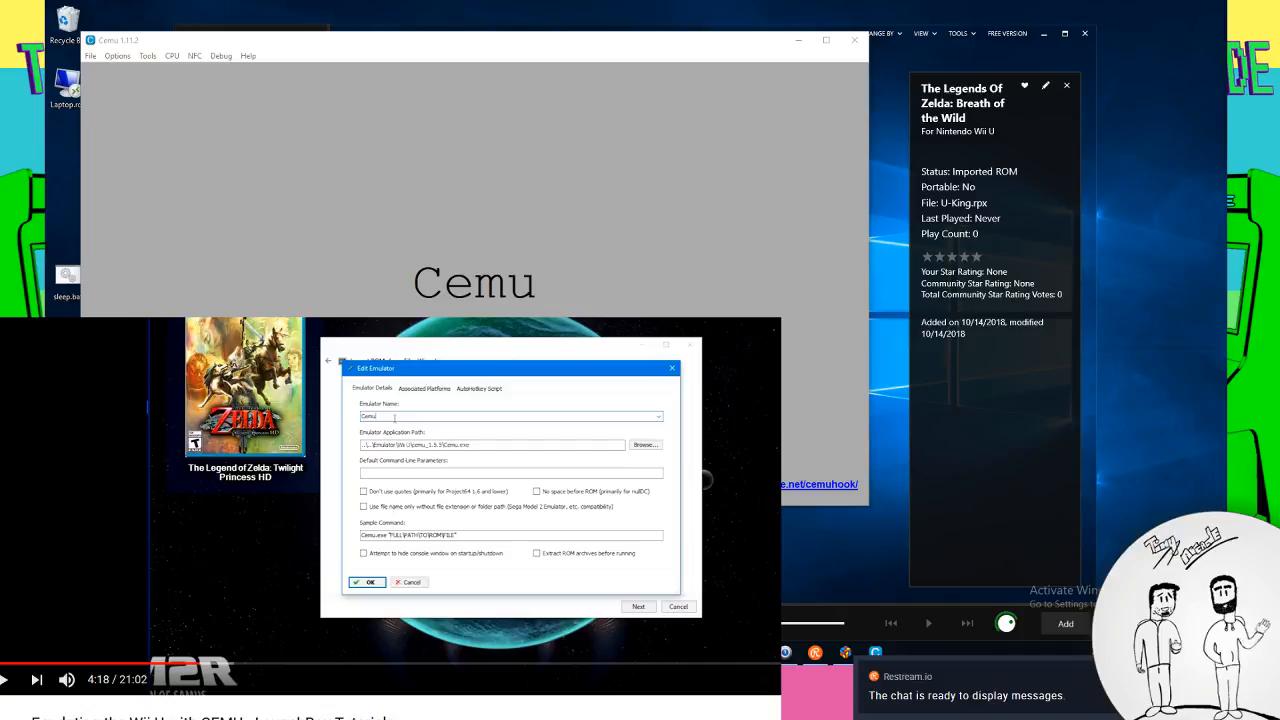
Close Cemu and examine the details and folder paths of the Nintendo Wii U platform in LaunchBox
{"action": "left_click", "coordinate": [854, 40]}
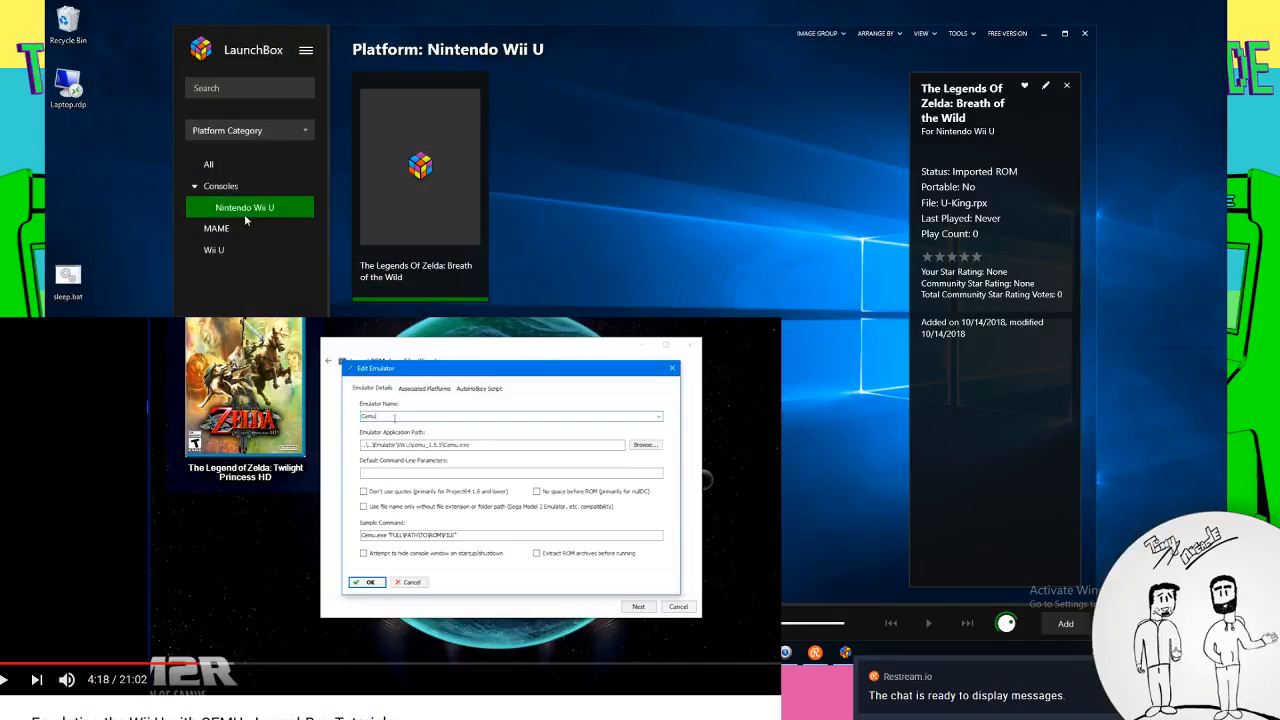
{"action": "right_click", "coordinate": [244, 212]}
{"action": "left_click", "coordinate": [207, 243]}
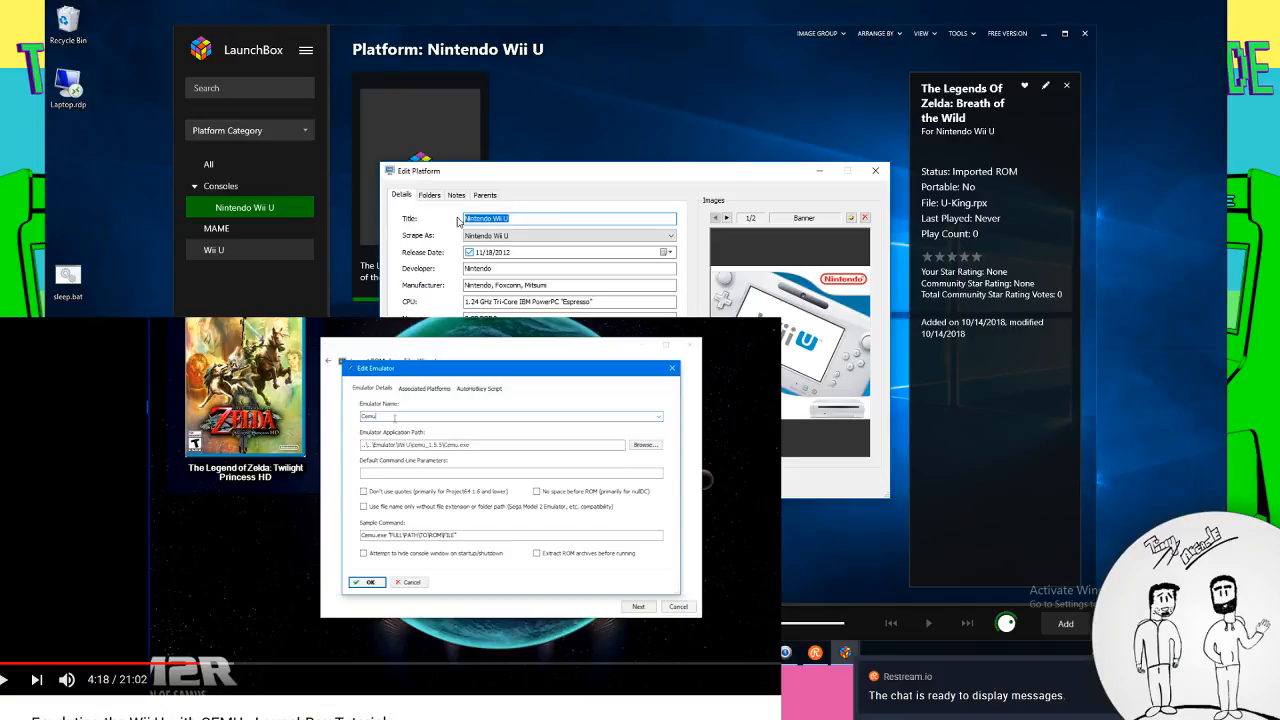
{"action": "left_click", "coordinate": [430, 195]}
{"action": "scroll", "coordinate": [464, 276], "scroll_direction": "down", "scroll_amount": 3}
{"action": "scroll", "coordinate": [464, 276], "scroll_direction": "up", "scroll_amount": 3}
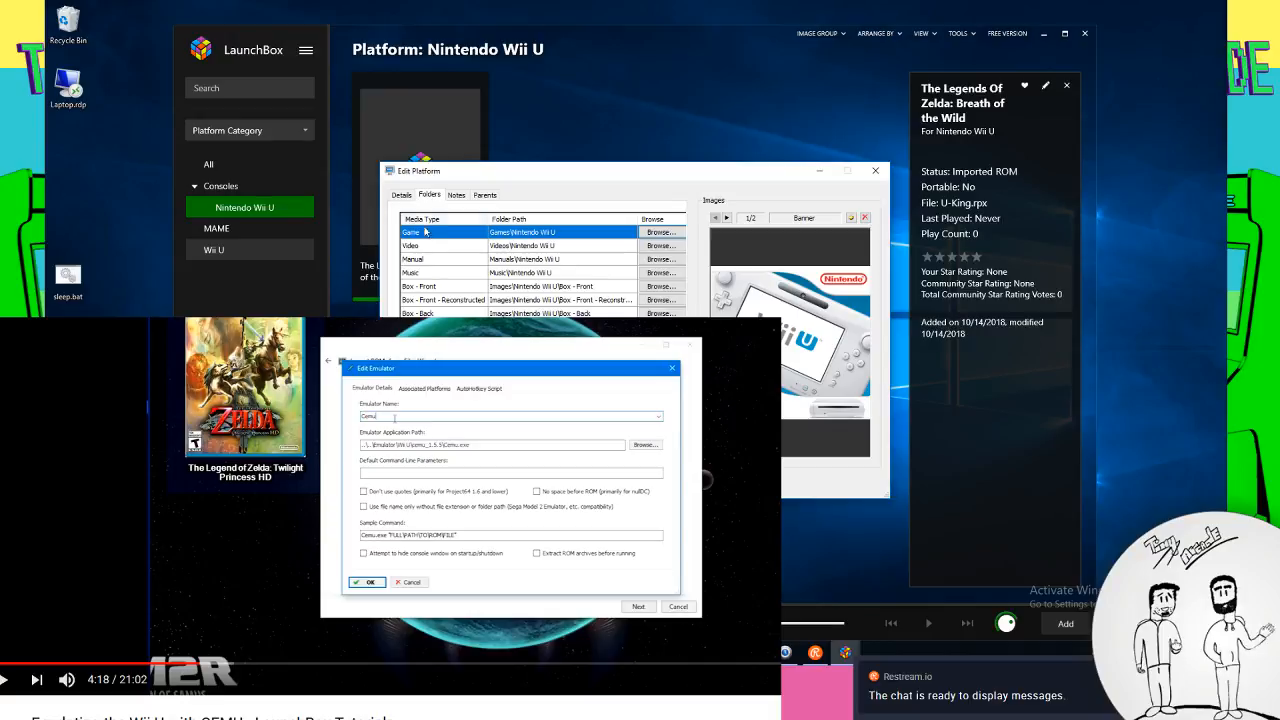
{"action": "left_click", "coordinate": [401, 195]}
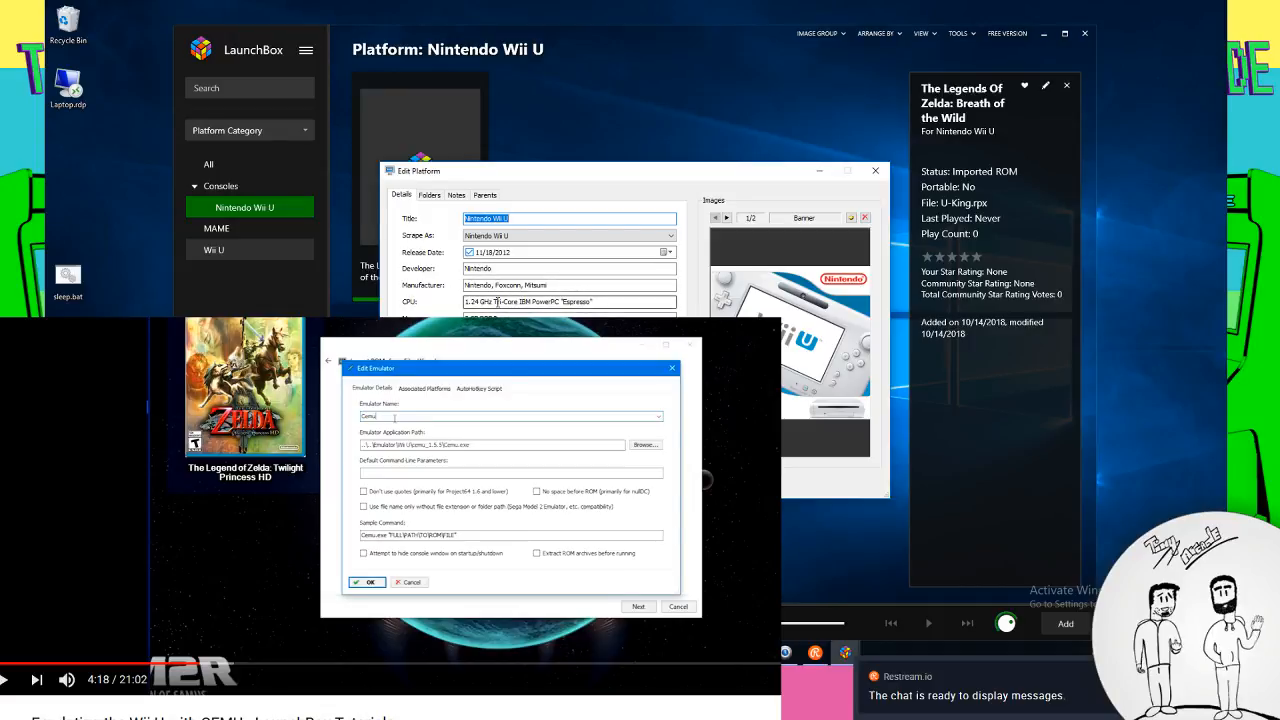
{"action": "left_click", "coordinate": [875, 171]}
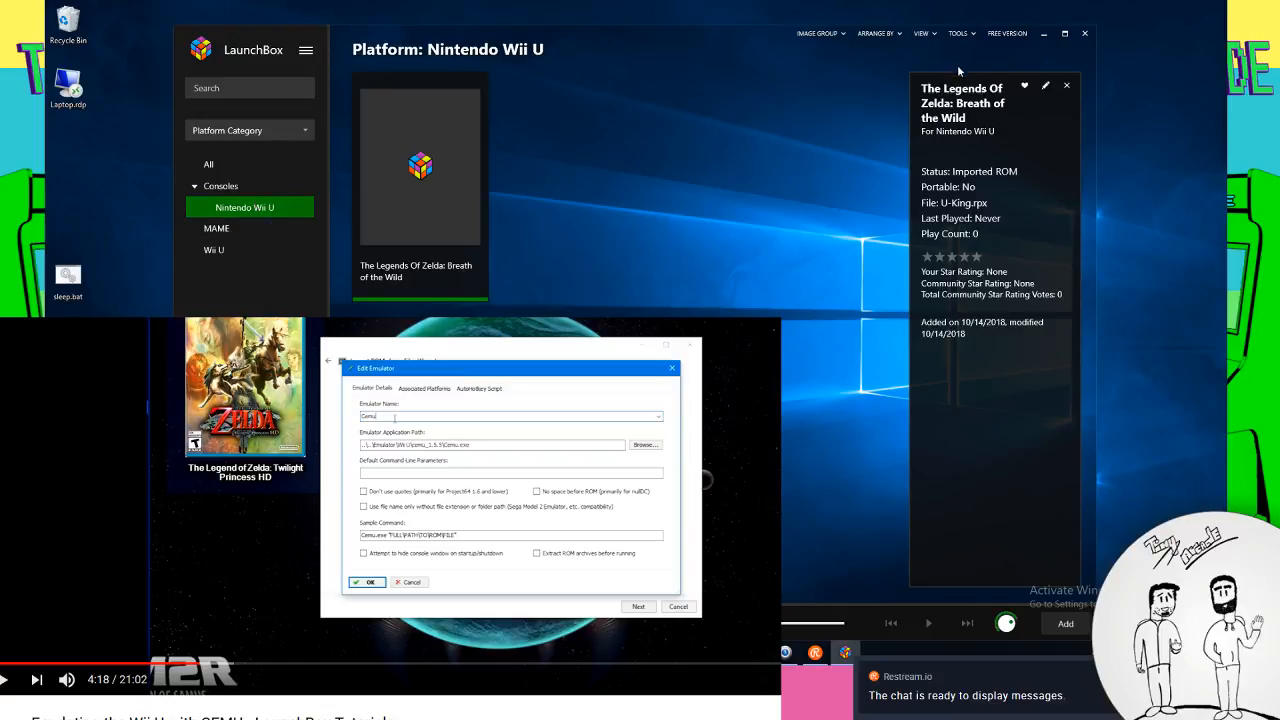
Compare Cemu's emulator details, associated platforms and AutoHotkey script in the emulator manager with the tutorial's setup, leaving the manager closed at the end
{"action": "left_click", "coordinate": [962, 34]}
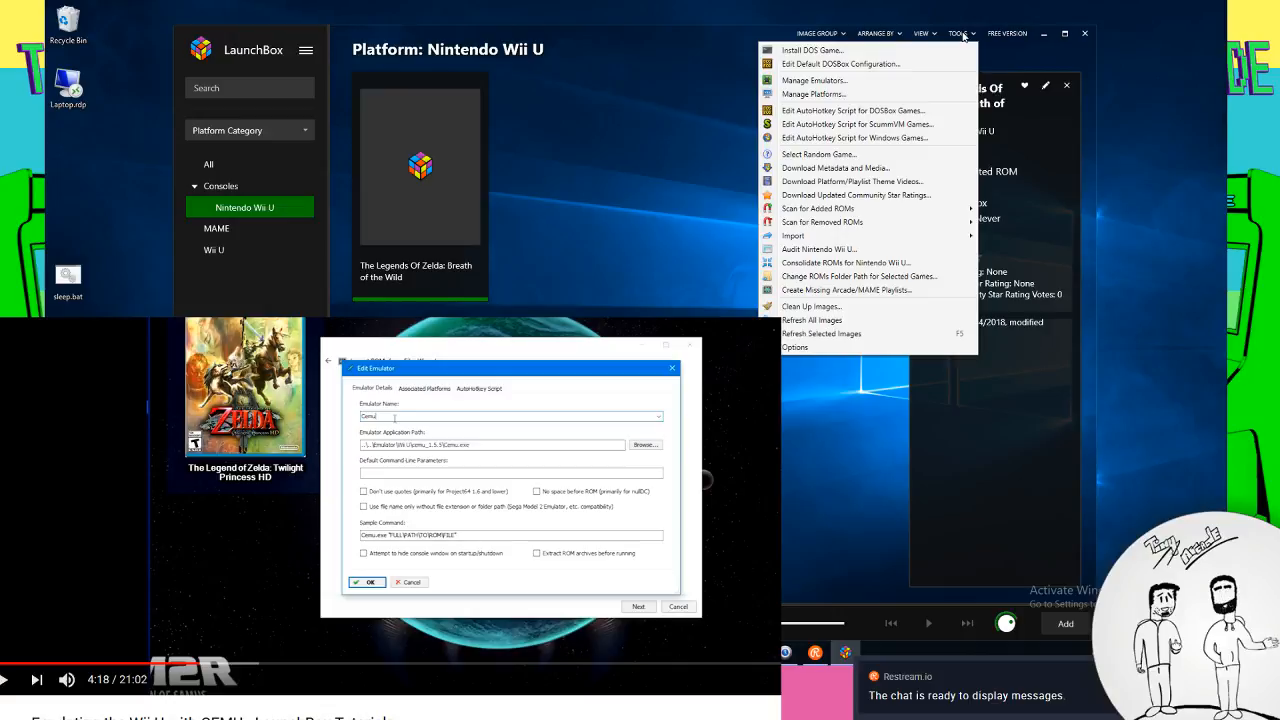
{"action": "left_click", "coordinate": [812, 80]}
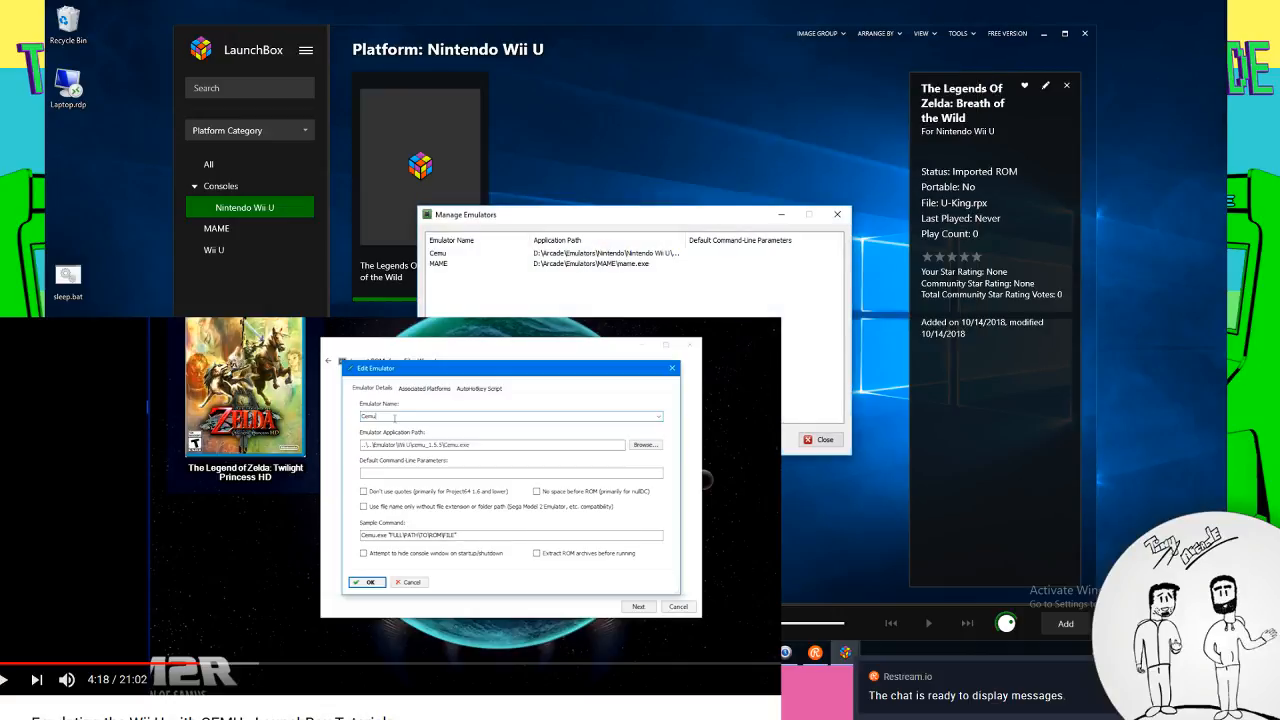
{"action": "left_click", "coordinate": [450, 256]}
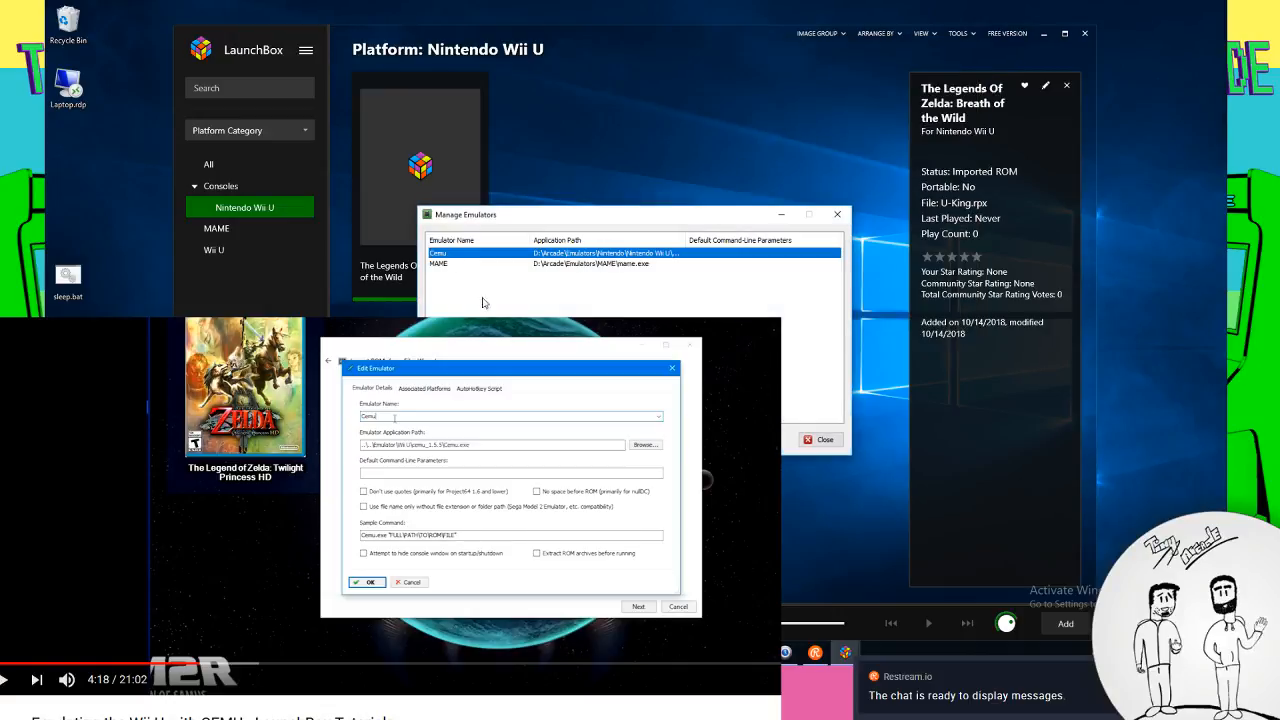
{"action": "double_click", "coordinate": [467, 257]}
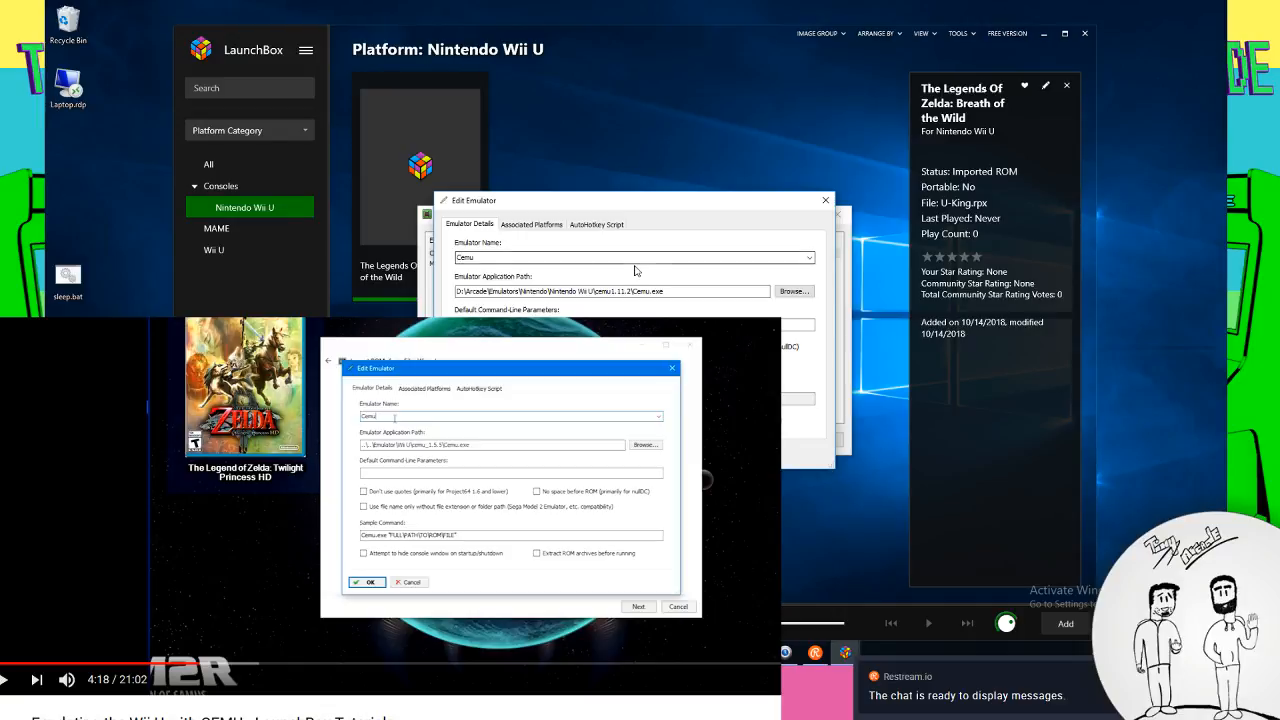
{"action": "left_click", "coordinate": [351, 463]}
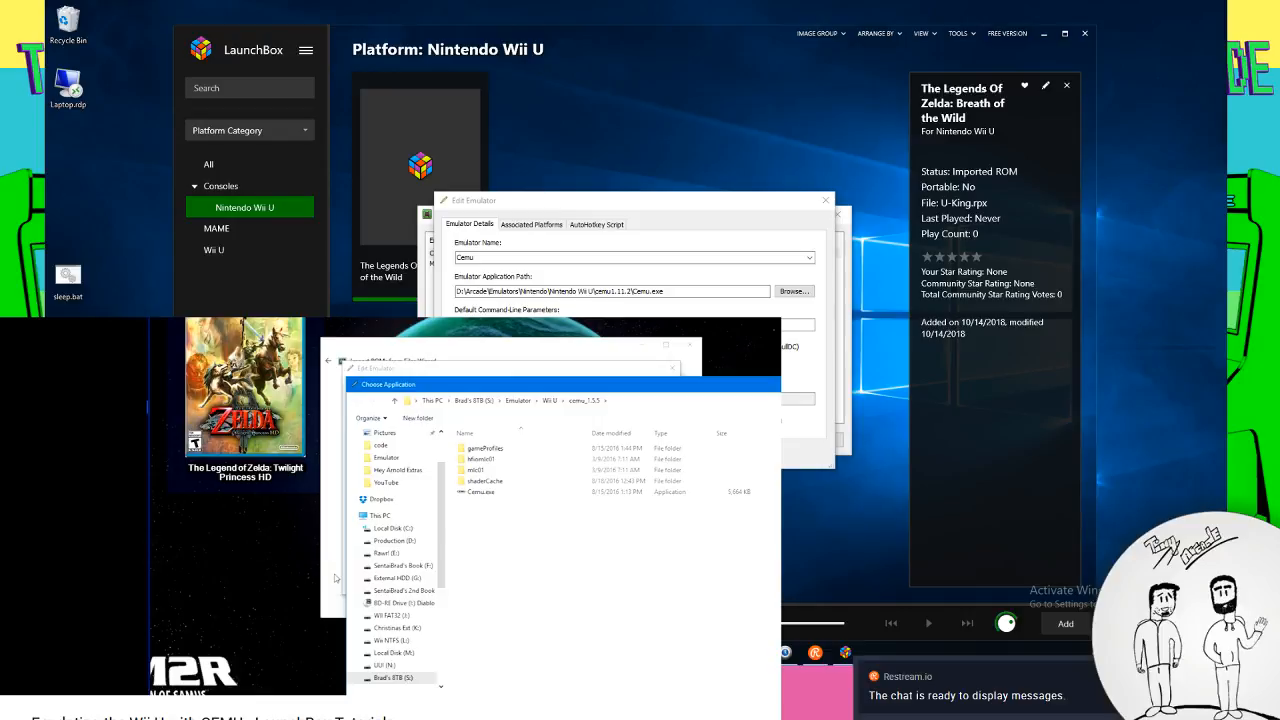
{"action": "double_click", "coordinate": [481, 492]}
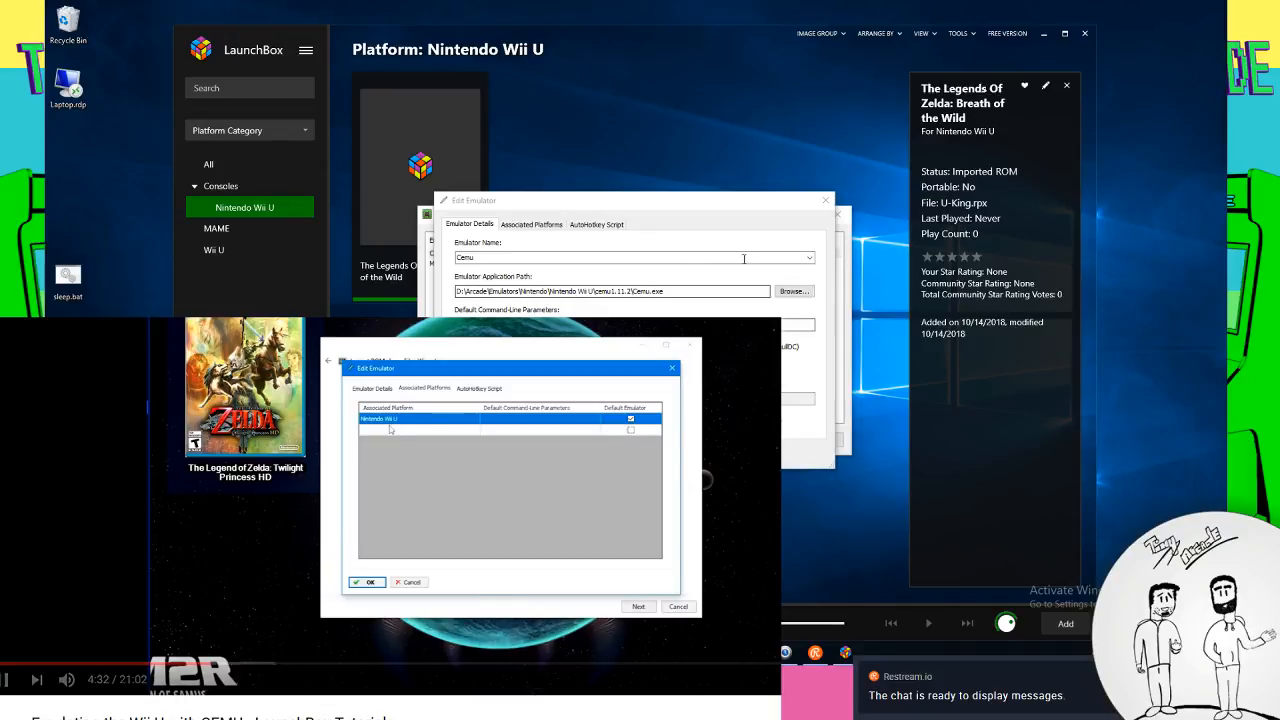
{"action": "left_click", "coordinate": [553, 224]}
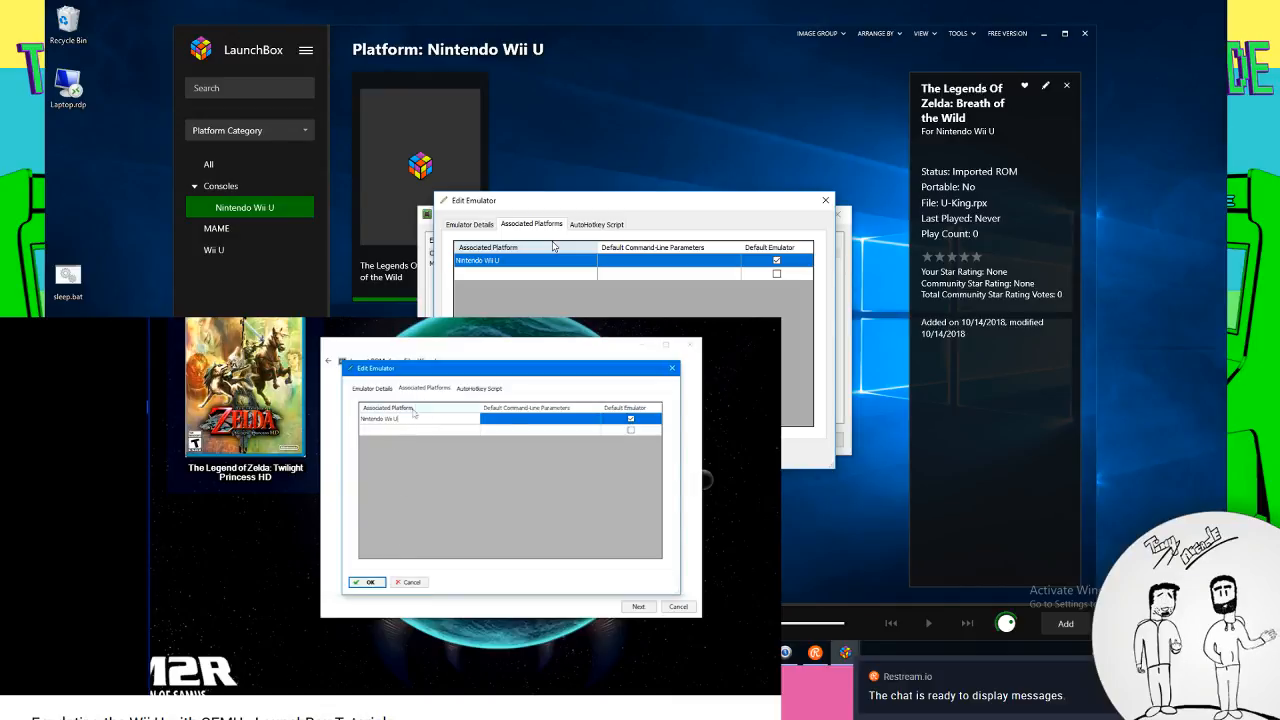
{"action": "left_click", "coordinate": [596, 224]}
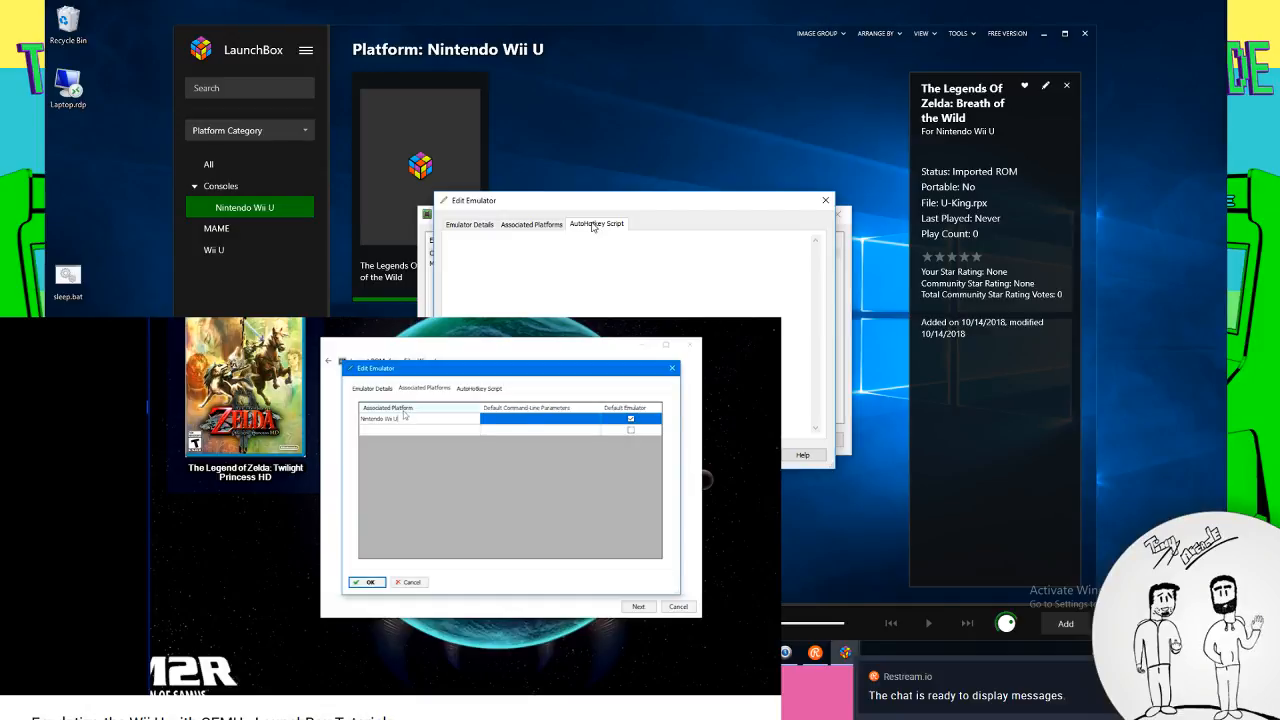
{"action": "left_click", "coordinate": [469, 225]}
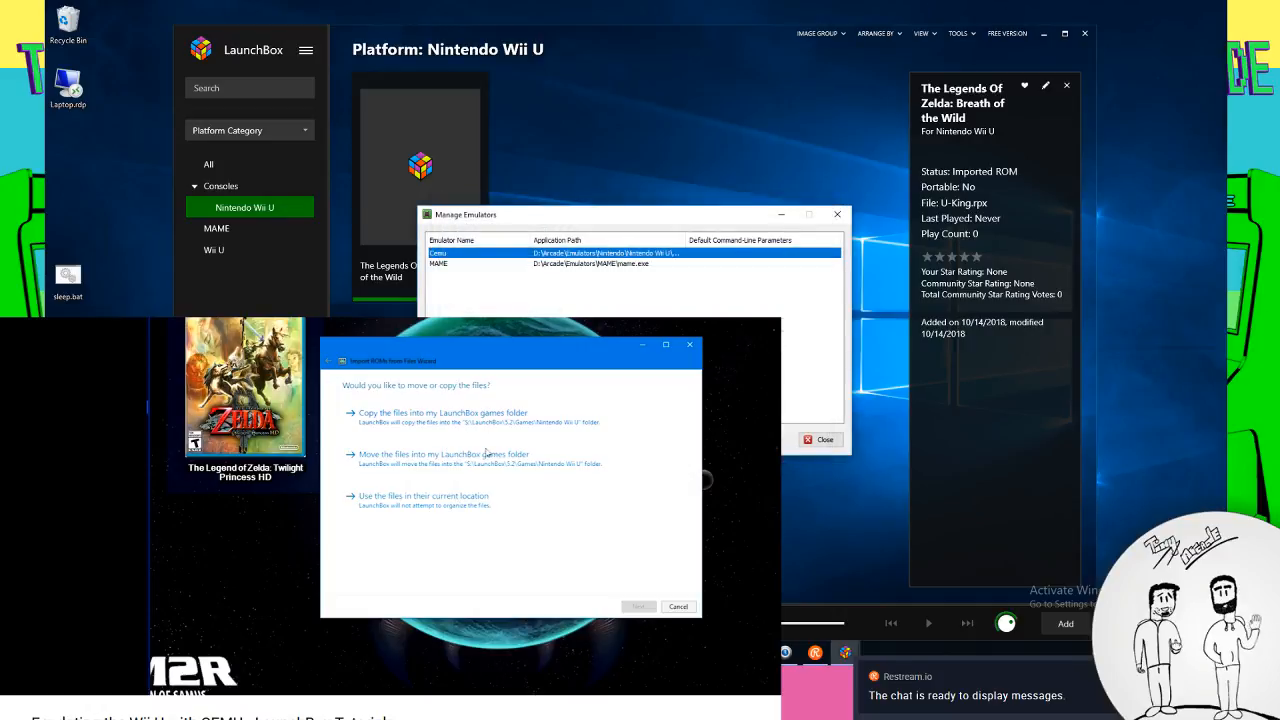
{"action": "left_click", "coordinate": [818, 440]}
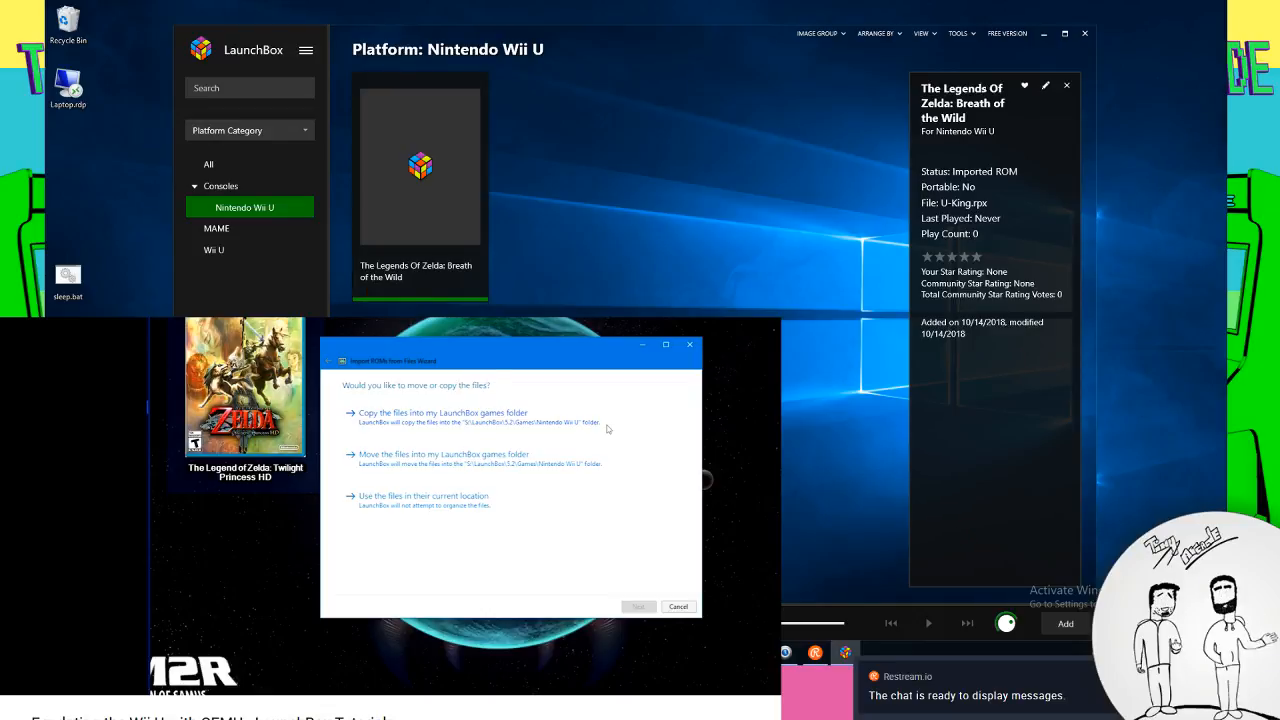
Launch Breath of the Wild from LaunchBox, and browse for a game file from Cemu to the Seagate Backup drive's Arcade\Roms folder
{"action": "right_click", "coordinate": [452, 258]}
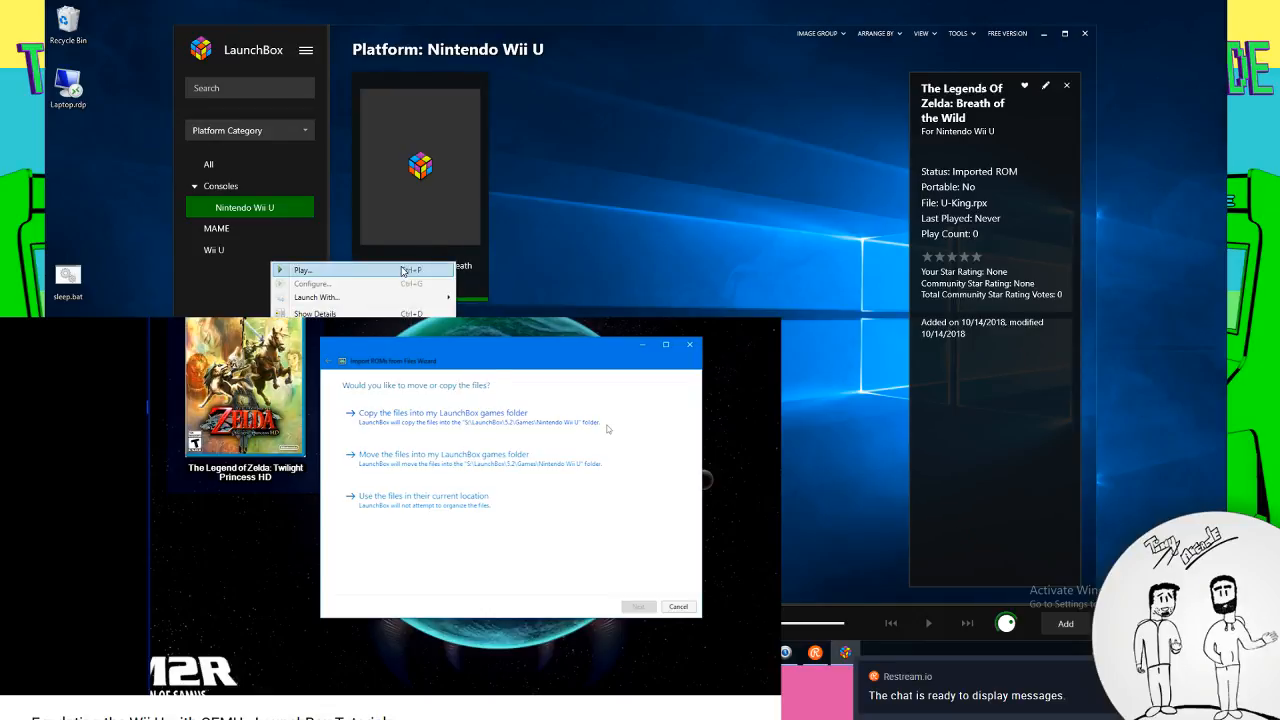
{"action": "left_click", "coordinate": [402, 270]}
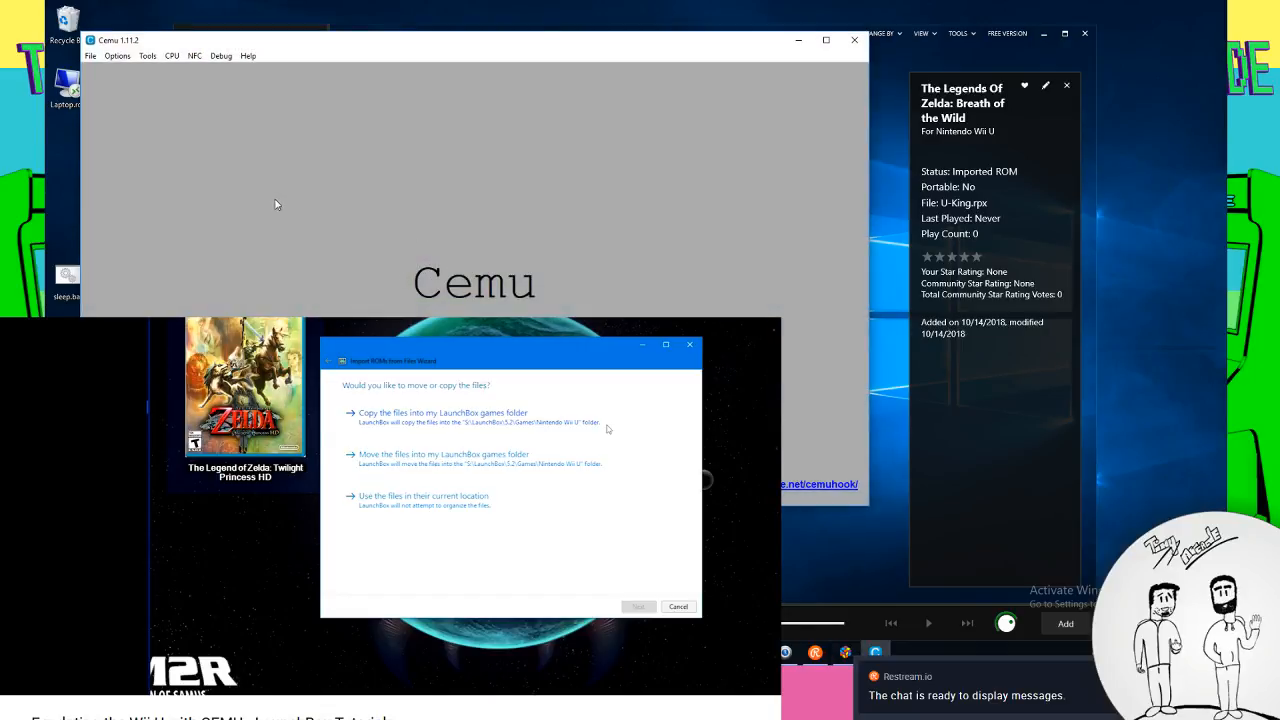
{"action": "left_click", "coordinate": [90, 56]}
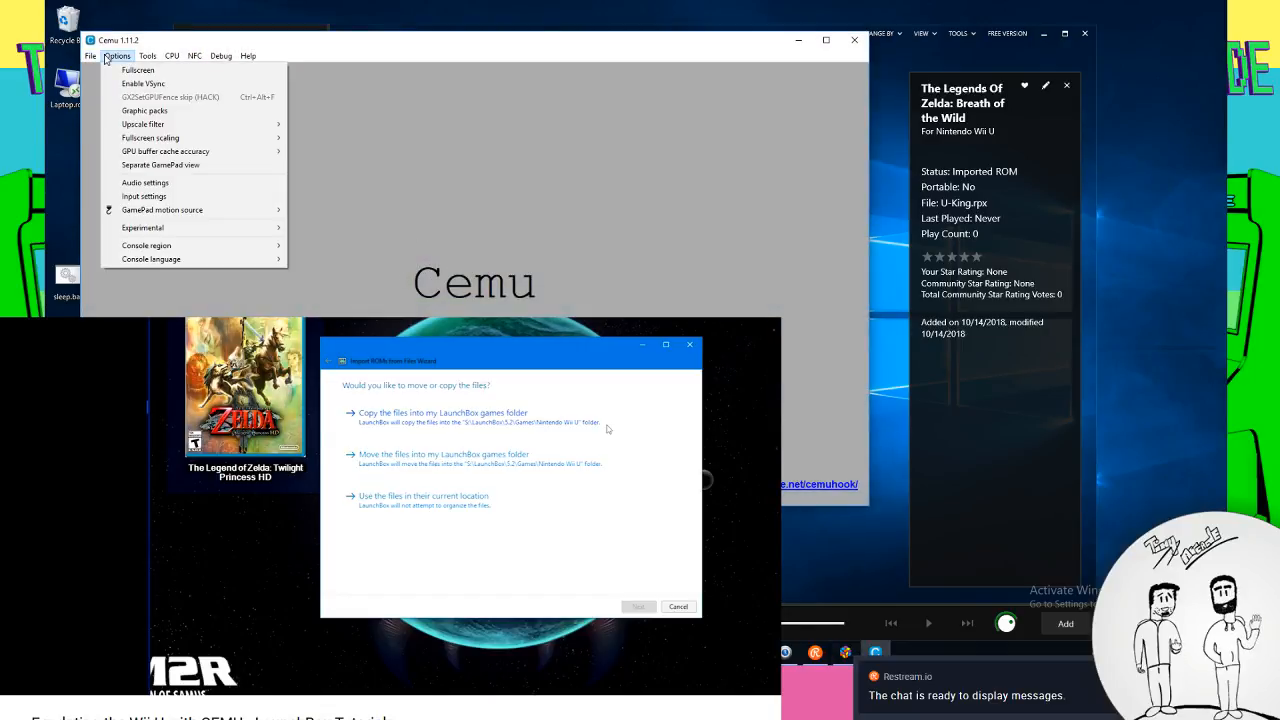
{"action": "left_click", "coordinate": [110, 70]}
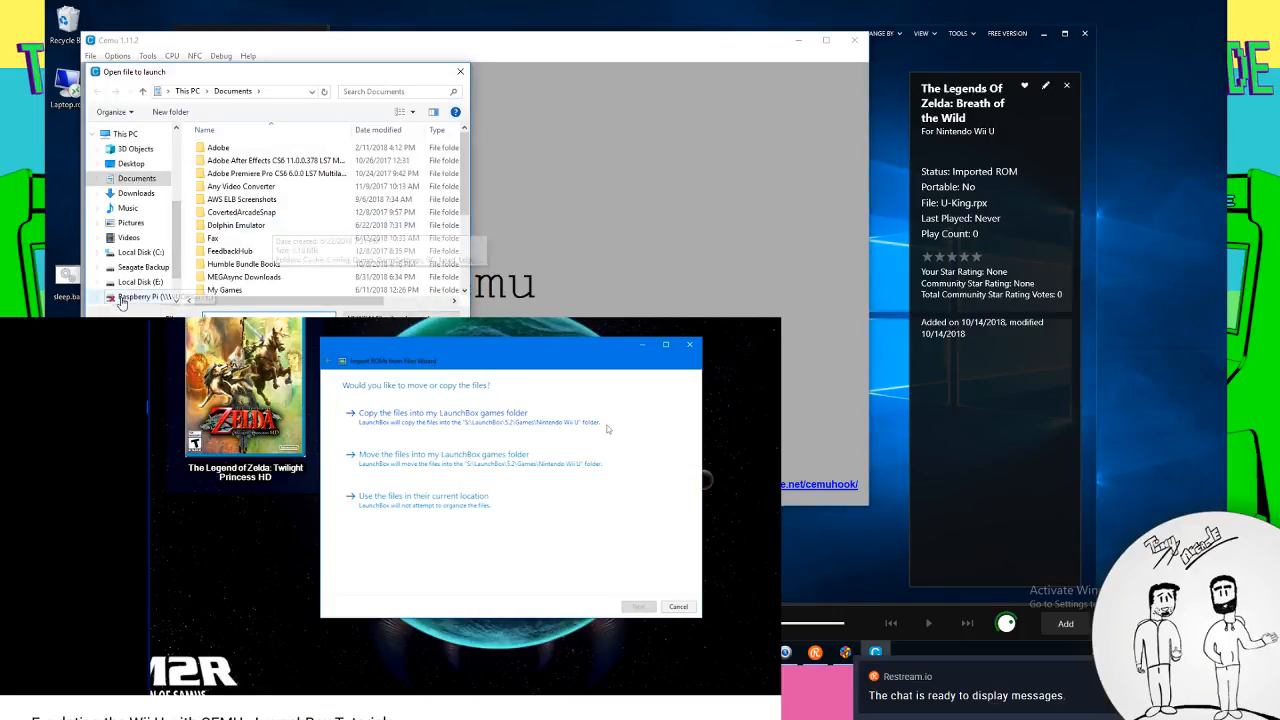
{"action": "left_click", "coordinate": [141, 267]}
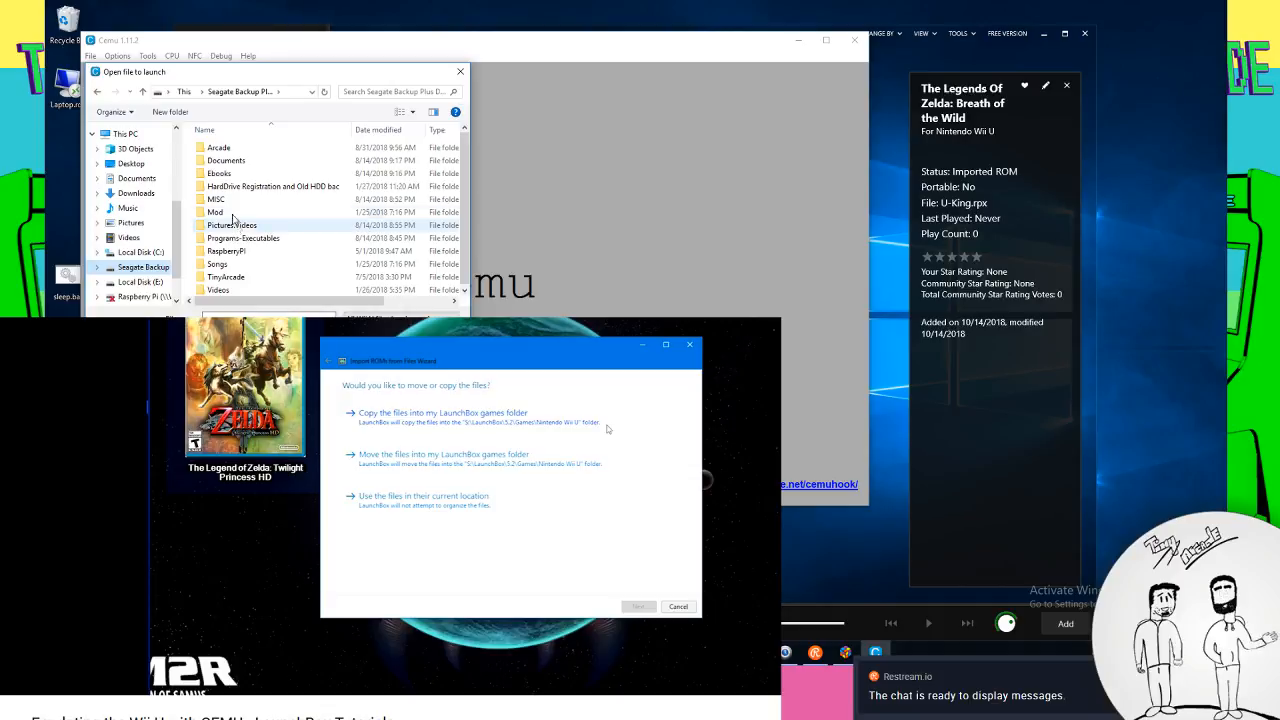
{"action": "double_click", "coordinate": [214, 147]}
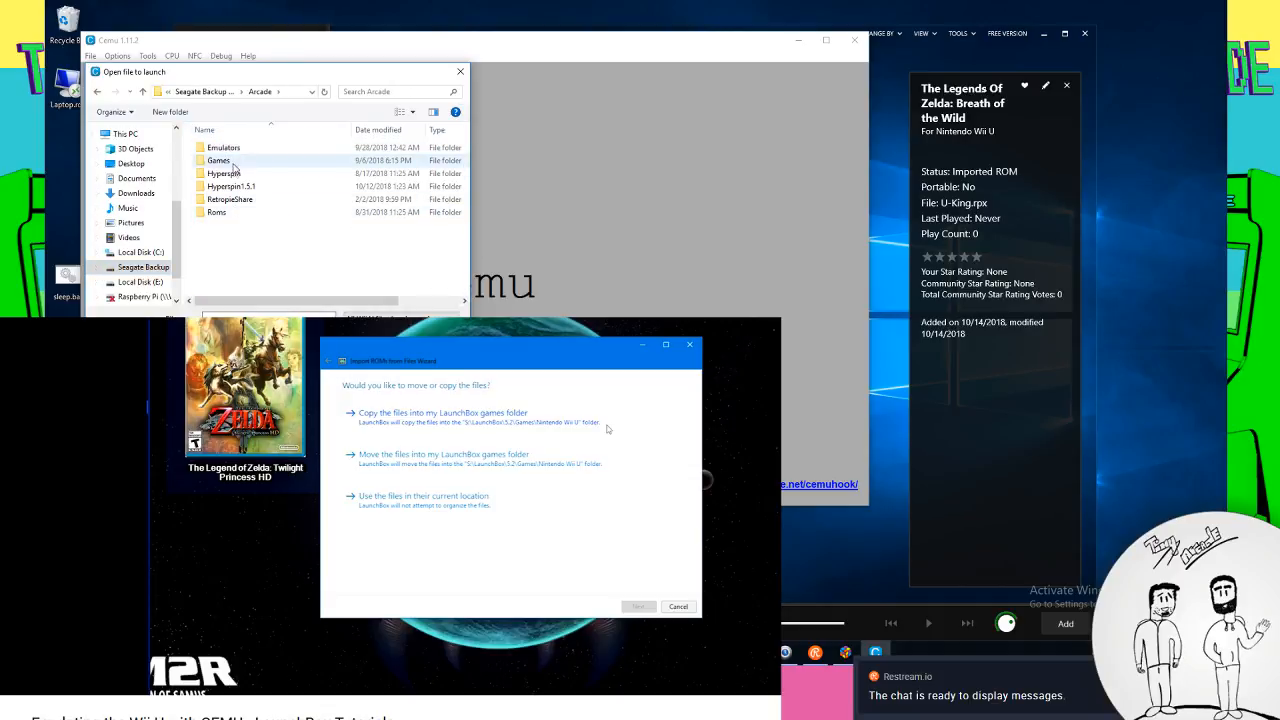
{"action": "double_click", "coordinate": [217, 212]}
{"action": "scroll", "coordinate": [235, 215], "scroll_direction": "down", "scroll_amount": 20}
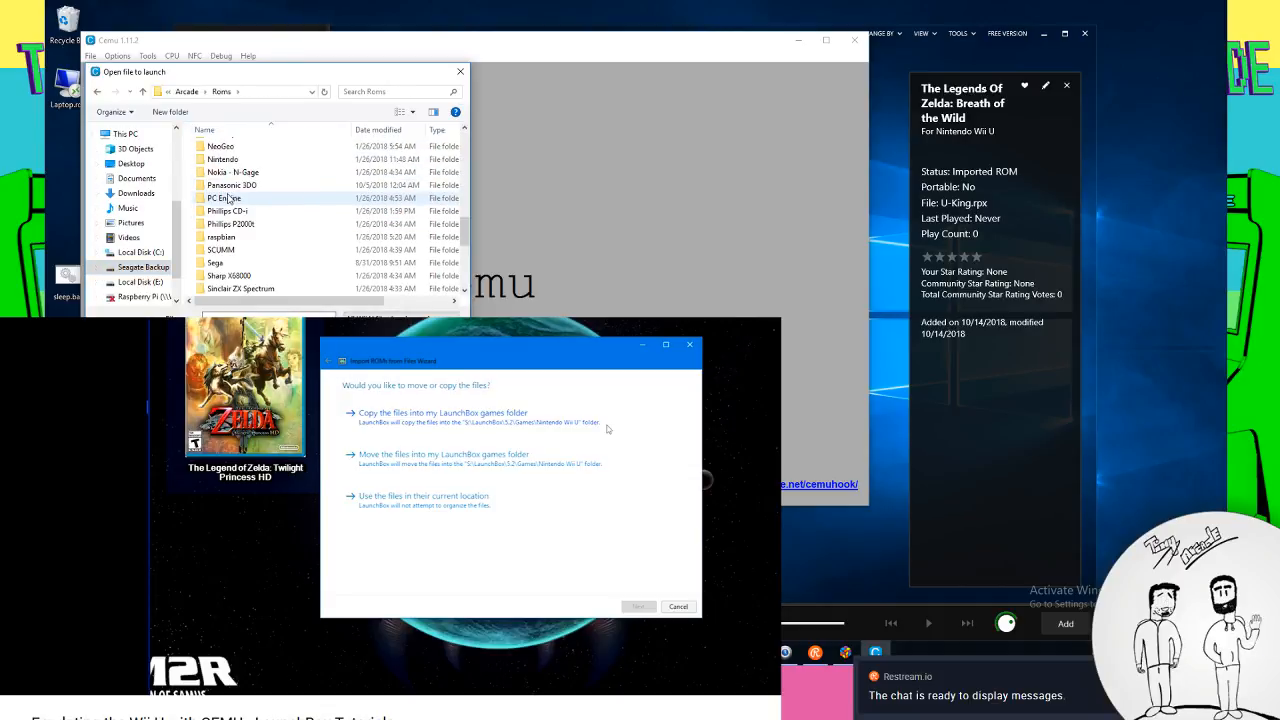
{"action": "scroll", "coordinate": [234, 287], "scroll_direction": "up", "scroll_amount": 10}
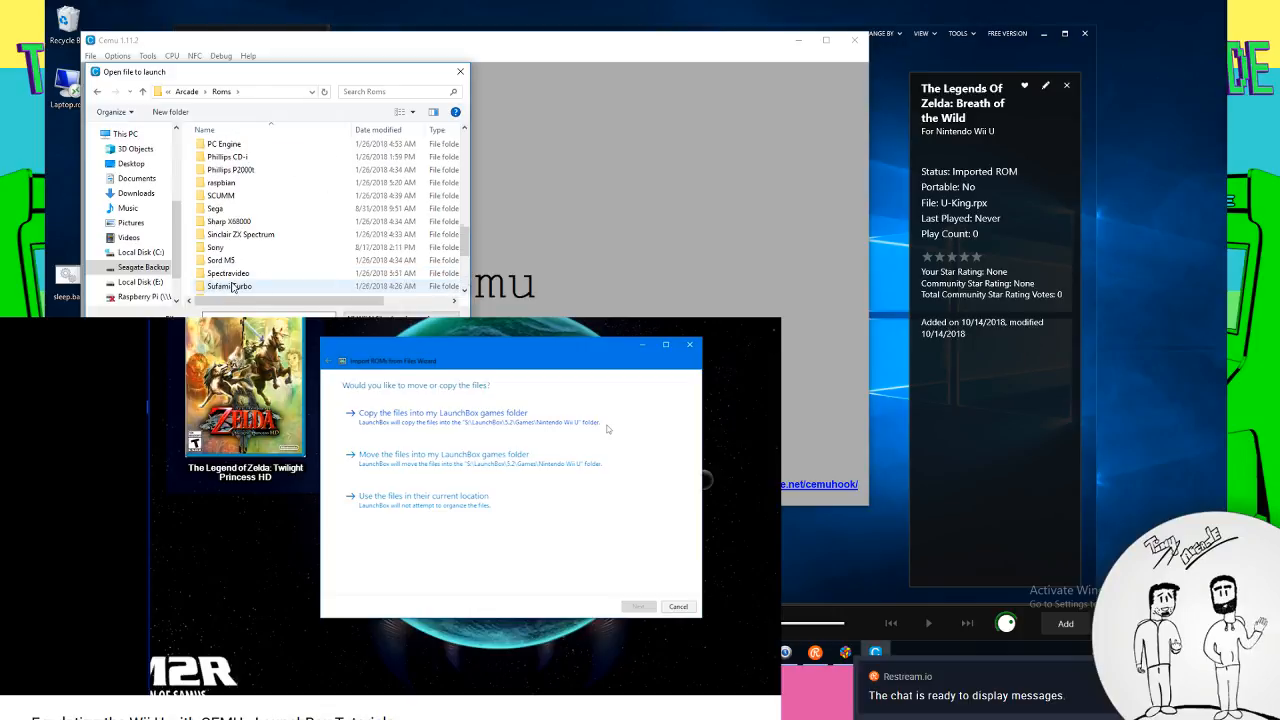
{"action": "scroll", "coordinate": [233, 285], "scroll_direction": "down", "scroll_amount": 9}
{"action": "scroll", "coordinate": [229, 265], "scroll_direction": "up", "scroll_amount": 5}
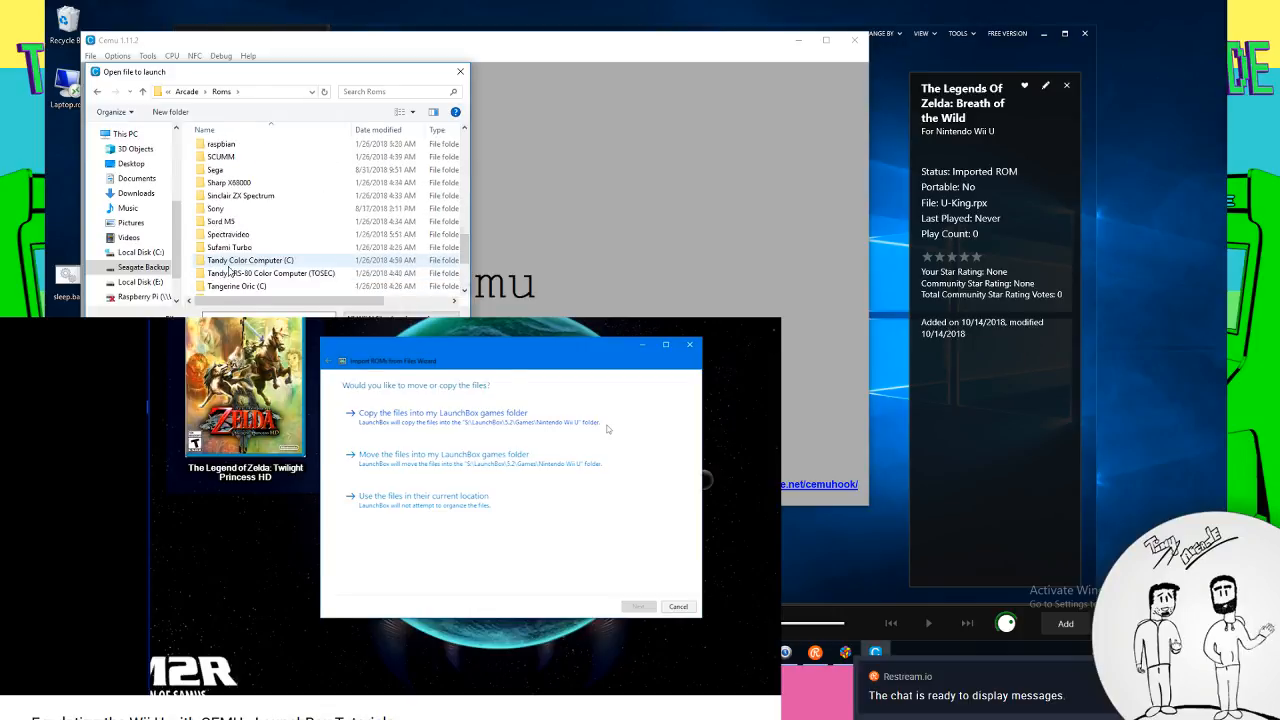
Load U-King.rpx into Cemu from the code folder of The Legend of Zelda Breath of the Wild, under Nintendo\Nintendo WiiU
{"action": "double_click", "coordinate": [223, 186]}
{"action": "scroll", "coordinate": [252, 230], "scroll_direction": "down", "scroll_amount": 3}
{"action": "double_click", "coordinate": [257, 265]}
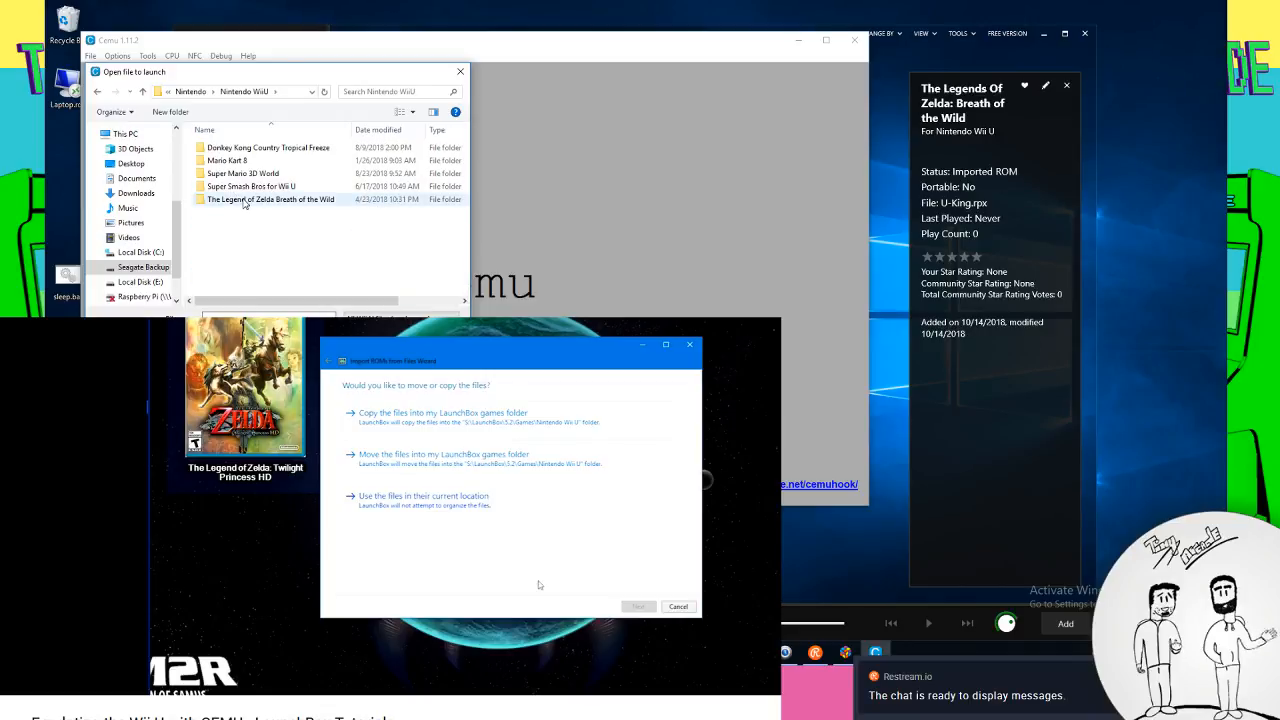
{"action": "double_click", "coordinate": [233, 199]}
{"action": "double_click", "coordinate": [228, 150]}
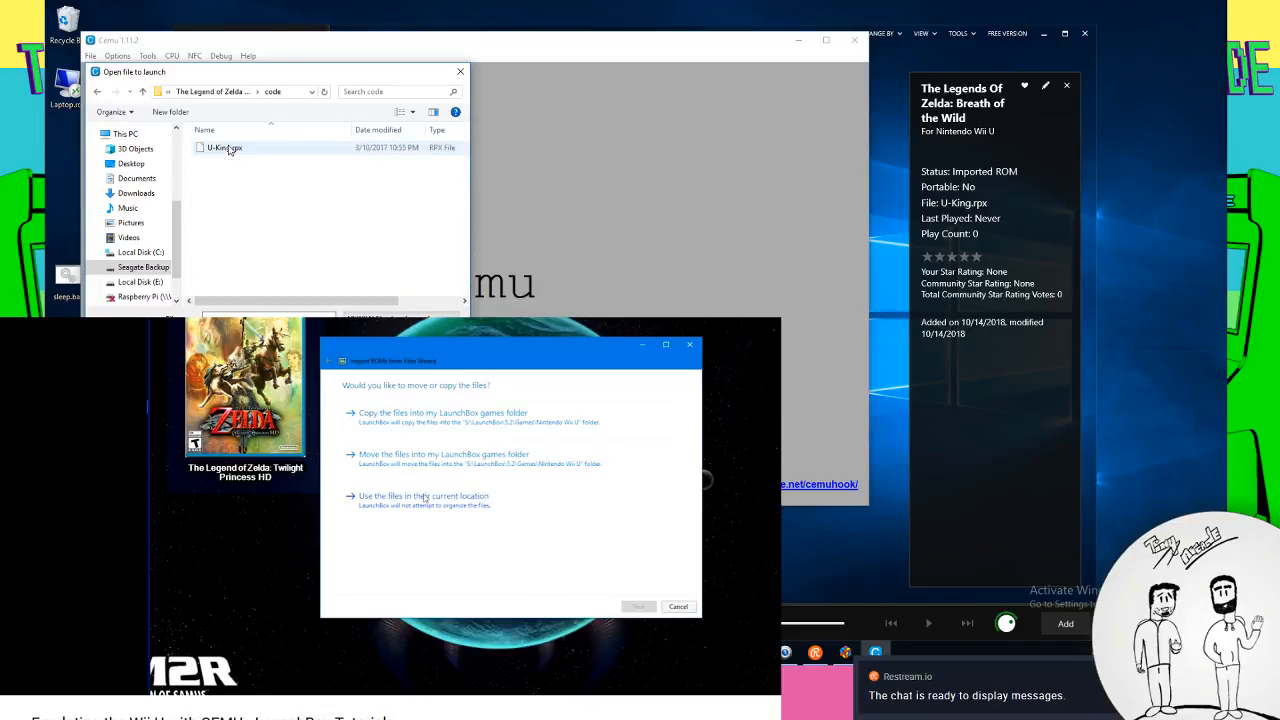
{"action": "double_click", "coordinate": [226, 149]}
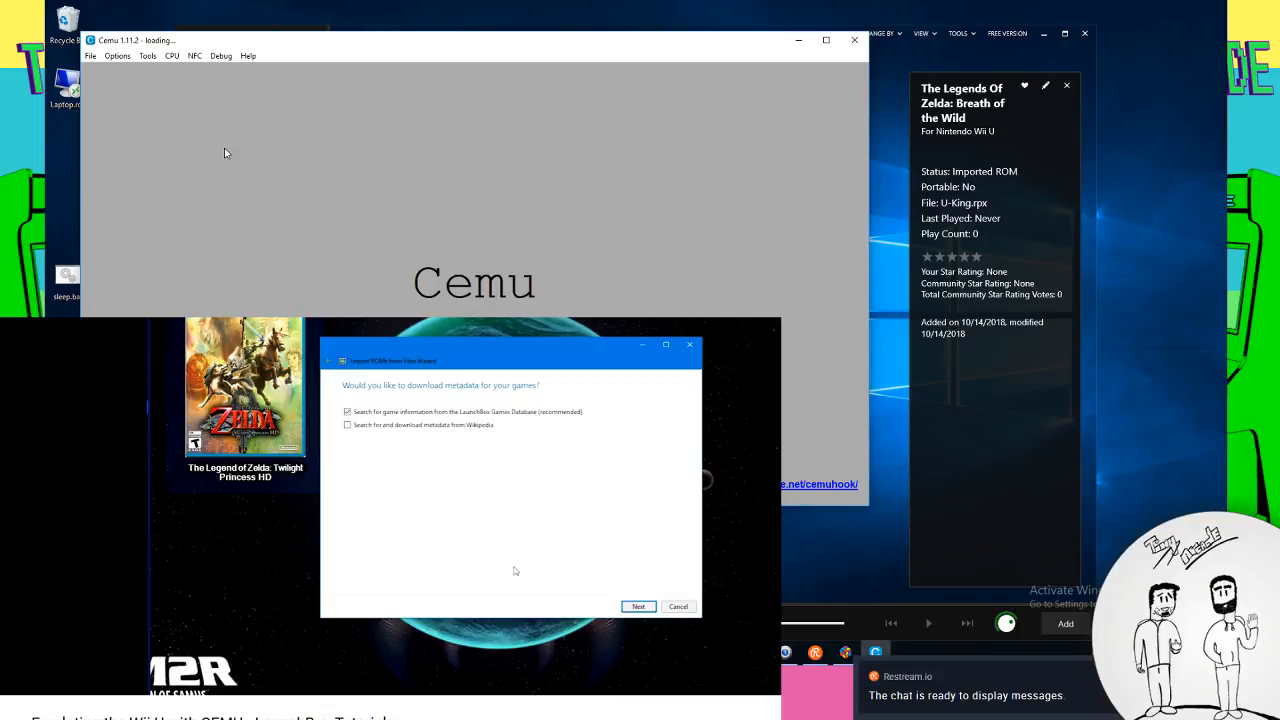
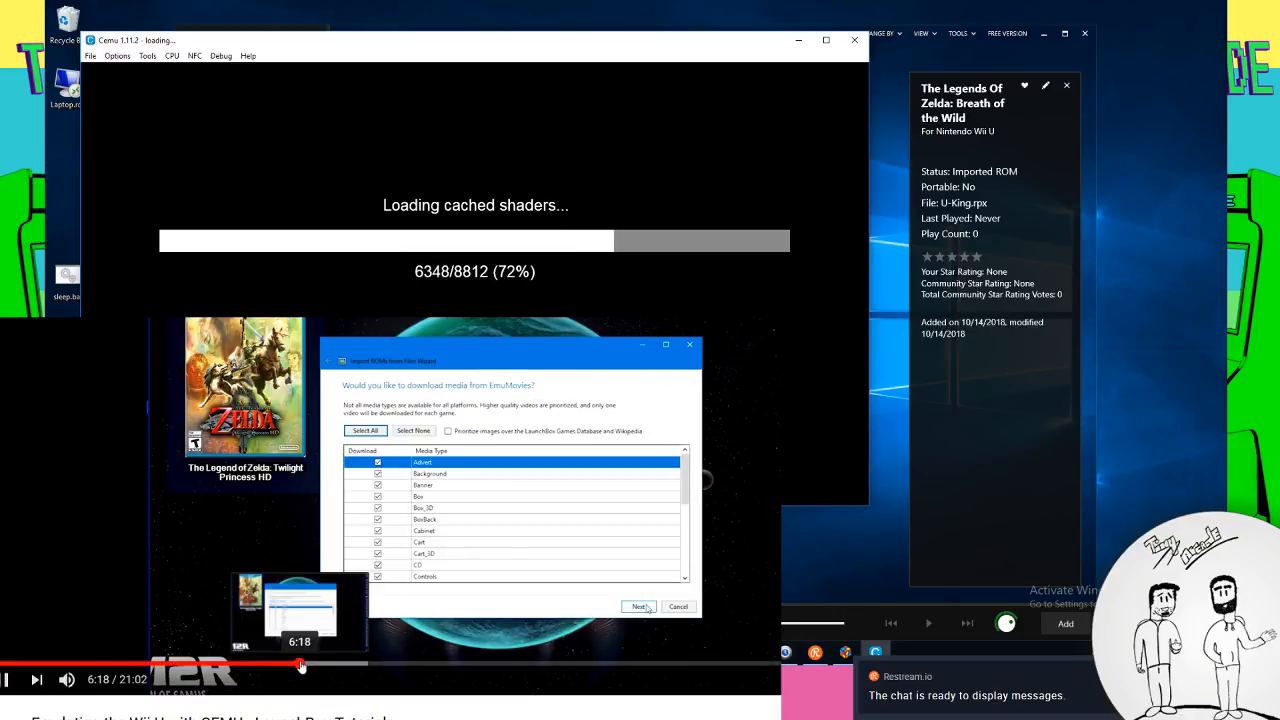
Skim the tutorial video forward from 6:18 through the import wizard and Cemu download page to the Cemu input settings part
{"action": "left_click", "coordinate": [314, 662]}
{"action": "key", "text": "space"}
{"action": "left_click", "coordinate": [358, 662]}
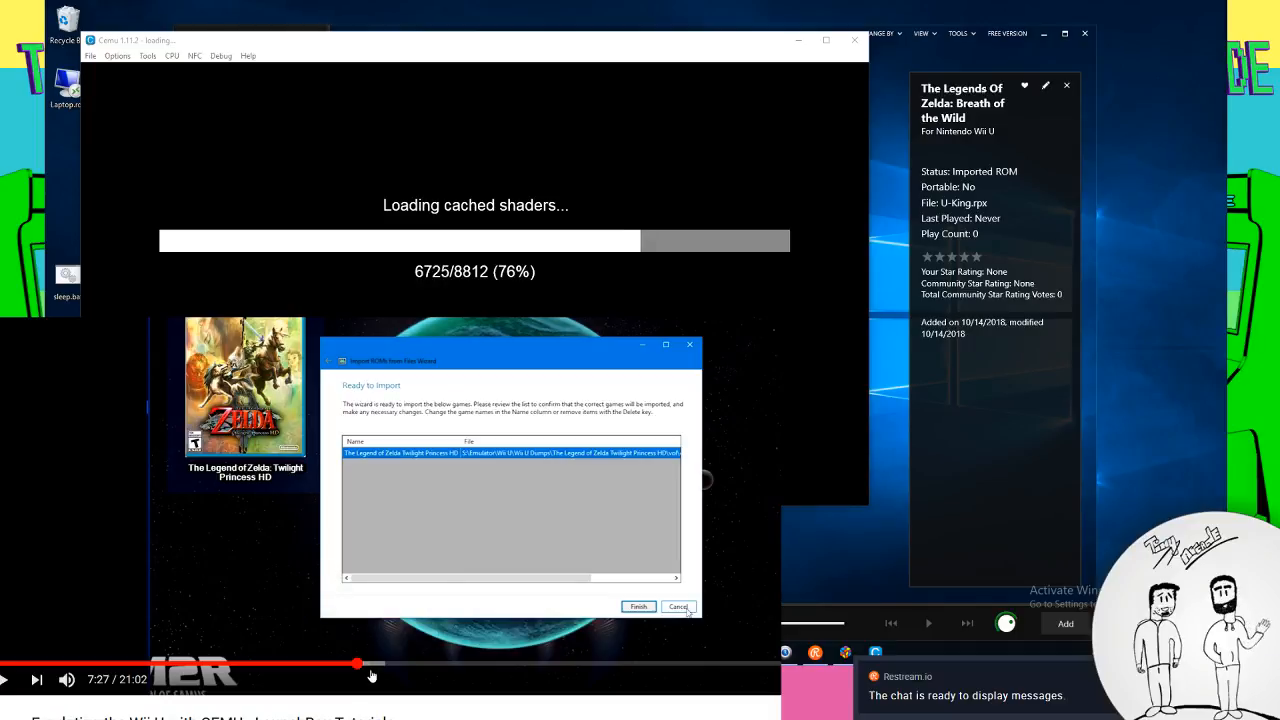
{"action": "left_click", "coordinate": [370, 665]}
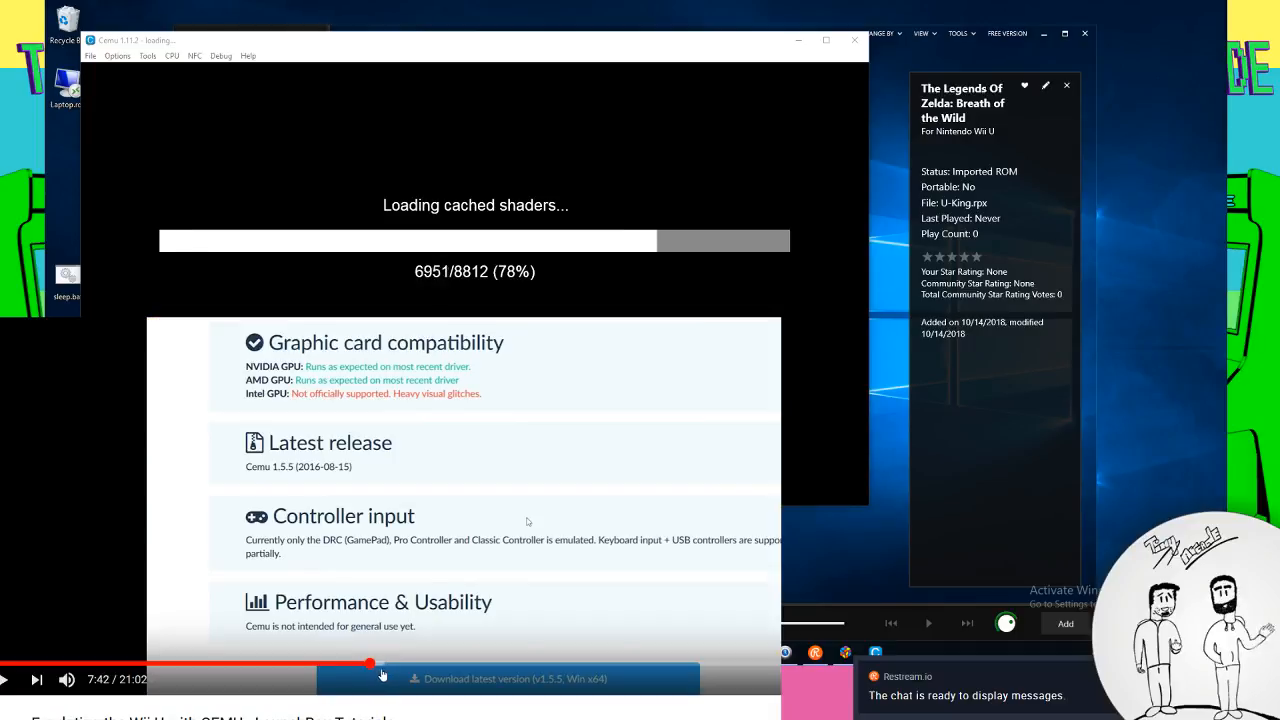
{"action": "left_click", "coordinate": [386, 665]}
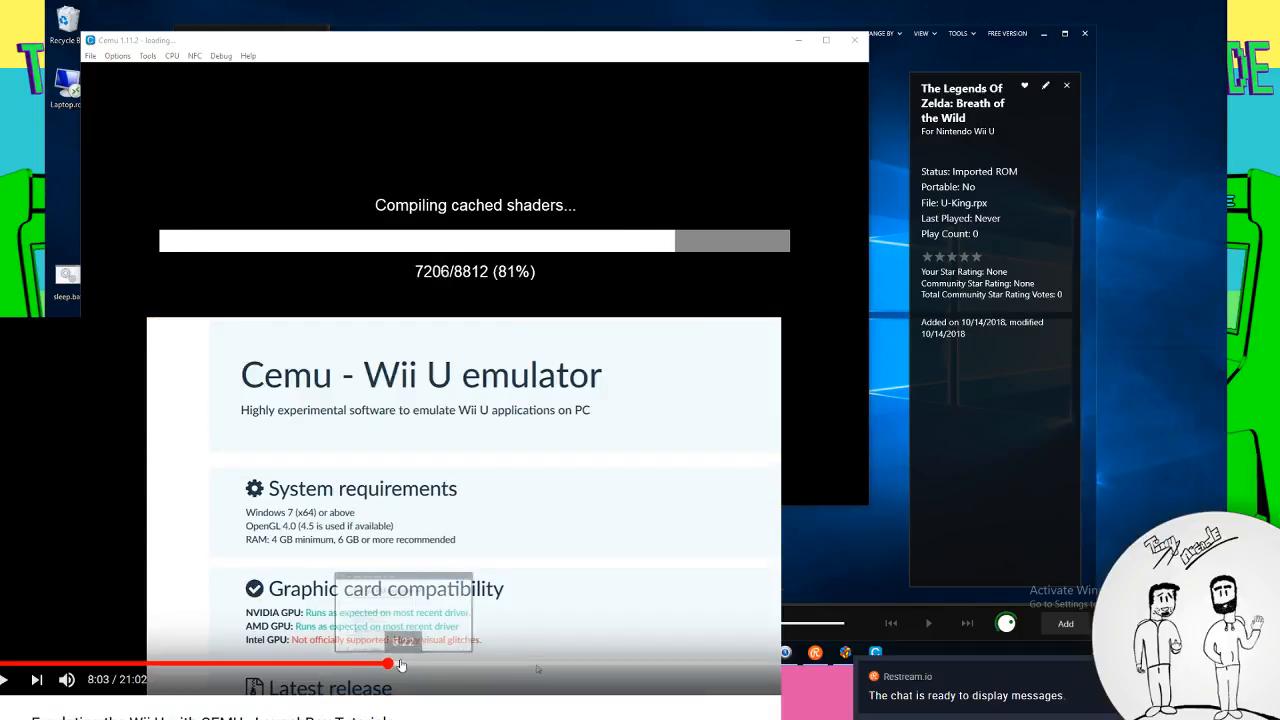
{"action": "left_click", "coordinate": [404, 666]}
{"action": "left_click", "coordinate": [416, 665]}
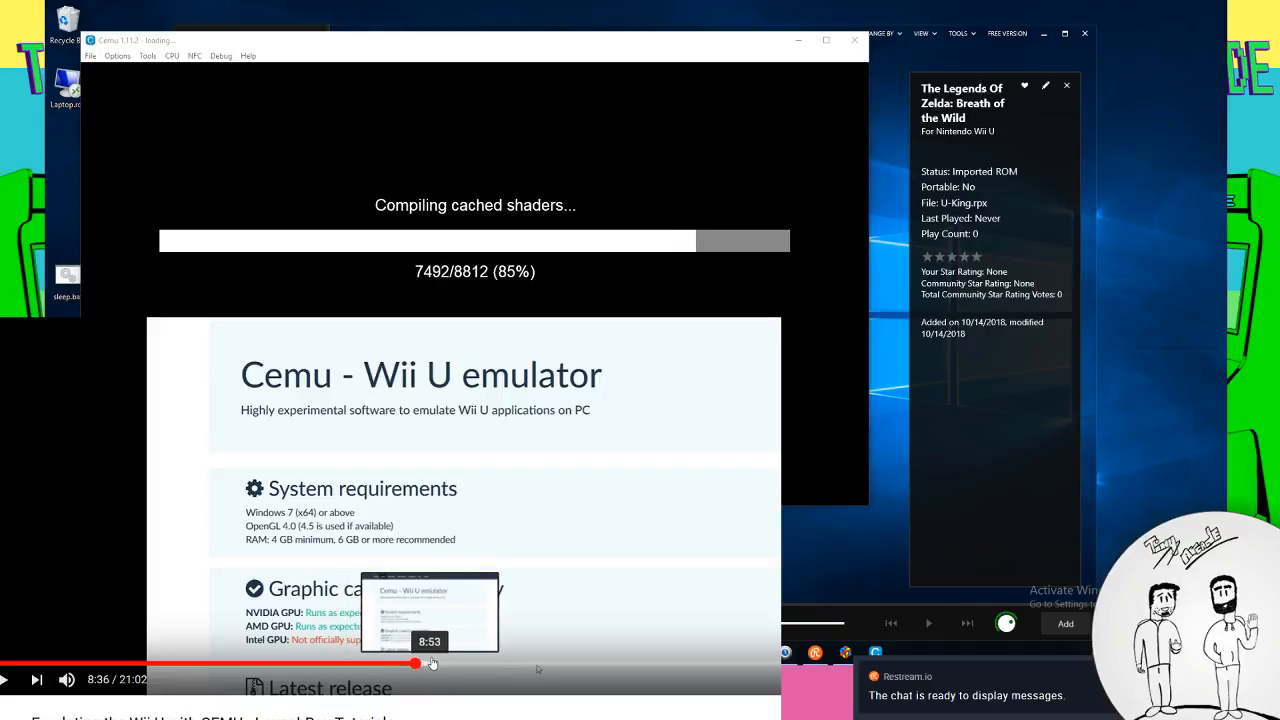
{"action": "left_click", "coordinate": [431, 665]}
{"action": "left_click", "coordinate": [682, 665]}
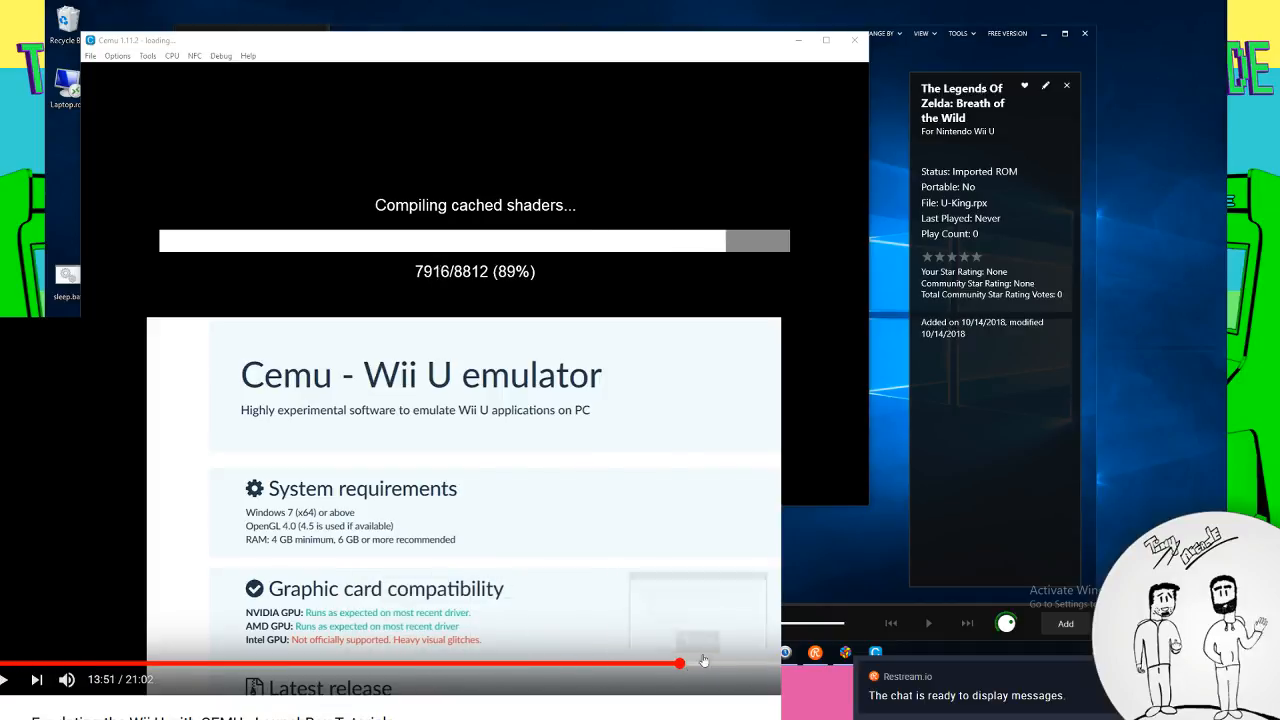
{"action": "left_click", "coordinate": [733, 665]}
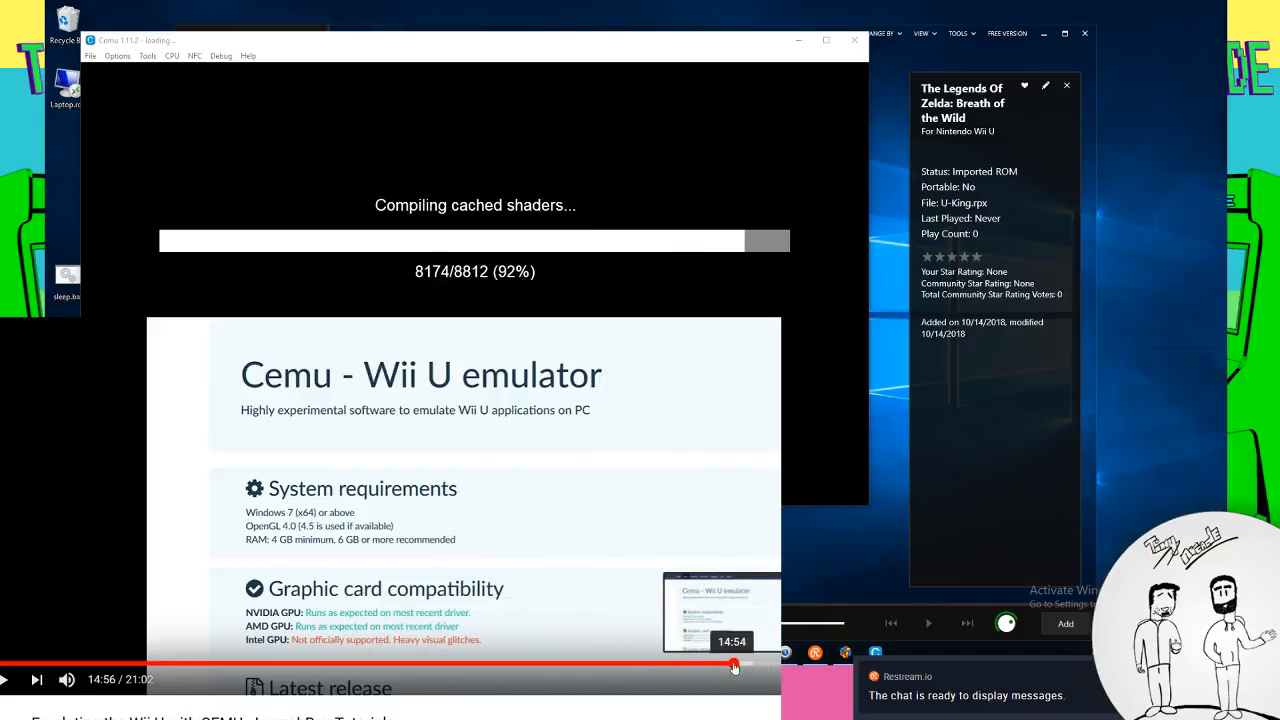
{"action": "left_click", "coordinate": [740, 666]}
{"action": "left_click", "coordinate": [744, 666]}
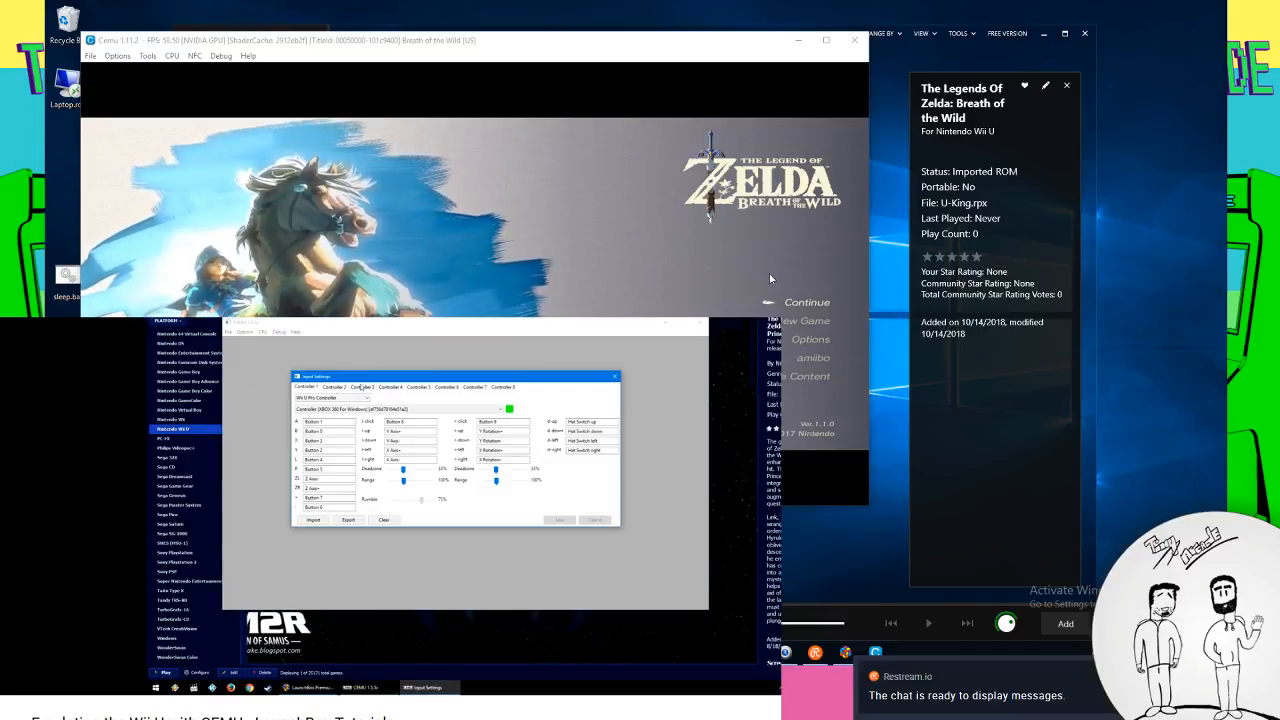
Close Cemu and skip the tutorial video forward to the running Twilight Princess HD game at 16:53
{"action": "left_click", "coordinate": [855, 41]}
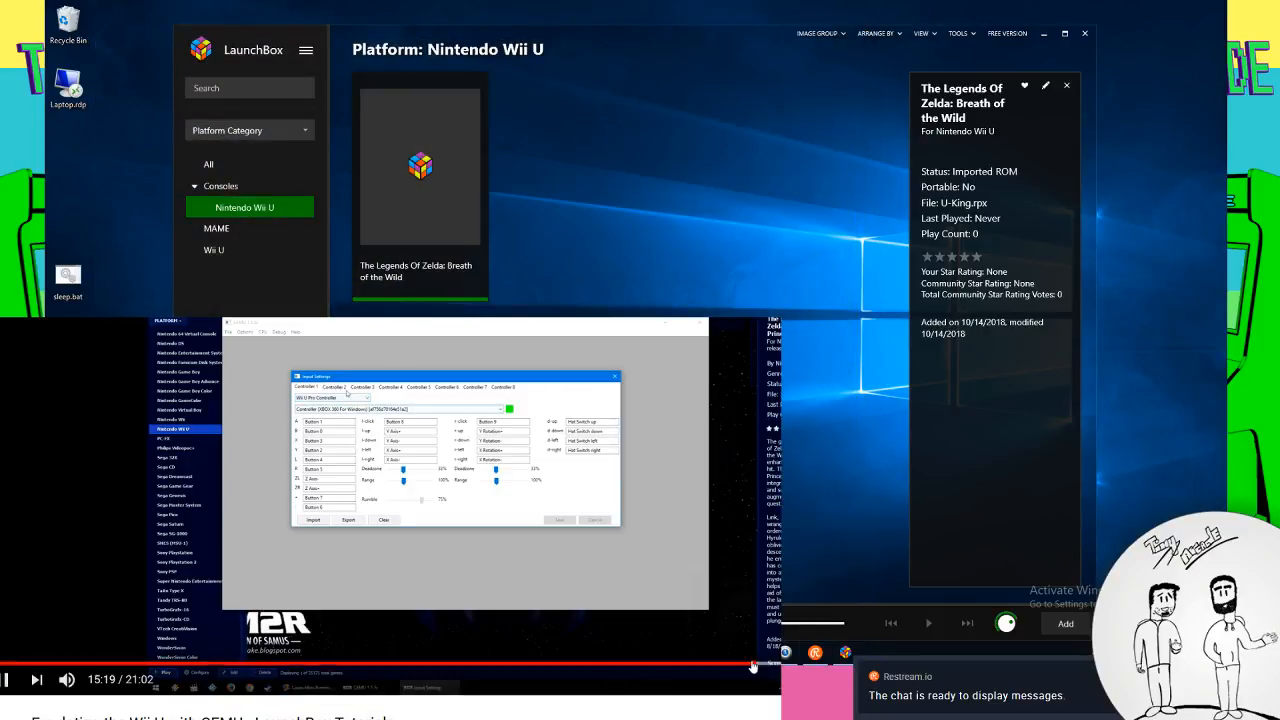
{"action": "left_click", "coordinate": [760, 664]}
{"action": "left_click_drag", "start_coordinate": [763, 668], "coordinate": [818, 668]}
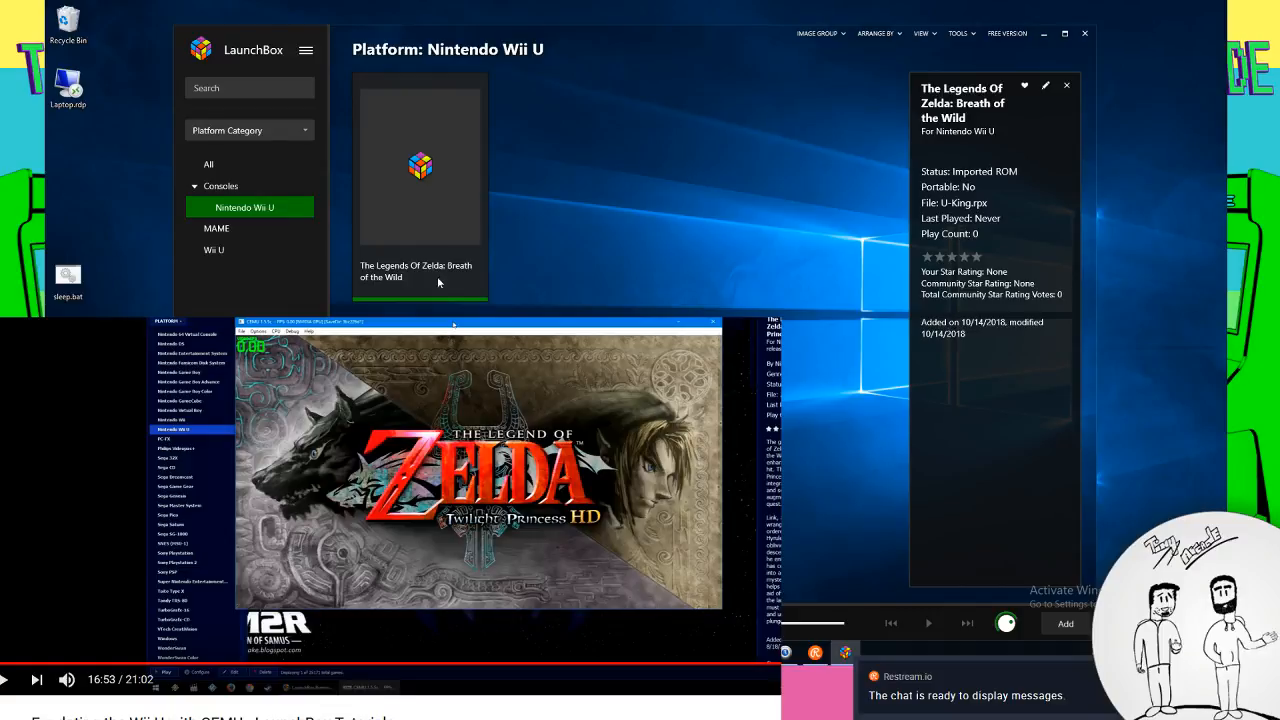
Try launching Breath of the Wild from LaunchBox again, and close the Cemu window
{"action": "right_click", "coordinate": [420, 162]}
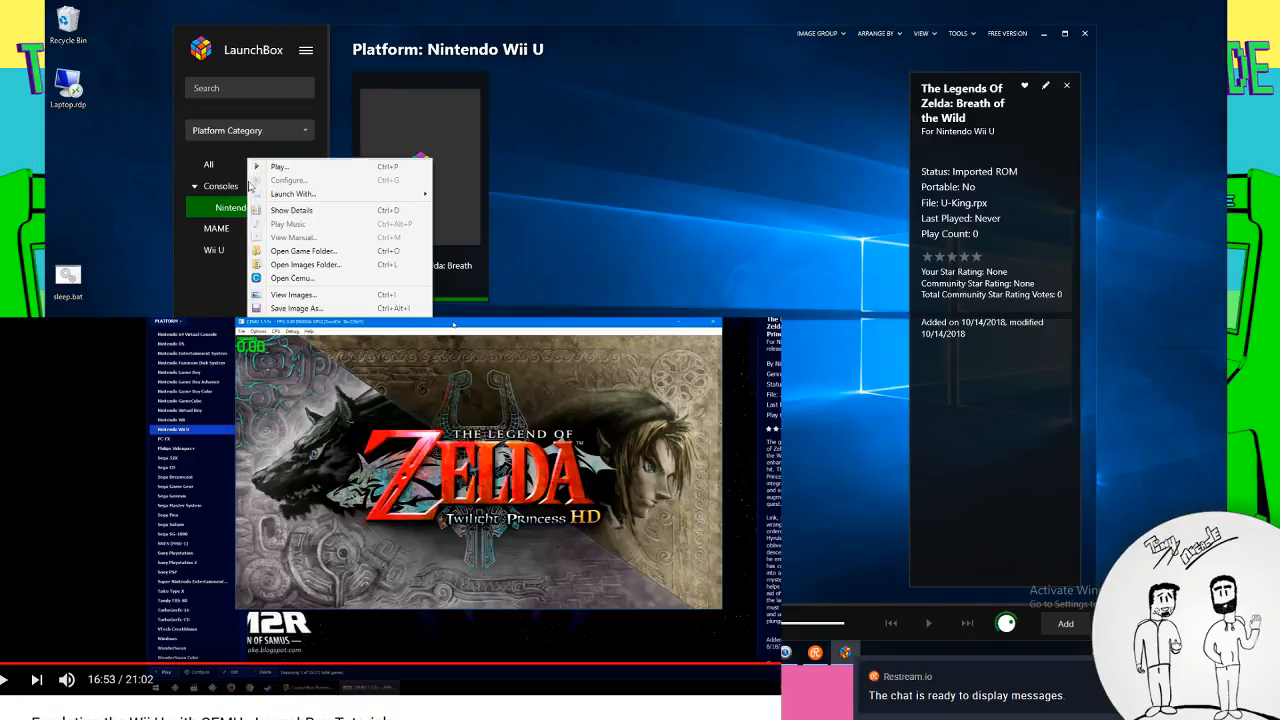
{"action": "left_click", "coordinate": [228, 200]}
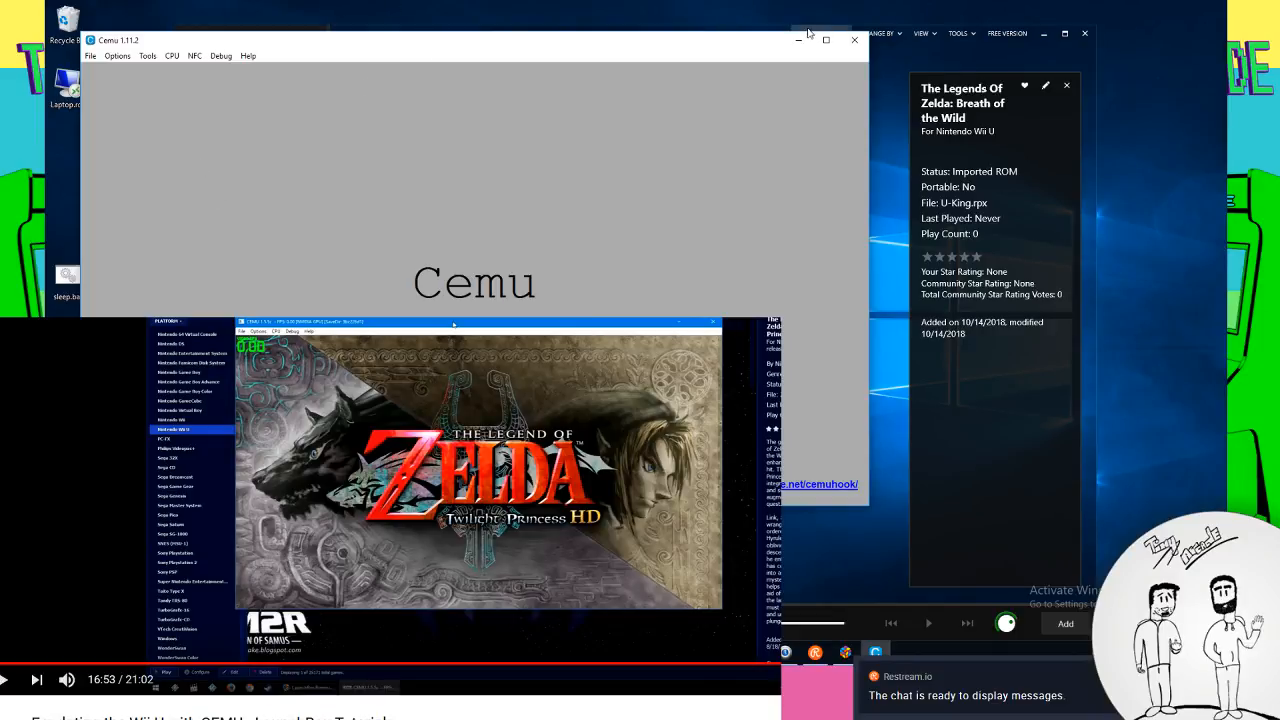
{"action": "left_click", "coordinate": [854, 40]}
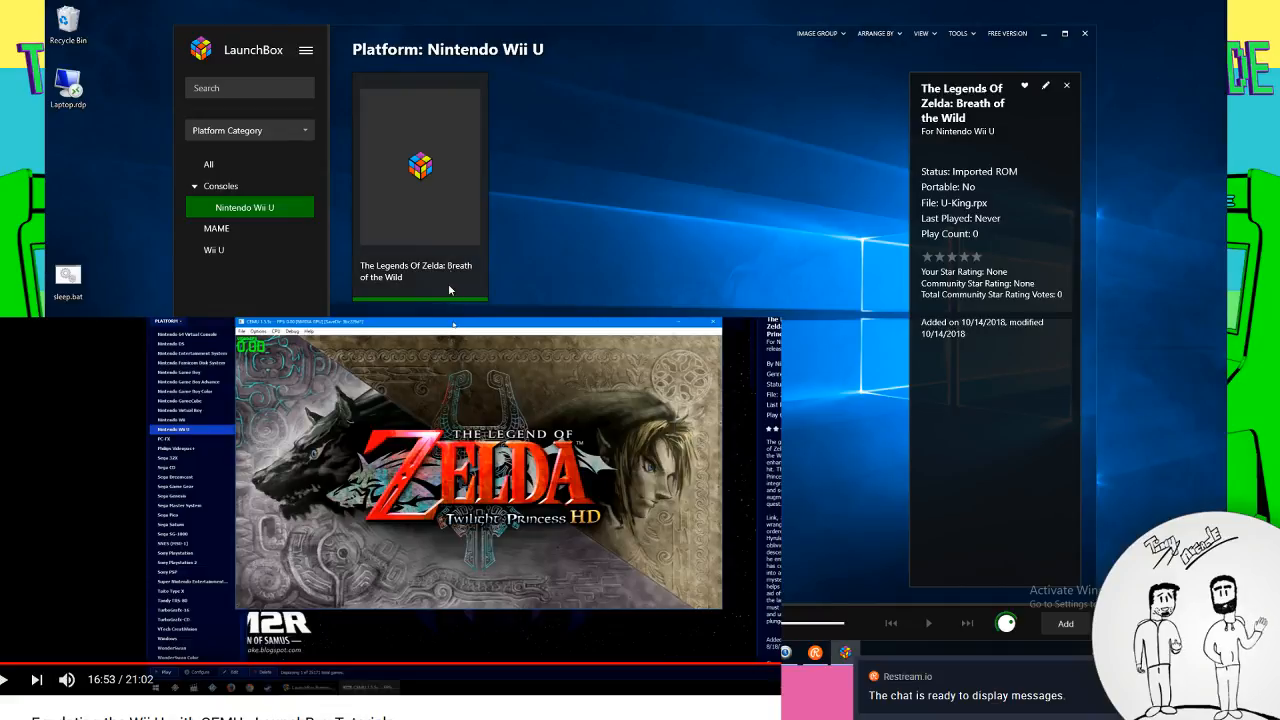
{"action": "right_click", "coordinate": [268, 208]}
{"action": "mouse_move", "coordinate": [251, 230]}
{"action": "key", "text": "Escape"}
{"action": "key", "text": "Escape"}
{"action": "right_click", "coordinate": [655, 152]}
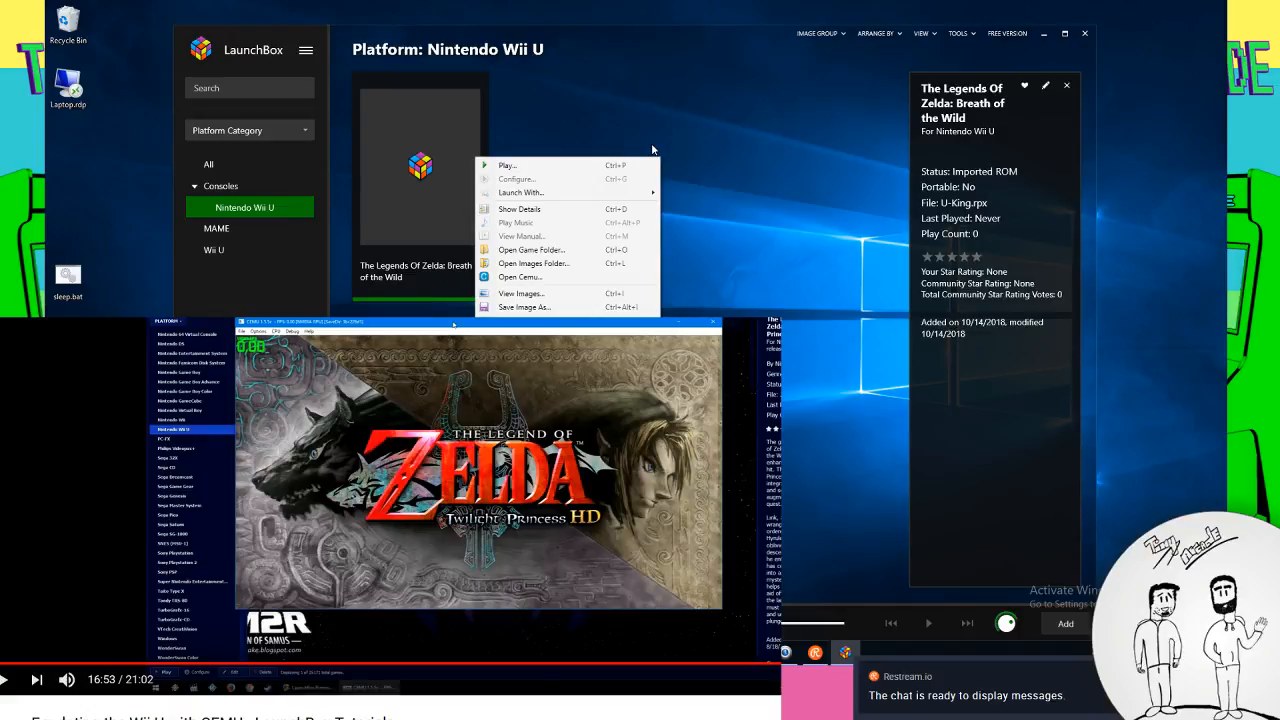
{"action": "left_click", "coordinate": [650, 116]}
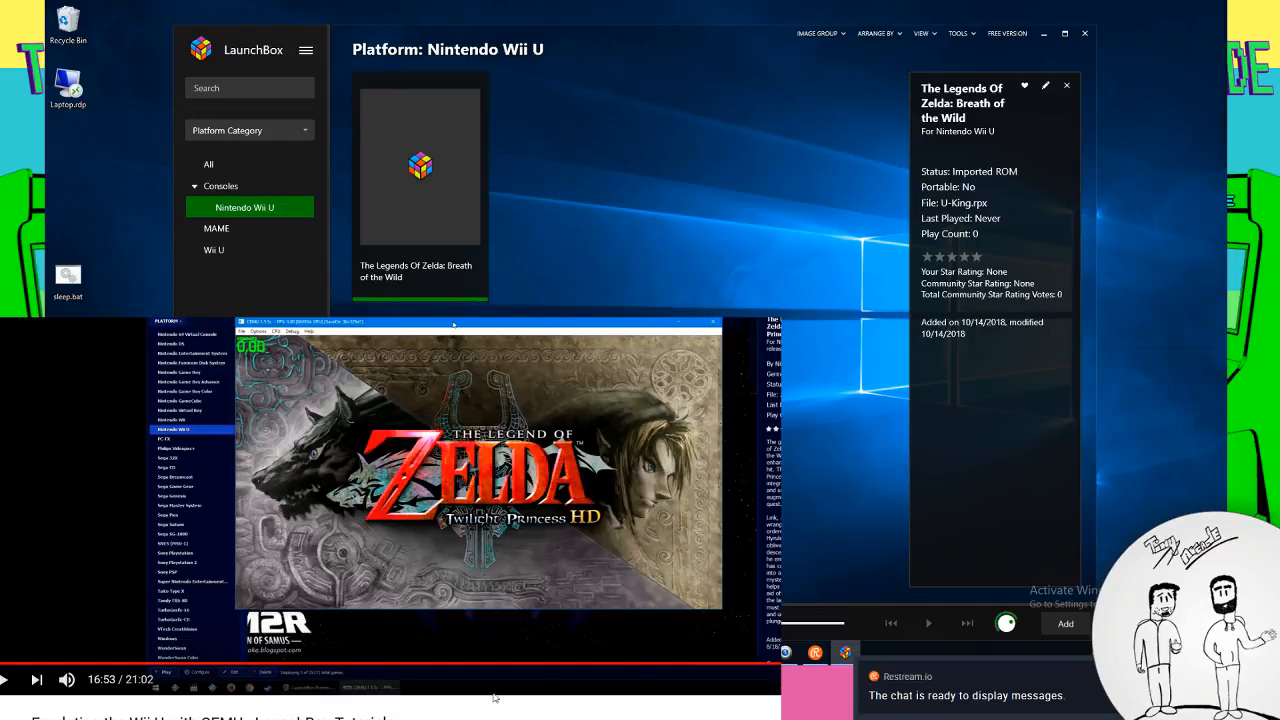
Look through the tutorial video's comments for an autoboot fix and highlight the suggested command "-f -g"
{"action": "scroll", "coordinate": [329, 602], "scroll_direction": "down", "scroll_amount": 5}
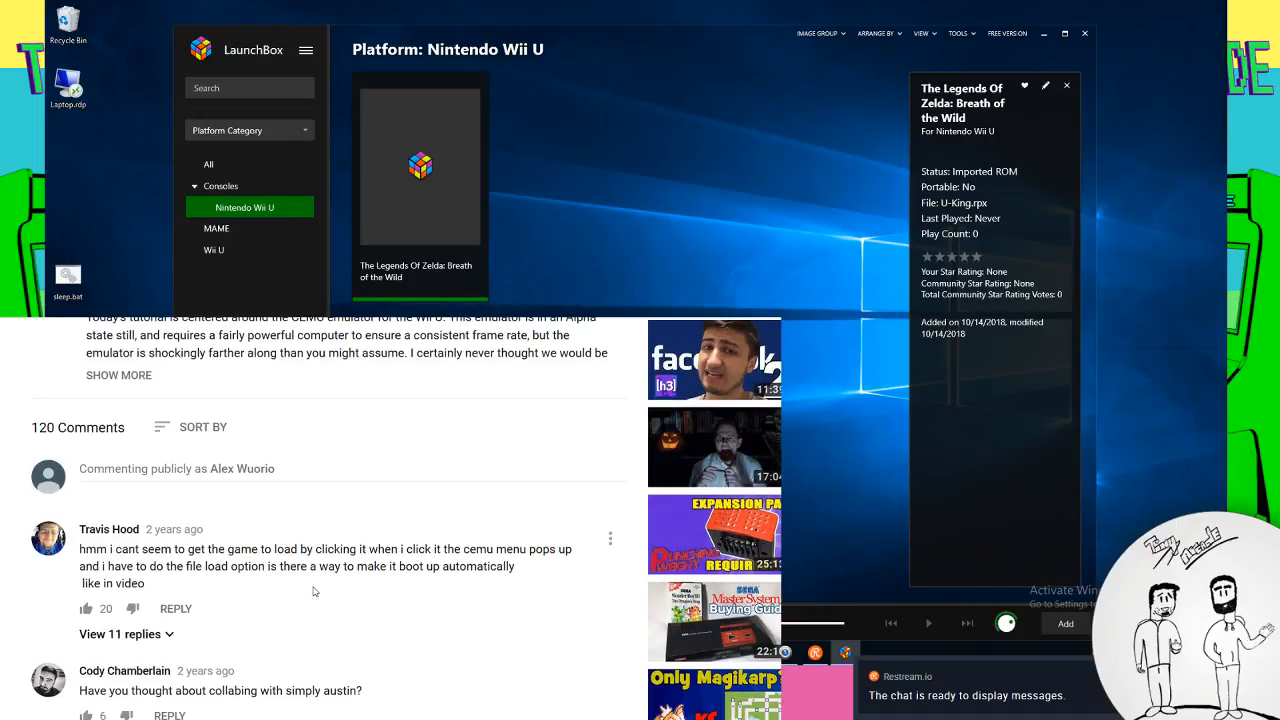
{"action": "scroll", "coordinate": [289, 583], "scroll_direction": "down", "scroll_amount": 3}
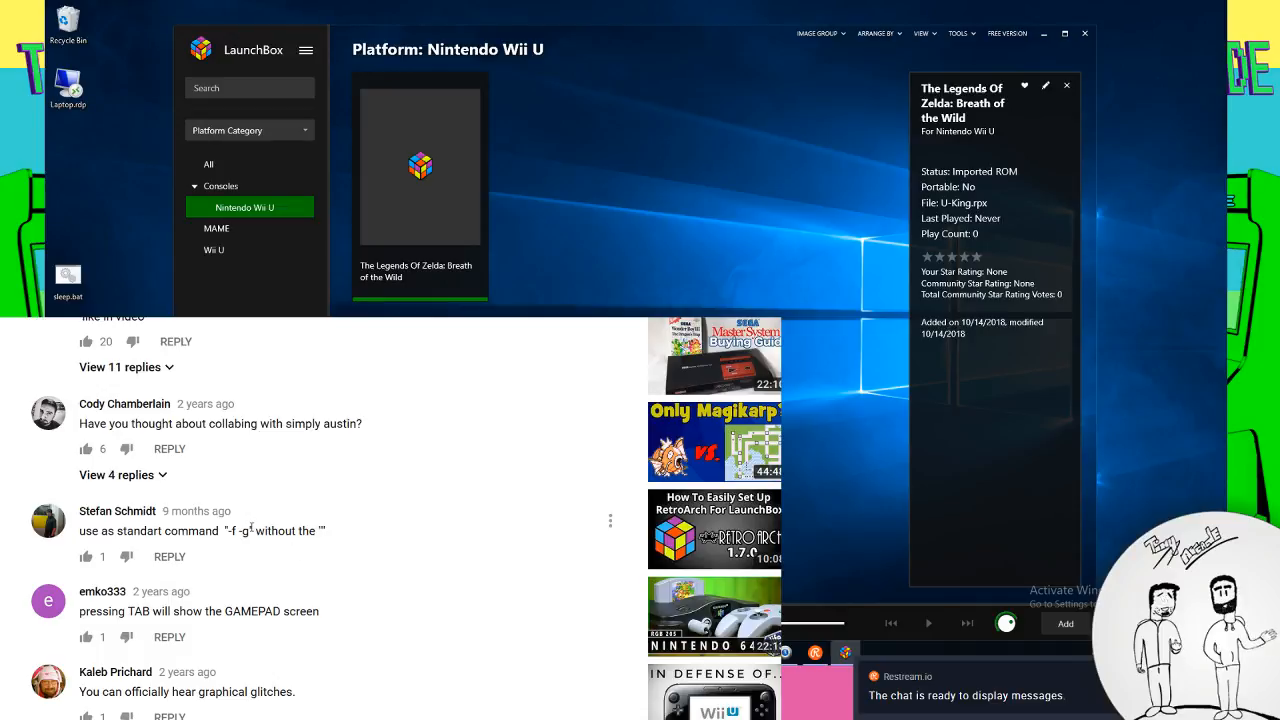
{"action": "left_click_drag", "start_coordinate": [251, 529], "coordinate": [225, 530]}
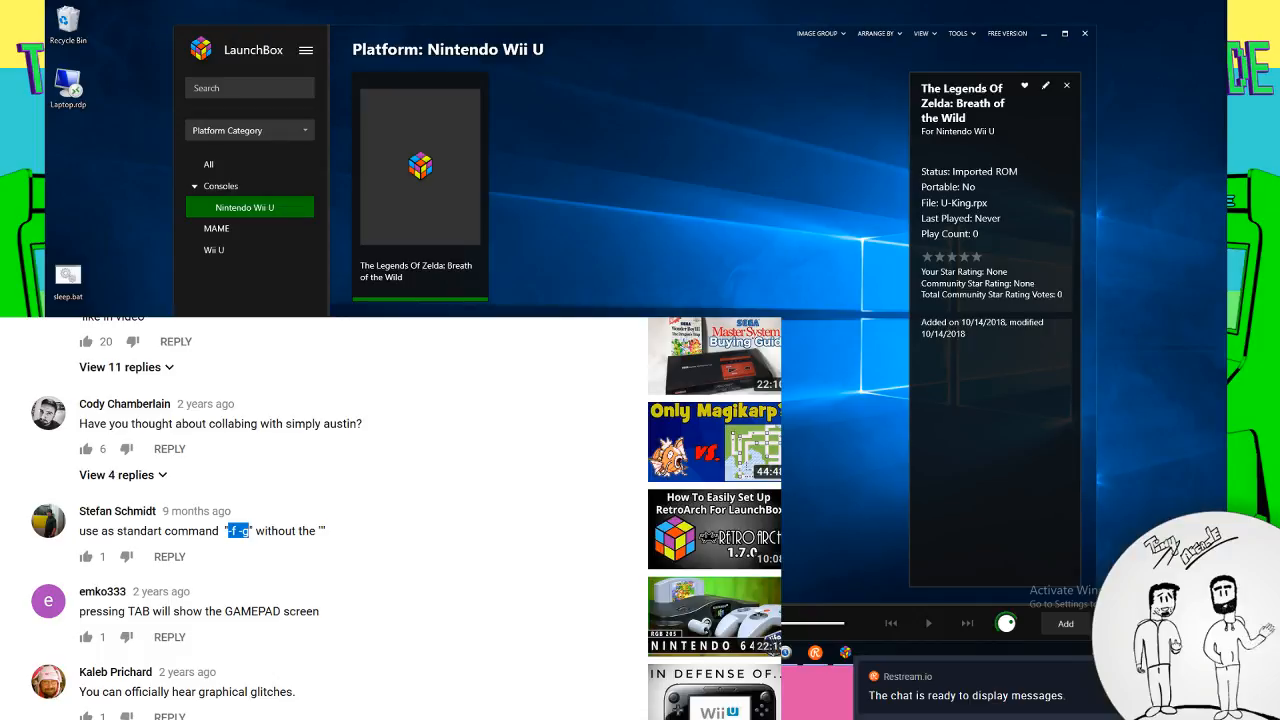
{"action": "right_click", "coordinate": [411, 163]}
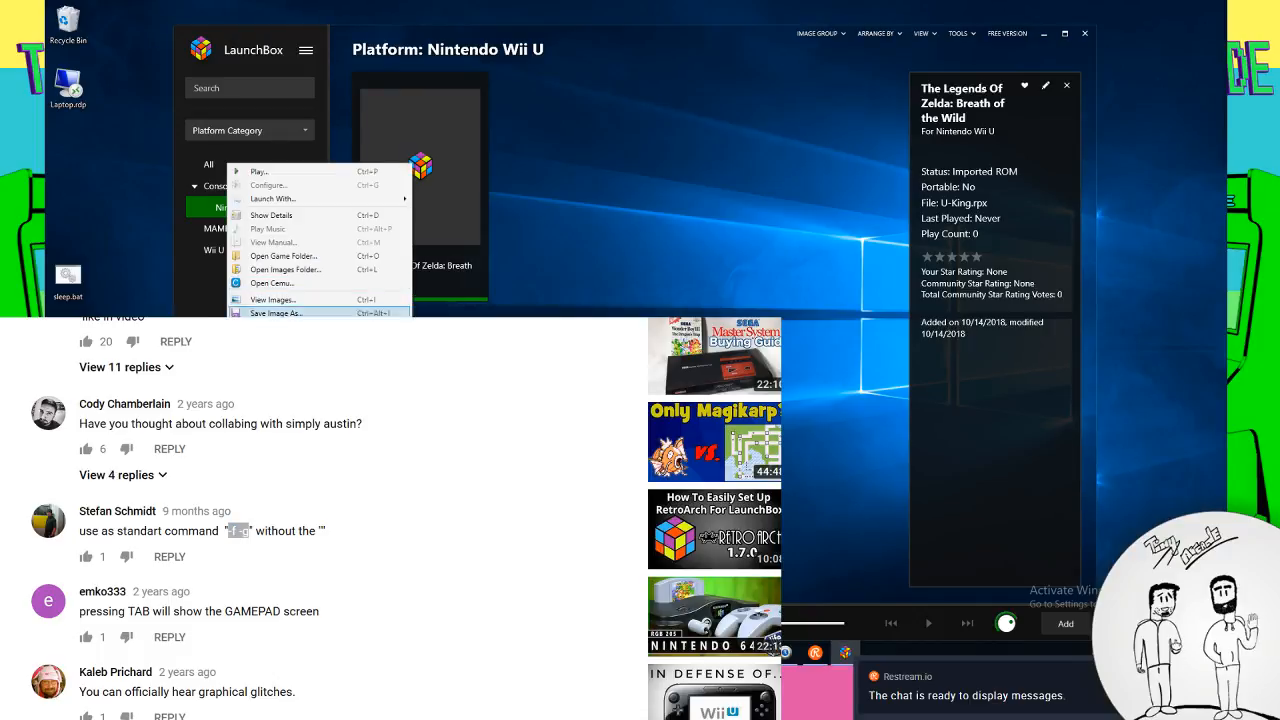
{"action": "key", "text": "ctrl+e"}
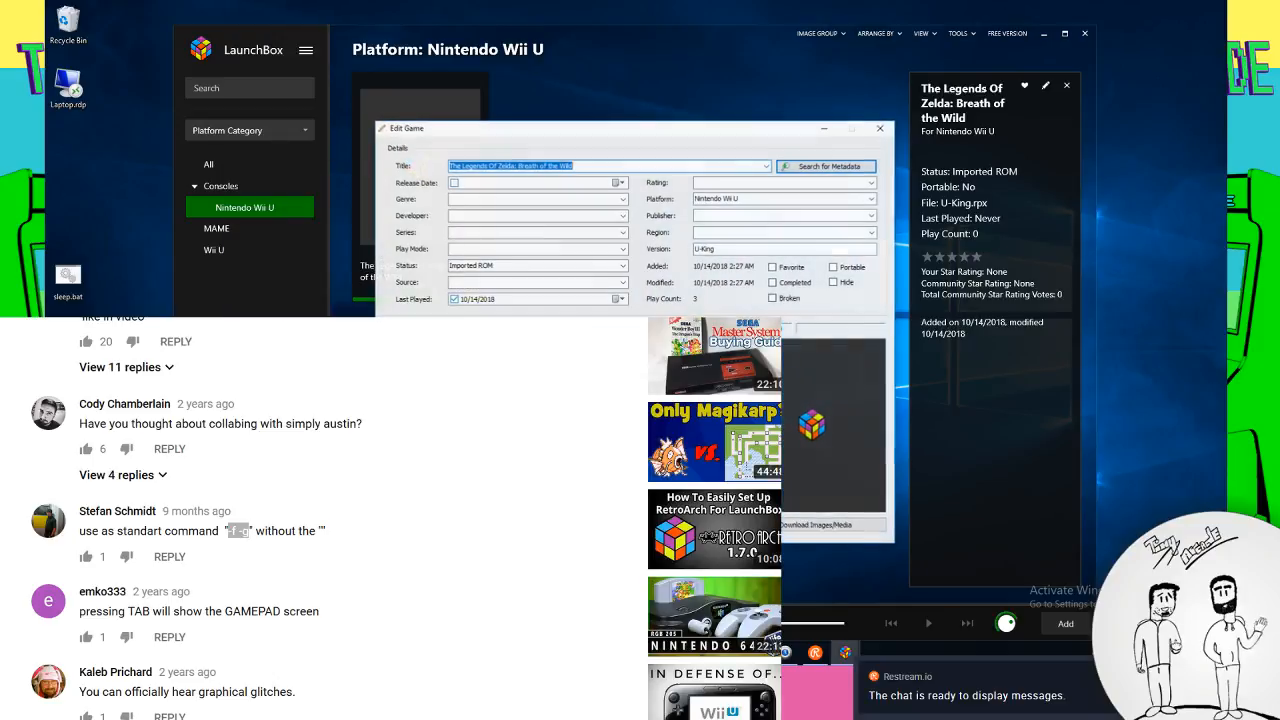
{"action": "left_click", "coordinate": [881, 130]}
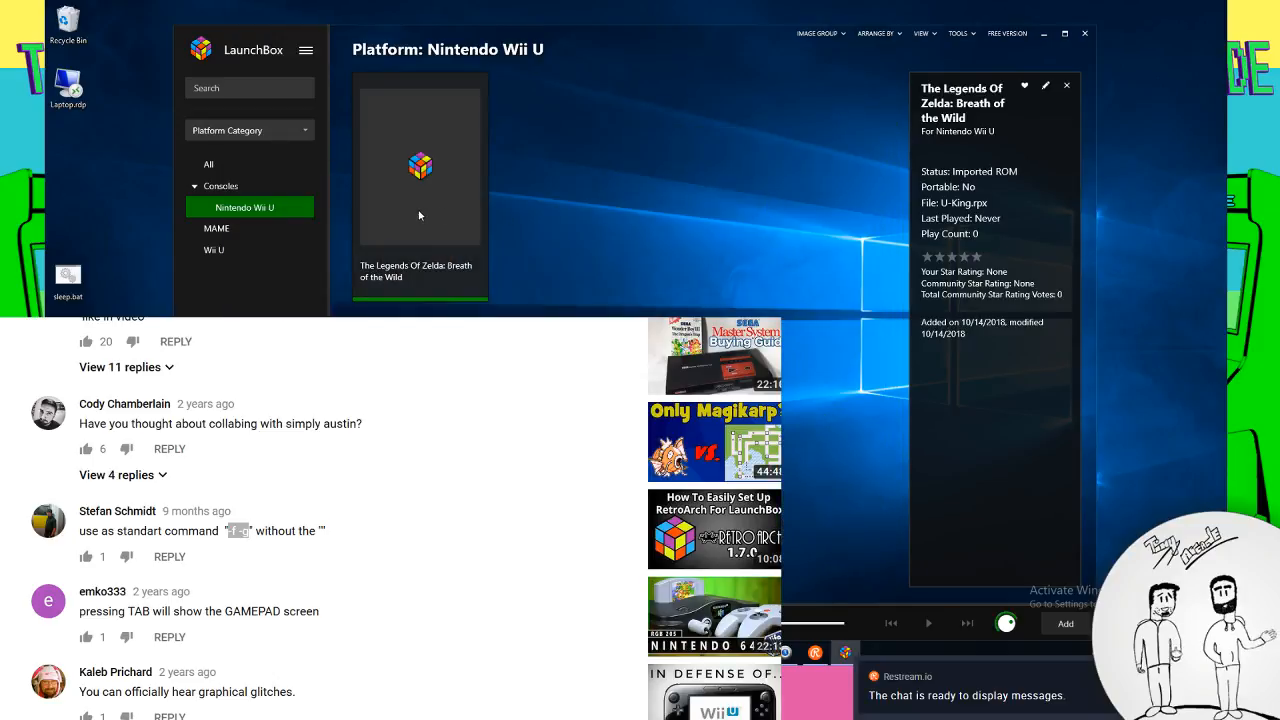
{"action": "right_click", "coordinate": [419, 212]}
{"action": "left_click", "coordinate": [645, 293]}
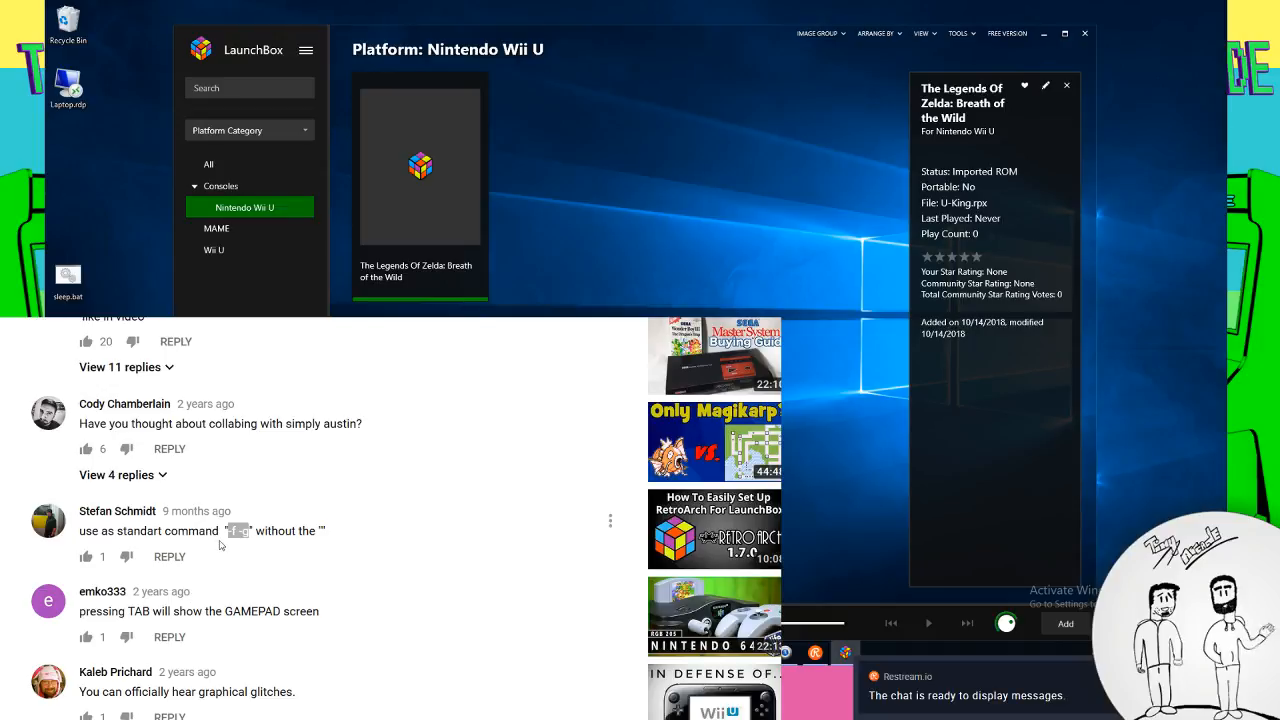
Read further through the tutorial video's comments for advice on games not loading in Cemu from LaunchBox
{"action": "scroll", "coordinate": [220, 560], "scroll_direction": "down", "scroll_amount": 3}
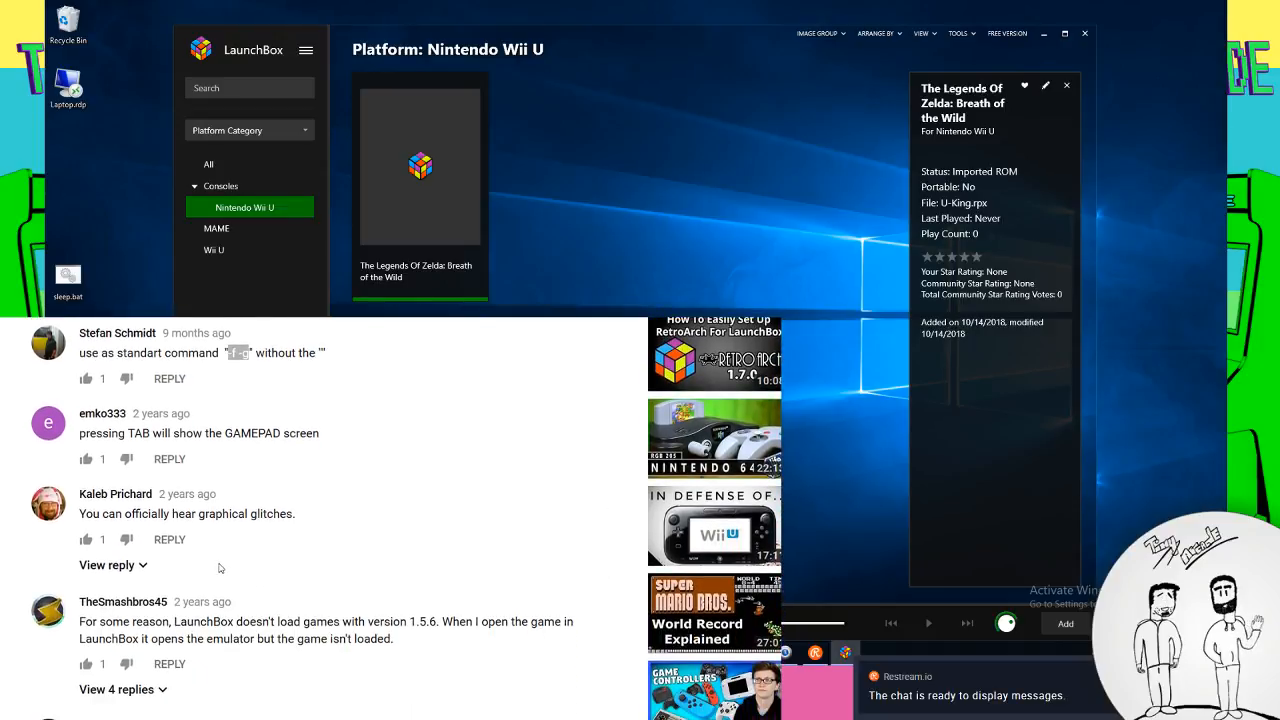
{"action": "scroll", "coordinate": [210, 560], "scroll_direction": "down", "scroll_amount": 1}
{"action": "scroll", "coordinate": [55, 532], "scroll_direction": "down", "scroll_amount": 1}
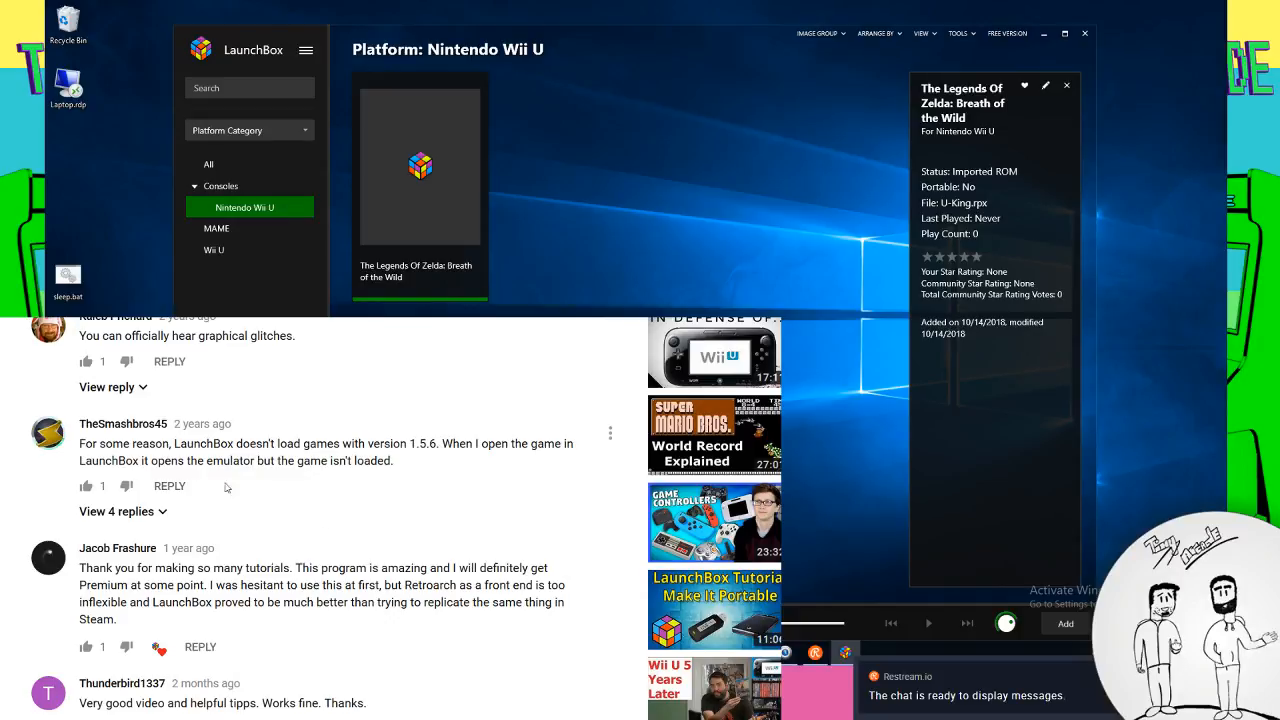
{"action": "scroll", "coordinate": [270, 497], "scroll_direction": "down", "scroll_amount": 1}
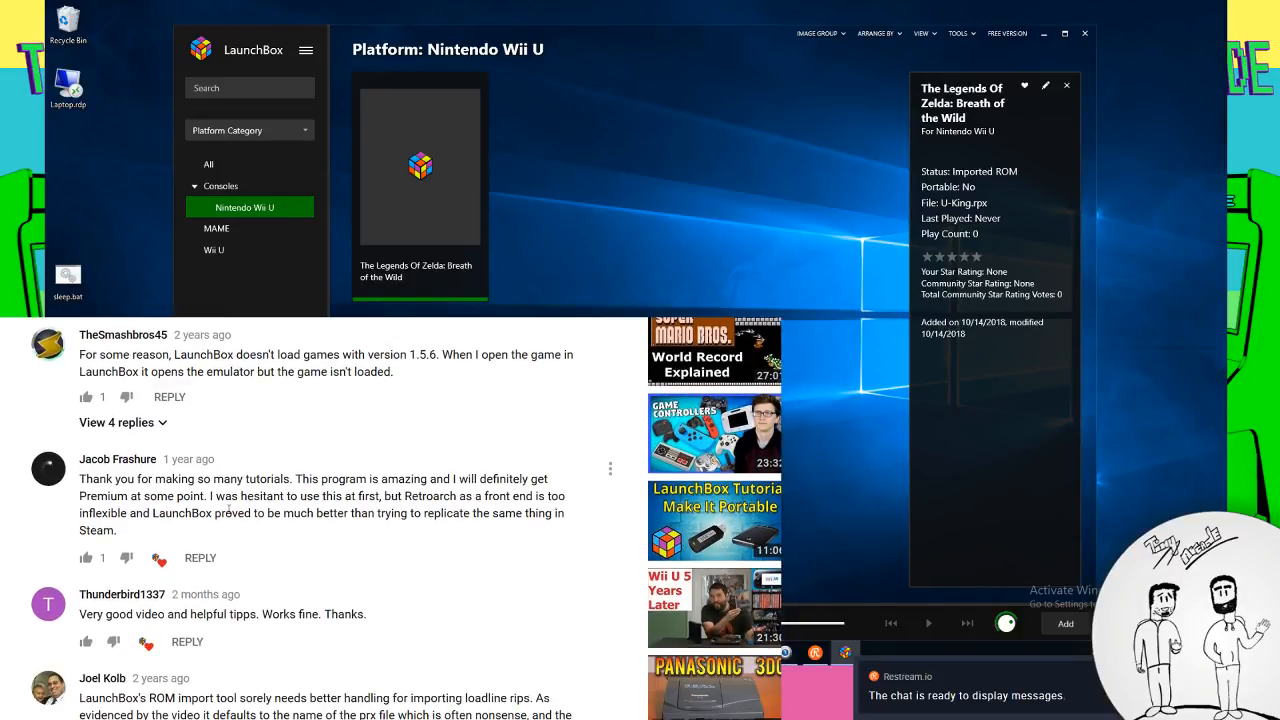
{"action": "scroll", "coordinate": [229, 510], "scroll_direction": "down", "scroll_amount": 1}
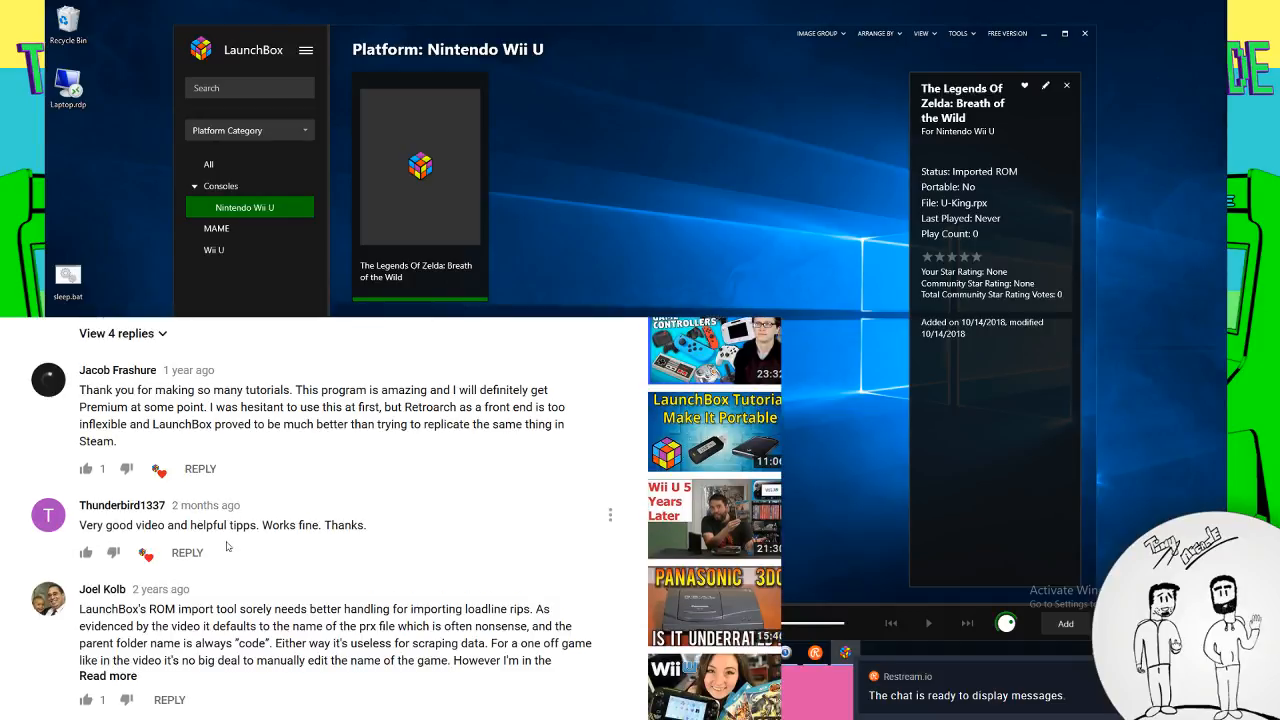
{"action": "scroll", "coordinate": [227, 546], "scroll_direction": "down", "scroll_amount": 2}
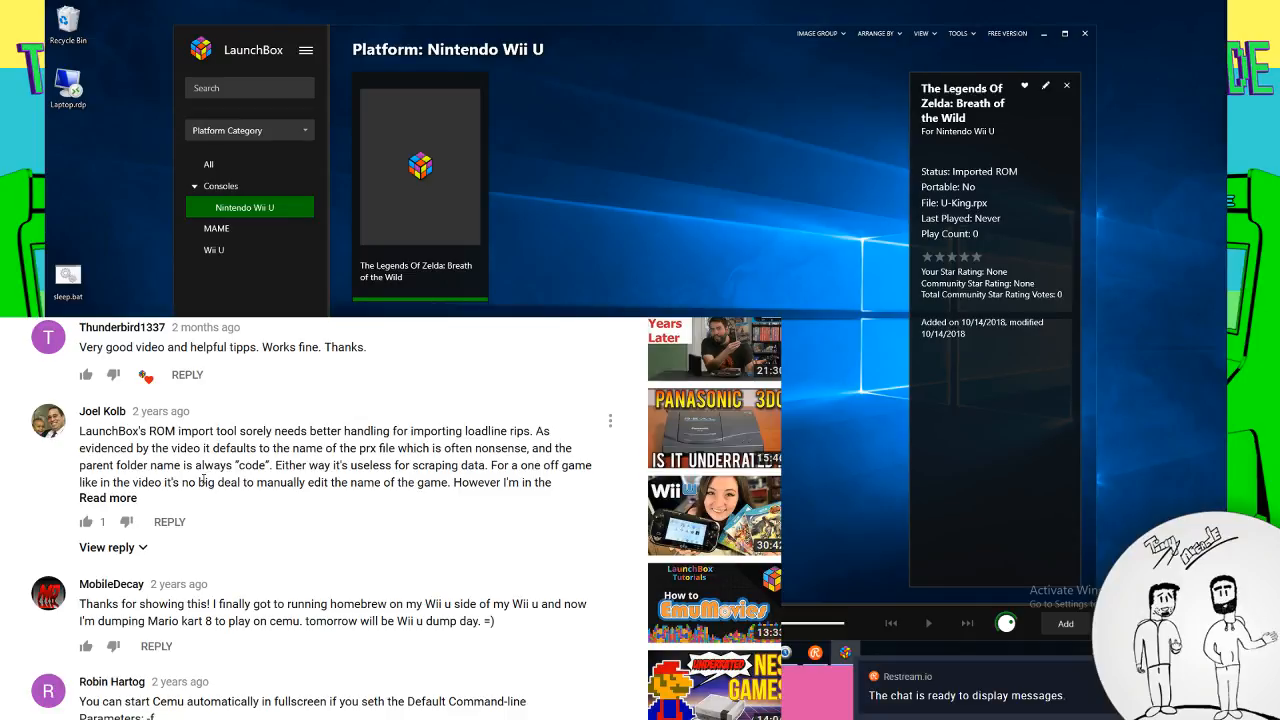
{"action": "scroll", "coordinate": [200, 483], "scroll_direction": "down", "scroll_amount": 6}
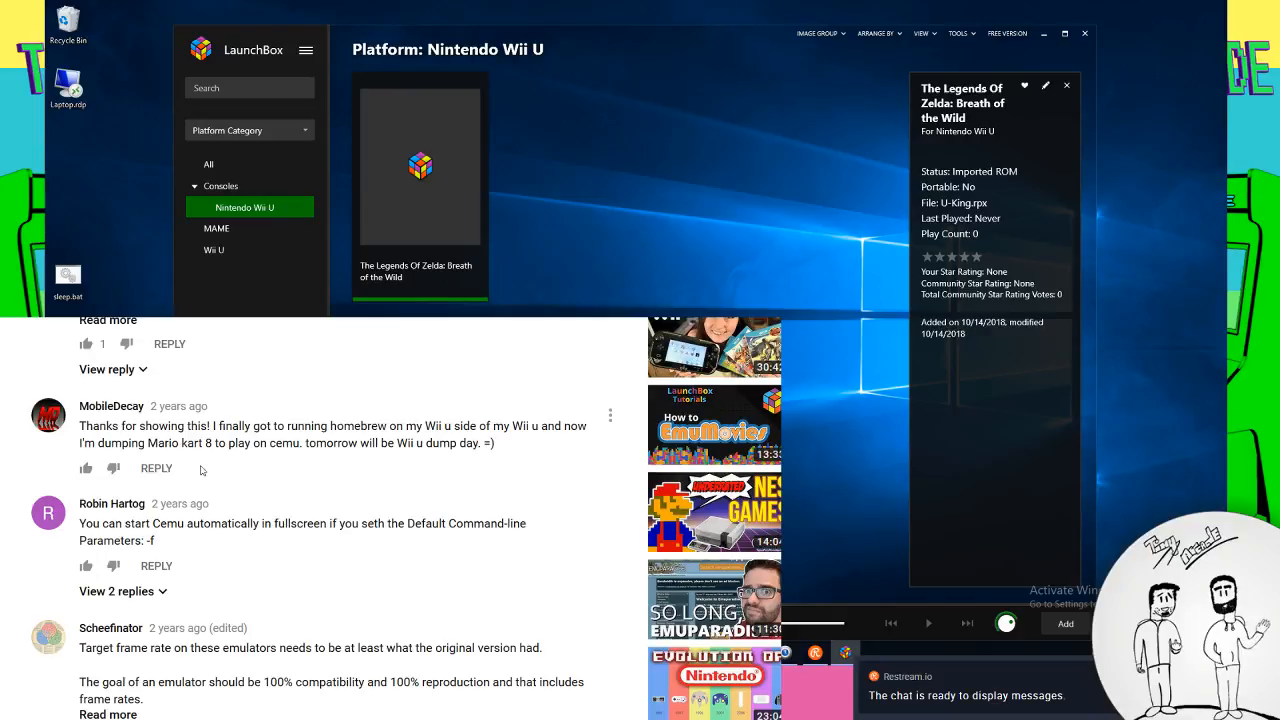
{"action": "scroll", "coordinate": [200, 474], "scroll_direction": "down", "scroll_amount": 1}
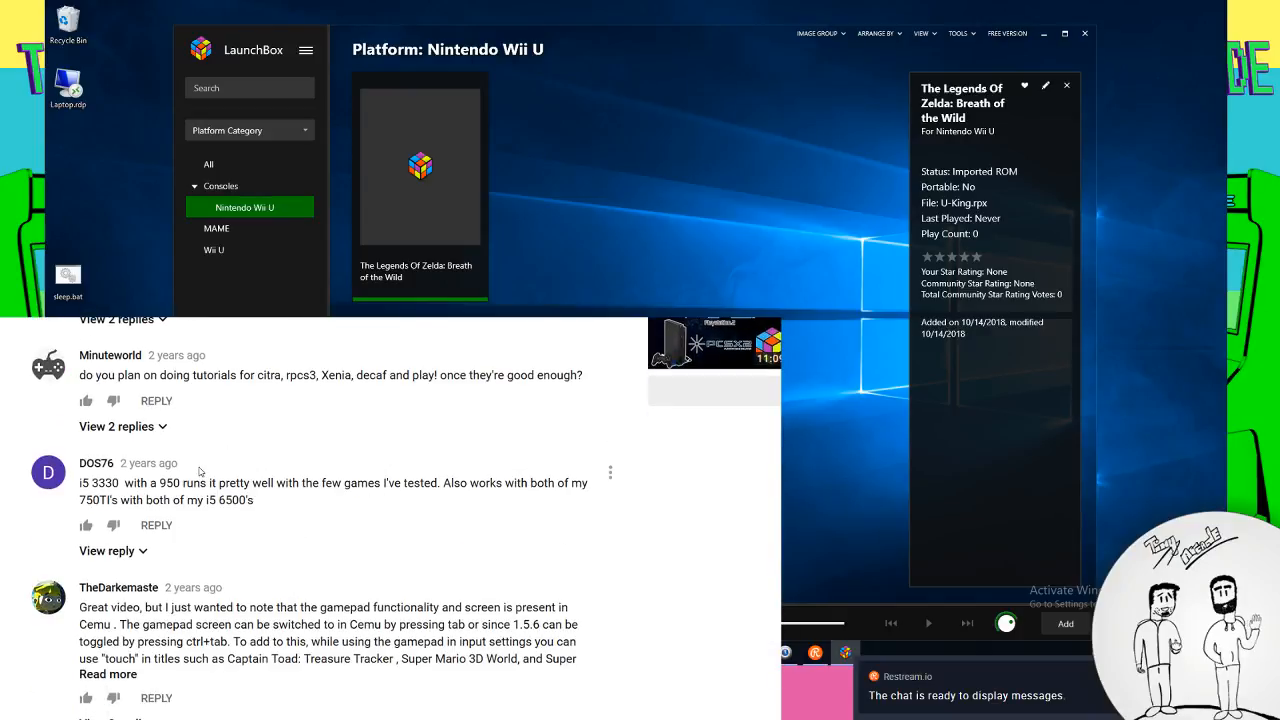
{"action": "scroll", "coordinate": [200, 472], "scroll_direction": "down", "scroll_amount": 10}
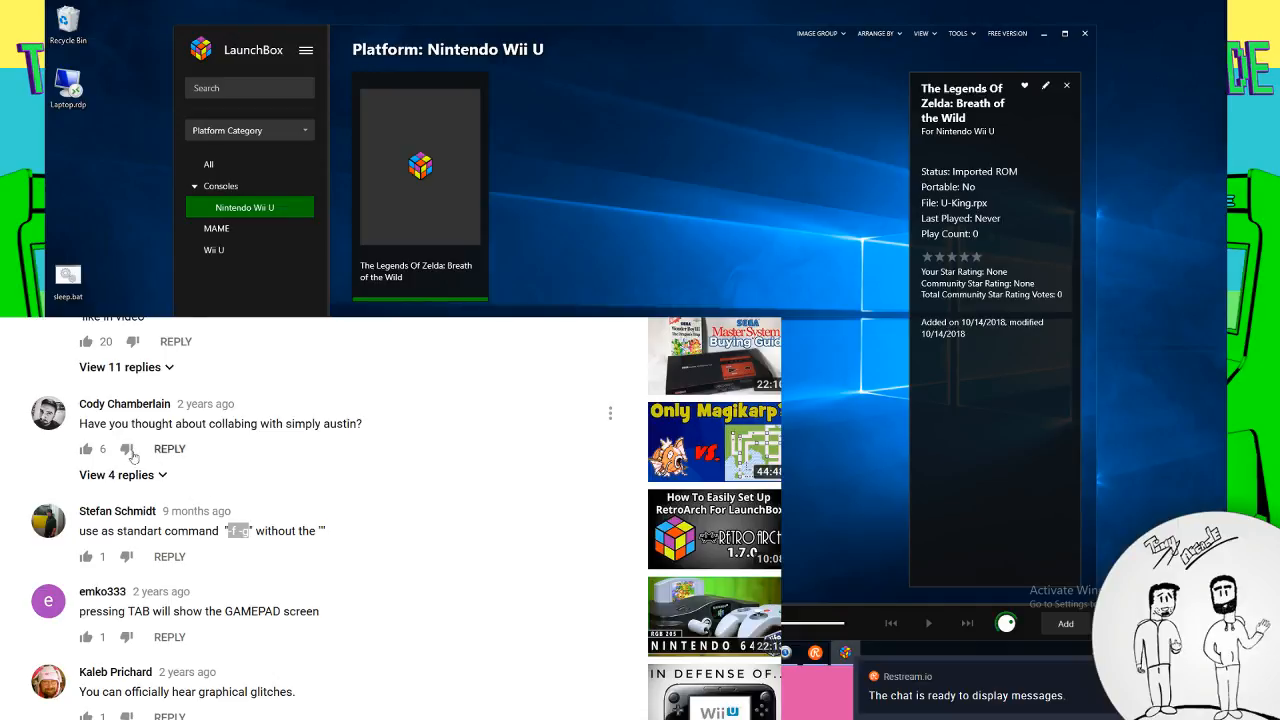
Open the Cemu entry in LaunchBox's emulator manager and check its associated platforms and AutoHotkey script
{"action": "left_click", "coordinate": [956, 35]}
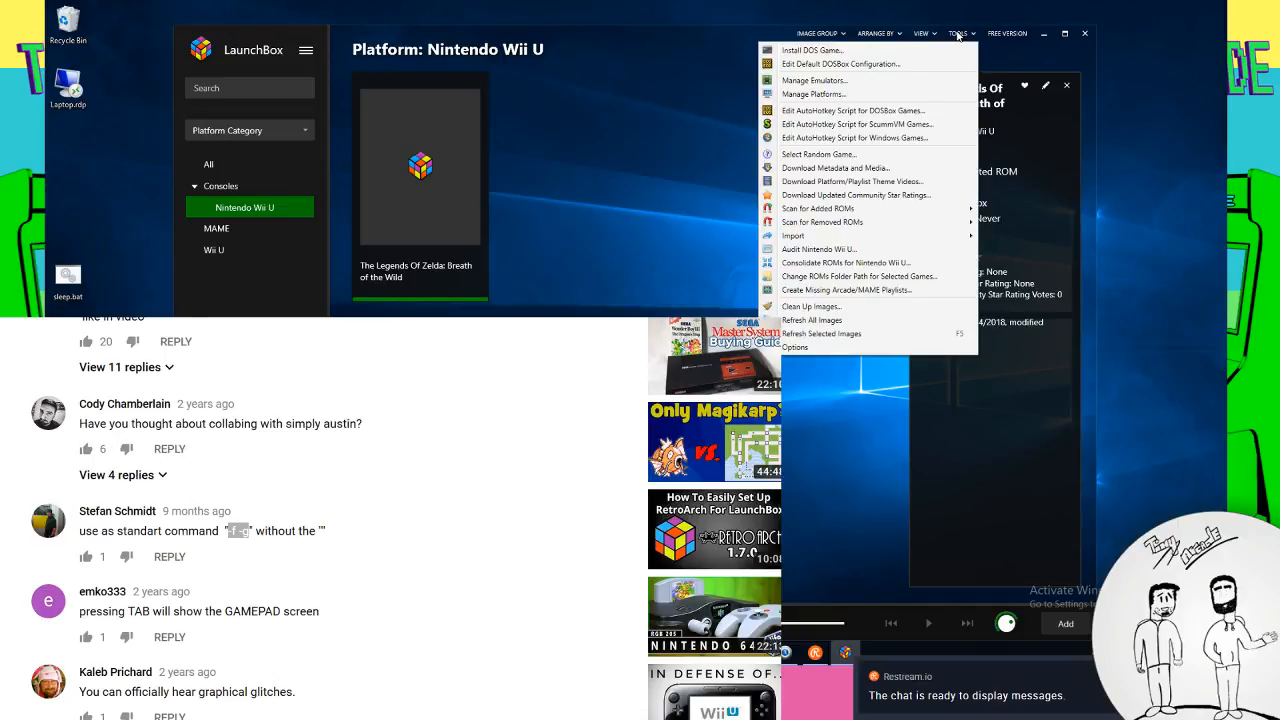
{"action": "left_click", "coordinate": [822, 80]}
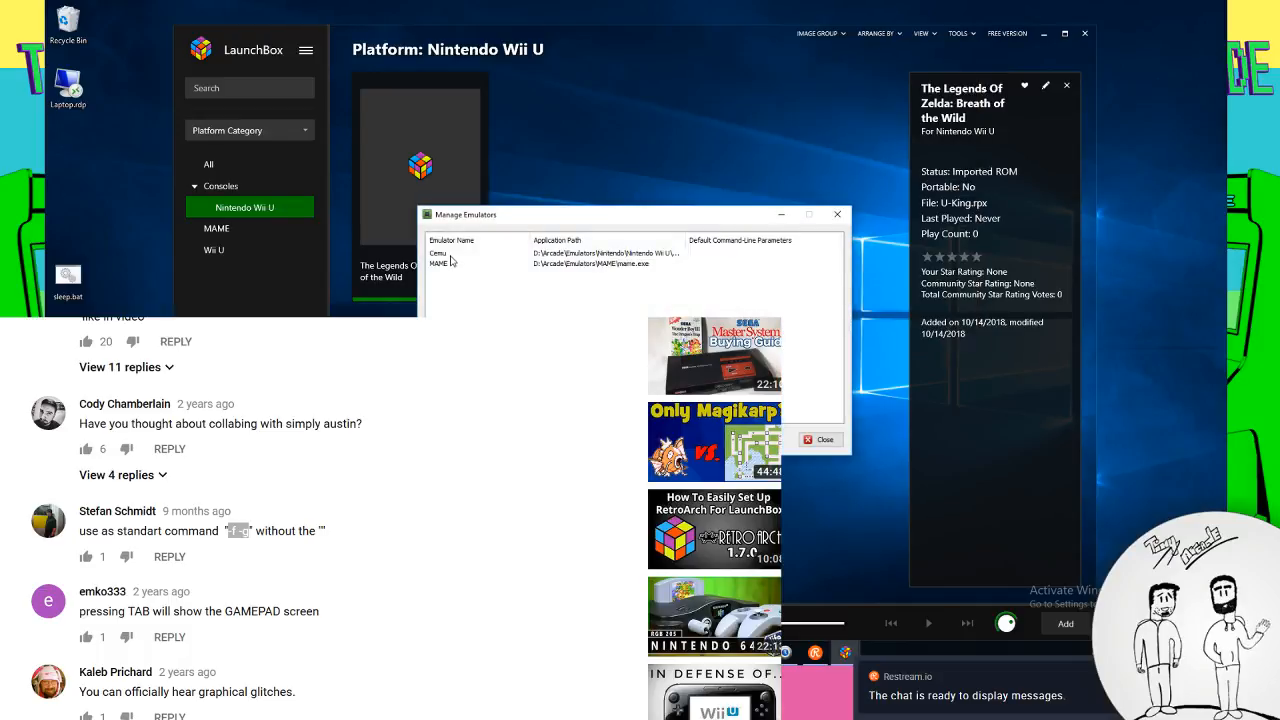
{"action": "double_click", "coordinate": [445, 254]}
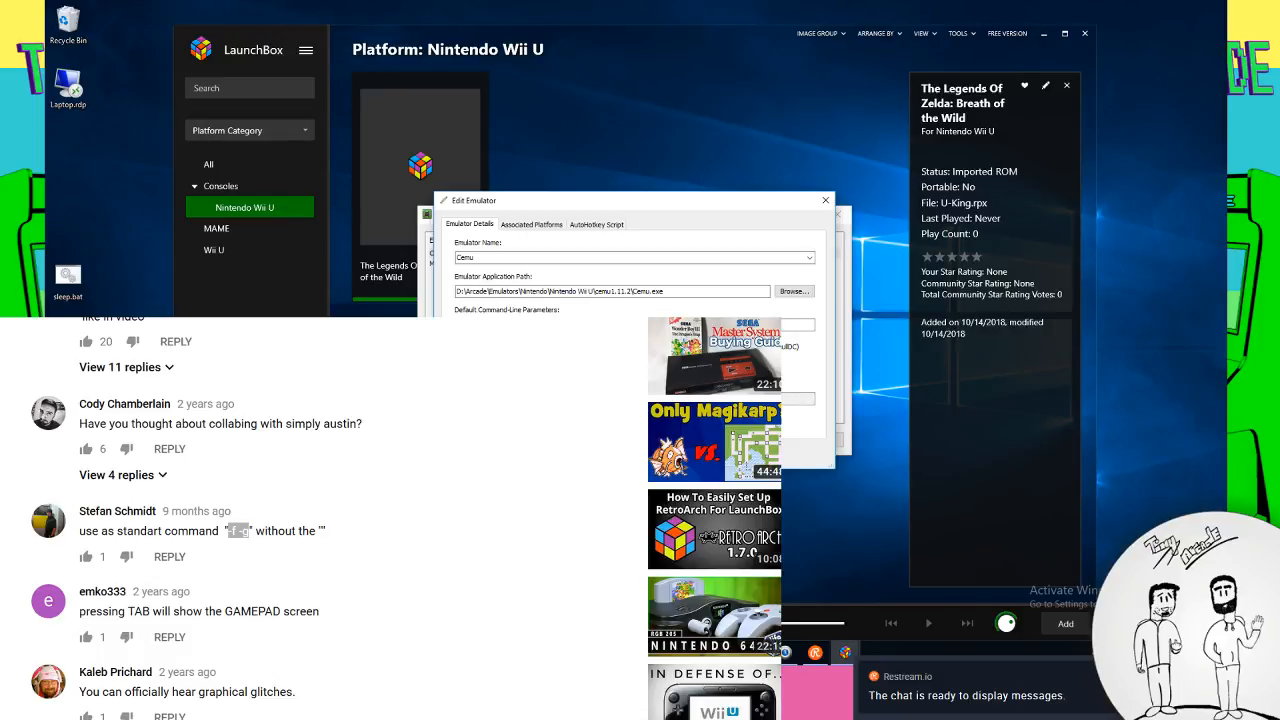
{"action": "left_click", "coordinate": [552, 229]}
{"action": "left_click", "coordinate": [590, 226]}
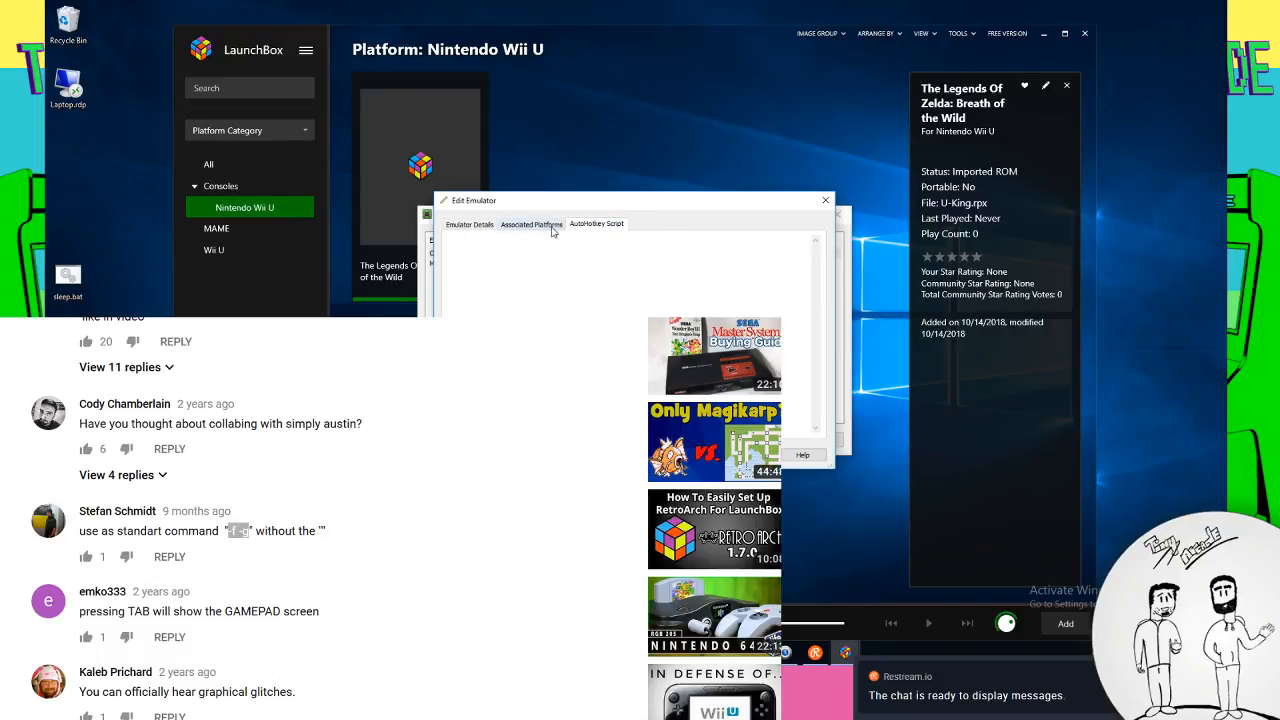
Switch to the browser, return to the YouTube search results and look through them for another LaunchBox Cemu tutorial
{"action": "left_click", "coordinate": [332, 384]}
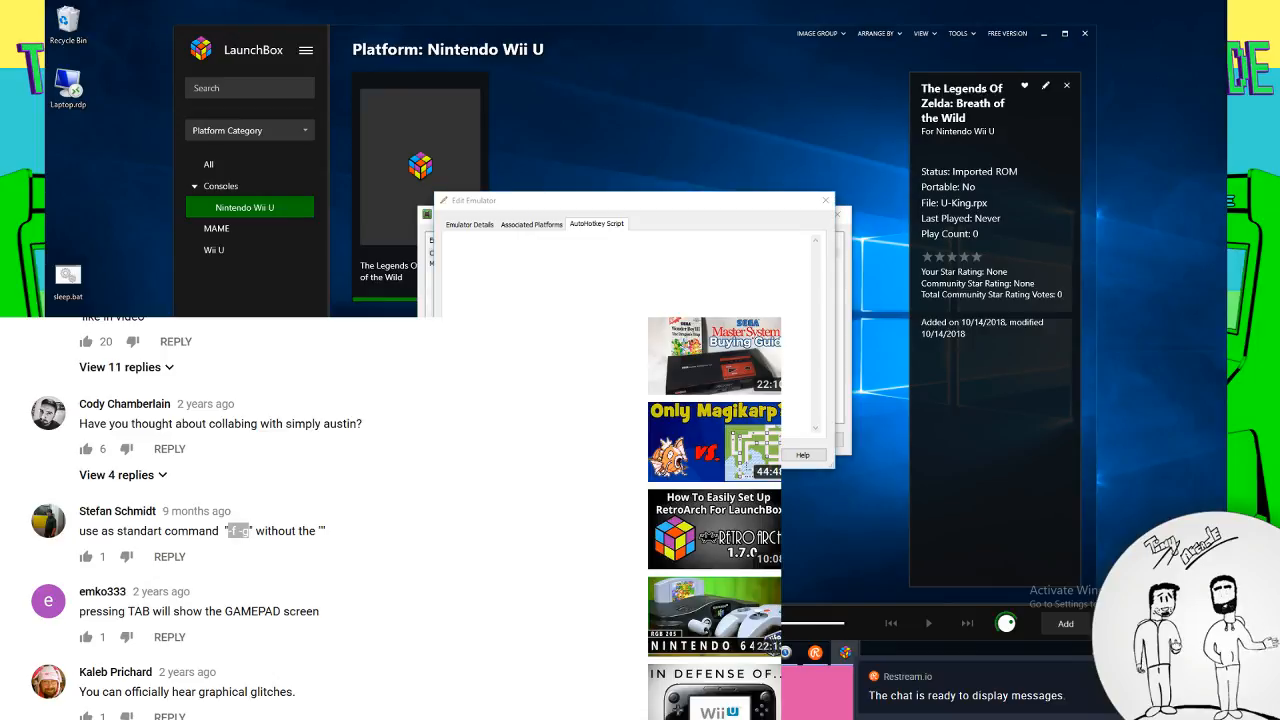
{"action": "key", "text": "alt+Left"}
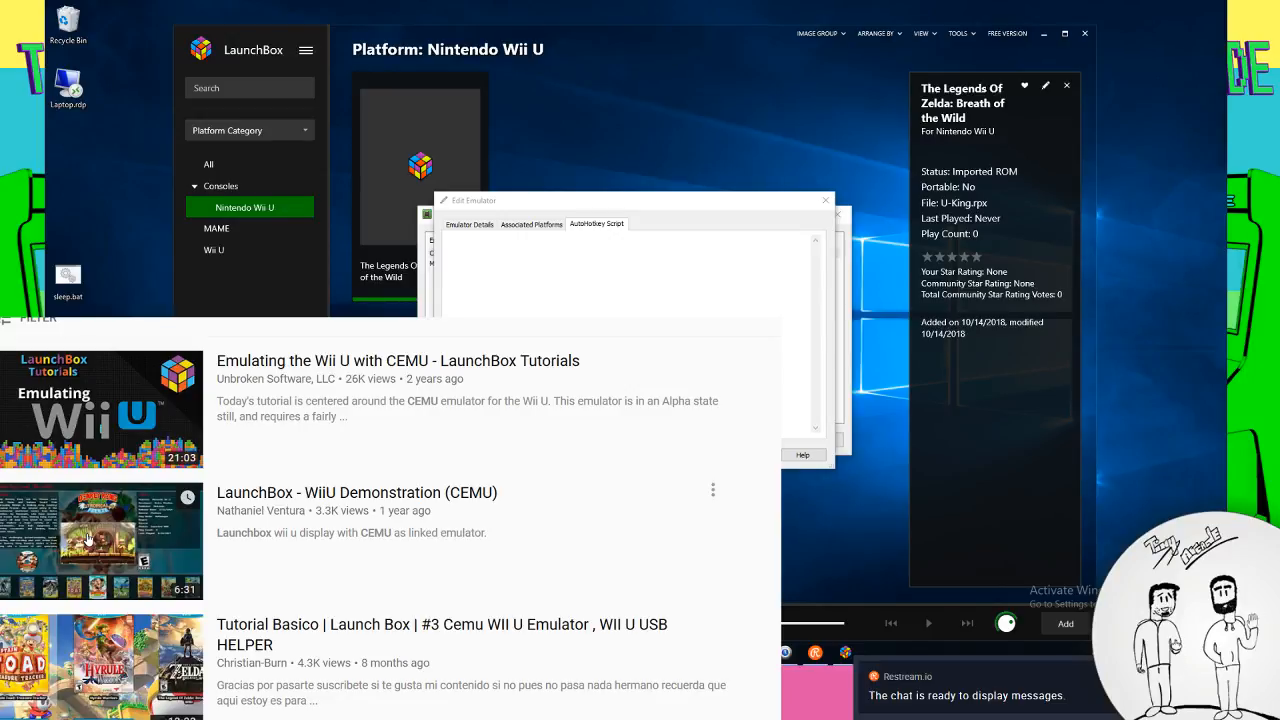
{"action": "scroll", "coordinate": [87, 540], "scroll_direction": "down", "scroll_amount": 2}
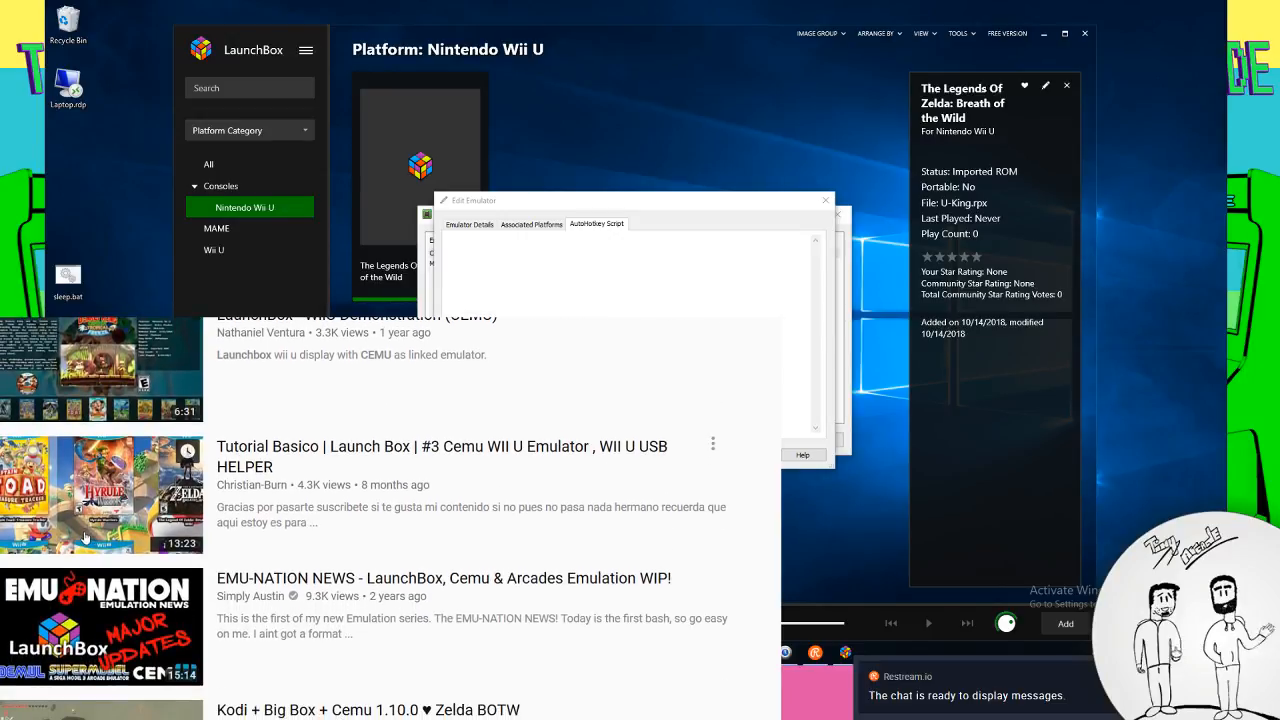
{"action": "scroll", "coordinate": [84, 533], "scroll_direction": "down", "scroll_amount": 1}
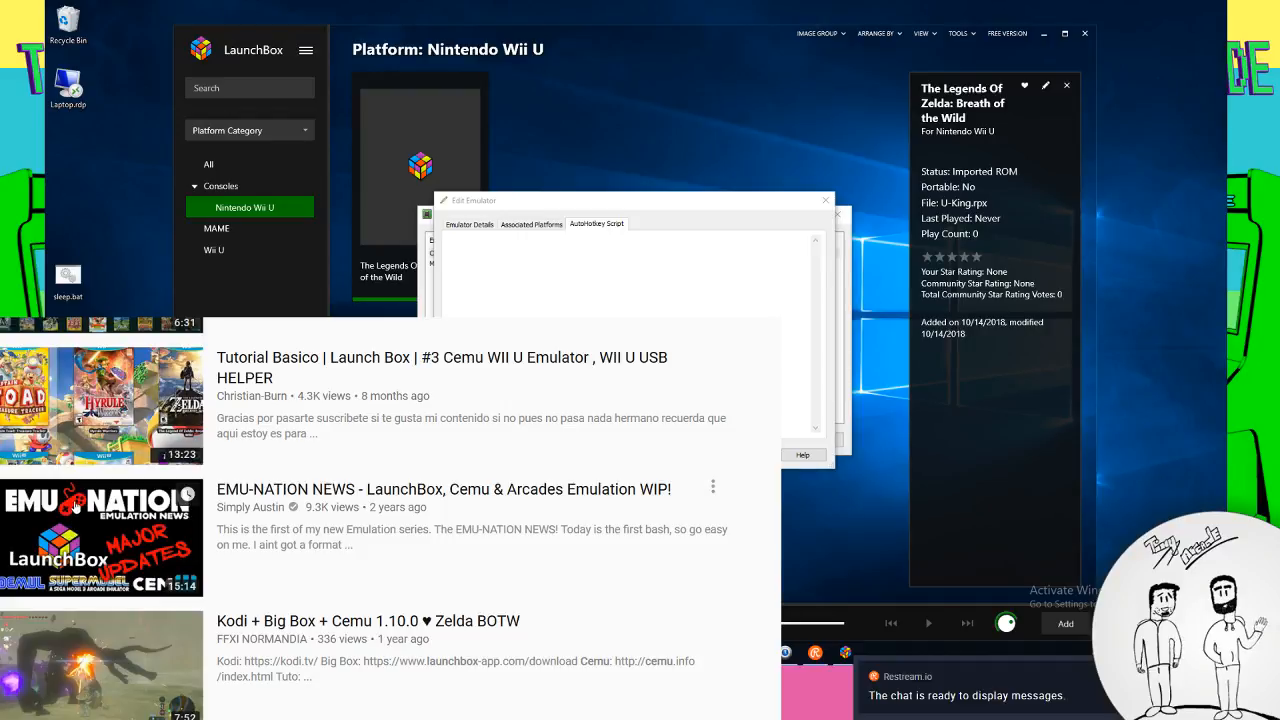
{"action": "scroll", "coordinate": [75, 508], "scroll_direction": "down", "scroll_amount": 3}
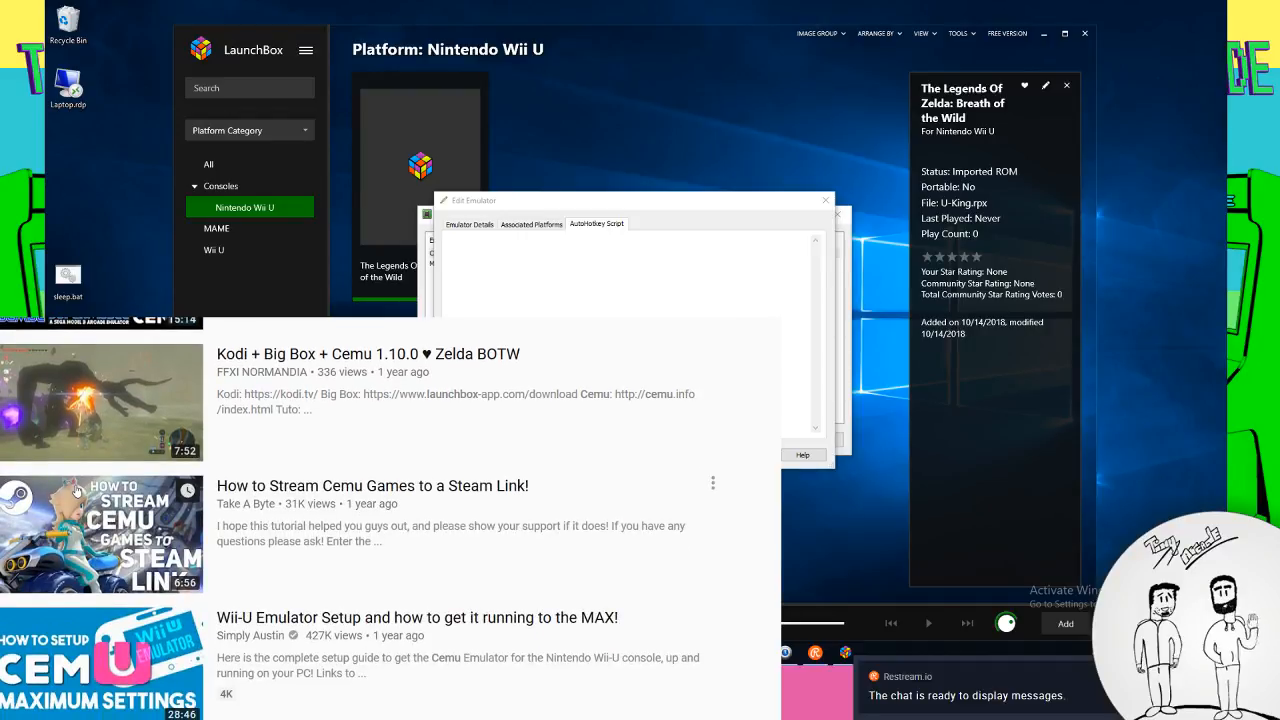
{"action": "scroll", "coordinate": [77, 490], "scroll_direction": "up", "scroll_amount": 3}
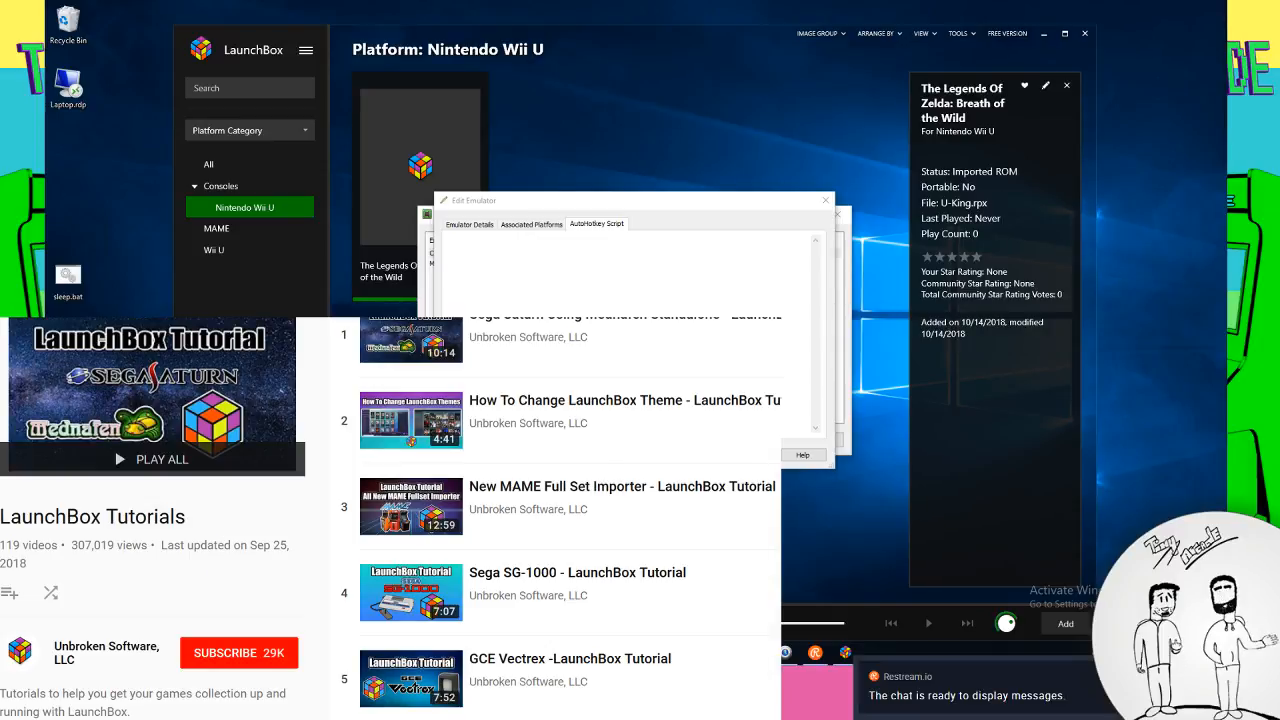
{"action": "key", "text": "alt+Left"}
{"action": "scroll", "coordinate": [54, 552], "scroll_direction": "up", "scroll_amount": 2}
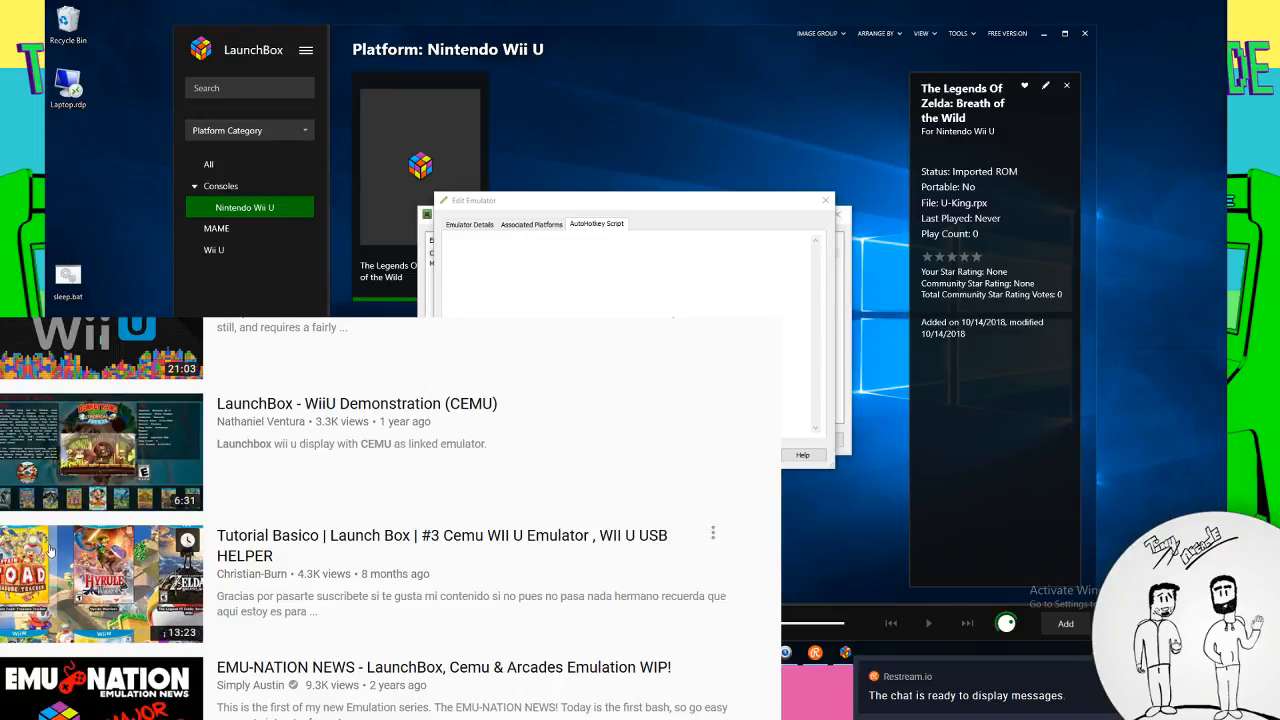
Open the "Tutorial Basico | Launch Box | #3 Cemu WII U Emulator" video and skip to the emulator settings at 4:26
{"action": "left_click", "coordinate": [70, 595]}
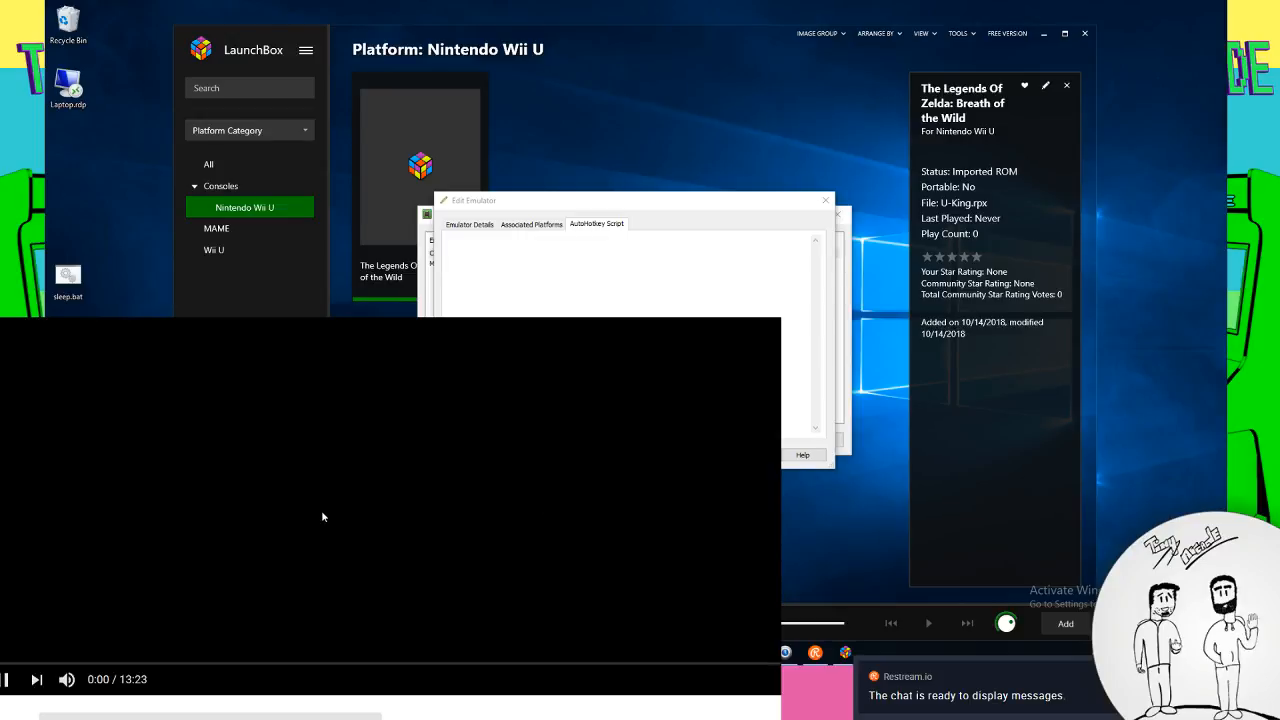
{"action": "left_click", "coordinate": [210, 663]}
{"action": "left_click", "coordinate": [333, 664]}
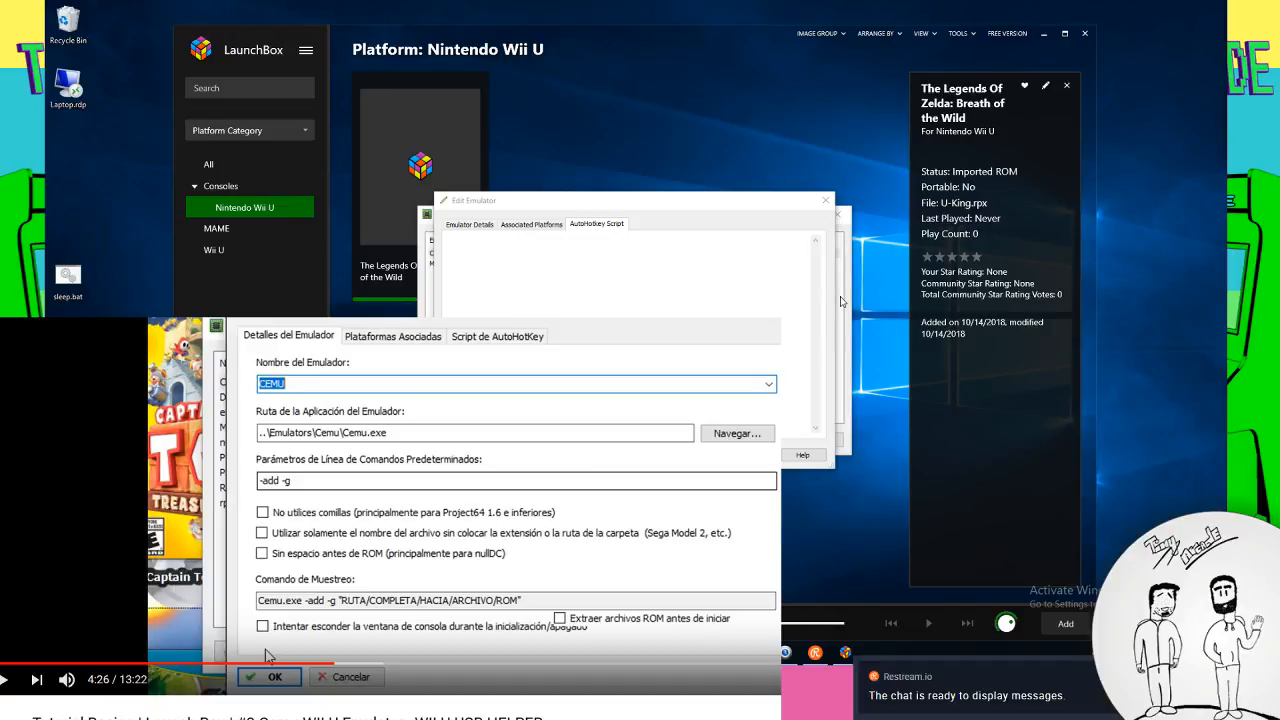
Set Cemu's default command-line parameters to "-f -g", save the emulator, and try launching Breath of the Wild
{"action": "left_click", "coordinate": [469, 224]}
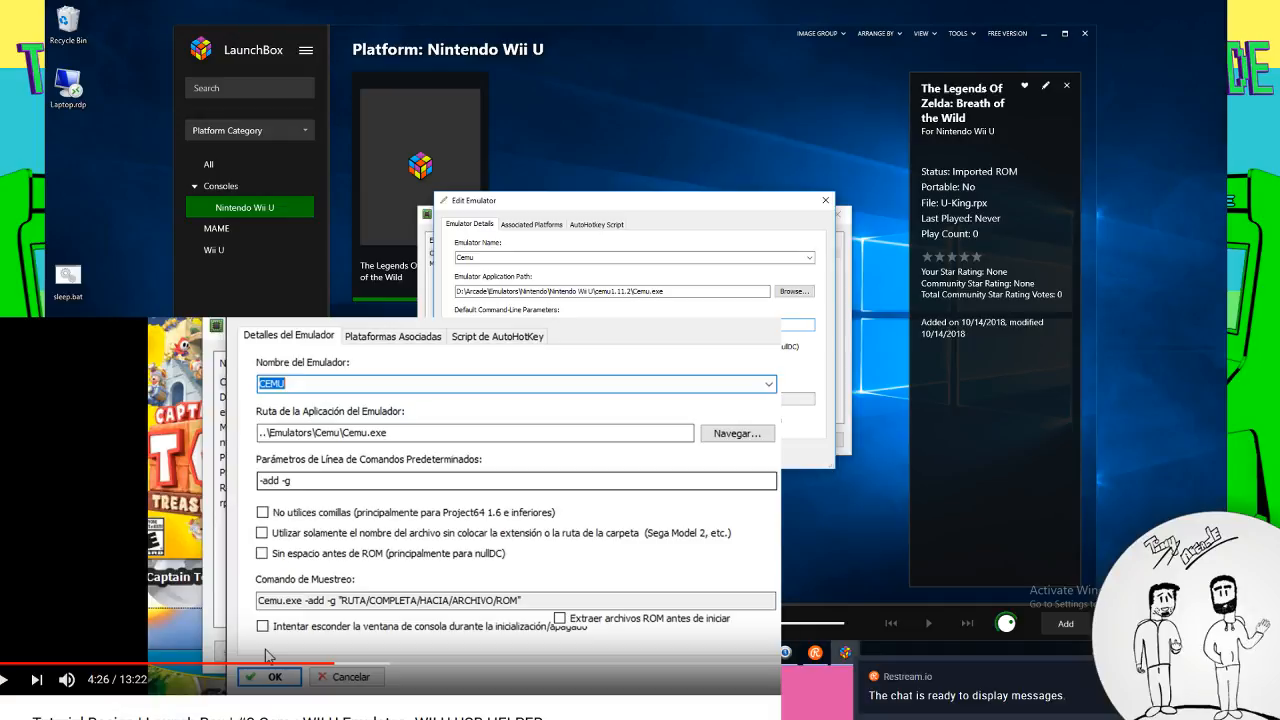
{"action": "key", "text": "Return"}
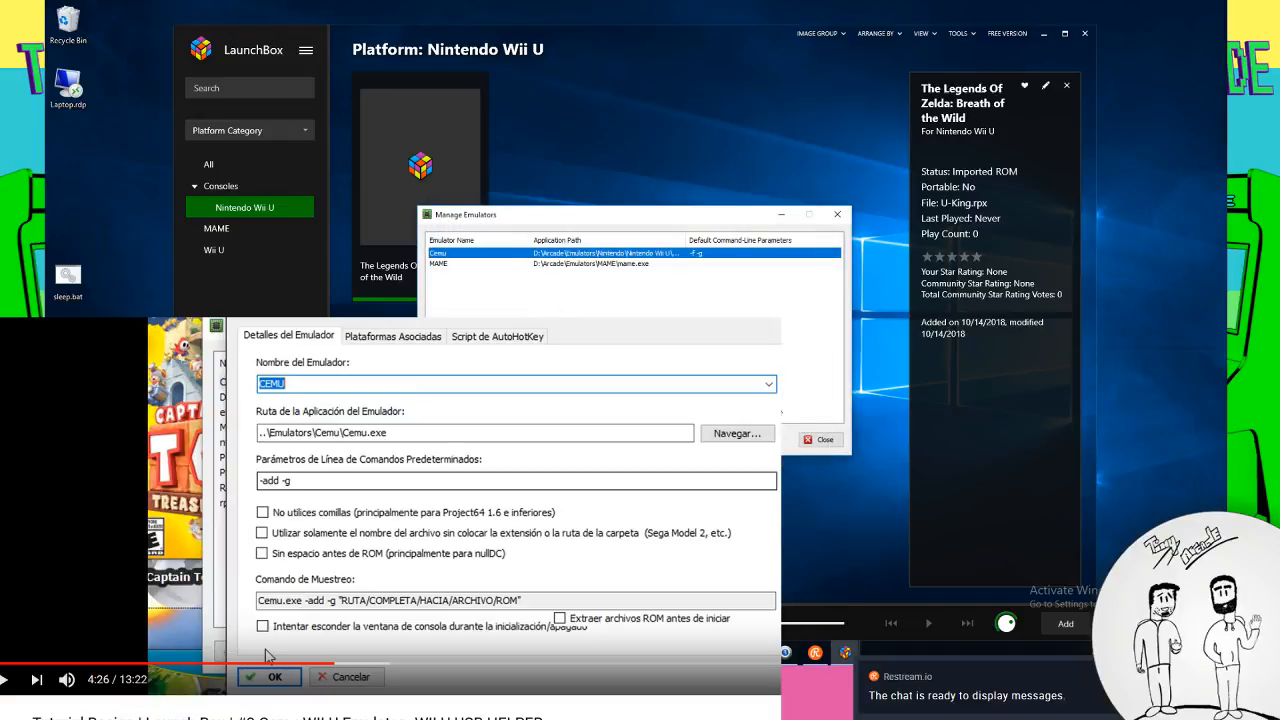
{"action": "left_click", "coordinate": [819, 439]}
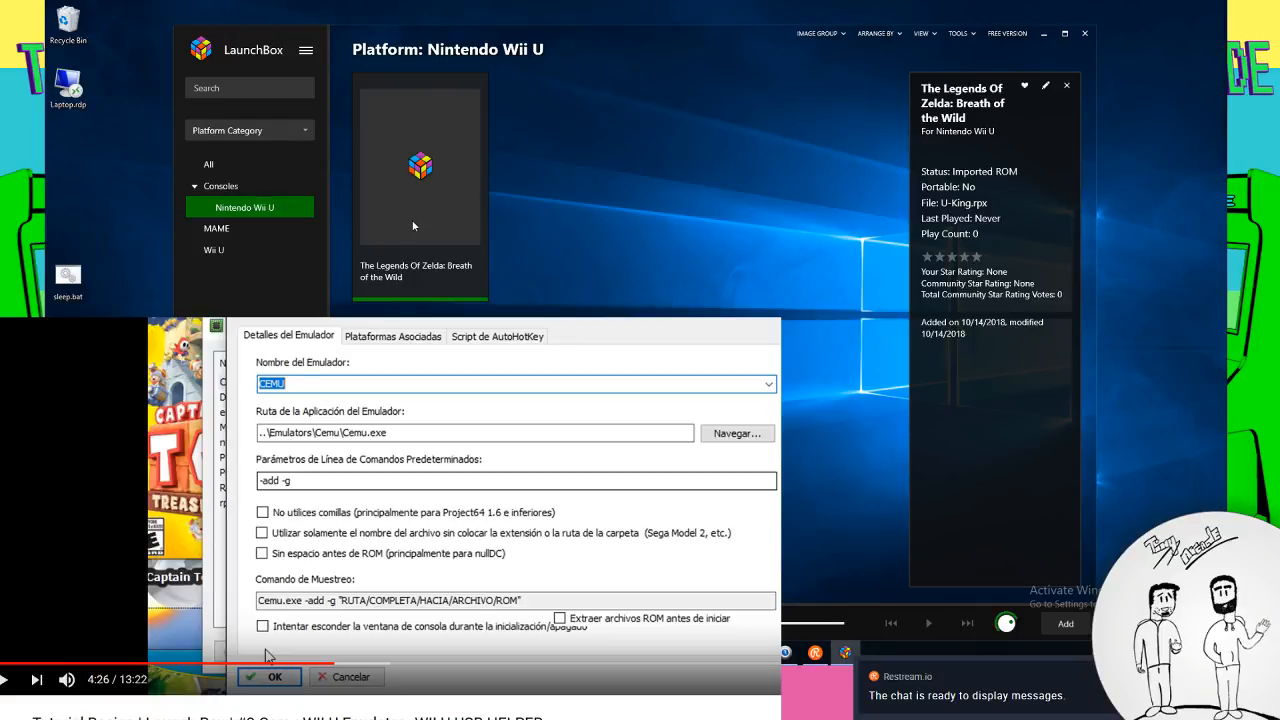
{"action": "right_click", "coordinate": [416, 228]}
{"action": "left_click", "coordinate": [388, 246]}
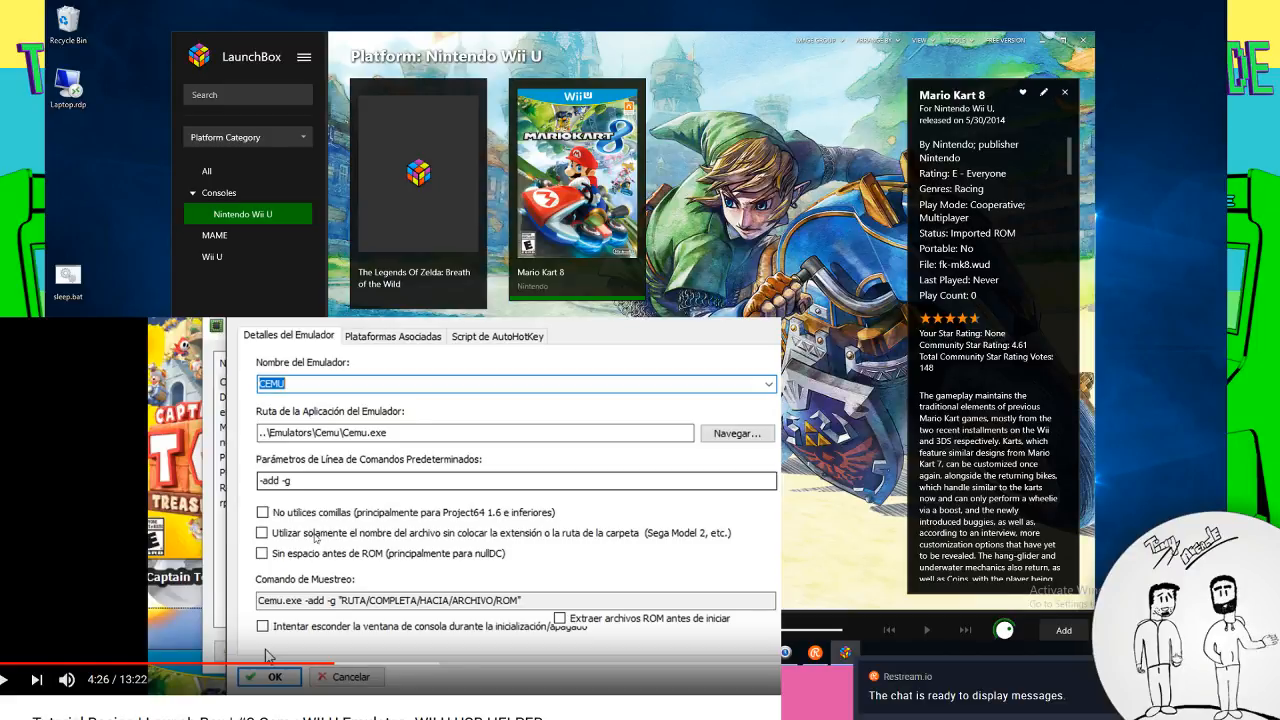
Switch to File Explorer, browse the Seagate Backup Plus Drive (D:) into the Roms folder, and return to its parent folder
{"action": "key", "text": "alt+Tab"}
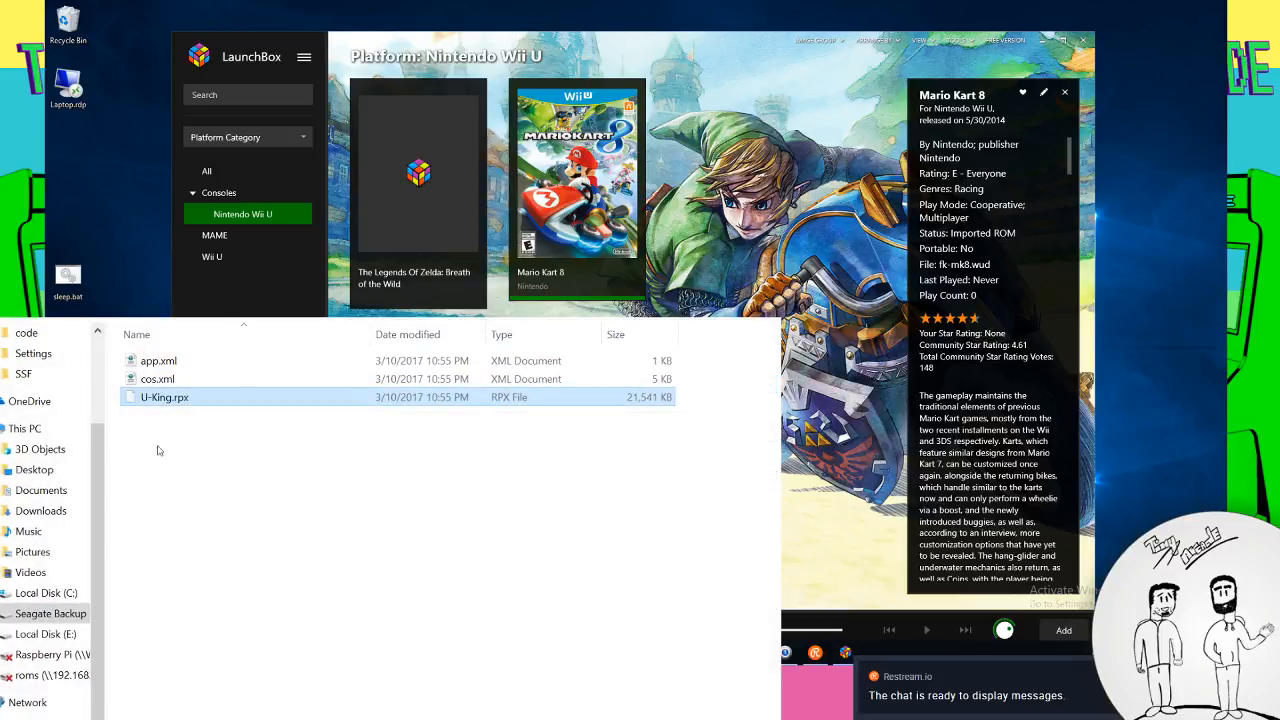
{"action": "left_click", "coordinate": [43, 632]}
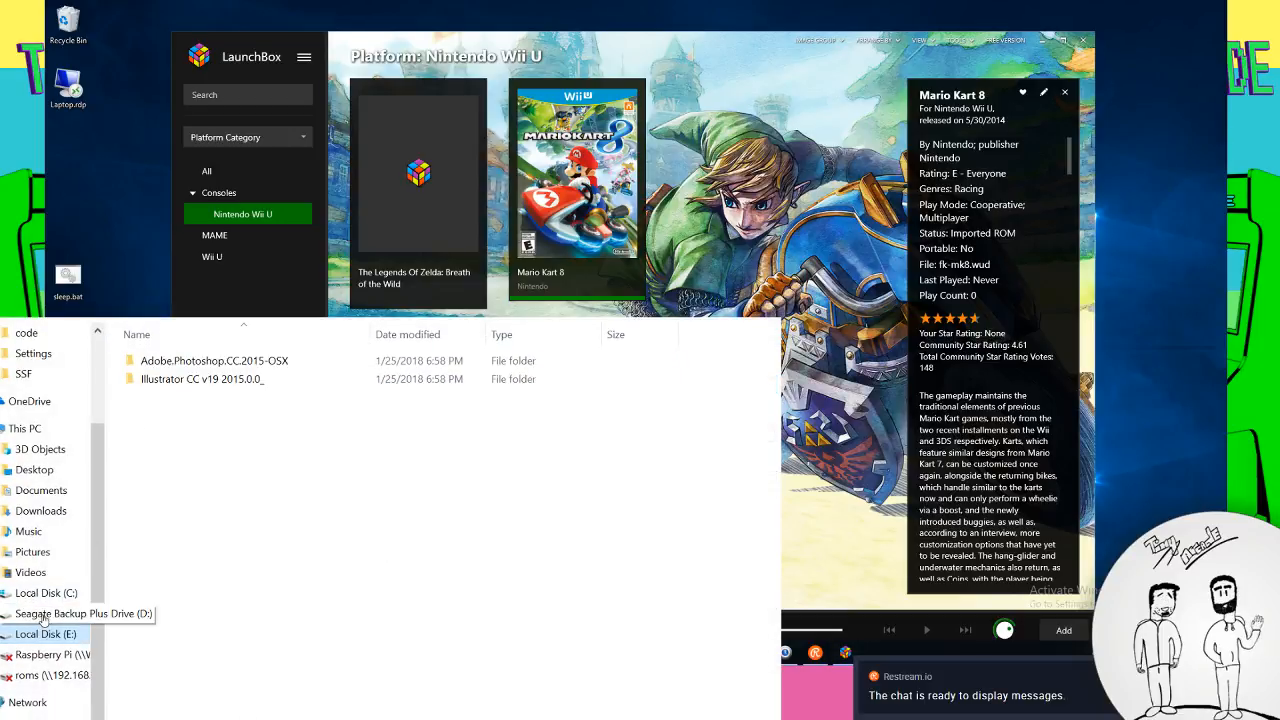
{"action": "left_click", "coordinate": [50, 613]}
{"action": "double_click", "coordinate": [155, 361]}
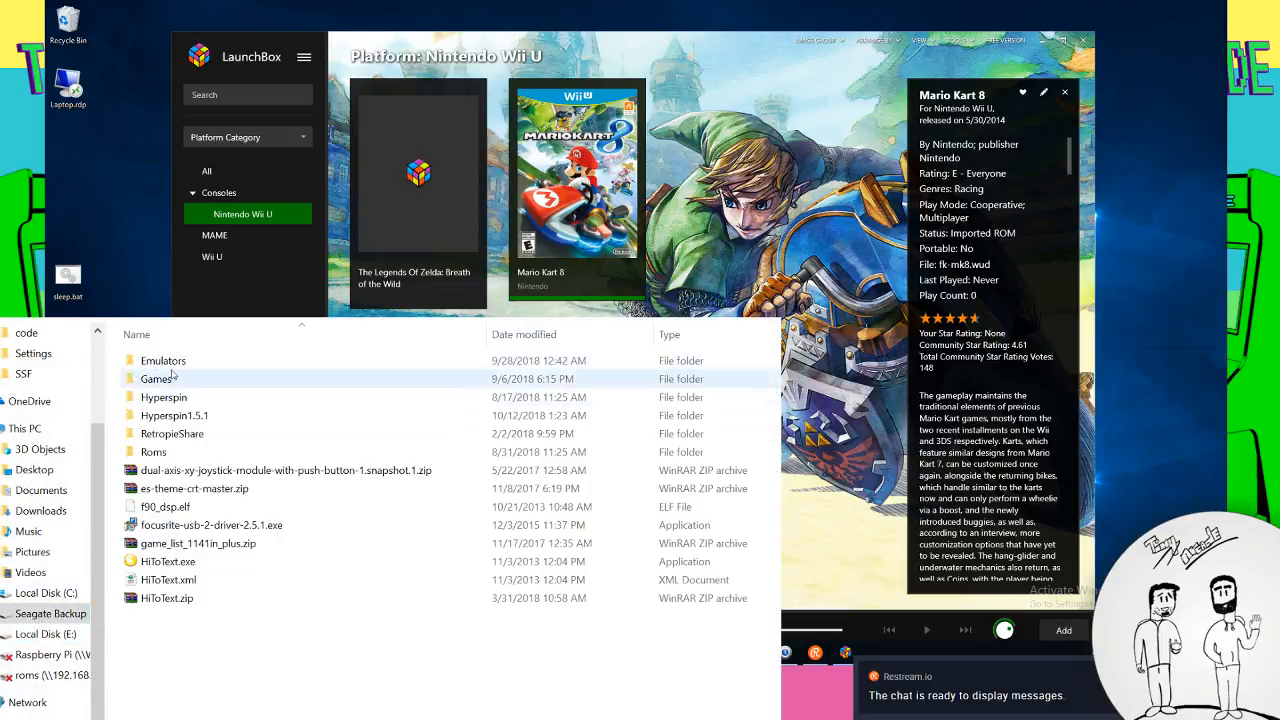
{"action": "double_click", "coordinate": [155, 452]}
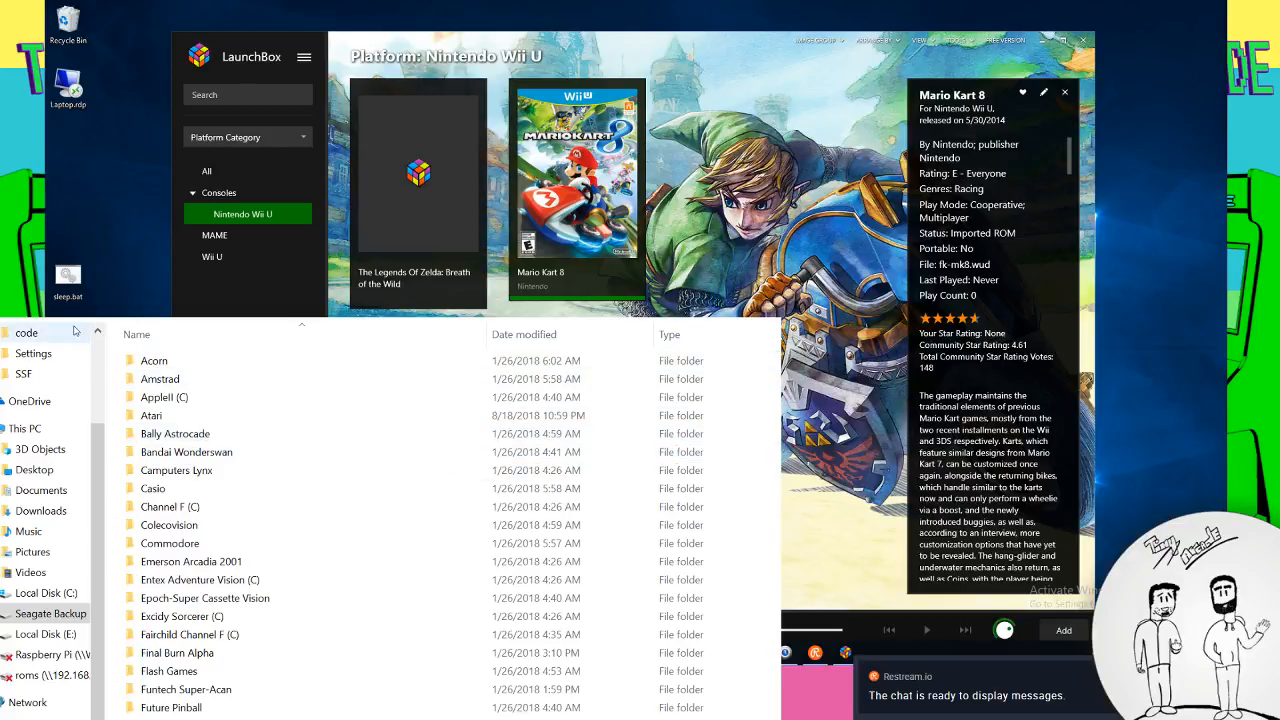
{"action": "key", "text": "BackSpace"}
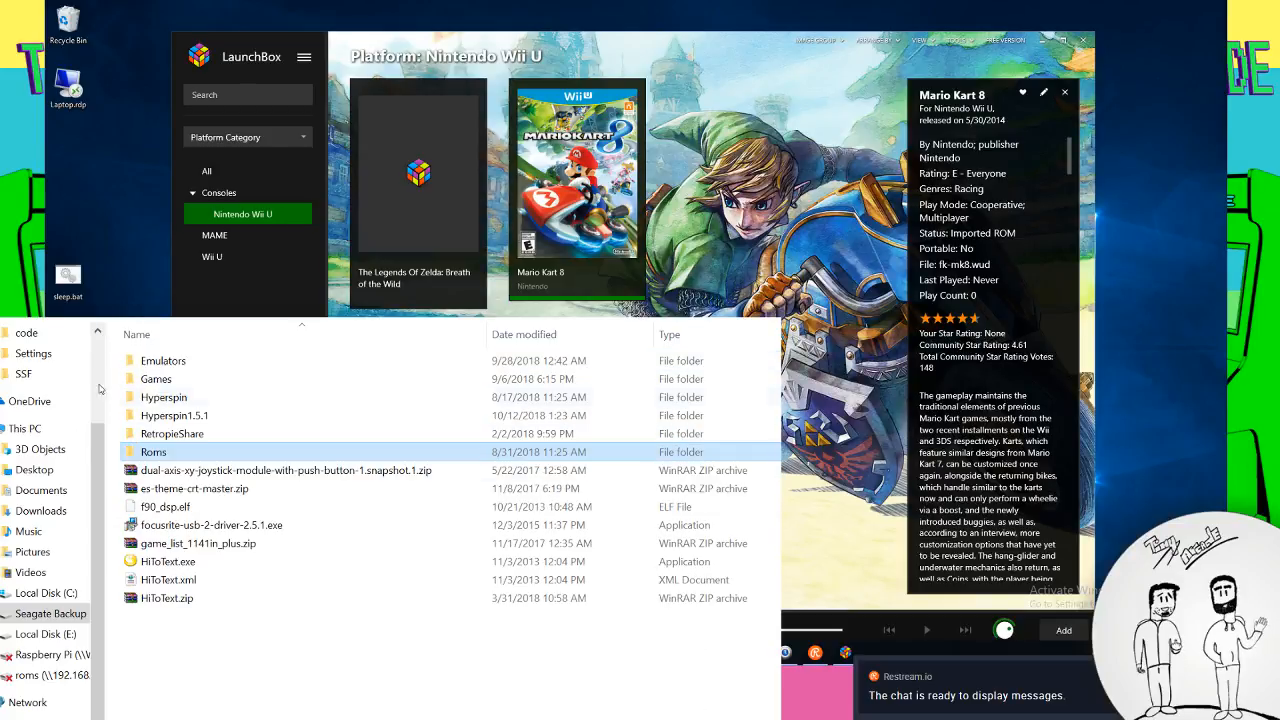
Browse the Hyperspin media folders on the drive and check a system's Images and Wheel artwork folders
{"action": "double_click", "coordinate": [172, 415]}
{"action": "double_click", "coordinate": [168, 397]}
{"action": "double_click", "coordinate": [185, 452]}
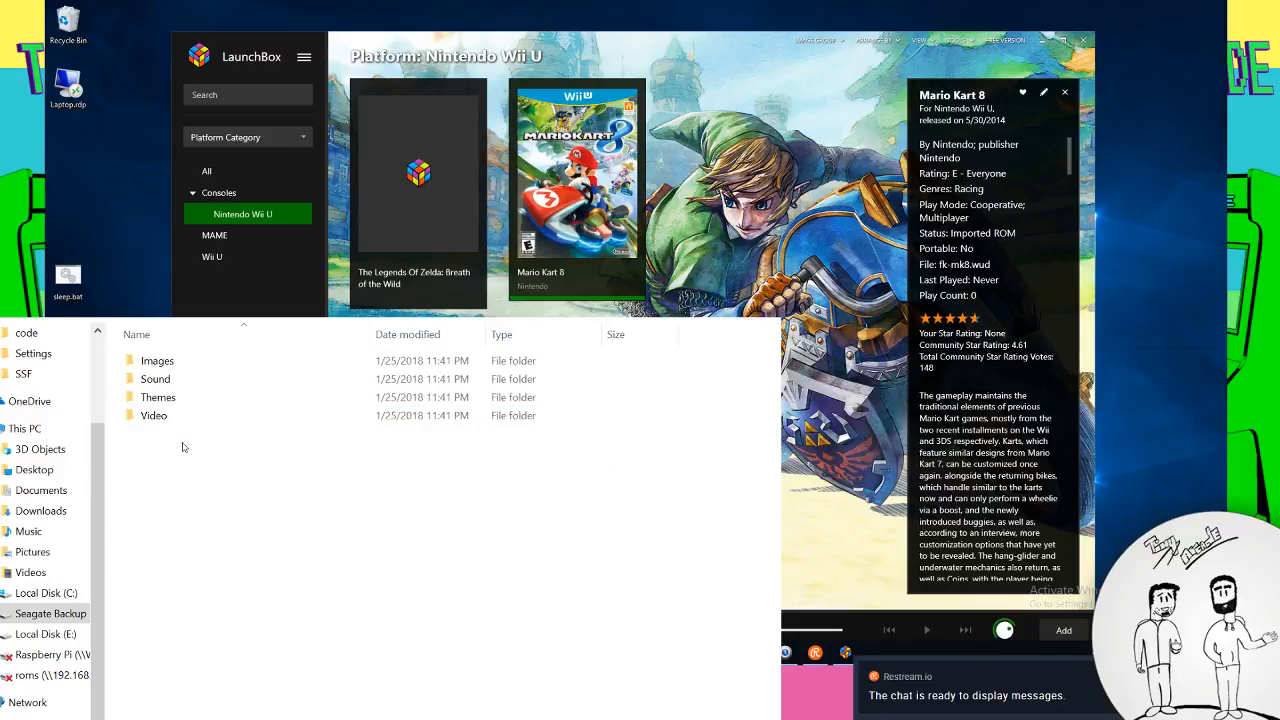
{"action": "double_click", "coordinate": [185, 371]}
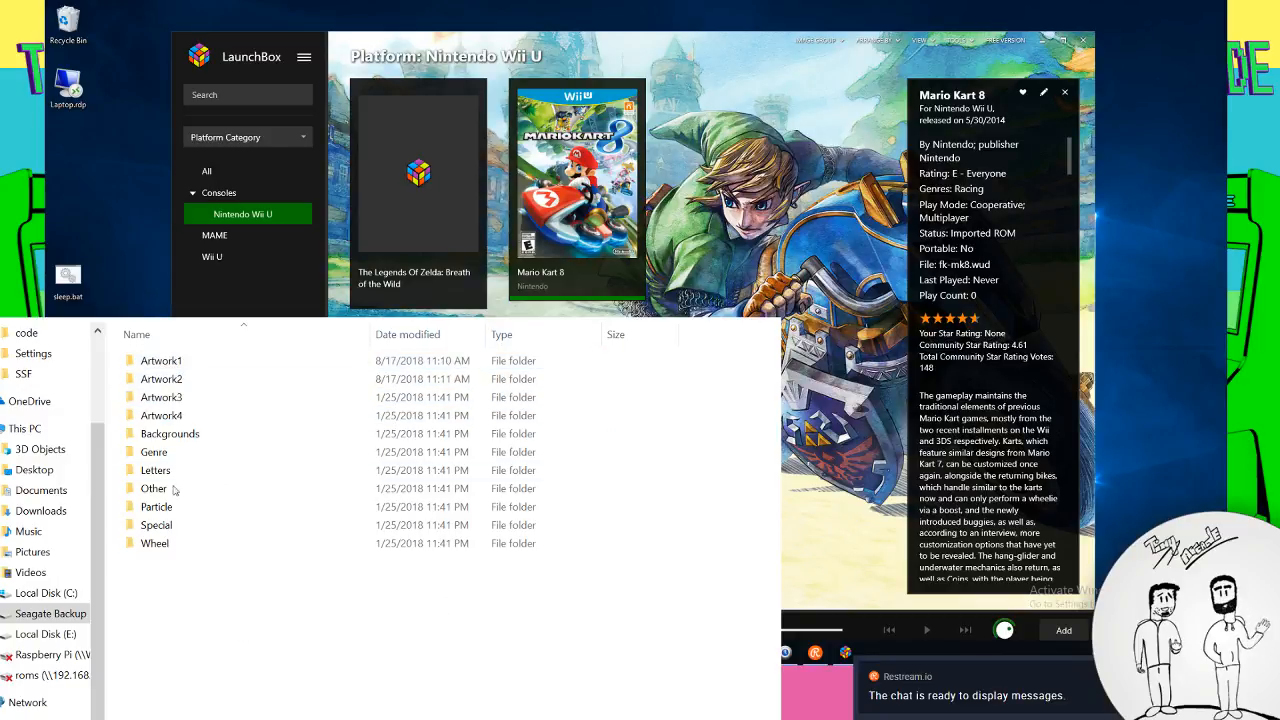
{"action": "double_click", "coordinate": [172, 541]}
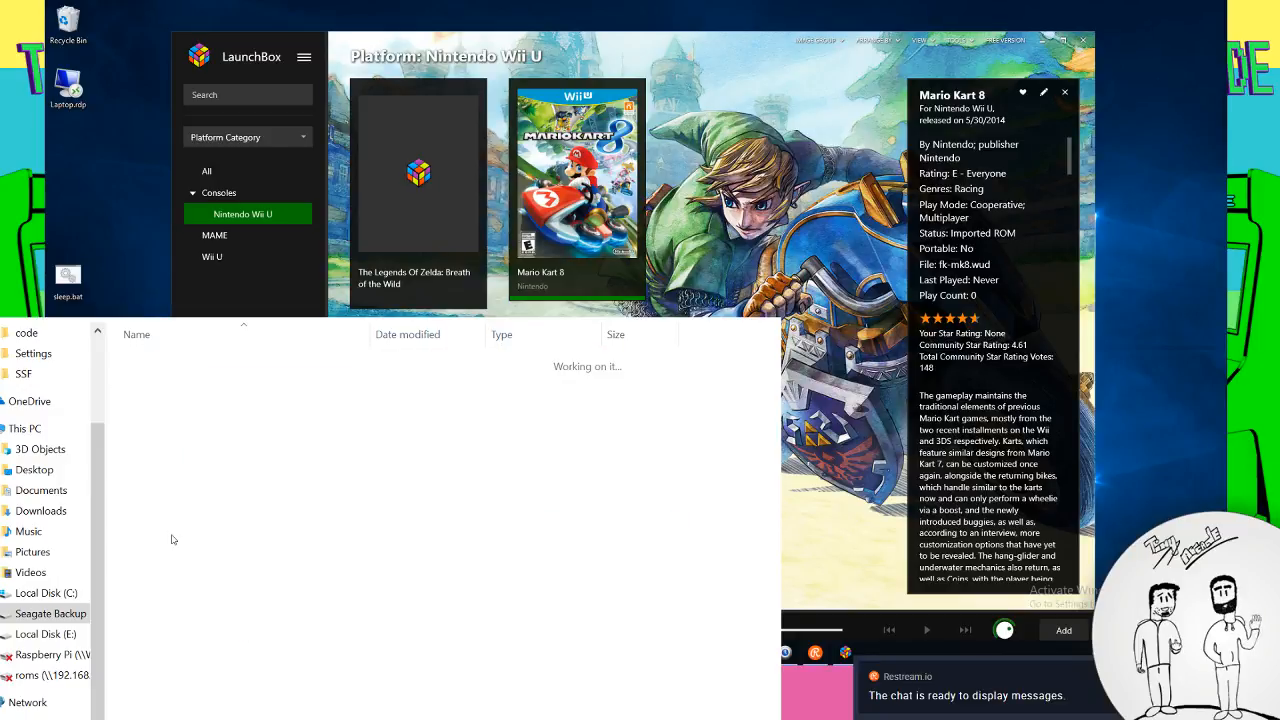
{"action": "left_click", "coordinate": [3, 318]}
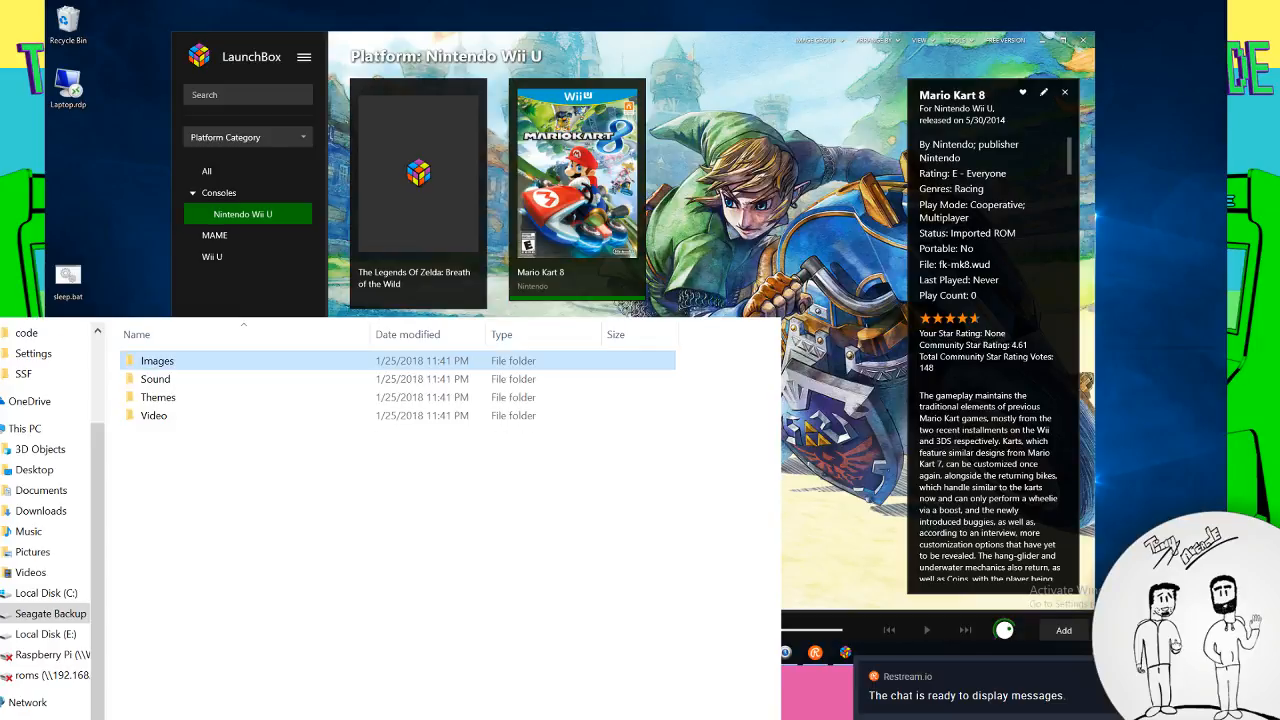
{"action": "left_click", "coordinate": [3, 318]}
Open another system's media folder and look through the game clips in its Video folder
{"action": "double_click", "coordinate": [180, 508]}
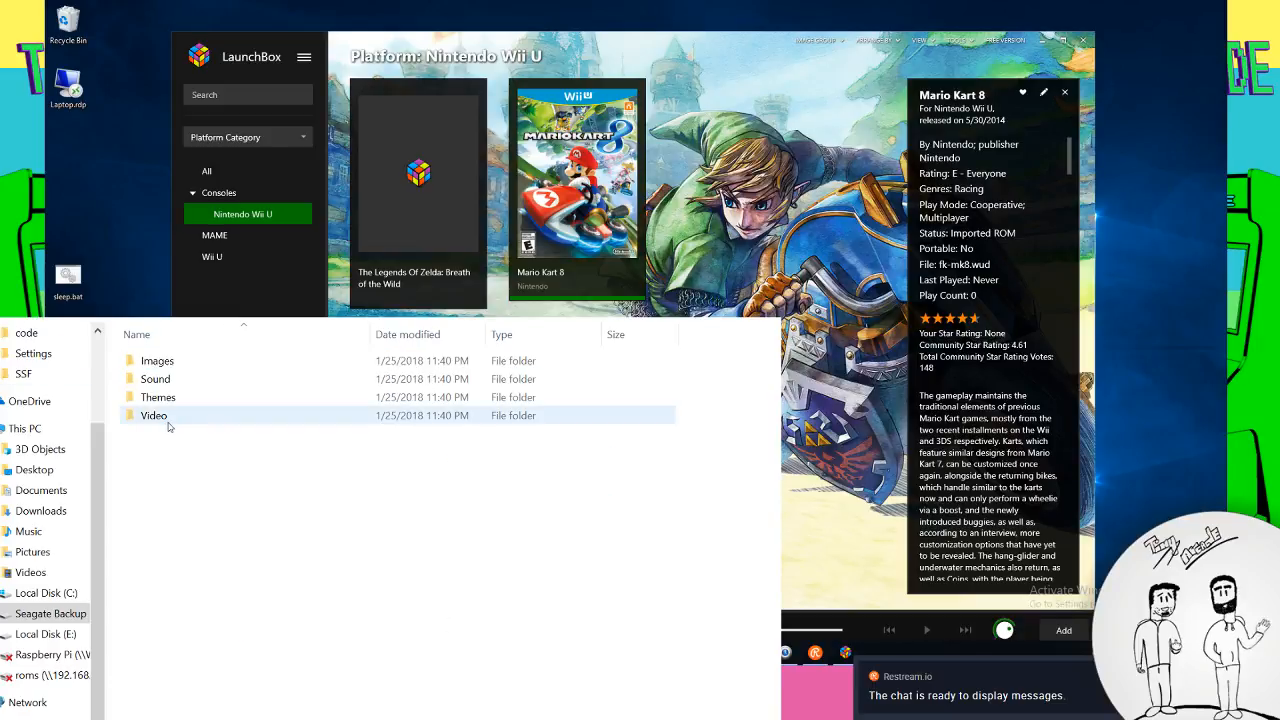
{"action": "double_click", "coordinate": [153, 415]}
{"action": "scroll", "coordinate": [195, 538], "scroll_direction": "down", "scroll_amount": 5}
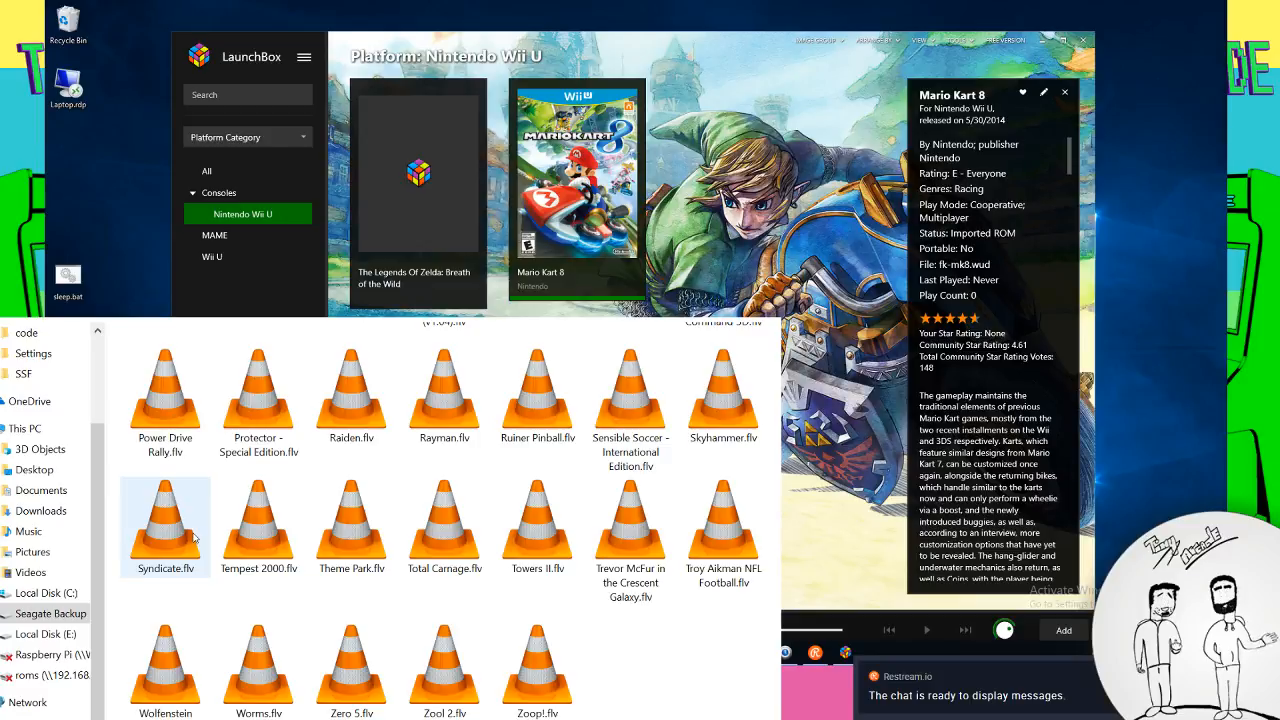
{"action": "scroll", "coordinate": [195, 538], "scroll_direction": "up", "scroll_amount": 5}
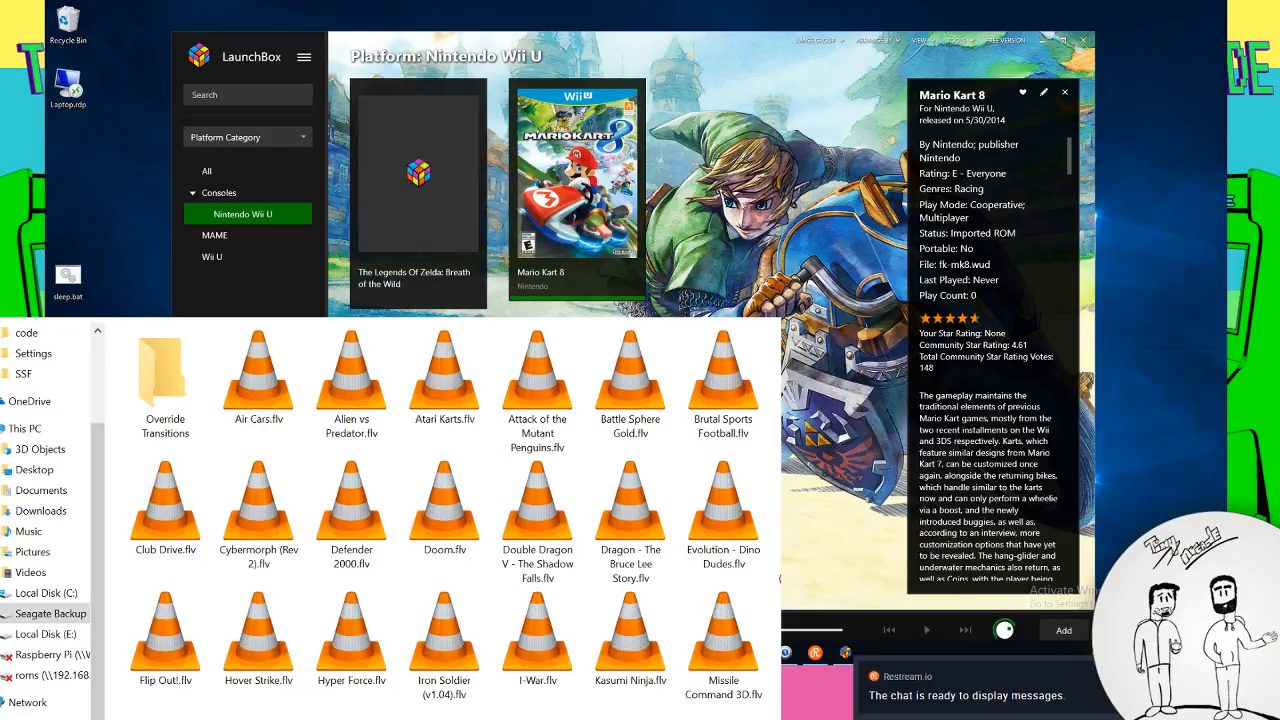
Open the same system's Images folder and look through the game logos in its Wheel folder
{"action": "left_click", "coordinate": [5, 318]}
{"action": "double_click", "coordinate": [162, 363]}
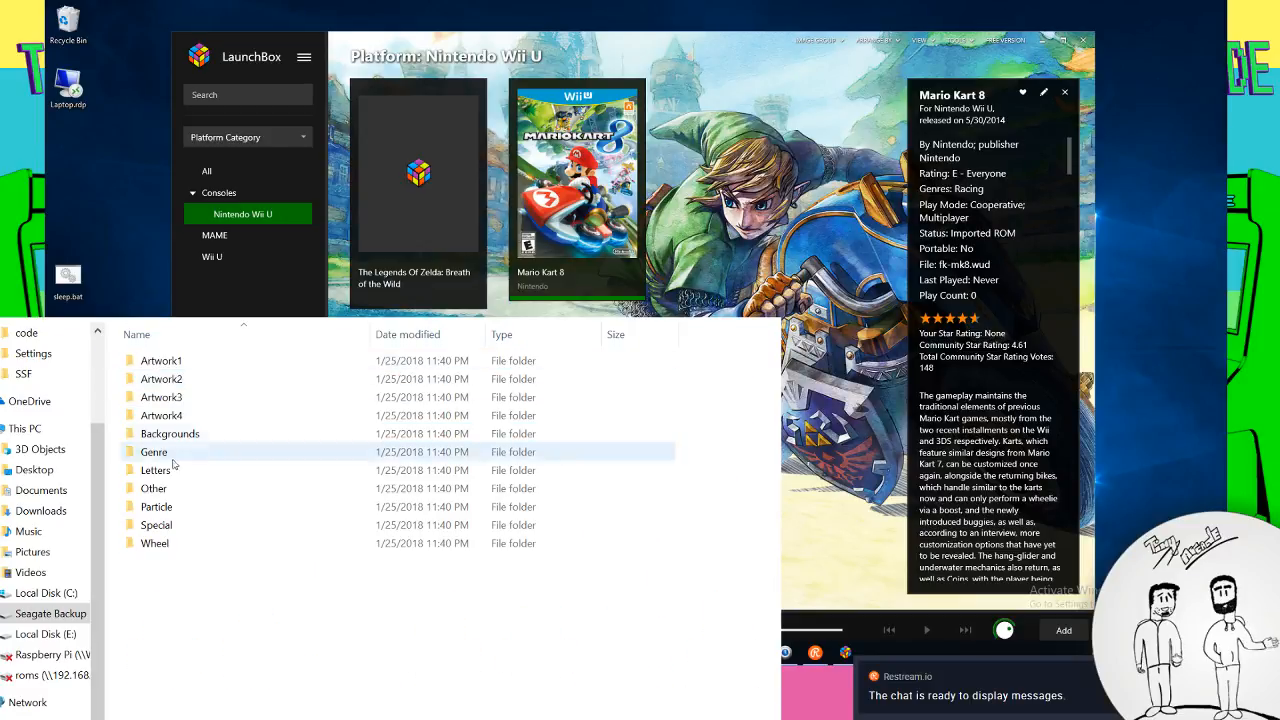
{"action": "double_click", "coordinate": [163, 537]}
{"action": "scroll", "coordinate": [162, 536], "scroll_direction": "down", "scroll_amount": 3}
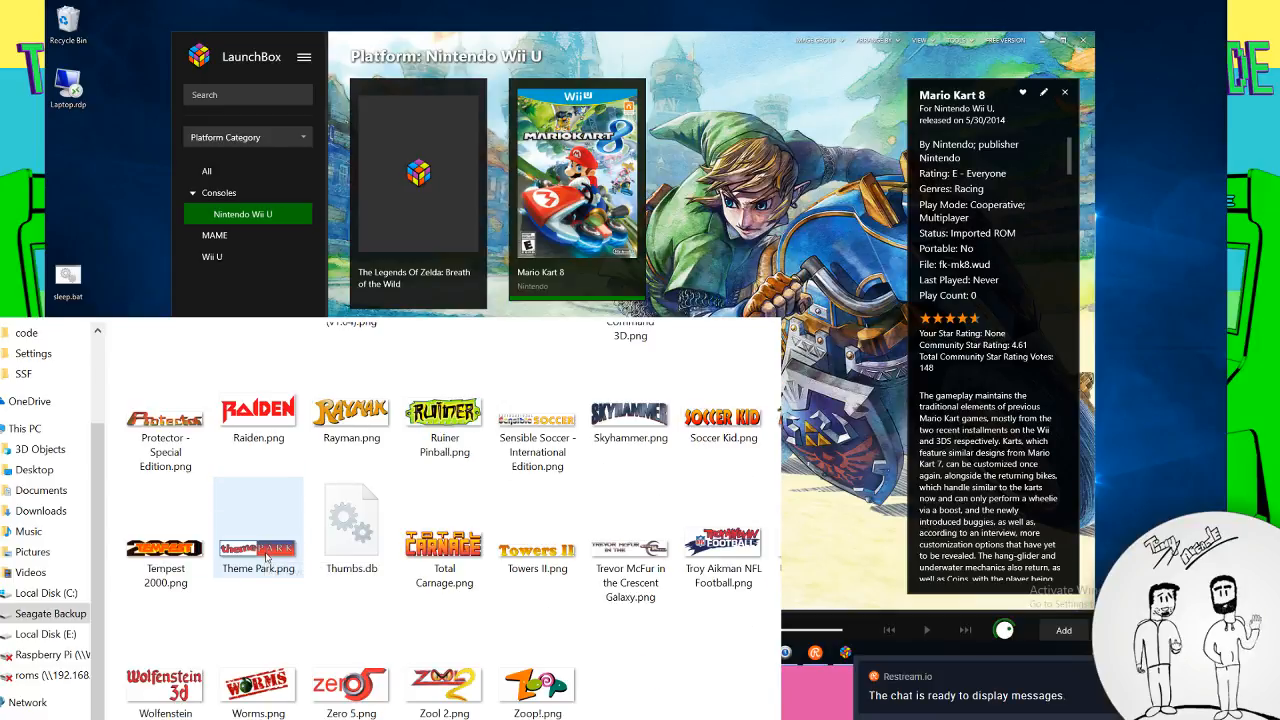
{"action": "scroll", "coordinate": [262, 557], "scroll_direction": "up", "scroll_amount": 3}
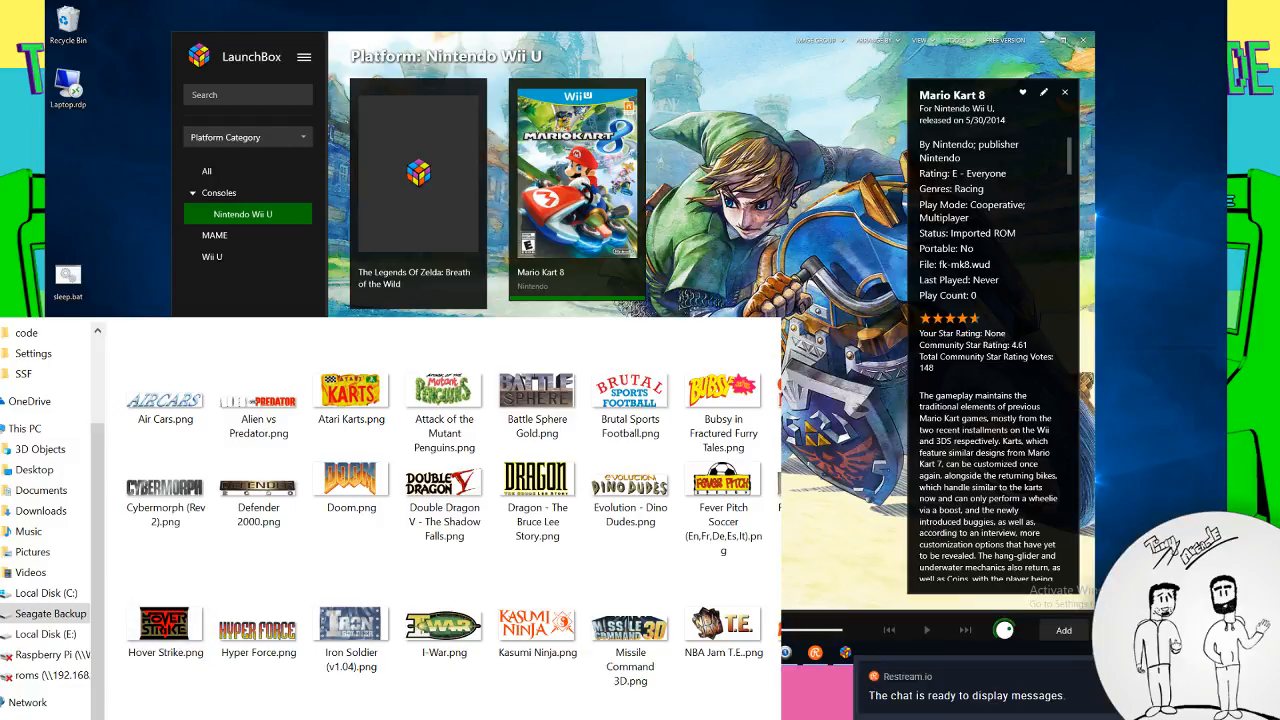
{"action": "right_click", "coordinate": [443, 217]}
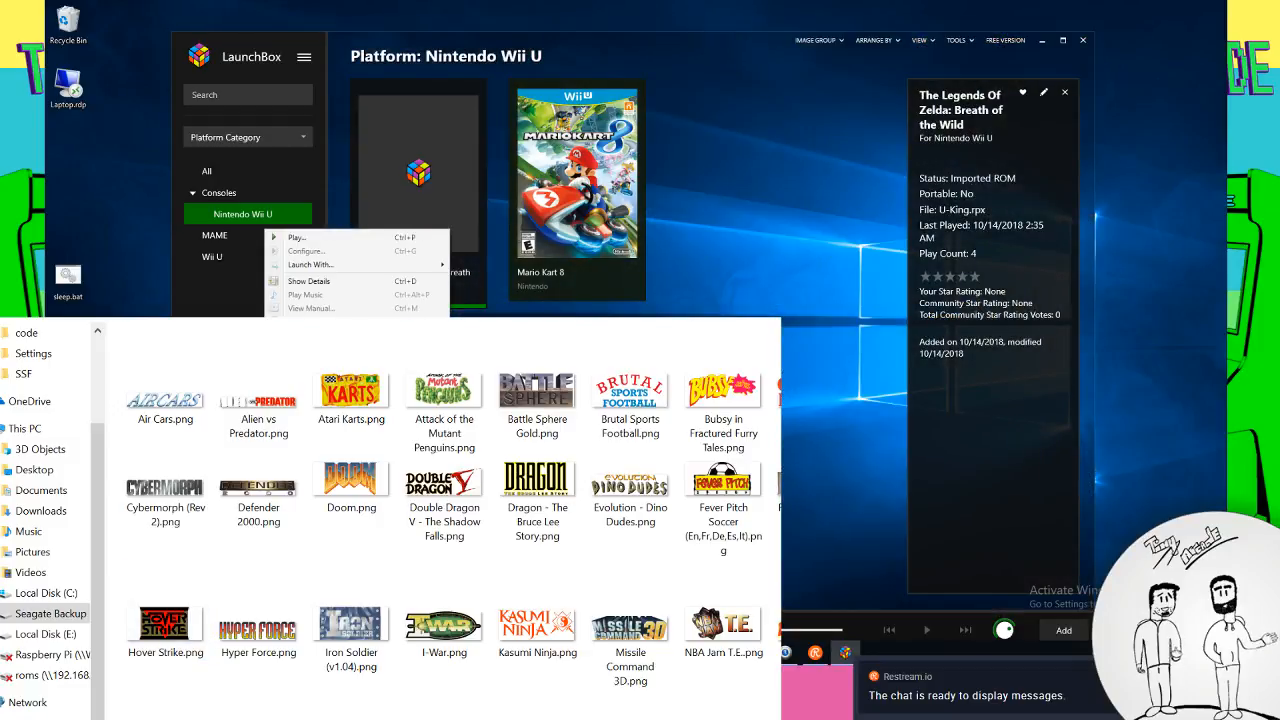
{"action": "left_click", "coordinate": [345, 404]}
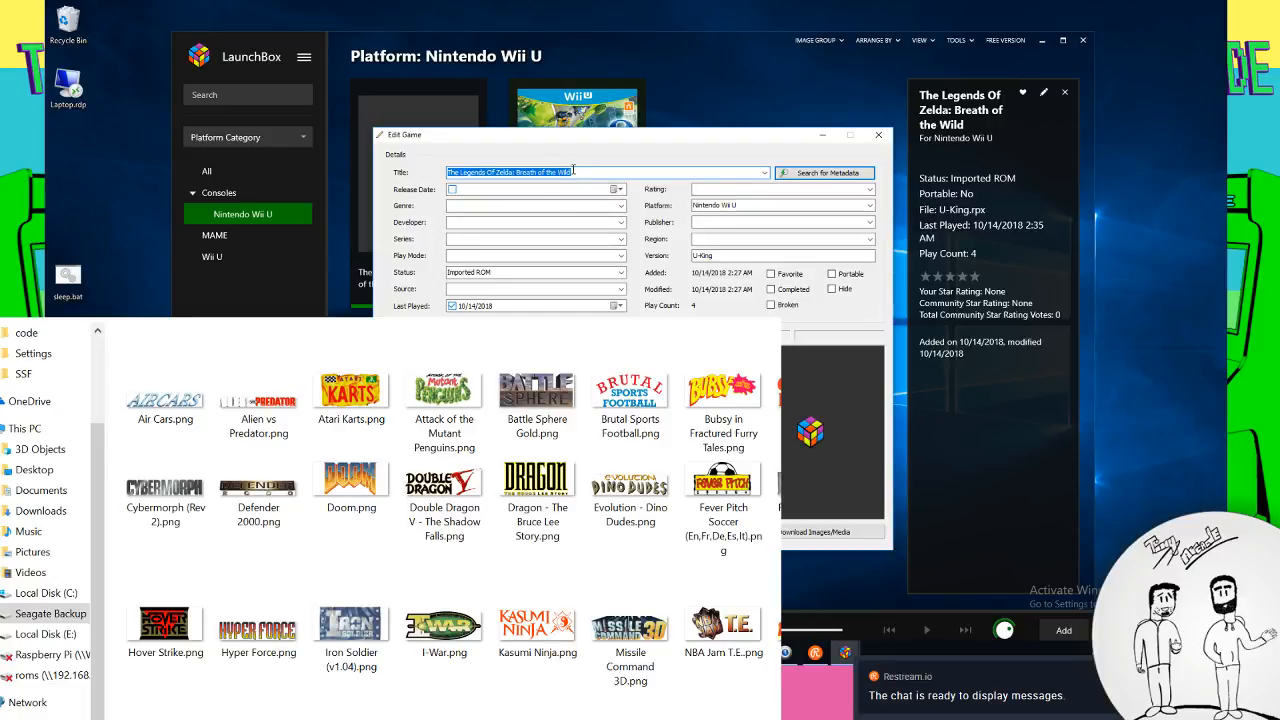
{"action": "left_click", "coordinate": [800, 172]}
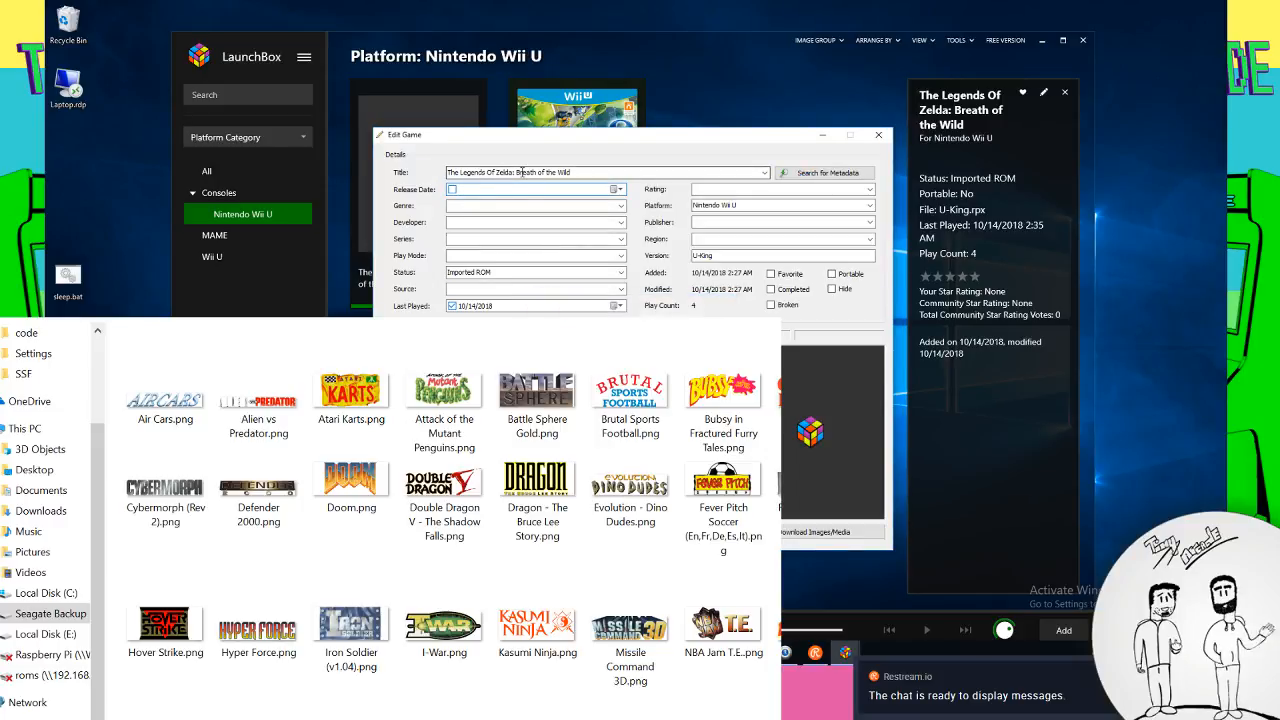
{"action": "left_click", "coordinate": [589, 174]}
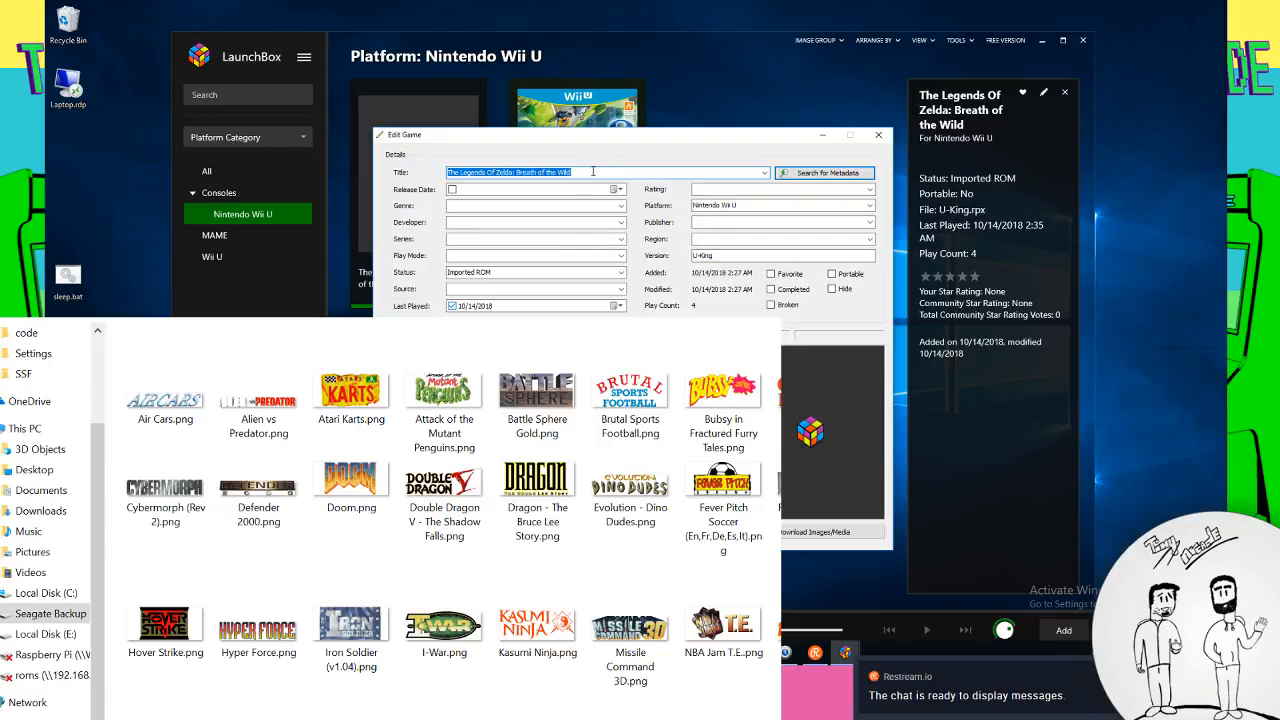
{"action": "key", "text": "Escape"}
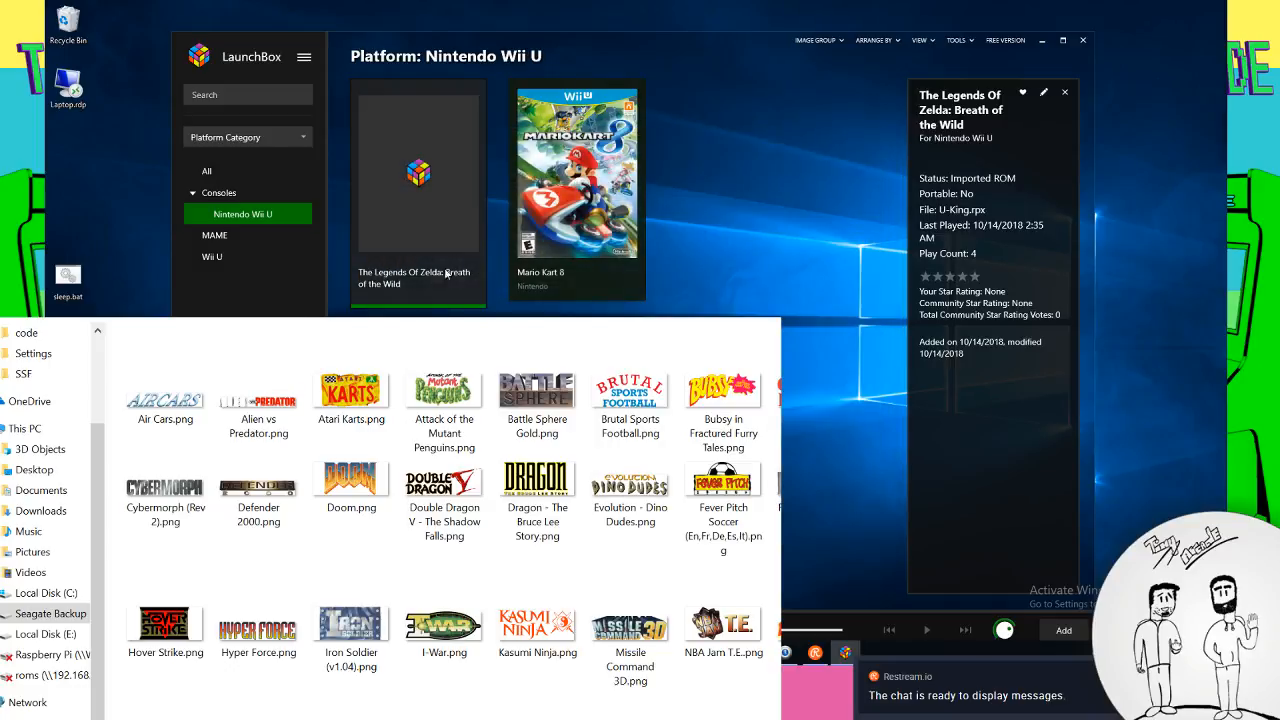
{"action": "right_click", "coordinate": [445, 256]}
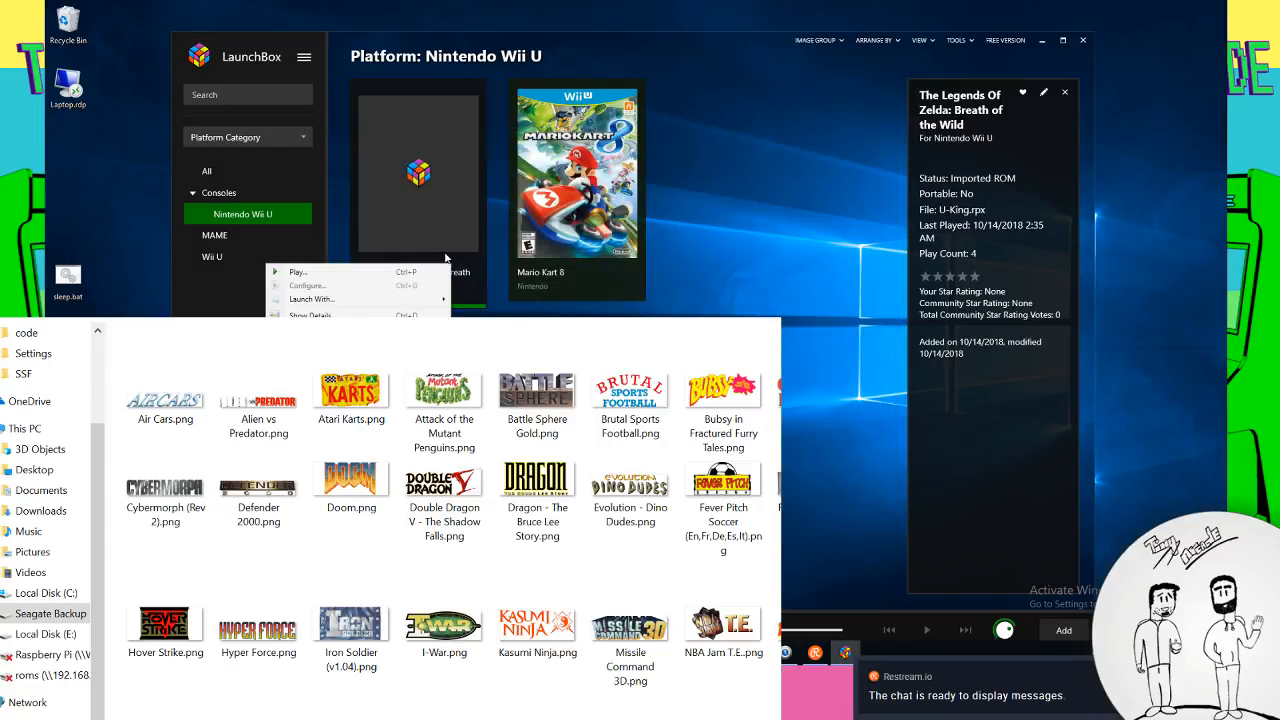
{"action": "left_click", "coordinate": [477, 282]}
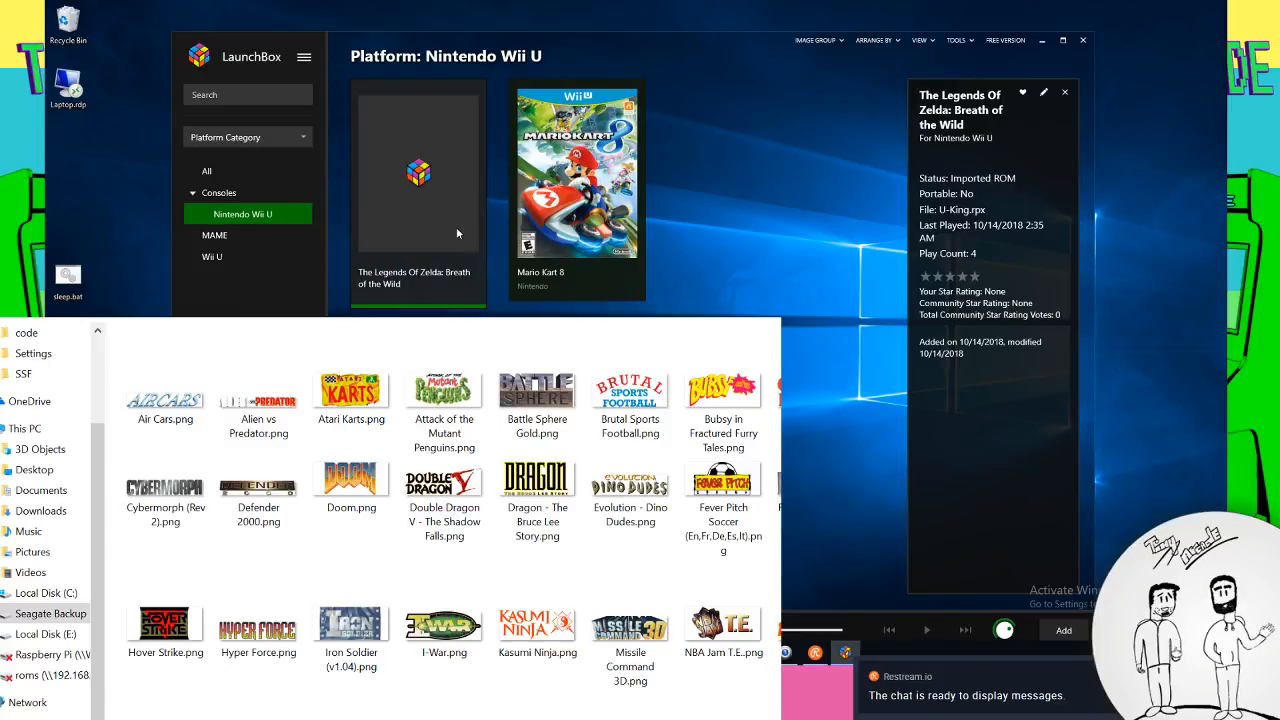
{"action": "right_click", "coordinate": [456, 232]}
{"action": "left_click", "coordinate": [404, 244]}
Correct the untitled-art Zelda game's title to "The Legend Of Zelda: Breath of the Wild", search for metadata and apply the LaunchBox DB Nintendo Wii U match
{"action": "right_click", "coordinate": [426, 290]}
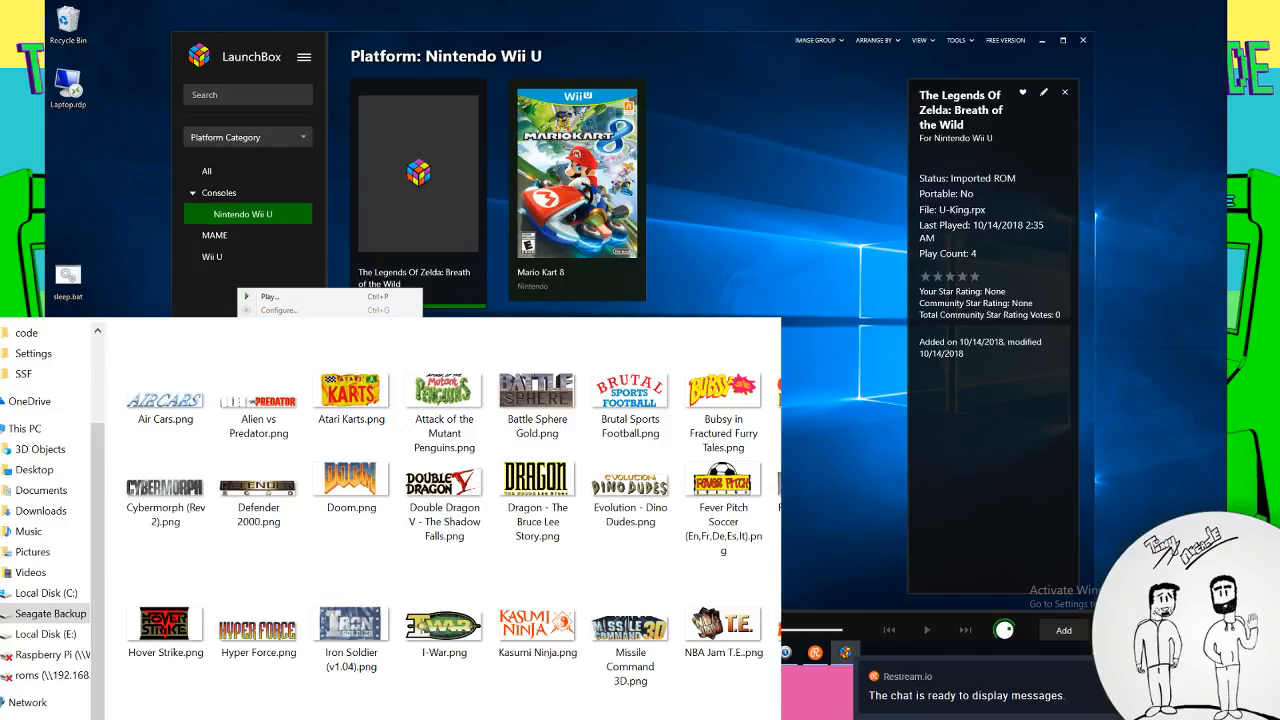
{"action": "left_click", "coordinate": [345, 365]}
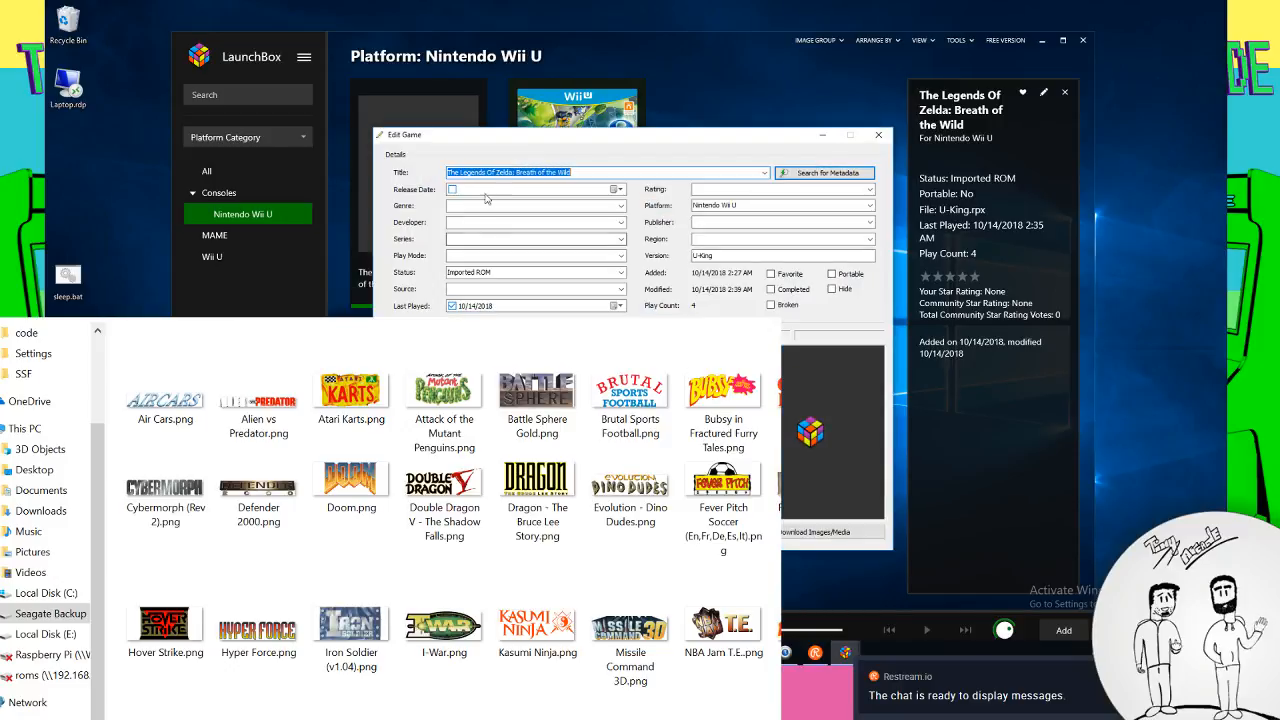
{"action": "left_click", "coordinate": [493, 172]}
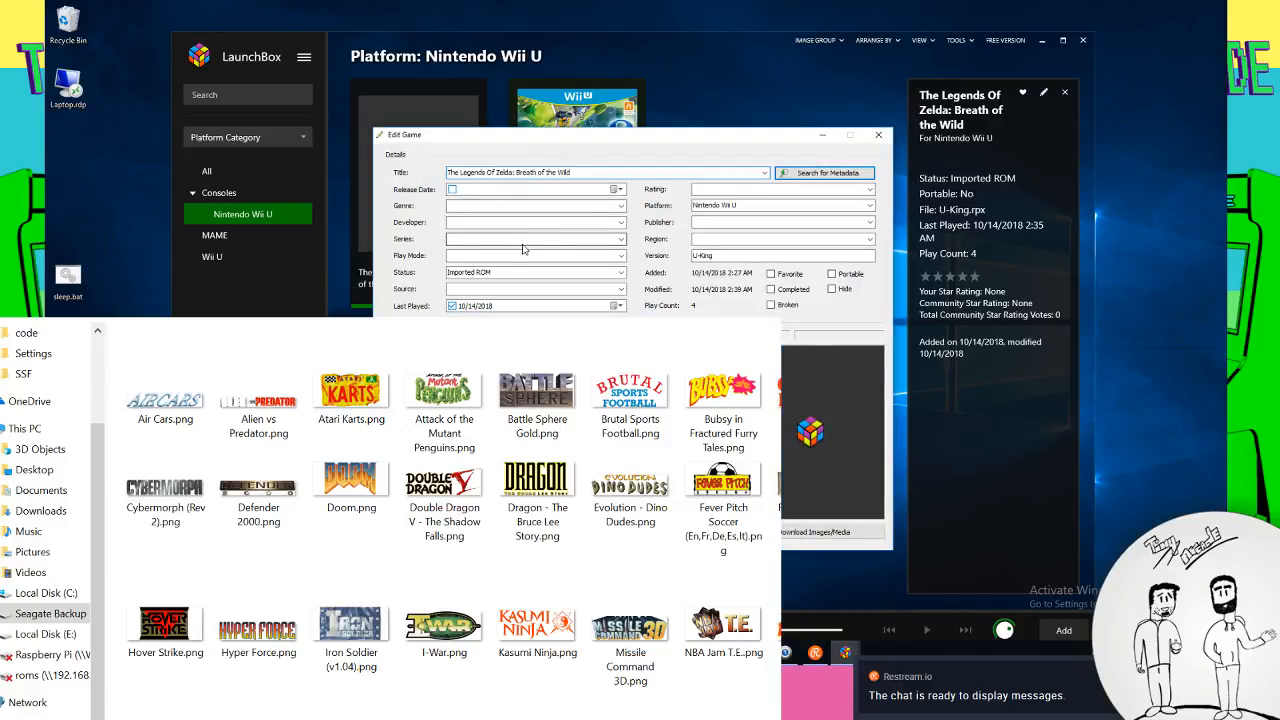
{"action": "left_click", "coordinate": [778, 173]}
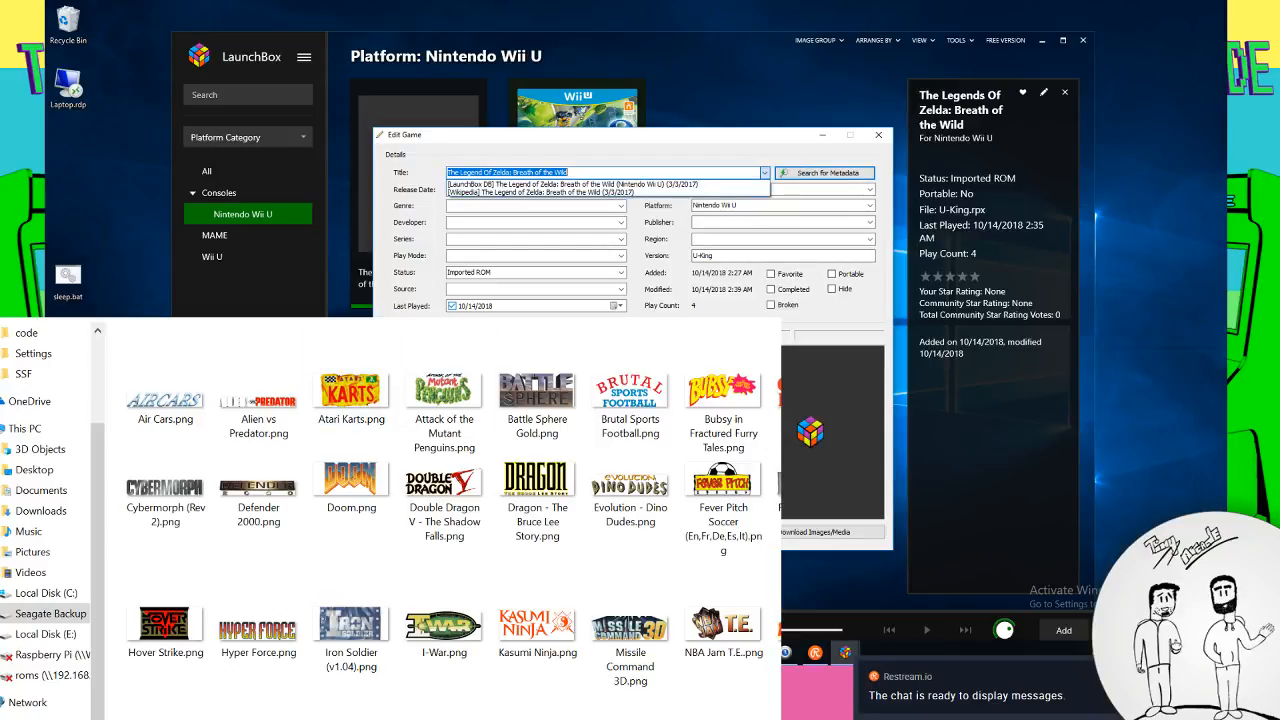
{"action": "left_click", "coordinate": [533, 185]}
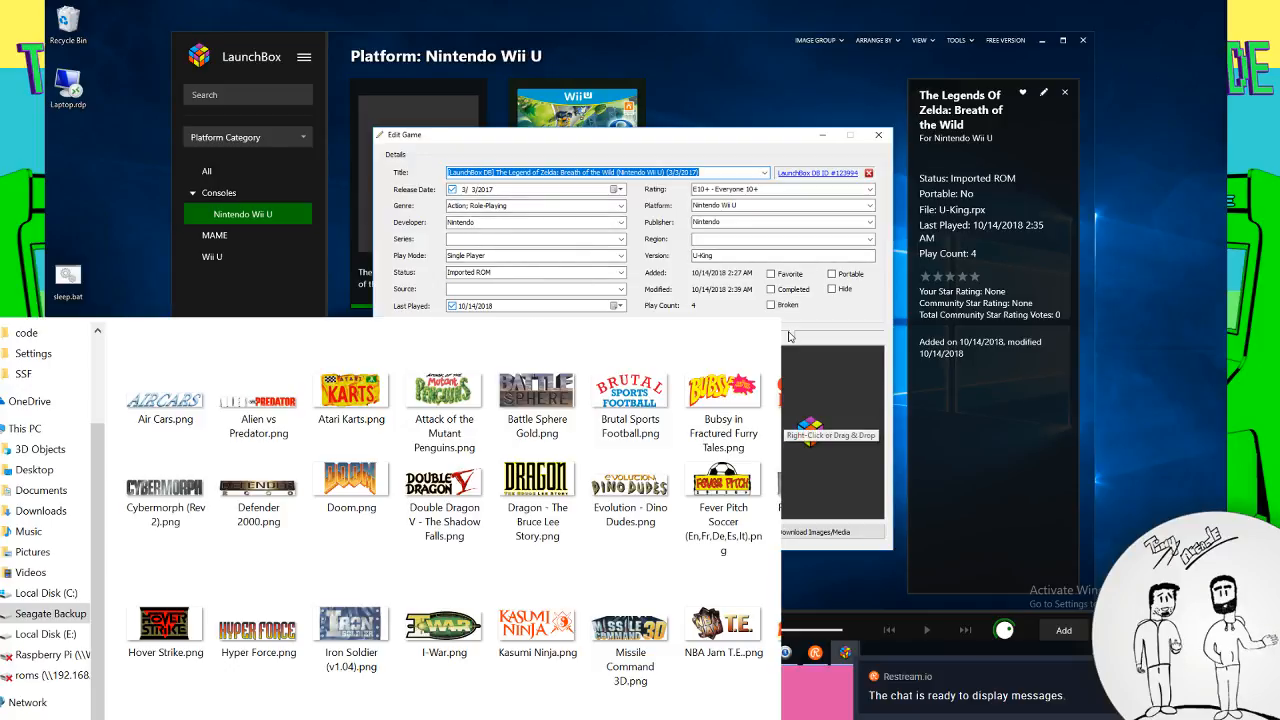
Download the images and media for Breath of the Wild from the LaunchBox Games Database source and save the game entry
{"action": "left_click", "coordinate": [784, 535]}
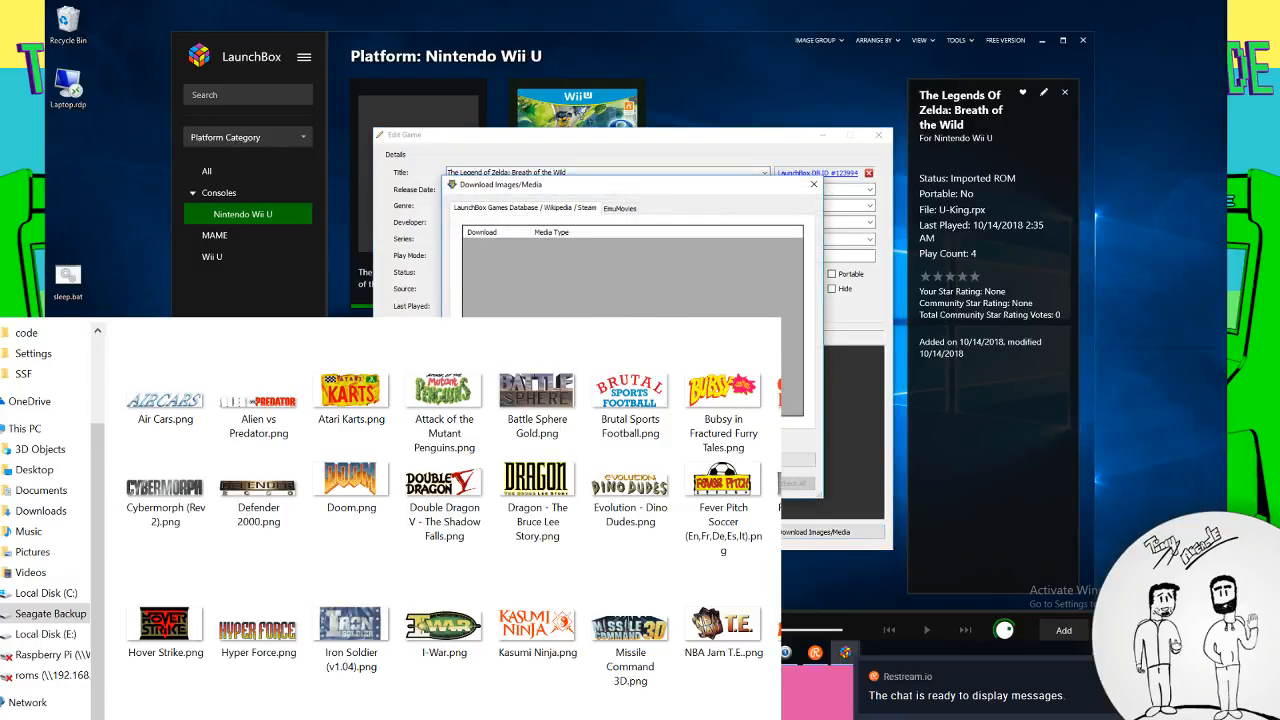
{"action": "left_click", "coordinate": [620, 210]}
{"action": "left_click", "coordinate": [543, 210]}
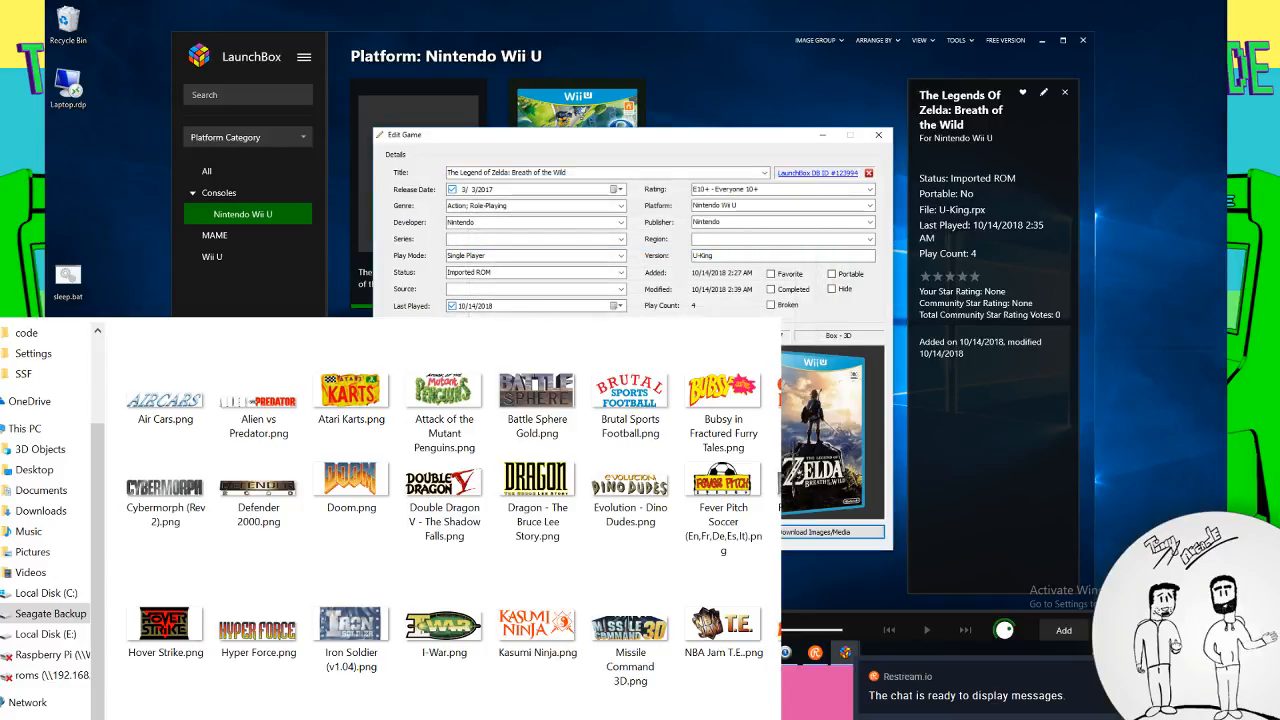
{"action": "key", "text": "Return"}
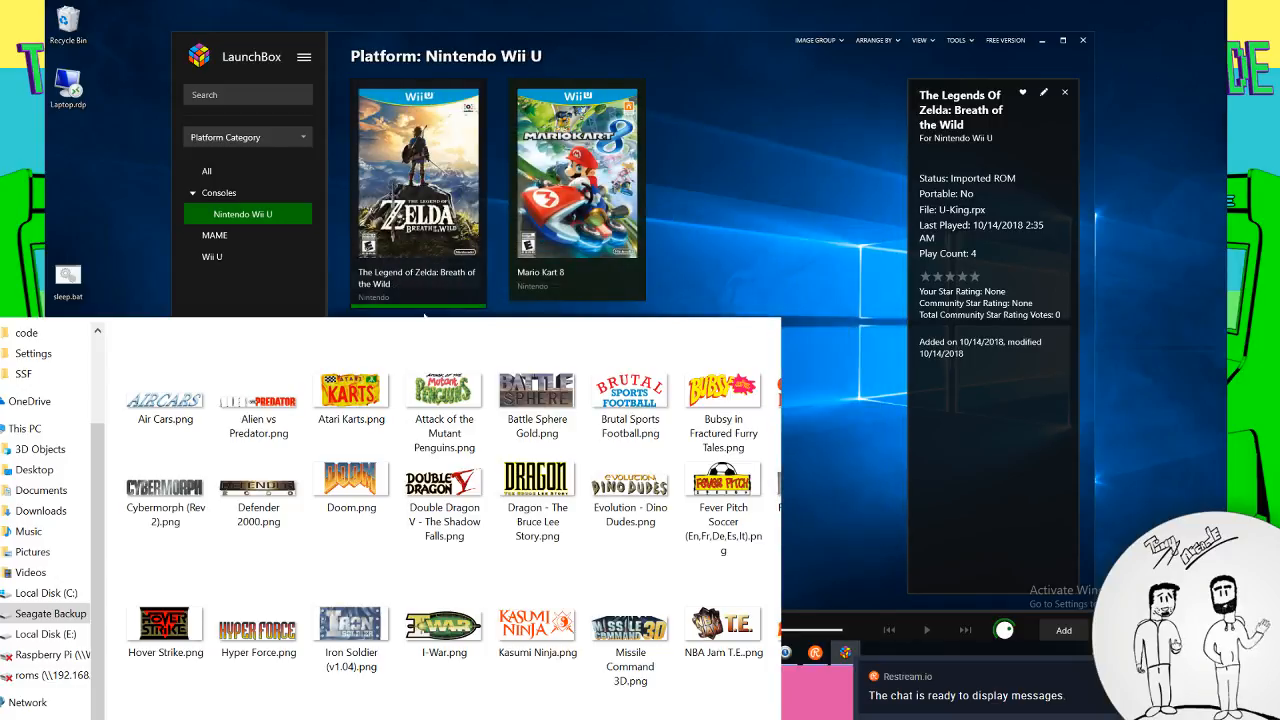
Review the refreshed Breath of the Wild entry, launch the game to test its boot, and close it
{"action": "left_click", "coordinate": [546, 240]}
{"action": "left_click", "coordinate": [435, 245]}
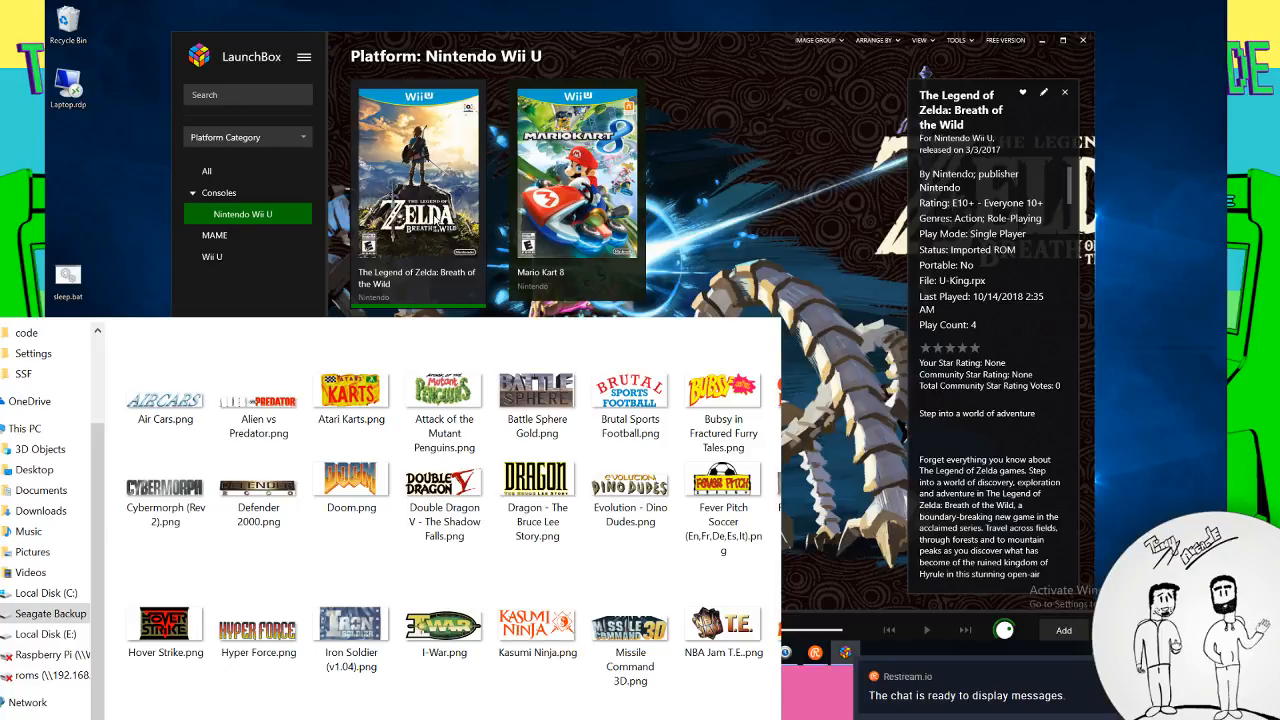
{"action": "double_click", "coordinate": [449, 231]}
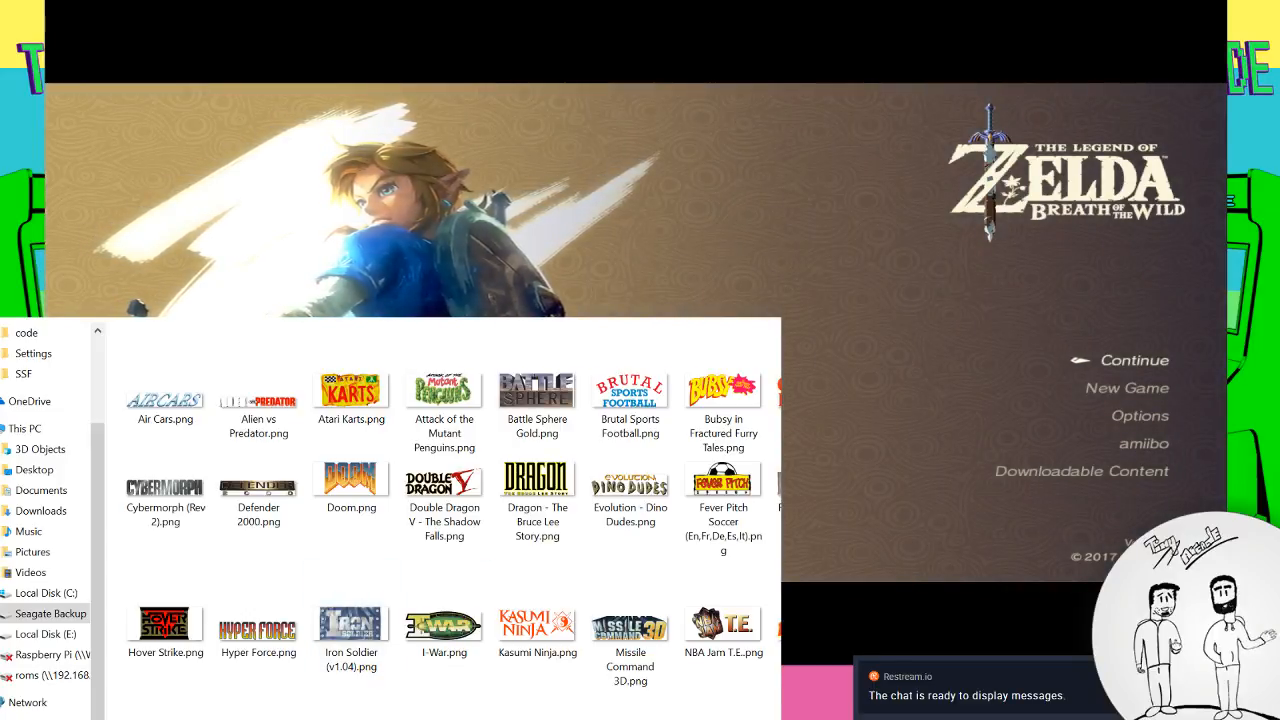
{"action": "key", "text": "alt+F4"}
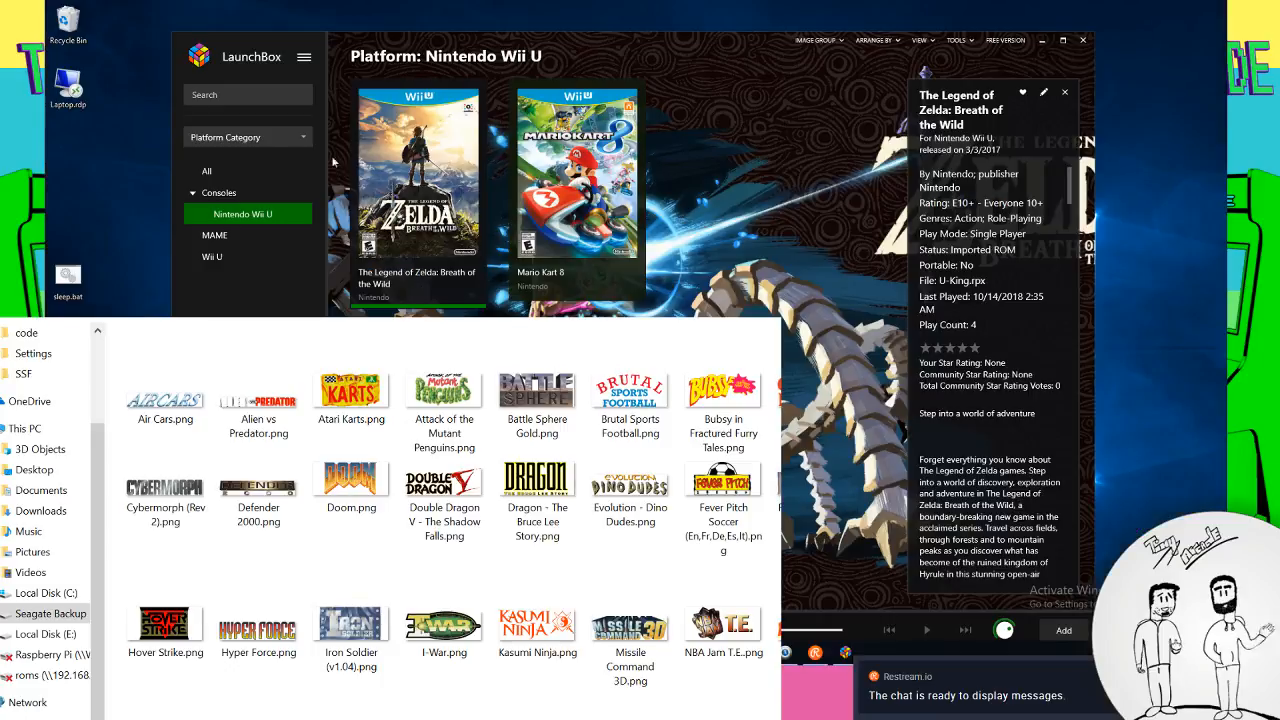
{"action": "left_click", "coordinate": [190, 193]}
{"action": "left_click", "coordinate": [190, 195]}
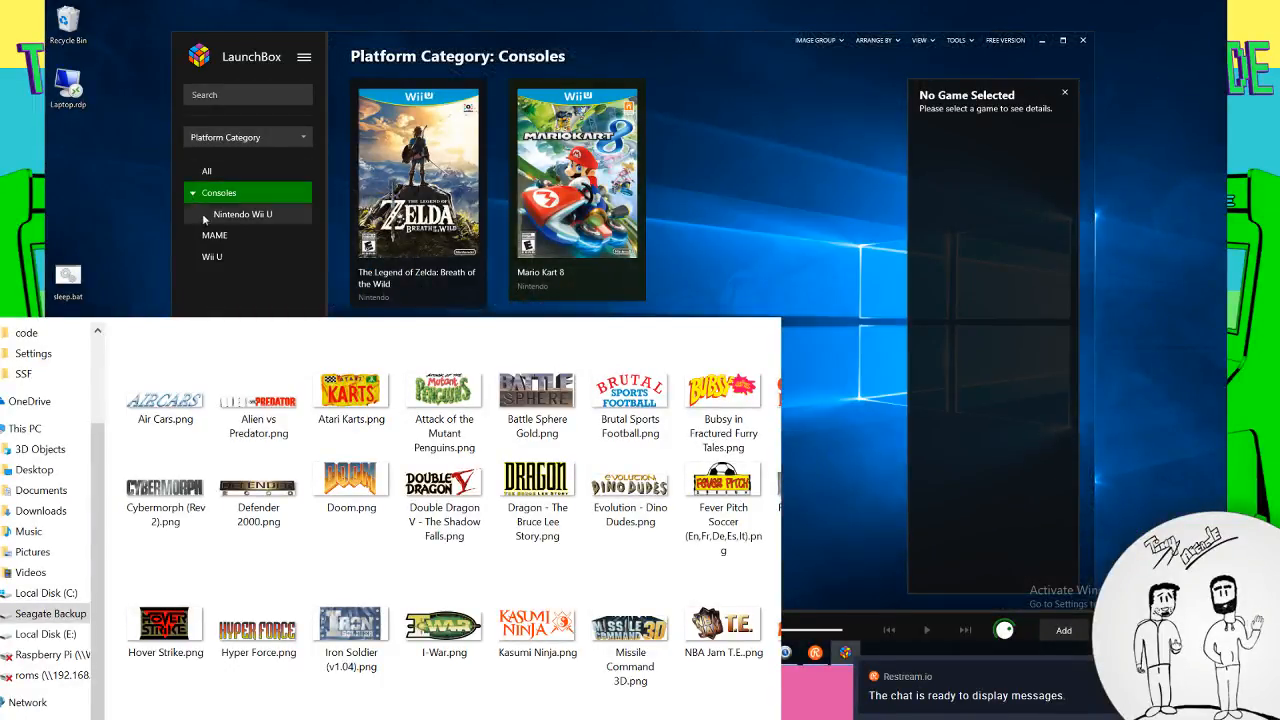
{"action": "left_click", "coordinate": [215, 236]}
{"action": "right_click", "coordinate": [216, 238]}
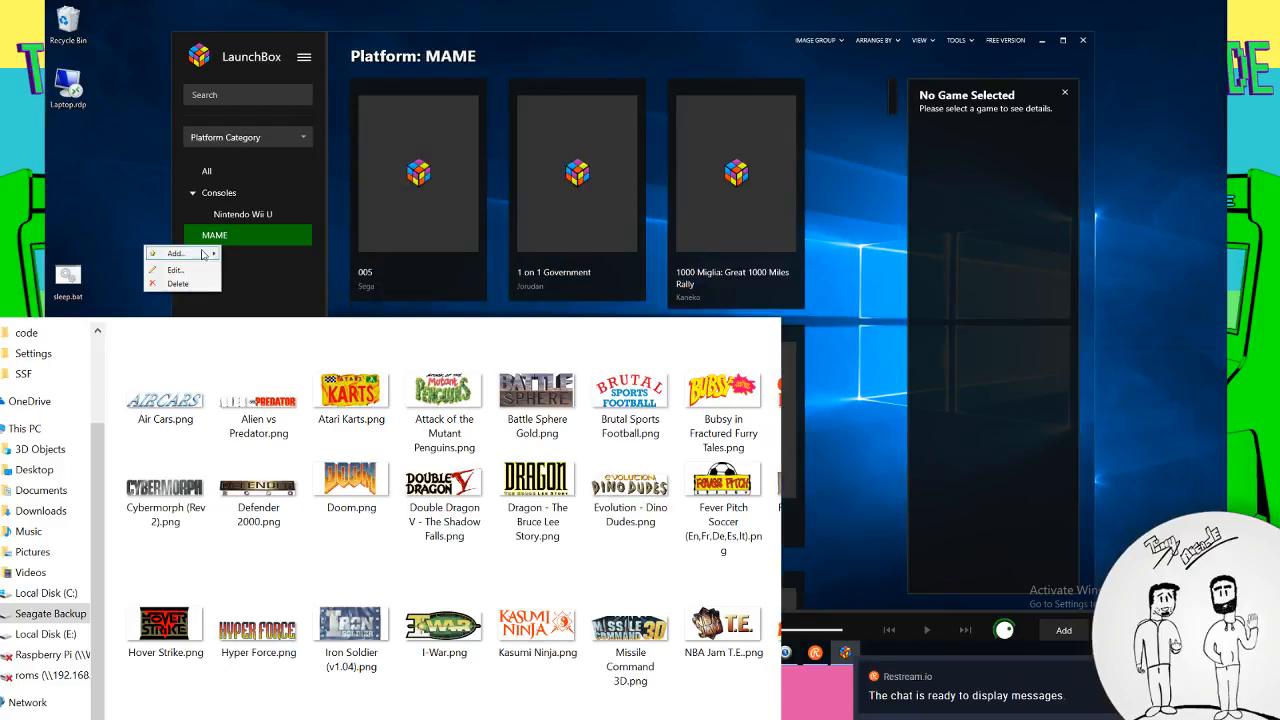
{"action": "mouse_move", "coordinate": [200, 255]}
{"action": "left_click", "coordinate": [247, 255]}
{"action": "left_click", "coordinate": [853, 222]}
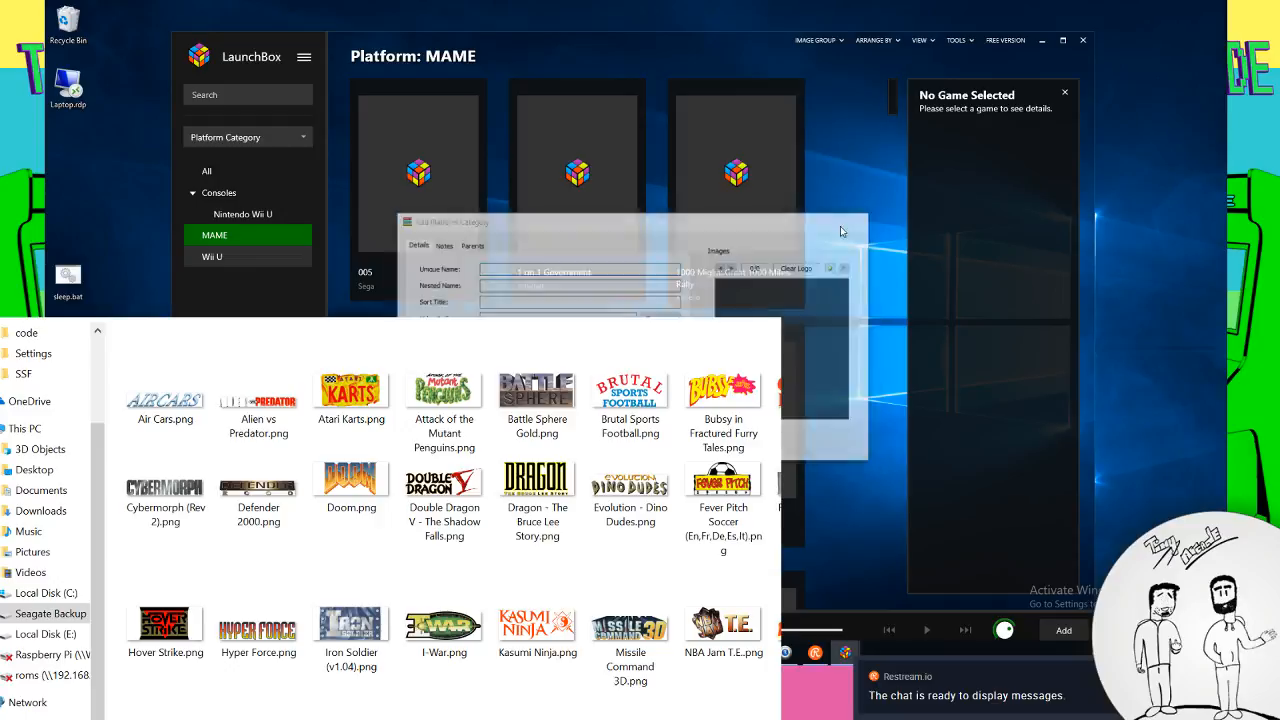
Delete the empty Wii U platform category, confirm the deletion, and show the Consoles category with its platform list collapsed
{"action": "left_click", "coordinate": [228, 258]}
{"action": "right_click", "coordinate": [228, 259]}
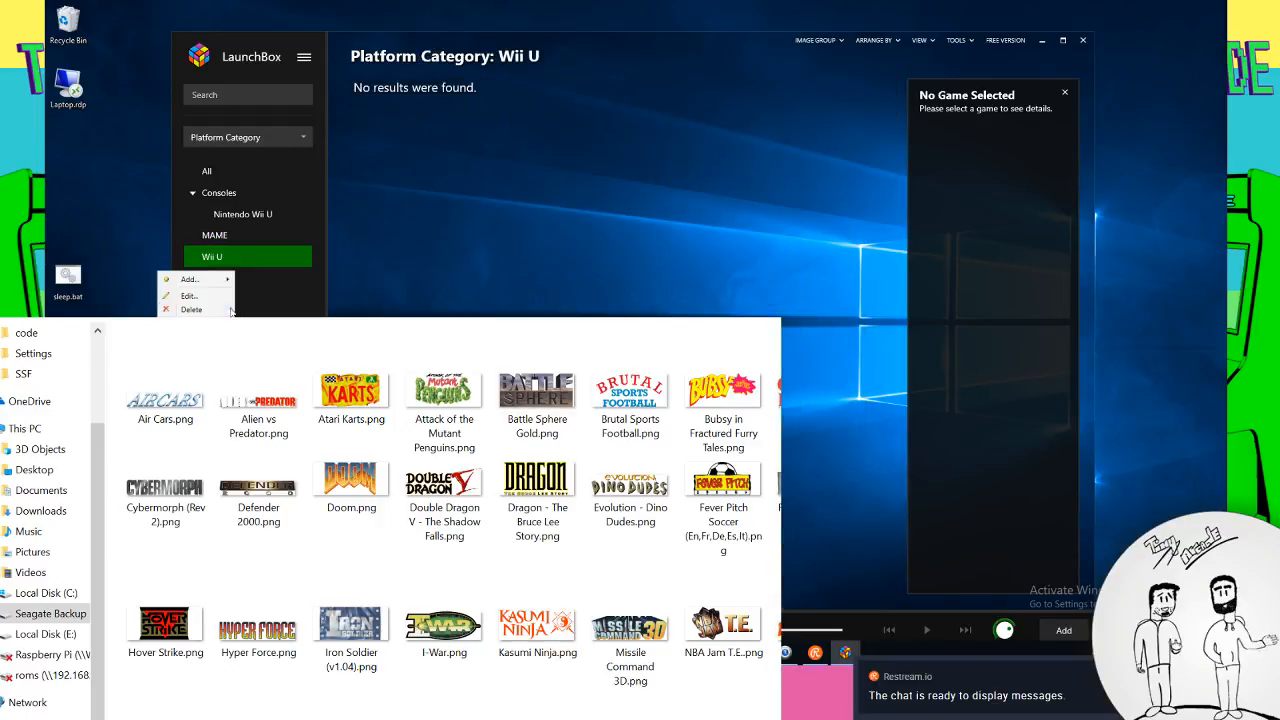
{"action": "left_click", "coordinate": [228, 310]}
{"action": "left_click", "coordinate": [664, 362]}
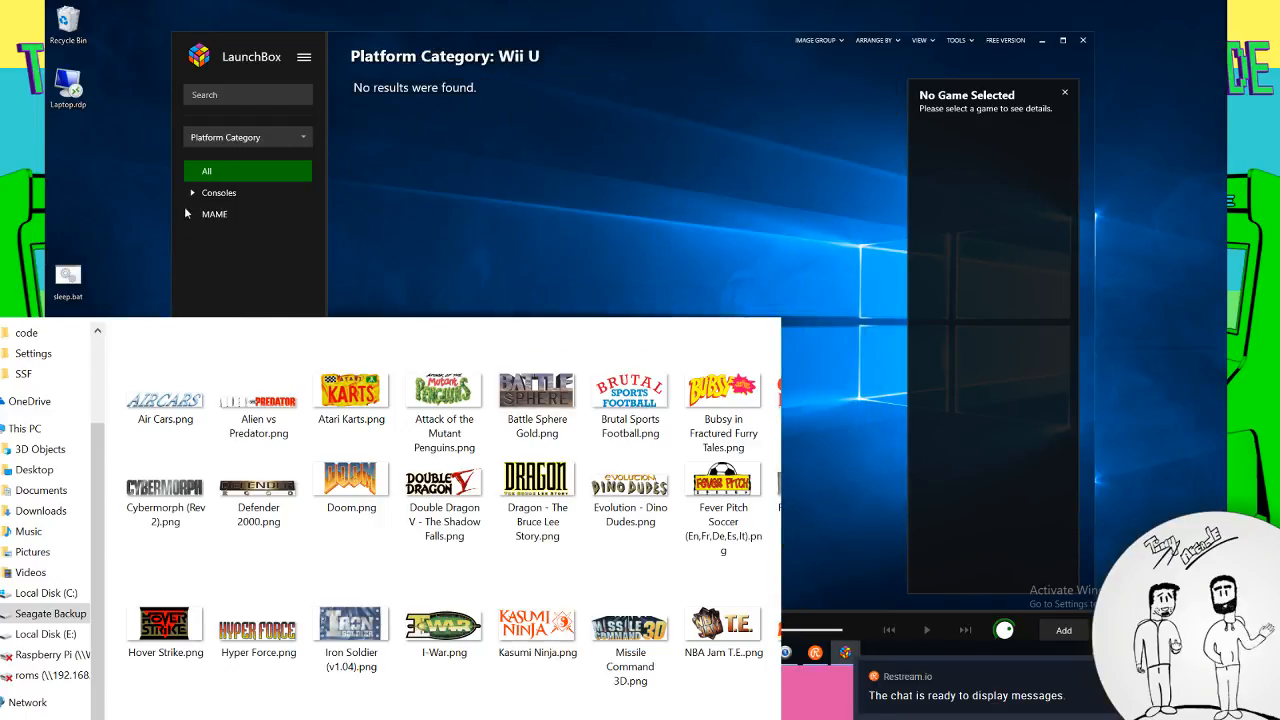
{"action": "left_click", "coordinate": [193, 195]}
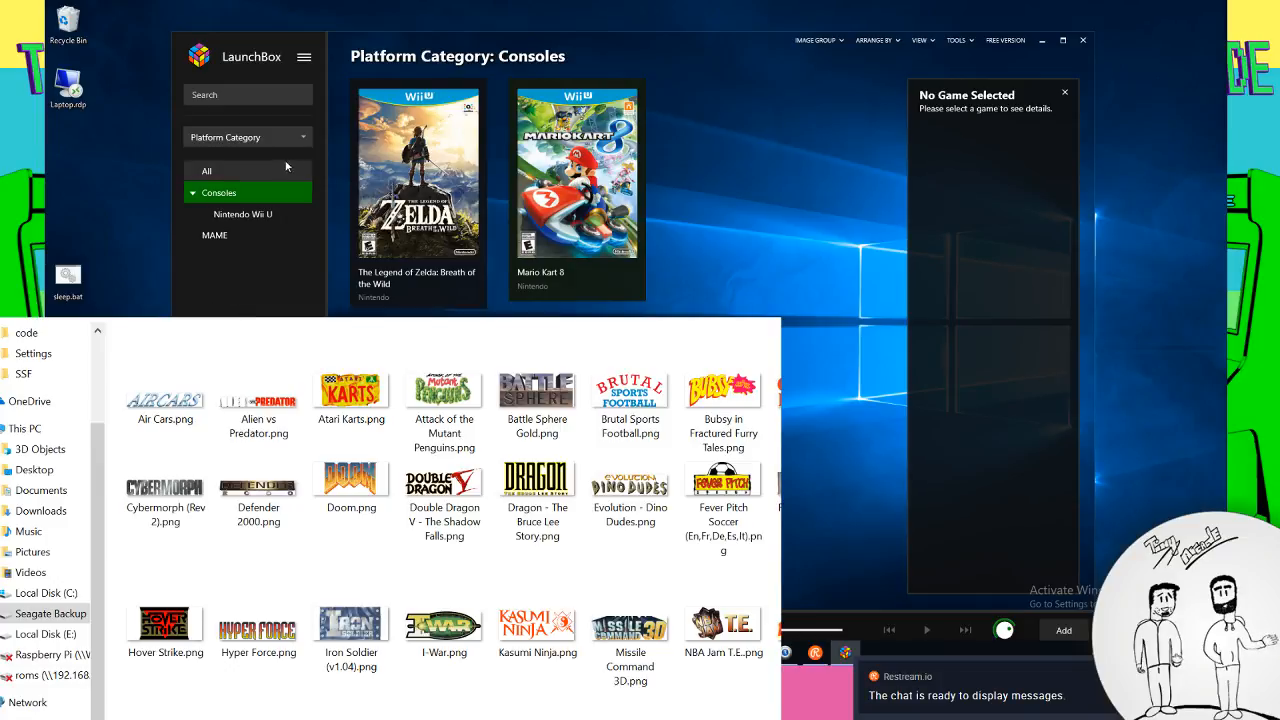
{"action": "left_click", "coordinate": [192, 192]}
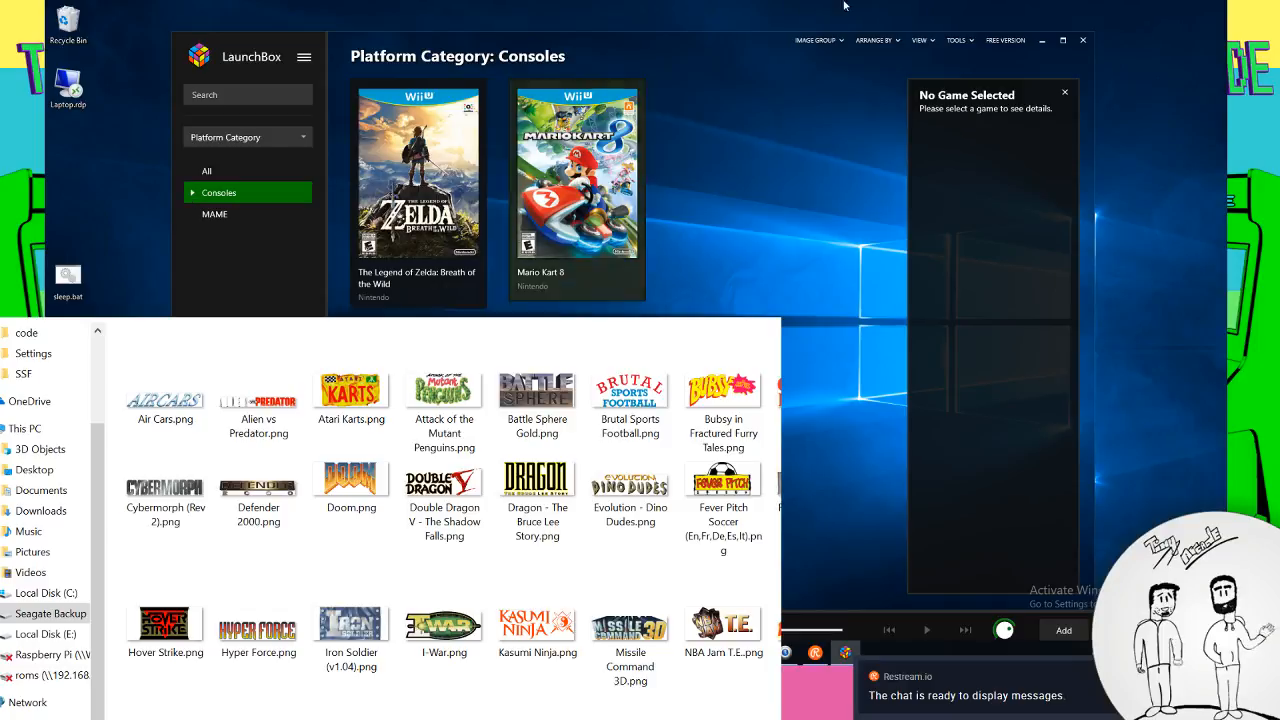
Open the emulator manager and start adding a new emulator entry
{"action": "left_click", "coordinate": [956, 40]}
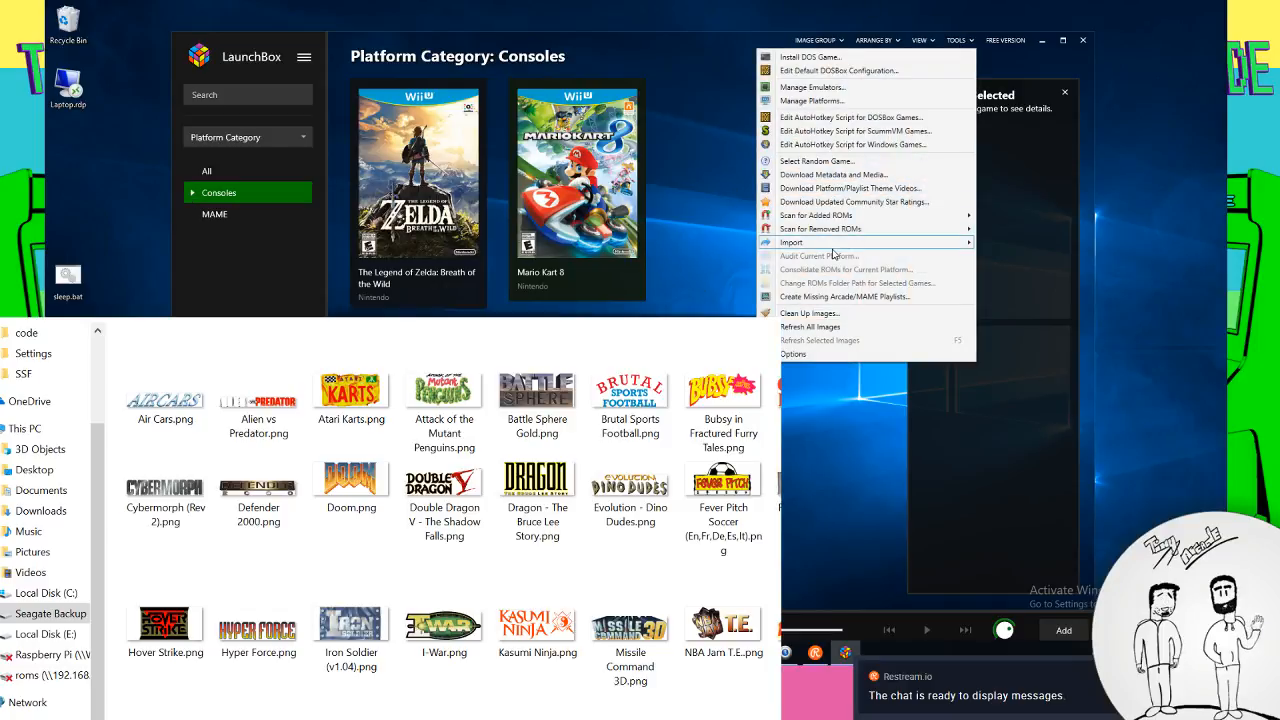
{"action": "left_click", "coordinate": [814, 87]}
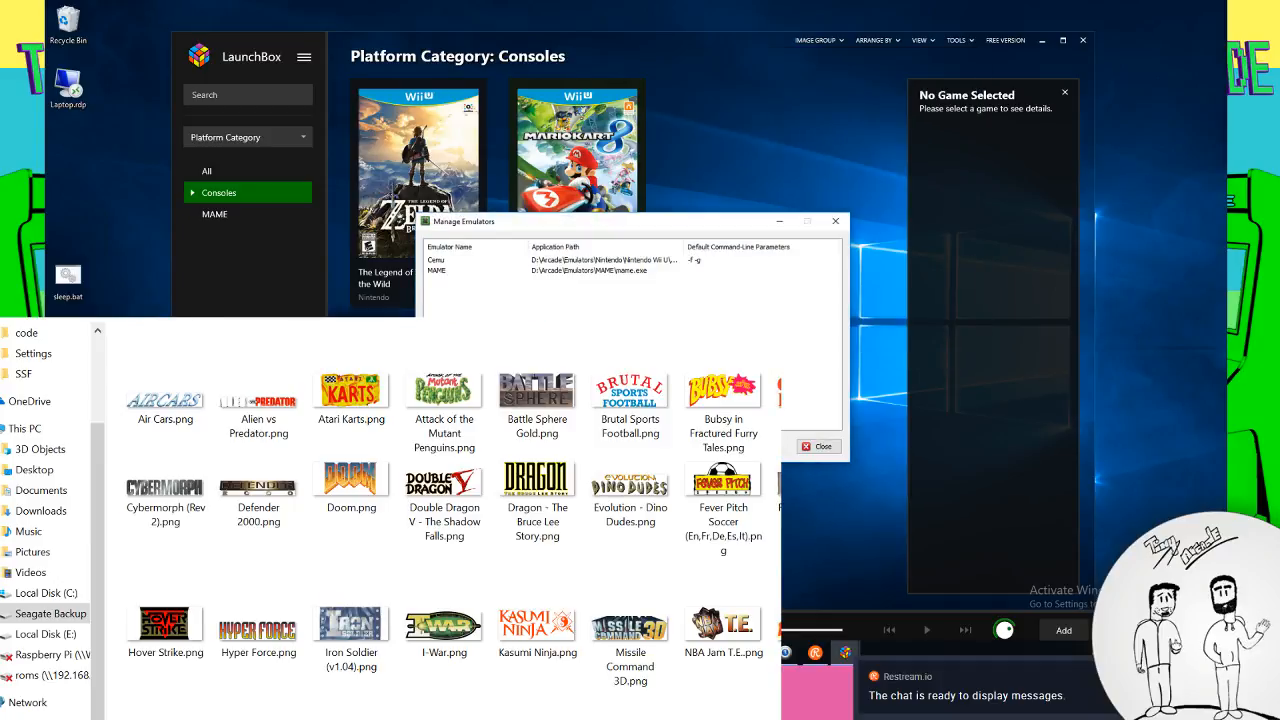
{"action": "left_click", "coordinate": [447, 447]}
{"action": "left_click", "coordinate": [527, 264]}
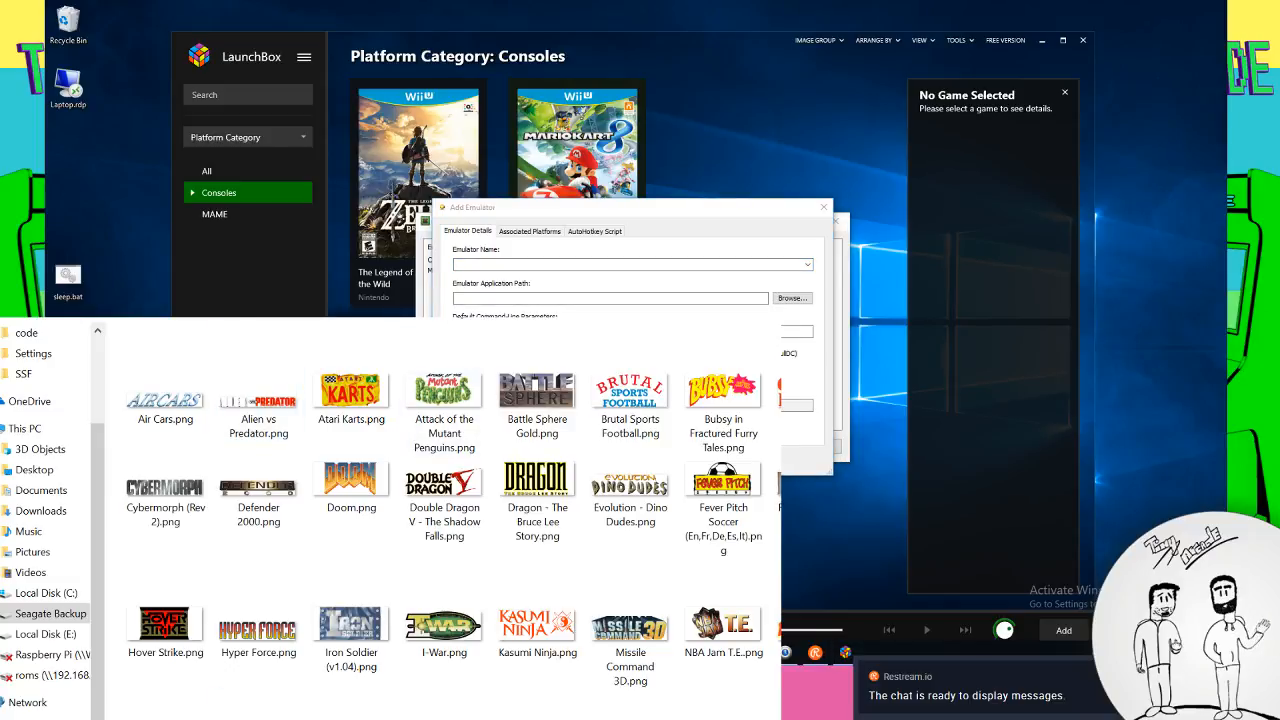
Open Sega Saturn.ini from the HyperSpin Settings folder to check the existing Saturn emulator configuration
{"action": "left_click", "coordinate": [229, 308]}
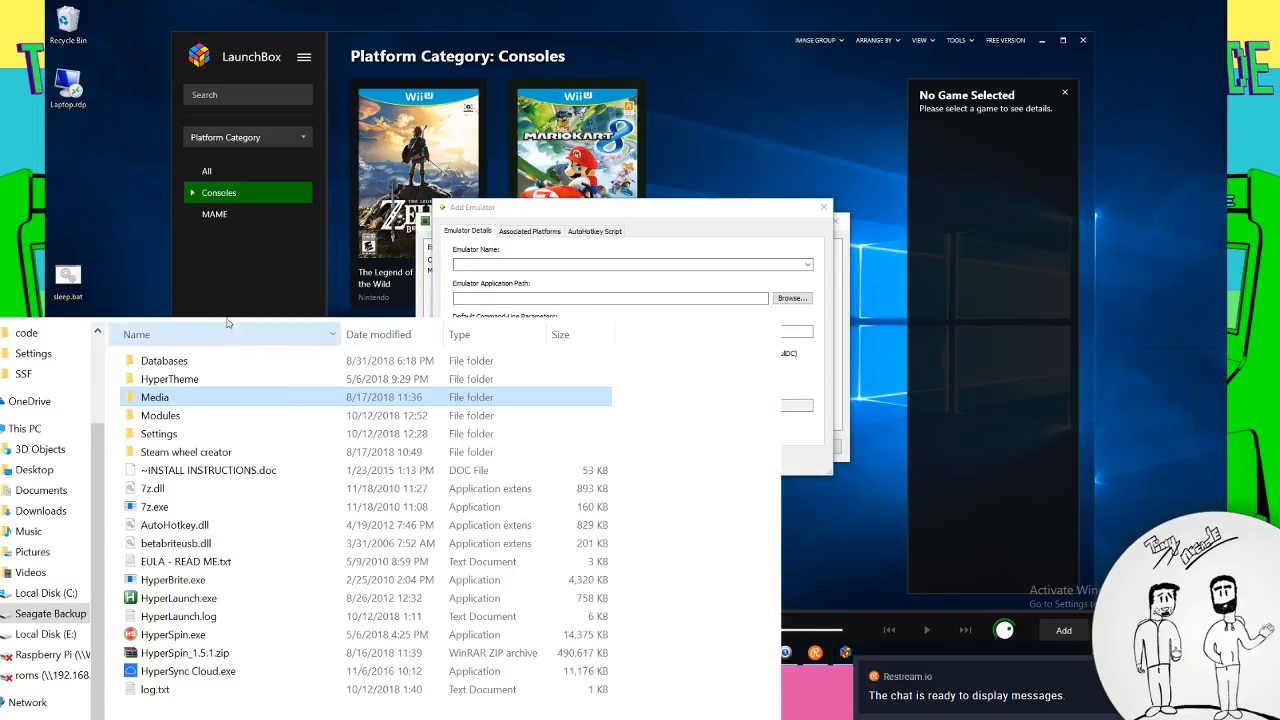
{"action": "left_click", "coordinate": [167, 434]}
{"action": "double_click", "coordinate": [162, 434]}
{"action": "scroll", "coordinate": [185, 470], "scroll_direction": "down", "scroll_amount": 20}
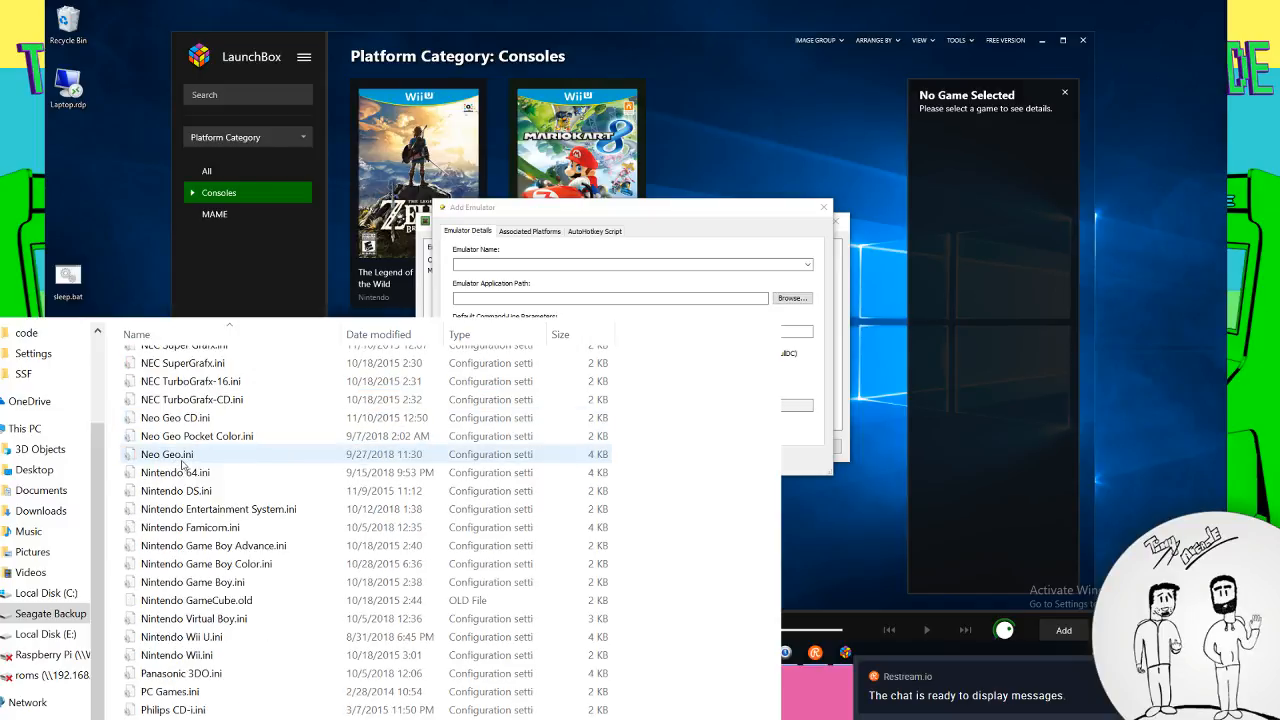
{"action": "scroll", "coordinate": [190, 487], "scroll_direction": "down", "scroll_amount": 3}
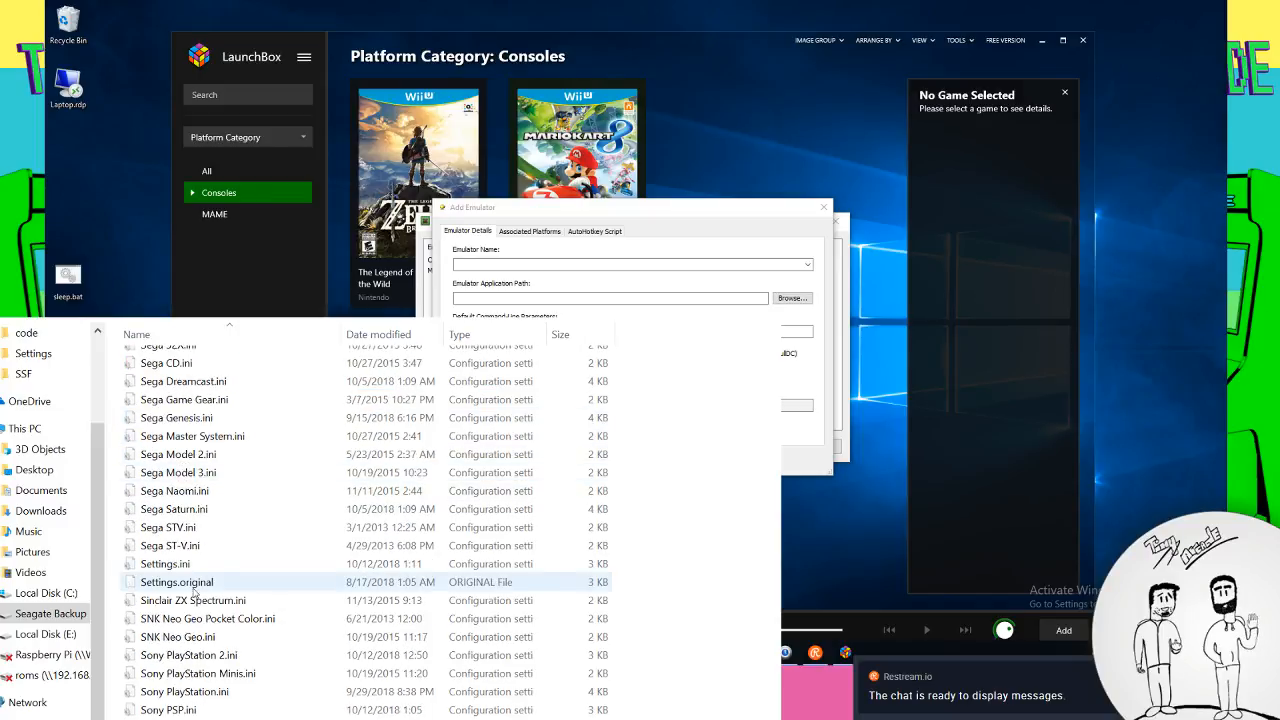
{"action": "double_click", "coordinate": [193, 510]}
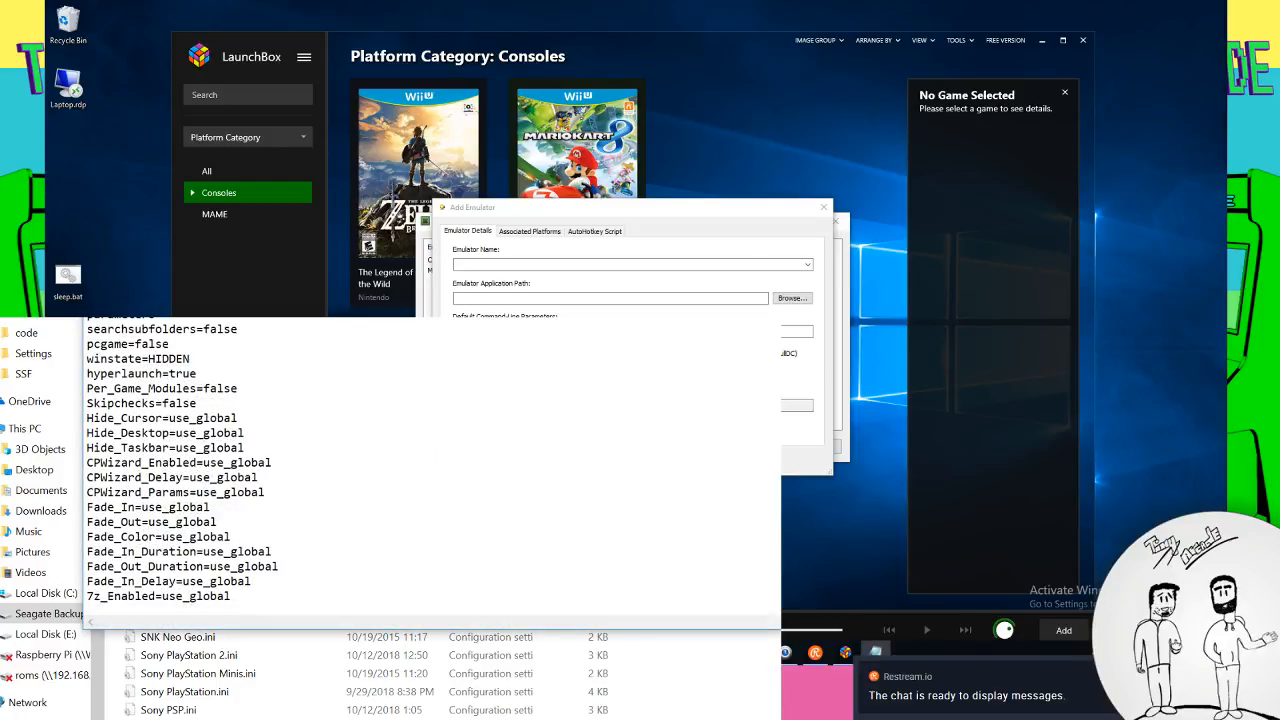
Name the new emulator SSF
{"action": "left_click", "coordinate": [499, 264]}
{"action": "type", "text": "S"}
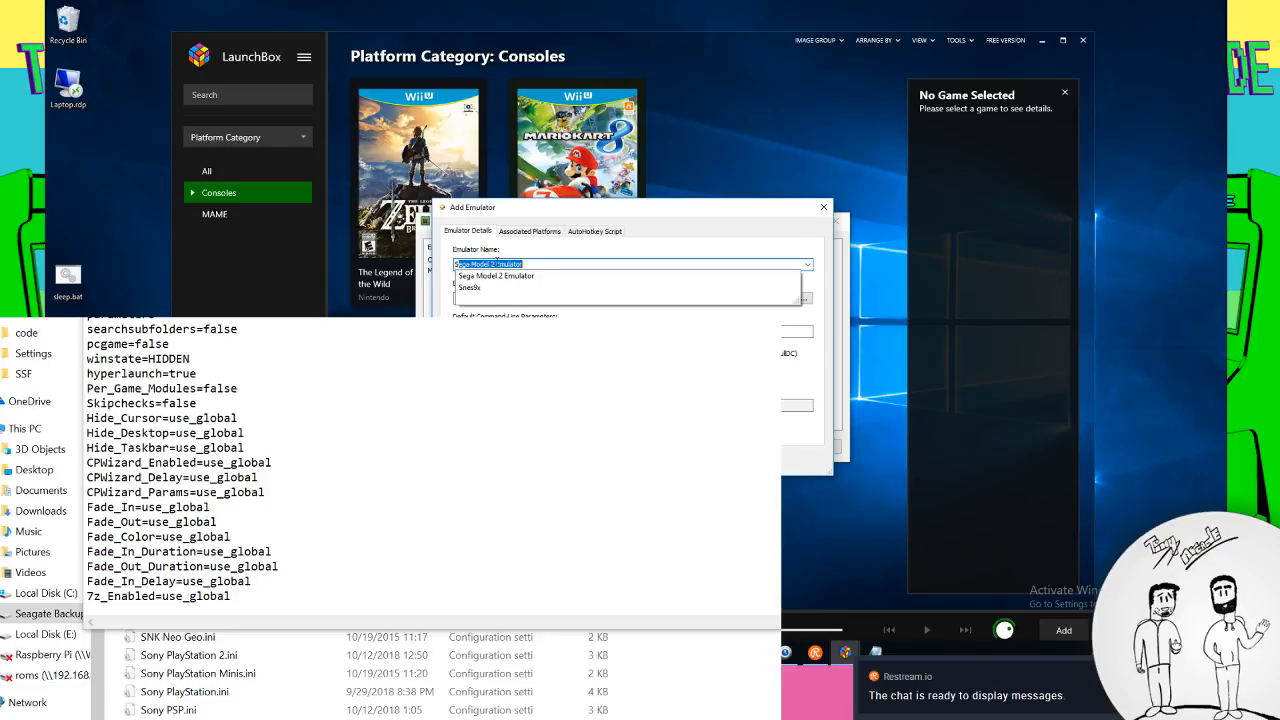
{"action": "type", "text": "SF"}
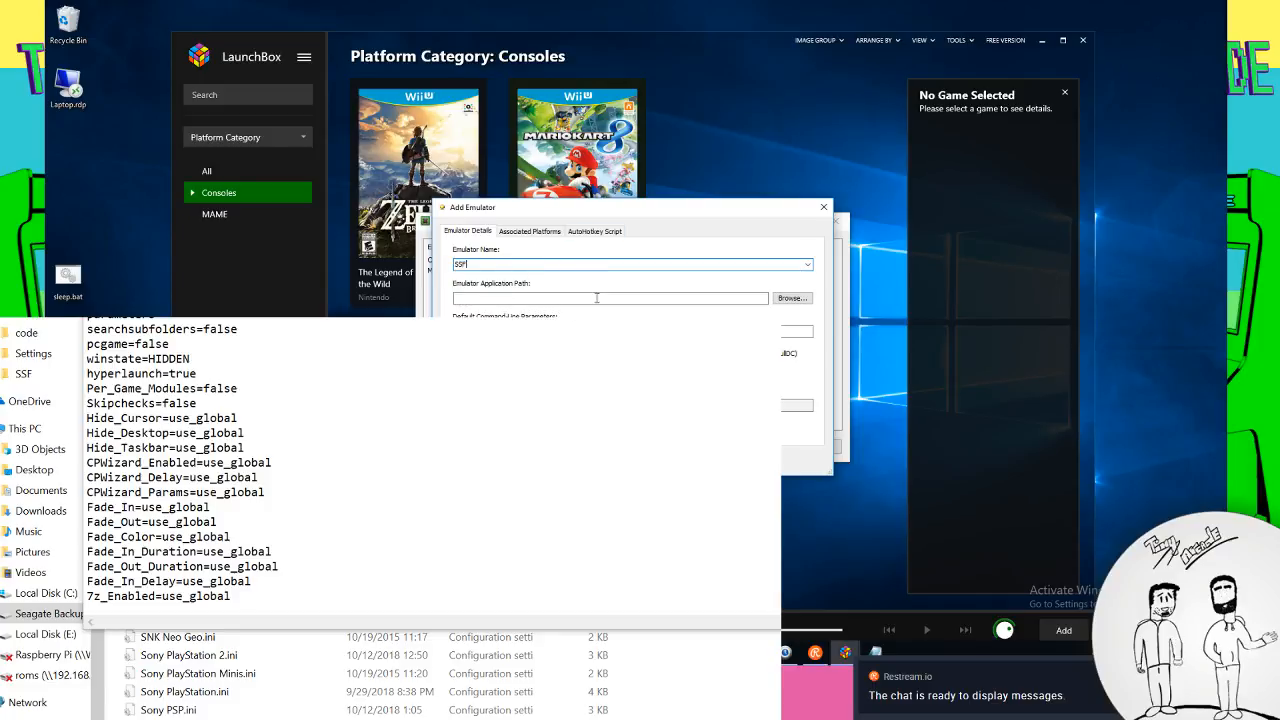
Set the emulator's application path to SSF.exe in D:\Arcade\Emulators\Sega\Sega Saturn\SSF_012_beta_R4(2018)
{"action": "left_click", "coordinate": [791, 298]}
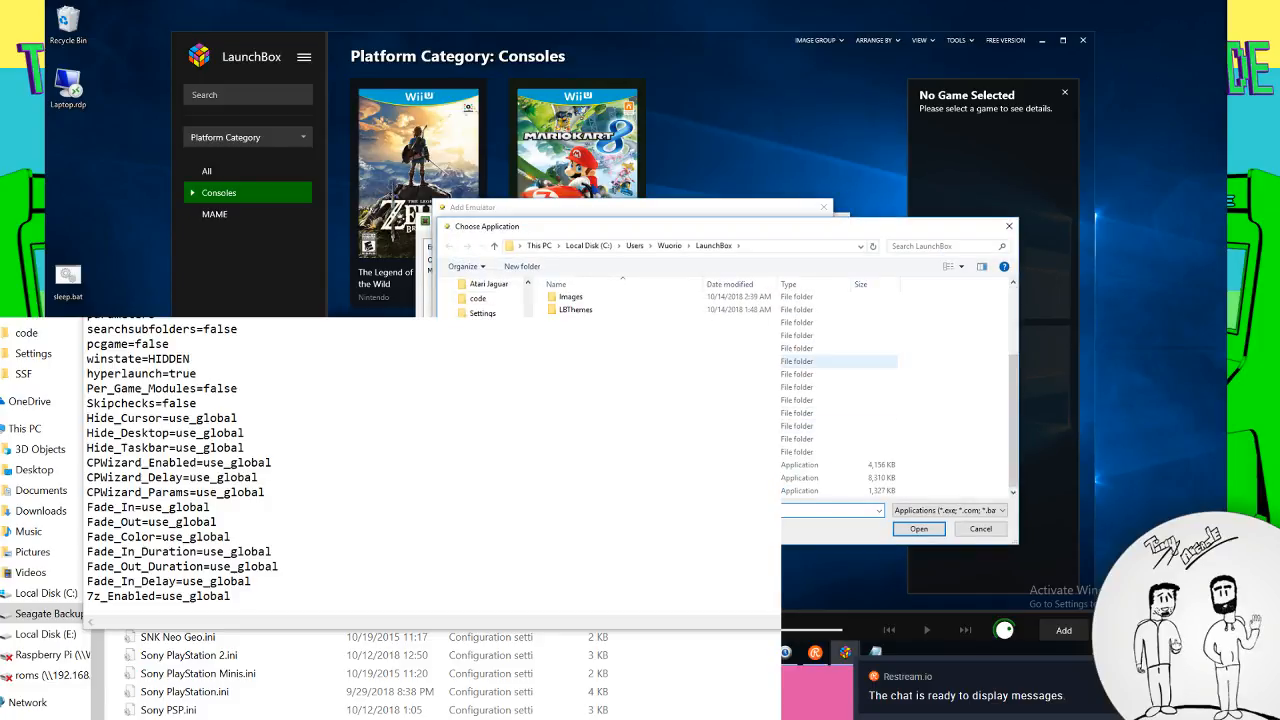
{"action": "scroll", "coordinate": [490, 298], "scroll_direction": "down", "scroll_amount": 2}
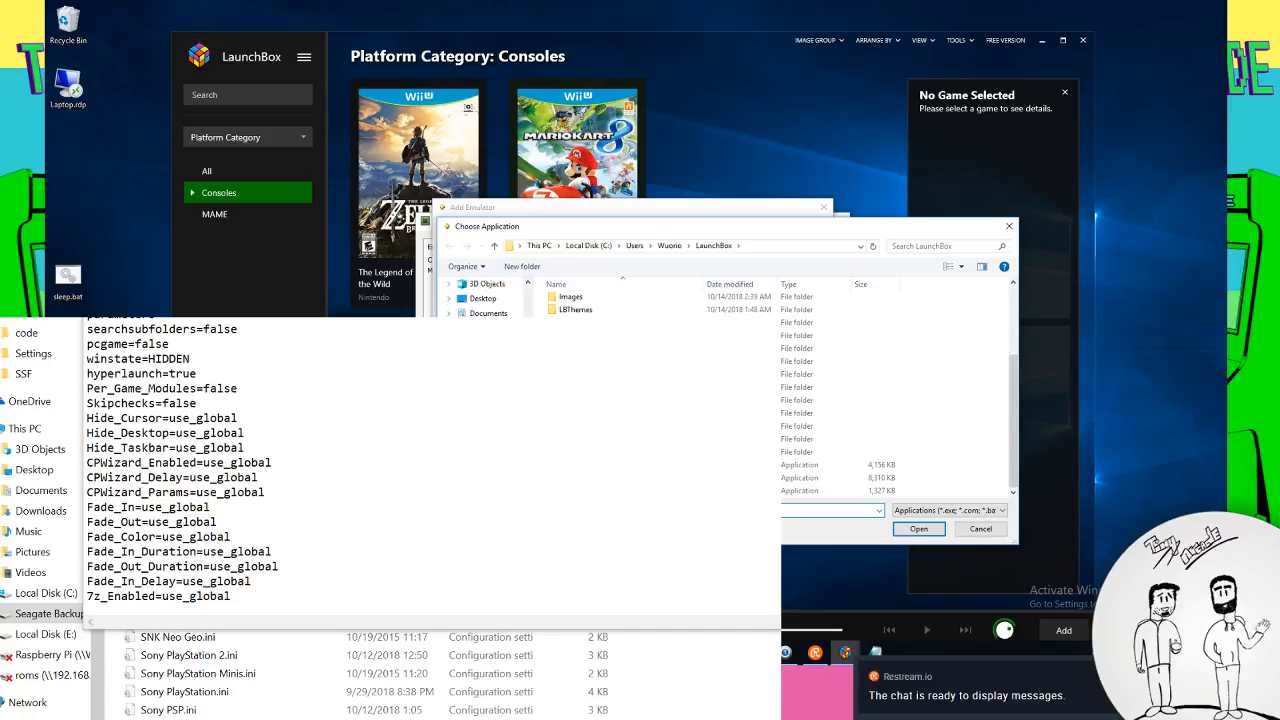
{"action": "left_click", "coordinate": [495, 401]}
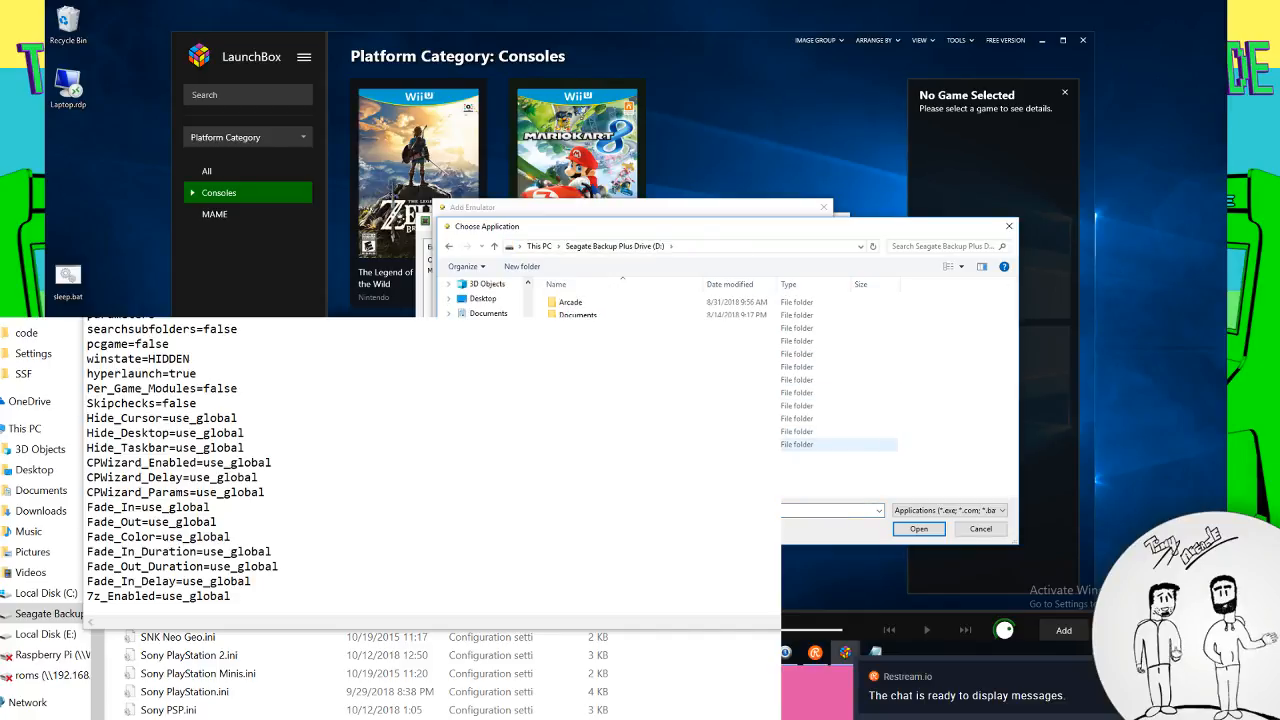
{"action": "double_click", "coordinate": [570, 301]}
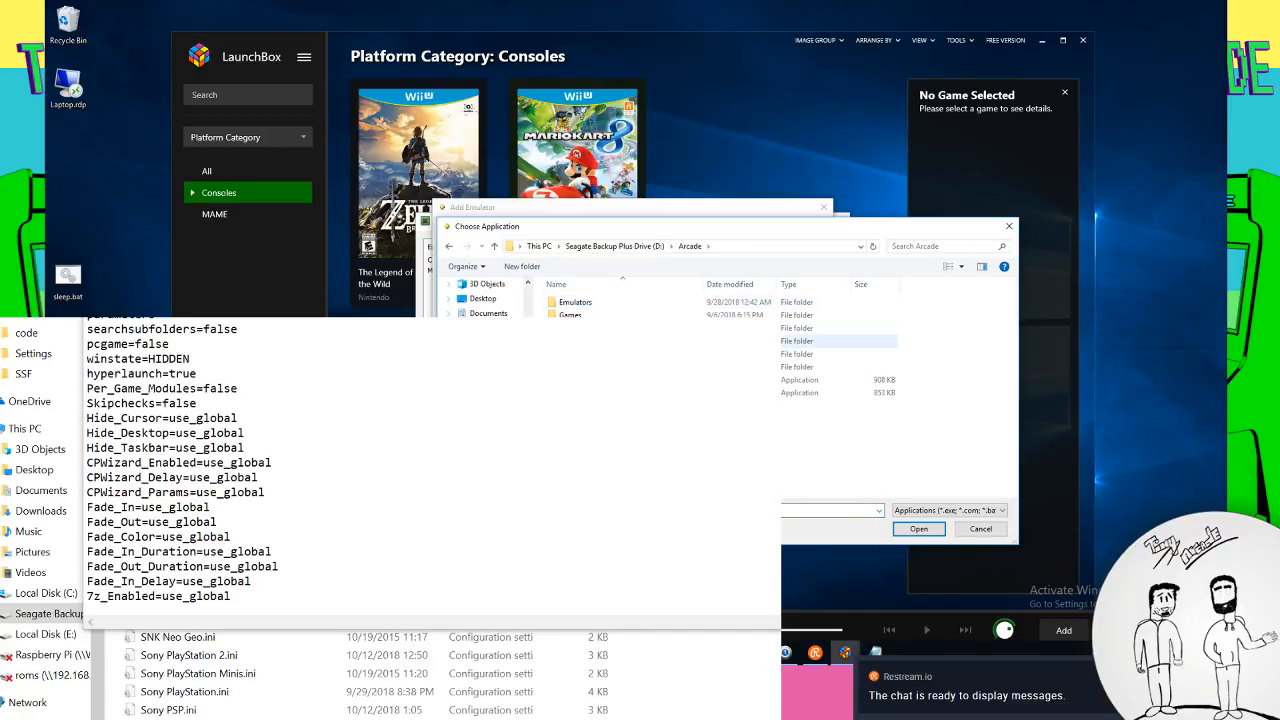
{"action": "double_click", "coordinate": [575, 301]}
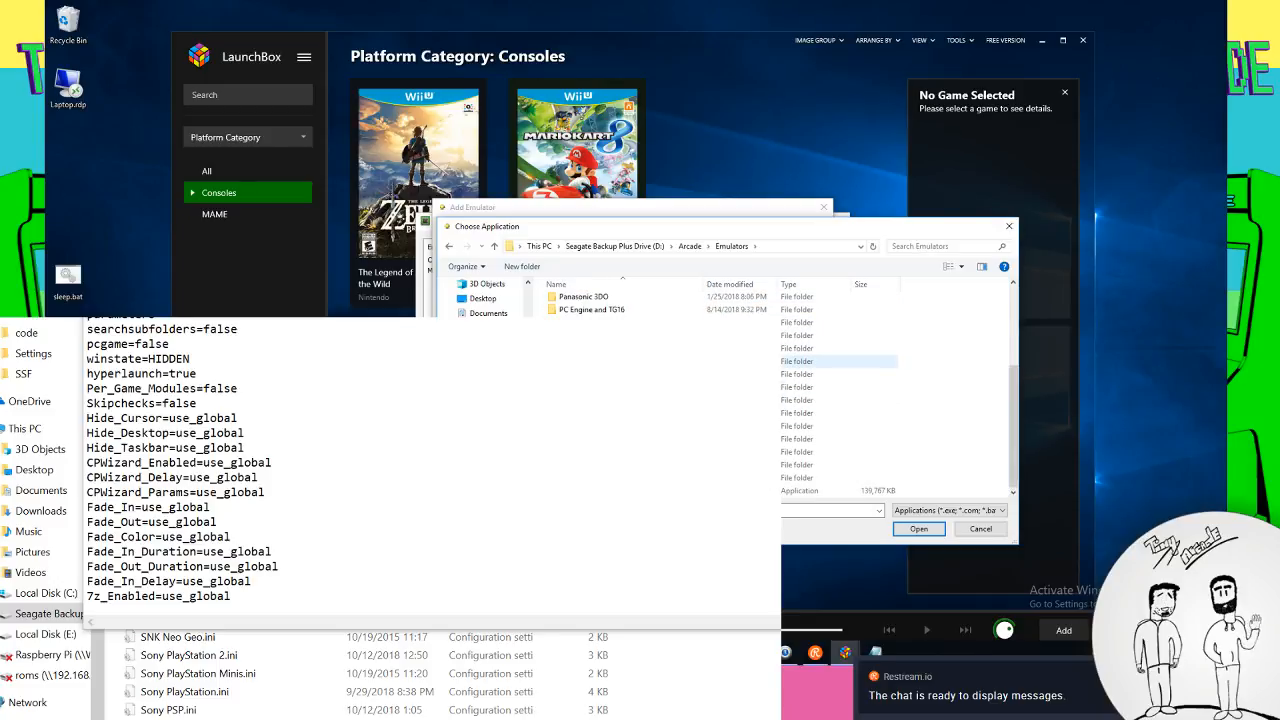
{"action": "left_click", "coordinate": [590, 387]}
{"action": "double_click", "coordinate": [590, 387]}
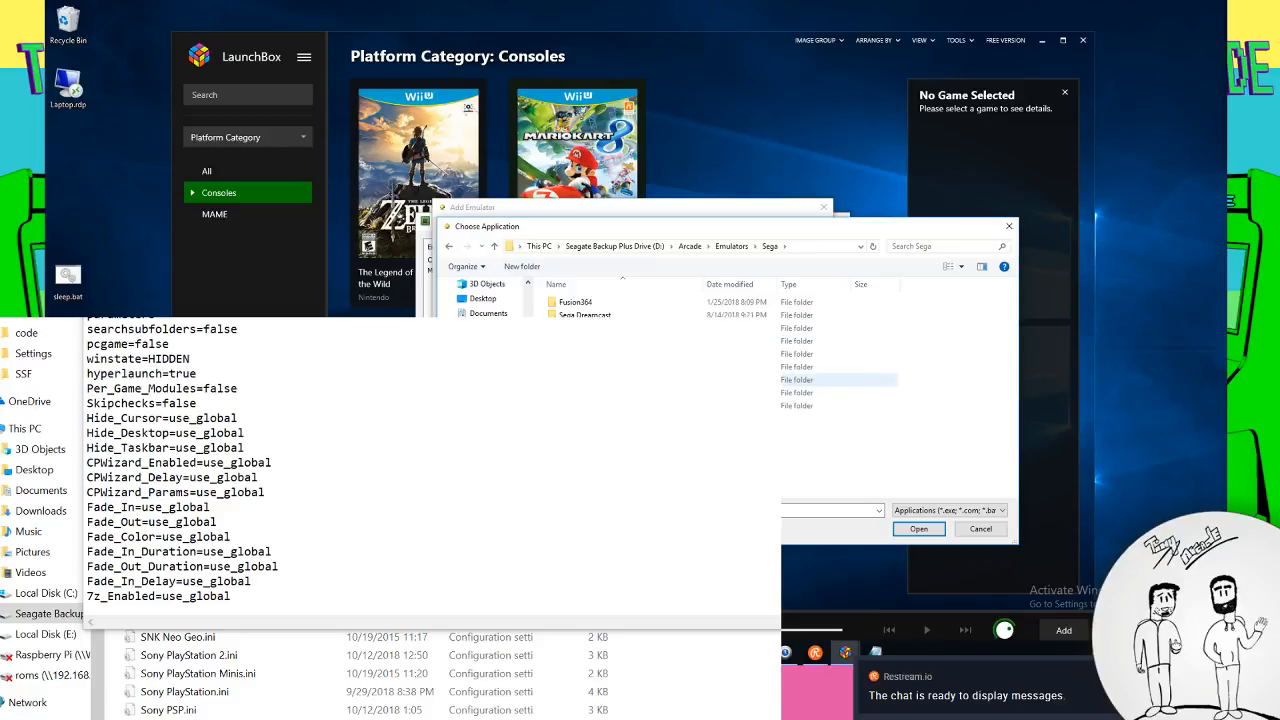
{"action": "double_click", "coordinate": [590, 380]}
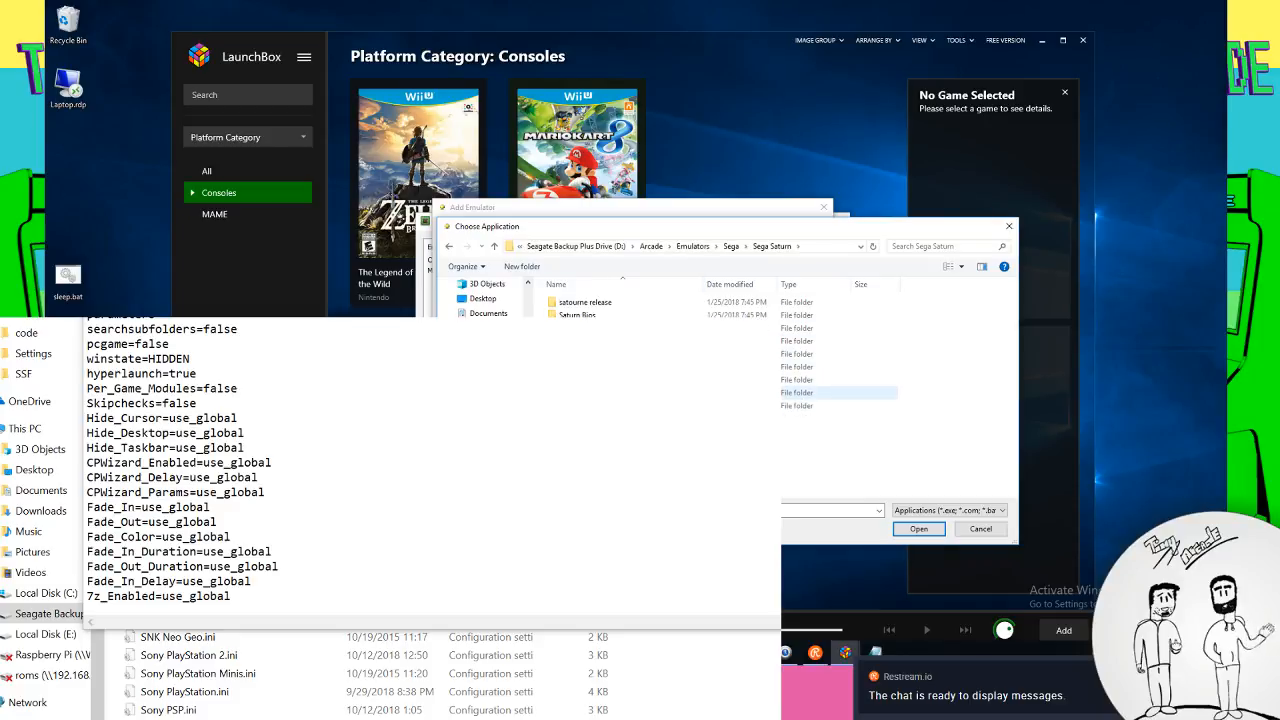
{"action": "double_click", "coordinate": [590, 367]}
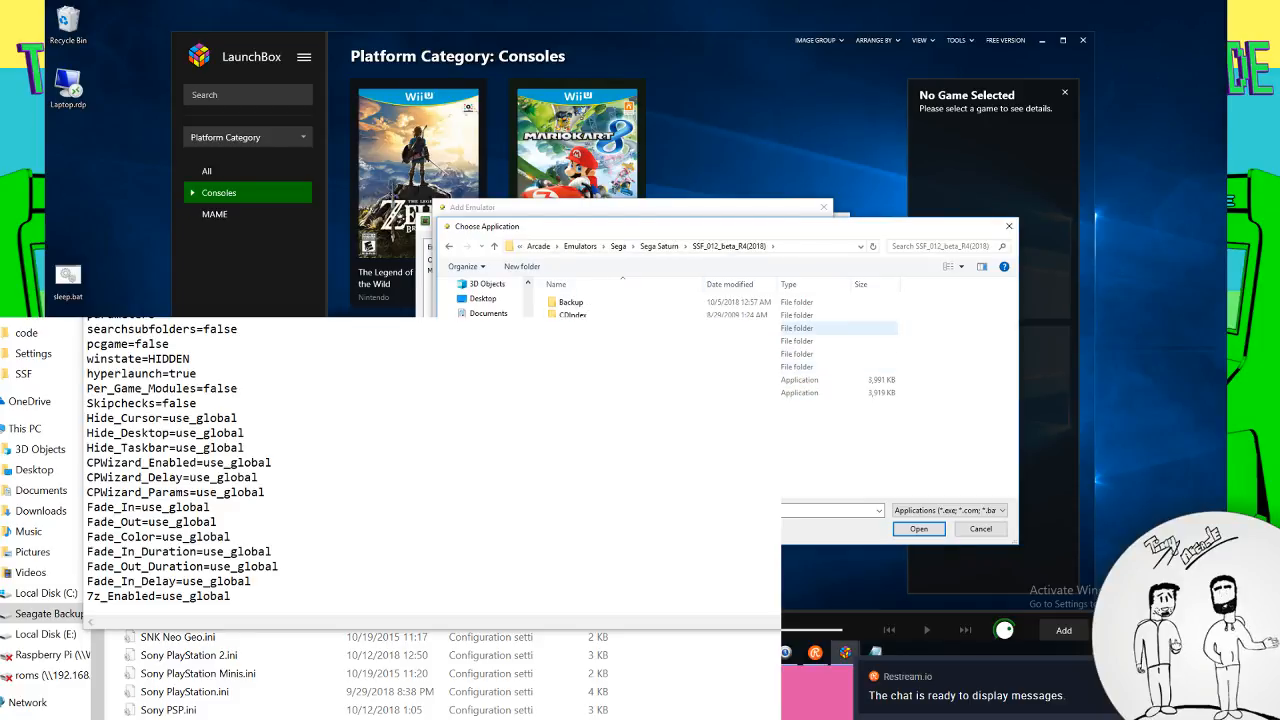
{"action": "double_click", "coordinate": [820, 380]}
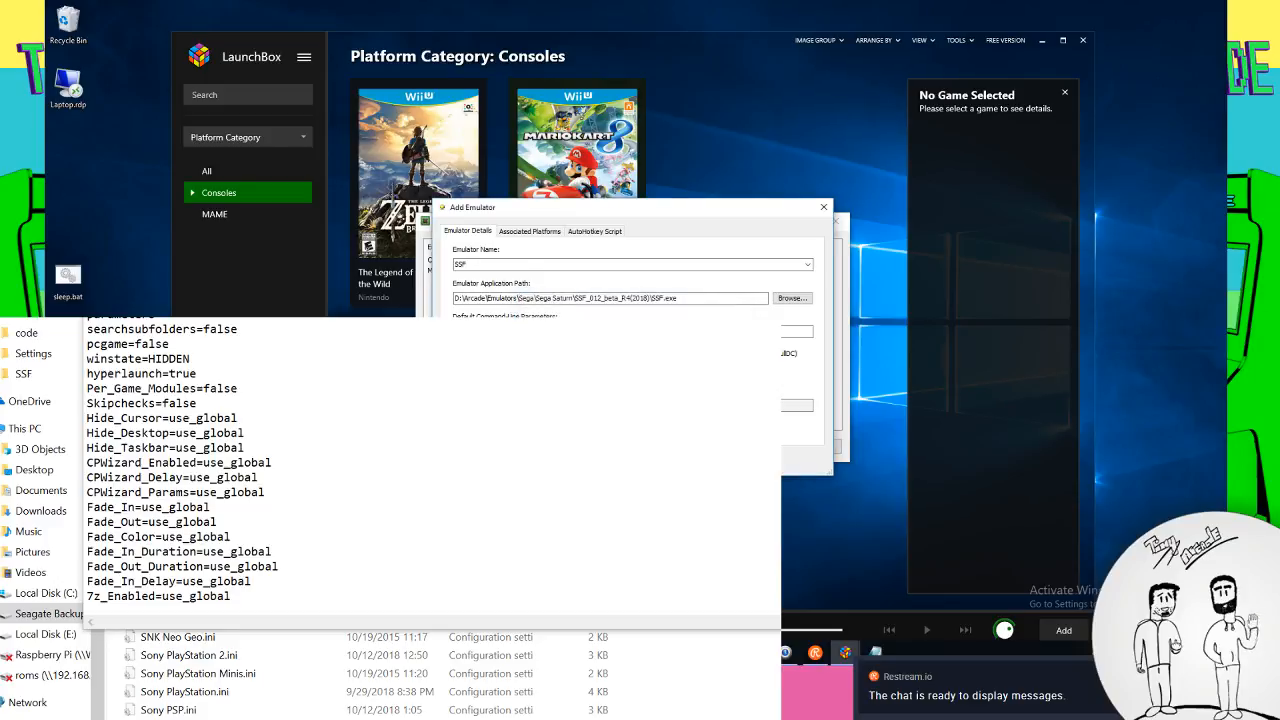
Associate the SSF emulator with the Sega Saturn platform, save it and close the emulator manager
{"action": "left_click", "coordinate": [530, 231]}
{"action": "left_click", "coordinate": [522, 266]}
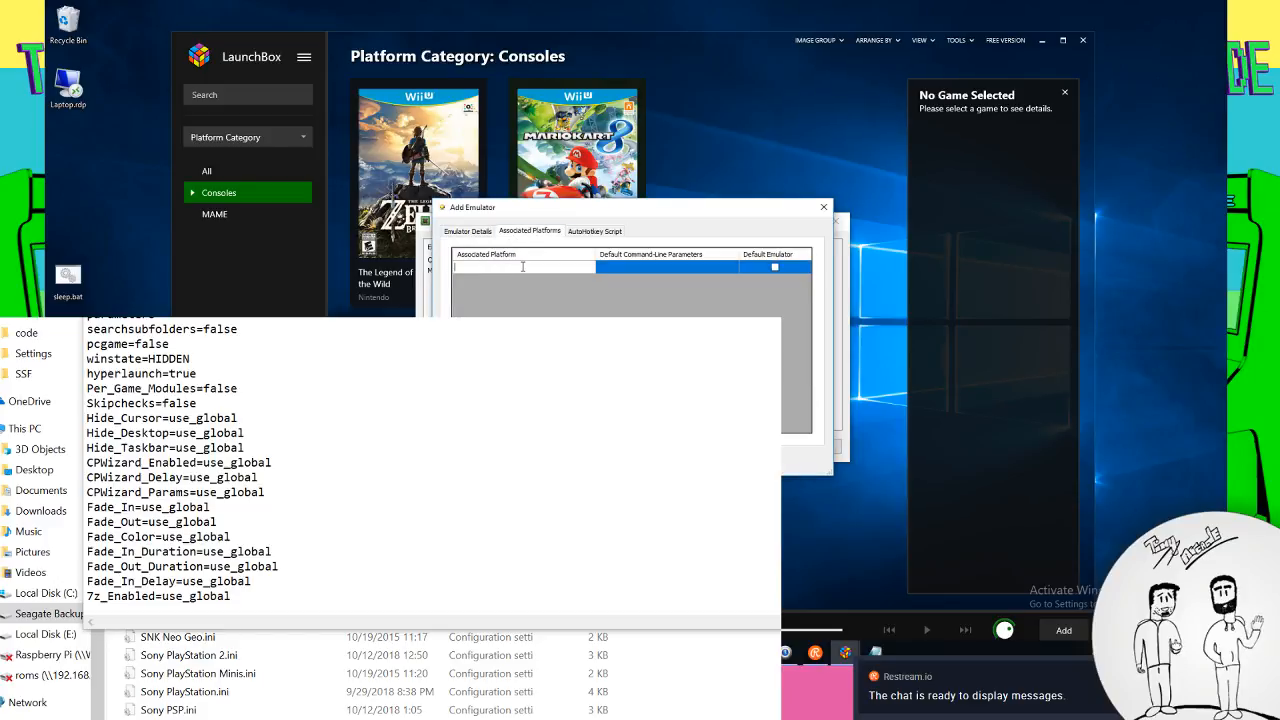
{"action": "type", "text": "Sega Saturn"}
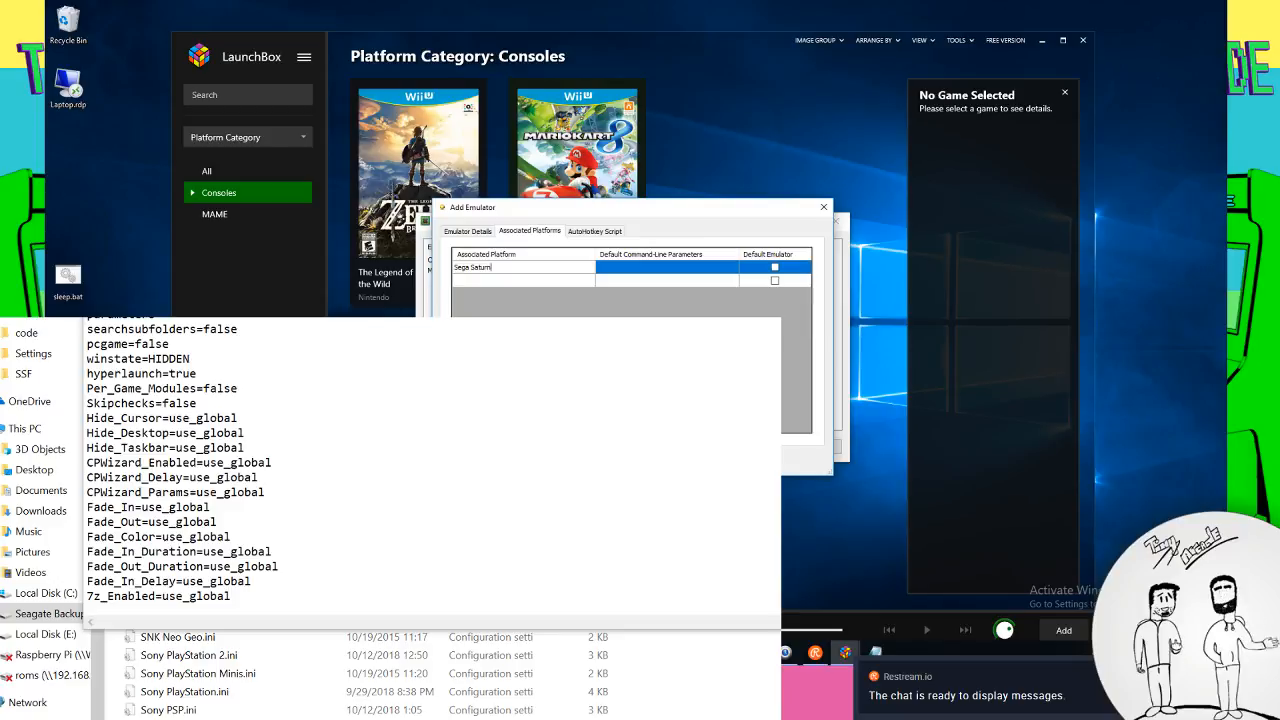
{"action": "key", "text": "Return"}
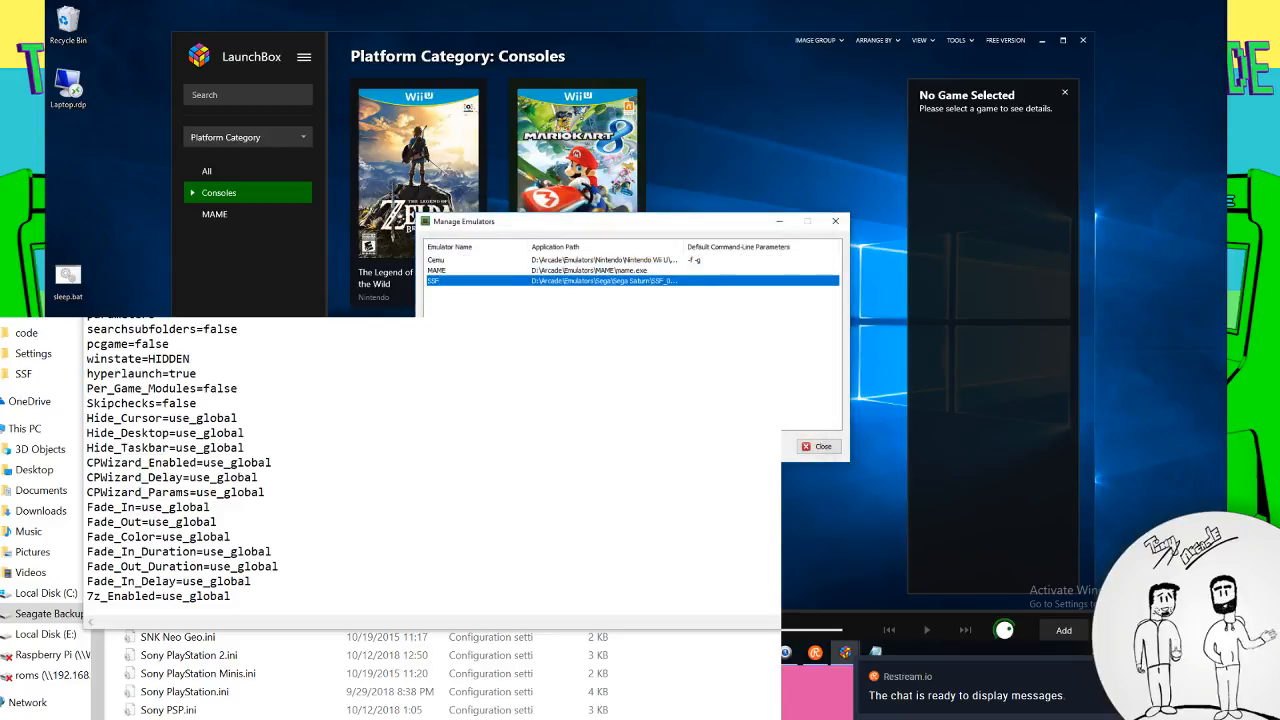
{"action": "left_click", "coordinate": [816, 446]}
Start the ROM files import wizard and open the folder chooser for adding a ROM folder
{"action": "left_click", "coordinate": [939, 41]}
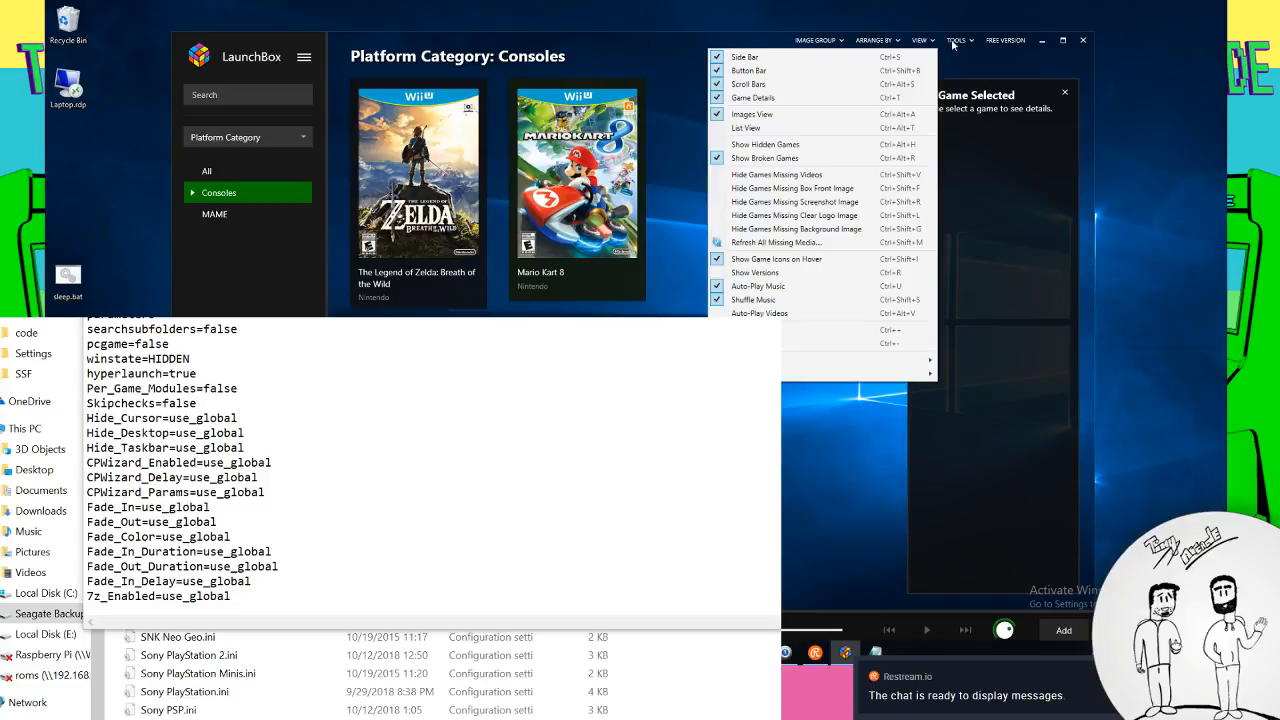
{"action": "mouse_move", "coordinate": [956, 41]}
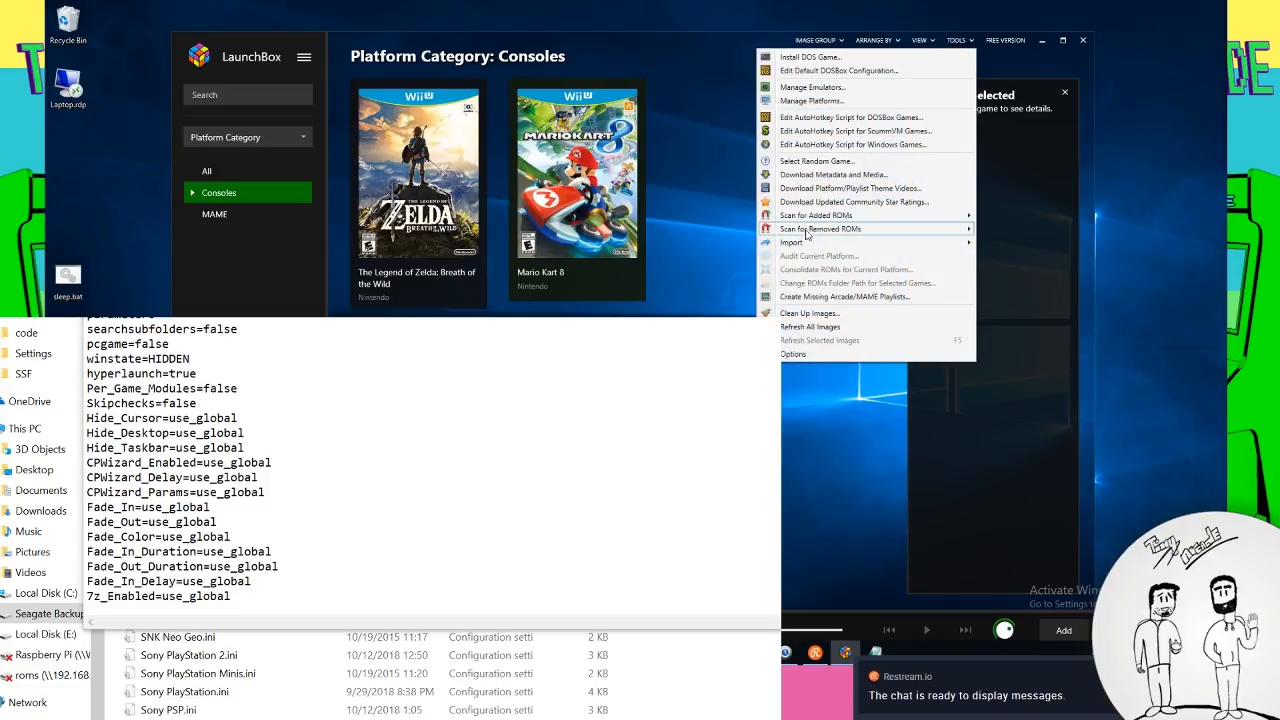
{"action": "mouse_move", "coordinate": [815, 244]}
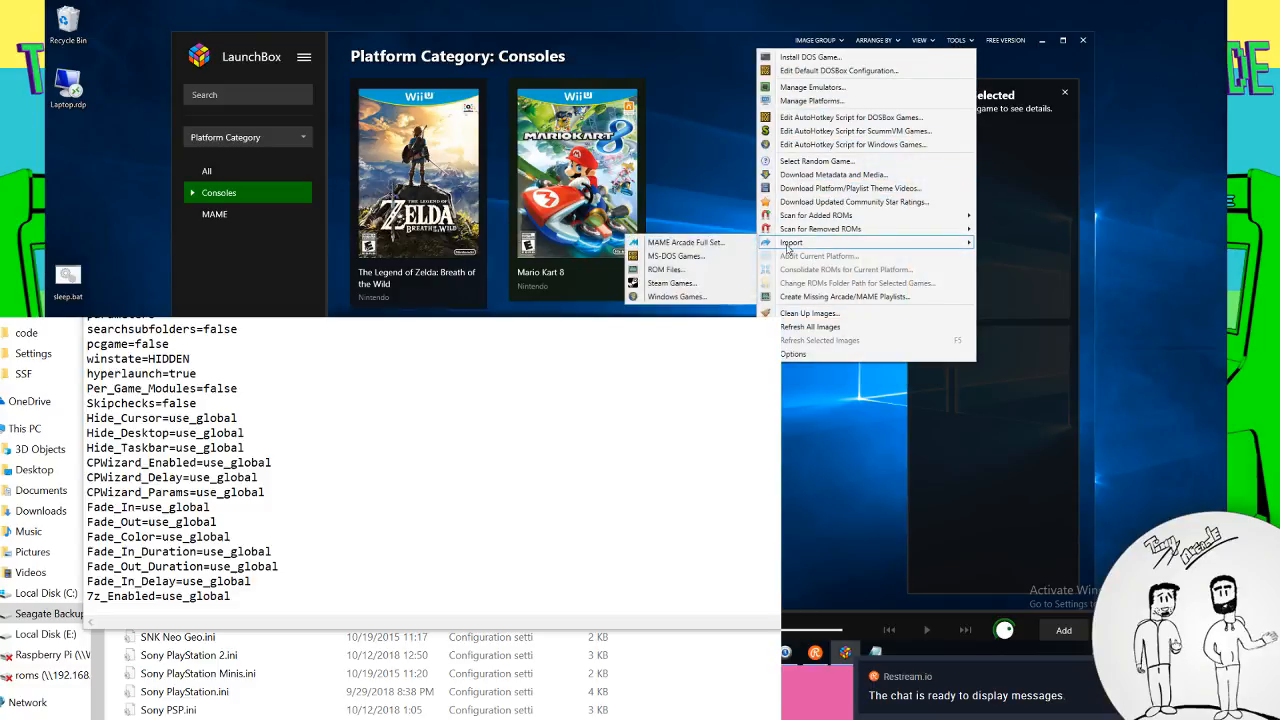
{"action": "left_click", "coordinate": [665, 269]}
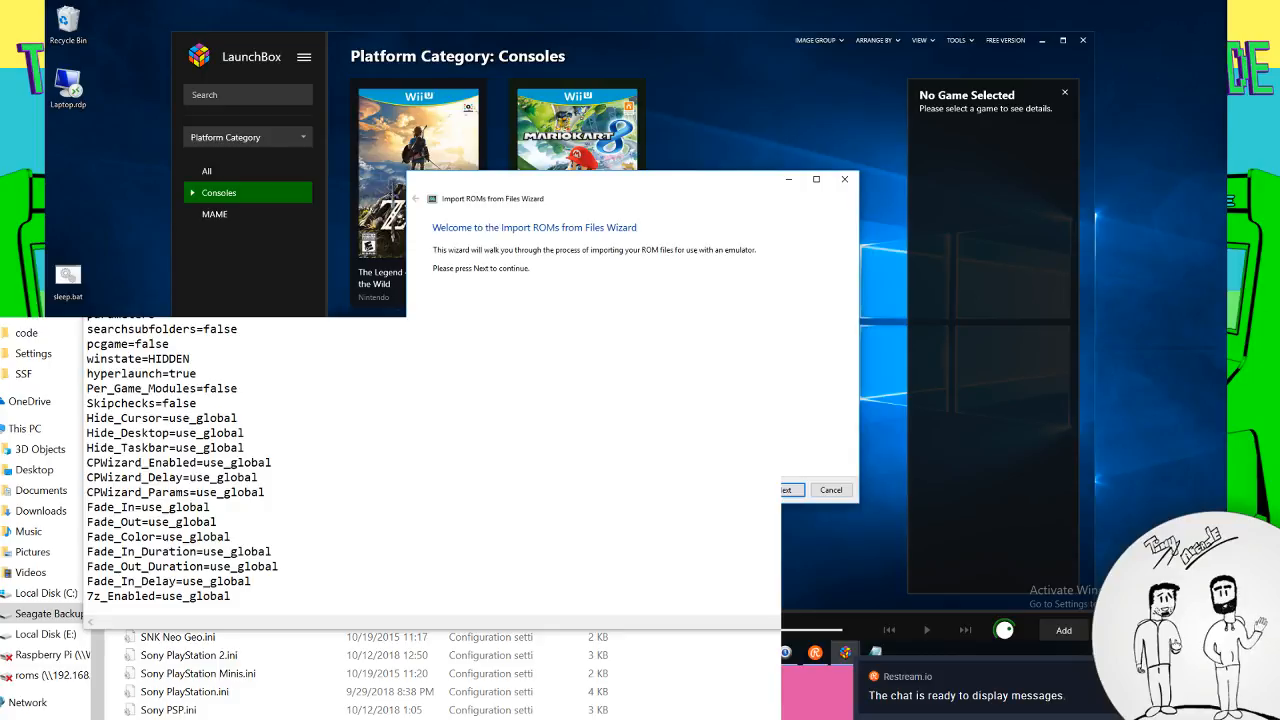
{"action": "left_click", "coordinate": [788, 490]}
{"action": "left_click", "coordinate": [550, 457]}
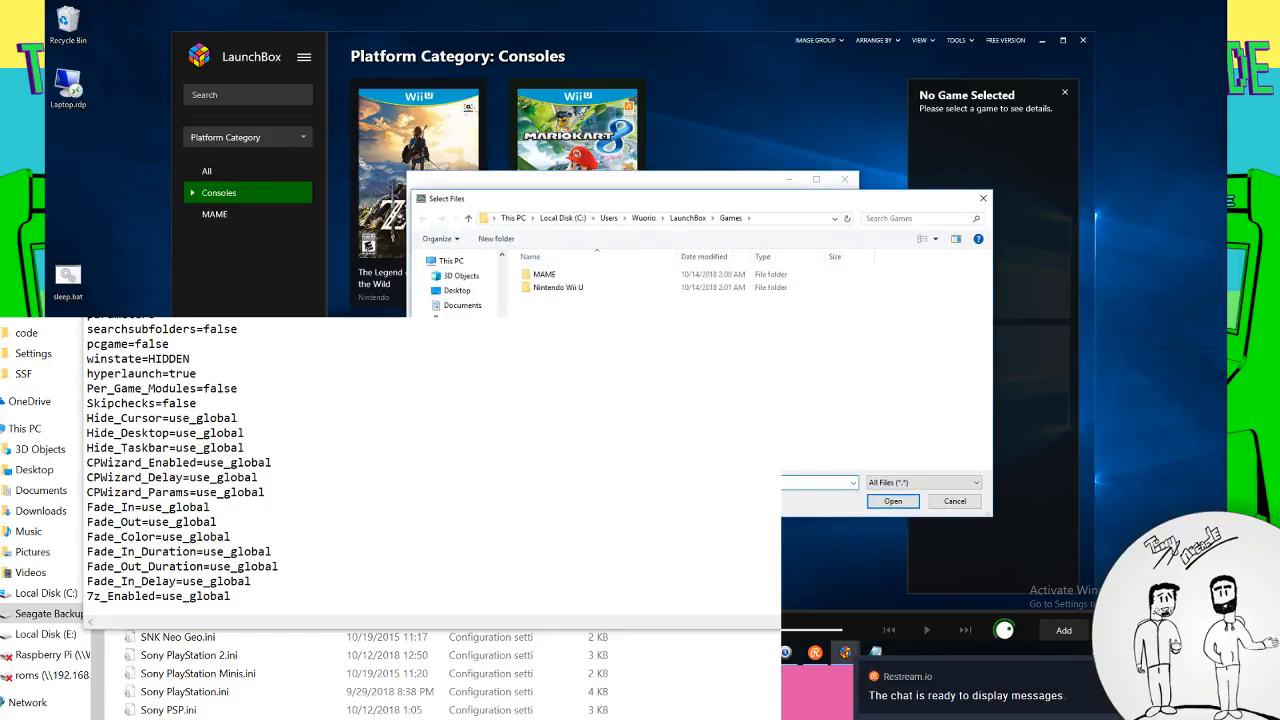
{"action": "left_click", "coordinate": [955, 501]}
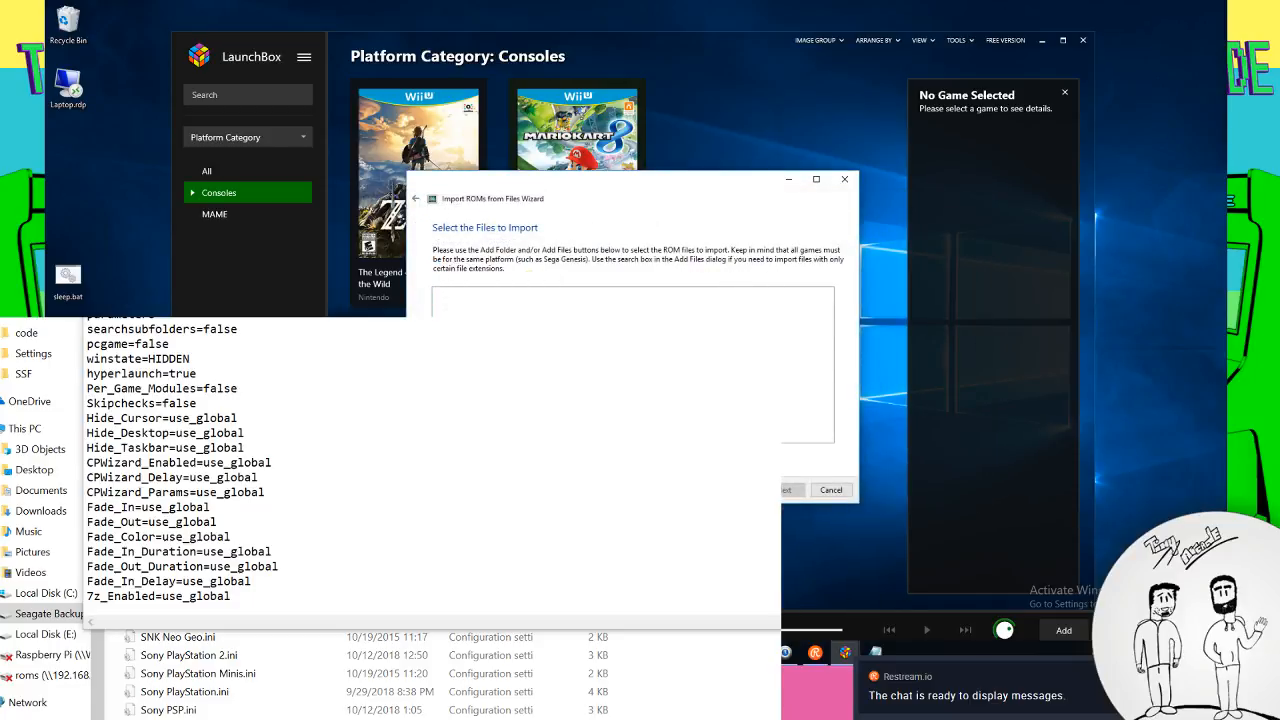
{"action": "left_click", "coordinate": [468, 457]}
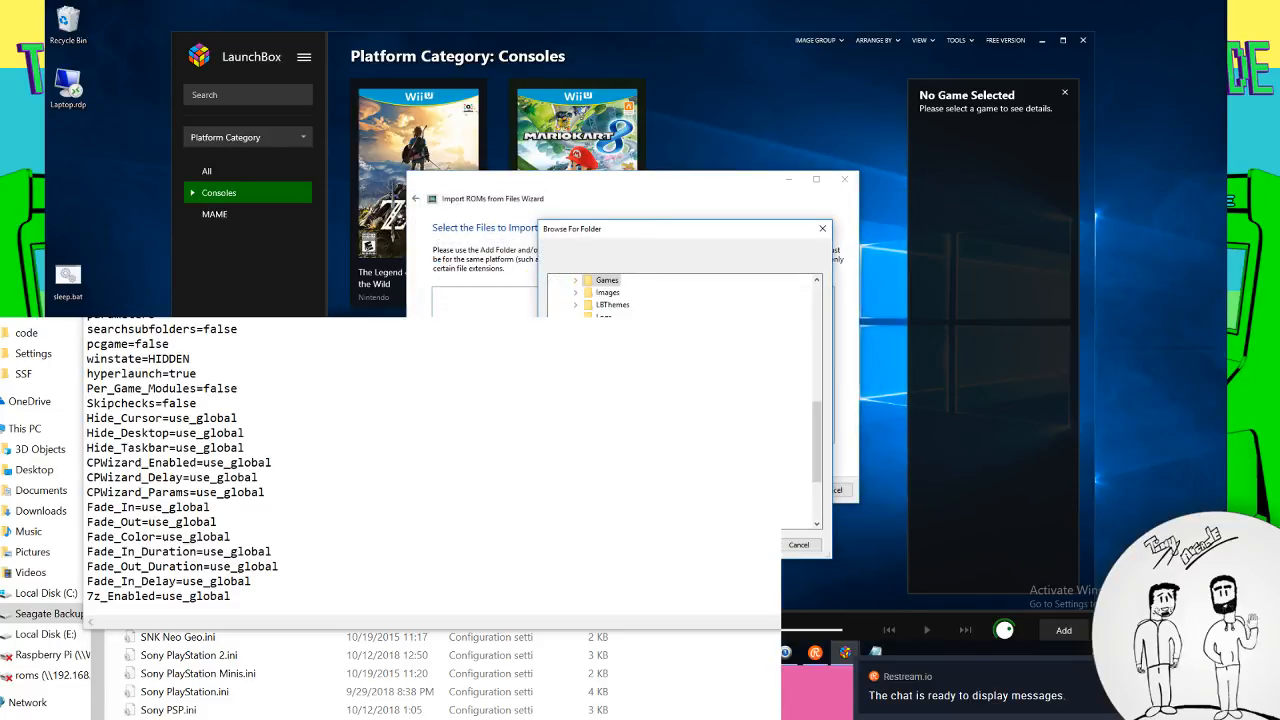
Switch to File Explorer, locate the Sega Saturn folder among the Sega ROMs and examine its game file formats
{"action": "left_click", "coordinate": [294, 340]}
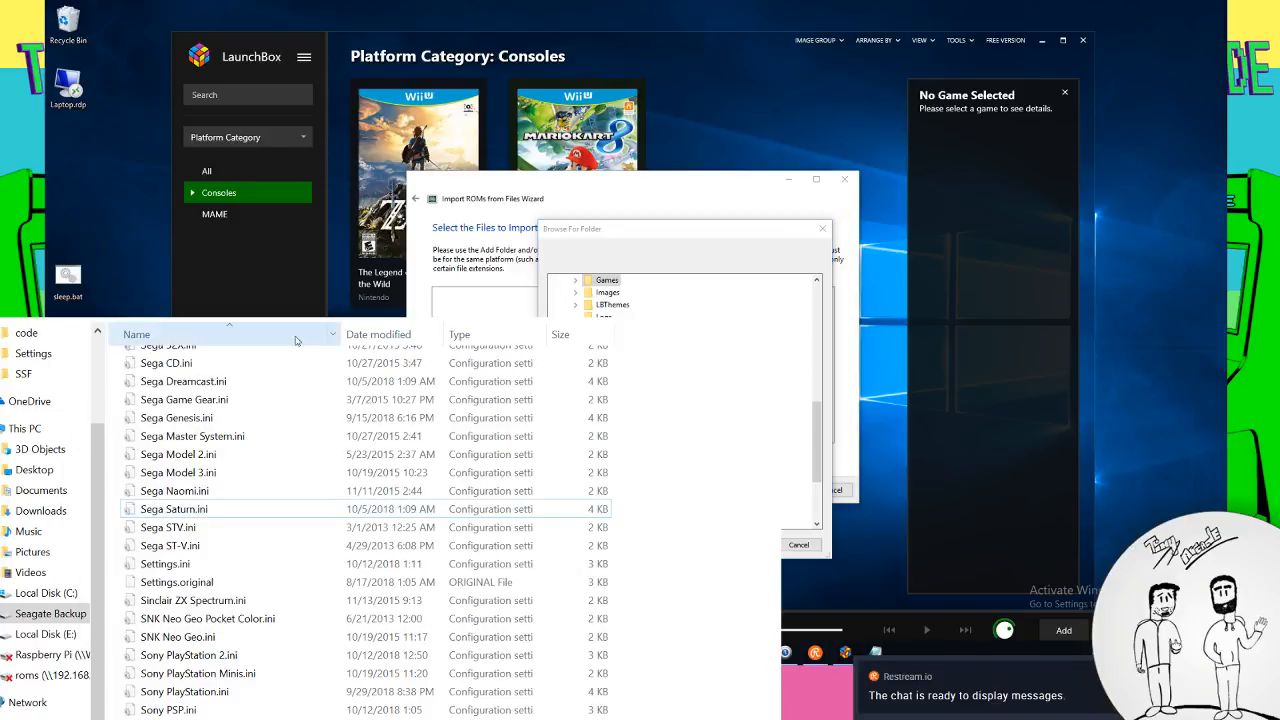
{"action": "left_click", "coordinate": [210, 308]}
{"action": "double_click", "coordinate": [155, 452]}
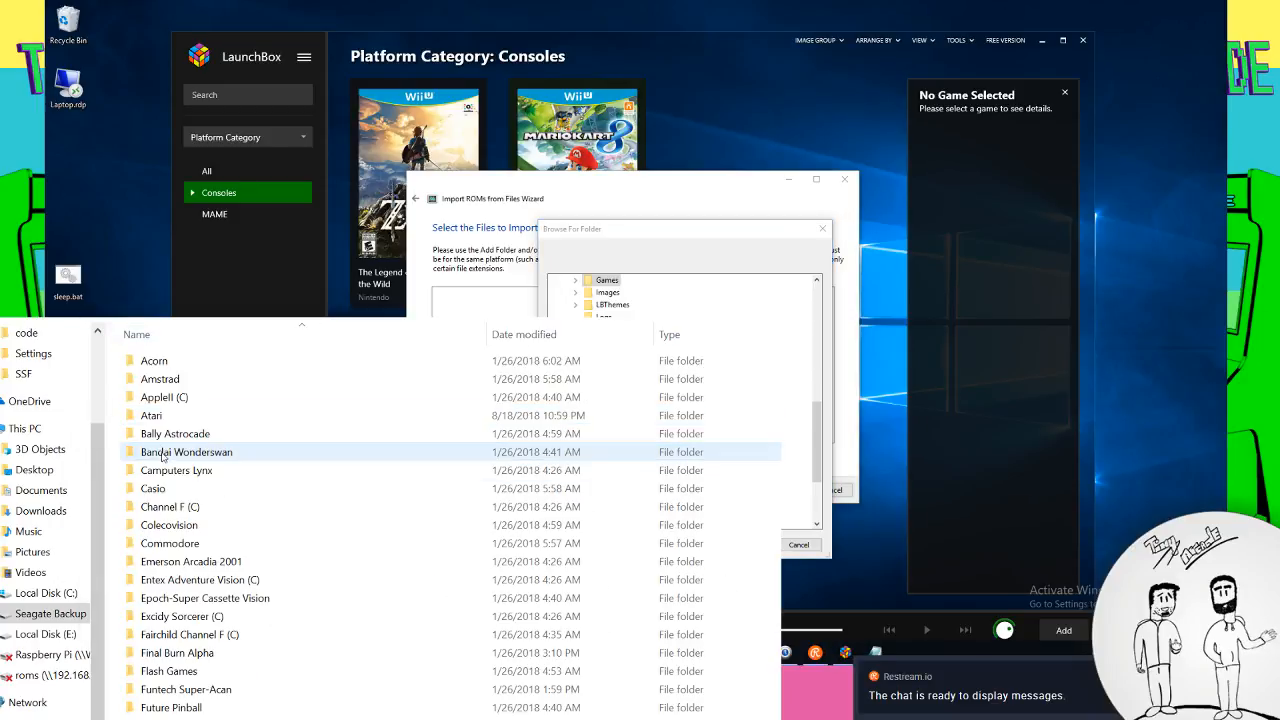
{"action": "scroll", "coordinate": [160, 636], "scroll_direction": "down", "scroll_amount": 10}
{"action": "scroll", "coordinate": [160, 640], "scroll_direction": "down", "scroll_amount": 6}
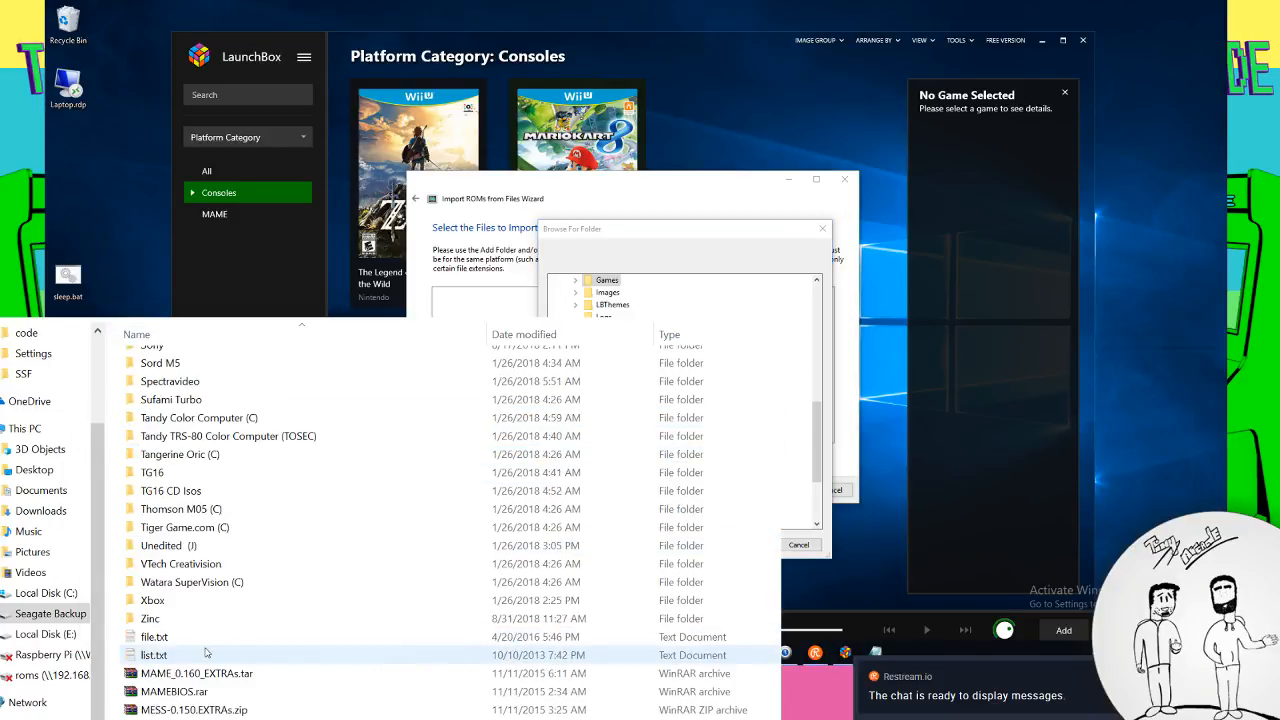
{"action": "scroll", "coordinate": [160, 660], "scroll_direction": "up", "scroll_amount": 6}
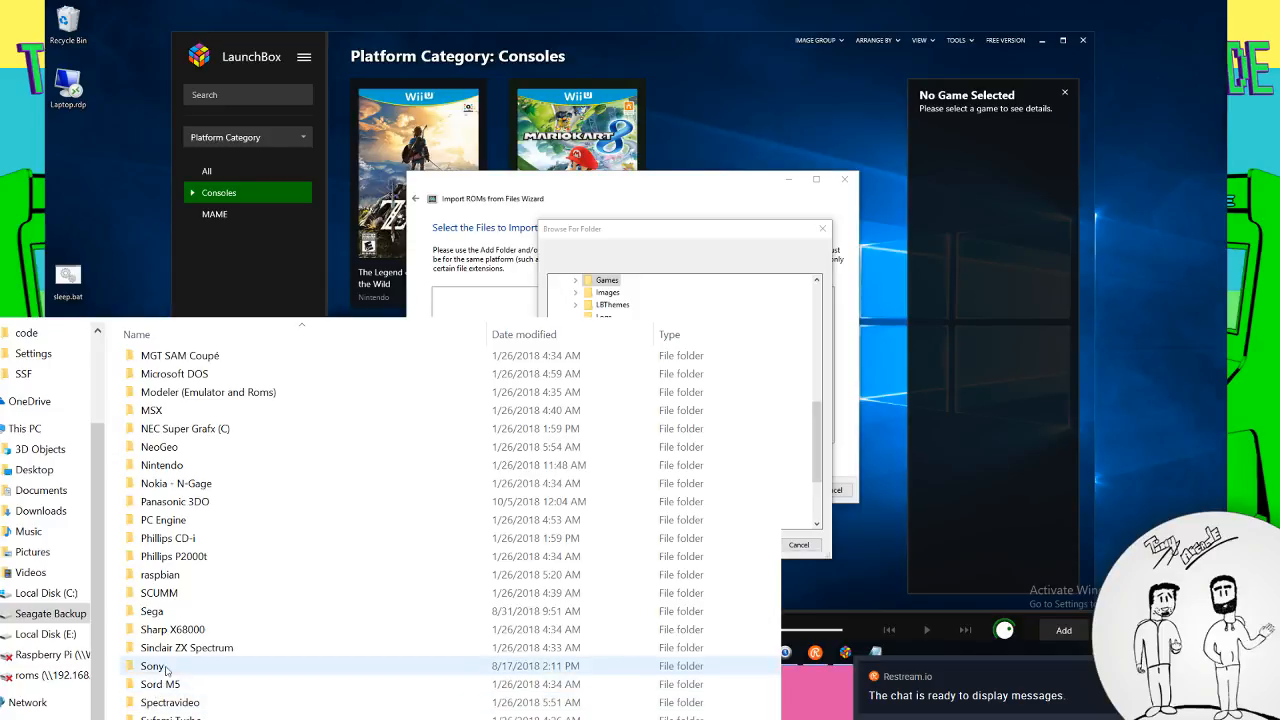
{"action": "left_click", "coordinate": [181, 615]}
{"action": "double_click", "coordinate": [181, 615]}
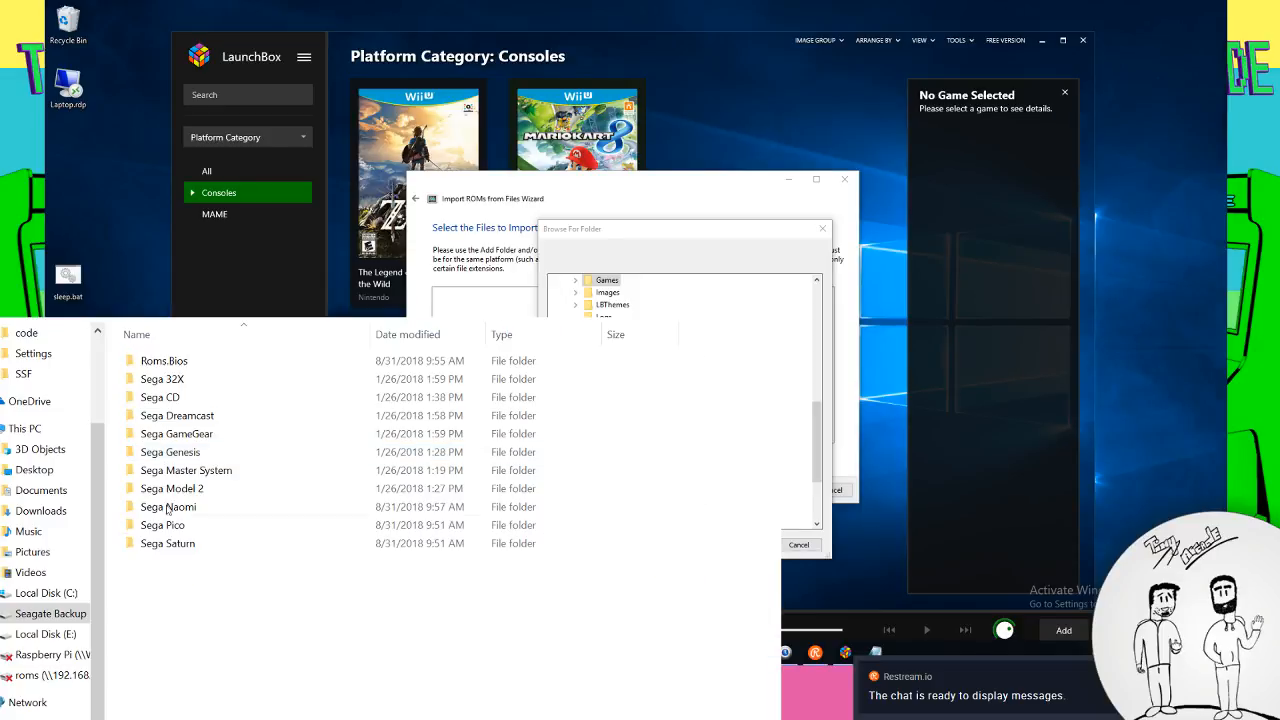
{"action": "left_click", "coordinate": [185, 543]}
{"action": "double_click", "coordinate": [185, 543]}
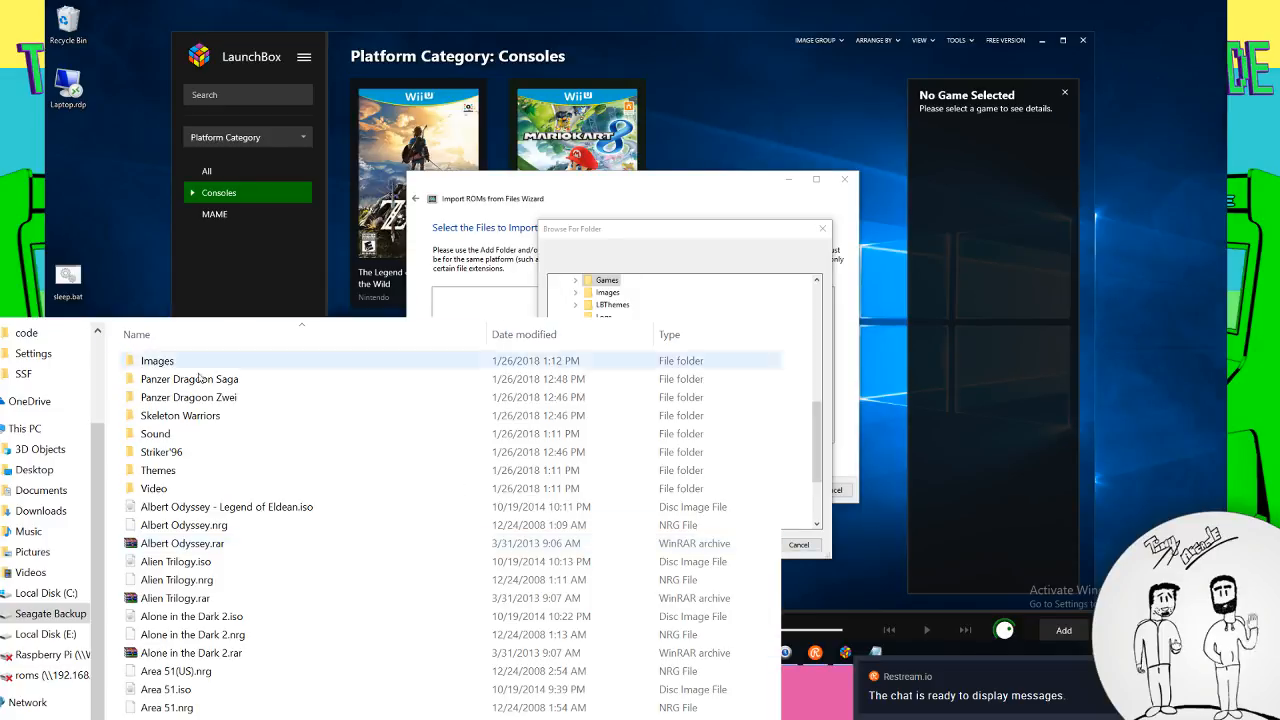
{"action": "scroll", "coordinate": [157, 462], "scroll_direction": "down", "scroll_amount": 20}
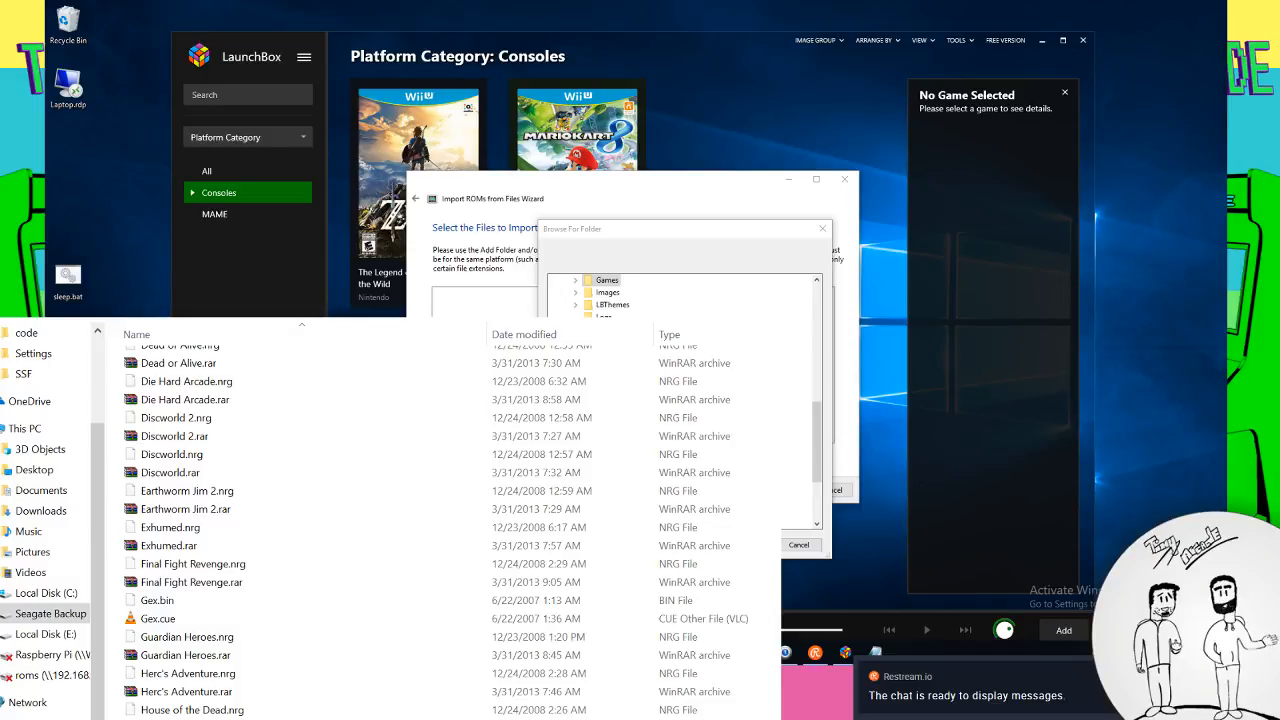
Navigate the folder chooser to the Sega folder inside D:\Arcade\Roms and bring its console subfolders into view
{"action": "scroll", "coordinate": [680, 295], "scroll_direction": "up", "scroll_amount": 3}
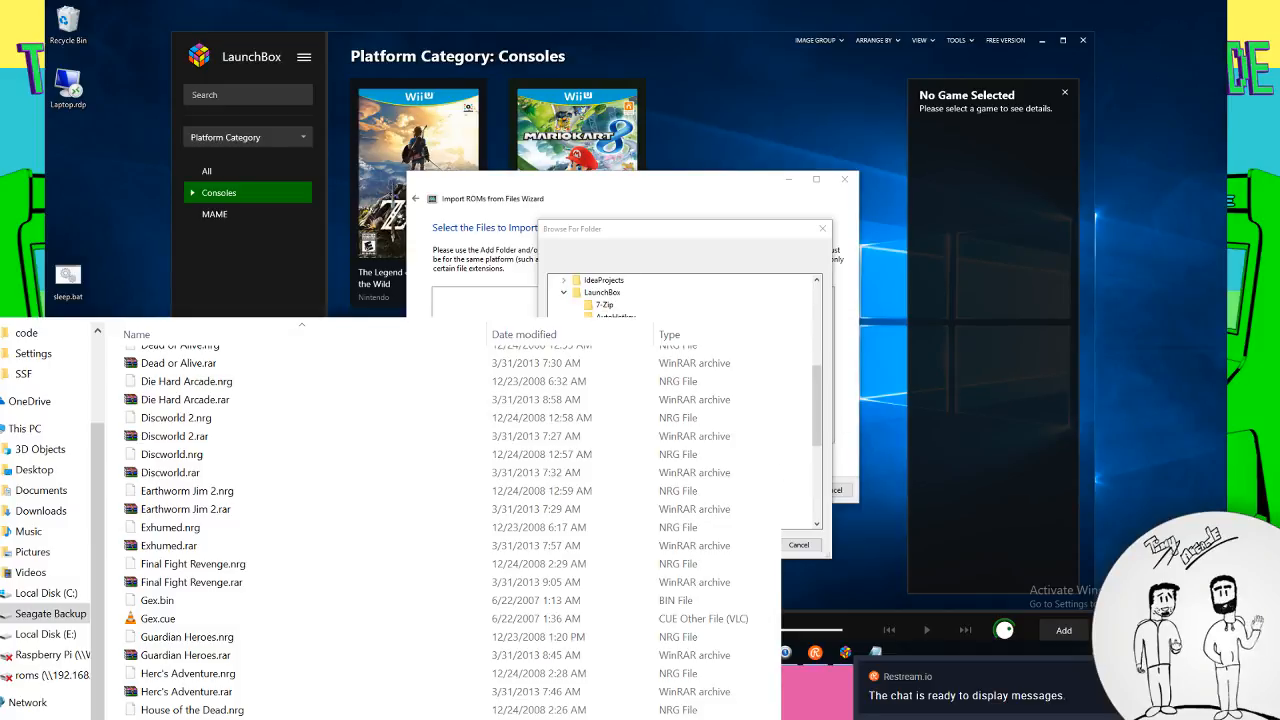
{"action": "scroll", "coordinate": [680, 295], "scroll_direction": "down", "scroll_amount": 4}
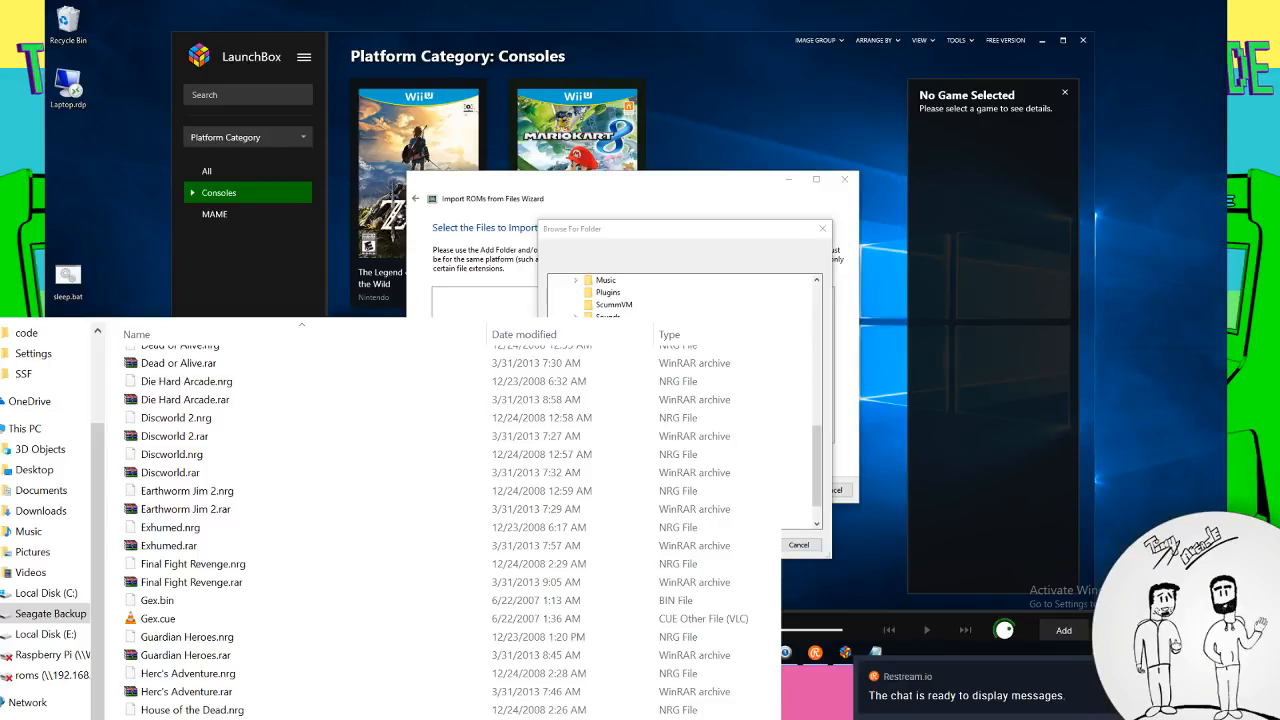
{"action": "scroll", "coordinate": [680, 295], "scroll_direction": "down", "scroll_amount": 1}
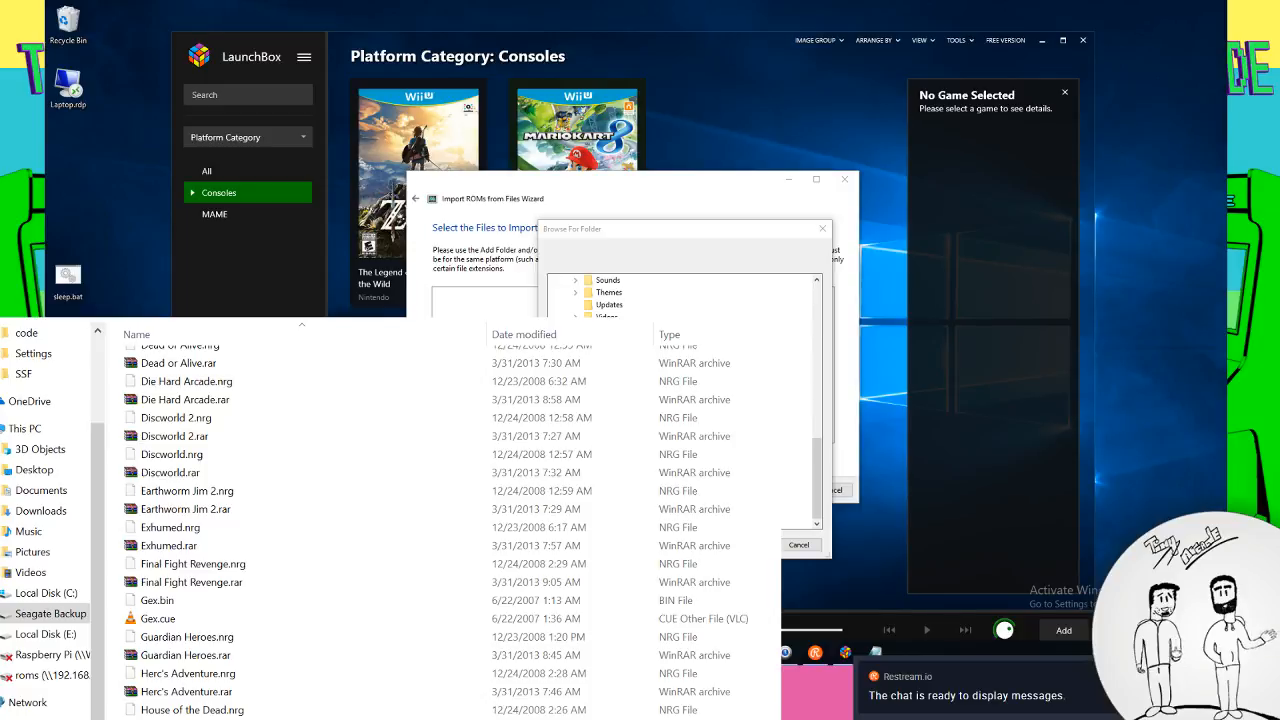
{"action": "scroll", "coordinate": [680, 295], "scroll_direction": "up", "scroll_amount": 15}
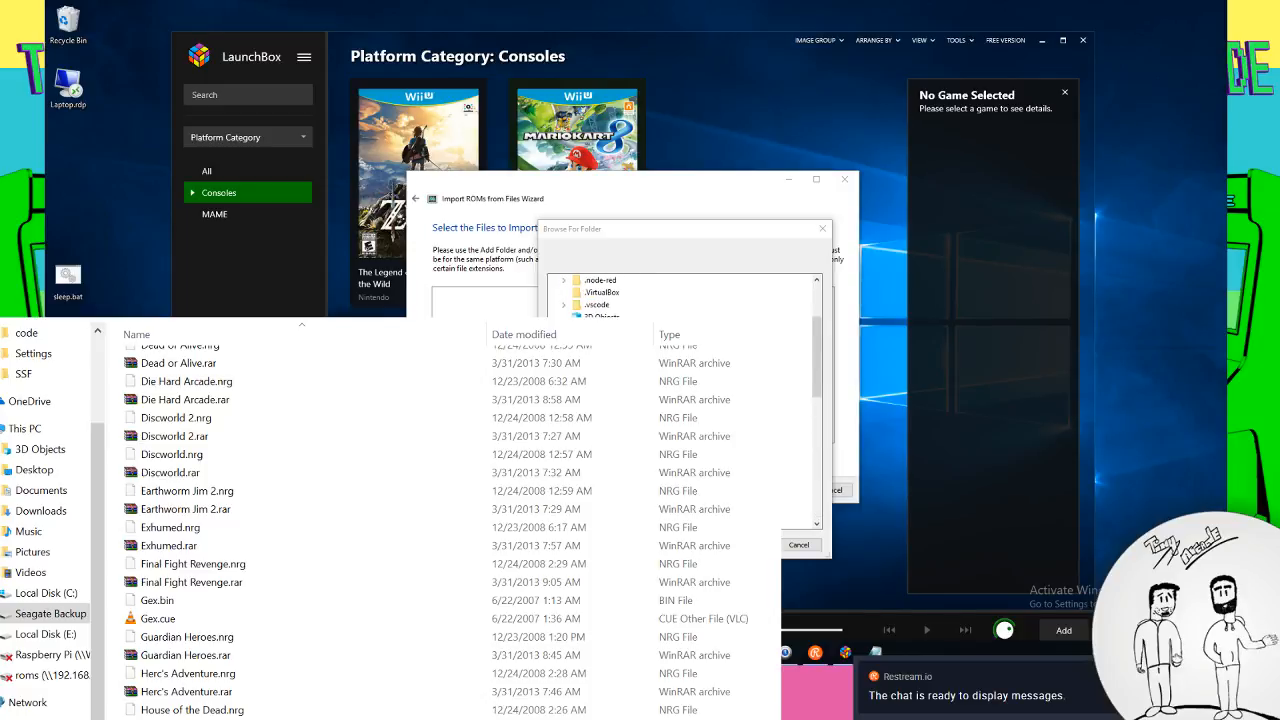
{"action": "left_click", "coordinate": [564, 403]}
{"action": "scroll", "coordinate": [680, 295], "scroll_direction": "down", "scroll_amount": 4}
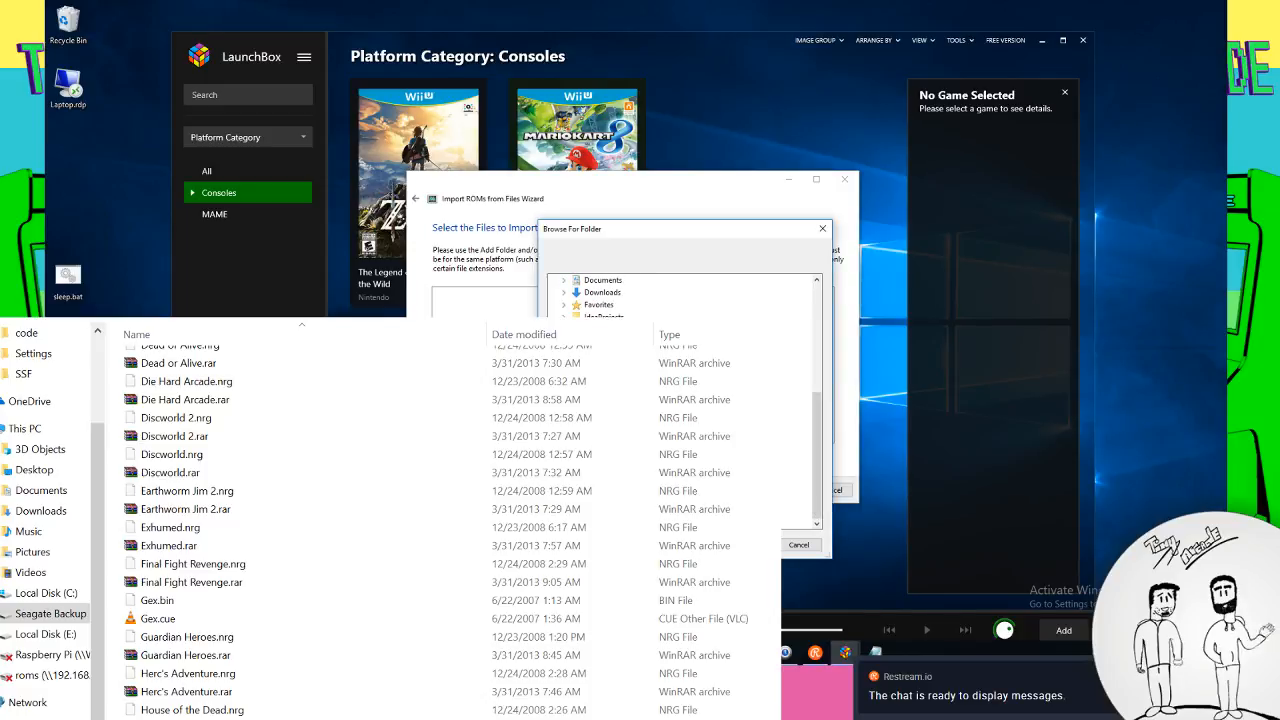
{"action": "scroll", "coordinate": [680, 295], "scroll_direction": "up", "scroll_amount": 1}
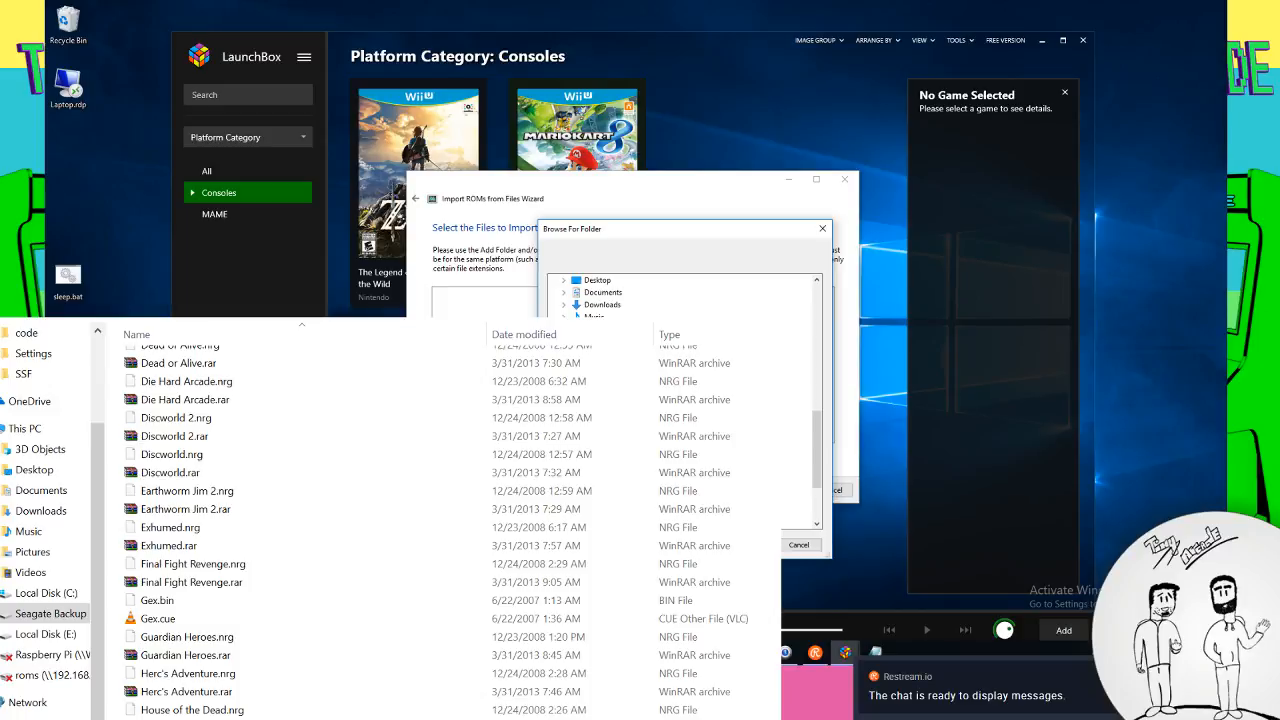
{"action": "left_click", "coordinate": [564, 366]}
{"action": "scroll", "coordinate": [680, 295], "scroll_direction": "down", "scroll_amount": 10}
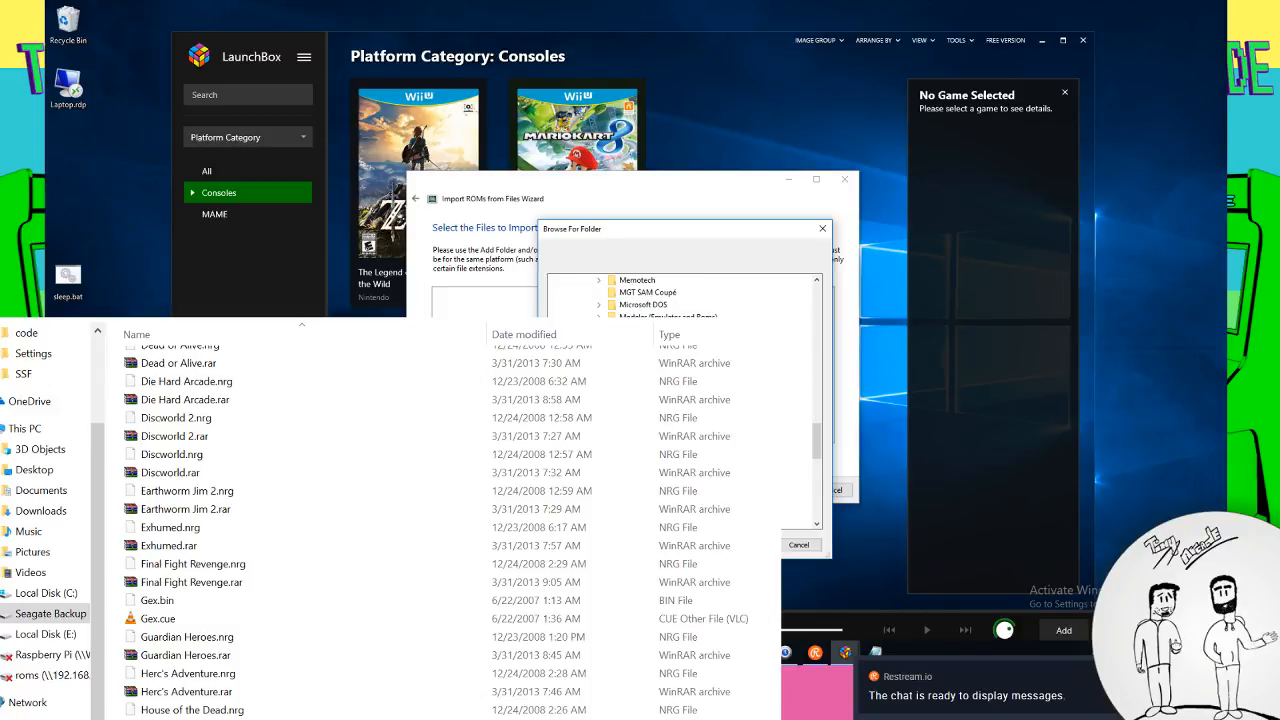
{"action": "scroll", "coordinate": [680, 295], "scroll_direction": "down", "scroll_amount": 5}
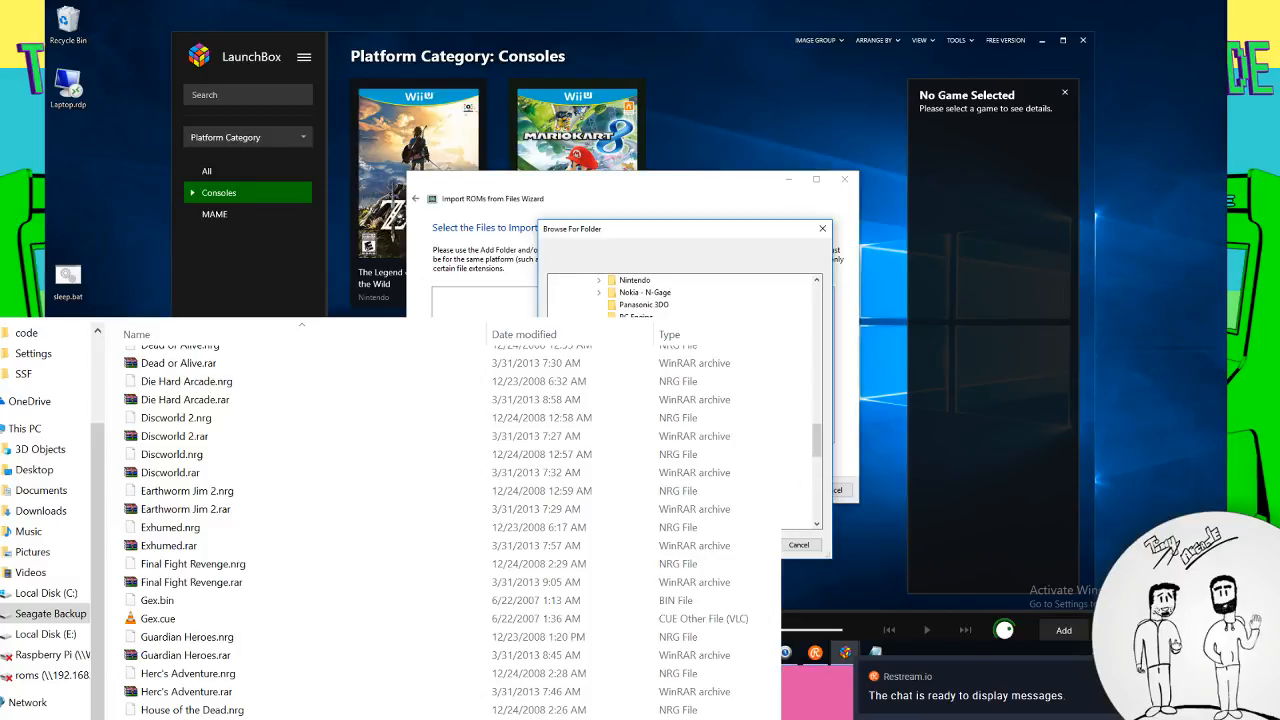
{"action": "scroll", "coordinate": [680, 295], "scroll_direction": "down", "scroll_amount": 3}
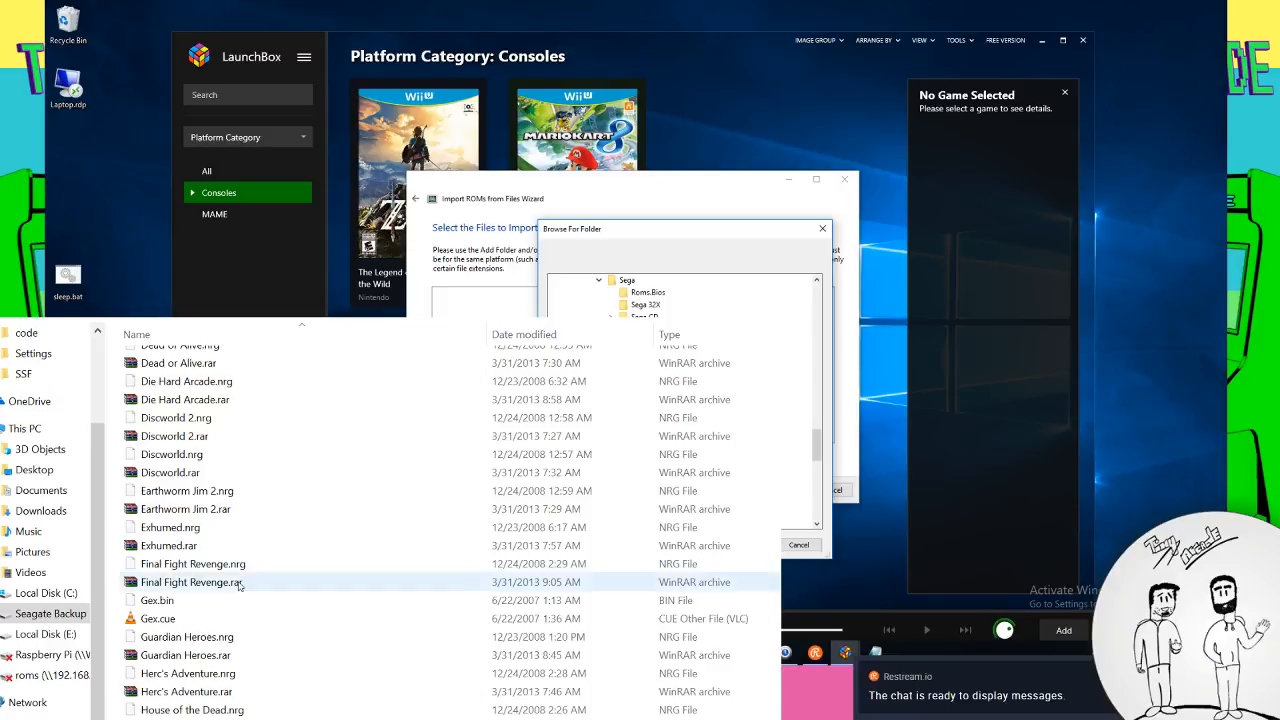
Switch to File Explorer and look into the Wheel artwork folder inside the Sega Saturn Images folder
{"action": "scroll", "coordinate": [190, 575], "scroll_direction": "up", "scroll_amount": 15}
{"action": "double_click", "coordinate": [157, 361]}
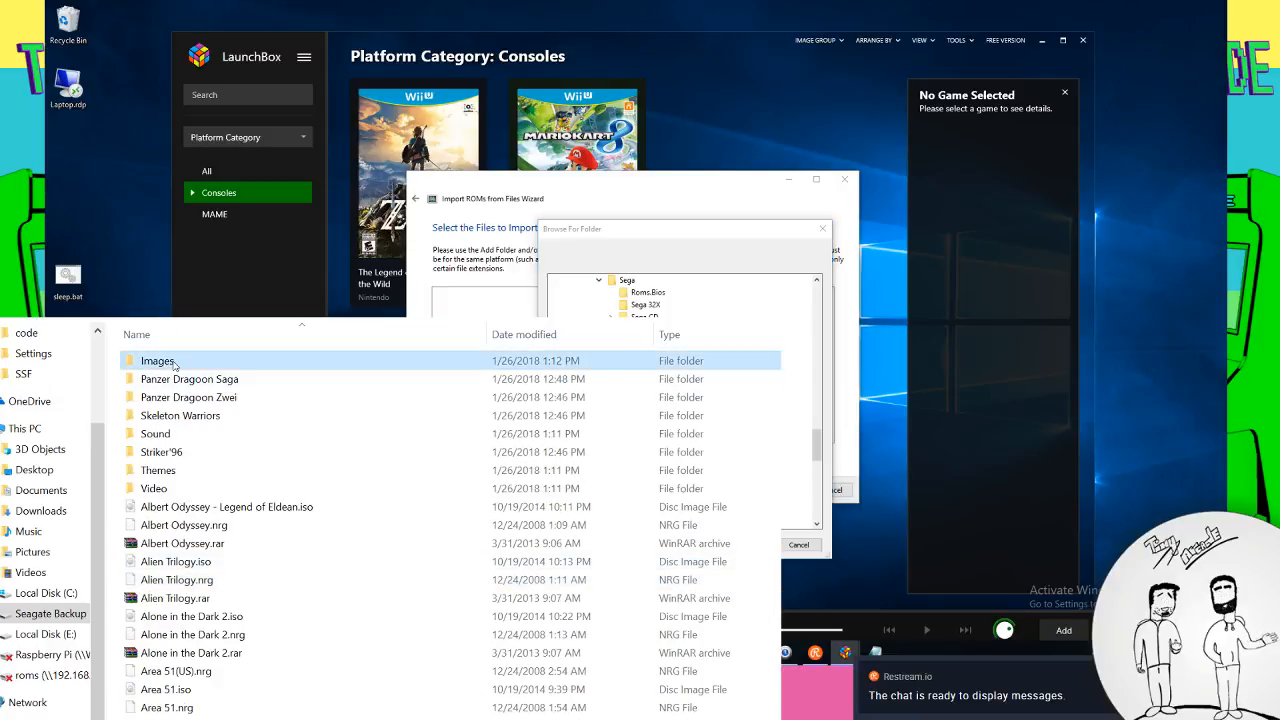
{"action": "left_click", "coordinate": [162, 546]}
{"action": "double_click", "coordinate": [160, 546]}
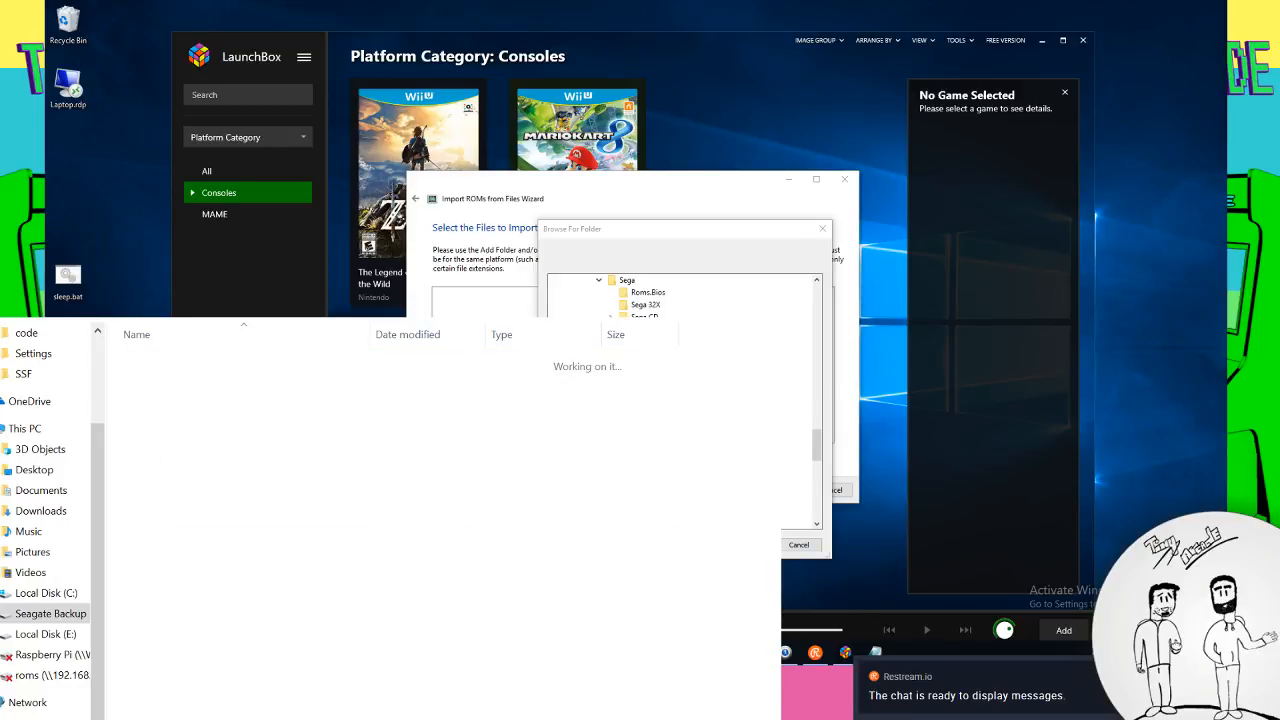
{"action": "key", "text": "alt+Left"}
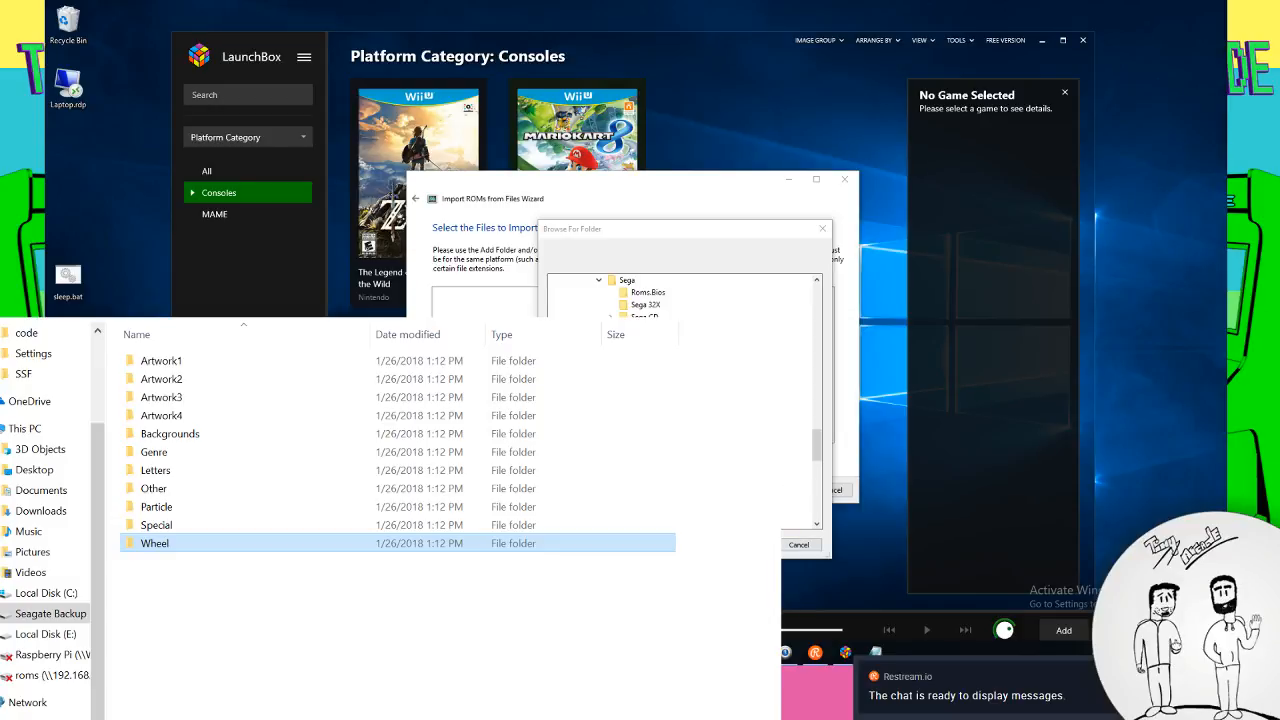
Add D:\Arcade\Roms\Sega\Sega Saturn as the ROM folder to import and choose Sega Saturn as the platform
{"action": "left_click", "coordinate": [749, 545]}
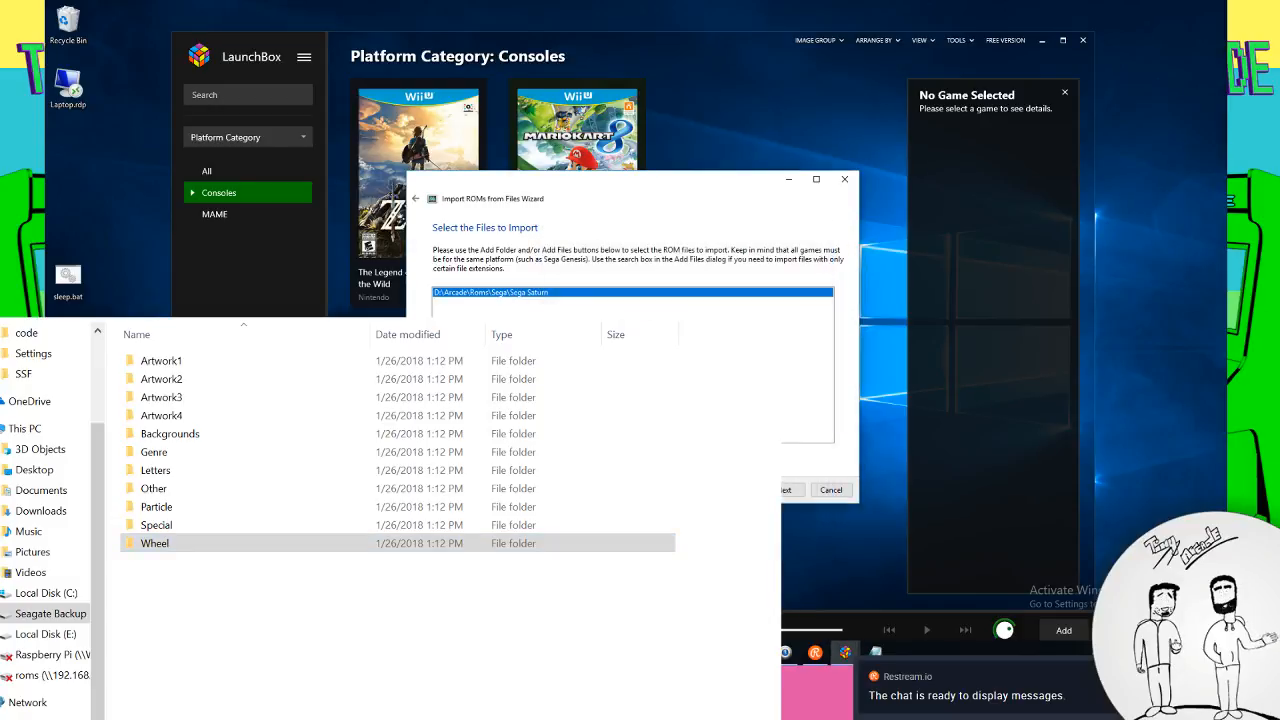
{"action": "left_click", "coordinate": [793, 490]}
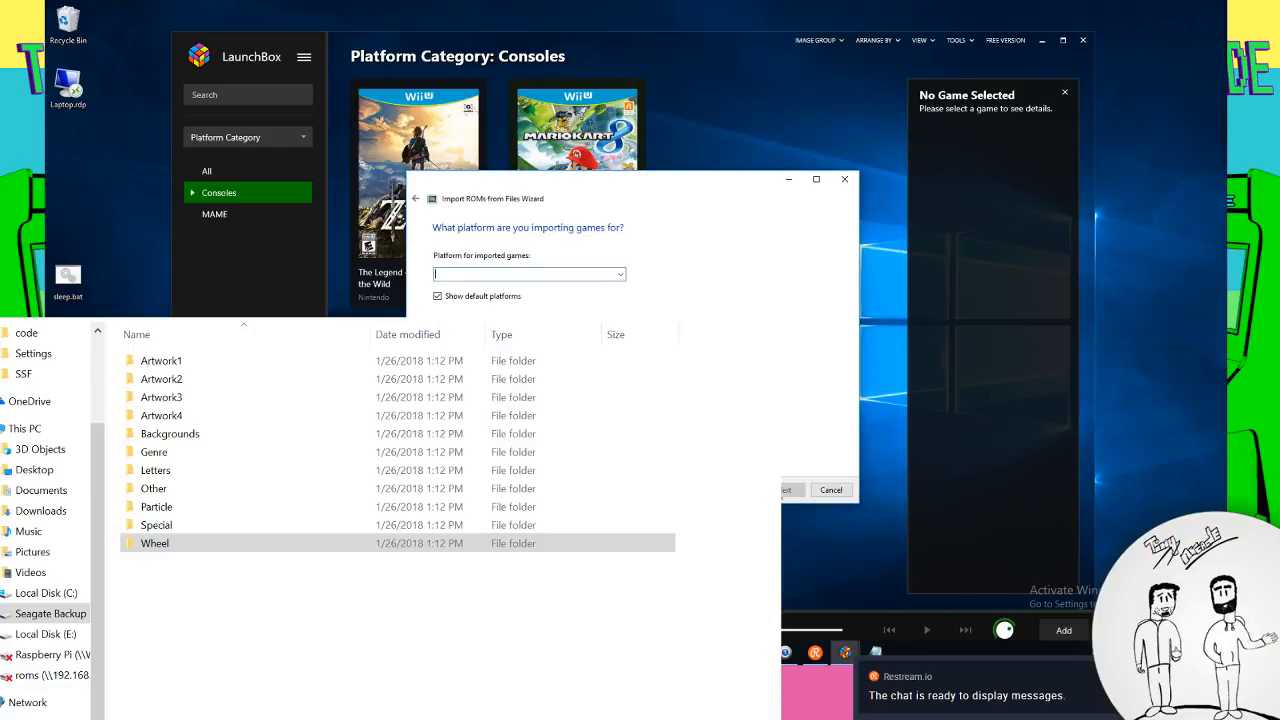
{"action": "left_click", "coordinate": [615, 272]}
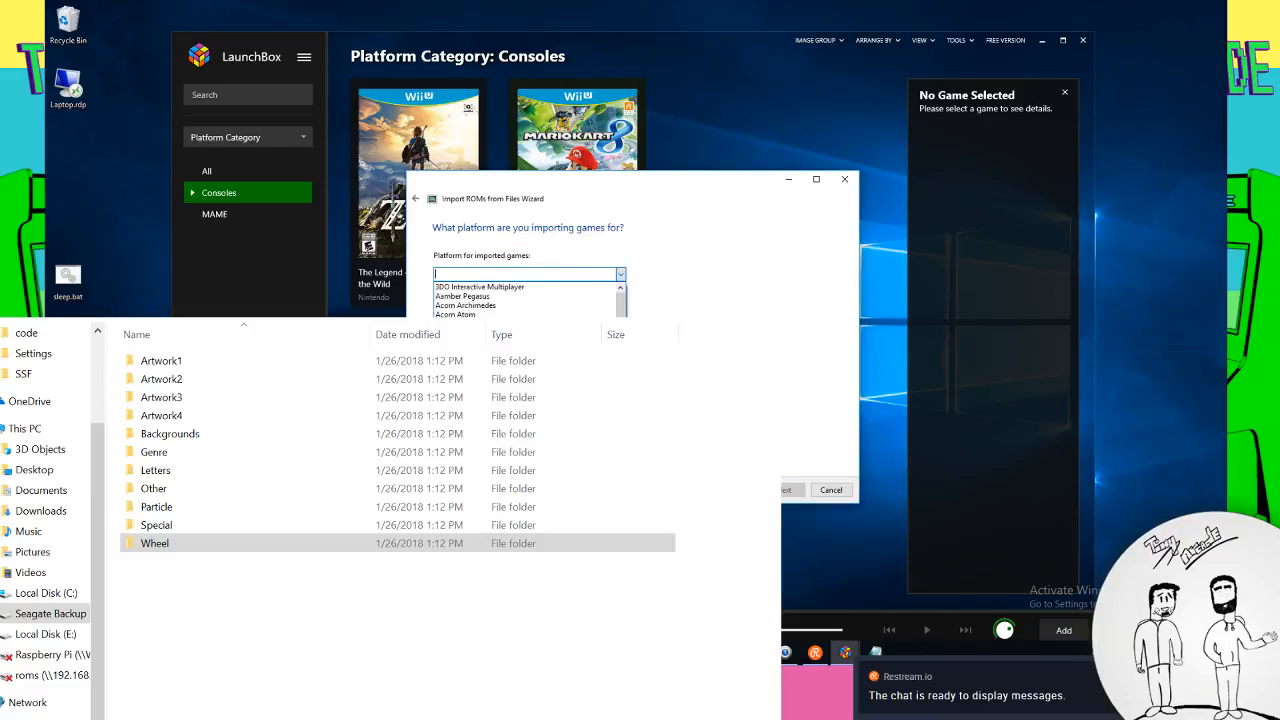
{"action": "left_click_drag", "start_coordinate": [621, 316], "coordinate": [621, 435]}
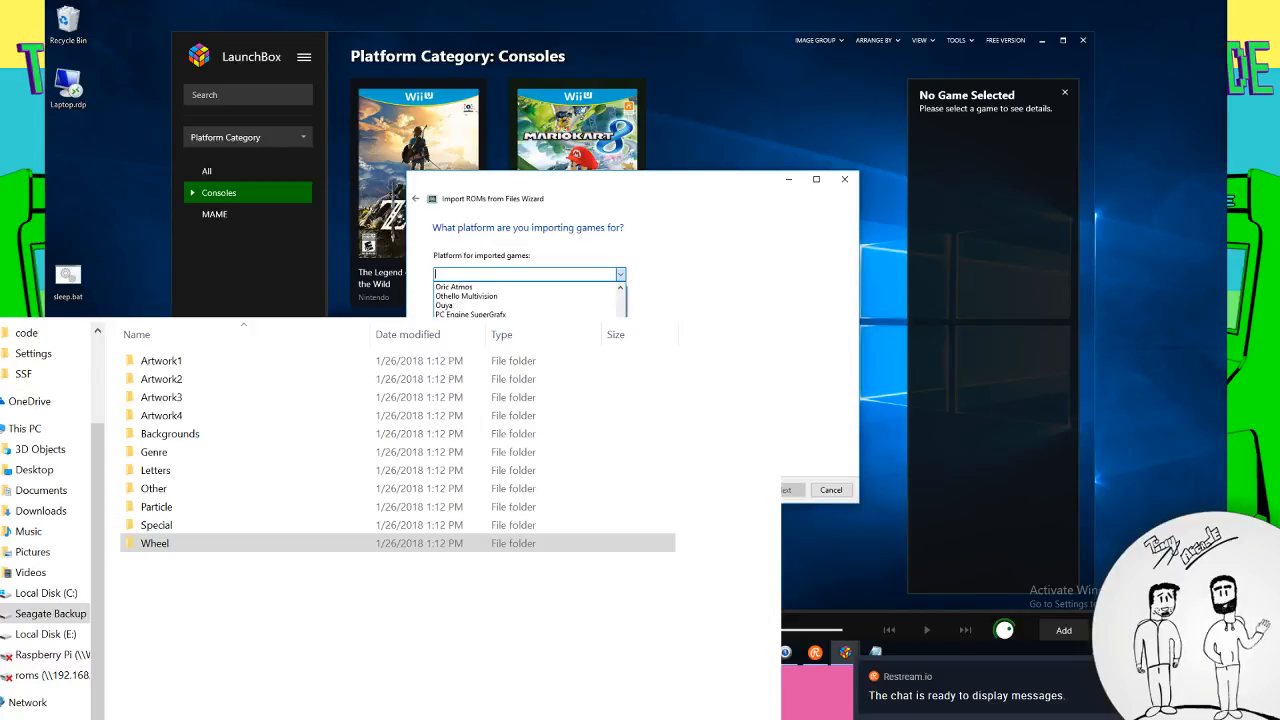
{"action": "left_click", "coordinate": [500, 494]}
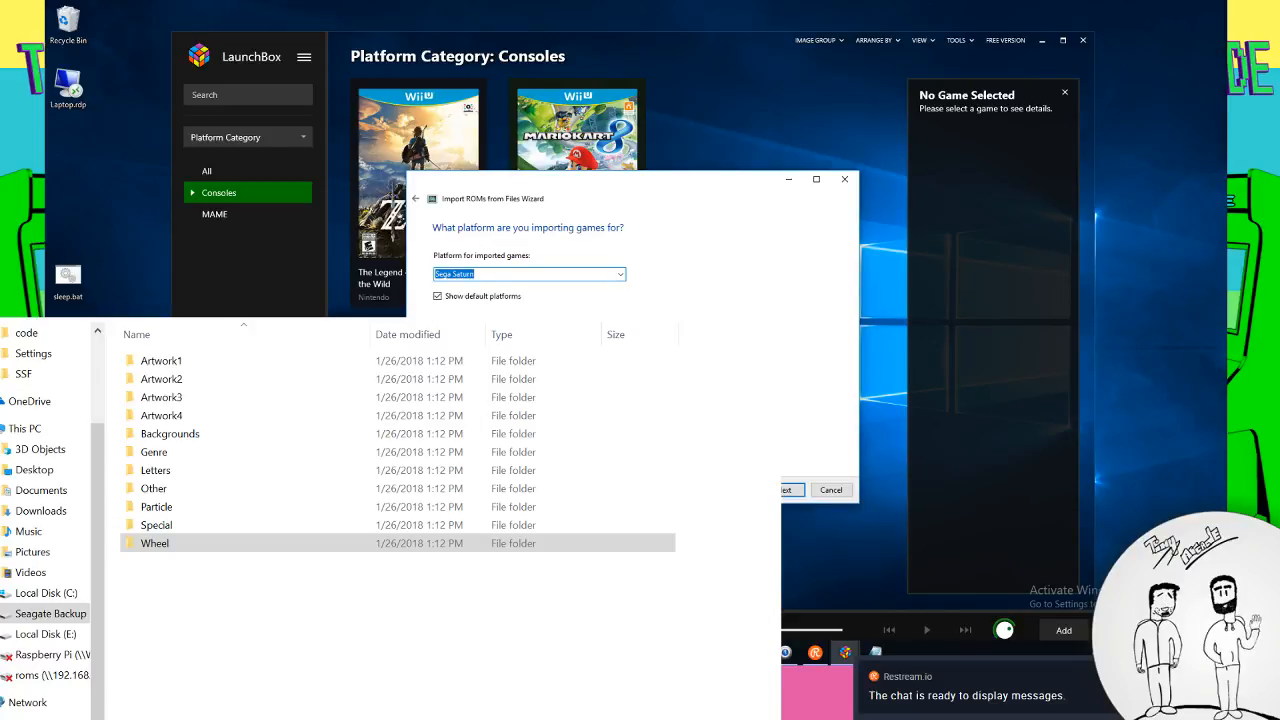
{"action": "left_click", "coordinate": [790, 490]}
Choose SSF as the emulator for the imported Sega Saturn games
{"action": "left_click", "coordinate": [603, 275]}
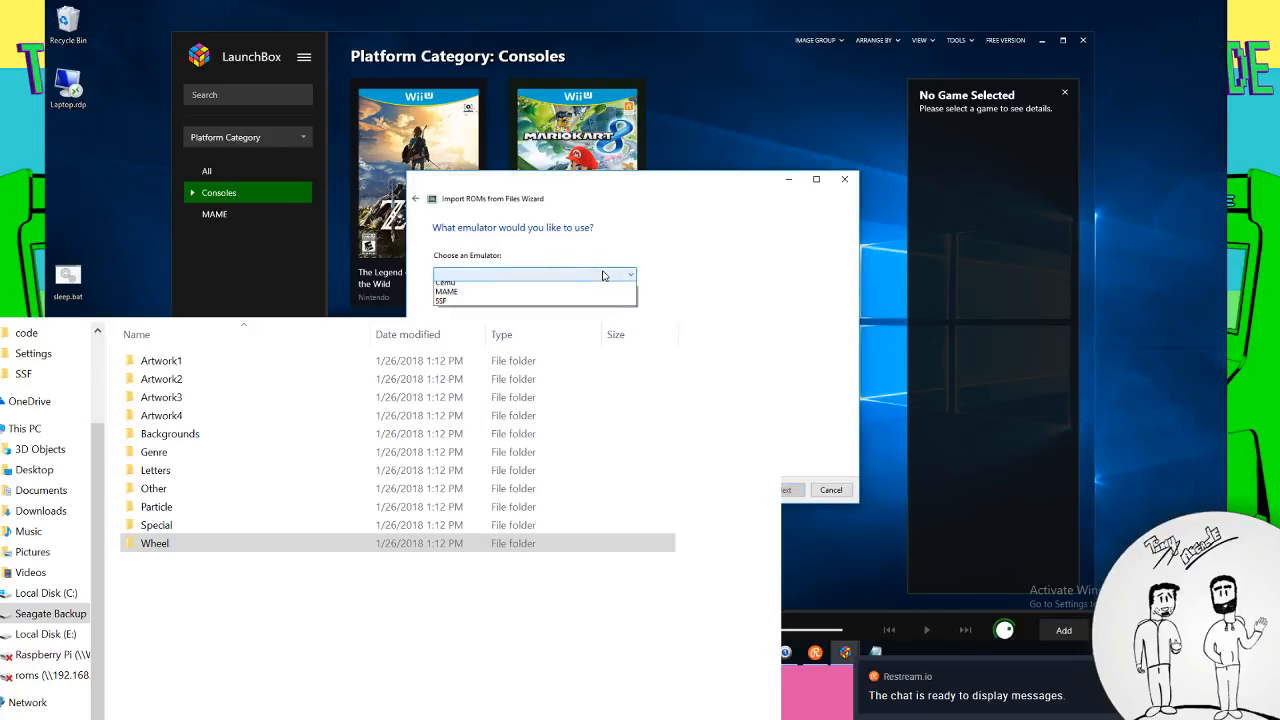
{"action": "left_click", "coordinate": [452, 301]}
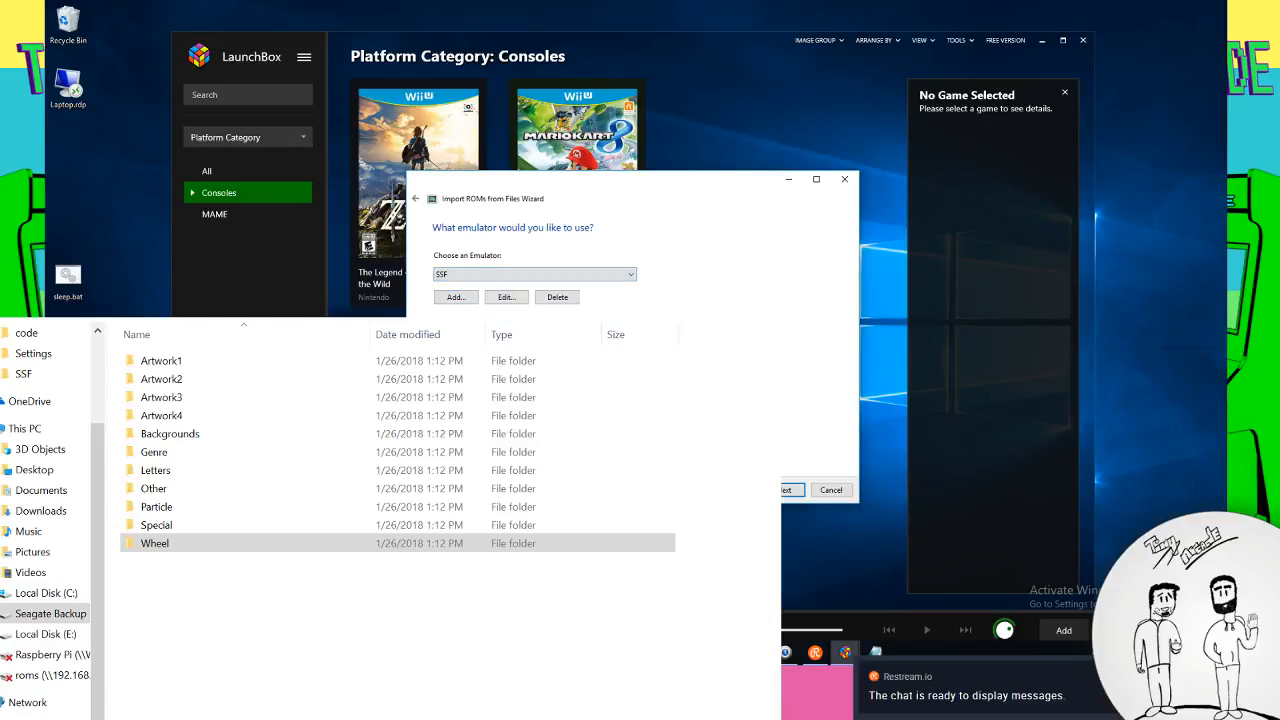
{"action": "left_click", "coordinate": [790, 490]}
Accept the metadata, image, EmuMovies media and custom option settings to reach the import list
{"action": "left_click", "coordinate": [490, 275]}
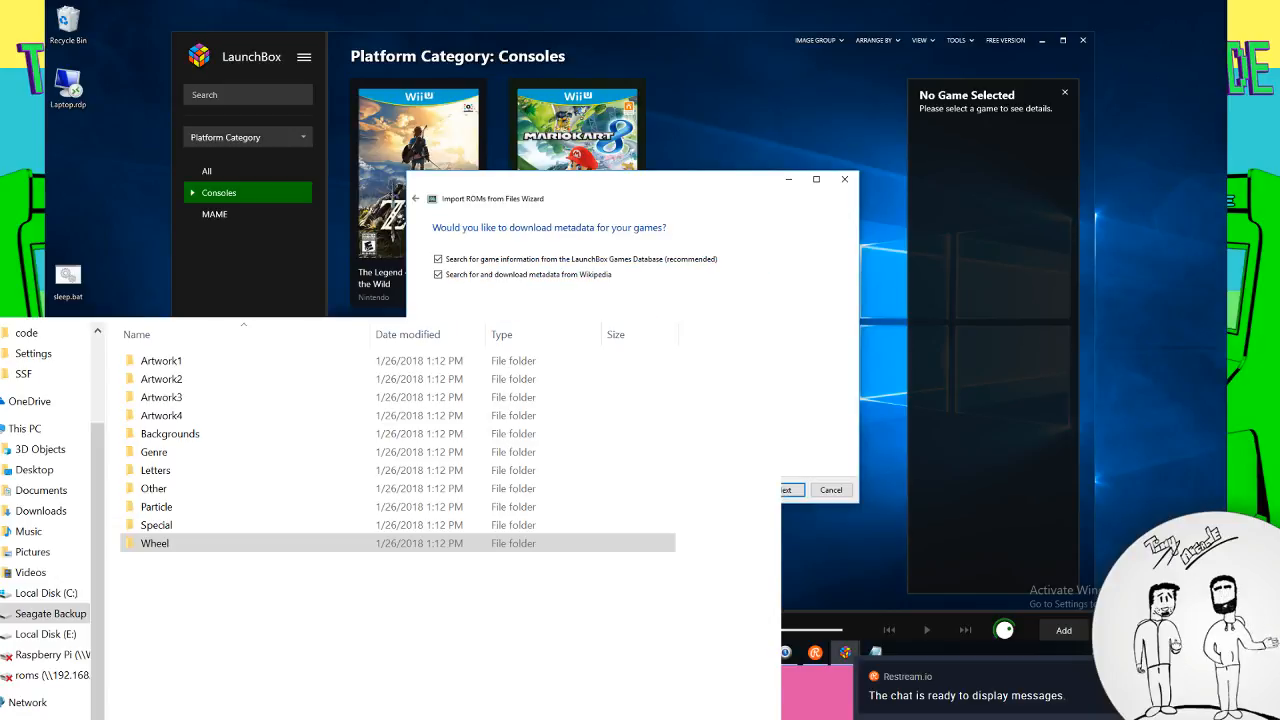
{"action": "left_click", "coordinate": [790, 490]}
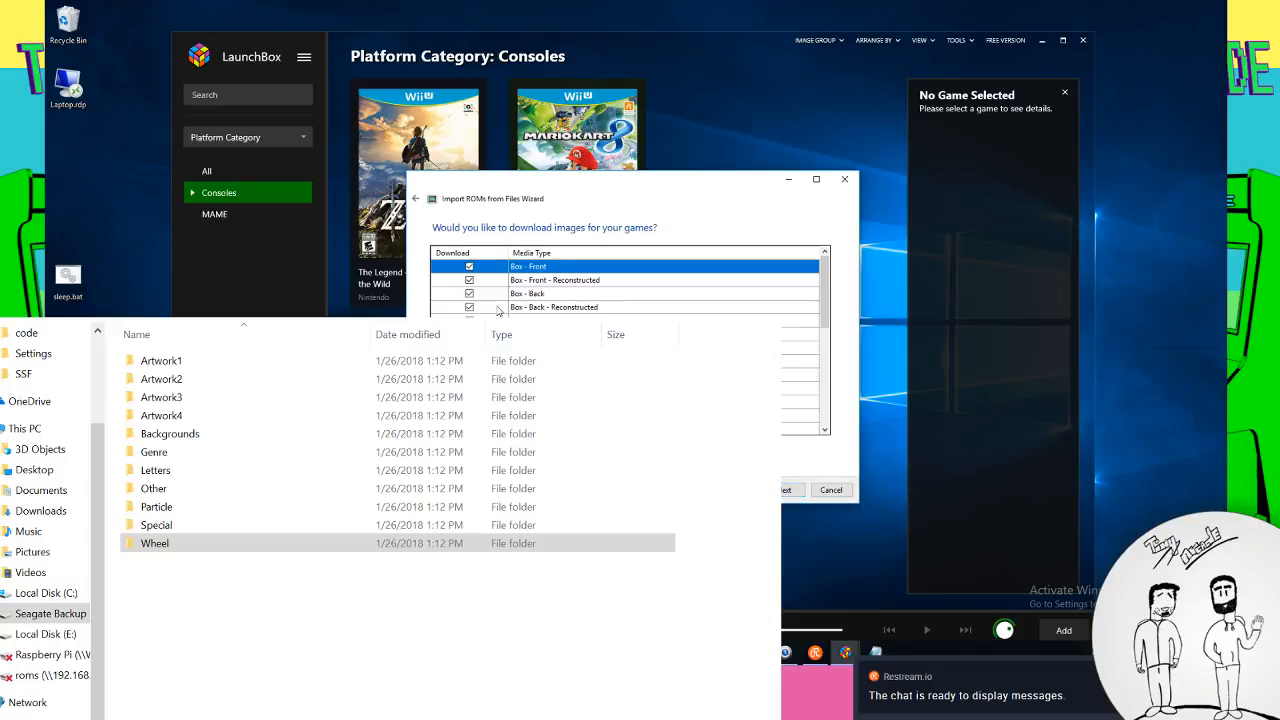
{"action": "left_click", "coordinate": [790, 490]}
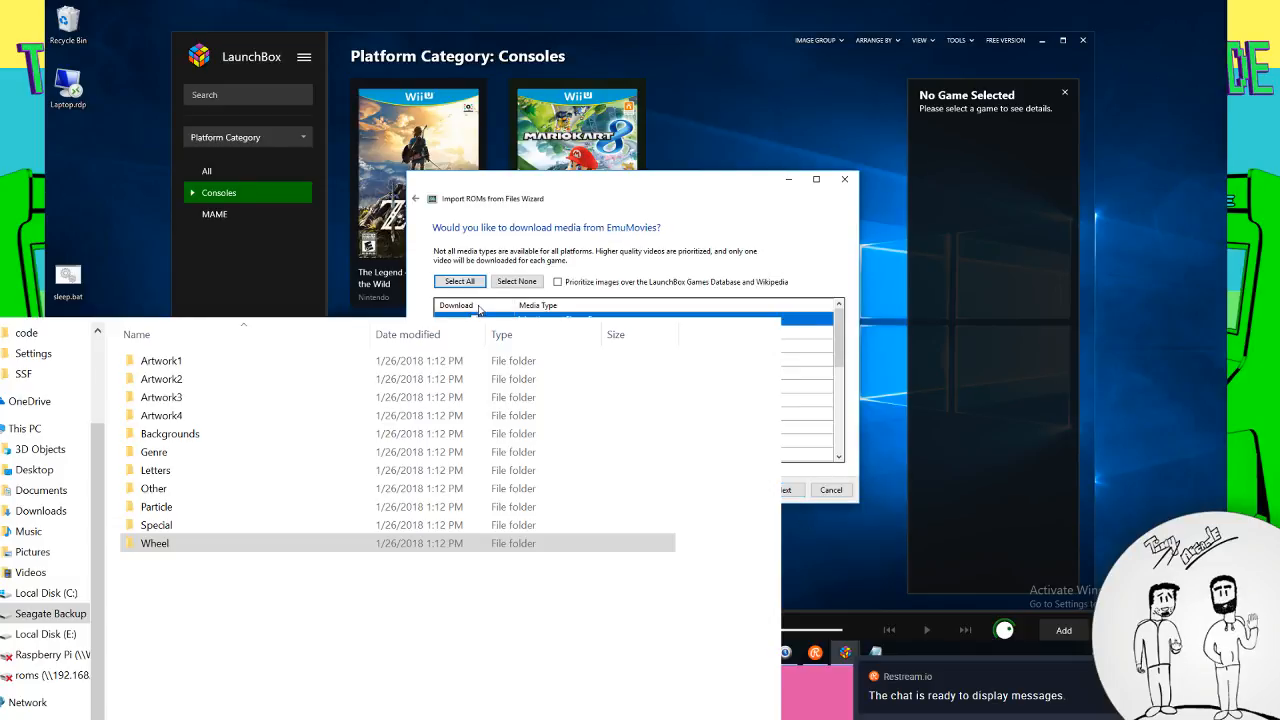
{"action": "left_click", "coordinate": [790, 490]}
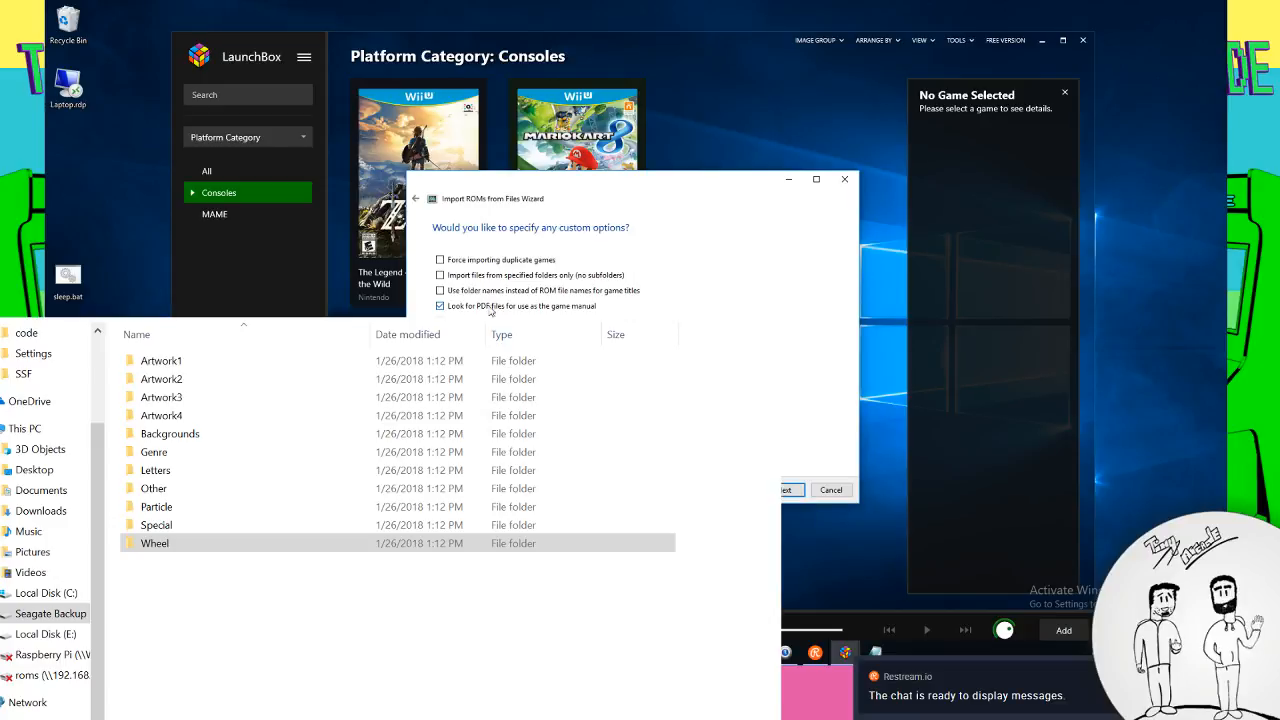
{"action": "left_click", "coordinate": [790, 490]}
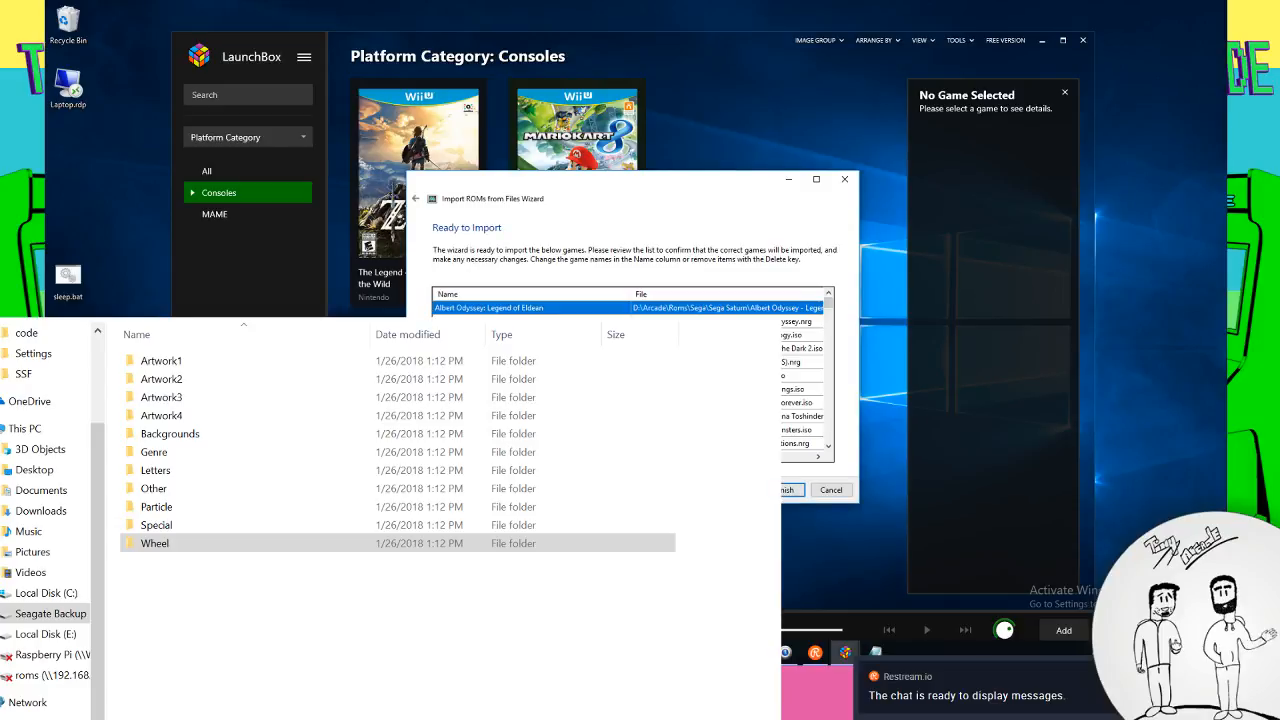
Review the games ready to import against the ROM files in the Sega Saturn folder, and finish the import
{"action": "left_click", "coordinate": [800, 444]}
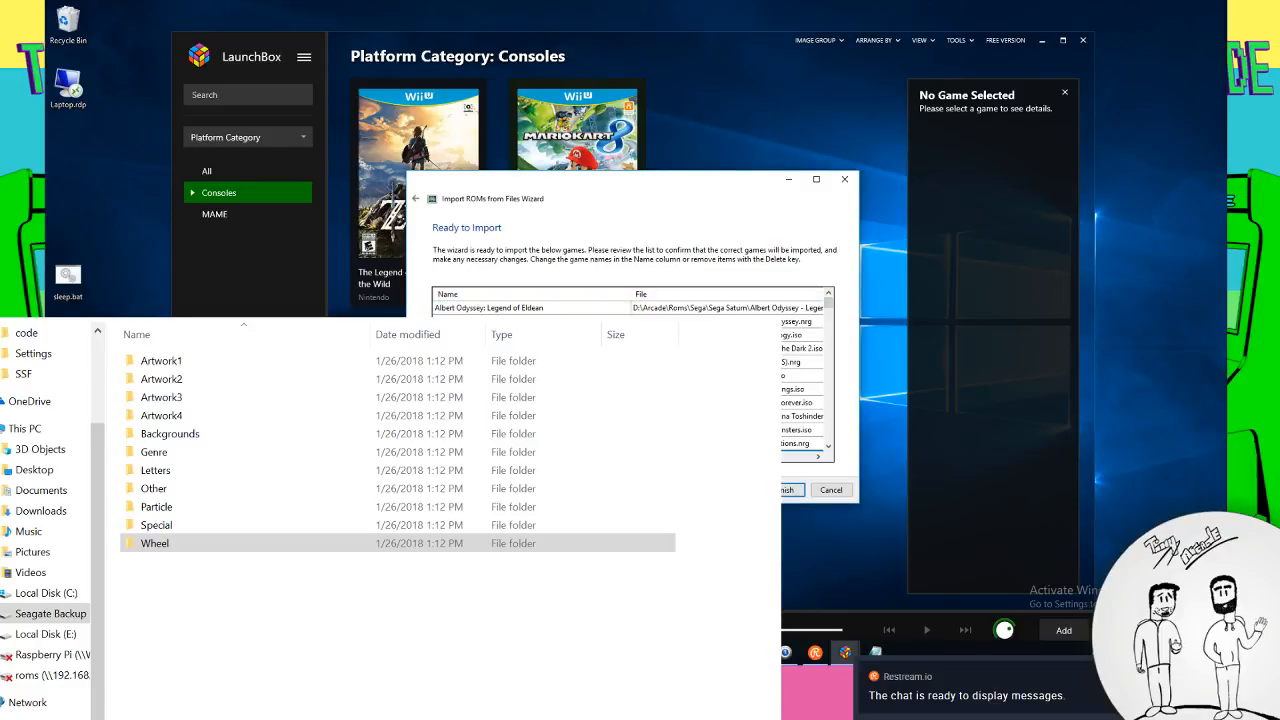
{"action": "mouse_move", "coordinate": [610, 457]}
{"action": "left_mouse_down"}
{"action": "mouse_move", "coordinate": [755, 457]}
{"action": "mouse_move", "coordinate": [610, 457]}
{"action": "left_mouse_up"}
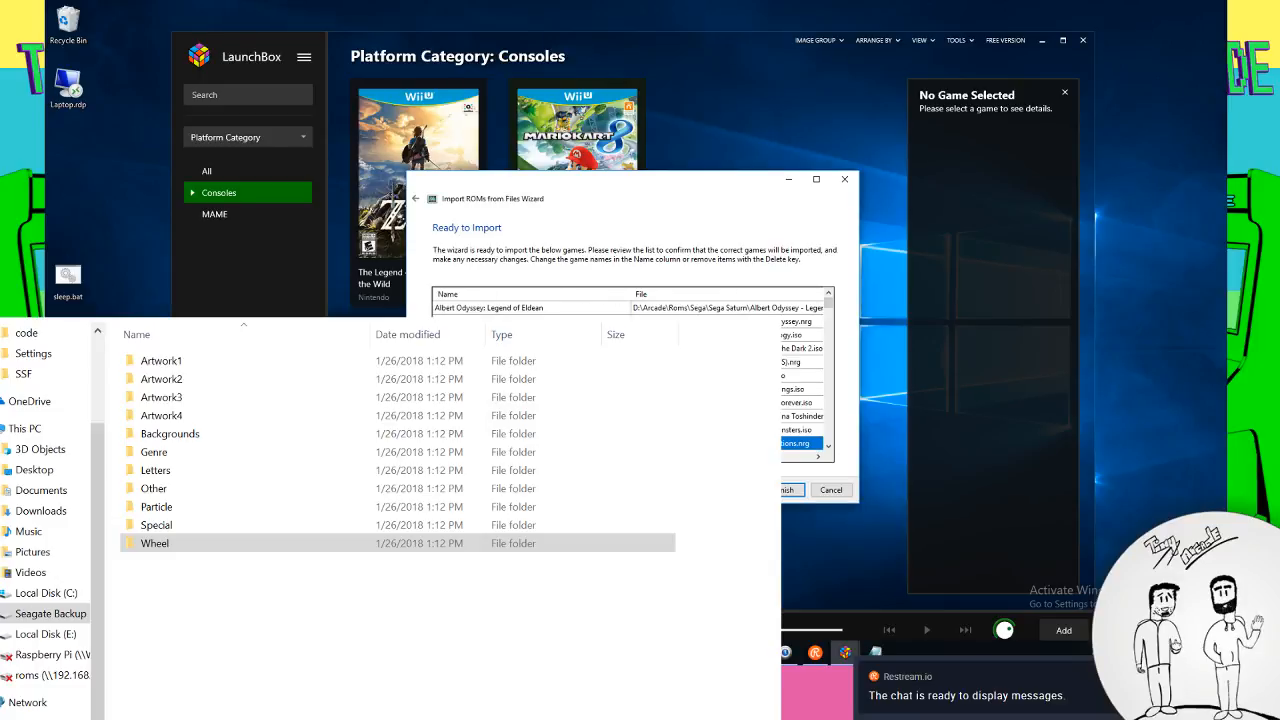
{"action": "key", "text": "alt+Left"}
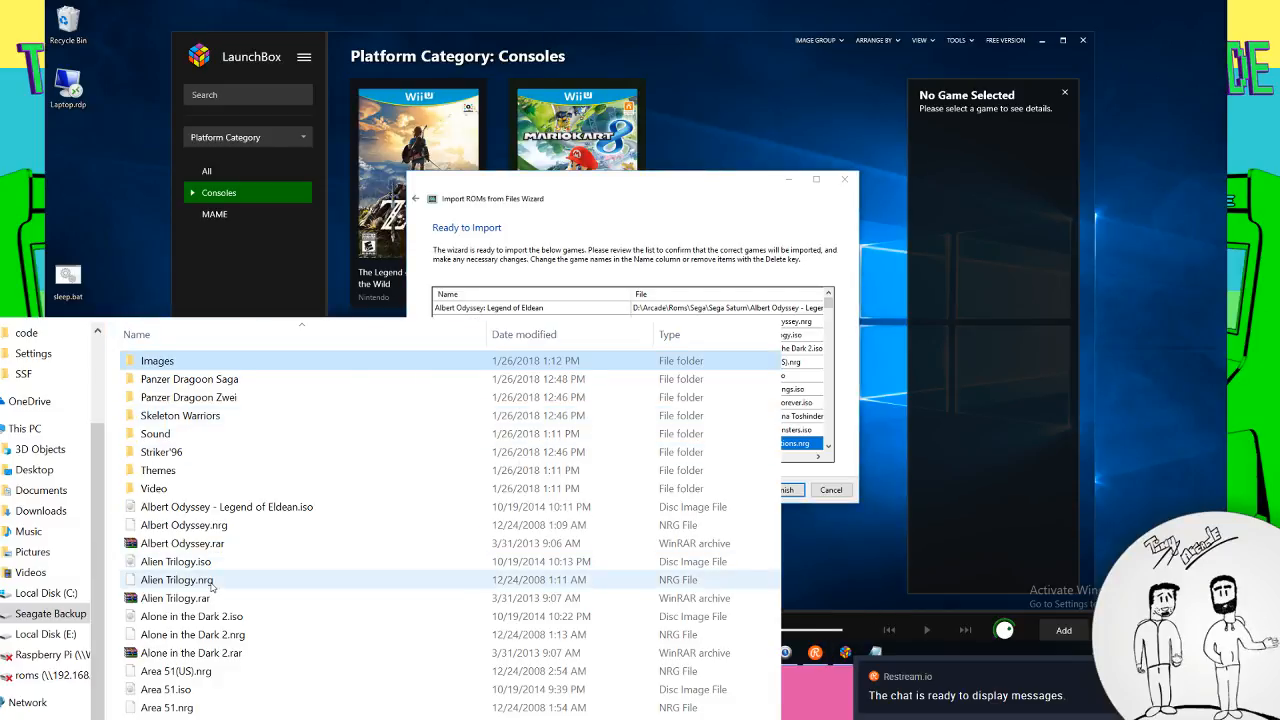
{"action": "left_click", "coordinate": [231, 560]}
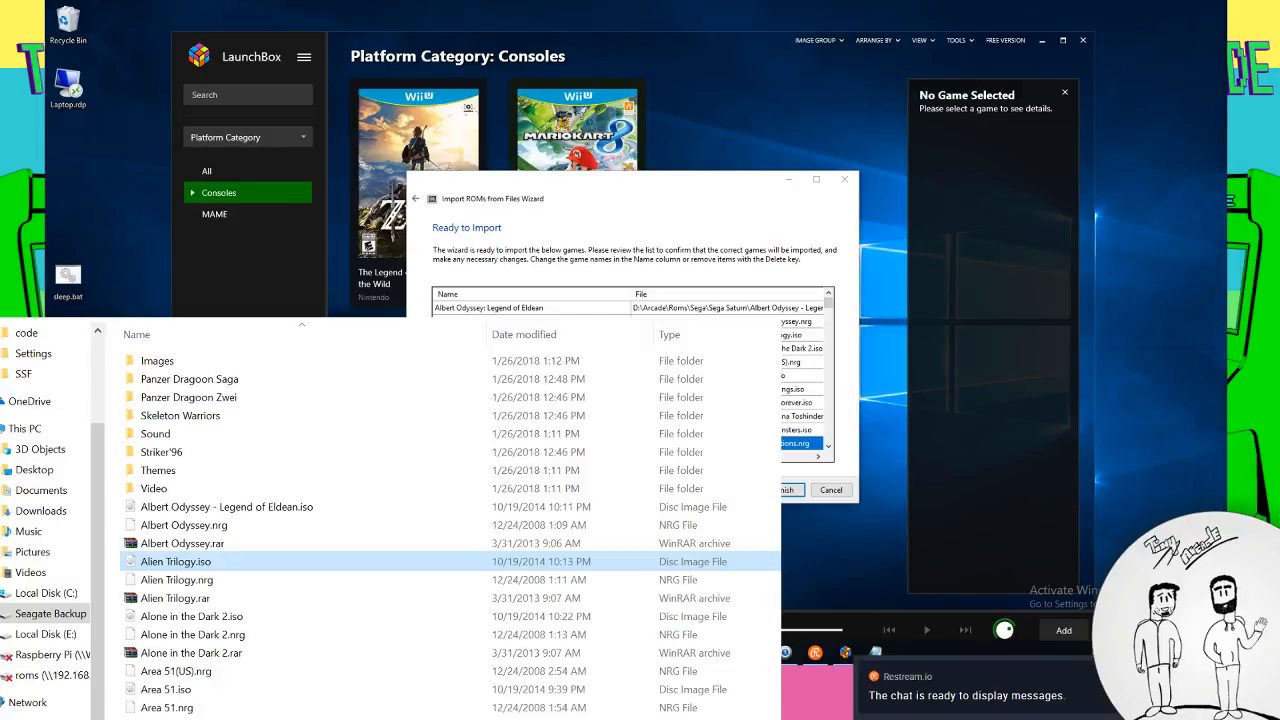
{"action": "left_click", "coordinate": [803, 362]}
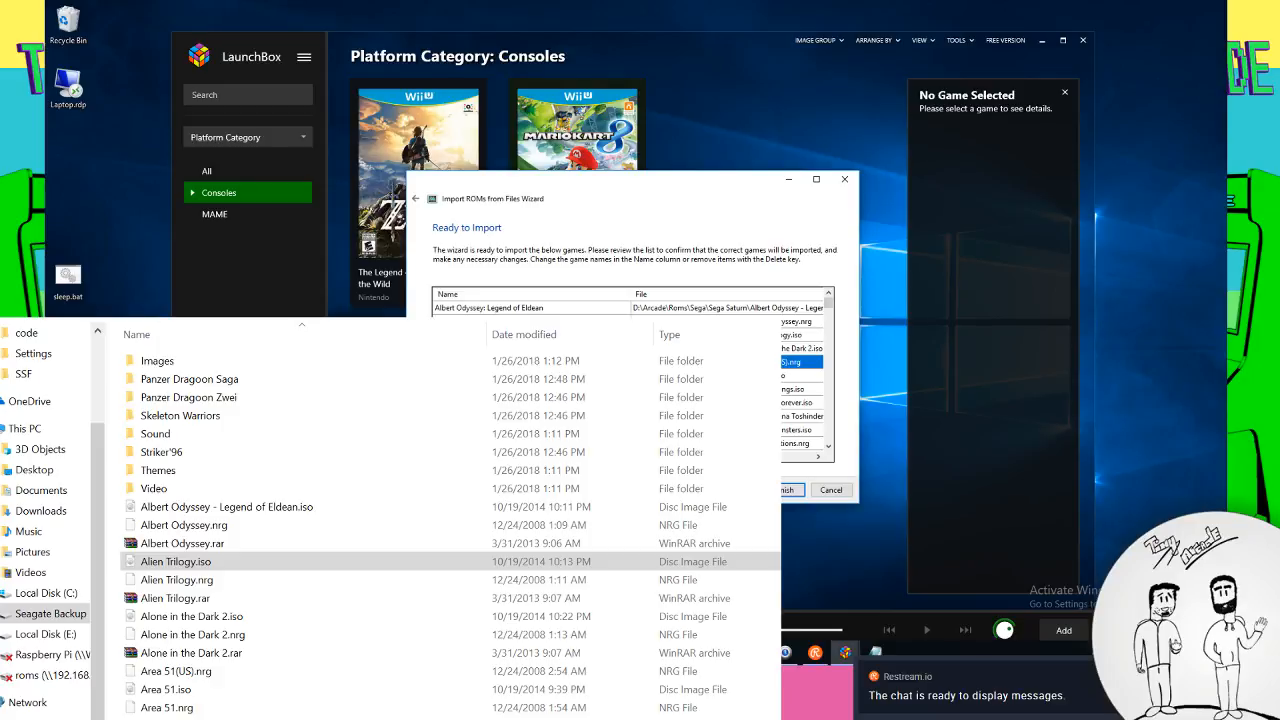
{"action": "left_click", "coordinate": [802, 335]}
{"action": "left_click", "coordinate": [787, 489]}
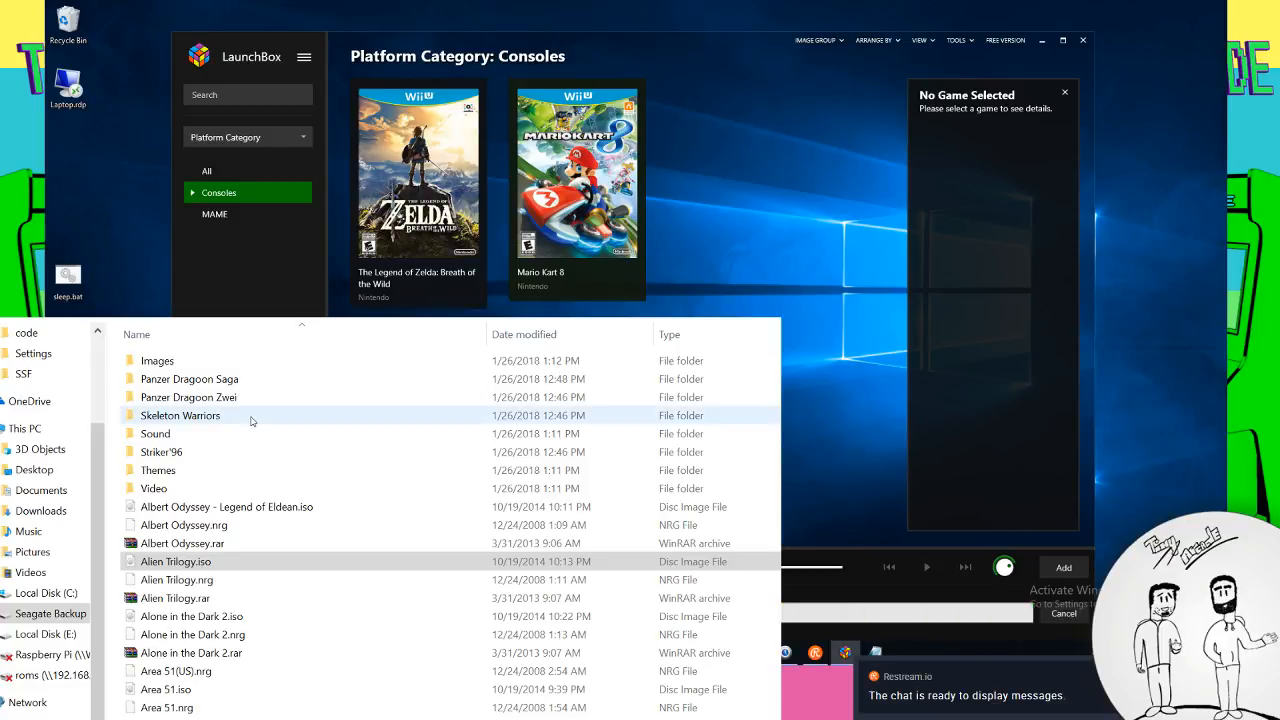
Look through the game logo images in the Wheel folder of the Sega Saturn Images folder, and return to Images
{"action": "double_click", "coordinate": [147, 362]}
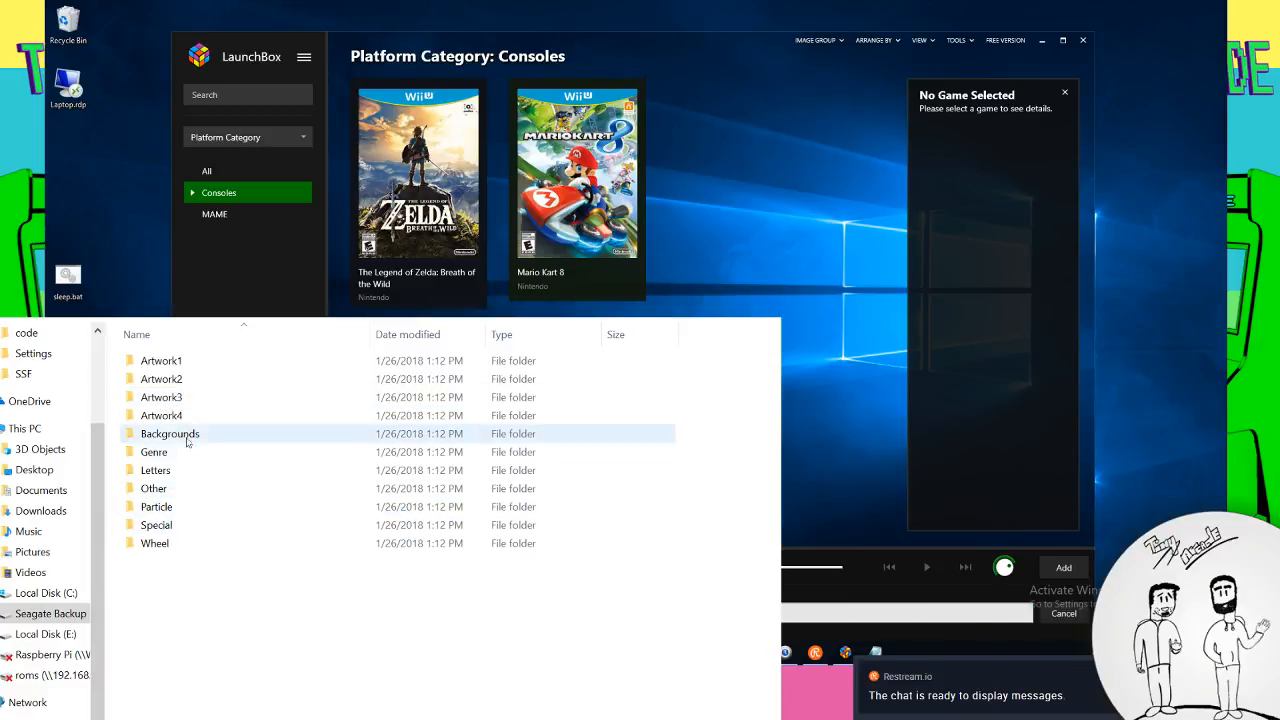
{"action": "double_click", "coordinate": [175, 545]}
{"action": "scroll", "coordinate": [176, 537], "scroll_direction": "down", "scroll_amount": 3}
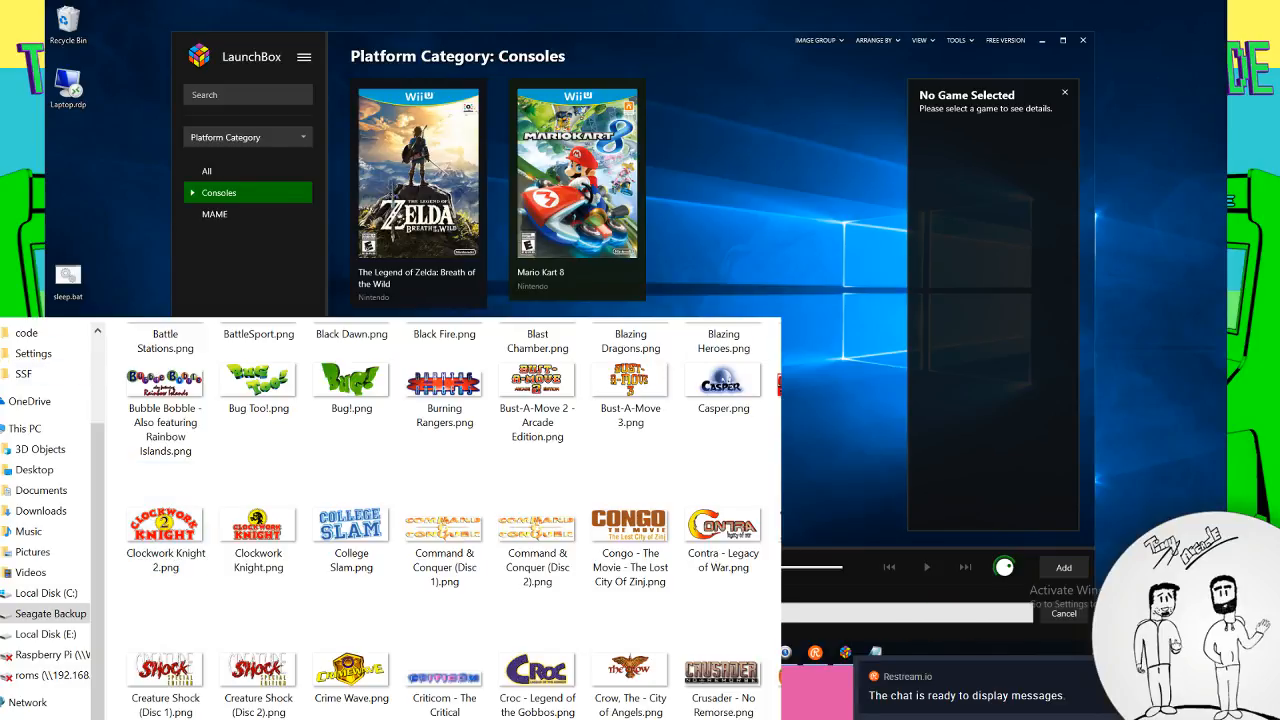
{"action": "key", "text": "alt+Up"}
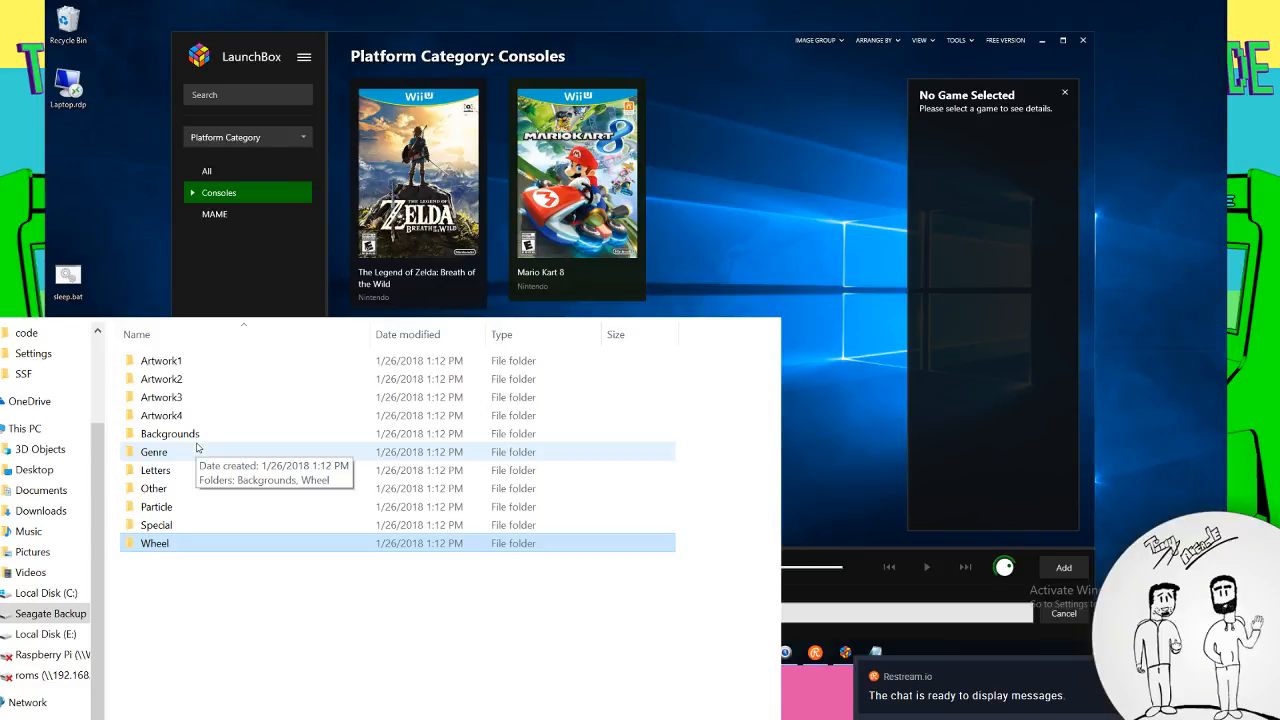
Expand the Consoles category in LaunchBox to check its platforms, and collapse it again
{"action": "left_click", "coordinate": [193, 193]}
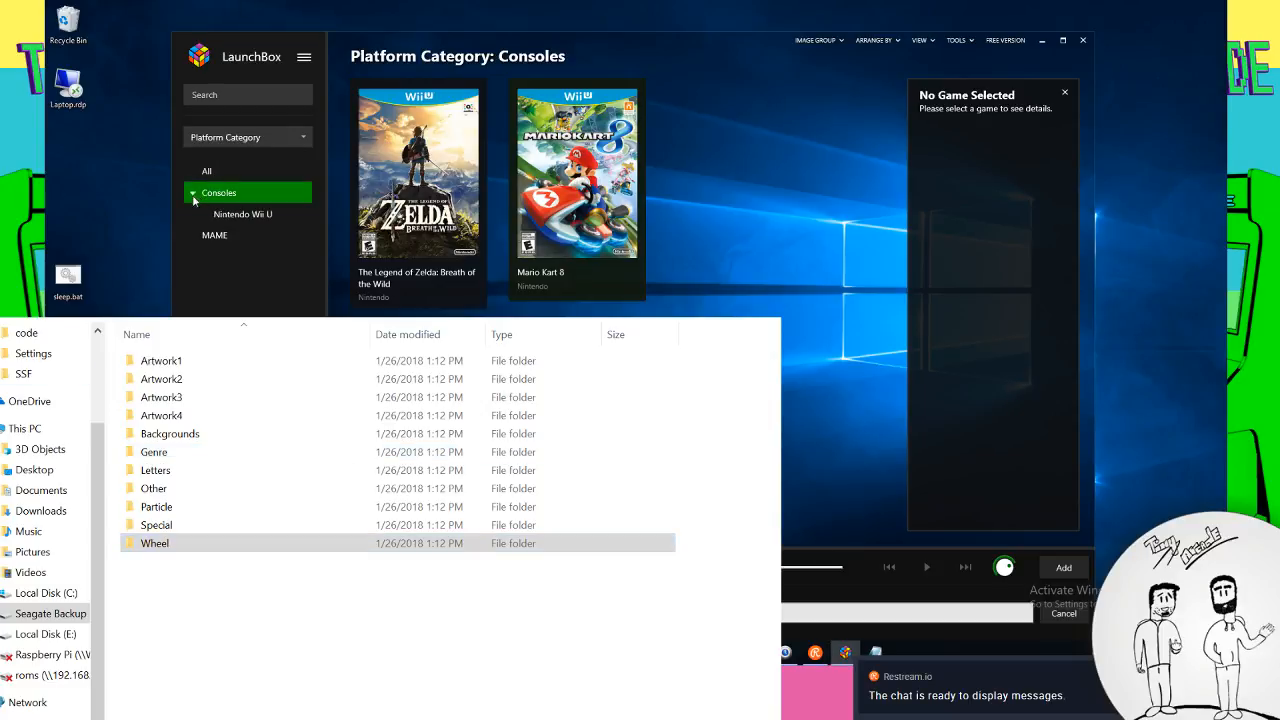
{"action": "left_click", "coordinate": [191, 197]}
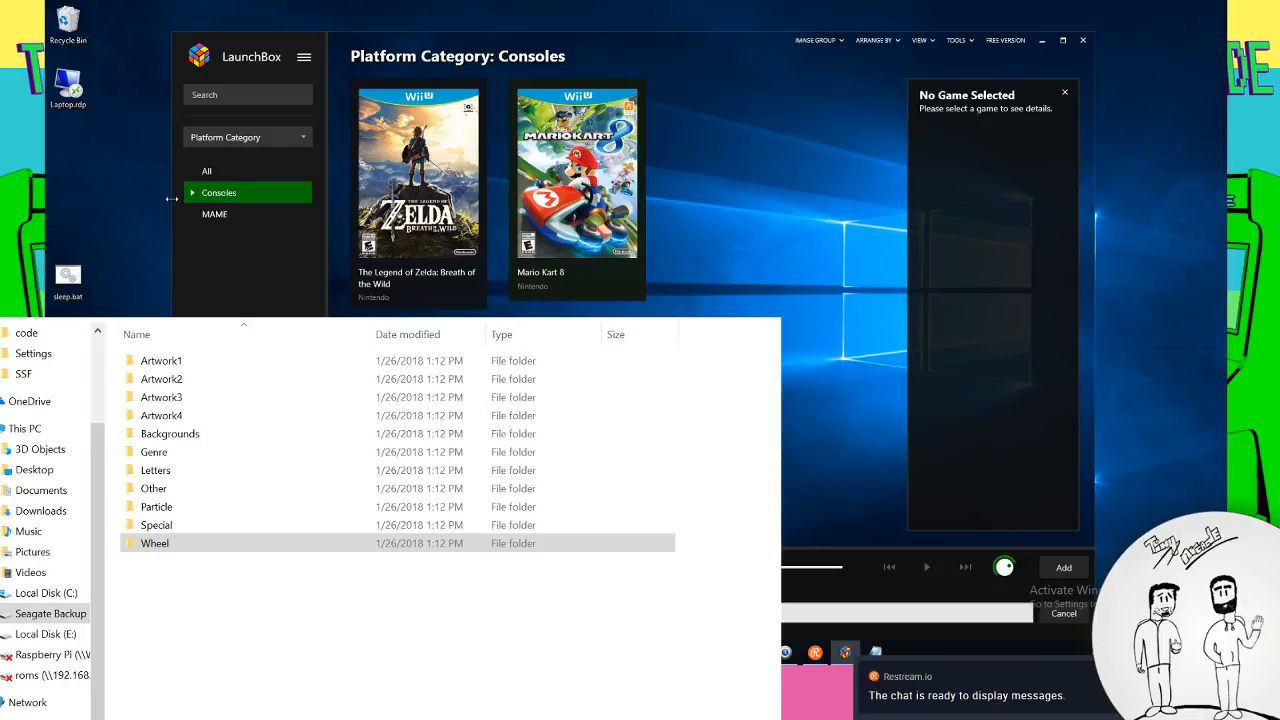
Look over the games in the MAME platform, and return to the Consoles category
{"action": "left_click", "coordinate": [213, 213]}
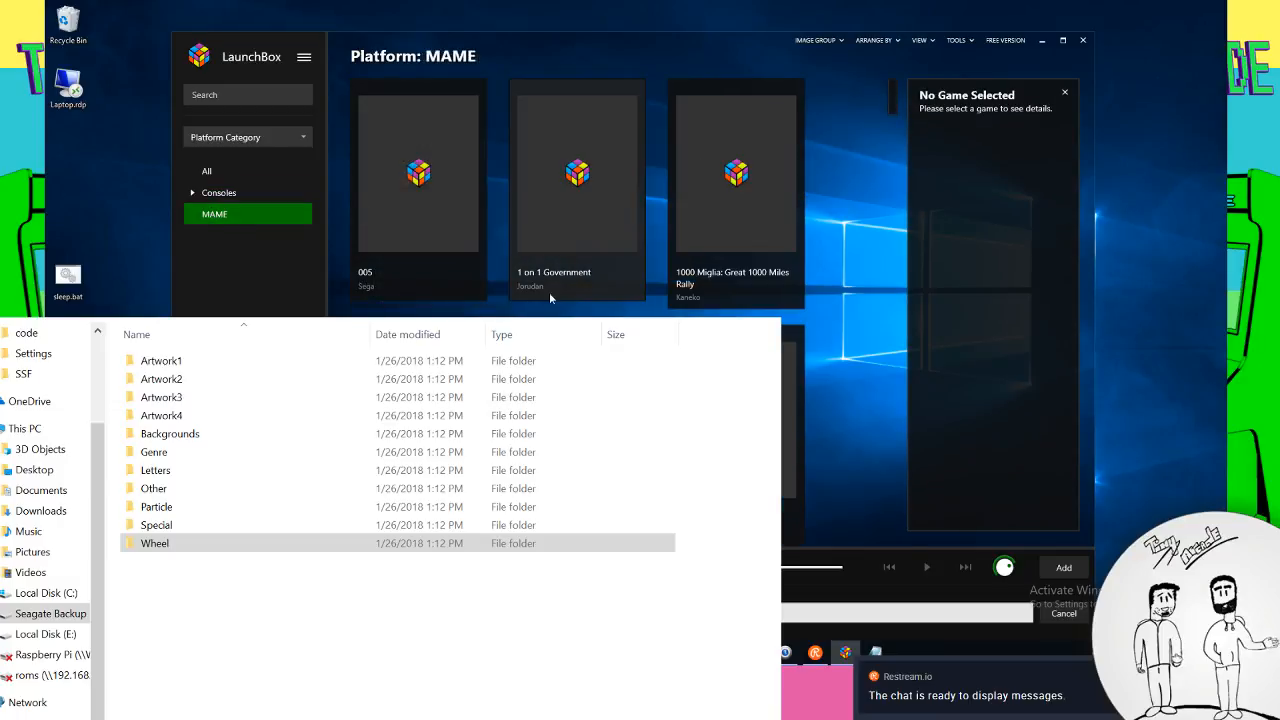
{"action": "scroll", "coordinate": [420, 290], "scroll_direction": "down", "scroll_amount": 2}
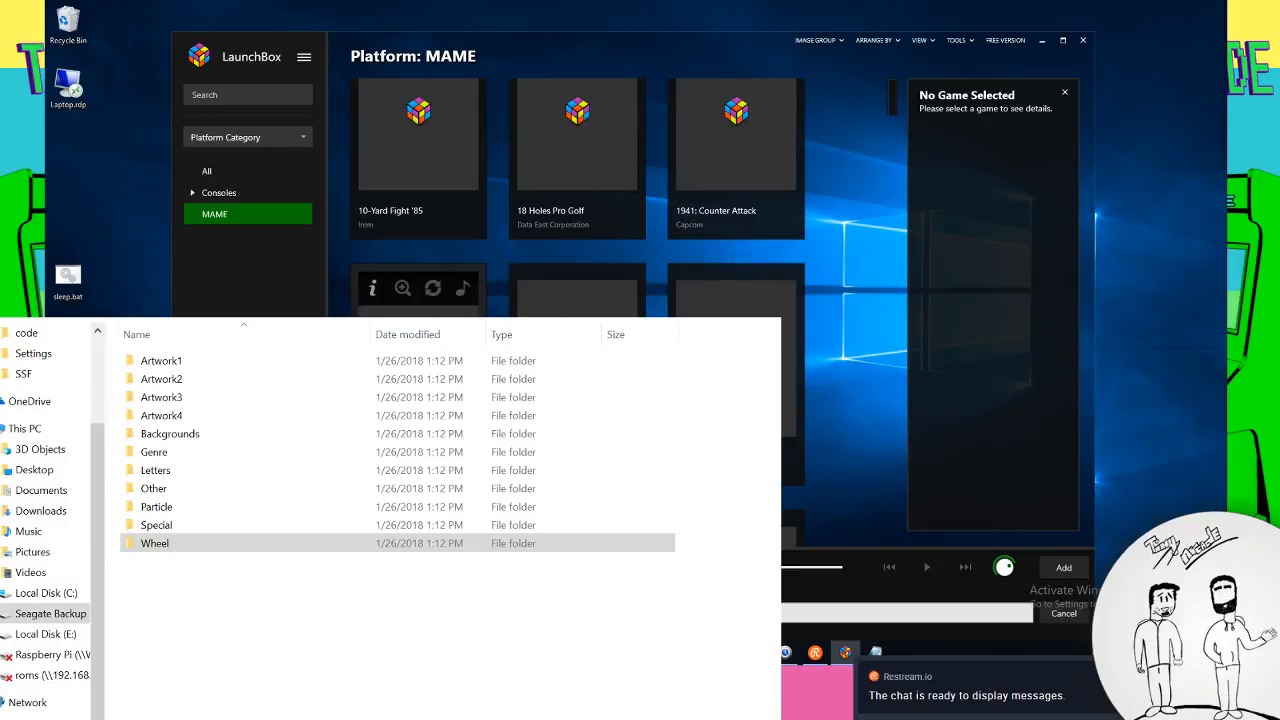
{"action": "scroll", "coordinate": [420, 290], "scroll_direction": "up", "scroll_amount": 2}
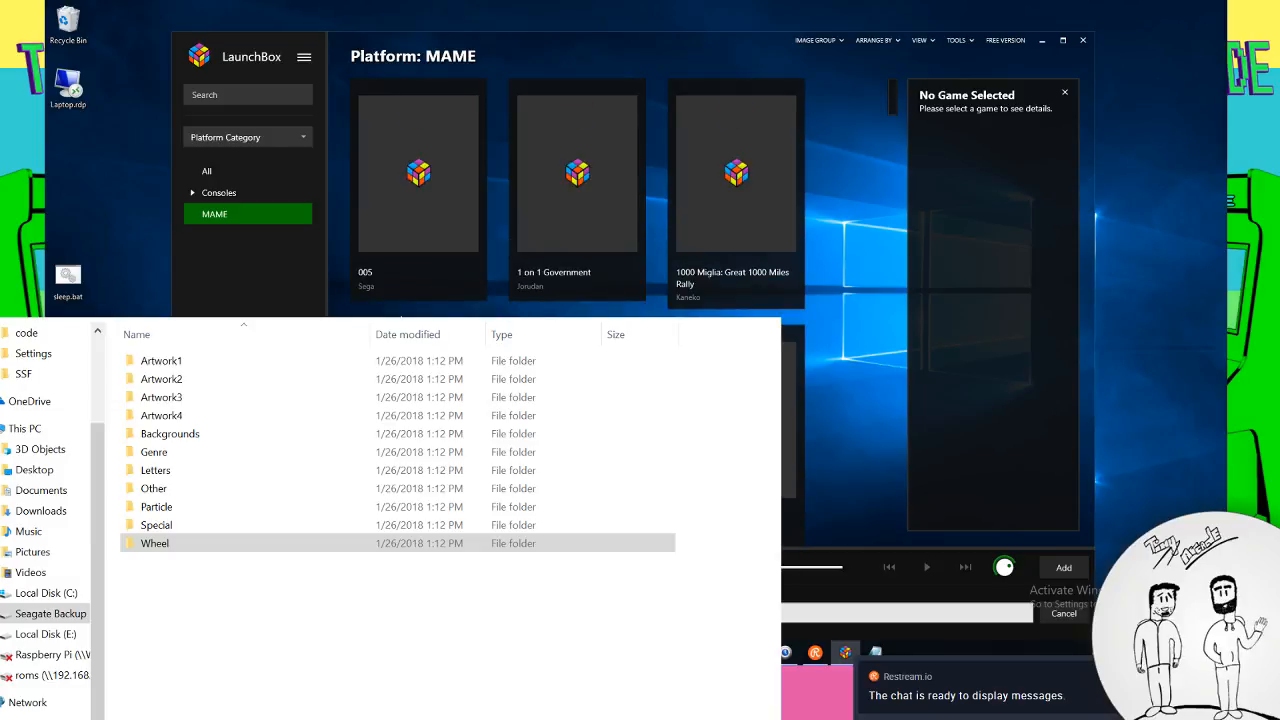
{"action": "left_click", "coordinate": [240, 193]}
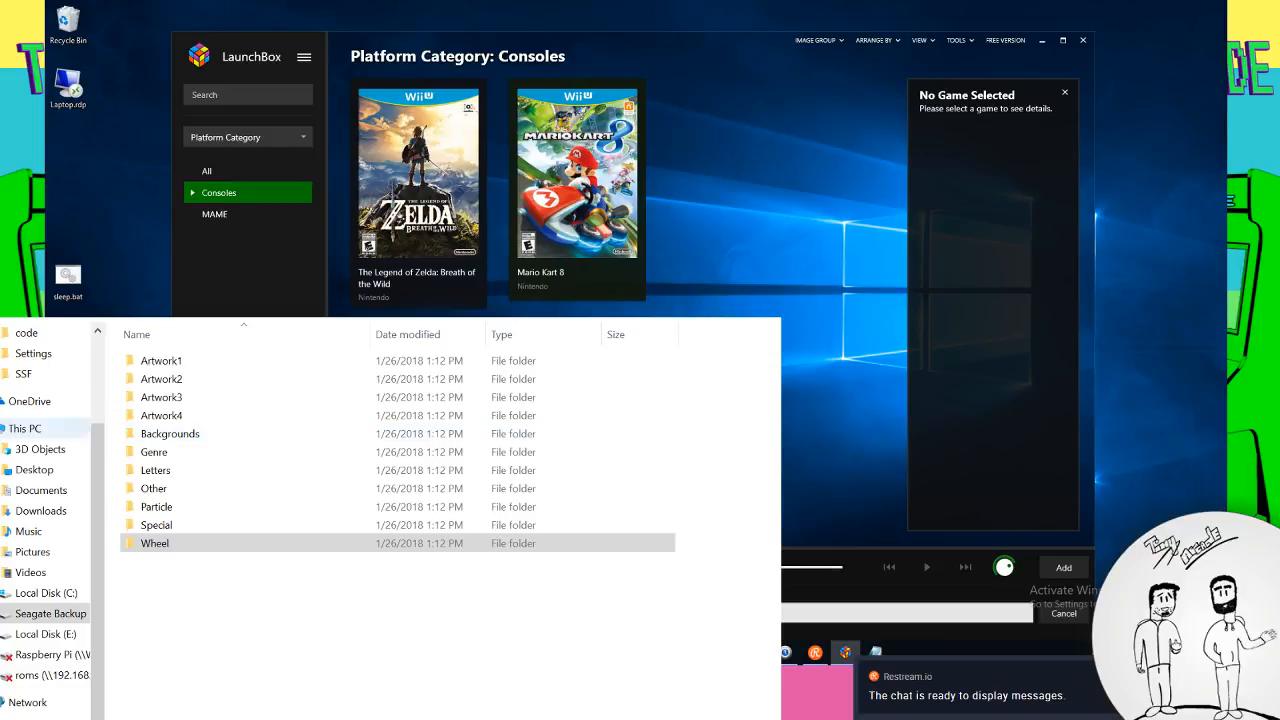
Show the computer's drives in File Explorer, and start a Steam games import in LaunchBox
{"action": "left_click", "coordinate": [25, 428]}
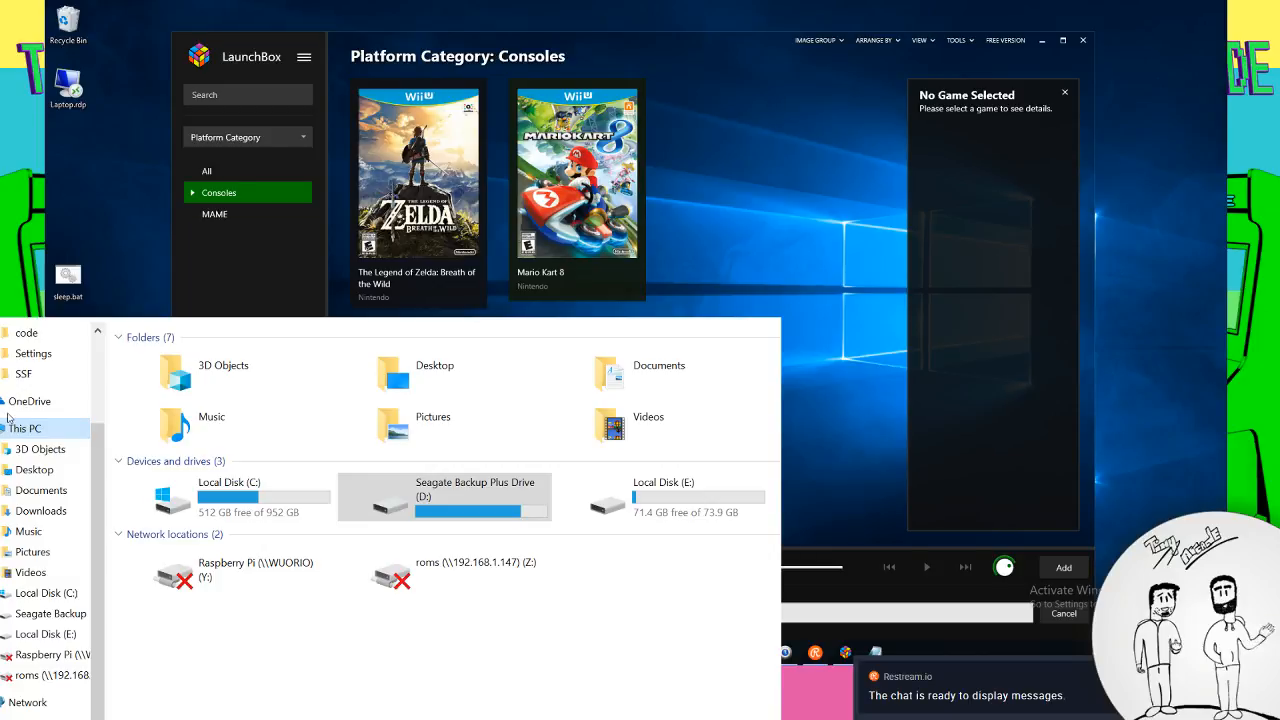
{"action": "left_click", "coordinate": [956, 40]}
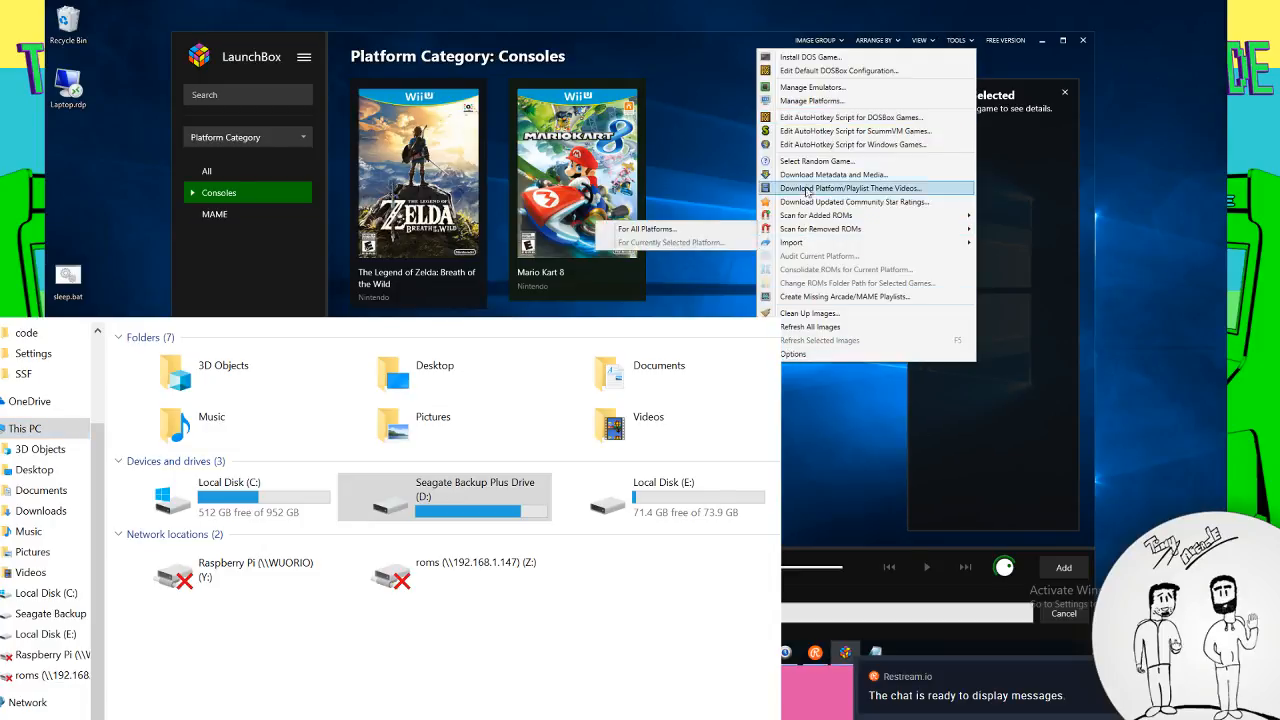
{"action": "mouse_move", "coordinate": [800, 243]}
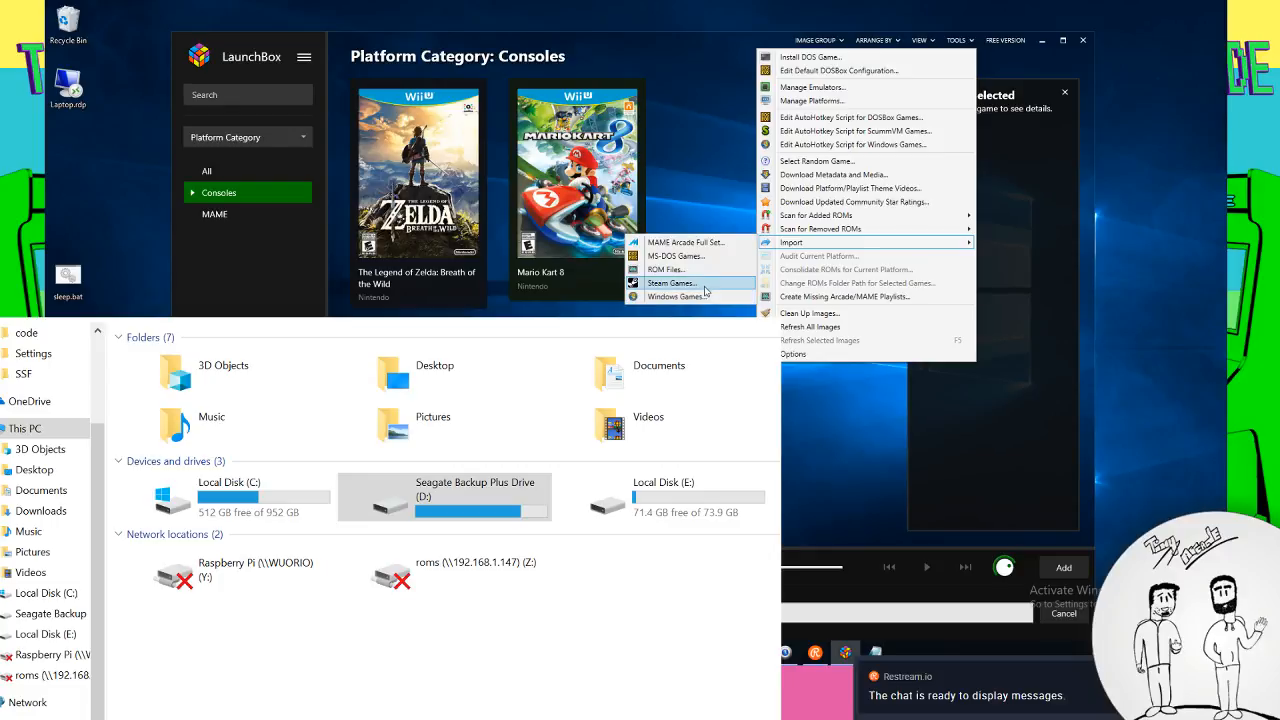
{"action": "left_click", "coordinate": [705, 290]}
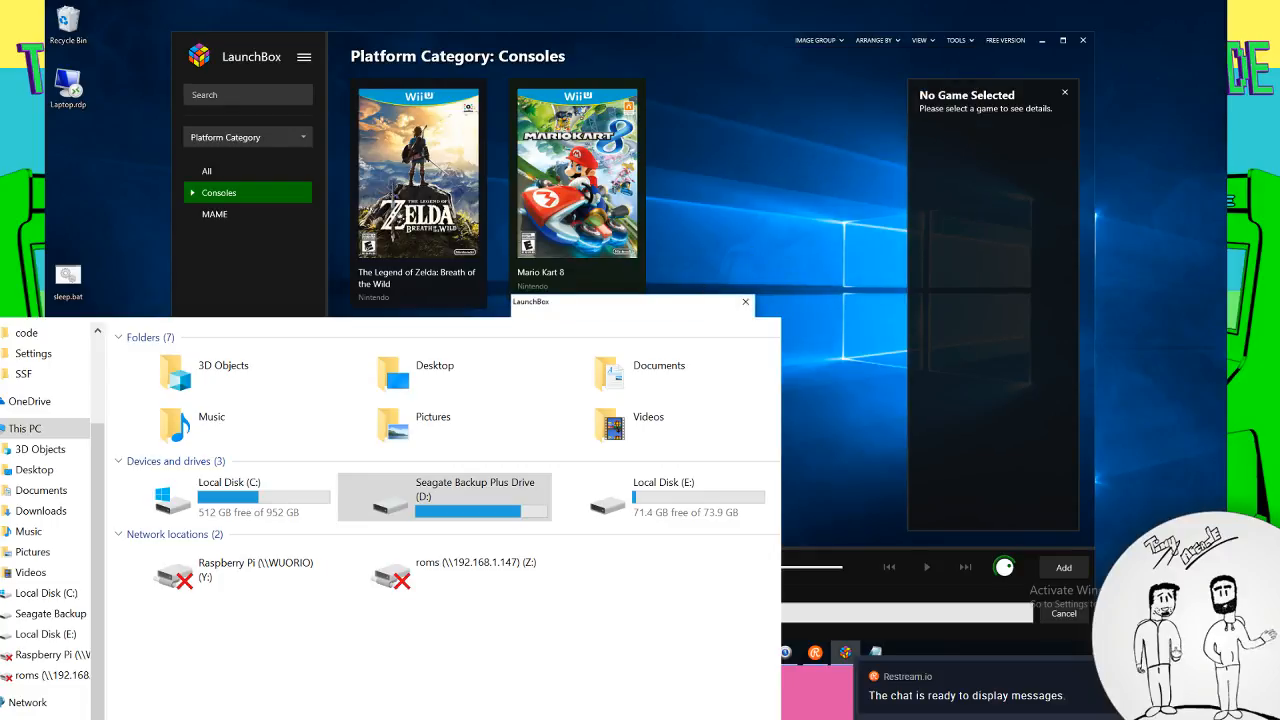
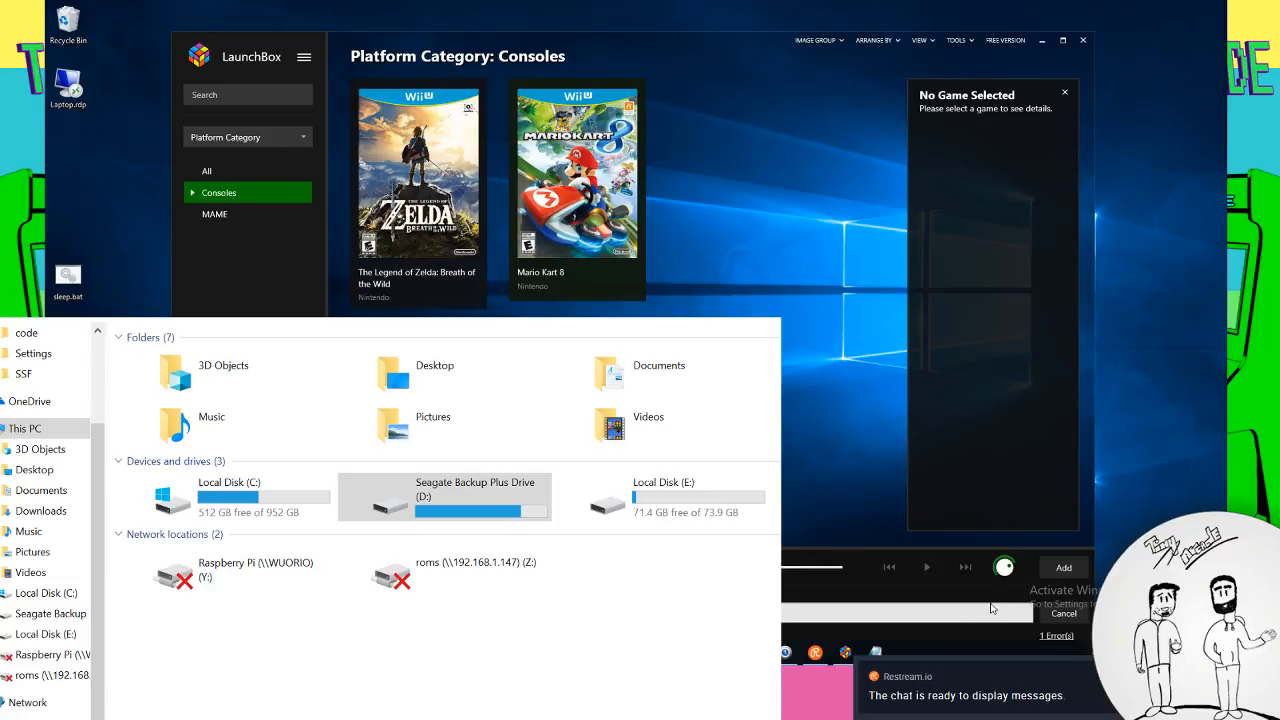
Review the import error for the Sega Saturn ROM, cancel the remaining import and answer No in the Errors dialog
{"action": "left_click", "coordinate": [1062, 636]}
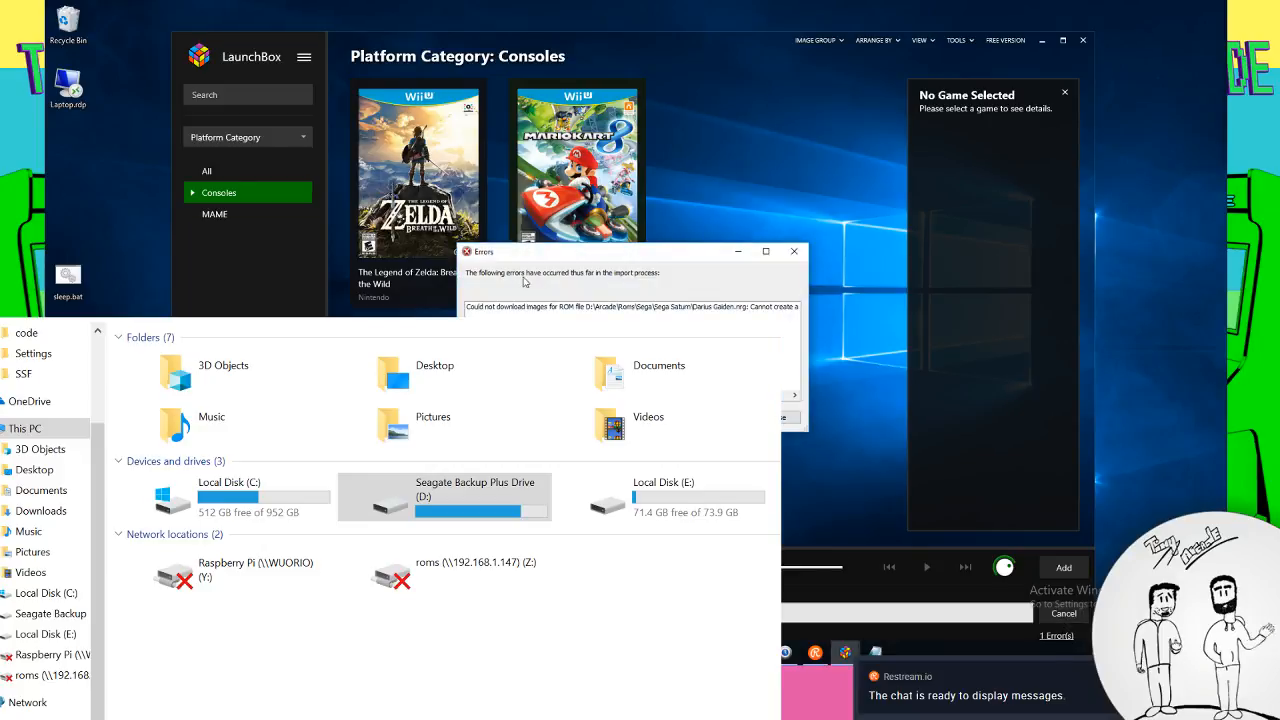
{"action": "scroll", "coordinate": [782, 367], "scroll_direction": "right", "scroll_amount": 5}
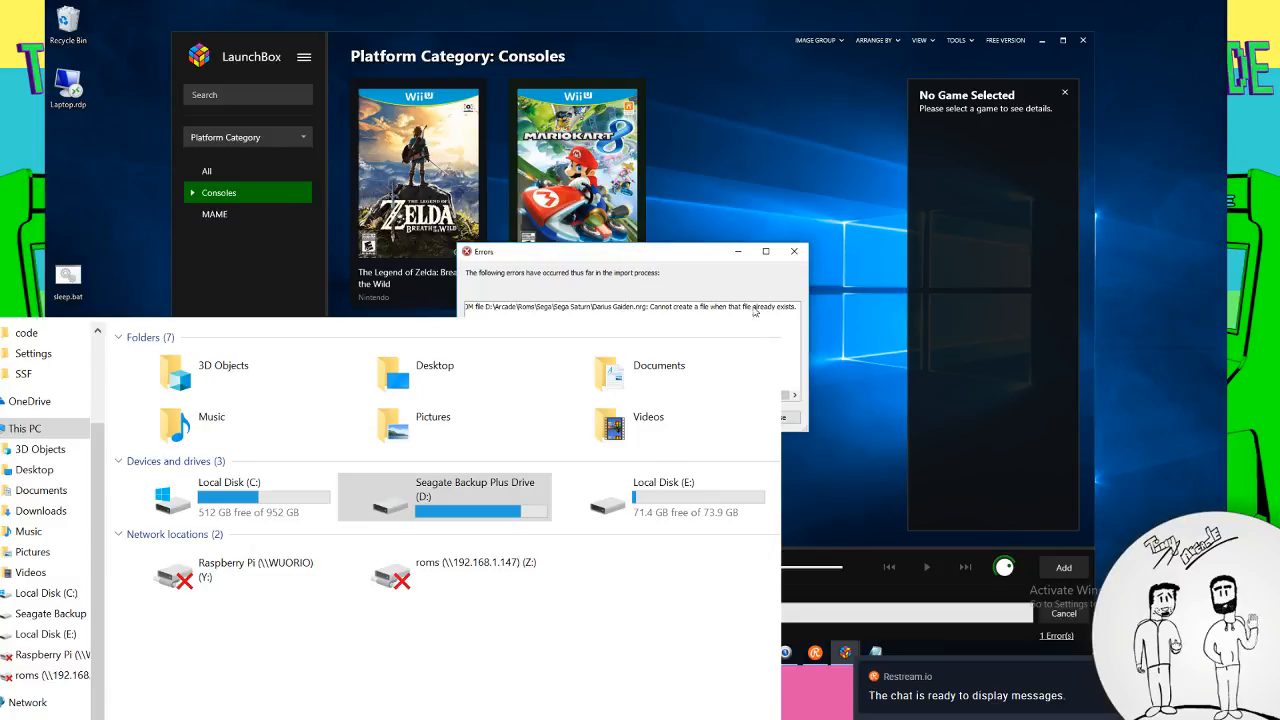
{"action": "left_click", "coordinate": [794, 251]}
{"action": "left_click", "coordinate": [1062, 614]}
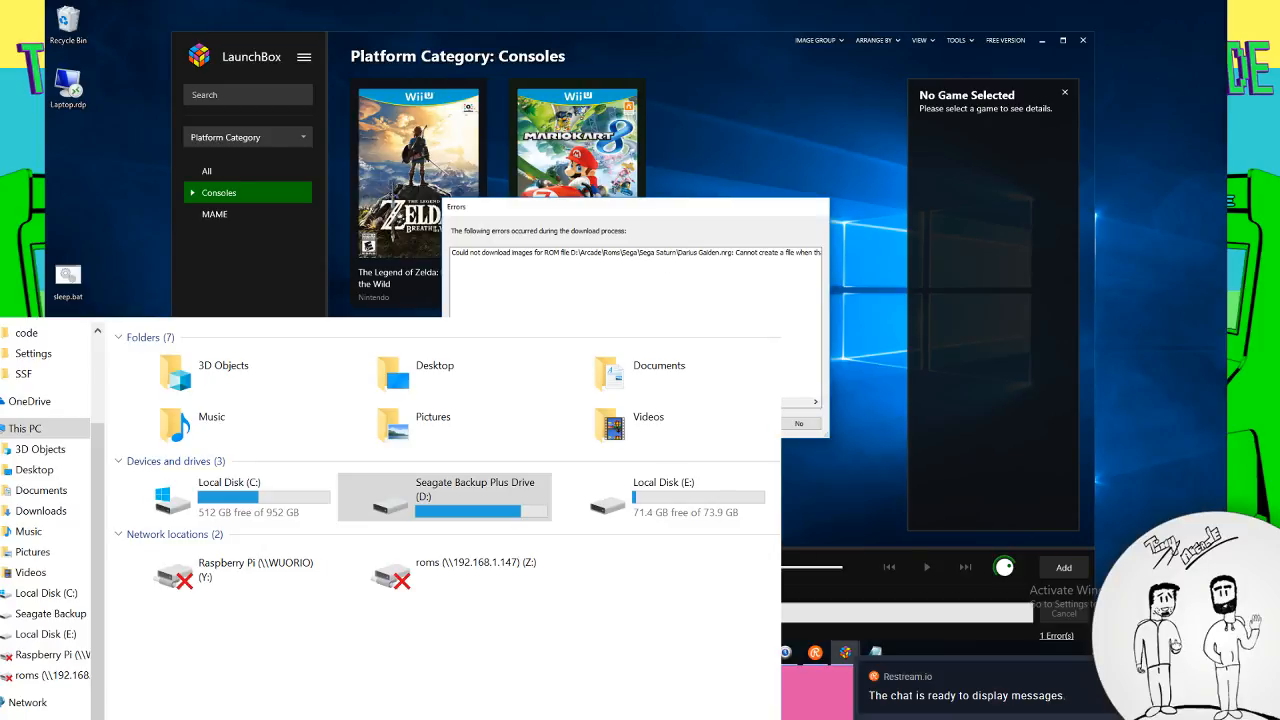
{"action": "left_click", "coordinate": [799, 423]}
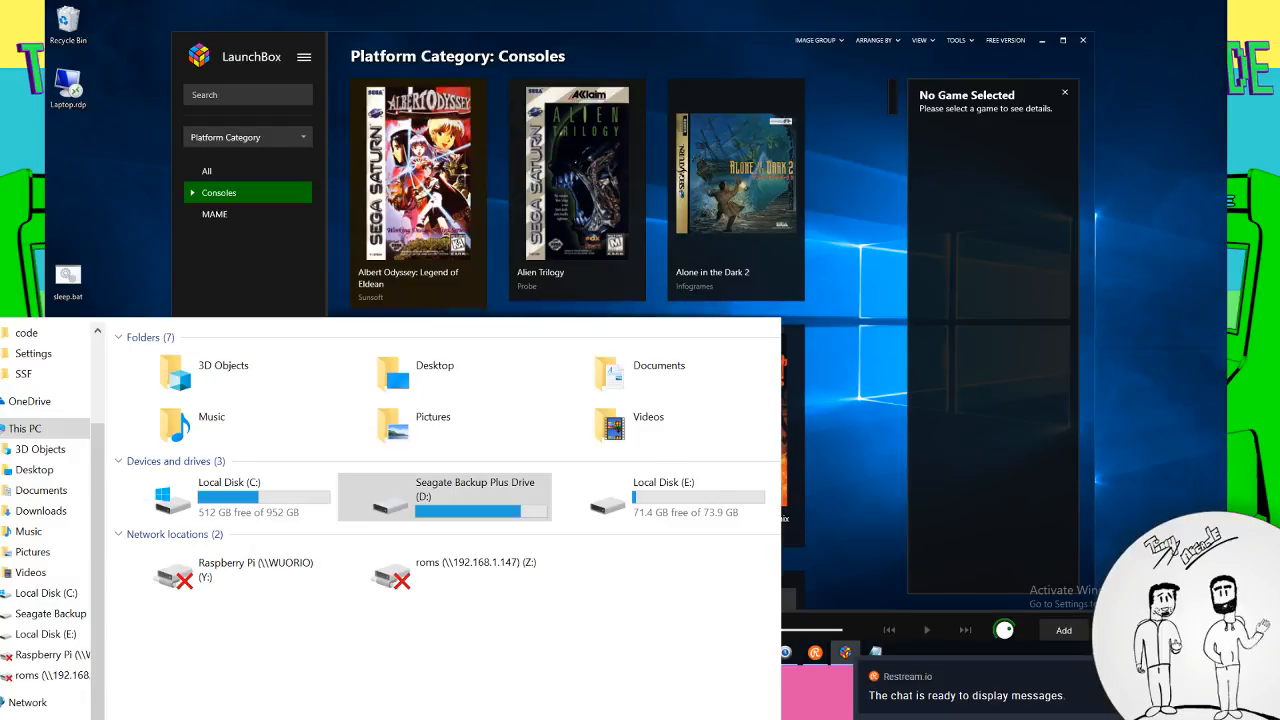
Browse the imported Sega Saturn games in the Consoles category and check their box art
{"action": "scroll", "coordinate": [580, 190], "scroll_direction": "down", "scroll_amount": 2}
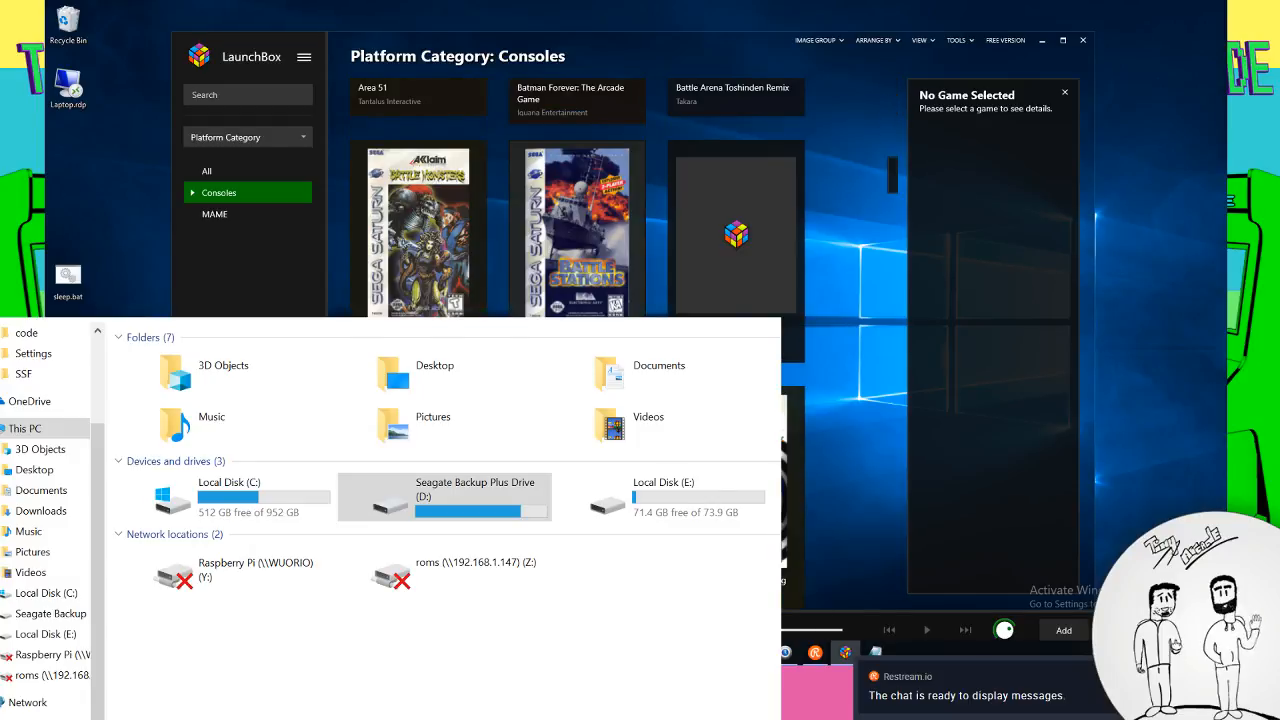
{"action": "scroll", "coordinate": [580, 190], "scroll_direction": "up", "scroll_amount": 2}
{"action": "scroll", "coordinate": [580, 190], "scroll_direction": "down", "scroll_amount": 2}
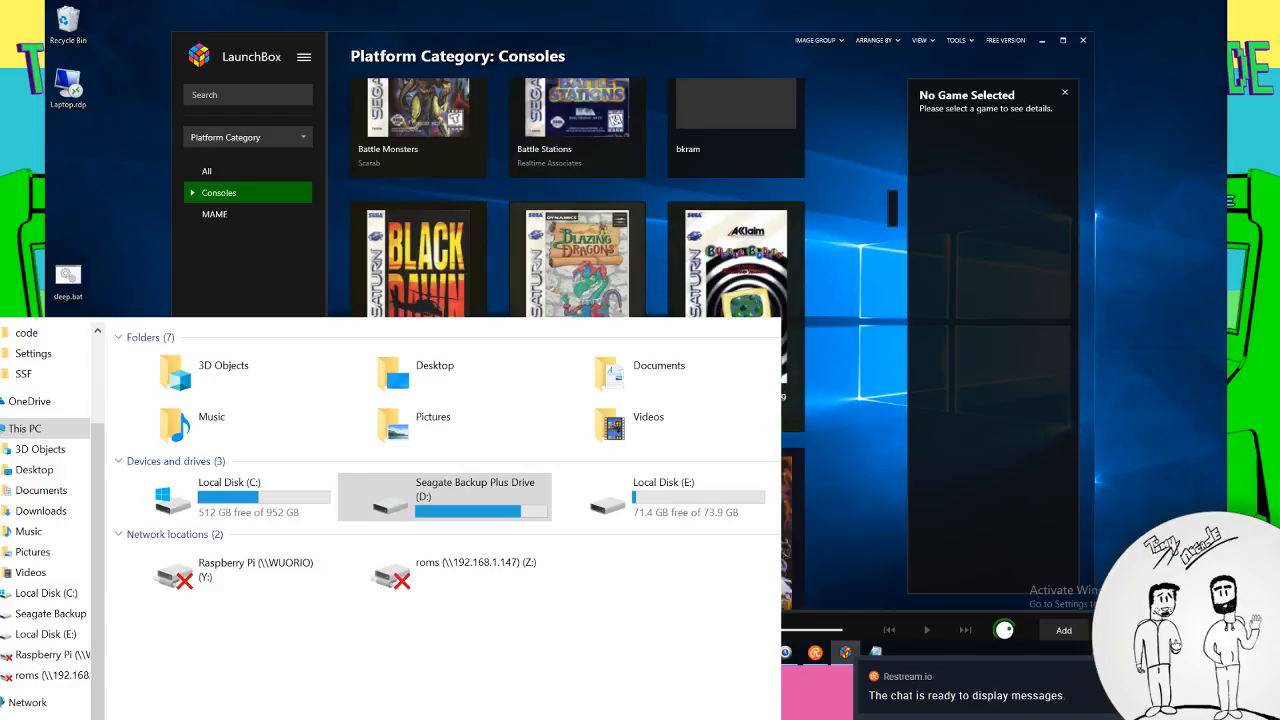
{"action": "scroll", "coordinate": [580, 190], "scroll_direction": "down", "scroll_amount": 4}
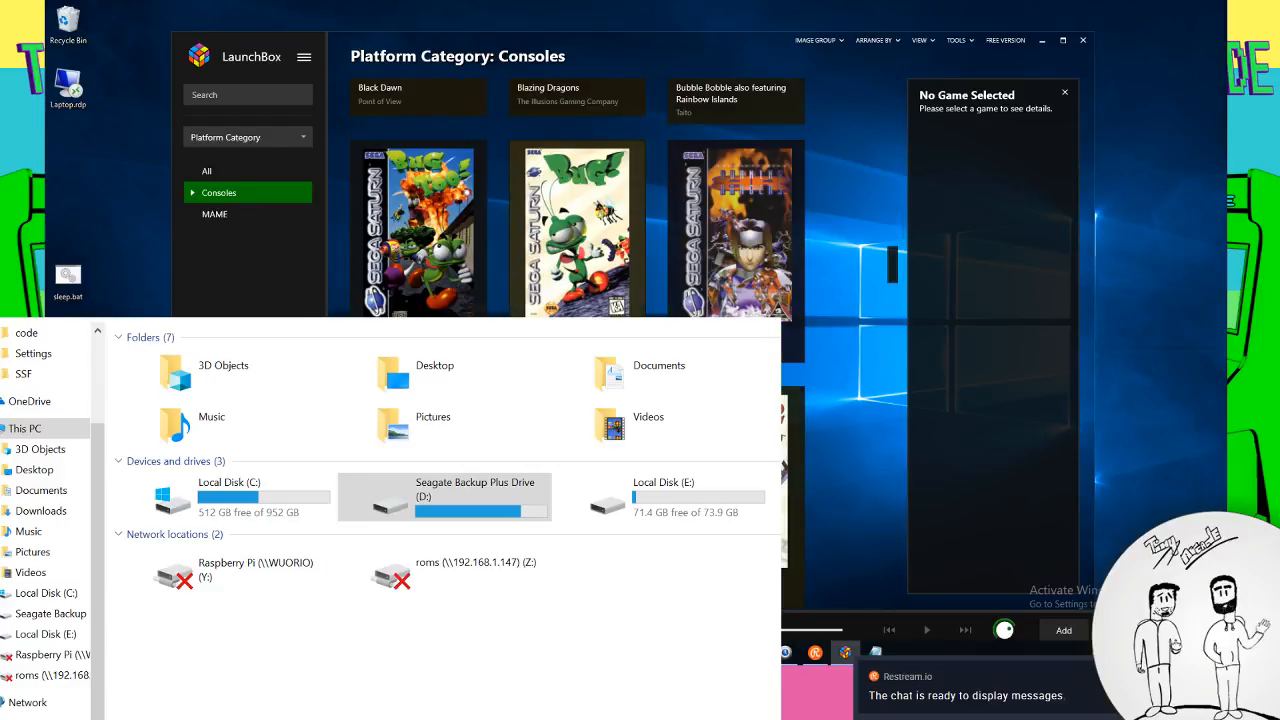
{"action": "scroll", "coordinate": [578, 200], "scroll_direction": "down", "scroll_amount": 3}
{"action": "scroll", "coordinate": [578, 190], "scroll_direction": "down", "scroll_amount": 8}
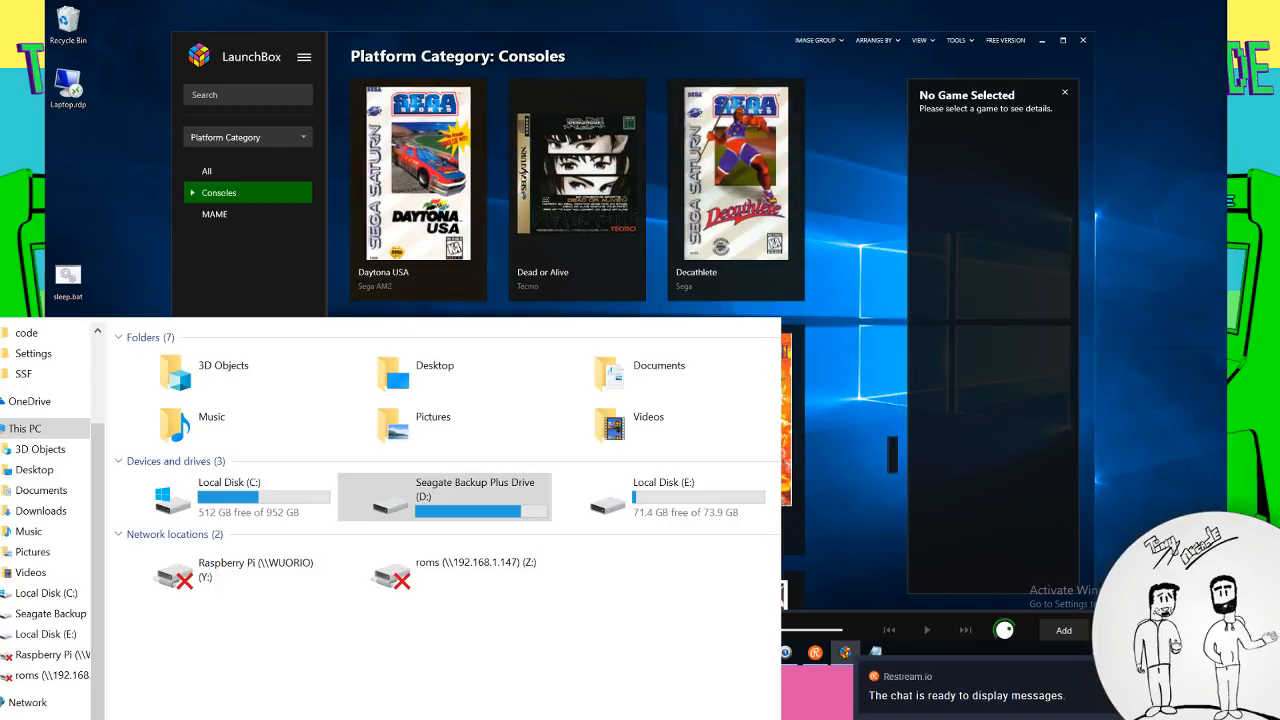
{"action": "scroll", "coordinate": [578, 190], "scroll_direction": "down", "scroll_amount": 2}
{"action": "scroll", "coordinate": [578, 190], "scroll_direction": "down", "scroll_amount": 2}
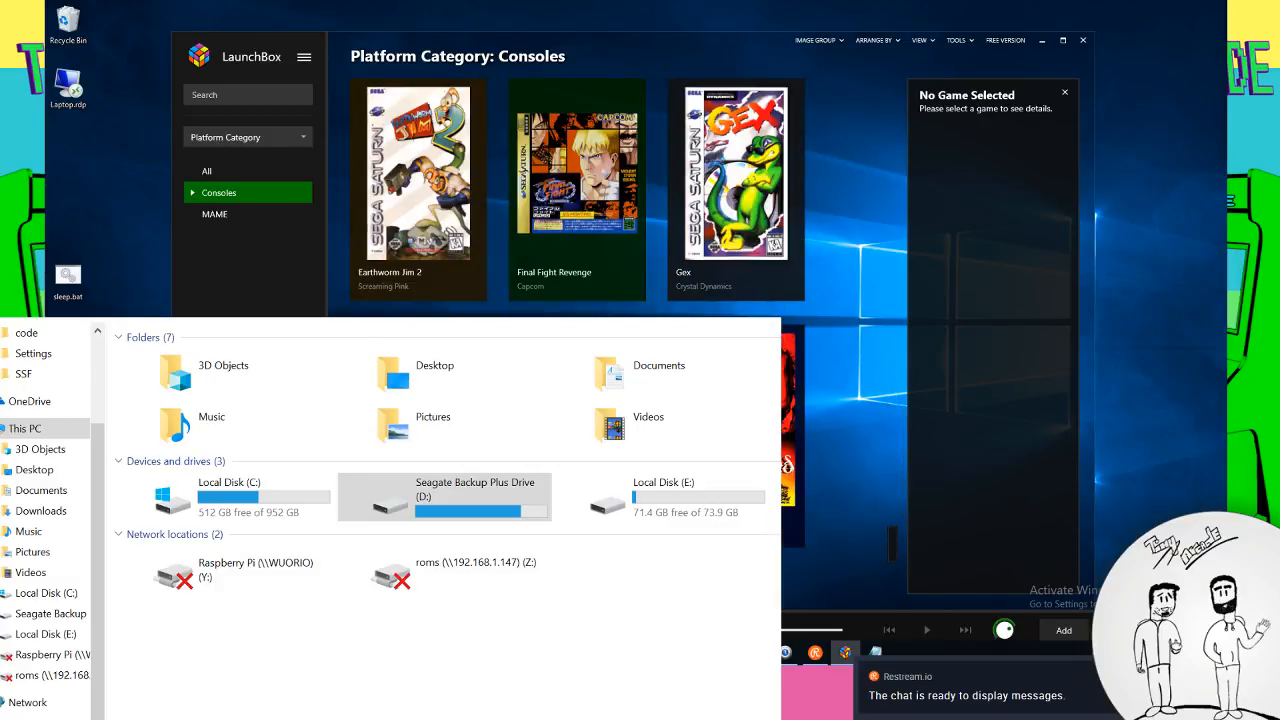
Expand the Consoles category, show the Sega Saturn platform and launch Batman Forever: The Arcade Game
{"action": "left_click", "coordinate": [193, 192]}
{"action": "left_click", "coordinate": [231, 236]}
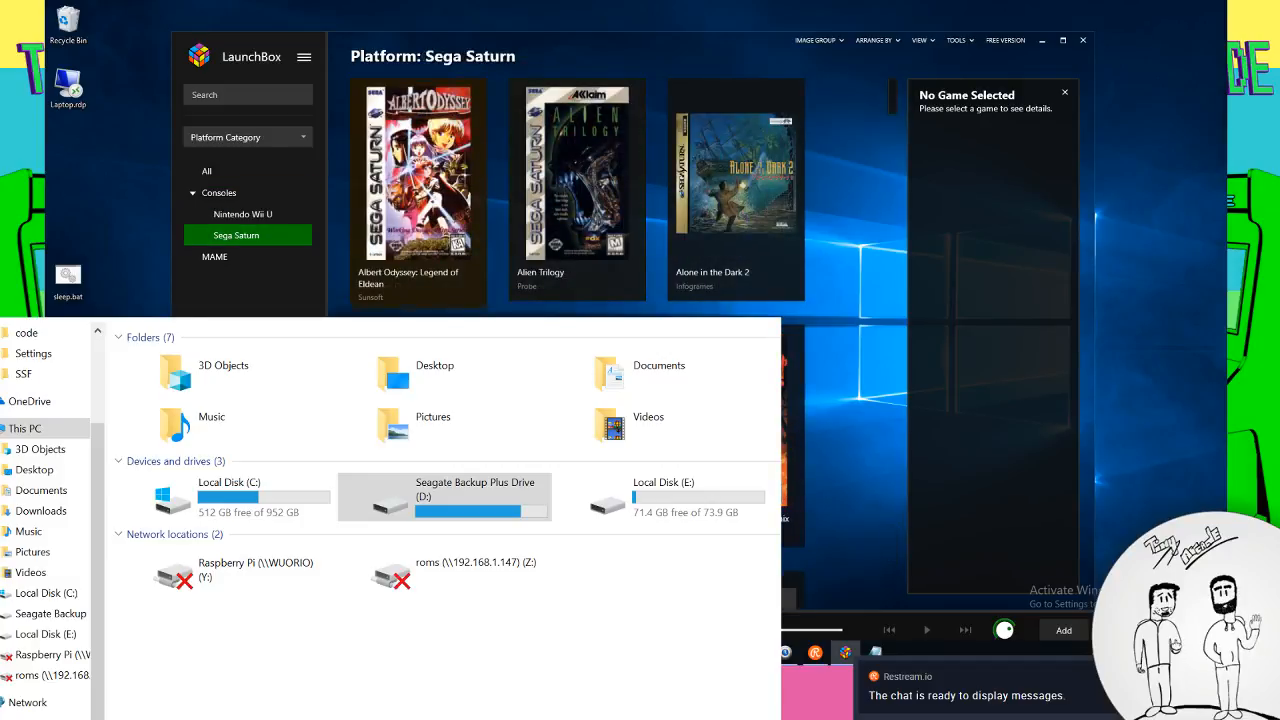
{"action": "double_click", "coordinate": [577, 420]}
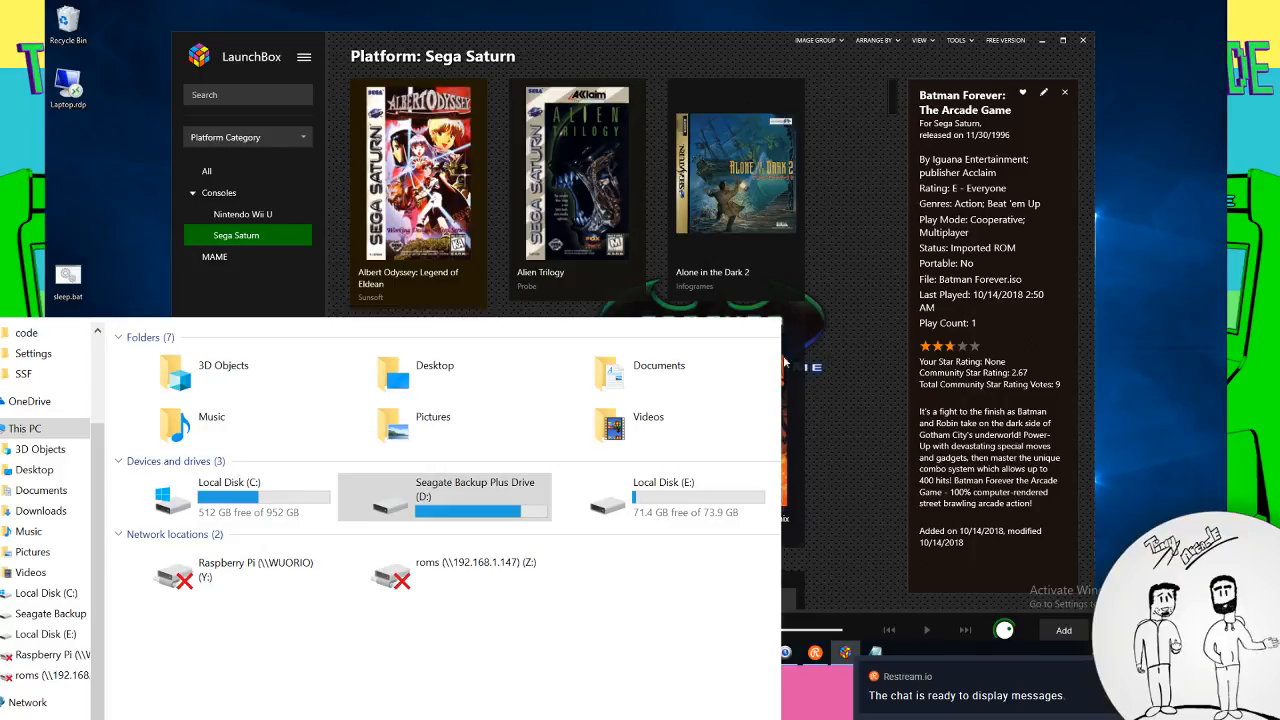
In File Explorer, open Arcade > Hyperspin1.5.1 on the Seagate Backup Plus drive and run HyperSpin.exe
{"action": "left_click", "coordinate": [433, 493]}
{"action": "double_click", "coordinate": [433, 493]}
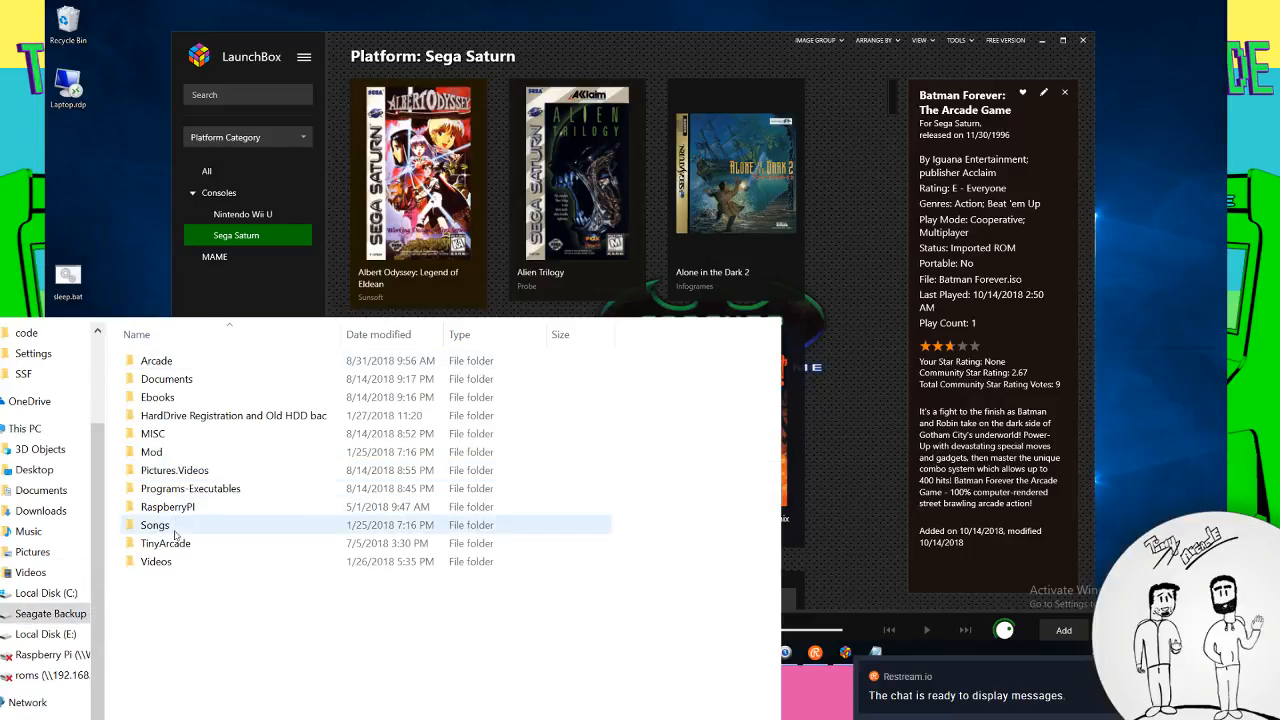
{"action": "left_click", "coordinate": [162, 366]}
{"action": "double_click", "coordinate": [162, 366]}
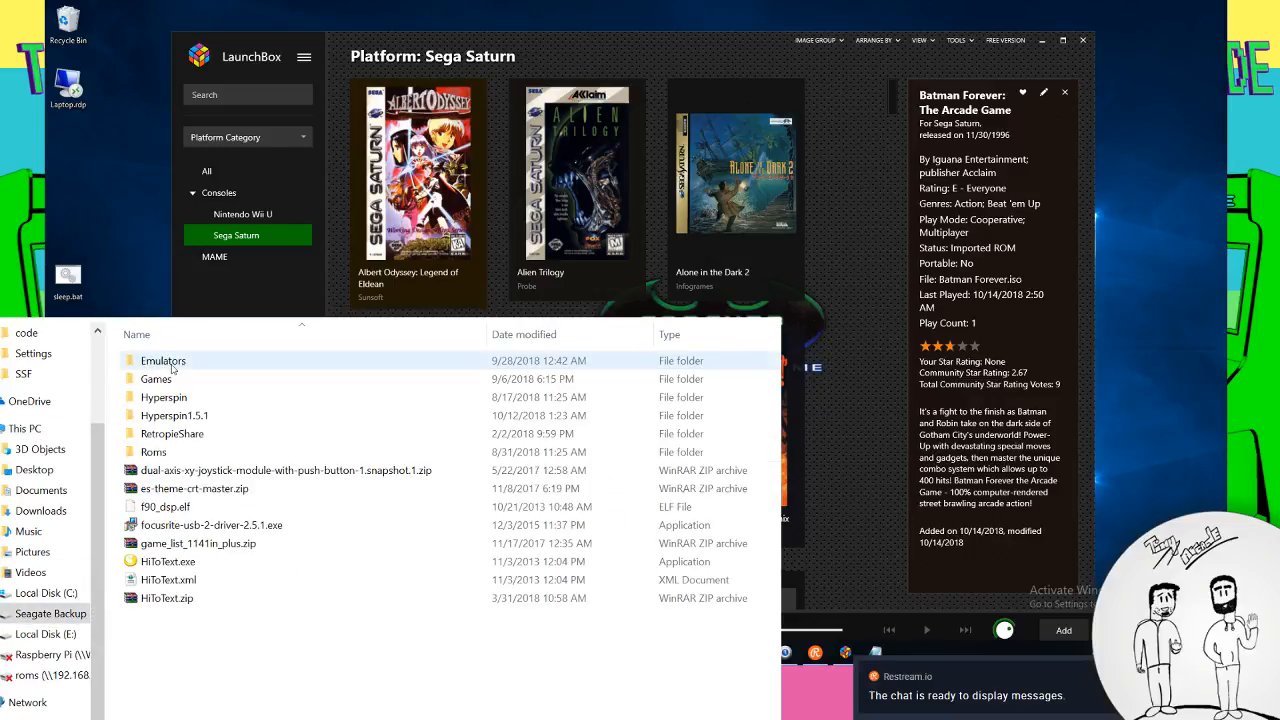
{"action": "left_click", "coordinate": [163, 399]}
{"action": "double_click", "coordinate": [163, 397]}
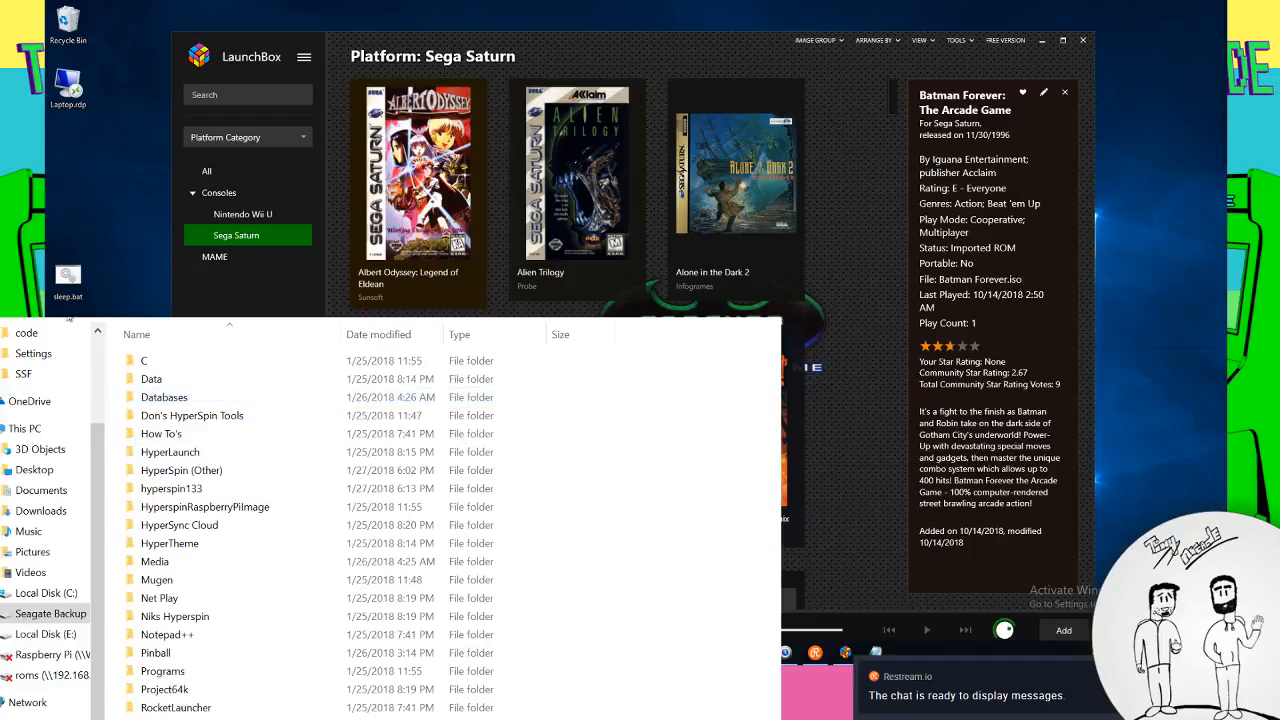
{"action": "key", "text": "alt+Left"}
{"action": "double_click", "coordinate": [201, 416]}
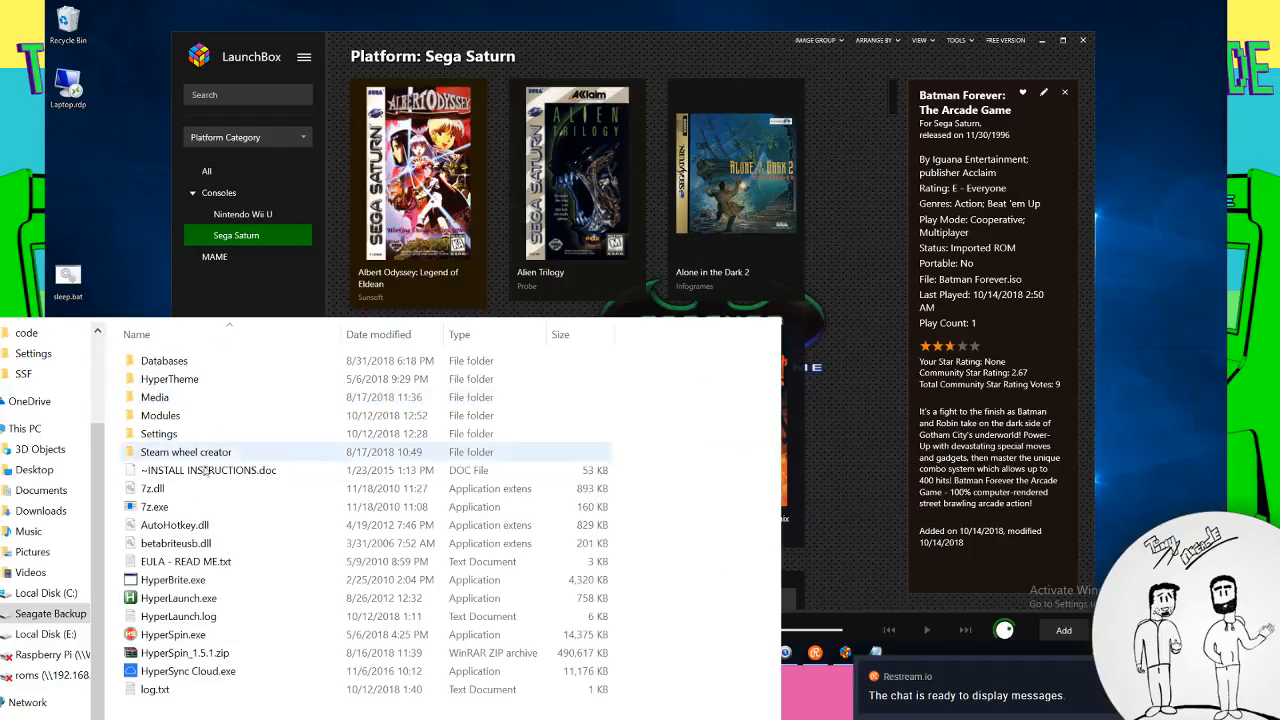
{"action": "double_click", "coordinate": [175, 634]}
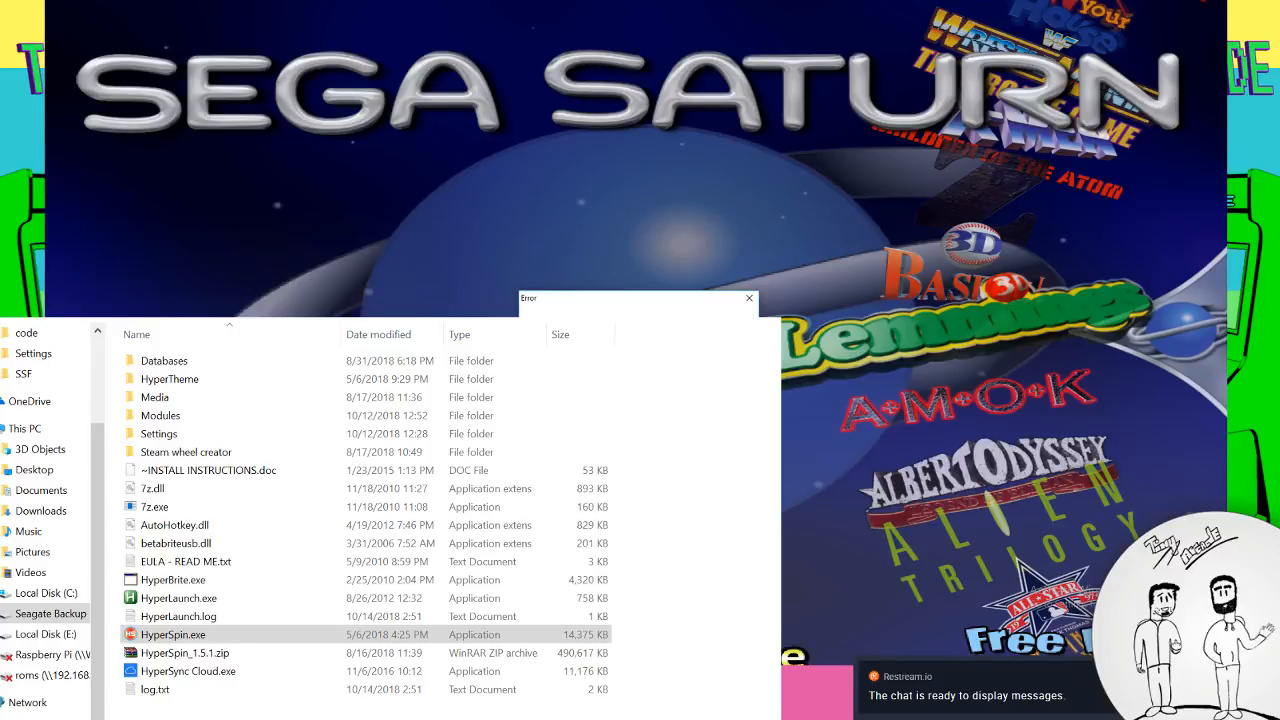
Dismiss the HyperSpin error and launch Alien Trilogy from the Sega Saturn game wheel
{"action": "key", "text": "Return"}
{"action": "key", "text": "Down"}
{"action": "key", "text": "Down"}
{"action": "key", "text": "Down"}
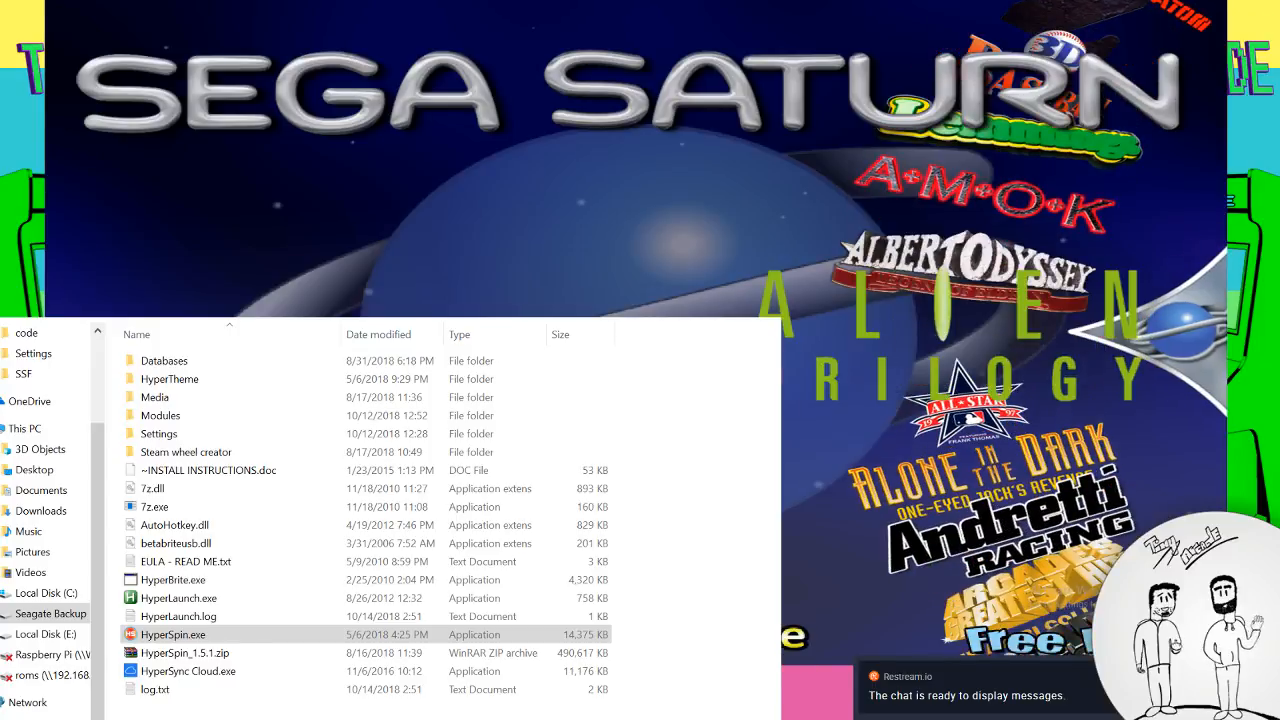
{"action": "key", "text": "Return"}
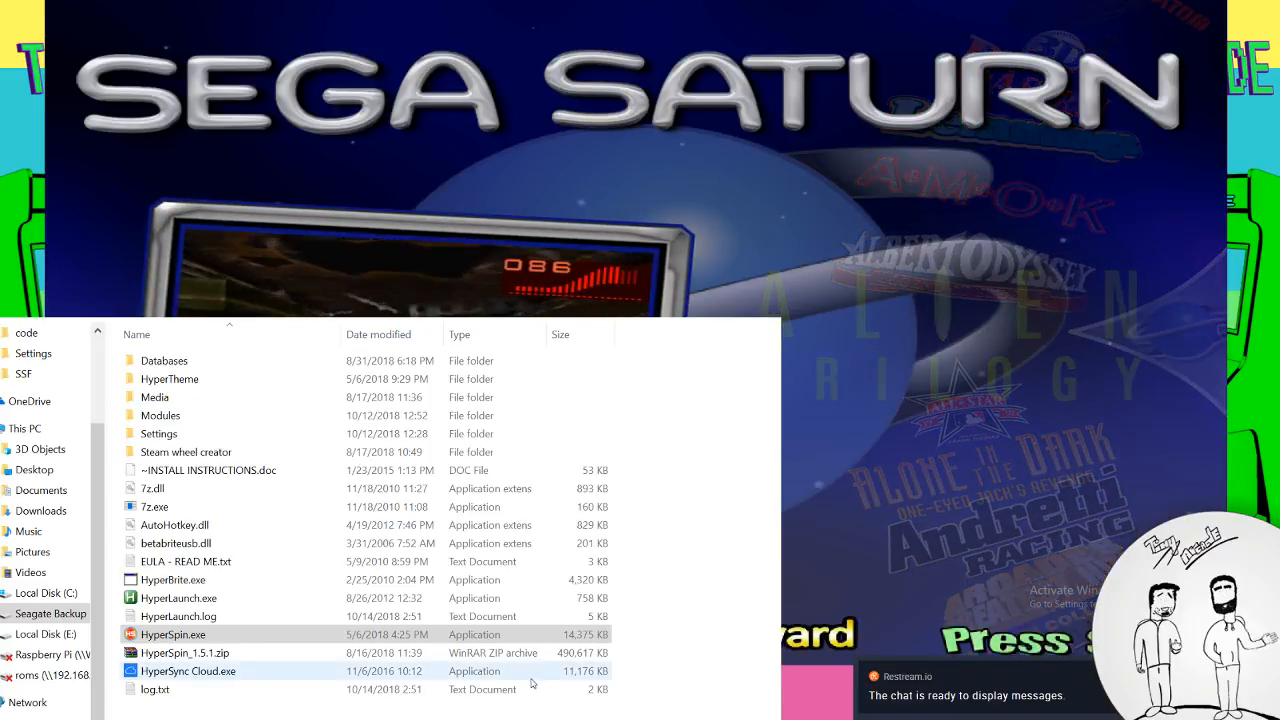
Switch back to File Explorer and open the folder of Saturn emulators under Arcade > Emulators > Sega
{"action": "left_click", "coordinate": [648, 600]}
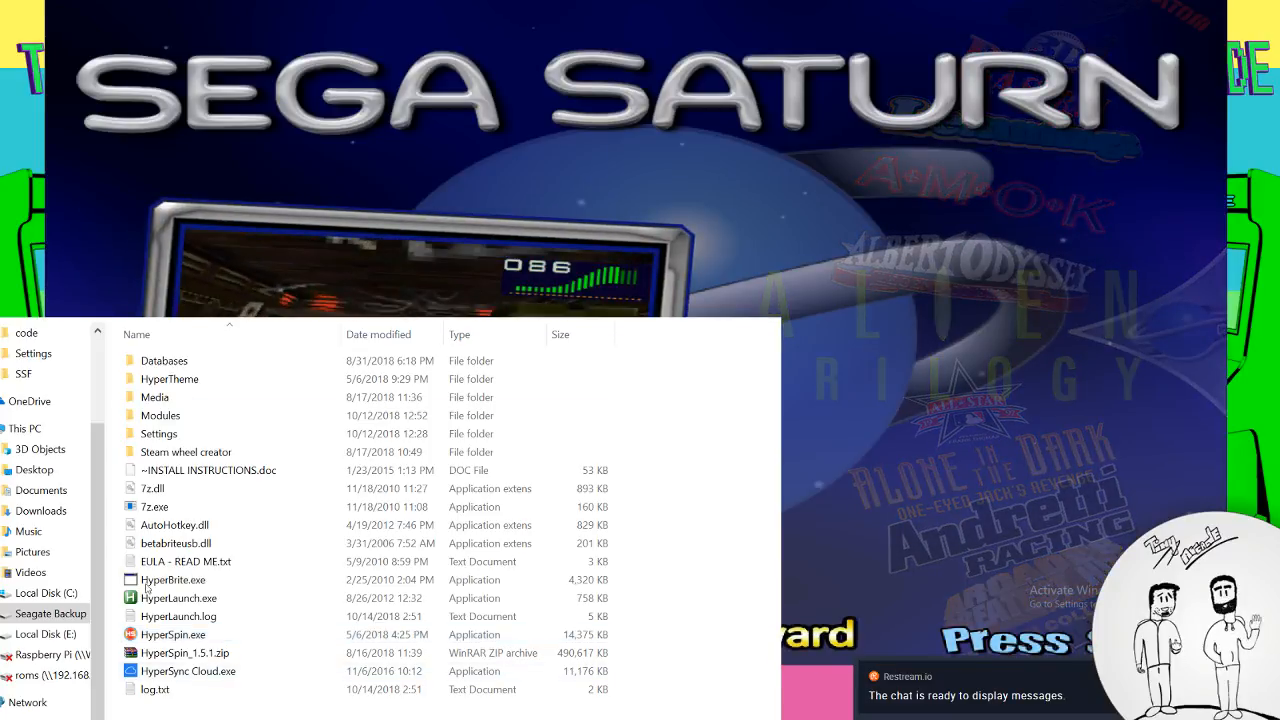
{"action": "left_click", "coordinate": [196, 361]}
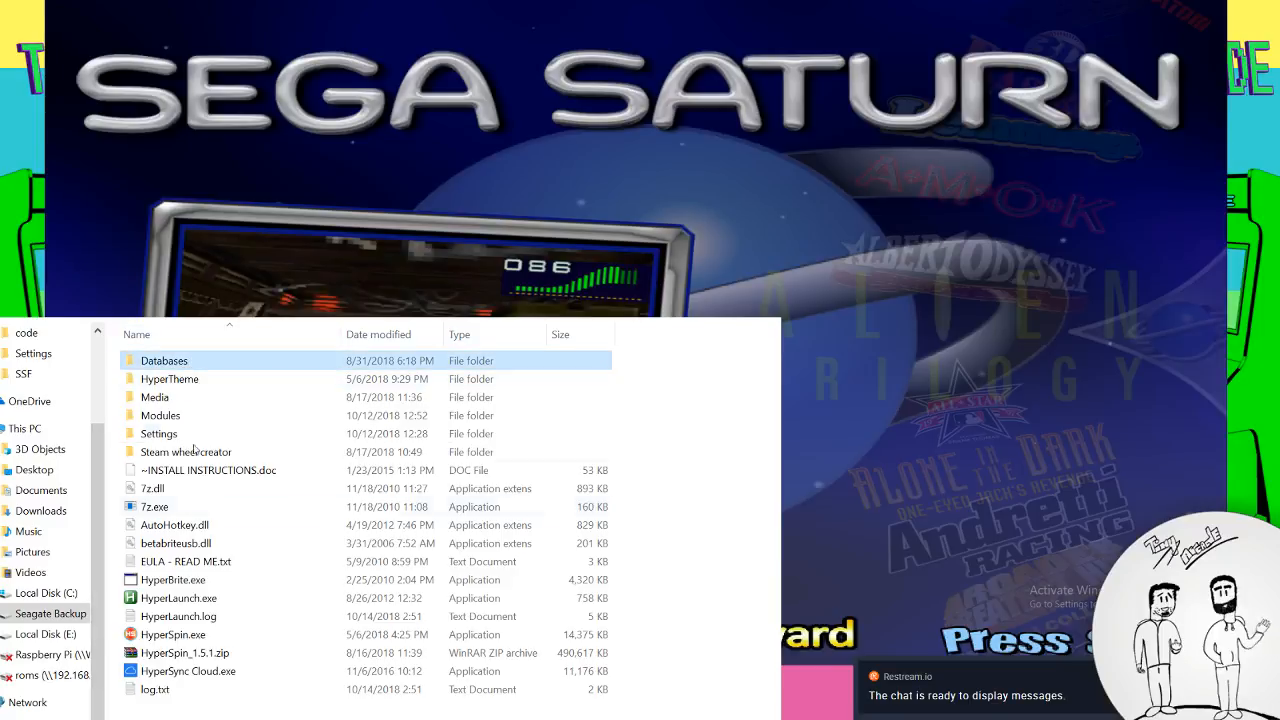
{"action": "key", "text": "BackSpace"}
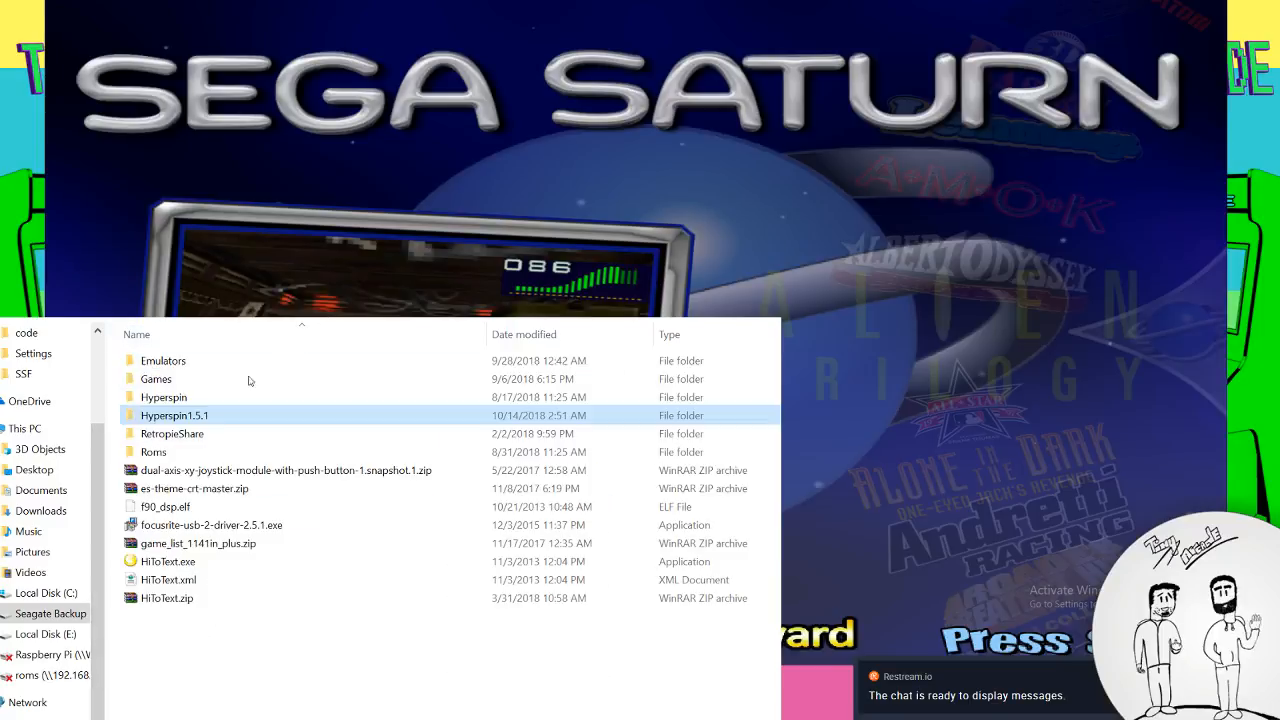
{"action": "double_click", "coordinate": [185, 361]}
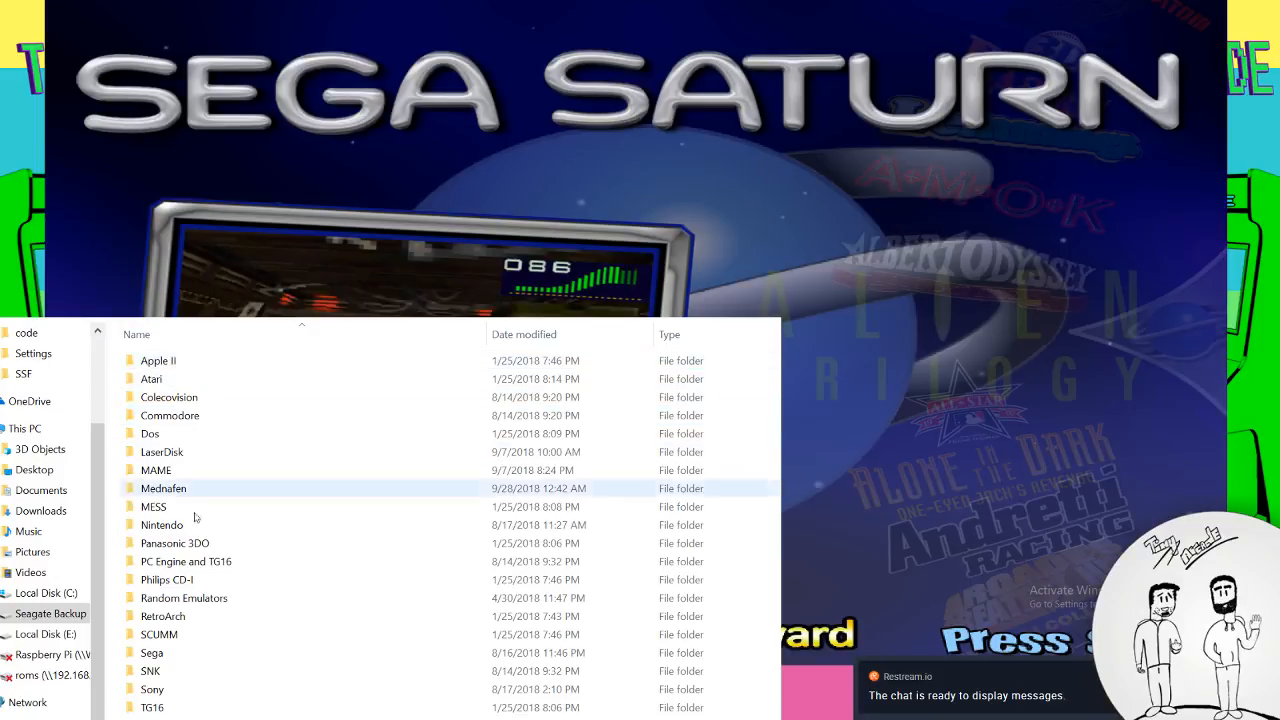
{"action": "scroll", "coordinate": [230, 570], "scroll_direction": "down", "scroll_amount": 2}
{"action": "left_click", "coordinate": [160, 546]}
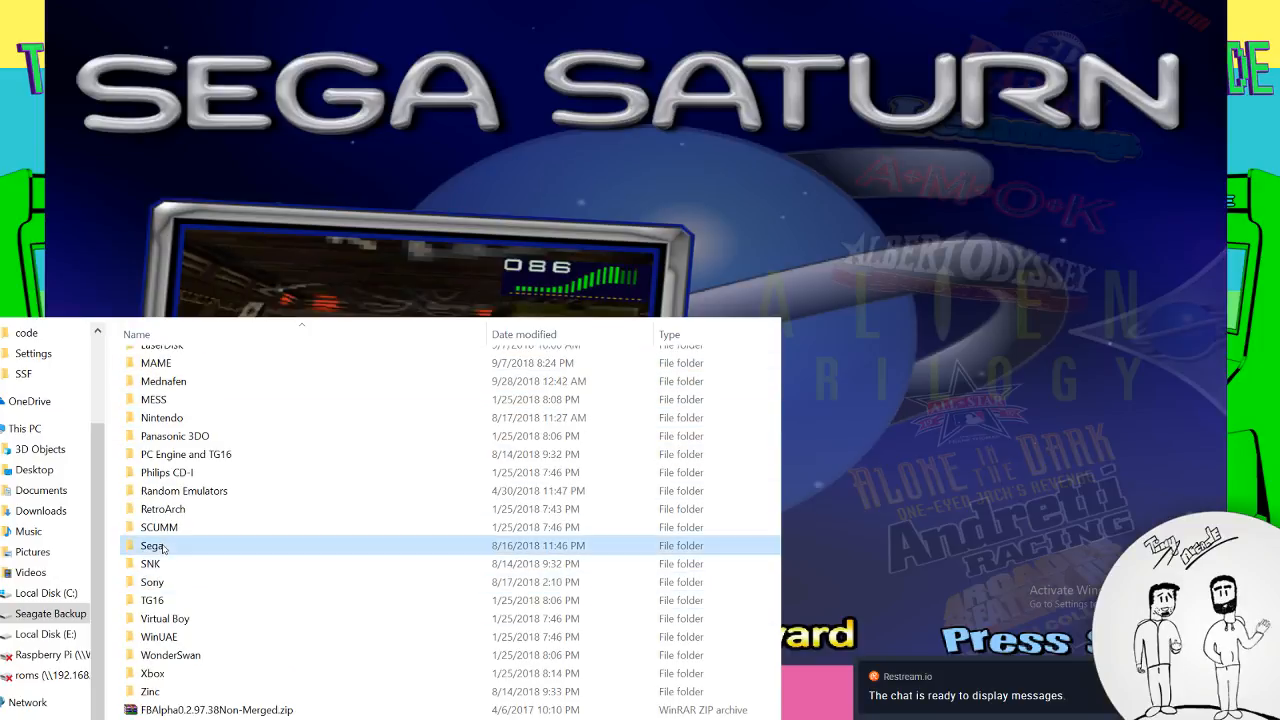
{"action": "double_click", "coordinate": [162, 548]}
{"action": "double_click", "coordinate": [195, 488]}
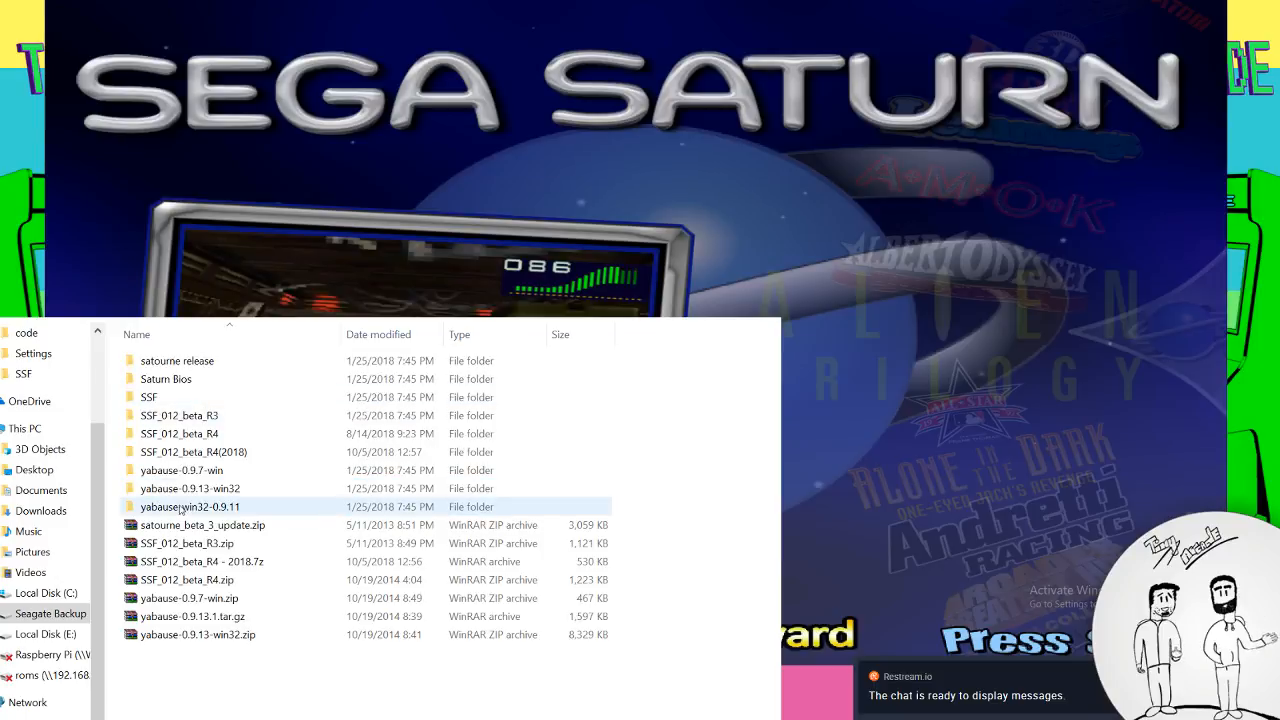
Run SSF.exe from the SSF folder and return to the list of Saturn emulators
{"action": "double_click", "coordinate": [172, 400]}
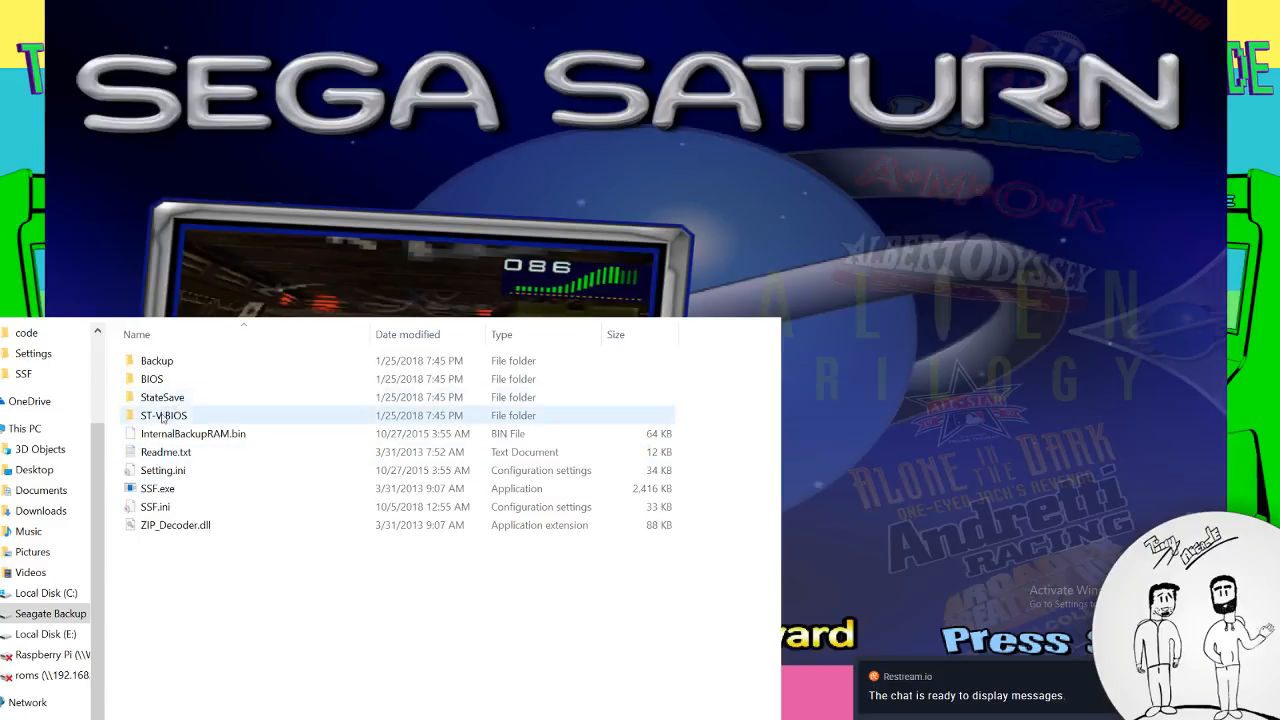
{"action": "left_click", "coordinate": [170, 489]}
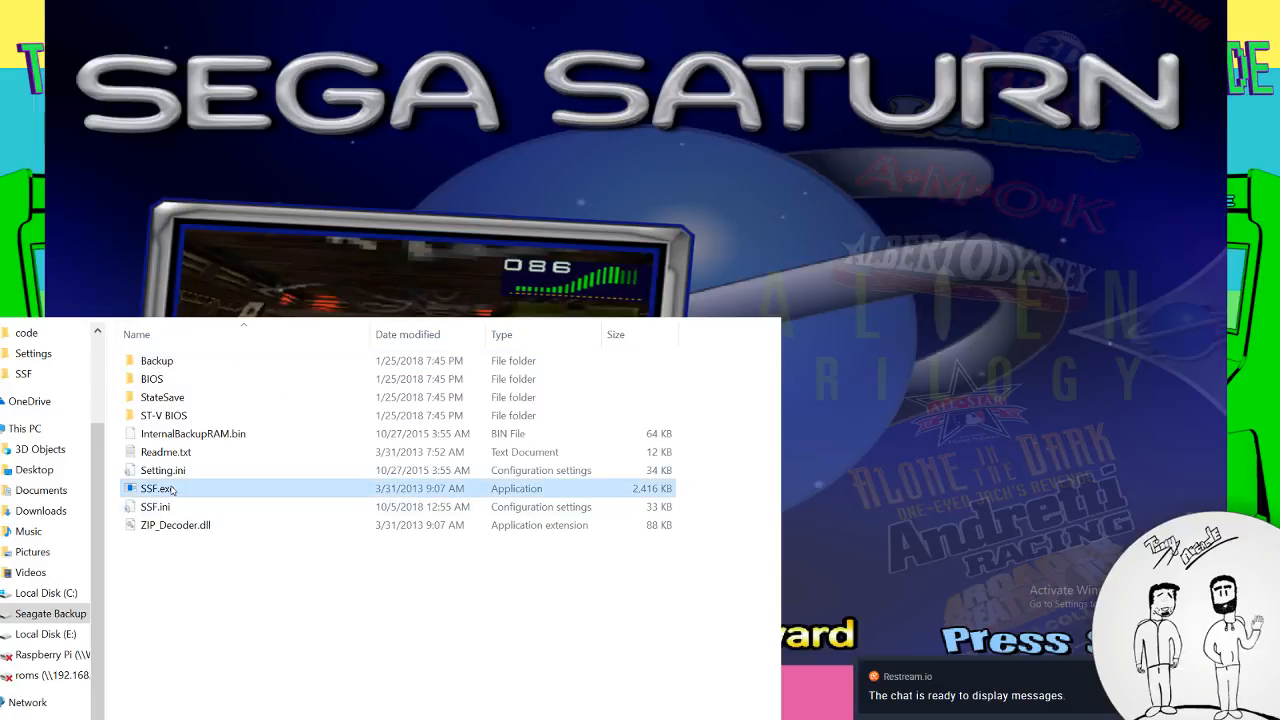
{"action": "double_click", "coordinate": [172, 489]}
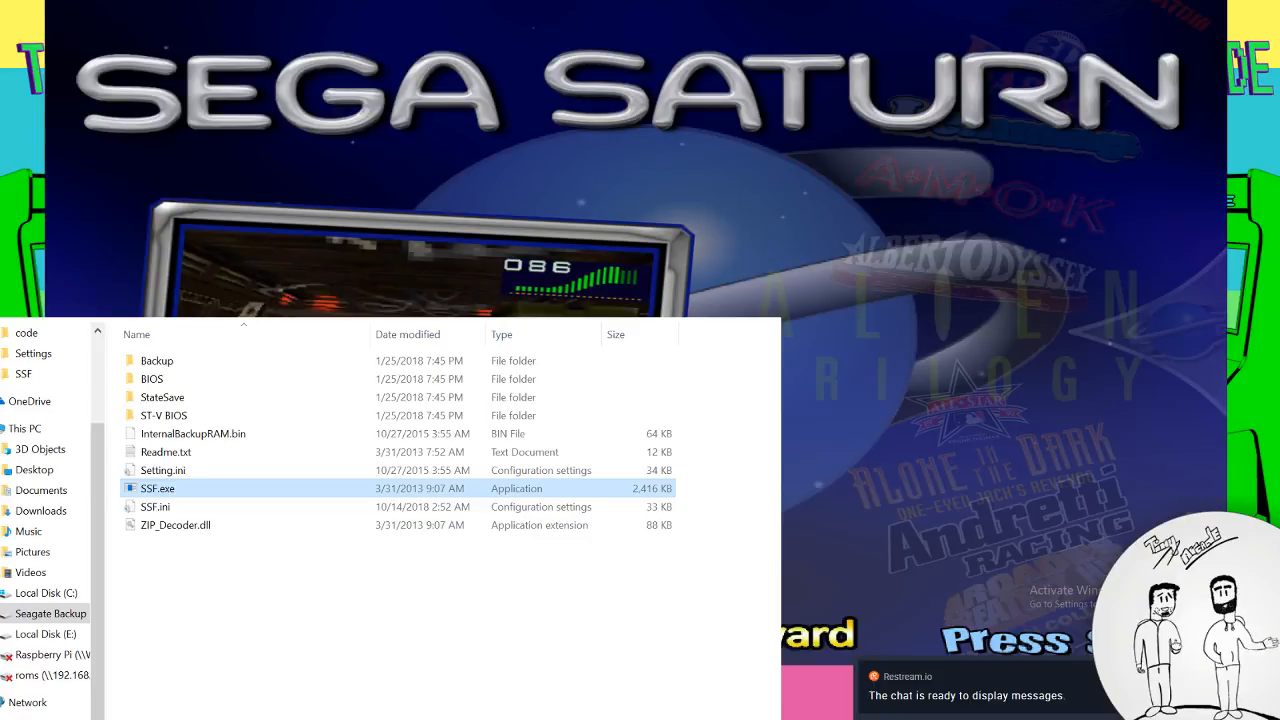
{"action": "left_click", "coordinate": [410, 303]}
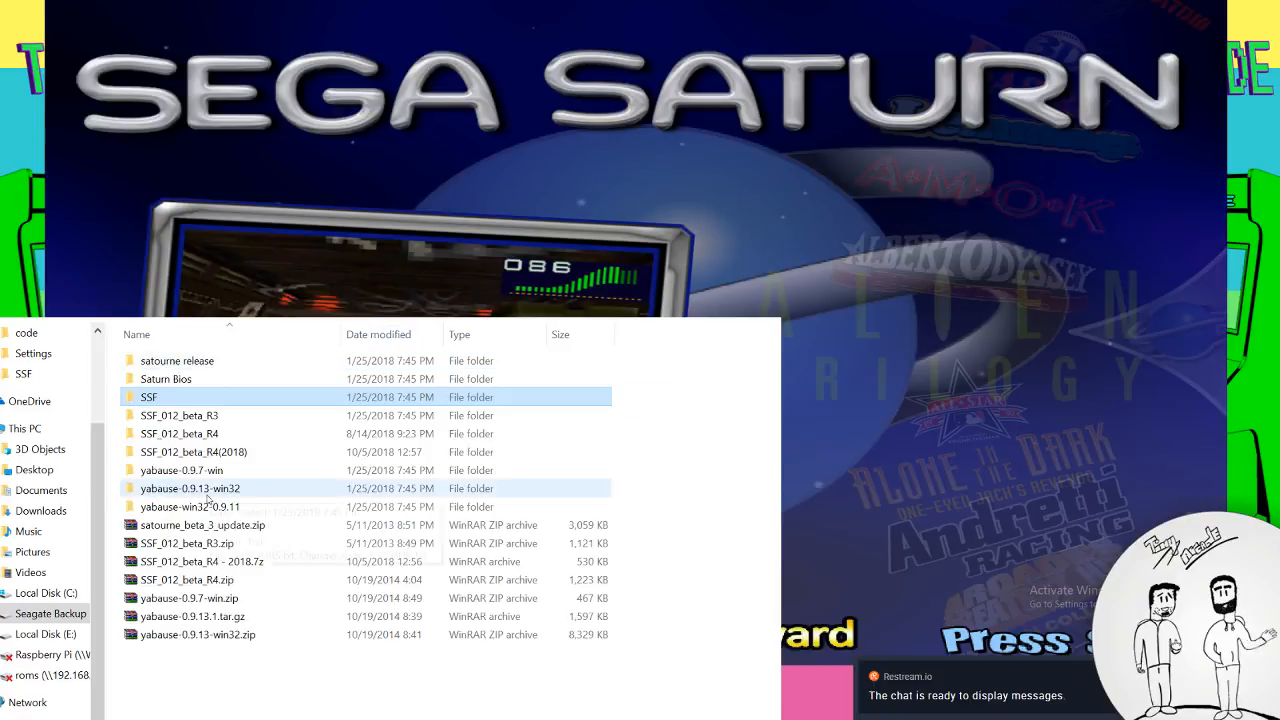
Run SSF.exe from the SSF_012_beta_R4(2018) folder and dismiss its message
{"action": "double_click", "coordinate": [215, 452]}
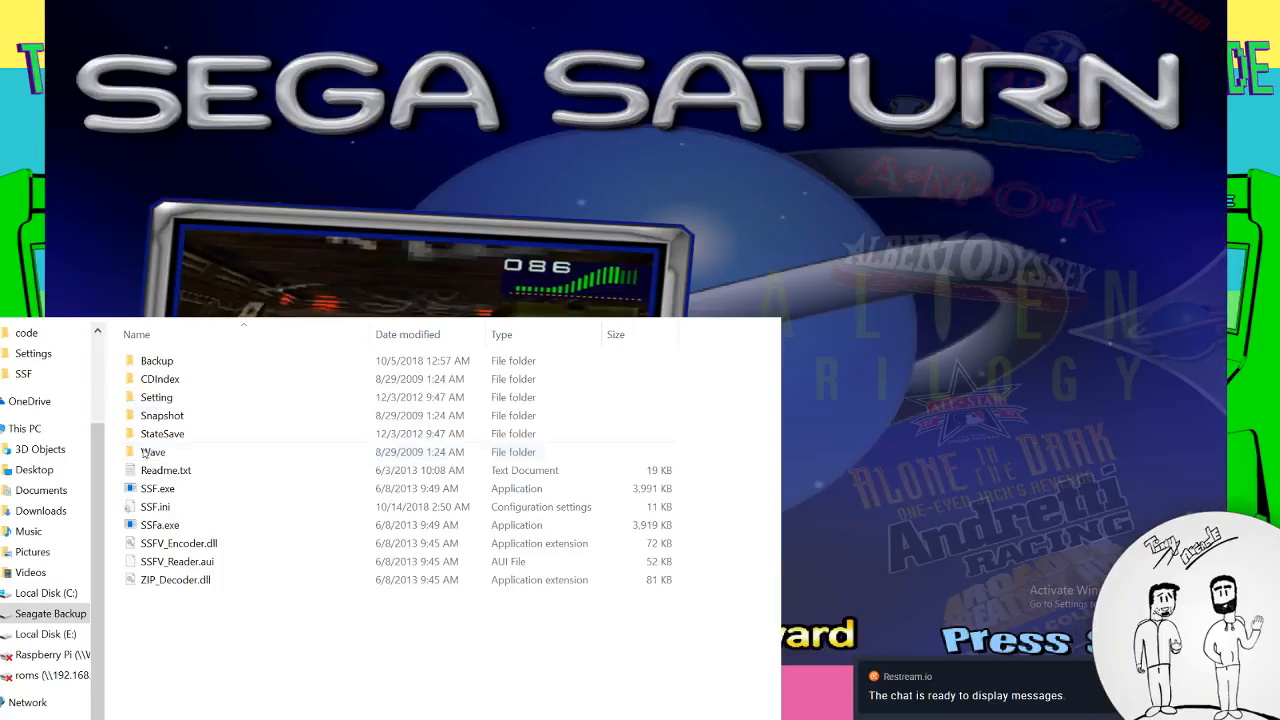
{"action": "double_click", "coordinate": [170, 489]}
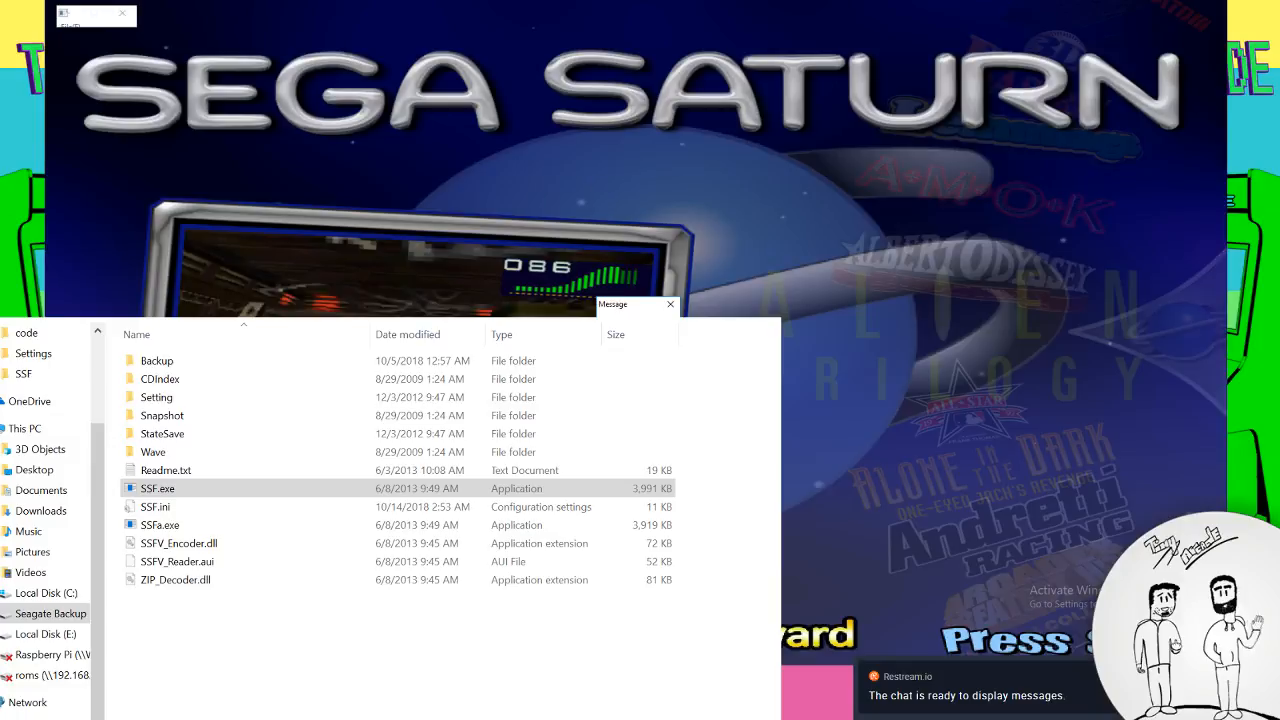
{"action": "key", "text": "Return"}
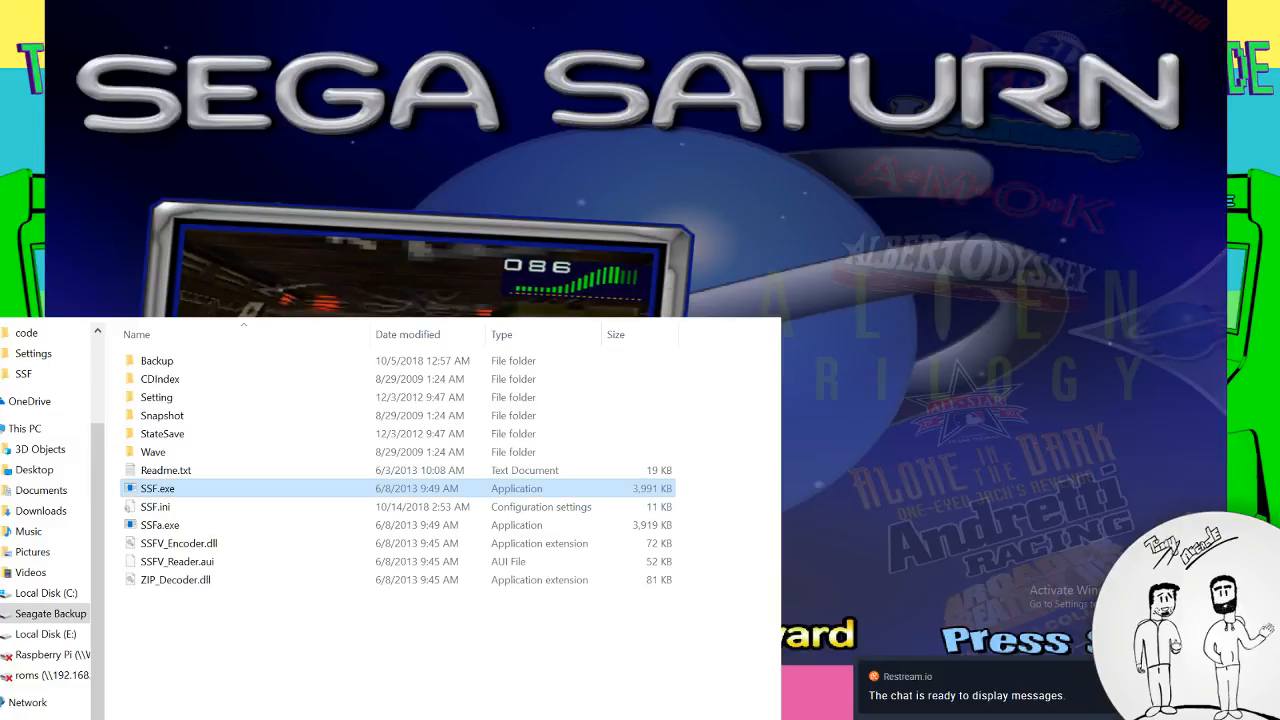
Return to the list of Saturn emulators and run yabause.exe from the yabause-0.9.7-win folder
{"action": "double_click", "coordinate": [166, 380]}
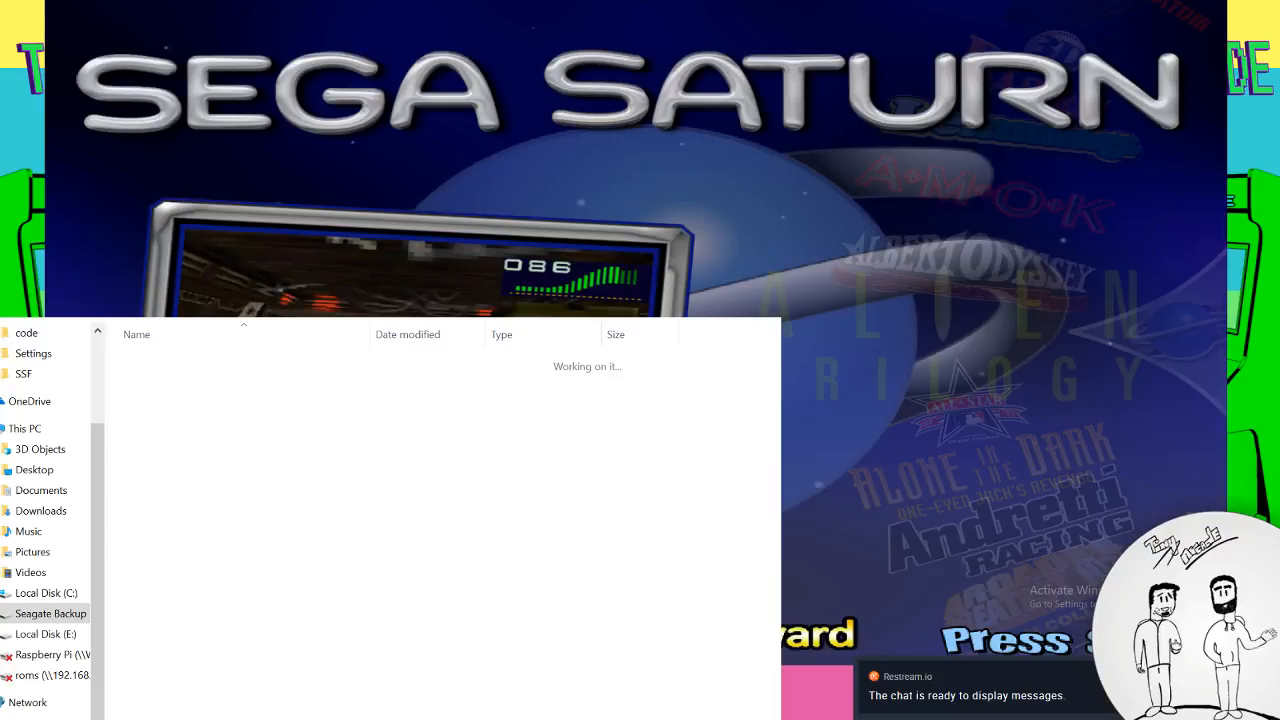
{"action": "key", "text": "alt+Left"}
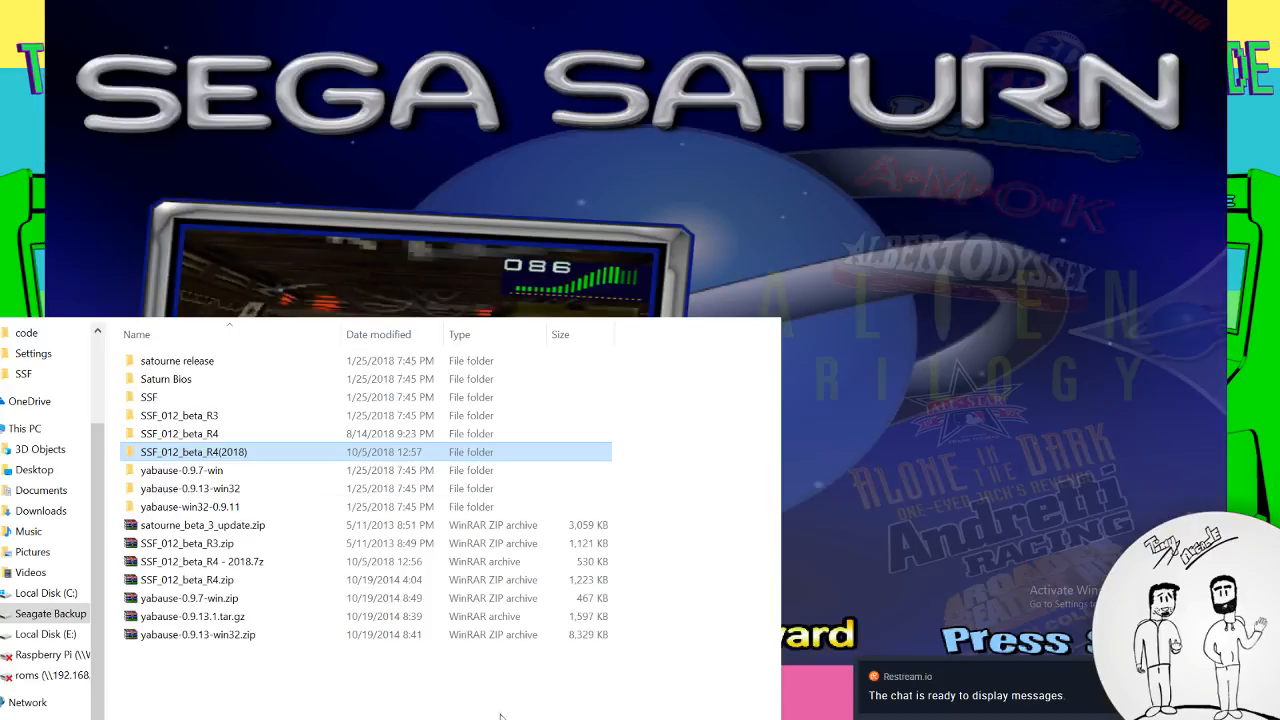
{"action": "double_click", "coordinate": [205, 470]}
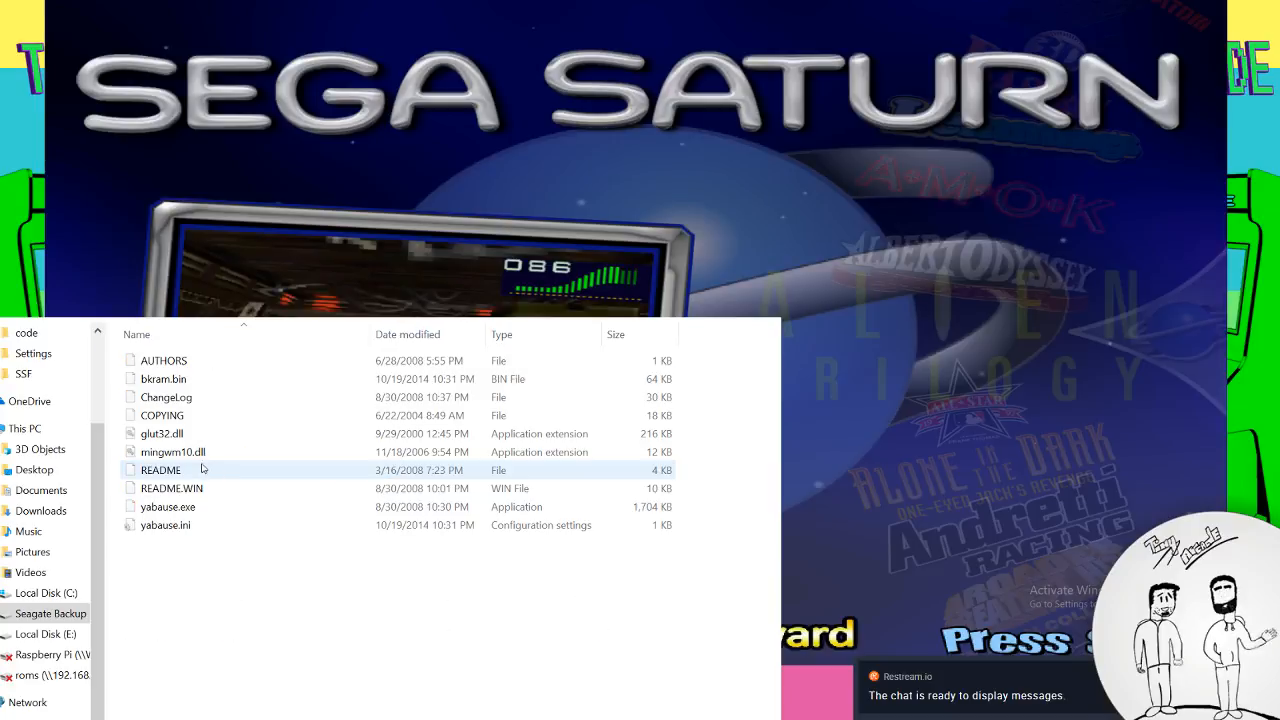
{"action": "left_click", "coordinate": [177, 514]}
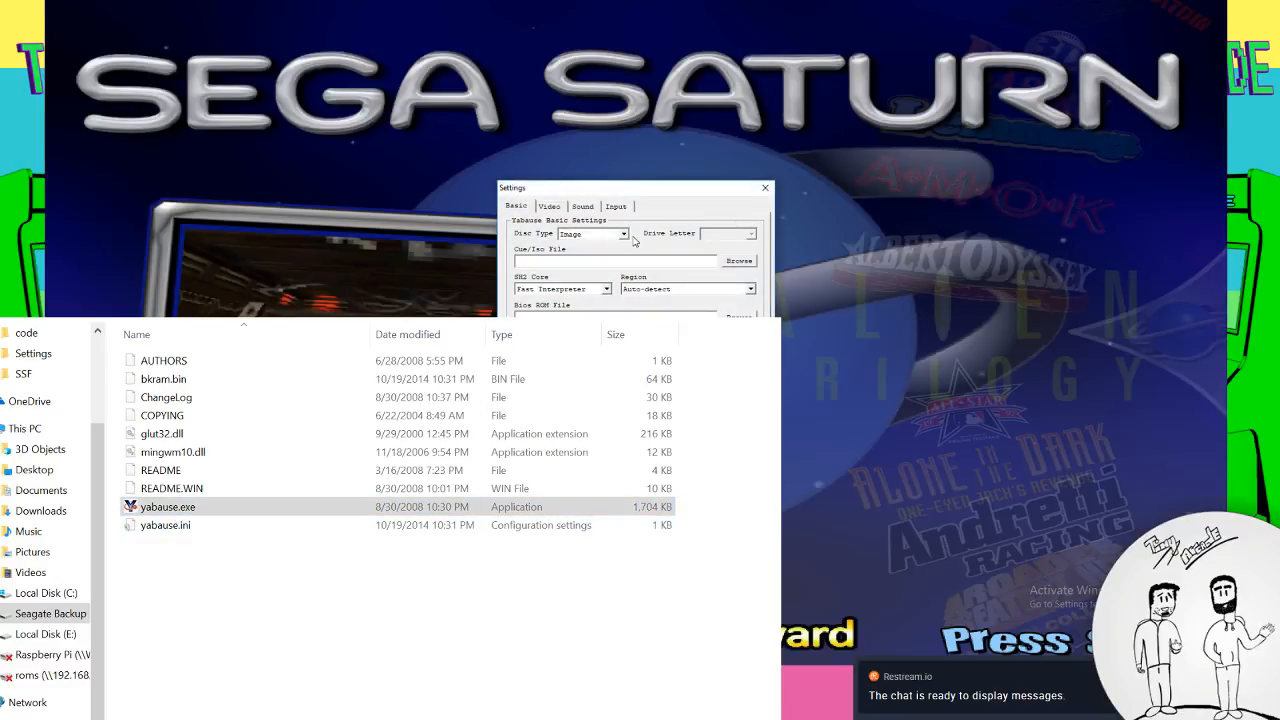
Look through the Video, Sound and Input settings of Yabause 0.9.7, close them and dismiss the error
{"action": "left_click", "coordinate": [549, 206]}
{"action": "left_click", "coordinate": [583, 207]}
{"action": "left_click", "coordinate": [612, 206]}
{"action": "key", "text": "Escape"}
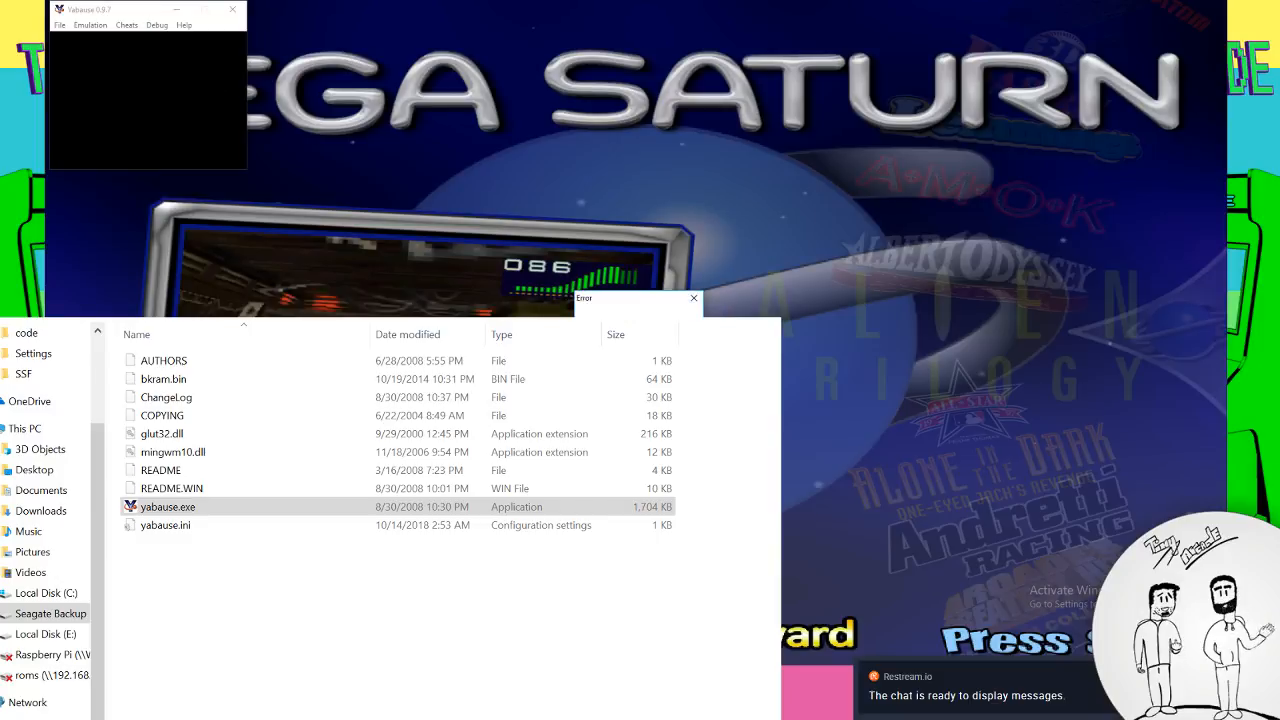
{"action": "key", "text": "Return"}
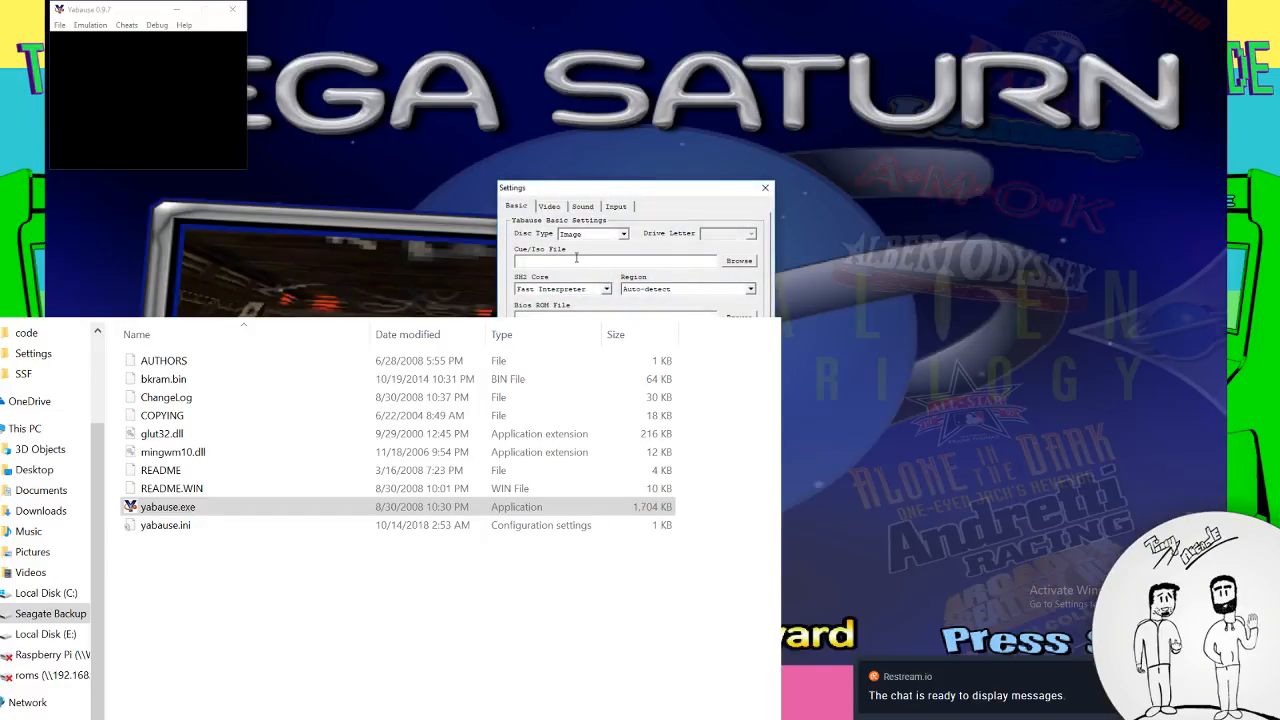
{"action": "left_click", "coordinate": [737, 262]}
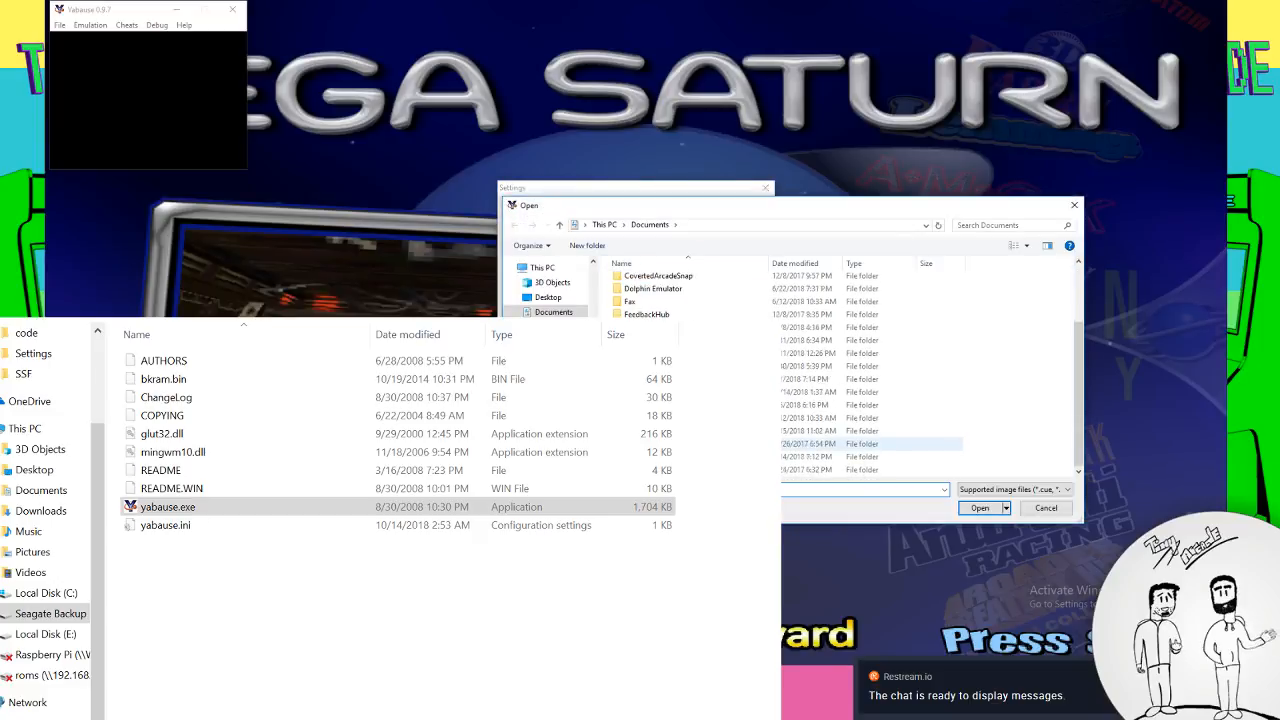
{"action": "left_click", "coordinate": [553, 401]}
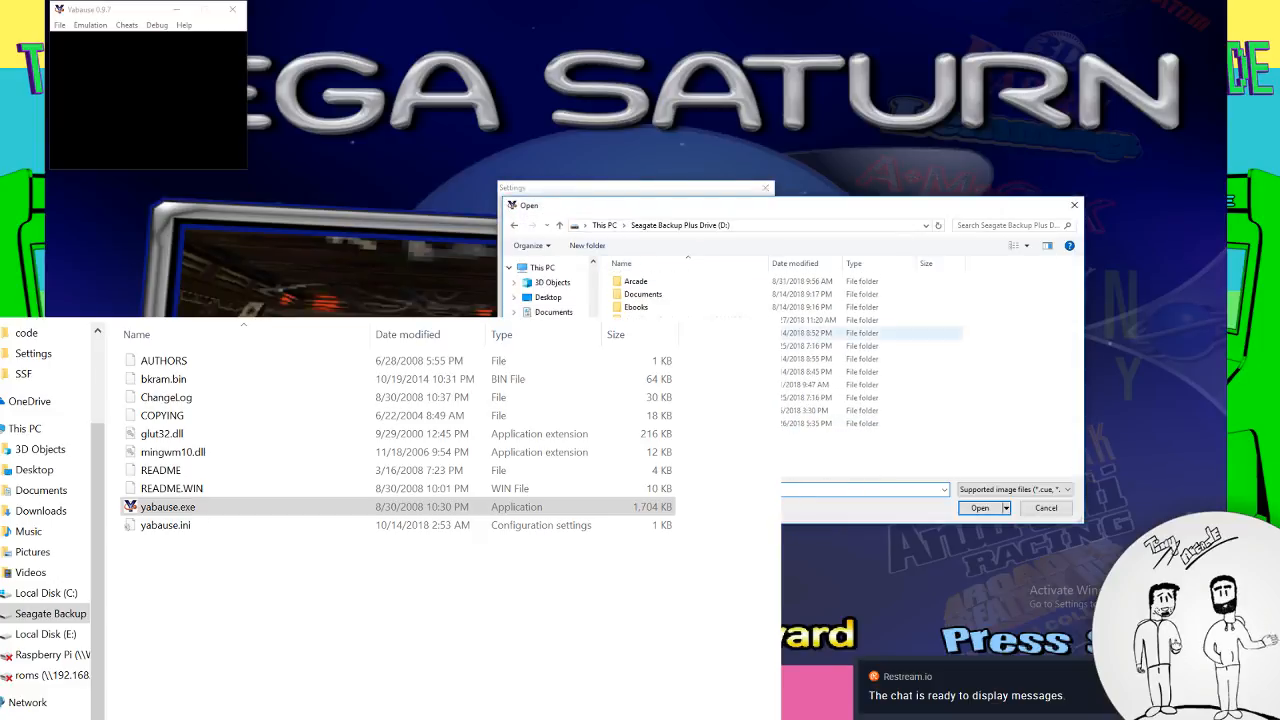
{"action": "double_click", "coordinate": [655, 283]}
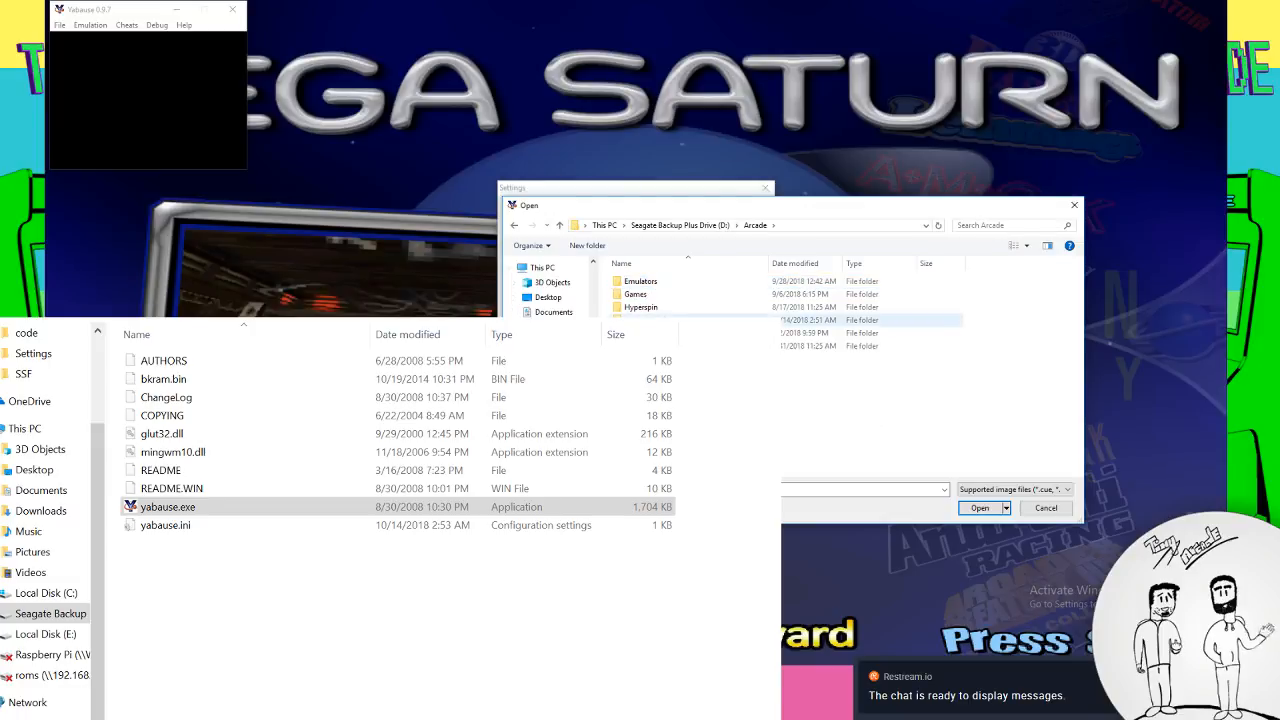
Open the yabause-win32-0.9.11 folder and close Yabause 0.9.7 with its file browser and settings
{"action": "left_click", "coordinate": [506, 308]}
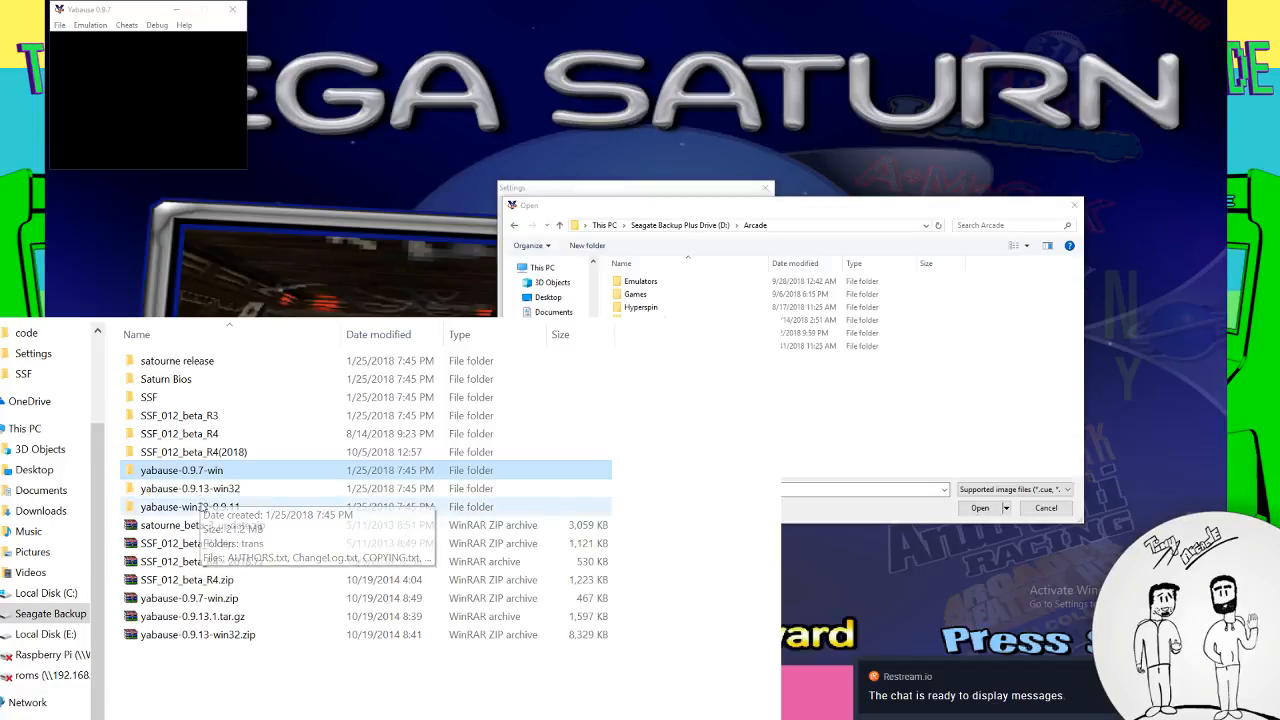
{"action": "double_click", "coordinate": [207, 515]}
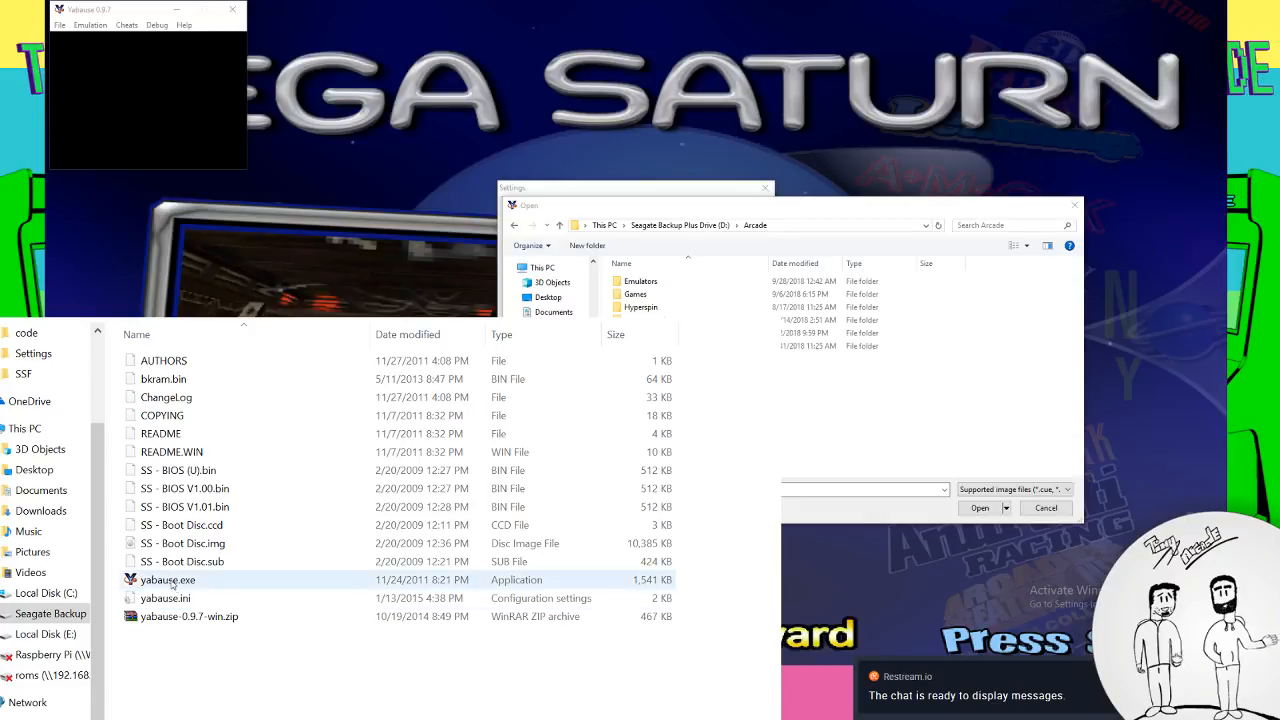
{"action": "left_click", "coordinate": [1043, 507]}
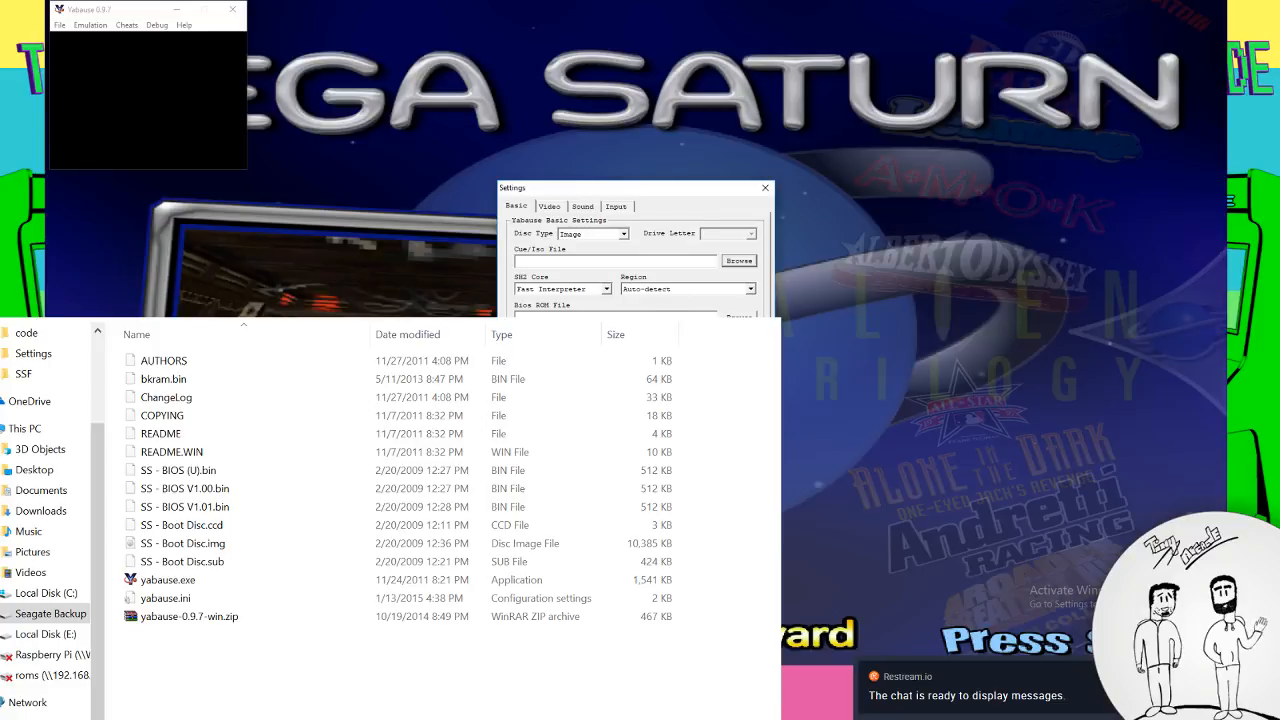
{"action": "left_click", "coordinate": [690, 526]}
{"action": "key", "text": "Return"}
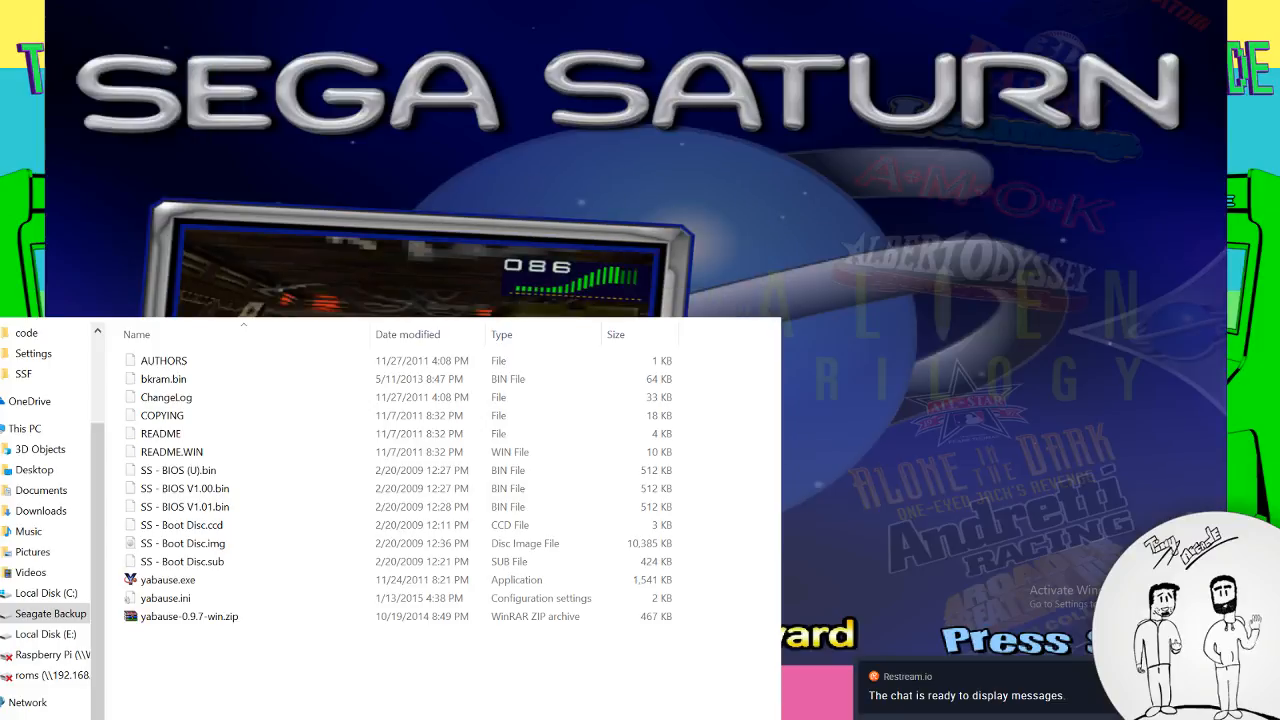
Run yabause.exe from the yabause-win32-0.9.11 folder and dismiss its error
{"action": "left_click", "coordinate": [178, 584]}
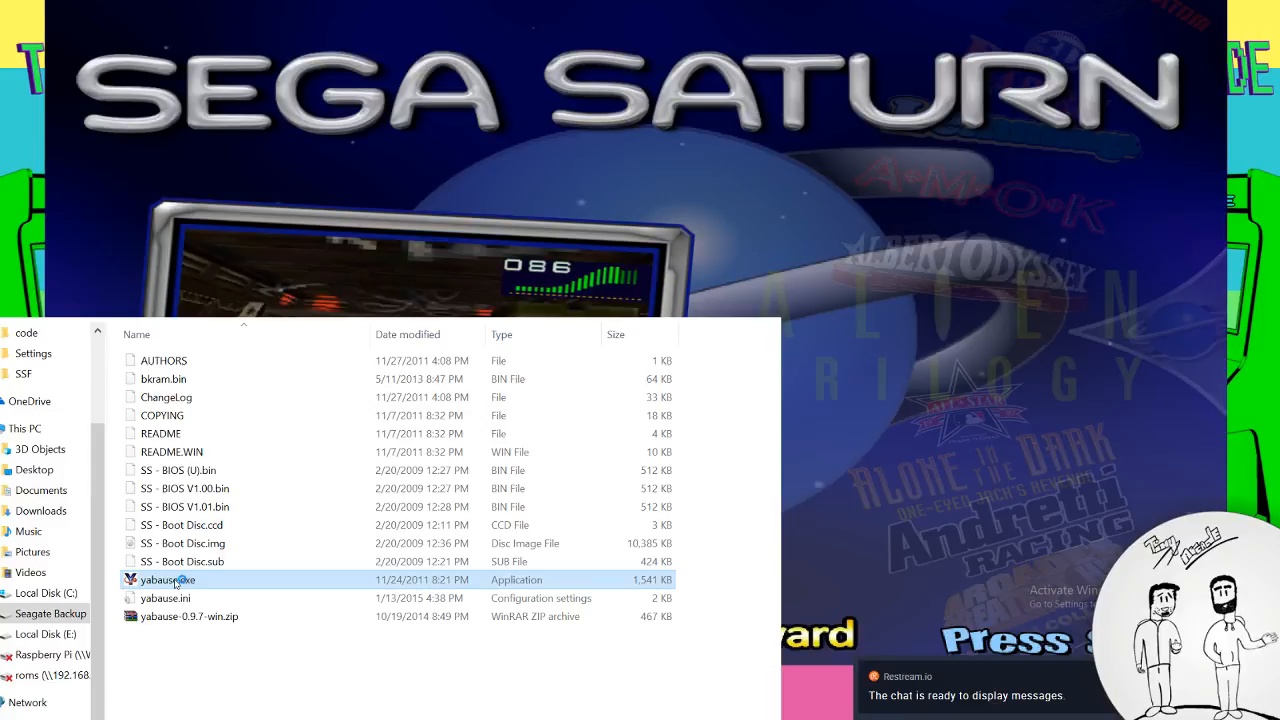
{"action": "double_click", "coordinate": [175, 582]}
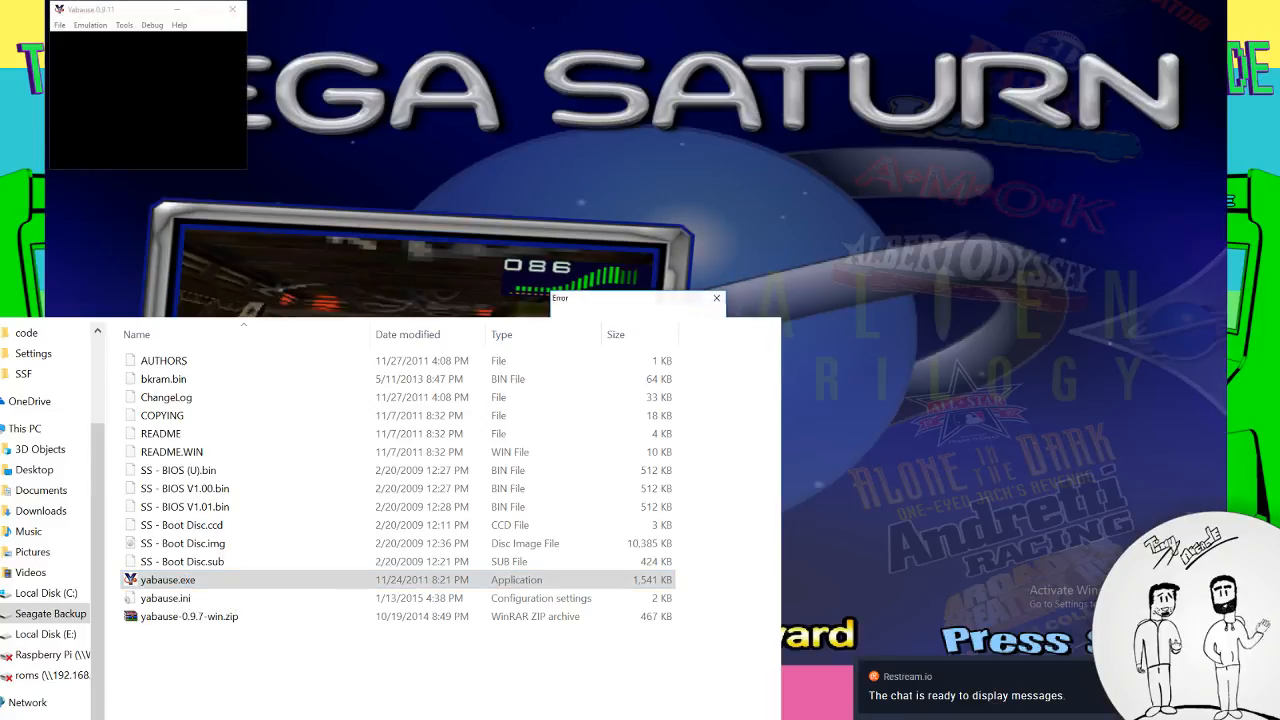
{"action": "key", "text": "Return"}
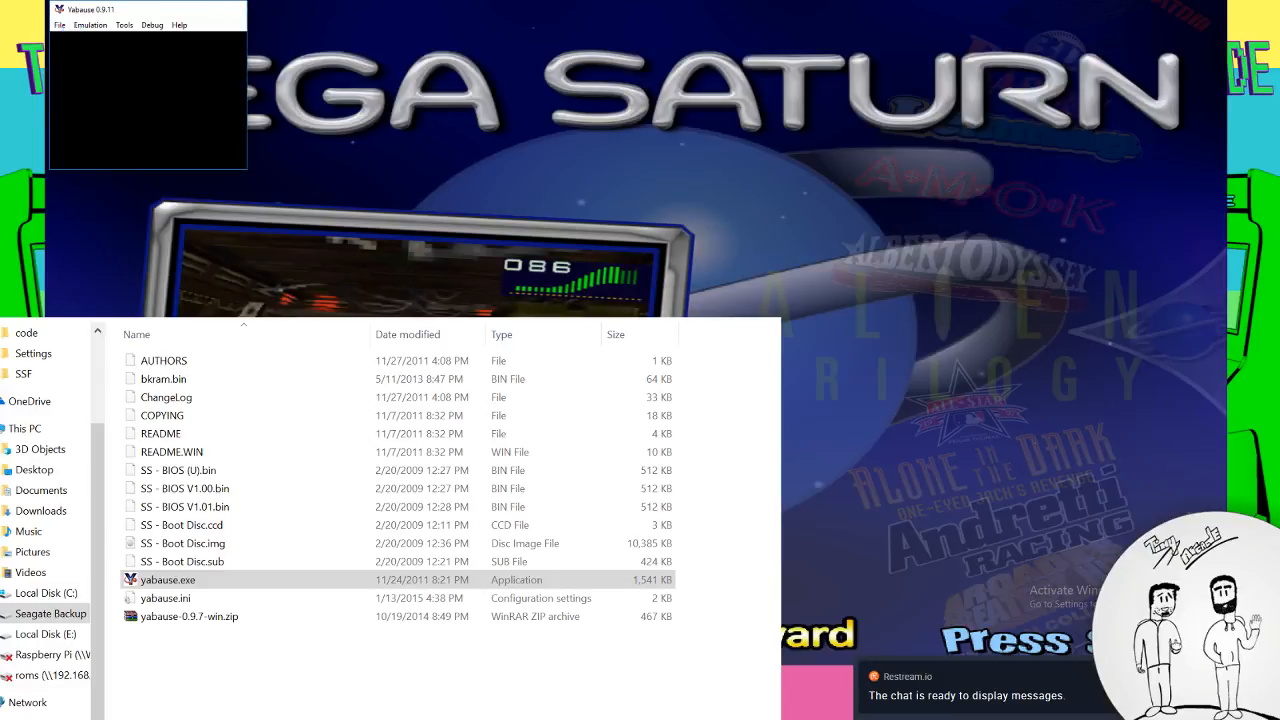
Open yabause.ini to inspect its configuration, close it and return to the list of Saturn emulators
{"action": "right_click", "coordinate": [190, 600]}
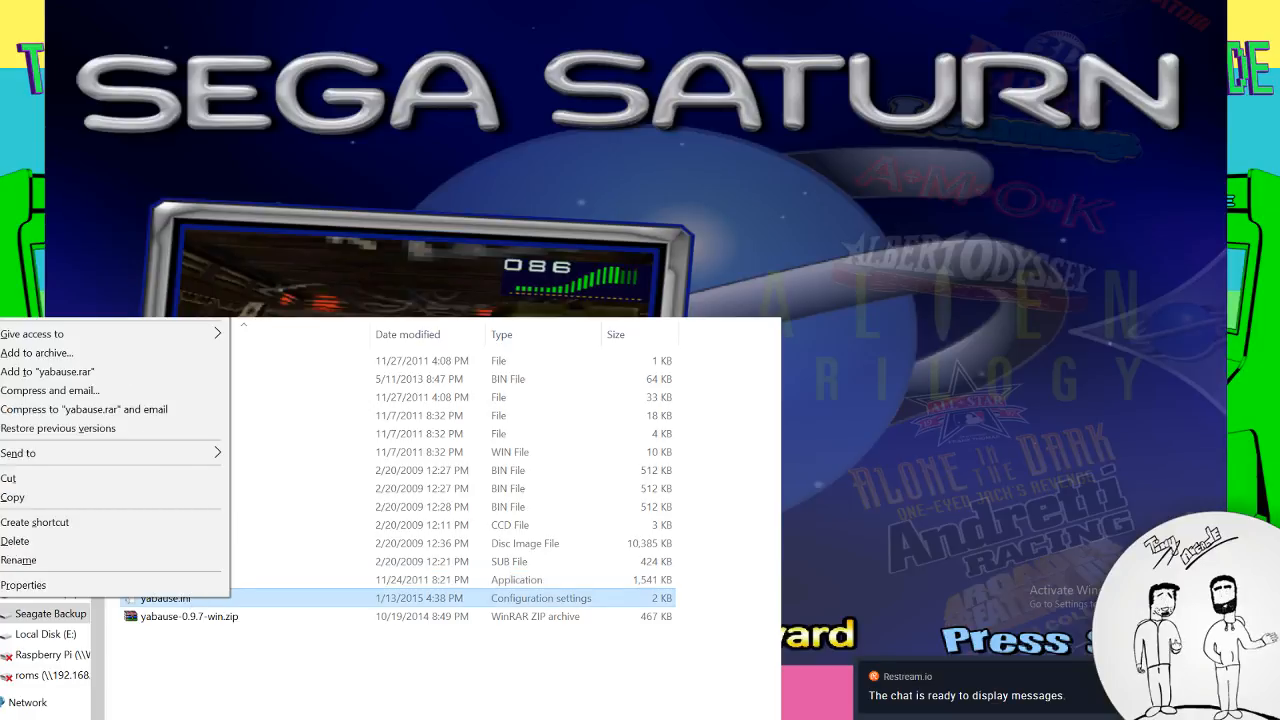
{"action": "left_click", "coordinate": [20, 240]}
{"action": "key", "text": "alt+F4"}
{"action": "left_click", "coordinate": [45, 302]}
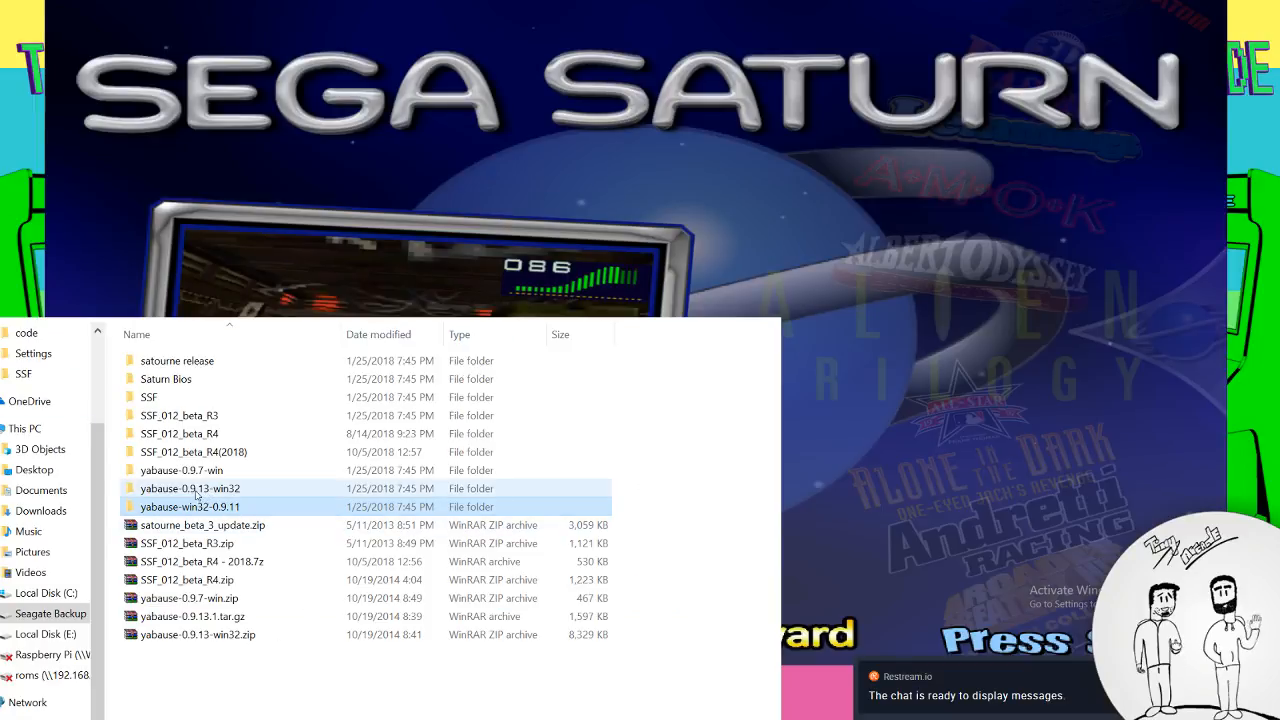
Check the contents of the Saturn Bios folder and return to the list of Saturn emulators
{"action": "left_click", "coordinate": [197, 491]}
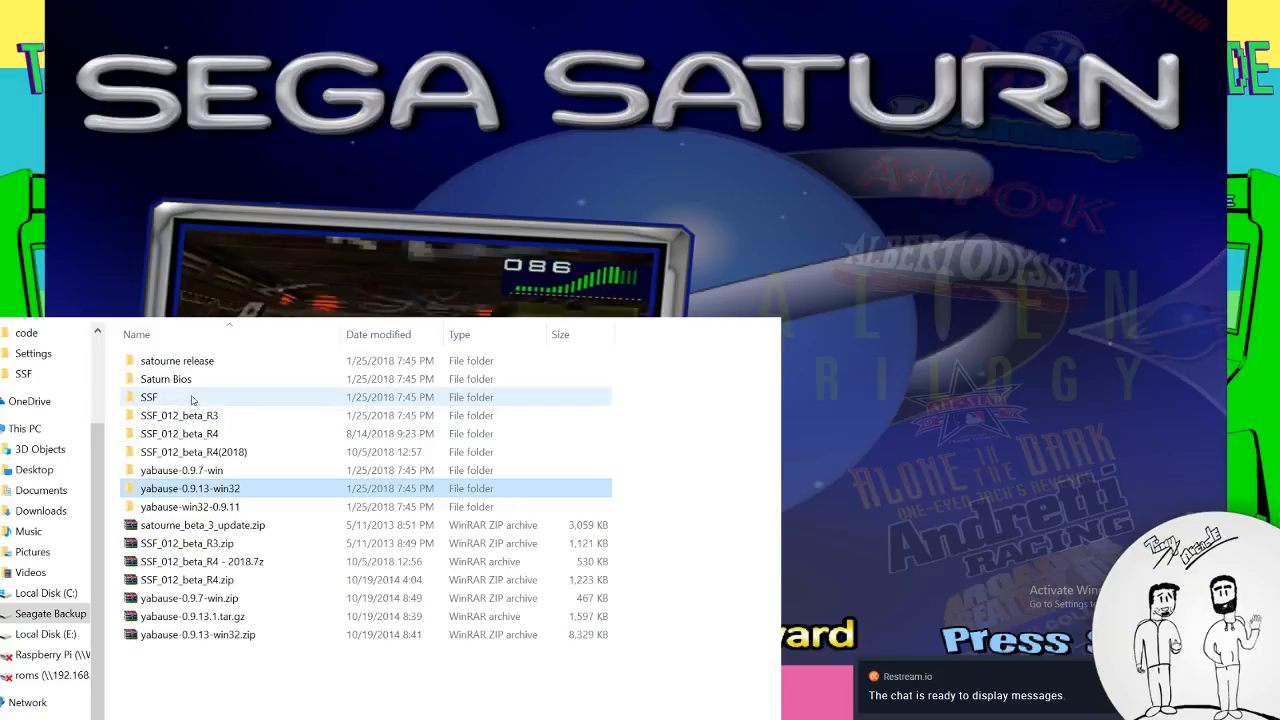
{"action": "double_click", "coordinate": [197, 491]}
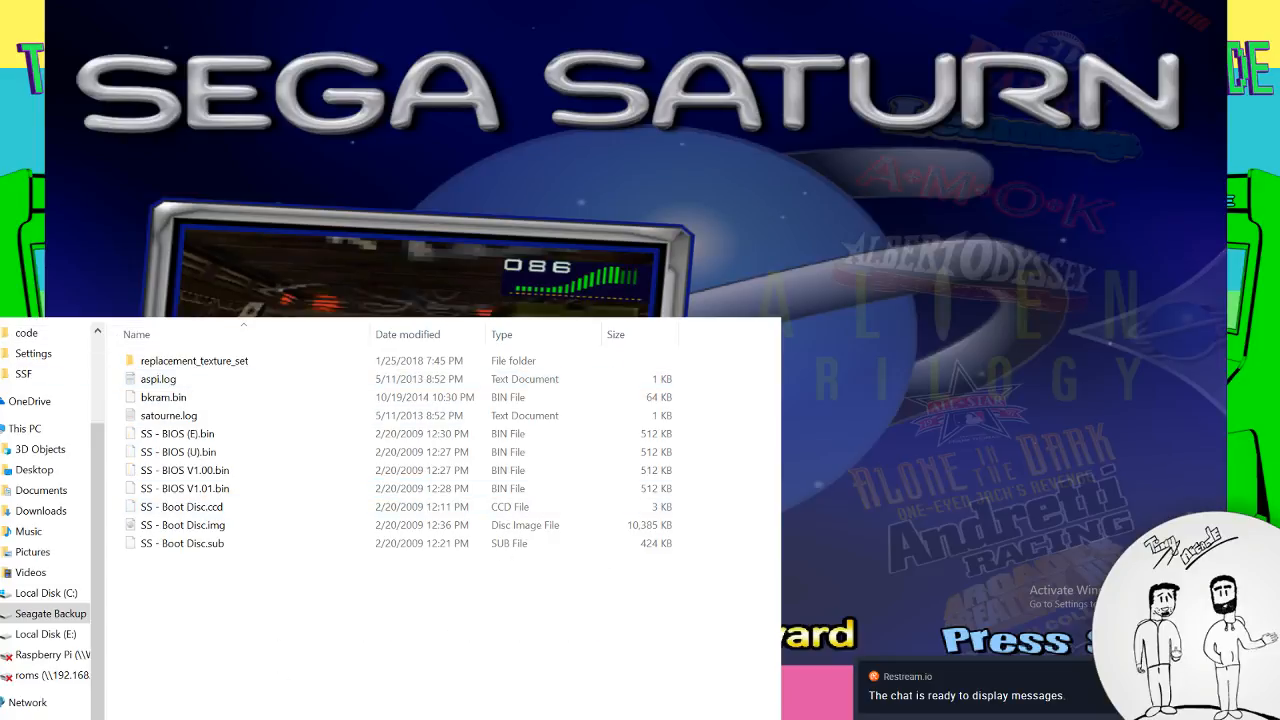
{"action": "key", "text": "alt+Left"}
Run yabause.exe from the yabause-0.9.13-win32 folder
{"action": "double_click", "coordinate": [193, 490]}
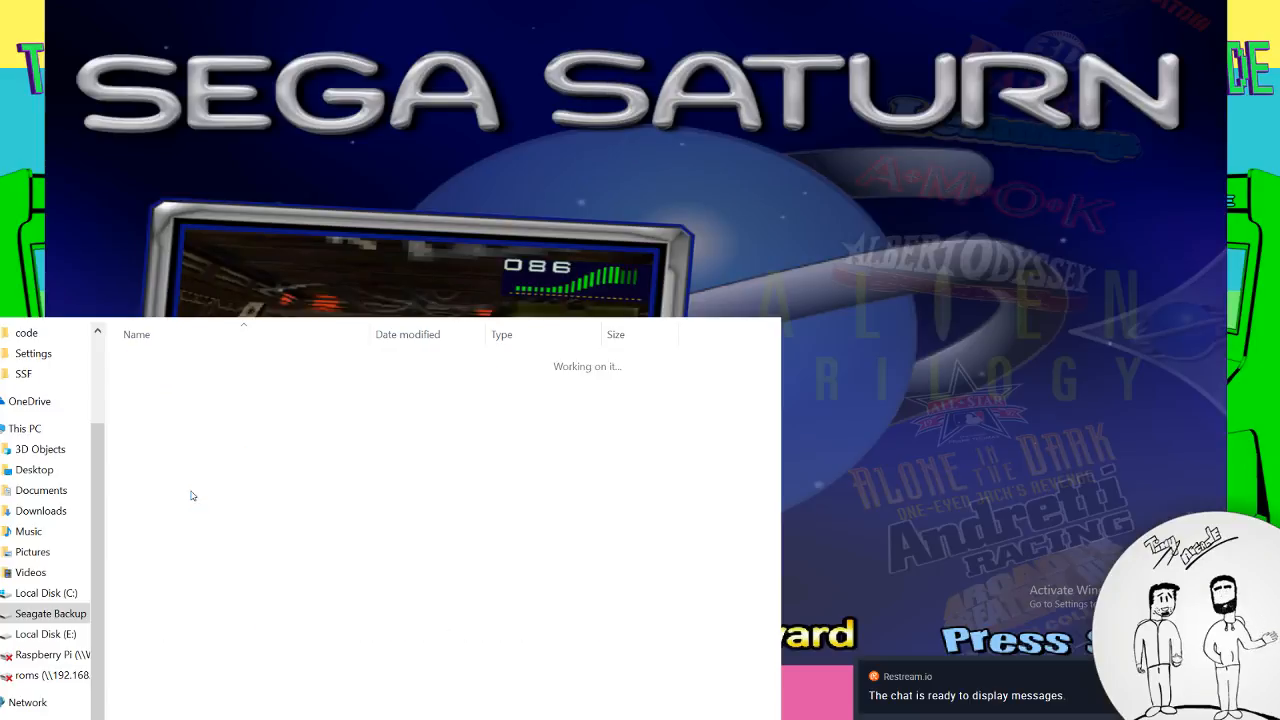
{"action": "key", "text": "alt+Left"}
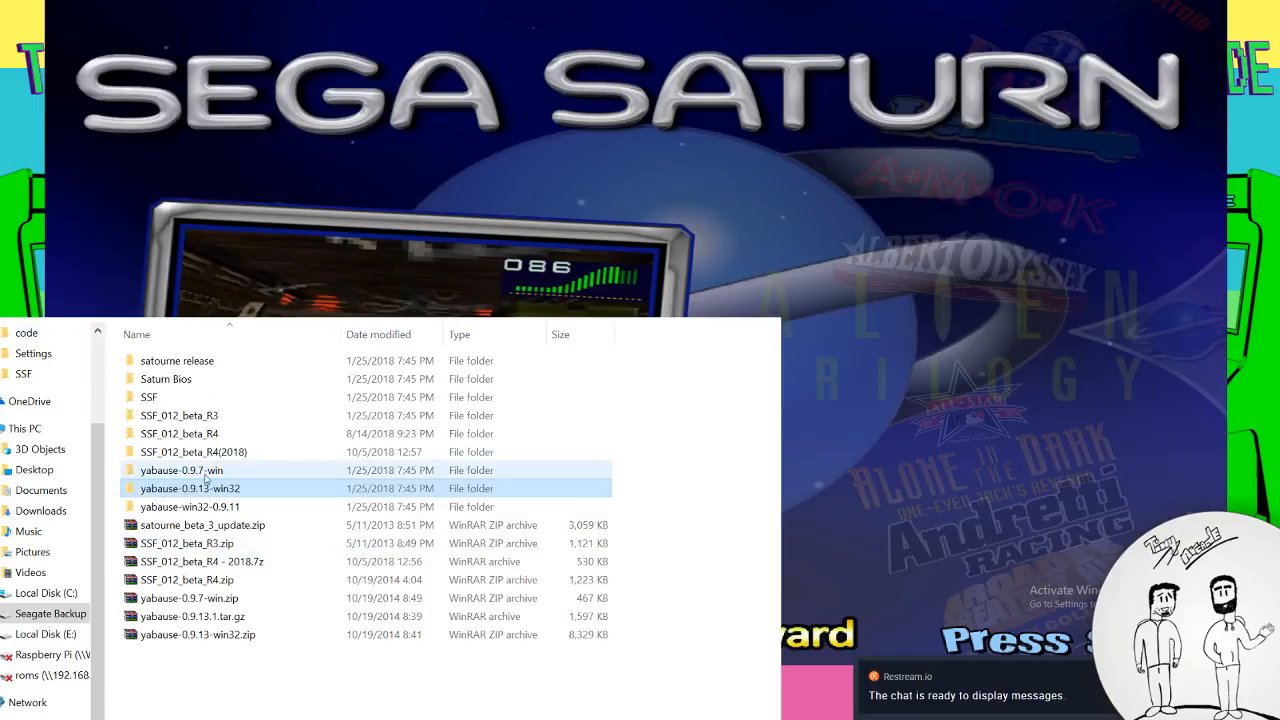
{"action": "double_click", "coordinate": [220, 488]}
{"action": "double_click", "coordinate": [163, 600]}
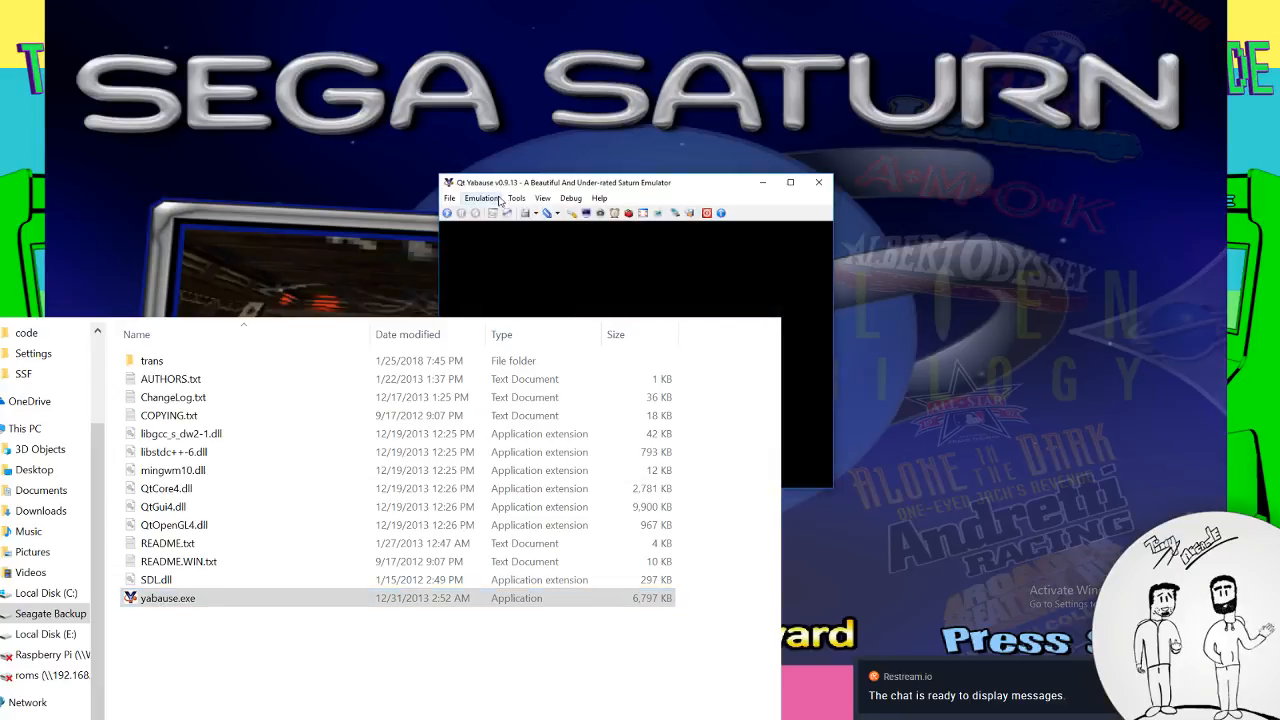
Set the BIOS in the Yabause settings to SS - BIOS (U).bin from the Saturn Bios folder
{"action": "left_click", "coordinate": [451, 199]}
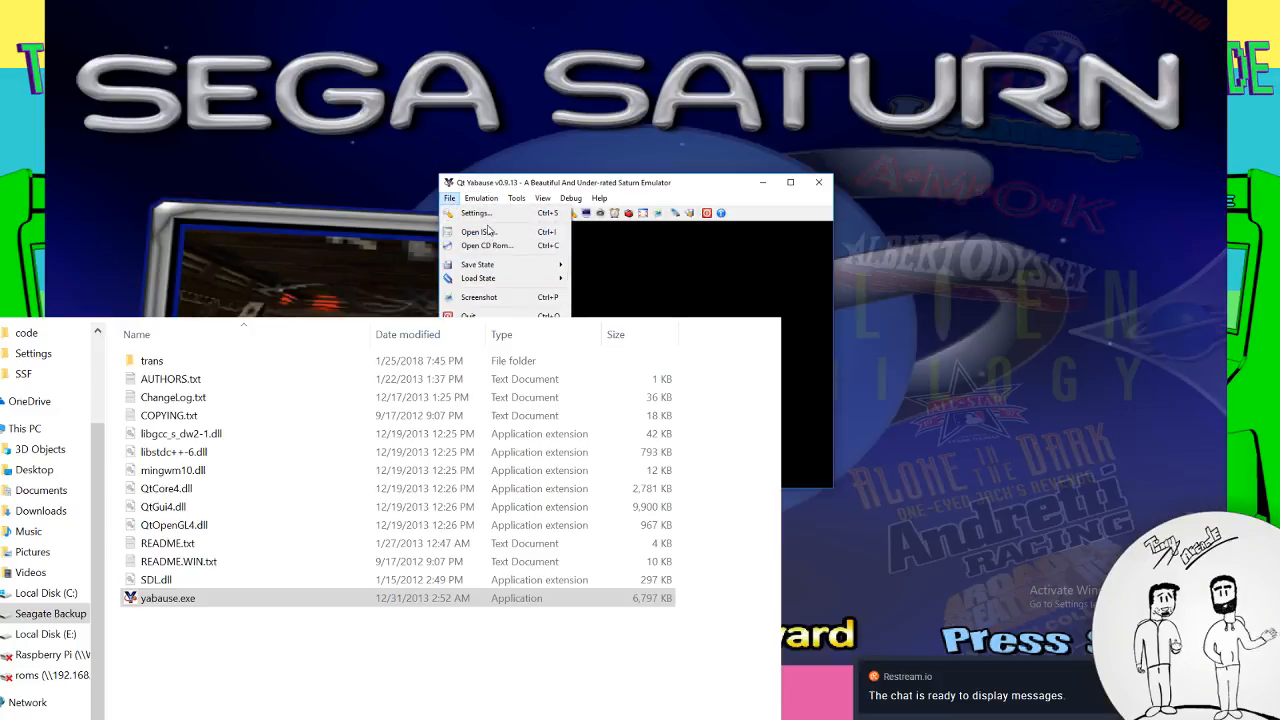
{"action": "left_click", "coordinate": [490, 216]}
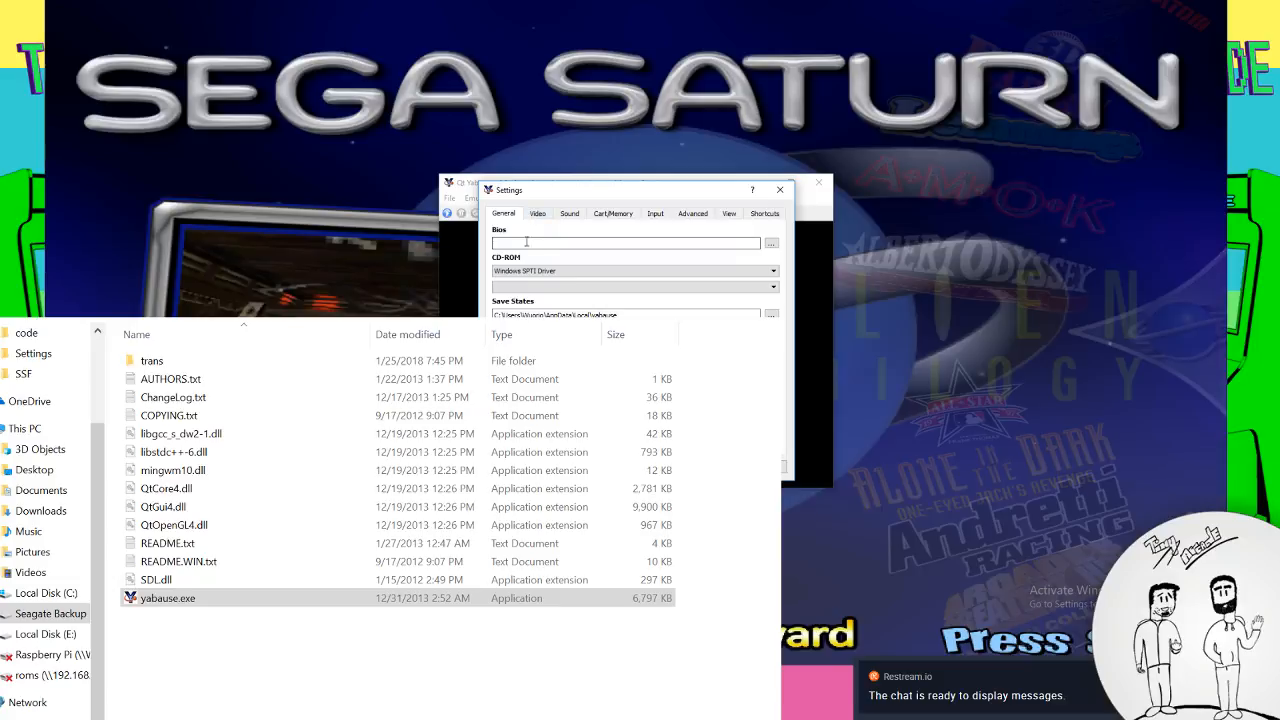
{"action": "left_click", "coordinate": [772, 244]}
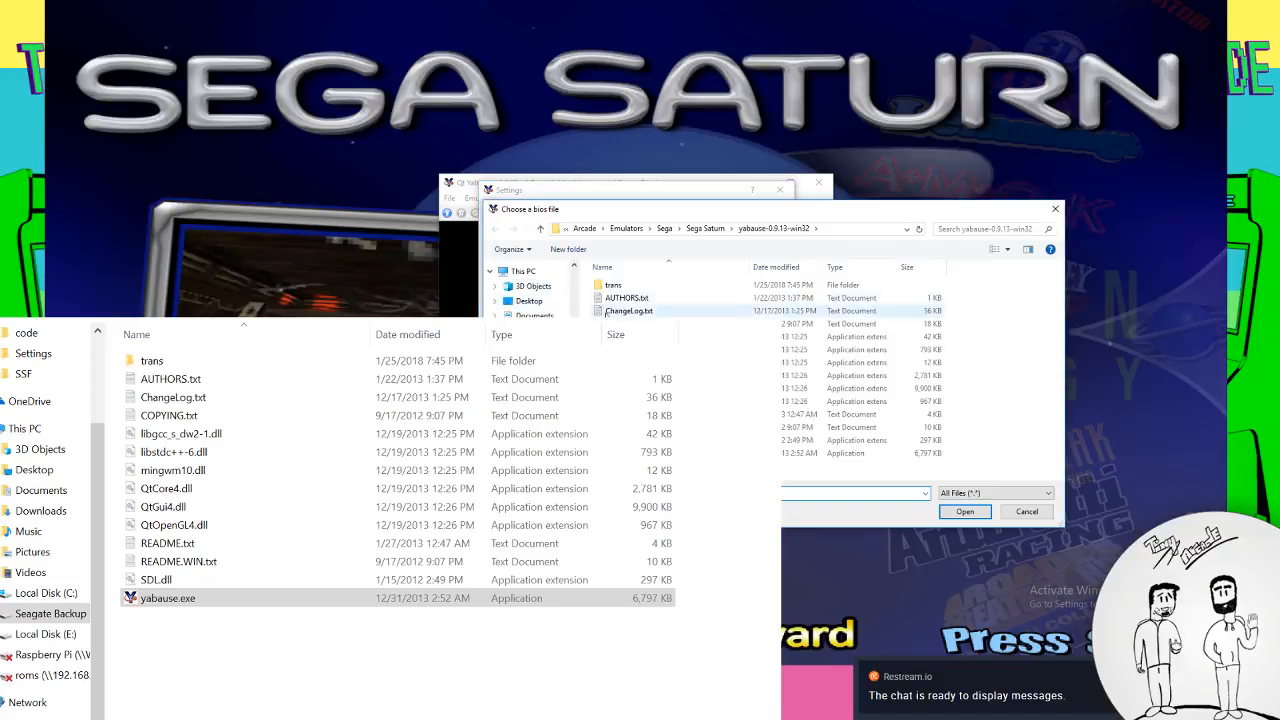
{"action": "double_click", "coordinate": [620, 288]}
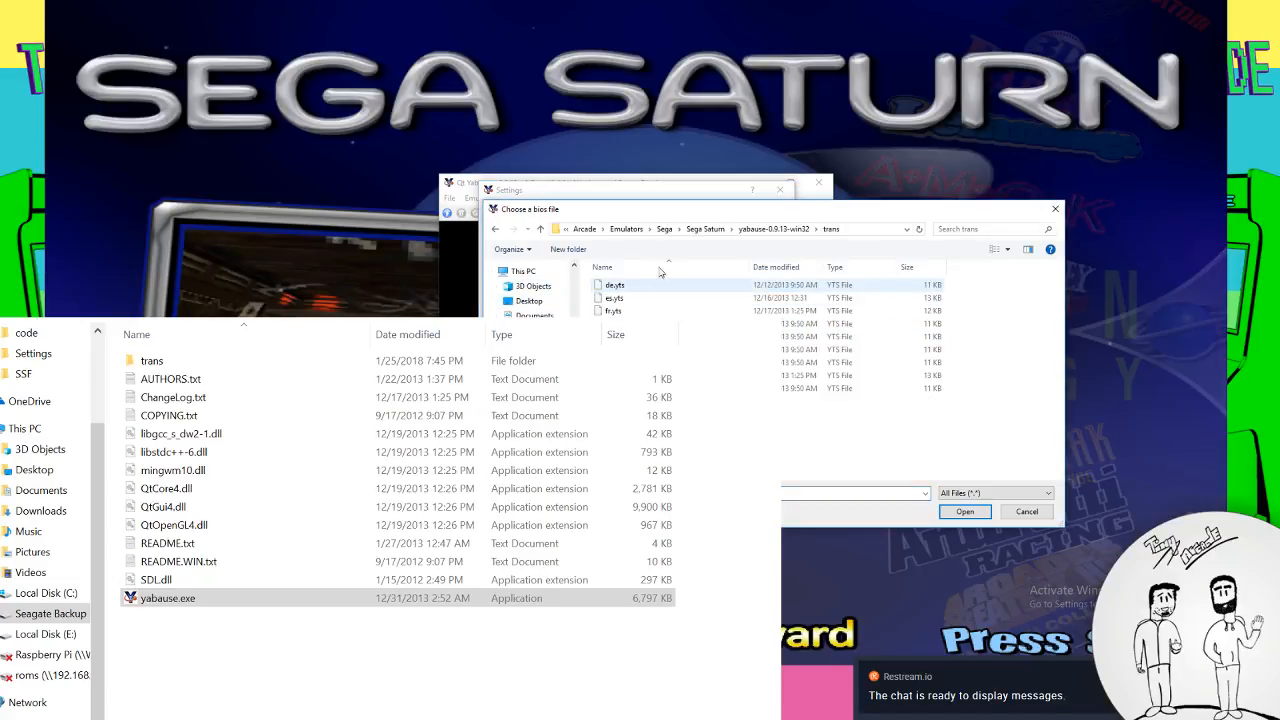
{"action": "left_click", "coordinate": [716, 231]}
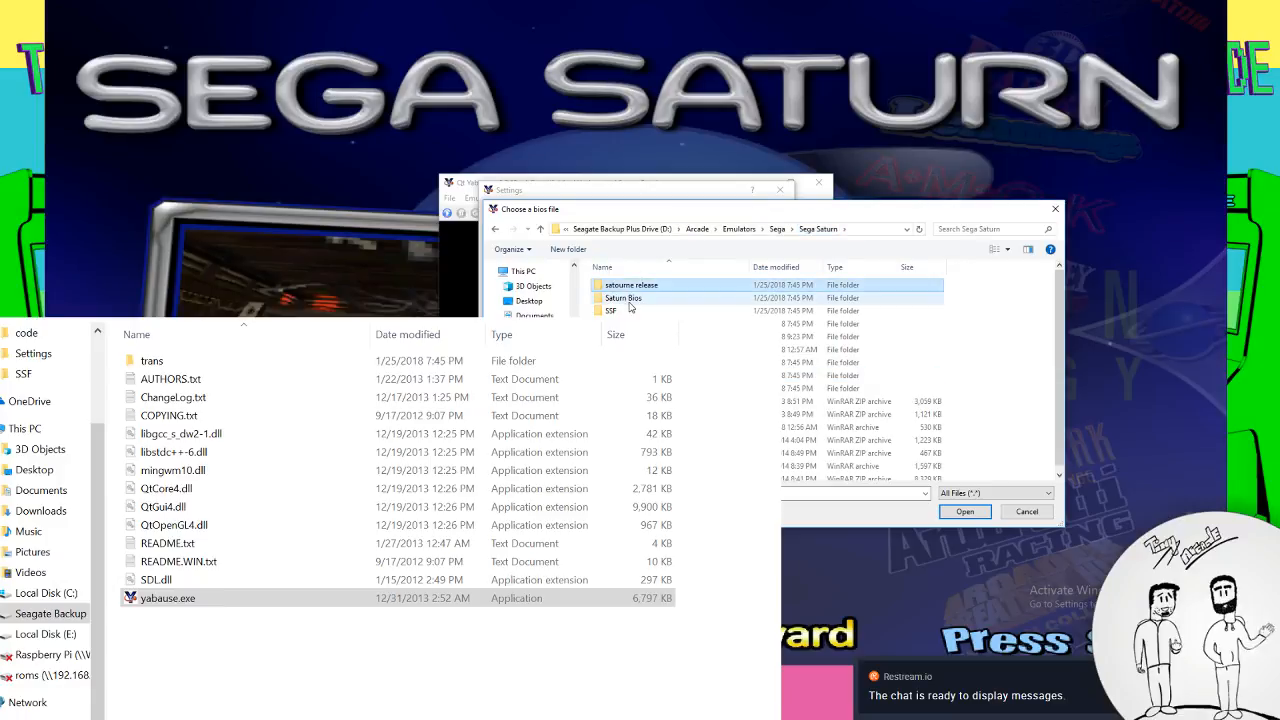
{"action": "double_click", "coordinate": [627, 297]}
{"action": "left_click", "coordinate": [640, 350]}
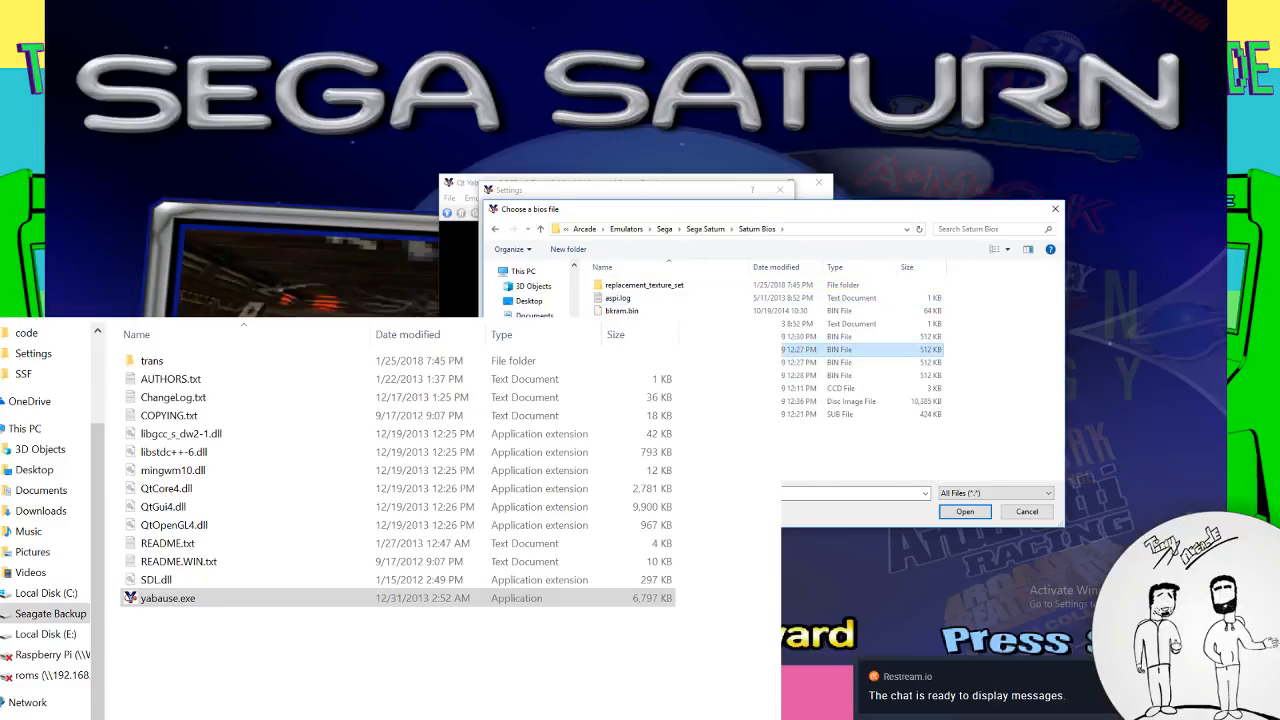
{"action": "double_click", "coordinate": [640, 350]}
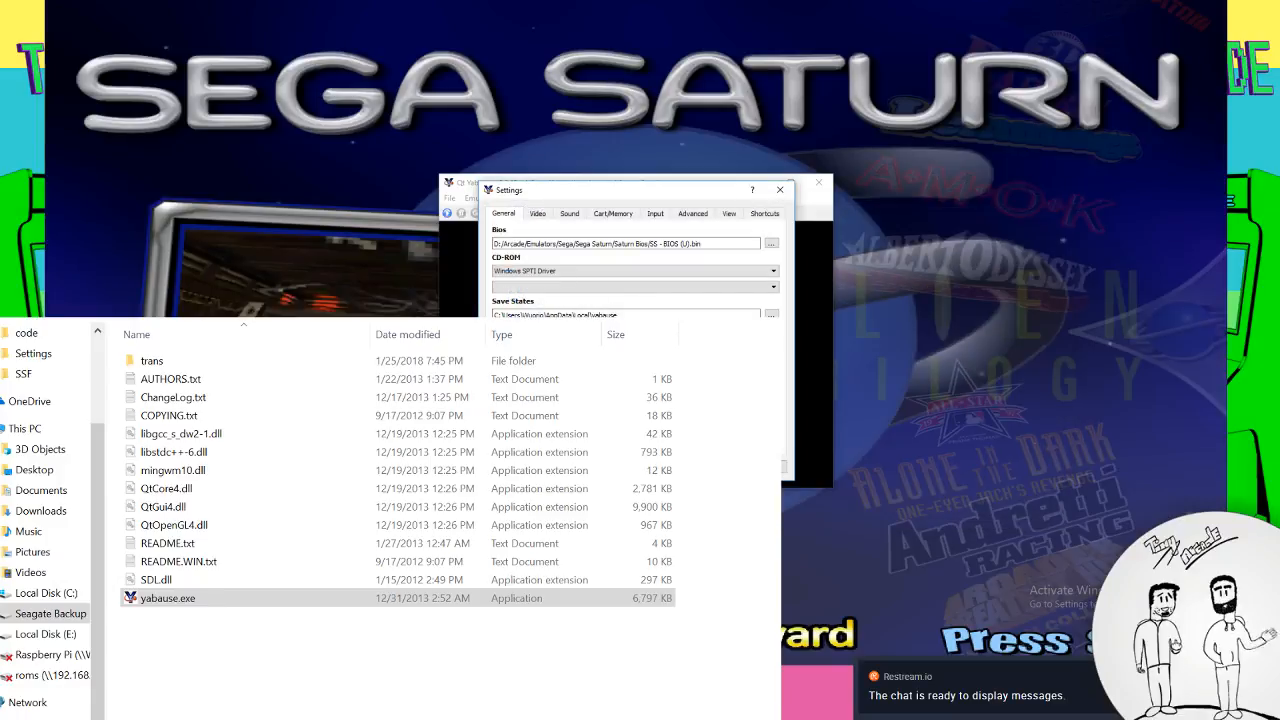
Review the Video, Cart/Memory, Input, Advanced, View and Shortcuts settings, then return to the General settings
{"action": "left_click", "coordinate": [538, 213]}
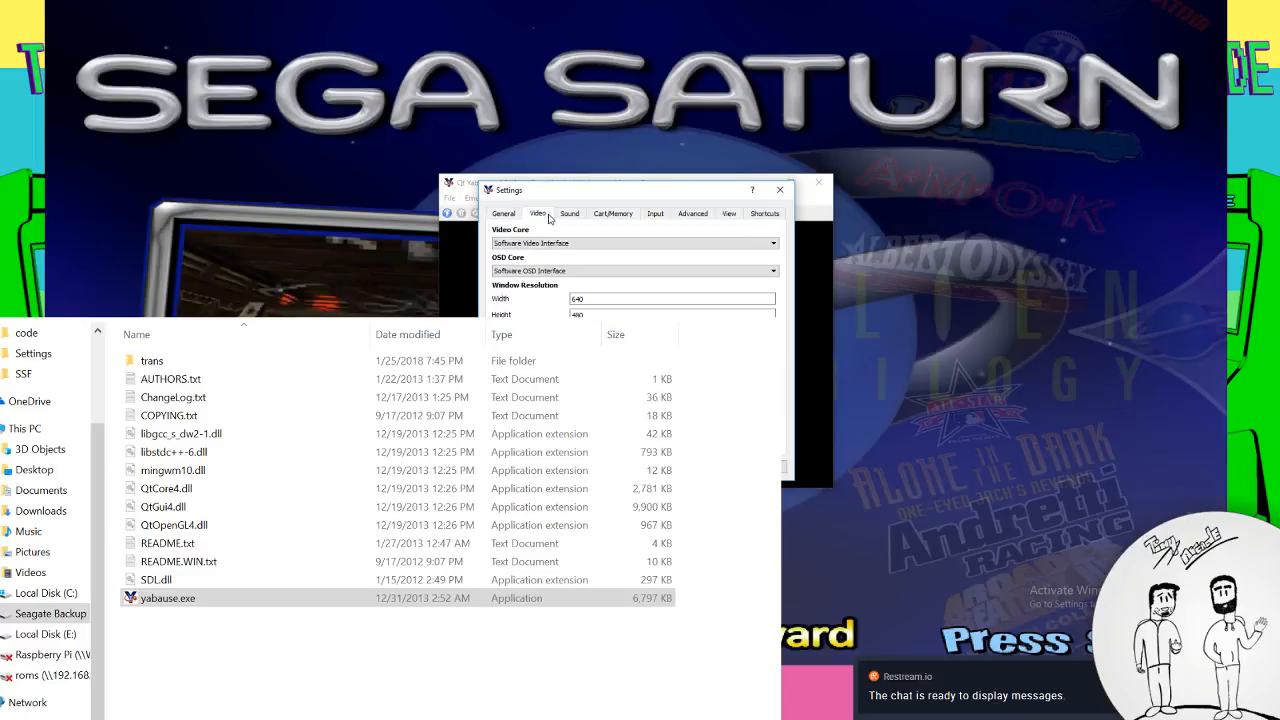
{"action": "left_click", "coordinate": [614, 214]}
{"action": "left_click", "coordinate": [655, 214]}
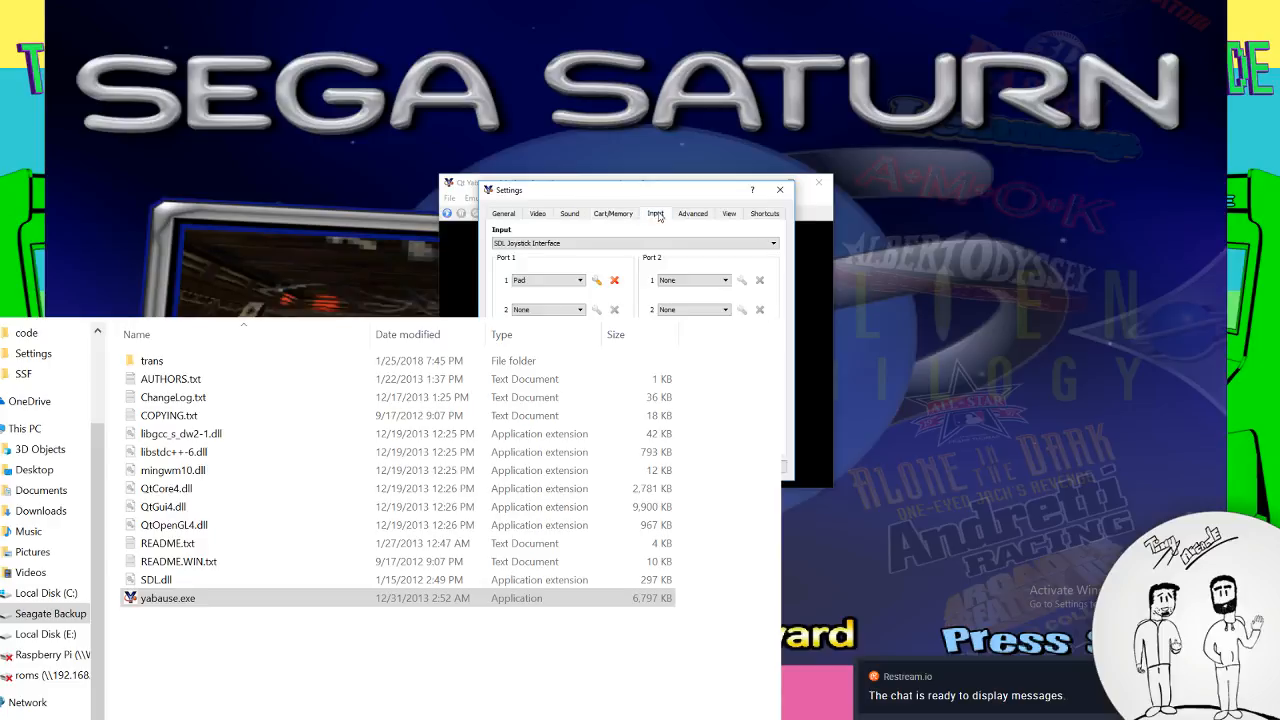
{"action": "left_click", "coordinate": [690, 214]}
{"action": "left_click", "coordinate": [731, 216]}
{"action": "left_click", "coordinate": [760, 214]}
{"action": "left_click", "coordinate": [500, 216]}
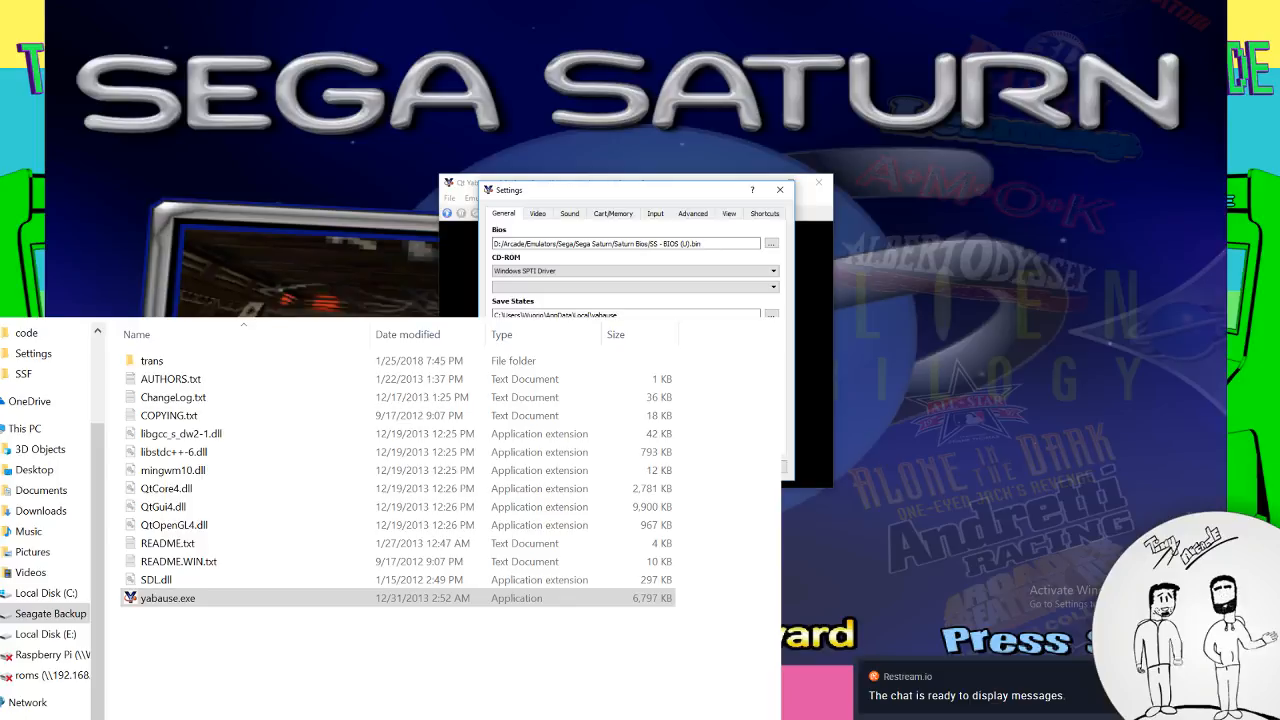
Save the Yabause settings and allow yabause.exe through the Windows Defender Firewall
{"action": "left_click", "coordinate": [702, 467]}
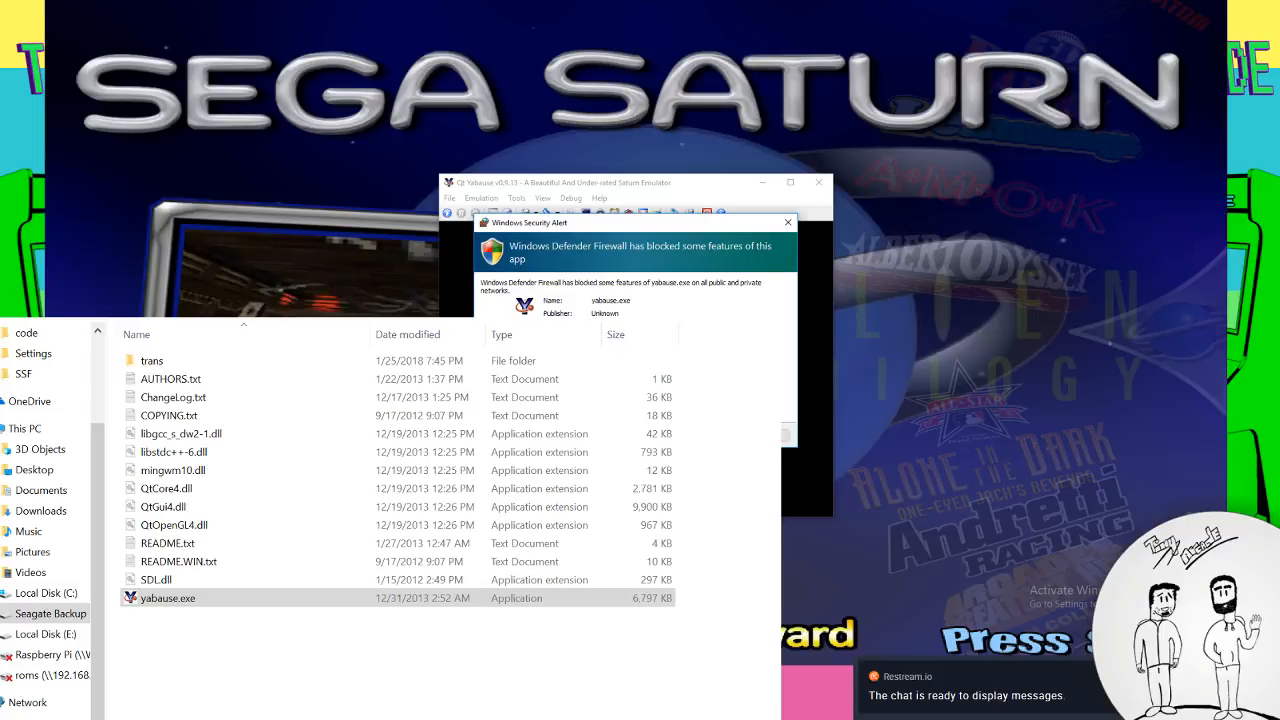
{"action": "left_click", "coordinate": [716, 435]}
Load a Saturn disc image in Yabause from the Arcade > Roms > Sega > Sega Saturn folder
{"action": "left_click", "coordinate": [450, 197]}
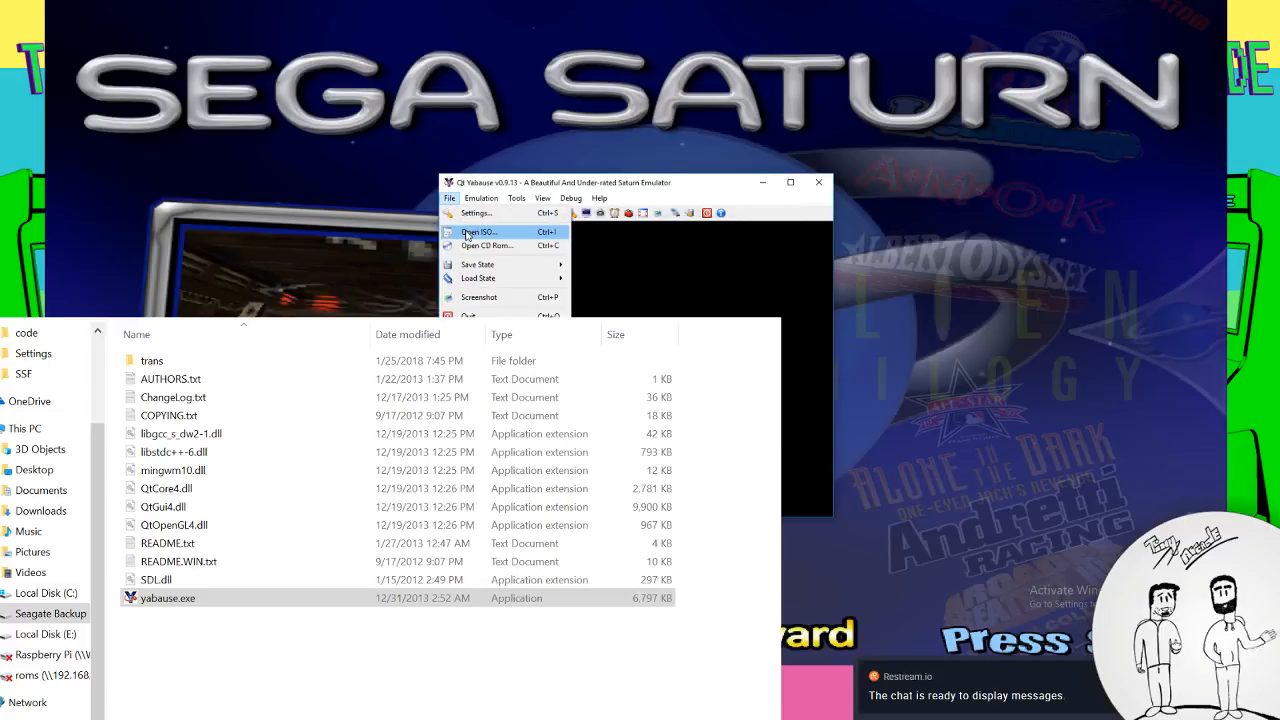
{"action": "left_click", "coordinate": [467, 233]}
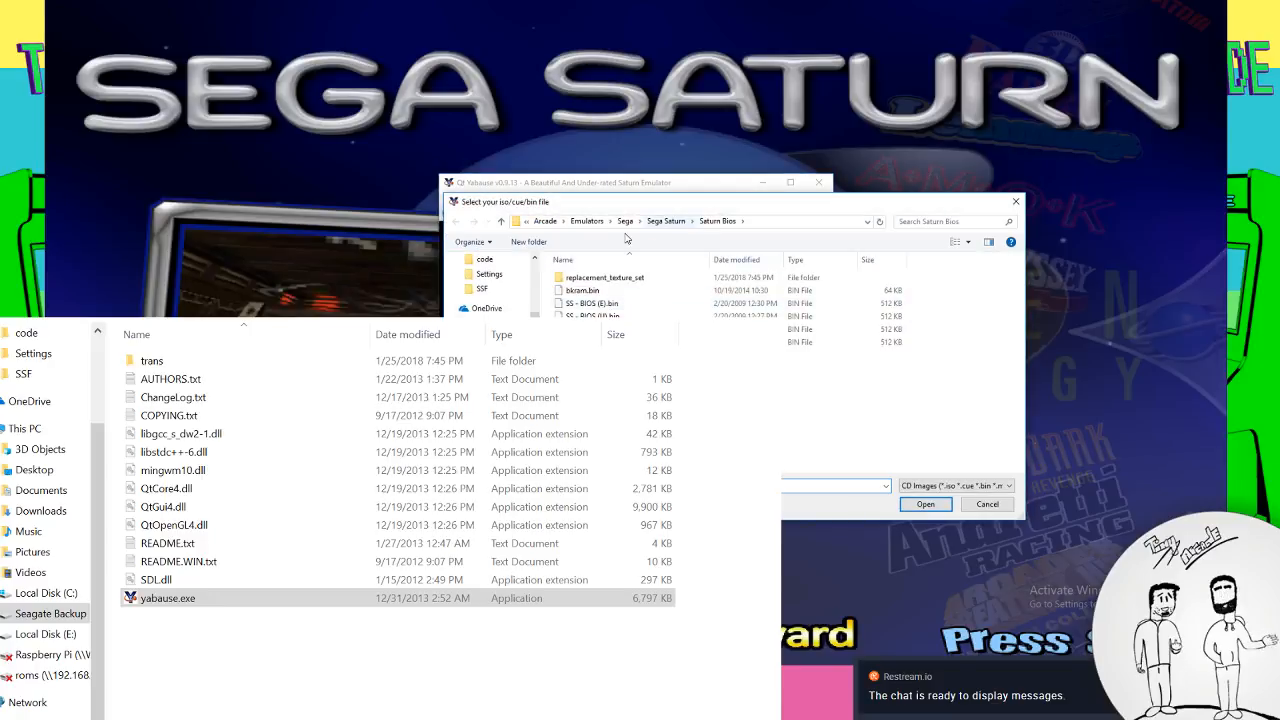
{"action": "left_click", "coordinate": [625, 221]}
{"action": "left_click", "coordinate": [697, 221]}
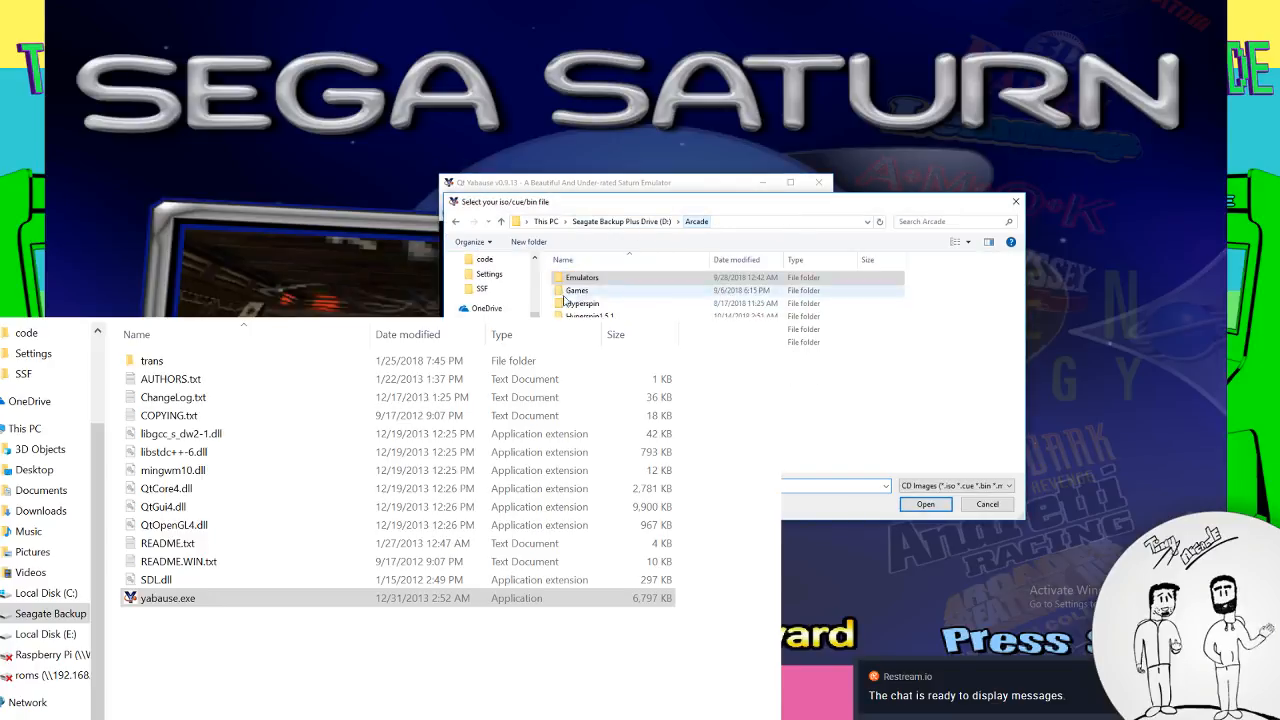
{"action": "double_click", "coordinate": [578, 342]}
{"action": "scroll", "coordinate": [600, 414], "scroll_direction": "down", "scroll_amount": 10}
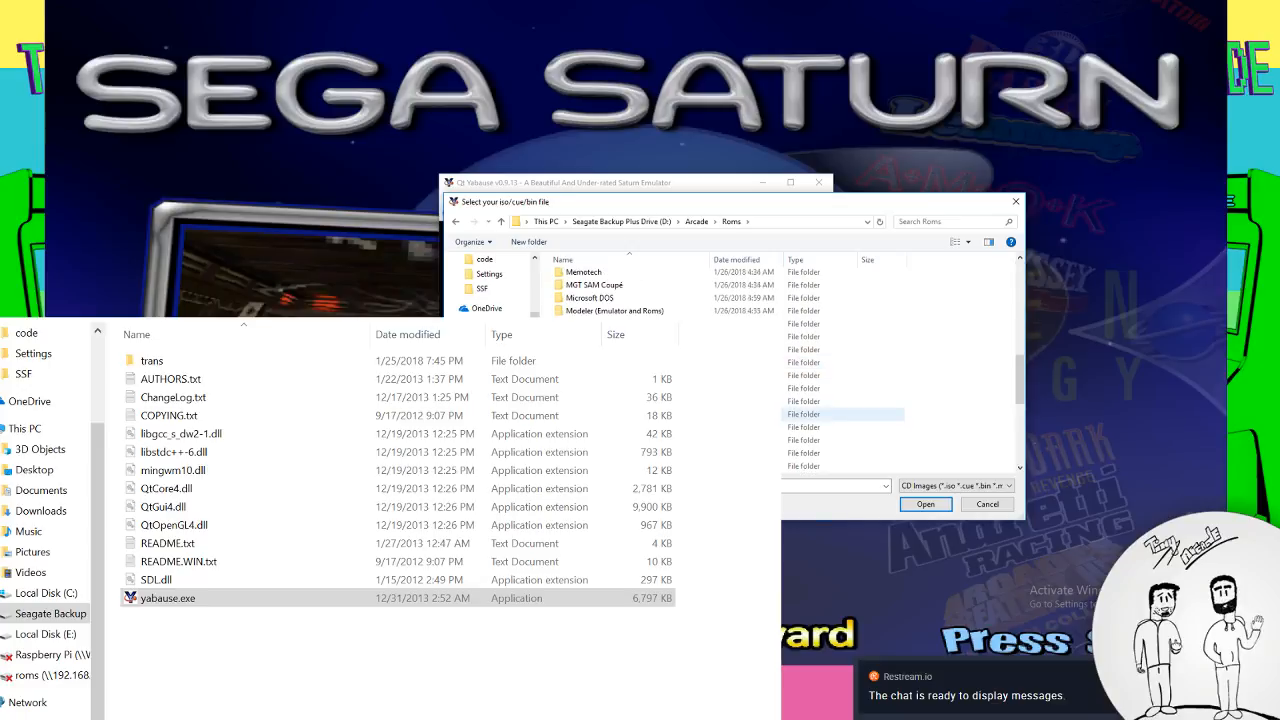
{"action": "scroll", "coordinate": [843, 414], "scroll_direction": "down", "scroll_amount": 3}
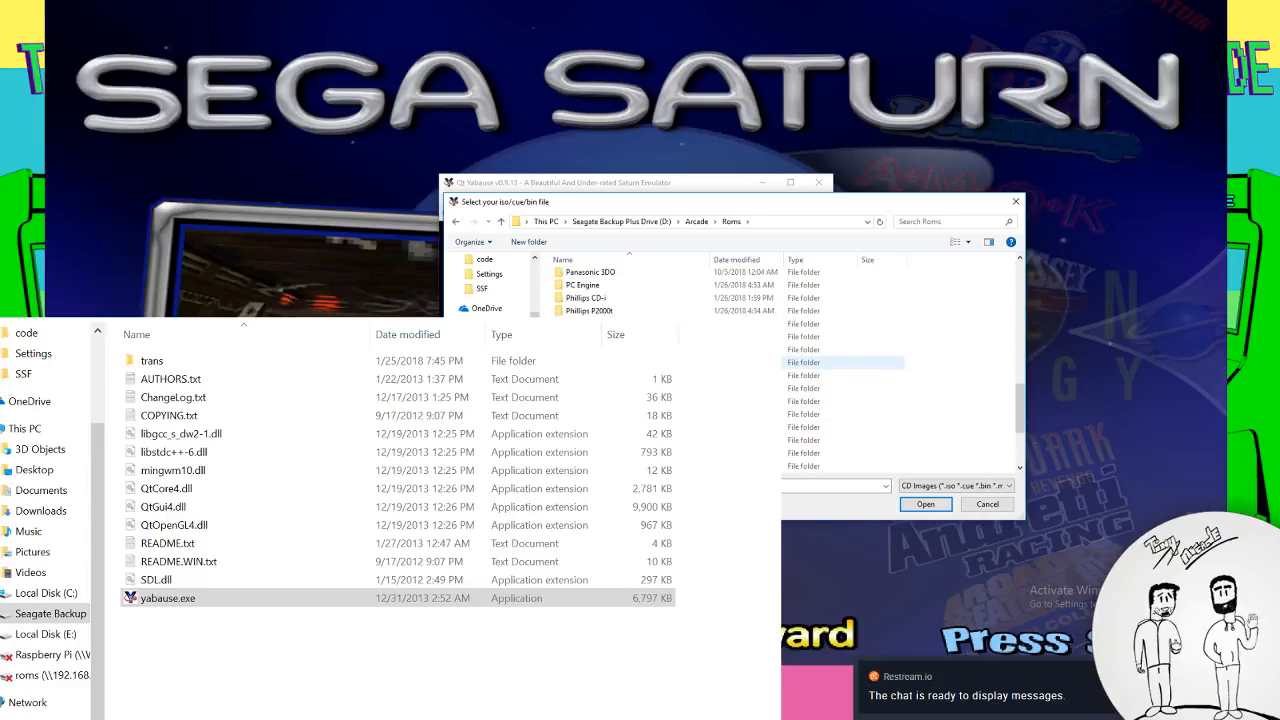
{"action": "double_click", "coordinate": [590, 361]}
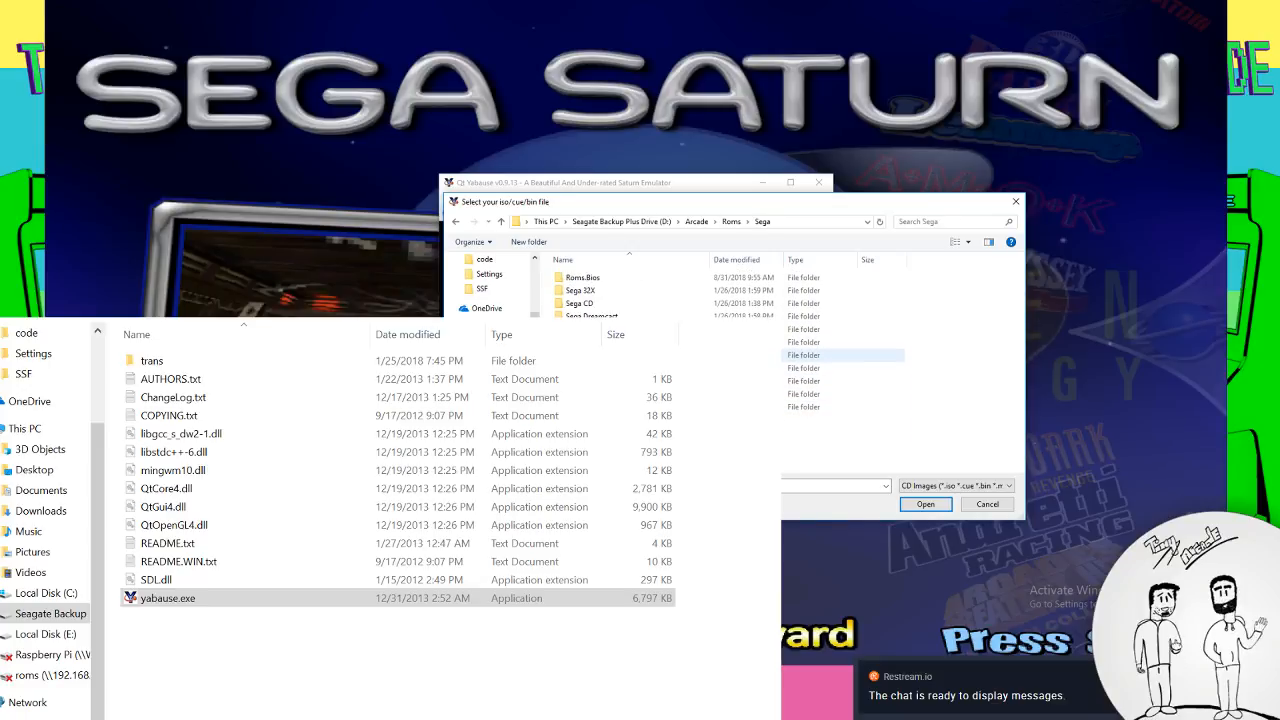
{"action": "double_click", "coordinate": [803, 407]}
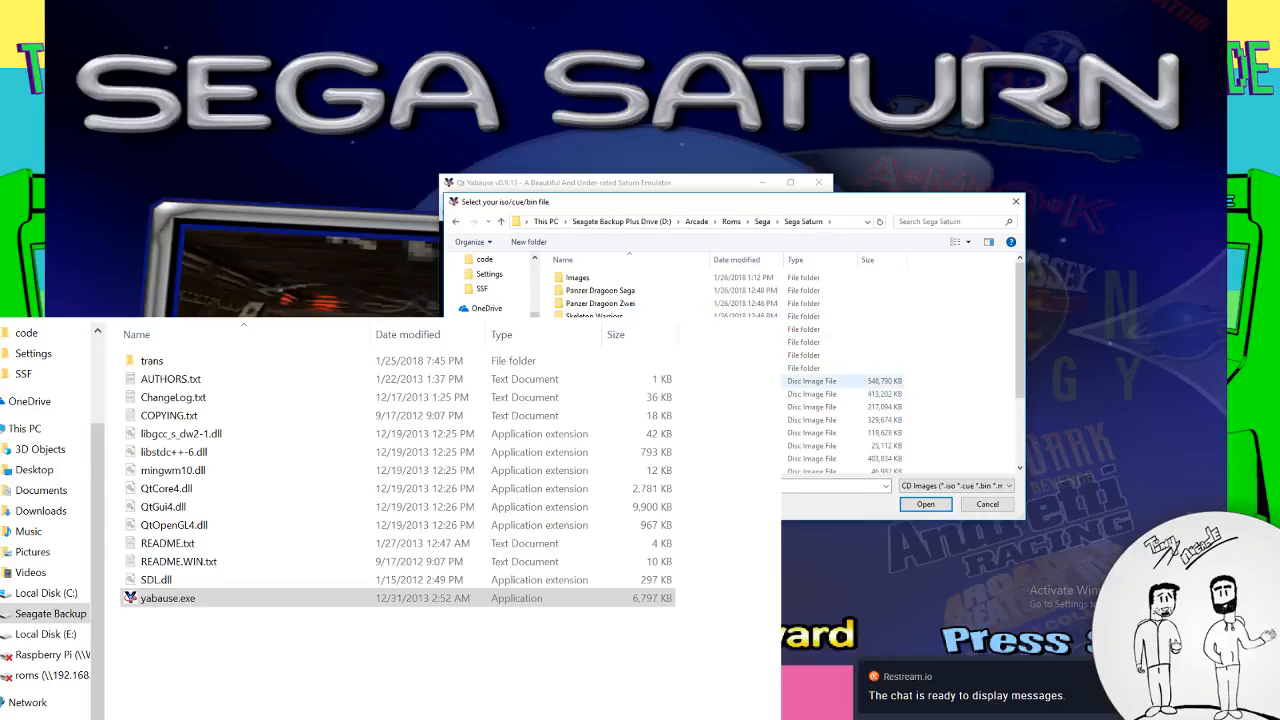
{"action": "double_click", "coordinate": [640, 394]}
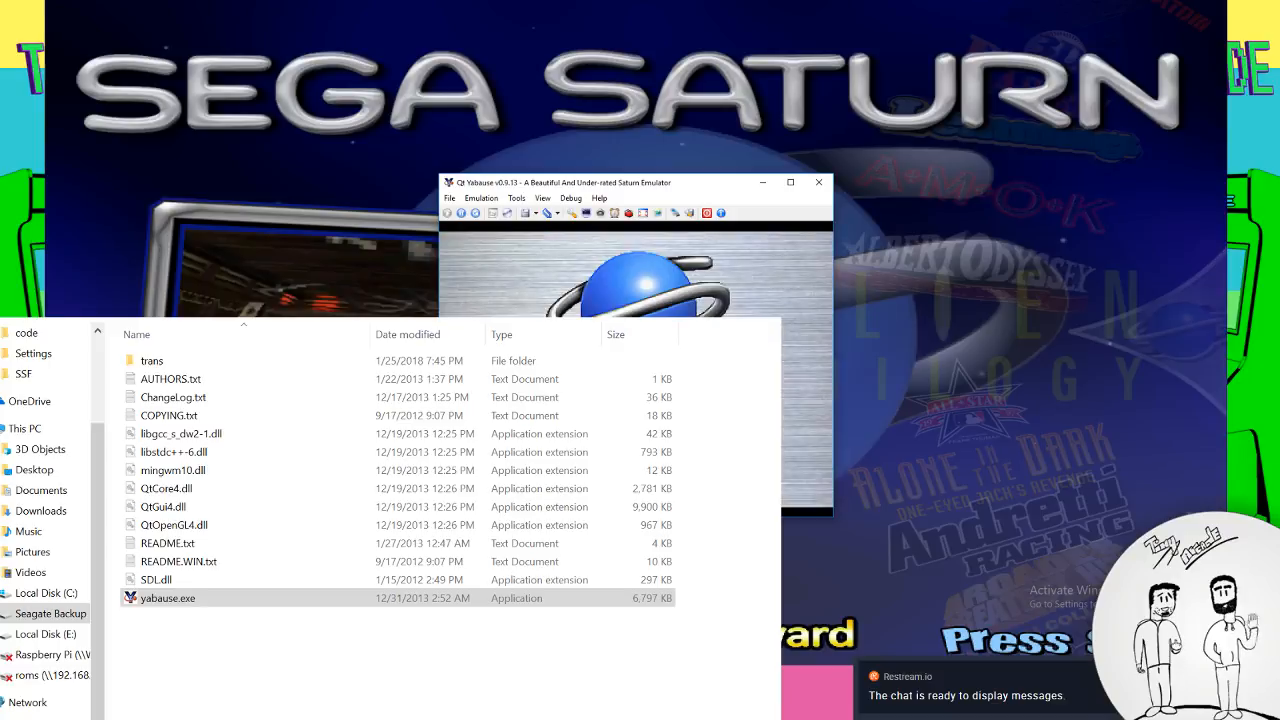
Switch the running game to fullscreen, then close Yabause
{"action": "left_click", "coordinate": [516, 198]}
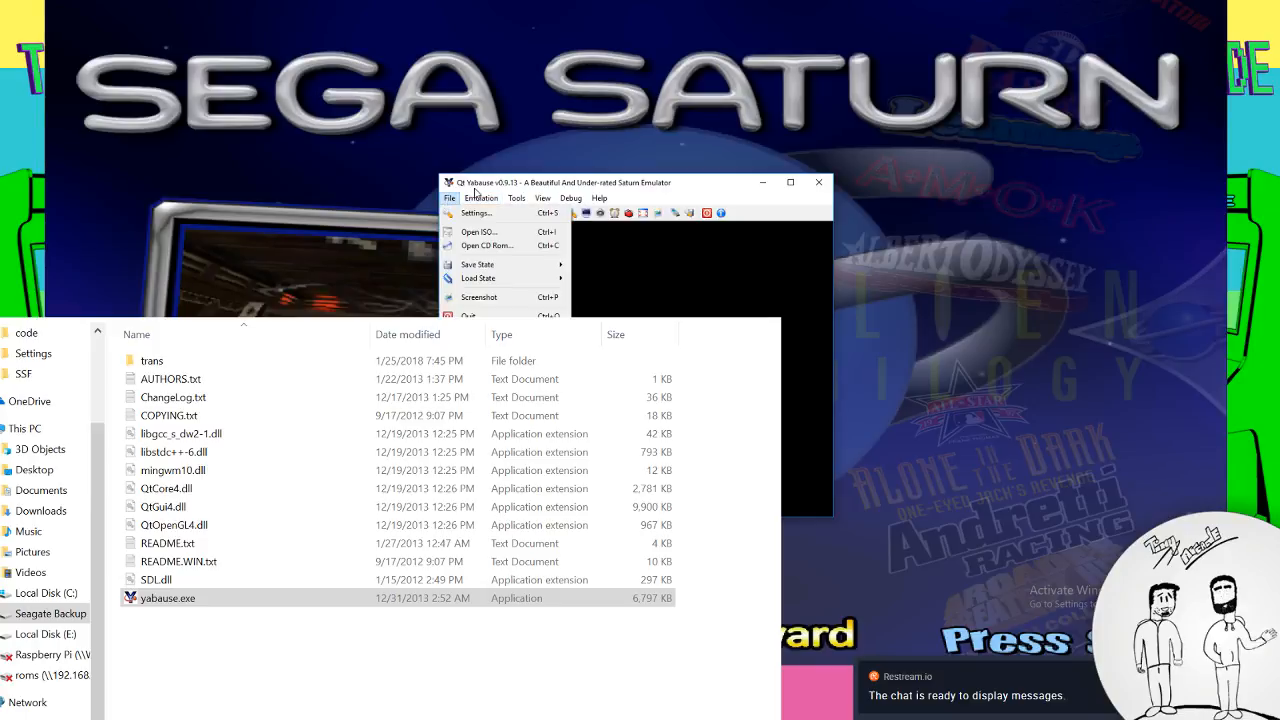
{"action": "left_click", "coordinate": [481, 200]}
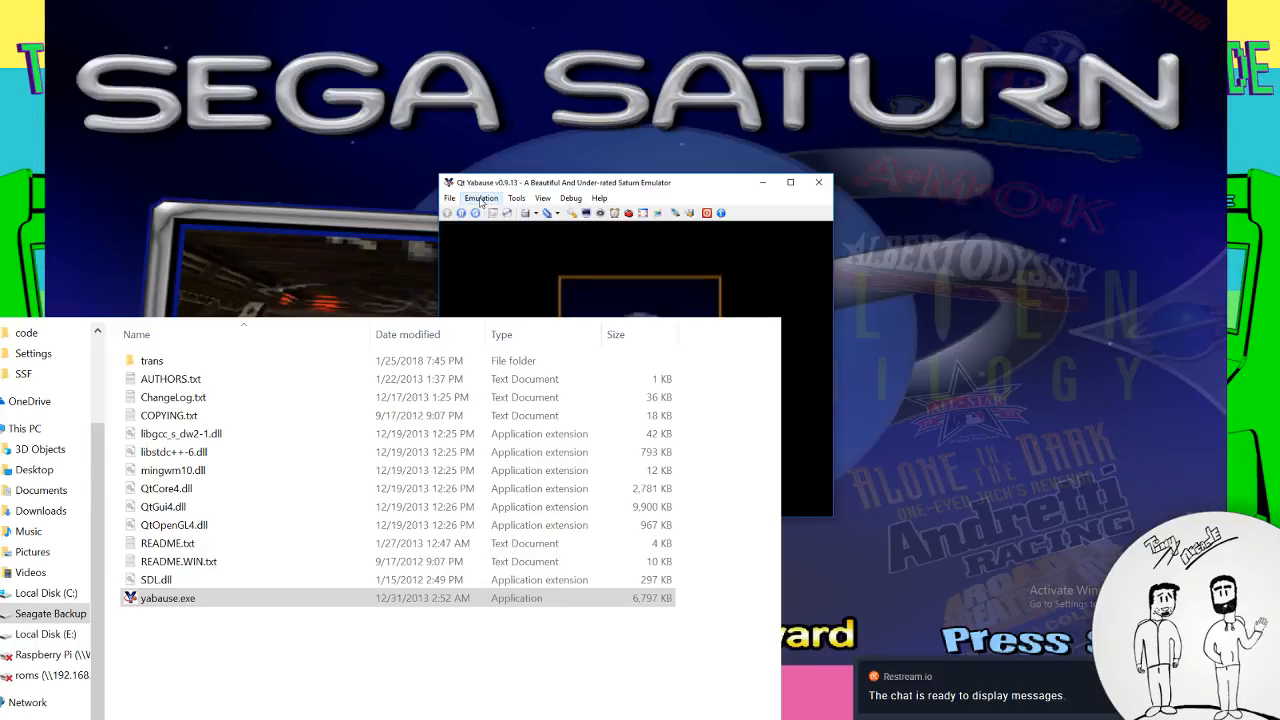
{"action": "left_click", "coordinate": [543, 199]}
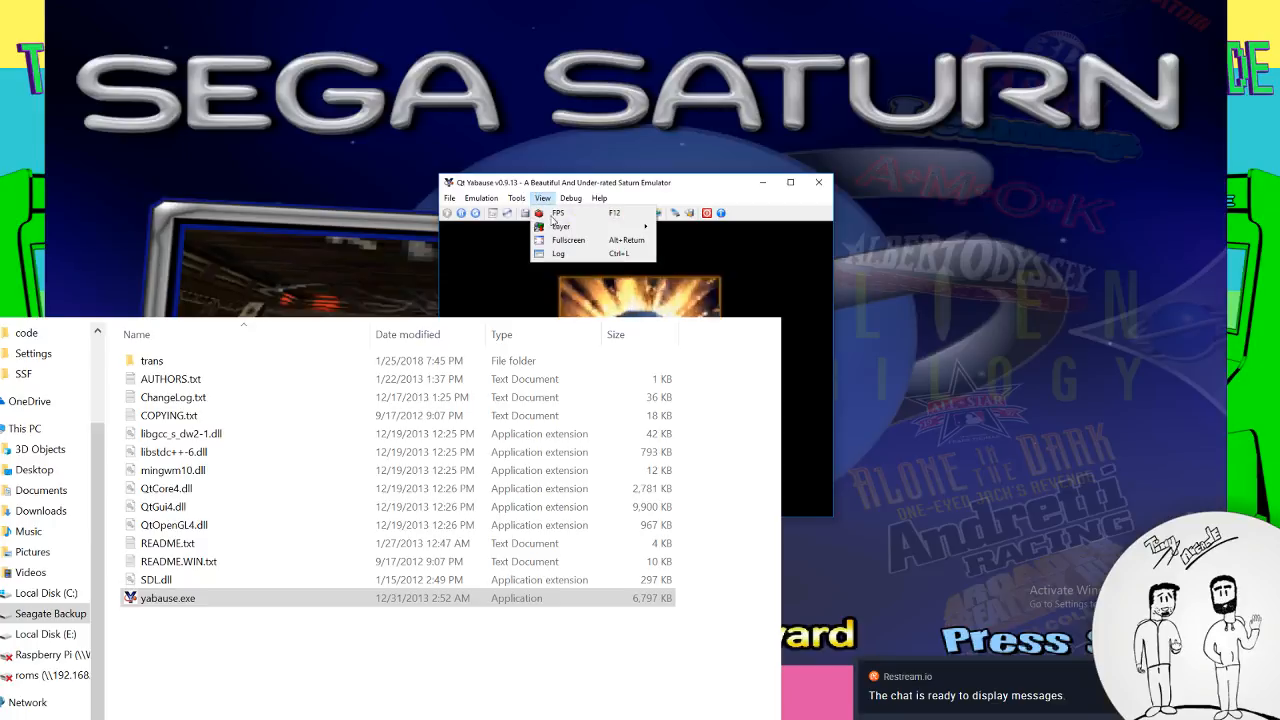
{"action": "left_click", "coordinate": [568, 240]}
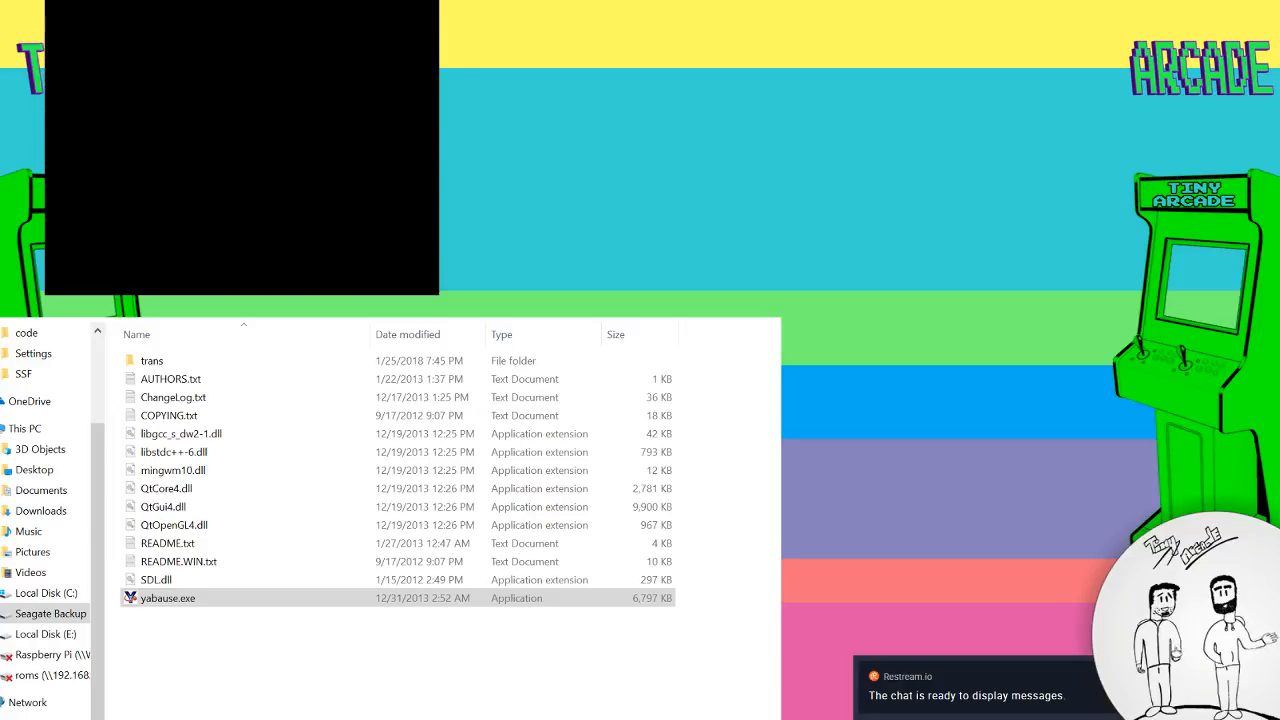
{"action": "key", "text": "alt+F4"}
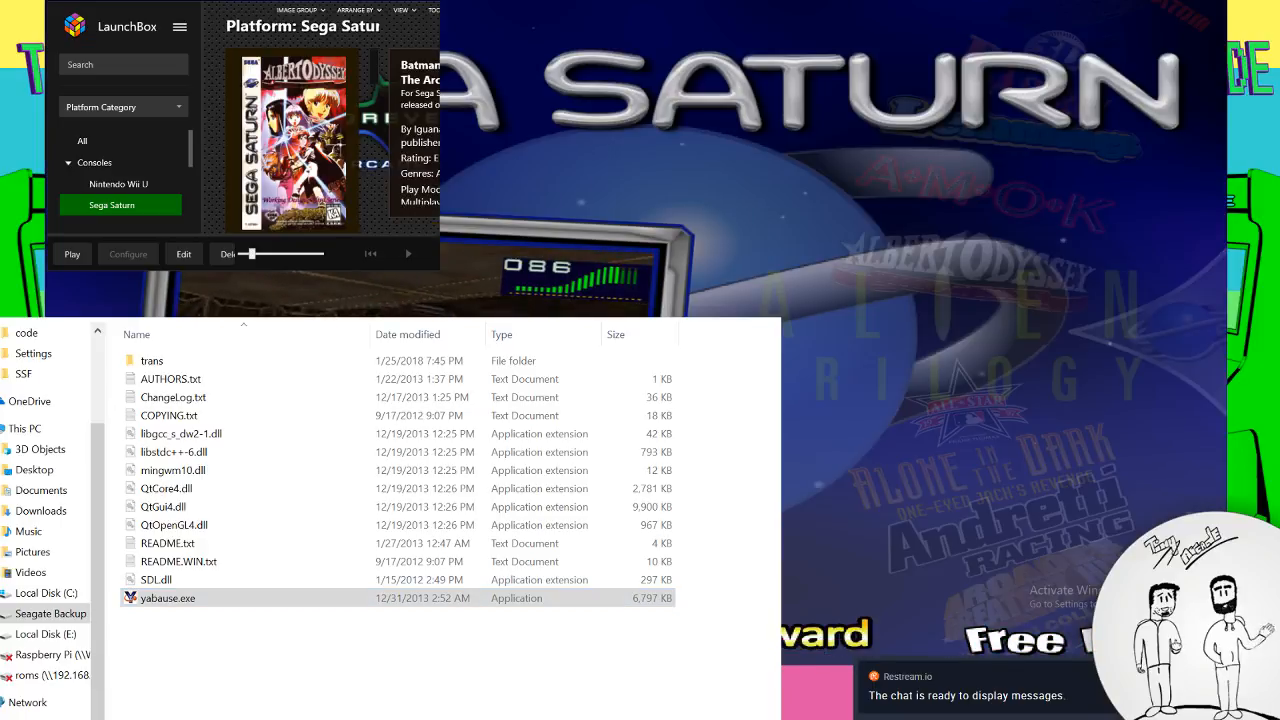
Switch to LaunchBox, maximize its window and bring up the options for Albert Odyssey: Legend of Eldean
{"action": "double_click", "coordinate": [252, 14]}
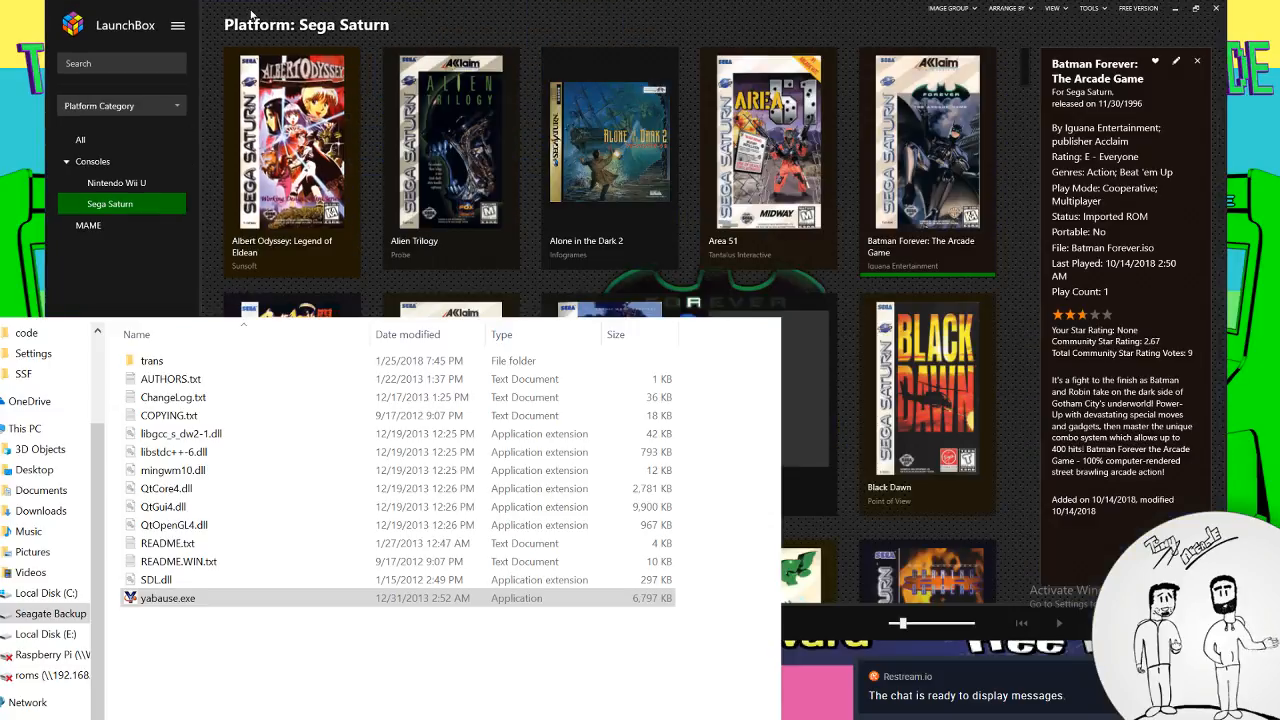
{"action": "left_click_drag", "start_coordinate": [252, 14], "coordinate": [593, 233]}
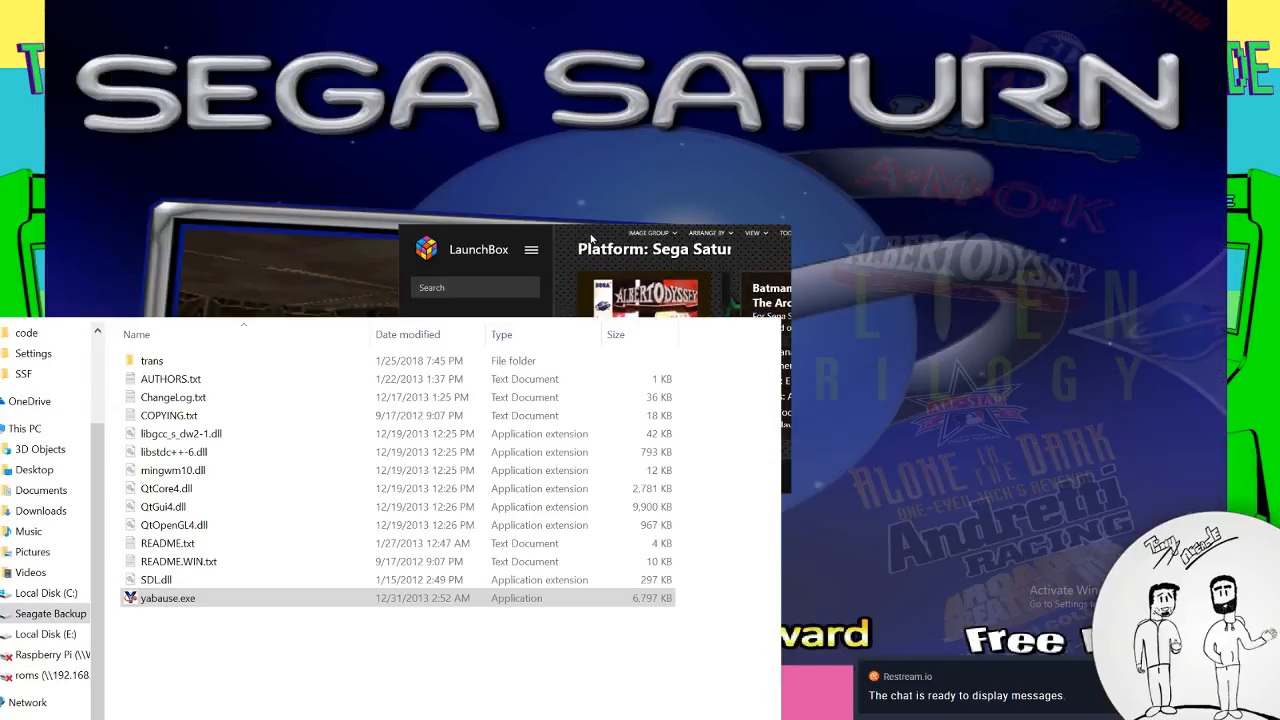
{"action": "double_click", "coordinate": [591, 238]}
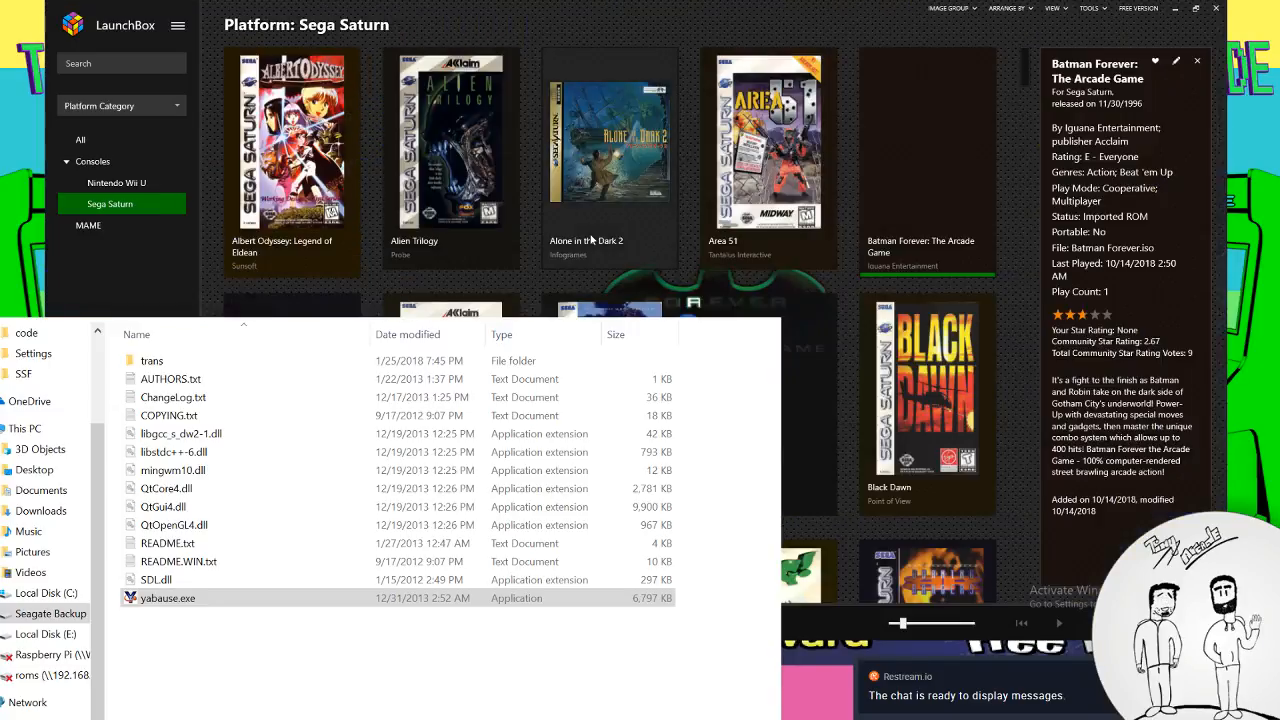
{"action": "right_click", "coordinate": [295, 205]}
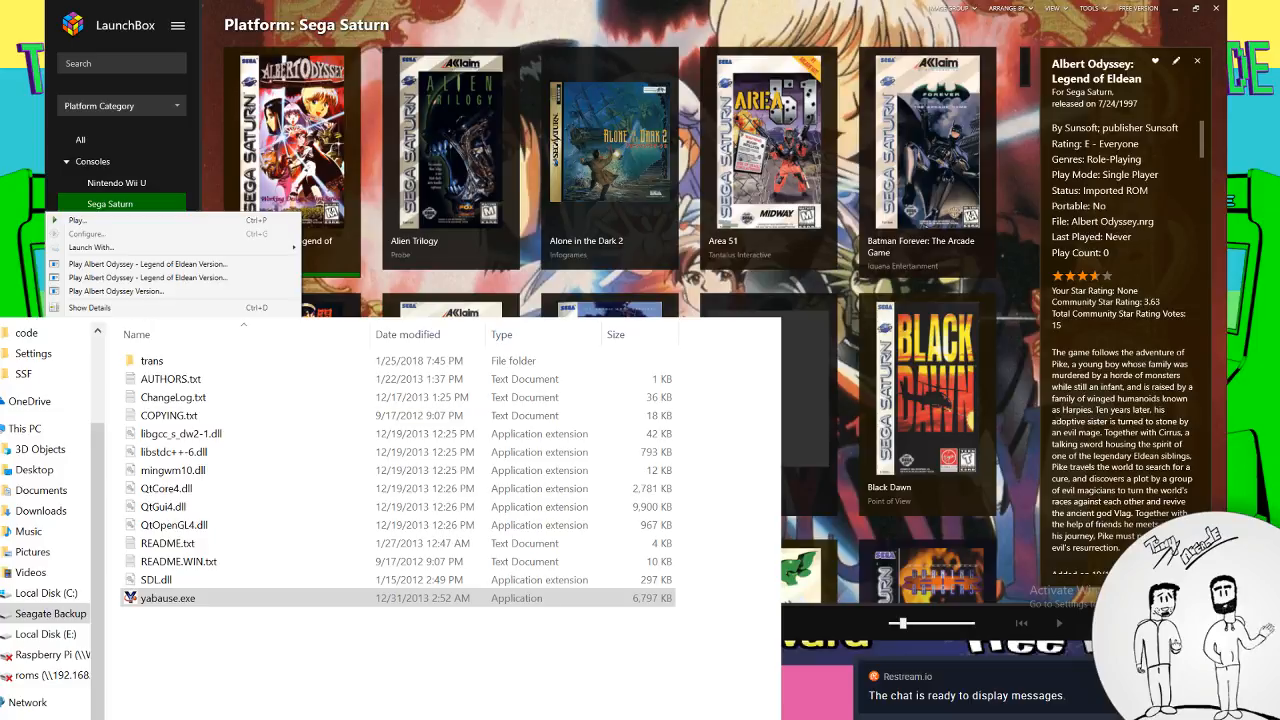
Open the SSF entry in LaunchBox's emulator management and rename the emulator to Yabause
{"action": "left_click", "coordinate": [1080, 8]}
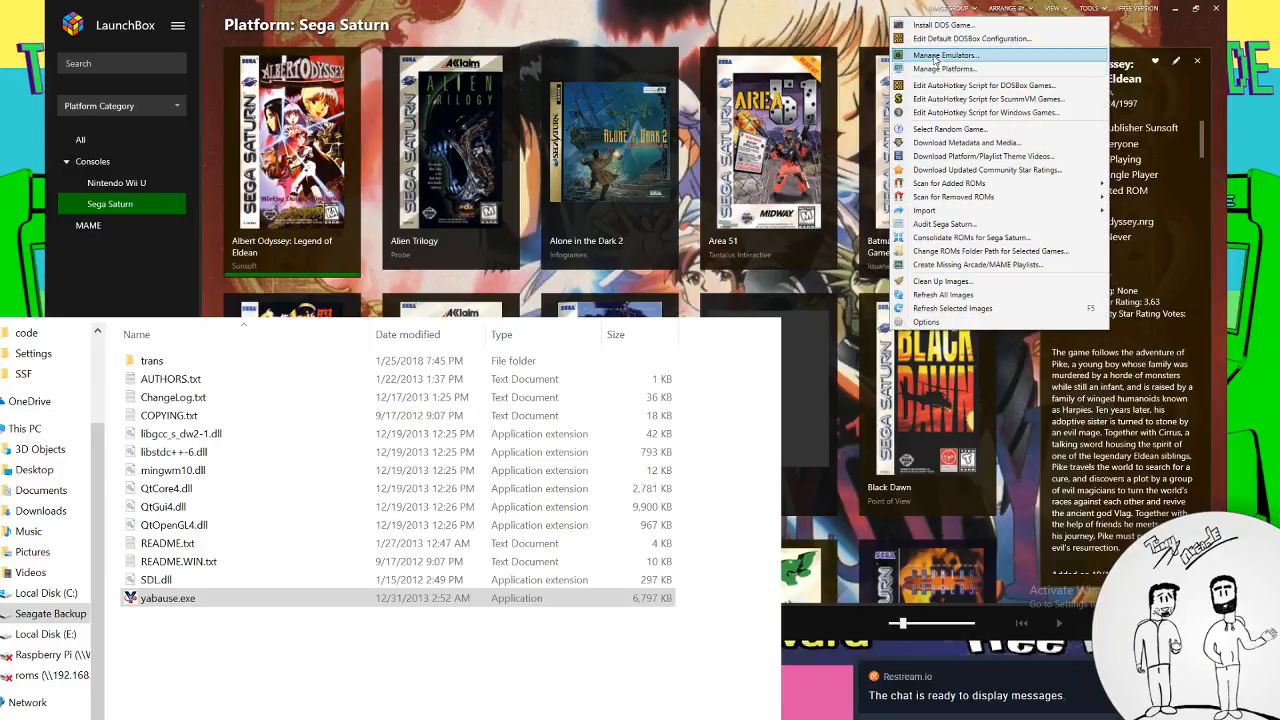
{"action": "left_click", "coordinate": [935, 55]}
{"action": "left_click", "coordinate": [447, 264]}
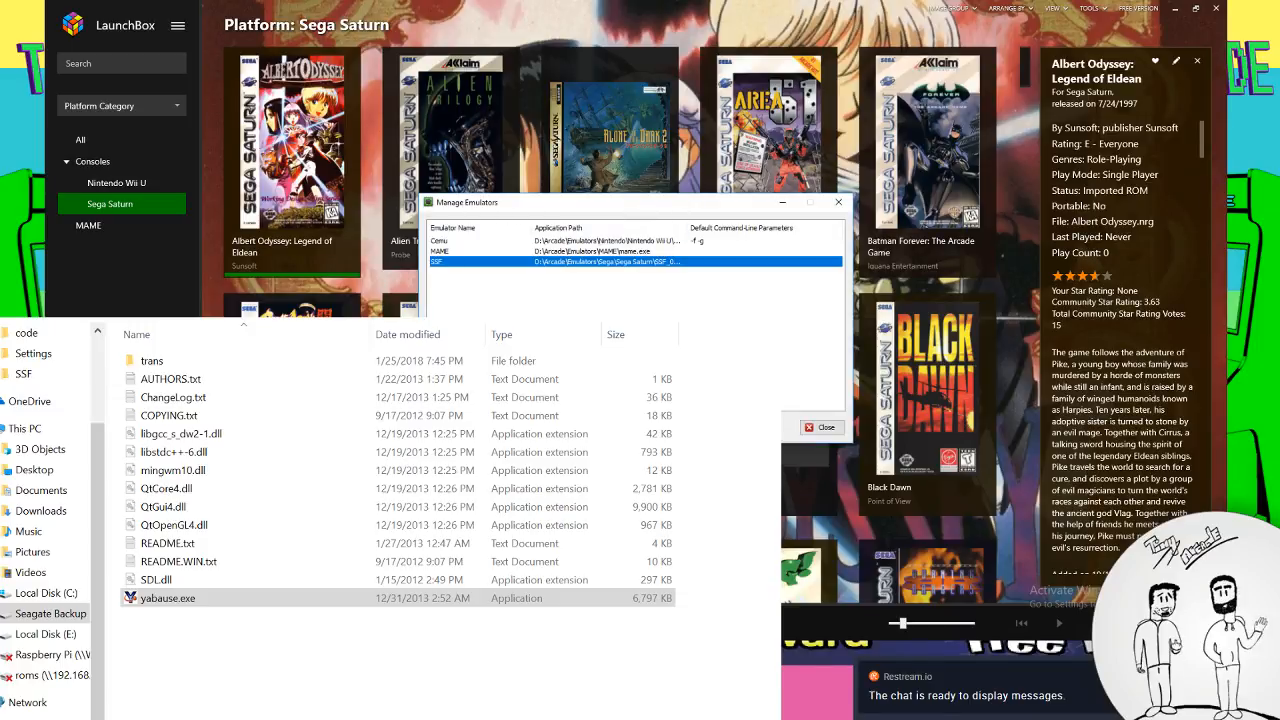
{"action": "double_click", "coordinate": [447, 262]}
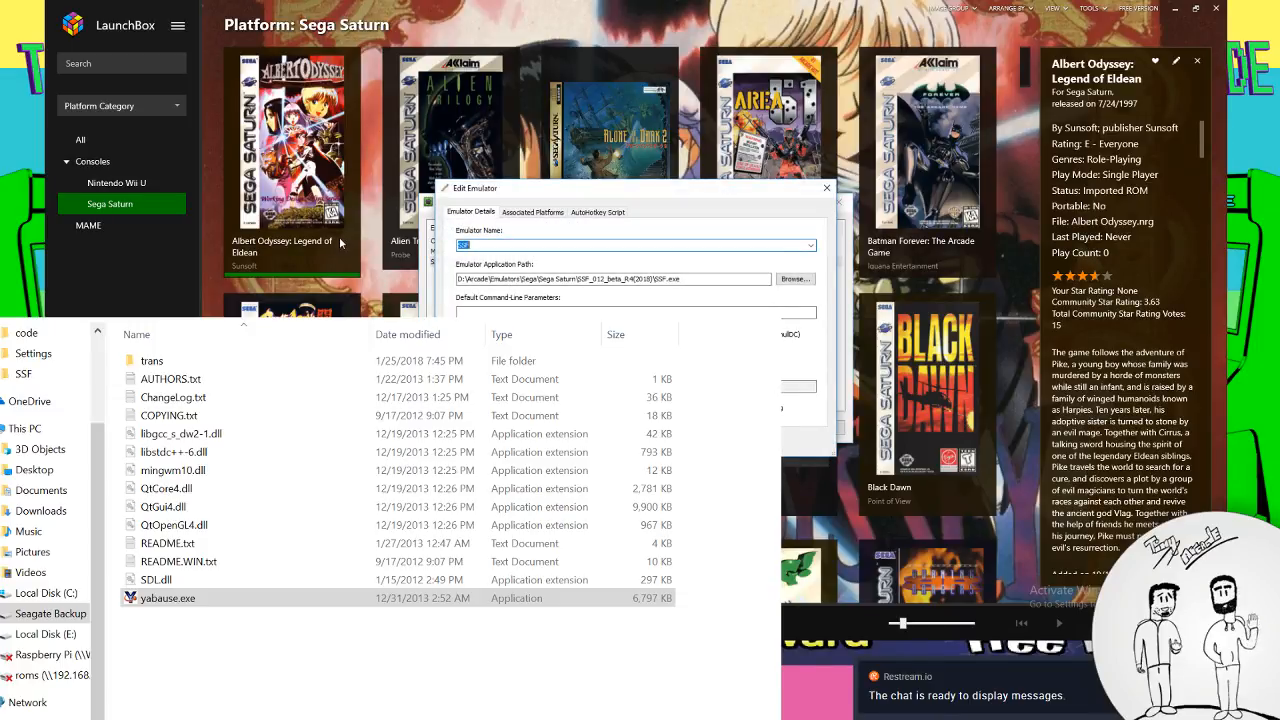
{"action": "type", "text": "Yabause"}
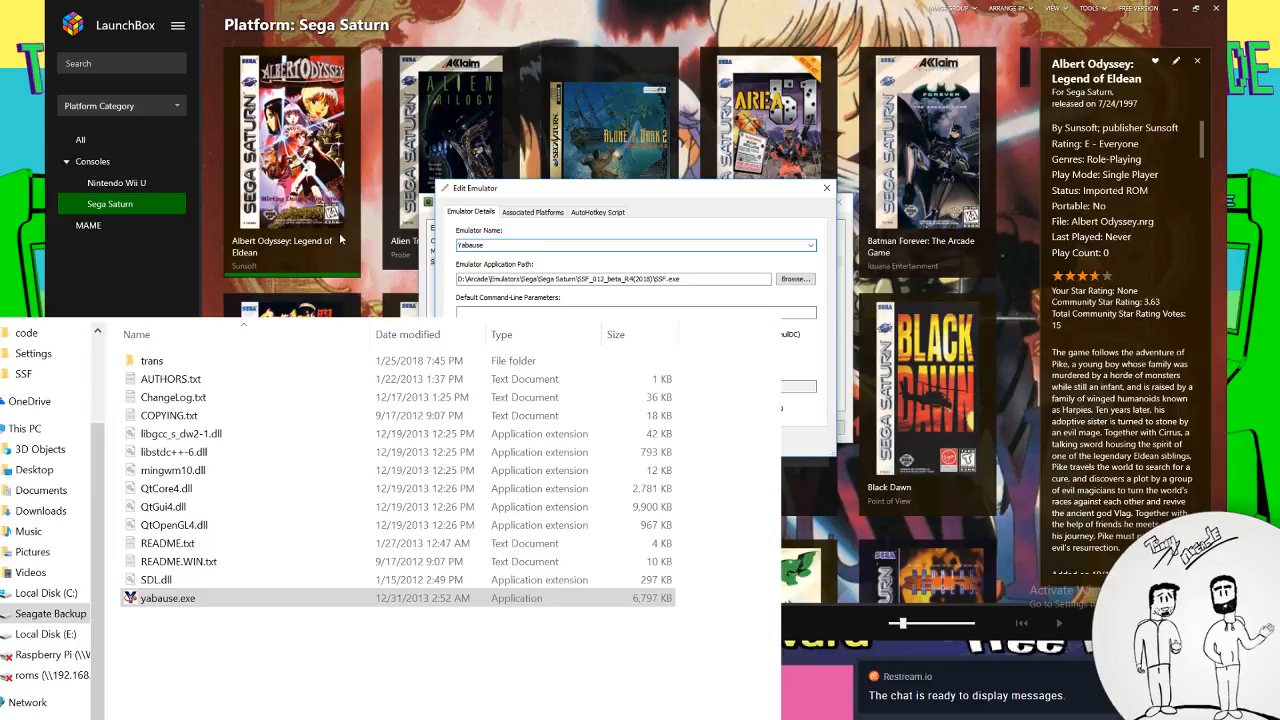
Set the emulator's application path to yabause.exe in the yabause-0.9.13-win32 folder
{"action": "left_click", "coordinate": [812, 279]}
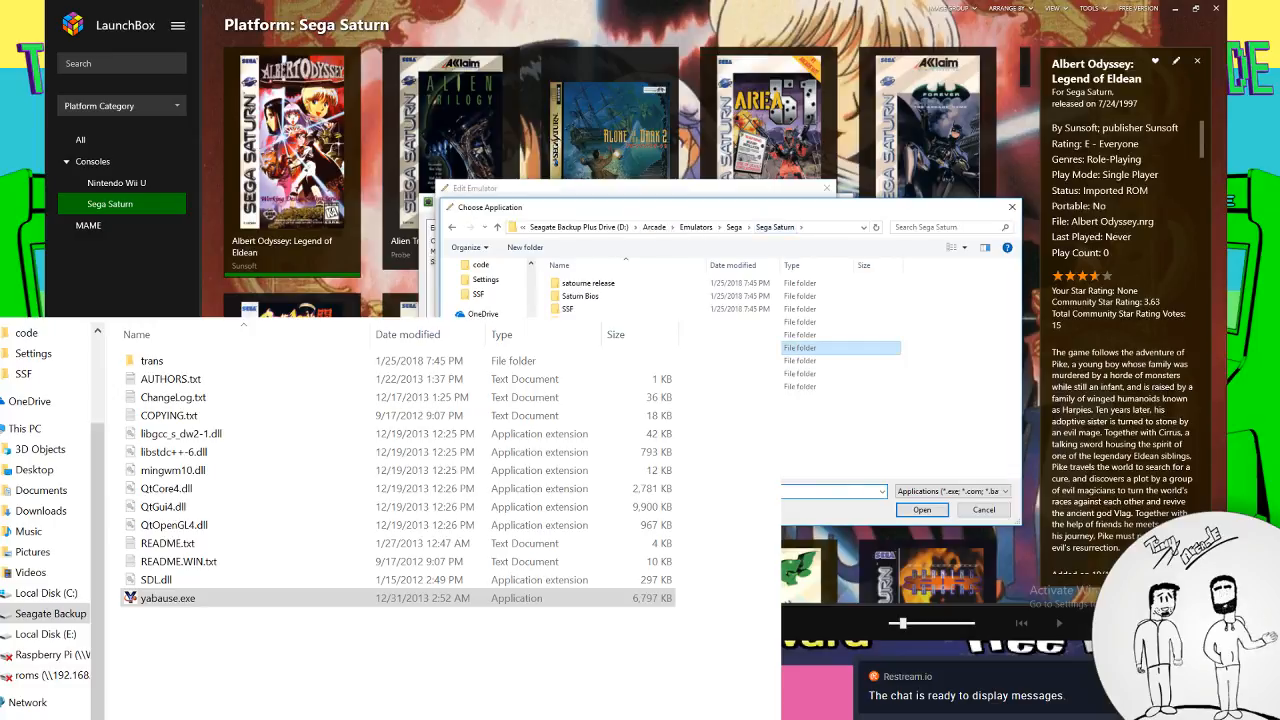
{"action": "double_click", "coordinate": [600, 373]}
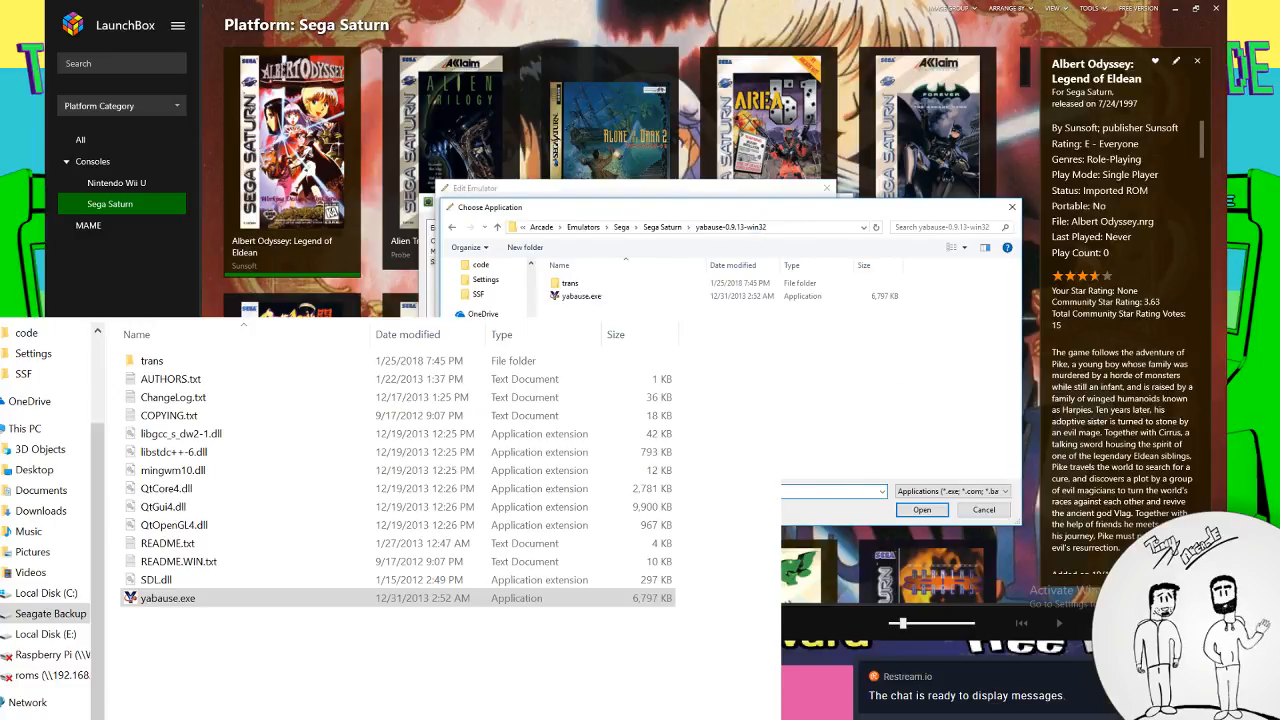
{"action": "double_click", "coordinate": [590, 298]}
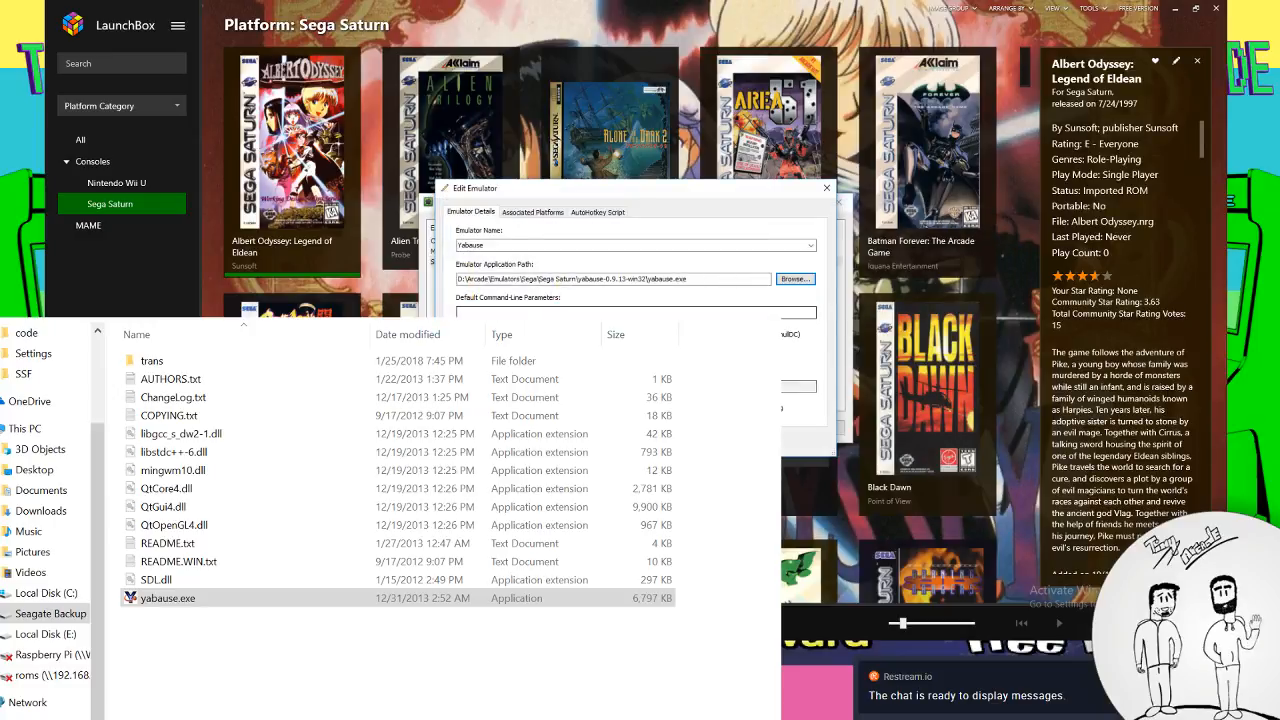
Look up the fullscreen shortcut in Yabause and set the emulator's default command-line parameters to Alt+Return
{"action": "left_click", "coordinate": [501, 312]}
{"action": "left_click", "coordinate": [172, 598]}
{"action": "double_click", "coordinate": [158, 602]}
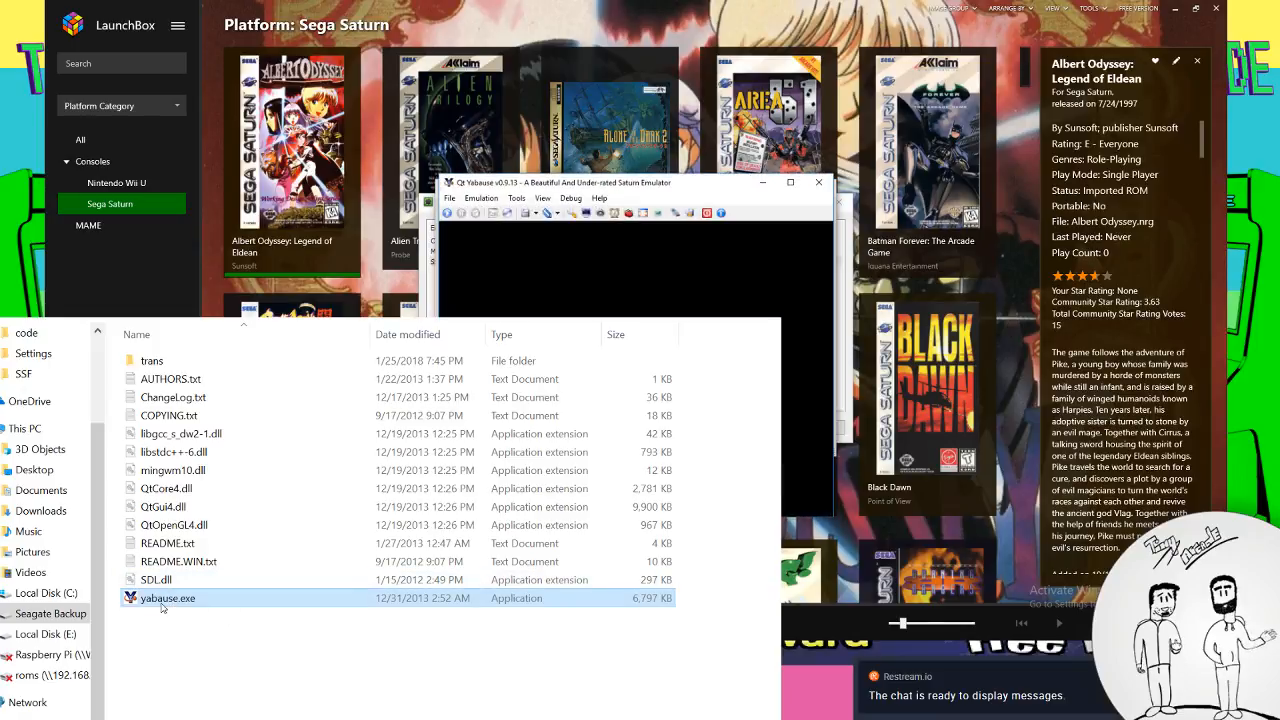
{"action": "left_click", "coordinate": [542, 198]}
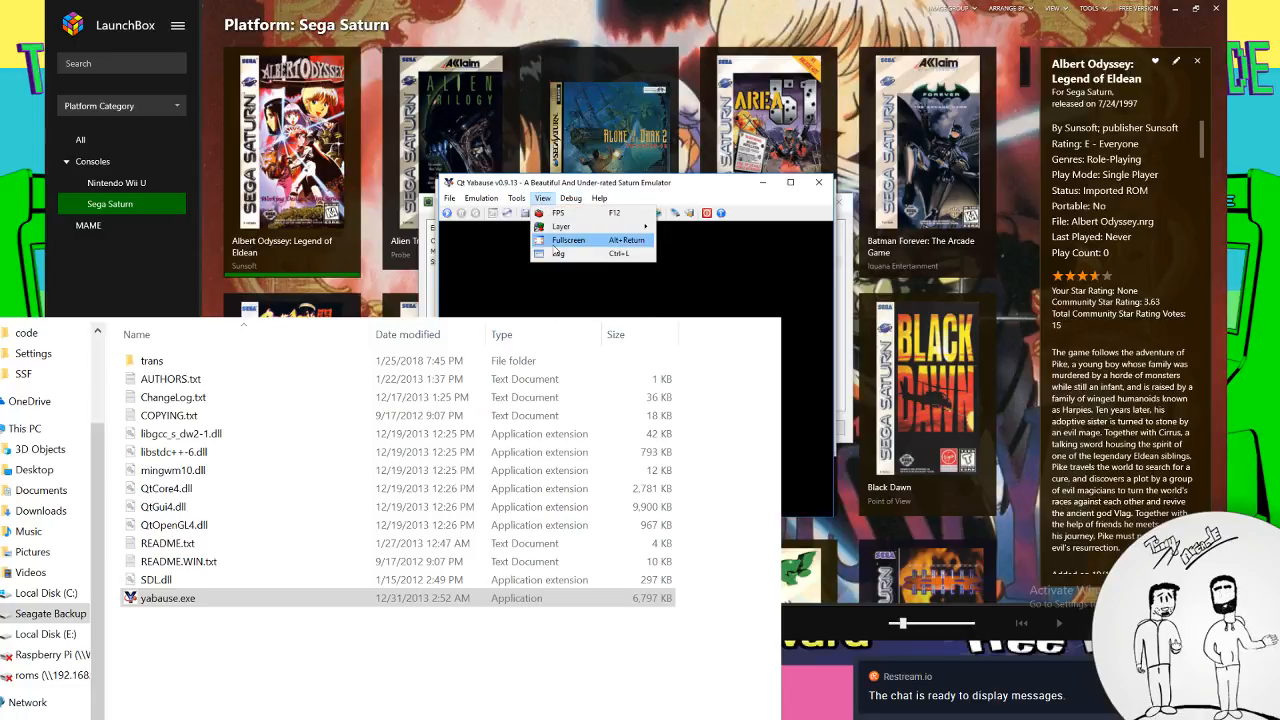
{"action": "left_click", "coordinate": [815, 185]}
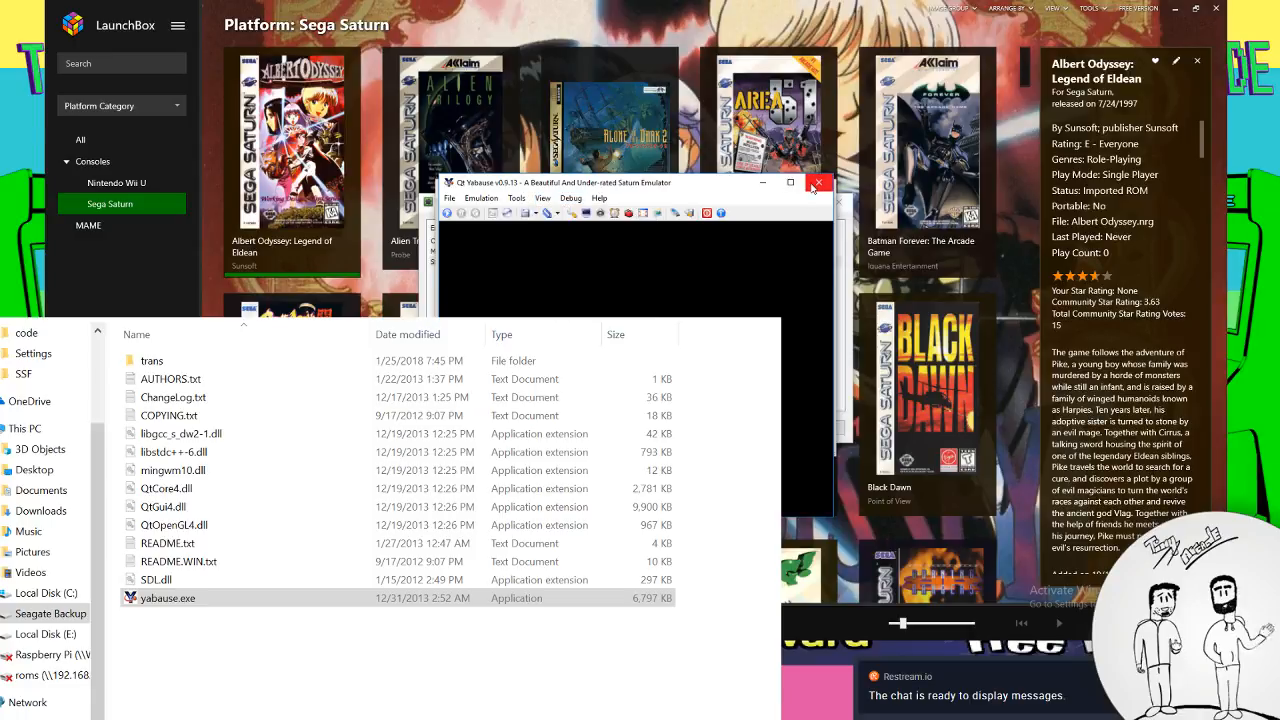
{"action": "left_click", "coordinate": [815, 185]}
{"action": "left_click", "coordinate": [491, 313]}
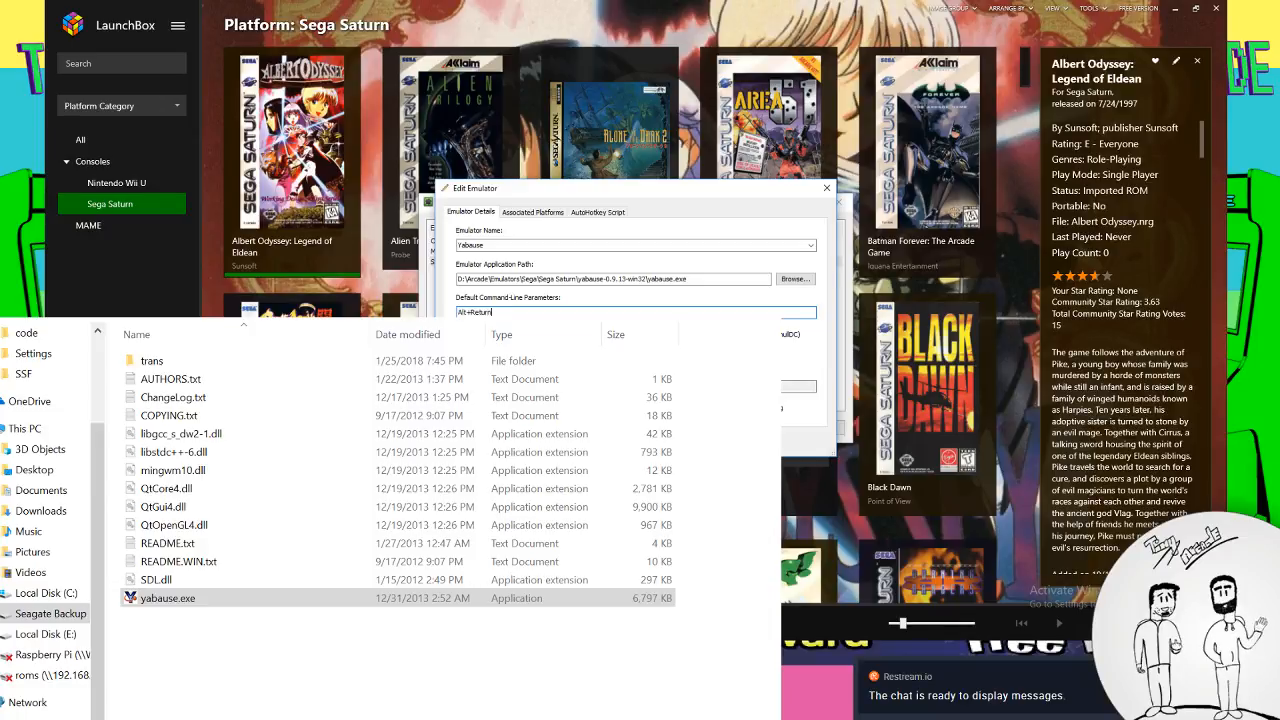
Move the Edit Emulator dialog clear of the other windows and check the emulator's associated platforms
{"action": "left_click_drag", "start_coordinate": [685, 191], "coordinate": [916, 120]}
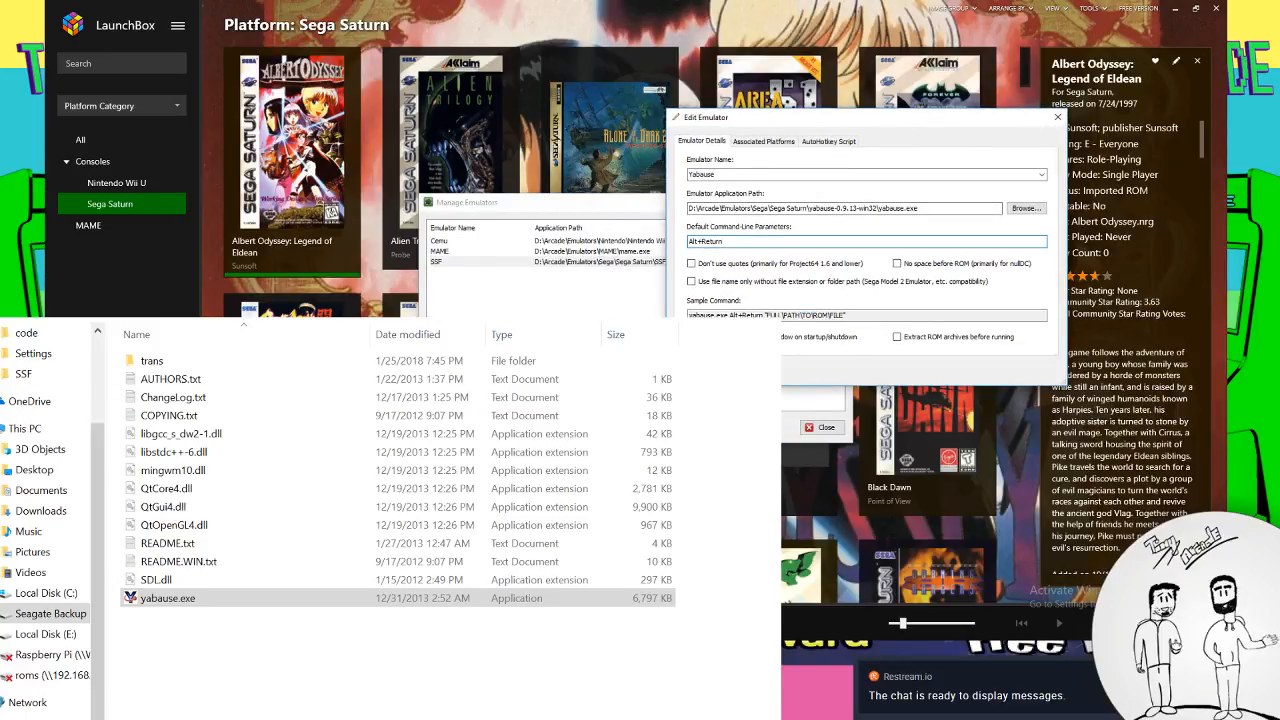
{"action": "left_click", "coordinate": [768, 141]}
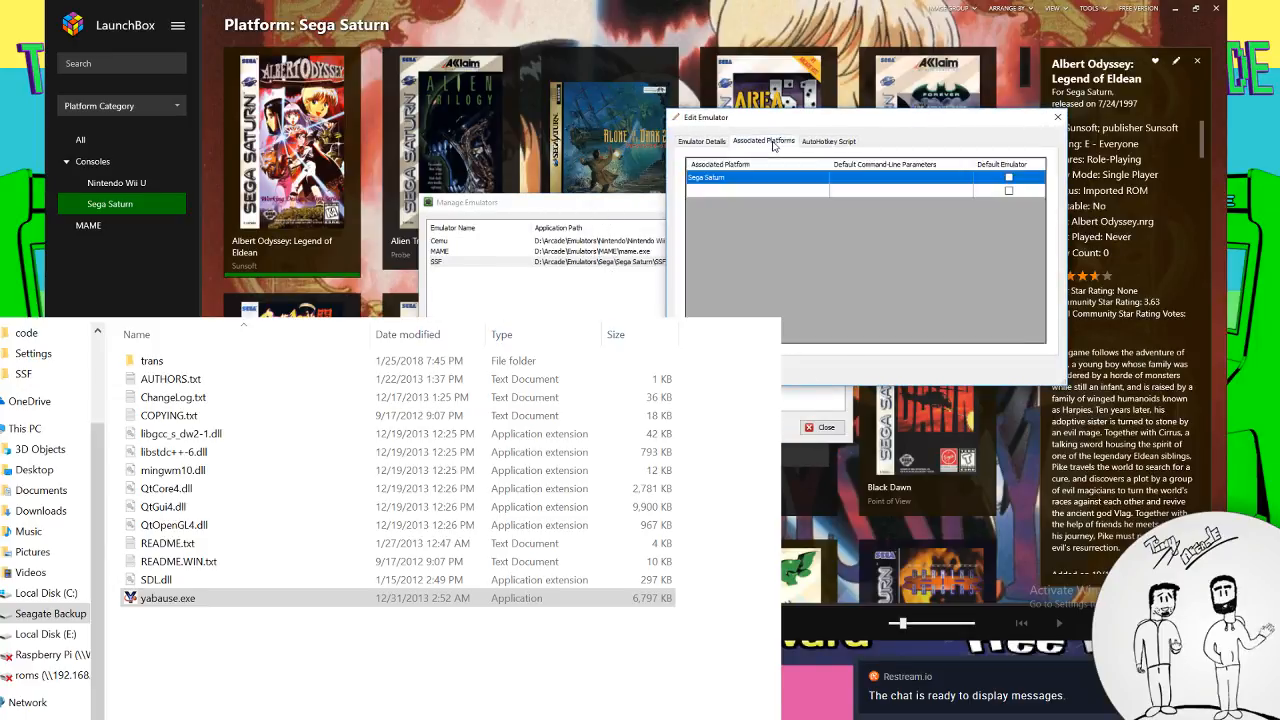
{"action": "left_click", "coordinate": [710, 142]}
Run yabause.exe again to test its fullscreen mode, then save the edited Yabause emulator entry in LaunchBox
{"action": "left_click", "coordinate": [168, 598]}
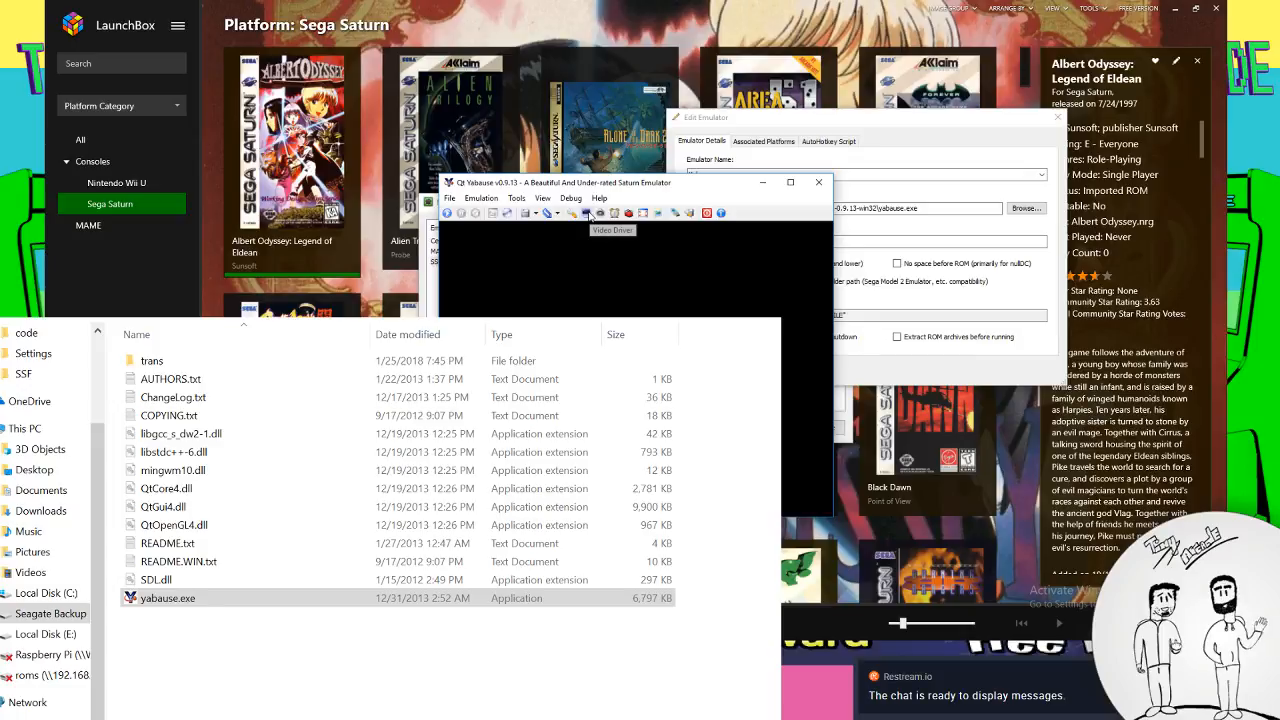
{"action": "left_click", "coordinate": [542, 199]}
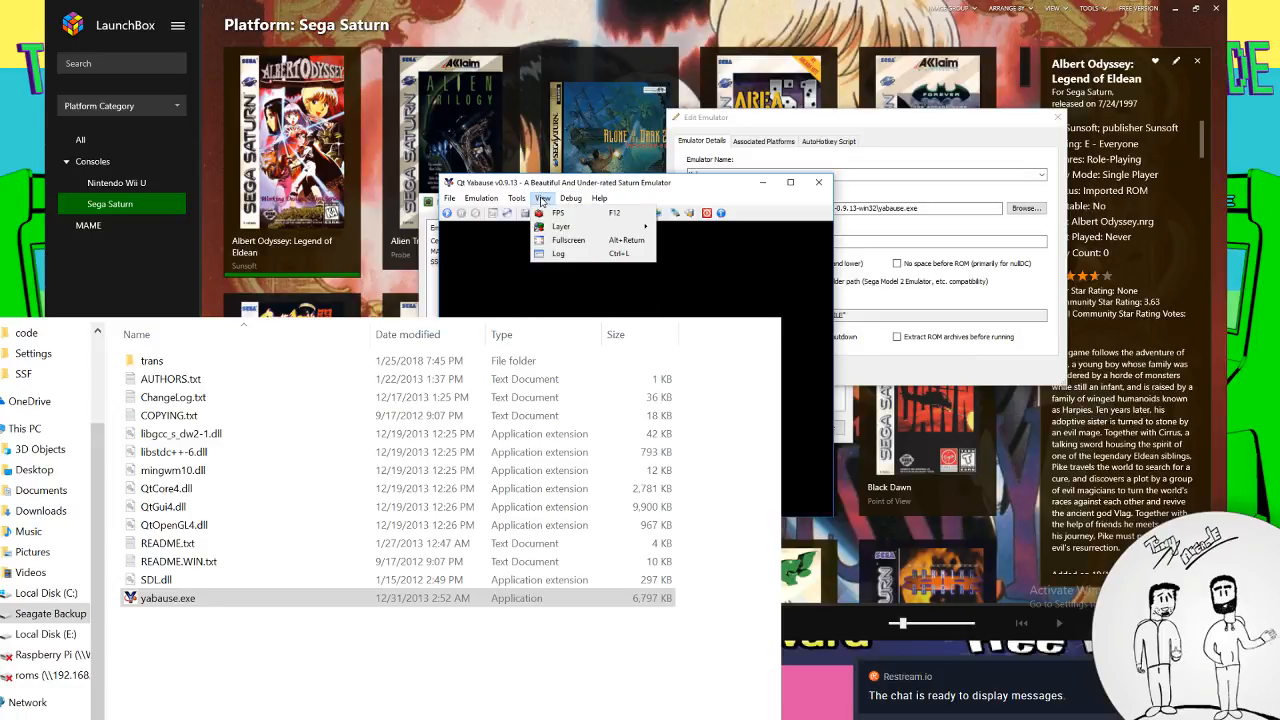
{"action": "left_click", "coordinate": [556, 242]}
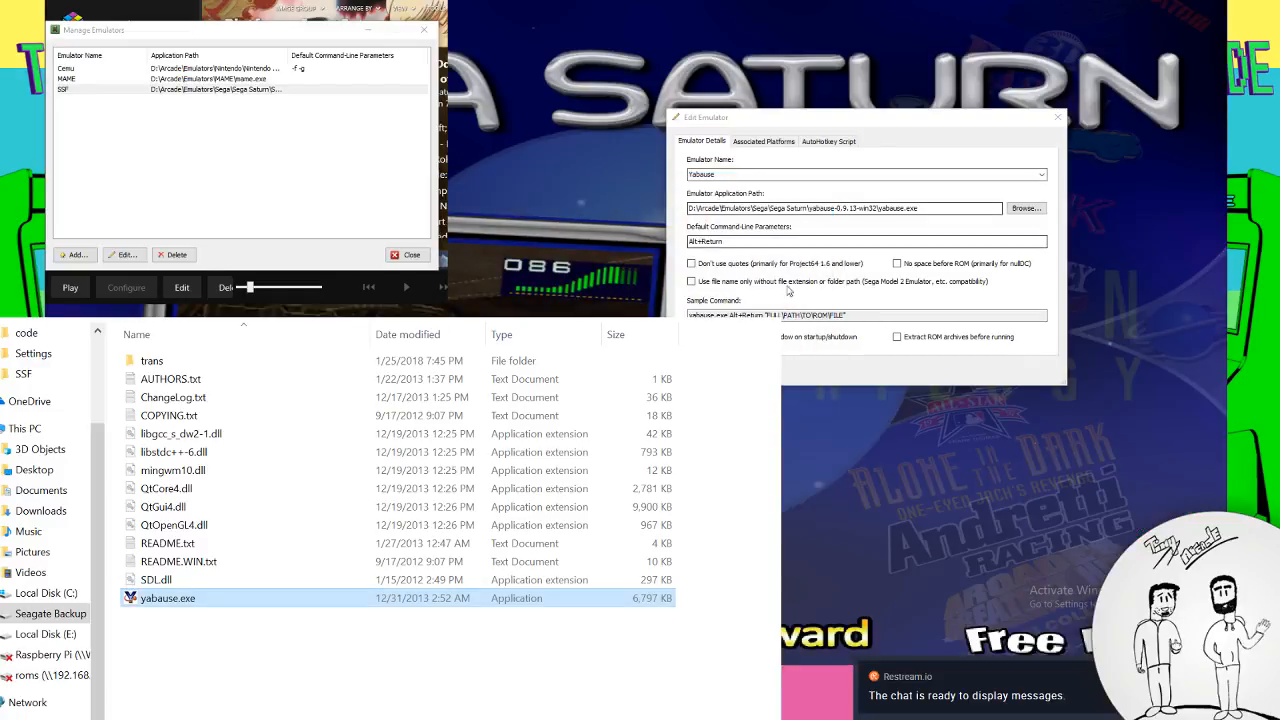
{"action": "left_click", "coordinate": [735, 241]}
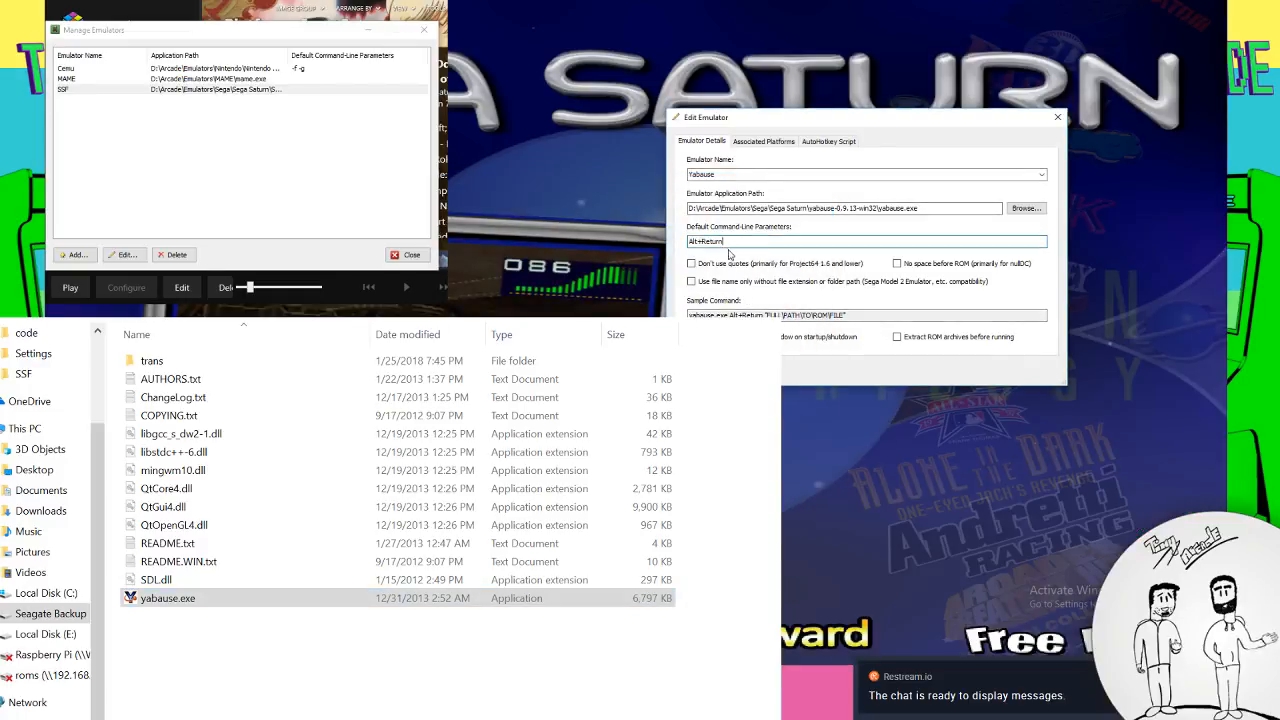
{"action": "key", "text": "Return"}
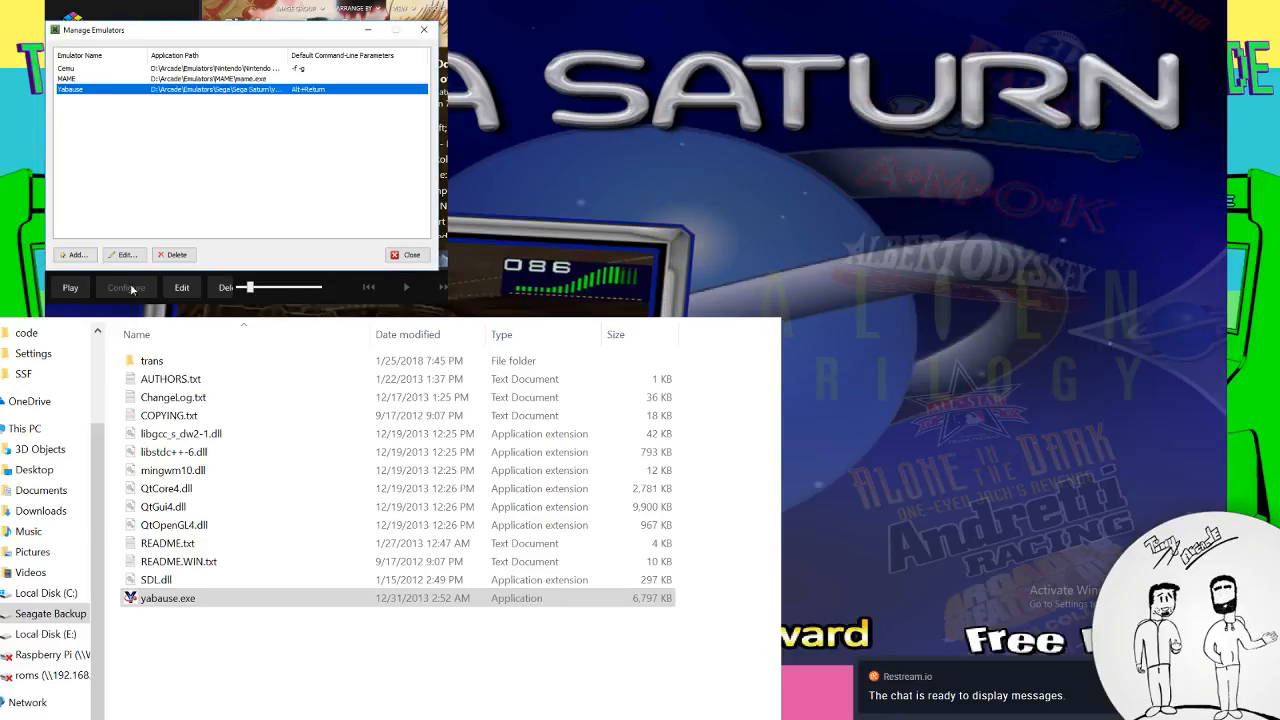
Close the emulator manager, test-launch Albert Odyssey: Legend of Eldean from LaunchBox, and close the Yabause window
{"action": "left_click", "coordinate": [408, 255]}
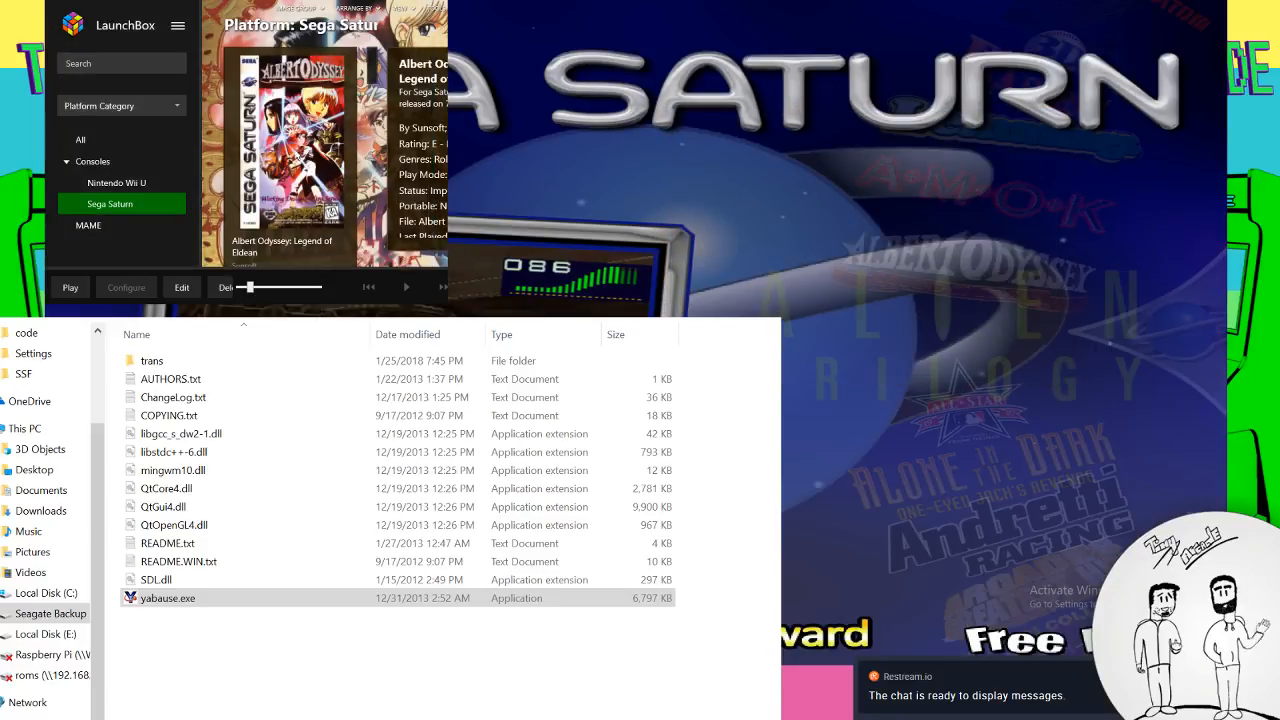
{"action": "right_click", "coordinate": [303, 142]}
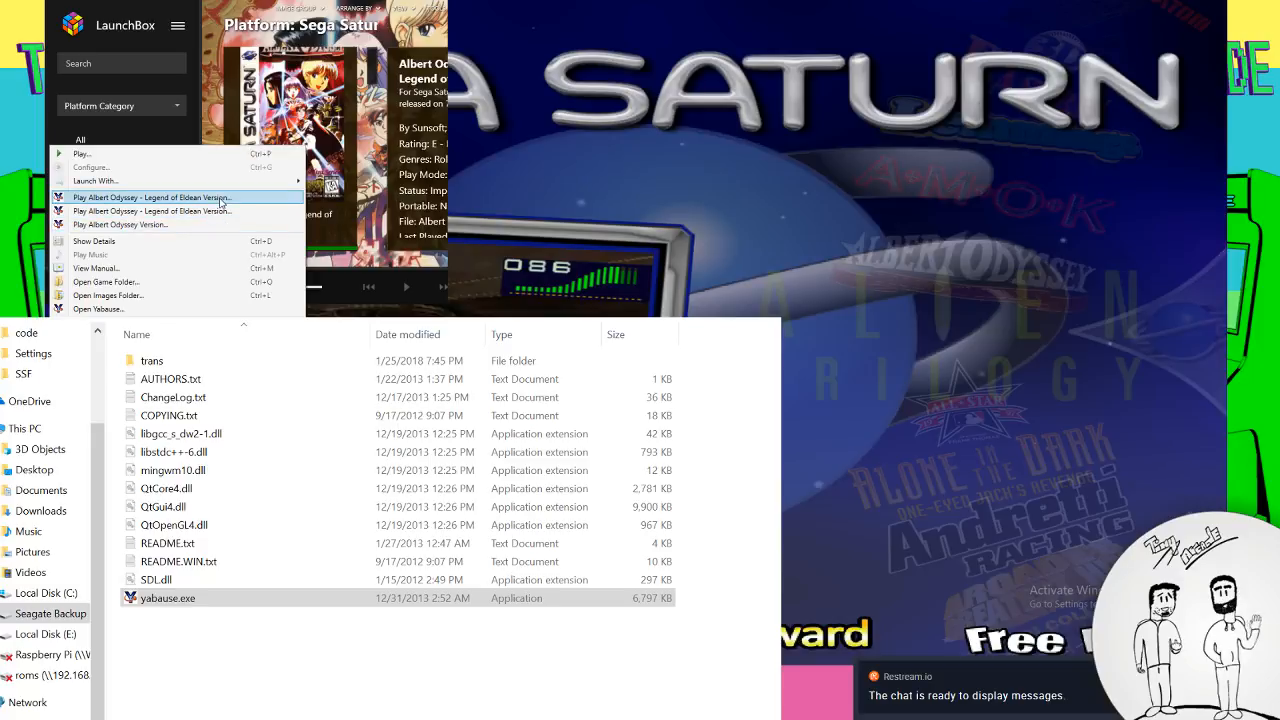
{"action": "left_click", "coordinate": [207, 155]}
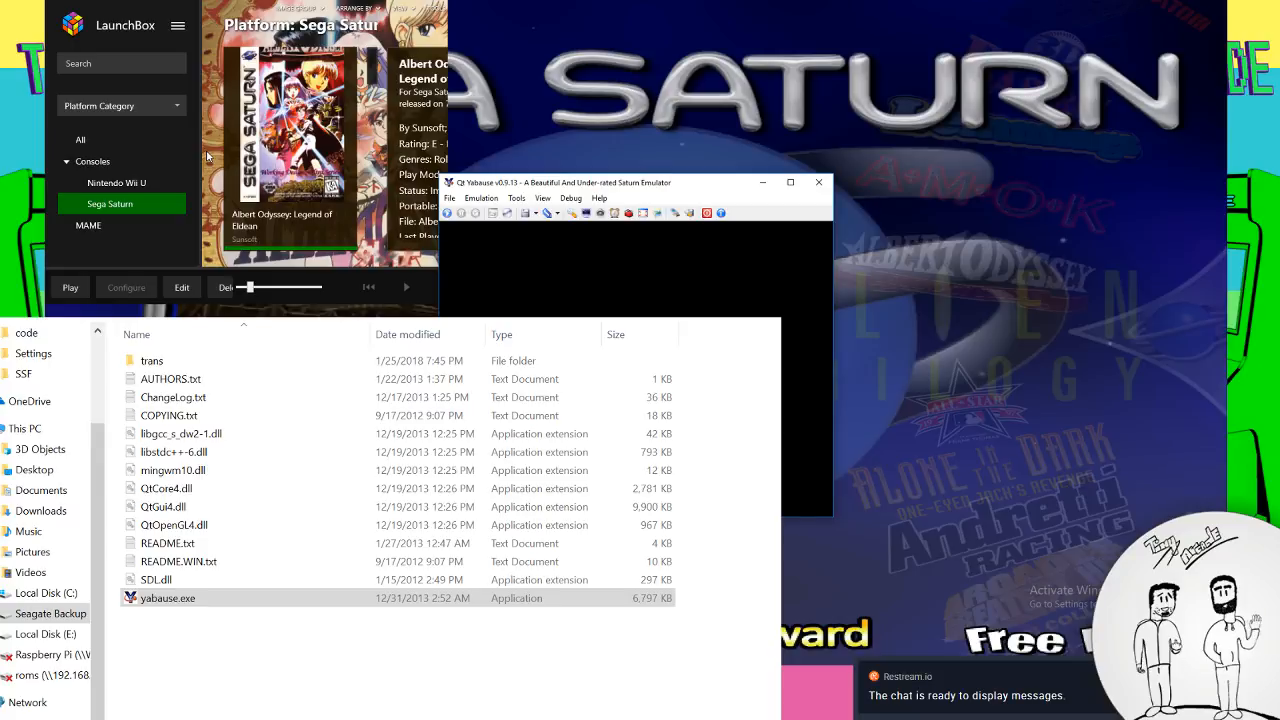
{"action": "left_click_drag", "start_coordinate": [247, 17], "coordinate": [257, 190]}
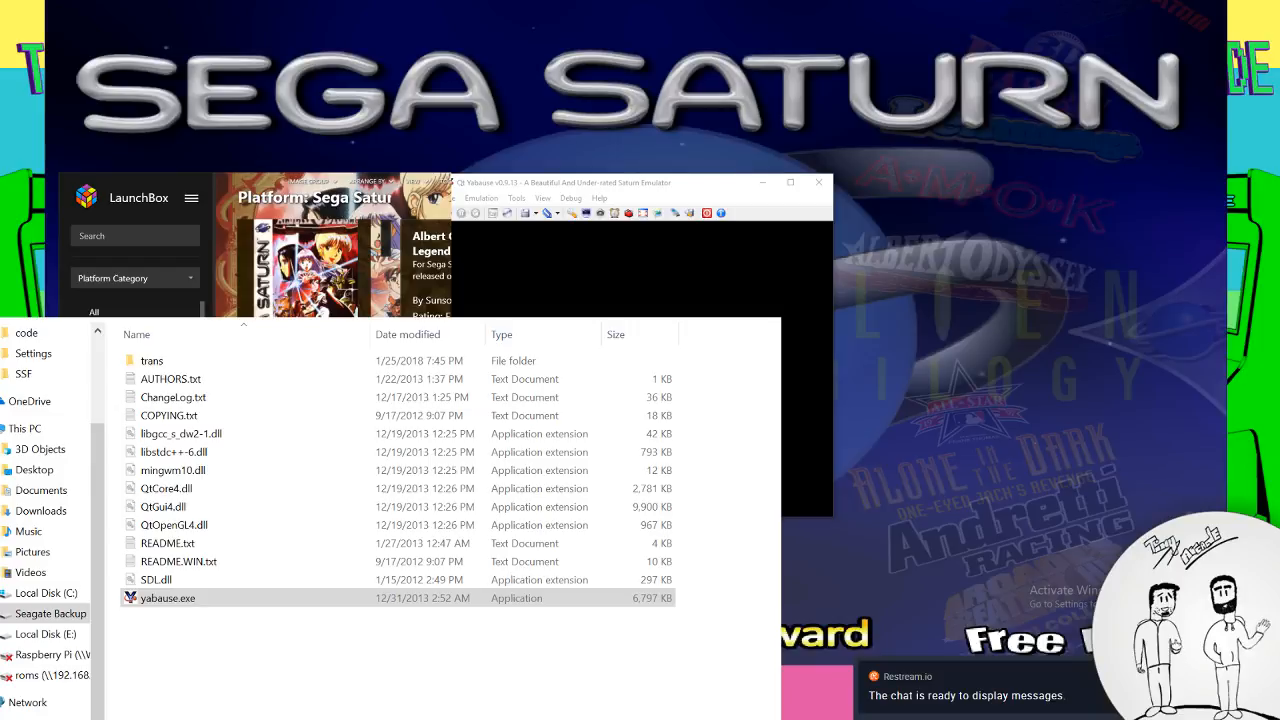
{"action": "left_click", "coordinate": [744, 302]}
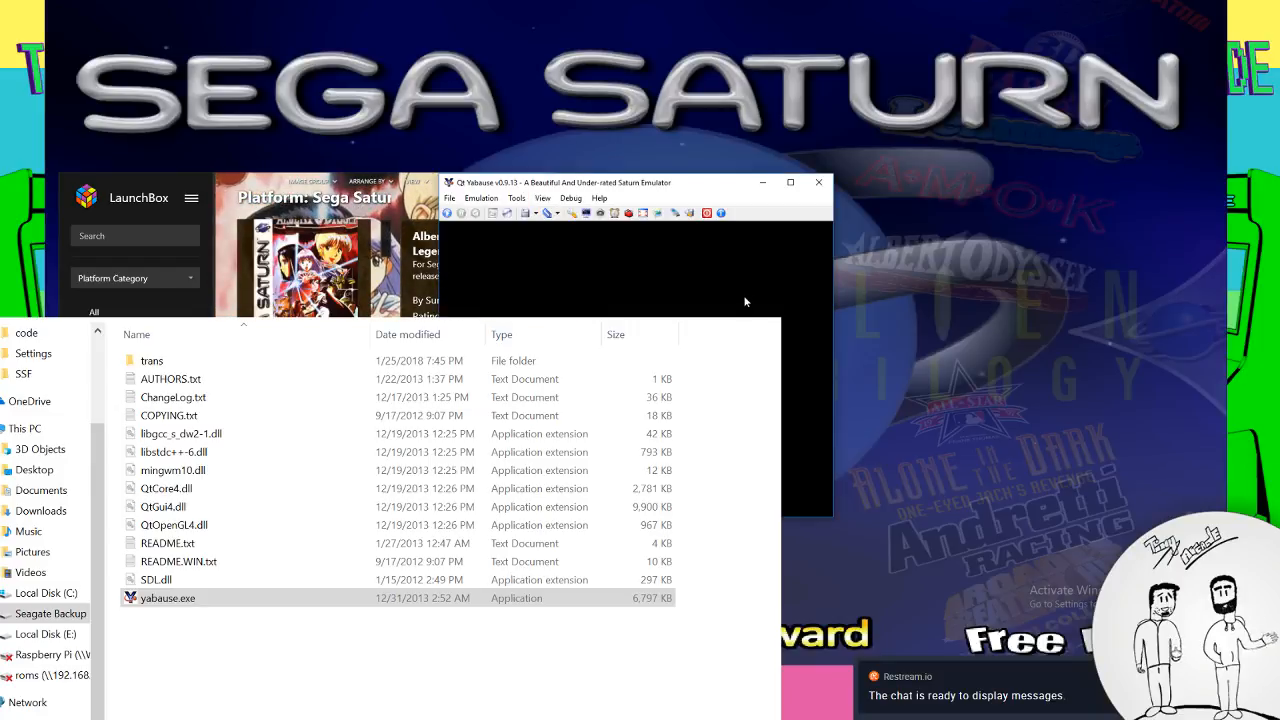
{"action": "left_click", "coordinate": [819, 186]}
Launch the first Albert Odyssey - Legend of Eldean version as a second test, check Yabause's file commands, and close the emulator
{"action": "right_click", "coordinate": [310, 250]}
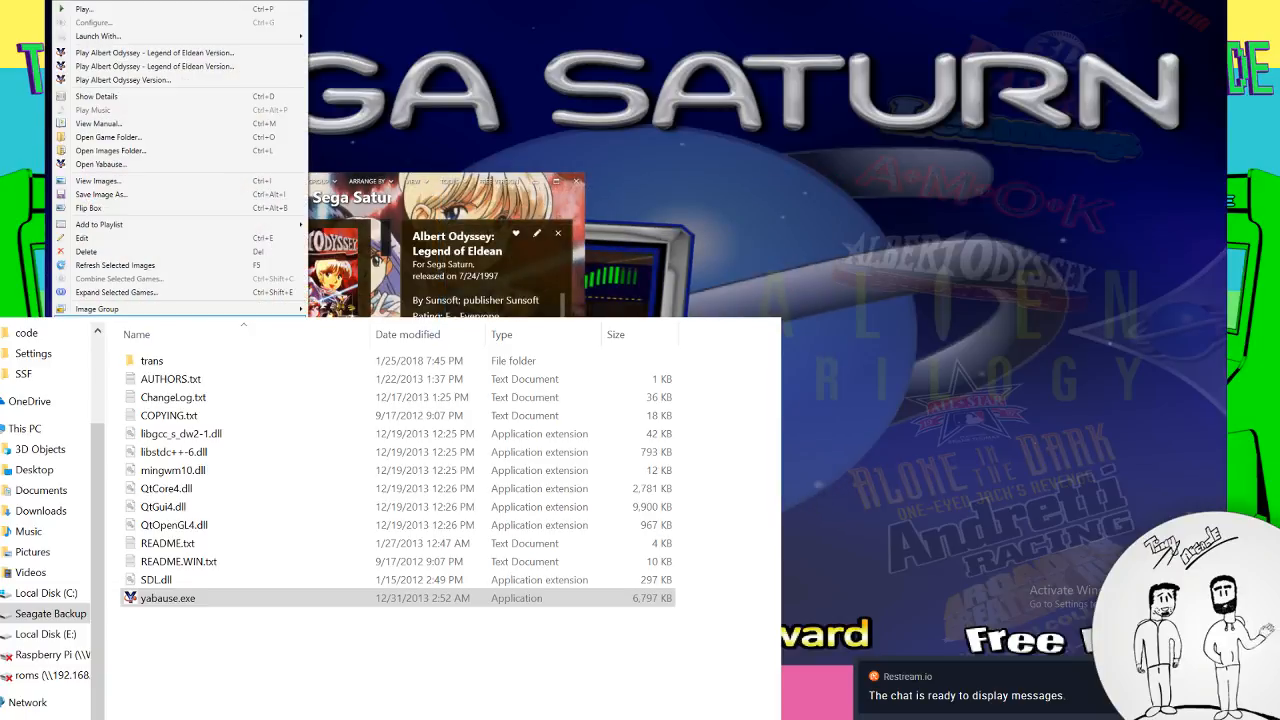
{"action": "left_click", "coordinate": [210, 55]}
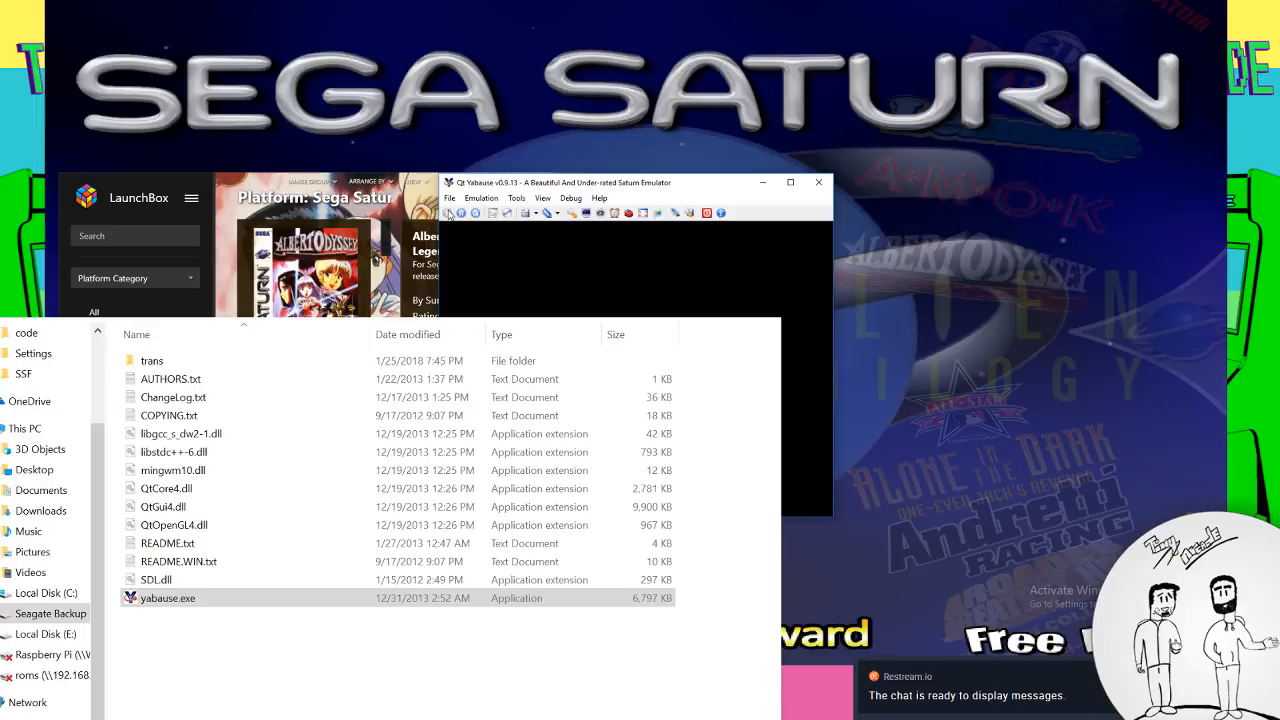
{"action": "left_click", "coordinate": [450, 198]}
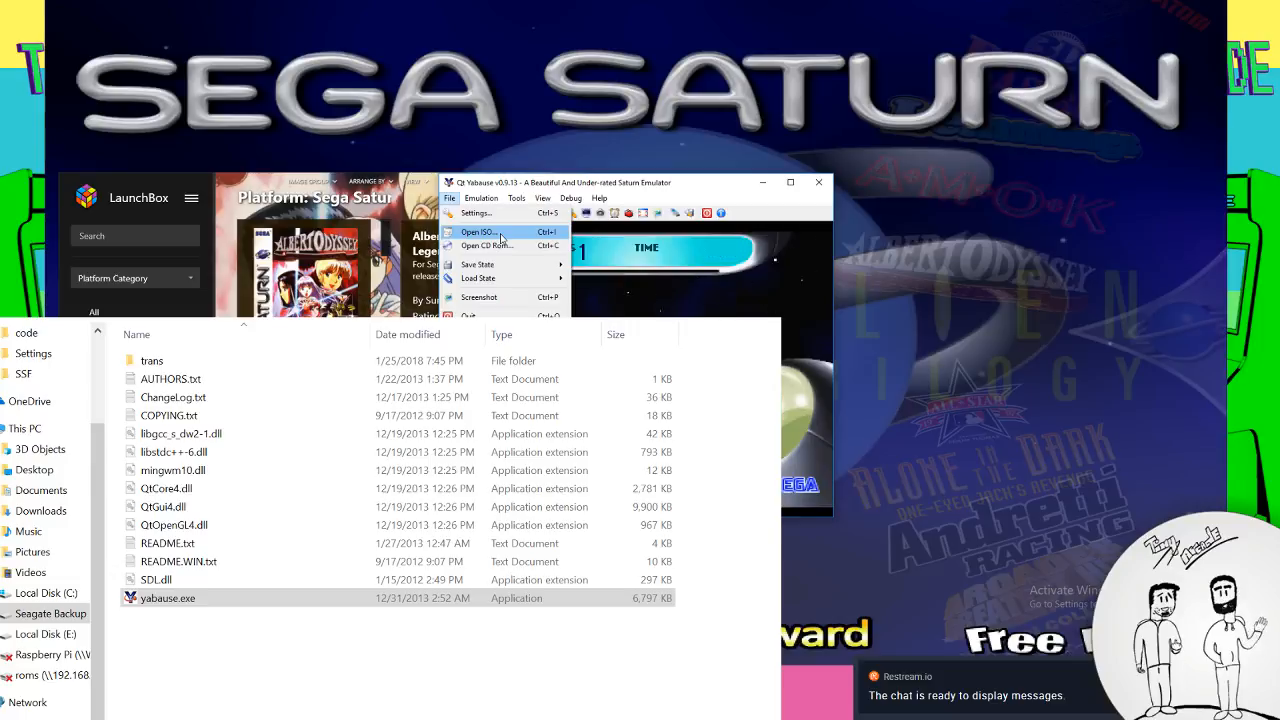
{"action": "left_click", "coordinate": [820, 185]}
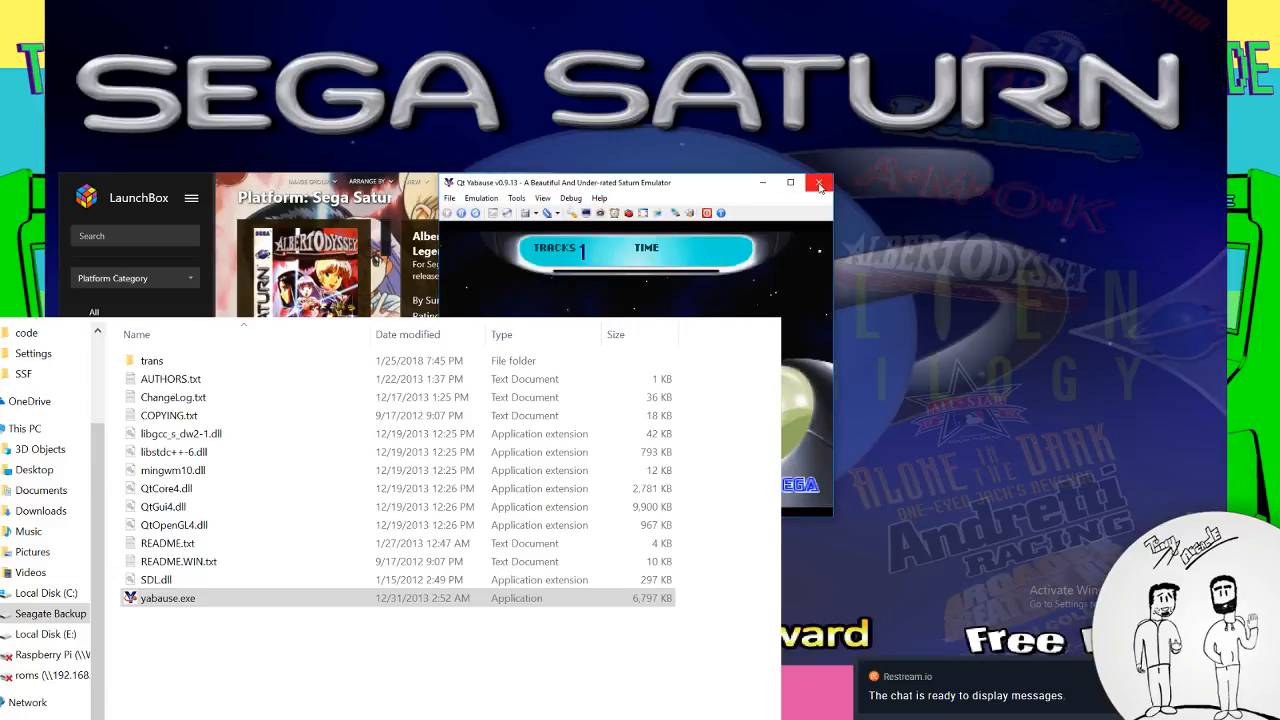
{"action": "left_click", "coordinate": [818, 182]}
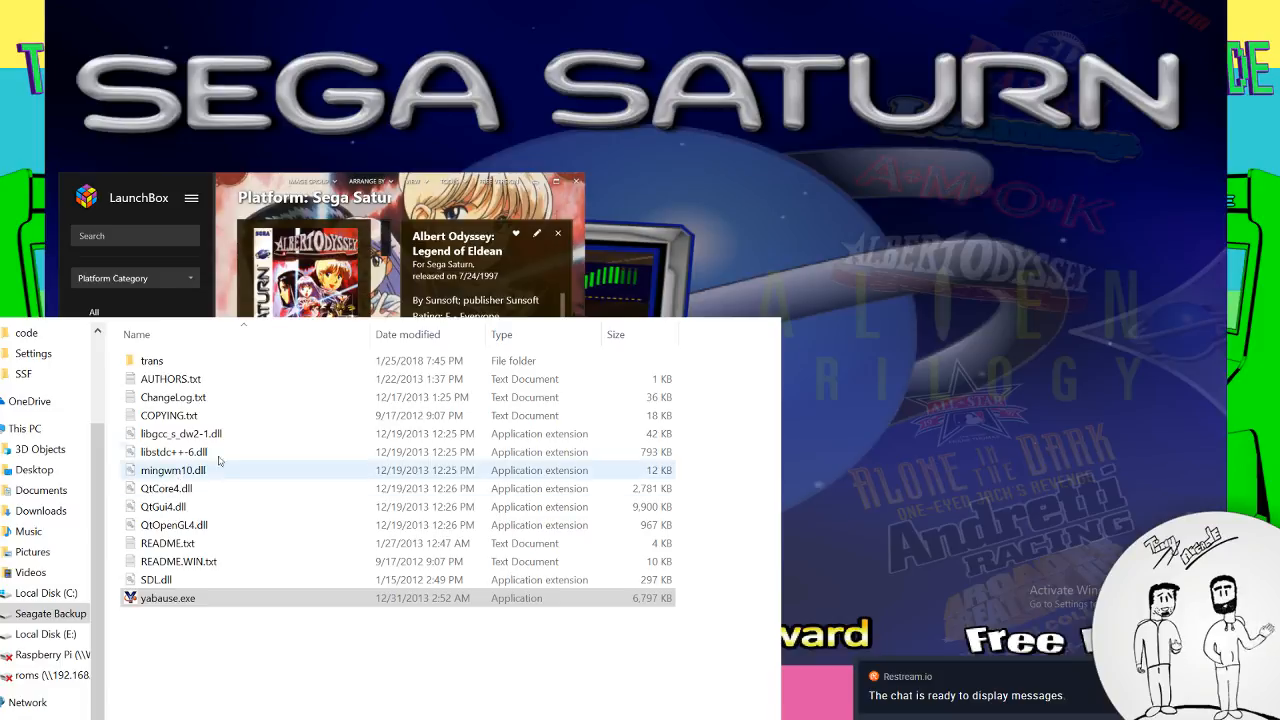
Browse the Hyperspin1.5.1 Modules folder and view the scripts in its Sega Saturn folder
{"action": "left_click", "coordinate": [311, 315]}
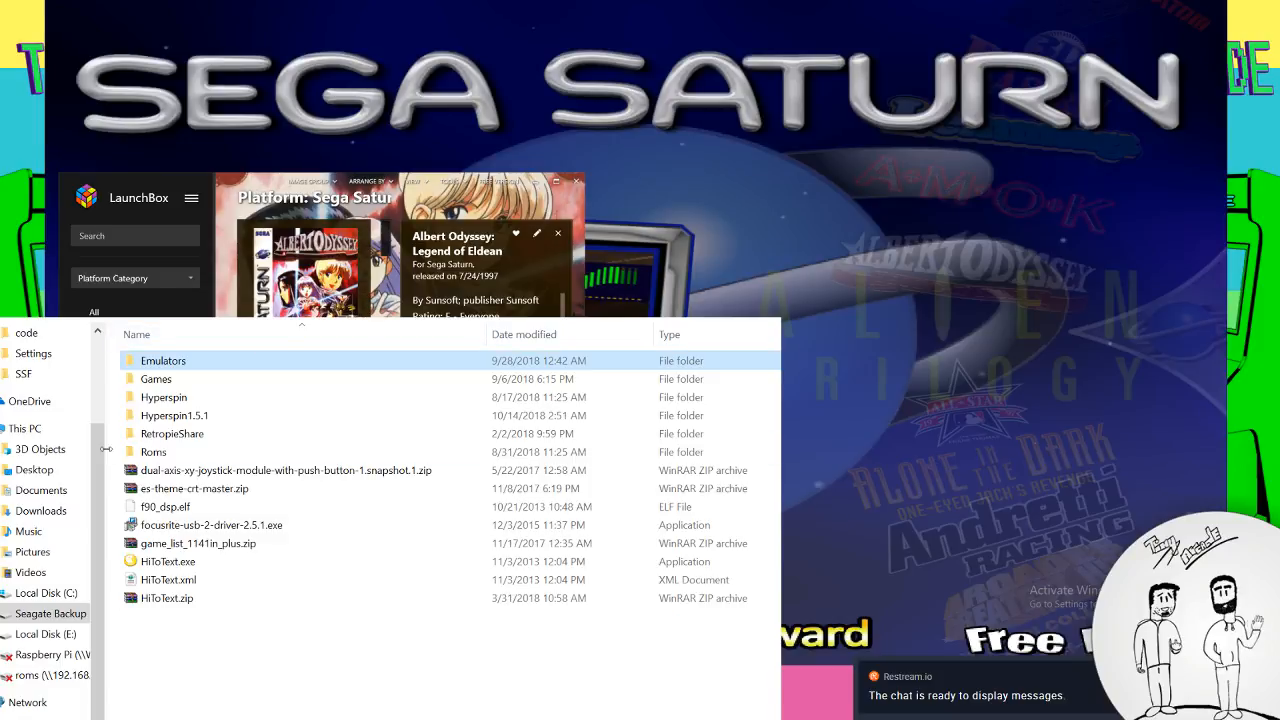
{"action": "double_click", "coordinate": [165, 415]}
{"action": "double_click", "coordinate": [175, 415]}
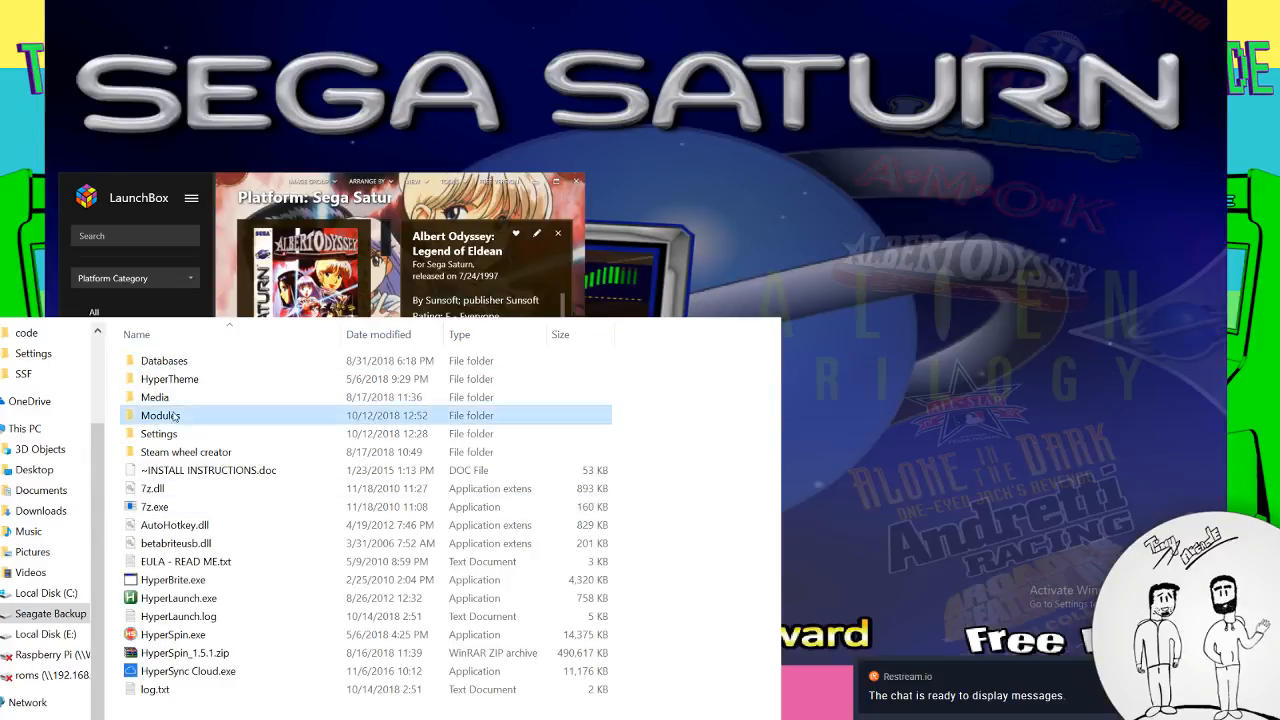
{"action": "scroll", "coordinate": [197, 500], "scroll_direction": "down", "scroll_amount": 9}
{"action": "scroll", "coordinate": [197, 500], "scroll_direction": "down", "scroll_amount": 15}
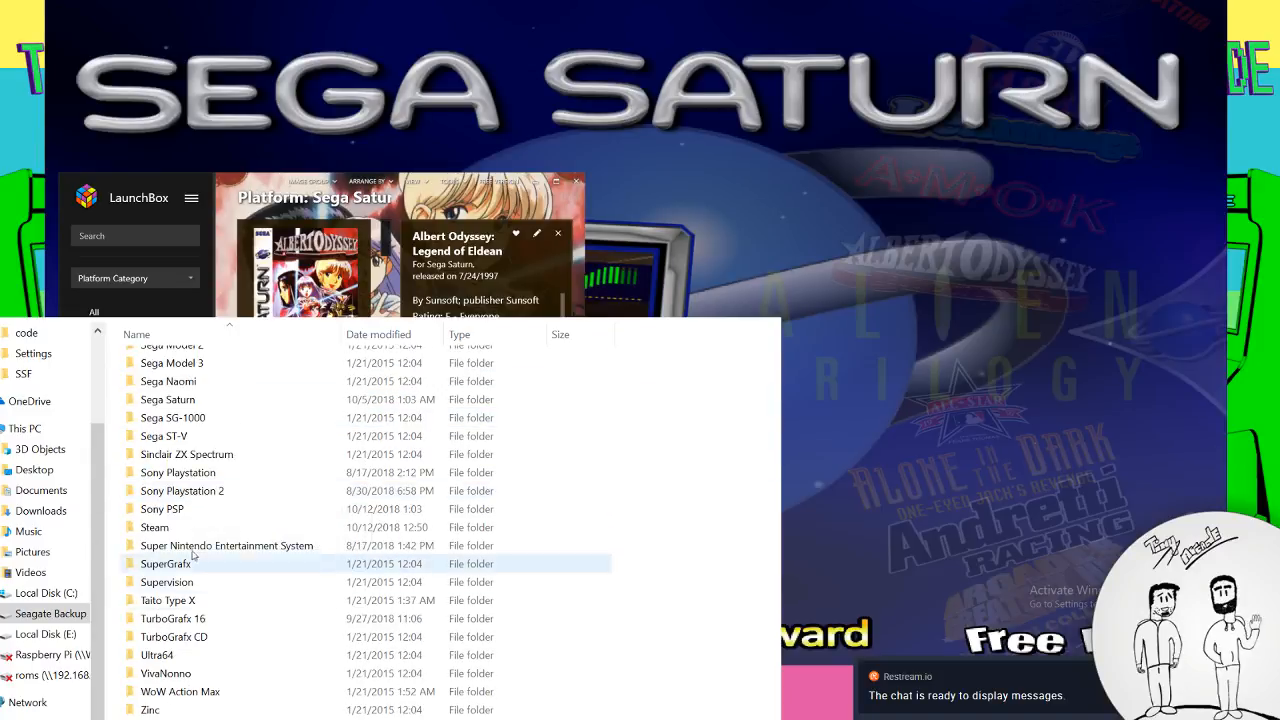
{"action": "scroll", "coordinate": [200, 485], "scroll_direction": "up", "scroll_amount": 2}
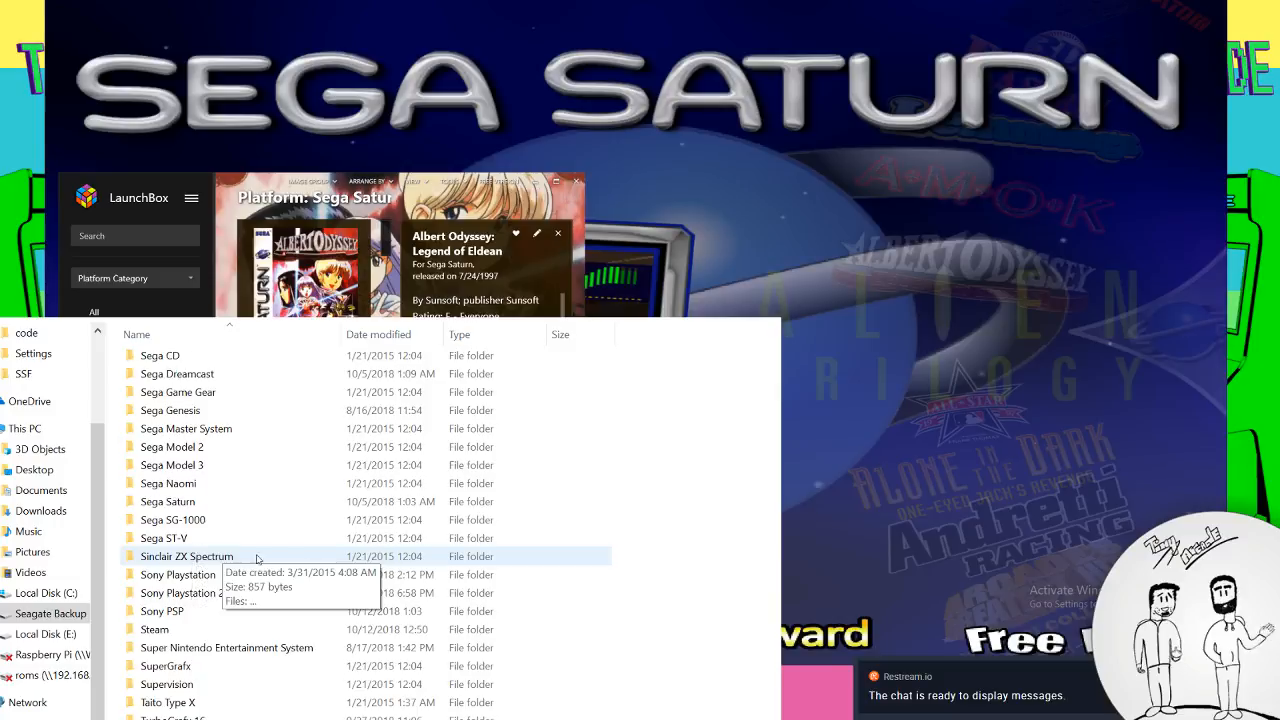
{"action": "double_click", "coordinate": [195, 502]}
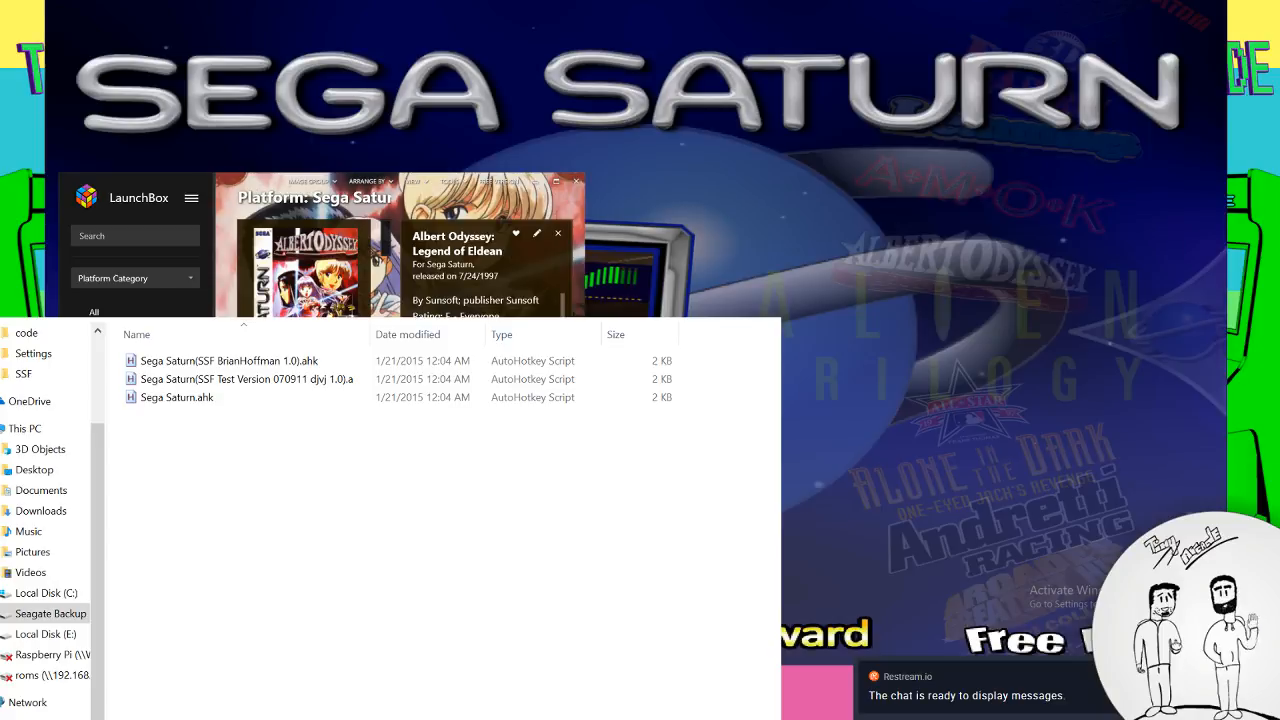
Open Yabause.ahk for editing from the Yabause folder inside RocketLaunch Modules
{"action": "left_click", "coordinate": [358, 303]}
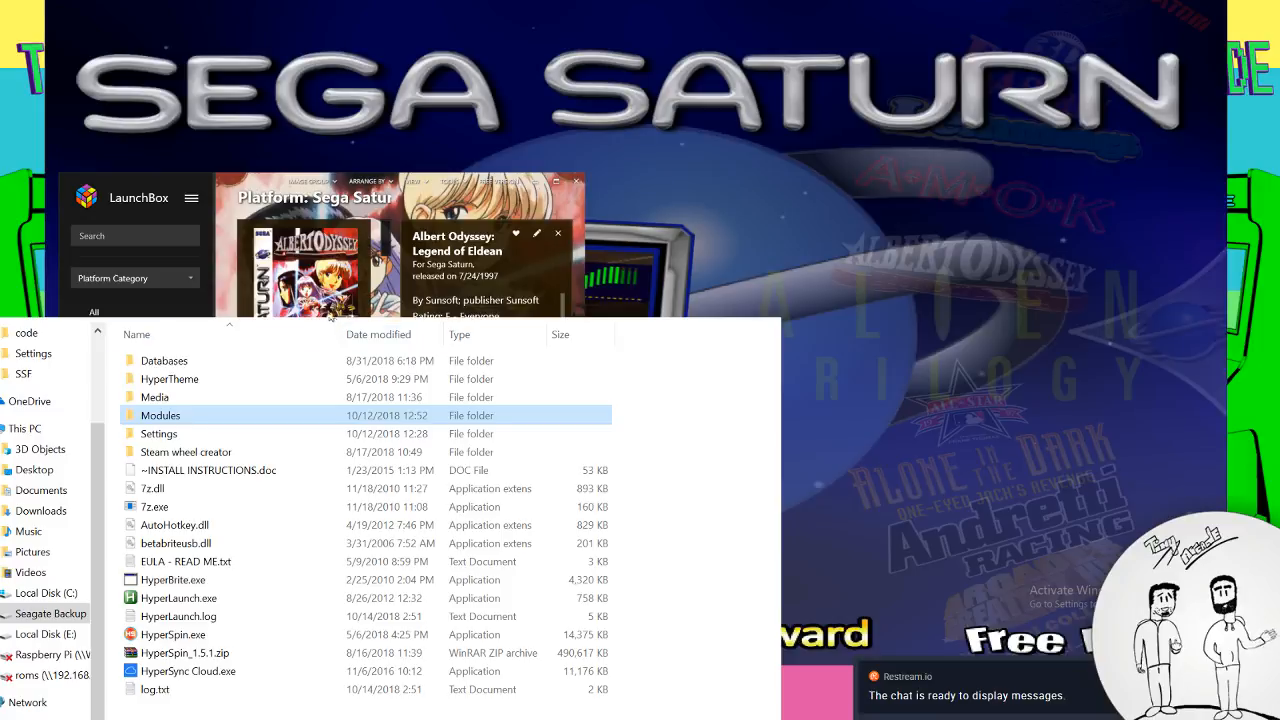
{"action": "double_click", "coordinate": [170, 399]}
{"action": "scroll", "coordinate": [180, 500], "scroll_direction": "down", "scroll_amount": 20}
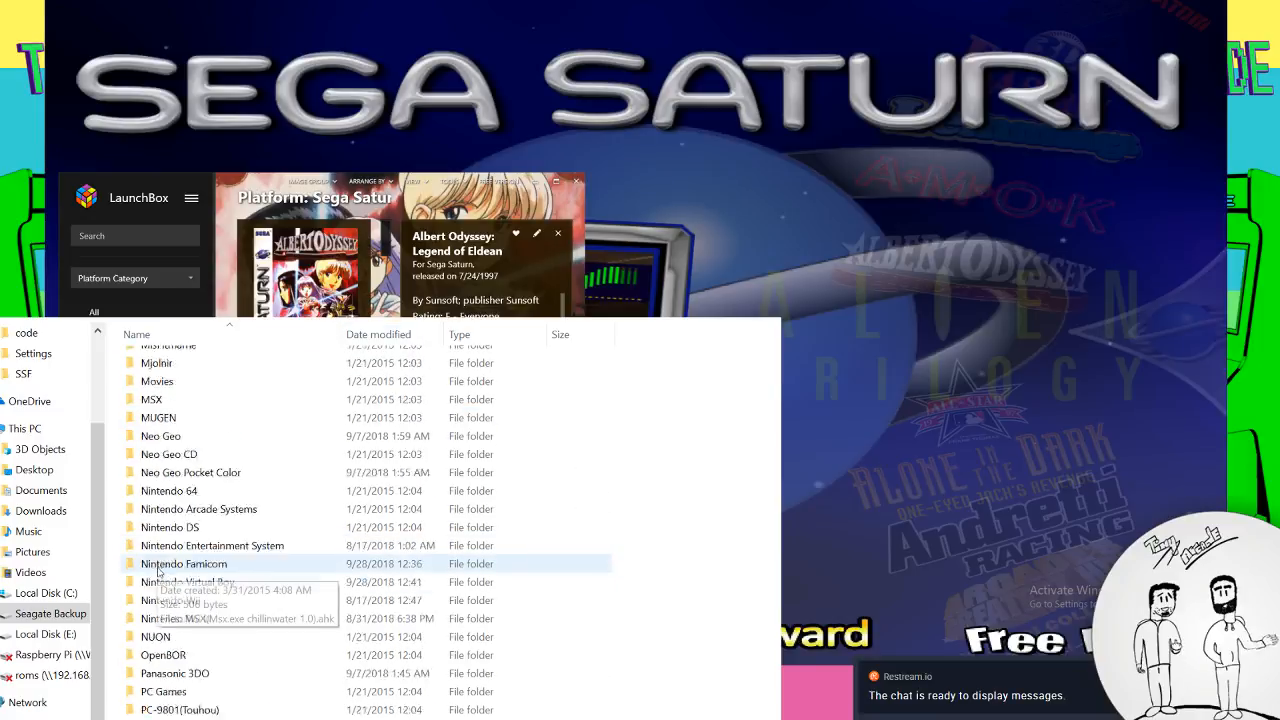
{"action": "scroll", "coordinate": [194, 562], "scroll_direction": "up", "scroll_amount": 2}
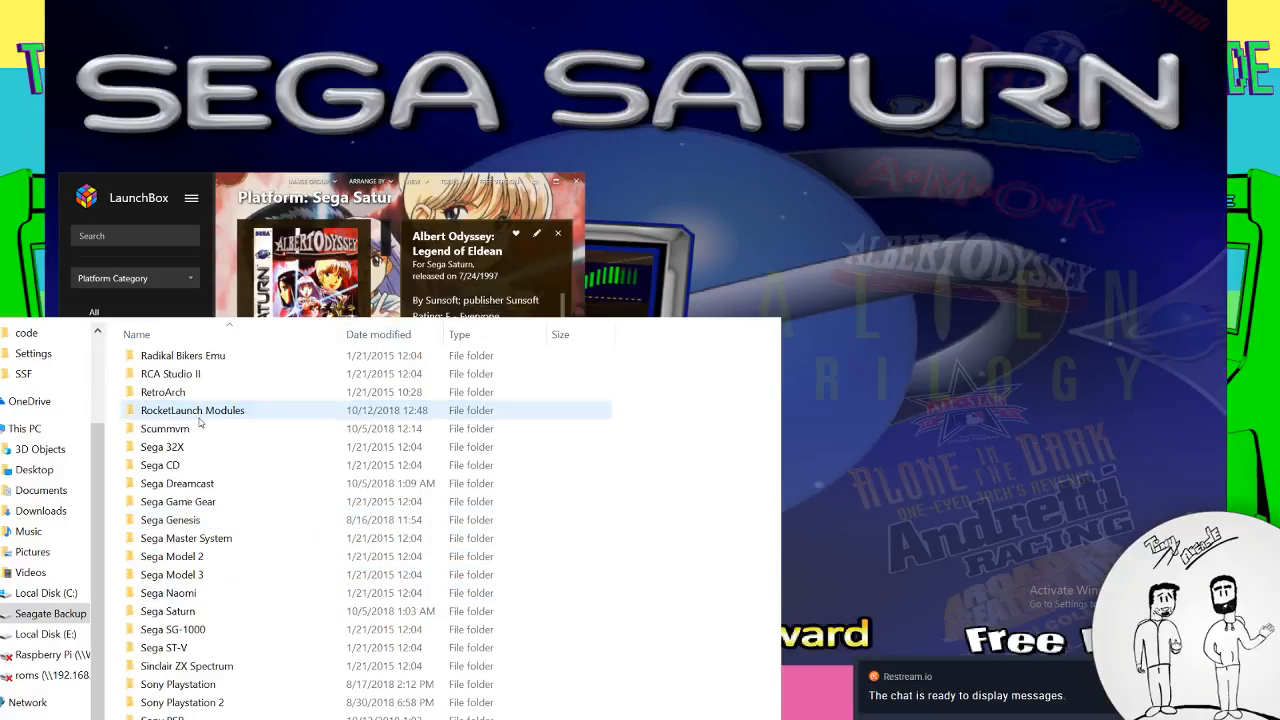
{"action": "double_click", "coordinate": [202, 412]}
{"action": "scroll", "coordinate": [199, 422], "scroll_direction": "down", "scroll_amount": 20}
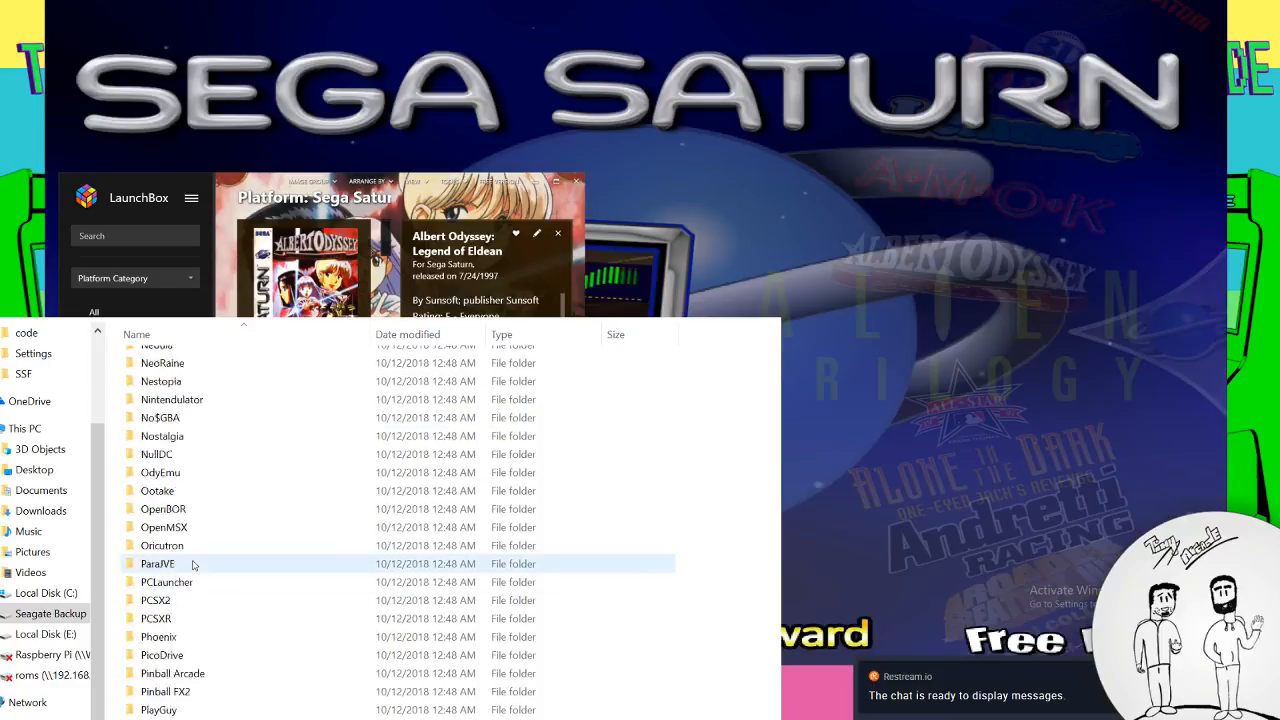
{"action": "scroll", "coordinate": [199, 549], "scroll_direction": "down", "scroll_amount": 4}
{"action": "double_click", "coordinate": [165, 656]}
{"action": "right_click", "coordinate": [160, 361]}
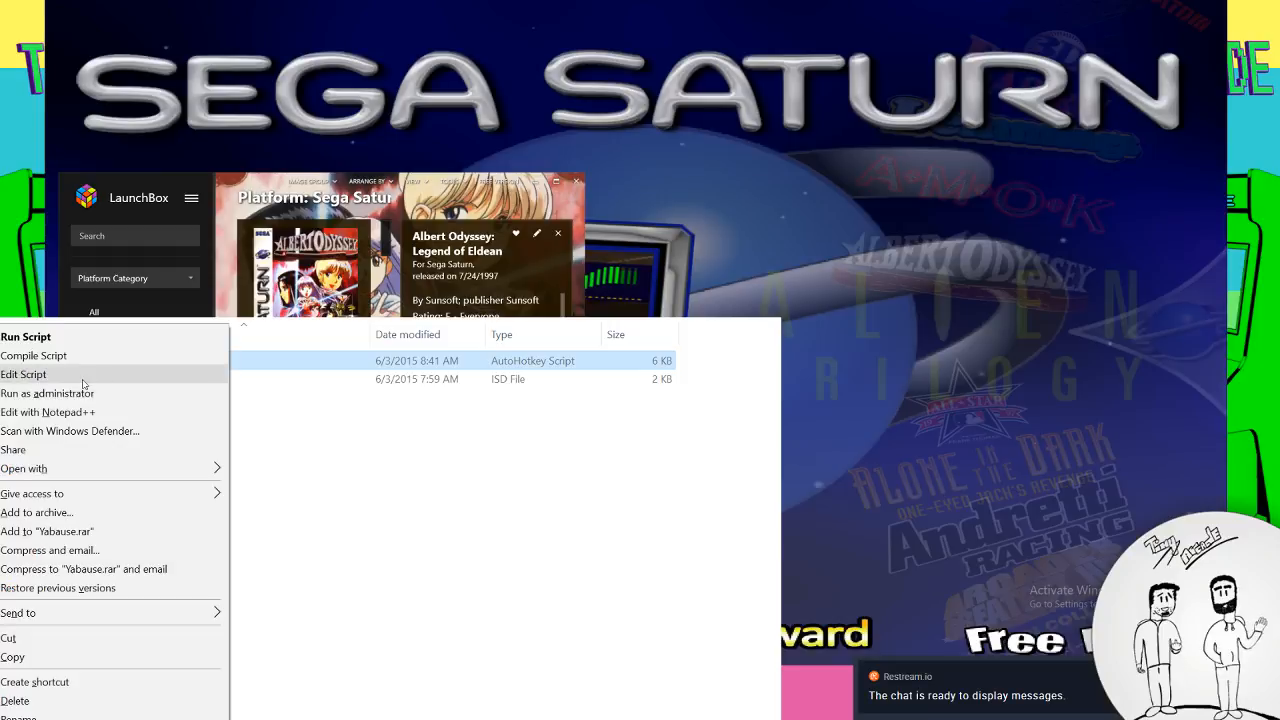
{"action": "left_click", "coordinate": [84, 375]}
Examine how the Yabause.ahk script handles the BIOS, fullscreen setting and game launch, and close it
{"action": "scroll", "coordinate": [216, 432], "scroll_direction": "down", "scroll_amount": 7}
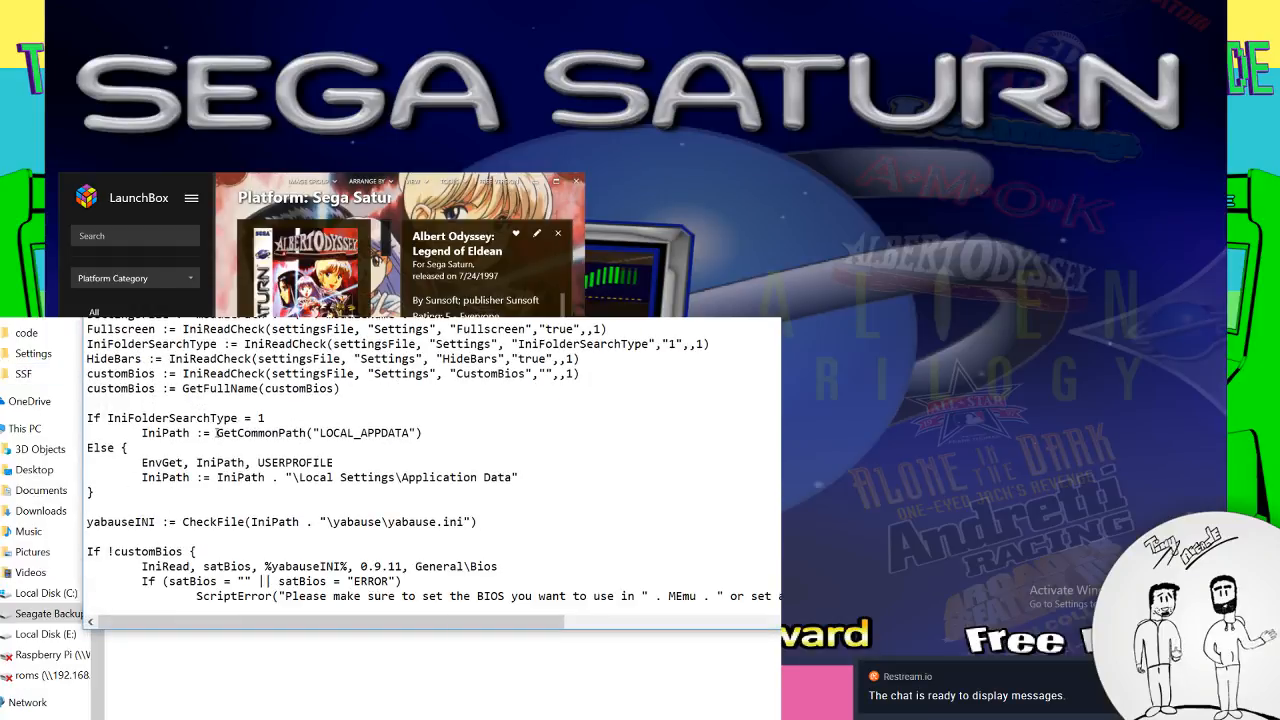
{"action": "scroll", "coordinate": [216, 432], "scroll_direction": "down", "scroll_amount": 1}
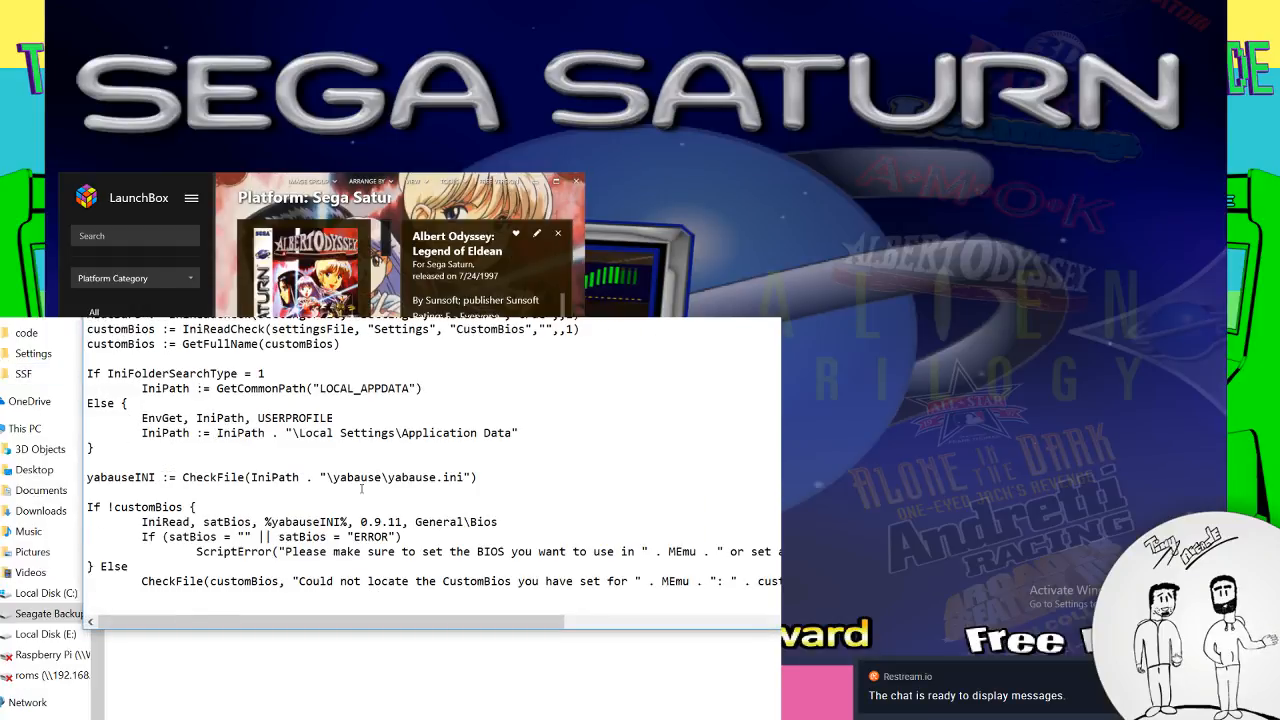
{"action": "scroll", "coordinate": [361, 488], "scroll_direction": "down", "scroll_amount": 6}
{"action": "scroll", "coordinate": [361, 488], "scroll_direction": "down", "scroll_amount": 7}
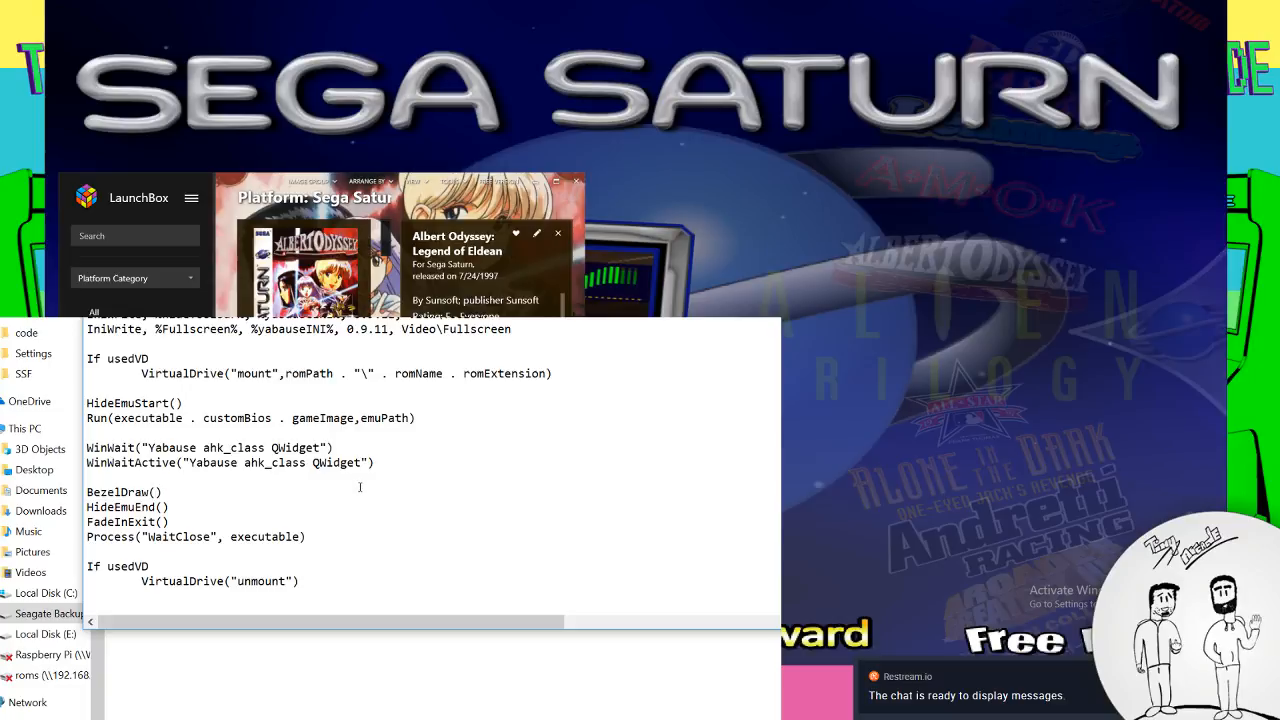
{"action": "scroll", "coordinate": [360, 487], "scroll_direction": "down", "scroll_amount": 4}
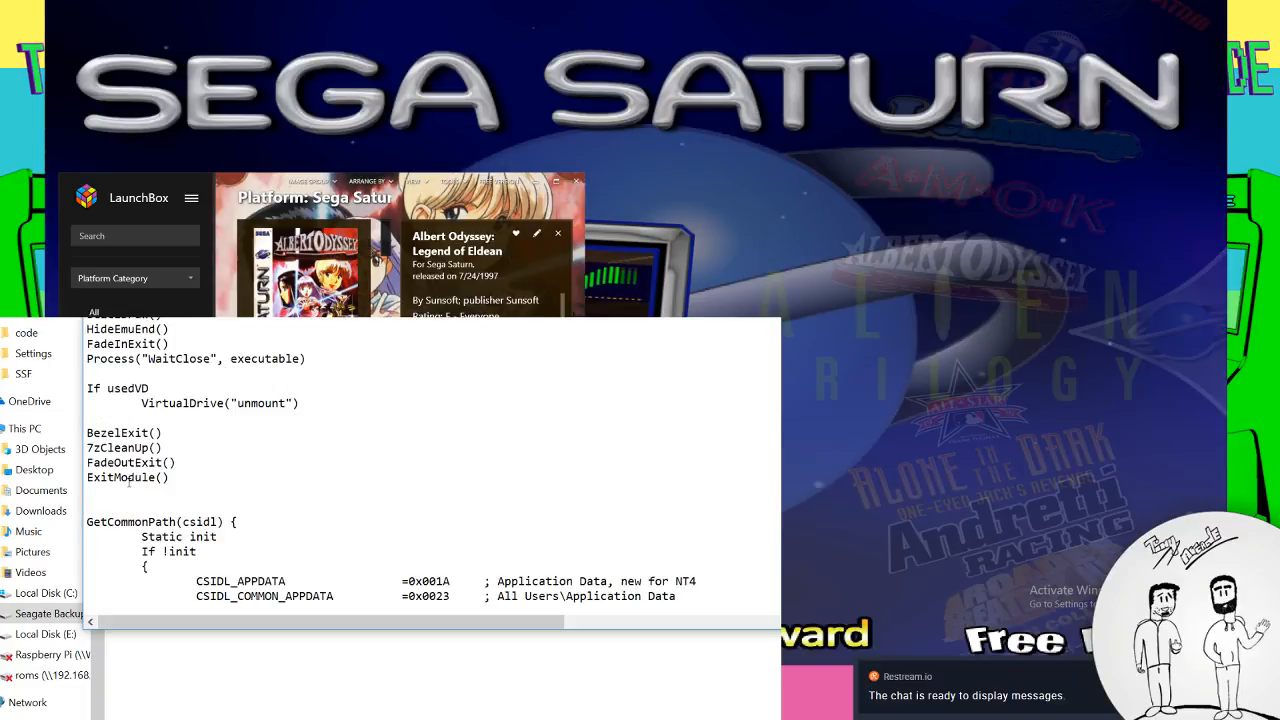
{"action": "scroll", "coordinate": [133, 449], "scroll_direction": "up", "scroll_amount": 12}
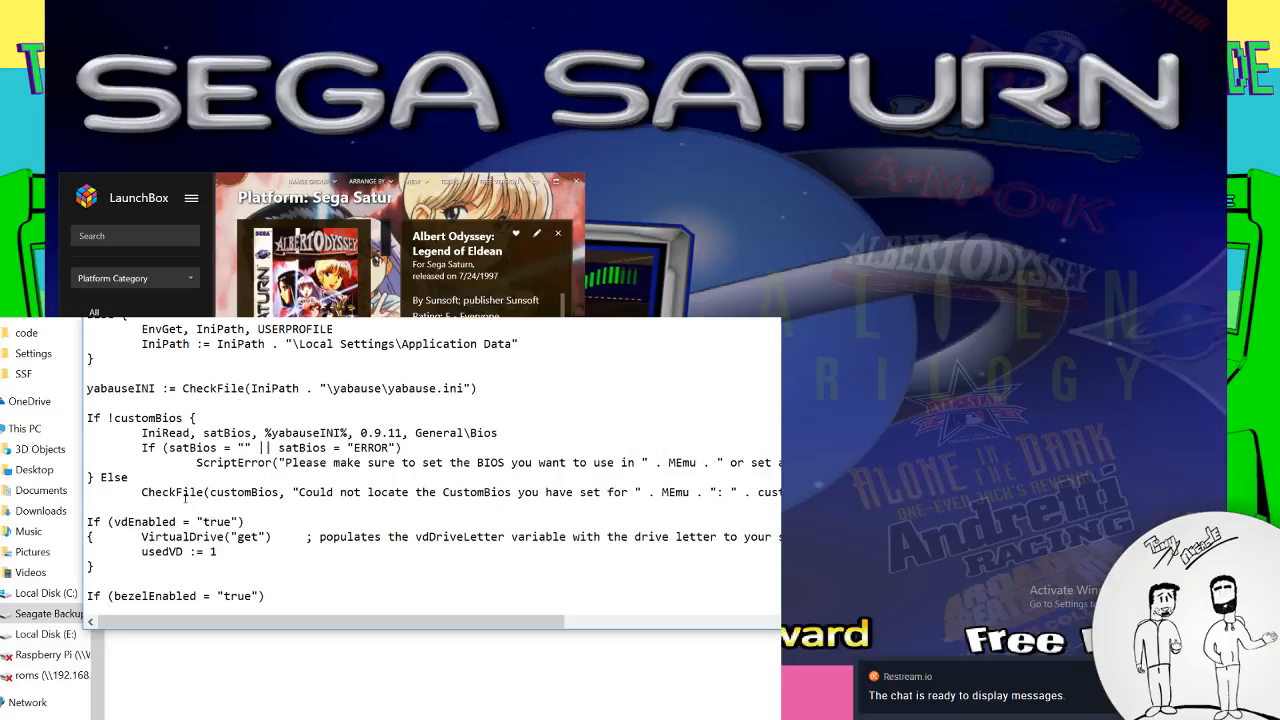
{"action": "scroll", "coordinate": [185, 497], "scroll_direction": "up", "scroll_amount": 1}
{"action": "scroll", "coordinate": [185, 497], "scroll_direction": "up", "scroll_amount": 3}
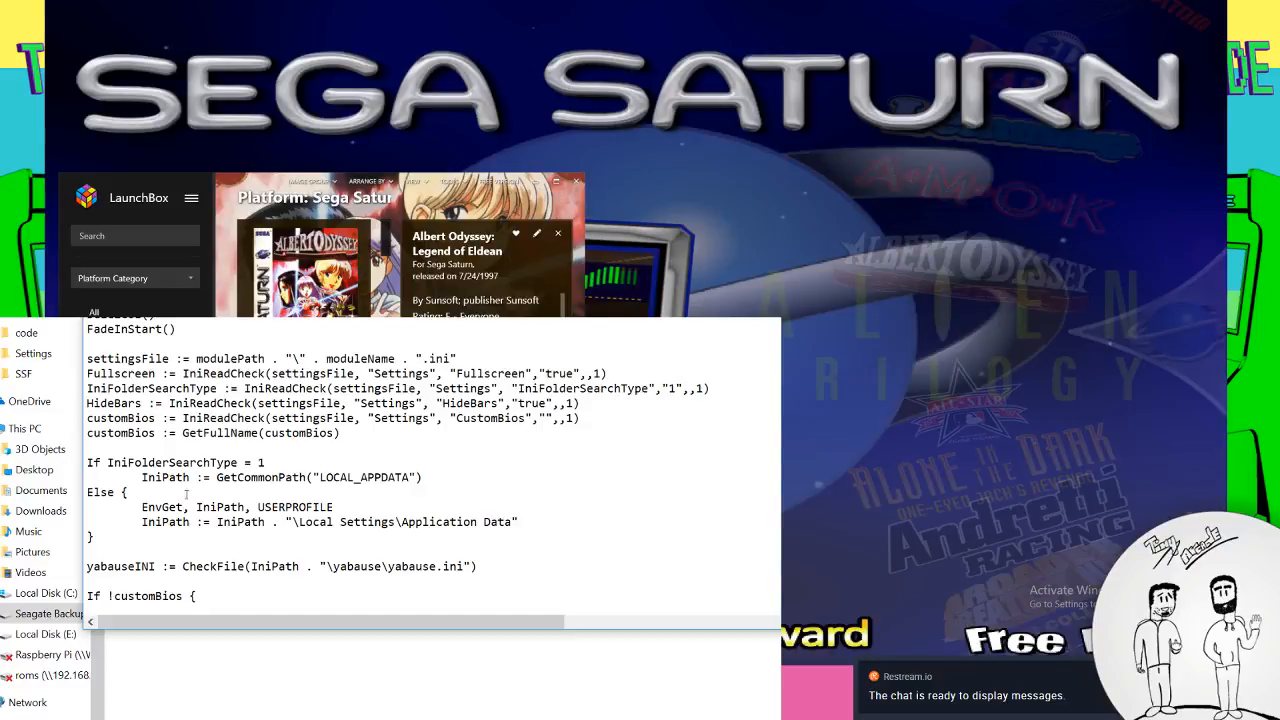
{"action": "scroll", "coordinate": [263, 373], "scroll_direction": "down", "scroll_amount": 3}
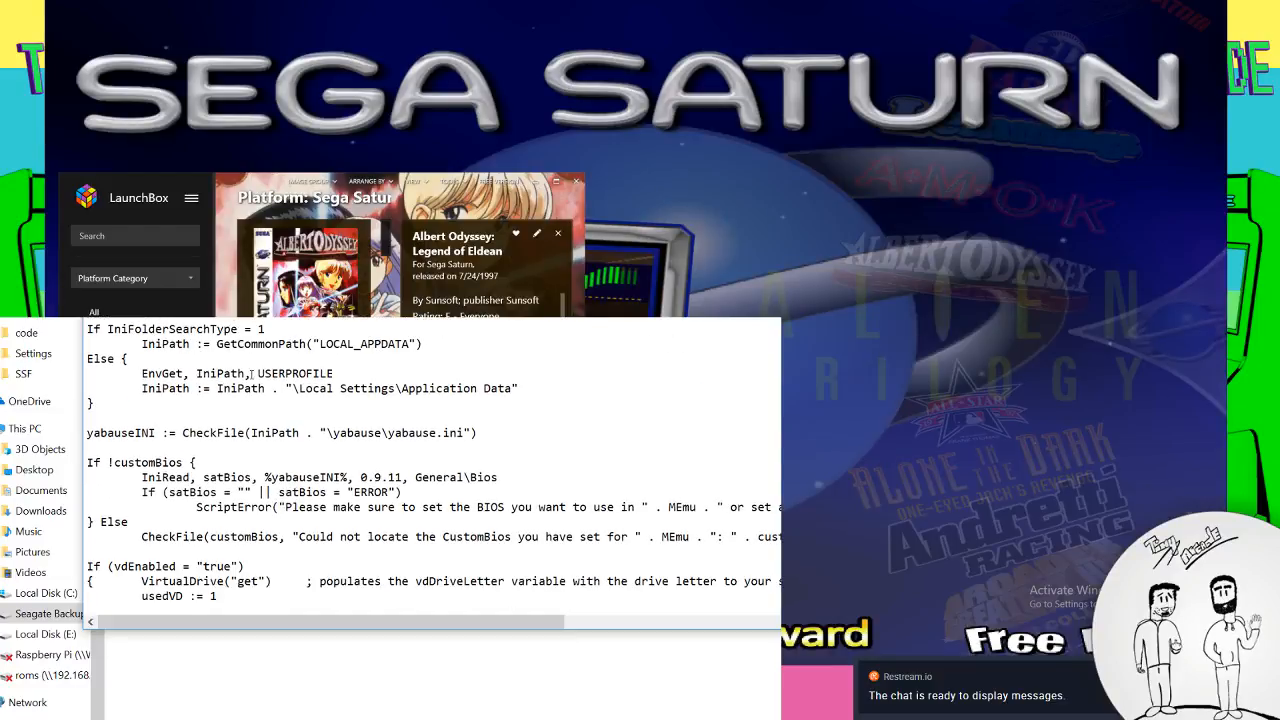
{"action": "scroll", "coordinate": [252, 373], "scroll_direction": "down", "scroll_amount": 2}
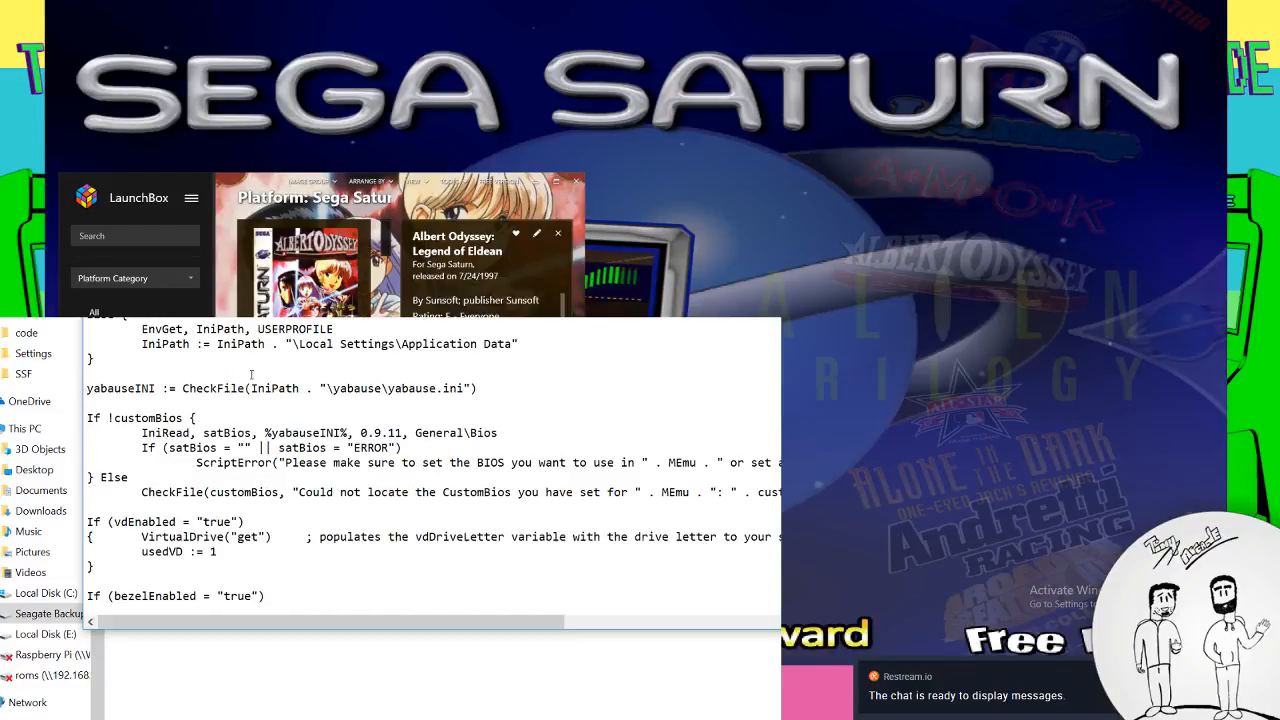
{"action": "left_click_drag", "start_coordinate": [182, 390], "coordinate": [368, 388]}
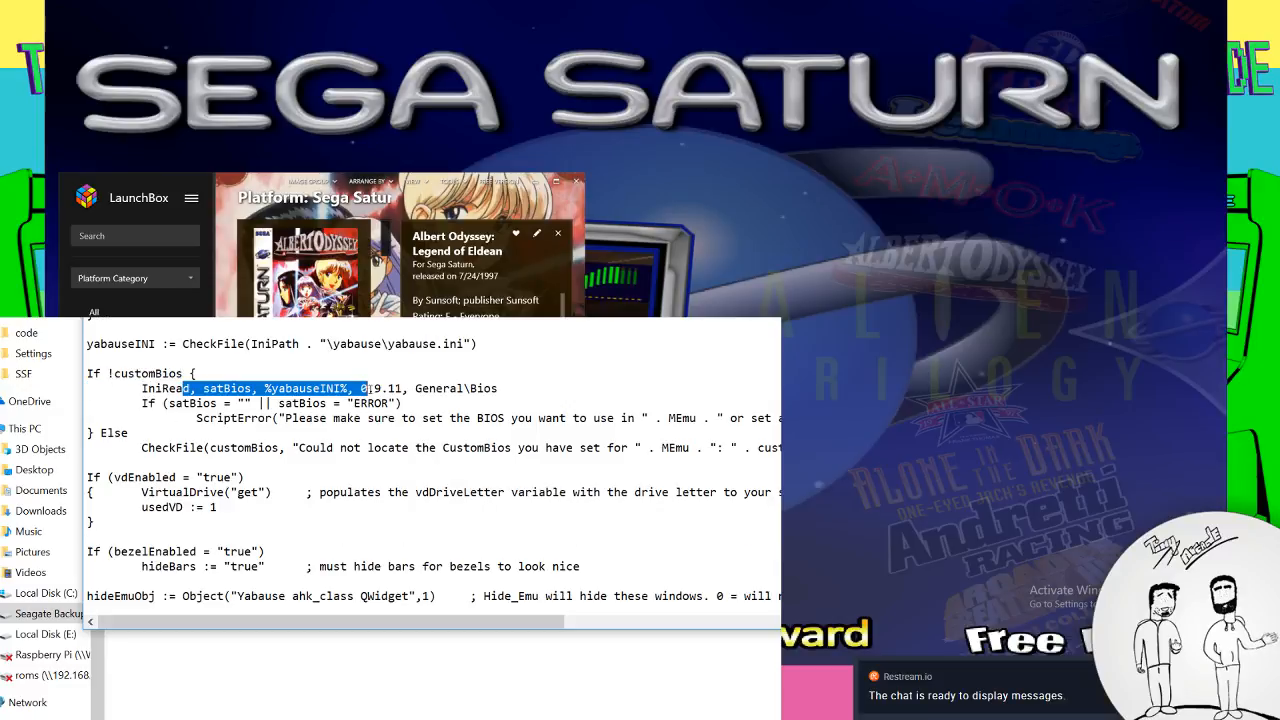
{"action": "scroll", "coordinate": [428, 408], "scroll_direction": "down", "scroll_amount": 6}
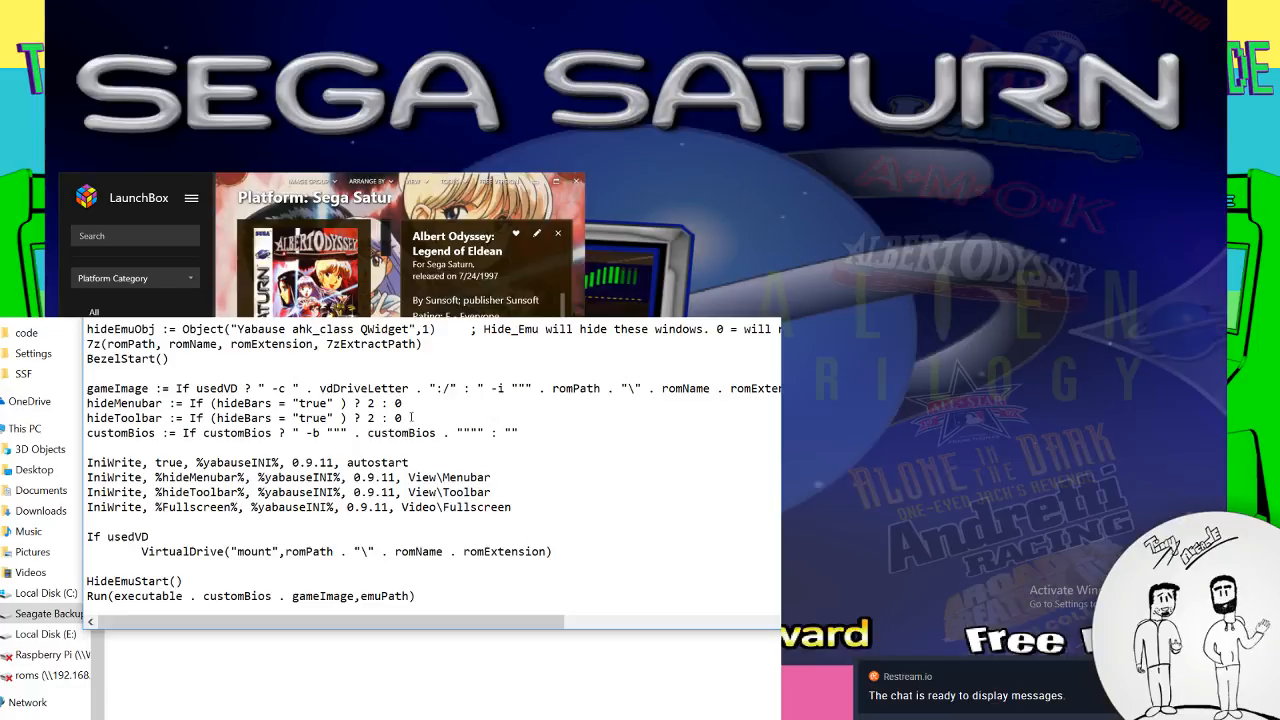
{"action": "scroll", "coordinate": [634, 397], "scroll_direction": "down", "scroll_amount": 8}
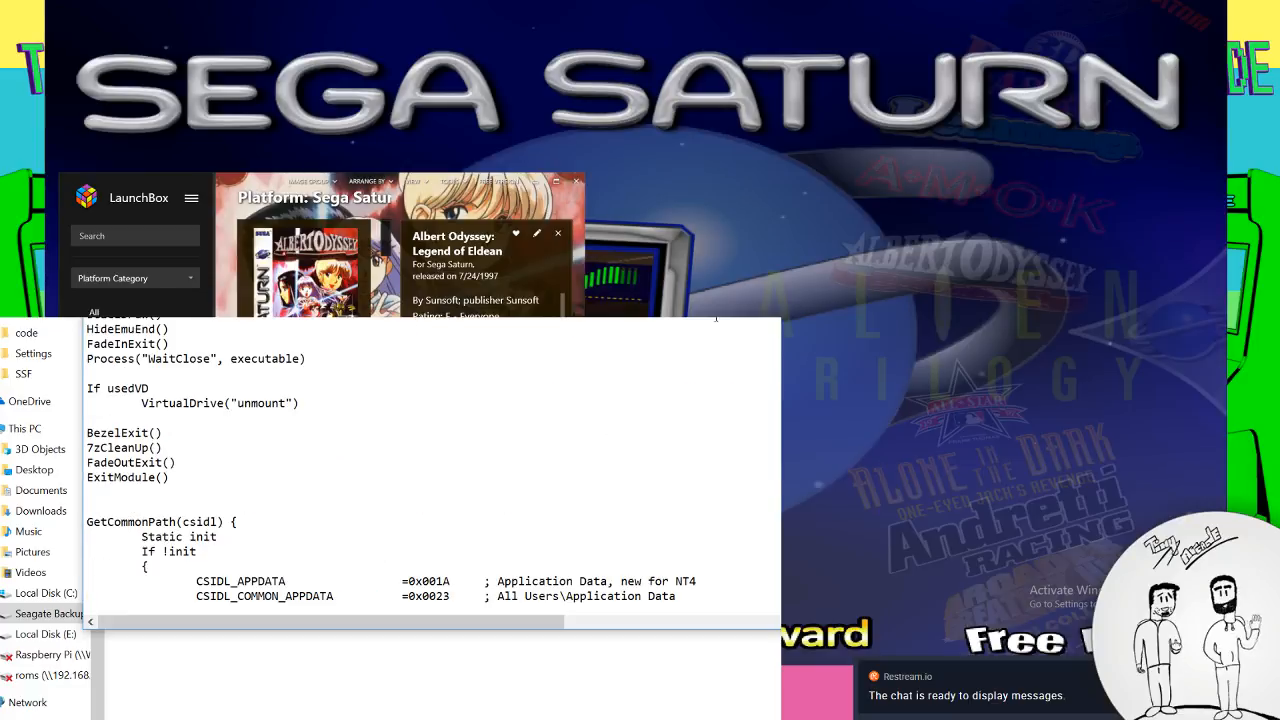
{"action": "key", "text": "alt+F4"}
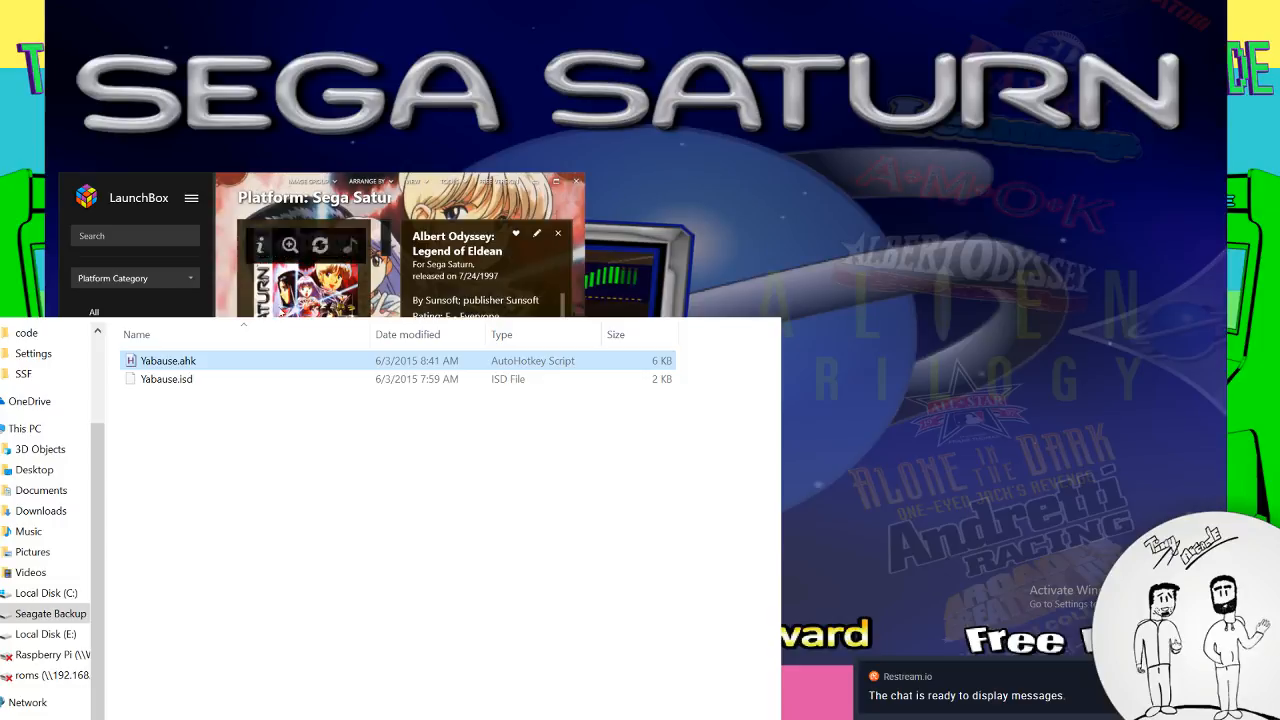
Switch to YouTube in the browser, search for Yabause, and open the Sega Saturn Yabause Stand Alone LaunchBox tutorial video
{"action": "right_click", "coordinate": [308, 288]}
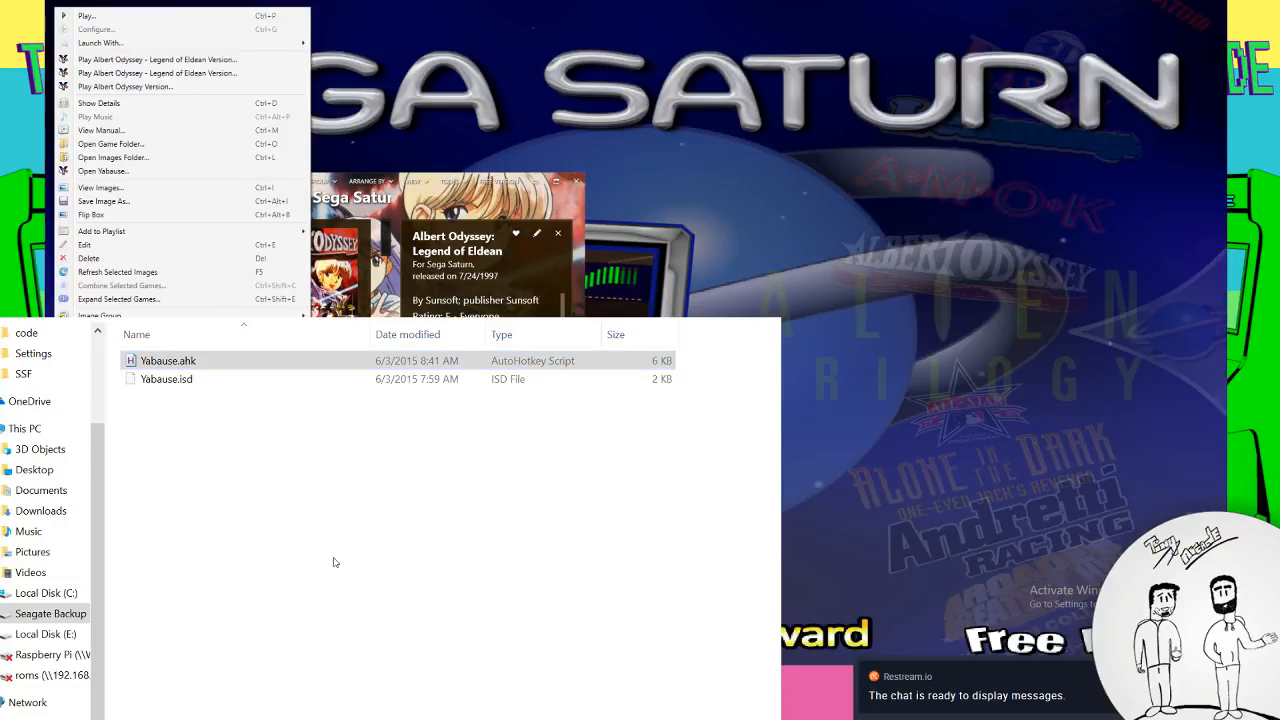
{"action": "left_click", "coordinate": [336, 523]}
{"action": "key", "text": "alt+Tab"}
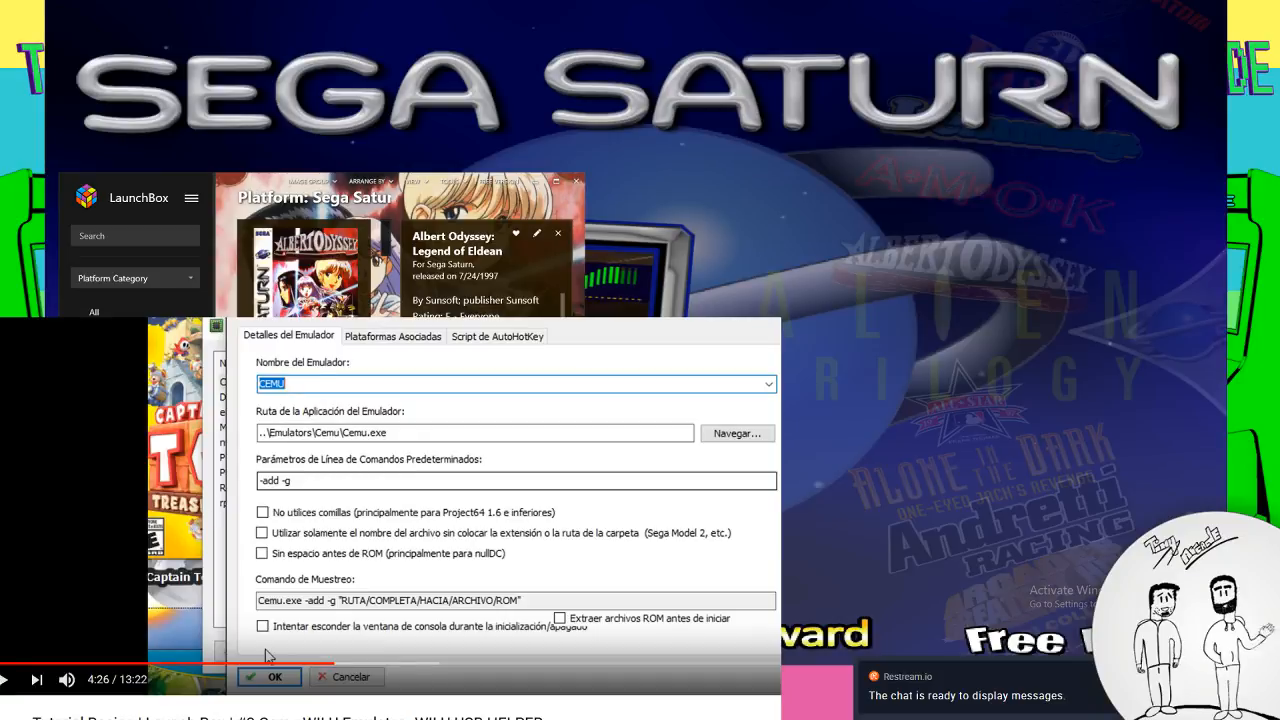
{"action": "type", "text": "yaba"}
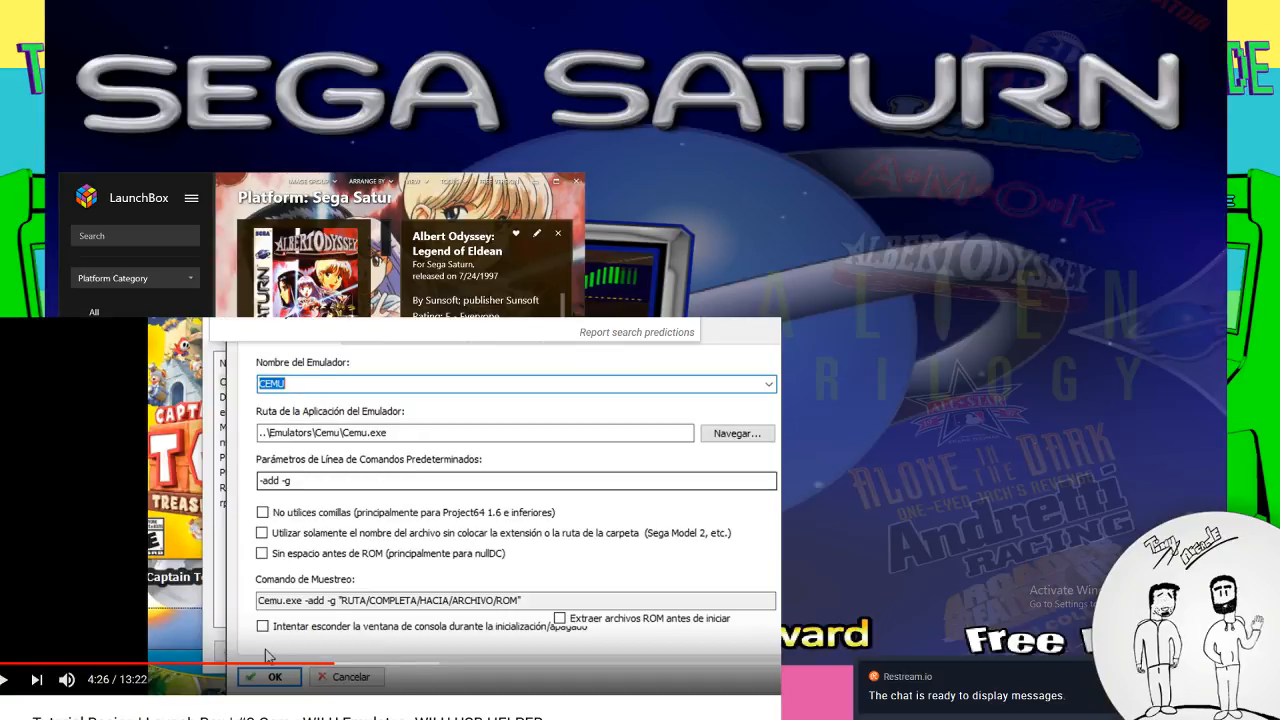
{"action": "key", "text": "Return"}
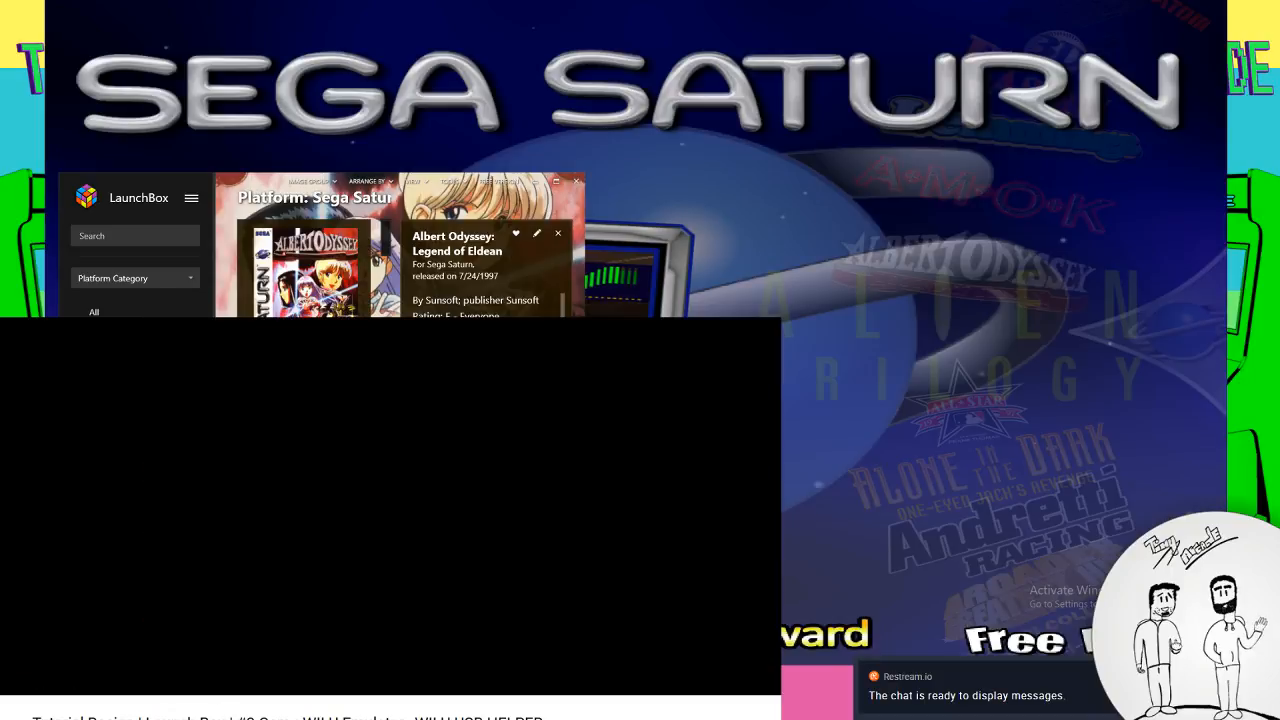
{"action": "left_click", "coordinate": [105, 426]}
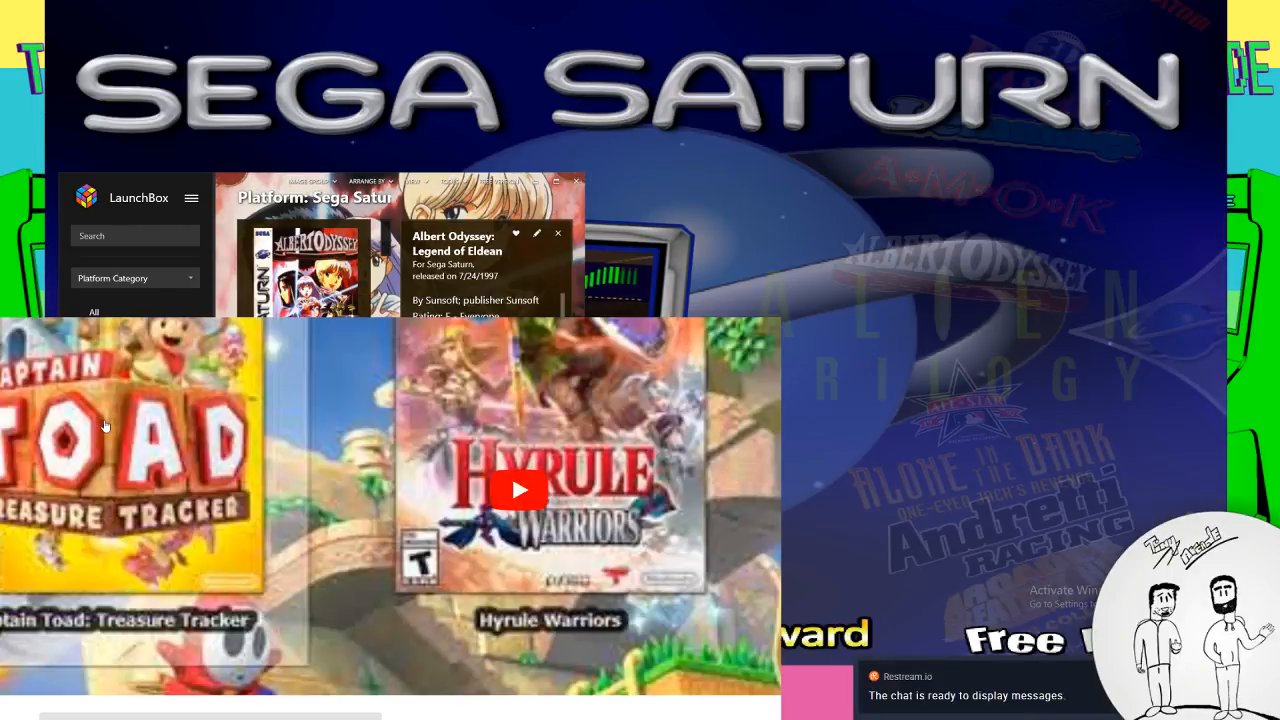
{"action": "left_click", "coordinate": [38, 663]}
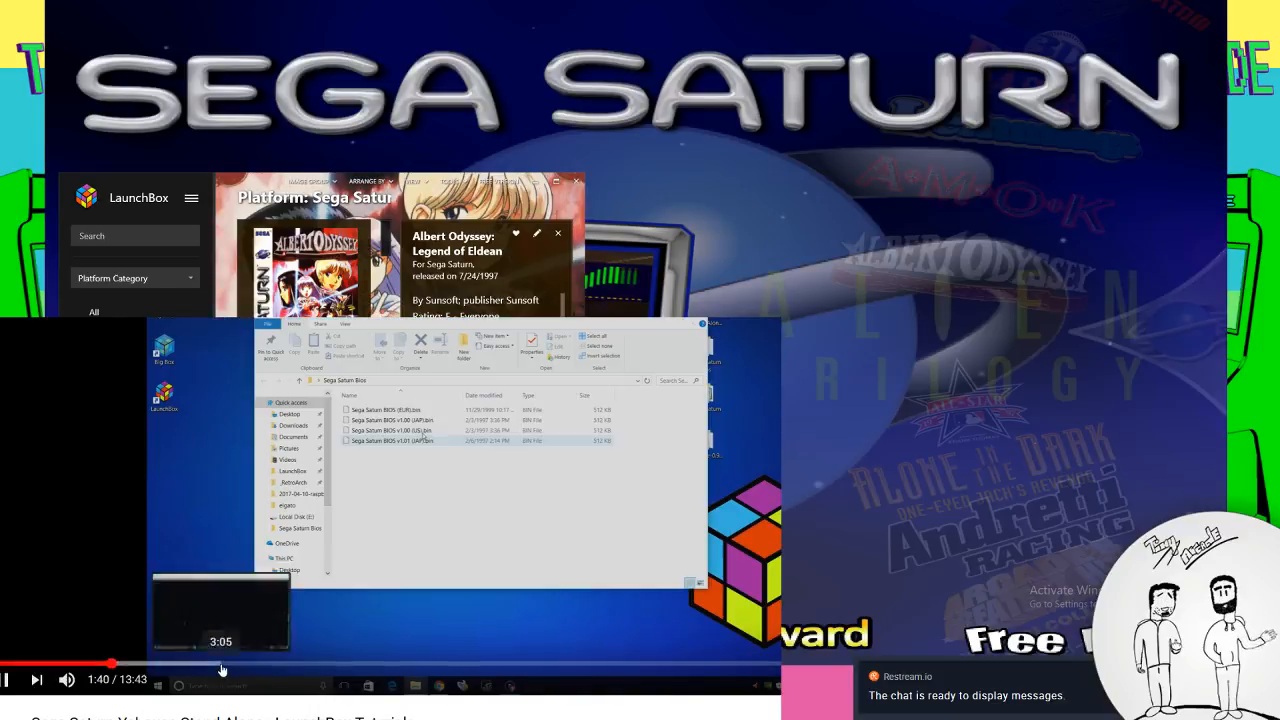
Skim the tutorial's BIOS file and Yabause settings sections, up to where LaunchBox is opened
{"action": "left_click", "coordinate": [221, 665]}
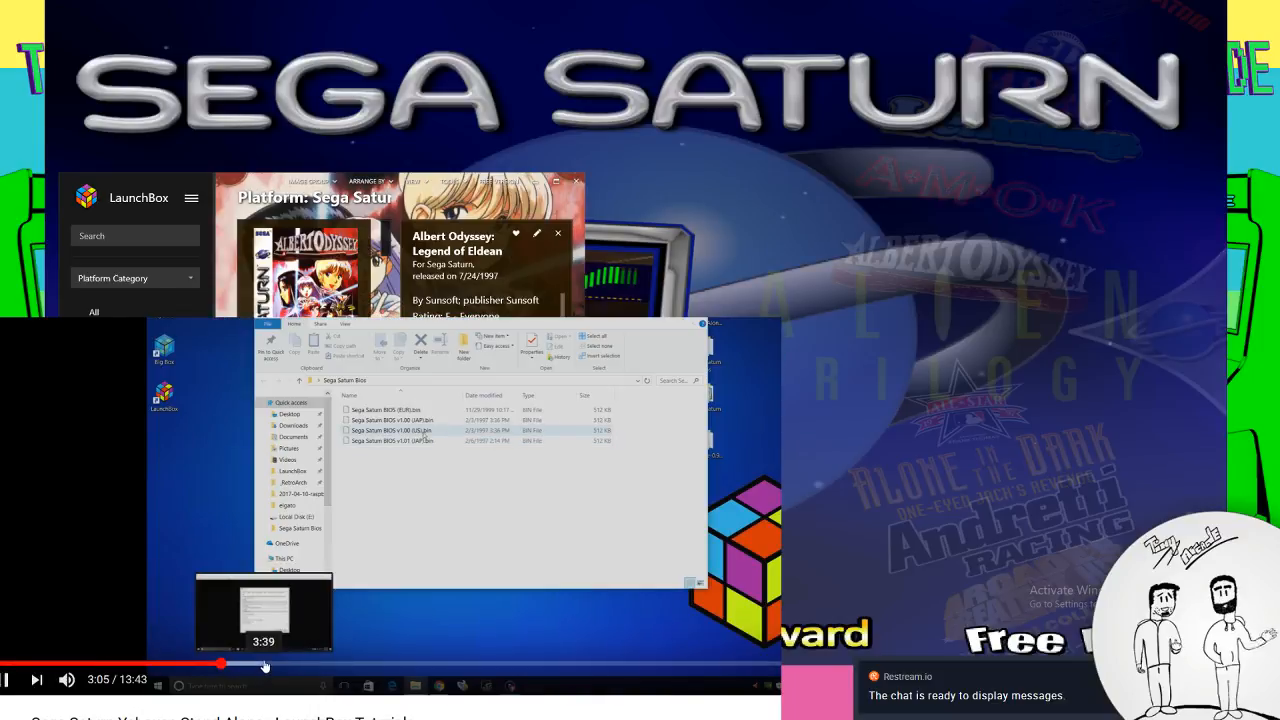
{"action": "left_click_drag", "start_coordinate": [240, 675], "coordinate": [437, 664]}
{"action": "left_click", "coordinate": [346, 663]}
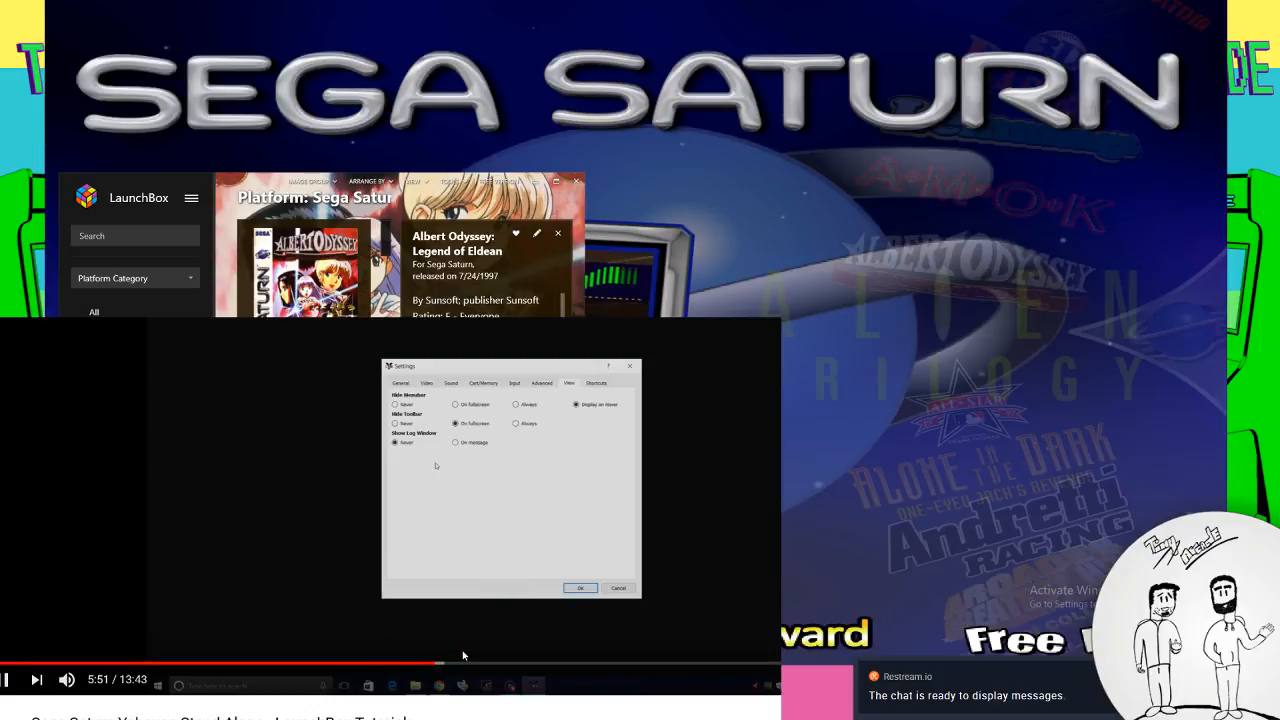
{"action": "left_click", "coordinate": [470, 663]}
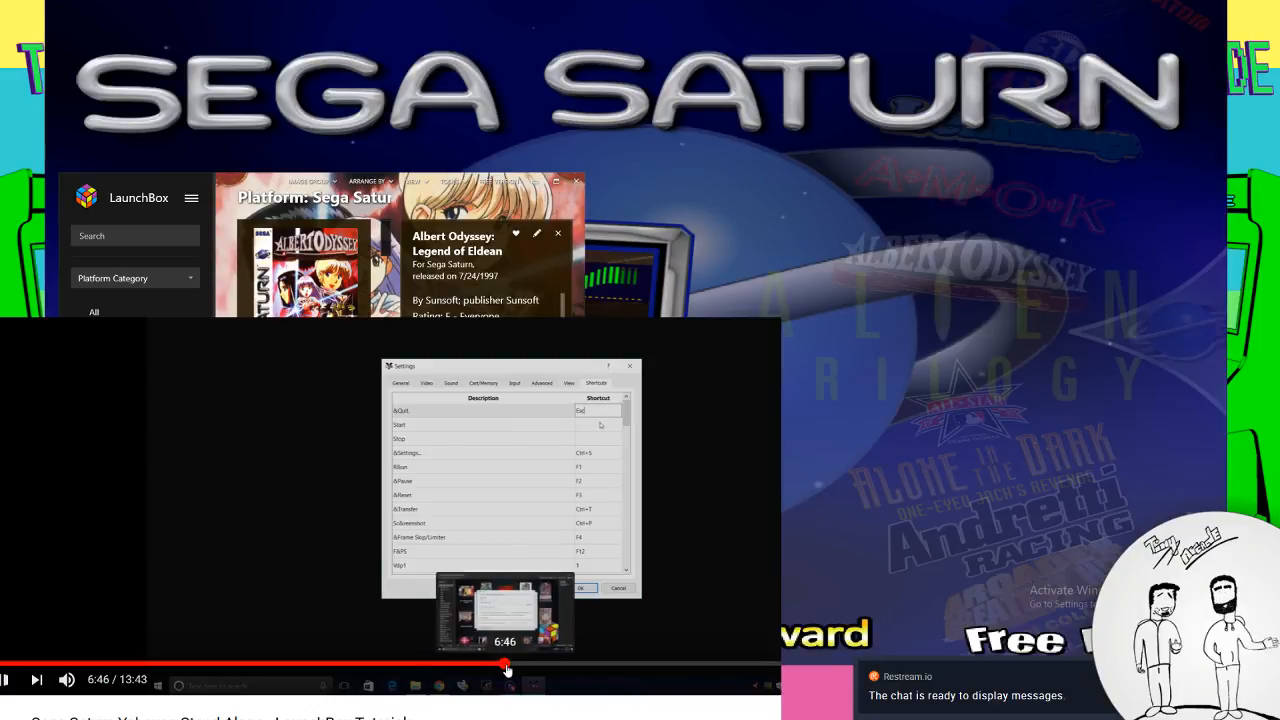
{"action": "left_click", "coordinate": [491, 663]}
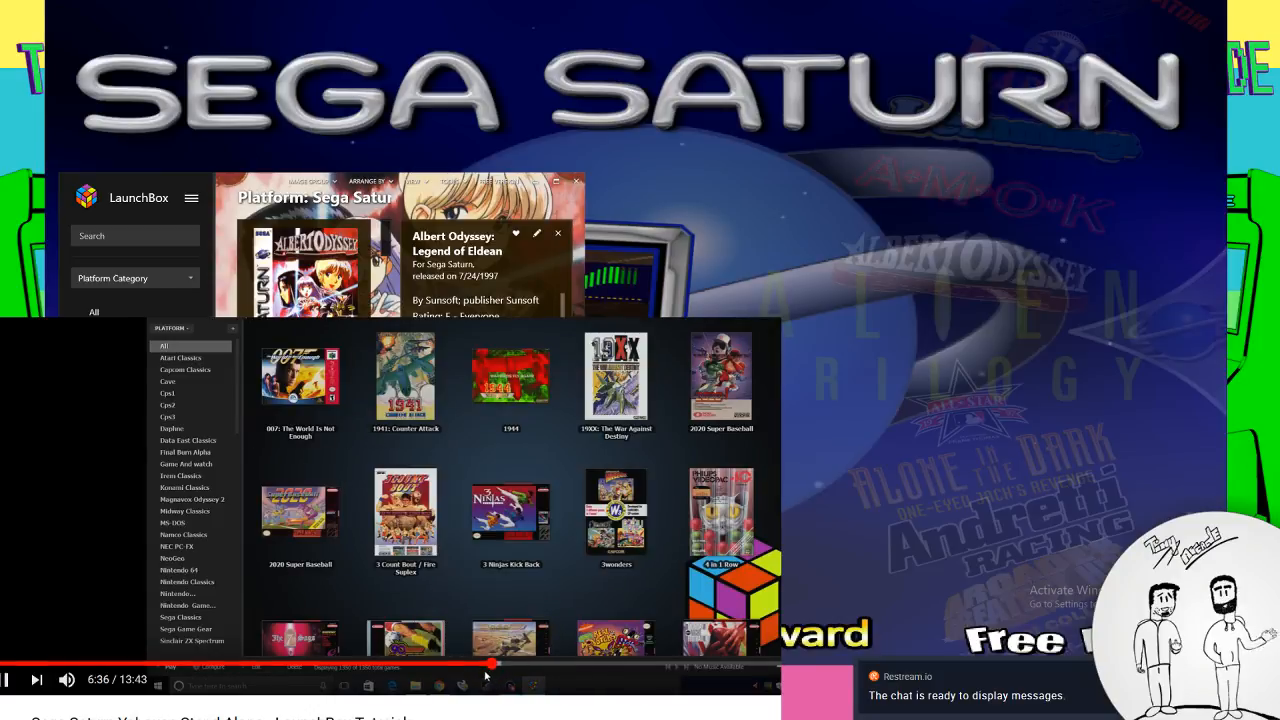
{"action": "left_click", "coordinate": [476, 664]}
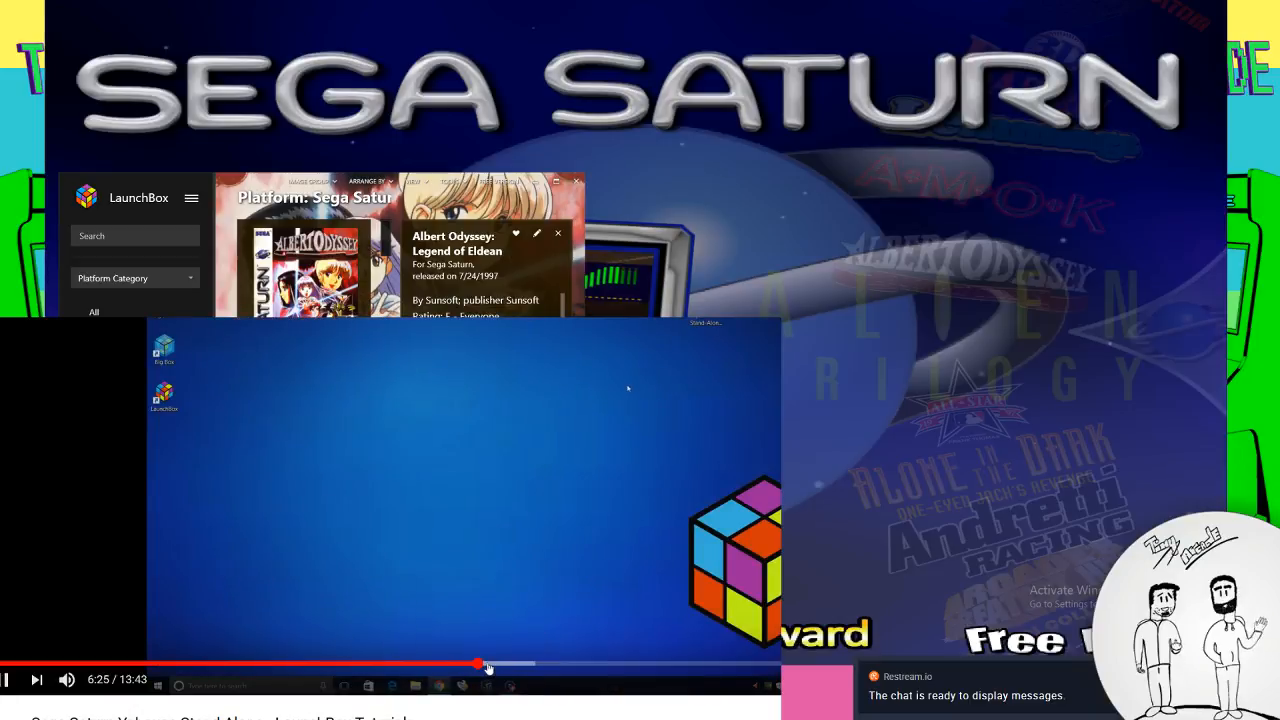
Examine the tutorial's Add Emulator section for Yabause's default command-line parameters, pausing the video at 7:27
{"action": "left_click", "coordinate": [491, 663]}
{"action": "left_click", "coordinate": [508, 663]}
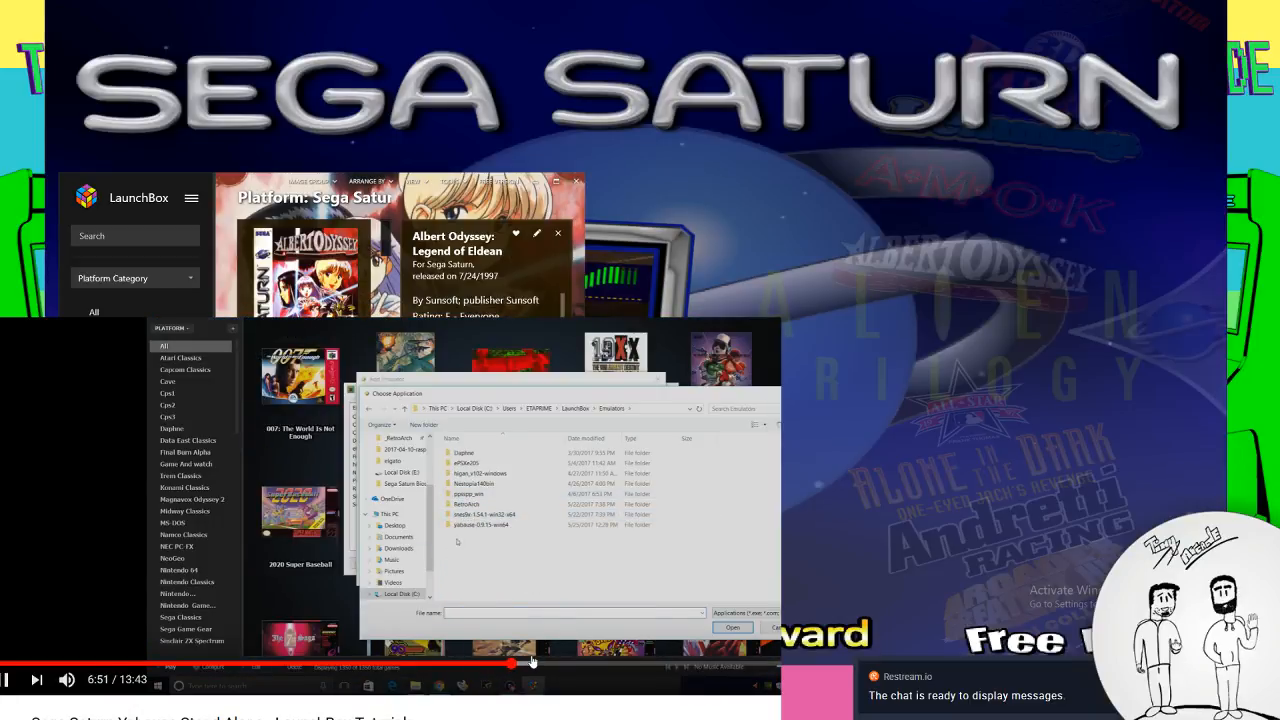
{"action": "left_click", "coordinate": [538, 663]}
{"action": "left_click", "coordinate": [549, 663]}
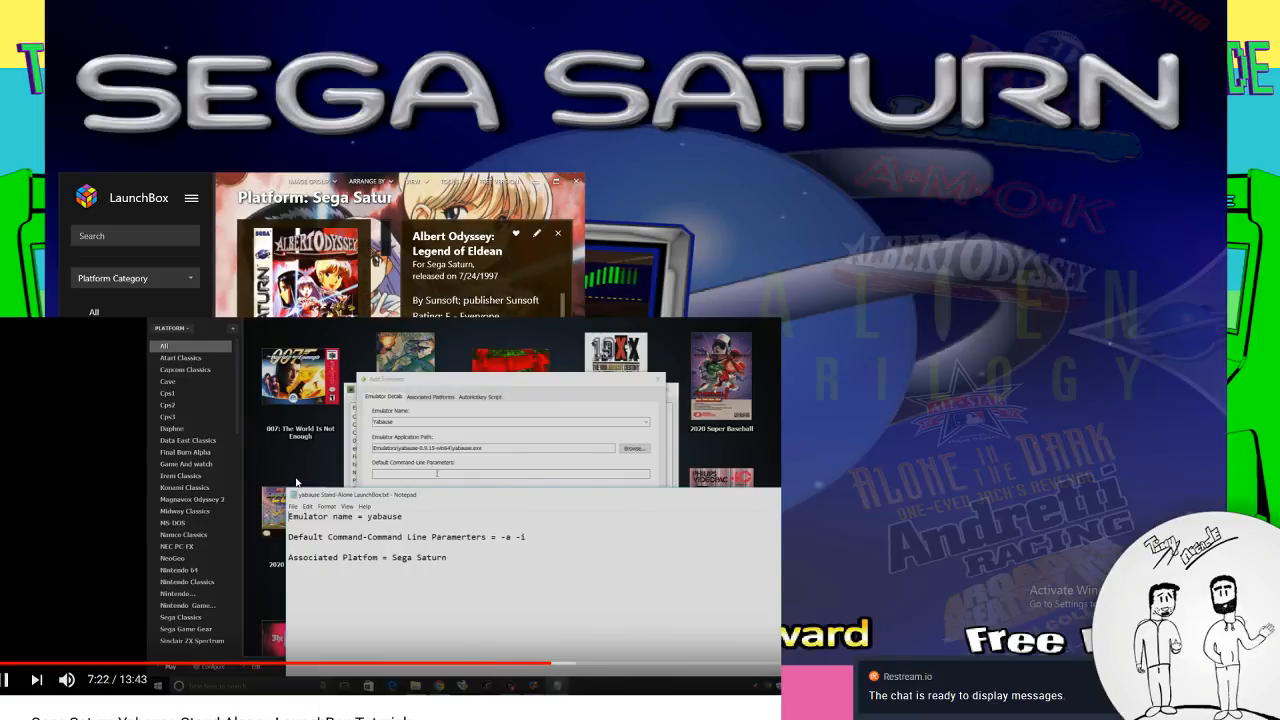
{"action": "left_click", "coordinate": [545, 663]}
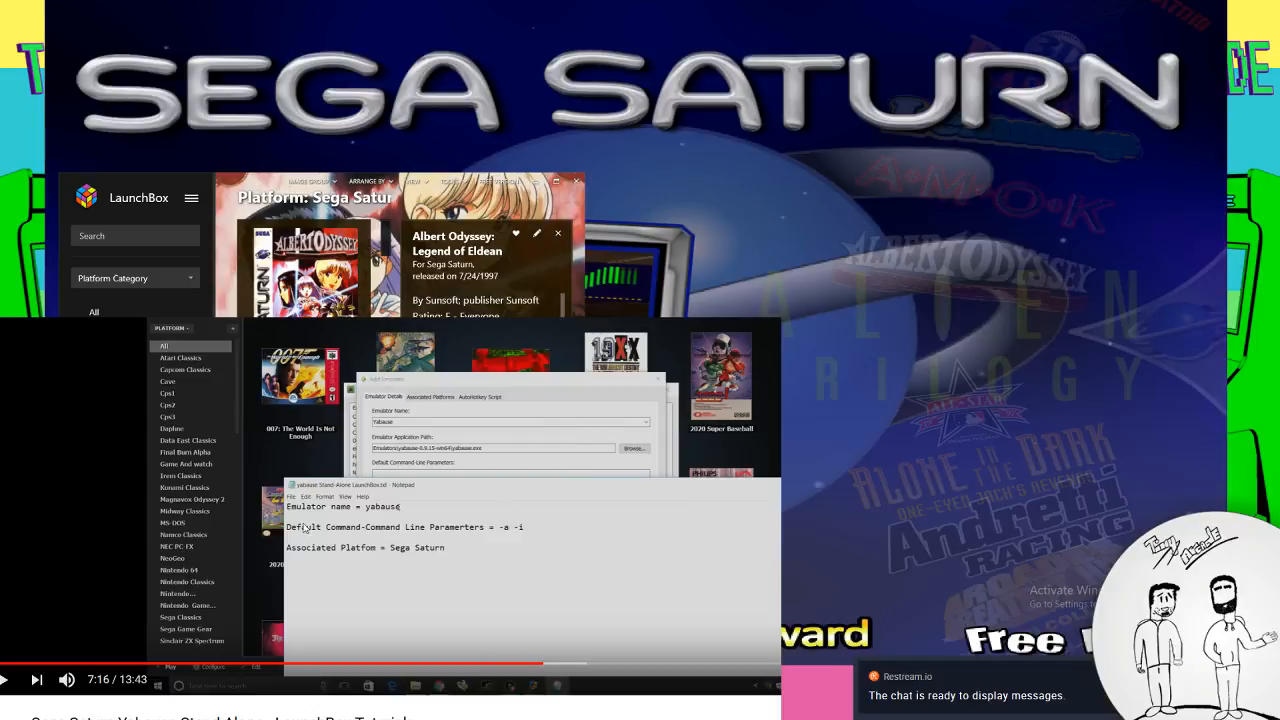
{"action": "left_click", "coordinate": [409, 626]}
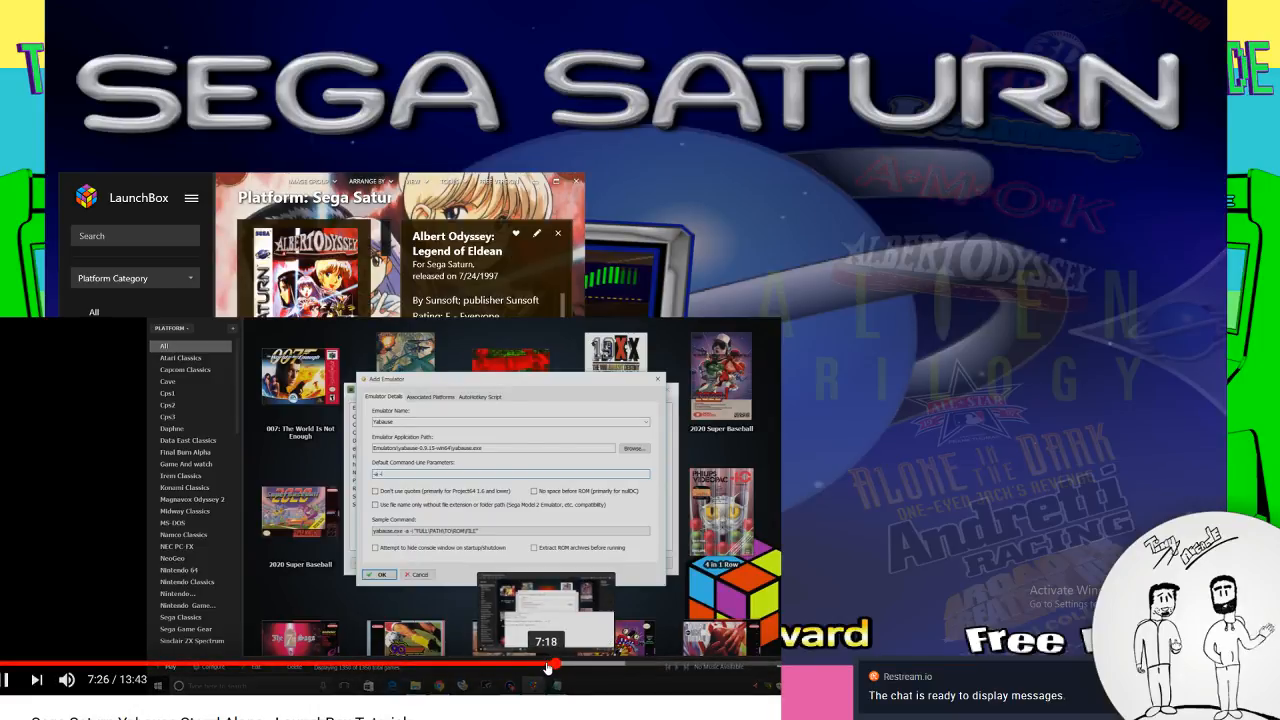
{"action": "key", "text": "space"}
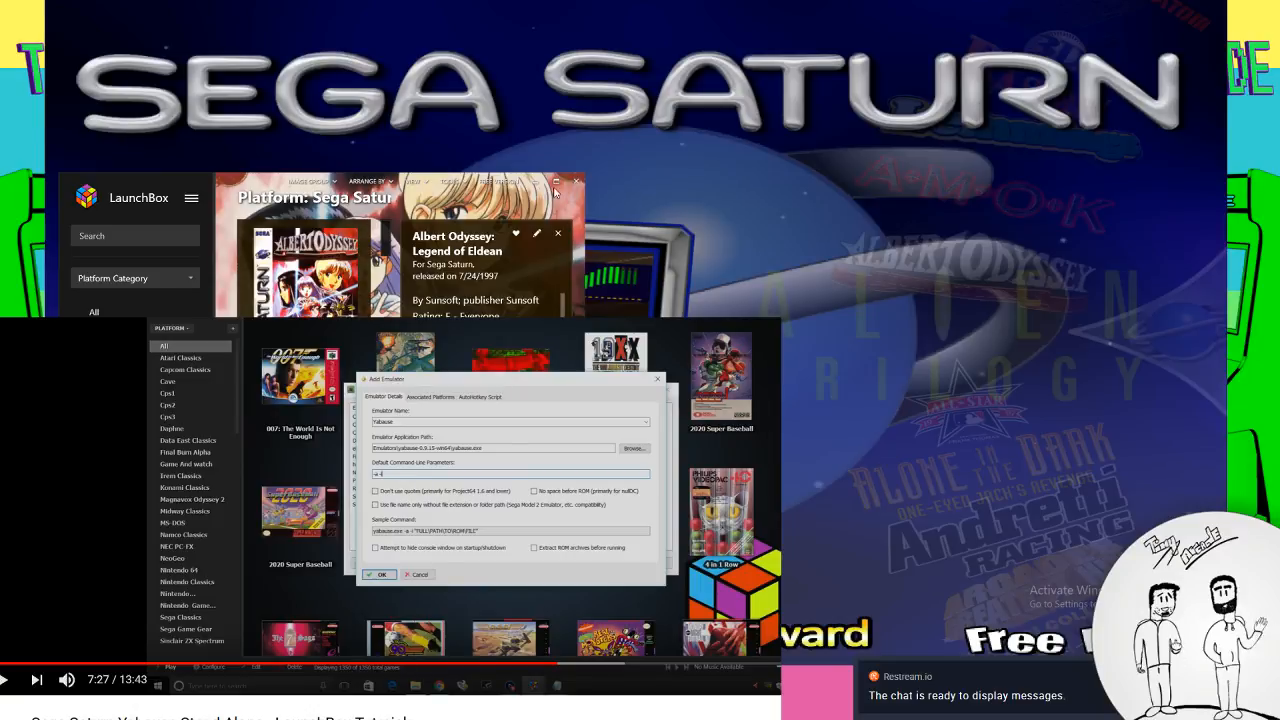
Open the Yabause entry in LaunchBox's emulator manager, compare its details with the tutorial, and close the entry
{"action": "right_click", "coordinate": [350, 272]}
{"action": "left_click", "coordinate": [471, 199]}
{"action": "left_click", "coordinate": [449, 182]}
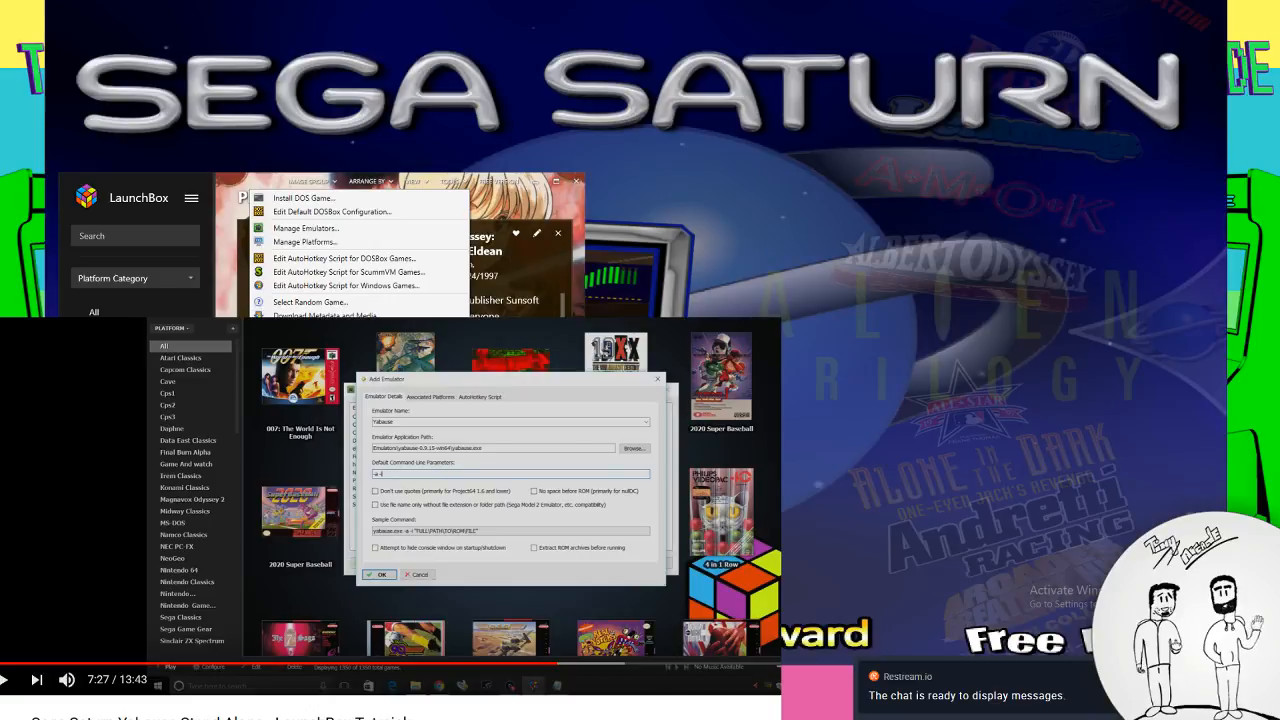
{"action": "left_click", "coordinate": [306, 230]}
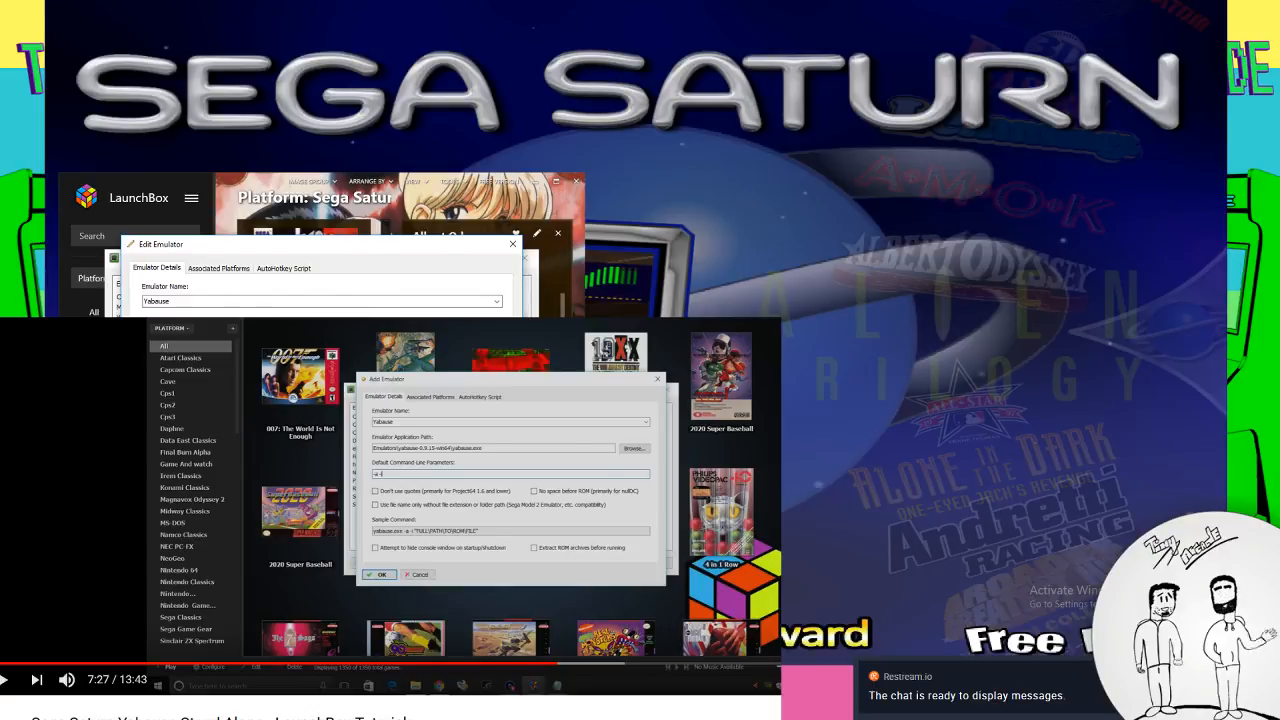
{"action": "left_click", "coordinate": [349, 548]}
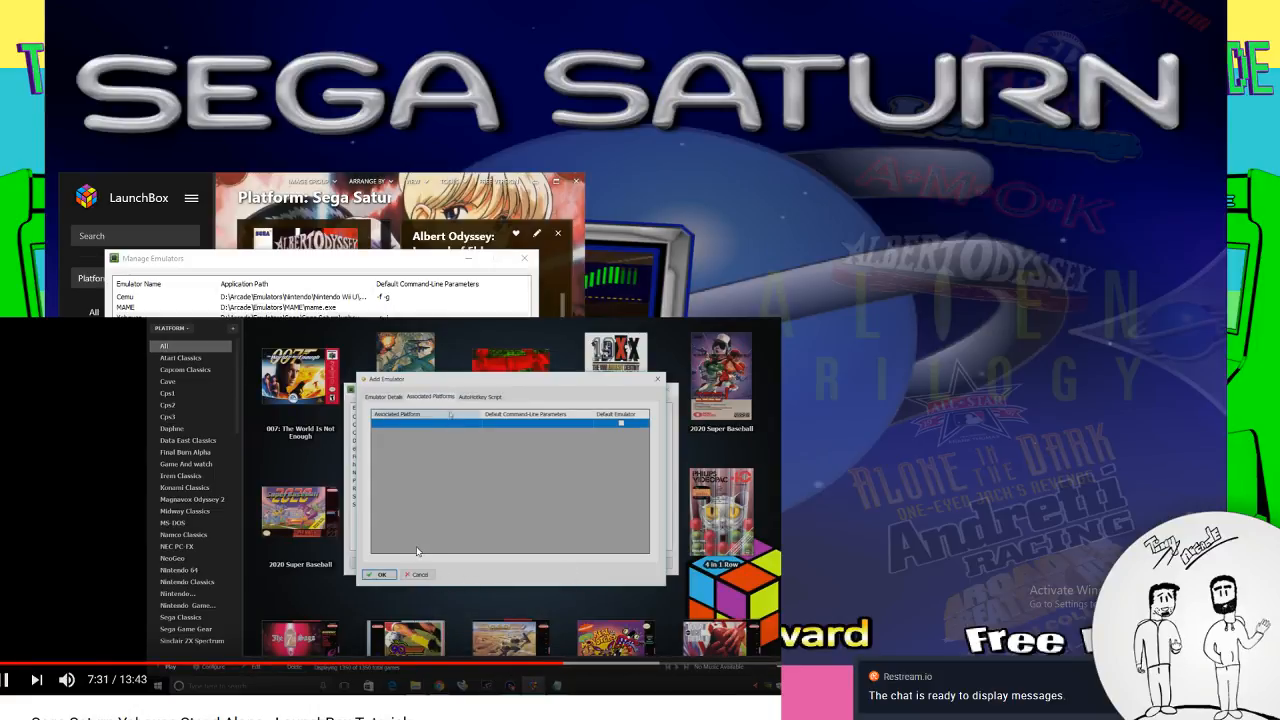
Skim the tutorial from 8:00 through the ROM import wizard to the Sega Saturn game list
{"action": "left_click", "coordinate": [600, 667]}
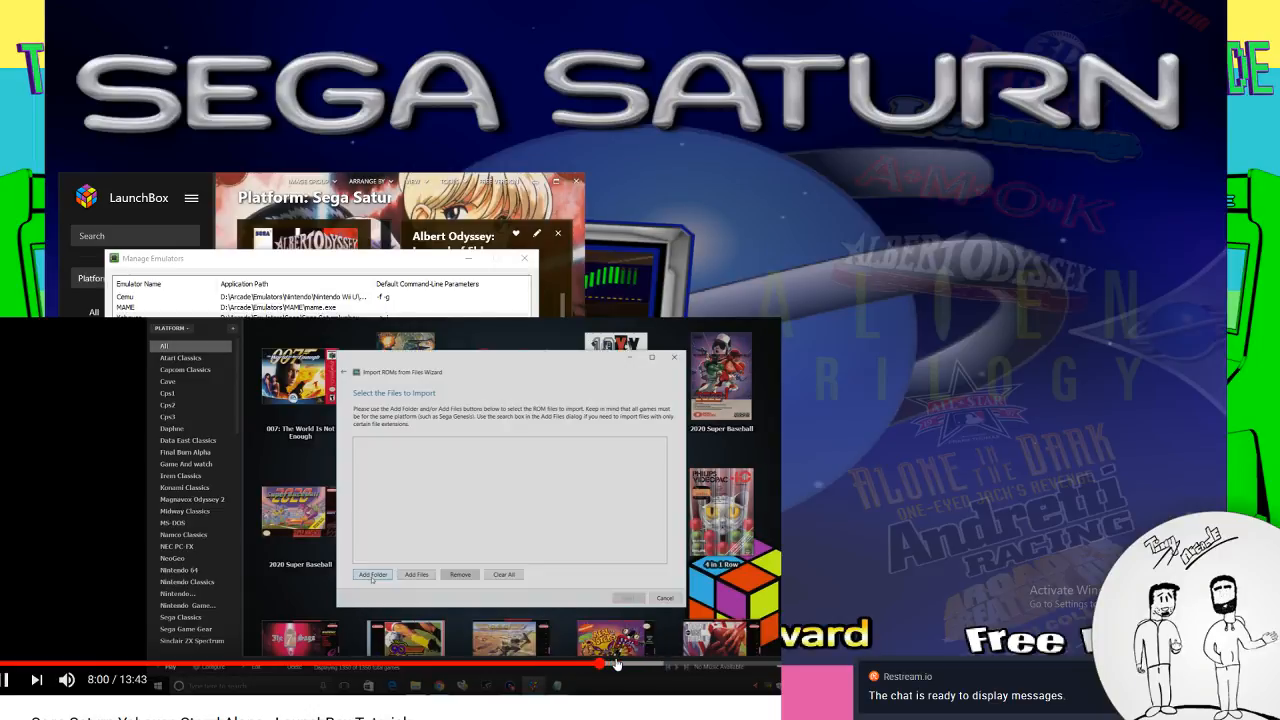
{"action": "left_click", "coordinate": [665, 667]}
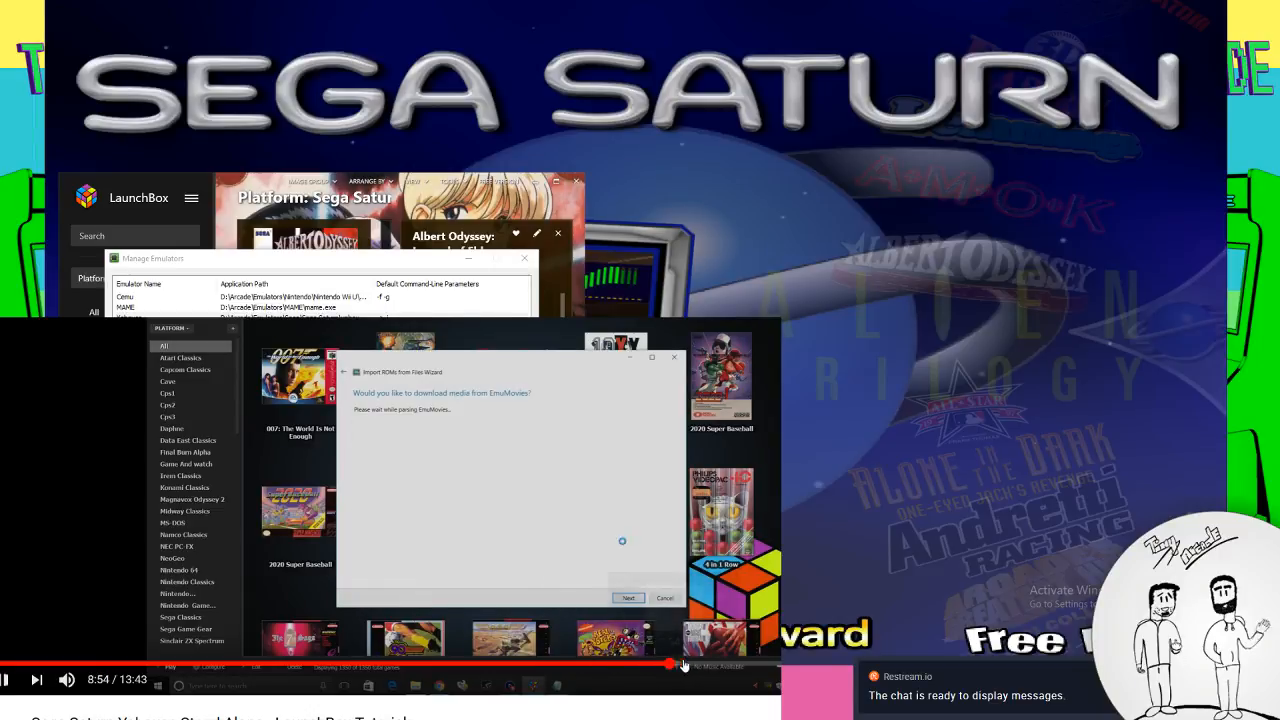
{"action": "left_click", "coordinate": [700, 667]}
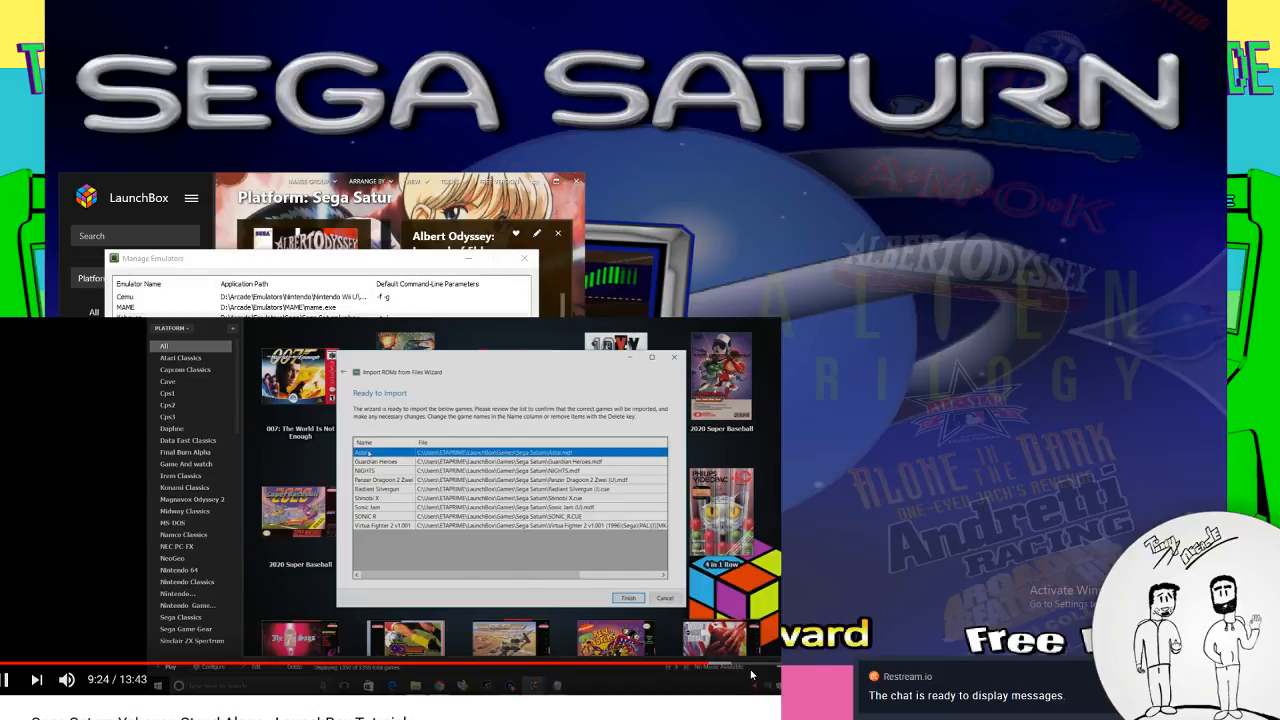
{"action": "left_click", "coordinate": [749, 667]}
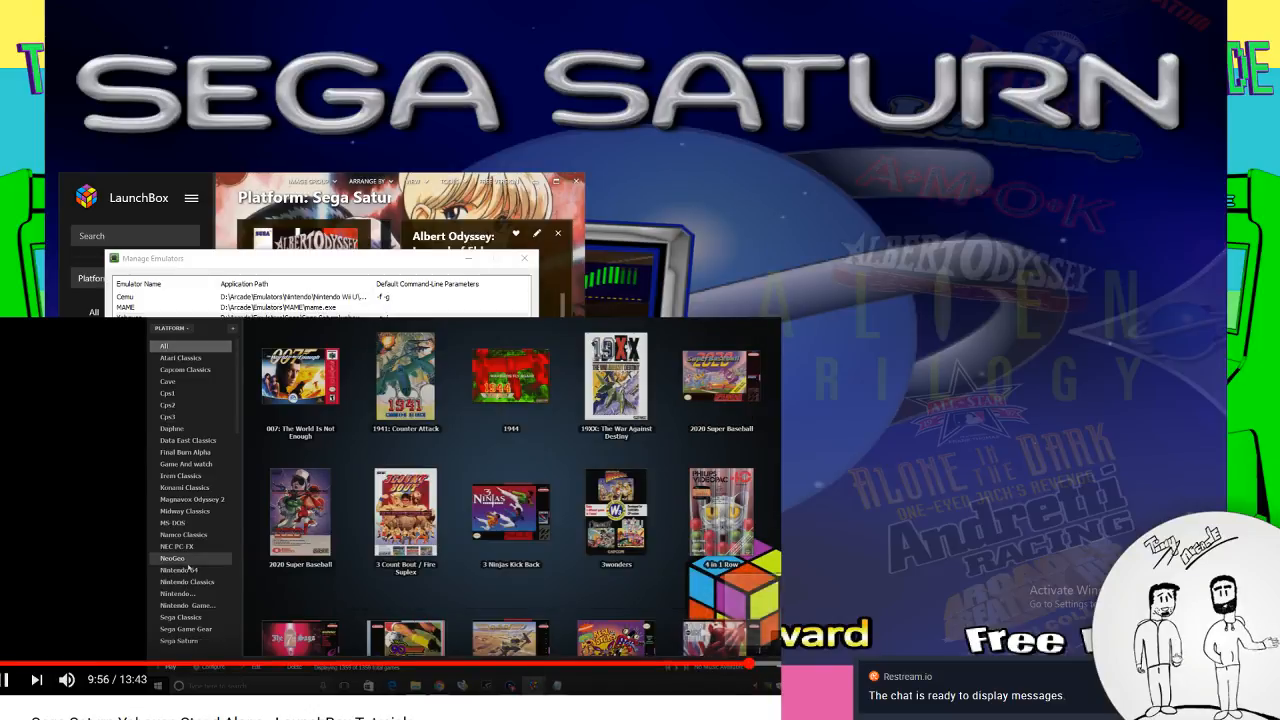
{"action": "left_click", "coordinate": [787, 667]}
{"action": "left_click", "coordinate": [806, 667]}
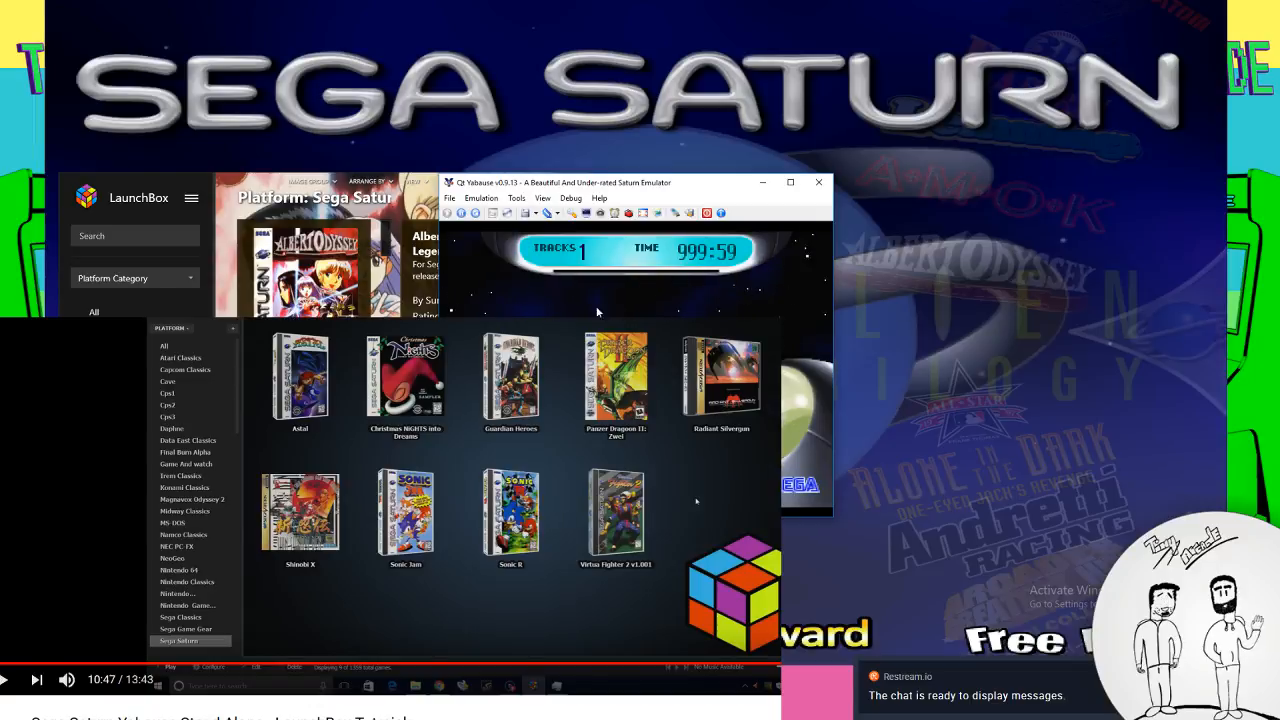
Examine how the tutorial launches a Saturn game in fullscreen Yabause, replaying from about 11:25 and pausing at 11:44
{"action": "left_click", "coordinate": [832, 663]}
{"action": "left_click", "coordinate": [870, 663]}
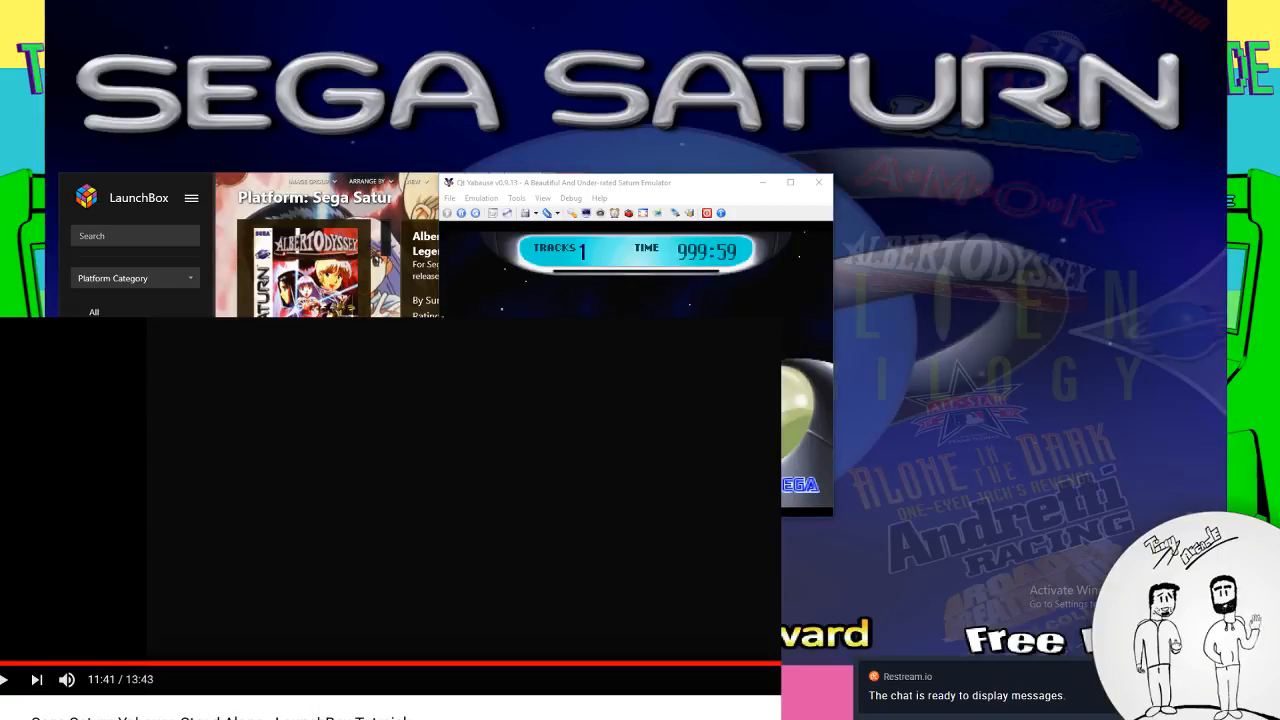
{"action": "left_click", "coordinate": [876, 663]}
{"action": "left_click", "coordinate": [872, 640]}
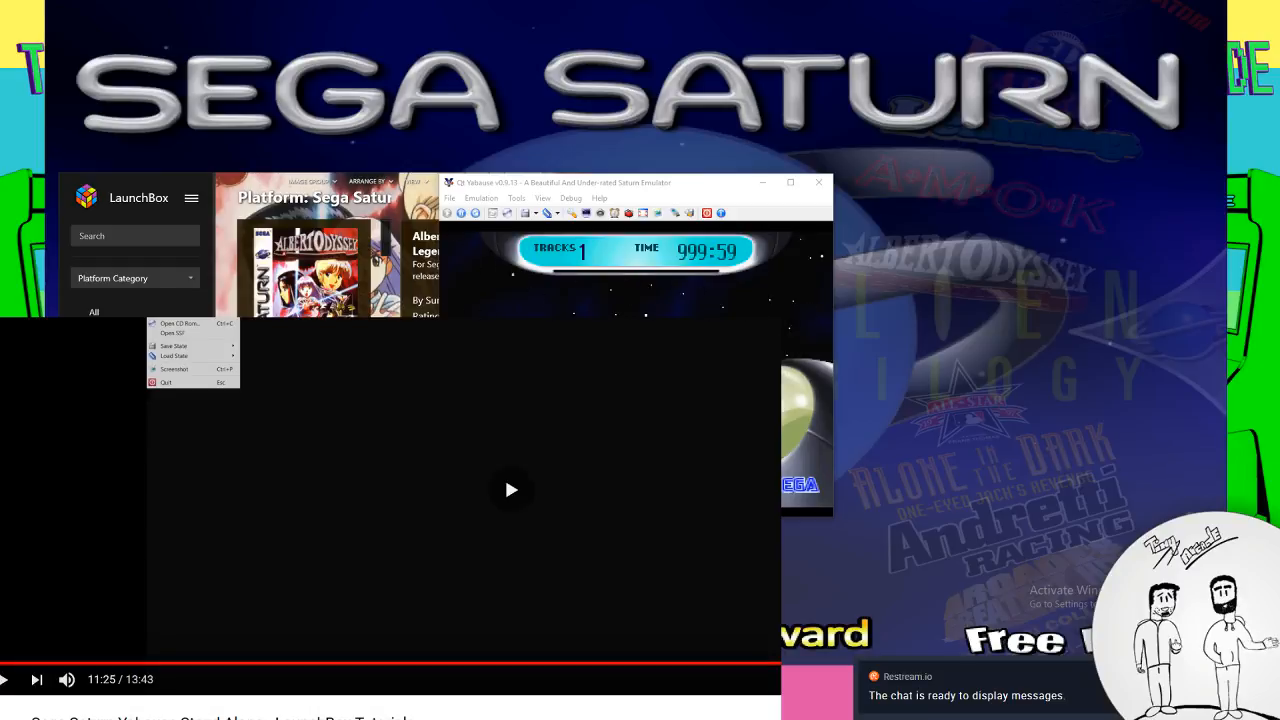
{"action": "left_click", "coordinate": [861, 663]}
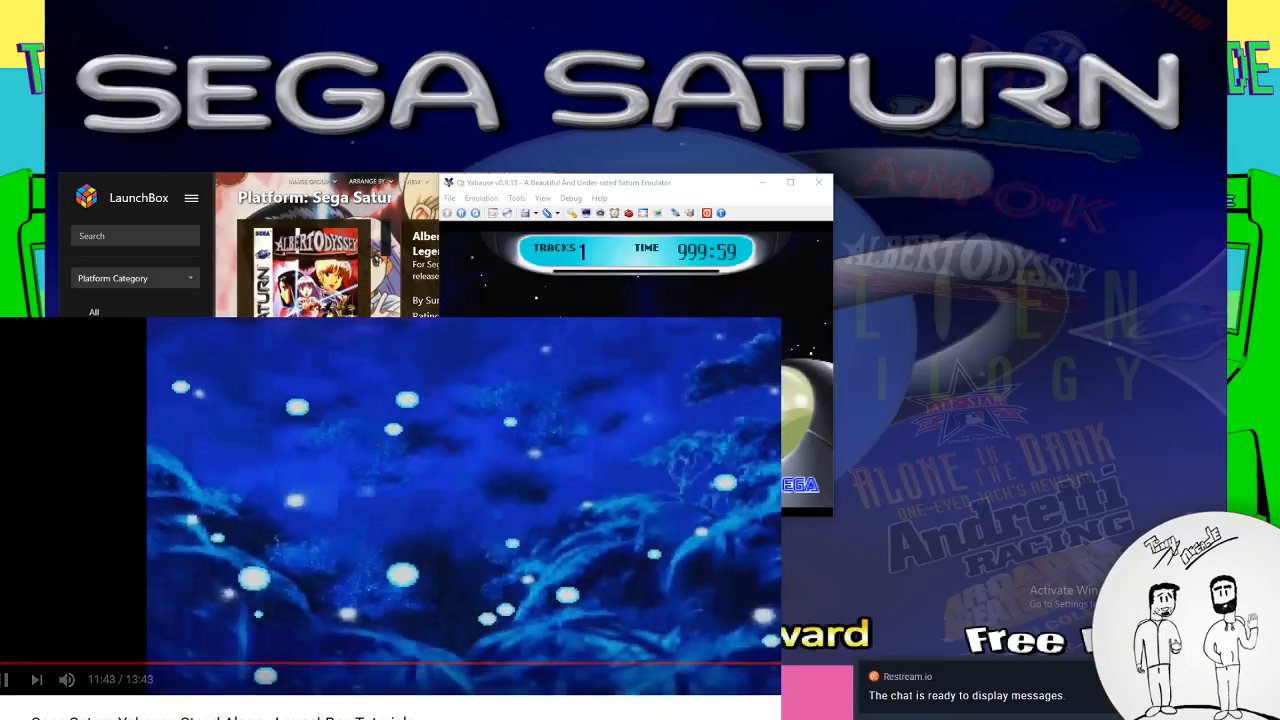
{"action": "left_click", "coordinate": [472, 364]}
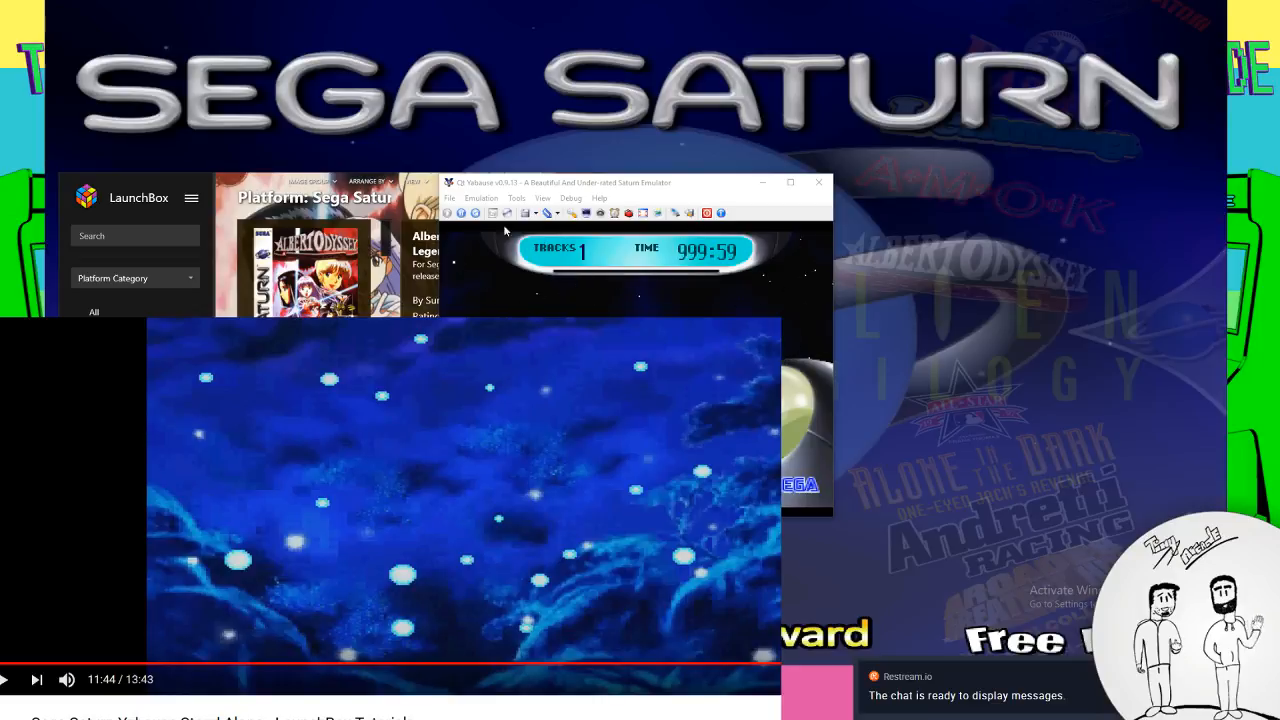
Clear the BIOS path in Yabause's general settings and save the settings
{"action": "left_click", "coordinate": [449, 198]}
{"action": "left_click", "coordinate": [476, 213]}
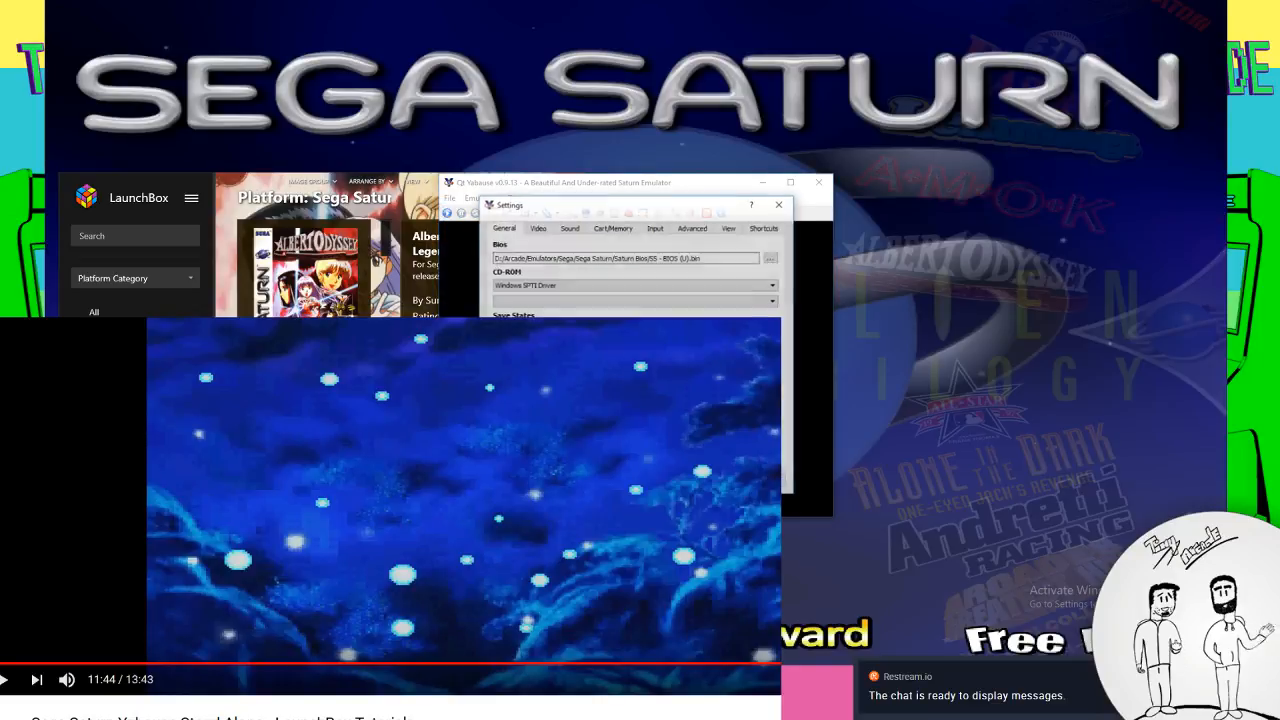
{"action": "double_click", "coordinate": [566, 258]}
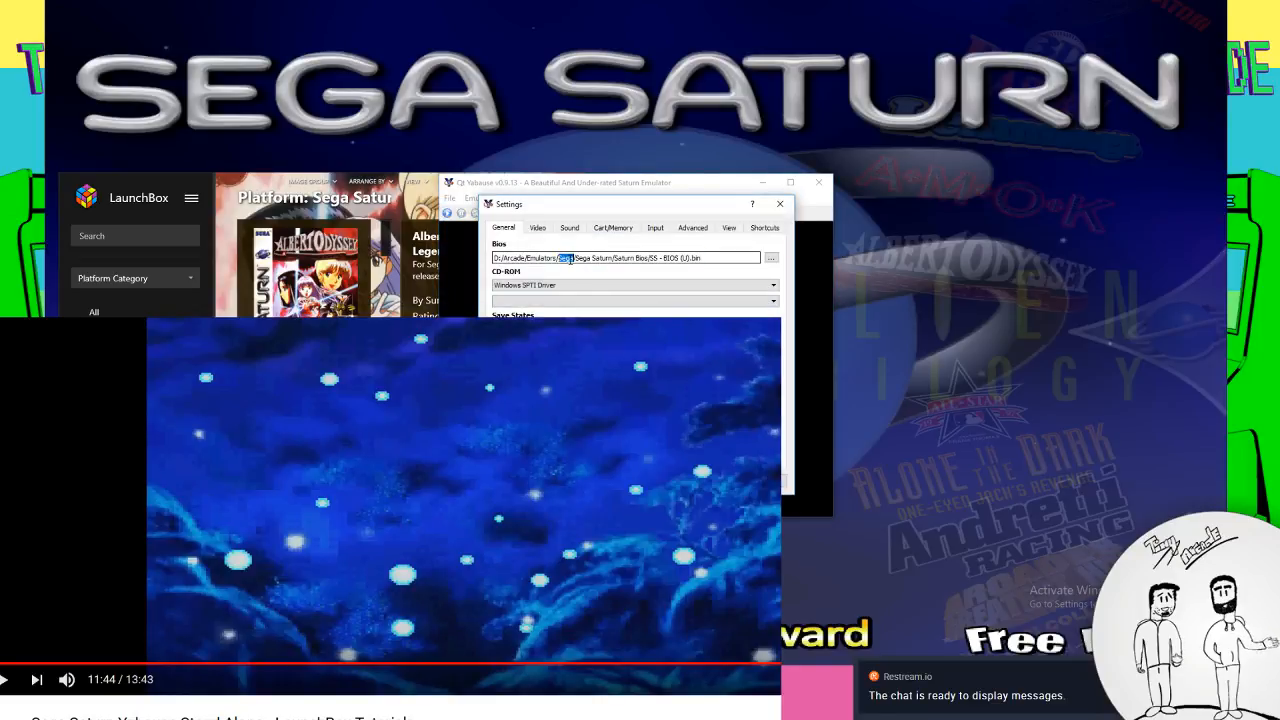
{"action": "triple_click", "coordinate": [569, 259]}
{"action": "key", "text": "BackSpace"}
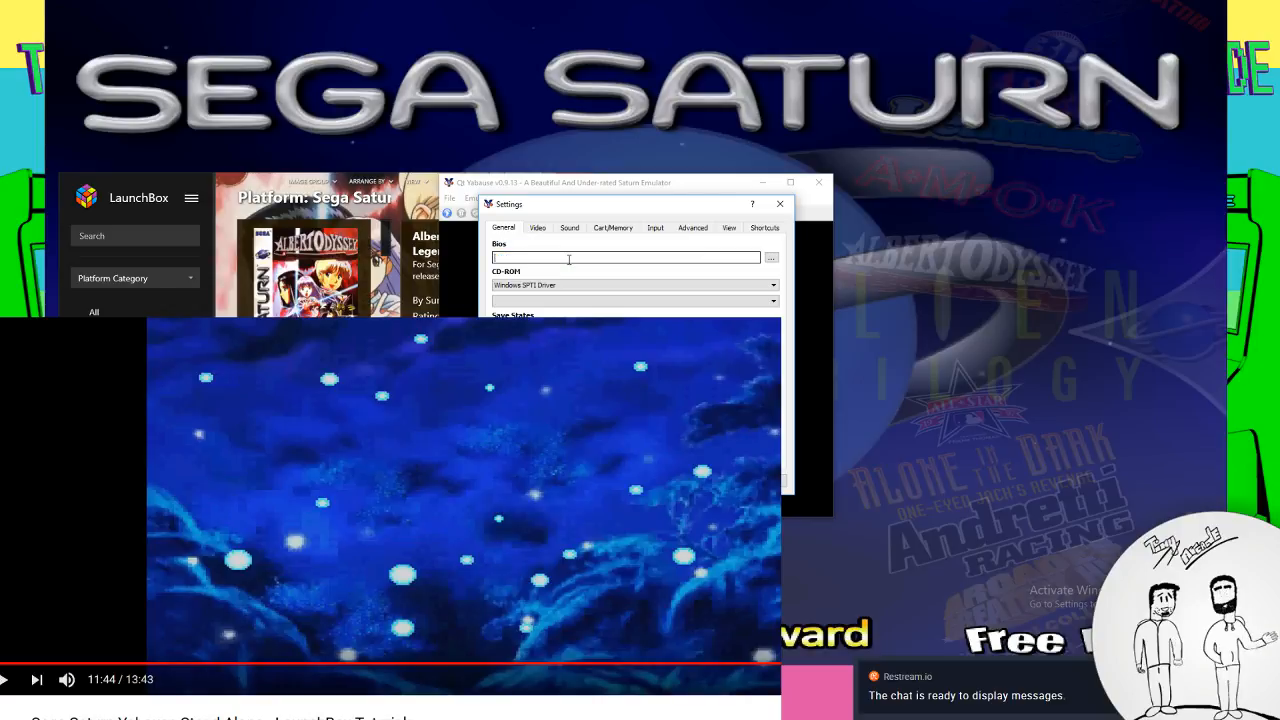
{"action": "left_click", "coordinate": [704, 481]}
{"action": "left_click", "coordinate": [657, 366]}
{"action": "left_click", "coordinate": [657, 366]}
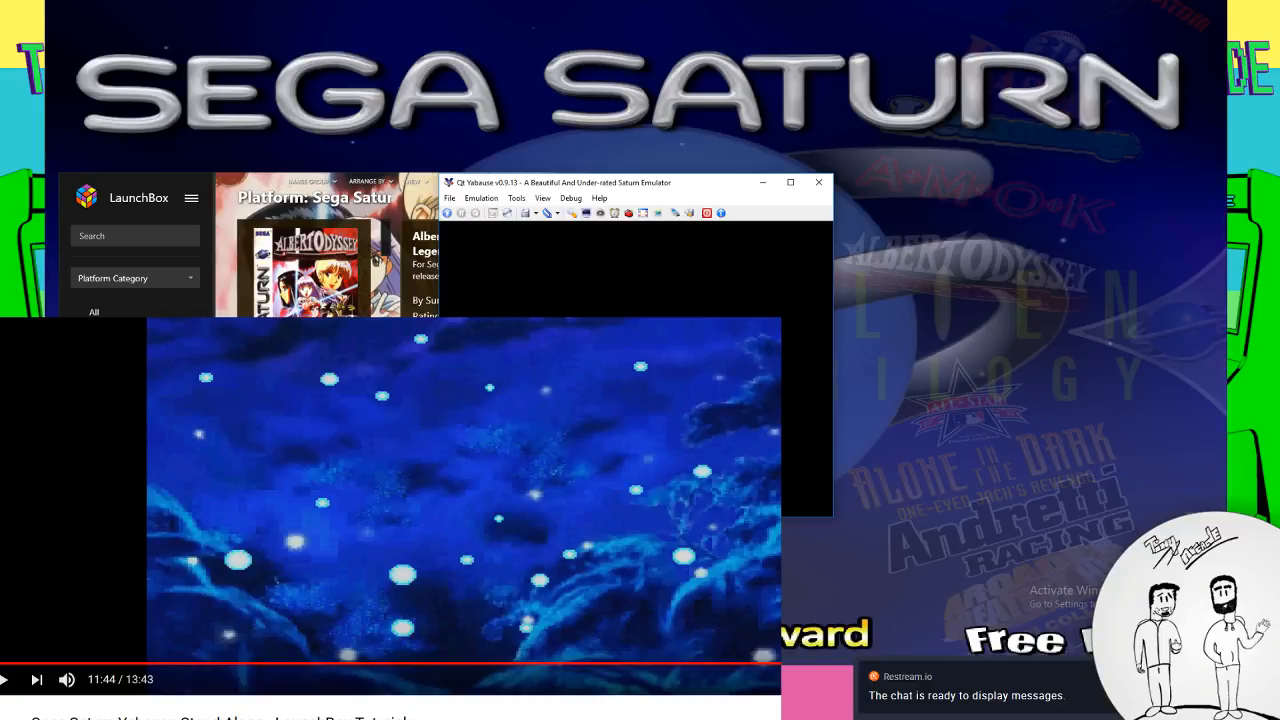
Close Yabause and launch Albert Odyssey: Legend of Eldean from LaunchBox to test the emulator without a BIOS
{"action": "left_click", "coordinate": [818, 182]}
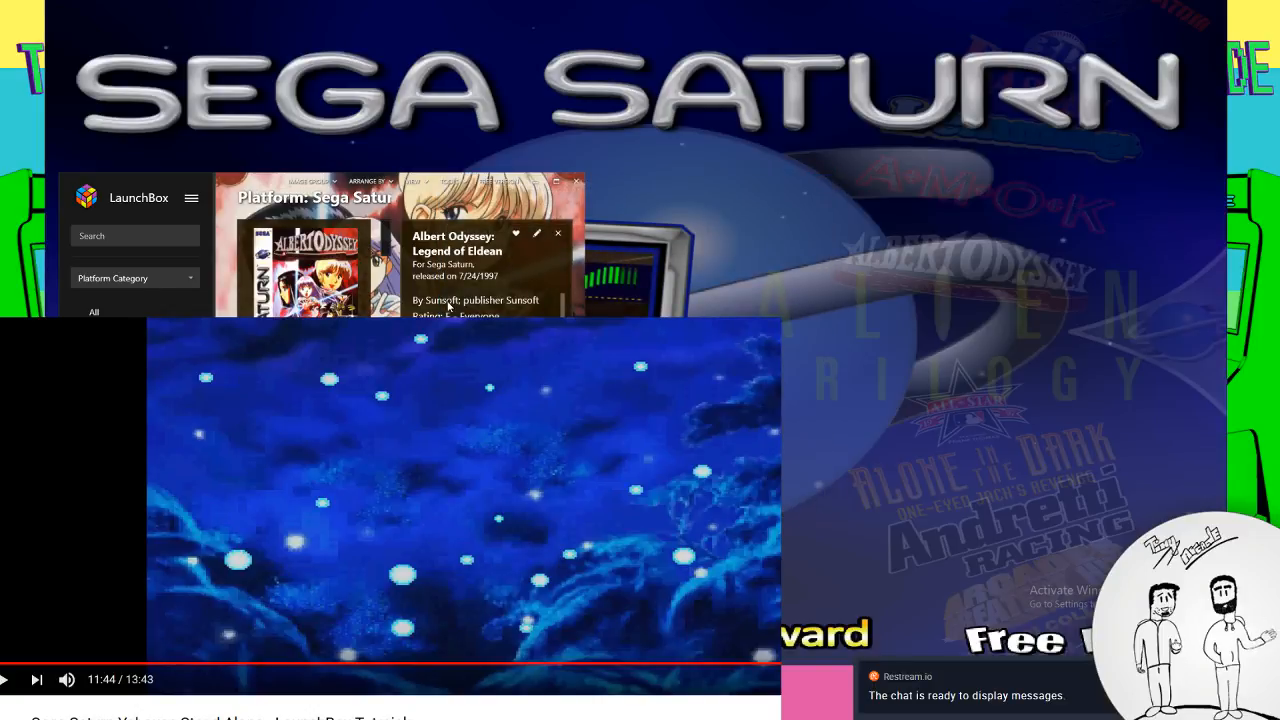
{"action": "right_click", "coordinate": [299, 306]}
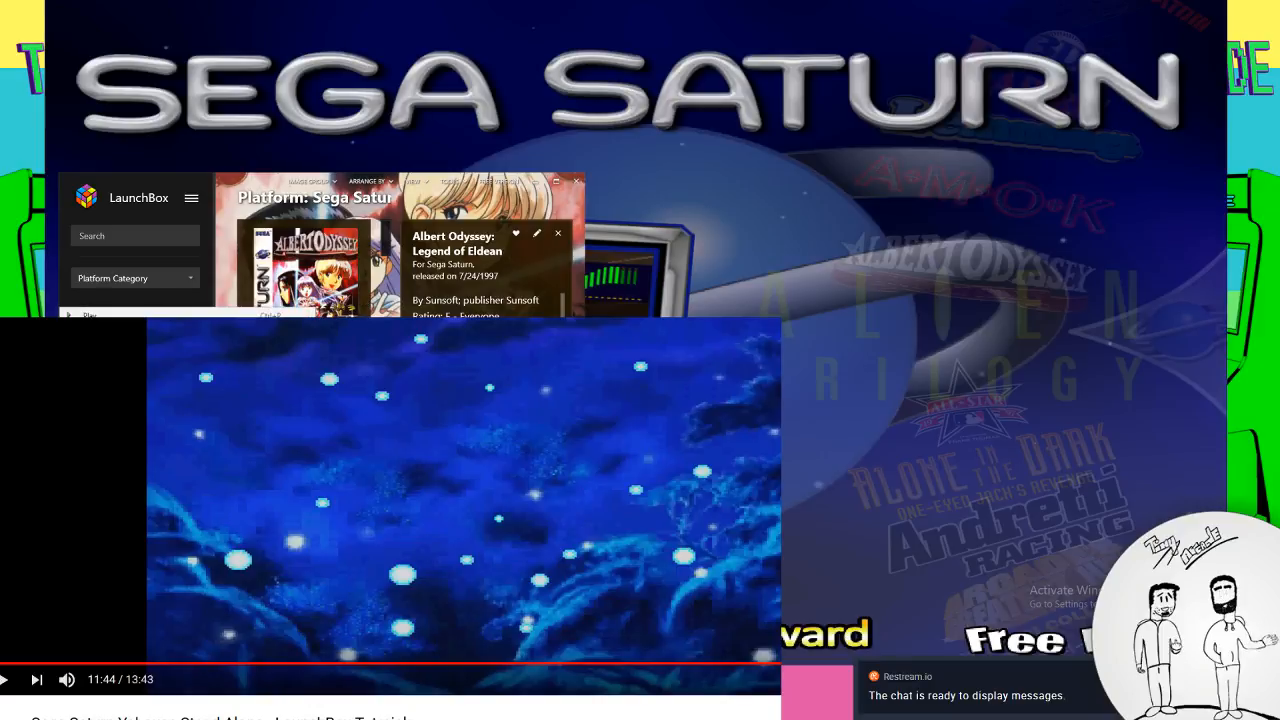
{"action": "left_click", "coordinate": [286, 317]}
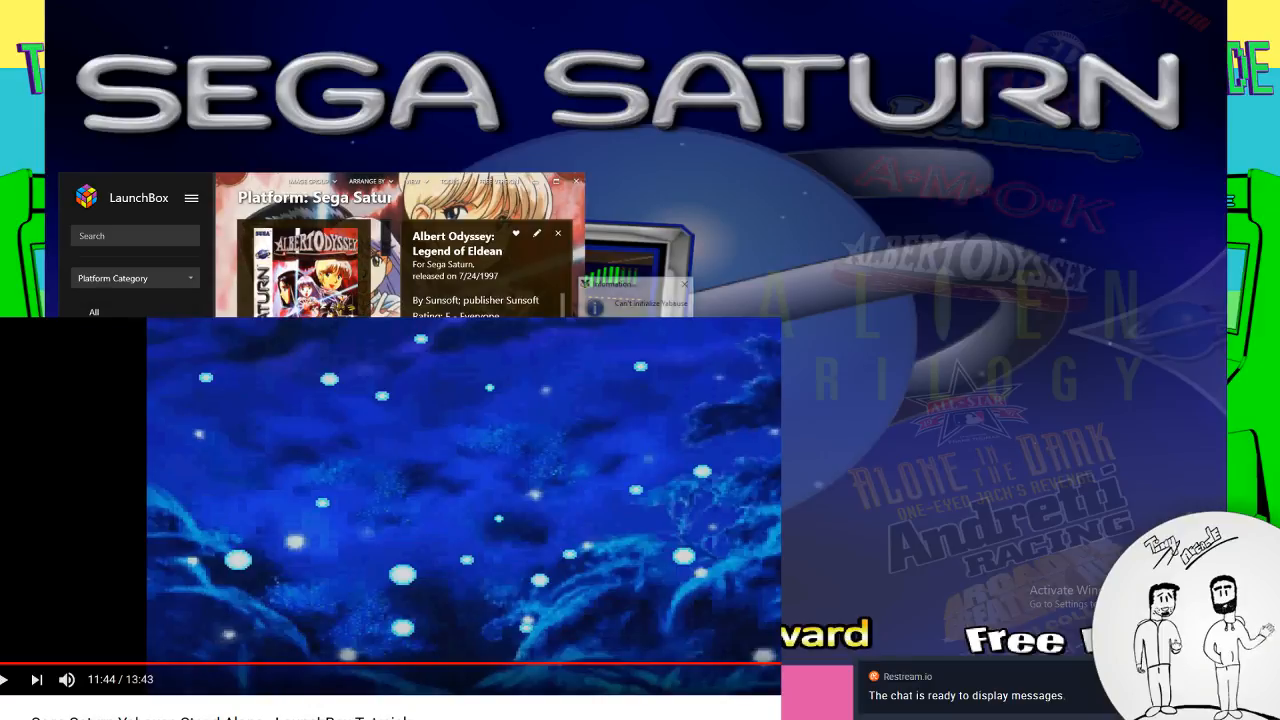
Dismiss the Yabause message and replay the tutorial's Saturn game launch from about 11:37
{"action": "key", "text": "Return"}
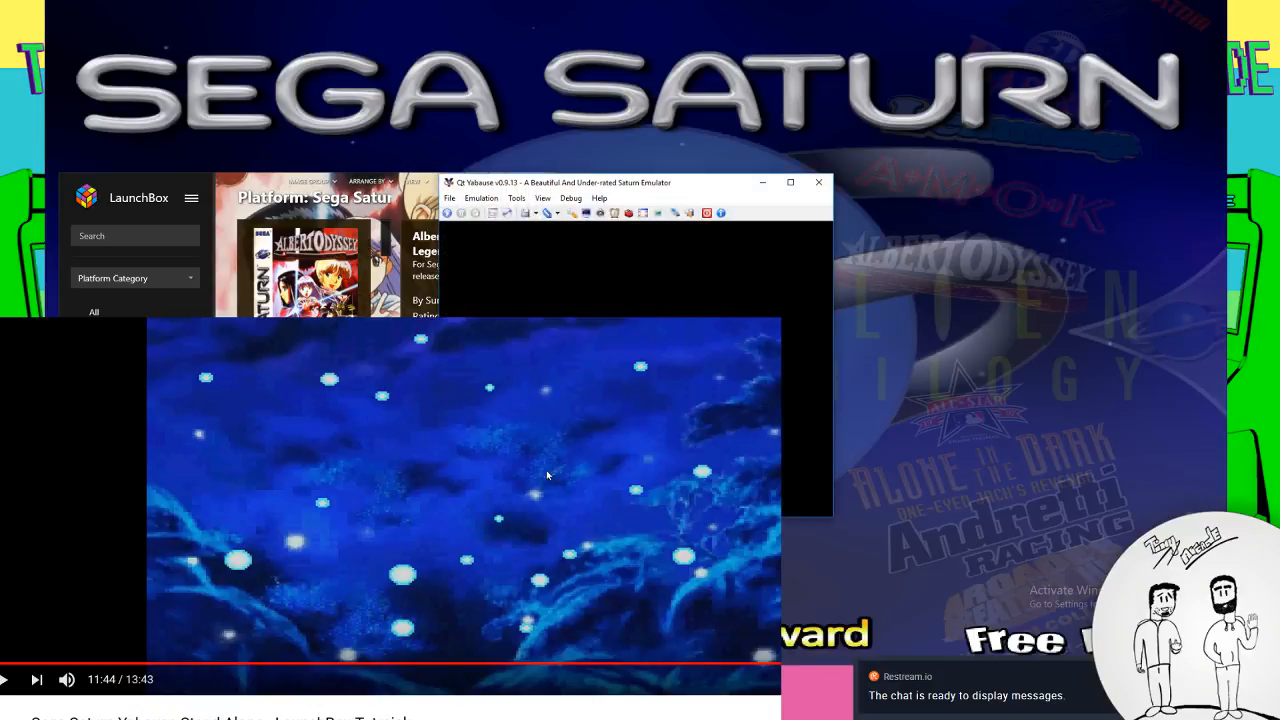
{"action": "left_click", "coordinate": [873, 663]}
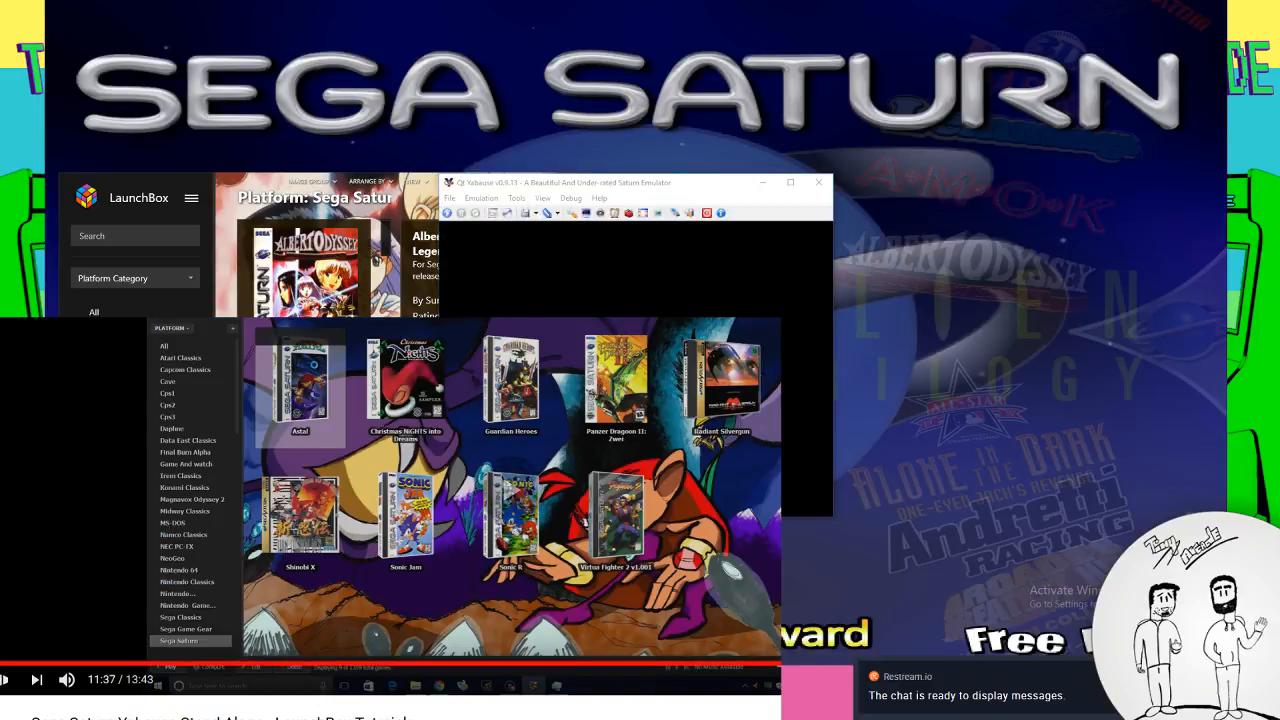
{"action": "left_click", "coordinate": [857, 663]}
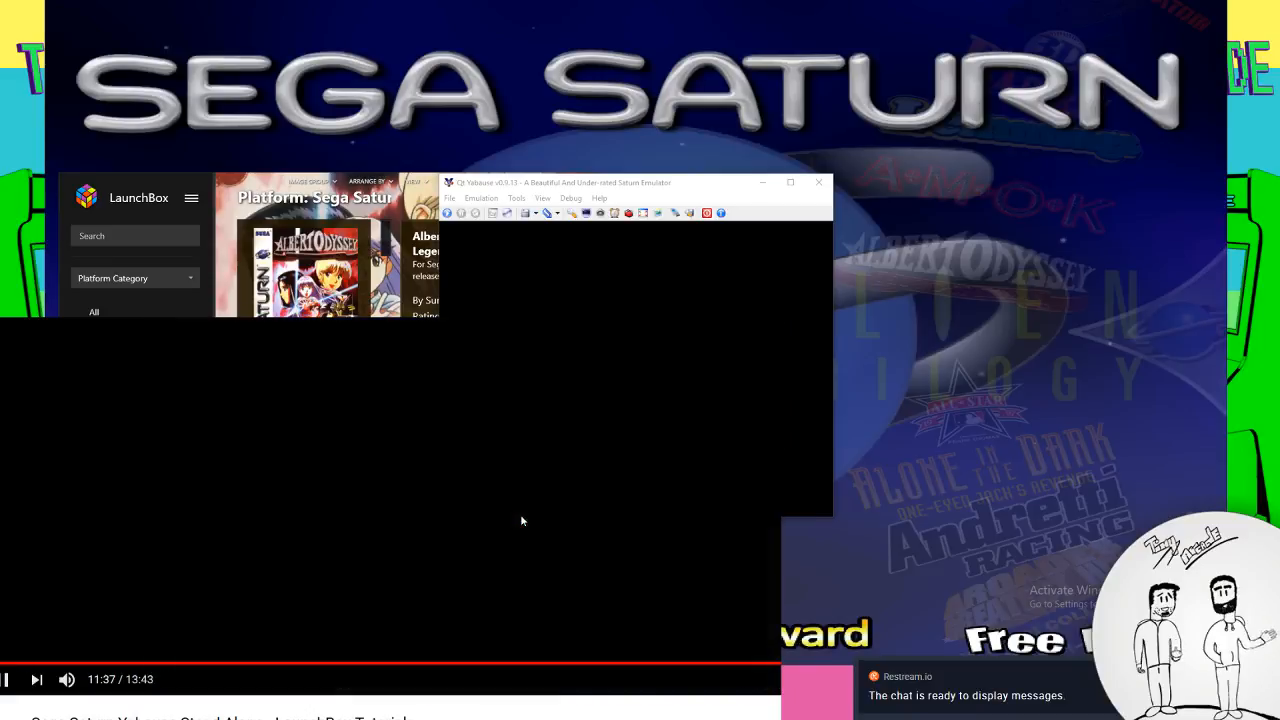
Examine the viewer comments below the tutorial for advice on running Yabause with LaunchBox
{"action": "scroll", "coordinate": [594, 540], "scroll_direction": "down", "scroll_amount": 3}
{"action": "scroll", "coordinate": [594, 540], "scroll_direction": "down", "scroll_amount": 2}
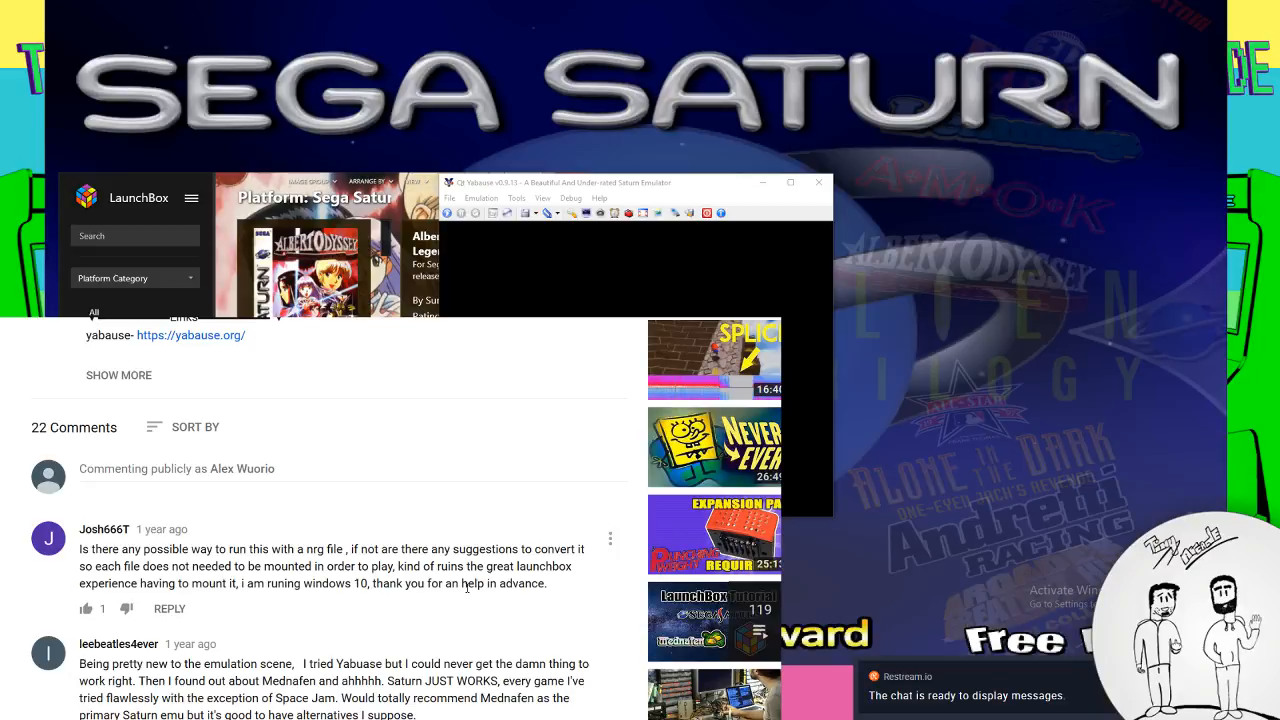
{"action": "scroll", "coordinate": [466, 588], "scroll_direction": "down", "scroll_amount": 3}
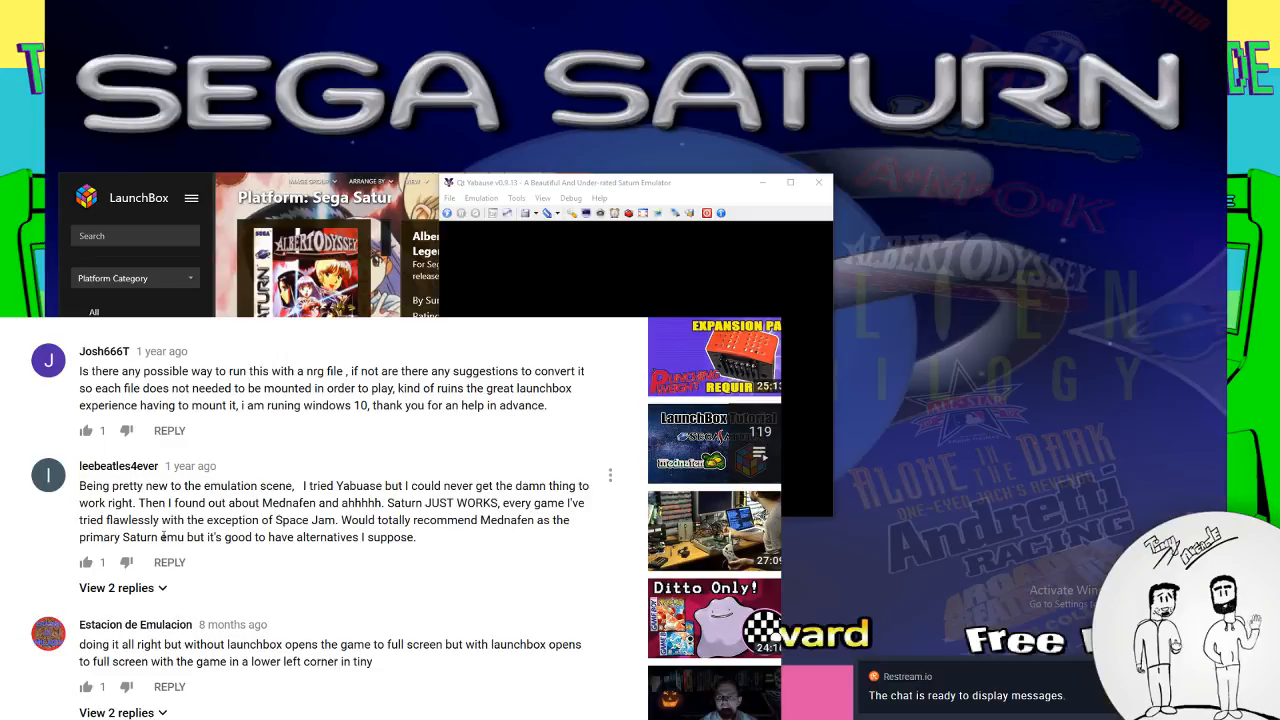
{"action": "scroll", "coordinate": [163, 537], "scroll_direction": "down", "scroll_amount": 3}
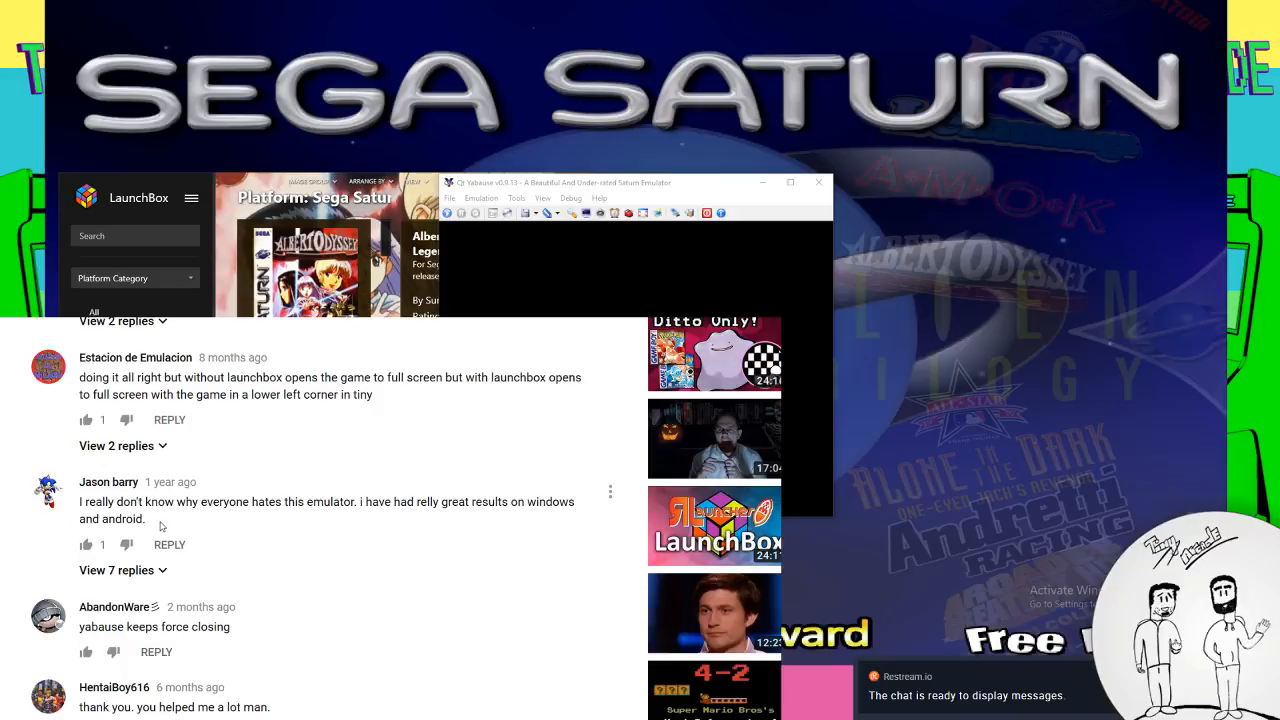
{"action": "scroll", "coordinate": [160, 524], "scroll_direction": "down", "scroll_amount": 2}
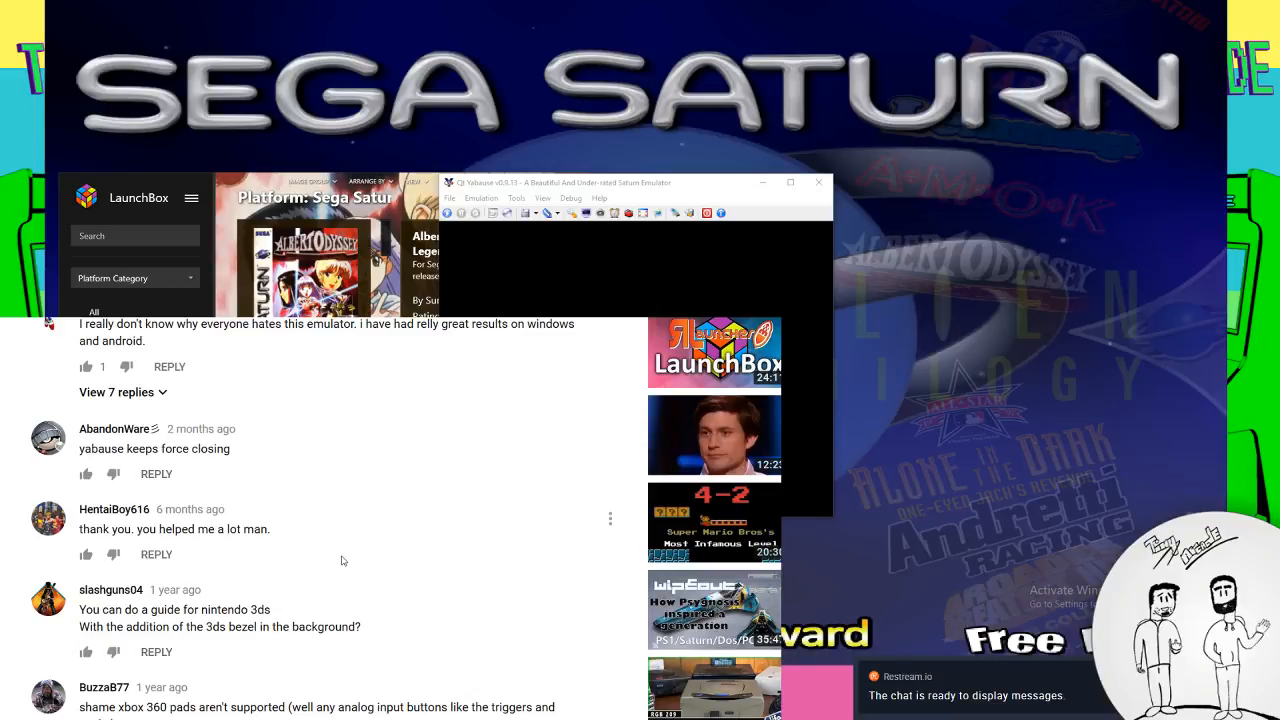
{"action": "scroll", "coordinate": [339, 559], "scroll_direction": "down", "scroll_amount": 3}
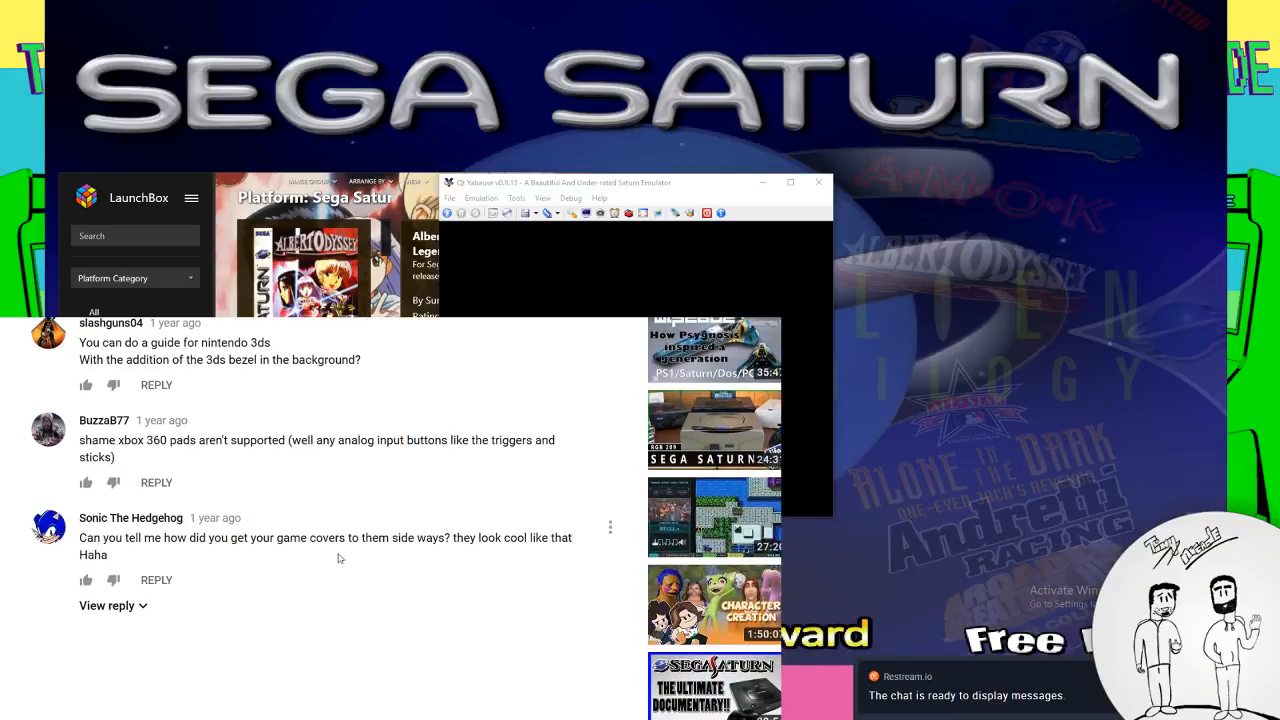
{"action": "scroll", "coordinate": [339, 559], "scroll_direction": "down", "scroll_amount": 2}
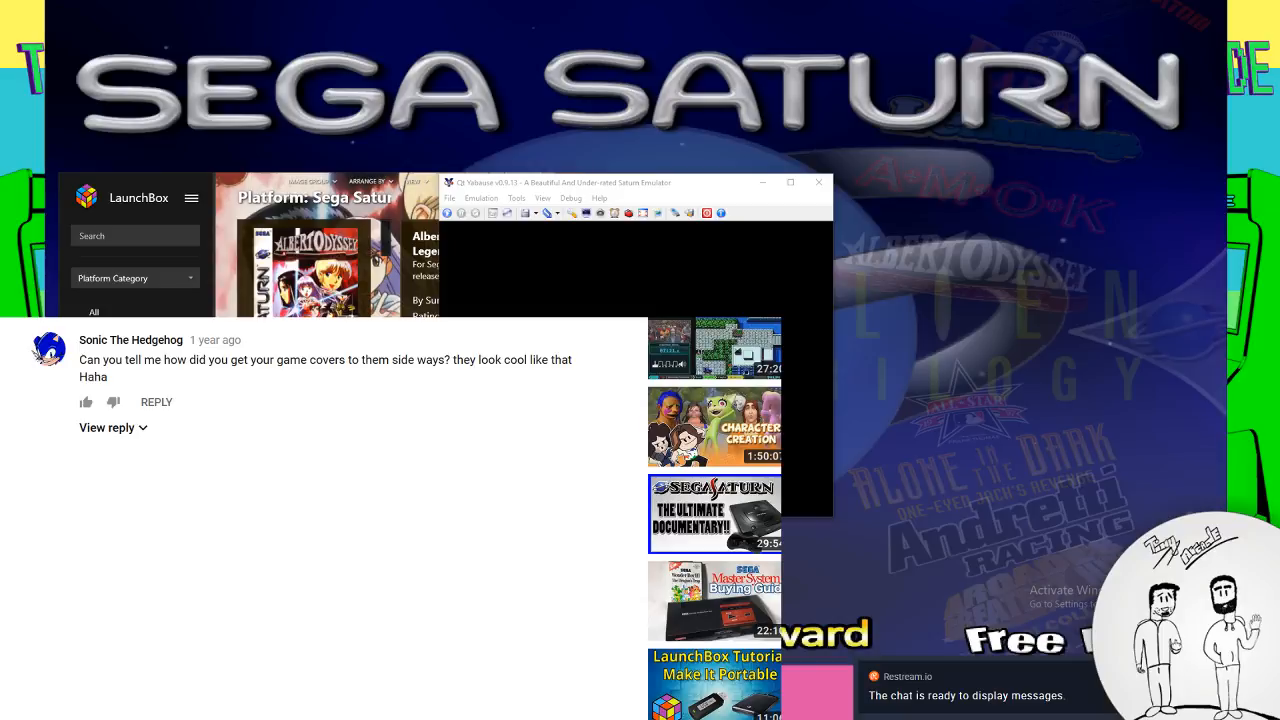
Set the Yabause BIOS to SS - BIOS V1.01.bin from the Sega Saturn emulator's Saturn Bios folder and save the settings
{"action": "left_click", "coordinate": [450, 198]}
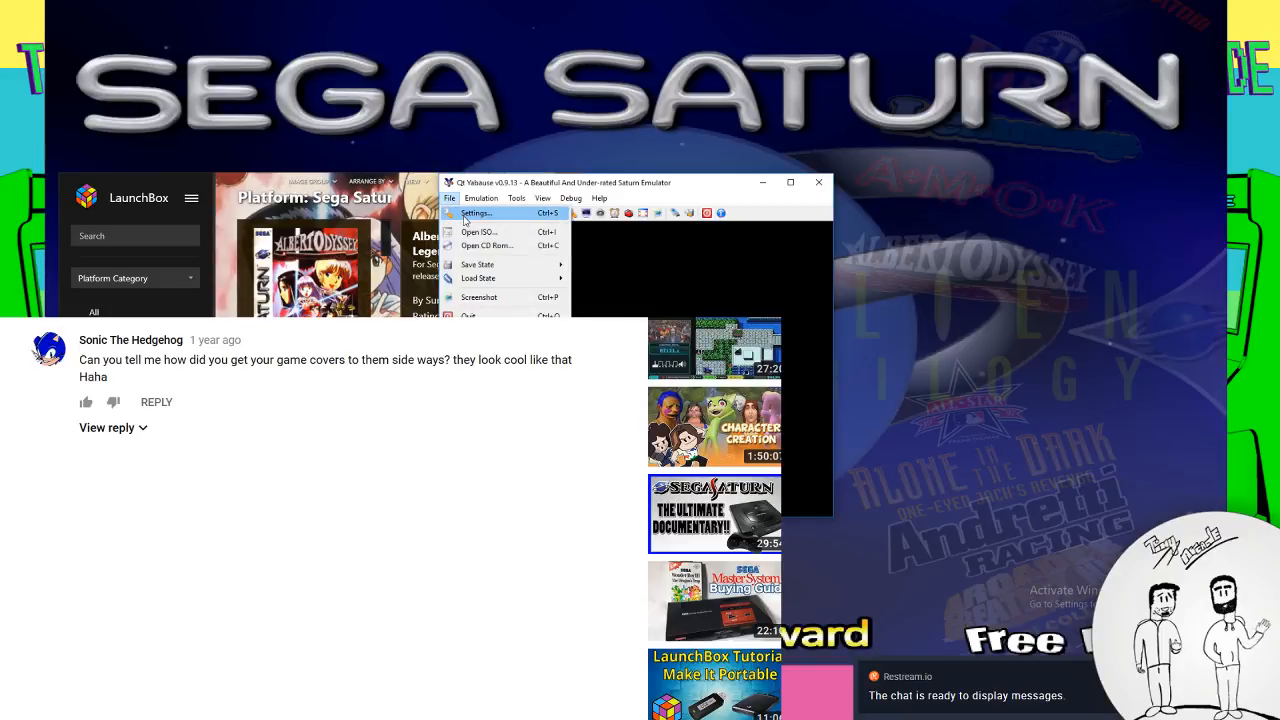
{"action": "left_click", "coordinate": [464, 216]}
{"action": "left_click", "coordinate": [771, 257]}
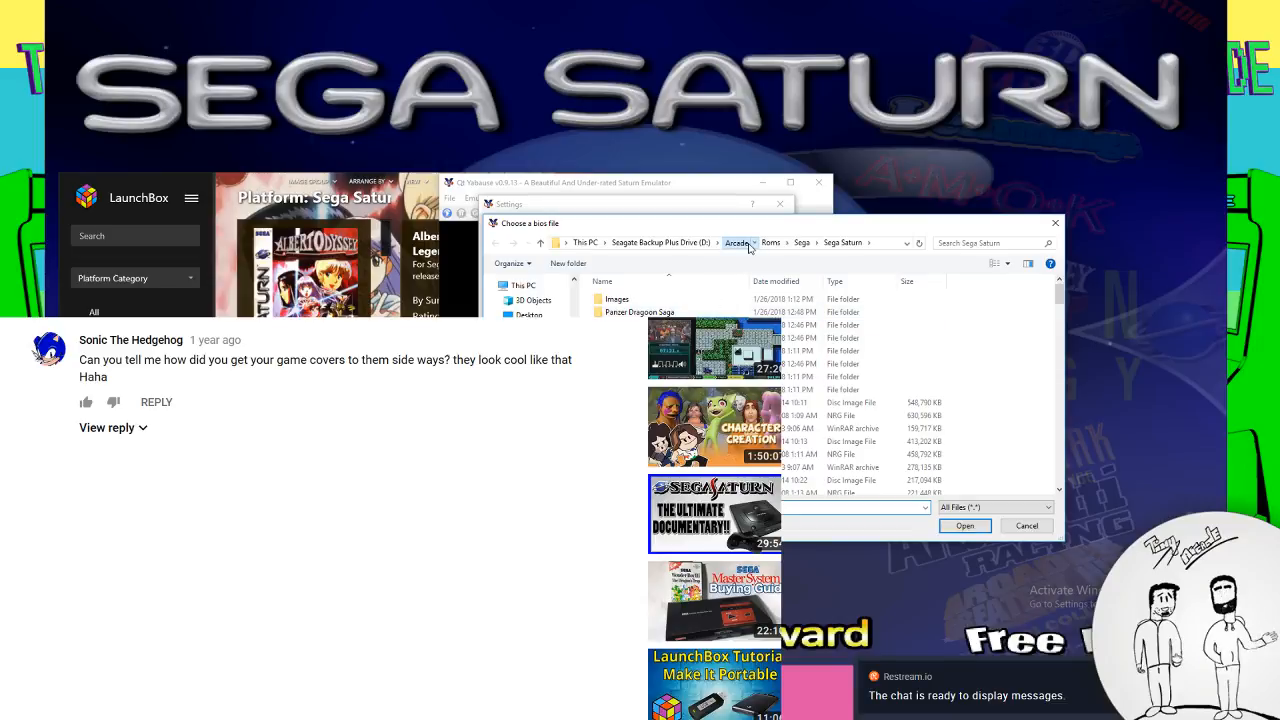
{"action": "left_click", "coordinate": [745, 243]}
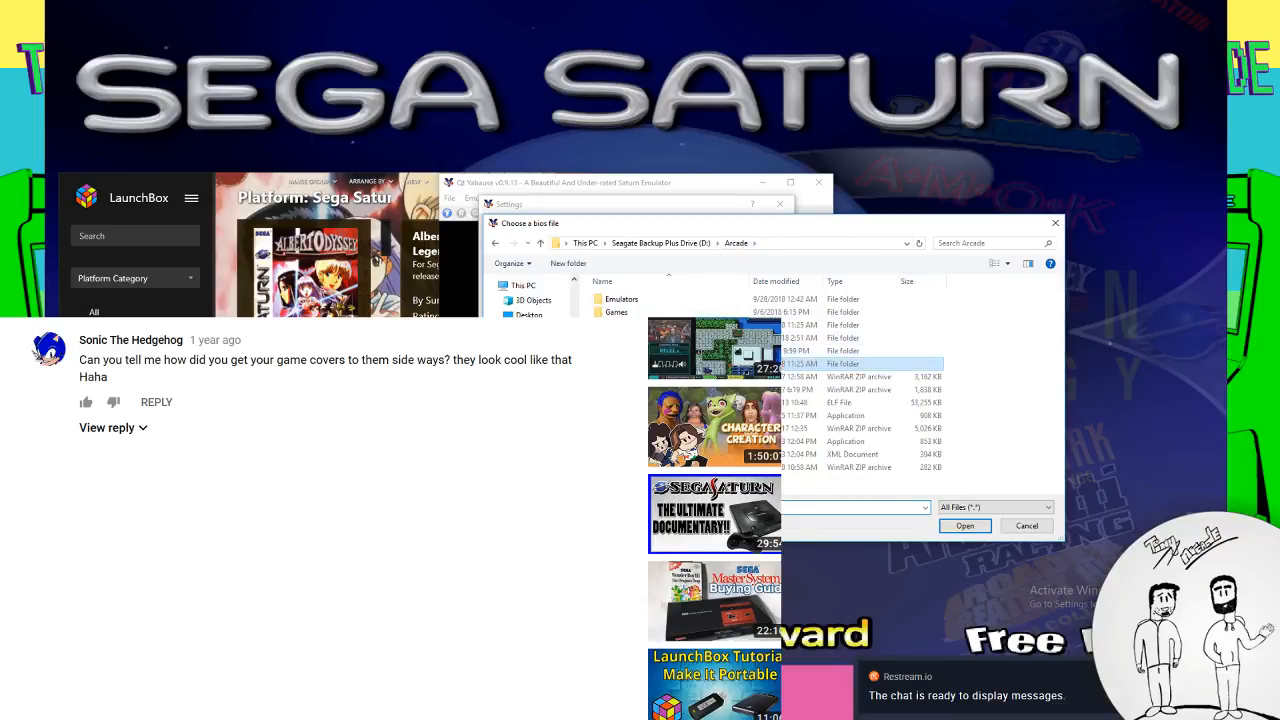
{"action": "double_click", "coordinate": [622, 303]}
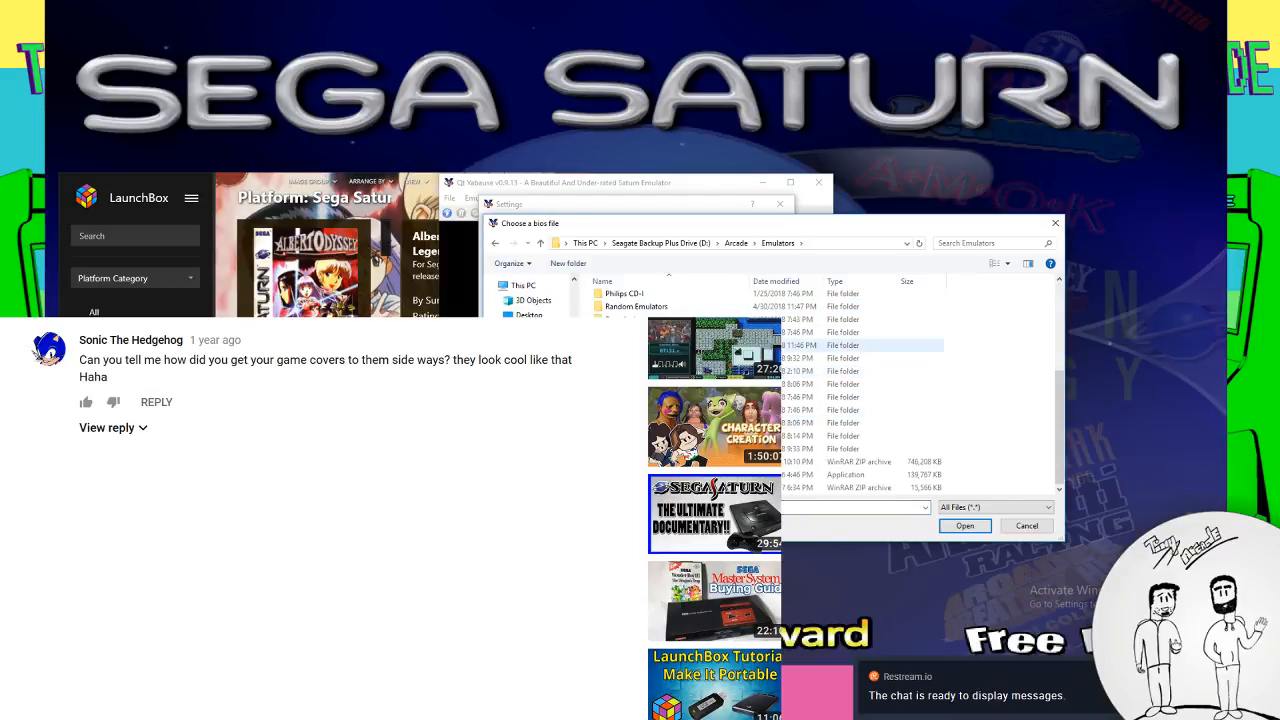
{"action": "double_click", "coordinate": [700, 345]}
{"action": "double_click", "coordinate": [700, 394]}
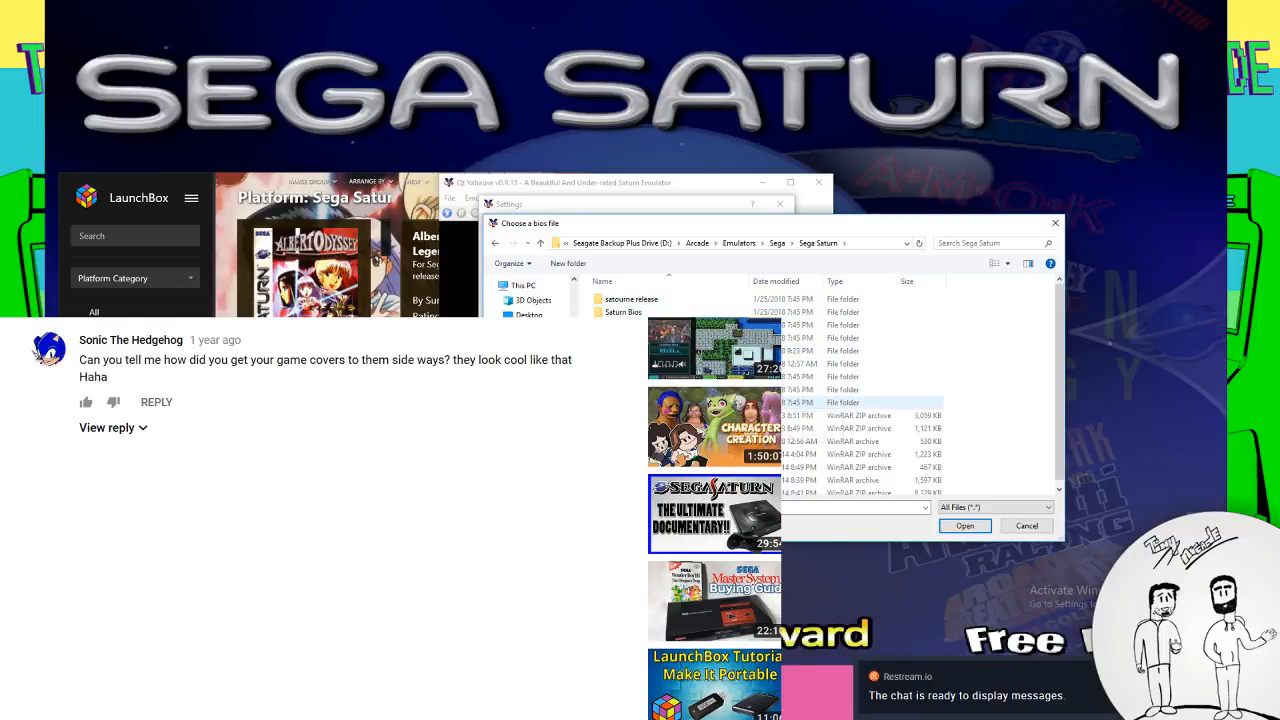
{"action": "double_click", "coordinate": [790, 389]}
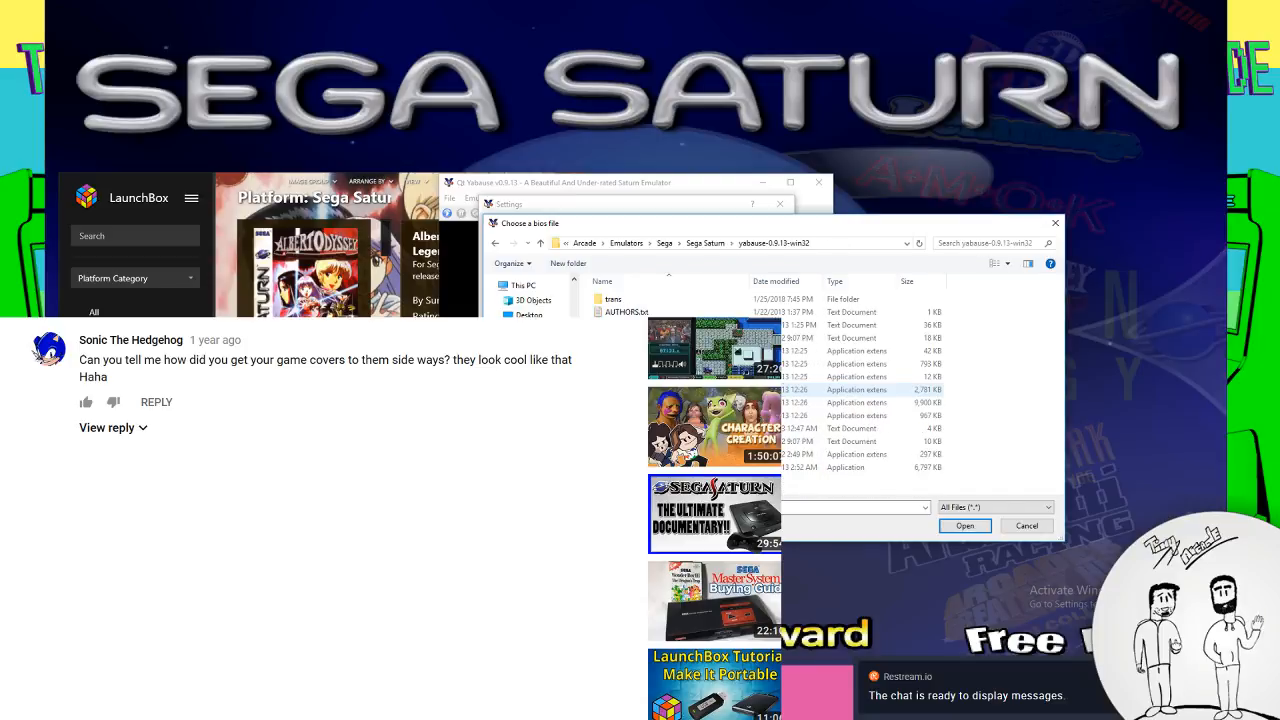
{"action": "left_click", "coordinate": [493, 243]}
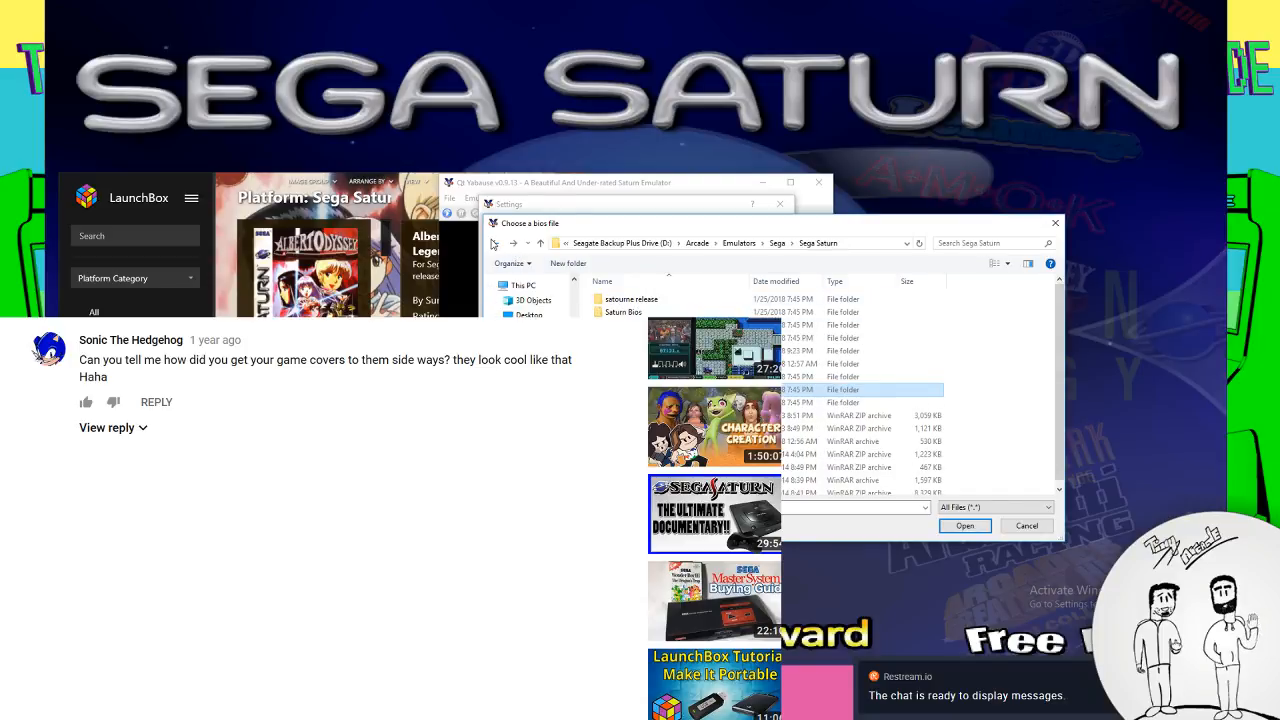
{"action": "double_click", "coordinate": [623, 312]}
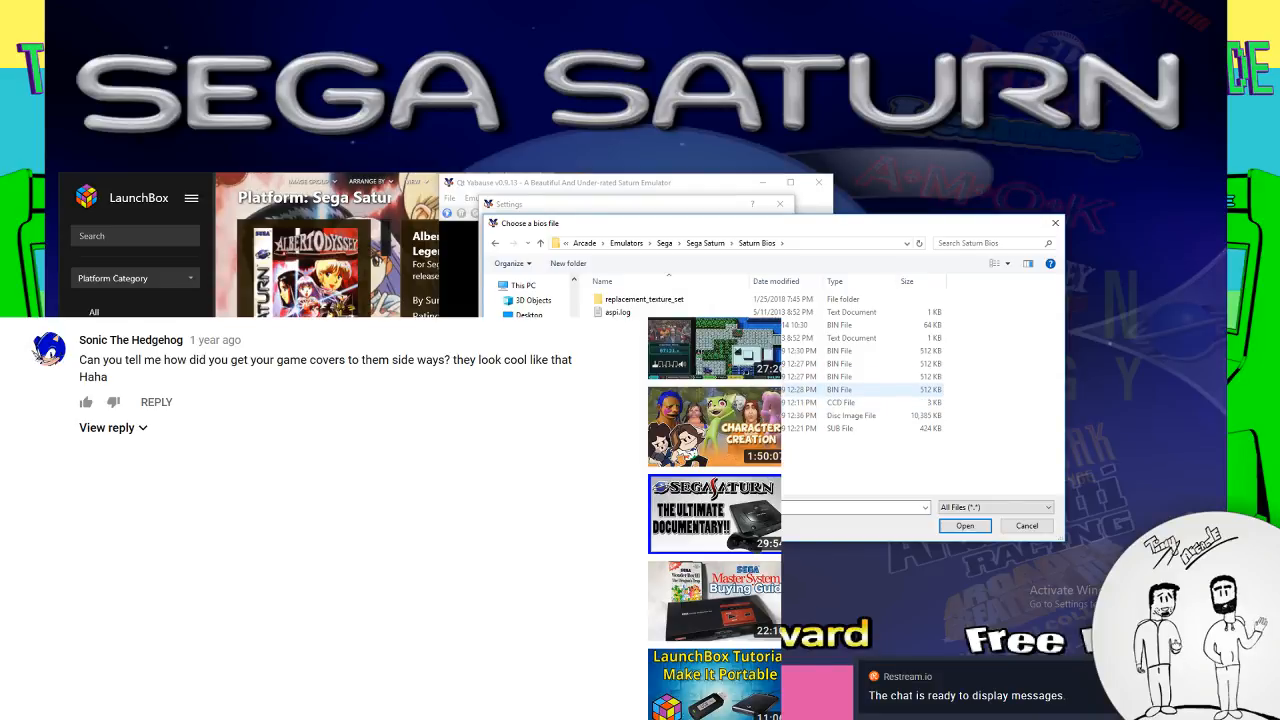
{"action": "double_click", "coordinate": [645, 390]}
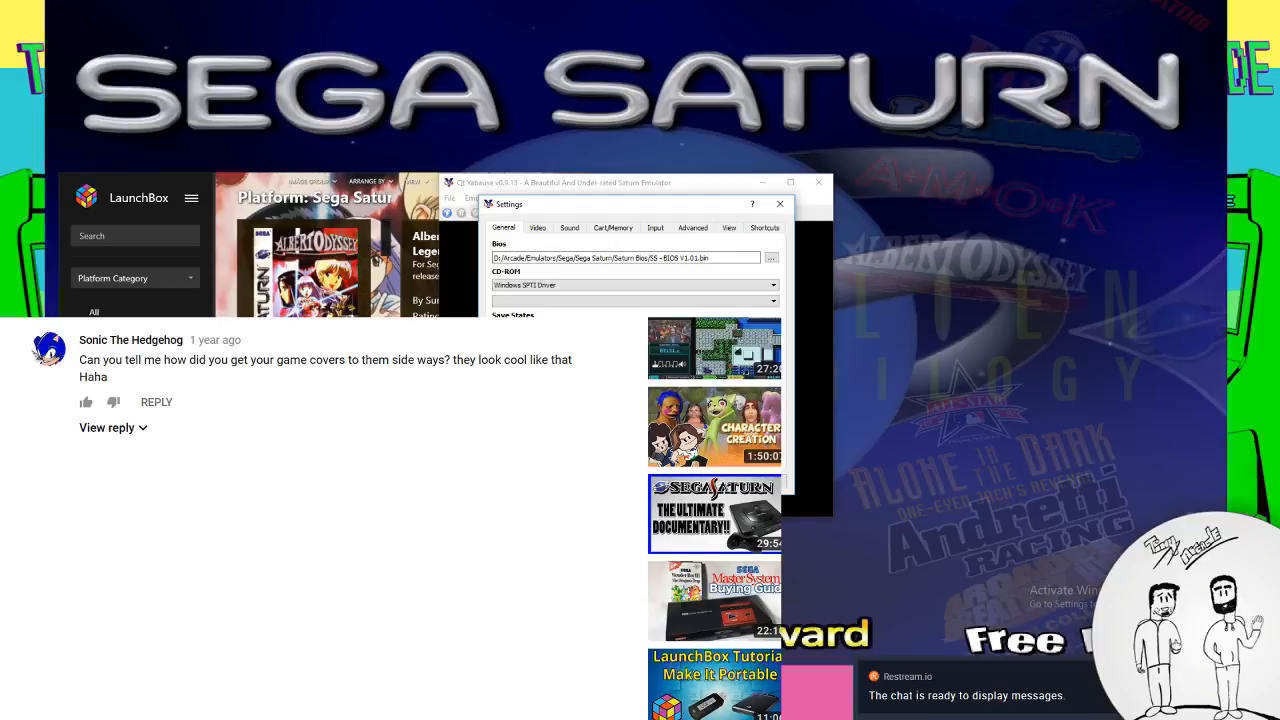
{"action": "key", "text": "Return"}
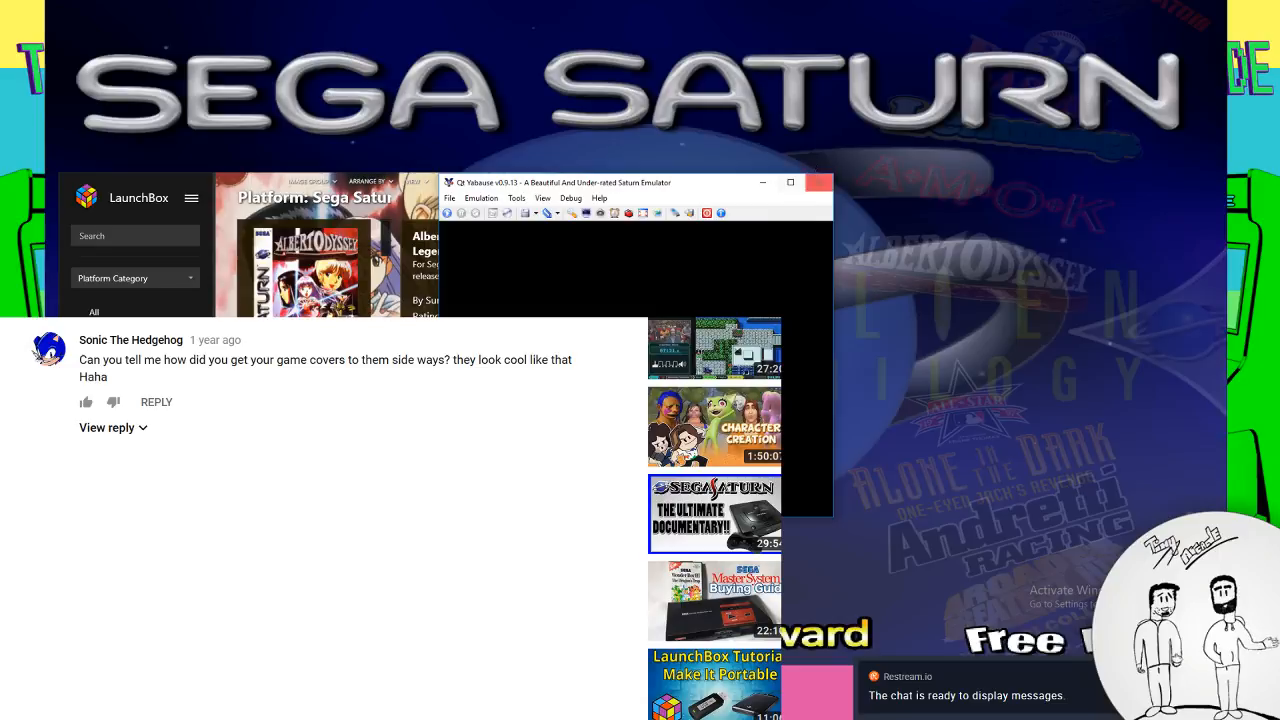
Close Yabause, relaunch Albert Odyssey: Legend of Eldean from LaunchBox, and move the emulator window clear of the LaunchBox window
{"action": "left_click", "coordinate": [820, 183]}
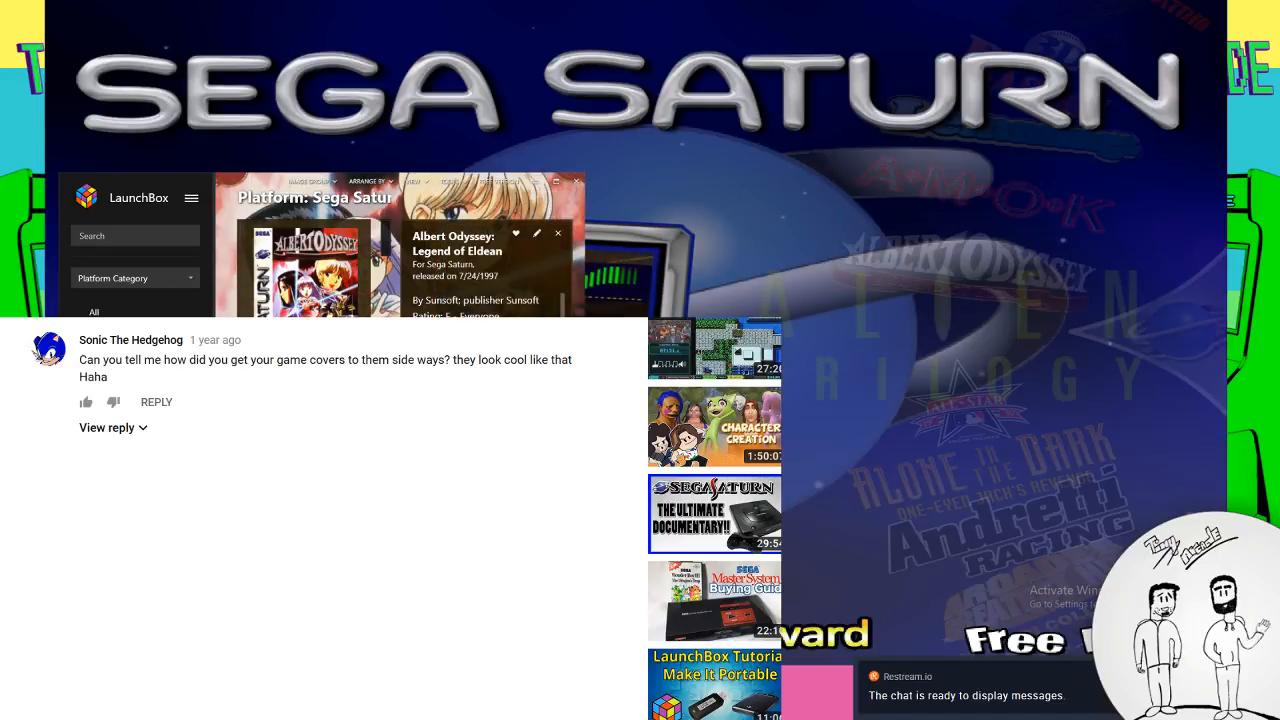
{"action": "right_click", "coordinate": [92, 311]}
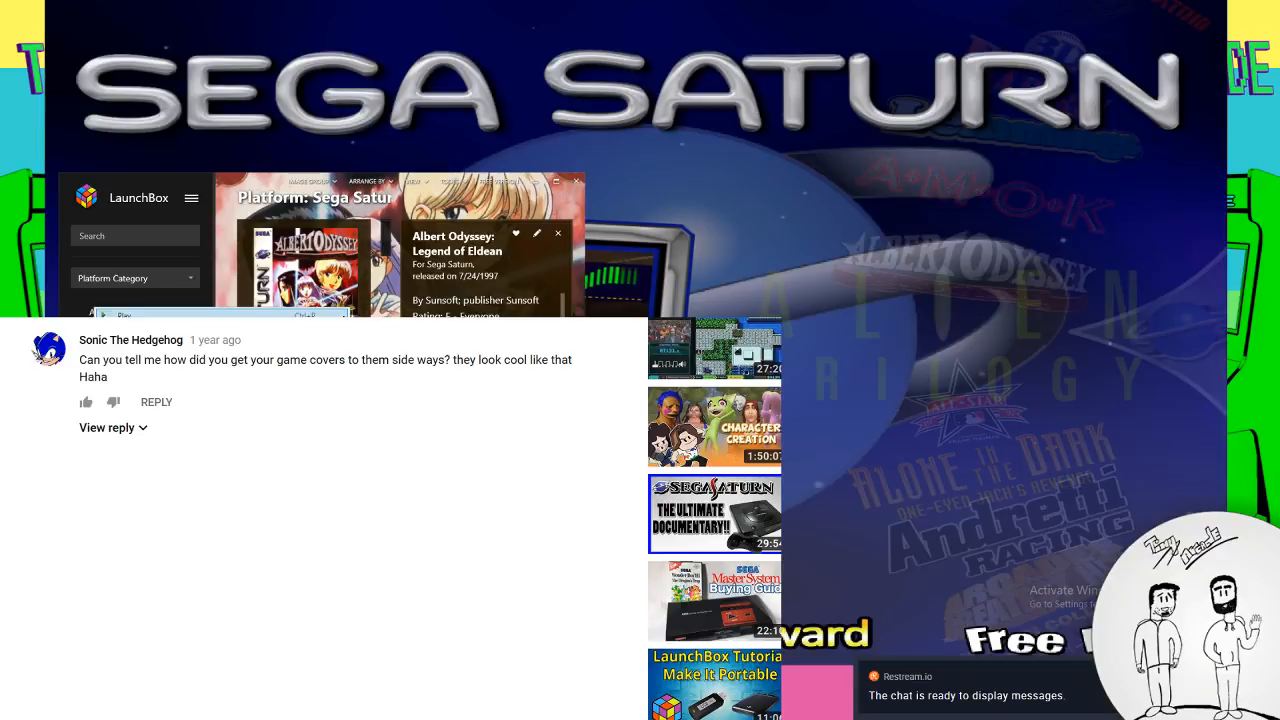
{"action": "left_click", "coordinate": [330, 316]}
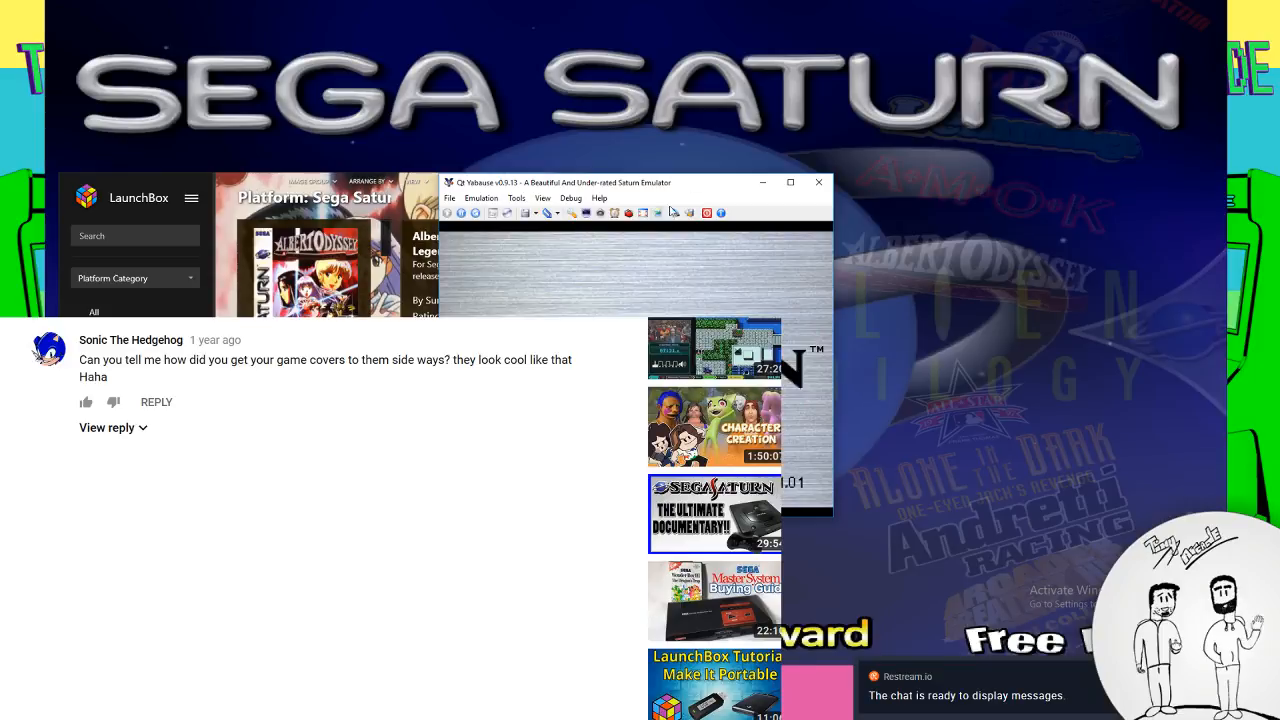
{"action": "left_click_drag", "start_coordinate": [682, 194], "coordinate": [807, 114]}
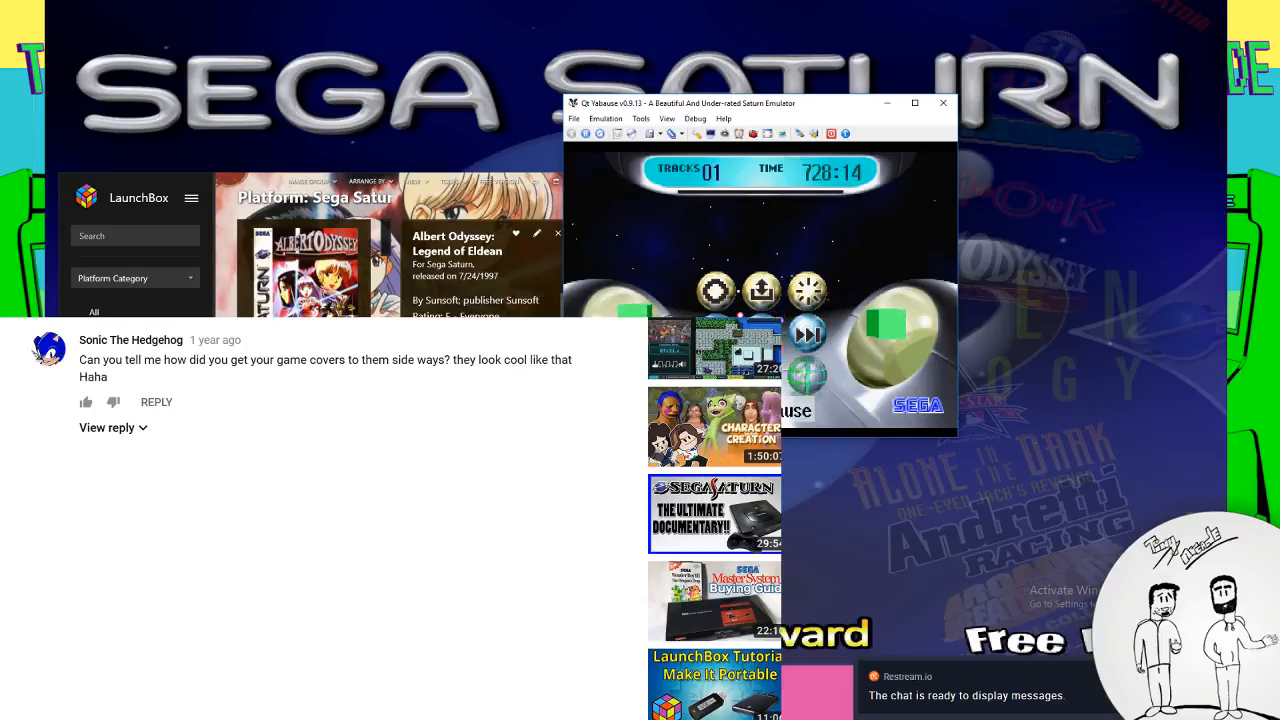
{"action": "left_click_drag", "start_coordinate": [812, 105], "coordinate": [902, 76]}
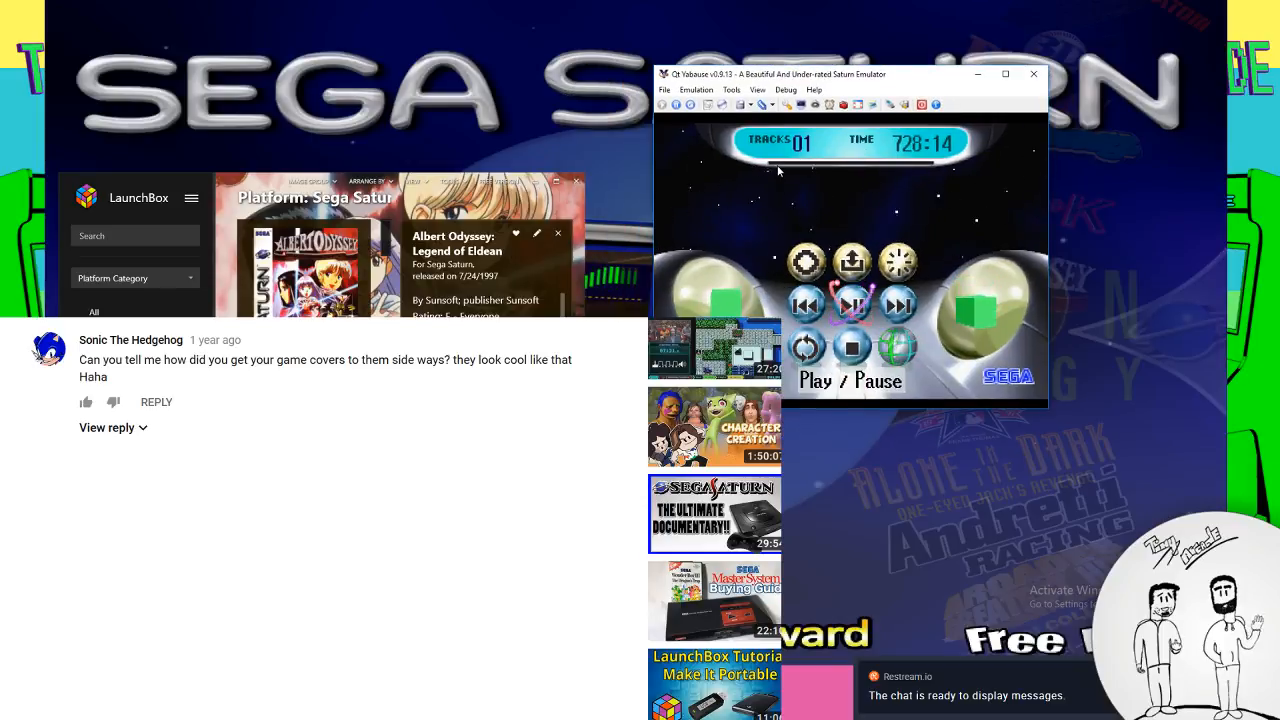
{"action": "left_click_drag", "start_coordinate": [921, 76], "coordinate": [1006, 60]}
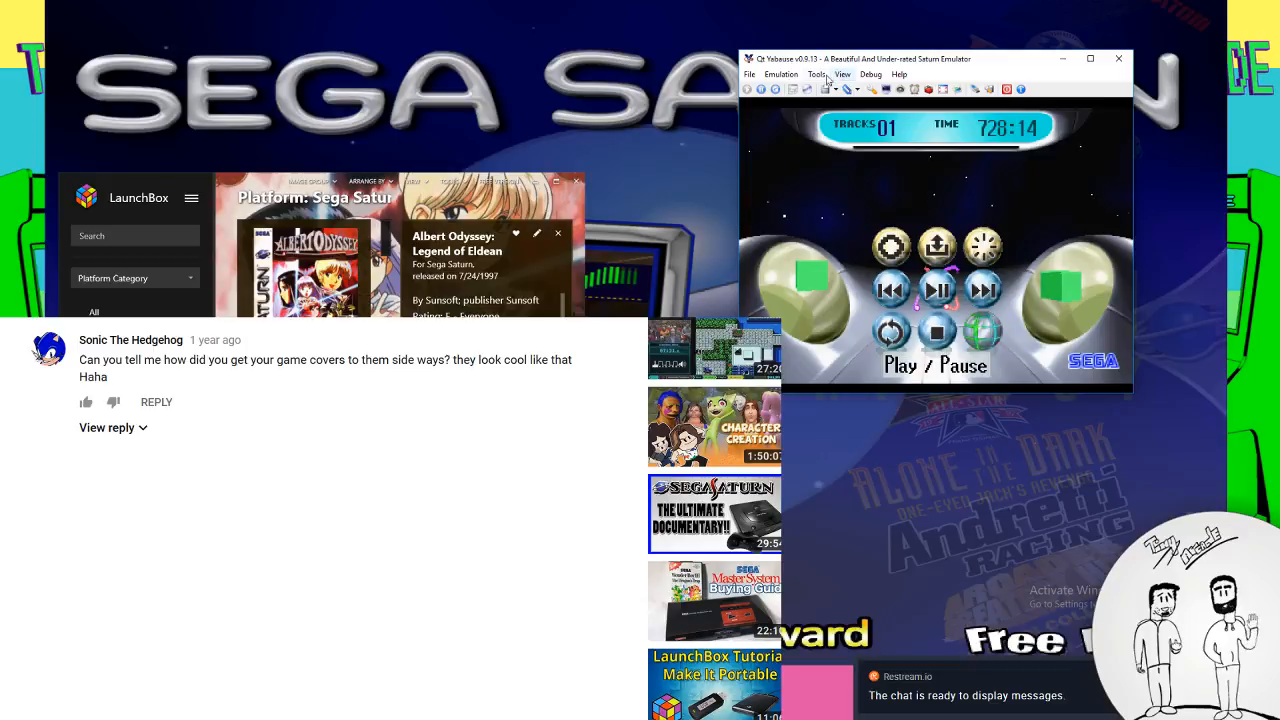
Clear the BIOS path in Yabause's general settings, save the settings, and dismiss the resulting message
{"action": "left_click", "coordinate": [750, 75]}
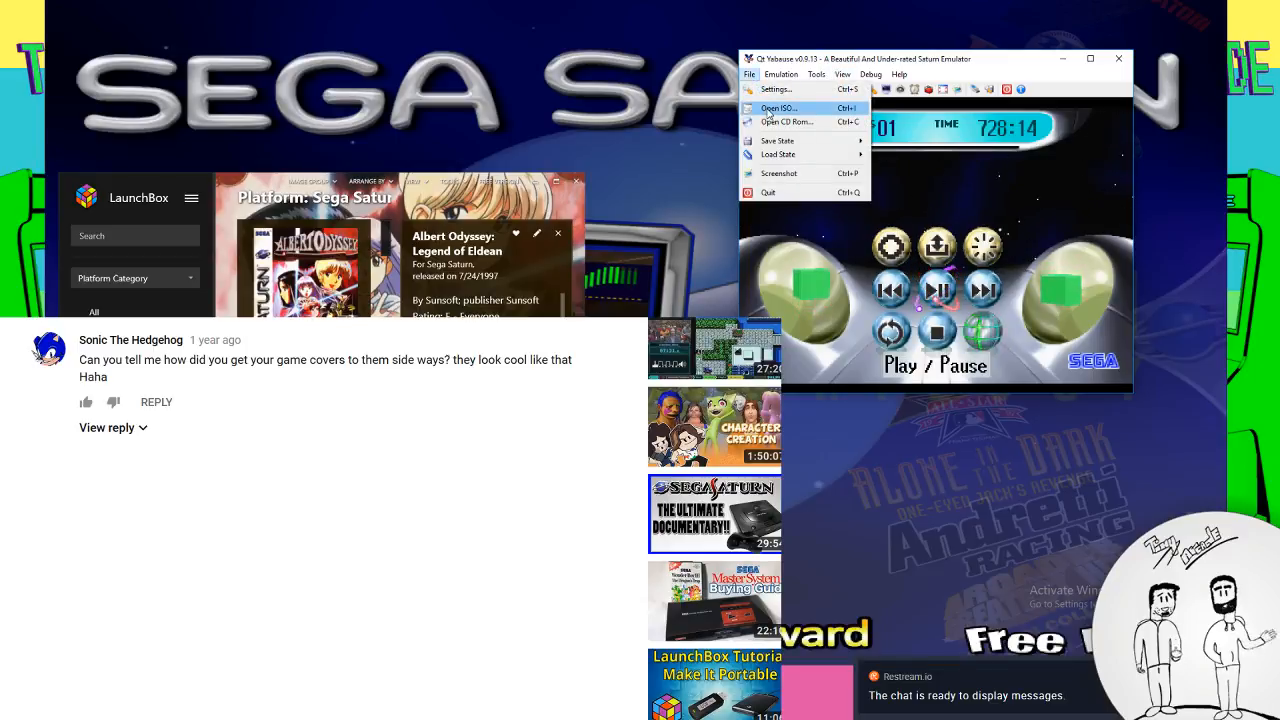
{"action": "left_click", "coordinate": [774, 90]}
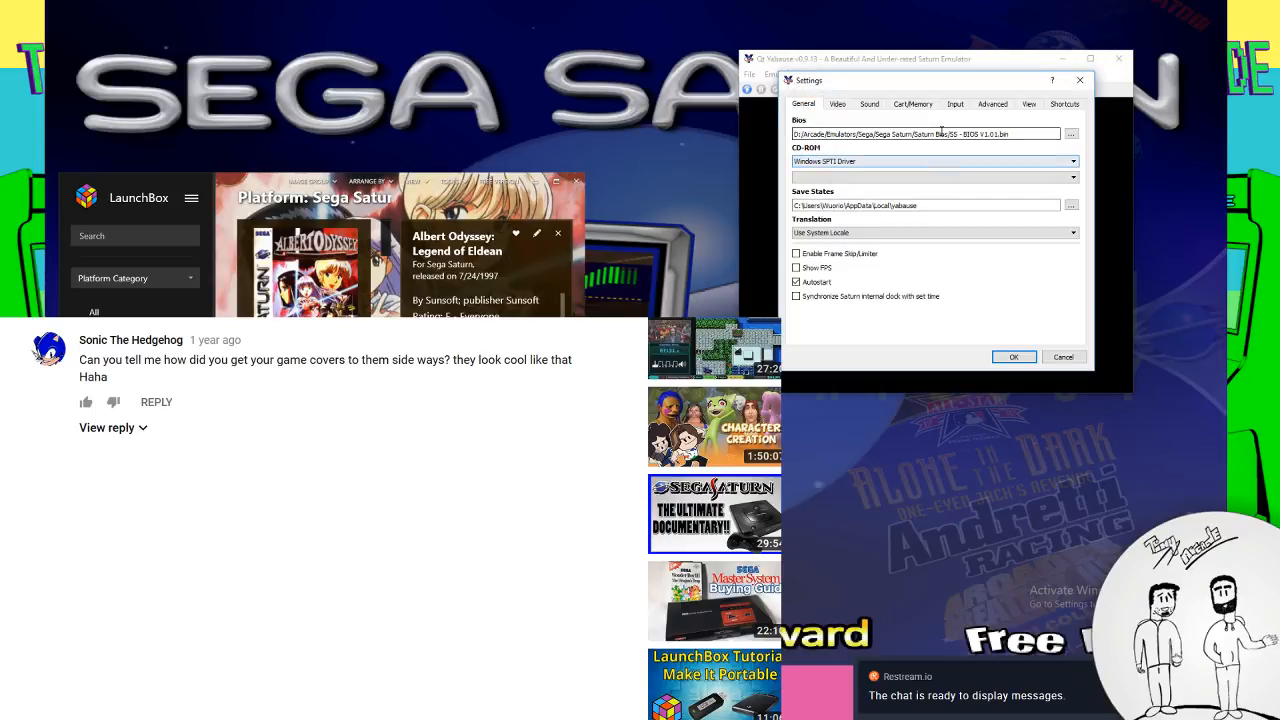
{"action": "triple_click", "coordinate": [941, 133]}
{"action": "key", "text": "BackSpace"}
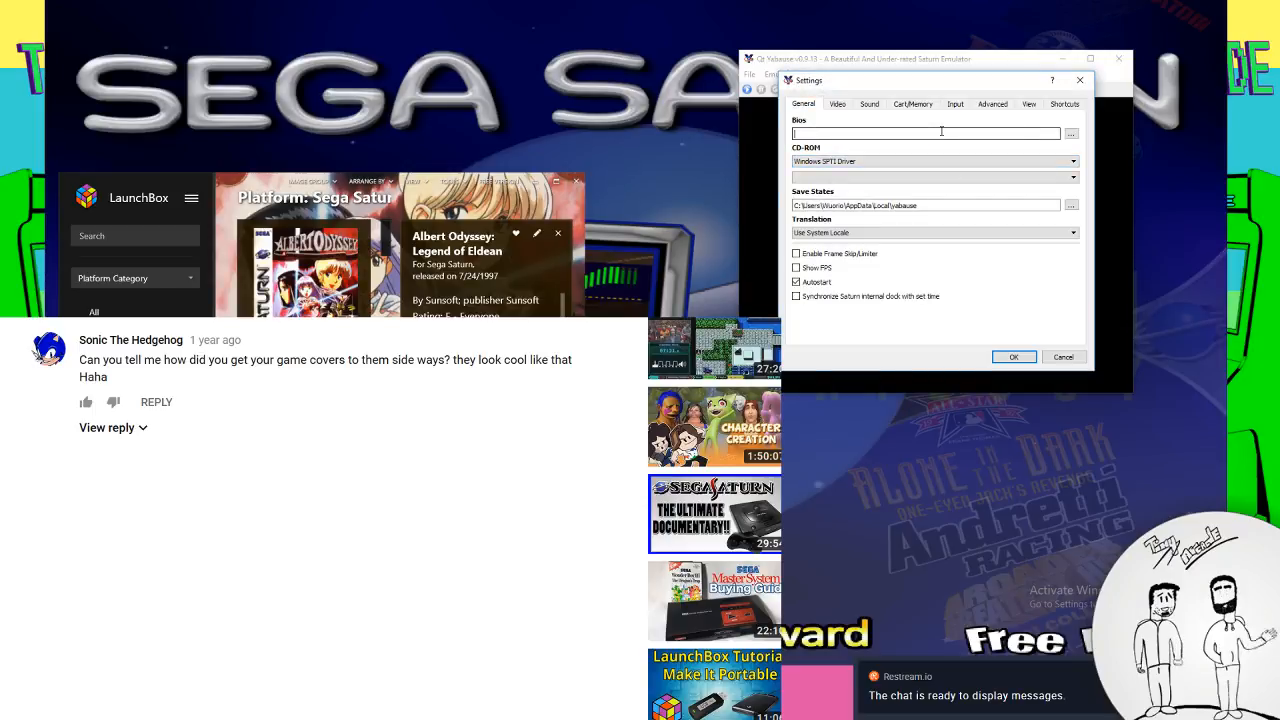
{"action": "left_click", "coordinate": [1014, 357]}
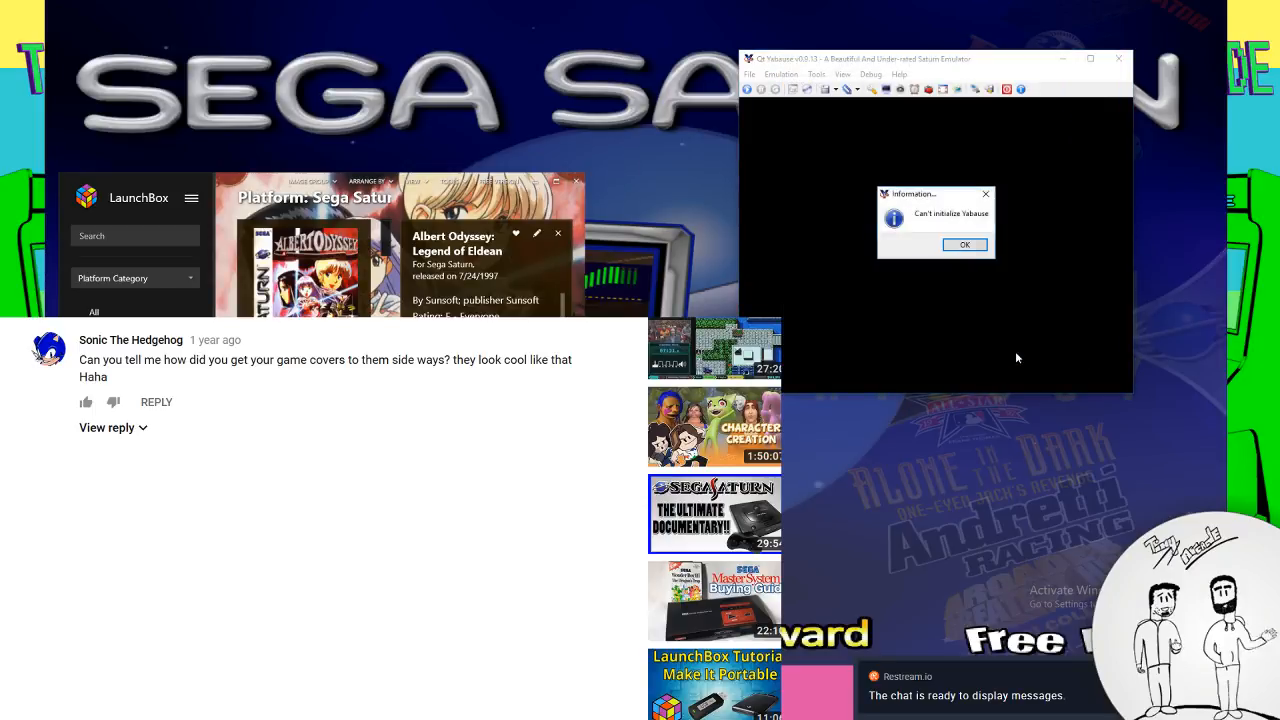
{"action": "left_click", "coordinate": [963, 245]}
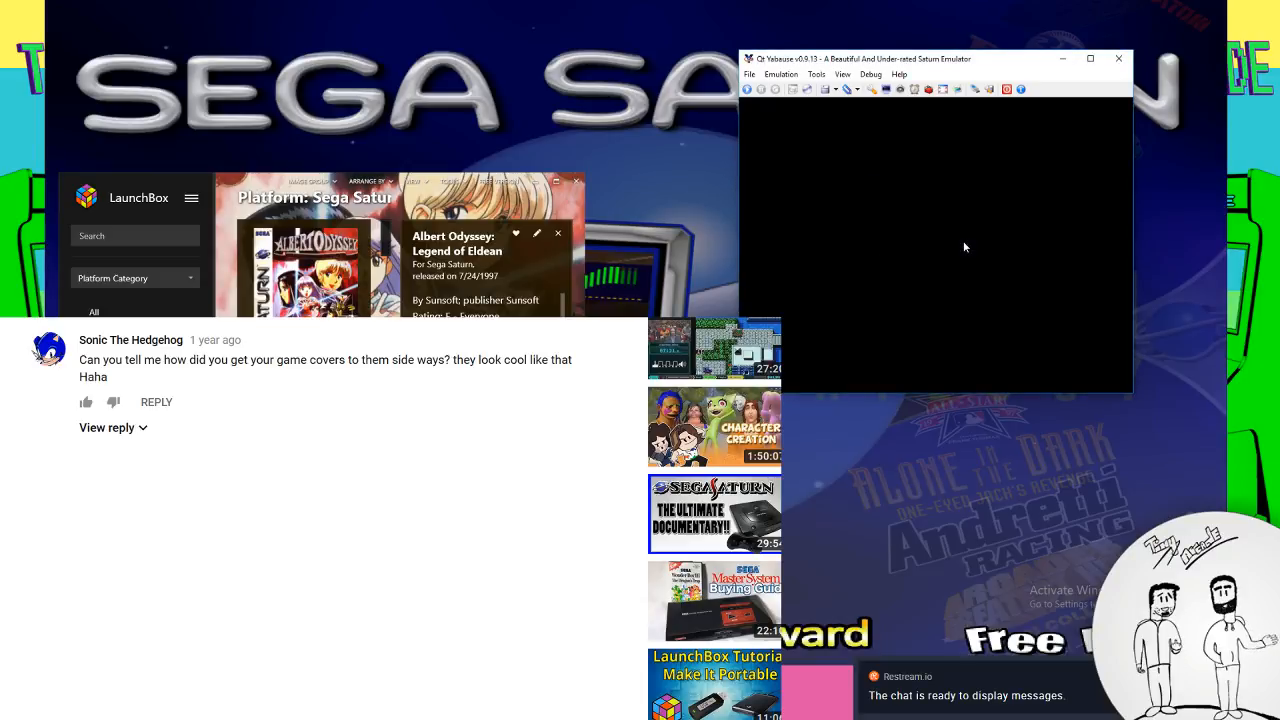
Try twice to run the emulation in Yabause without a BIOS, dismissing the message each time
{"action": "left_click", "coordinate": [749, 90]}
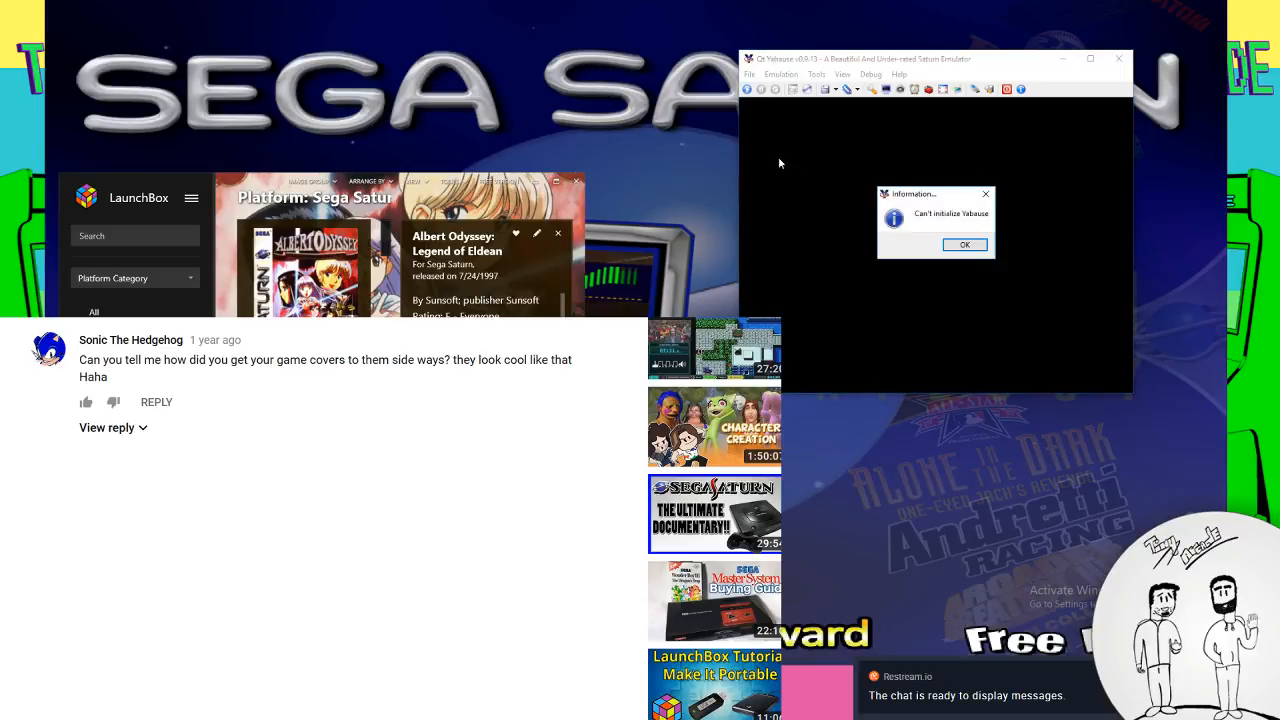
{"action": "left_click", "coordinate": [966, 245]}
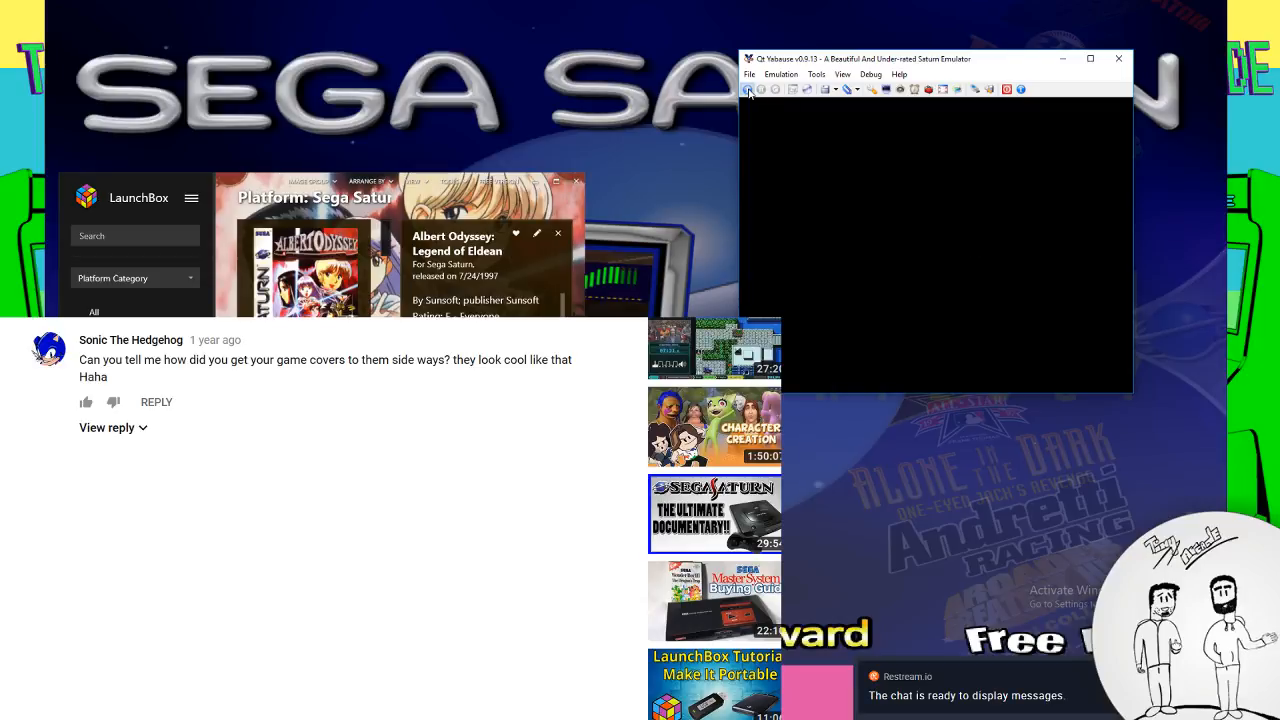
{"action": "left_click", "coordinate": [747, 90]}
{"action": "left_click", "coordinate": [966, 246]}
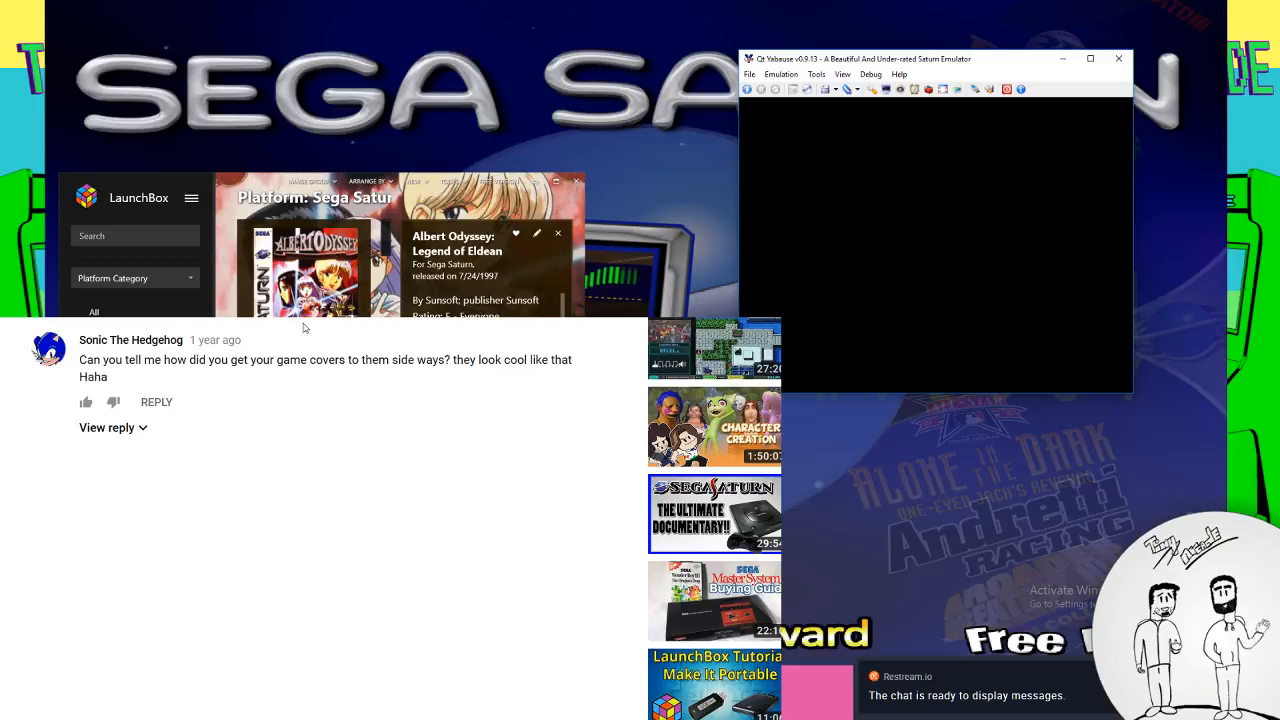
Return to the tutorial video, then switch to the File Explorer folder containing Yabause.ahk and Yabause.isd
{"action": "scroll", "coordinate": [325, 596], "scroll_direction": "up", "scroll_amount": 15}
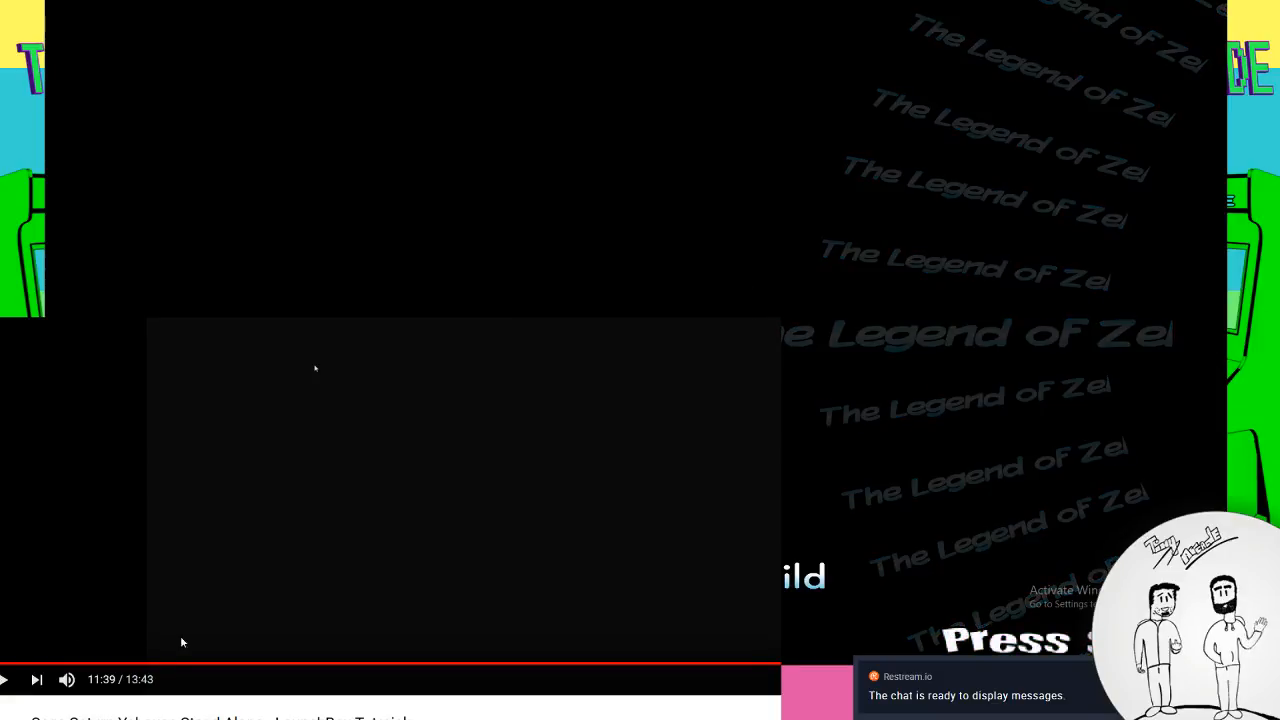
{"action": "left_click", "coordinate": [178, 719]}
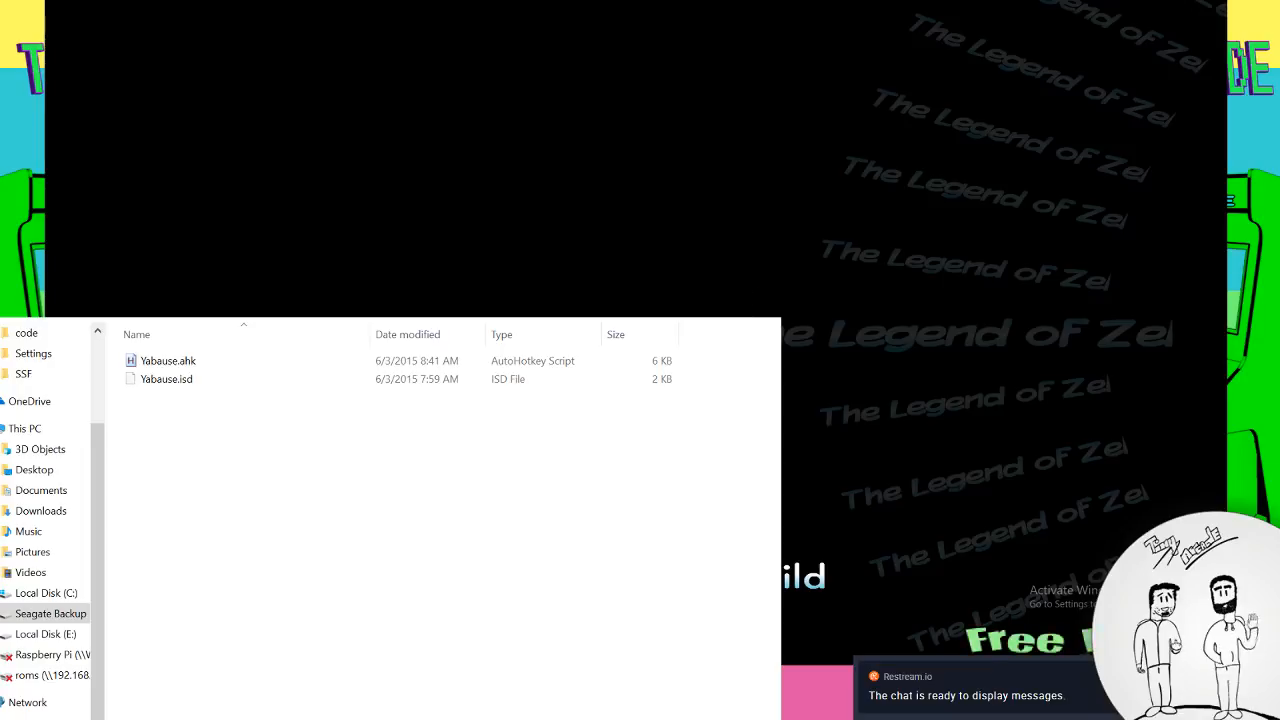
Browse from the Yabause module folder up to Hyperspin1.5.1 and open its Settings folder
{"action": "left_click", "coordinate": [351, 307]}
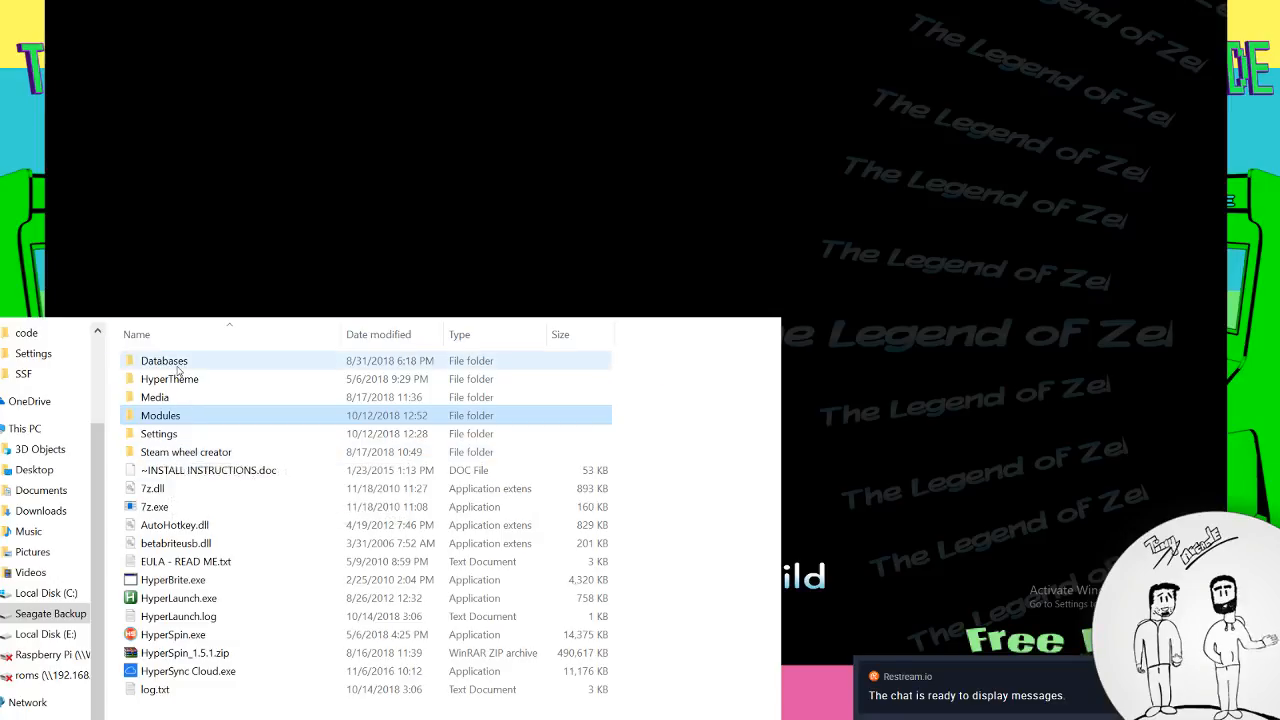
{"action": "left_click", "coordinate": [325, 318]}
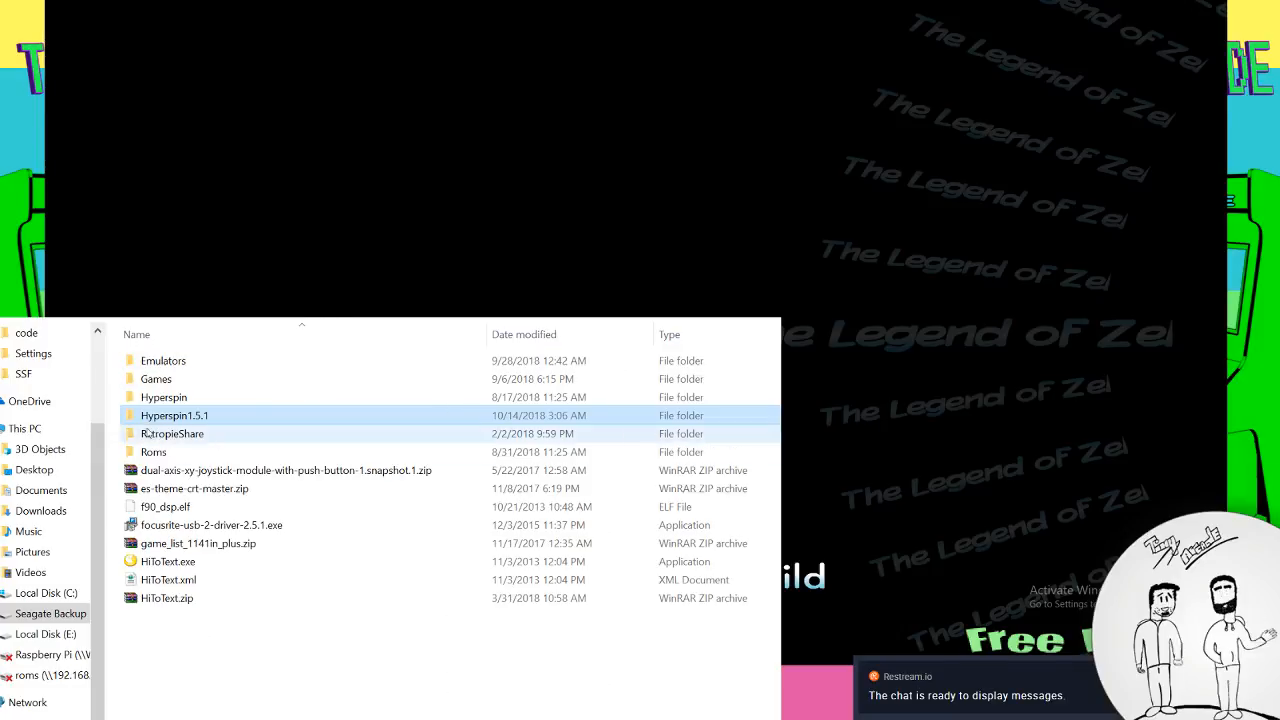
{"action": "double_click", "coordinate": [169, 416]}
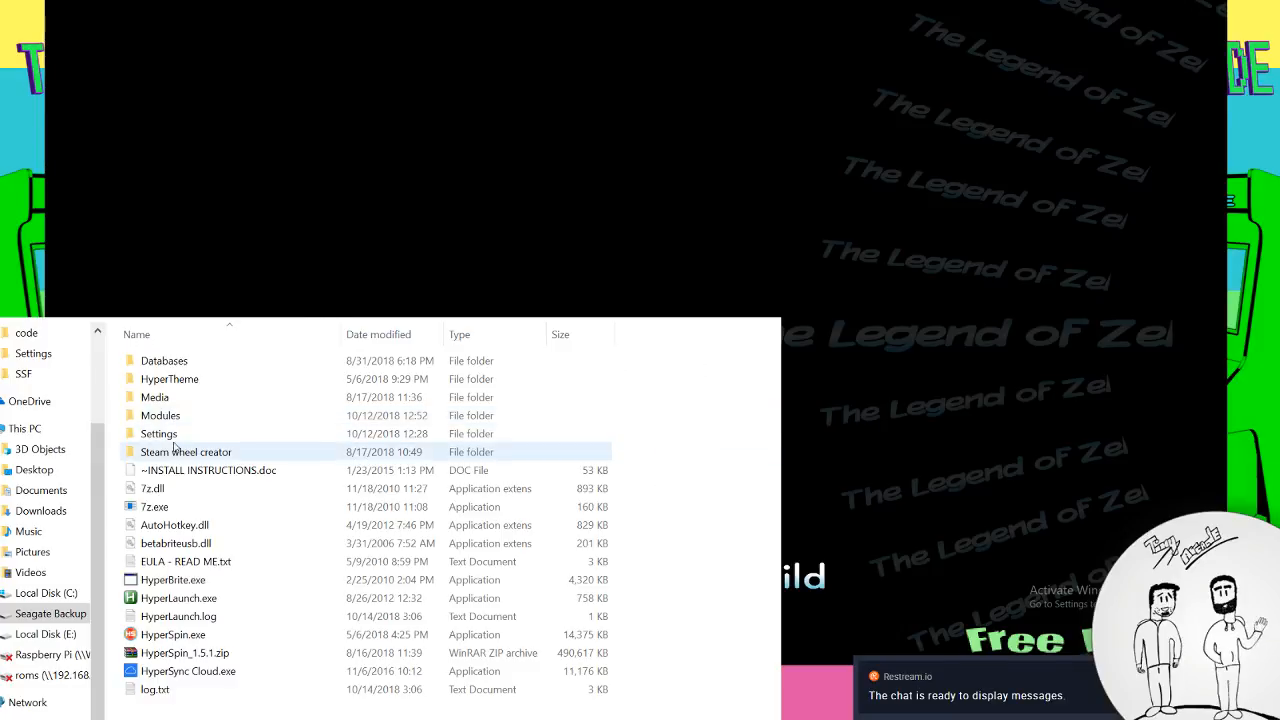
{"action": "double_click", "coordinate": [165, 453]}
{"action": "double_click", "coordinate": [271, 363]}
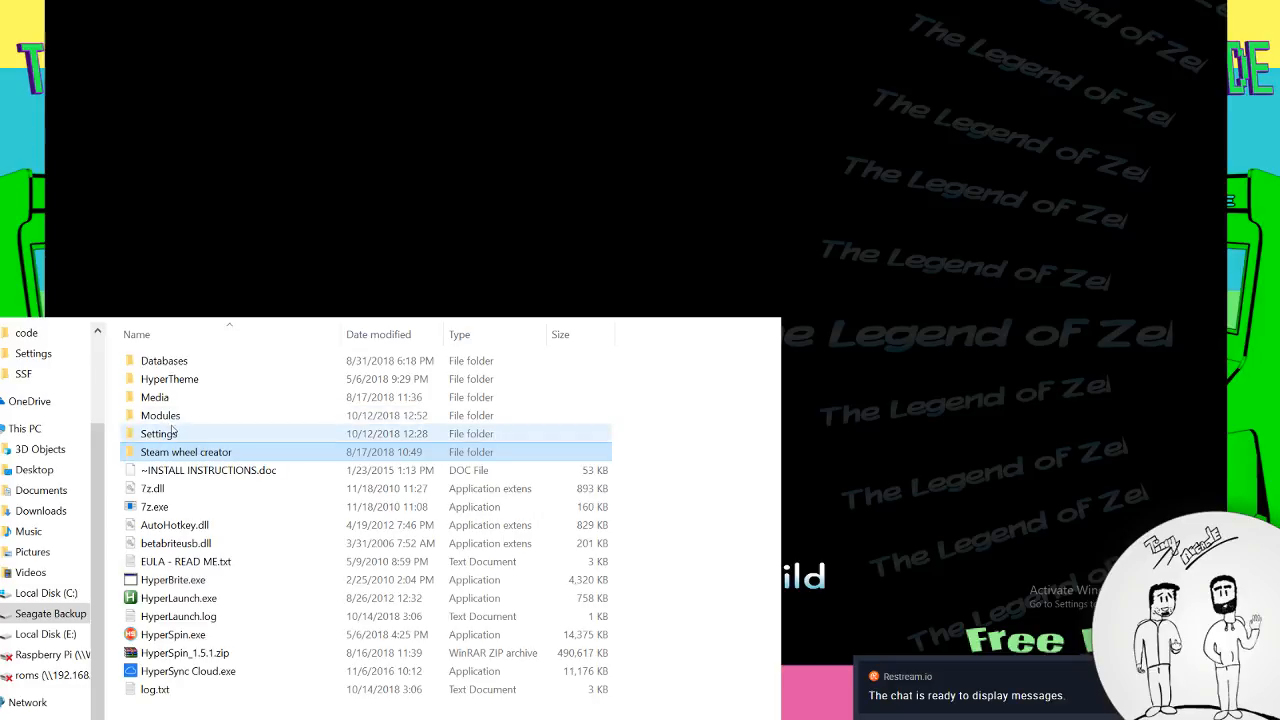
{"action": "double_click", "coordinate": [170, 435]}
Locate Nintendo Wii U.ini among the system settings files and open it in a text editor
{"action": "scroll", "coordinate": [226, 590], "scroll_direction": "down", "scroll_amount": 6}
{"action": "scroll", "coordinate": [226, 595], "scroll_direction": "down", "scroll_amount": 10}
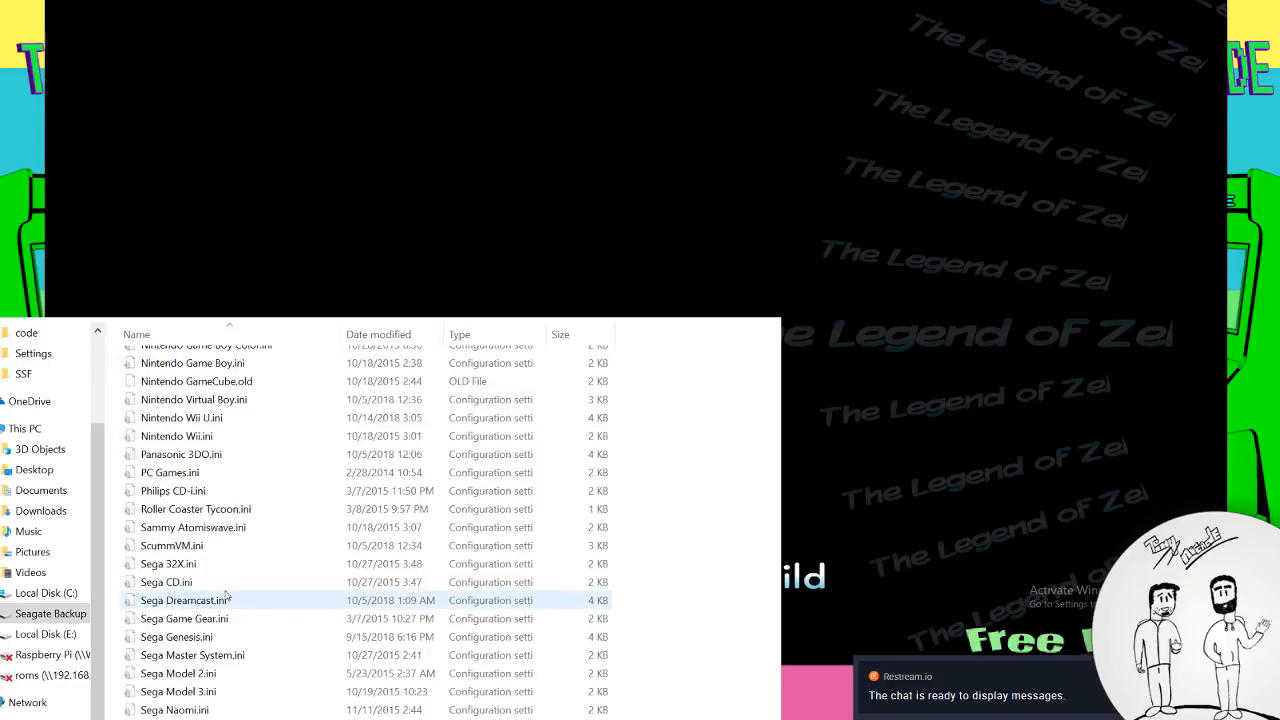
{"action": "scroll", "coordinate": [227, 595], "scroll_direction": "down", "scroll_amount": 6}
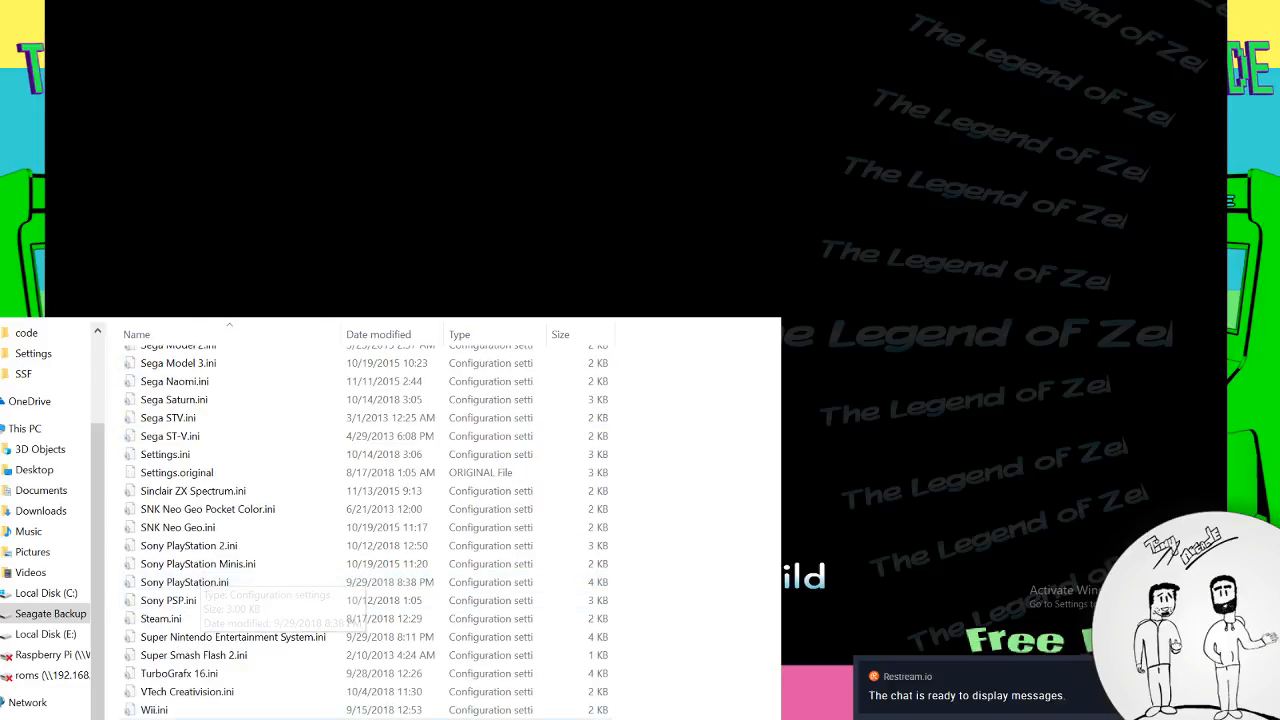
{"action": "scroll", "coordinate": [171, 709], "scroll_direction": "up", "scroll_amount": 13}
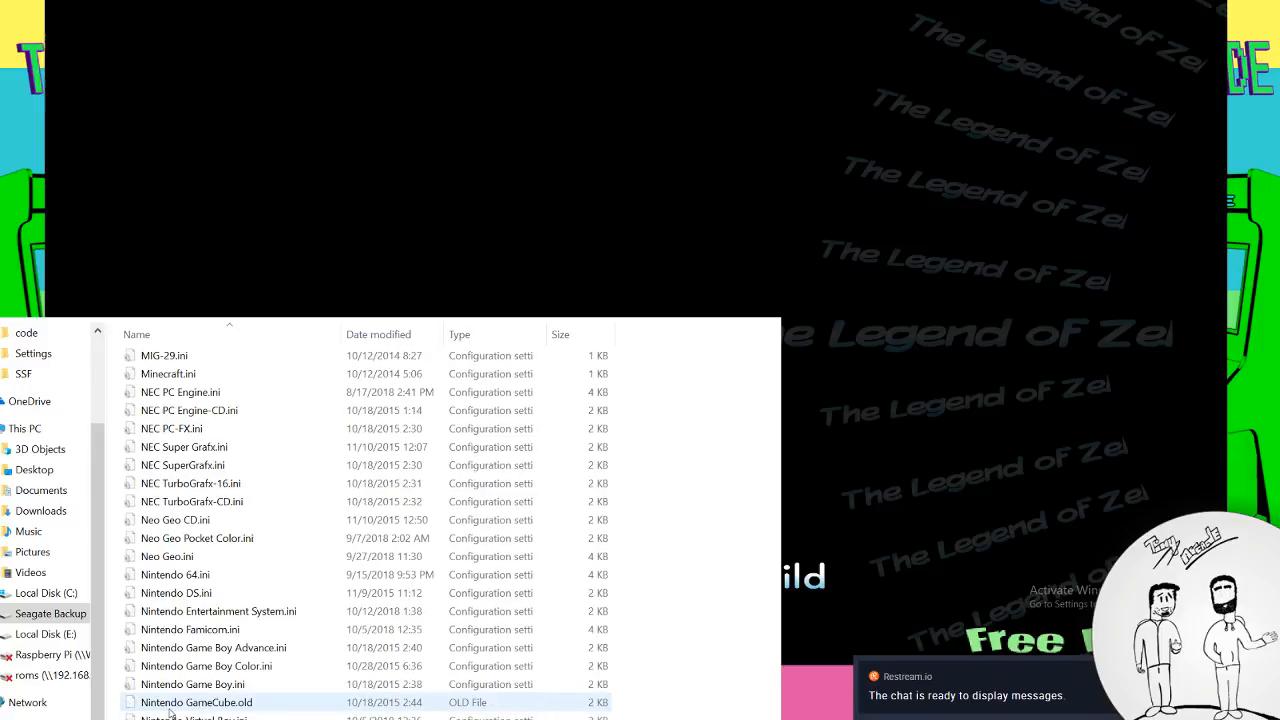
{"action": "scroll", "coordinate": [171, 709], "scroll_direction": "down", "scroll_amount": 2}
{"action": "right_click", "coordinate": [190, 640]}
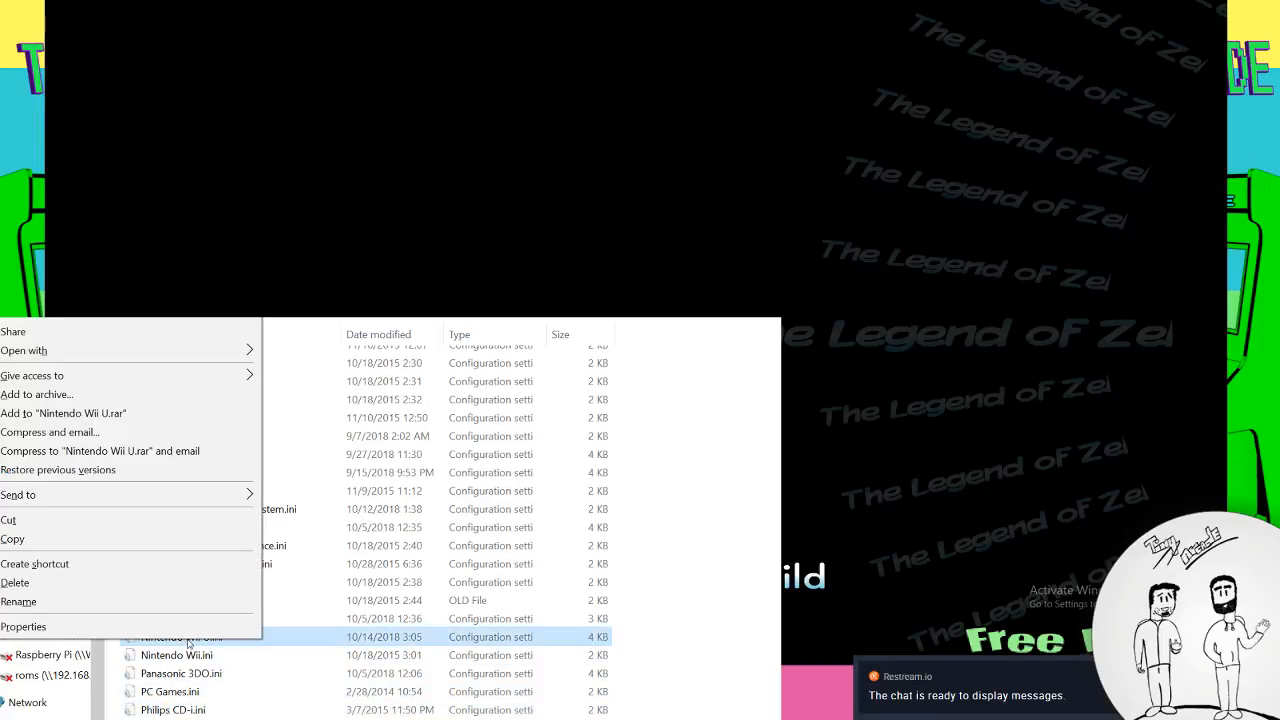
{"action": "left_click", "coordinate": [40, 318]}
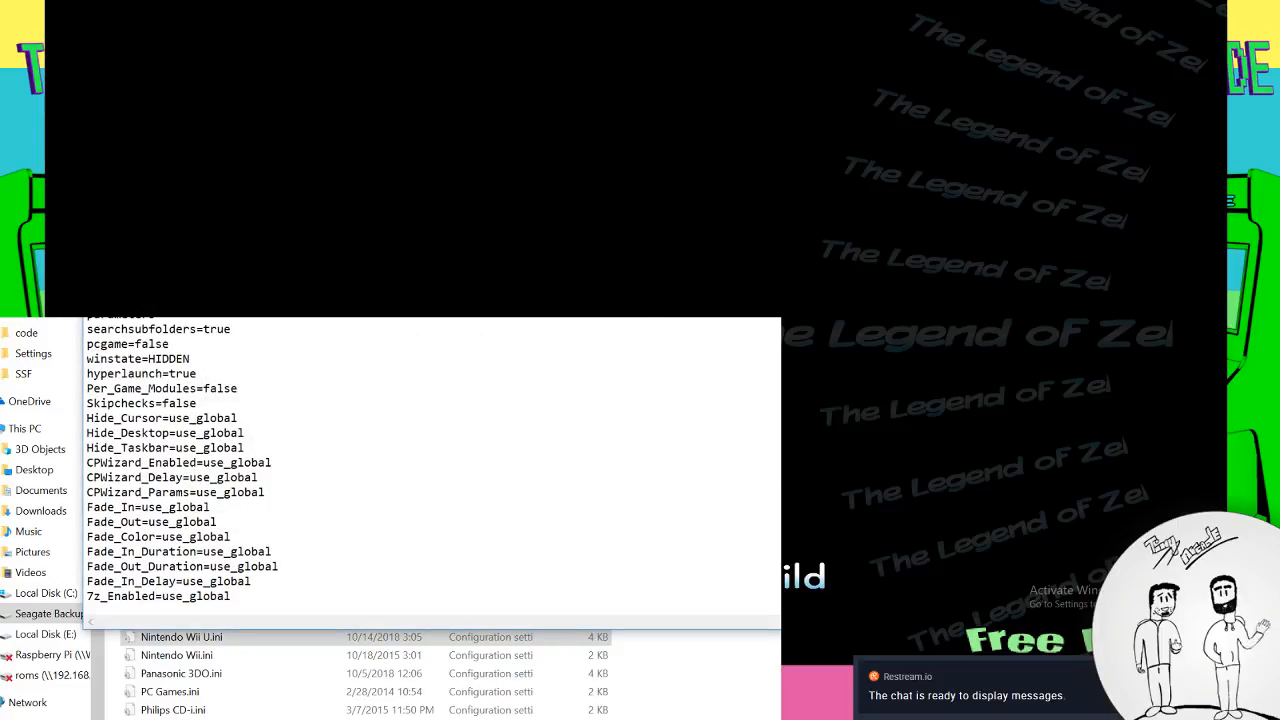
Browse the Nintendo WiiU ROMs to the code folder of The Legend of Zelda Breath of the Wild, then return to the Wii U settings file
{"action": "left_click", "coordinate": [695, 672]}
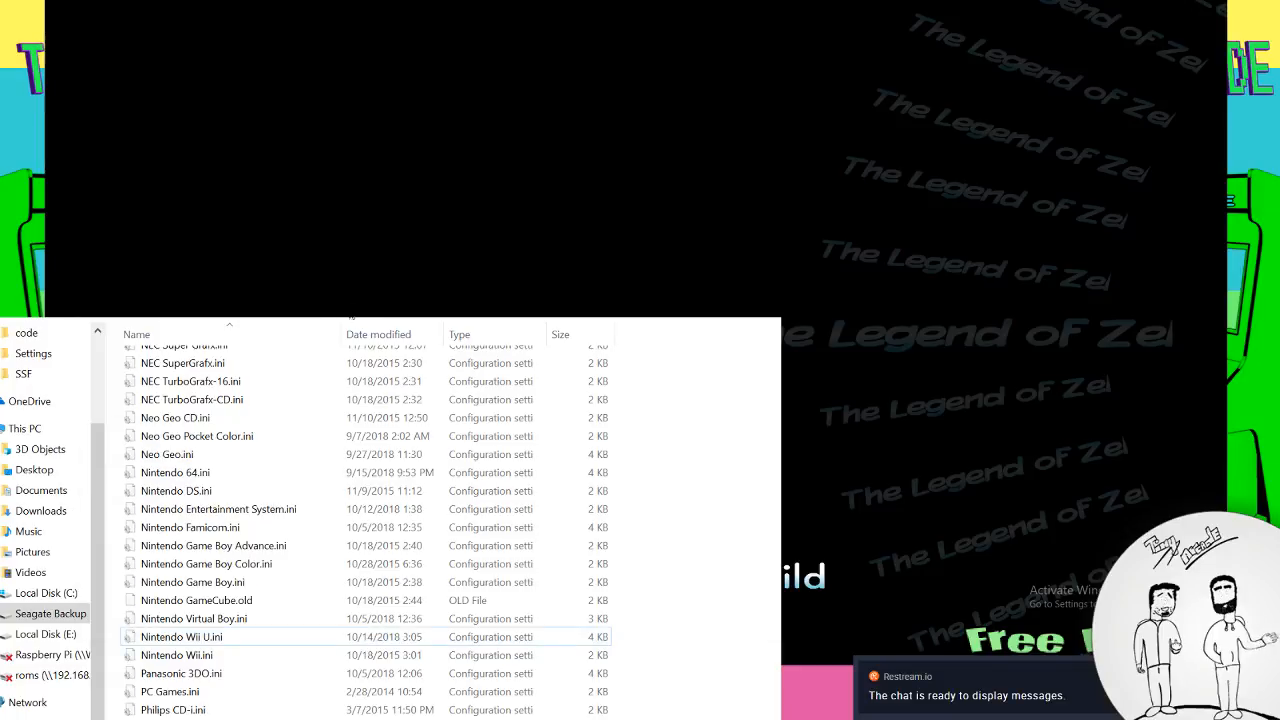
{"action": "left_click", "coordinate": [160, 305]}
{"action": "double_click", "coordinate": [170, 458]}
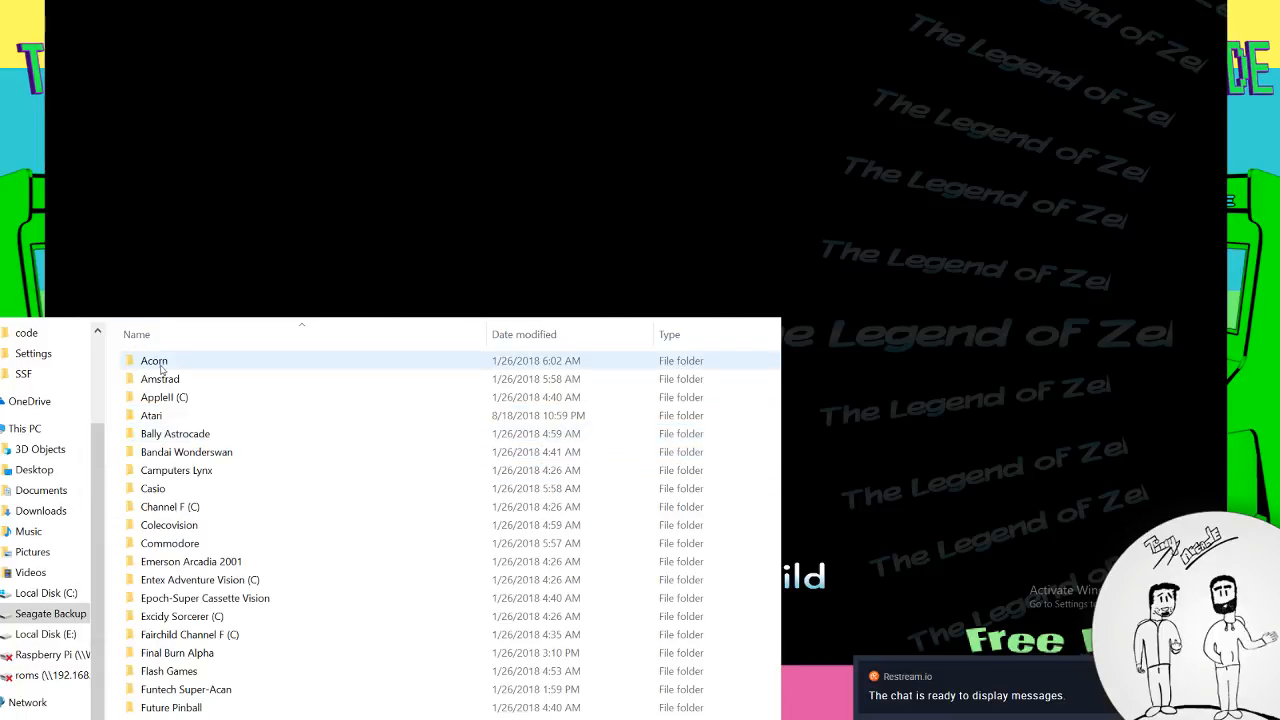
{"action": "scroll", "coordinate": [200, 565], "scroll_direction": "down", "scroll_amount": 15}
{"action": "scroll", "coordinate": [195, 530], "scroll_direction": "up", "scroll_amount": 5}
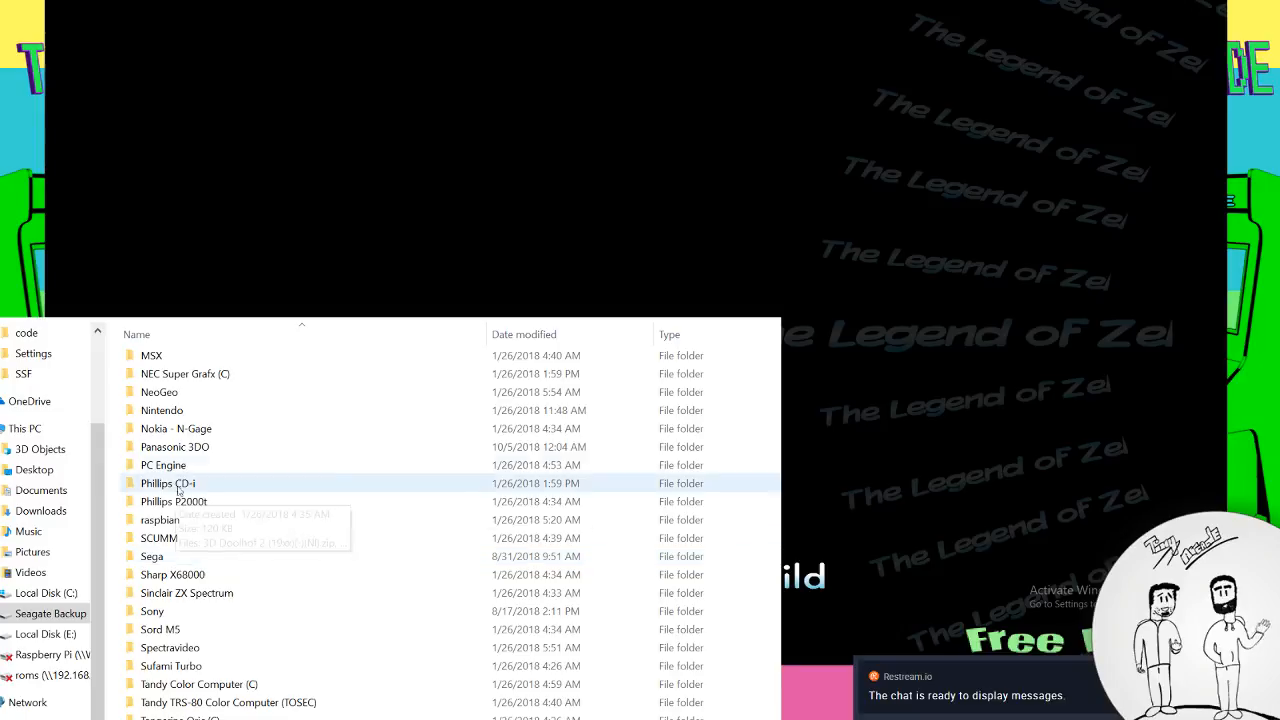
{"action": "double_click", "coordinate": [175, 410]}
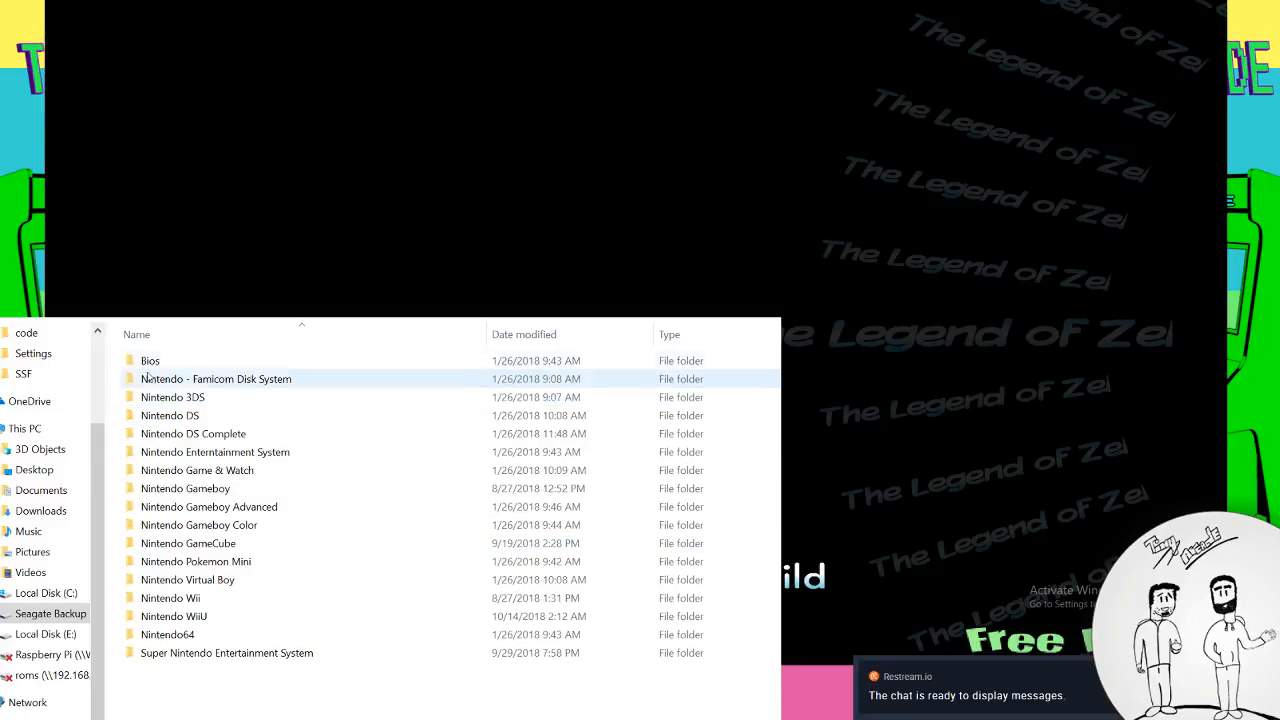
{"action": "double_click", "coordinate": [174, 616]}
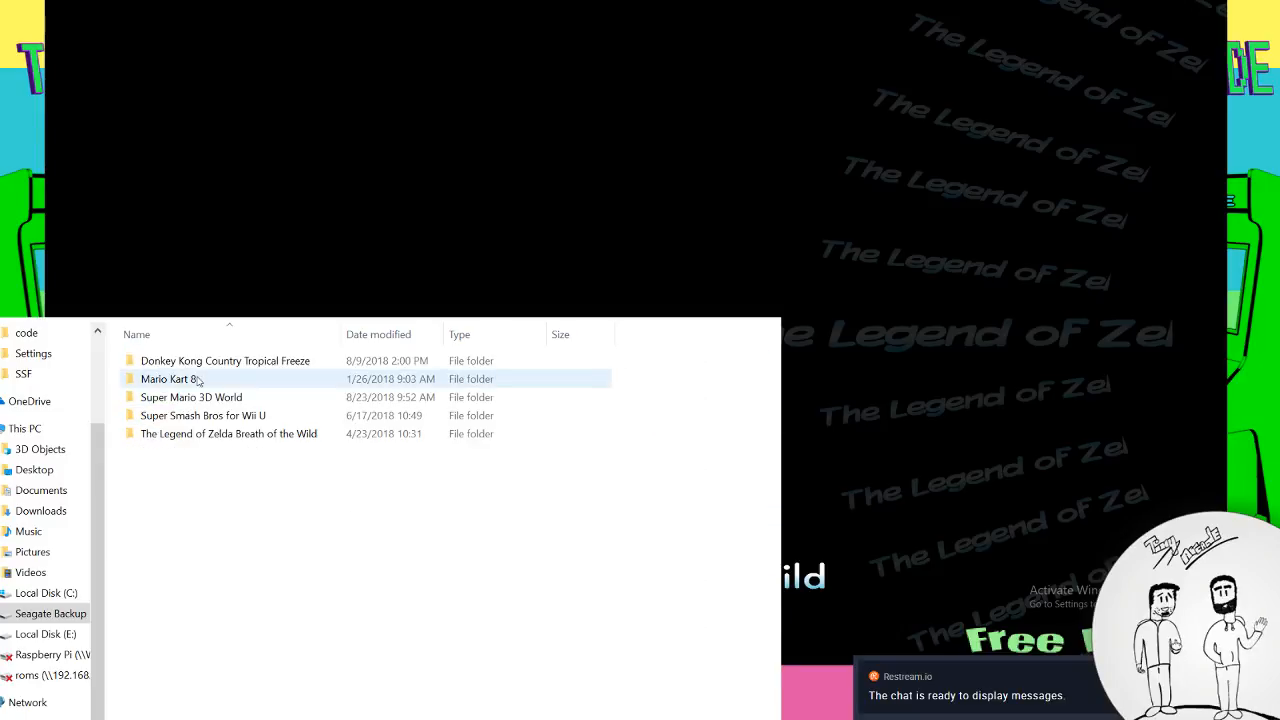
{"action": "double_click", "coordinate": [195, 434]}
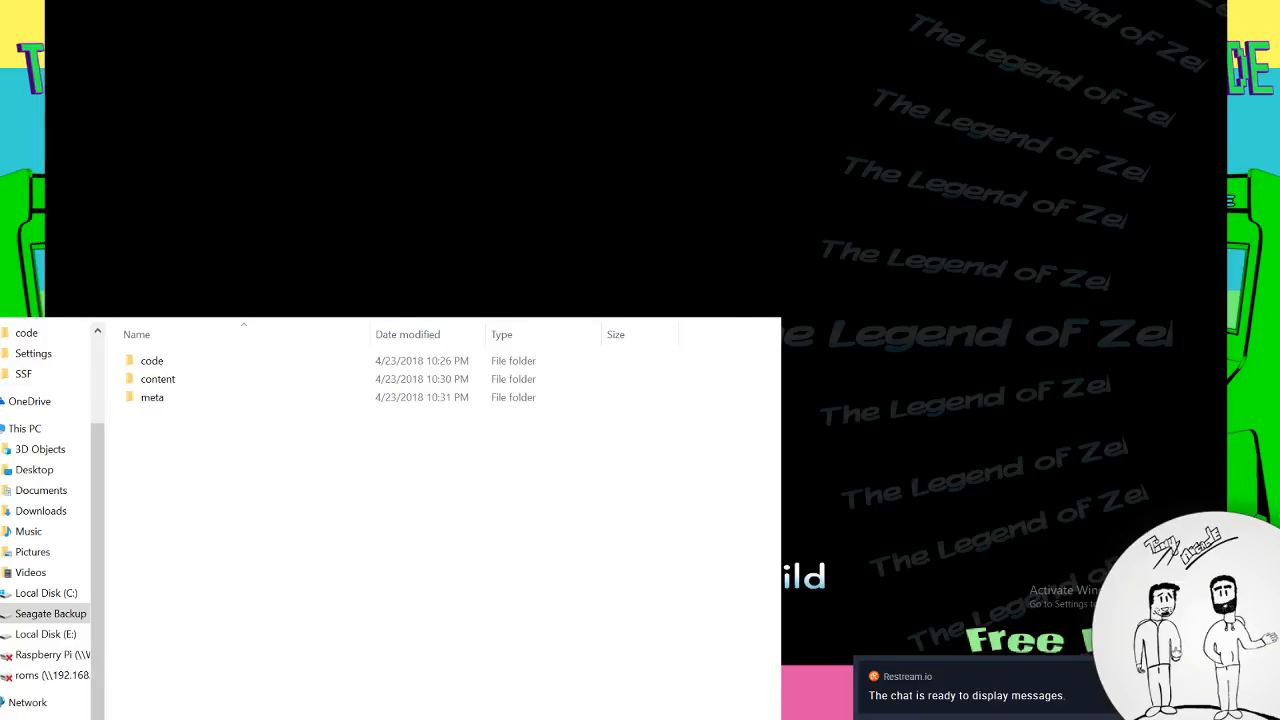
{"action": "double_click", "coordinate": [150, 362]}
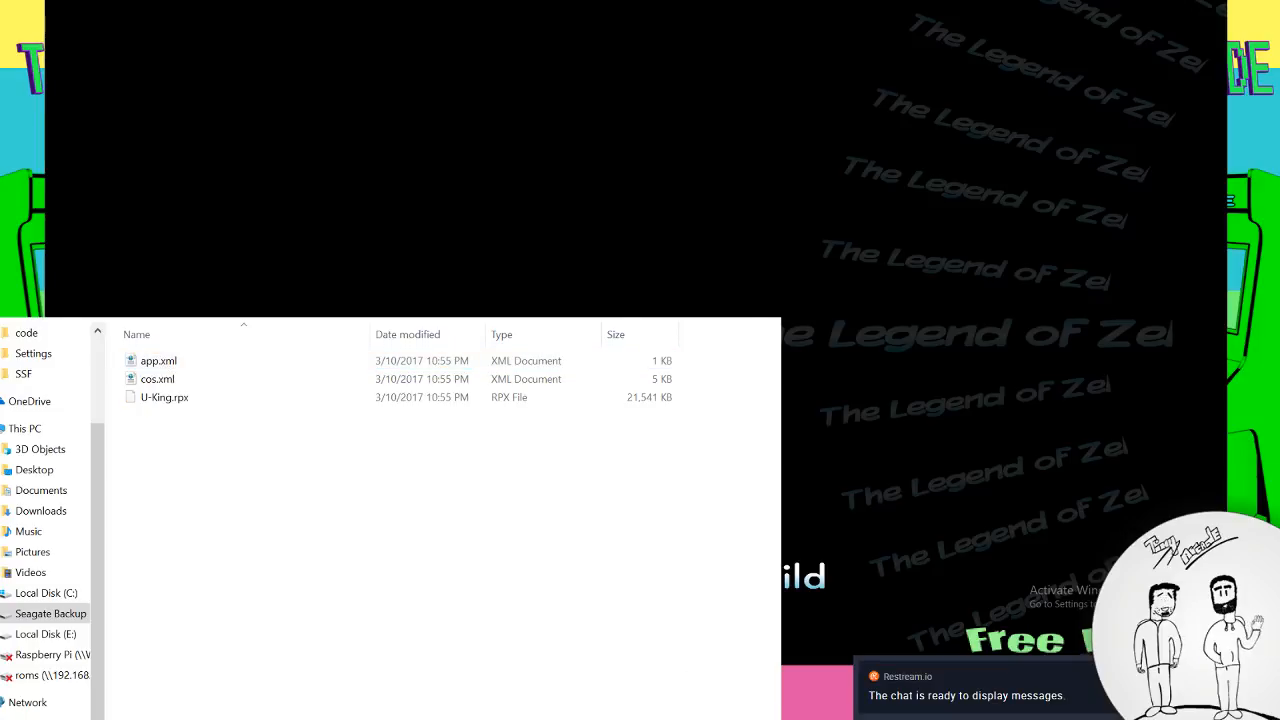
{"action": "mouse_move", "coordinate": [736, 717]}
{"action": "left_click", "coordinate": [736, 686]}
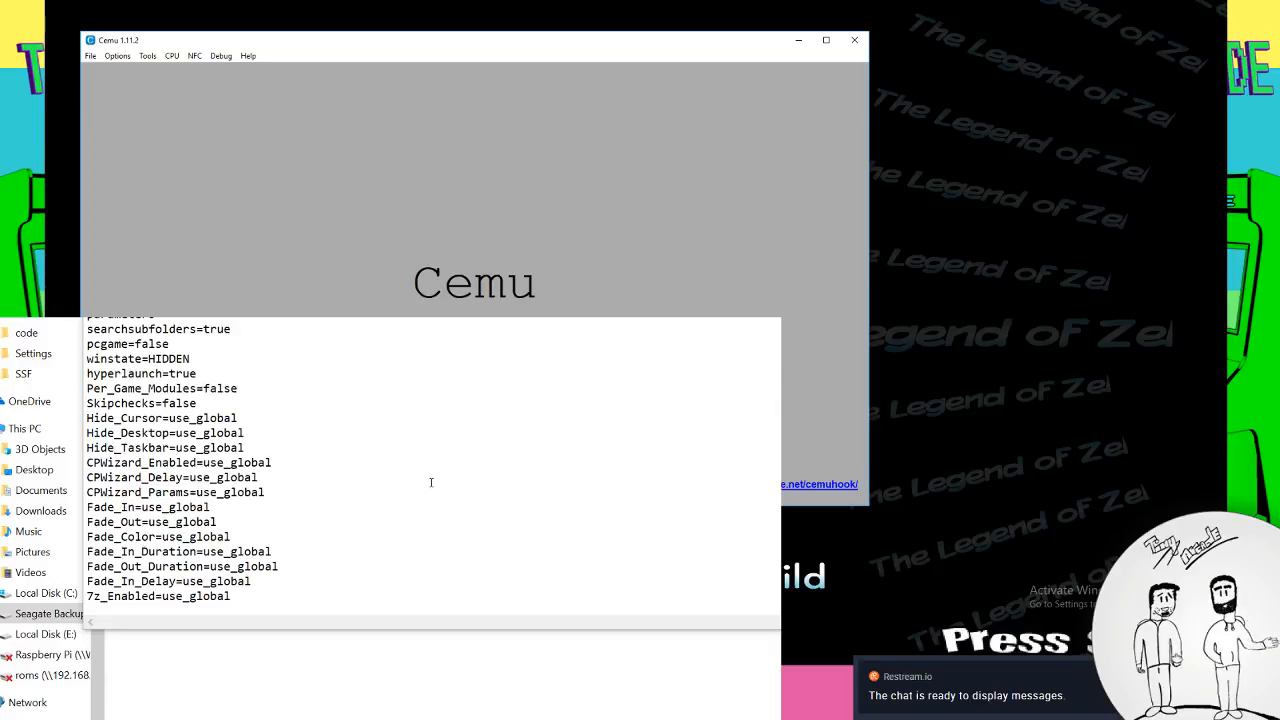
Go back from the game's code folder to the arcade root and open the Modules folder of Hyperspin1.5.1
{"action": "left_click", "coordinate": [536, 708]}
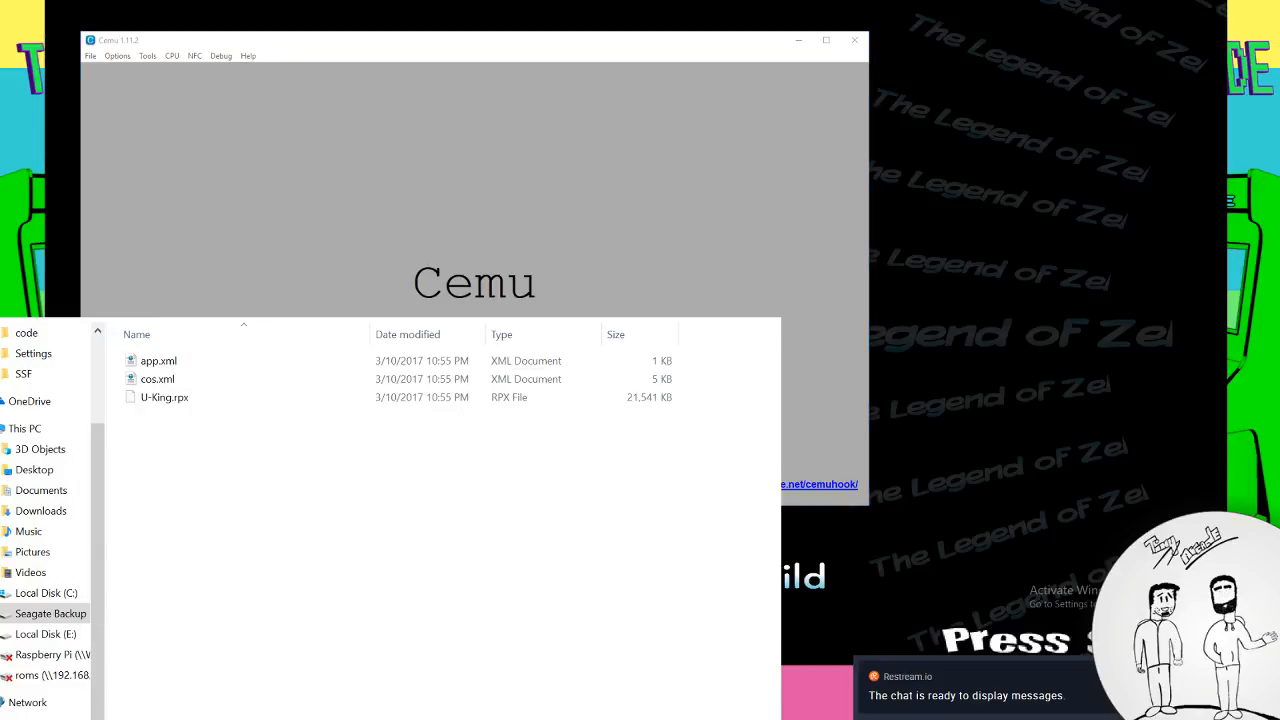
{"action": "left_click", "coordinate": [240, 303]}
{"action": "key", "text": "alt+Up"}
{"action": "key", "text": "alt+Up"}
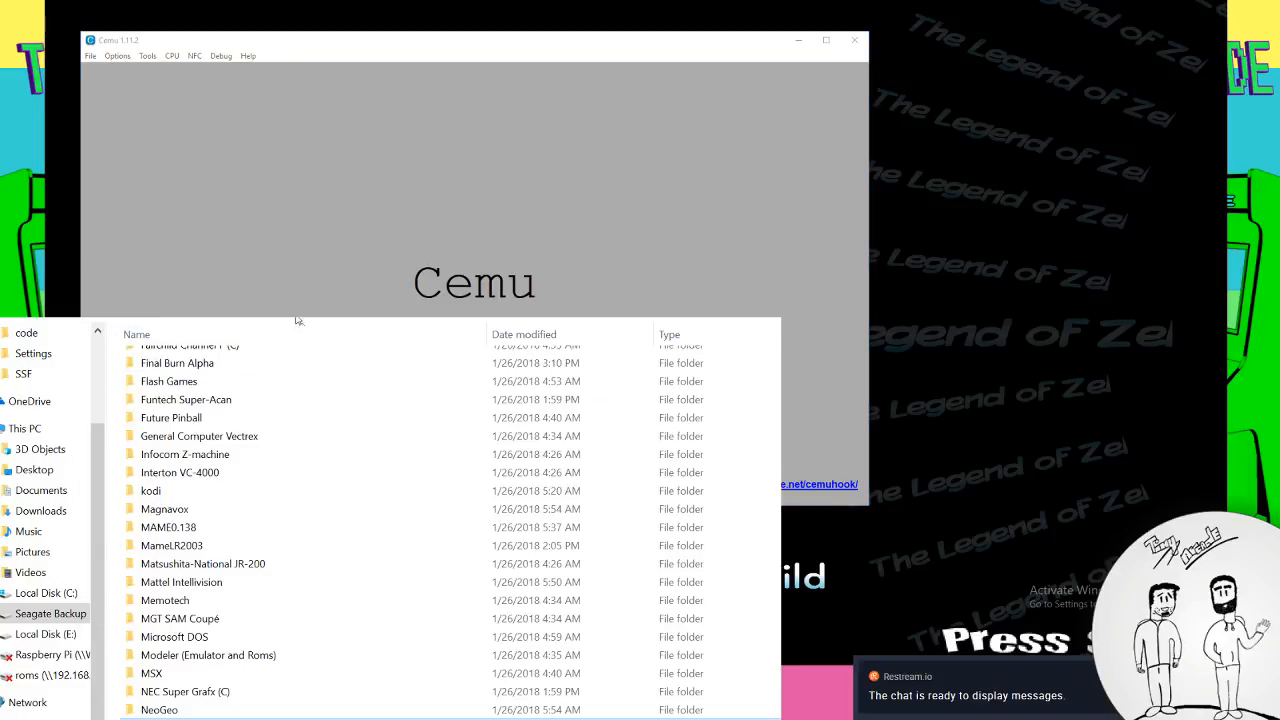
{"action": "double_click", "coordinate": [178, 366]}
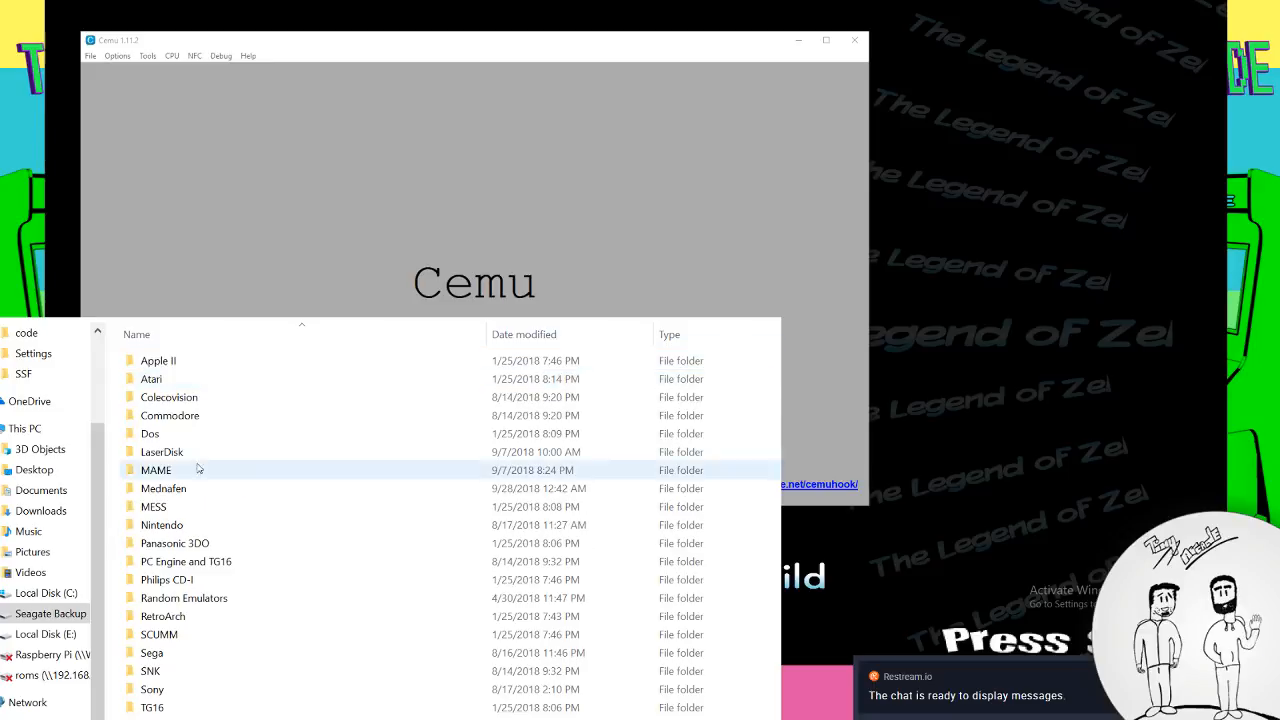
{"action": "key", "text": "alt+Up"}
{"action": "double_click", "coordinate": [180, 400]}
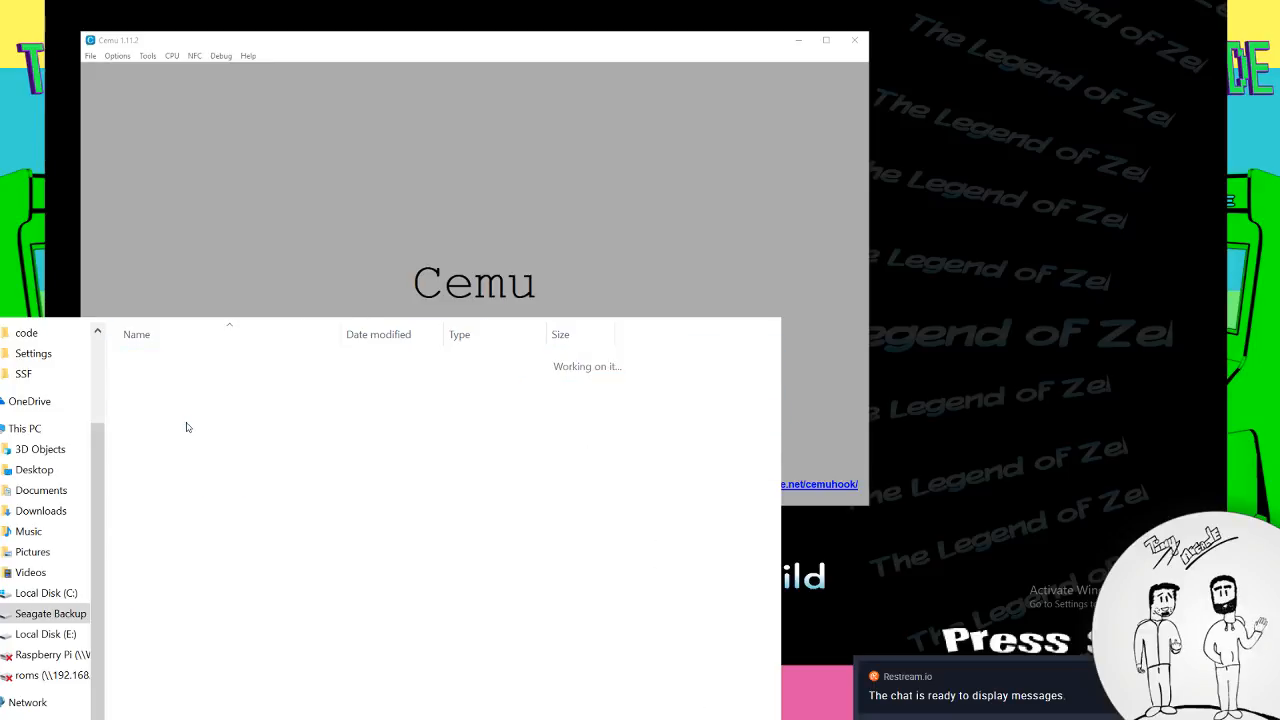
{"action": "double_click", "coordinate": [175, 420]}
Open the Nintendo Wii U module folder and open its Nintendo Wii U.ahk script for editing
{"action": "scroll", "coordinate": [160, 438], "scroll_direction": "down", "scroll_amount": 20}
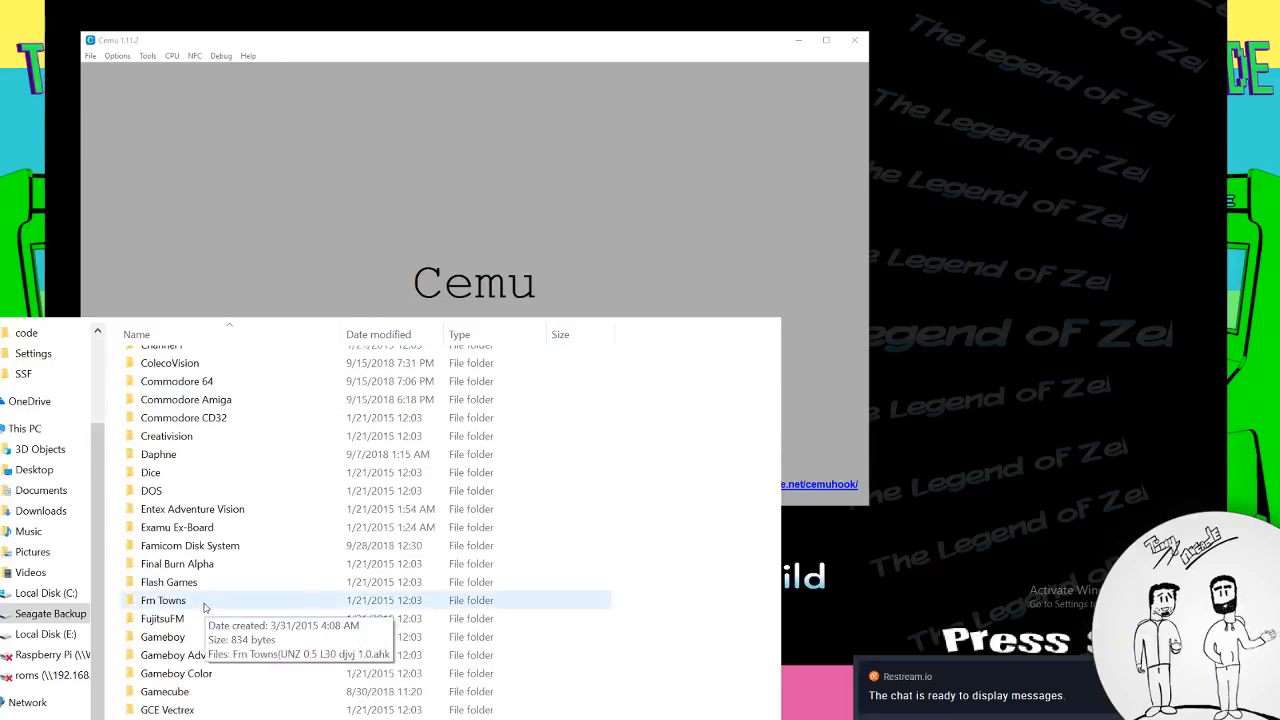
{"action": "scroll", "coordinate": [190, 510], "scroll_direction": "up", "scroll_amount": 4}
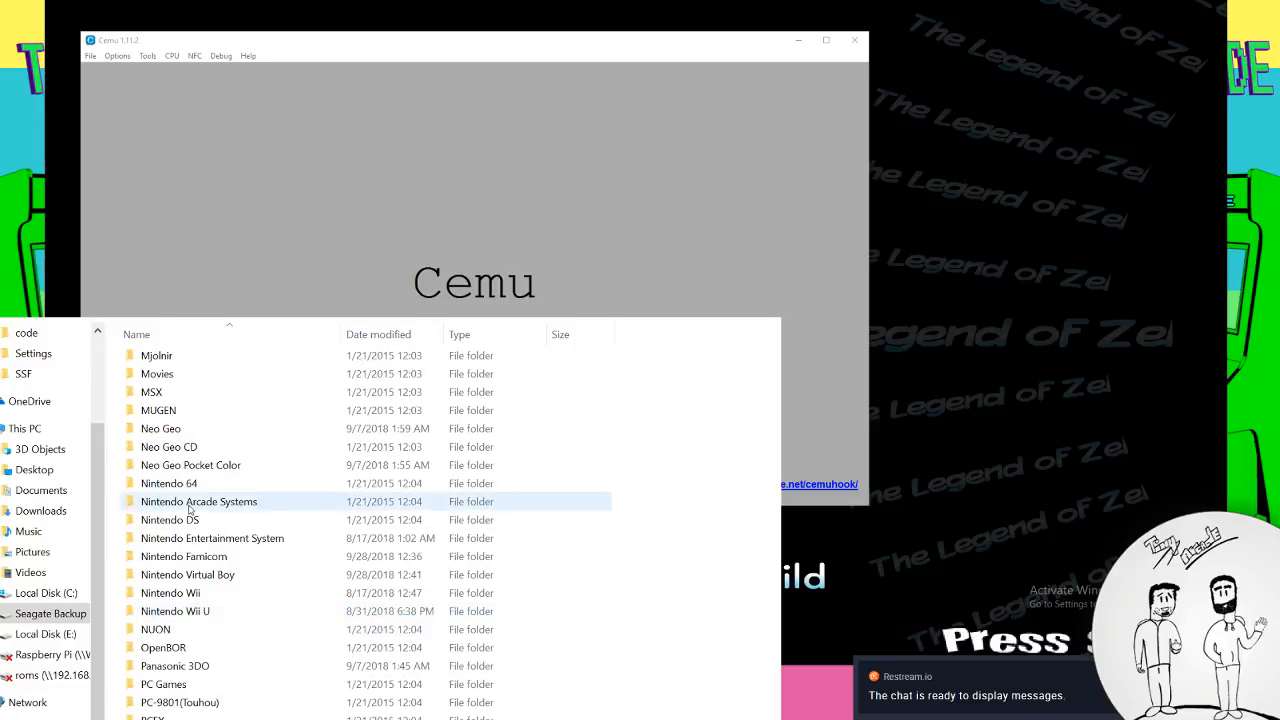
{"action": "double_click", "coordinate": [175, 611]}
{"action": "right_click", "coordinate": [165, 369]}
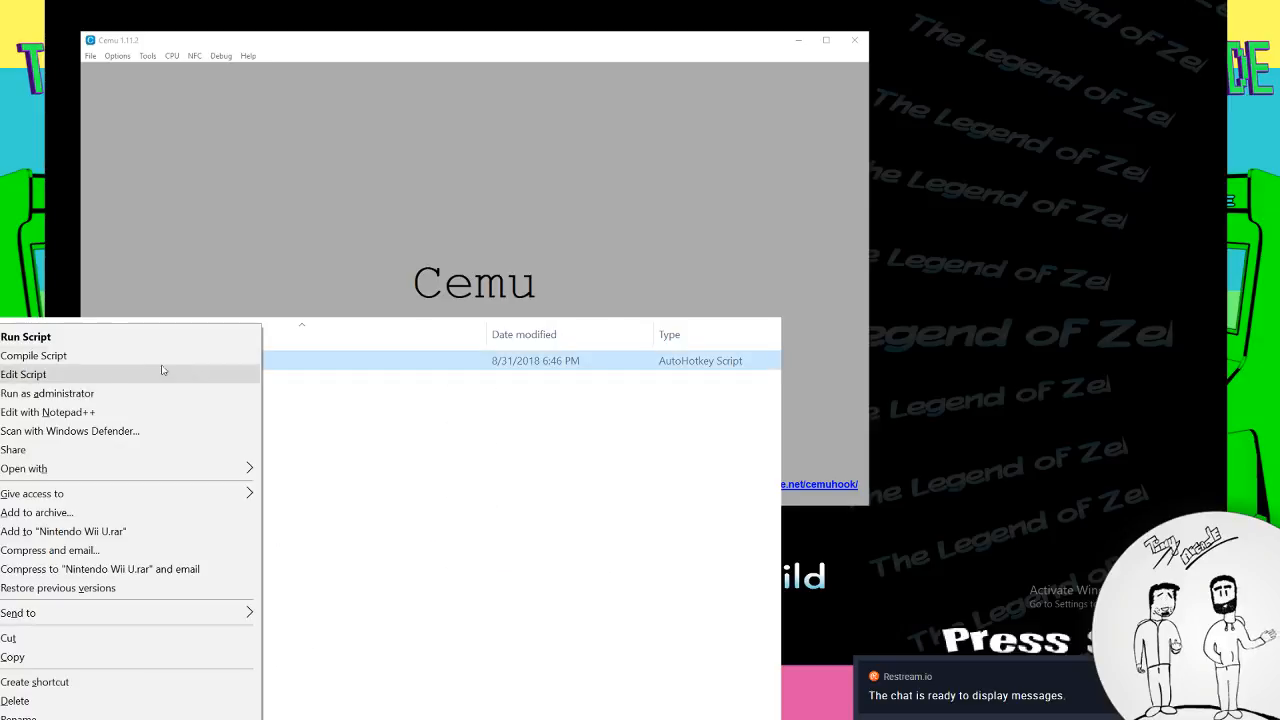
{"action": "left_click", "coordinate": [86, 374]}
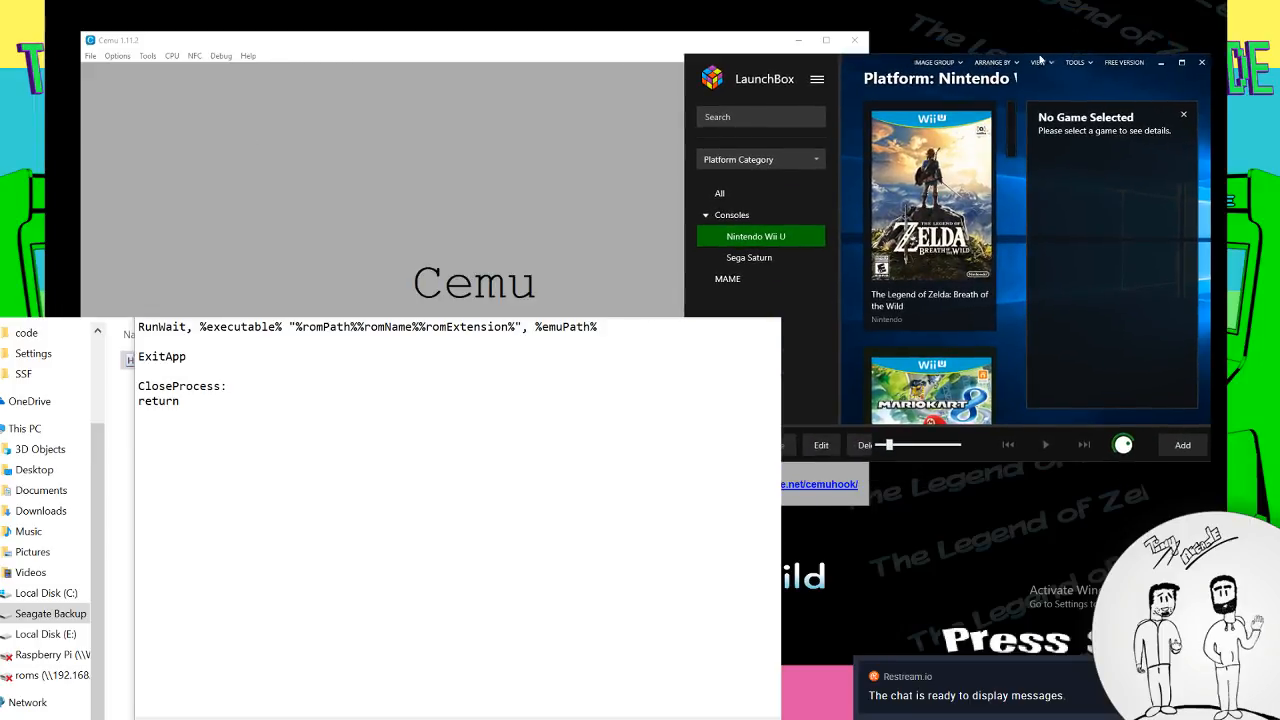
Open the Cemu emulator's details in LaunchBox to check its default command-line parameters
{"action": "left_click", "coordinate": [1075, 62]}
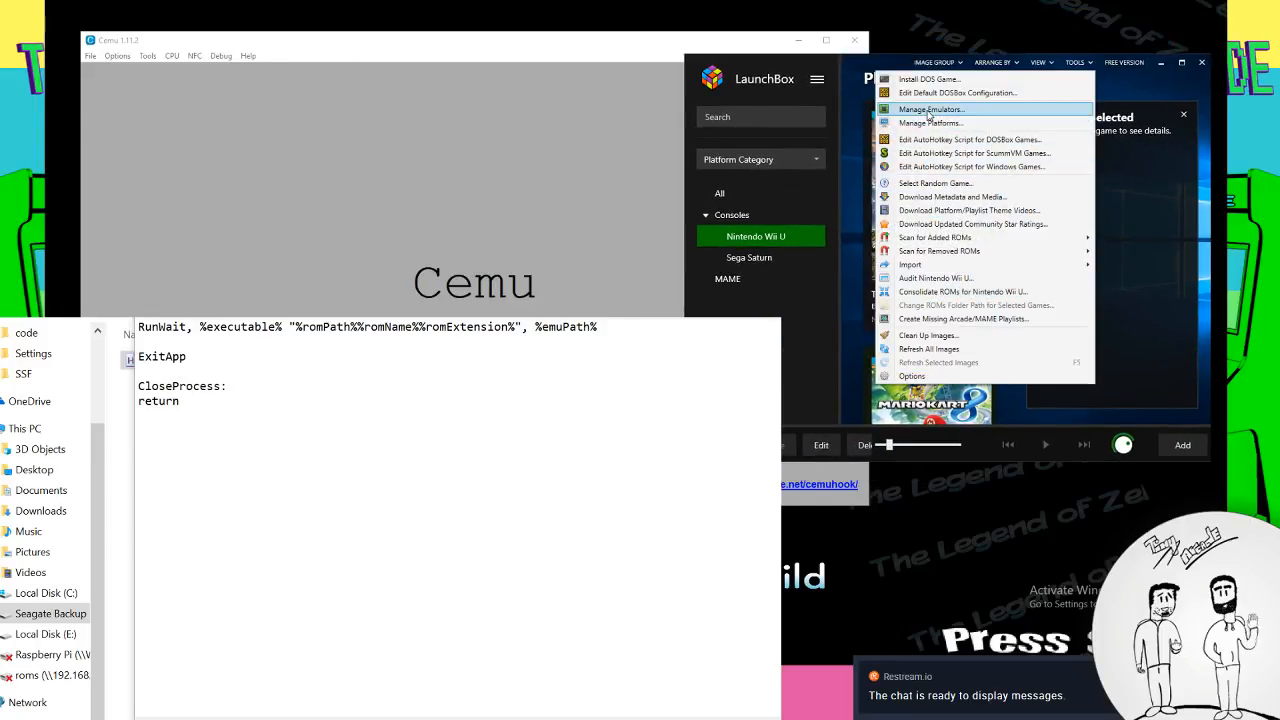
{"action": "left_click", "coordinate": [929, 113]}
{"action": "left_click", "coordinate": [765, 197]}
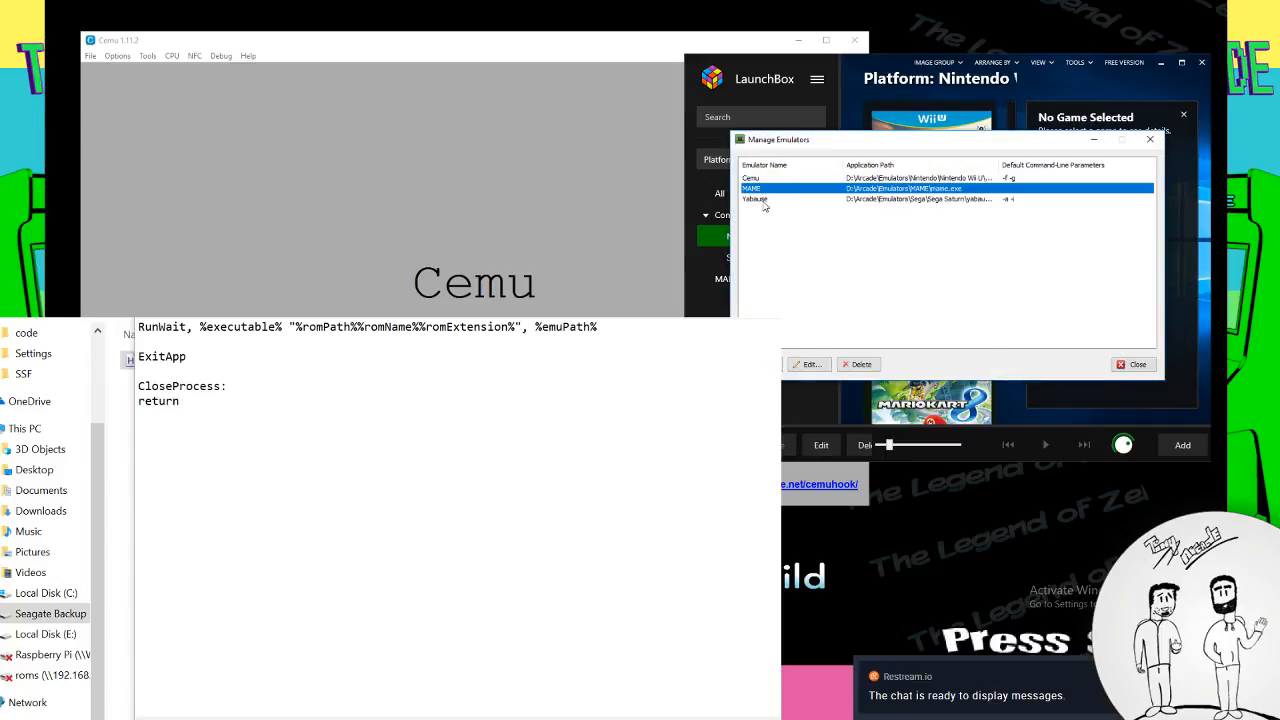
{"action": "left_click", "coordinate": [765, 178]}
{"action": "left_click", "coordinate": [806, 364]}
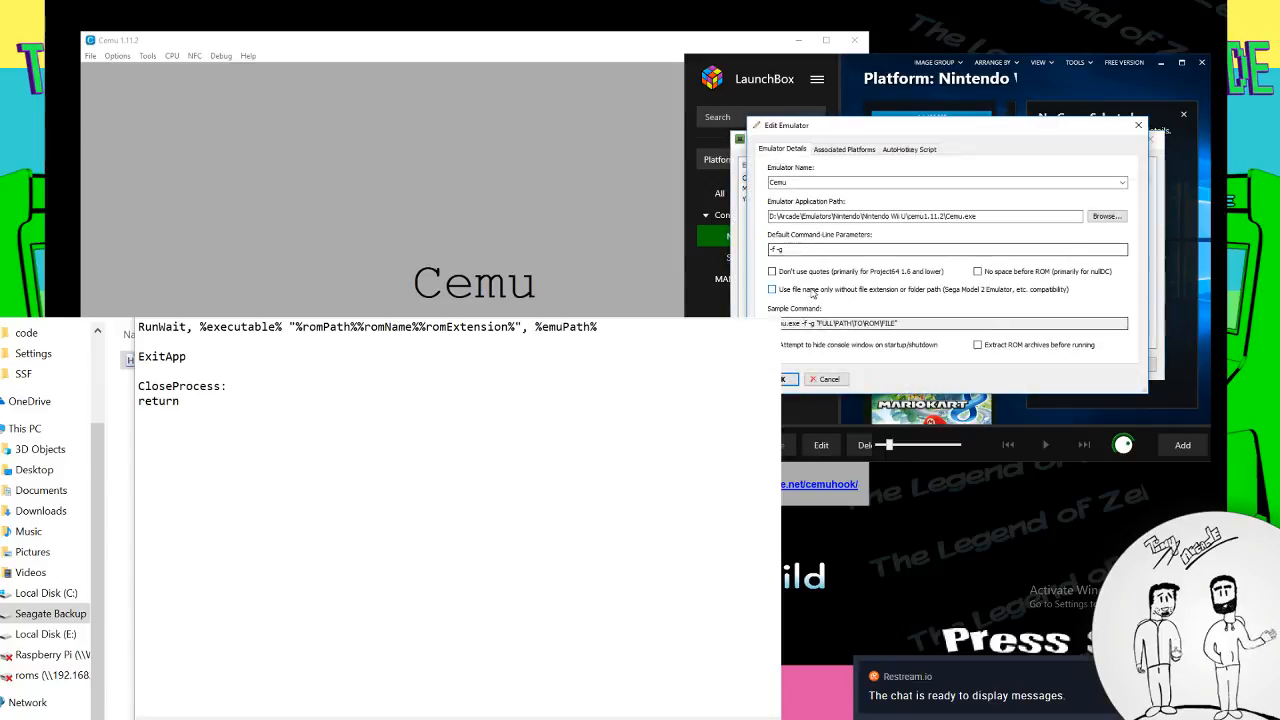
Insert Cemu's parameters -f -g between %executable% and the quoted ROM path in the Wii U script's RunWait line
{"action": "left_click_drag", "start_coordinate": [799, 252], "coordinate": [748, 249]}
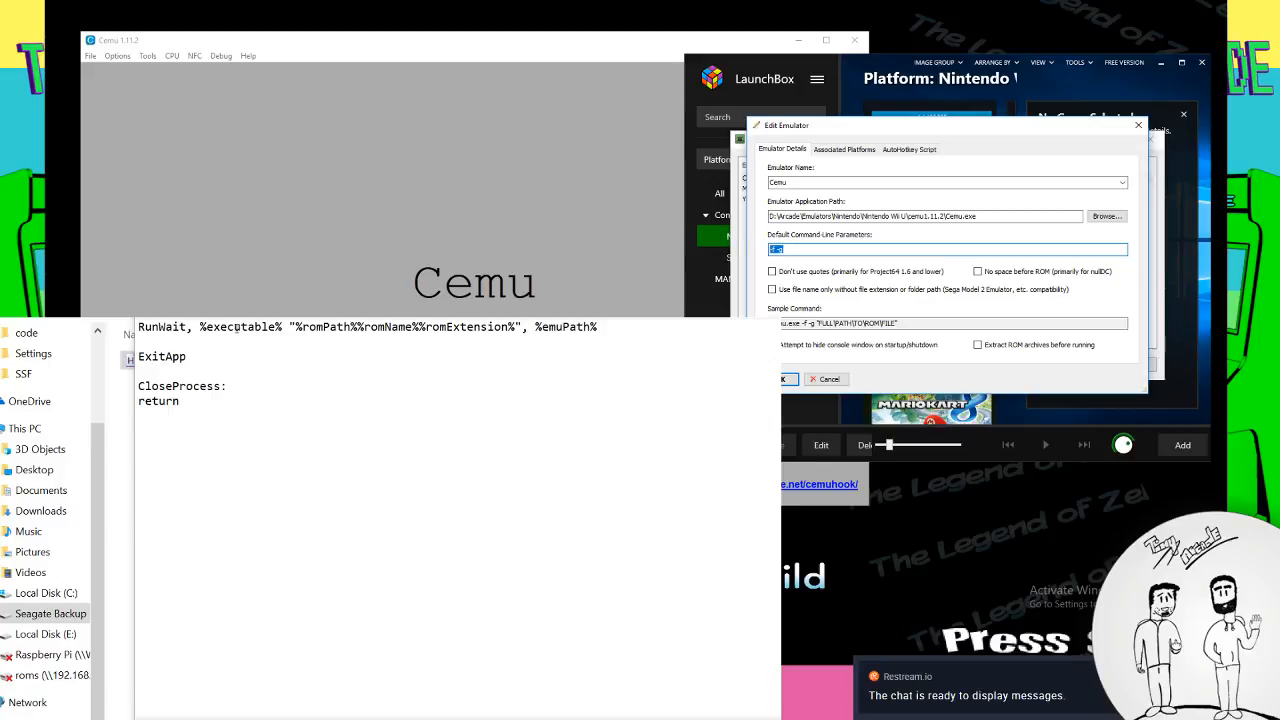
{"action": "left_click", "coordinate": [289, 328]}
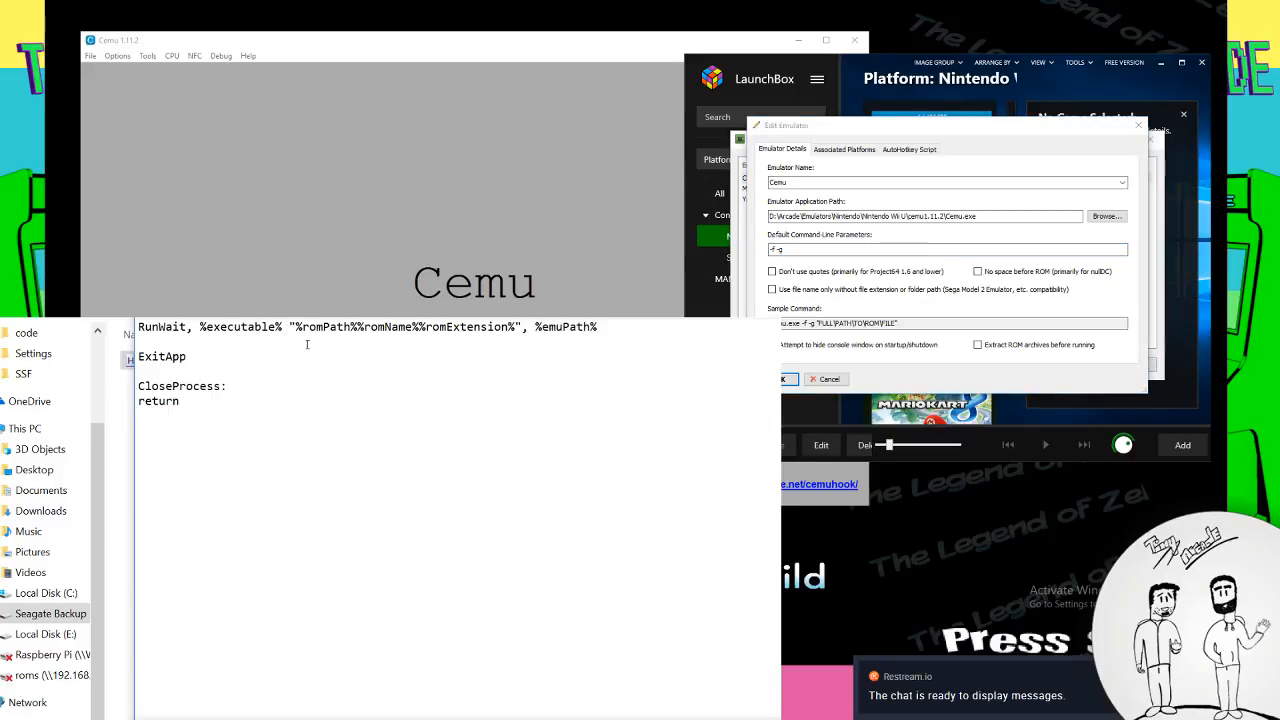
{"action": "type", "text": "-f -g"}
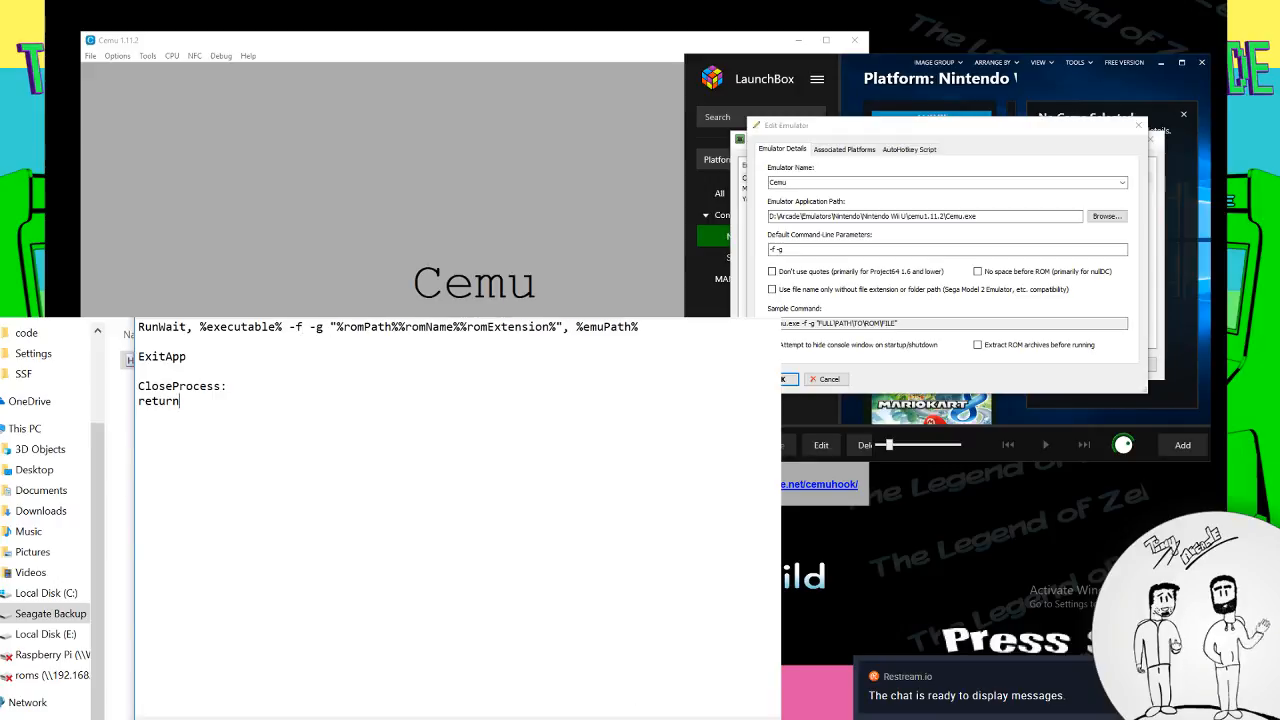
Switch to The Legend of Zelda: Breath of the Wild in Cemu, then bring the folder containing Nintendo Wii U.ahk forward
{"action": "key", "text": "alt+Tab"}
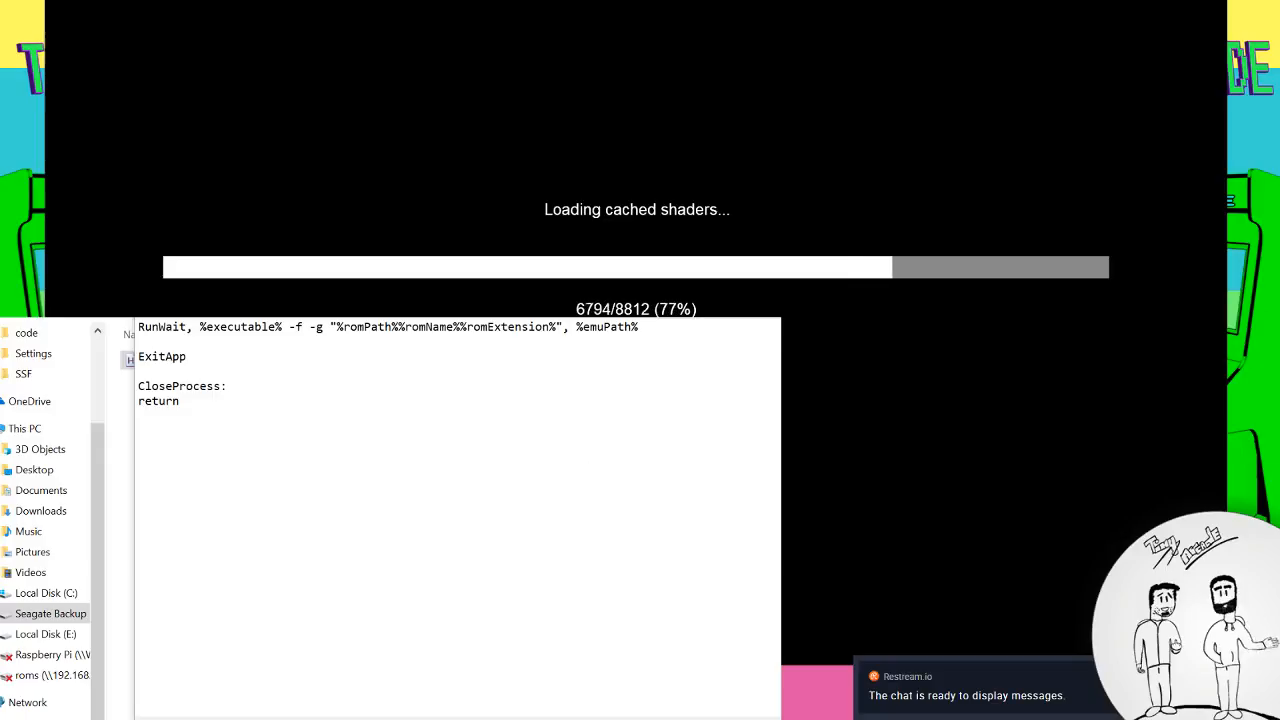
{"action": "mouse_move", "coordinate": [684, 718]}
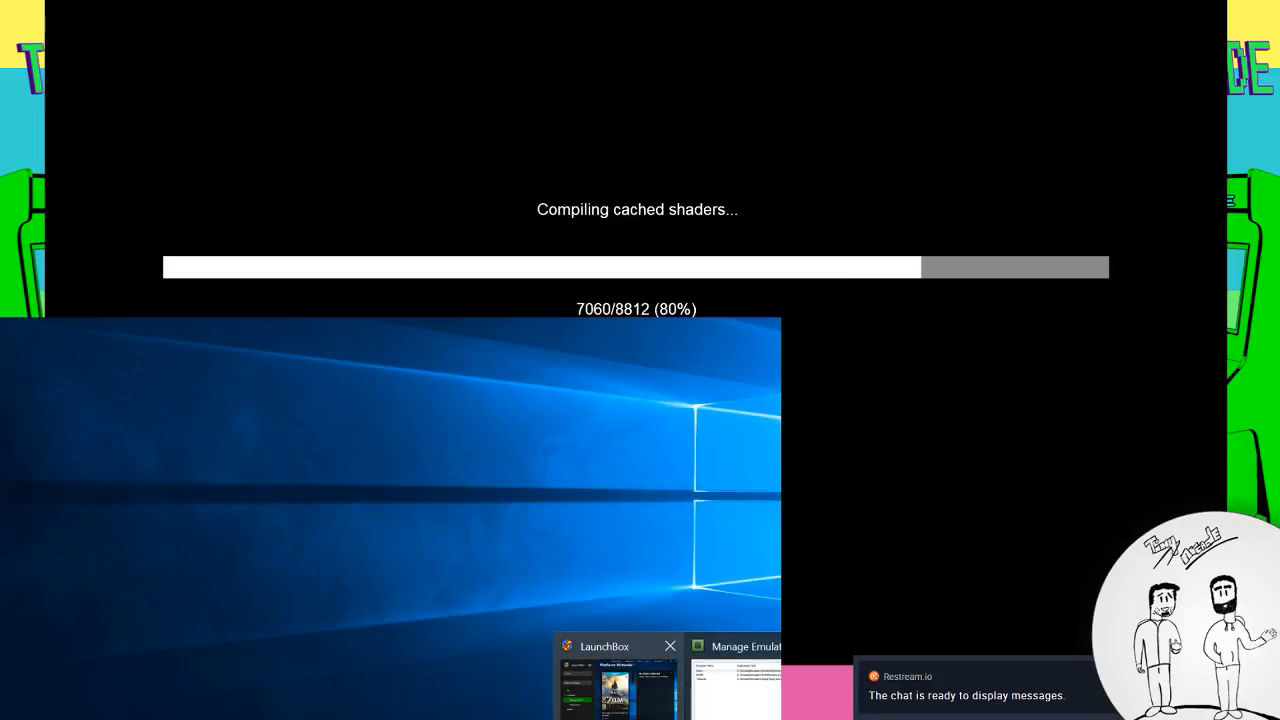
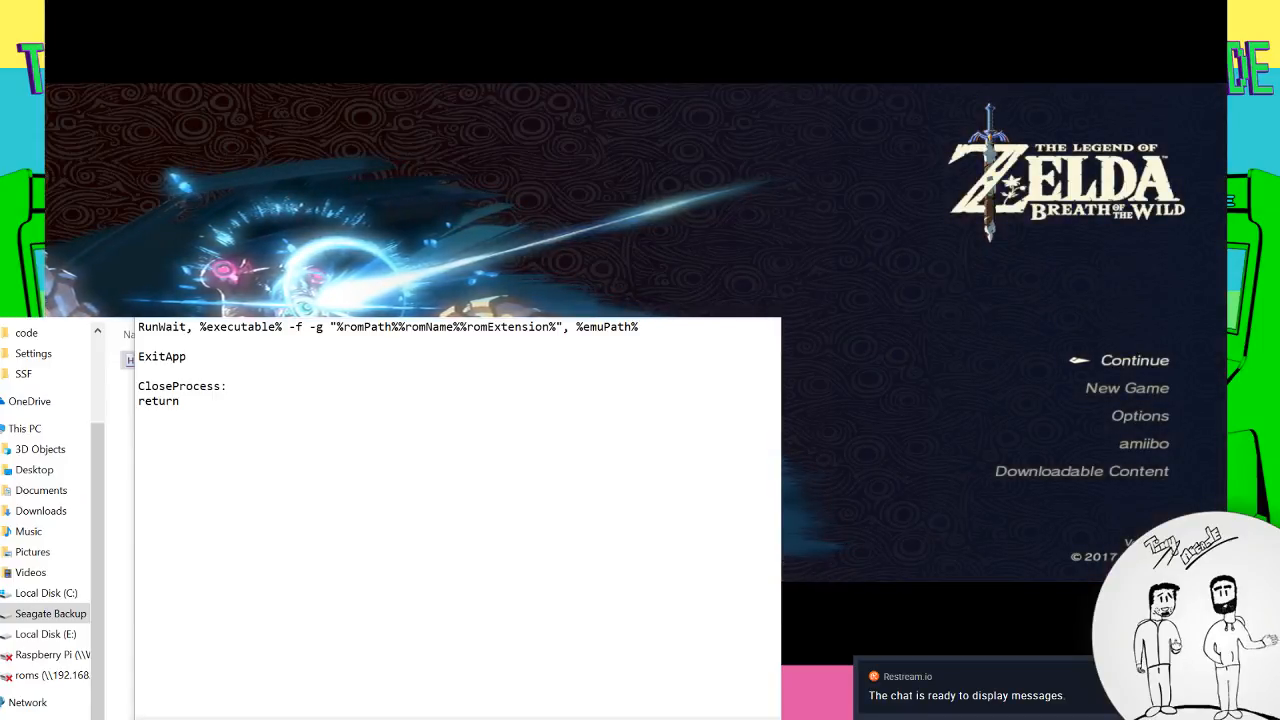
{"action": "left_click", "coordinate": [268, 717]}
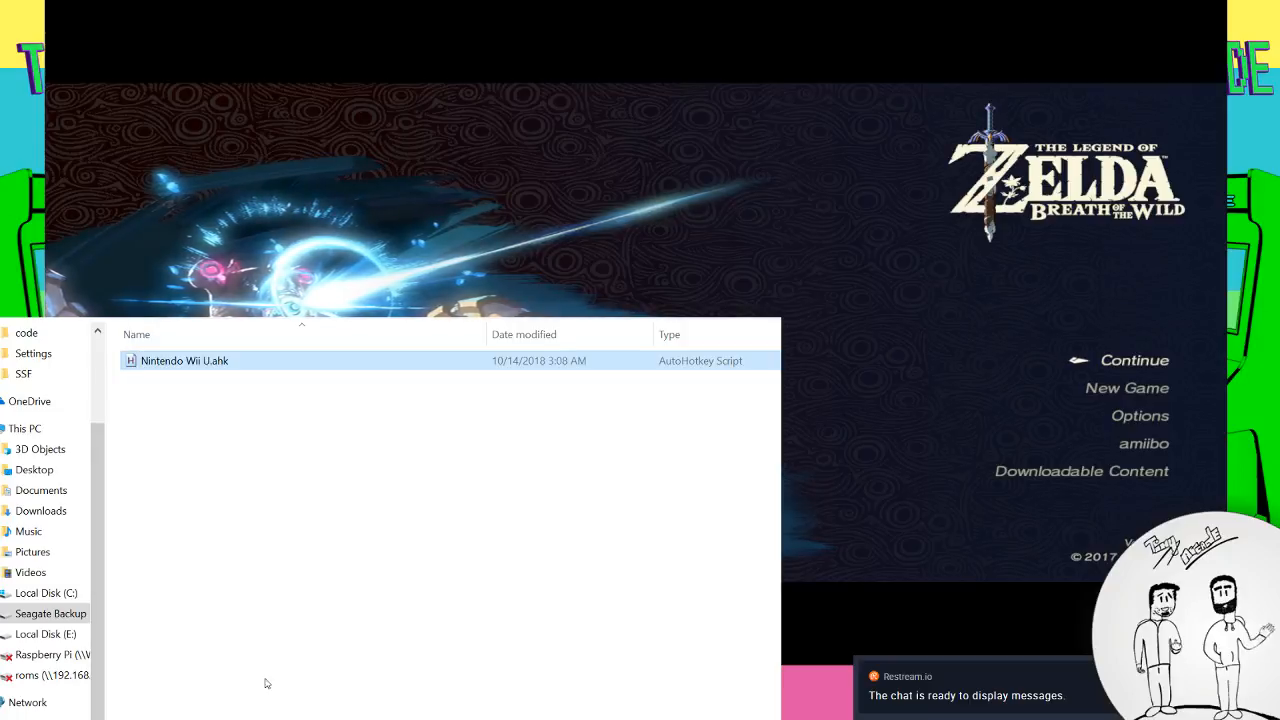
Look for the LaunchBox installation folder in Documents and in ProgramData and Program Files (x86) on Local Disk (C:)
{"action": "left_click", "coordinate": [44, 491]}
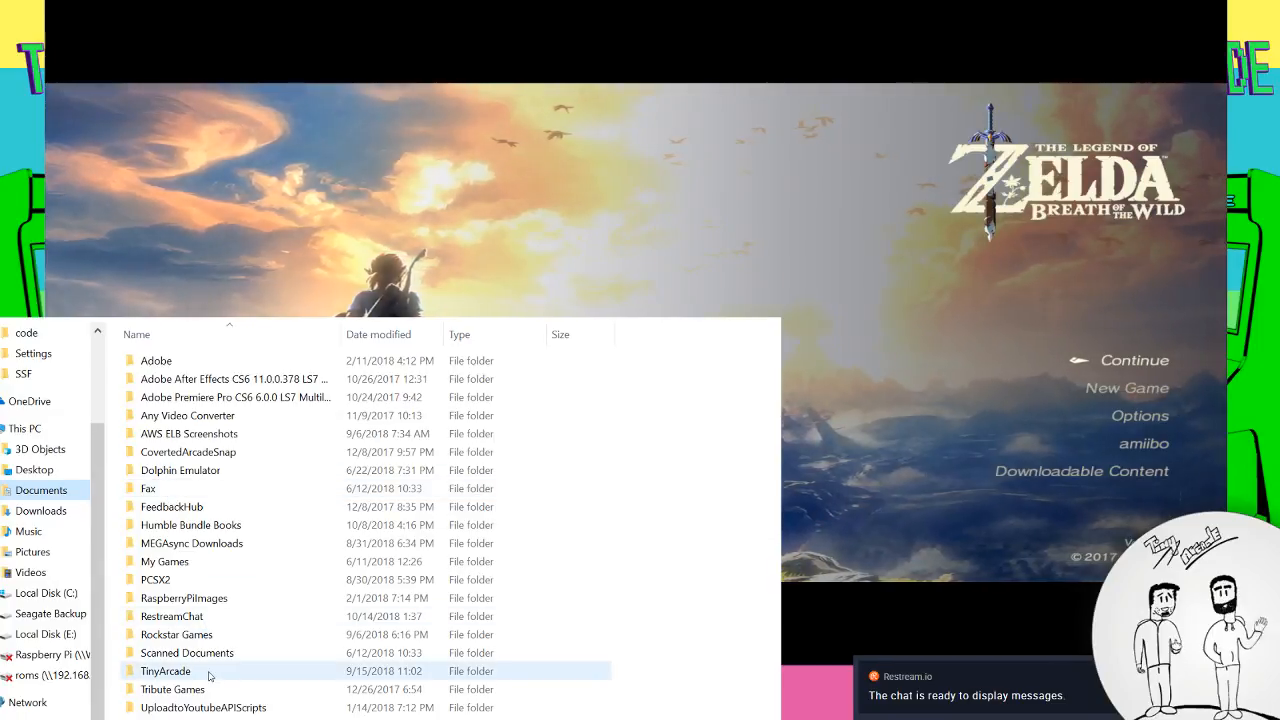
{"action": "left_click", "coordinate": [54, 594]}
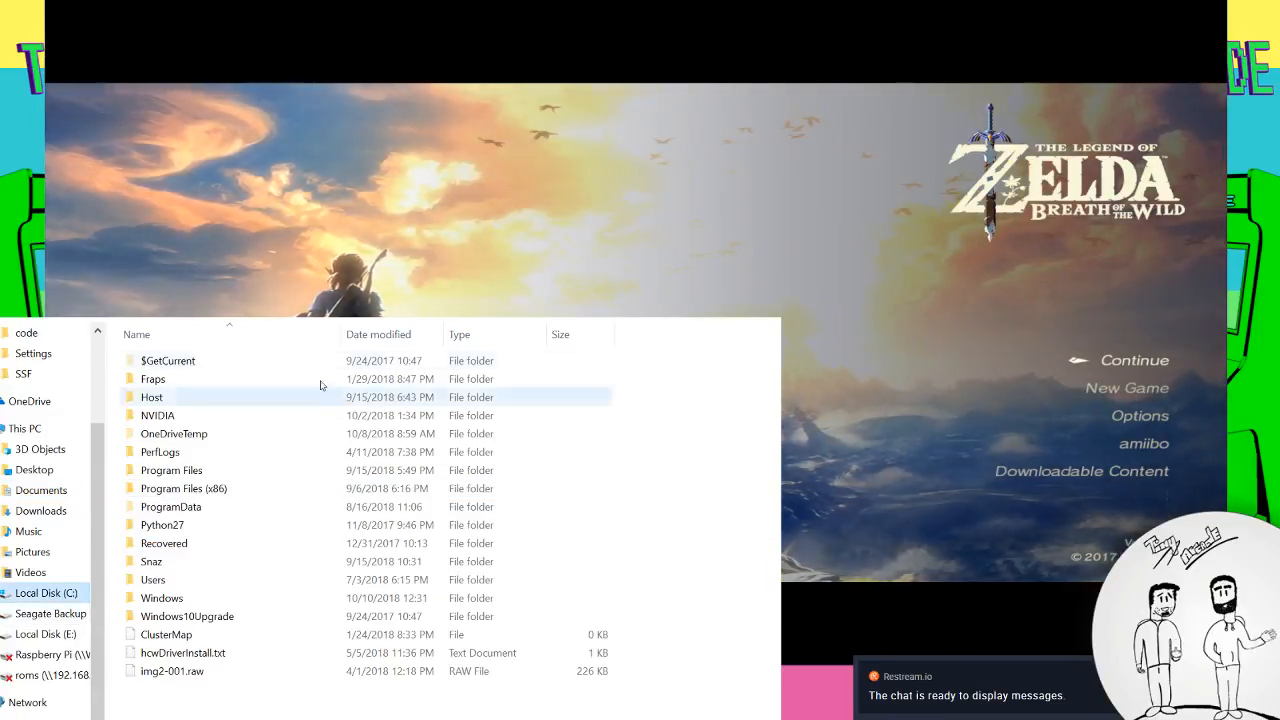
{"action": "double_click", "coordinate": [195, 497]}
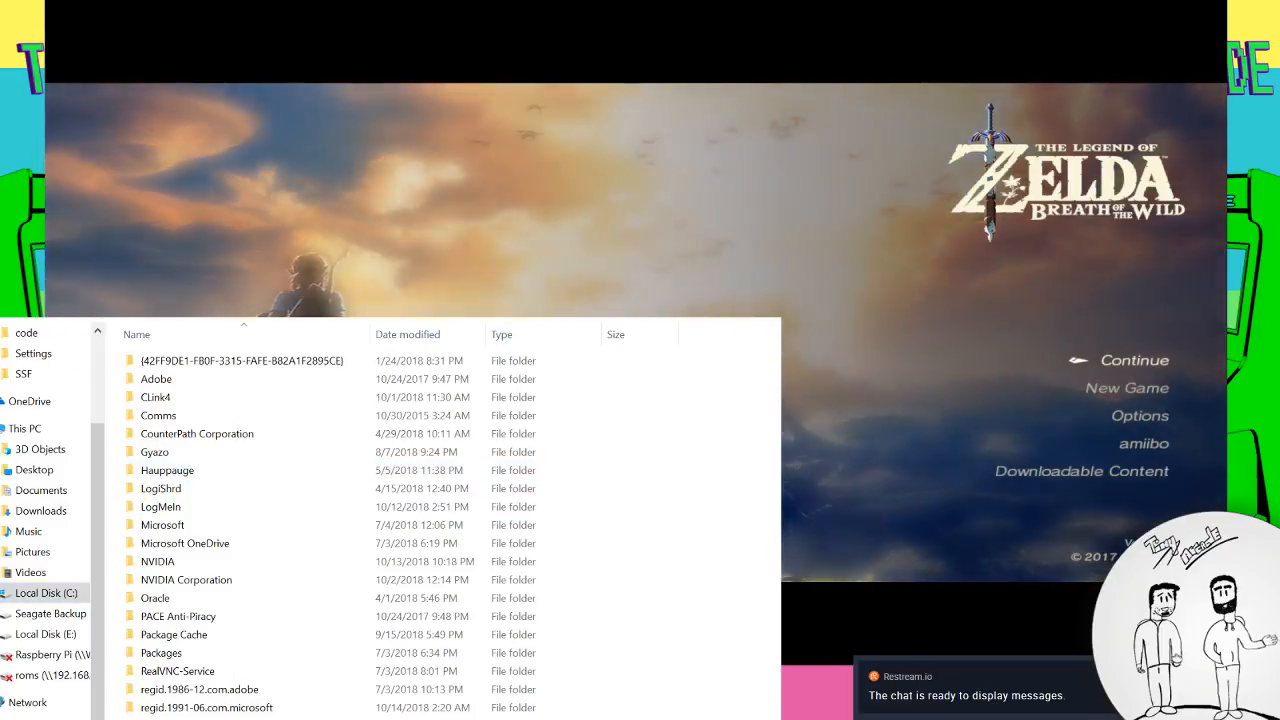
{"action": "key", "text": "alt+Left"}
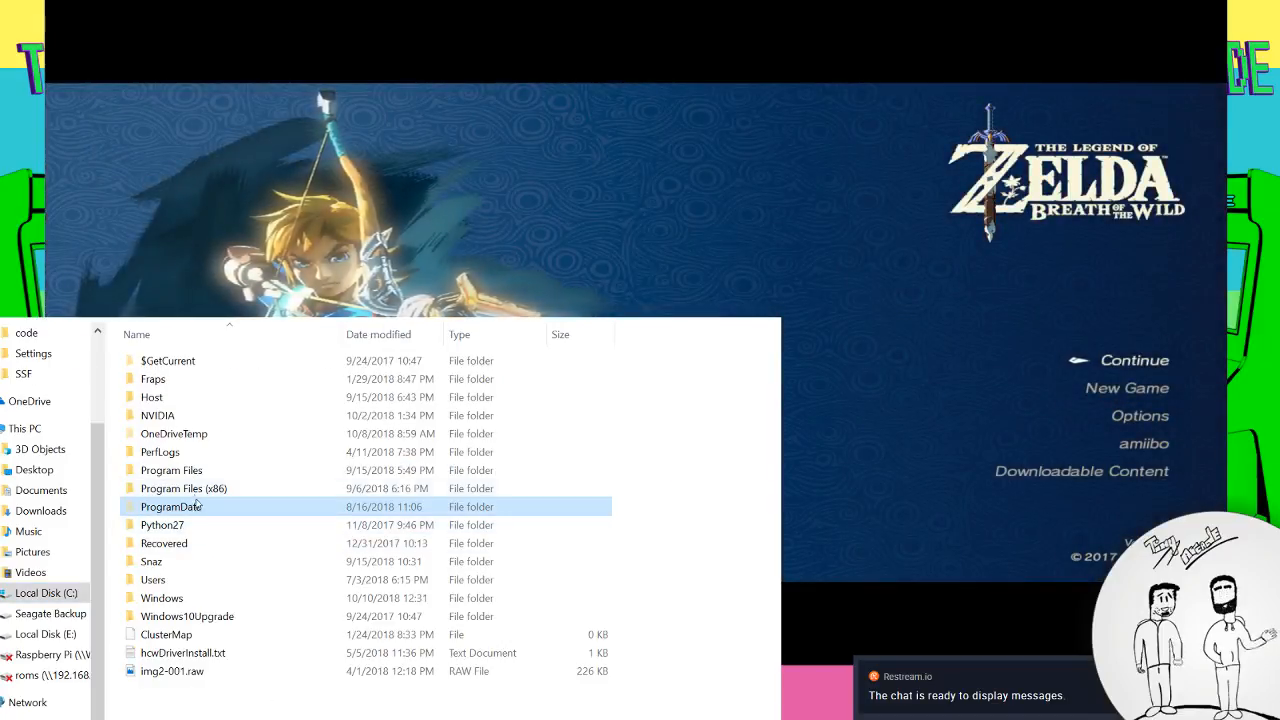
{"action": "double_click", "coordinate": [187, 489]}
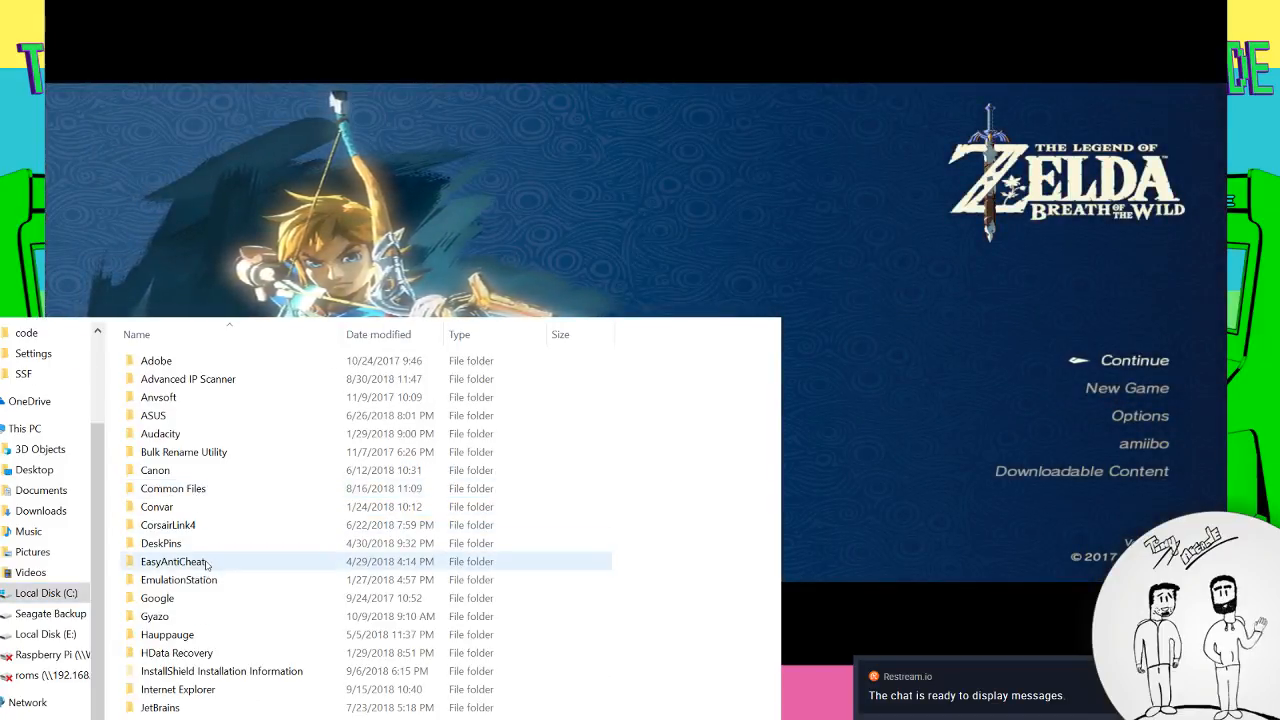
{"action": "scroll", "coordinate": [213, 651], "scroll_direction": "down", "scroll_amount": 1}
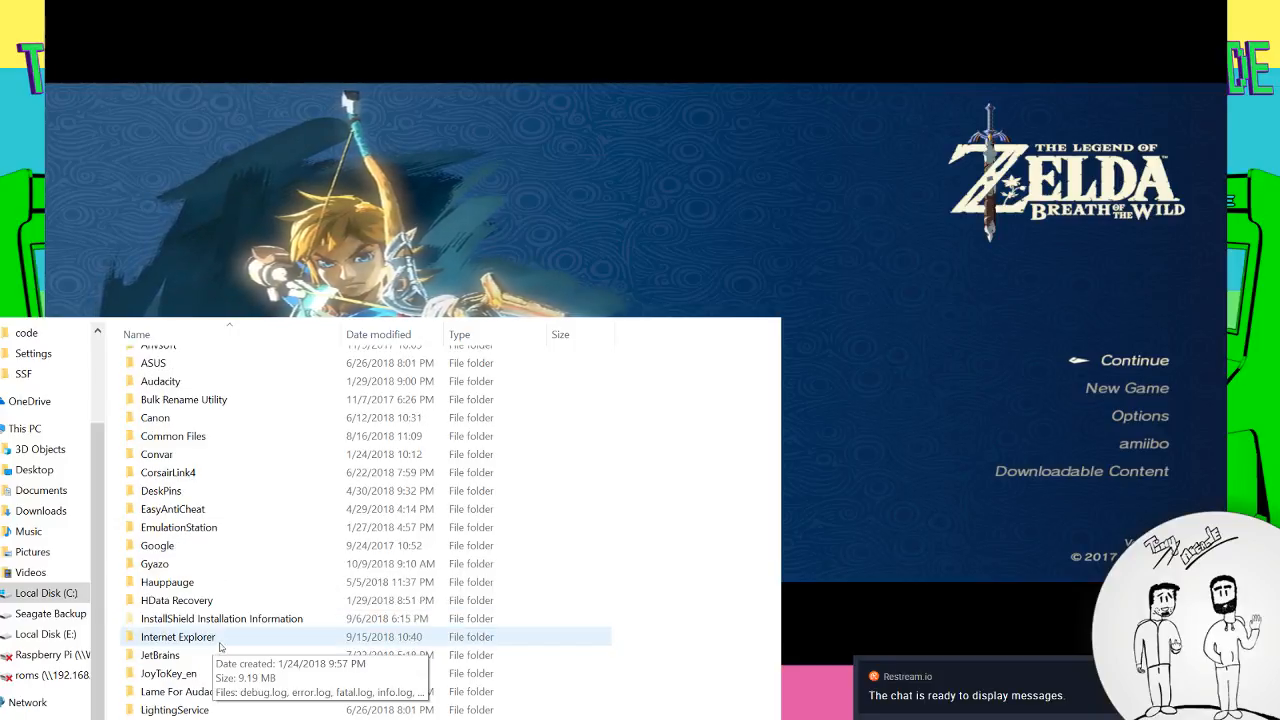
{"action": "mouse_move", "coordinate": [684, 719]}
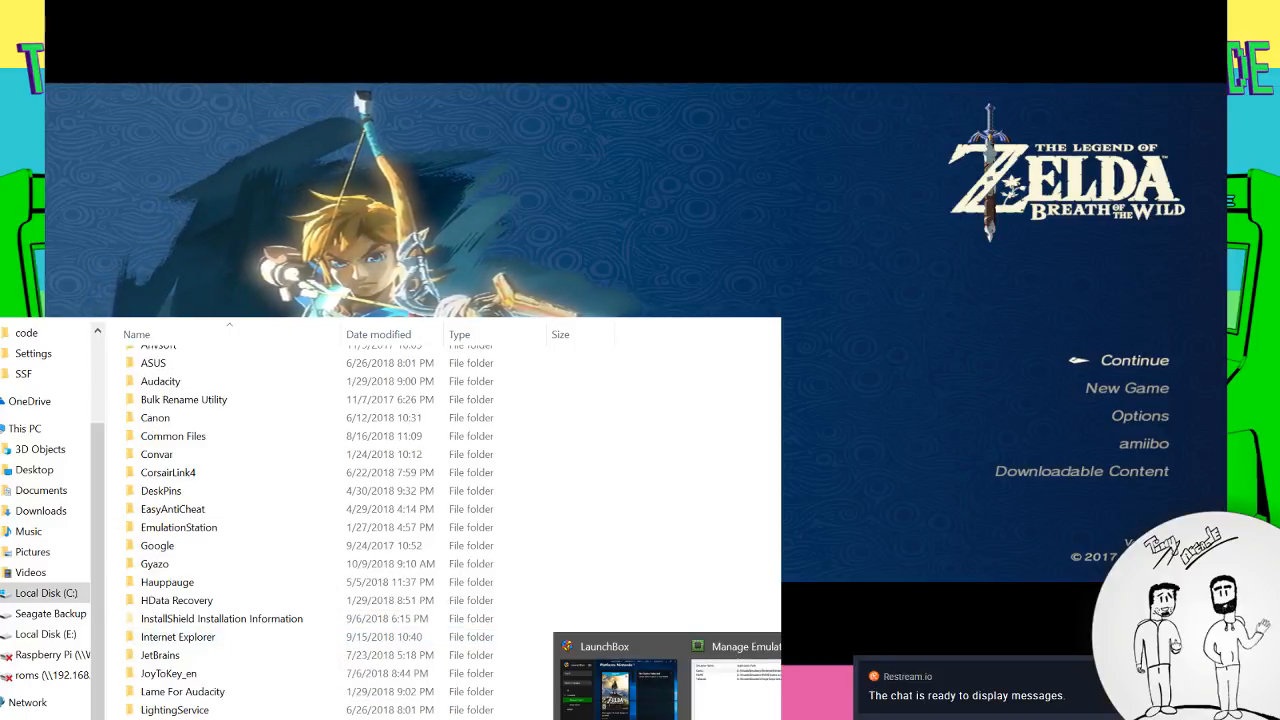
{"action": "scroll", "coordinate": [183, 547], "scroll_direction": "down", "scroll_amount": 3}
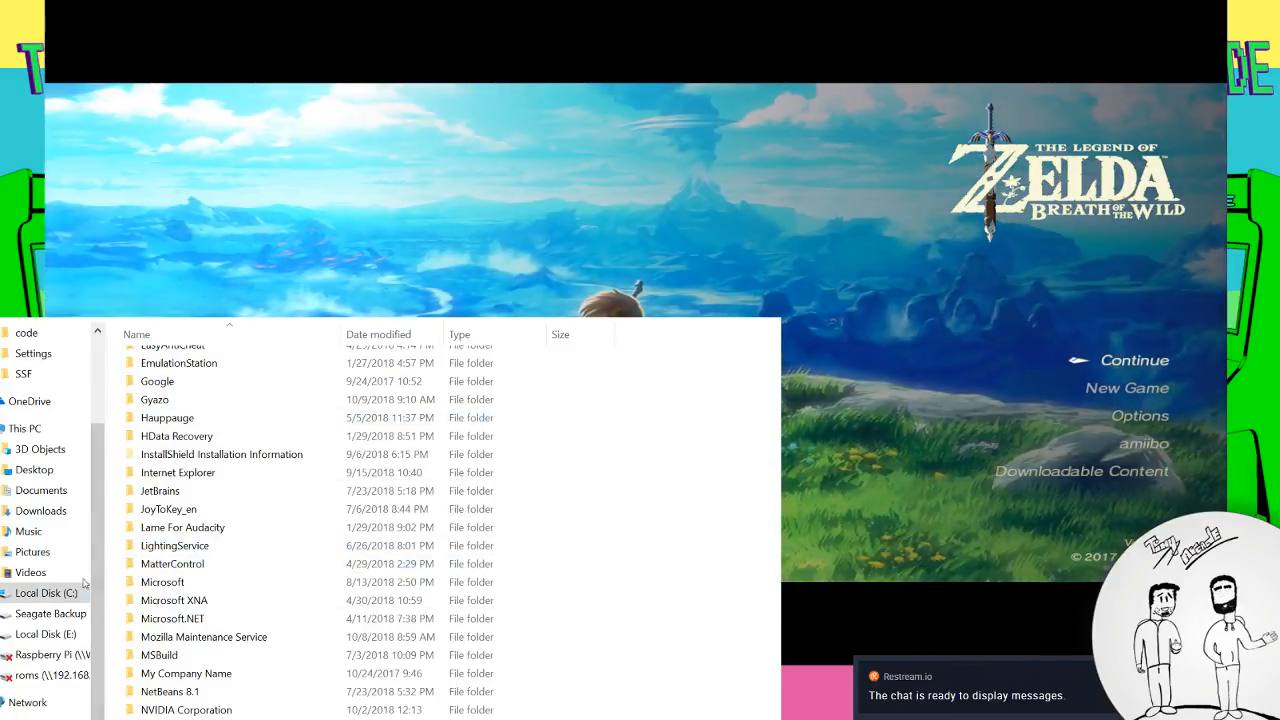
{"action": "key", "text": "alt+Left"}
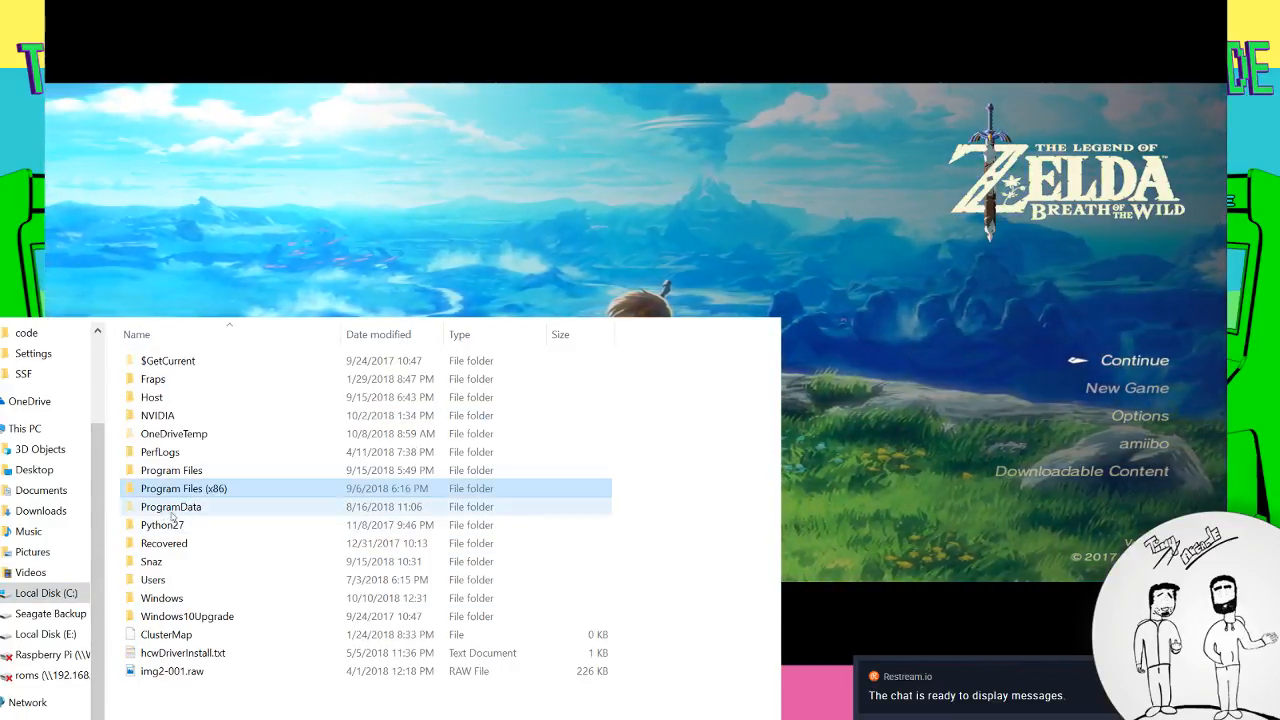
{"action": "double_click", "coordinate": [171, 507]}
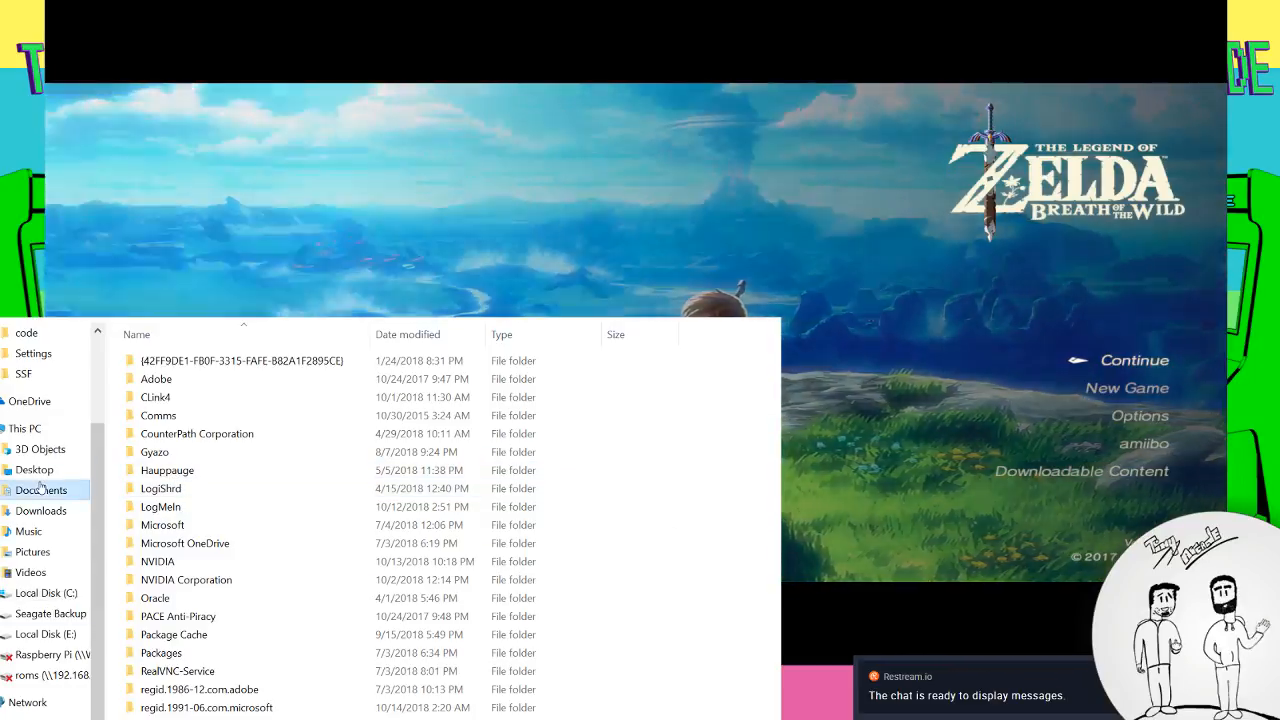
{"action": "left_click", "coordinate": [40, 489]}
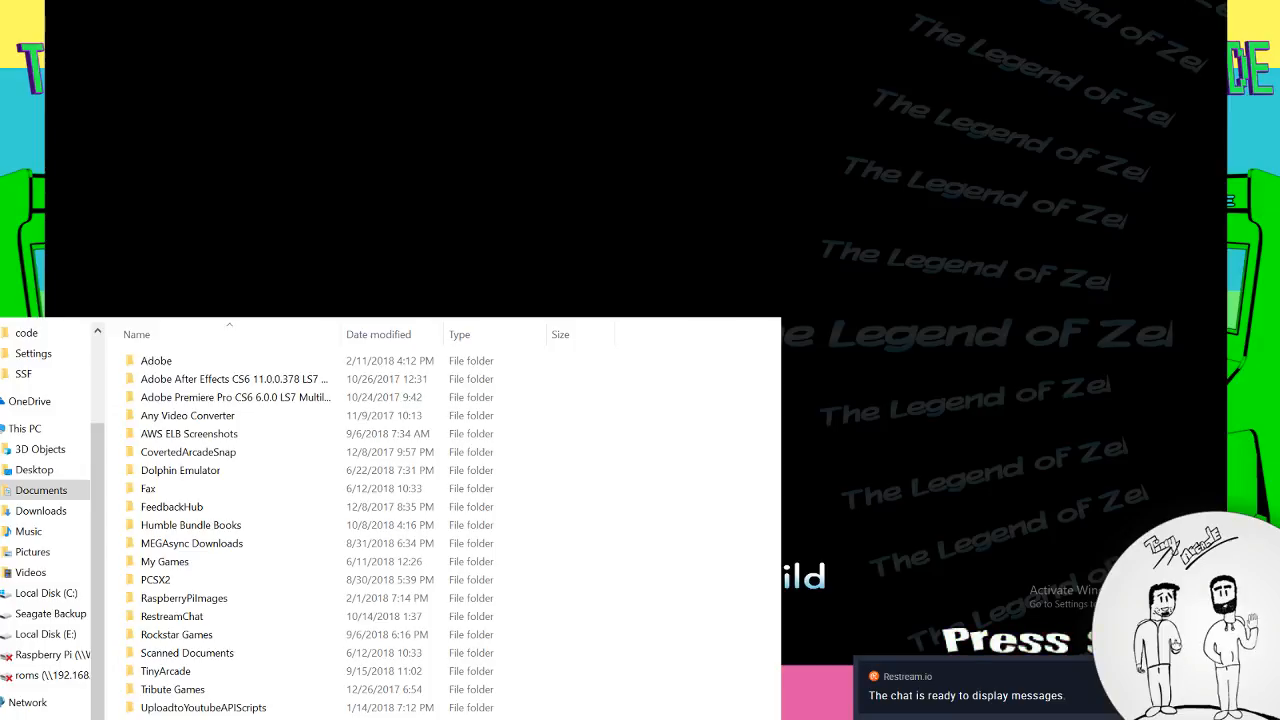
Switch to LaunchBox, close the Manage Emulators dialog and open the image folder of The Legend of Zelda: Breath of the Wild
{"action": "mouse_move", "coordinate": [743, 713]}
{"action": "left_click", "coordinate": [740, 690]}
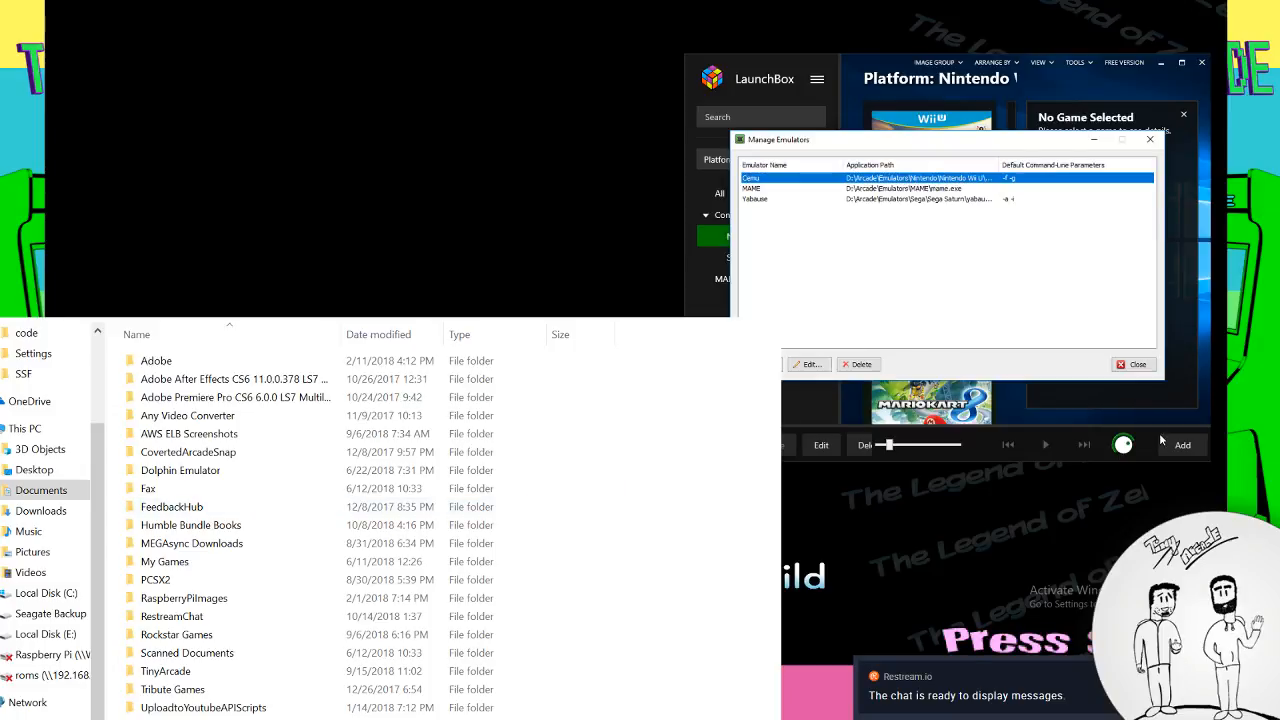
{"action": "left_click", "coordinate": [1150, 139]}
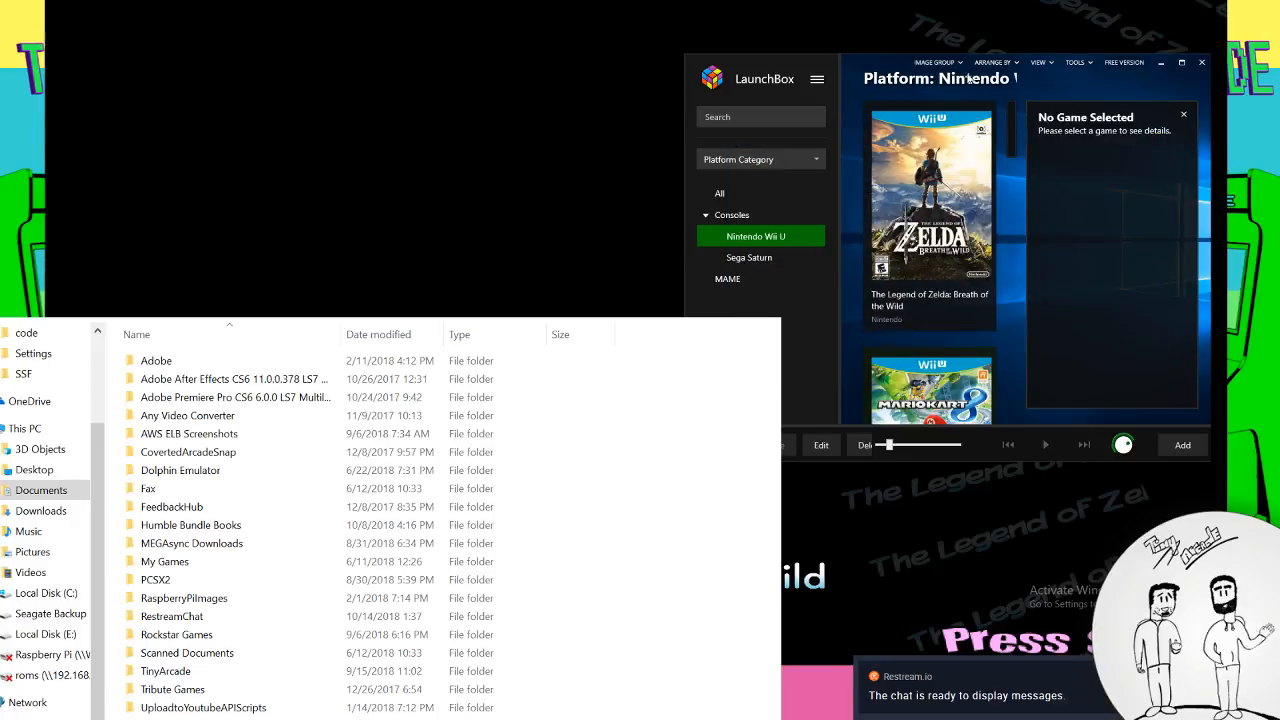
{"action": "left_click_drag", "start_coordinate": [885, 78], "coordinate": [742, 139]}
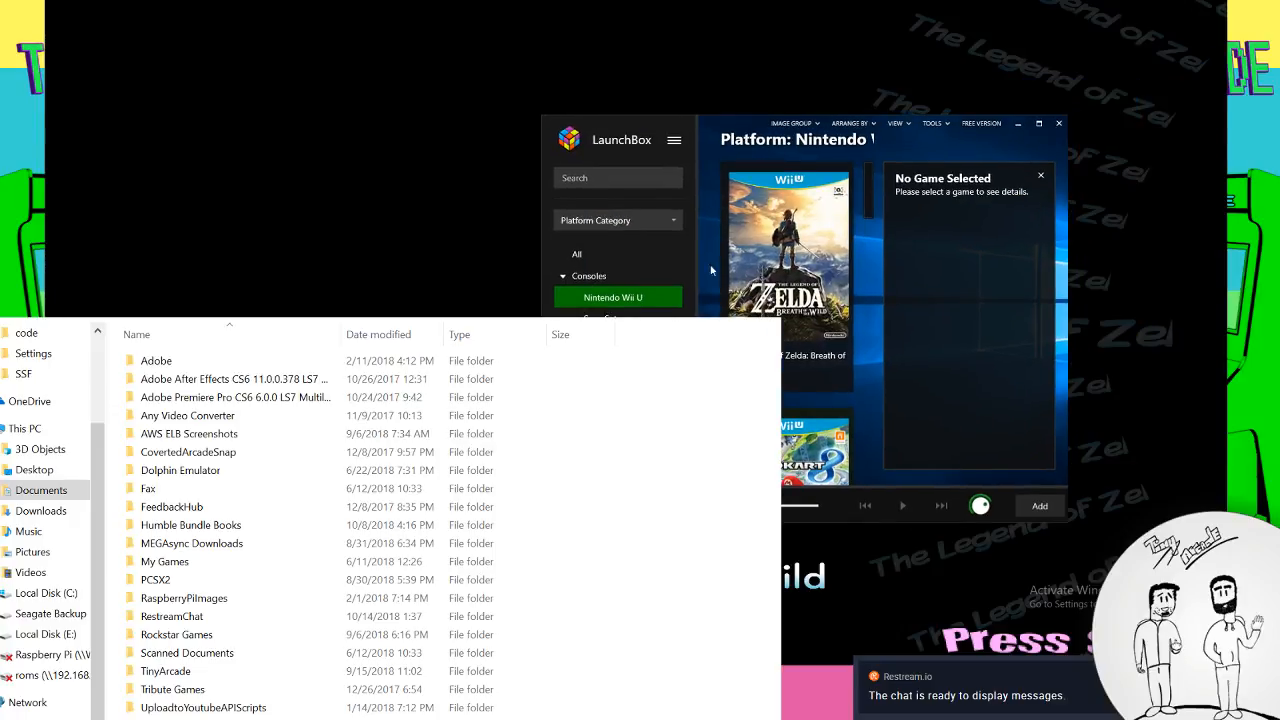
{"action": "left_click", "coordinate": [742, 311]}
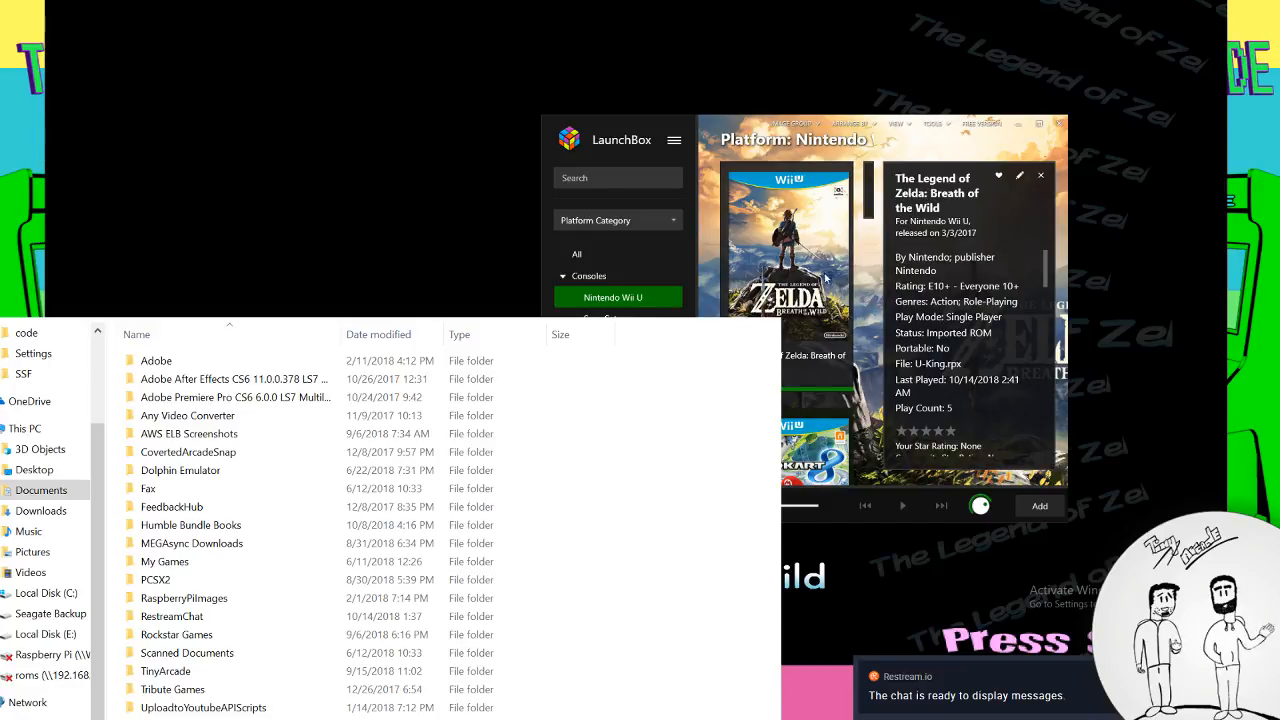
{"action": "right_click", "coordinate": [809, 265]}
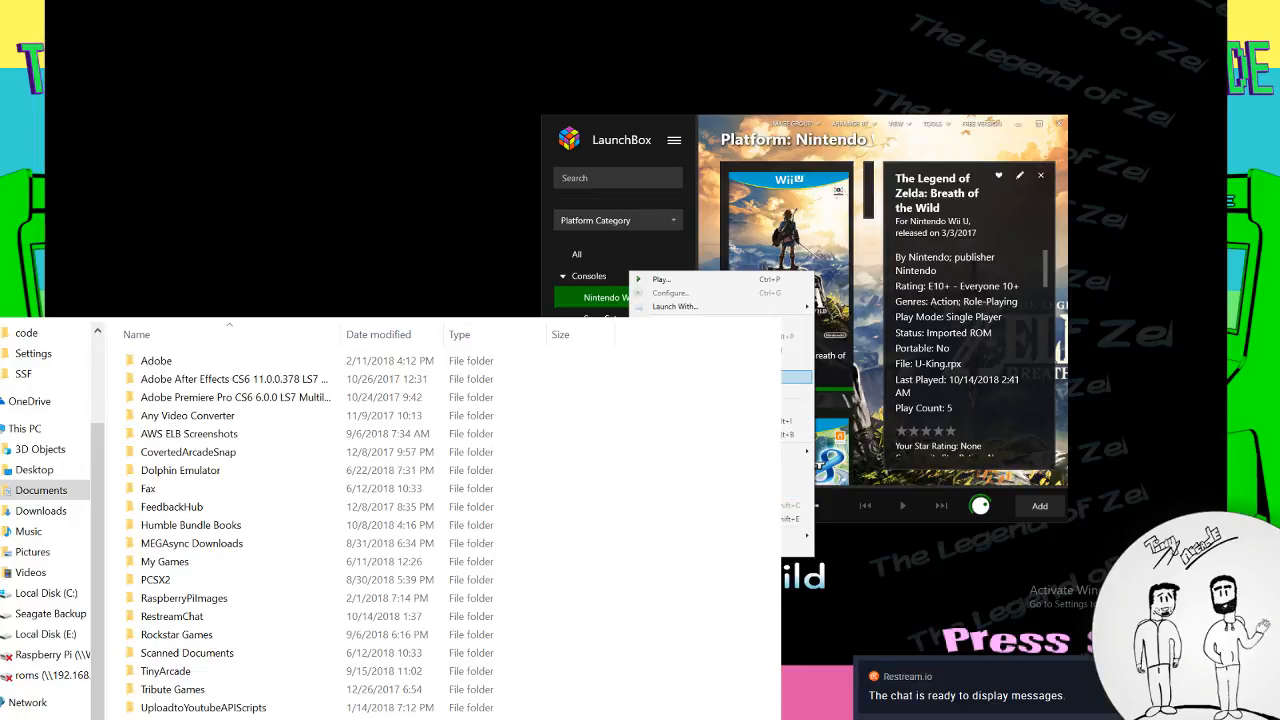
{"action": "left_click", "coordinate": [797, 377]}
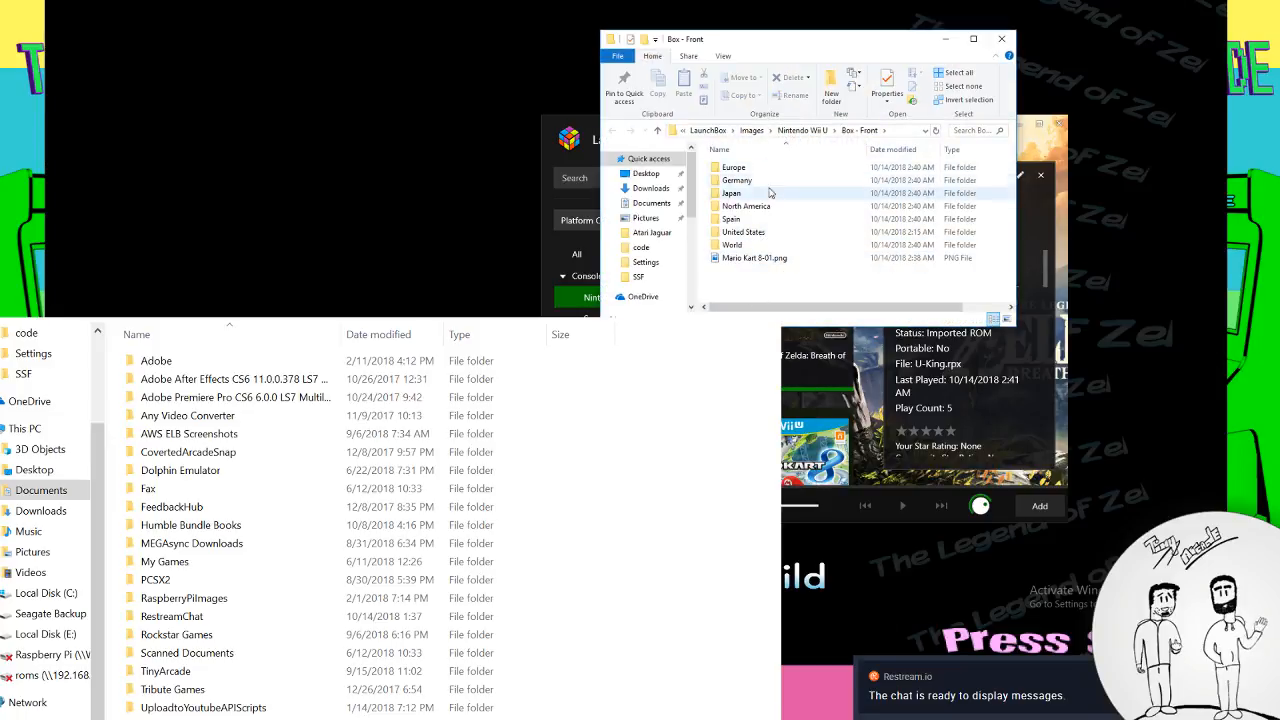
Check the World subfolder of Box - Front, then open North America and select the Zelda Breath of the Wild cover image
{"action": "double_click", "coordinate": [757, 244]}
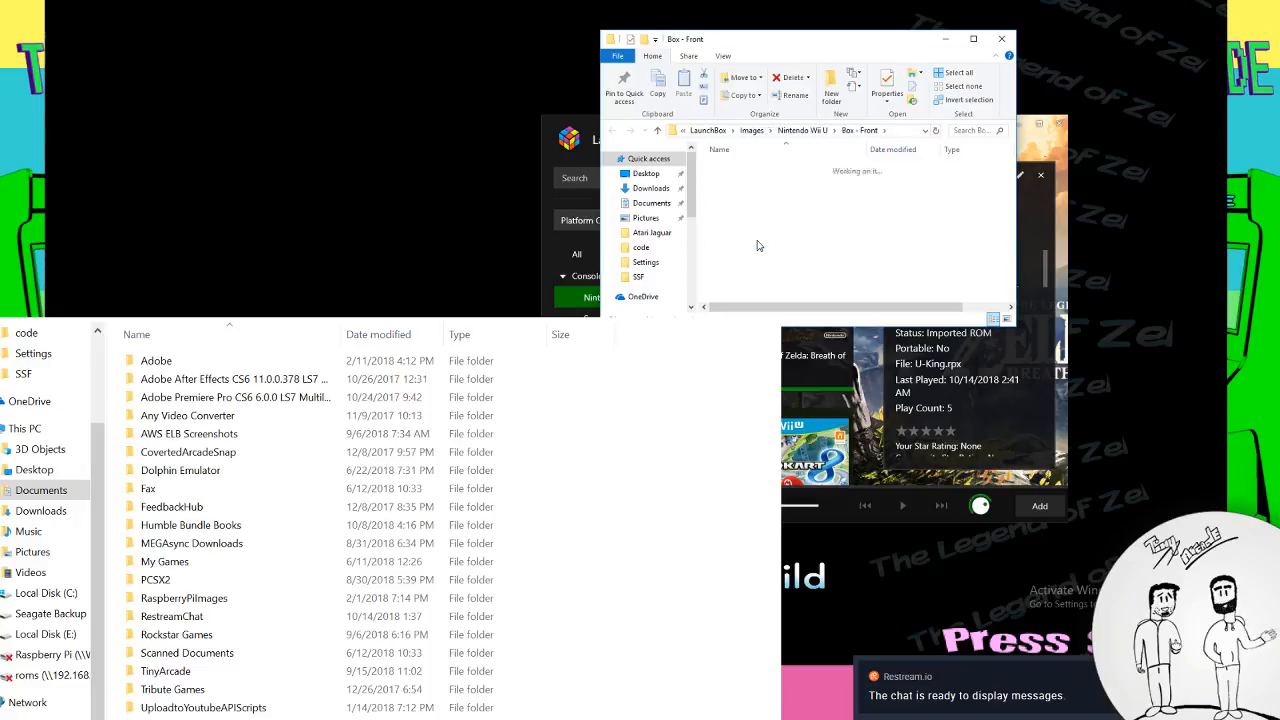
{"action": "left_click", "coordinate": [614, 131]}
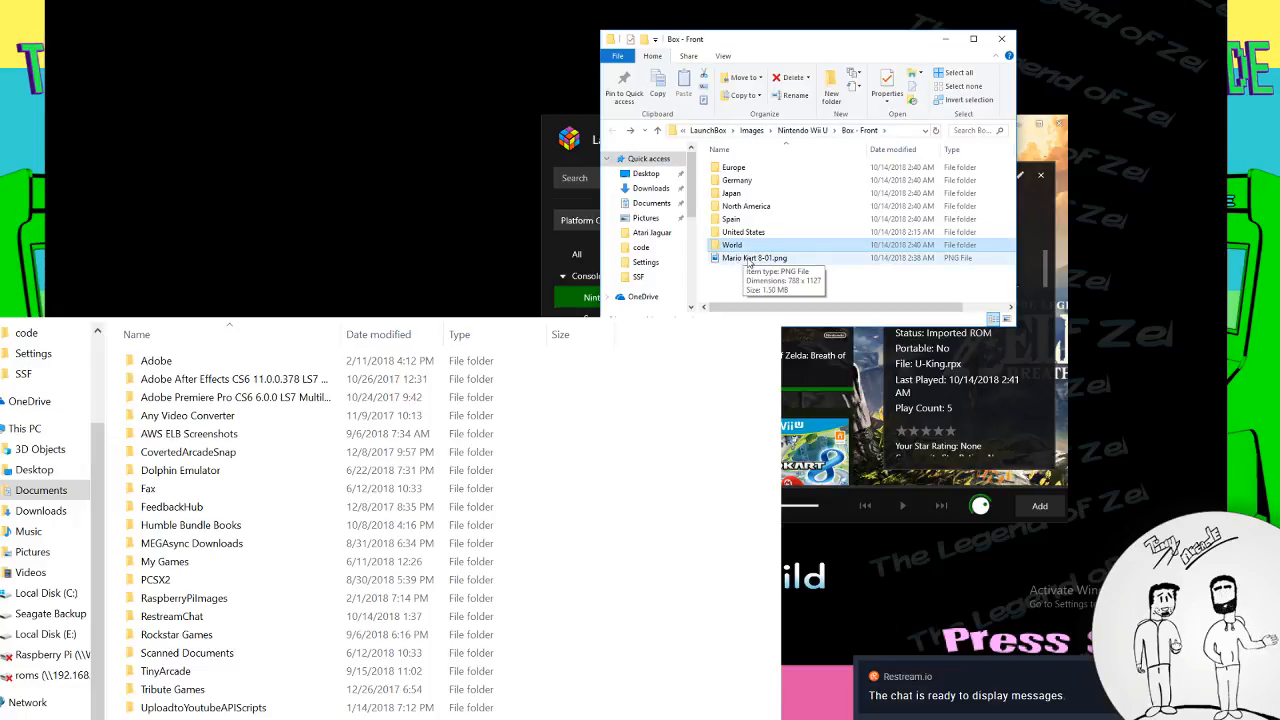
{"action": "double_click", "coordinate": [746, 206]}
{"action": "left_click", "coordinate": [816, 185]}
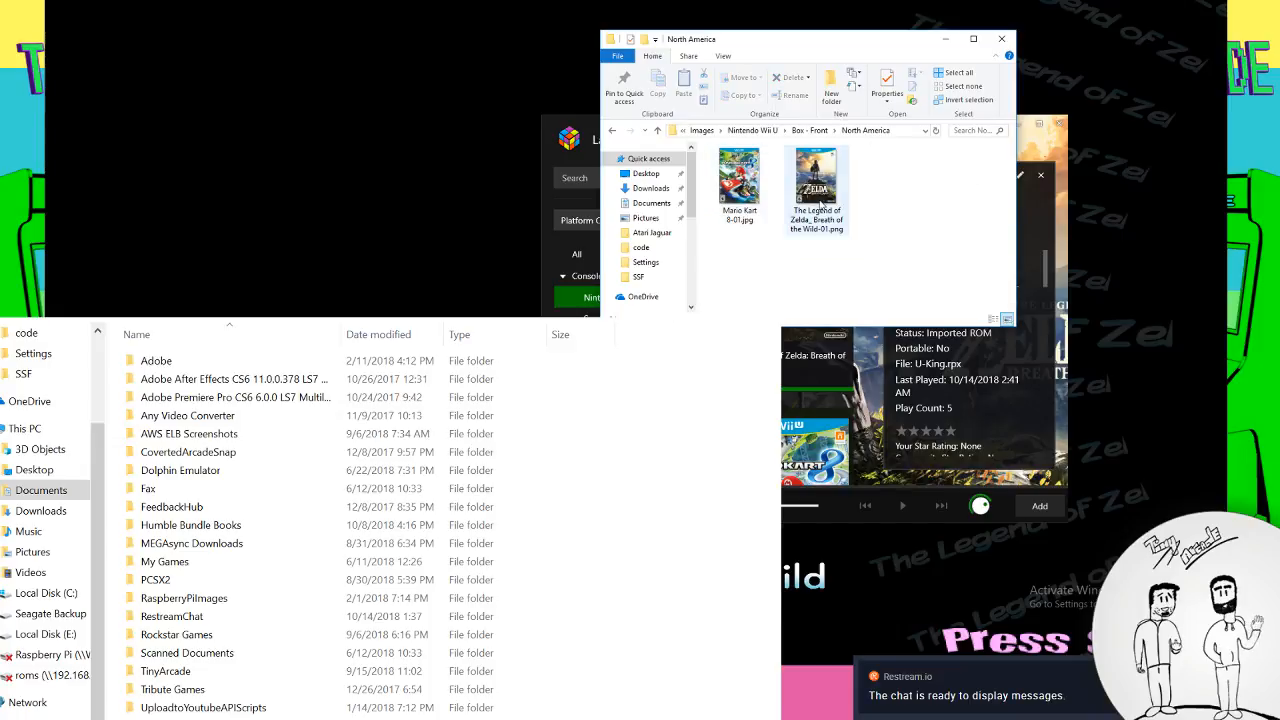
{"action": "left_click", "coordinate": [619, 570]}
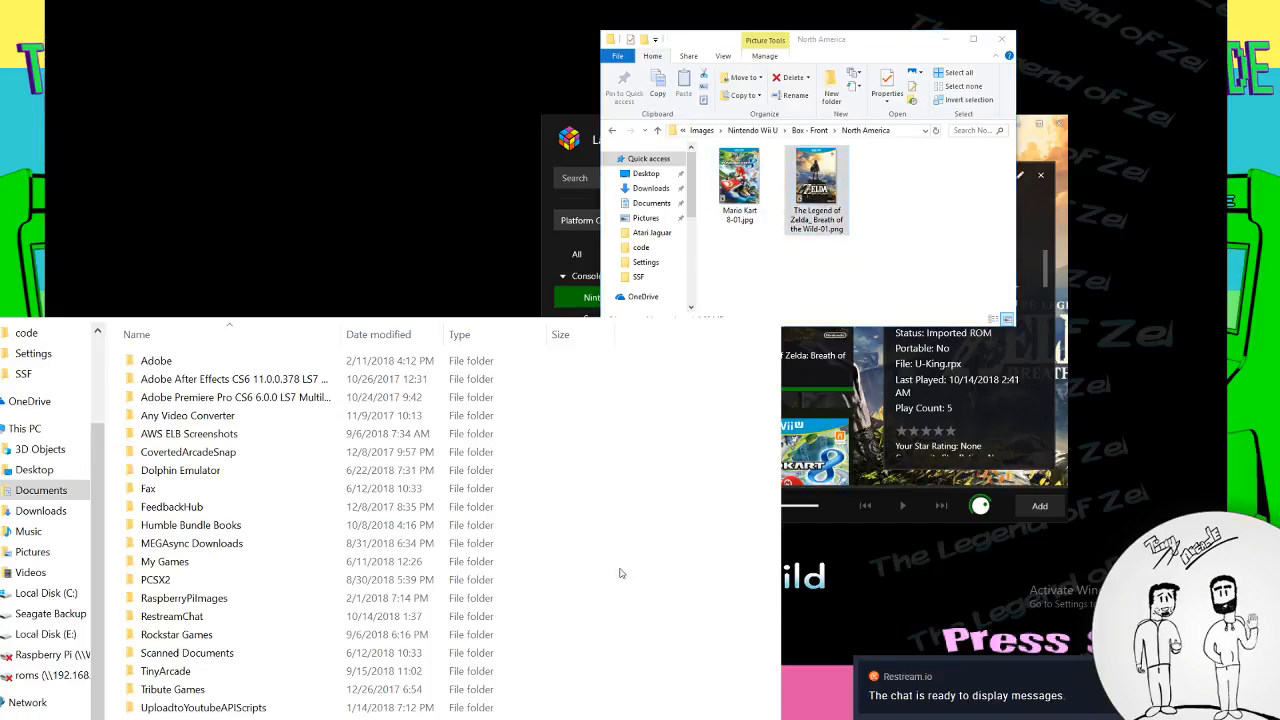
{"action": "key", "text": "alt+Left"}
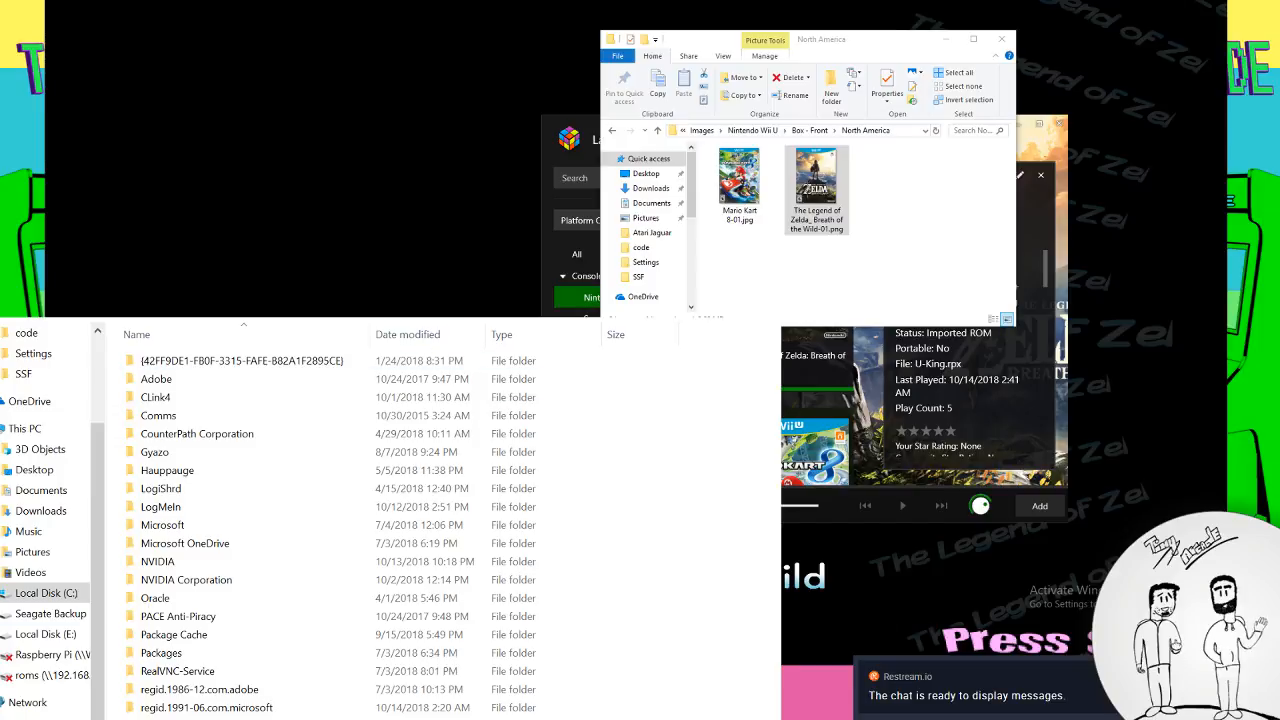
Switch to the web browser and search Google for "wii u hyperspin"
{"action": "left_click_drag", "start_coordinate": [310, 225], "coordinate": [606, 200]}
{"action": "left_click", "coordinate": [343, 557]}
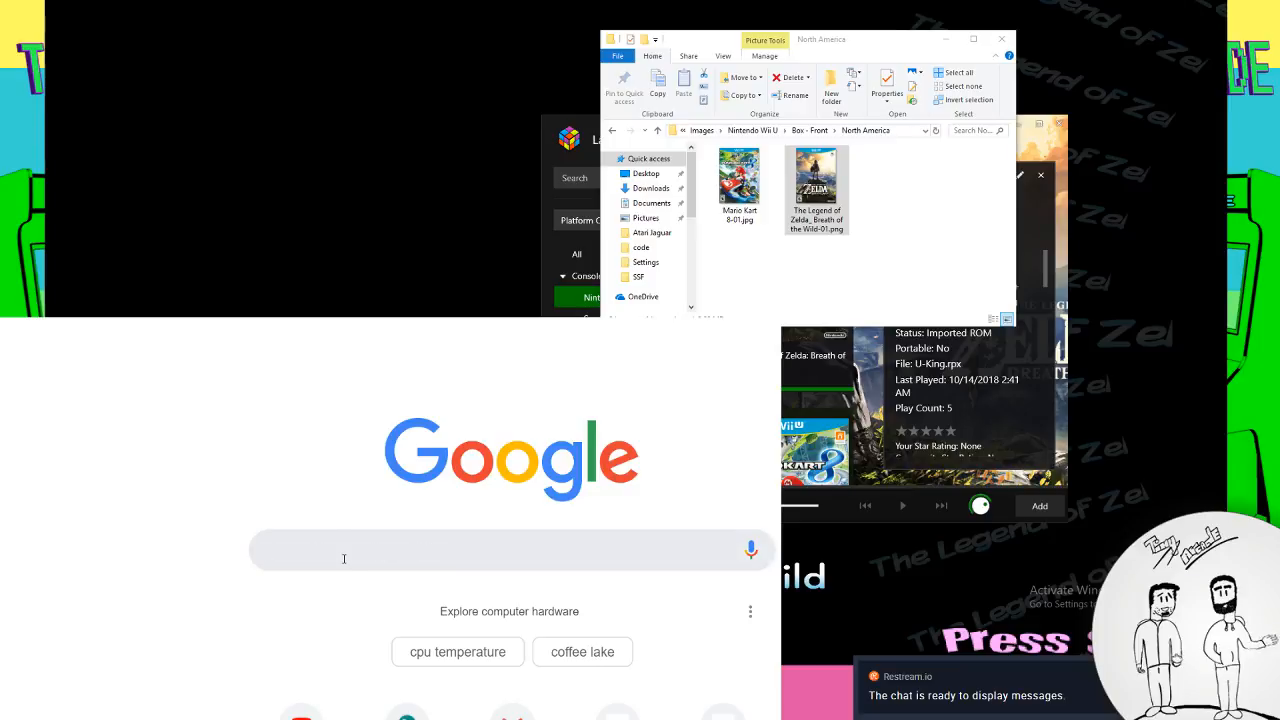
{"action": "type", "text": "wii"}
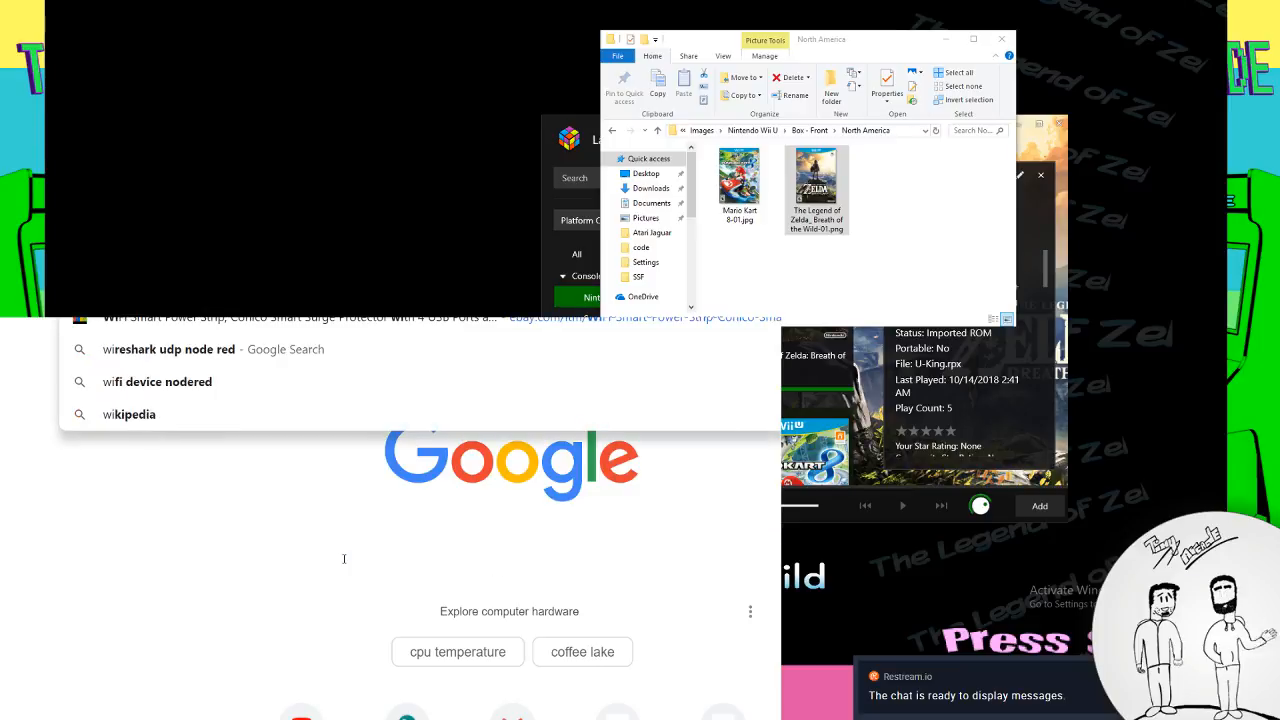
{"action": "type", "text": " u hyperspin"}
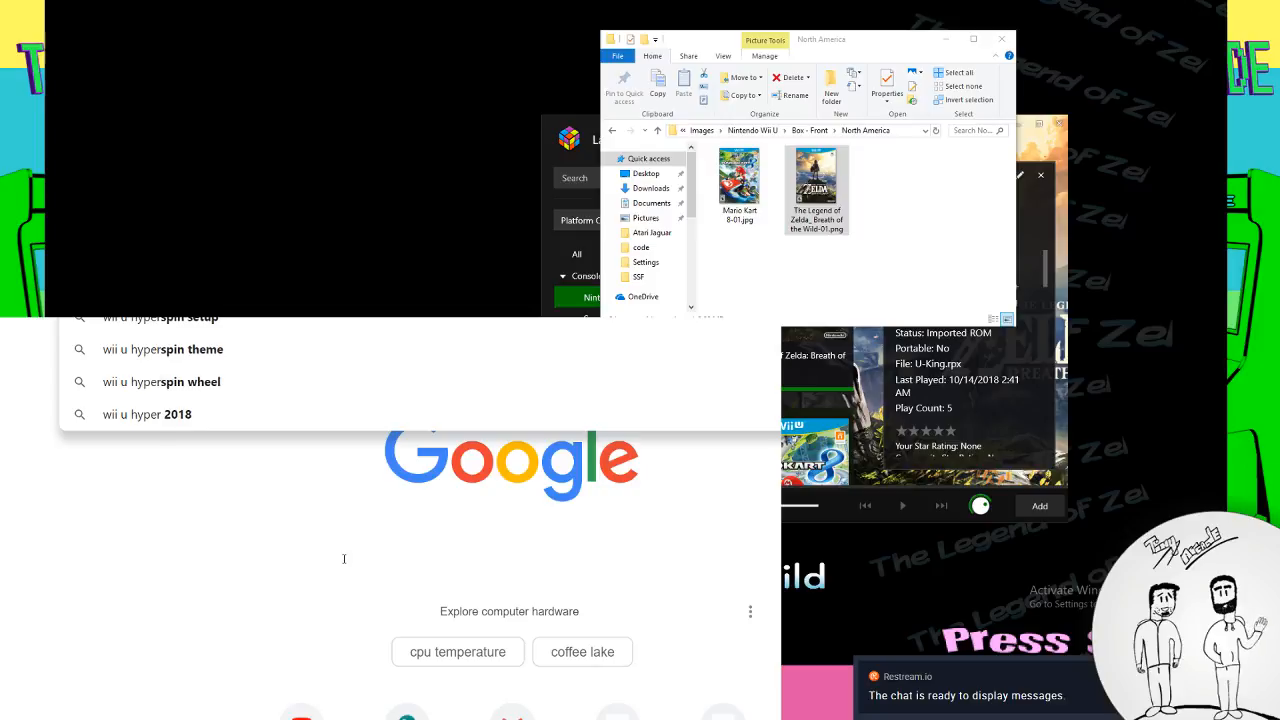
{"action": "key", "text": "Return"}
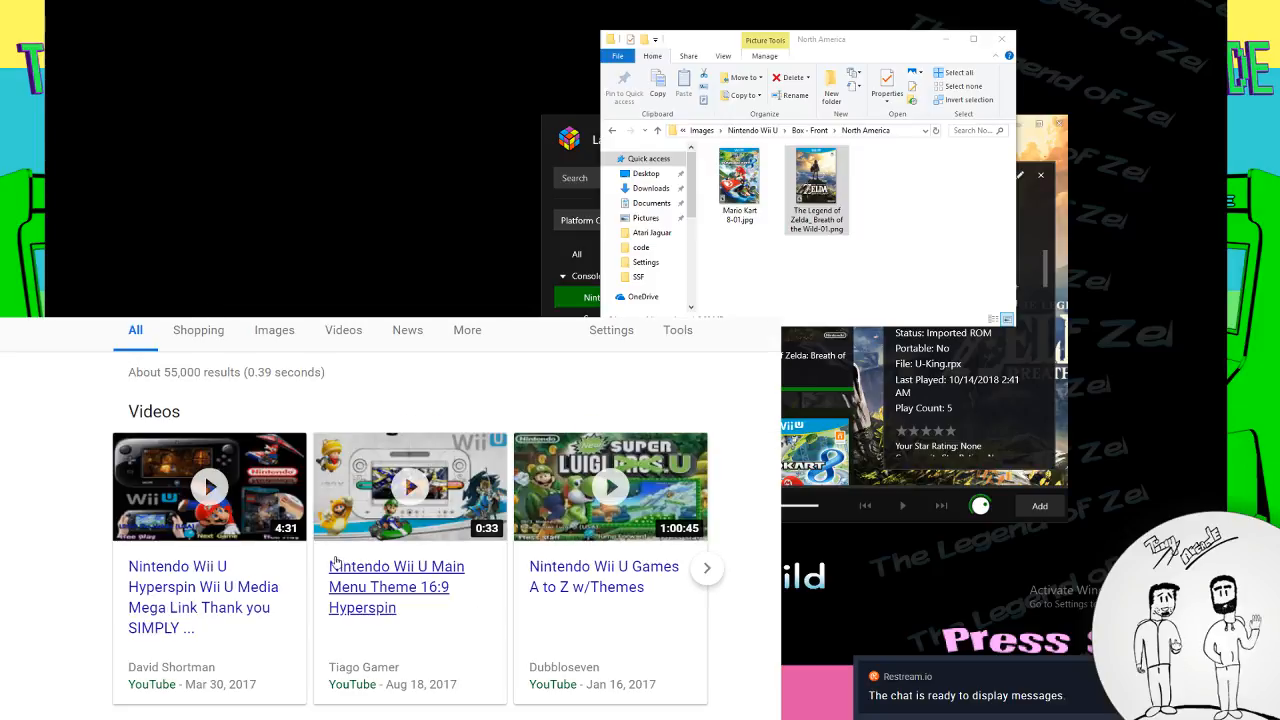
Open the Arcade Punks Nintendo Wii U pack page, review its download information, try its video and return to the search results
{"action": "scroll", "coordinate": [283, 634], "scroll_direction": "down", "scroll_amount": 5}
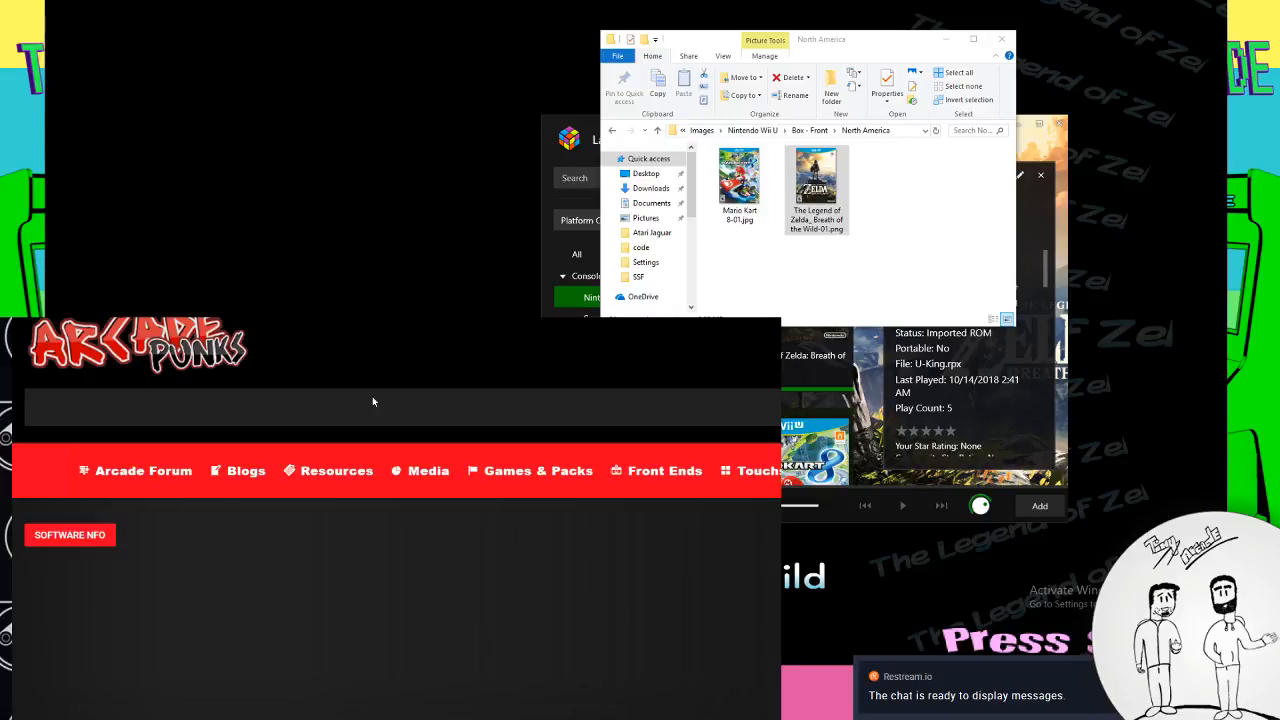
{"action": "scroll", "coordinate": [372, 397], "scroll_direction": "down", "scroll_amount": 4}
{"action": "scroll", "coordinate": [372, 400], "scroll_direction": "down", "scroll_amount": 4}
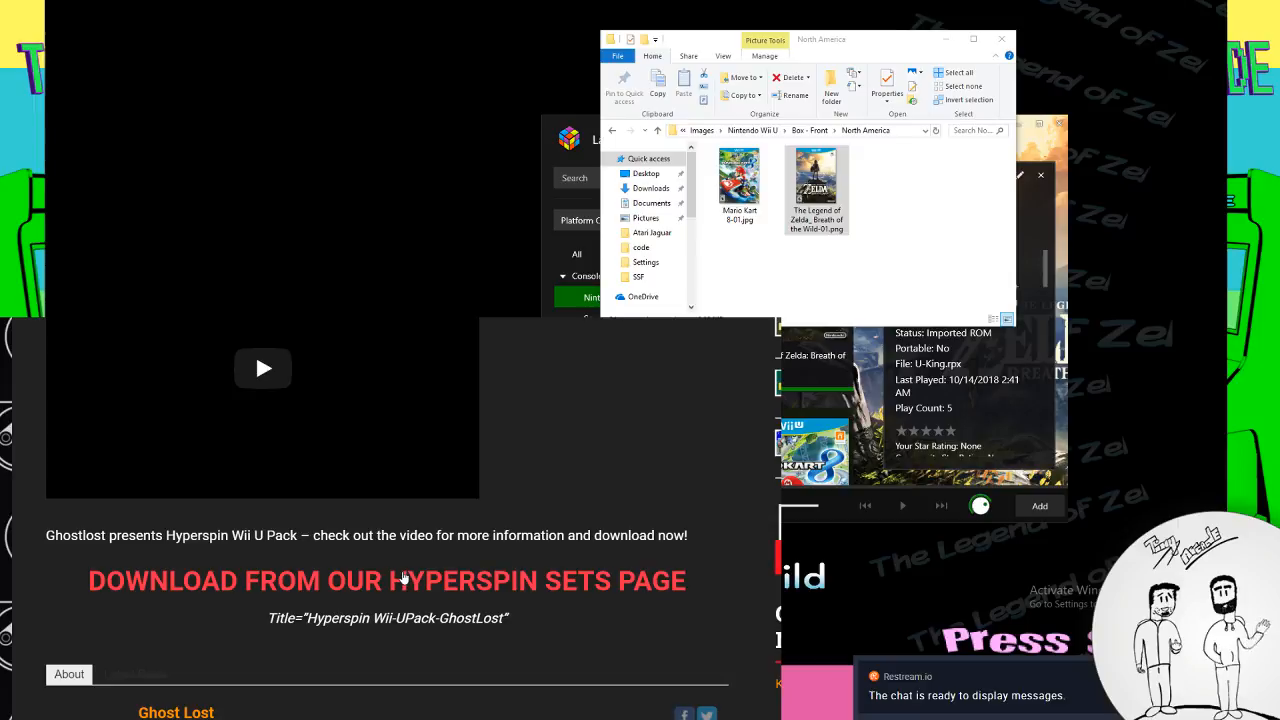
{"action": "scroll", "coordinate": [400, 570], "scroll_direction": "down", "scroll_amount": 1}
{"action": "scroll", "coordinate": [375, 540], "scroll_direction": "down", "scroll_amount": 2}
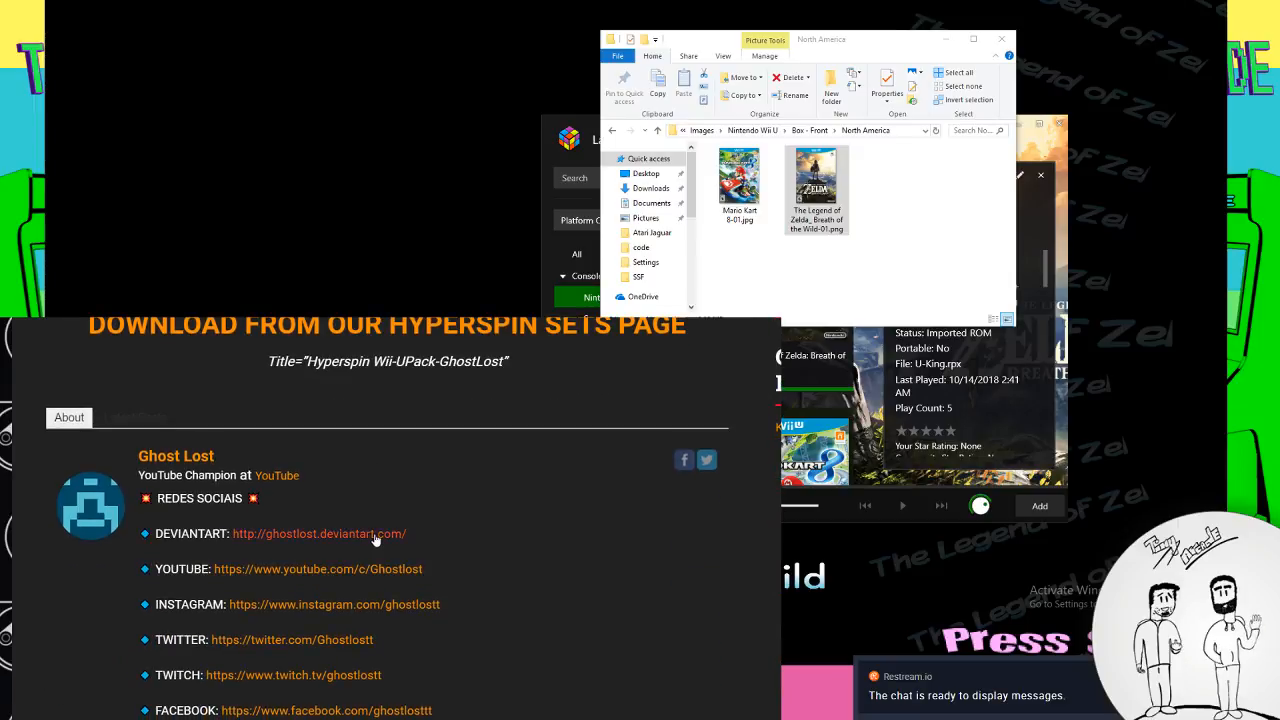
{"action": "scroll", "coordinate": [373, 540], "scroll_direction": "down", "scroll_amount": 3}
{"action": "scroll", "coordinate": [474, 563], "scroll_direction": "up", "scroll_amount": 7}
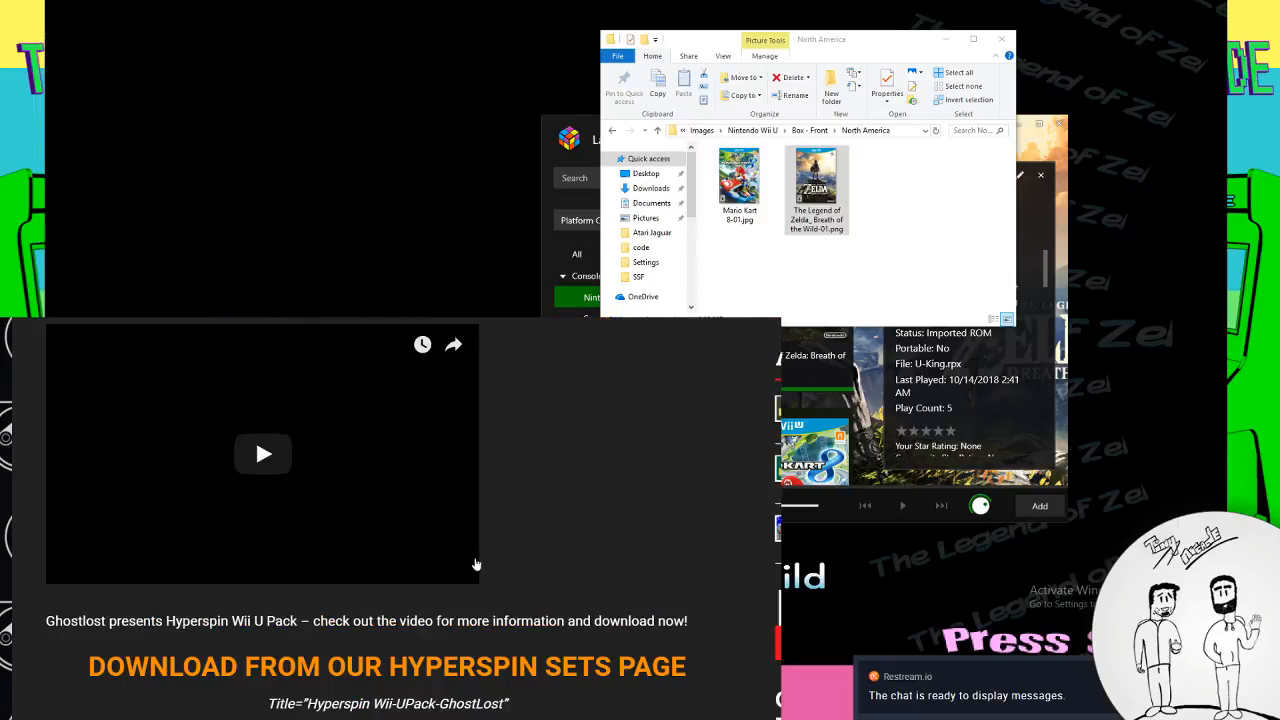
{"action": "left_click", "coordinate": [267, 453]}
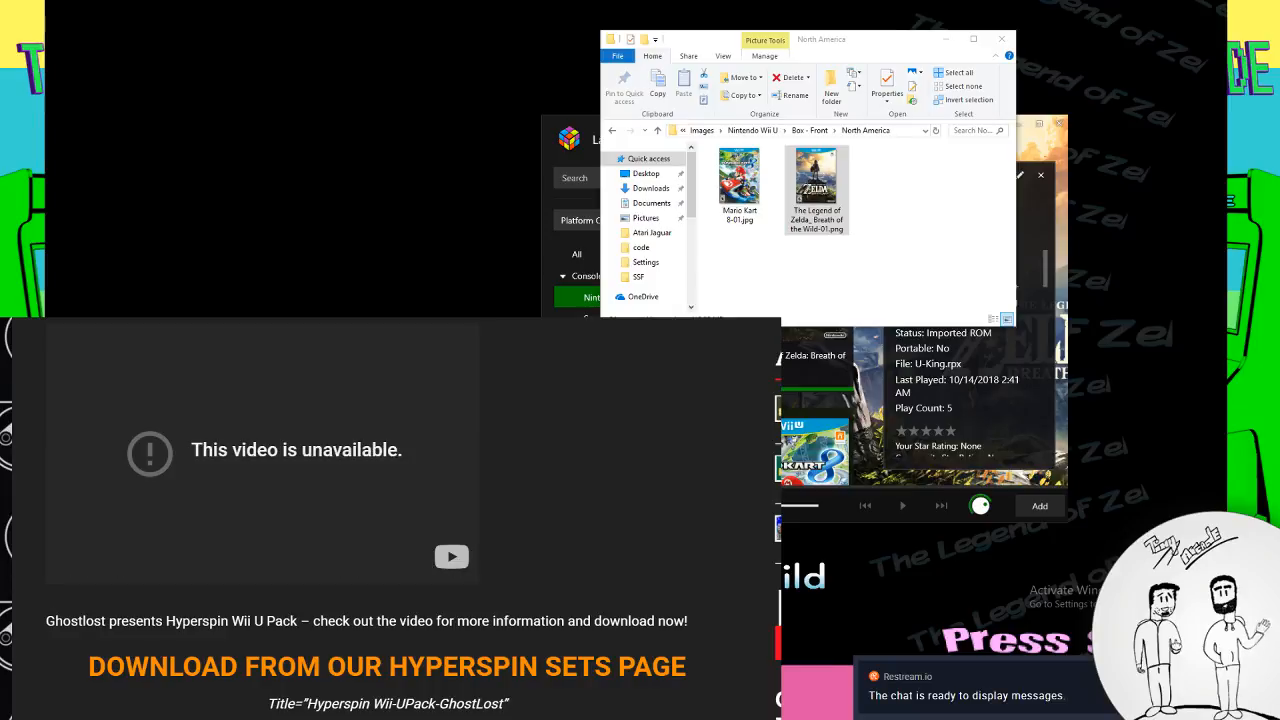
{"action": "key", "text": "alt+Left"}
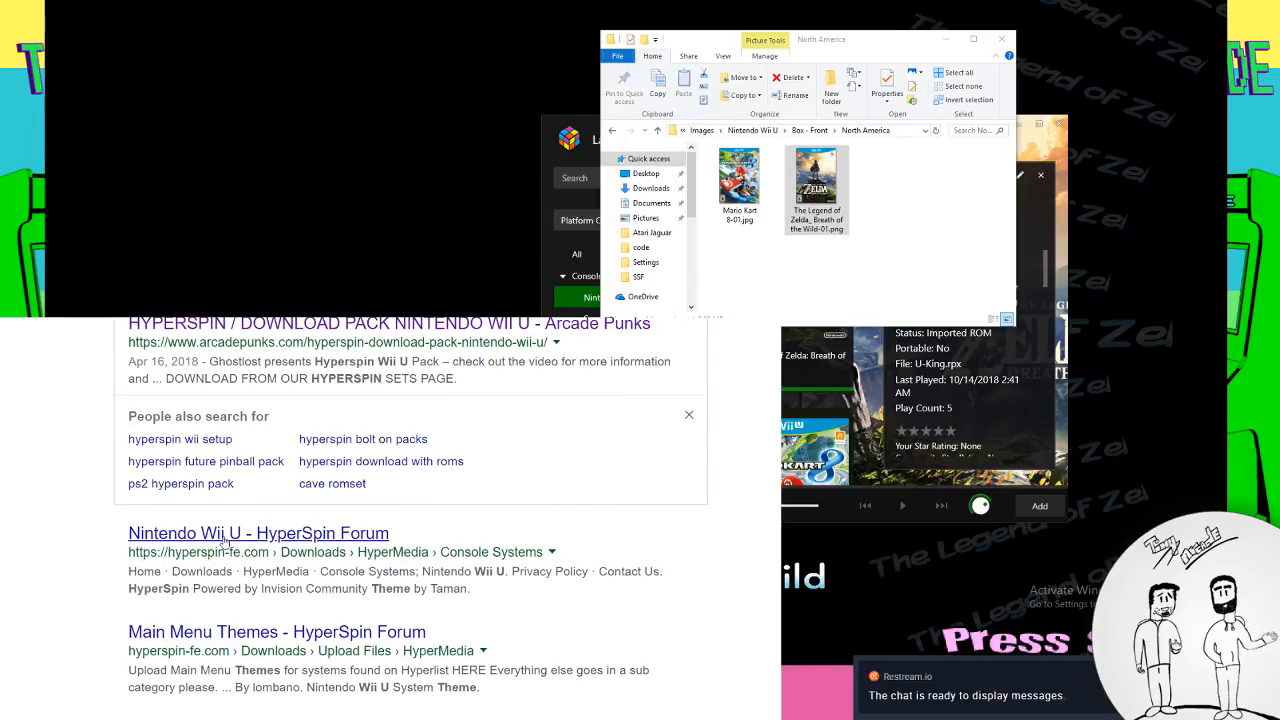
Open the HyperSpin Forum's Main Menu Themes page and find "wii u" among the listed files
{"action": "left_click", "coordinate": [278, 633]}
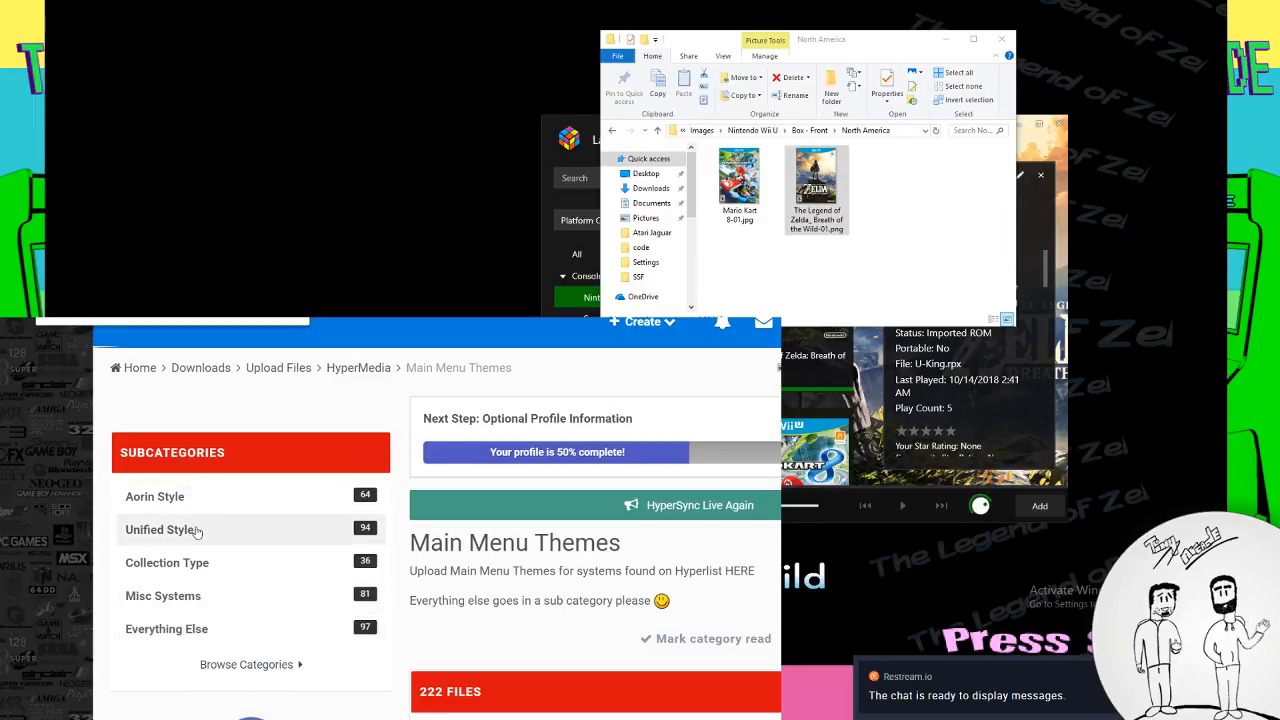
{"action": "scroll", "coordinate": [668, 573], "scroll_direction": "down", "scroll_amount": 1}
{"action": "scroll", "coordinate": [668, 573], "scroll_direction": "down", "scroll_amount": 10}
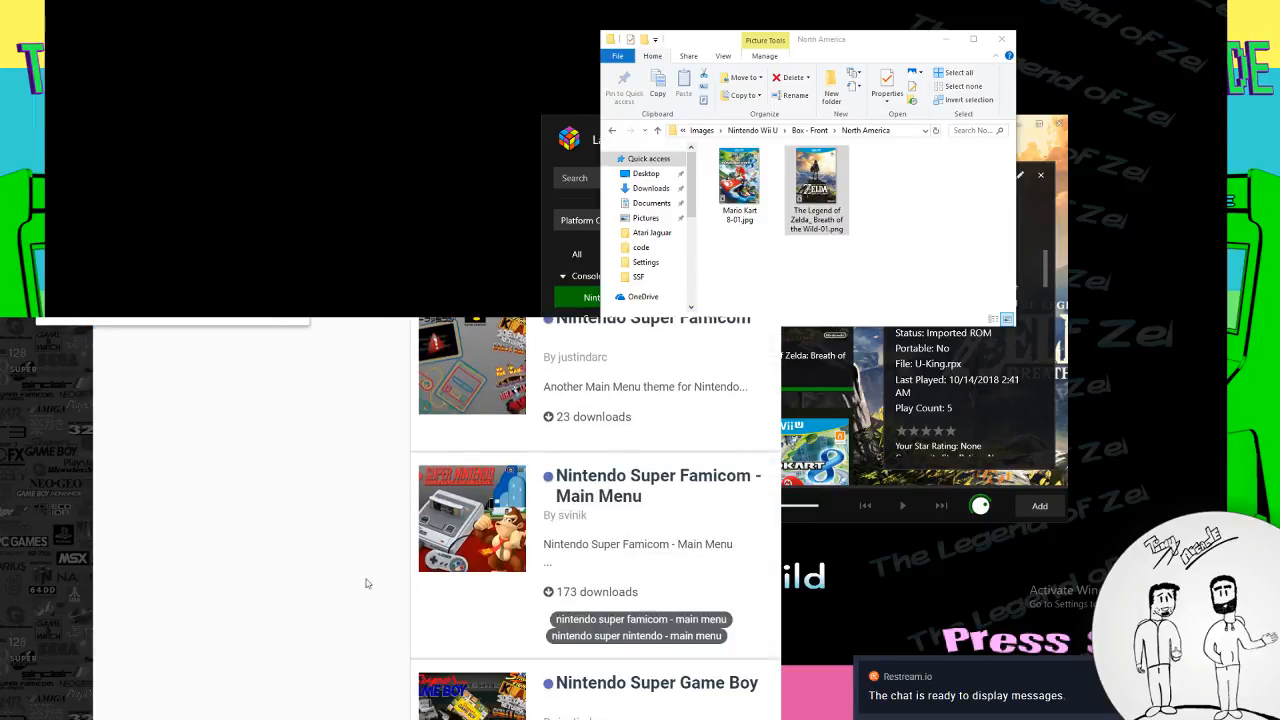
{"action": "key", "text": "ctrl+f"}
{"action": "type", "text": "wii u"}
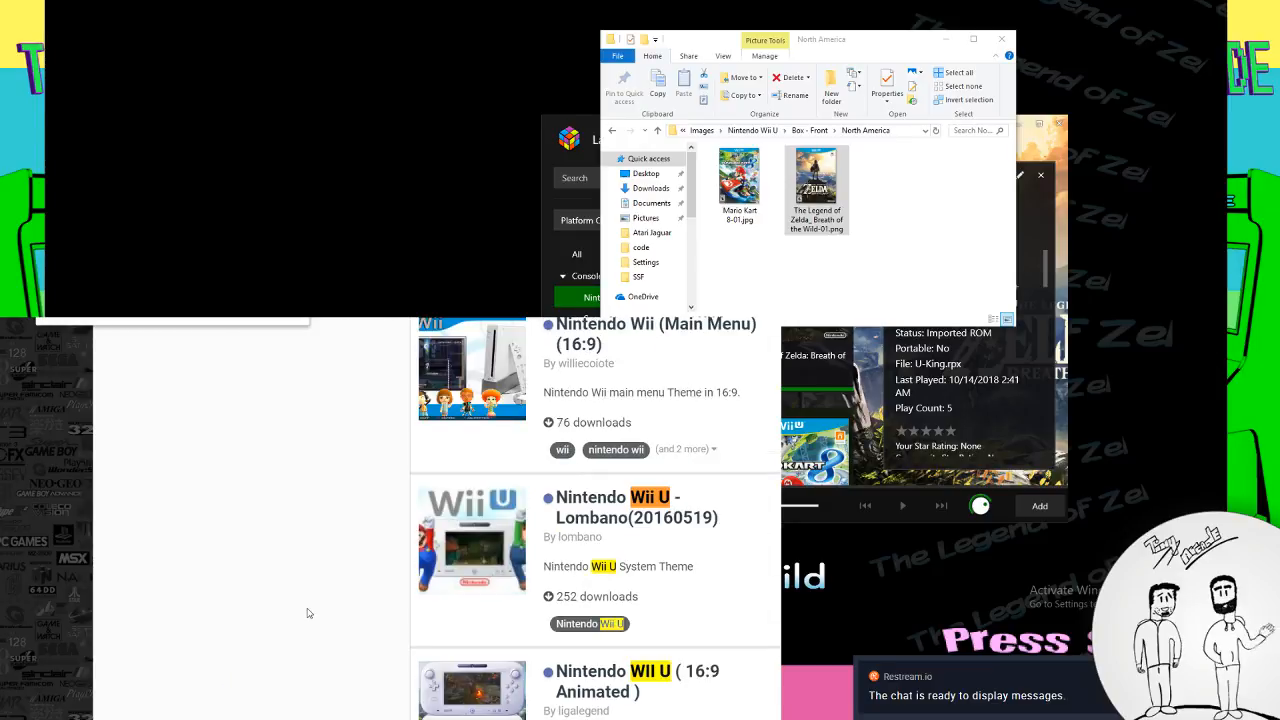
Compare the Wii U entries in the Main Menu Themes list, from the Lombano theme to the 4x3 main menu theme
{"action": "scroll", "coordinate": [596, 515], "scroll_direction": "down", "scroll_amount": 2}
{"action": "scroll", "coordinate": [448, 538], "scroll_direction": "up", "scroll_amount": 2}
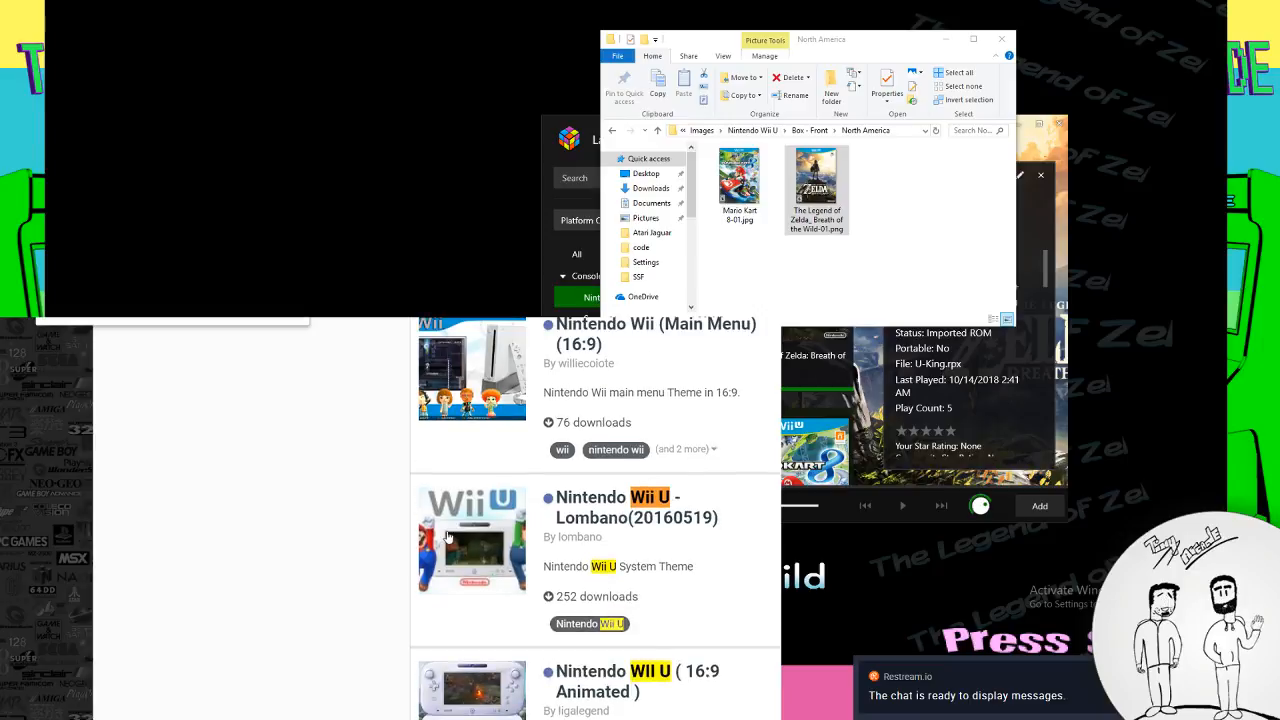
{"action": "scroll", "coordinate": [320, 620], "scroll_direction": "down", "scroll_amount": 3}
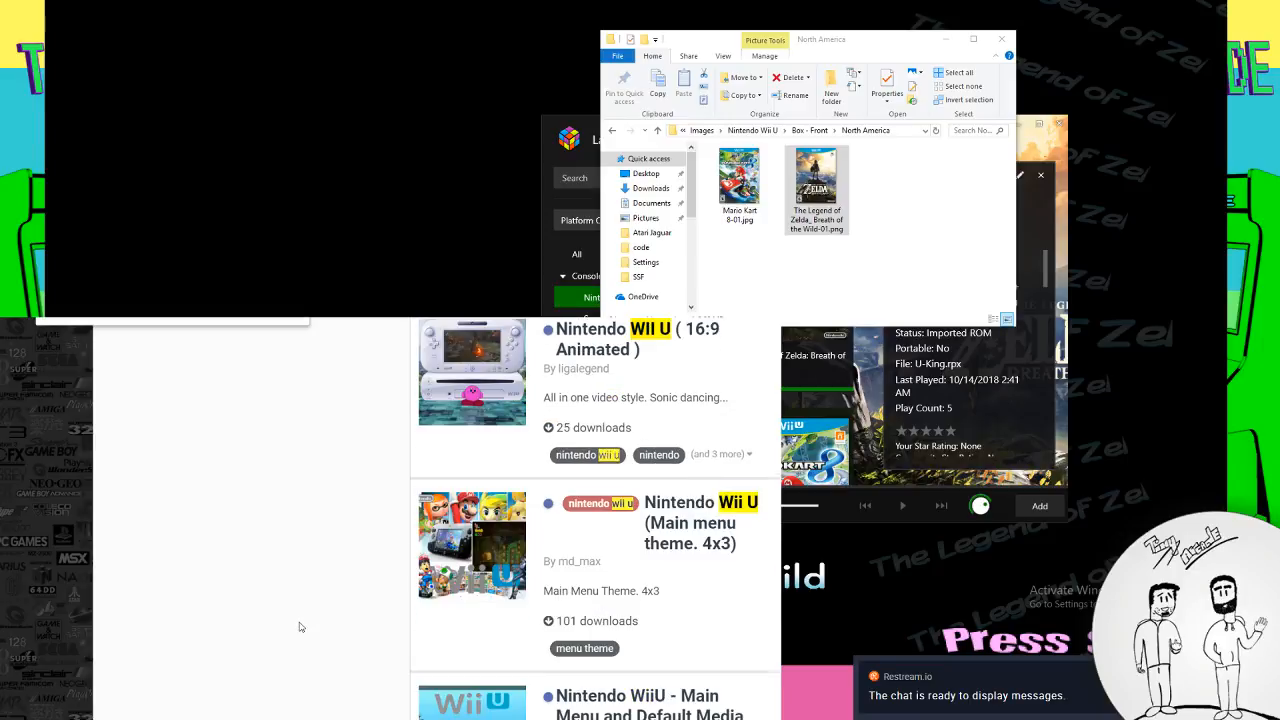
{"action": "scroll", "coordinate": [299, 627], "scroll_direction": "down", "scroll_amount": 2}
{"action": "scroll", "coordinate": [299, 627], "scroll_direction": "up", "scroll_amount": 3}
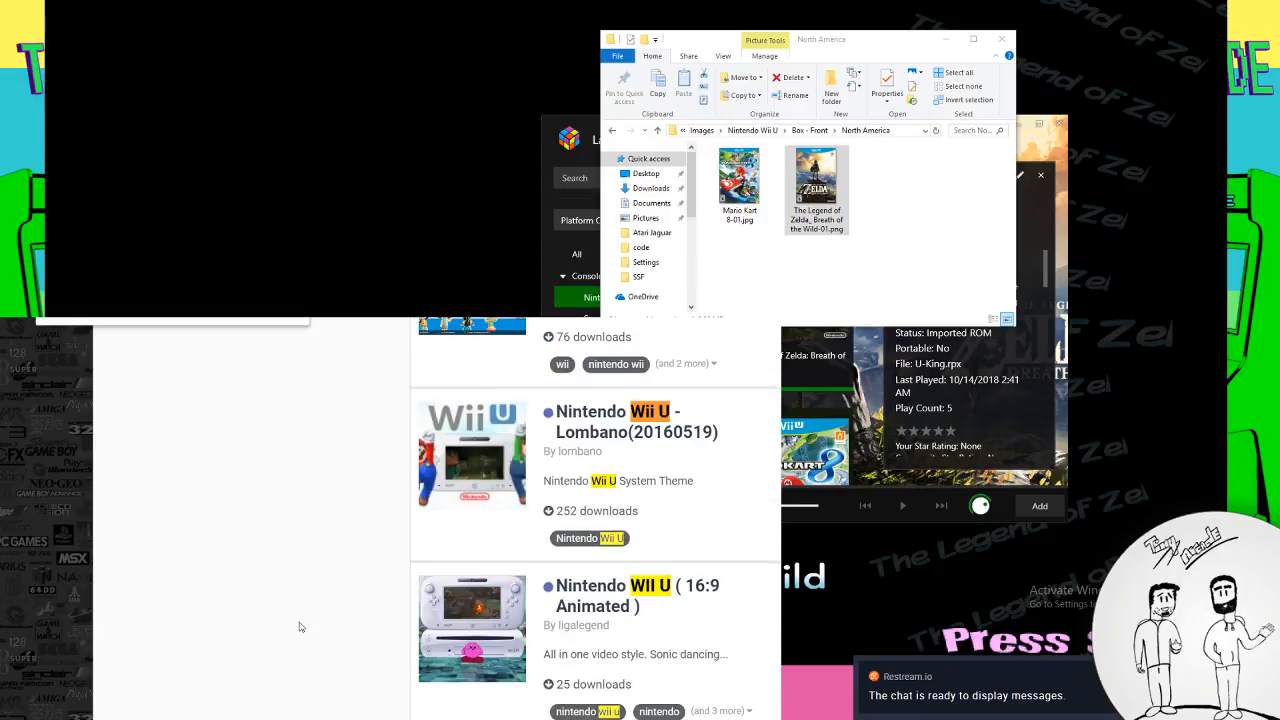
{"action": "scroll", "coordinate": [482, 470], "scroll_direction": "up", "scroll_amount": 2}
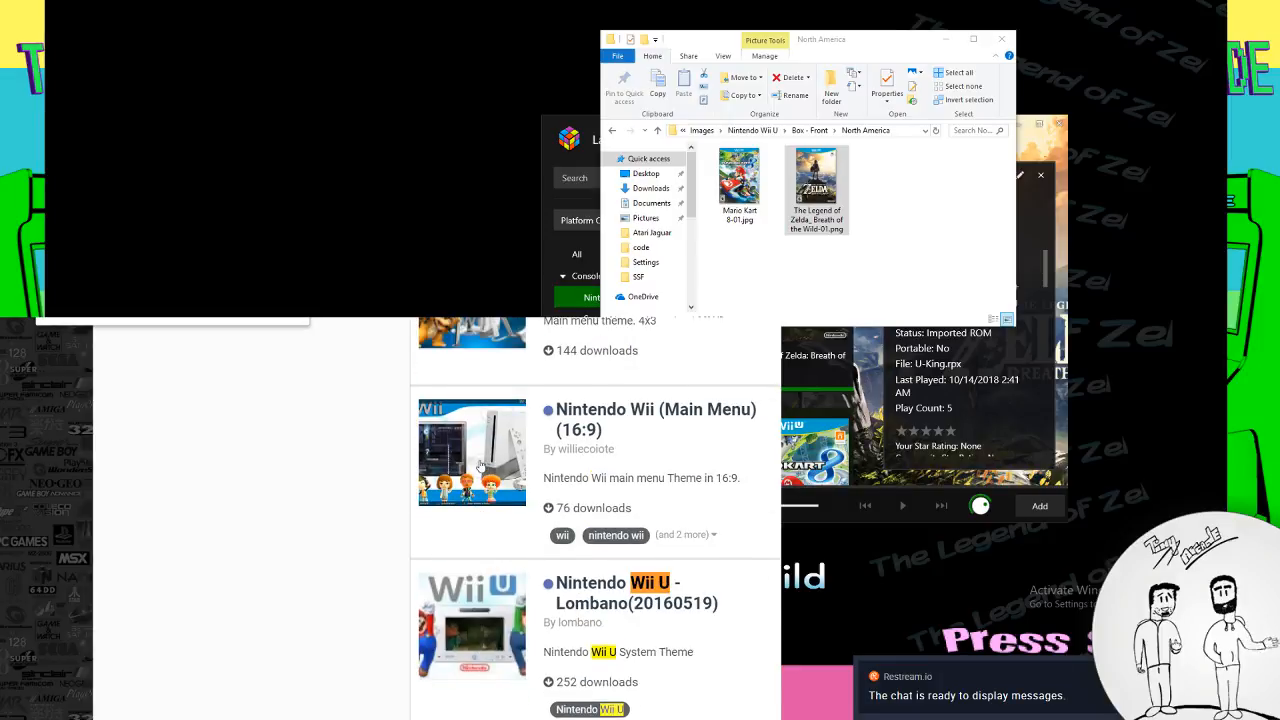
{"action": "scroll", "coordinate": [482, 470], "scroll_direction": "down", "scroll_amount": 2}
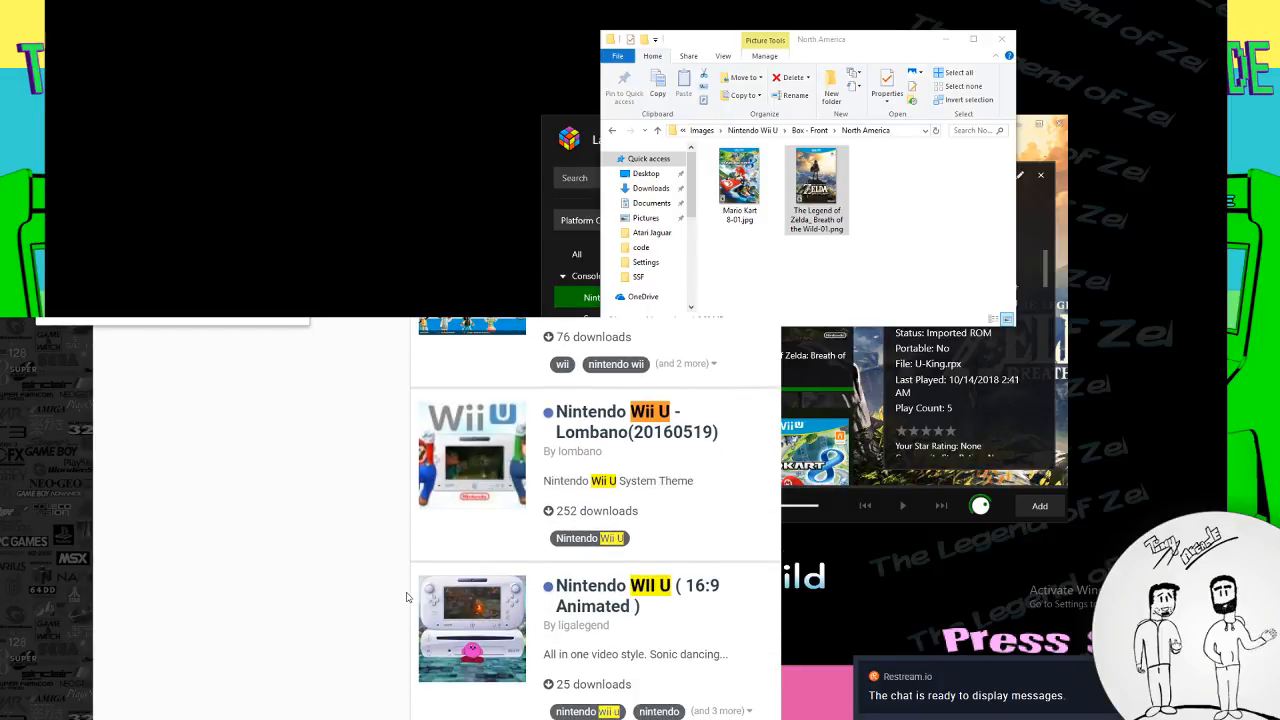
{"action": "scroll", "coordinate": [706, 684], "scroll_direction": "down", "scroll_amount": 1}
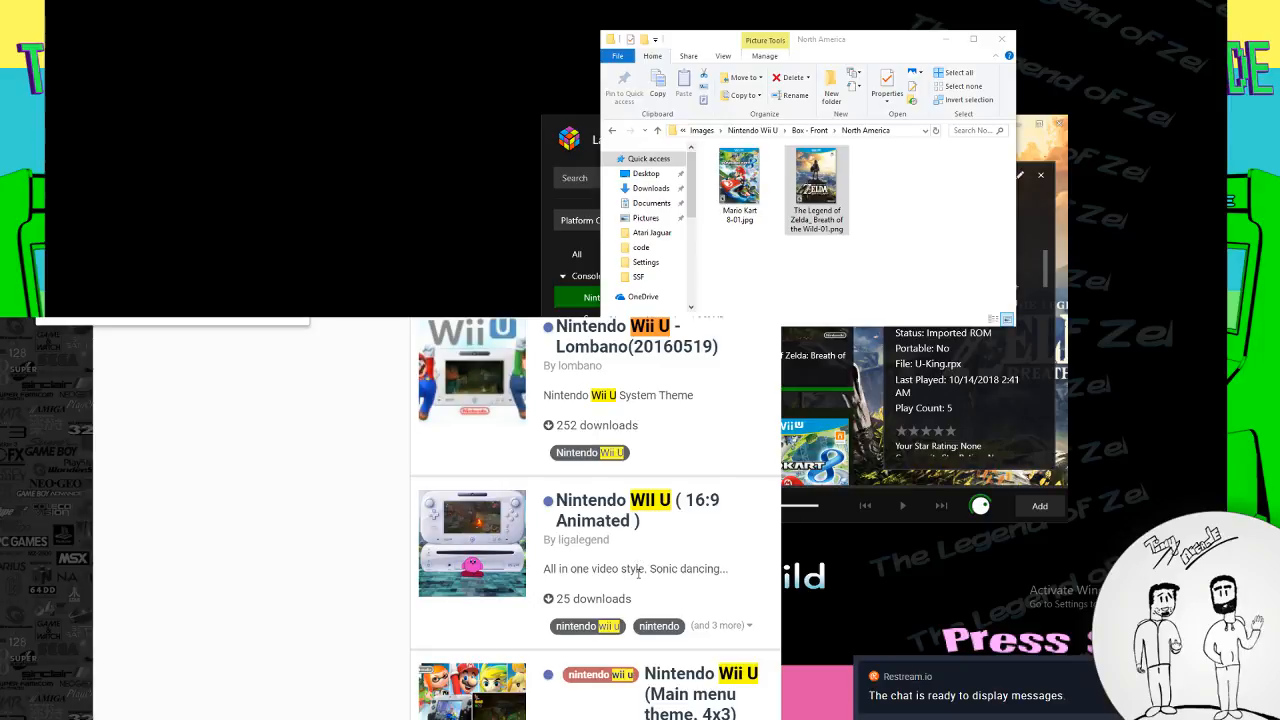
{"action": "scroll", "coordinate": [638, 575], "scroll_direction": "down", "scroll_amount": 2}
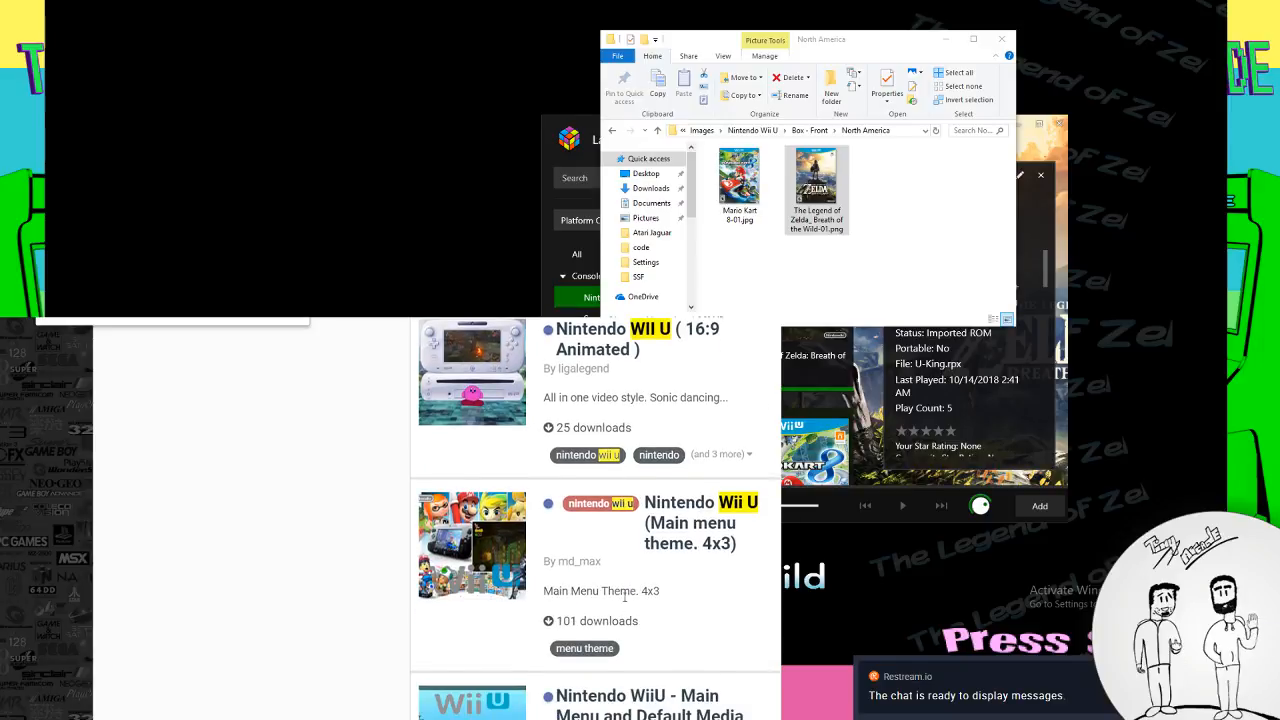
Open the Nintendo Wii U (Main menu theme. 4x3) page, view its screenshot enlarged and return to the theme list
{"action": "left_click", "coordinate": [470, 568]}
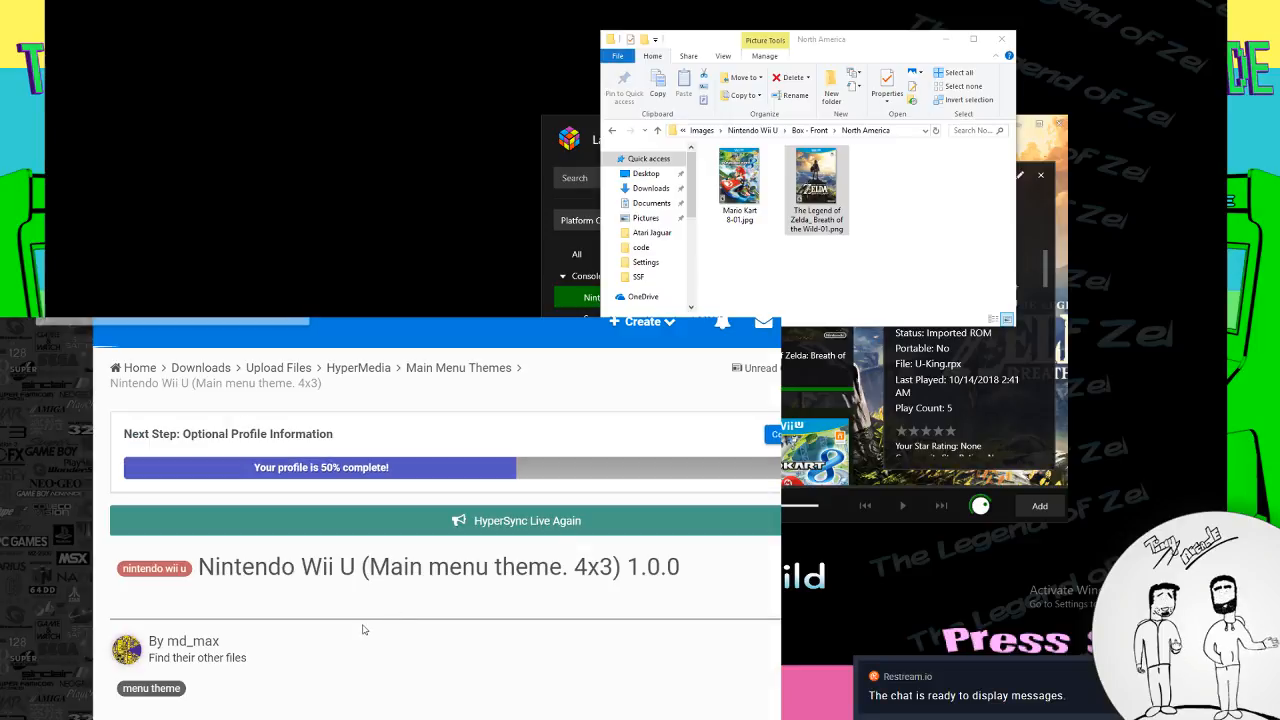
{"action": "scroll", "coordinate": [364, 630], "scroll_direction": "down", "scroll_amount": 2}
{"action": "left_click", "coordinate": [196, 553]}
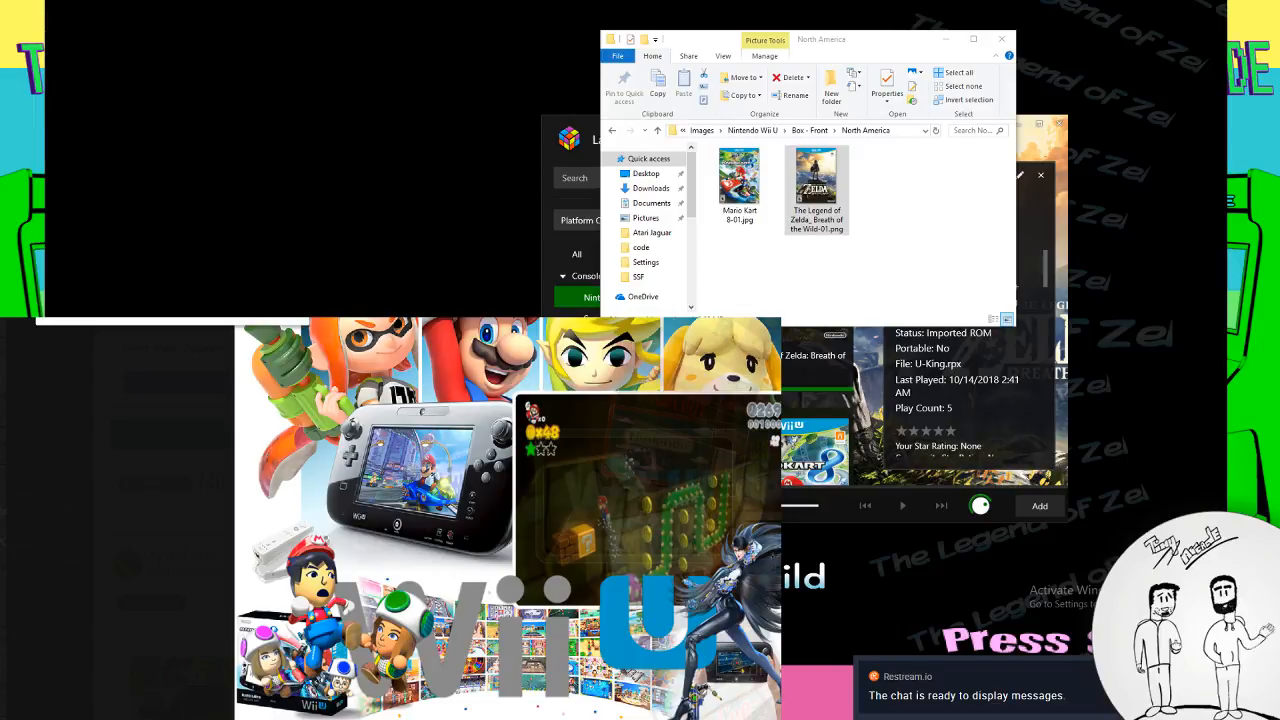
{"action": "key", "text": "Escape"}
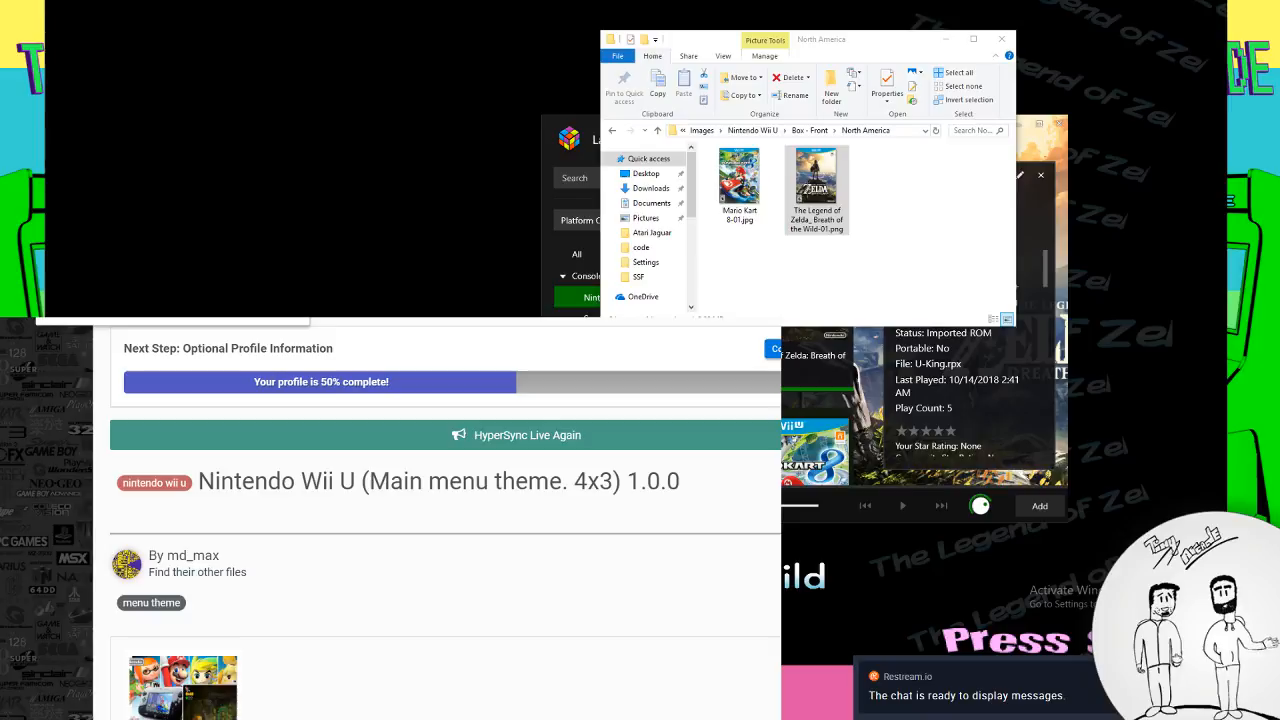
{"action": "key", "text": "alt+Left"}
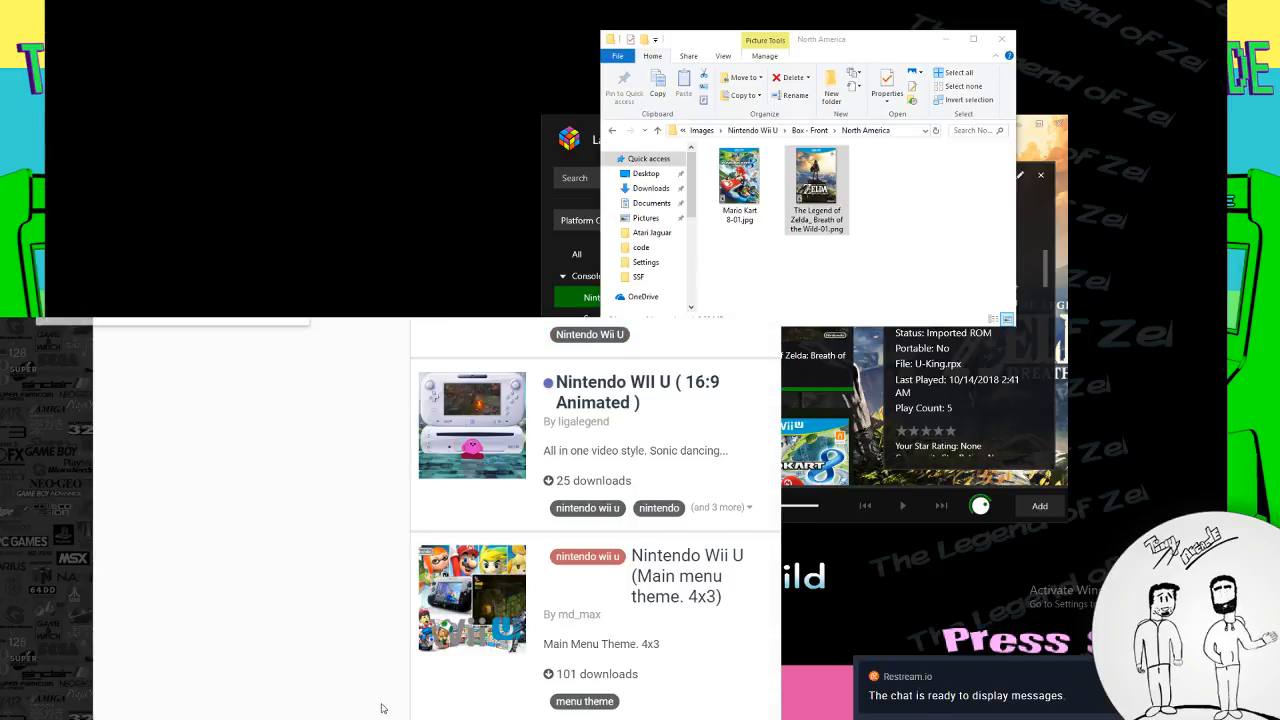
Open the Nintendo WiiU - Main Menu and Default Media page and view its second screenshot enlarged
{"action": "scroll", "coordinate": [390, 697], "scroll_direction": "down", "scroll_amount": 4}
{"action": "scroll", "coordinate": [400, 670], "scroll_direction": "up", "scroll_amount": 2}
{"action": "scroll", "coordinate": [401, 658], "scroll_direction": "down", "scroll_amount": 2}
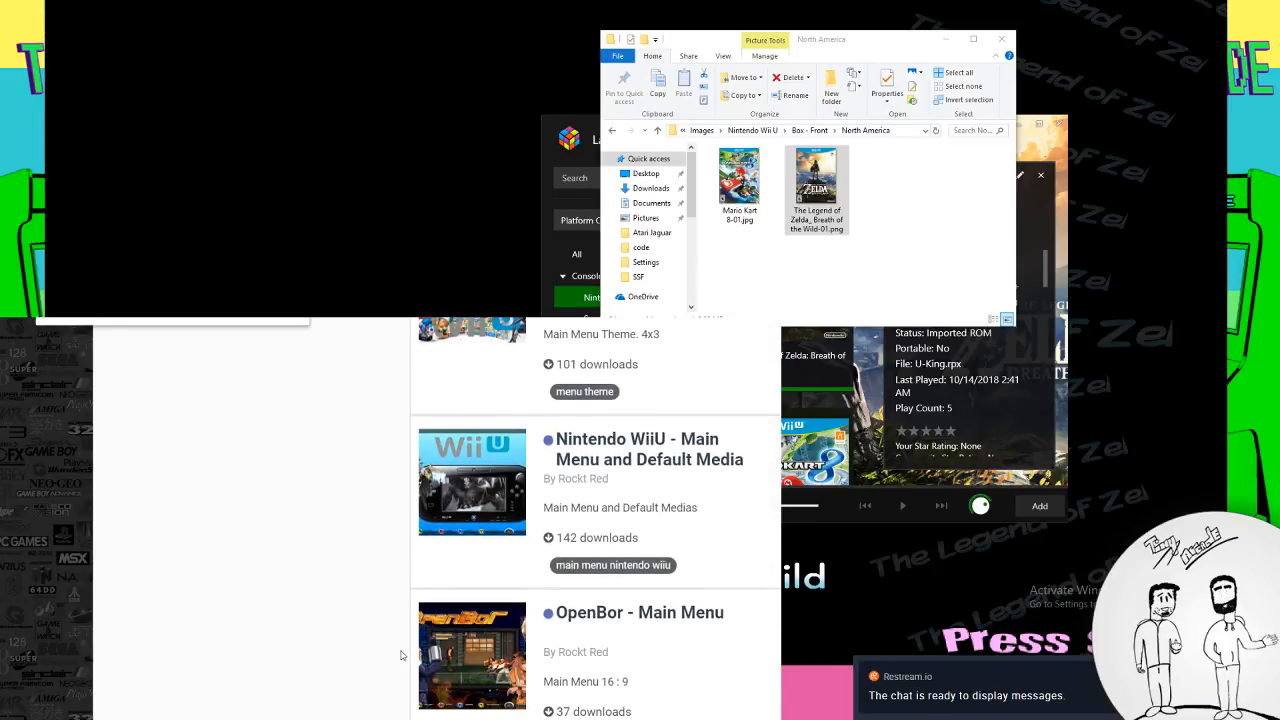
{"action": "left_click", "coordinate": [474, 500]}
{"action": "scroll", "coordinate": [478, 497], "scroll_direction": "down", "scroll_amount": 2}
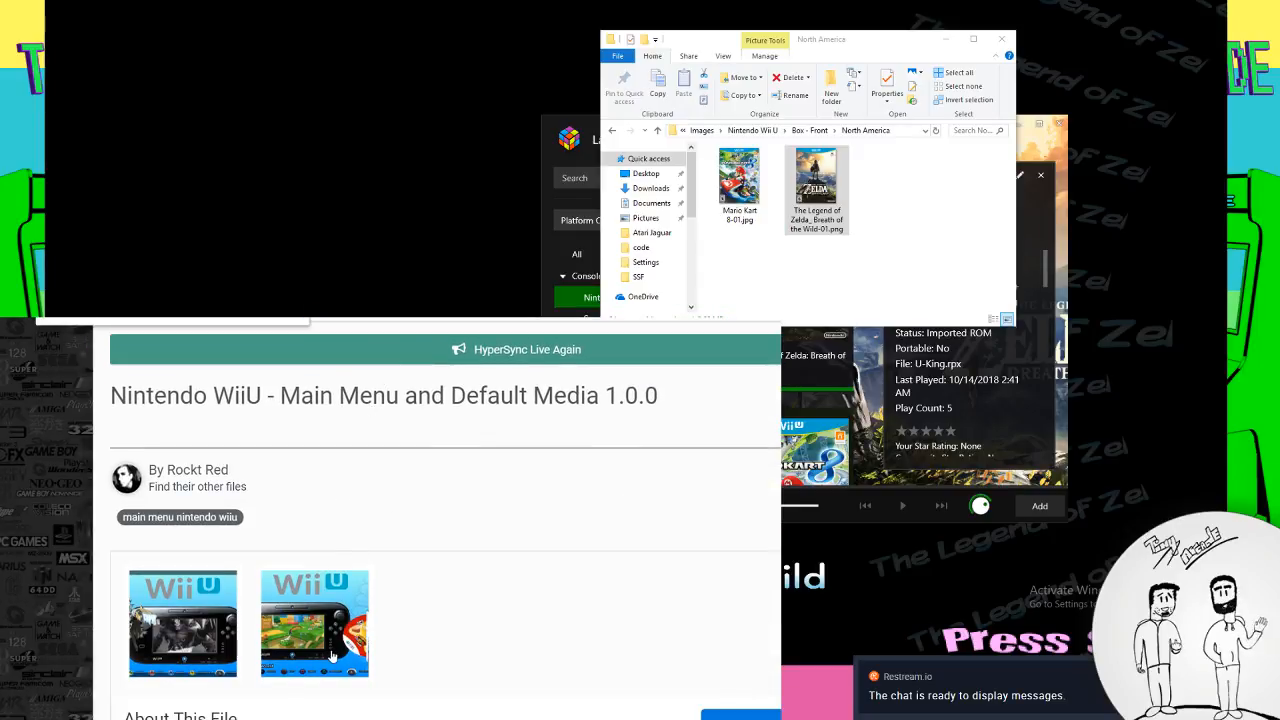
{"action": "scroll", "coordinate": [333, 655], "scroll_direction": "down", "scroll_amount": 1}
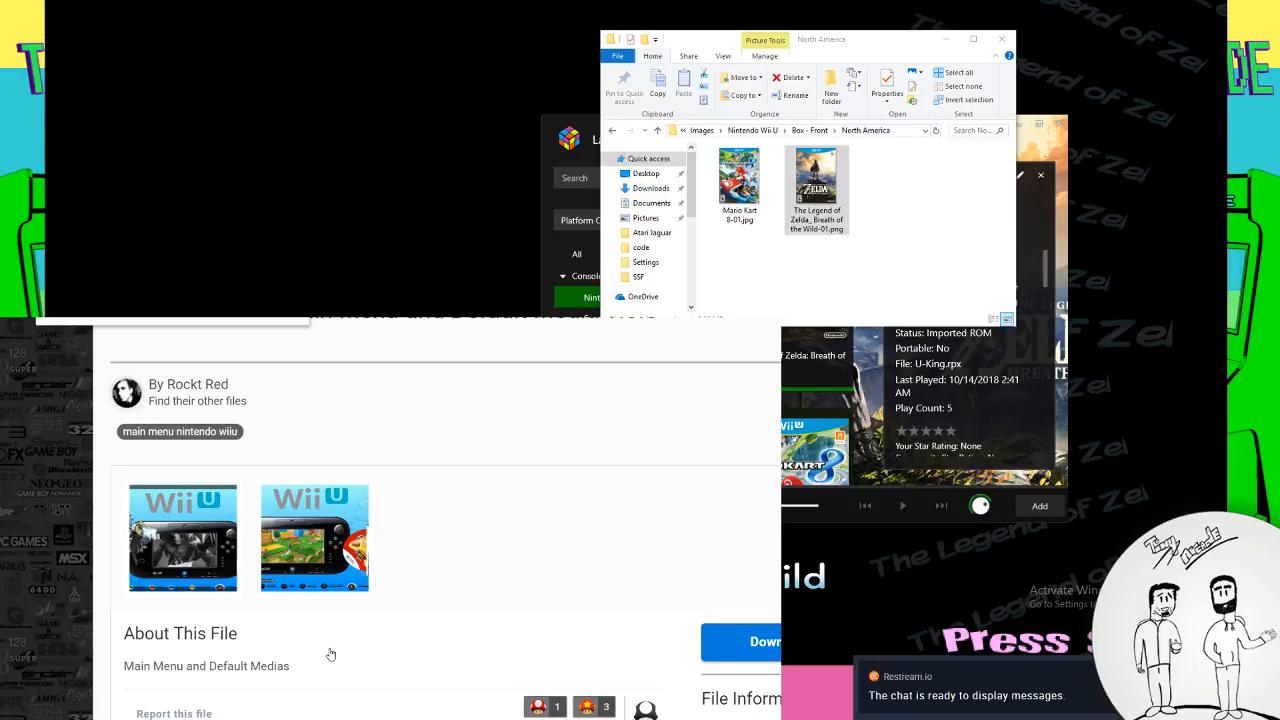
{"action": "left_click", "coordinate": [333, 548]}
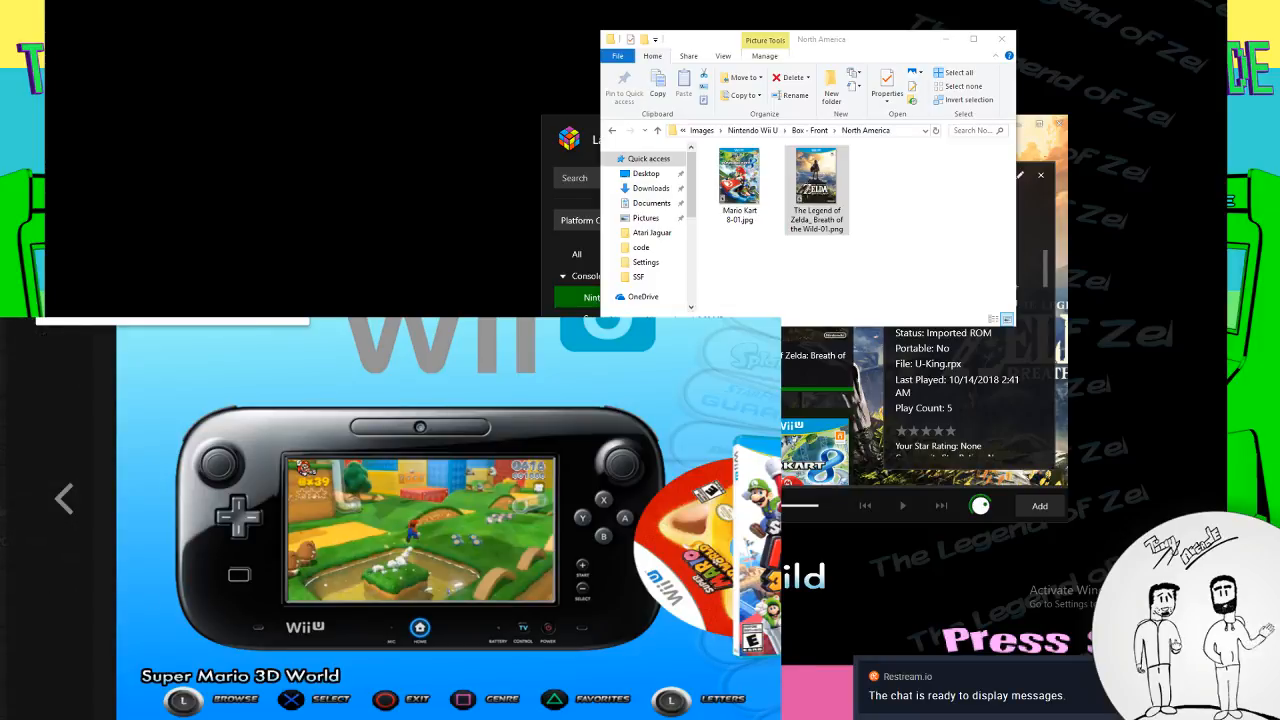
{"action": "left_click", "coordinate": [62, 570]}
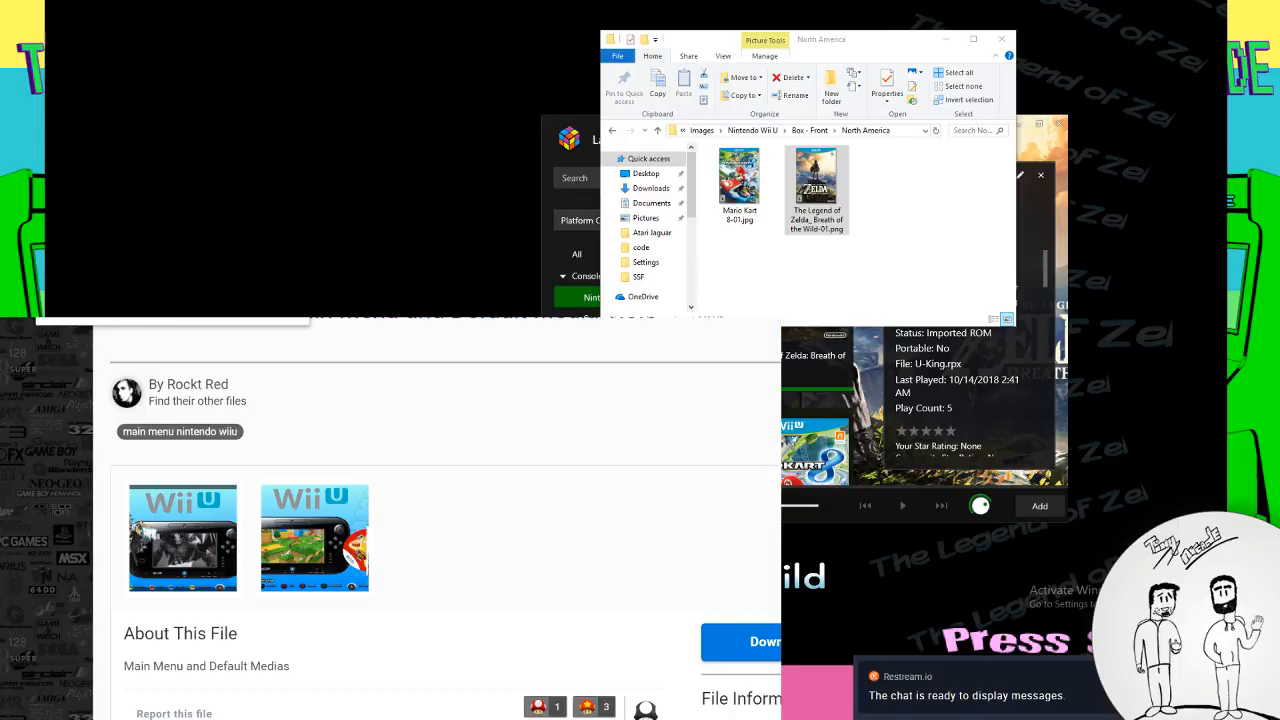
Download Nintendo Wii U.zip and Default.zip from the Main Menu and Default Media page
{"action": "left_click", "coordinate": [740, 641]}
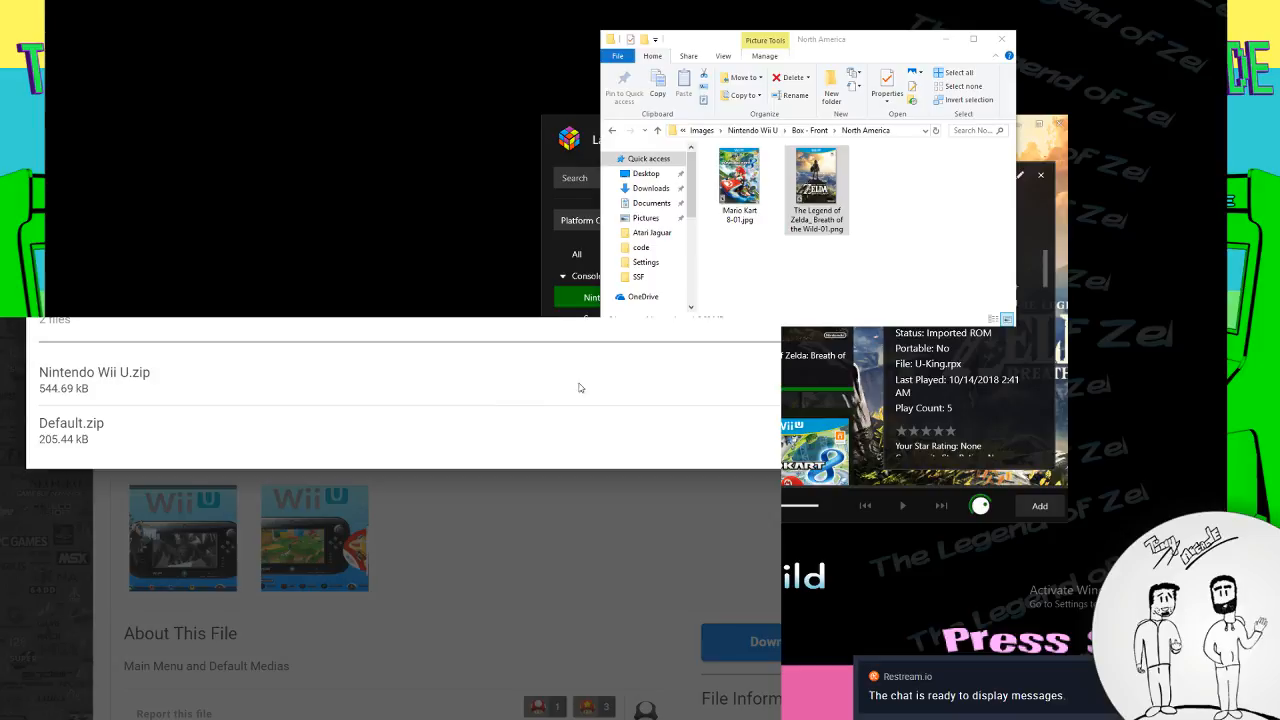
{"action": "key", "text": "Escape"}
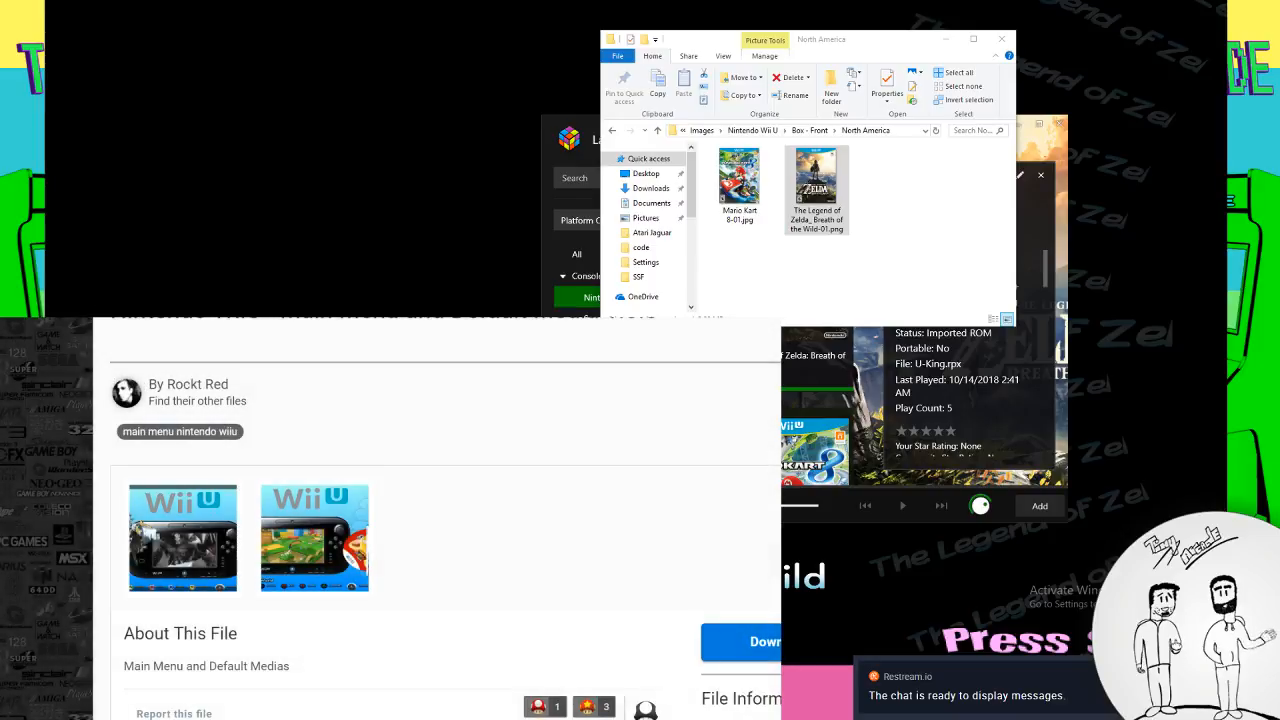
{"action": "left_click", "coordinate": [740, 641]}
{"action": "key", "text": "Escape"}
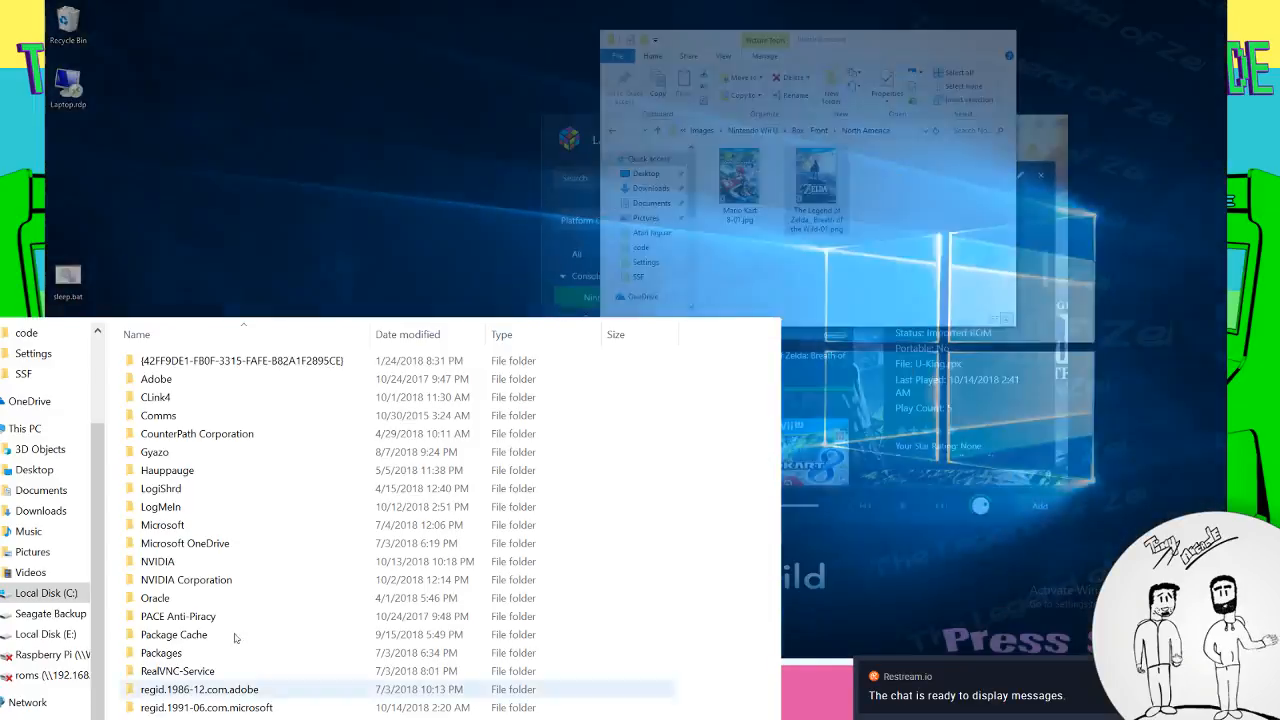
Switch to File Explorer and open the Themes folder under Arcade, Hyperspin1.5.1, Media, Main Menu on the Seagate Backup drive
{"action": "left_click", "coordinate": [215, 710]}
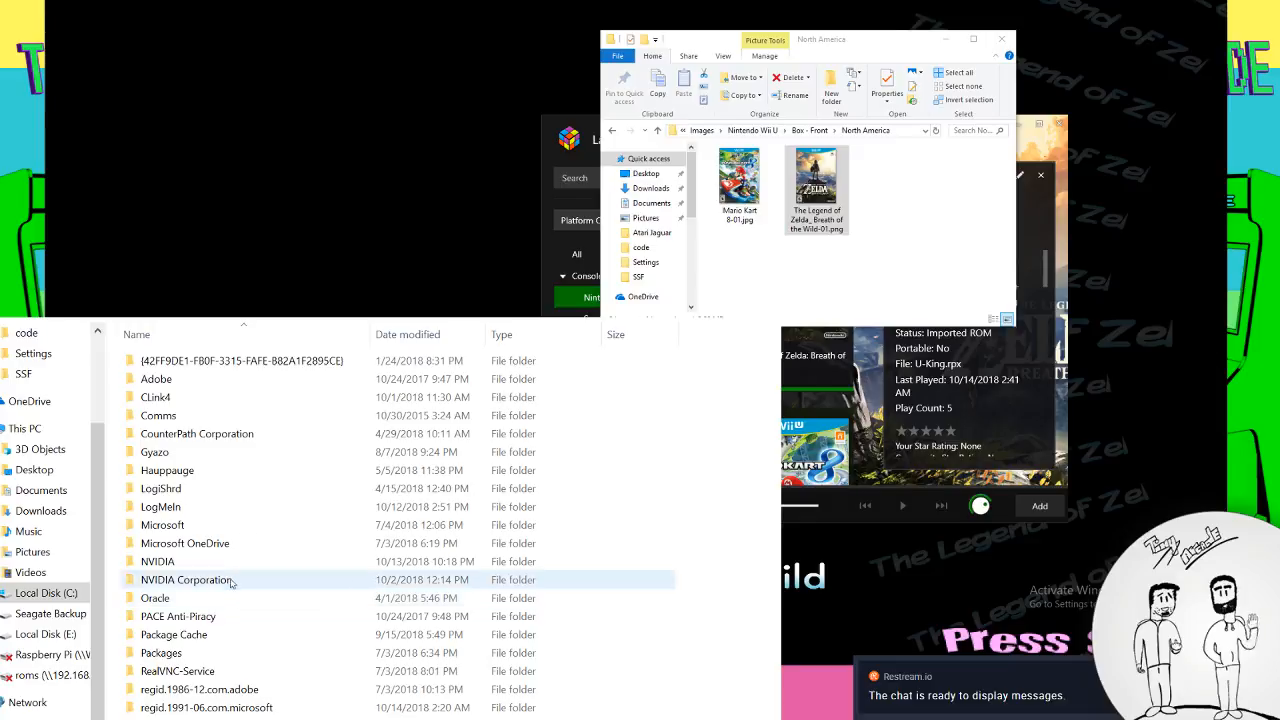
{"action": "left_click", "coordinate": [72, 613]}
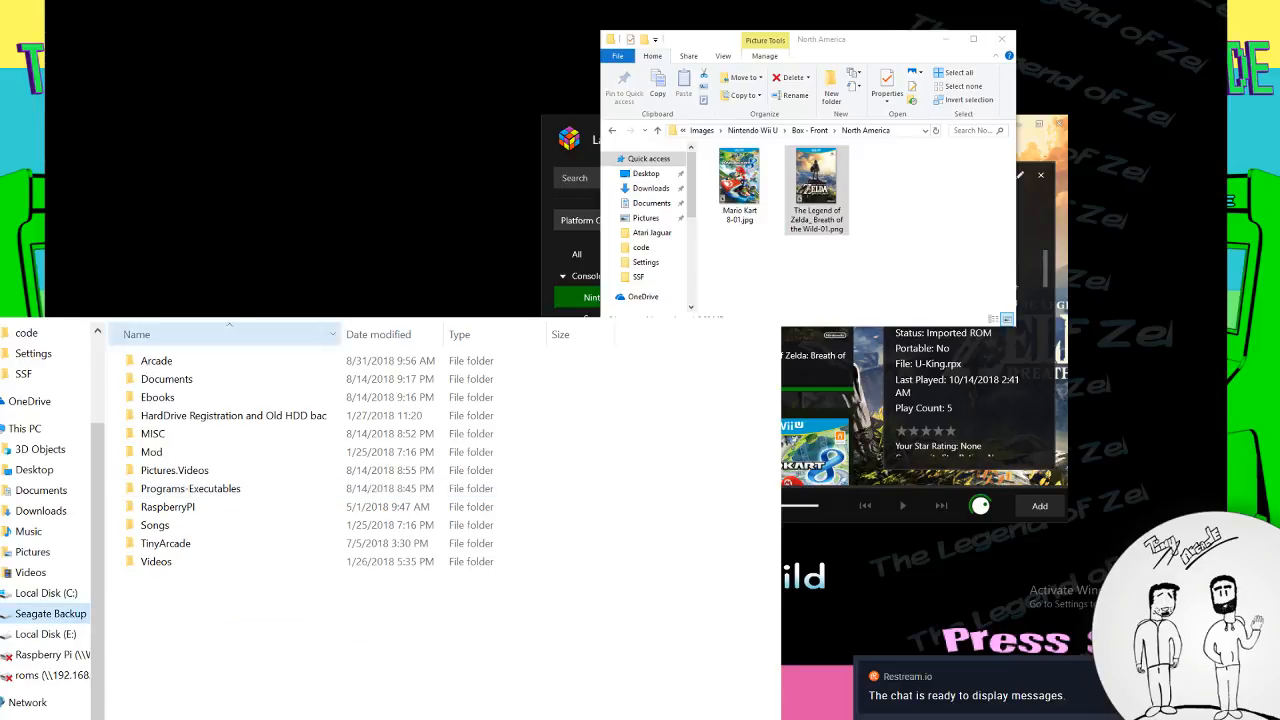
{"action": "double_click", "coordinate": [152, 361]}
{"action": "double_click", "coordinate": [203, 418]}
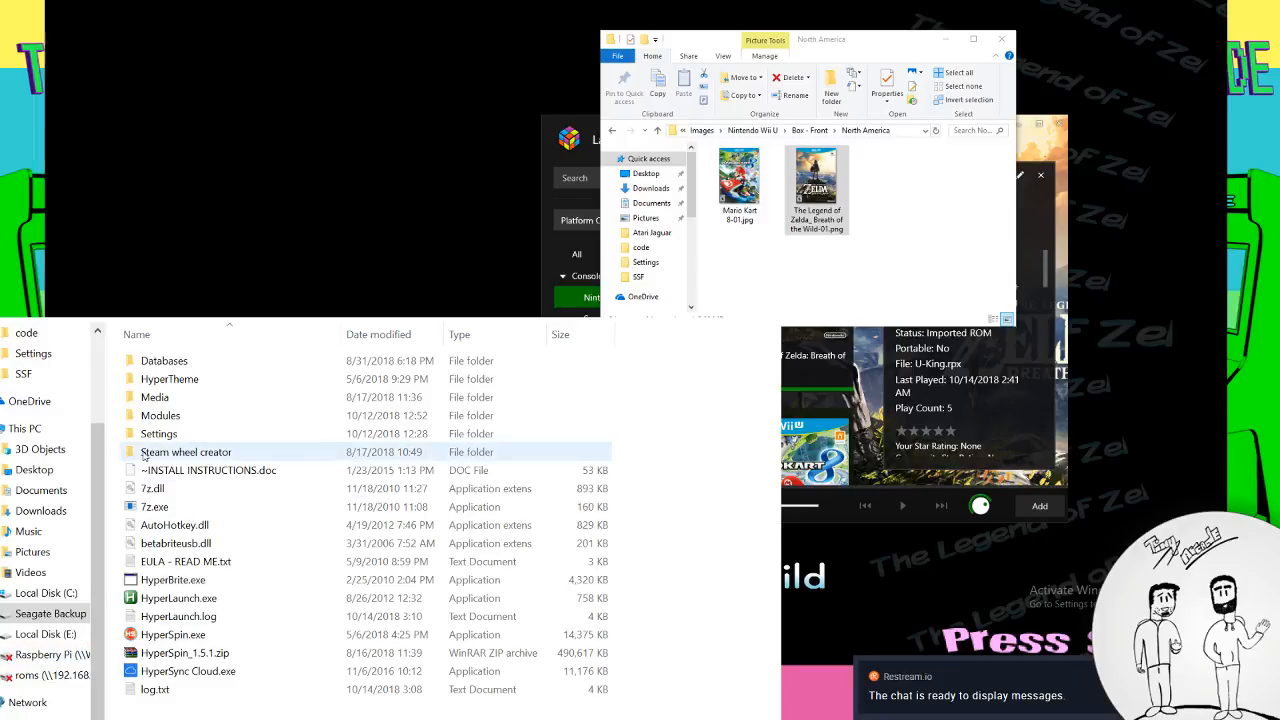
{"action": "double_click", "coordinate": [166, 397]}
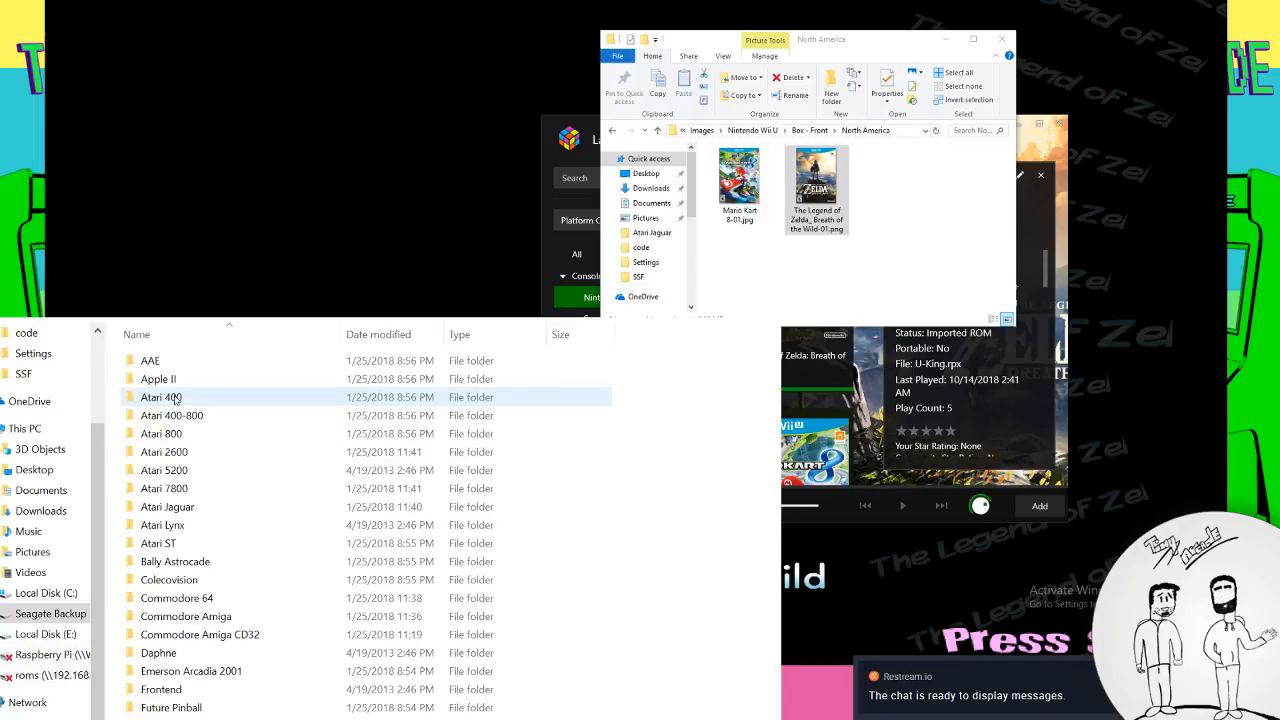
{"action": "scroll", "coordinate": [230, 600], "scroll_direction": "down", "scroll_amount": 4}
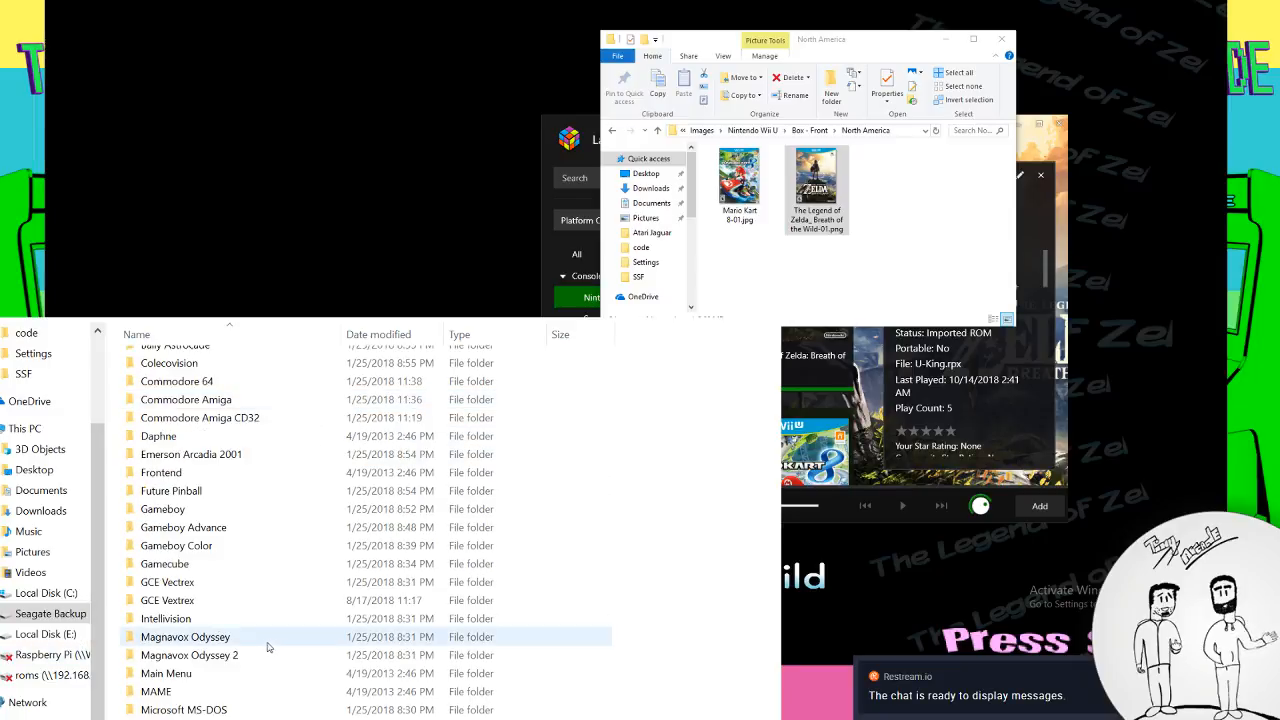
{"action": "double_click", "coordinate": [227, 675]}
{"action": "double_click", "coordinate": [190, 396]}
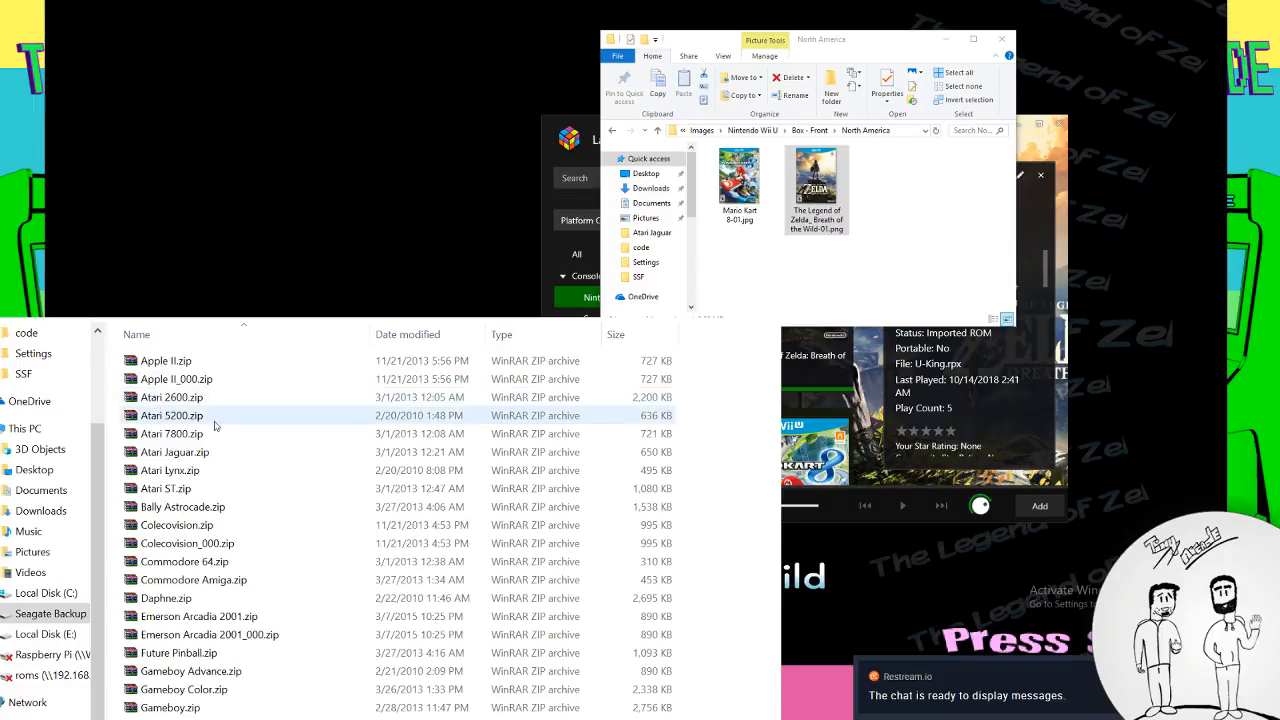
Show the downloaded Nintendo Wii U.zip in its folder and copy it into HyperSpin's Main Menu Themes folder
{"action": "left_click_drag", "start_coordinate": [640, 172], "coordinate": [584, 269]}
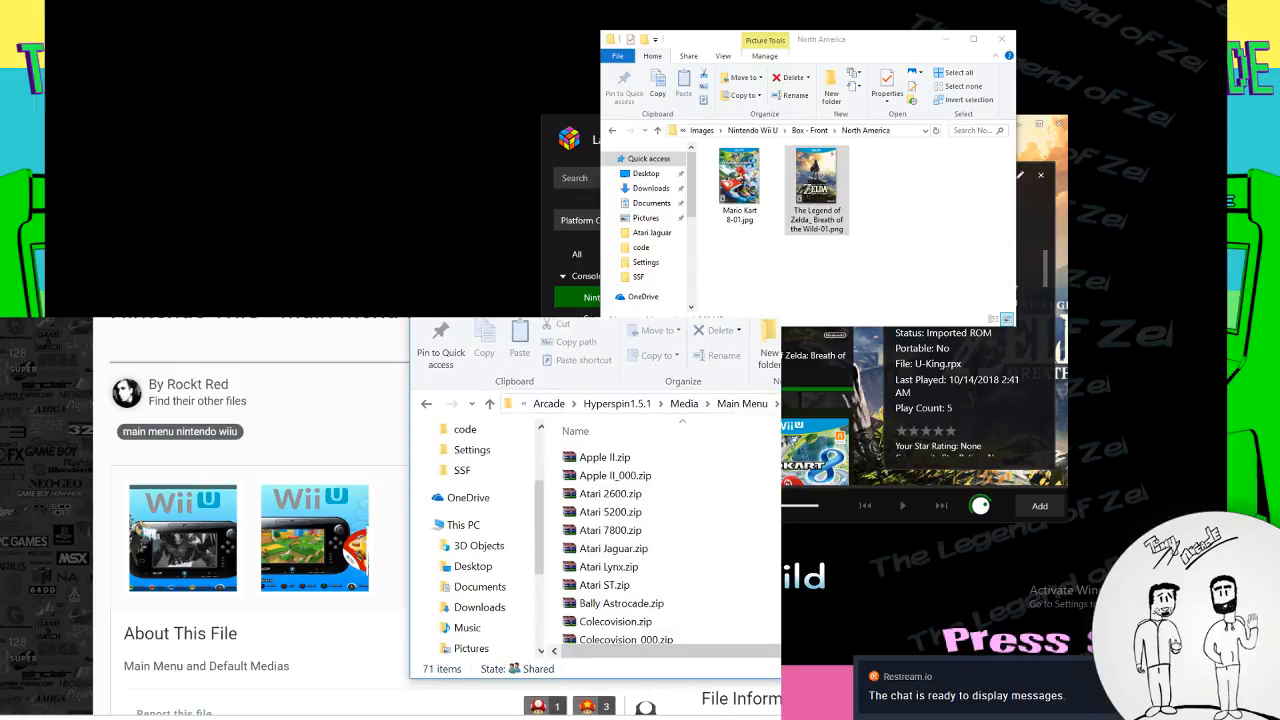
{"action": "right_click", "coordinate": [336, 695]}
{"action": "left_click", "coordinate": [372, 677]}
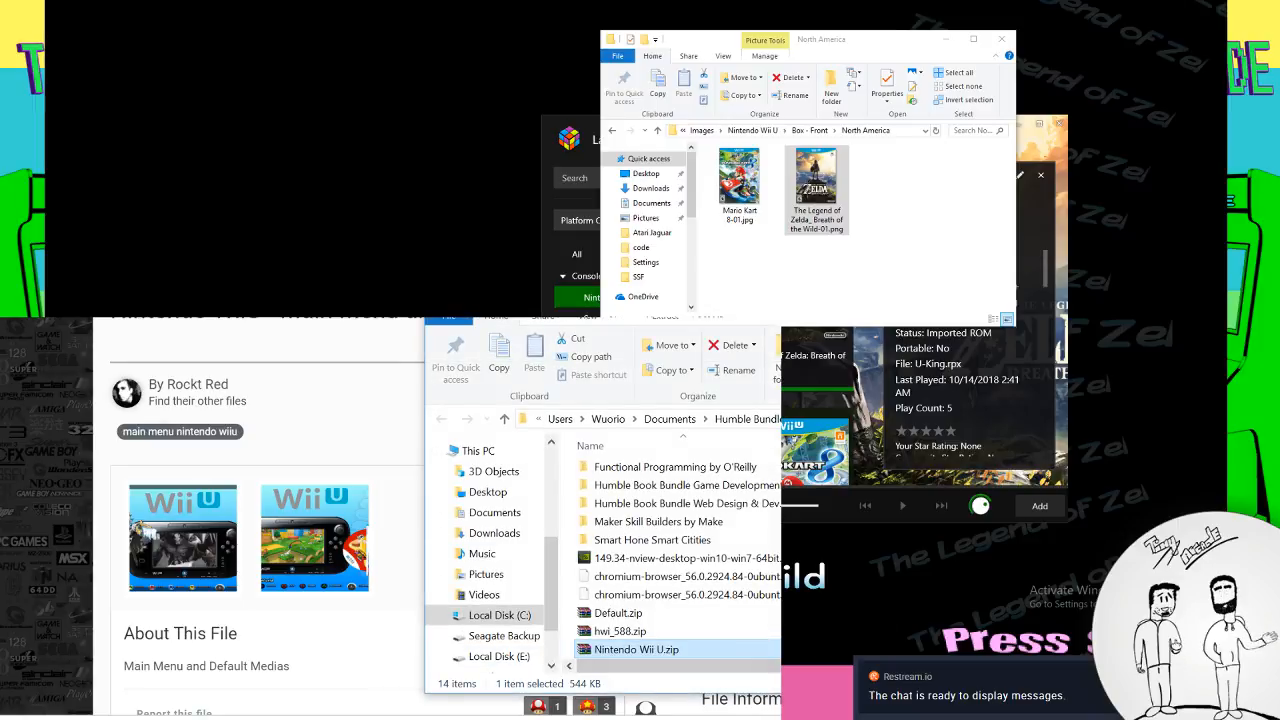
{"action": "mouse_move", "coordinate": [290, 716]}
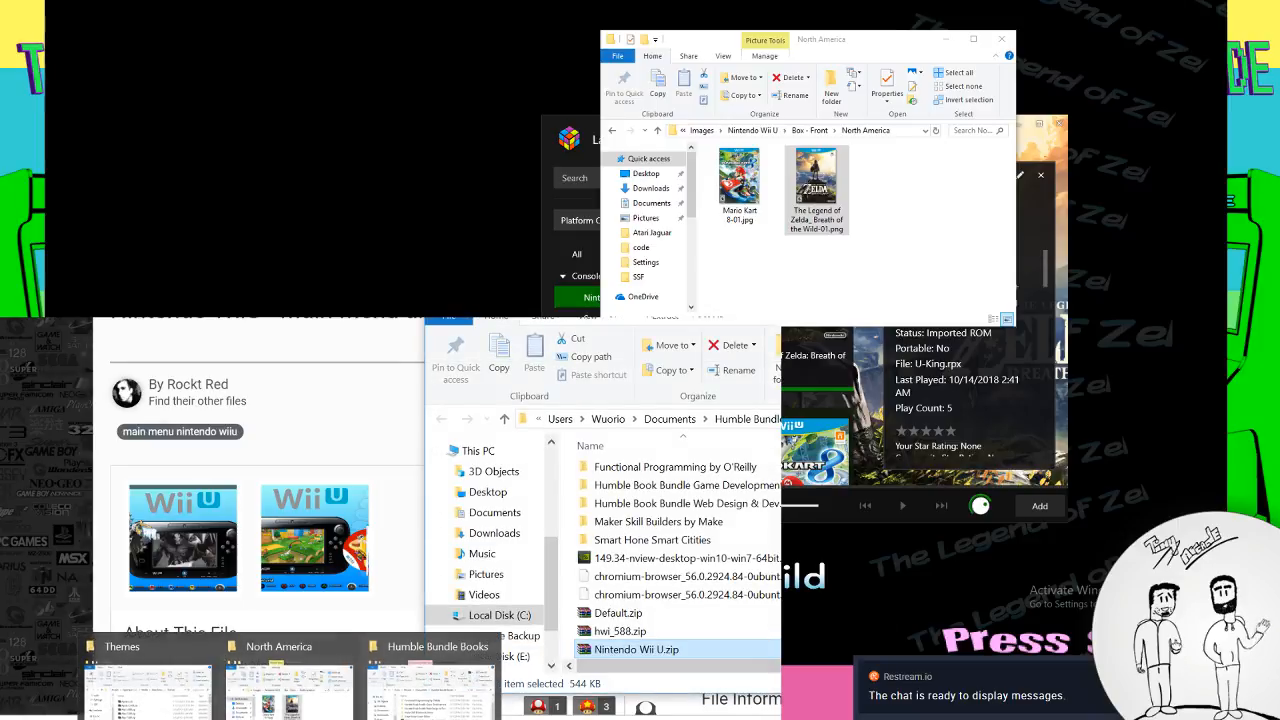
{"action": "left_click", "coordinate": [148, 680]}
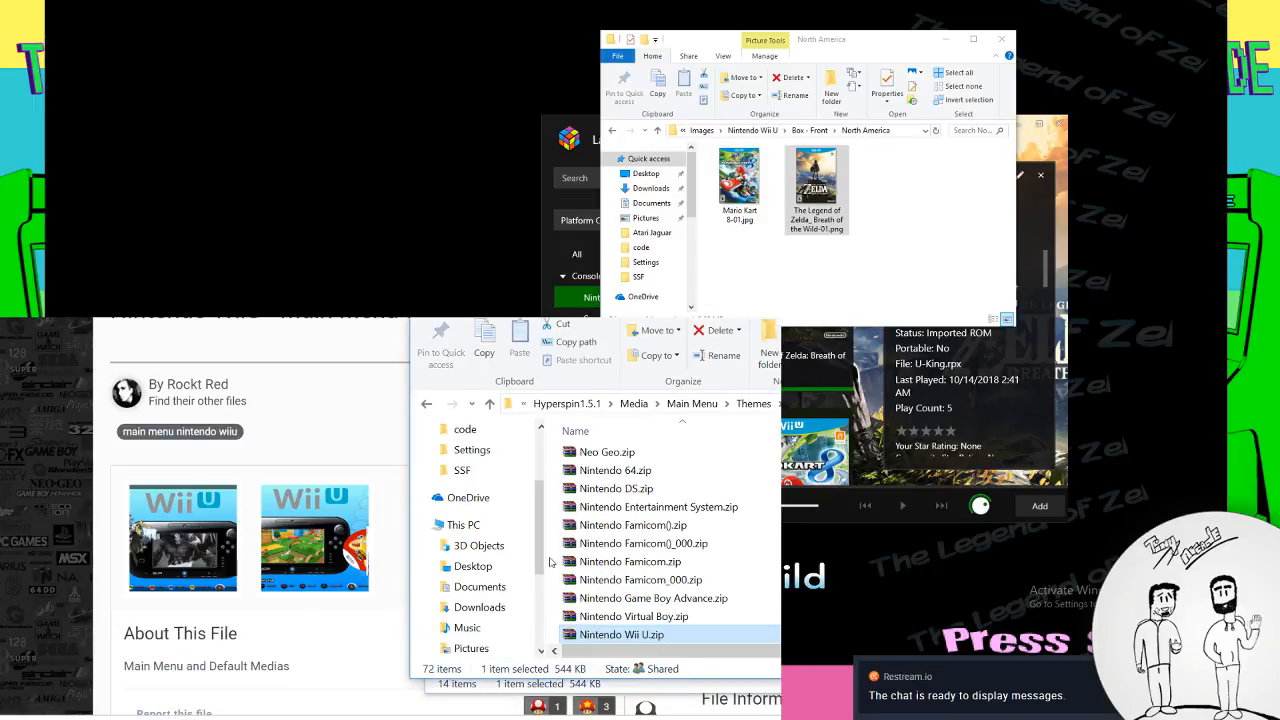
Go up to the HyperSpin Media folder and look through its system folders for a Wii U one
{"action": "left_click", "coordinate": [426, 405]}
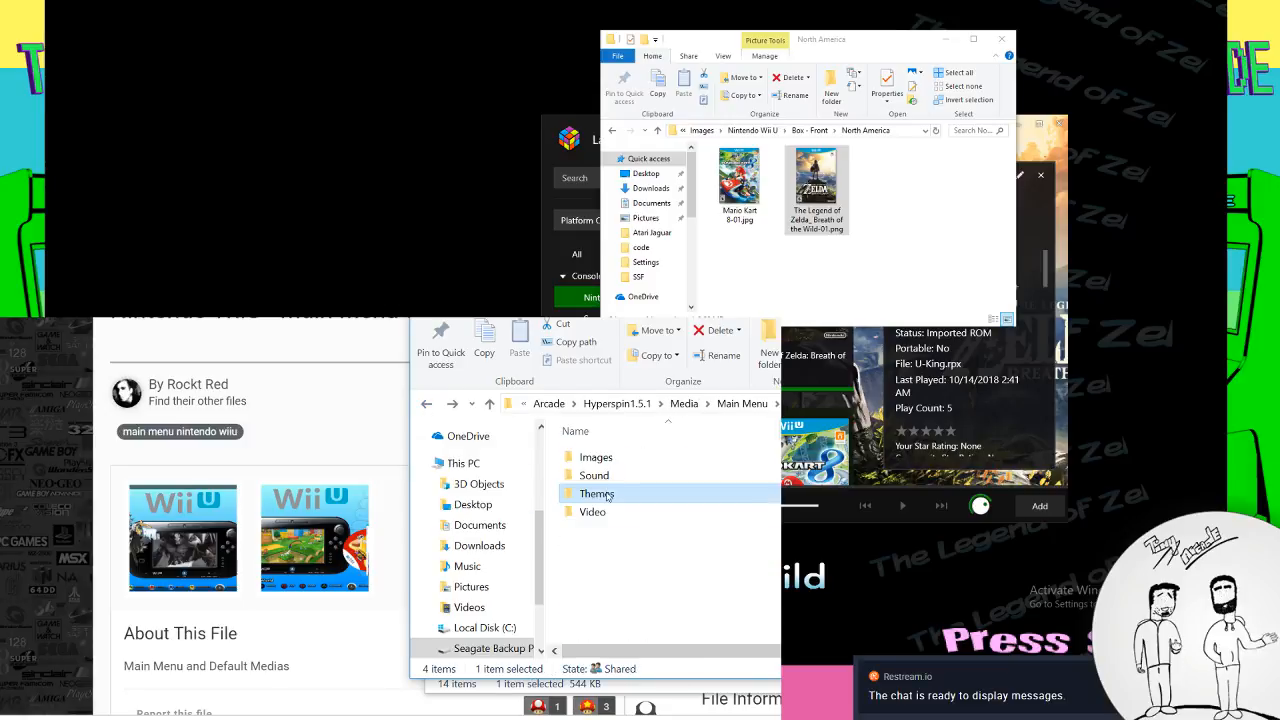
{"action": "left_click", "coordinate": [686, 404]}
{"action": "scroll", "coordinate": [657, 580], "scroll_direction": "down", "scroll_amount": 5}
{"action": "scroll", "coordinate": [645, 585], "scroll_direction": "down", "scroll_amount": 8}
{"action": "scroll", "coordinate": [644, 550], "scroll_direction": "up", "scroll_amount": 5}
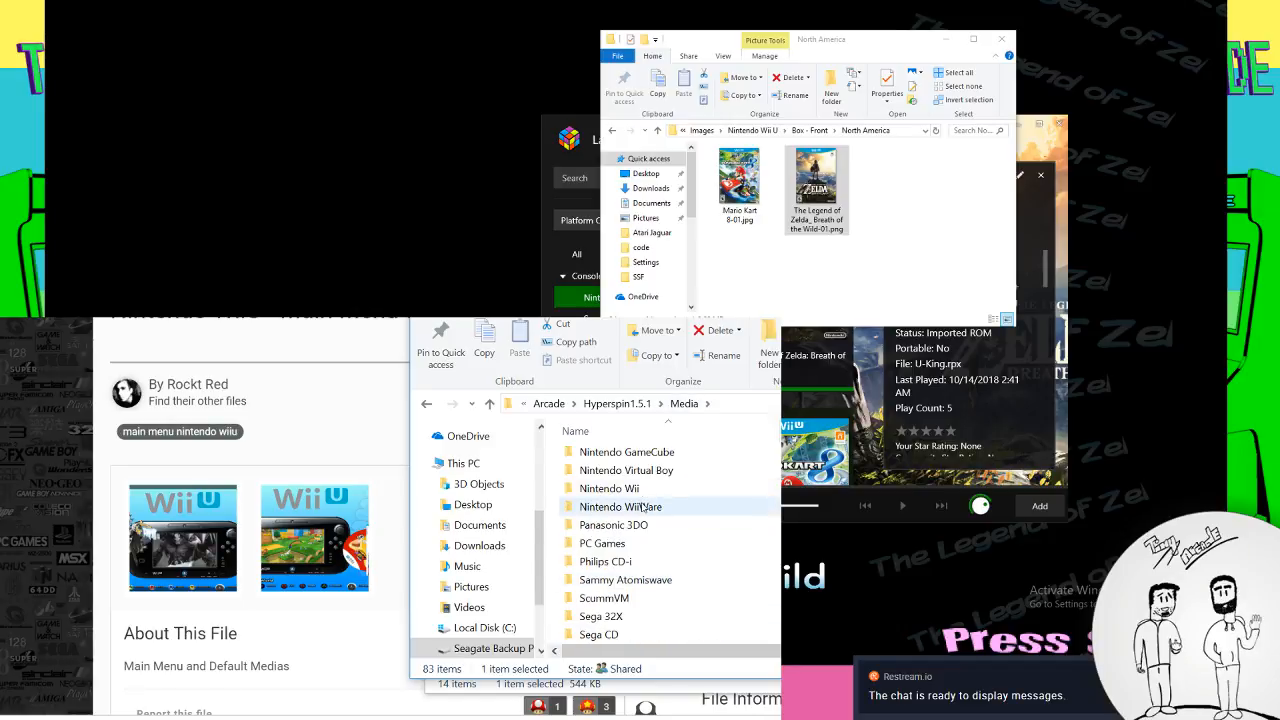
{"action": "scroll", "coordinate": [645, 510], "scroll_direction": "up", "scroll_amount": 4}
{"action": "scroll", "coordinate": [659, 561], "scroll_direction": "down", "scroll_amount": 10}
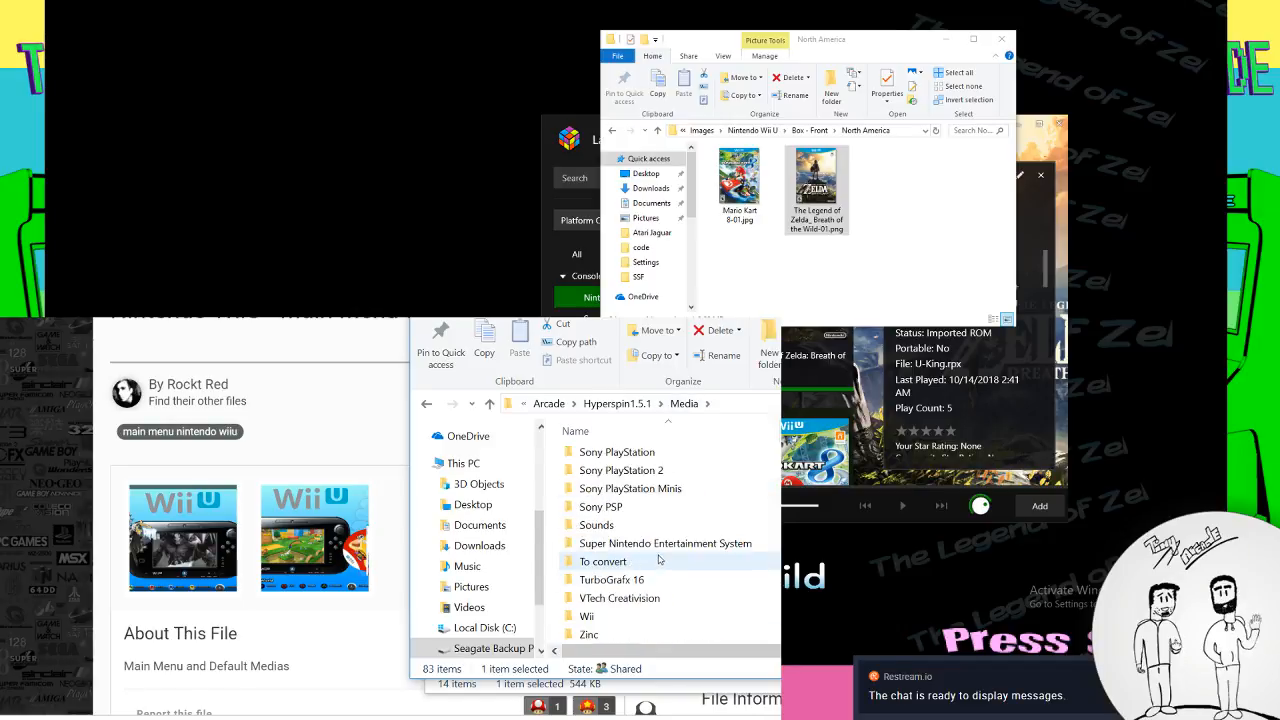
{"action": "left_click", "coordinate": [650, 617]}
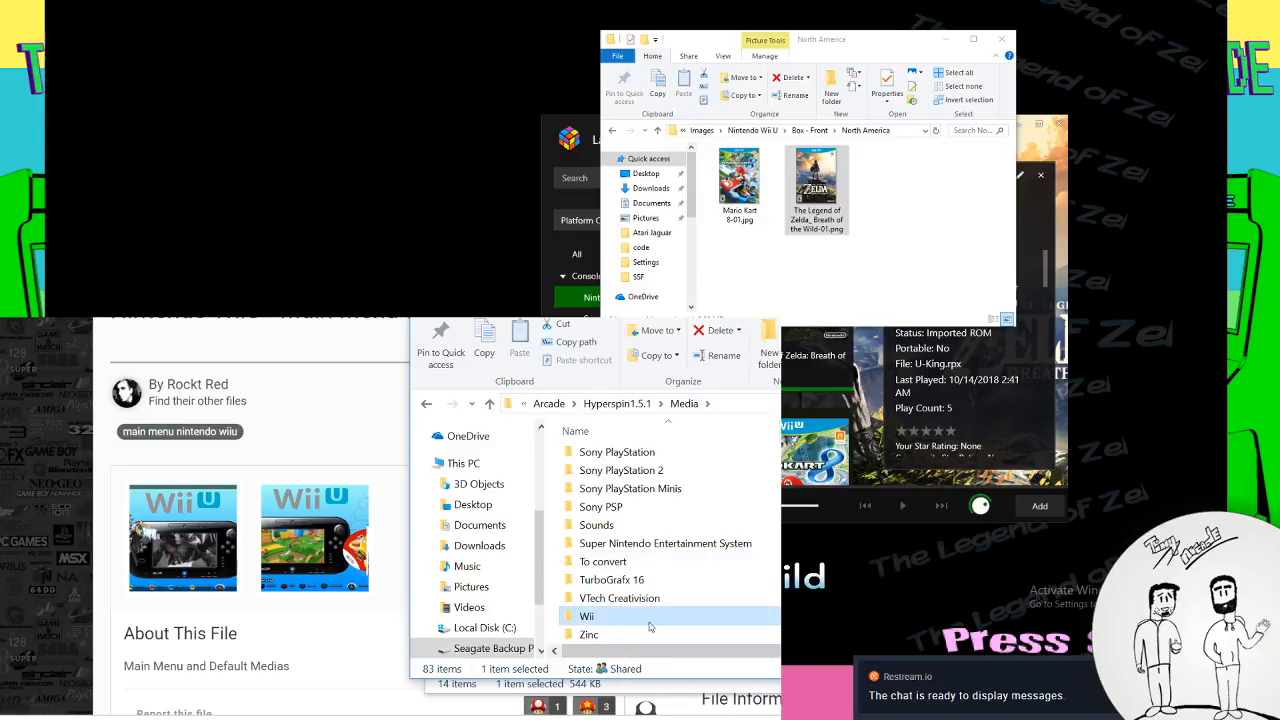
{"action": "scroll", "coordinate": [650, 626], "scroll_direction": "up", "scroll_amount": 9}
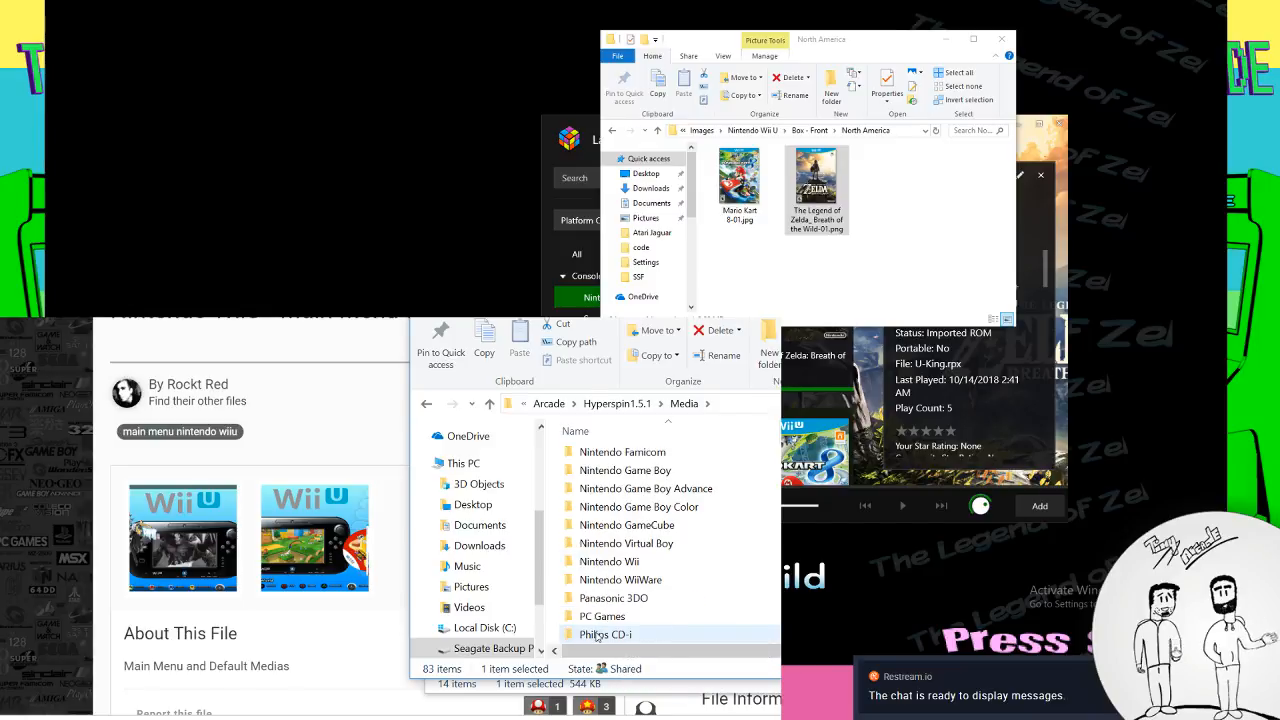
{"action": "scroll", "coordinate": [598, 636], "scroll_direction": "up", "scroll_amount": 3}
{"action": "scroll", "coordinate": [598, 636], "scroll_direction": "down", "scroll_amount": 3}
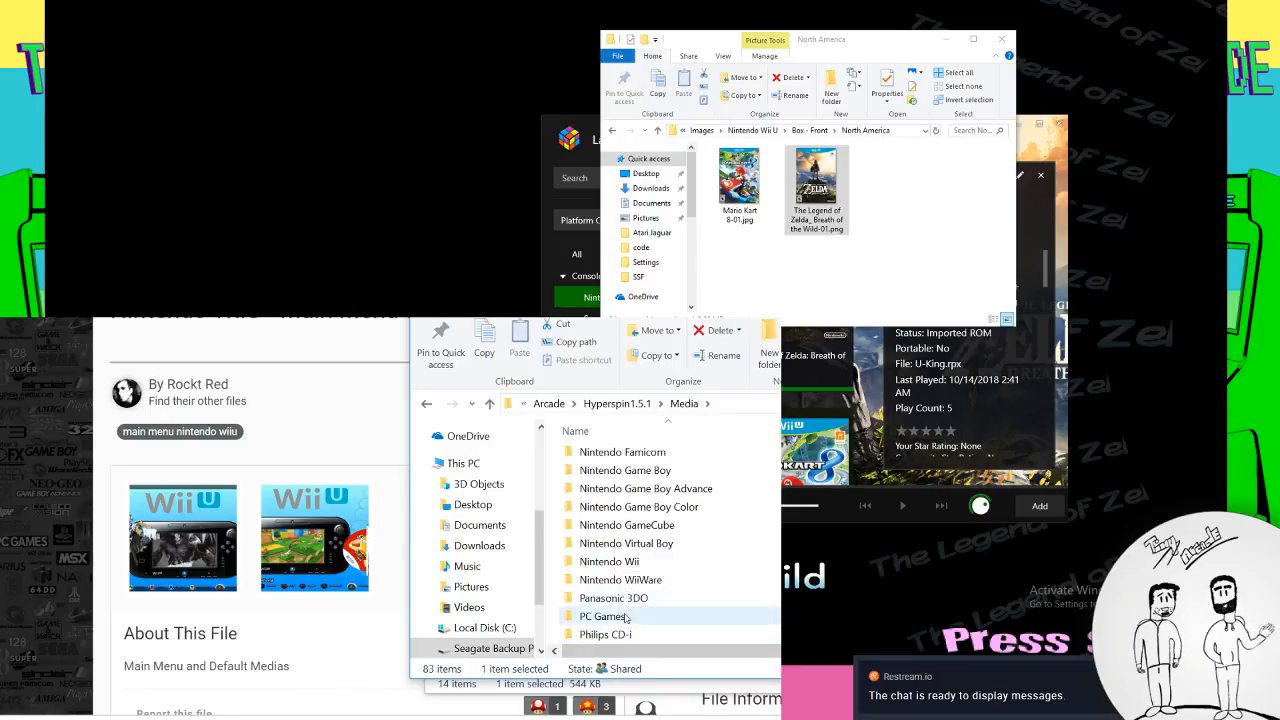
Create a folder named Nintendo Wii U inside HyperSpin's Media folder and open it
{"action": "scroll", "coordinate": [627, 617], "scroll_direction": "down", "scroll_amount": 9}
{"action": "scroll", "coordinate": [627, 617], "scroll_direction": "up", "scroll_amount": 10}
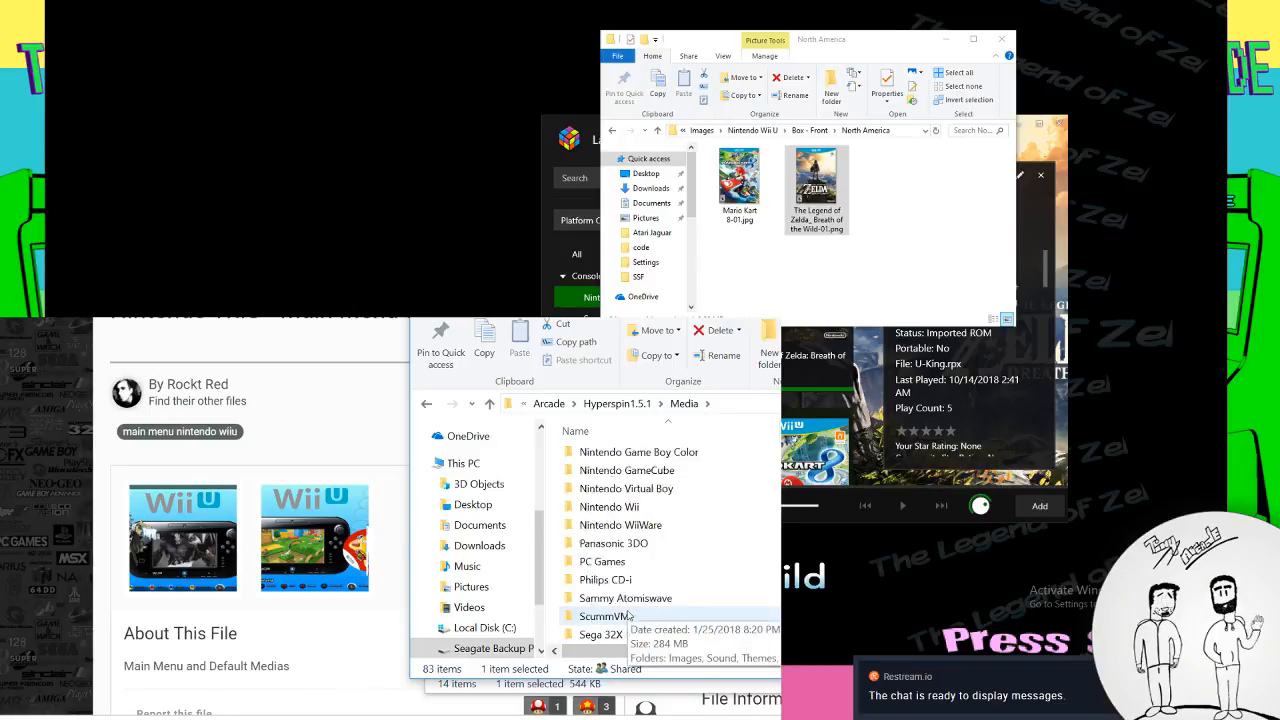
{"action": "scroll", "coordinate": [620, 612], "scroll_direction": "down", "scroll_amount": 1}
{"action": "right_click", "coordinate": [557, 565]}
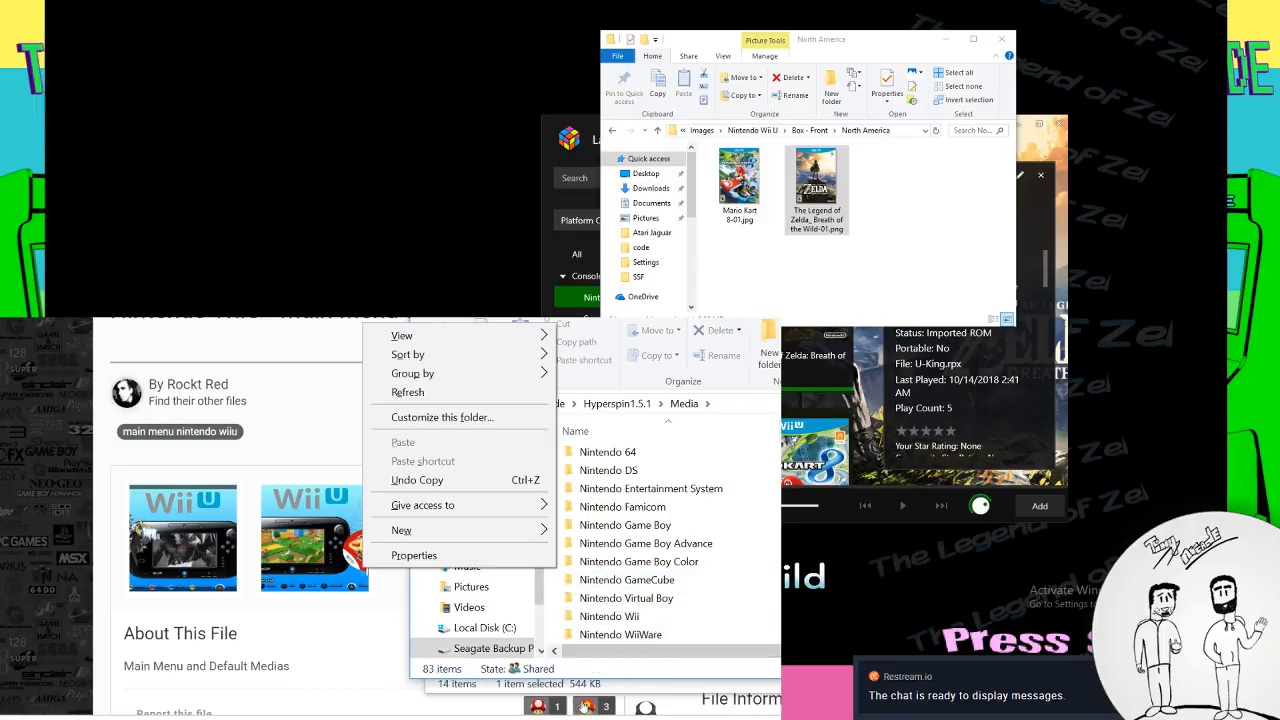
{"action": "mouse_move", "coordinate": [483, 531]}
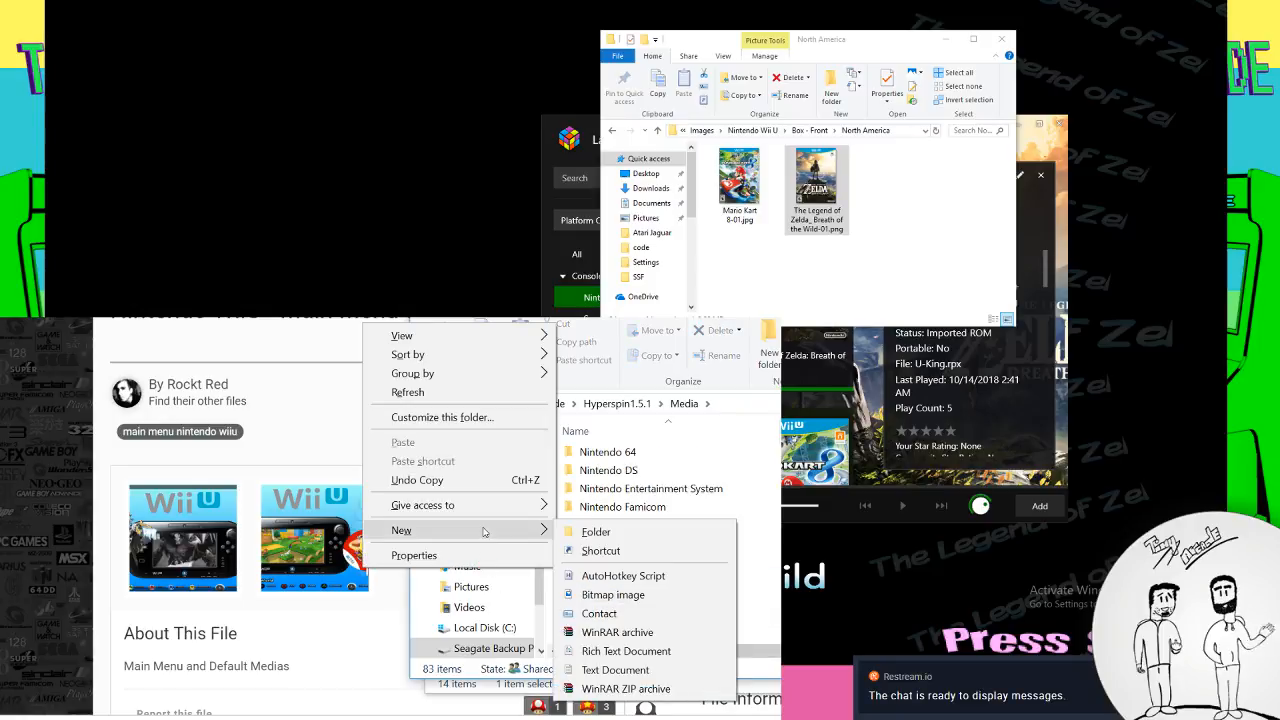
{"action": "left_click", "coordinate": [597, 531]}
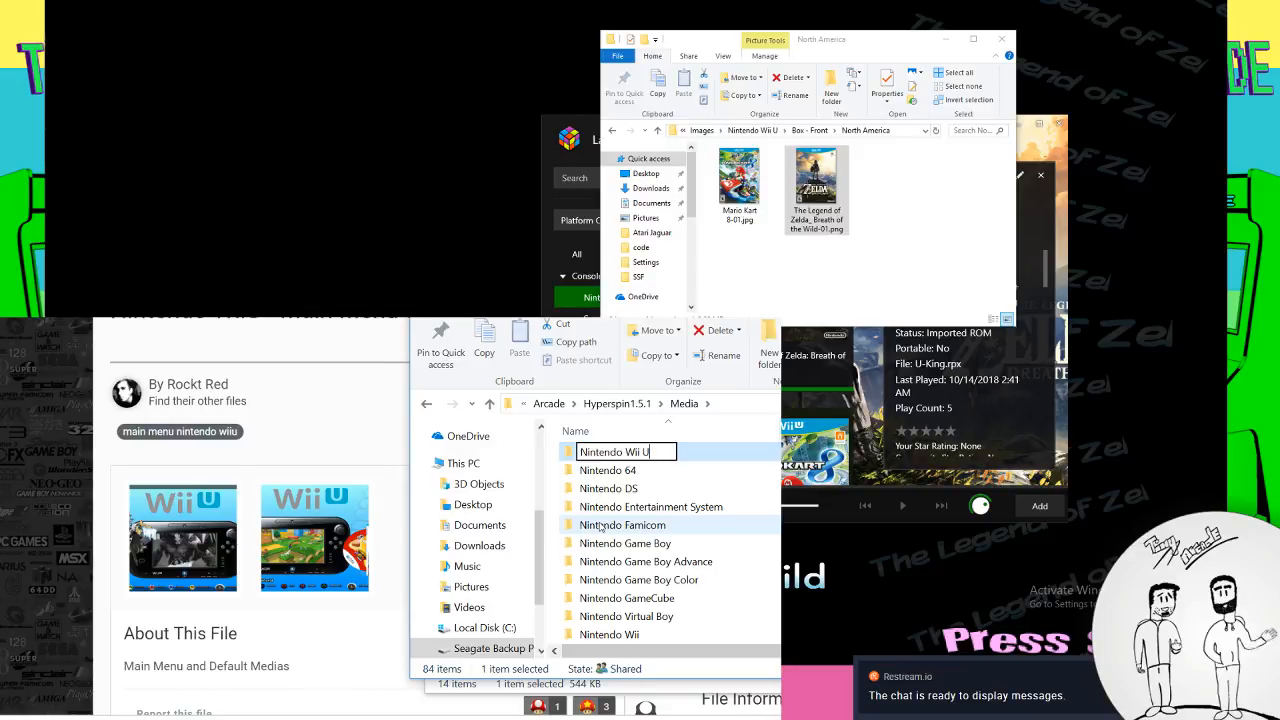
{"action": "key", "text": "Return"}
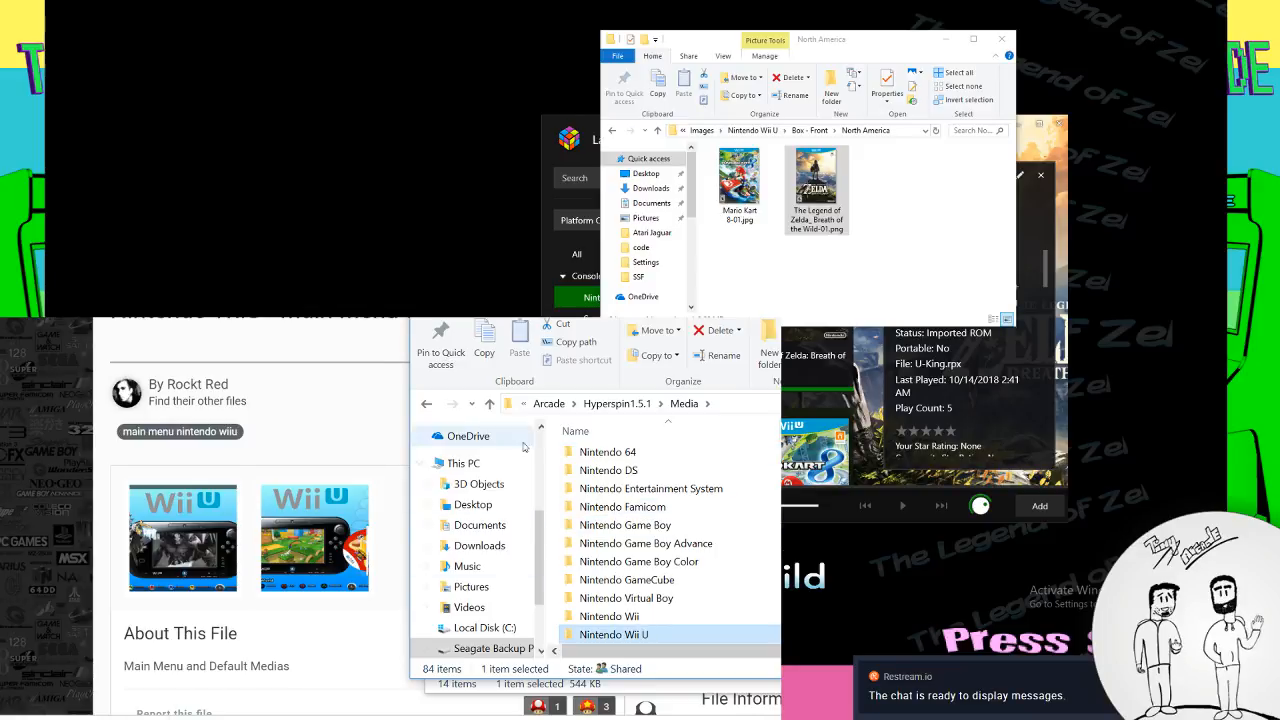
{"action": "key", "text": "Return"}
Show the downloaded Default.zip in its folder and copy it into the new Nintendo Wii U media folder
{"action": "right_click", "coordinate": [140, 712]}
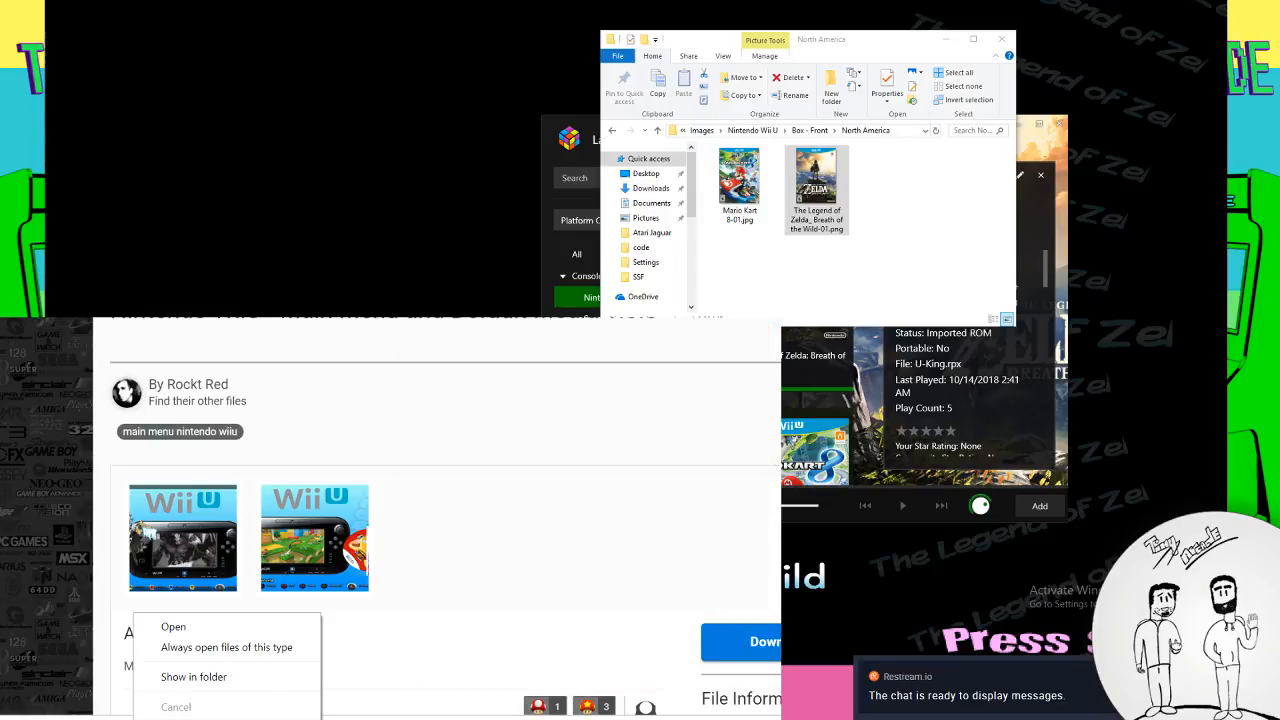
{"action": "left_click", "coordinate": [196, 678]}
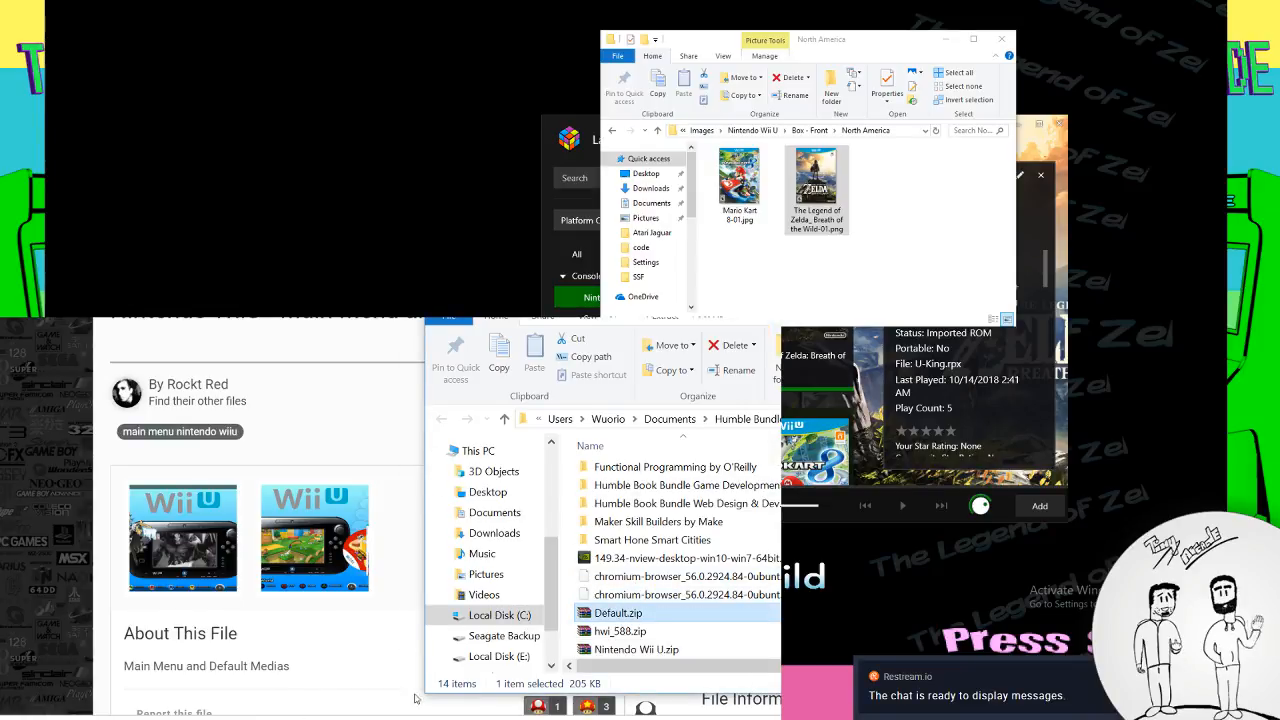
{"action": "mouse_move", "coordinate": [284, 719]}
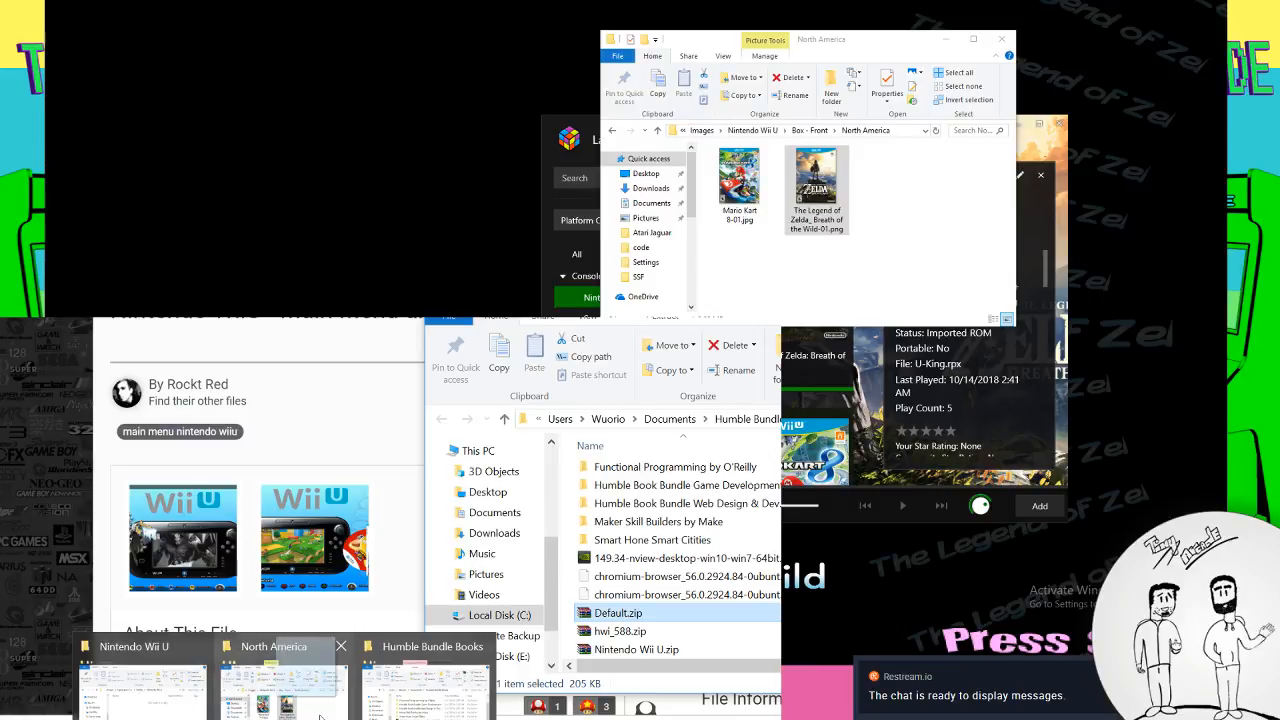
{"action": "left_click", "coordinate": [284, 690]}
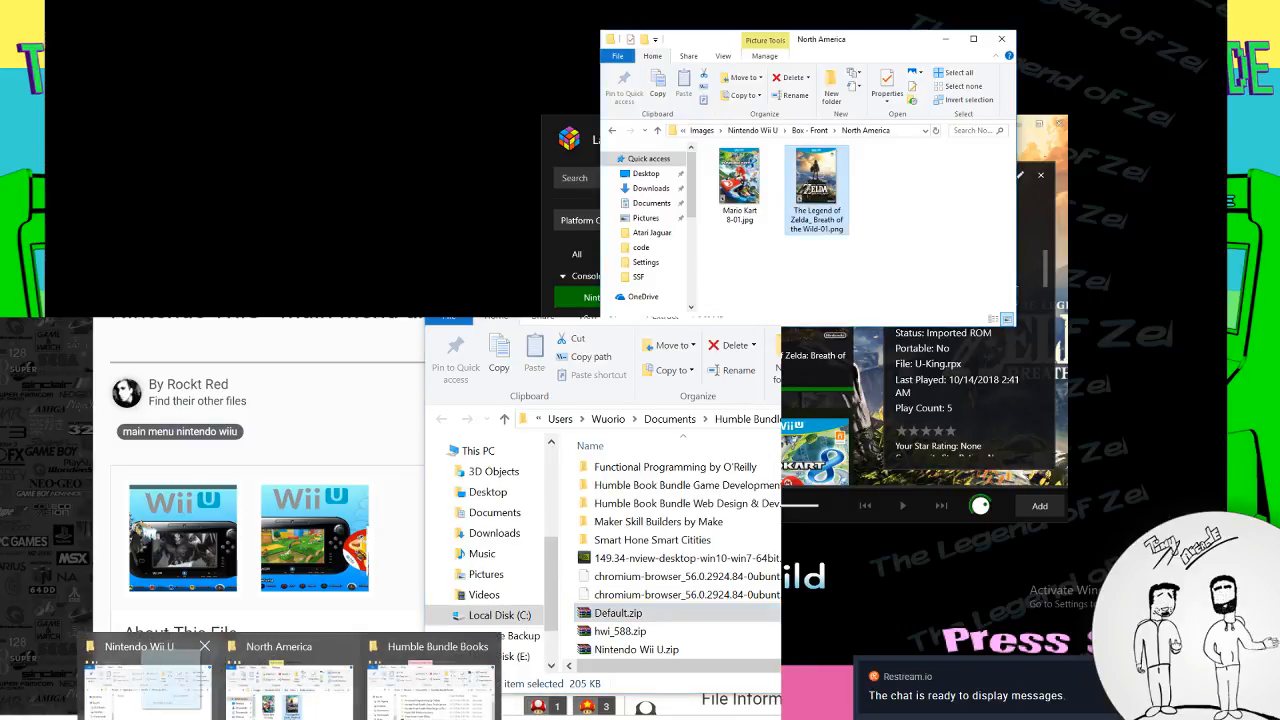
{"action": "left_click", "coordinate": [148, 680]}
{"action": "key", "text": "ctrl+v"}
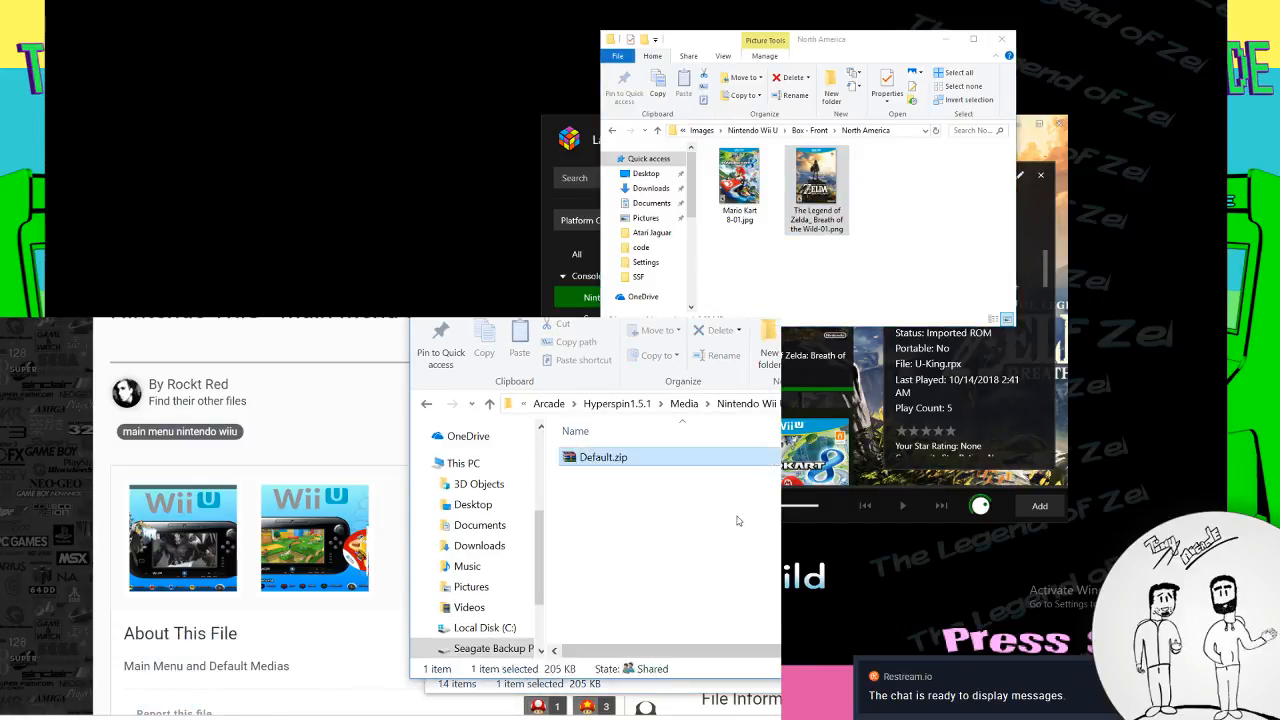
{"action": "left_click", "coordinate": [490, 275]}
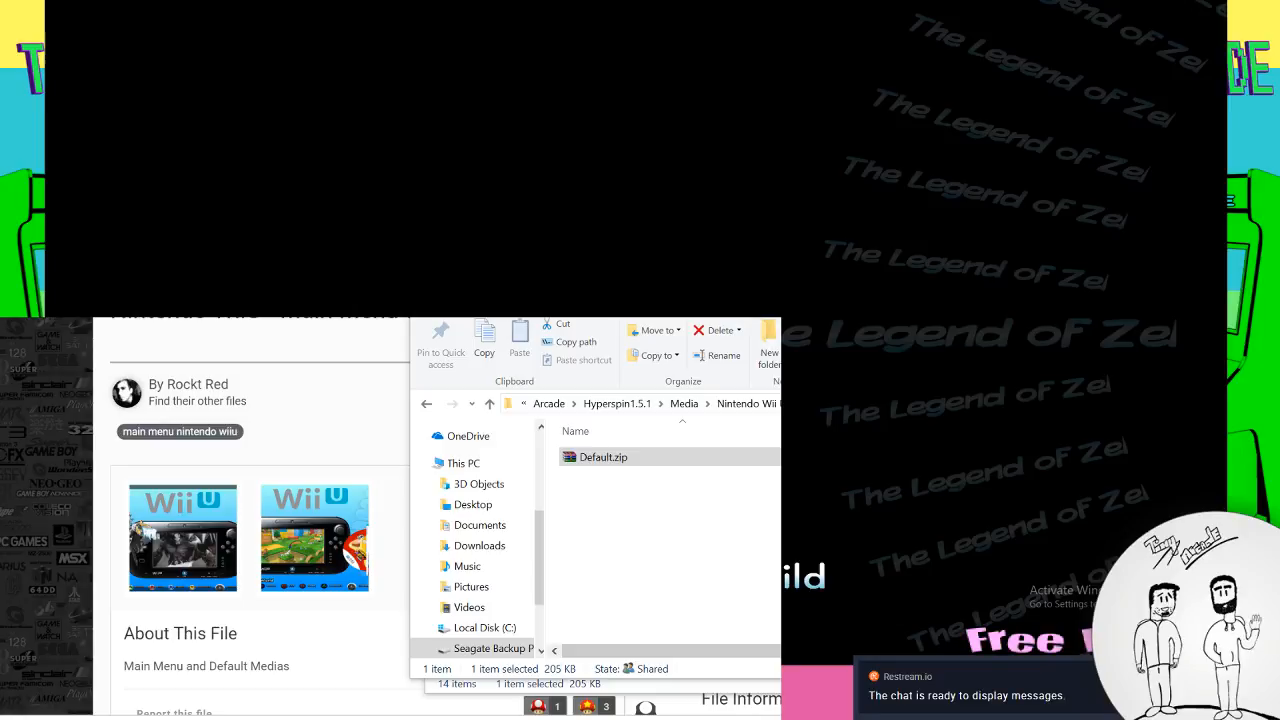
{"action": "left_click", "coordinate": [734, 523]}
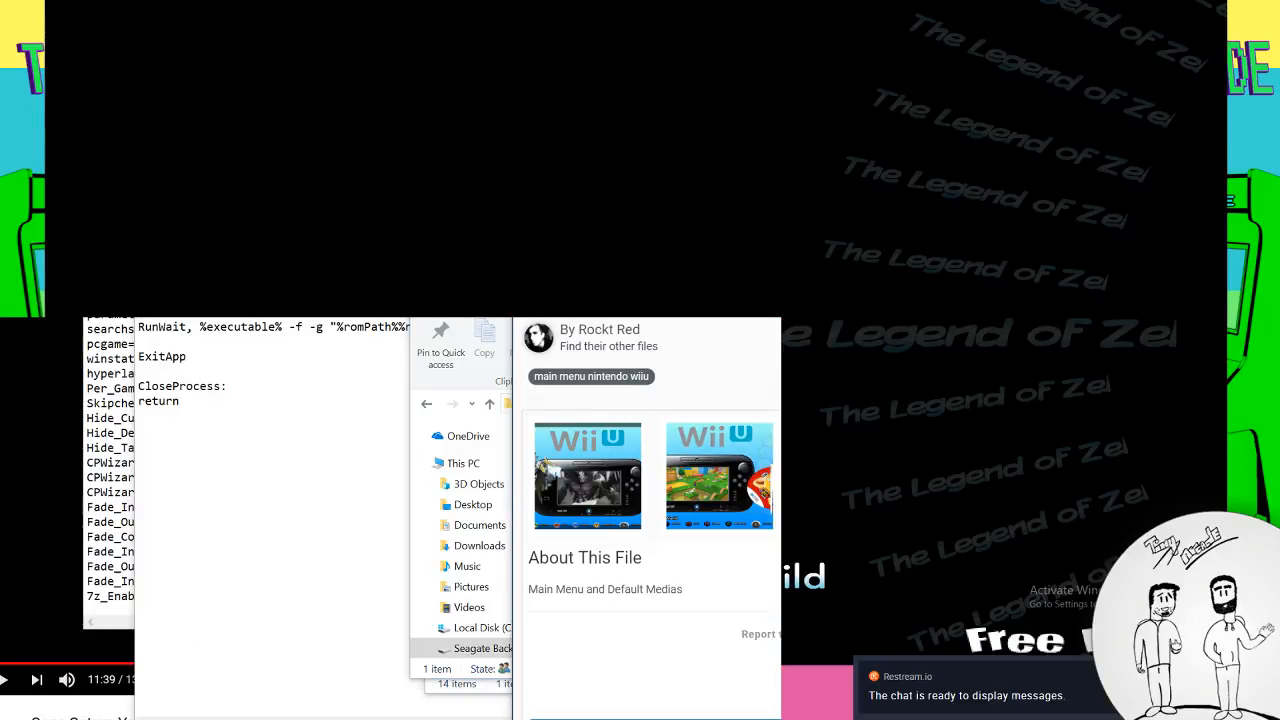
{"action": "scroll", "coordinate": [646, 500], "scroll_direction": "down", "scroll_amount": 1}
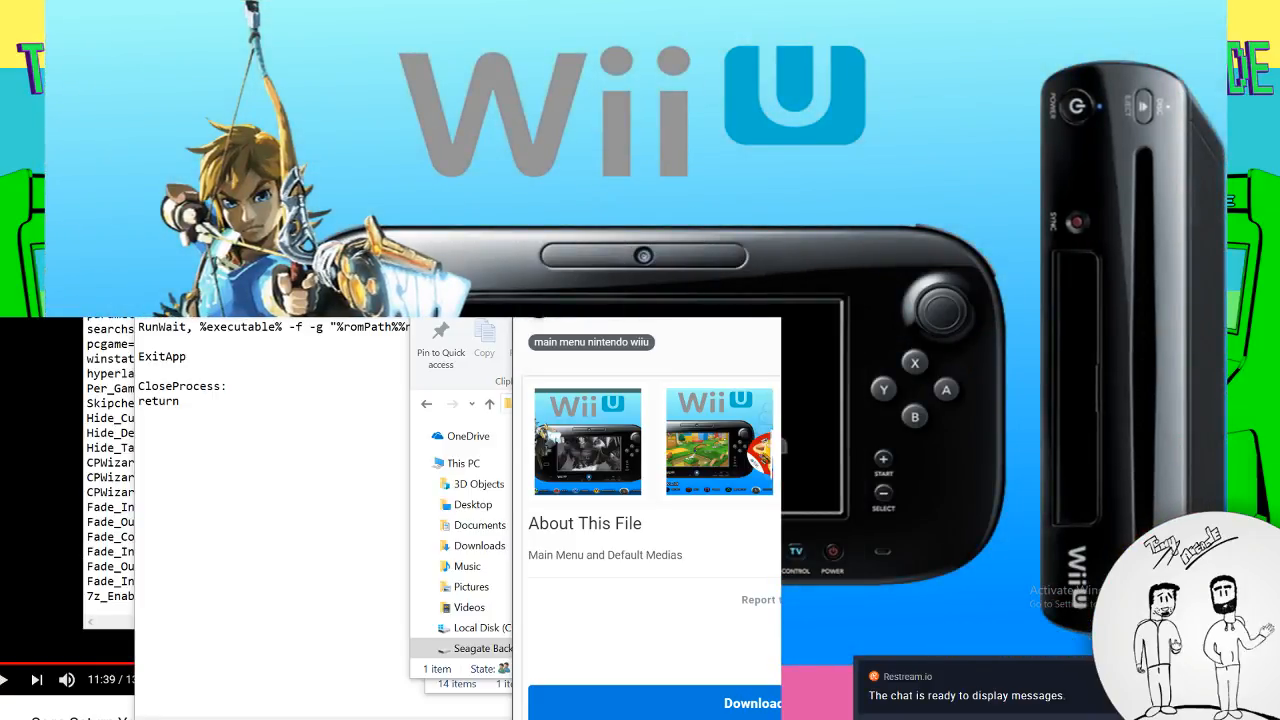
Go back to HyperSpin's Media folder and look through the contents of its To convert folder
{"action": "left_click", "coordinate": [424, 386]}
{"action": "left_click", "coordinate": [516, 433]}
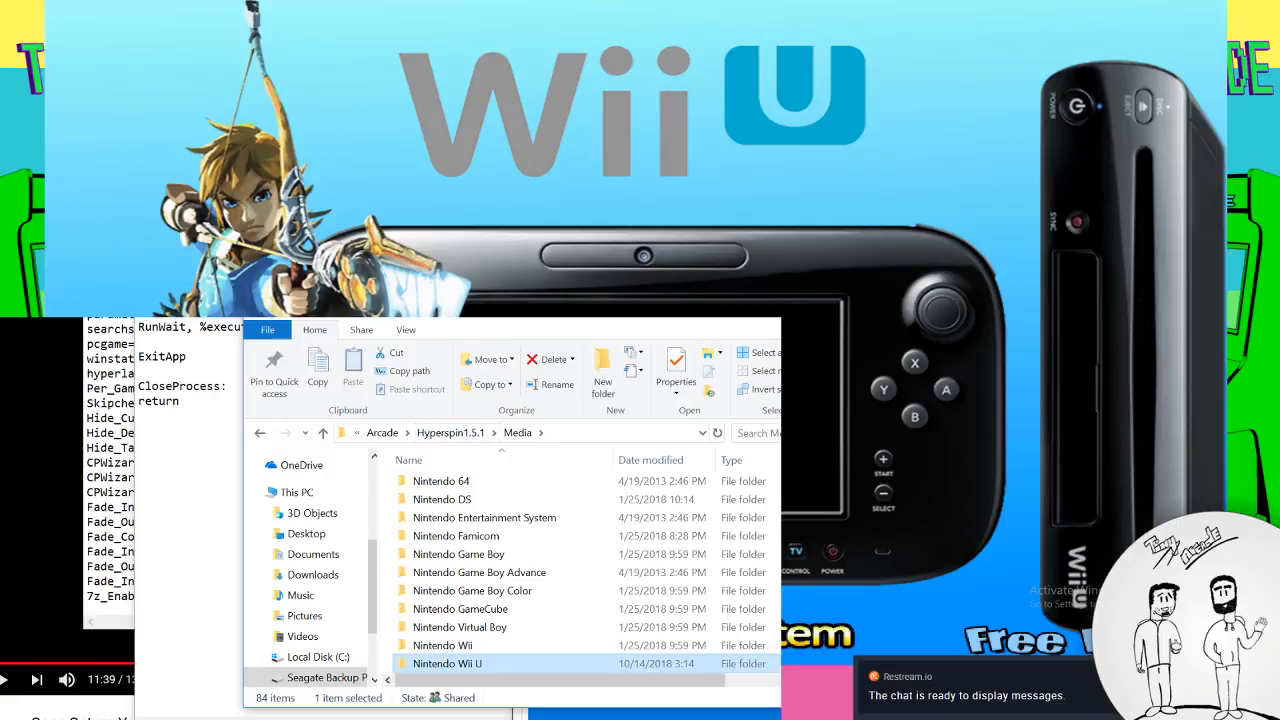
{"action": "left_click_drag", "start_coordinate": [540, 306], "coordinate": [511, 245]}
{"action": "scroll", "coordinate": [503, 574], "scroll_direction": "down", "scroll_amount": 12}
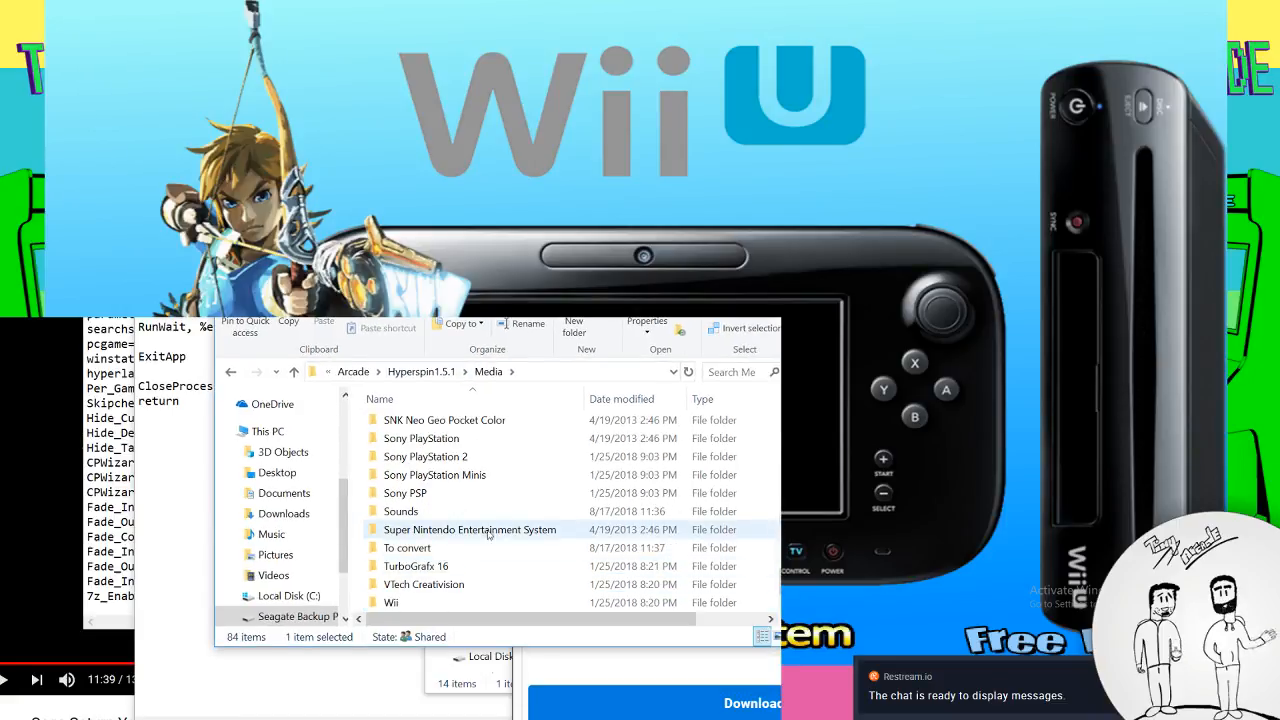
{"action": "scroll", "coordinate": [435, 540], "scroll_direction": "down", "scroll_amount": 1}
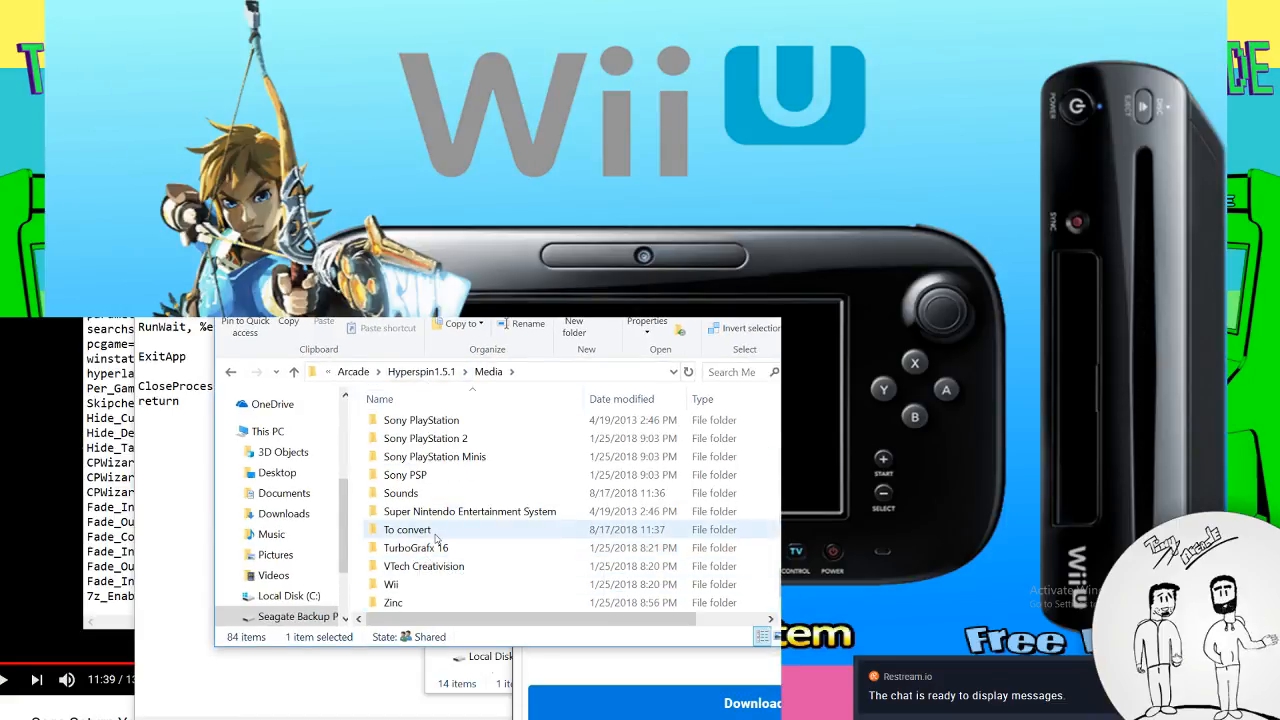
{"action": "double_click", "coordinate": [407, 530]}
{"action": "scroll", "coordinate": [435, 533], "scroll_direction": "down", "scroll_amount": 6}
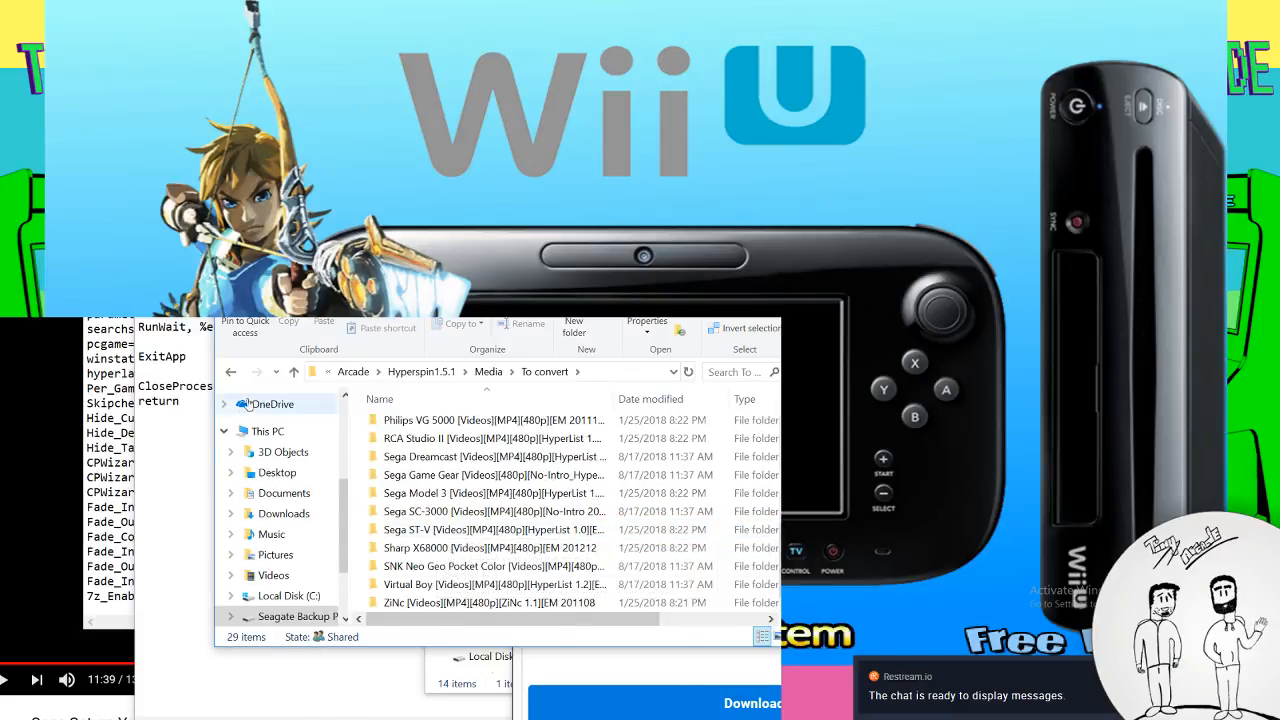
{"action": "left_click", "coordinate": [232, 373]}
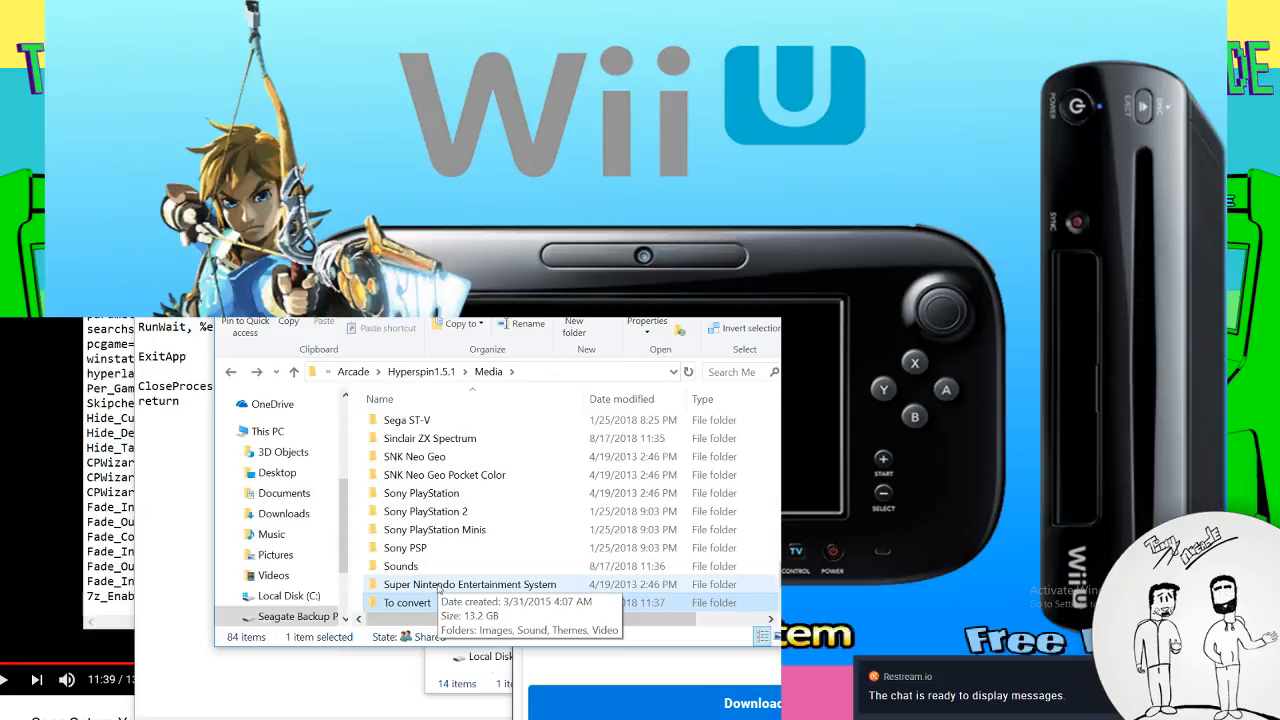
Compare the contents of the Nintendo Wii U media folder with the subfolders of the Nintendo Wii media folder
{"action": "scroll", "coordinate": [438, 588], "scroll_direction": "up", "scroll_amount": 10}
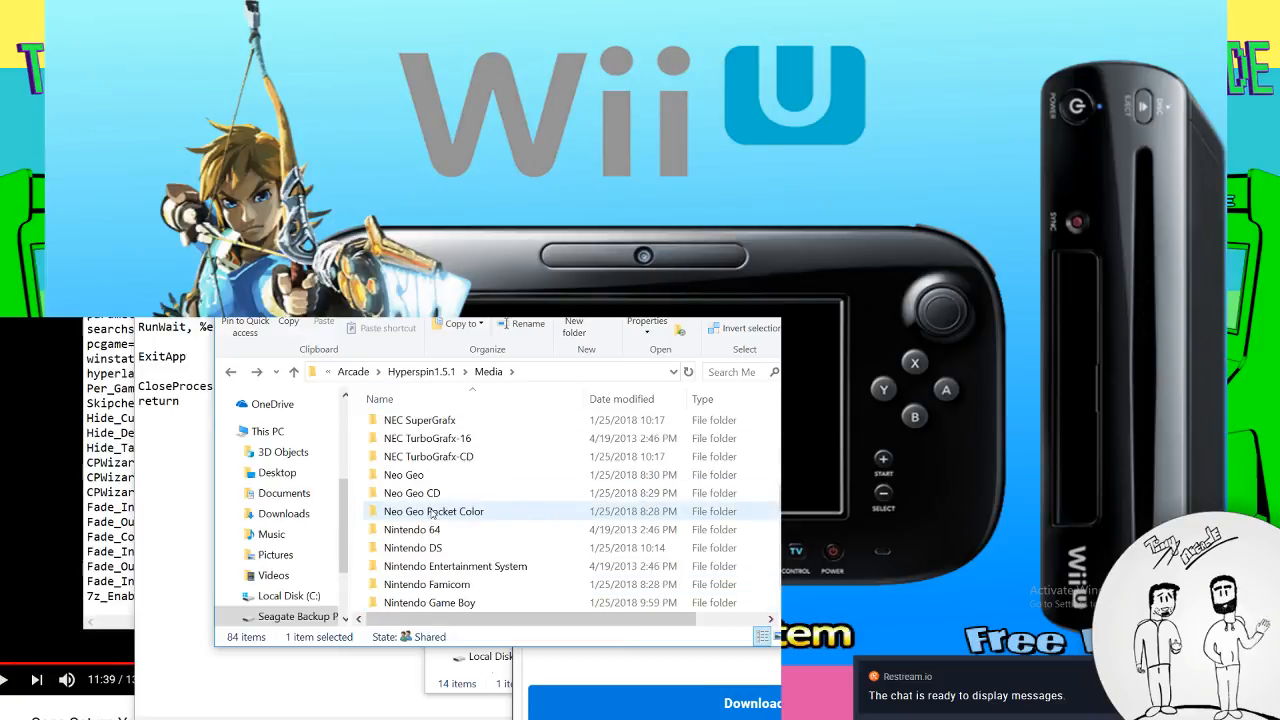
{"action": "scroll", "coordinate": [433, 513], "scroll_direction": "down", "scroll_amount": 3}
{"action": "double_click", "coordinate": [462, 548]}
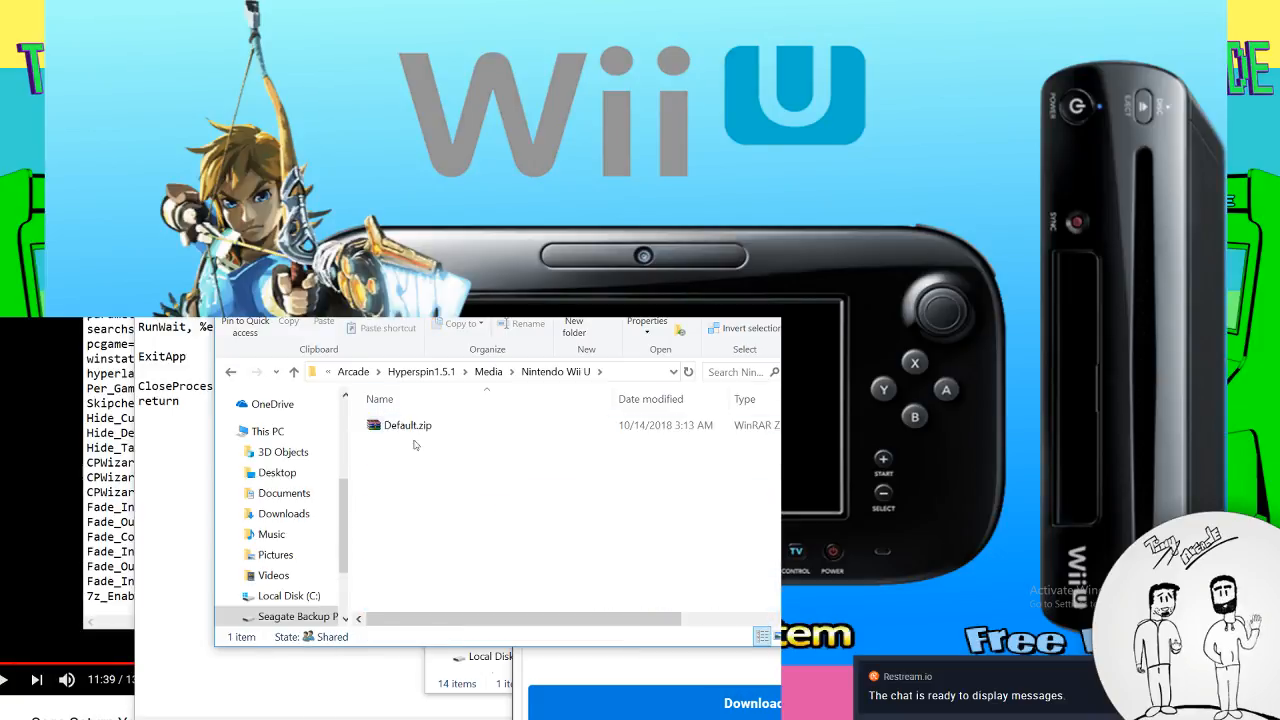
{"action": "left_click", "coordinate": [230, 373]}
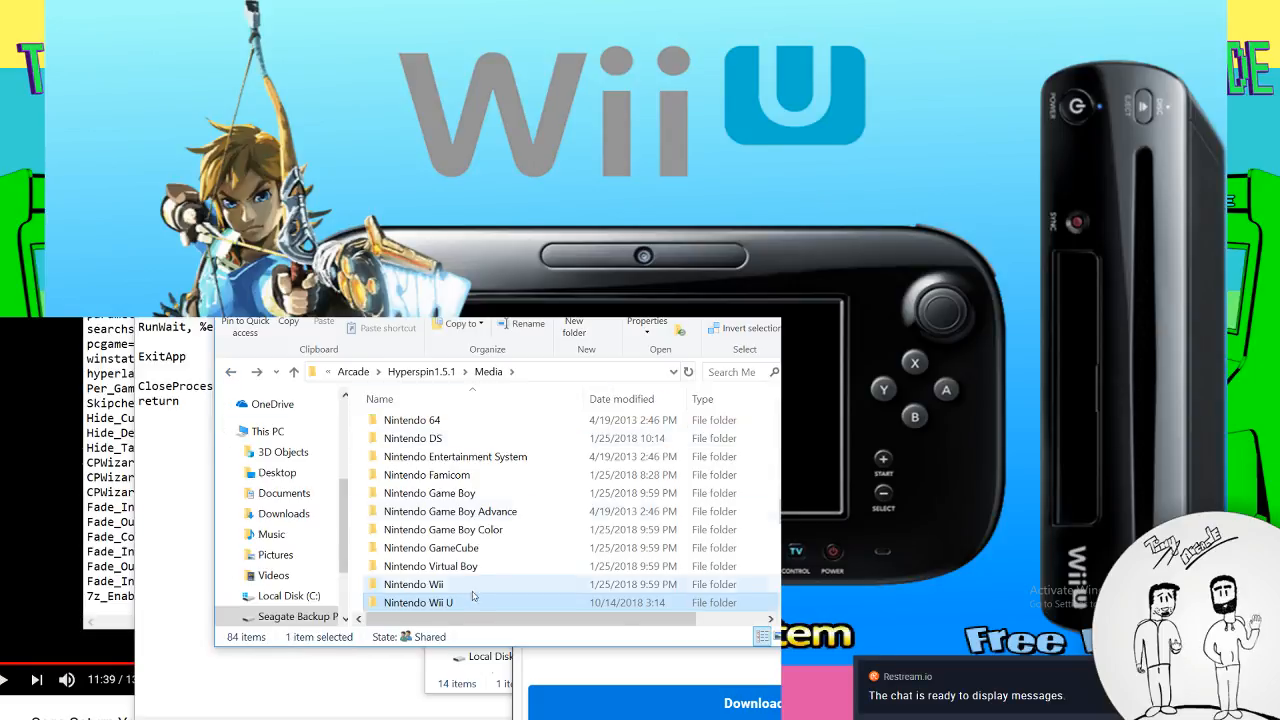
{"action": "double_click", "coordinate": [440, 585]}
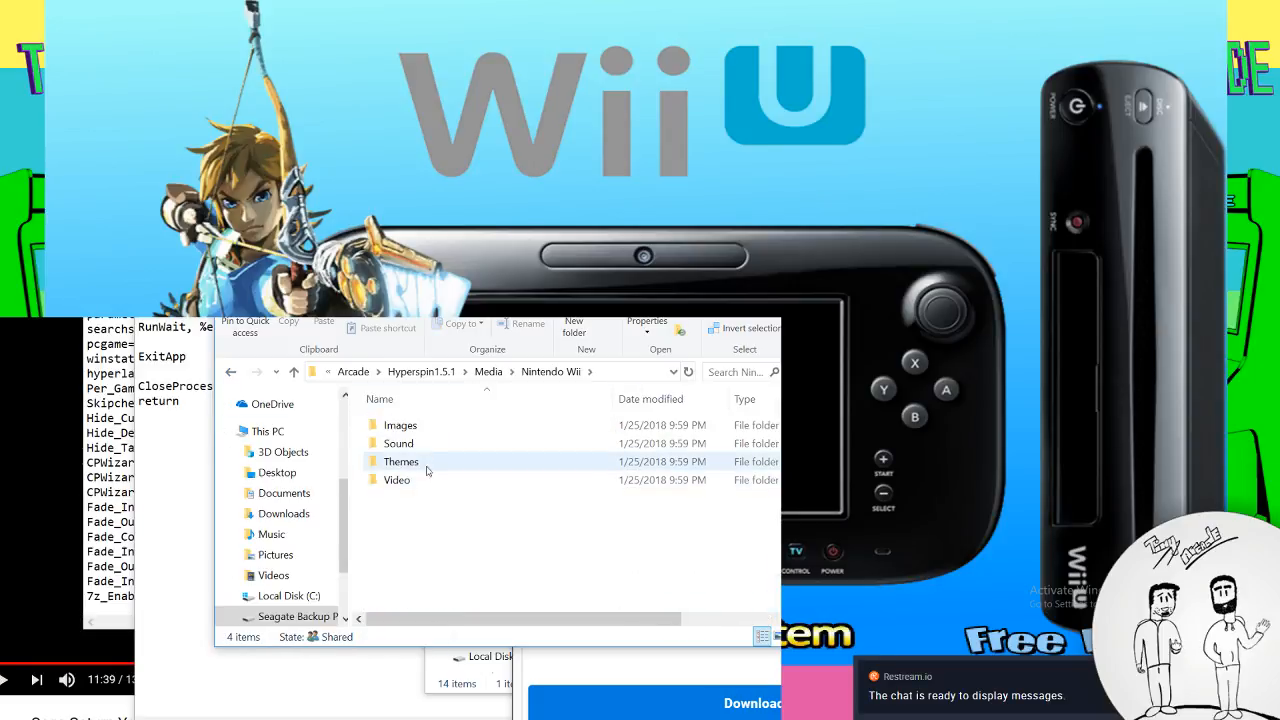
{"action": "left_click", "coordinate": [230, 372]}
{"action": "scroll", "coordinate": [440, 520], "scroll_direction": "down", "scroll_amount": 2}
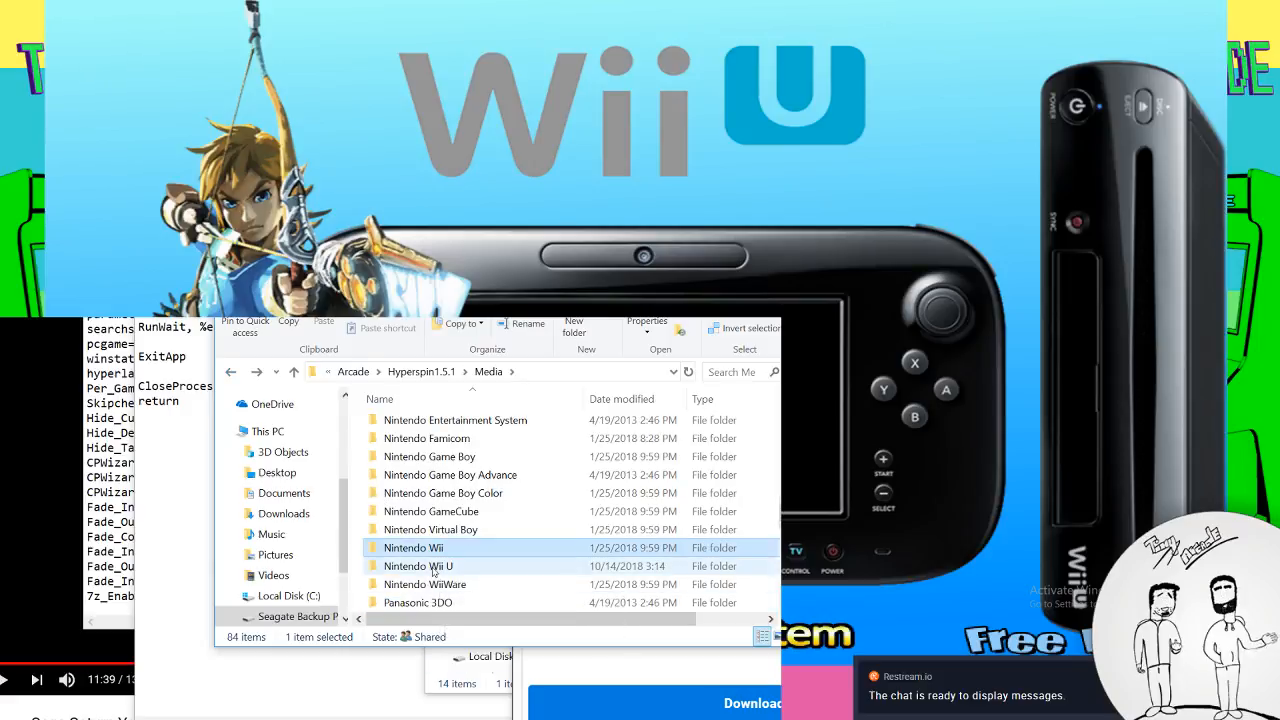
Create a Themes folder inside the Nintendo Wii U media folder and move Default.zip into it
{"action": "double_click", "coordinate": [430, 503]}
{"action": "right_click", "coordinate": [494, 519]}
{"action": "mouse_move", "coordinate": [400, 482]}
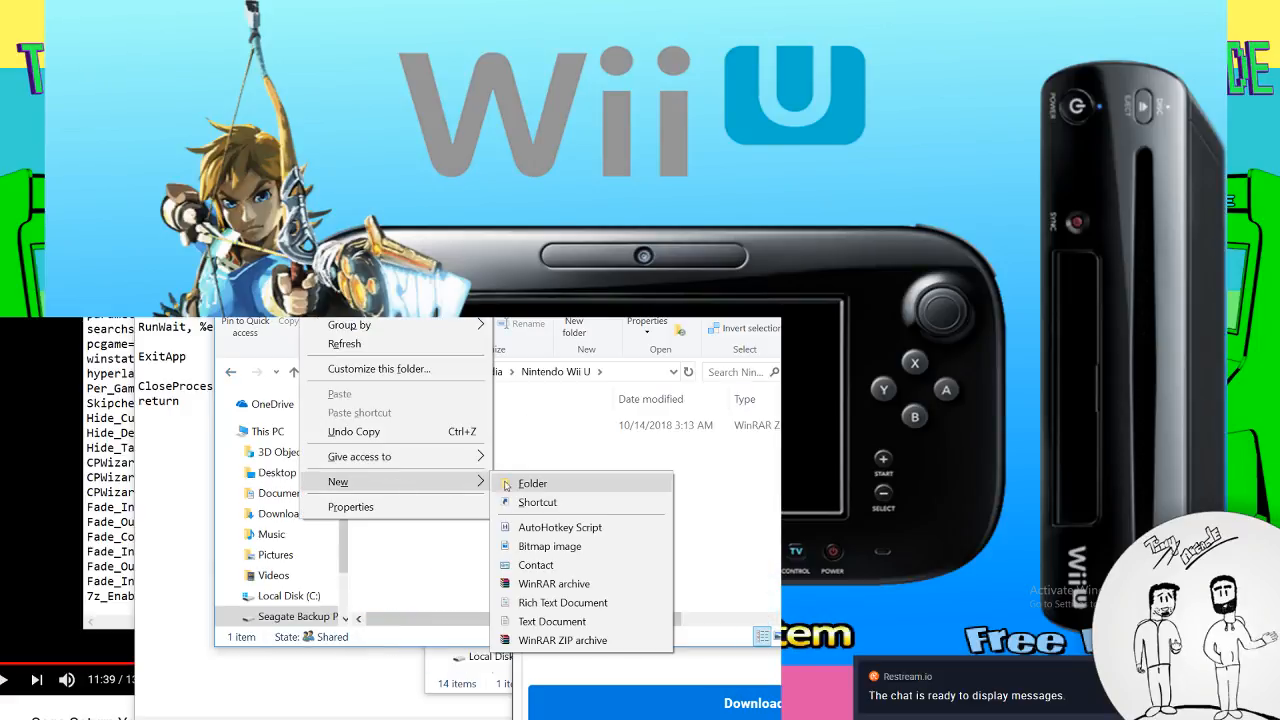
{"action": "left_click", "coordinate": [520, 482]}
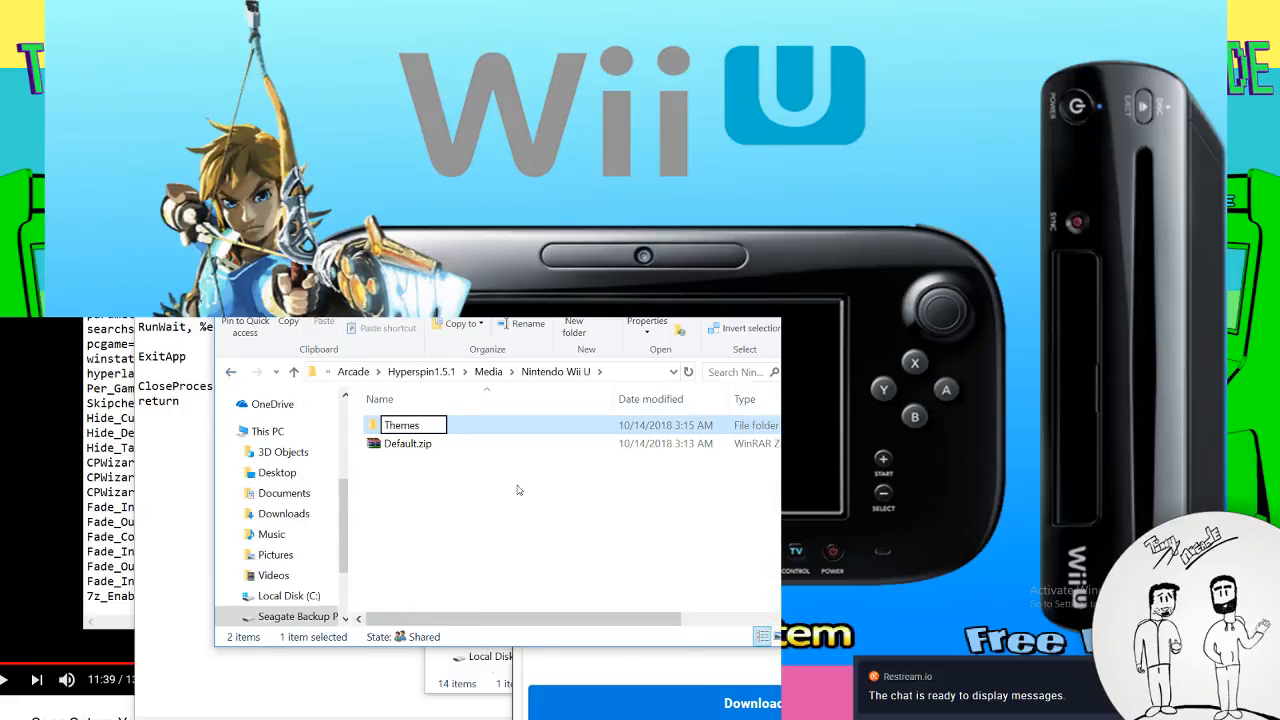
{"action": "type", "text": "Themes"}
{"action": "left_click_drag", "start_coordinate": [518, 490], "coordinate": [405, 428]}
{"action": "left_click", "coordinate": [406, 515]}
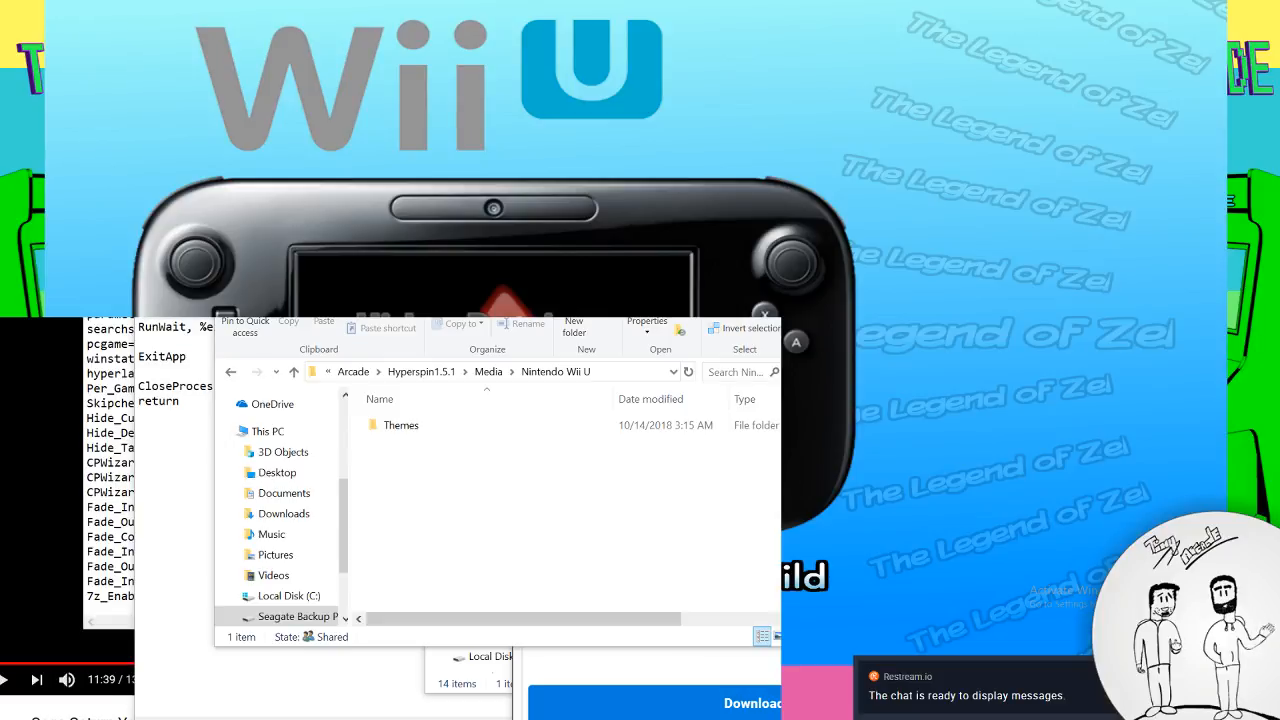
Check which subfolders the Nintendo Wii media folder uses
{"action": "left_click", "coordinate": [488, 371]}
{"action": "double_click", "coordinate": [424, 596]}
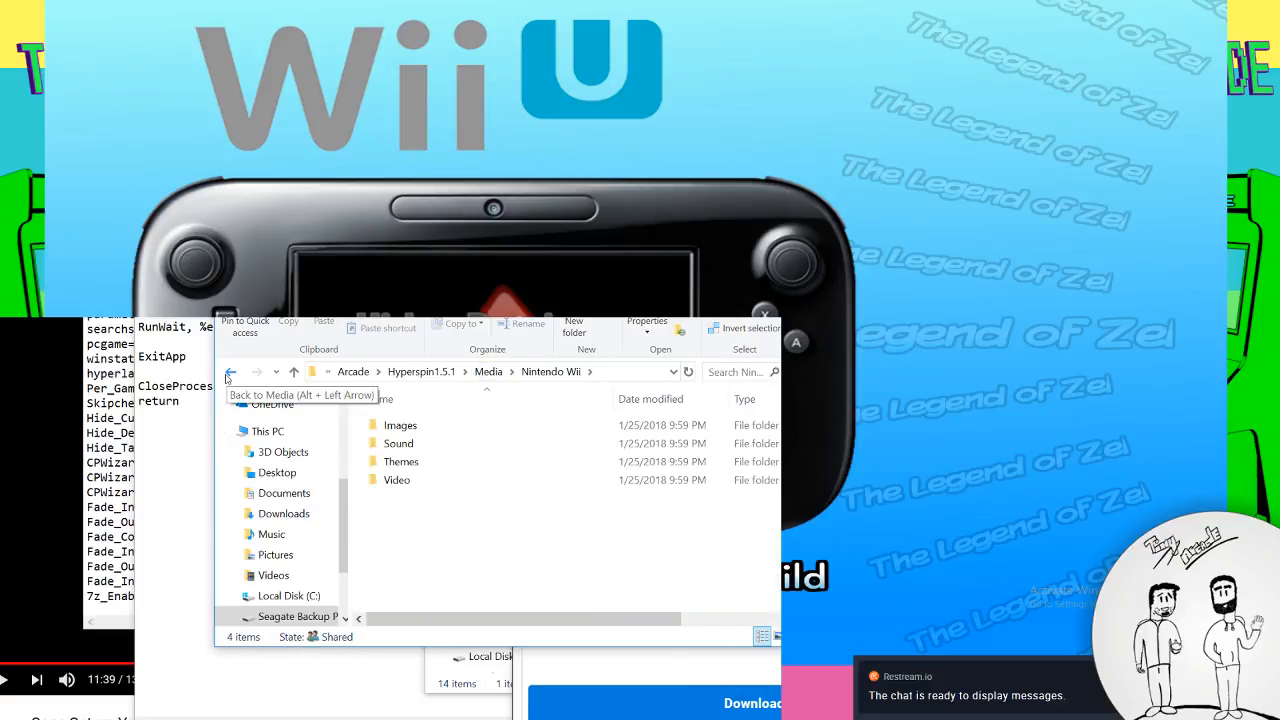
{"action": "left_click", "coordinate": [229, 376]}
{"action": "double_click", "coordinate": [423, 600]}
{"action": "right_click", "coordinate": [409, 520]}
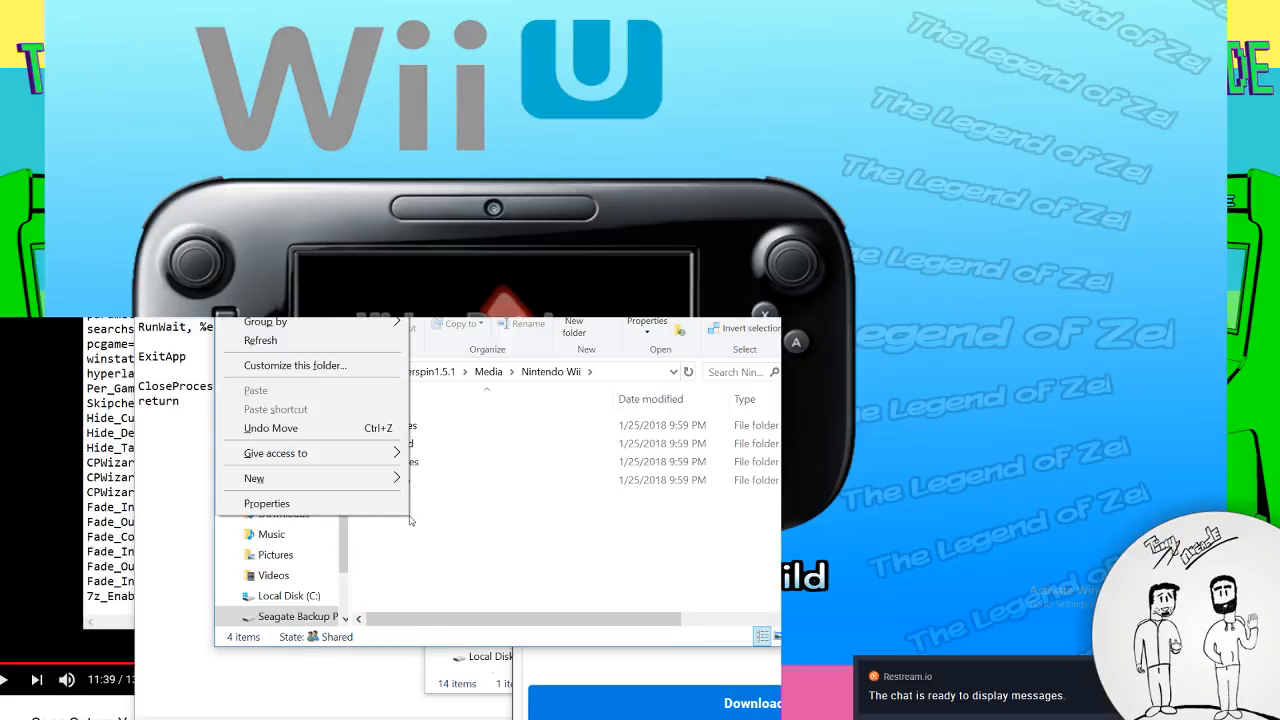
{"action": "left_click", "coordinate": [523, 491]}
Create Images and Sound folders inside the Nintendo Wii U media folder
{"action": "left_click", "coordinate": [488, 371]}
{"action": "scroll", "coordinate": [410, 578], "scroll_direction": "down", "scroll_amount": 2}
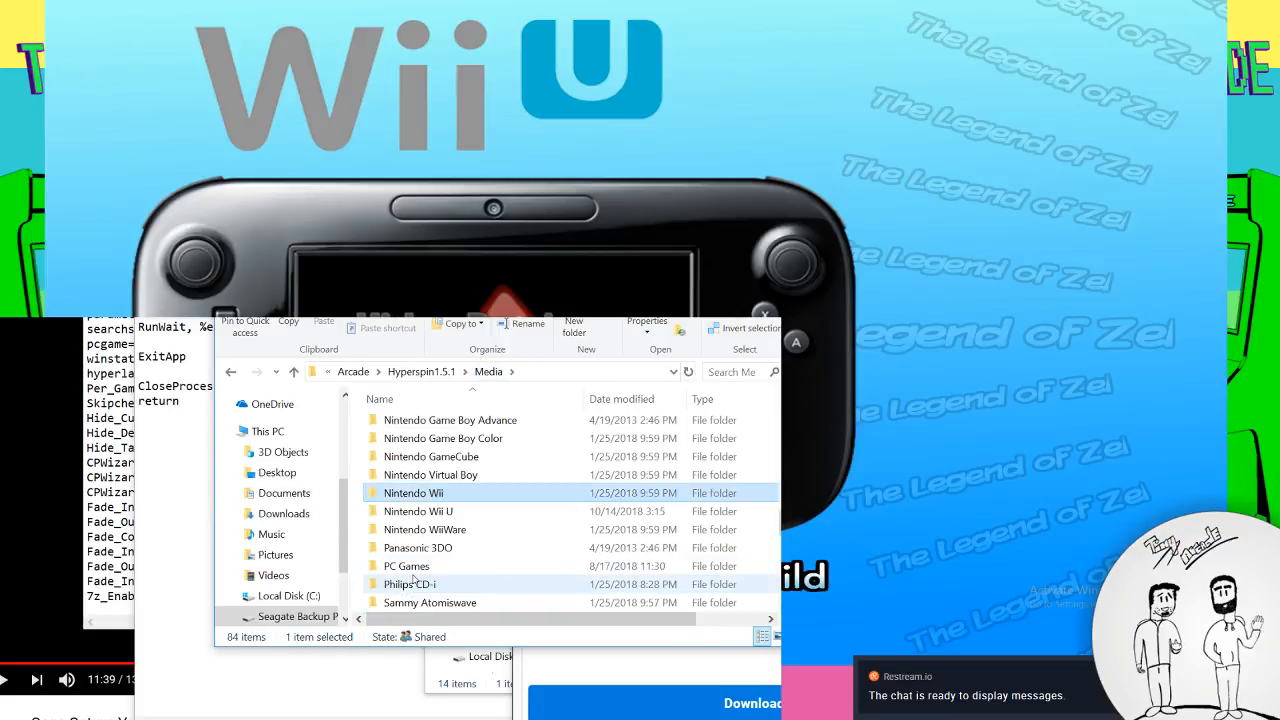
{"action": "double_click", "coordinate": [418, 511]}
{"action": "right_click", "coordinate": [422, 516]}
{"action": "mouse_move", "coordinate": [357, 483]}
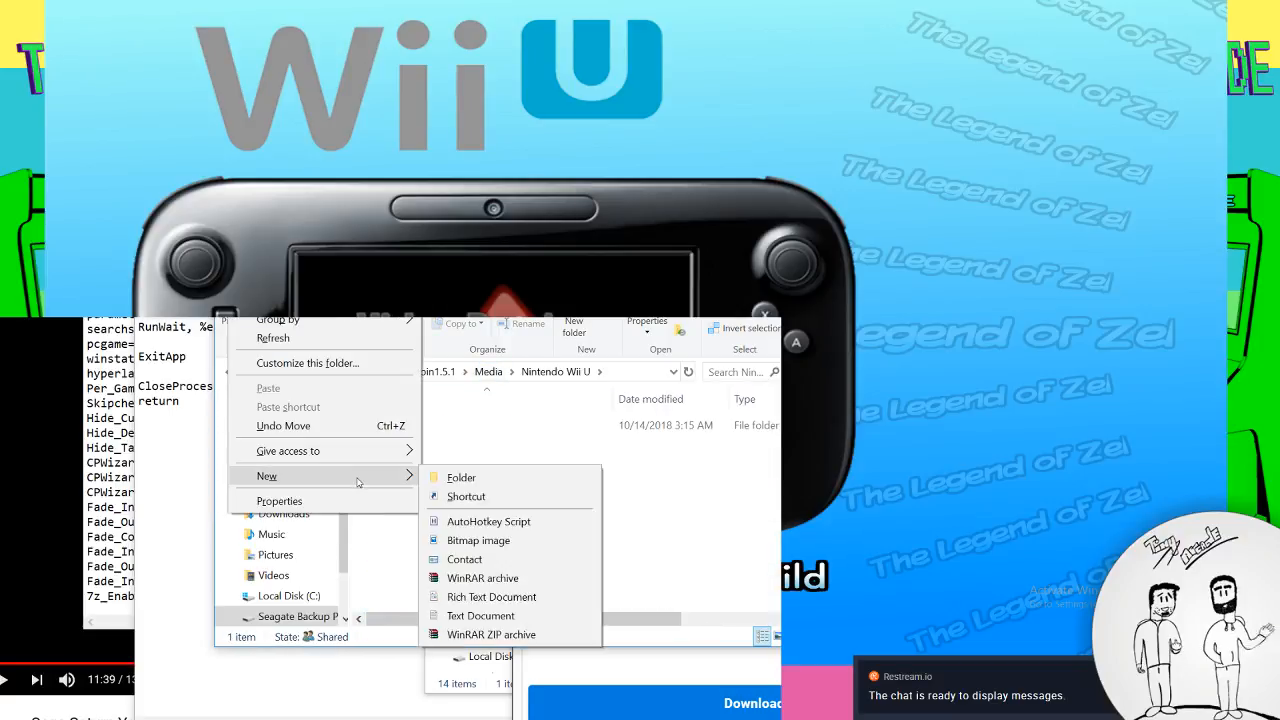
{"action": "left_click", "coordinate": [462, 478]}
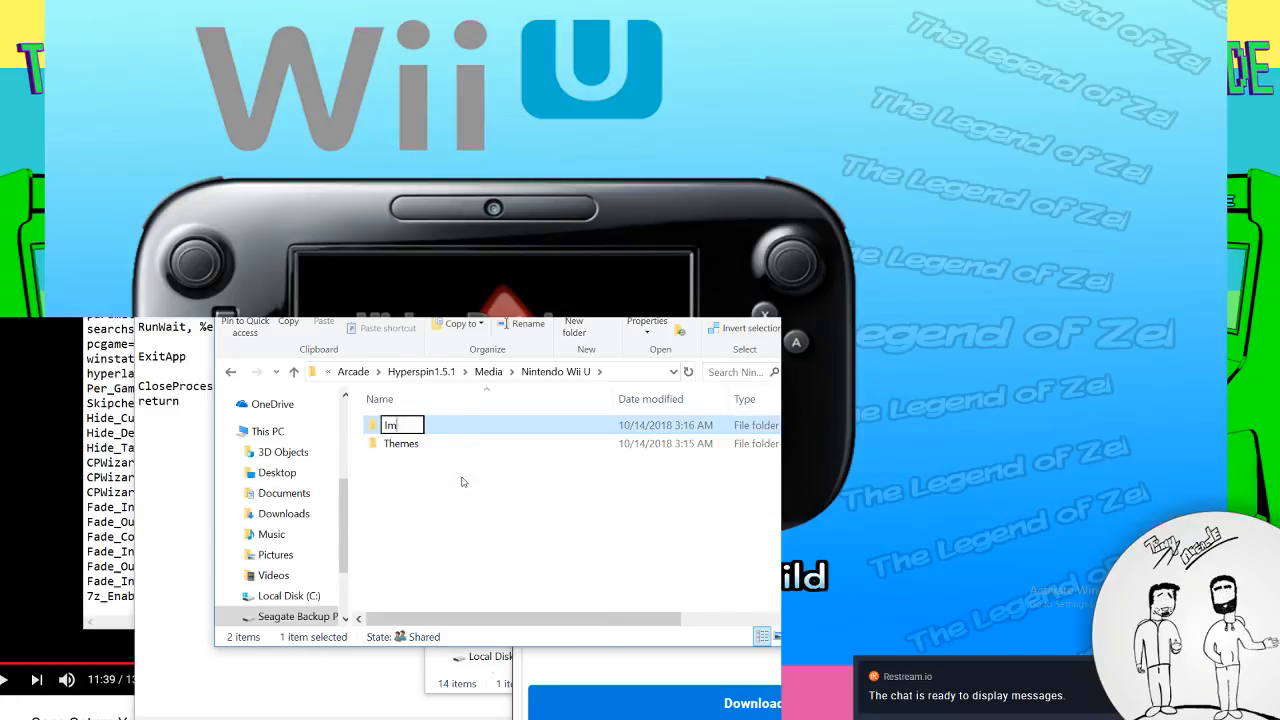
{"action": "right_click", "coordinate": [462, 482]}
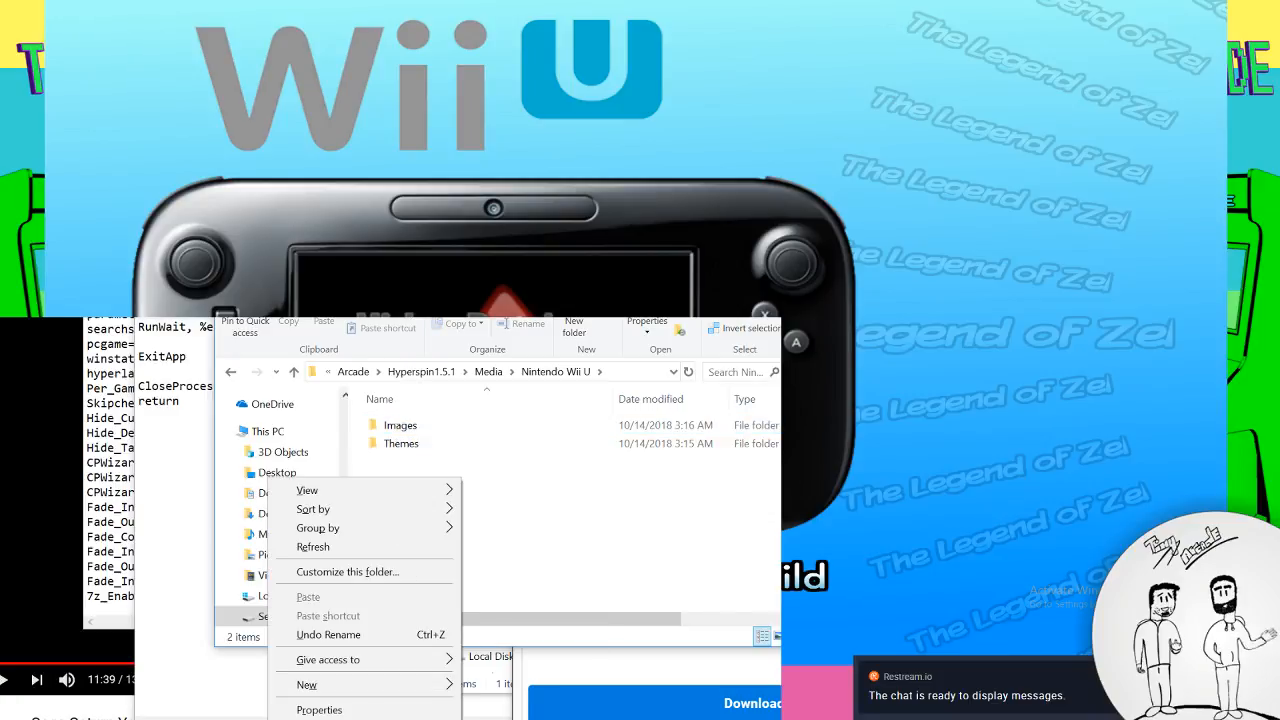
{"action": "mouse_move", "coordinate": [358, 688]}
{"action": "left_click", "coordinate": [501, 527]}
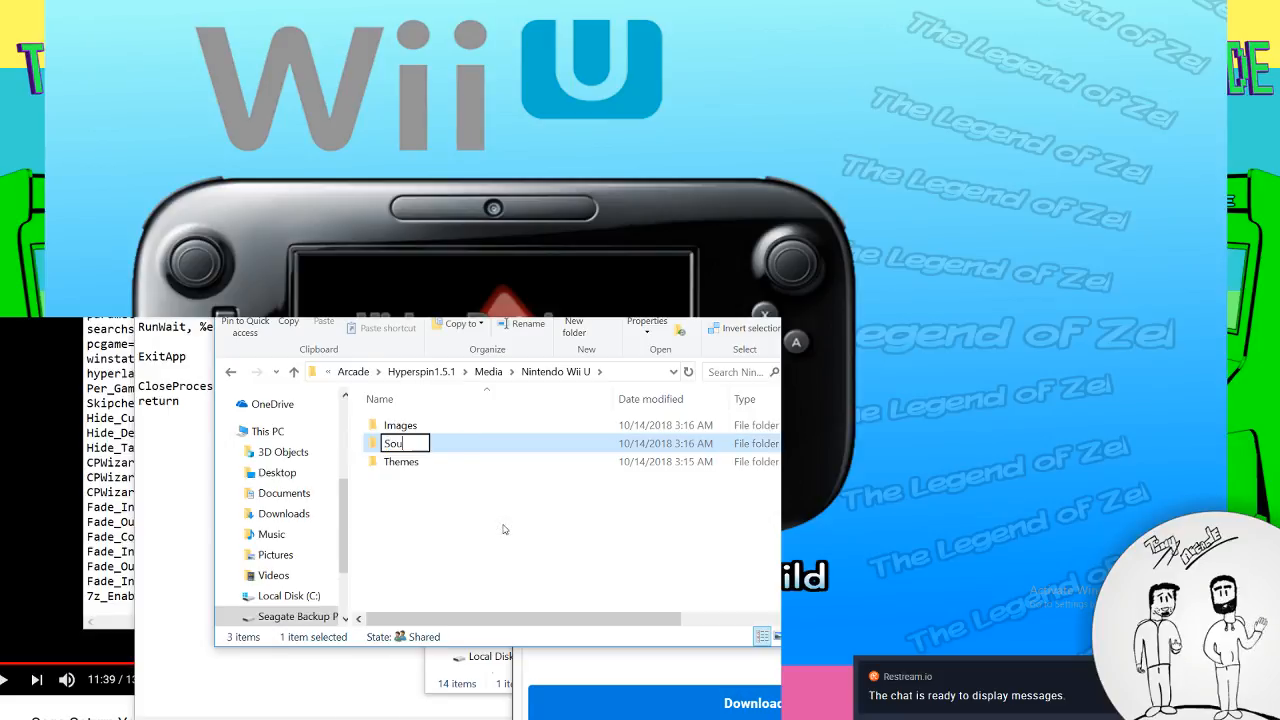
Create a Video folder inside the Nintendo Wii U media folder
{"action": "right_click", "coordinate": [504, 529]}
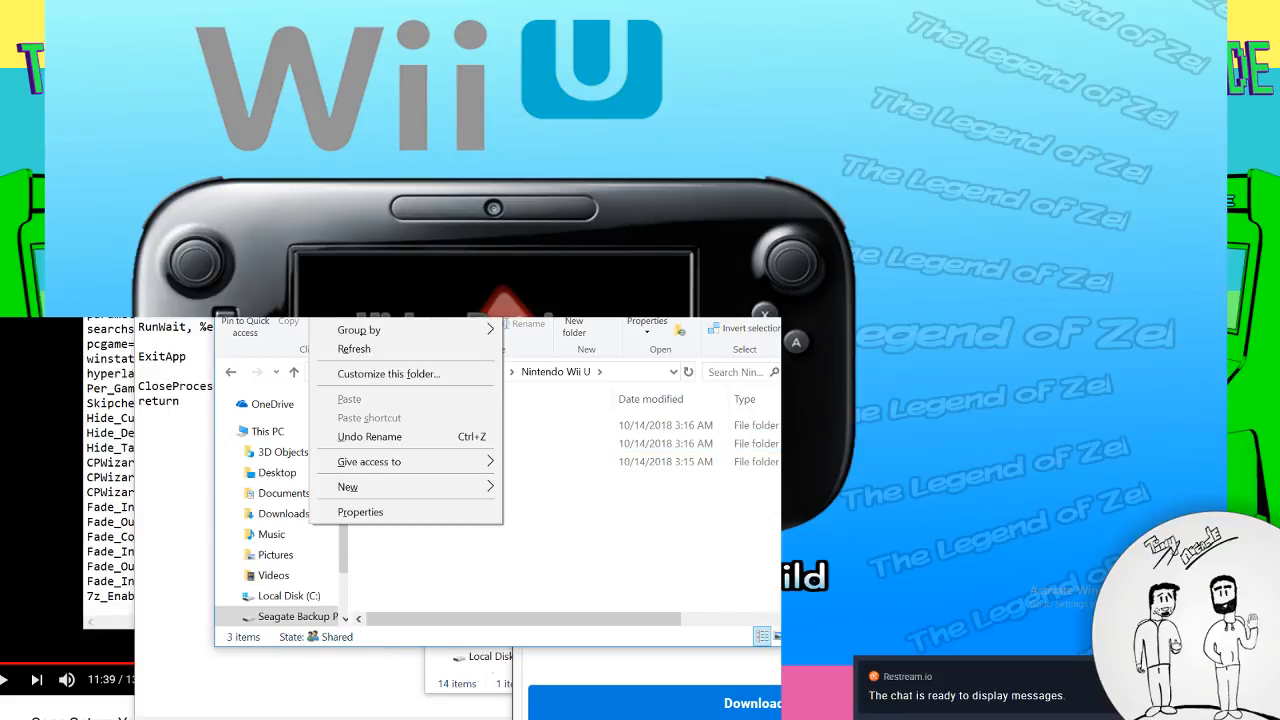
{"action": "mouse_move", "coordinate": [390, 488]}
{"action": "left_click", "coordinate": [527, 486]}
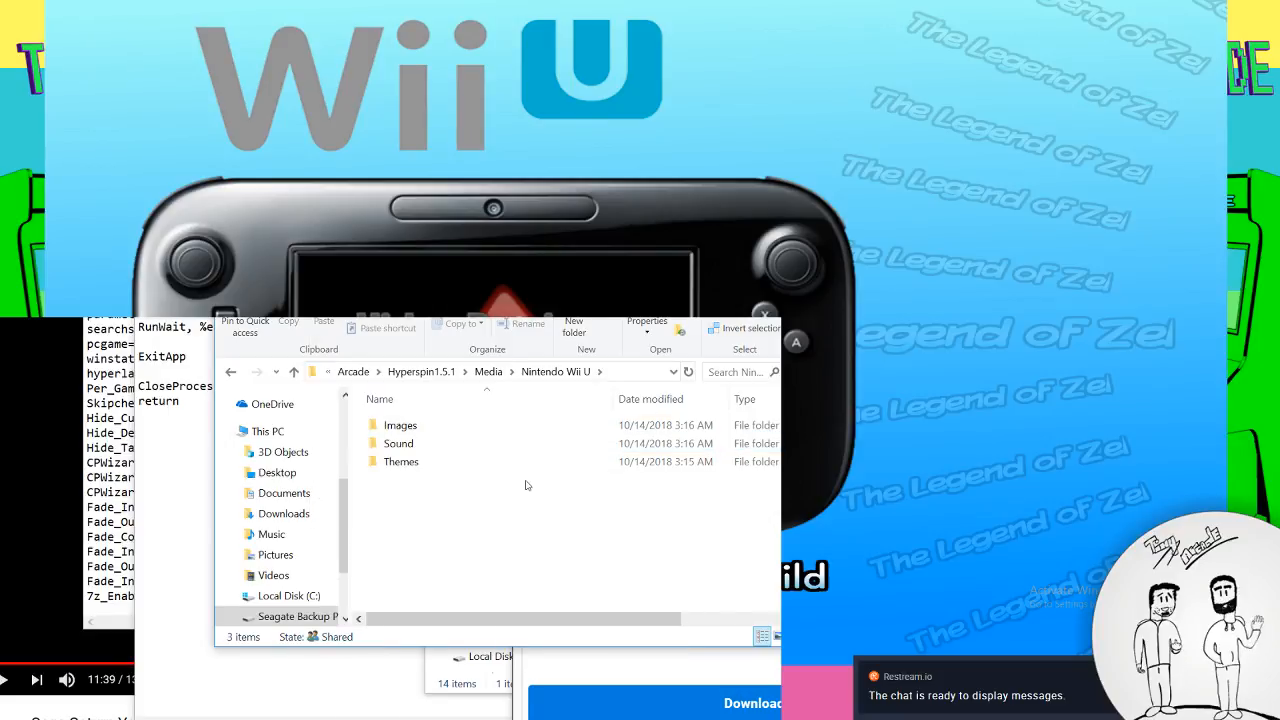
{"action": "key", "text": "Return"}
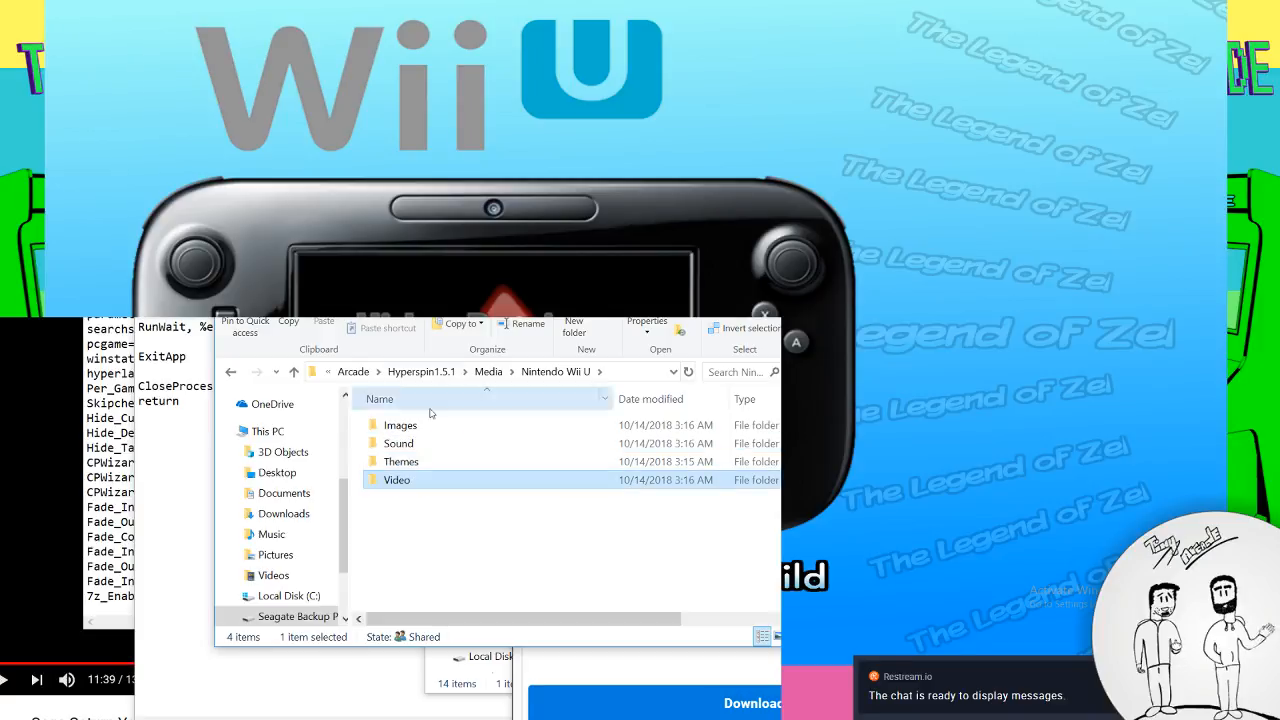
Check the contents of the Images folder and return to the Nintendo Wii U media folder
{"action": "double_click", "coordinate": [400, 425]}
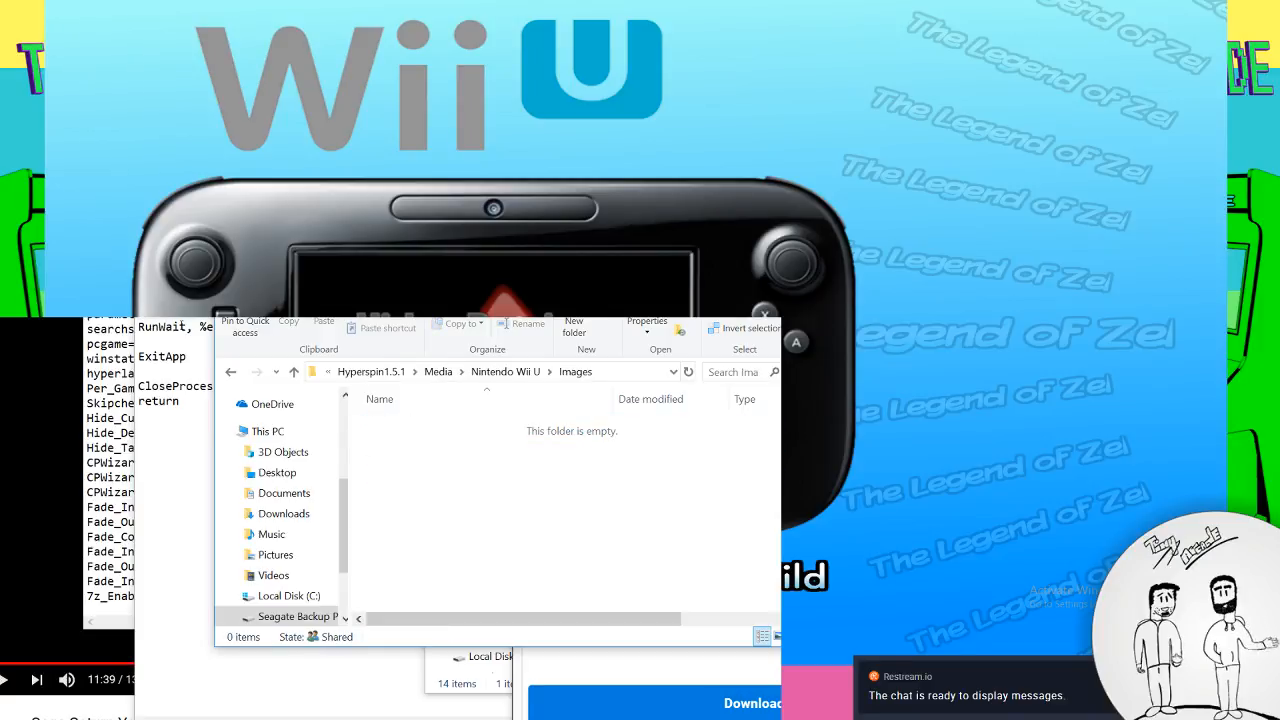
{"action": "left_click", "coordinate": [231, 371]}
{"action": "left_click", "coordinate": [257, 372]}
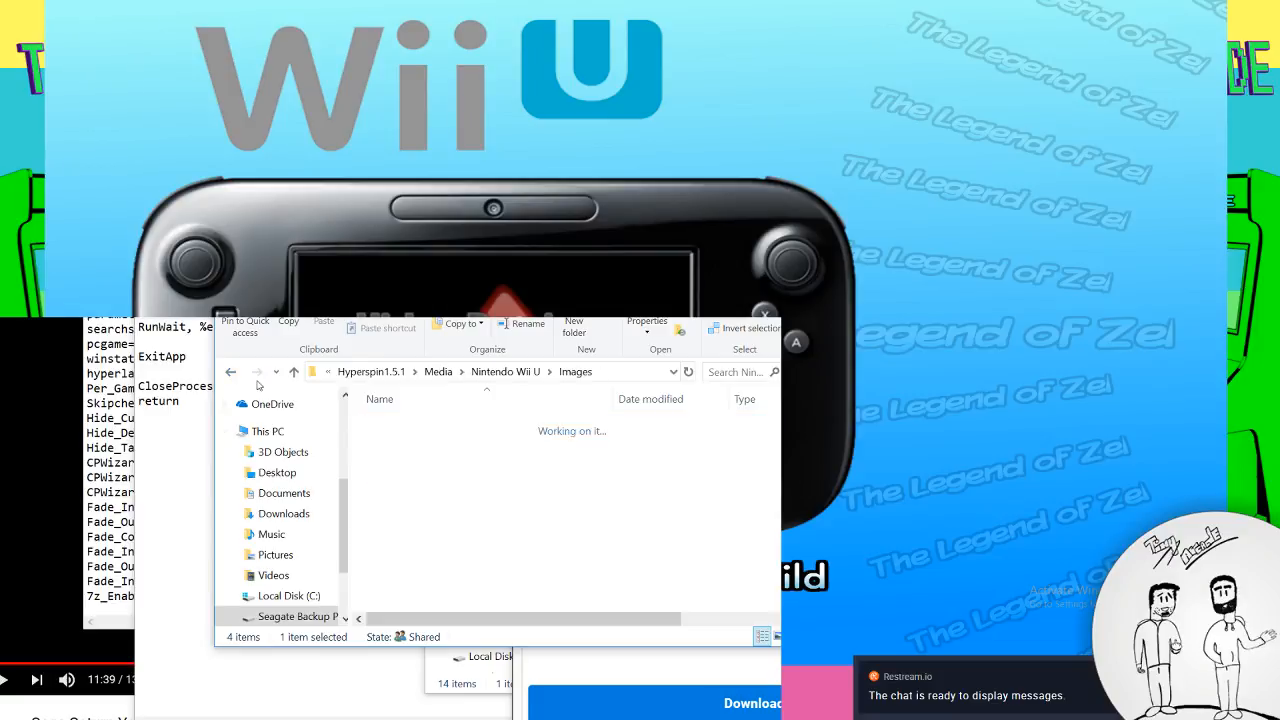
{"action": "left_click", "coordinate": [231, 371]}
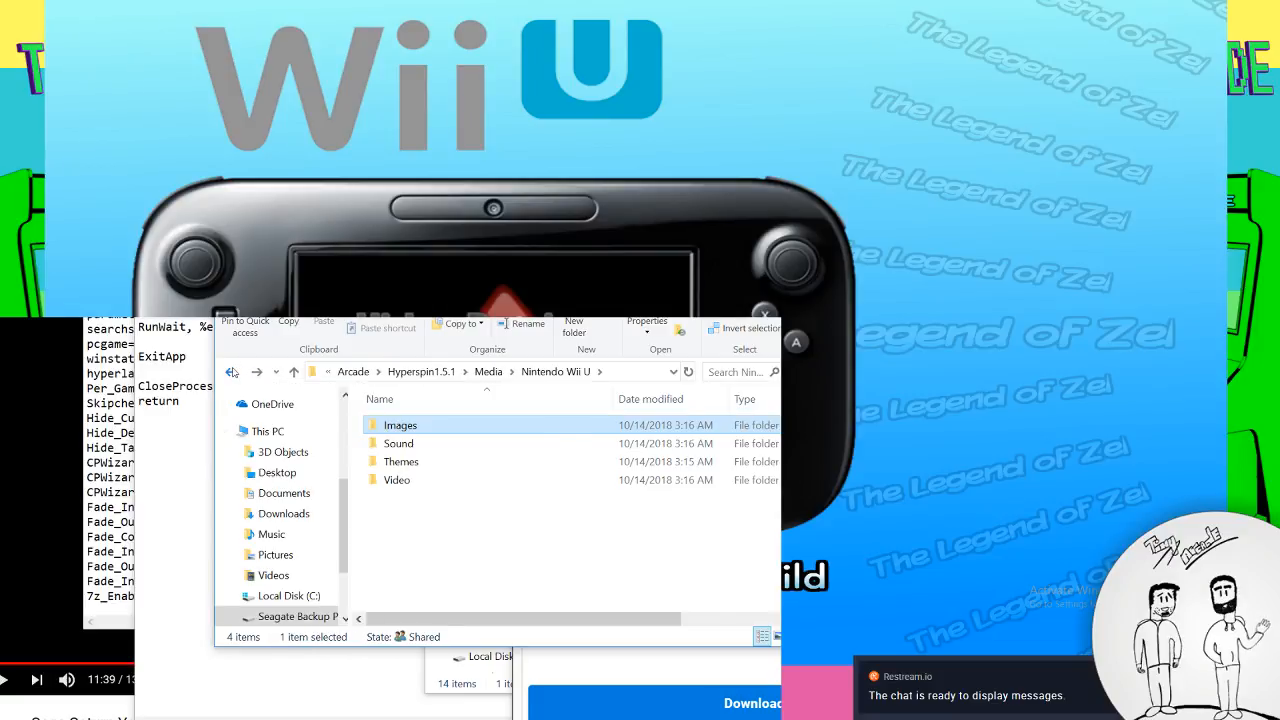
{"action": "left_click", "coordinate": [231, 371]}
{"action": "left_click", "coordinate": [257, 372]}
Open Default.zip from the Nintendo Wii U Themes folder in WinRAR and examine its files, dismissing the license reminder
{"action": "double_click", "coordinate": [400, 456]}
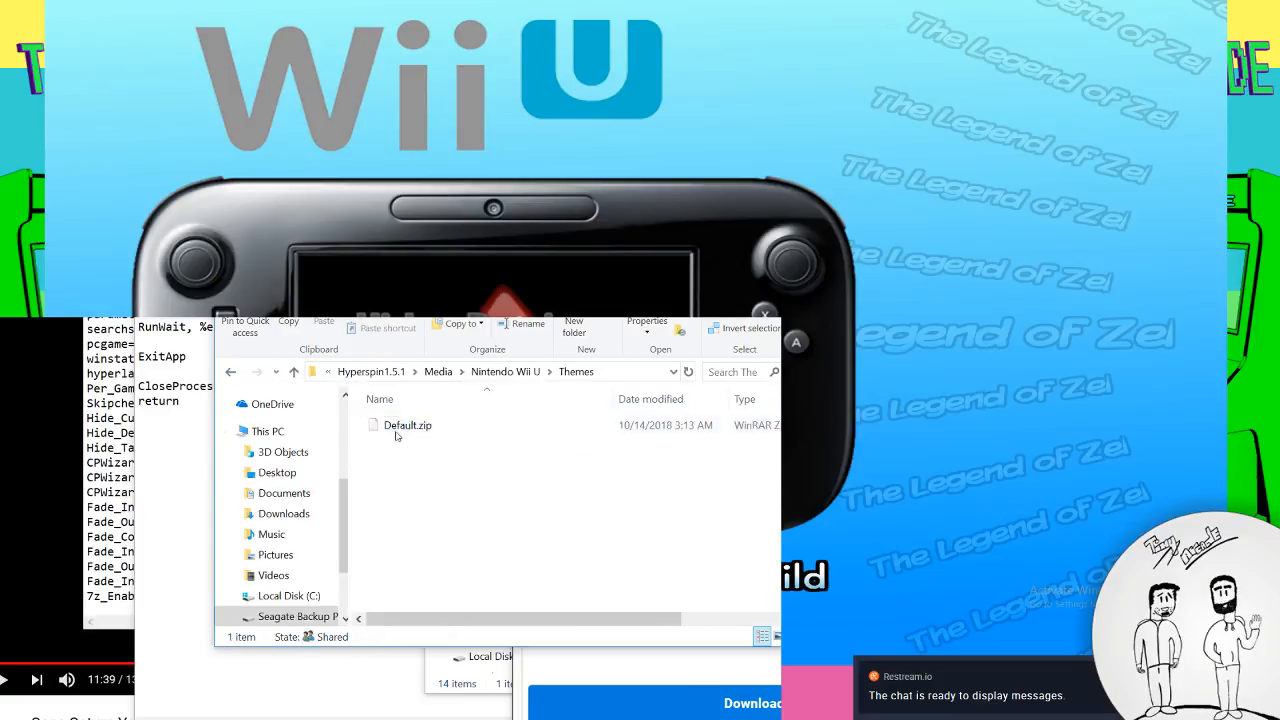
{"action": "left_click", "coordinate": [400, 425]}
{"action": "right_click", "coordinate": [405, 425]}
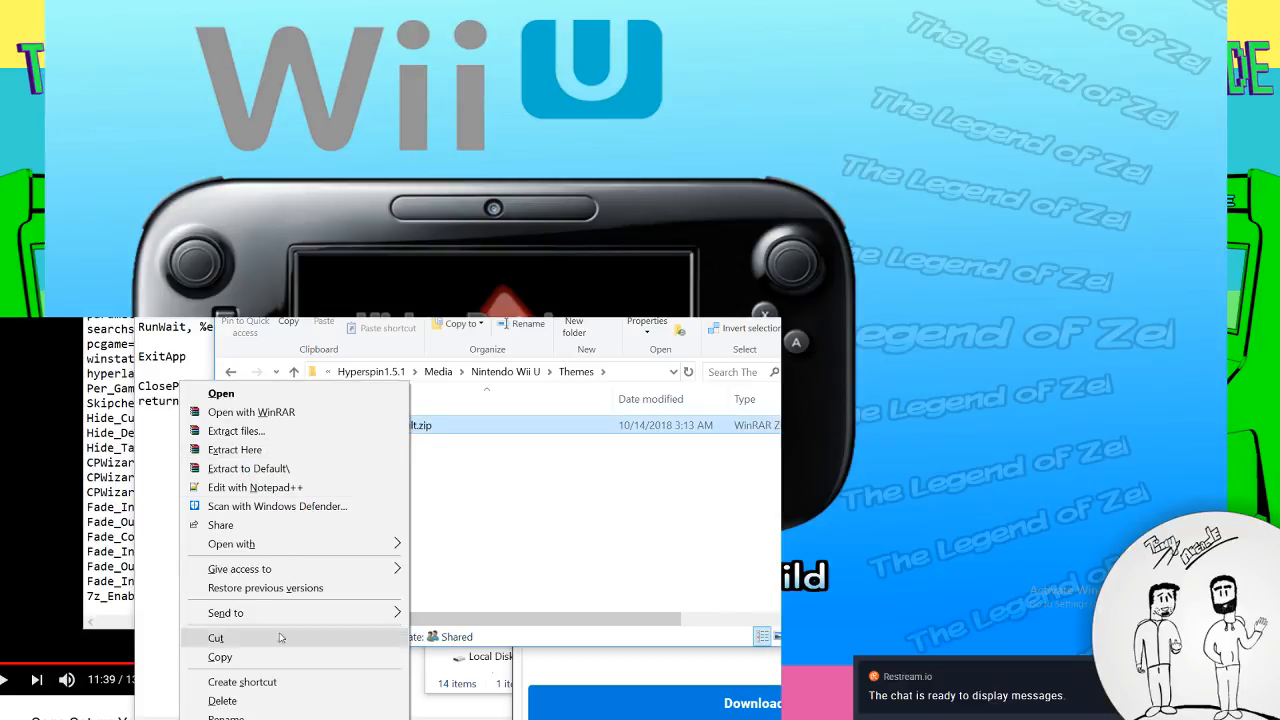
{"action": "left_click", "coordinate": [503, 529]}
{"action": "double_click", "coordinate": [429, 434]}
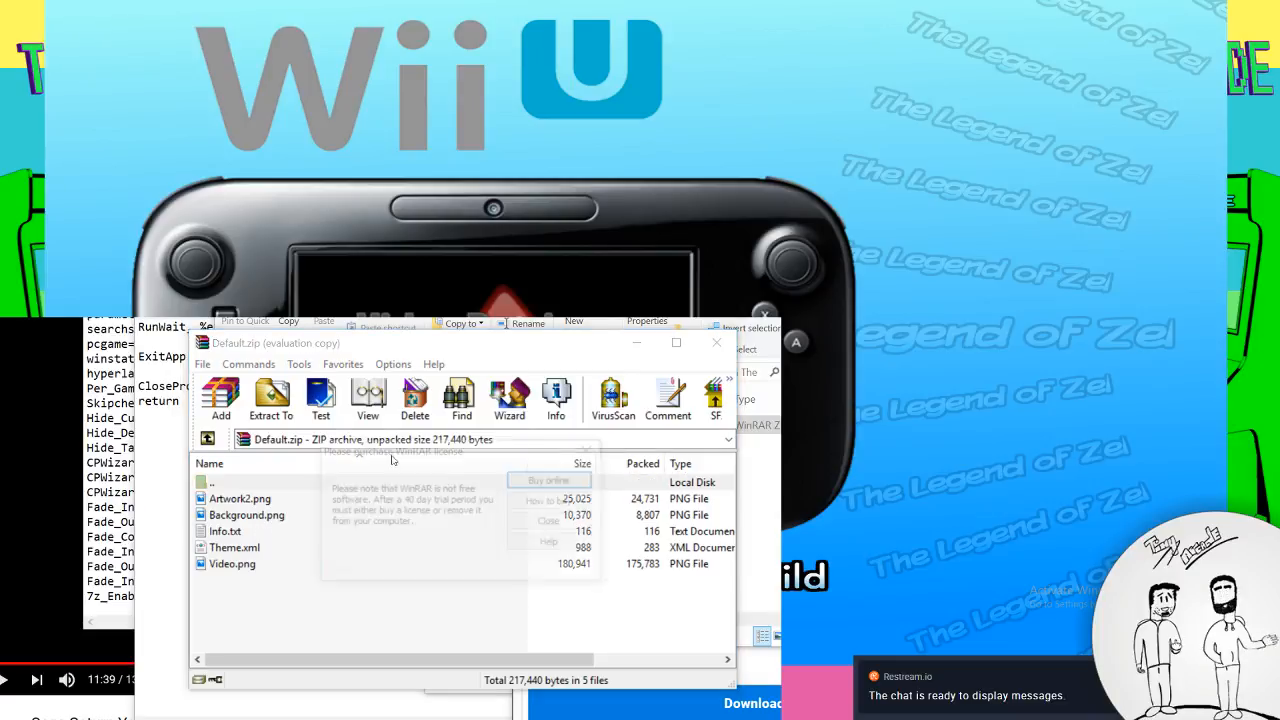
{"action": "left_click", "coordinate": [594, 452]}
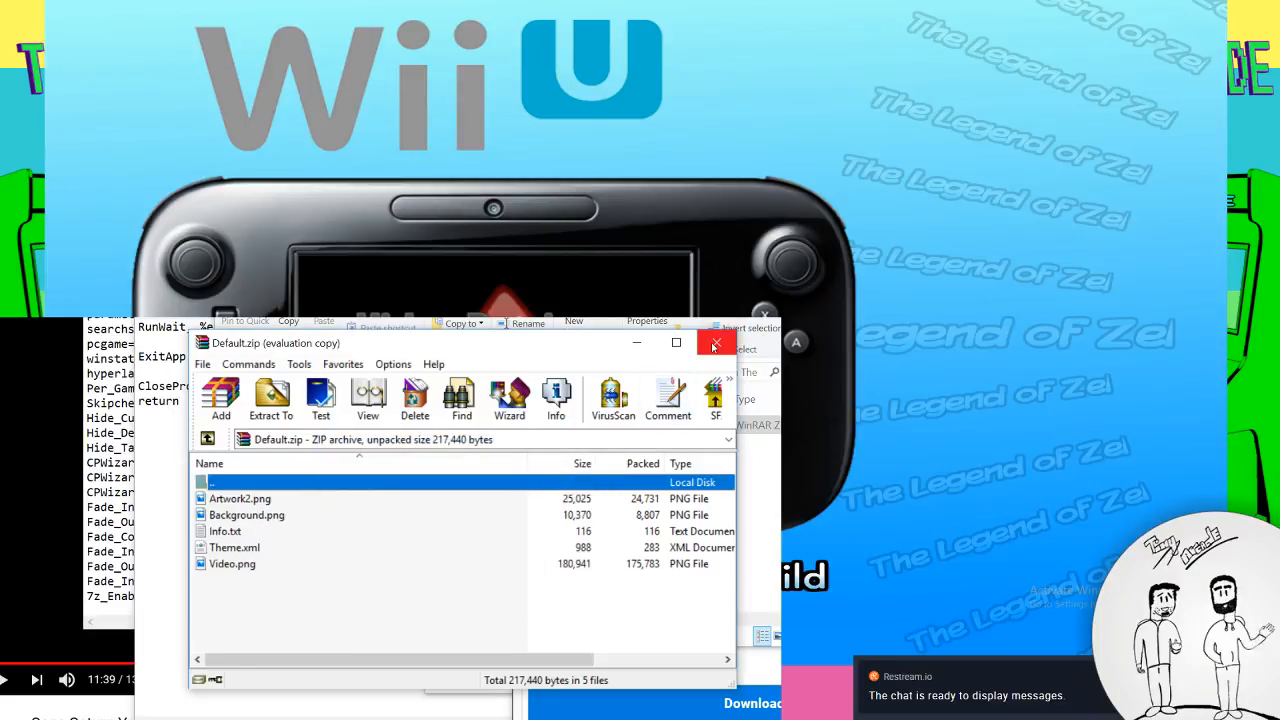
Close the Default.zip archive and look at the folder layout of the Nintendo Wii media folder for comparison
{"action": "left_click", "coordinate": [715, 346]}
{"action": "left_click", "coordinate": [497, 375]}
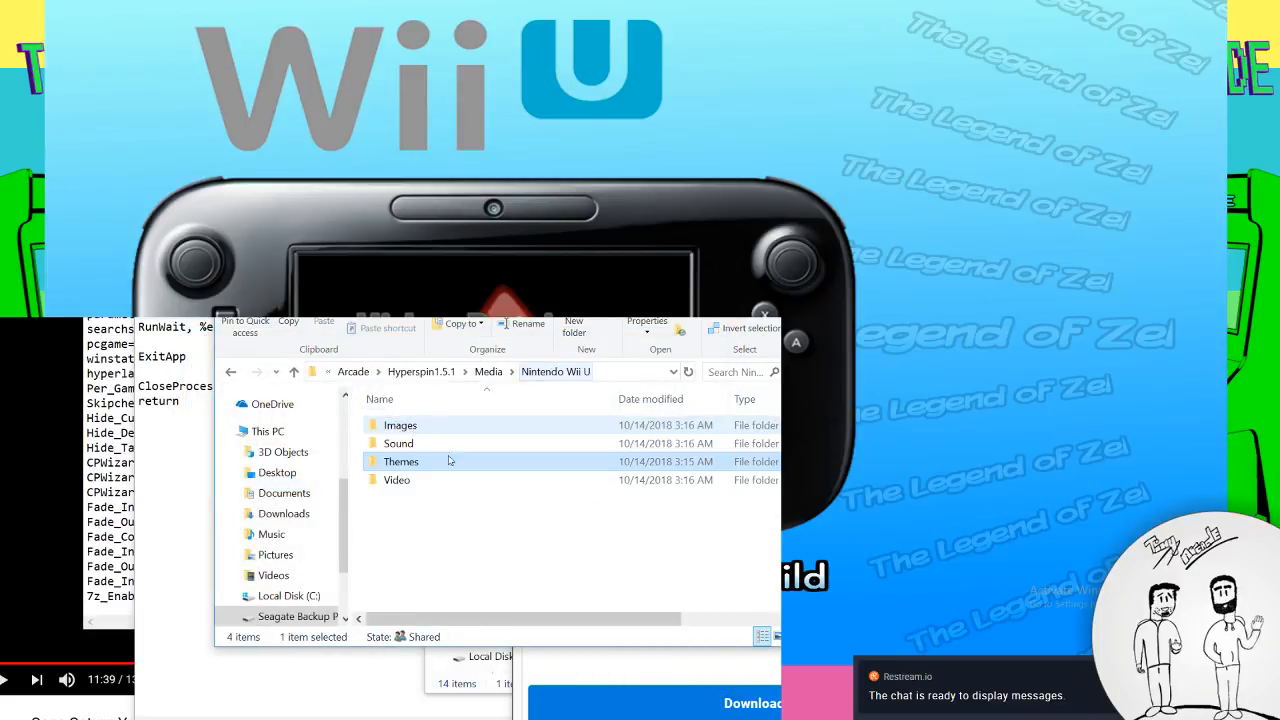
{"action": "left_click", "coordinate": [488, 371]}
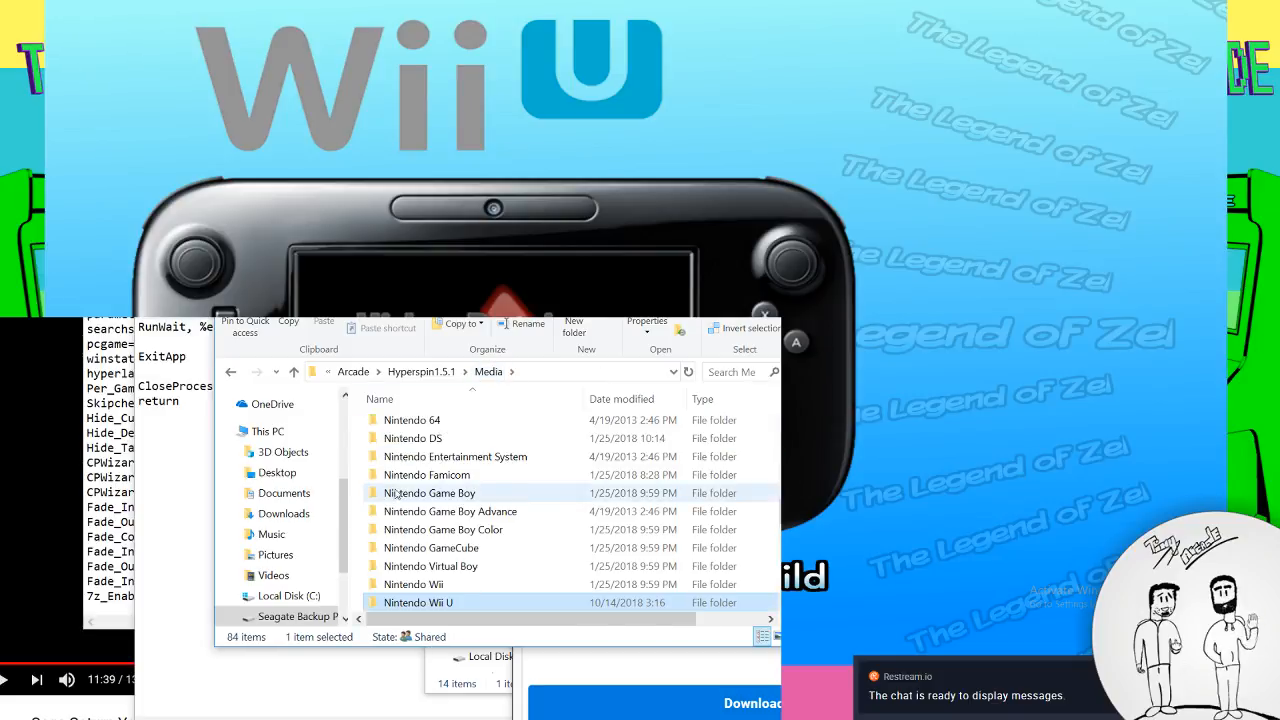
{"action": "double_click", "coordinate": [440, 585]}
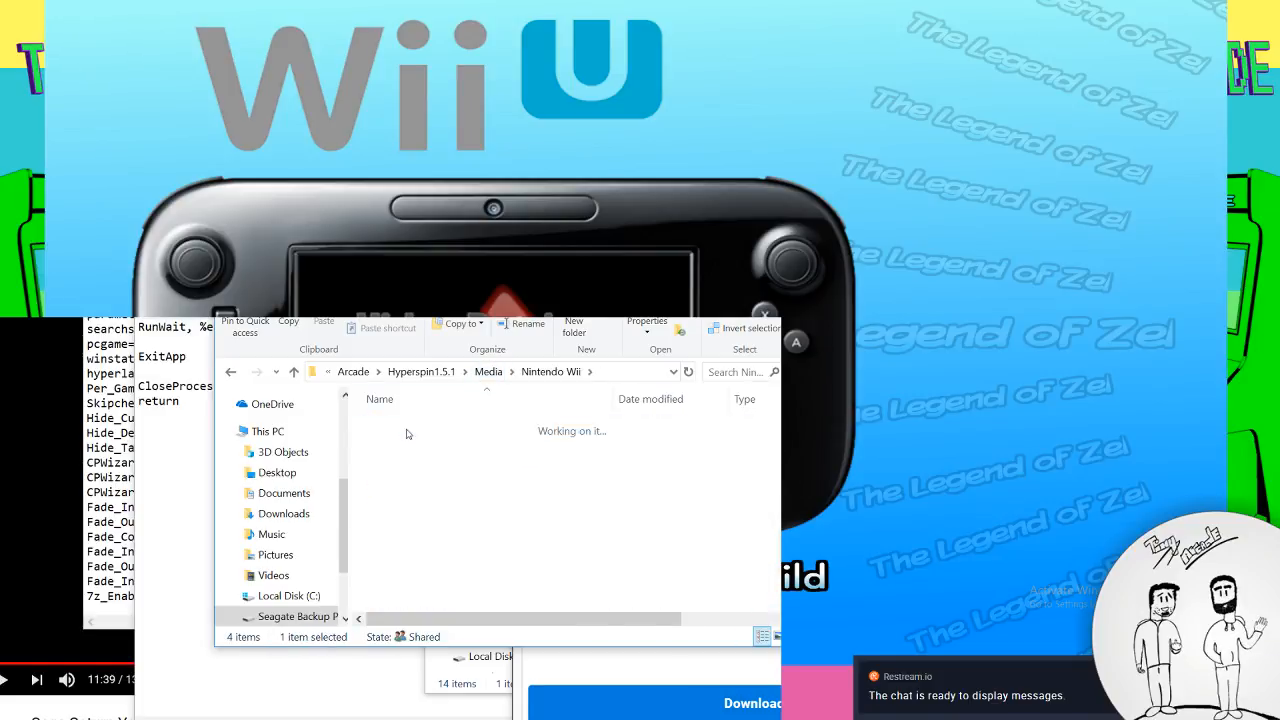
{"action": "double_click", "coordinate": [407, 428]}
{"action": "left_click", "coordinate": [517, 371]}
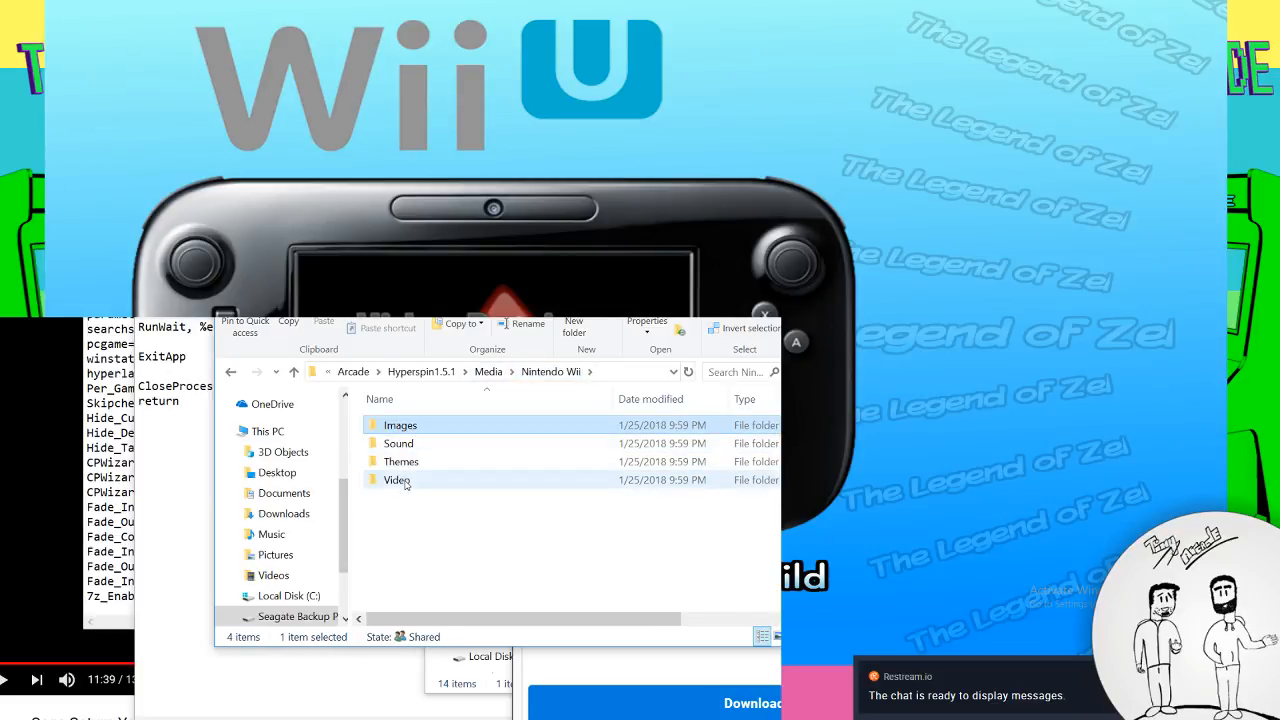
Create a folder named "Artwork 2" inside the Images folder of the Nintendo Wii U media
{"action": "left_click", "coordinate": [489, 372]}
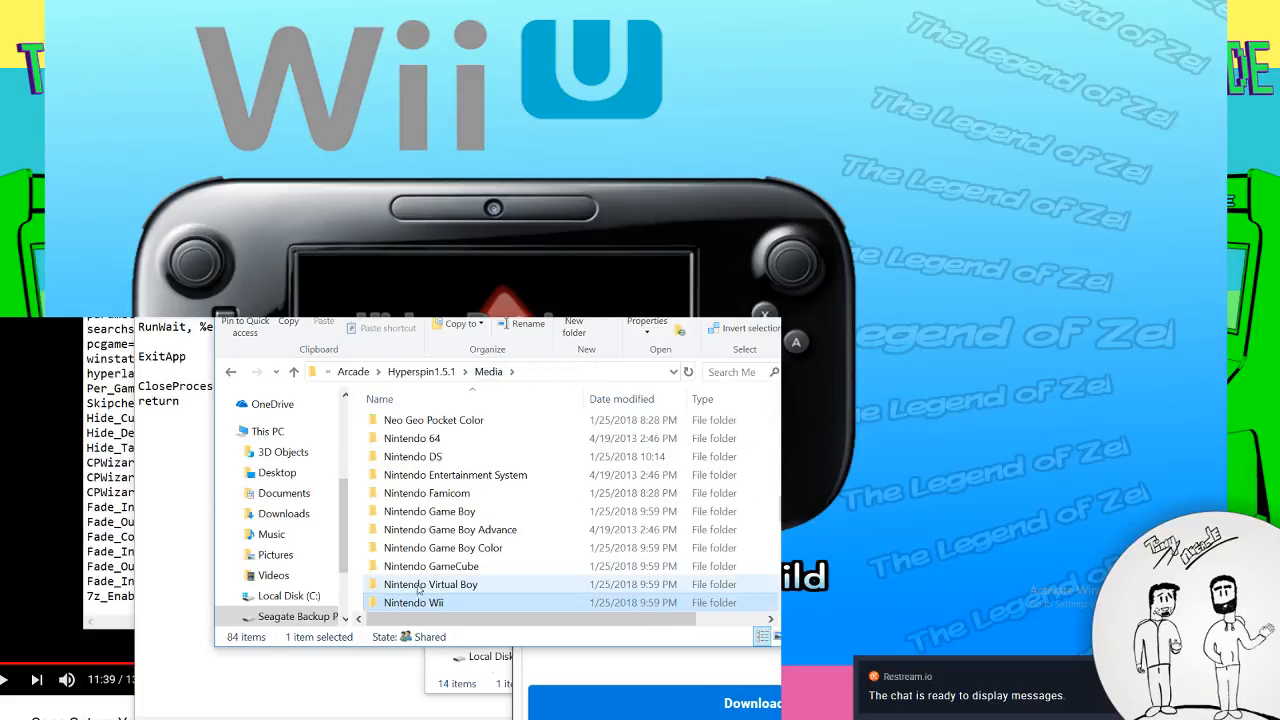
{"action": "scroll", "coordinate": [440, 565], "scroll_direction": "down", "scroll_amount": 1}
{"action": "double_click", "coordinate": [443, 566]}
{"action": "double_click", "coordinate": [400, 425]}
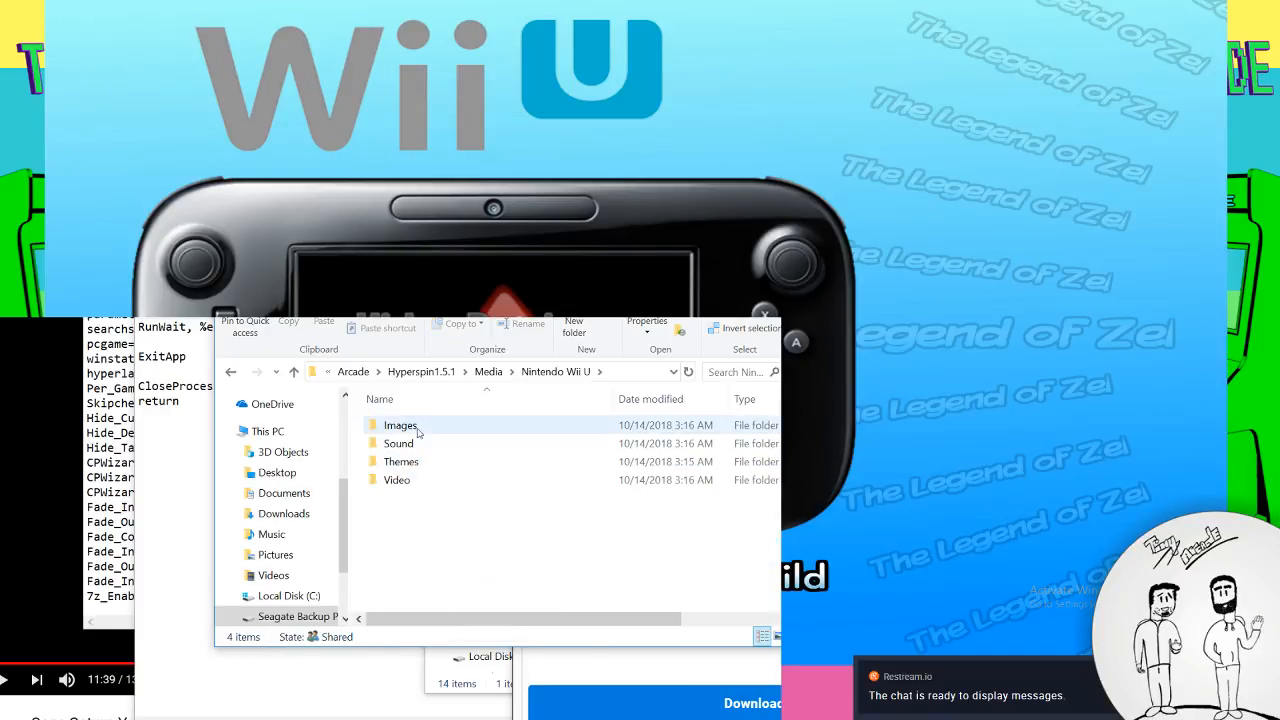
{"action": "right_click", "coordinate": [418, 484]}
{"action": "mouse_move", "coordinate": [344, 691]}
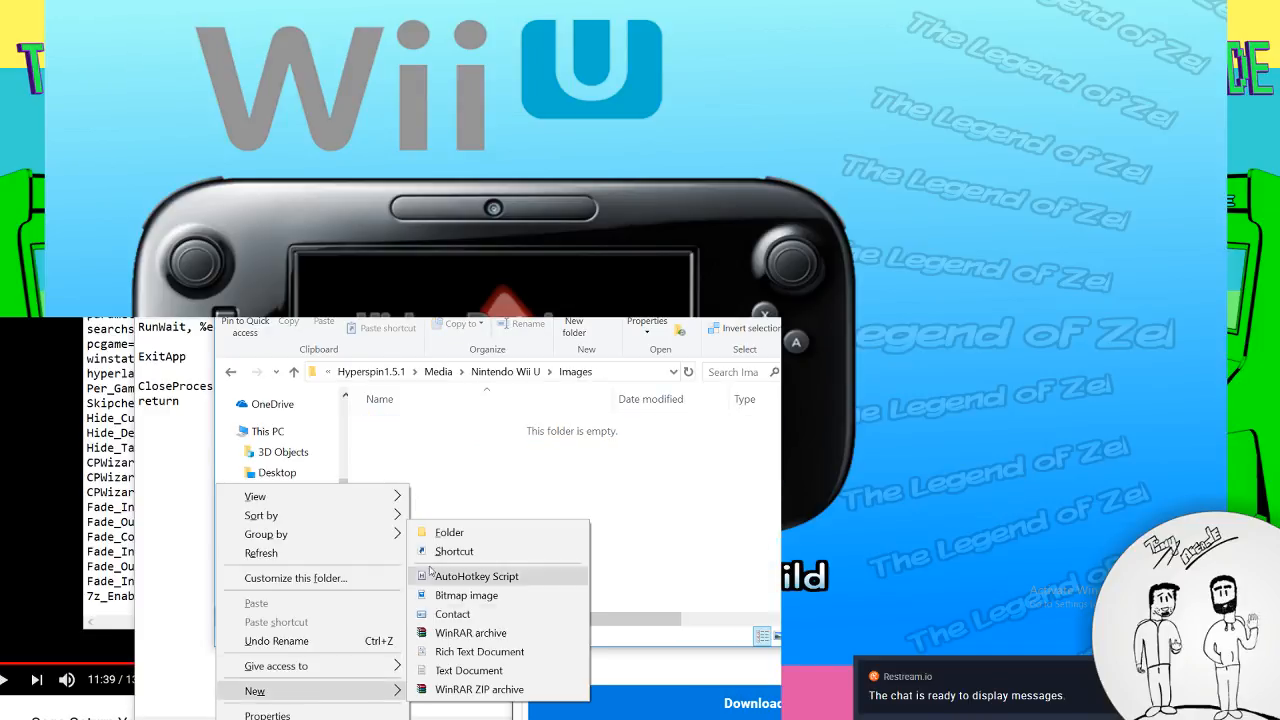
{"action": "left_click", "coordinate": [445, 532]}
{"action": "type", "text": "Atr"}
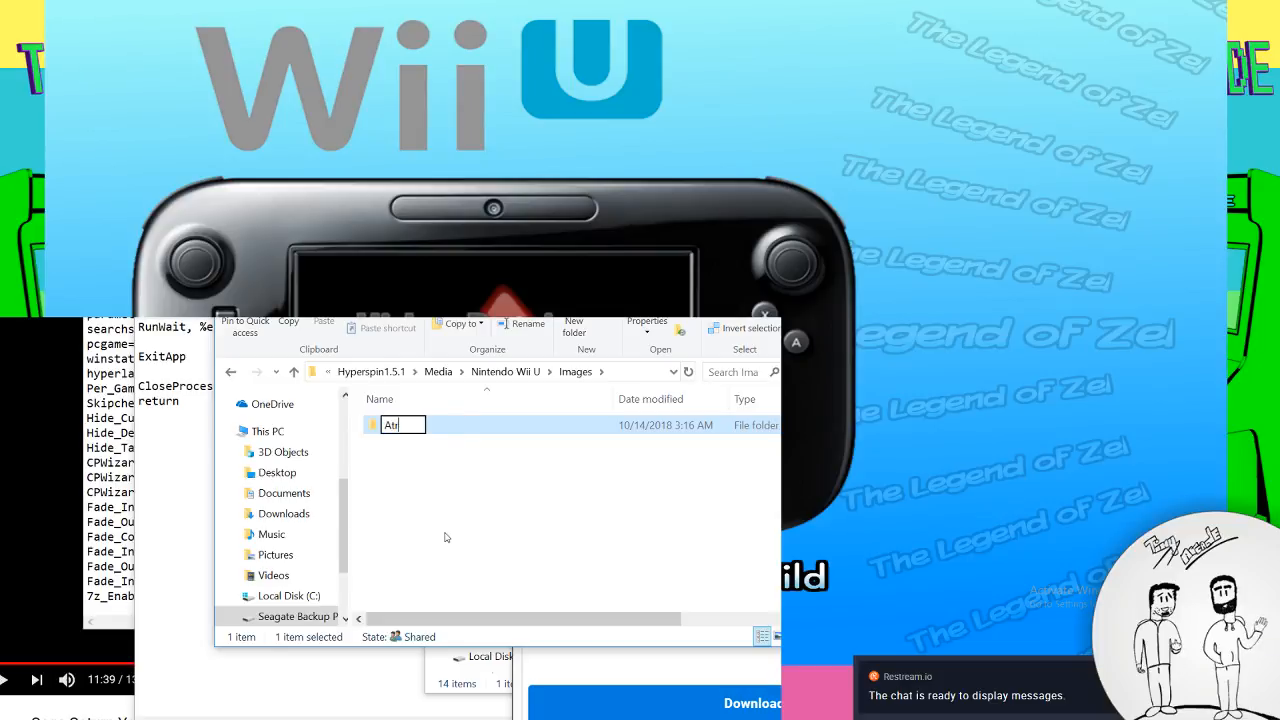
{"action": "key", "text": "BackSpace"}
{"action": "key", "text": "BackSpace"}
{"action": "type", "text": "rt"}
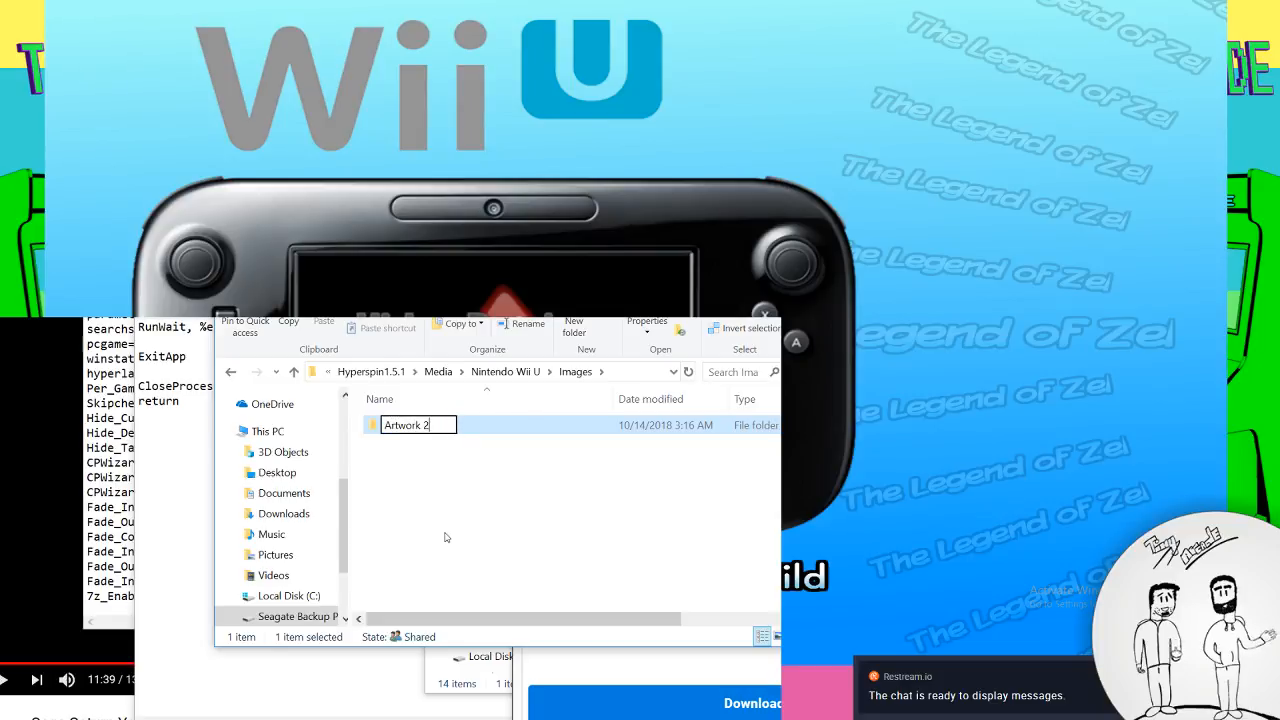
{"action": "type", "text": "work 2"}
{"action": "key", "text": "Return"}
Copy the Zelda Breath of the Wild box-front PNG from the North America folder into the Artwork 2 folder
{"action": "double_click", "coordinate": [411, 428]}
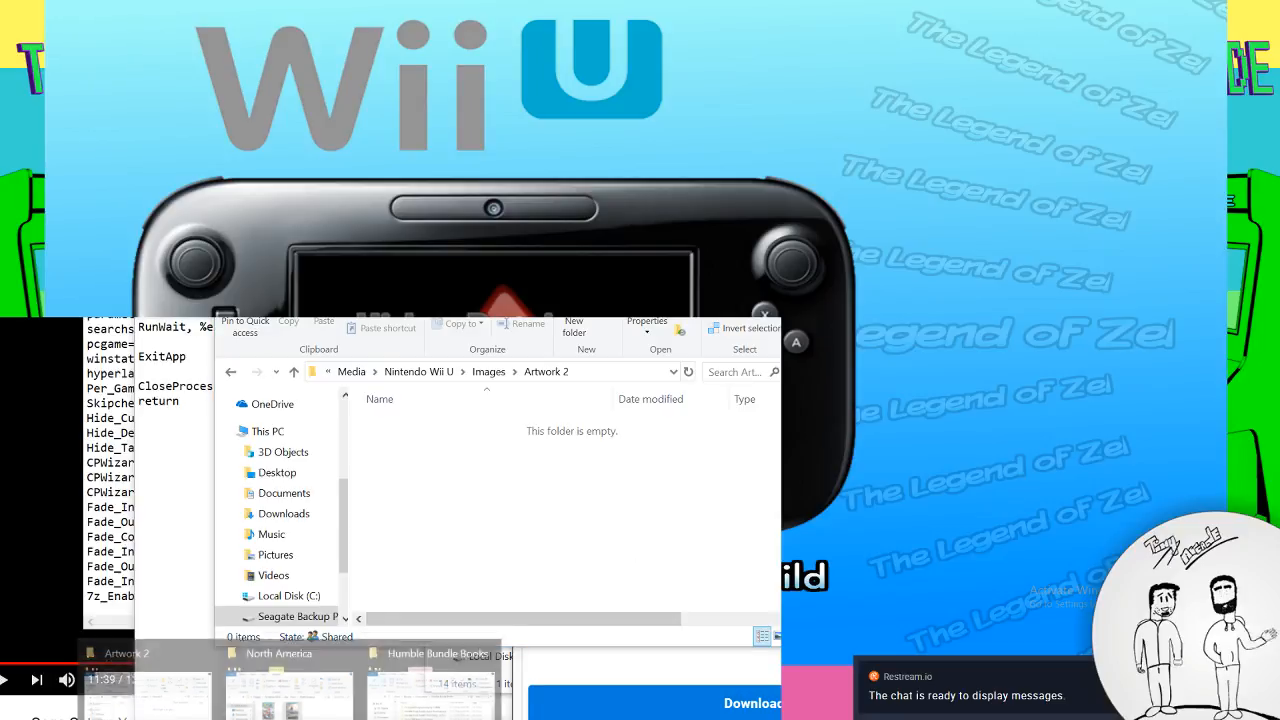
{"action": "left_click", "coordinate": [437, 677]}
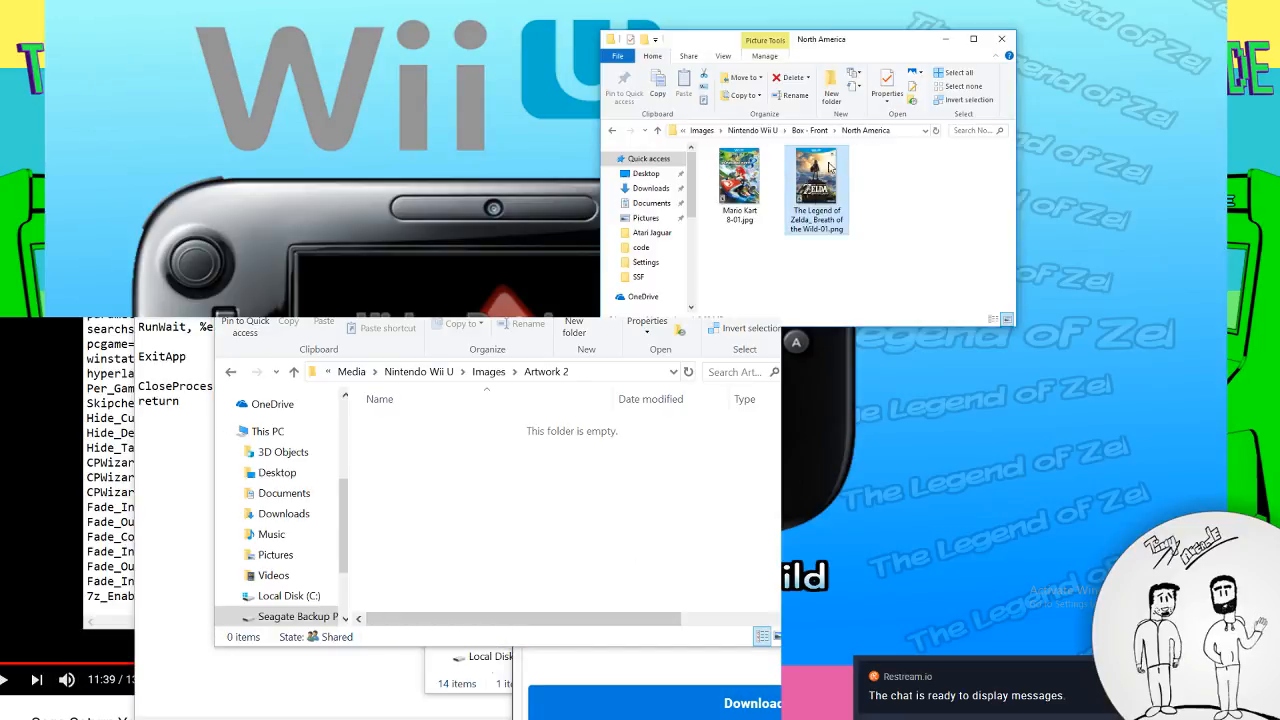
{"action": "left_click_drag", "start_coordinate": [838, 188], "coordinate": [443, 543]}
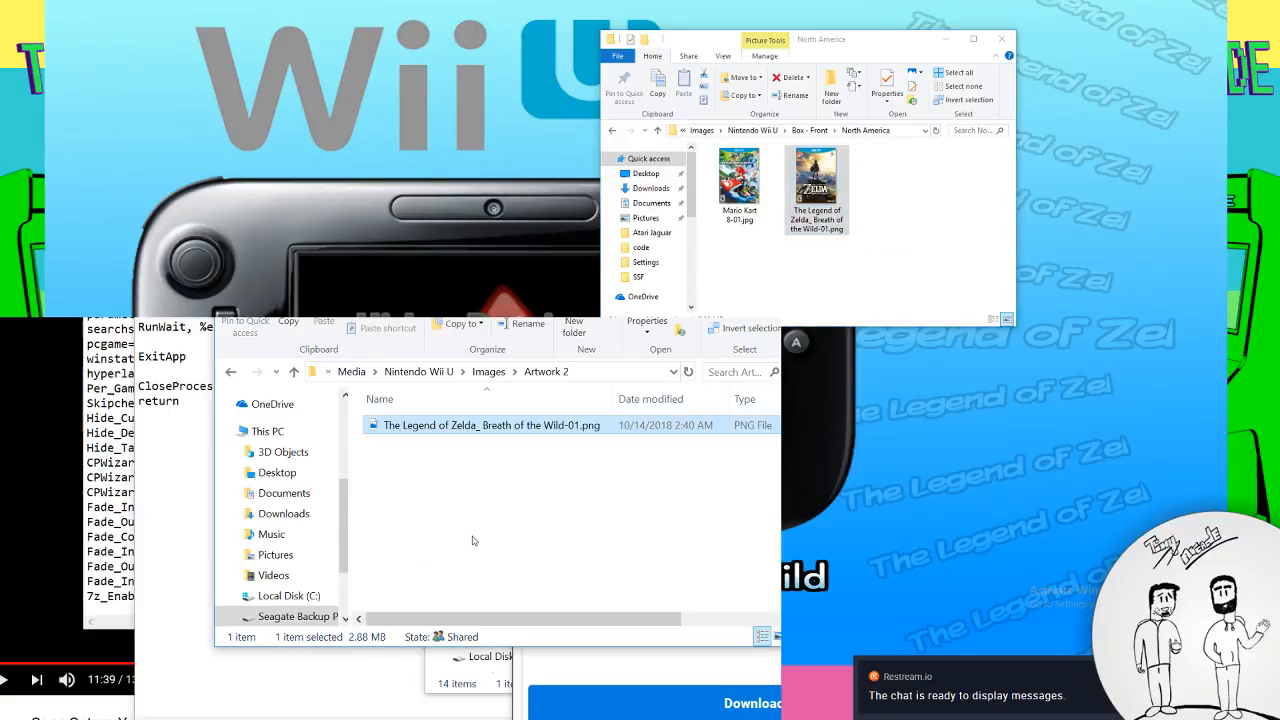
Switch to HyperSpin, reload the Wii U game wheel and check the artwork on the Zelda entry
{"action": "key", "text": "alt+Tab"}
{"action": "key", "text": "Escape"}
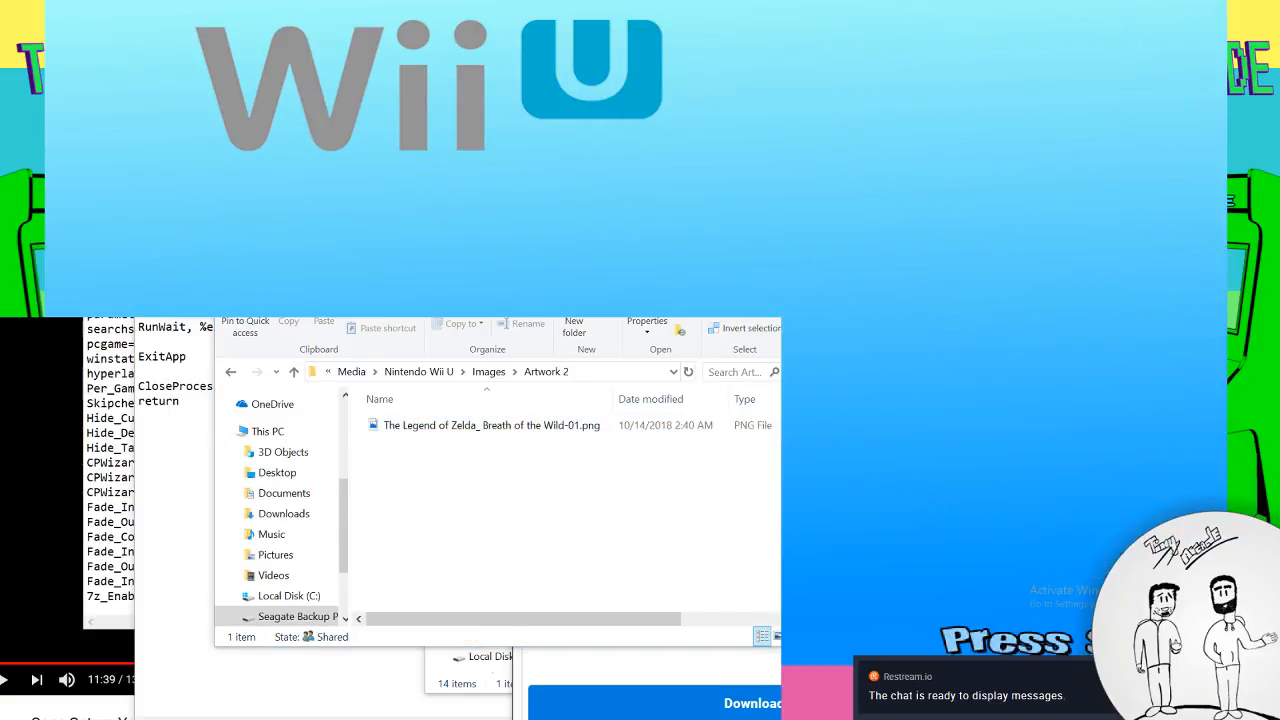
{"action": "key", "text": "Return"}
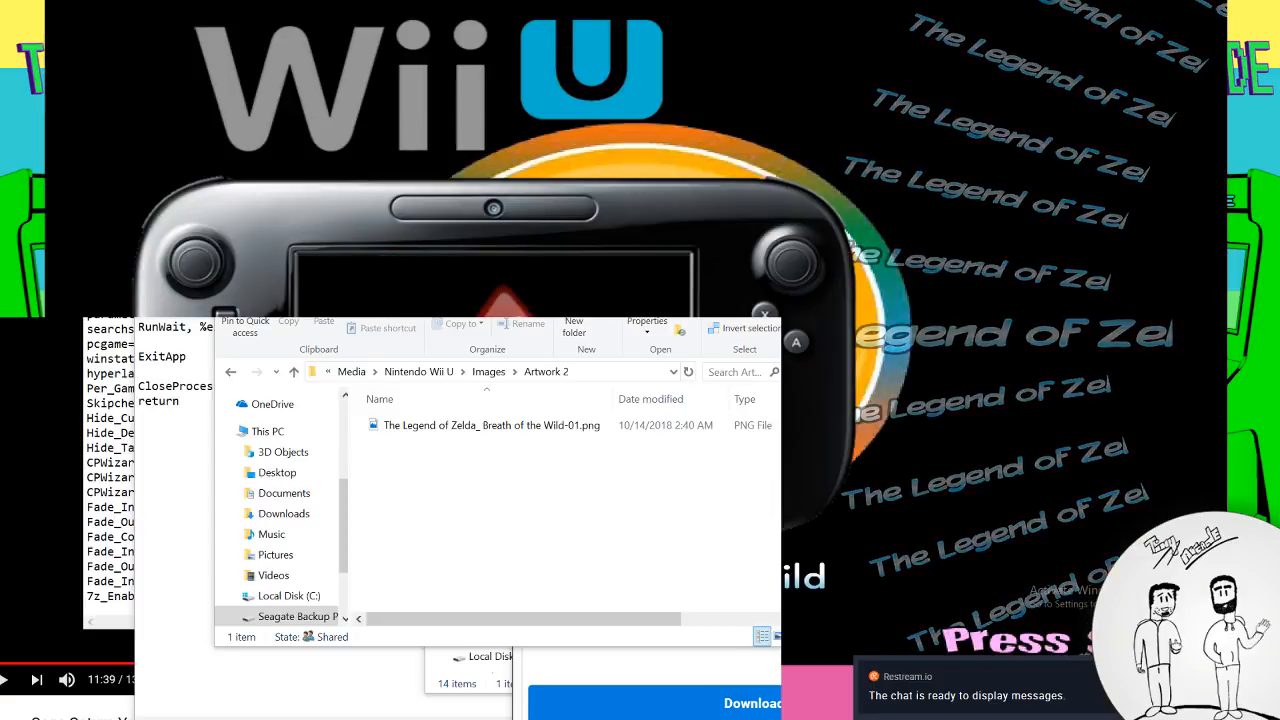
{"action": "key", "text": "Down"}
{"action": "key", "text": "Down"}
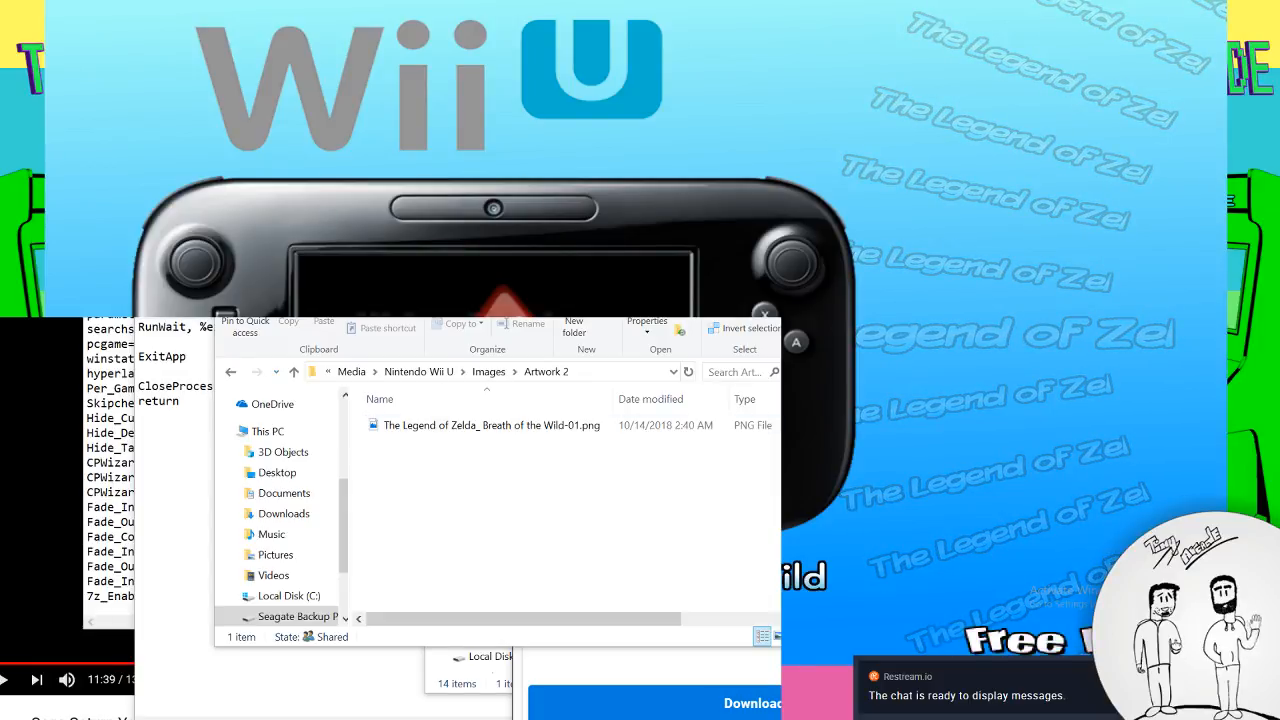
Rename the image in the Artwork 2 folder to "The Legend of Zelda Breath of the Wild.png"
{"action": "left_click", "coordinate": [447, 428]}
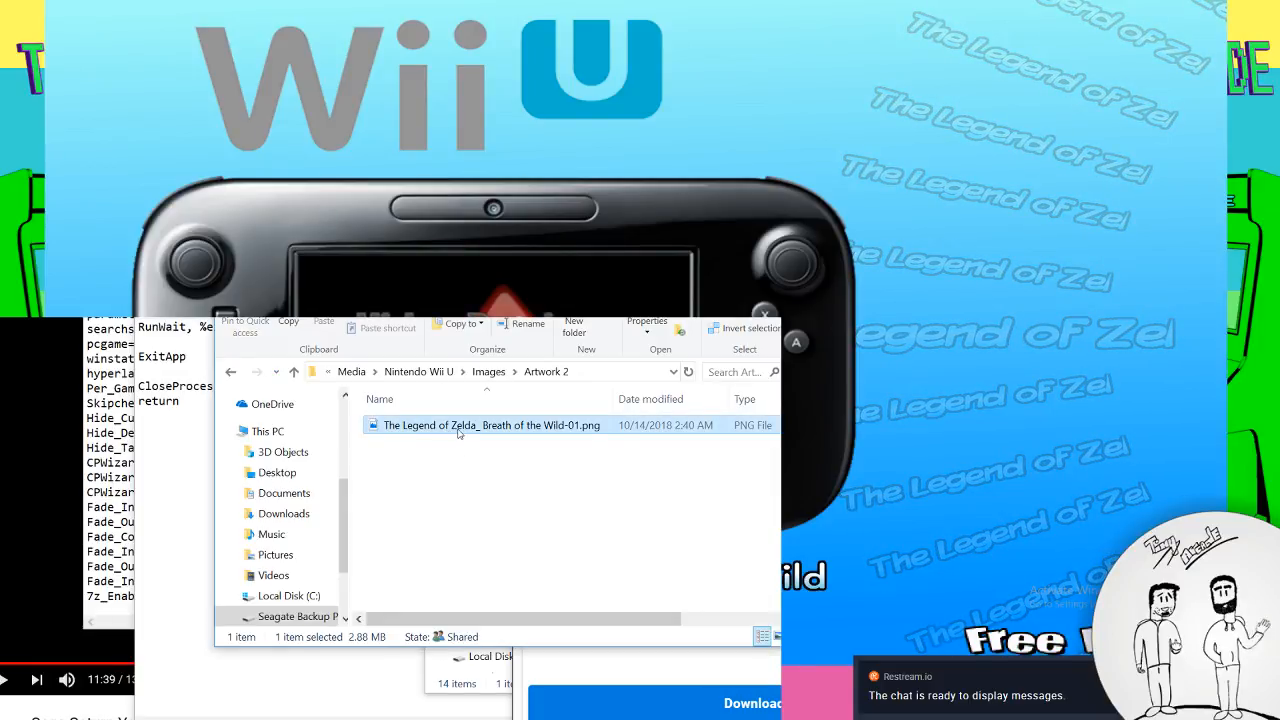
{"action": "key", "text": "F2"}
{"action": "type", "text": "The "}
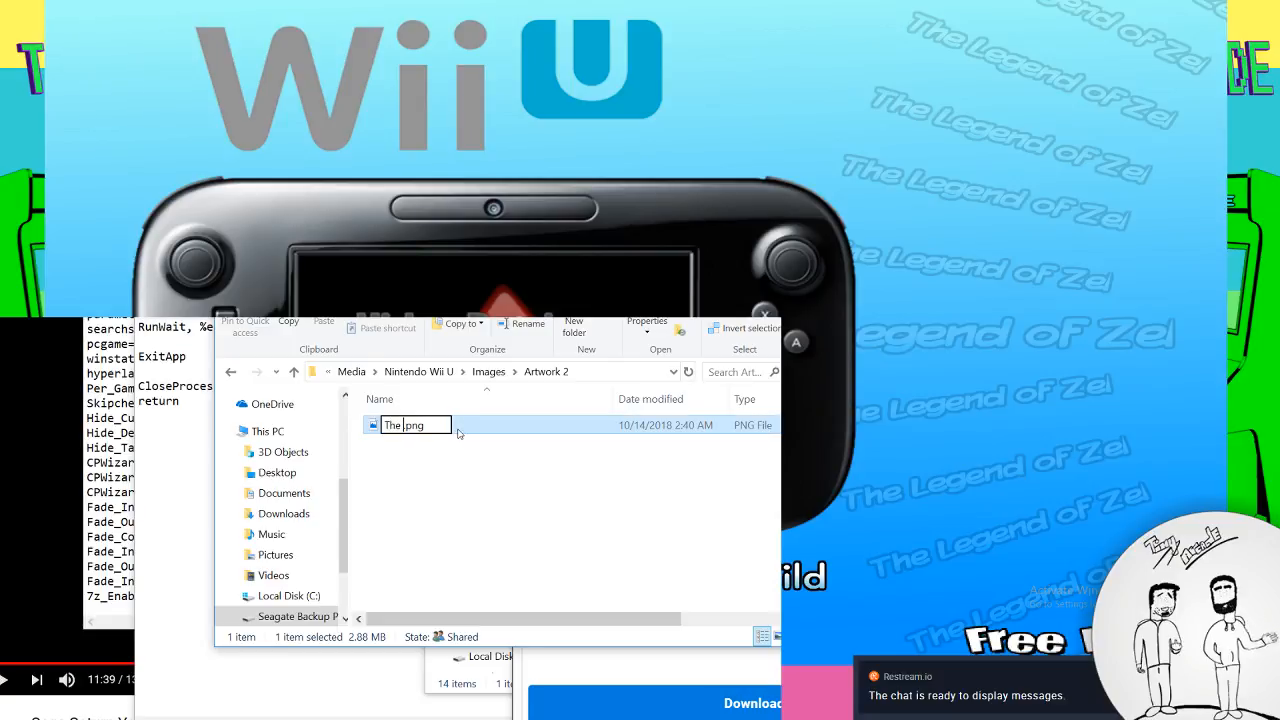
{"action": "type", "text": "Legend"}
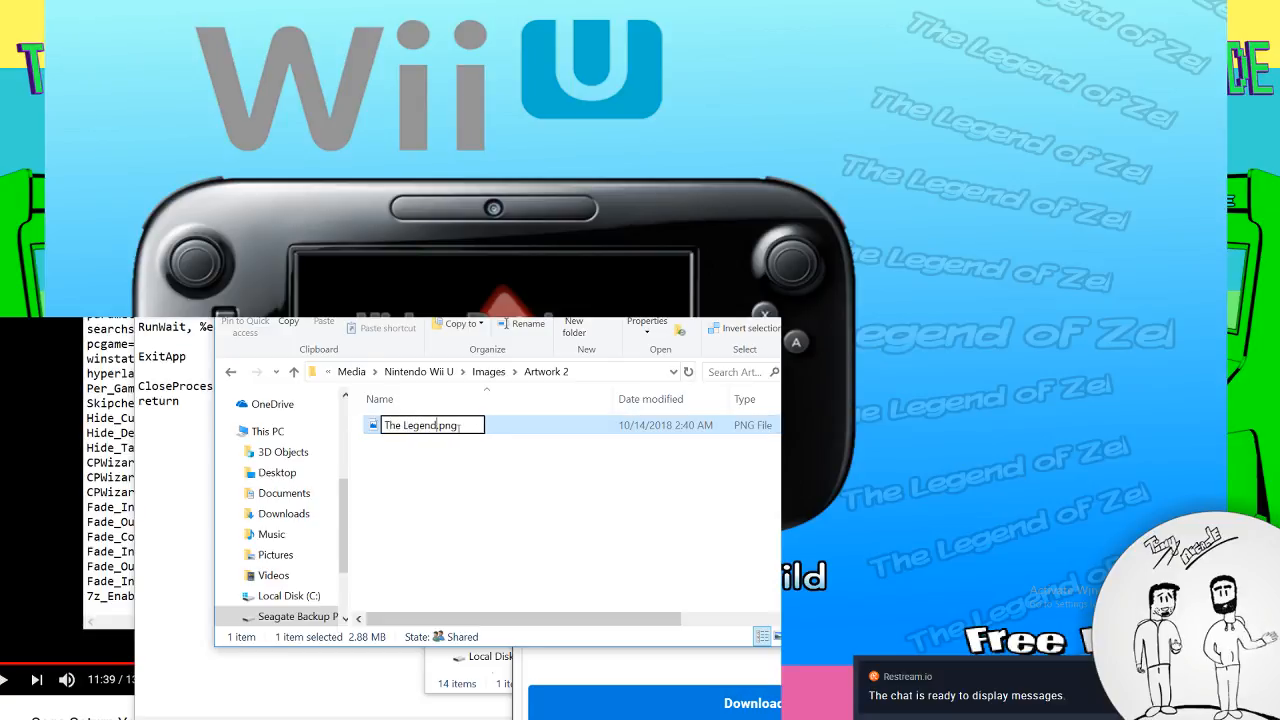
{"action": "type", "text": " of Zelda "}
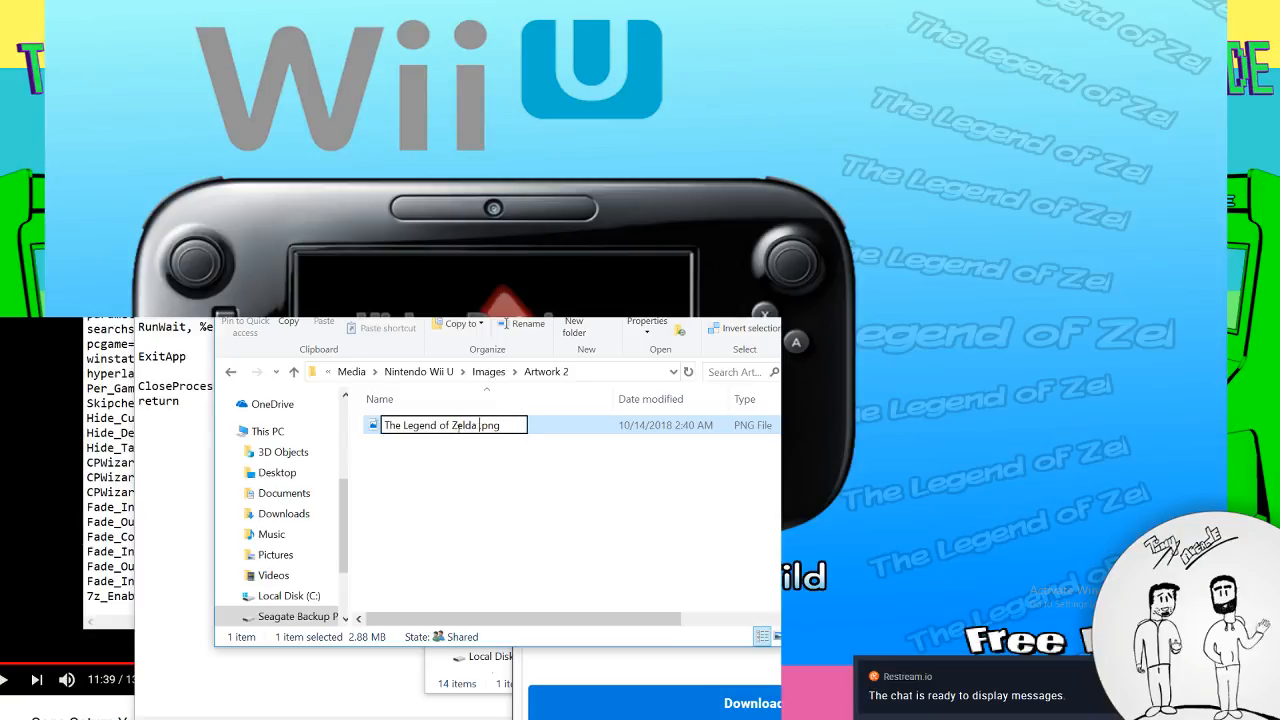
{"action": "type", "text": "Breath of "}
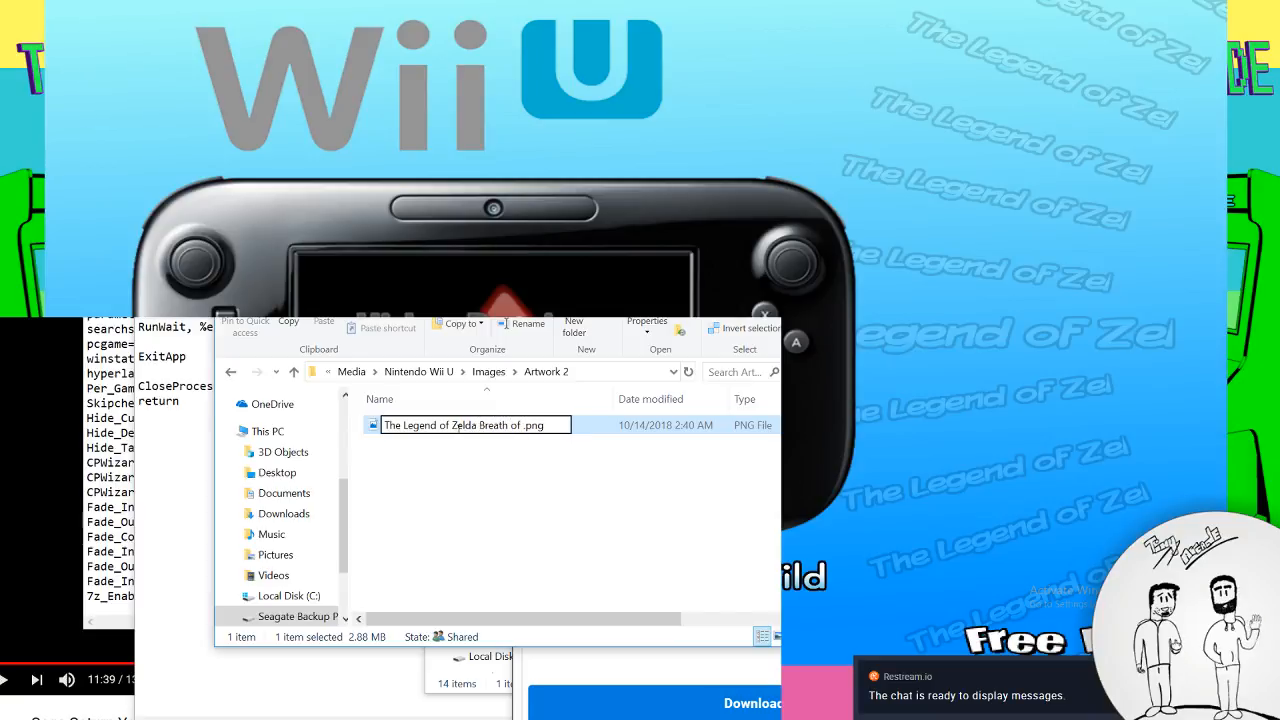
{"action": "type", "text": "the Wild"}
{"action": "key", "text": "Return"}
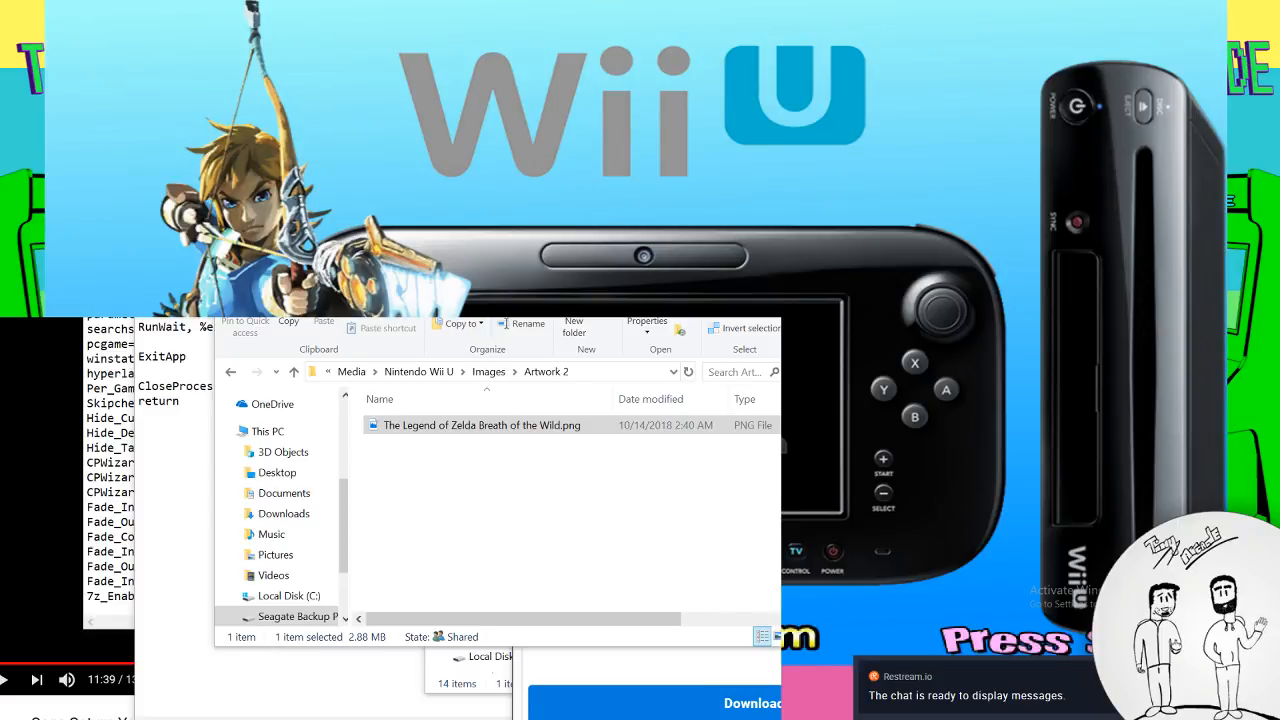
View the renamed Zelda box art in the photo viewer and close it again
{"action": "left_click", "coordinate": [530, 528]}
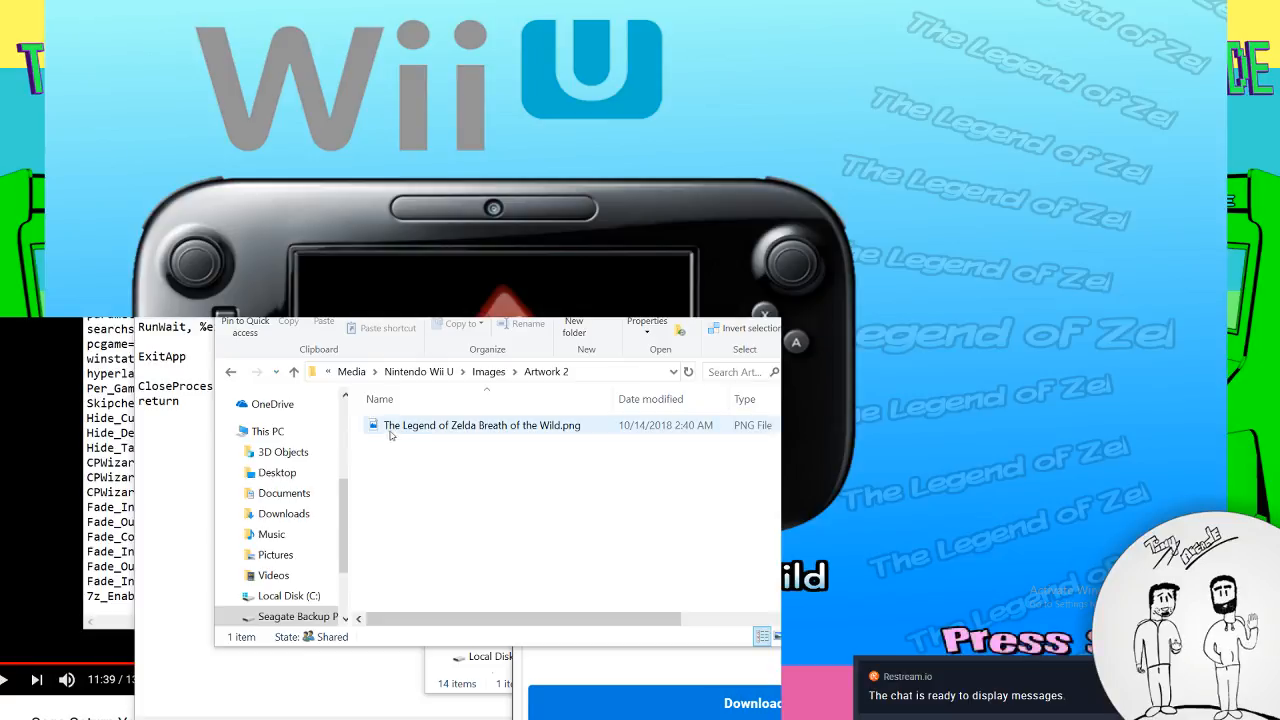
{"action": "double_click", "coordinate": [385, 425]}
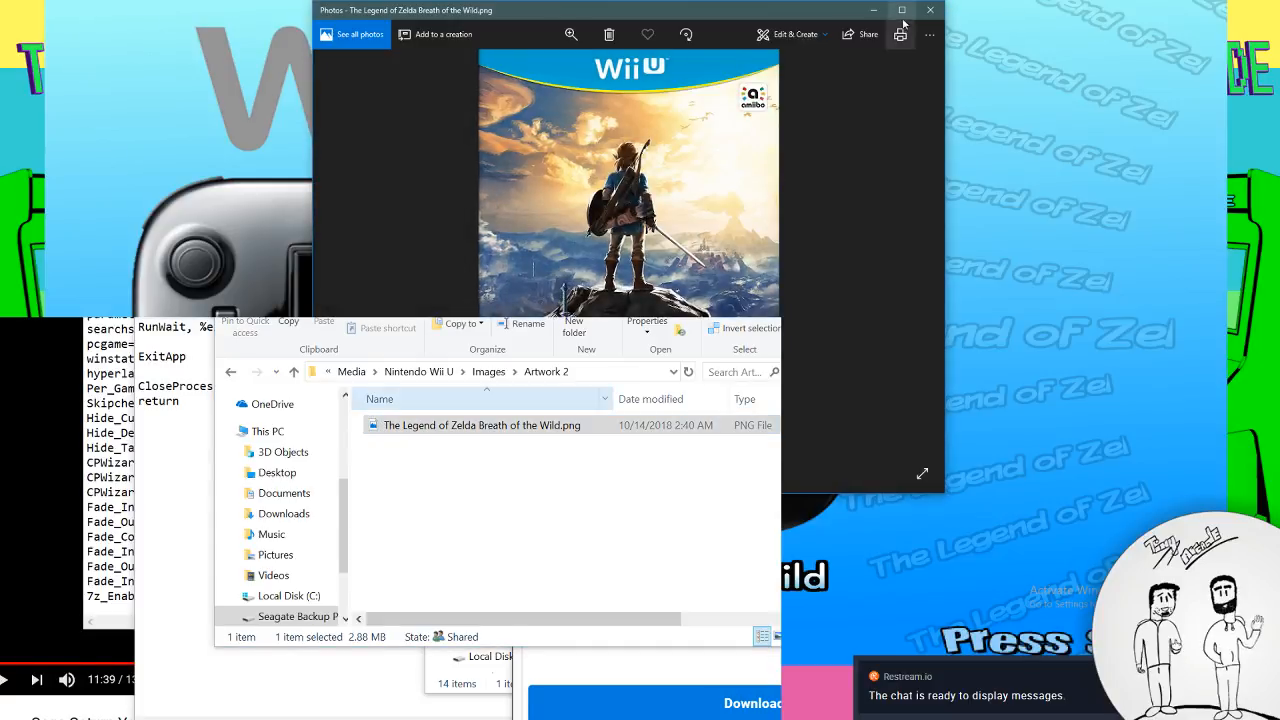
{"action": "left_click", "coordinate": [929, 10]}
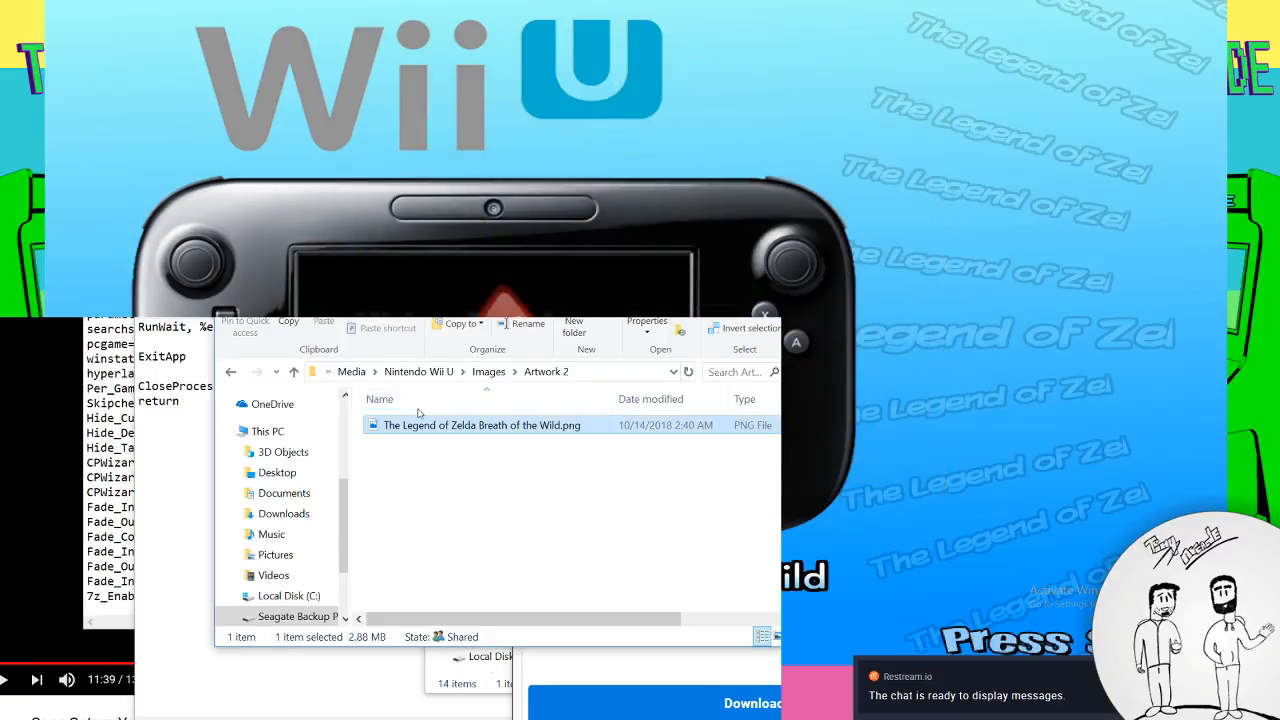
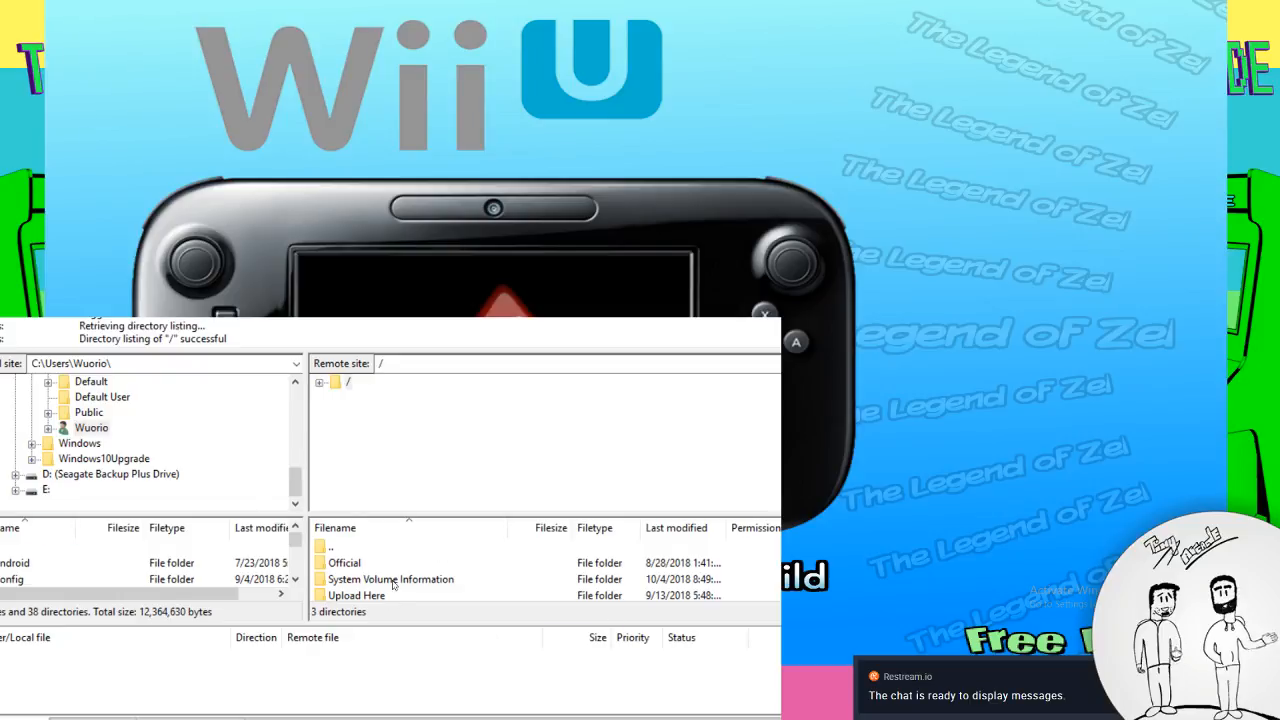
Browse the FTP server's Official directory and look through its Video Snaps (HD) folder for Nintendo sets
{"action": "double_click", "coordinate": [352, 549]}
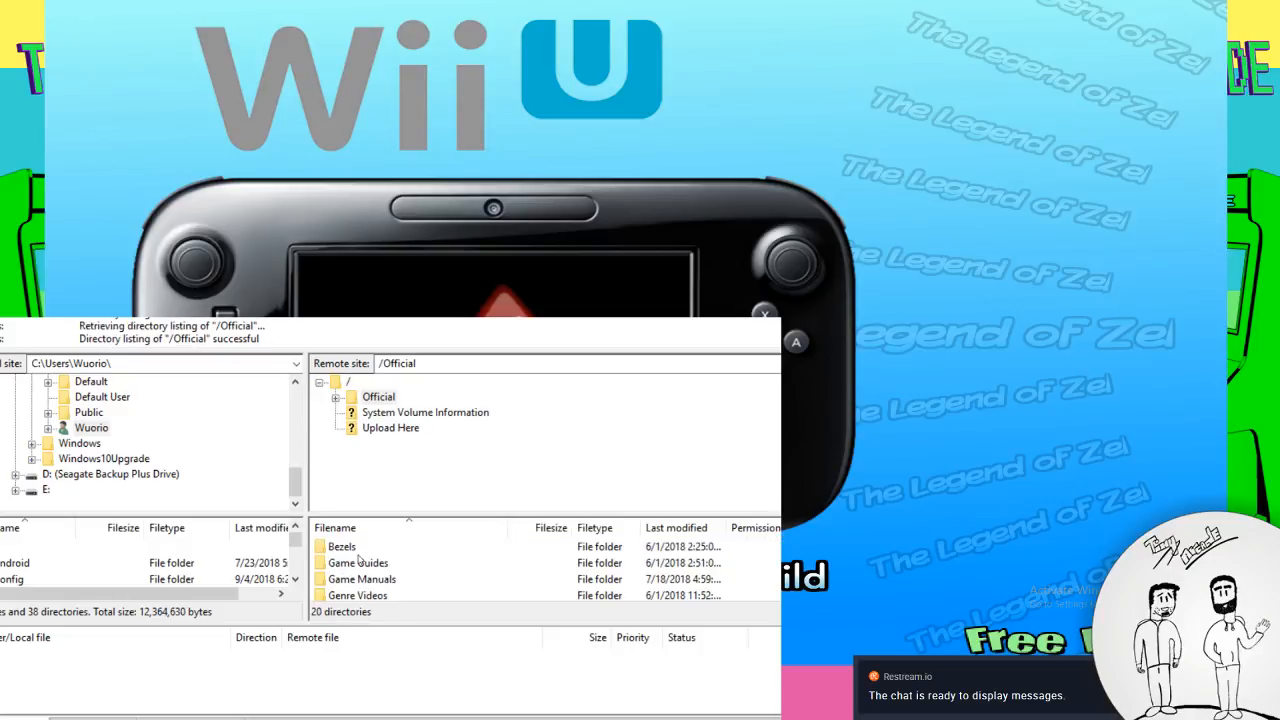
{"action": "double_click", "coordinate": [357, 562]}
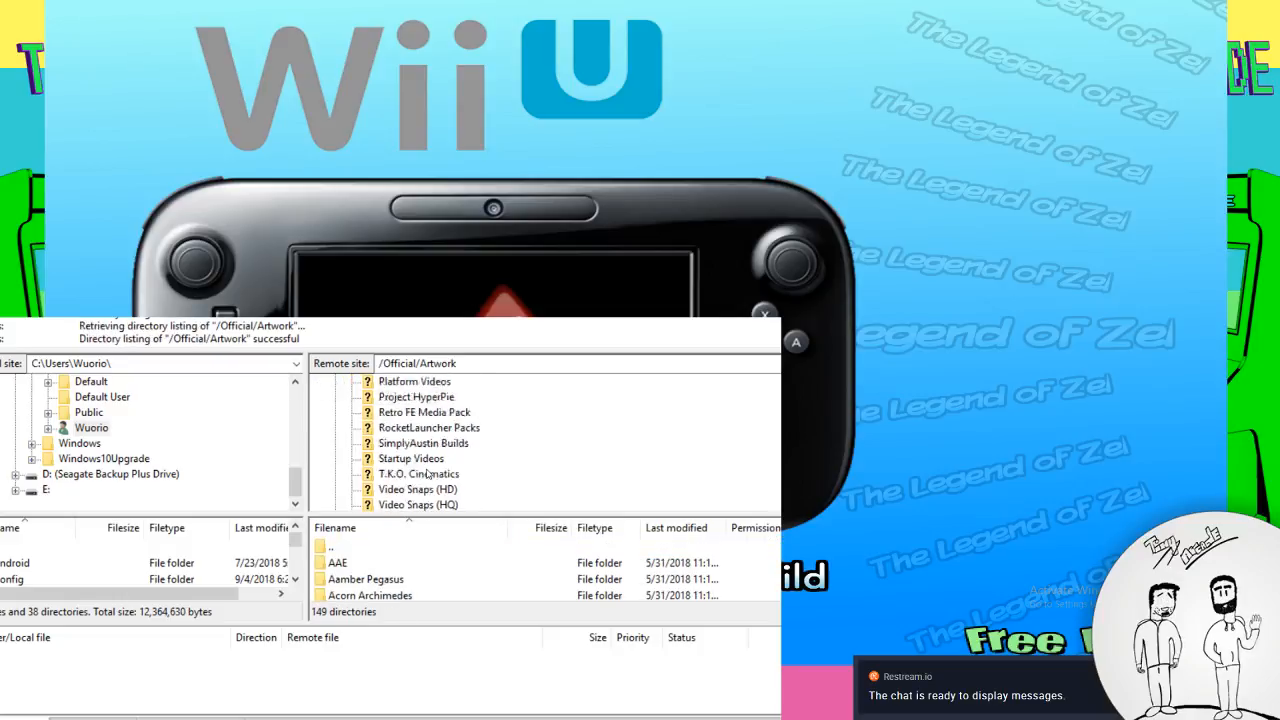
{"action": "scroll", "coordinate": [428, 475], "scroll_direction": "down", "scroll_amount": 2}
{"action": "scroll", "coordinate": [441, 482], "scroll_direction": "up", "scroll_amount": 1}
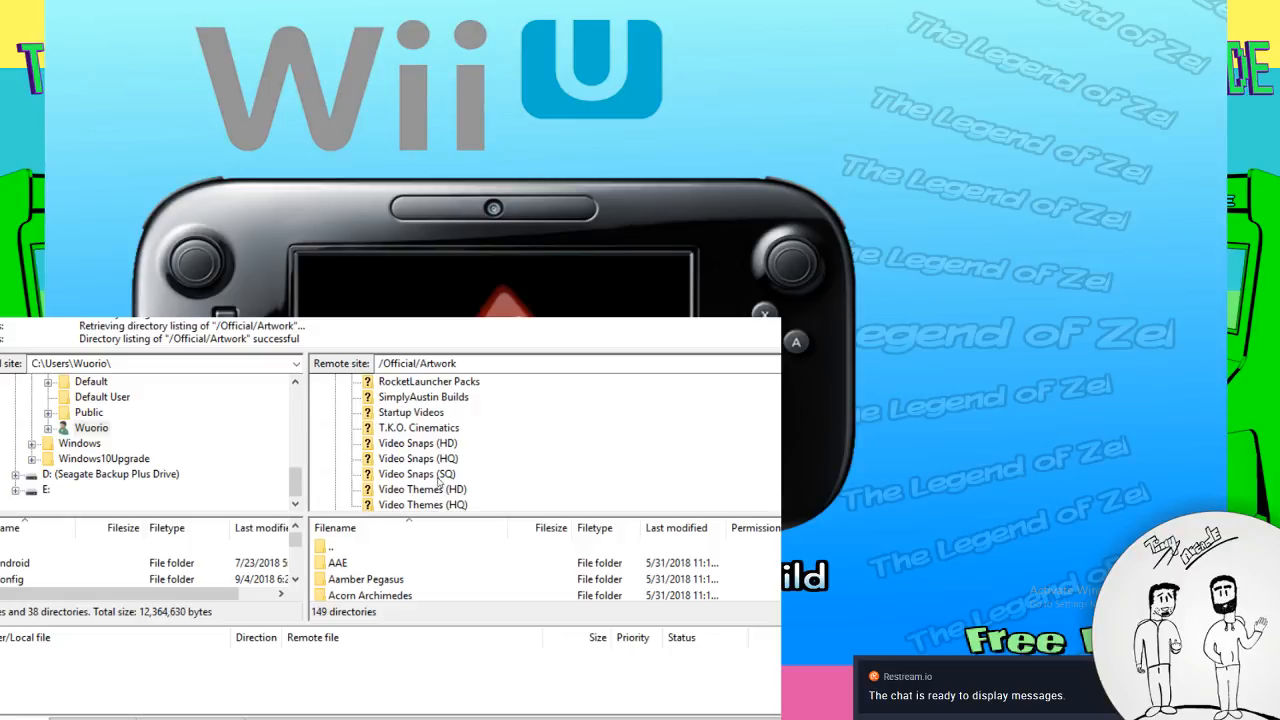
{"action": "left_click", "coordinate": [437, 446]}
{"action": "scroll", "coordinate": [440, 455], "scroll_direction": "down", "scroll_amount": 3}
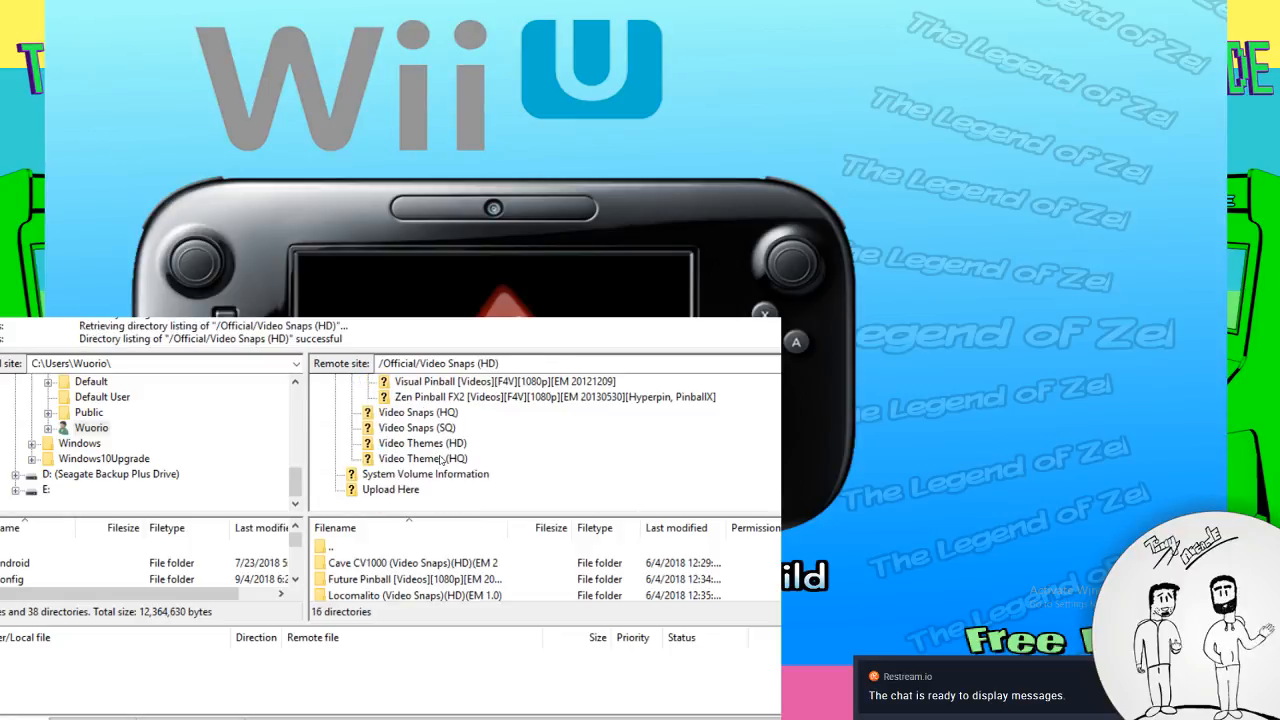
{"action": "scroll", "coordinate": [441, 458], "scroll_direction": "up", "scroll_amount": 1}
{"action": "scroll", "coordinate": [441, 458], "scroll_direction": "up", "scroll_amount": 2}
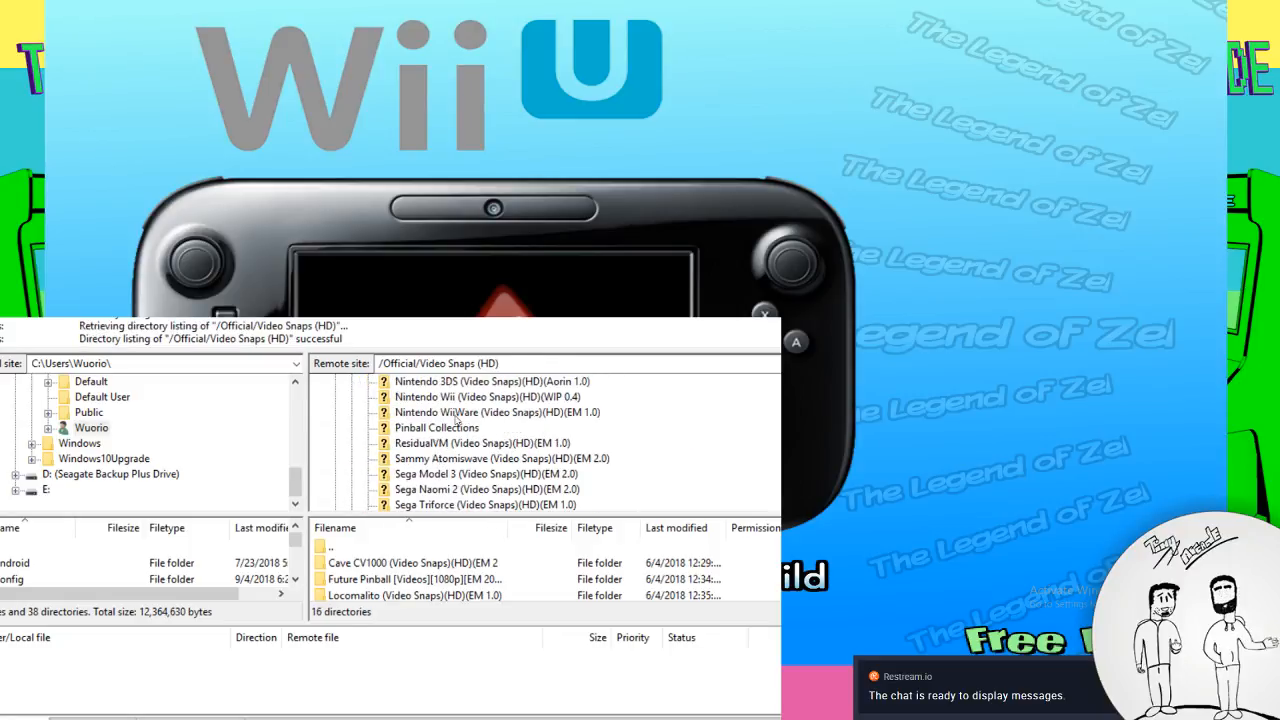
Open the Nintendo WiiWare (Video Snaps)(HD)(EM 1.0) directory and check the neighbouring HD sets for Wii U
{"action": "left_click", "coordinate": [457, 412]}
{"action": "scroll", "coordinate": [462, 440], "scroll_direction": "up", "scroll_amount": 1}
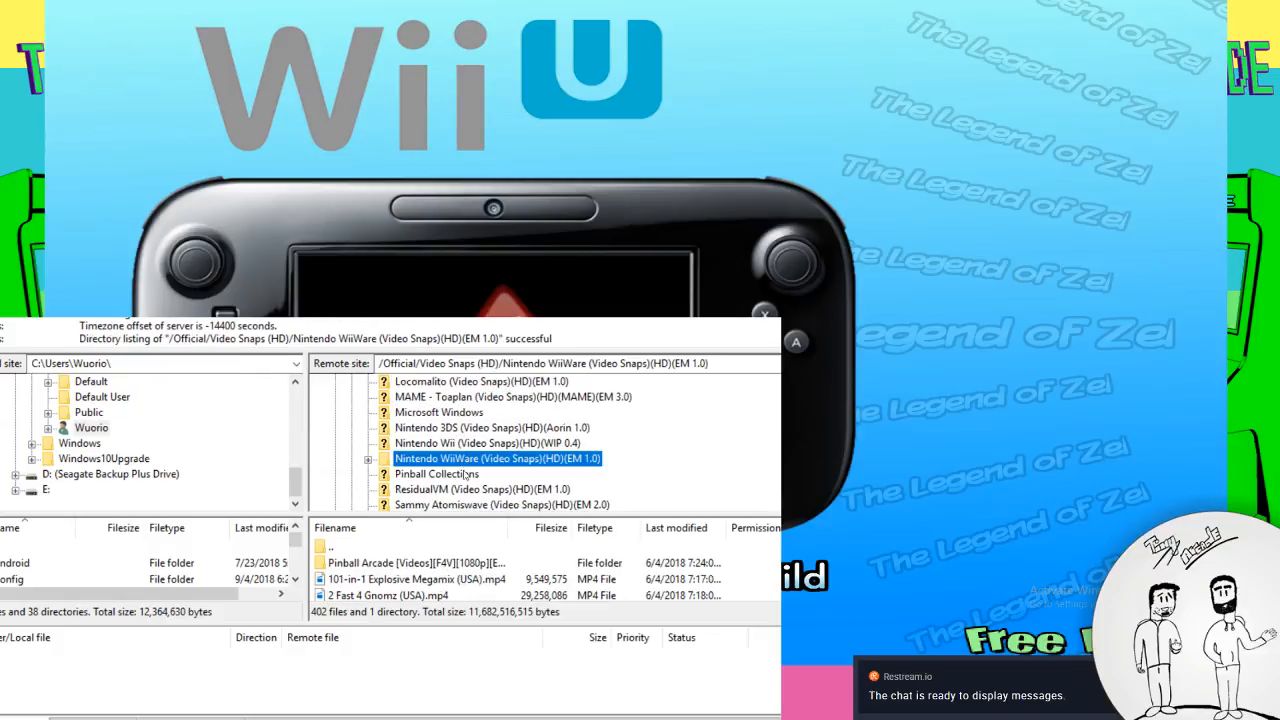
{"action": "scroll", "coordinate": [465, 455], "scroll_direction": "up", "scroll_amount": 2}
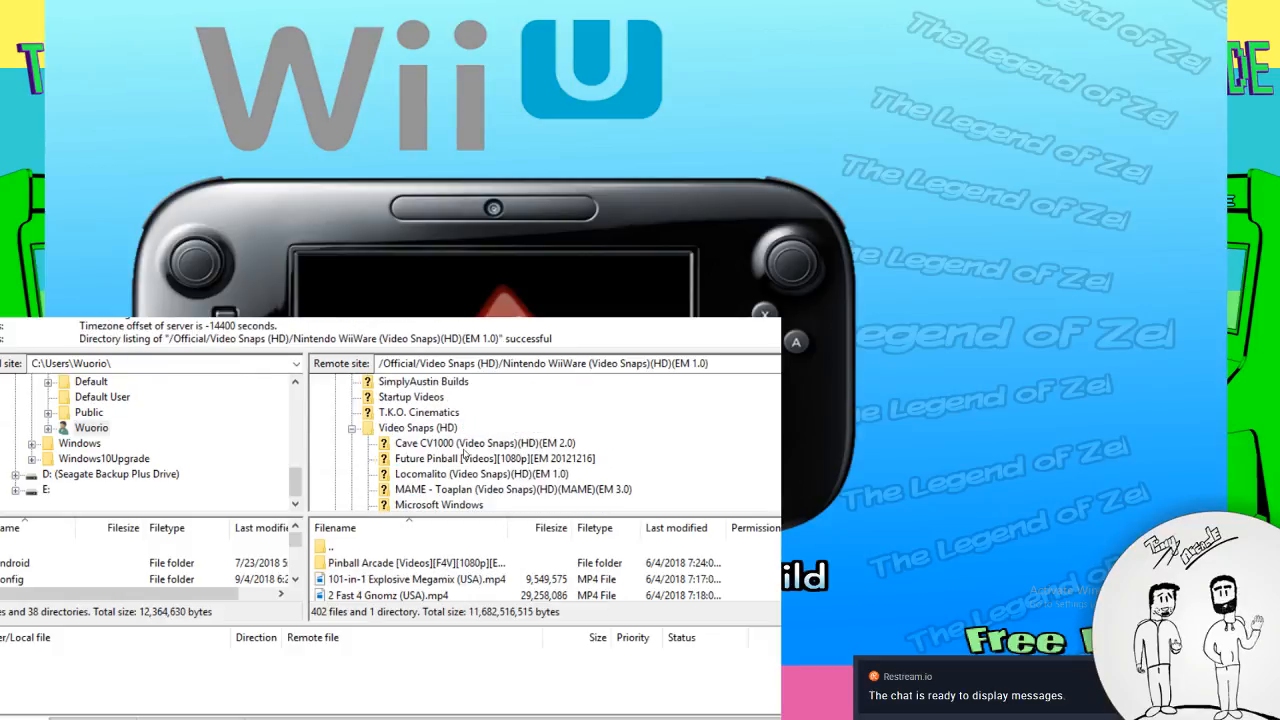
{"action": "scroll", "coordinate": [465, 455], "scroll_direction": "down", "scroll_amount": 1}
{"action": "scroll", "coordinate": [463, 455], "scroll_direction": "down", "scroll_amount": 4}
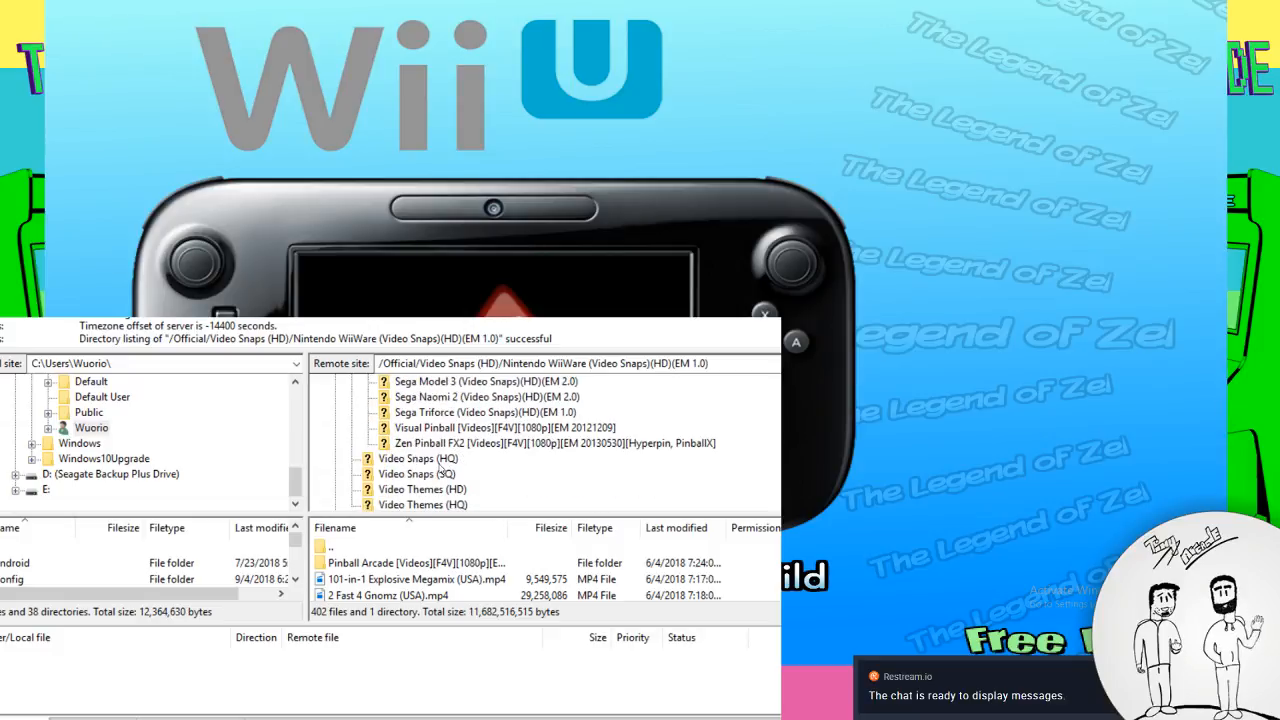
Open the Video Snaps (HQ) directory and its Nintendo WiiWare (Video Snaps)(HQ)(EM 1.0) folder
{"action": "left_click", "coordinate": [420, 459]}
{"action": "double_click", "coordinate": [441, 462]}
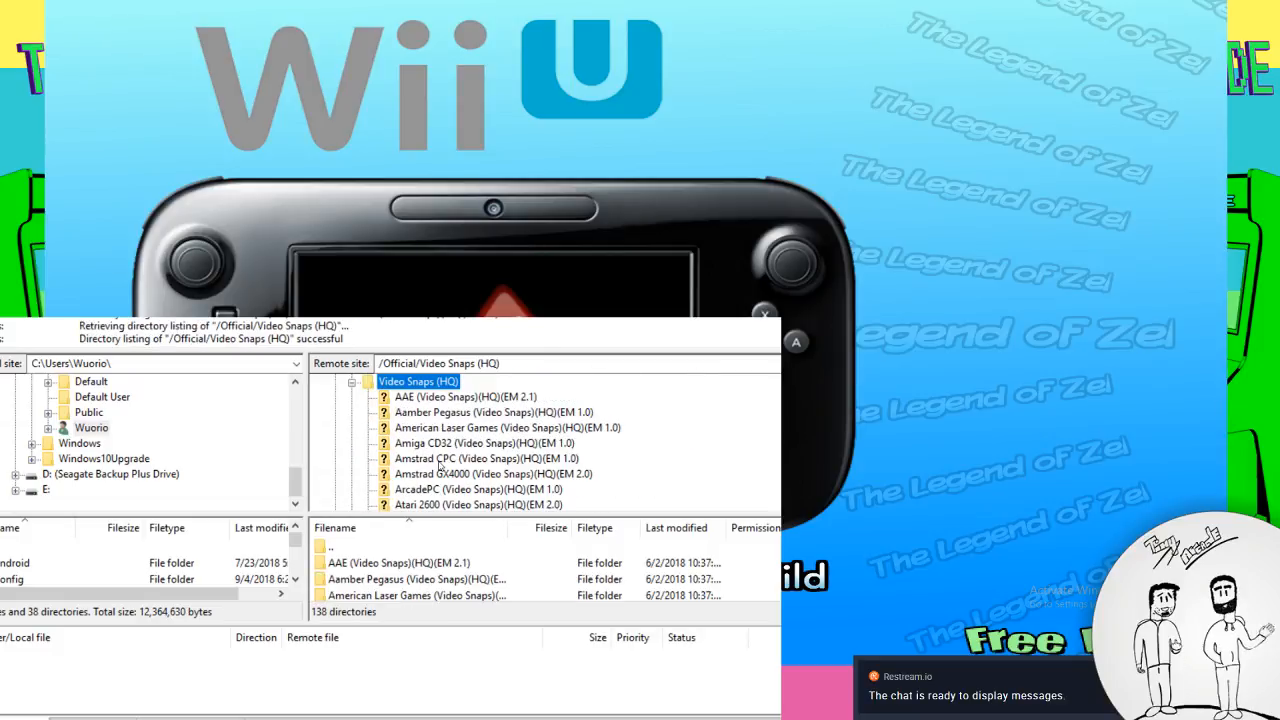
{"action": "scroll", "coordinate": [446, 468], "scroll_direction": "down", "scroll_amount": 12}
{"action": "scroll", "coordinate": [451, 474], "scroll_direction": "down", "scroll_amount": 10}
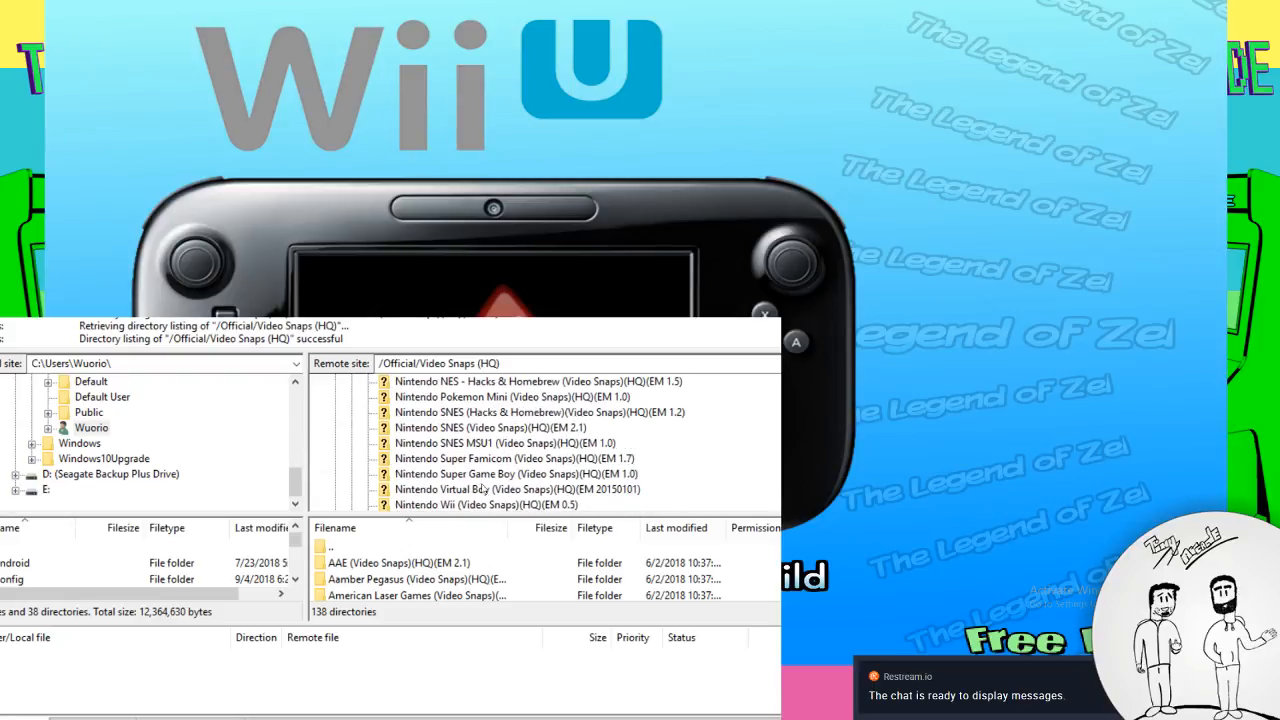
{"action": "scroll", "coordinate": [483, 489], "scroll_direction": "down", "scroll_amount": 1}
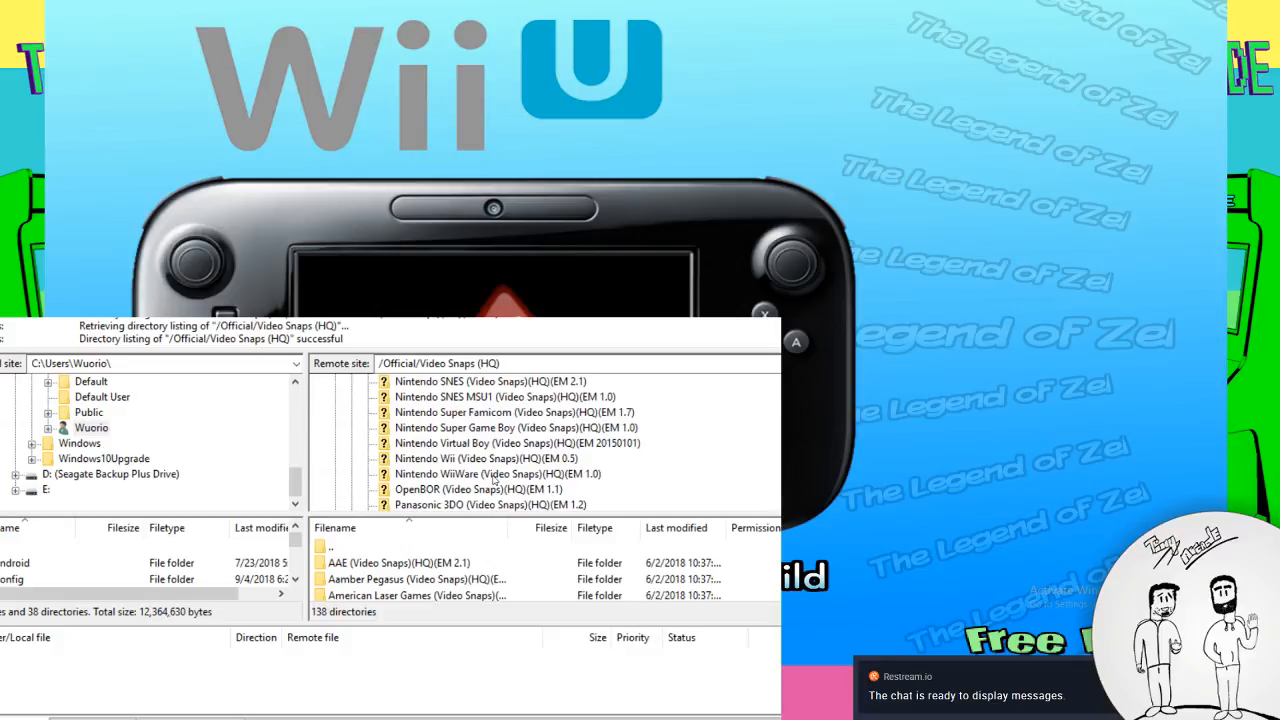
{"action": "left_click", "coordinate": [493, 476]}
{"action": "scroll", "coordinate": [493, 481], "scroll_direction": "down", "scroll_amount": 1}
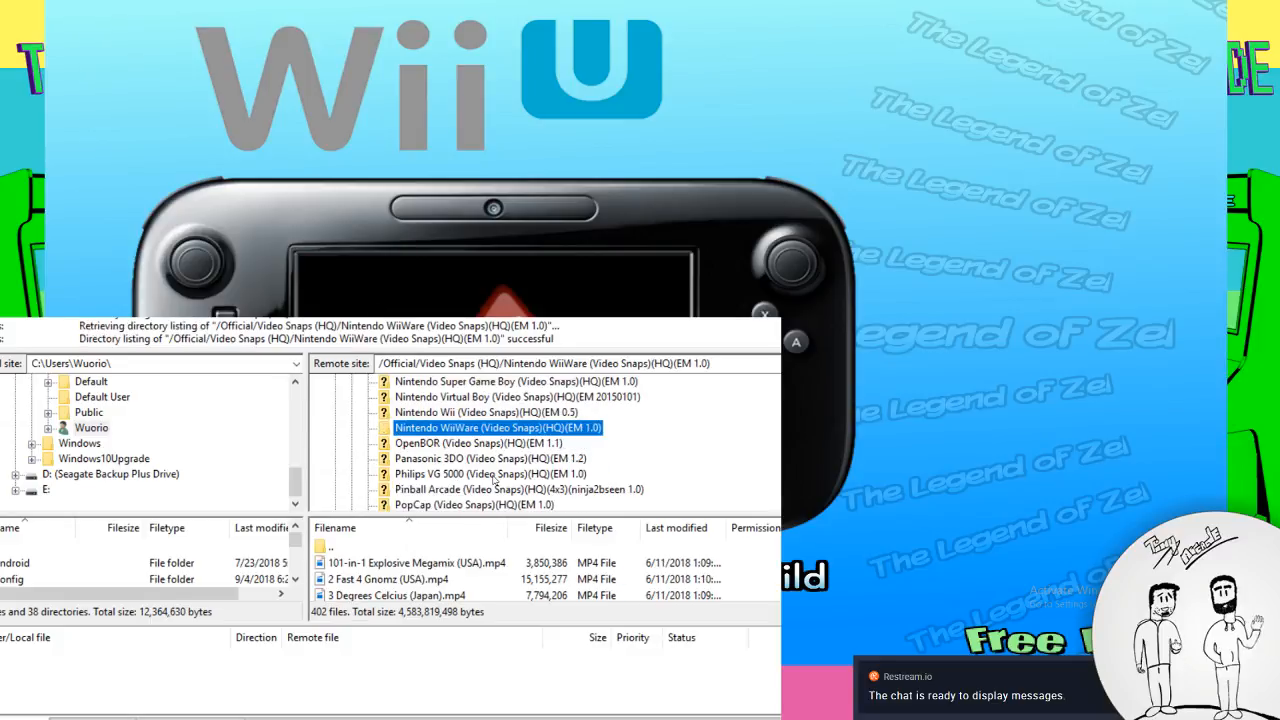
Look through the MP4 file list of the Nintendo WiiWare HQ folder for a matching game video
{"action": "scroll", "coordinate": [437, 555], "scroll_direction": "down", "scroll_amount": 8}
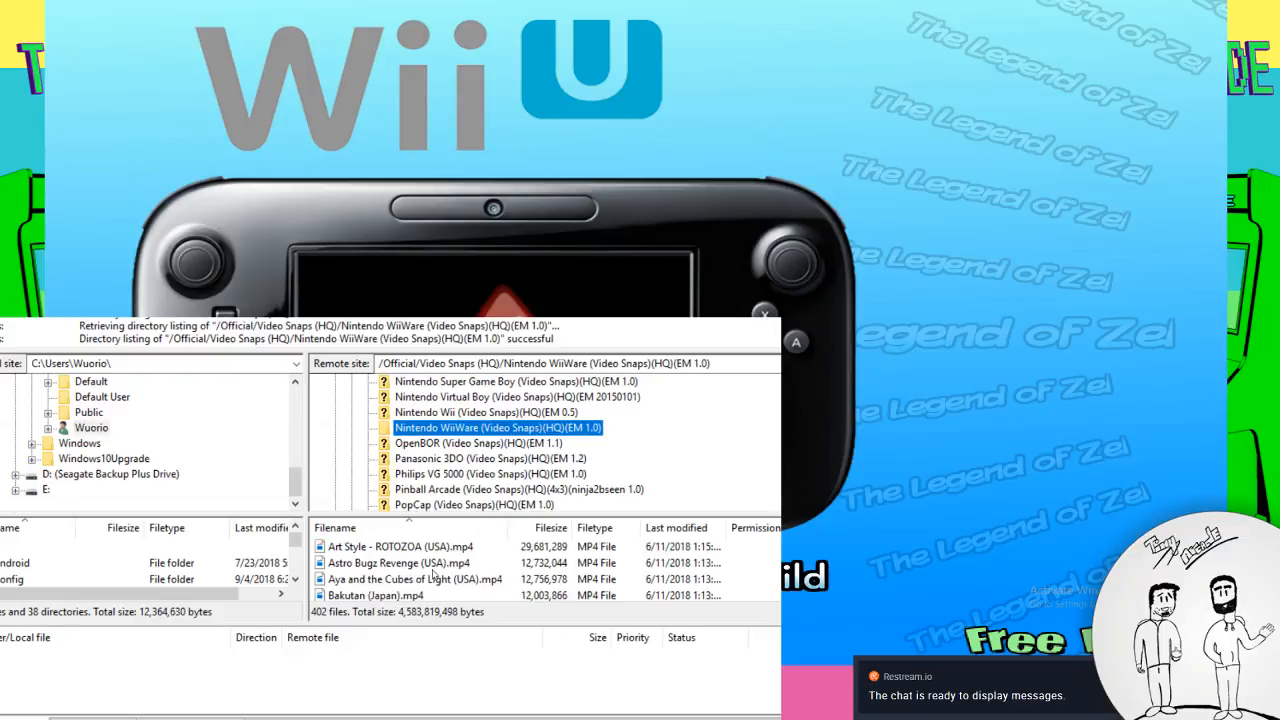
{"action": "scroll", "coordinate": [540, 570], "scroll_direction": "down", "scroll_amount": 20}
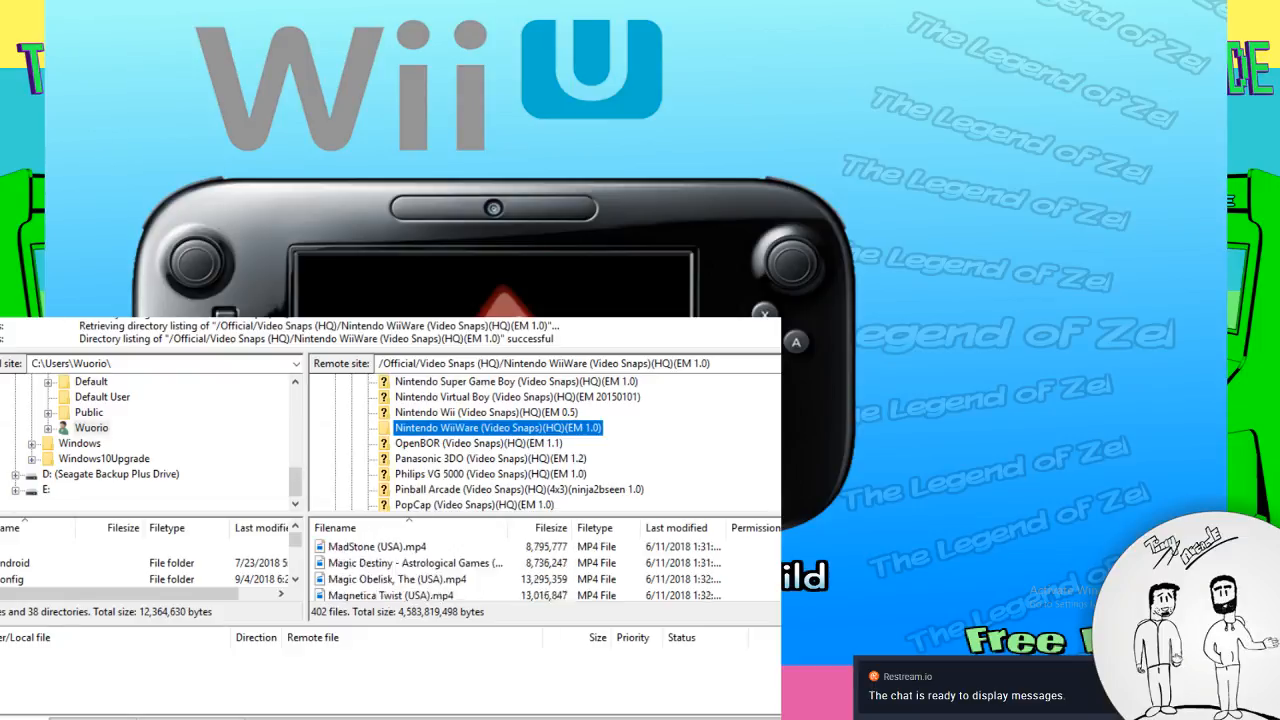
{"action": "scroll", "coordinate": [540, 570], "scroll_direction": "up", "scroll_amount": 20}
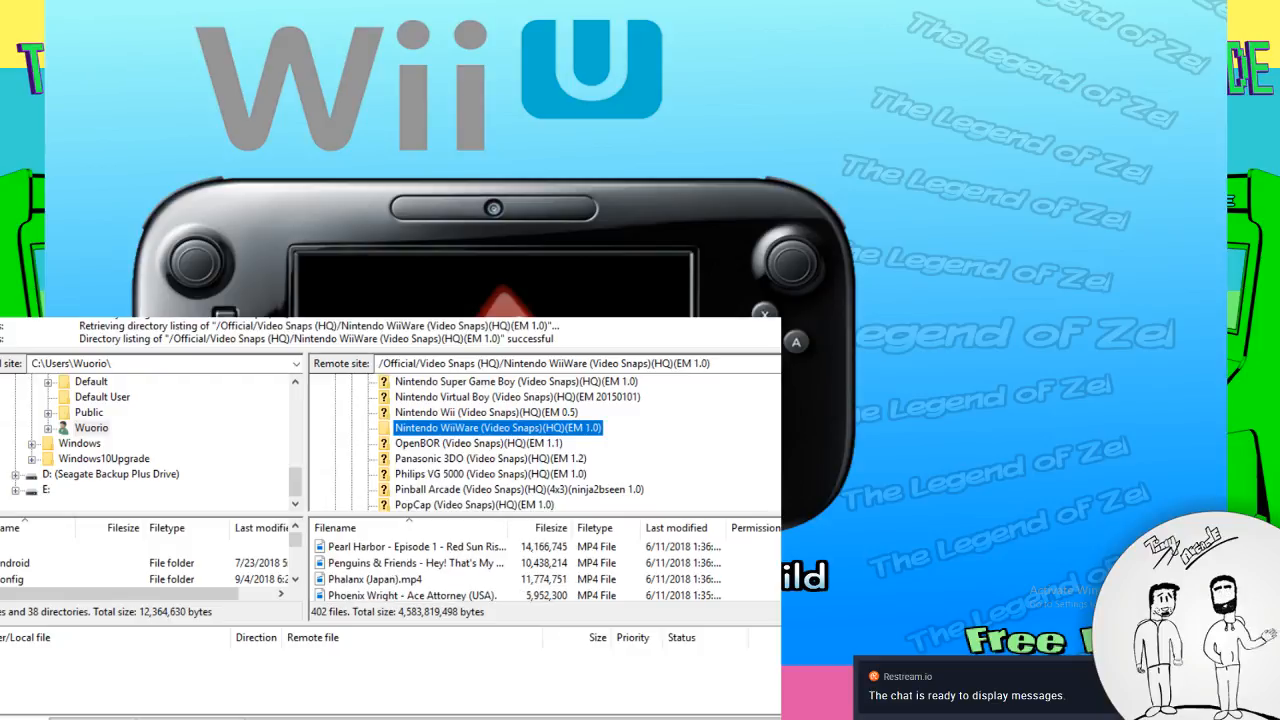
{"action": "scroll", "coordinate": [540, 570], "scroll_direction": "down", "scroll_amount": 5}
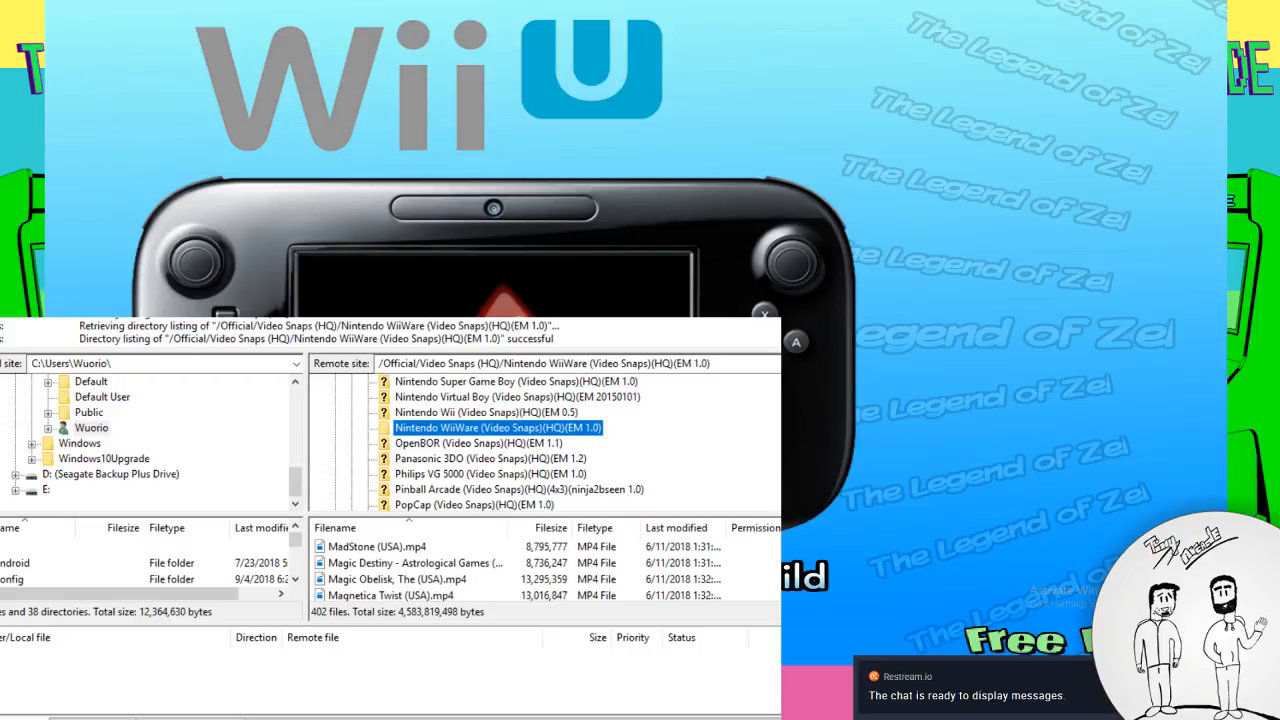
{"action": "scroll", "coordinate": [540, 570], "scroll_direction": "down", "scroll_amount": 10}
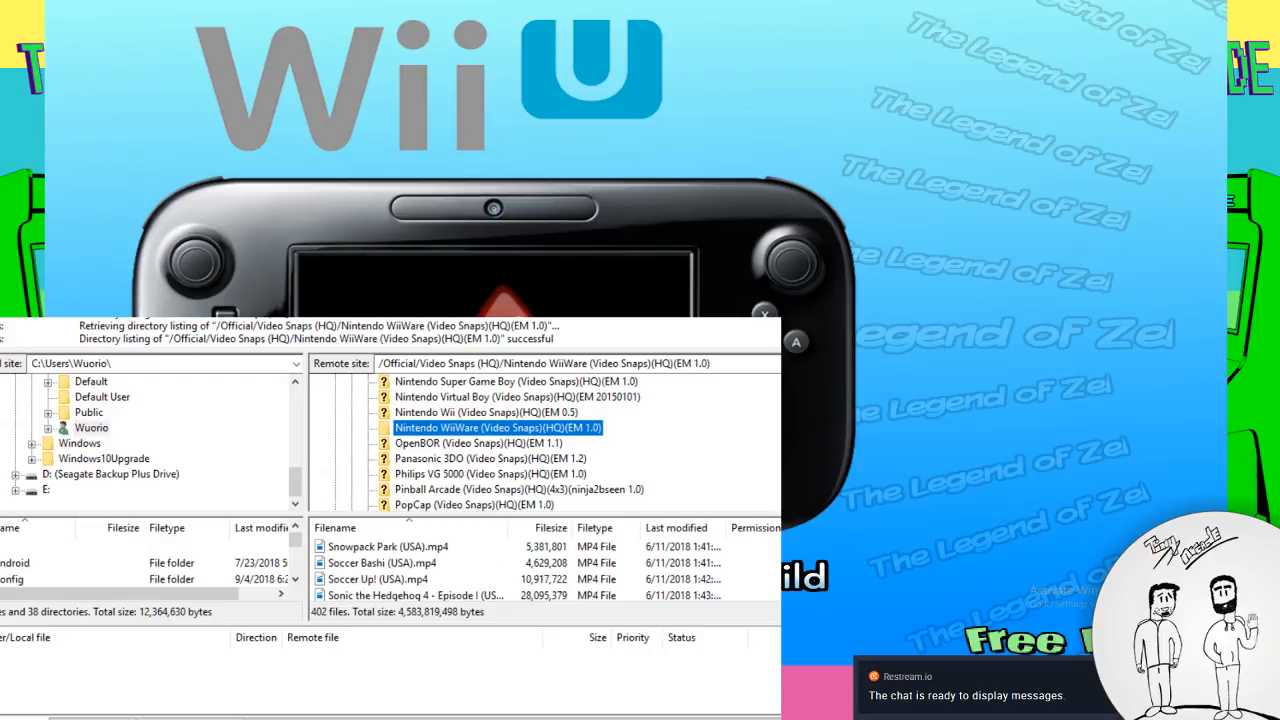
{"action": "scroll", "coordinate": [700, 563], "scroll_direction": "down", "scroll_amount": 10}
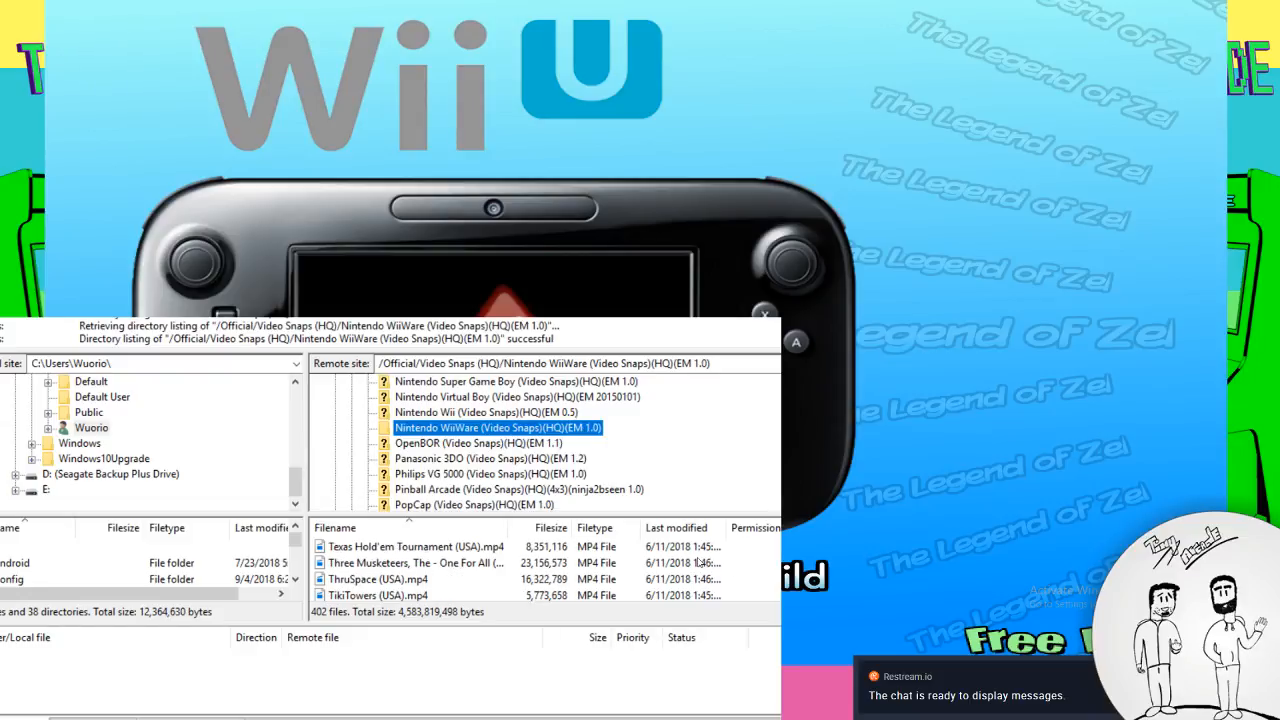
{"action": "scroll", "coordinate": [700, 563], "scroll_direction": "down", "scroll_amount": 2}
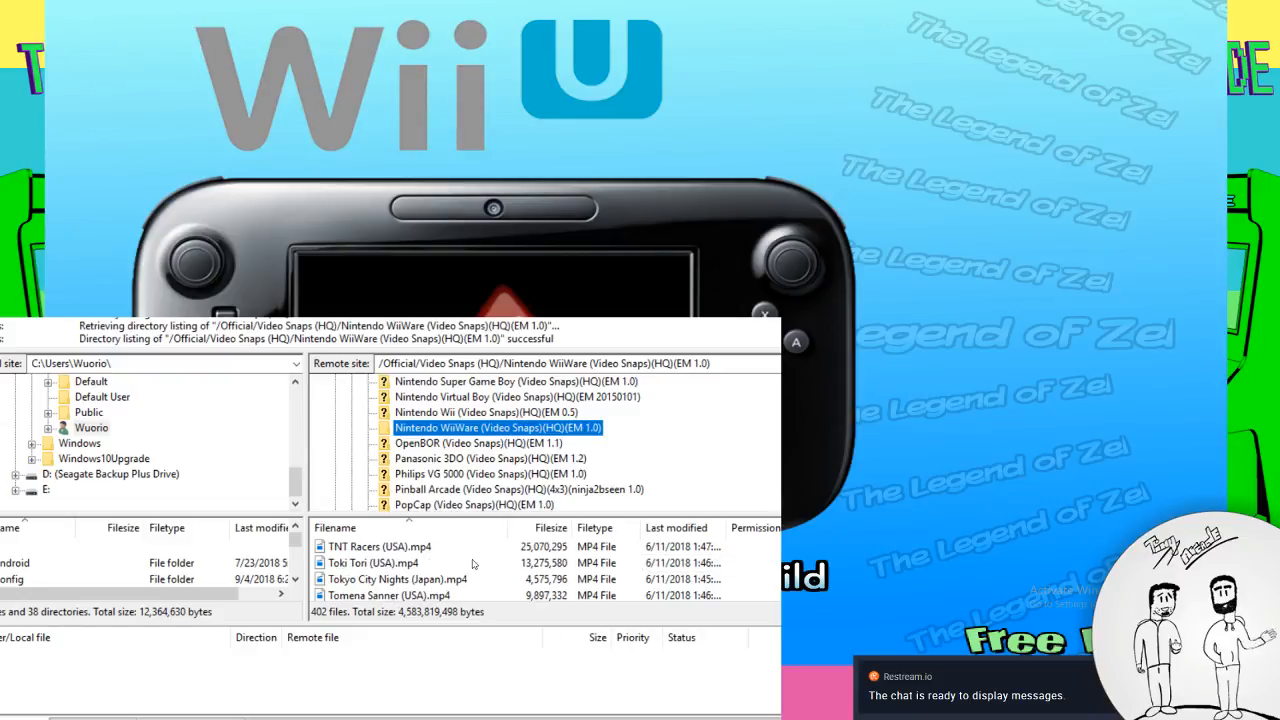
{"action": "scroll", "coordinate": [474, 565], "scroll_direction": "up", "scroll_amount": 2}
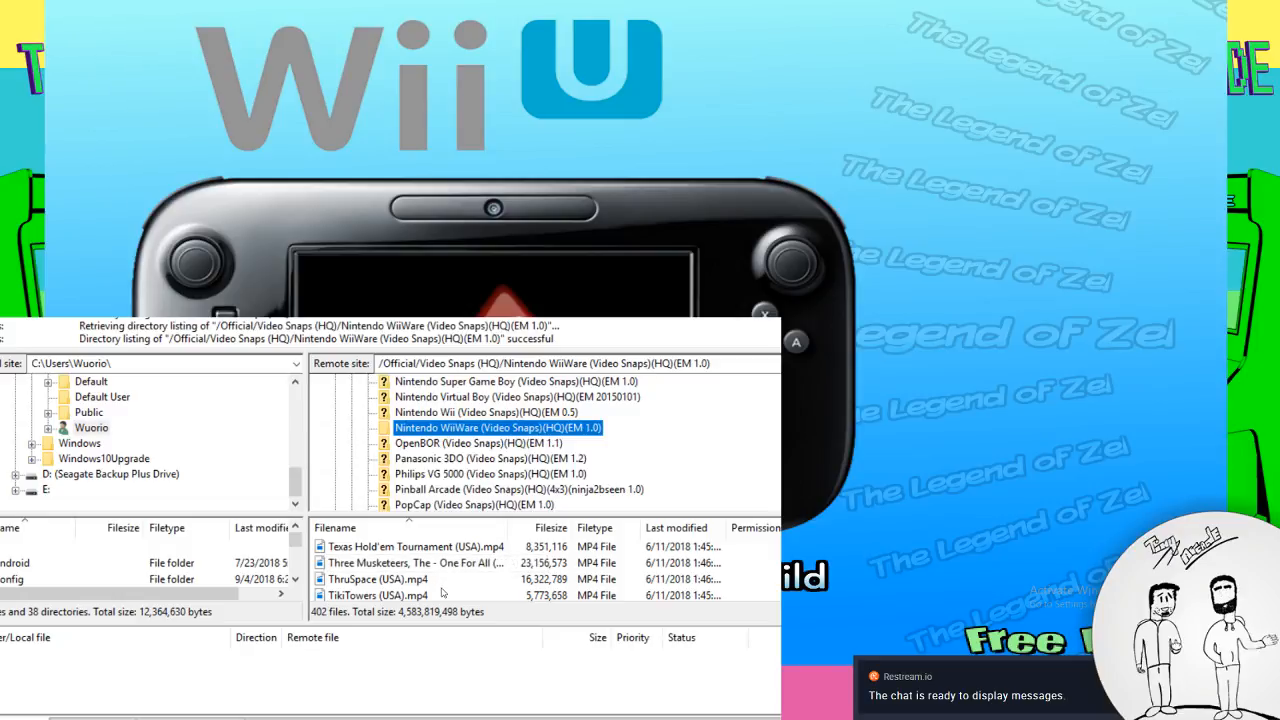
{"action": "scroll", "coordinate": [443, 593], "scroll_direction": "up", "scroll_amount": 1}
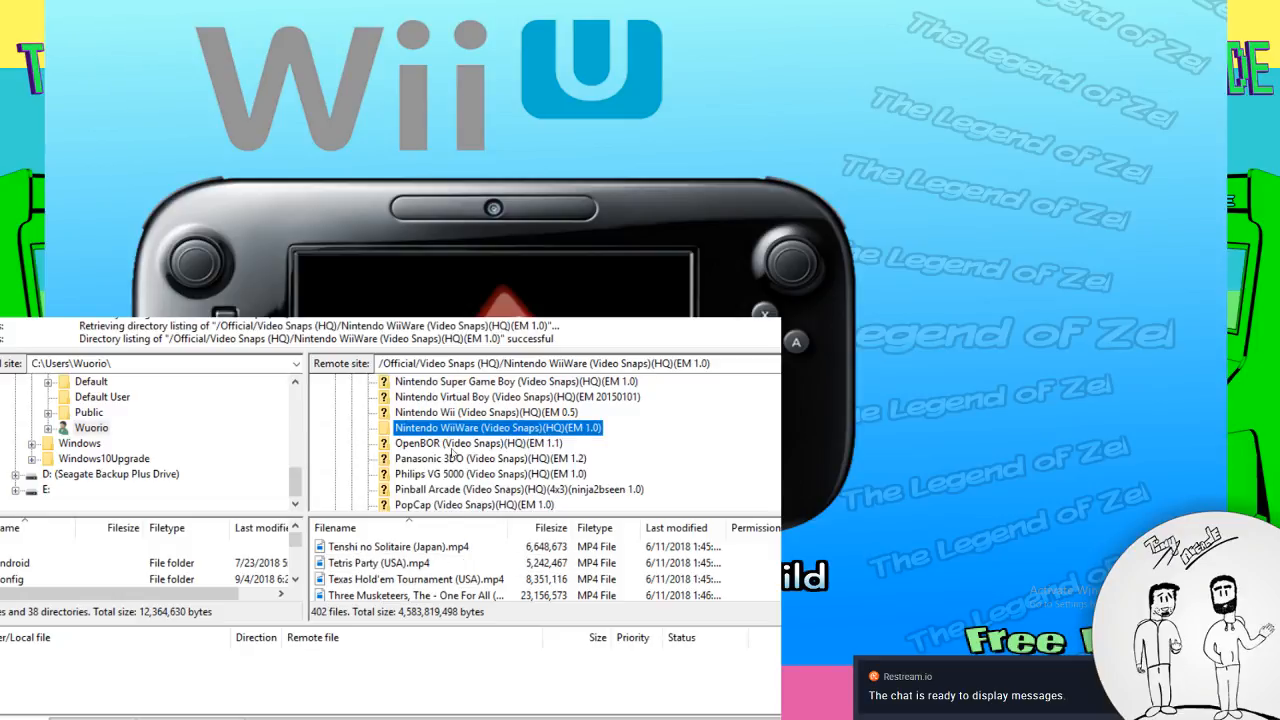
Check the remaining Video Snaps (HQ) sets below Nintendo WiiWare for a Wii U set
{"action": "scroll", "coordinate": [450, 455], "scroll_direction": "up", "scroll_amount": 2}
{"action": "scroll", "coordinate": [449, 456], "scroll_direction": "down", "scroll_amount": 2}
{"action": "scroll", "coordinate": [450, 455], "scroll_direction": "down", "scroll_amount": 10}
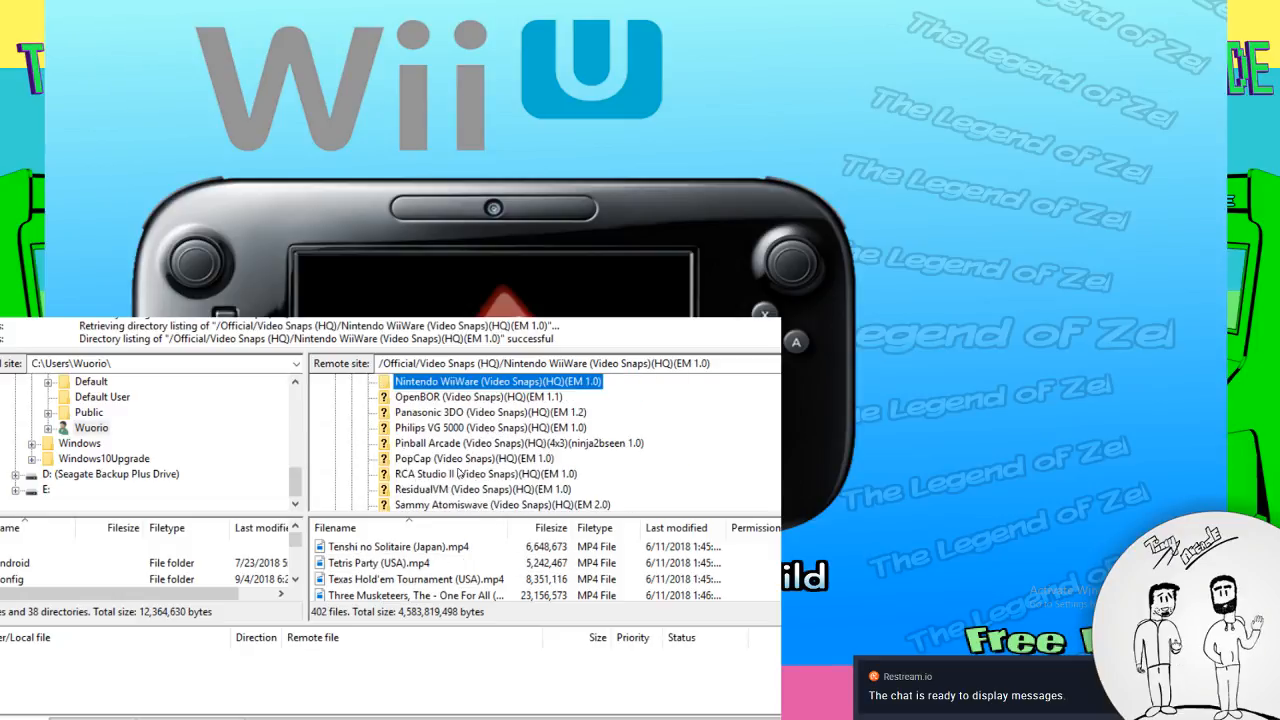
{"action": "scroll", "coordinate": [458, 480], "scroll_direction": "down", "scroll_amount": 6}
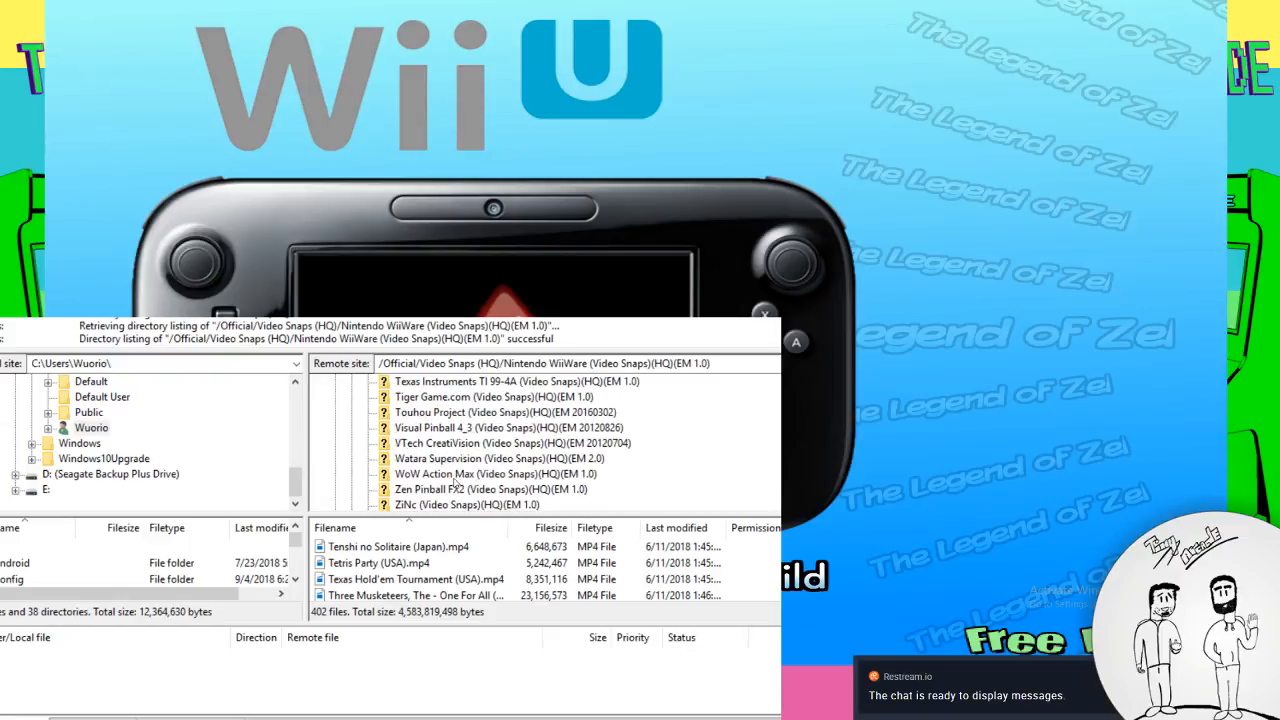
Collapse the Video Snaps (HD) directory and recheck the Nintendo sets under Video Snaps (HQ) for Wii U
{"action": "scroll", "coordinate": [460, 481], "scroll_direction": "up", "scroll_amount": 20}
{"action": "scroll", "coordinate": [465, 484], "scroll_direction": "up", "scroll_amount": 3}
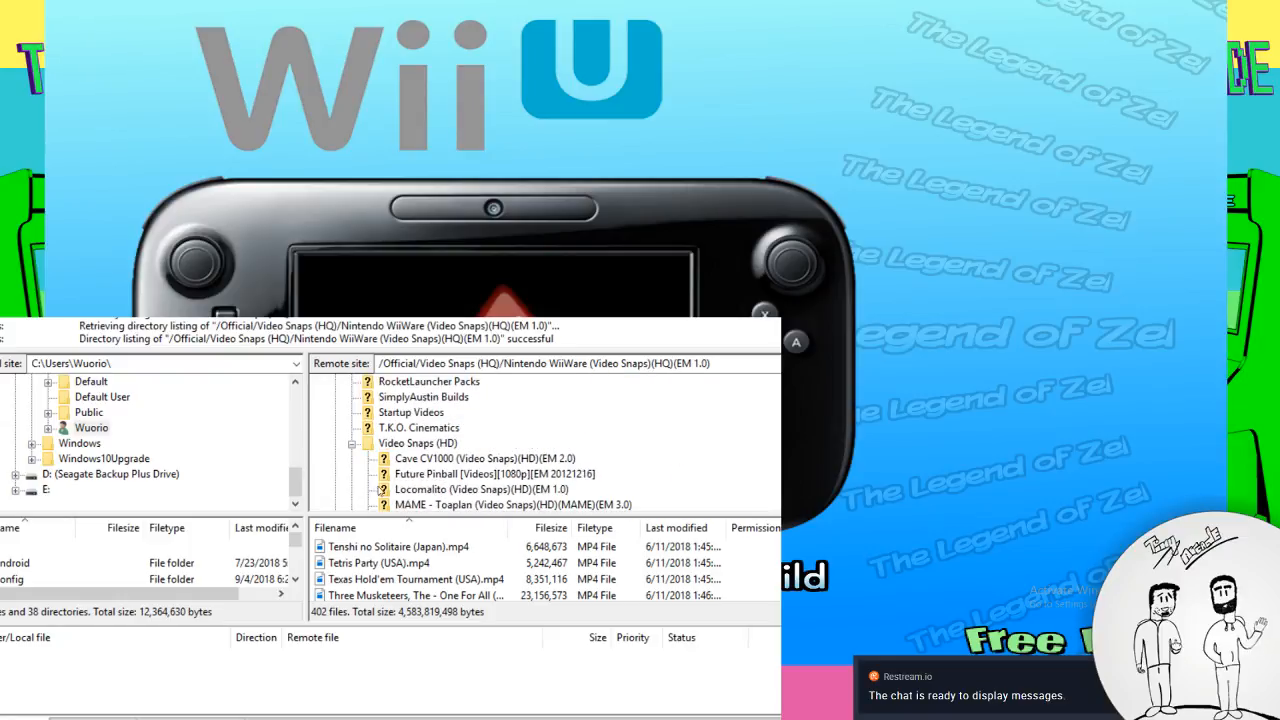
{"action": "left_click", "coordinate": [352, 445]}
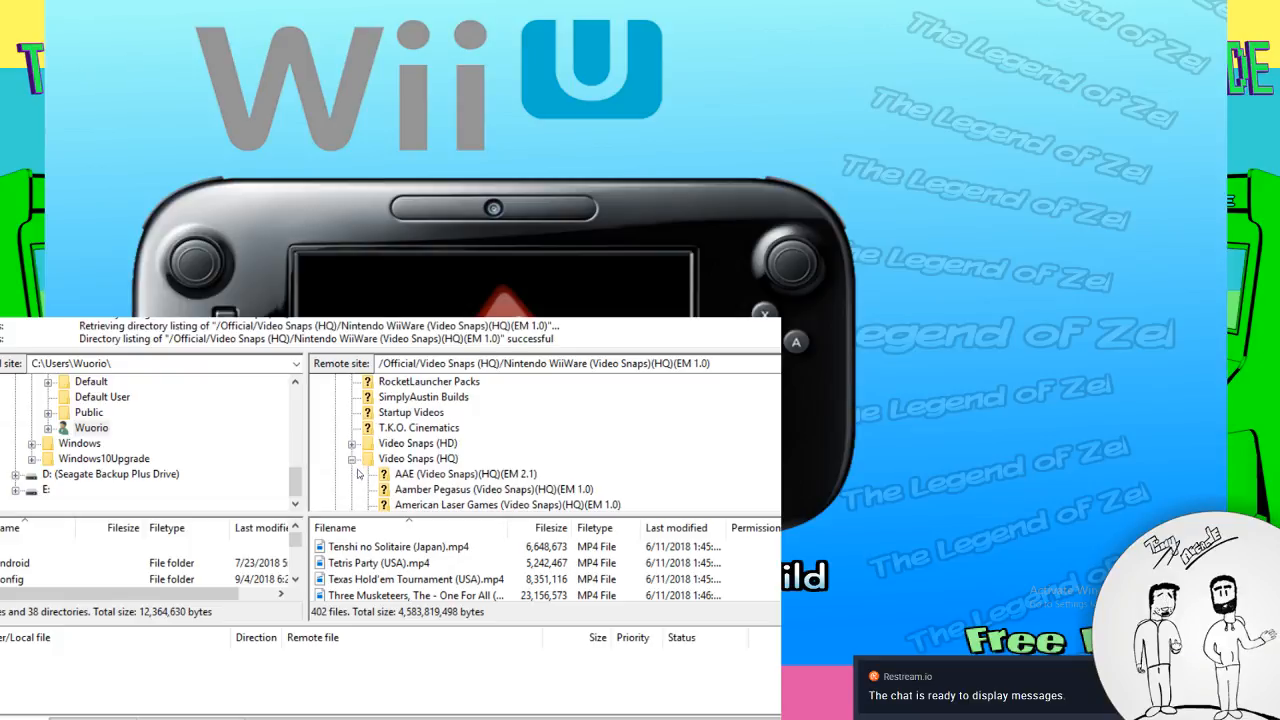
{"action": "scroll", "coordinate": [369, 482], "scroll_direction": "down", "scroll_amount": 5}
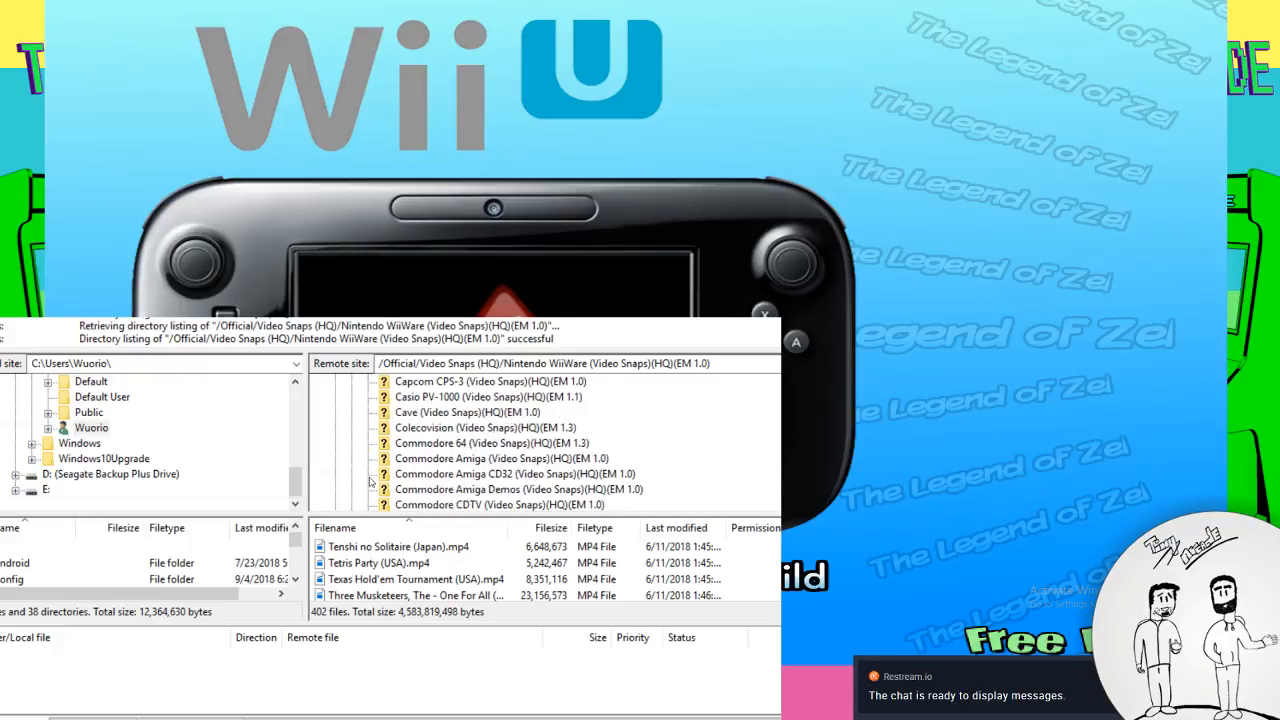
{"action": "scroll", "coordinate": [369, 482], "scroll_direction": "down", "scroll_amount": 10}
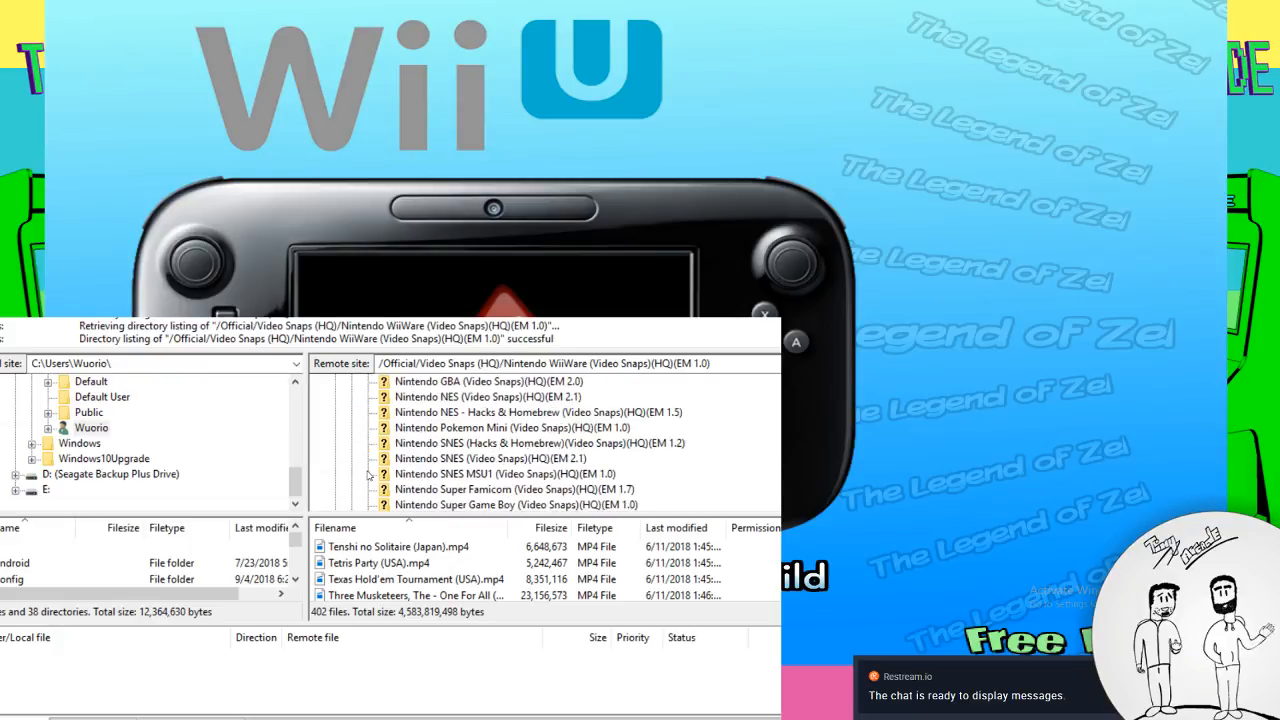
{"action": "scroll", "coordinate": [367, 473], "scroll_direction": "down", "scroll_amount": 8}
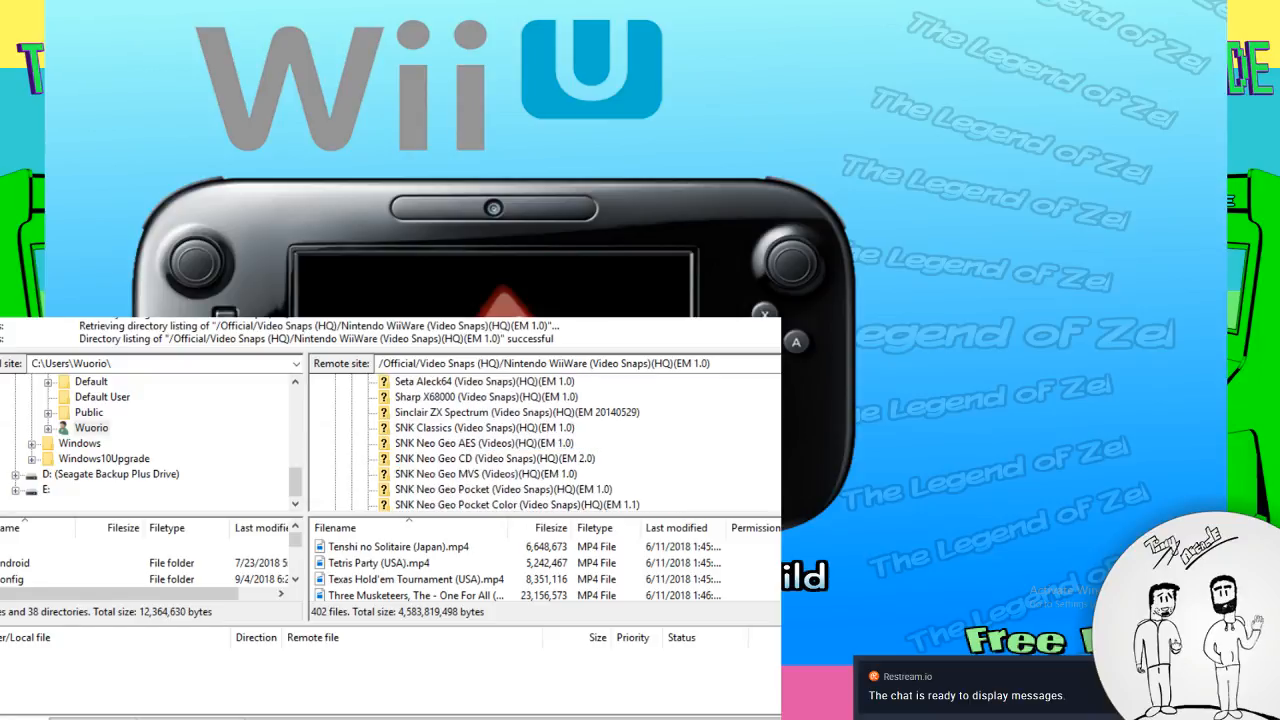
{"action": "scroll", "coordinate": [545, 443], "scroll_direction": "up", "scroll_amount": 12}
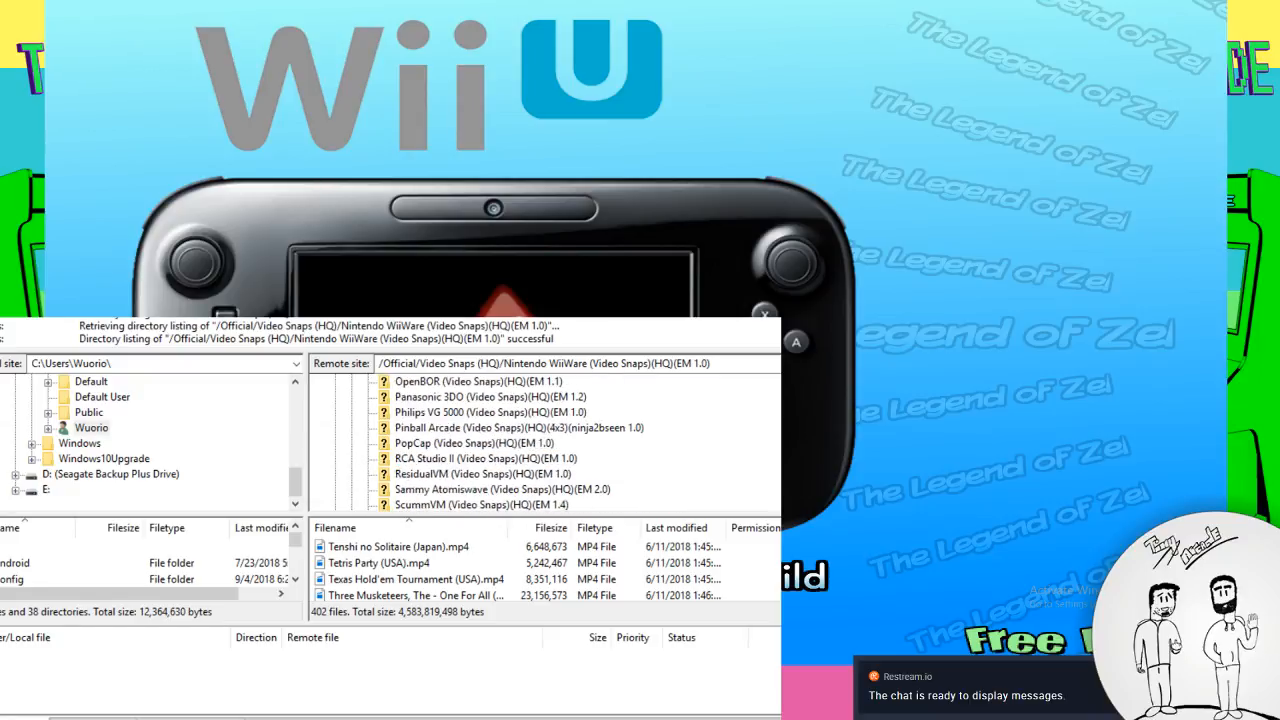
{"action": "scroll", "coordinate": [533, 444], "scroll_direction": "down", "scroll_amount": 2}
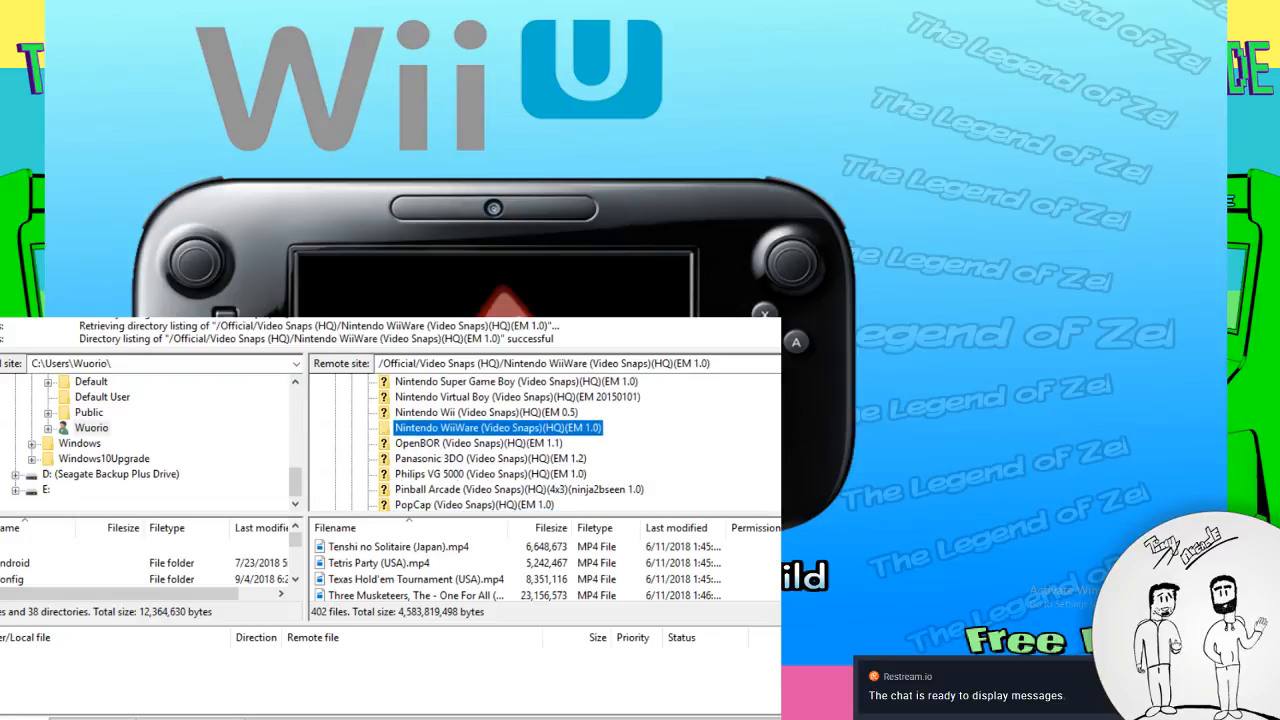
Expand the Artwork directory under Official and open its Nintendo Wii U folder
{"action": "scroll", "coordinate": [545, 443], "scroll_direction": "up", "scroll_amount": 20}
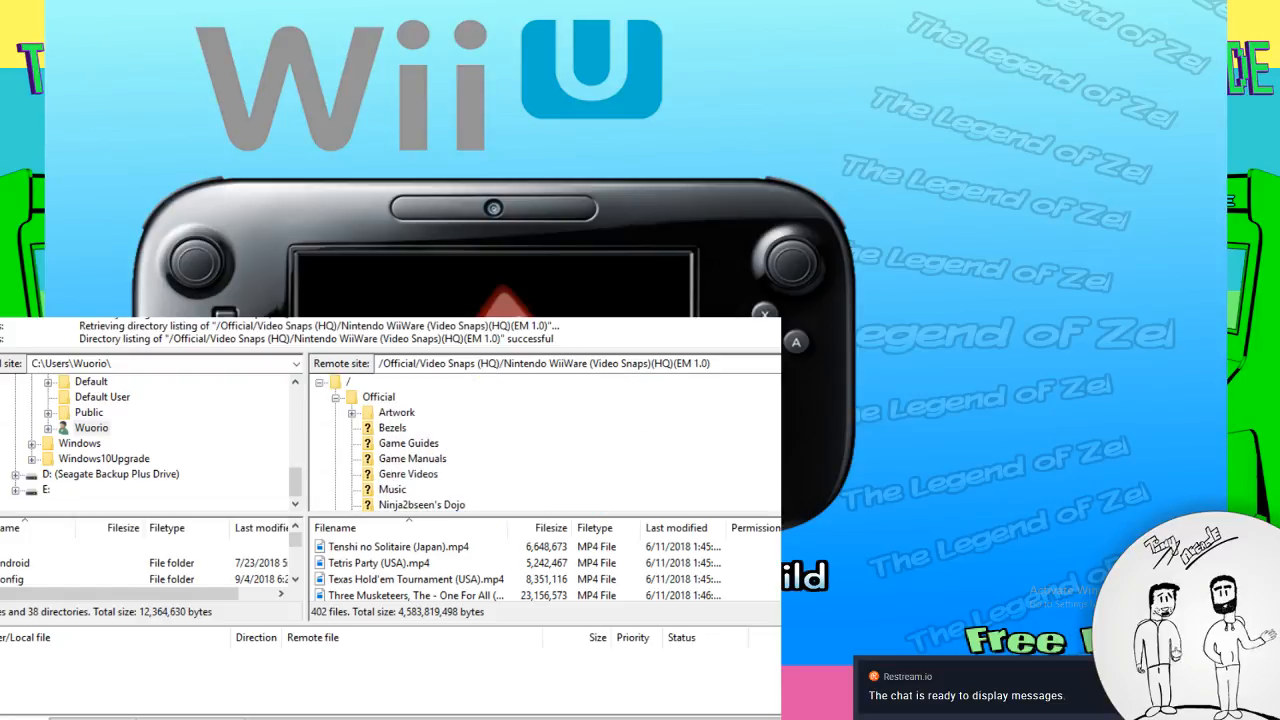
{"action": "left_click", "coordinate": [352, 412]}
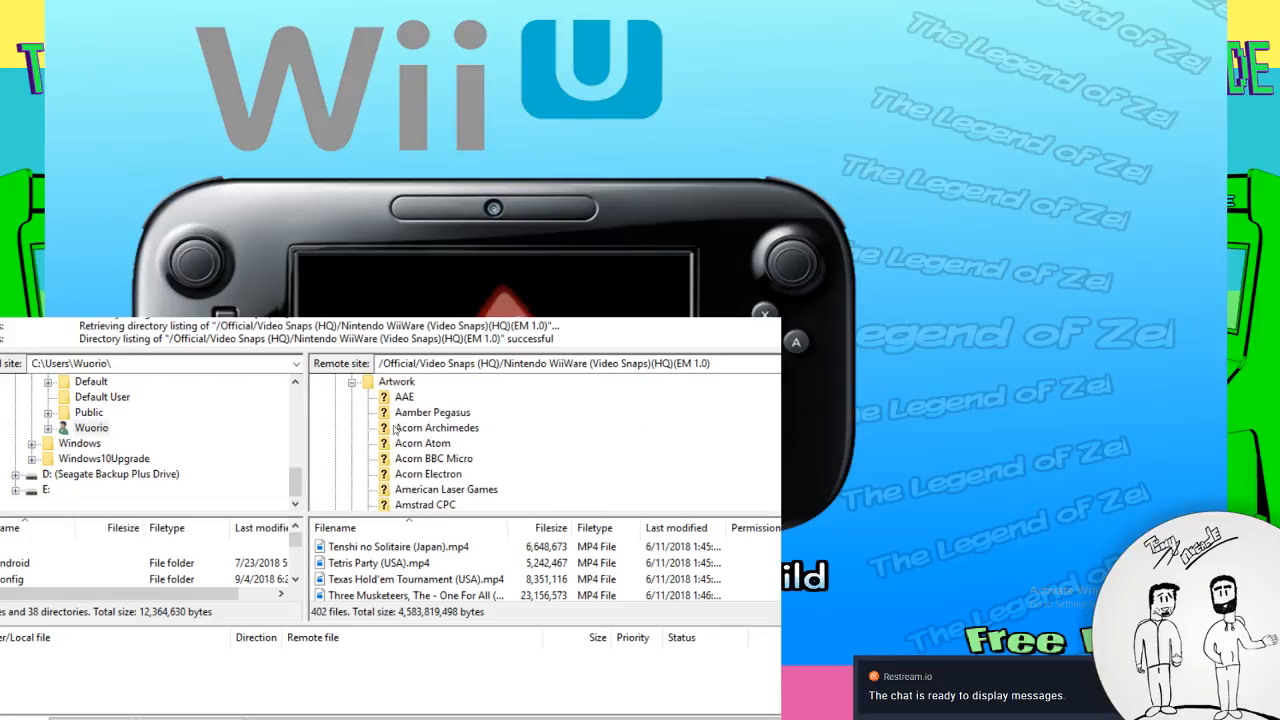
{"action": "scroll", "coordinate": [433, 455], "scroll_direction": "down", "scroll_amount": 12}
{"action": "scroll", "coordinate": [430, 452], "scroll_direction": "down", "scroll_amount": 5}
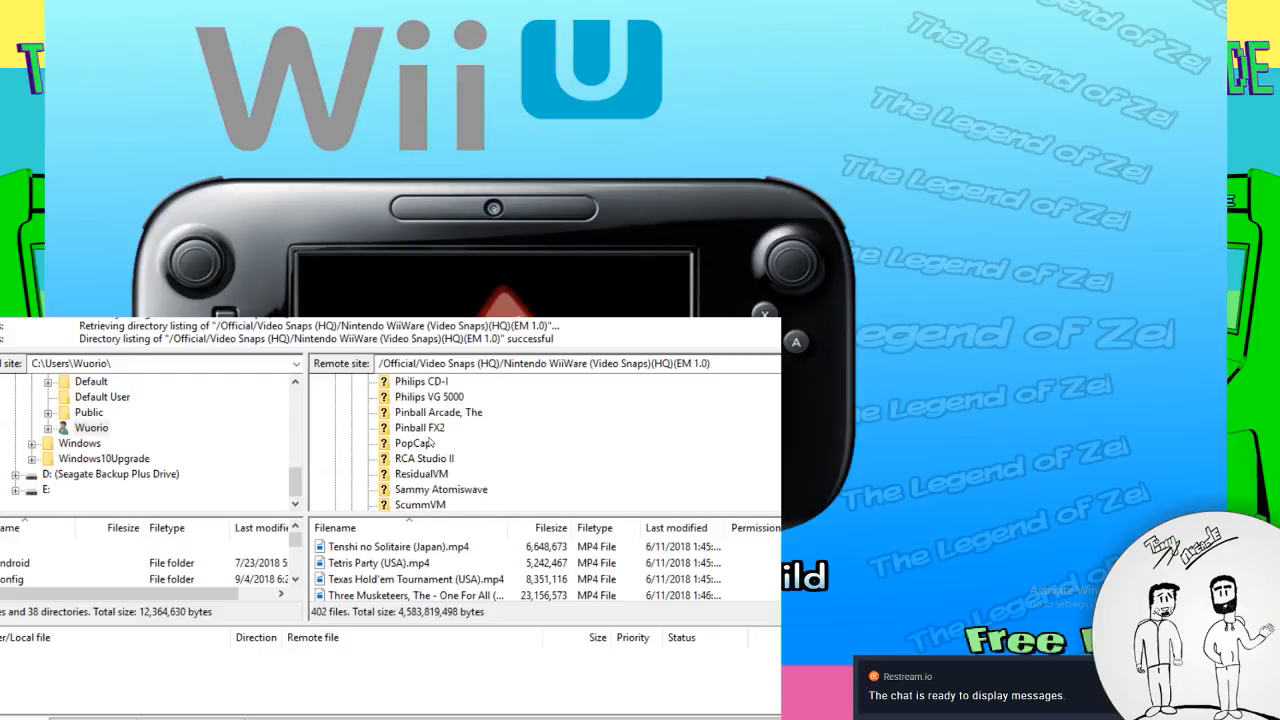
{"action": "scroll", "coordinate": [478, 461], "scroll_direction": "up", "scroll_amount": 3}
{"action": "left_click", "coordinate": [446, 462]}
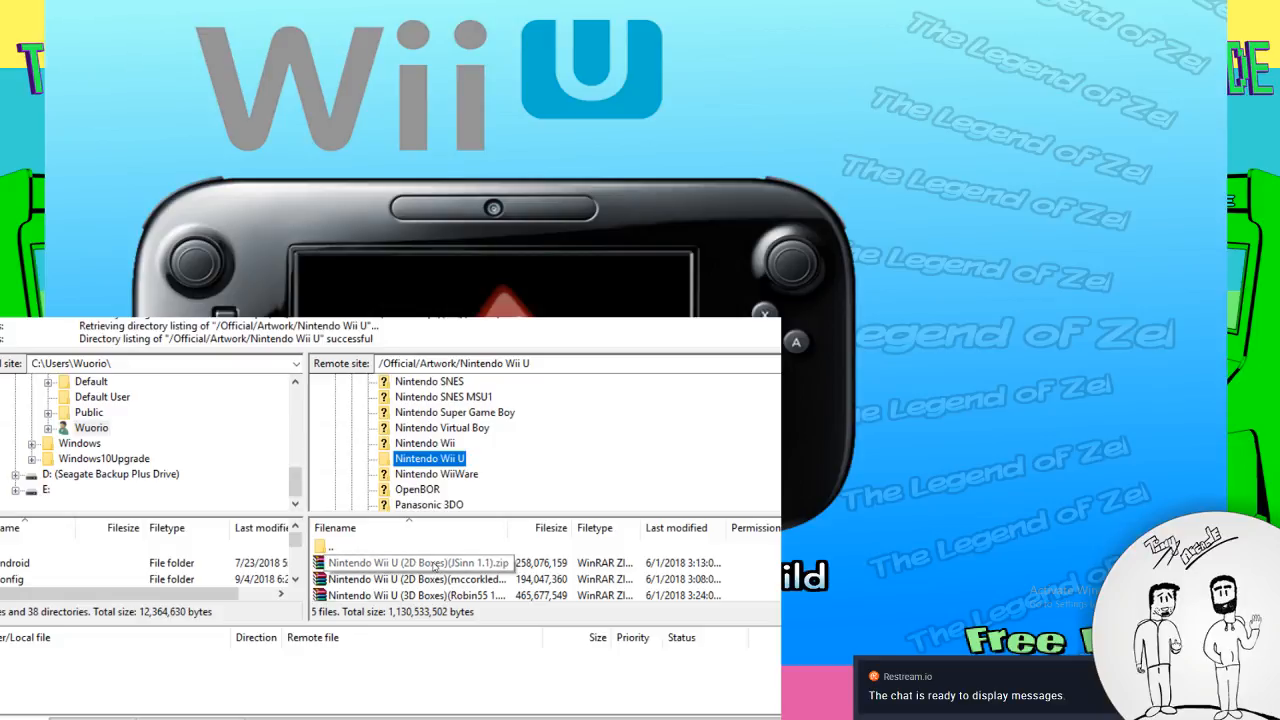
Review the Nintendo Wii U artwork archives and select the 3D Boxes zip
{"action": "scroll", "coordinate": [440, 575], "scroll_direction": "down", "scroll_amount": 2}
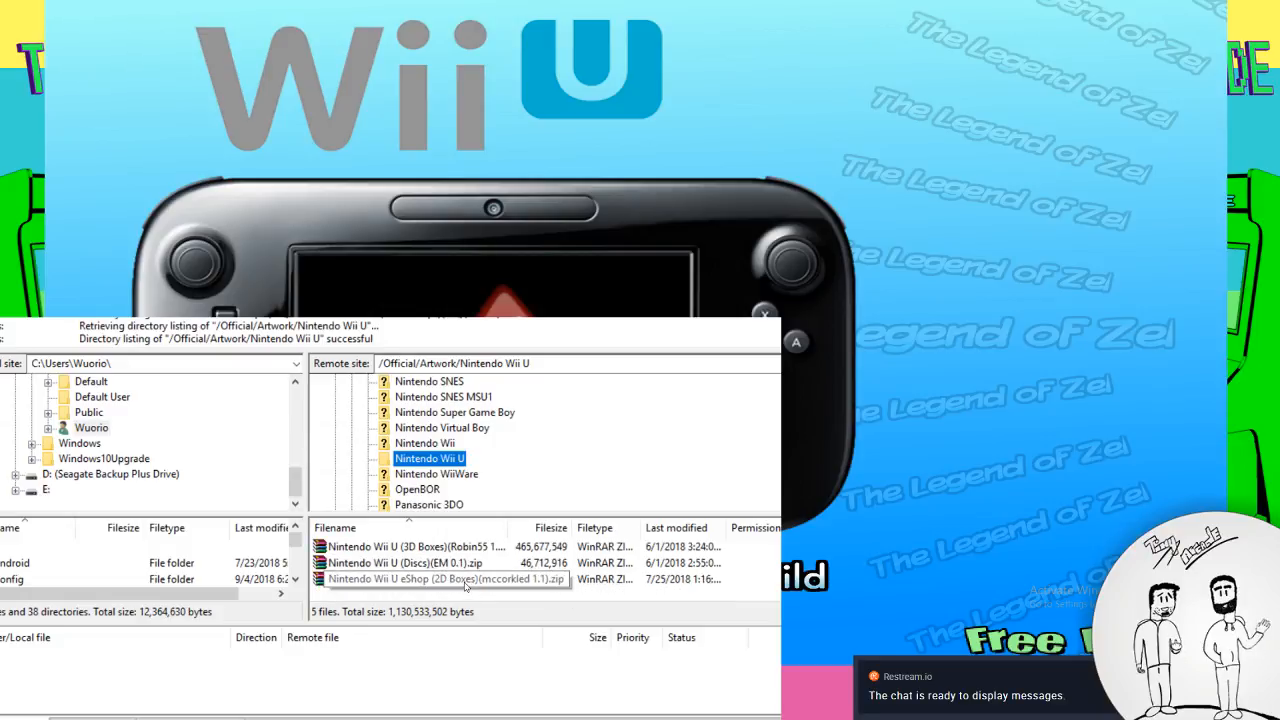
{"action": "left_click", "coordinate": [450, 547]}
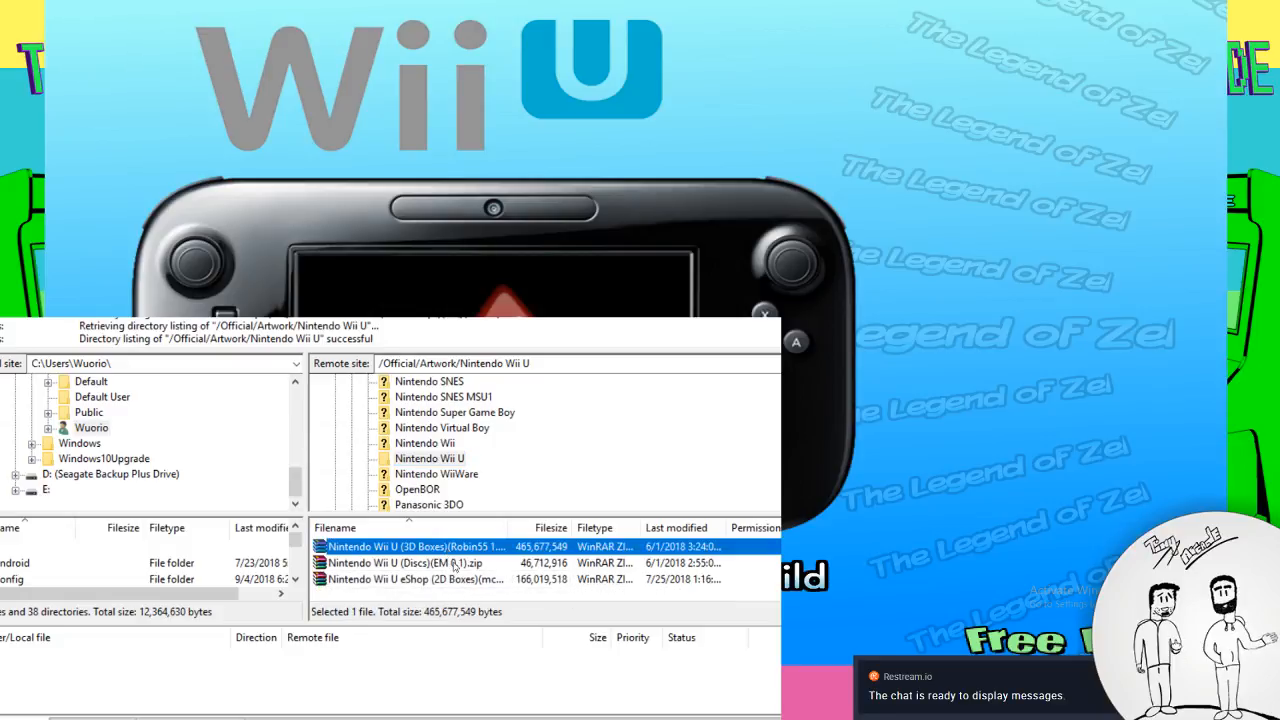
{"action": "scroll", "coordinate": [458, 573], "scroll_direction": "up", "scroll_amount": 2}
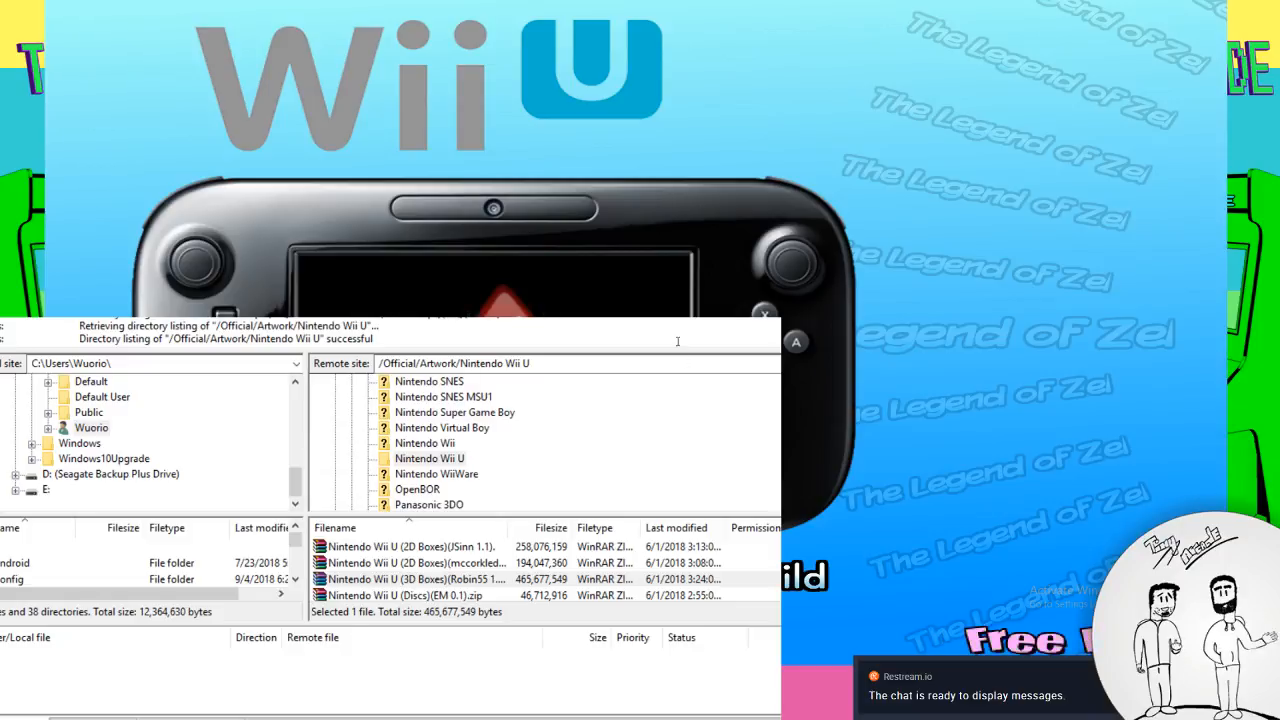
{"action": "scroll", "coordinate": [480, 580], "scroll_direction": "up", "scroll_amount": 1}
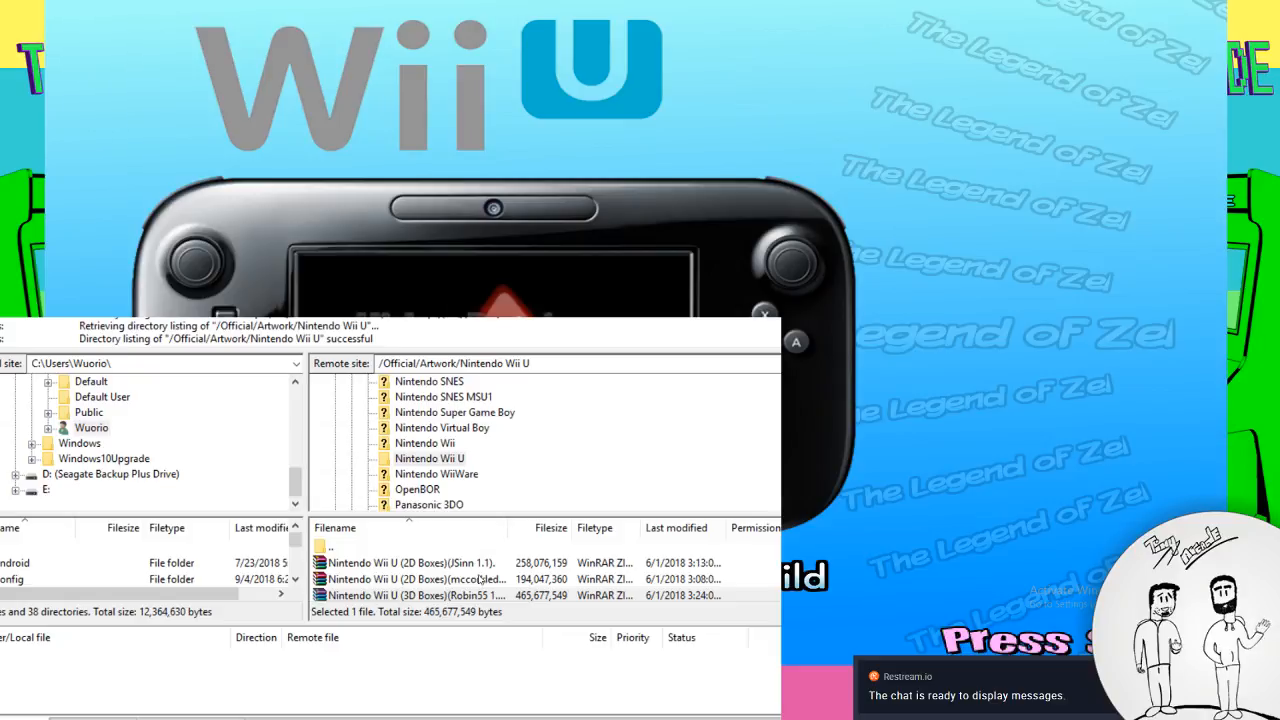
{"action": "scroll", "coordinate": [480, 580], "scroll_direction": "down", "scroll_amount": 1}
Collapse the Artwork directory and expand Video Snaps (HD) again to see its sets
{"action": "scroll", "coordinate": [445, 457], "scroll_direction": "up", "scroll_amount": 15}
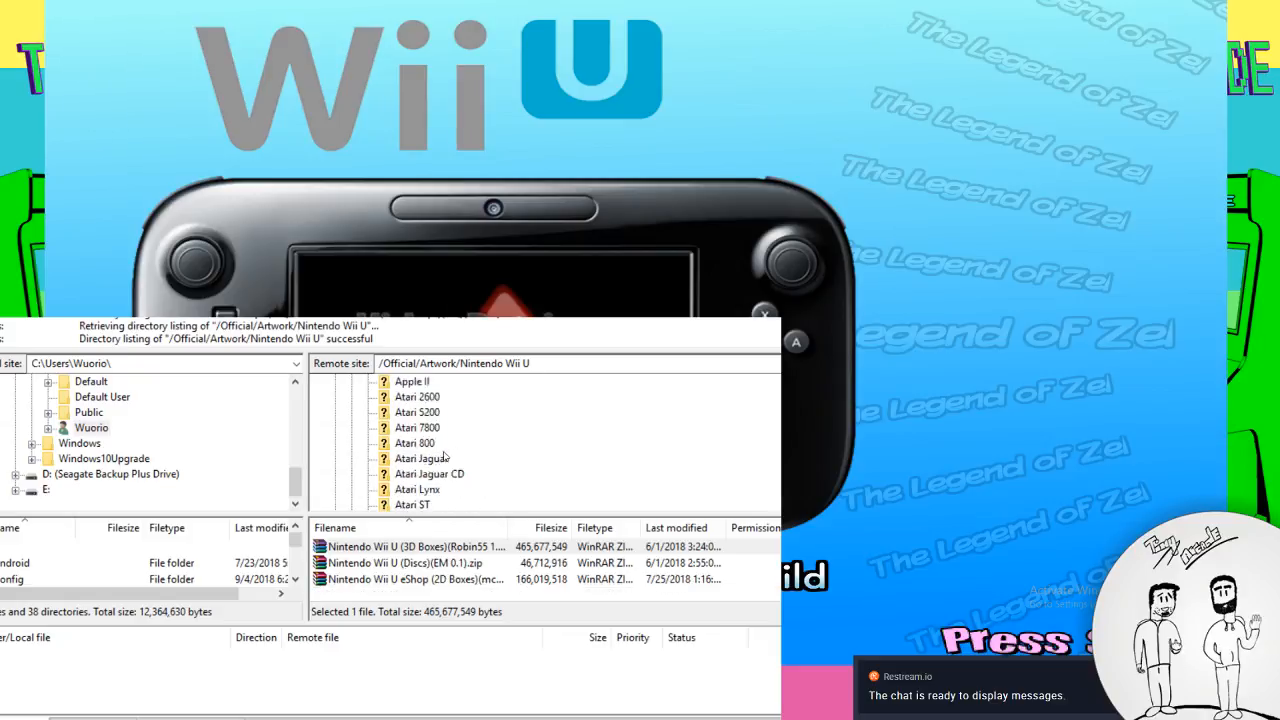
{"action": "scroll", "coordinate": [445, 457], "scroll_direction": "up", "scroll_amount": 3}
{"action": "left_click", "coordinate": [353, 413]}
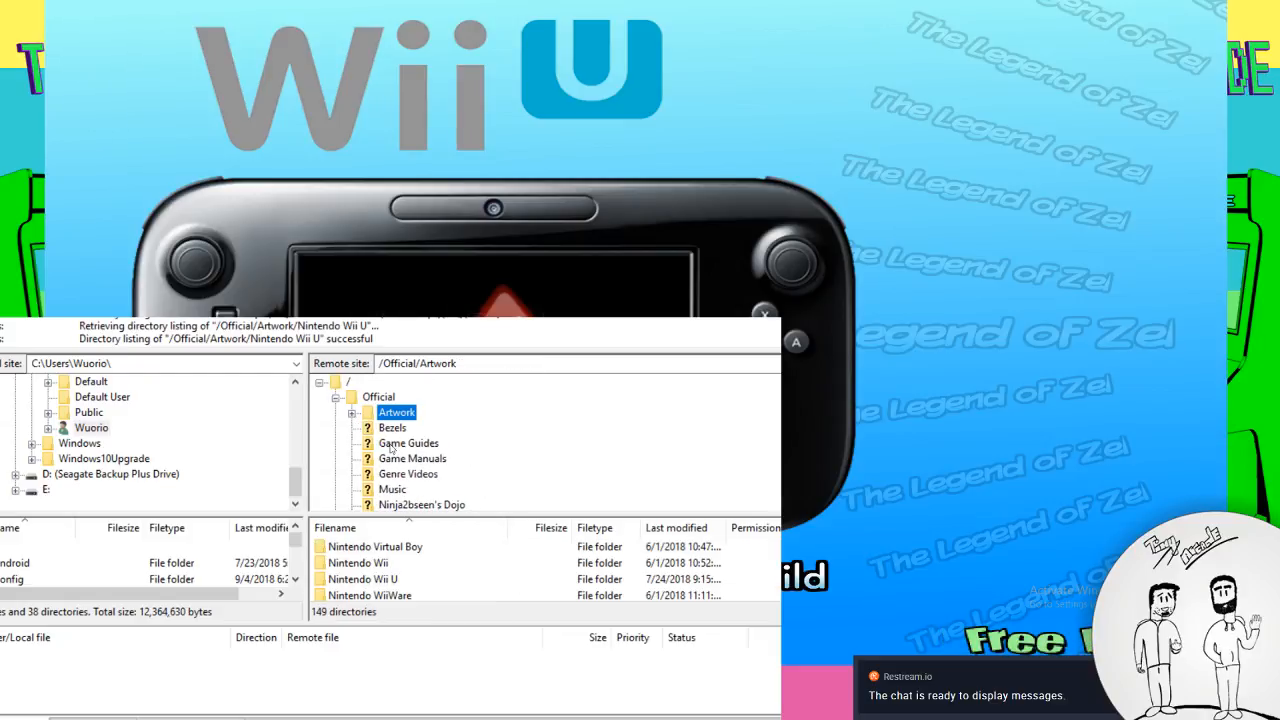
{"action": "scroll", "coordinate": [409, 457], "scroll_direction": "down", "scroll_amount": 1}
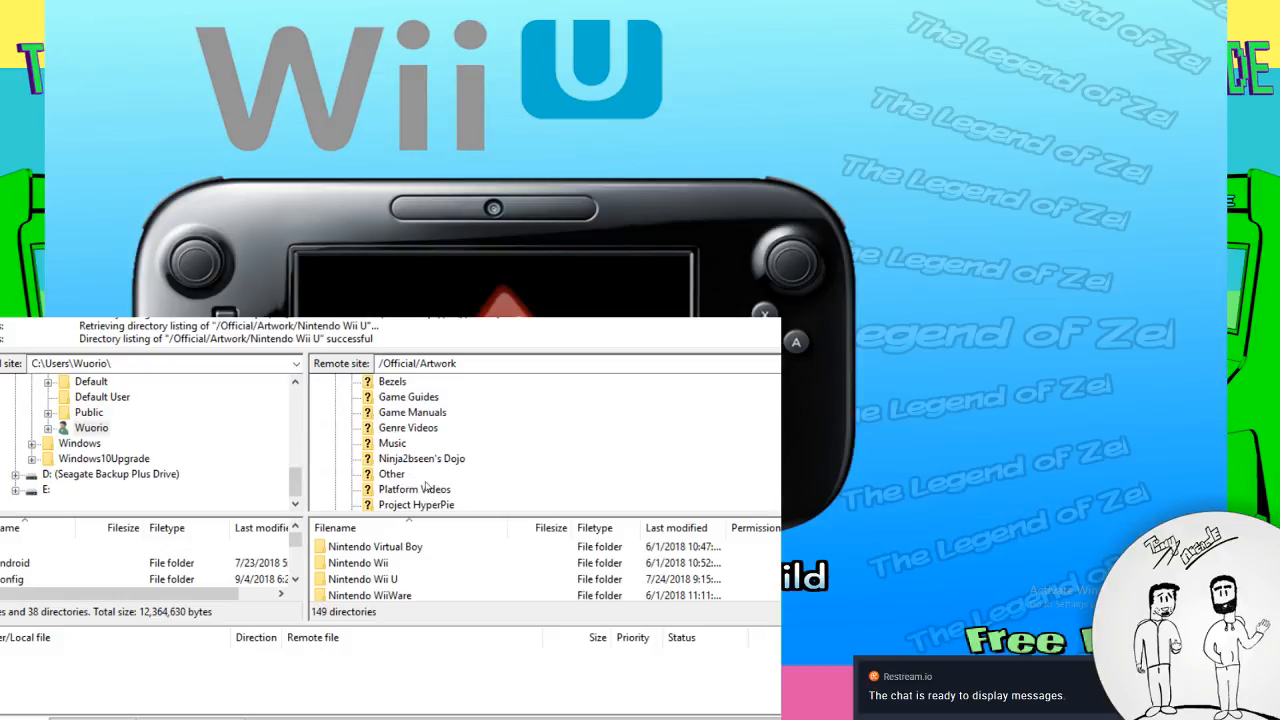
{"action": "scroll", "coordinate": [425, 486], "scroll_direction": "down", "scroll_amount": 1}
{"action": "scroll", "coordinate": [423, 480], "scroll_direction": "down", "scroll_amount": 2}
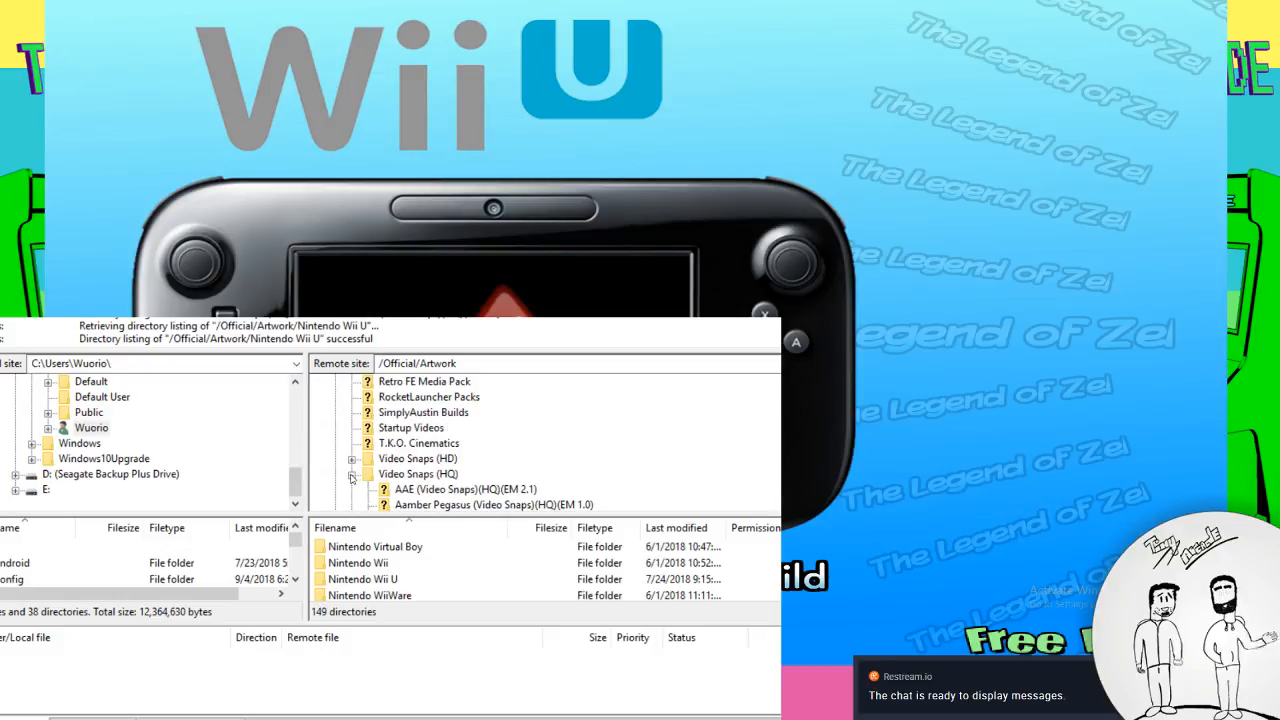
{"action": "left_click", "coordinate": [352, 460]}
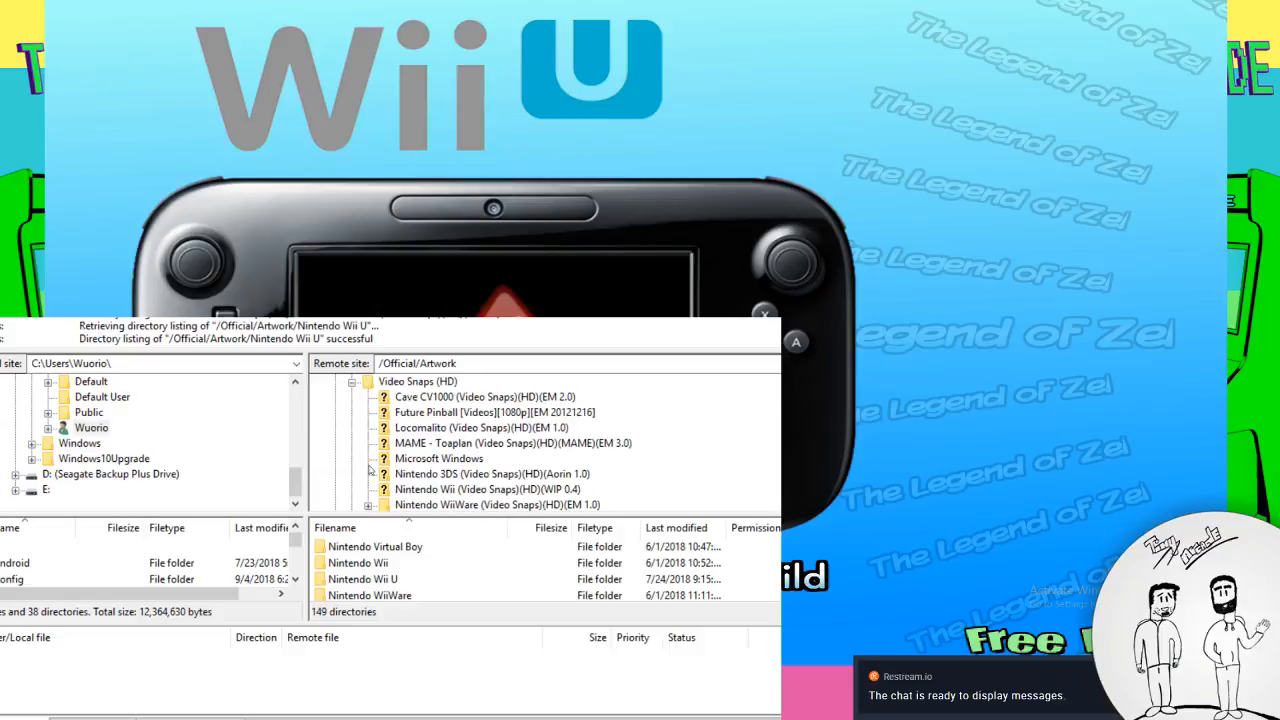
Collapse the Video Snaps (HD) directory in the remote tree and bring the other video directories into reach
{"action": "scroll", "coordinate": [400, 471], "scroll_direction": "down", "scroll_amount": 1}
{"action": "scroll", "coordinate": [400, 471], "scroll_direction": "up", "scroll_amount": 3}
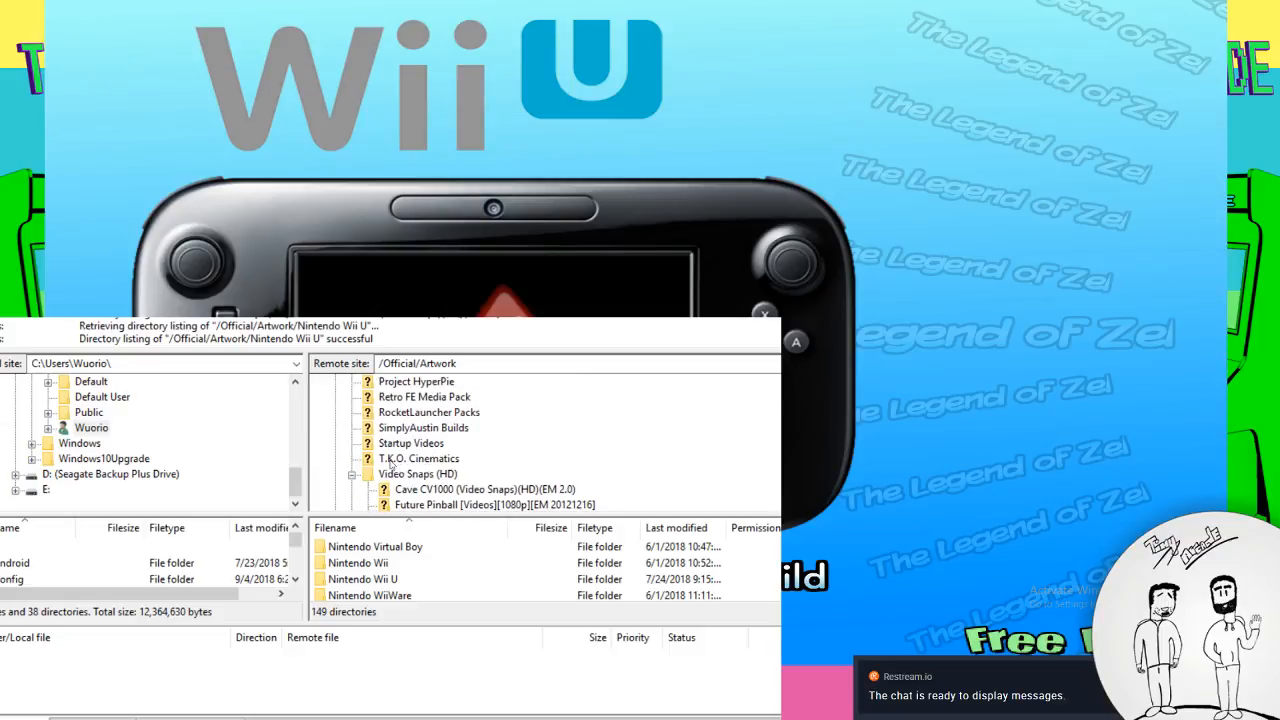
{"action": "left_click", "coordinate": [352, 474]}
{"action": "left_click", "coordinate": [352, 489]}
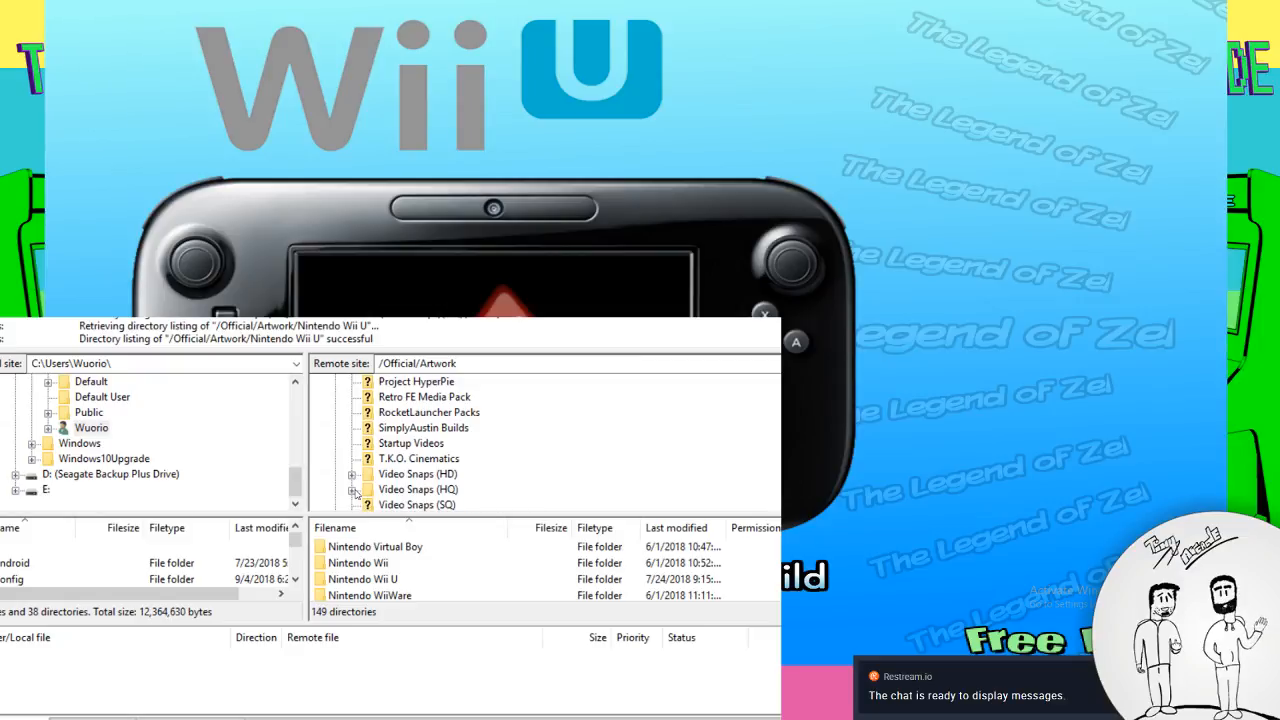
{"action": "scroll", "coordinate": [357, 490], "scroll_direction": "down", "scroll_amount": 1}
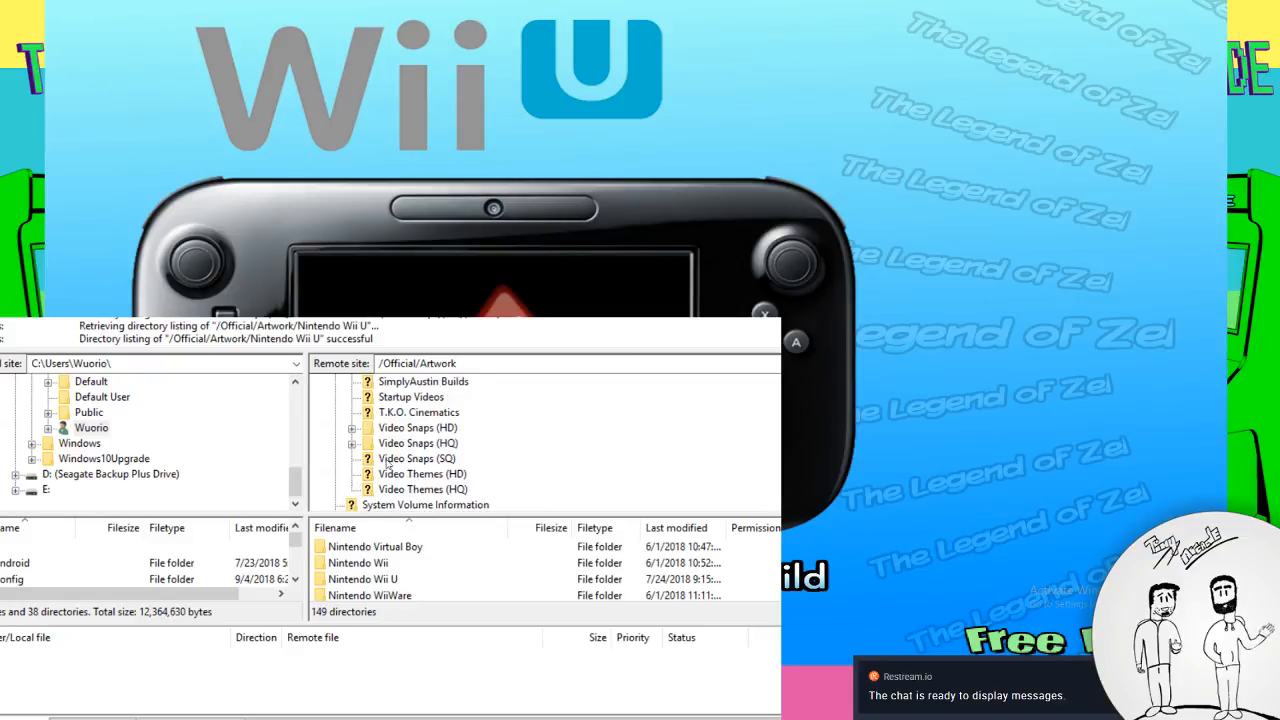
Open the Video Snaps (SQ) directory on the server and list its Nintendo WiiU (Videos Snaps) set
{"action": "left_click", "coordinate": [414, 458]}
{"action": "scroll", "coordinate": [396, 474], "scroll_direction": "down", "scroll_amount": 15}
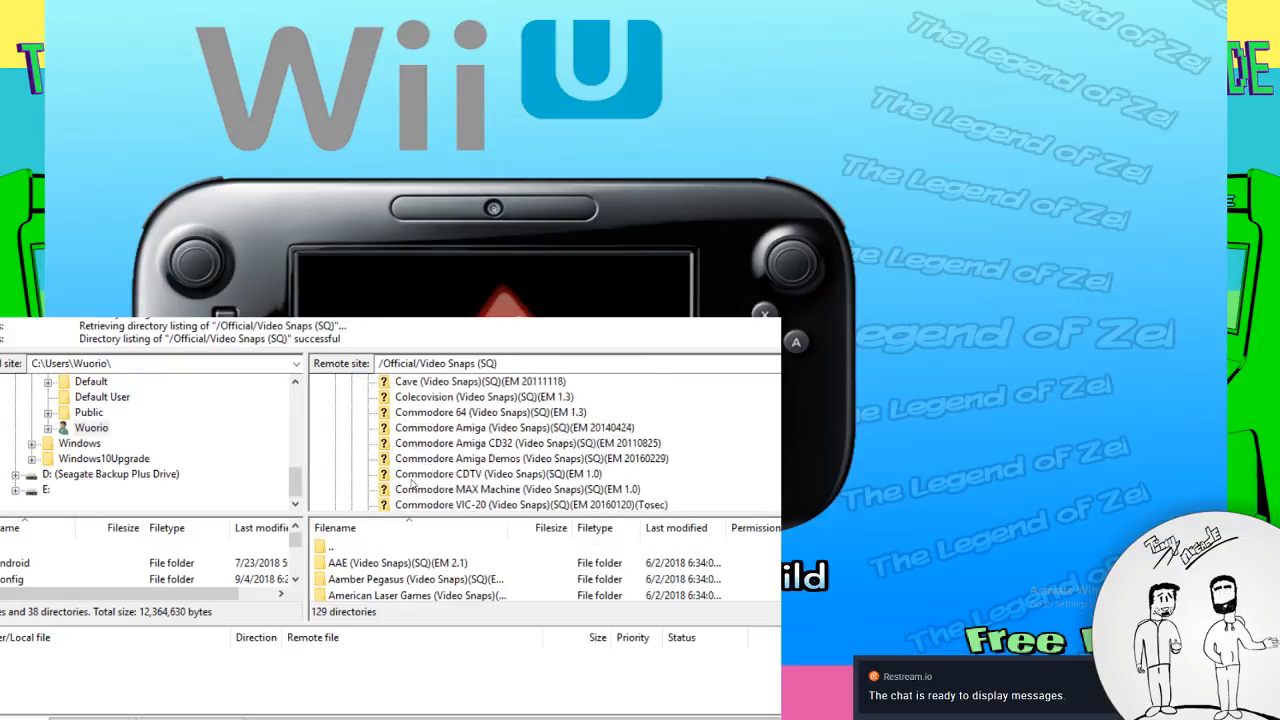
{"action": "scroll", "coordinate": [414, 464], "scroll_direction": "up", "scroll_amount": 7}
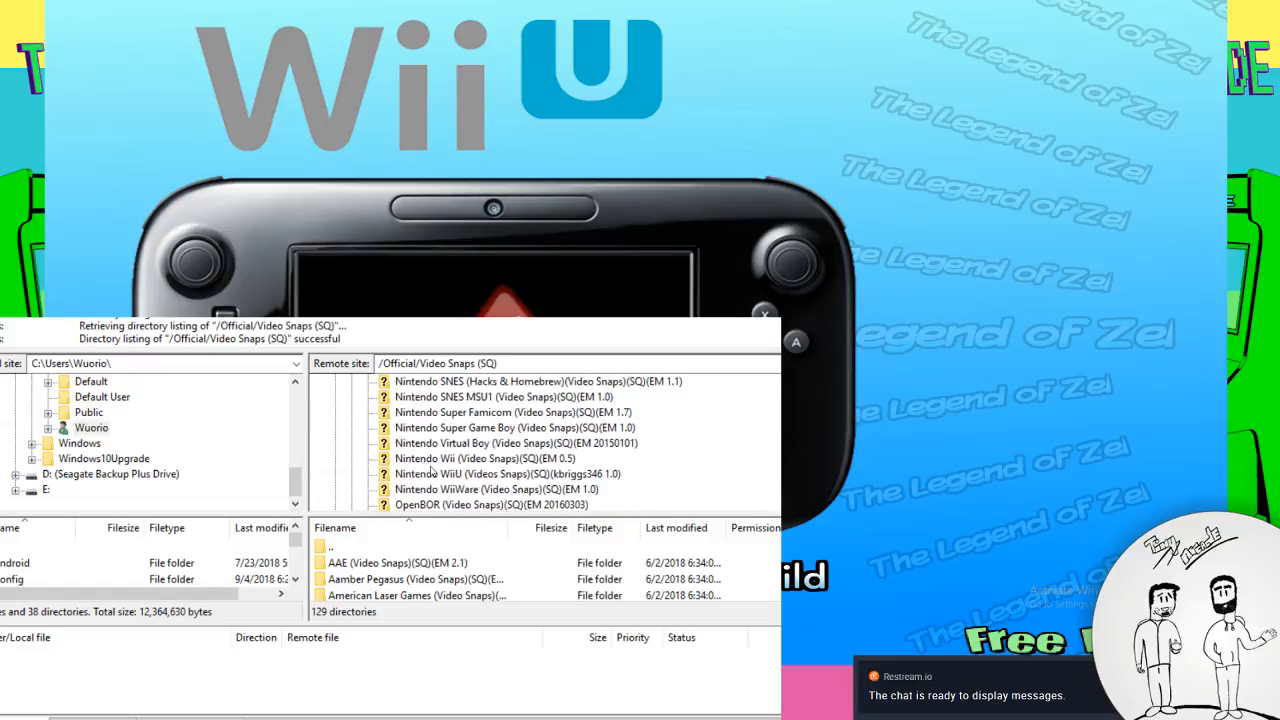
{"action": "scroll", "coordinate": [438, 474], "scroll_direction": "down", "scroll_amount": 3}
{"action": "left_click", "coordinate": [496, 479]}
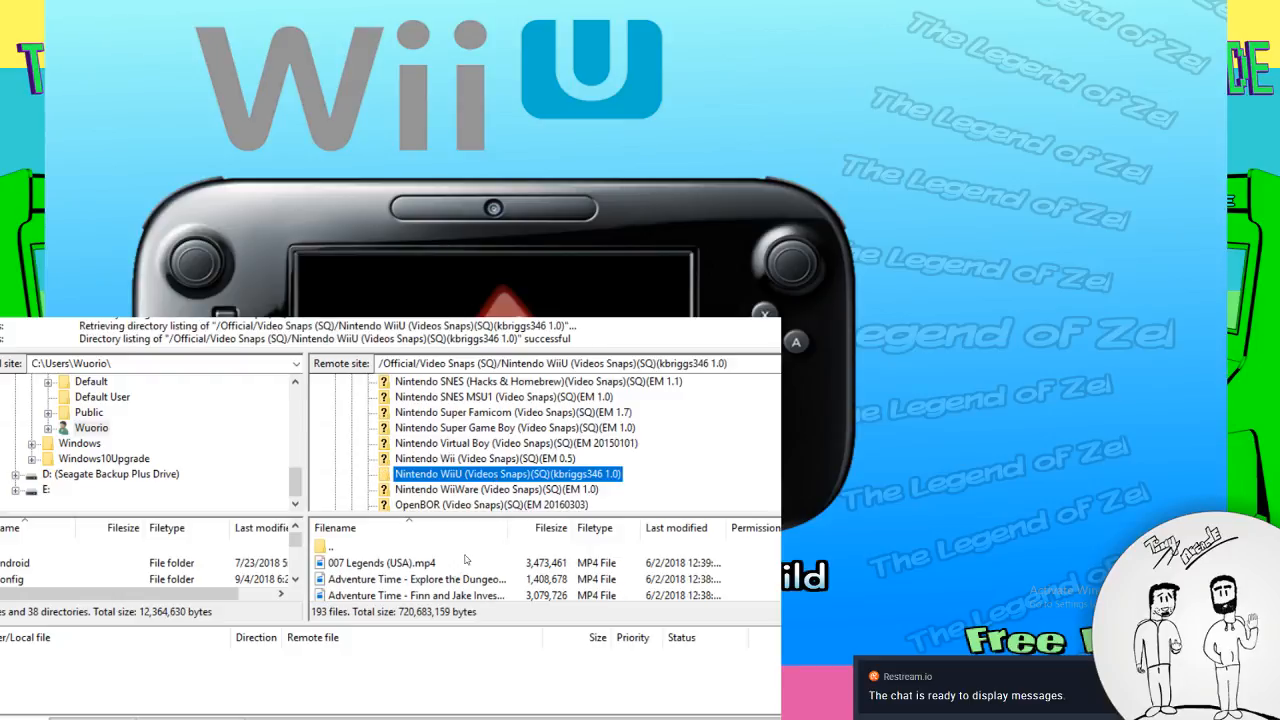
Download Zelda Breath of the Wild (USA).mp4 from the Nintendo WiiU video snaps folder
{"action": "scroll", "coordinate": [437, 577], "scroll_direction": "down", "scroll_amount": 10}
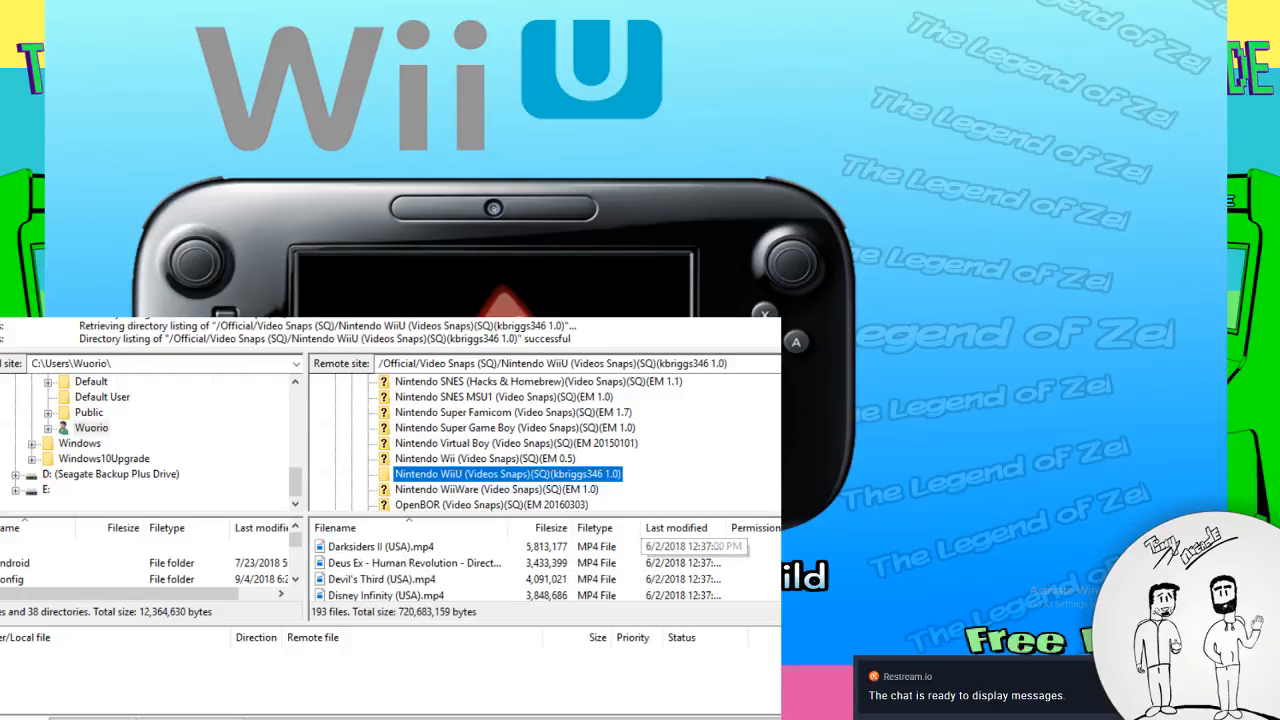
{"action": "scroll", "coordinate": [450, 570], "scroll_direction": "down", "scroll_amount": 20}
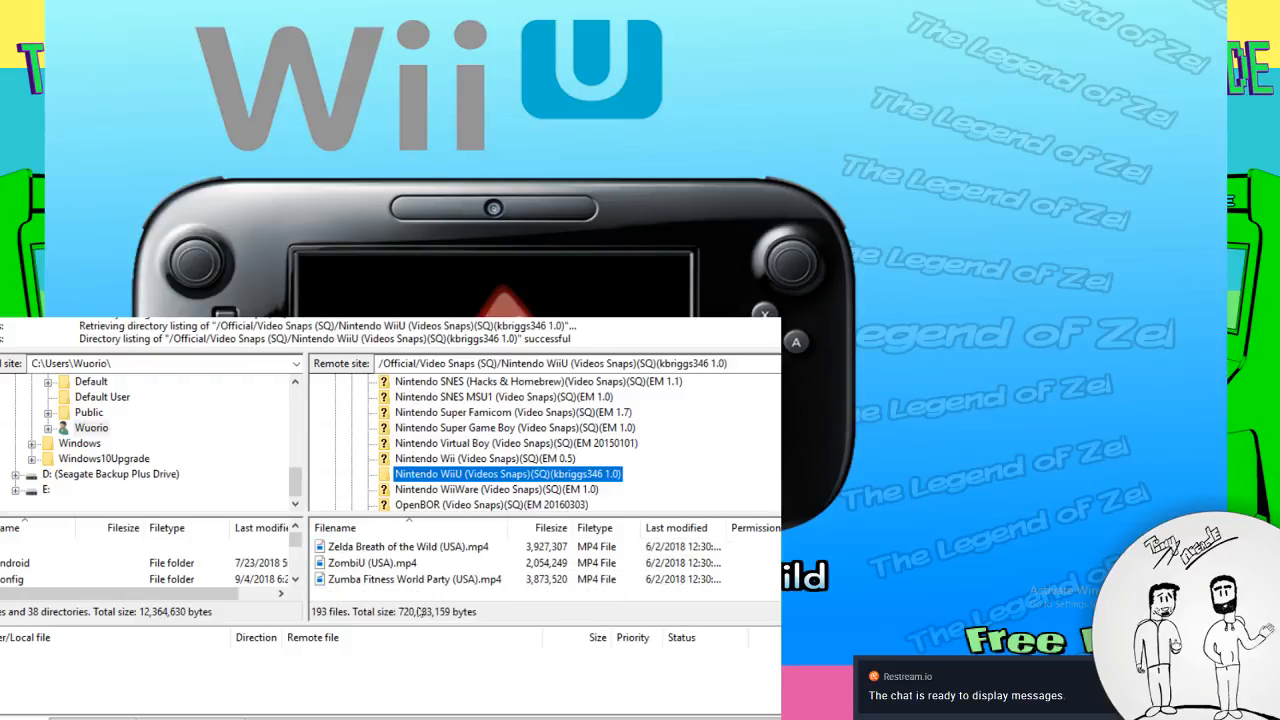
{"action": "left_click", "coordinate": [412, 549]}
{"action": "right_click", "coordinate": [412, 549]}
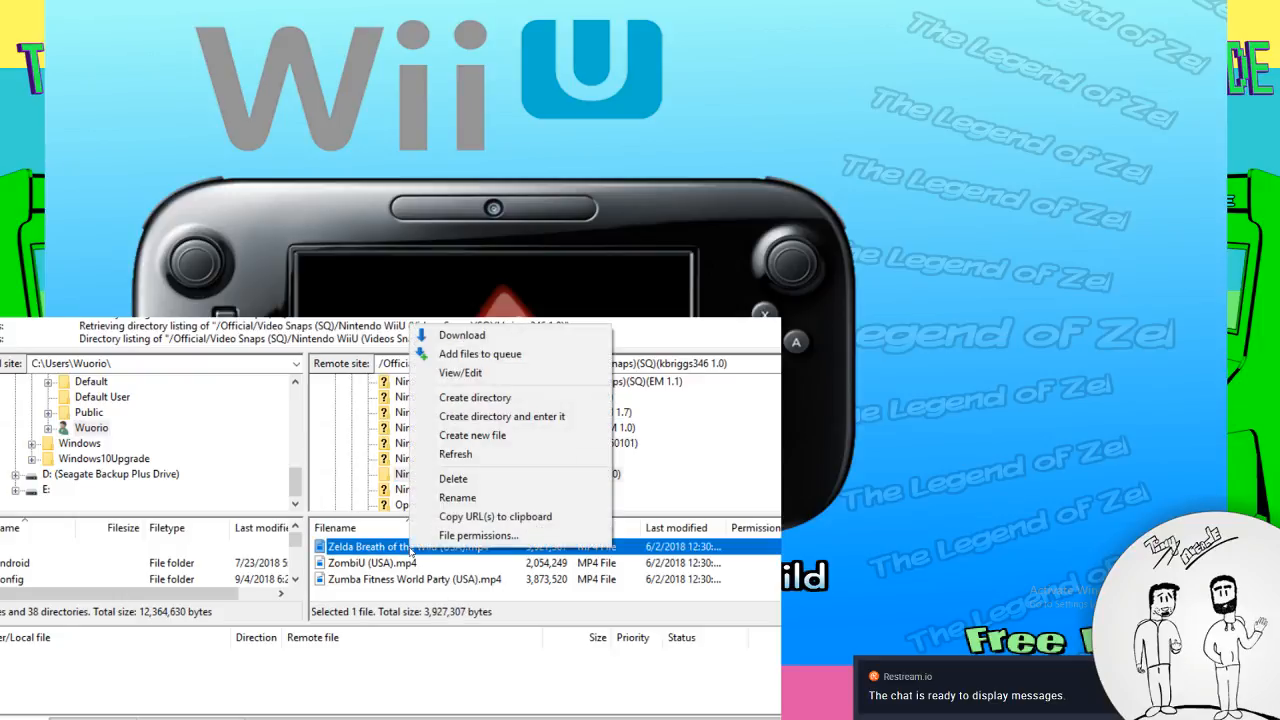
{"action": "left_click", "coordinate": [462, 335]}
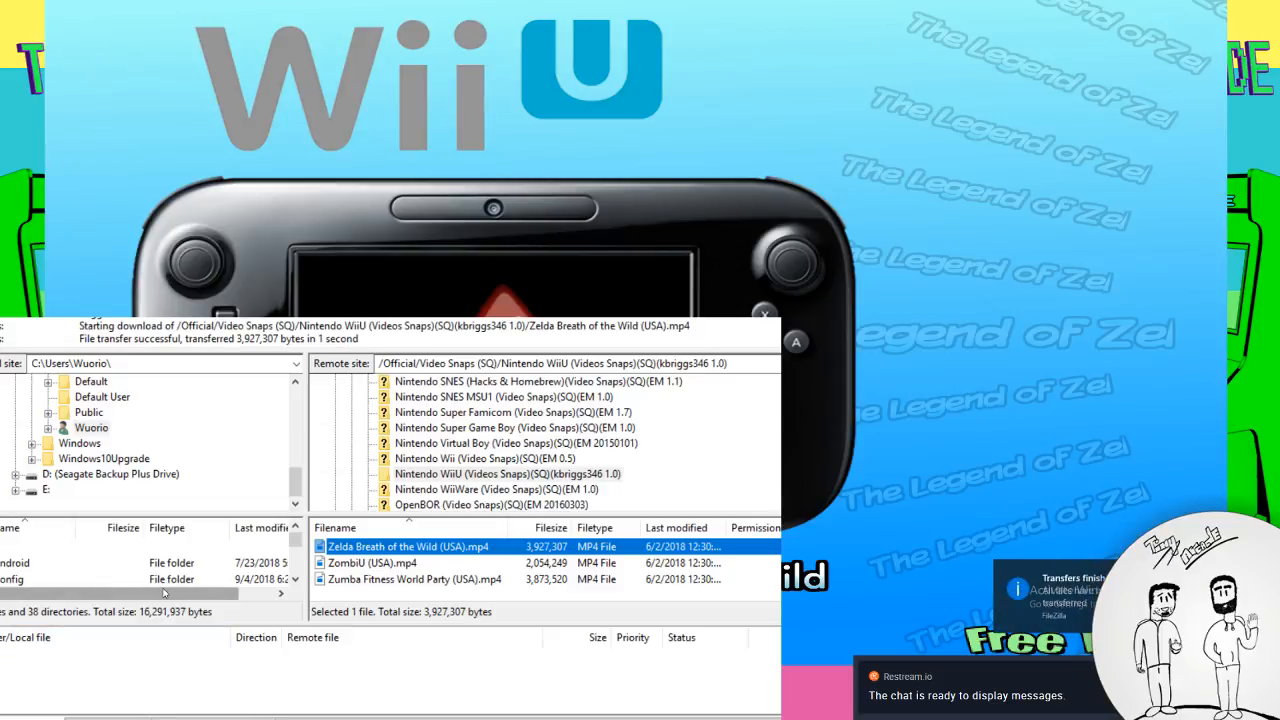
Locate the downloaded Zelda Breath of the Wild video in the local file list and check its available actions
{"action": "scroll", "coordinate": [112, 579], "scroll_direction": "down", "scroll_amount": 5}
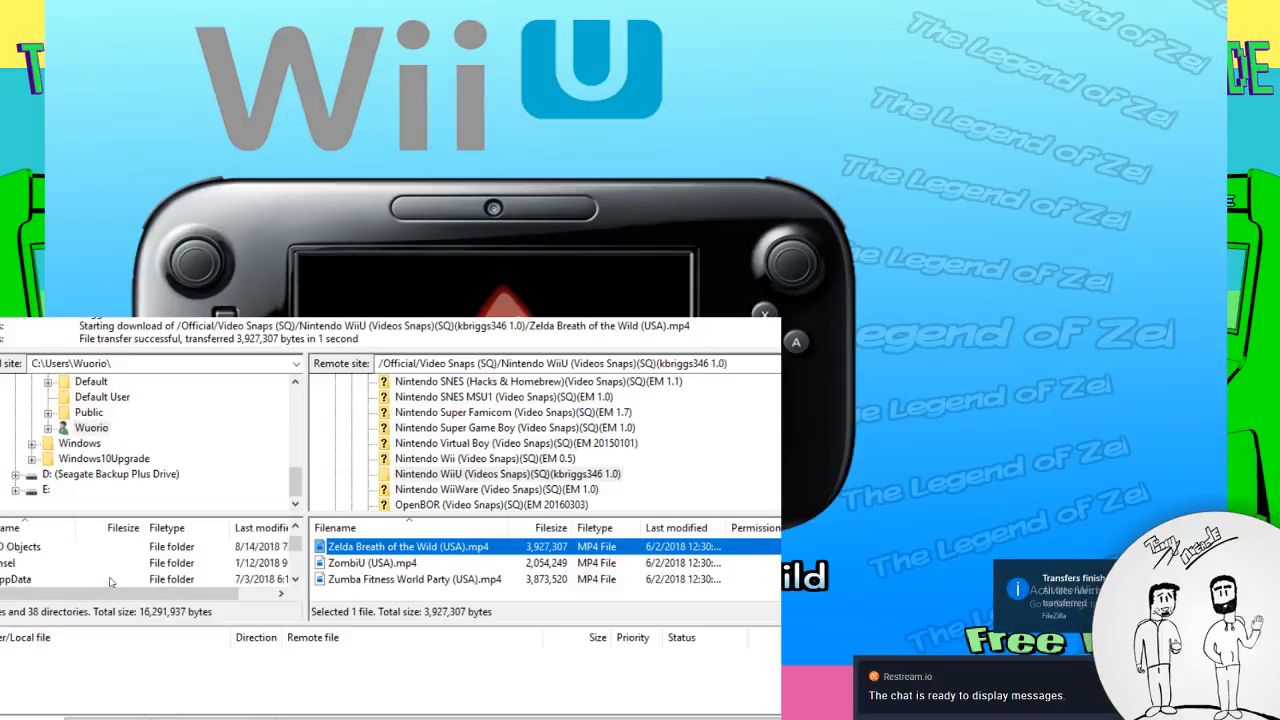
{"action": "scroll", "coordinate": [112, 579], "scroll_direction": "up", "scroll_amount": 3}
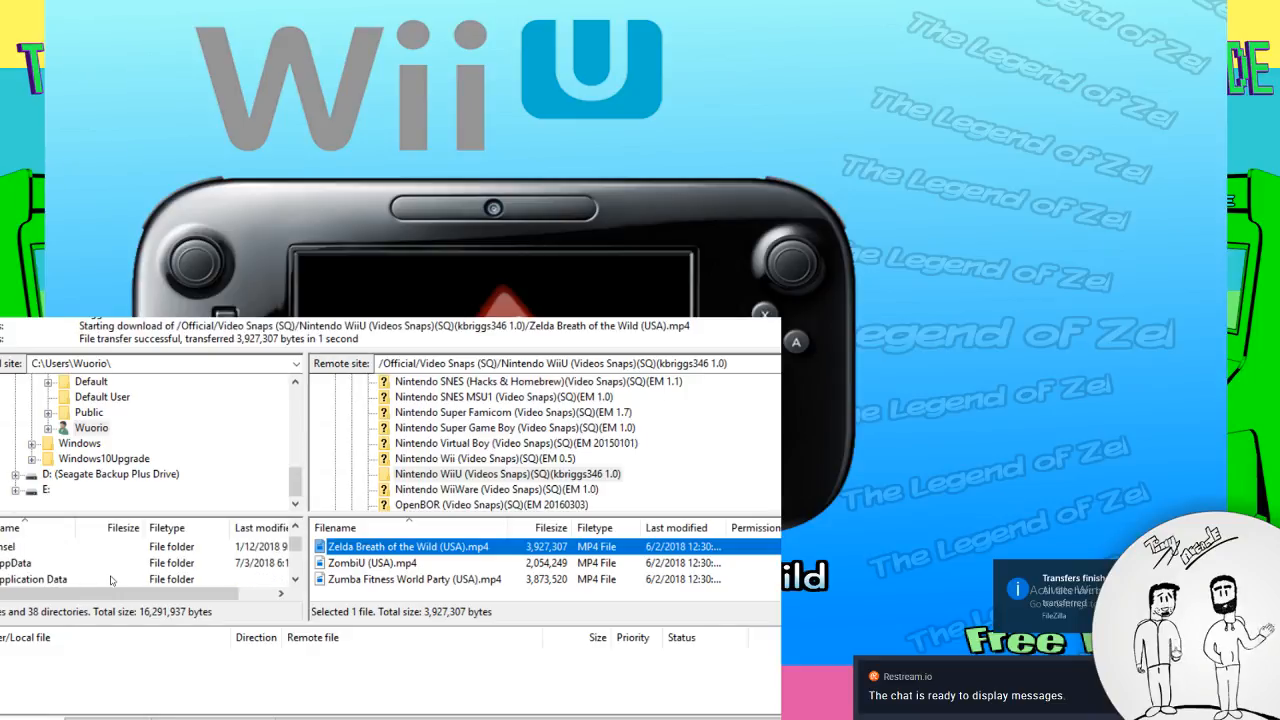
{"action": "scroll", "coordinate": [250, 578], "scroll_direction": "down", "scroll_amount": 10}
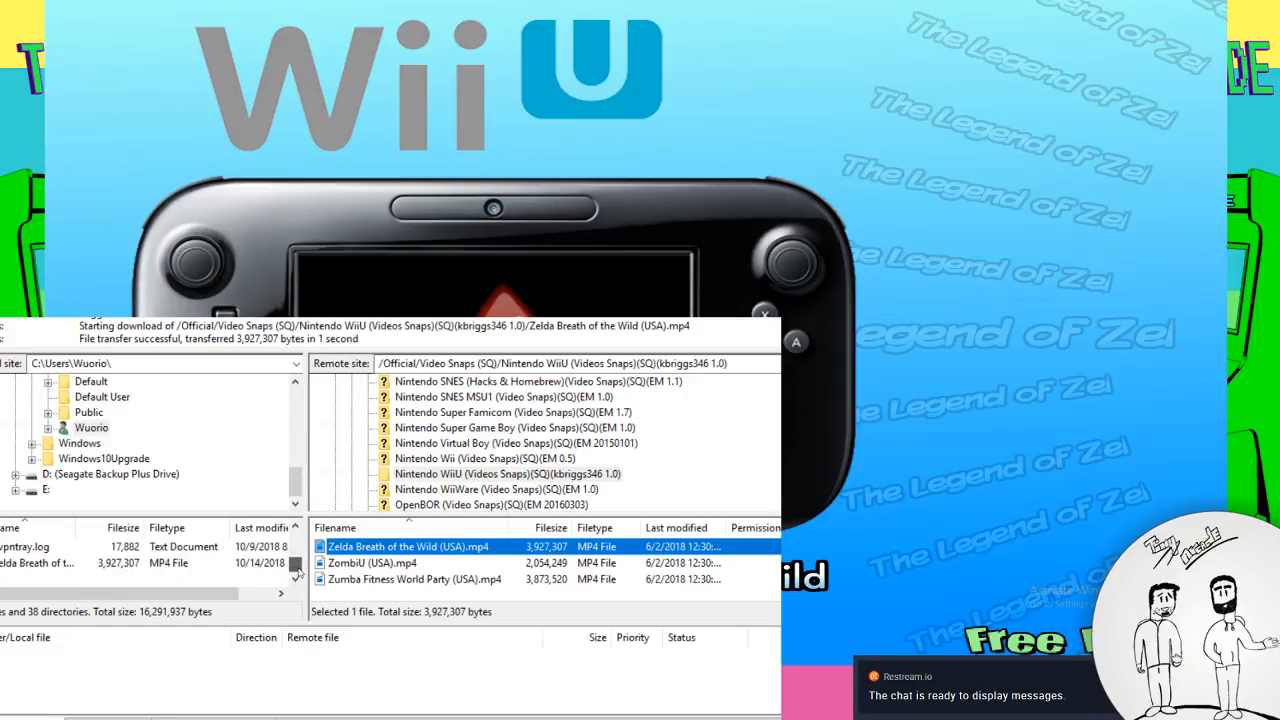
{"action": "left_click", "coordinate": [55, 564]}
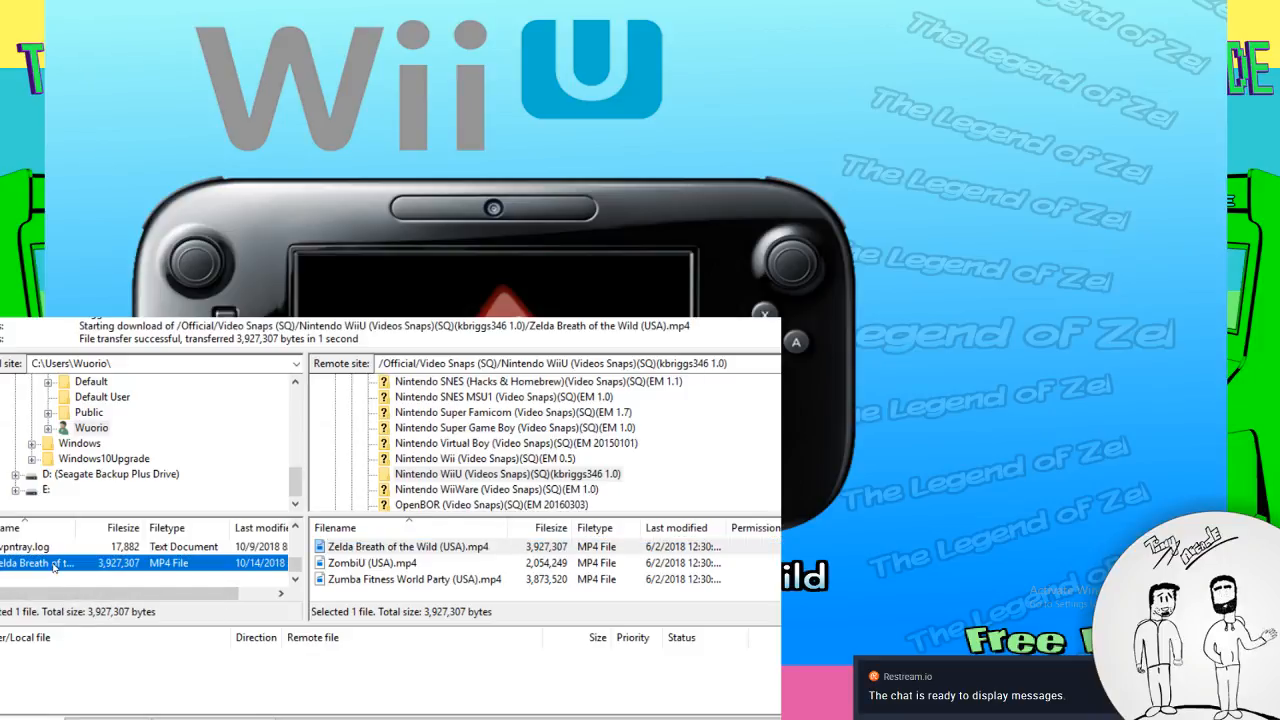
{"action": "right_click", "coordinate": [55, 564]}
{"action": "left_click", "coordinate": [10, 572]}
{"action": "scroll", "coordinate": [116, 579], "scroll_direction": "up", "scroll_amount": 6}
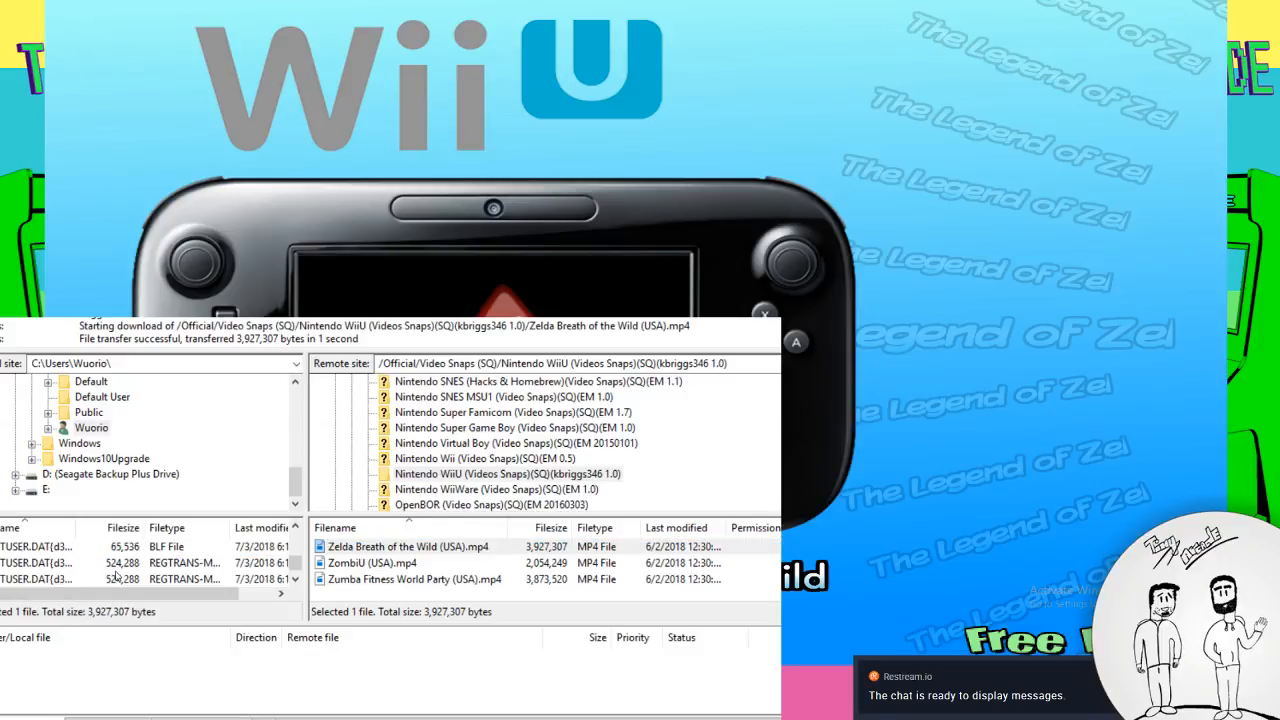
{"action": "scroll", "coordinate": [116, 579], "scroll_direction": "up", "scroll_amount": 3}
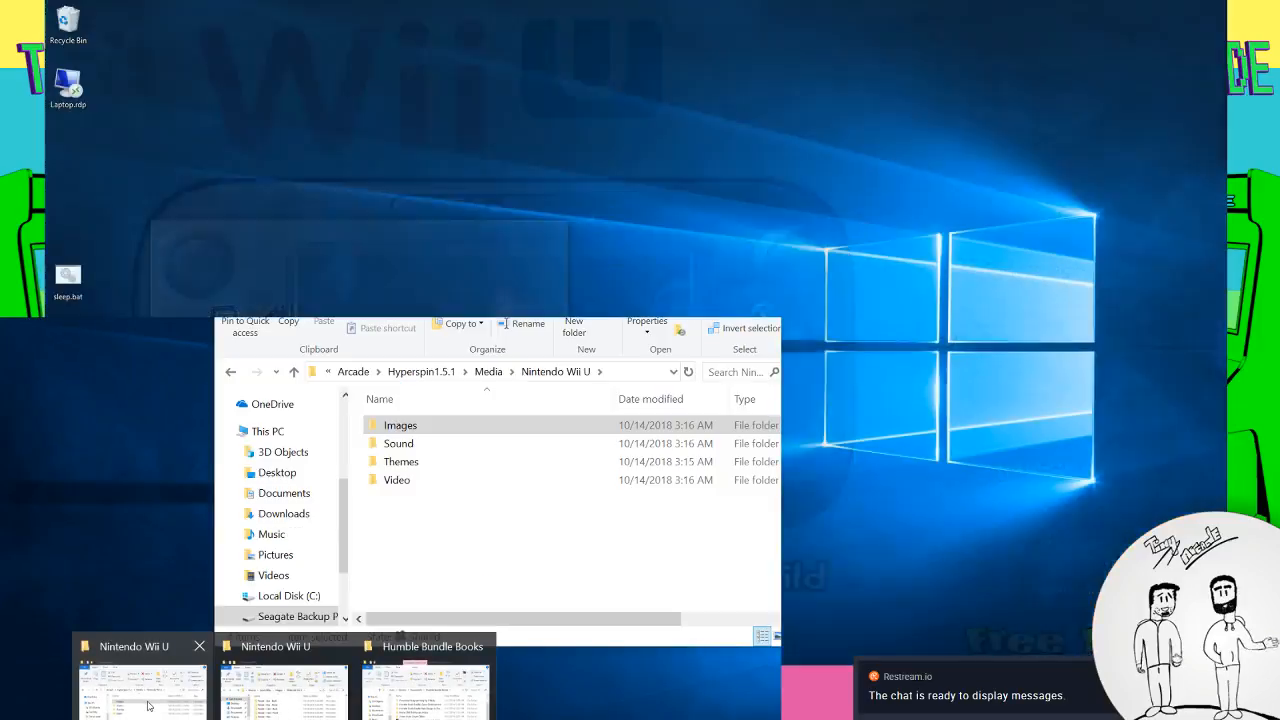
Switch to File Explorer, bring up both Nintendo Wii U folder windows and change one to Local Disk (C:)
{"action": "left_click", "coordinate": [157, 691]}
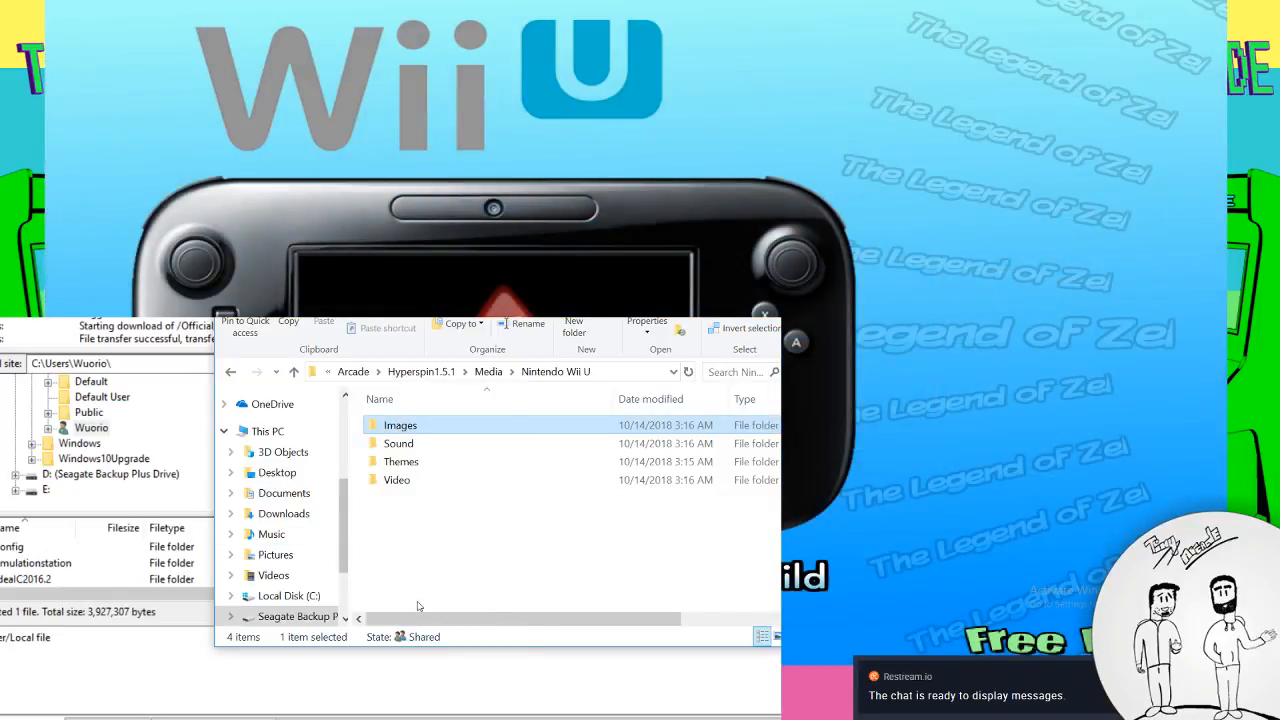
{"action": "mouse_move", "coordinate": [290, 718]}
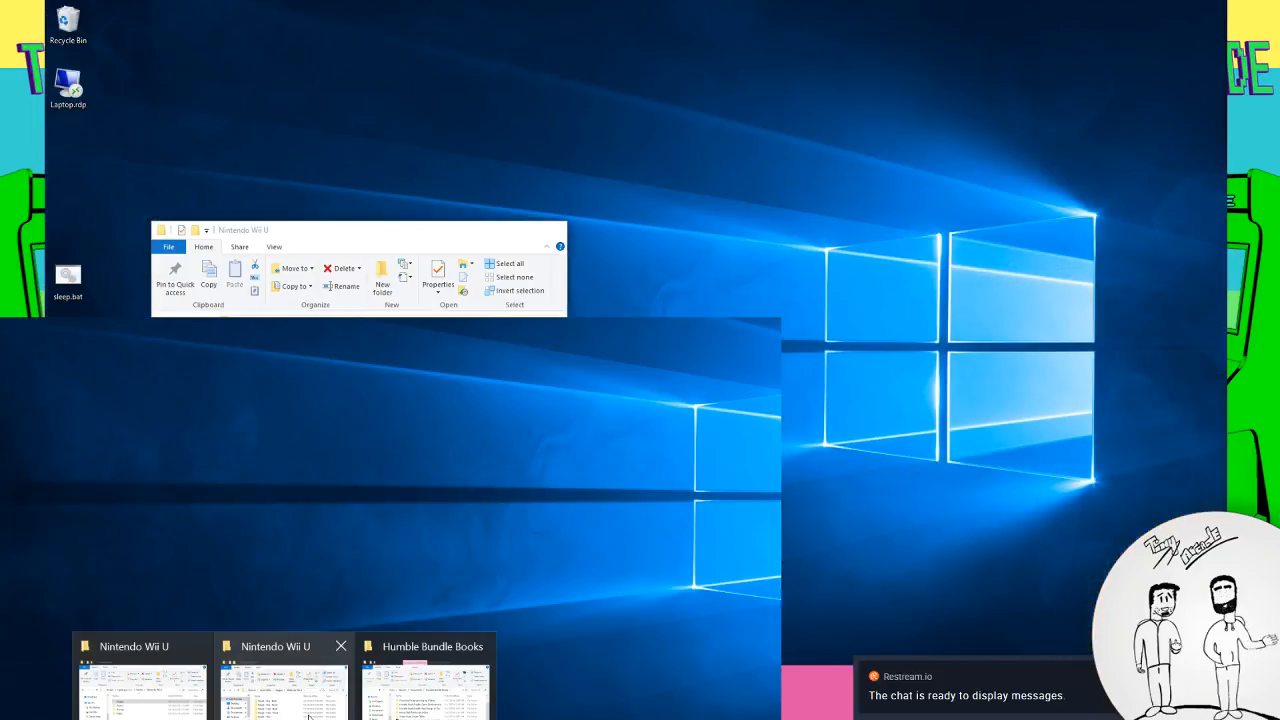
{"action": "left_click", "coordinate": [307, 716]}
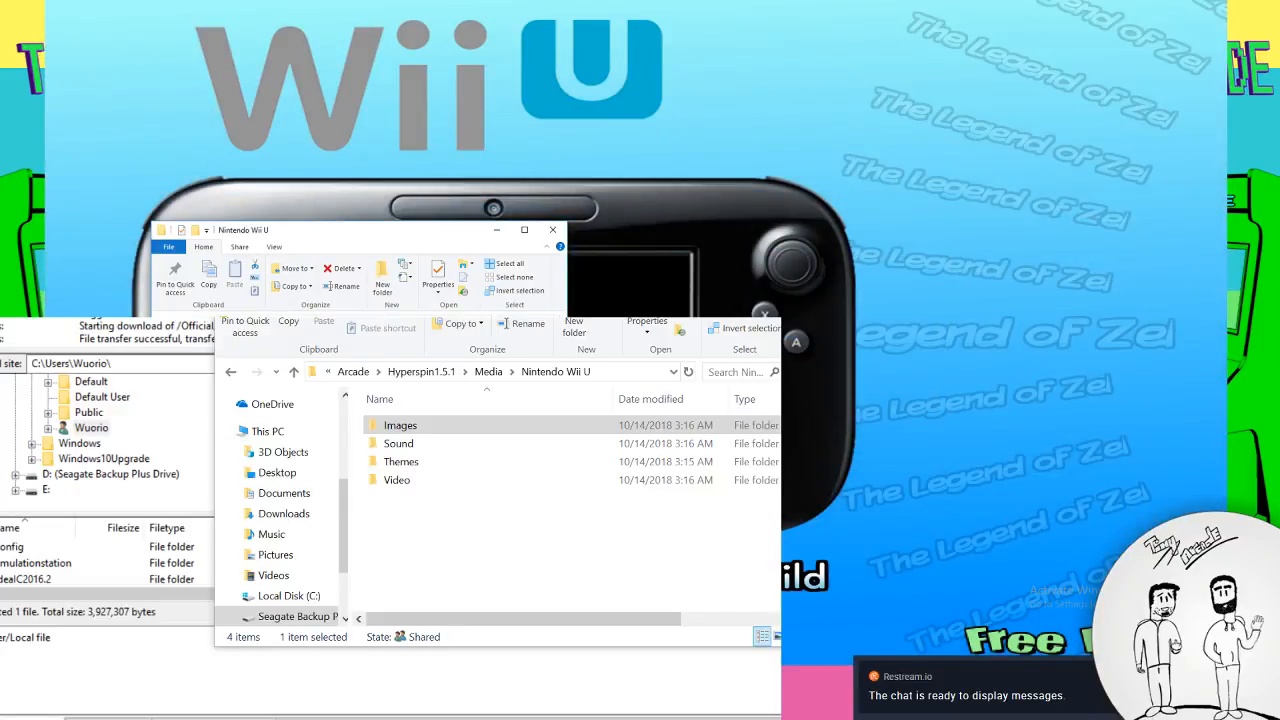
{"action": "left_click", "coordinate": [206, 488]}
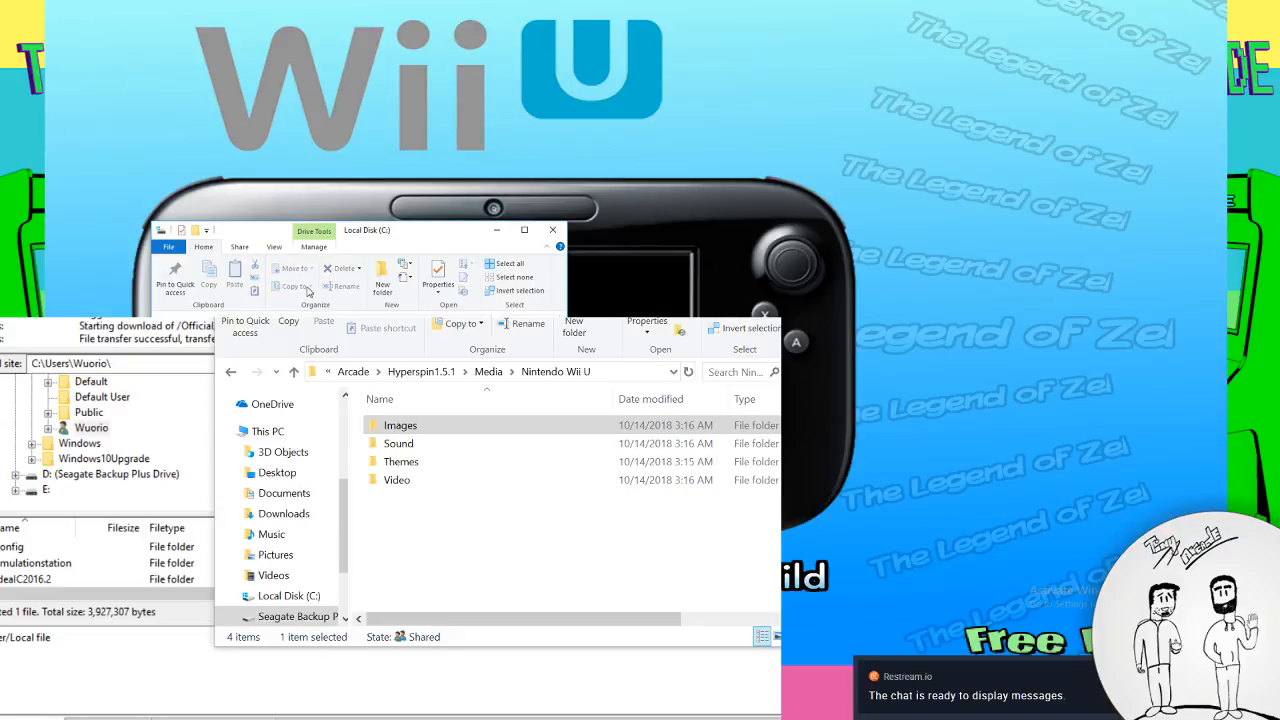
{"action": "left_click_drag", "start_coordinate": [372, 238], "coordinate": [966, 136]}
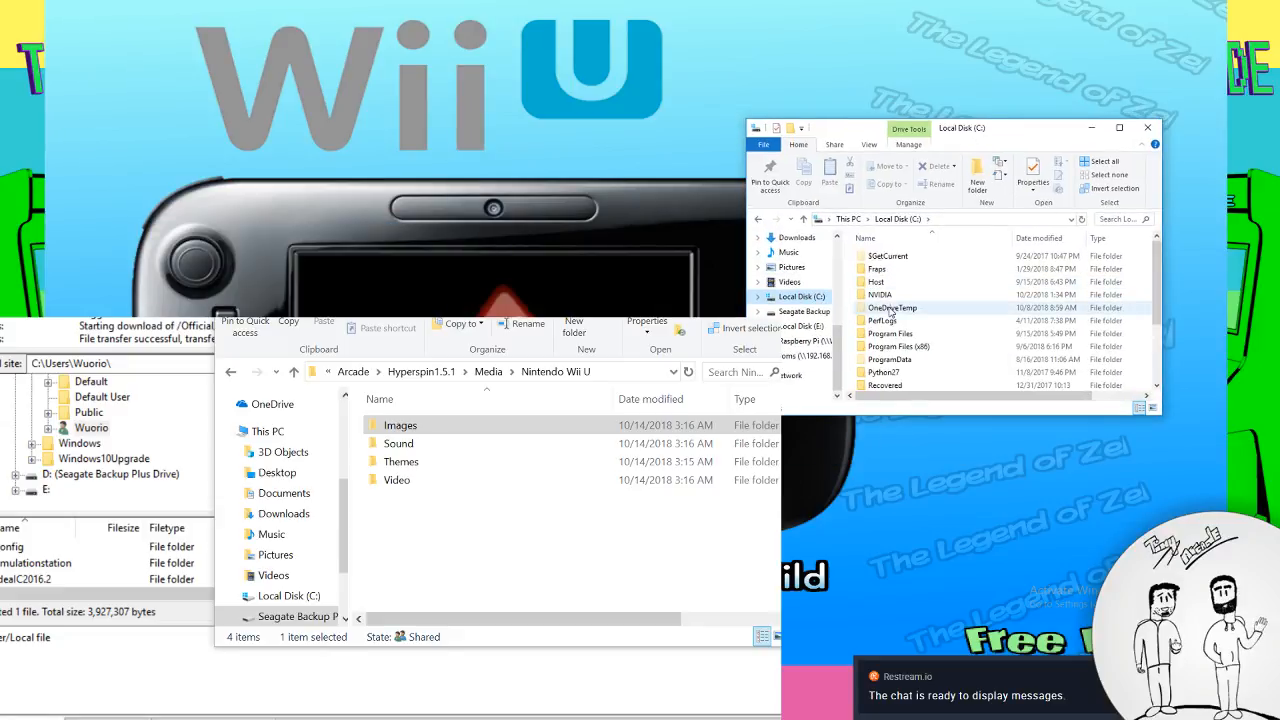
{"action": "scroll", "coordinate": [880, 370], "scroll_direction": "down", "scroll_amount": 3}
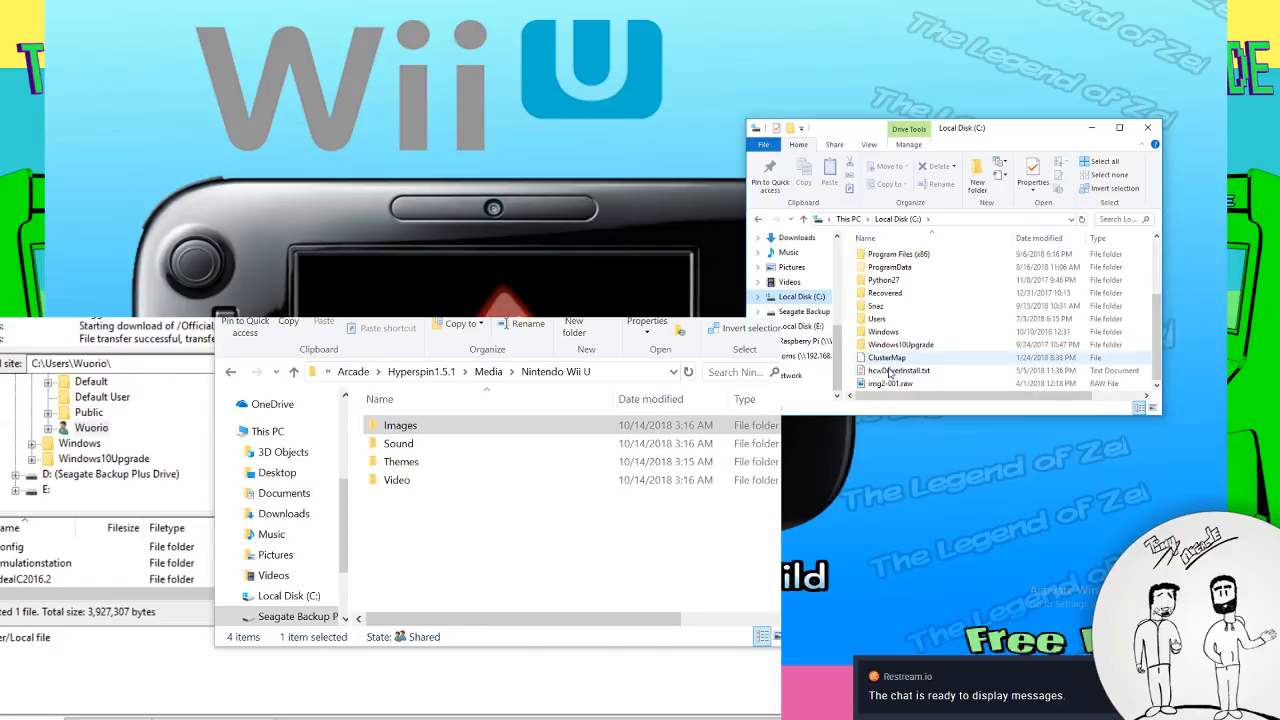
Check the local download path in FileZilla, open that user profile folder in File Explorer and cut Zelda Breath of the Wild (USA).mp4
{"action": "left_click", "coordinate": [167, 682]}
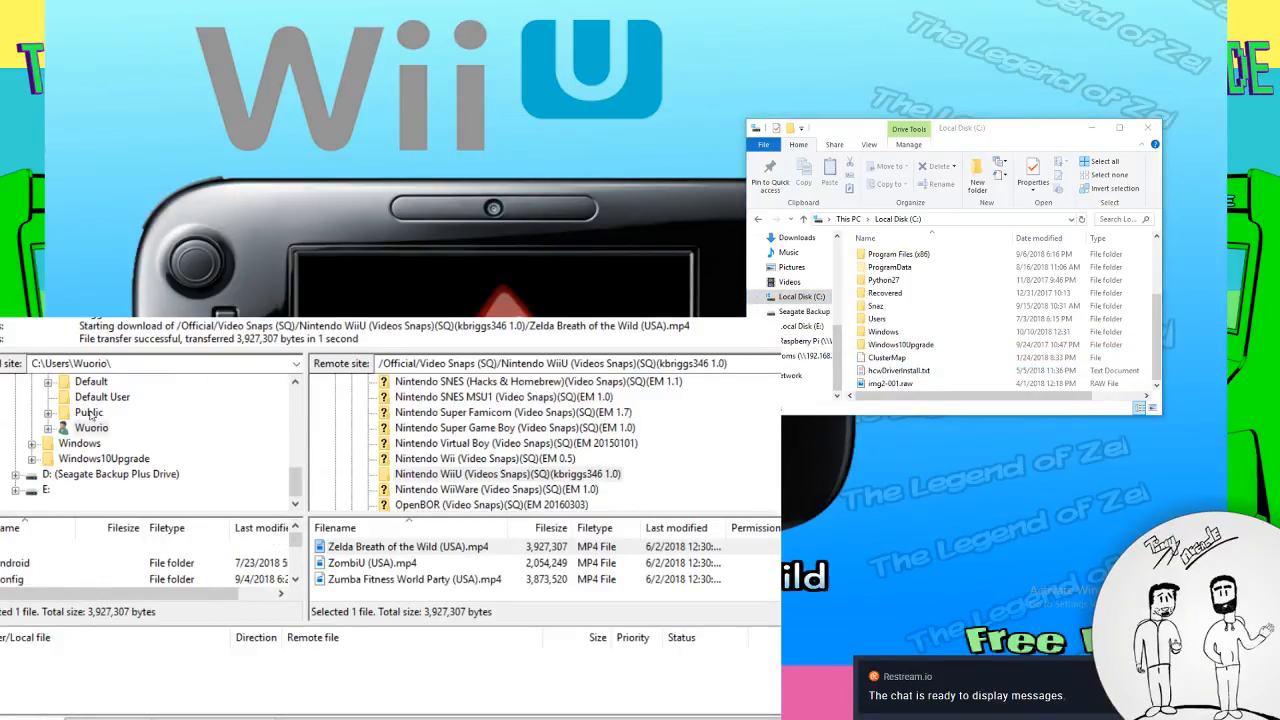
{"action": "left_click", "coordinate": [896, 219]}
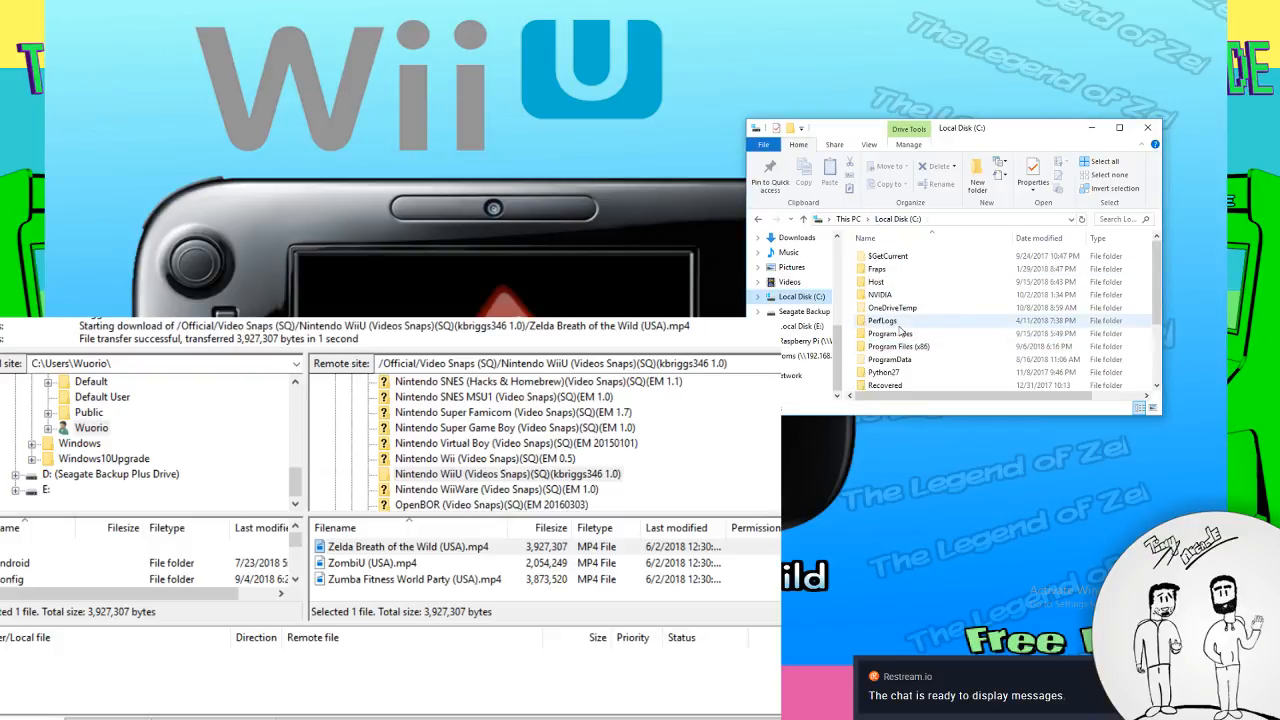
{"action": "scroll", "coordinate": [900, 335], "scroll_direction": "down", "scroll_amount": 3}
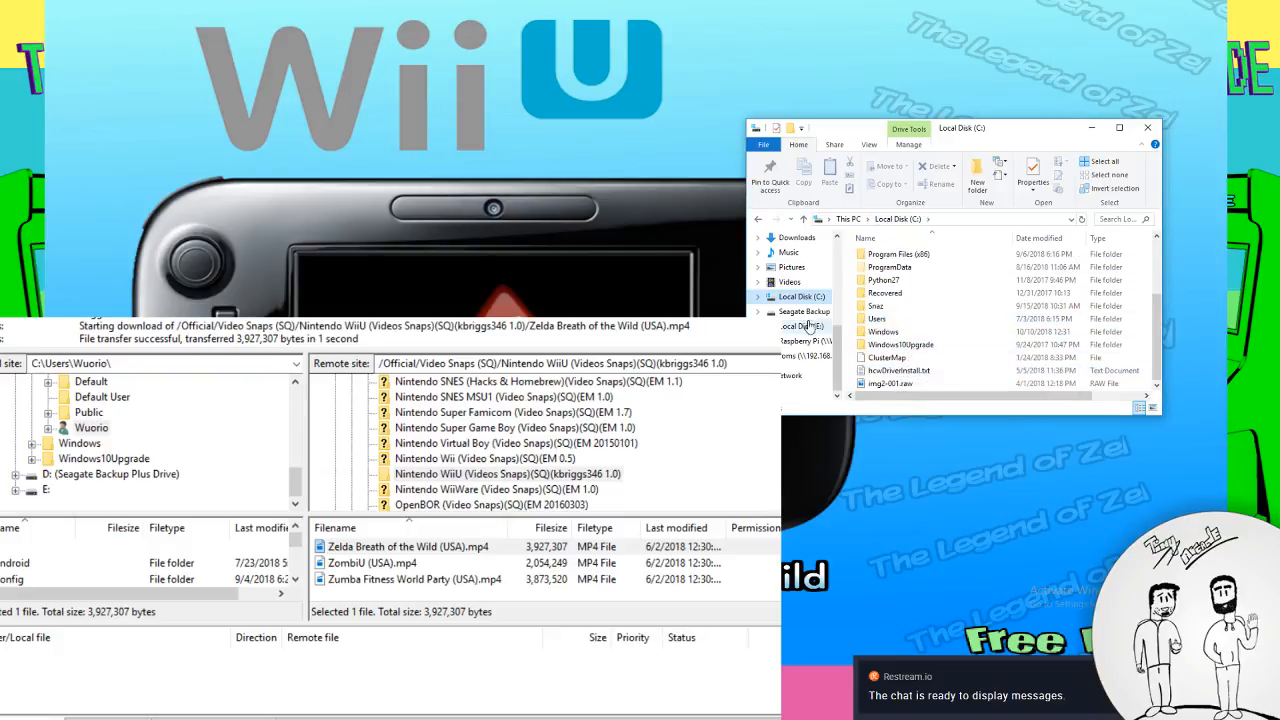
{"action": "double_click", "coordinate": [878, 318]}
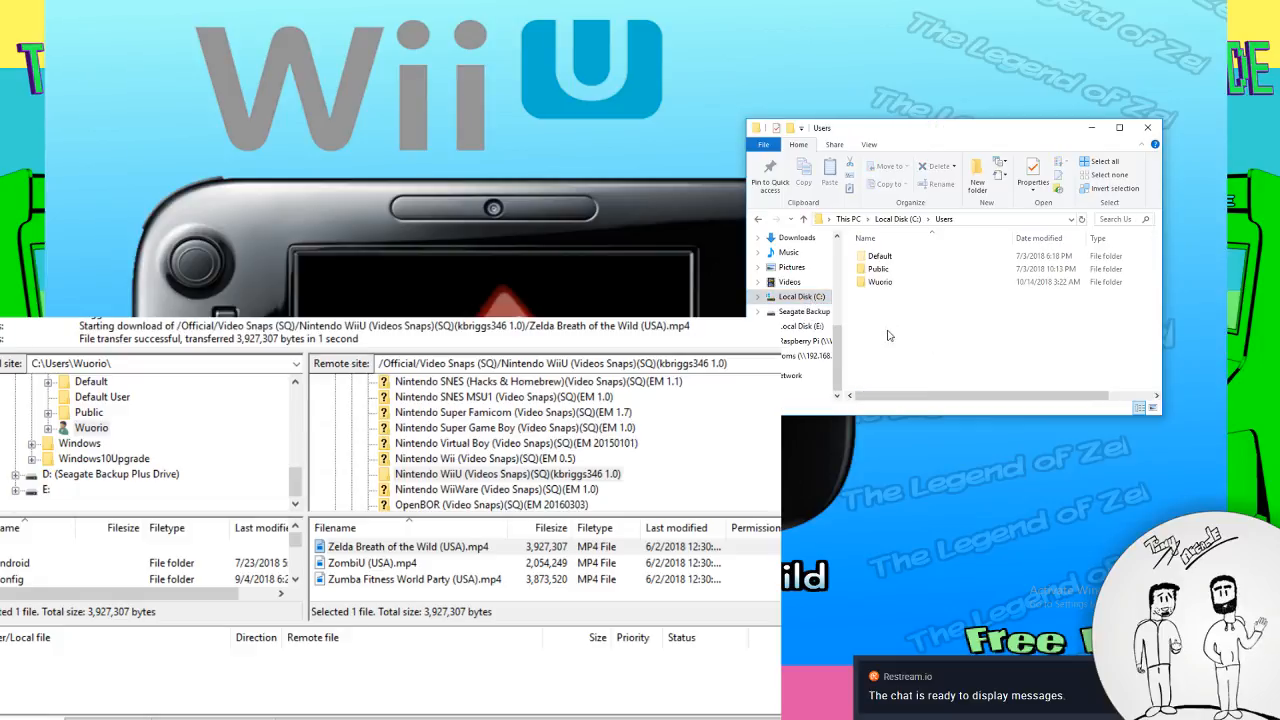
{"action": "double_click", "coordinate": [879, 284]}
{"action": "scroll", "coordinate": [910, 340], "scroll_direction": "down", "scroll_amount": 6}
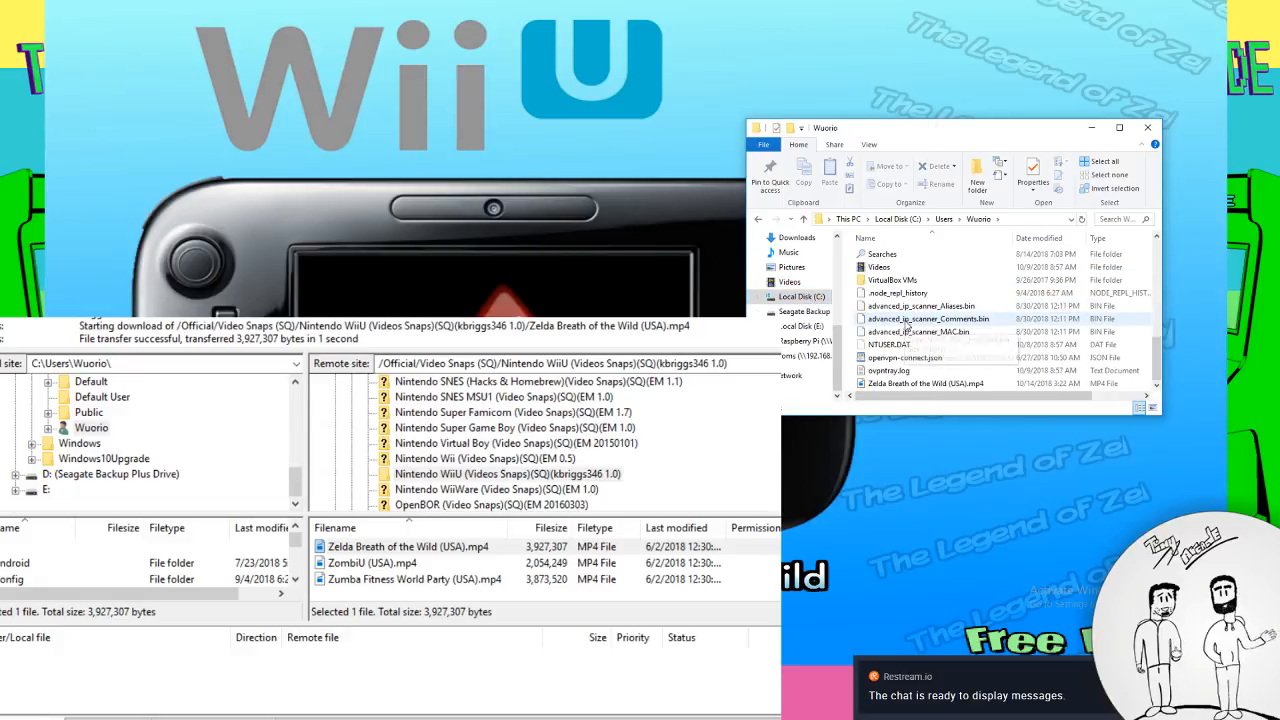
{"action": "left_click", "coordinate": [932, 383]}
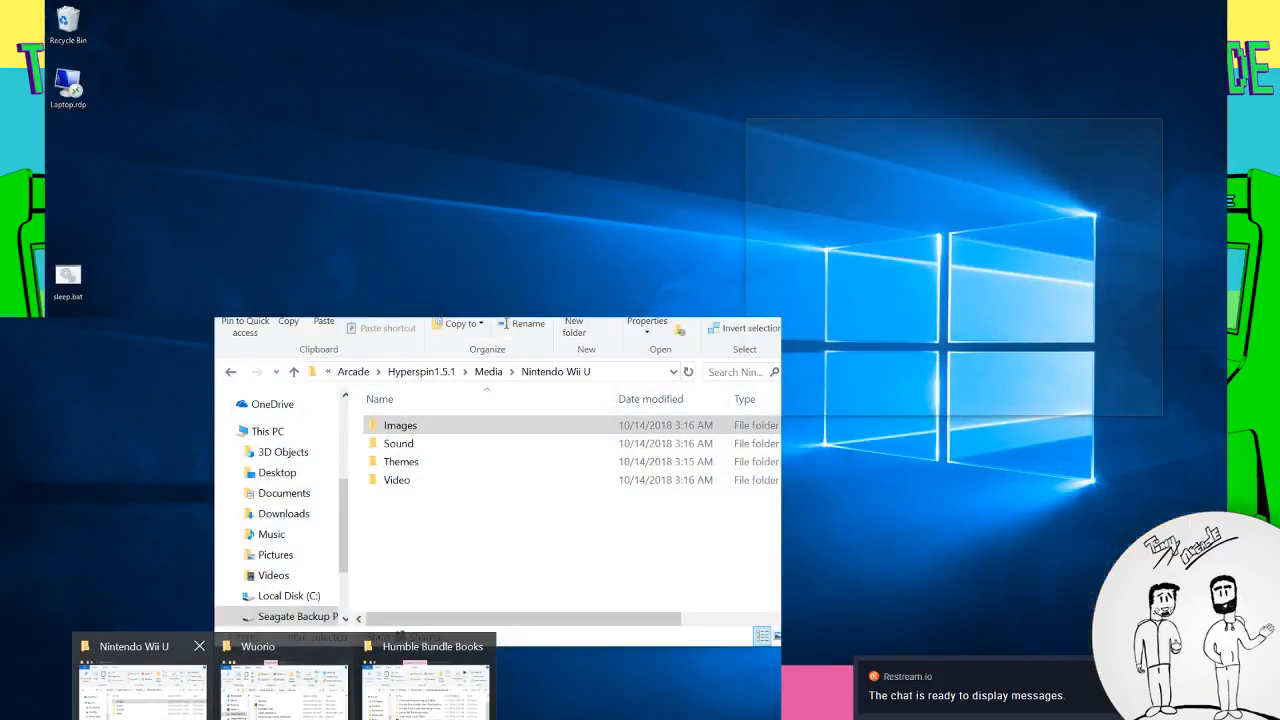
Paste the Zelda video into the Video folder of HyperSpin's Nintendo Wii U media directory
{"action": "left_click", "coordinate": [209, 684]}
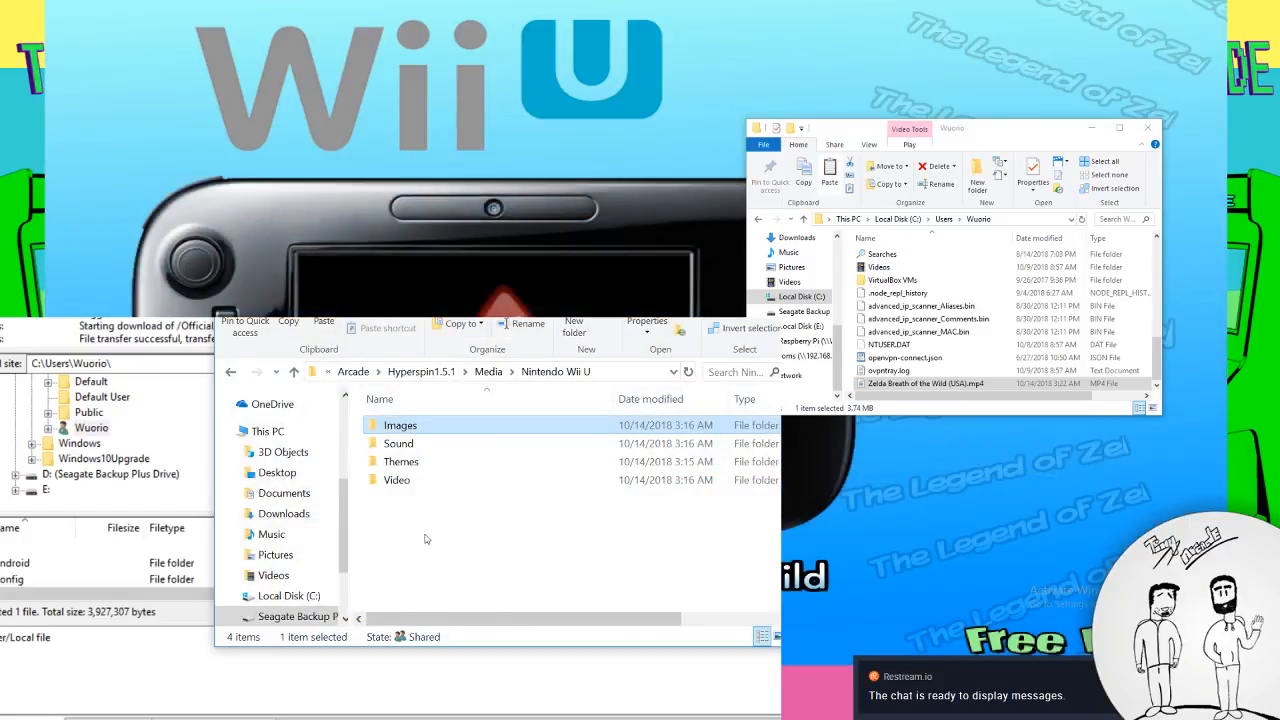
{"action": "left_click", "coordinate": [425, 536]}
{"action": "double_click", "coordinate": [414, 480]}
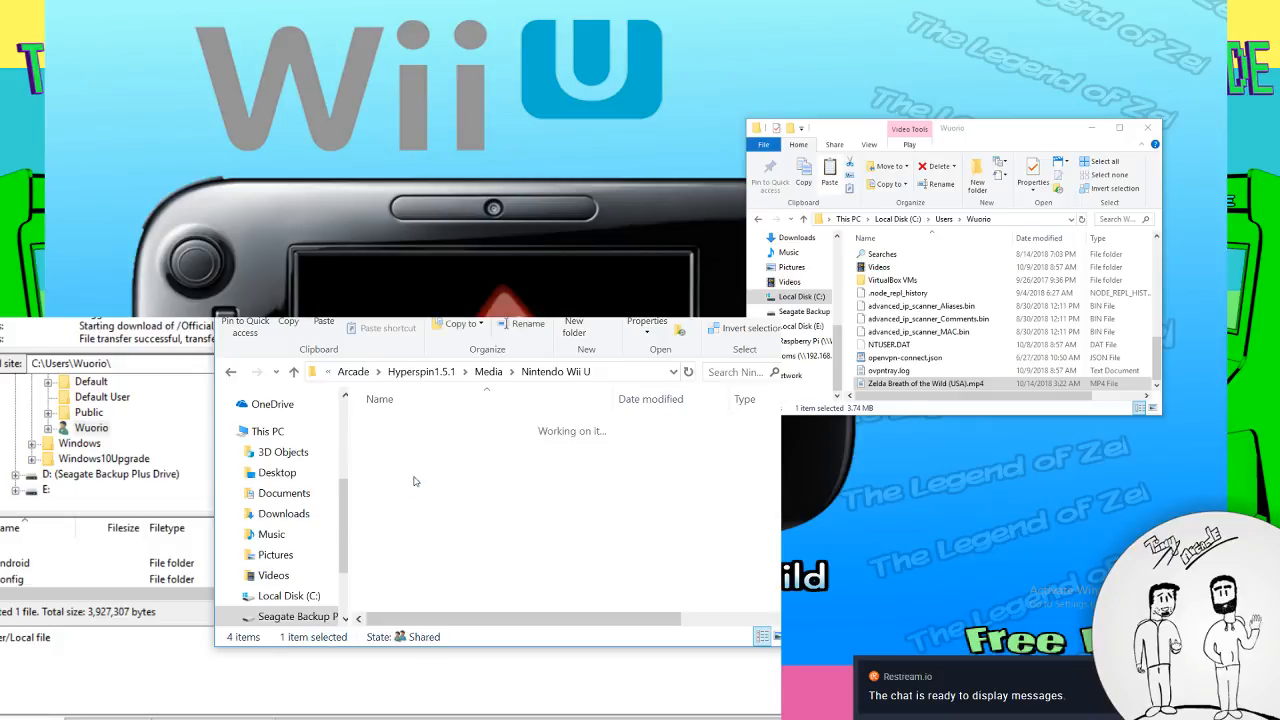
{"action": "key", "text": "ctrl+v"}
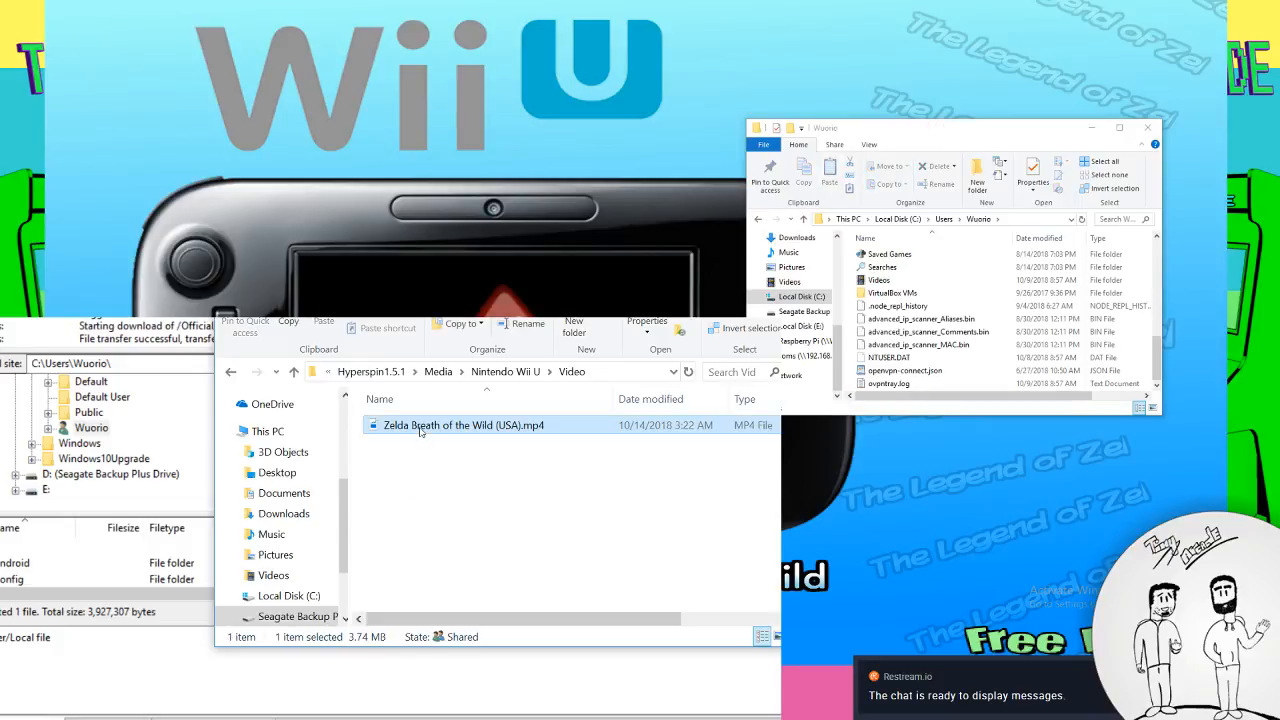
Rename the Zelda video in the Video folder to The Legend of Zelda Breath of the Wild.mp4
{"action": "key", "text": "F2"}
{"action": "type", "text": "The Lee"}
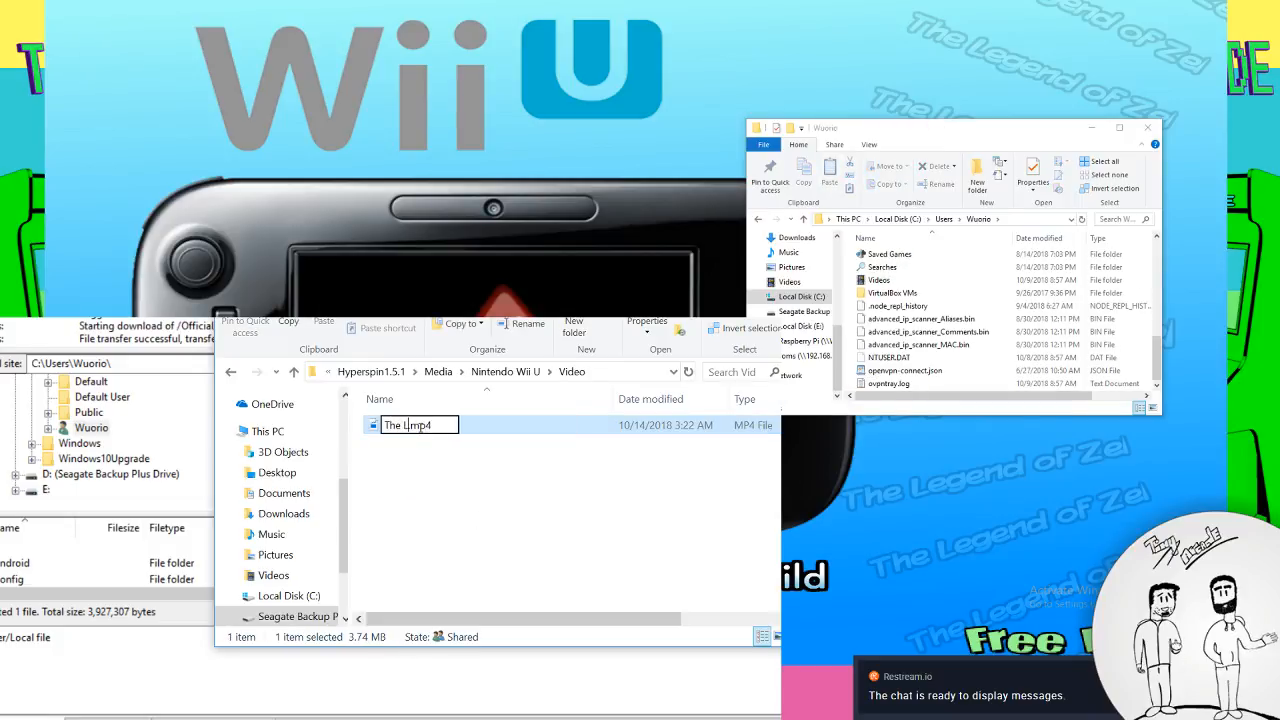
{"action": "key", "text": "BackSpace"}
{"action": "type", "text": "gend of "}
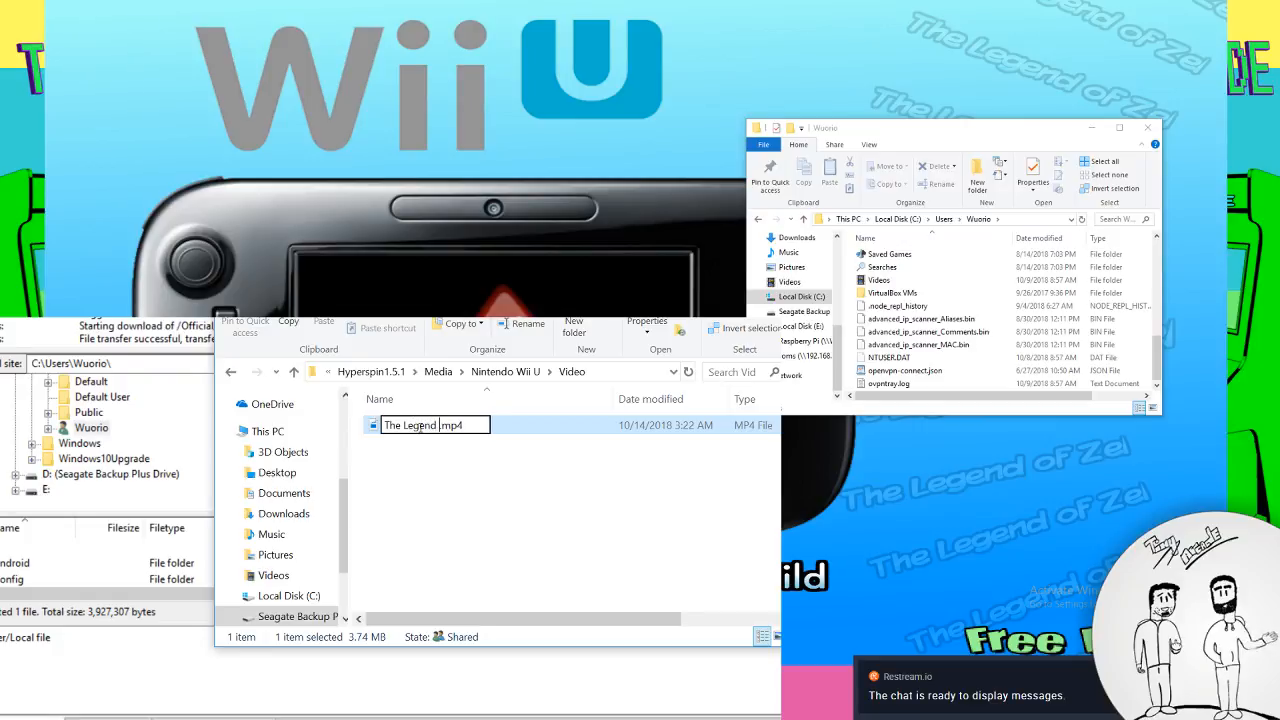
{"action": "type", "text": "Zelda Breath"}
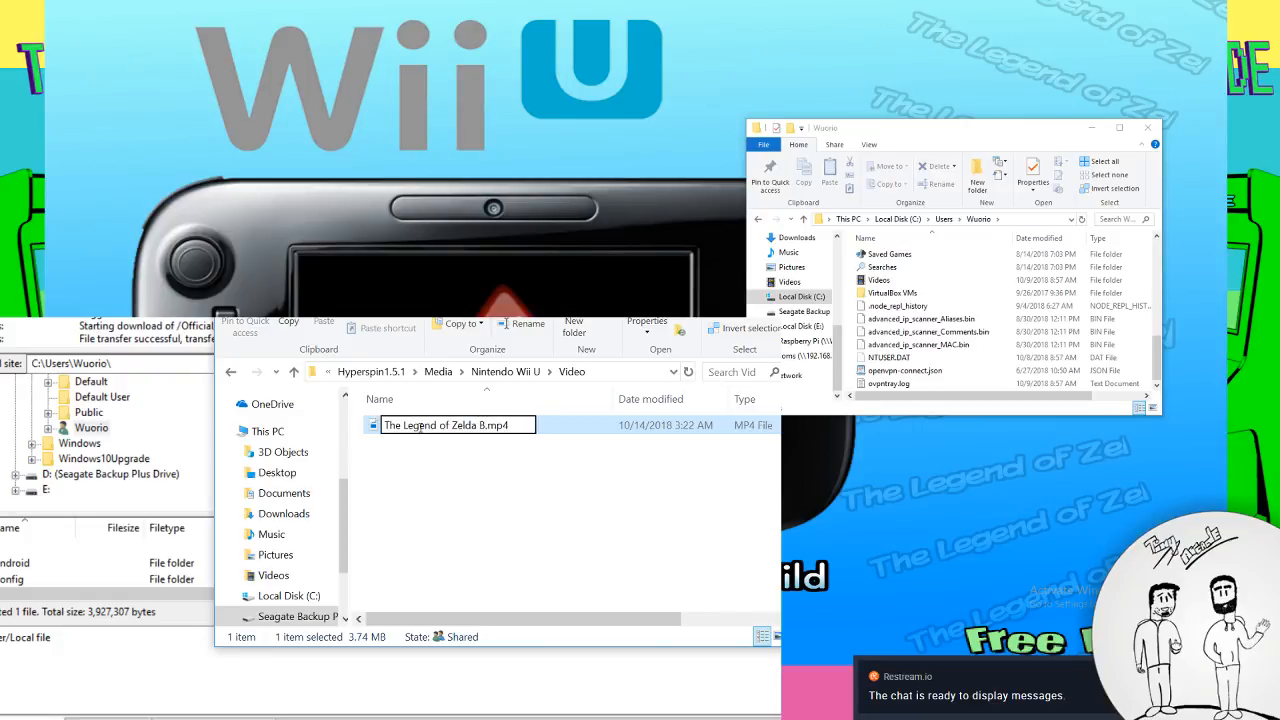
{"action": "type", "text": " of the Wil"}
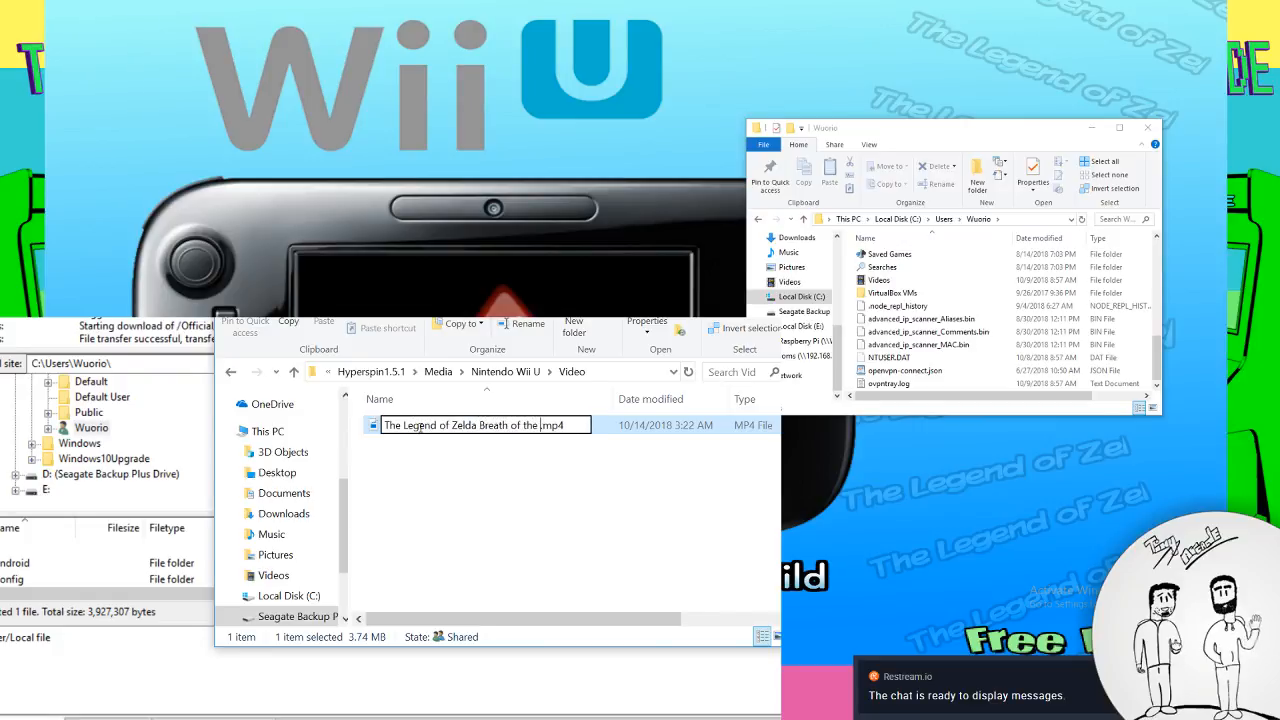
{"action": "type", "text": "d"}
{"action": "key", "text": "Return"}
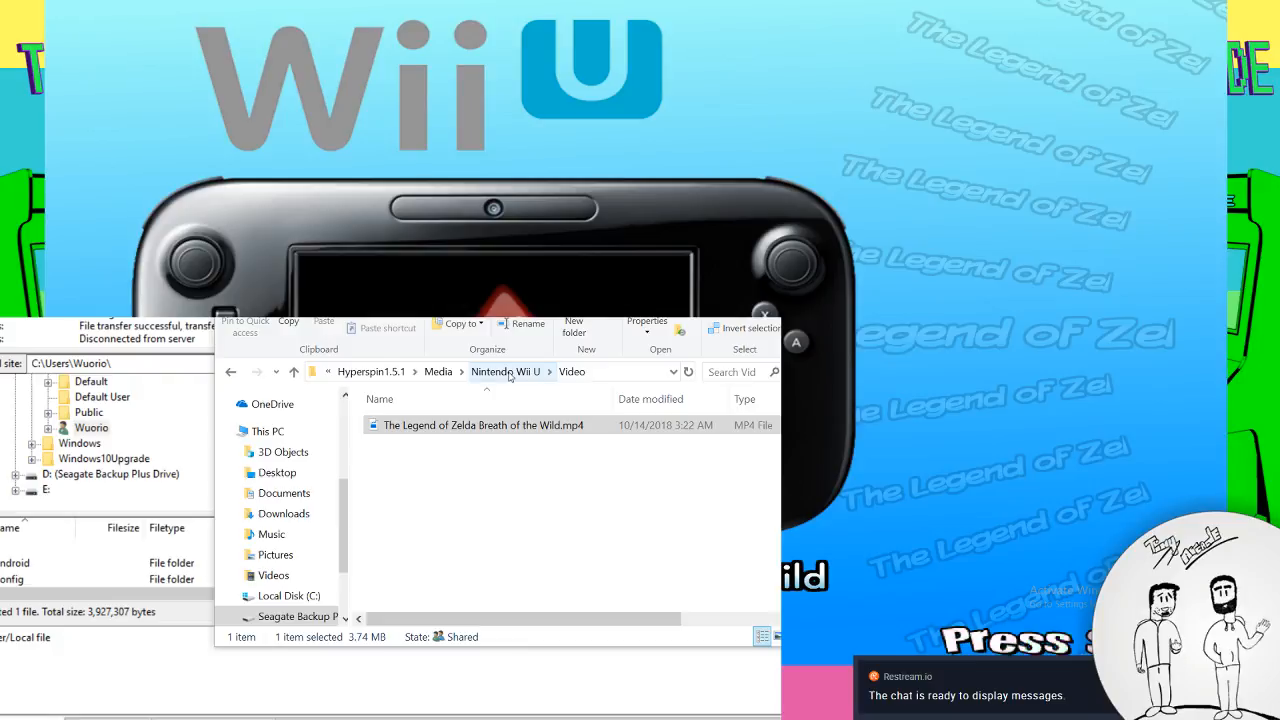
Browse up from the Nintendo Wii U Video folder to the Arcade folder and look inside Roms
{"action": "left_click", "coordinate": [506, 372]}
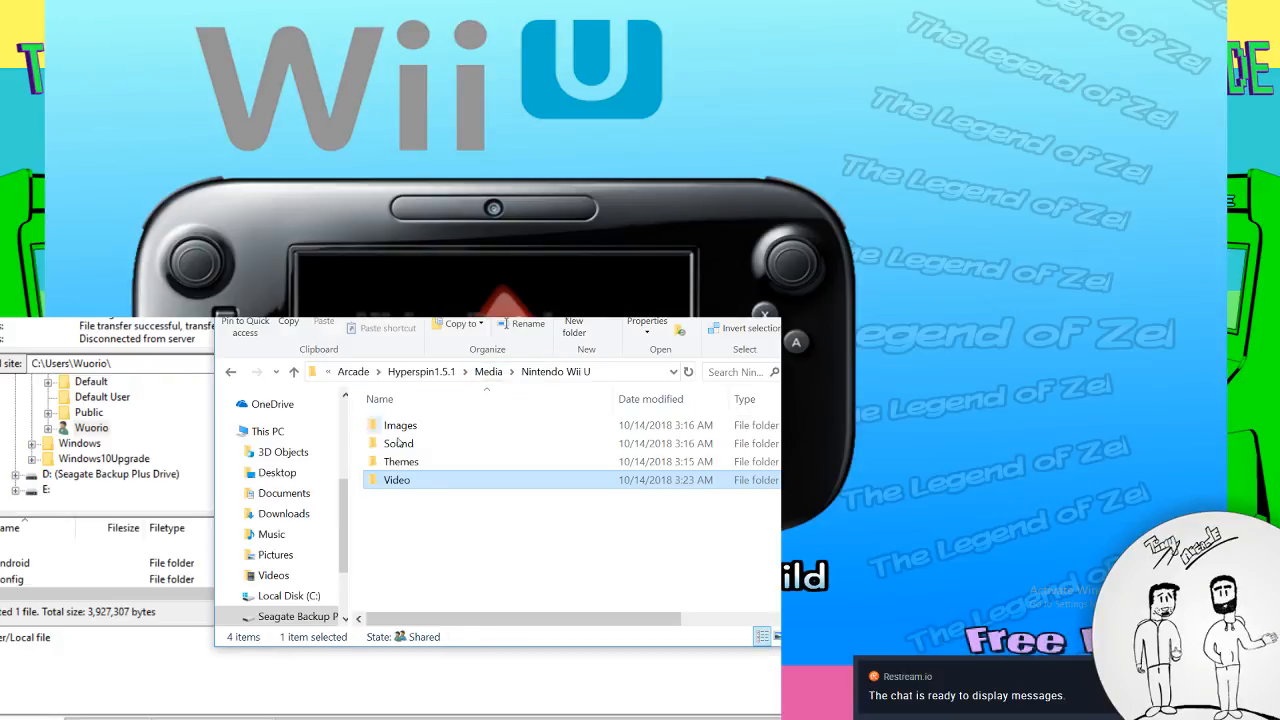
{"action": "left_click", "coordinate": [488, 371]}
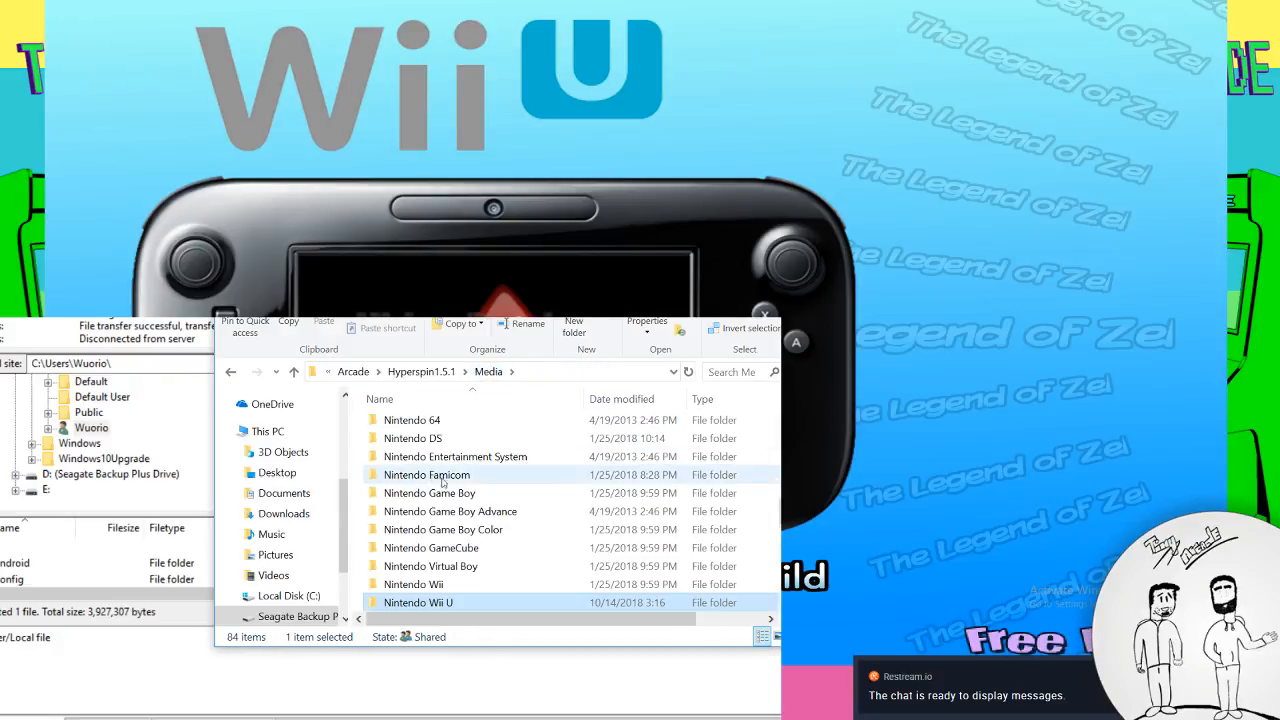
{"action": "left_click", "coordinate": [421, 371]}
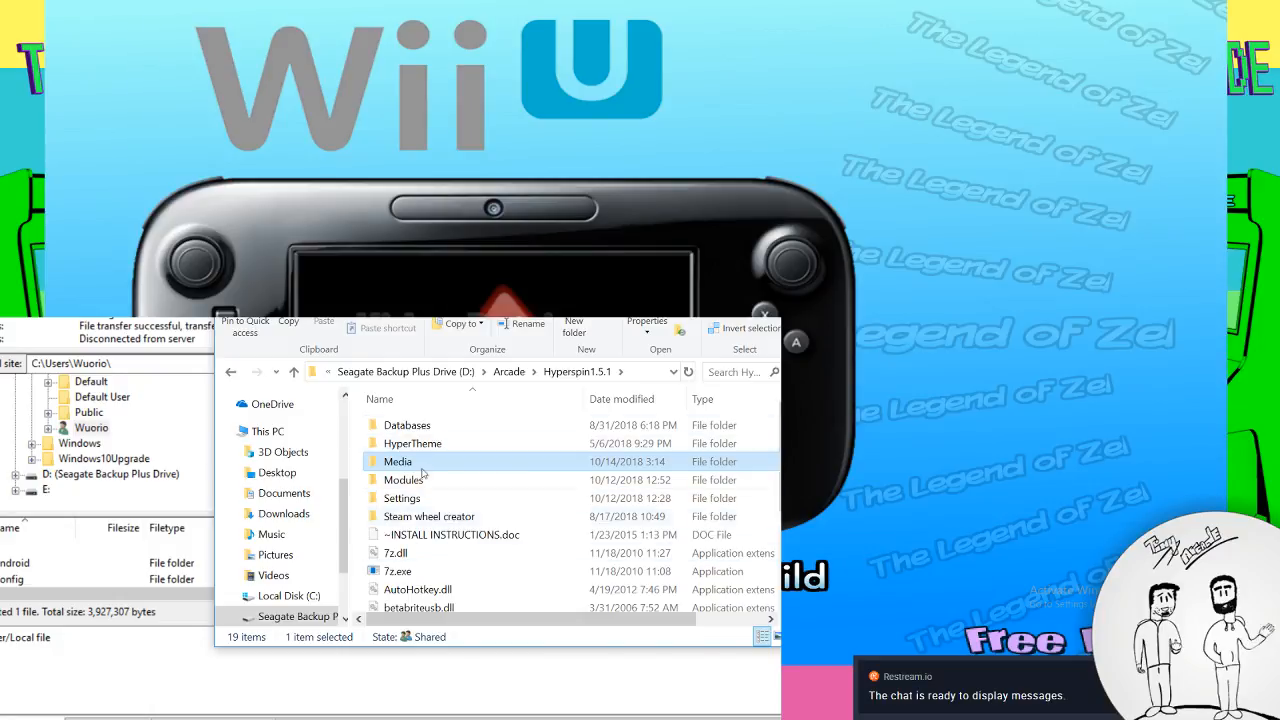
{"action": "left_click", "coordinate": [508, 374]}
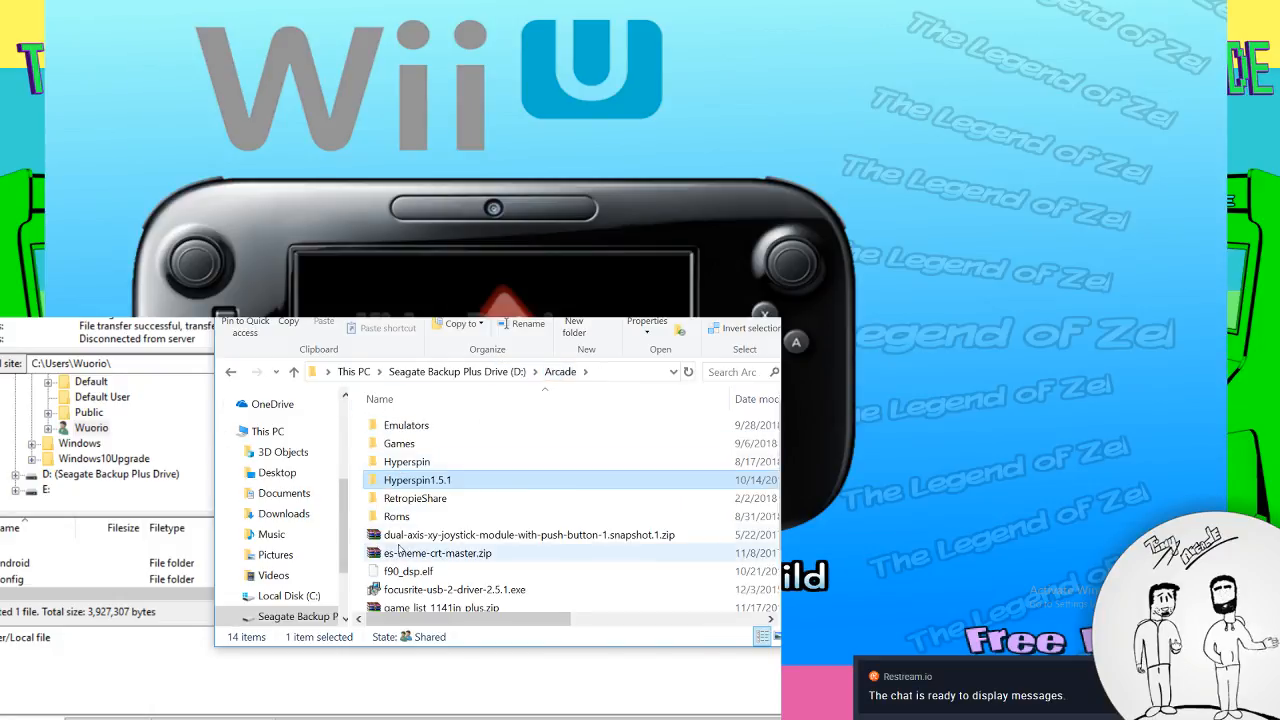
{"action": "double_click", "coordinate": [403, 516]}
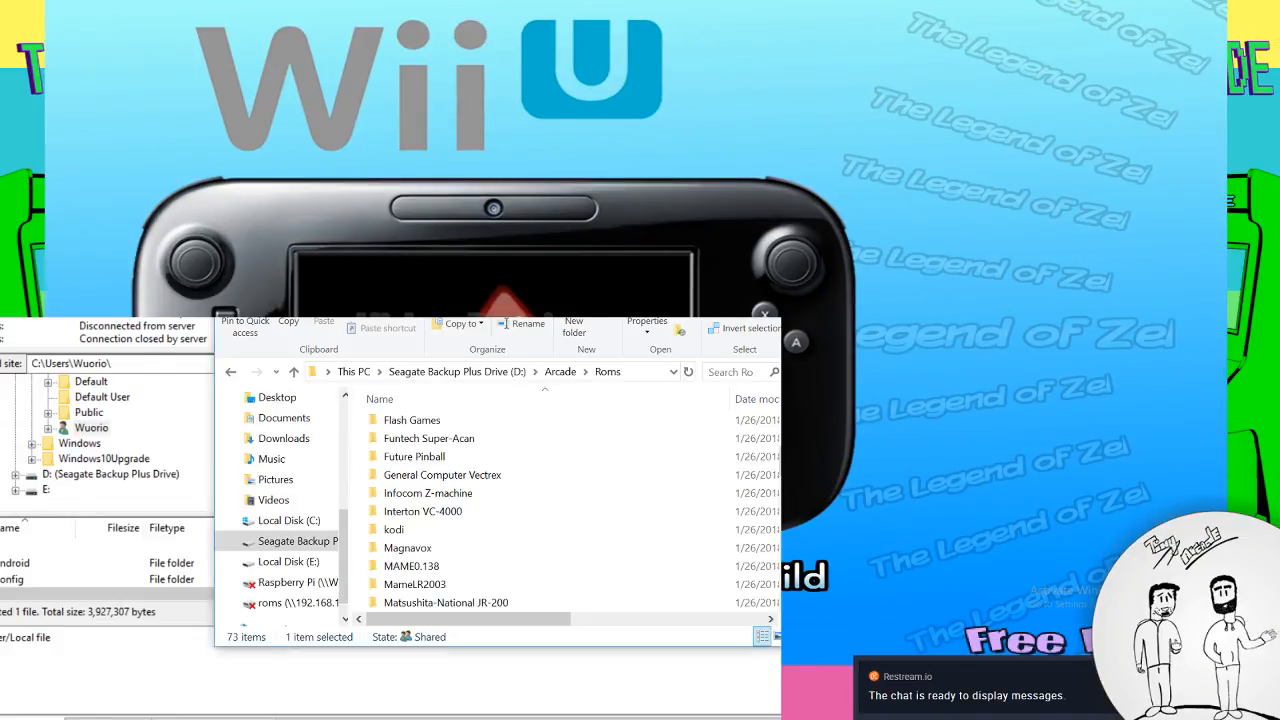
Enlarge the File Explorer window and open Arcade\Hyperspin1.5.1\Databases\Nintendo Wii U on the Seagate Backup drive
{"action": "double_click", "coordinate": [500, 248]}
{"action": "left_click", "coordinate": [50, 615]}
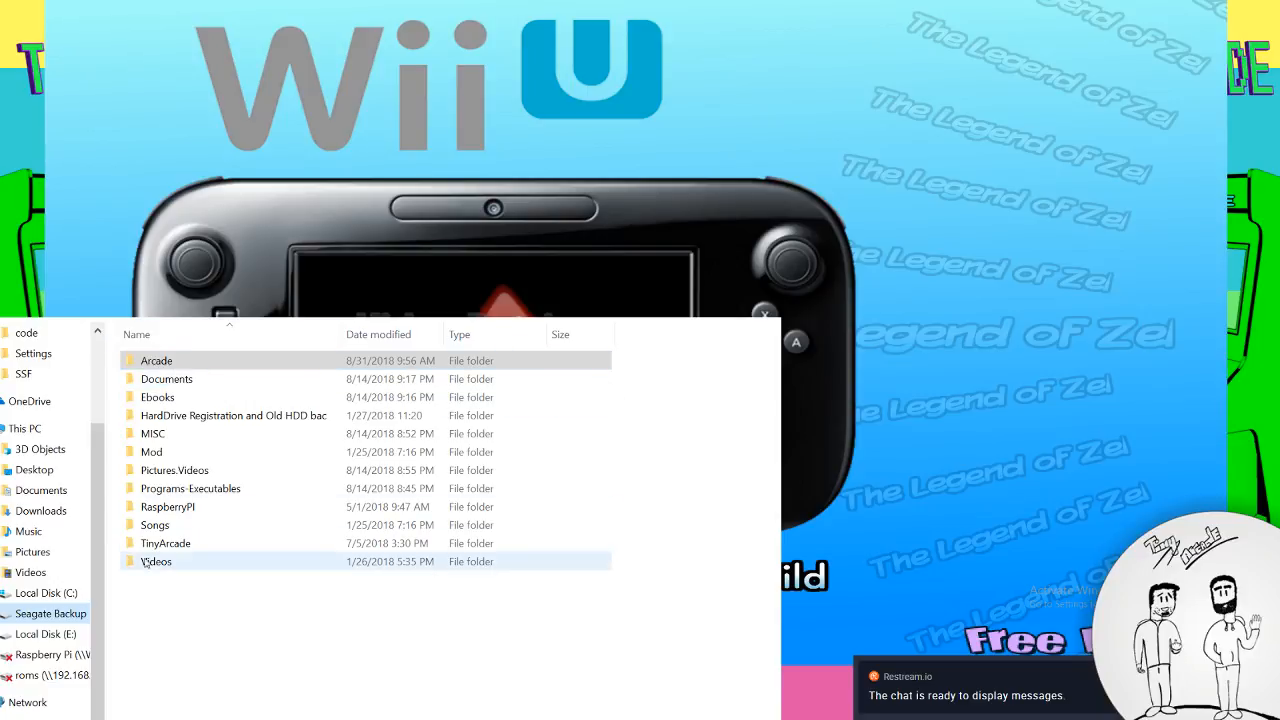
{"action": "double_click", "coordinate": [182, 362]}
{"action": "double_click", "coordinate": [165, 418]}
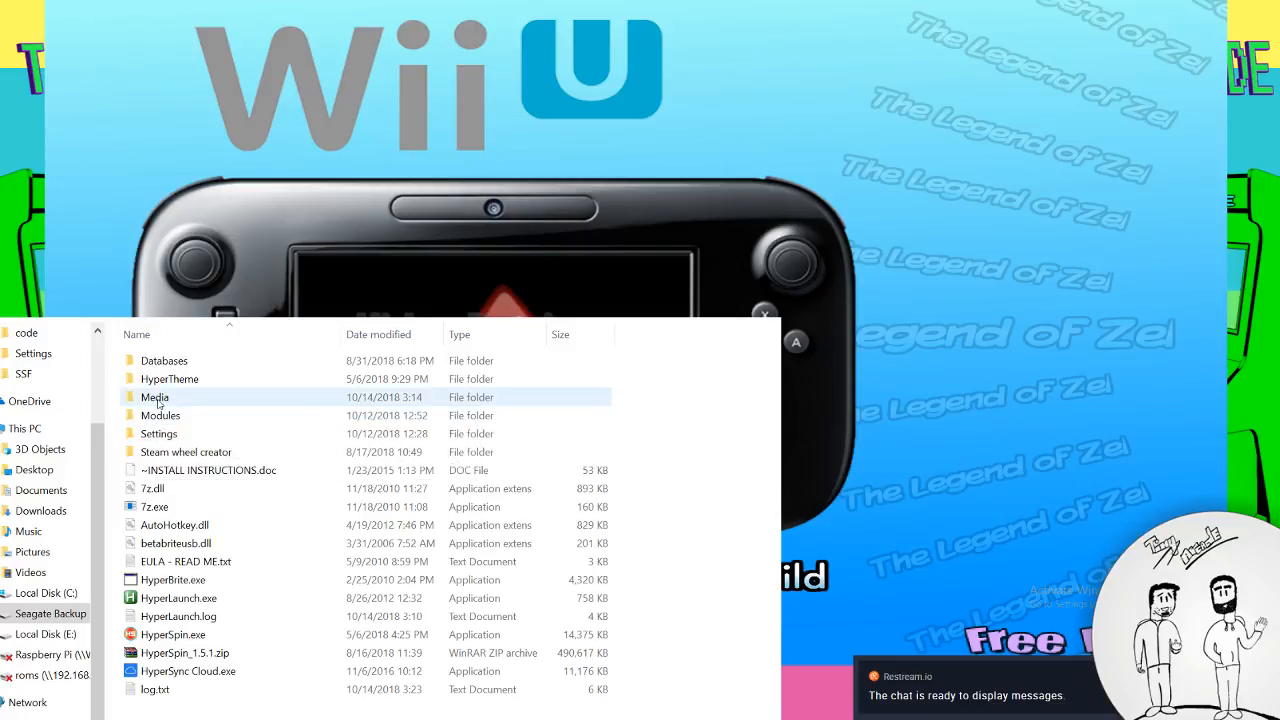
{"action": "double_click", "coordinate": [164, 361]}
{"action": "scroll", "coordinate": [195, 570], "scroll_direction": "down", "scroll_amount": 14}
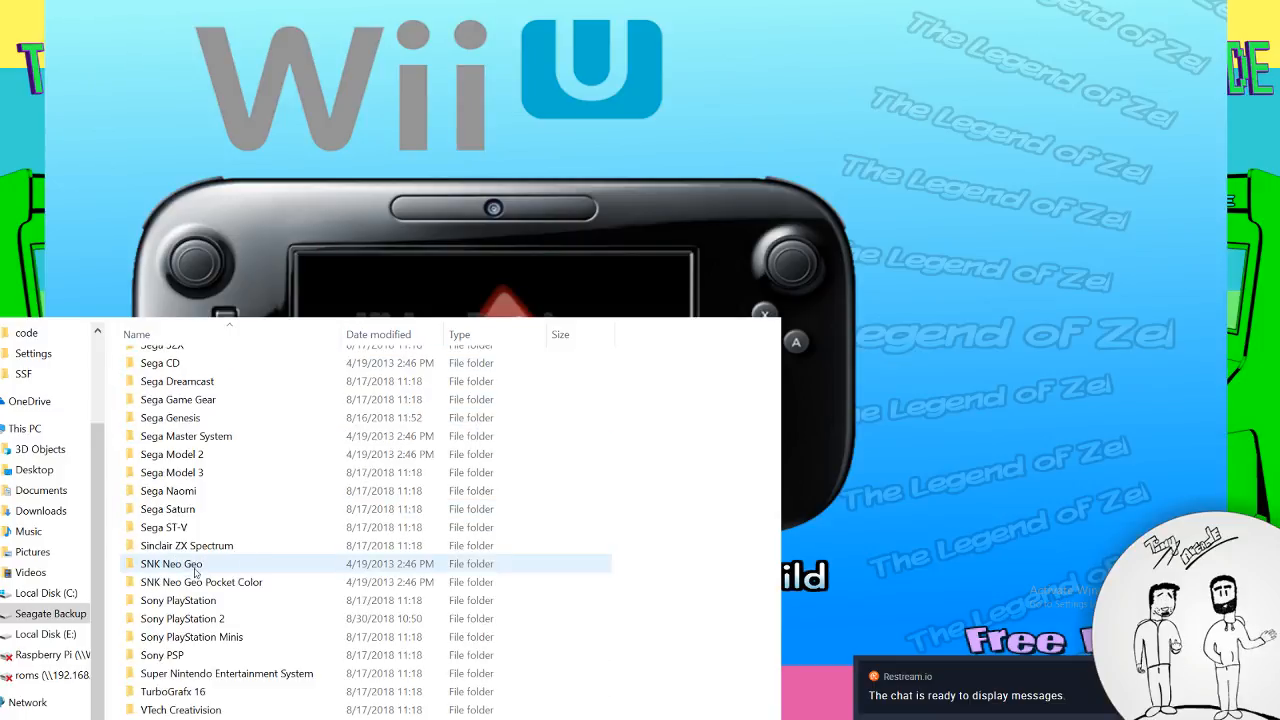
{"action": "scroll", "coordinate": [165, 700], "scroll_direction": "down", "scroll_amount": 4}
{"action": "scroll", "coordinate": [195, 695], "scroll_direction": "up", "scroll_amount": 5}
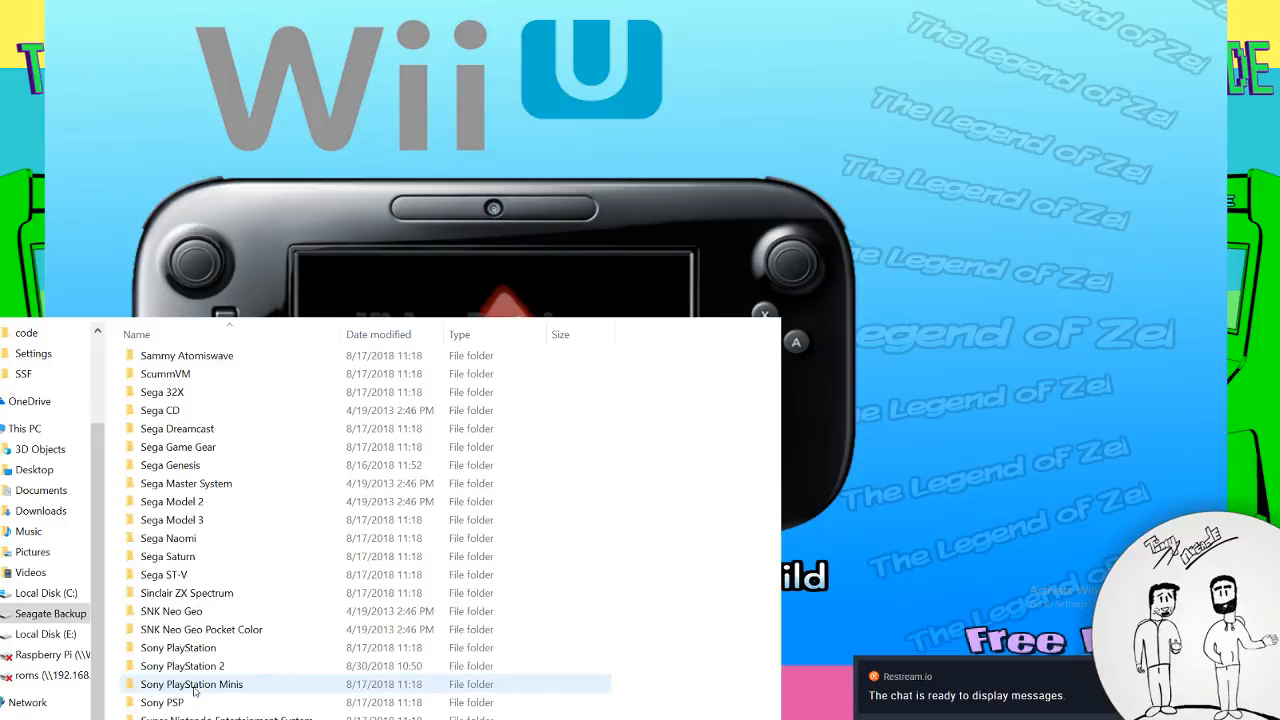
{"action": "scroll", "coordinate": [195, 688], "scroll_direction": "up", "scroll_amount": 3}
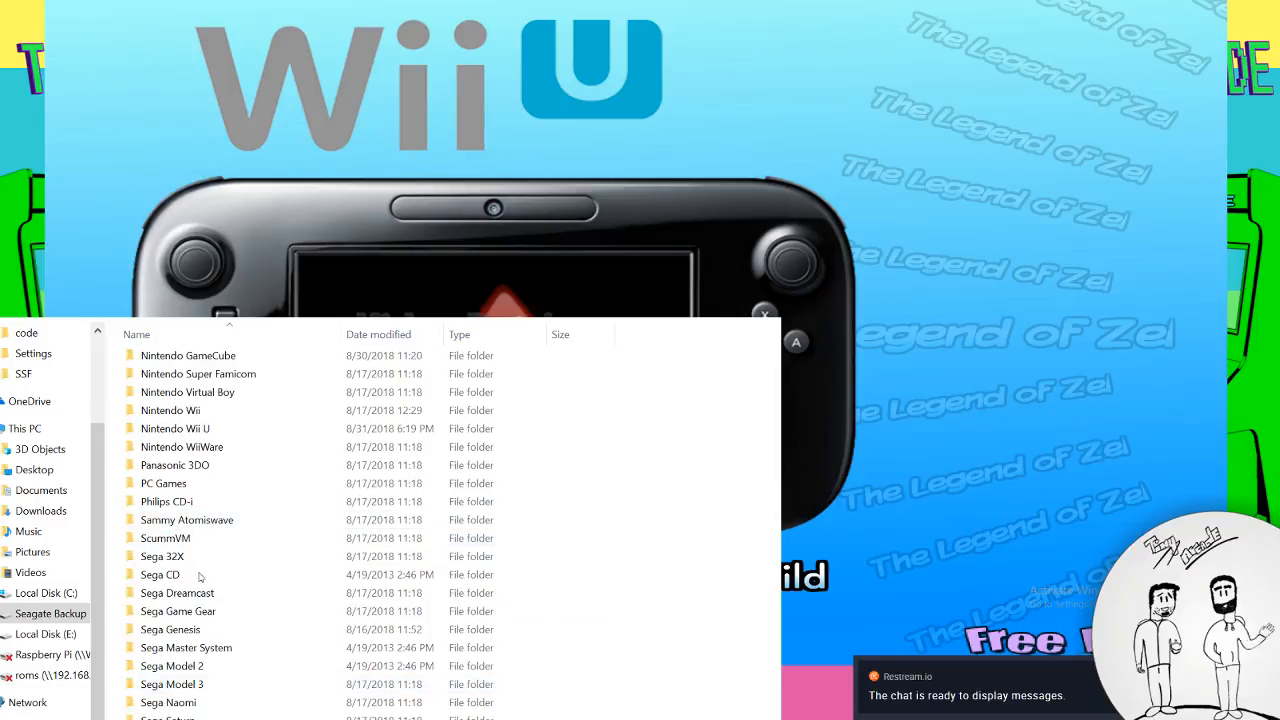
{"action": "double_click", "coordinate": [200, 430]}
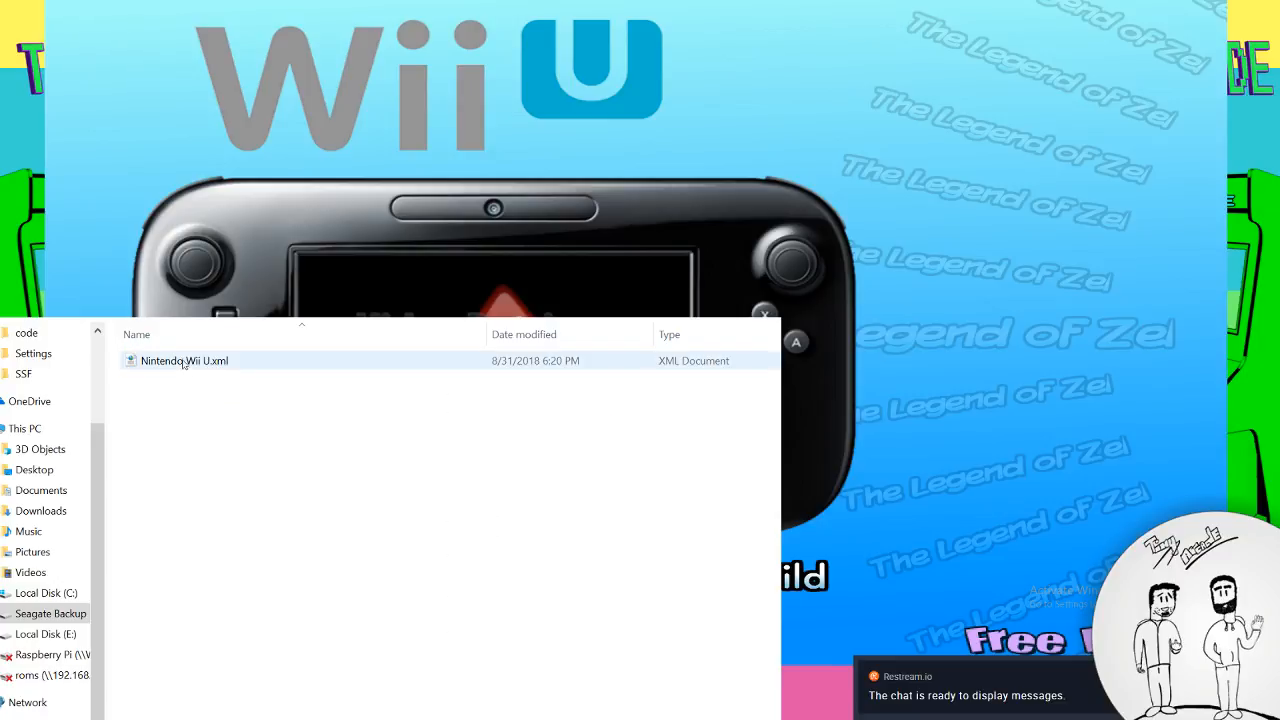
Open Nintendo Wii U.xml in Notepad++ and copy the game name U-King from the Breath of the Wild entry
{"action": "right_click", "coordinate": [184, 362]}
{"action": "left_click", "coordinate": [65, 404]}
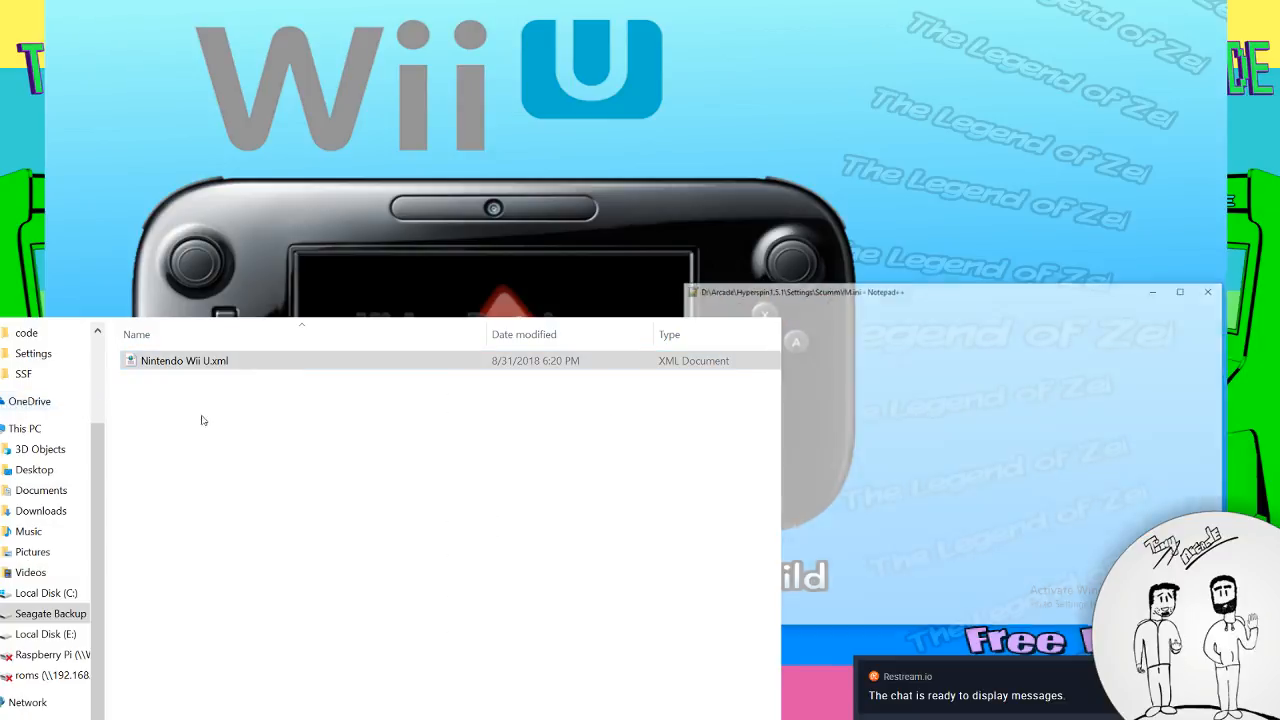
{"action": "left_click_drag", "start_coordinate": [999, 292], "coordinate": [557, 240]}
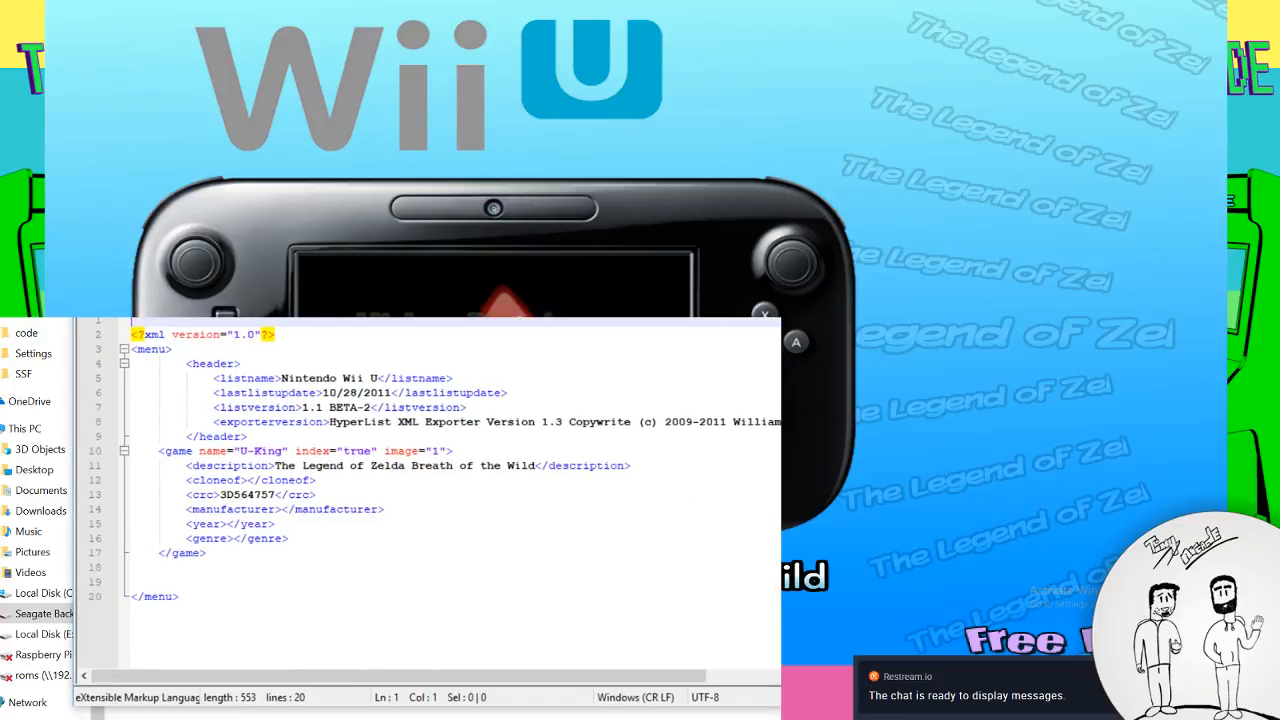
{"action": "double_click", "coordinate": [266, 451]}
{"action": "left_click", "coordinate": [283, 452]}
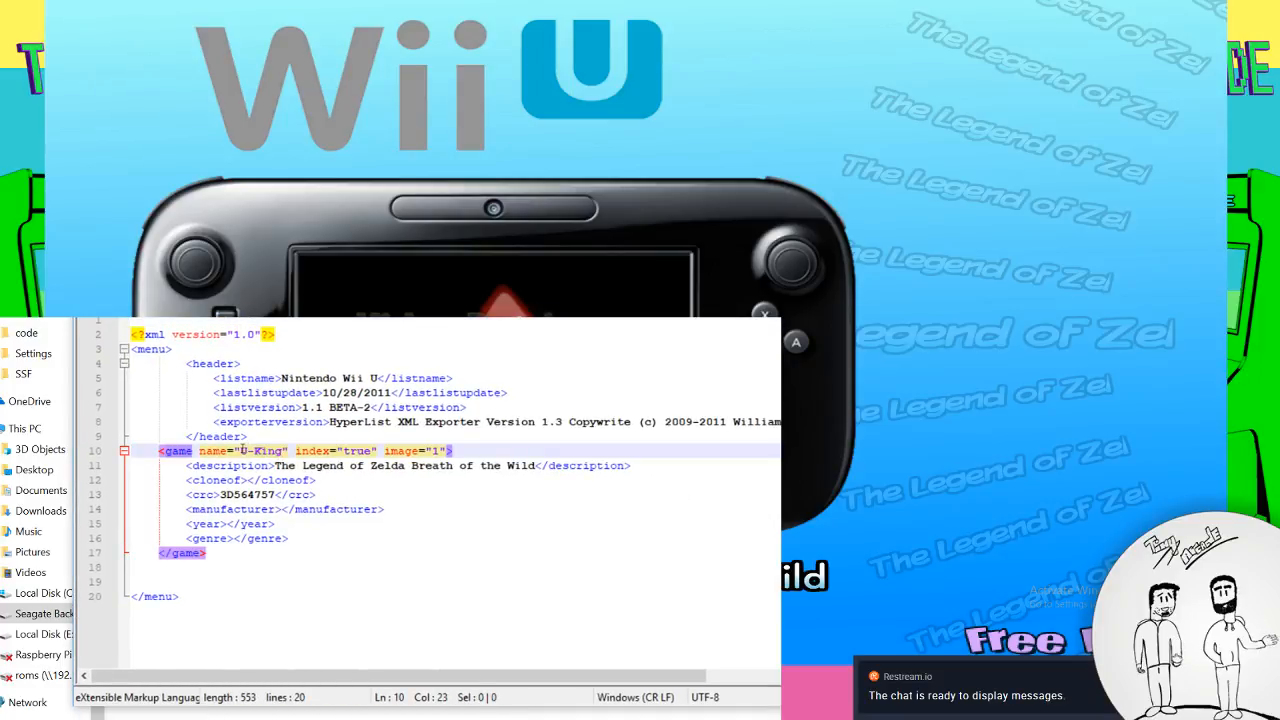
{"action": "left_click_drag", "start_coordinate": [240, 451], "coordinate": [283, 451]}
{"action": "key", "text": "ctrl+c"}
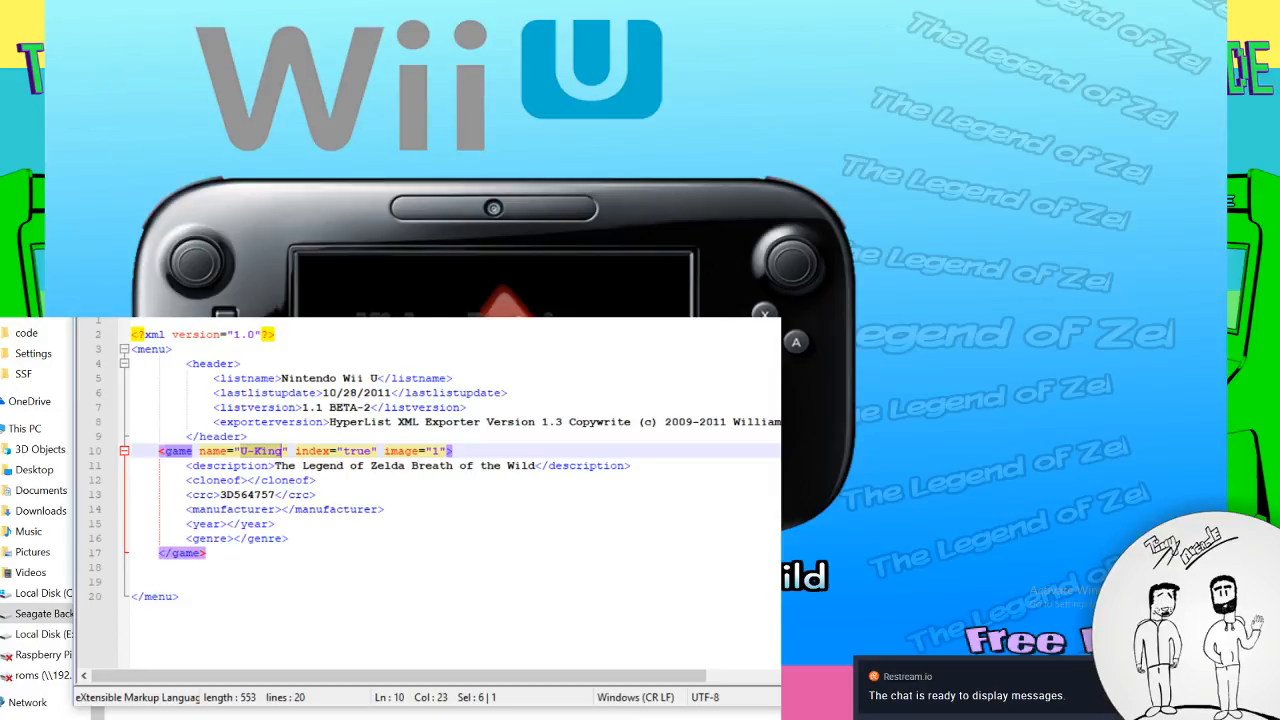
Return to the Nintendo Wii U File Explorer window and open the Video folder under Hyperspin1.5.1\Media\Nintendo Wii U
{"action": "key", "text": "alt+Tab"}
{"action": "left_click", "coordinate": [277, 719]}
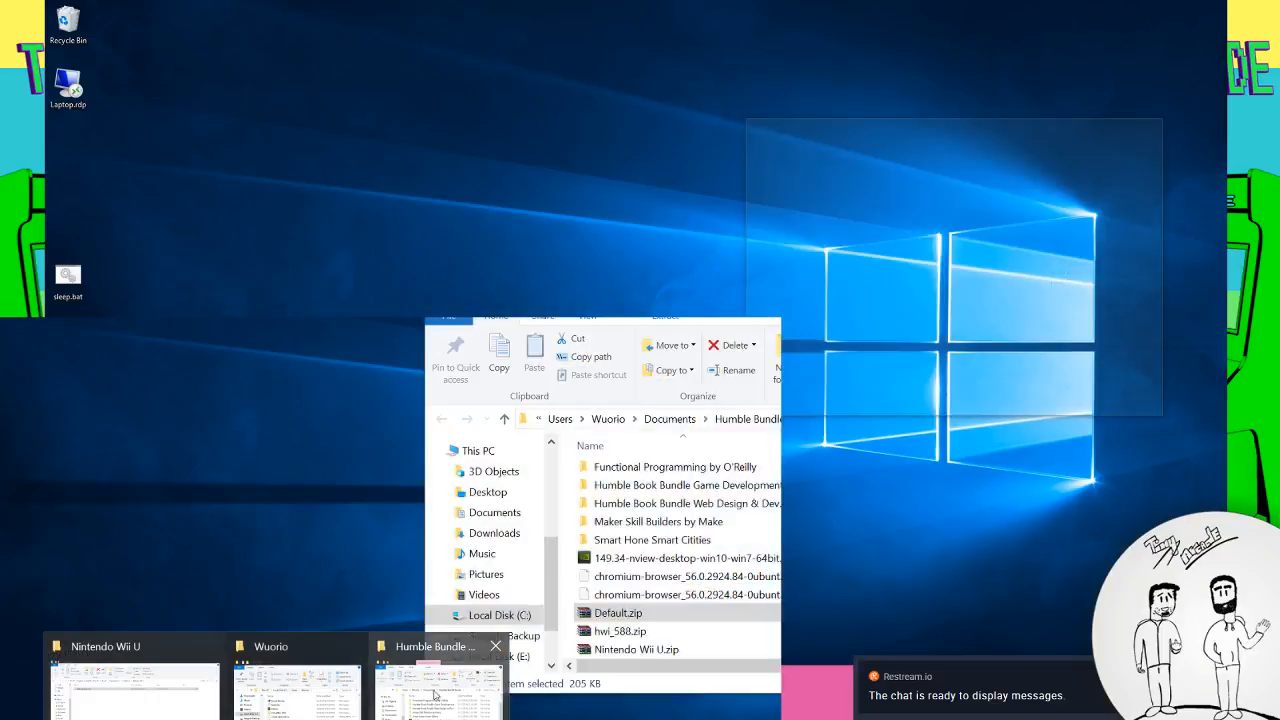
{"action": "left_click", "coordinate": [186, 691]}
{"action": "left_click", "coordinate": [265, 308]}
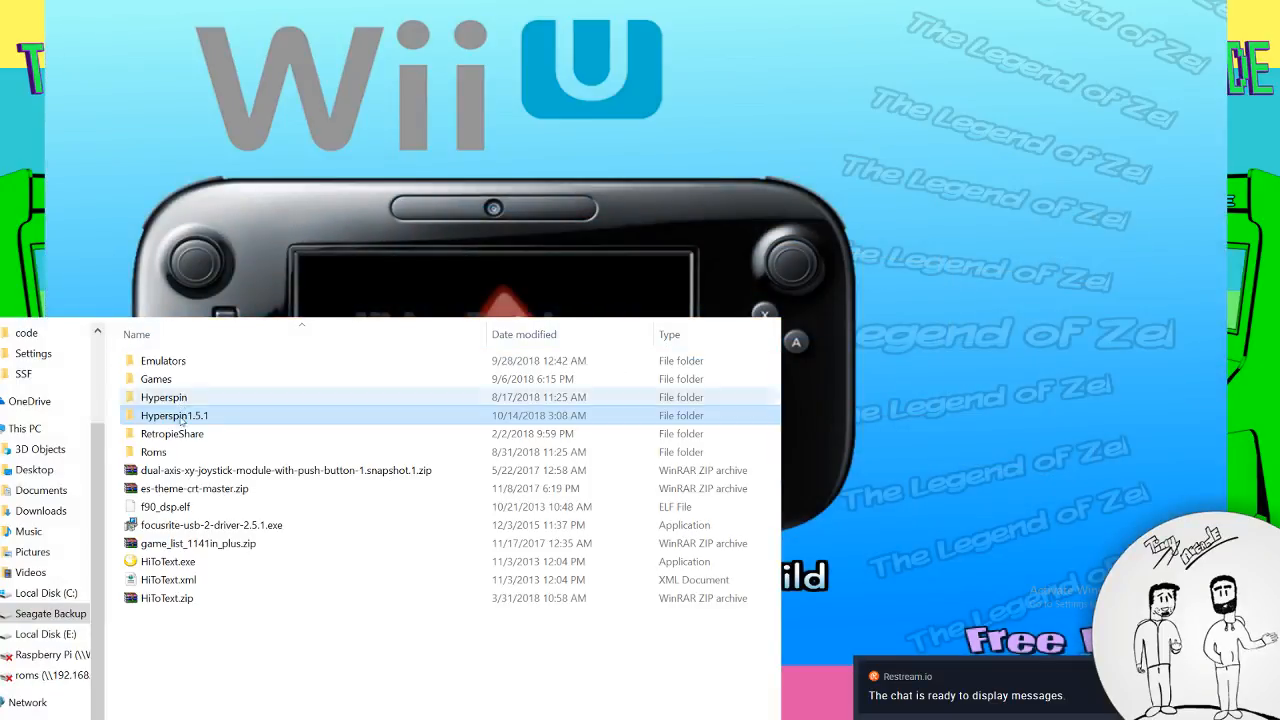
{"action": "double_click", "coordinate": [176, 415]}
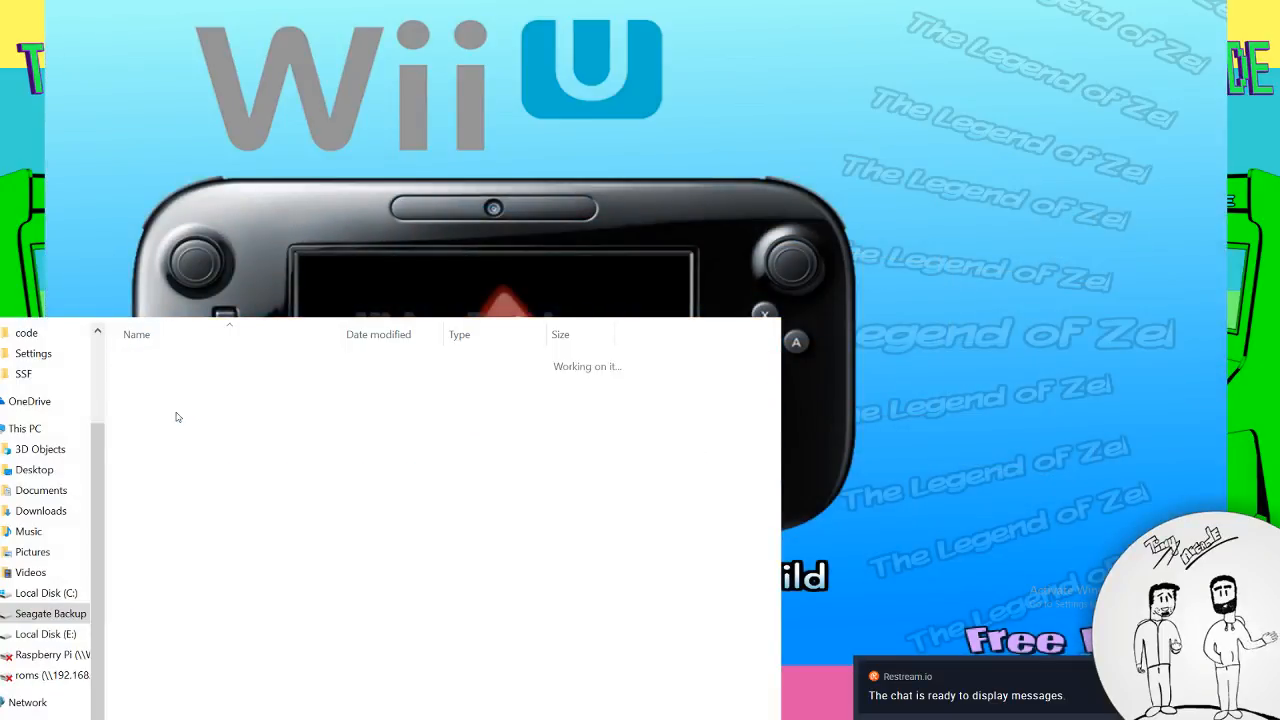
{"action": "double_click", "coordinate": [160, 397]}
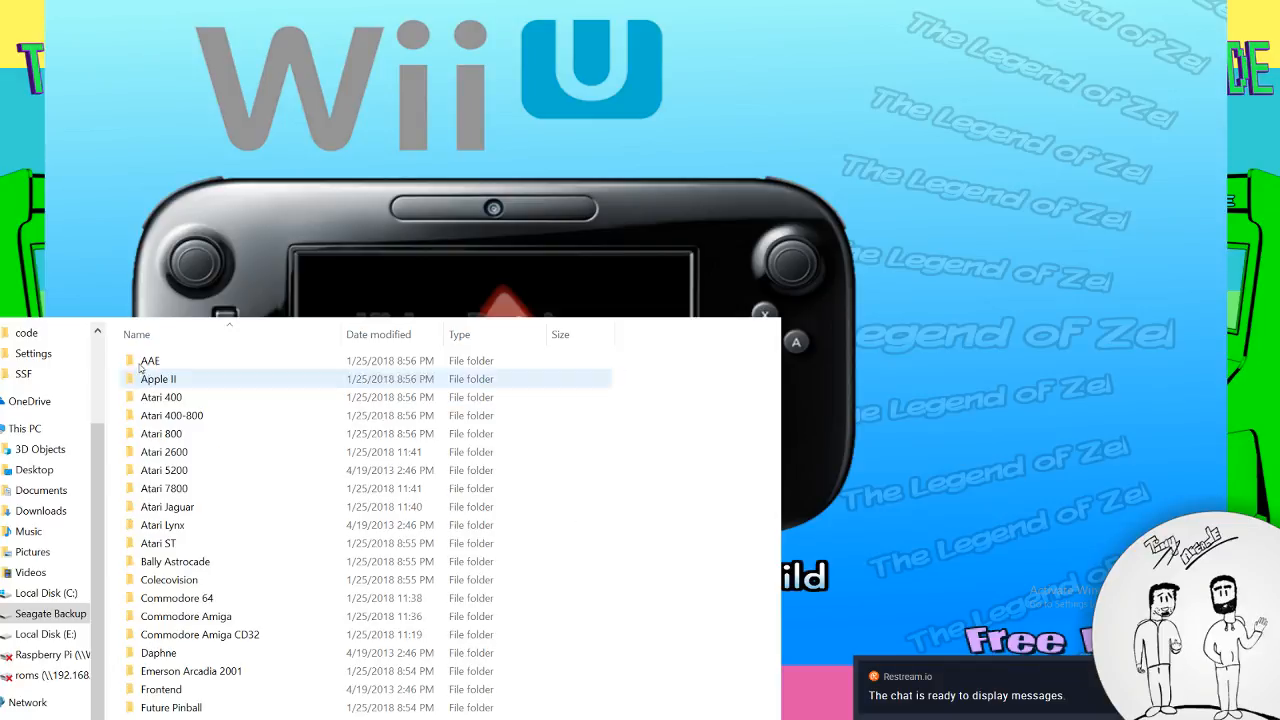
{"action": "scroll", "coordinate": [186, 685], "scroll_direction": "down", "scroll_amount": 6}
{"action": "scroll", "coordinate": [186, 685], "scroll_direction": "down", "scroll_amount": 5}
{"action": "double_click", "coordinate": [195, 698]}
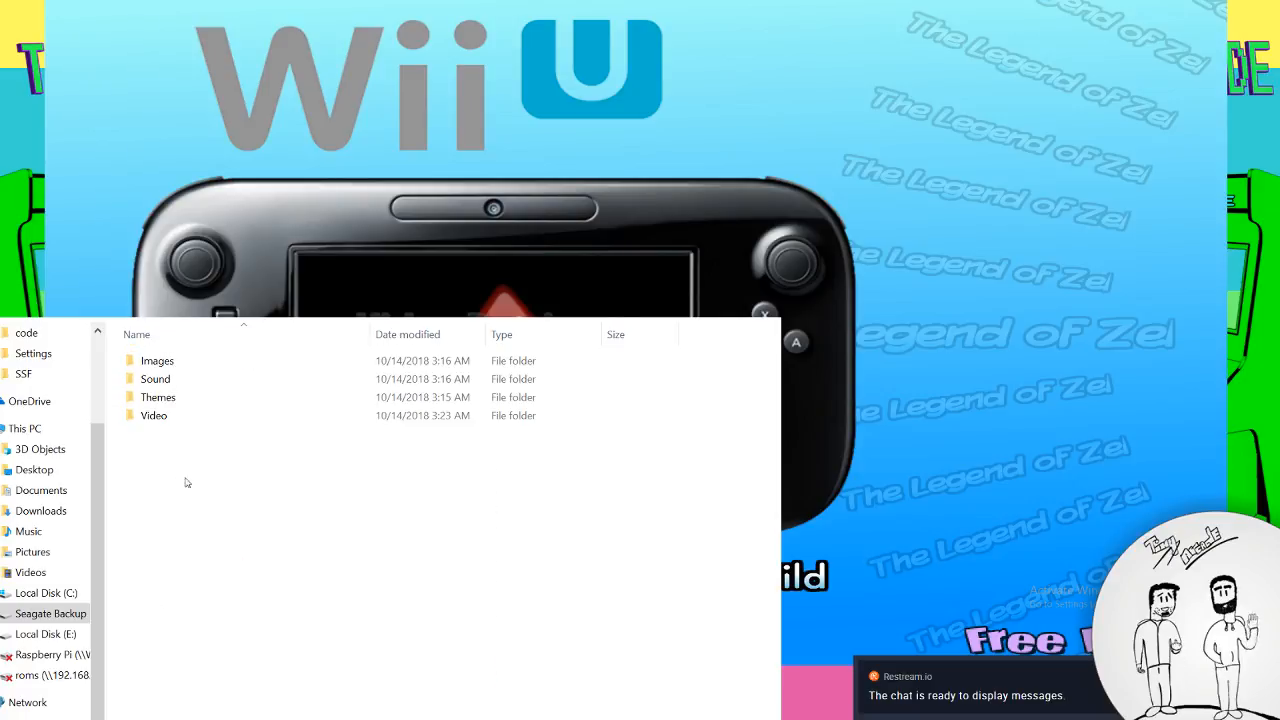
{"action": "double_click", "coordinate": [158, 418]}
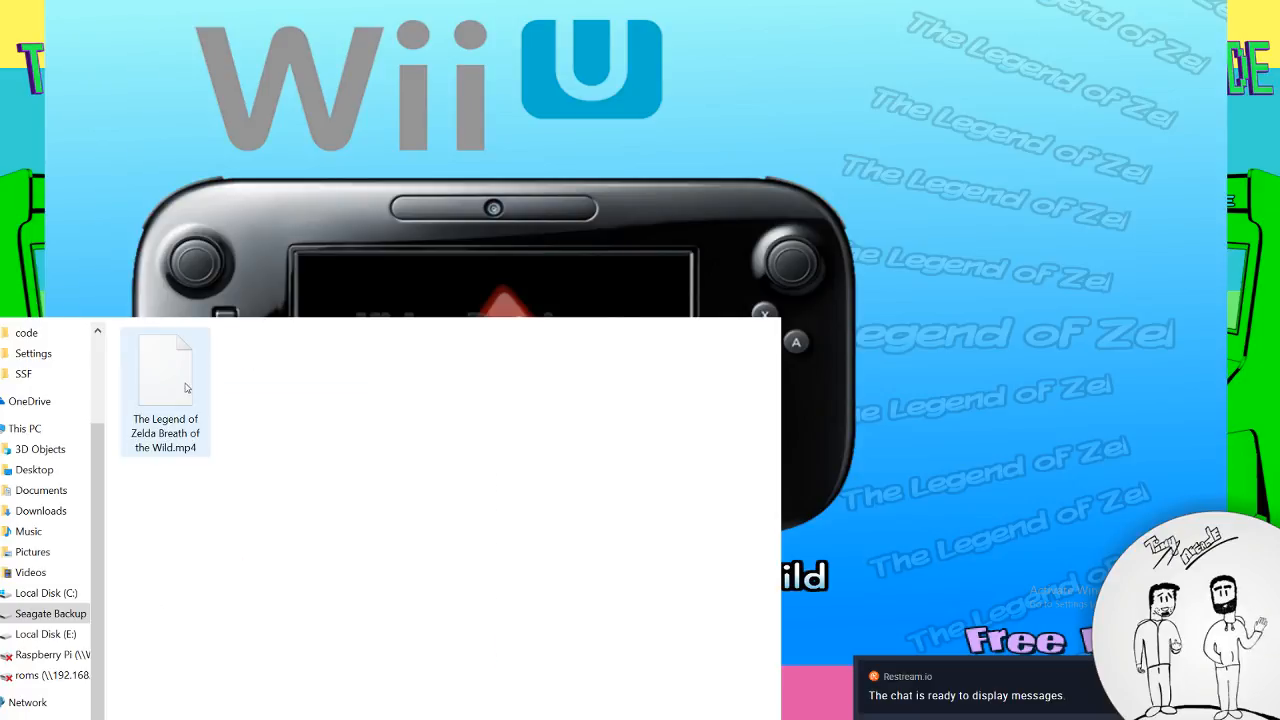
Rename the Breath of the Wild video to U-King.mp4 using the copied database name
{"action": "left_click", "coordinate": [159, 428]}
{"action": "key", "text": "F2"}
{"action": "key", "text": "ctrl+v"}
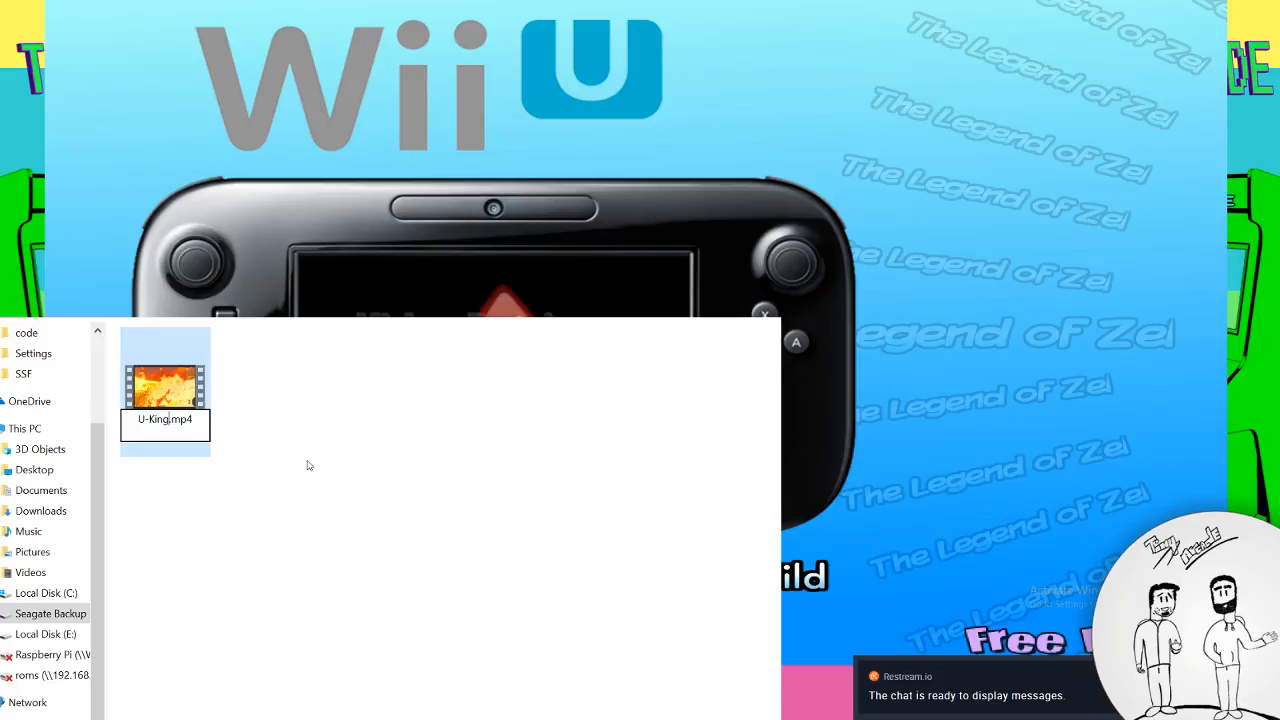
{"action": "left_click", "coordinate": [308, 465]}
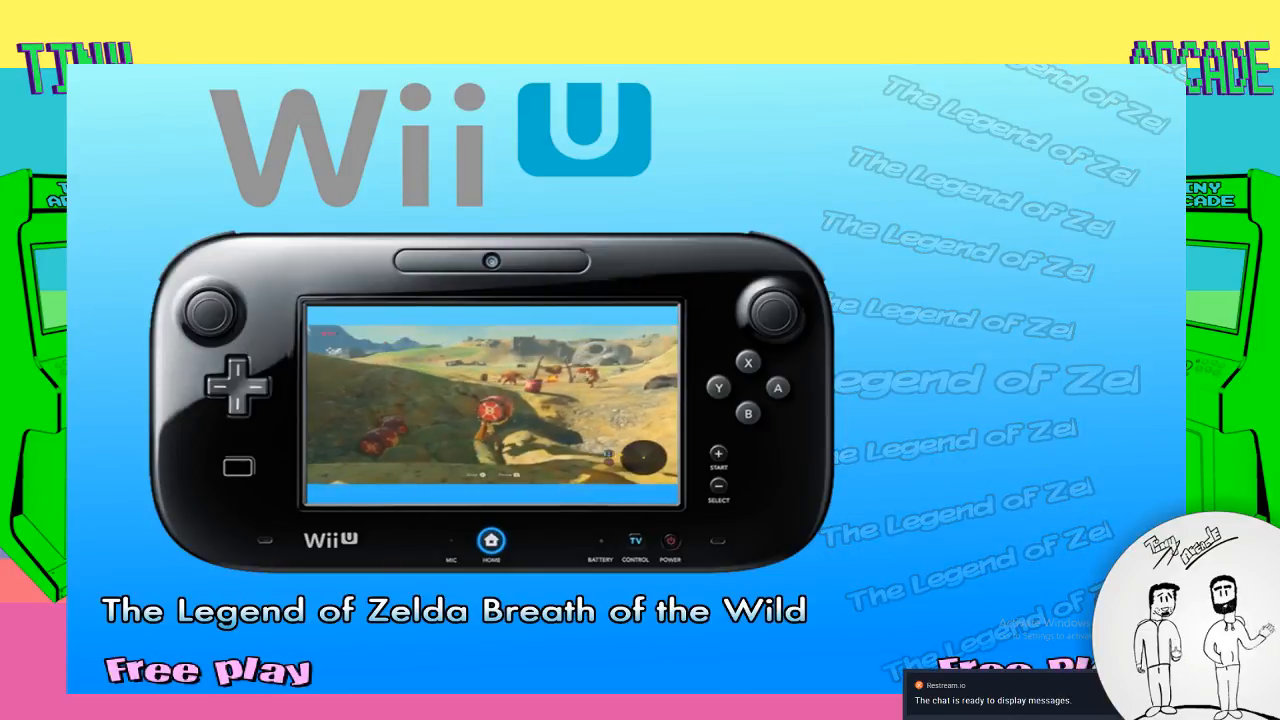
Leave and re-enter the Nintendo Wii U wheel in HyperSpin, and close the Background.png and Artwork2.png windows in Photos
{"action": "key", "text": "Escape"}
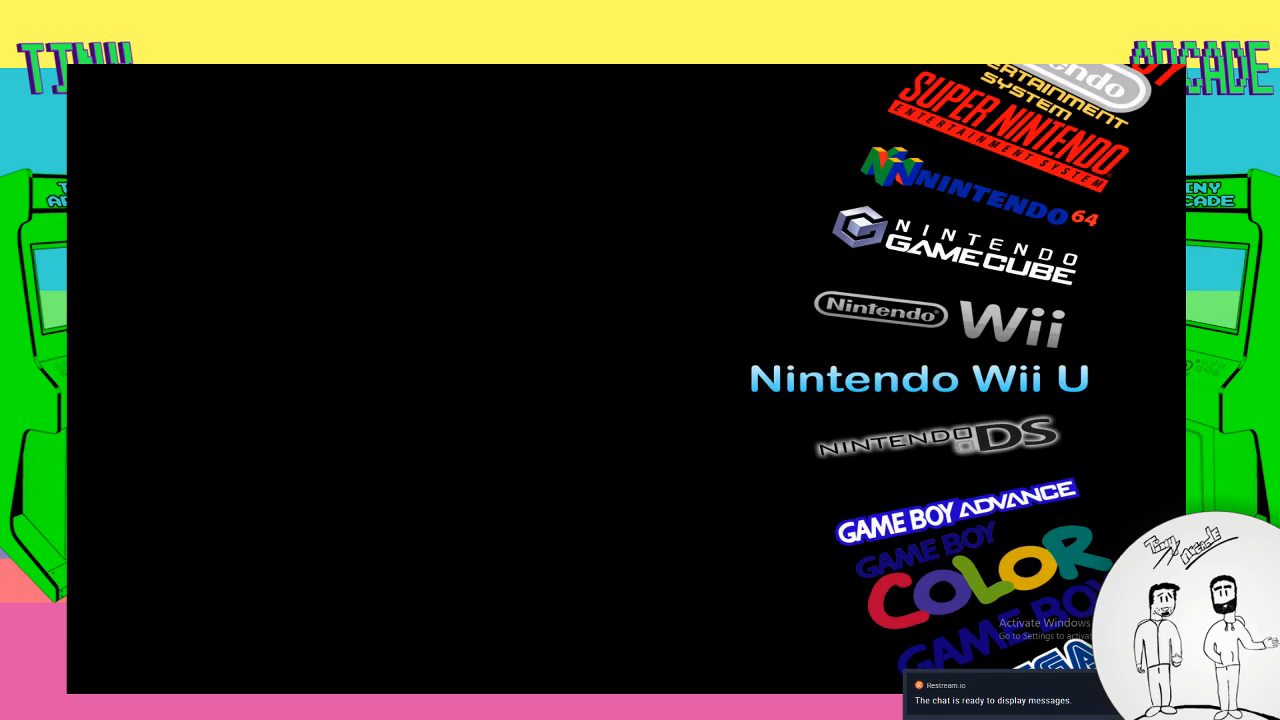
{"action": "key", "text": "Return"}
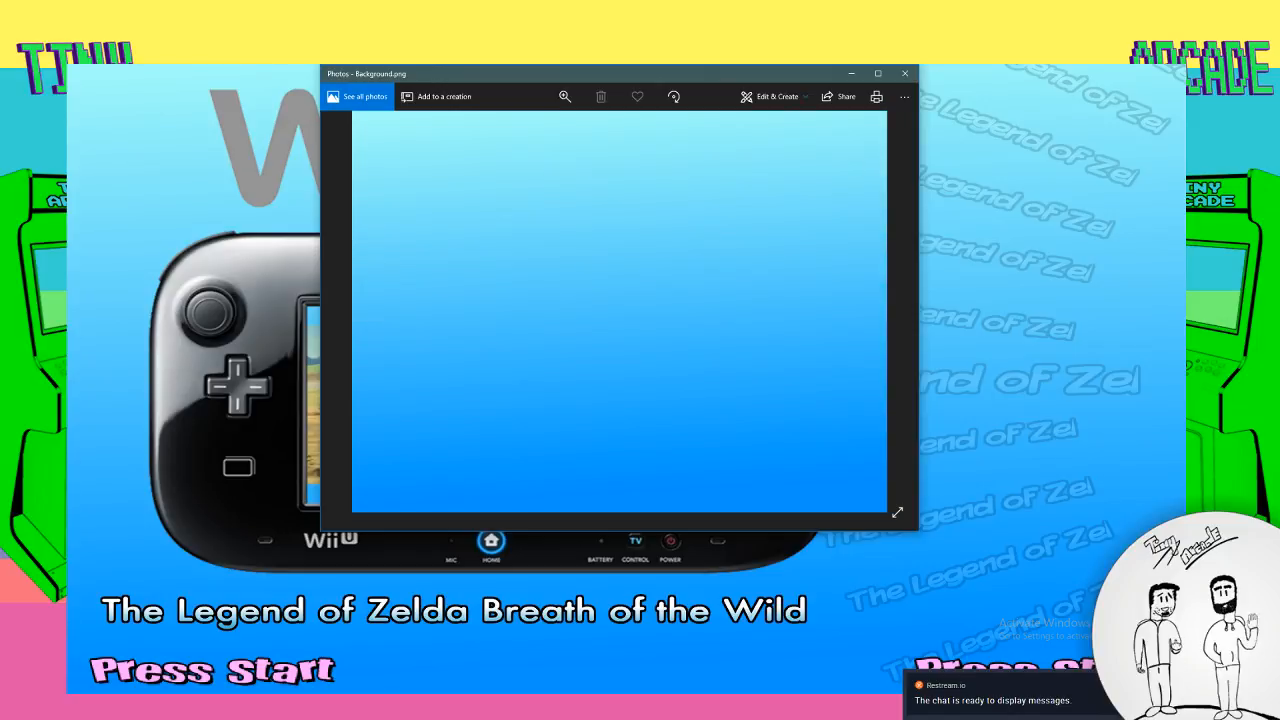
{"action": "left_click", "coordinate": [905, 73]}
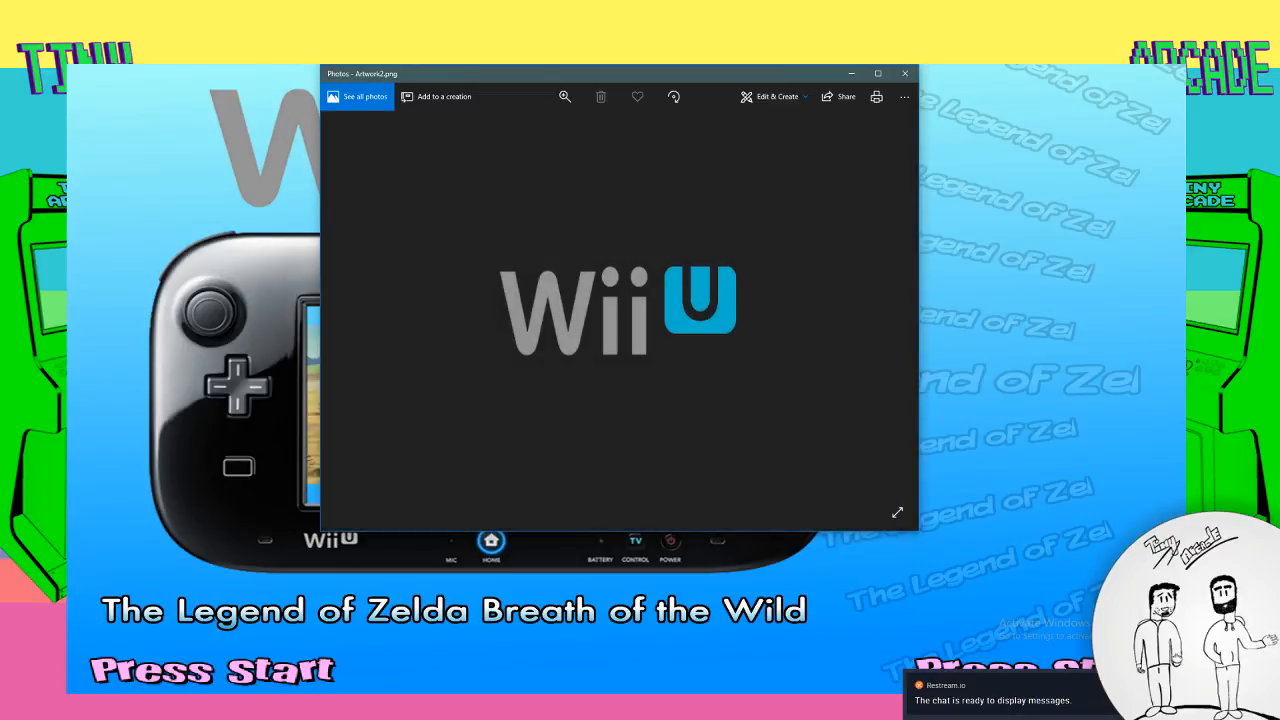
{"action": "left_click", "coordinate": [905, 73]}
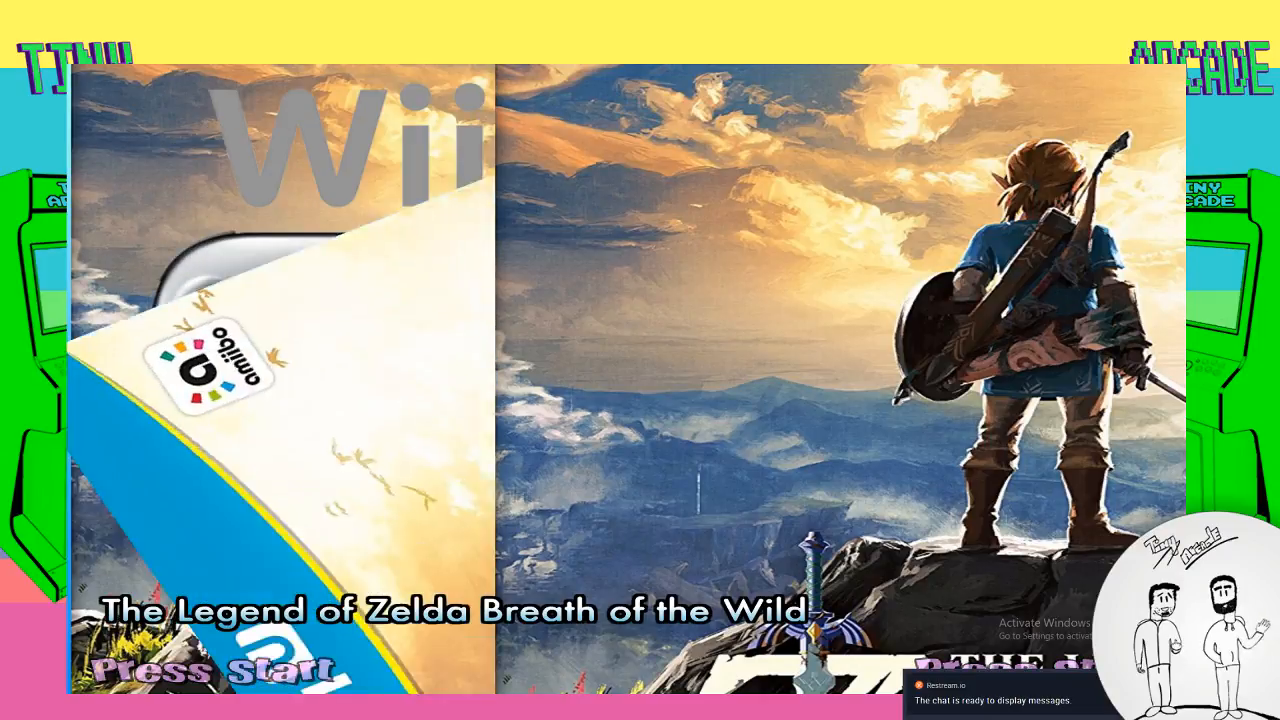
Advance the HyperSpin game wheel to replay the Breath of the Wild theme, and switch to FileZilla
{"action": "key", "text": "Down"}
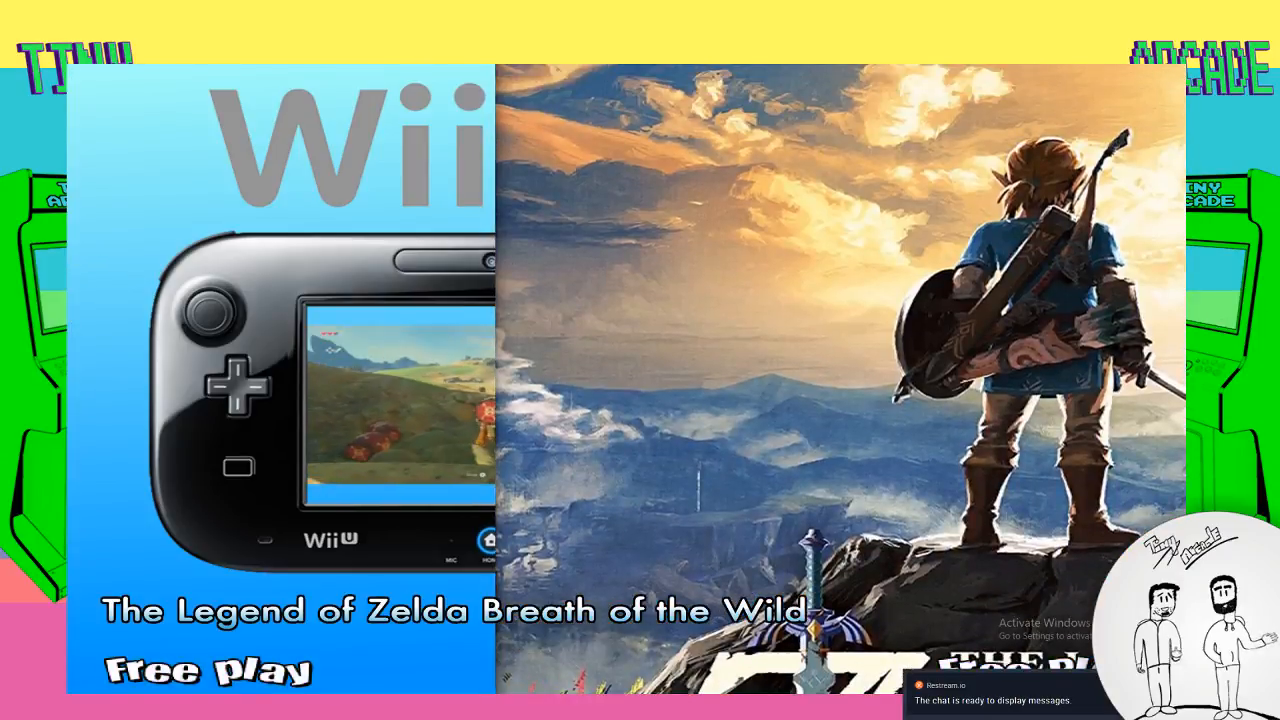
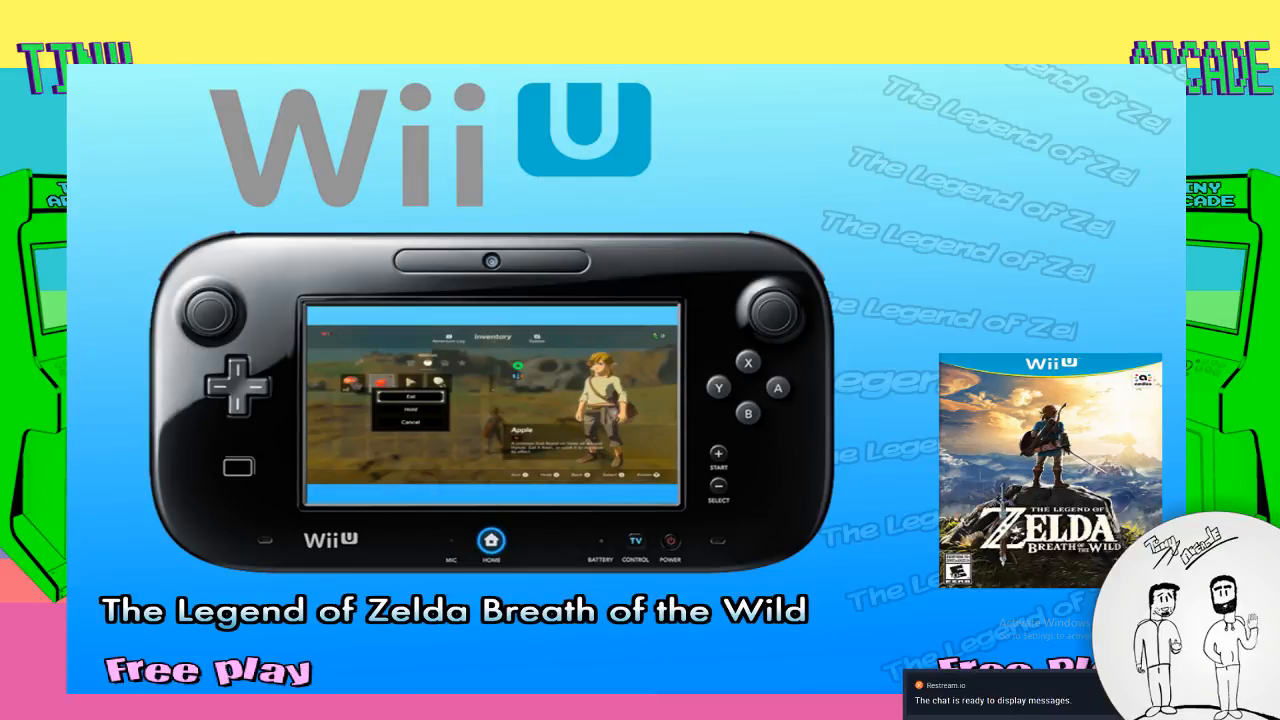
{"action": "key", "text": "alt+Tab"}
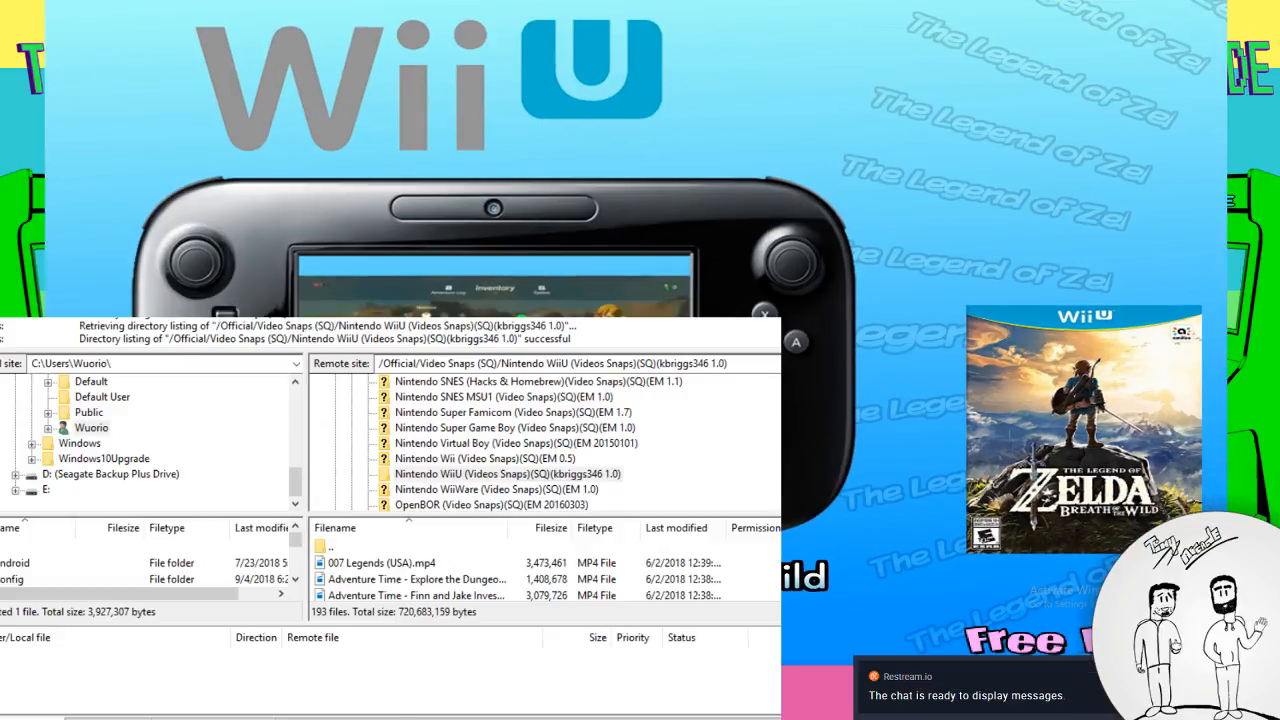
Look through the remote Nintendo WiiU (Videos Snaps)(SQ) folder to find the Zelda Breath of the Wild video
{"action": "left_click", "coordinate": [519, 474]}
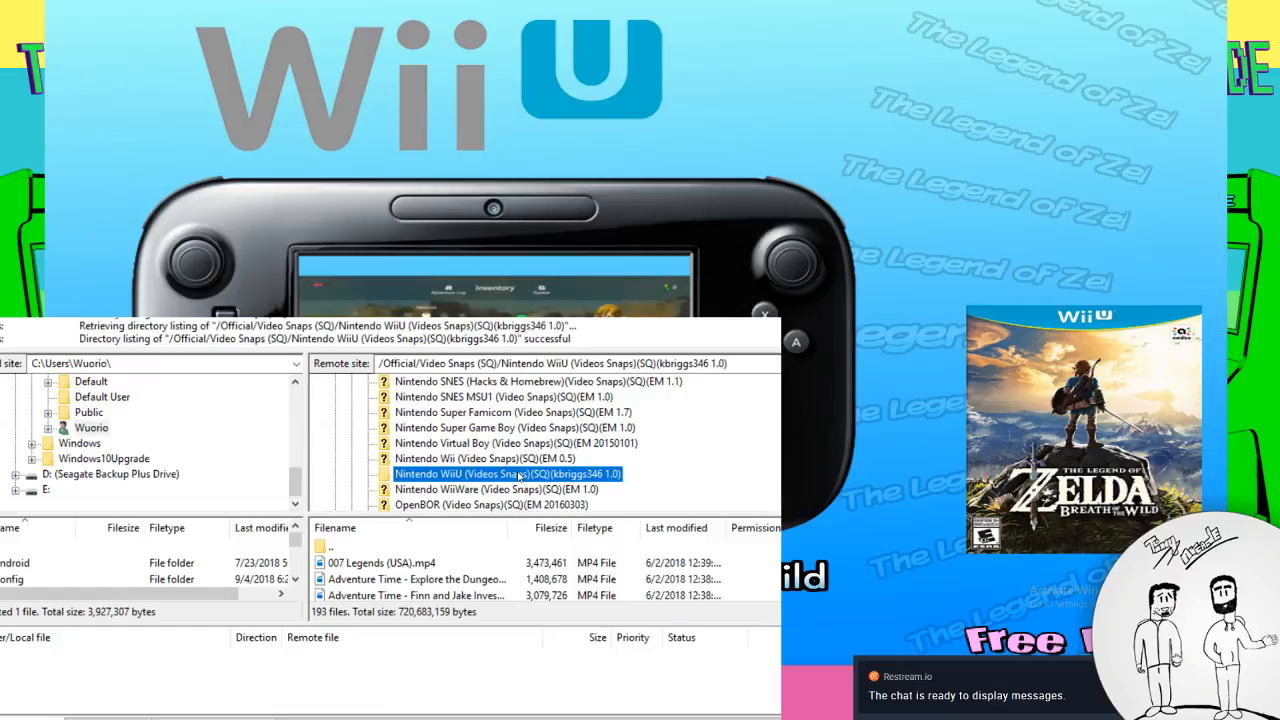
{"action": "scroll", "coordinate": [519, 474], "scroll_direction": "down", "scroll_amount": 2}
{"action": "scroll", "coordinate": [519, 474], "scroll_direction": "up", "scroll_amount": 2}
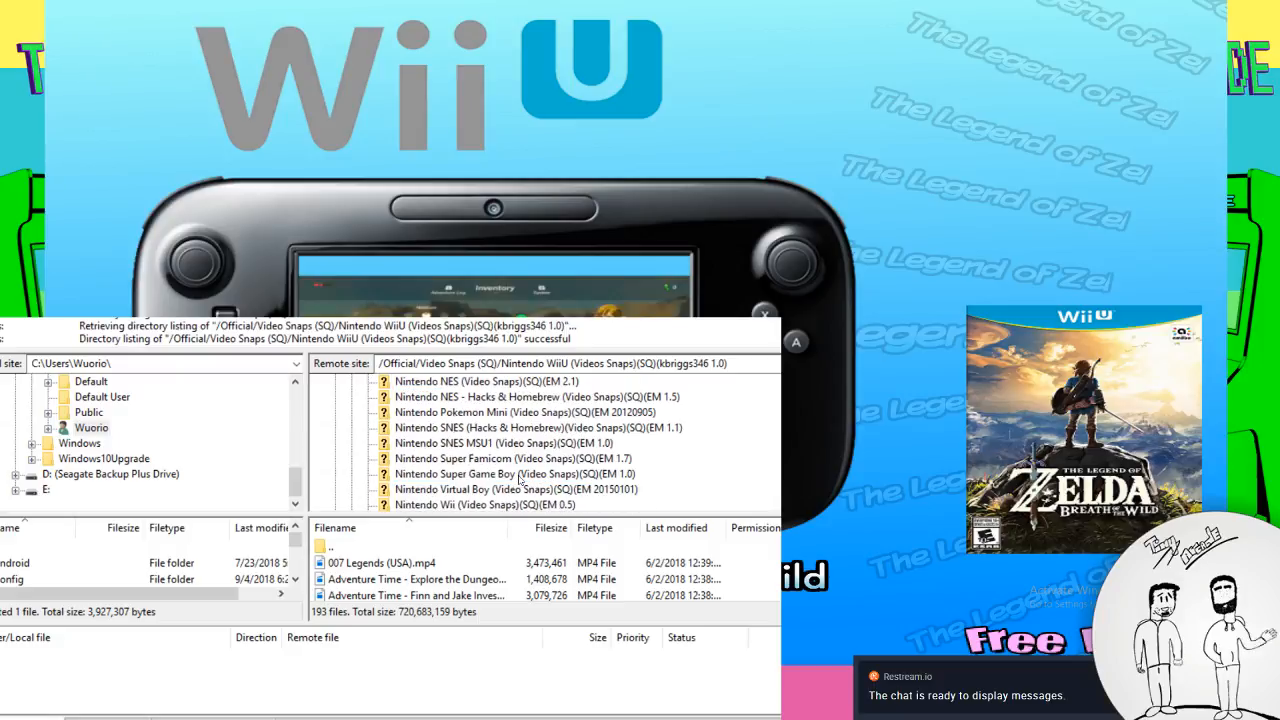
{"action": "scroll", "coordinate": [497, 486], "scroll_direction": "down", "scroll_amount": 1}
{"action": "scroll", "coordinate": [422, 575], "scroll_direction": "down", "scroll_amount": 15}
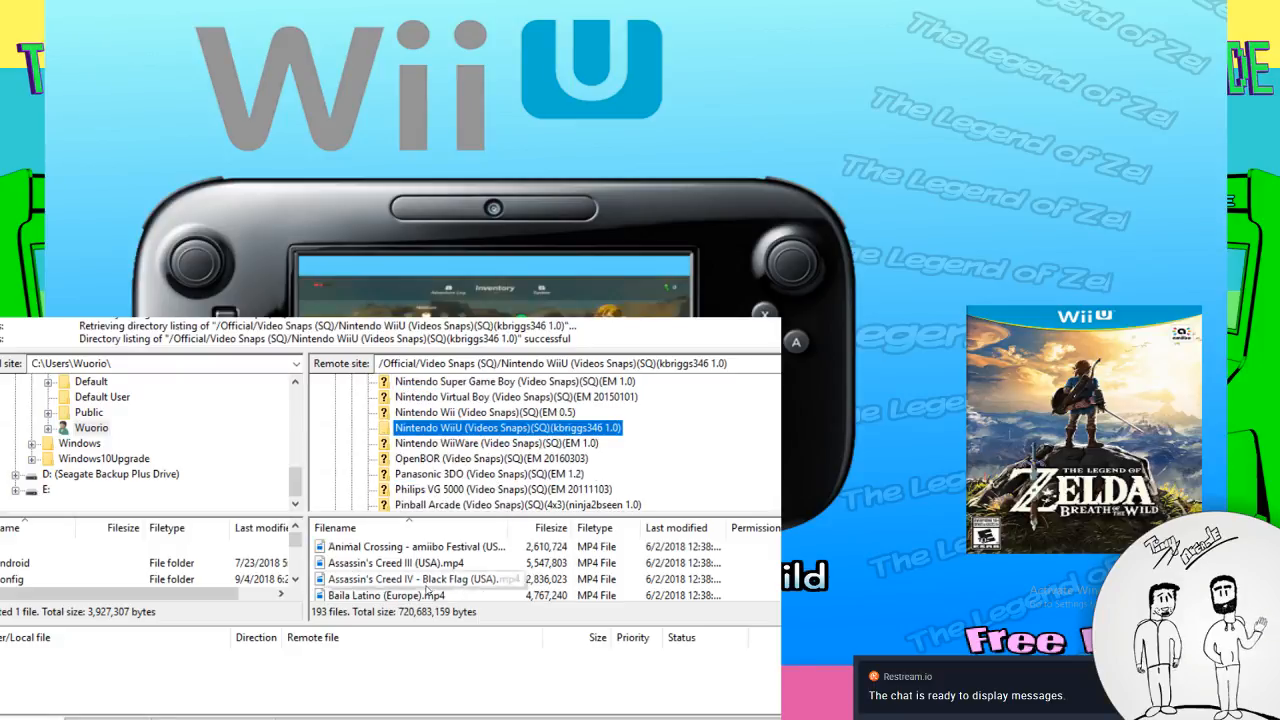
{"action": "scroll", "coordinate": [421, 586], "scroll_direction": "down", "scroll_amount": 10}
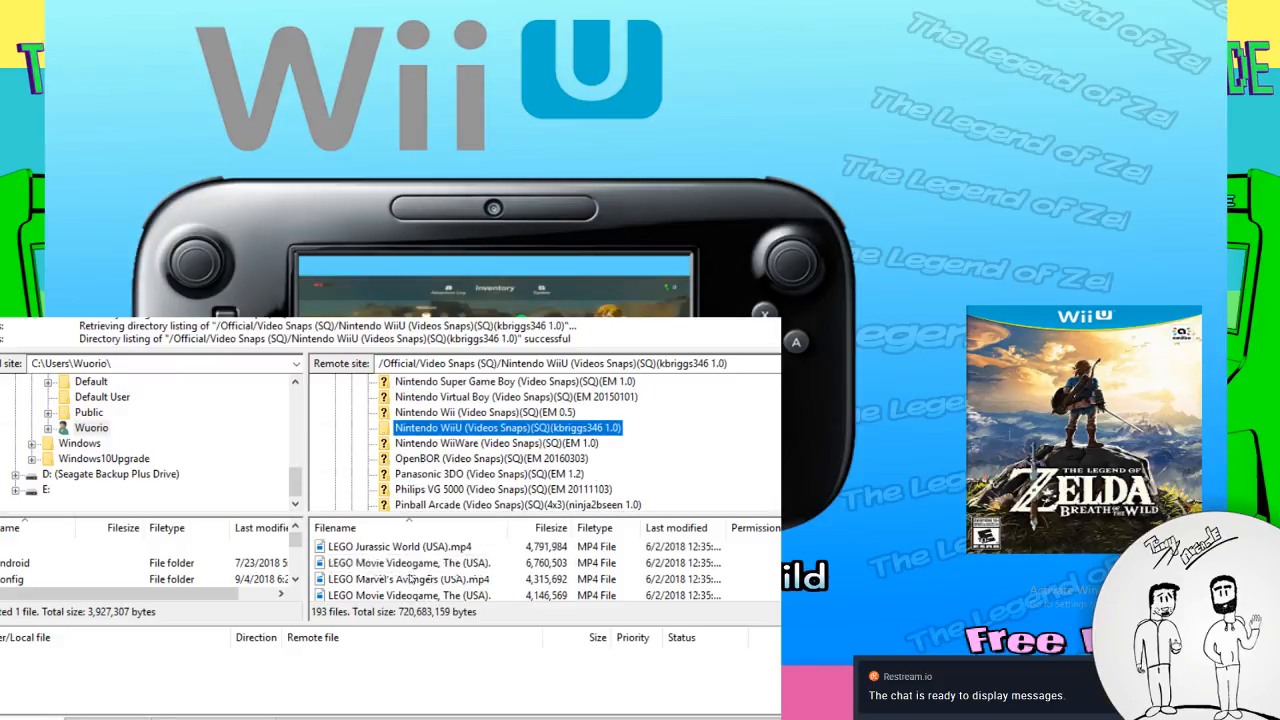
{"action": "scroll", "coordinate": [407, 580], "scroll_direction": "down", "scroll_amount": 12}
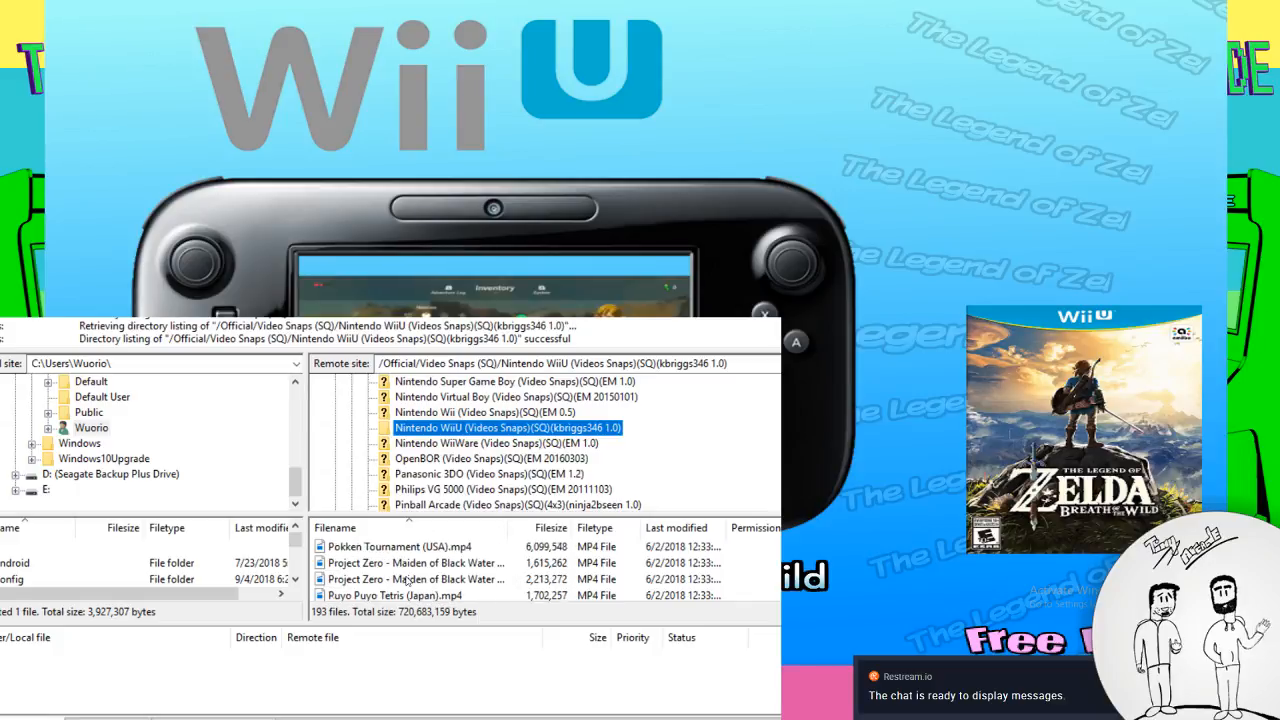
{"action": "scroll", "coordinate": [407, 580], "scroll_direction": "down", "scroll_amount": 12}
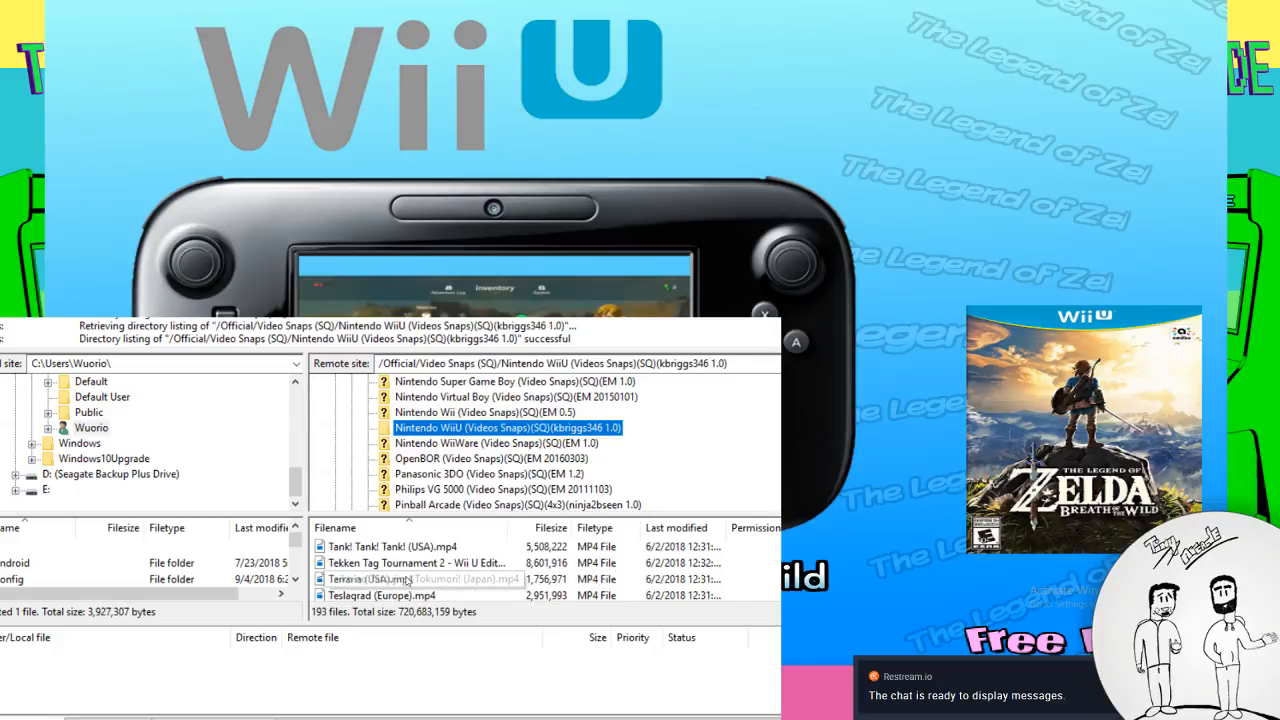
{"action": "scroll", "coordinate": [407, 580], "scroll_direction": "up", "scroll_amount": 2}
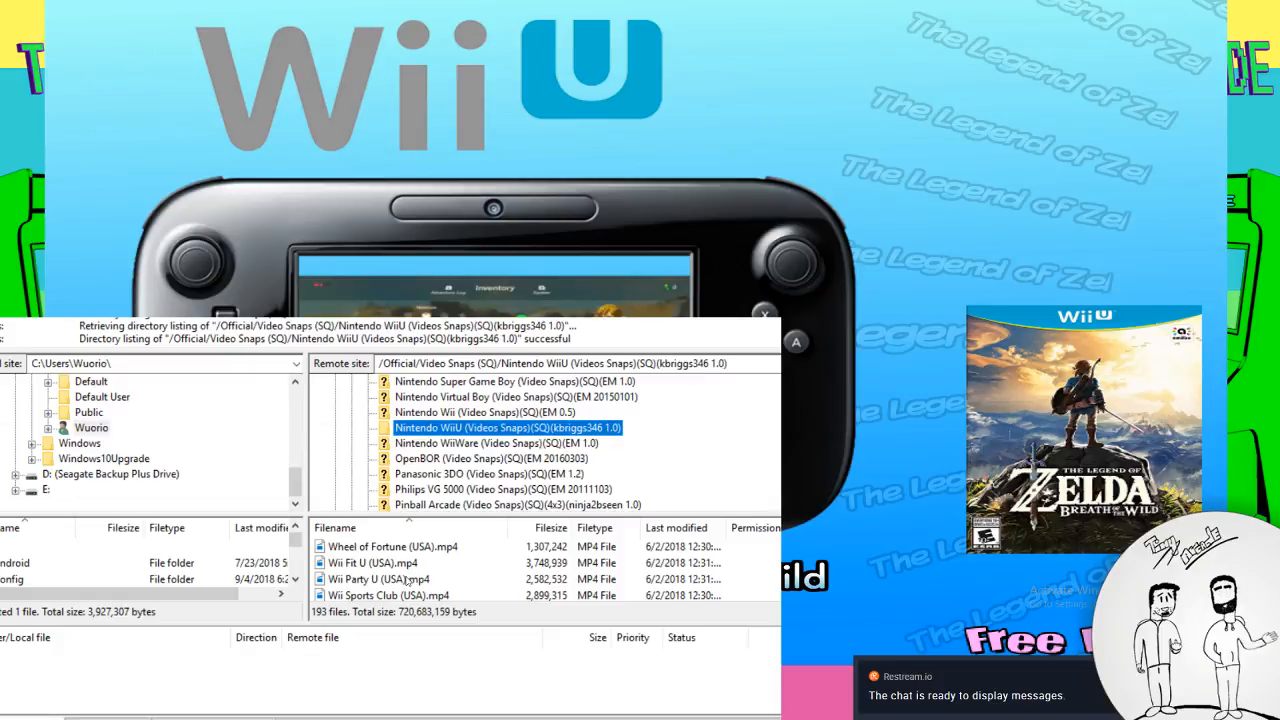
{"action": "scroll", "coordinate": [386, 590], "scroll_direction": "down", "scroll_amount": 1}
{"action": "scroll", "coordinate": [384, 591], "scroll_direction": "down", "scroll_amount": 4}
{"action": "scroll", "coordinate": [384, 591], "scroll_direction": "up", "scroll_amount": 1}
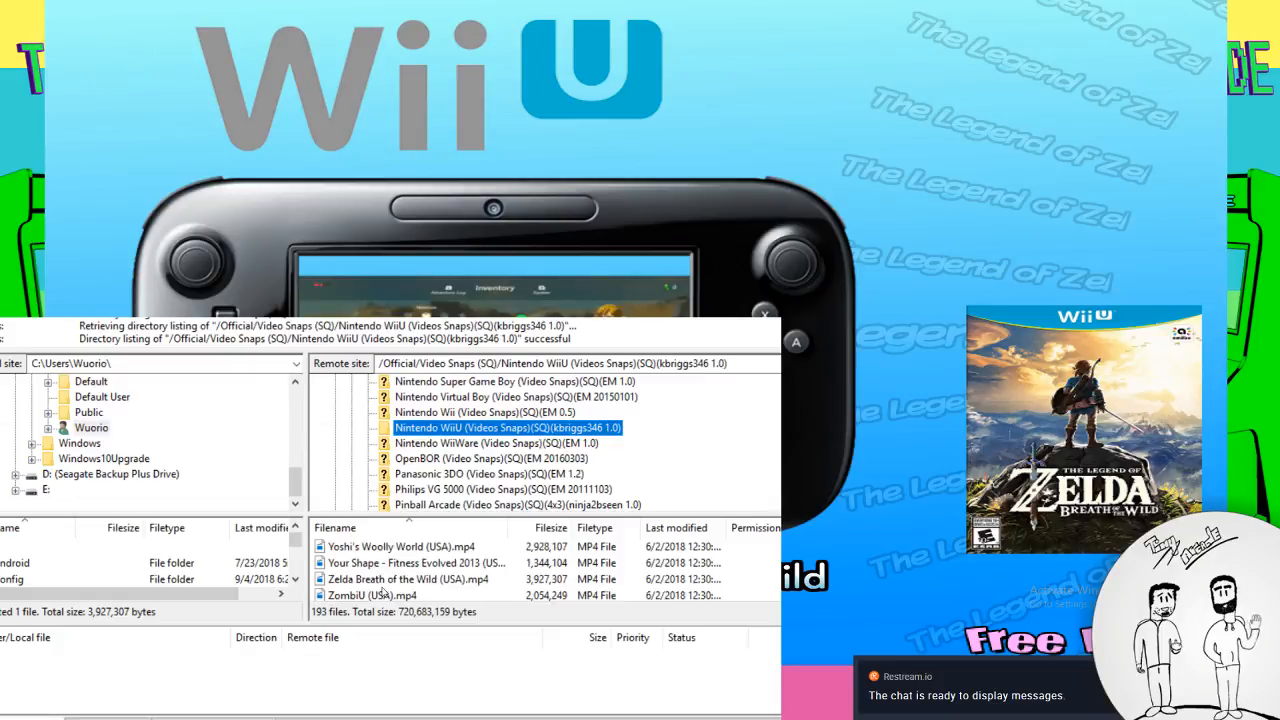
{"action": "scroll", "coordinate": [384, 591], "scroll_direction": "up", "scroll_amount": 1}
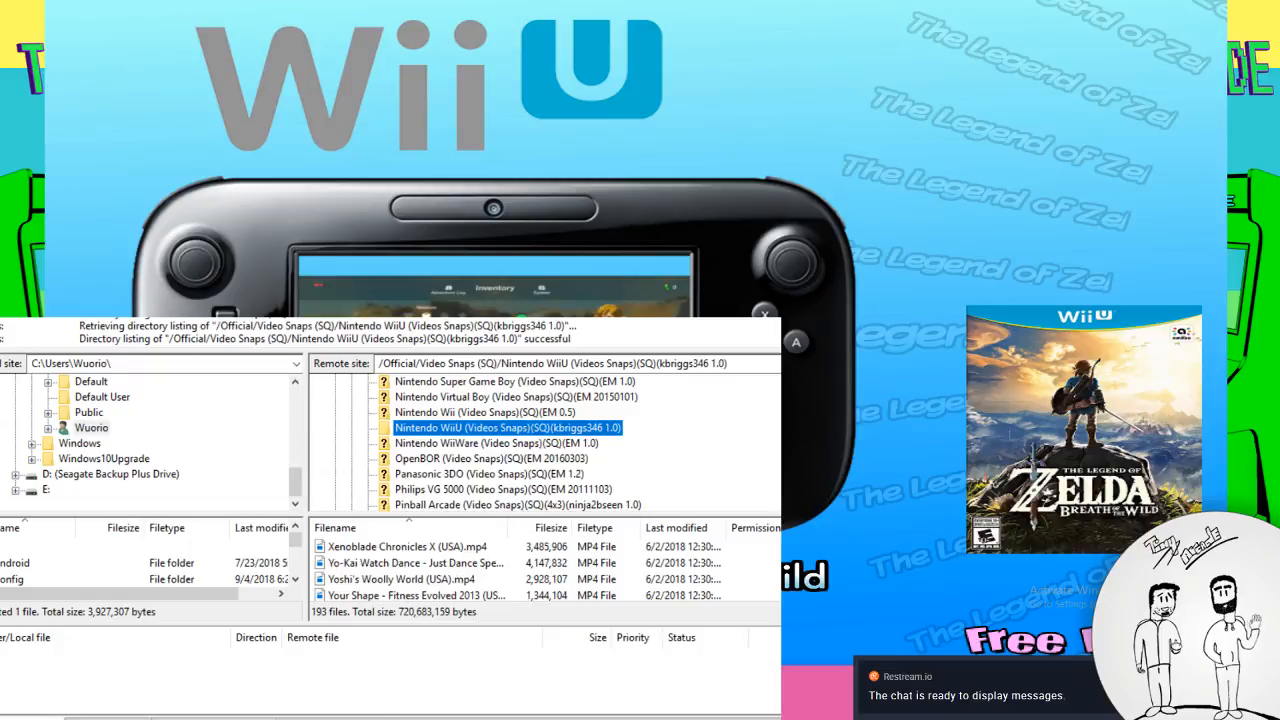
Bring up the Artwork4 File Explorer window and go up to the HyperSpin Media folder listing the systems
{"action": "mouse_move", "coordinate": [315, 716]}
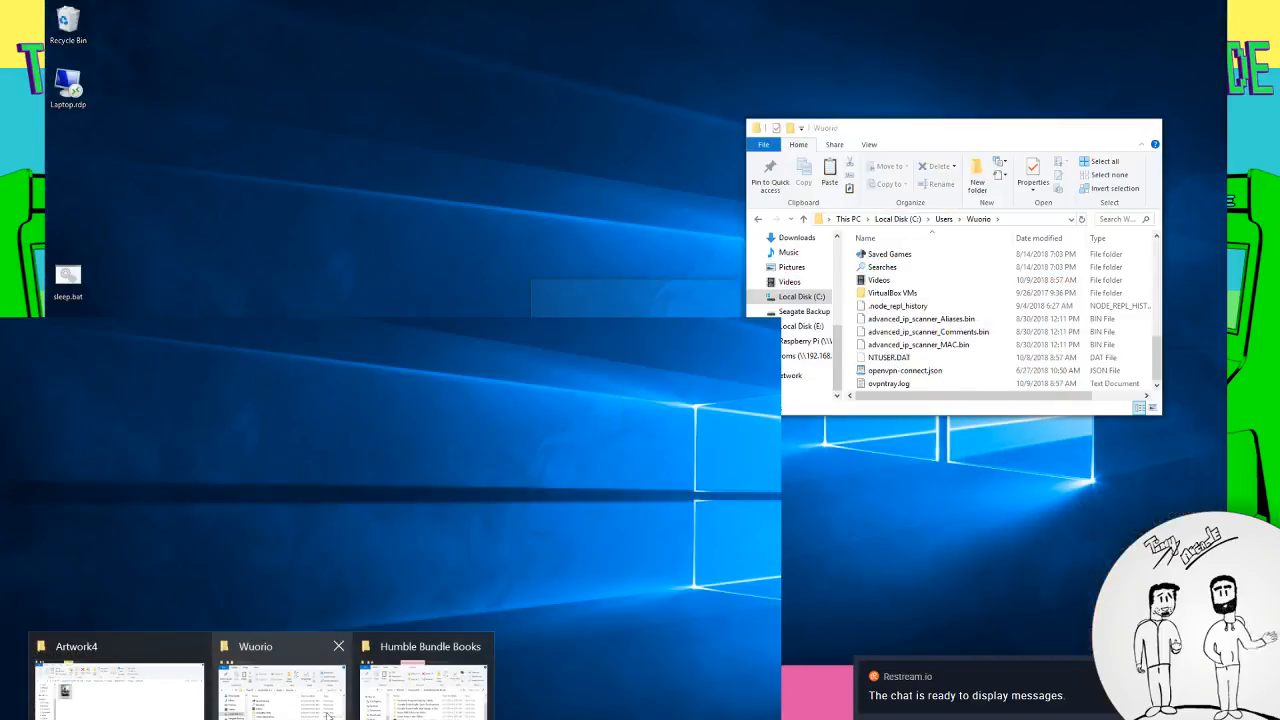
{"action": "mouse_move", "coordinate": [399, 716]}
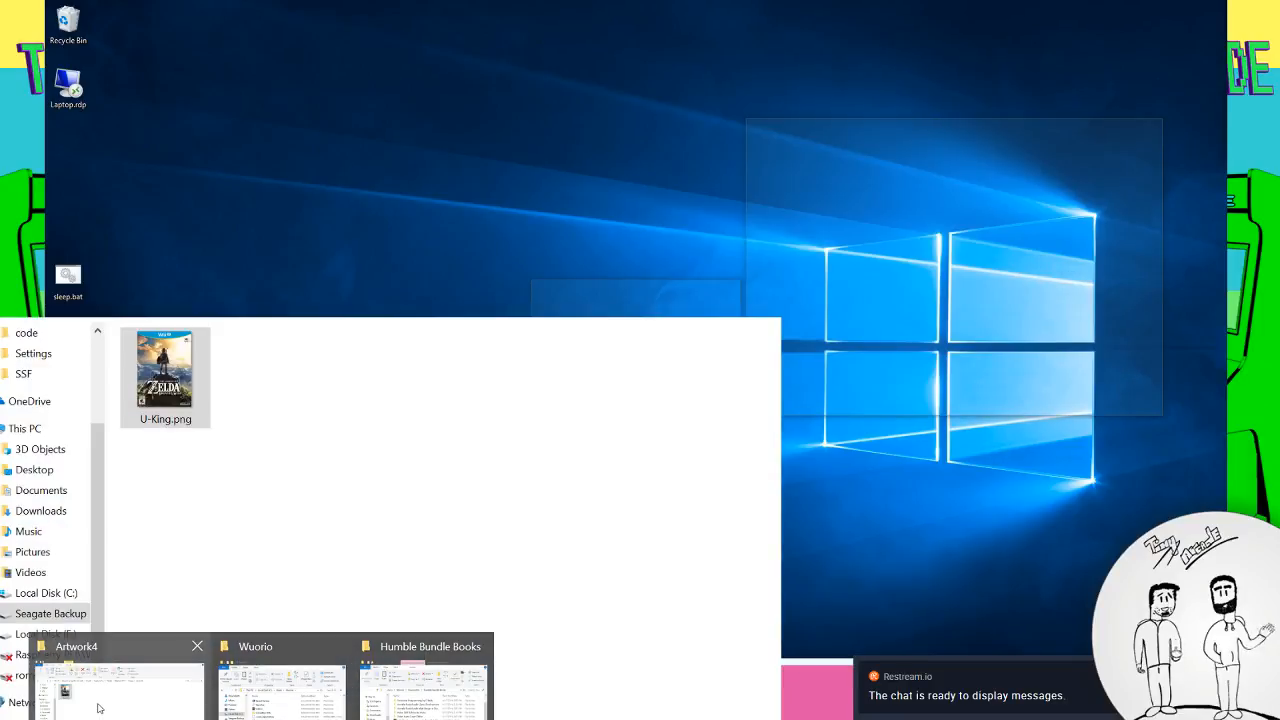
{"action": "left_click", "coordinate": [98, 708]}
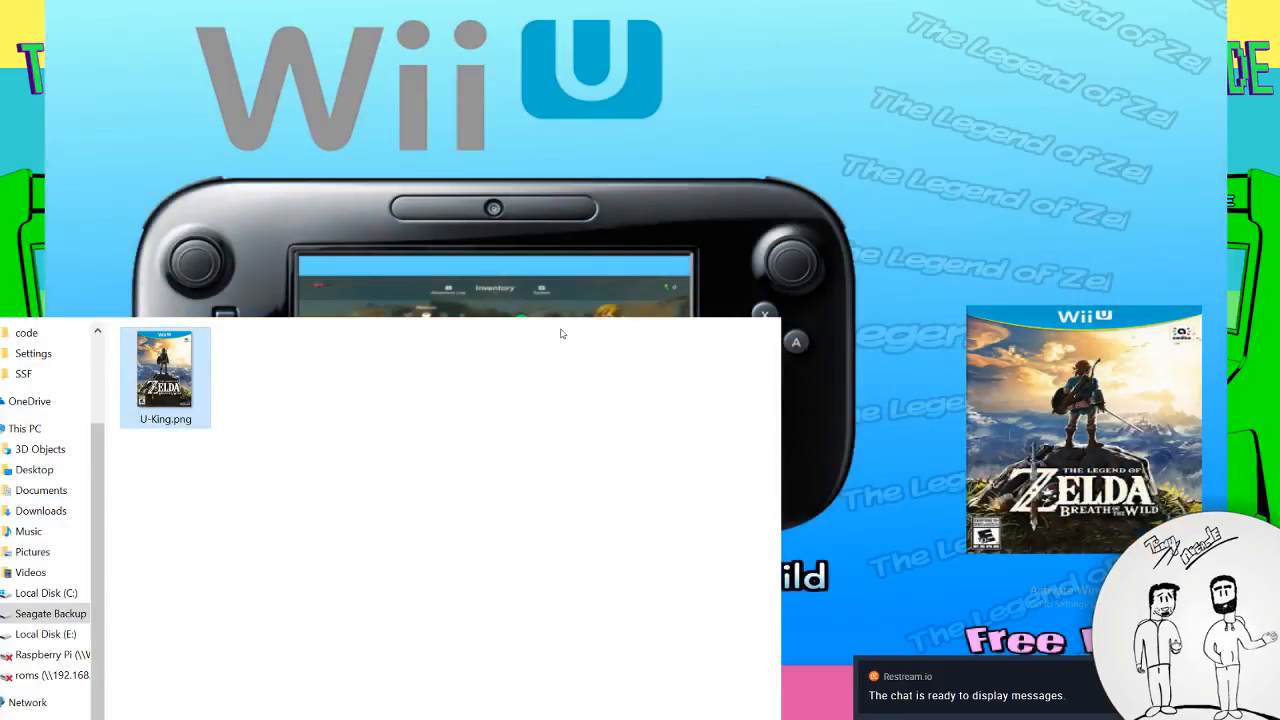
{"action": "left_click", "coordinate": [467, 306]}
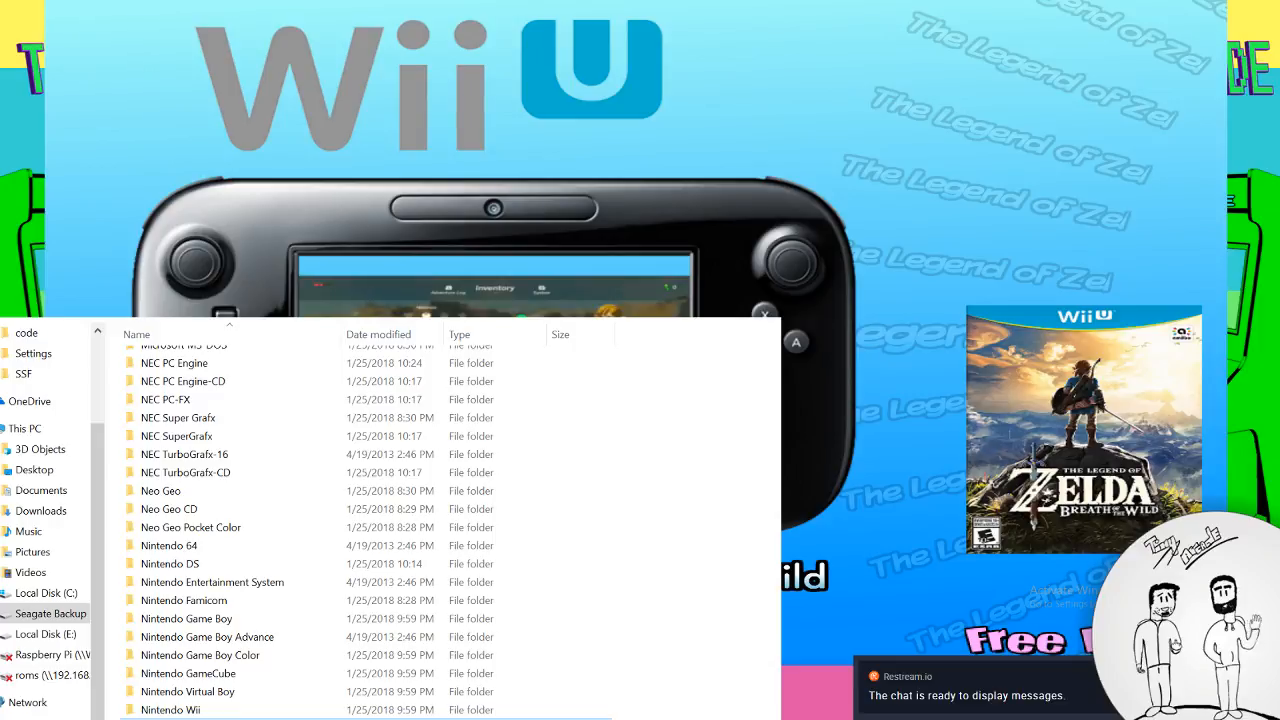
Switch back to FileZilla and open the Video Themes (HD) folder under Official on the remote site
{"action": "key", "text": "alt+Tab"}
{"action": "scroll", "coordinate": [425, 443], "scroll_direction": "up", "scroll_amount": 5}
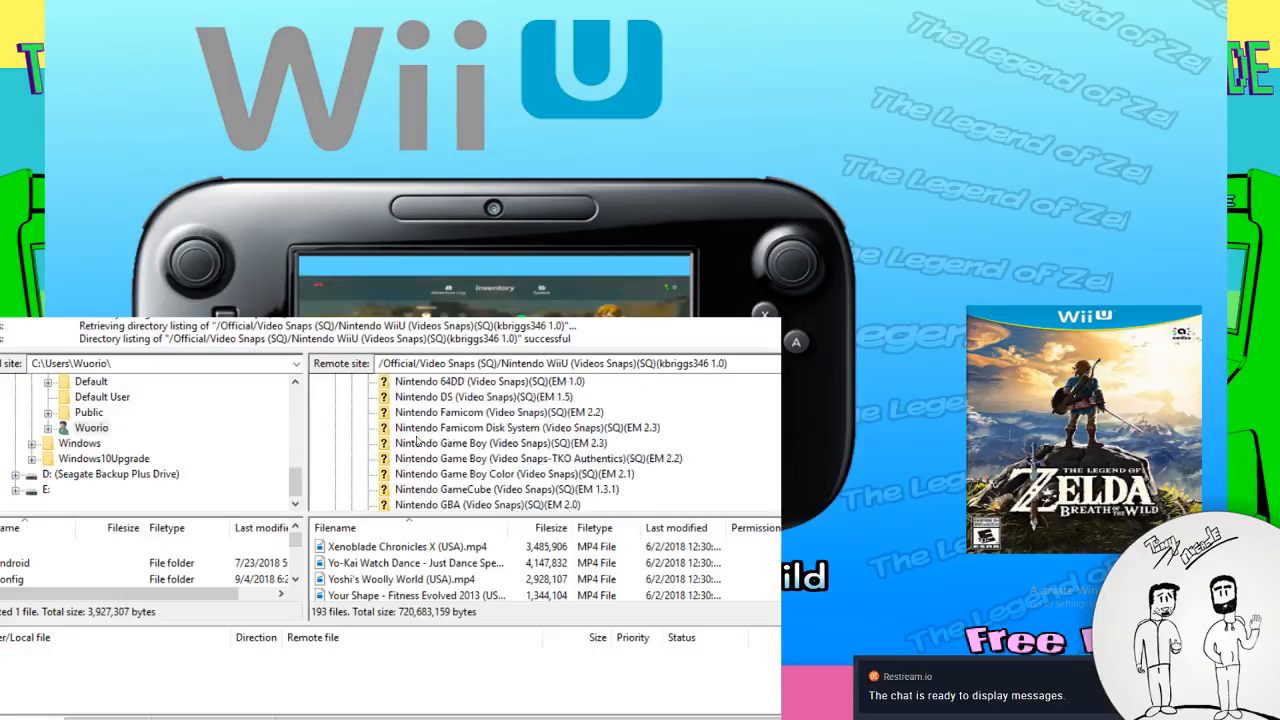
{"action": "scroll", "coordinate": [425, 443], "scroll_direction": "up", "scroll_amount": 15}
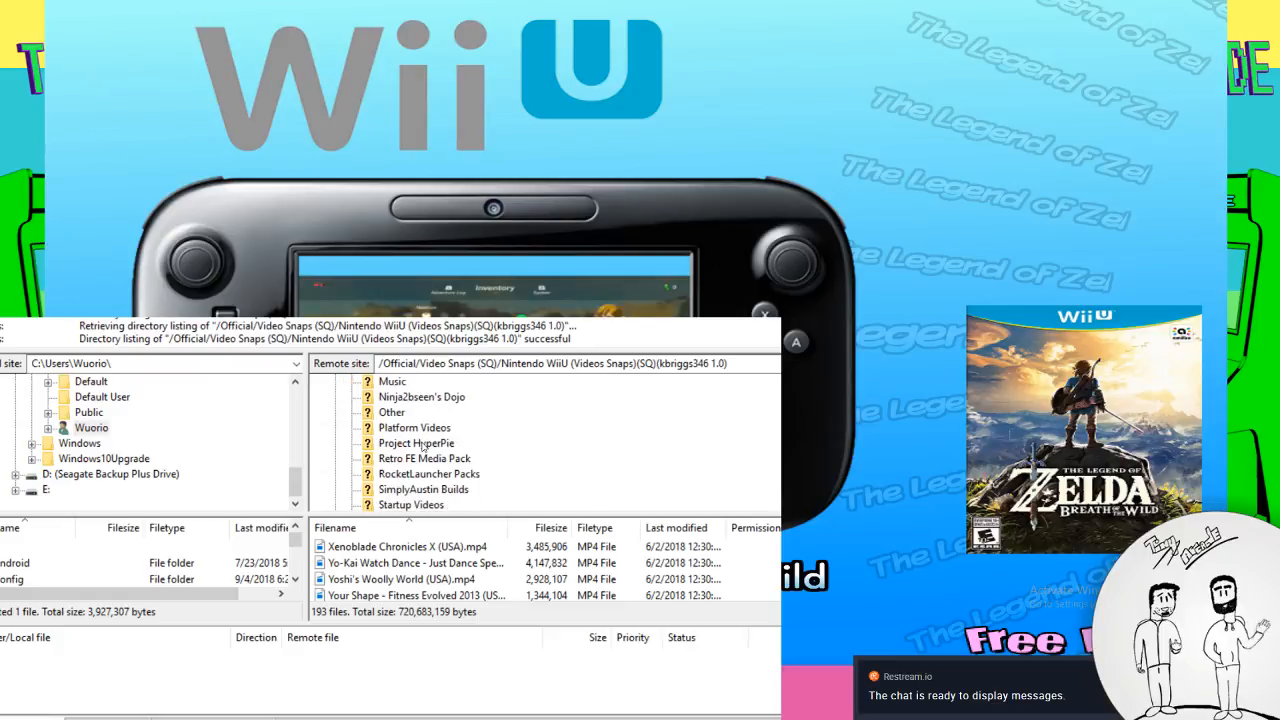
{"action": "scroll", "coordinate": [421, 450], "scroll_direction": "down", "scroll_amount": 5}
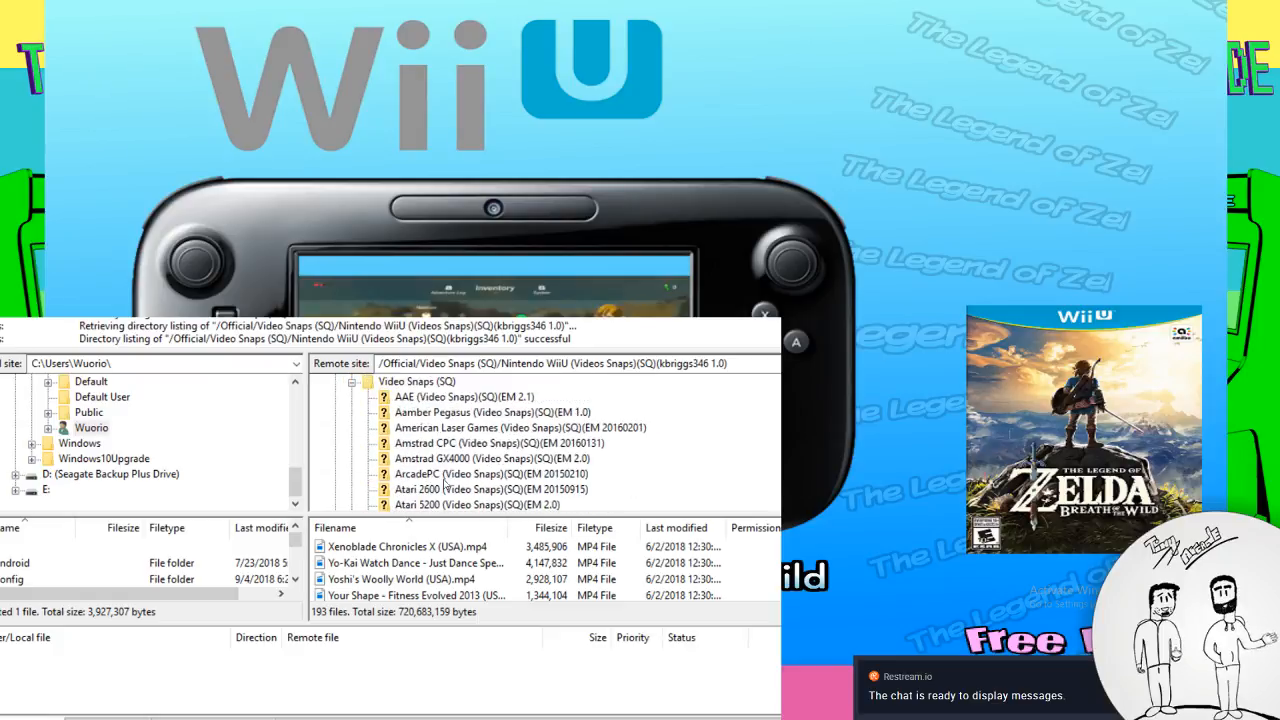
{"action": "scroll", "coordinate": [428, 463], "scroll_direction": "down", "scroll_amount": 15}
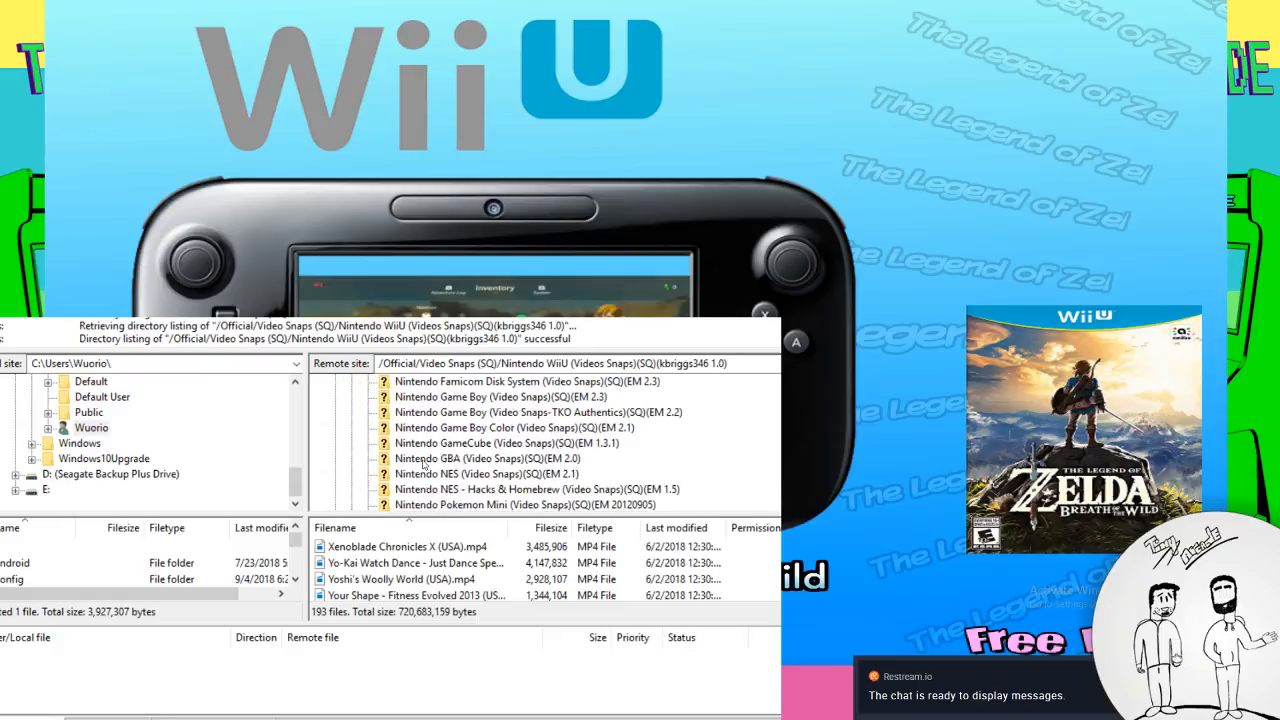
{"action": "scroll", "coordinate": [425, 468], "scroll_direction": "down", "scroll_amount": 10}
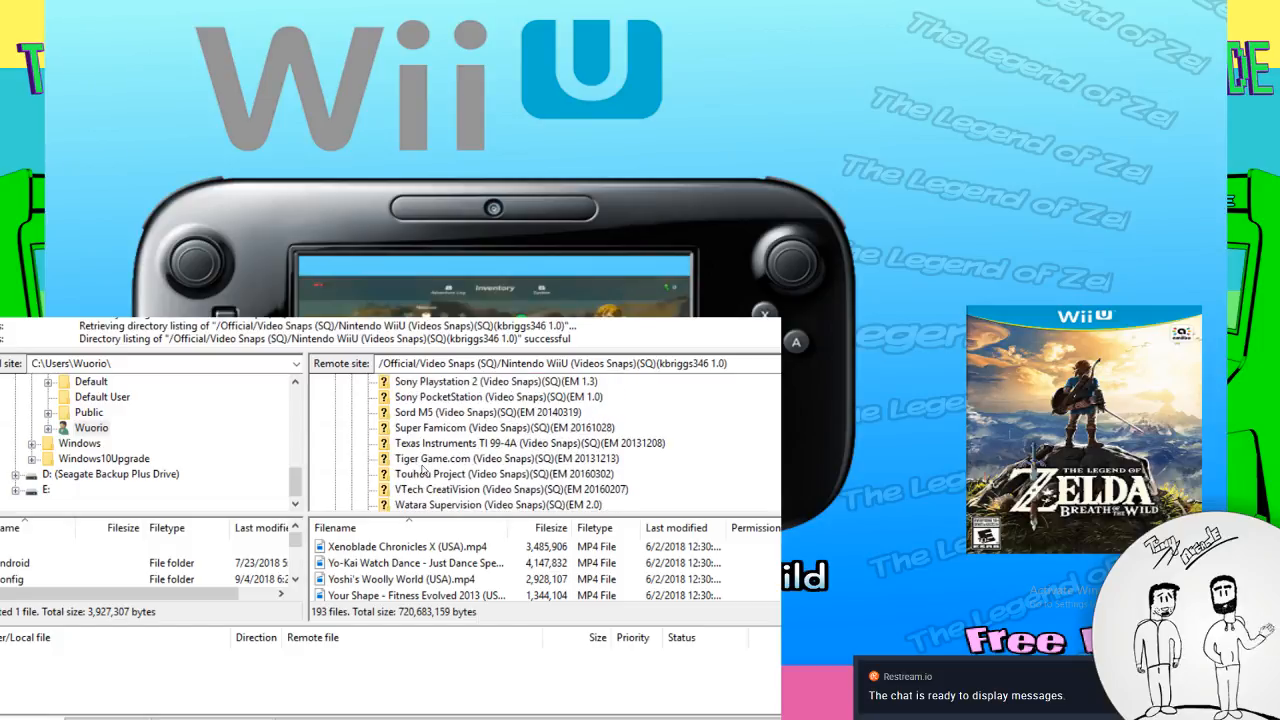
{"action": "scroll", "coordinate": [428, 474], "scroll_direction": "down", "scroll_amount": 2}
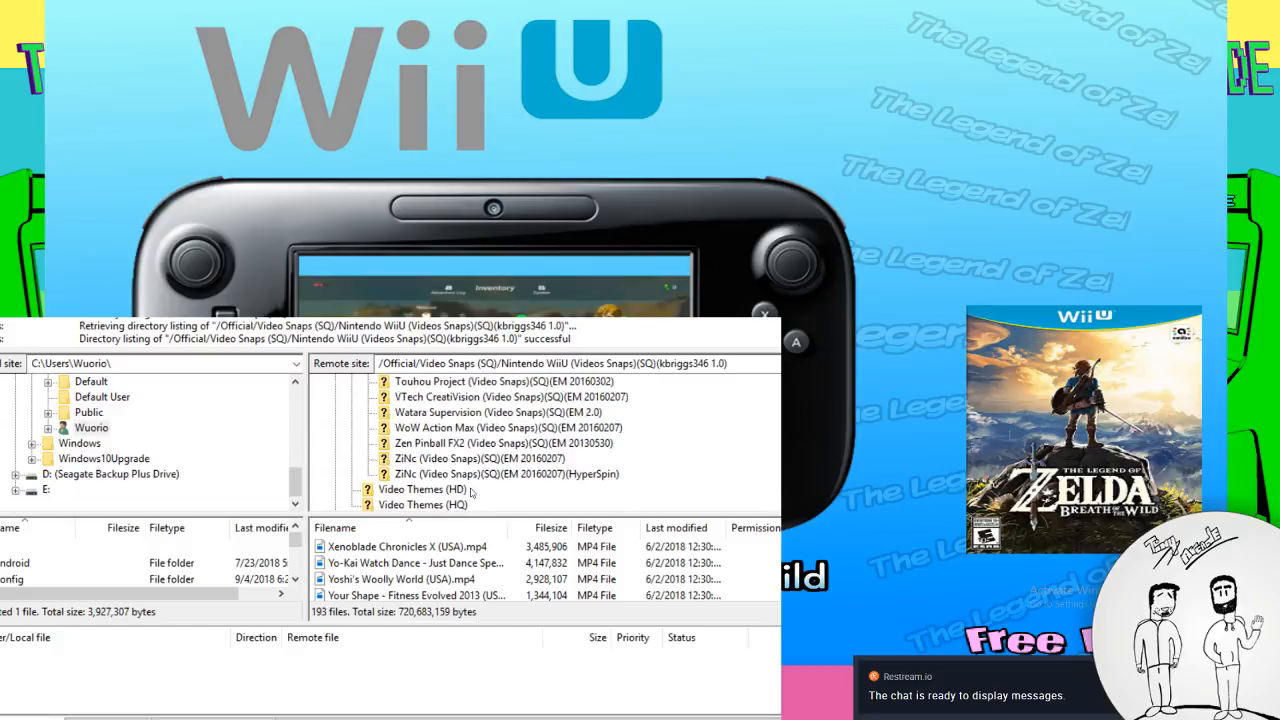
{"action": "left_click", "coordinate": [432, 489]}
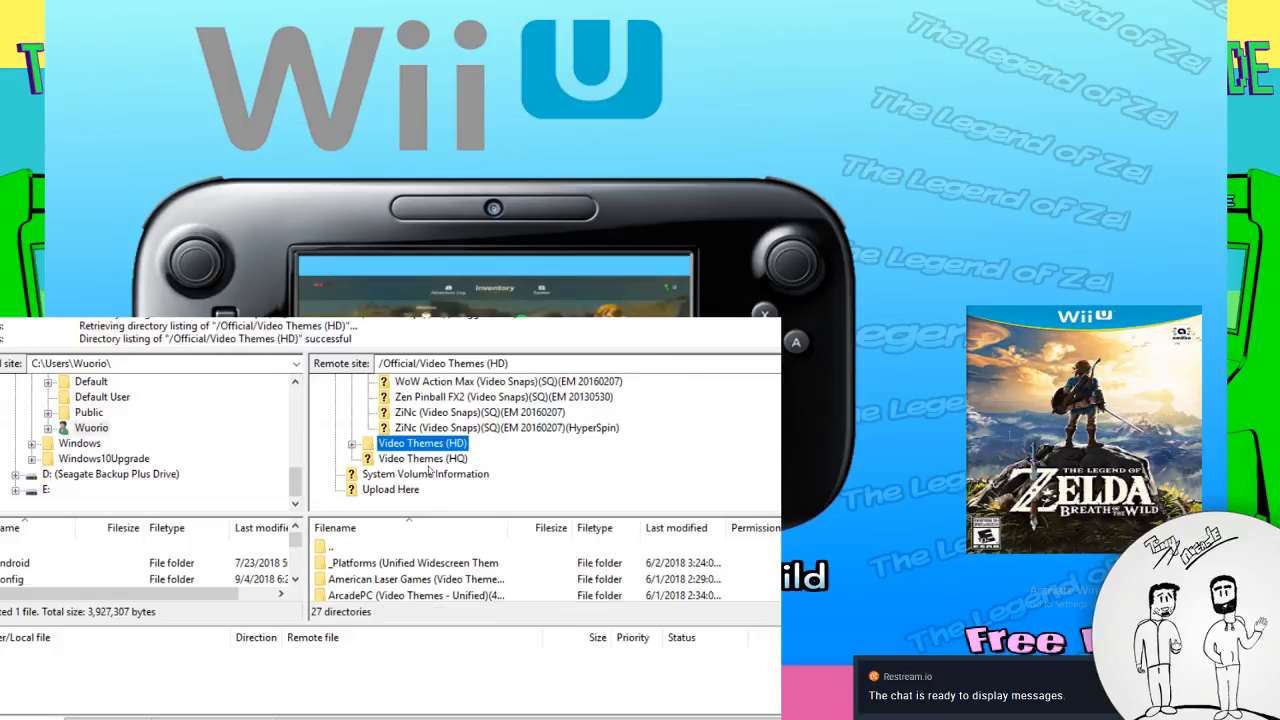
Check the directories in Video Themes (HD) for a Nintendo Wii U set
{"action": "scroll", "coordinate": [452, 580], "scroll_direction": "down", "scroll_amount": 7}
{"action": "scroll", "coordinate": [451, 581], "scroll_direction": "up", "scroll_amount": 3}
{"action": "scroll", "coordinate": [452, 580], "scroll_direction": "down", "scroll_amount": 1}
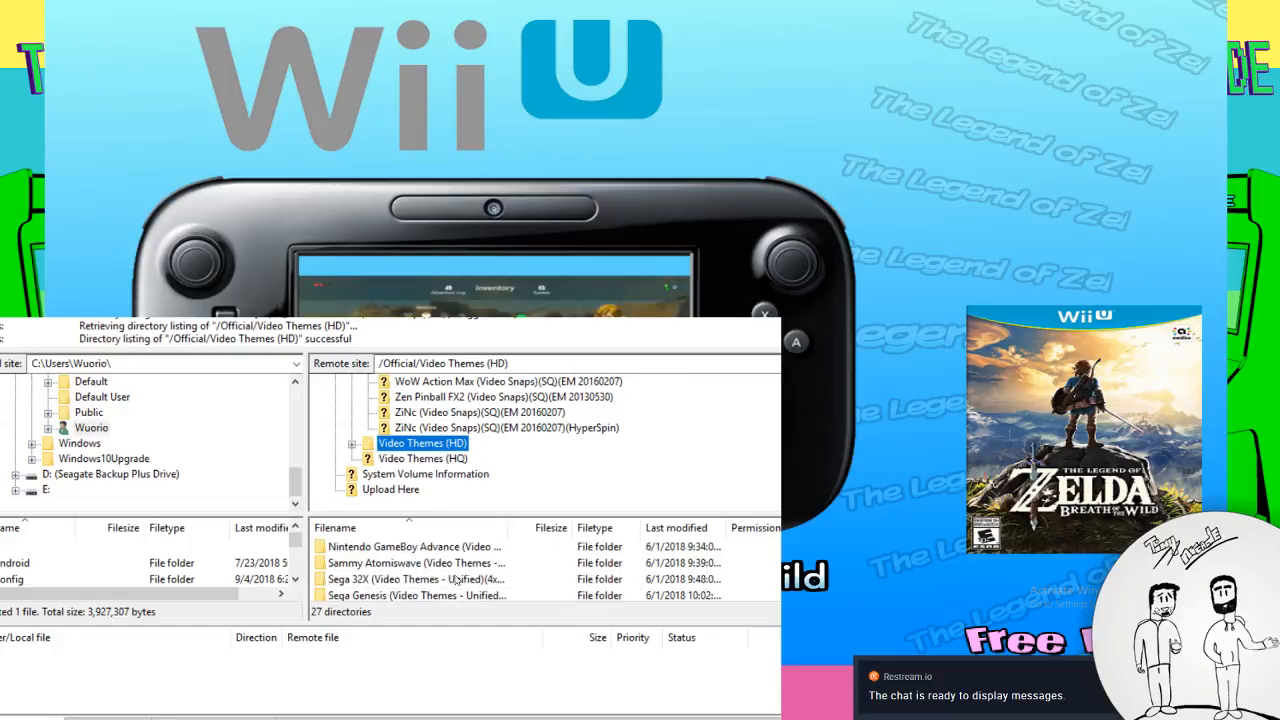
{"action": "scroll", "coordinate": [454, 578], "scroll_direction": "down", "scroll_amount": 1}
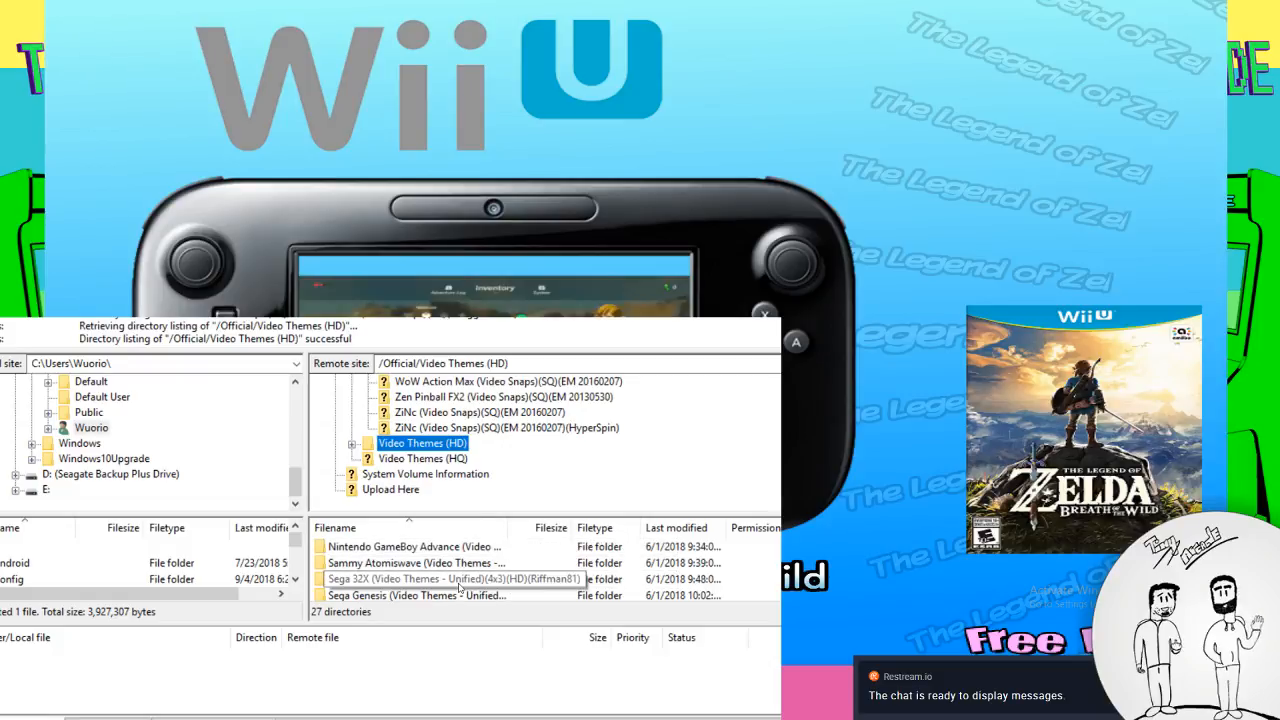
{"action": "scroll", "coordinate": [470, 585], "scroll_direction": "up", "scroll_amount": 1}
{"action": "scroll", "coordinate": [482, 580], "scroll_direction": "up", "scroll_amount": 2}
{"action": "scroll", "coordinate": [470, 565], "scroll_direction": "down", "scroll_amount": 5}
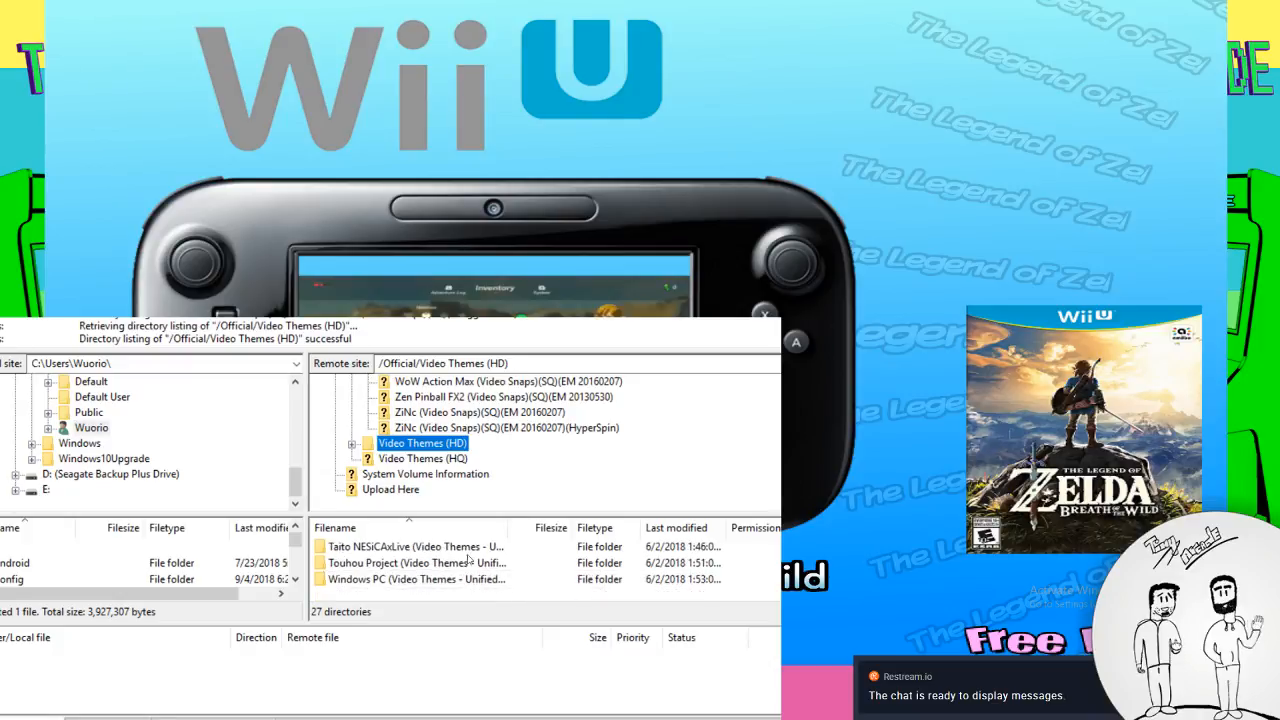
Open the Nintendo WiiU (Videos Snaps)(HQ) folder under Official/Video Themes (HQ) on the remote site
{"action": "left_click", "coordinate": [460, 460]}
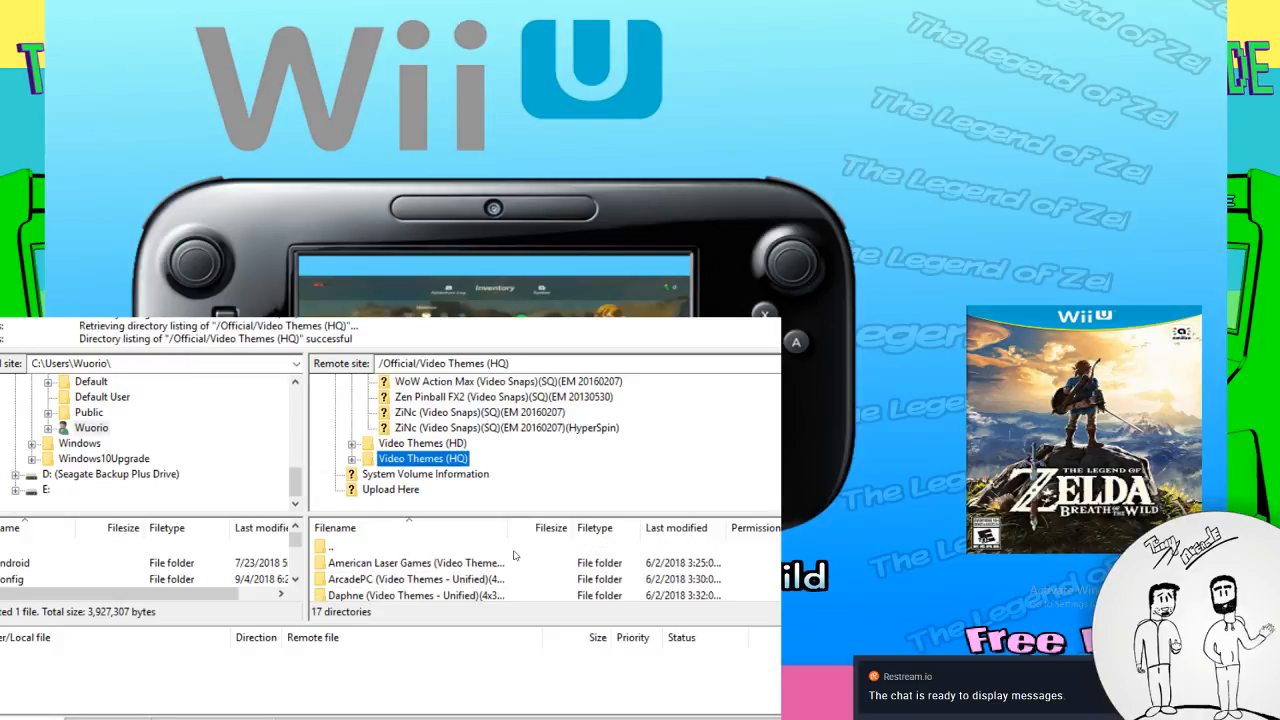
{"action": "scroll", "coordinate": [407, 592], "scroll_direction": "down", "scroll_amount": 4}
{"action": "scroll", "coordinate": [430, 560], "scroll_direction": "up", "scroll_amount": 1}
{"action": "double_click", "coordinate": [437, 547]}
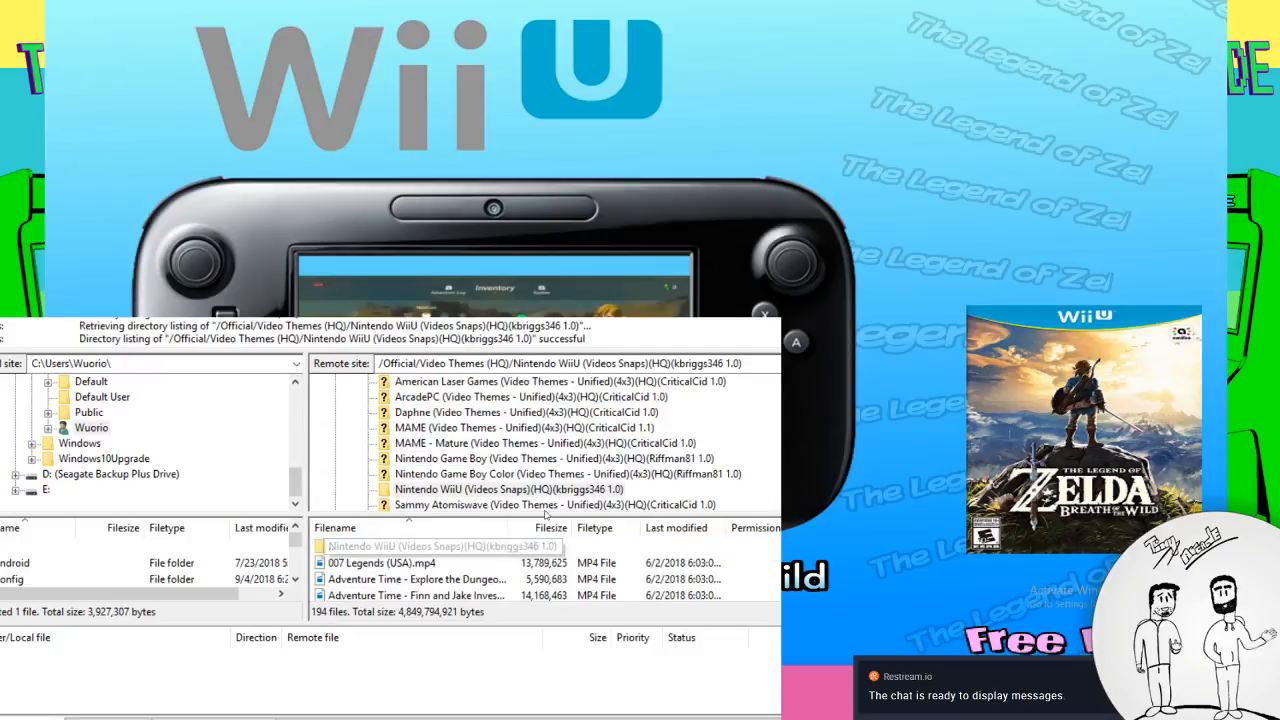
{"action": "double_click", "coordinate": [405, 547]}
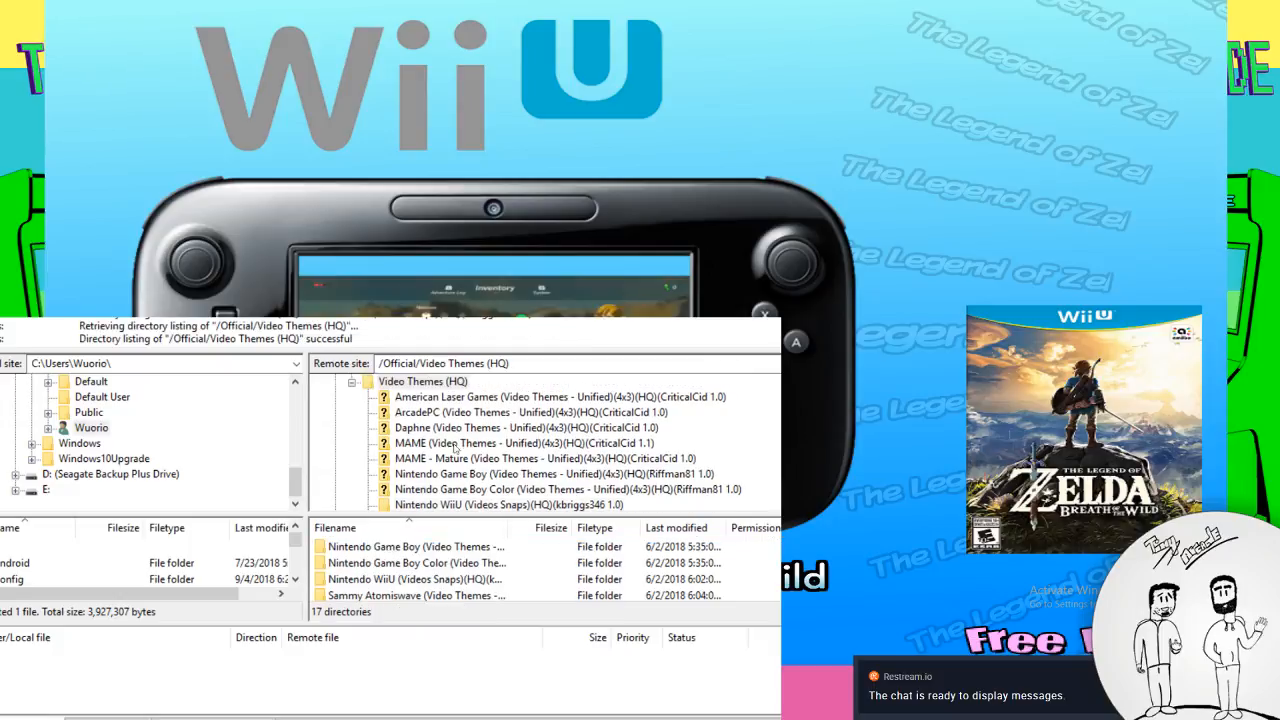
{"action": "scroll", "coordinate": [422, 457], "scroll_direction": "up", "scroll_amount": 1}
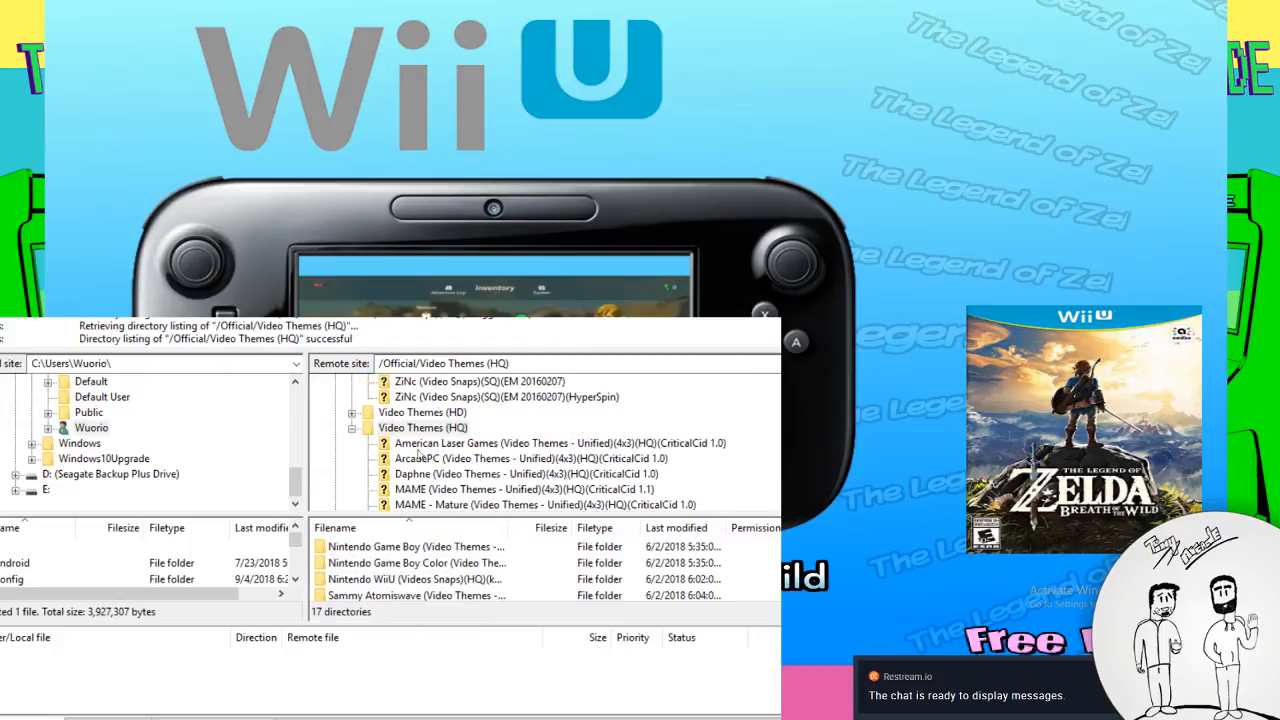
{"action": "left_click", "coordinate": [402, 429]}
{"action": "scroll", "coordinate": [448, 460], "scroll_direction": "down", "scroll_amount": 1}
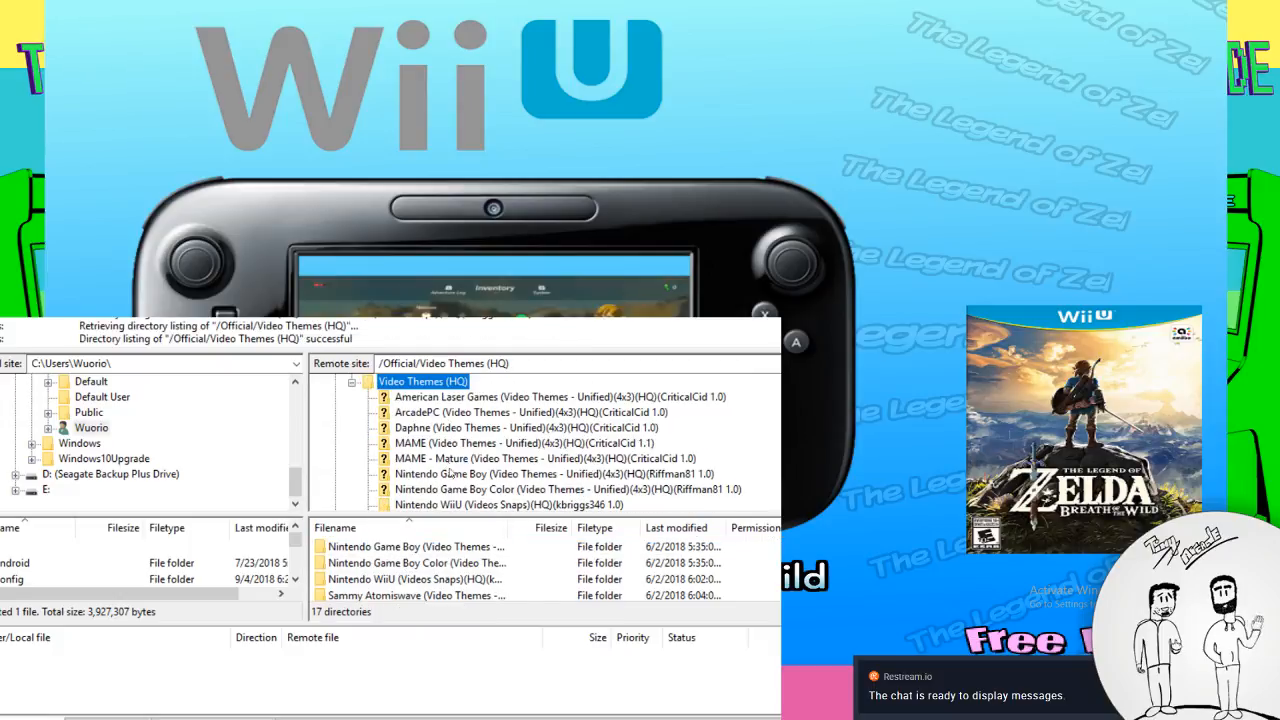
{"action": "scroll", "coordinate": [470, 505], "scroll_direction": "down", "scroll_amount": 1}
{"action": "left_click", "coordinate": [474, 460]}
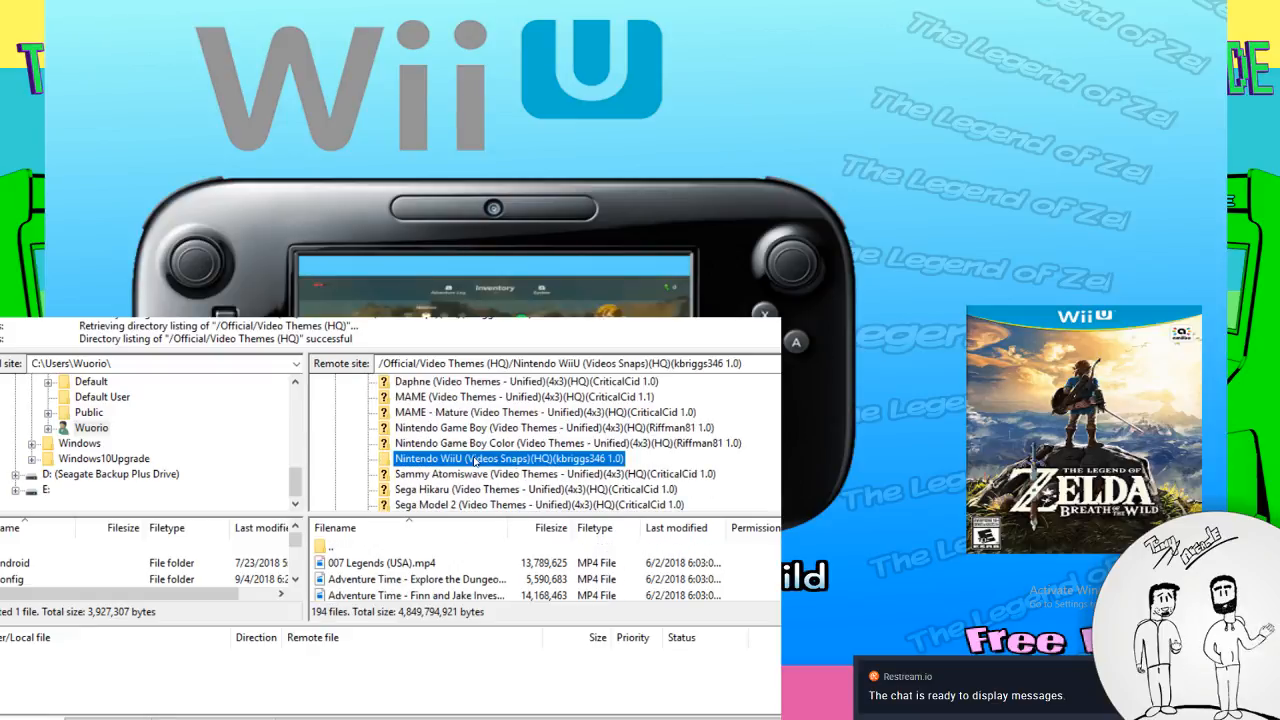
Look through the Nintendo WiiU video snaps listing on the remote site for the Zelda Breath of the Wild video
{"action": "scroll", "coordinate": [420, 580], "scroll_direction": "down", "scroll_amount": 2}
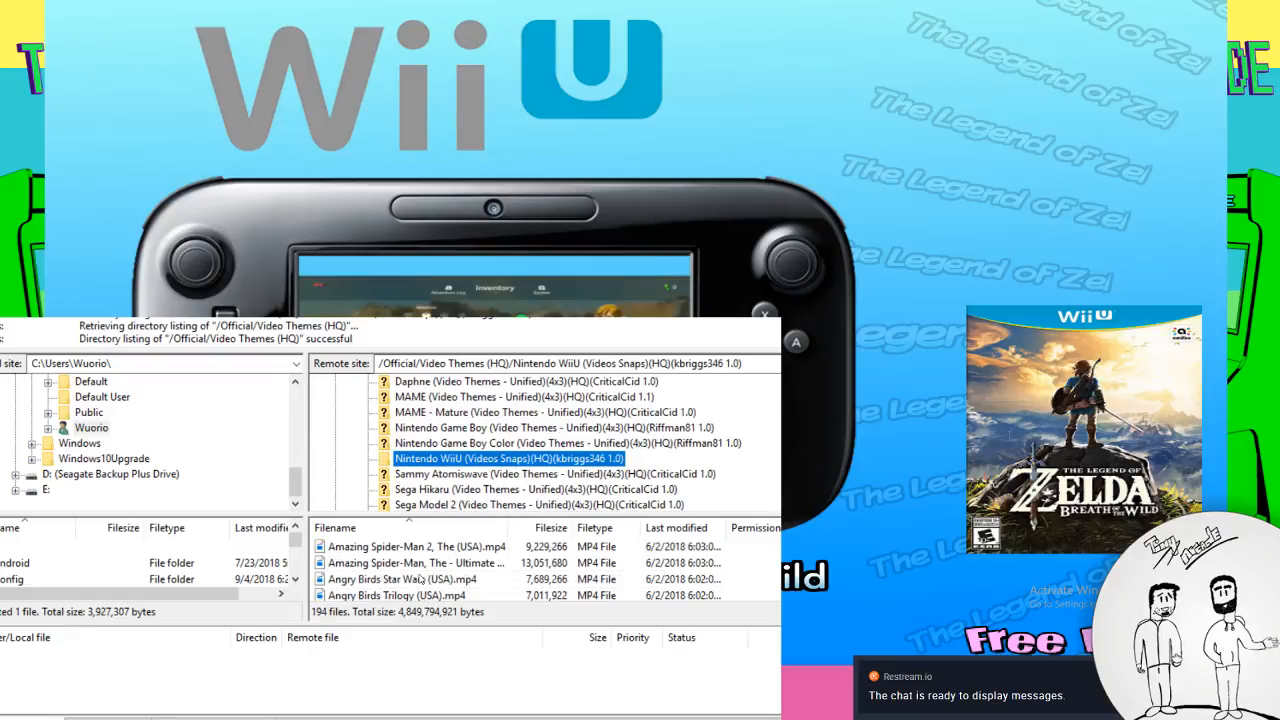
{"action": "scroll", "coordinate": [450, 440], "scroll_direction": "up", "scroll_amount": 2}
{"action": "scroll", "coordinate": [443, 580], "scroll_direction": "down", "scroll_amount": 1}
{"action": "scroll", "coordinate": [443, 580], "scroll_direction": "down", "scroll_amount": 20}
{"action": "scroll", "coordinate": [438, 588], "scroll_direction": "down", "scroll_amount": 1}
{"action": "scroll", "coordinate": [460, 580], "scroll_direction": "up", "scroll_amount": 6}
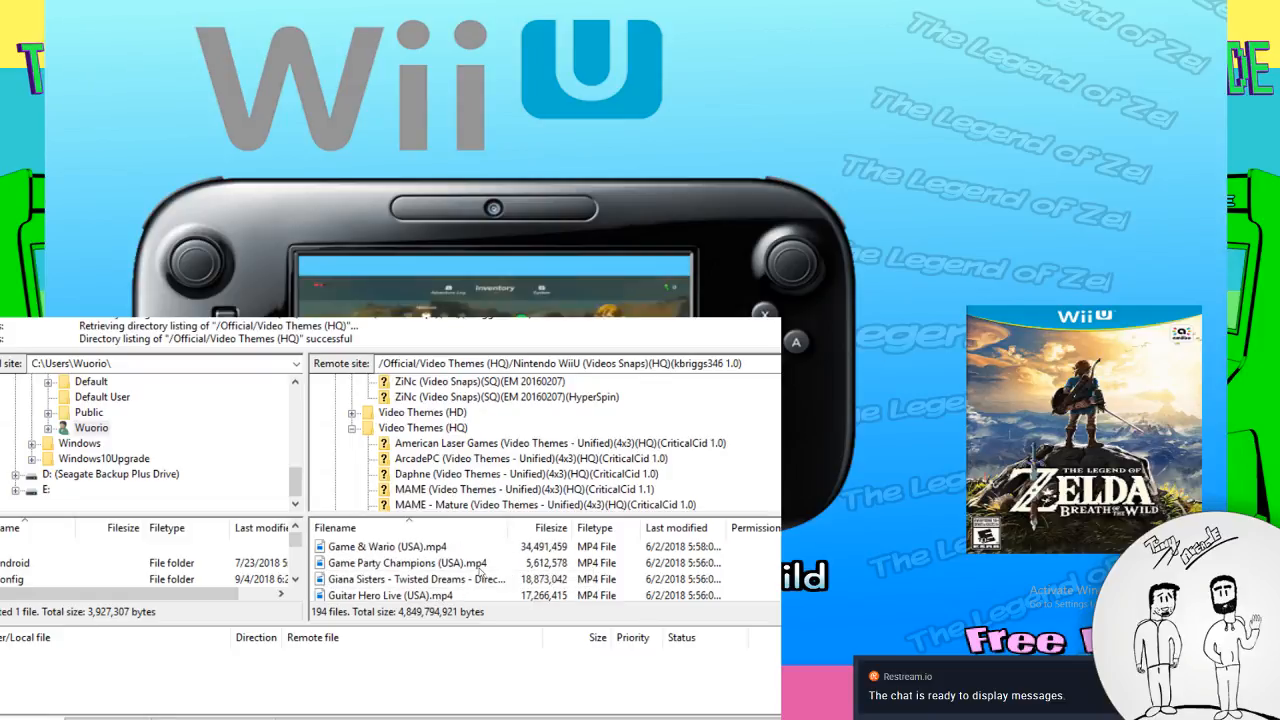
{"action": "scroll", "coordinate": [479, 575], "scroll_direction": "up", "scroll_amount": 1}
{"action": "scroll", "coordinate": [481, 588], "scroll_direction": "down", "scroll_amount": 2}
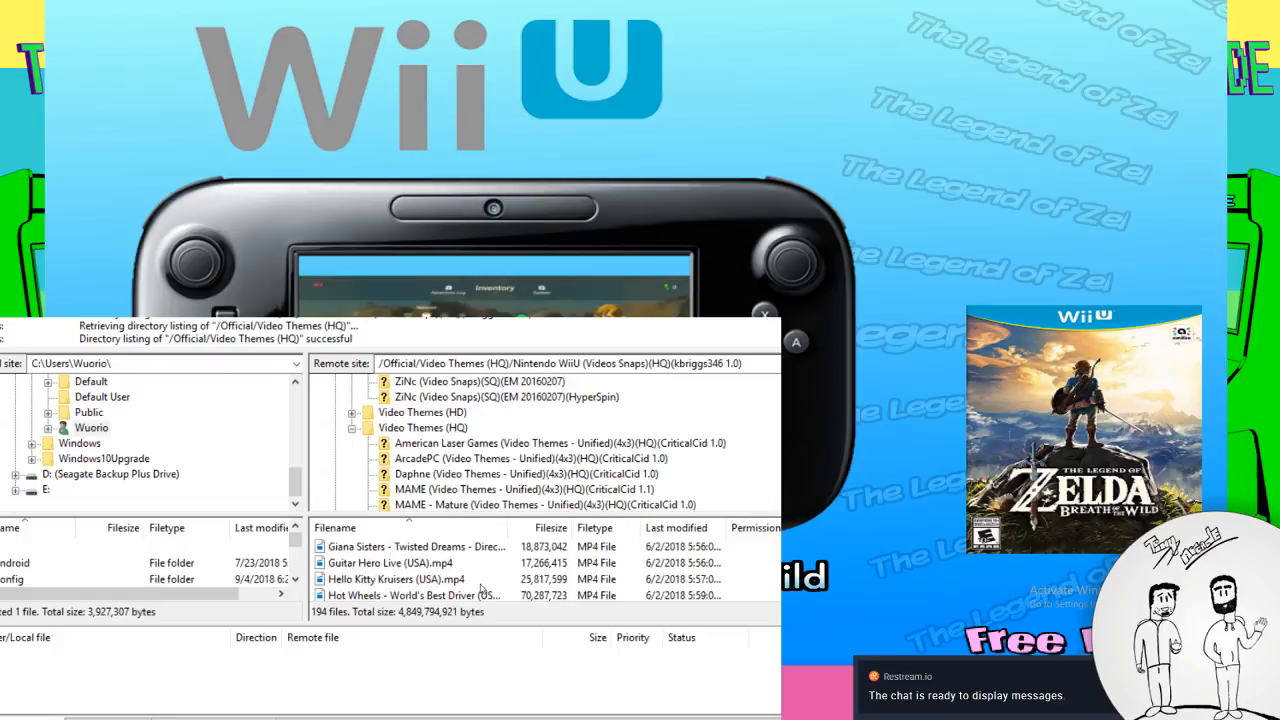
{"action": "scroll", "coordinate": [478, 585], "scroll_direction": "down", "scroll_amount": 8}
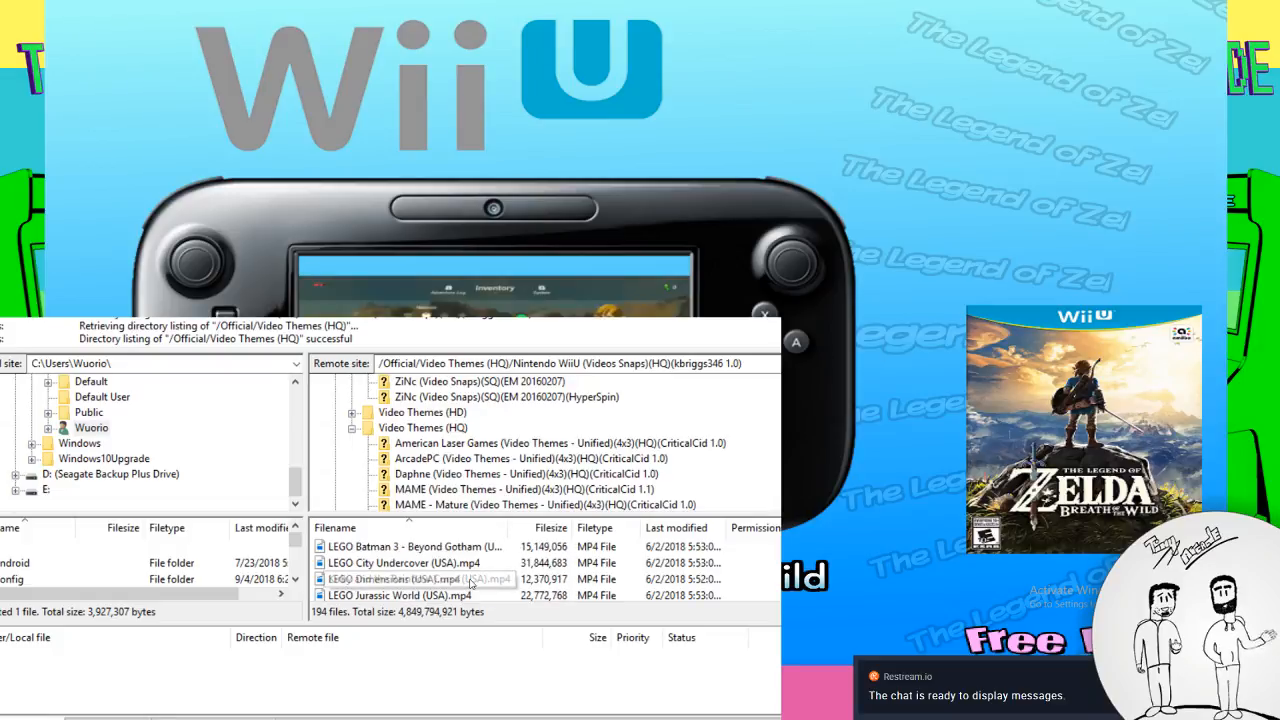
{"action": "scroll", "coordinate": [470, 583], "scroll_direction": "down", "scroll_amount": 8}
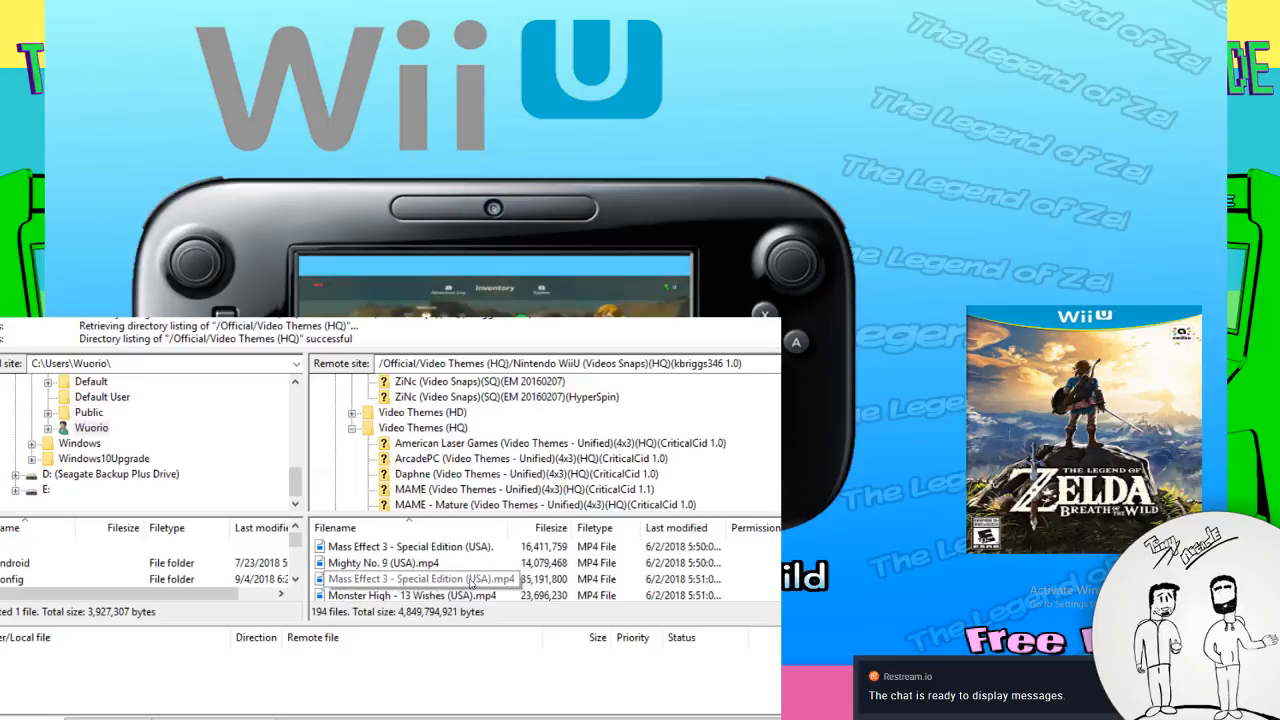
{"action": "scroll", "coordinate": [470, 583], "scroll_direction": "down", "scroll_amount": 2}
{"action": "scroll", "coordinate": [467, 584], "scroll_direction": "up", "scroll_amount": 4}
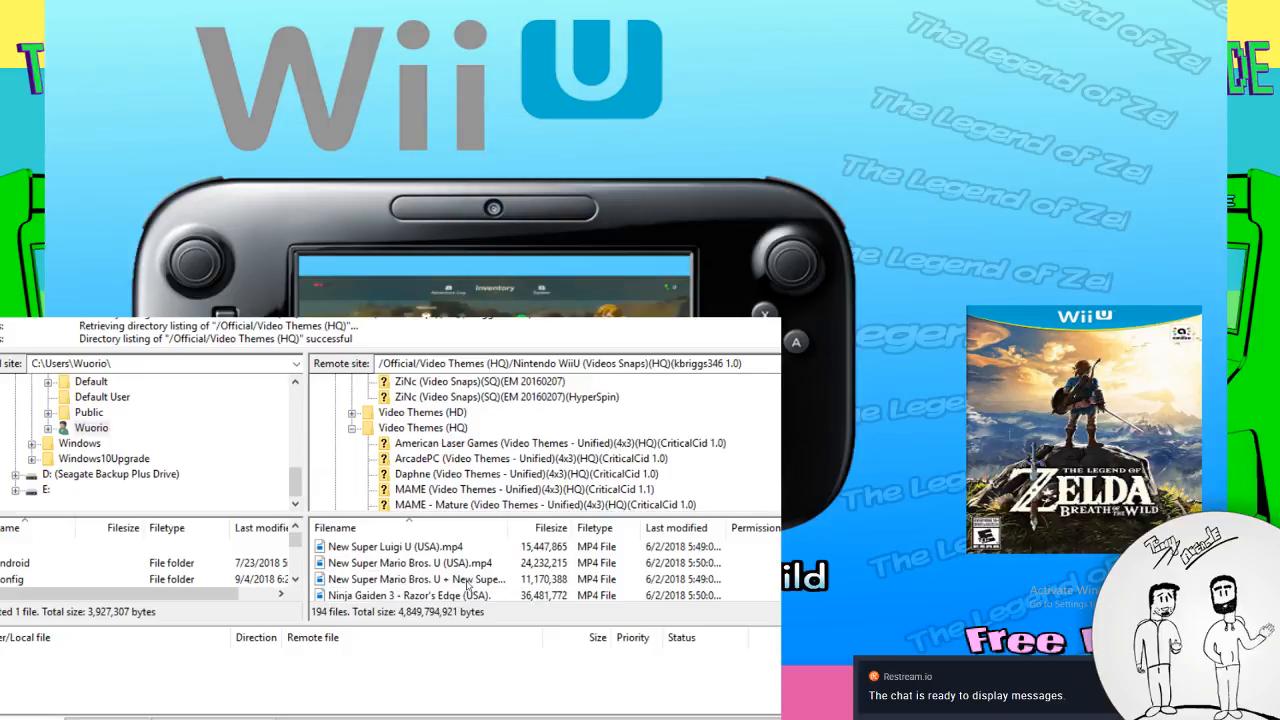
{"action": "scroll", "coordinate": [467, 585], "scroll_direction": "down", "scroll_amount": 8}
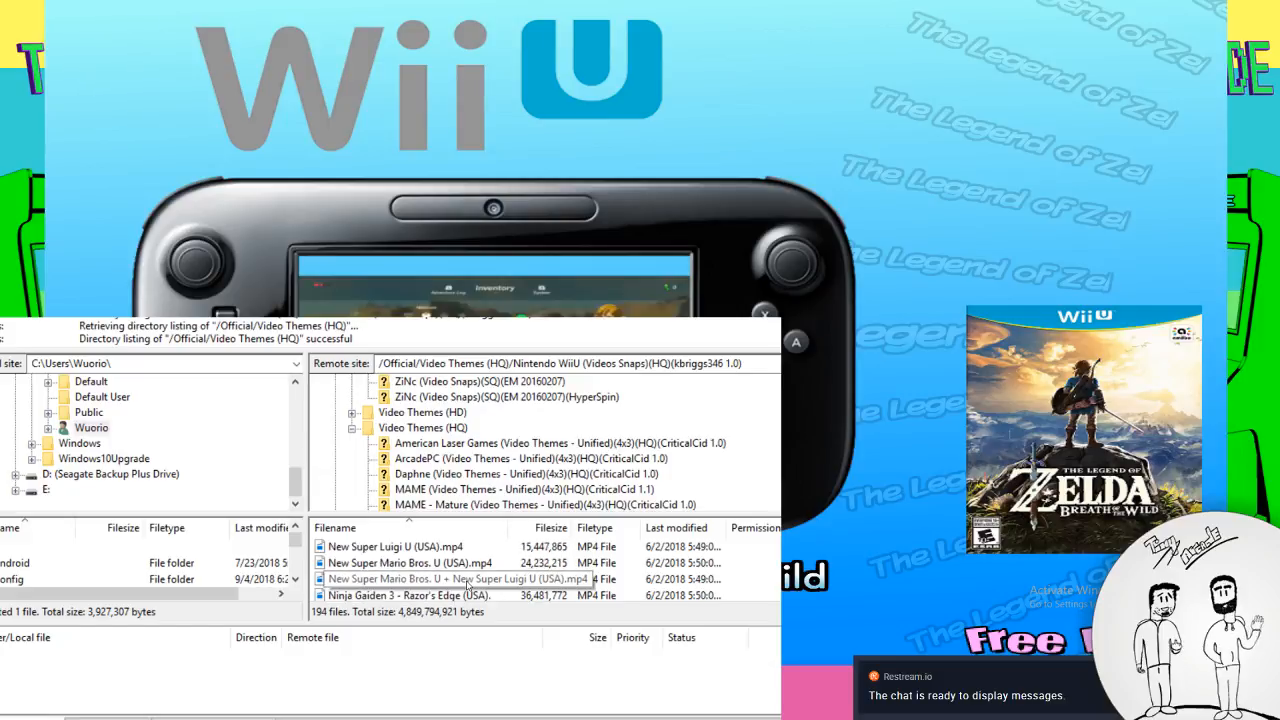
{"action": "scroll", "coordinate": [467, 585], "scroll_direction": "down", "scroll_amount": 8}
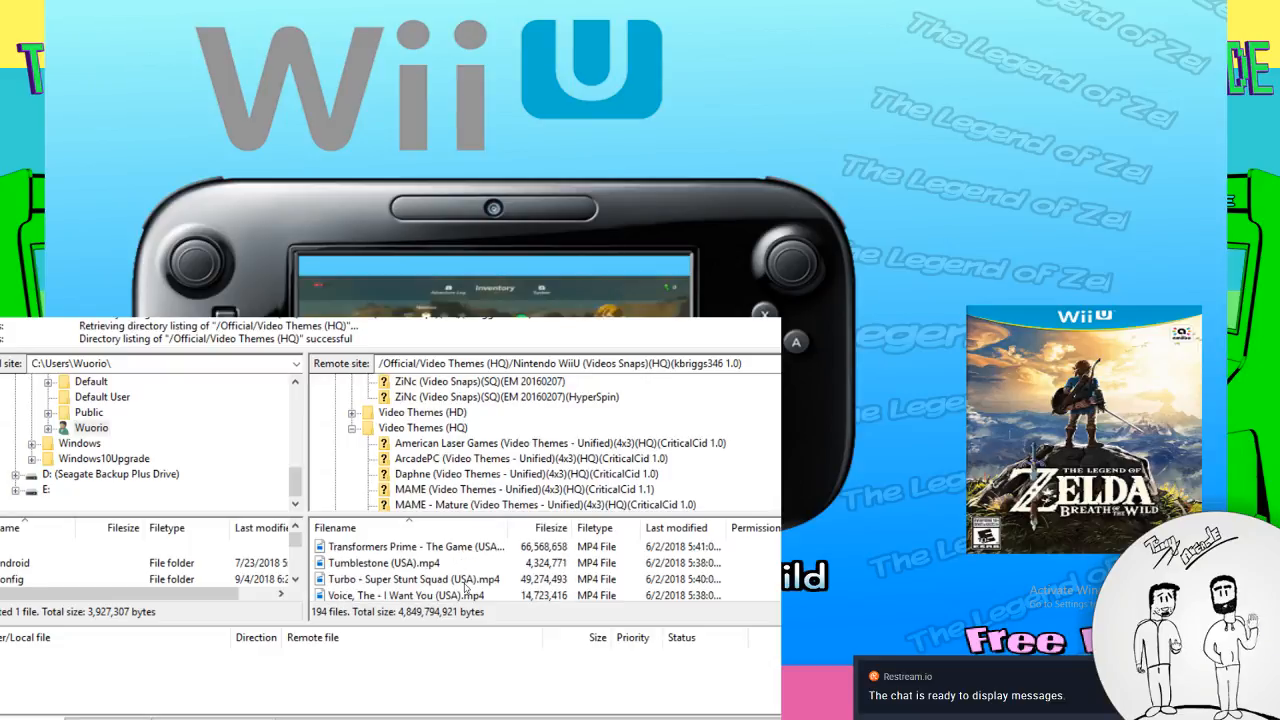
{"action": "scroll", "coordinate": [465, 590], "scroll_direction": "down", "scroll_amount": 6}
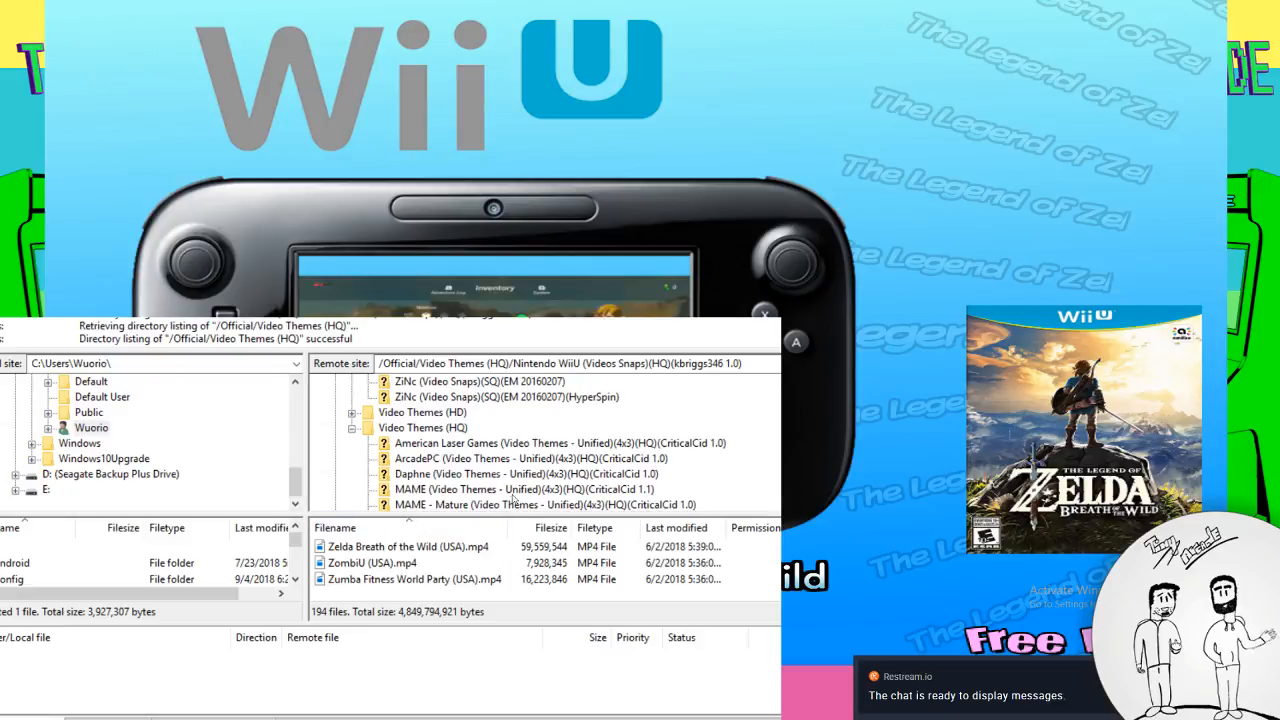
Check the other directories under Video Themes (HQ) in the remote tree for further Wii U sets
{"action": "scroll", "coordinate": [480, 480], "scroll_direction": "down", "scroll_amount": 2}
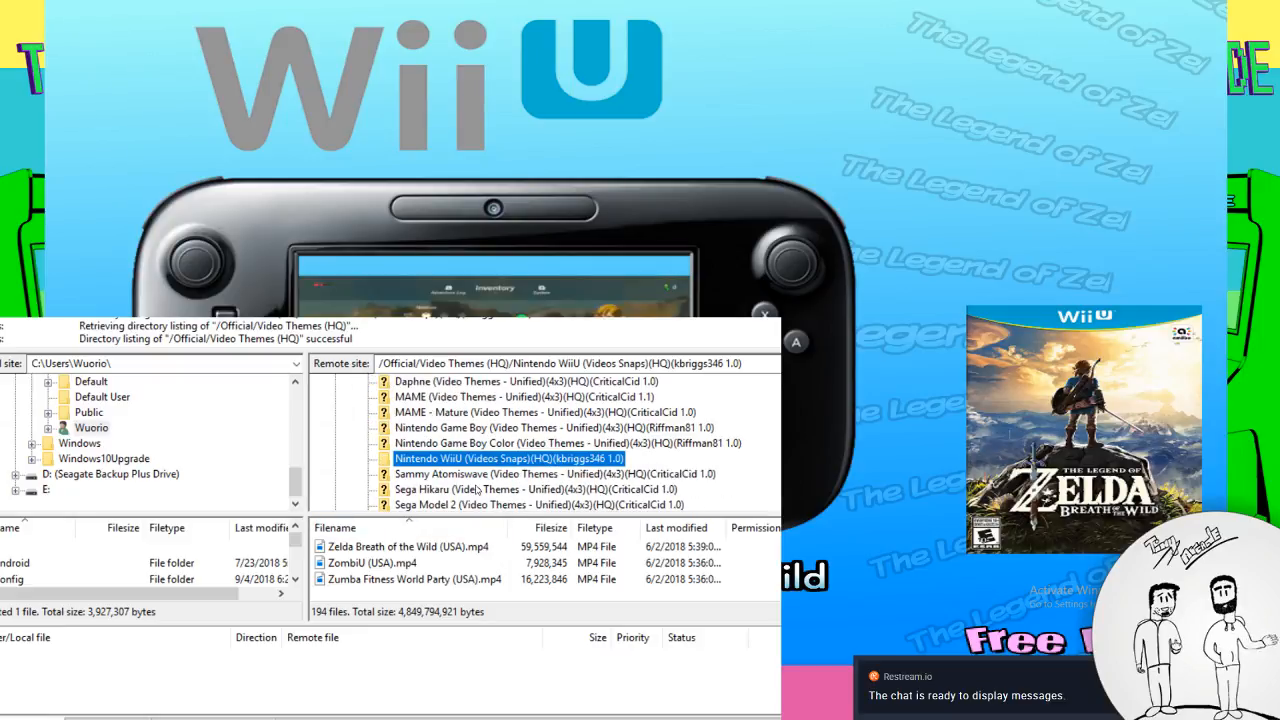
{"action": "scroll", "coordinate": [477, 489], "scroll_direction": "up", "scroll_amount": 4}
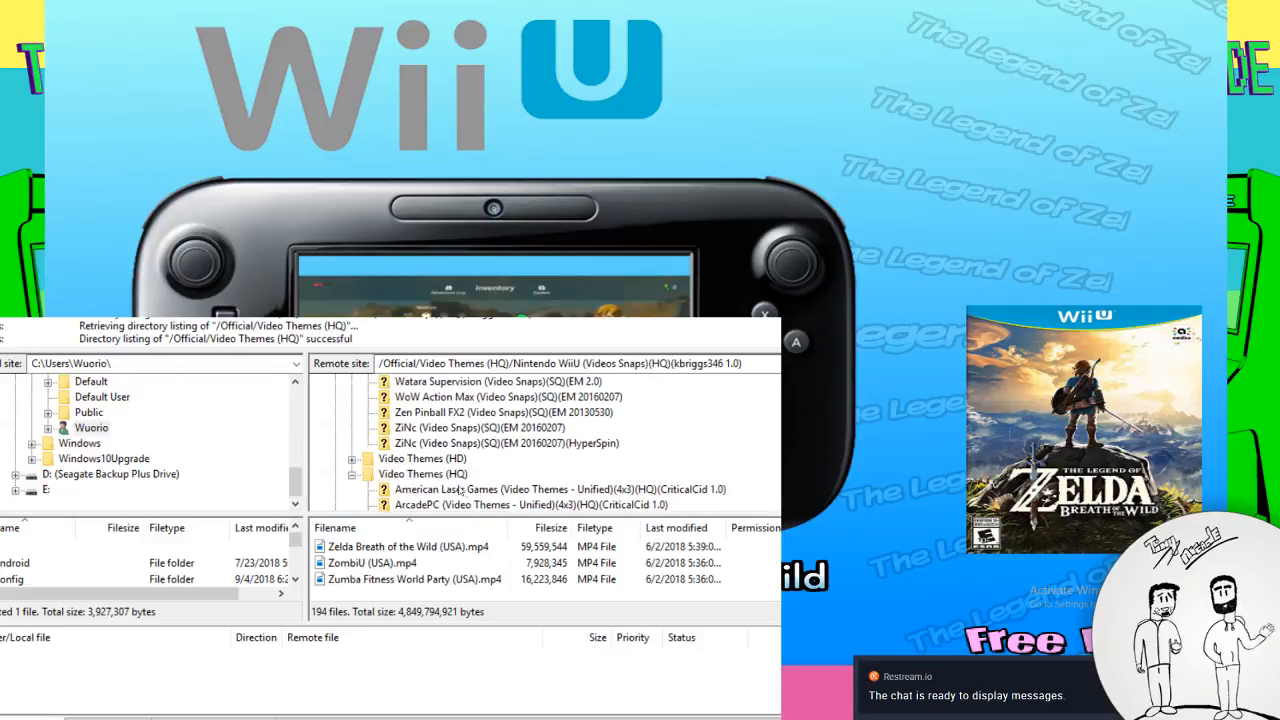
{"action": "scroll", "coordinate": [470, 490], "scroll_direction": "down", "scroll_amount": 3}
{"action": "scroll", "coordinate": [460, 494], "scroll_direction": "down", "scroll_amount": 1}
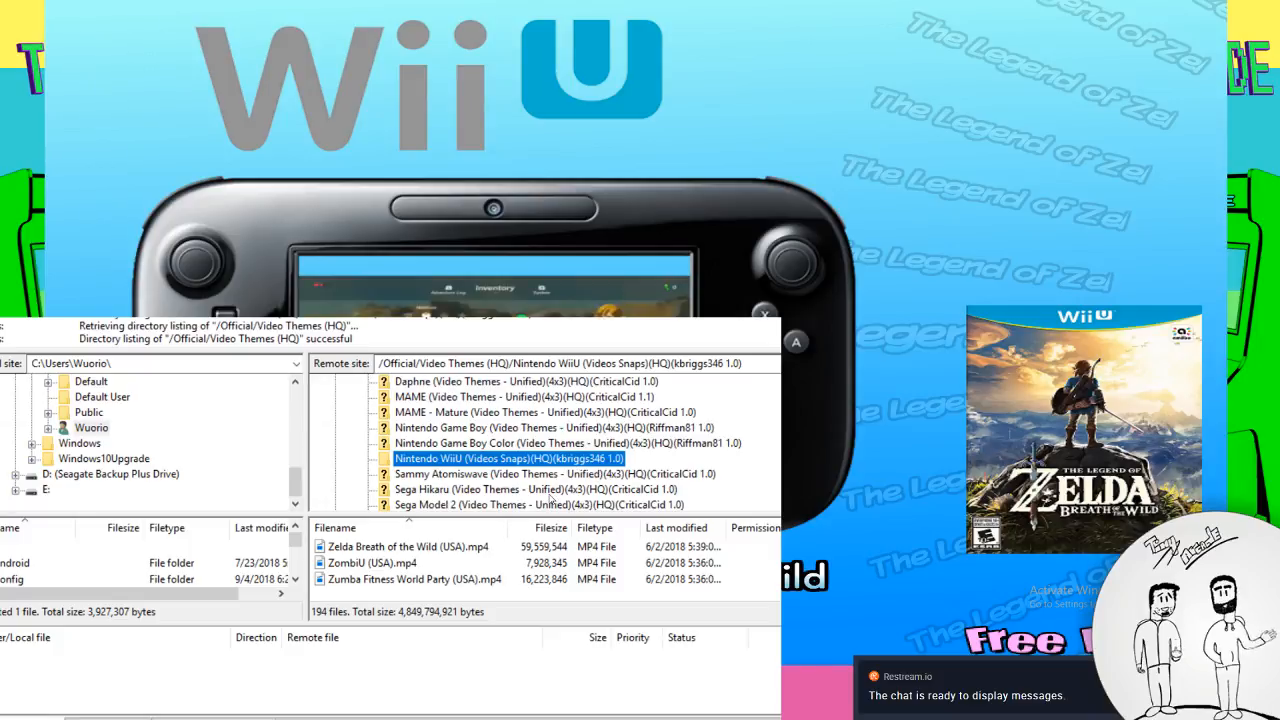
{"action": "scroll", "coordinate": [545, 508], "scroll_direction": "down", "scroll_amount": 3}
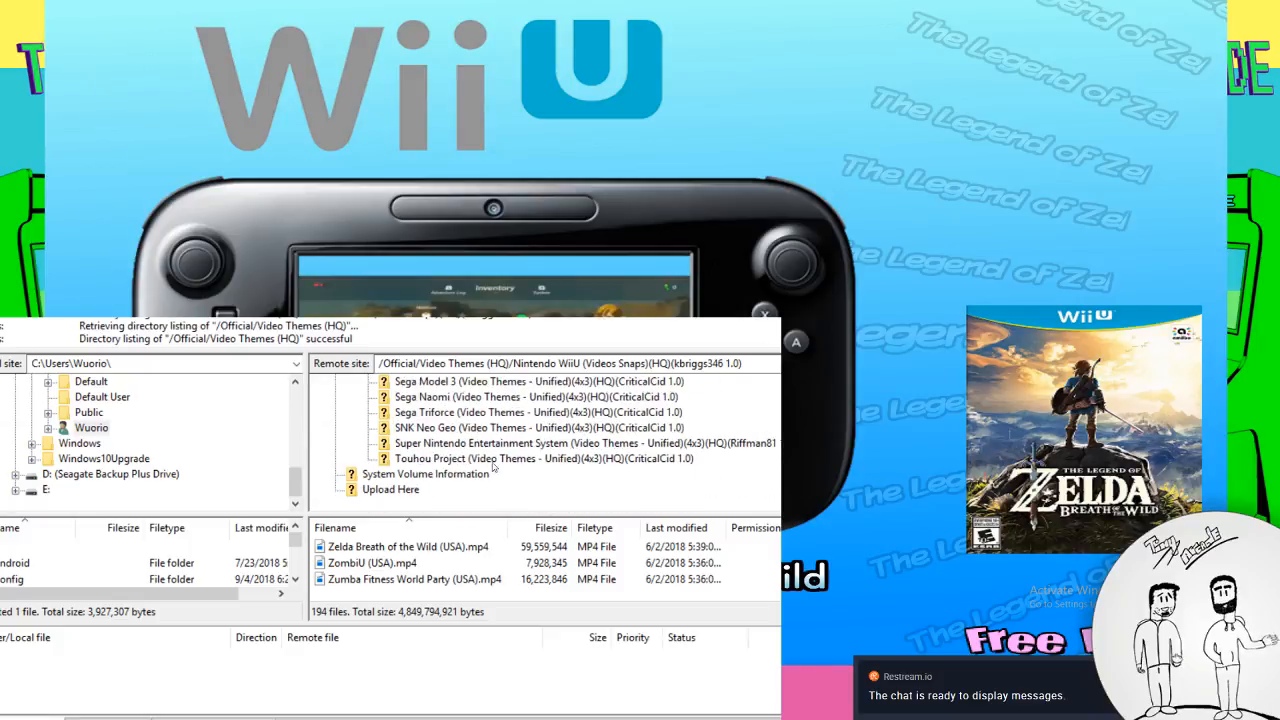
{"action": "scroll", "coordinate": [400, 481], "scroll_direction": "up", "scroll_amount": 5}
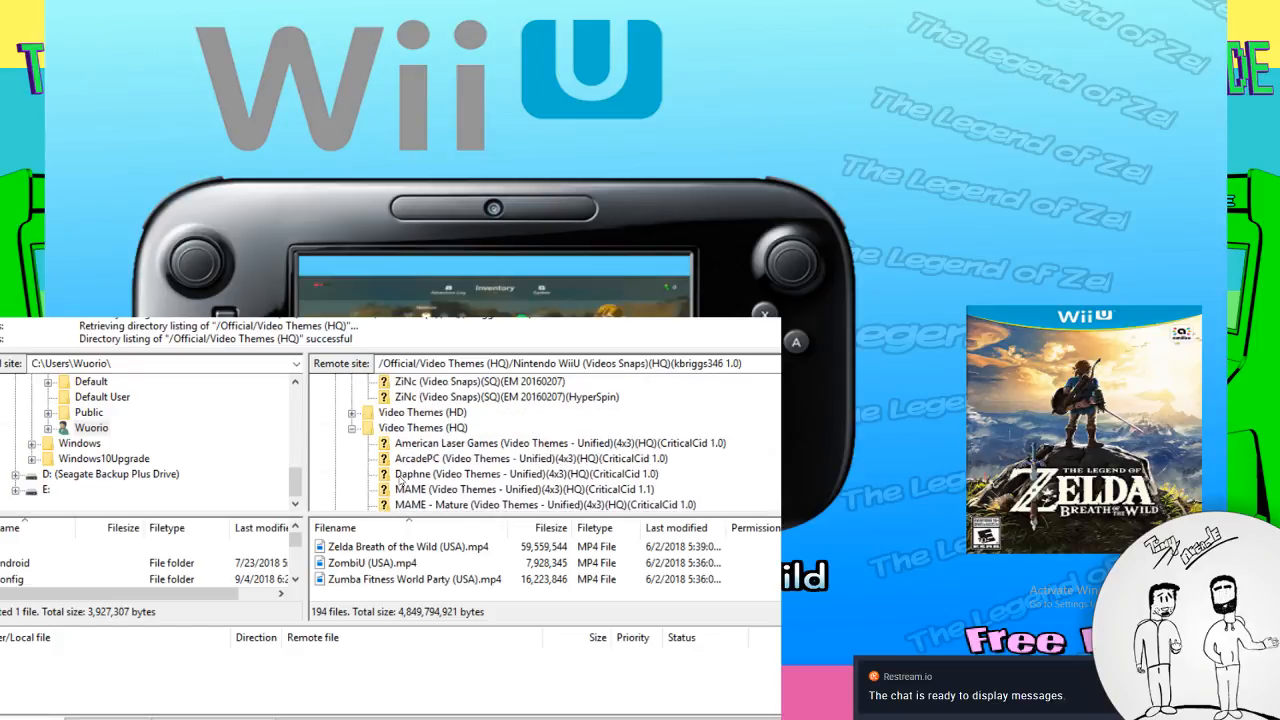
Collapse the expanded video folders in the remote tree and open the Nintendo Wii U folder under Official/Artwork
{"action": "left_click", "coordinate": [353, 428]}
{"action": "scroll", "coordinate": [365, 480], "scroll_direction": "up", "scroll_amount": 10}
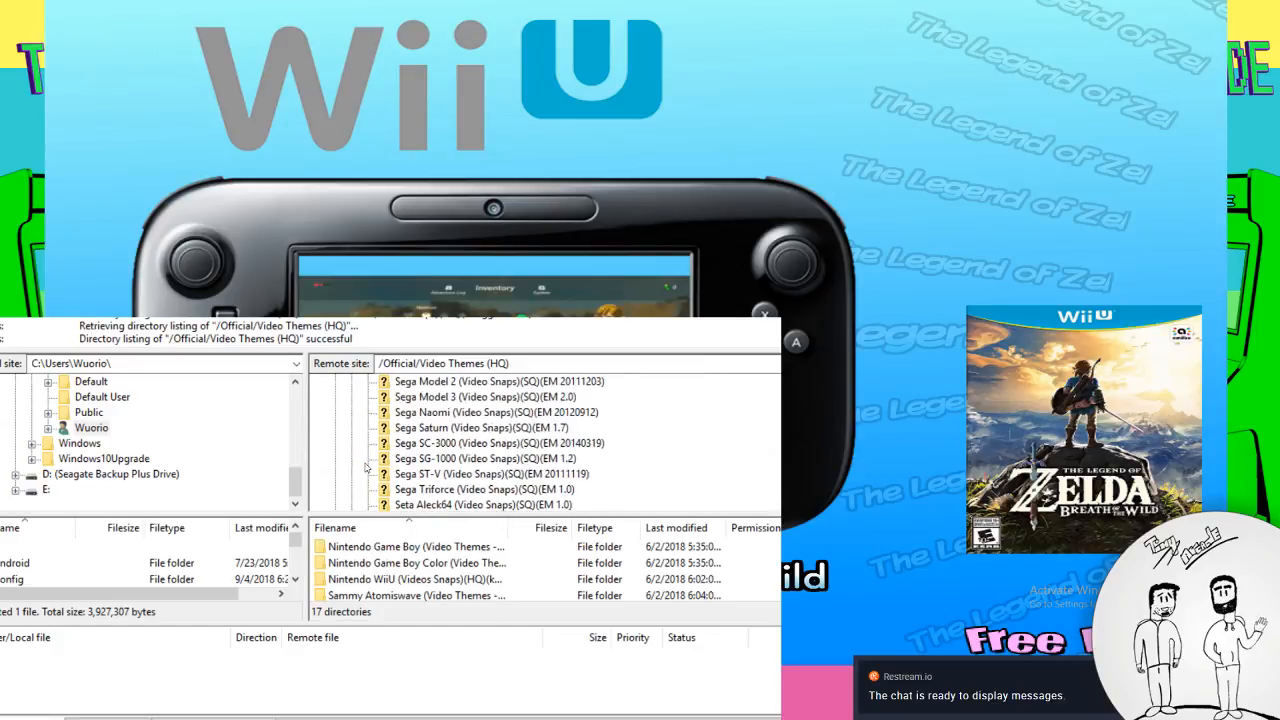
{"action": "scroll", "coordinate": [358, 470], "scroll_direction": "up", "scroll_amount": 10}
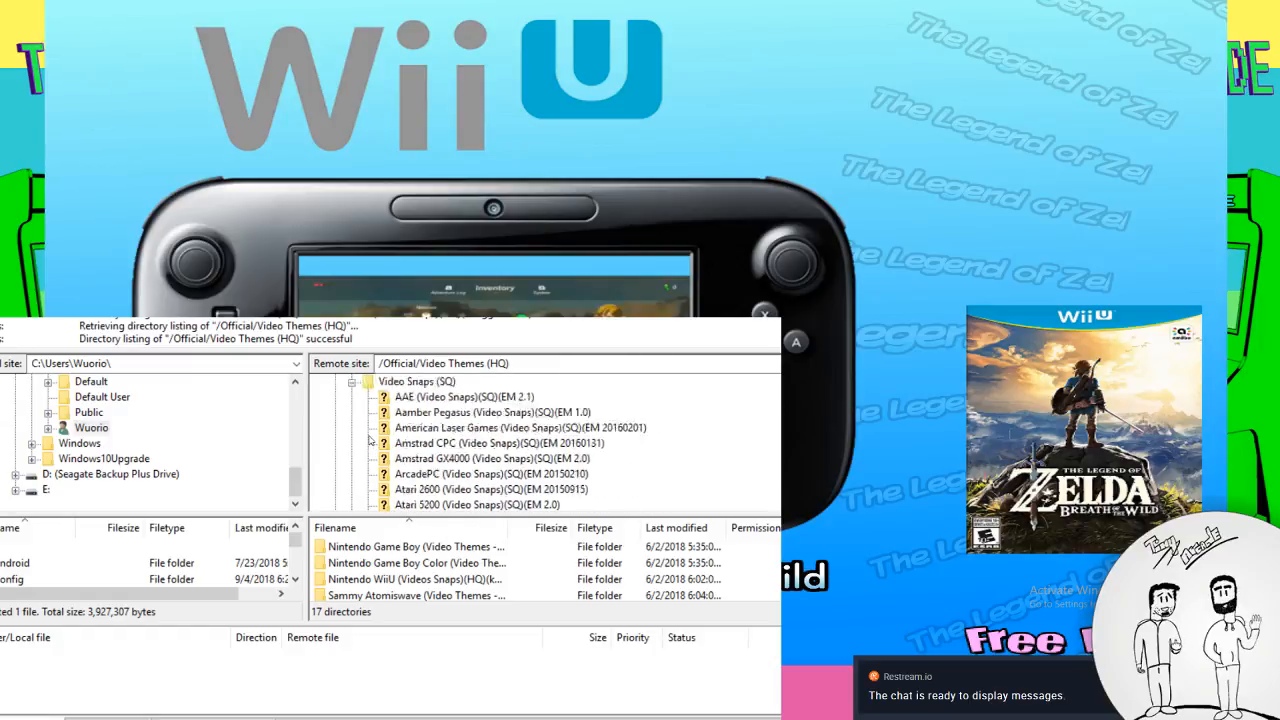
{"action": "left_click", "coordinate": [352, 428]}
{"action": "scroll", "coordinate": [356, 430], "scroll_direction": "up", "scroll_amount": 10}
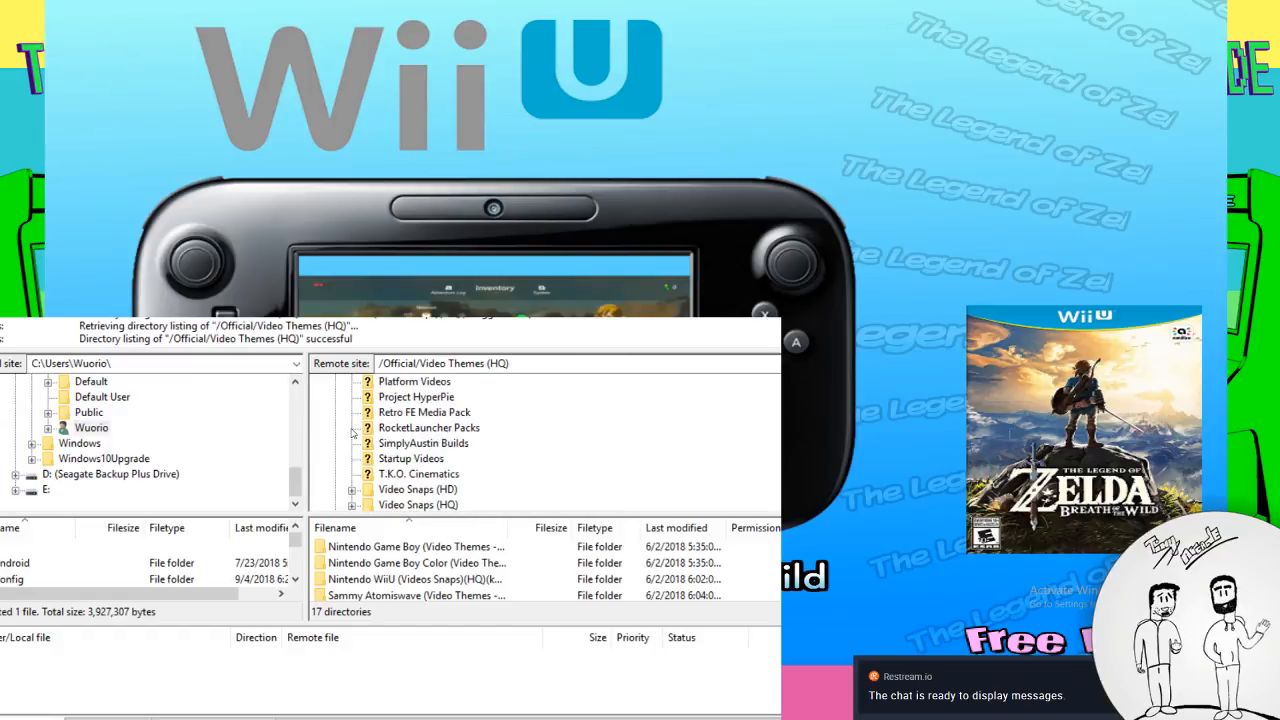
{"action": "left_click", "coordinate": [352, 412]}
{"action": "scroll", "coordinate": [425, 458], "scroll_direction": "down", "scroll_amount": 8}
{"action": "scroll", "coordinate": [425, 458], "scroll_direction": "down", "scroll_amount": 10}
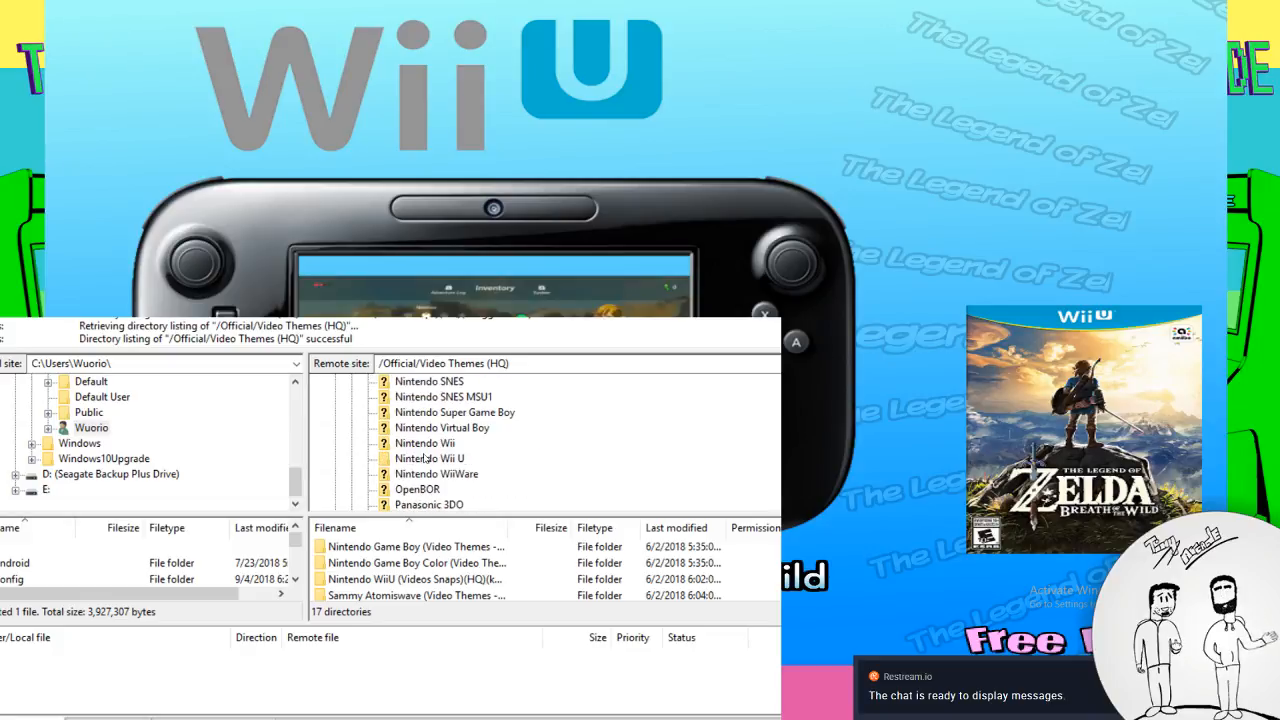
{"action": "left_click", "coordinate": [448, 460]}
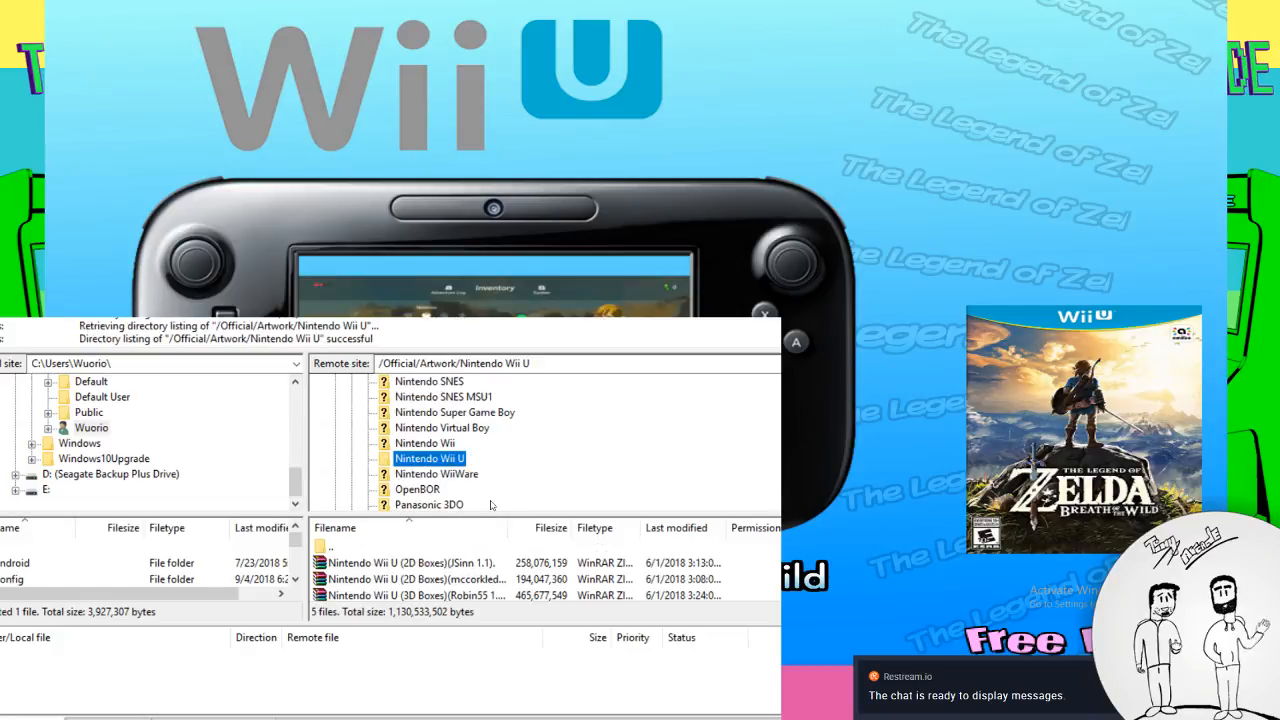
Download Nintendo Wii U (3D Boxes)(Robin55 1.2).zip and check for it in the local user folder, closing that folder window again
{"action": "scroll", "coordinate": [448, 573], "scroll_direction": "down", "scroll_amount": 1}
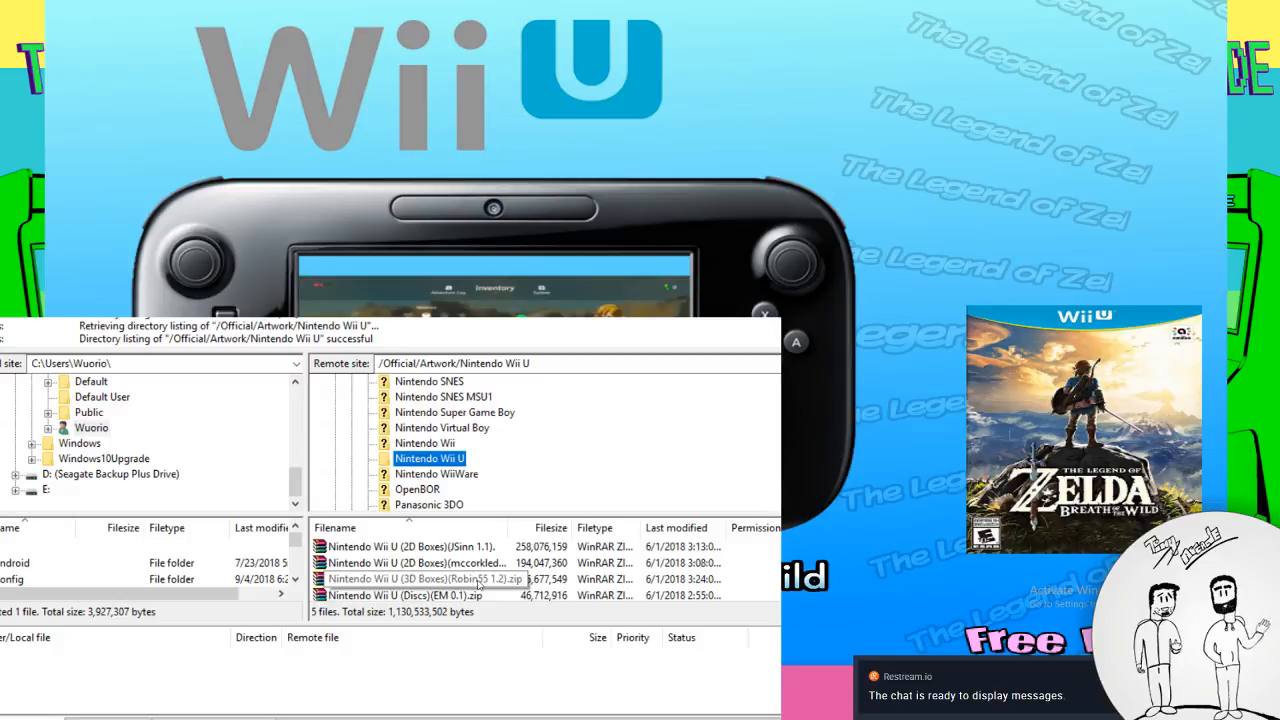
{"action": "left_click", "coordinate": [476, 582]}
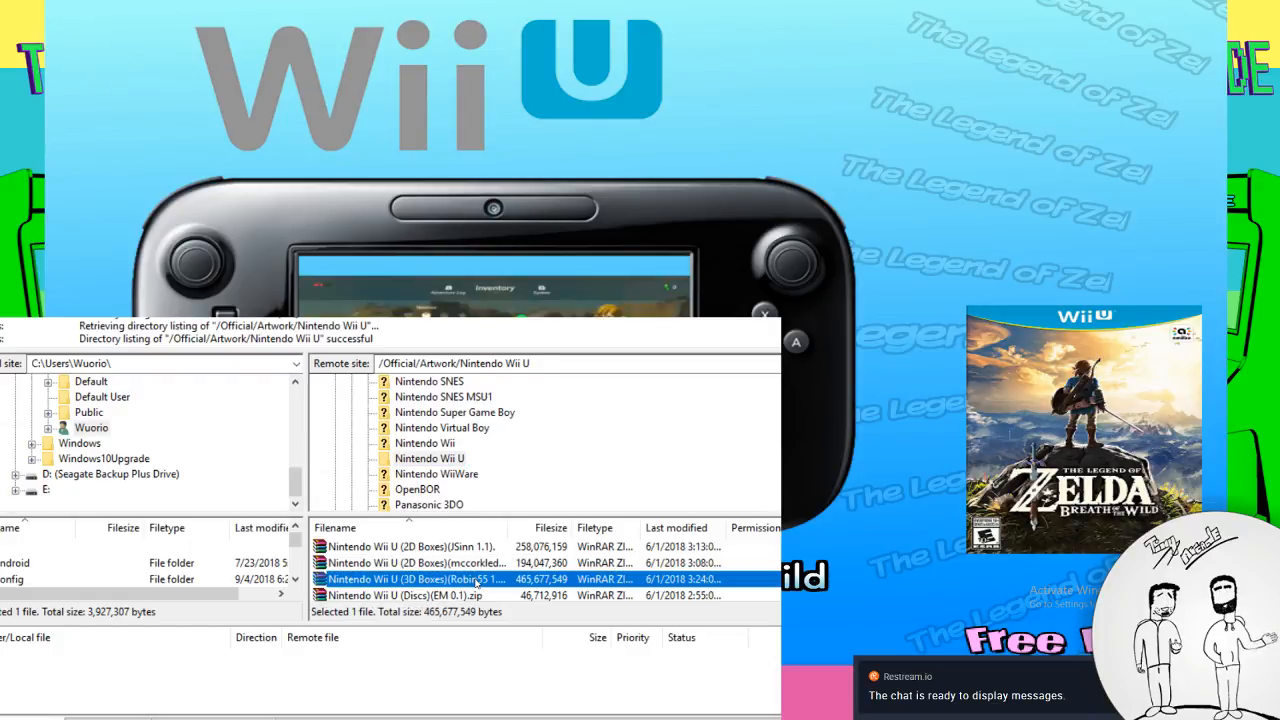
{"action": "right_click", "coordinate": [476, 582]}
{"action": "left_click", "coordinate": [505, 366]}
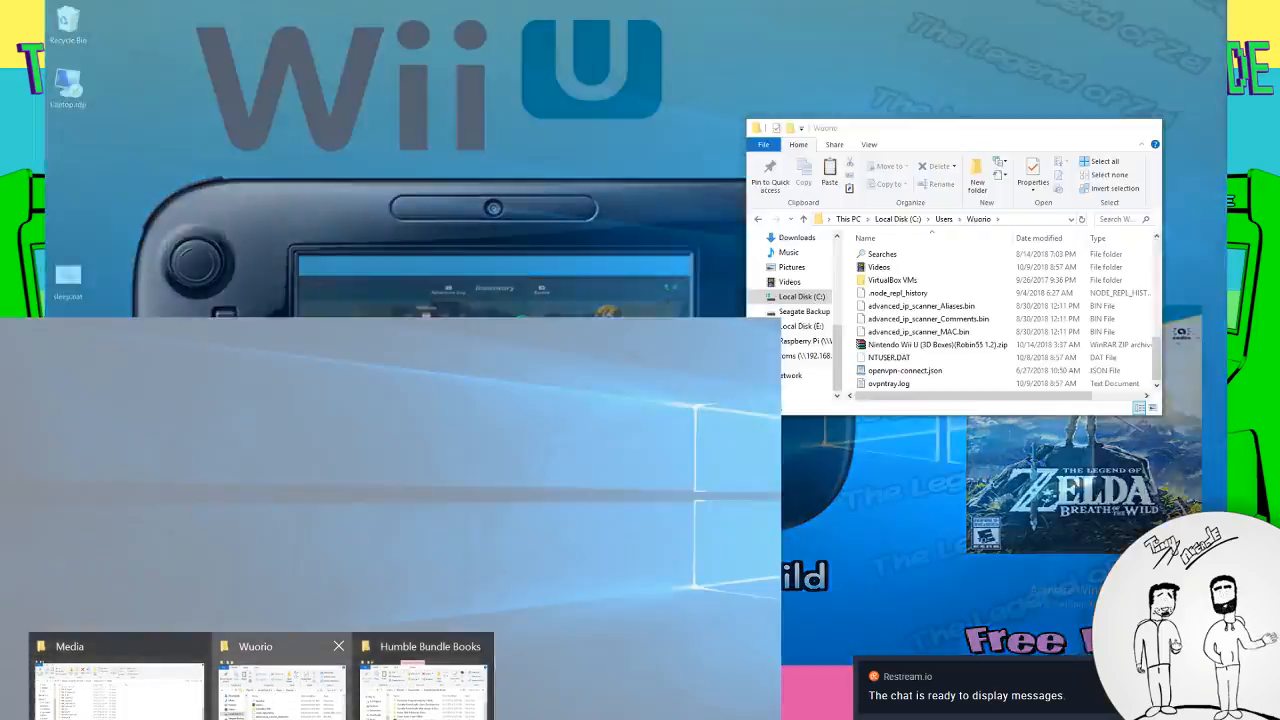
{"action": "left_click", "coordinate": [300, 665]}
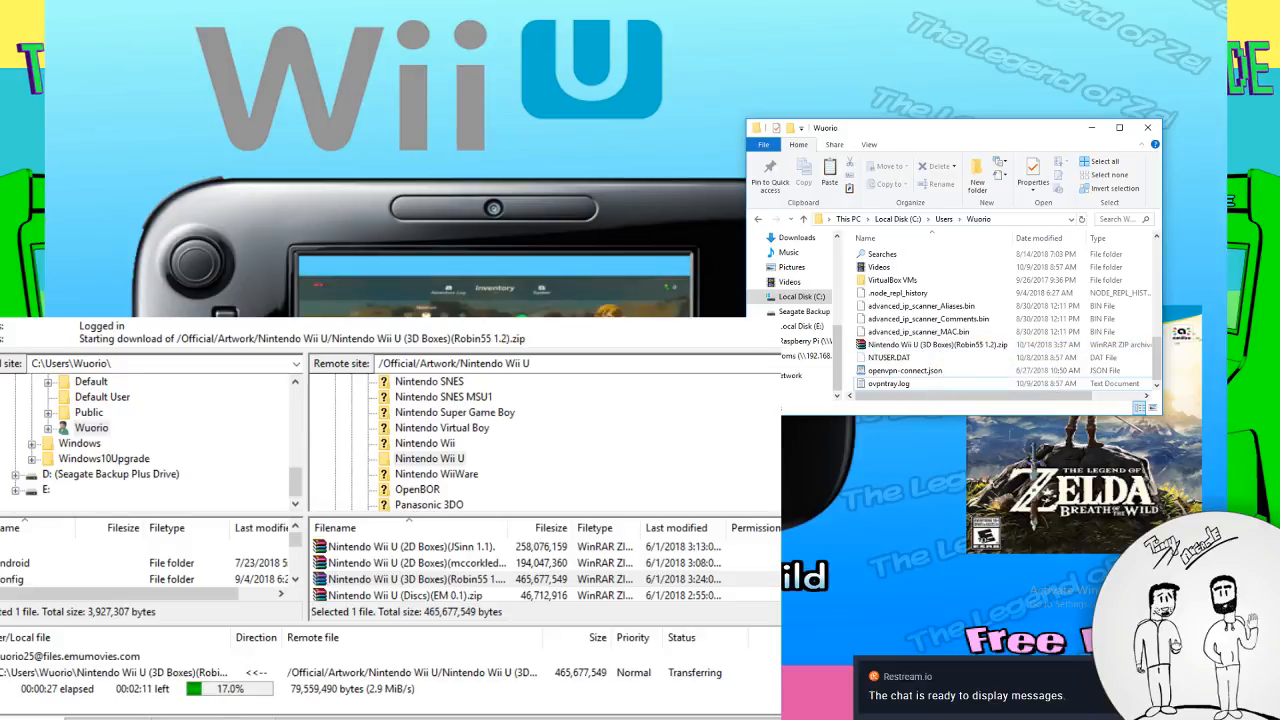
{"action": "left_click", "coordinate": [1148, 128]}
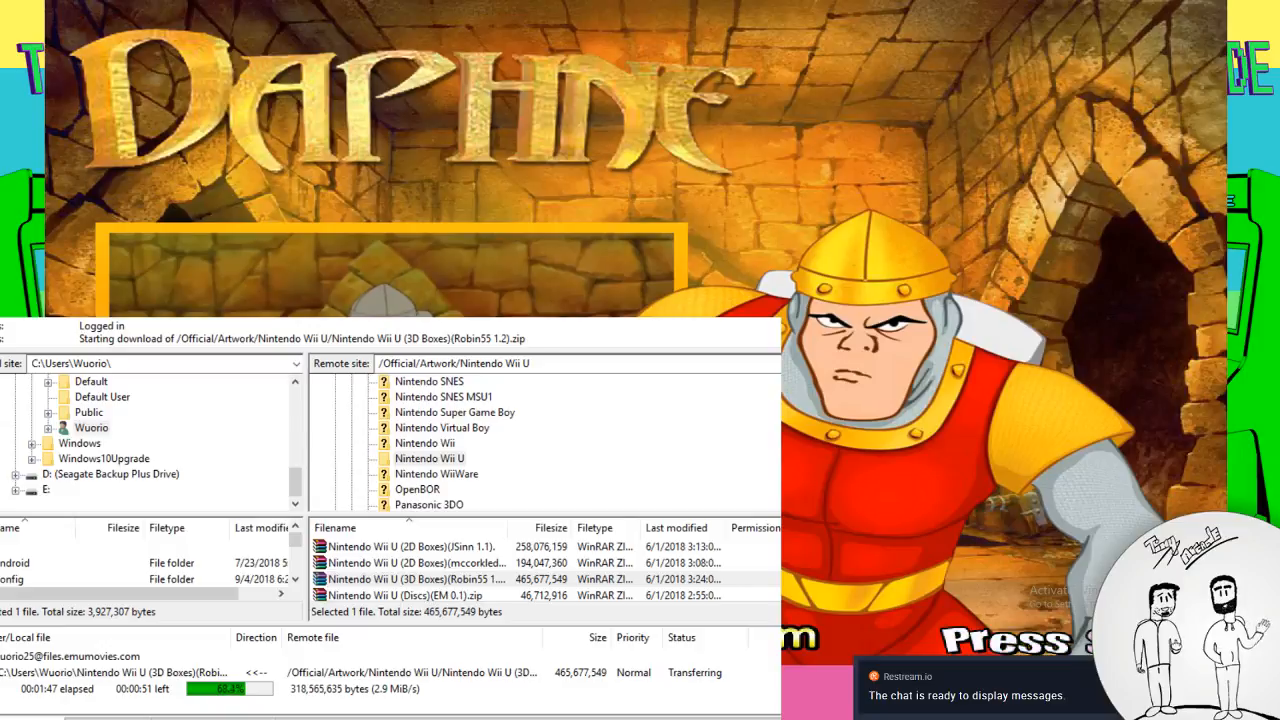
Switch to LaunchBox, widen its window to view the Nintendo Wii U platform's games, and return to the previous window
{"action": "key", "text": "alt+Tab"}
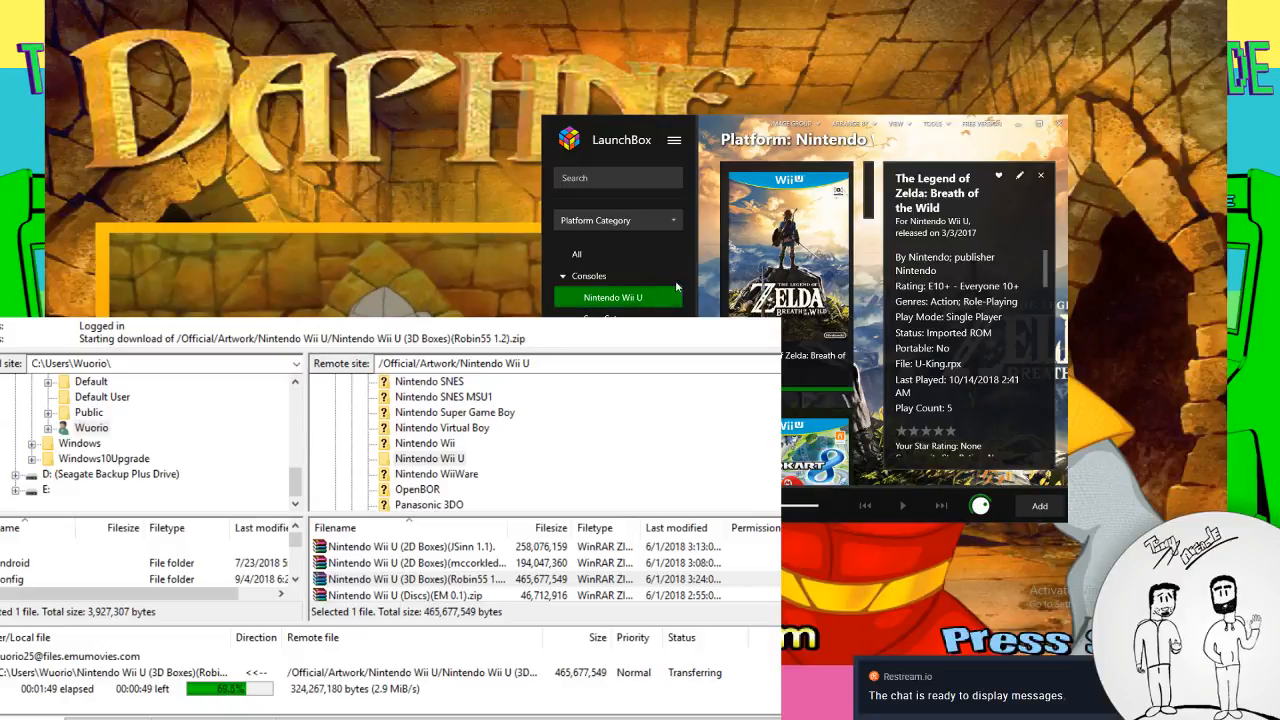
{"action": "left_click_drag", "start_coordinate": [541, 260], "coordinate": [333, 260]}
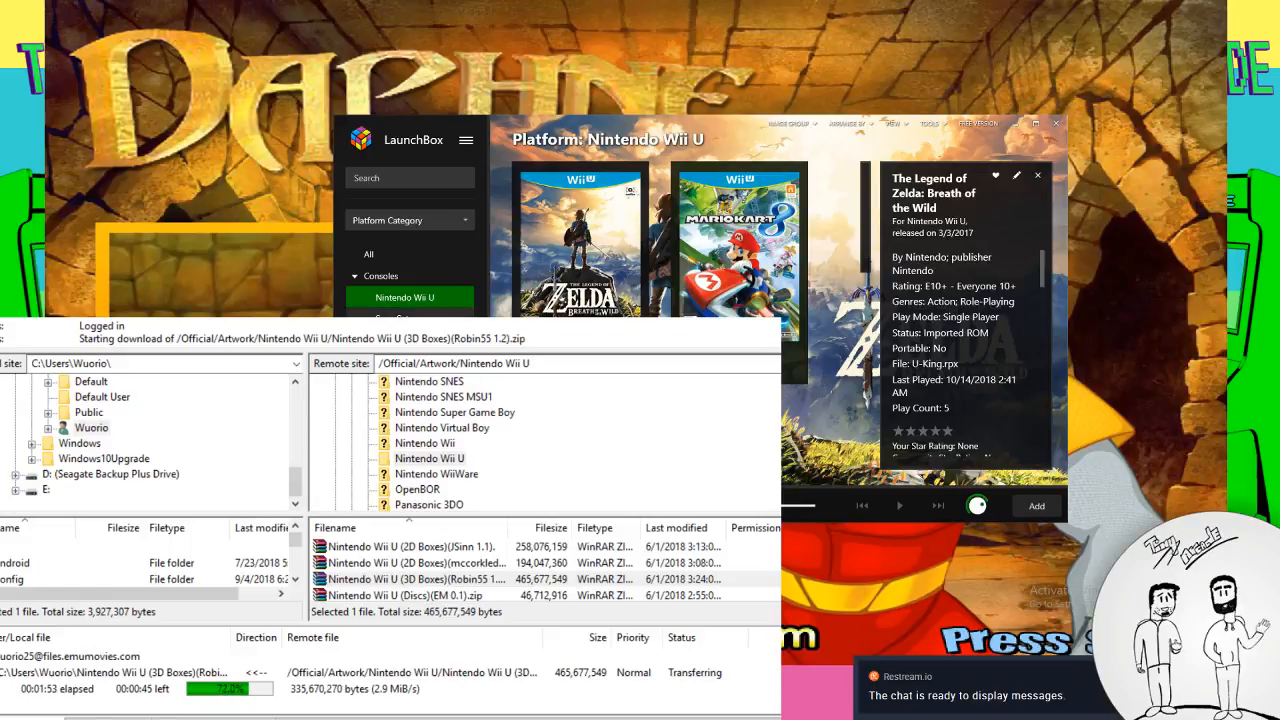
{"action": "left_click", "coordinate": [393, 314]}
{"action": "left_click", "coordinate": [393, 305]}
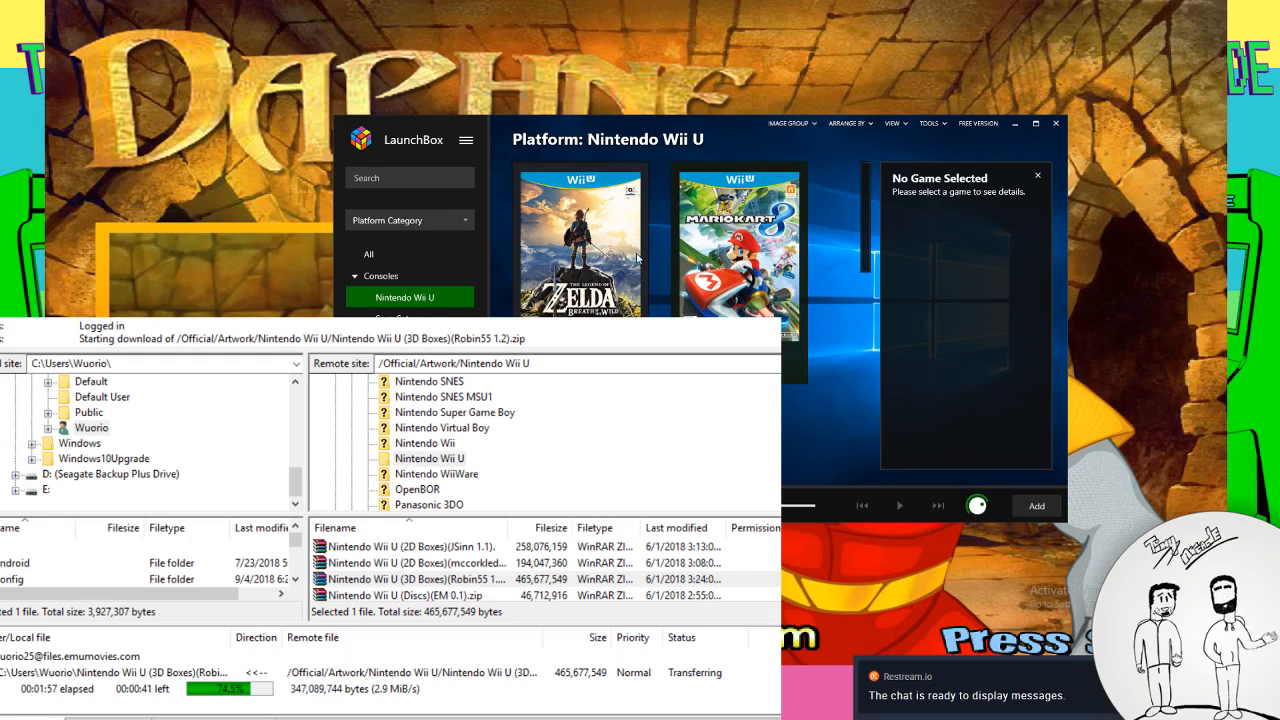
{"action": "key", "text": "alt+Tab"}
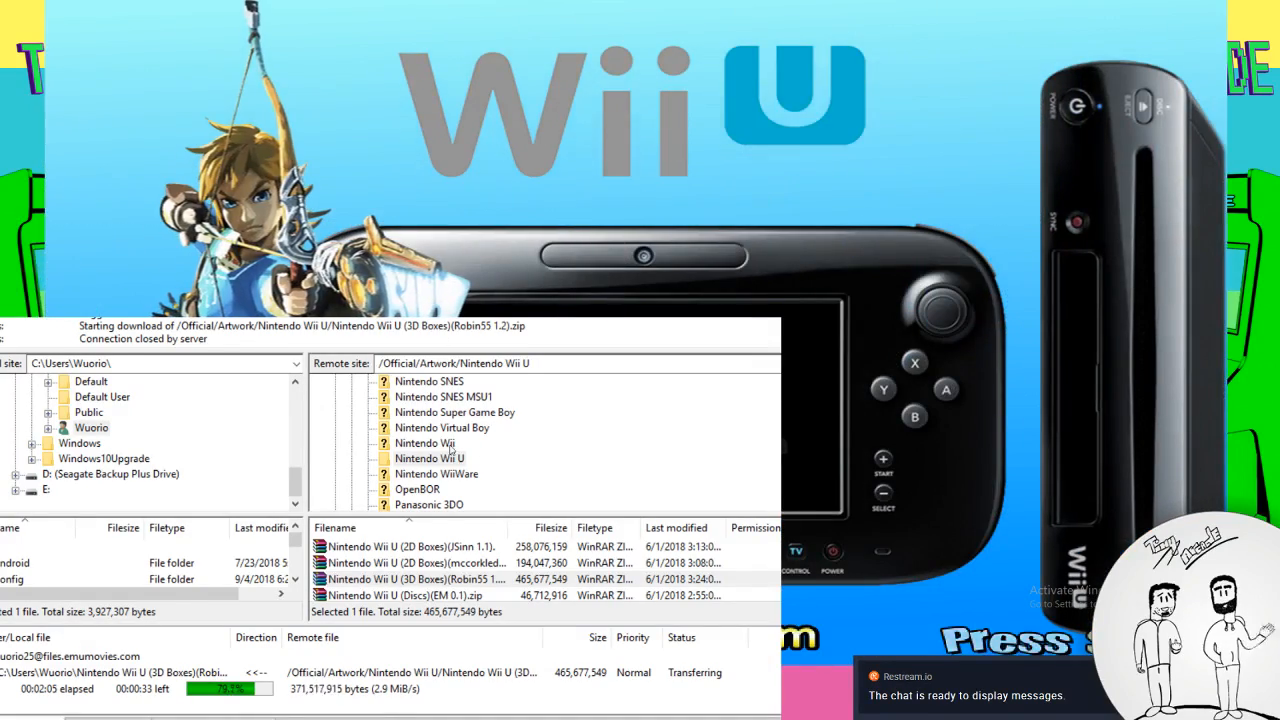
Review the box and disc artwork archives available in the remote Nintendo Wii U folder
{"action": "scroll", "coordinate": [404, 573], "scroll_direction": "down", "scroll_amount": 1}
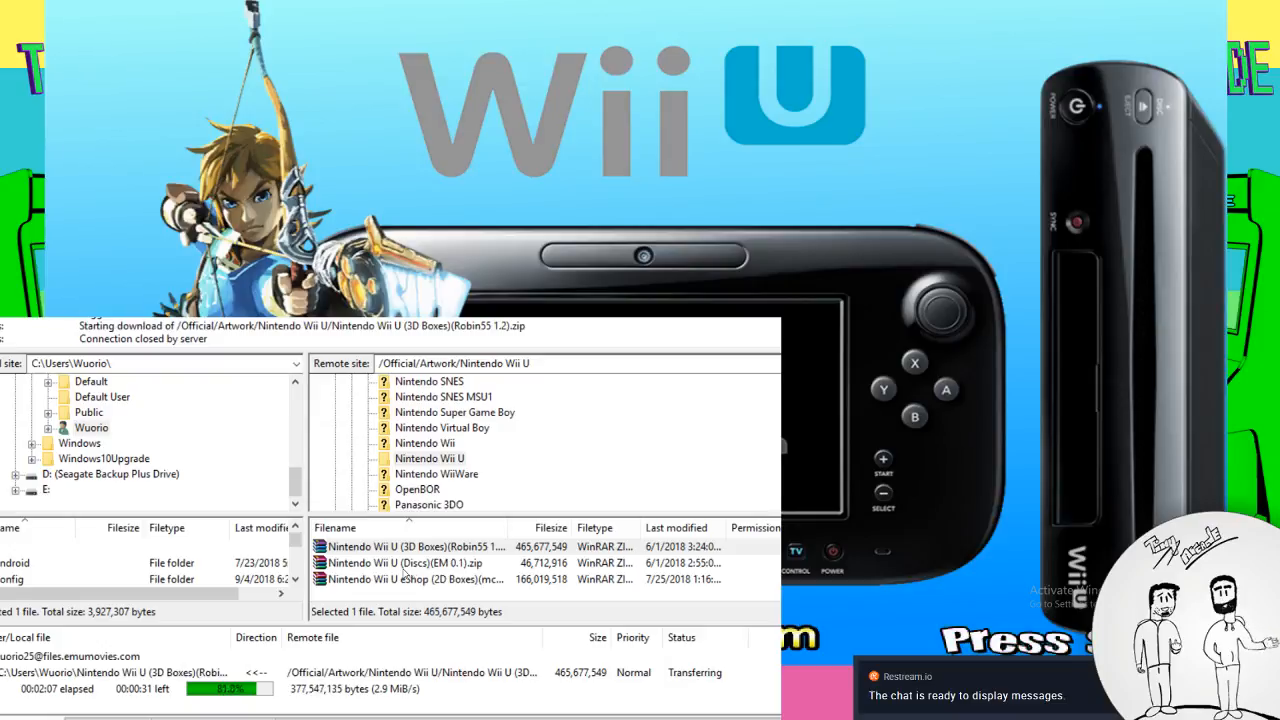
{"action": "scroll", "coordinate": [408, 574], "scroll_direction": "up", "scroll_amount": 1}
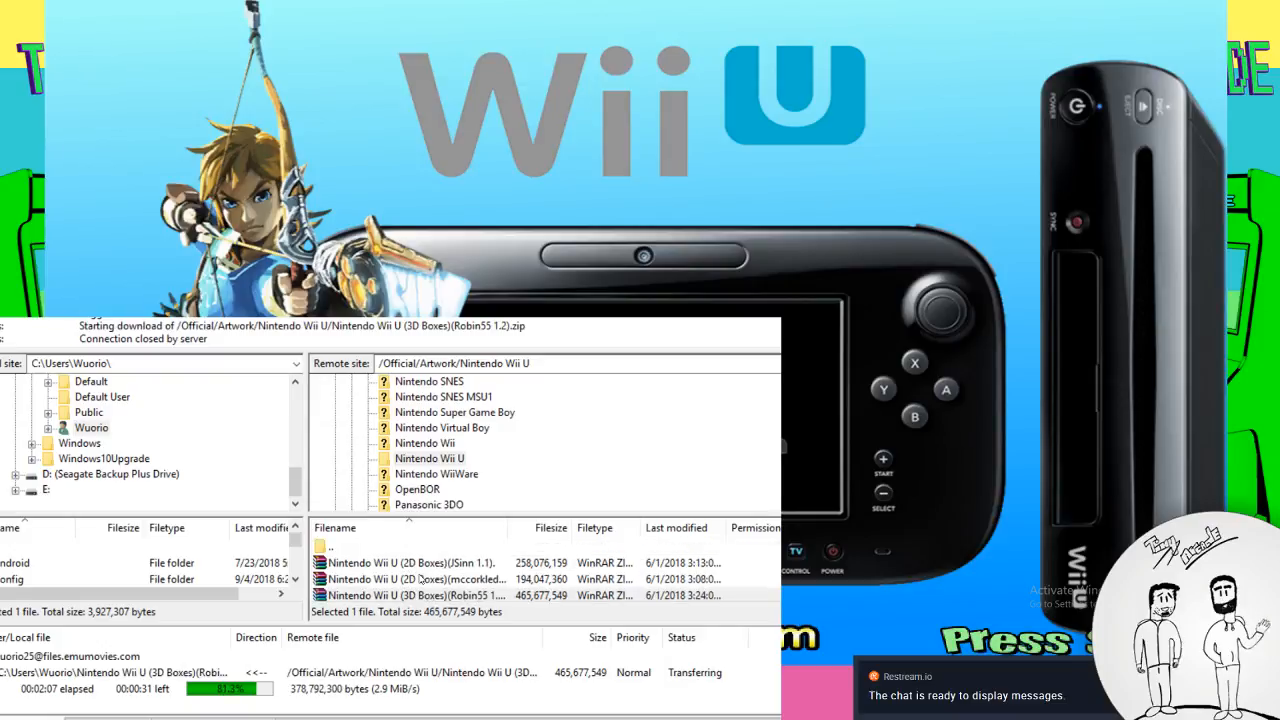
{"action": "left_click", "coordinate": [430, 458]}
{"action": "scroll", "coordinate": [446, 592], "scroll_direction": "down", "scroll_amount": 1}
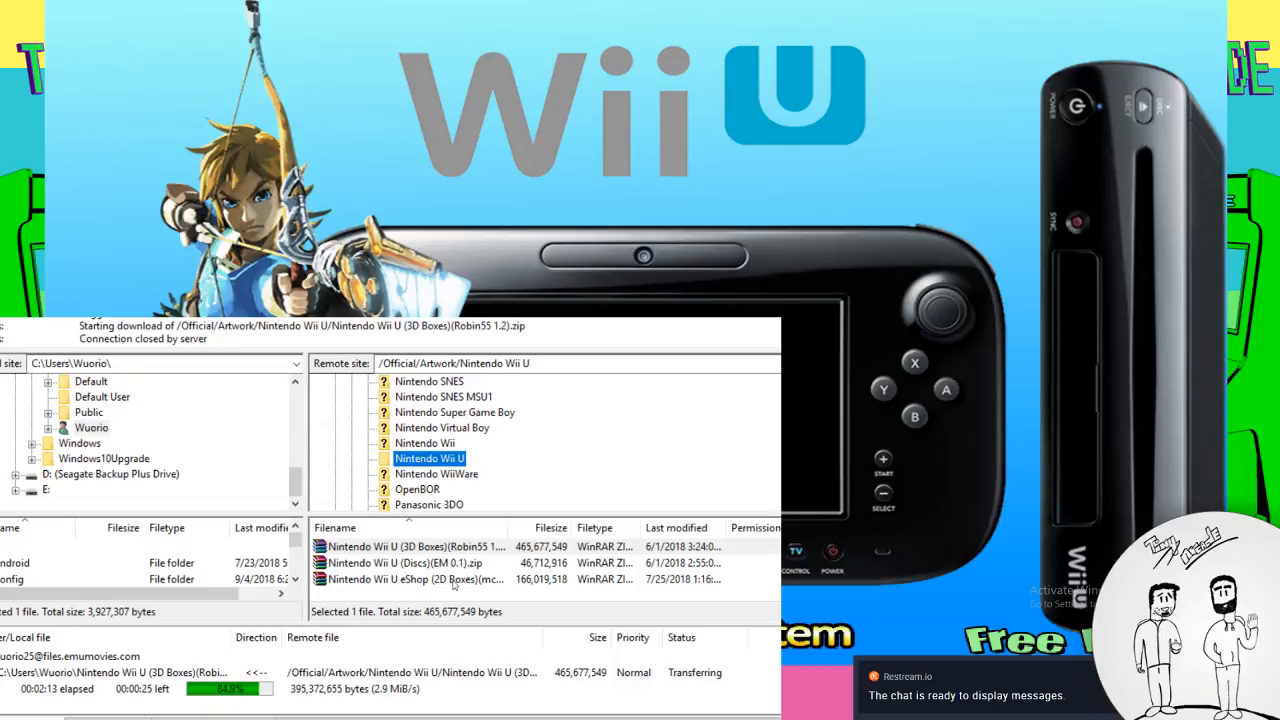
{"action": "scroll", "coordinate": [448, 575], "scroll_direction": "up", "scroll_amount": 1}
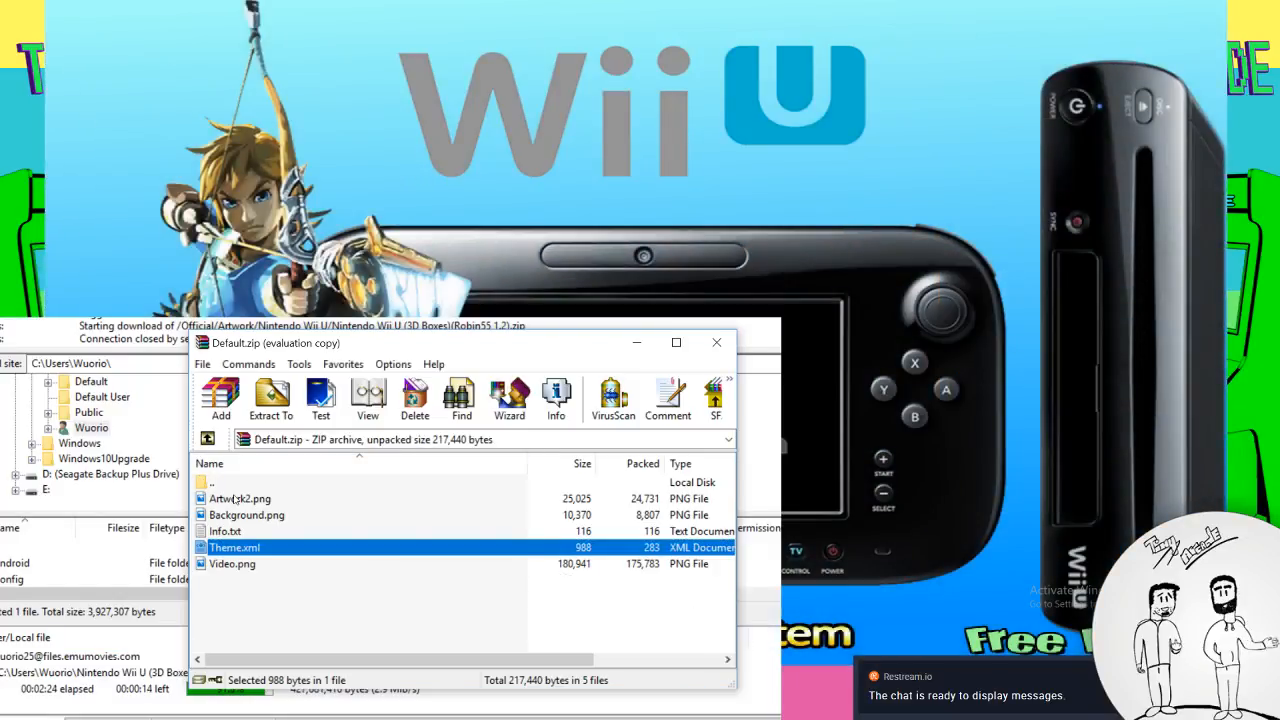
Bring up the Default.zip theme archive in WinRAR and examine its Artwork2.png, Background.png and Video.png entries
{"action": "left_click", "coordinate": [236, 499]}
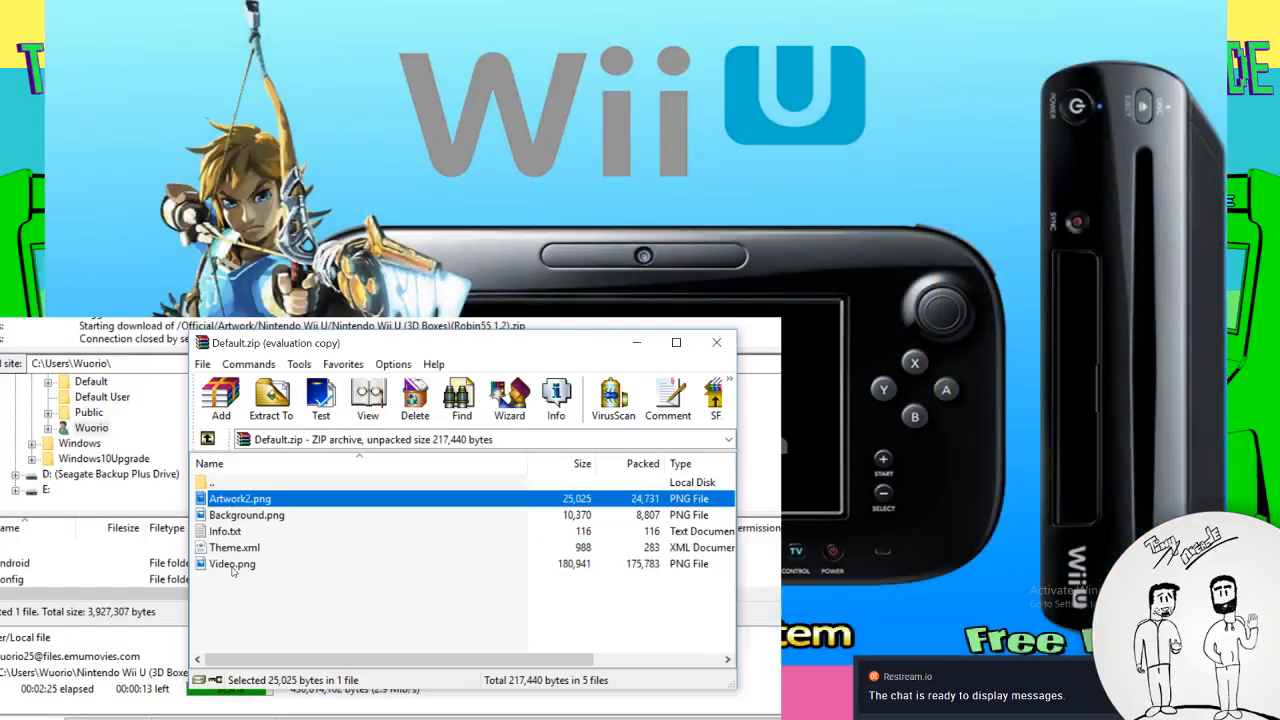
{"action": "left_click", "coordinate": [233, 565]}
{"action": "left_click", "coordinate": [249, 514]}
{"action": "left_click", "coordinate": [250, 500]}
{"action": "left_click_drag", "start_coordinate": [248, 503], "coordinate": [428, 543]}
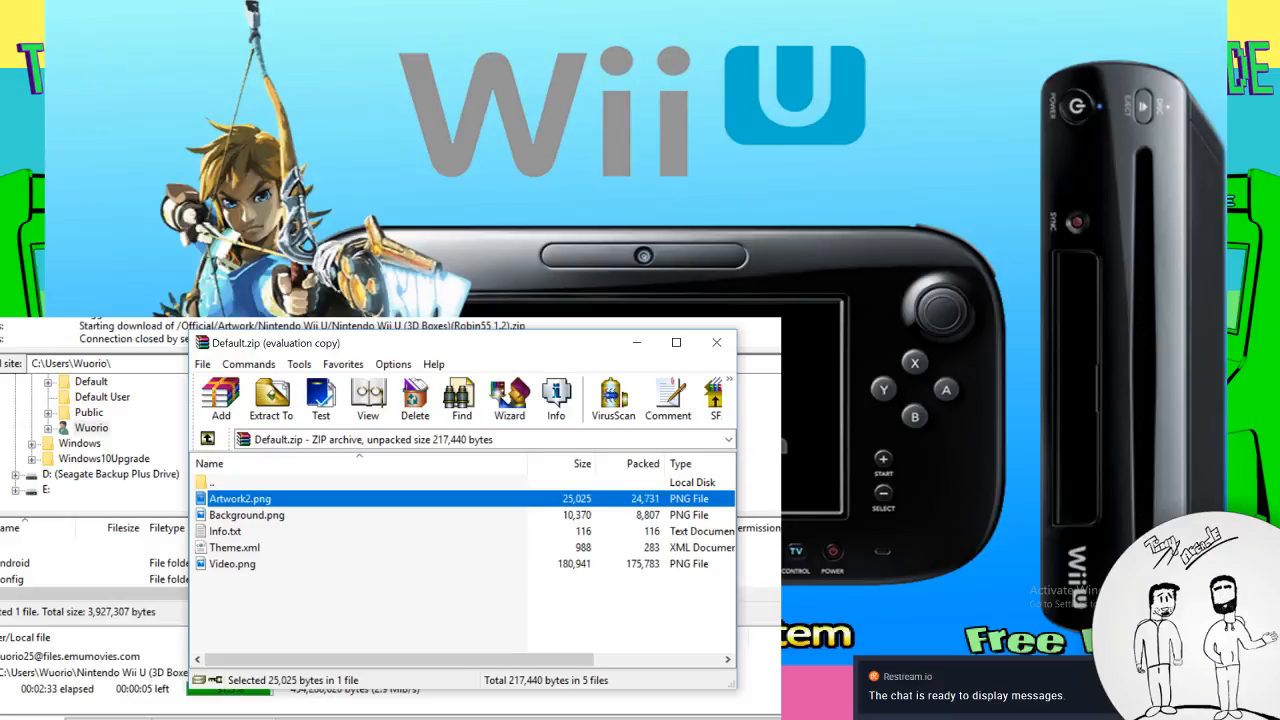
{"action": "left_click_drag", "start_coordinate": [777, 694], "coordinate": [241, 494]}
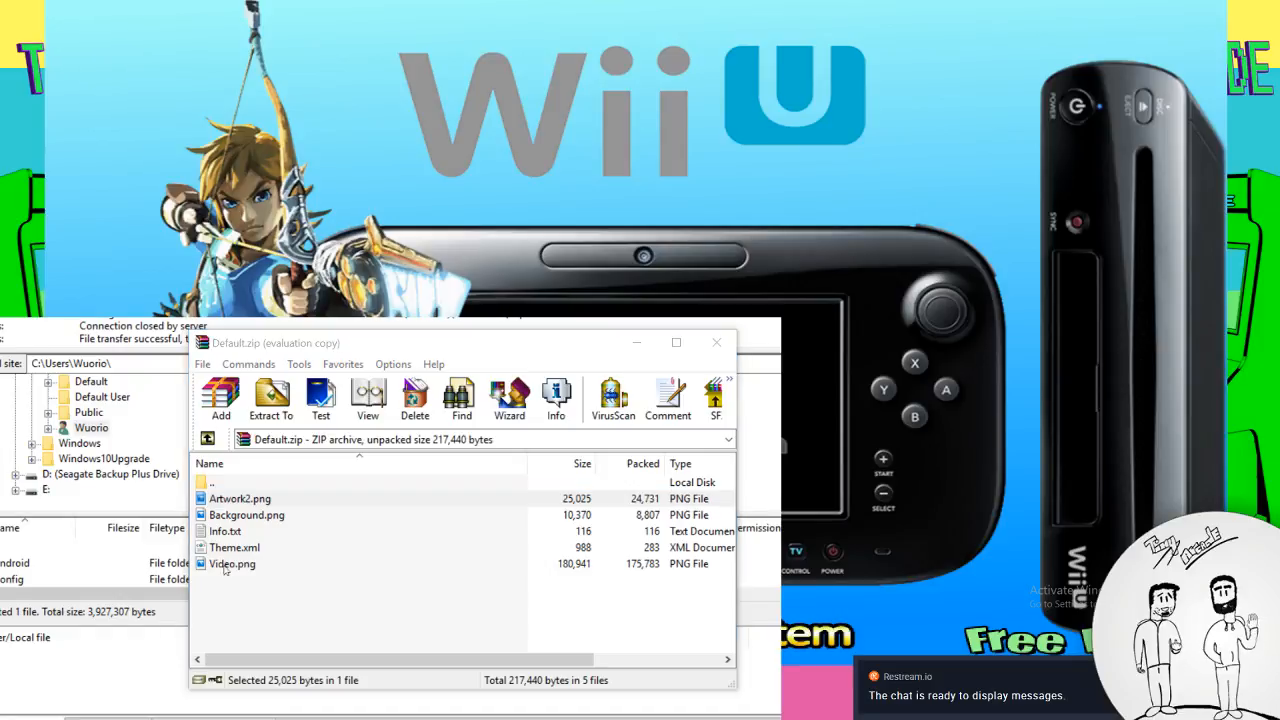
{"action": "left_click", "coordinate": [238, 500]}
{"action": "left_click", "coordinate": [238, 500]}
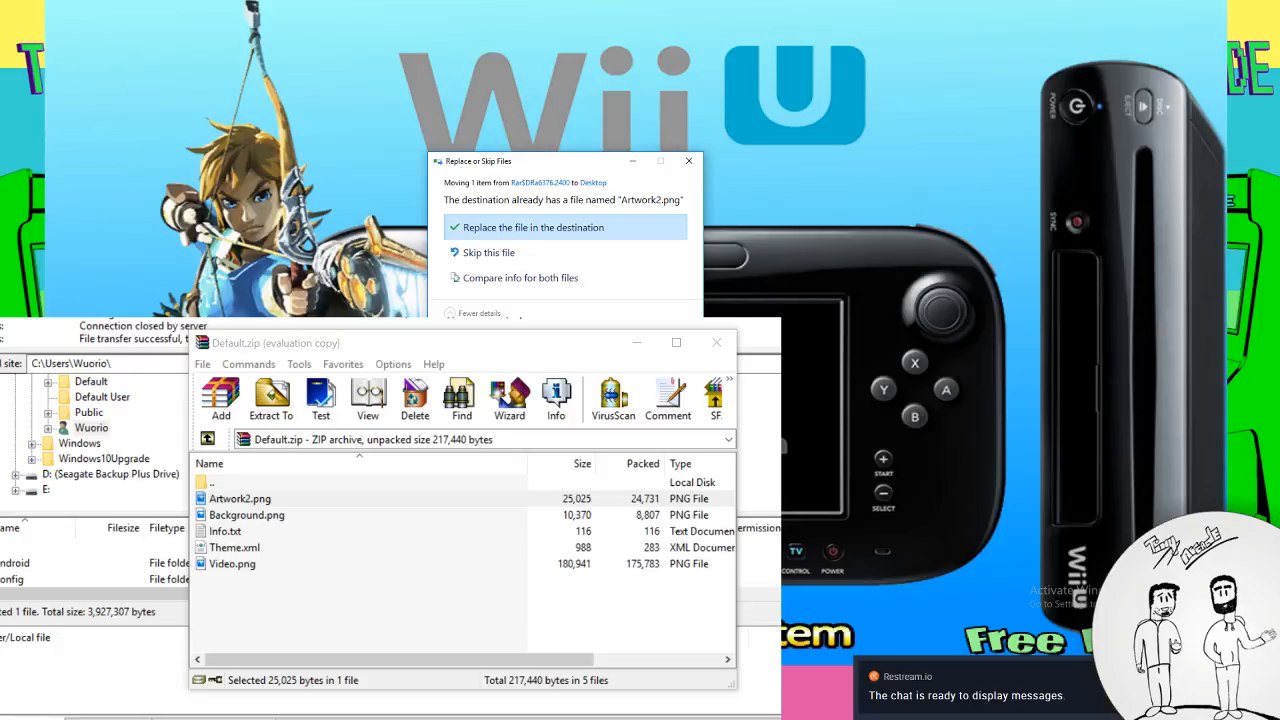
{"action": "left_click", "coordinate": [688, 161]}
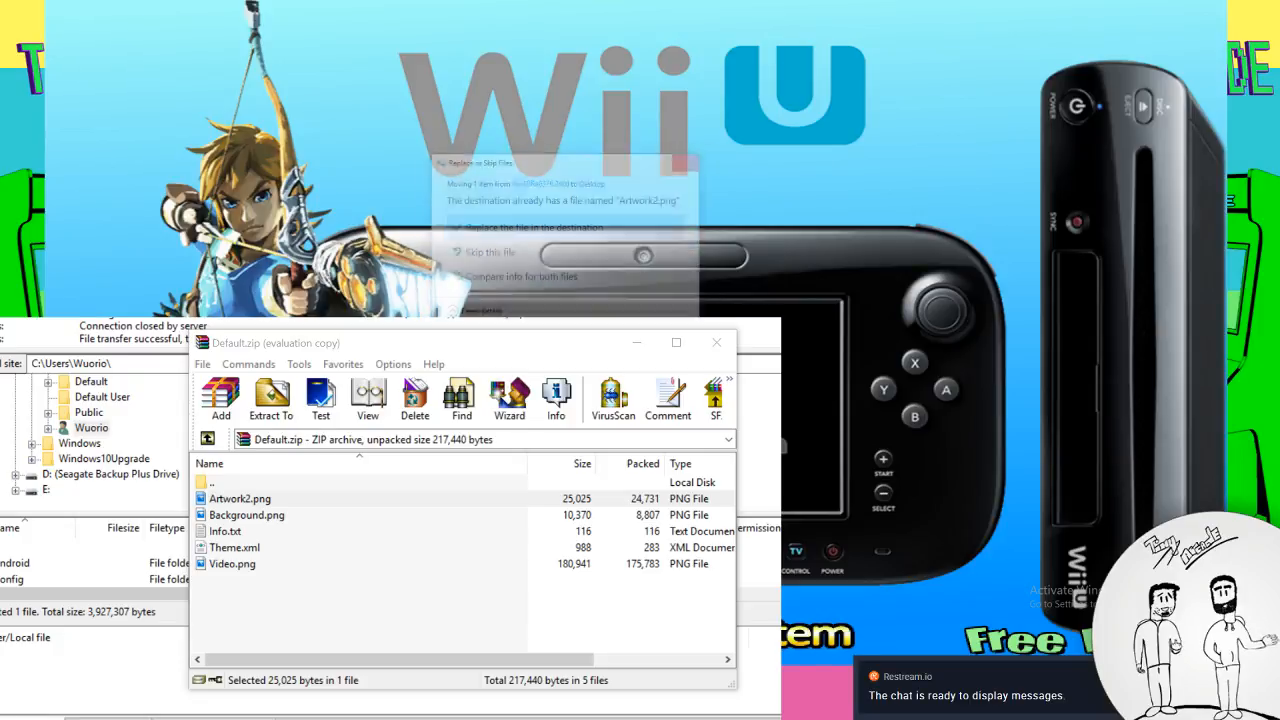
Switch to File Explorer and copy Artwork2.png from the Desktop folder
{"action": "mouse_move", "coordinate": [261, 718]}
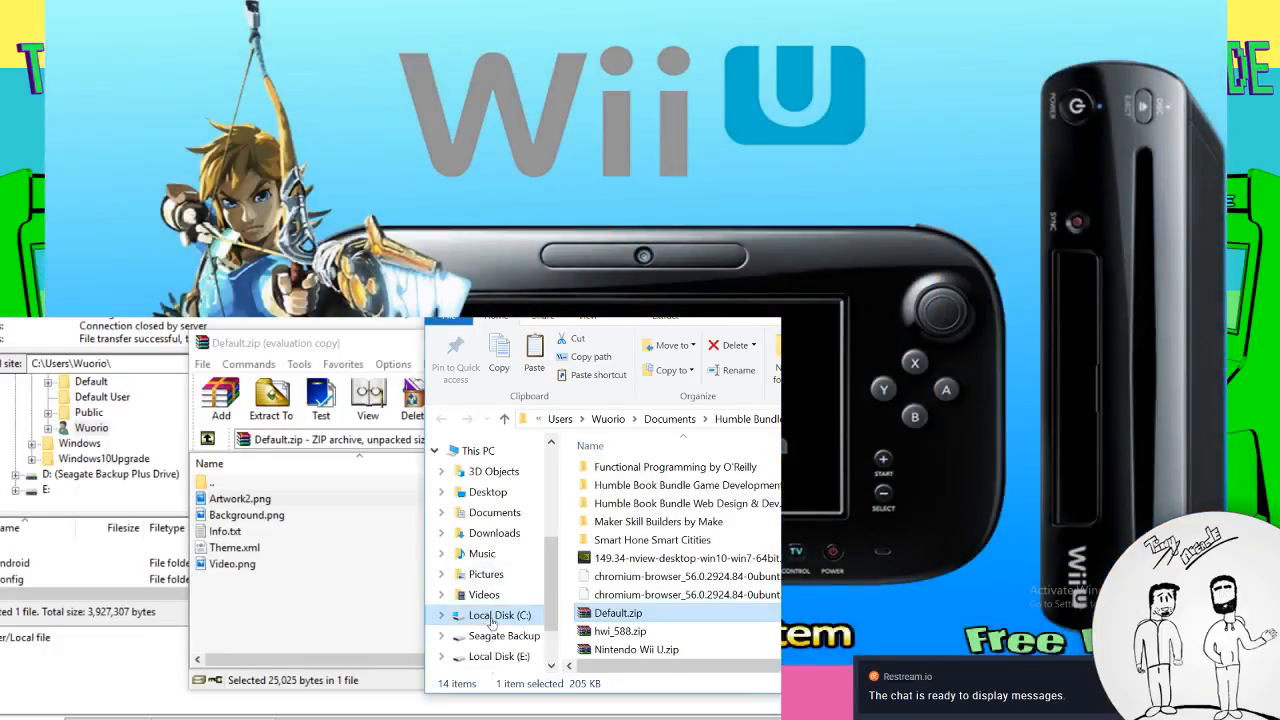
{"action": "left_click", "coordinate": [488, 492]}
{"action": "left_click", "coordinate": [726, 500]}
{"action": "right_click", "coordinate": [722, 502]}
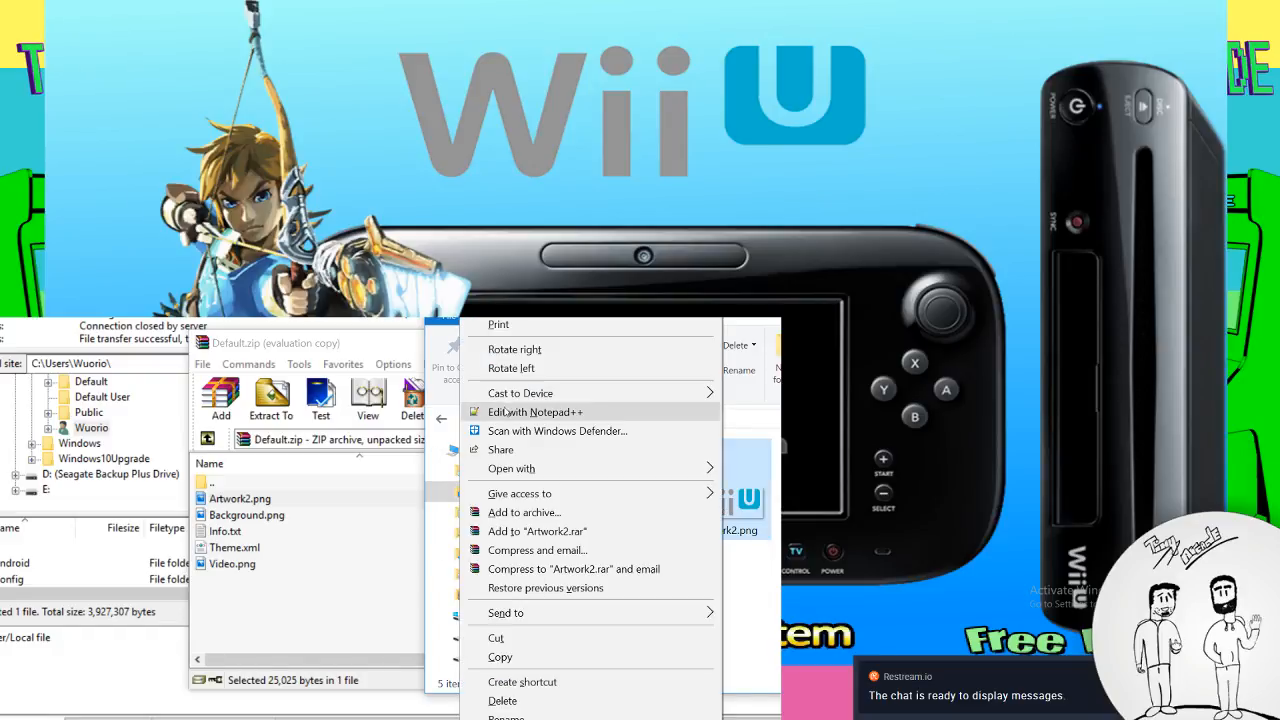
{"action": "left_click", "coordinate": [527, 657]}
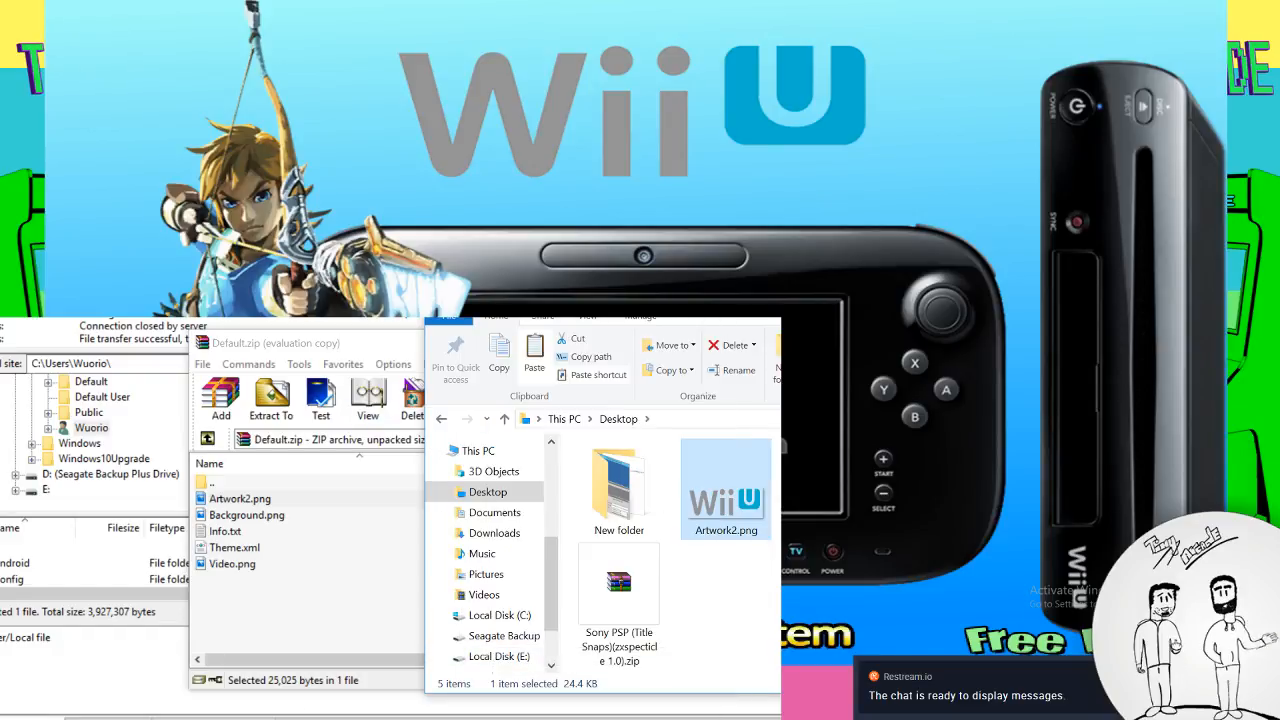
Bring up the Media folder window and navigate to the Media folder inside Hyperspin1.5.1 on the Seagate Backup drive
{"action": "left_click", "coordinate": [262, 718]}
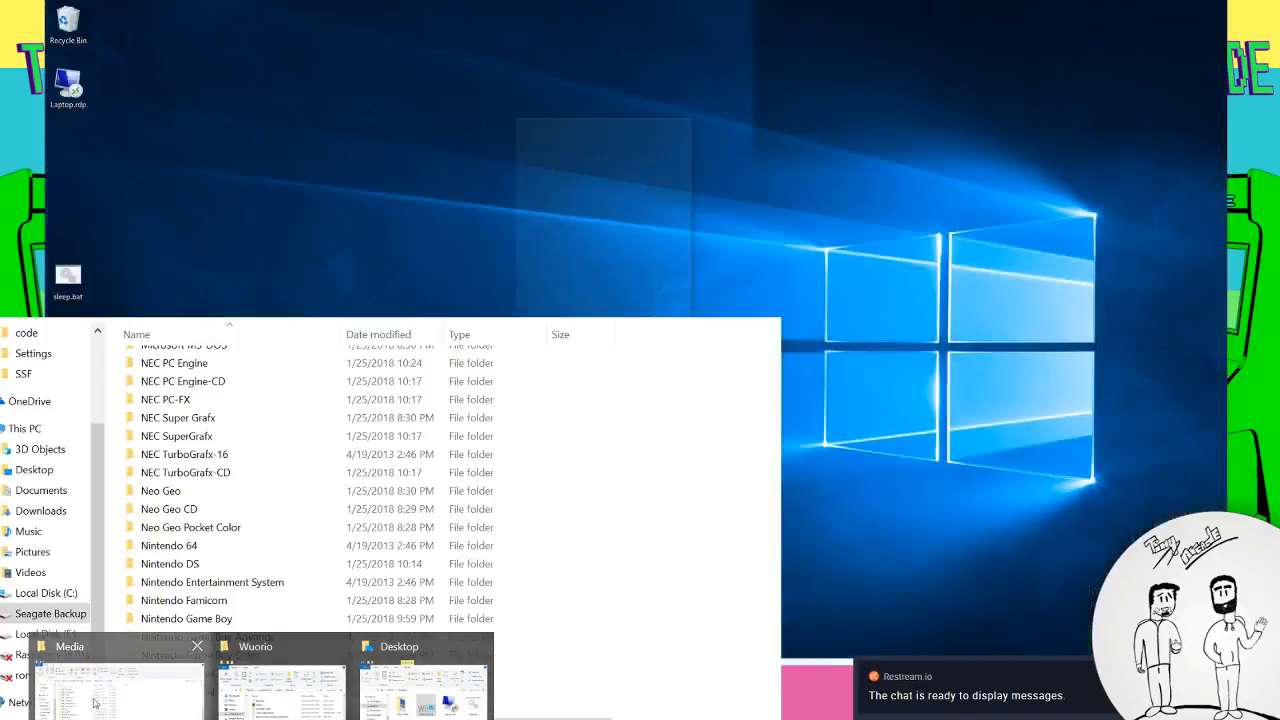
{"action": "left_click", "coordinate": [120, 685]}
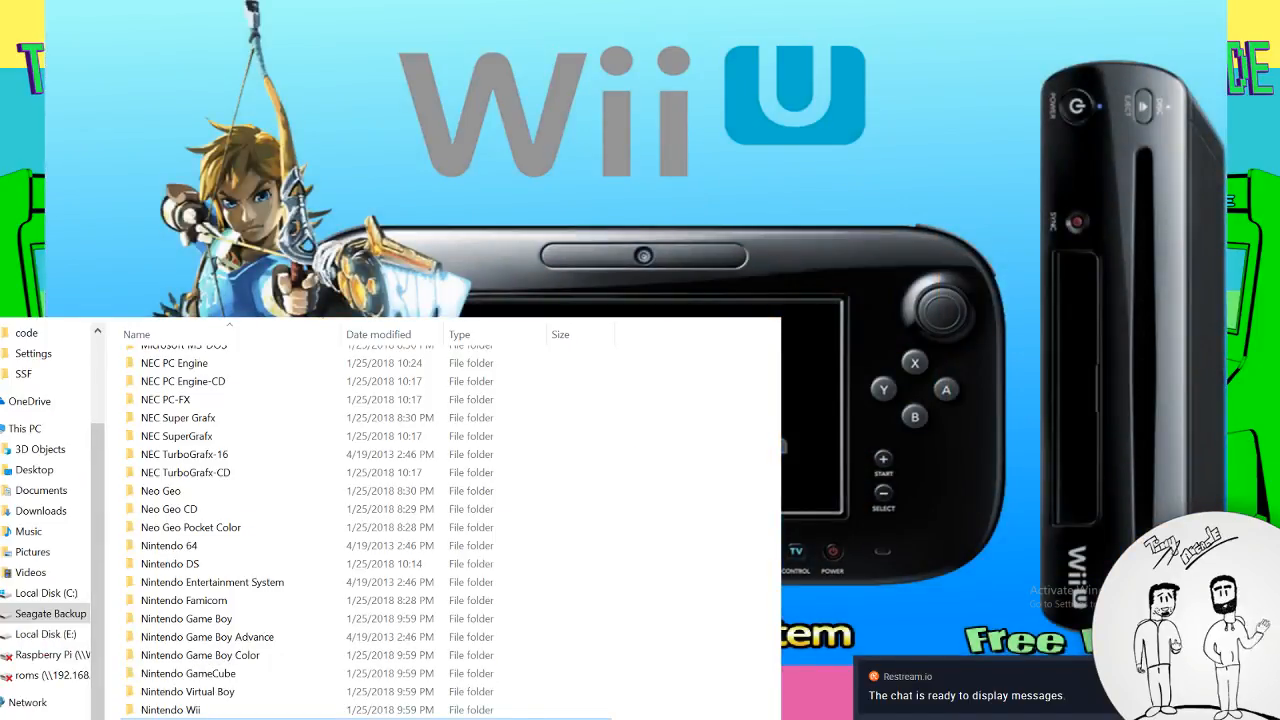
{"action": "double_click", "coordinate": [50, 302]}
{"action": "double_click", "coordinate": [174, 362]}
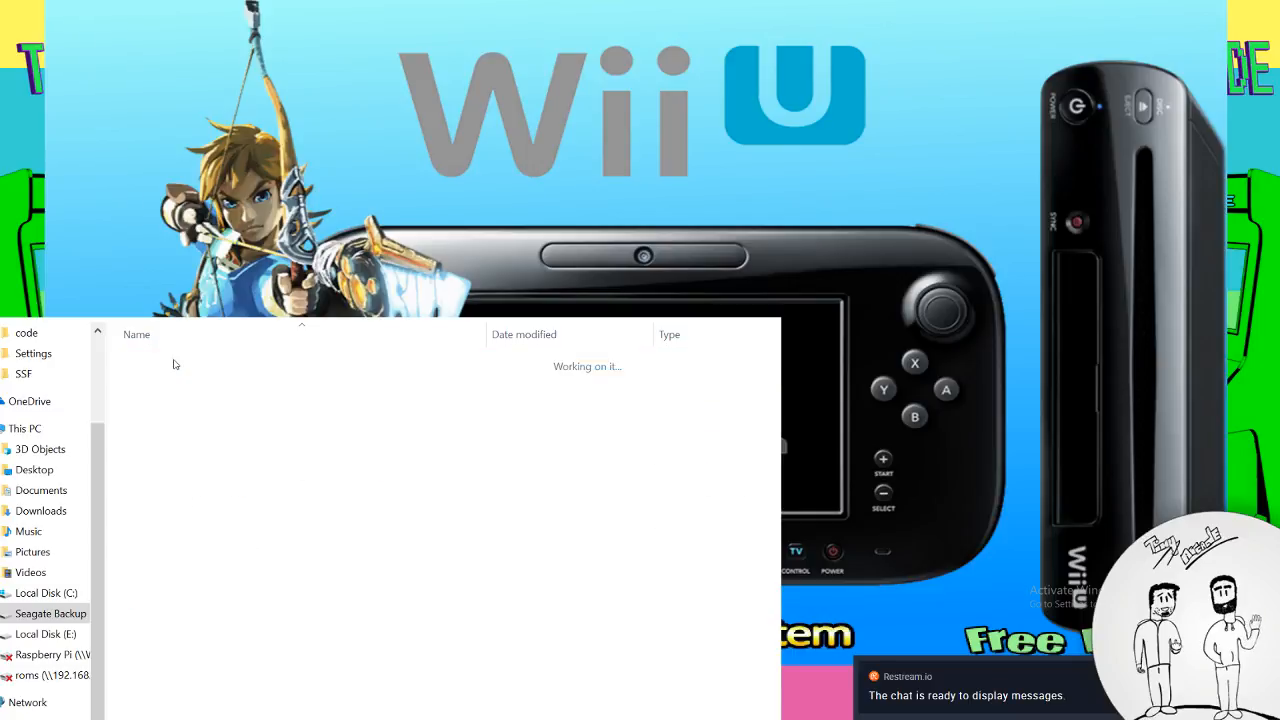
{"action": "key", "text": "alt+Left"}
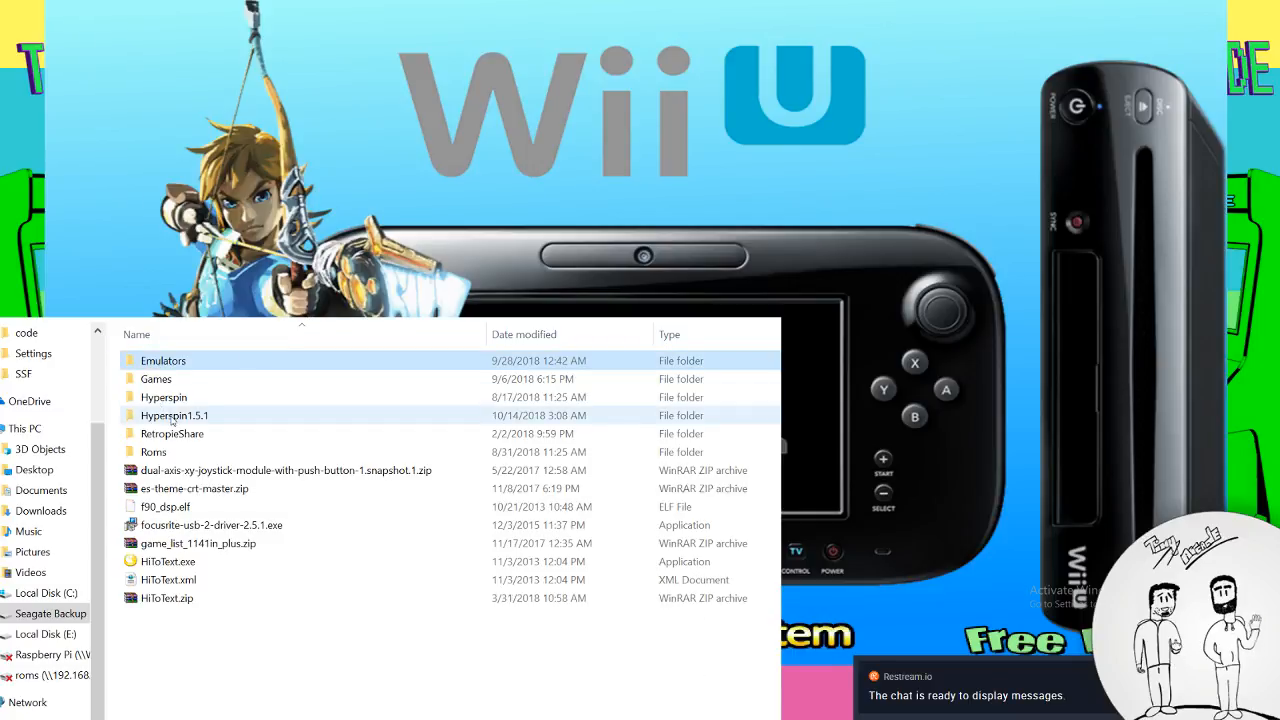
{"action": "double_click", "coordinate": [170, 415]}
{"action": "left_click", "coordinate": [172, 397]}
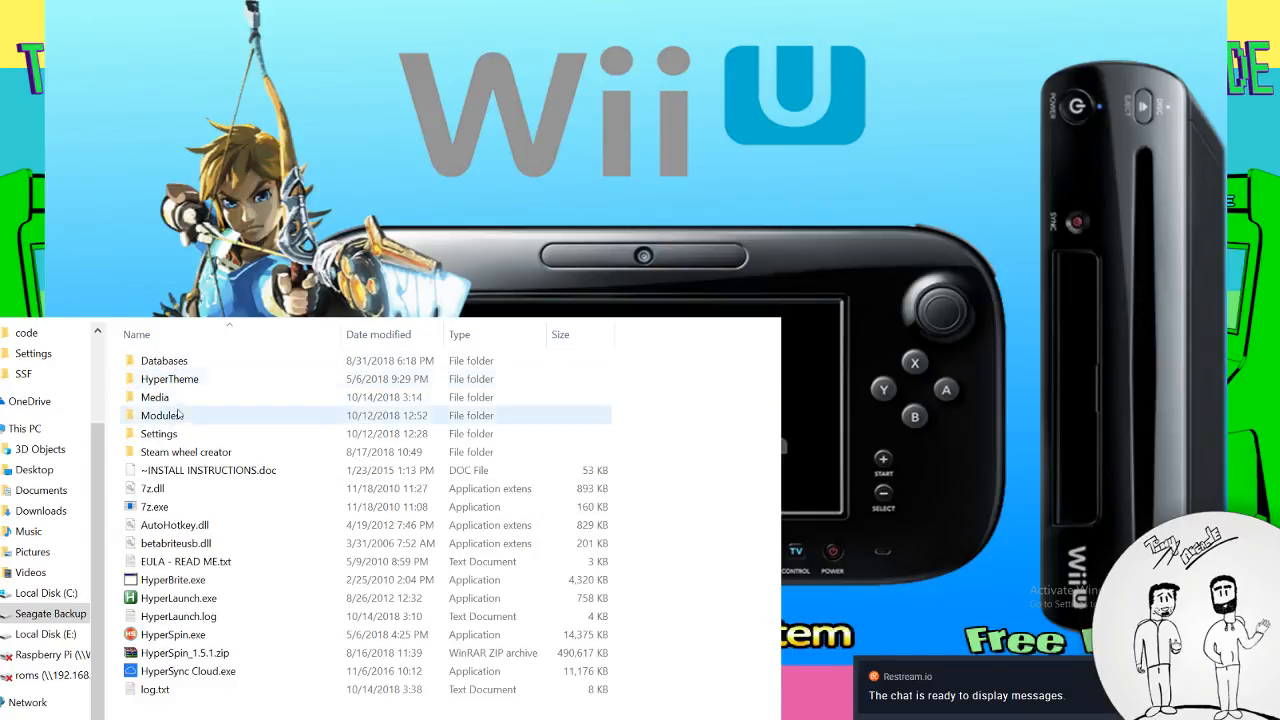
{"action": "left_click", "coordinate": [178, 397]}
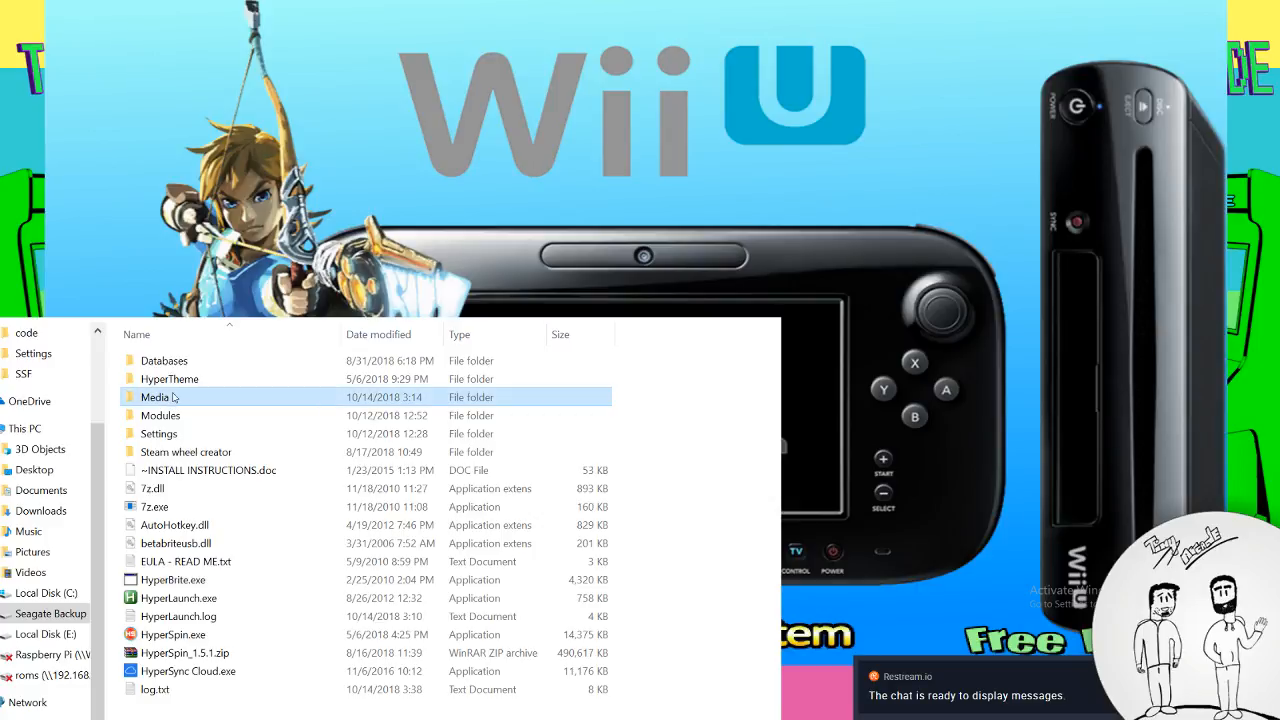
{"action": "double_click", "coordinate": [224, 396]}
Open the Main Menu system's Images folder and its Wheel subfolder
{"action": "scroll", "coordinate": [183, 560], "scroll_direction": "down", "scroll_amount": 4}
{"action": "scroll", "coordinate": [183, 560], "scroll_direction": "down", "scroll_amount": 4}
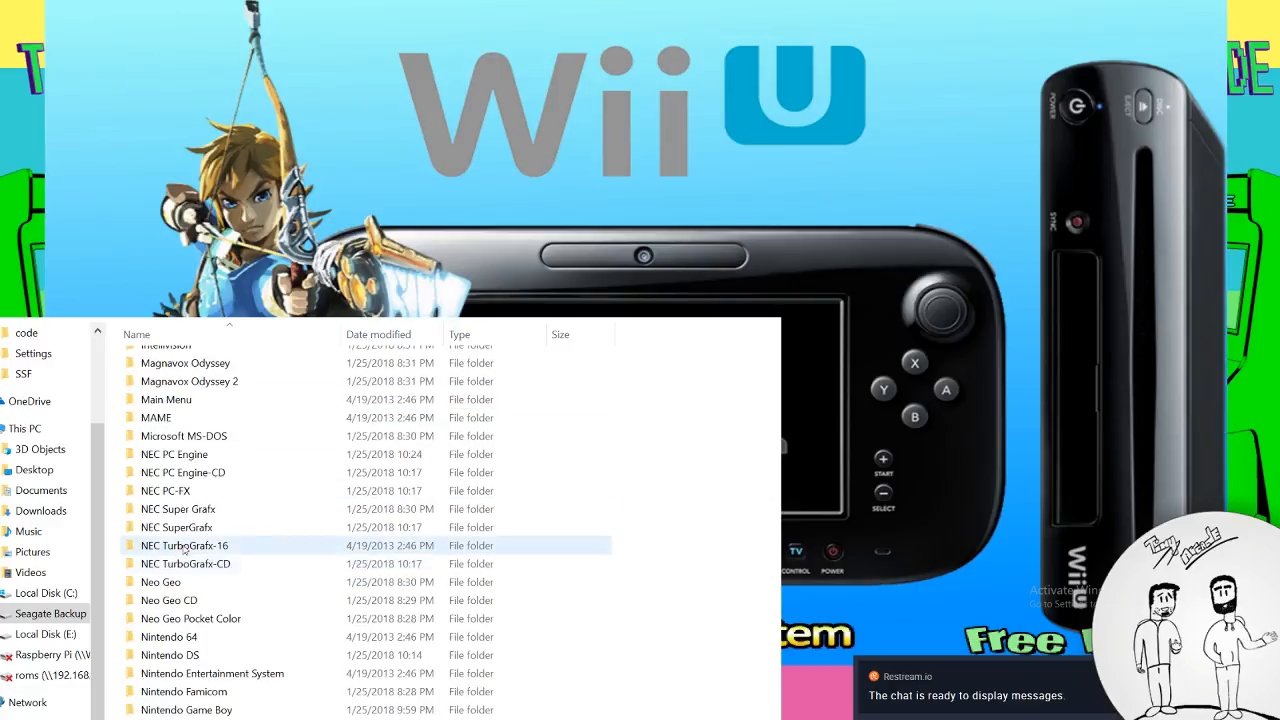
{"action": "double_click", "coordinate": [170, 404]}
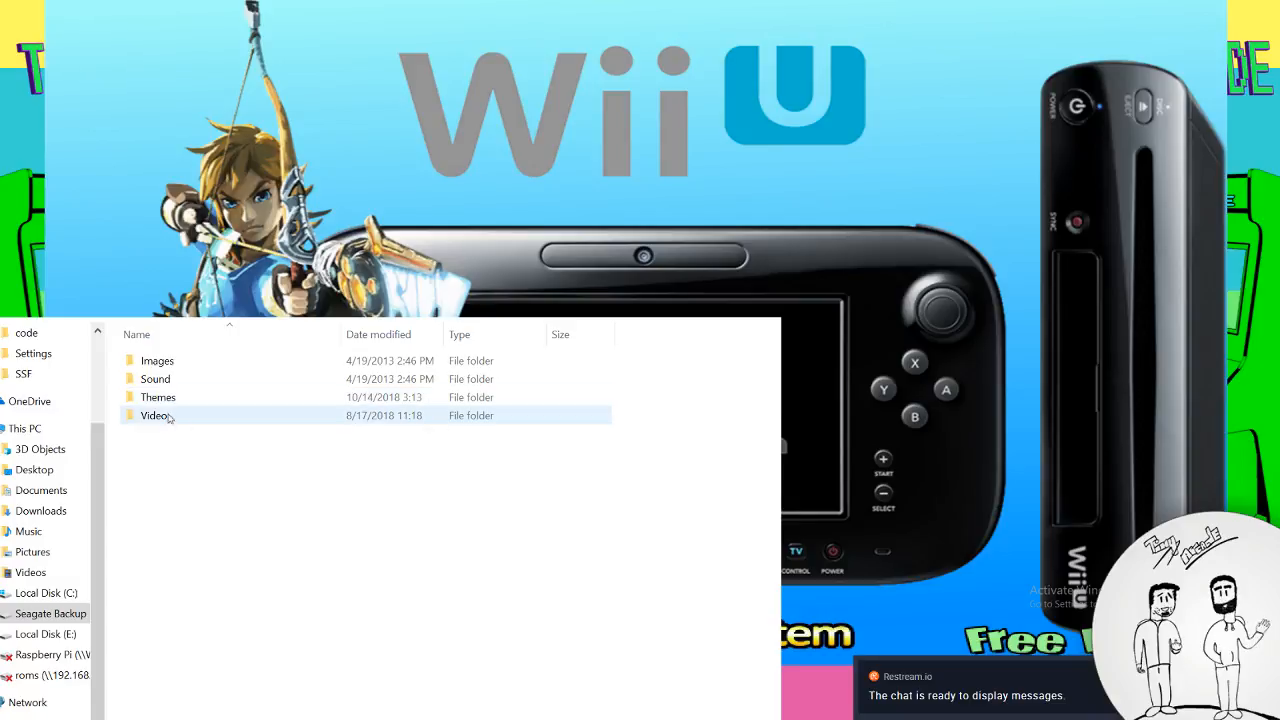
{"action": "double_click", "coordinate": [166, 360]}
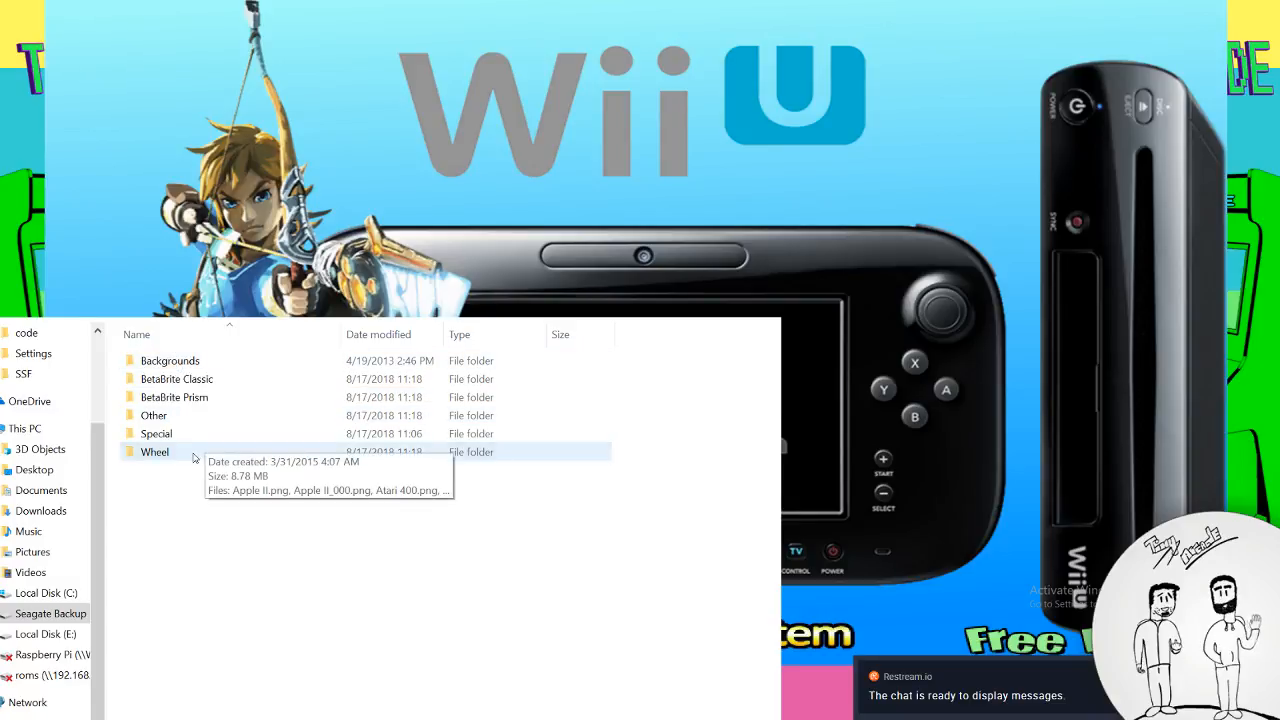
{"action": "double_click", "coordinate": [195, 455]}
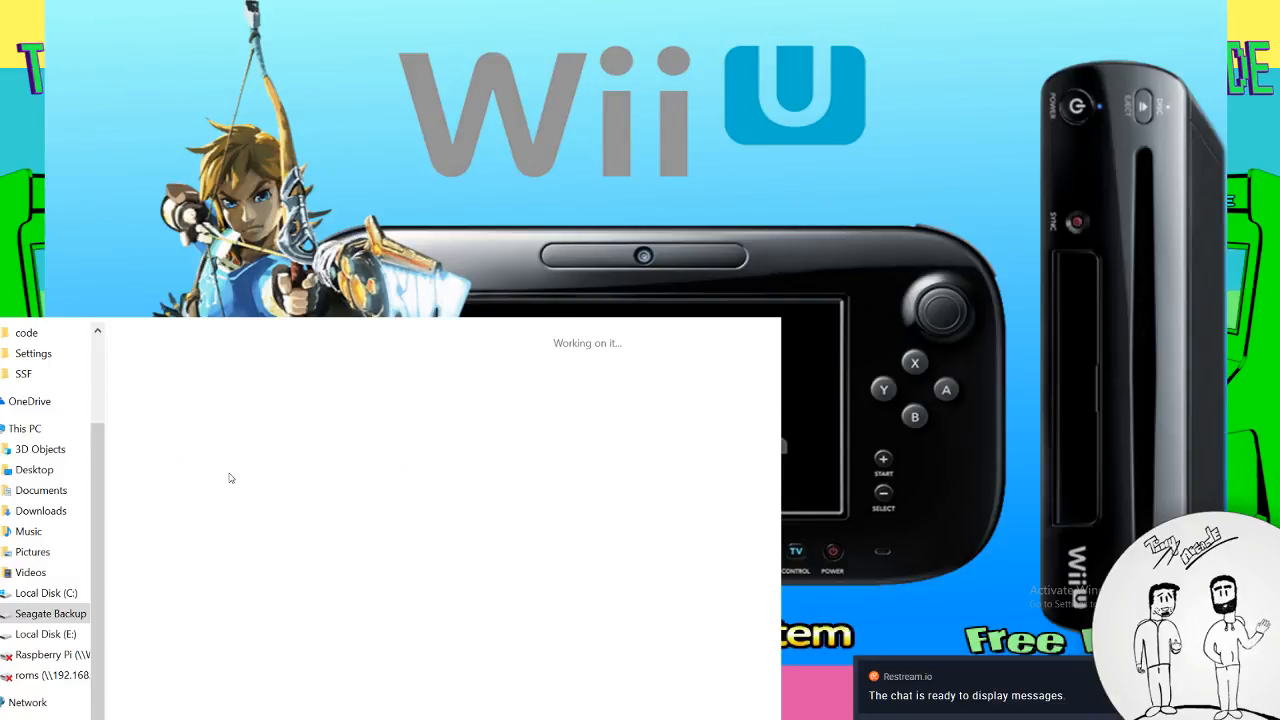
Paste the copied Wii U logo image into the Wheel folder and rename it Nintendo Wii U
{"action": "left_click", "coordinate": [126, 476]}
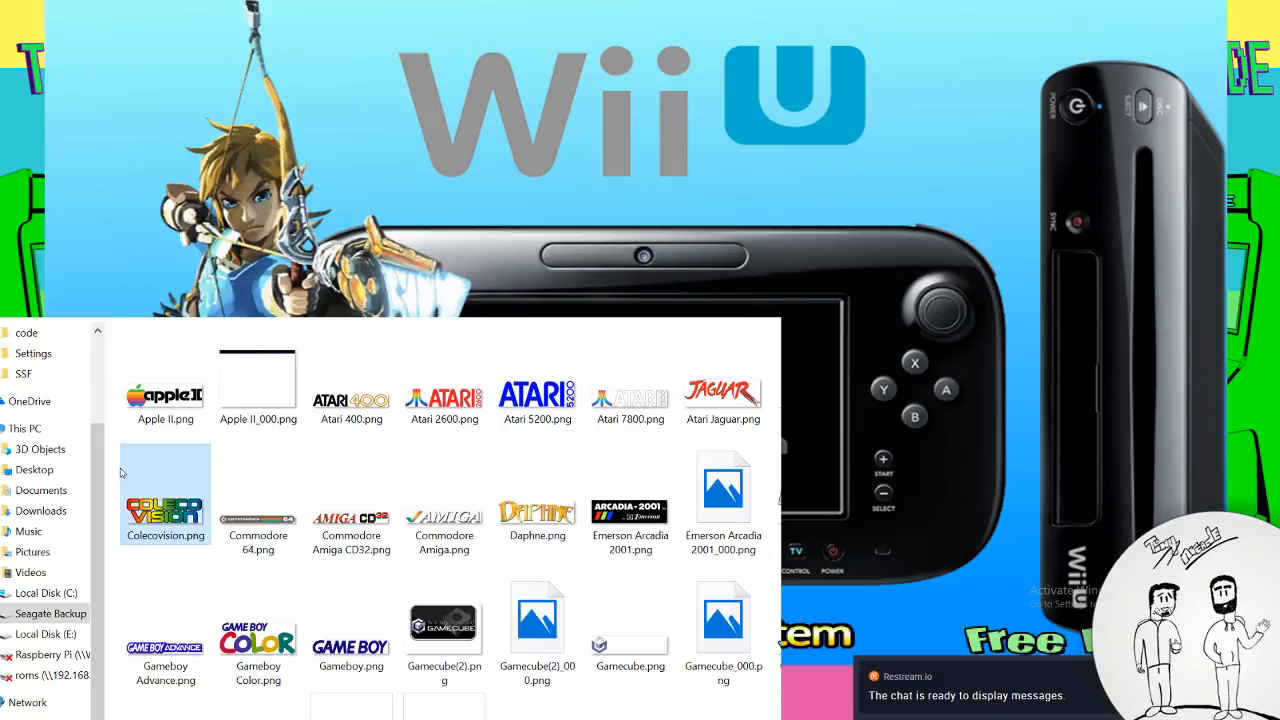
{"action": "left_click", "coordinate": [113, 473]}
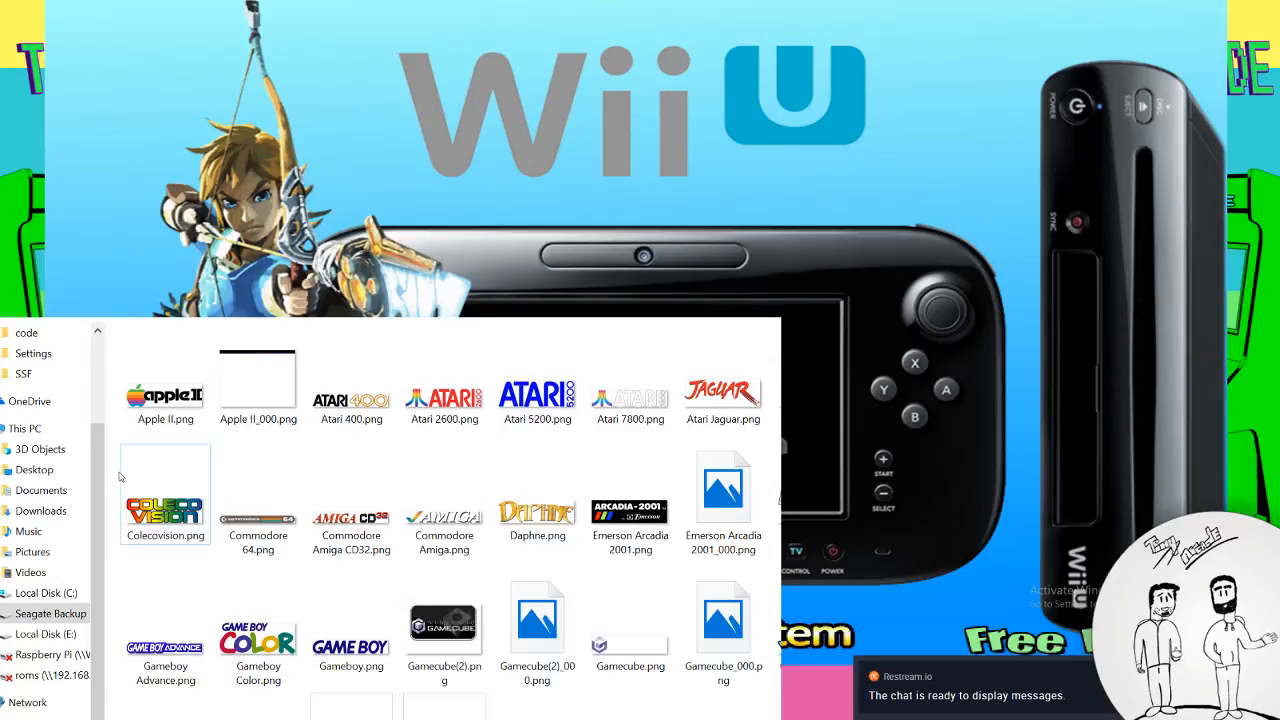
{"action": "key", "text": "F2"}
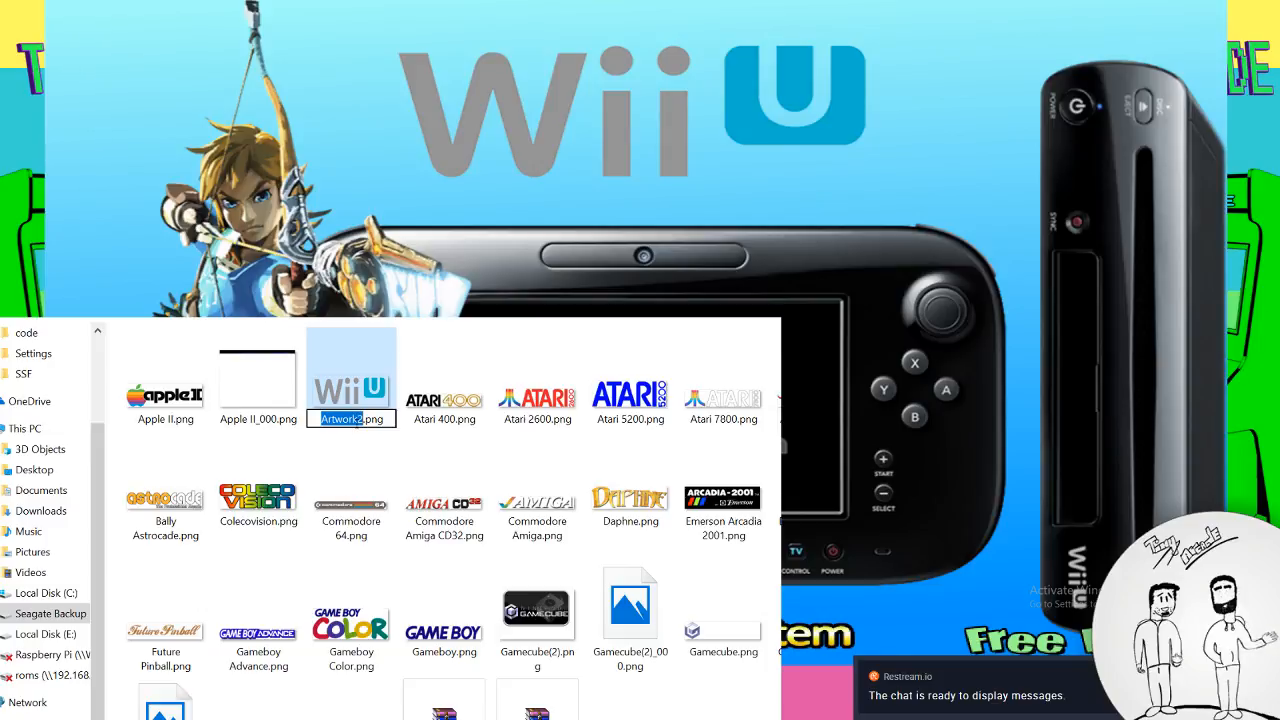
{"action": "type", "text": "Nintendo Wii"}
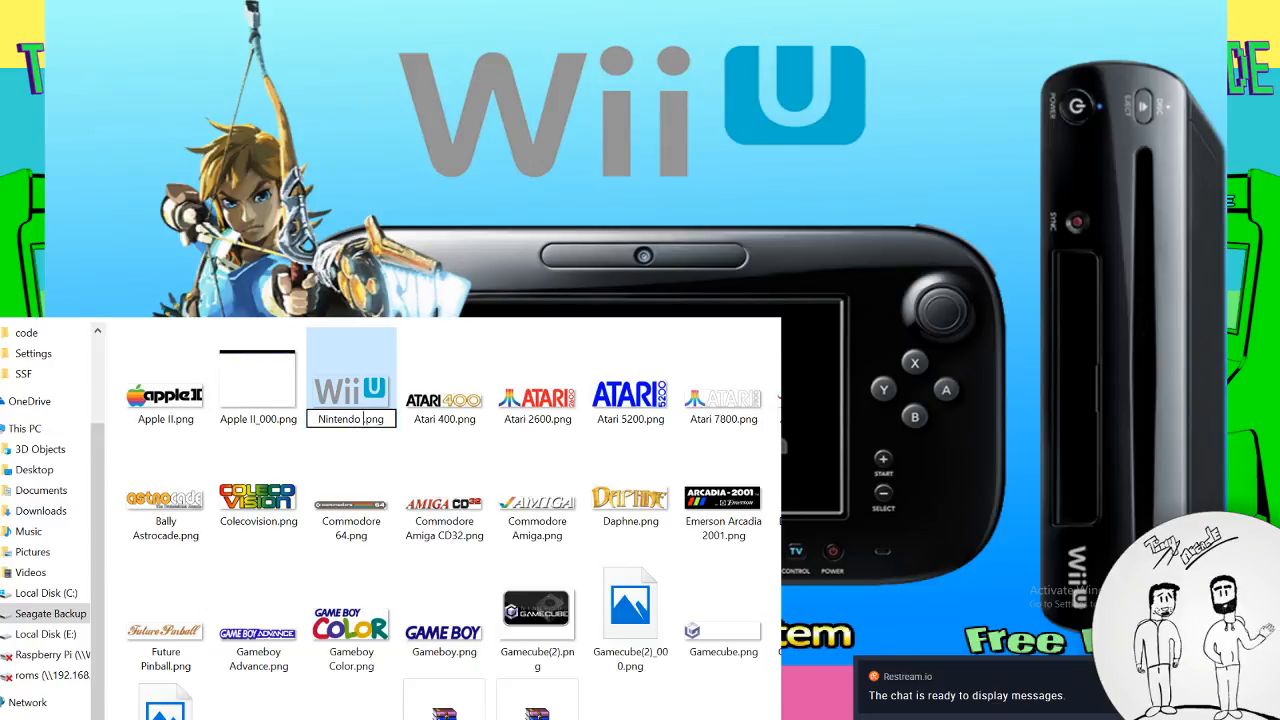
{"action": "key", "text": "Return"}
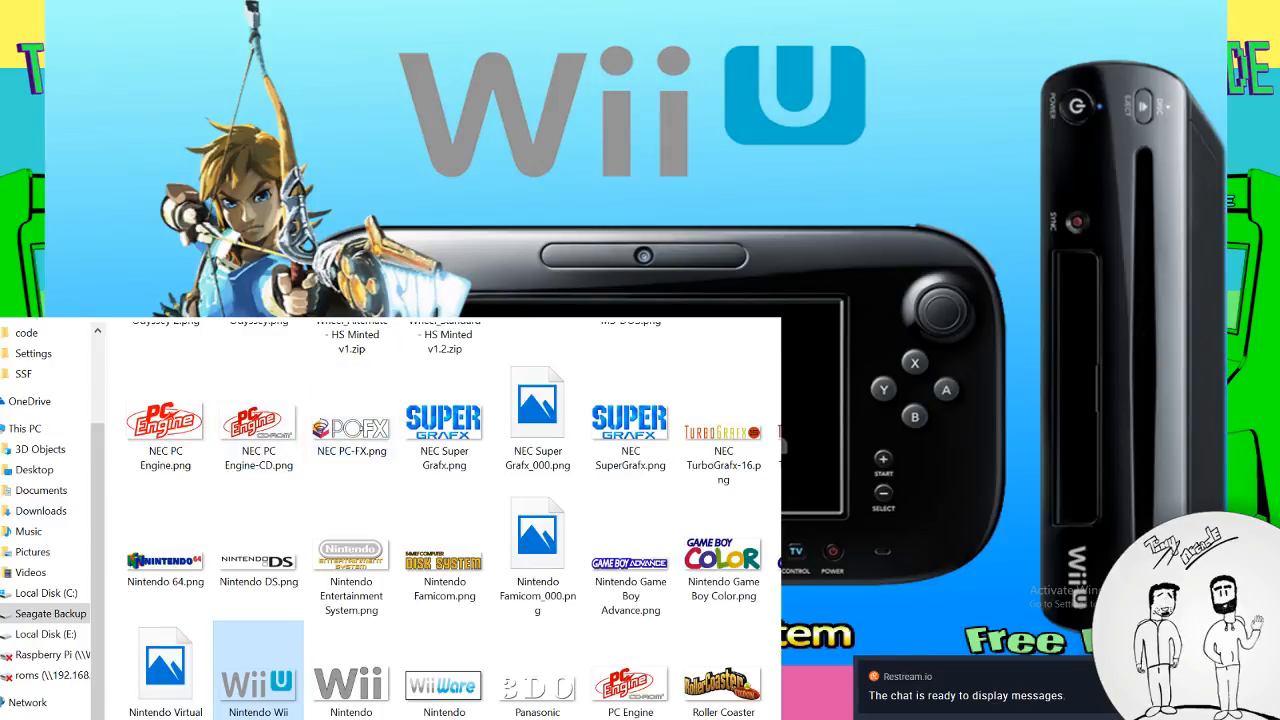
Switch to HyperSpin, exit it, and relaunch it with HyperSpin.exe from the Hyperspin1.5.1 folder
{"action": "key", "text": "alt+Tab"}
{"action": "key", "text": "Escape"}
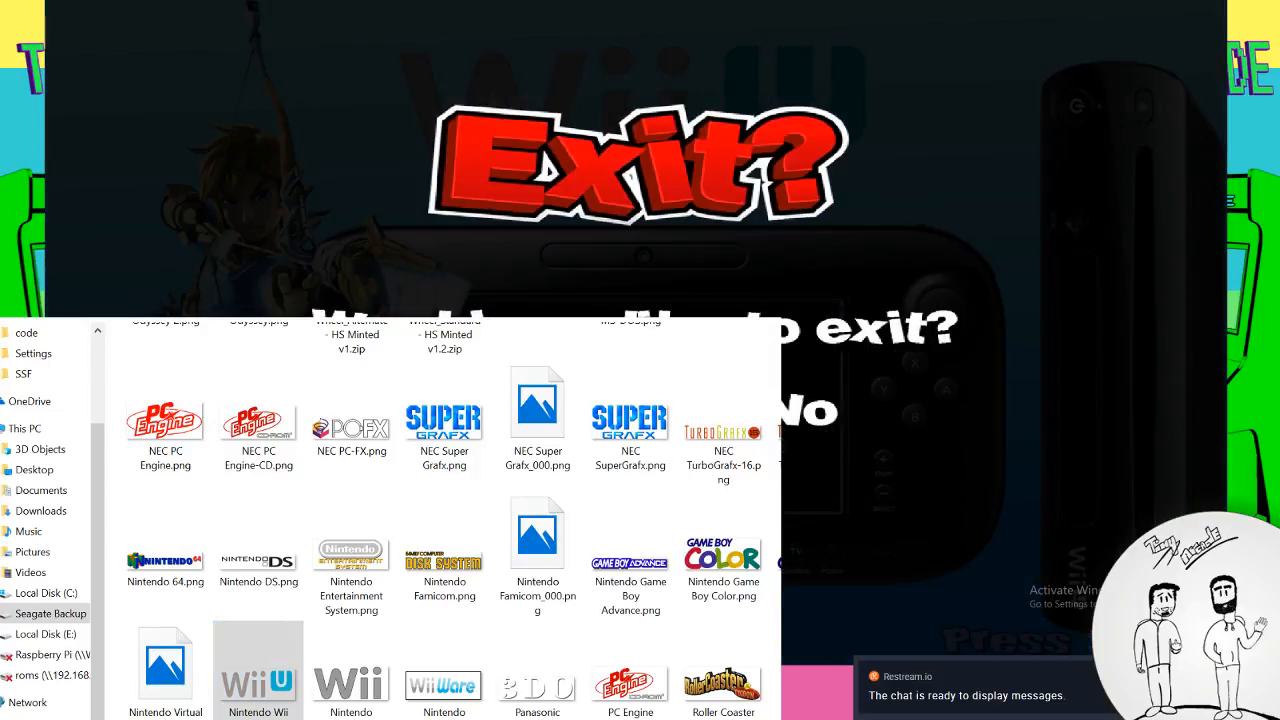
{"action": "key", "text": "Return"}
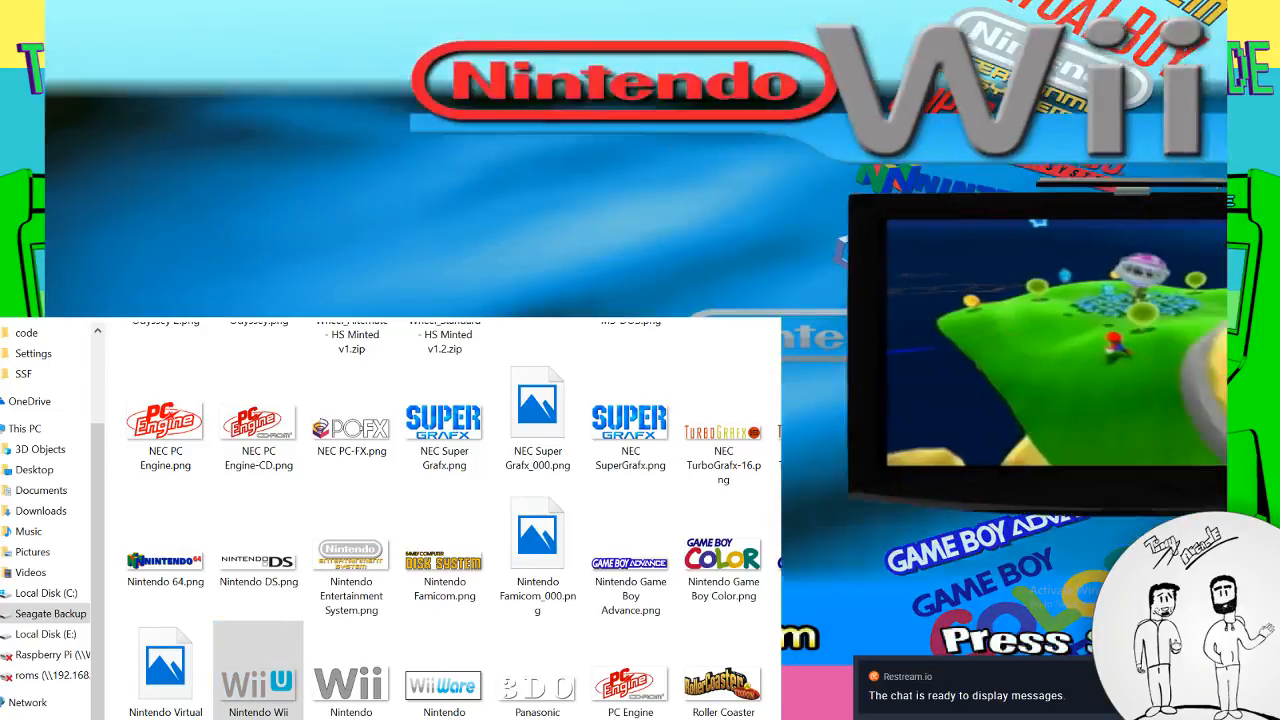
{"action": "key", "text": "Escape"}
{"action": "key", "text": "Return"}
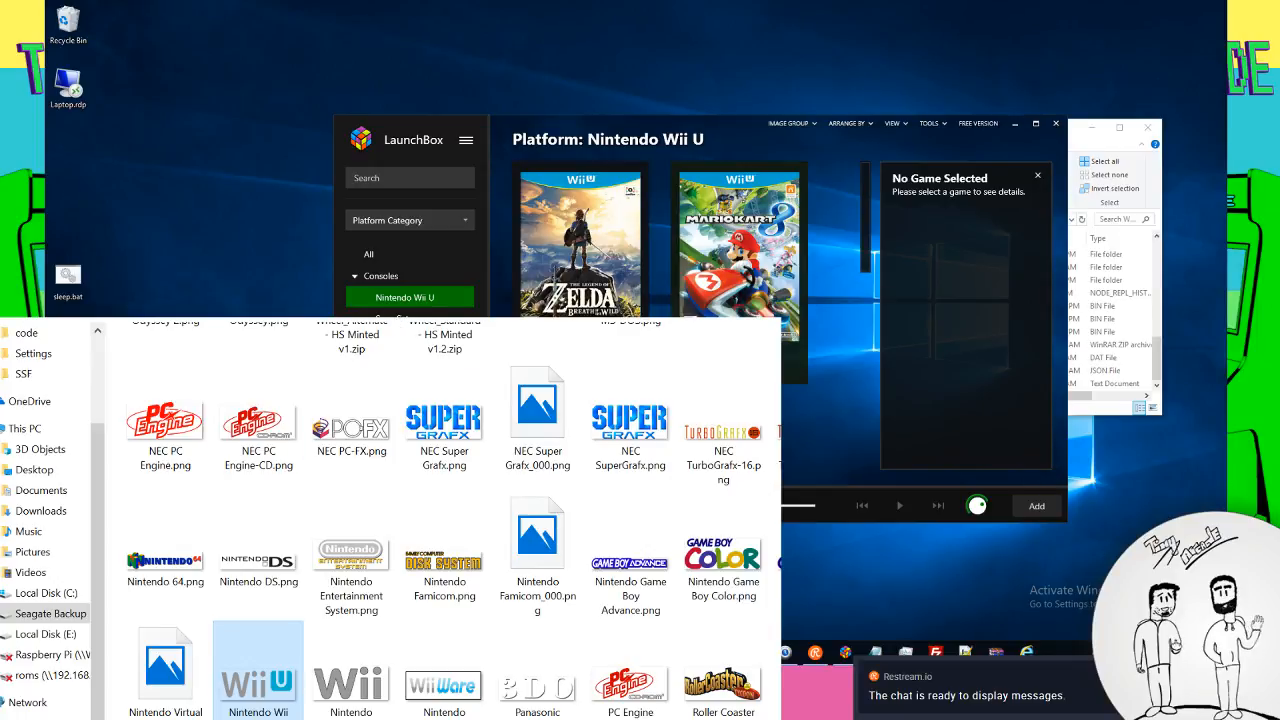
{"action": "key", "text": "BackSpace"}
{"action": "double_click", "coordinate": [170, 634]}
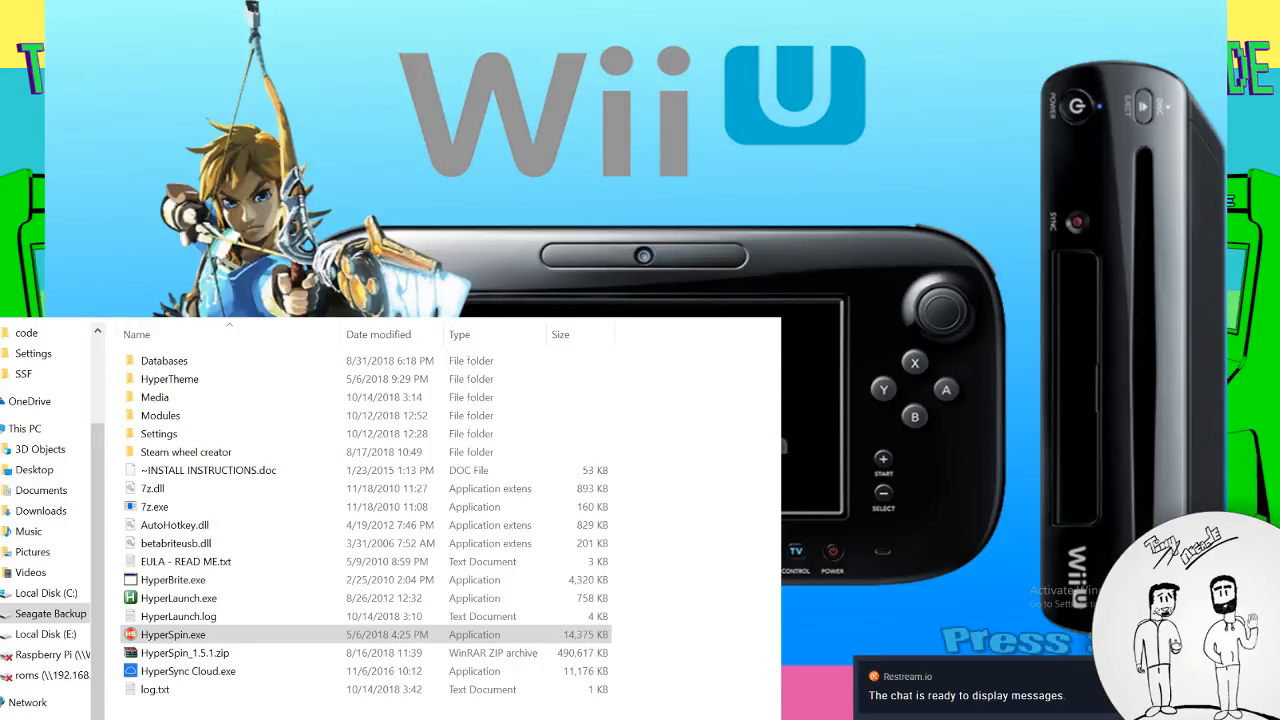
{"action": "left_click", "coordinate": [179, 616]}
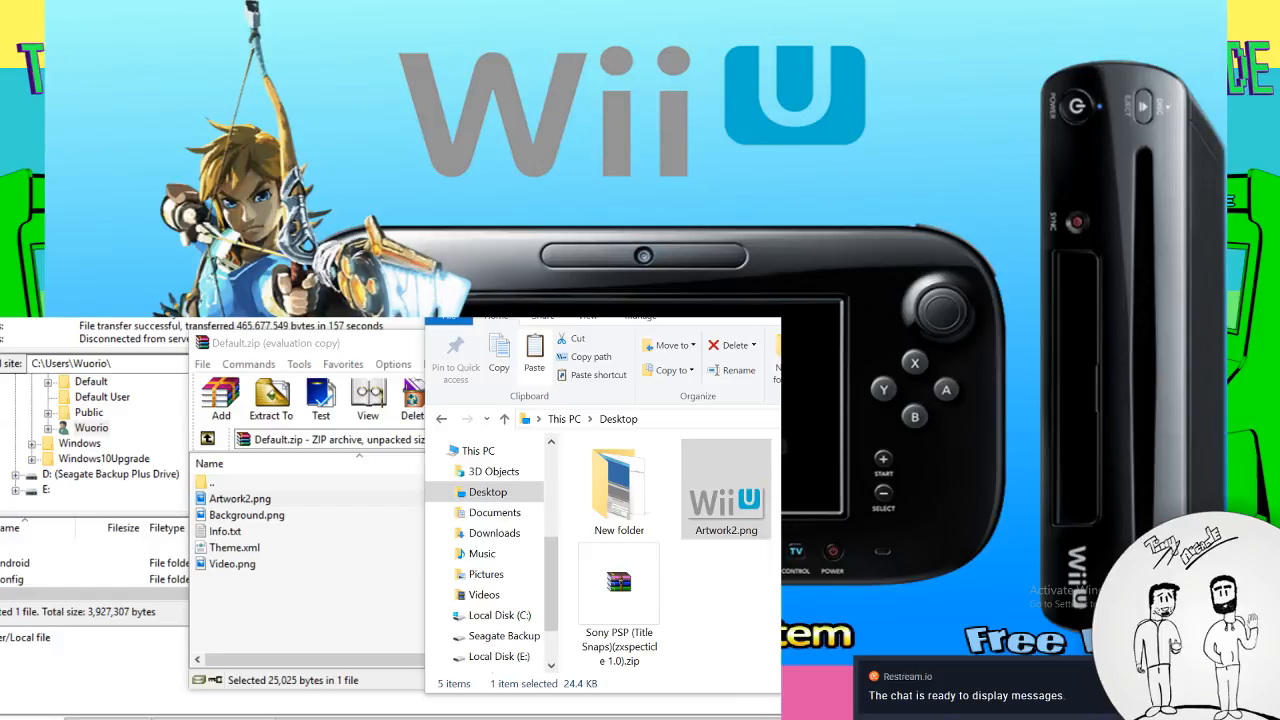
Close the Default.zip archive and the Desktop folder window to get back to the FTP client
{"action": "key", "text": "super"}
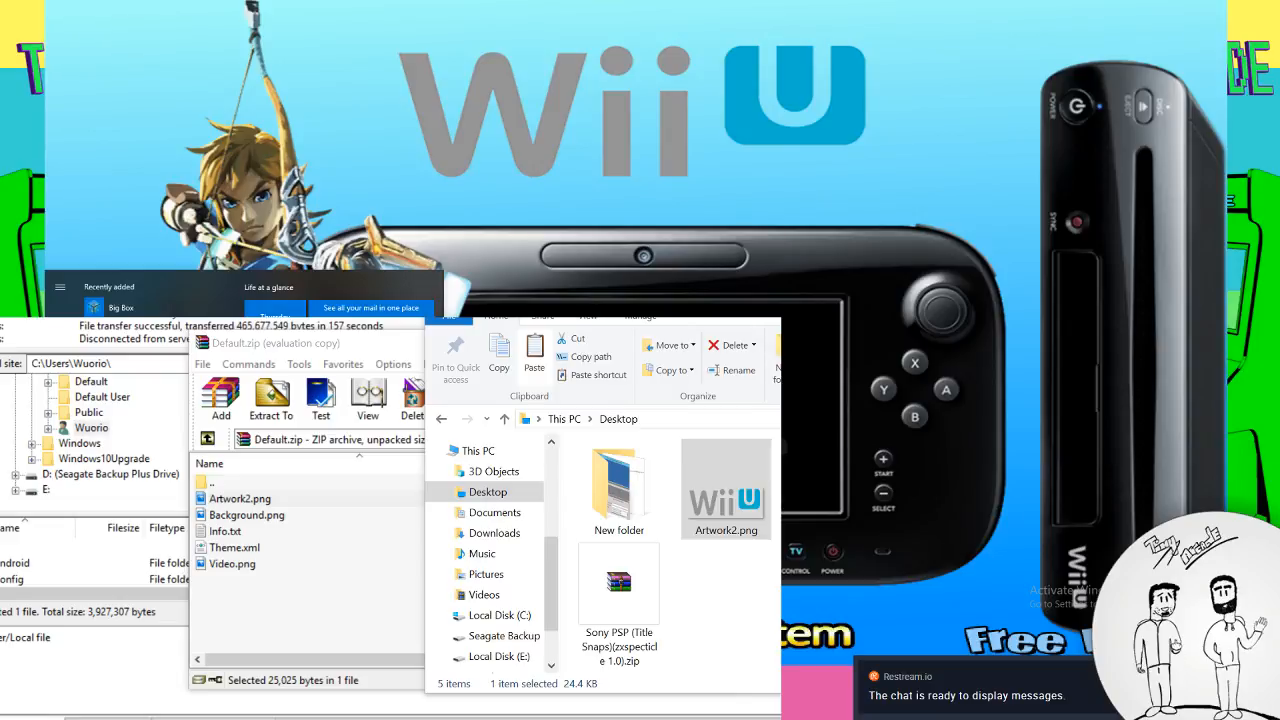
{"action": "key", "text": "super"}
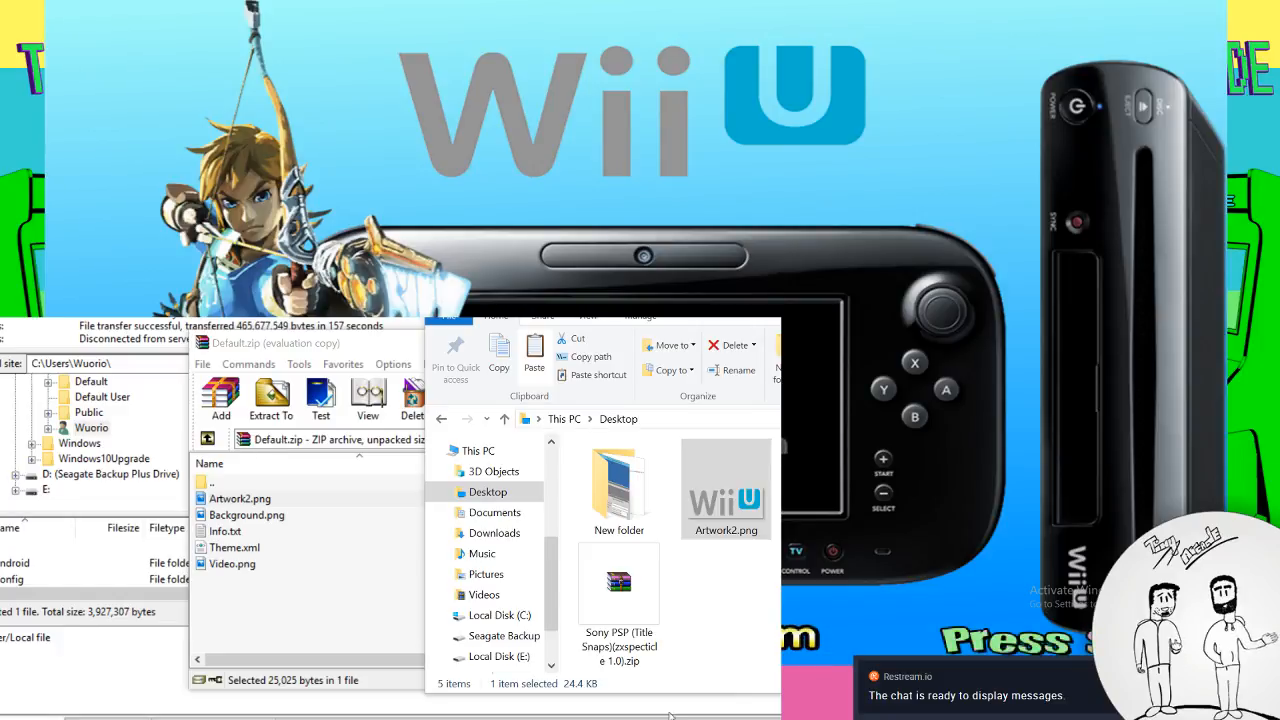
{"action": "left_click", "coordinate": [766, 629]}
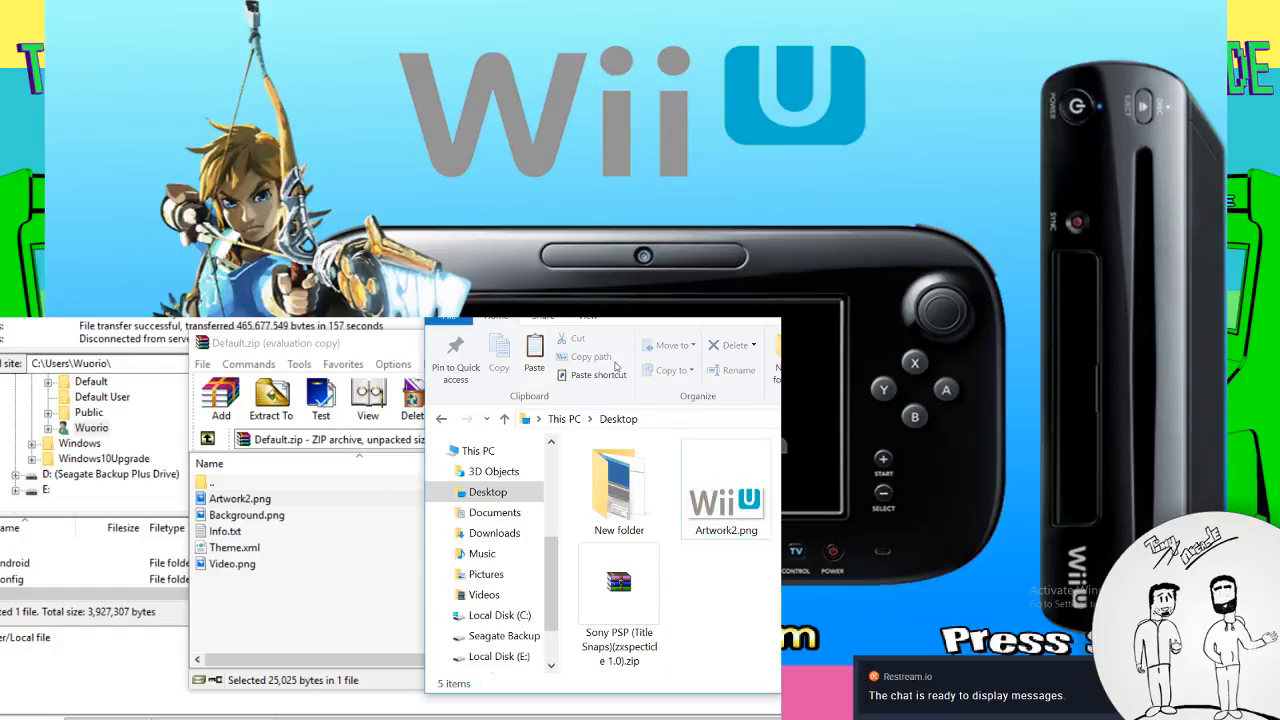
{"action": "left_click", "coordinate": [350, 345]}
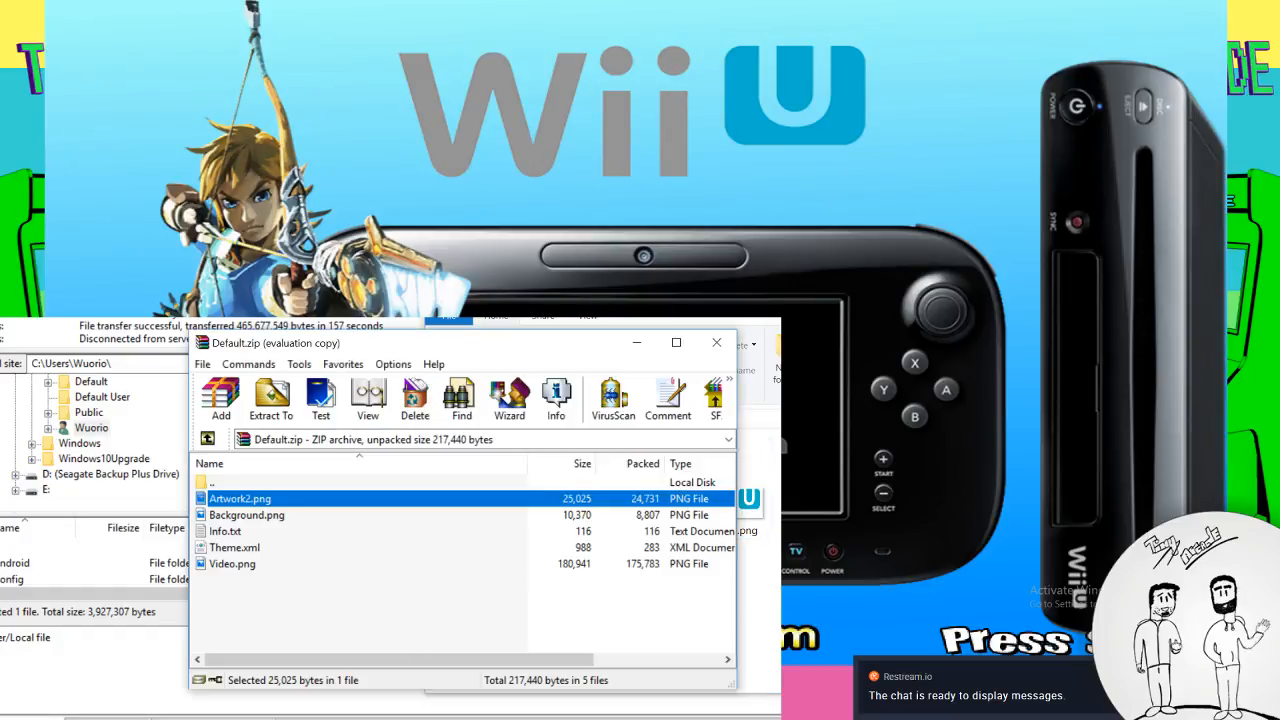
{"action": "left_click", "coordinate": [722, 342]}
{"action": "left_click", "coordinate": [186, 530]}
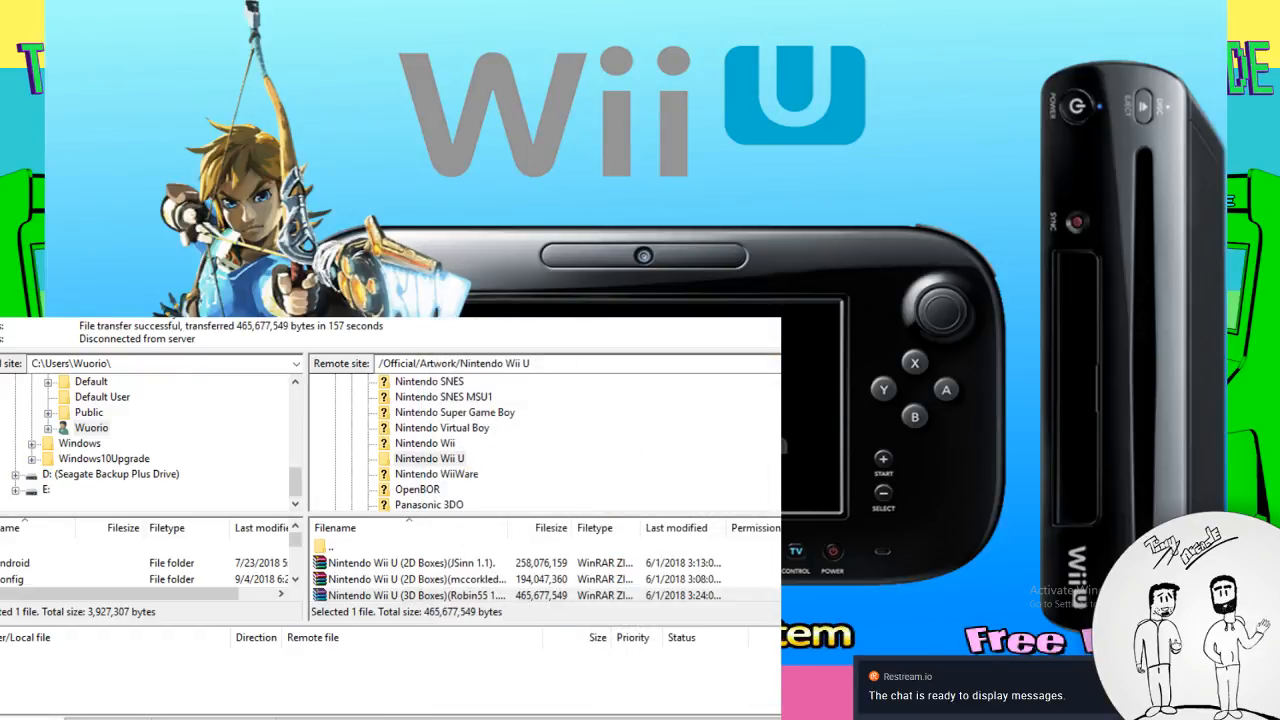
Open Nintendo Wii U (3D Boxes)(Robin55 1.2).zip in WinRAR, dismiss the expiry notice, and jump to the Legend entries in its image folder
{"action": "key", "text": "alt+Tab"}
{"action": "double_click", "coordinate": [917, 345]}
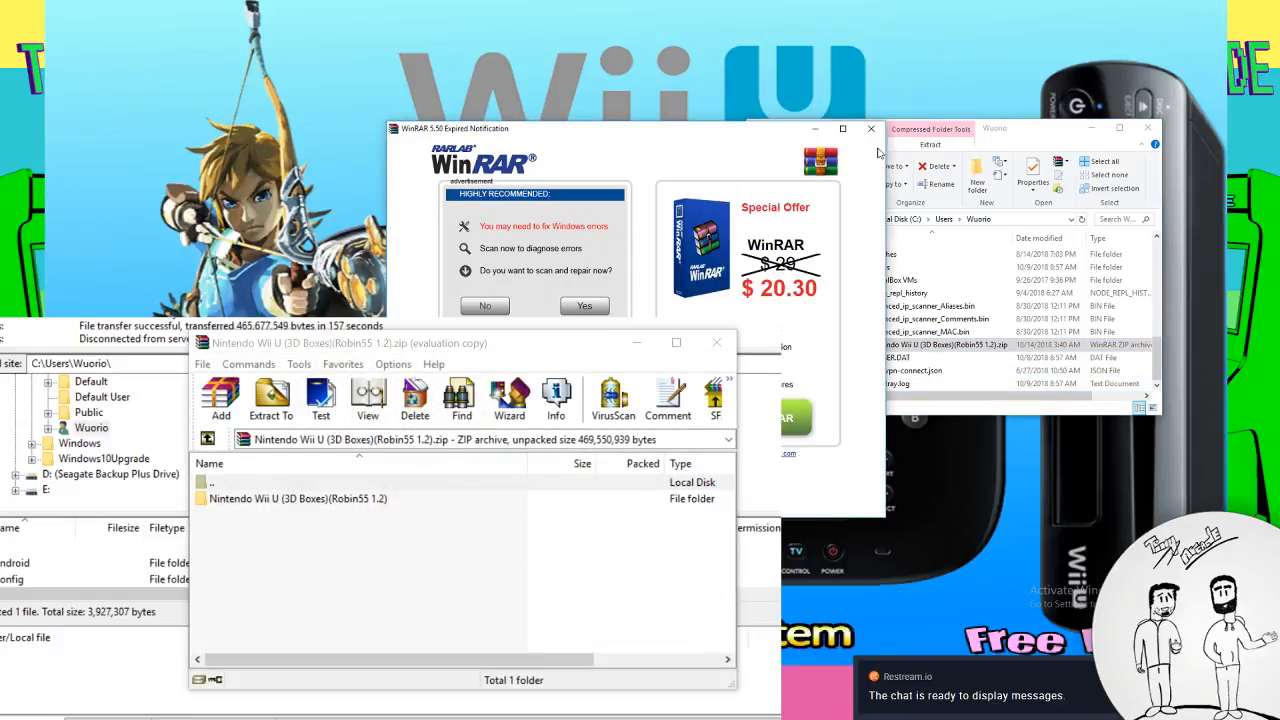
{"action": "left_click", "coordinate": [871, 128]}
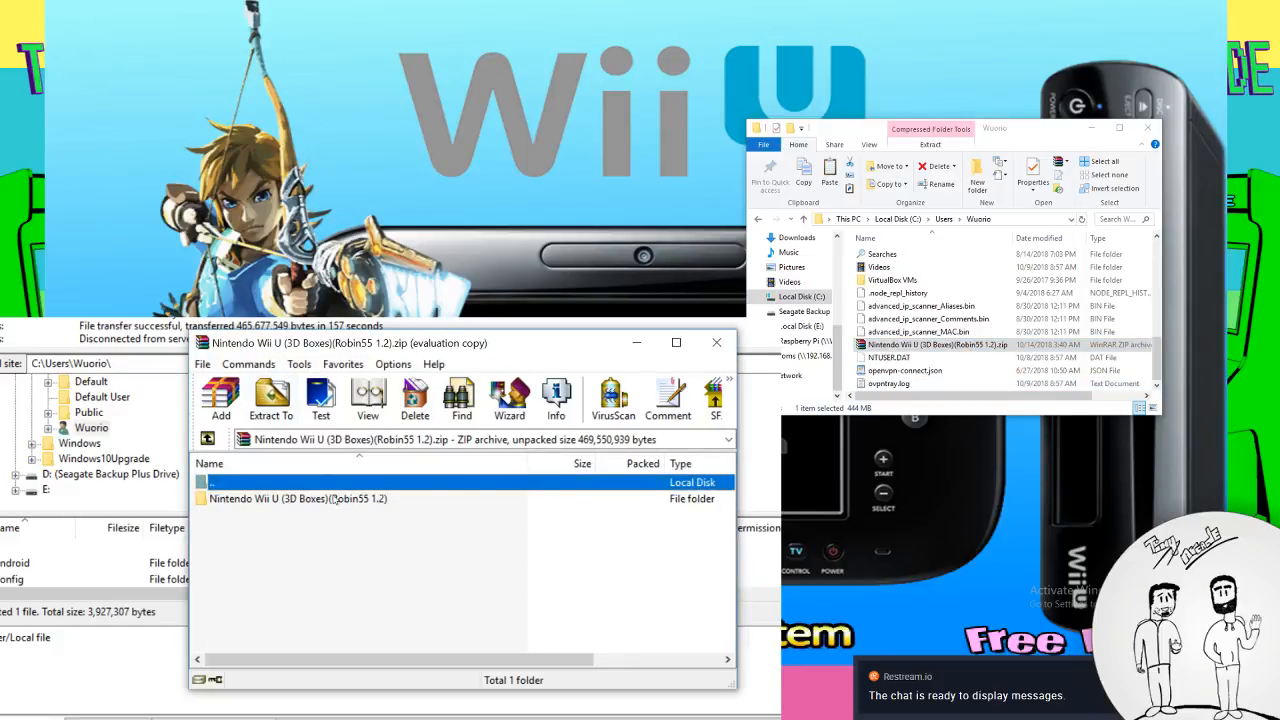
{"action": "left_click", "coordinate": [596, 452]}
{"action": "double_click", "coordinate": [340, 498]}
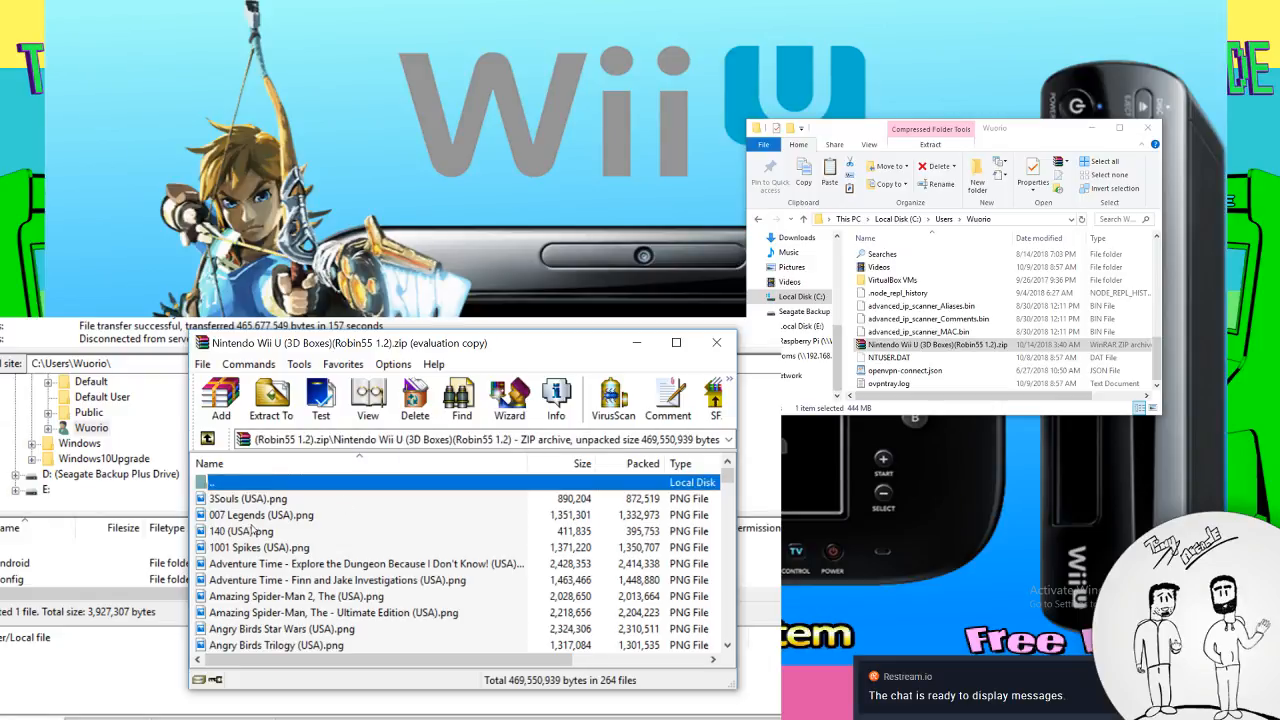
{"action": "left_click", "coordinate": [282, 551]}
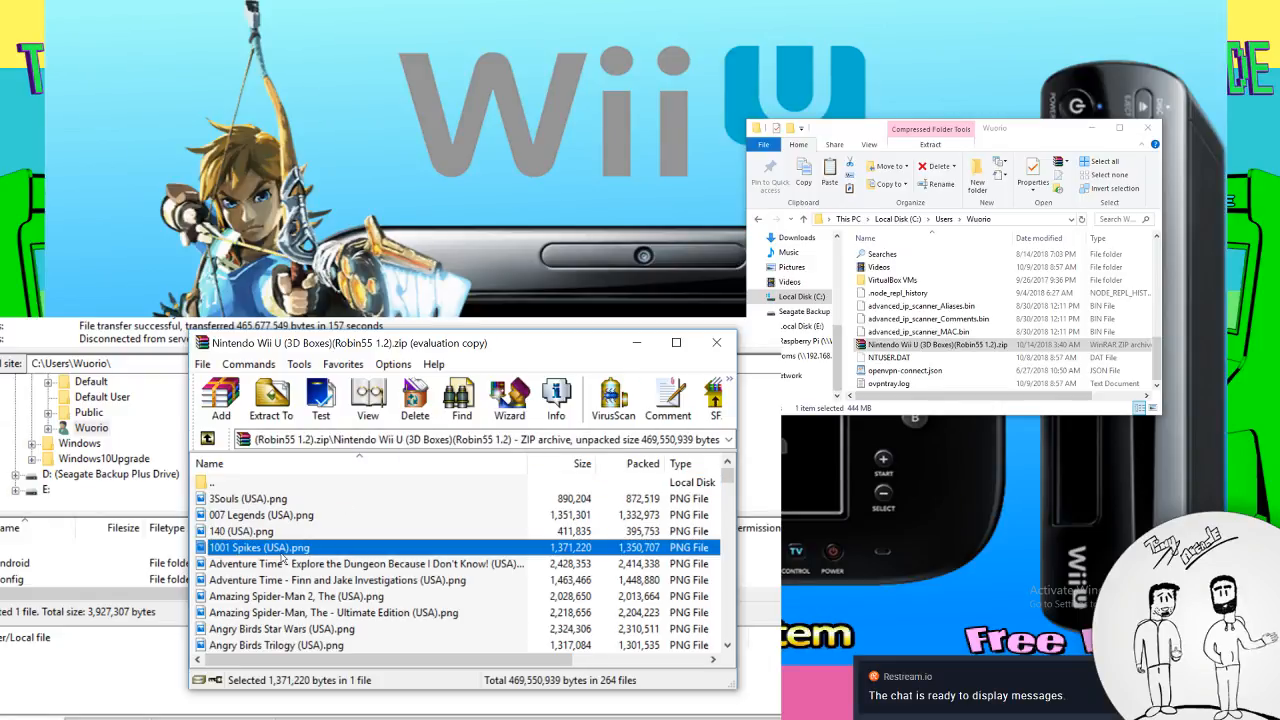
{"action": "key", "text": "l"}
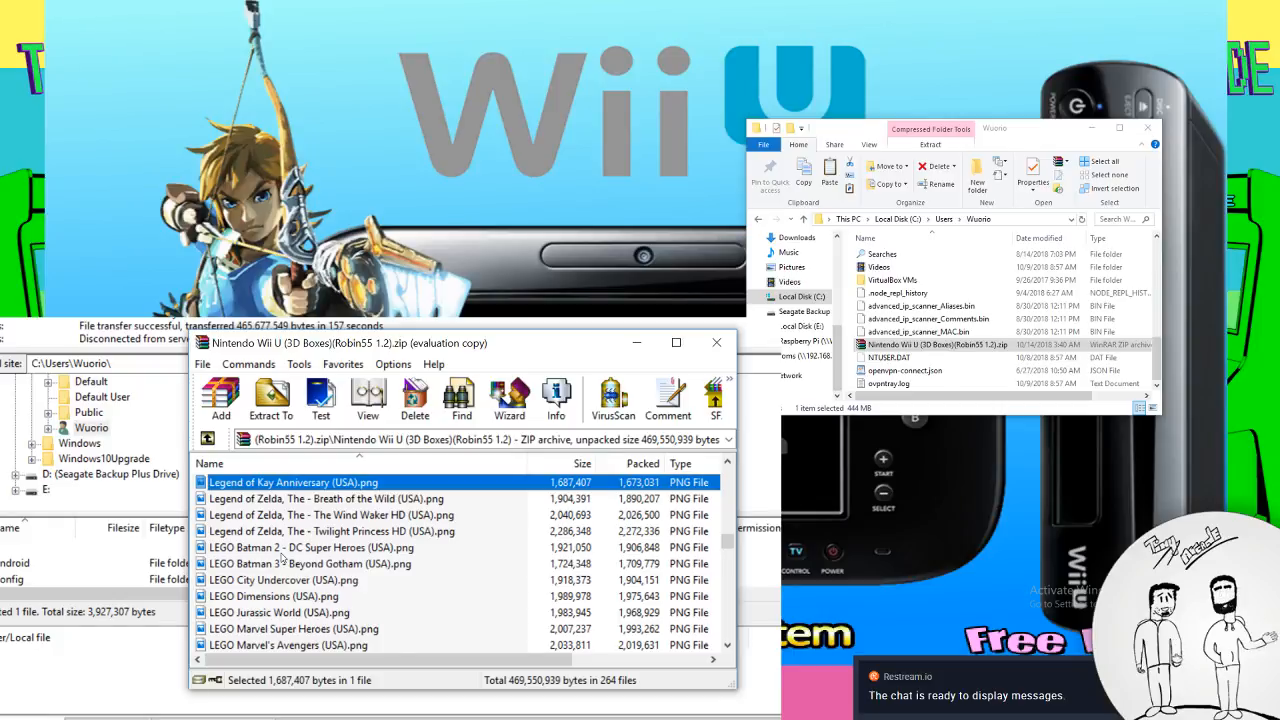
Find Legend of Zelda, The - Breath of the Wild (USA).png in the archive, preview its 3D box artwork, and close the preview
{"action": "key", "text": "y"}
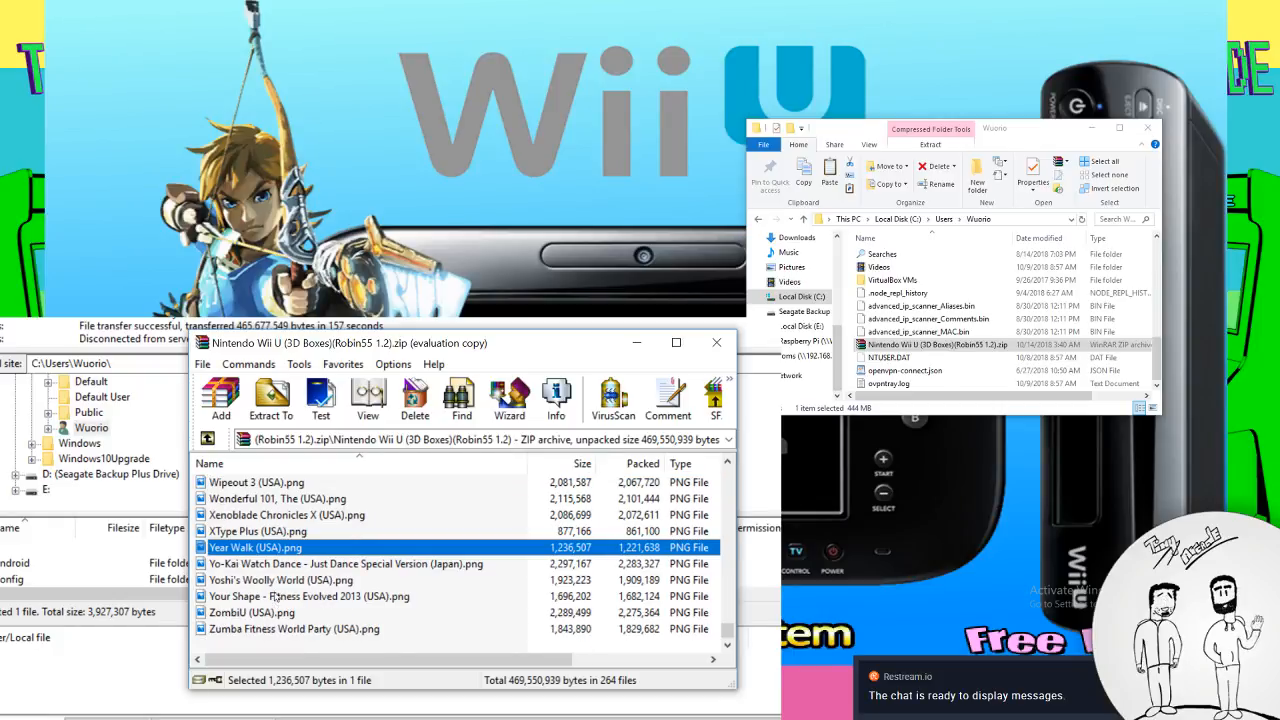
{"action": "left_click", "coordinate": [257, 533]}
{"action": "key", "text": "l"}
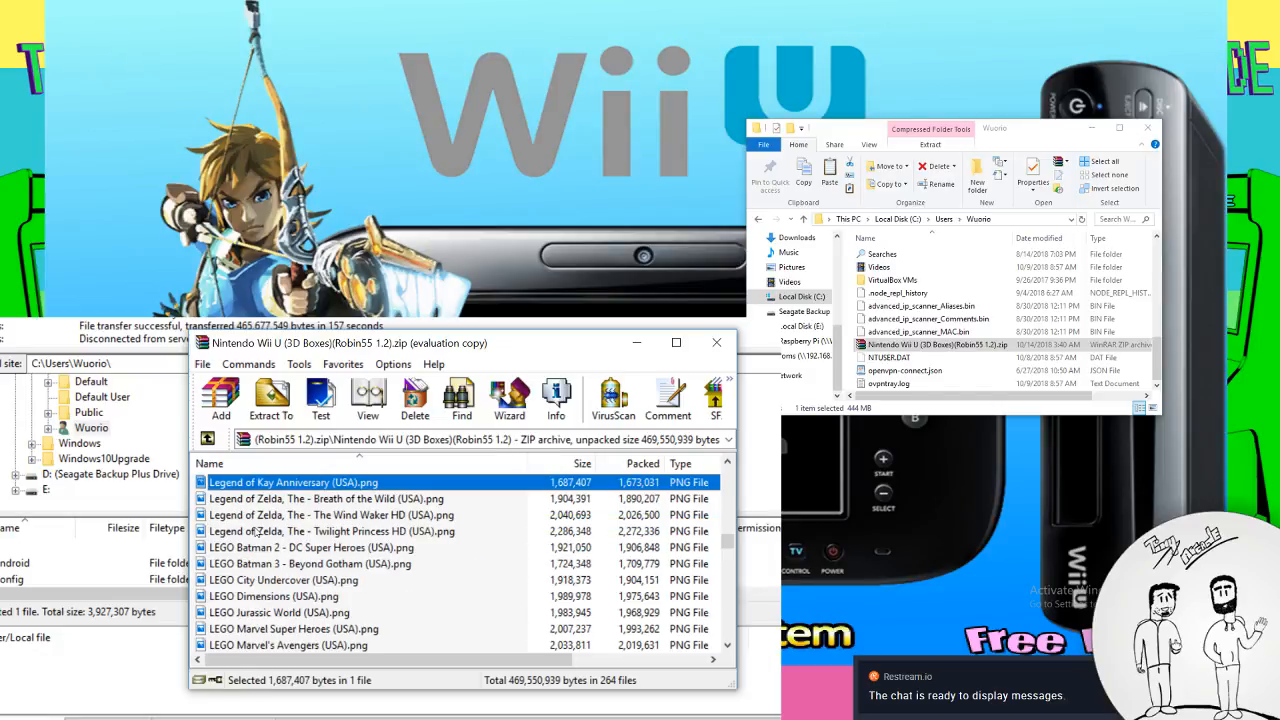
{"action": "double_click", "coordinate": [311, 505]}
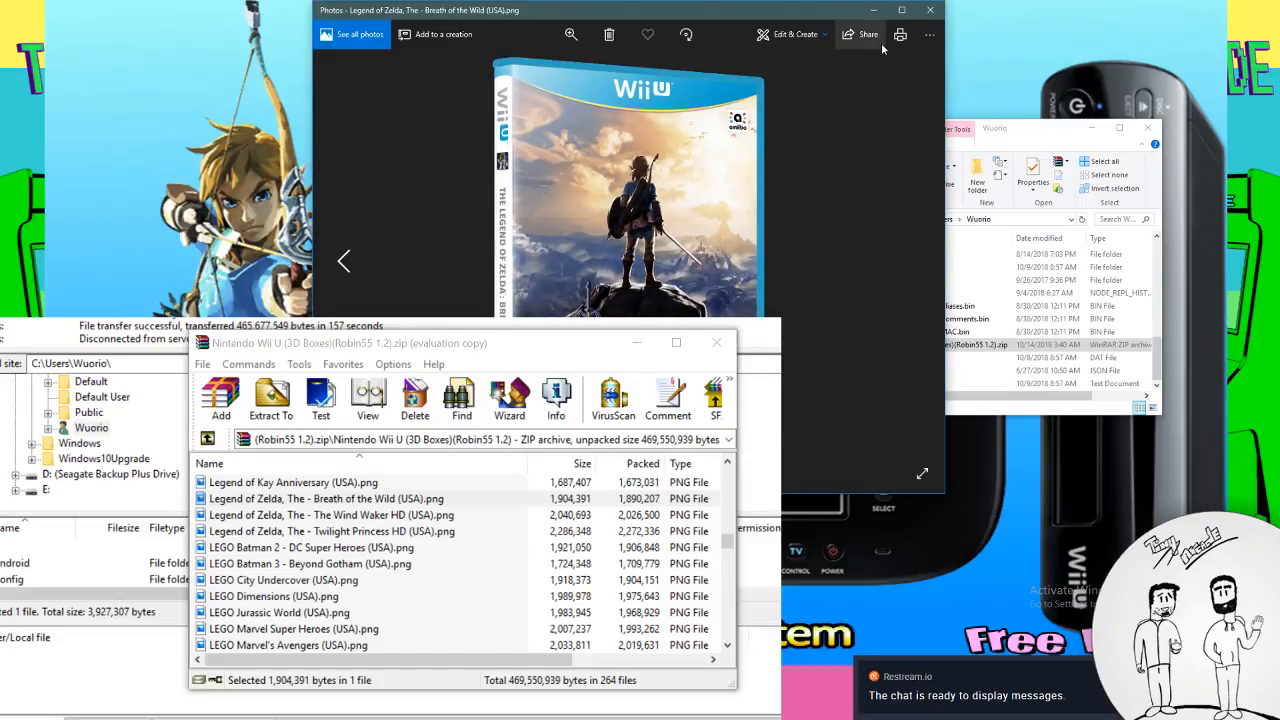
{"action": "left_click", "coordinate": [930, 10]}
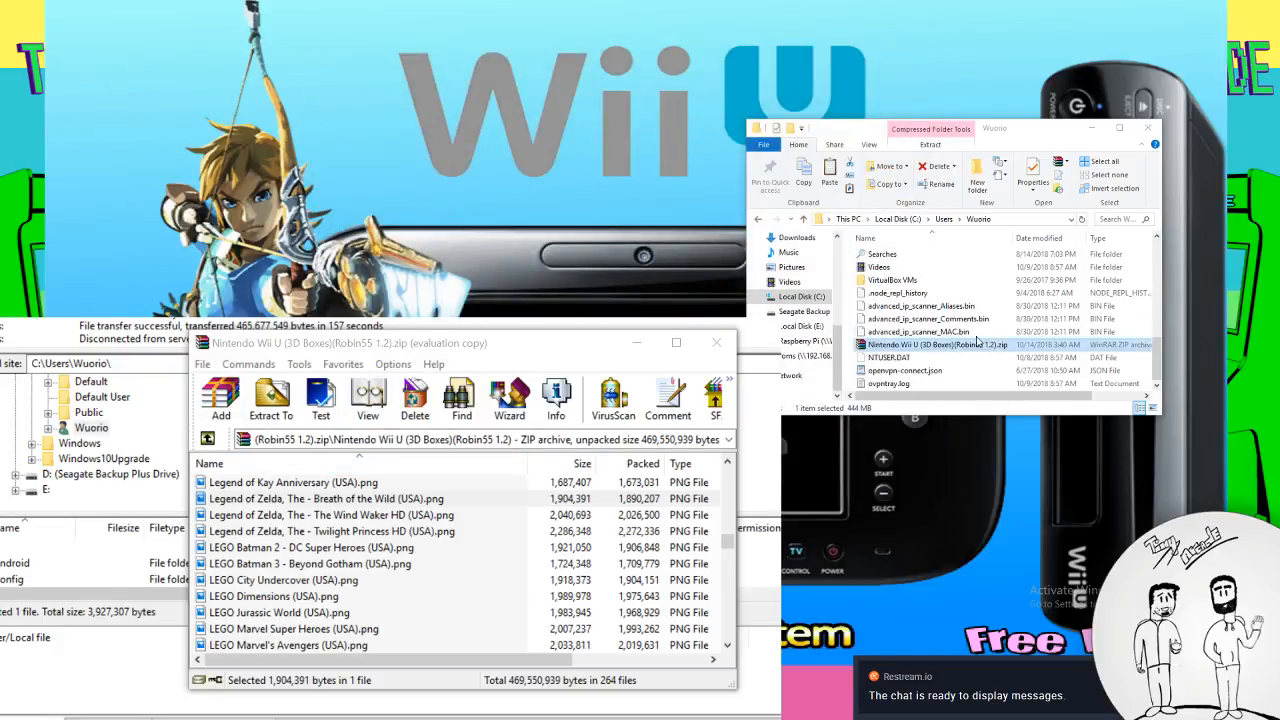
Browse the Seagate Backup Plus Drive to the Media folder inside Arcade's Hyperspin1.5.1 folder
{"action": "left_click", "coordinate": [812, 312]}
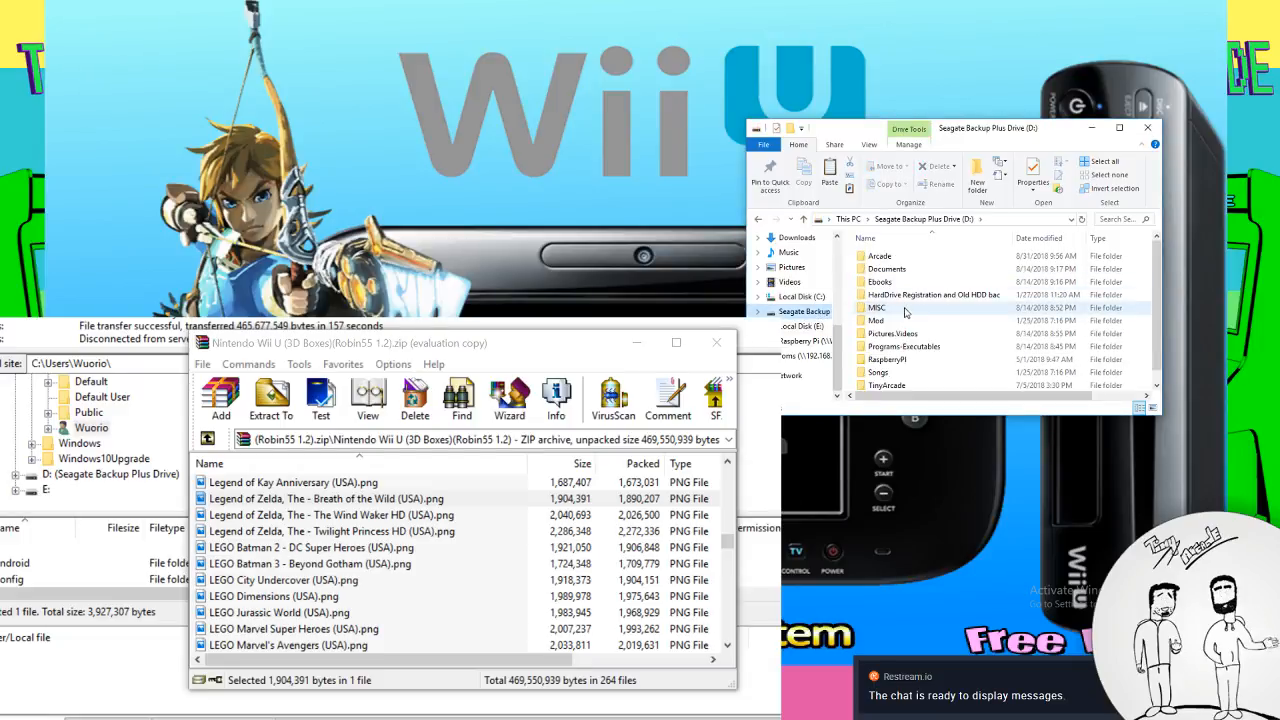
{"action": "scroll", "coordinate": [920, 360], "scroll_direction": "down", "scroll_amount": 1}
{"action": "double_click", "coordinate": [886, 372]}
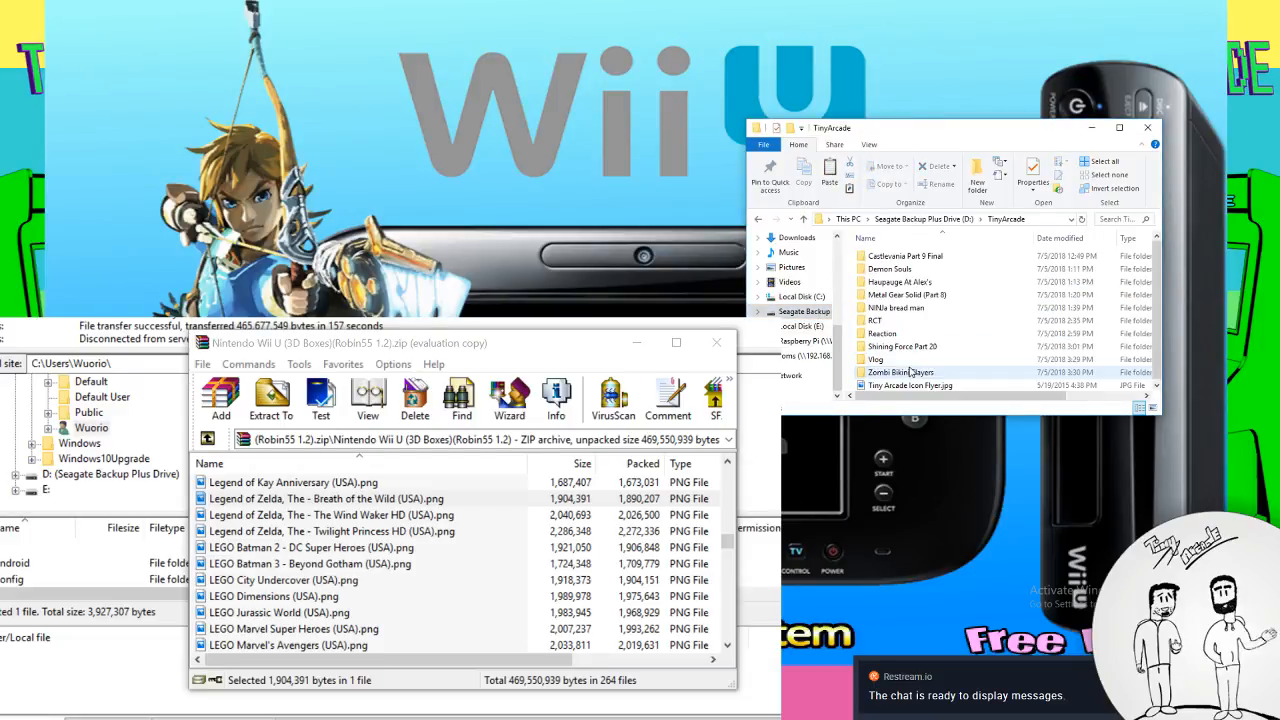
{"action": "left_click", "coordinate": [937, 221]}
{"action": "double_click", "coordinate": [886, 256]}
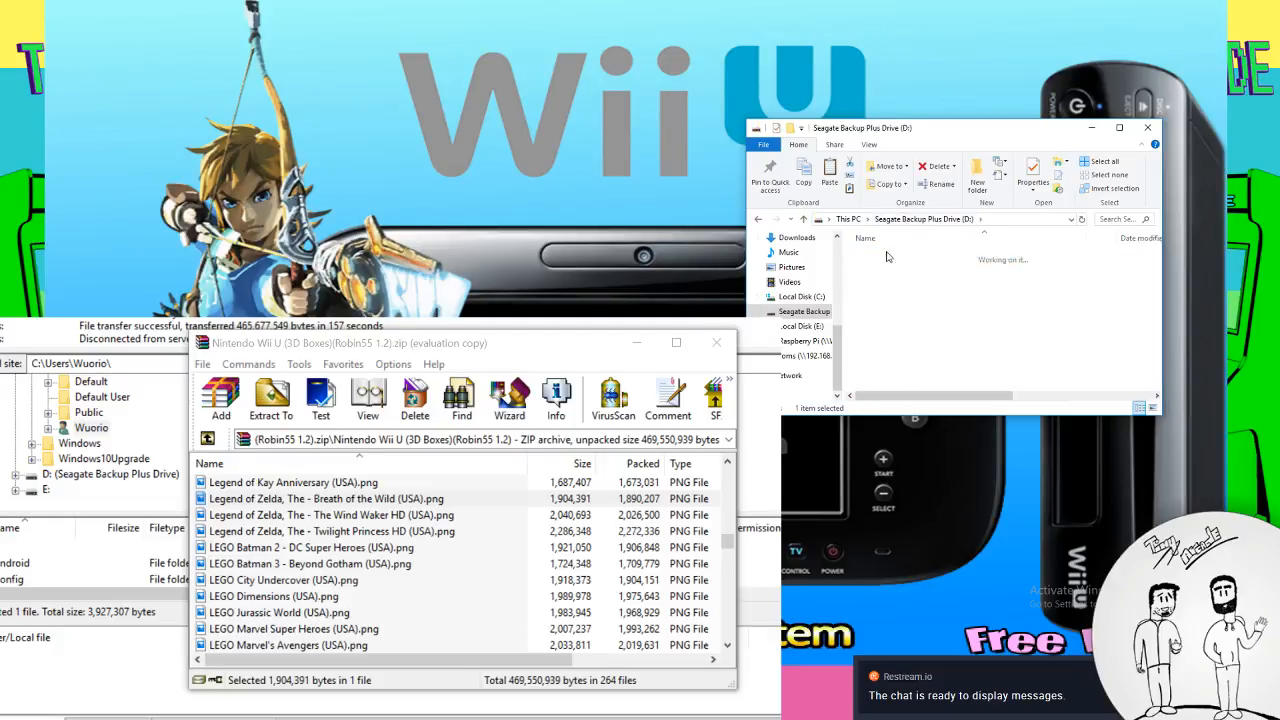
{"action": "double_click", "coordinate": [895, 295]}
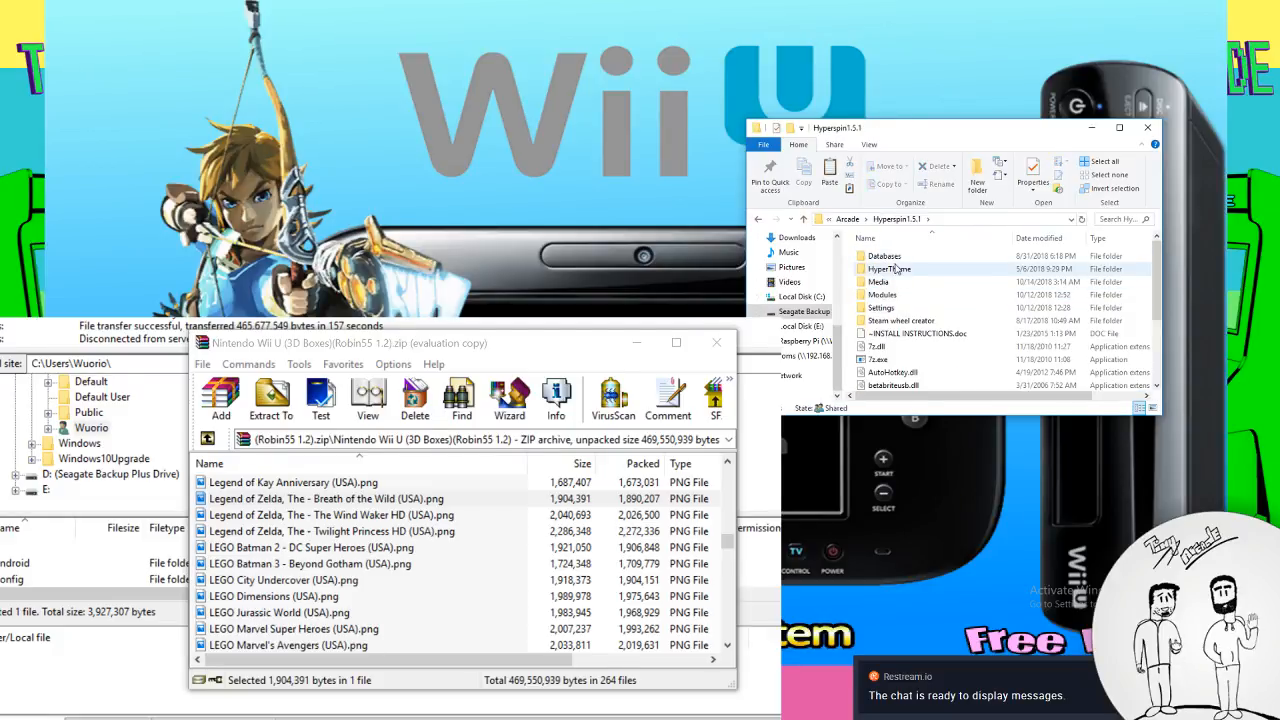
{"action": "double_click", "coordinate": [879, 282]}
Find and open the Nintendo Wii U folder within Media
{"action": "scroll", "coordinate": [905, 325], "scroll_direction": "down", "scroll_amount": 3}
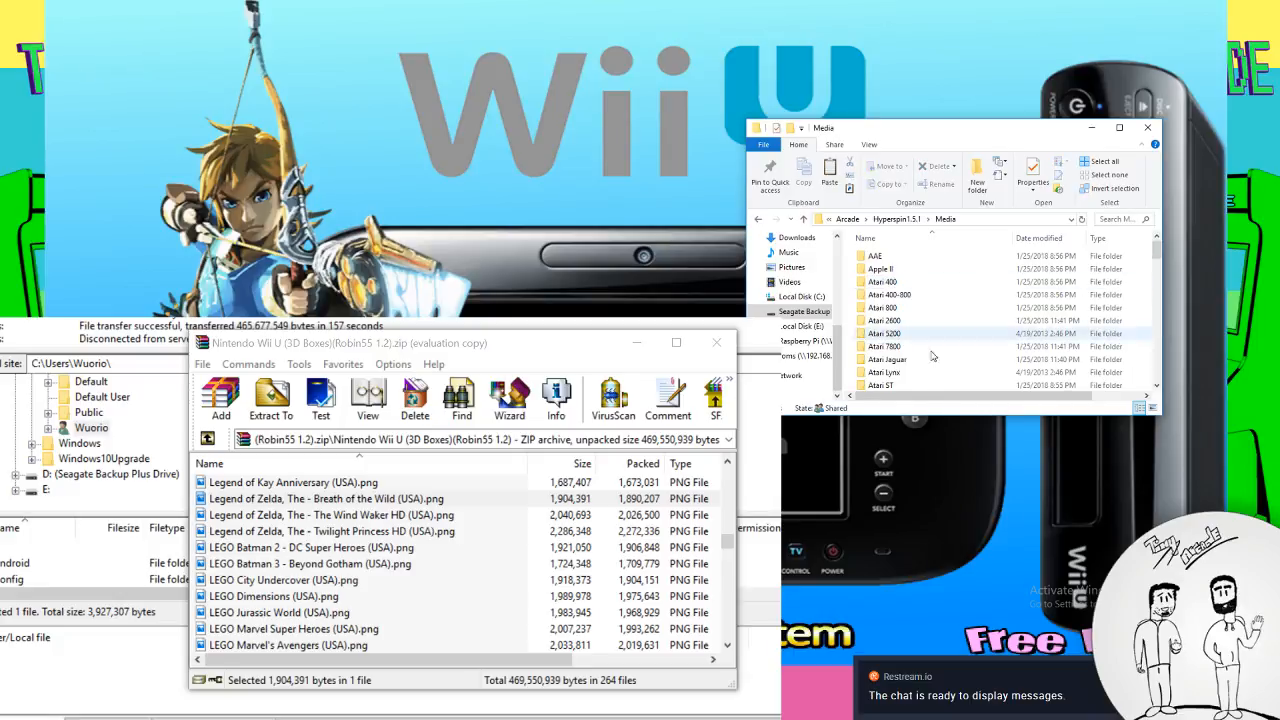
{"action": "scroll", "coordinate": [910, 335], "scroll_direction": "down", "scroll_amount": 15}
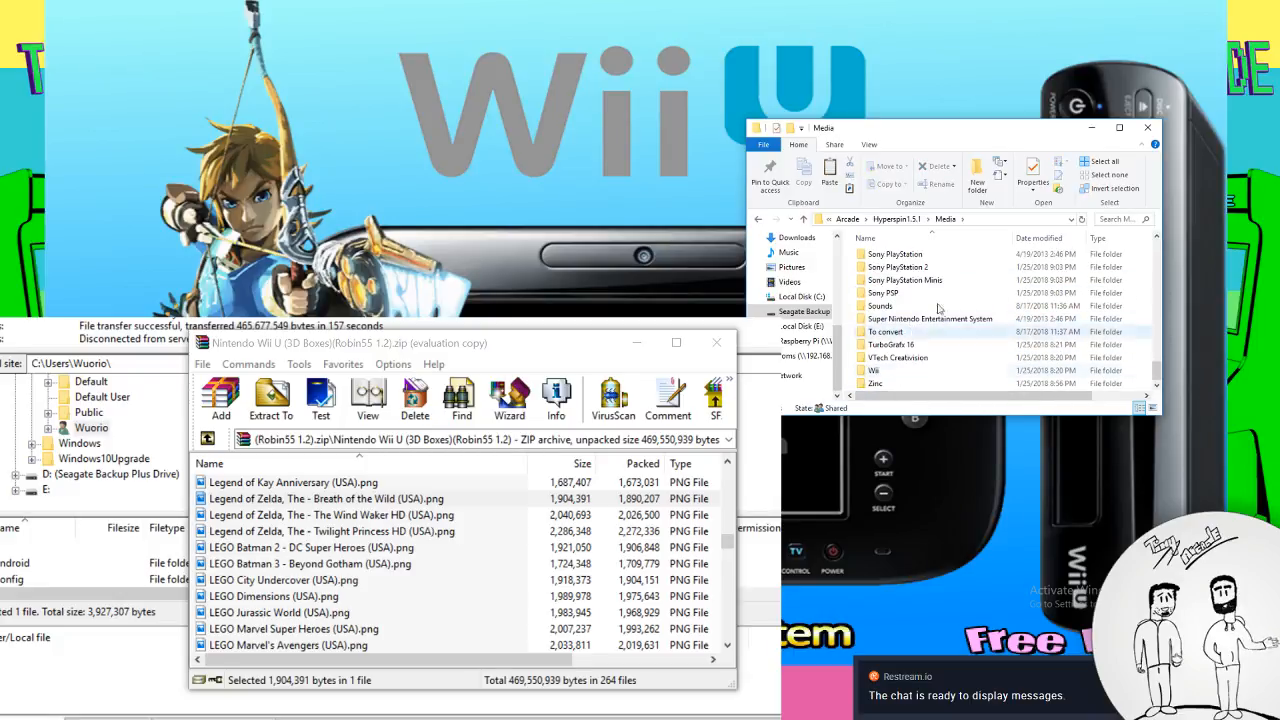
{"action": "scroll", "coordinate": [915, 317], "scroll_direction": "up", "scroll_amount": 5}
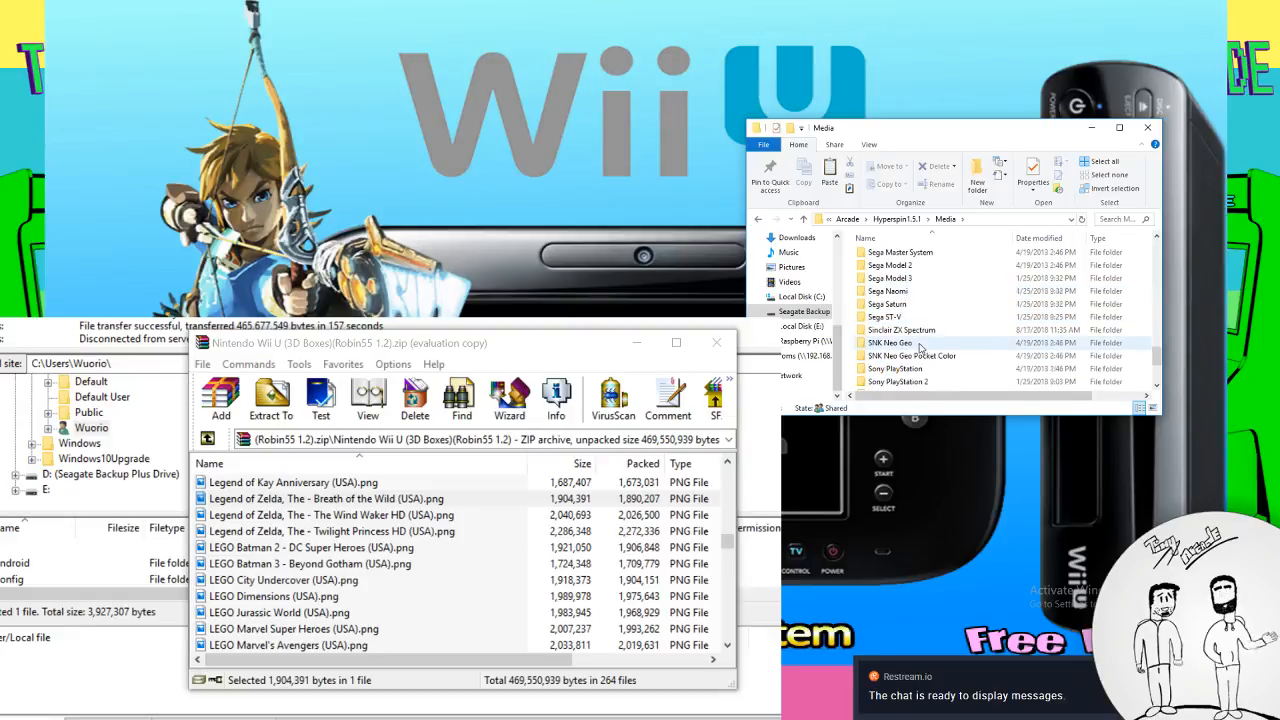
{"action": "scroll", "coordinate": [893, 287], "scroll_direction": "up", "scroll_amount": 1}
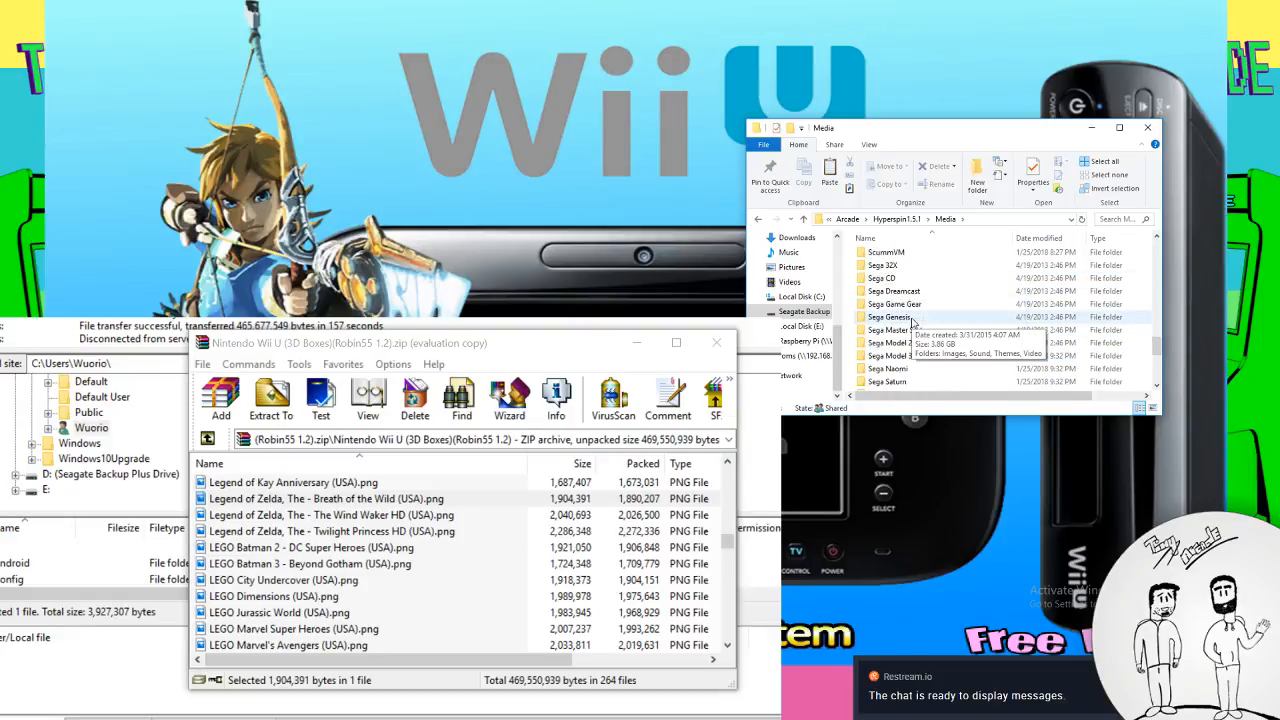
{"action": "scroll", "coordinate": [880, 318], "scroll_direction": "up", "scroll_amount": 5}
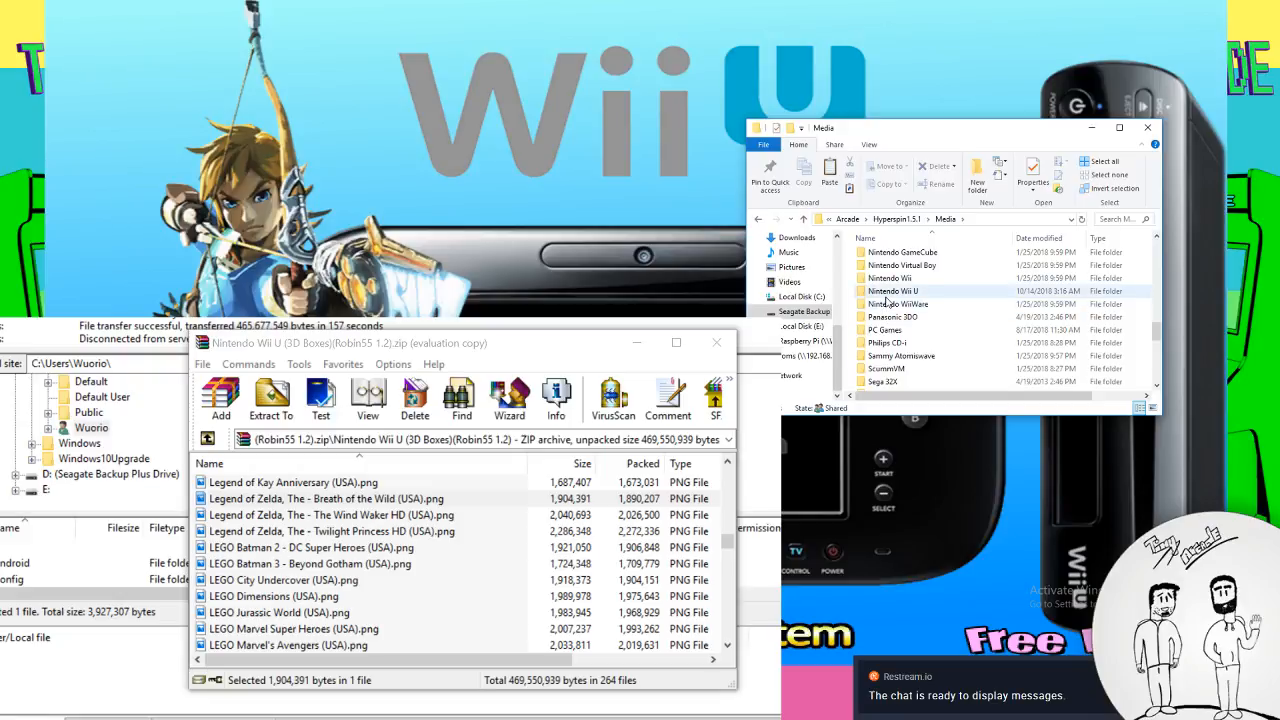
{"action": "double_click", "coordinate": [886, 302]}
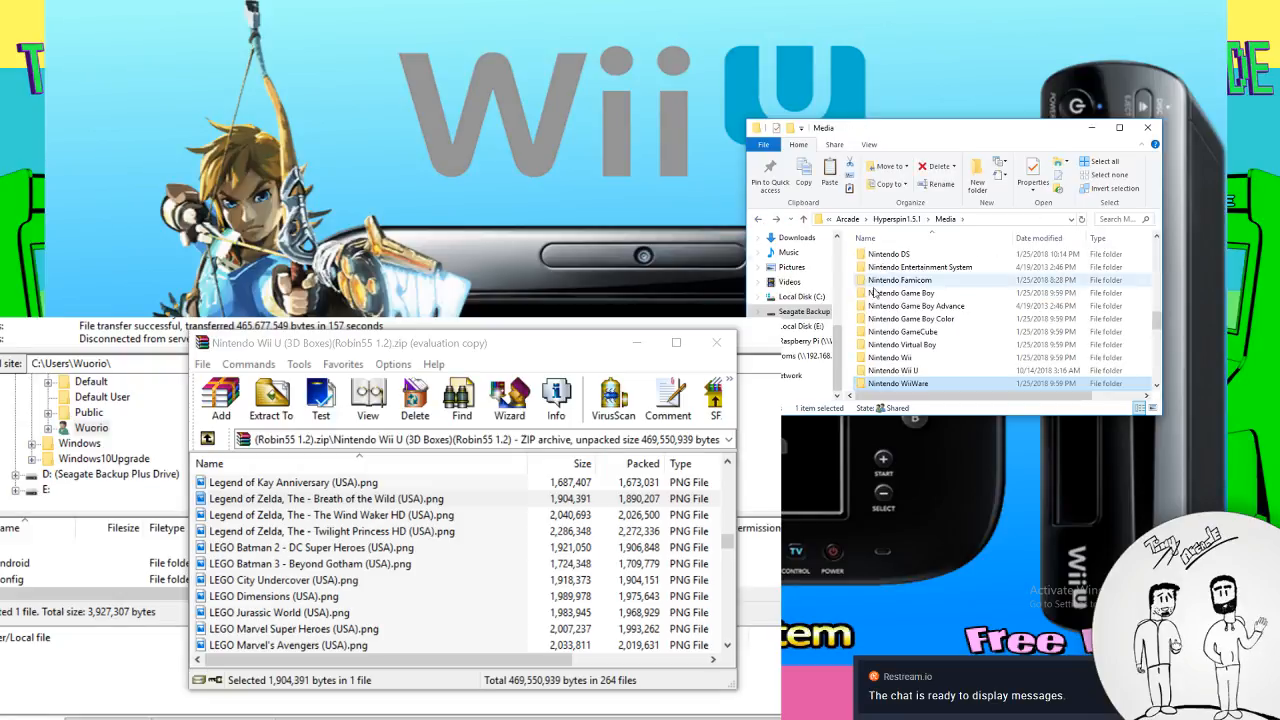
{"action": "double_click", "coordinate": [923, 370]}
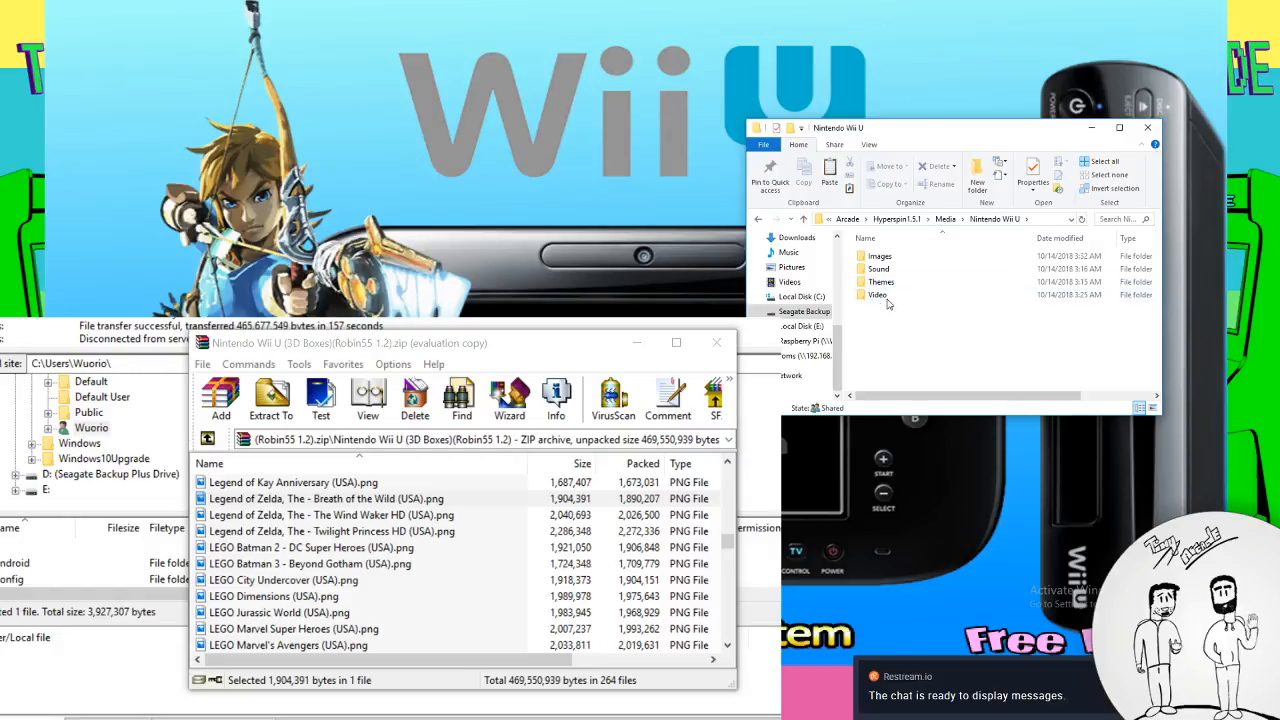
Check the Nintendo Wii U Themes and Wheel folders, and open the Artwork4 folder under Images
{"action": "double_click", "coordinate": [880, 282]}
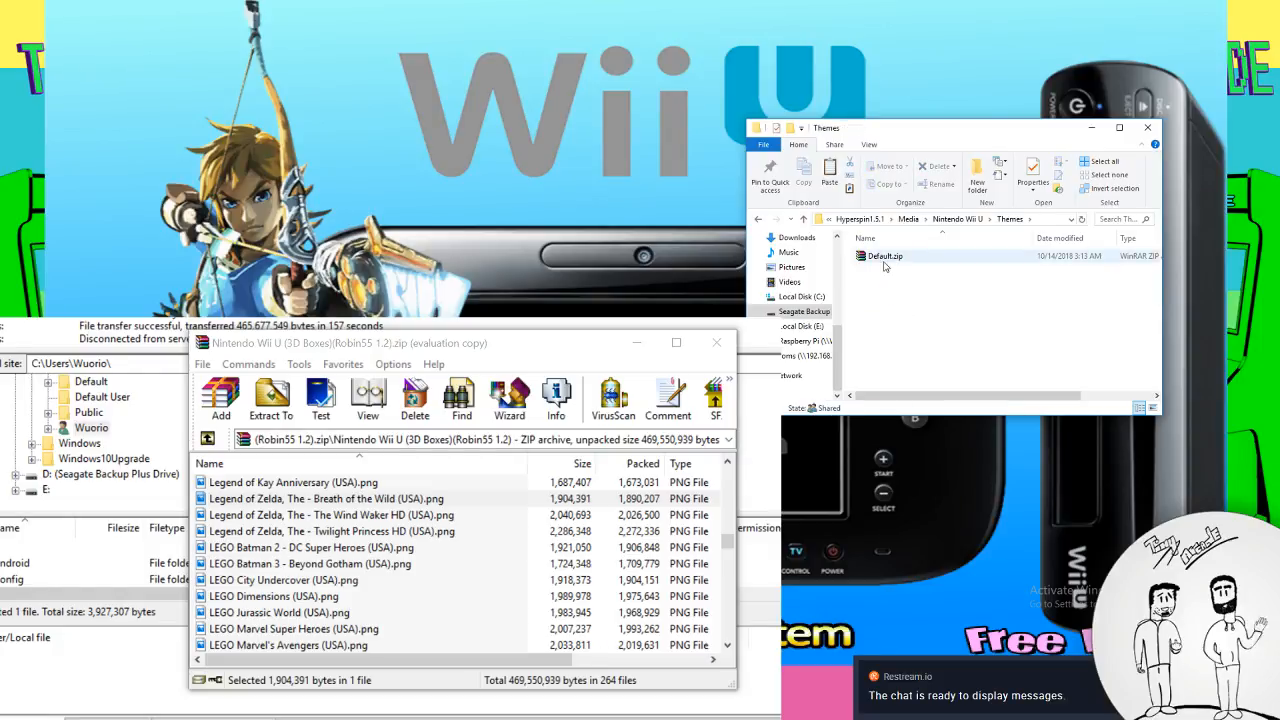
{"action": "left_click", "coordinate": [757, 219]}
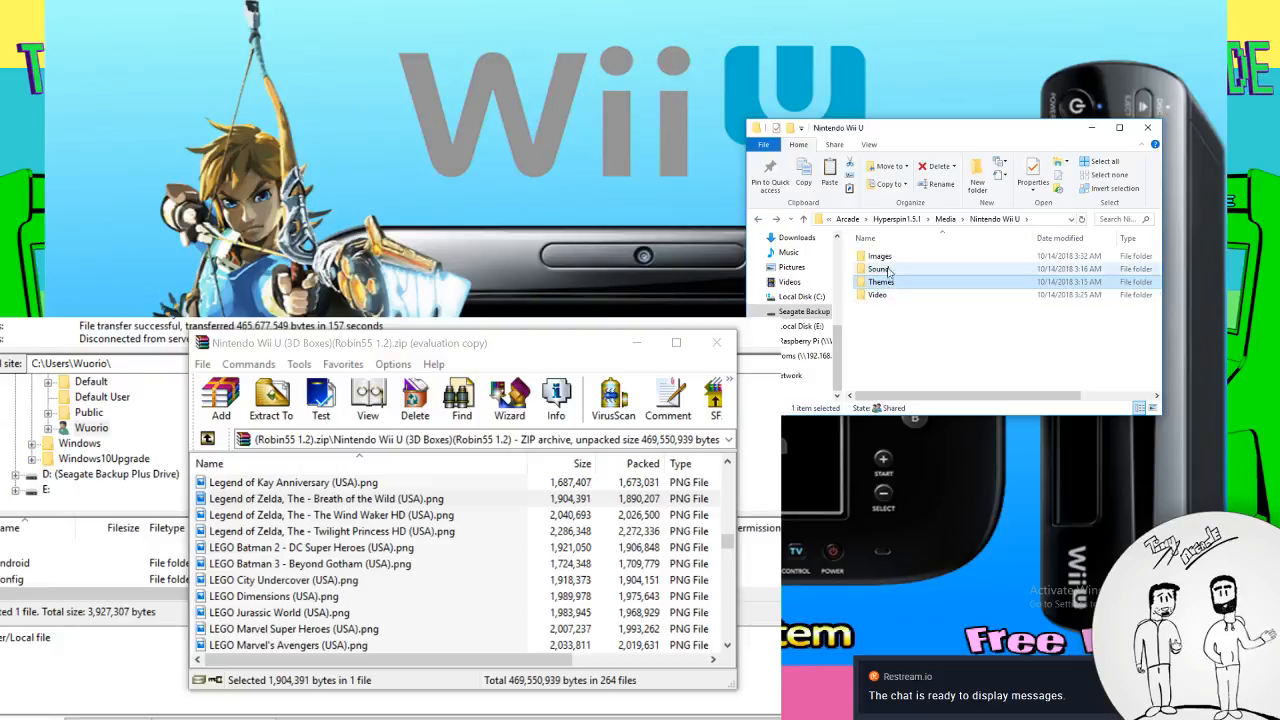
{"action": "double_click", "coordinate": [880, 256]}
{"action": "left_click", "coordinate": [893, 312]}
{"action": "double_click", "coordinate": [893, 312]}
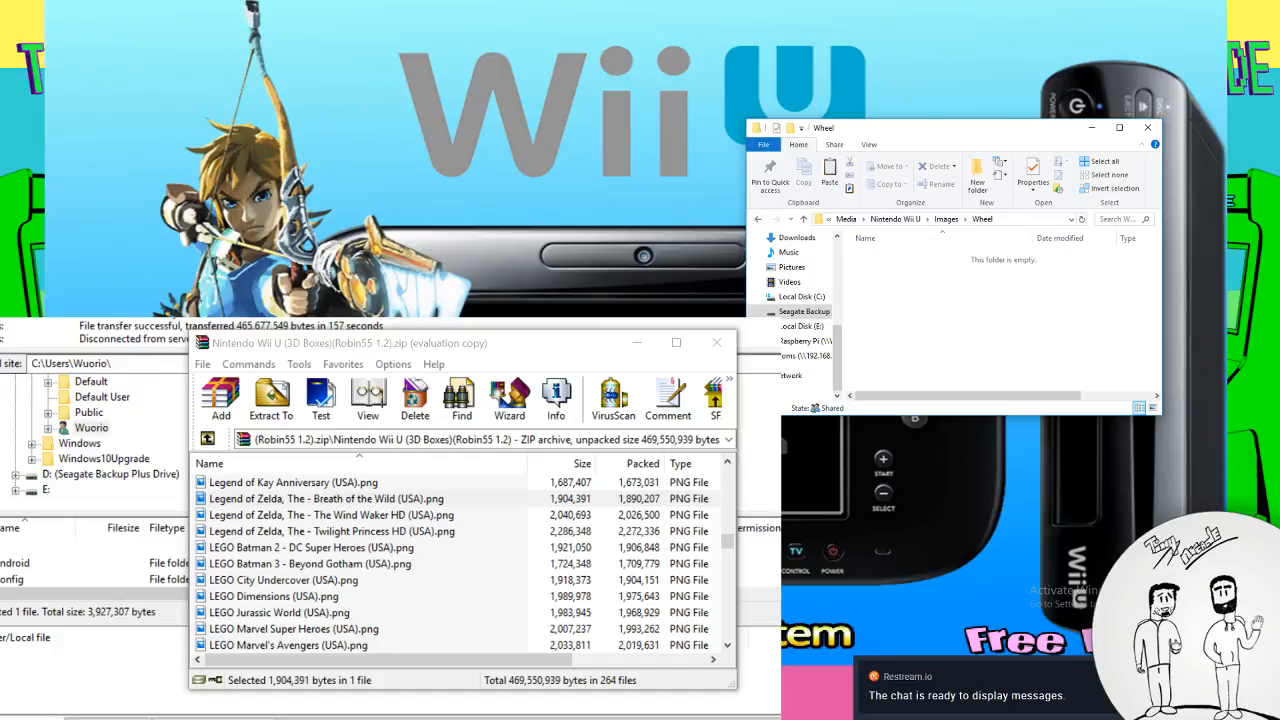
{"action": "left_click", "coordinate": [757, 219]}
{"action": "left_click", "coordinate": [893, 295]}
{"action": "double_click", "coordinate": [893, 295]}
Try to replace U-King.png in Artwork4 with the archive's Breath of the Wild 3D box image, renamed U-King
{"action": "left_click", "coordinate": [878, 285]}
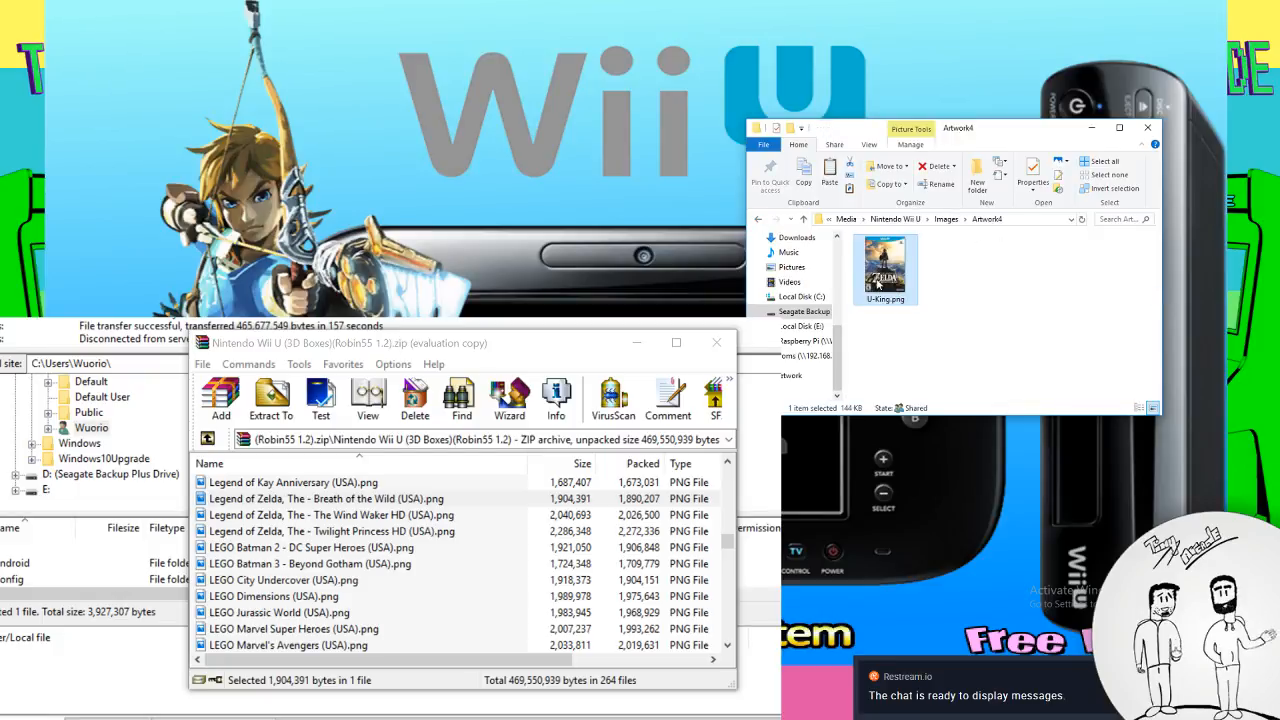
{"action": "key", "text": "Delete"}
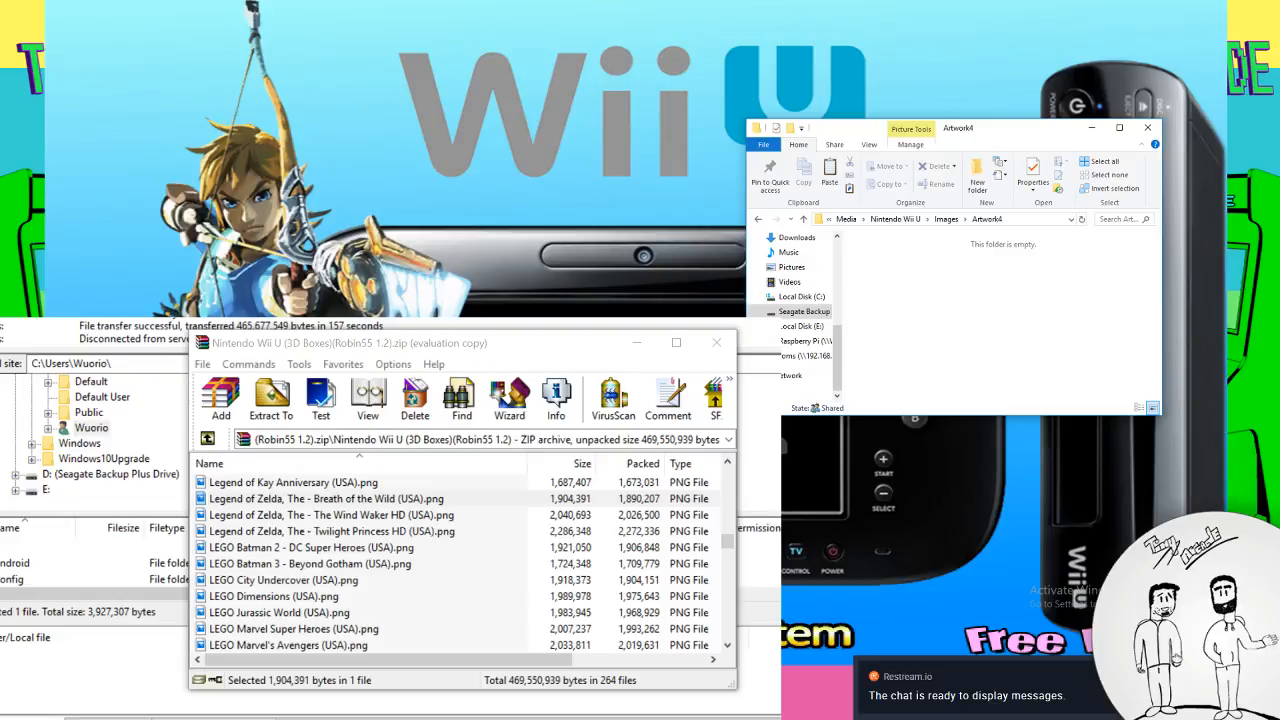
{"action": "left_click_drag", "start_coordinate": [326, 499], "coordinate": [1007, 340]}
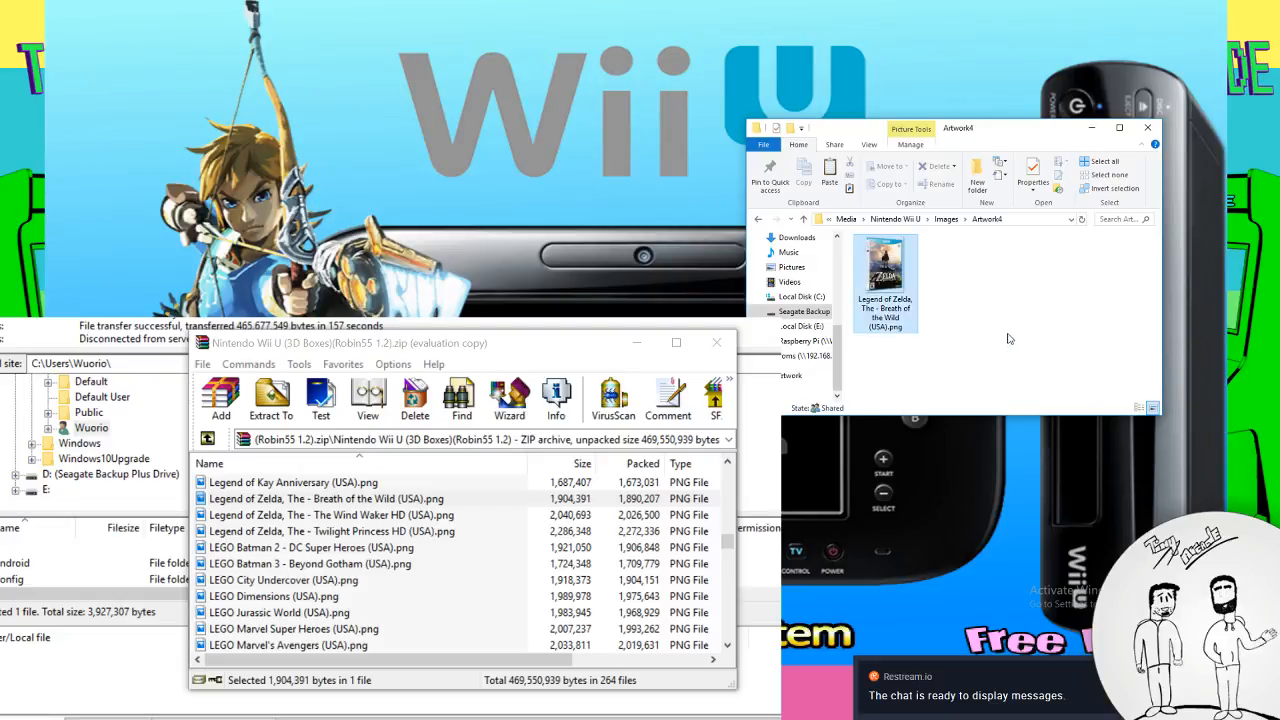
{"action": "left_click", "coordinate": [897, 318]}
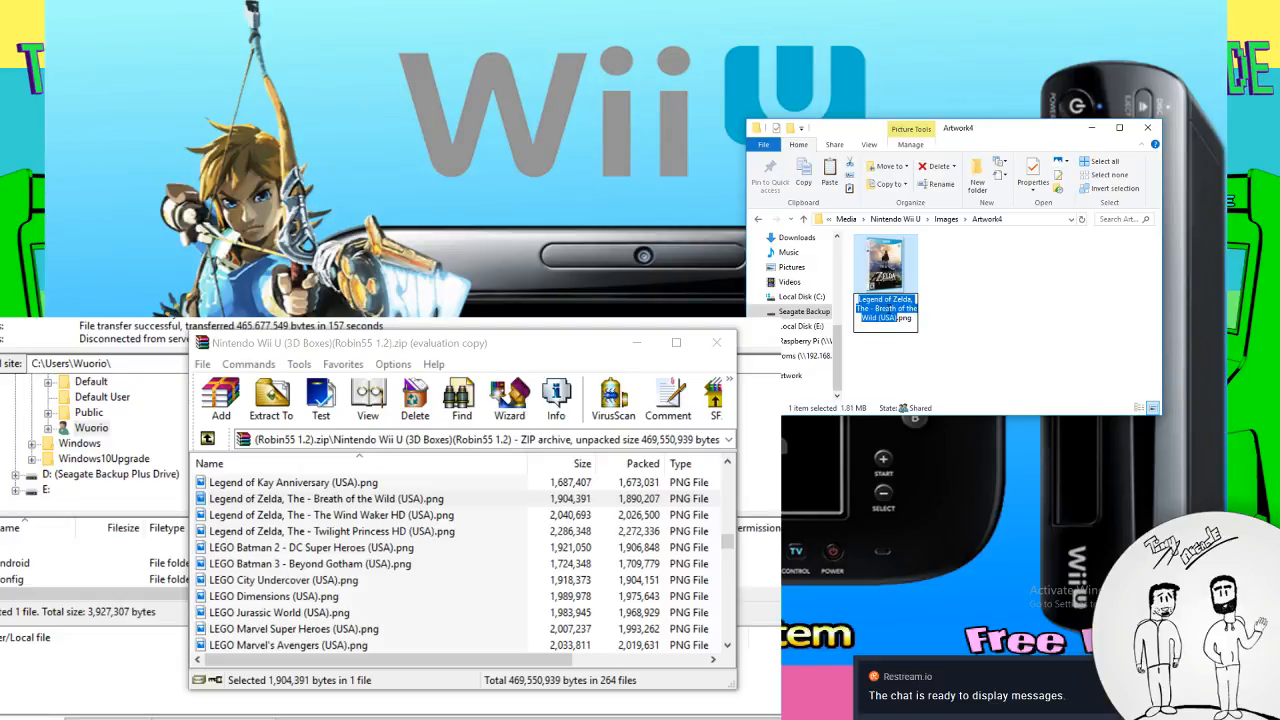
{"action": "type", "text": "U-King"}
{"action": "key", "text": "Return"}
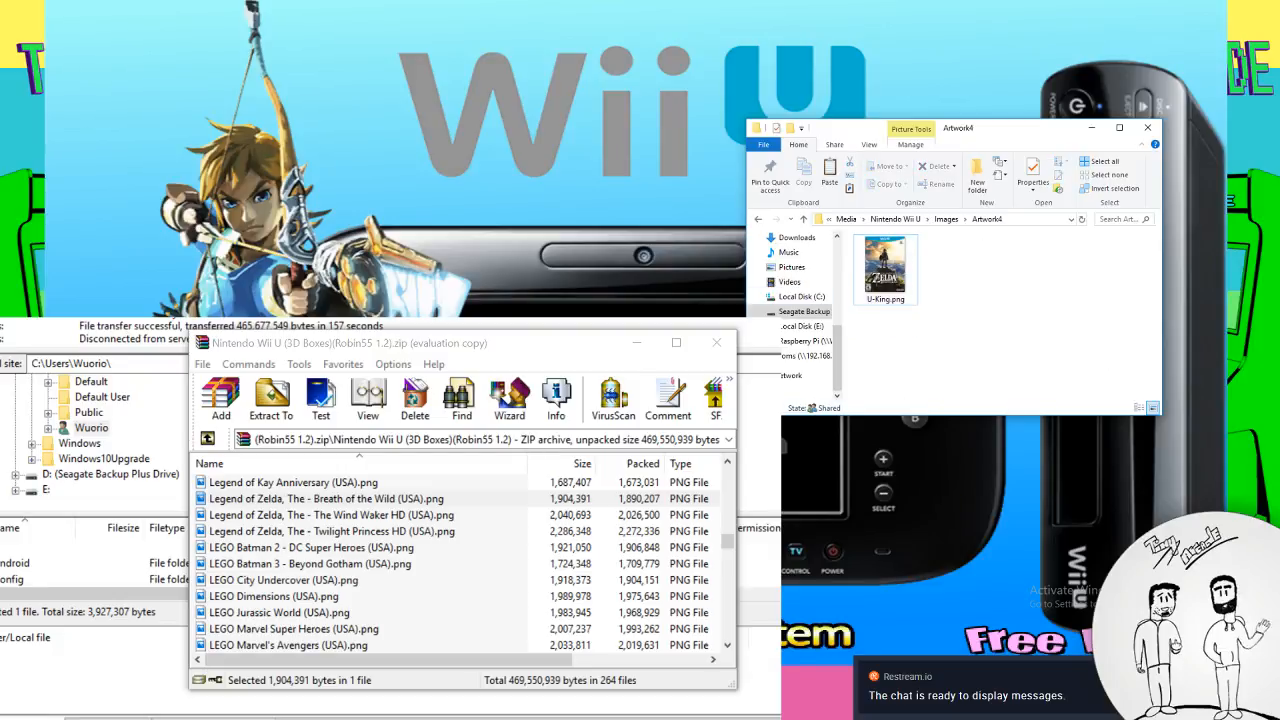
Copy the name U-King from the original artwork file in Artwork4, keeping its file name intact
{"action": "left_click", "coordinate": [885, 305]}
{"action": "left_click", "coordinate": [885, 303]}
{"action": "key", "text": "BackSpace"}
{"action": "key", "text": "Return"}
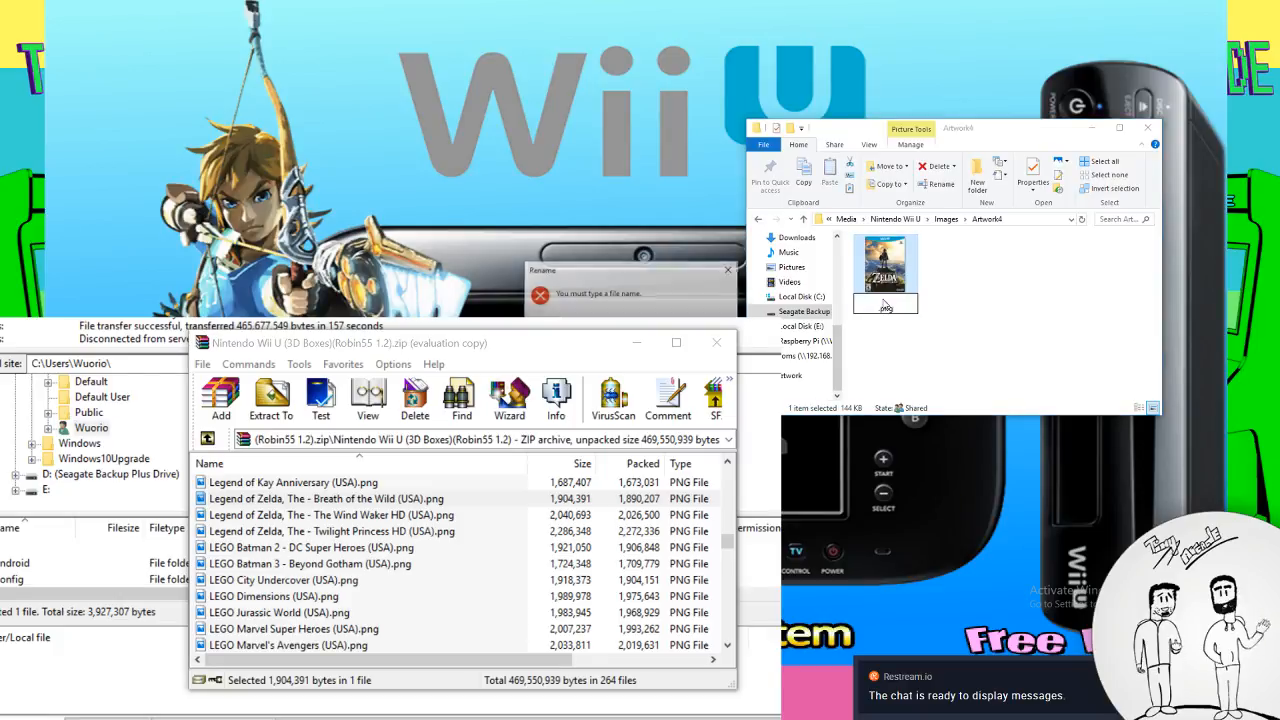
{"action": "left_click", "coordinate": [885, 285]}
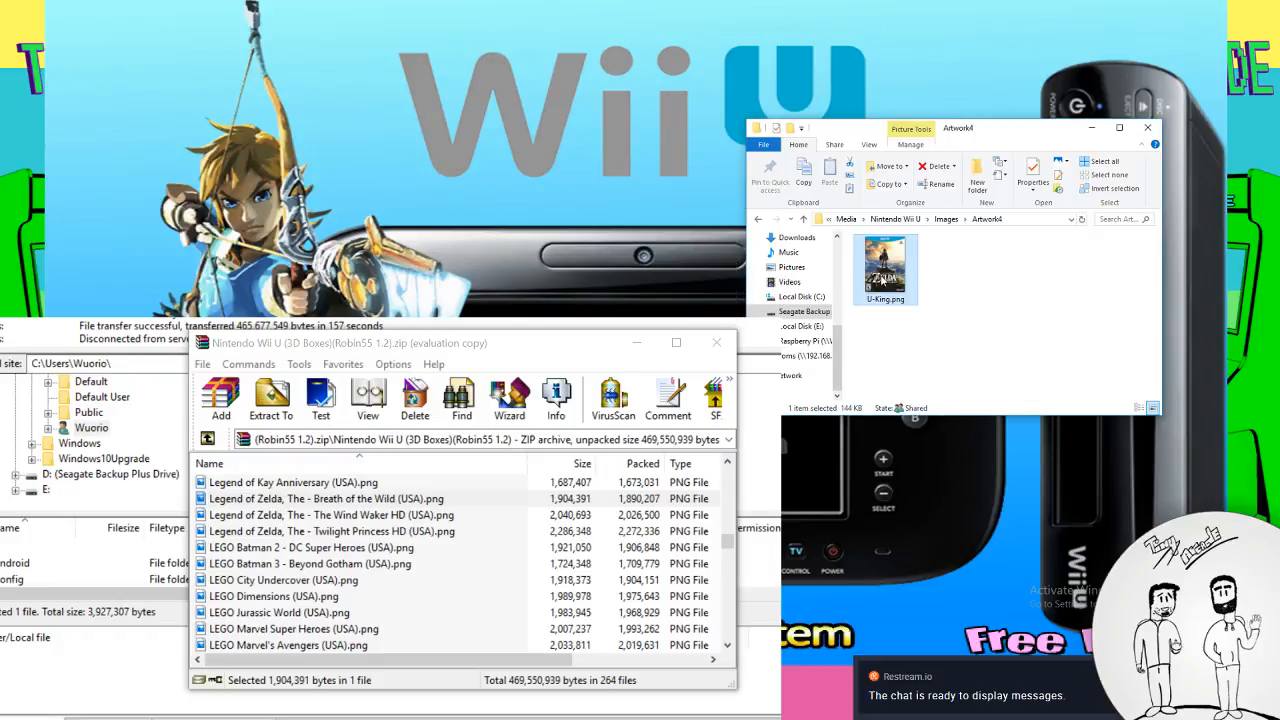
{"action": "left_click", "coordinate": [881, 302]}
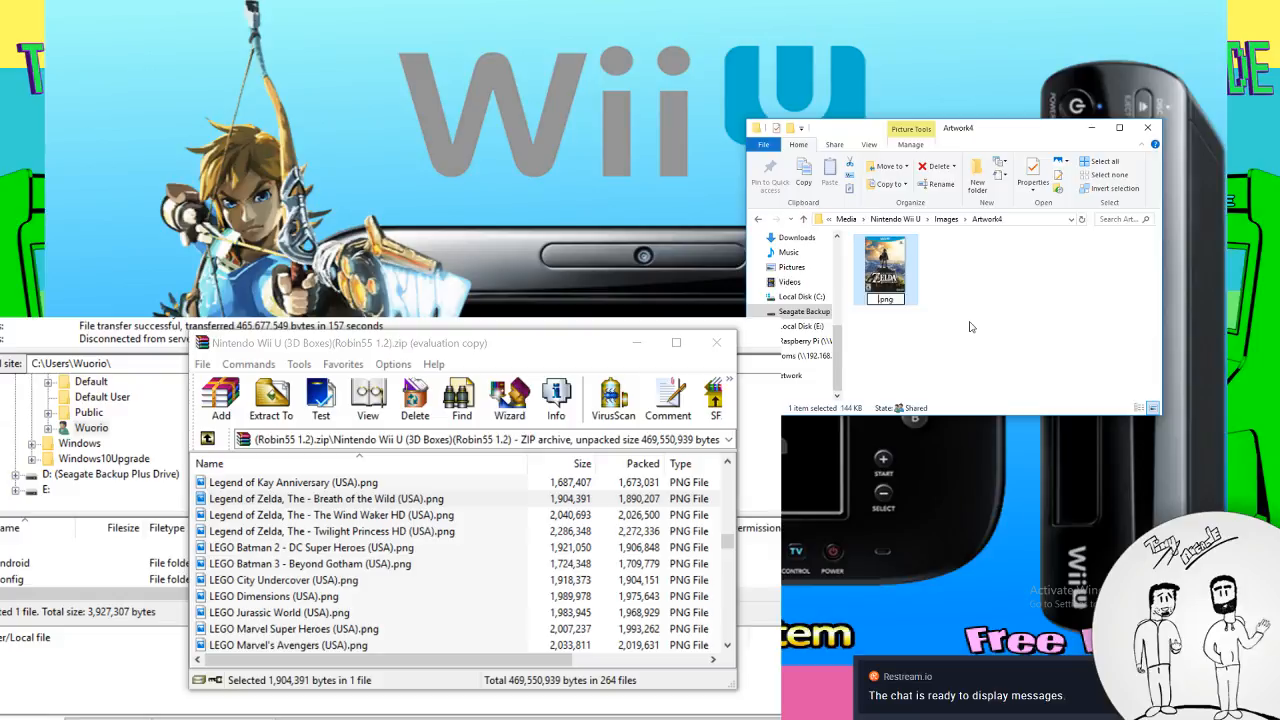
{"action": "key", "text": "ctrl+z"}
{"action": "key", "text": "ctrl+c"}
{"action": "left_click", "coordinate": [971, 327]}
{"action": "left_click", "coordinate": [884, 281]}
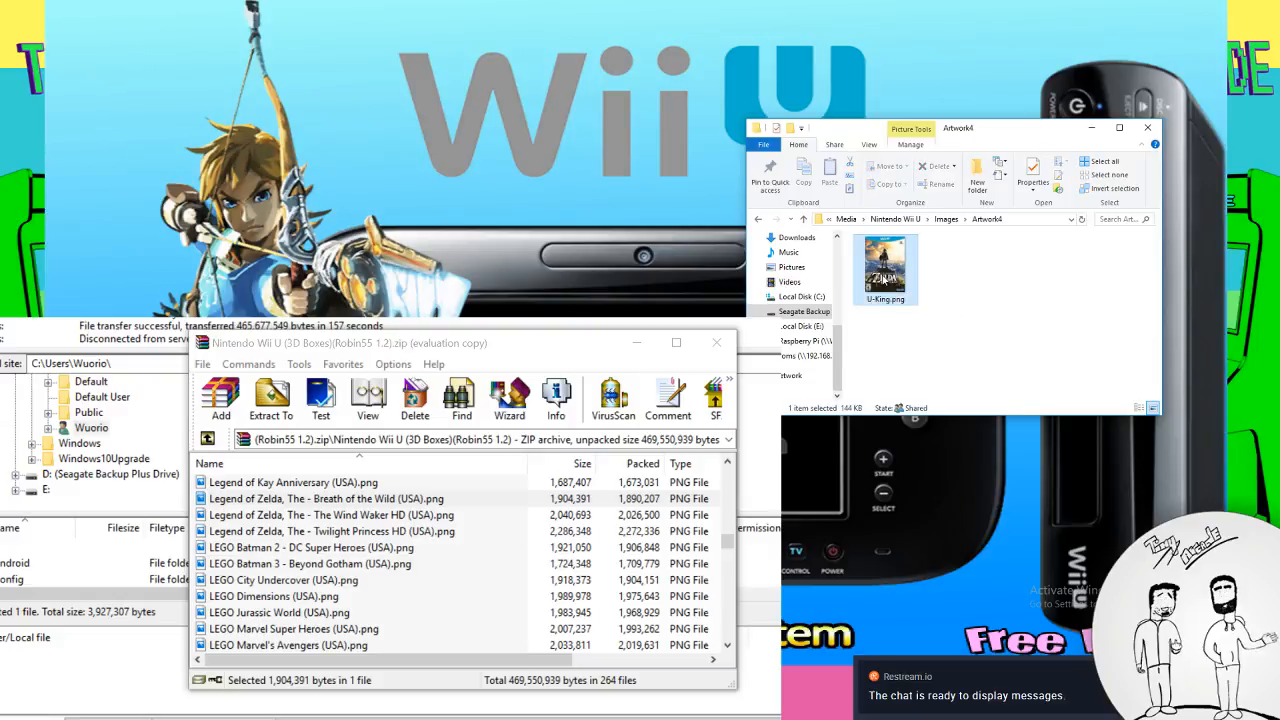
Replace the original U-King.png in Artwork4 with the Breath of the Wild 3D box image, and name it U-King
{"action": "key", "text": "Delete"}
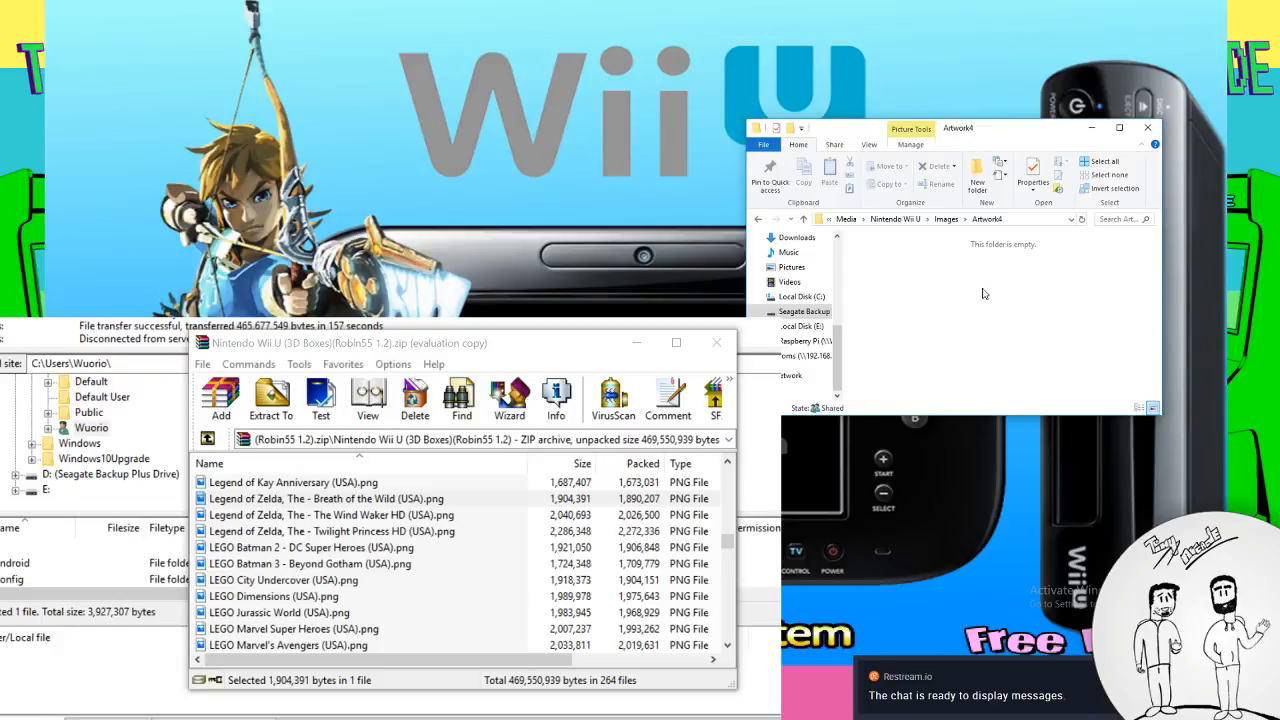
{"action": "key", "text": "ctrl+z"}
{"action": "left_click", "coordinate": [890, 302]}
{"action": "key", "text": "ctrl+v"}
{"action": "key", "text": "Return"}
Switch to HyperSpin and enter the Nintendo Wii U system to check the new box artwork
{"action": "left_click", "coordinate": [892, 470]}
{"action": "key", "text": "Return"}
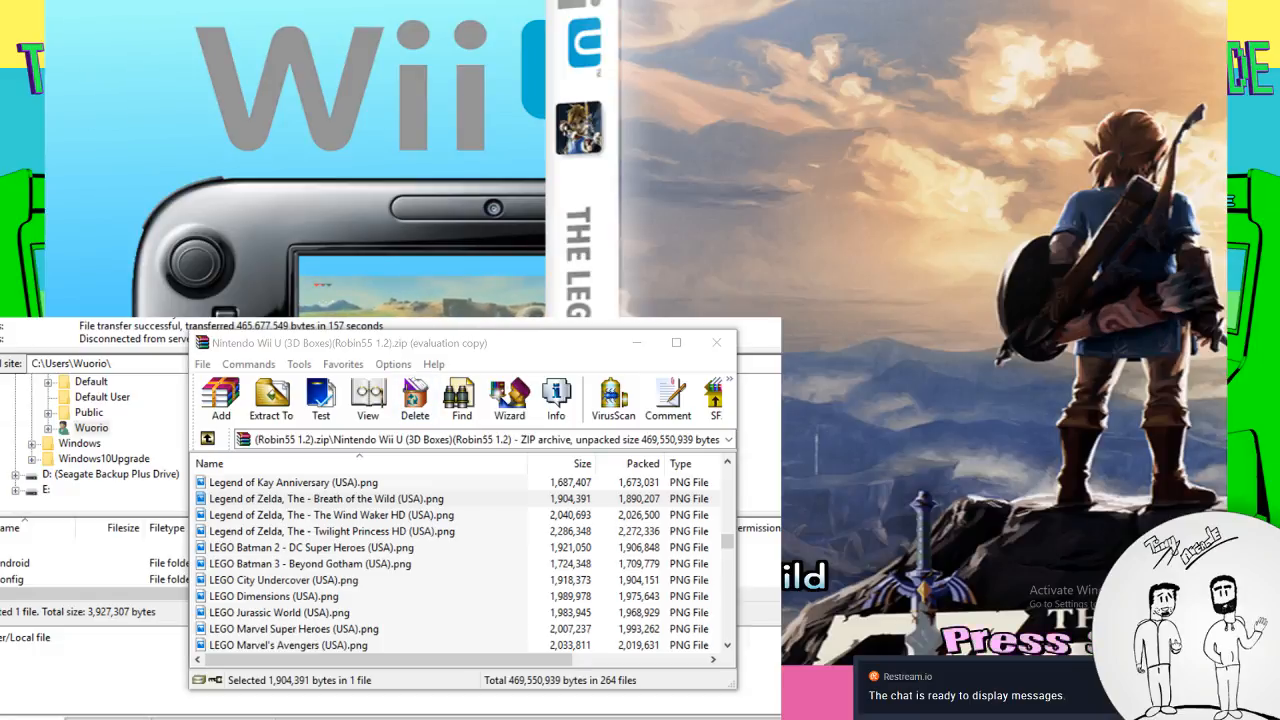
Return to the Artwork4 folder window, go to the Nintendo Wii U Themes folder, and select Default.zip
{"action": "mouse_move", "coordinate": [763, 688]}
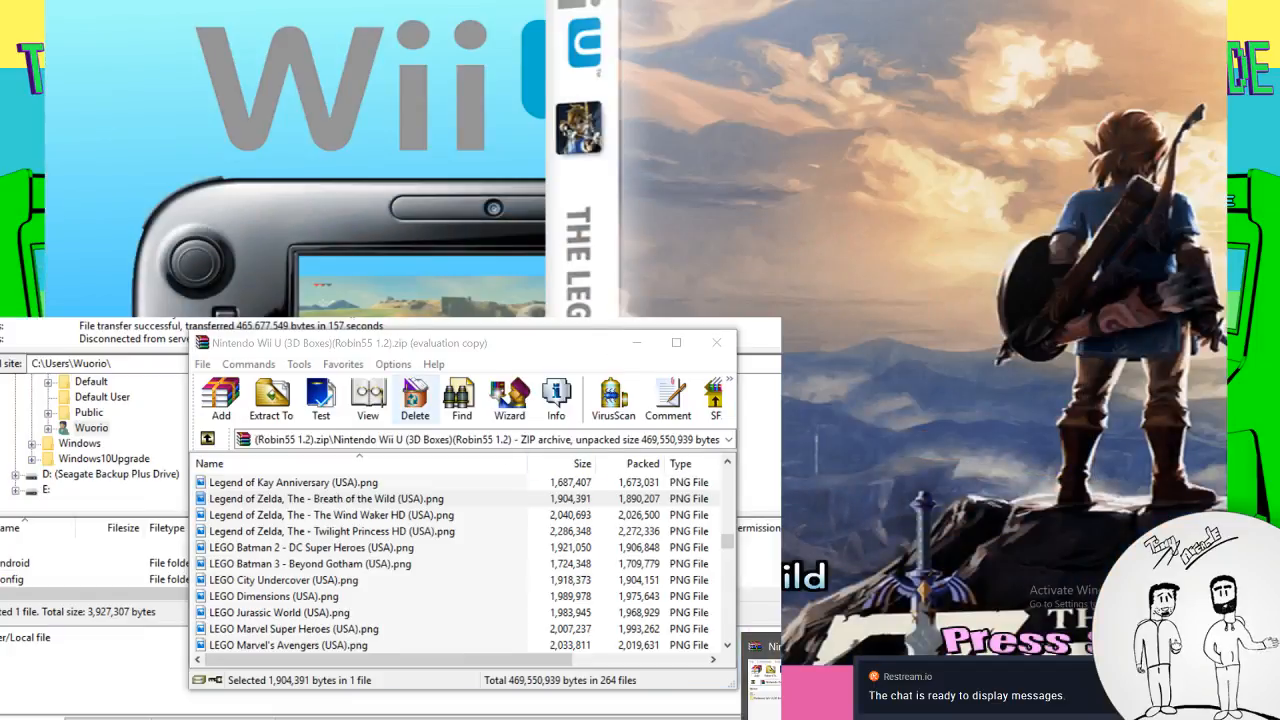
{"action": "left_click", "coordinate": [763, 690]}
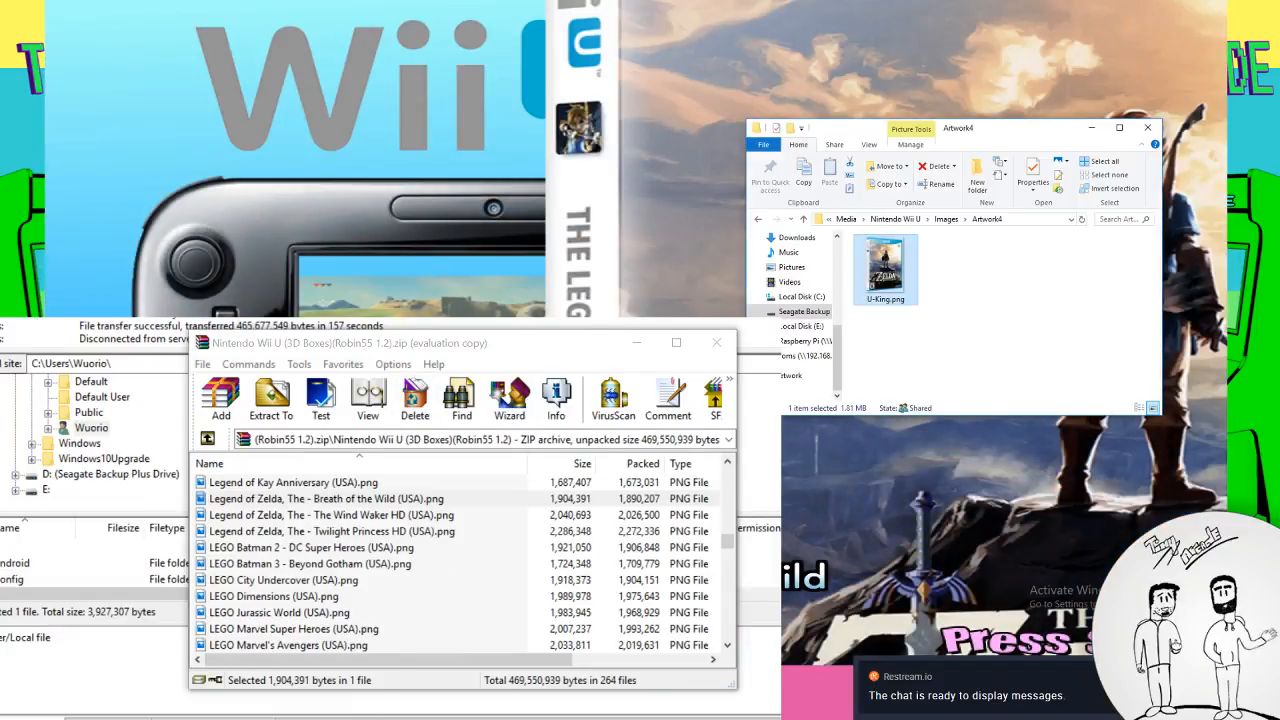
{"action": "left_click", "coordinate": [889, 222]}
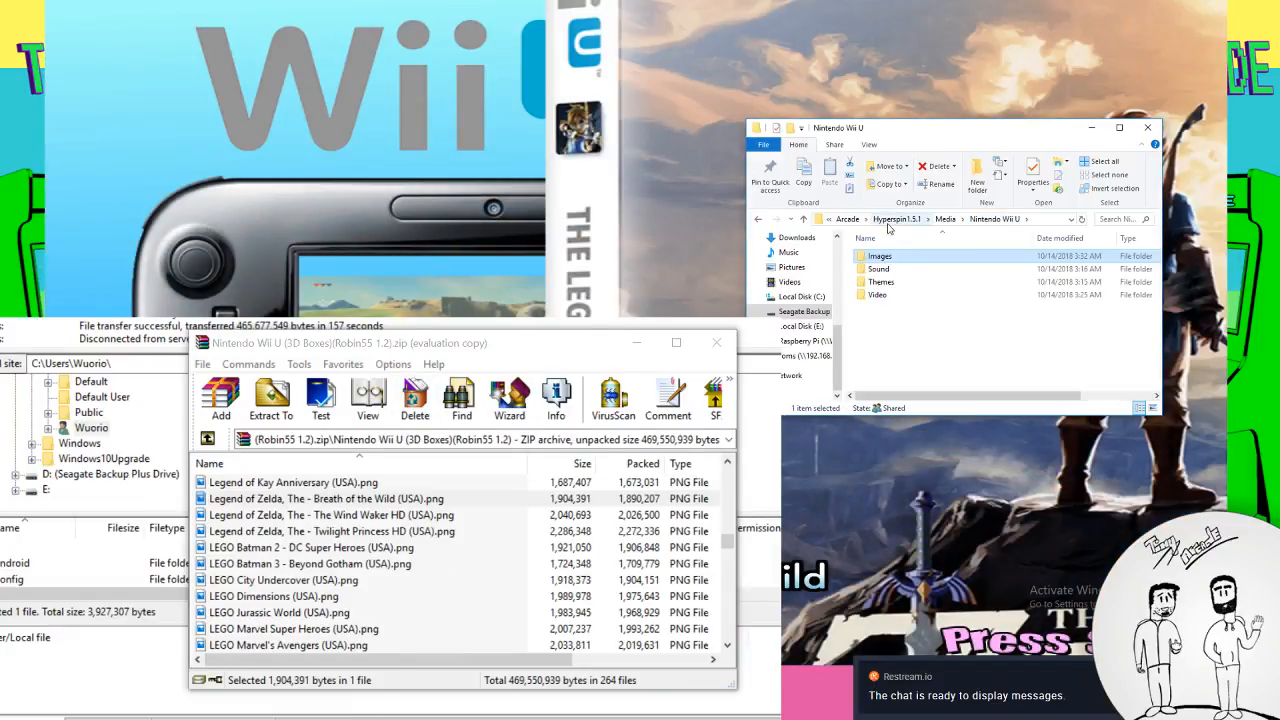
{"action": "left_click", "coordinate": [885, 297]}
{"action": "double_click", "coordinate": [883, 282]}
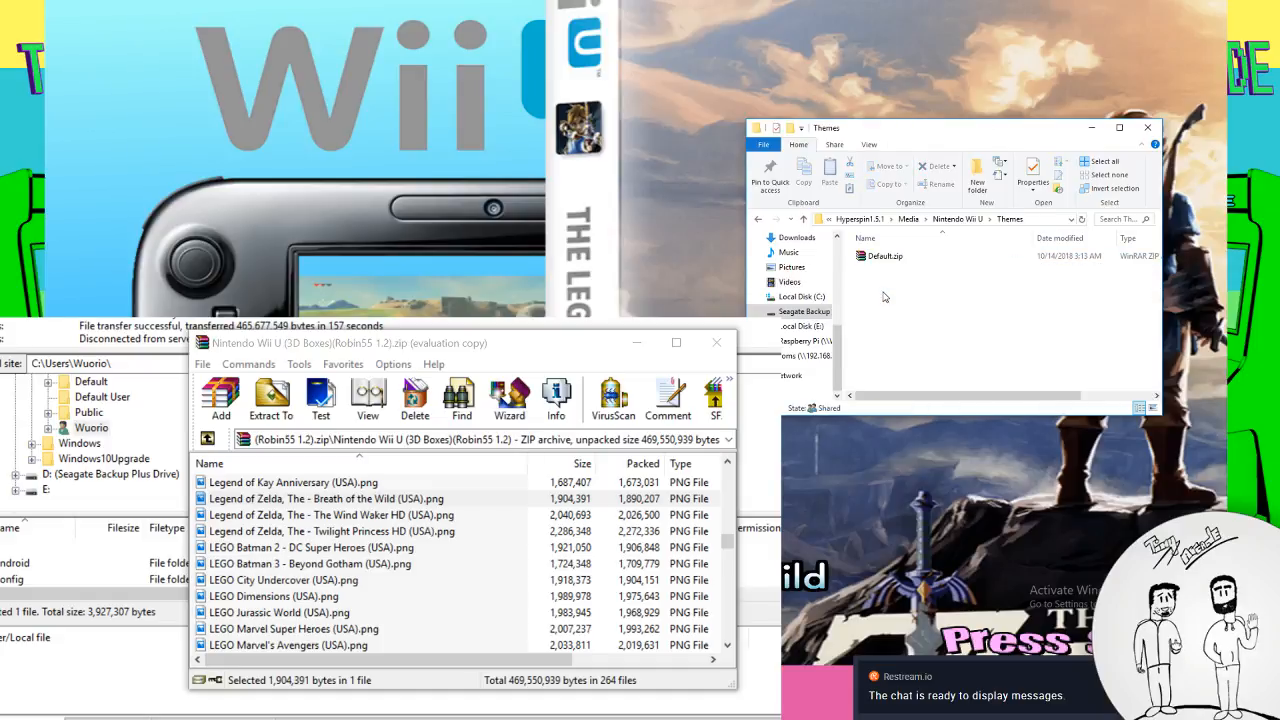
{"action": "left_click", "coordinate": [886, 259]}
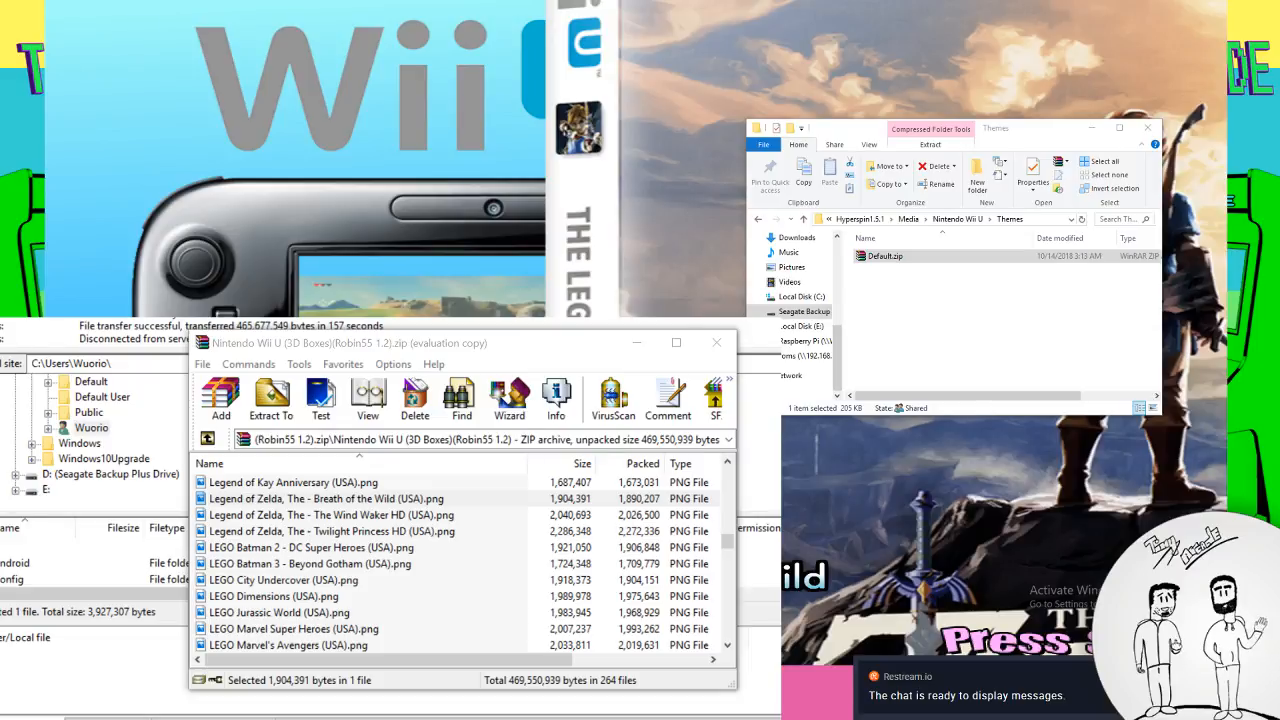
{"action": "left_click", "coordinate": [885, 256]}
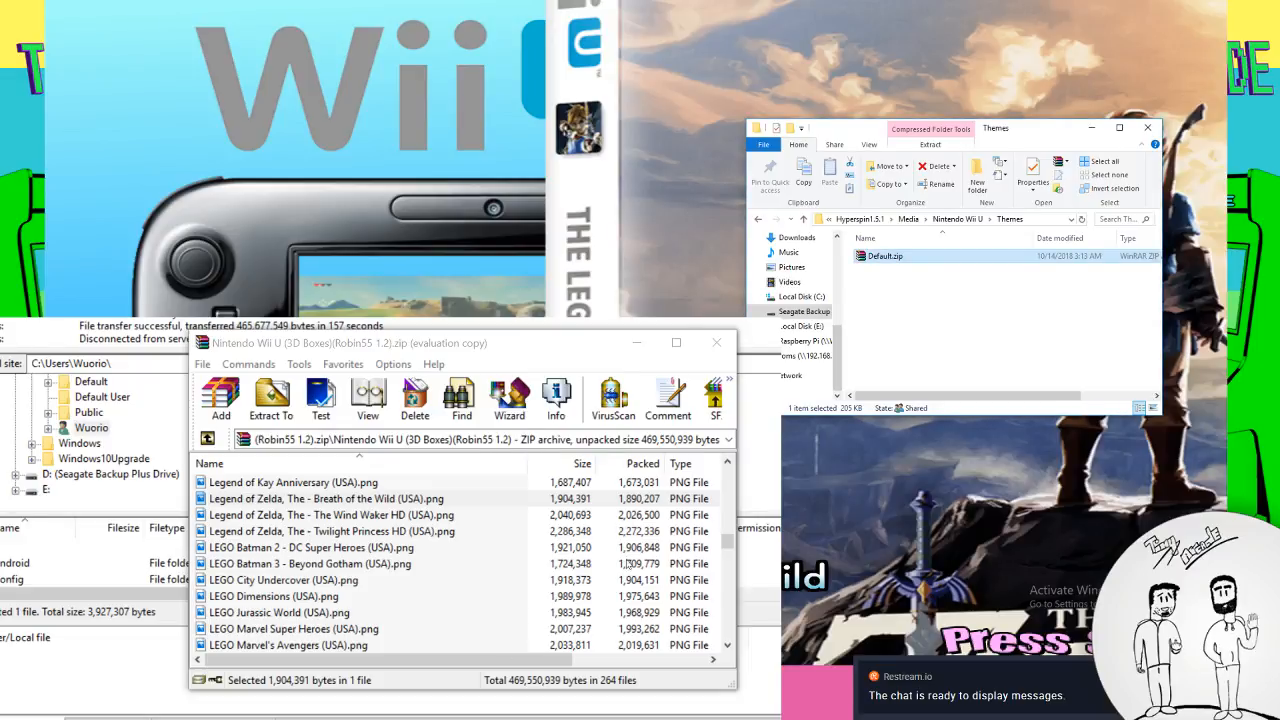
Open a second File Explorer window and go to Arcade\Hyperspin1.5.1 on the Seagate Backup Plus drive
{"action": "key", "text": "alt+Tab"}
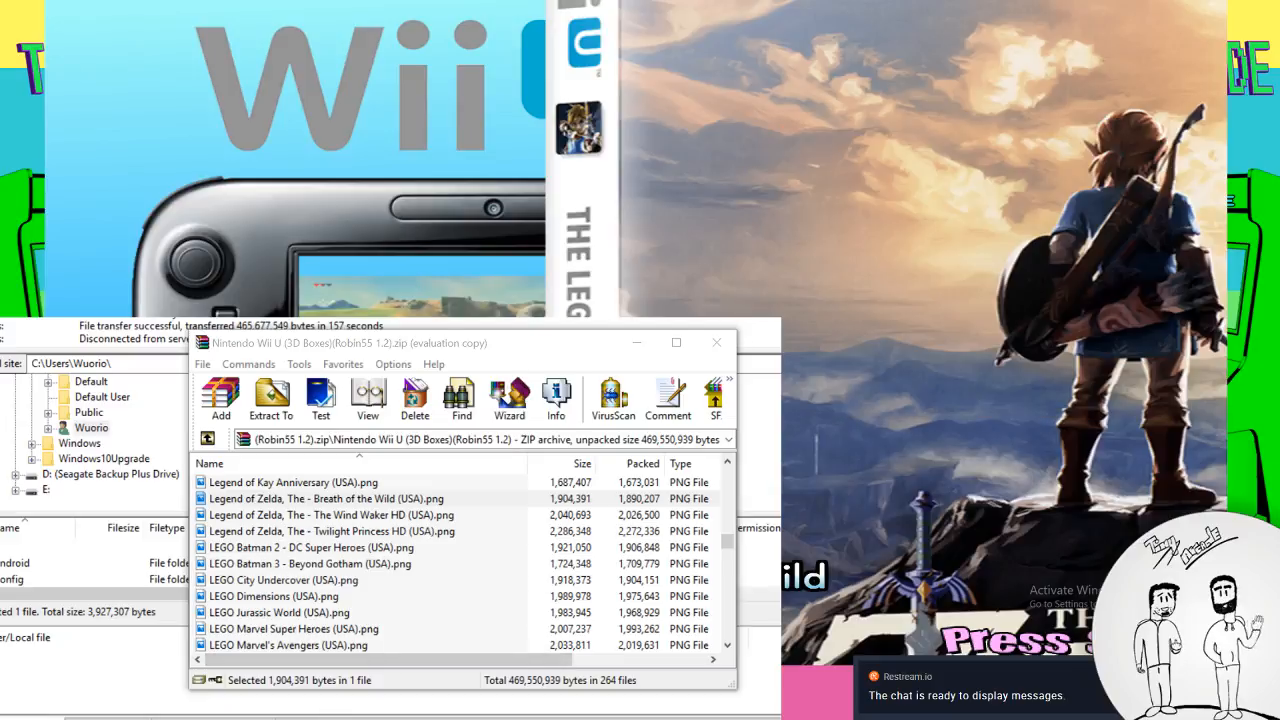
{"action": "key", "text": "alt+Tab"}
{"action": "right_click", "coordinate": [280, 716]}
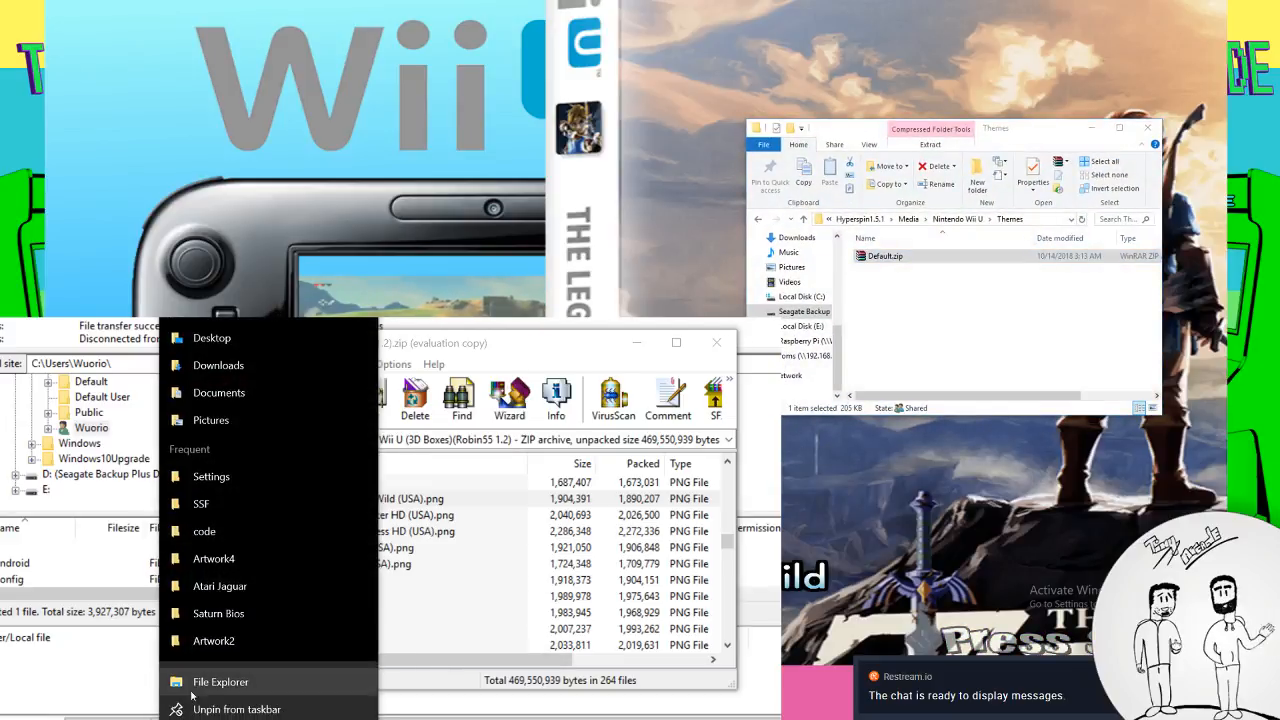
{"action": "left_click", "coordinate": [201, 683]}
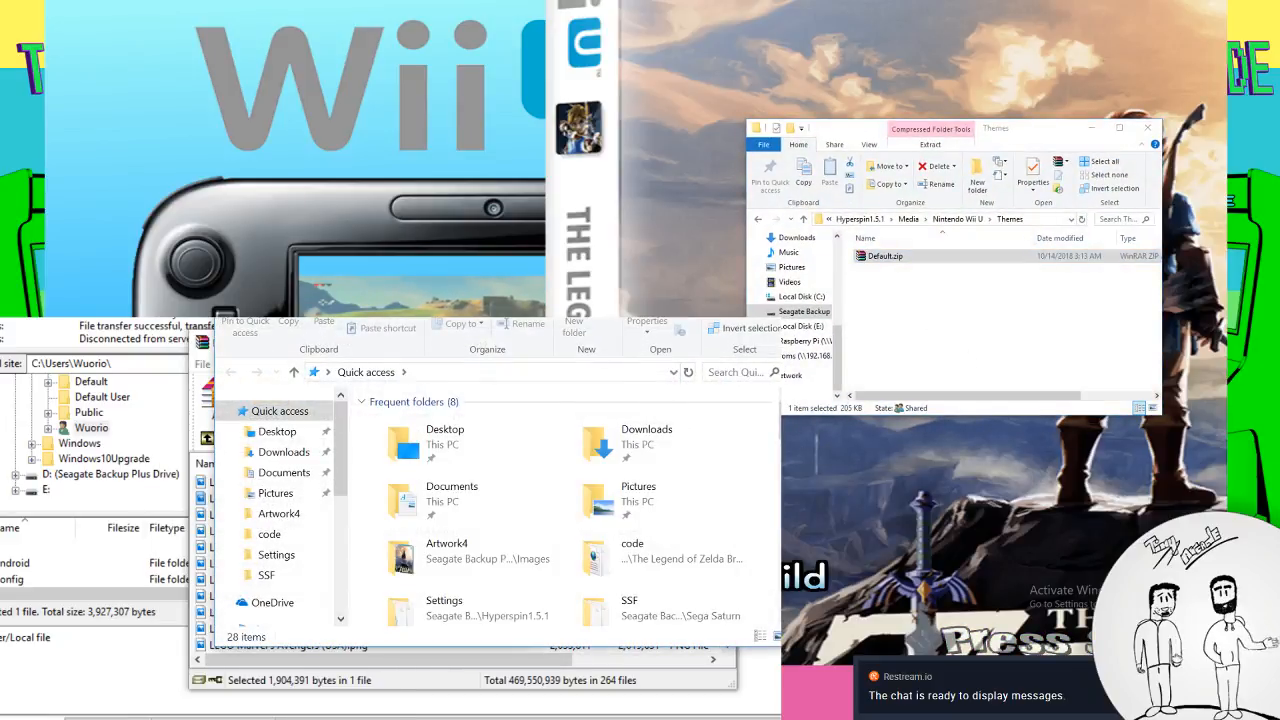
{"action": "scroll", "coordinate": [285, 582], "scroll_direction": "down", "scroll_amount": 3}
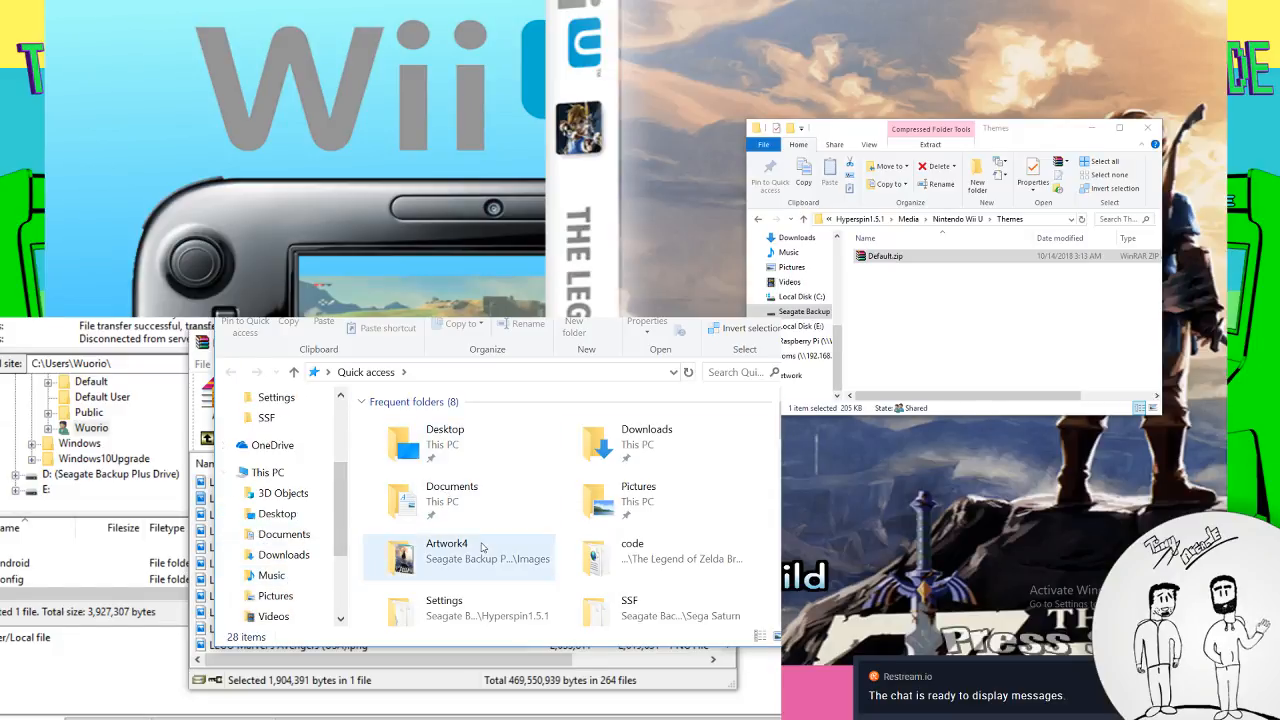
{"action": "scroll", "coordinate": [290, 572], "scroll_direction": "down", "scroll_amount": 1}
{"action": "scroll", "coordinate": [290, 575], "scroll_direction": "down", "scroll_amount": 2}
{"action": "left_click", "coordinate": [293, 541]}
{"action": "left_click", "coordinate": [395, 428]}
{"action": "double_click", "coordinate": [395, 428]}
{"action": "double_click", "coordinate": [415, 480]}
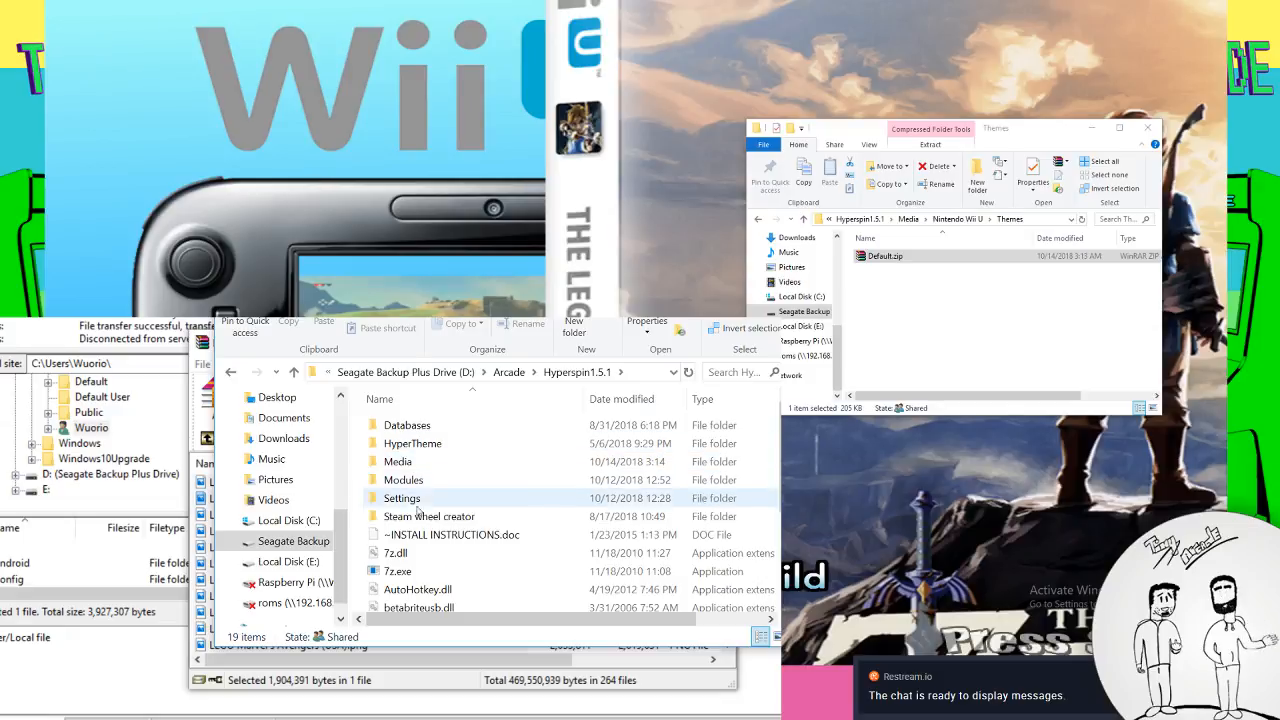
From the Hyperspin1.5.1 folder, open Media, Nintendo Wii U, and its Themes folder
{"action": "left_click", "coordinate": [508, 374]}
{"action": "double_click", "coordinate": [405, 480]}
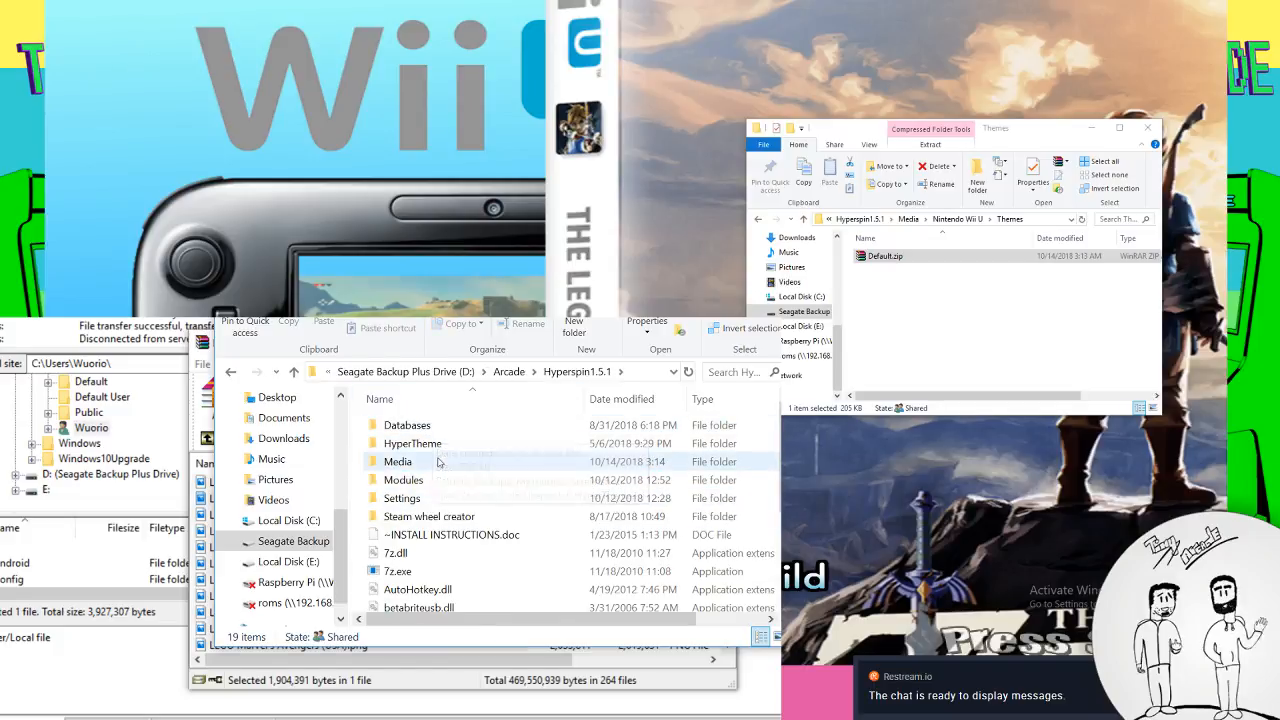
{"action": "left_click", "coordinate": [432, 461]}
{"action": "left_click", "coordinate": [432, 461]}
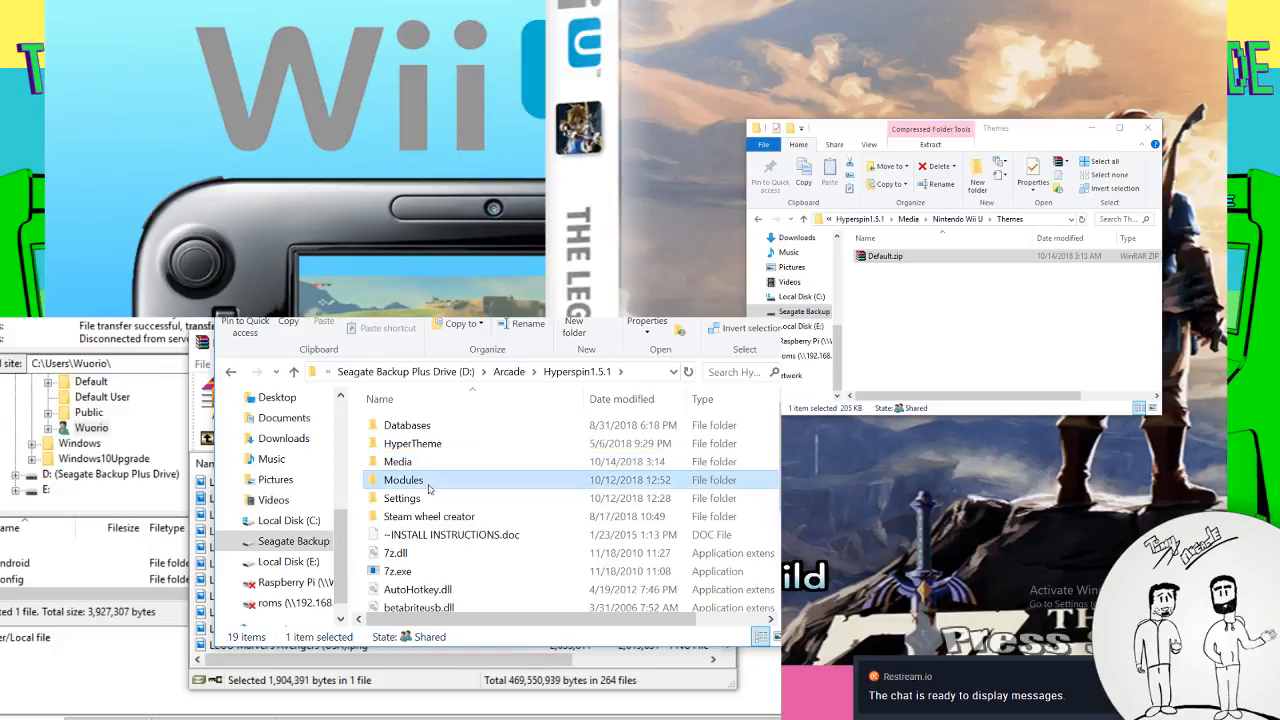
{"action": "double_click", "coordinate": [400, 462]}
{"action": "scroll", "coordinate": [410, 478], "scroll_direction": "down", "scroll_amount": 1}
{"action": "scroll", "coordinate": [410, 478], "scroll_direction": "down", "scroll_amount": 10}
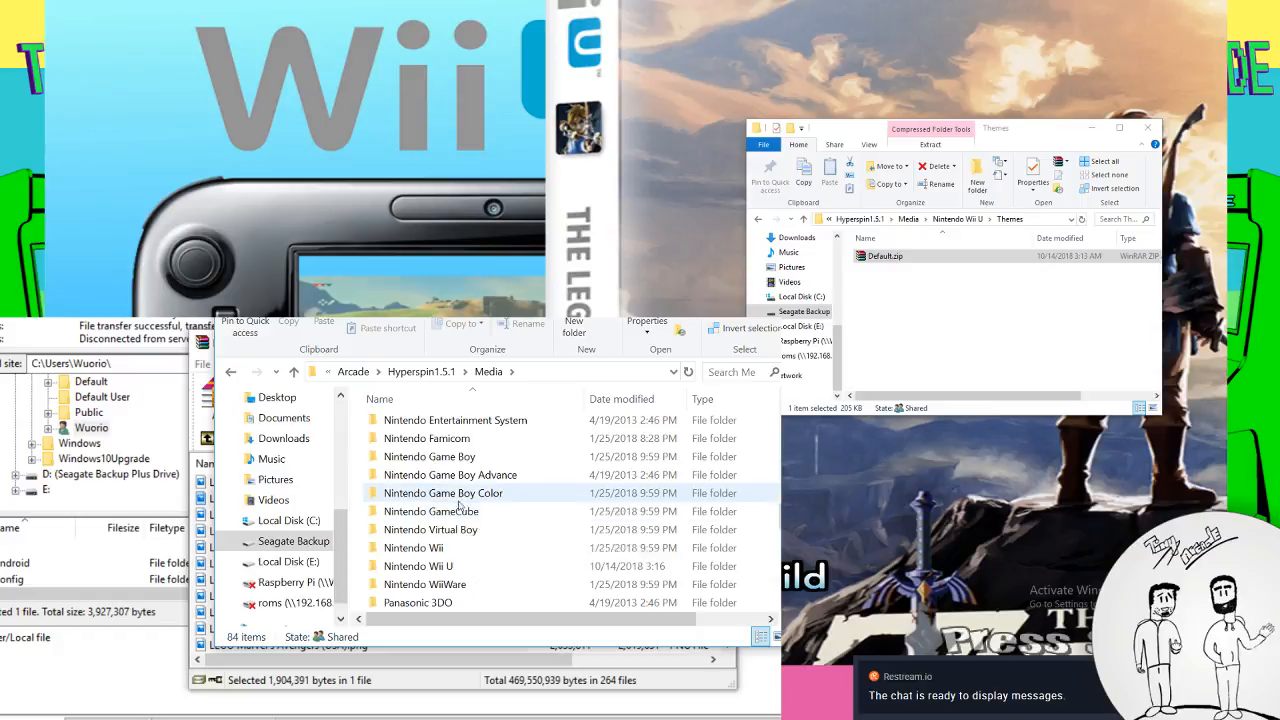
{"action": "double_click", "coordinate": [472, 566]}
{"action": "double_click", "coordinate": [408, 461]}
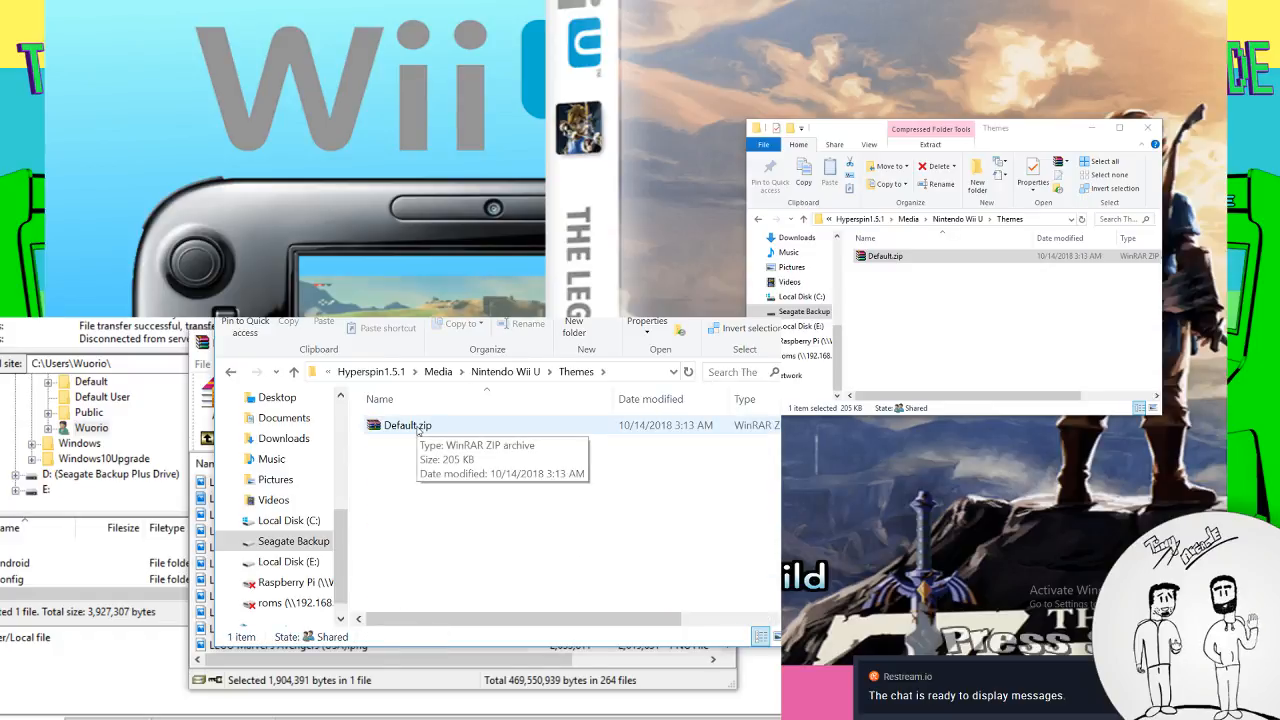
Copy the Default folder from the Desktop into the Nintendo Wii U Themes folder
{"action": "scroll", "coordinate": [290, 428], "scroll_direction": "up", "scroll_amount": 1}
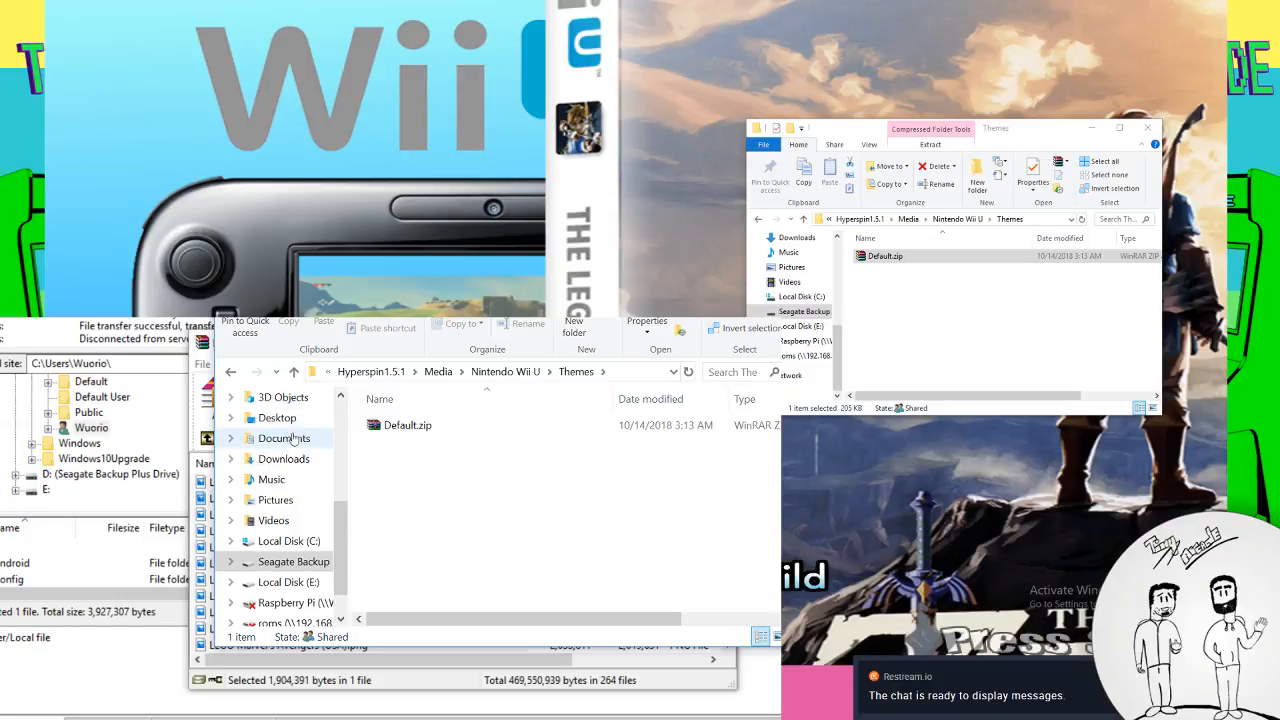
{"action": "left_click", "coordinate": [288, 419]}
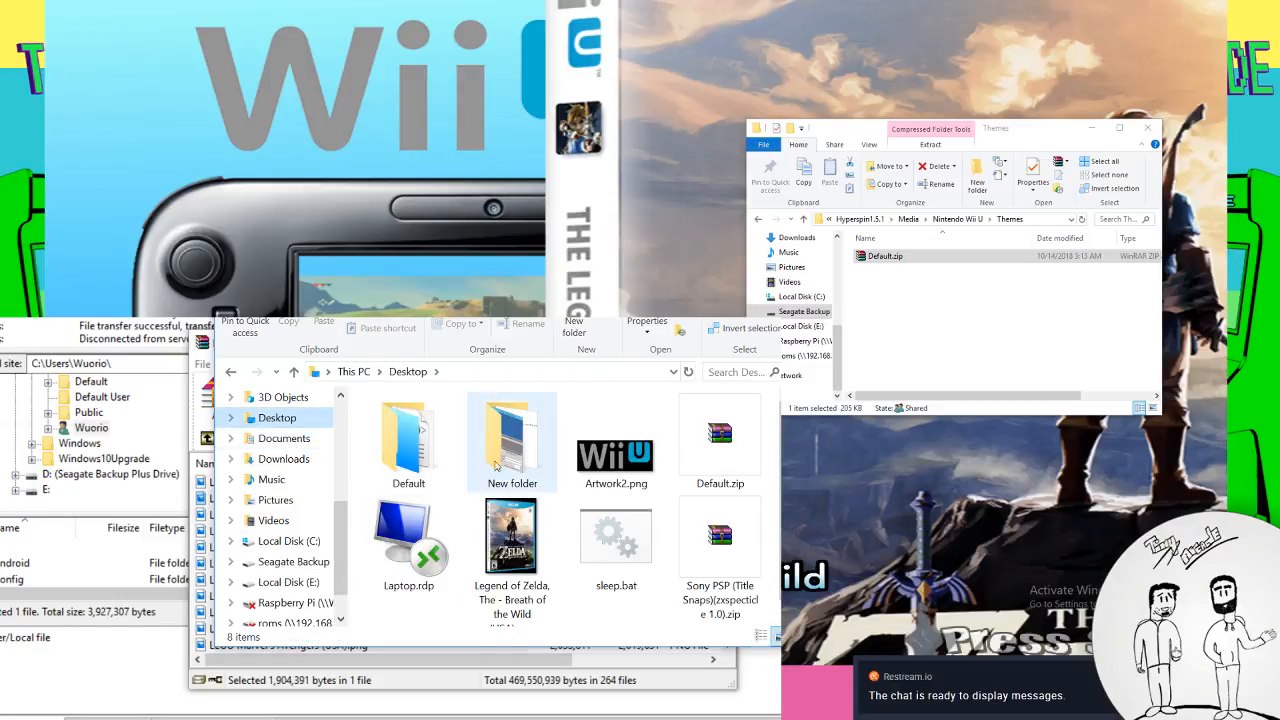
{"action": "left_click", "coordinate": [408, 440]}
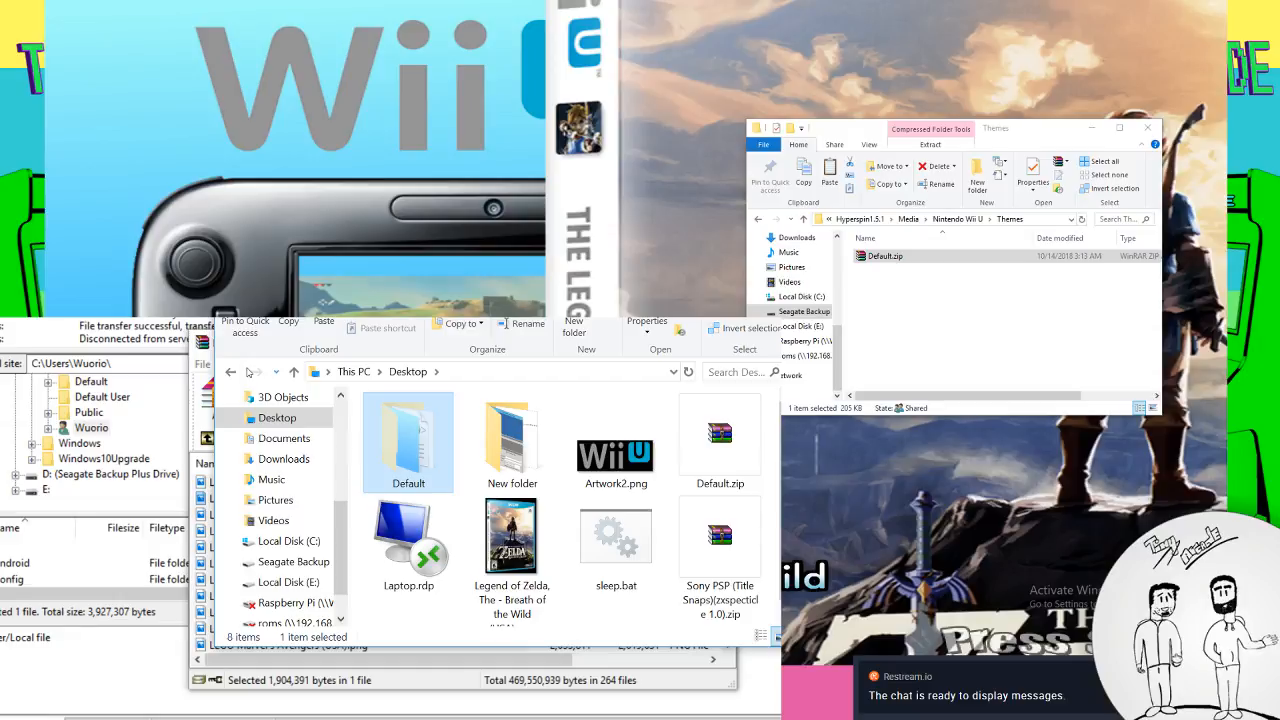
{"action": "left_click", "coordinate": [229, 372]}
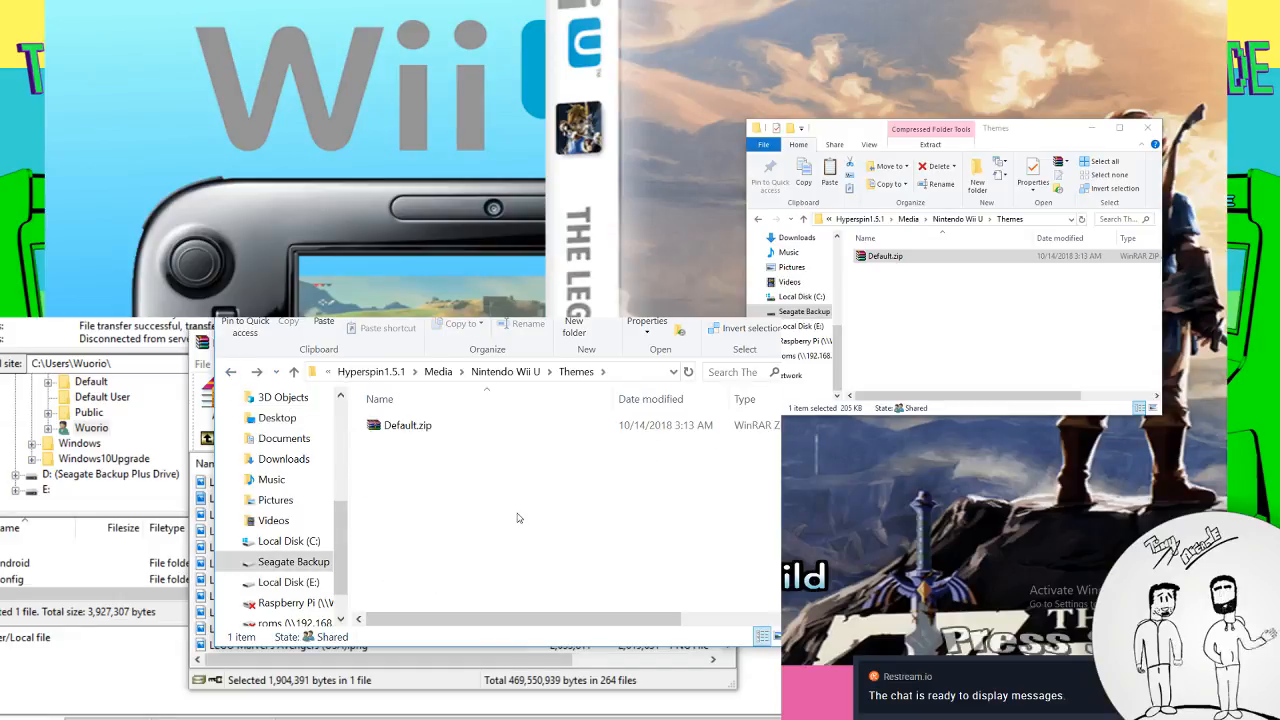
{"action": "key", "text": "ctrl+v"}
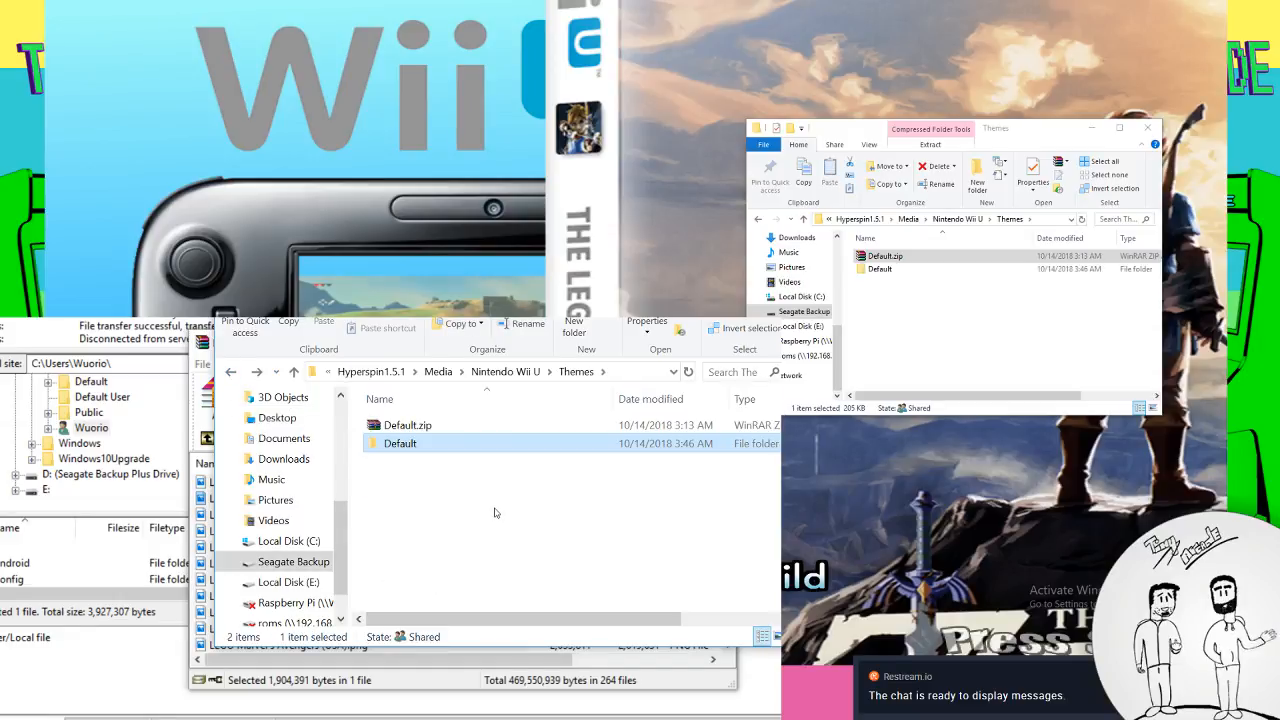
Open the Theme.xml file from the copied Default folder in Notepad++
{"action": "double_click", "coordinate": [422, 450]}
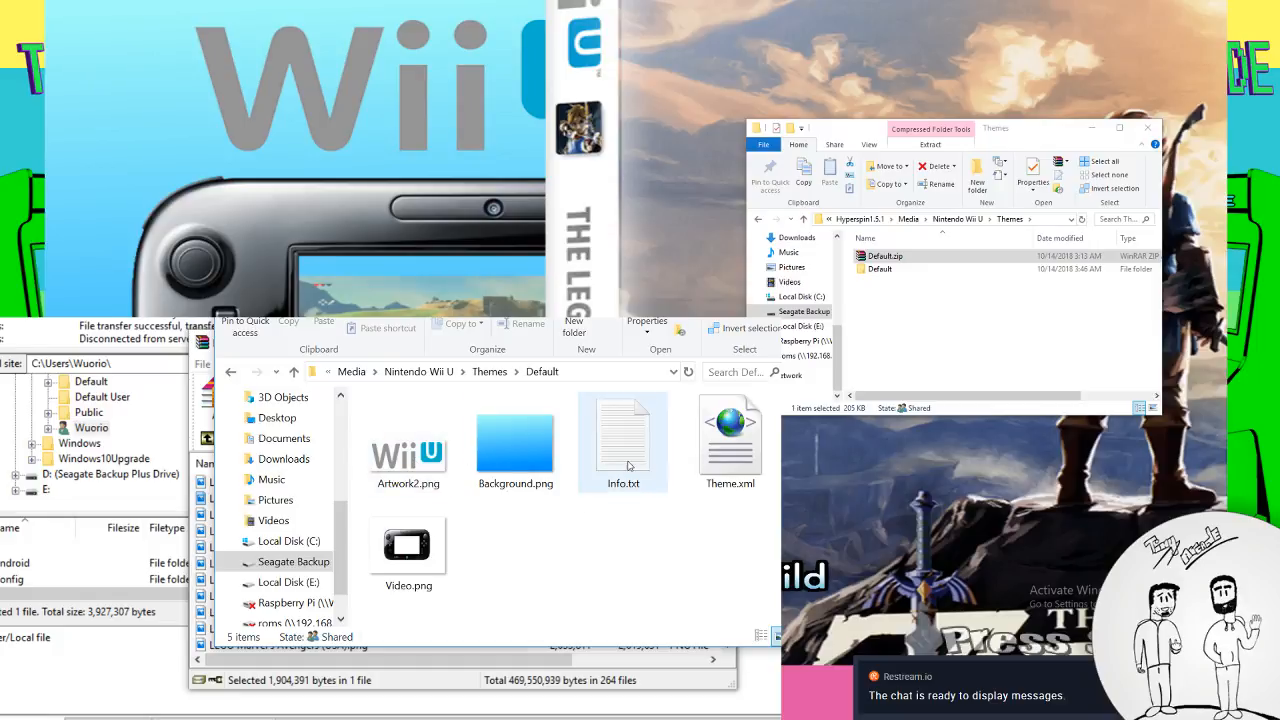
{"action": "right_click", "coordinate": [741, 451]}
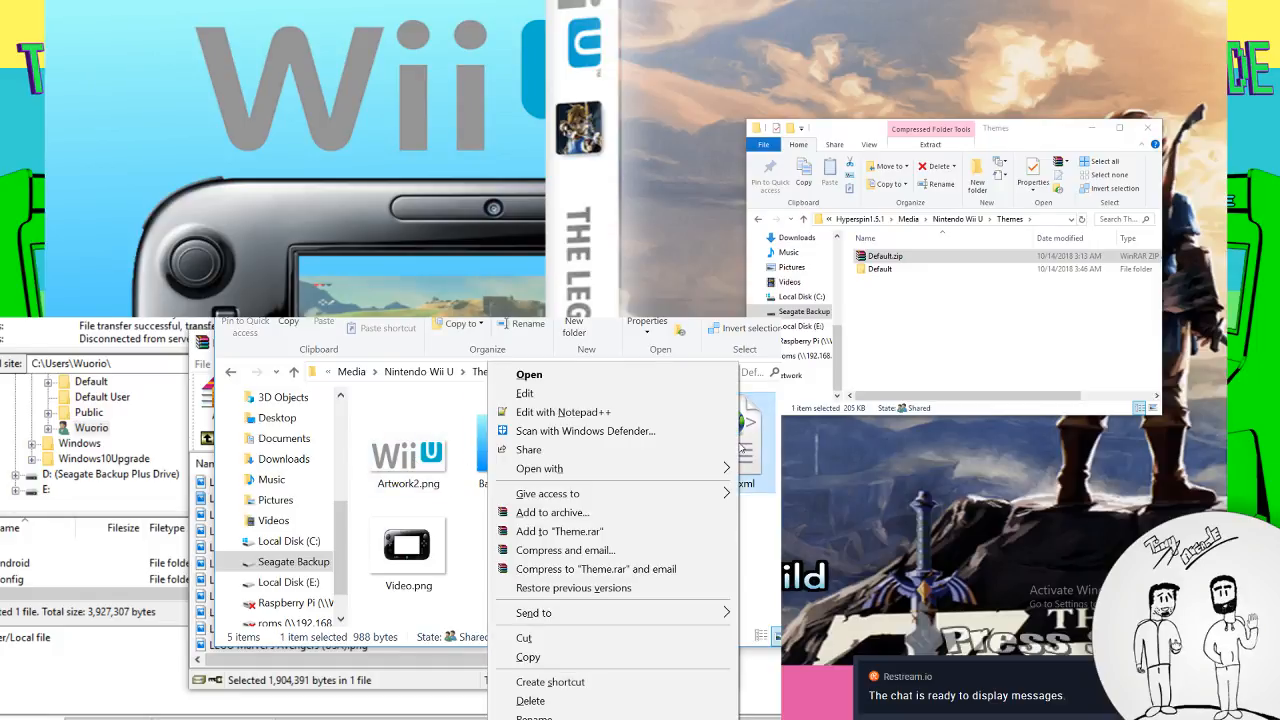
{"action": "left_click", "coordinate": [761, 527]}
{"action": "left_click", "coordinate": [633, 441]}
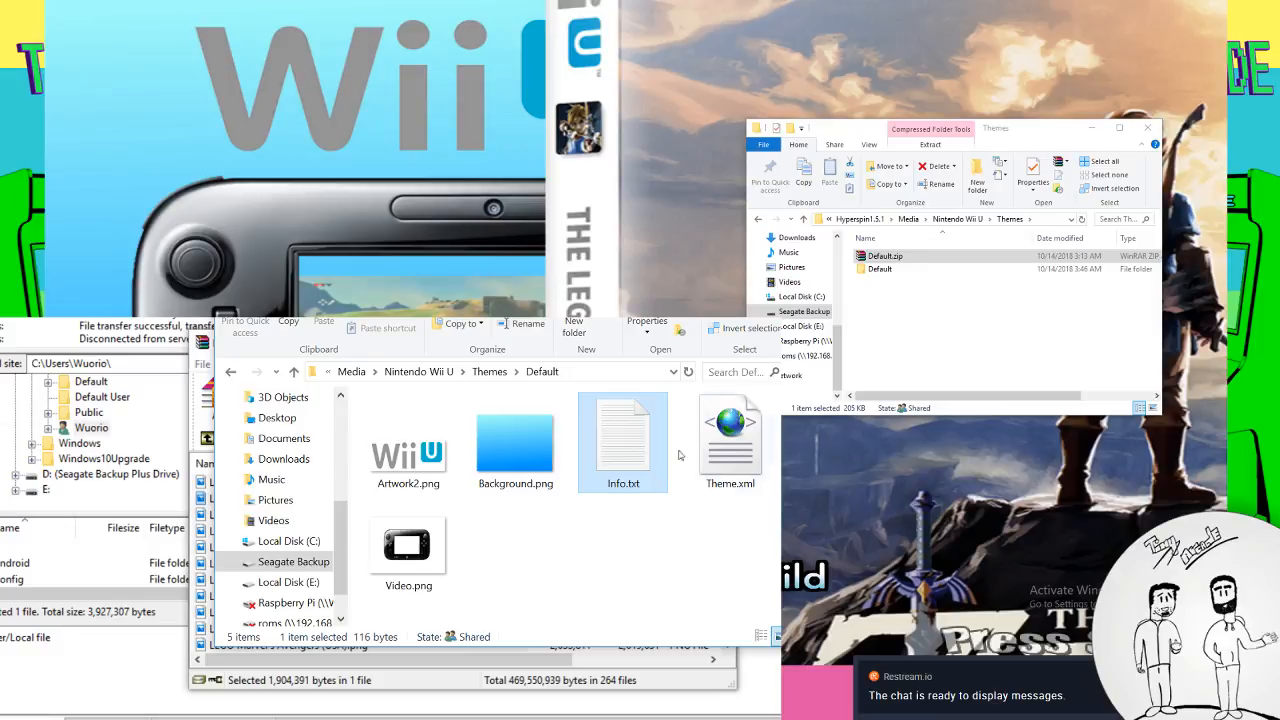
{"action": "right_click", "coordinate": [729, 449]}
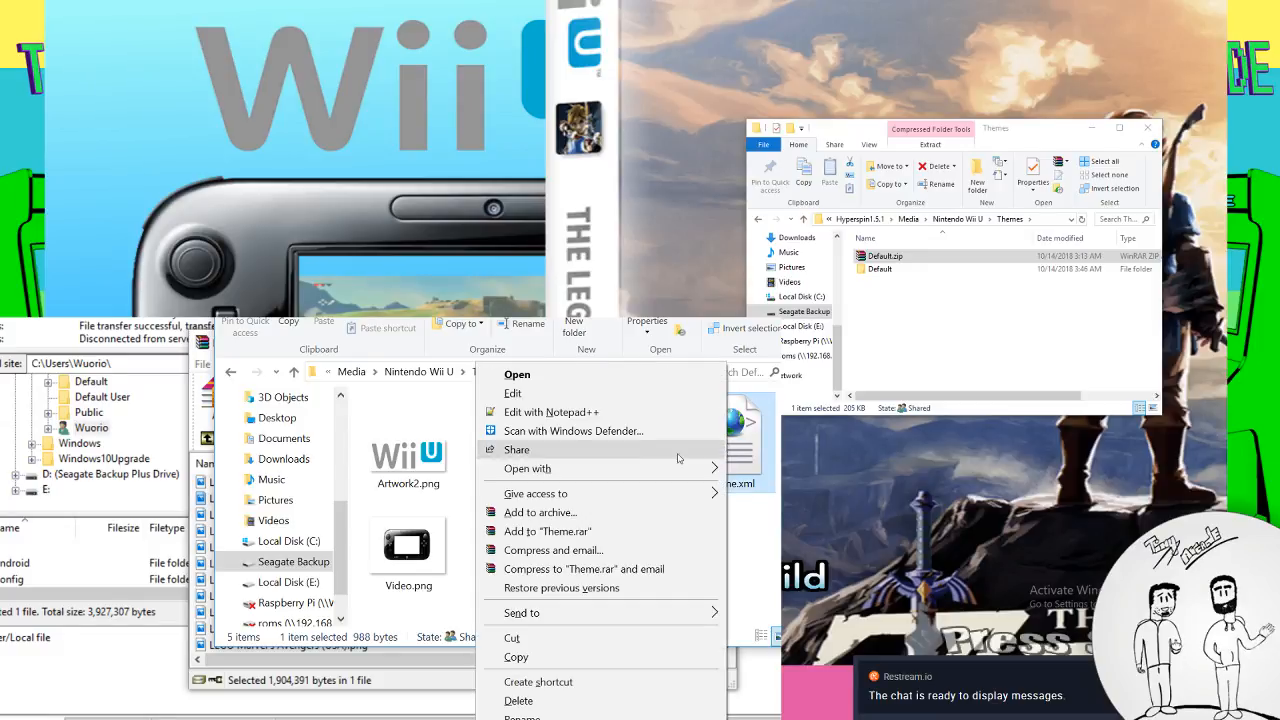
{"action": "left_click", "coordinate": [552, 416]}
Examine the video attributes and the artwork1 to artwork4 position and animation entries in Theme.xml
{"action": "scroll", "coordinate": [336, 458], "scroll_direction": "down", "scroll_amount": 2}
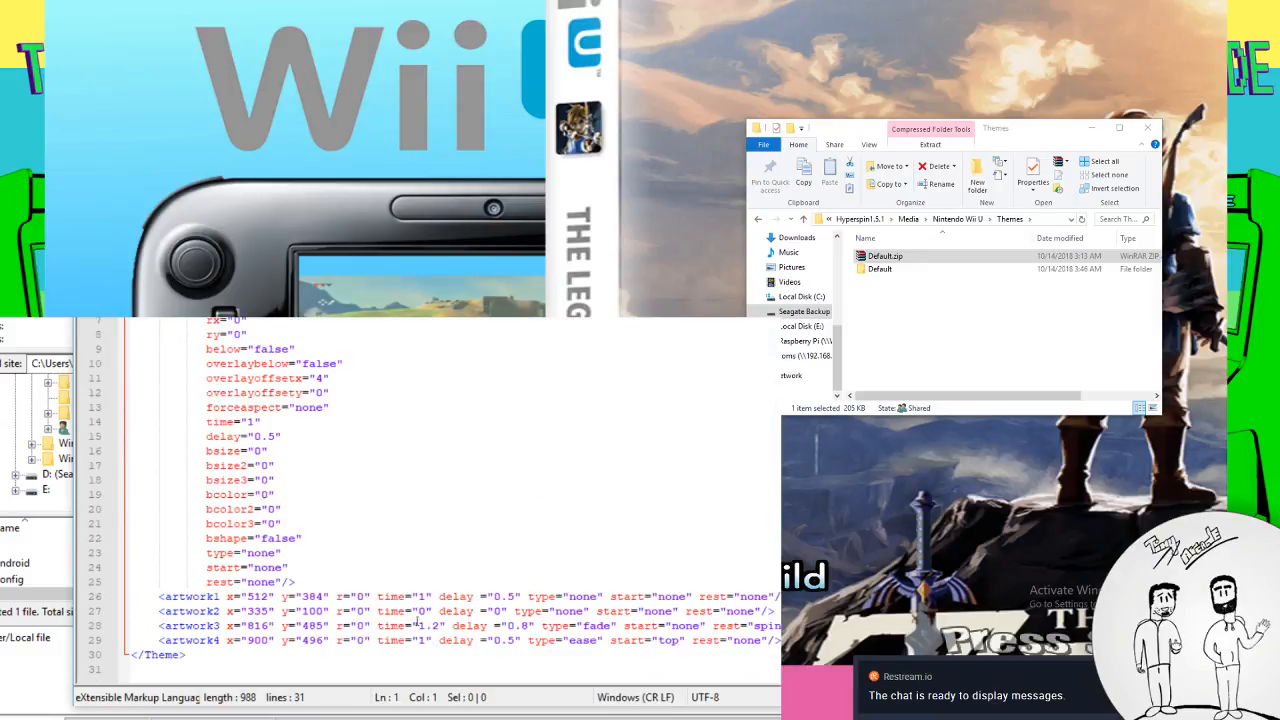
{"action": "scroll", "coordinate": [395, 550], "scroll_direction": "up", "scroll_amount": 2}
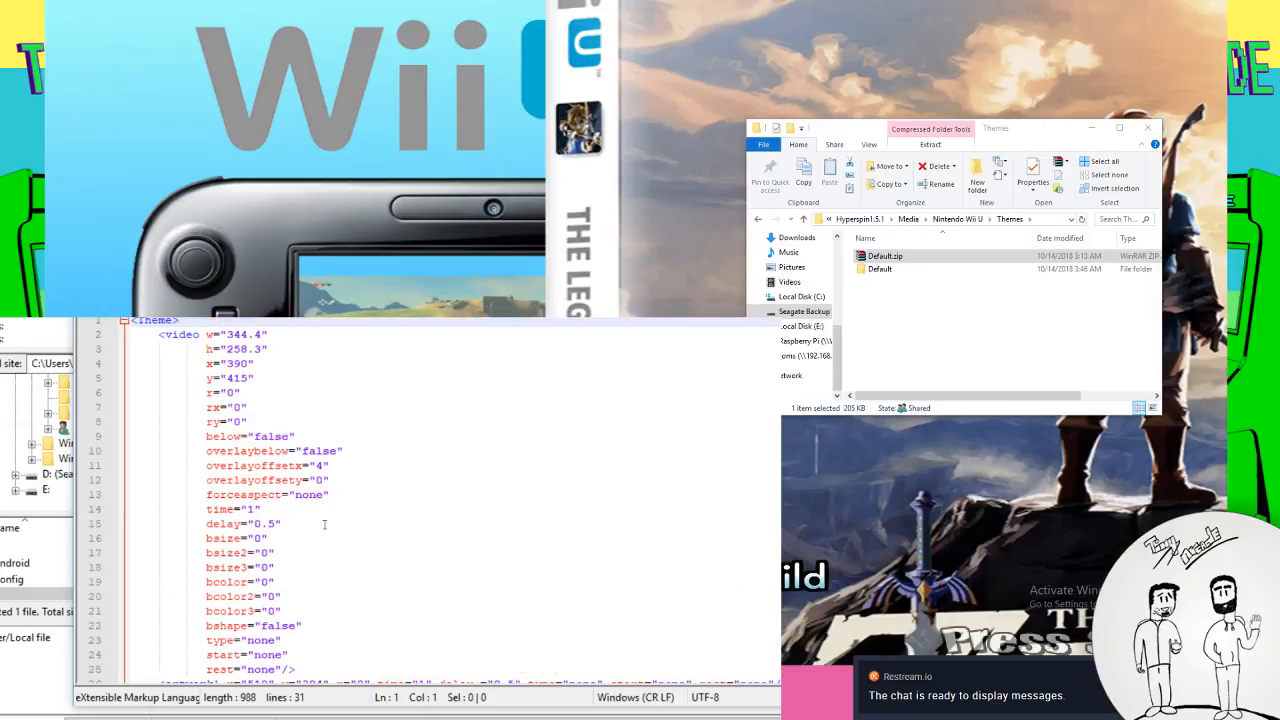
{"action": "scroll", "coordinate": [363, 549], "scroll_direction": "down", "scroll_amount": 2}
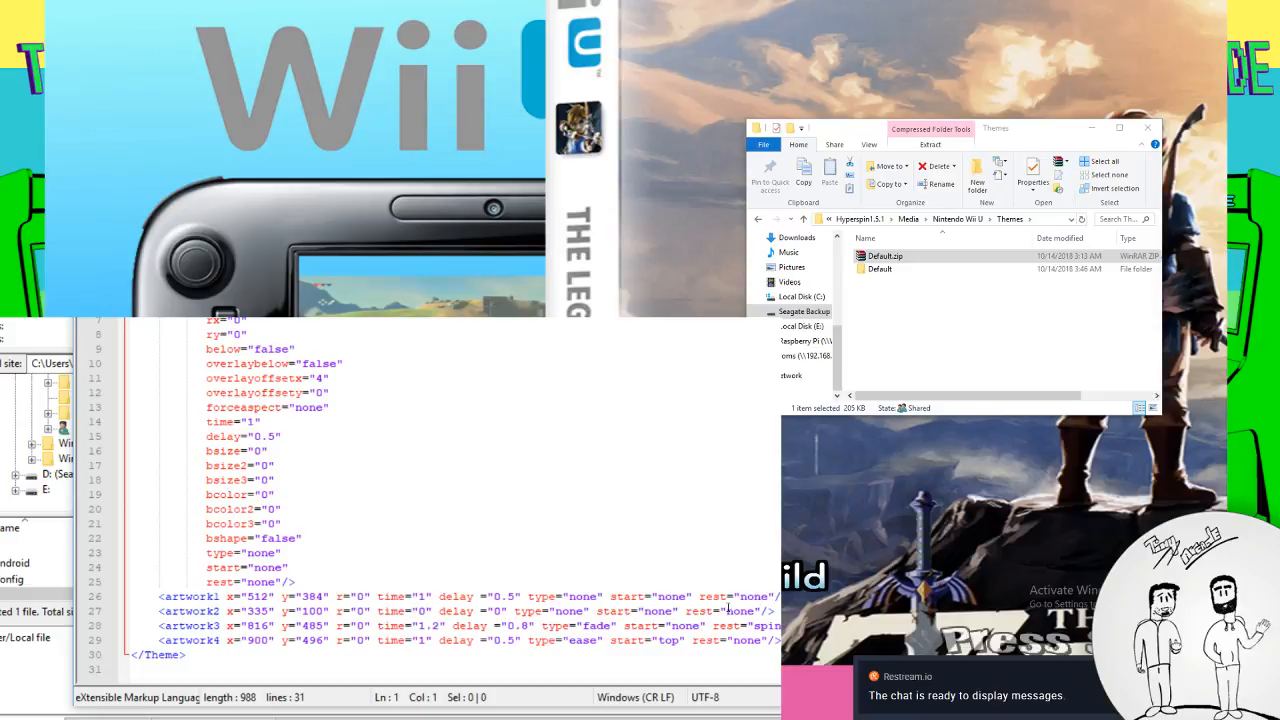
{"action": "scroll", "coordinate": [644, 585], "scroll_direction": "up", "scroll_amount": 2}
{"action": "scroll", "coordinate": [521, 524], "scroll_direction": "down", "scroll_amount": 2}
{"action": "scroll", "coordinate": [305, 458], "scroll_direction": "up", "scroll_amount": 2}
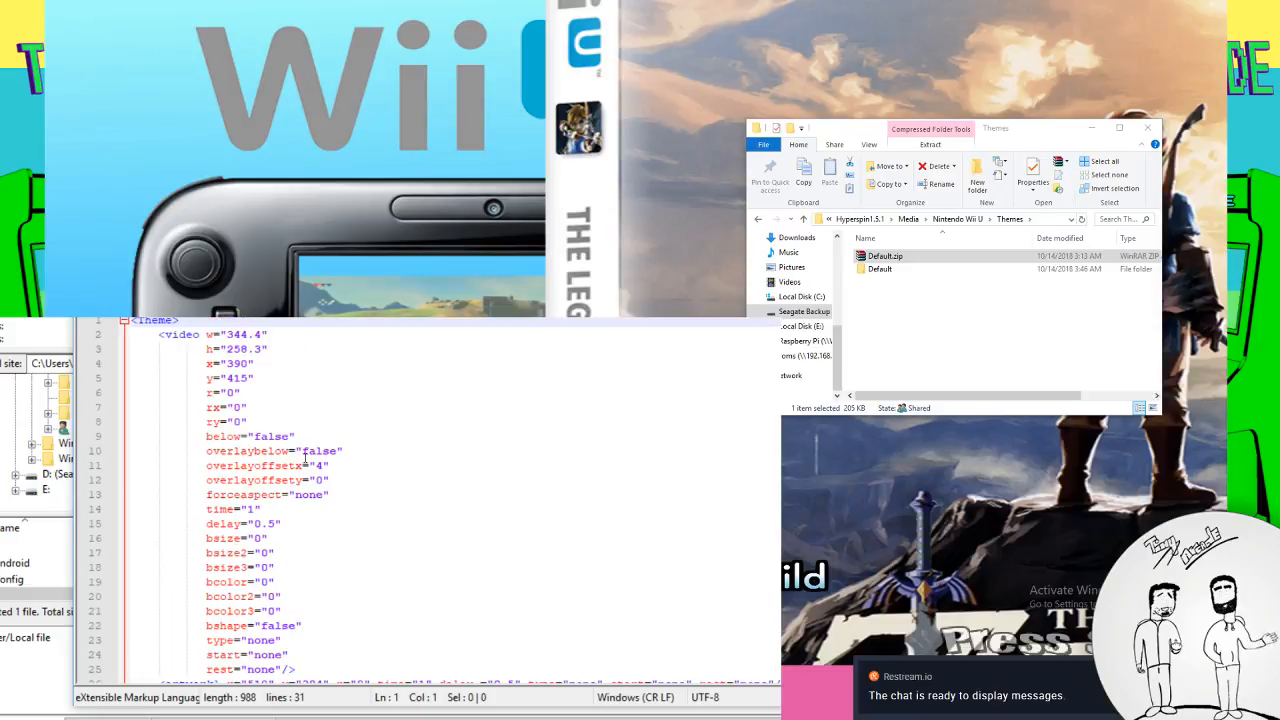
{"action": "scroll", "coordinate": [594, 668], "scroll_direction": "down", "scroll_amount": 2}
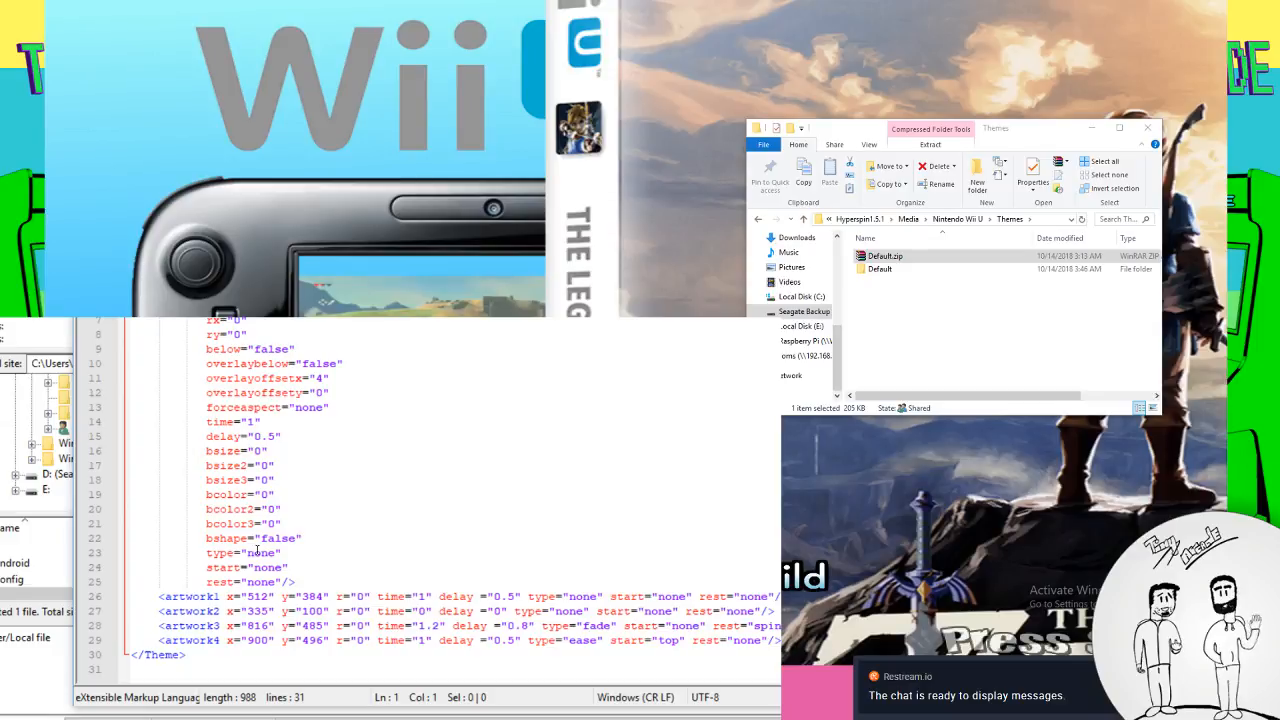
{"action": "scroll", "coordinate": [257, 551], "scroll_direction": "up", "scroll_amount": 2}
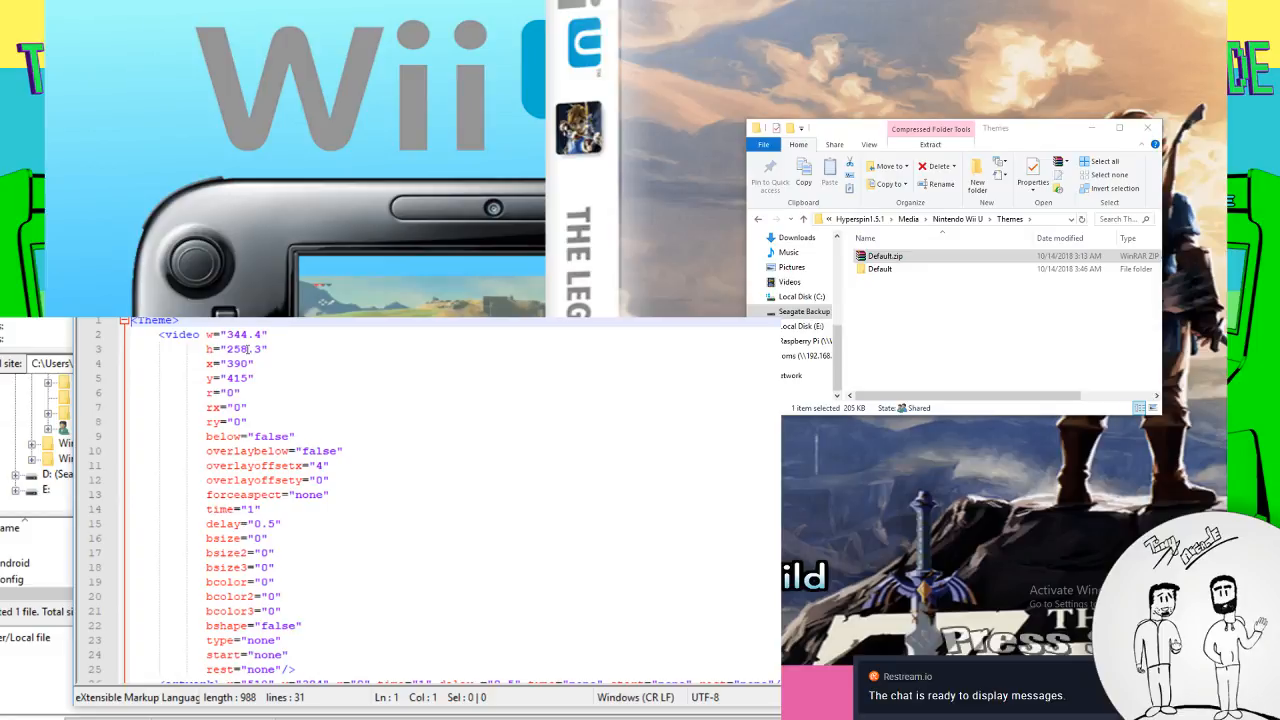
Set the video height attribute h to 300 in Theme.xml
{"action": "left_click_drag", "start_coordinate": [247, 348], "coordinate": [229, 352]}
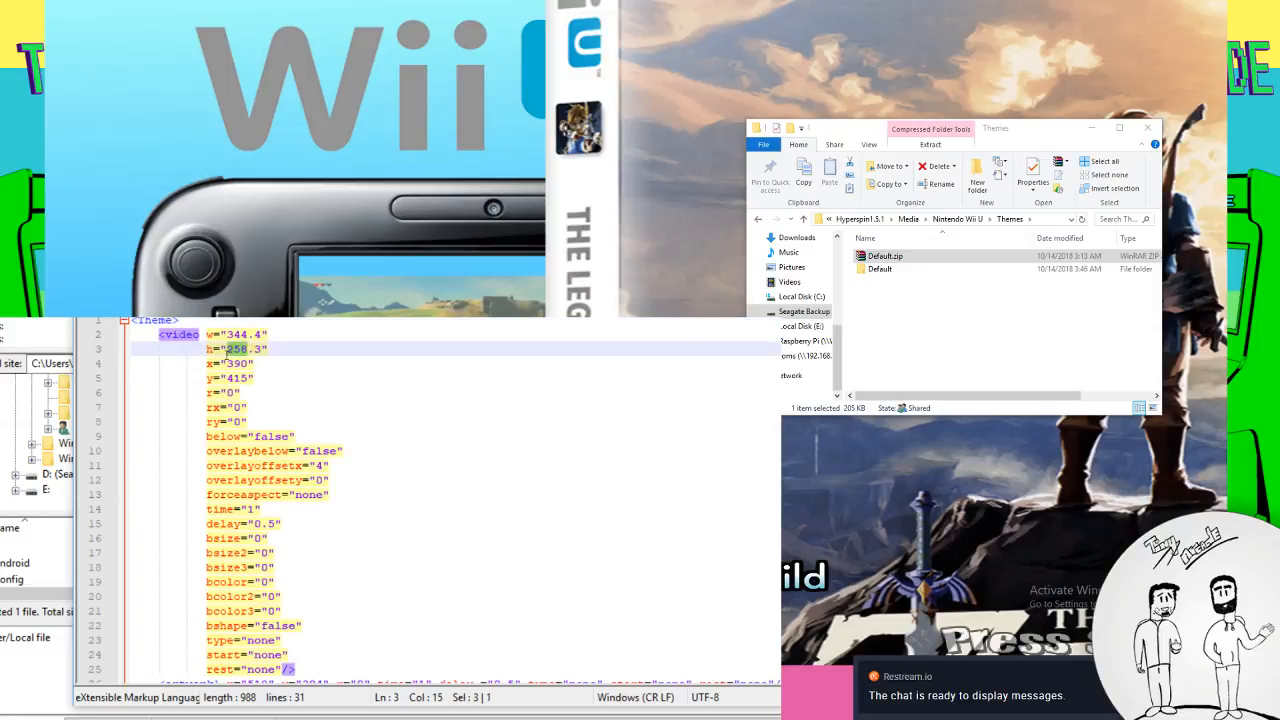
{"action": "left_click", "coordinate": [231, 349]}
{"action": "left_click_drag", "start_coordinate": [227, 349], "coordinate": [260, 349]}
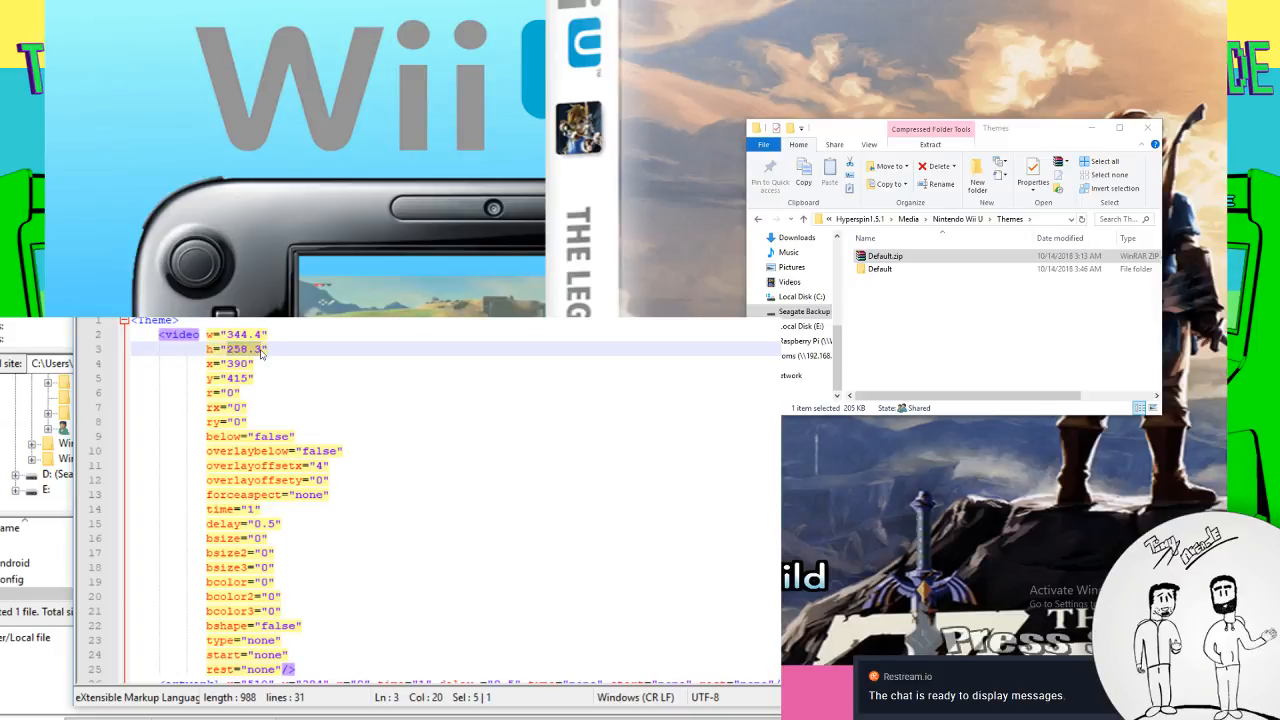
{"action": "type", "text": "300"}
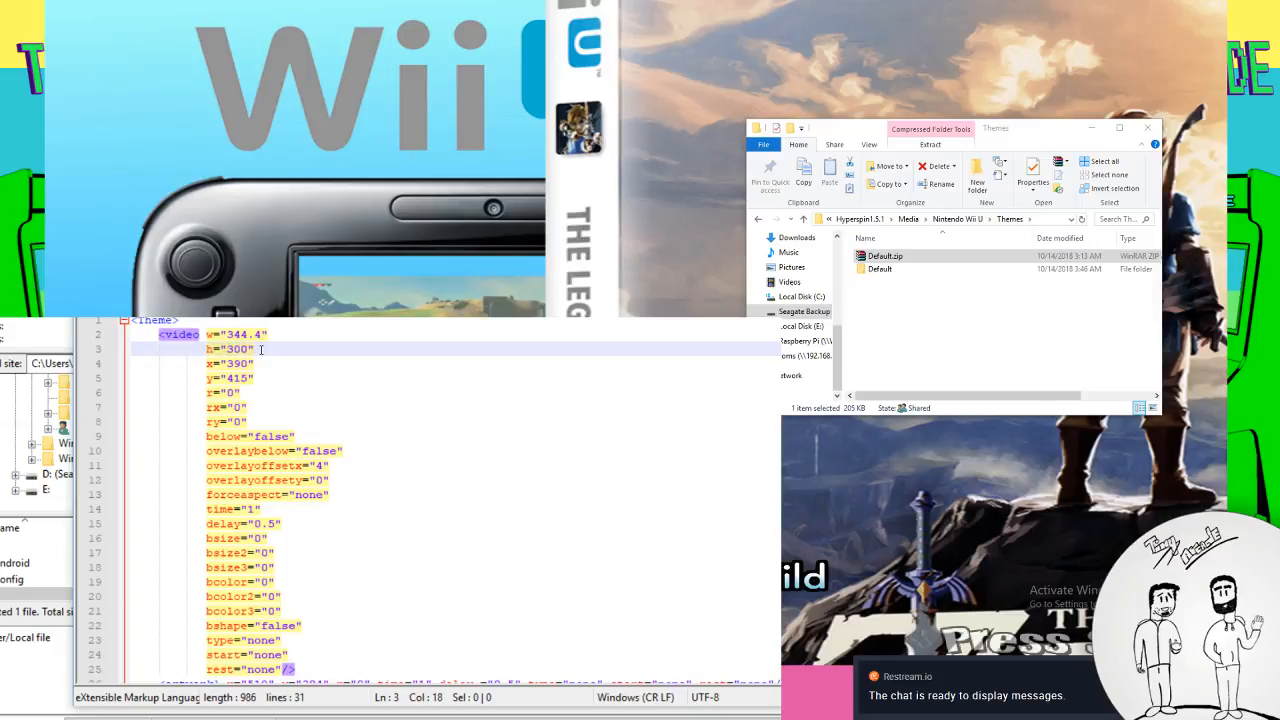
Compress the Default folder in Themes into a Default.rar archive
{"action": "left_click", "coordinate": [903, 312]}
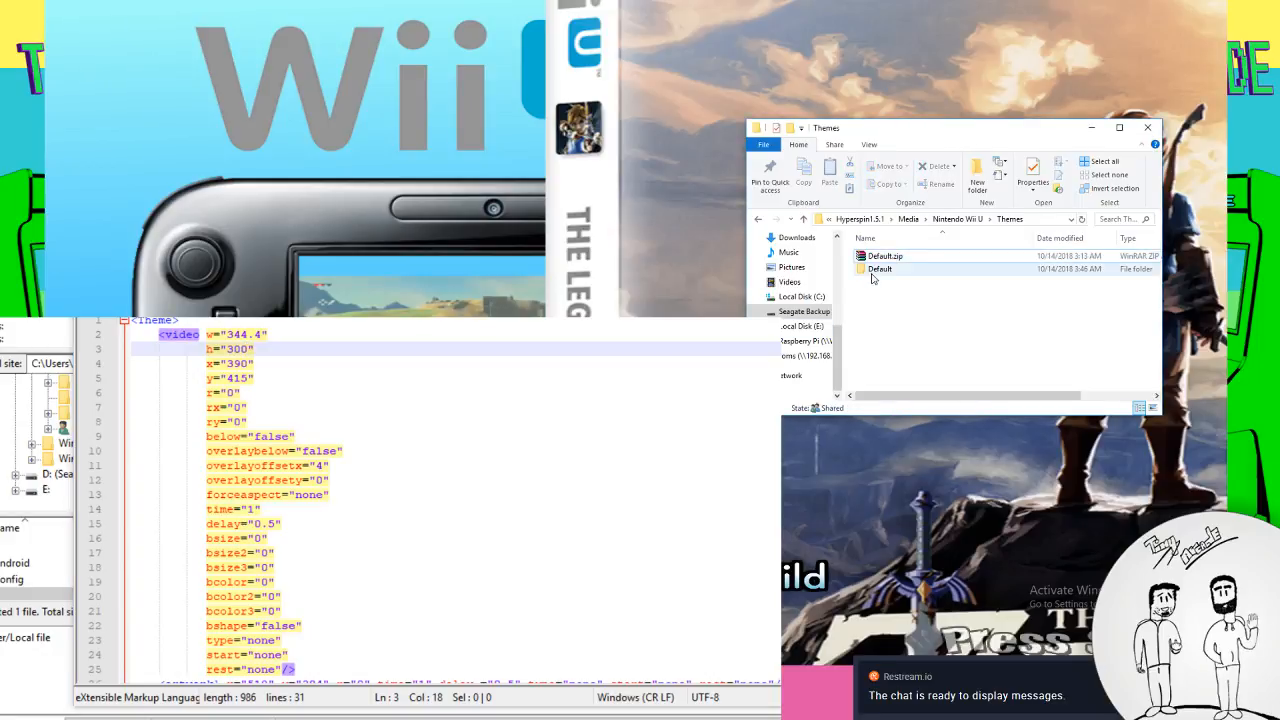
{"action": "right_click", "coordinate": [879, 272]}
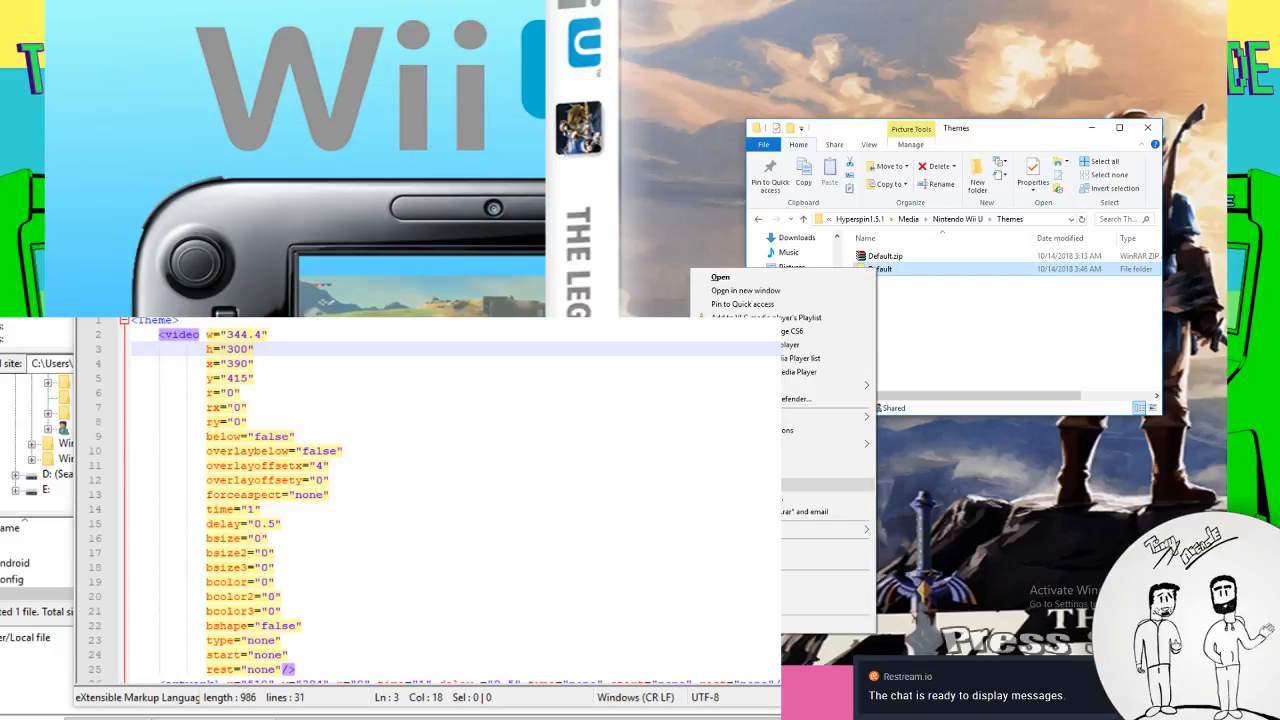
{"action": "left_click", "coordinate": [784, 498]}
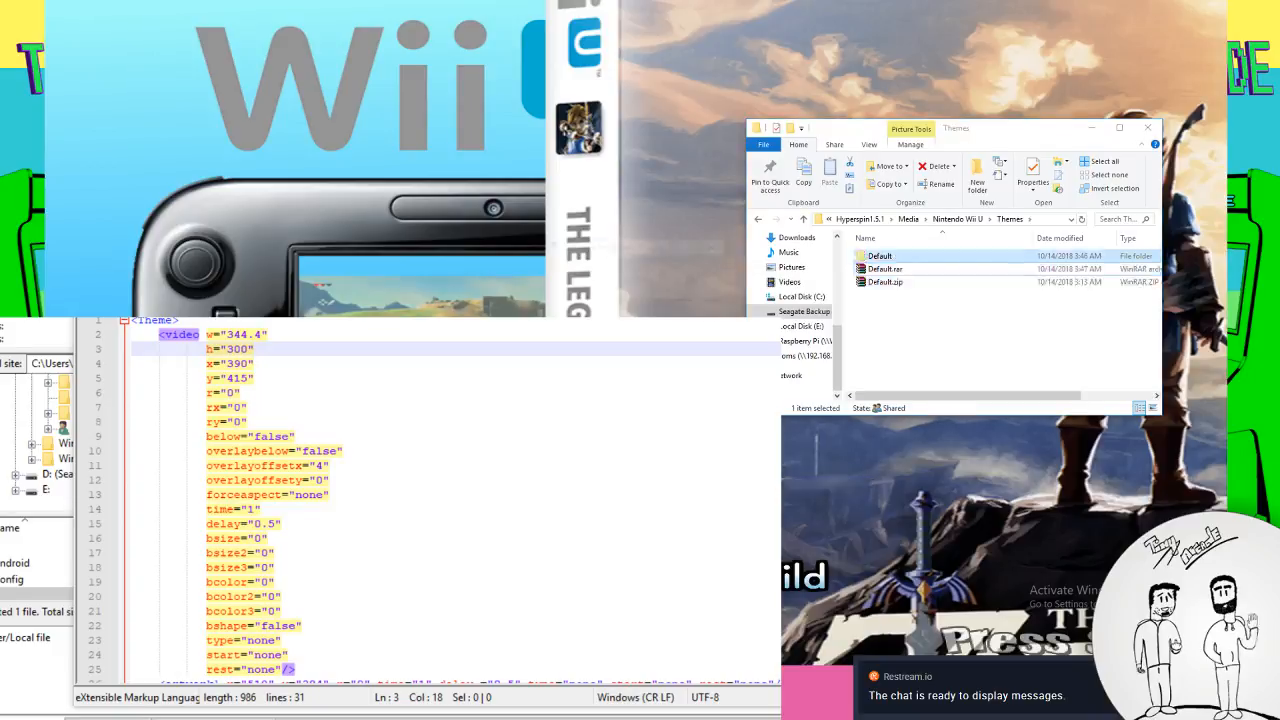
Rename the original Default.zip theme archive as Default(1).zip
{"action": "left_click", "coordinate": [887, 284]}
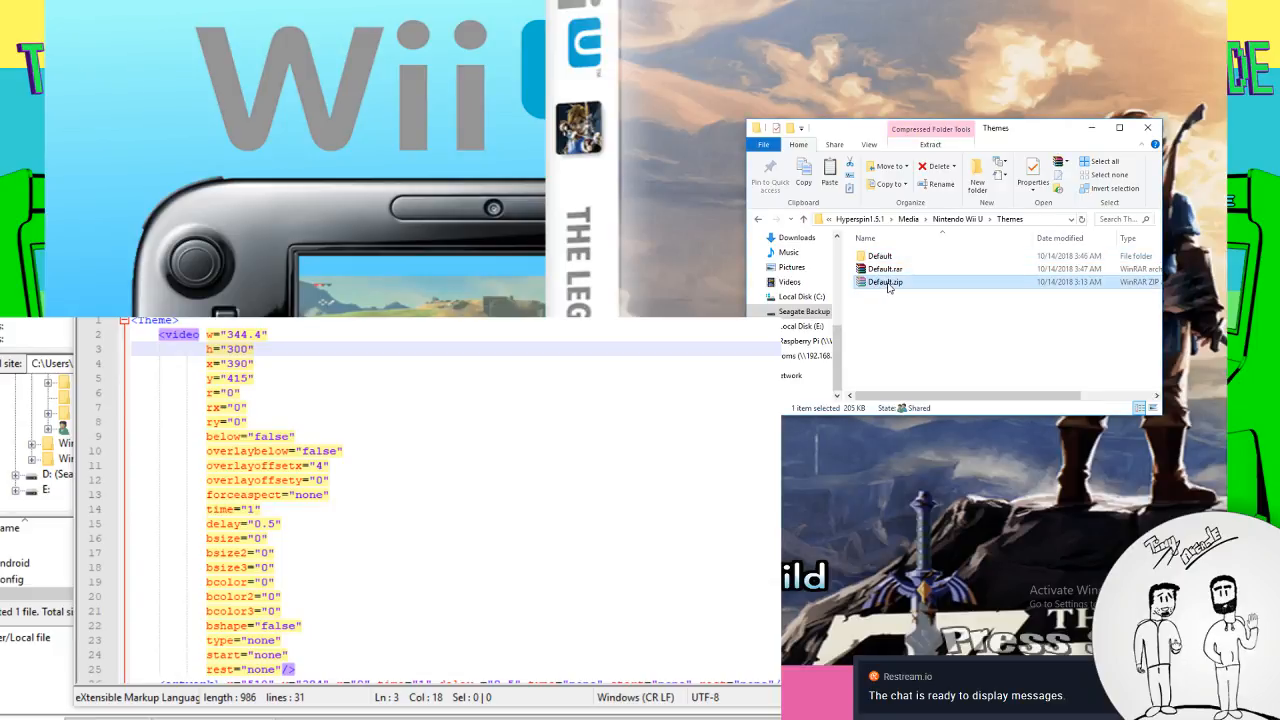
{"action": "left_click", "coordinate": [886, 283]}
{"action": "type", "text": "(1)"}
{"action": "key", "text": "Return"}
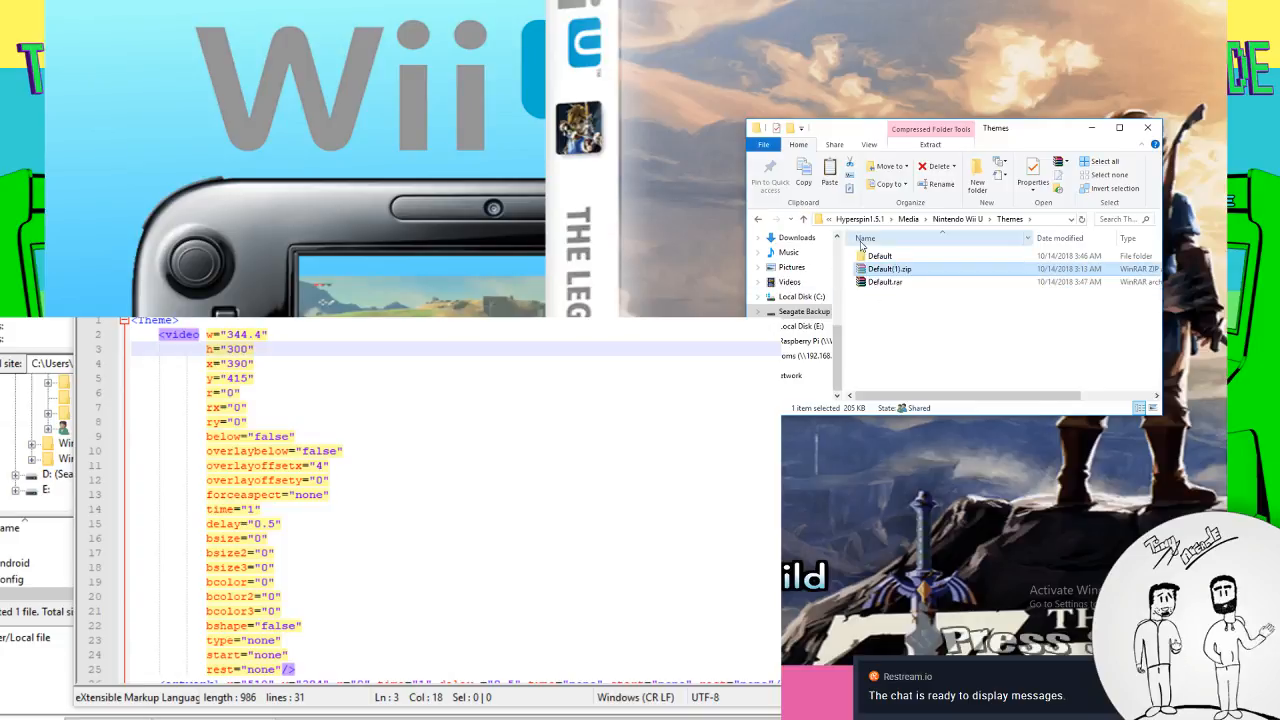
Rename Default.rar as Default.zip, and switch to HyperSpin to check the Nintendo Wii U theme
{"action": "left_click", "coordinate": [883, 283]}
{"action": "left_click", "coordinate": [882, 286]}
{"action": "left_click_drag", "start_coordinate": [893, 283], "coordinate": [1010, 308]}
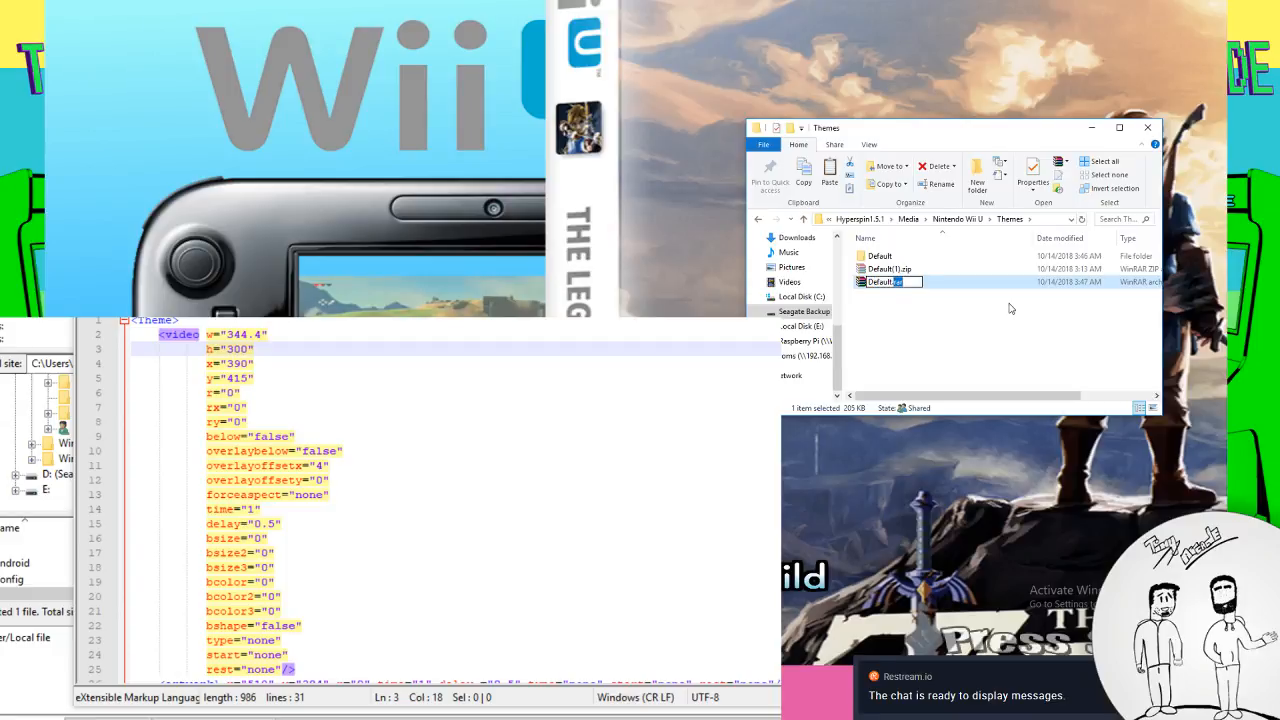
{"action": "key", "text": "Return"}
{"action": "key", "text": "Return"}
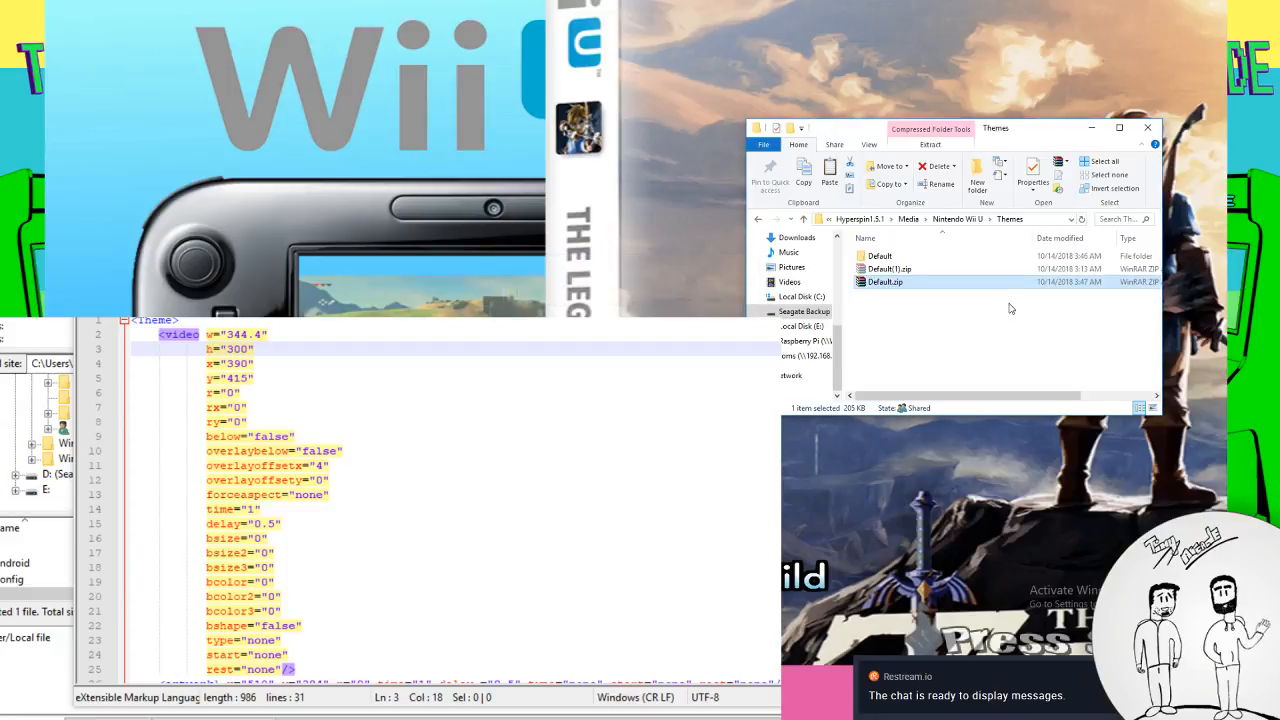
{"action": "left_click", "coordinate": [690, 255]}
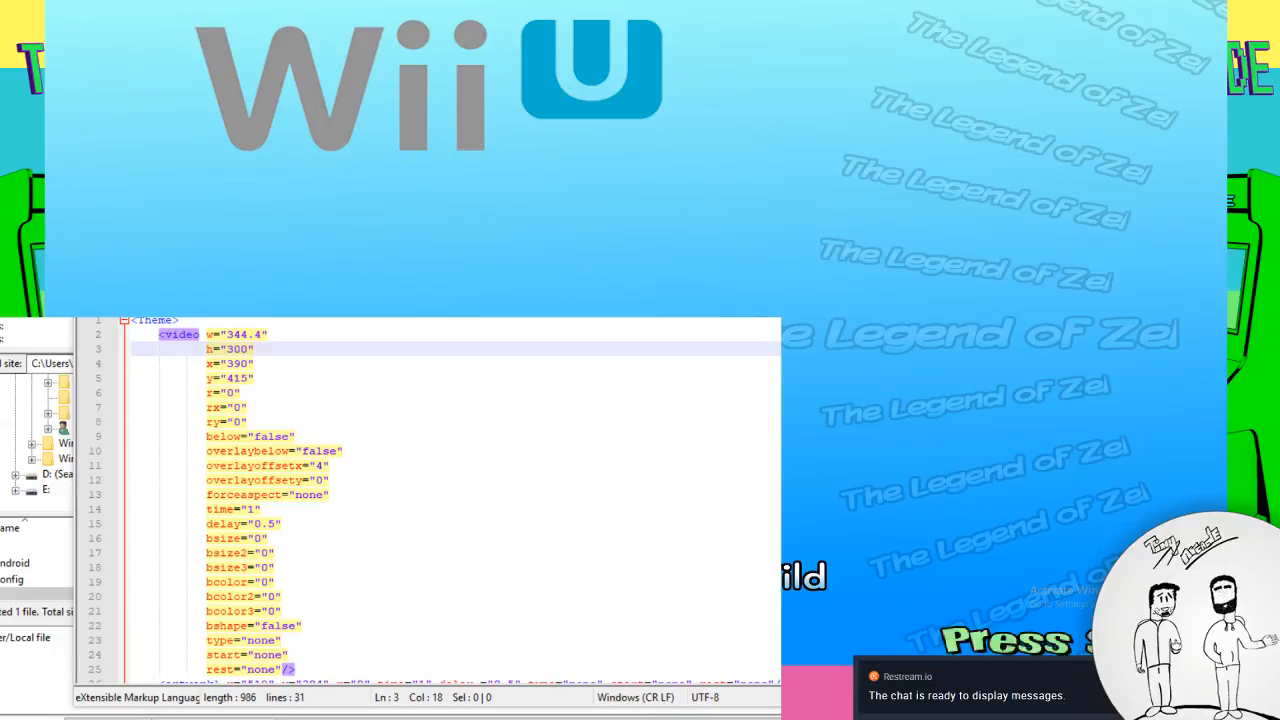
Delete the renamed Default.zip archive from the Nintendo Wii U Themes folder and close Theme.xml in Notepad++
{"action": "mouse_move", "coordinate": [268, 719]}
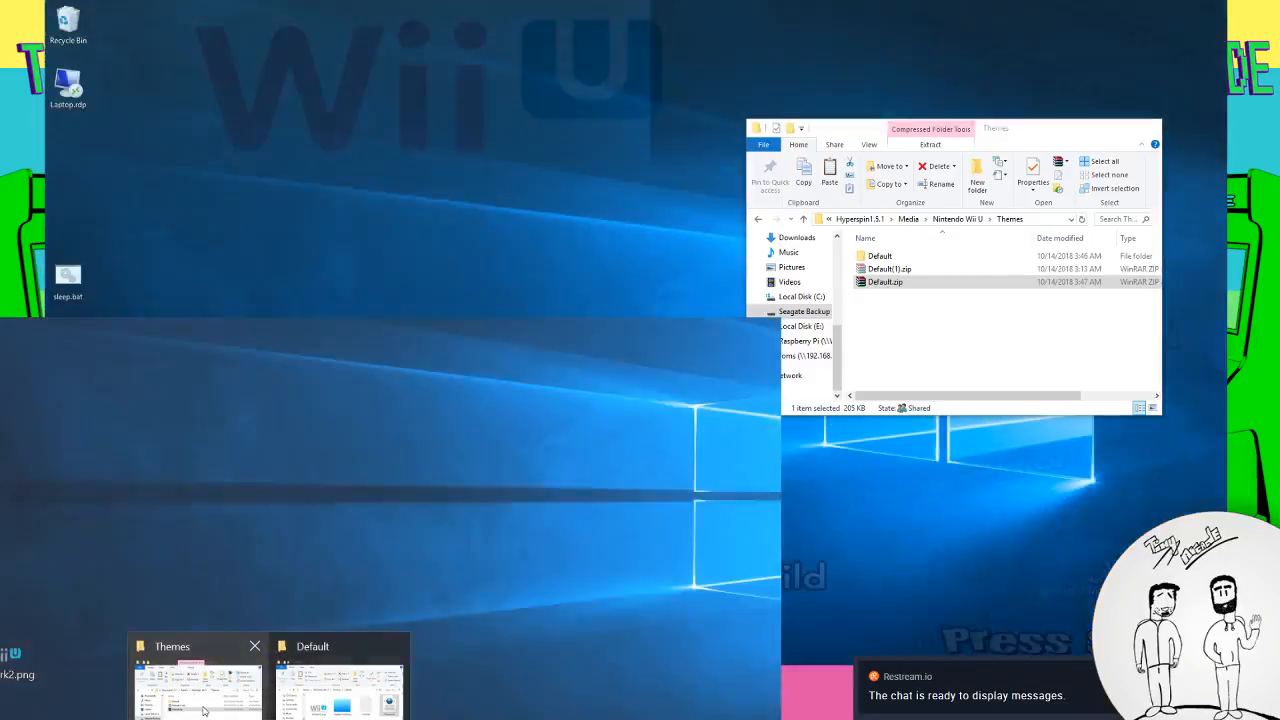
{"action": "left_click", "coordinate": [198, 685]}
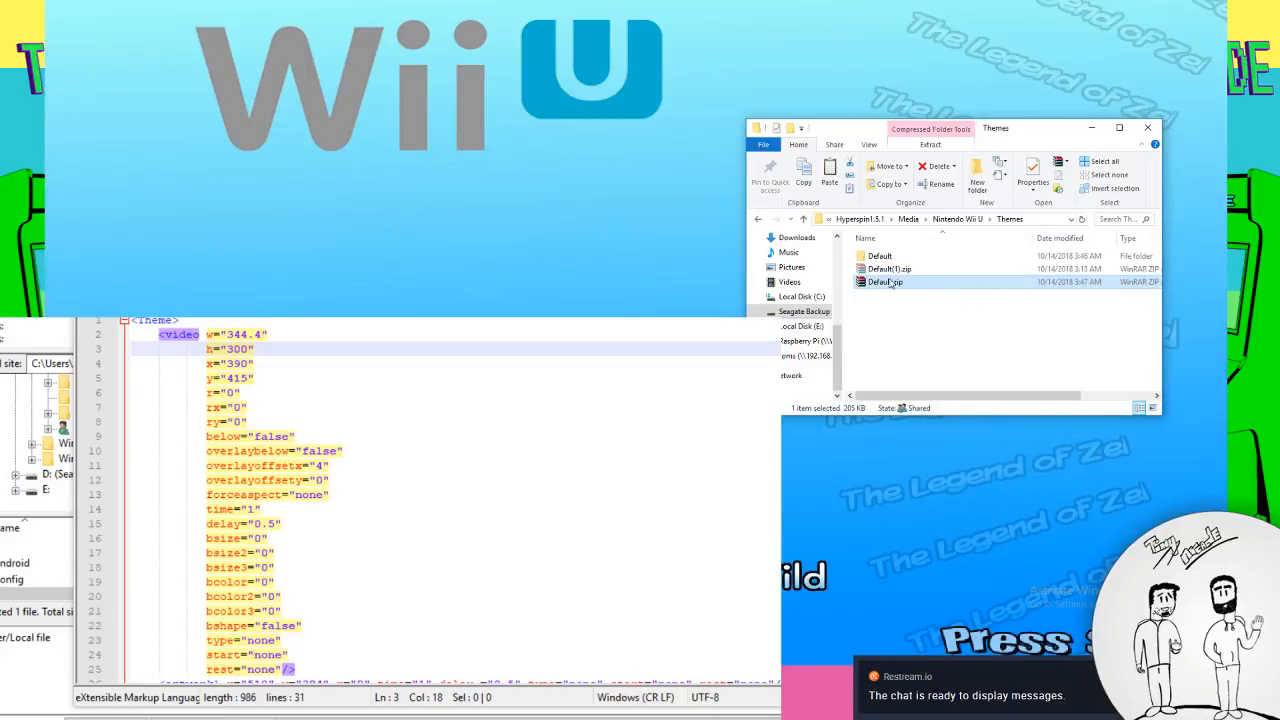
{"action": "left_click", "coordinate": [914, 340]}
{"action": "left_click", "coordinate": [885, 282]}
{"action": "key", "text": "Delete"}
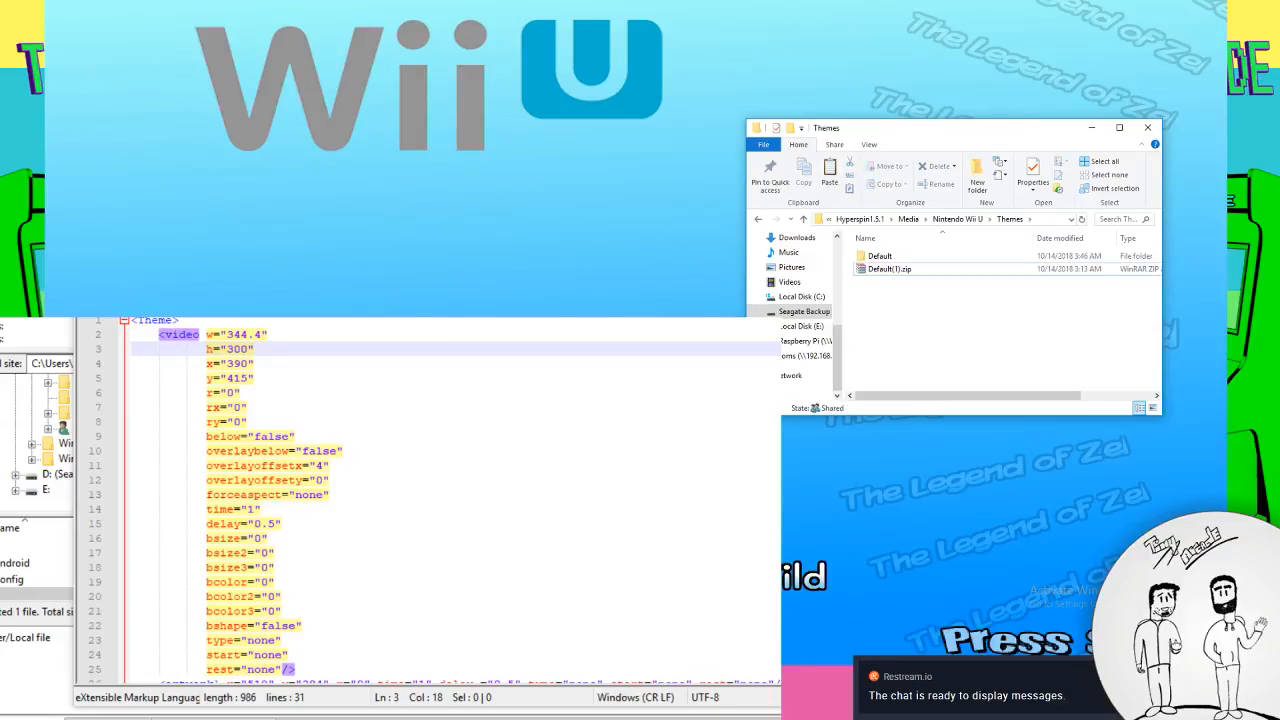
{"action": "left_click", "coordinate": [700, 304]}
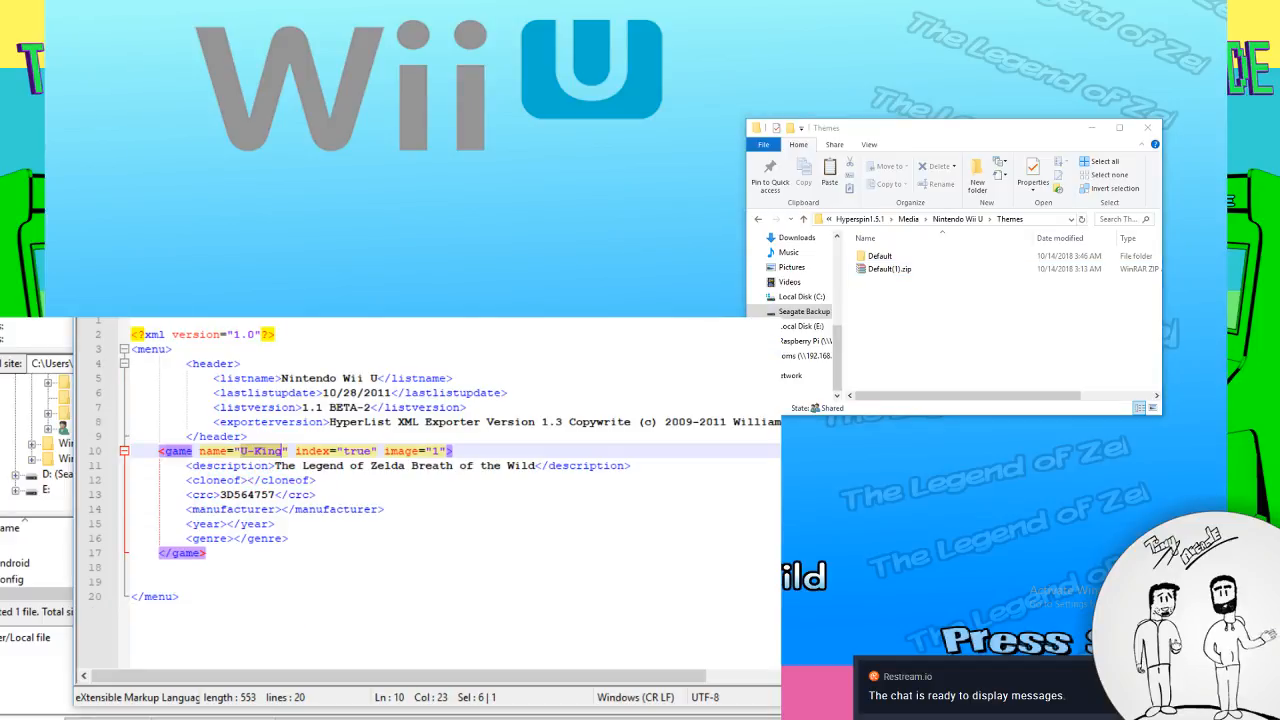
Compress the Default folder into Default.zip using the ZIP archive format, and switch to HyperSpin to check the theme
{"action": "double_click", "coordinate": [880, 256]}
{"action": "left_click", "coordinate": [758, 219]}
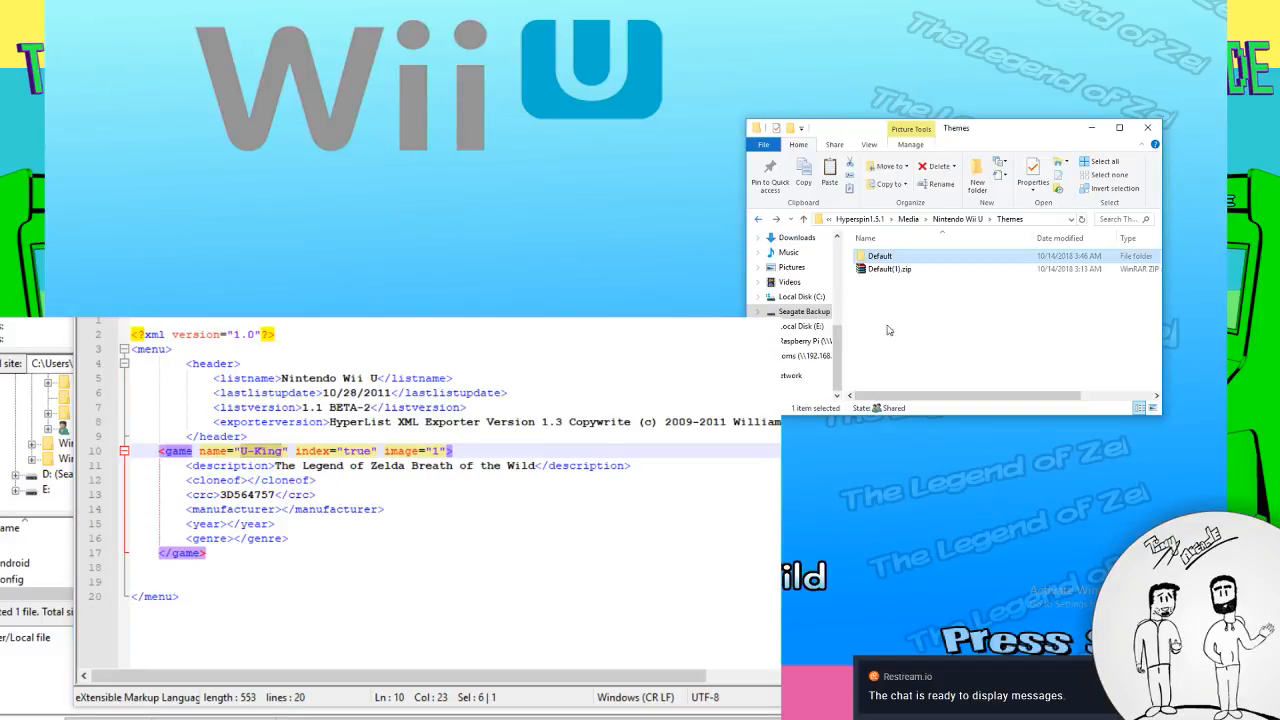
{"action": "right_click", "coordinate": [881, 259]}
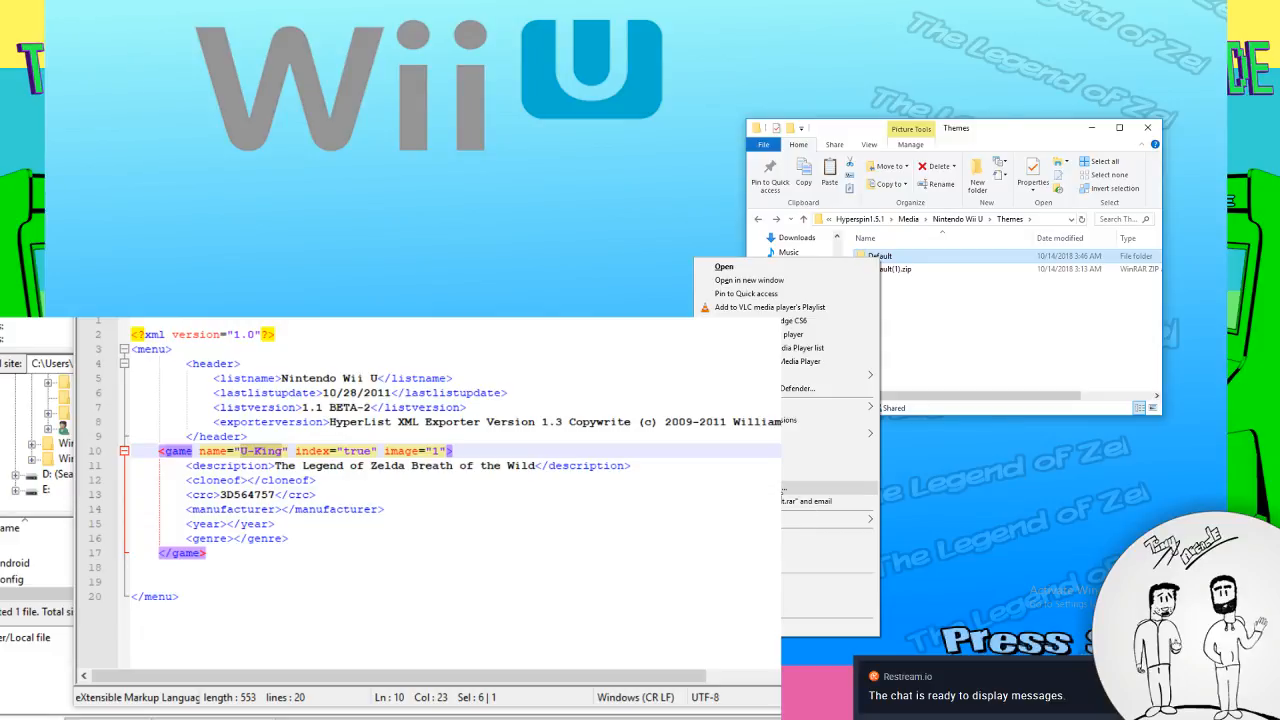
{"action": "left_click", "coordinate": [785, 466]}
{"action": "left_click", "coordinate": [593, 311]}
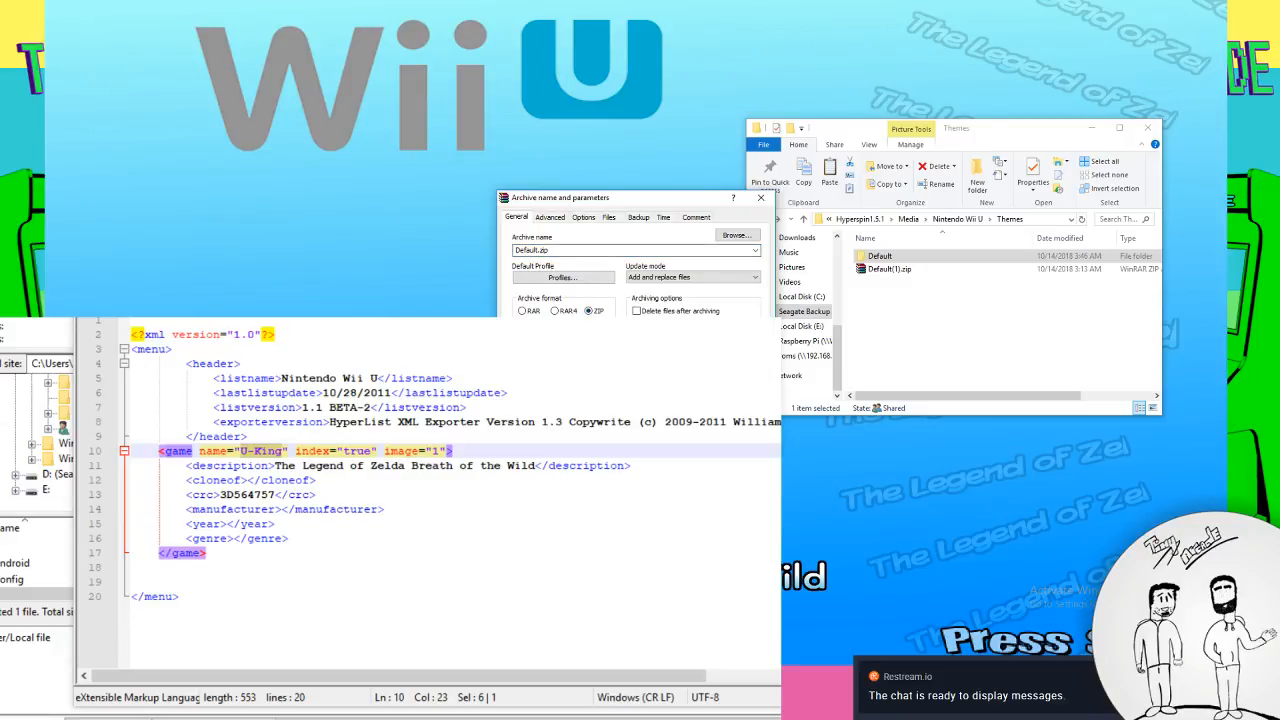
{"action": "left_click", "coordinate": [638, 460]}
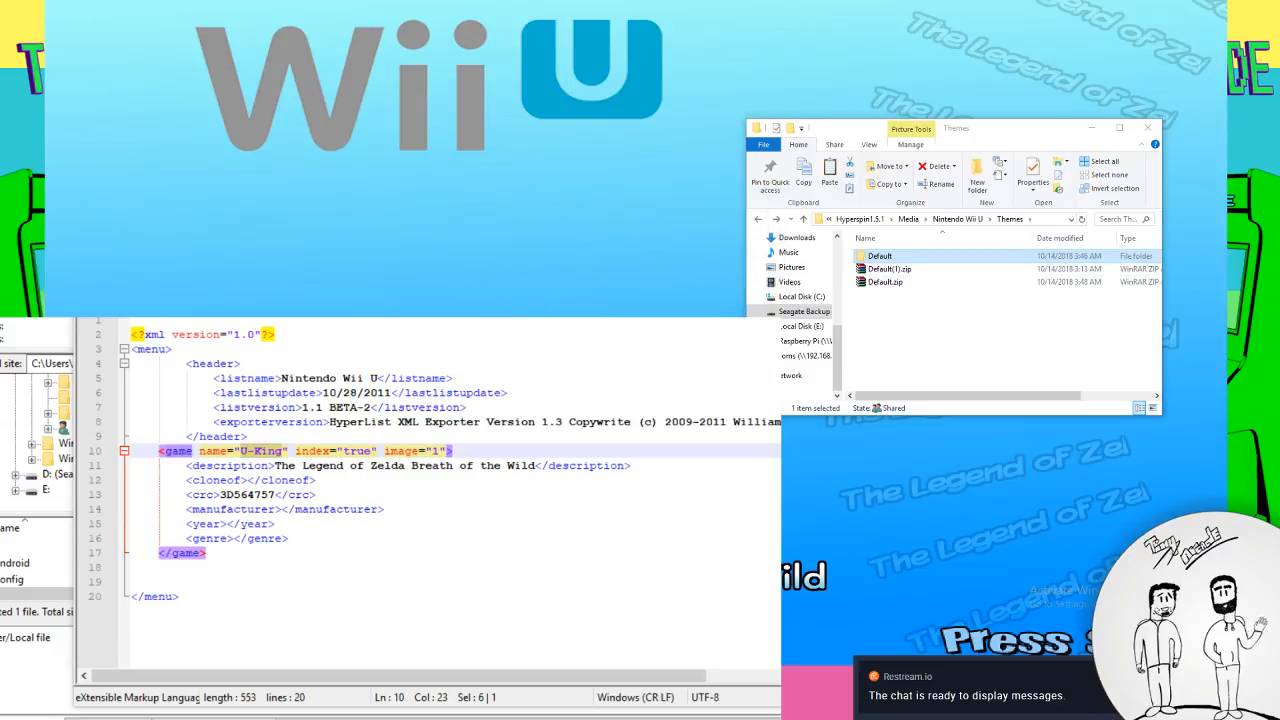
{"action": "left_click", "coordinate": [880, 460]}
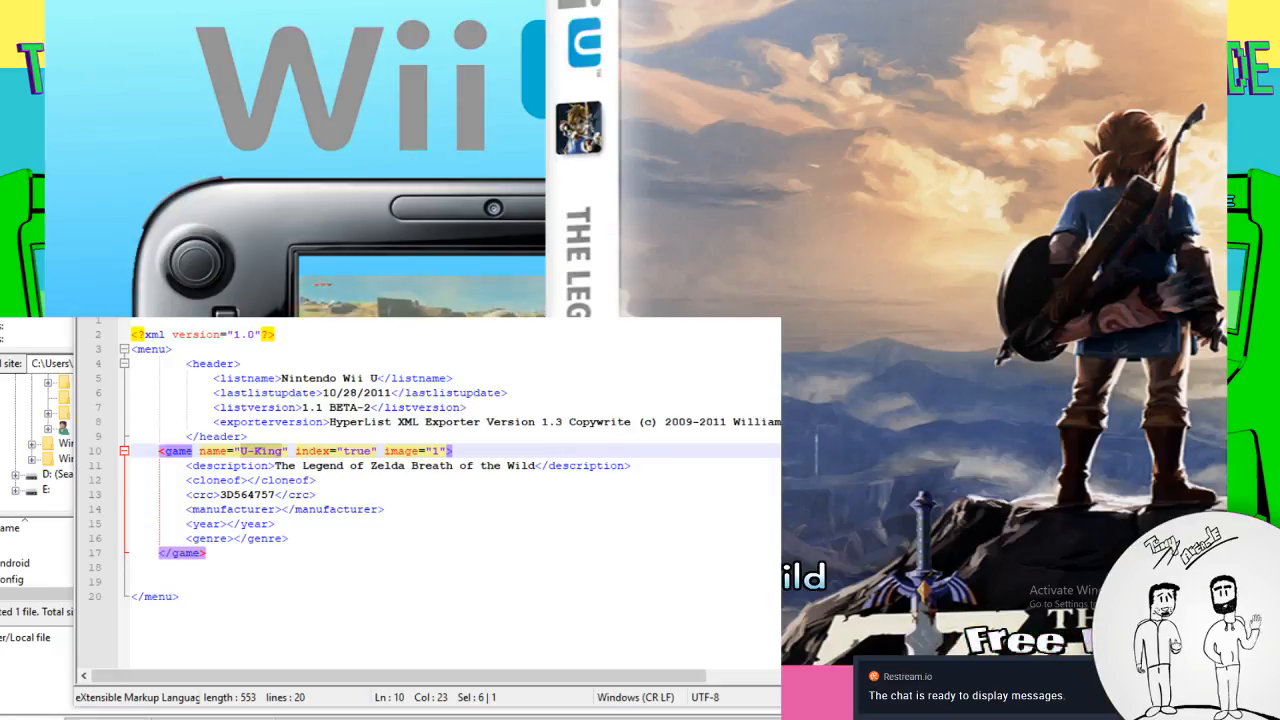
Open Theme.xml from the Default theme folder in Notepad++ and set the video height attribute h to 250
{"action": "mouse_move", "coordinate": [270, 715]}
{"action": "mouse_move", "coordinate": [335, 690]}
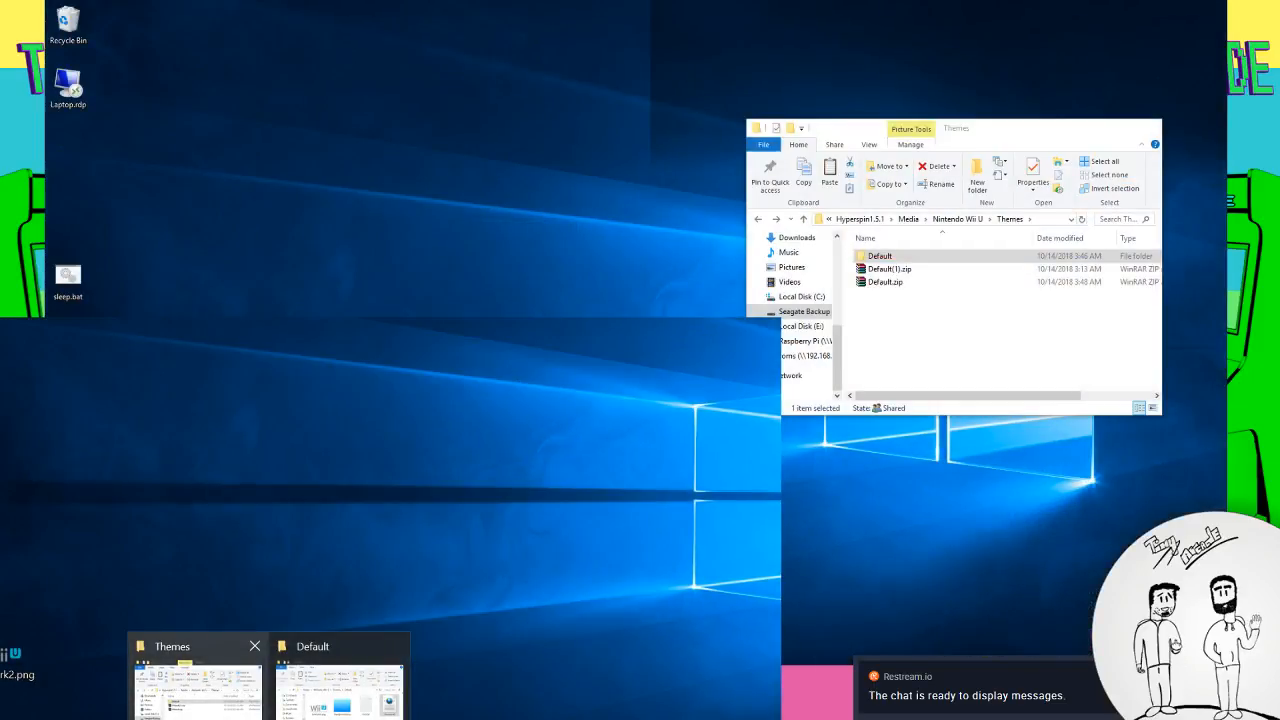
{"action": "left_click", "coordinate": [198, 688]}
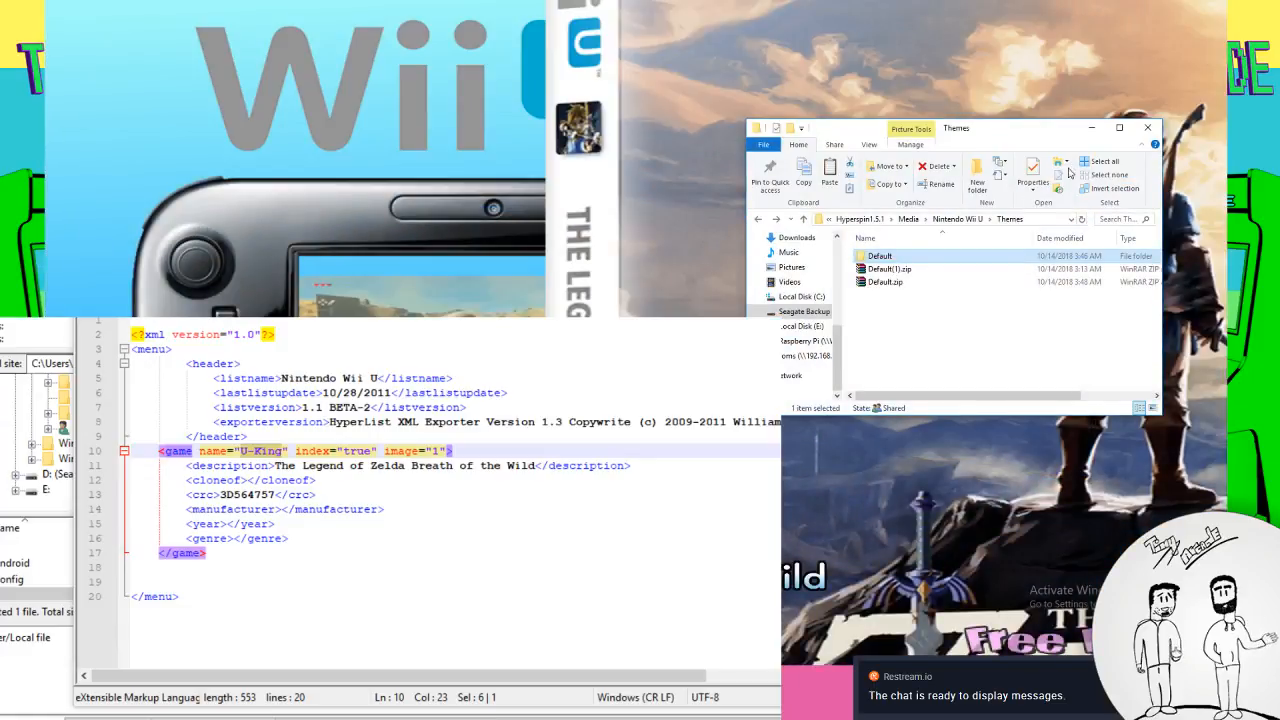
{"action": "double_click", "coordinate": [882, 257]}
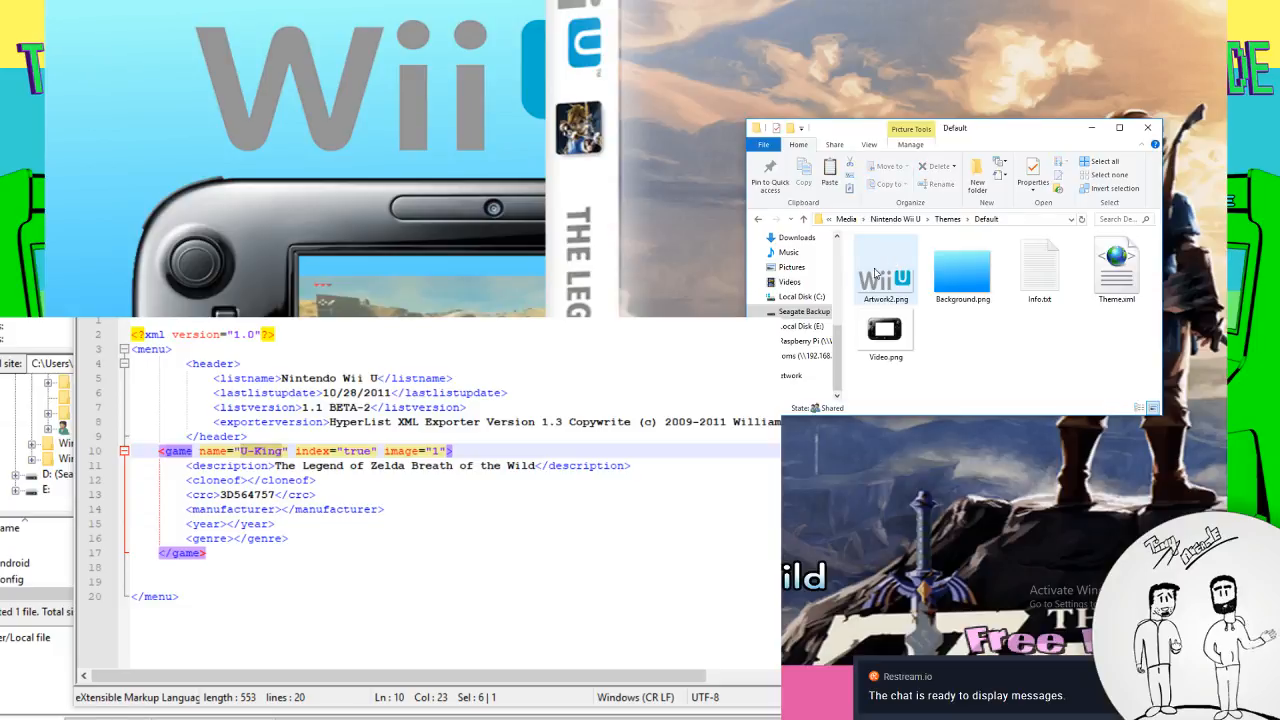
{"action": "right_click", "coordinate": [1112, 279]}
{"action": "left_click", "coordinate": [978, 309]}
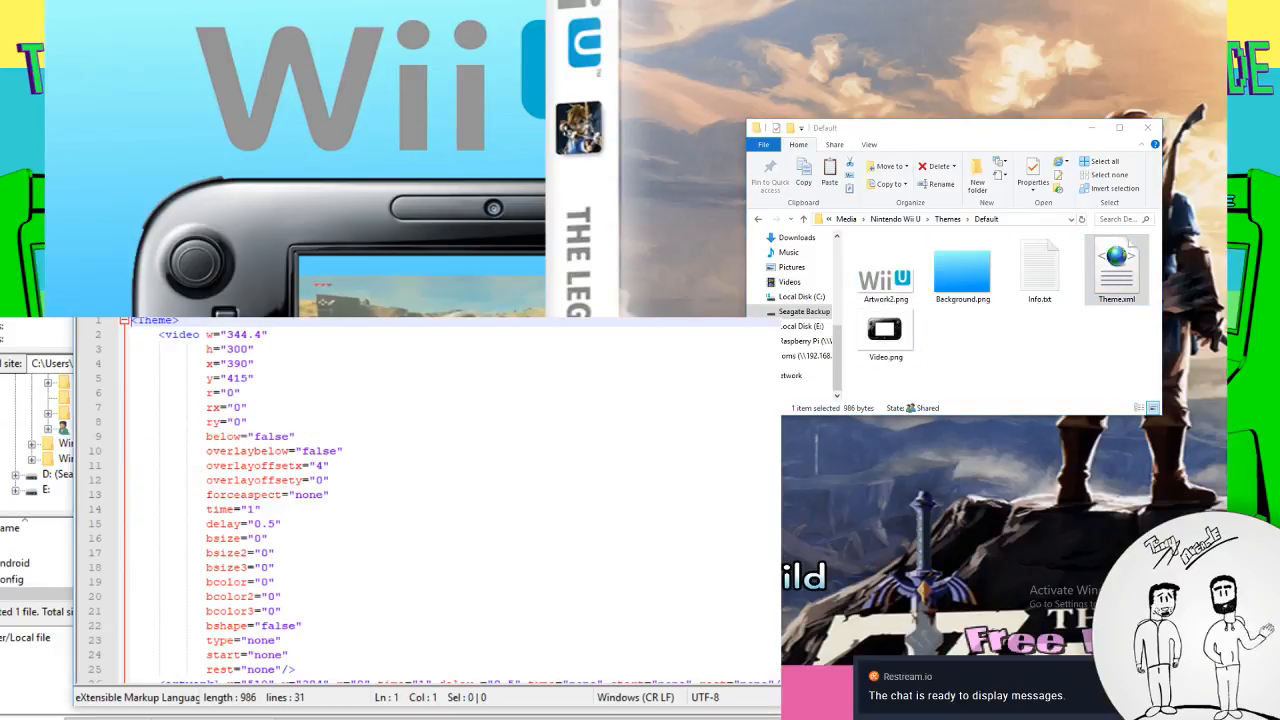
{"action": "double_click", "coordinate": [232, 349]}
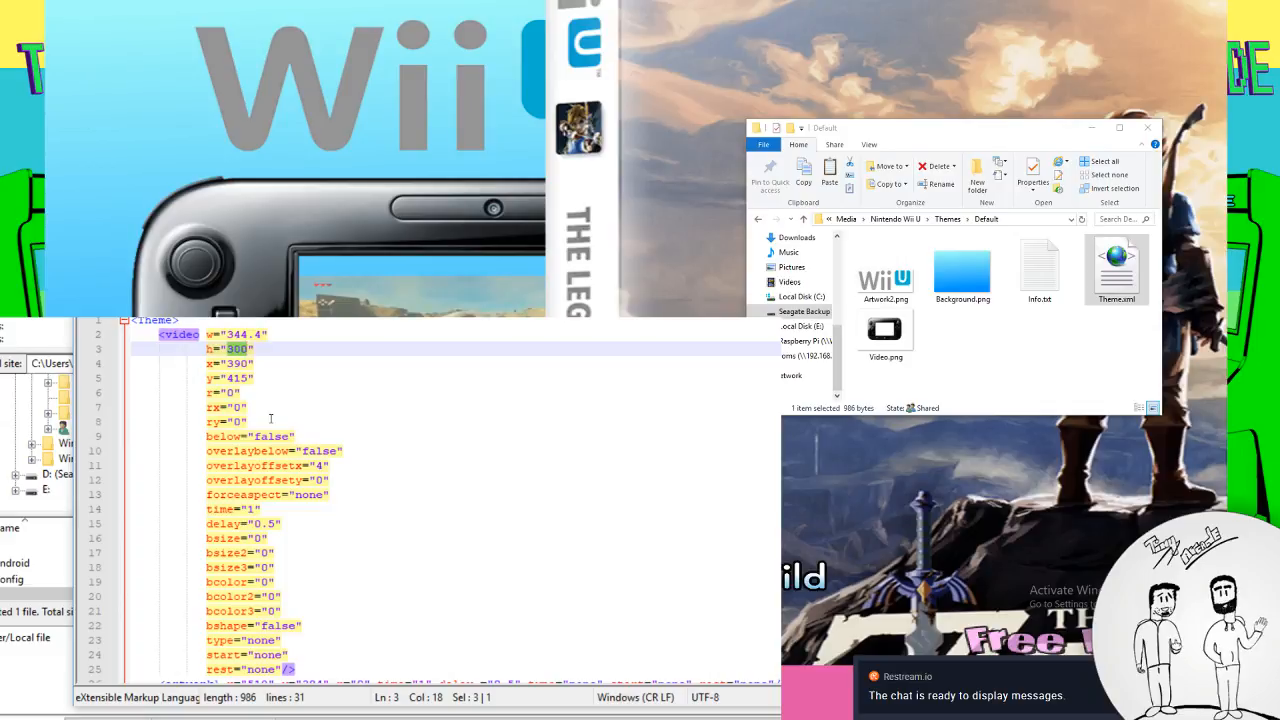
{"action": "type", "text": "250"}
{"action": "scroll", "coordinate": [333, 557], "scroll_direction": "down", "scroll_amount": 1}
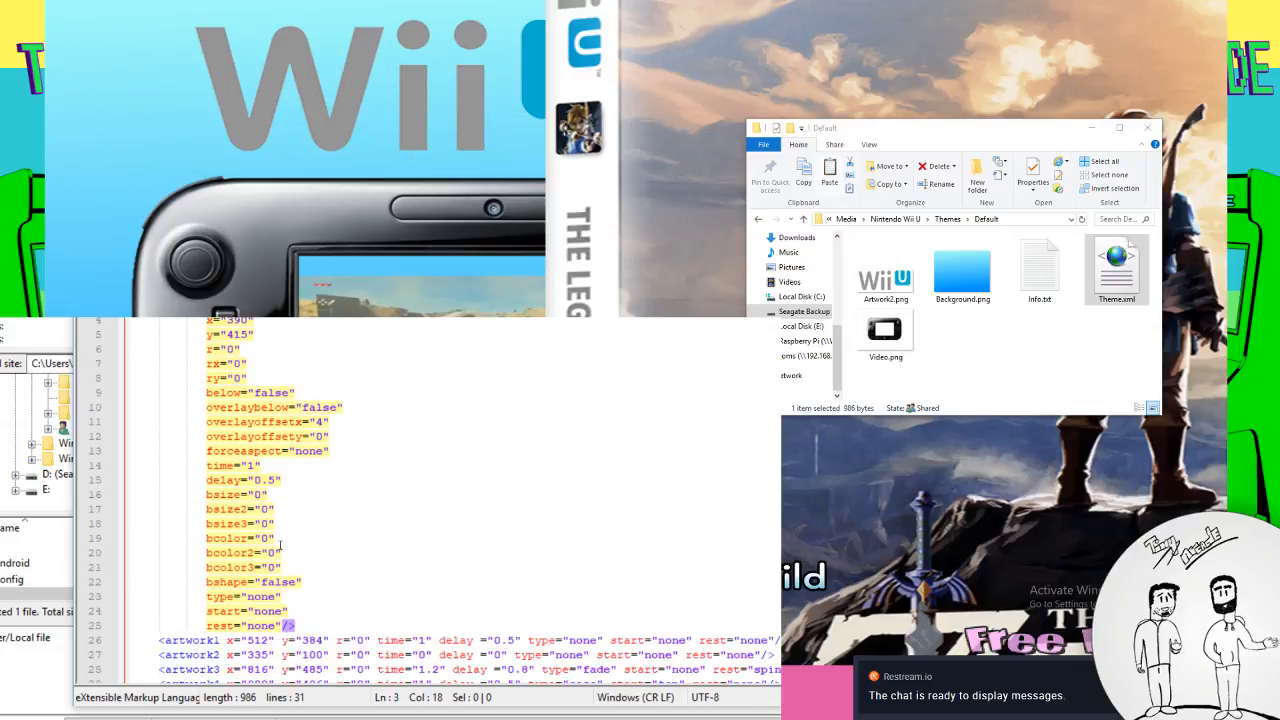
{"action": "scroll", "coordinate": [270, 556], "scroll_direction": "down", "scroll_amount": 1}
{"action": "scroll", "coordinate": [272, 557], "scroll_direction": "up", "scroll_amount": 2}
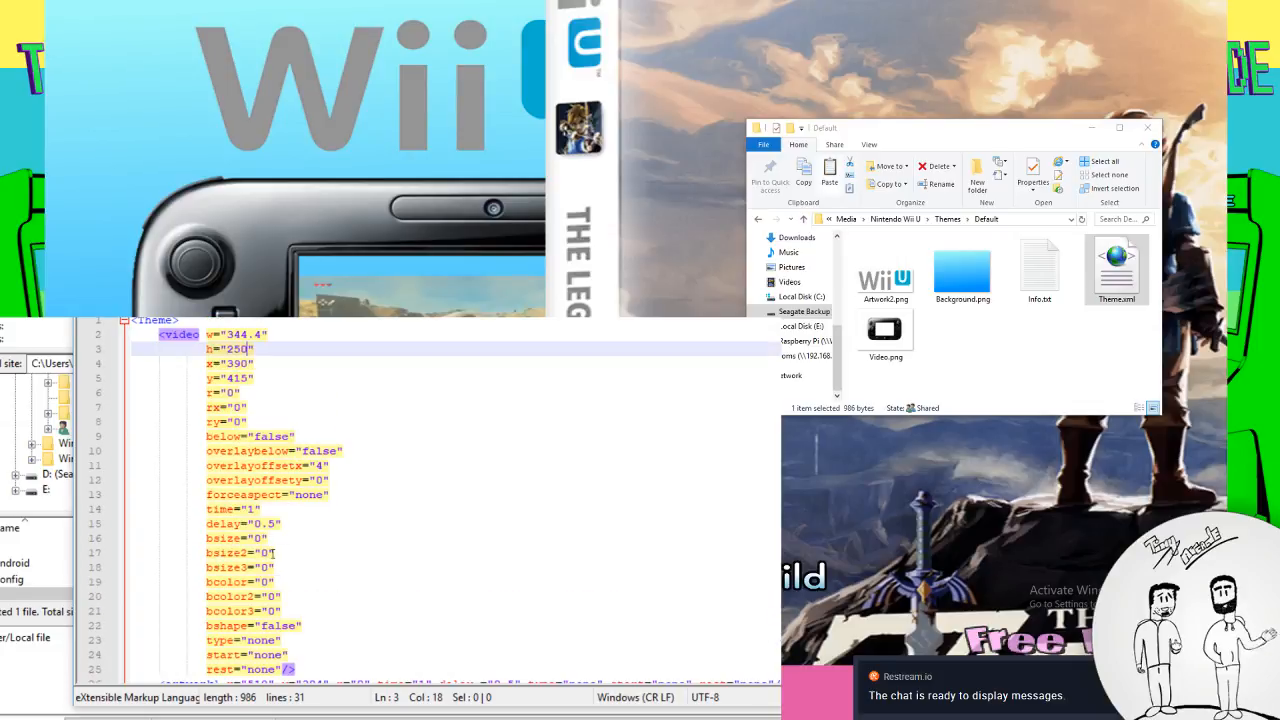
Copy the video element's w="344.4" and h="250" attributes into the artwork4 element after r="0"
{"action": "left_click", "coordinate": [255, 365]}
{"action": "left_click_drag", "start_coordinate": [267, 349], "coordinate": [207, 334]}
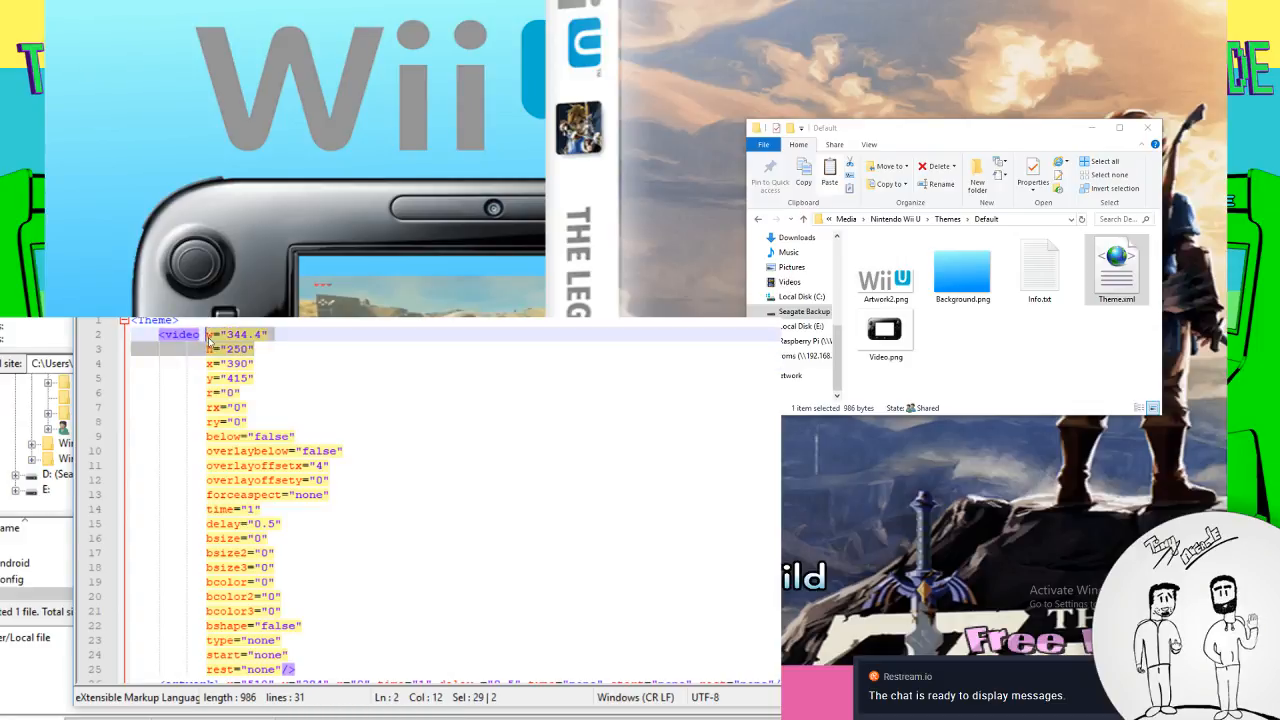
{"action": "scroll", "coordinate": [729, 608], "scroll_direction": "down", "scroll_amount": 2}
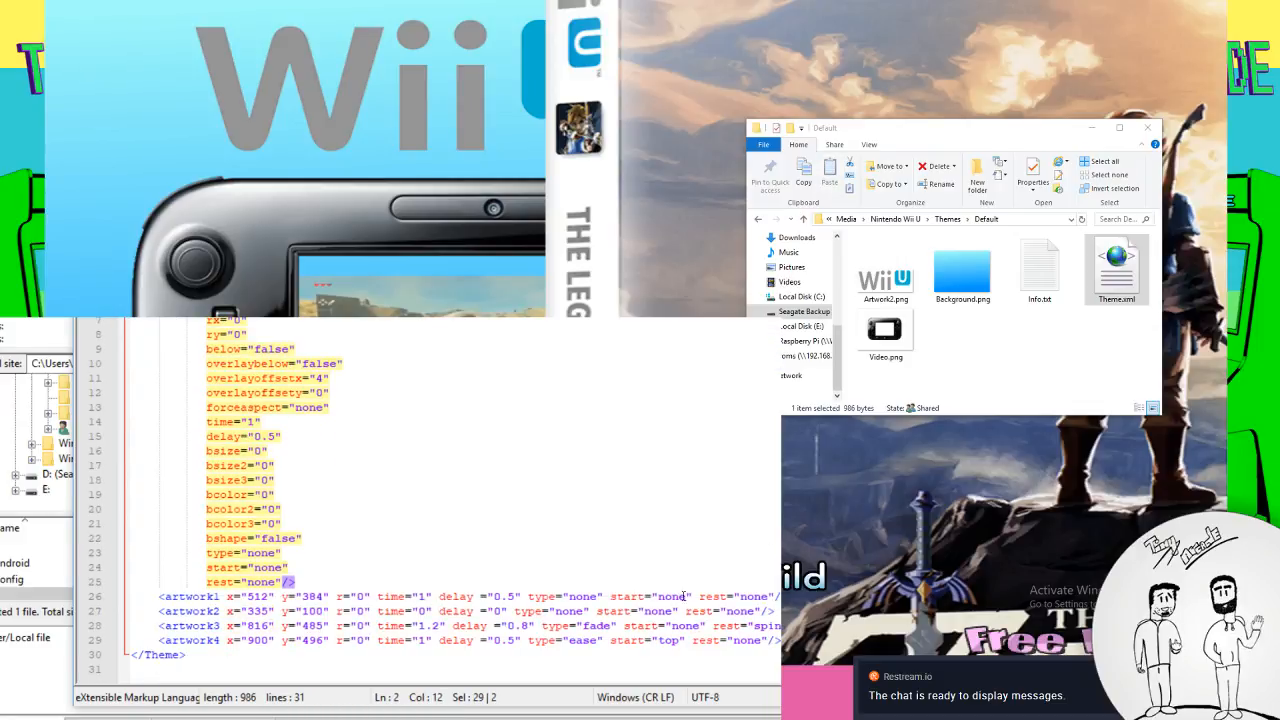
{"action": "left_click", "coordinate": [372, 640]}
{"action": "type", "text": "w=\"344.4\"            h=\"250\""}
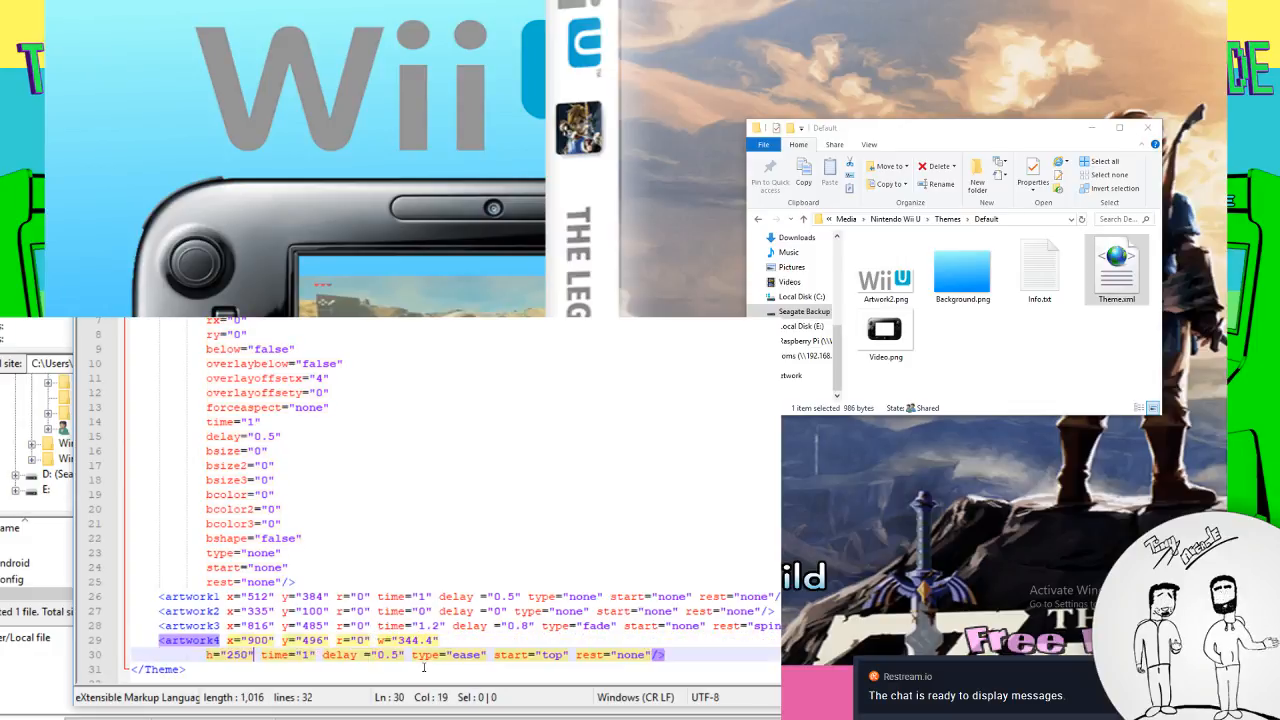
Join the h attribute onto the artwork4 line by removing the line break and indentation, and save and close Theme.xml
{"action": "left_click", "coordinate": [205, 655]}
{"action": "key", "text": "BackSpace"}
{"action": "key", "text": "BackSpace"}
{"action": "key", "text": "BackSpace"}
{"action": "key", "text": "BackSpace"}
{"action": "key", "text": "BackSpace"}
{"action": "key", "text": "BackSpace"}
{"action": "key", "text": "BackSpace"}
{"action": "key", "text": "BackSpace"}
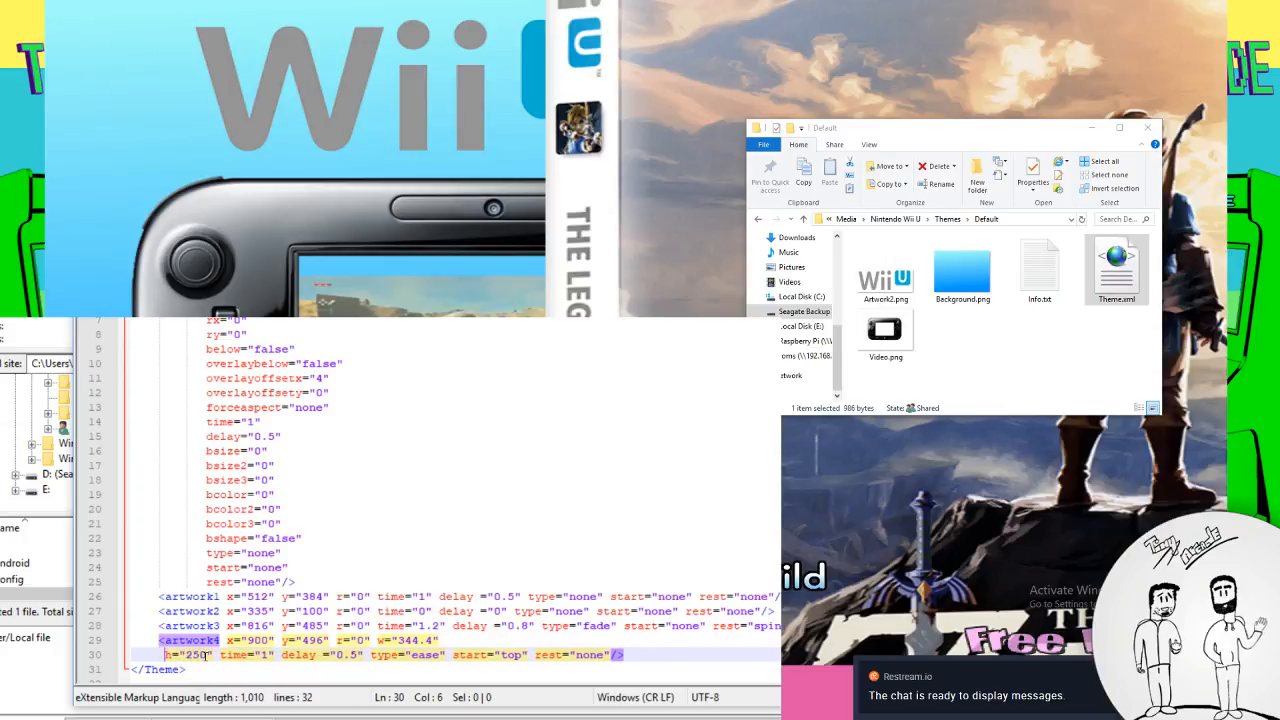
{"action": "key", "text": "BackSpace"}
{"action": "key", "text": "BackSpace"}
{"action": "key", "text": "BackSpace"}
{"action": "key", "text": "BackSpace"}
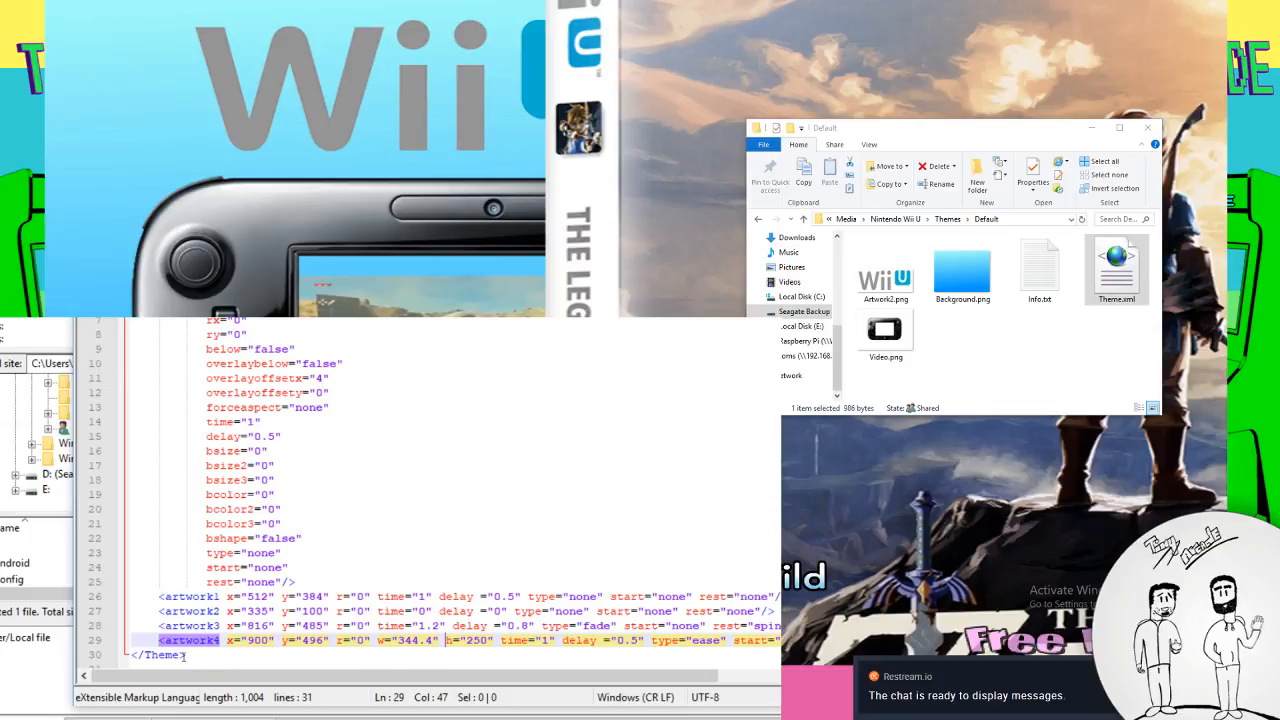
{"action": "key", "text": "ctrl+s"}
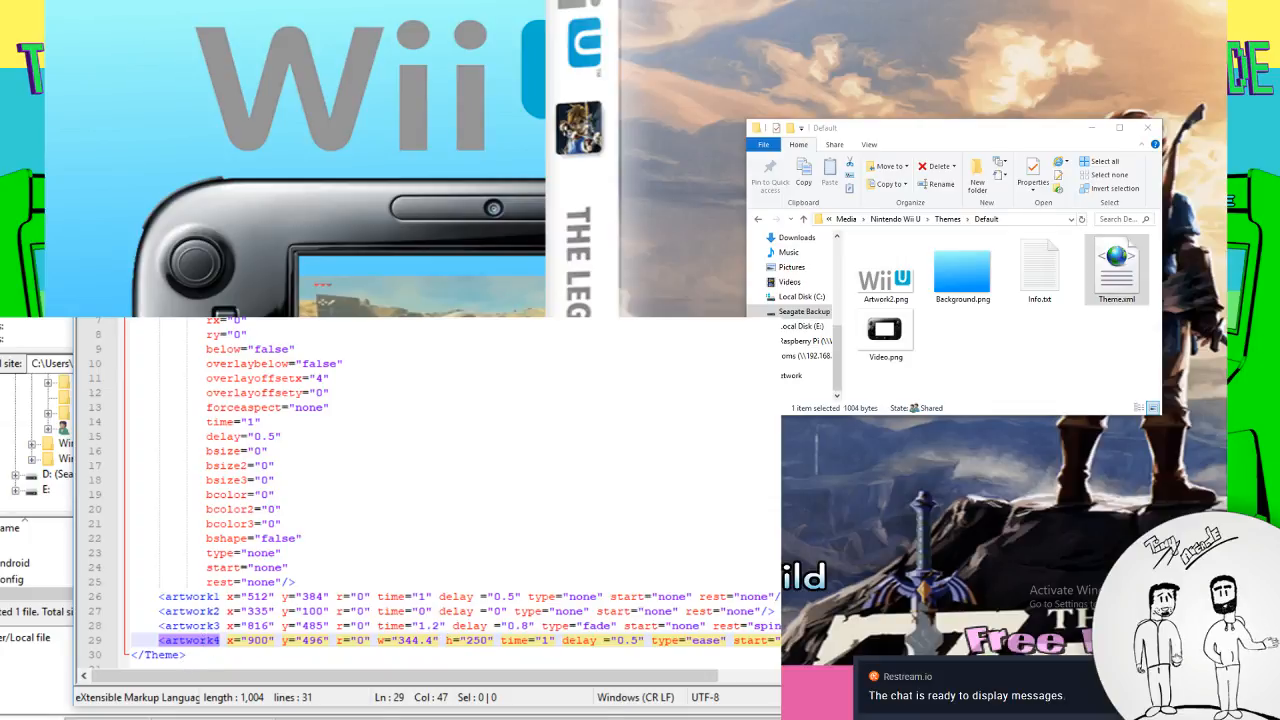
{"action": "key", "text": "ctrl+w"}
Go back to the Themes folder in File Explorer and delete the outdated Default.zip archive
{"action": "left_click", "coordinate": [269, 719]}
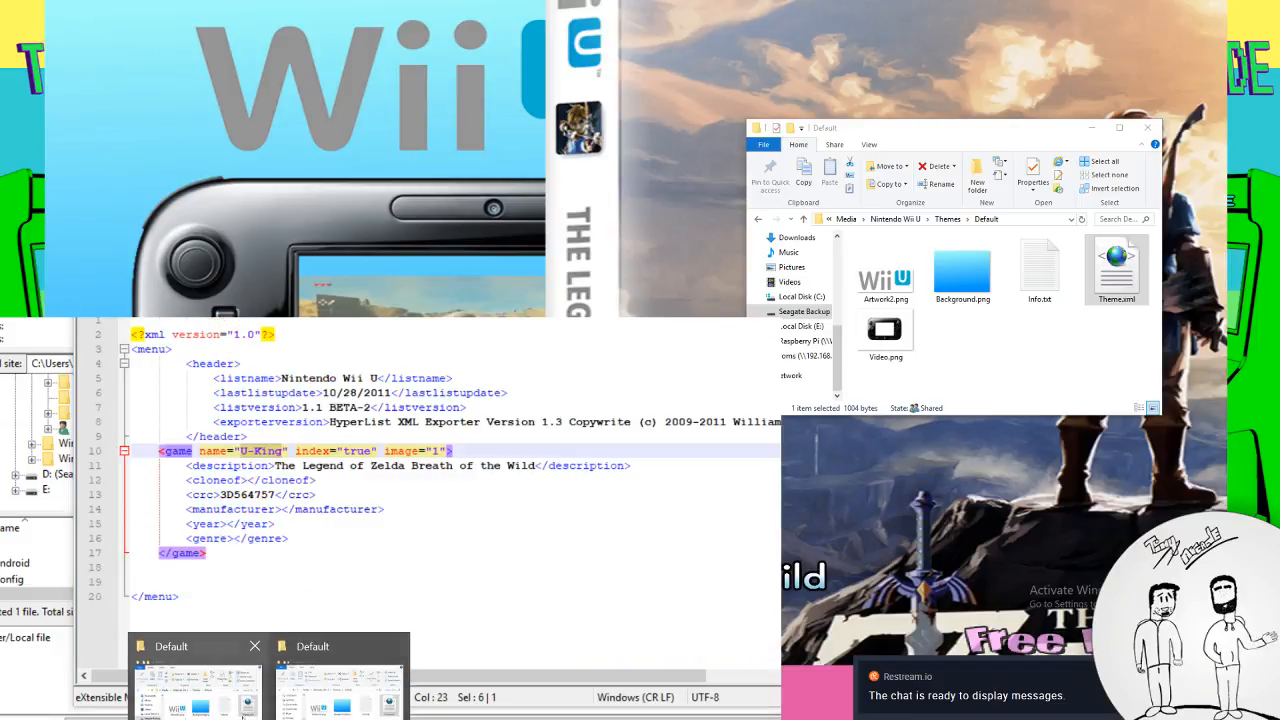
{"action": "mouse_move", "coordinate": [197, 680]}
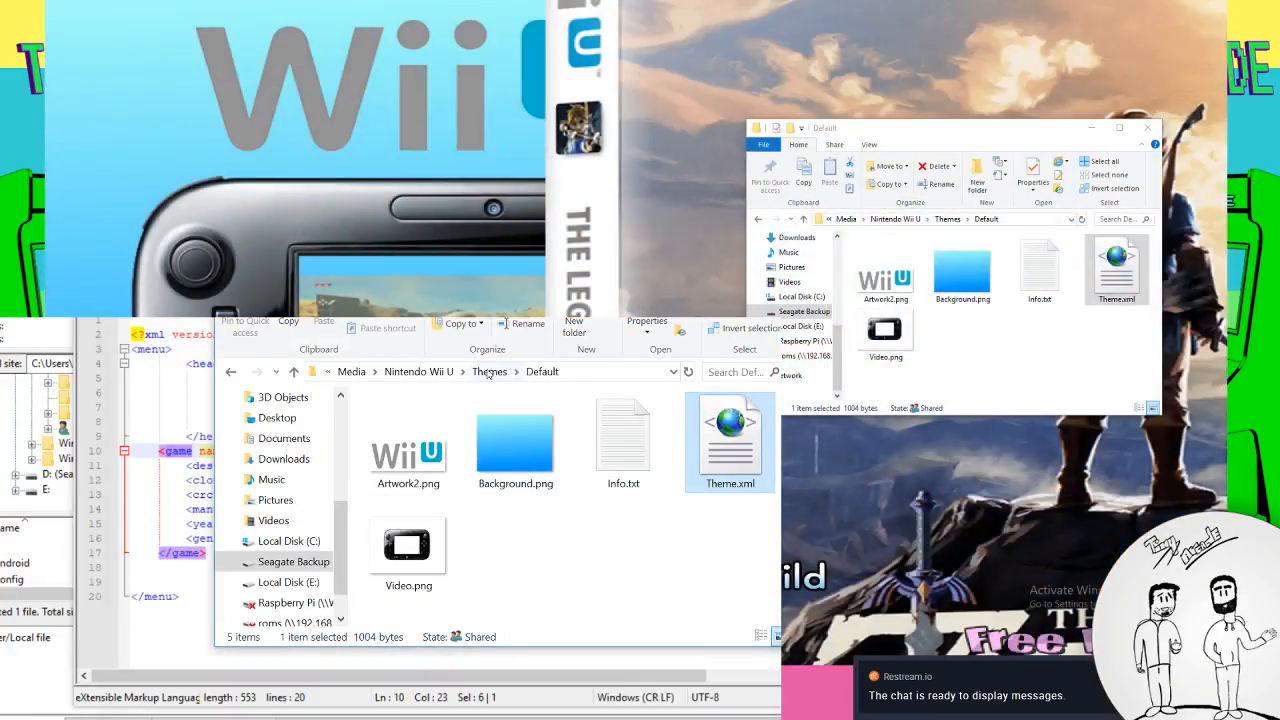
{"action": "left_click", "coordinate": [489, 372]}
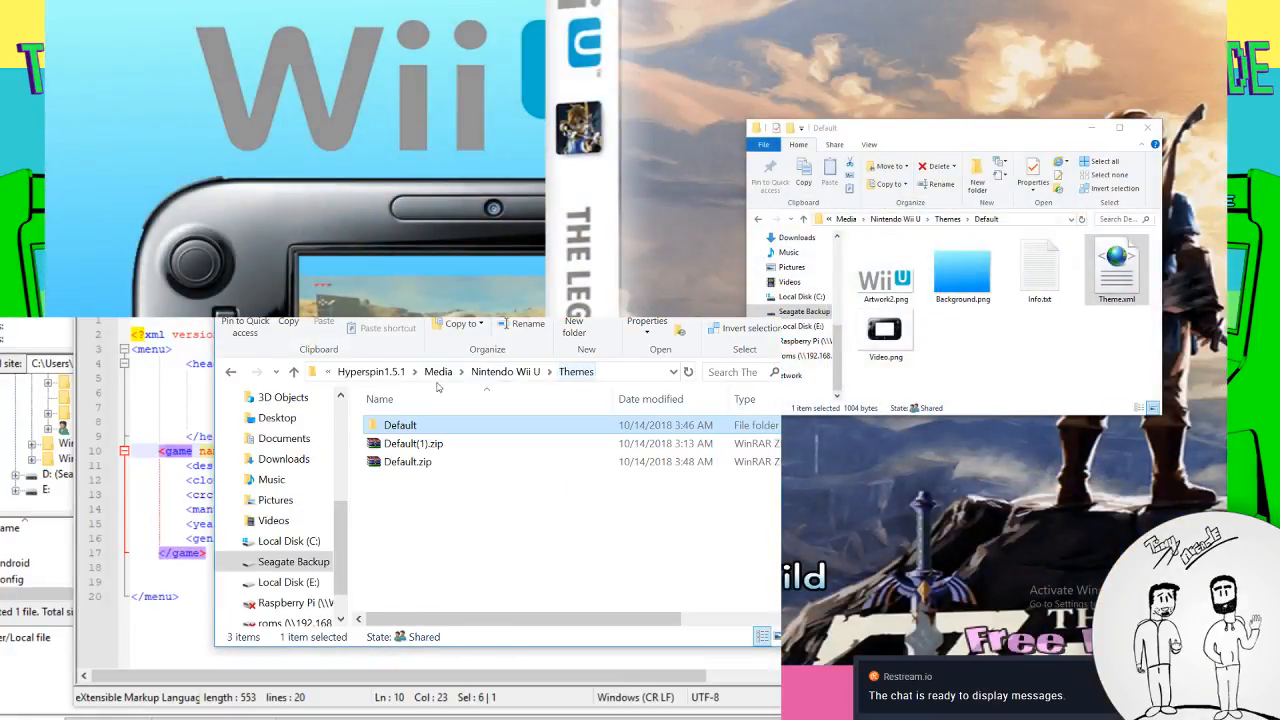
{"action": "left_click", "coordinate": [409, 464]}
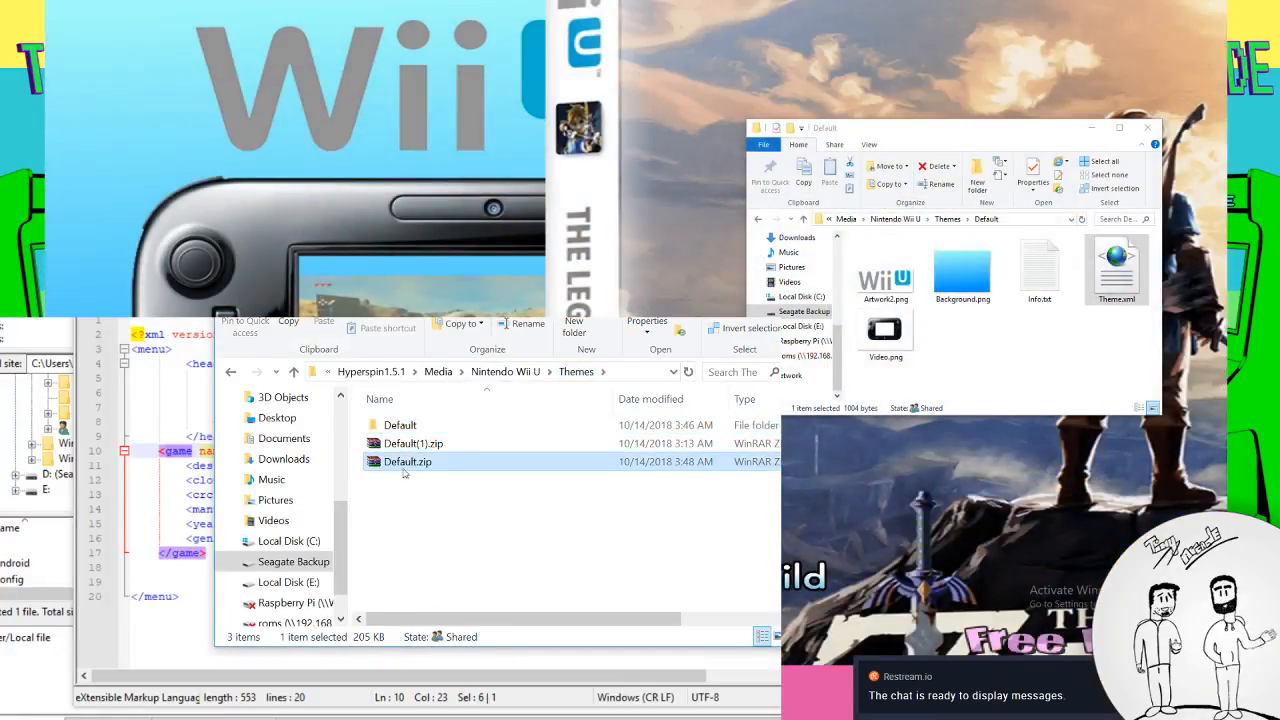
{"action": "key", "text": "Delete"}
Repackage the edited Default folder as Default.zip with the ZIP archive format
{"action": "right_click", "coordinate": [408, 427]}
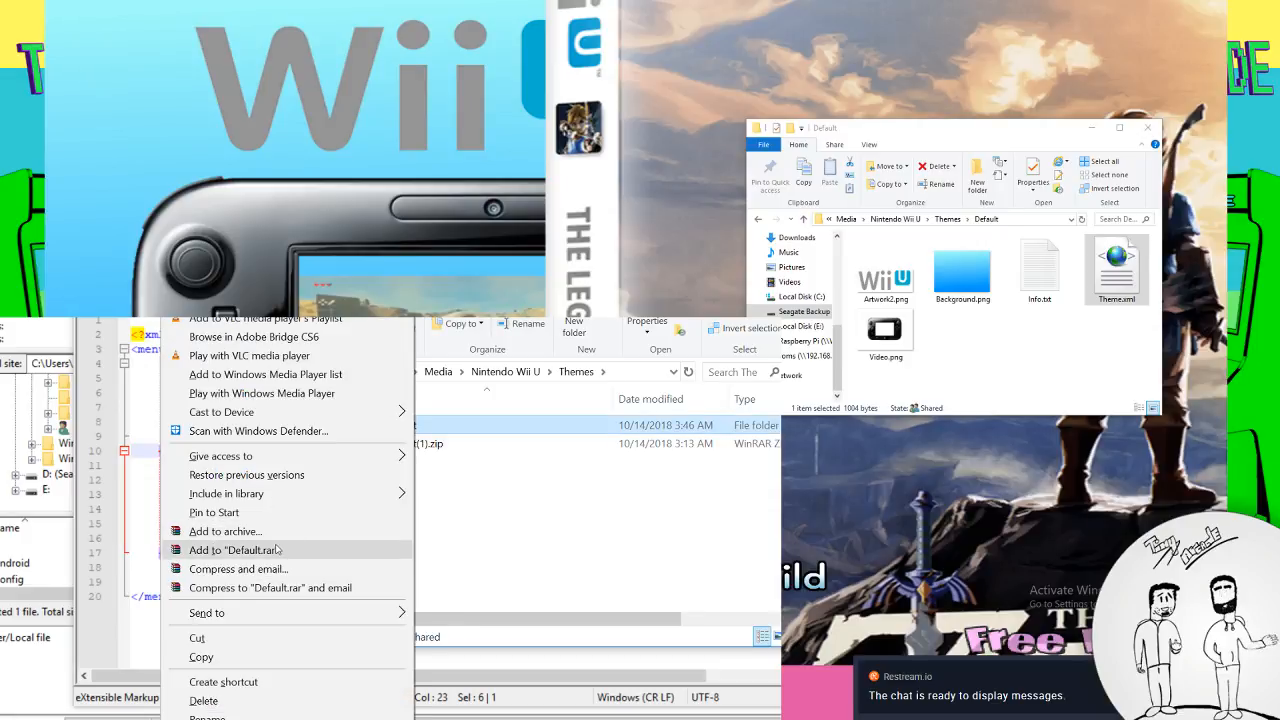
{"action": "left_click", "coordinate": [232, 531]}
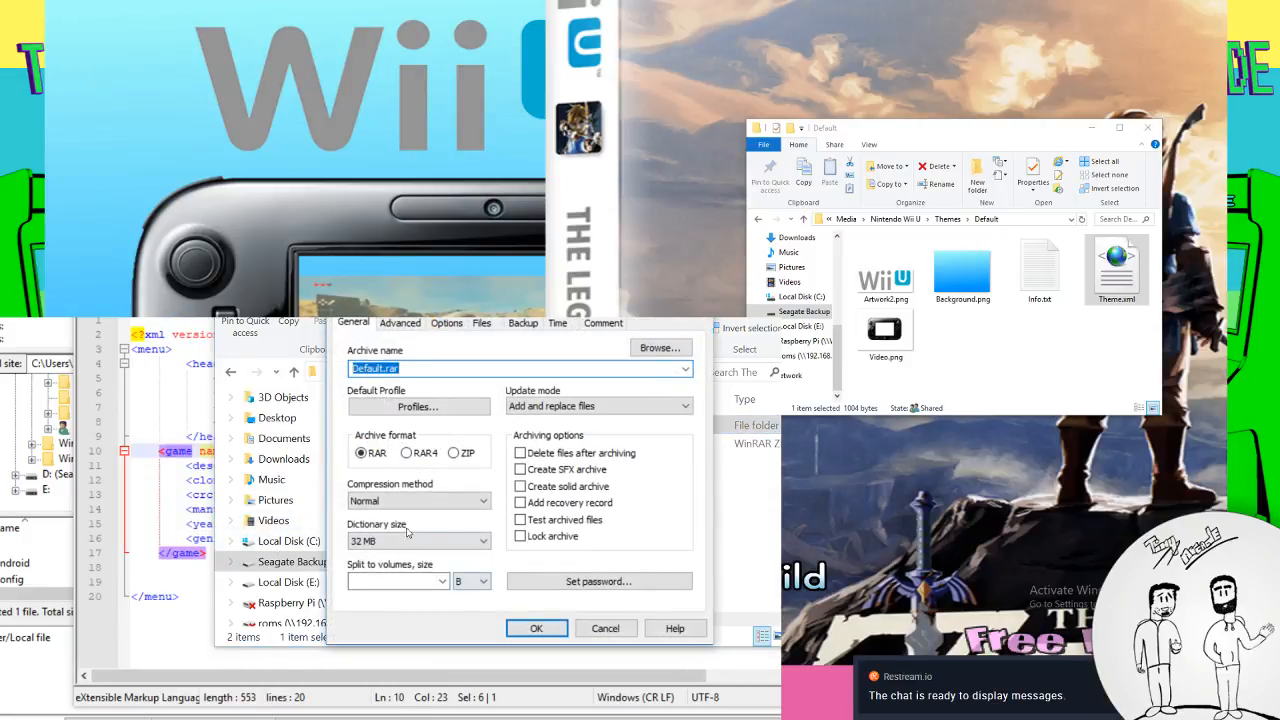
{"action": "left_click", "coordinate": [455, 453]}
{"action": "left_click", "coordinate": [536, 628]}
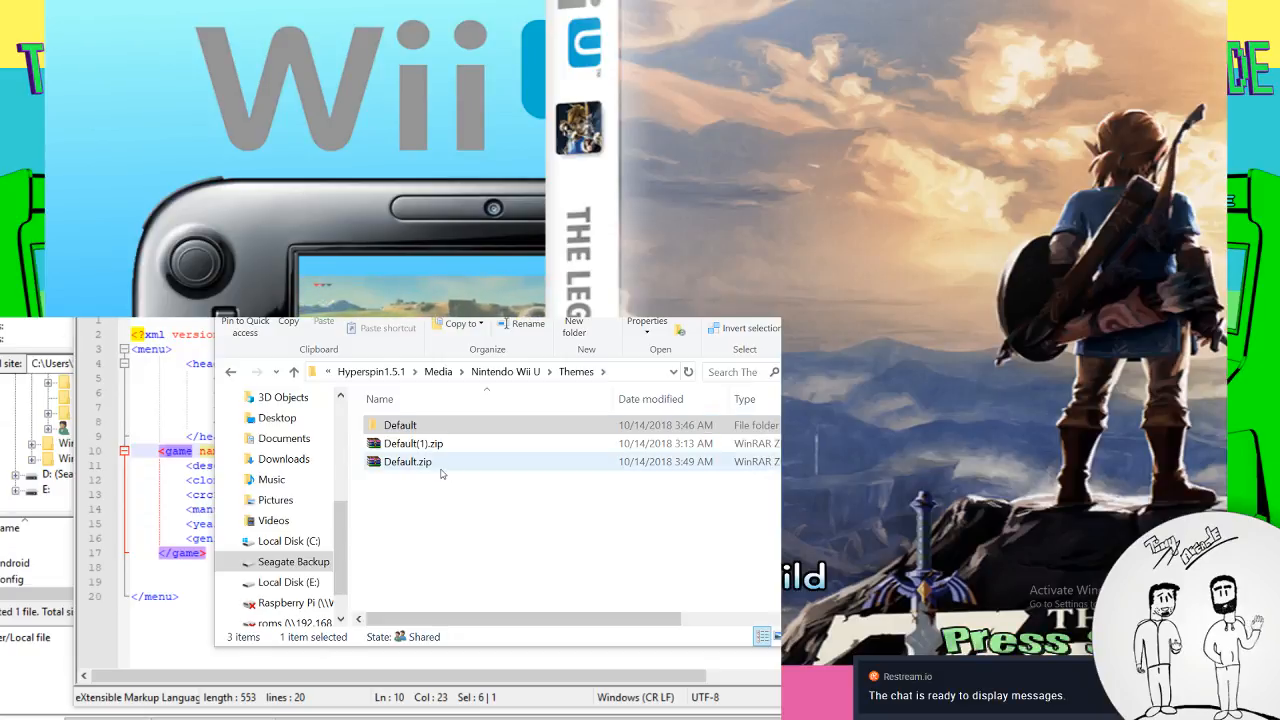
Reopen Theme.xml from the Default folder in Notepad++ and set the video height attribute h to 100
{"action": "double_click", "coordinate": [419, 426]}
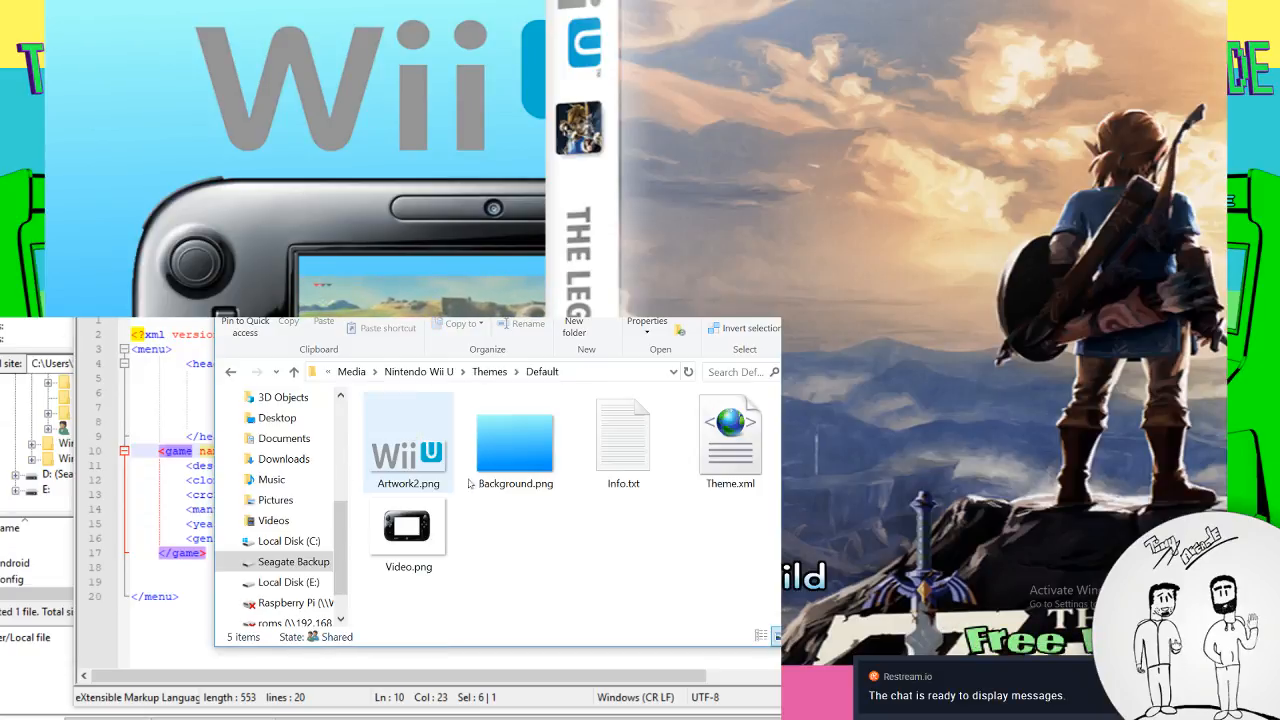
{"action": "right_click", "coordinate": [748, 448]}
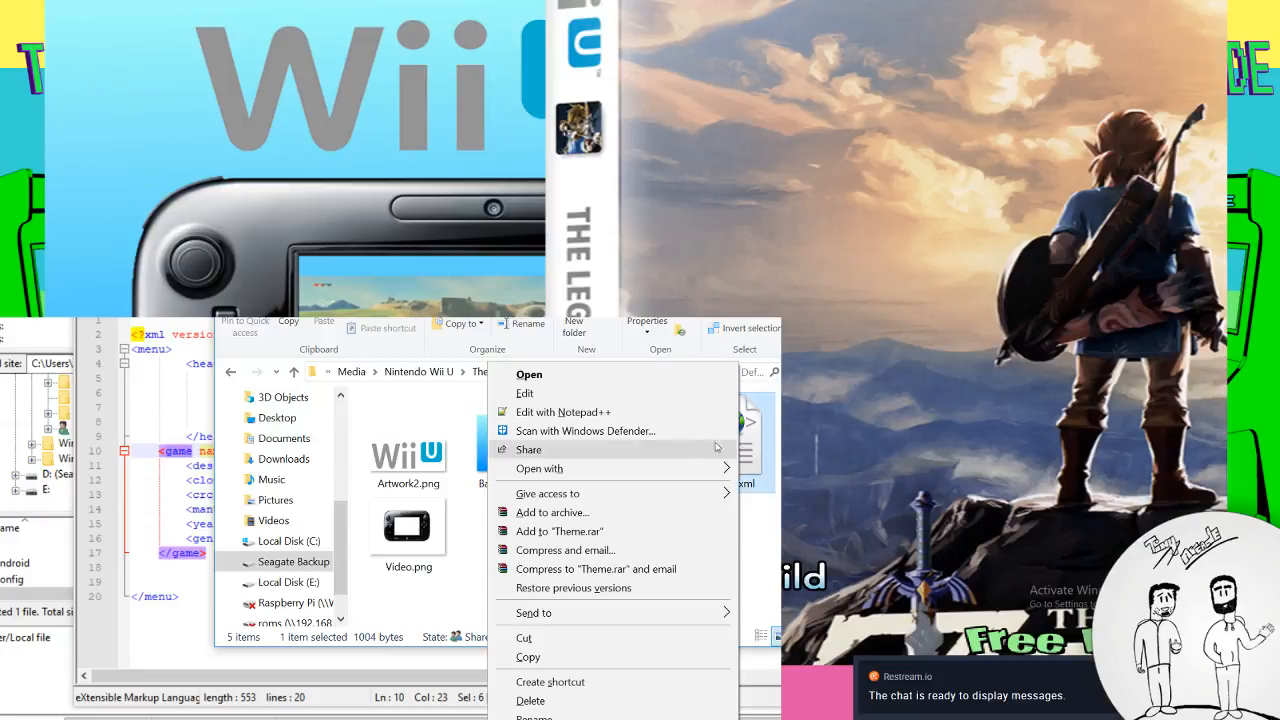
{"action": "left_click", "coordinate": [563, 412]}
{"action": "scroll", "coordinate": [352, 463], "scroll_direction": "down", "scroll_amount": 3}
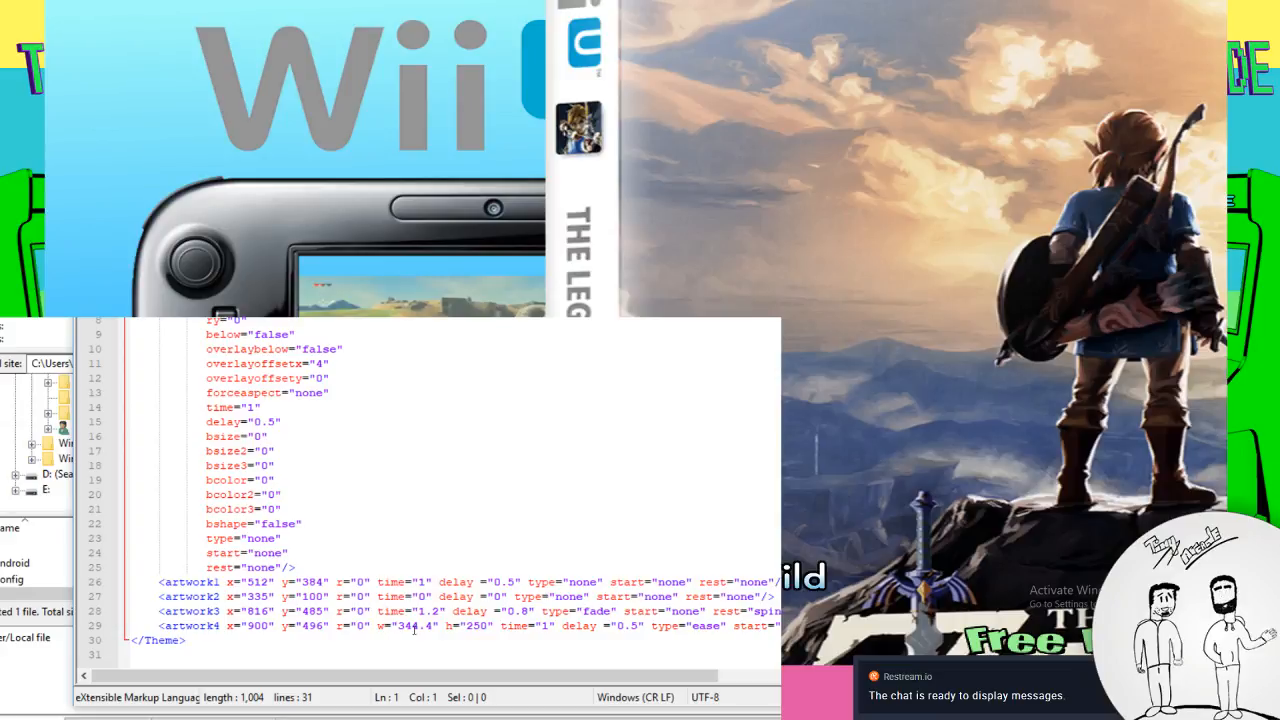
{"action": "scroll", "coordinate": [413, 627], "scroll_direction": "up", "scroll_amount": 3}
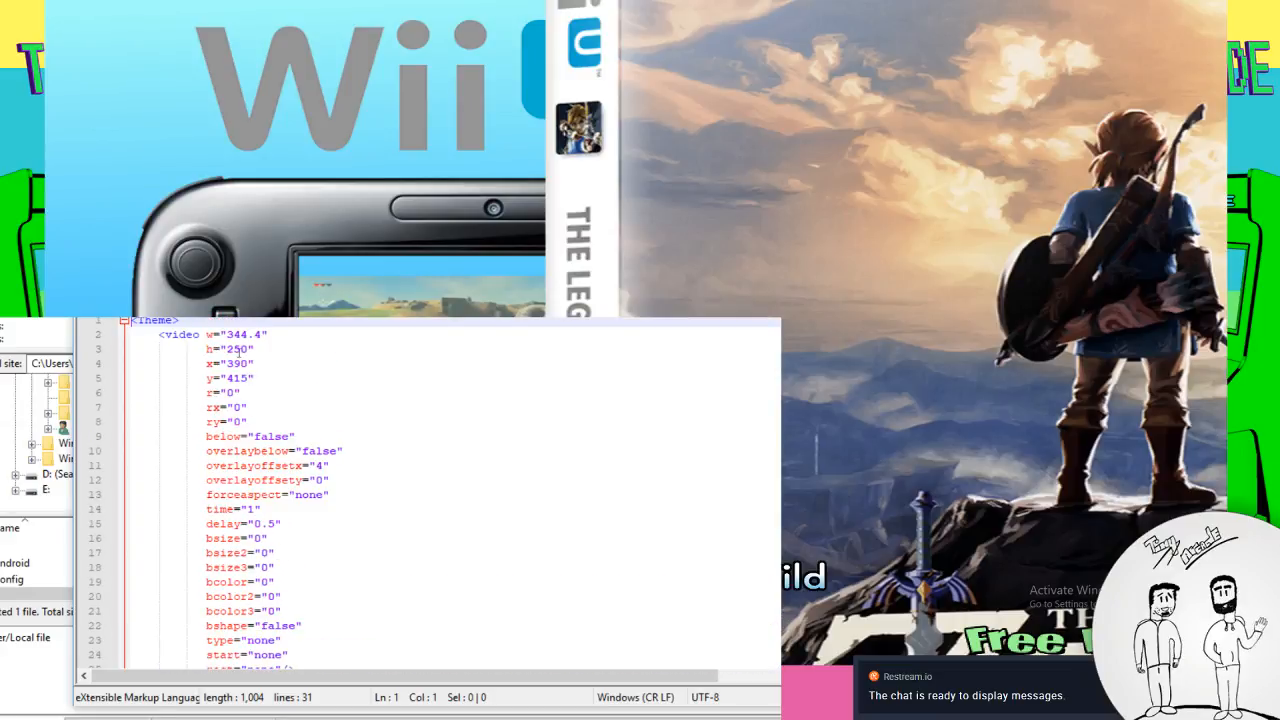
{"action": "double_click", "coordinate": [228, 349]}
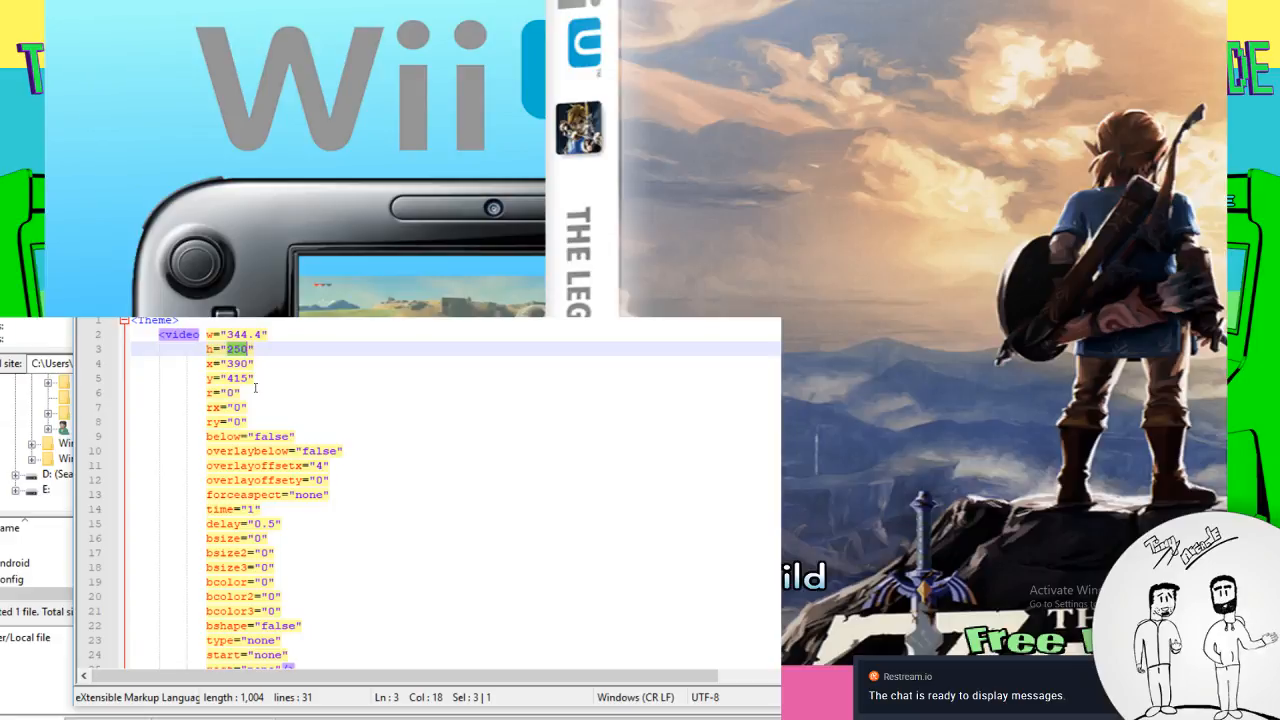
{"action": "type", "text": "100"}
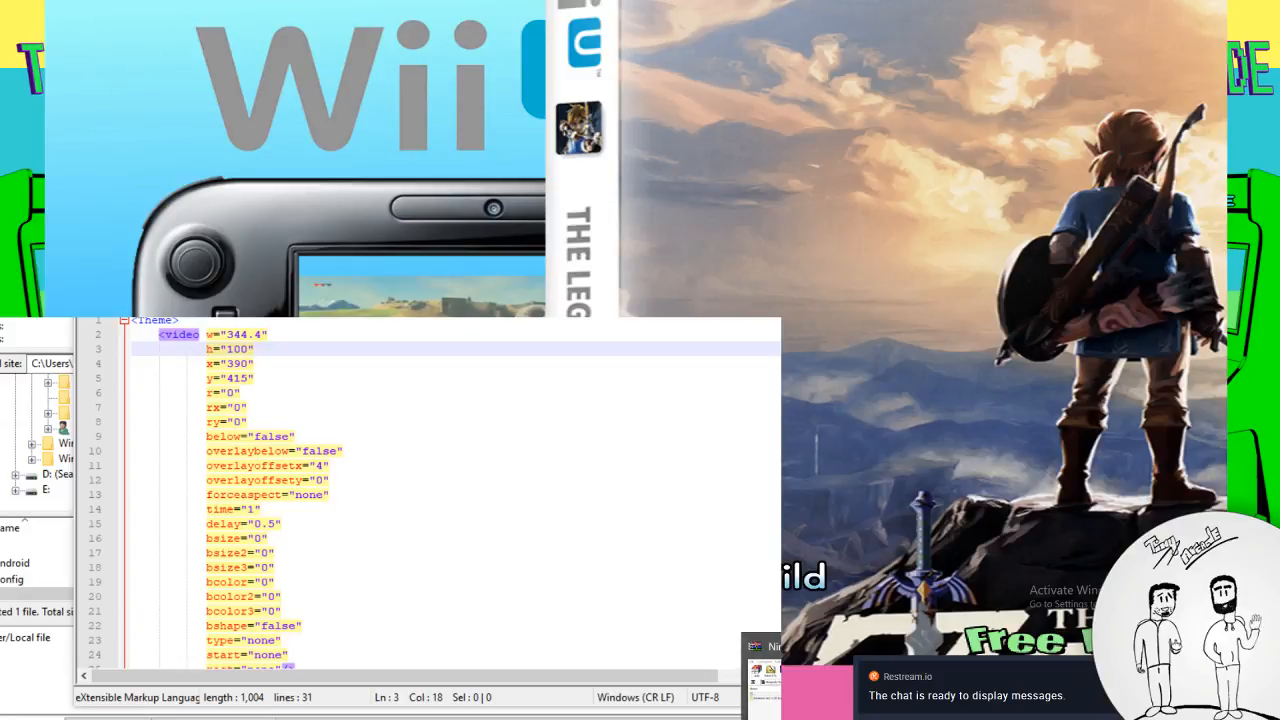
Switch to File Explorer, return to the Nintendo Wii U Themes folder and delete the outdated Default.zip archive
{"action": "mouse_move", "coordinate": [272, 719]}
{"action": "left_click", "coordinate": [338, 685]}
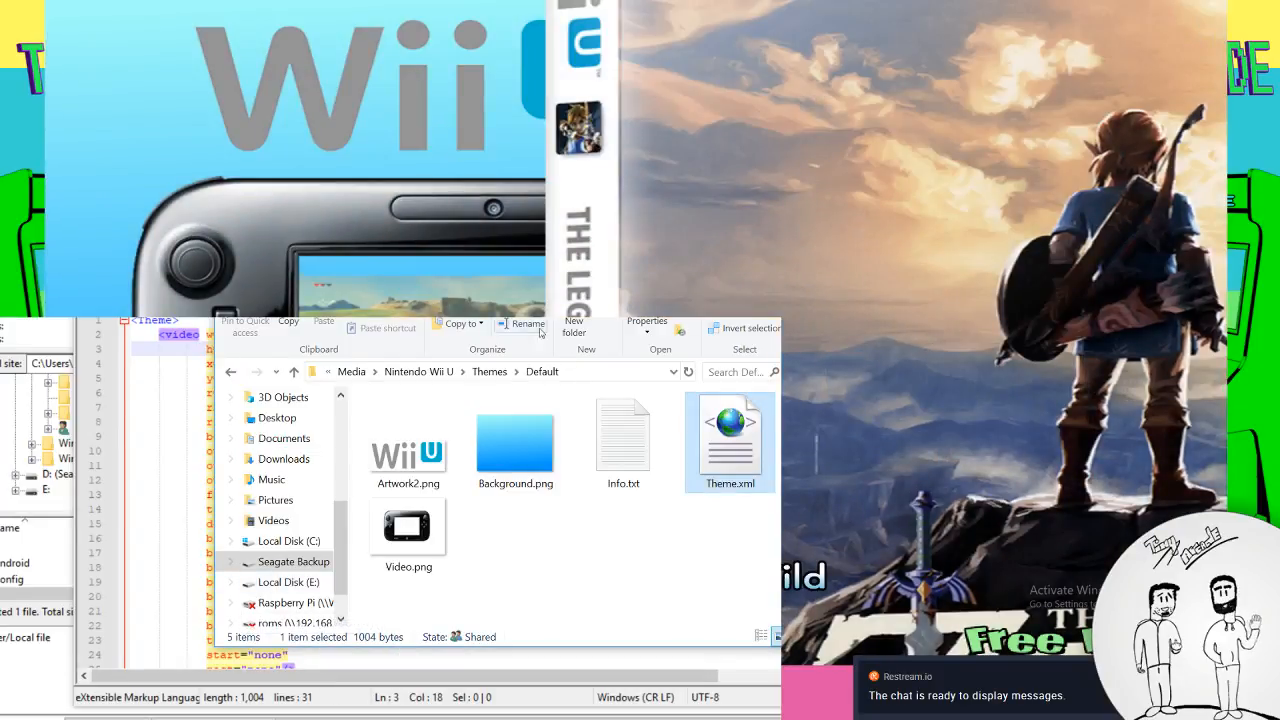
{"action": "left_click", "coordinate": [418, 371]}
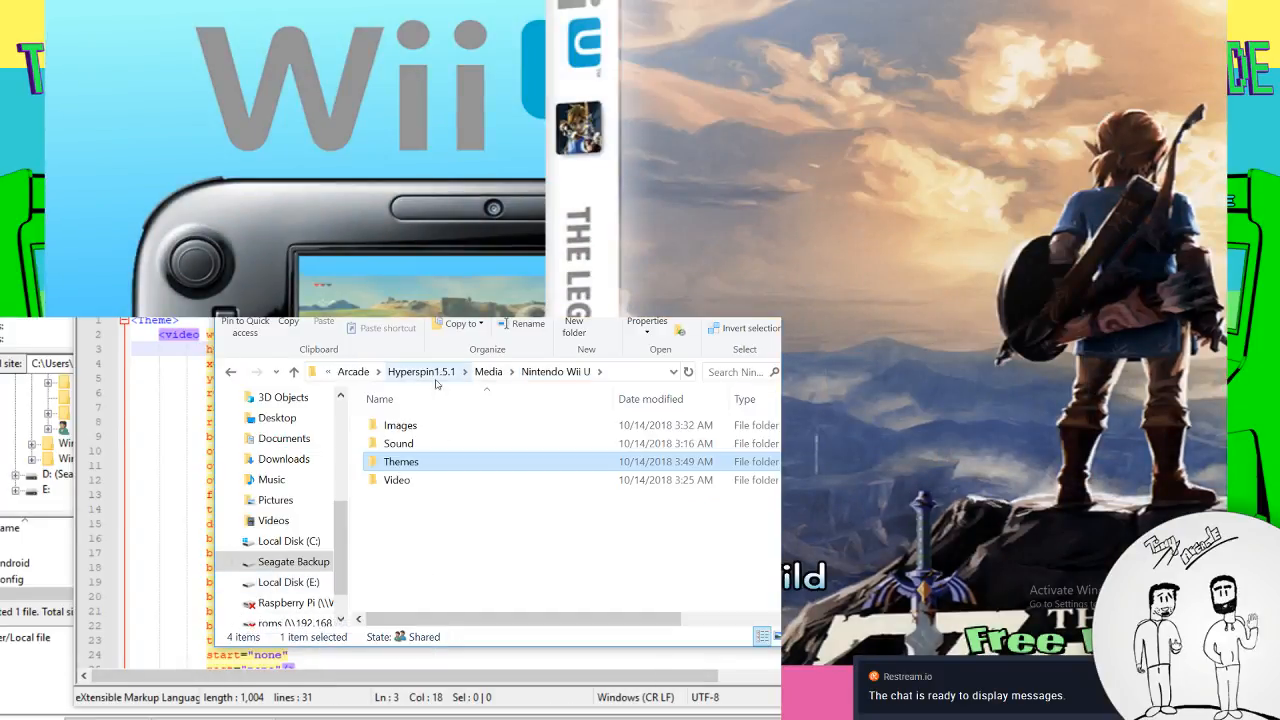
{"action": "double_click", "coordinate": [397, 468]}
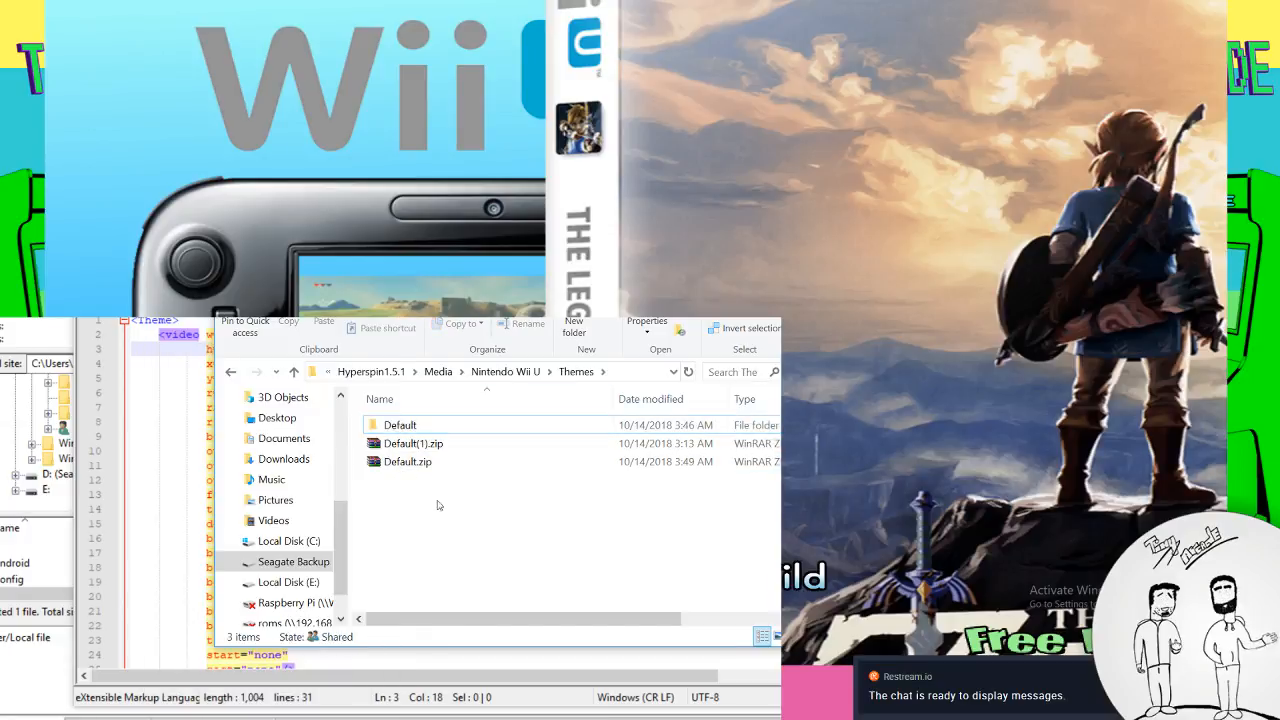
{"action": "left_click", "coordinate": [431, 462]}
{"action": "key", "text": "Delete"}
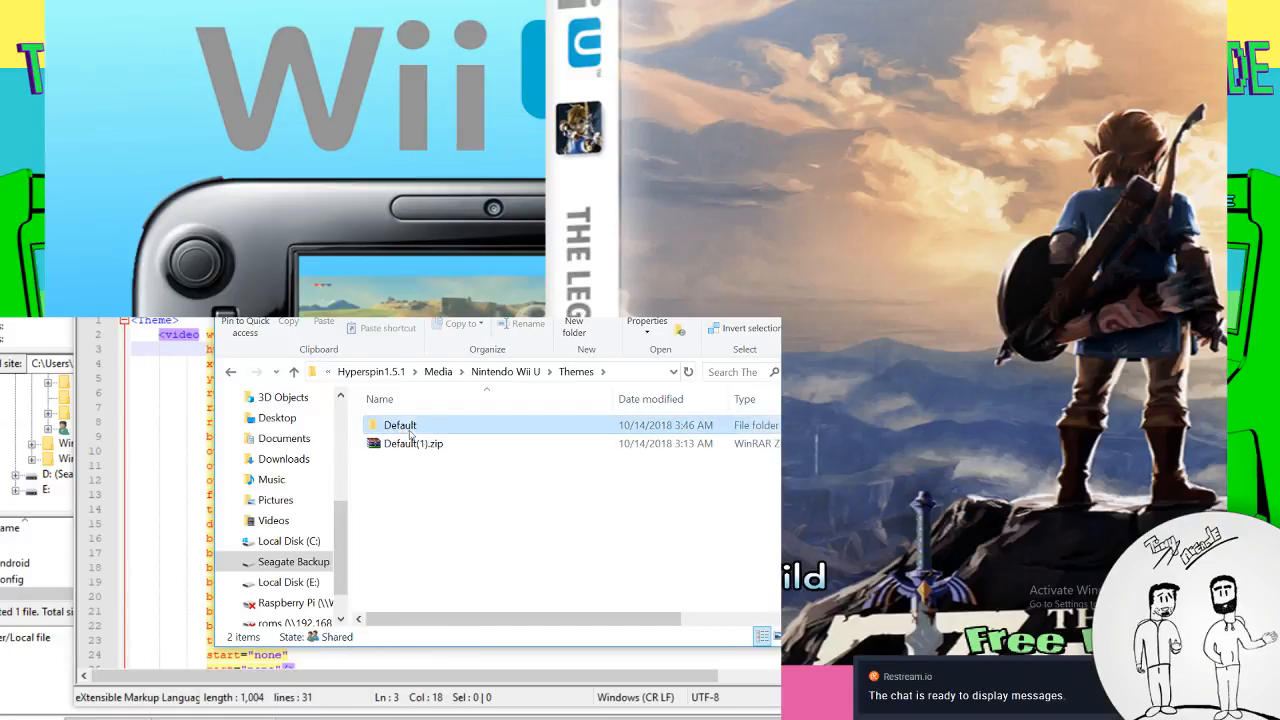
Compress the Default theme folder into a new Default.zip using the ZIP archive format
{"action": "right_click", "coordinate": [410, 432]}
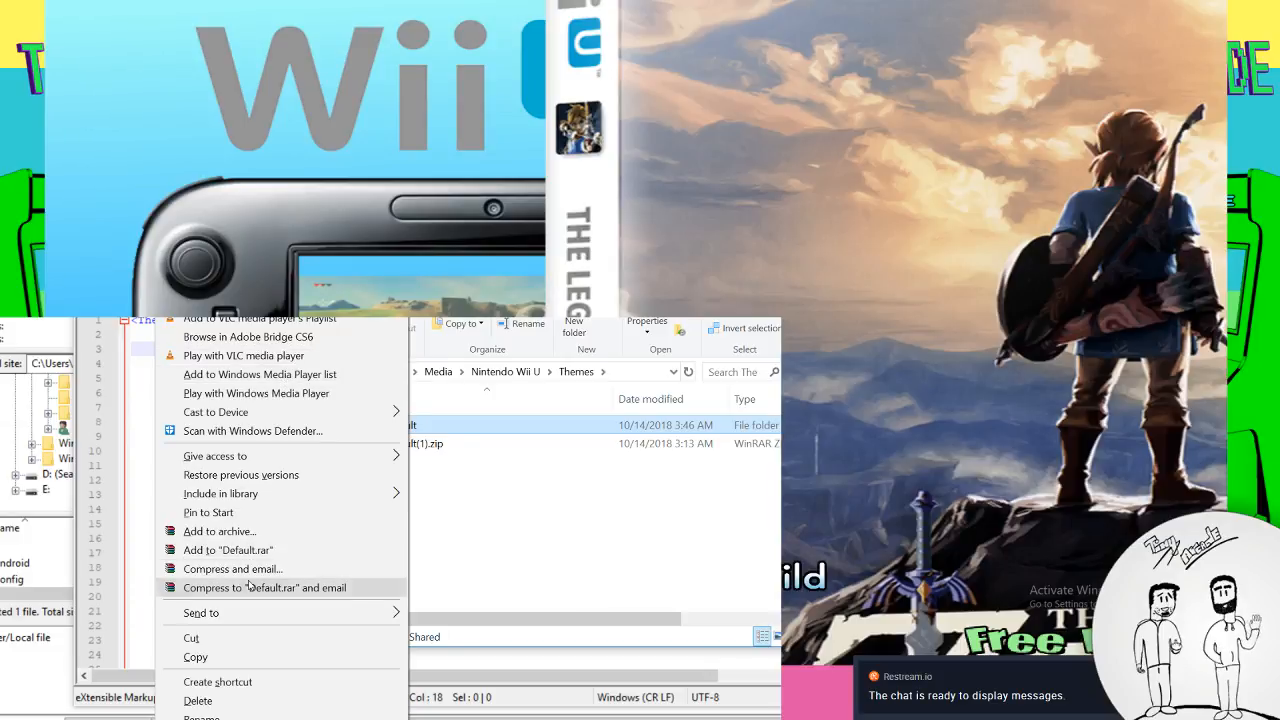
{"action": "left_click", "coordinate": [250, 531]}
{"action": "left_click", "coordinate": [454, 452]}
{"action": "left_click", "coordinate": [536, 628]}
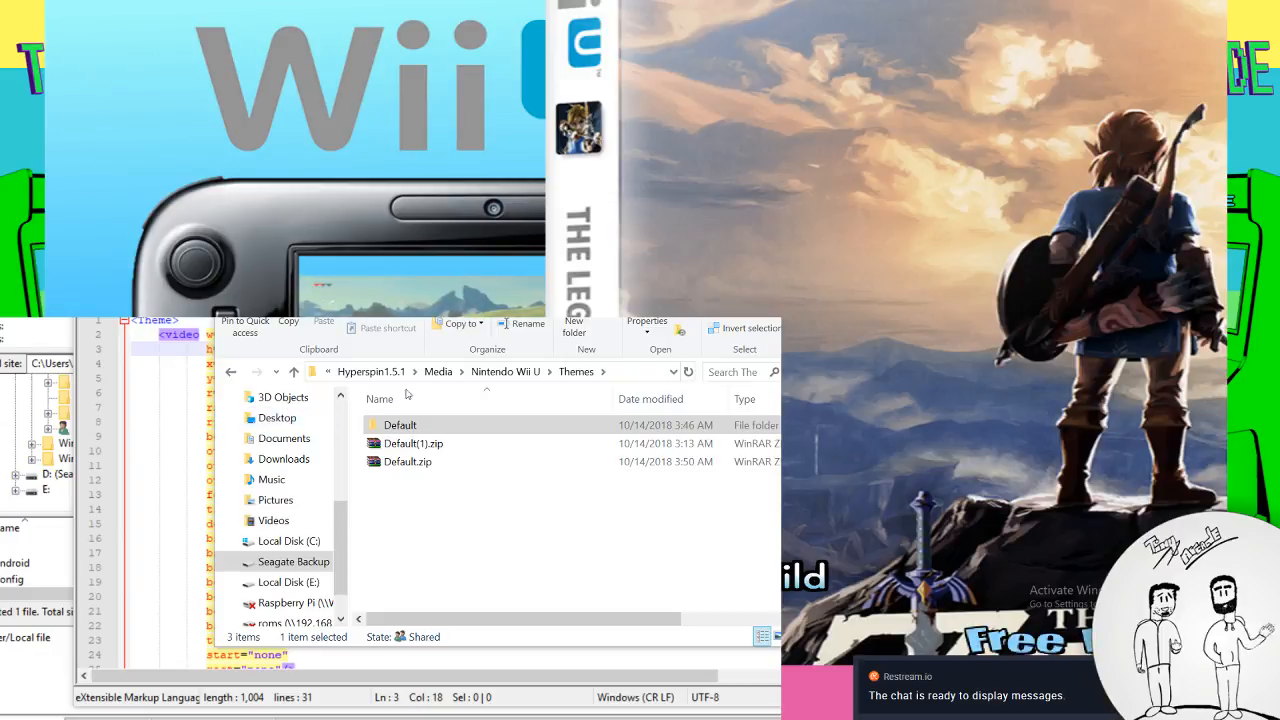
Examine the GamePad frame image Video.png from the Default folder in Photos, and close the viewer
{"action": "double_click", "coordinate": [403, 424]}
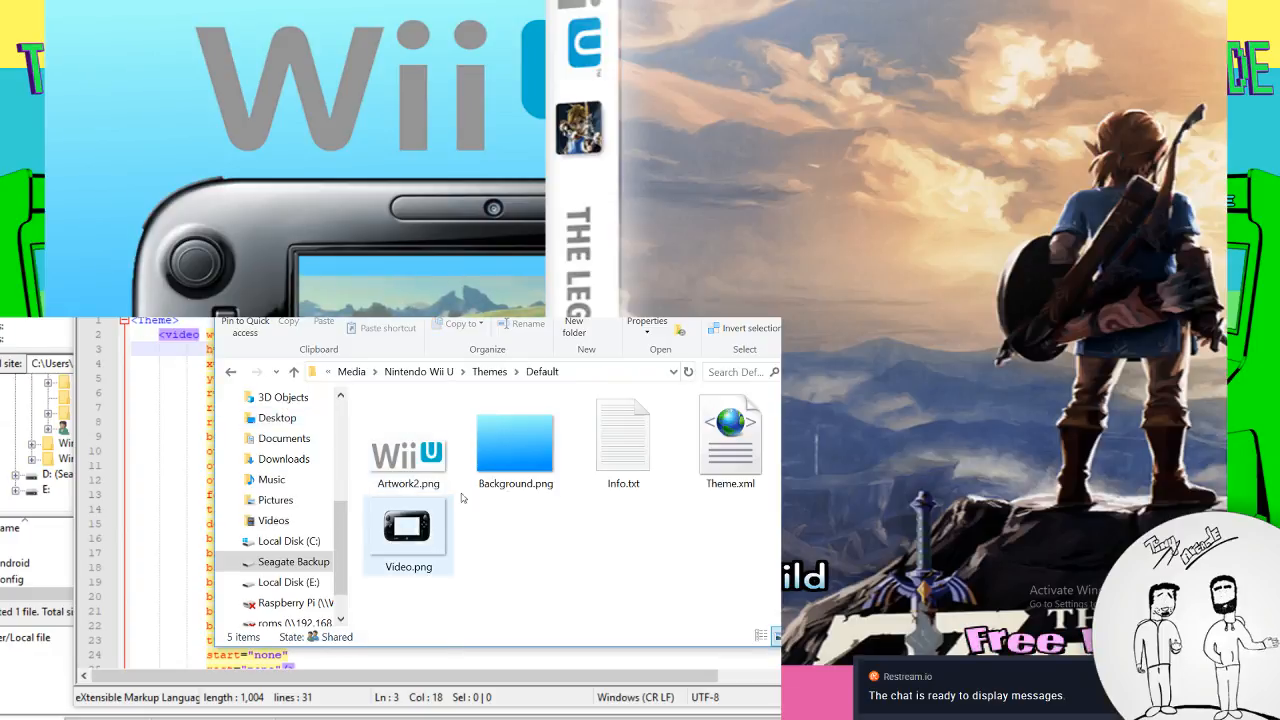
{"action": "double_click", "coordinate": [412, 532]}
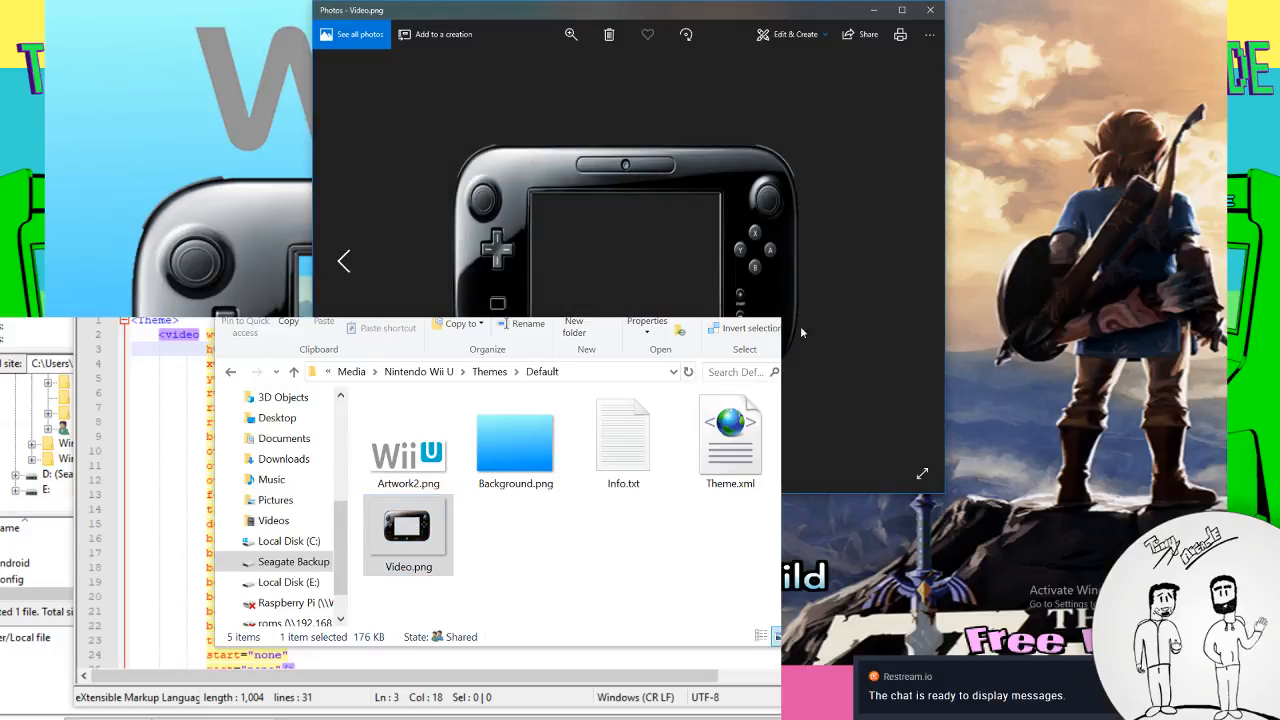
{"action": "left_click", "coordinate": [928, 11]}
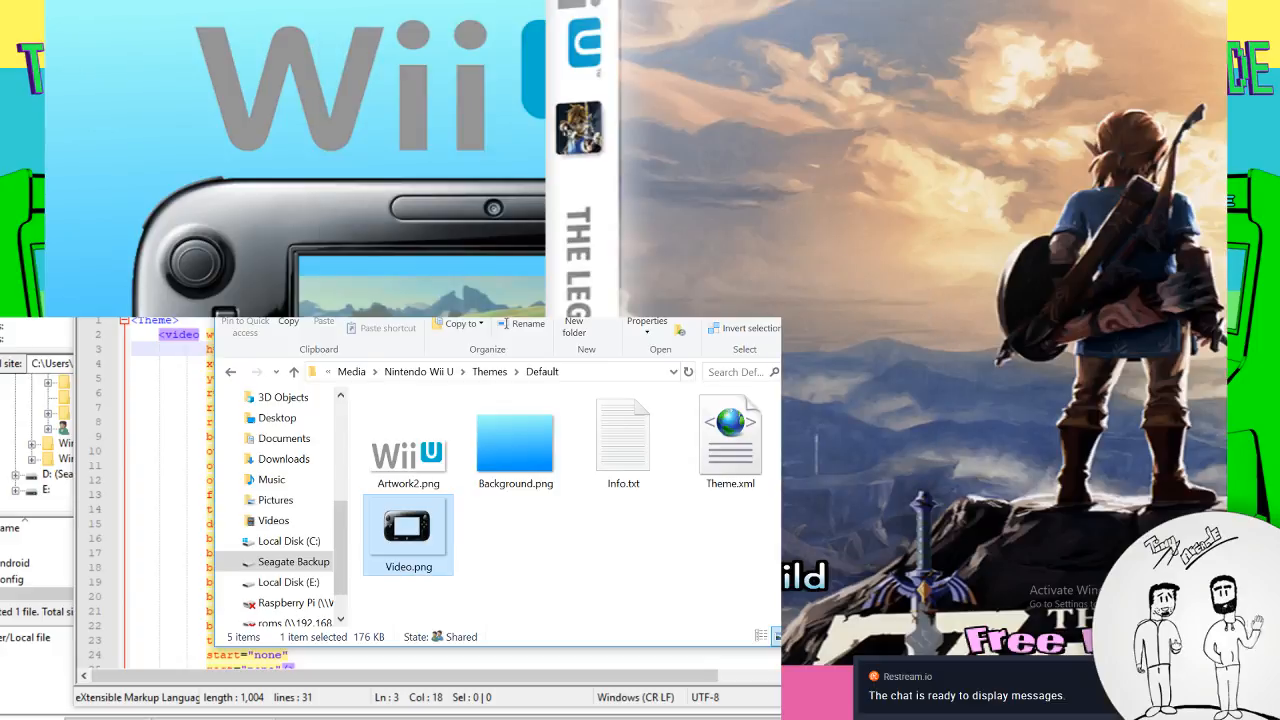
{"action": "right_click", "coordinate": [744, 433]}
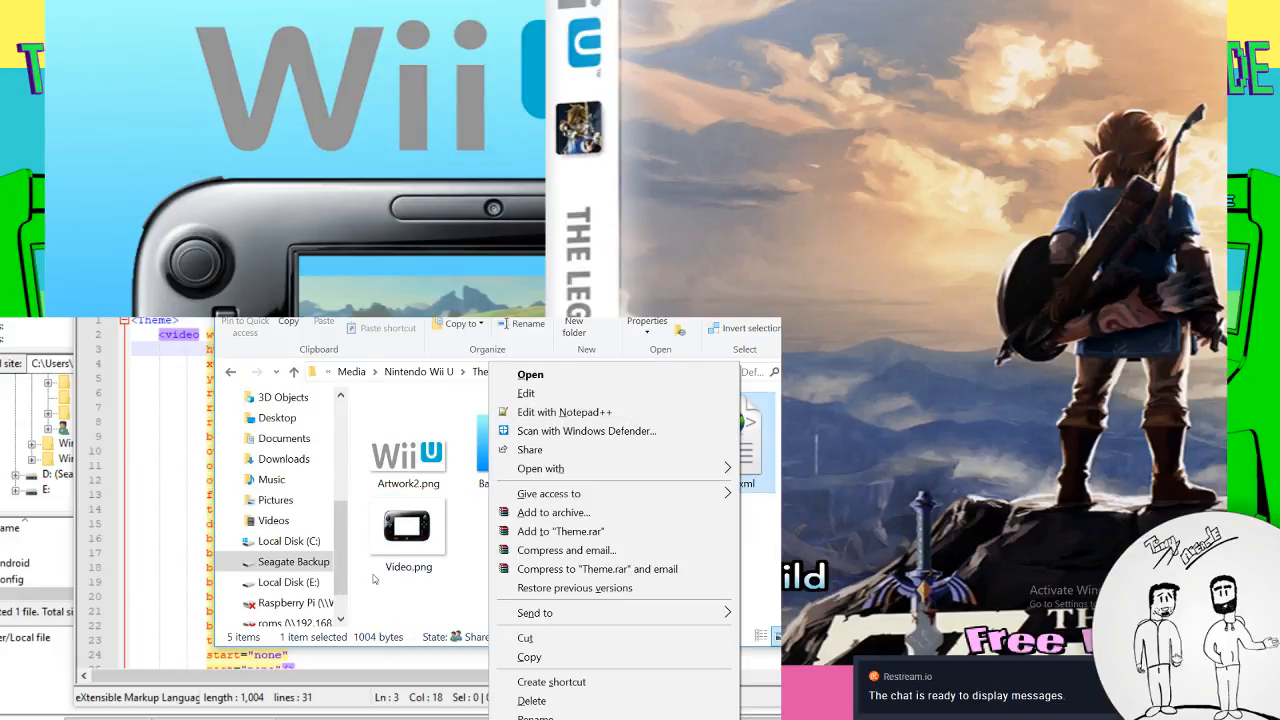
{"action": "right_click", "coordinate": [401, 535]}
{"action": "left_click", "coordinate": [512, 530]}
{"action": "double_click", "coordinate": [430, 546]}
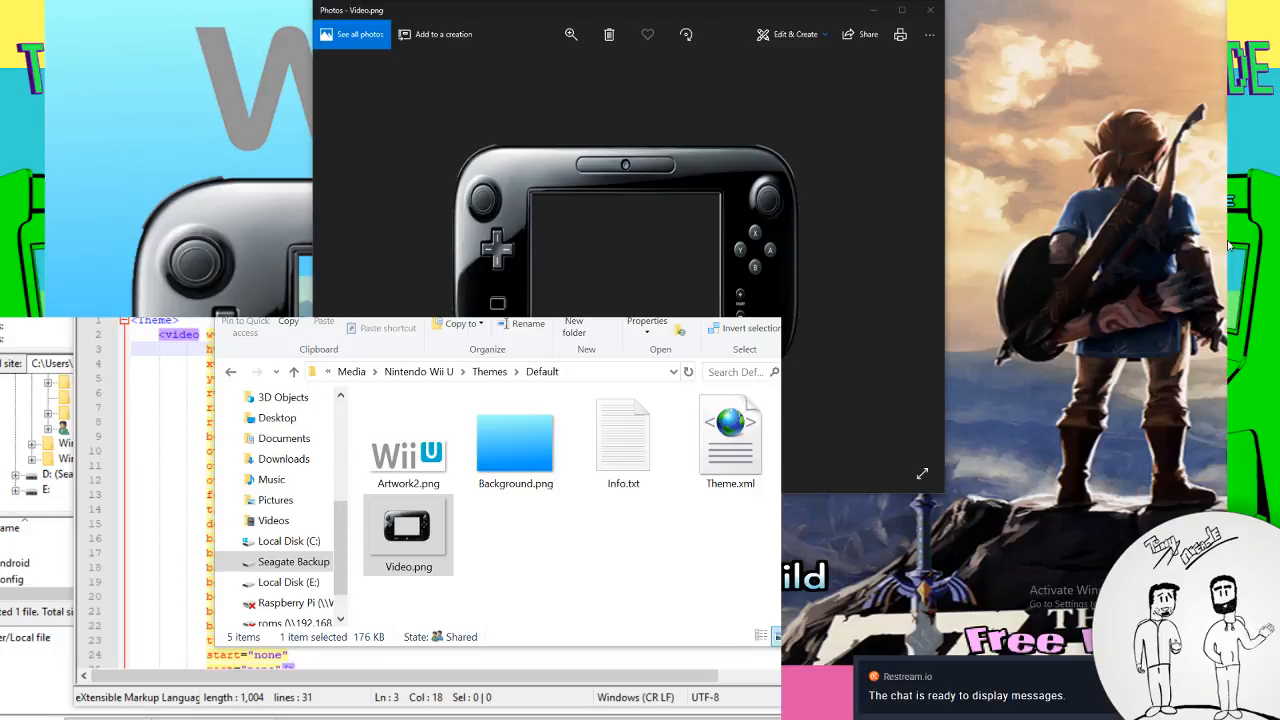
{"action": "key", "text": "super+x"}
{"action": "left_click", "coordinate": [513, 529]}
{"action": "left_click", "coordinate": [930, 10]}
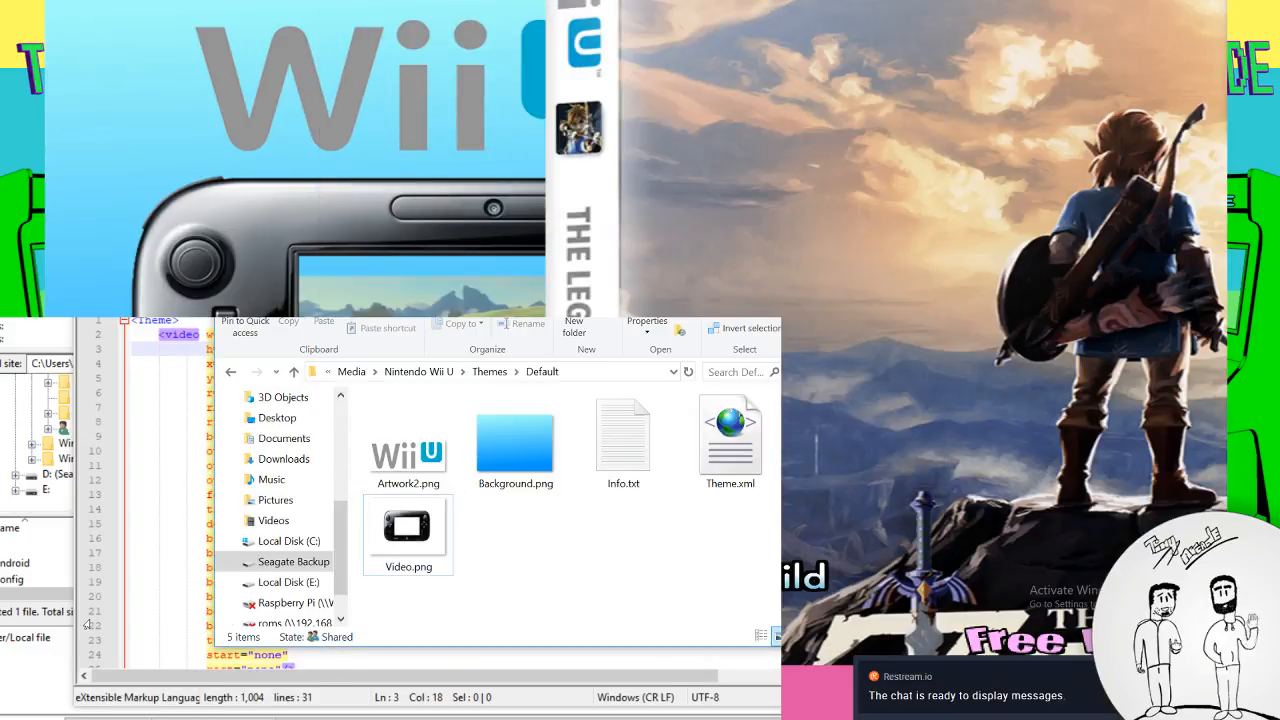